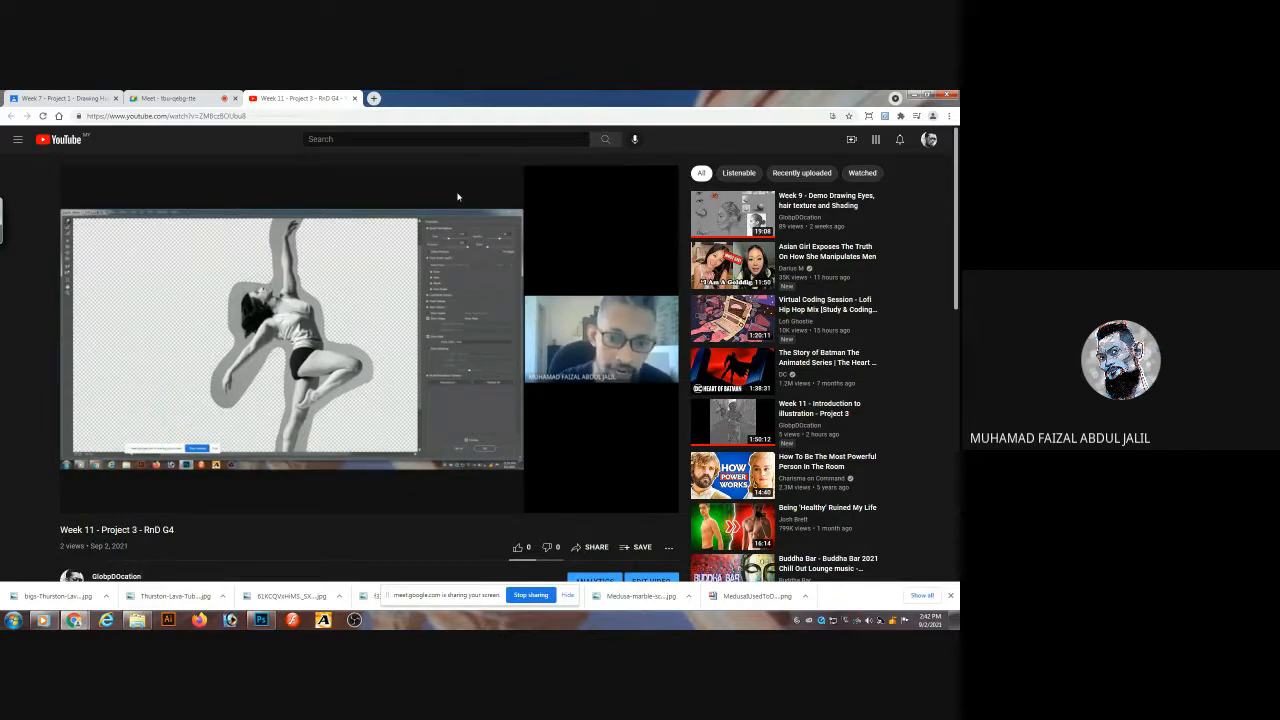
- Skip the Week 11 - Project 3 - RnD G4 recording ahead to about 50:55 and review the compositing process
click(177, 98)
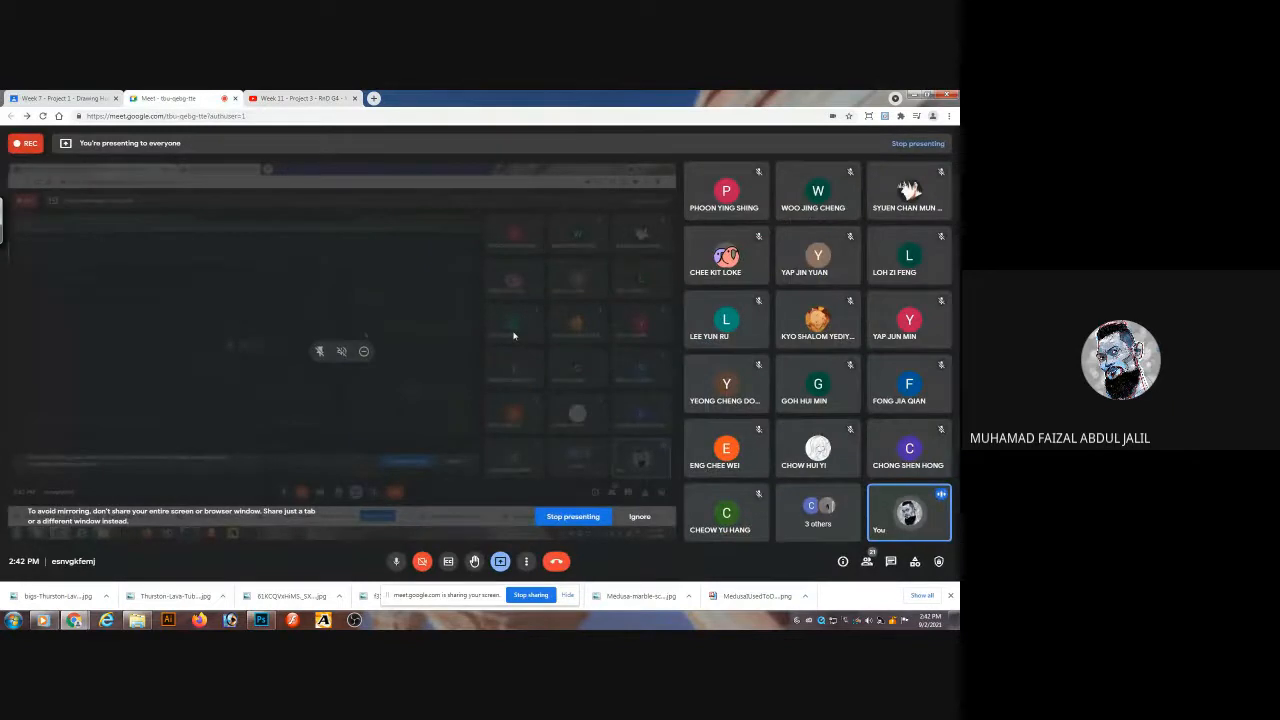
click(299, 98)
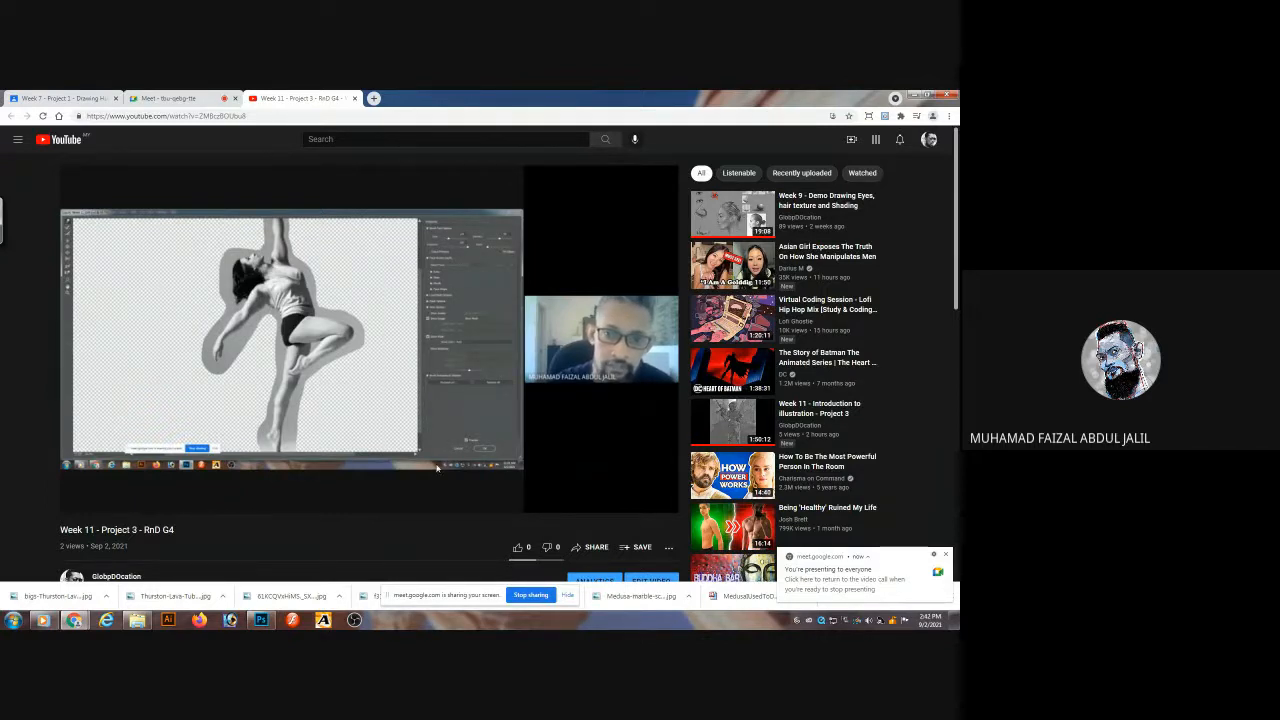
mouse_move(464, 451)
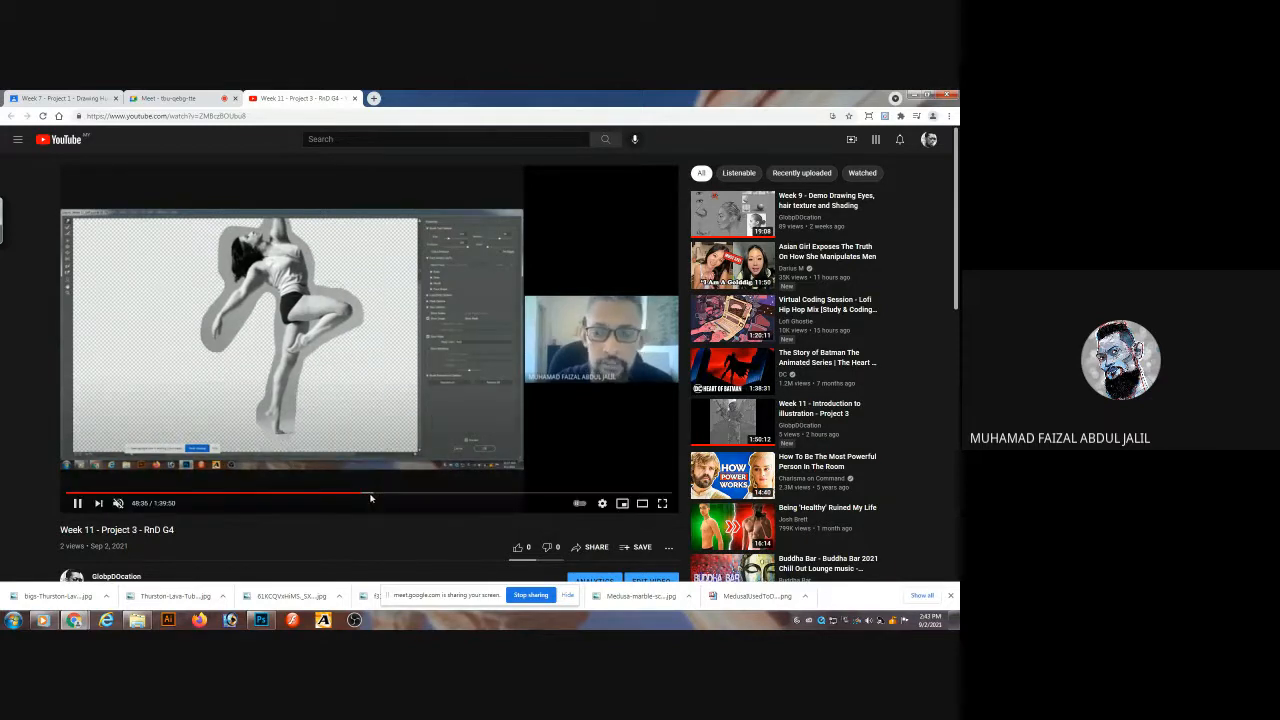
click(372, 494)
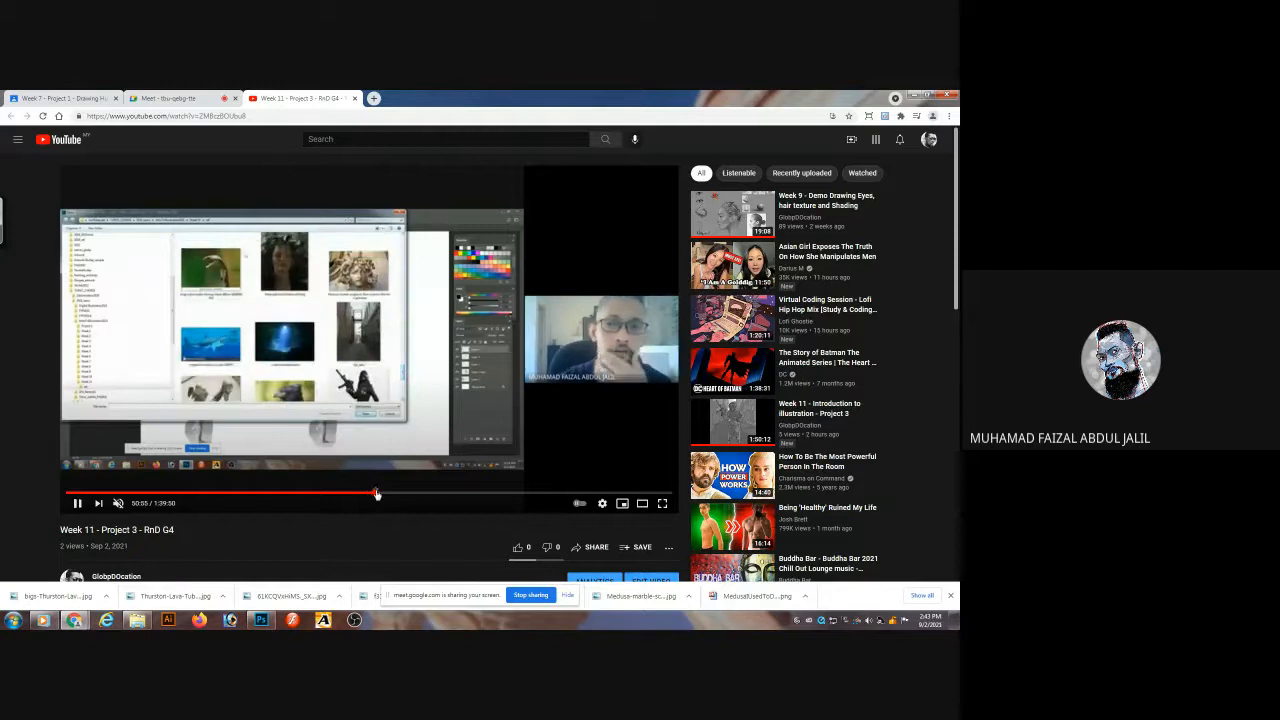
click(378, 495)
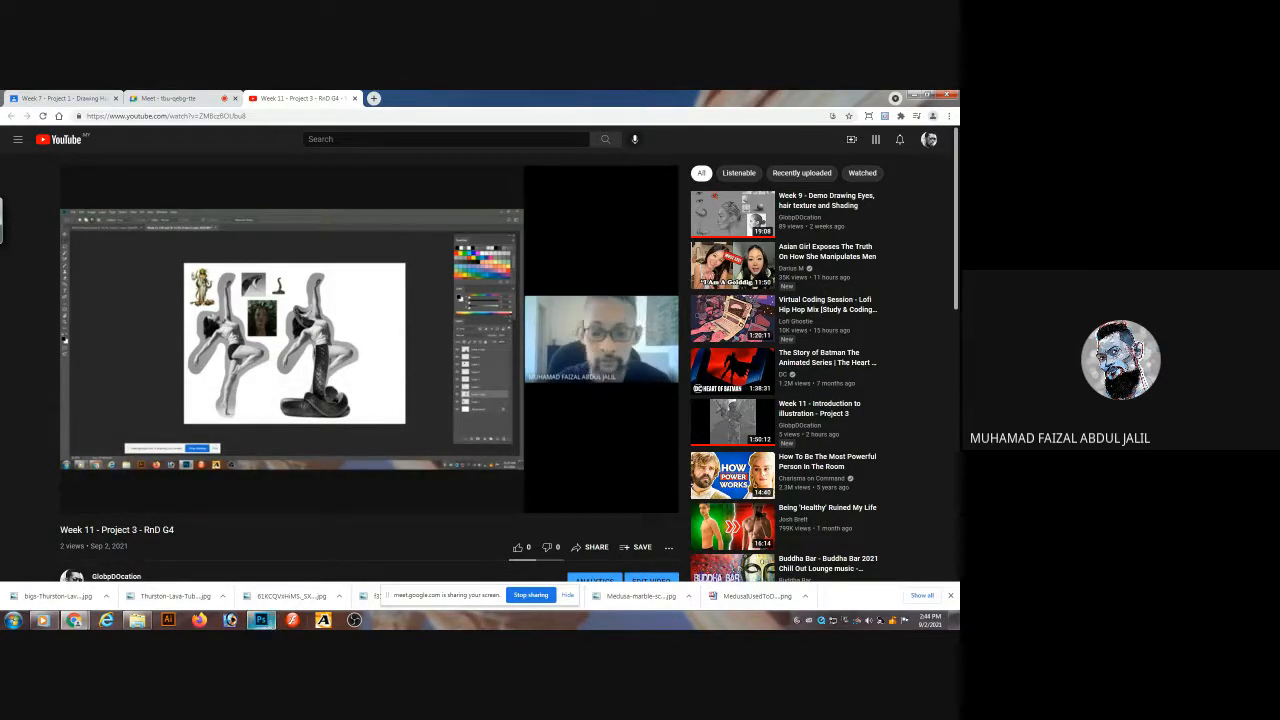
- Switch to Photoshop and open the recent file Week 11_G4Pa.psd
click(261, 620)
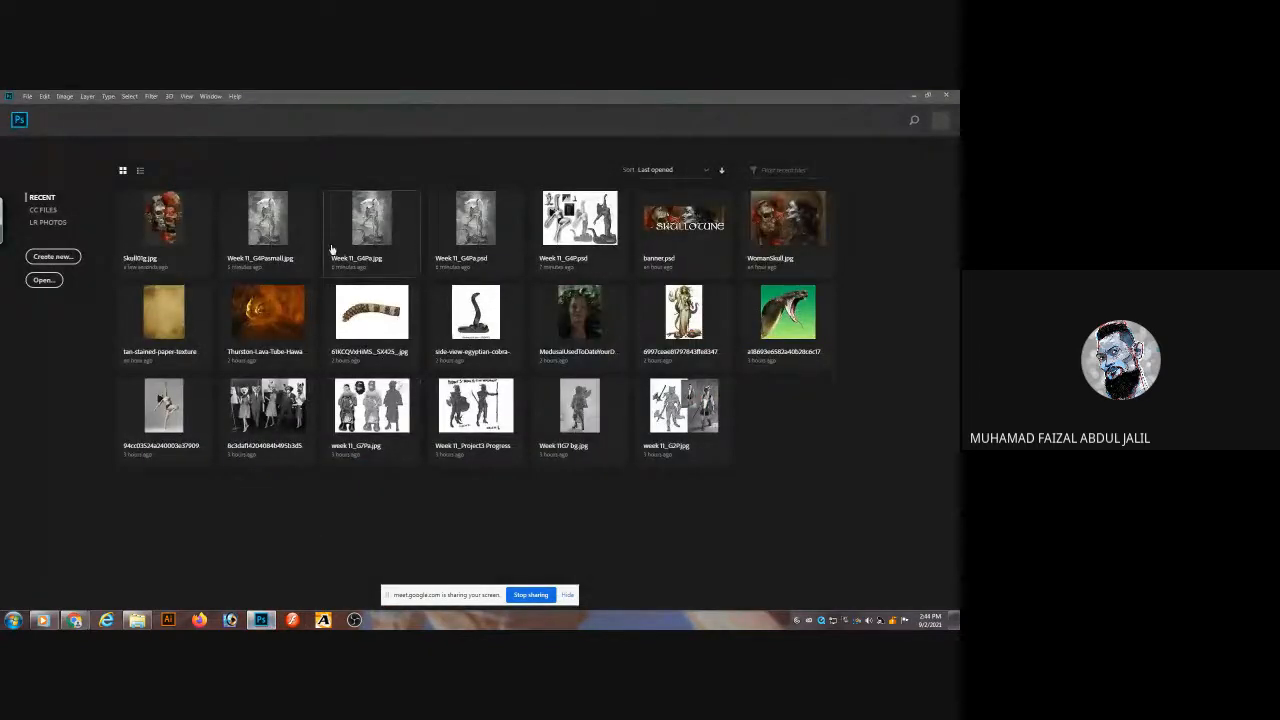
click(455, 231)
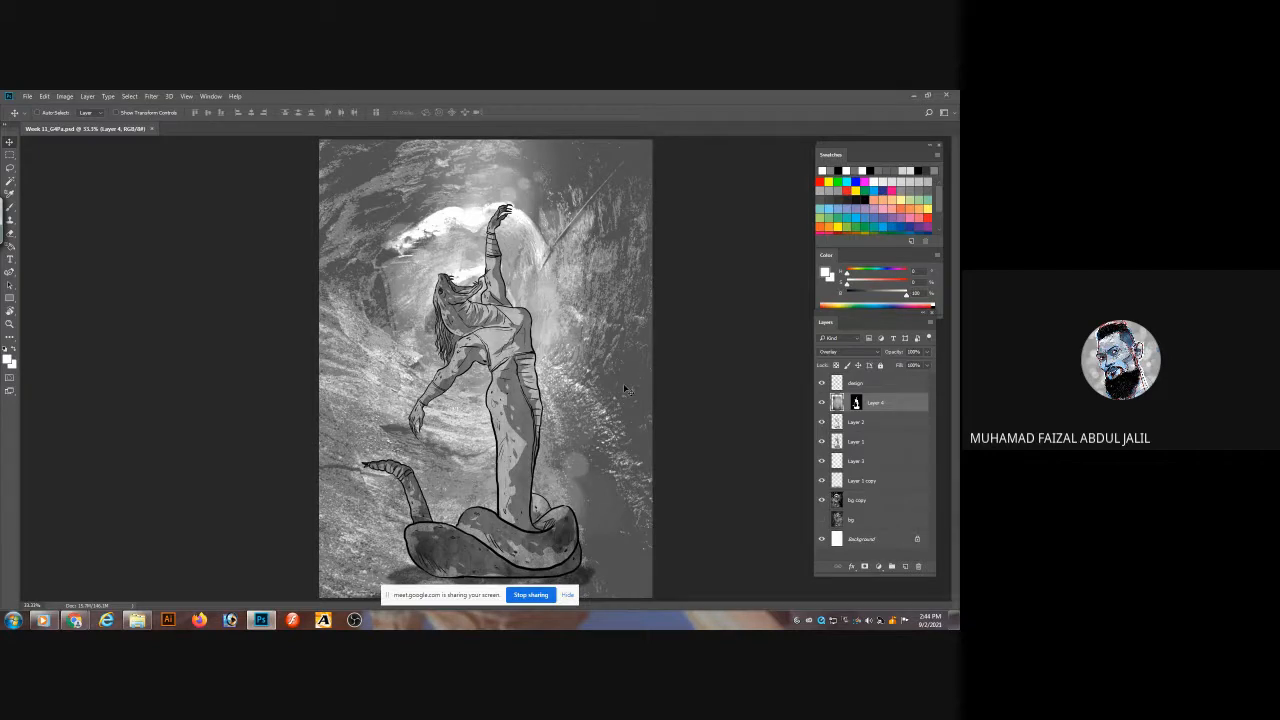
- Examine the snake-woman figure and cave background up close with the interface panels hidden, and restore the full view with panels
key(Tab)
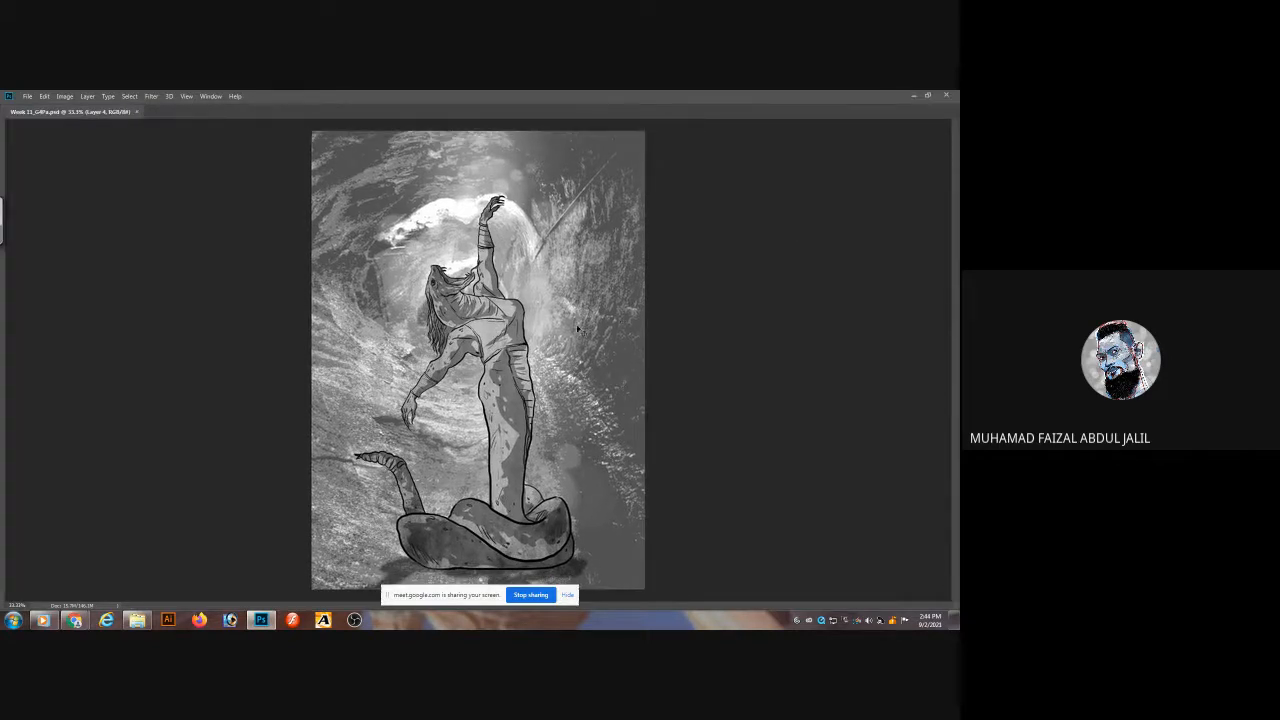
key(ctrl+plus)
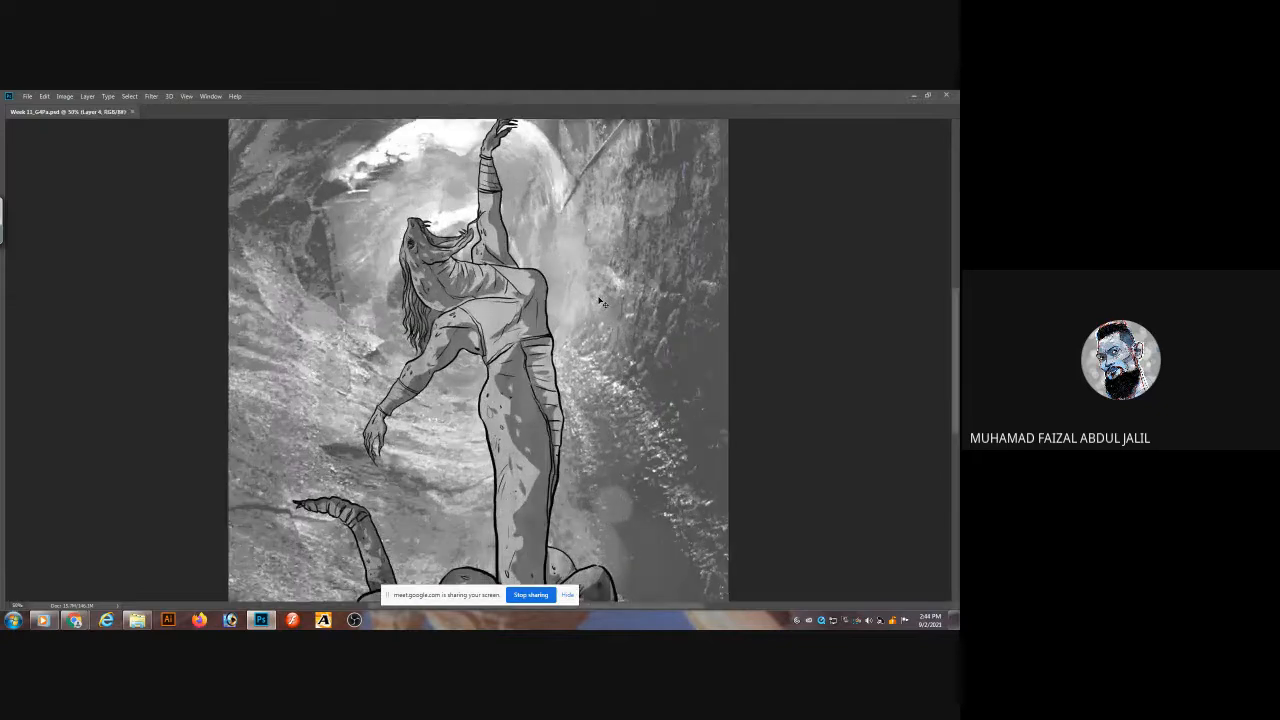
drag(614, 326, 581, 263)
drag(580, 200, 578, 330)
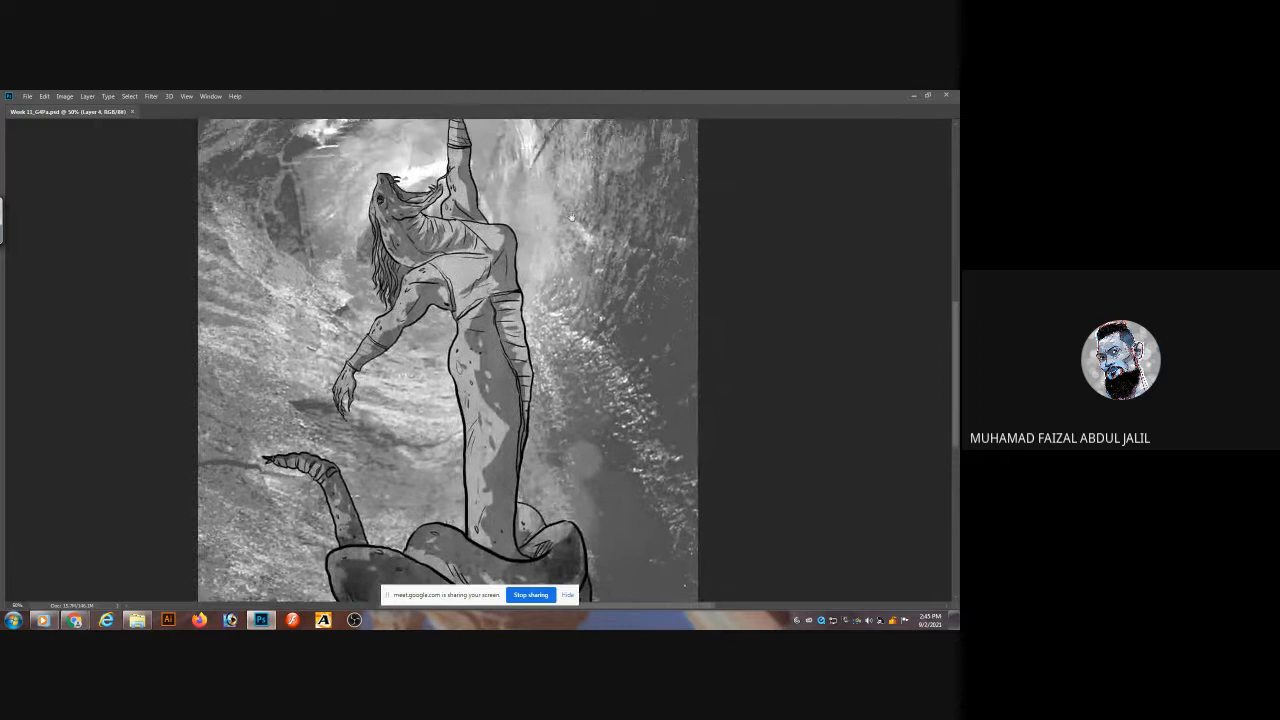
drag(571, 186, 562, 219)
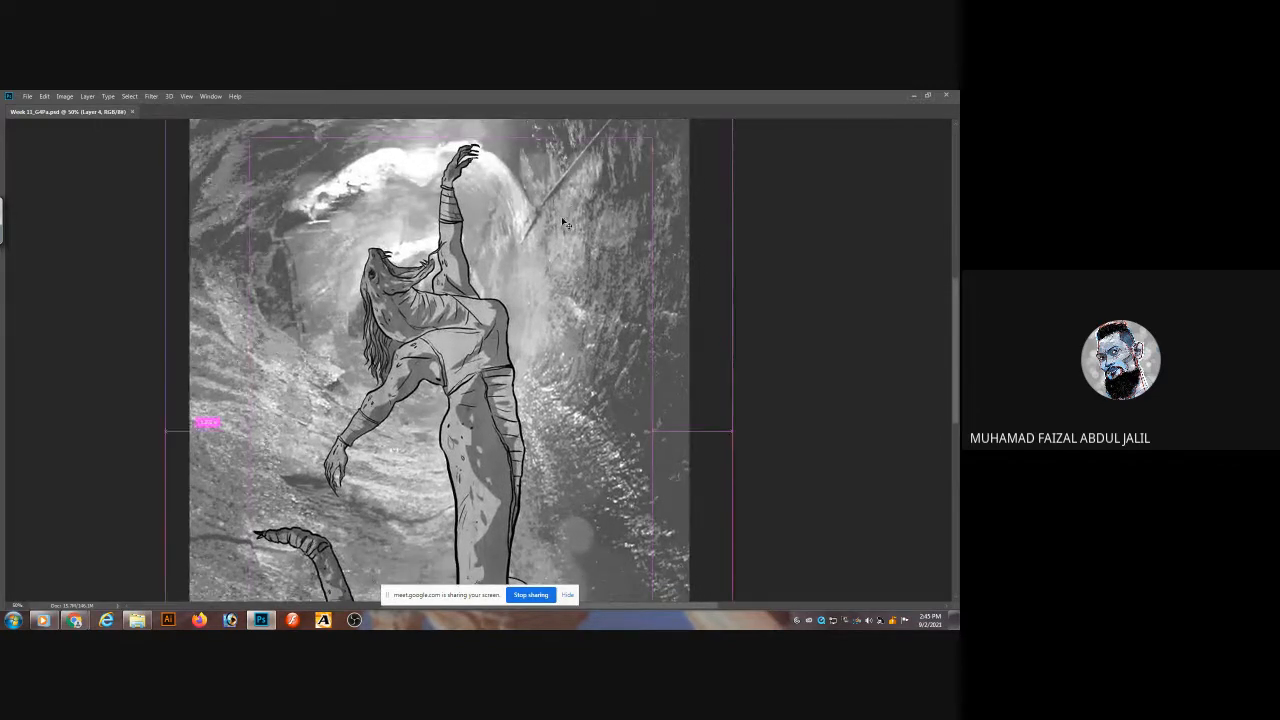
key(ctrl+0)
key(Tab)
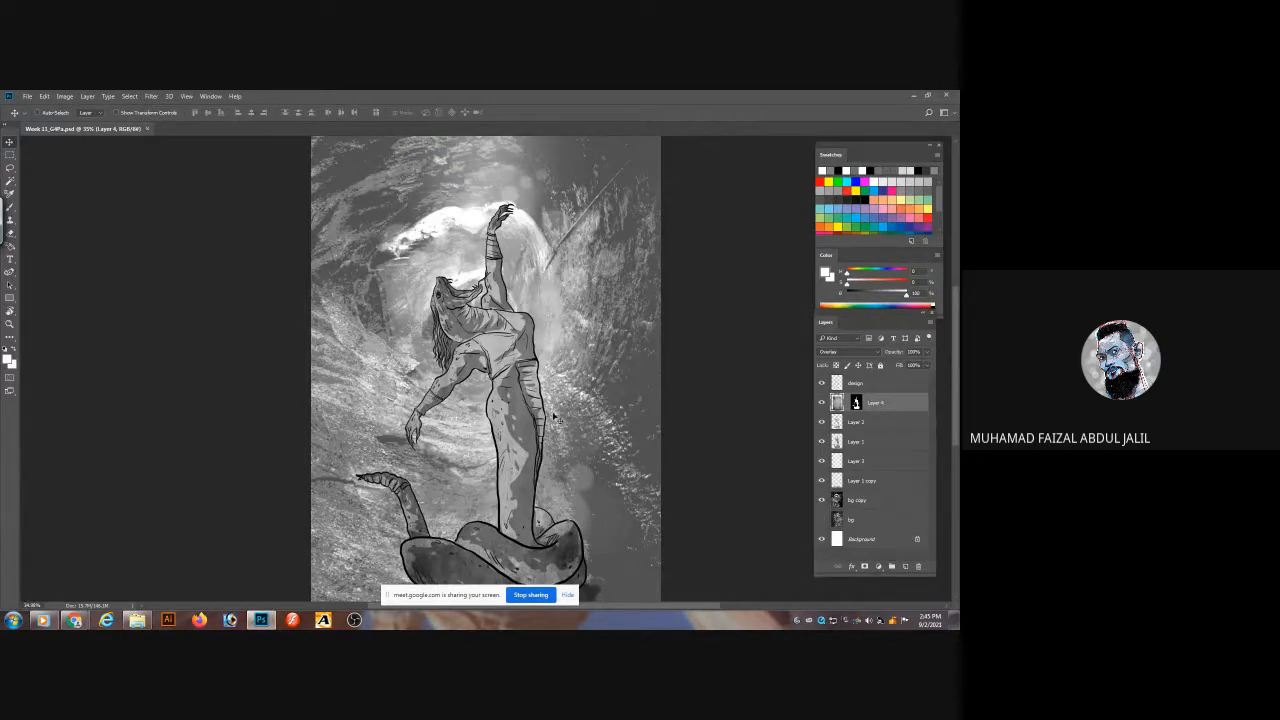
- Toggle the shading layer directly below Layer 4 and the design line-art layer off and on to compare their contributions
click(822, 421)
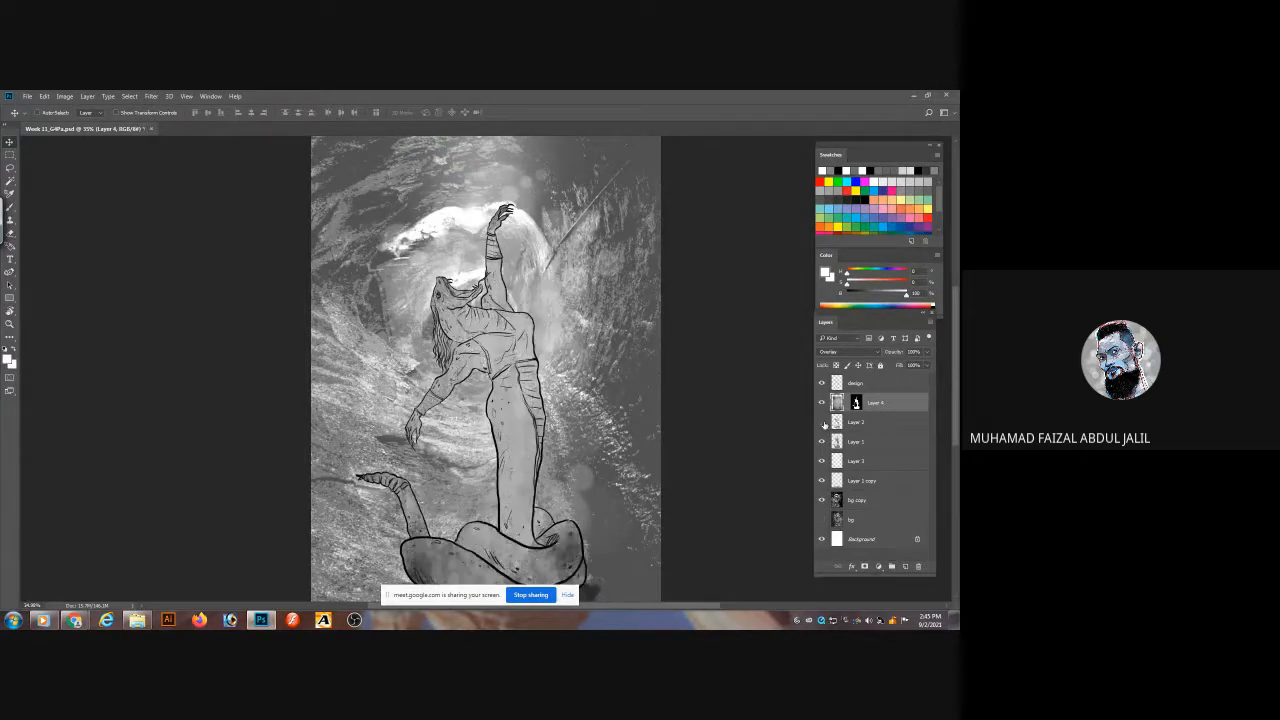
click(823, 422)
click(822, 383)
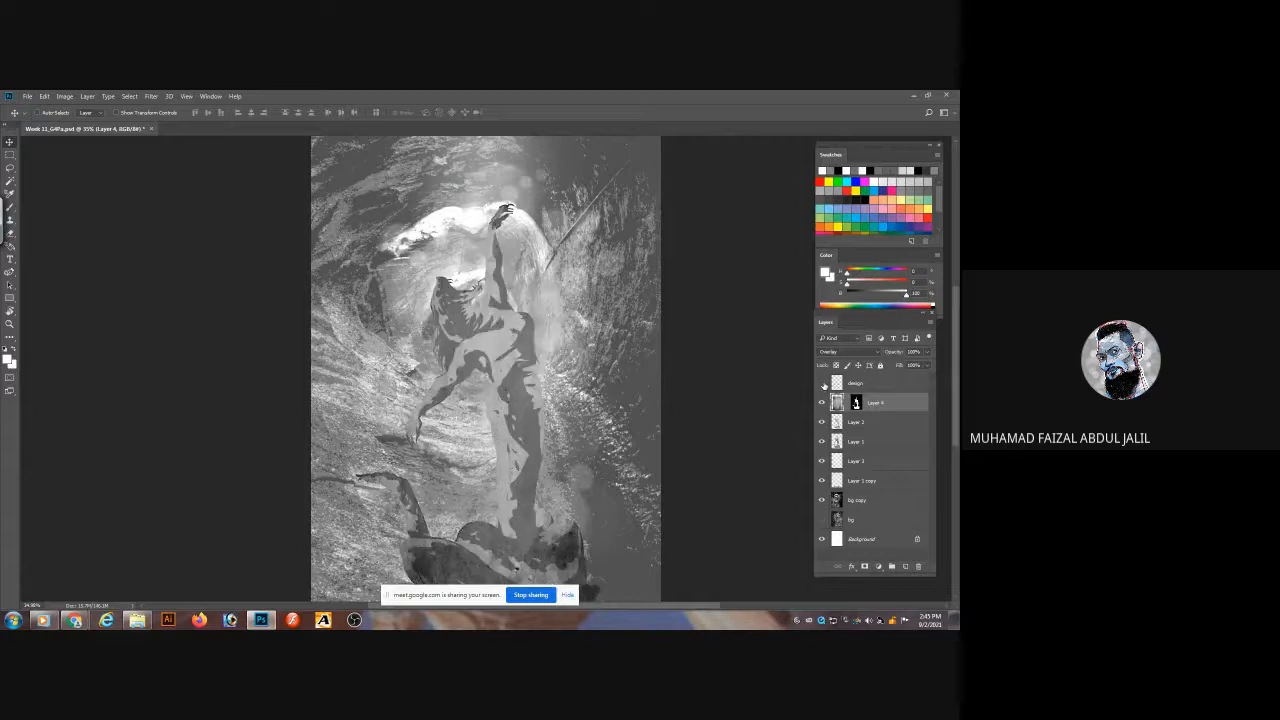
click(822, 383)
- Hide the two shading layers below Layer 4, inspect the figure's line art up close, and show both layers again
click(822, 422)
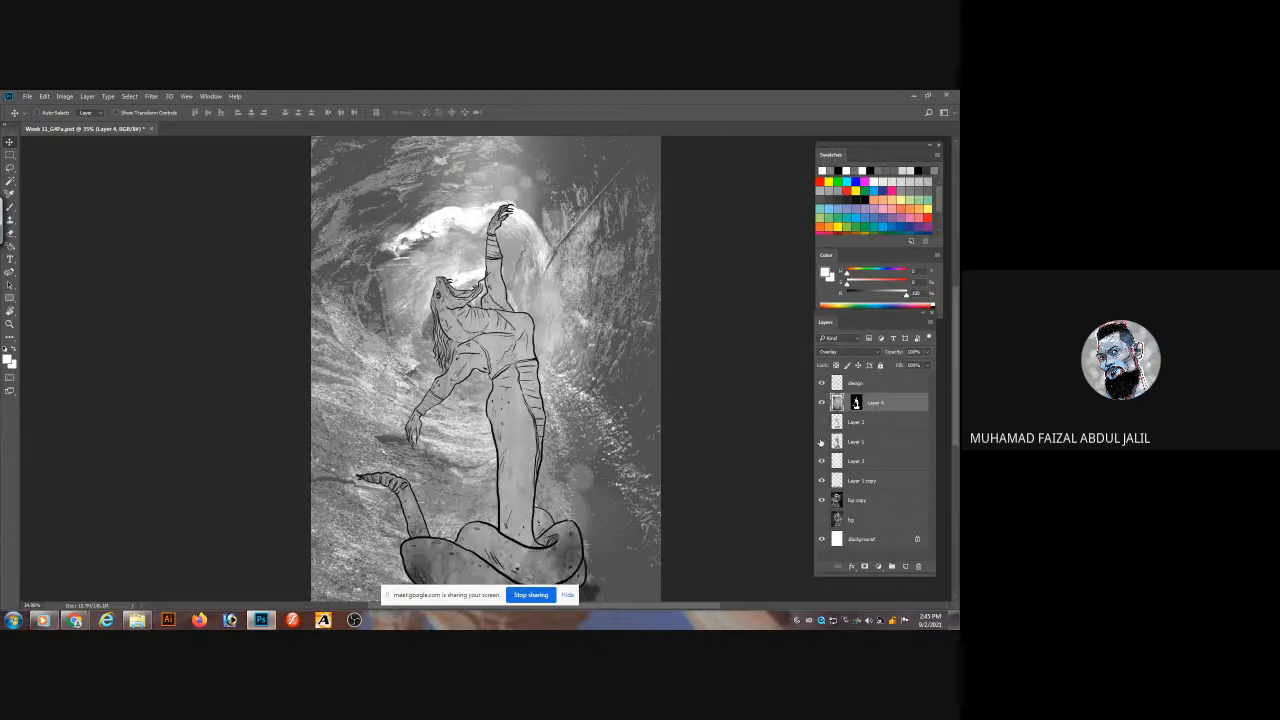
click(822, 441)
ctrl+click(516, 344)
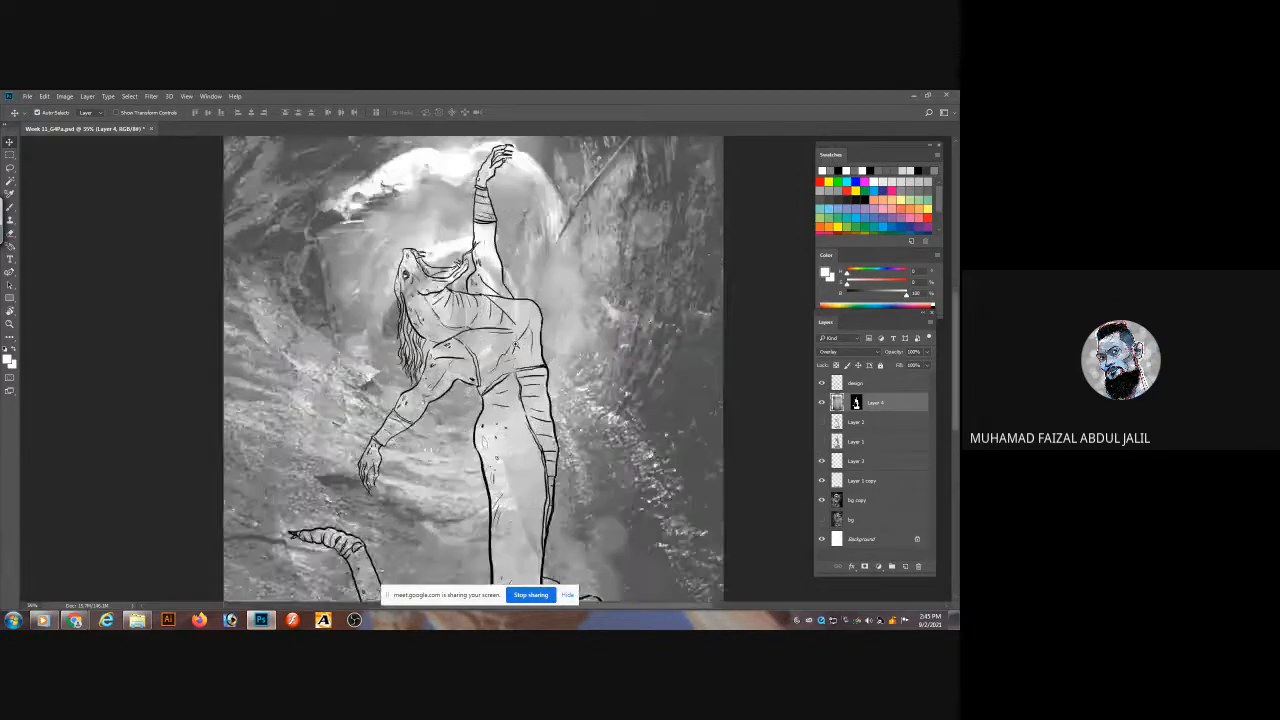
ctrl+click(509, 348)
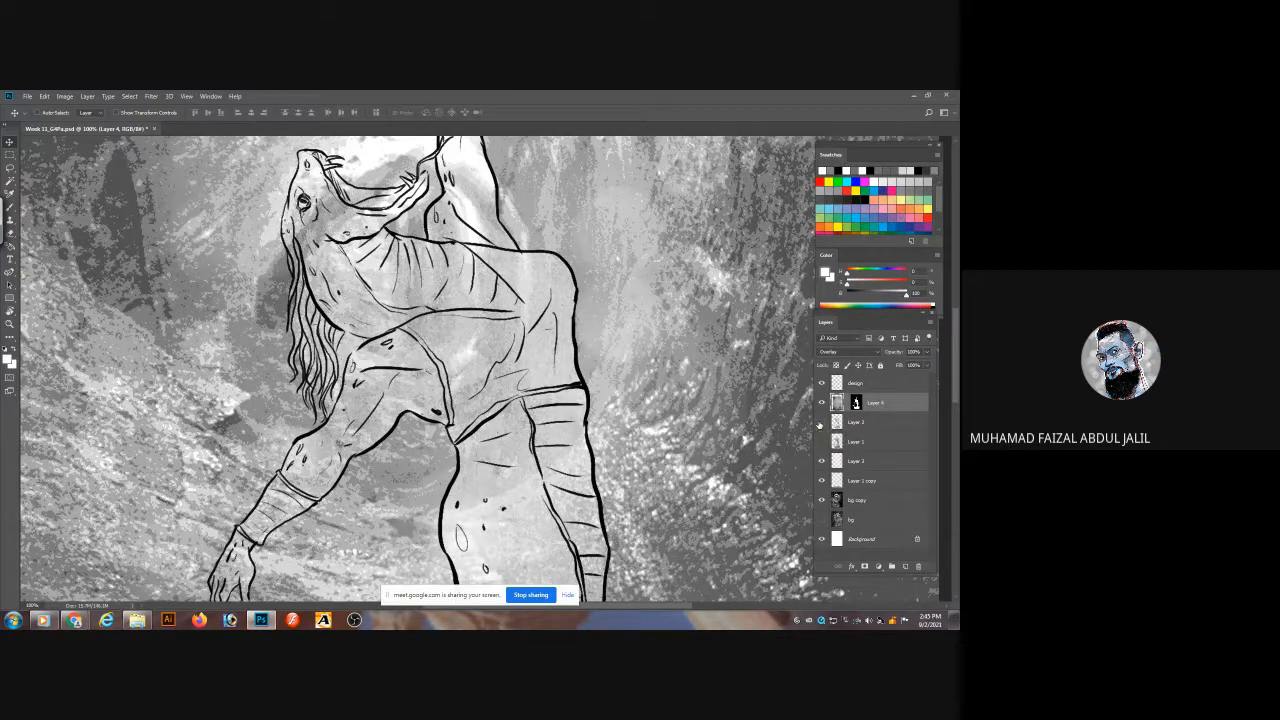
key(ctrl+0)
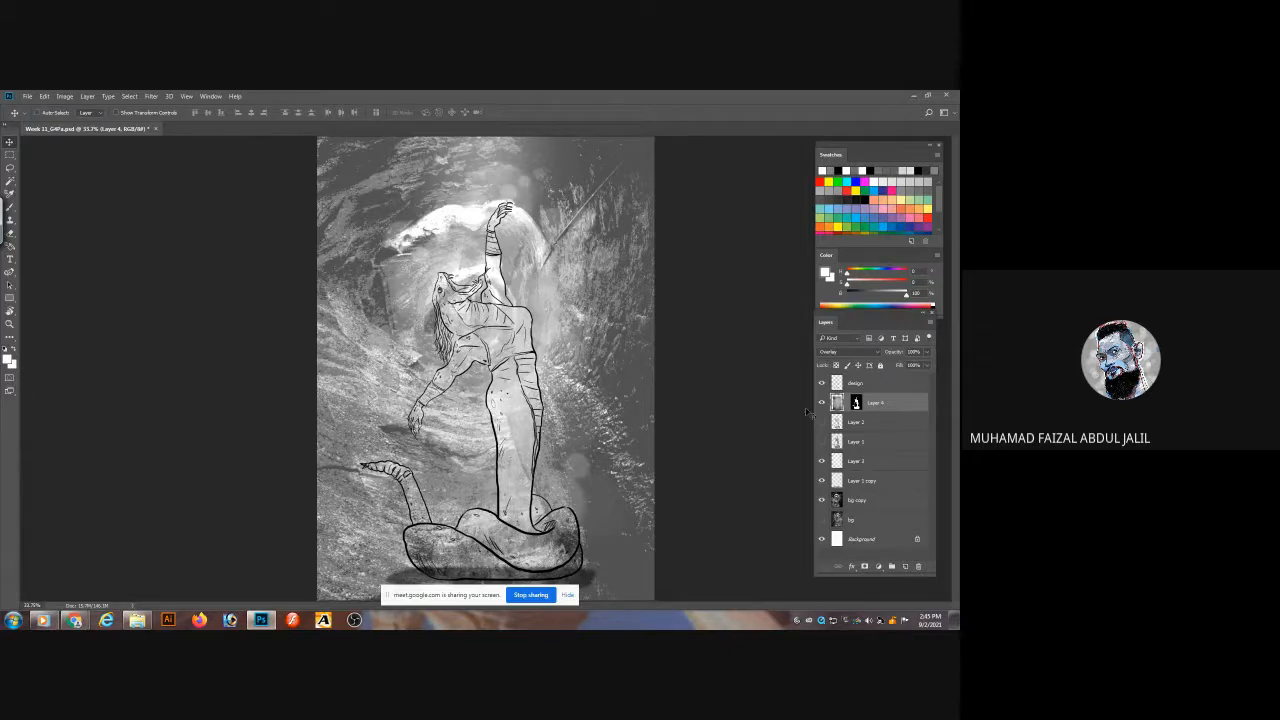
click(822, 423)
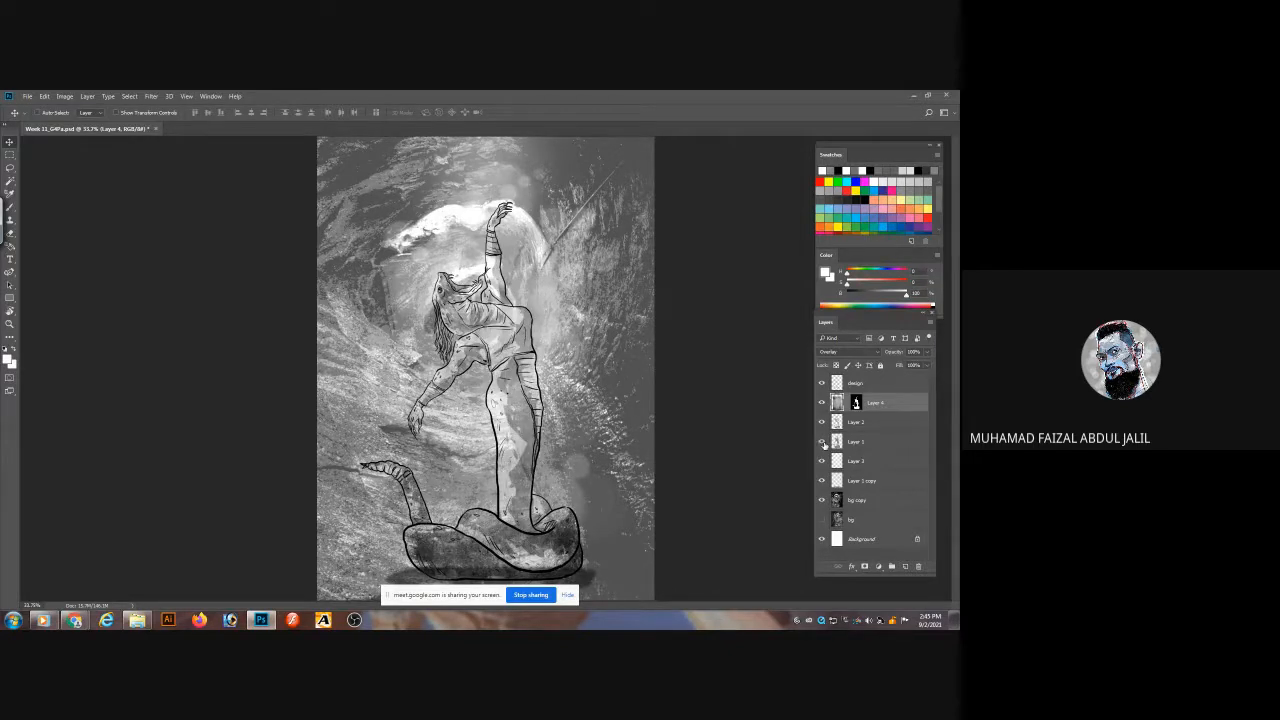
click(822, 442)
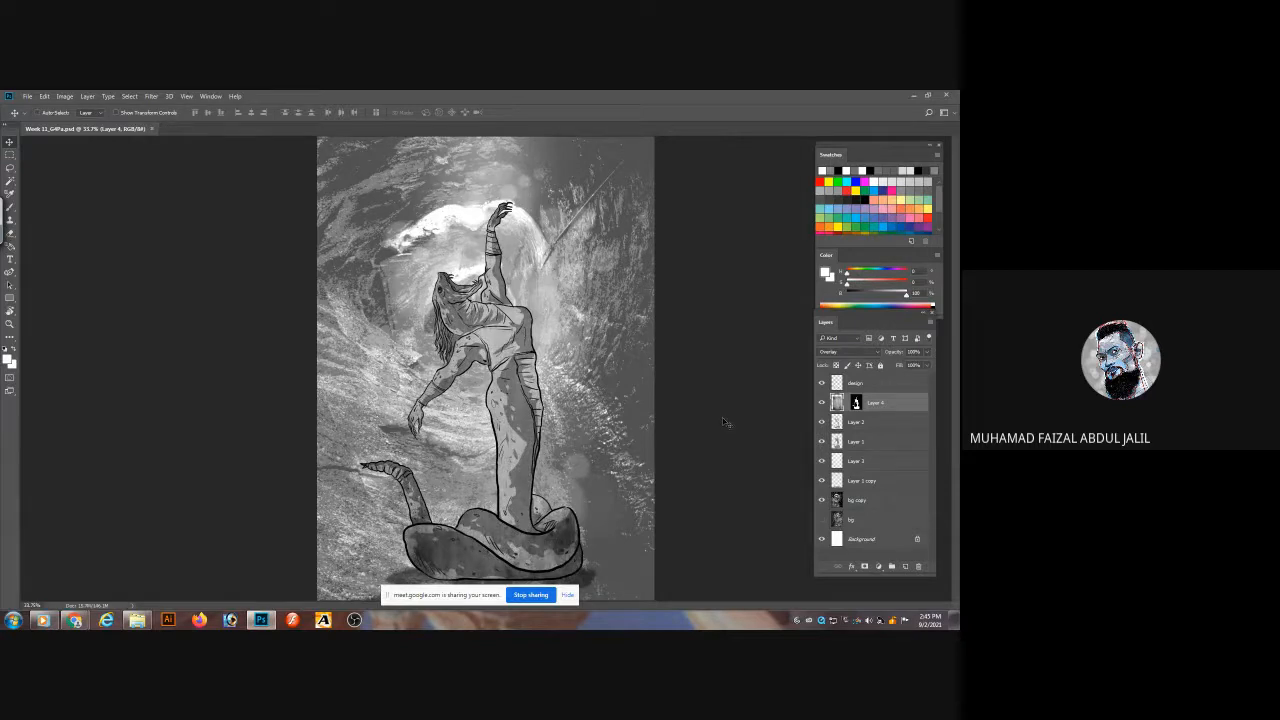
- Toggle the bg copy layer off and on repeatedly to compare the figure with and without the cave background
click(822, 500)
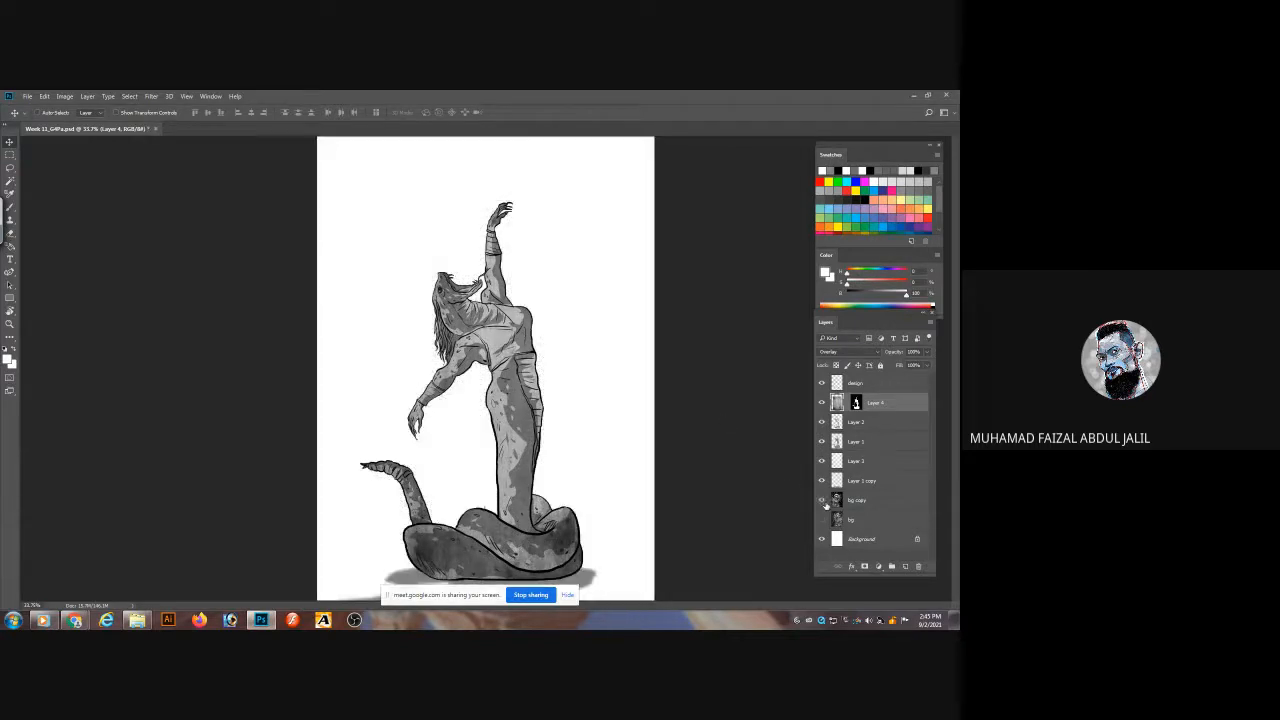
click(822, 500)
click(822, 500)
click(822, 500)
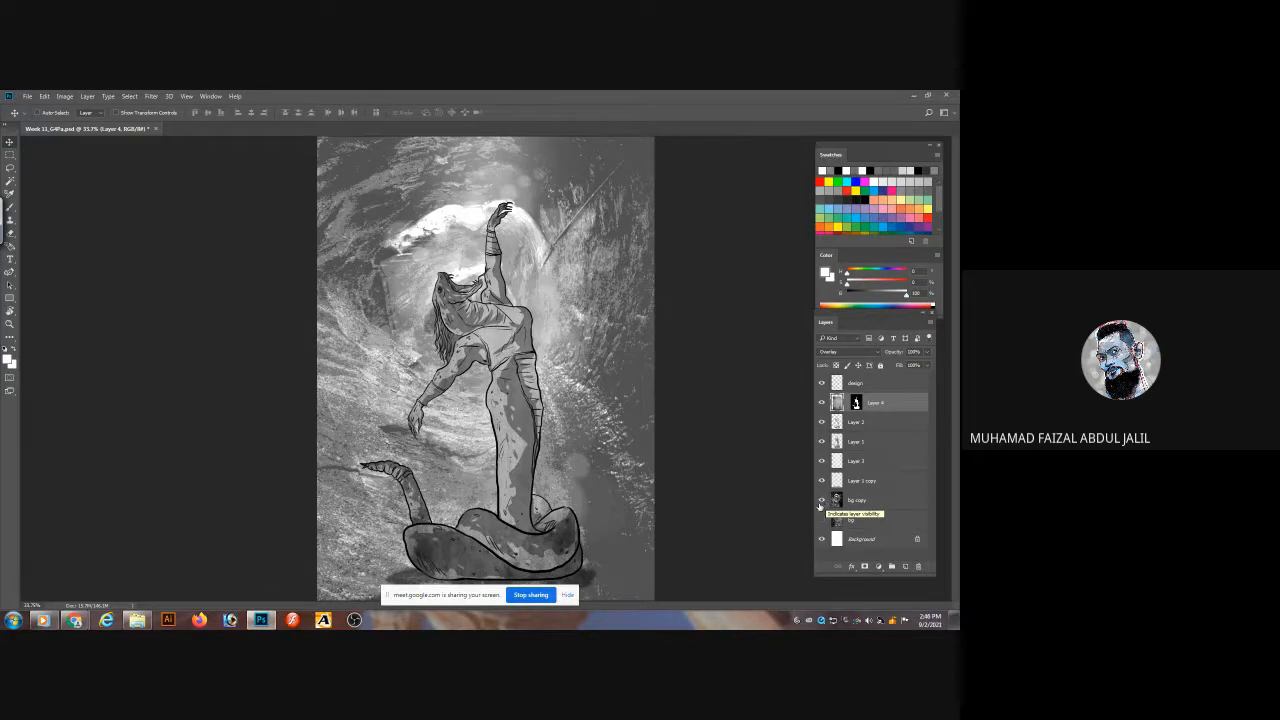
click(820, 504)
click(819, 504)
click(821, 501)
click(821, 501)
click(64, 96)
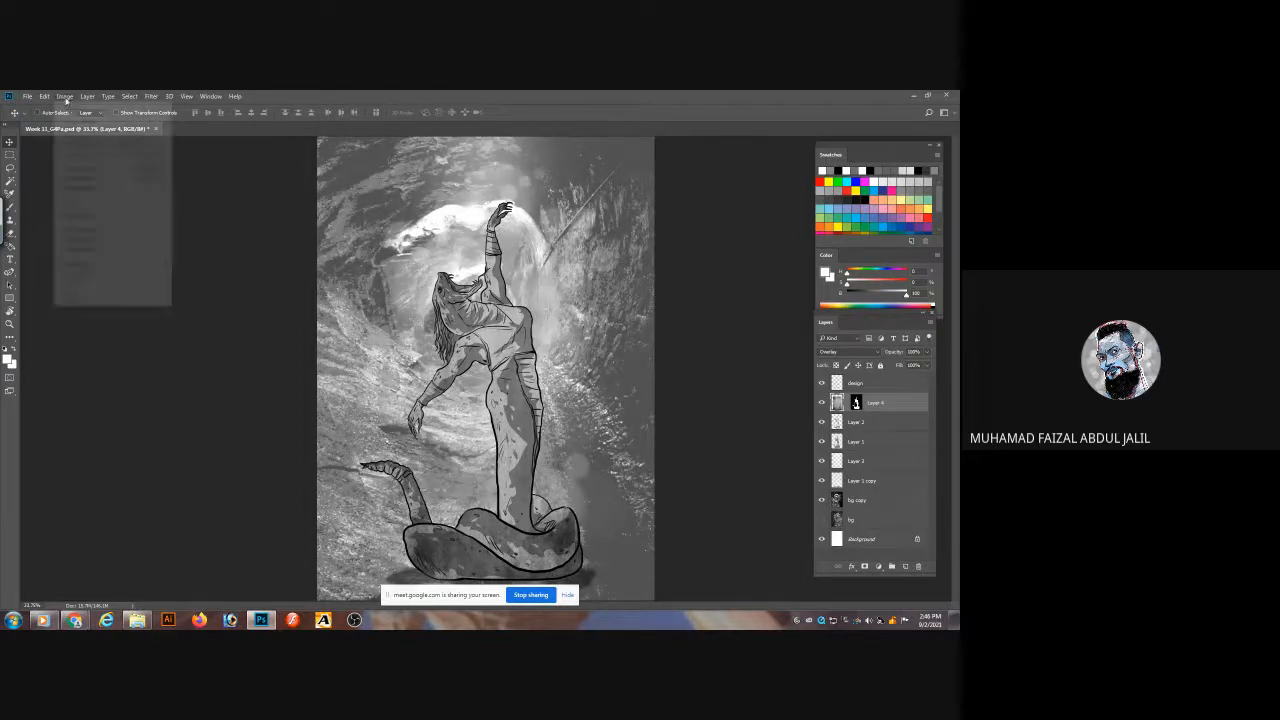
mouse_move(100, 121)
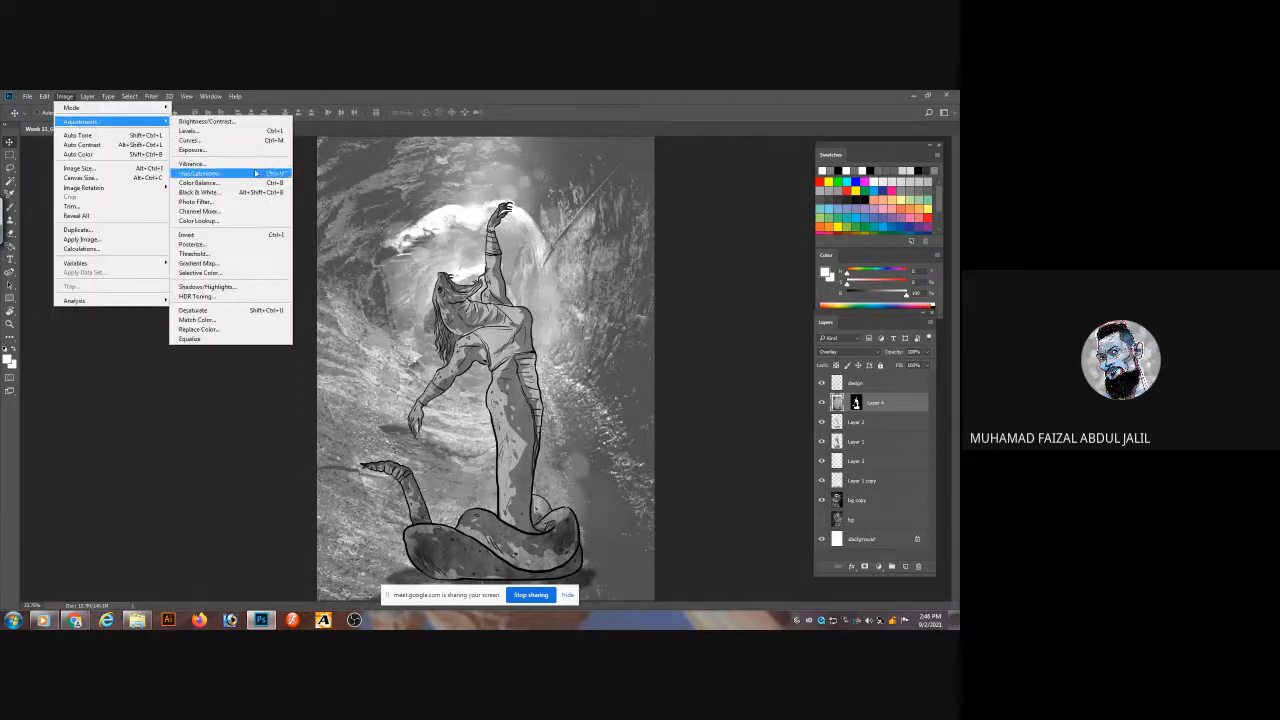
click(203, 245)
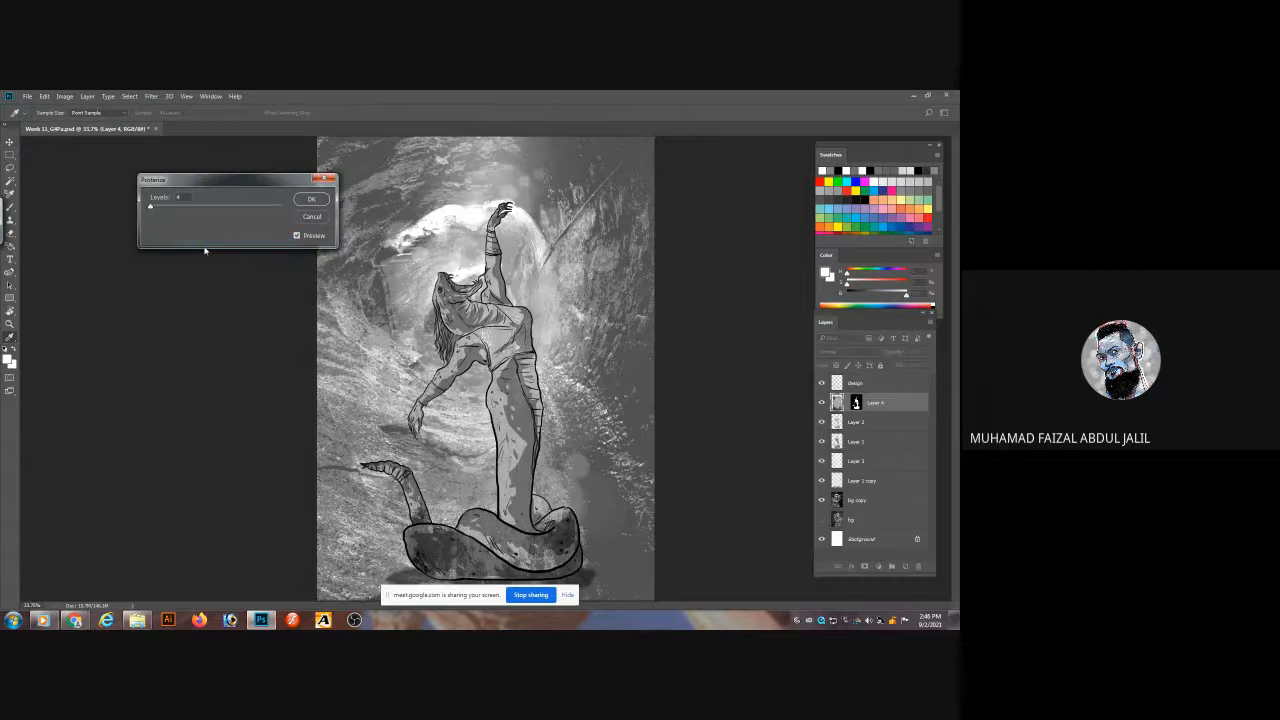
click(312, 216)
- Try a Threshold adjustment on the bg copy layer, testing lower levels down to about 65
click(866, 496)
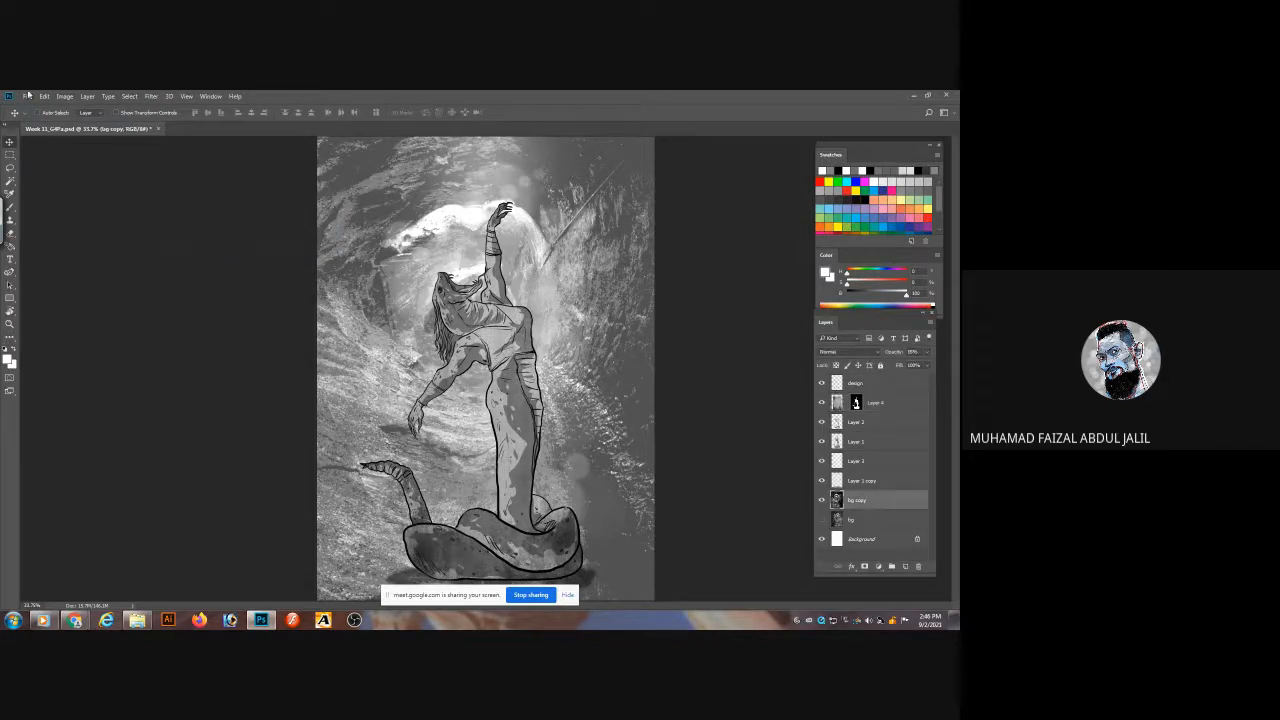
click(63, 97)
mouse_move(80, 121)
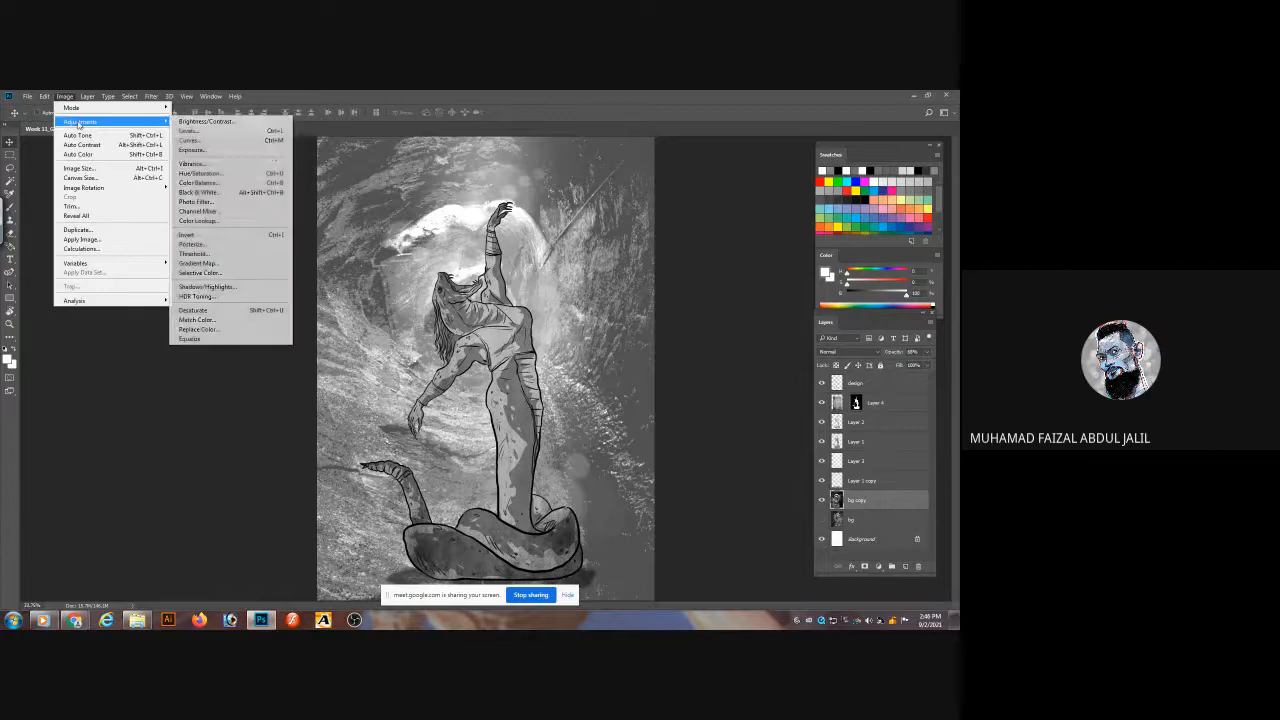
click(231, 256)
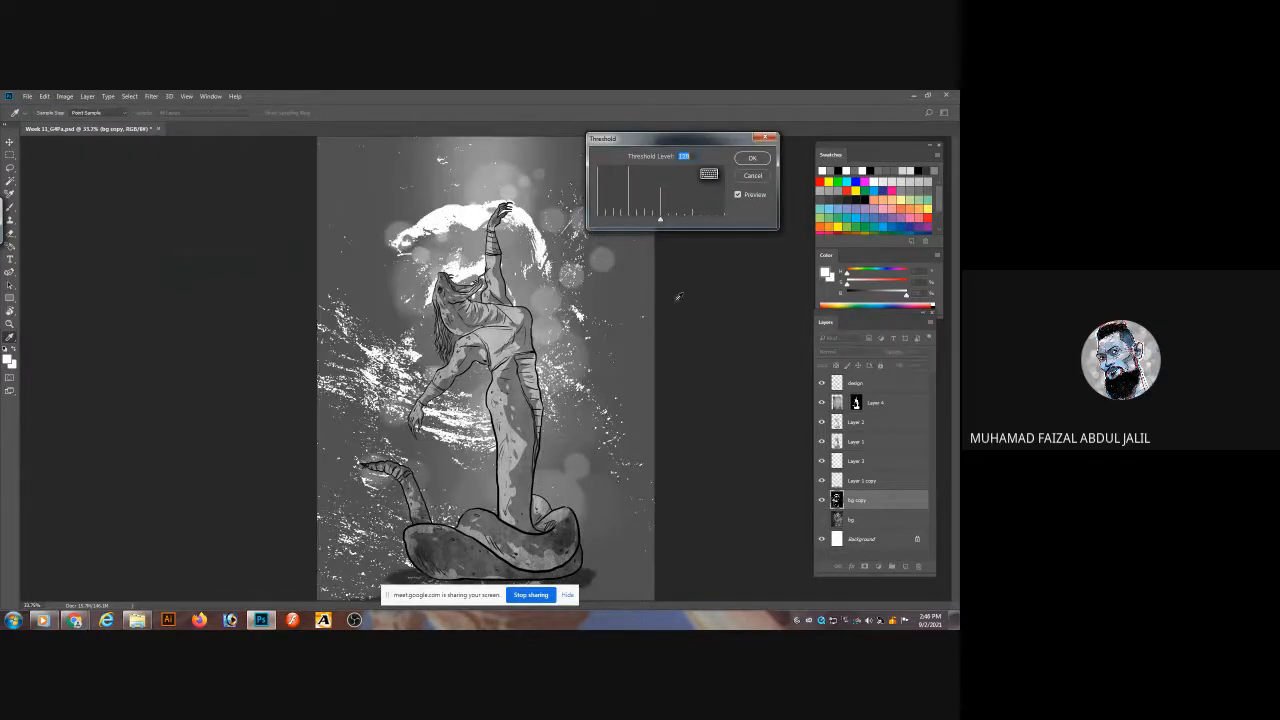
drag(660, 218, 621, 220)
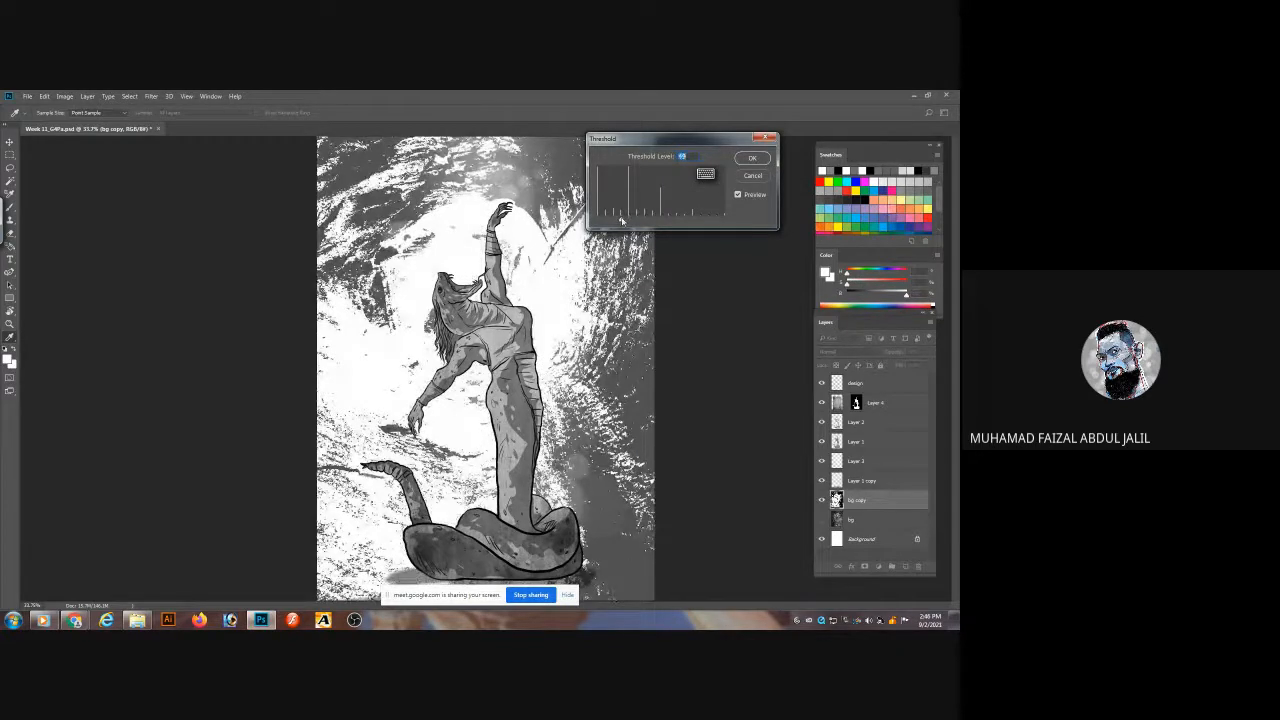
drag(621, 220, 630, 219)
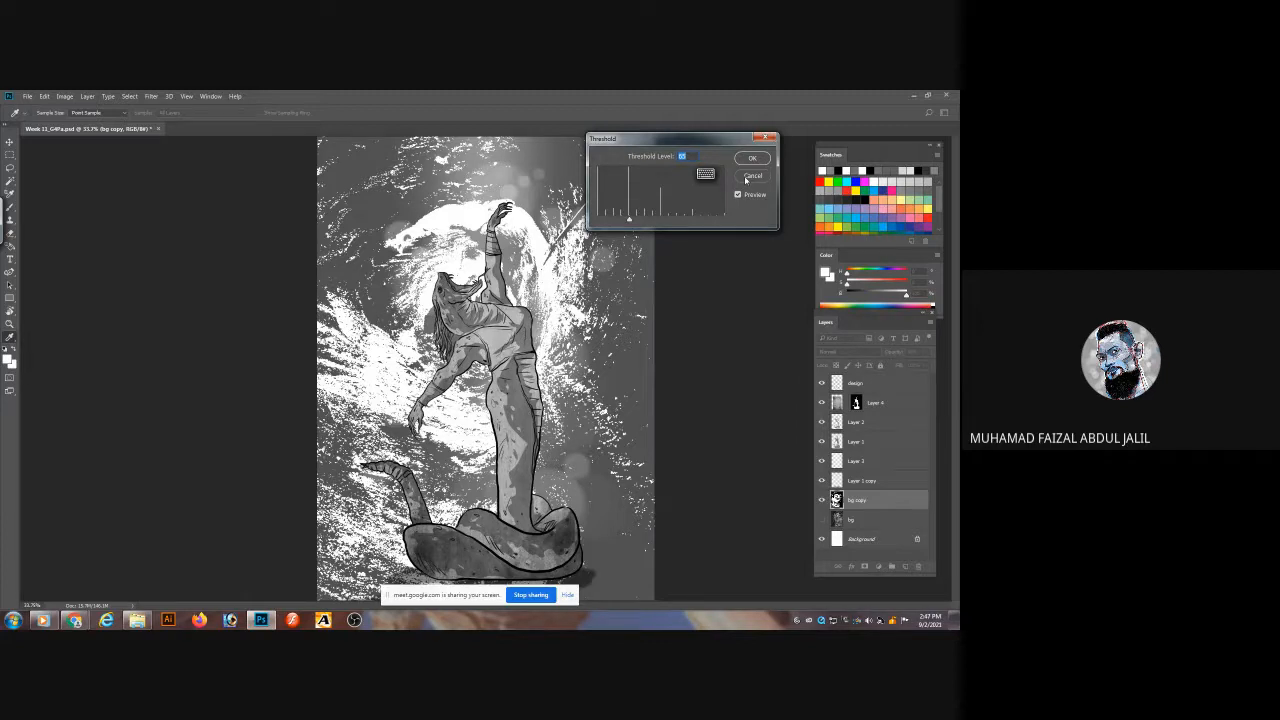
click(748, 177)
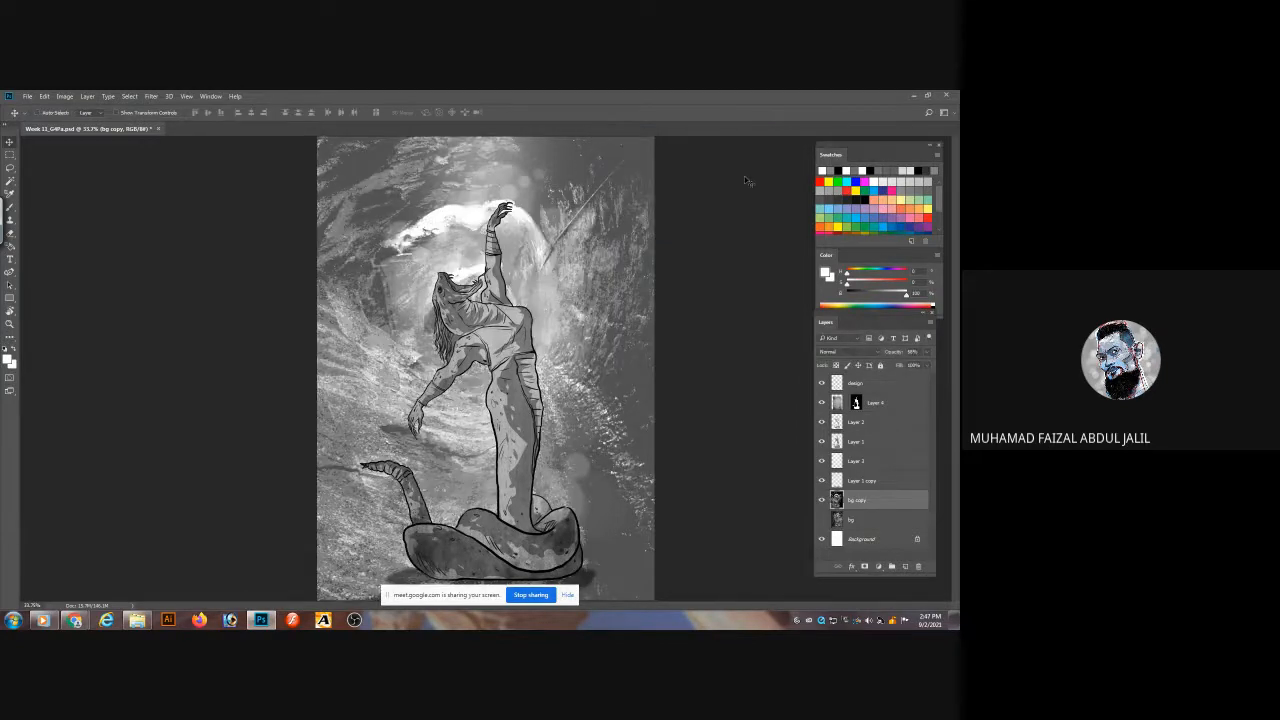
- Show the bg layer beneath bg copy and save the document
click(822, 519)
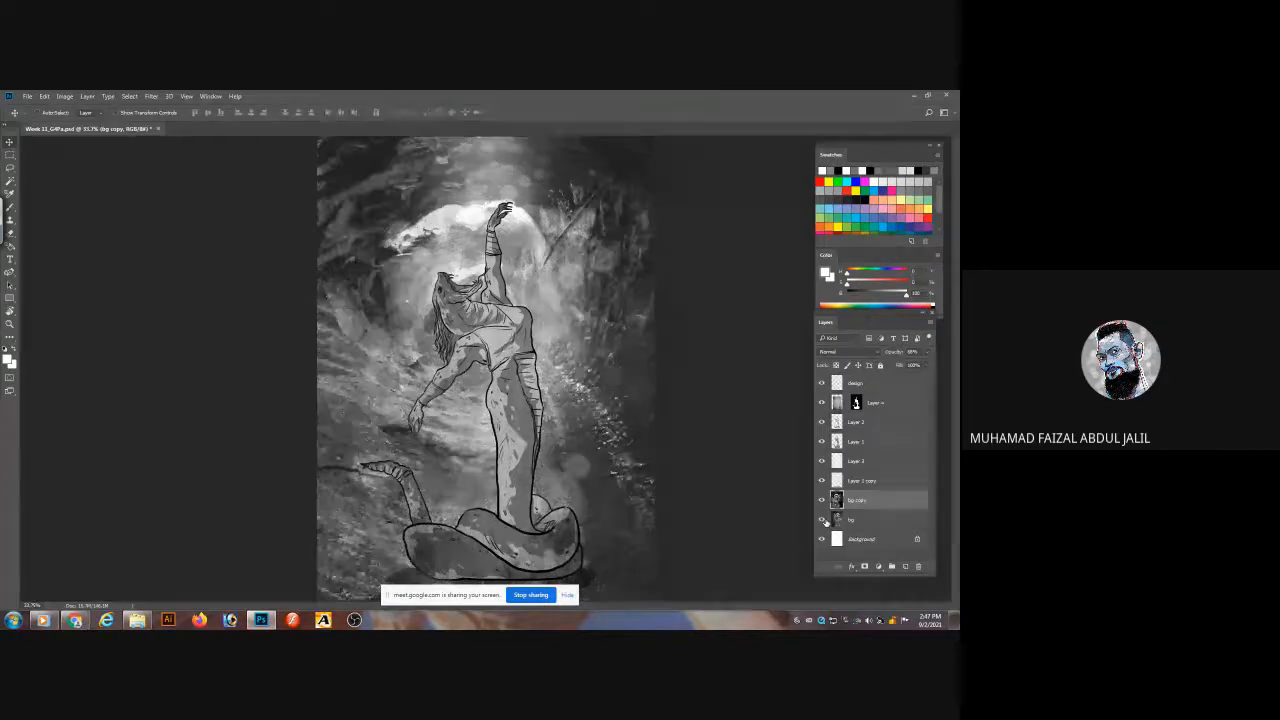
key(ctrl+s)
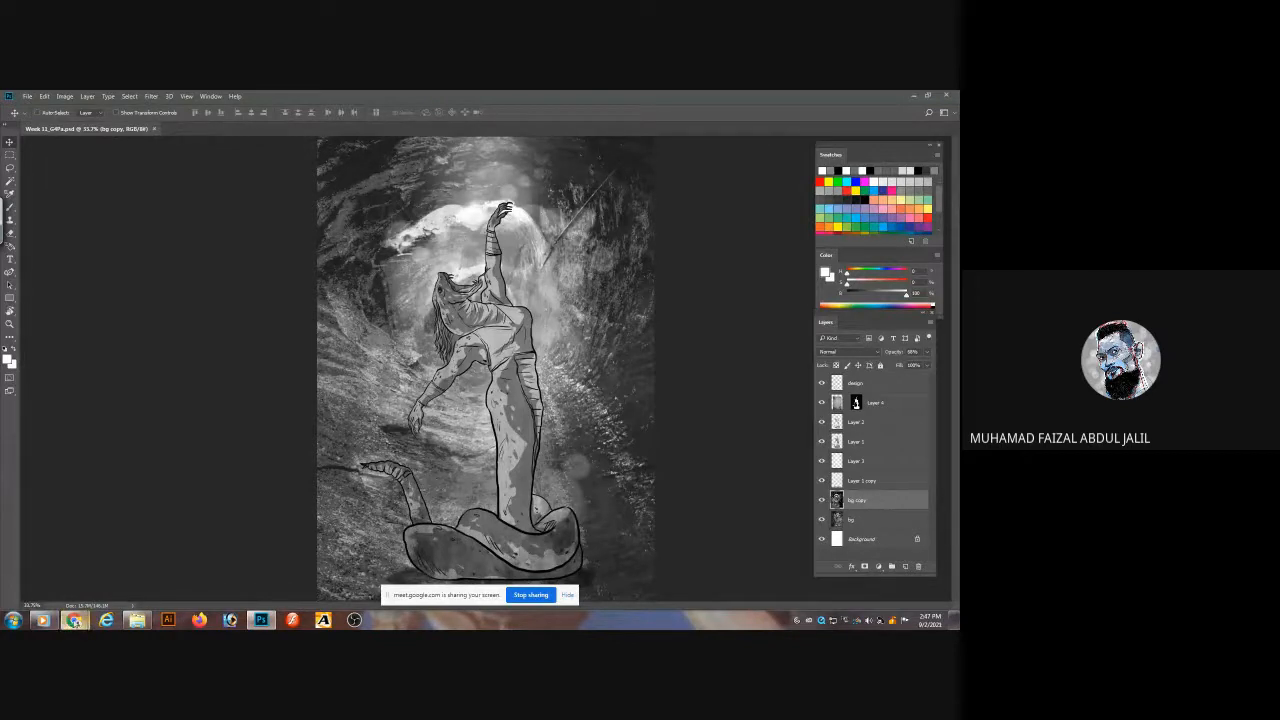
- Browse for a file to open in the Week 11 folder under TARUC_CW2018, 2021_taruc, IntroToIllustration2021
mouse_move(80, 621)
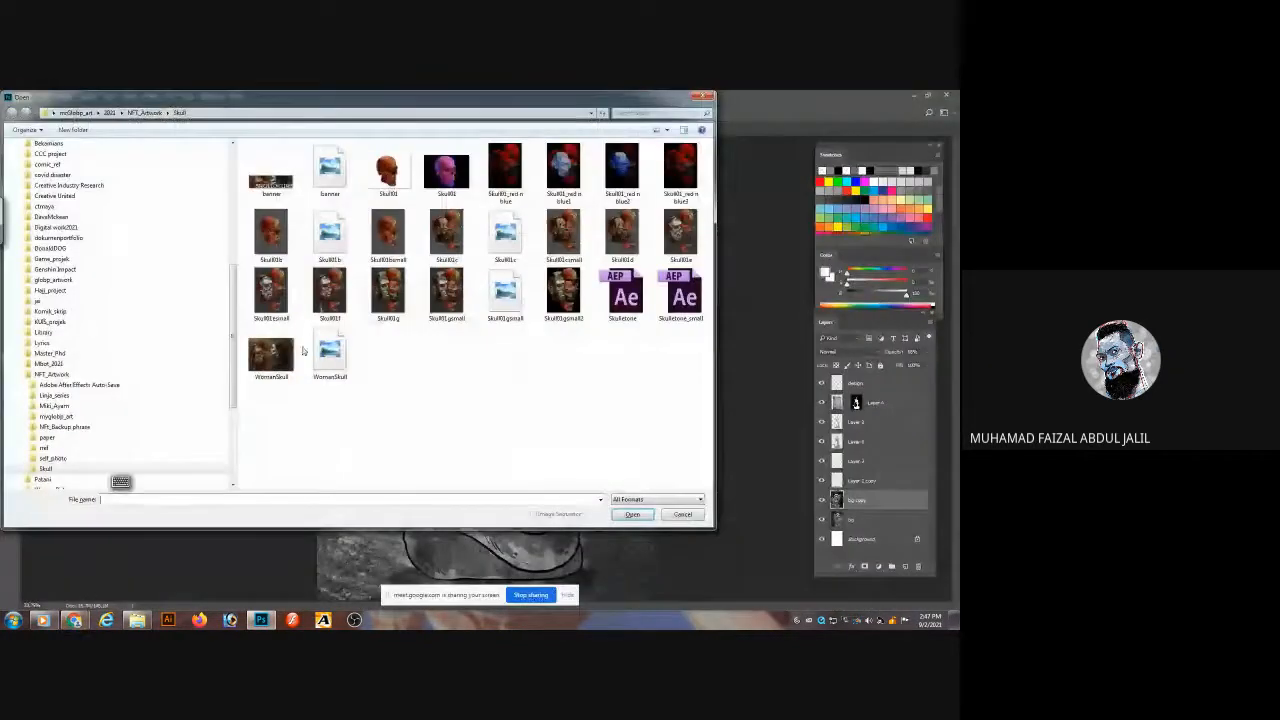
click(76, 113)
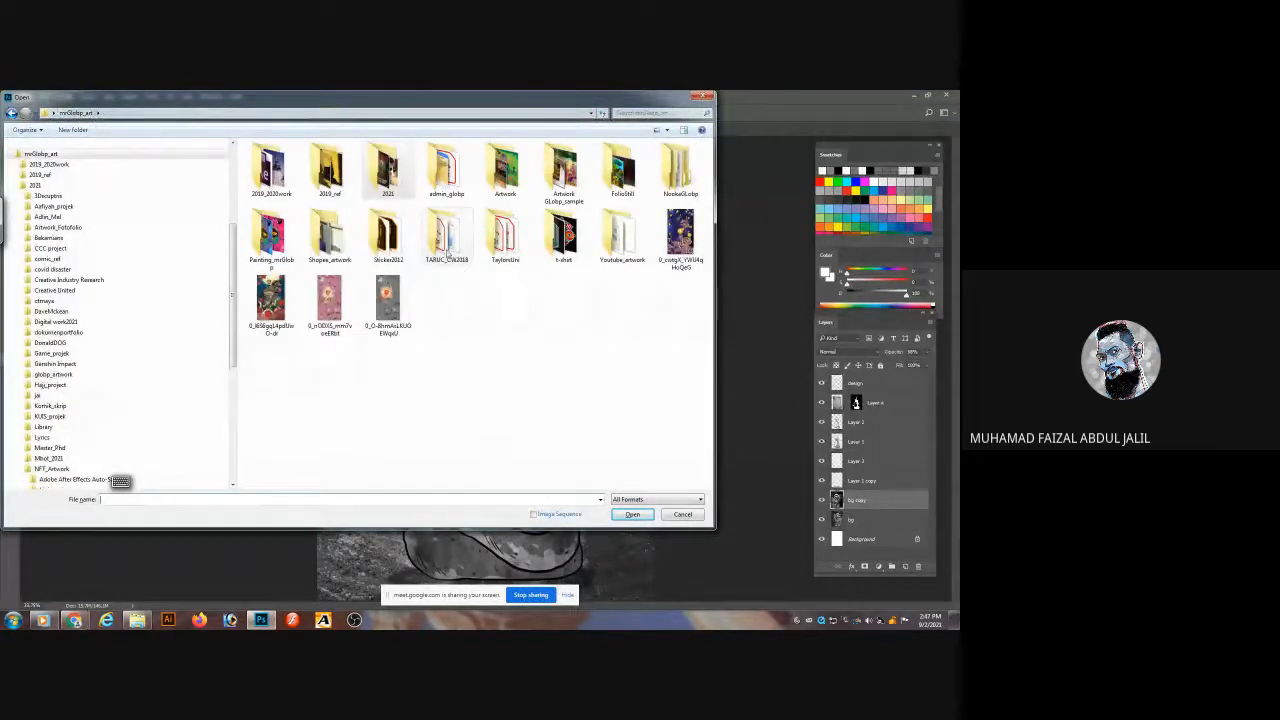
double_click(446, 255)
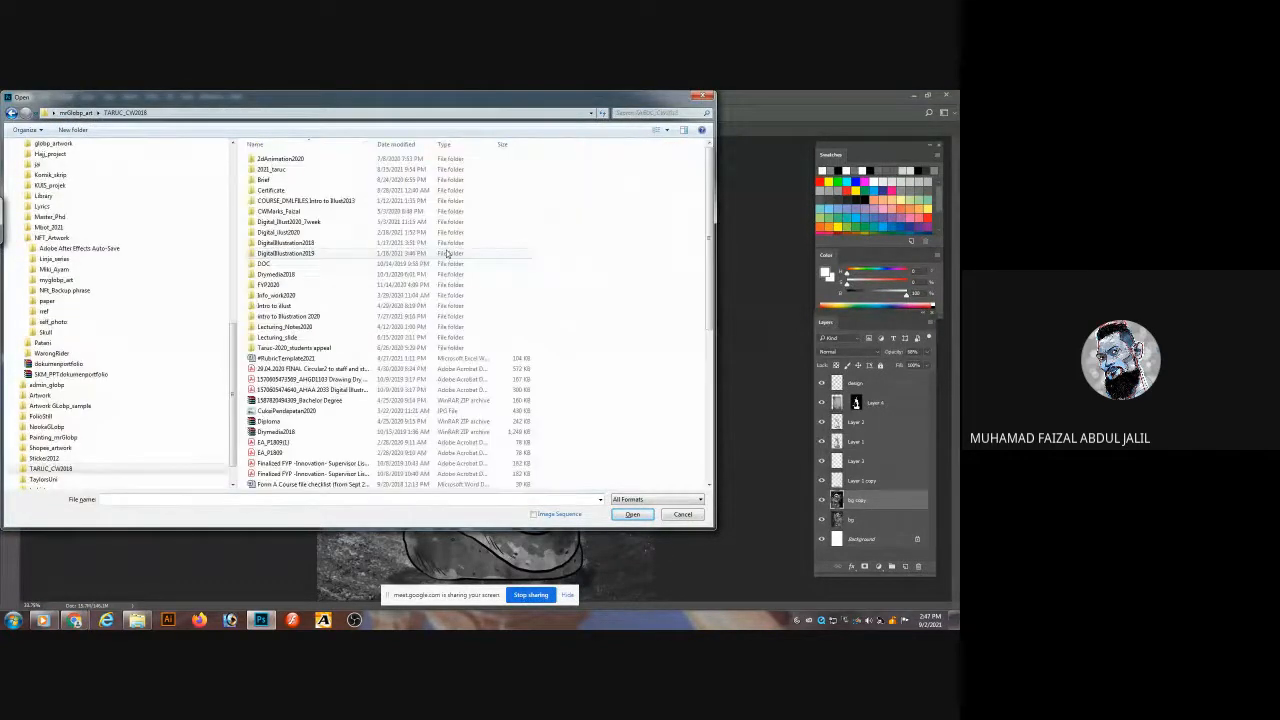
double_click(276, 178)
double_click(276, 177)
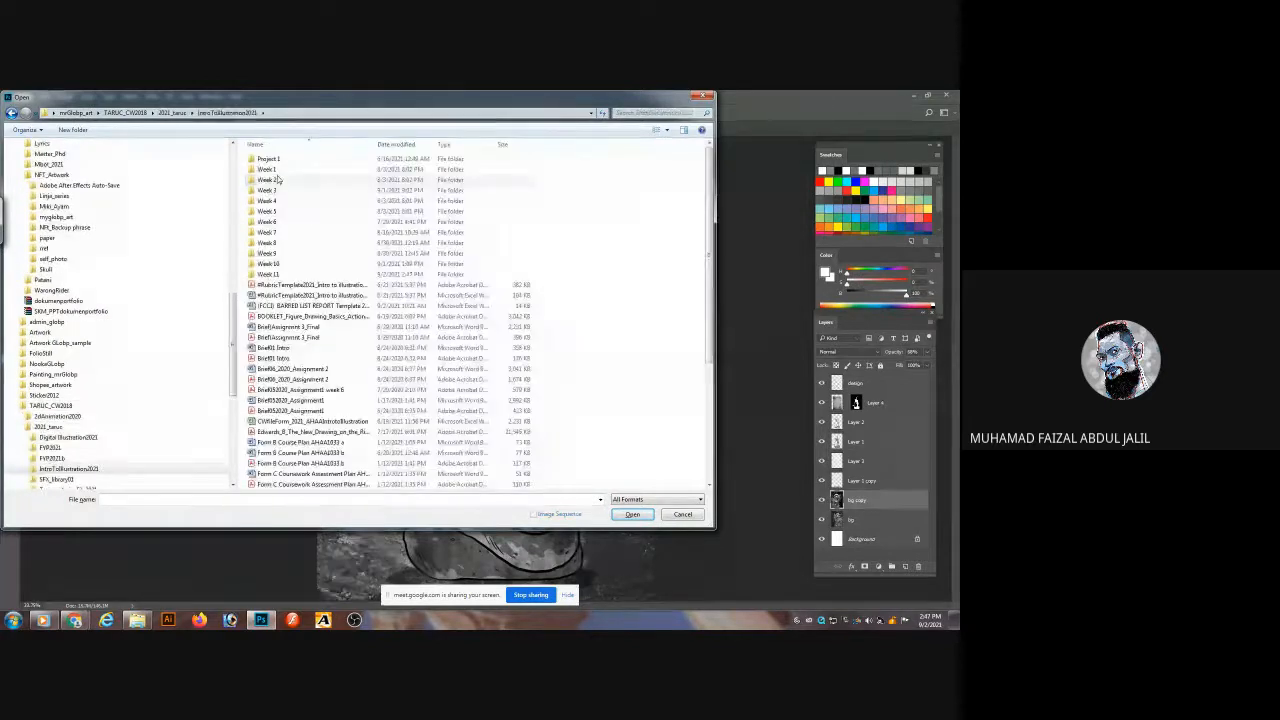
double_click(268, 275)
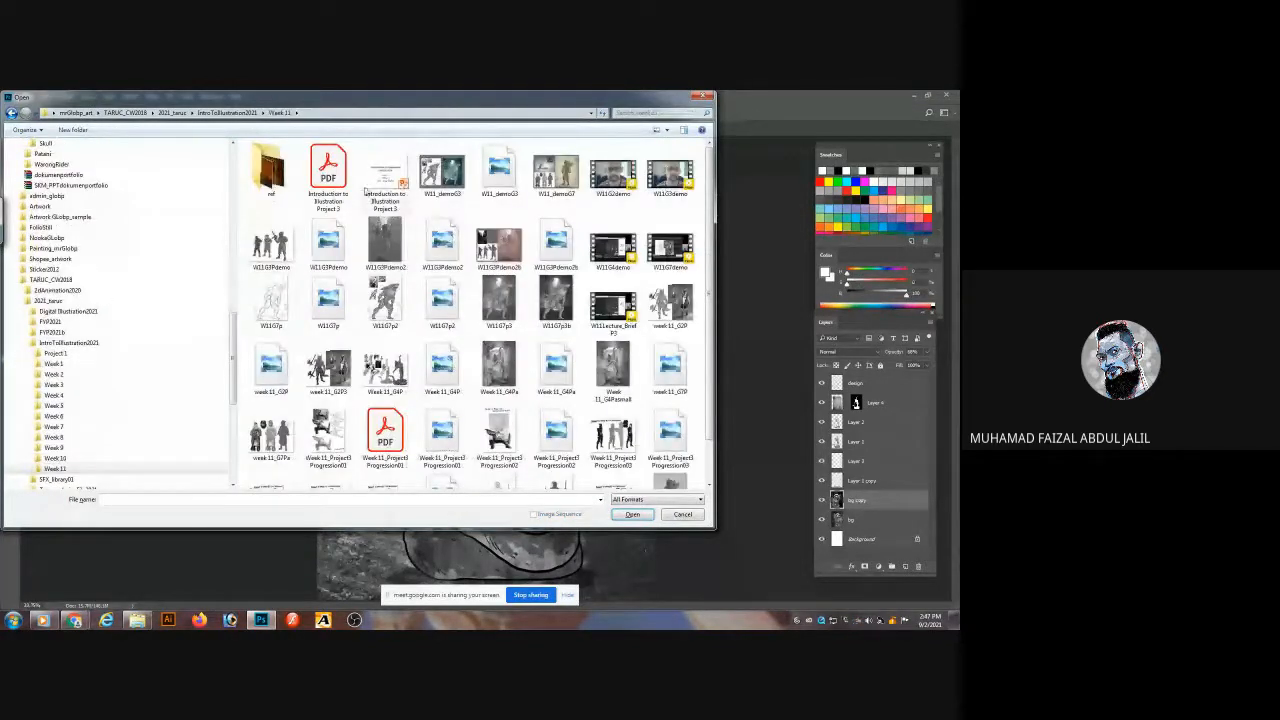
- Open the hooded gunman illustration W11G3Pdemo2.jpg from the Week 11 folder
scroll(724, 210, down, 1)
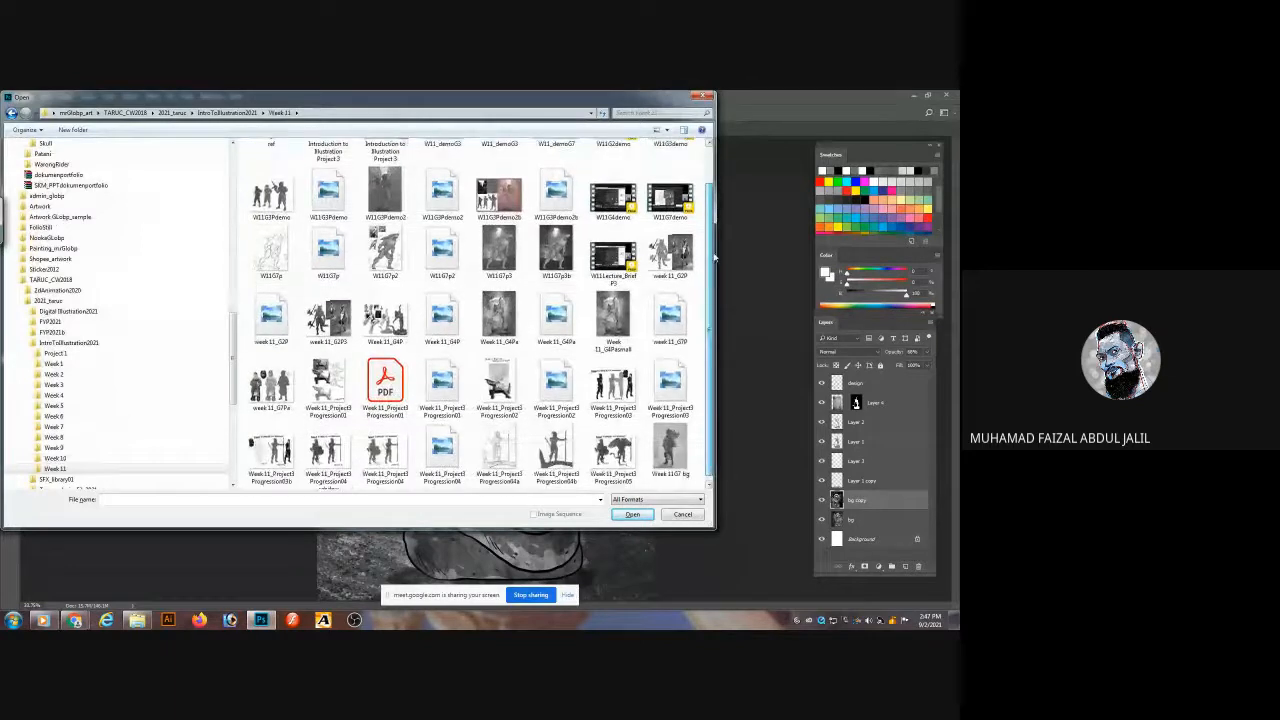
scroll(724, 210, up, 1)
click(352, 254)
double_click(375, 240)
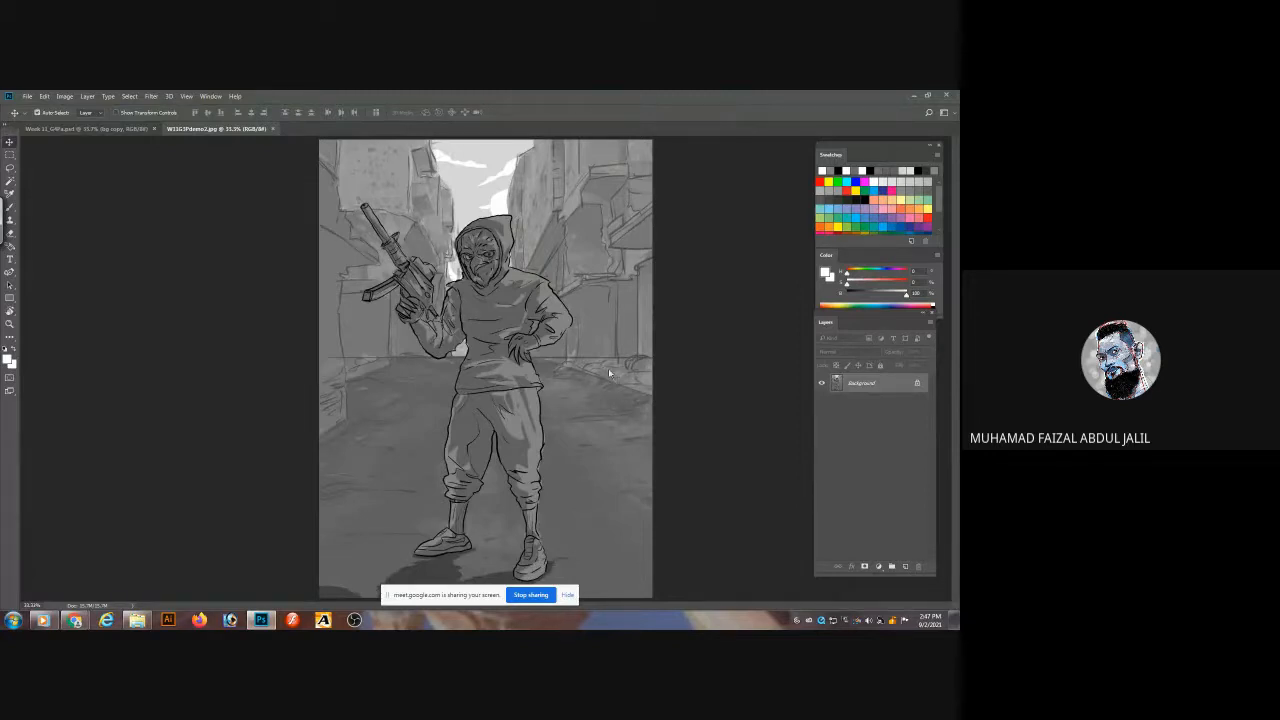
- Open the shark-man illustration W11G7p3b.jpg and view it briefly with the interface panels hidden
key(ctrl+o)
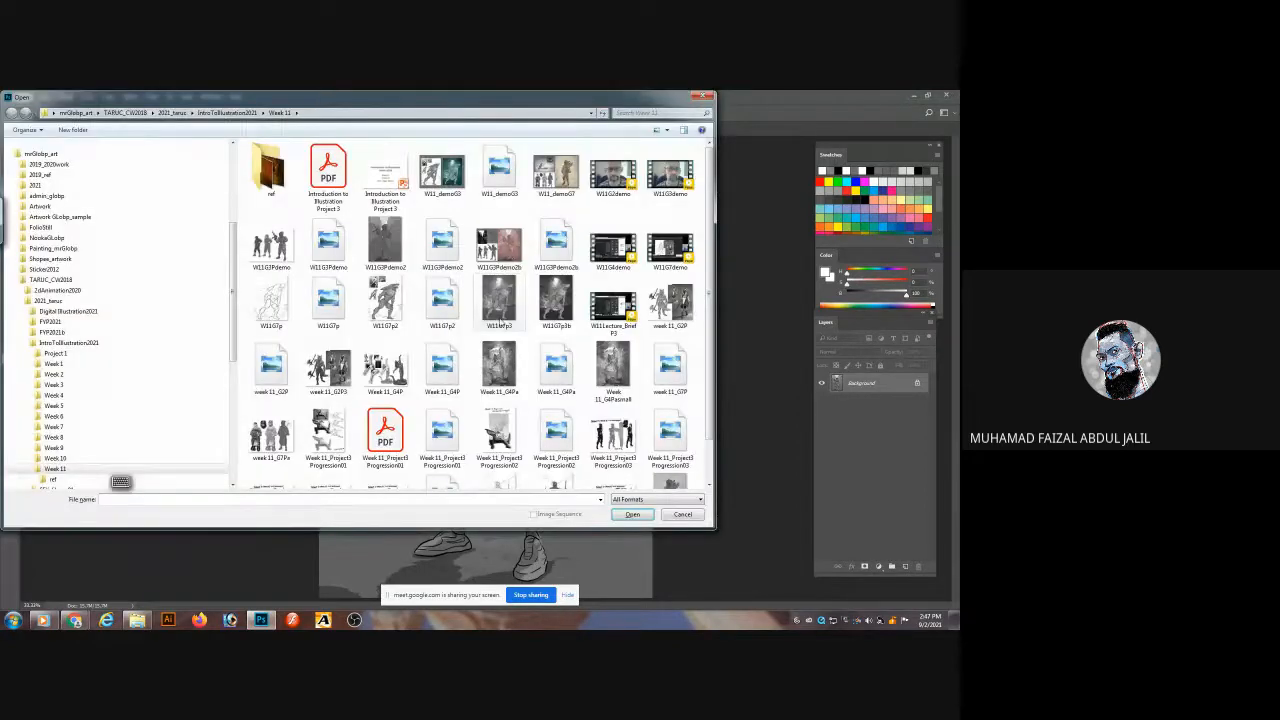
double_click(499, 320)
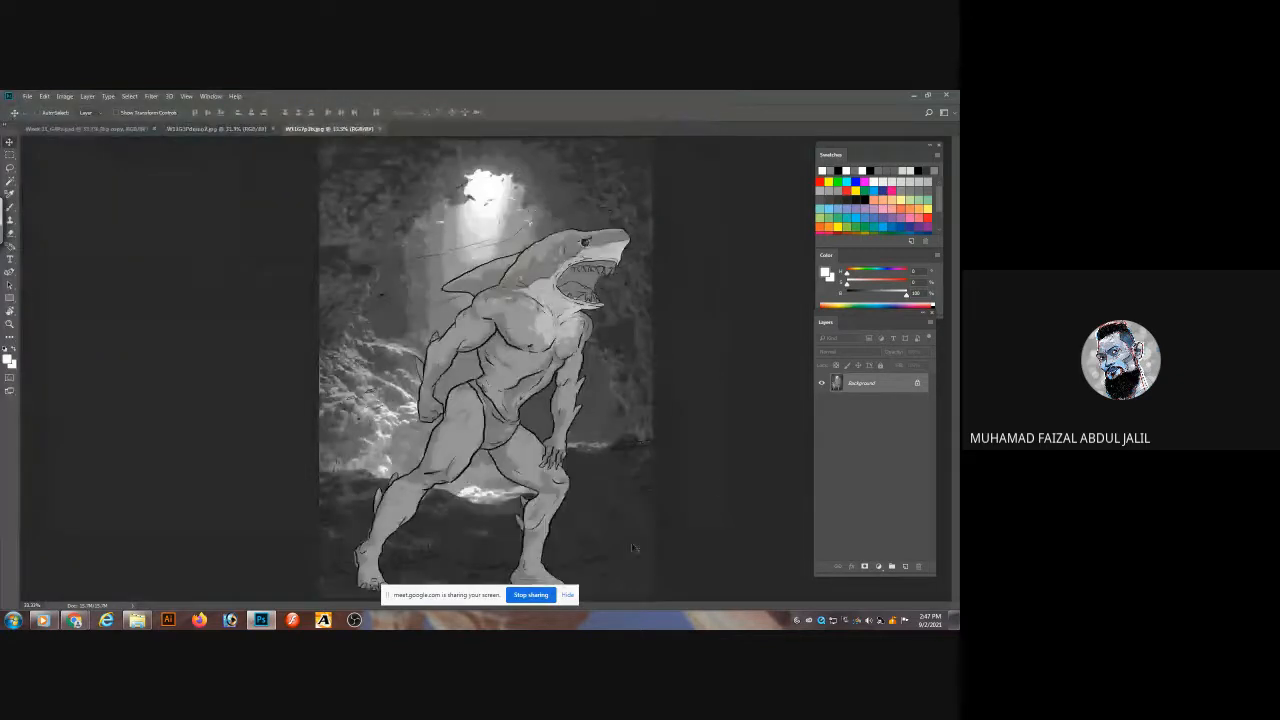
key(Tab)
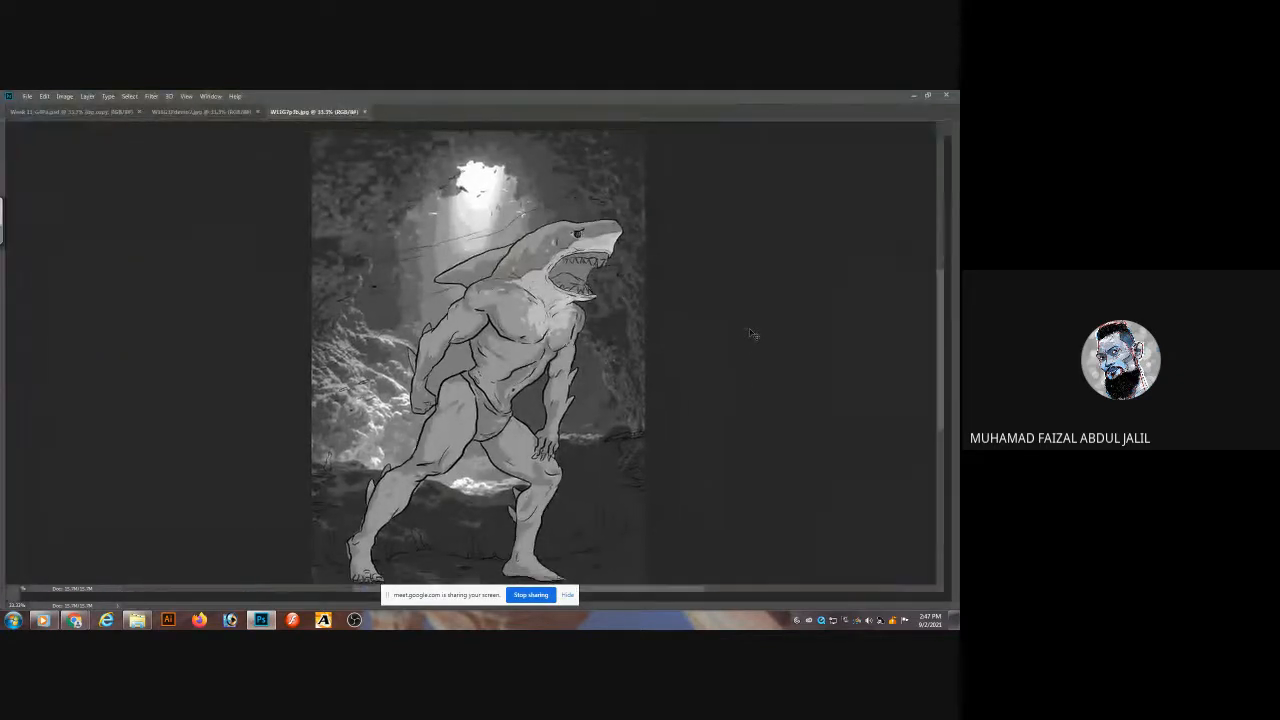
key(Tab)
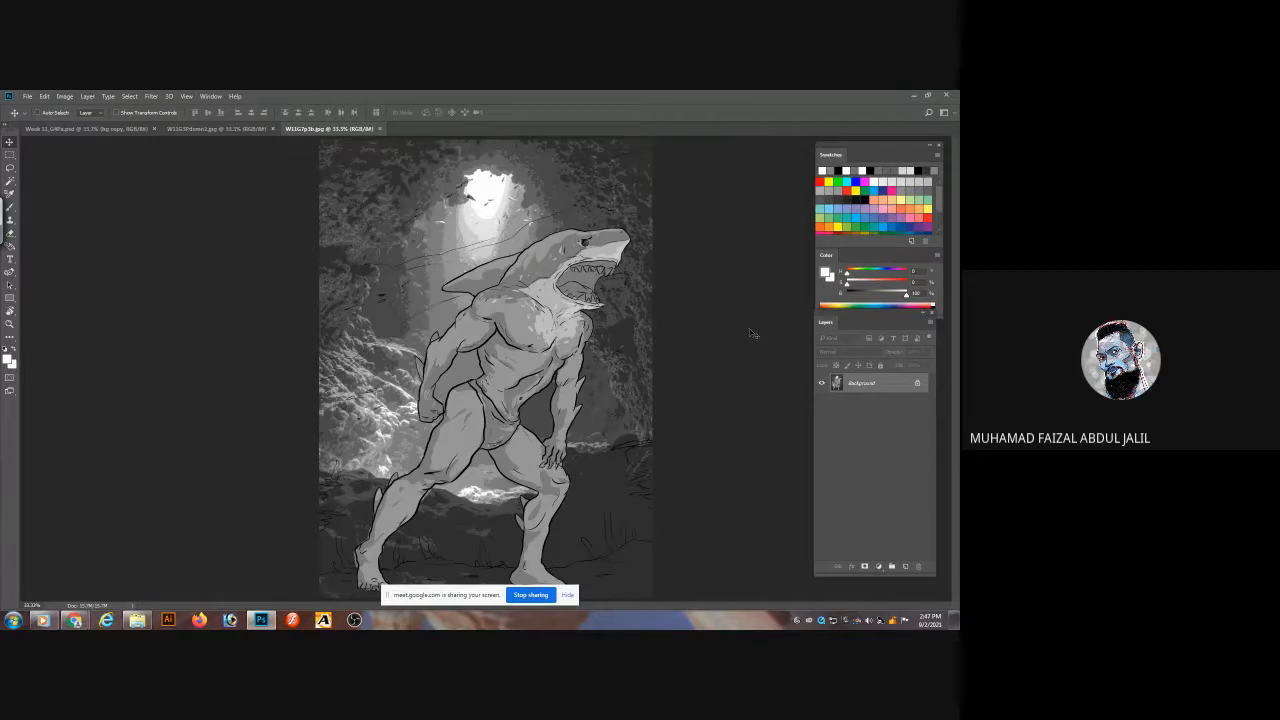
- Open Week 11G7 bg.jpg from the Week 11 folder and hide the interface panels
key(ctrl+o)
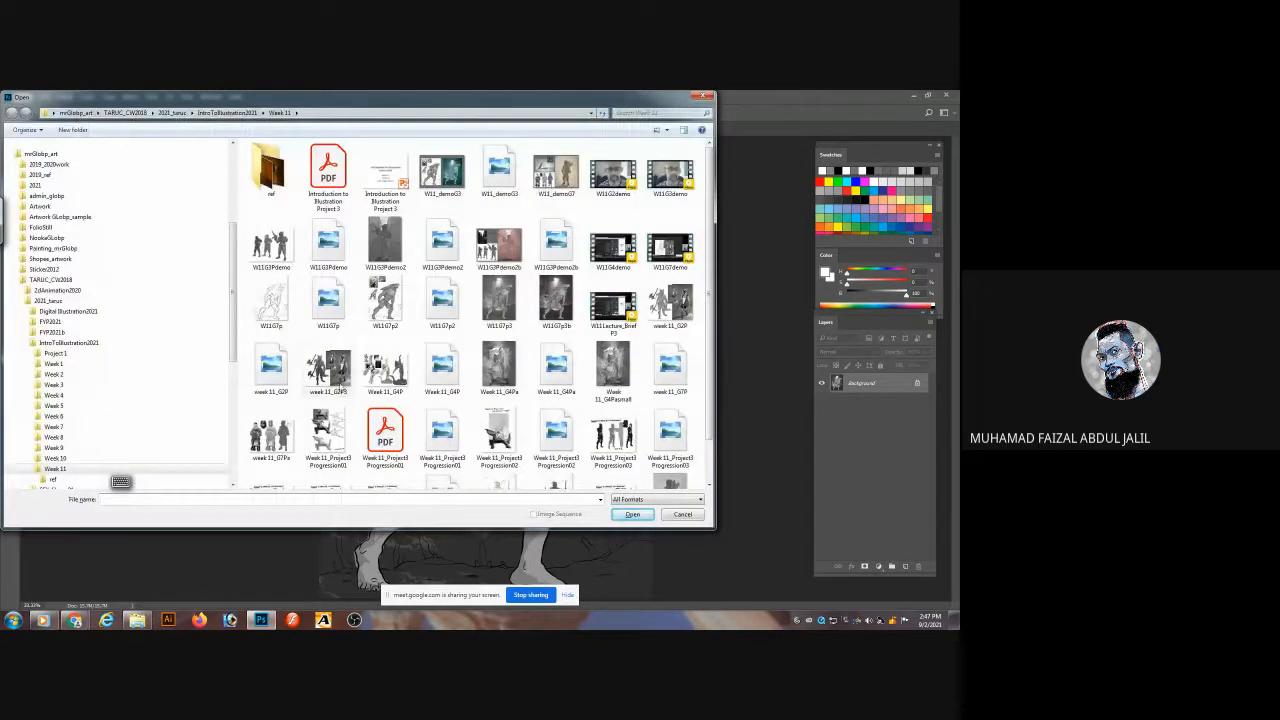
scroll(714, 290, down, 1)
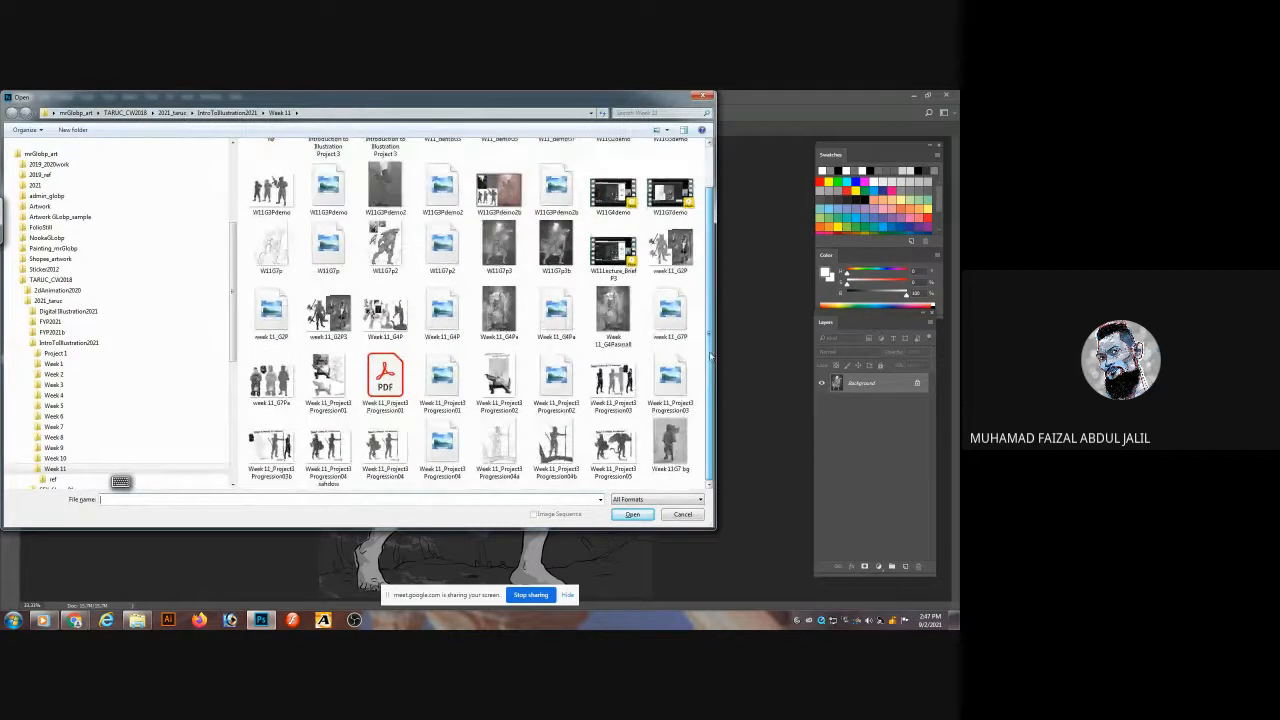
click(670, 440)
double_click(669, 436)
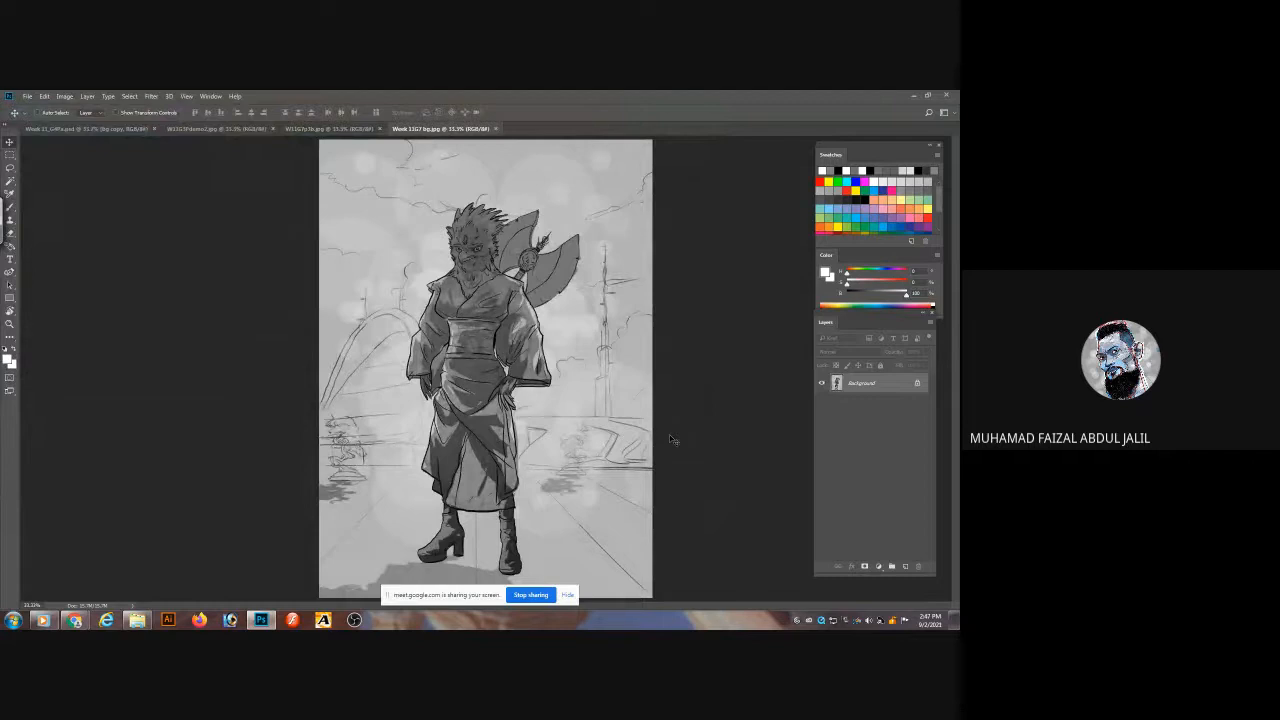
key(Tab)
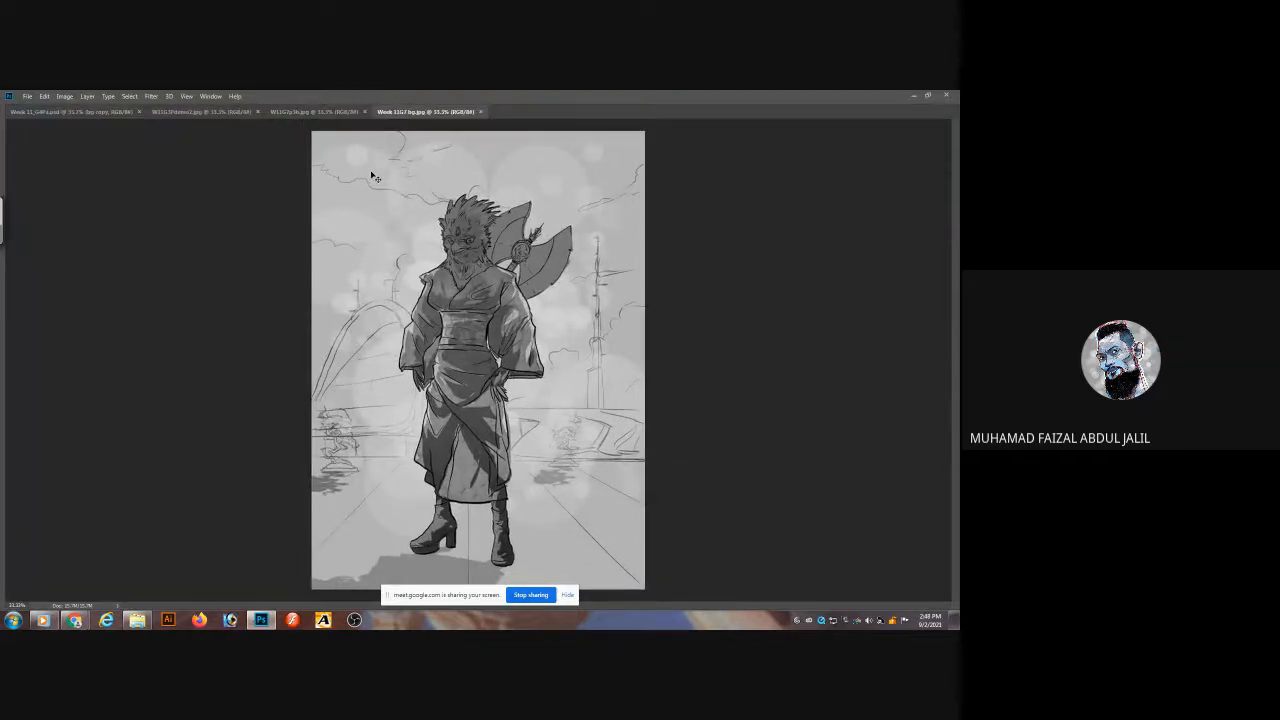
- Review the open shark-man and hooded gunman illustrations in turn, ending on the snake-woman Week 11_G4Pa.psd
click(318, 112)
click(200, 112)
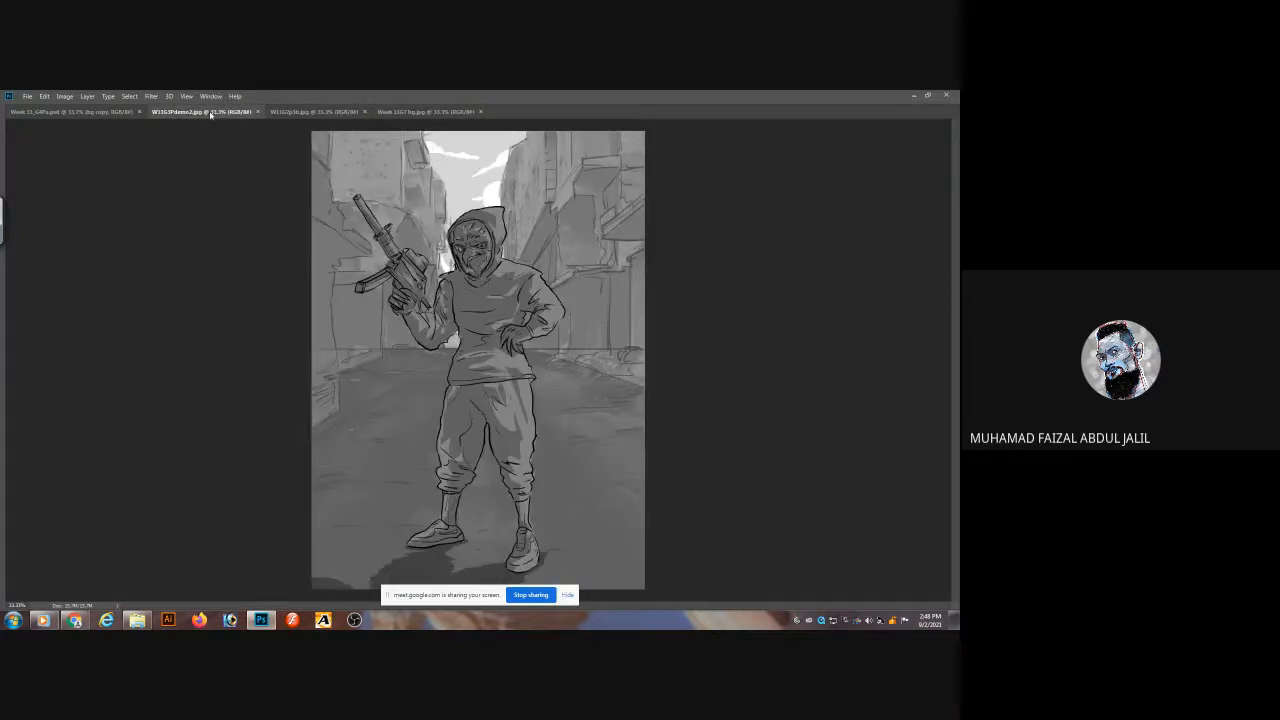
click(97, 113)
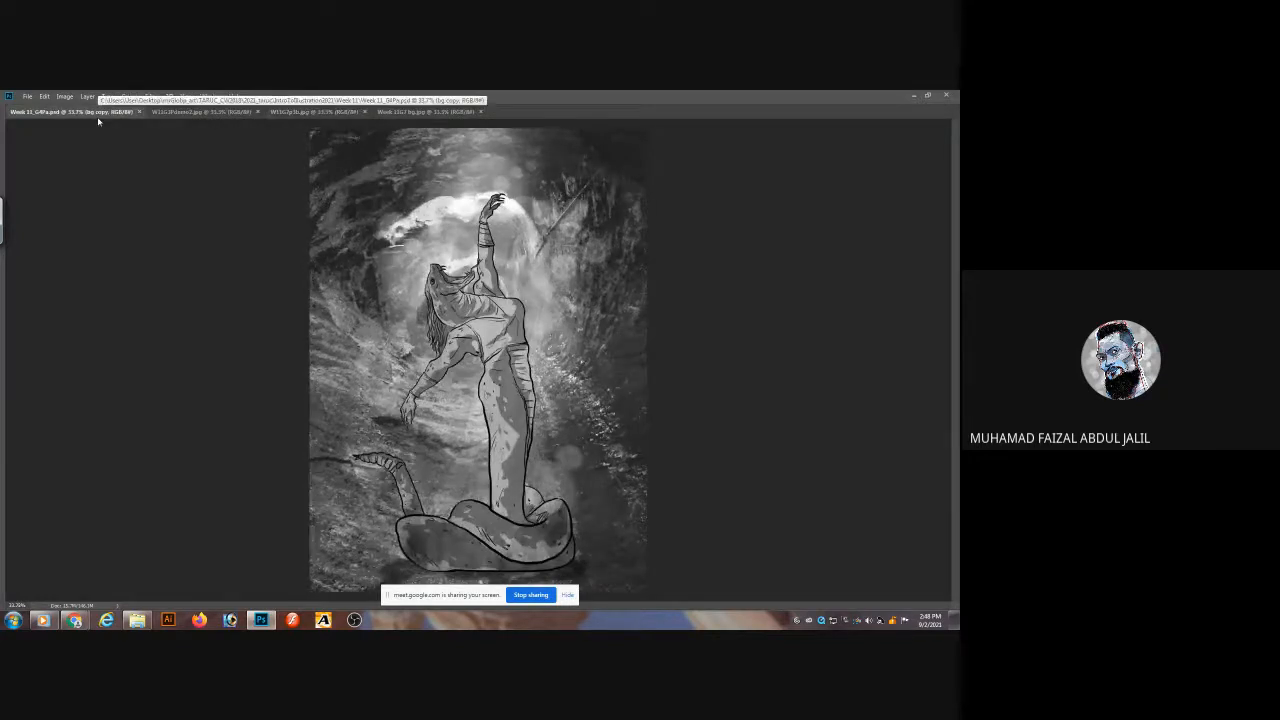
- Open Week 11_Project3 Progression04b.jpg and show the interface panels again
key(ctrl+o)
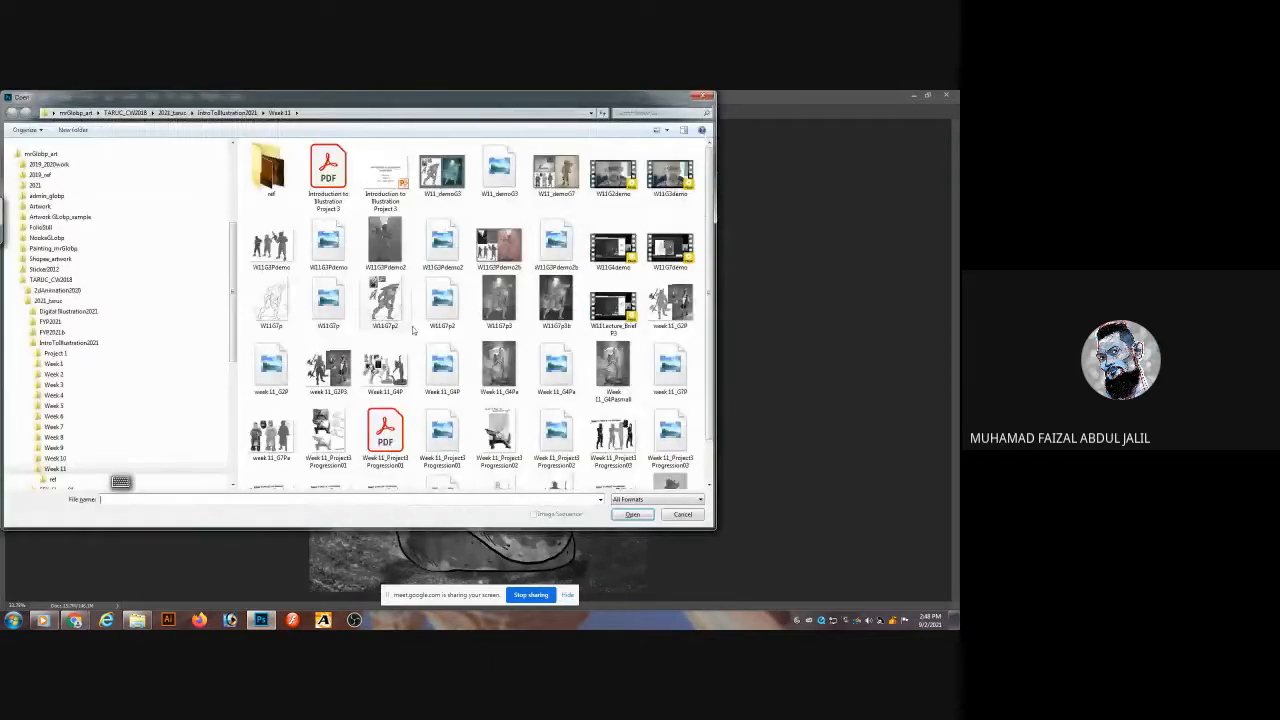
scroll(588, 432, down, 2)
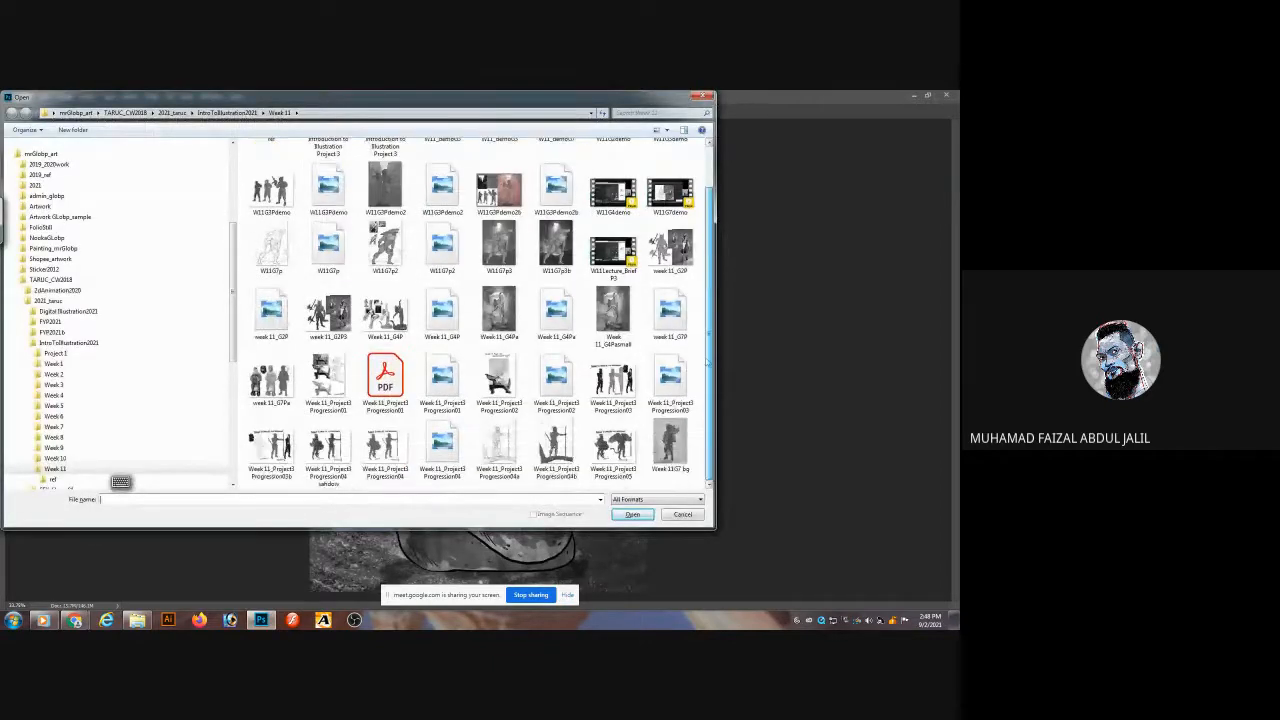
double_click(556, 445)
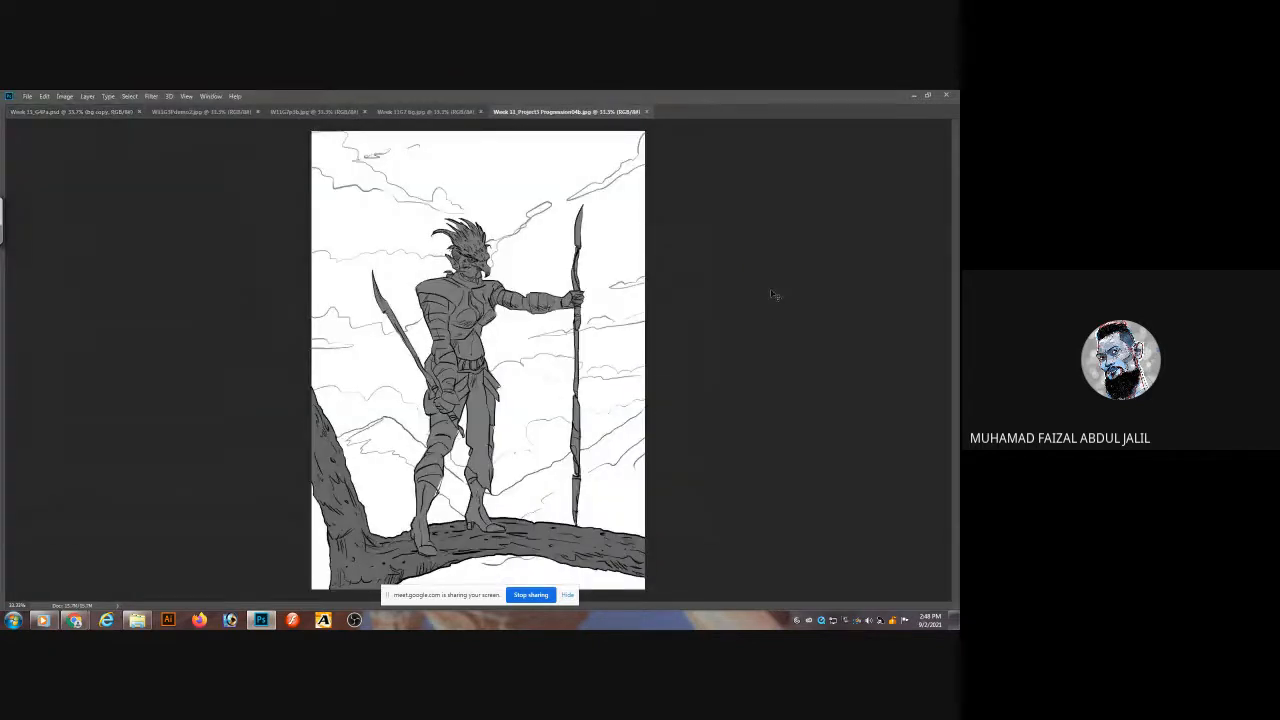
key(Tab)
key(Tab)
key(Tab)
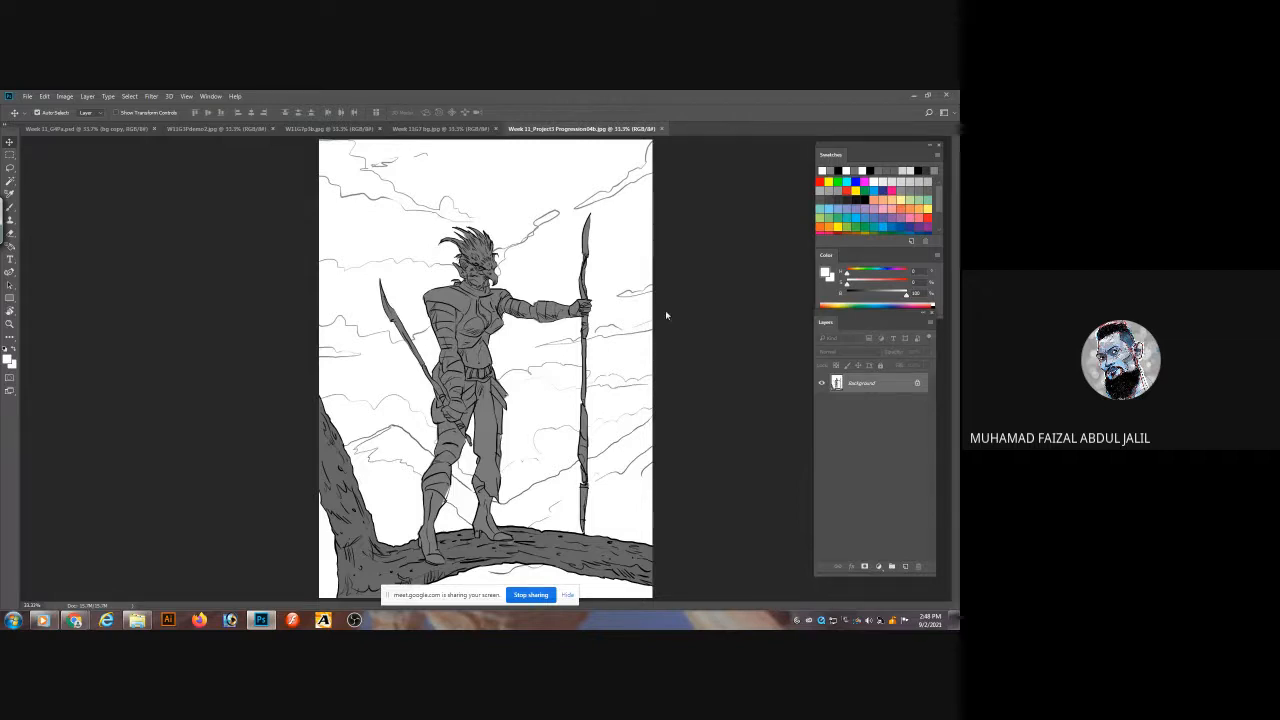
- Look through the Week 11 folder and open the shadow version of Week 11_Project3 Progression04, with two character ideas
key(ctrl+o)
scroll(695, 306, down, 1)
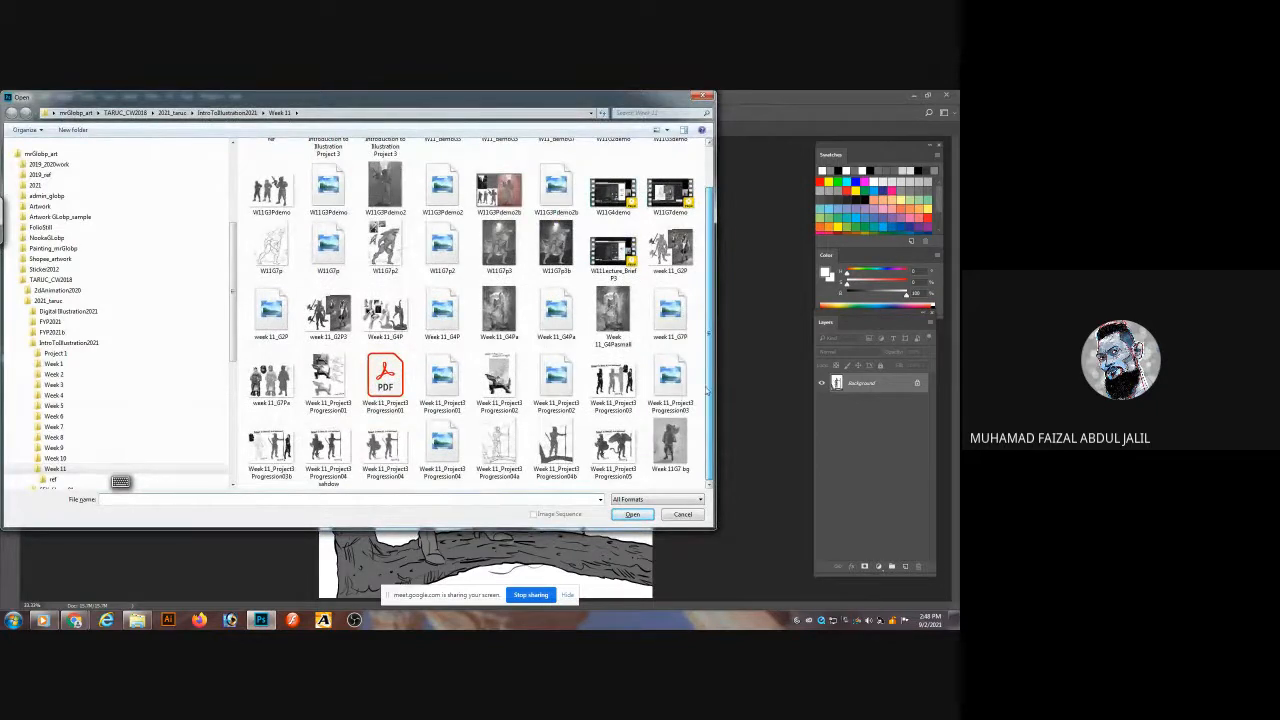
scroll(708, 350, up, 1)
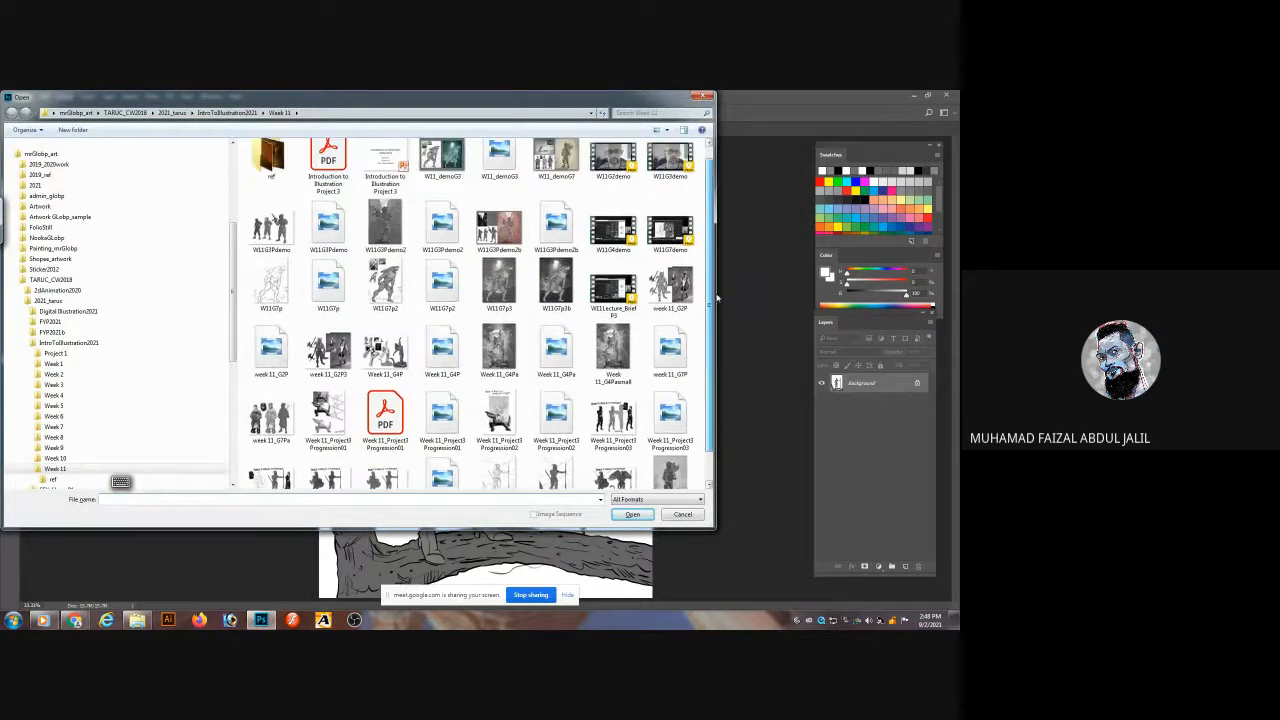
scroll(718, 300, down, 1)
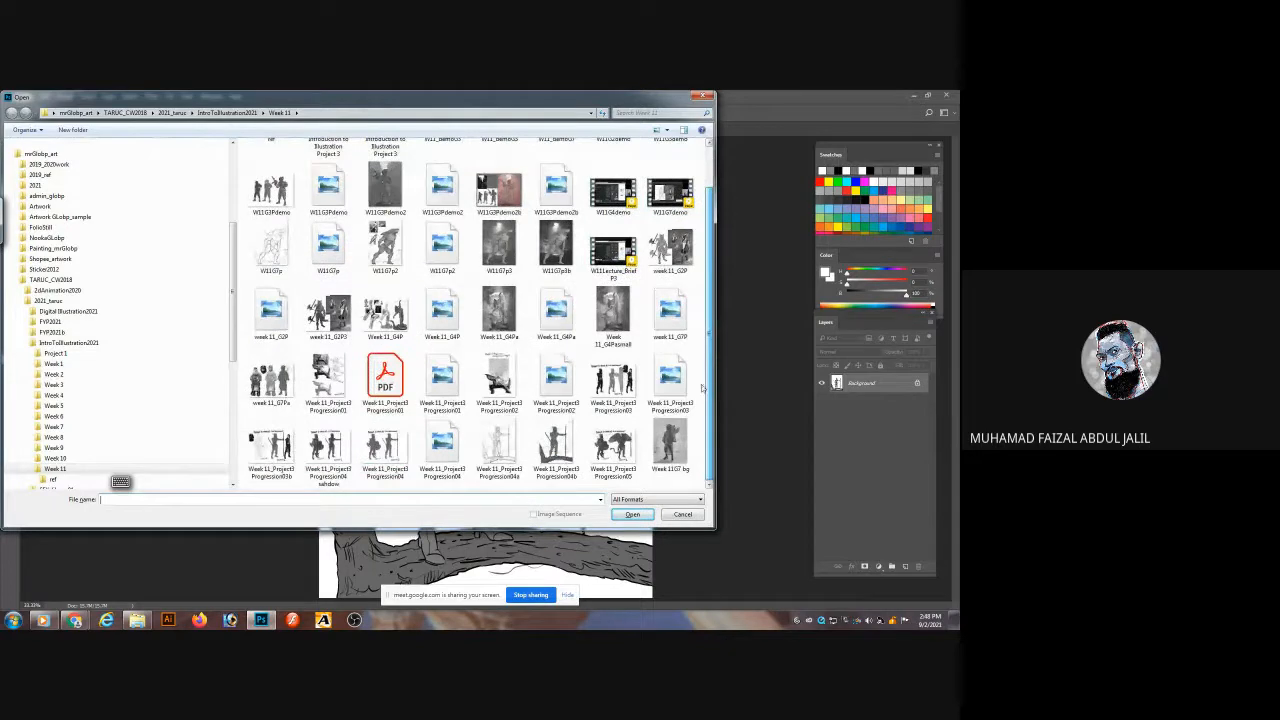
scroll(701, 389, up, 1)
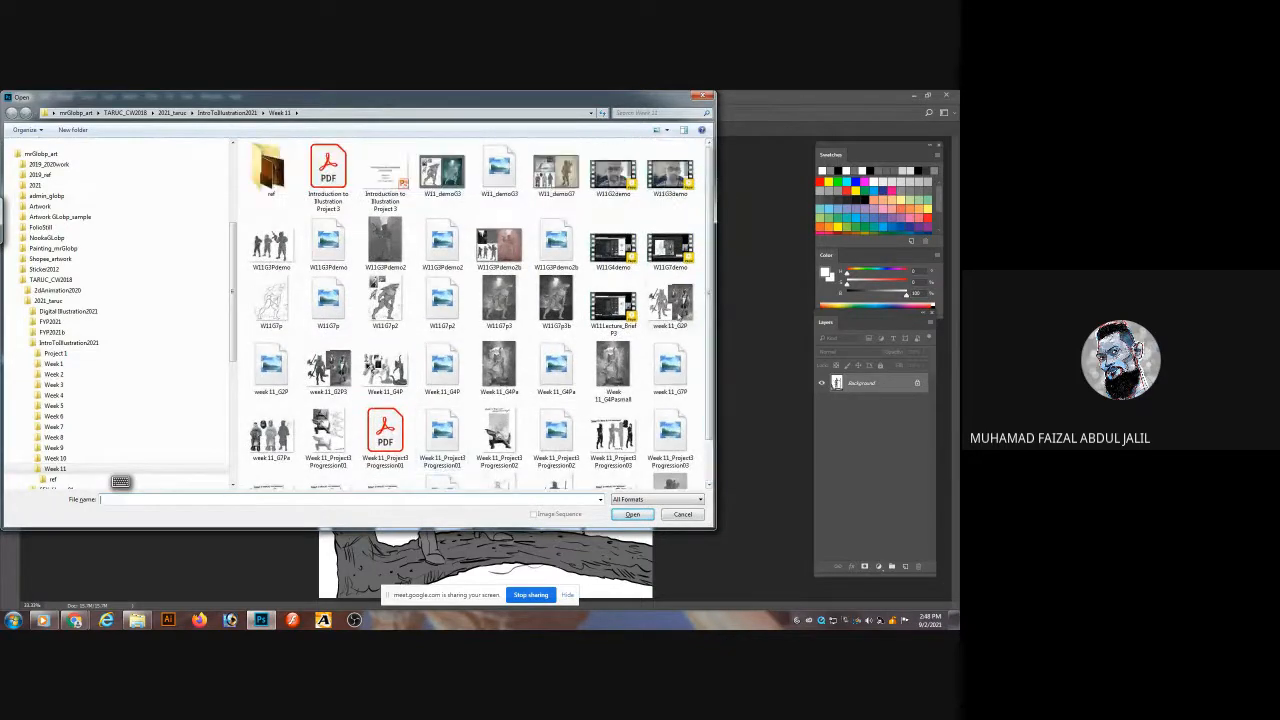
scroll(709, 288, down, 1)
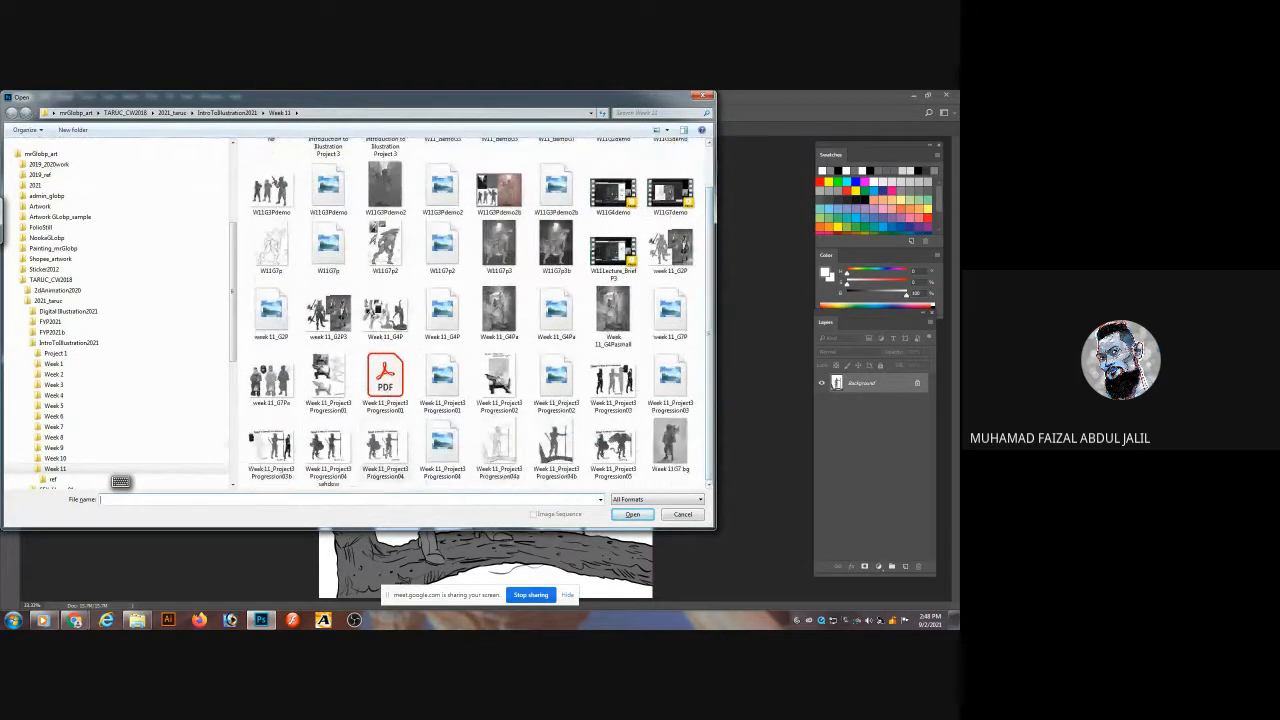
double_click(328, 450)
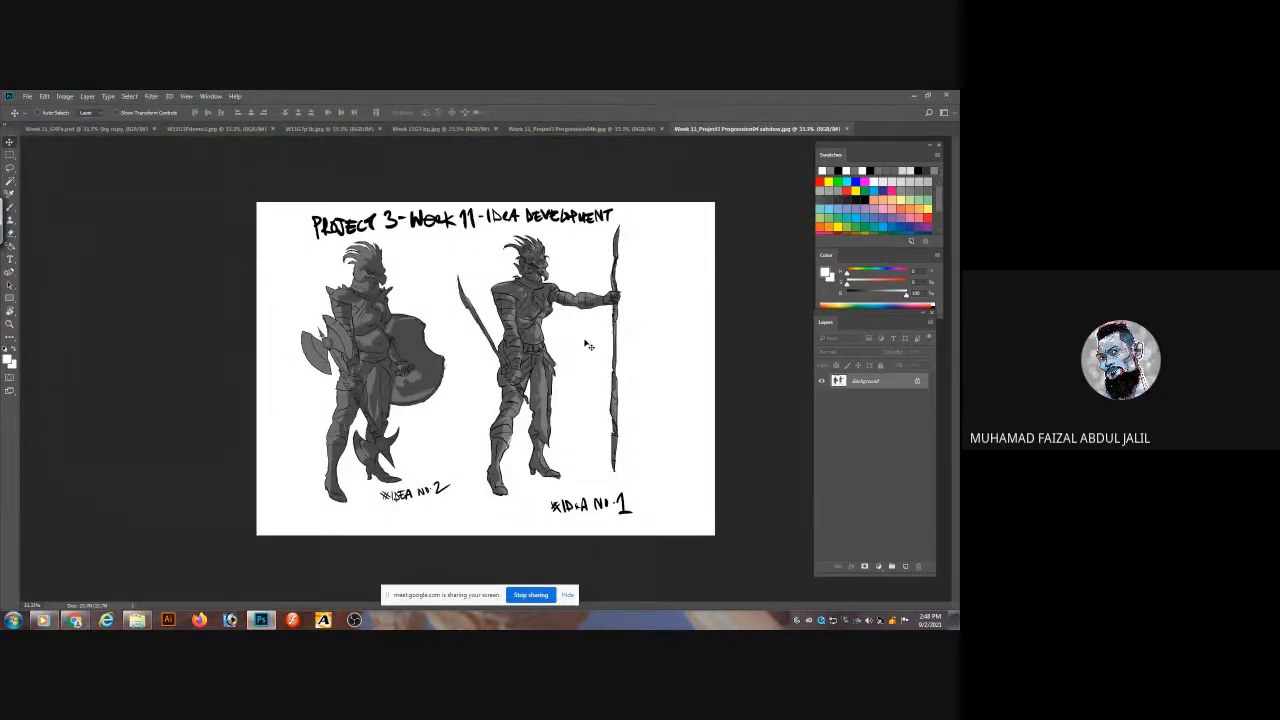
- Open week 11_G2P3.jpg, enlarge the warrior reference photos and hide the interface panels
key(ctrl+o)
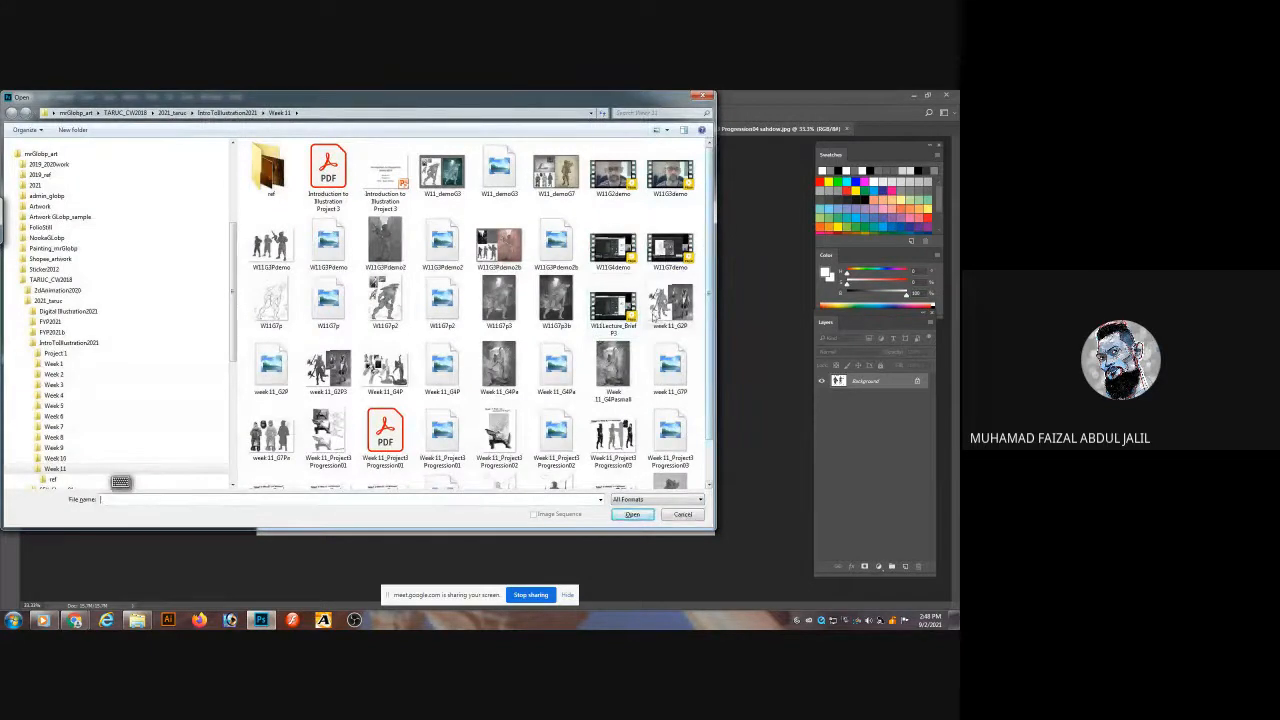
double_click(328, 368)
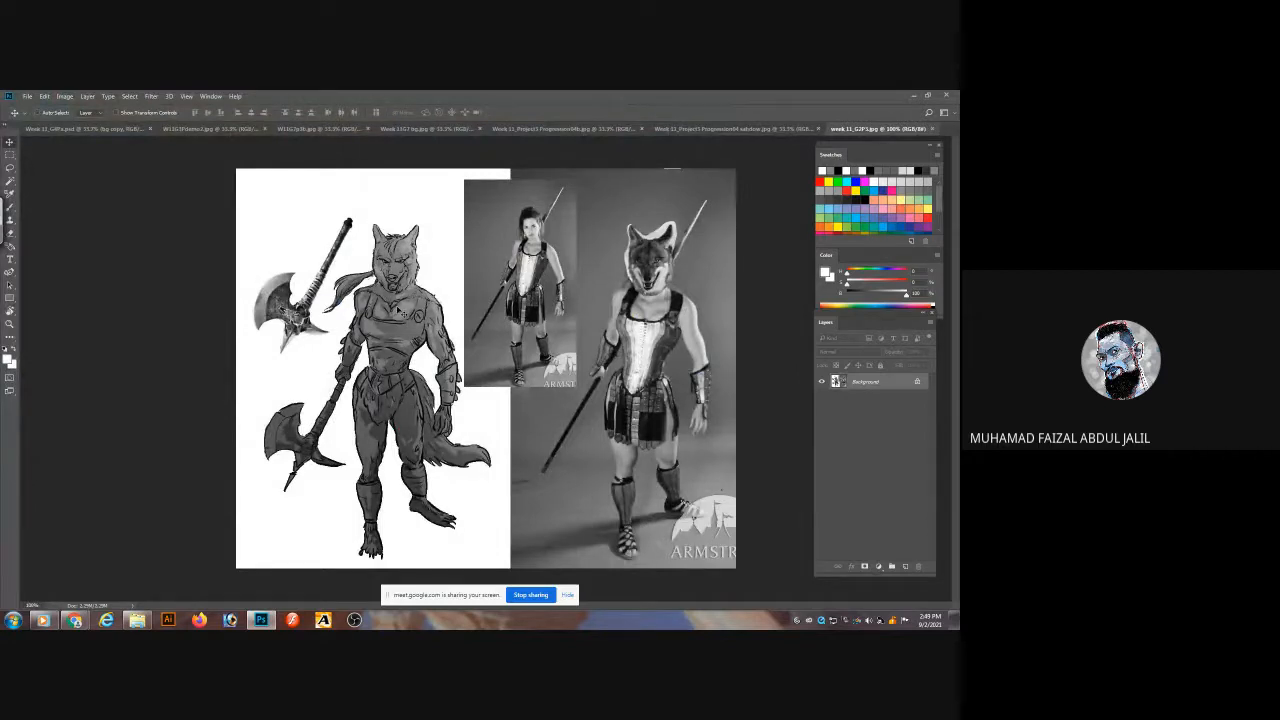
ctrl+click(563, 332)
ctrl+click(563, 332)
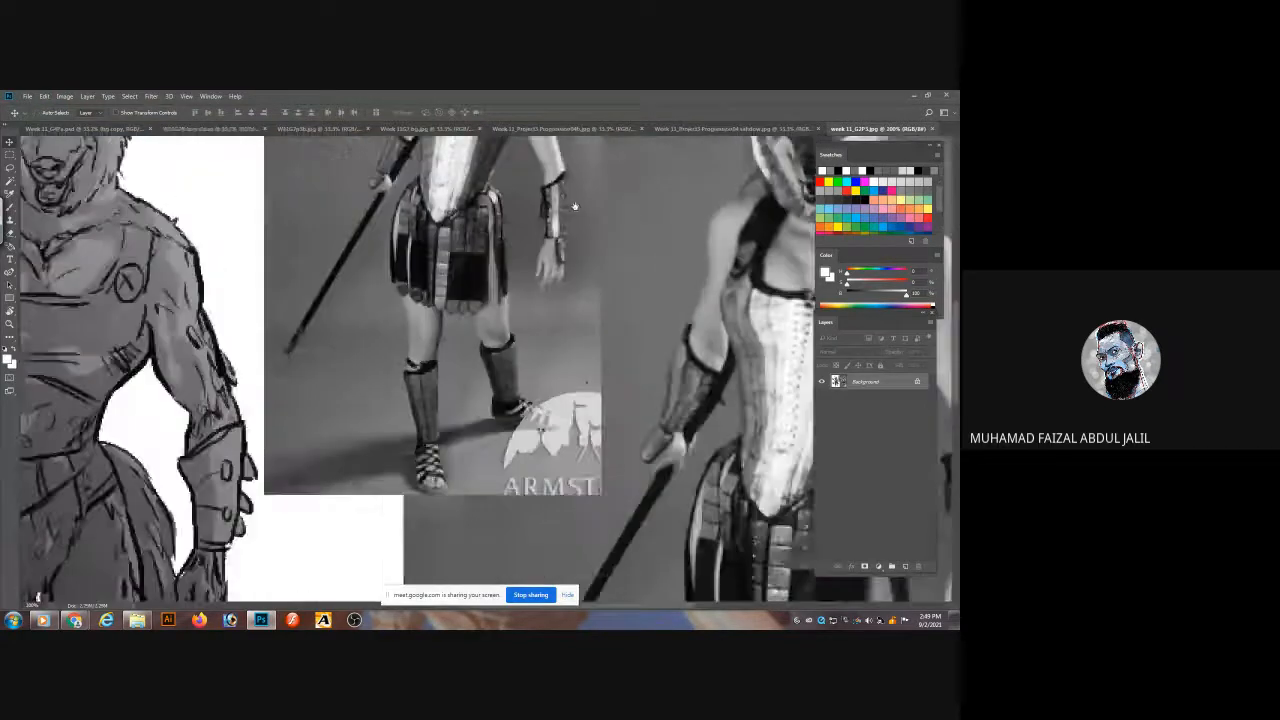
drag(575, 206, 438, 378)
key(Tab)
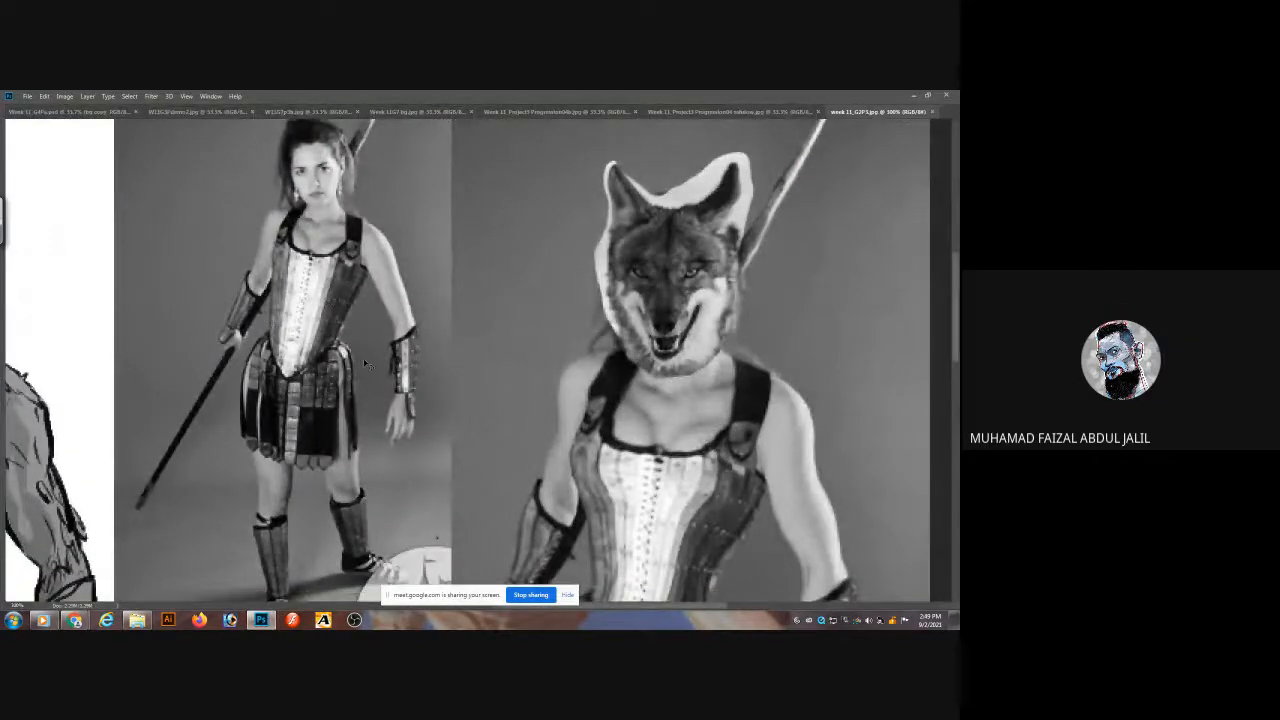
- Examine the wolf-headed reference's torso, arms, skirt and boots up close, and compare them with the drawn wolf warrior's lower body
drag(410, 374, 516, 213)
drag(532, 325, 276, 373)
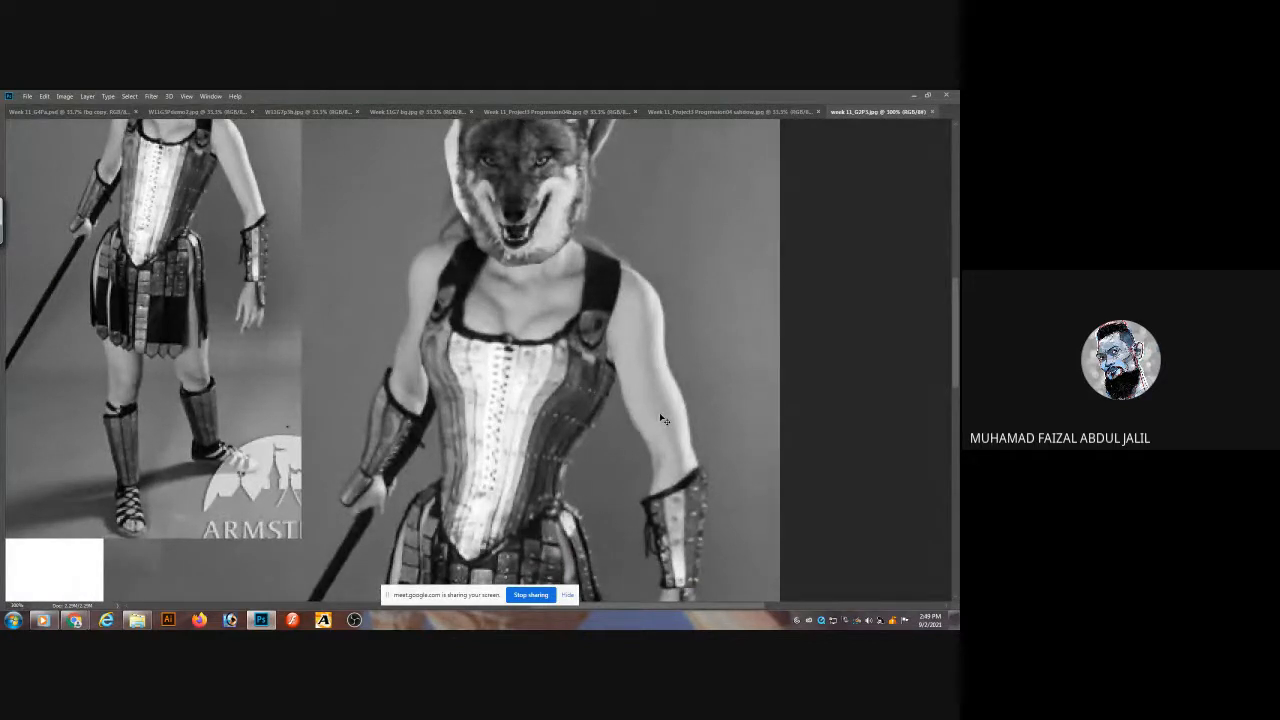
drag(627, 453, 593, 450)
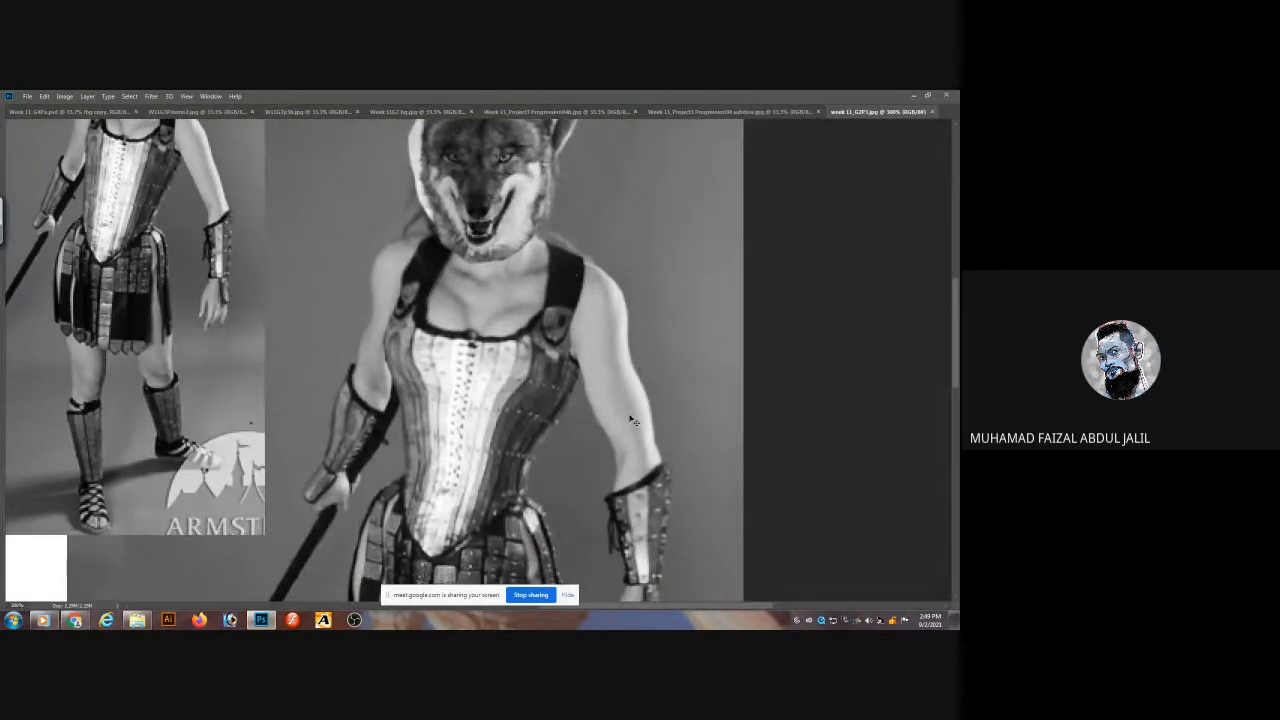
drag(491, 456, 609, 237)
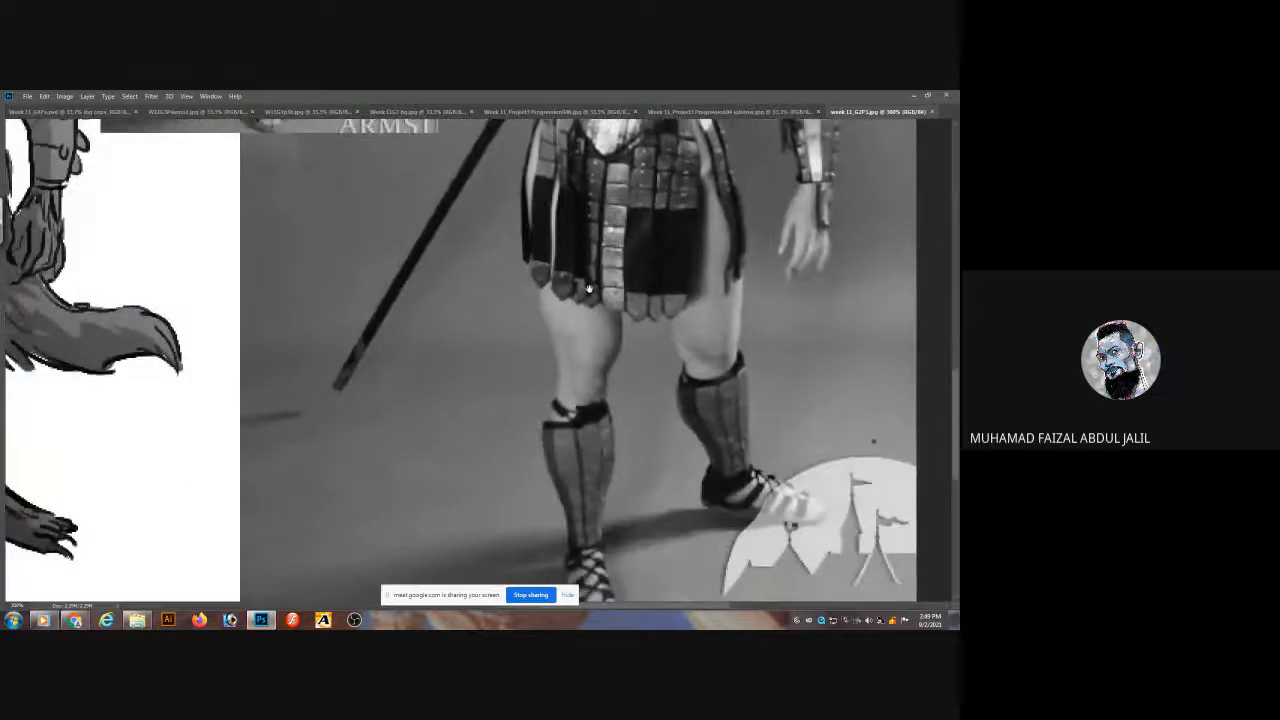
drag(180, 285, 545, 412)
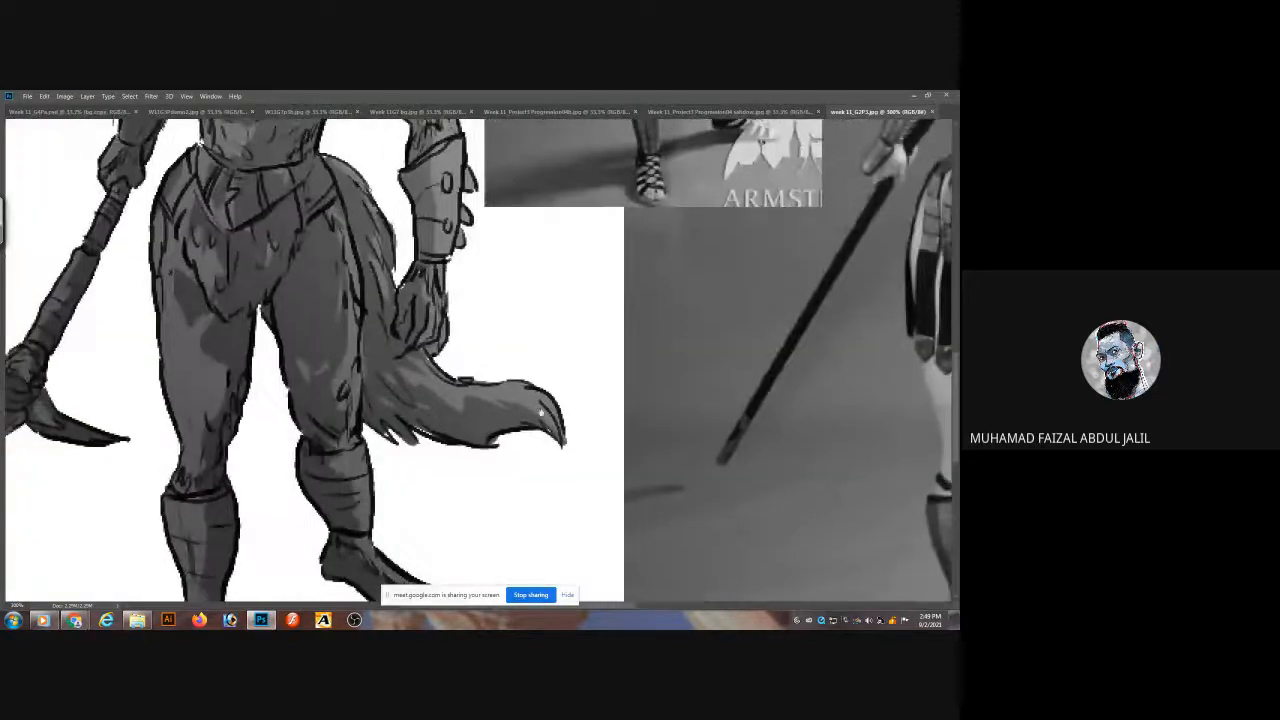
- Examine the drawn wolf warrior's torso and armour, and view the whole sheet alongside its reference photos
drag(510, 353, 458, 498)
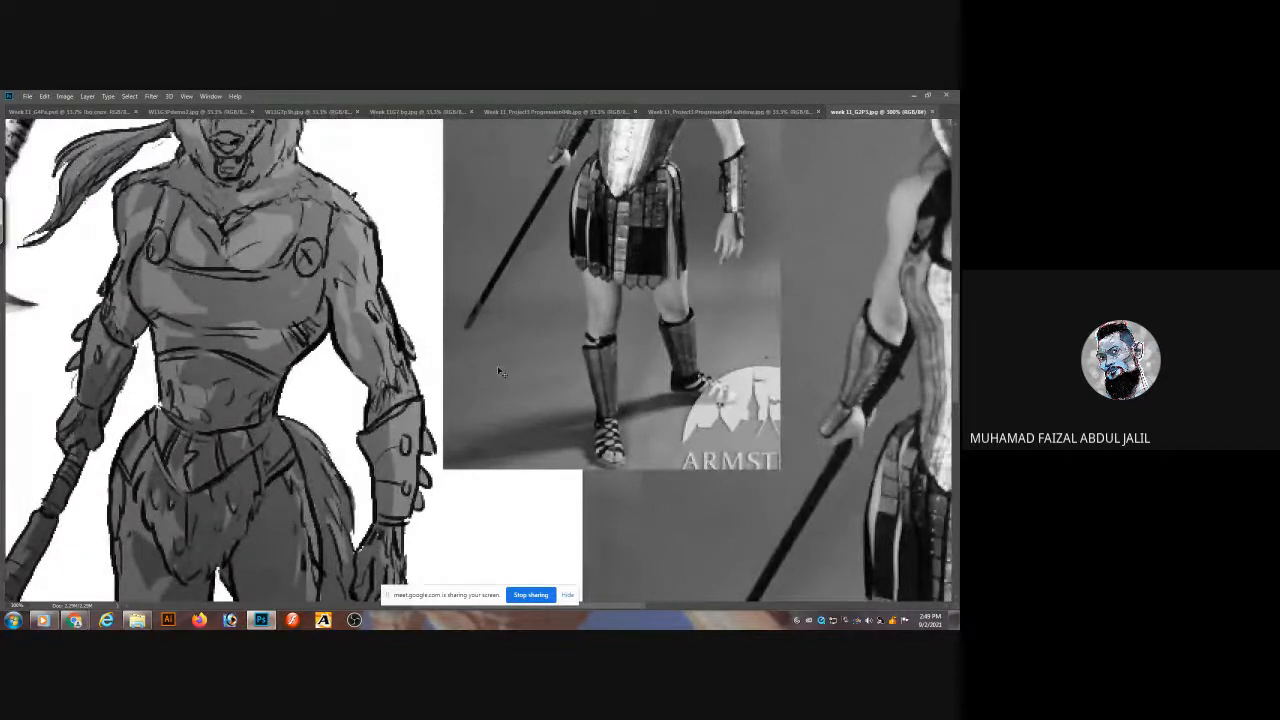
scroll(498, 371, down, 5)
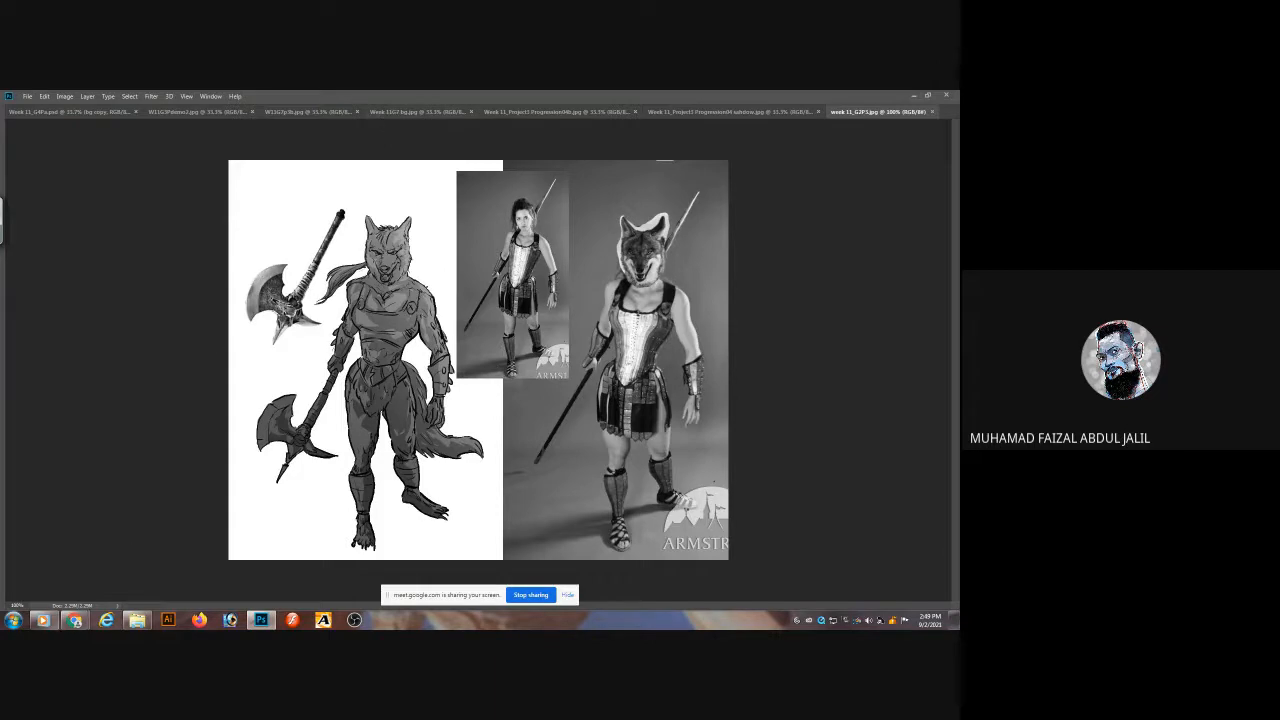
- Switch to the Google Meet call in the browser, turn on the camera and dismiss the presenting notification
mouse_move(74, 620)
click(60, 560)
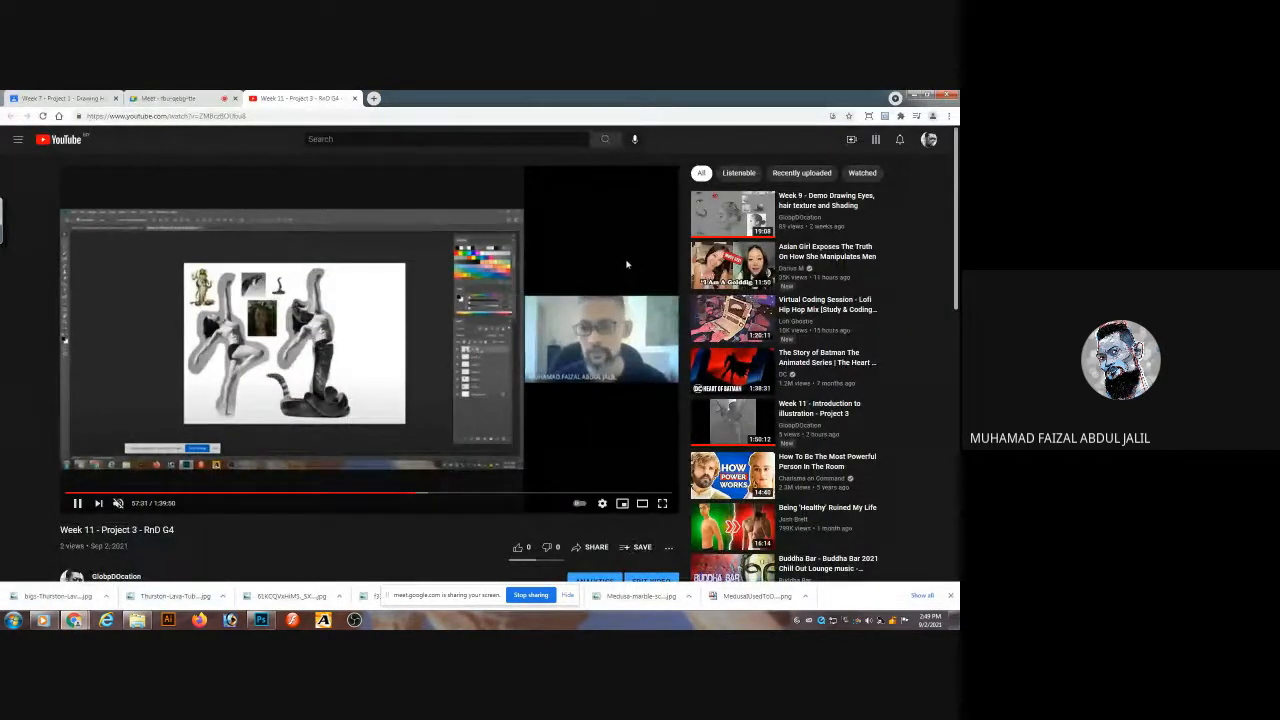
click(200, 98)
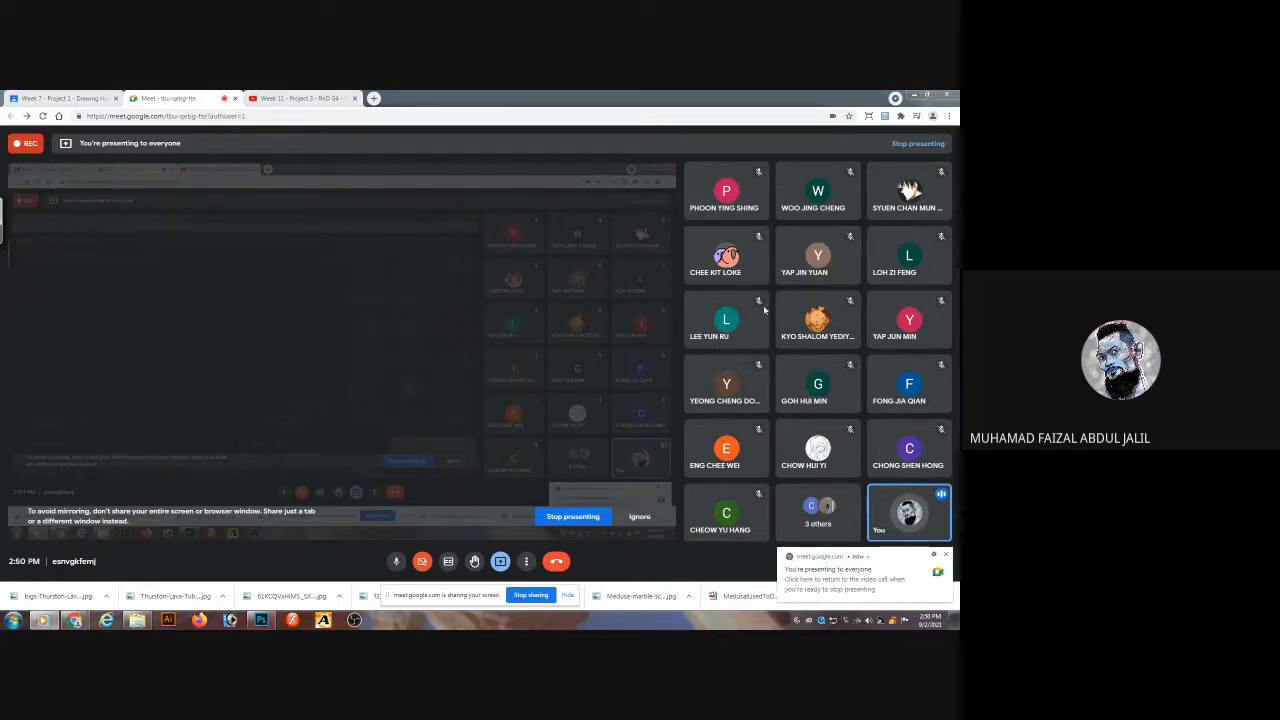
mouse_move(931, 259)
click(423, 565)
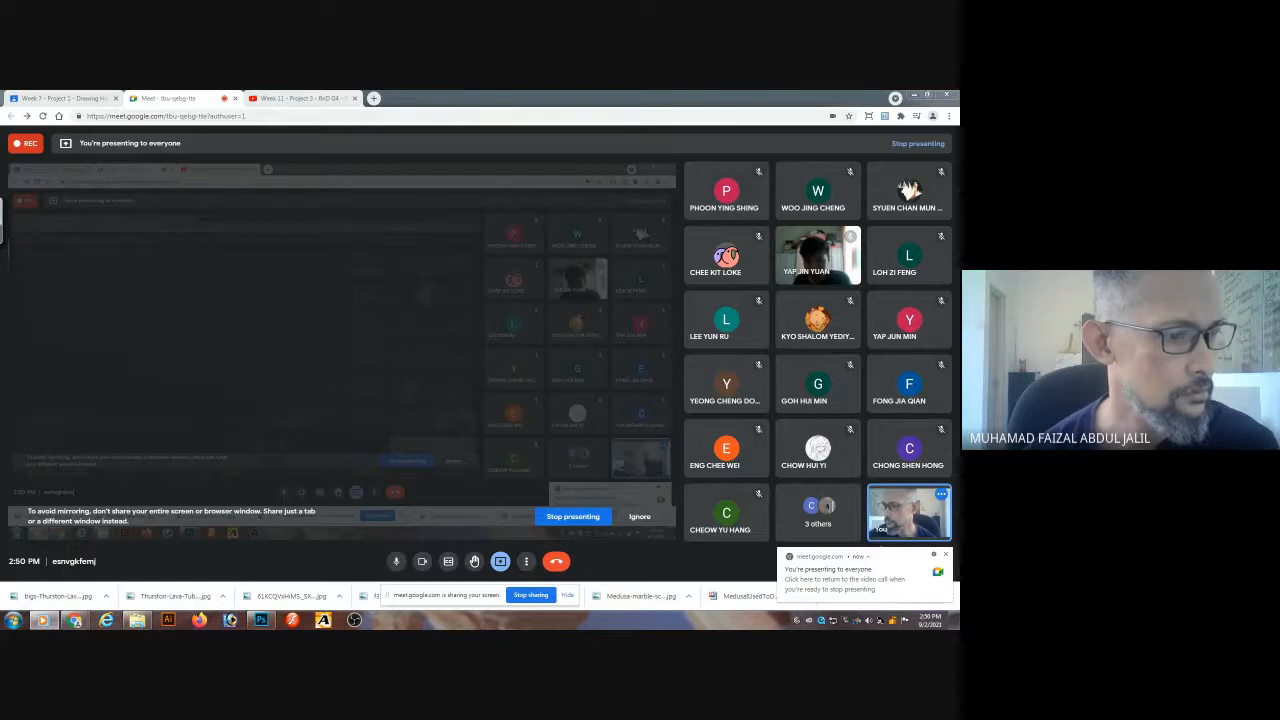
mouse_move(821, 385)
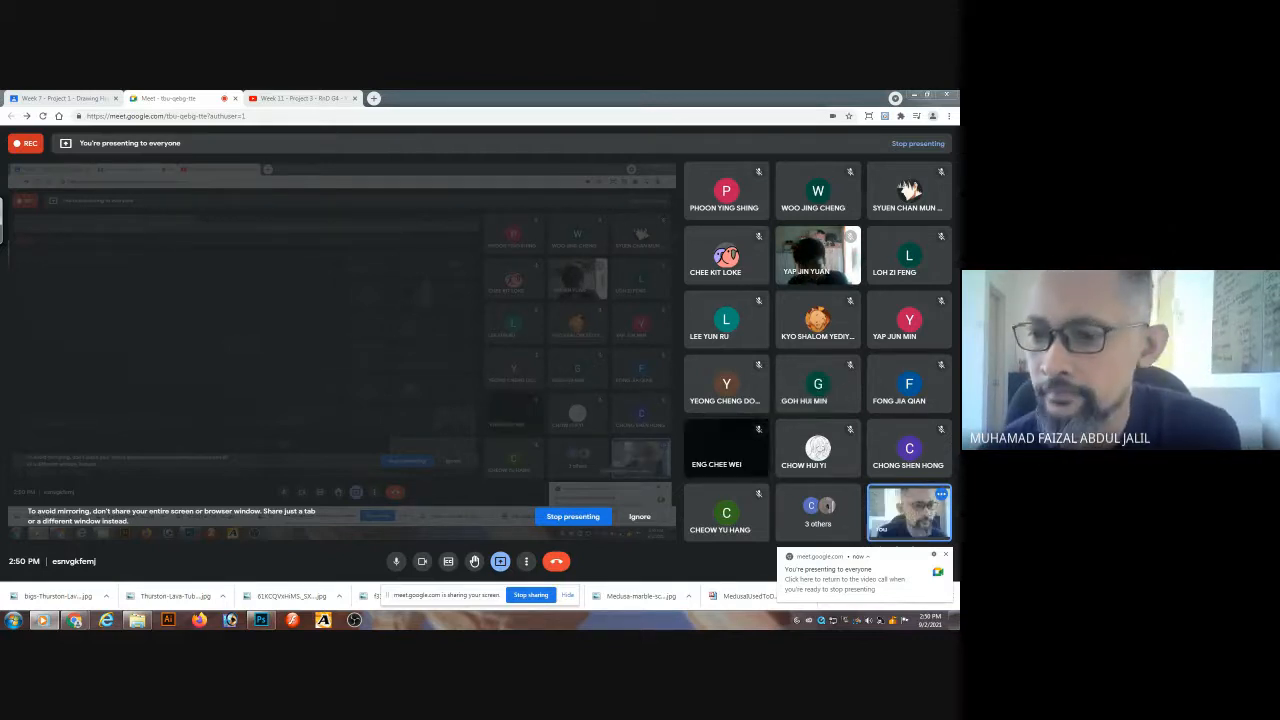
click(937, 556)
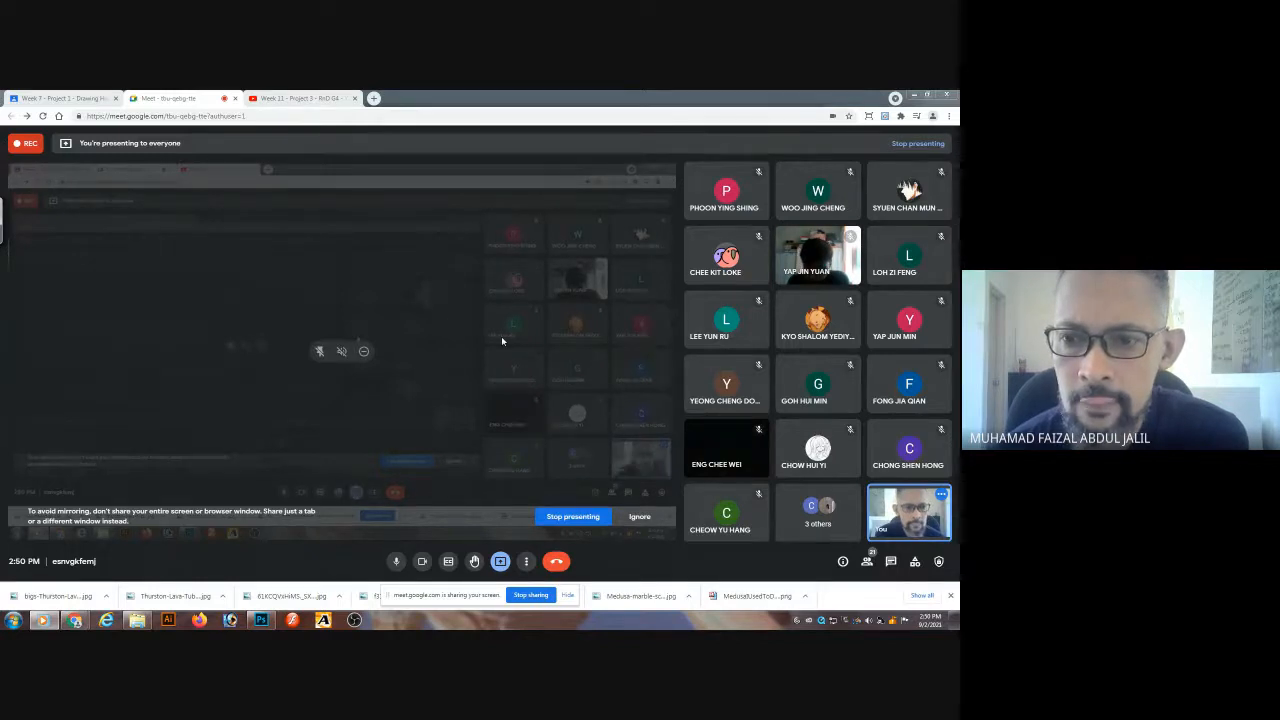
- Return to the YouTube video Week 11 - Project 3 - RnD G4 and skip ahead to 59:58
click(301, 102)
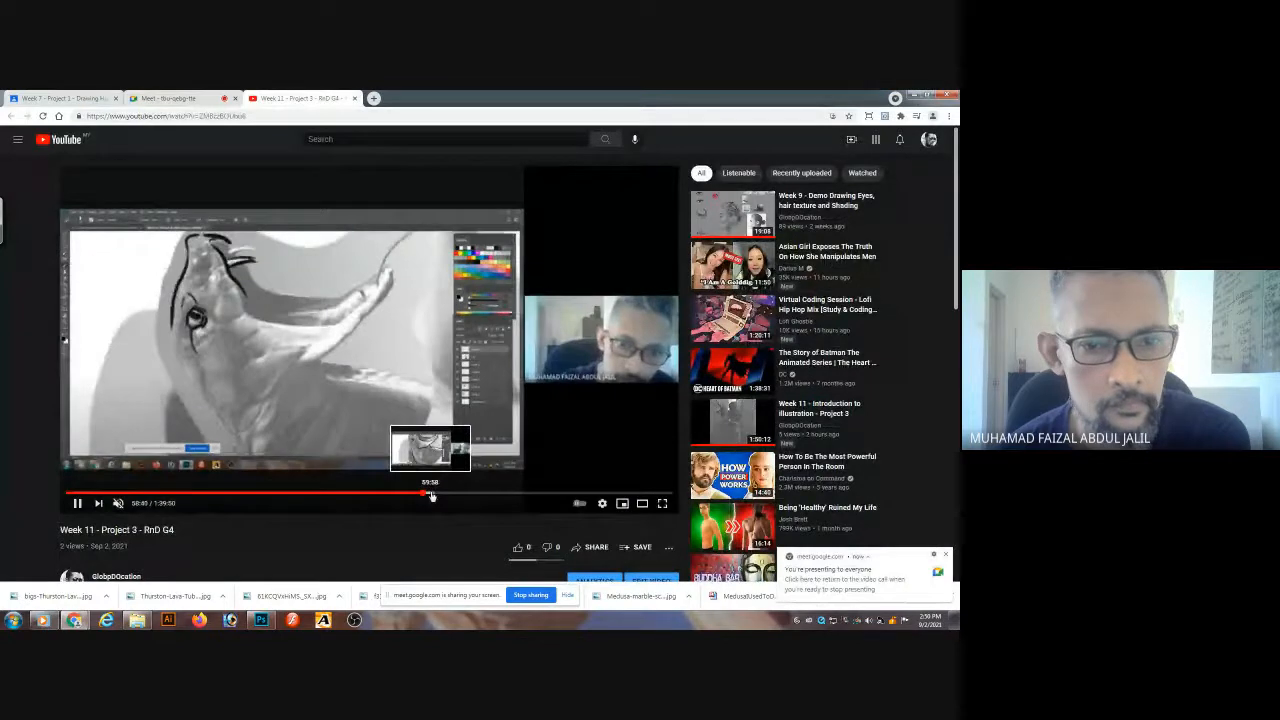
click(431, 494)
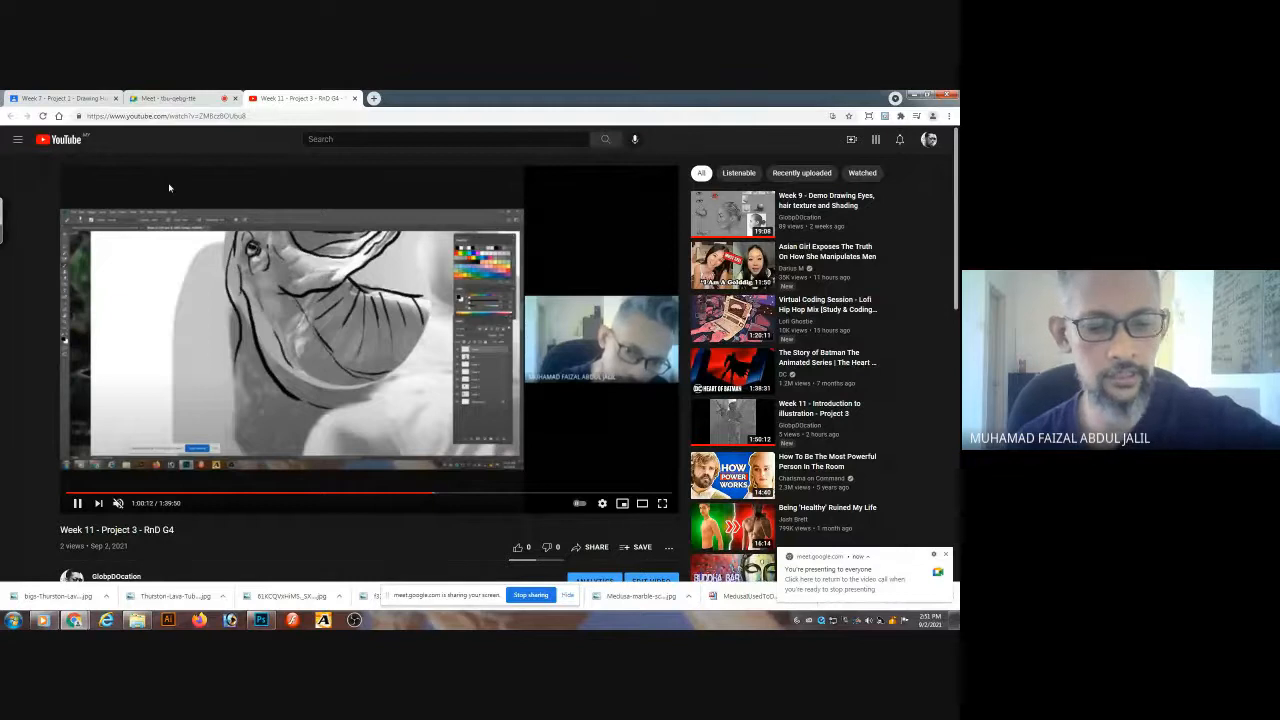
- Open web.whatsapp.com in a new browser tab
key(ctrl+t)
double_click(510, 115)
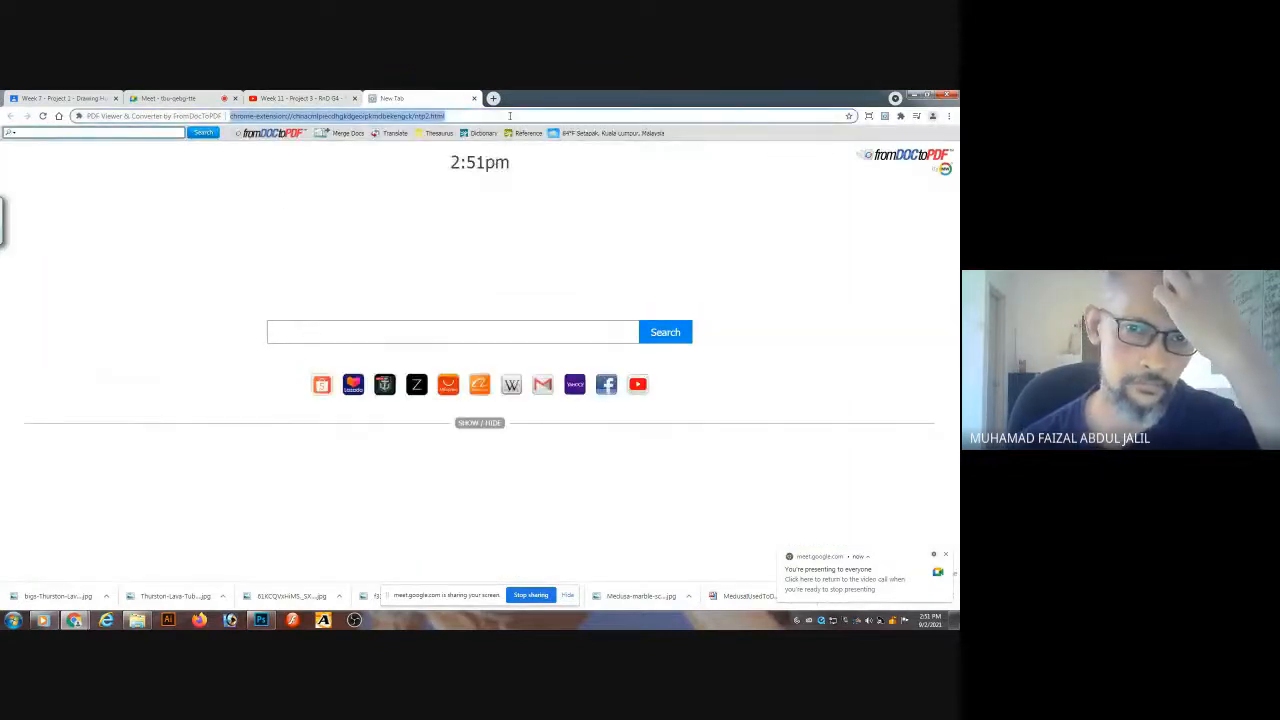
text(wh)
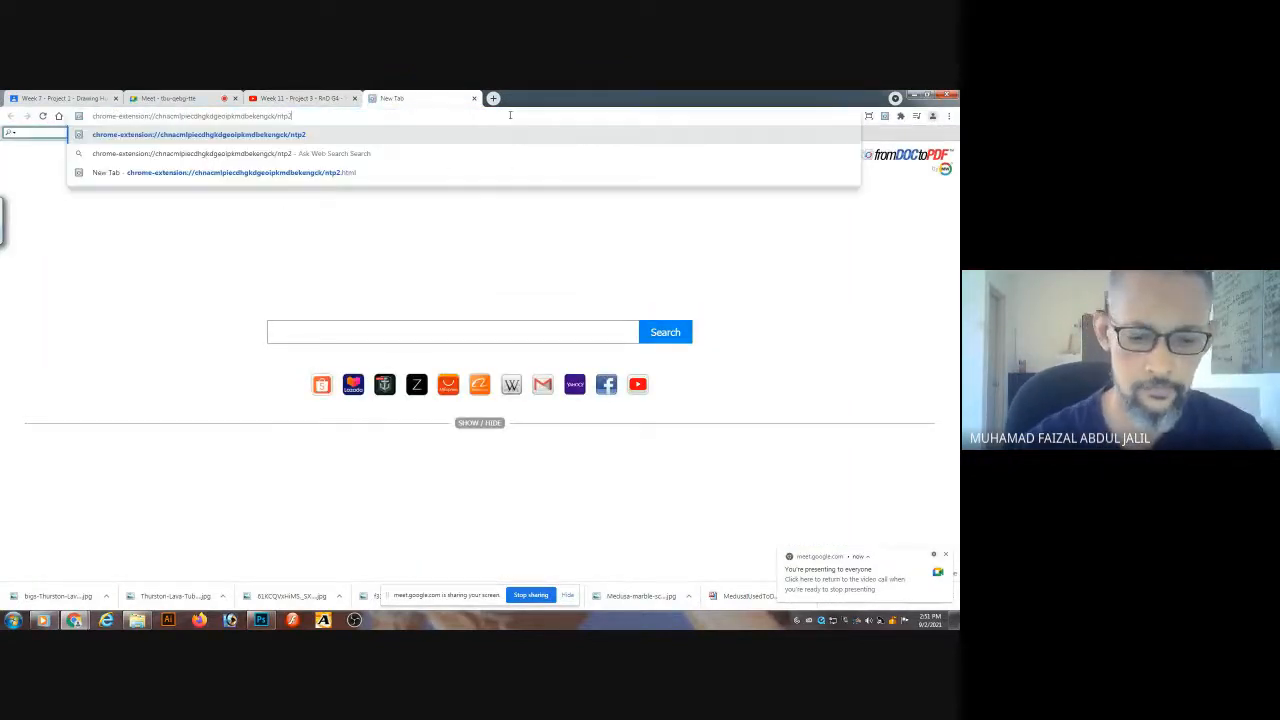
text(atsa)
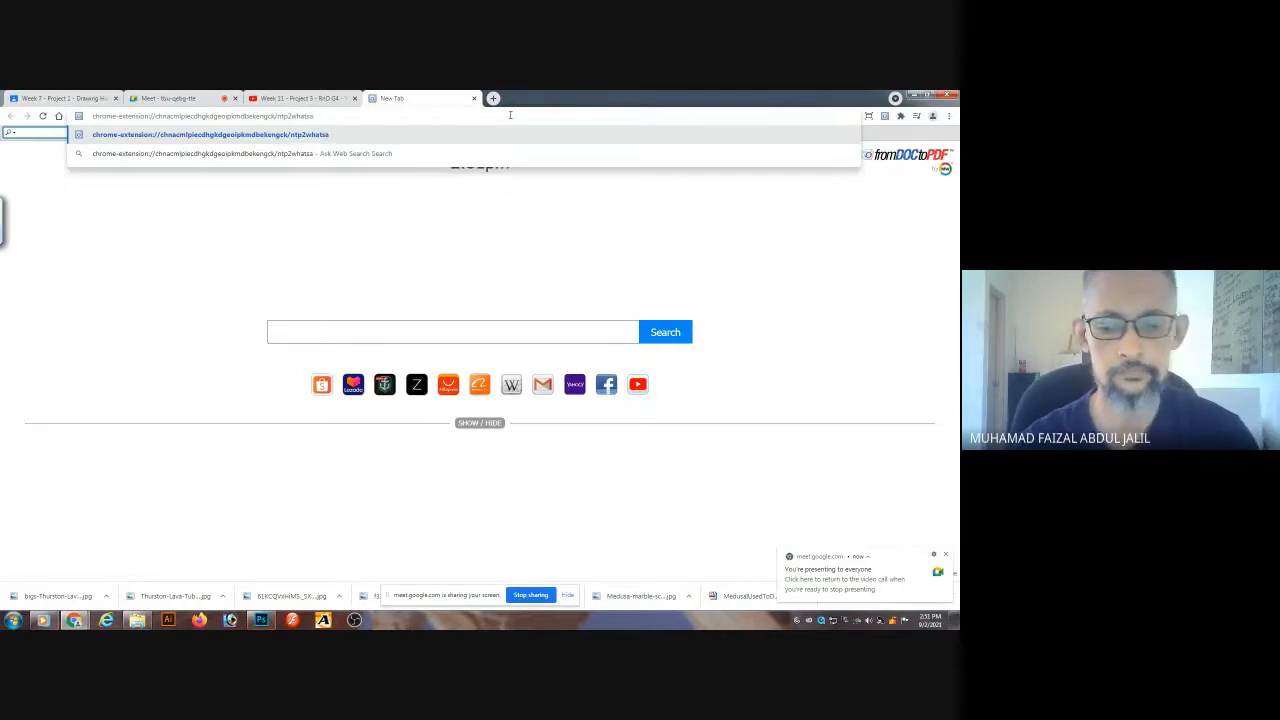
key(BackSpace)
key(BackSpace)
key(BackSpace)
key(BackSpace)
key(BackSpace)
key(BackSpace)
key(BackSpace)
key(BackSpace)
key(BackSpace)
key(BackSpace)
key(BackSpace)
key(BackSpace)
key(BackSpace)
key(BackSpace)
key(BackSpace)
key(BackSpace)
key(BackSpace)
key(BackSpace)
key(BackSpace)
key(BackSpace)
key(BackSpace)
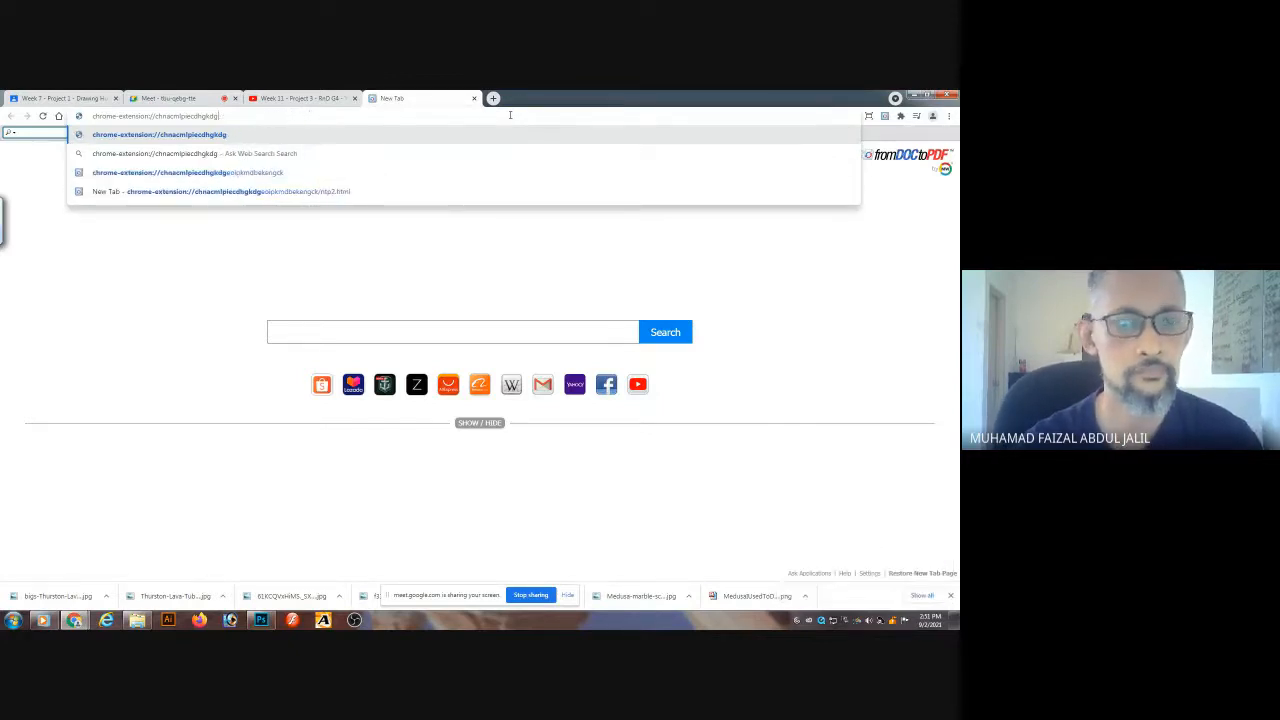
key(ctrl+a)
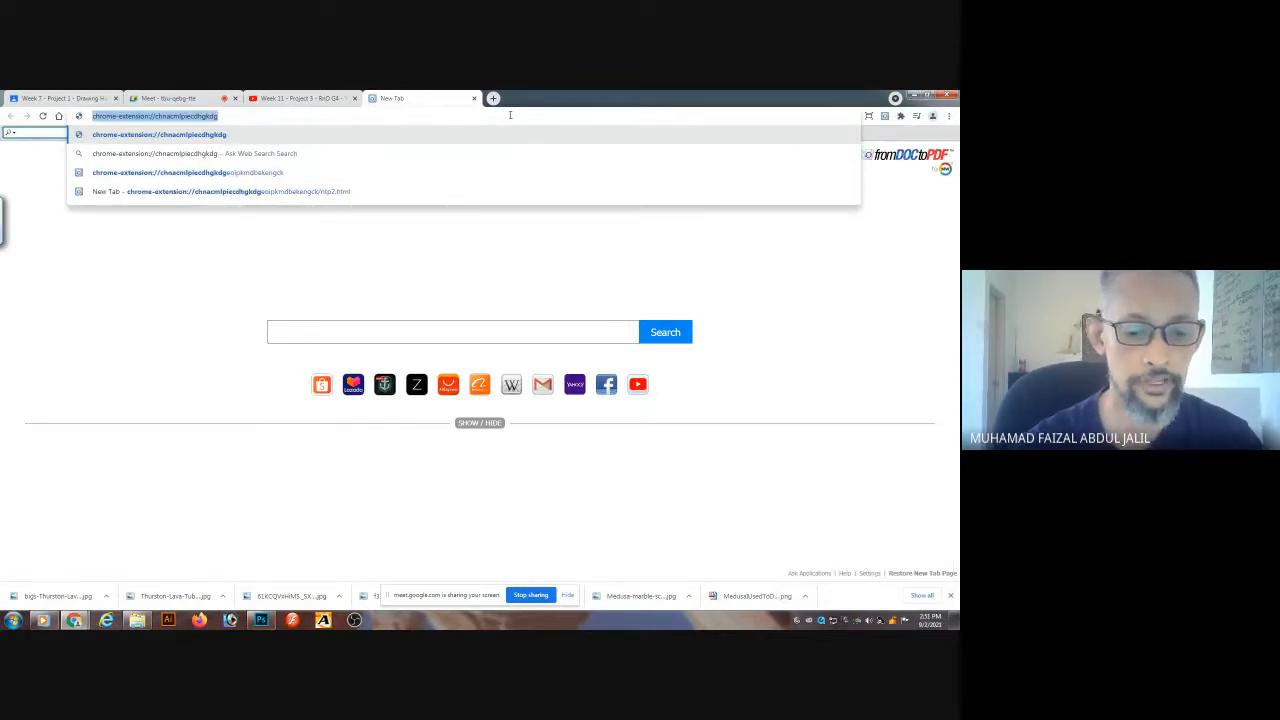
text(whatsapp.com/)
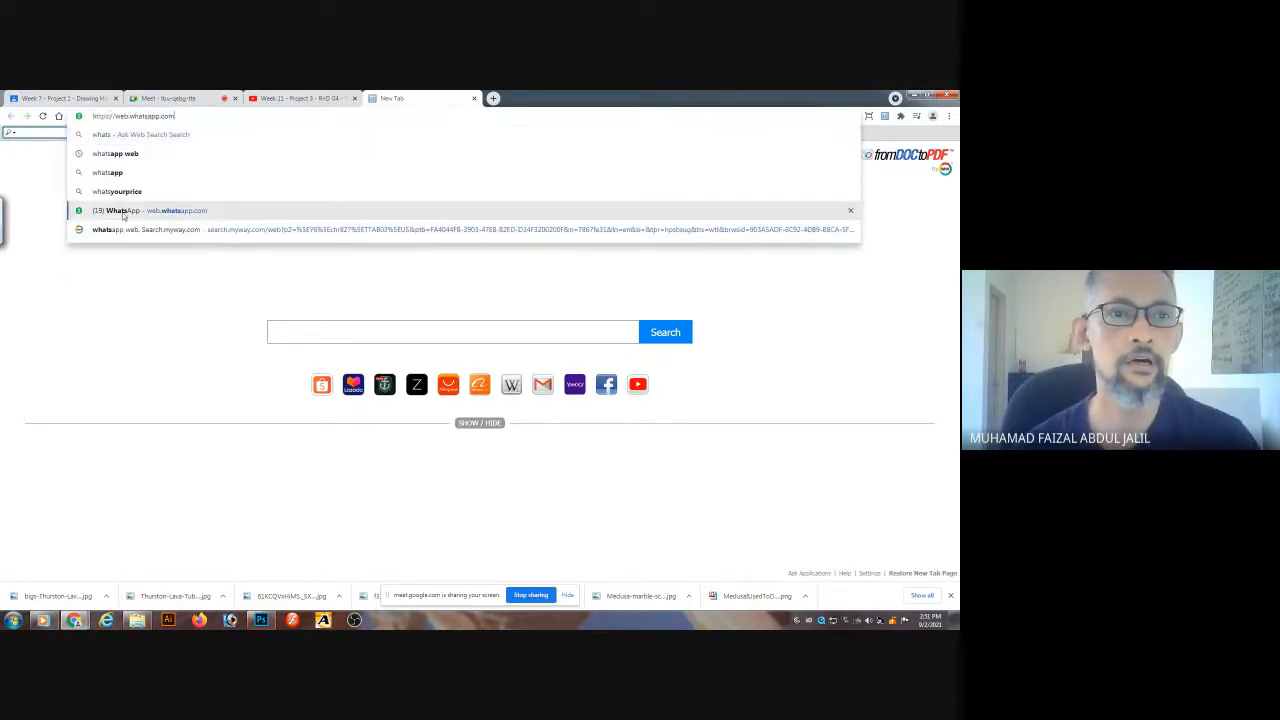
click(114, 210)
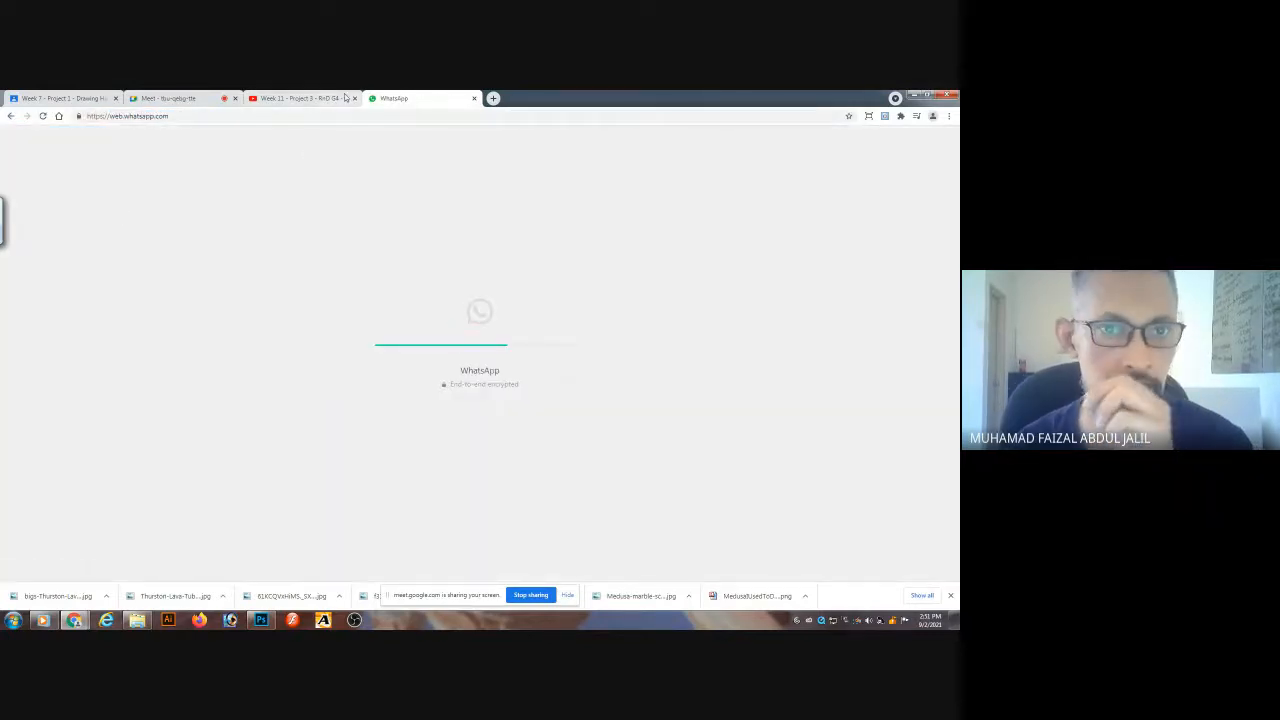
- Look through the WhatsApp chat list and open the student's conversation containing the forest photo composites
click(298, 98)
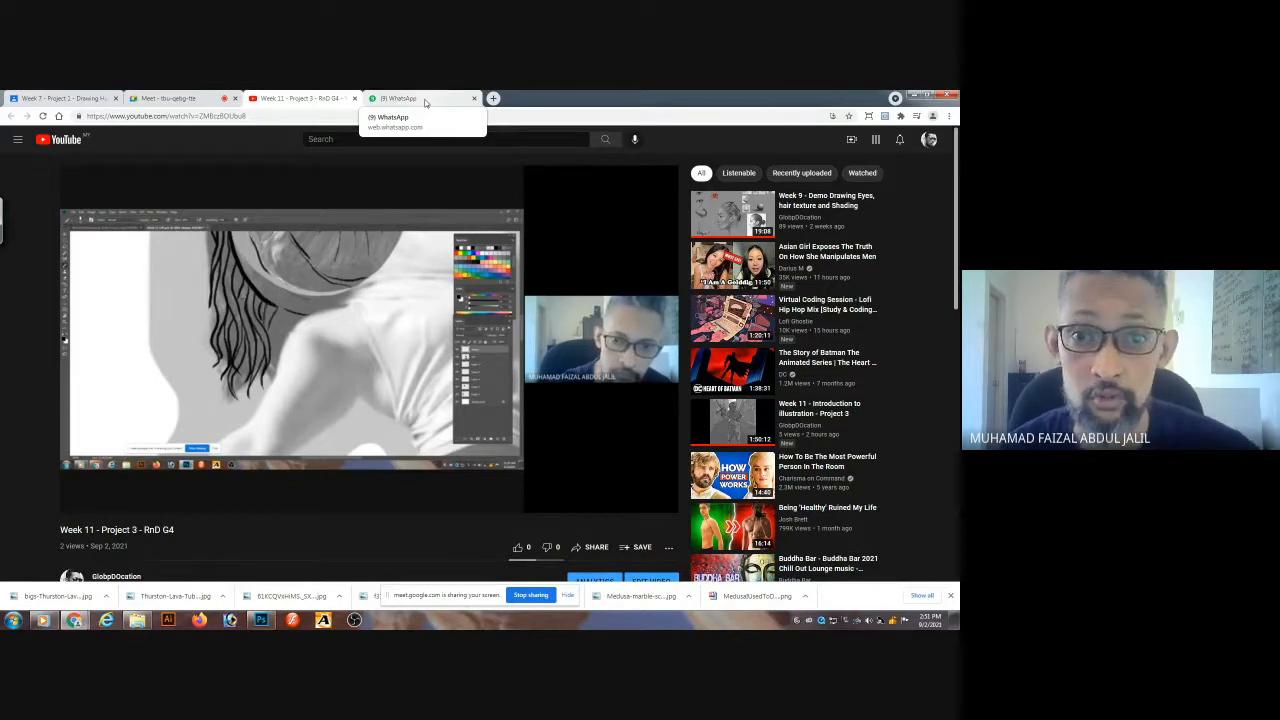
click(425, 102)
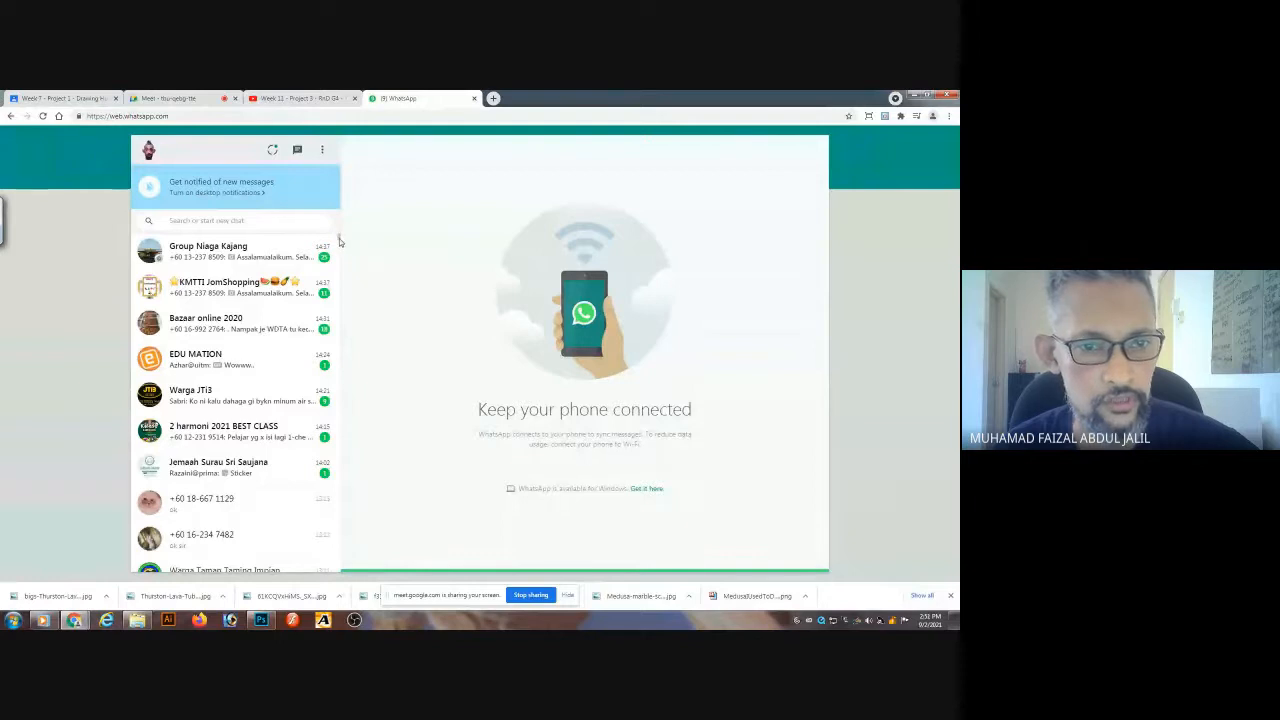
scroll(338, 240, down, 10)
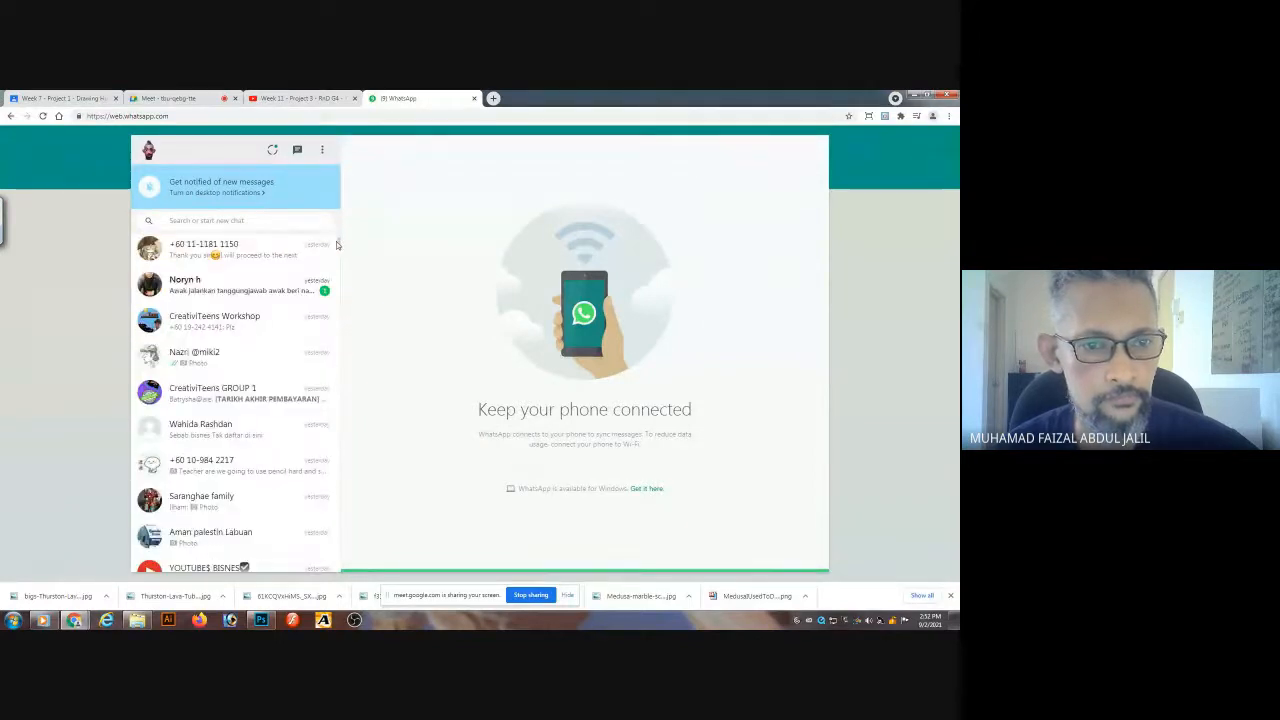
scroll(336, 248, down, 3)
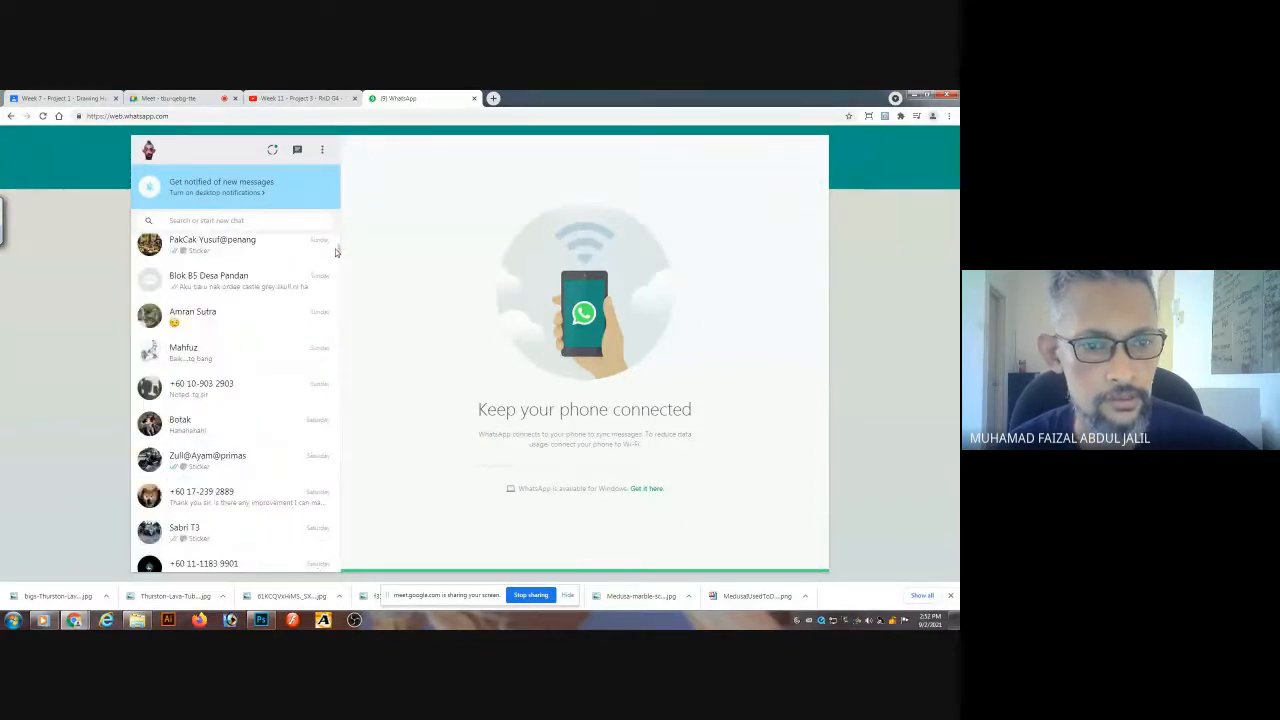
click(240, 347)
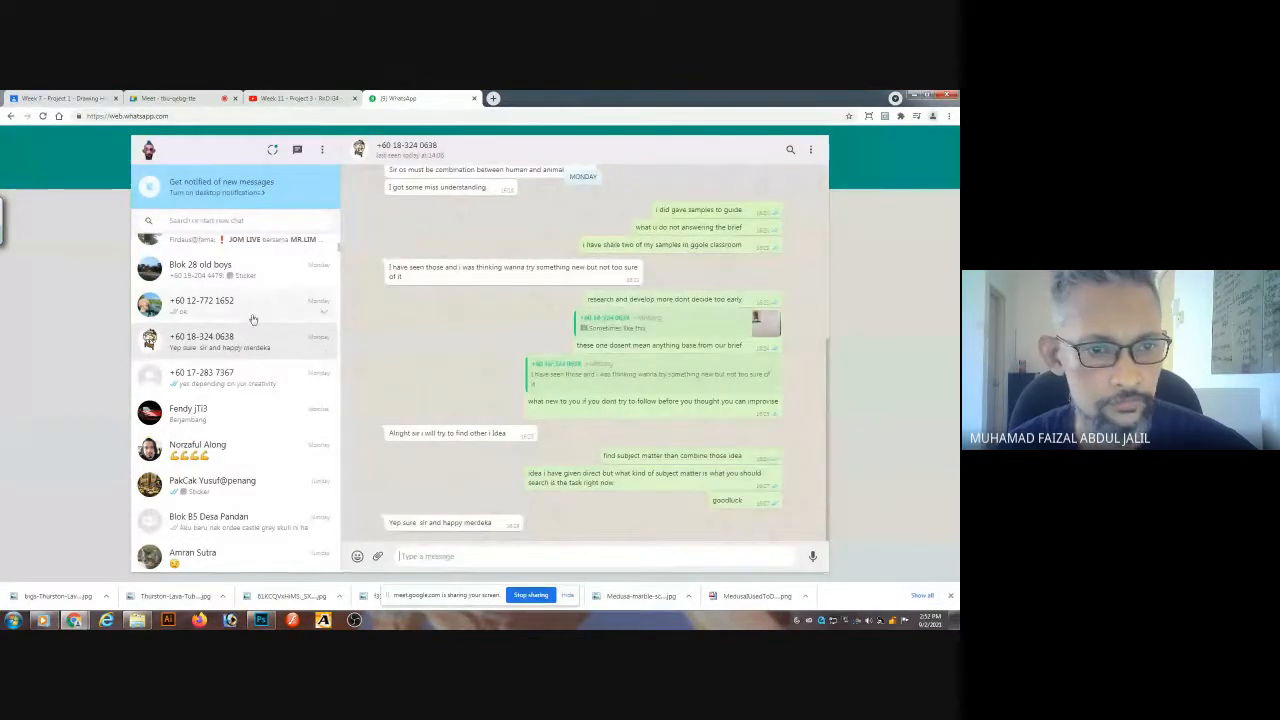
click(252, 313)
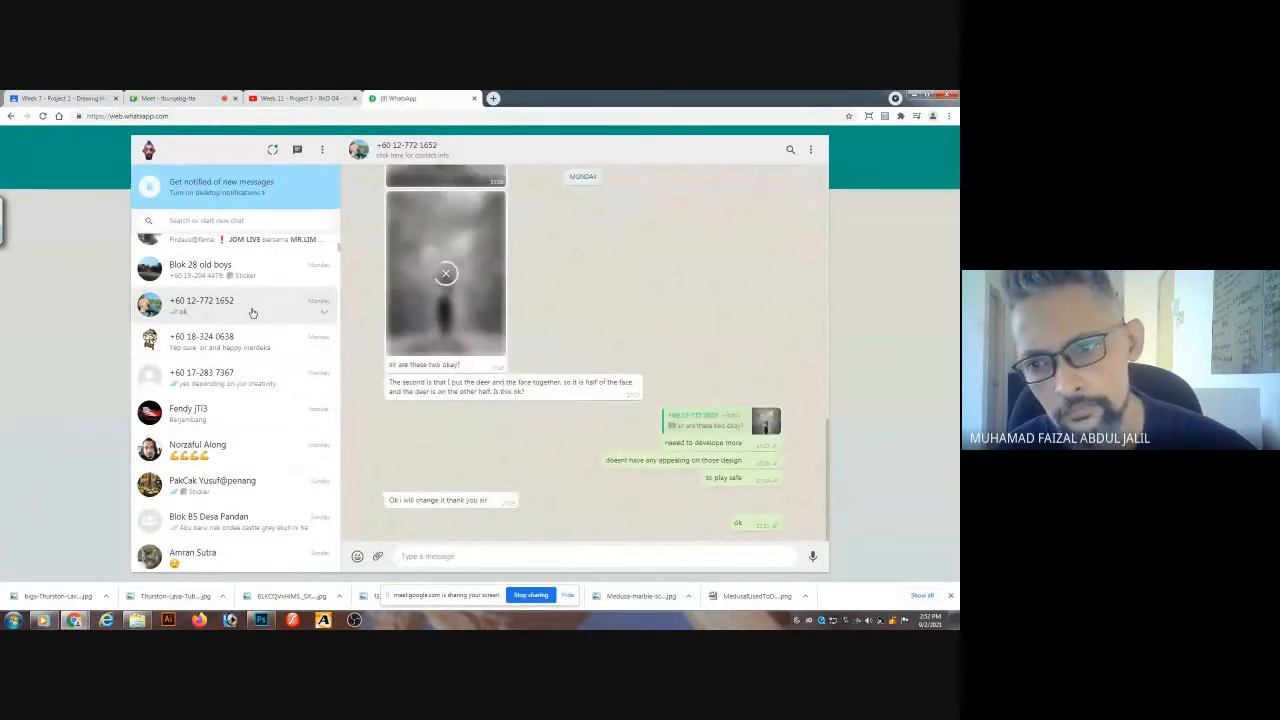
- View the shared composites enlarged, from the woman with antlers to the wolf-headed man and the rabbit-headed ice skater
click(479, 310)
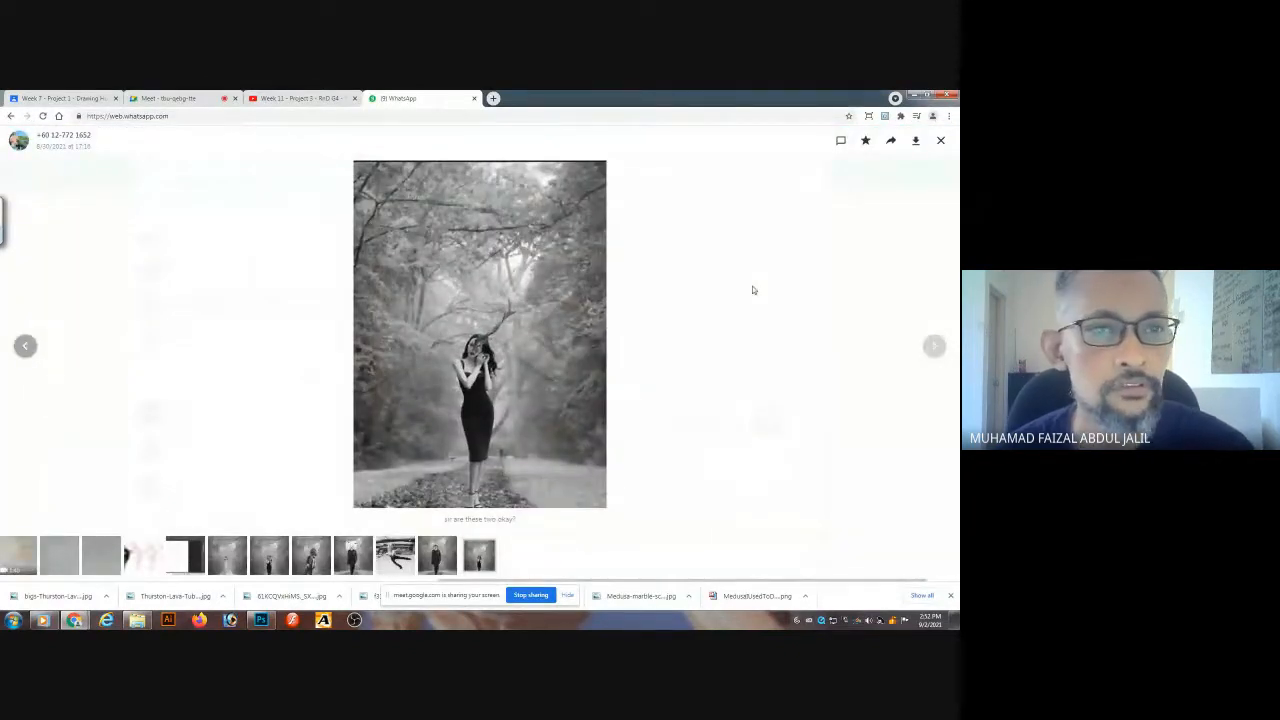
click(544, 294)
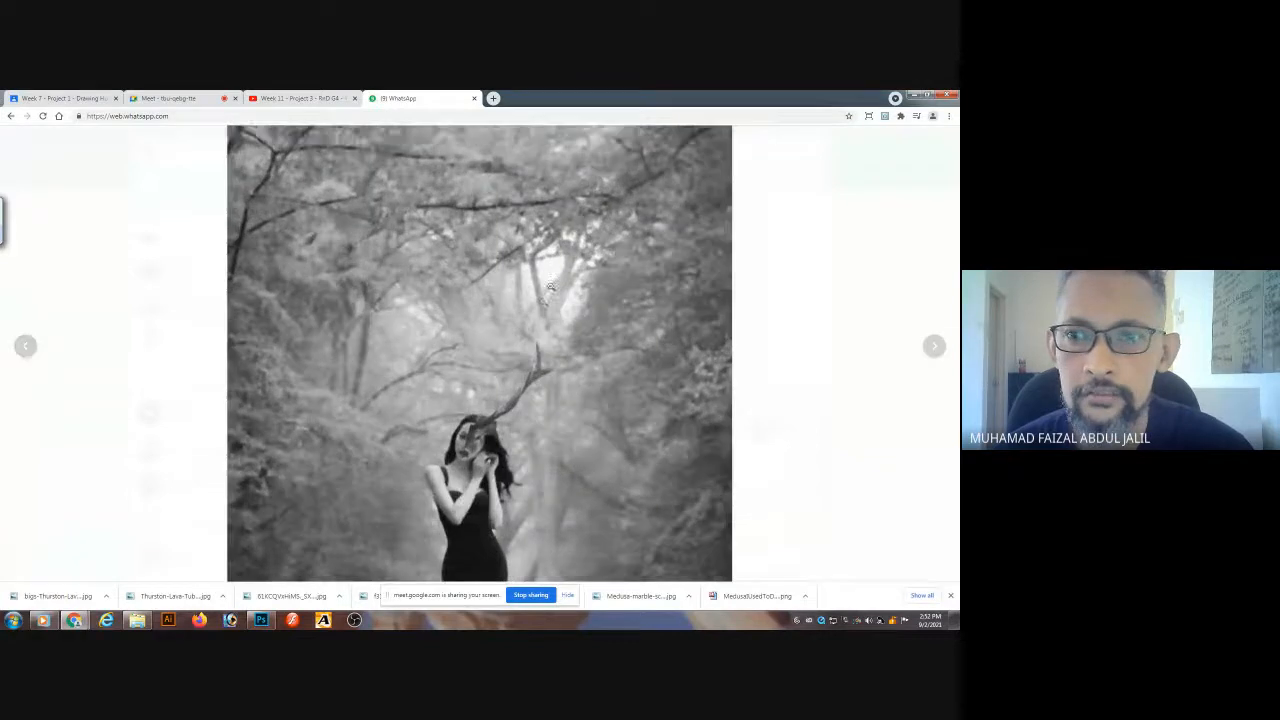
click(548, 286)
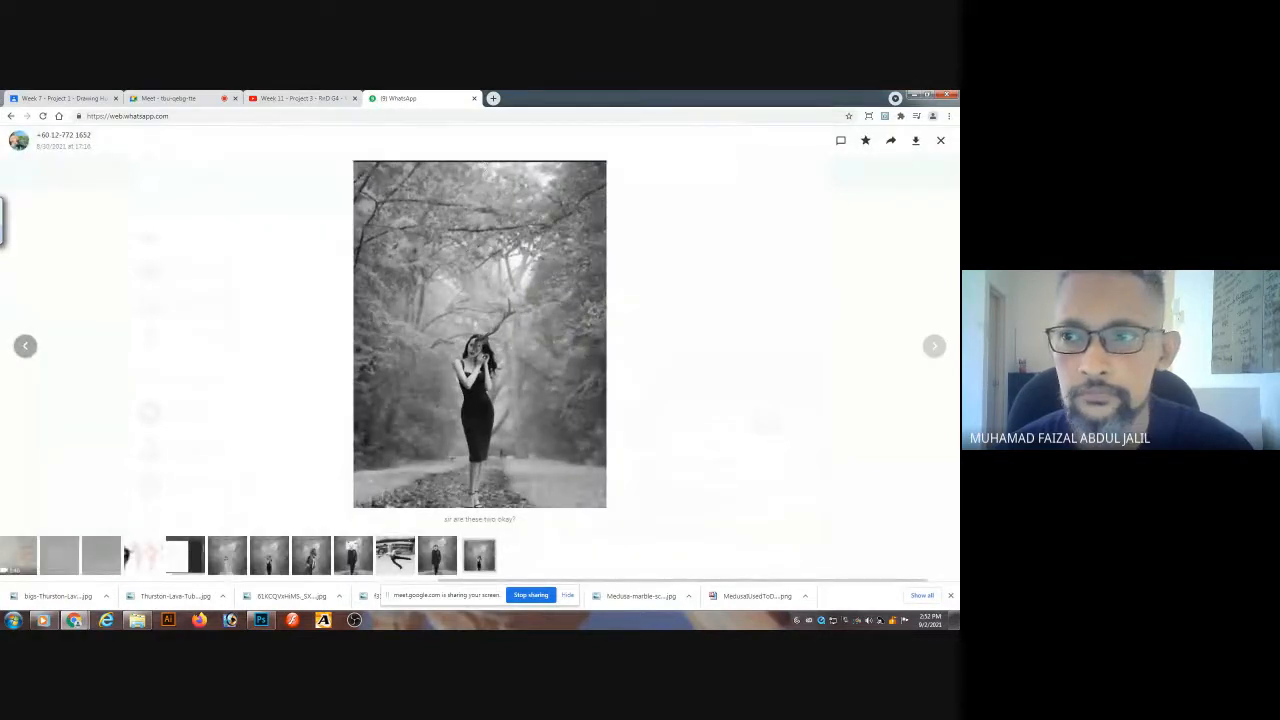
click(25, 347)
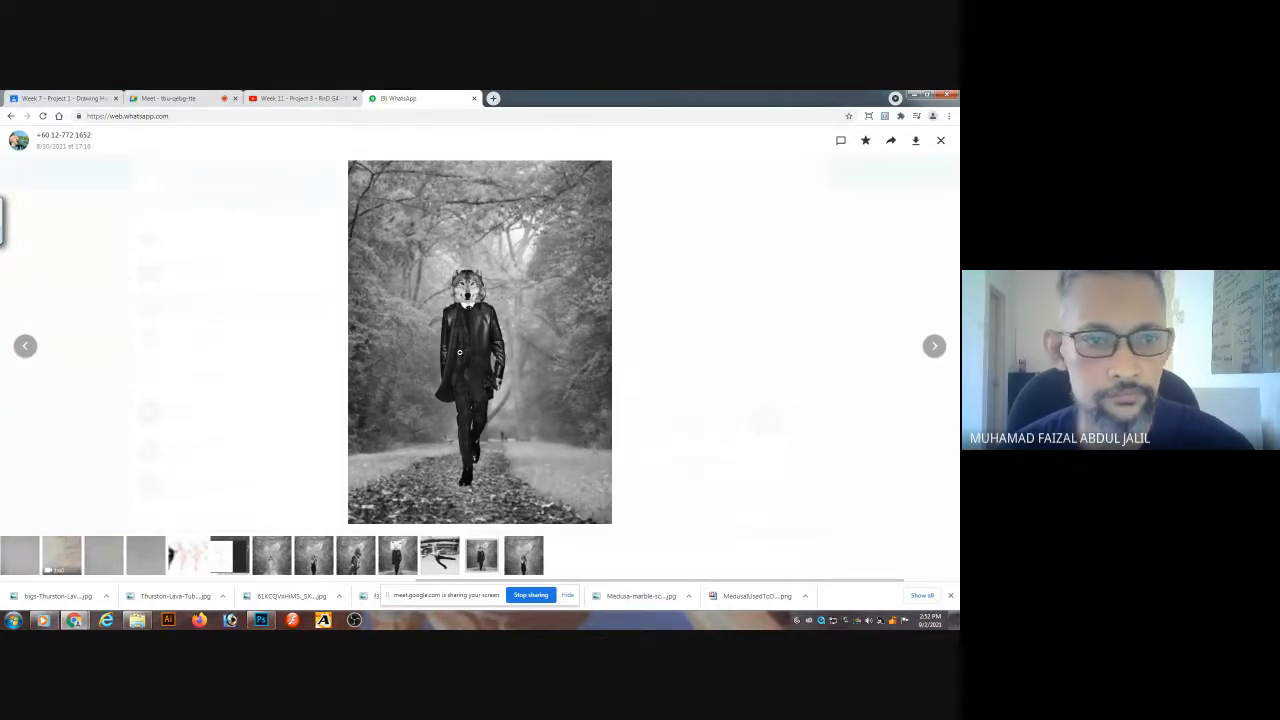
click(32, 349)
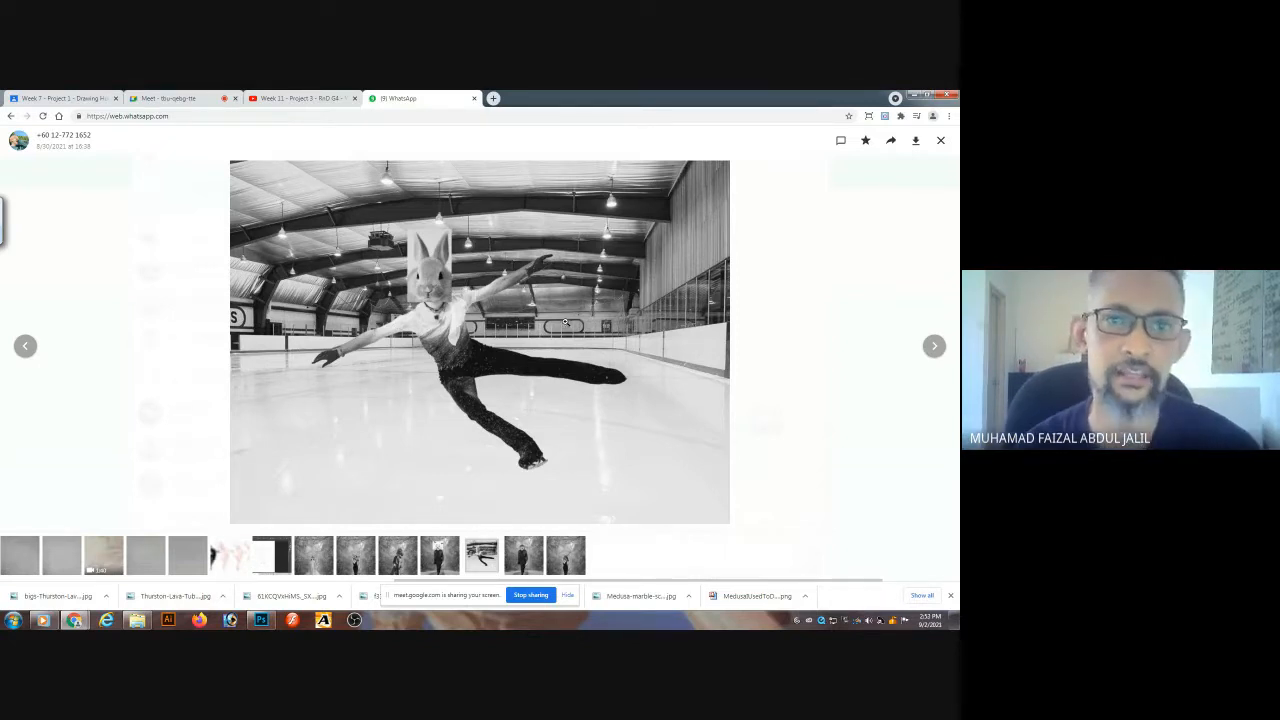
- Check the participants in the Google Meet call and return to the rabbit-headed skater image in WhatsApp
click(165, 99)
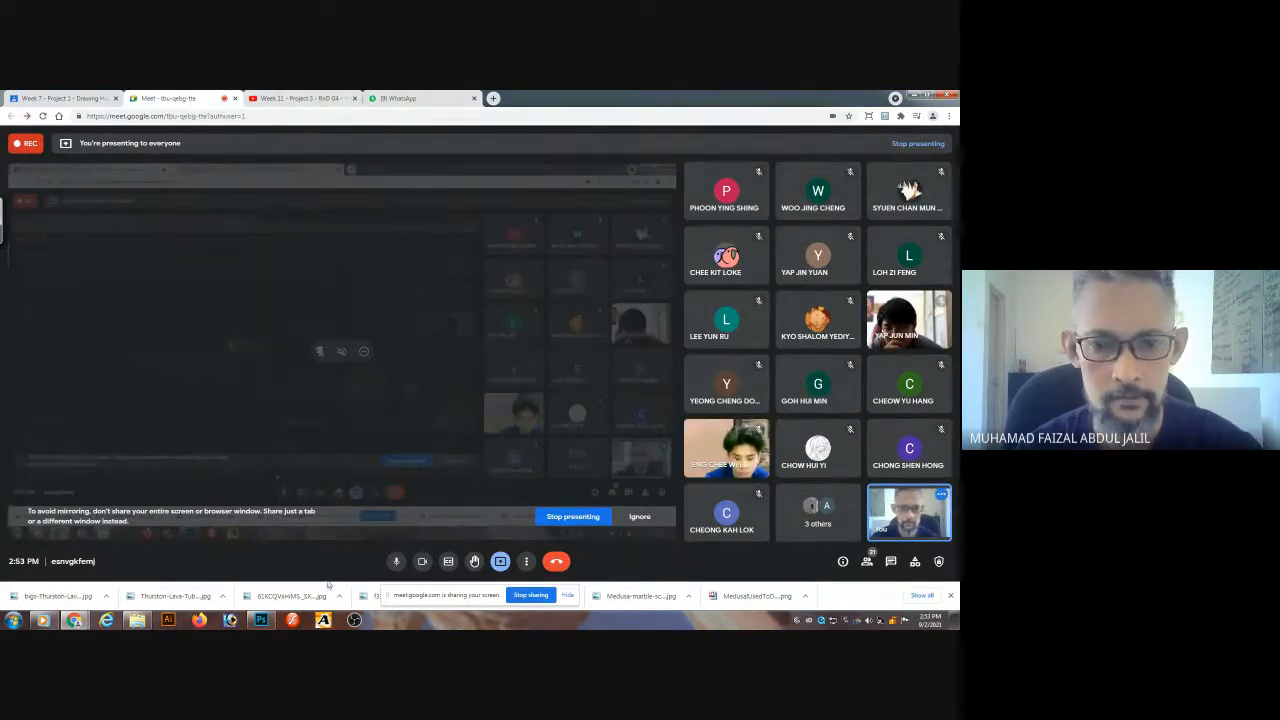
mouse_move(261, 620)
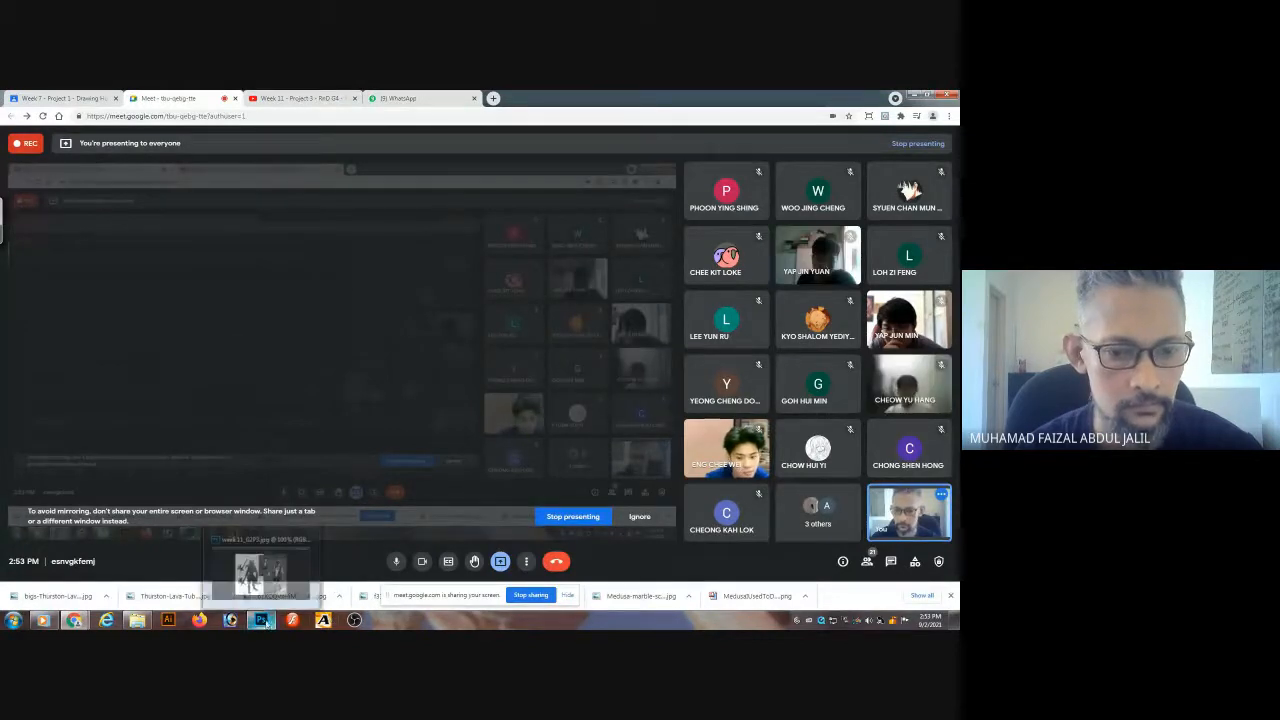
click(437, 101)
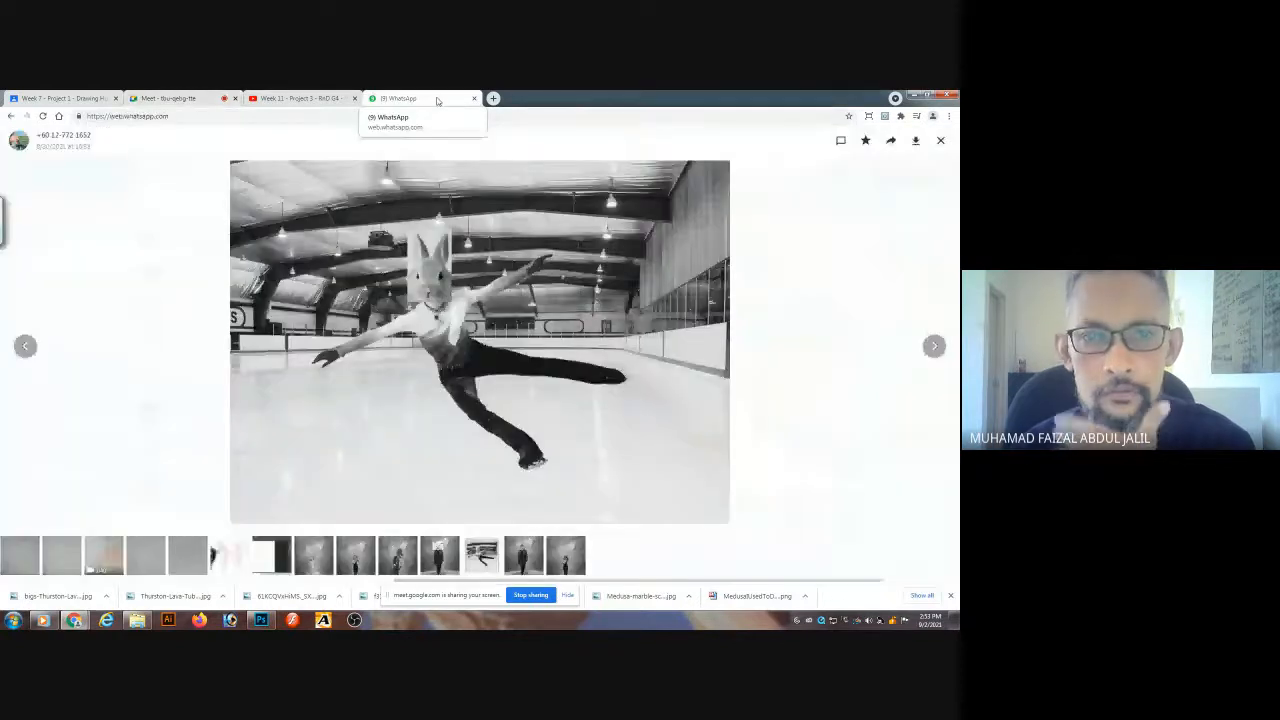
- Examine the student's earlier images, from the sheep-headed and horse-headed men through the butterfly woman and gowned figure to the drawing software screenshot
click(27, 347)
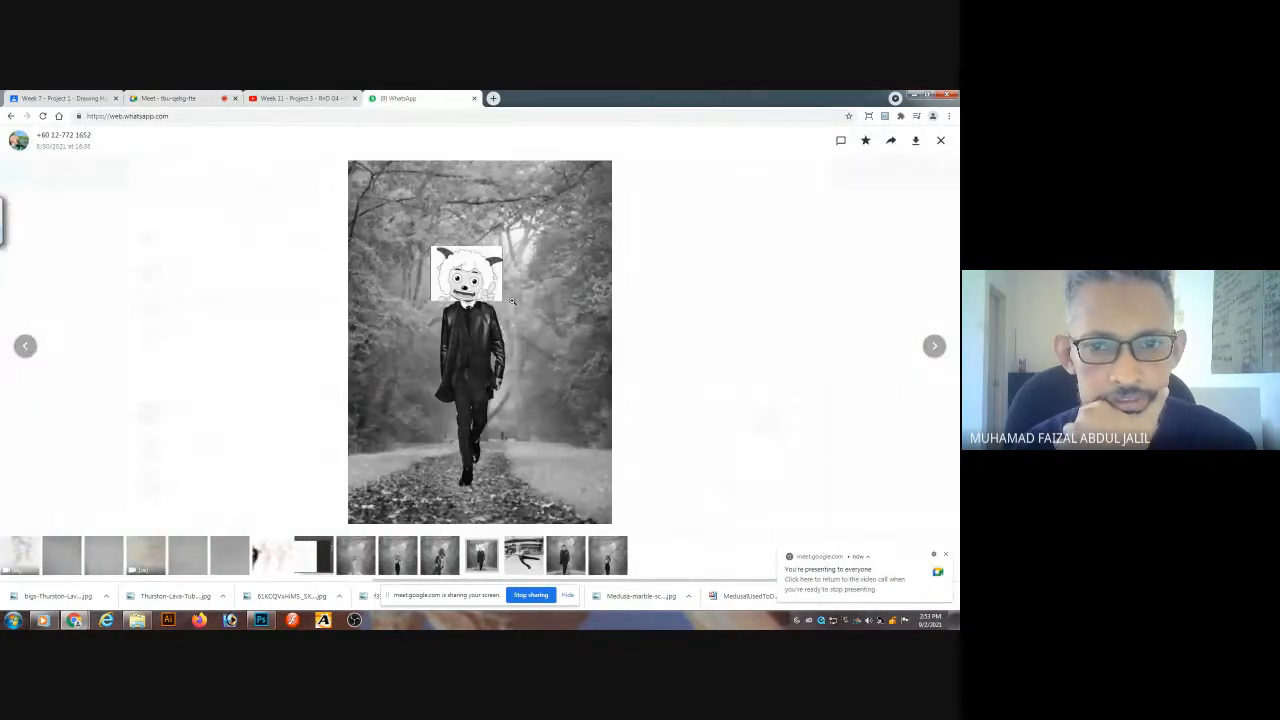
click(25, 347)
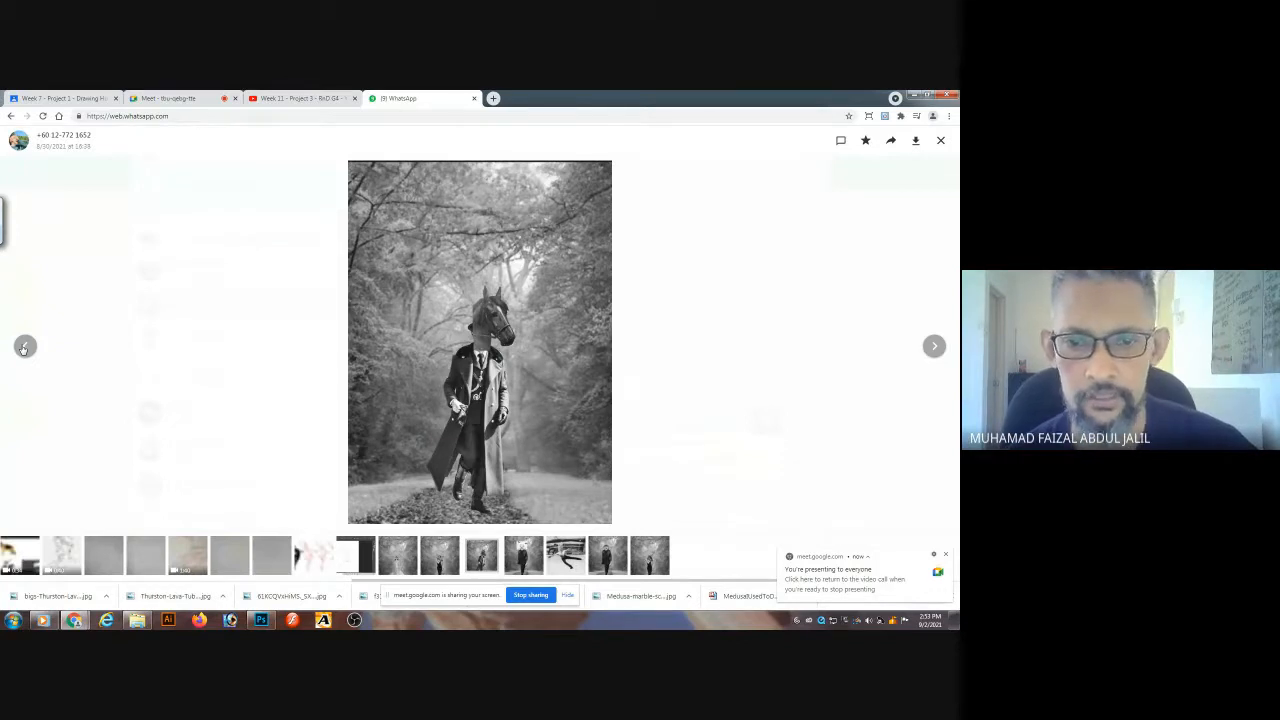
click(25, 347)
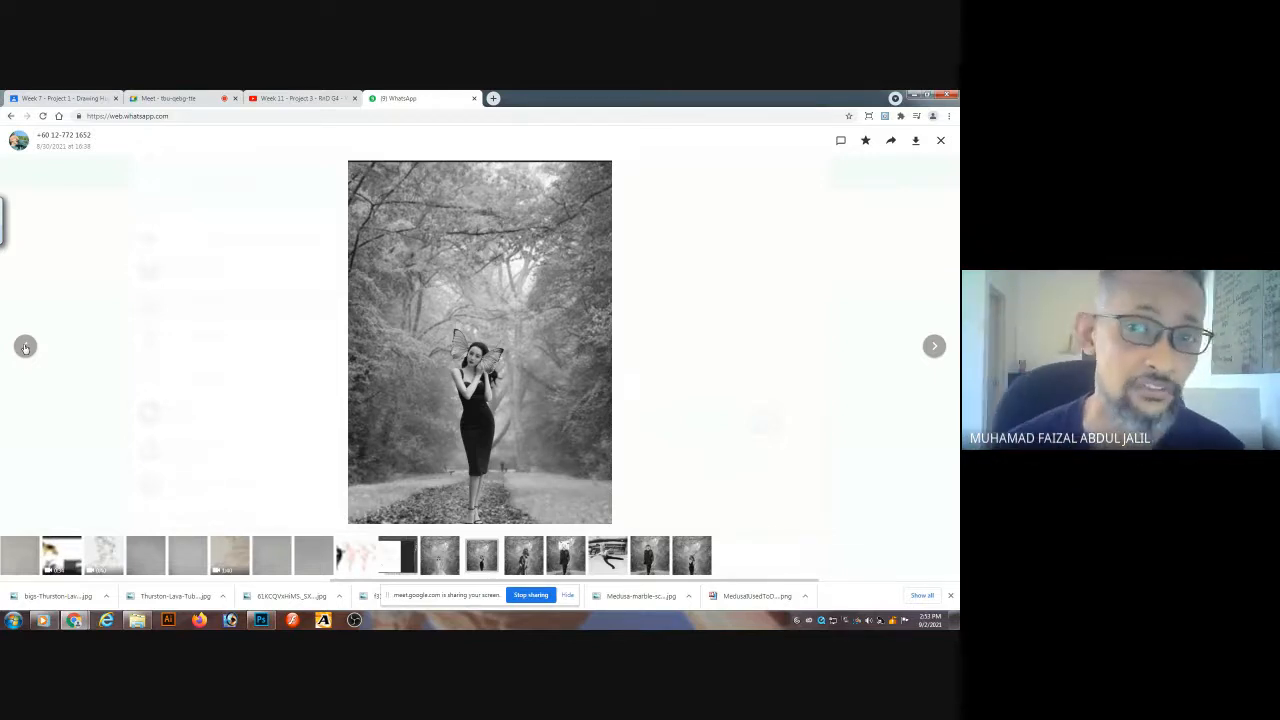
click(25, 347)
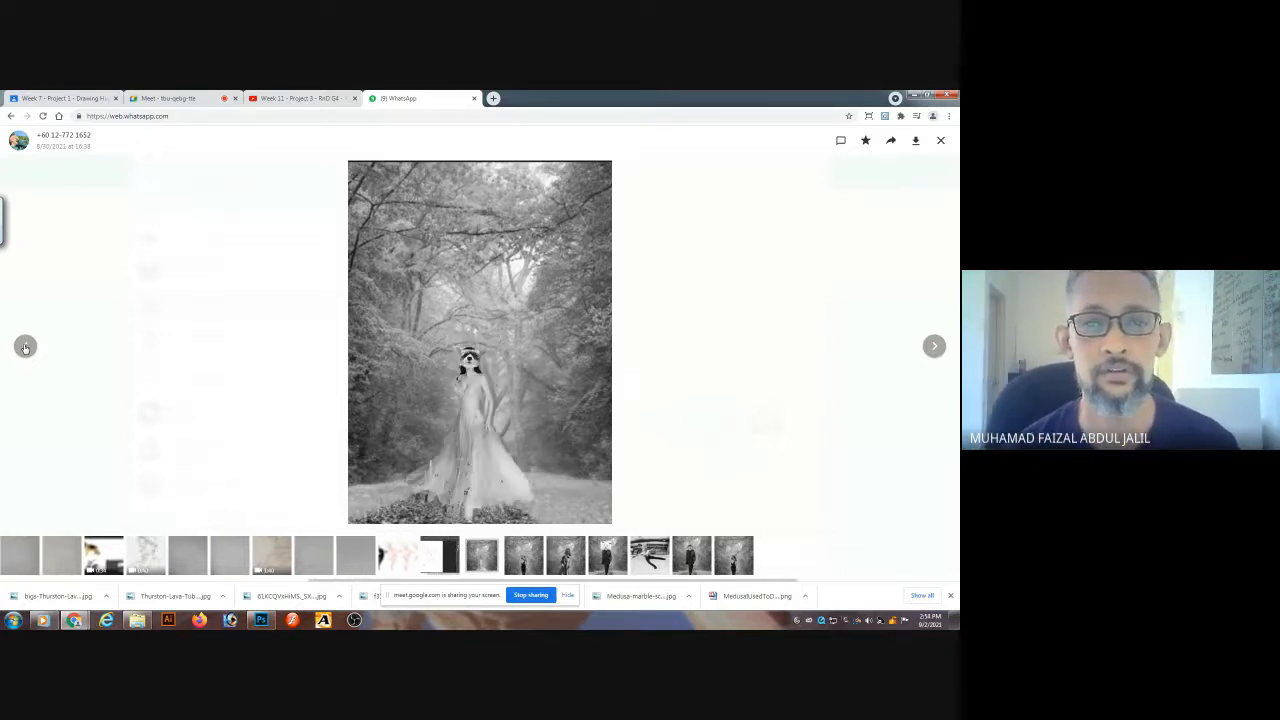
click(25, 347)
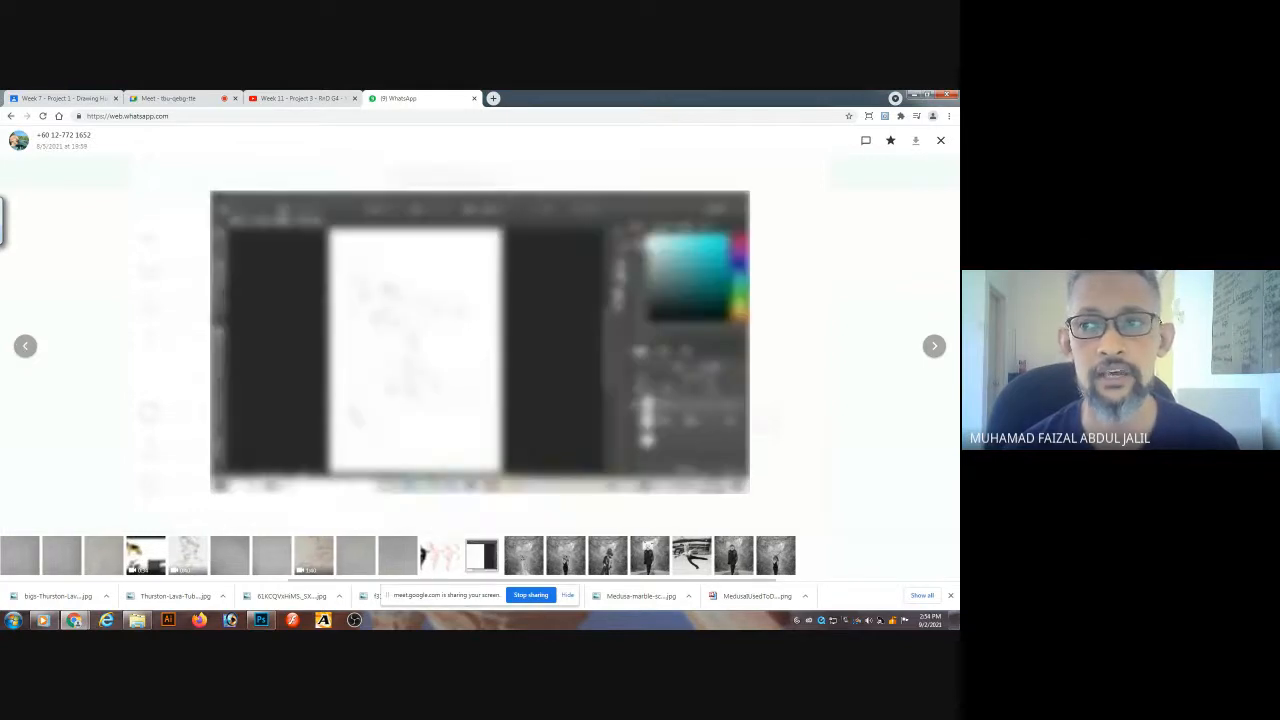
- Leave the drawing software screenshot, open another student's conversation about the Power Ranger idea and view its ranger photo enlarged
click(940, 142)
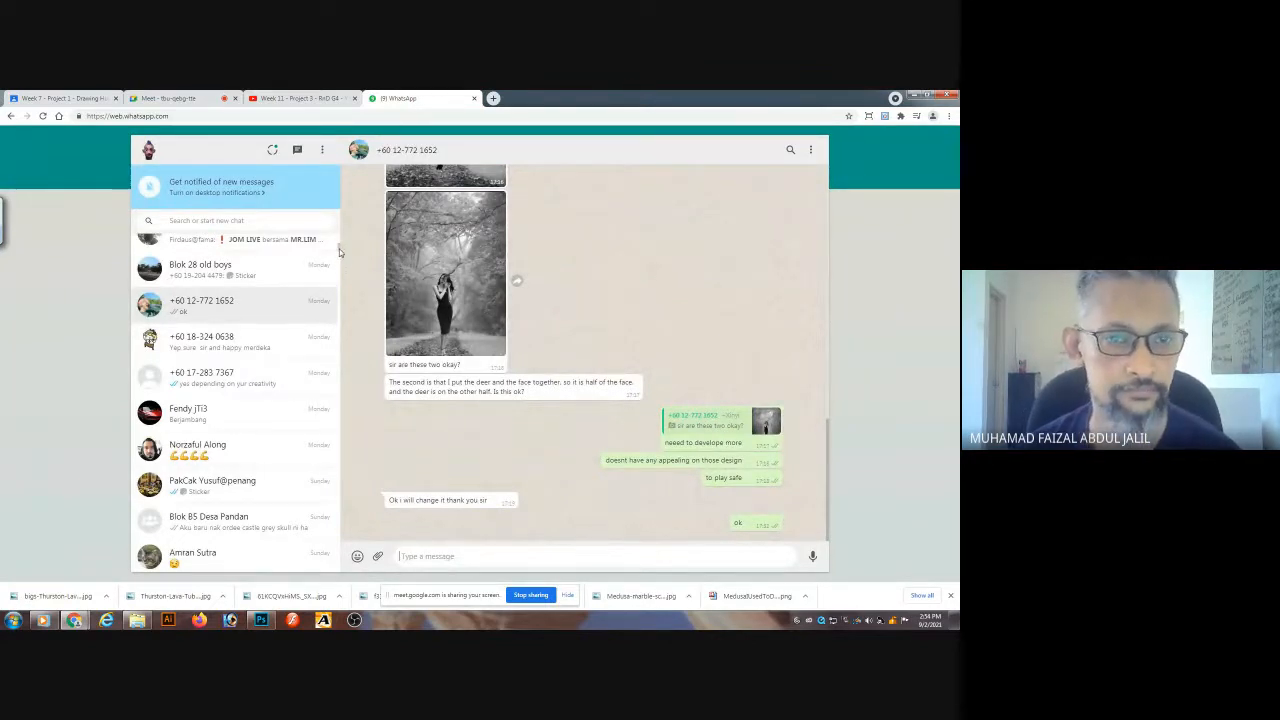
scroll(339, 251, up, 5)
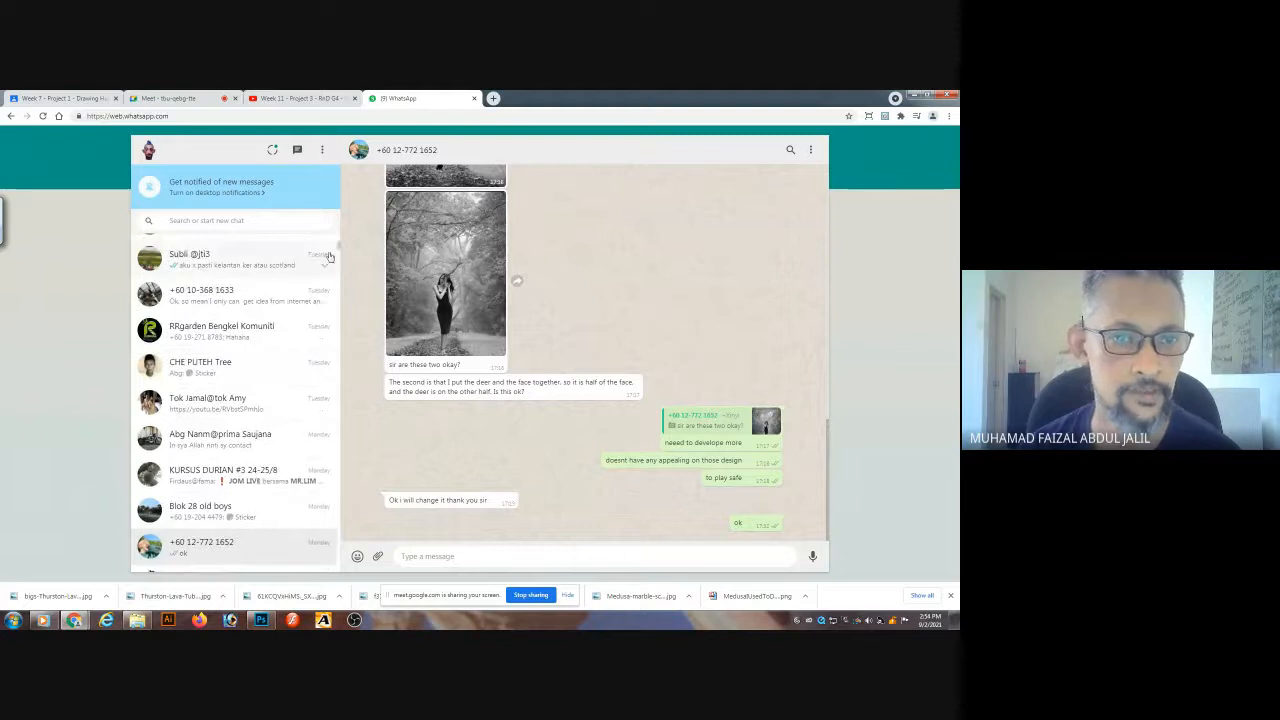
click(296, 298)
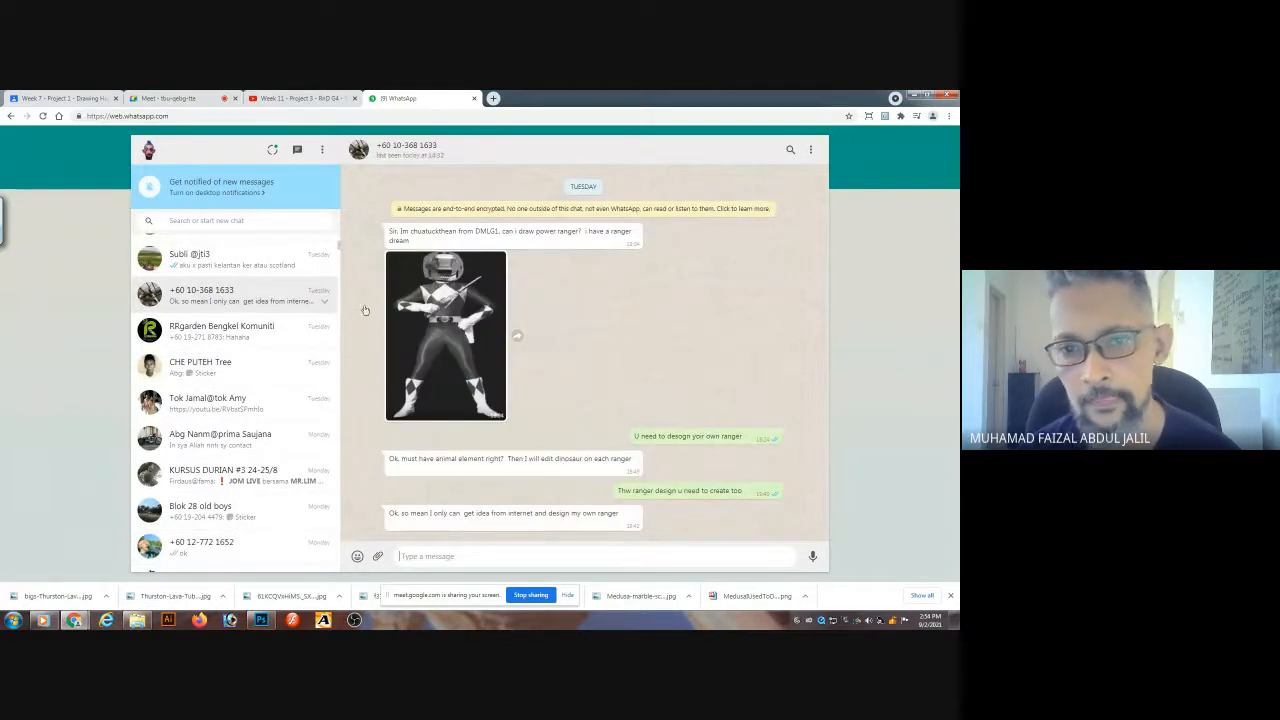
click(446, 340)
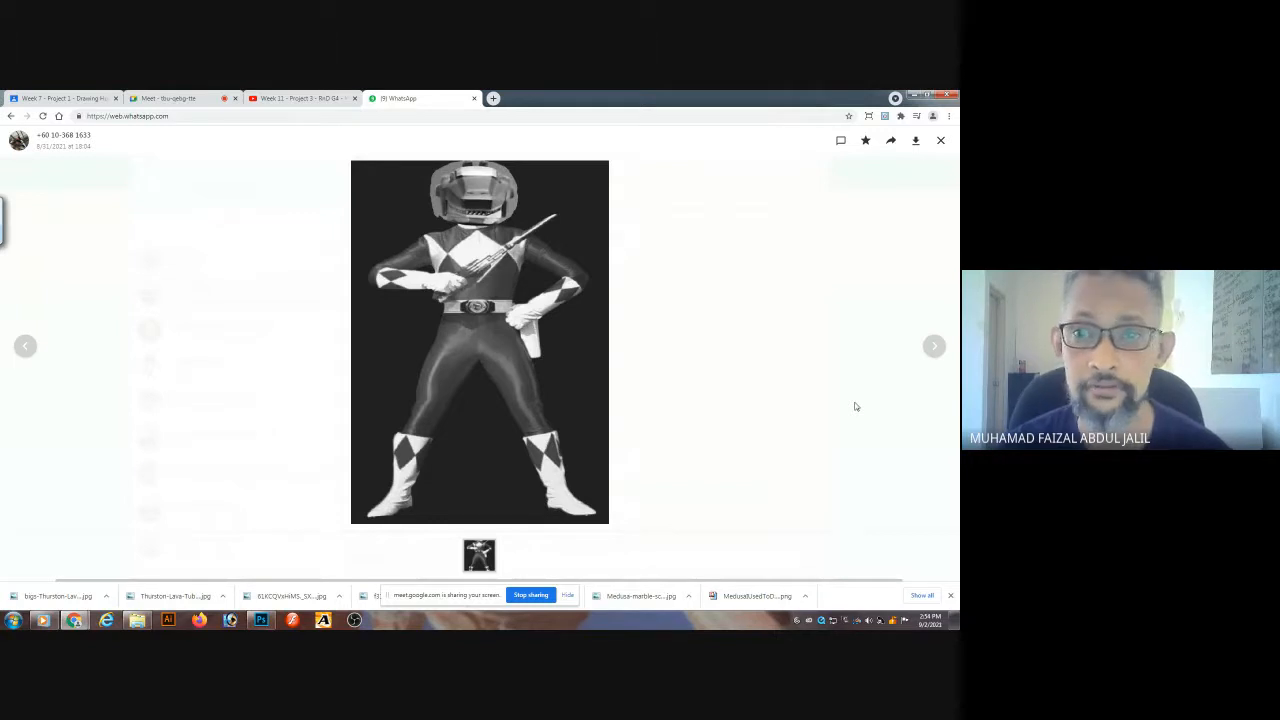
click(941, 141)
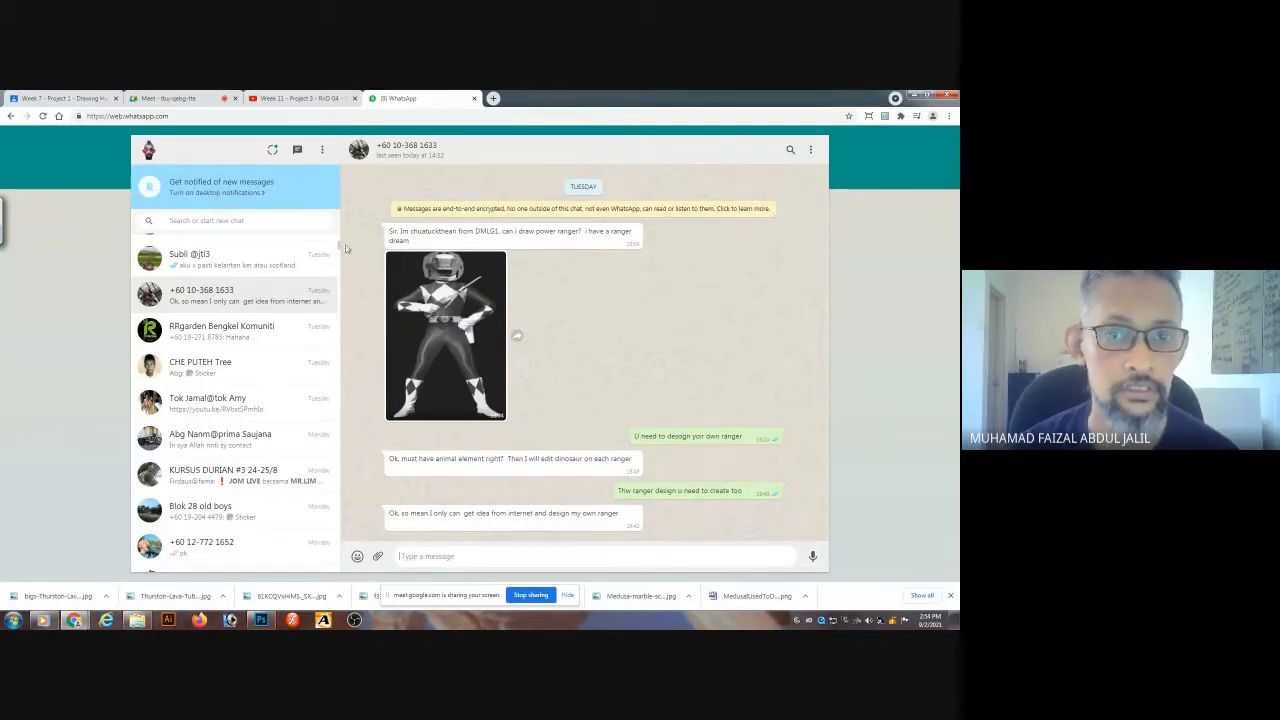
- Look through the more recent chats and open the student's conversation containing today's feedback on the warrior character
scroll(338, 246, up, 3)
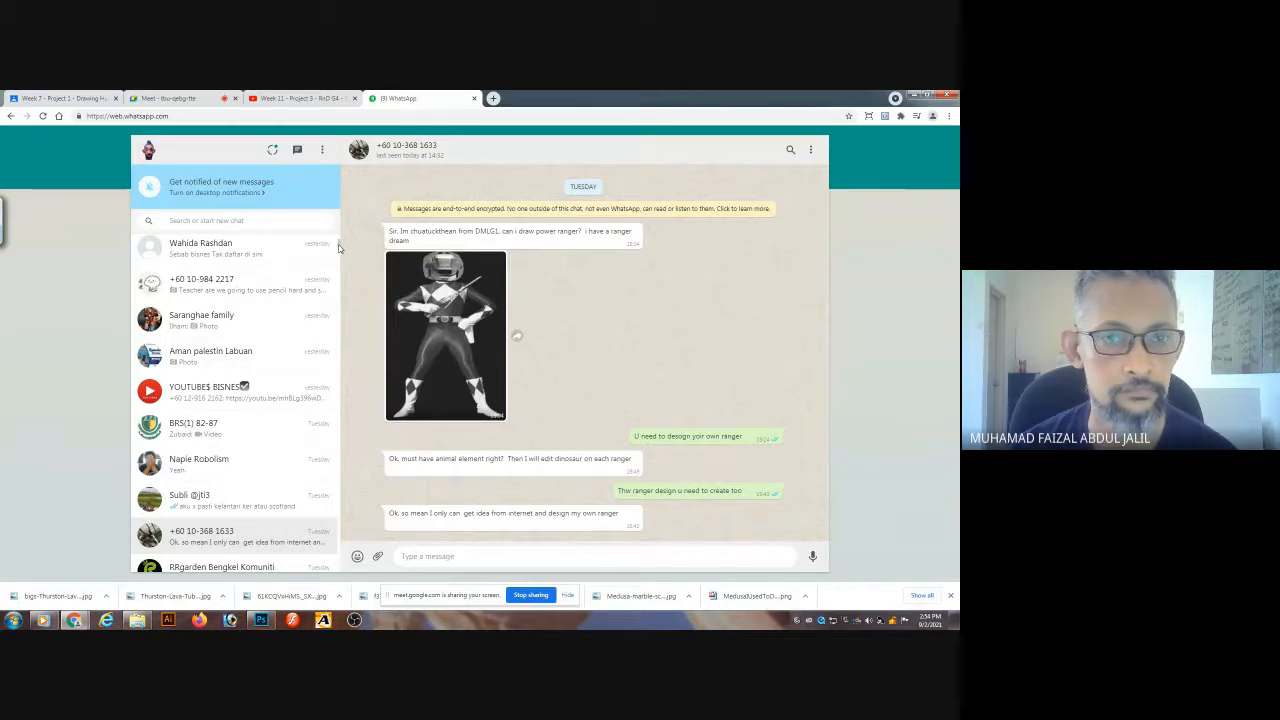
scroll(338, 246, up, 3)
scroll(338, 246, up, 5)
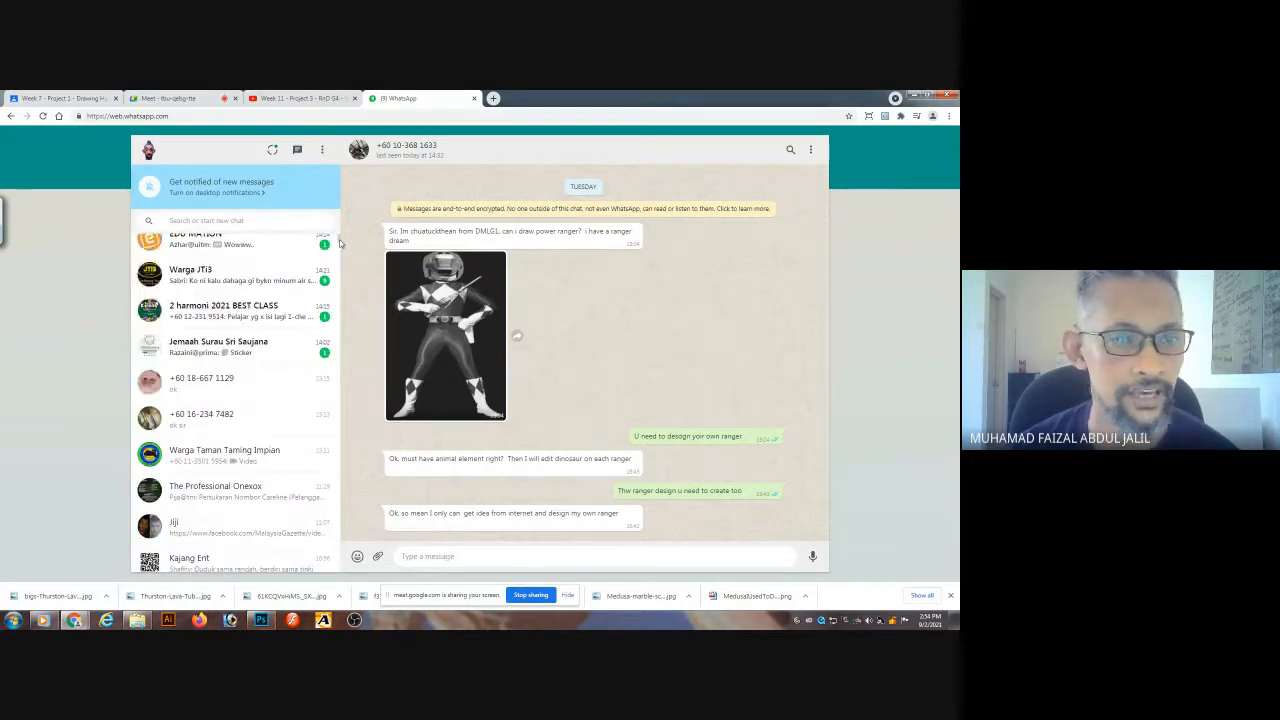
click(237, 414)
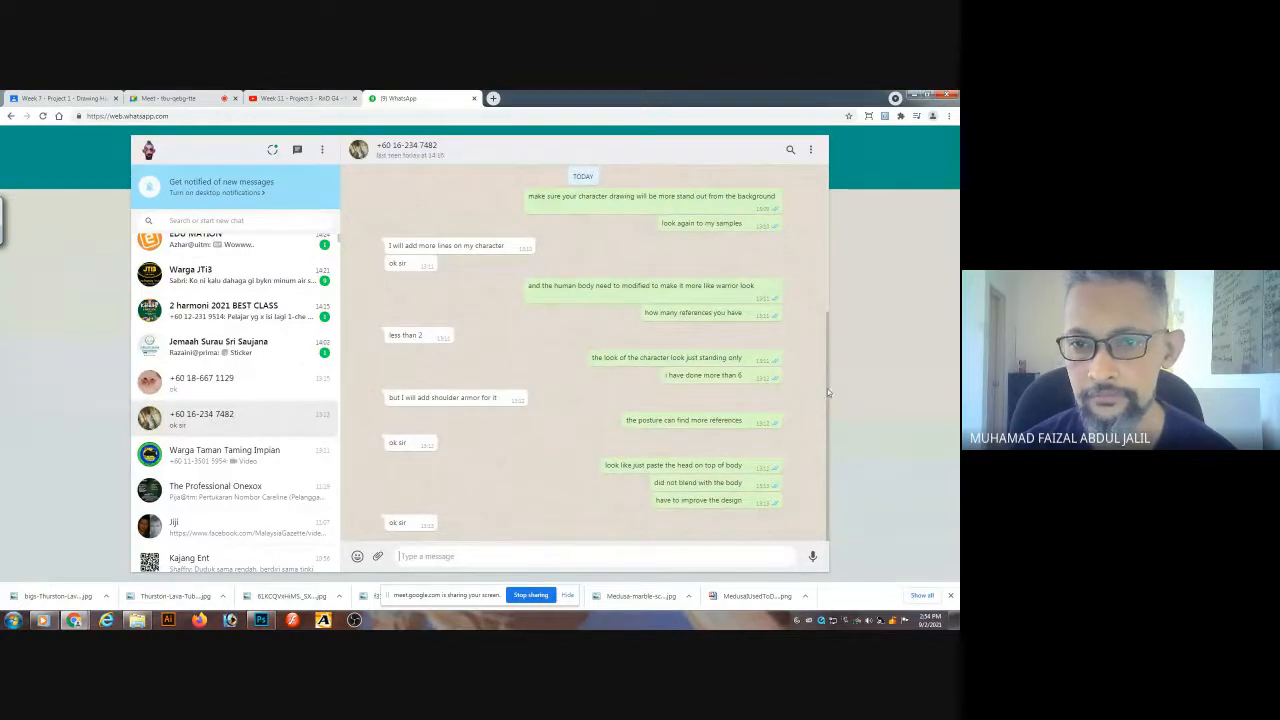
- Find the lion-headed warrior line drawing in the conversation and examine it enlarged and magnified
scroll(827, 388, up, 3)
scroll(810, 264, up, 2)
click(470, 340)
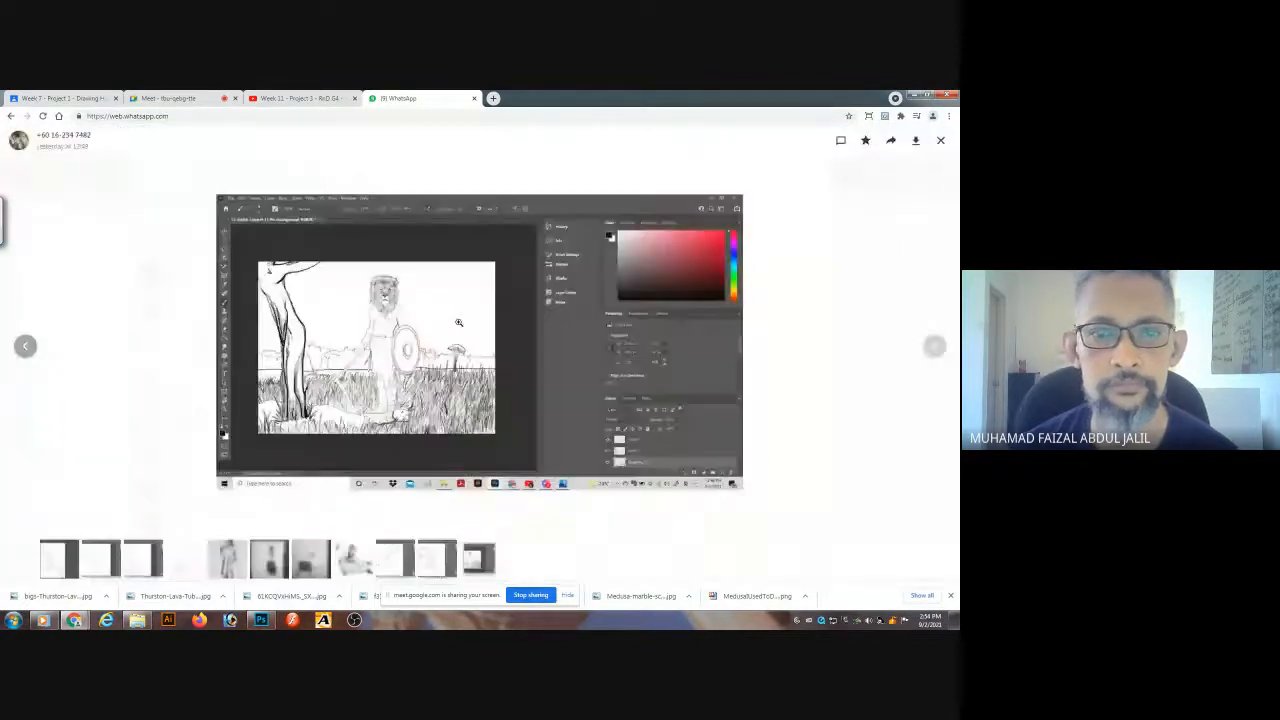
click(407, 351)
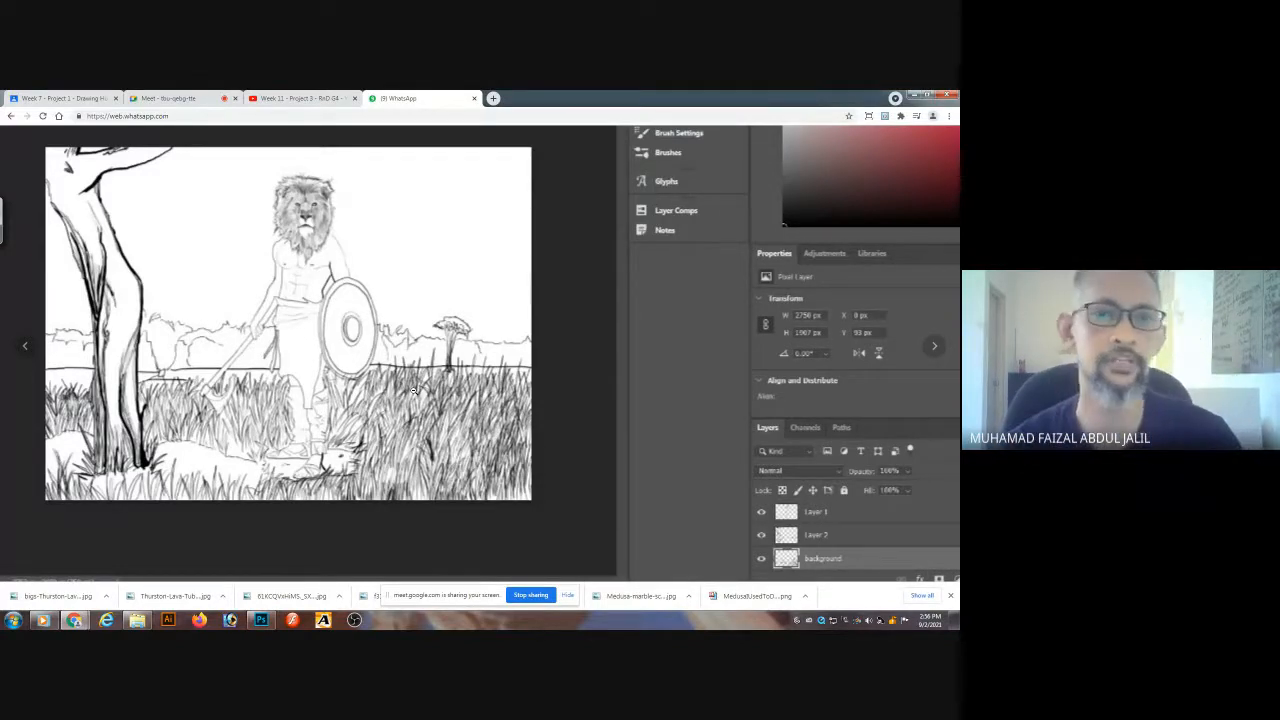
click(413, 390)
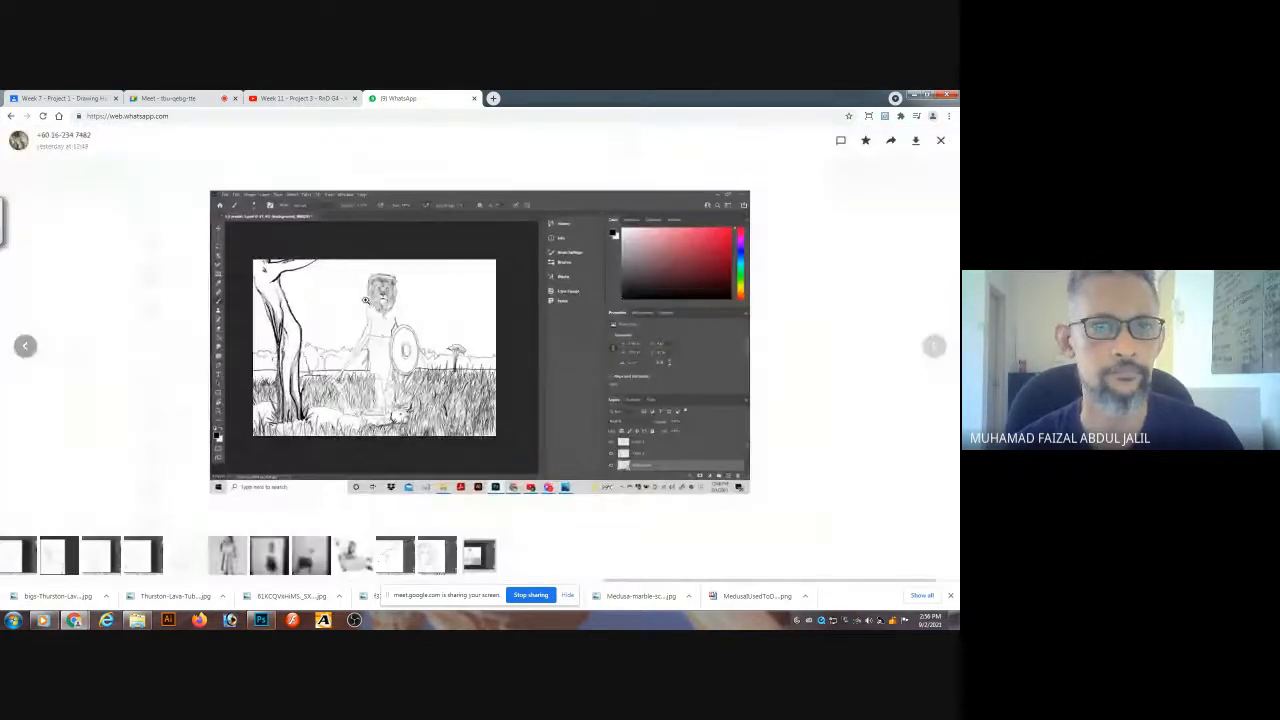
- Check the Google Meet call, switch to Photoshop and open the photo of the forest swordsman from the Week 11 ref folder
click(168, 98)
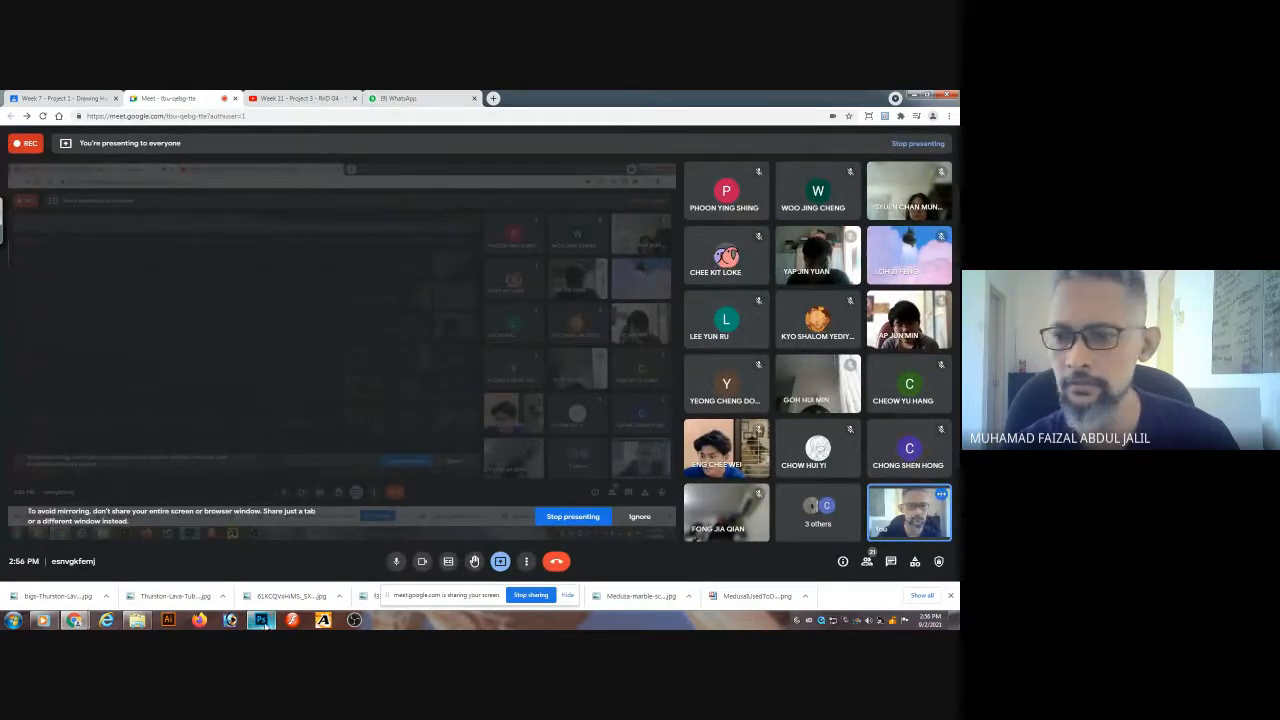
mouse_move(261, 621)
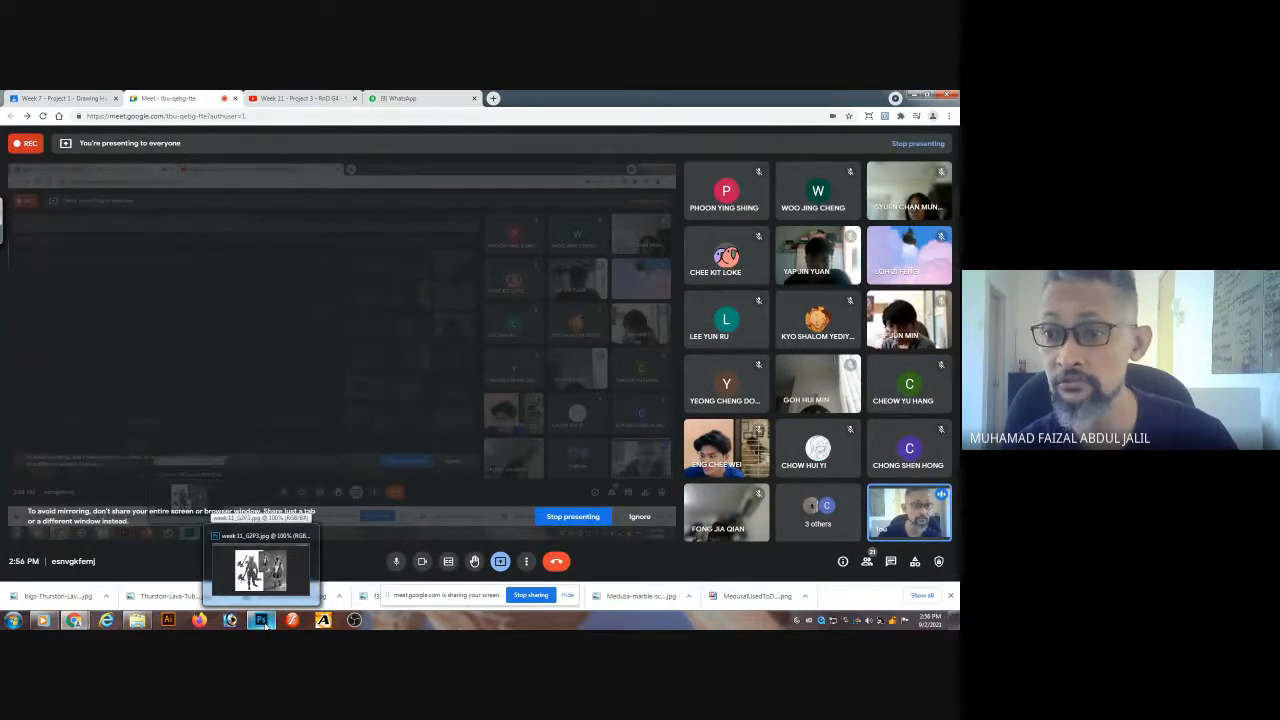
click(261, 621)
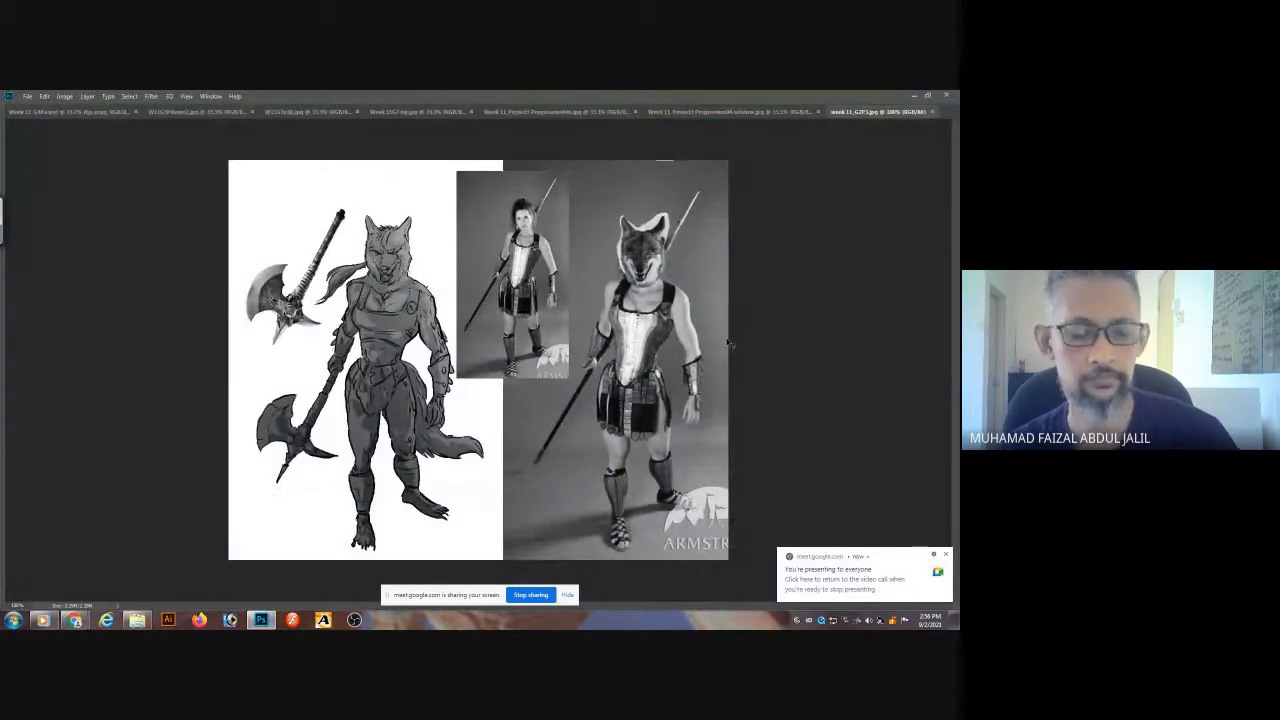
key(ctrl+o)
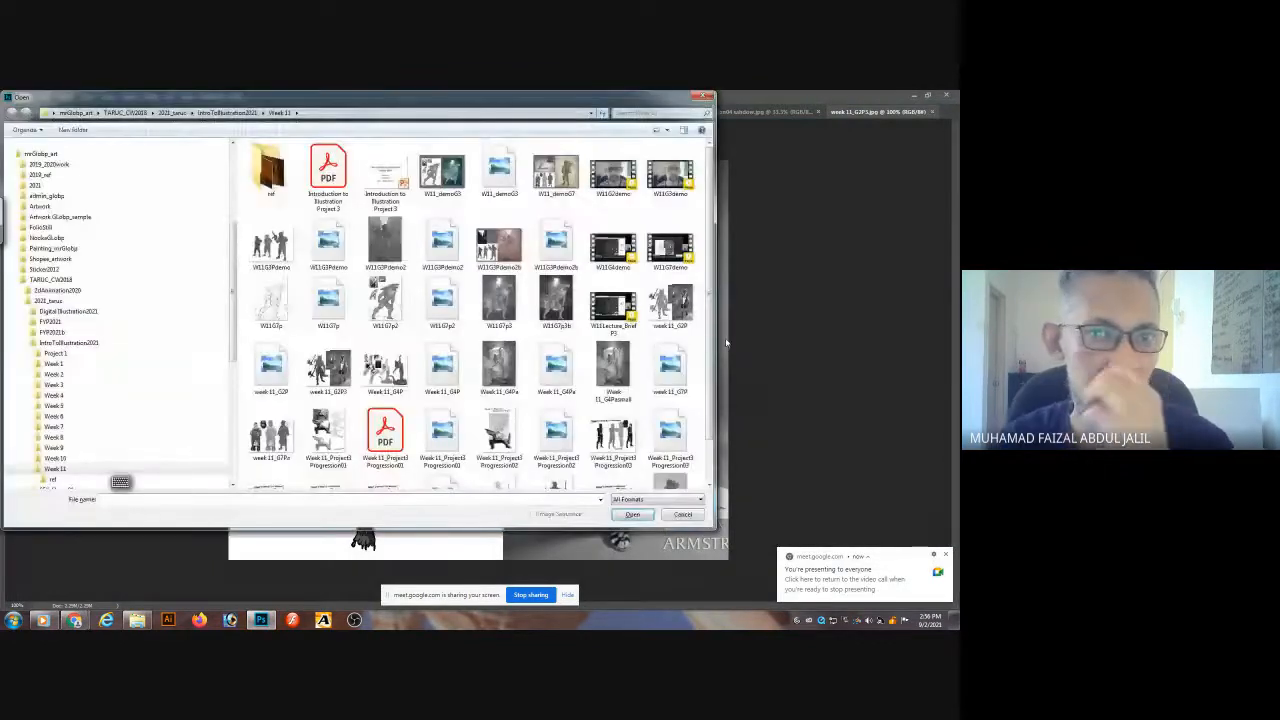
double_click(268, 172)
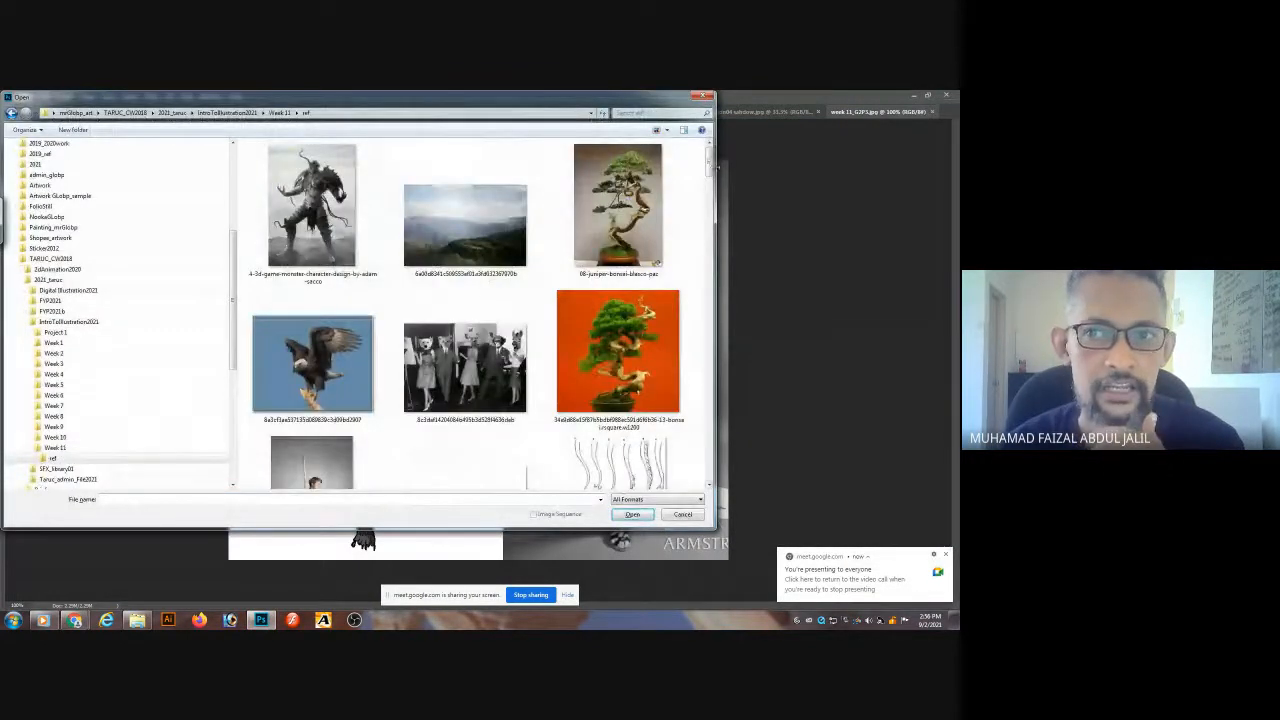
drag(709, 167, 708, 272)
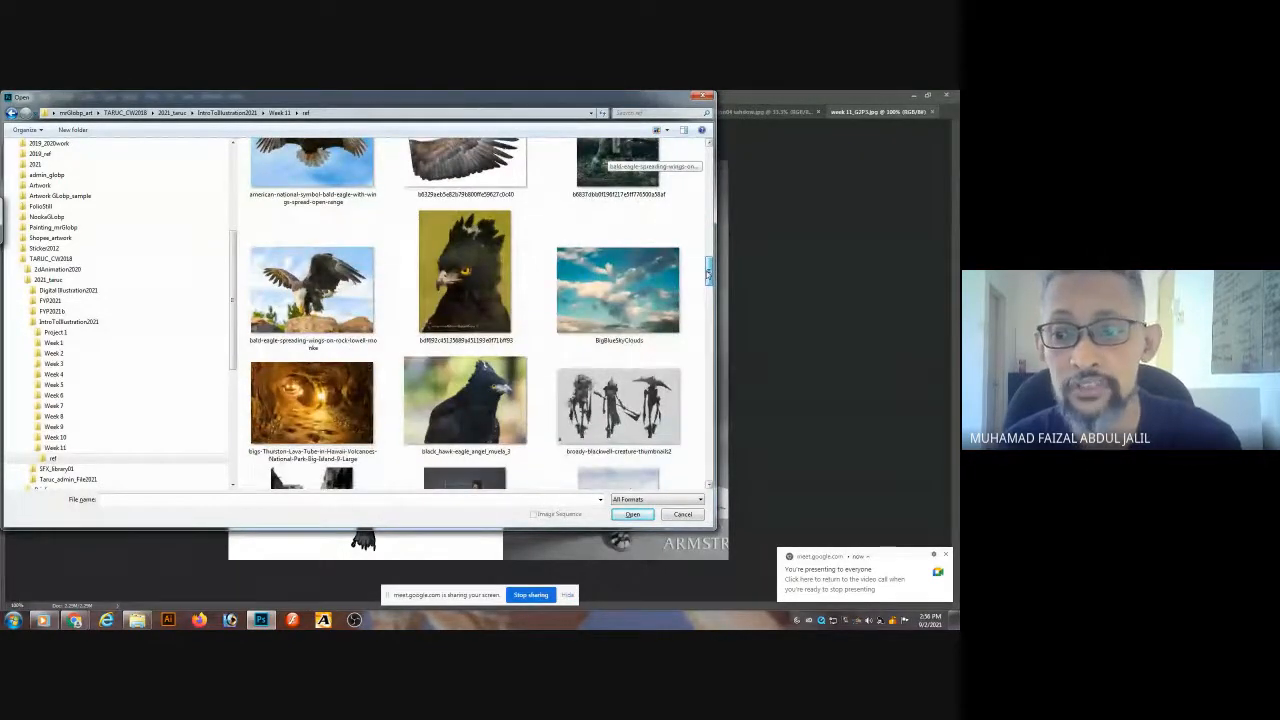
drag(708, 272, 709, 274)
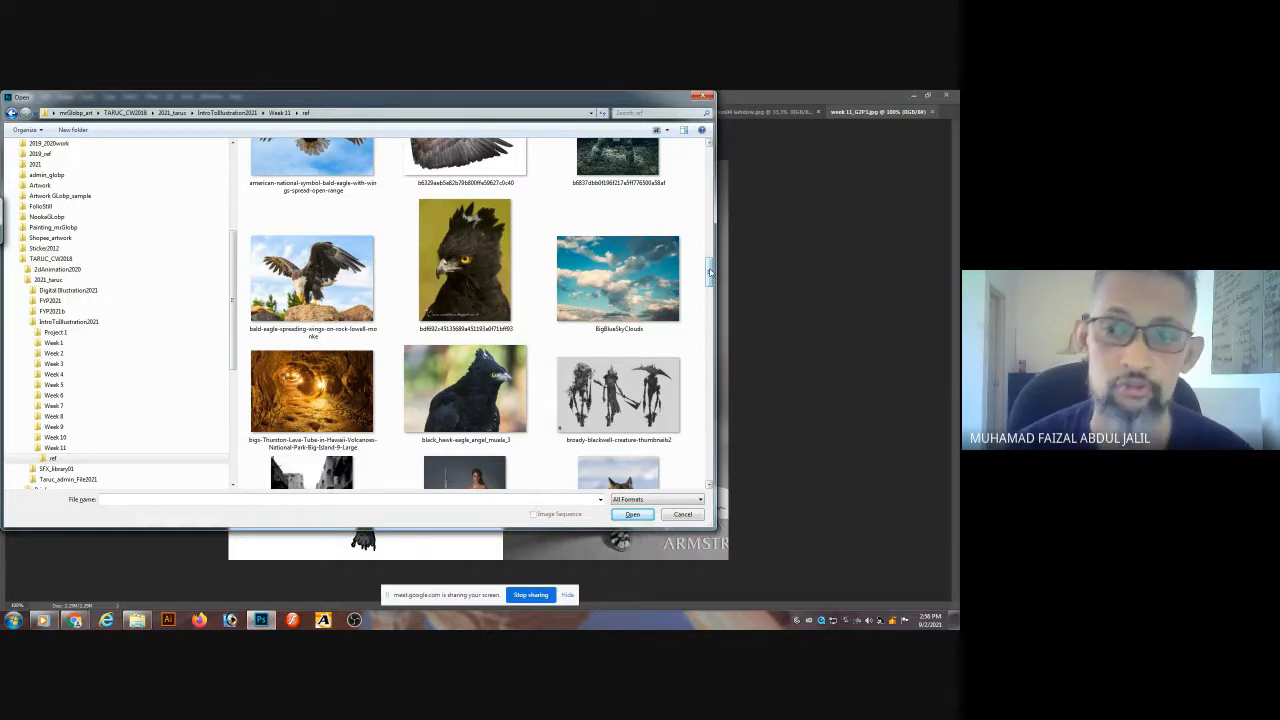
drag(711, 270, 709, 262)
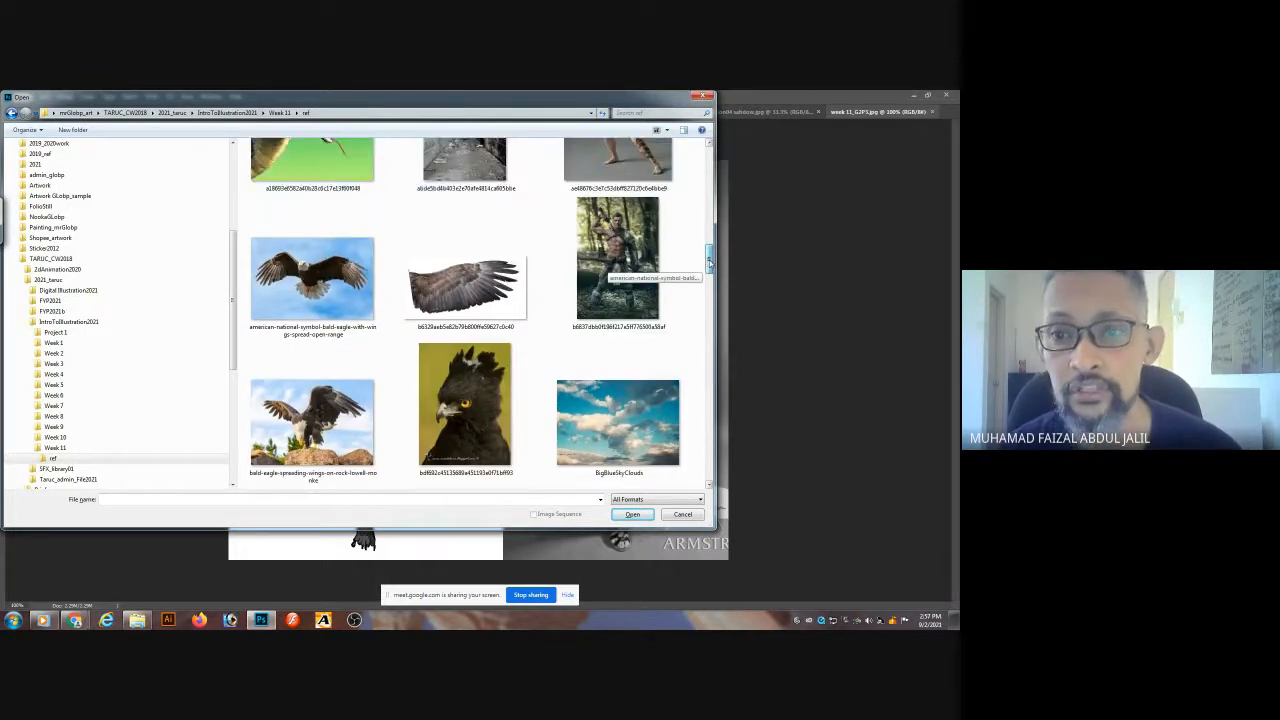
double_click(617, 252)
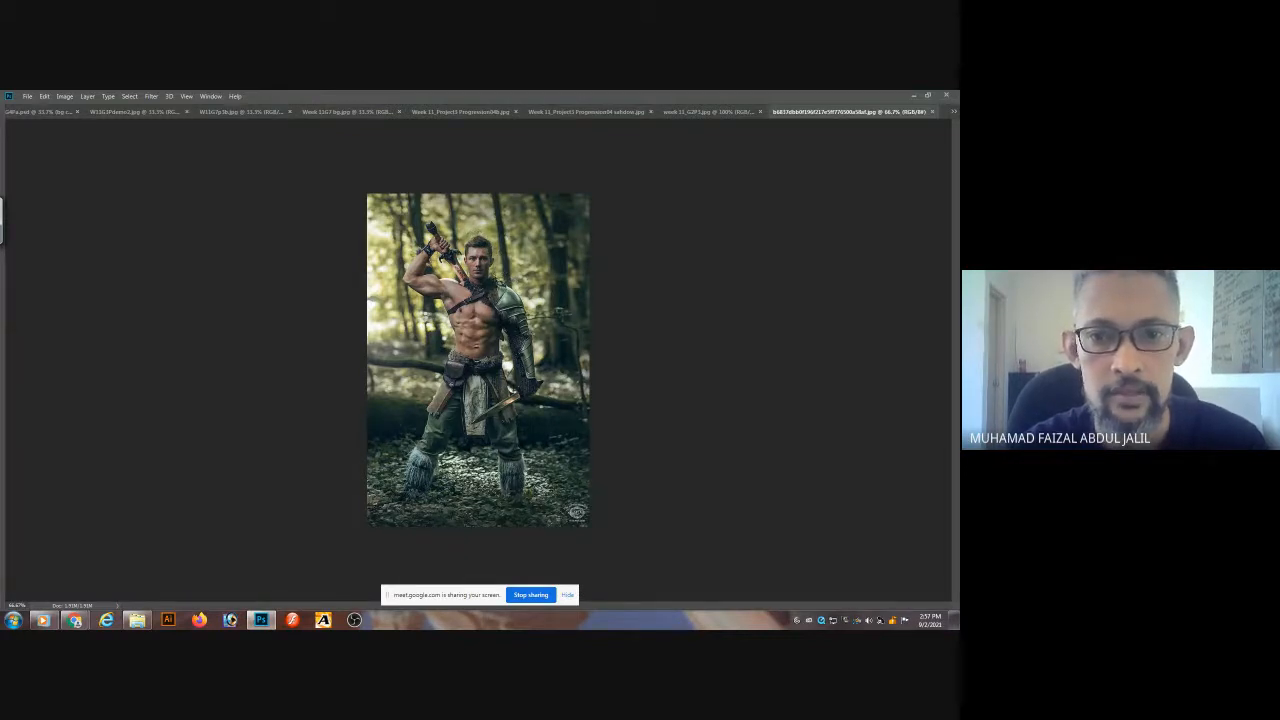
- Roughly cut out the swordsman with a freehand selection and paste a copy into a new 8 x 11 in, 250 ppi document
mouse_move(448, 228)
mouse_down()
mouse_move(416, 243)
mouse_move(410, 303)
mouse_move(442, 362)
mouse_move(392, 502)
mouse_move(518, 525)
mouse_move(546, 502)
mouse_move(528, 416)
mouse_move(549, 387)
mouse_move(533, 314)
mouse_move(498, 278)
mouse_move(496, 245)
mouse_up()
key(ctrl+n)
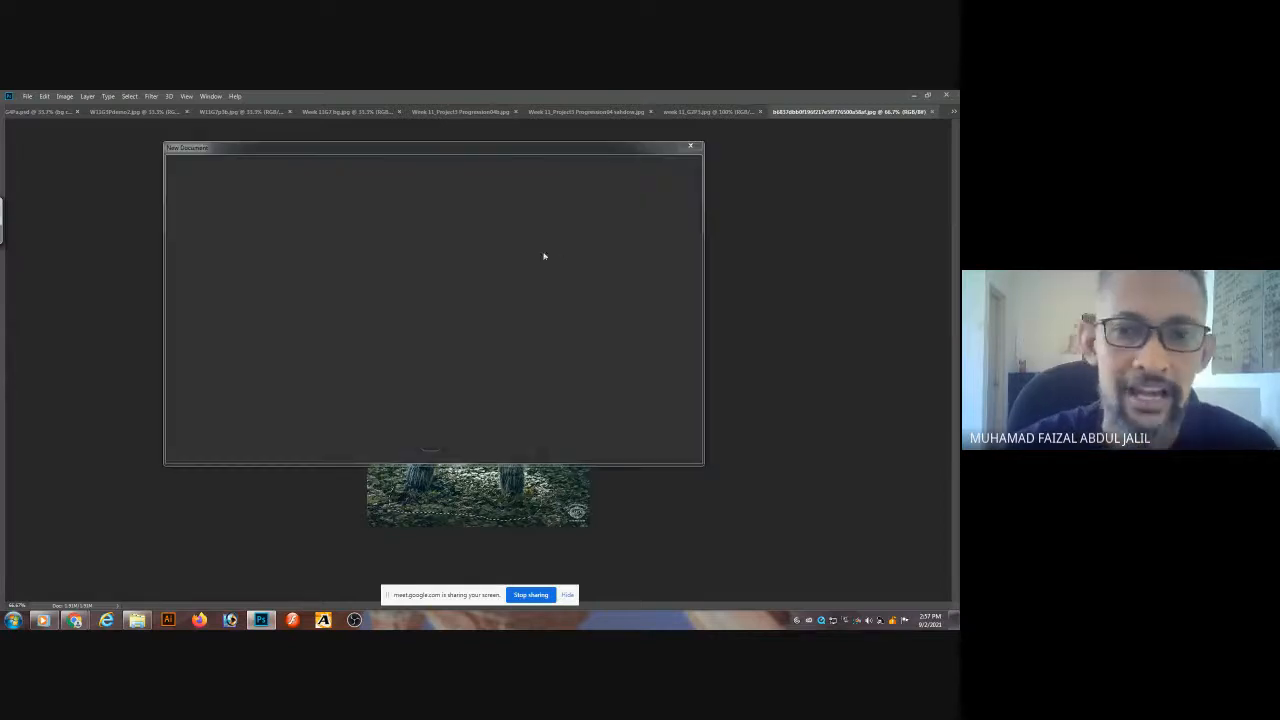
click(409, 261)
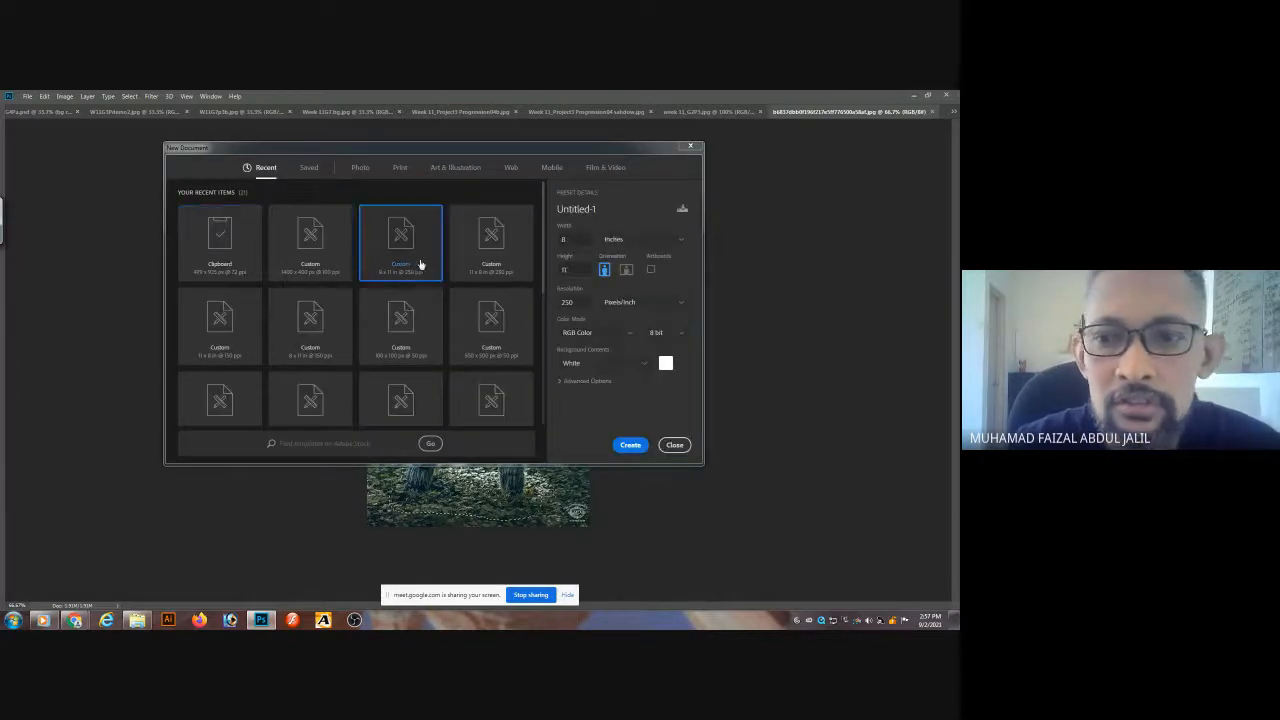
click(629, 444)
key(ctrl+v)
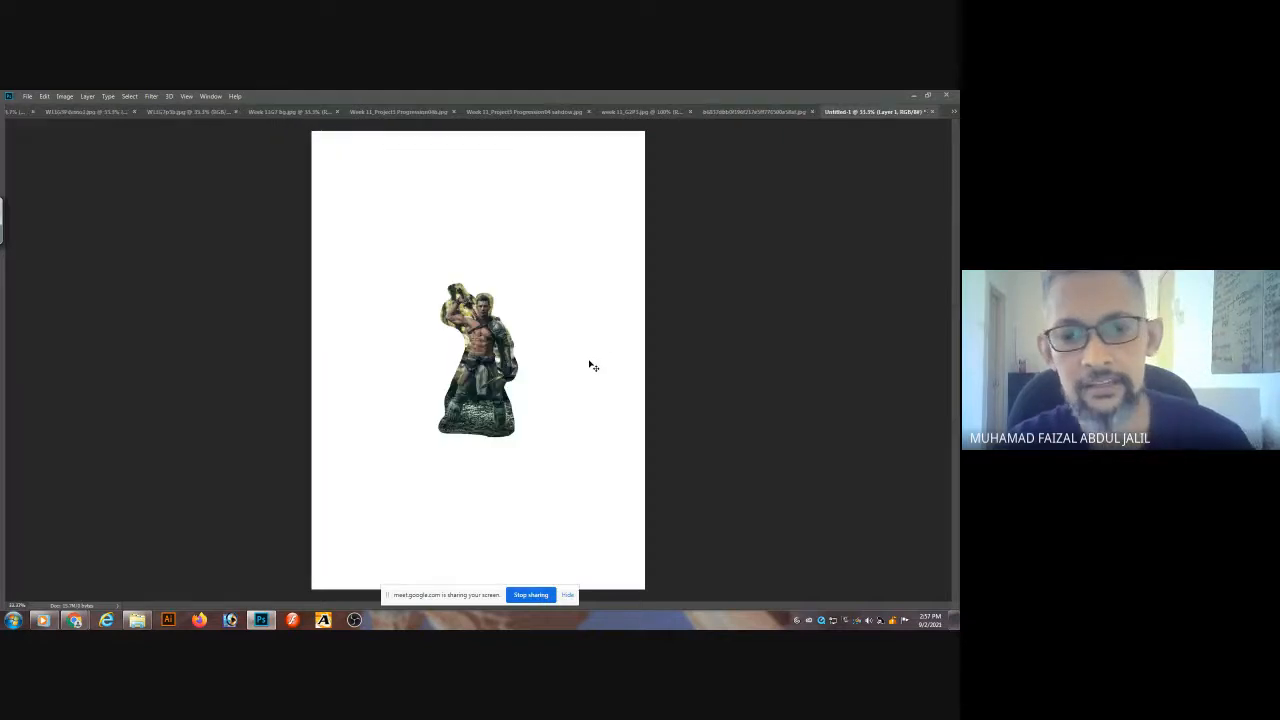
- Enlarge the pasted swordsman to fill most of the page height, position it centrally and rotate it very slightly
key(ctrl+t)
drag(517, 282, 584, 175)
drag(488, 269, 480, 305)
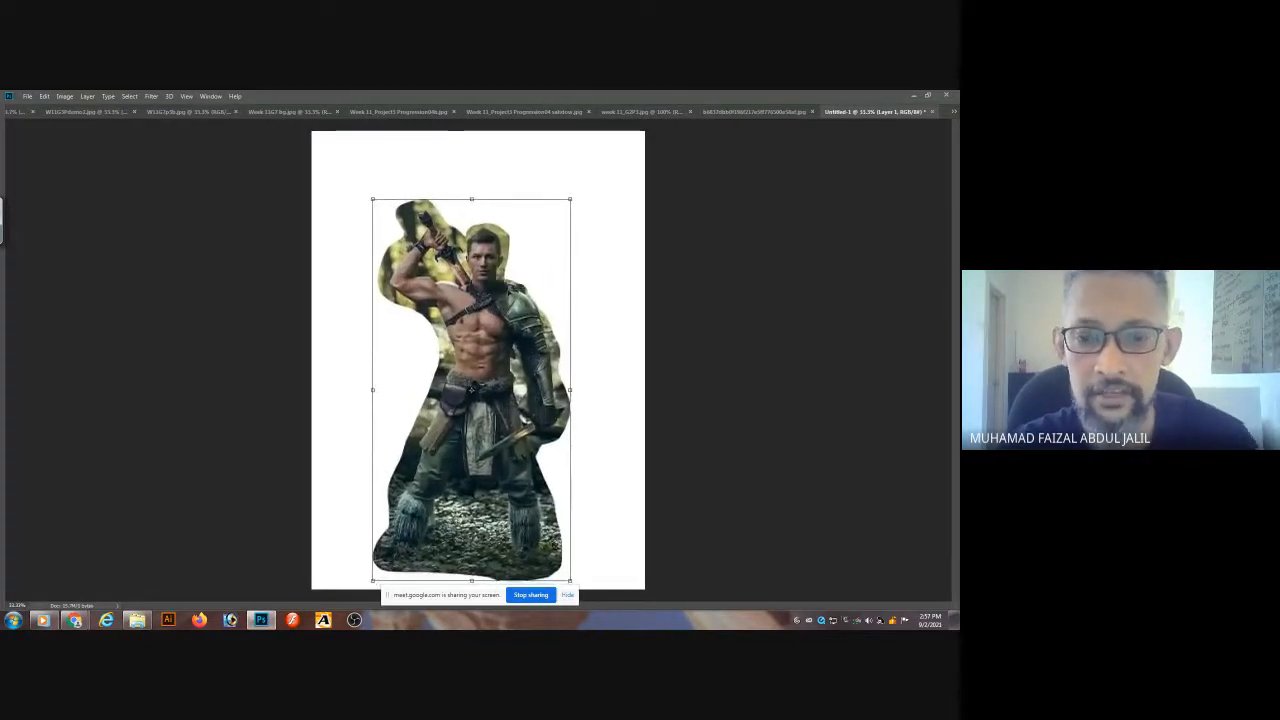
key(Return)
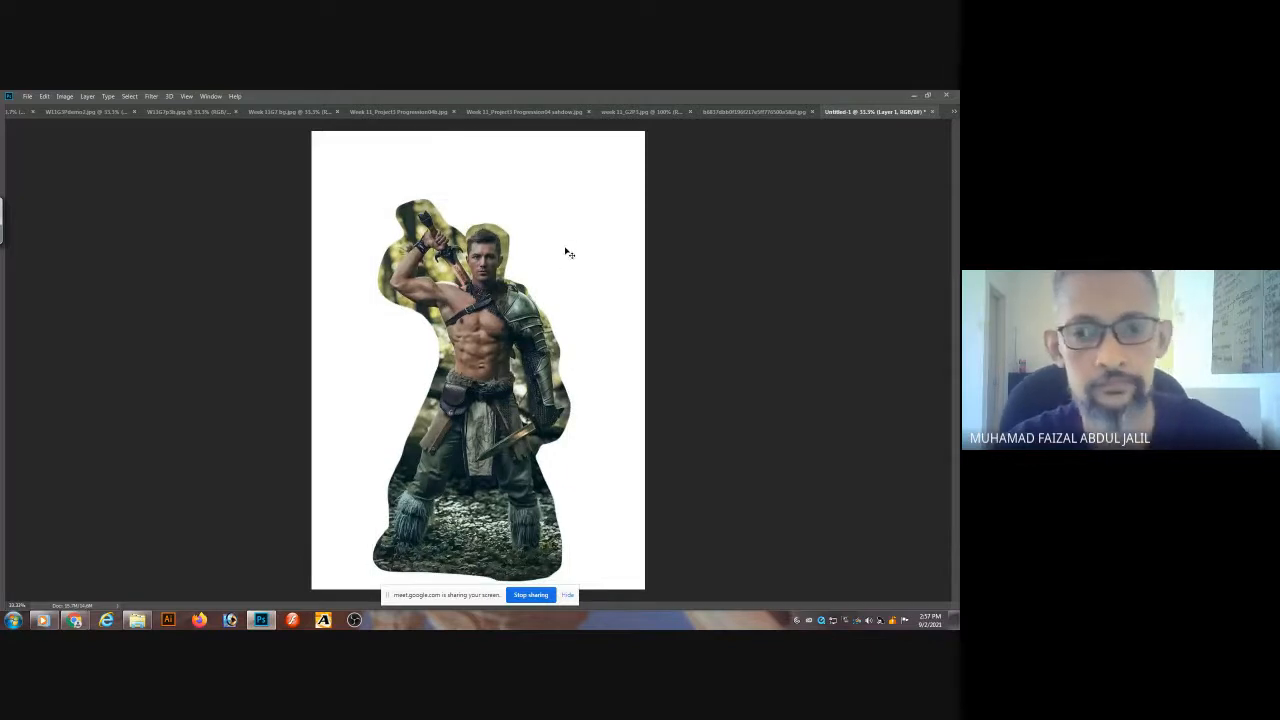
key(ctrl+t)
drag(590, 197, 588, 193)
key(Return)
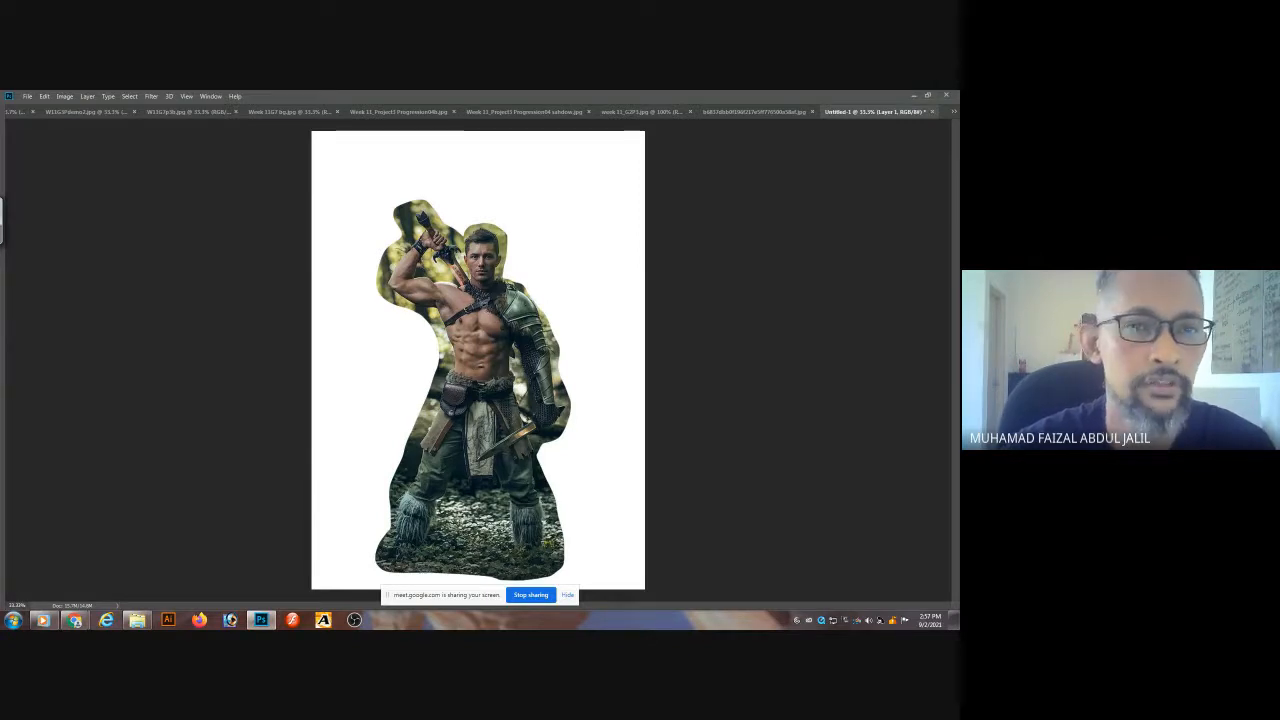
- Convert the swordsman to greyscale with a Gradient Map using the black-to-white preset
click(64, 96)
mouse_move(78, 120)
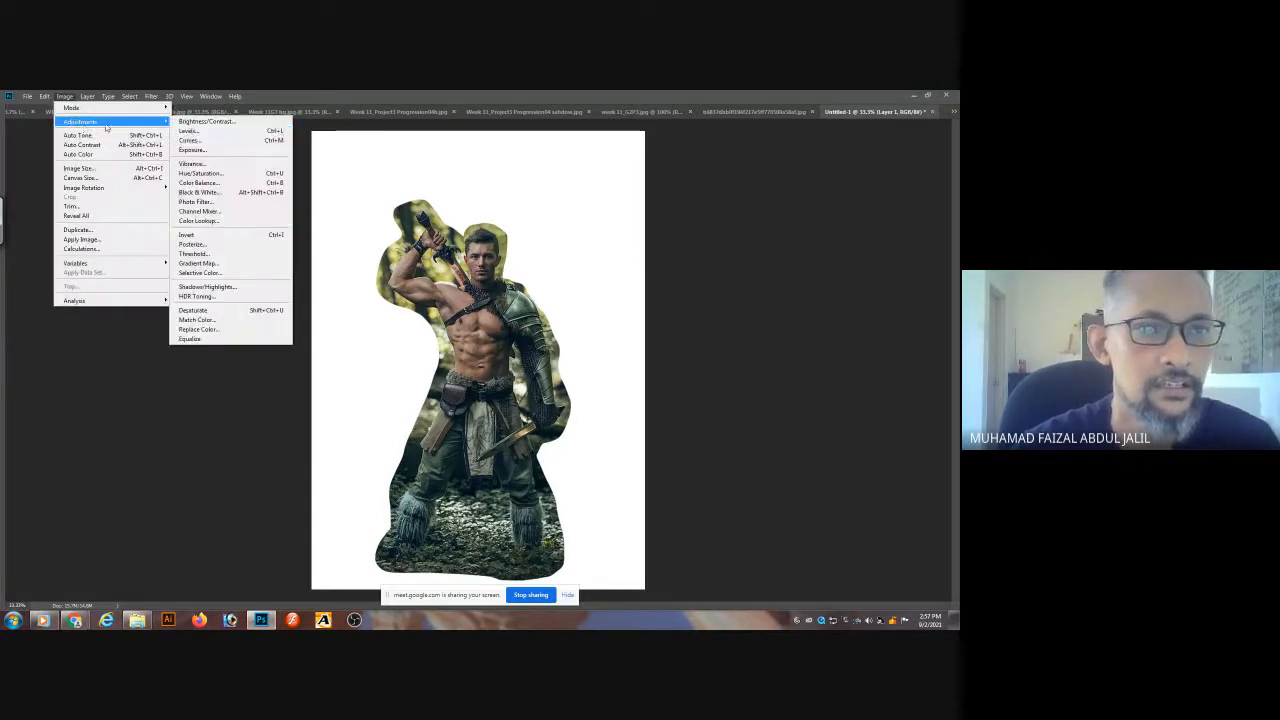
click(205, 264)
click(193, 333)
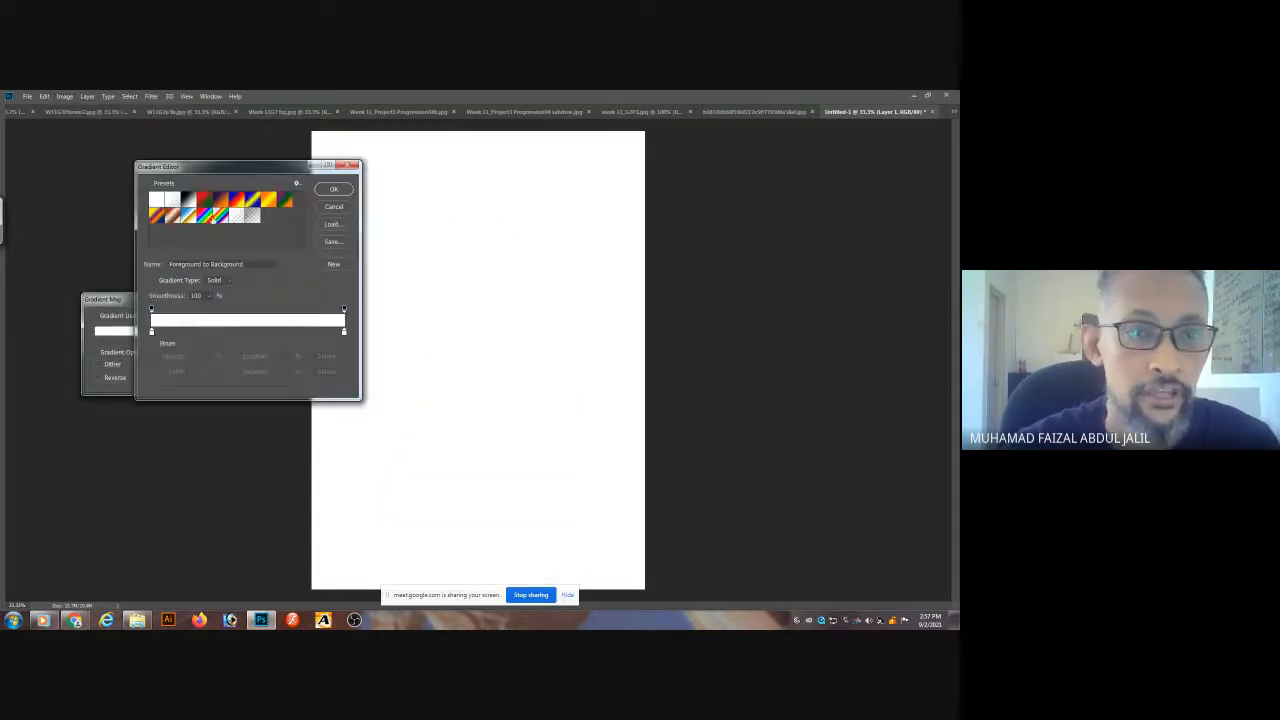
click(190, 201)
click(334, 189)
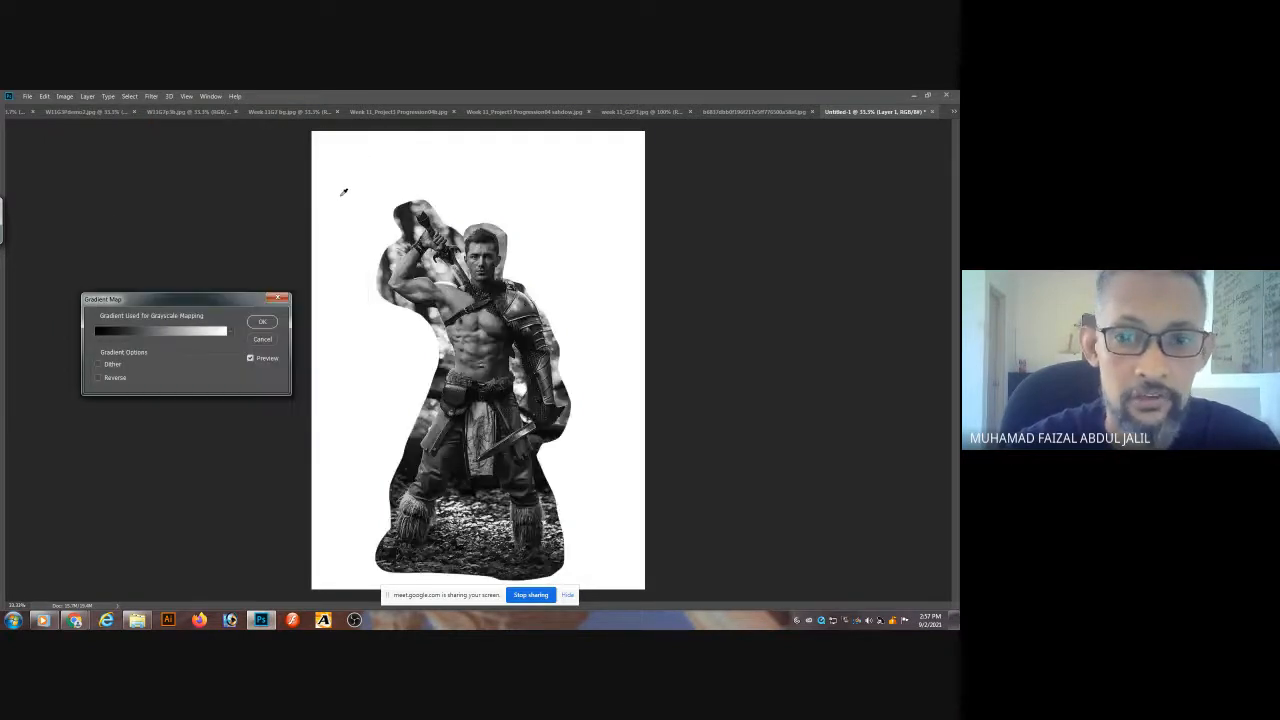
click(268, 322)
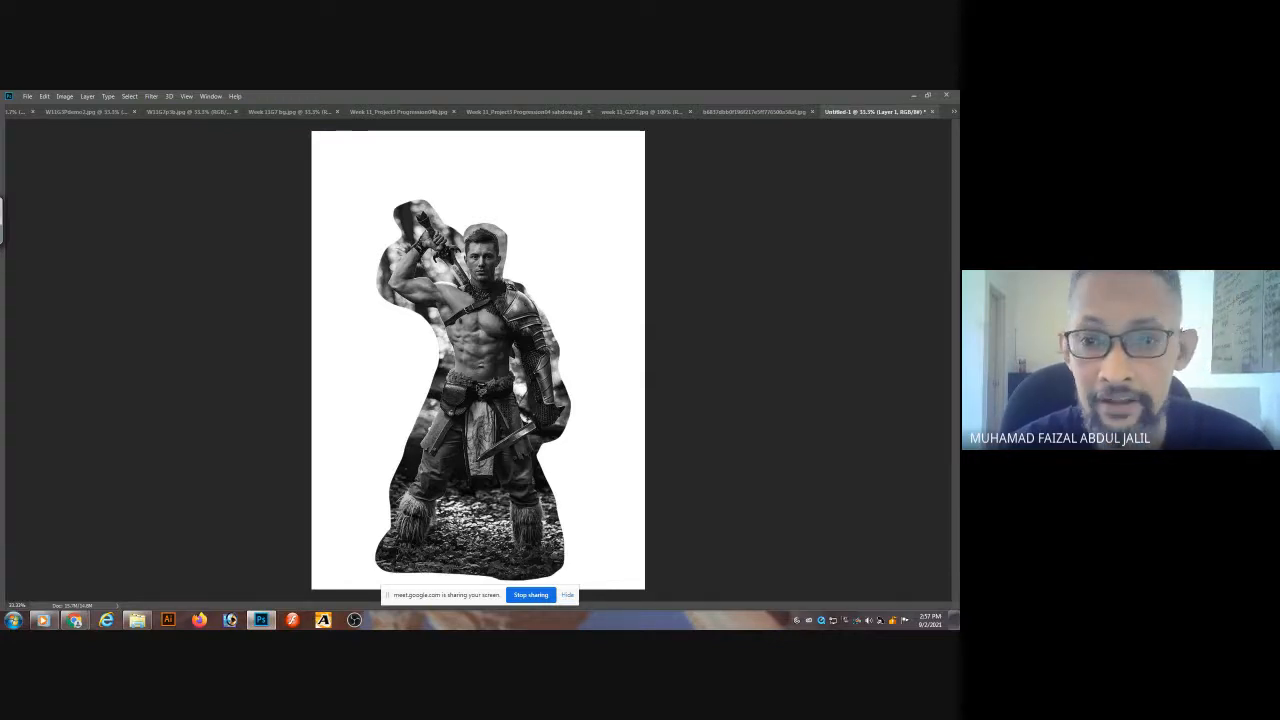
- Restore the hidden panels and browse the Week 11 and Week 10 ref folders for an animal head reference
key(Tab)
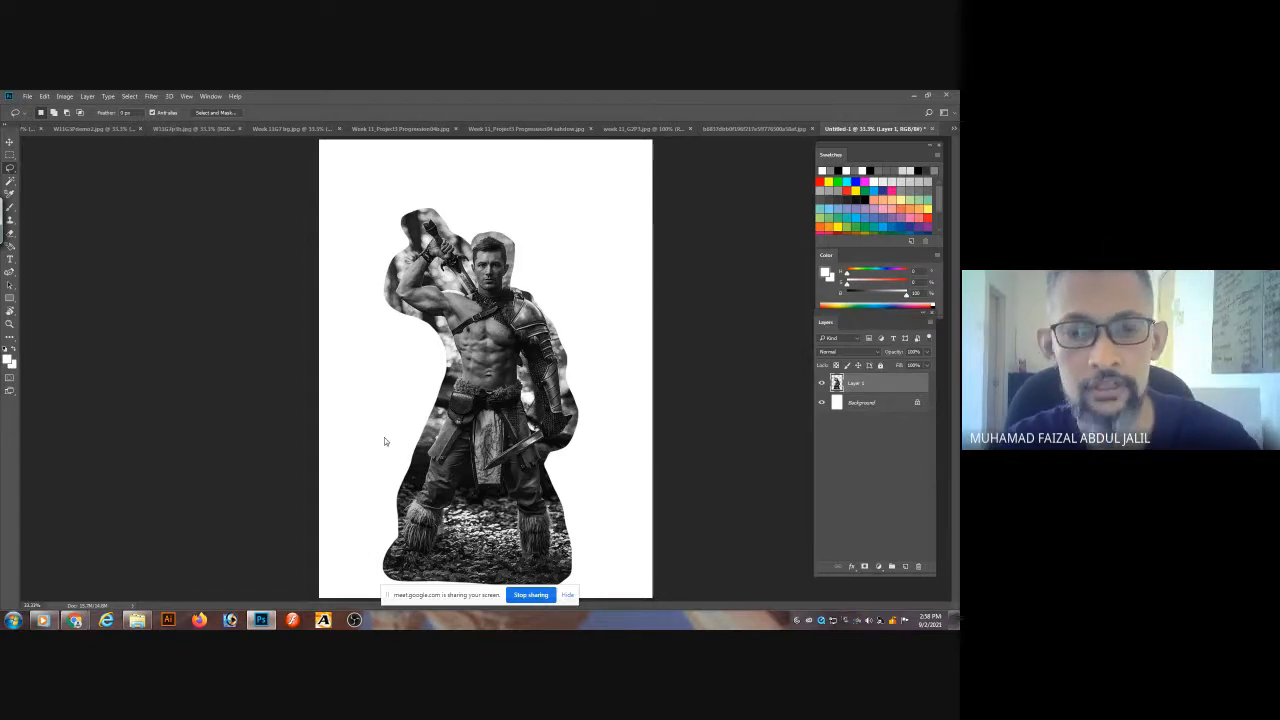
key(ctrl+o)
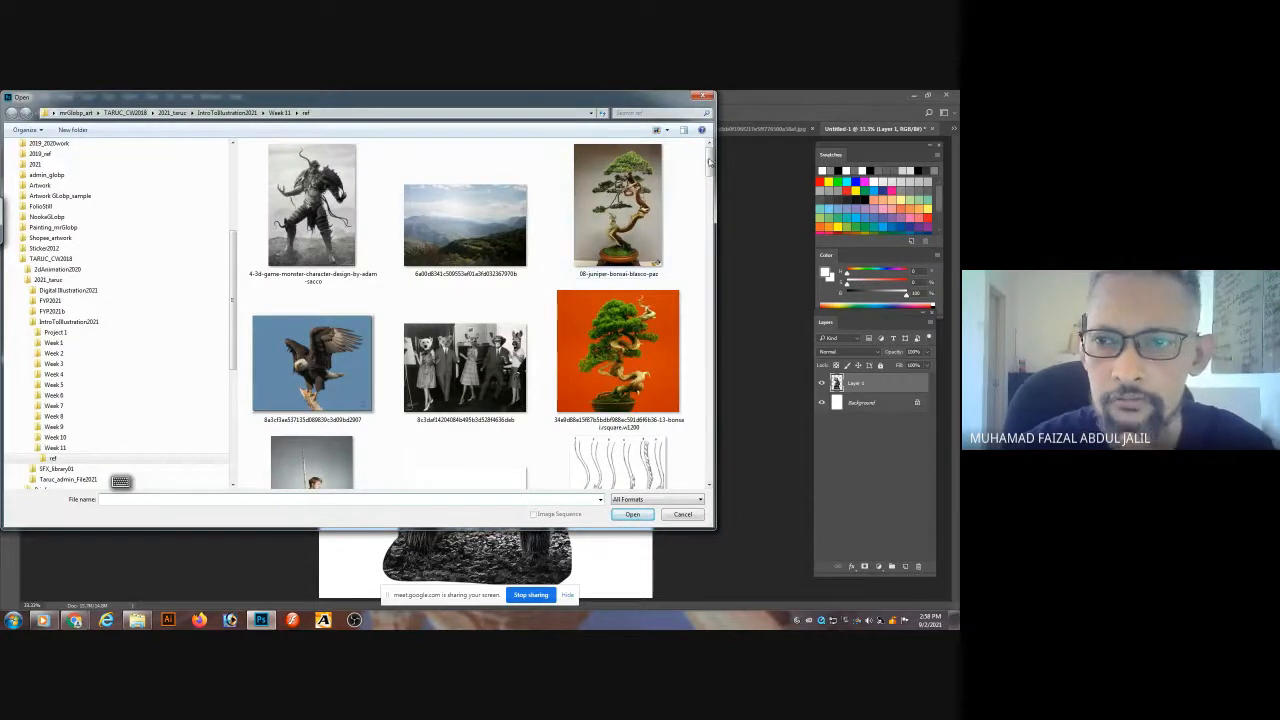
drag(709, 161, 690, 376)
scroll(690, 400, down, 15)
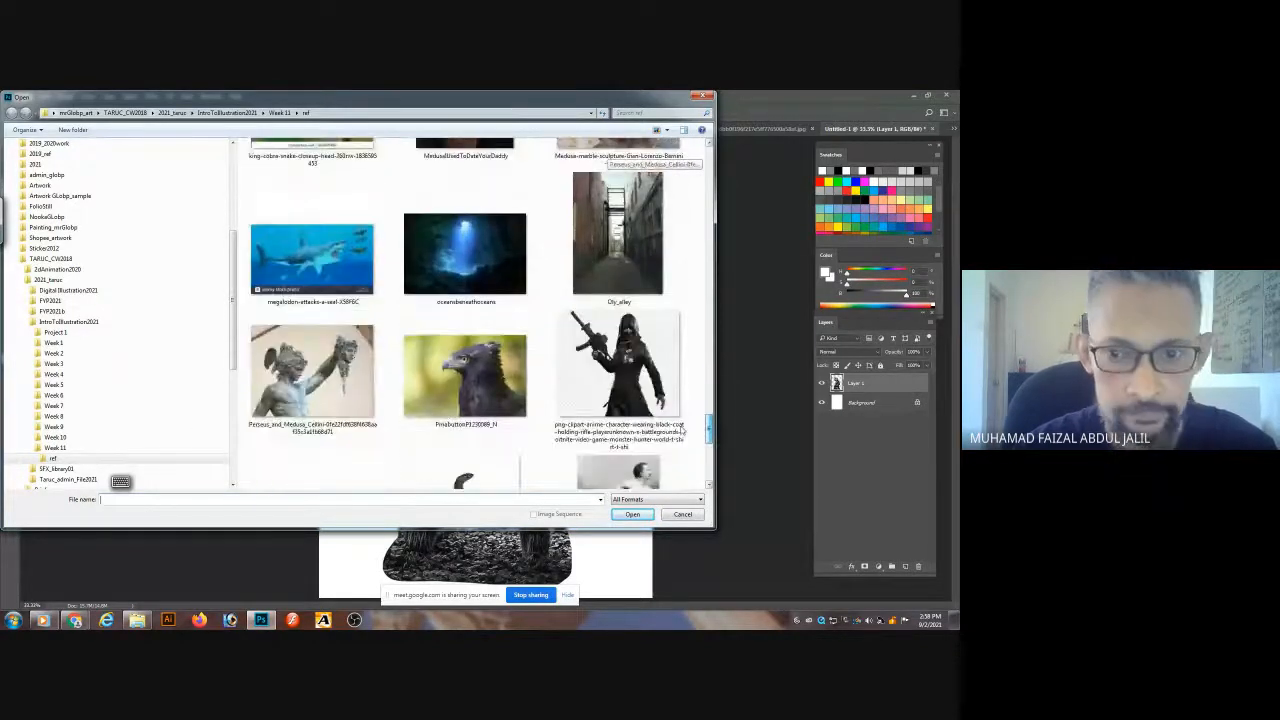
scroll(679, 434, down, 6)
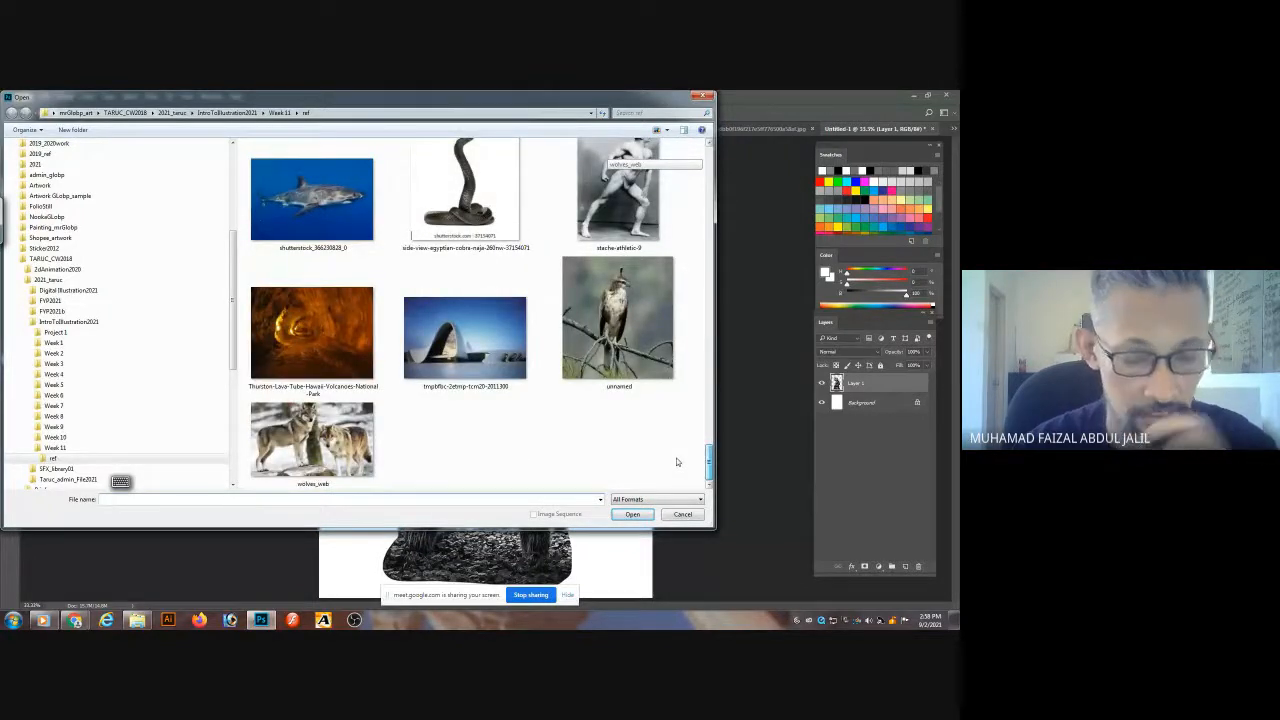
scroll(676, 462, up, 20)
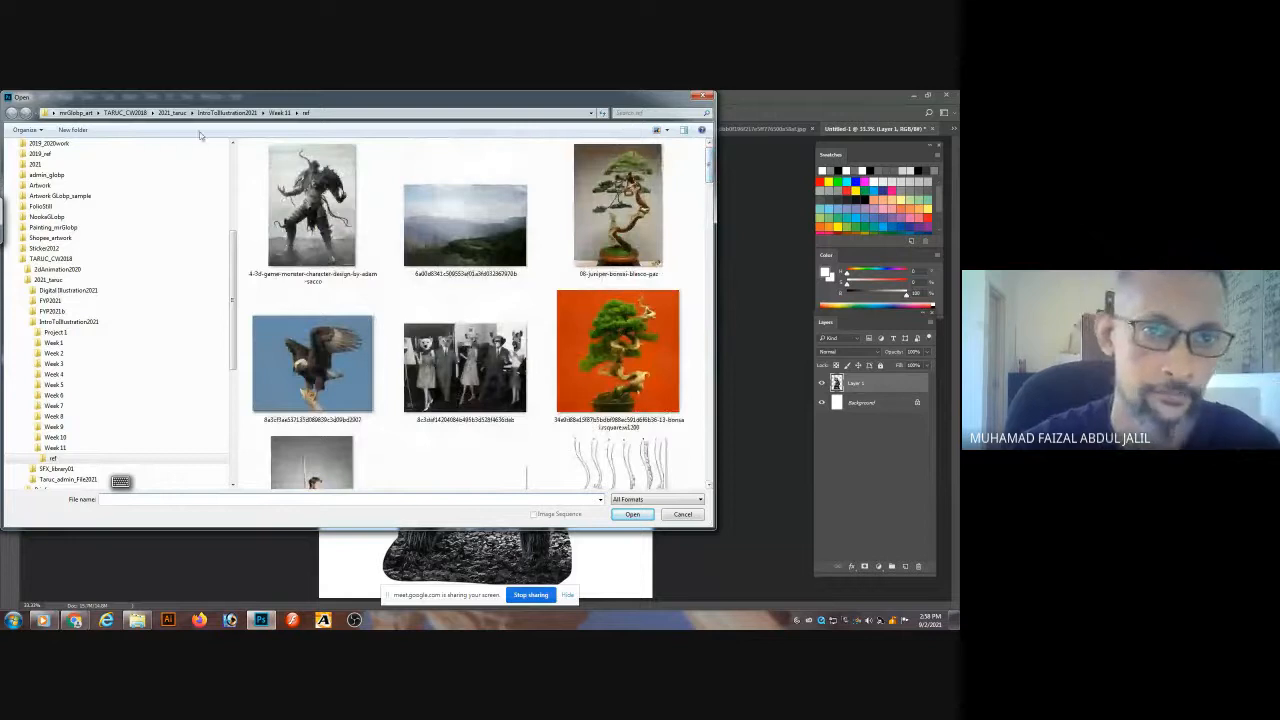
click(227, 112)
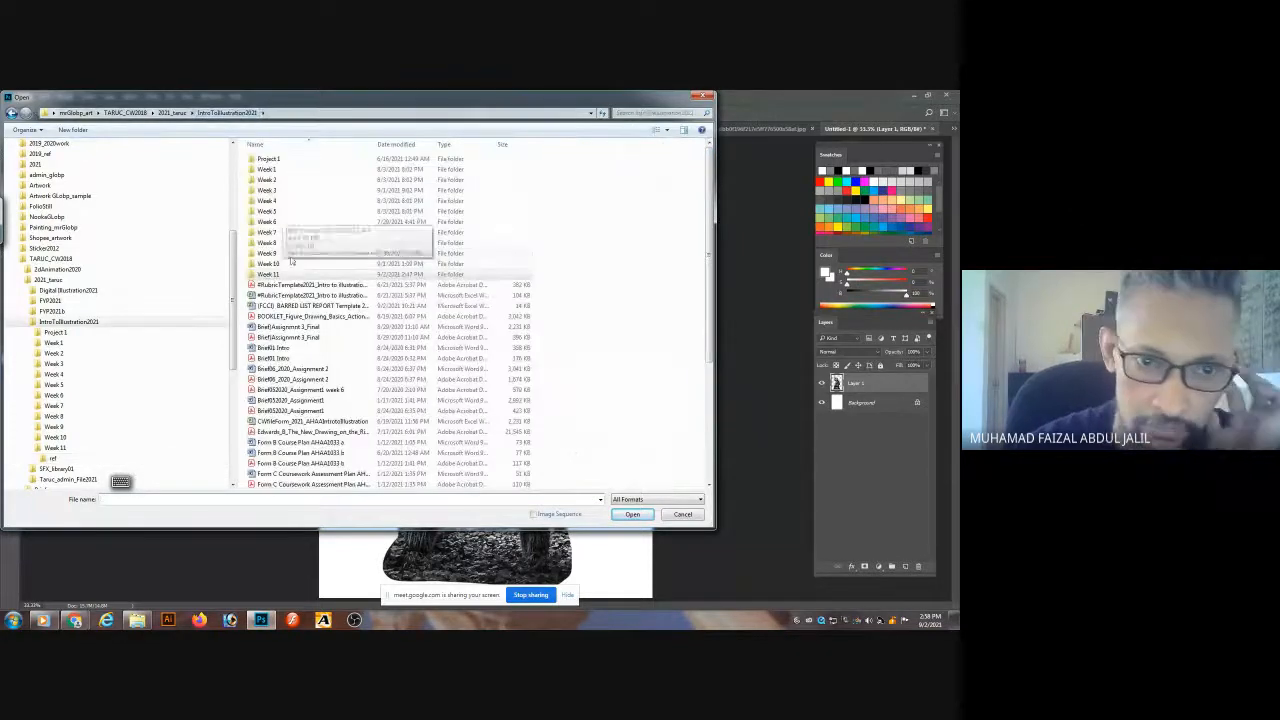
double_click(276, 264)
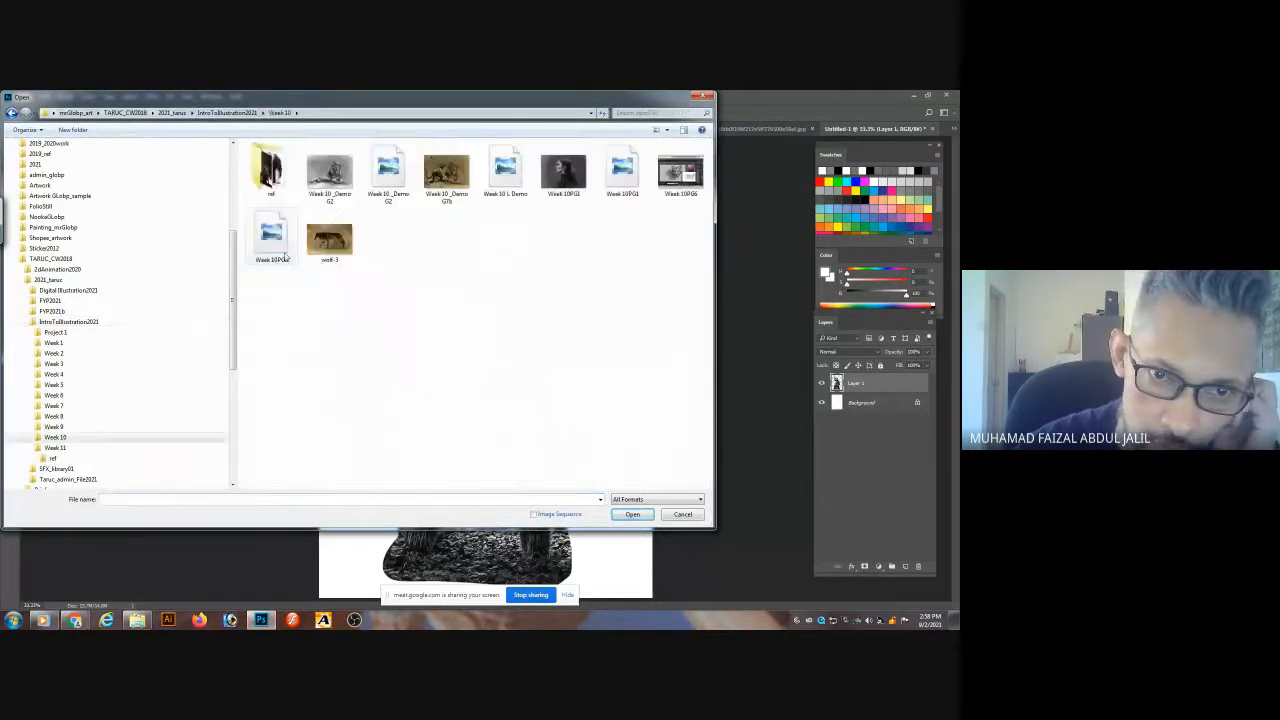
double_click(280, 172)
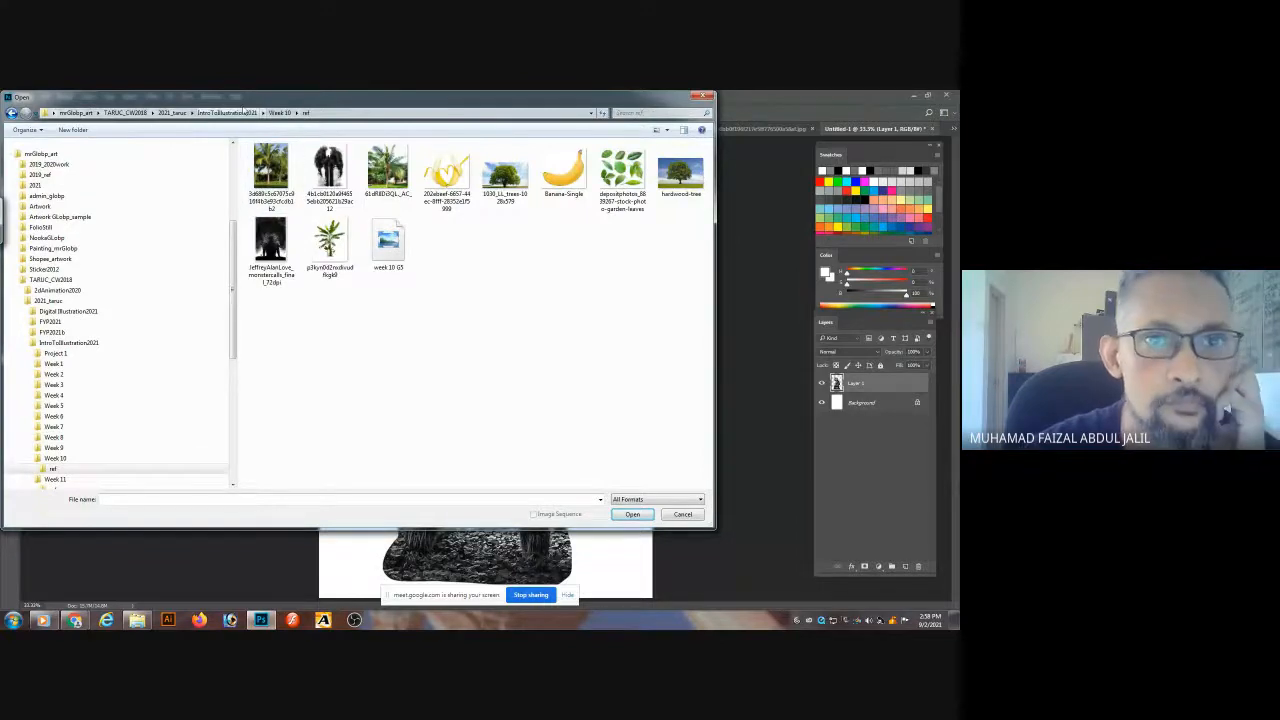
- Open the photo of the reclining lion from the Week 9 ref folder
click(232, 113)
double_click(268, 253)
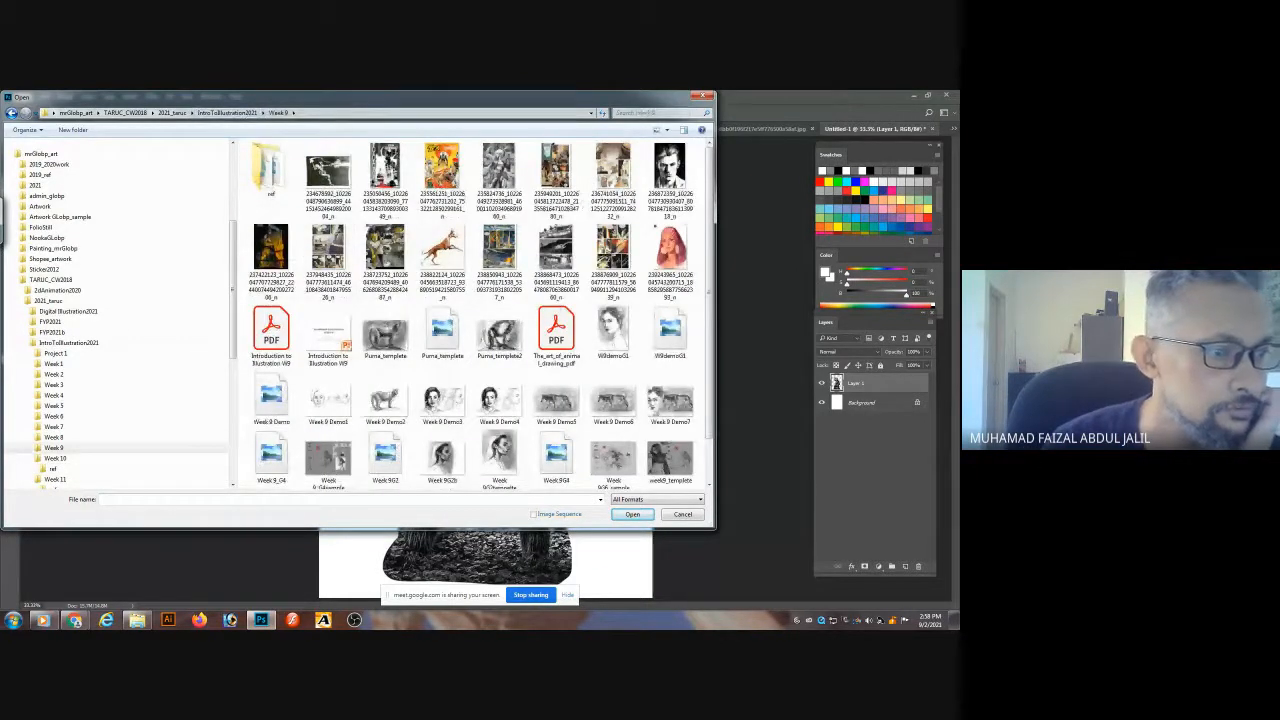
click(43, 620)
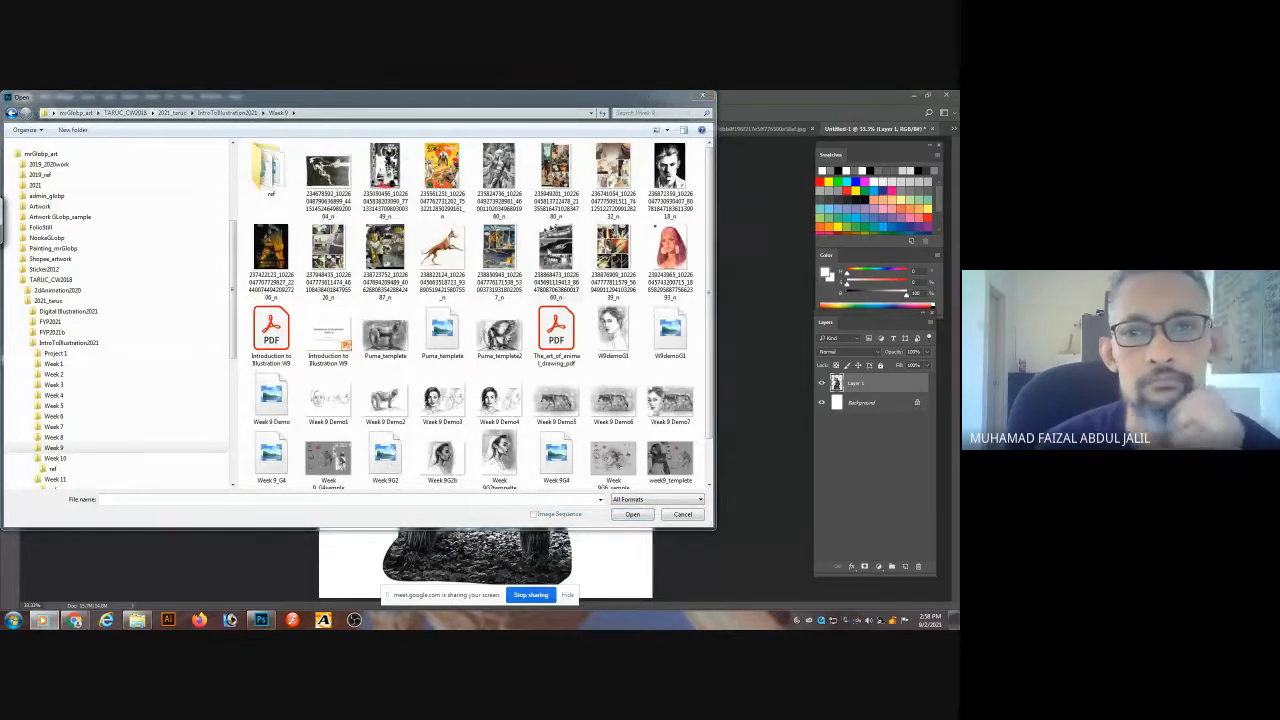
click(265, 179)
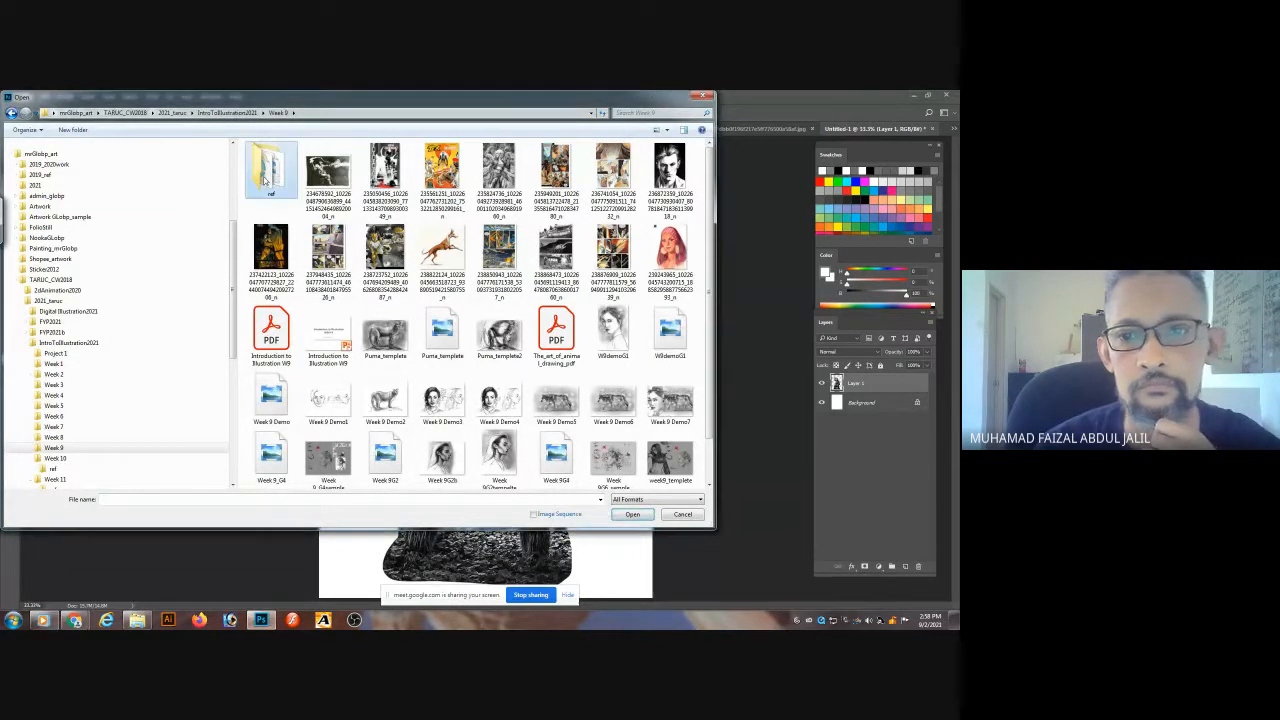
double_click(265, 179)
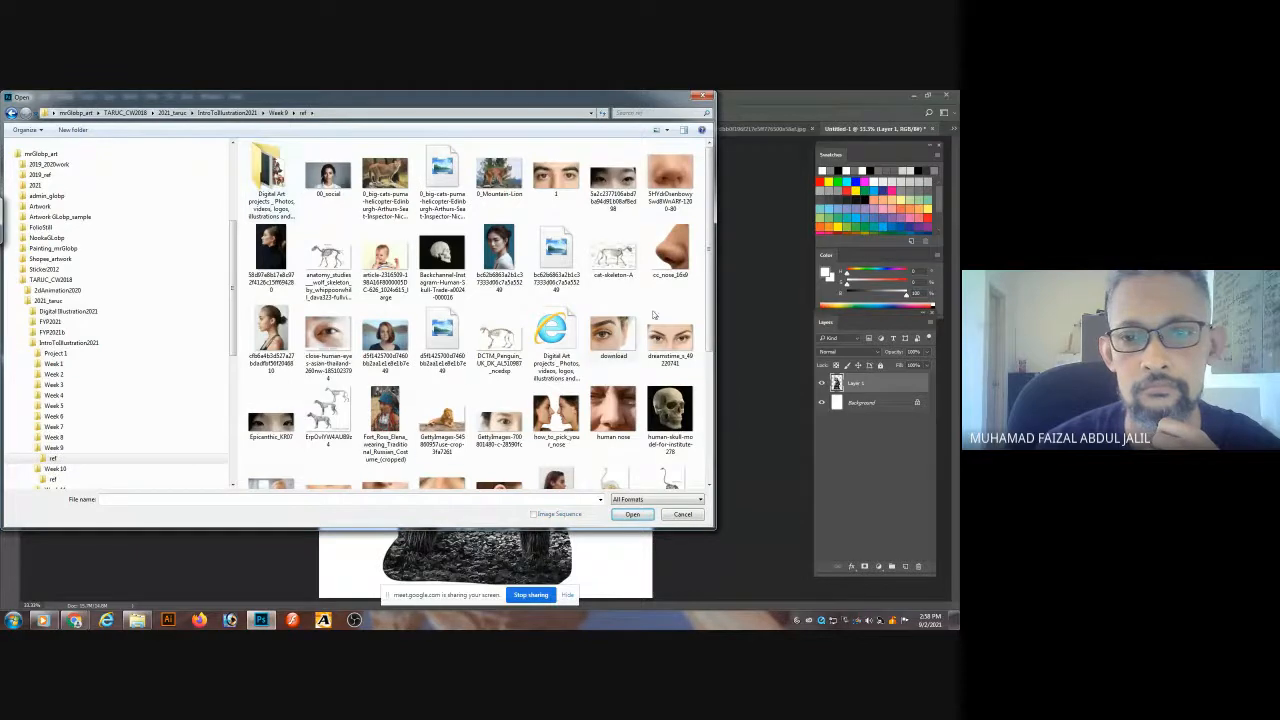
double_click(442, 415)
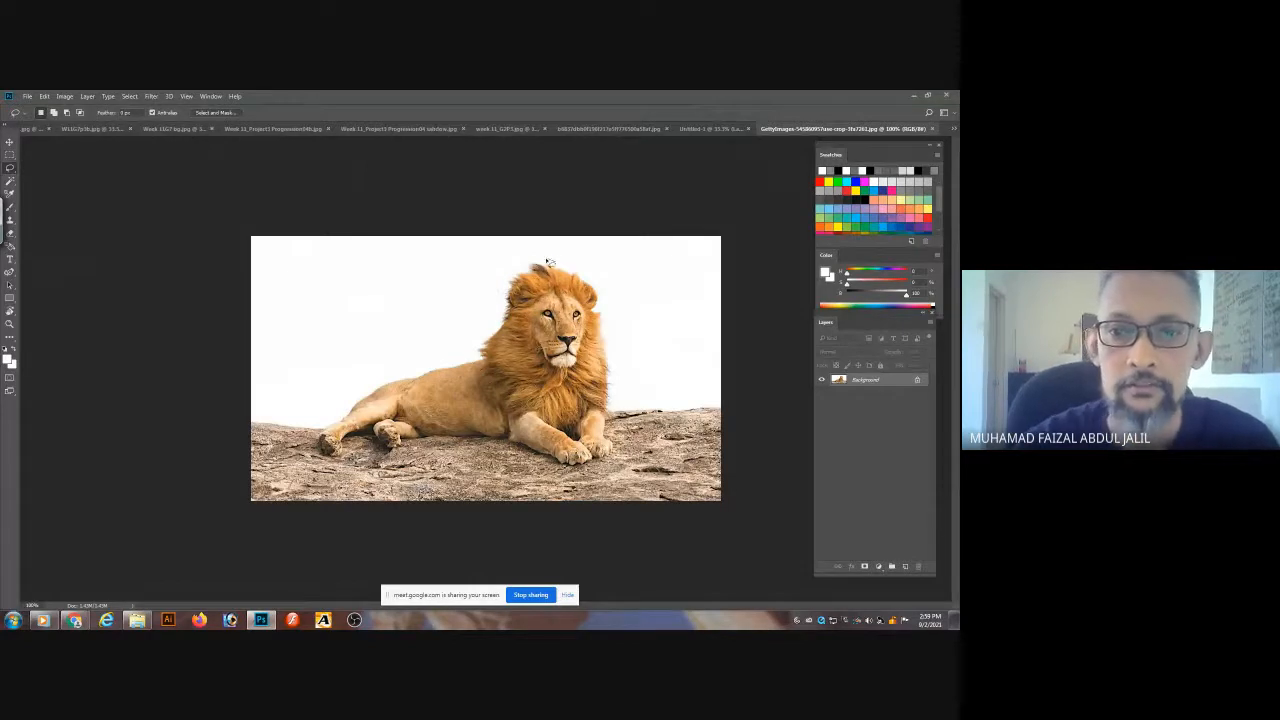
- Copy a freehand selection of the lion's head and mane, close the photo and paste it over the swordsman's face
drag(511, 273, 490, 331)
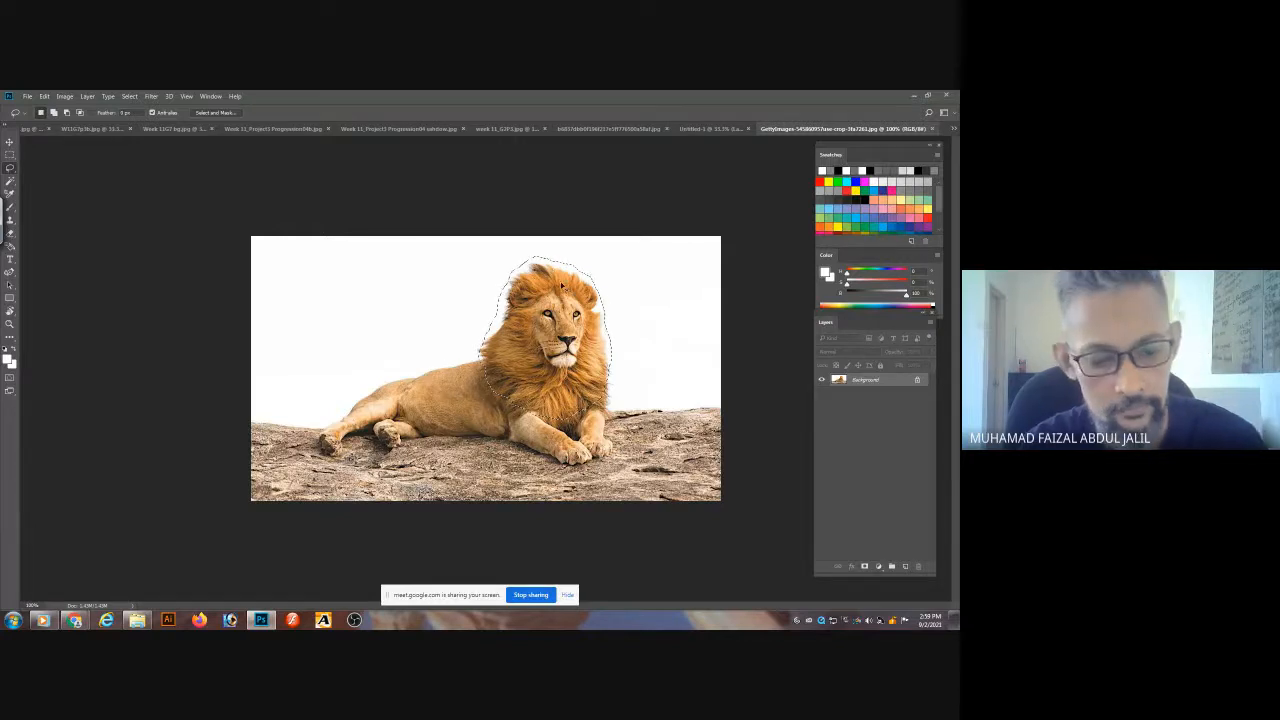
key(ctrl+w)
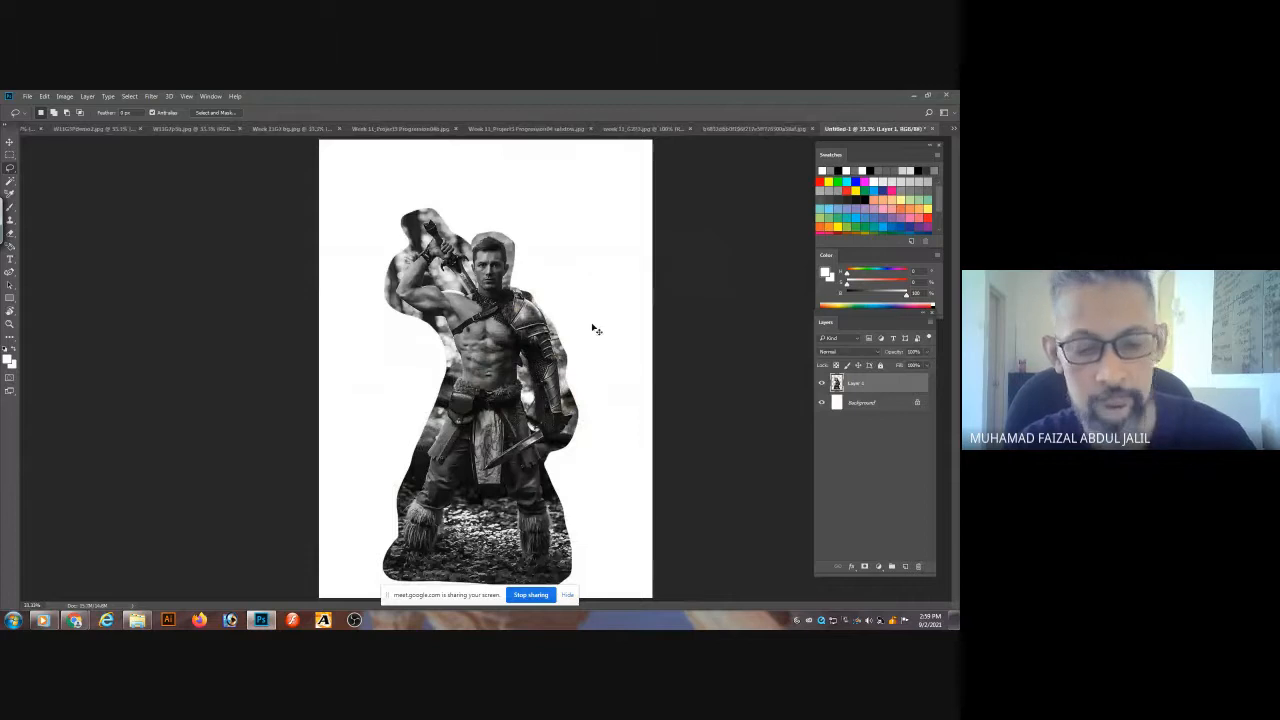
key(ctrl+v)
drag(498, 374, 516, 240)
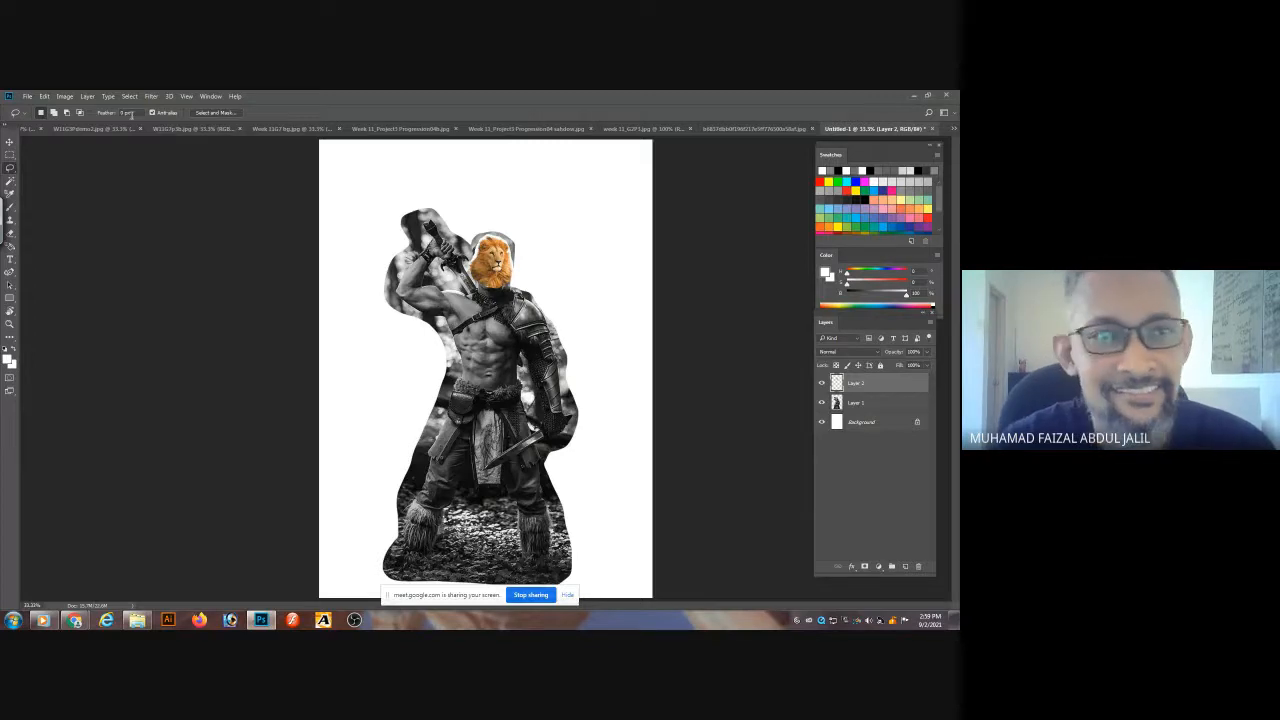
click(70, 97)
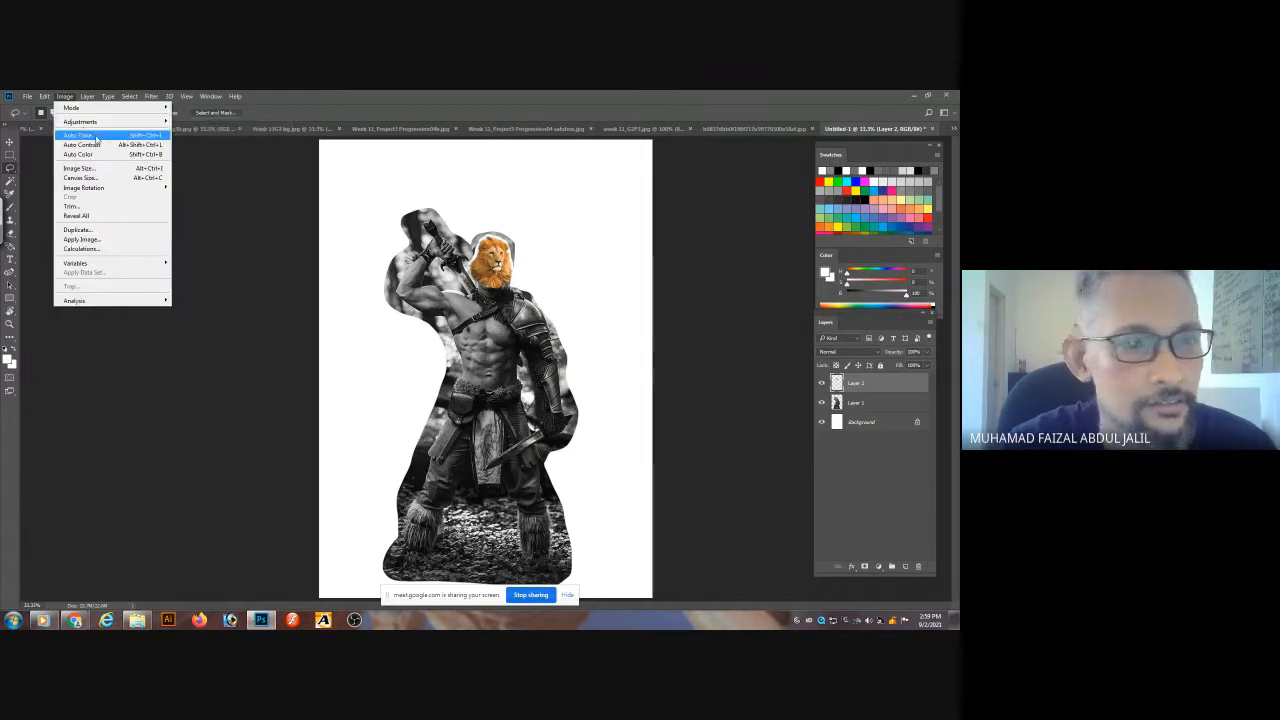
mouse_move(44, 96)
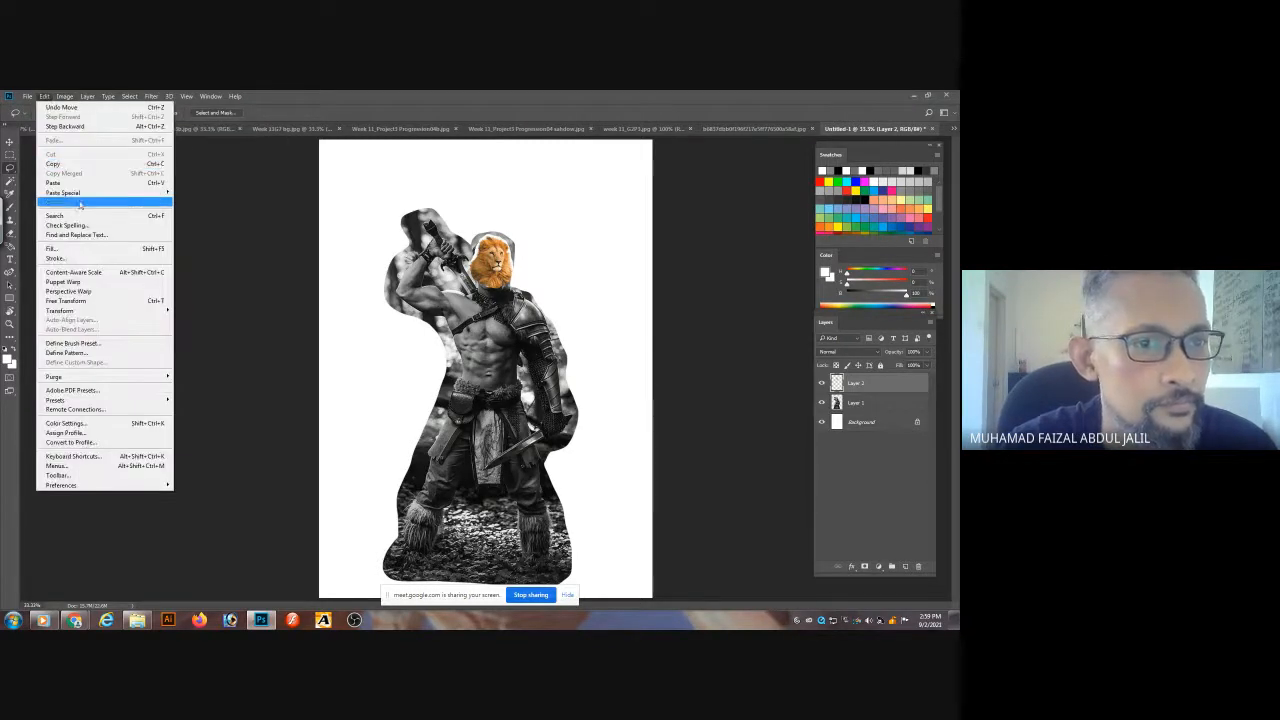
mouse_move(102, 196)
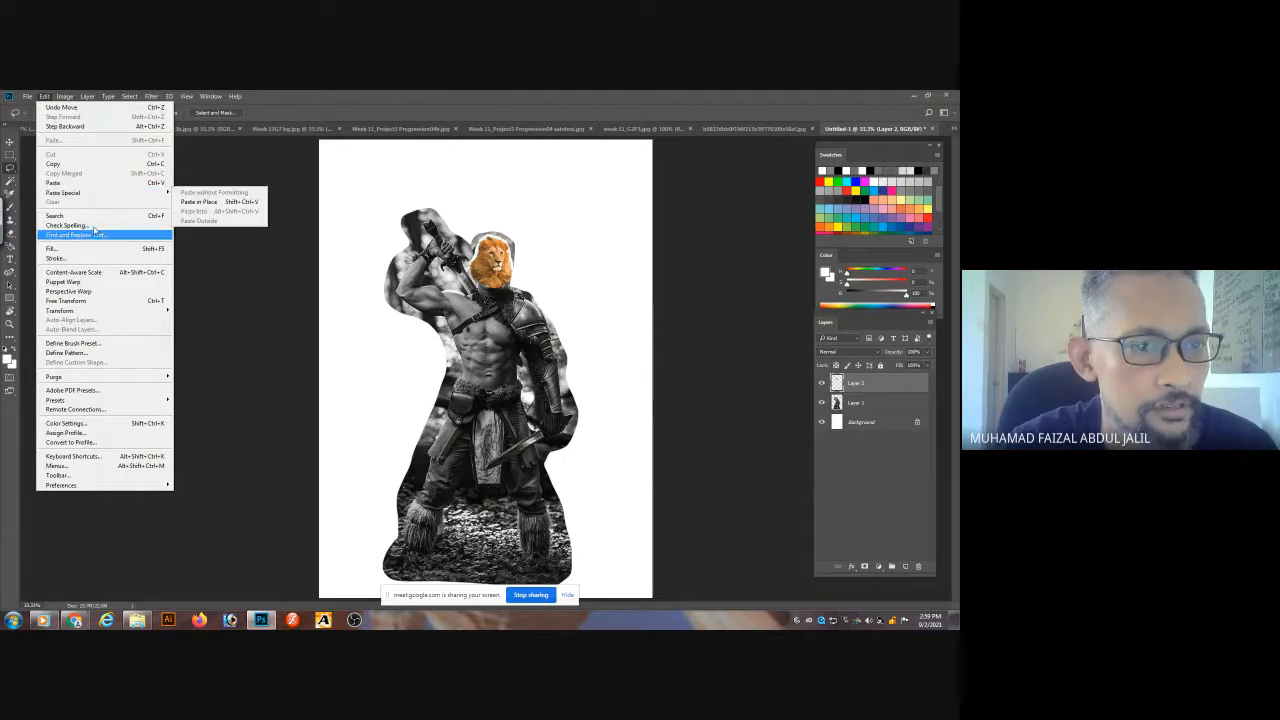
mouse_move(118, 311)
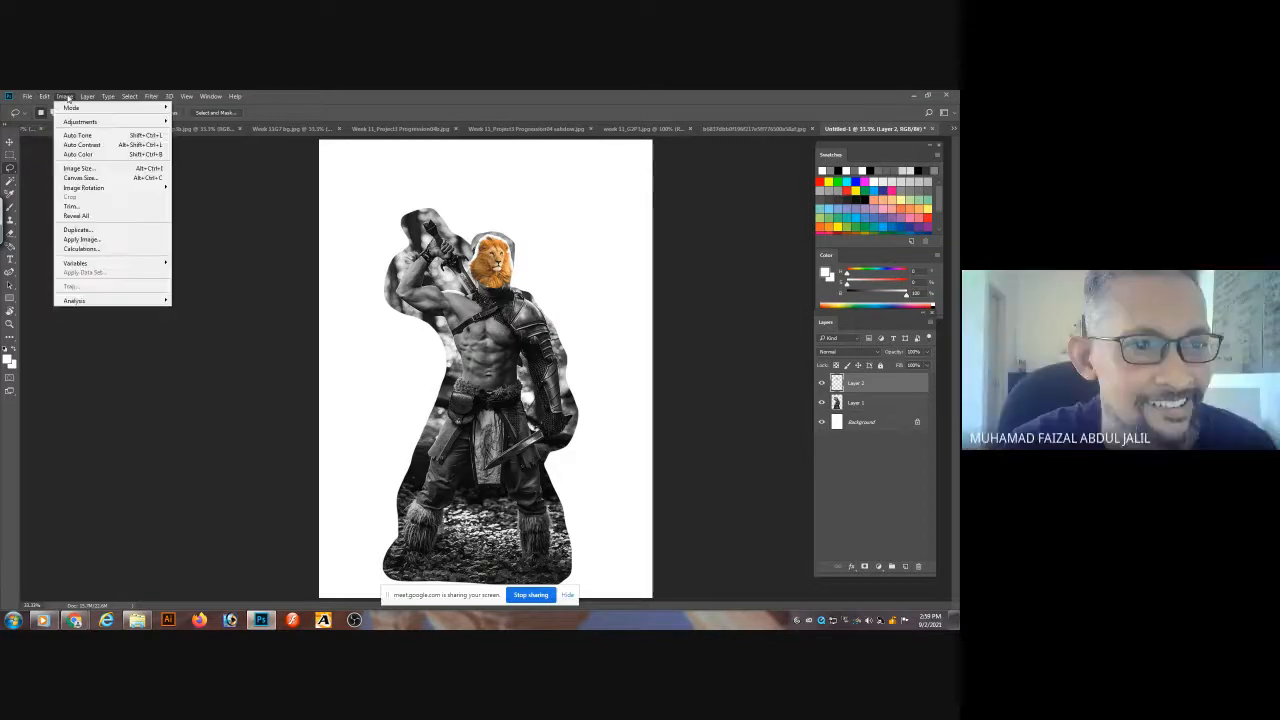
mouse_move(84, 122)
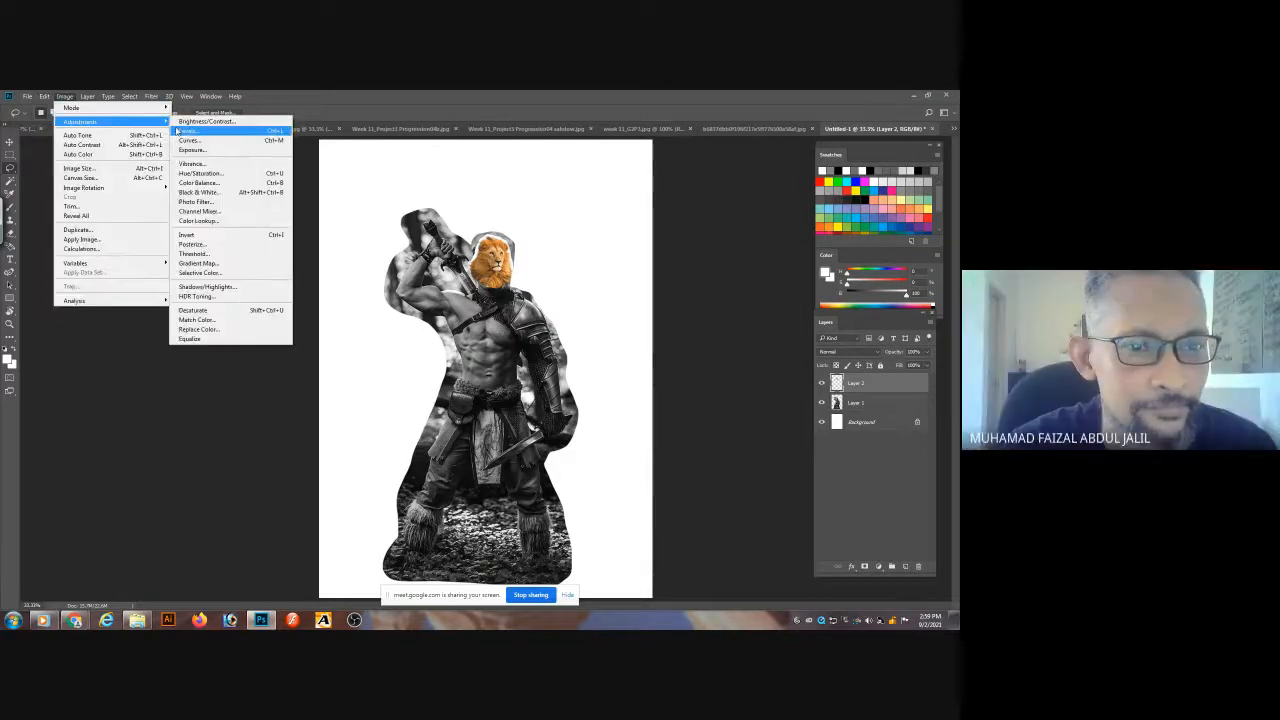
click(199, 272)
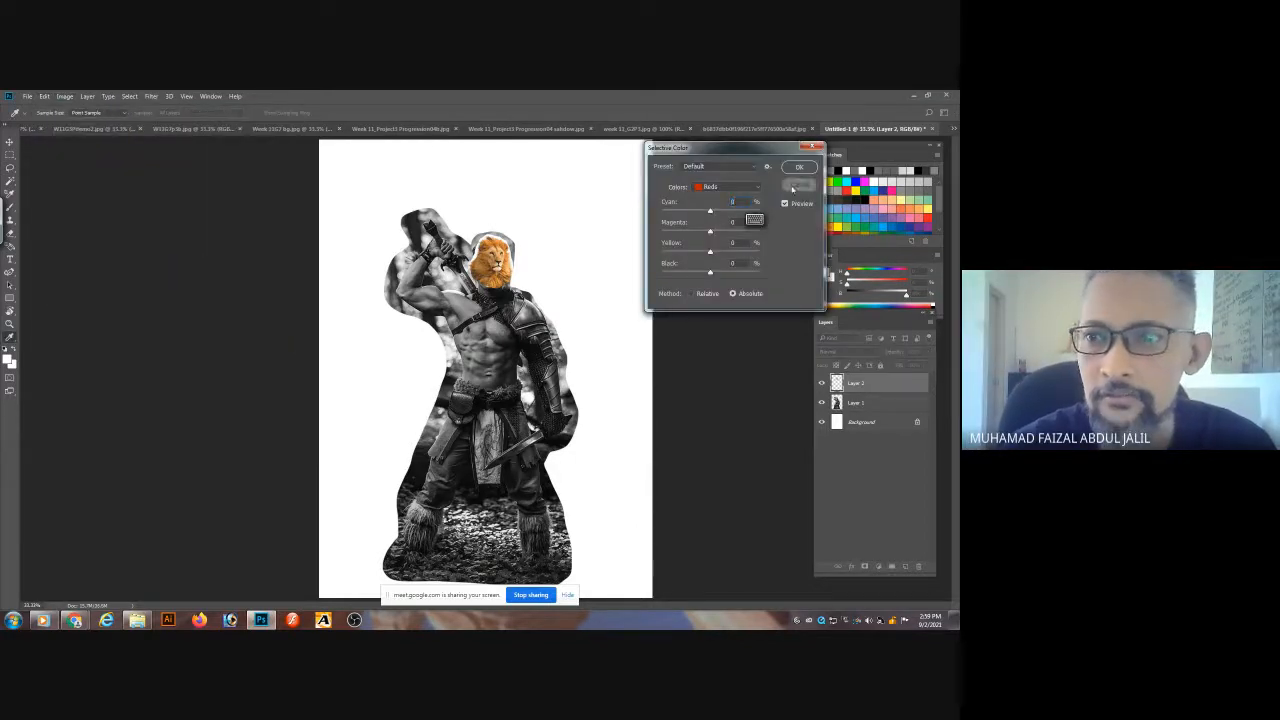
click(797, 186)
- Convert the lion head to greyscale with a Gradient Map using the black-to-white preset
click(64, 96)
mouse_move(107, 124)
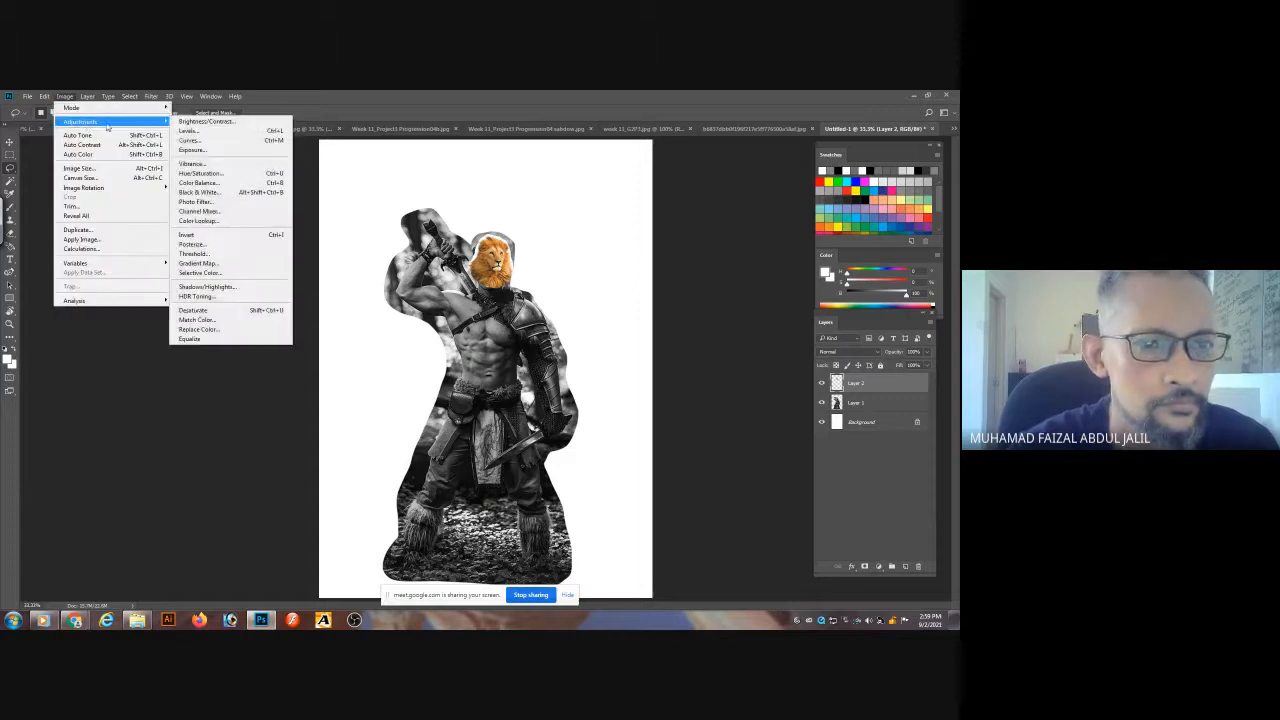
click(199, 263)
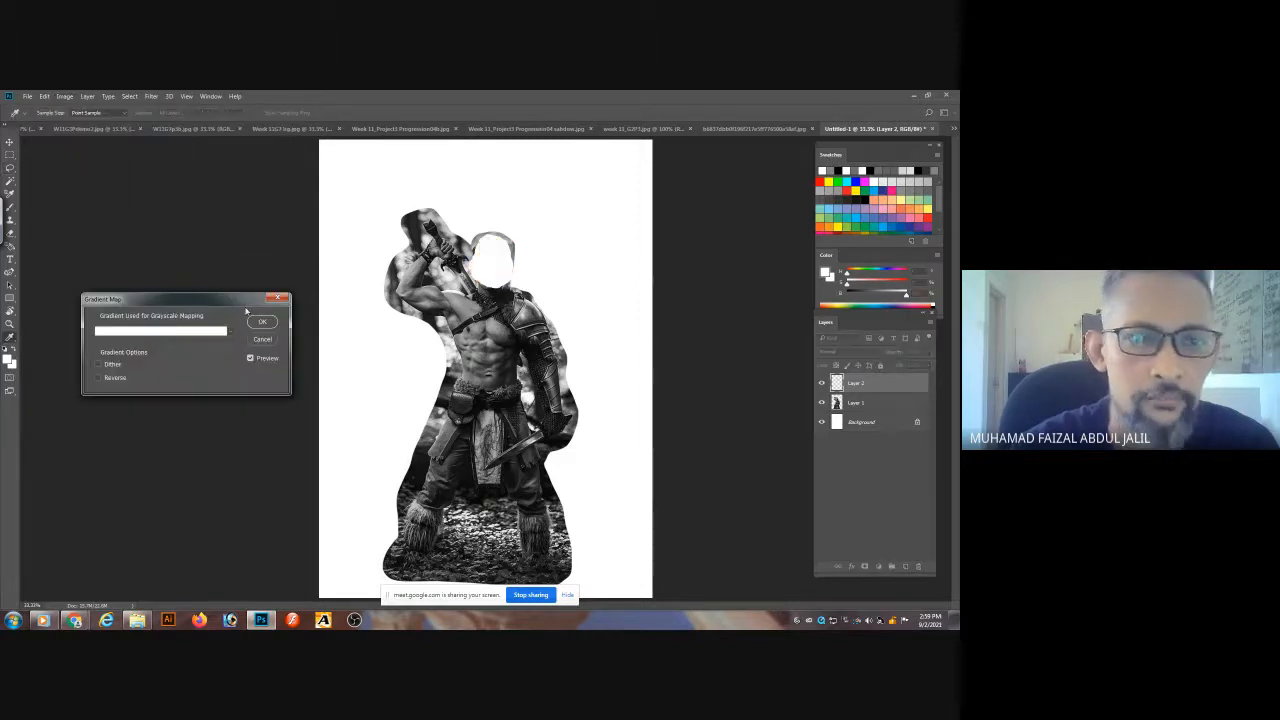
click(185, 332)
click(188, 200)
click(333, 189)
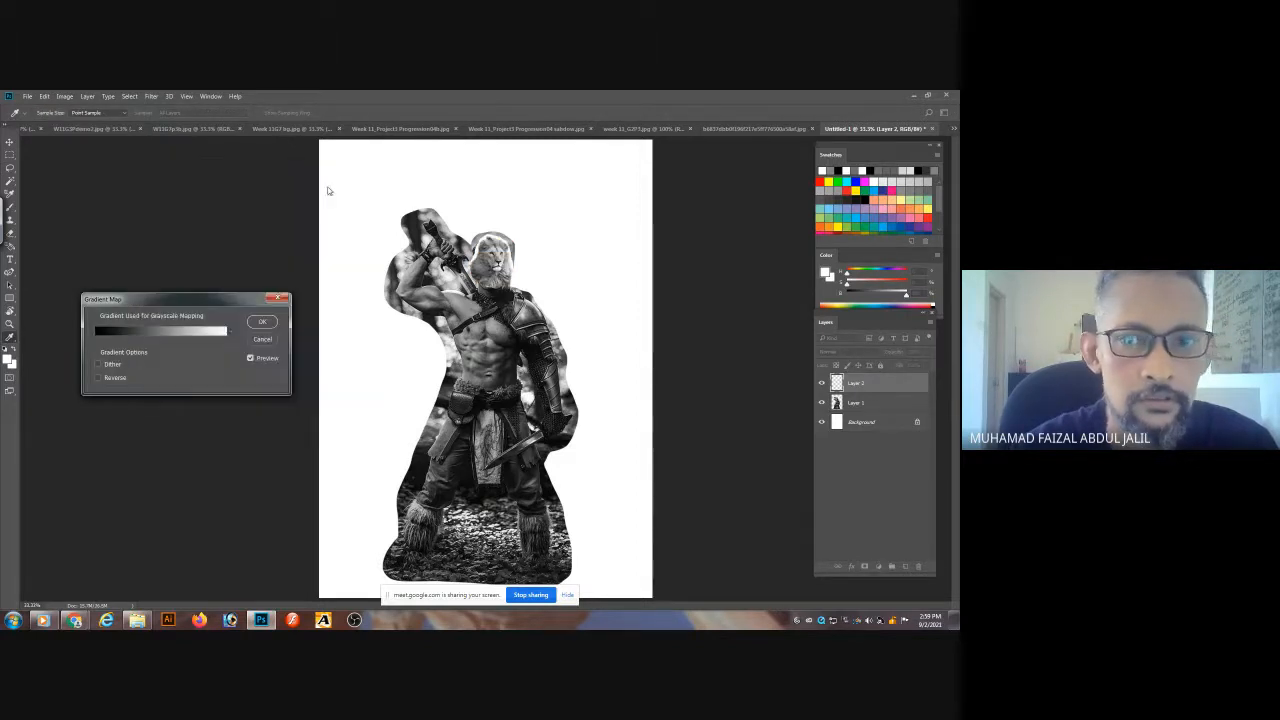
click(263, 322)
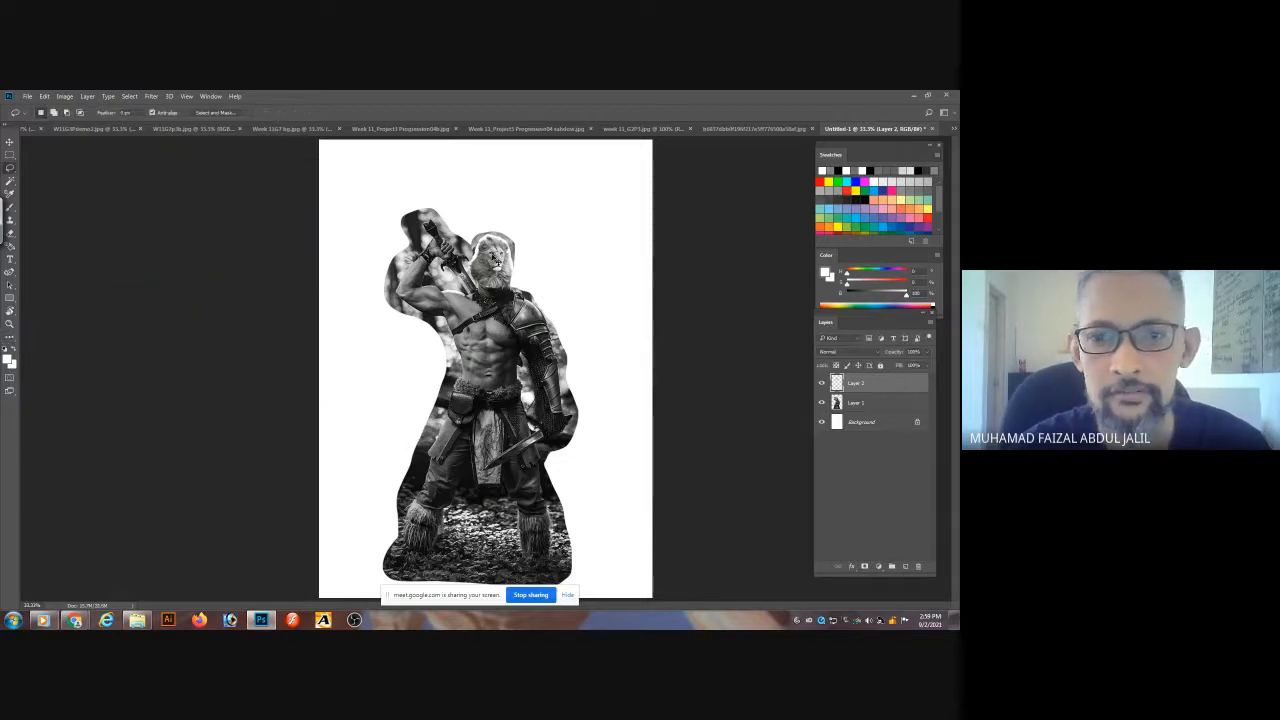
- Enlarge the lion head and position it so it covers the swordsman's head and its mane overlaps his upper chest
drag(493, 257, 550, 196)
key(ctrl+t)
drag(519, 223, 504, 251)
key(Return)
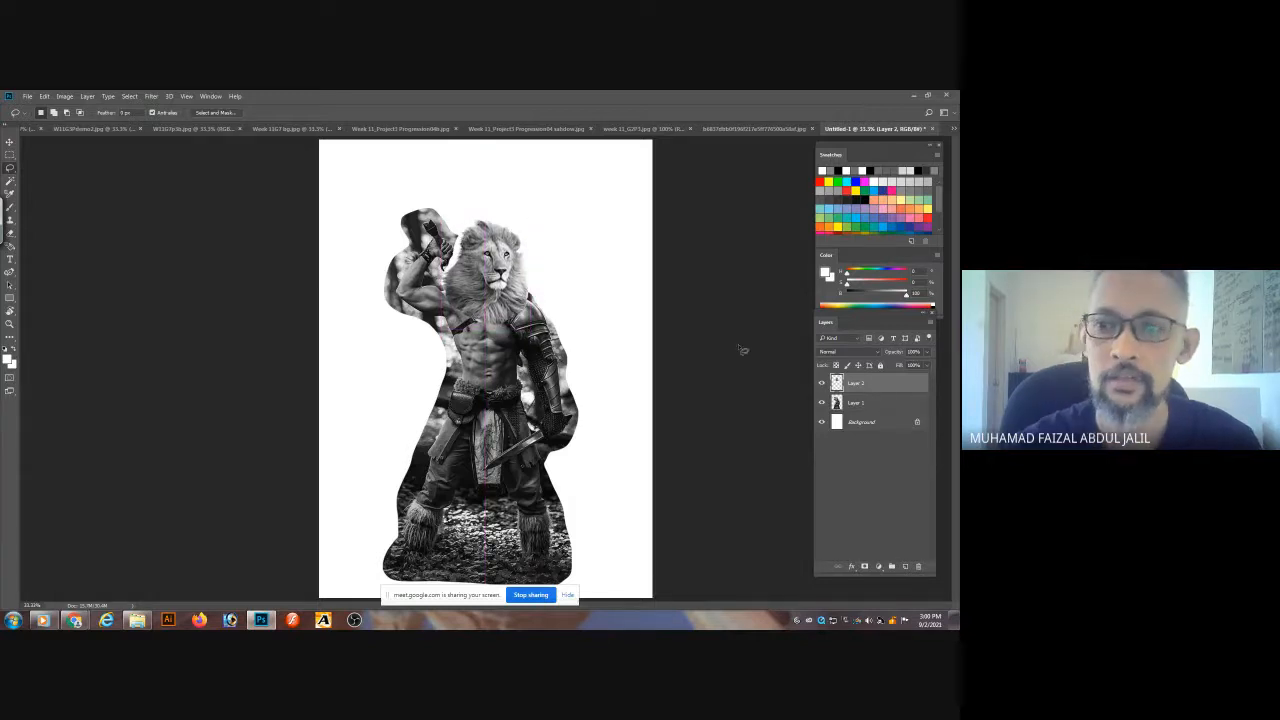
- Save the composite as a layered Photoshop file named Week 11_G6demo in the Week 11 folder
key(ctrl+shift+s)
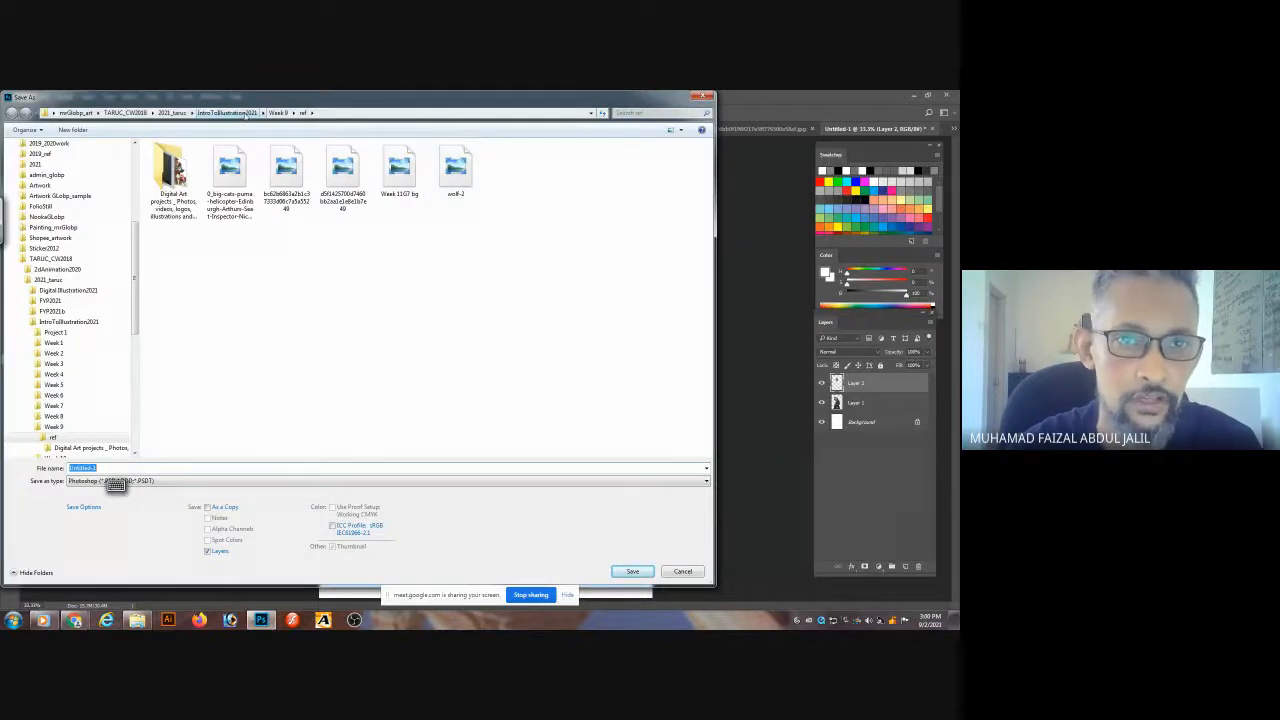
click(251, 114)
double_click(175, 277)
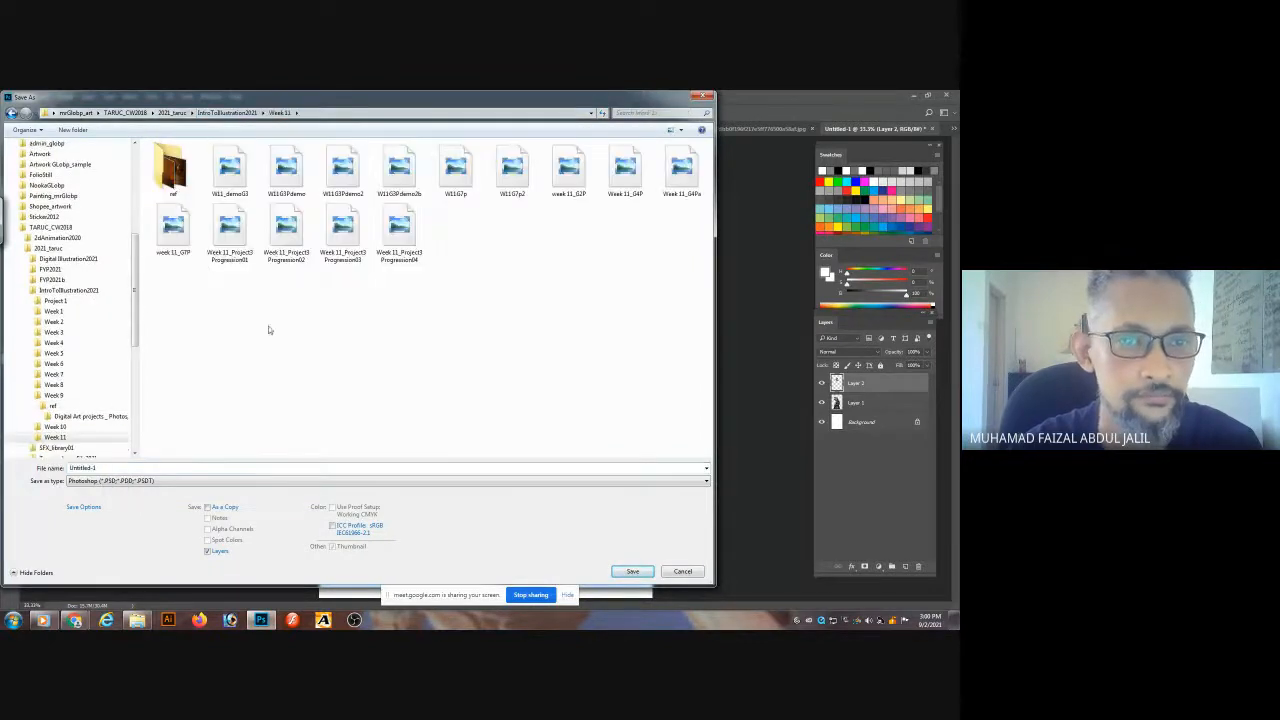
click(268, 469)
text(Wee)
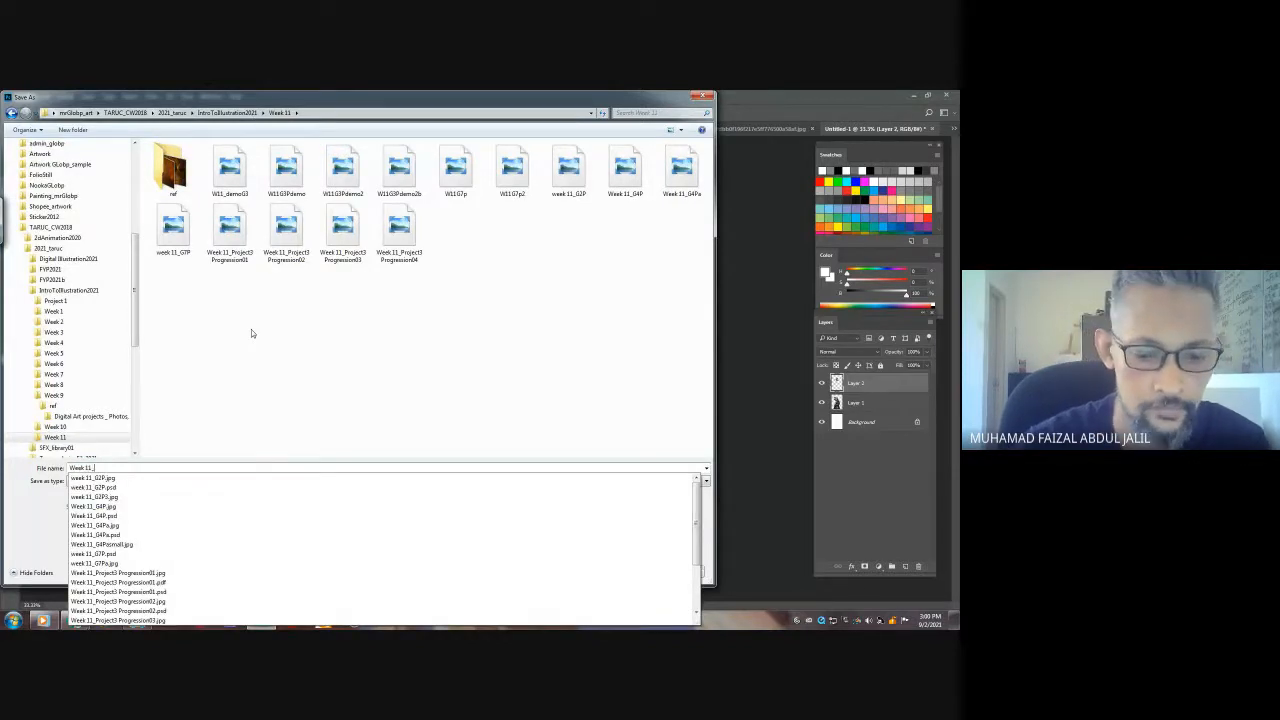
text(k 11_G)
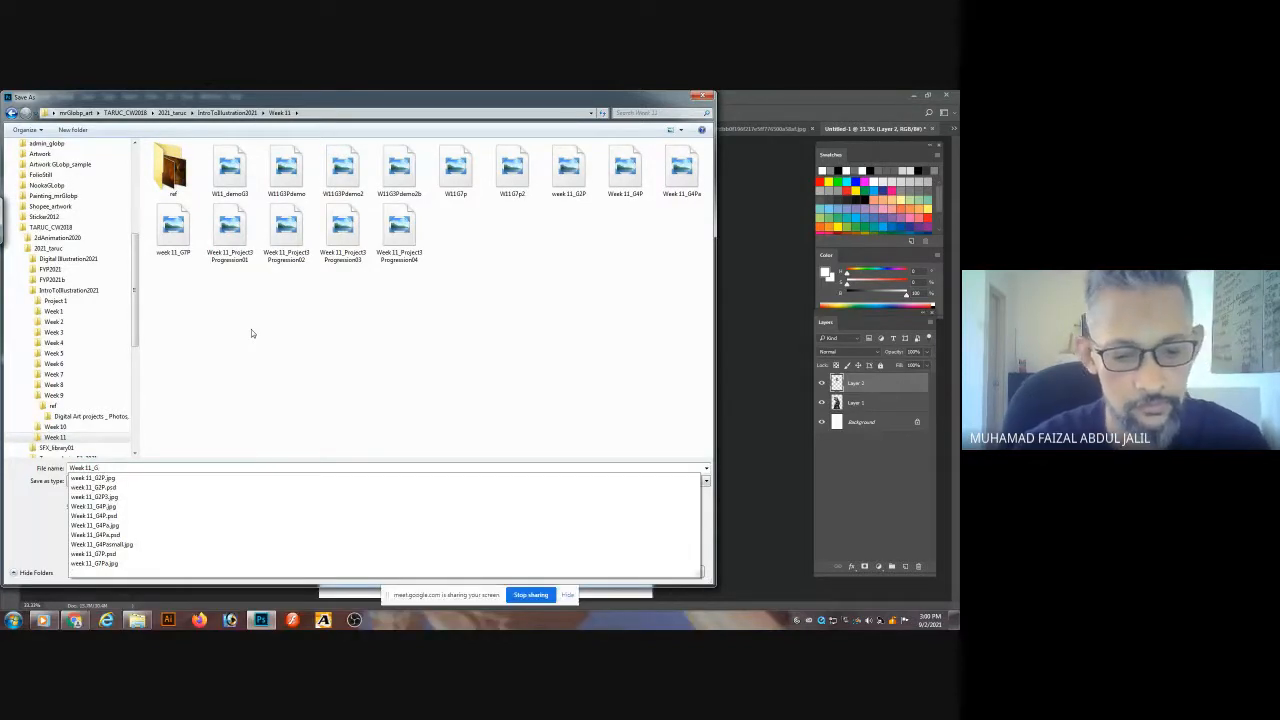
text(6)
text(P3)
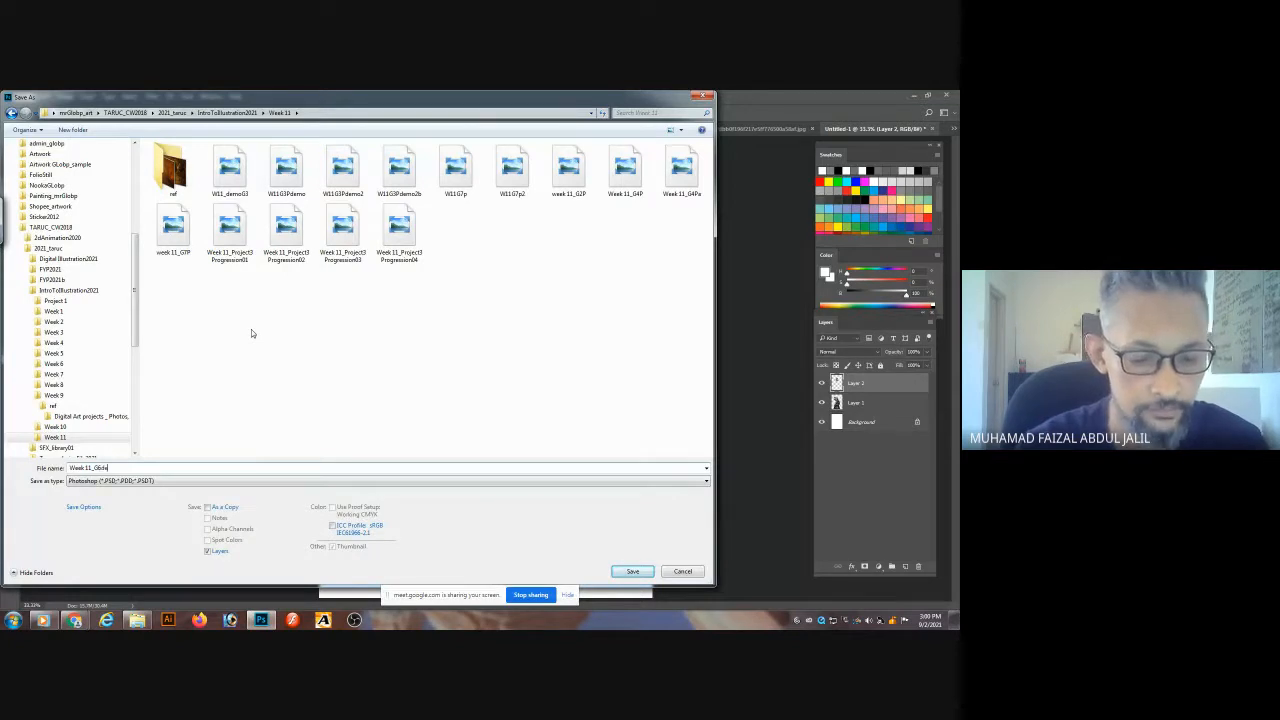
key(Return)
key(Return)
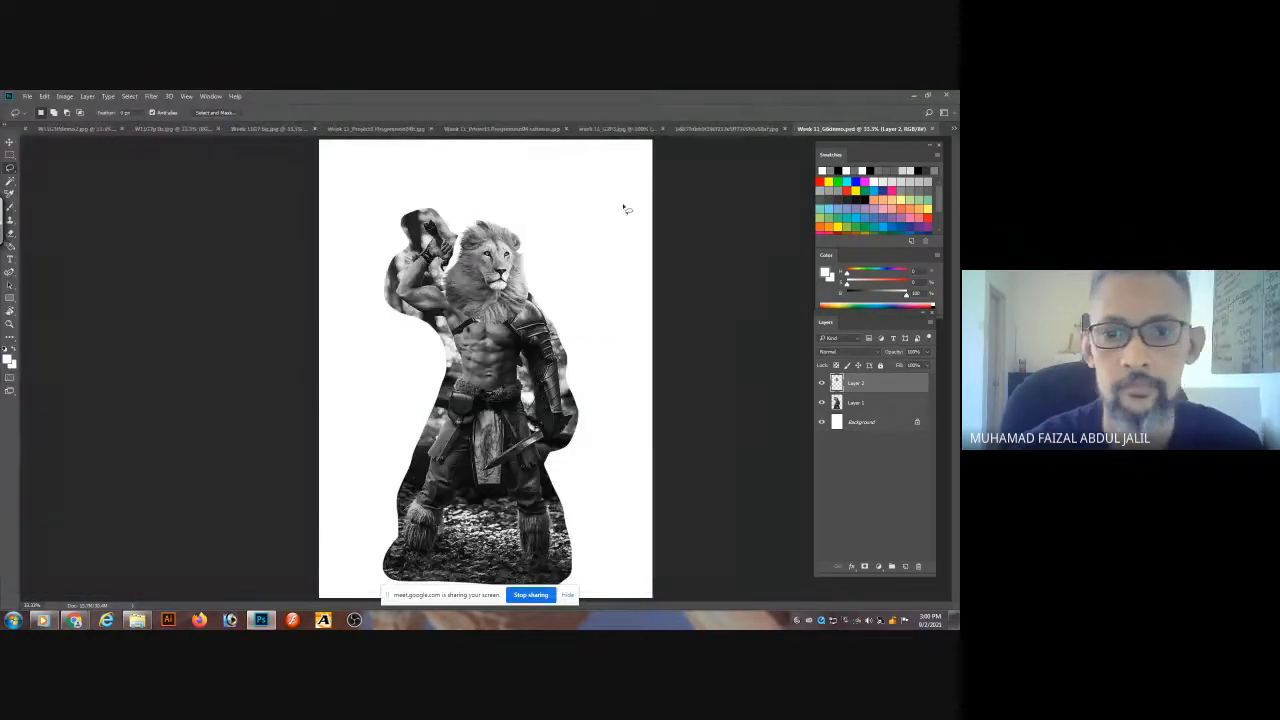
- Open the swordsman's body layer in Liquify and push the edge of the armoured shoulder outward with a size 500 brush
click(858, 403)
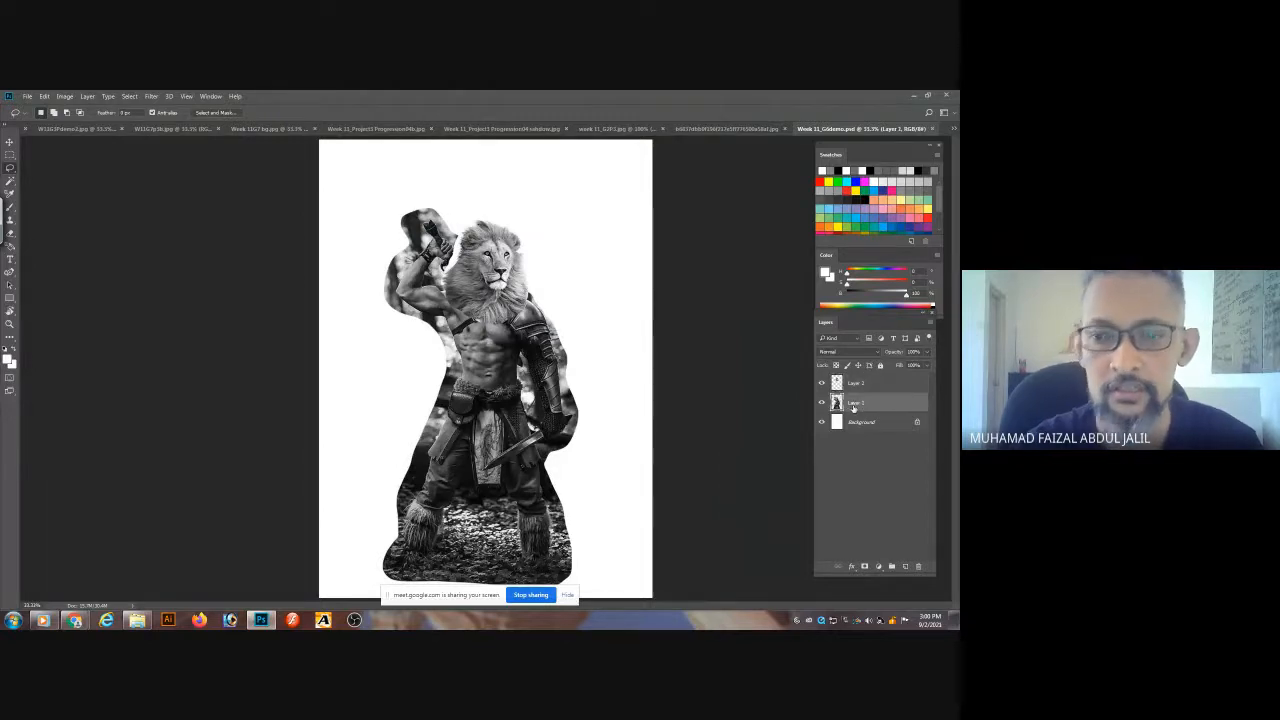
click(151, 97)
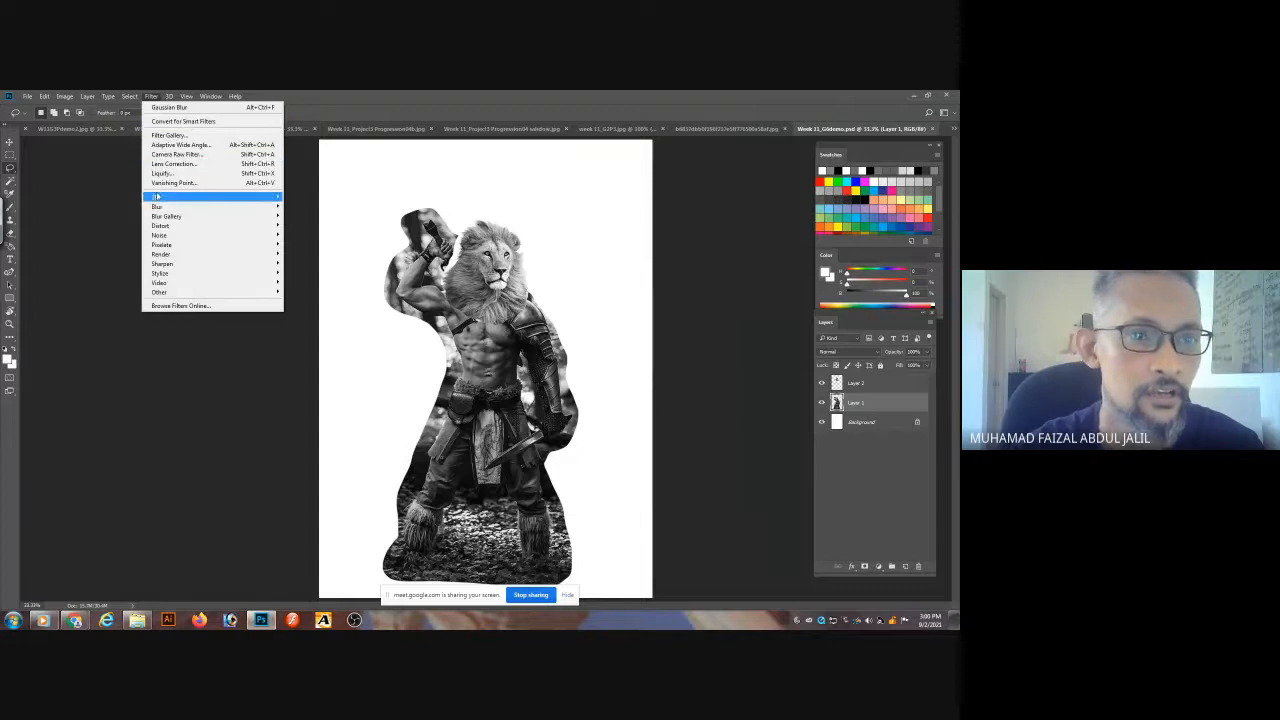
mouse_move(164, 219)
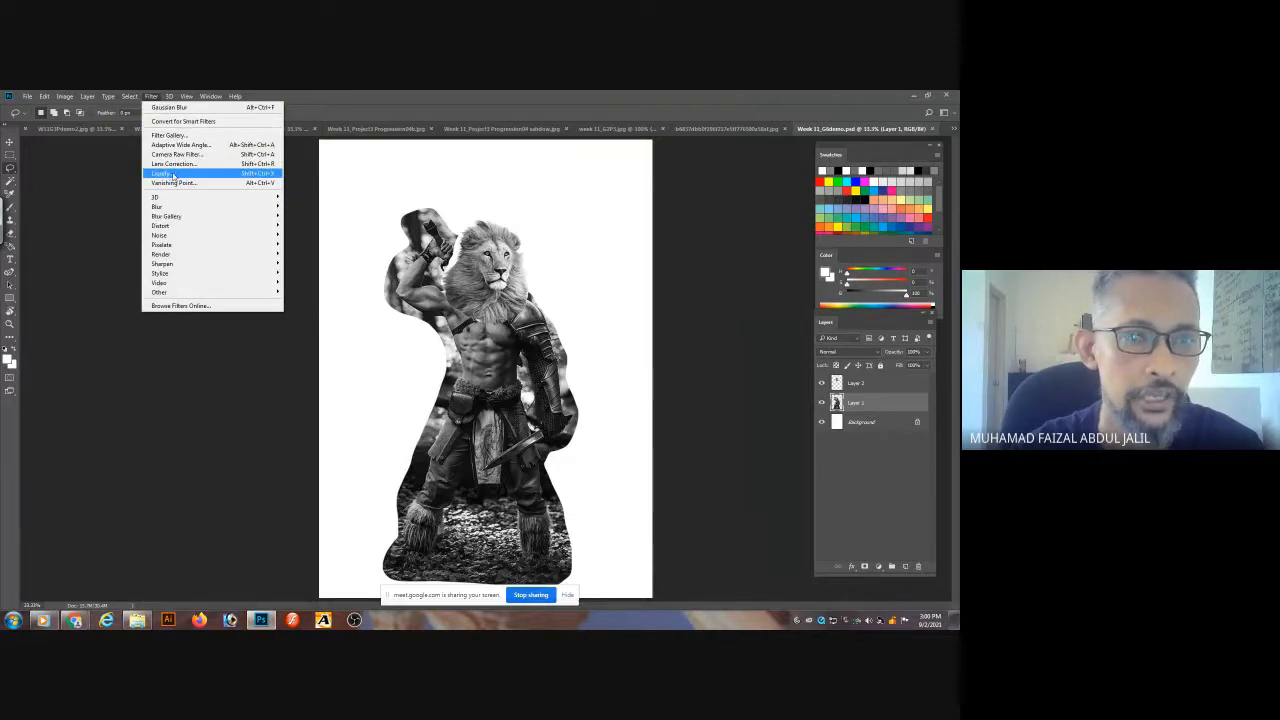
key(Escape)
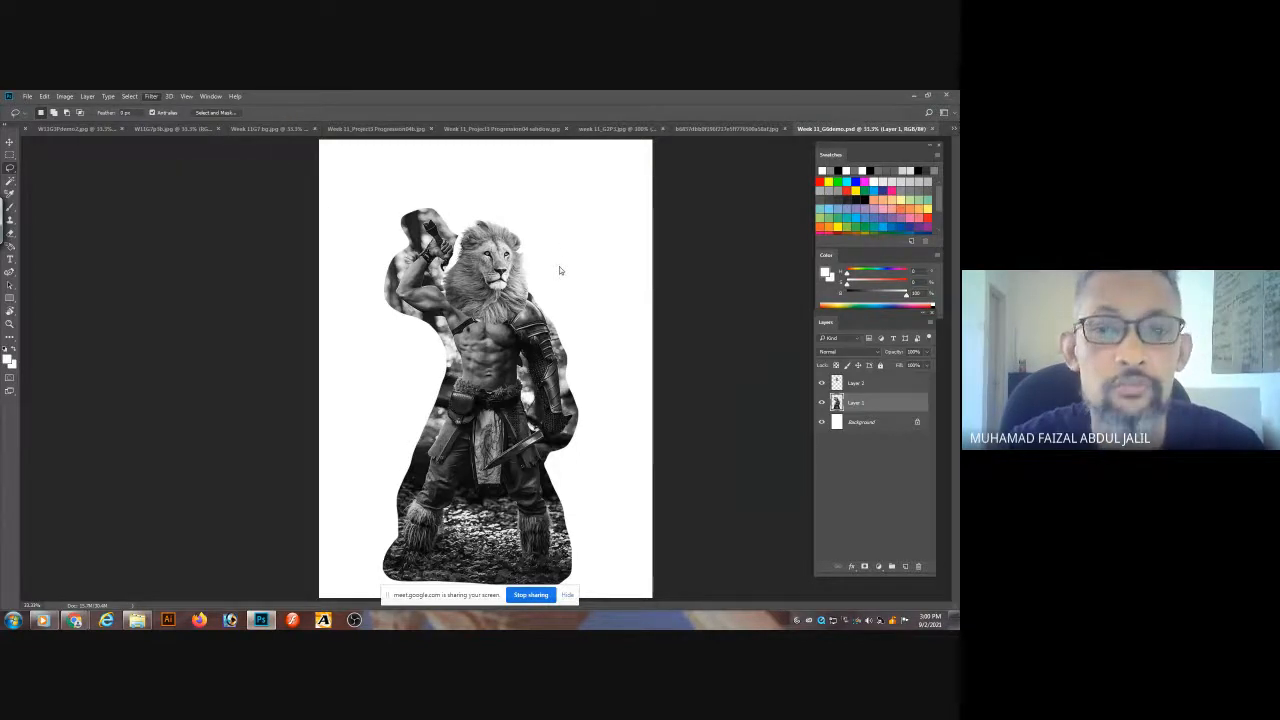
key(shift+ctrl+x)
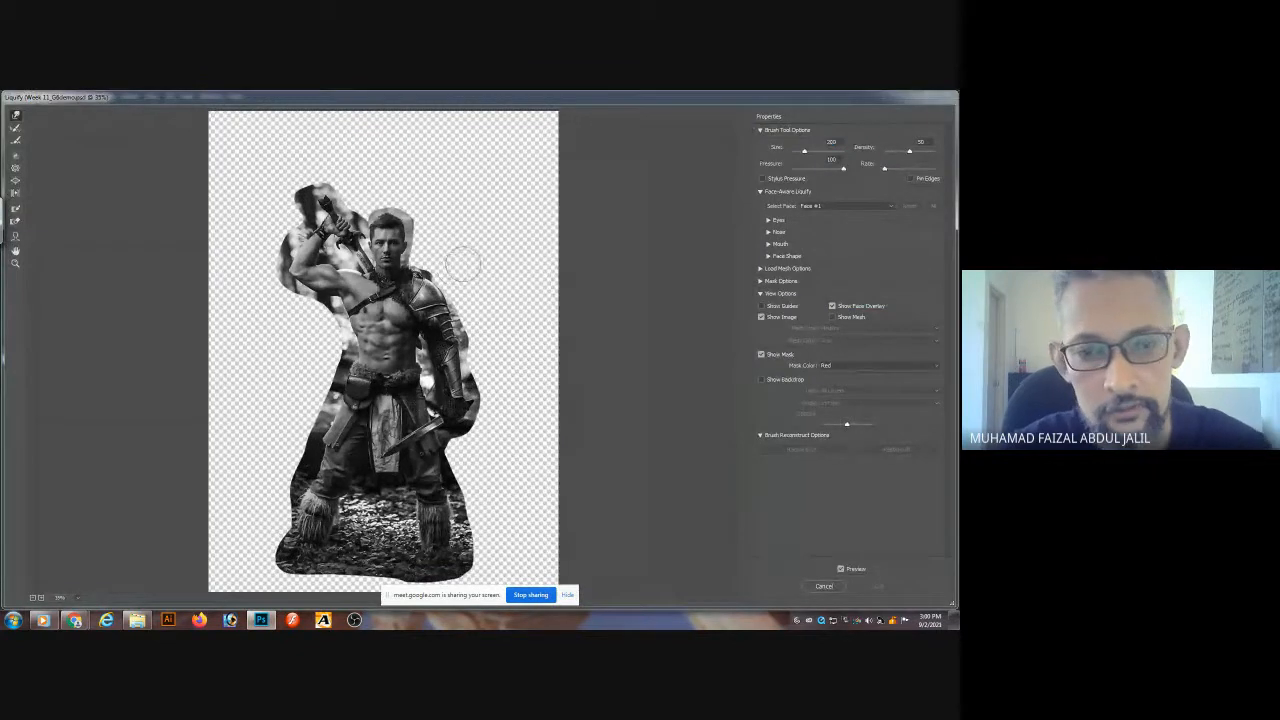
key(bracketright)
key(bracketright)
key(bracketright)
key(bracketright)
key(bracketright)
key(bracketright)
key(bracketright)
key(bracketright)
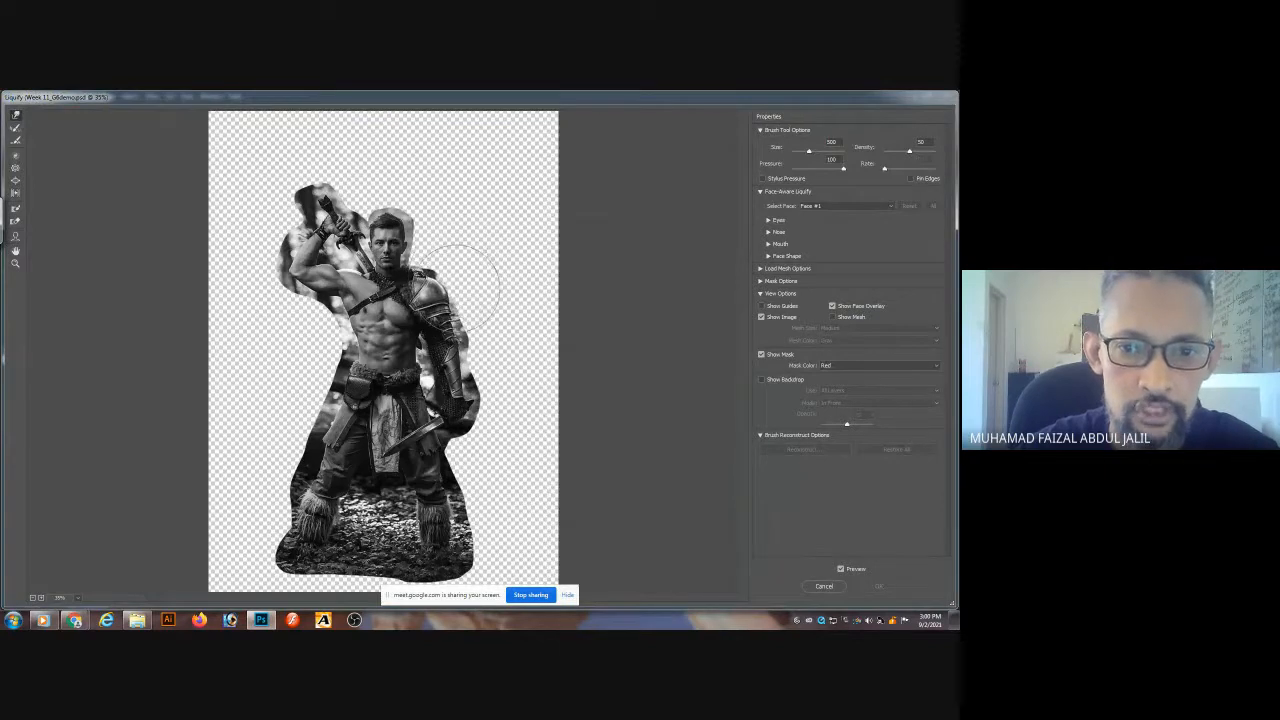
drag(457, 296, 467, 298)
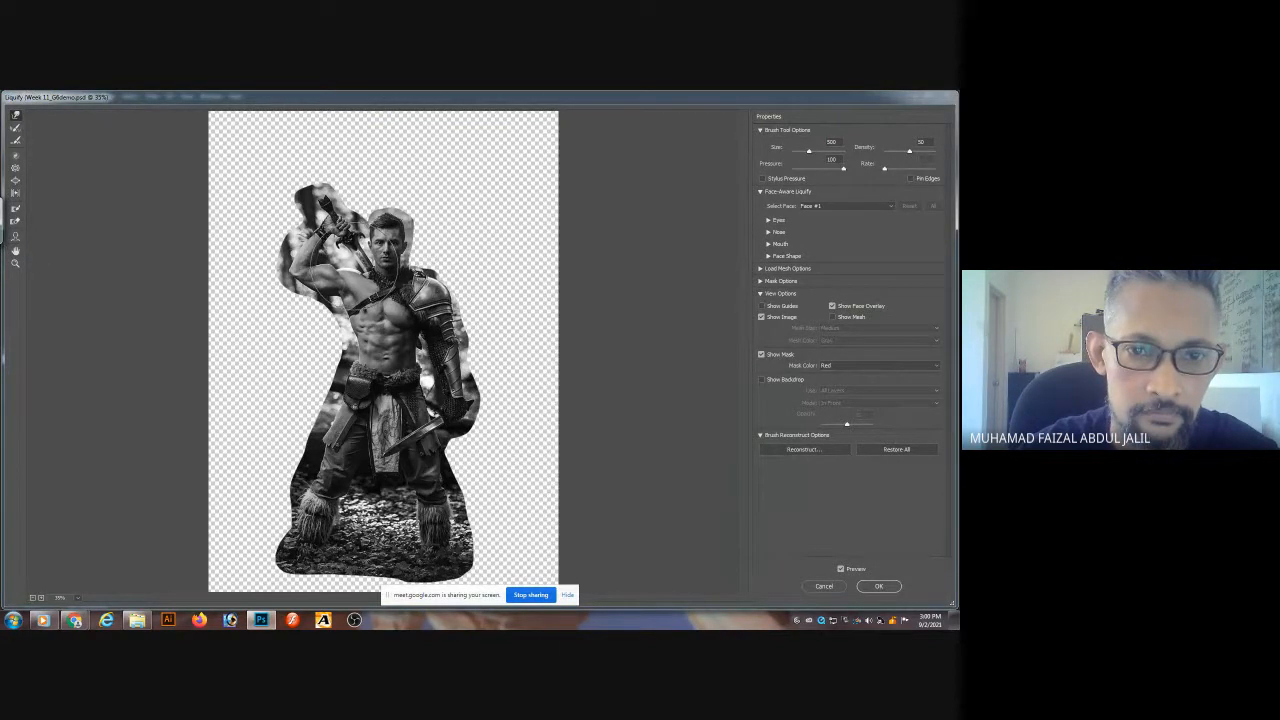
- Bulk up the swordsman's shoulders, chest and upper arms in Liquify with brush sizes between 250 and 500
key(bracketleft)
key(bracketleft)
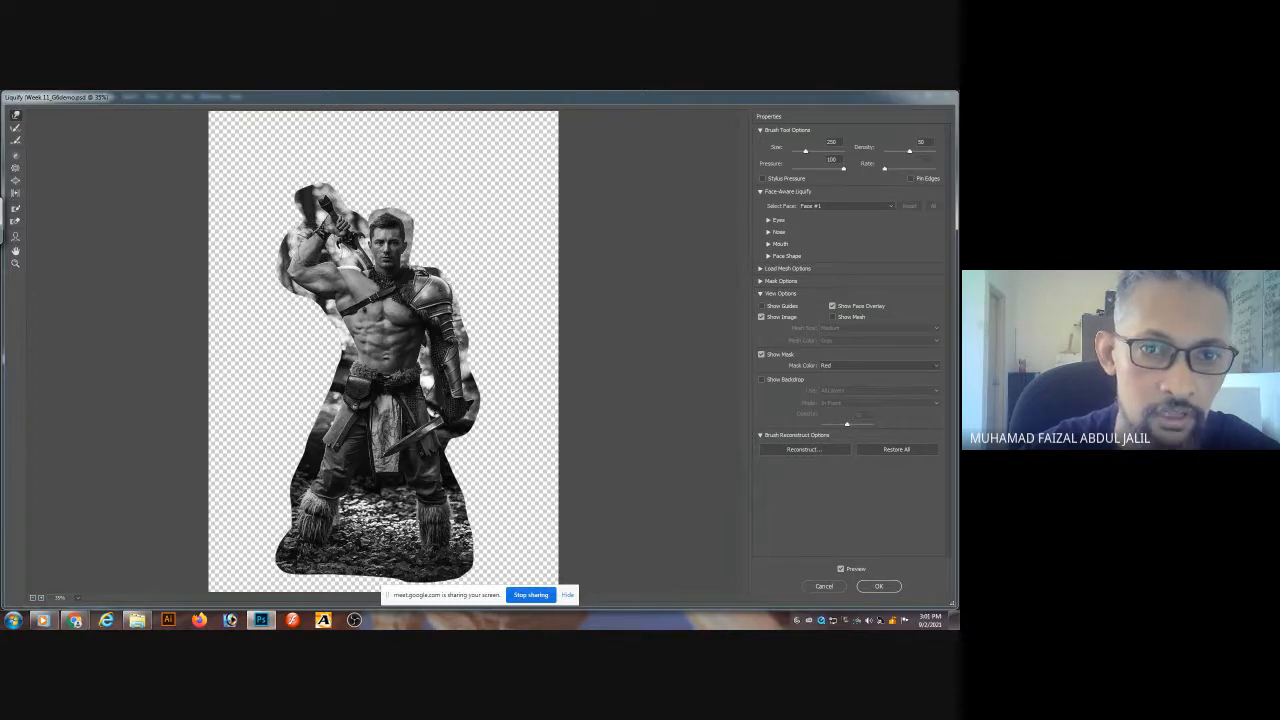
key(])
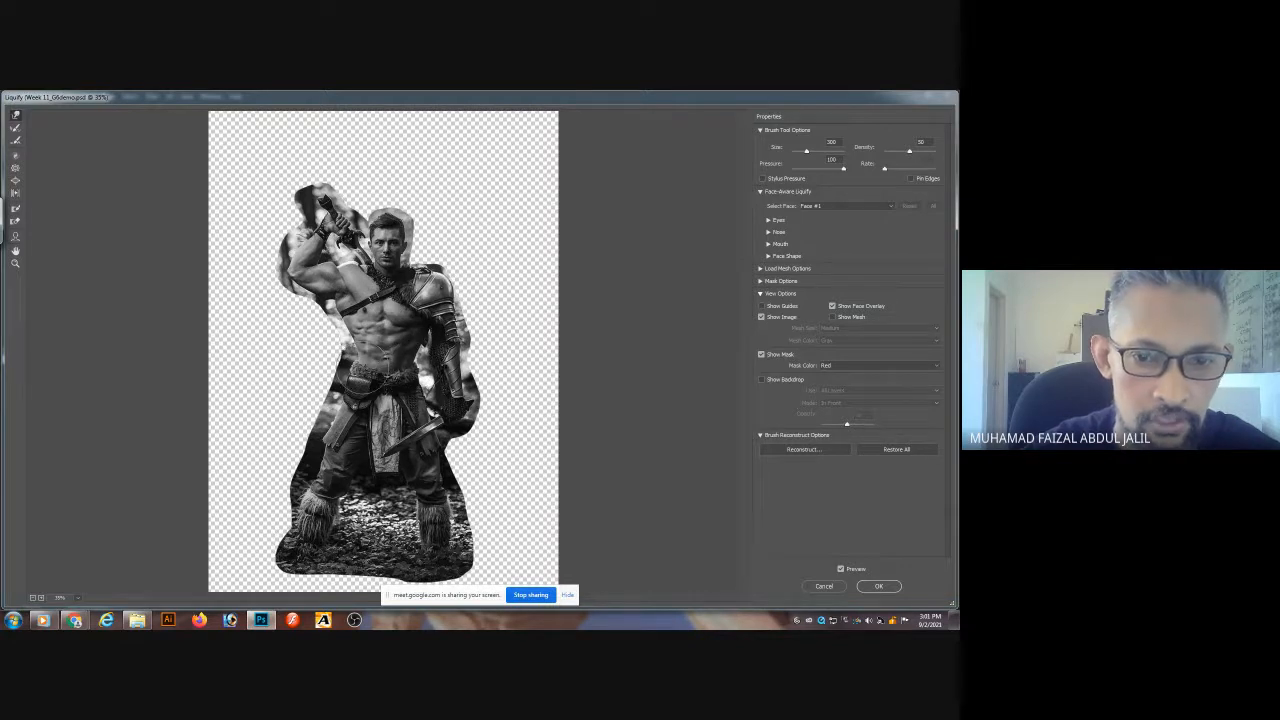
key(bracketright)
key(bracketright)
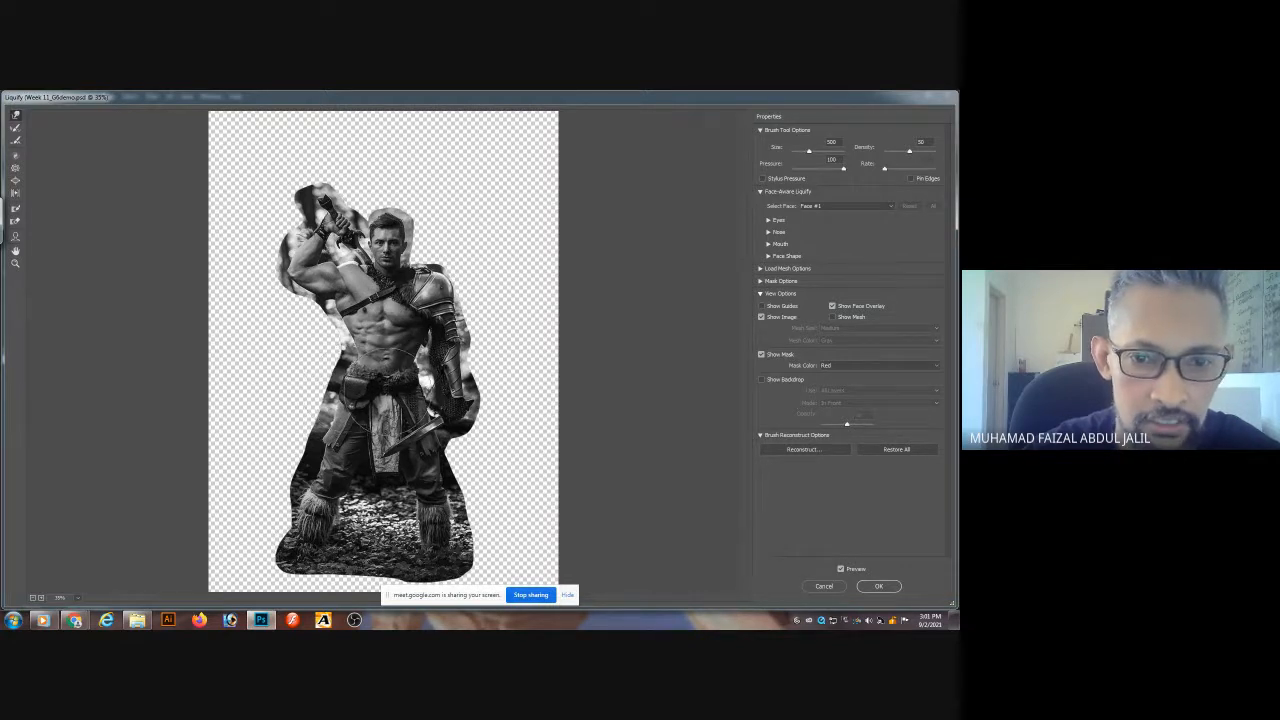
key(bracketleft)
key(bracketleft)
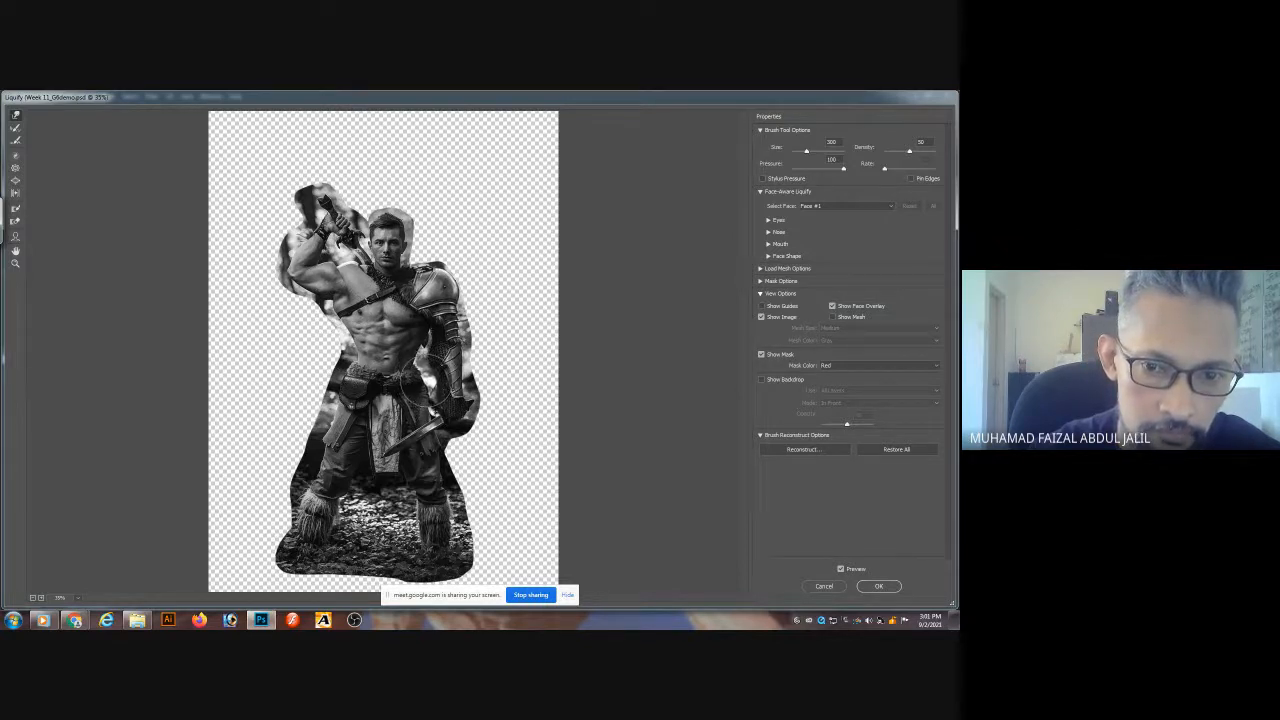
- Refine the armoured shoulder, arms and lower legs with brush sizes from 200 to 300, and apply the Liquify changes
key(bracketleft)
key(bracketleft)
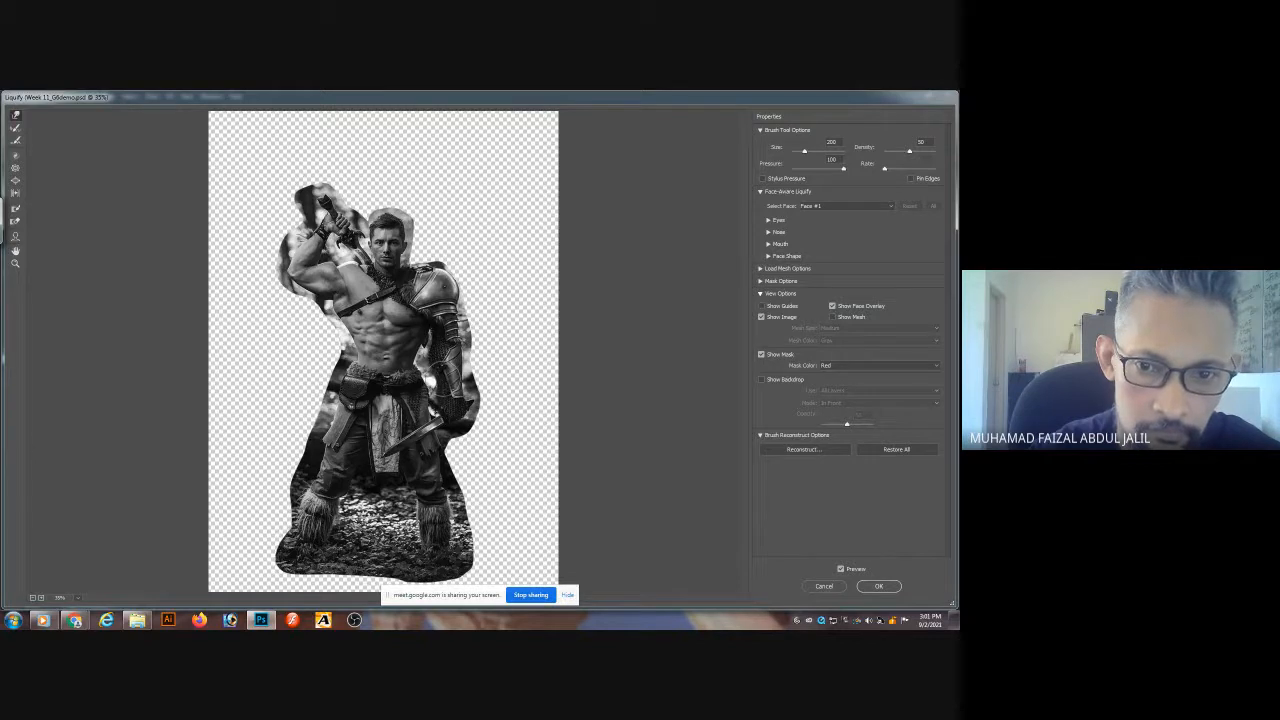
key(bracketright)
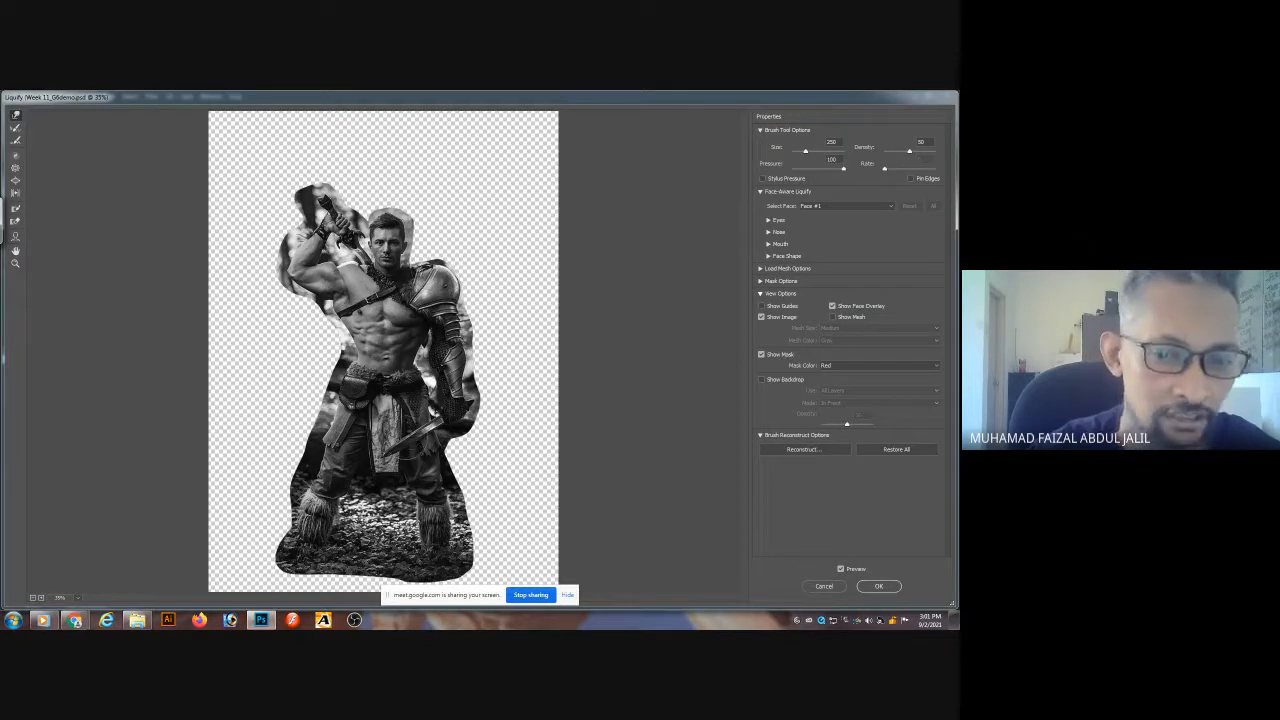
key(bracketright)
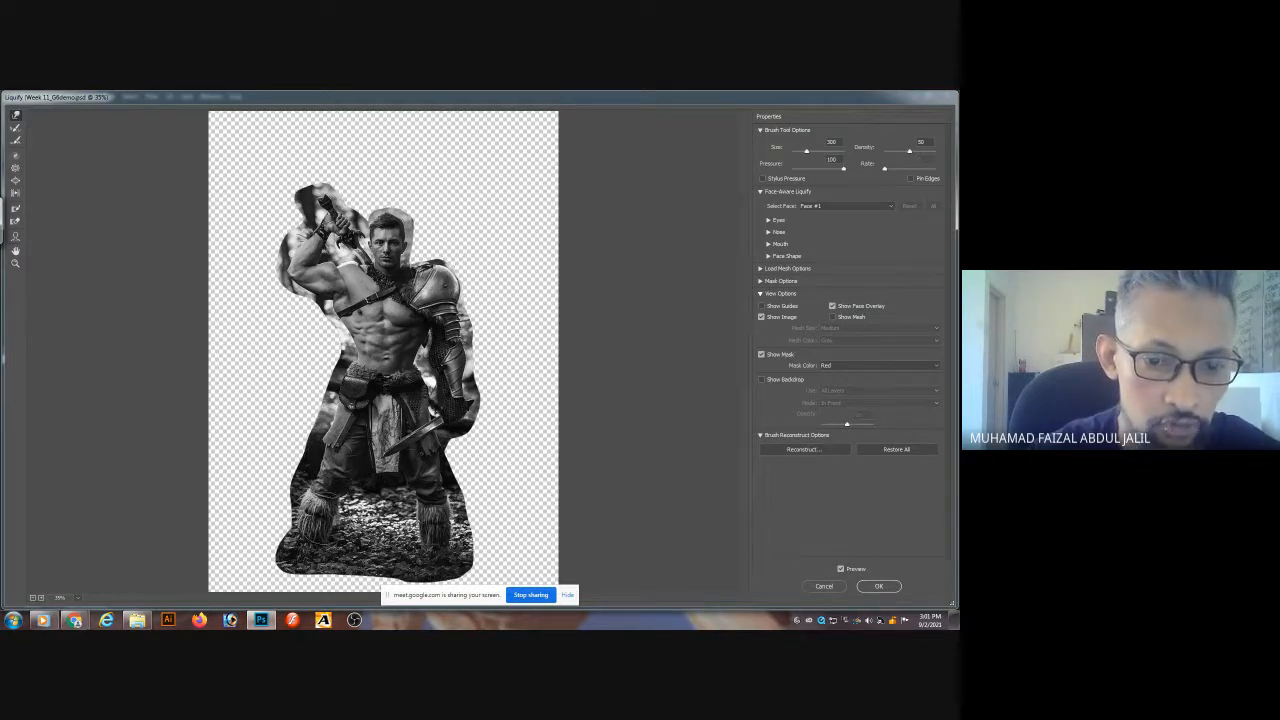
key(bracketright)
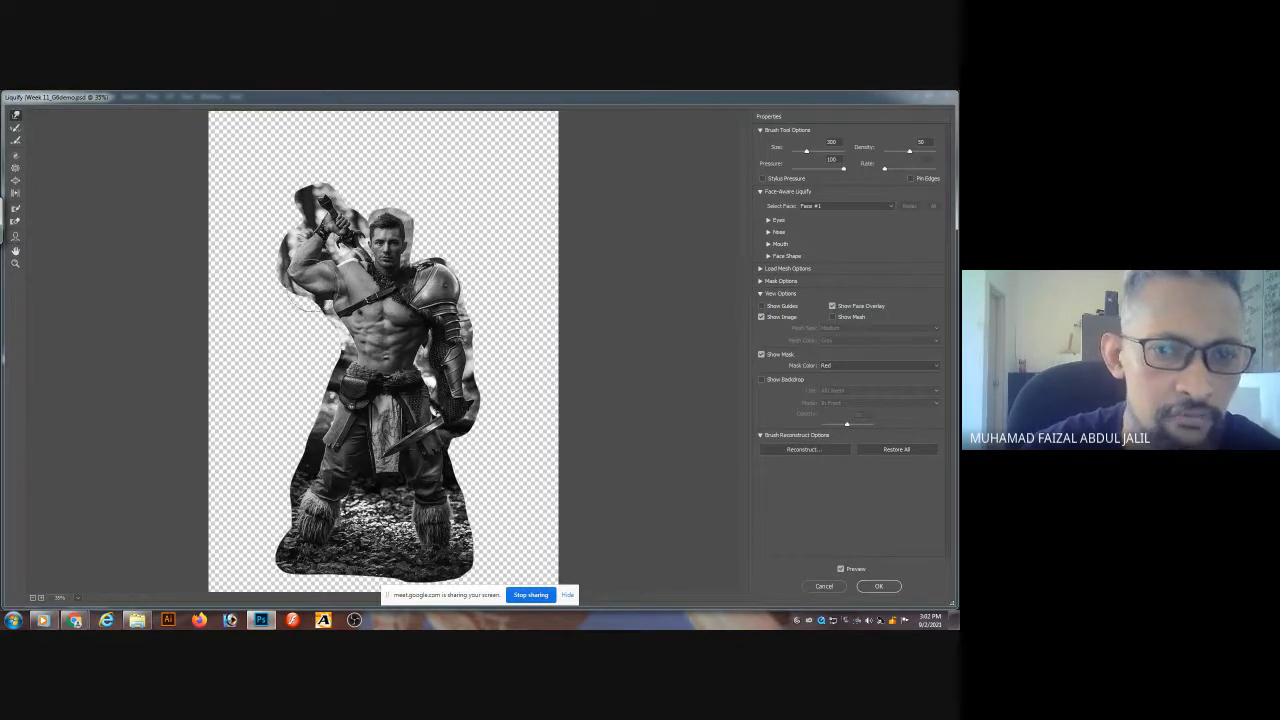
key(bracketleft)
key(bracketleft)
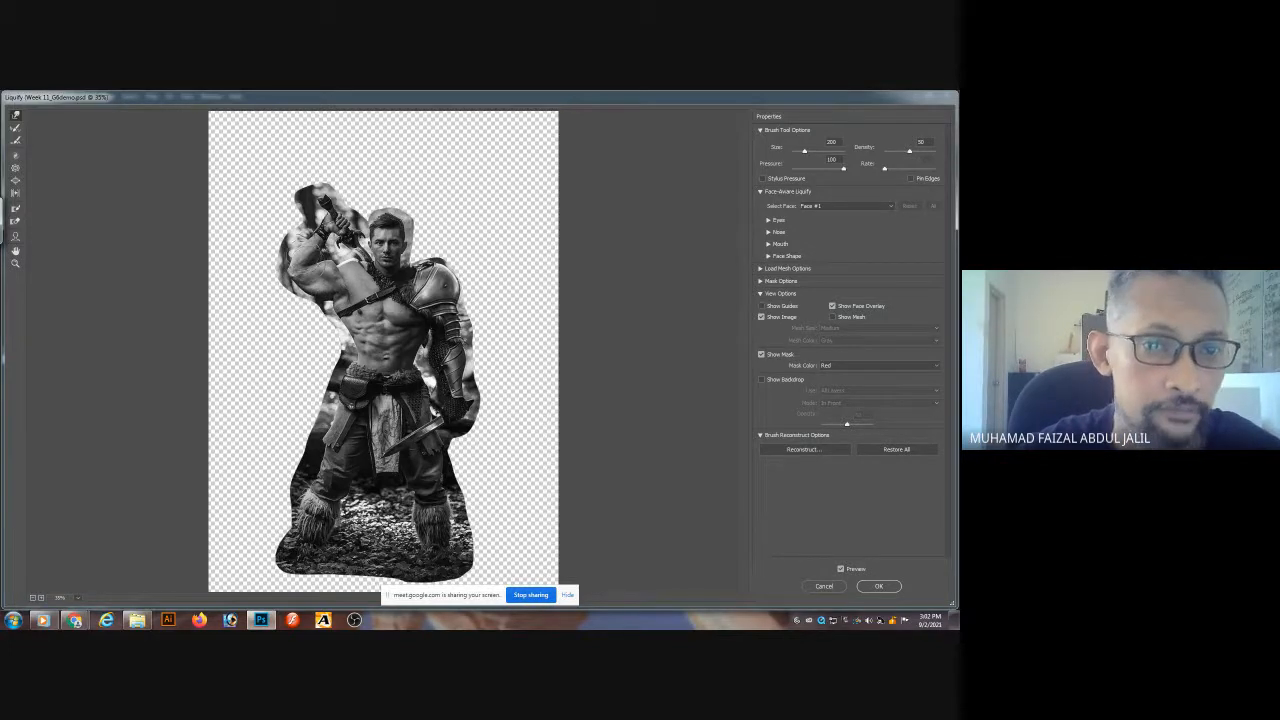
key(bracketright)
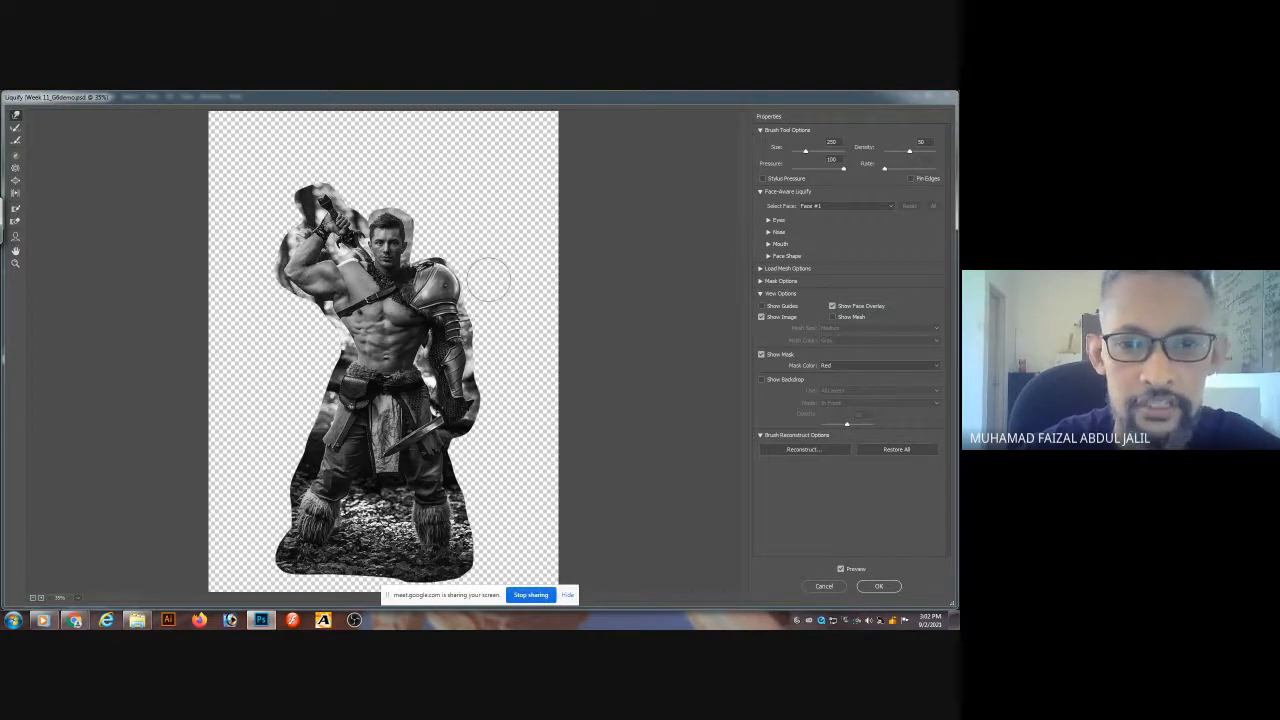
click(878, 586)
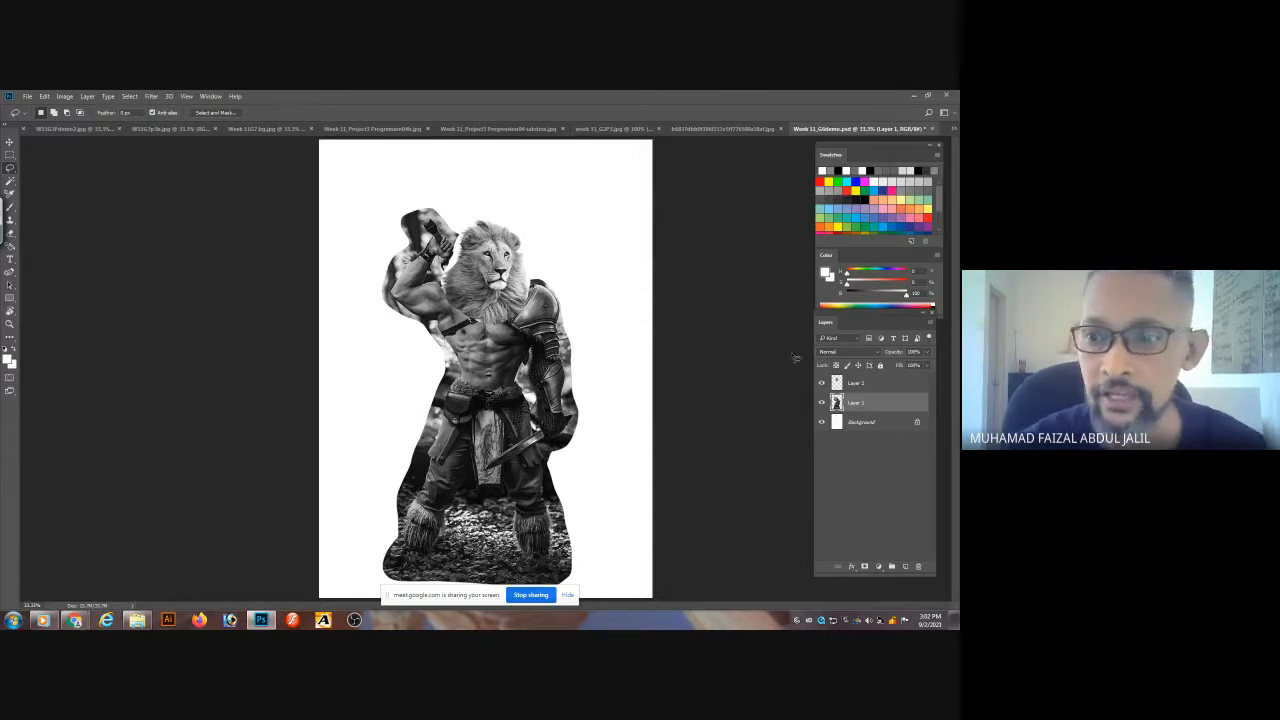
- Merge the lion head and swordsman layers into one layer, and undo the merge
click(861, 388)
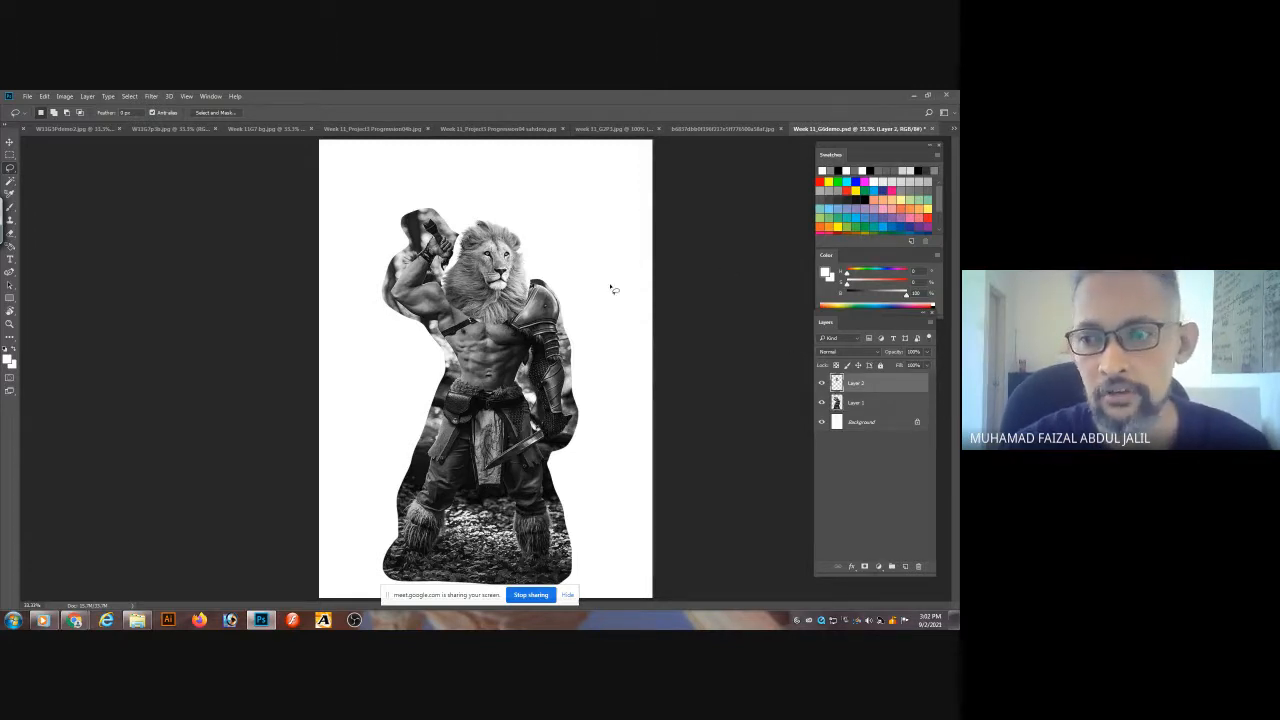
shift+click(877, 406)
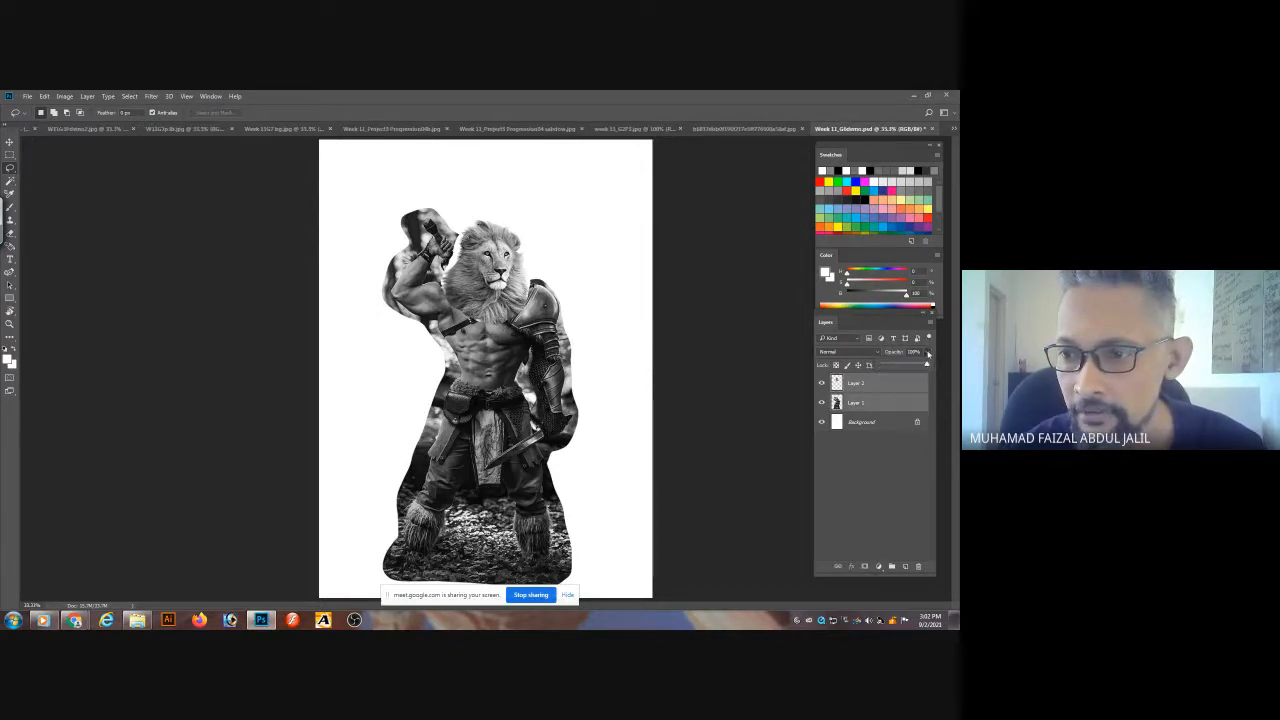
click(928, 350)
click(929, 330)
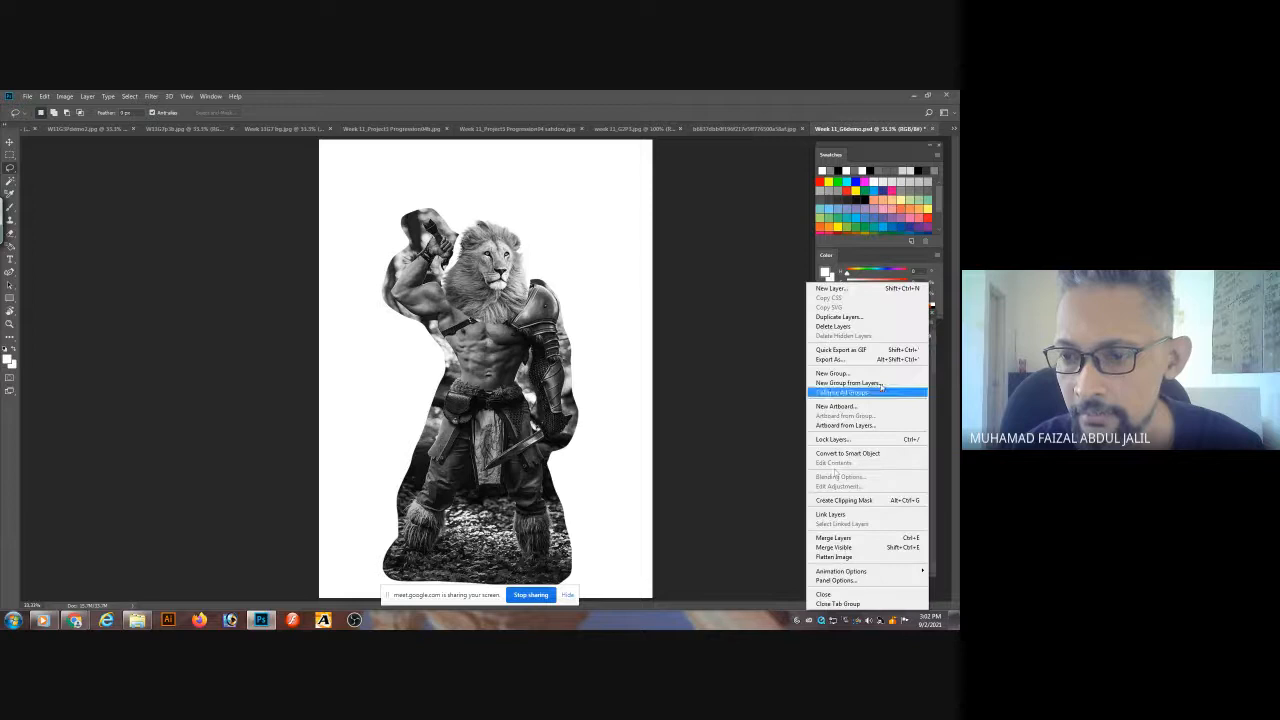
click(843, 538)
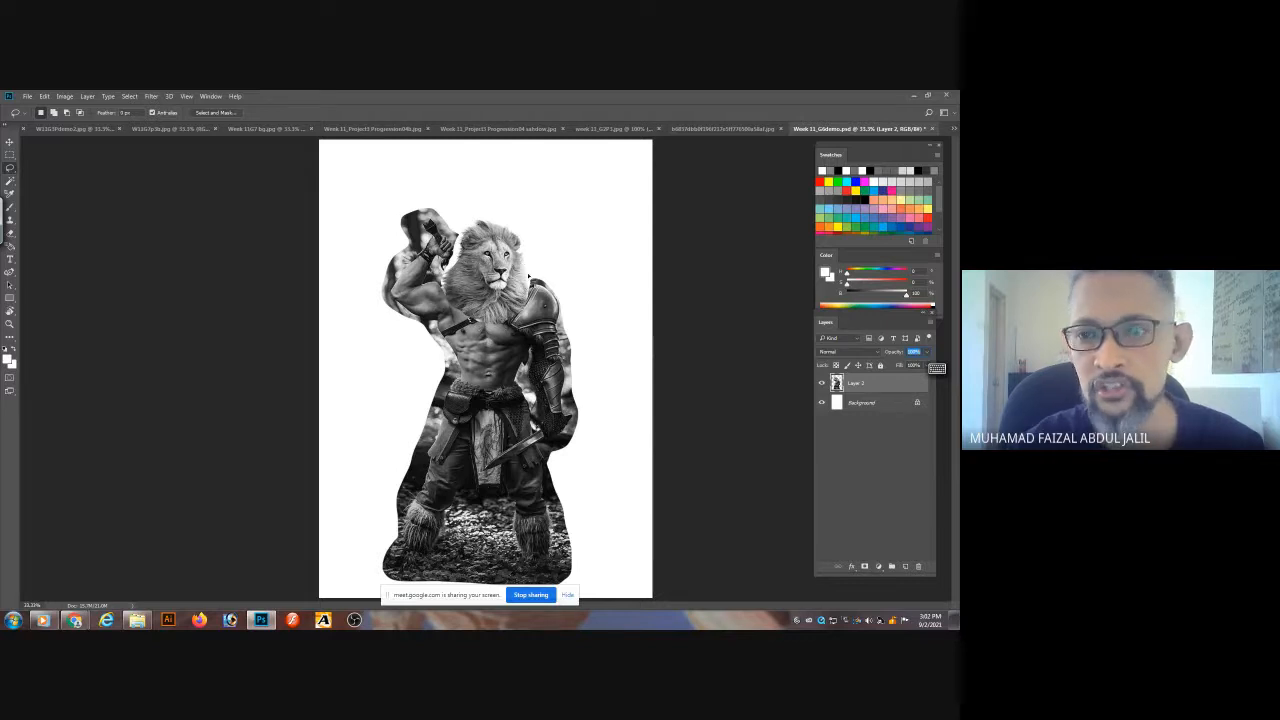
key(ctrl+z)
- Flip the swordsman's body layer horizontally and reposition it beneath the lion head
click(859, 408)
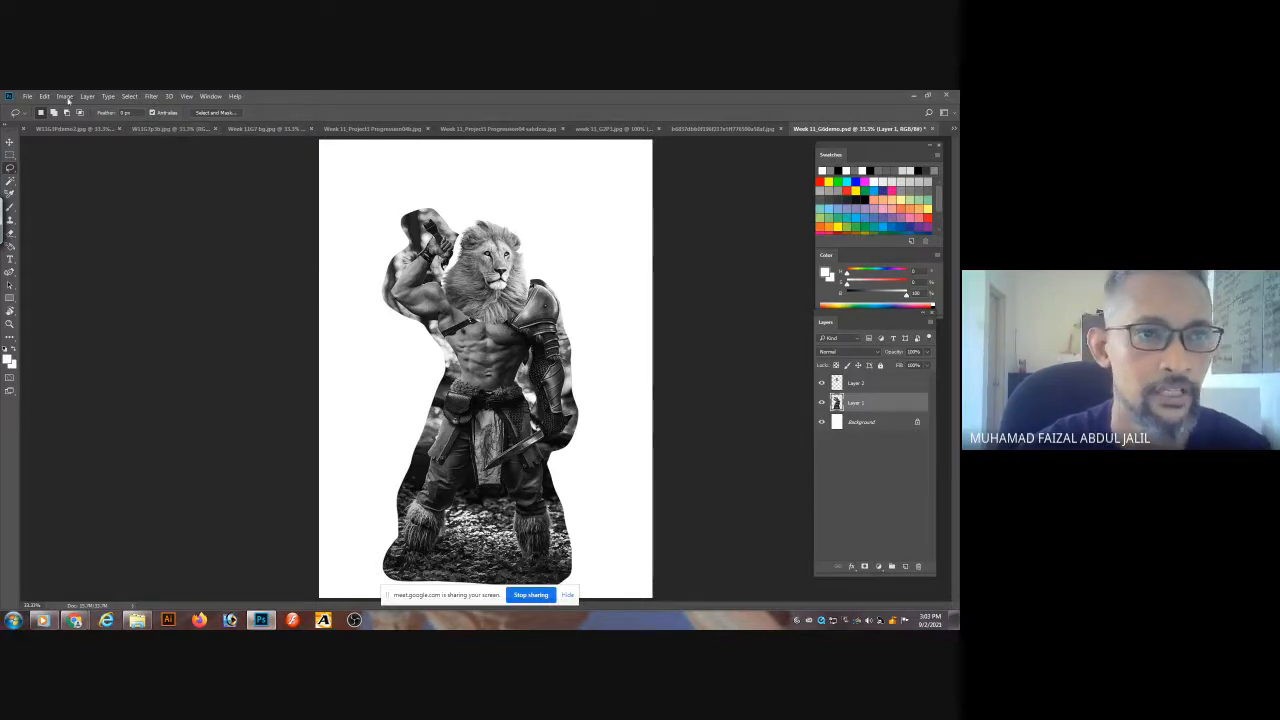
click(64, 96)
click(878, 386)
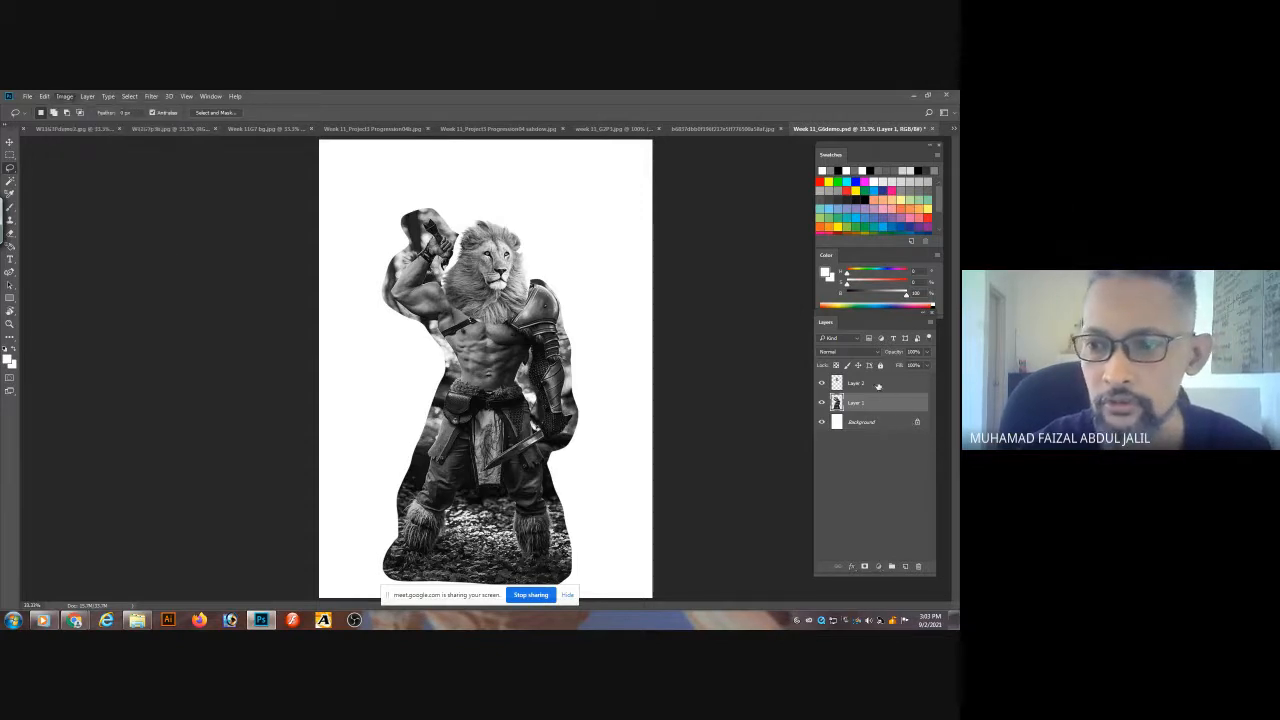
click(878, 386)
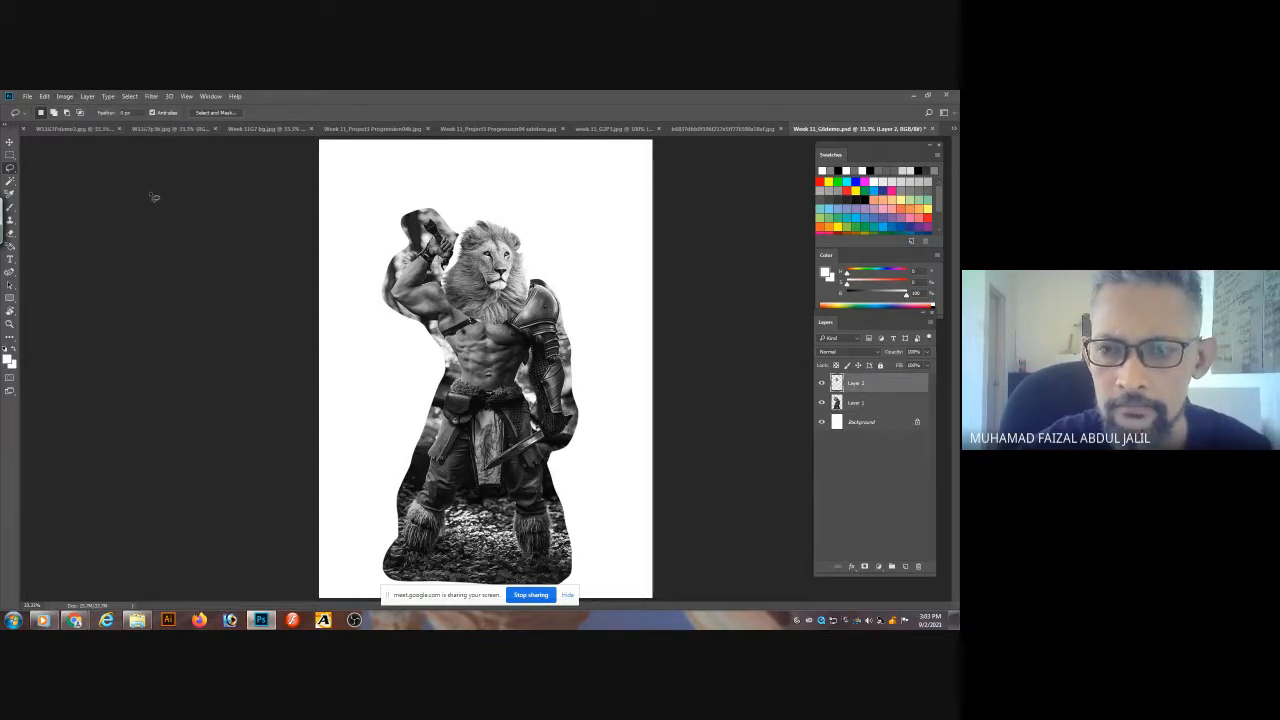
click(866, 403)
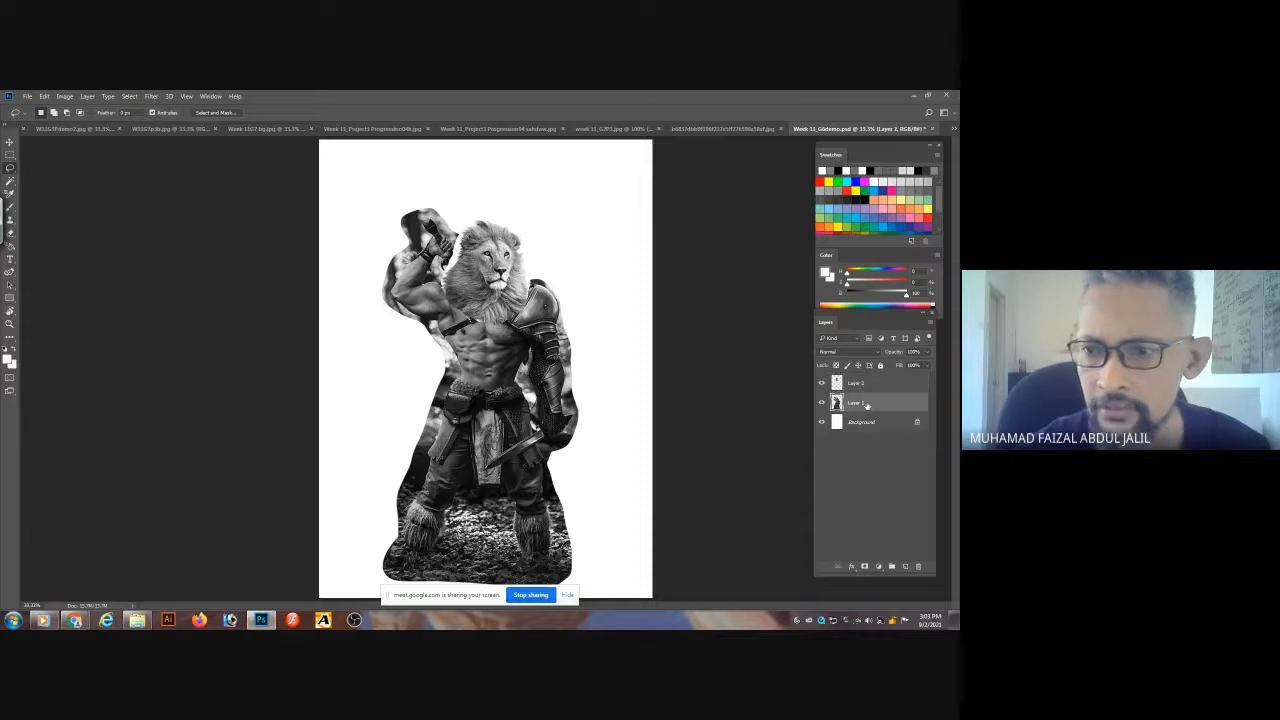
click(44, 96)
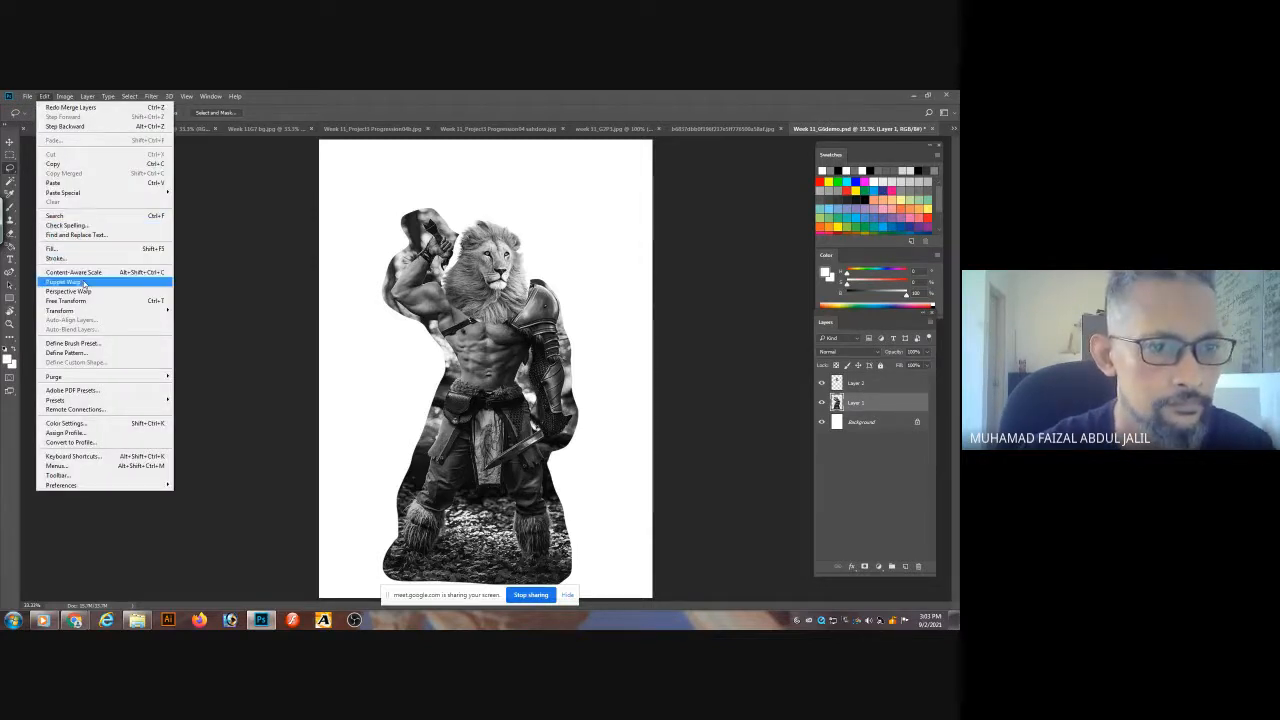
mouse_move(100, 312)
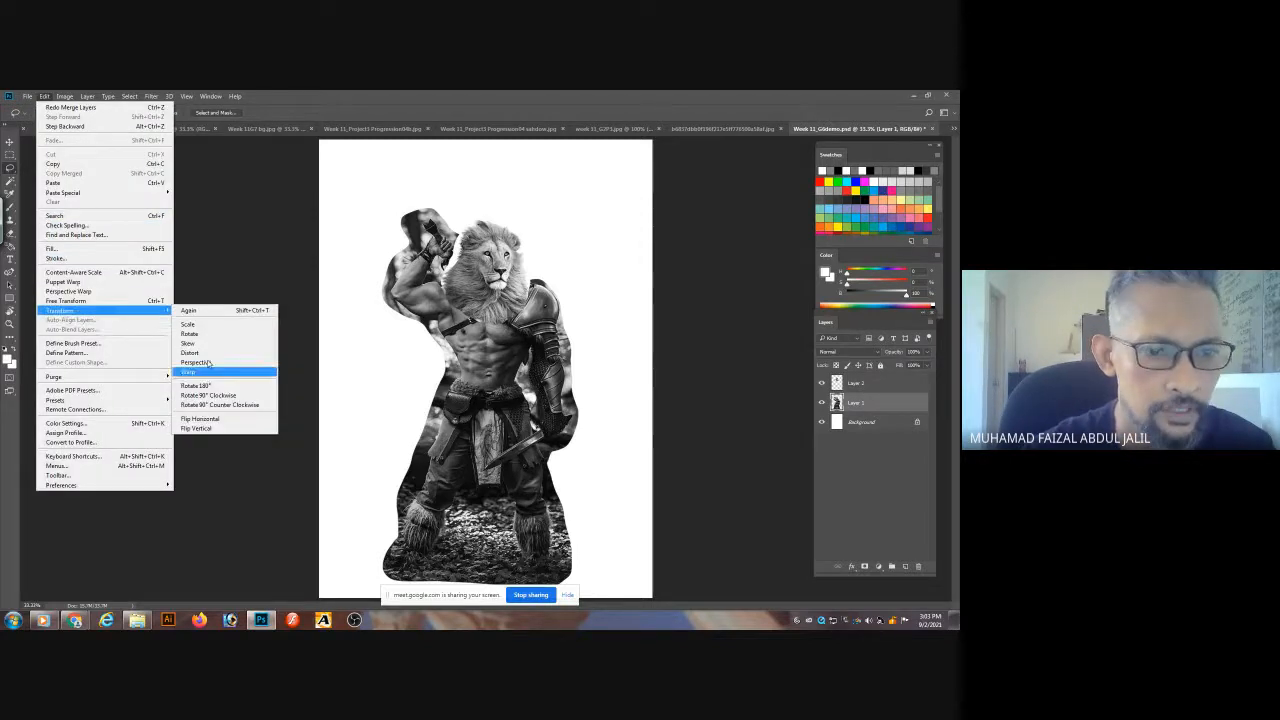
click(220, 423)
drag(495, 348, 512, 351)
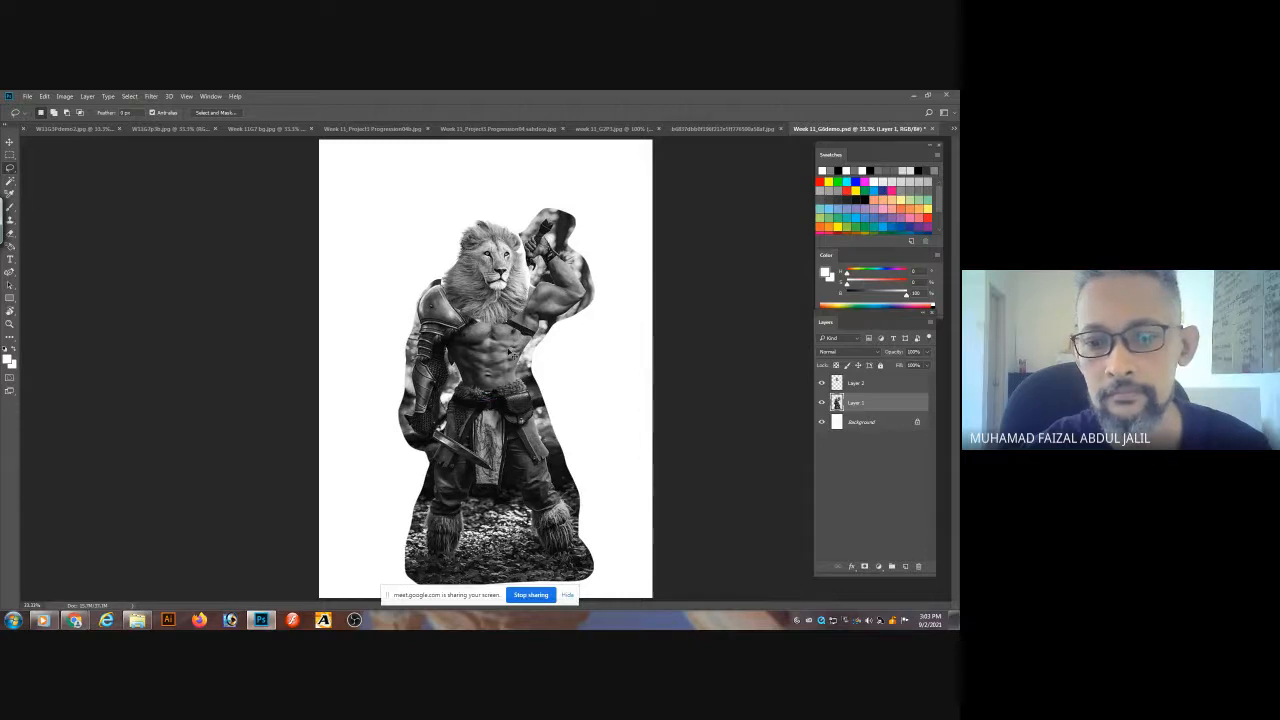
- Move the lion head and body layers up together, and shift the body alone slightly down under the mane
ctrl+click(851, 385)
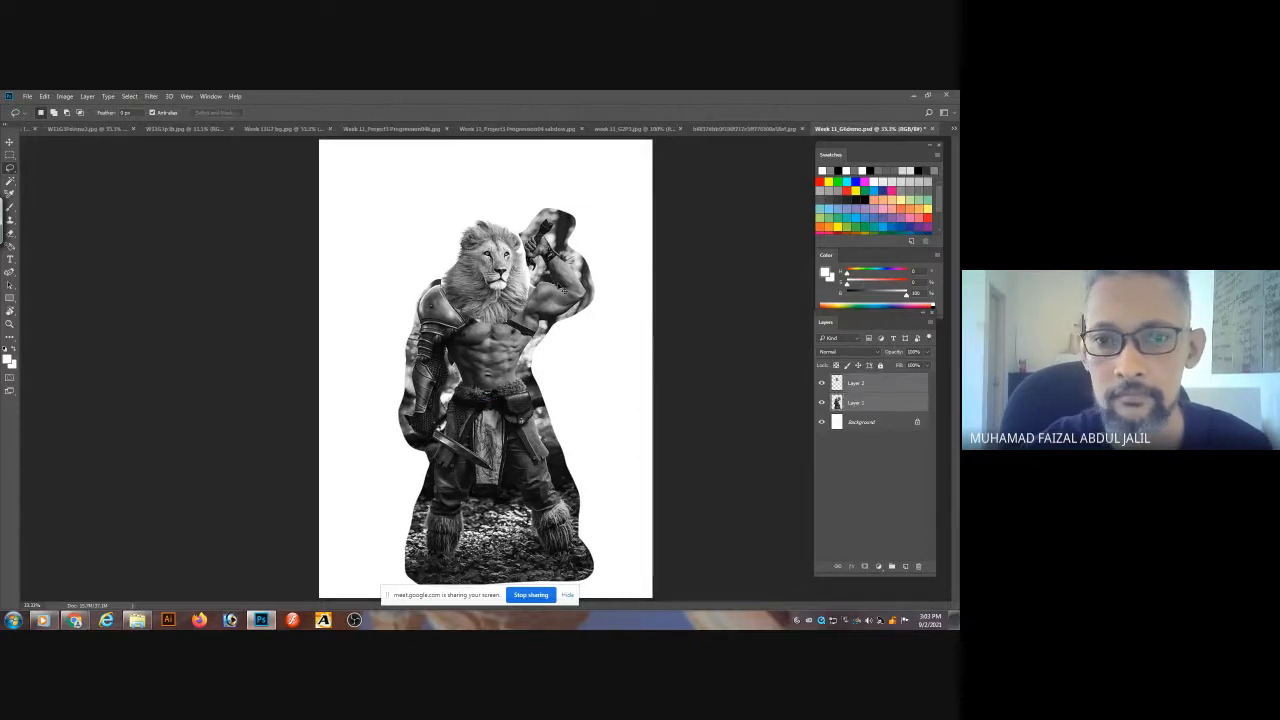
drag(556, 280, 556, 262)
click(851, 401)
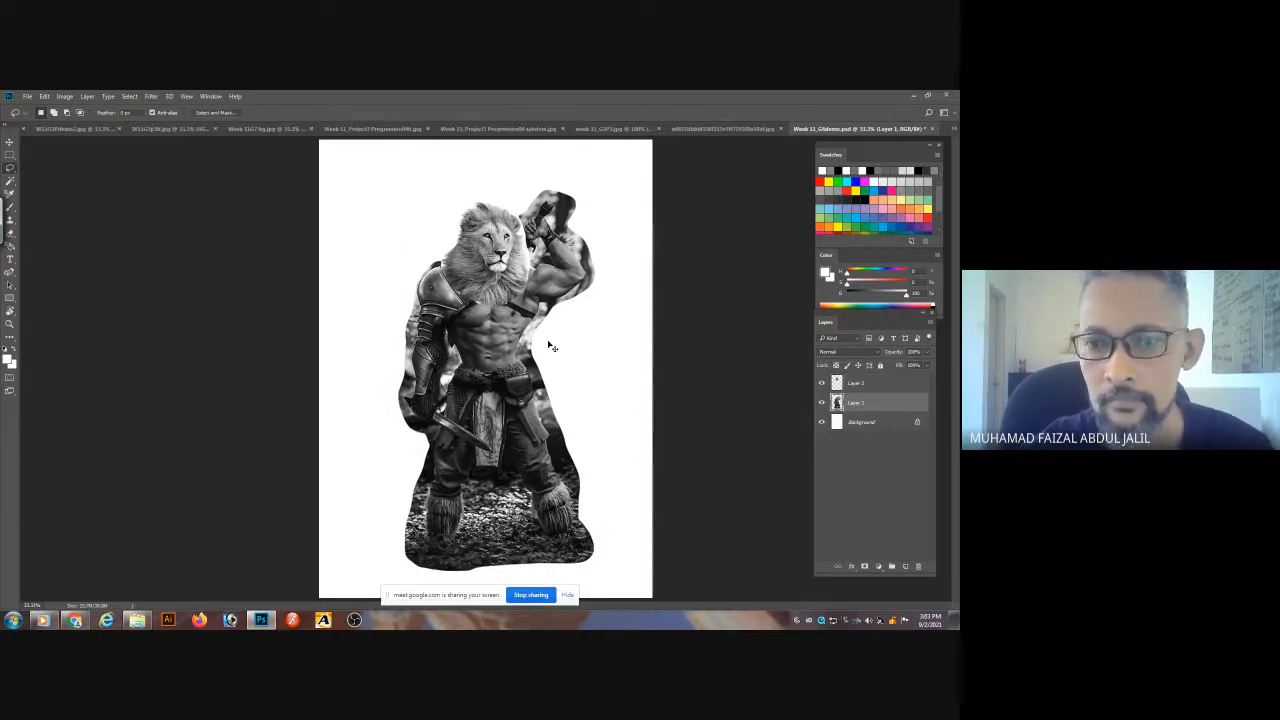
drag(516, 342, 516, 345)
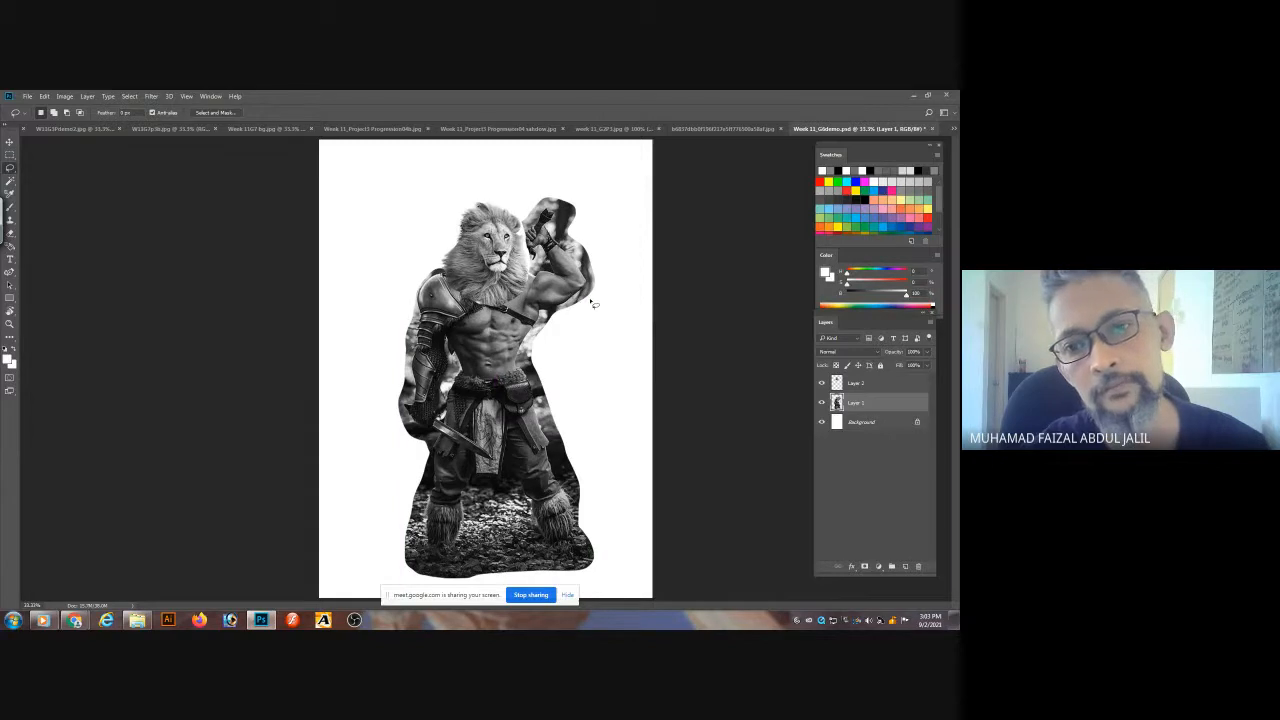
- Stretch the swordsman's body layer slightly wider on both sides and longer at the feet with Free Transform
key(ctrl+t)
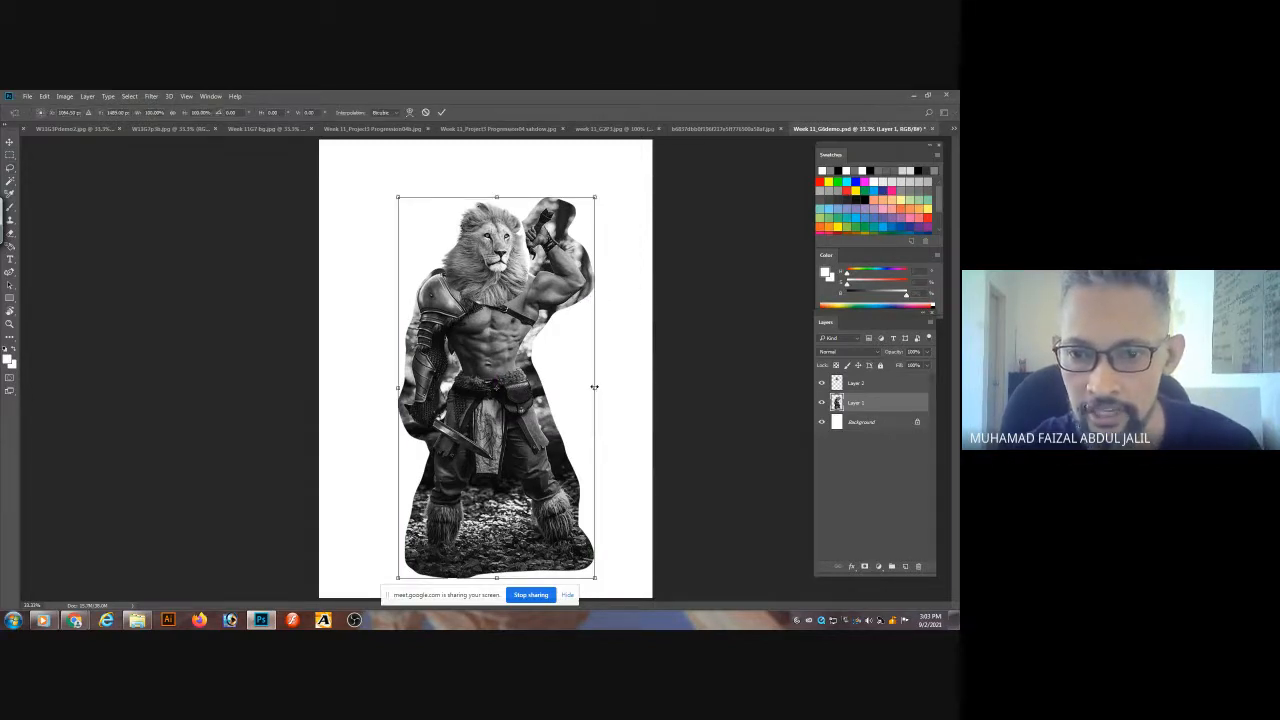
drag(594, 387, 605, 387)
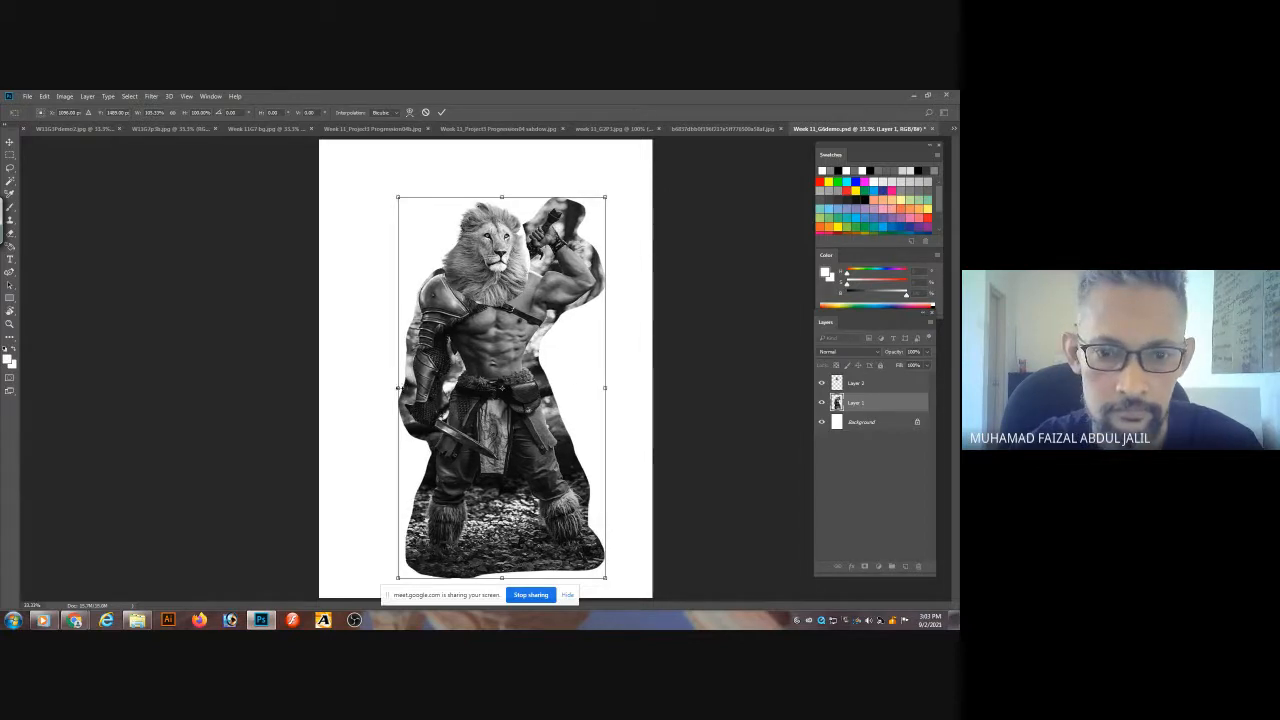
drag(398, 387, 391, 387)
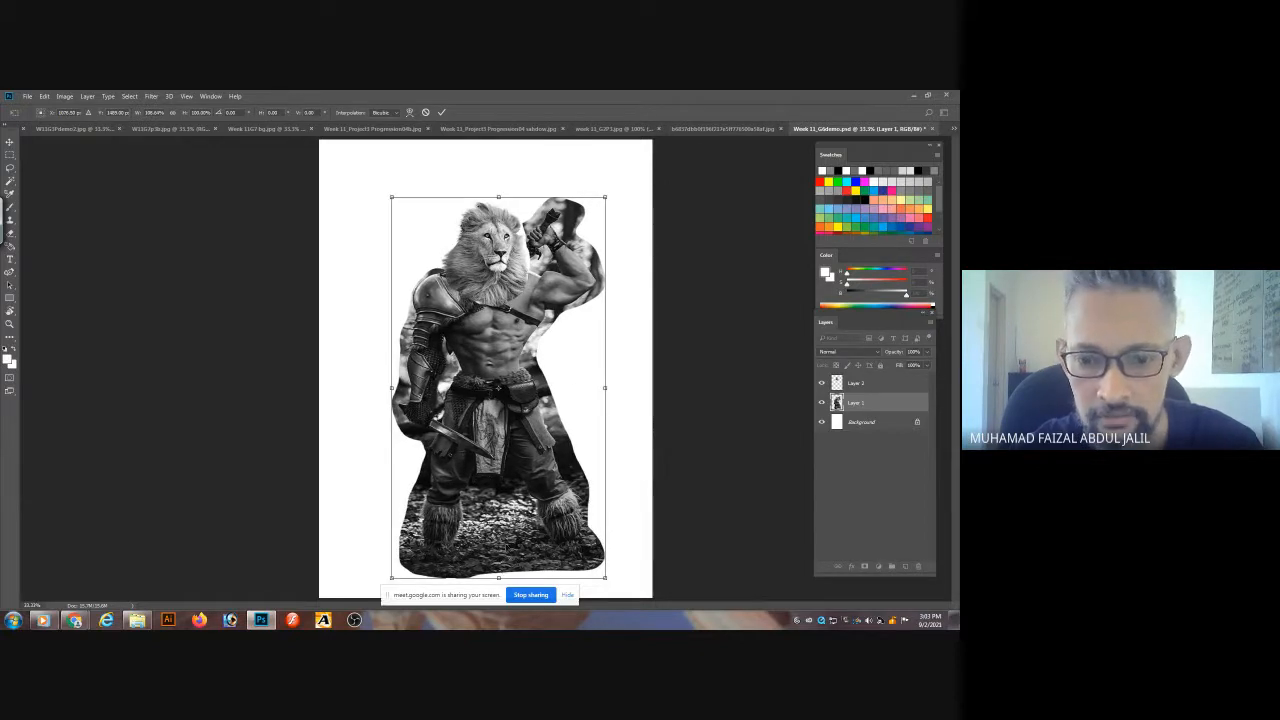
drag(498, 578, 501, 593)
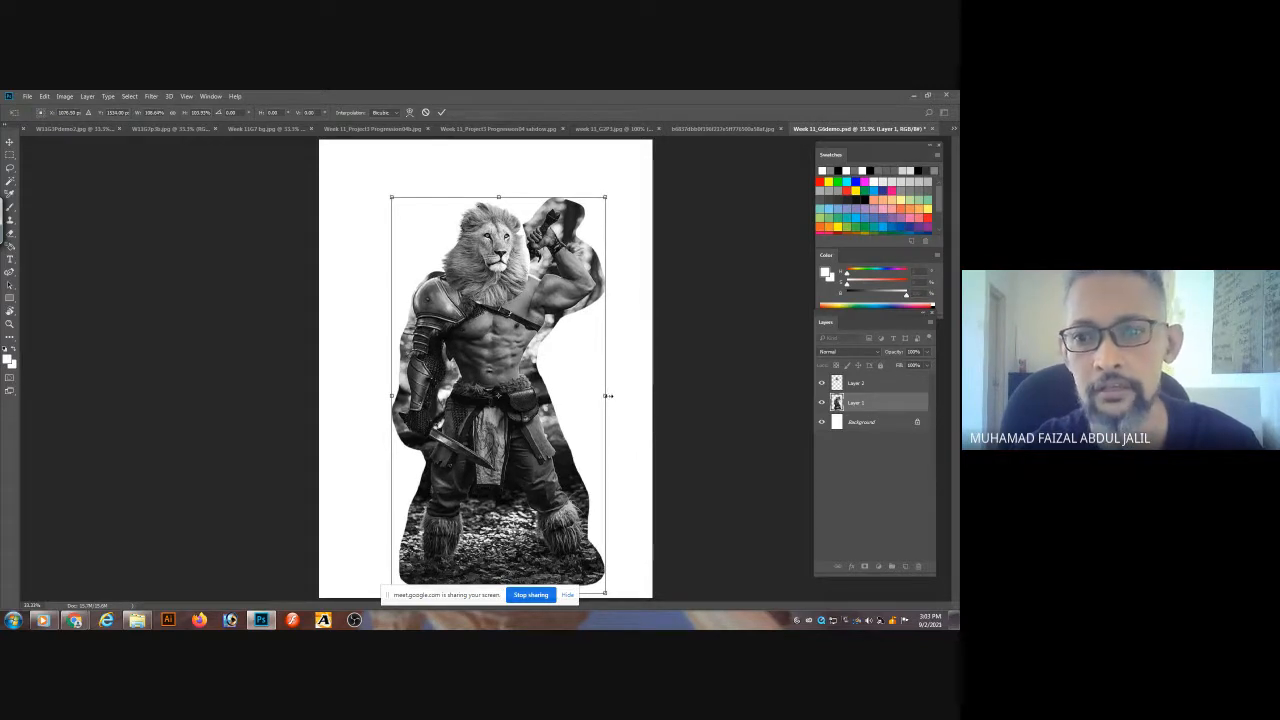
drag(607, 395, 612, 390)
key(Return)
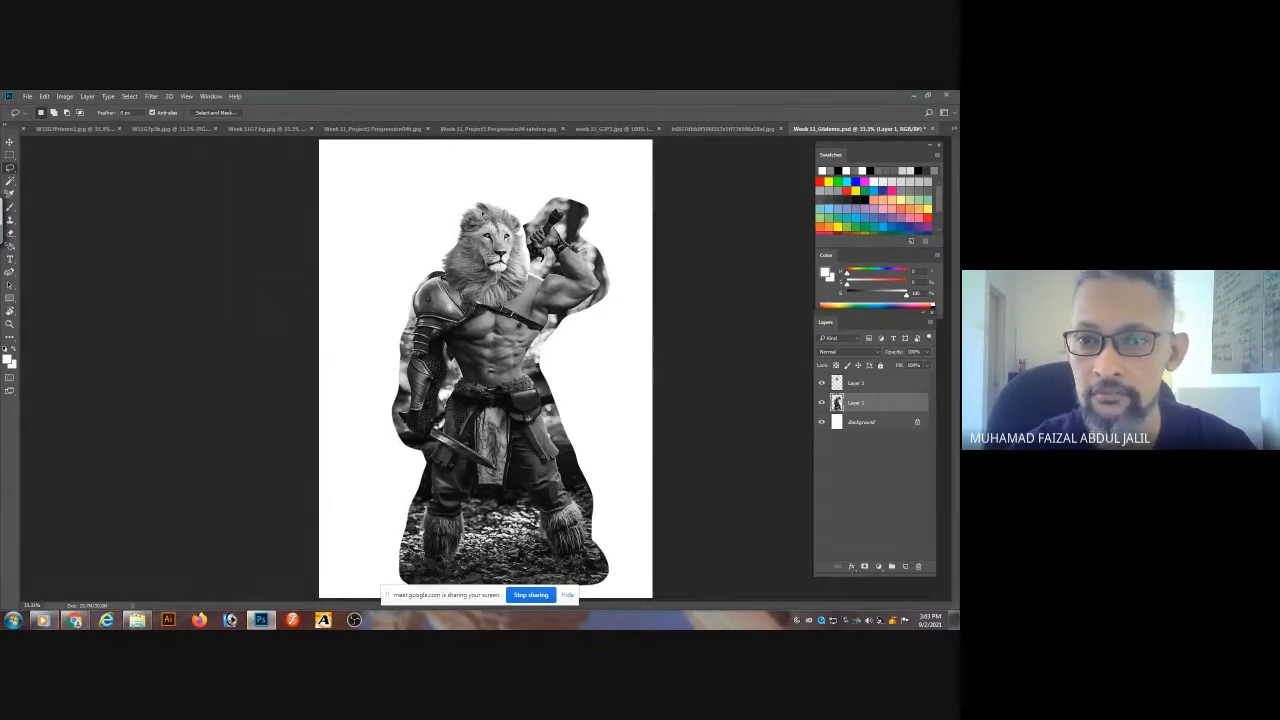
- Enlarge the lion head layer slightly in height and width with Free Transform to suit the stretched body
click(882, 384)
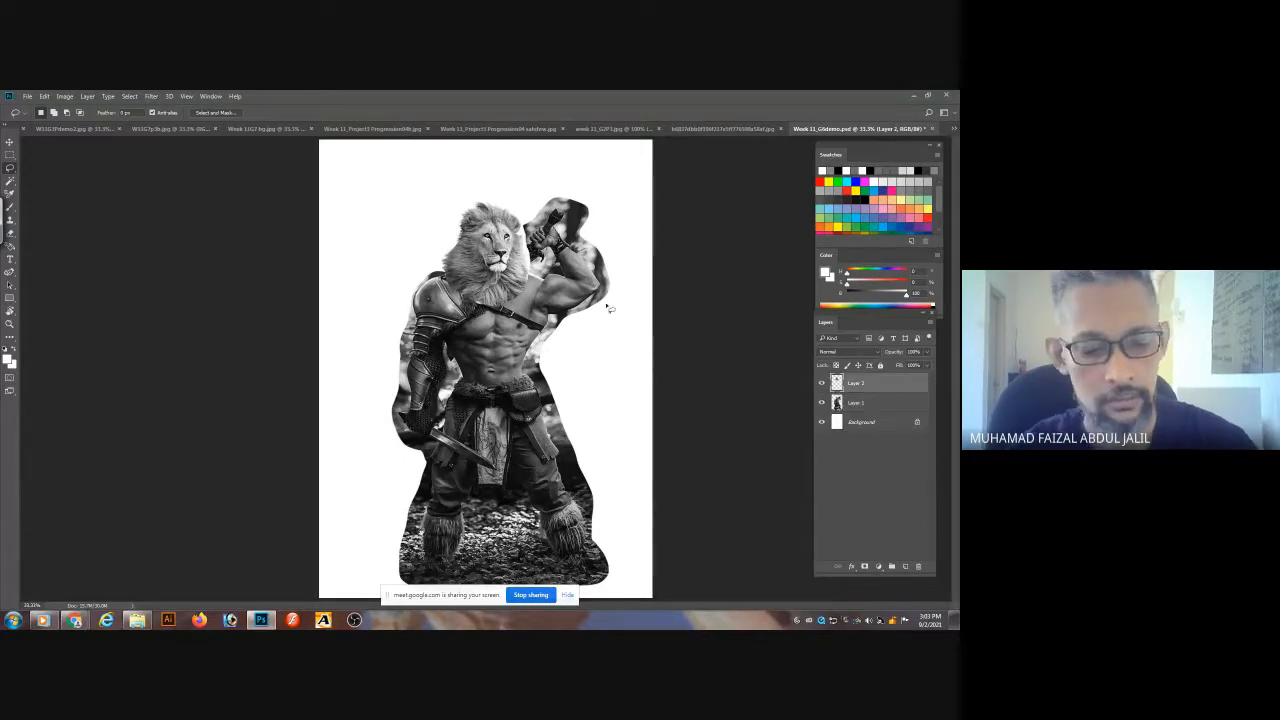
key(ctrl+t)
drag(486, 197, 486, 191)
drag(439, 248, 437, 248)
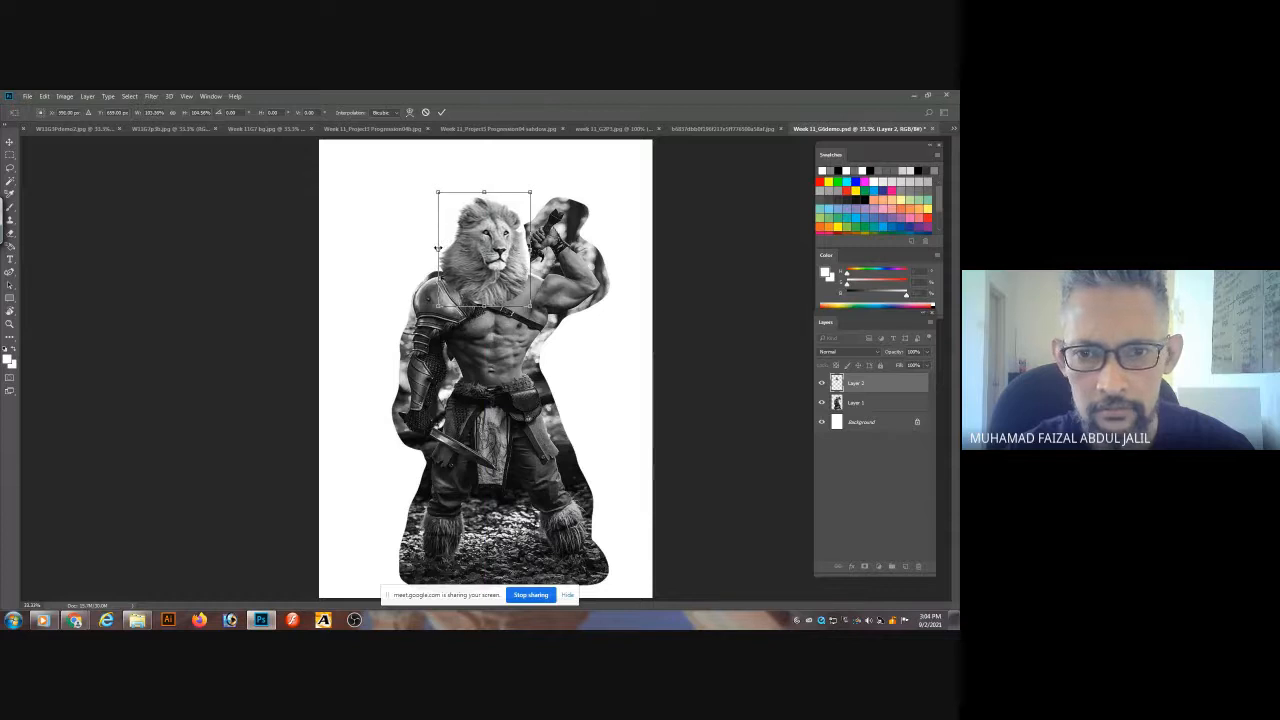
drag(530, 249, 533, 249)
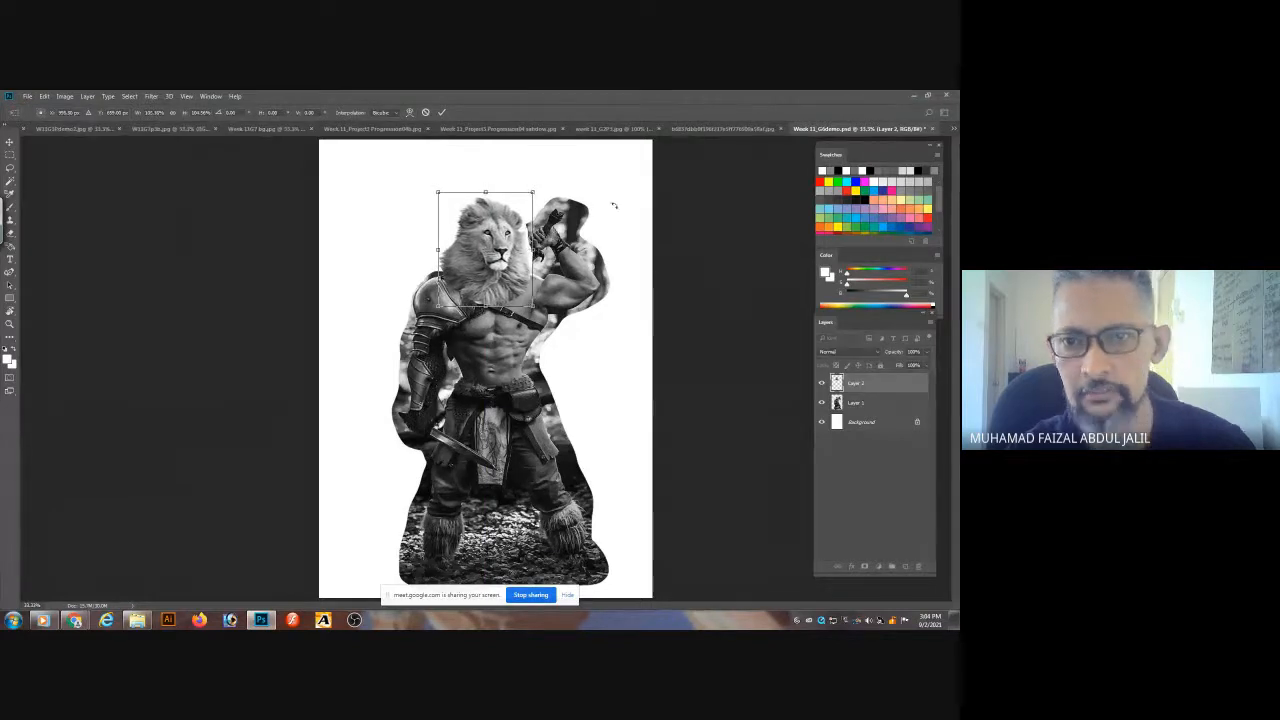
key(Return)
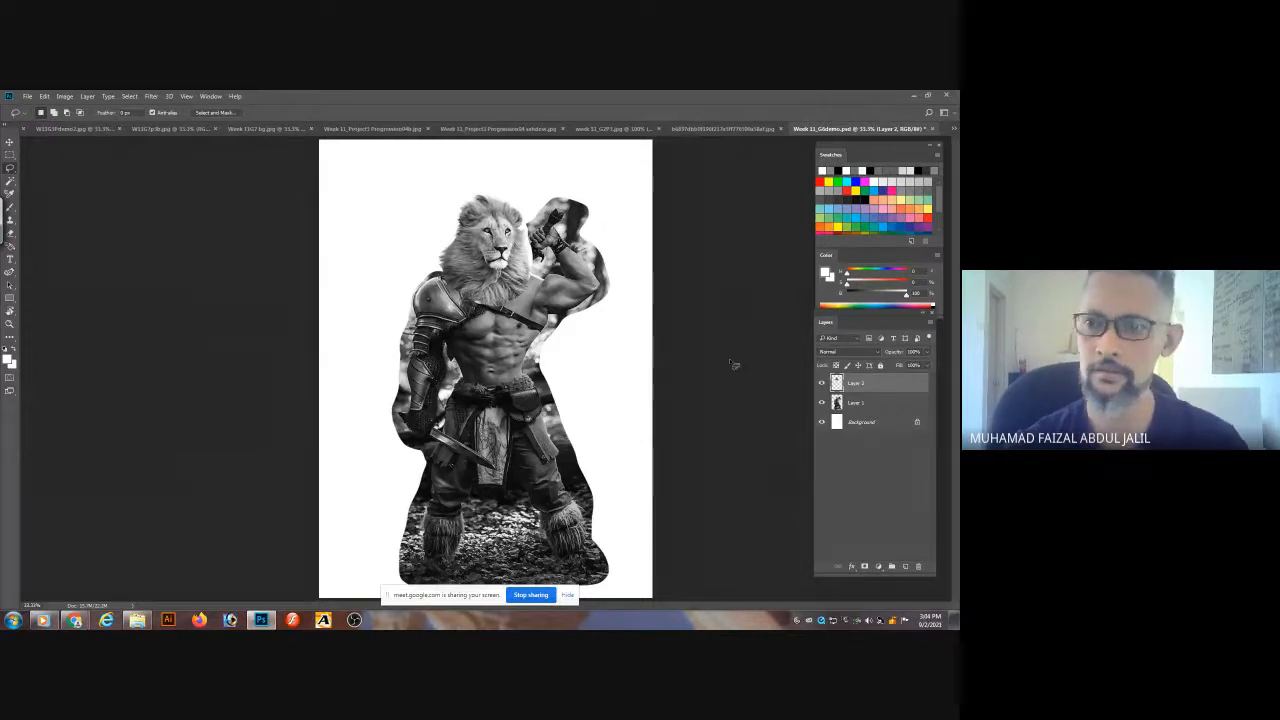
- Merge the lion head and body layers into a single layer
shift+click(872, 404)
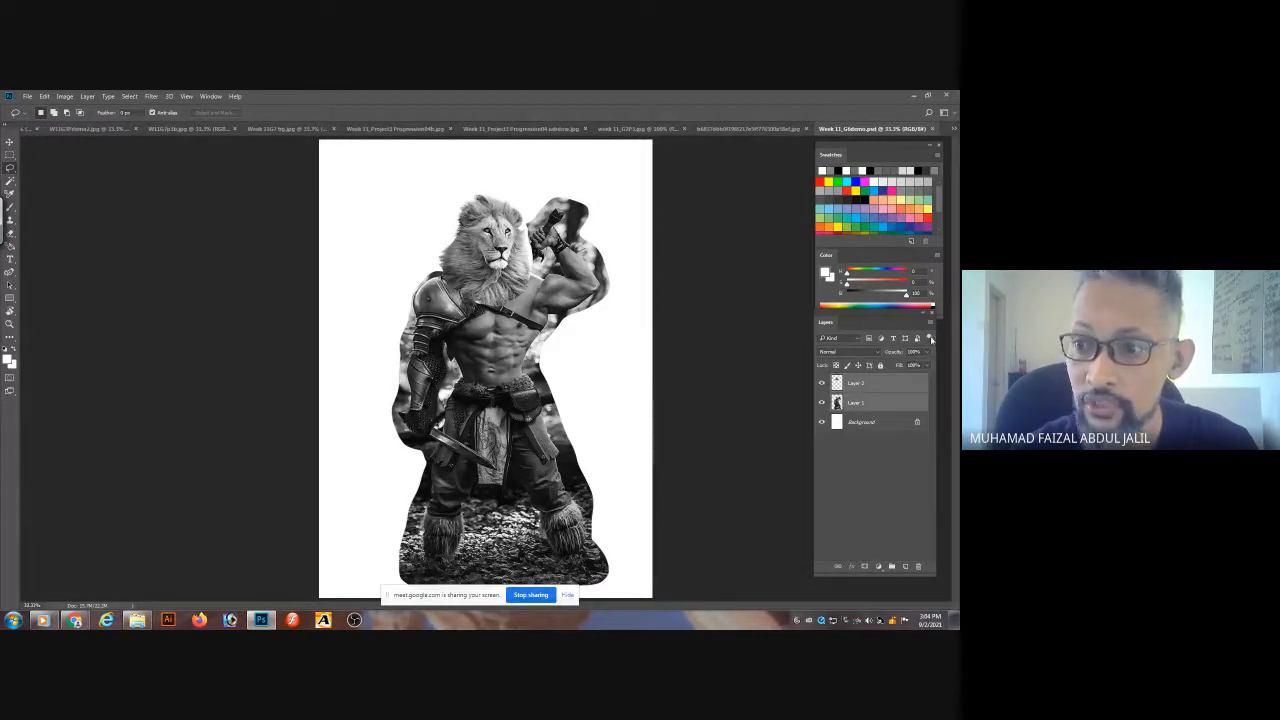
click(931, 326)
click(870, 533)
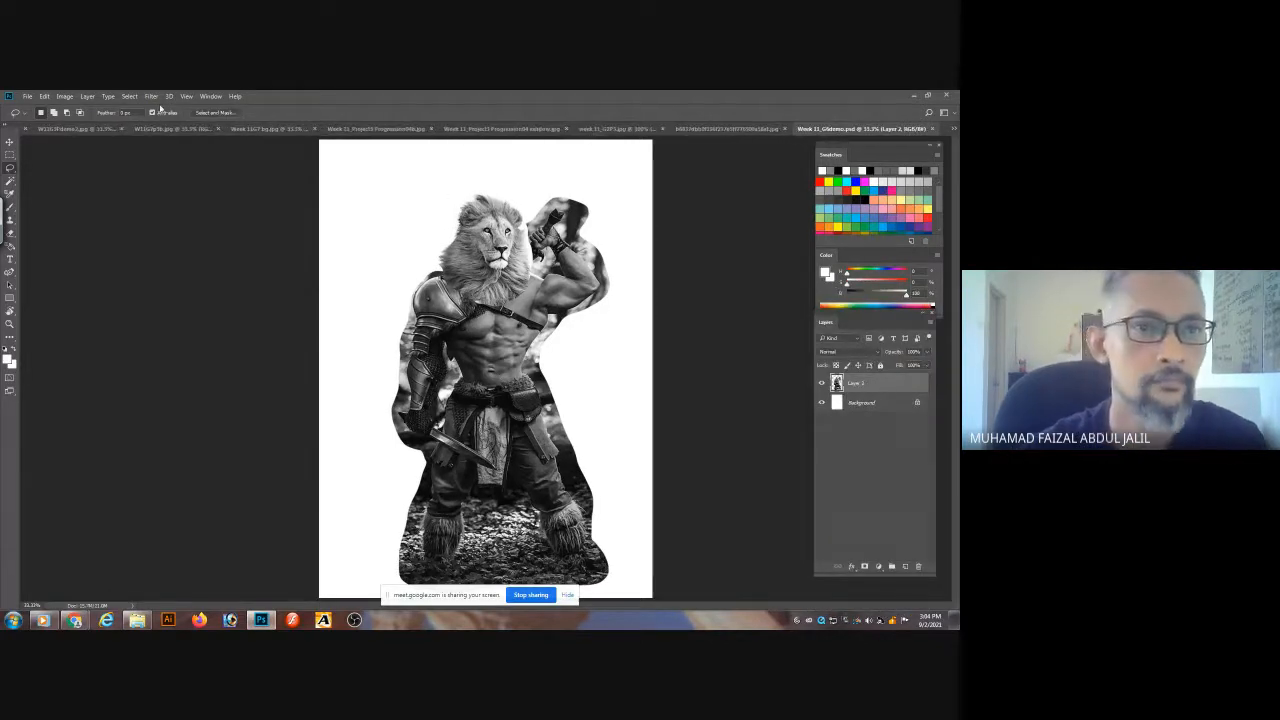
- Open the merged figure in Liquify and push the top of the lion's mane upward with a size 200 brush
click(129, 96)
mouse_move(150, 97)
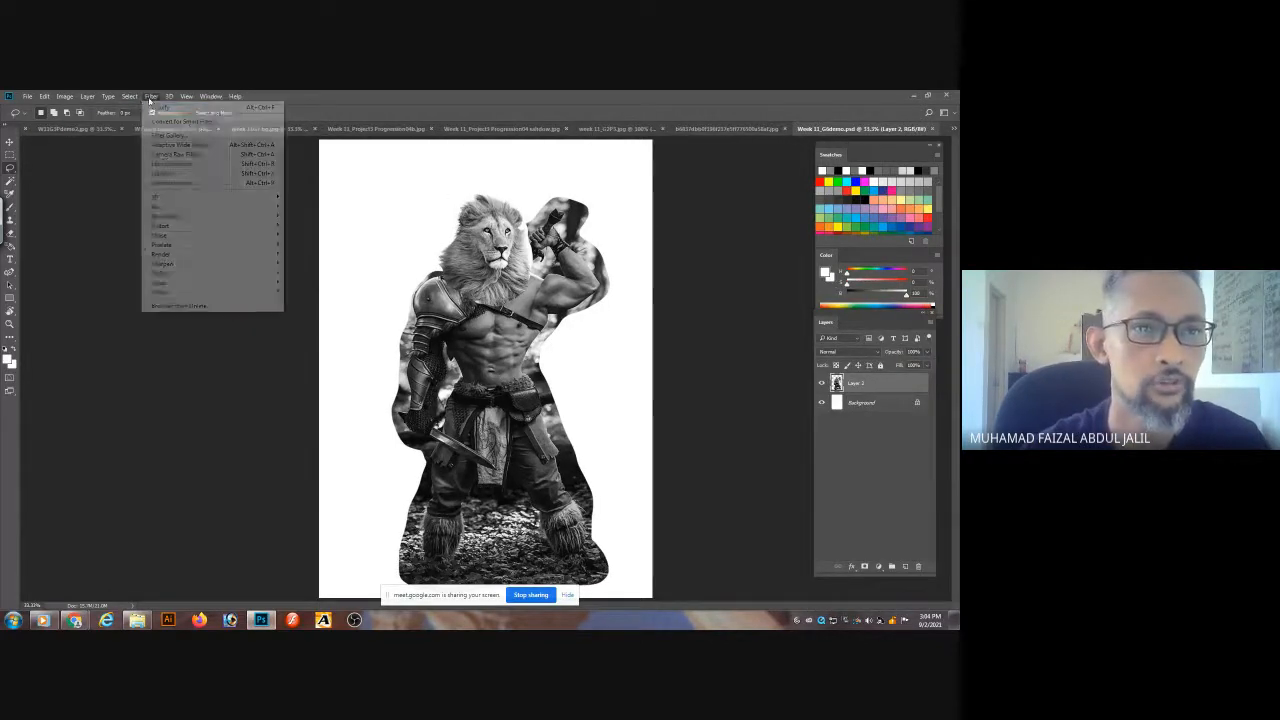
click(166, 174)
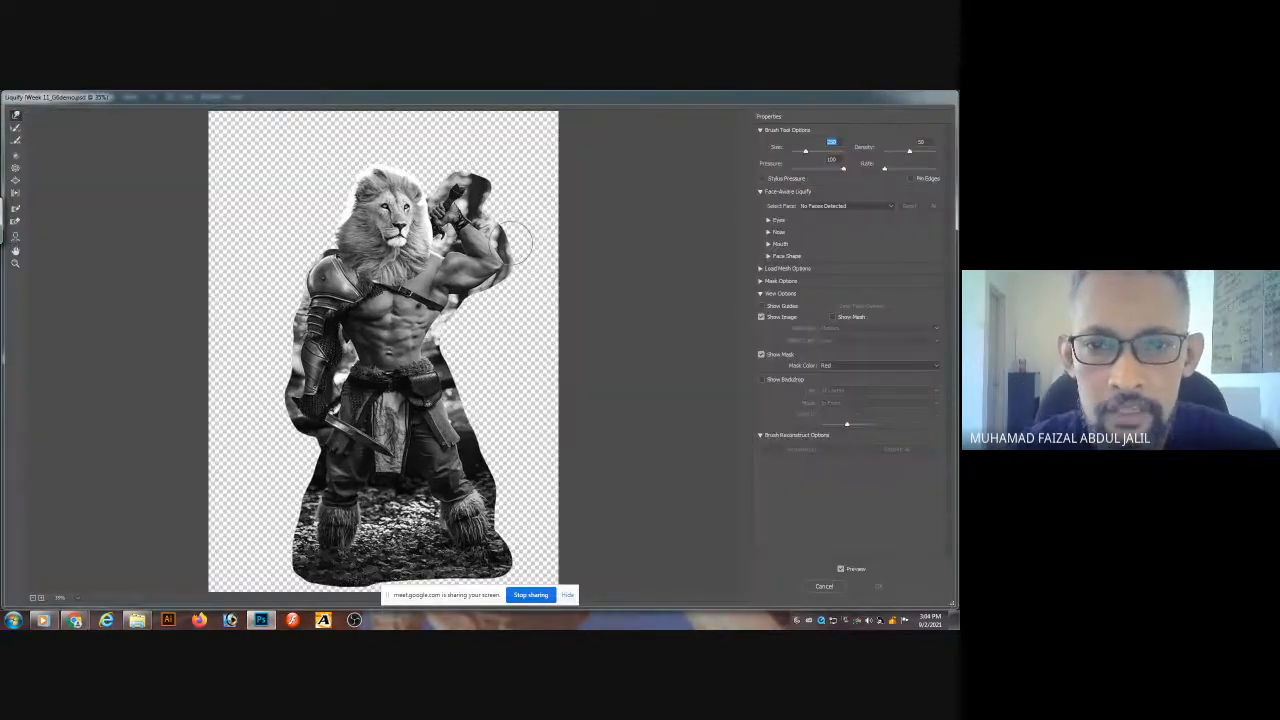
ctrl+click(416, 242)
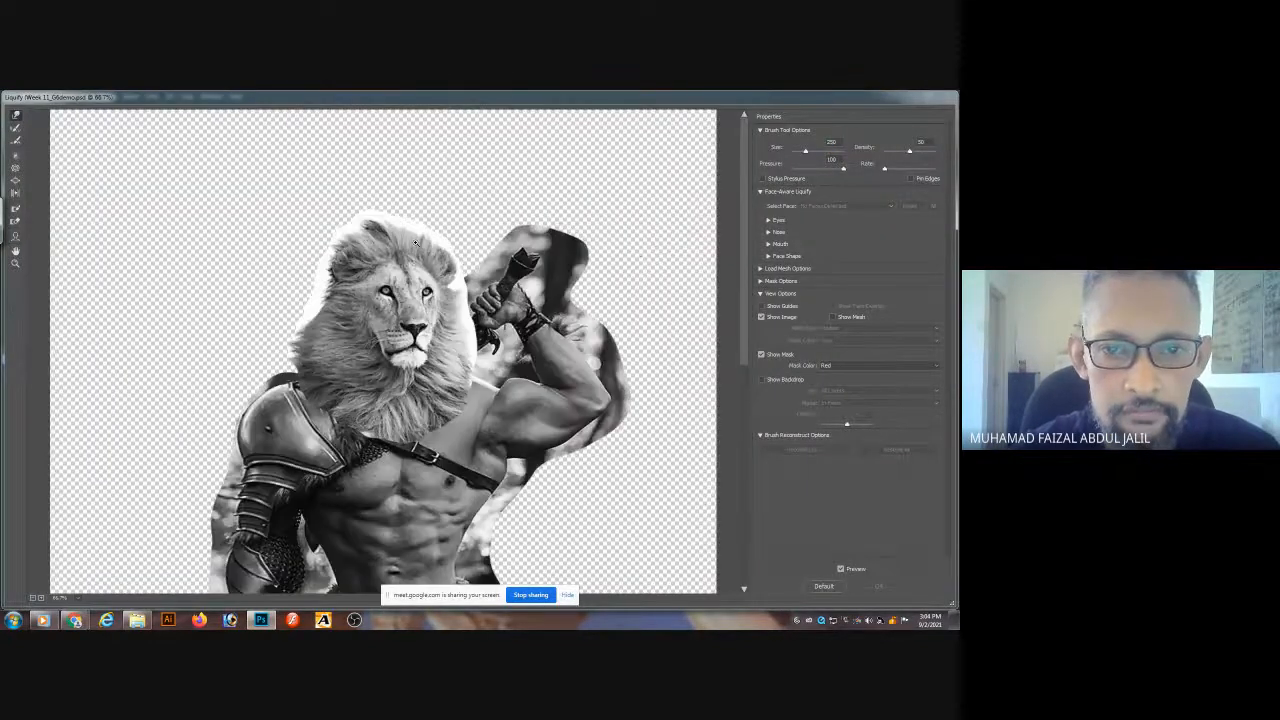
ctrl+click(430, 298)
ctrl+click(430, 298)
drag(342, 301, 471, 257)
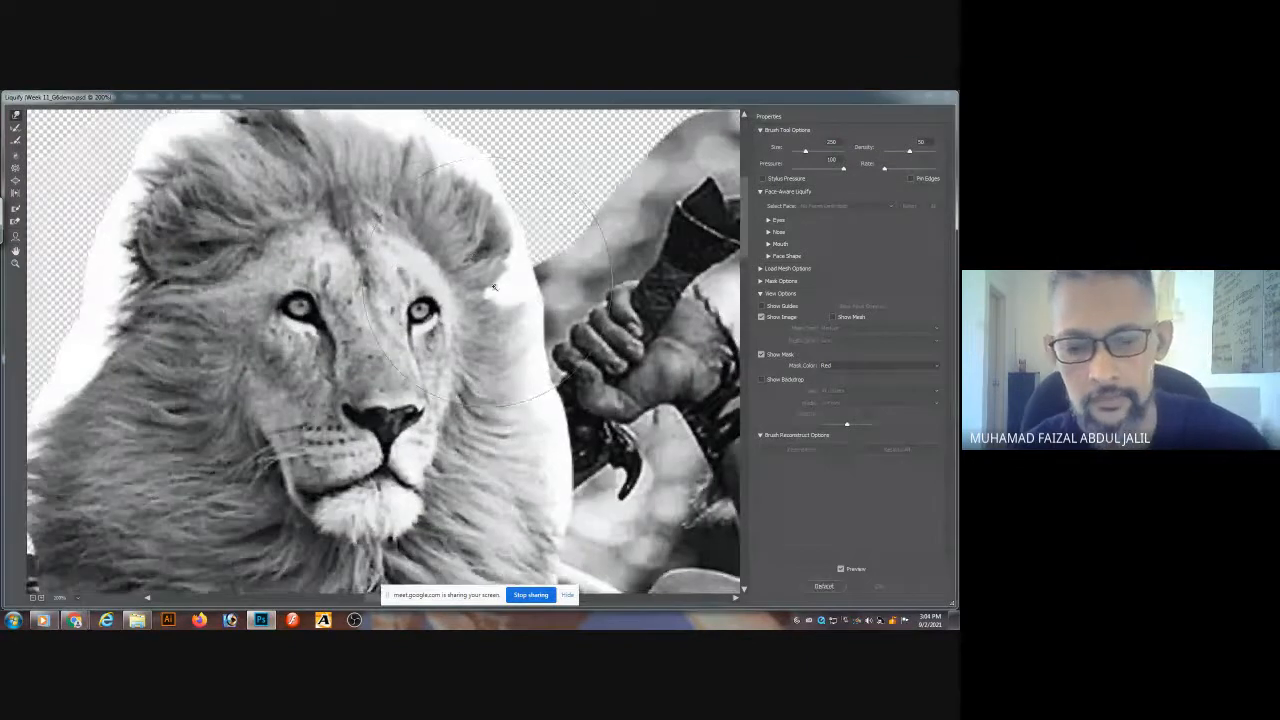
key(ctrl+minus)
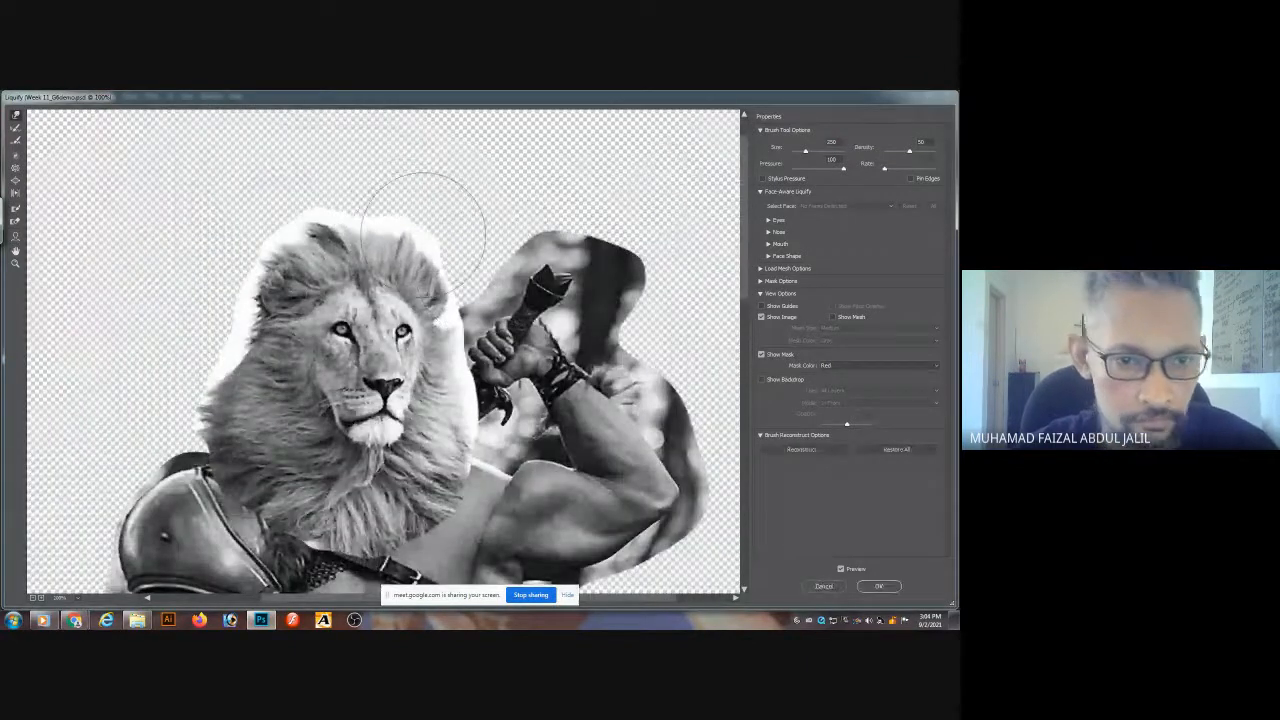
mouse_move(303, 232)
mouse_down()
mouse_move(379, 214)
mouse_move(425, 246)
mouse_move(460, 213)
mouse_move(357, 216)
mouse_up()
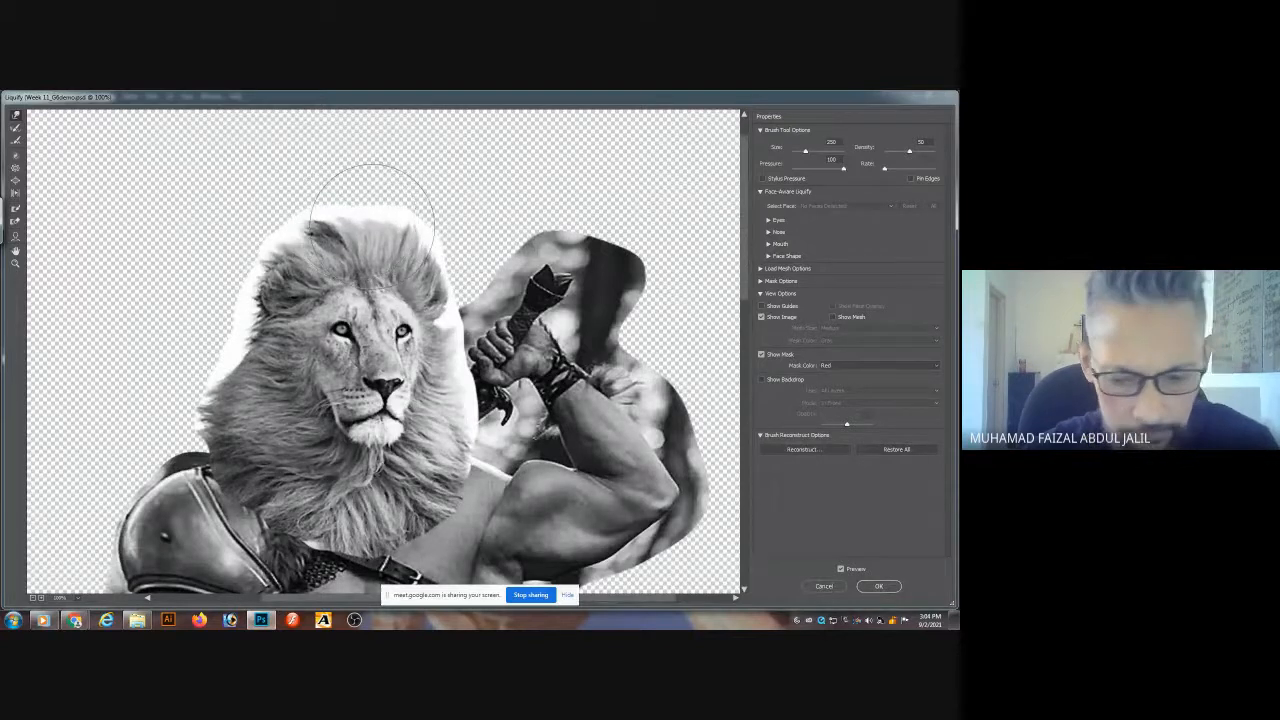
- Pull pointed tufts out of the crown and upper sides of the mane with brush sizes of about 120 and smaller
key(bracketleft)
key(bracketleft)
key(bracketleft)
key(bracketleft)
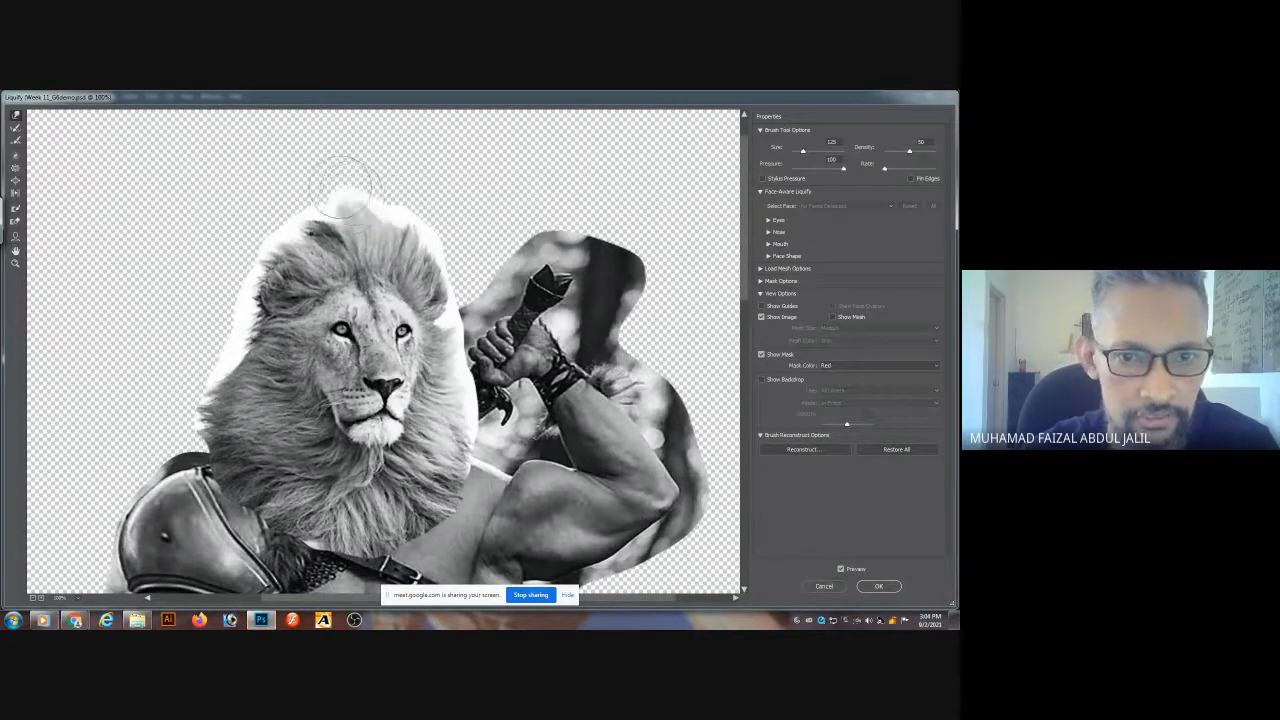
drag(352, 204, 331, 202)
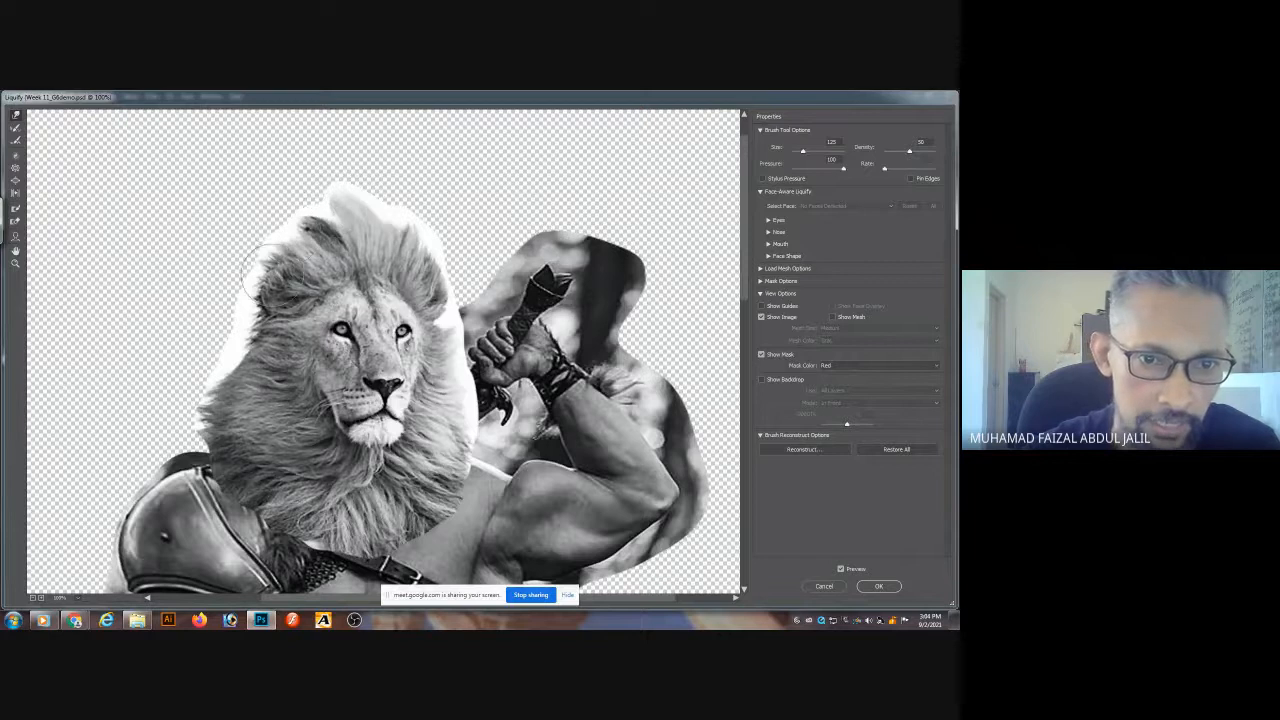
key(bracketleft)
key(bracketleft)
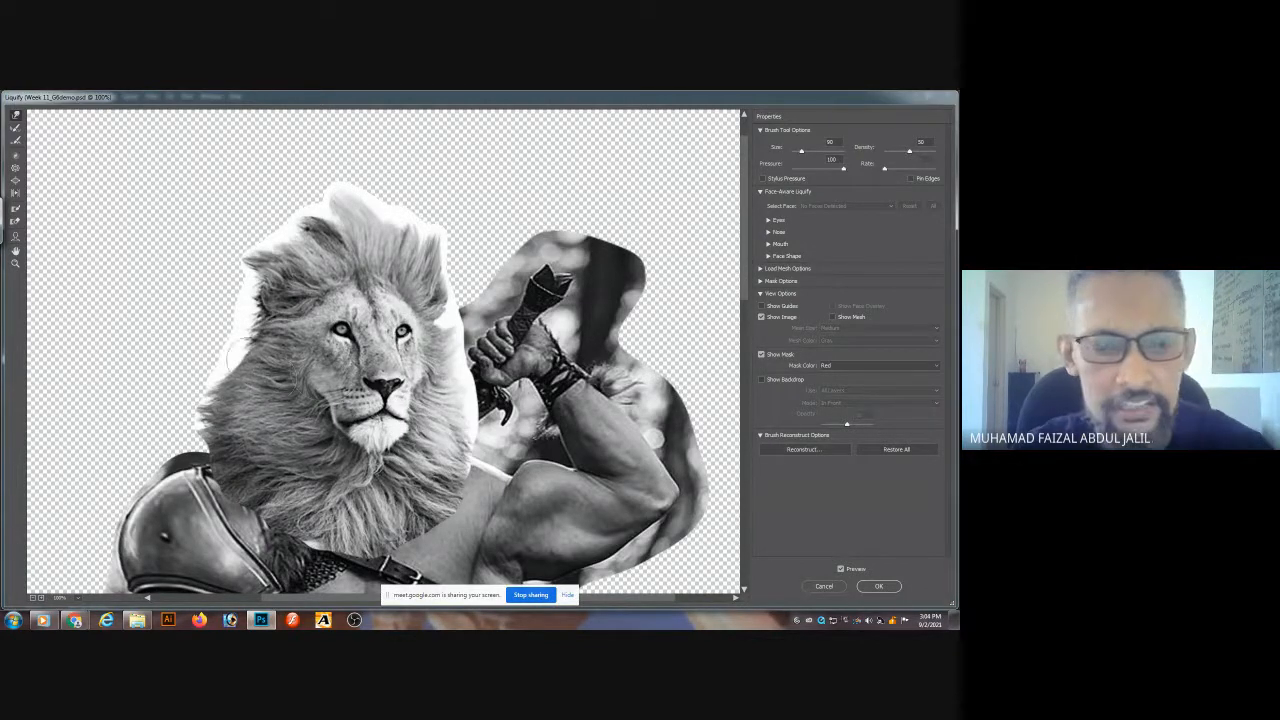
- Narrow the lion's eyes and pull out the mane's lower edge with brush sizes down to 80, and apply the Liquify changes
key(bracketright)
key(bracketright)
key(bracketright)
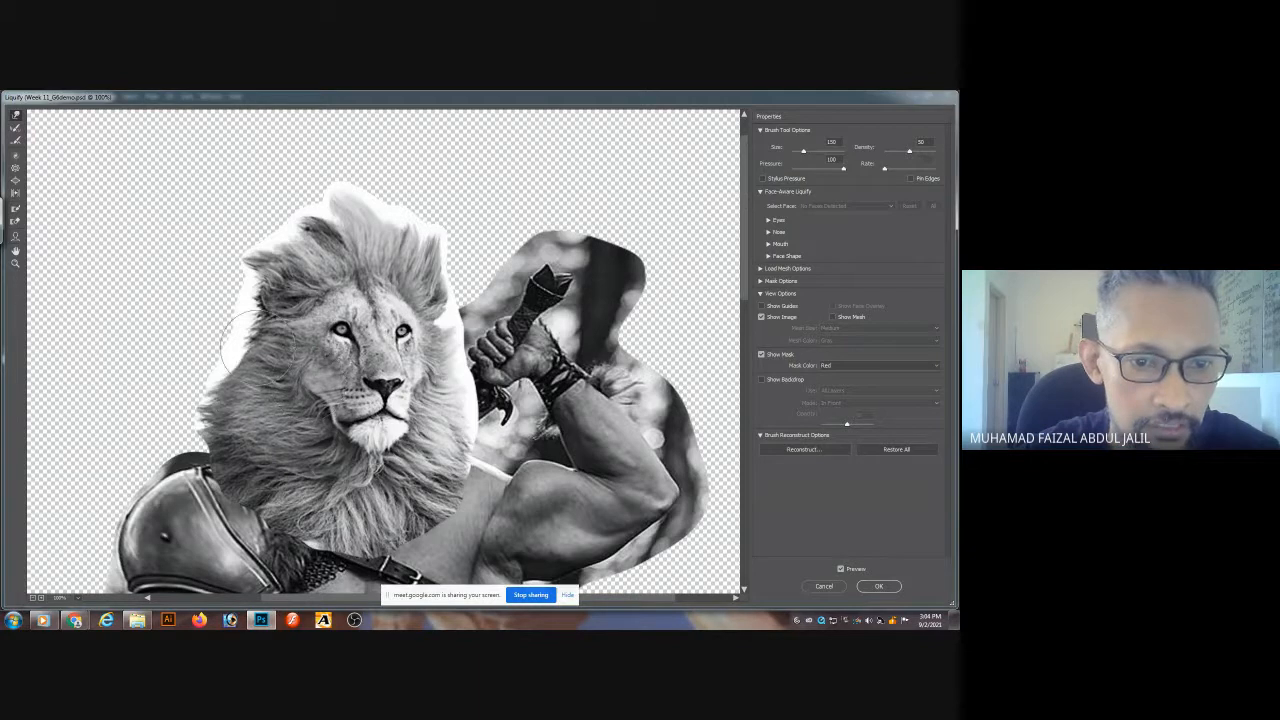
key(bracketleft)
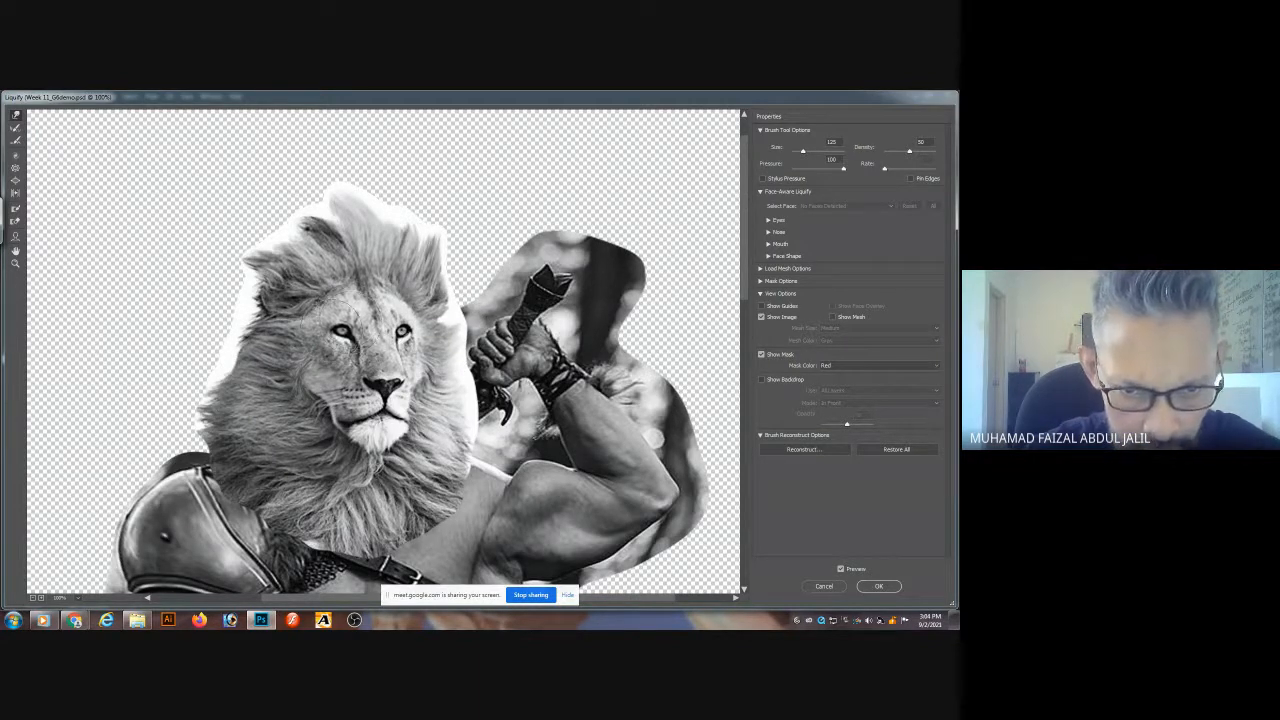
key(bracketleft)
key(bracketleft)
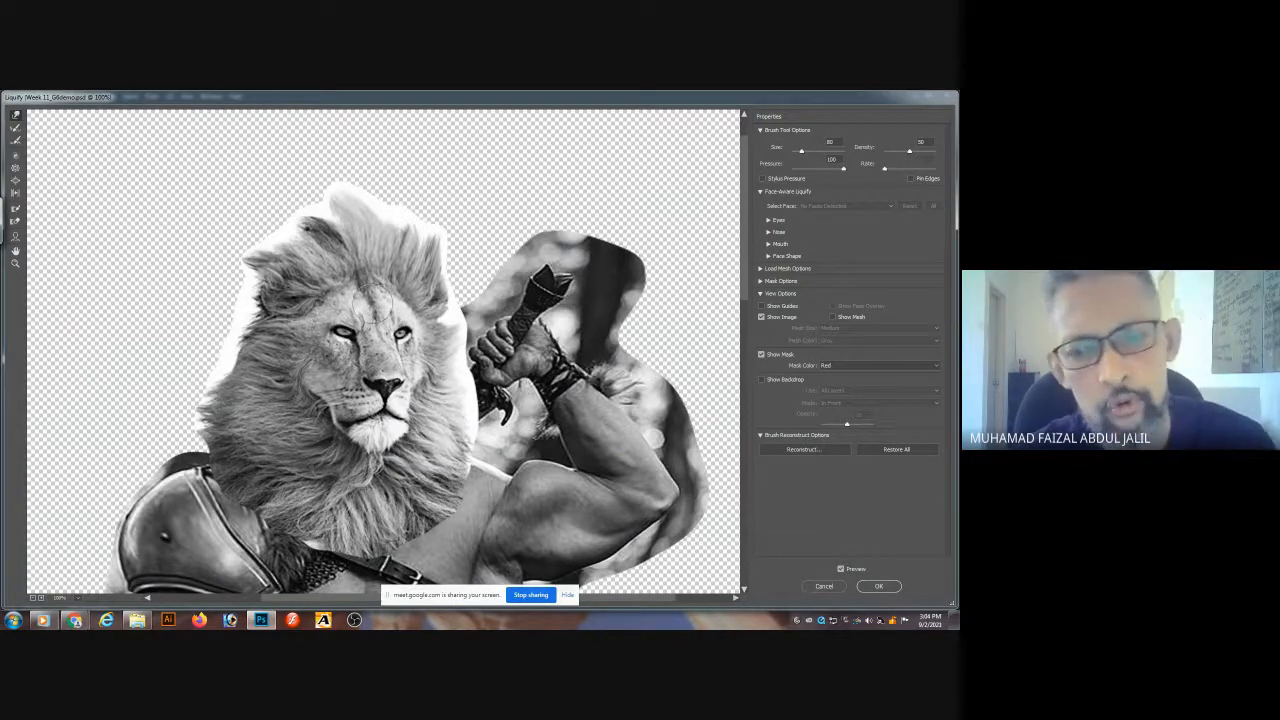
key(alt)
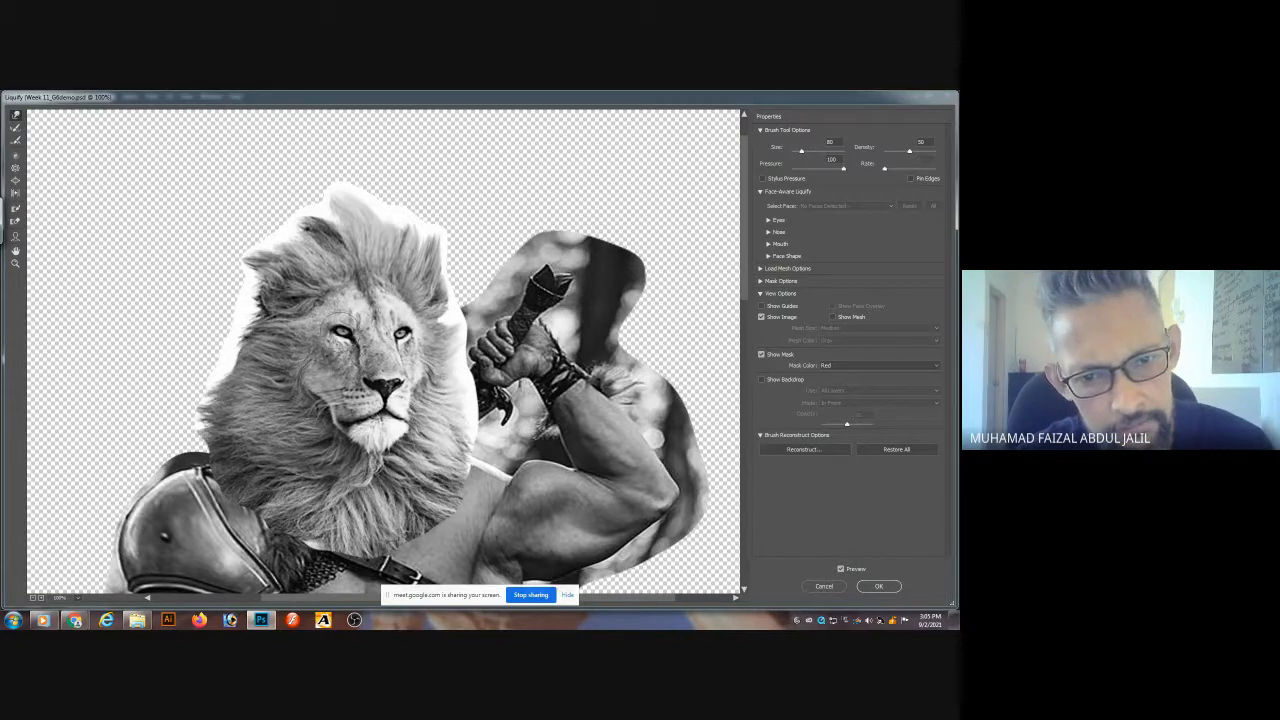
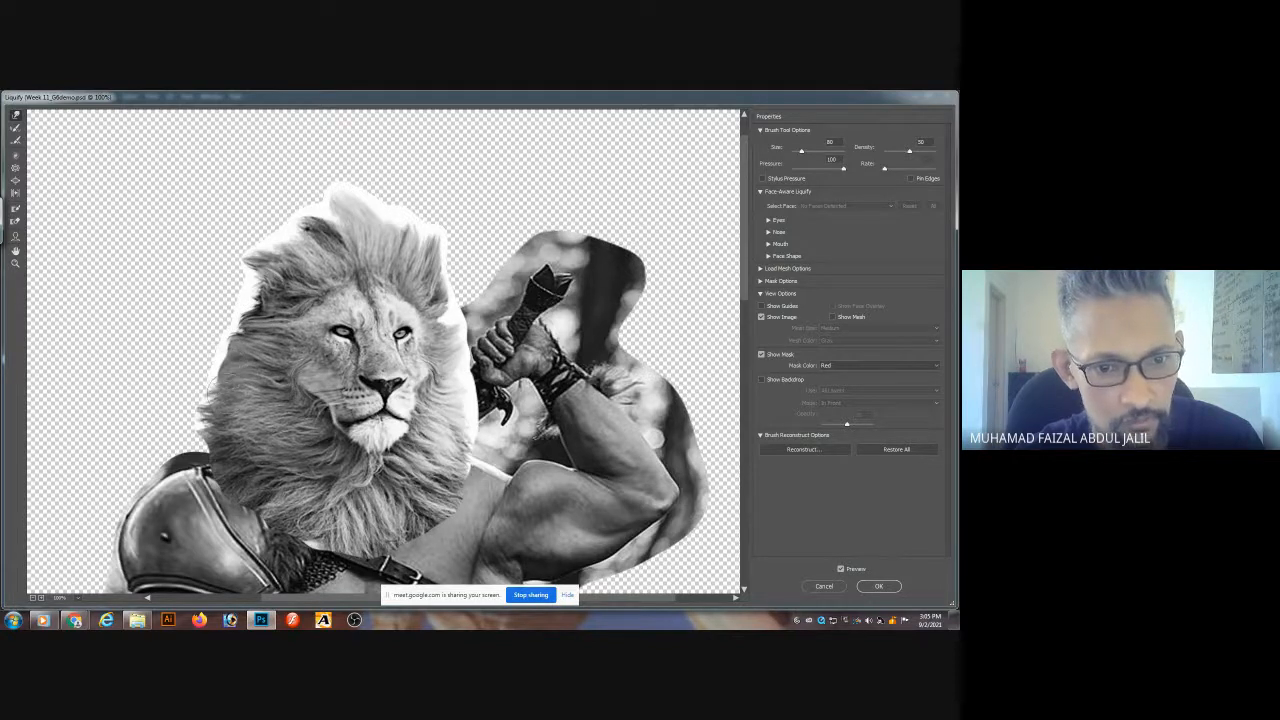
drag(213, 444, 202, 441)
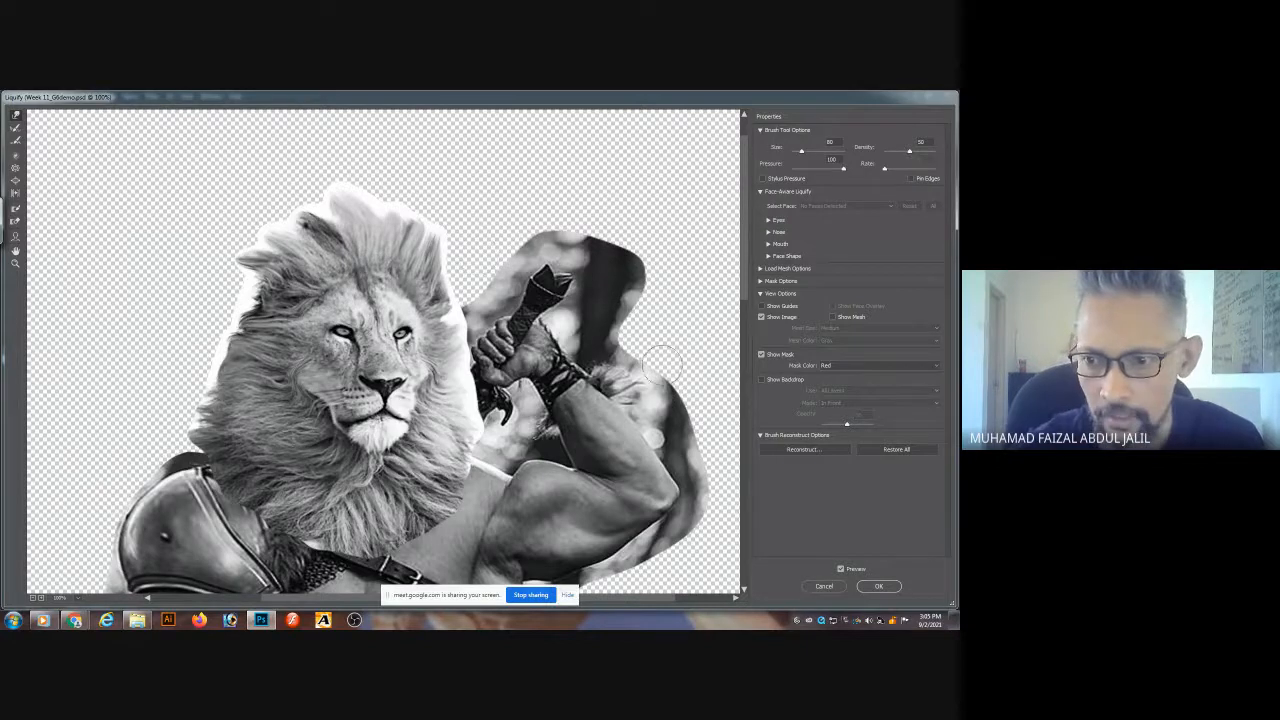
click(878, 587)
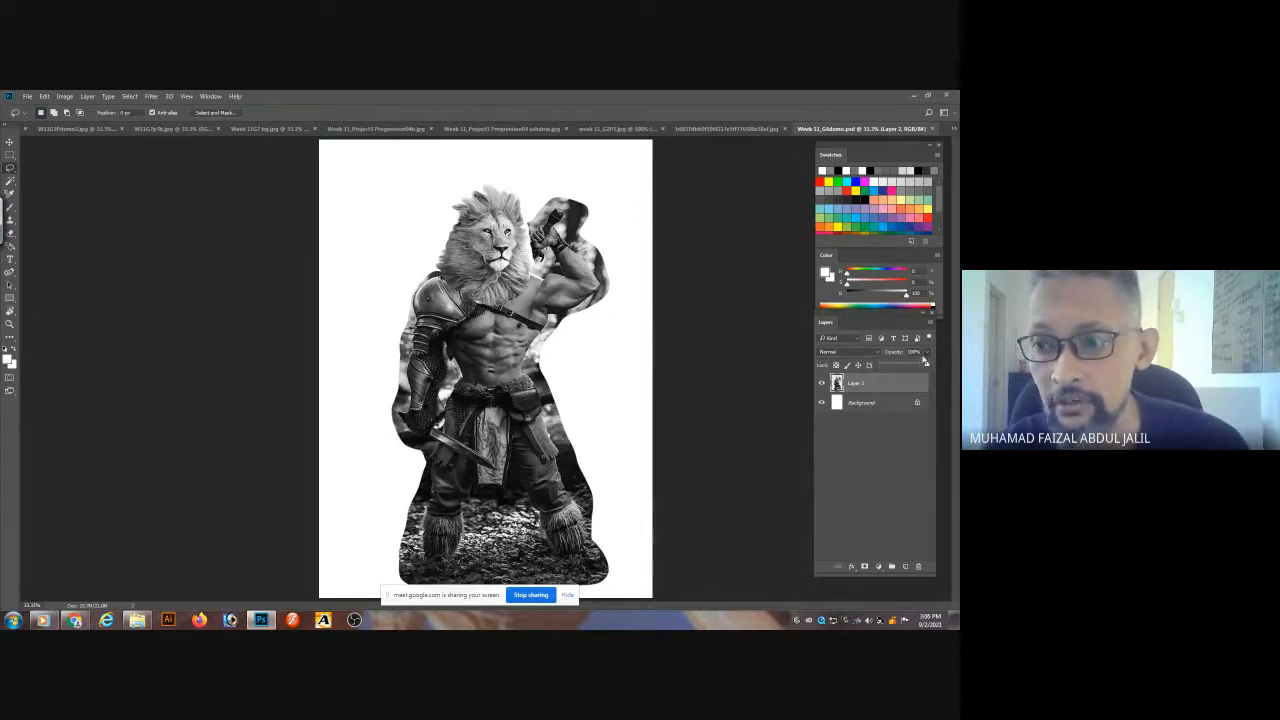
- Lower the merged figure layer's opacity to about half and add a new empty layer above it
click(909, 366)
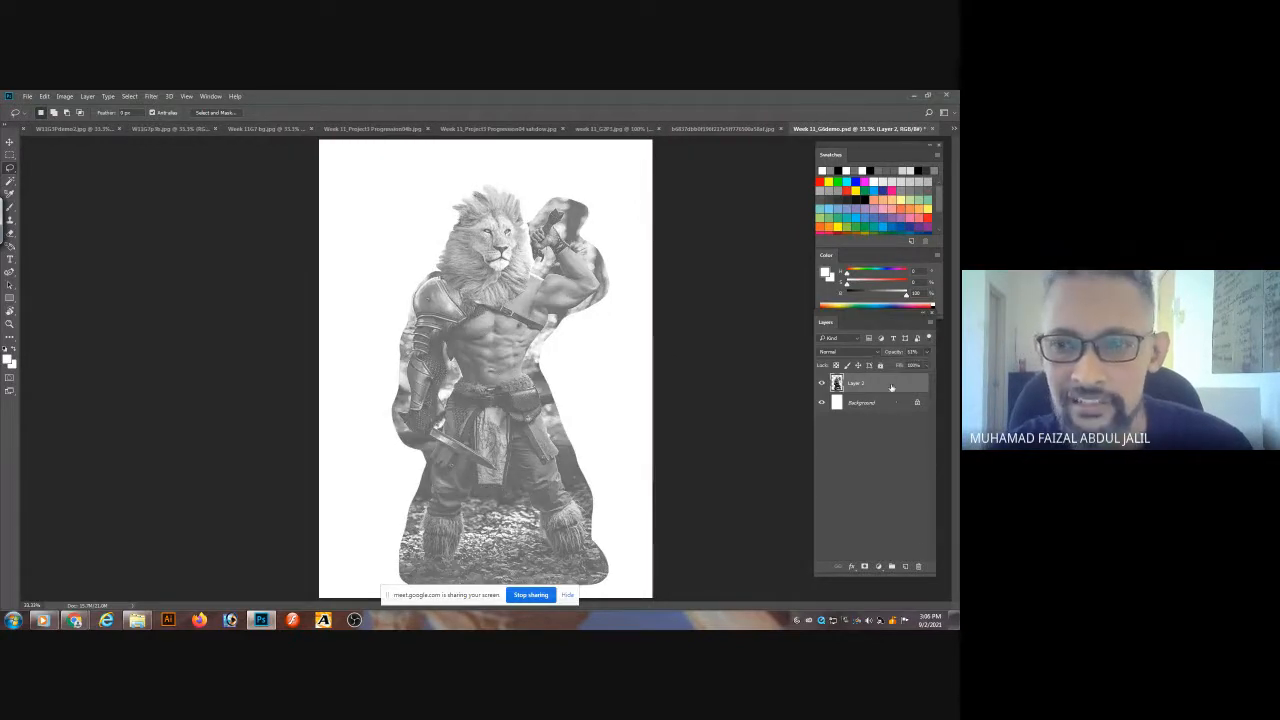
click(903, 567)
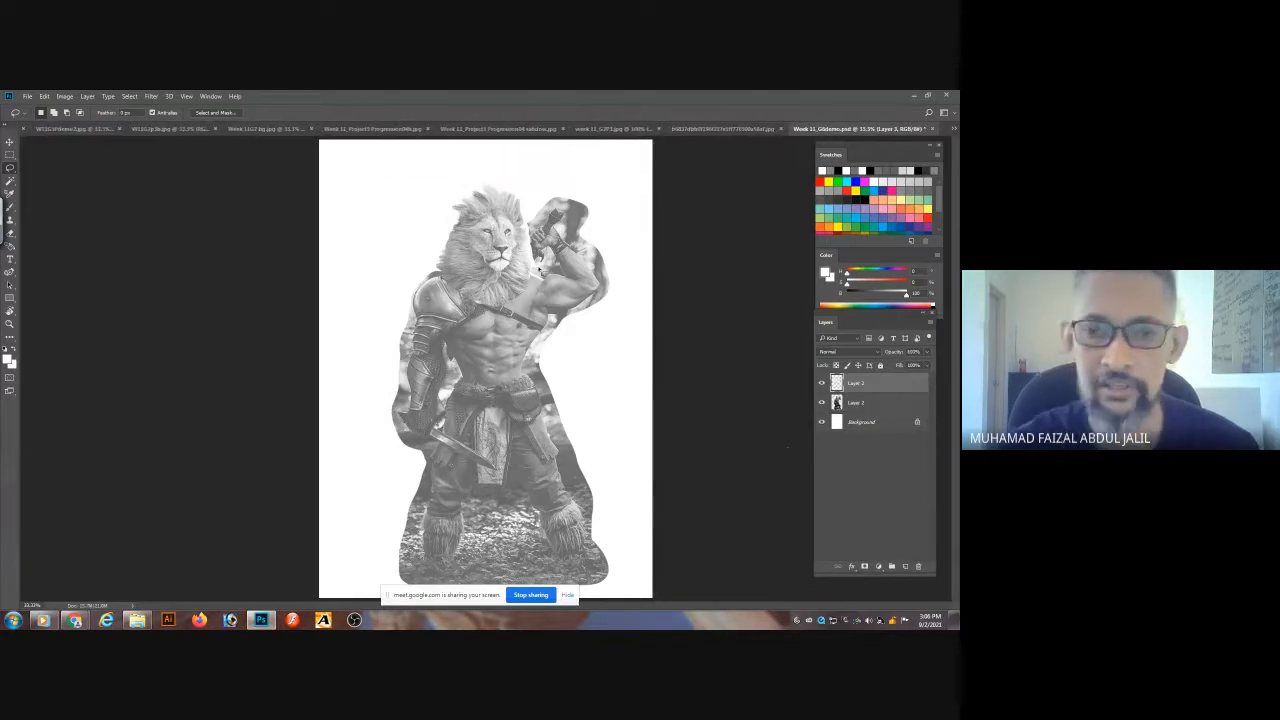
- Choose the KYLE Ultimate Inking Thick 'n Thin brush with black as the foreground colour, ready to draw over the lion's face
scroll(537, 291, up, 2)
scroll(537, 291, up, 1)
key(b)
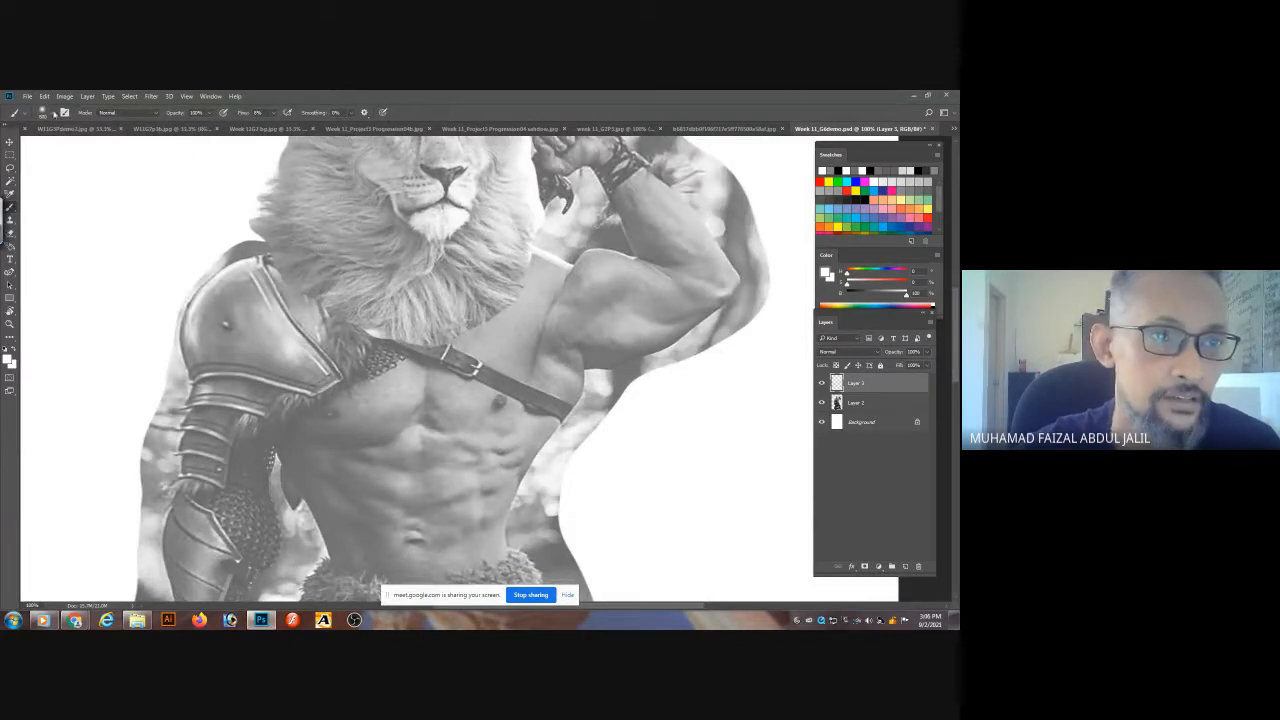
click(50, 112)
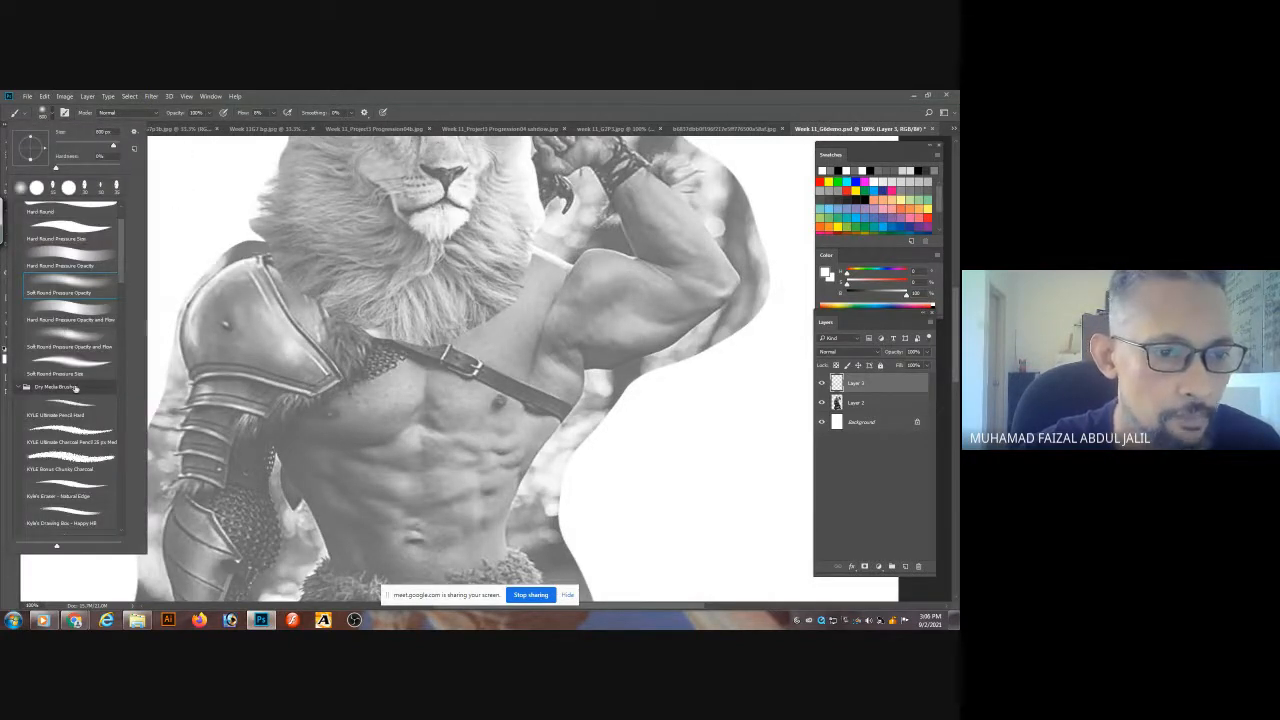
scroll(118, 281, down, 8)
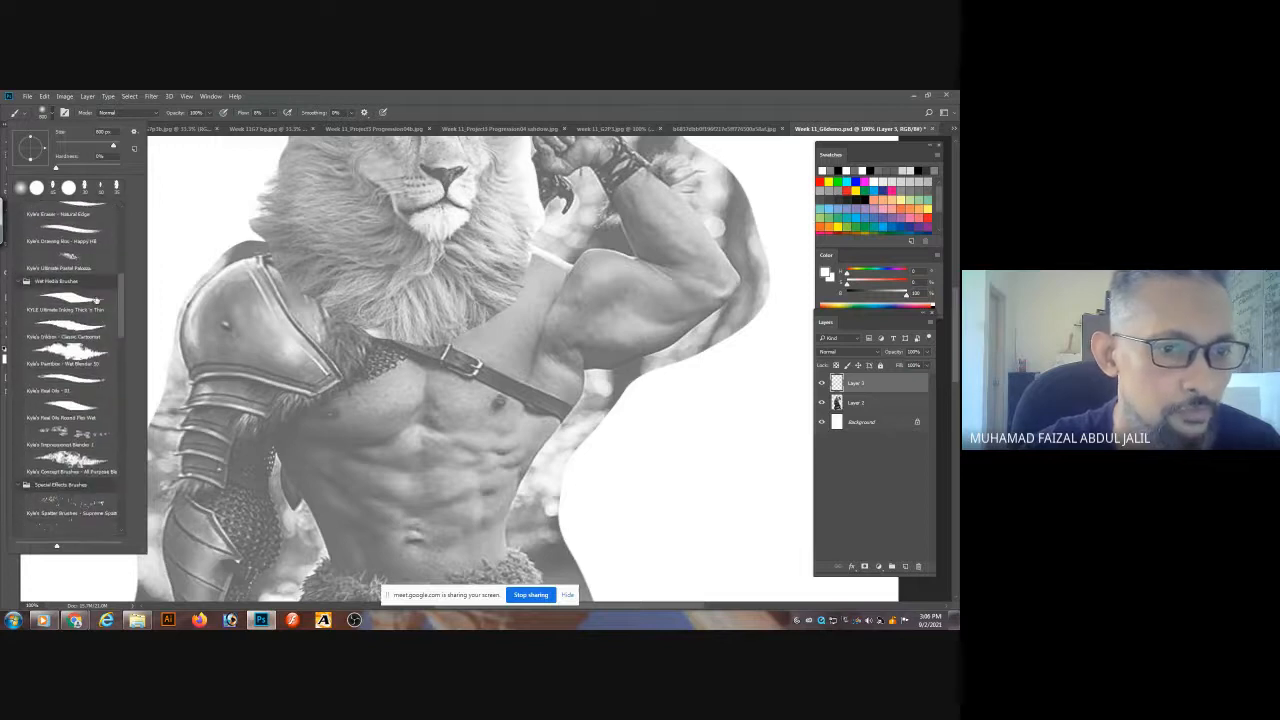
click(118, 293)
click(252, 121)
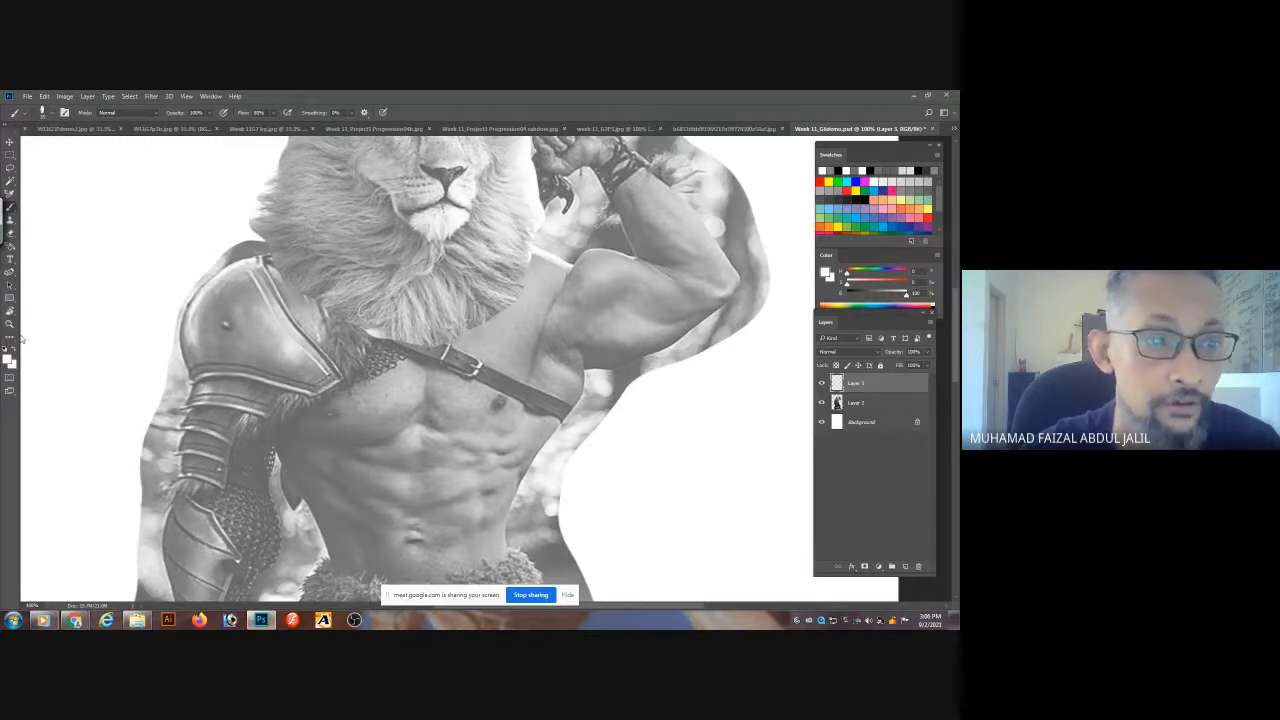
key(x)
drag(480, 171, 527, 334)
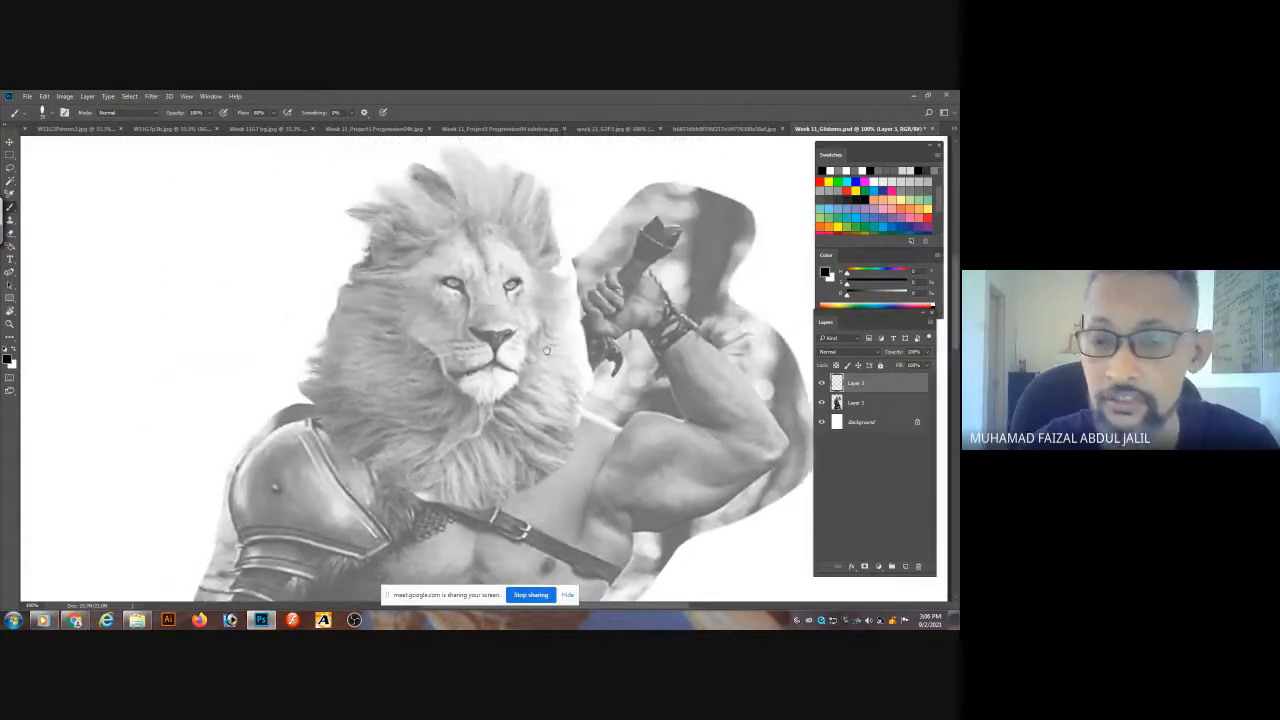
ctrl+click(531, 237)
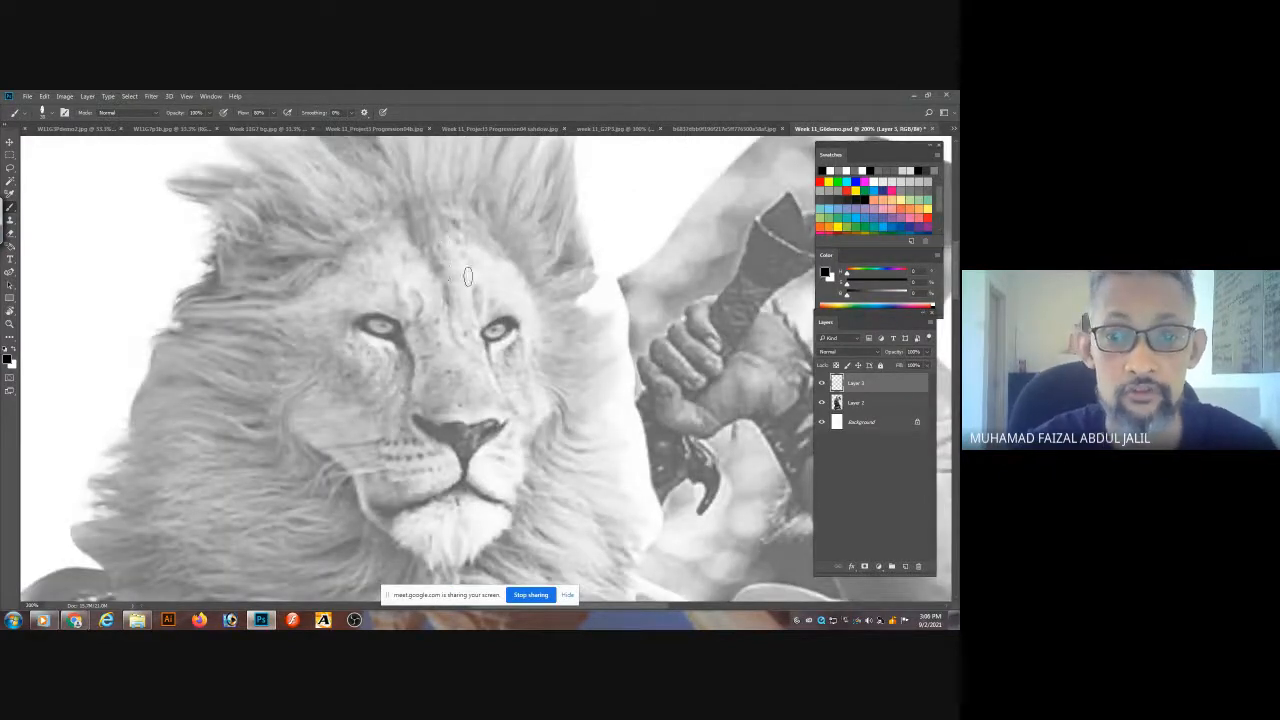
- Ink the lion's left eye with black strokes, including its brow crease, lids, iris, pupil and the tear line beside the nose
drag(467, 276, 543, 257)
ctrl+click(536, 298)
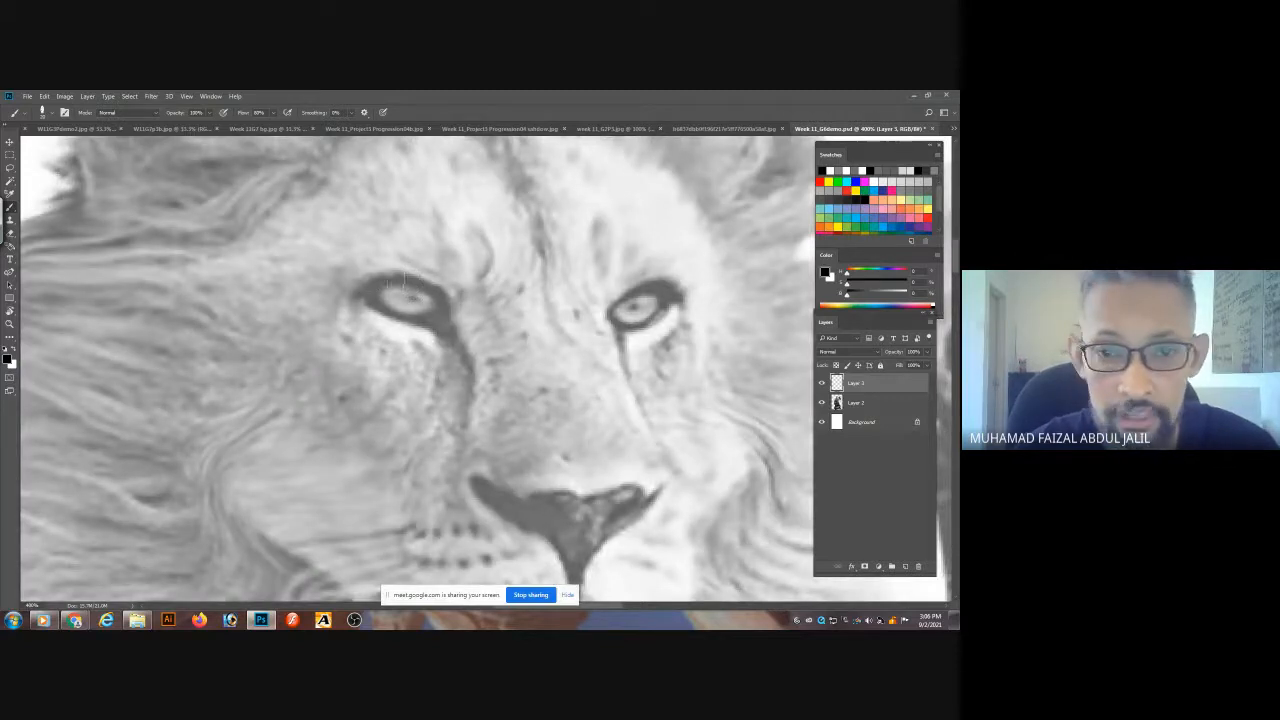
mouse_move(360, 272)
mouse_down()
mouse_move(484, 297)
mouse_move(473, 296)
mouse_move(480, 238)
mouse_up()
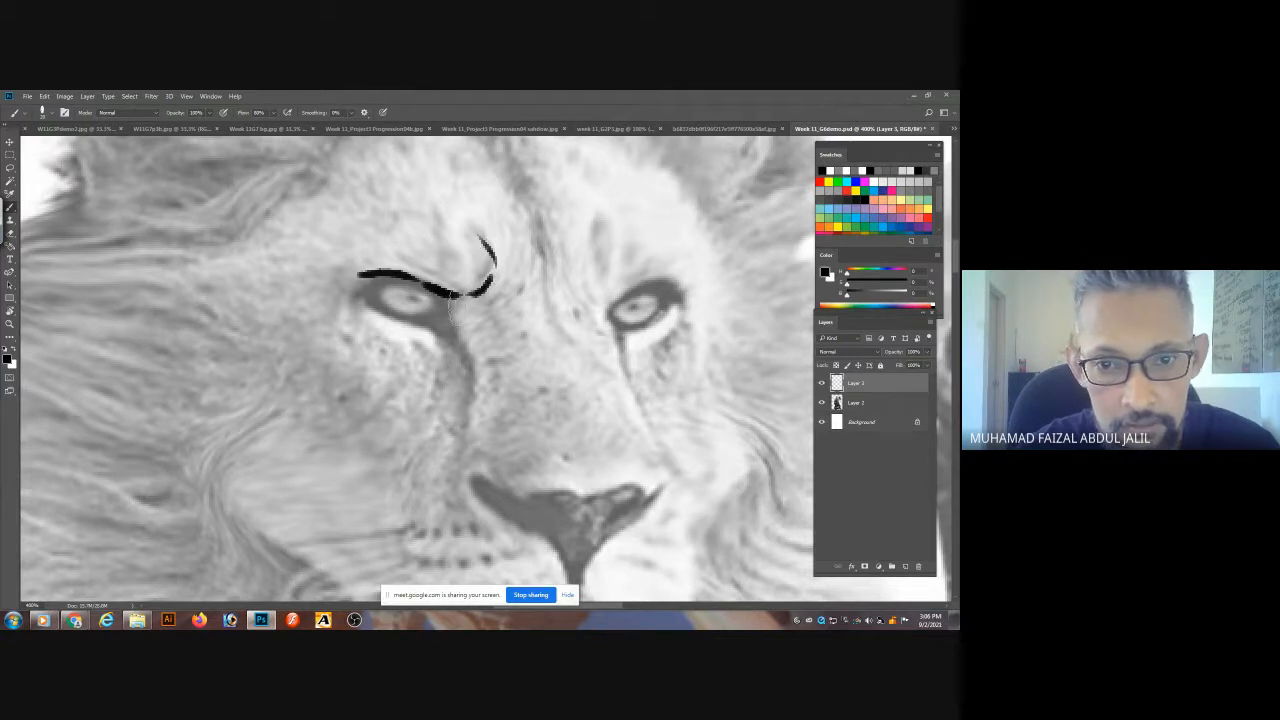
mouse_move(369, 276)
mouse_down()
mouse_move(333, 295)
mouse_move(343, 286)
mouse_move(332, 286)
mouse_move(395, 318)
mouse_move(371, 320)
mouse_move(432, 330)
mouse_move(445, 316)
mouse_move(452, 348)
mouse_move(452, 345)
mouse_up()
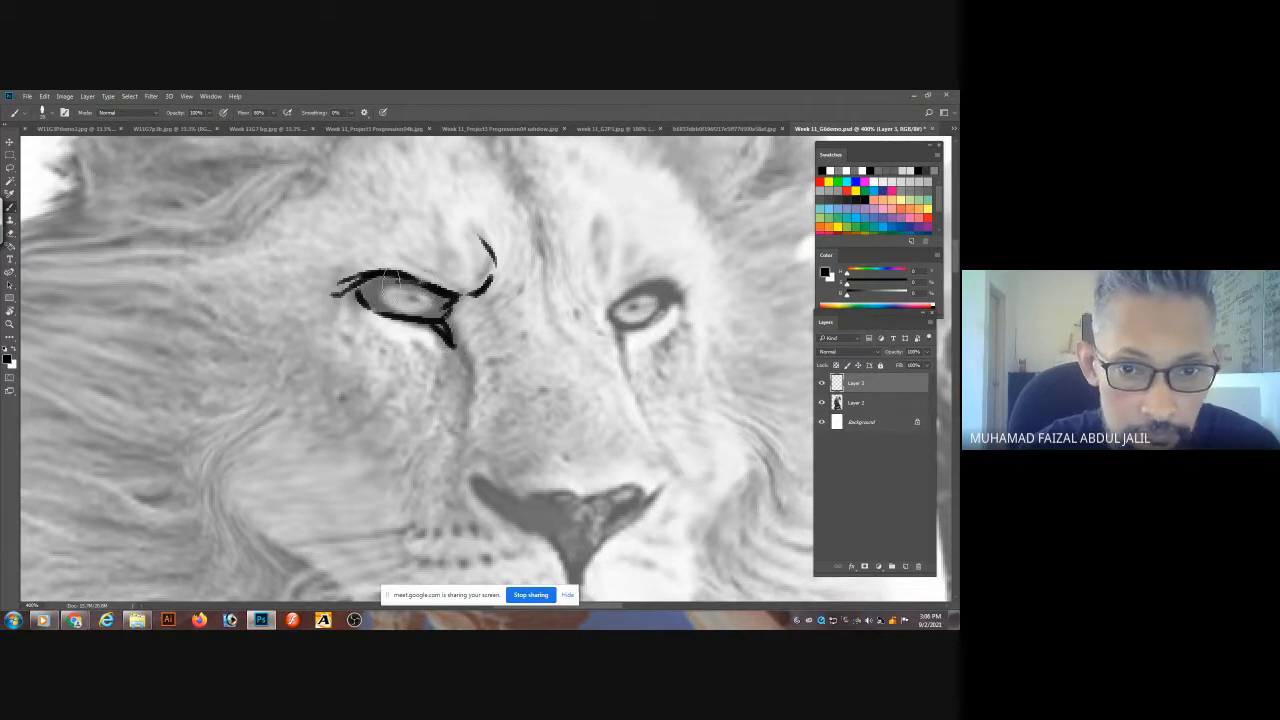
mouse_move(388, 280)
mouse_down()
mouse_move(387, 318)
mouse_move(432, 292)
mouse_up()
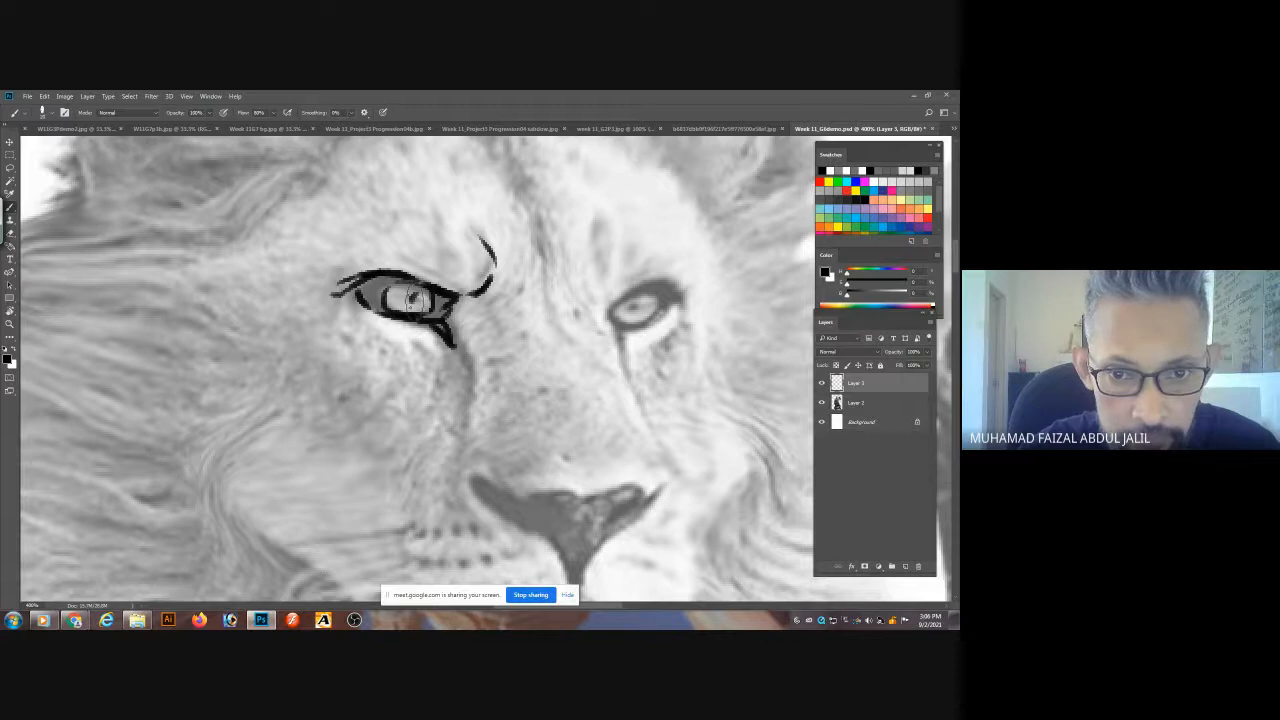
click(414, 299)
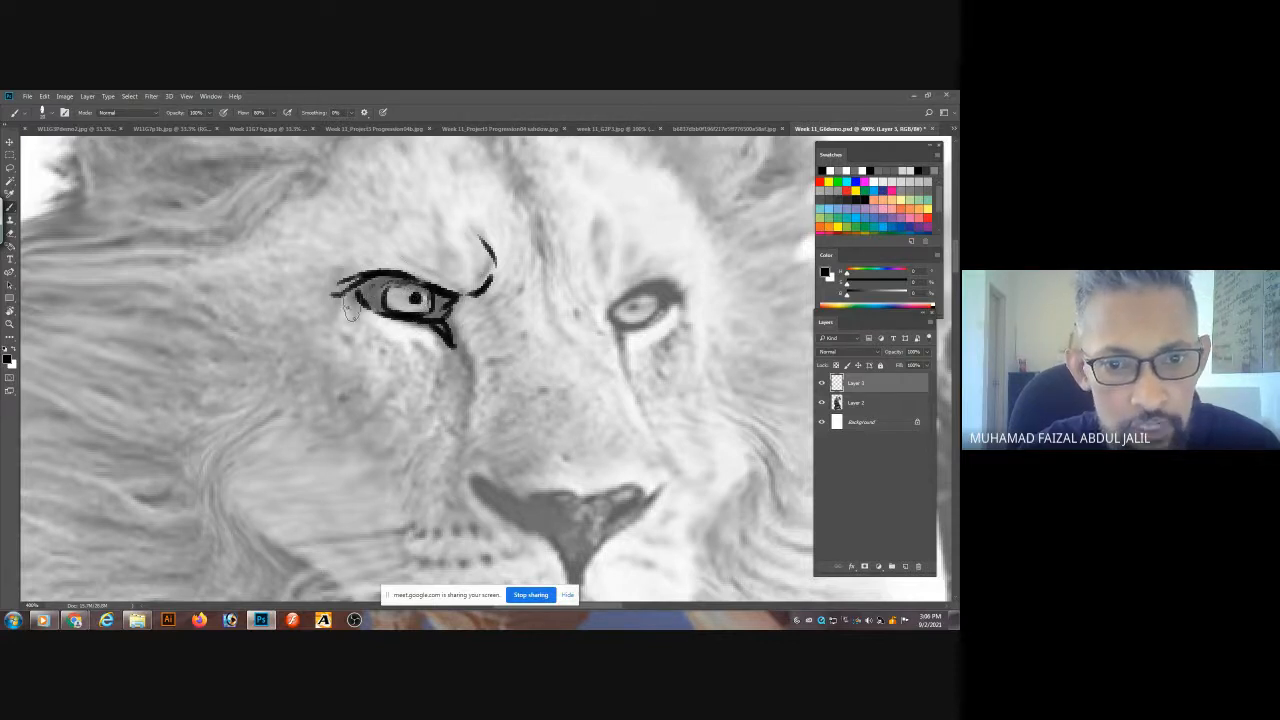
mouse_move(350, 300)
mouse_down()
mouse_move(457, 350)
mouse_move(470, 338)
mouse_move(470, 380)
mouse_up()
- Ink the lion's right eye with its brow crease, lids, pupil and tear line, and add frown lines between the brows
mouse_move(576, 244)
mouse_down()
mouse_move(565, 289)
mouse_move(605, 300)
mouse_up()
mouse_move(540, 224)
mouse_down()
mouse_move(558, 314)
mouse_move(688, 296)
mouse_up()
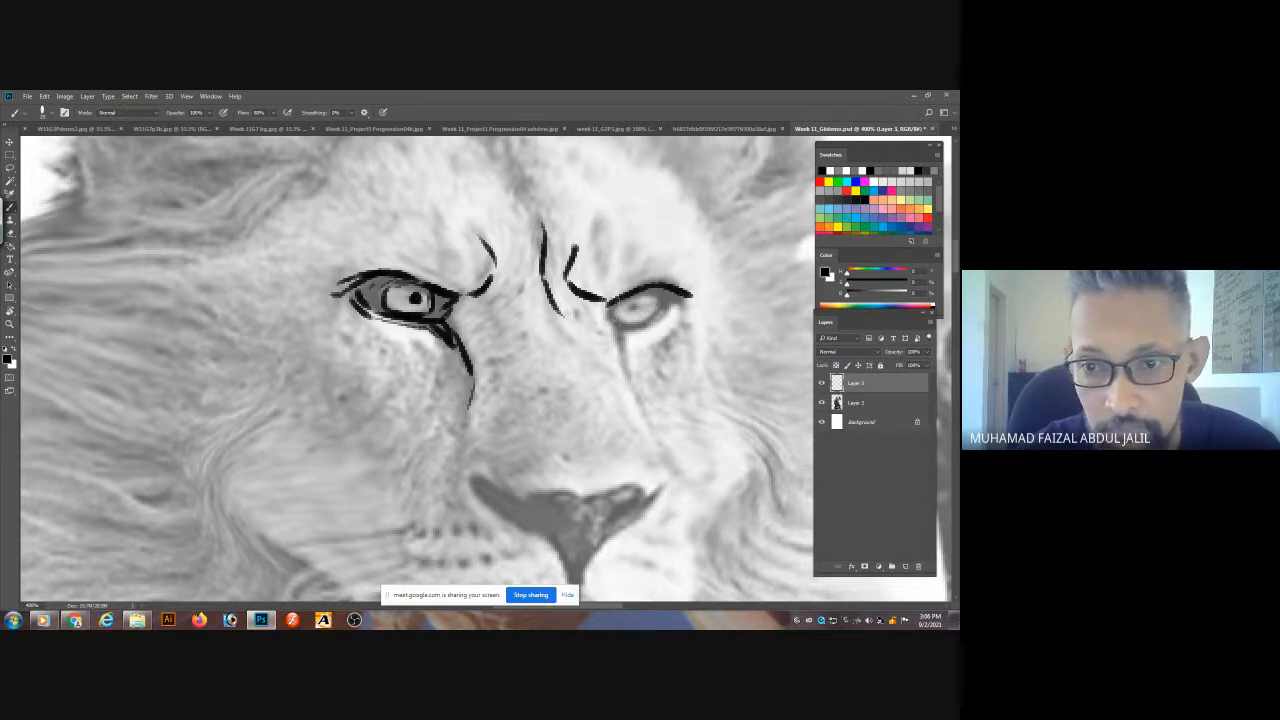
mouse_move(604, 299)
mouse_down()
mouse_move(625, 332)
mouse_move(615, 302)
mouse_move(704, 288)
mouse_up()
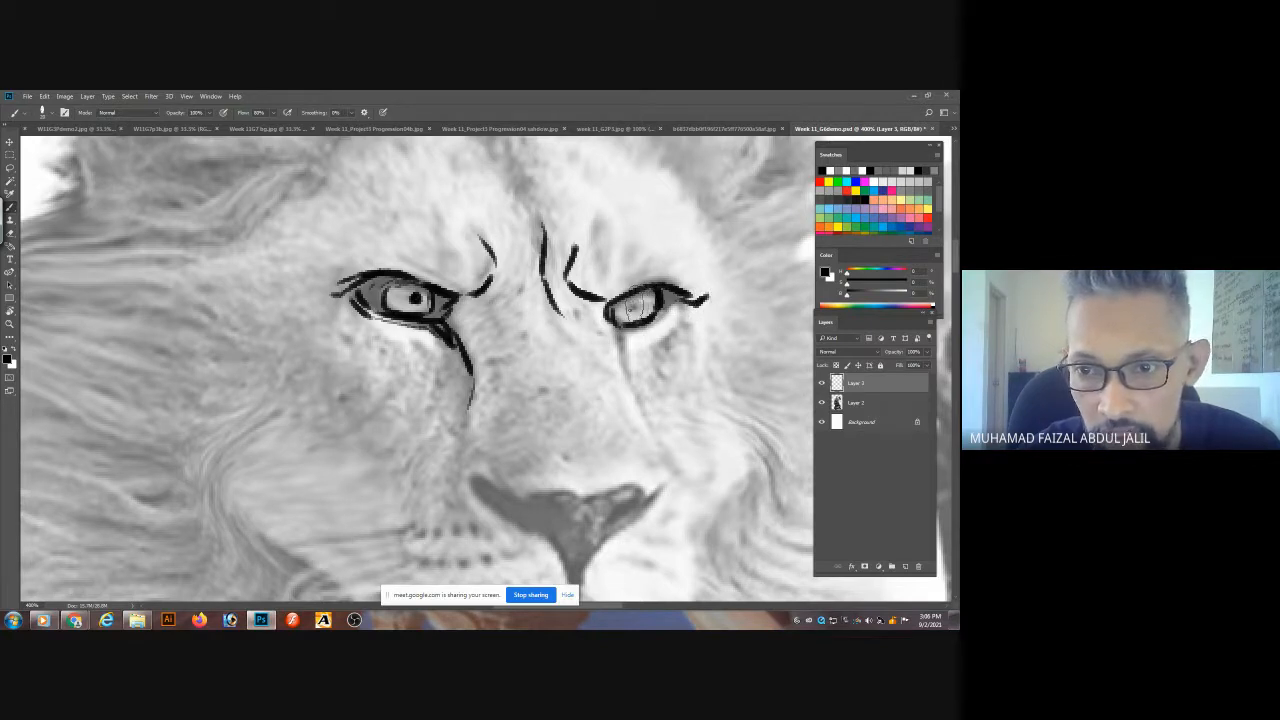
mouse_move(624, 336)
mouse_down()
mouse_move(664, 316)
mouse_move(620, 362)
mouse_up()
- Outline the lion's nose, darken the nostrils, and extend the side contours of the nose bridge
scroll(560, 320, down, 5)
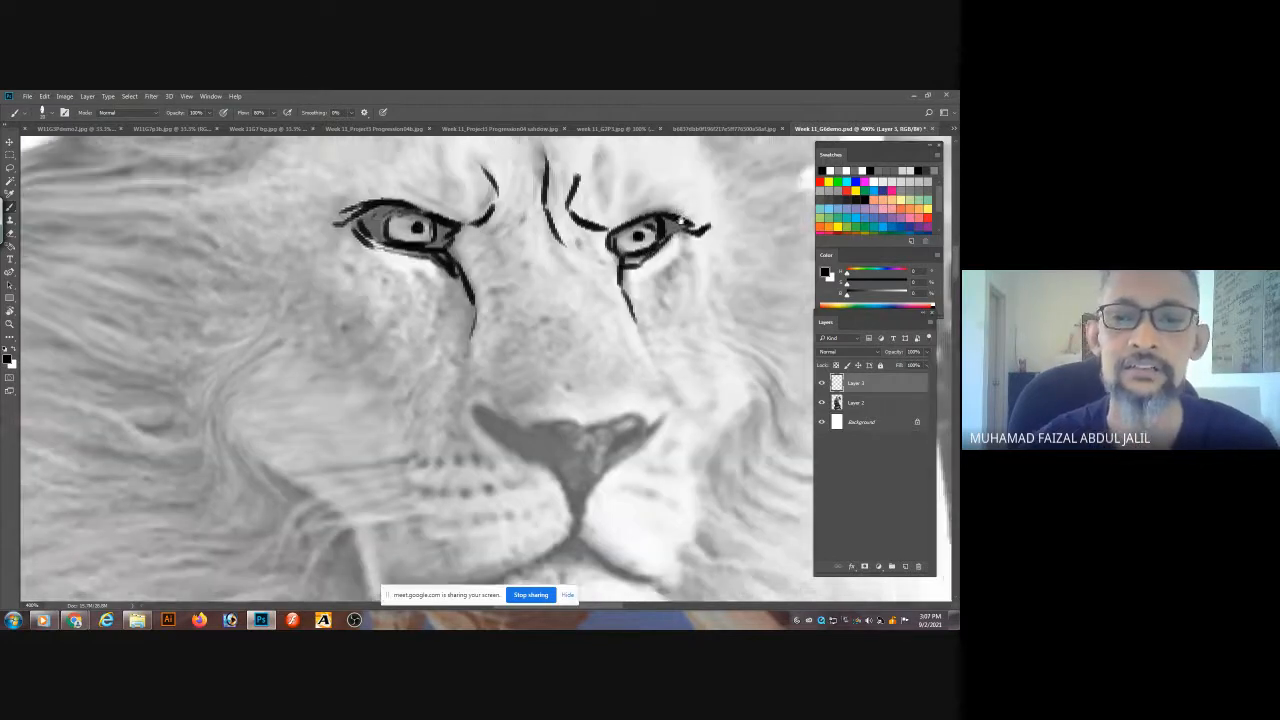
mouse_move(490, 278)
mouse_down()
mouse_move(620, 305)
mouse_move(700, 284)
mouse_up()
mouse_move(488, 284)
mouse_down()
mouse_move(586, 346)
mouse_move(593, 401)
mouse_move(625, 335)
mouse_move(655, 331)
mouse_move(624, 349)
mouse_move(620, 339)
mouse_move(678, 302)
mouse_move(658, 306)
mouse_move(664, 289)
mouse_move(631, 343)
mouse_move(655, 331)
mouse_move(662, 300)
mouse_up()
drag(530, 305, 563, 320)
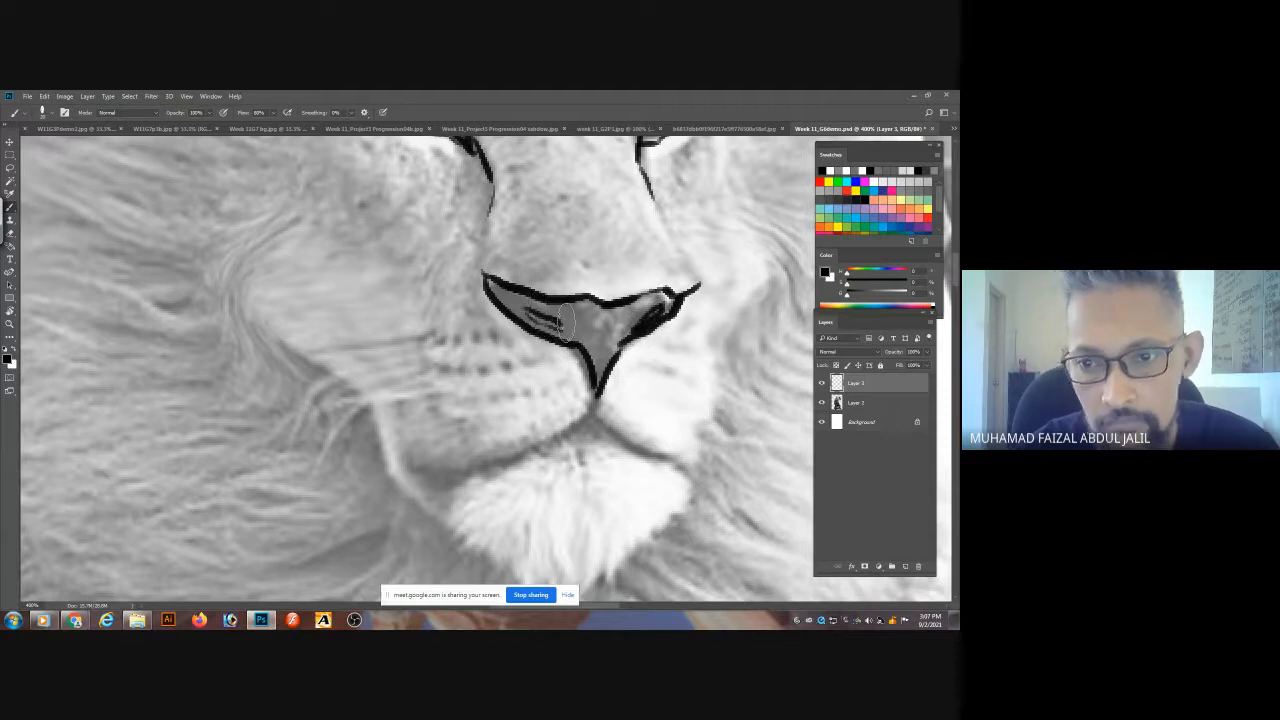
drag(699, 271, 670, 232)
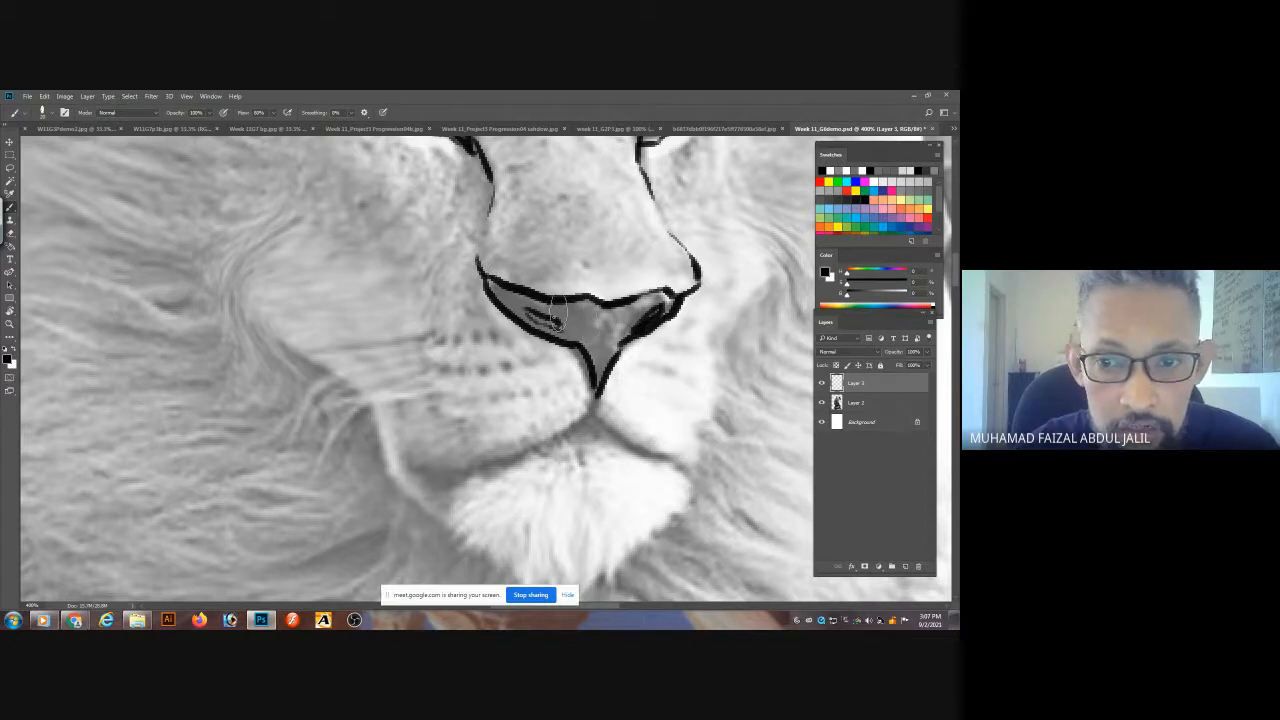
- Draw the mouth line out to both corners, and add two pointed fangs and short marks under the lip
mouse_move(556, 318)
mouse_down()
mouse_move(594, 348)
mouse_move(588, 414)
mouse_move(498, 458)
mouse_move(430, 470)
mouse_move(406, 466)
mouse_move(404, 437)
mouse_up()
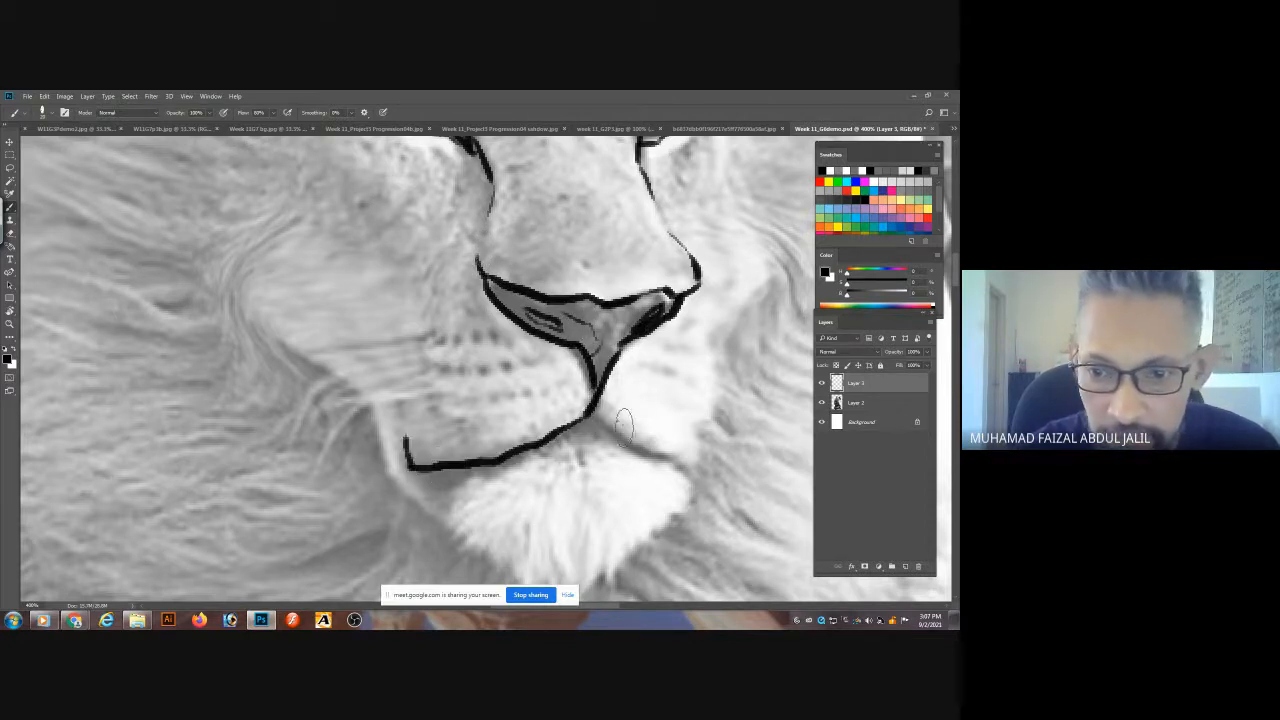
drag(593, 420, 700, 455)
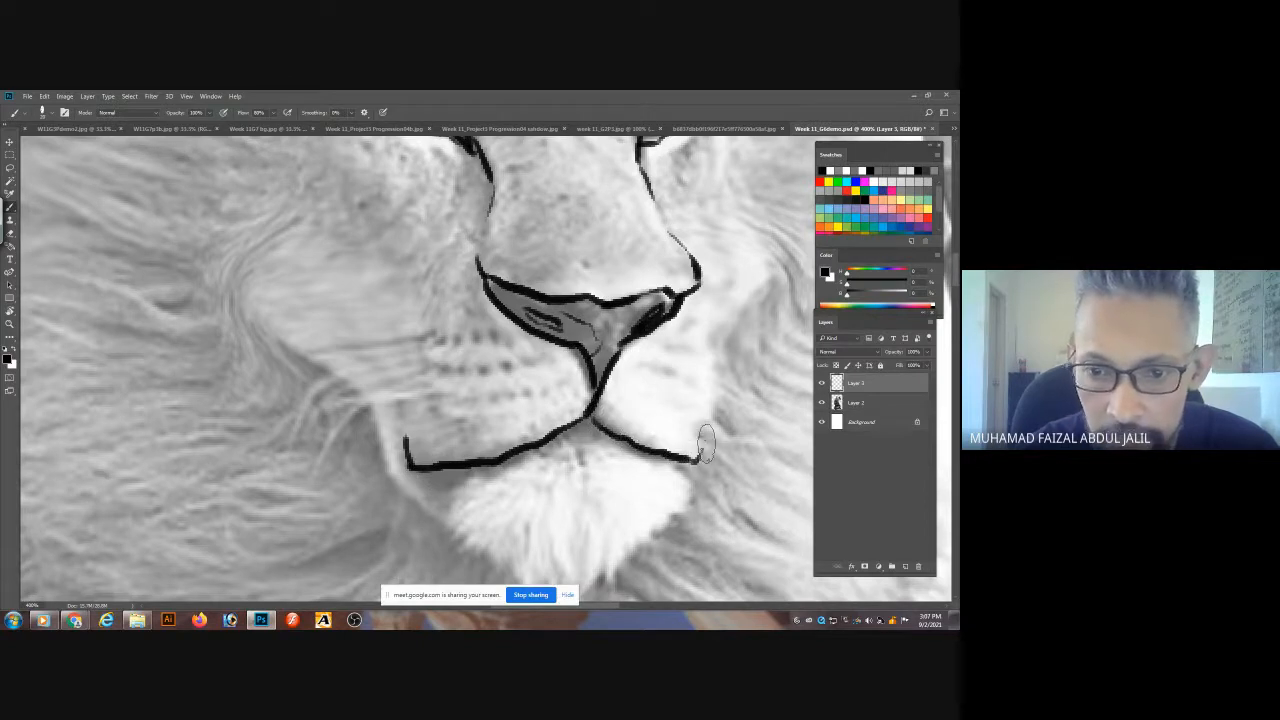
drag(584, 454, 573, 389)
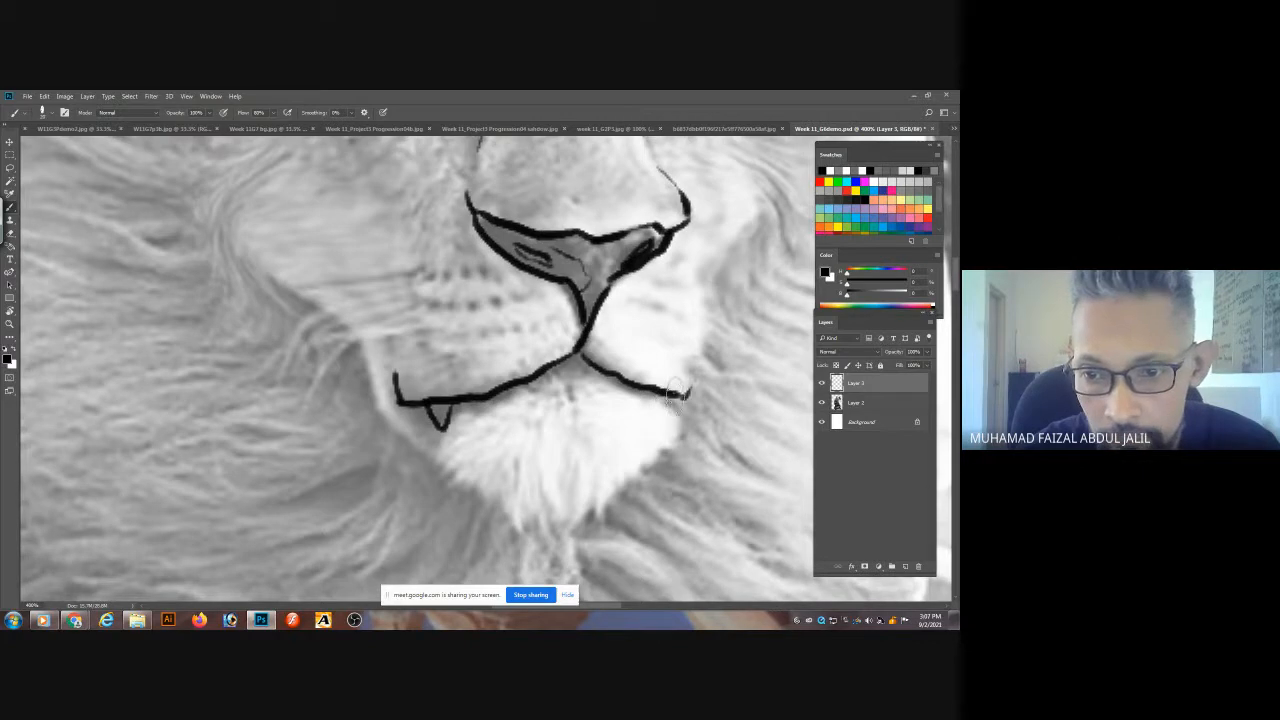
mouse_move(672, 390)
mouse_down()
mouse_move(661, 422)
mouse_move(650, 392)
mouse_up()
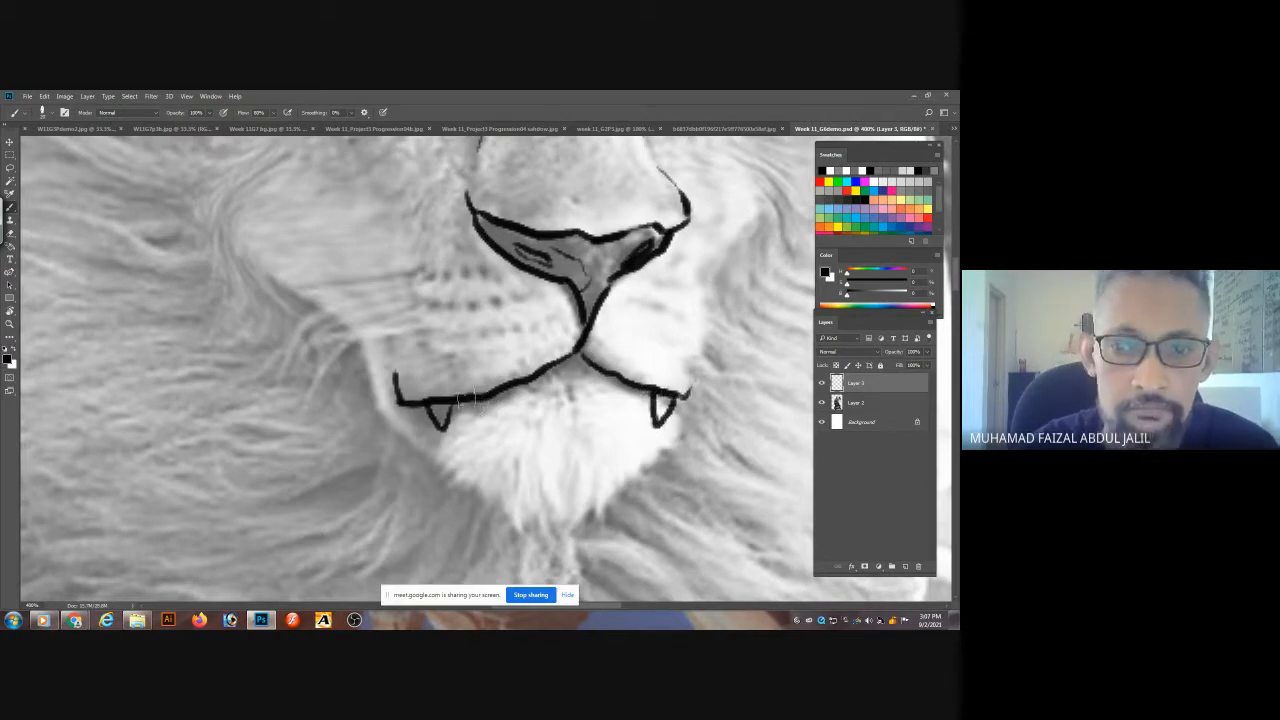
mouse_move(575, 378)
mouse_down()
mouse_move(575, 400)
mouse_move(563, 384)
mouse_up()
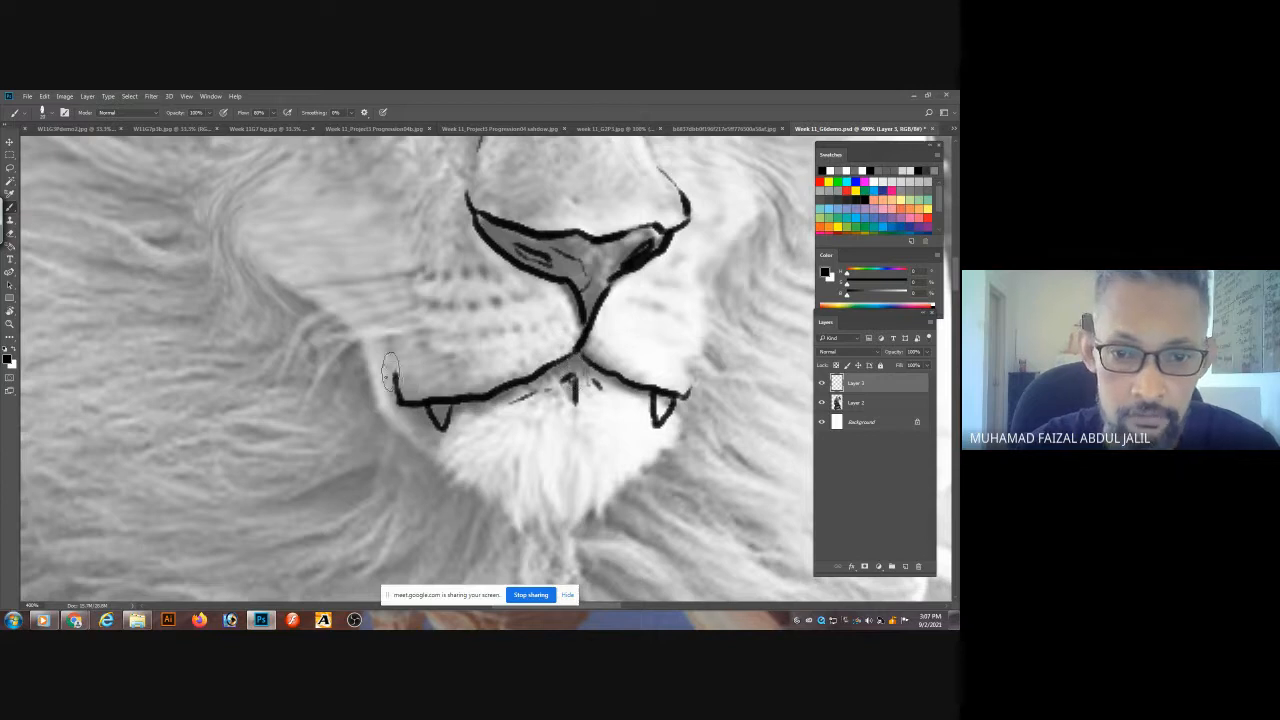
- Outline the chin and both sides of the muzzle with short, jagged fur strokes
mouse_move(397, 367)
mouse_down()
mouse_move(374, 430)
mouse_move(412, 476)
mouse_move(475, 510)
mouse_up()
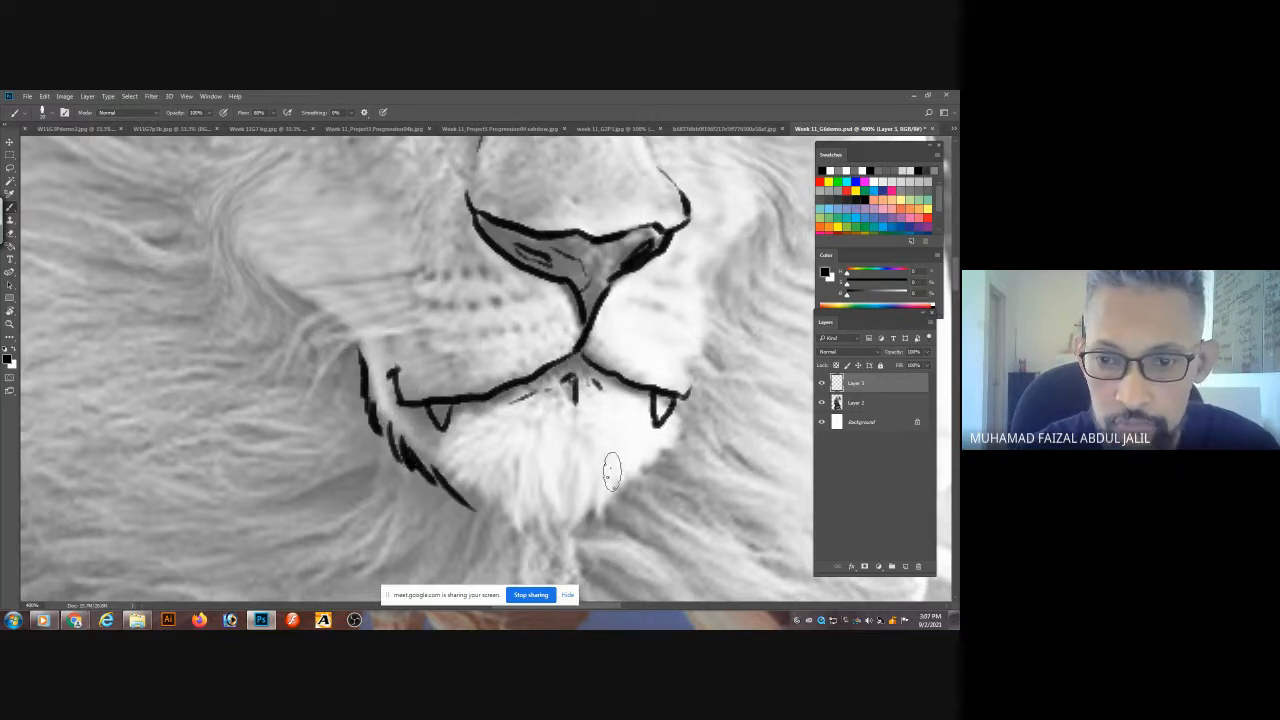
mouse_move(688, 422)
mouse_down()
mouse_move(634, 488)
mouse_move(647, 459)
mouse_move(623, 493)
mouse_move(547, 539)
mouse_move(574, 514)
mouse_move(487, 513)
mouse_move(548, 540)
mouse_up()
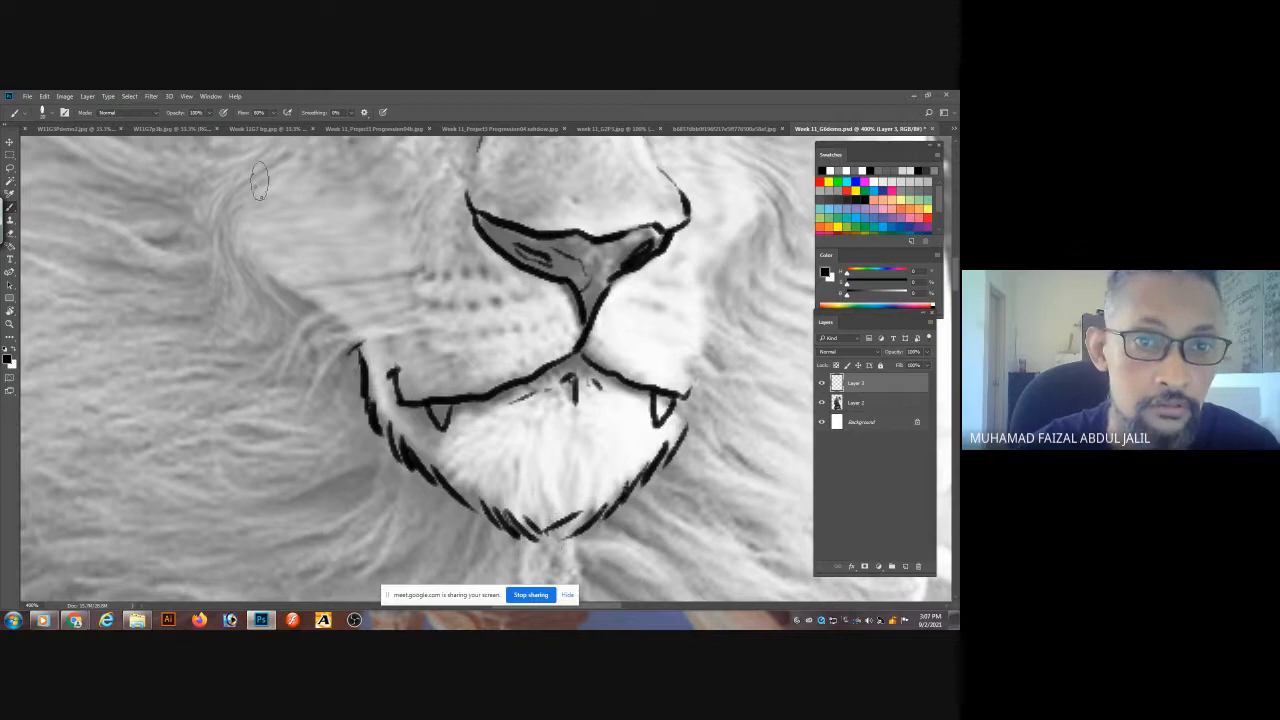
mouse_move(218, 160)
mouse_down()
mouse_move(192, 210)
mouse_move(212, 188)
mouse_move(200, 243)
mouse_move(213, 226)
mouse_move(245, 278)
mouse_move(246, 257)
mouse_move(318, 318)
mouse_up()
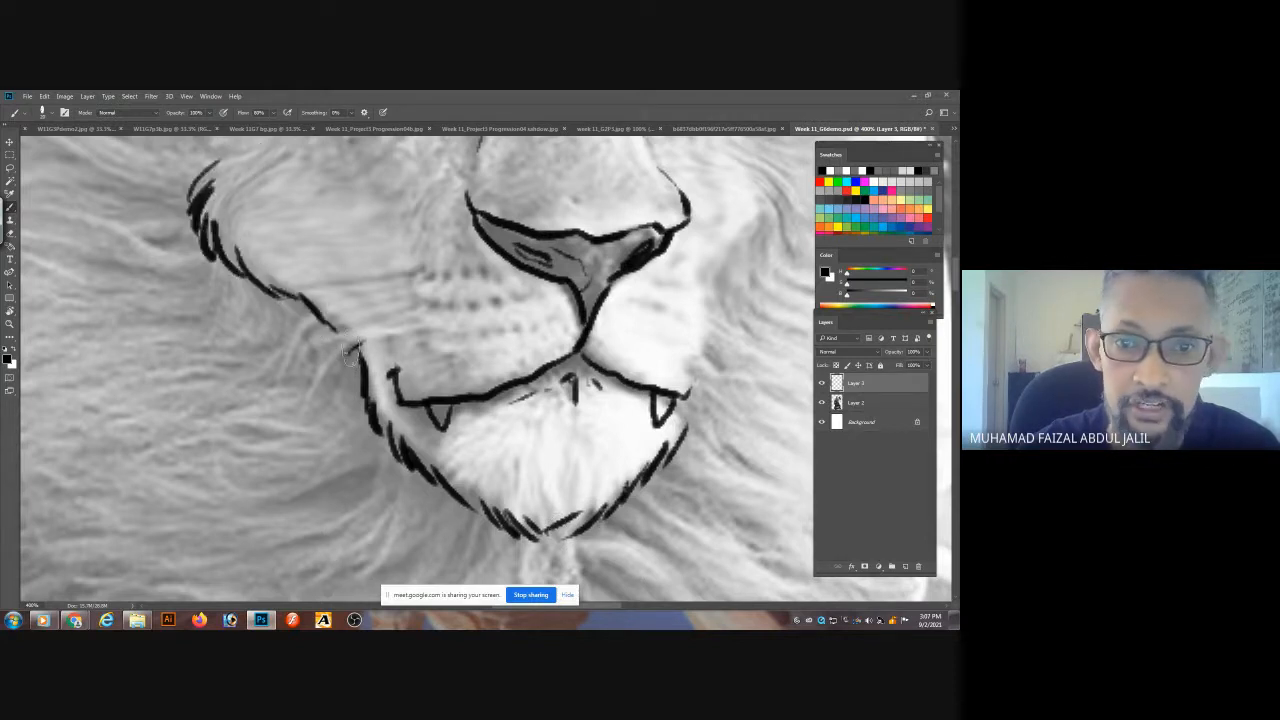
drag(686, 398, 704, 370)
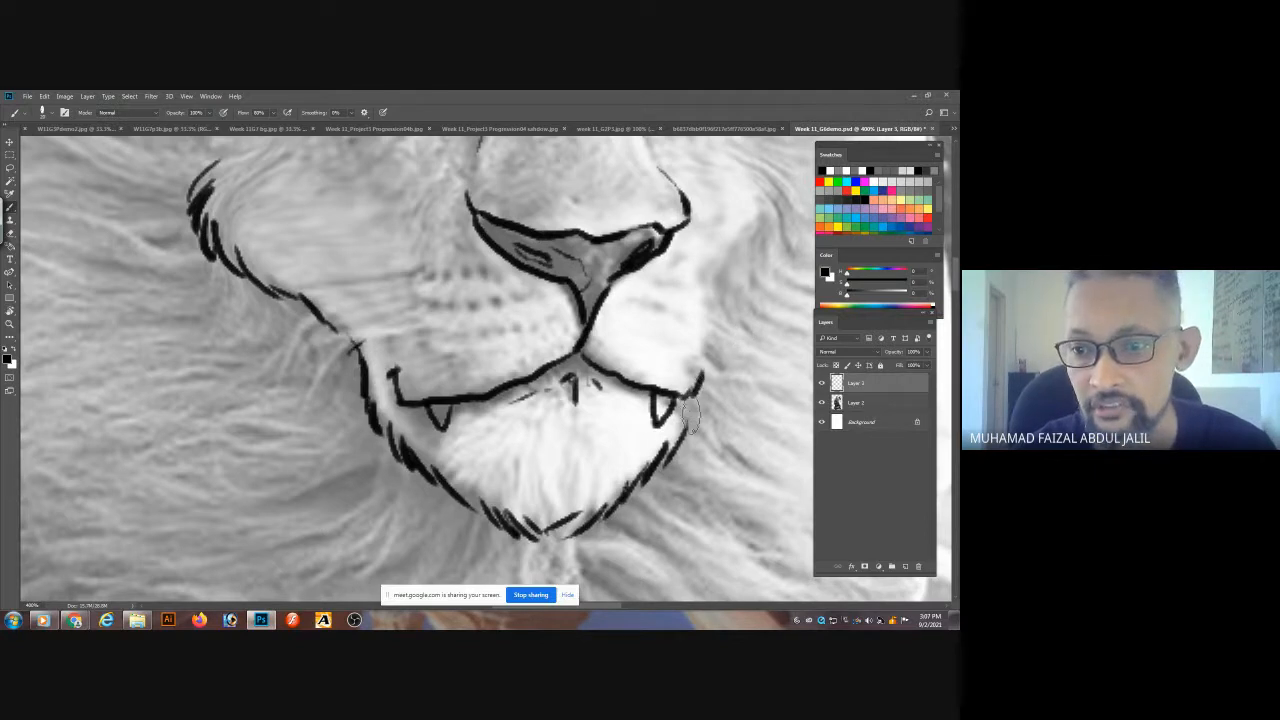
drag(691, 420, 745, 272)
mouse_move(766, 170)
mouse_down()
mouse_move(622, 221)
mouse_move(664, 220)
mouse_move(690, 265)
mouse_move(676, 320)
mouse_move(631, 375)
mouse_up()
drag(654, 302, 638, 331)
drag(630, 290, 633, 300)
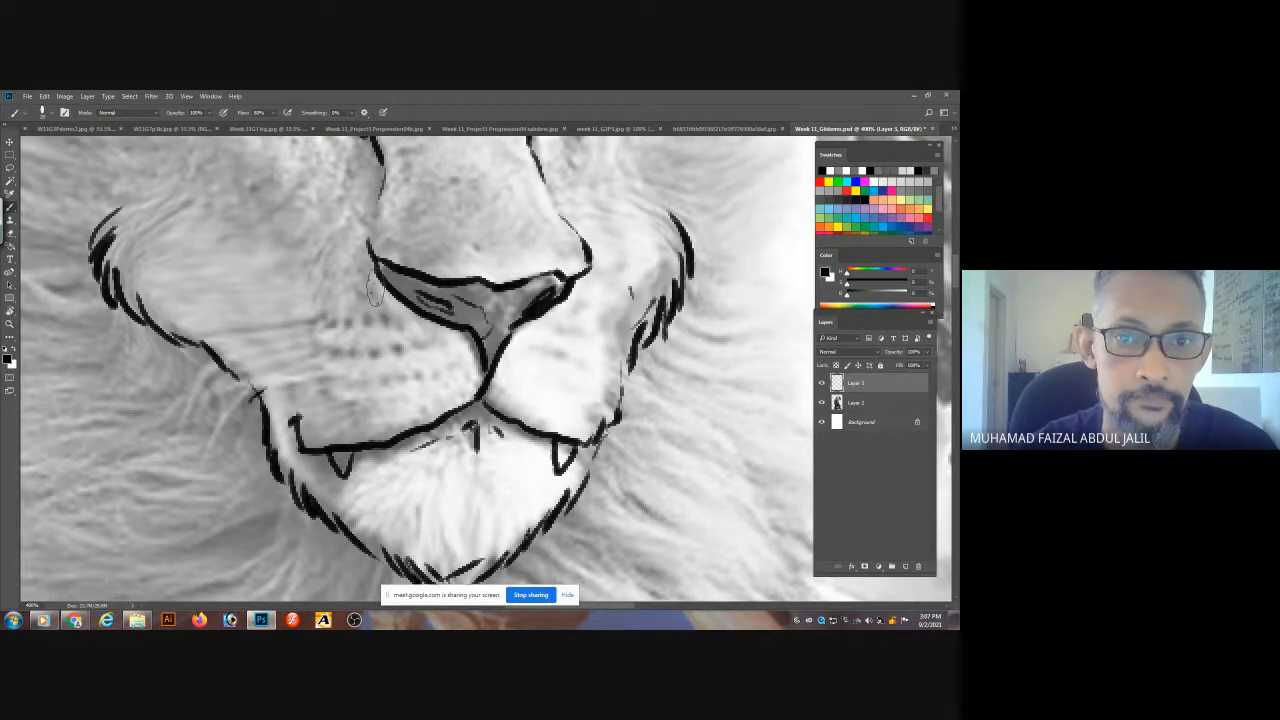
- Add lower eyelid contours under both eyes and a small crease below the left eye
drag(378, 225, 413, 387)
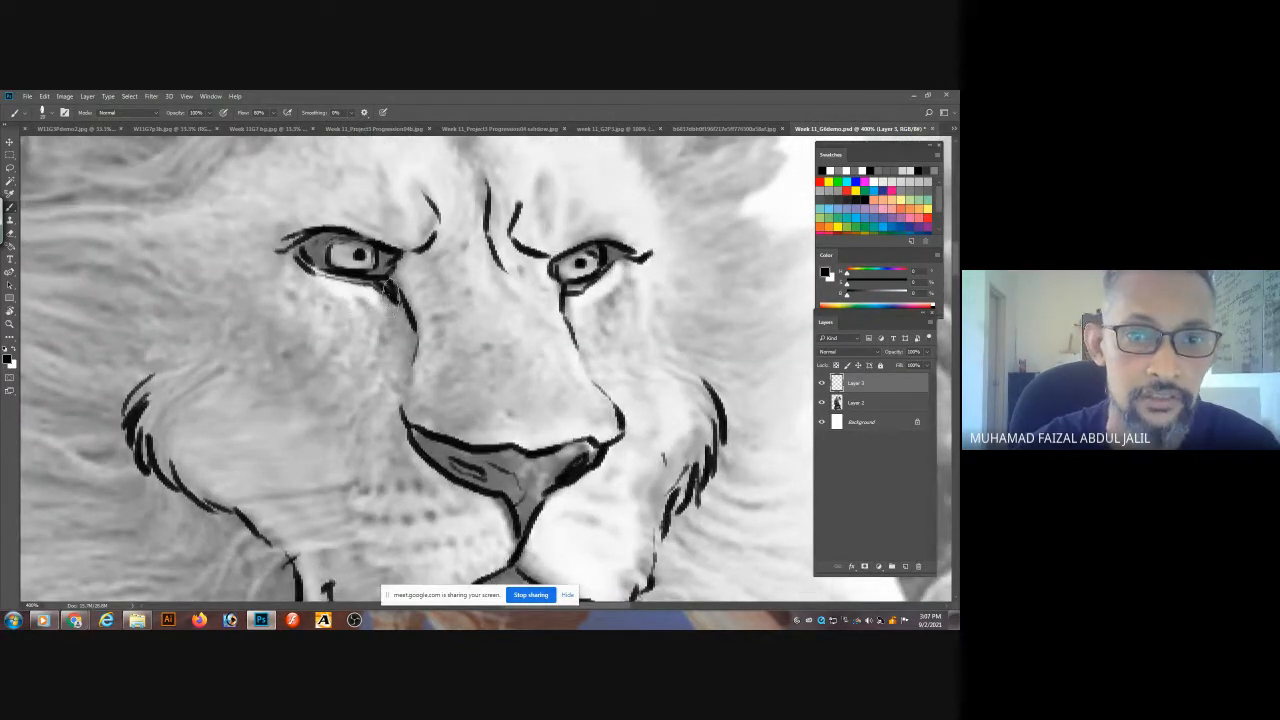
drag(386, 284, 313, 289)
drag(576, 310, 642, 256)
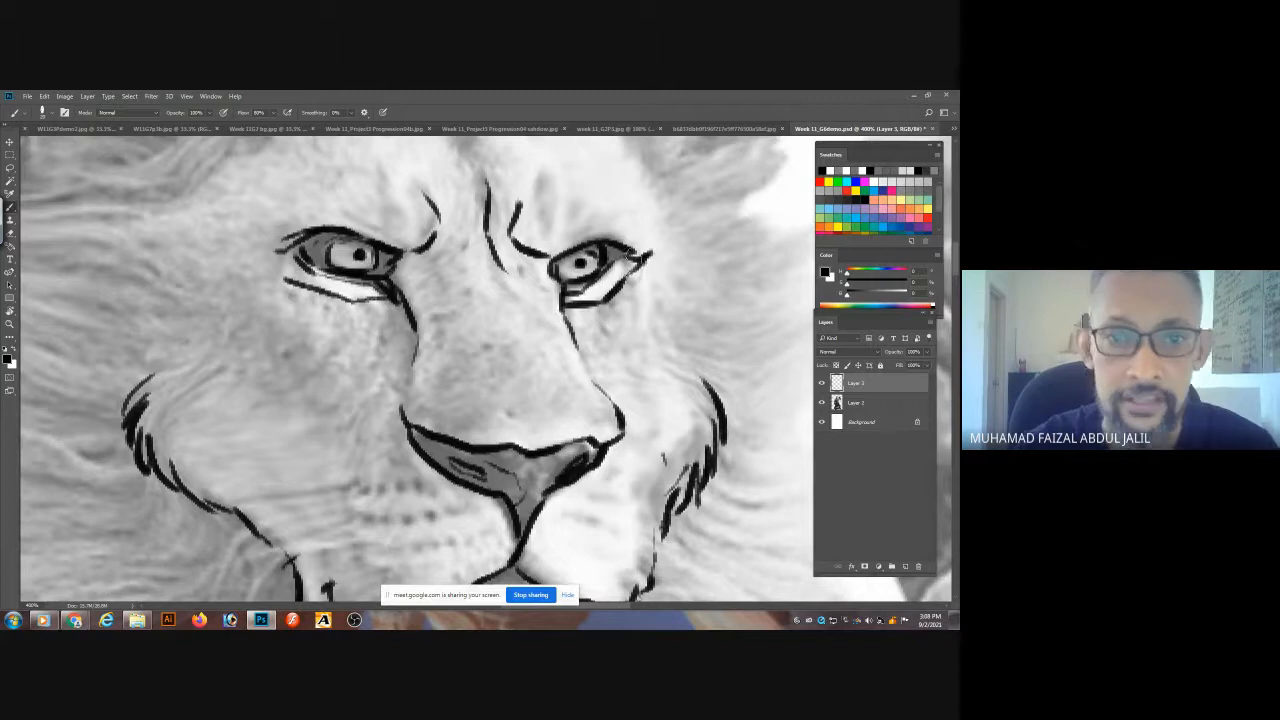
drag(356, 327, 333, 331)
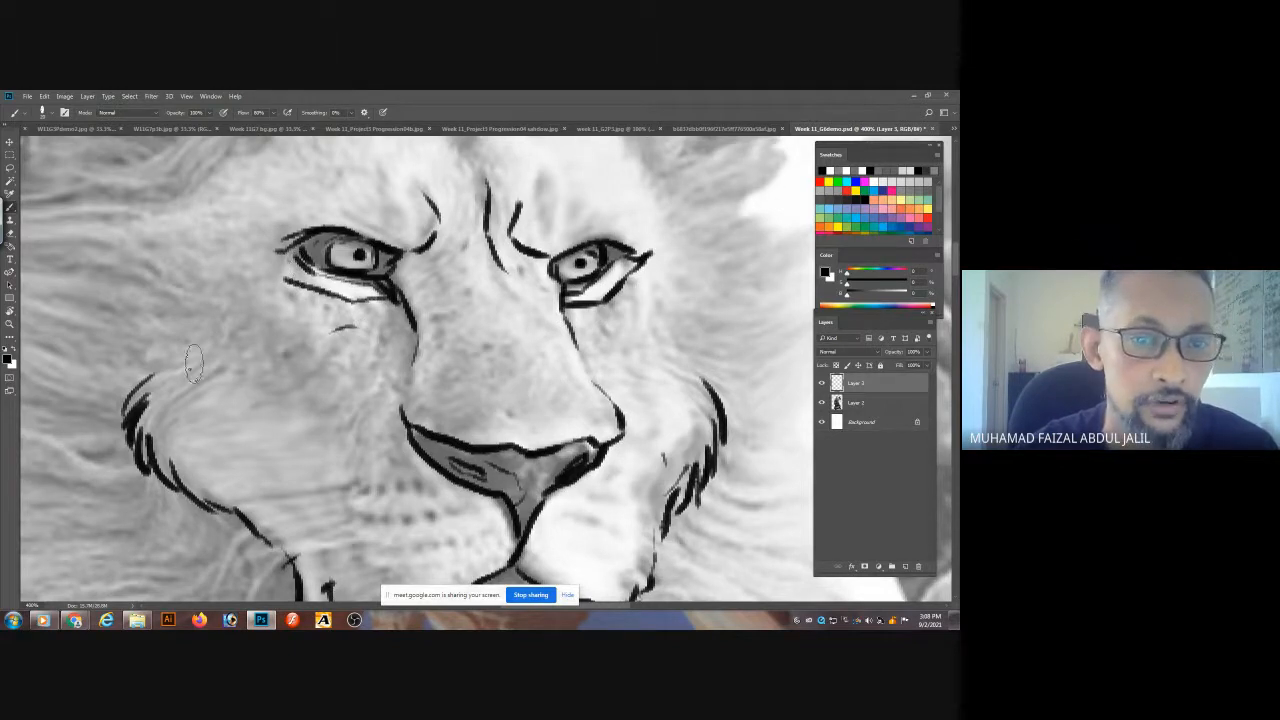
- Draw the cheekbone contours on both sides of the face, with short fur strokes on the left cheek
drag(199, 349, 157, 361)
mouse_move(238, 257)
mouse_down()
mouse_move(201, 327)
mouse_move(287, 396)
mouse_up()
mouse_move(270, 350)
mouse_down()
mouse_move(293, 401)
mouse_move(344, 441)
mouse_up()
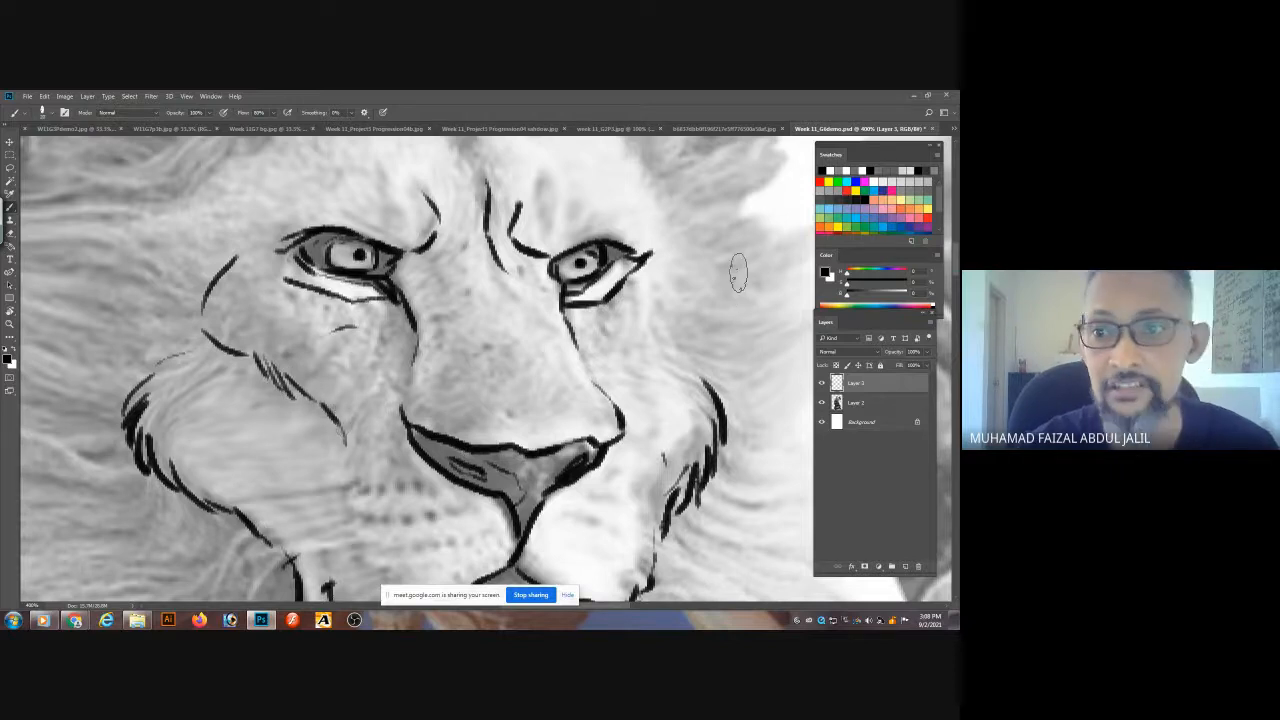
mouse_move(705, 265)
mouse_down()
mouse_move(724, 311)
mouse_move(668, 357)
mouse_move(645, 422)
mouse_up()
drag(704, 355, 703, 373)
click(719, 349)
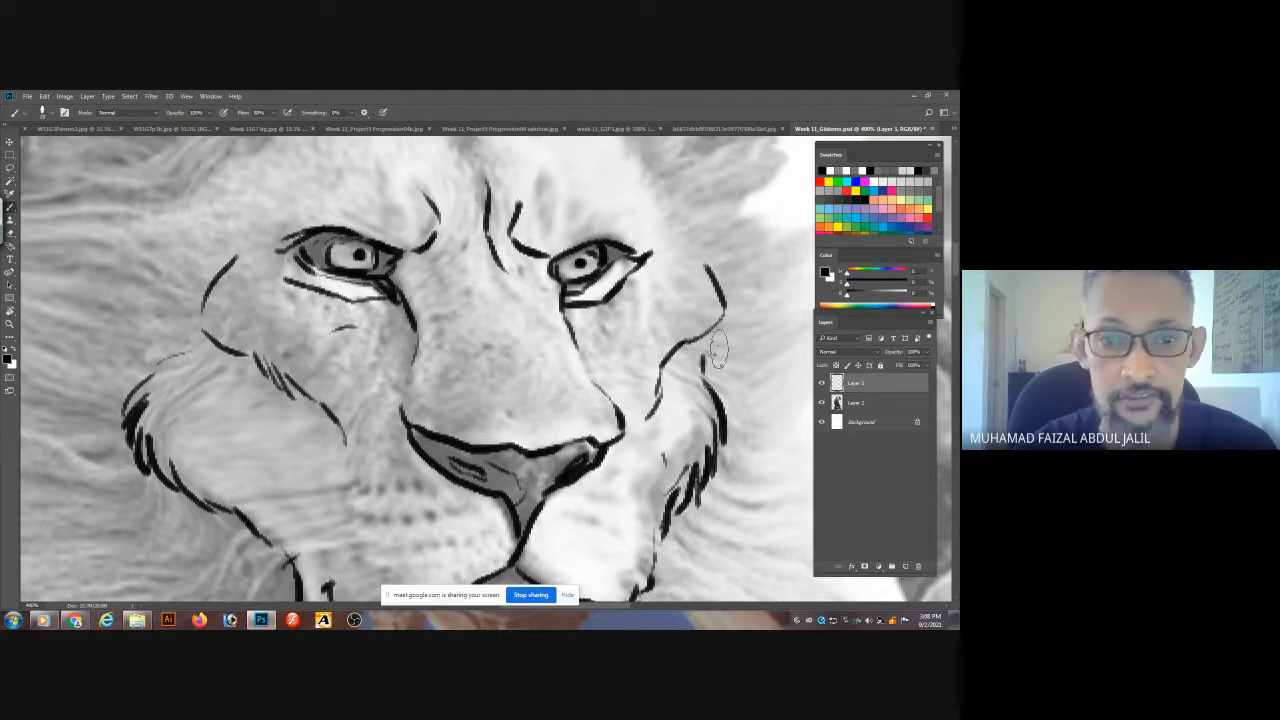
- Extend the forehead's centre line upward and draw tapered hair strokes along the left hairline
mouse_move(681, 313)
mouse_down()
mouse_move(683, 255)
mouse_move(709, 409)
mouse_up()
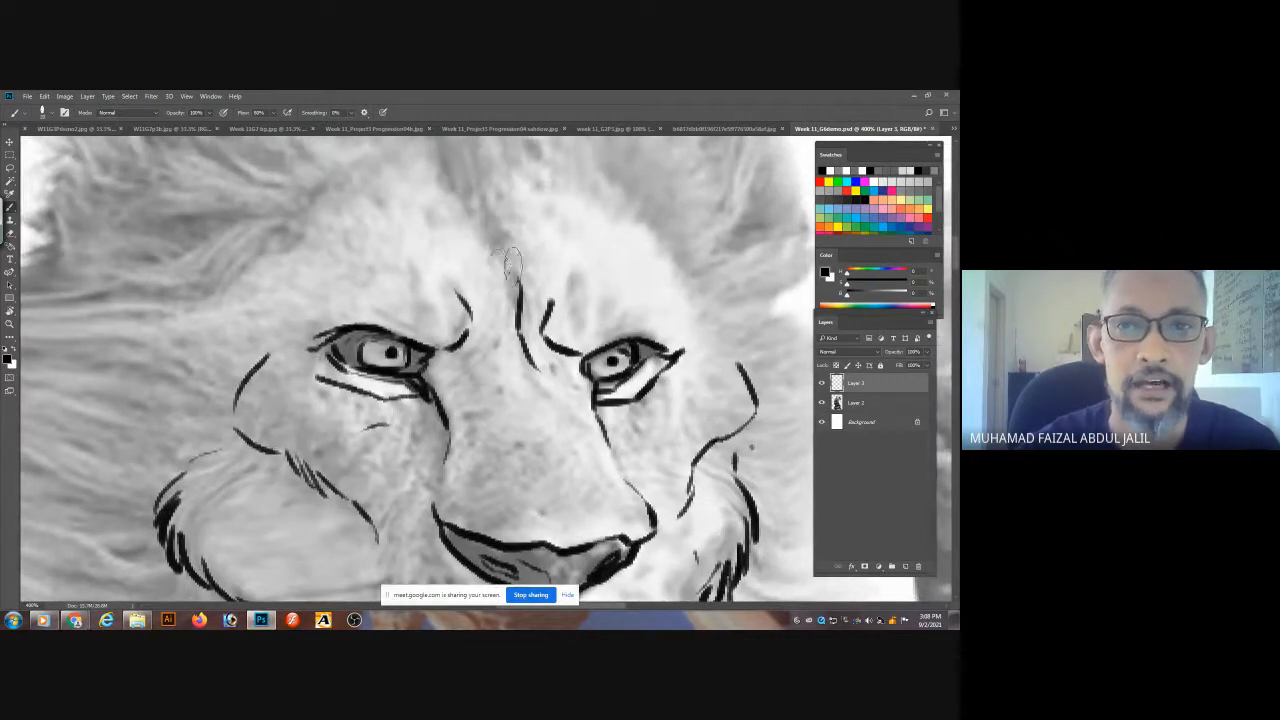
drag(513, 257, 503, 229)
mouse_move(496, 227)
mouse_down()
mouse_move(463, 181)
mouse_move(504, 321)
mouse_up()
drag(465, 261, 480, 307)
drag(447, 227, 467, 299)
mouse_move(389, 221)
mouse_down()
mouse_move(462, 299)
mouse_move(448, 303)
mouse_up()
drag(346, 248, 418, 296)
drag(327, 276, 415, 301)
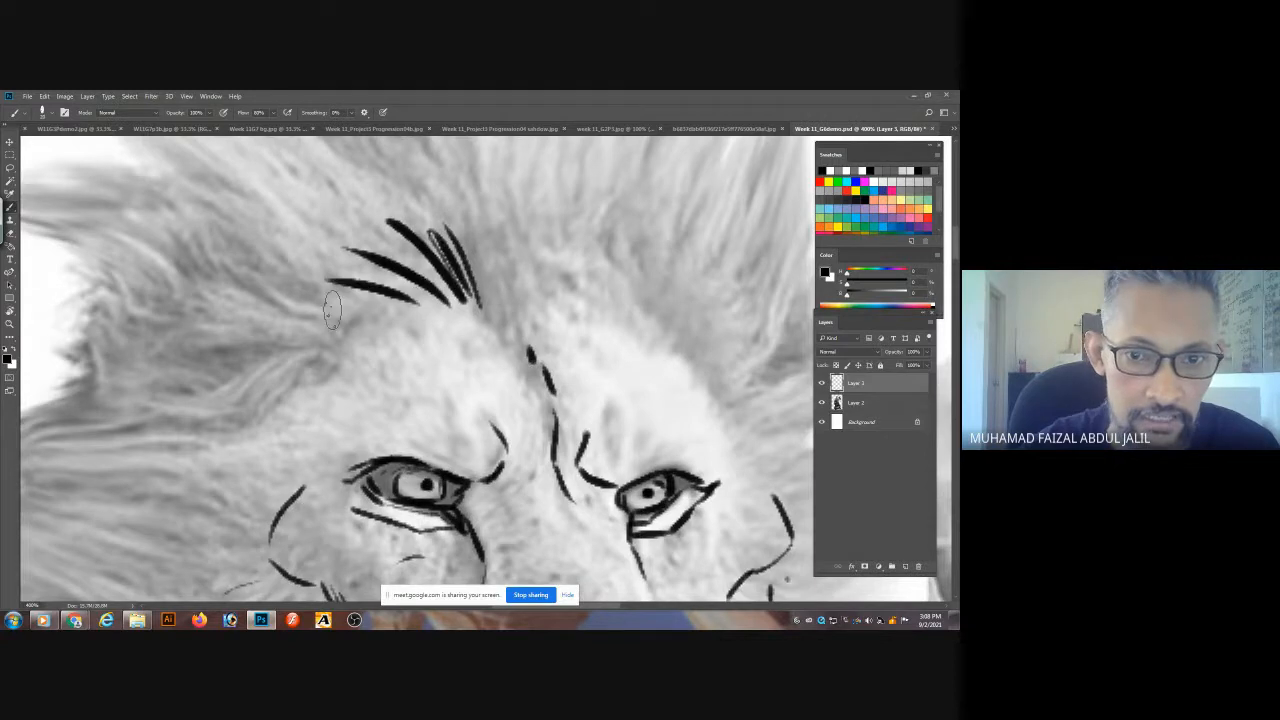
mouse_move(340, 322)
mouse_down()
mouse_move(376, 318)
mouse_move(290, 299)
mouse_move(289, 360)
mouse_up()
- Ink the mane's upper-left edge with long tapered strokes that follow its pointed tufts
drag(361, 212, 416, 338)
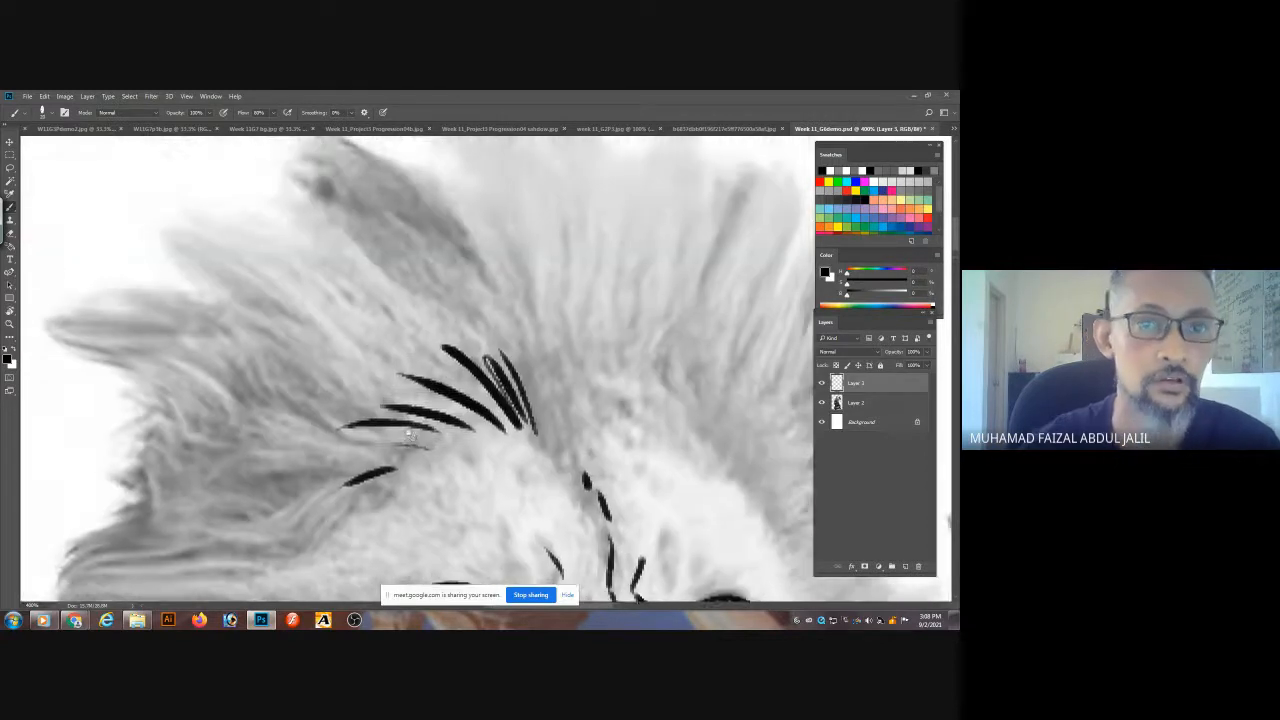
mouse_move(318, 150)
mouse_down()
mouse_move(480, 255)
mouse_move(380, 235)
mouse_up()
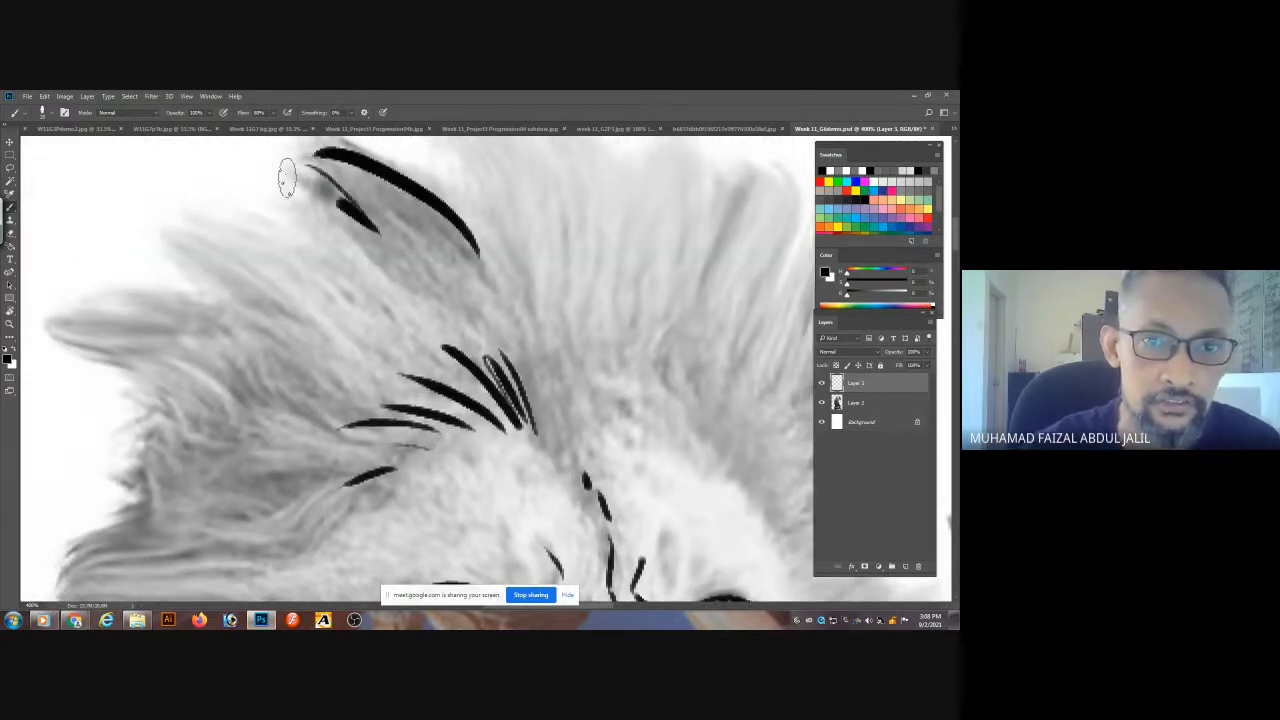
drag(245, 172, 345, 245)
mouse_move(215, 190)
mouse_down()
mouse_move(350, 248)
mouse_move(172, 222)
mouse_up()
mouse_move(291, 253)
mouse_down()
mouse_move(114, 244)
mouse_move(98, 259)
mouse_up()
drag(210, 279, 418, 265)
drag(476, 236, 314, 277)
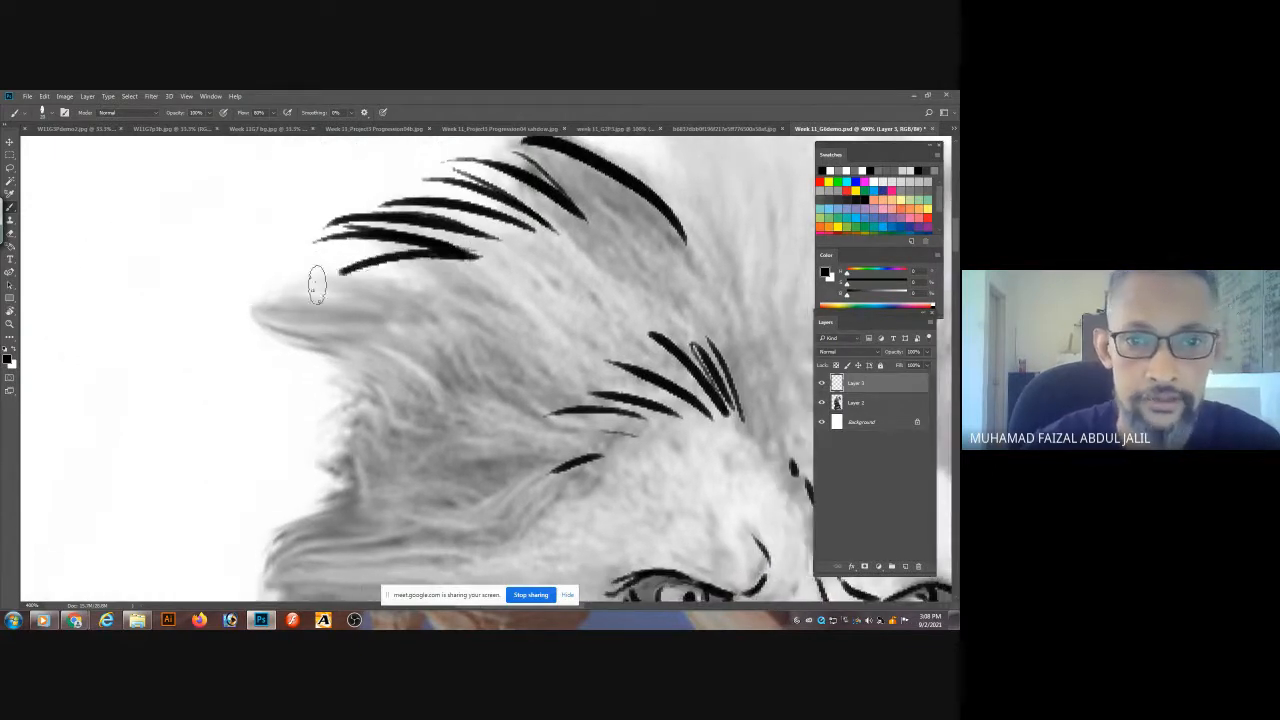
- Continue the mane's outline down its left side with overlapping pointed hair strokes
drag(476, 258, 254, 342)
mouse_move(350, 288)
mouse_down()
mouse_move(197, 327)
mouse_move(382, 342)
mouse_up()
mouse_move(250, 340)
mouse_down()
mouse_move(425, 371)
mouse_move(367, 366)
mouse_up()
mouse_move(400, 368)
mouse_down()
mouse_move(477, 383)
mouse_move(280, 403)
mouse_up()
mouse_move(439, 418)
mouse_down()
mouse_move(414, 263)
mouse_move(280, 302)
mouse_up()
mouse_move(289, 298)
mouse_down()
mouse_move(387, 273)
mouse_move(267, 342)
mouse_up()
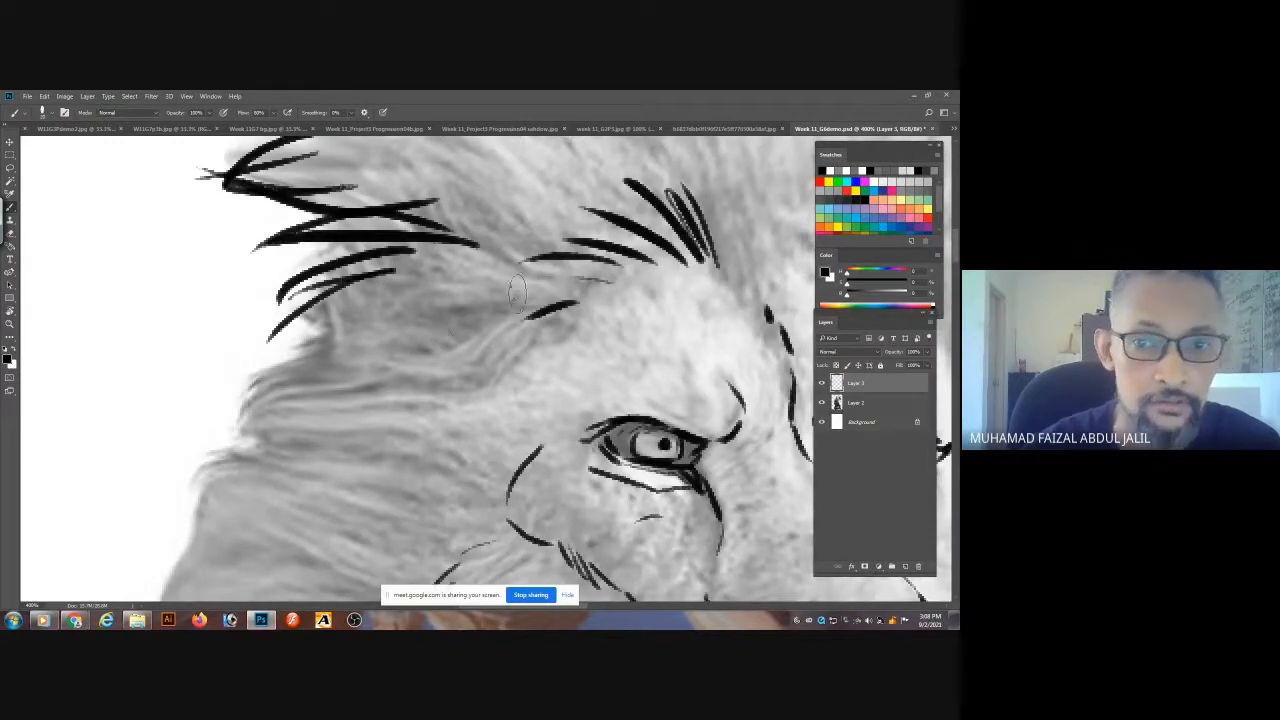
- Fill the left part of the mane with inner hair strands between the hairline and the outer edge
mouse_move(515, 292)
mouse_down()
mouse_move(408, 352)
mouse_move(434, 378)
mouse_up()
drag(510, 330, 394, 402)
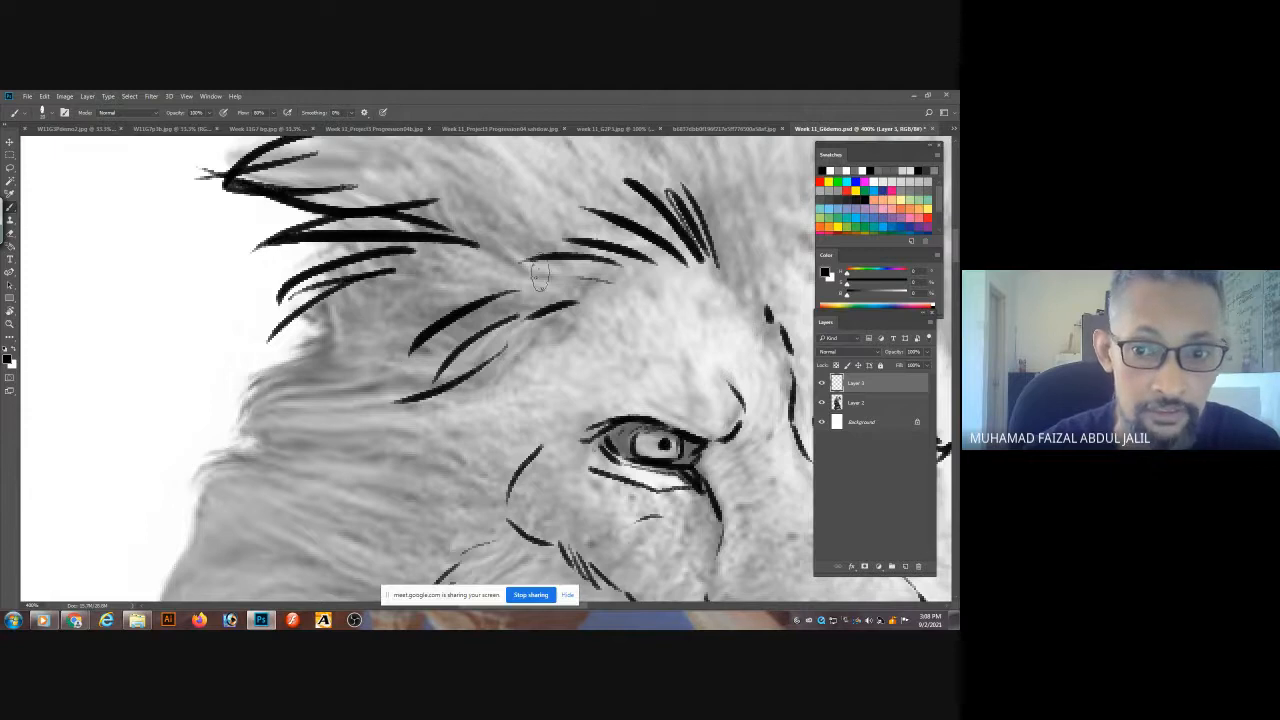
mouse_move(583, 290)
mouse_down()
mouse_move(455, 292)
mouse_move(300, 346)
mouse_move(242, 347)
mouse_up()
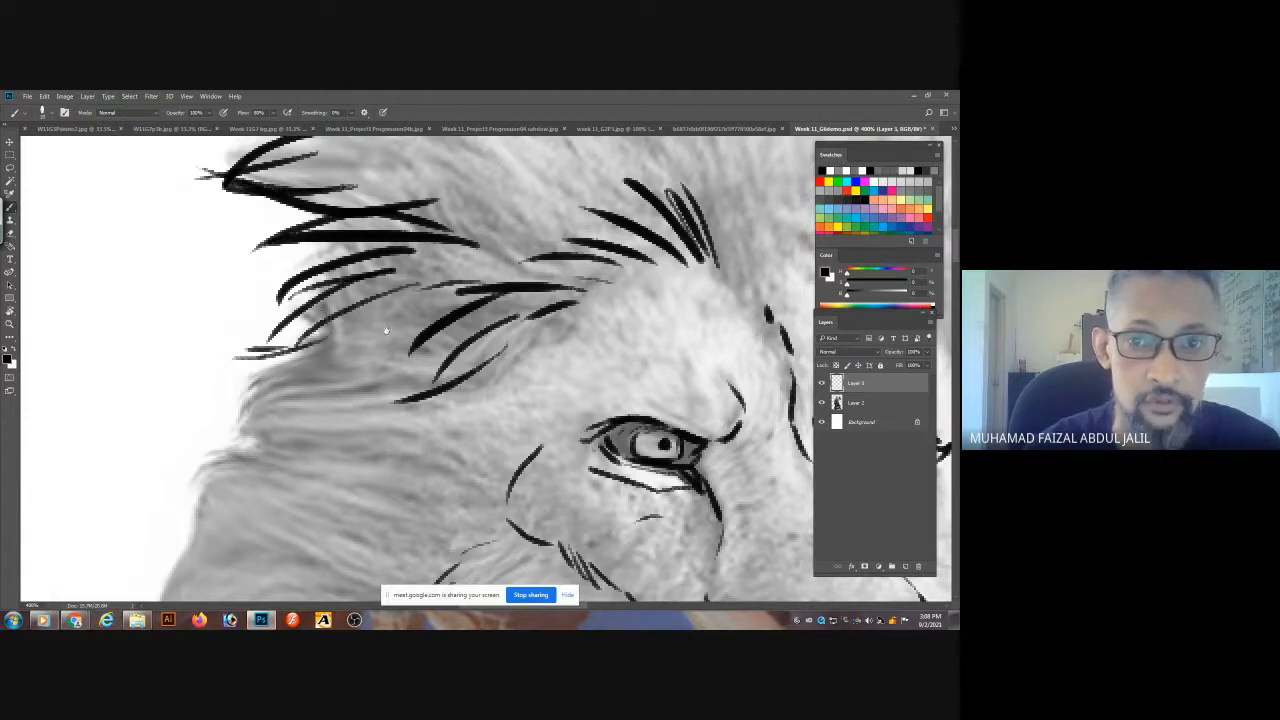
mouse_move(481, 322)
mouse_down()
mouse_move(198, 546)
mouse_move(204, 534)
mouse_up()
mouse_move(165, 375)
mouse_down()
mouse_move(253, 435)
mouse_move(289, 440)
mouse_up()
drag(226, 360, 278, 397)
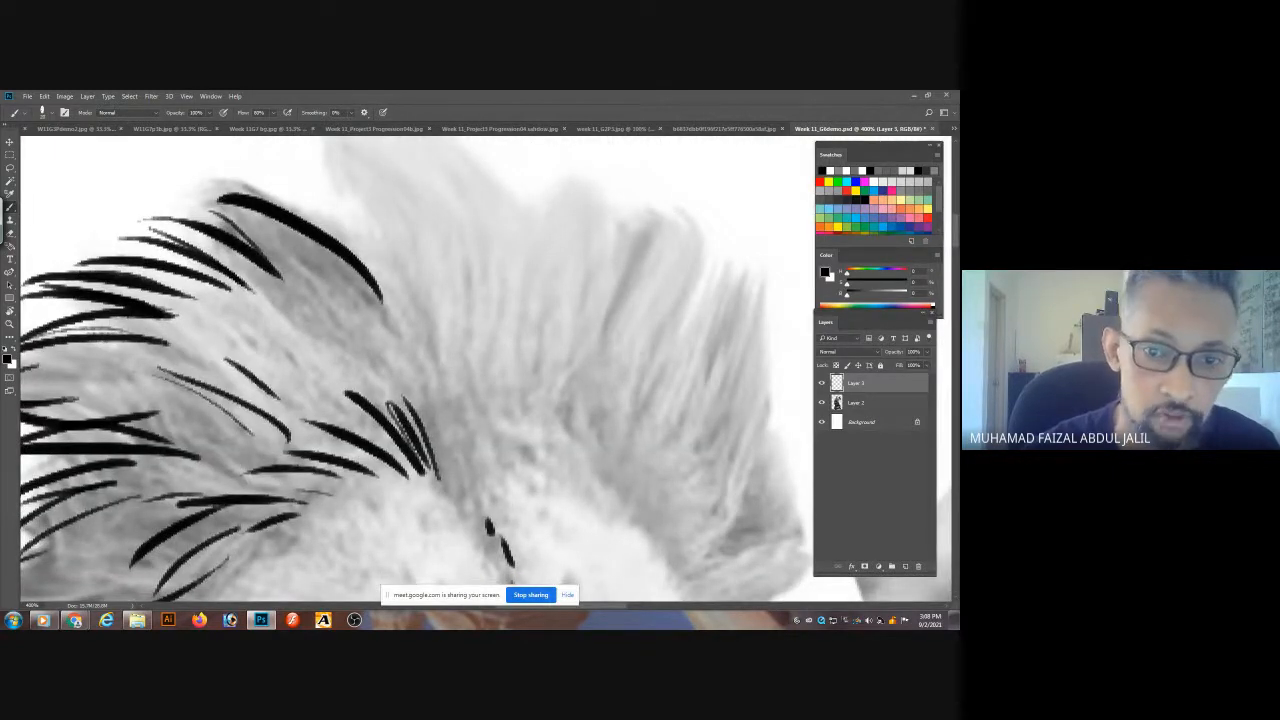
- Draw tapered hair strokes rising from the centre of the forehead's hairline into the mane
drag(411, 332, 446, 494)
drag(450, 397, 482, 508)
drag(487, 490, 466, 350)
- Ink the pointed tuft at the mane's crest and the strokes beside it with long tapered lines
drag(446, 226, 442, 362)
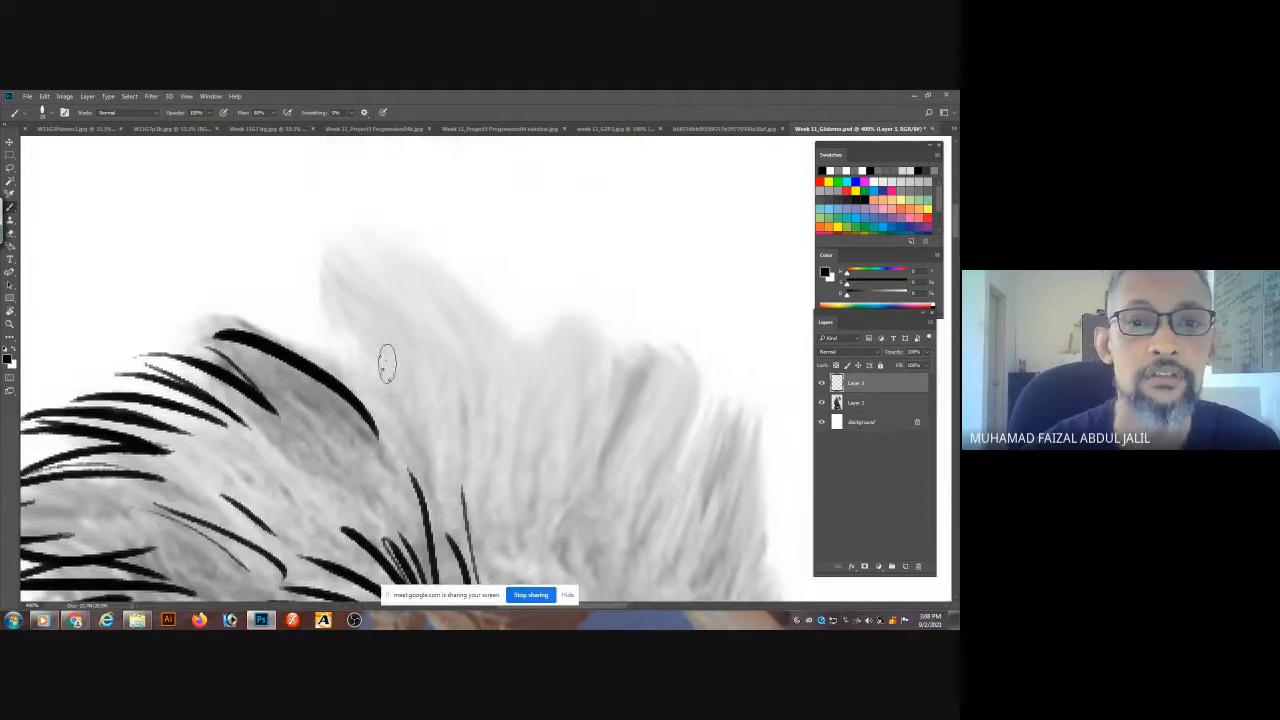
drag(345, 382, 272, 231)
drag(282, 236, 356, 316)
drag(316, 250, 400, 332)
drag(404, 274, 512, 428)
drag(472, 302, 530, 378)
drag(420, 365, 452, 440)
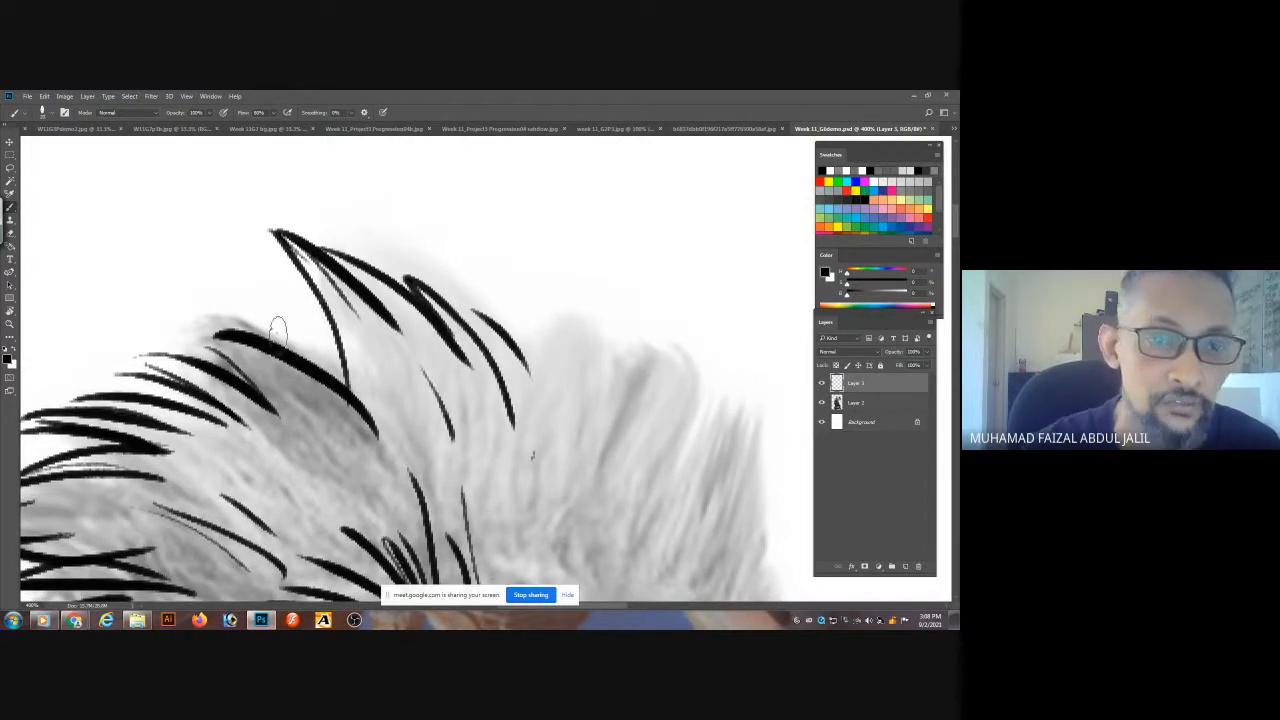
drag(167, 333, 242, 334)
drag(176, 333, 245, 382)
- Continue the mane's top outline right of the crest with curved, pointed hair tufts
drag(503, 357, 433, 275)
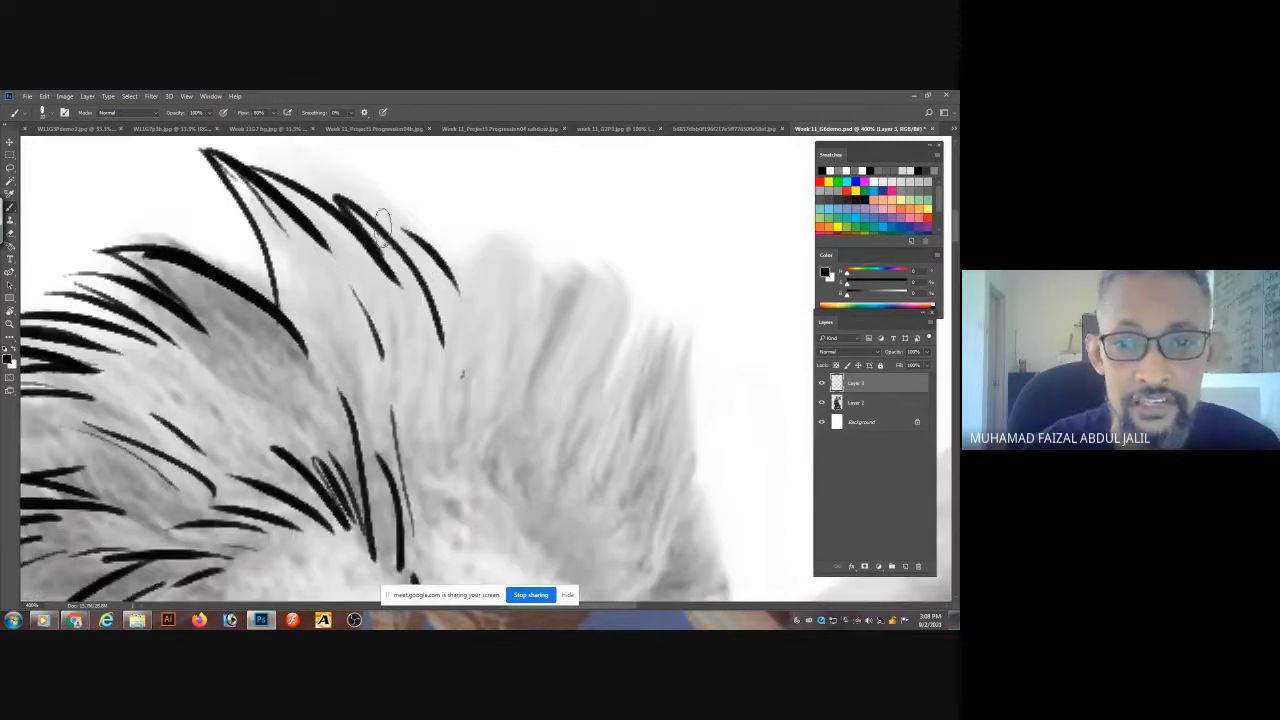
drag(384, 230, 416, 236)
mouse_move(446, 256)
mouse_down()
mouse_move(437, 360)
mouse_move(478, 238)
mouse_move(470, 330)
mouse_move(491, 225)
mouse_move(517, 355)
mouse_up()
drag(525, 258, 553, 350)
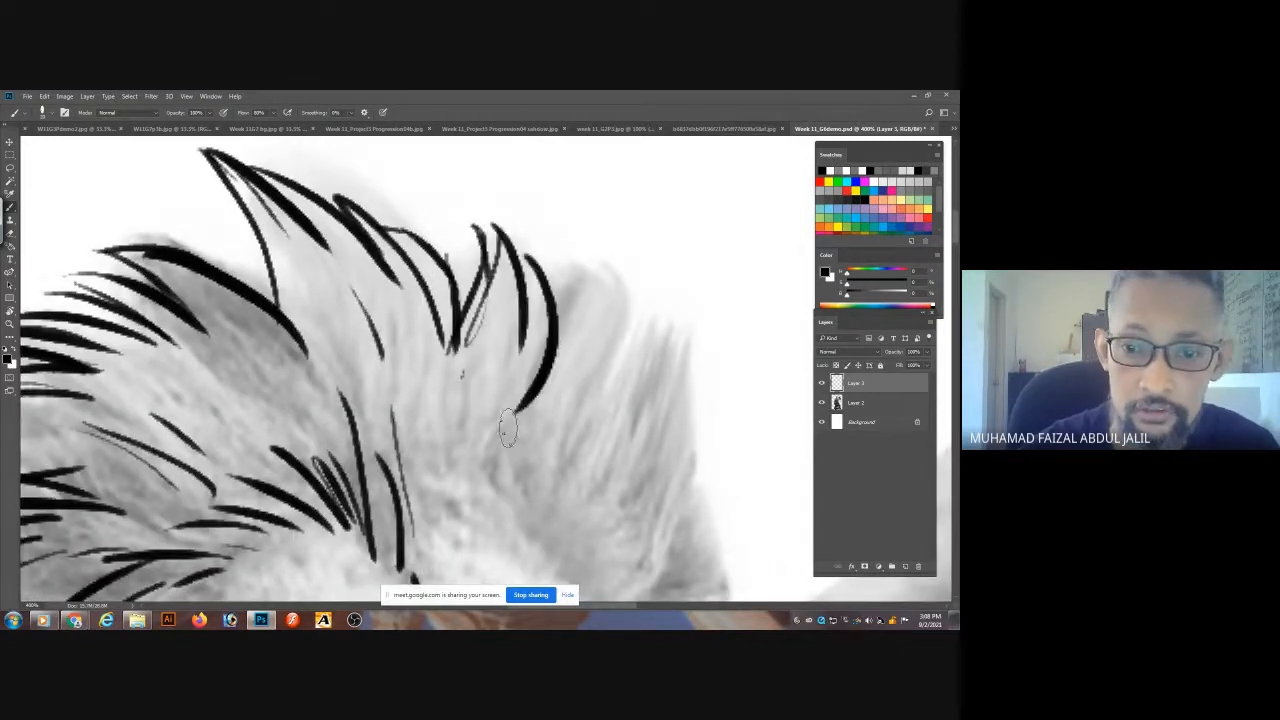
mouse_move(515, 410)
mouse_down()
mouse_move(604, 270)
mouse_move(573, 409)
mouse_up()
- Add short, fanned hair strokes above the forehead, just right of its centre line
drag(518, 446, 543, 278)
mouse_move(452, 356)
mouse_down()
mouse_move(494, 271)
mouse_move(527, 270)
mouse_move(553, 303)
mouse_up()
mouse_move(496, 361)
mouse_down()
mouse_move(556, 331)
mouse_move(573, 343)
mouse_up()
drag(541, 364, 563, 354)
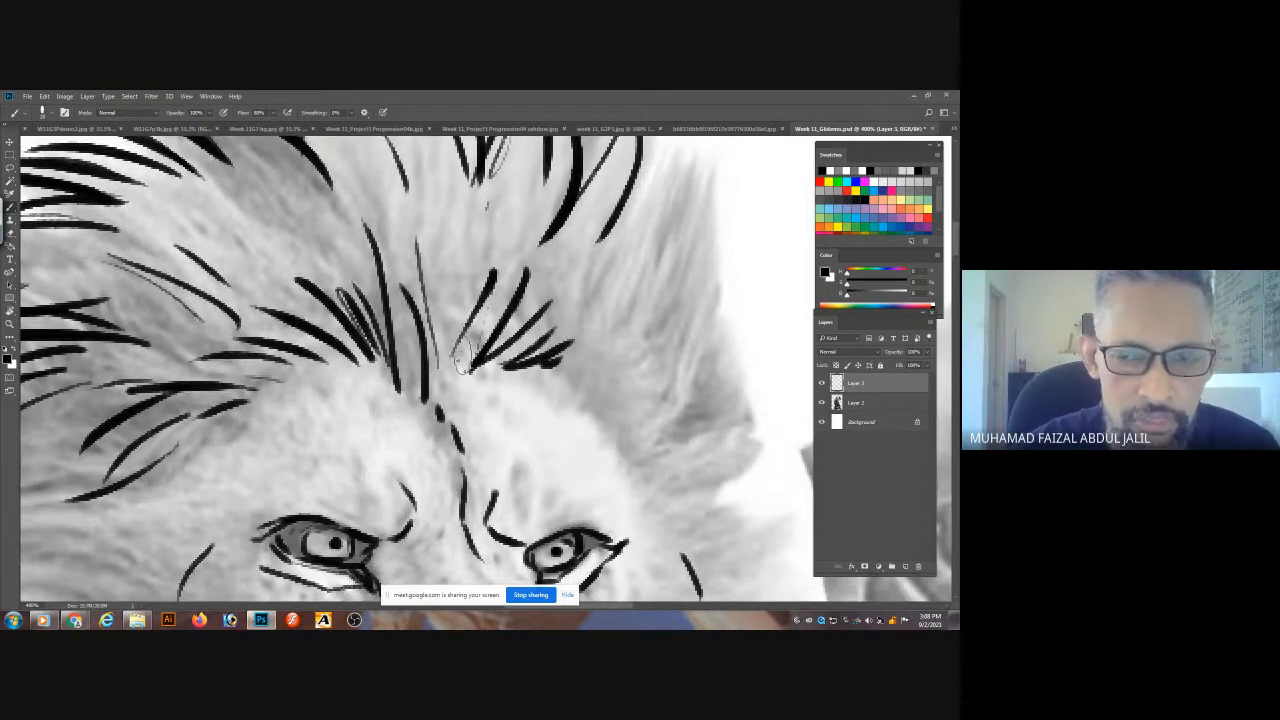
drag(463, 354, 471, 277)
- Ink the mane's upper-right outer edge with overlapping tapered tufts
drag(679, 193, 627, 287)
mouse_move(597, 208)
mouse_down()
mouse_move(600, 347)
mouse_move(597, 328)
mouse_up()
drag(562, 207, 531, 273)
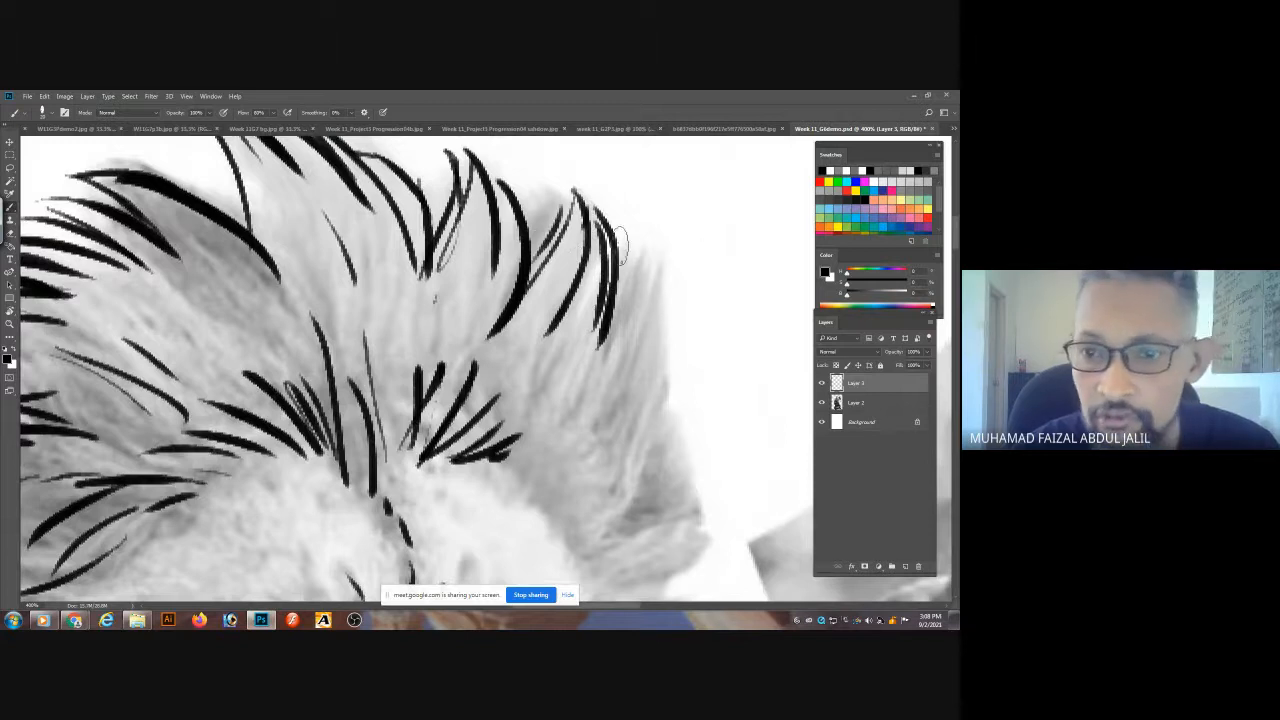
drag(621, 238, 606, 331)
mouse_move(637, 262)
mouse_down()
mouse_move(611, 325)
mouse_move(631, 388)
mouse_up()
key(c)
mouse_move(651, 288)
mouse_down()
mouse_move(658, 441)
mouse_move(686, 260)
mouse_move(663, 264)
mouse_up()
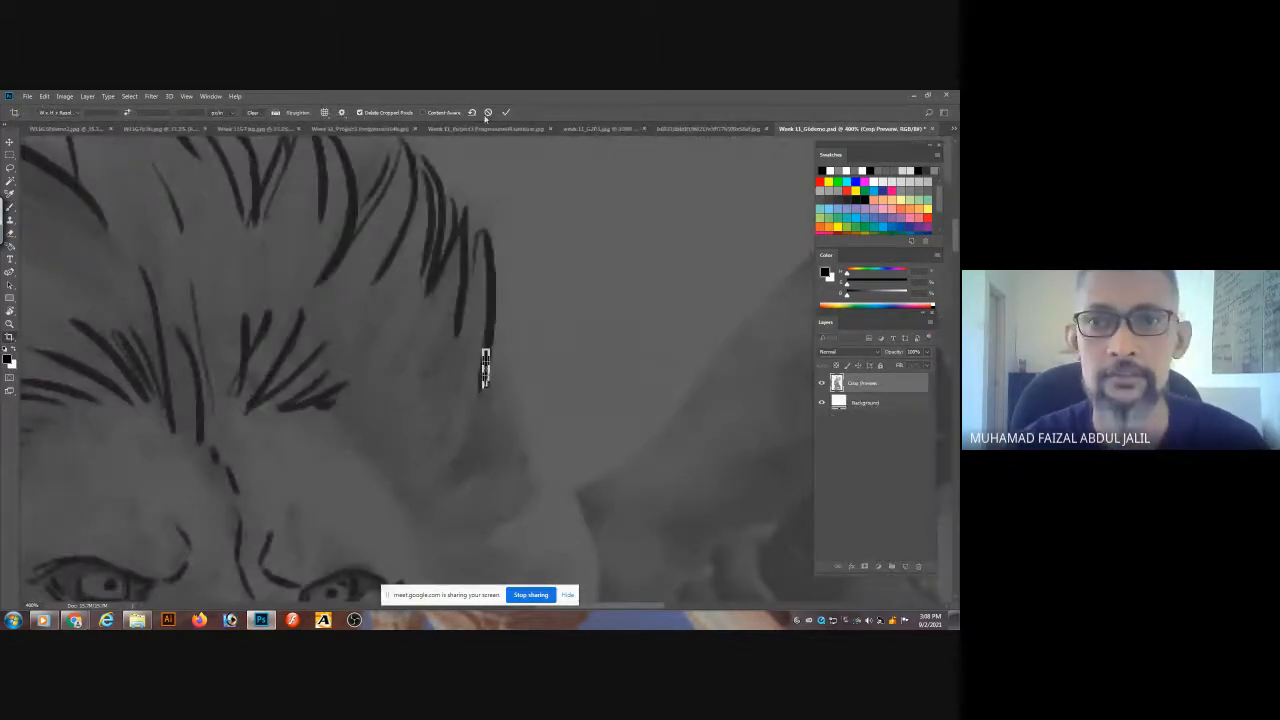
click(488, 112)
key(b)
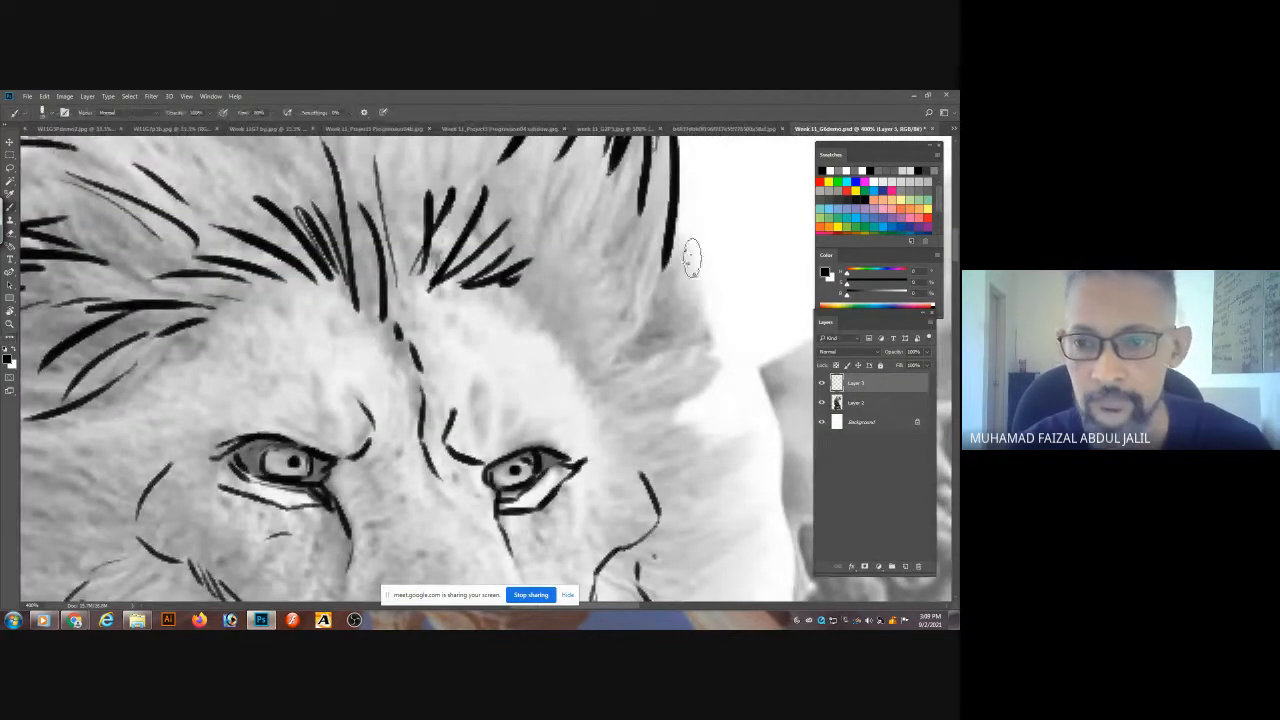
- Extend the mane's right edge downward and draw curved strands along the hairline above the right eye
drag(686, 196, 649, 340)
mouse_move(588, 275)
mouse_down()
mouse_move(570, 300)
mouse_move(622, 284)
mouse_up()
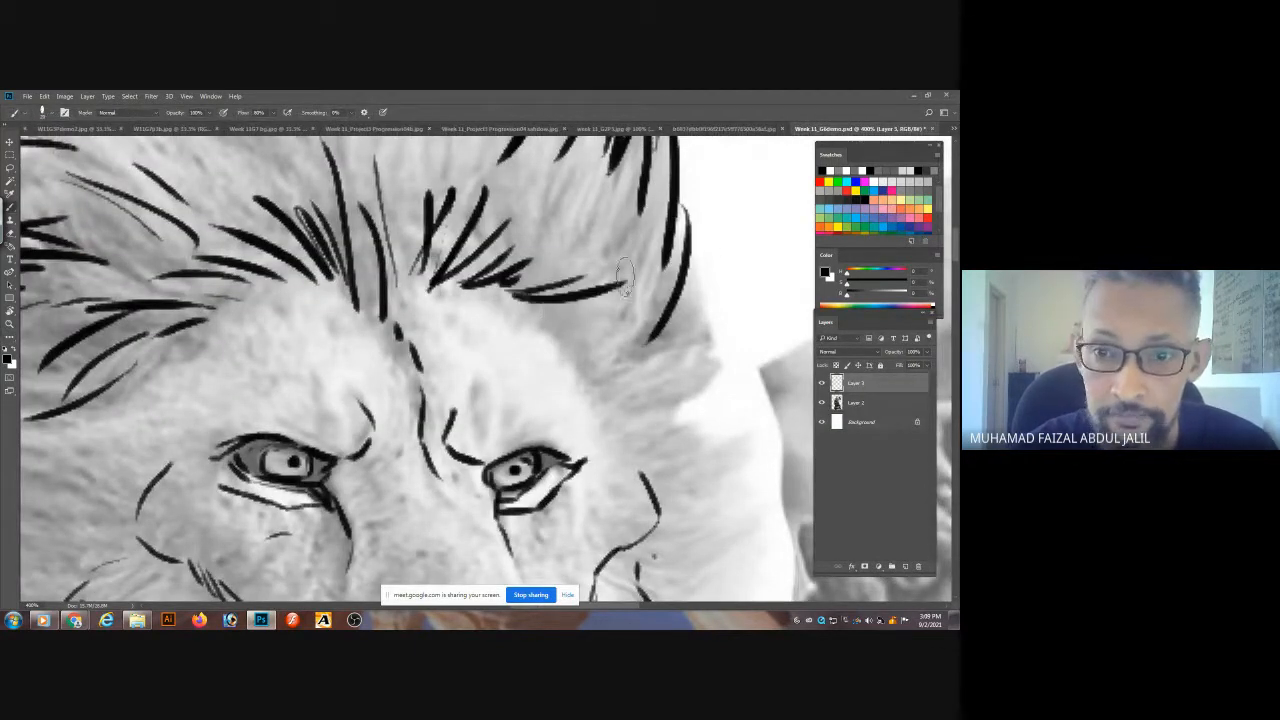
mouse_move(540, 303)
mouse_down()
mouse_move(641, 307)
mouse_move(606, 330)
mouse_up()
drag(551, 321, 648, 346)
drag(570, 355, 657, 371)
- Close the curled tuft beside the right brow with thick outer curves and inner hair strokes
drag(690, 257, 707, 350)
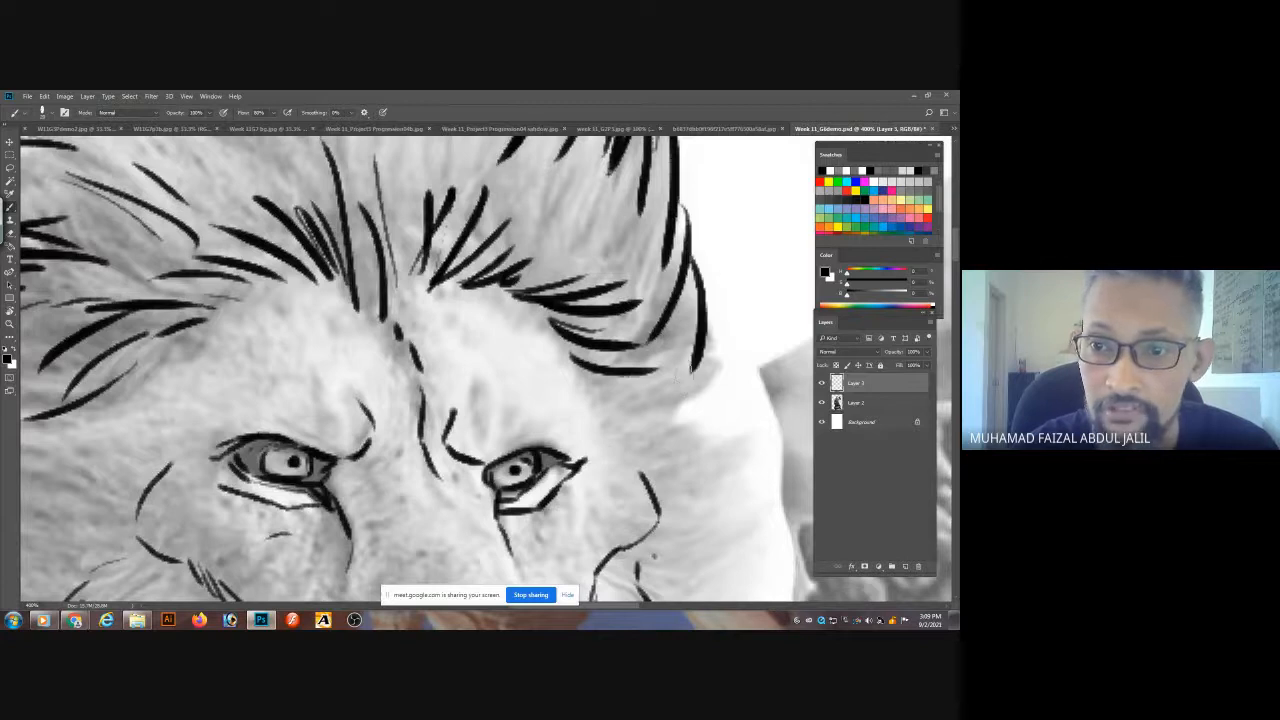
drag(684, 291, 662, 384)
mouse_move(708, 337)
mouse_down()
mouse_move(693, 400)
mouse_move(657, 437)
mouse_up()
drag(582, 393, 641, 418)
drag(595, 400, 658, 437)
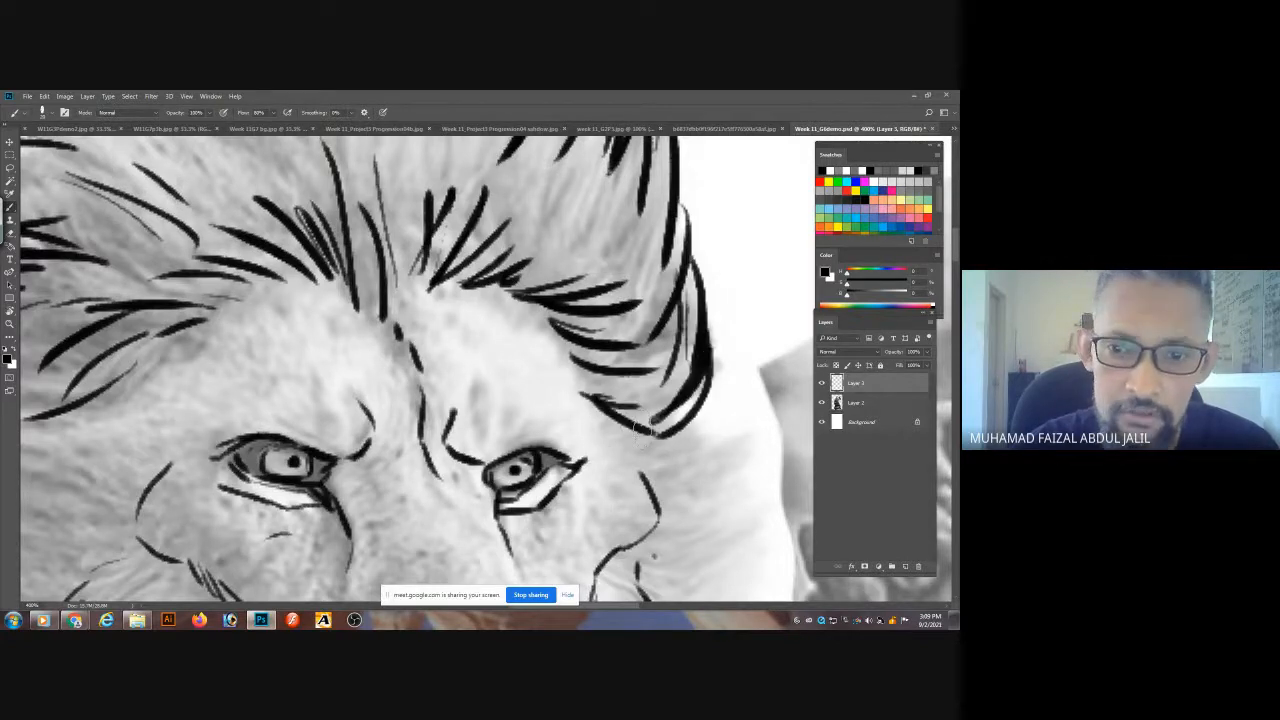
drag(575, 358, 653, 391)
- Ink the mane's right edge from the brow tuft down past the cheek with pointed, zigzag hair strokes
mouse_move(686, 432)
mouse_down()
mouse_move(617, 248)
mouse_move(602, 263)
mouse_move(625, 245)
mouse_move(663, 298)
mouse_up()
drag(603, 283, 668, 362)
drag(615, 312, 660, 386)
drag(541, 272, 585, 316)
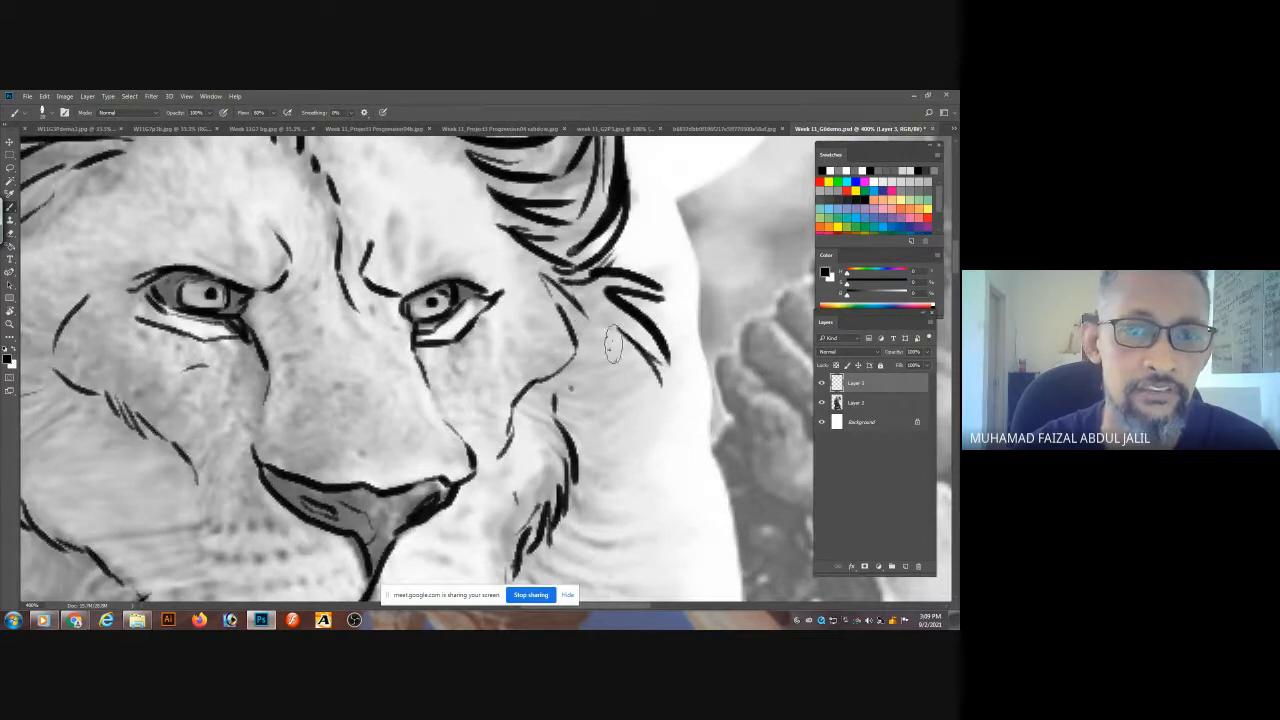
drag(636, 405, 616, 296)
mouse_move(616, 250)
mouse_down()
mouse_move(665, 340)
mouse_move(608, 306)
mouse_move(641, 360)
mouse_move(612, 389)
mouse_up()
drag(653, 346, 618, 422)
drag(596, 447, 646, 311)
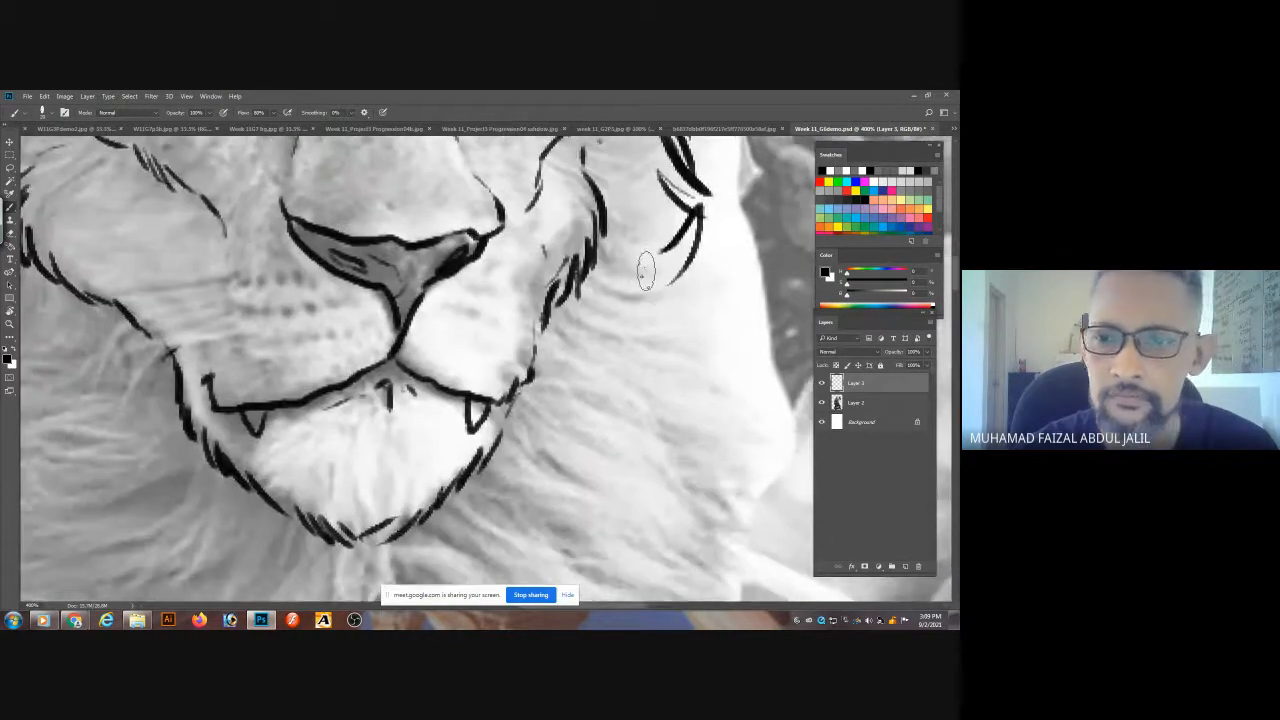
drag(664, 258, 714, 396)
drag(716, 378, 690, 452)
- Draw hair strokes beside the left corner of the jaw and outward from the left cheek fur
drag(454, 370, 667, 332)
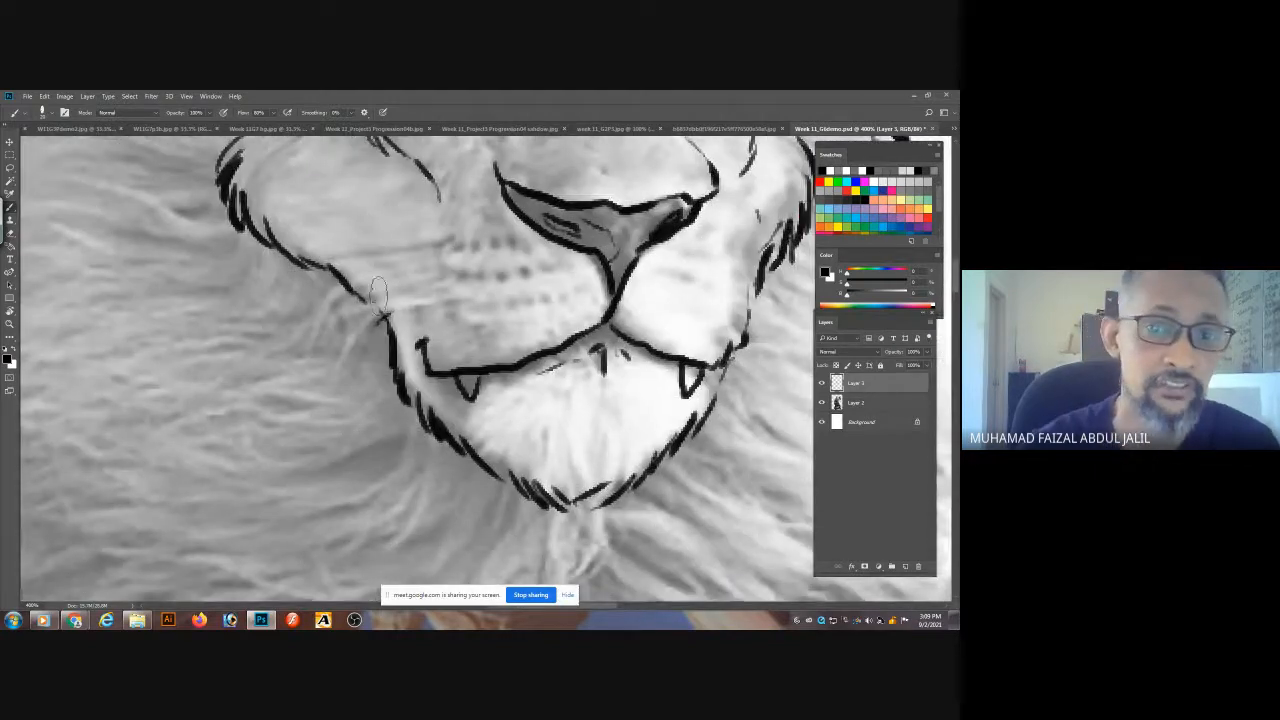
mouse_move(356, 321)
mouse_down()
mouse_move(328, 389)
mouse_move(310, 381)
mouse_up()
drag(151, 231, 387, 322)
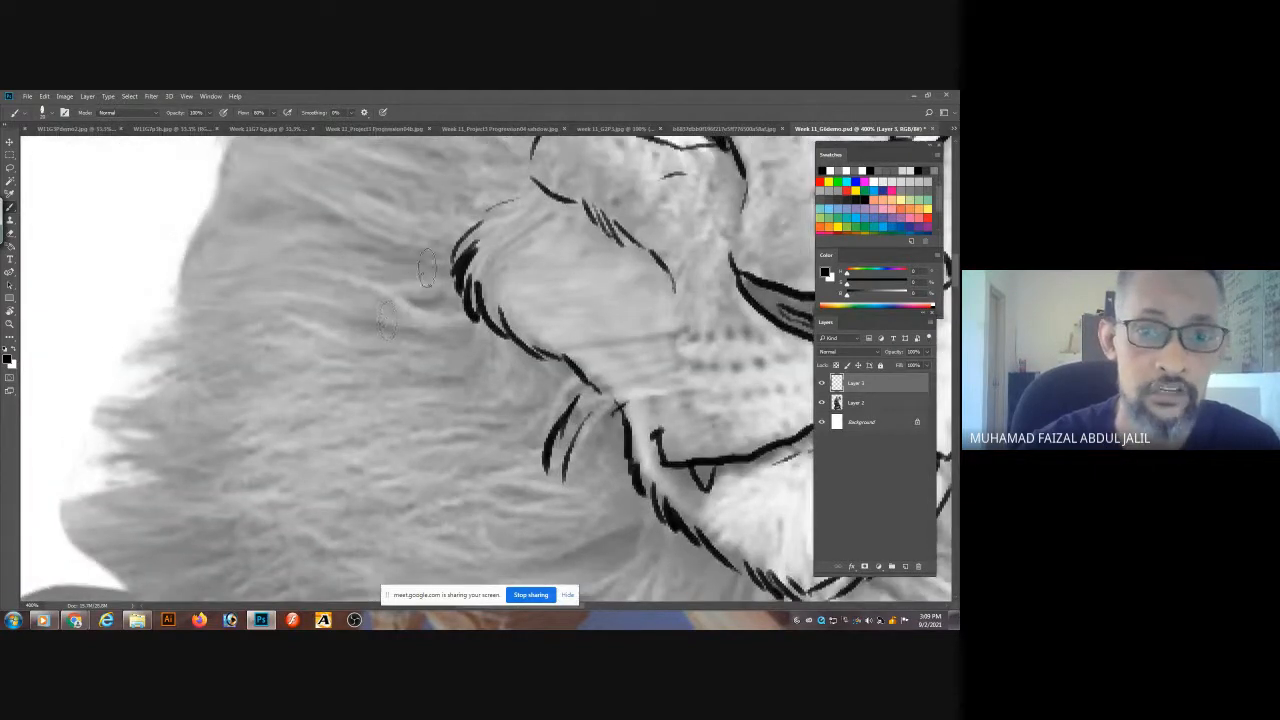
mouse_move(446, 266)
mouse_down()
mouse_move(326, 296)
mouse_move(276, 332)
mouse_up()
- Extend the mane's left outer edge from eye level down towards the shoulder armour with overlapping tufts
drag(380, 251, 448, 377)
drag(458, 165, 427, 276)
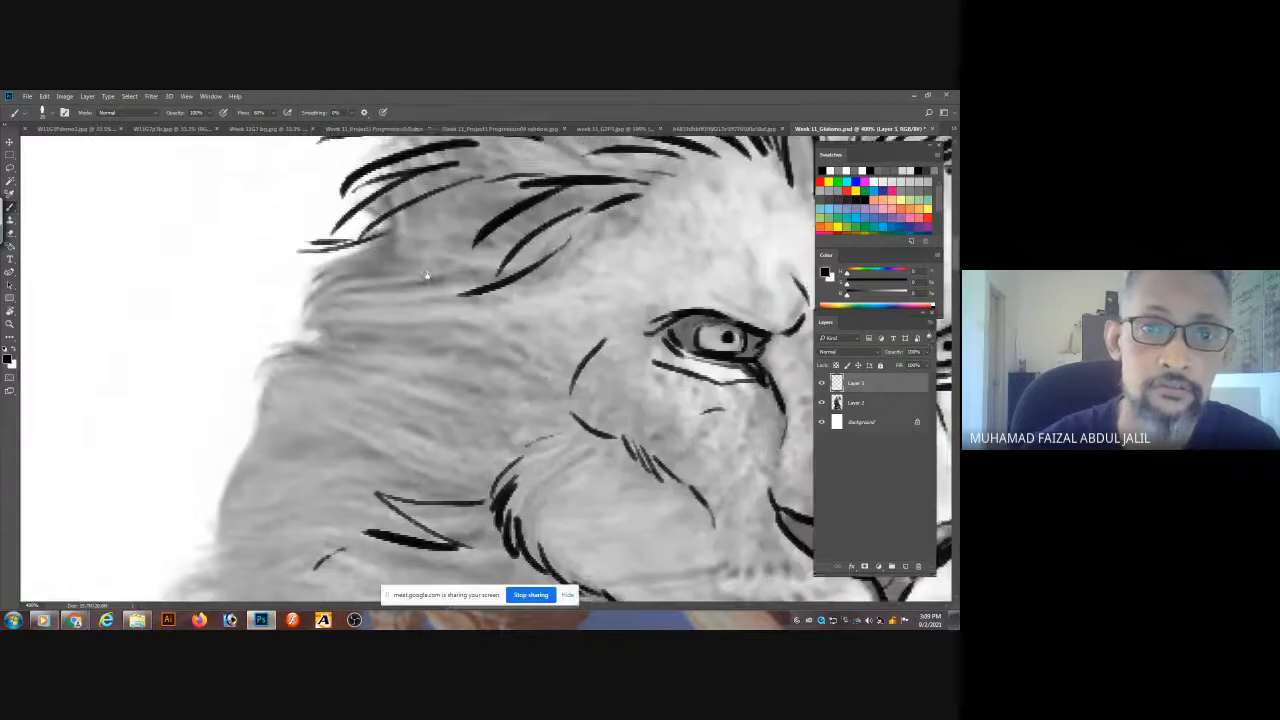
drag(364, 242, 302, 314)
mouse_move(378, 265)
mouse_down()
mouse_move(306, 299)
mouse_move(266, 357)
mouse_up()
mouse_move(329, 325)
mouse_down()
mouse_move(249, 374)
mouse_move(244, 417)
mouse_up()
drag(267, 420, 373, 247)
drag(402, 196, 312, 334)
mouse_move(391, 254)
mouse_down()
mouse_move(350, 284)
mouse_move(300, 404)
mouse_up()
mouse_move(343, 372)
mouse_down()
mouse_move(402, 209)
mouse_move(320, 262)
mouse_up()
mouse_move(408, 255)
mouse_down()
mouse_move(310, 300)
mouse_move(300, 371)
mouse_move(255, 400)
mouse_up()
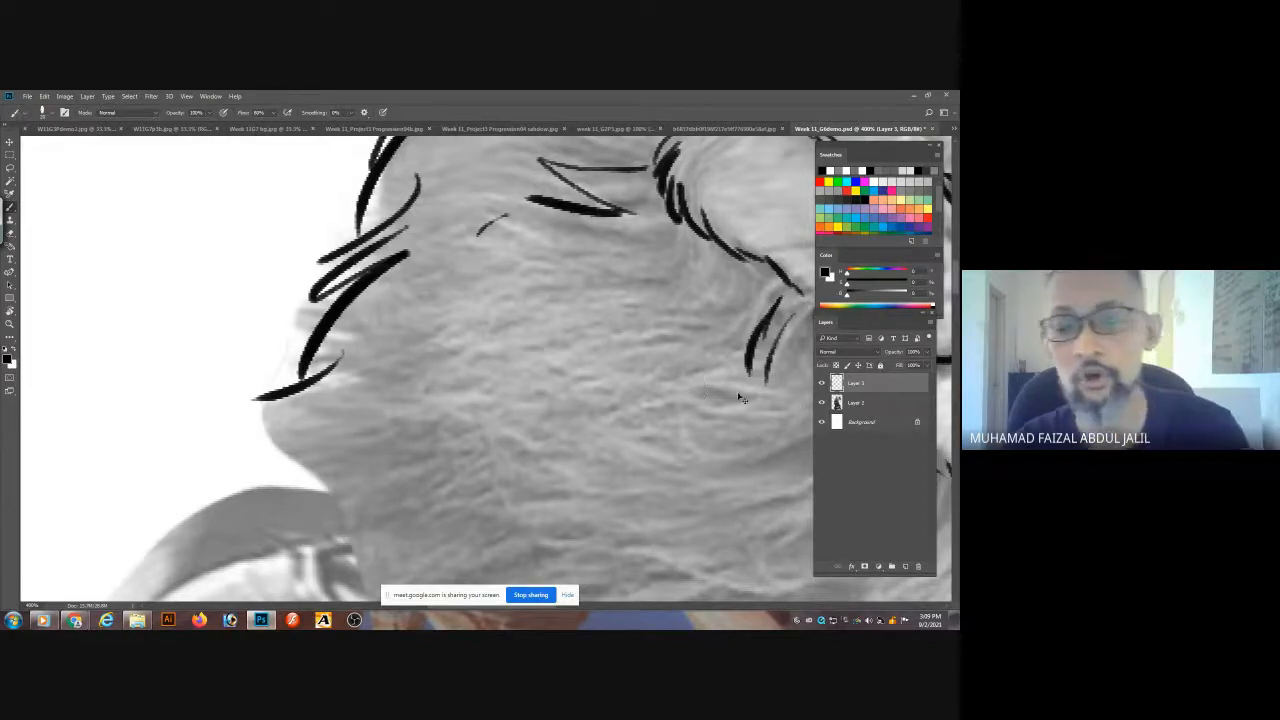
- Check the line art of the whole head by hiding the photo on Layer 2, and show it again
scroll(741, 398, down, 5)
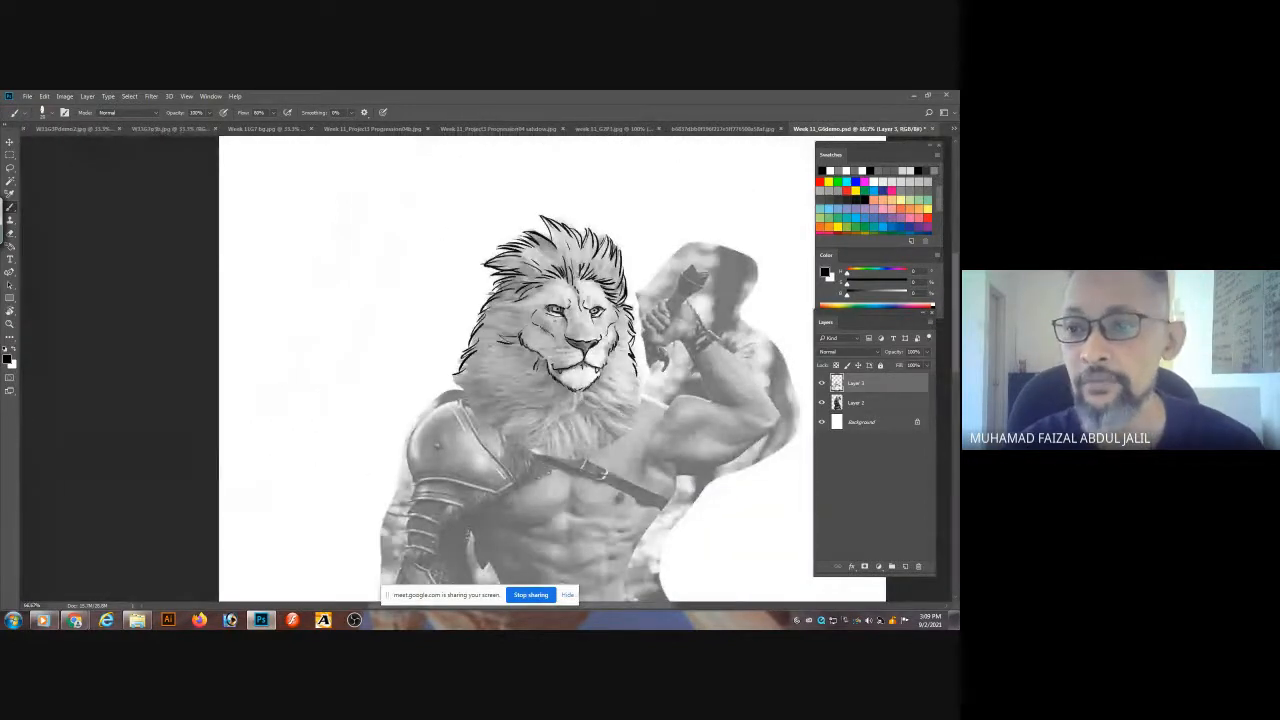
click(821, 403)
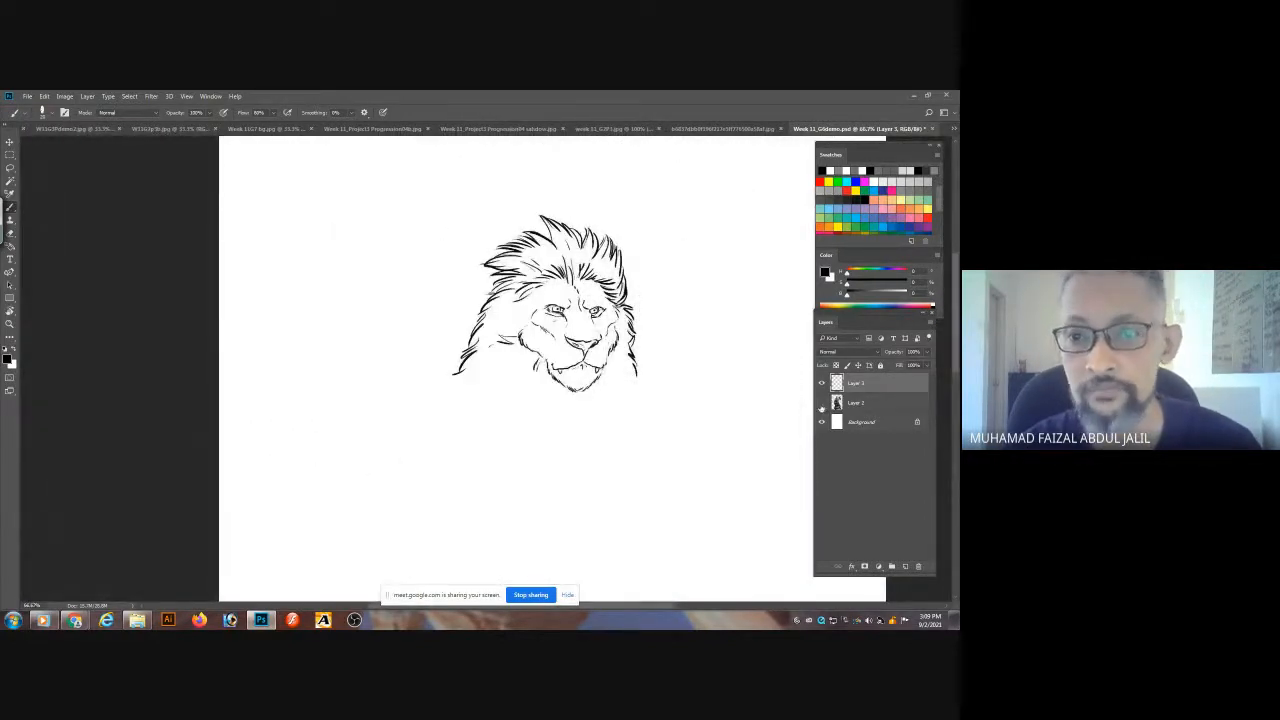
click(821, 403)
- Add inner mane strands above the left cheek fur and a short stroke below it
scroll(513, 345, up, 3)
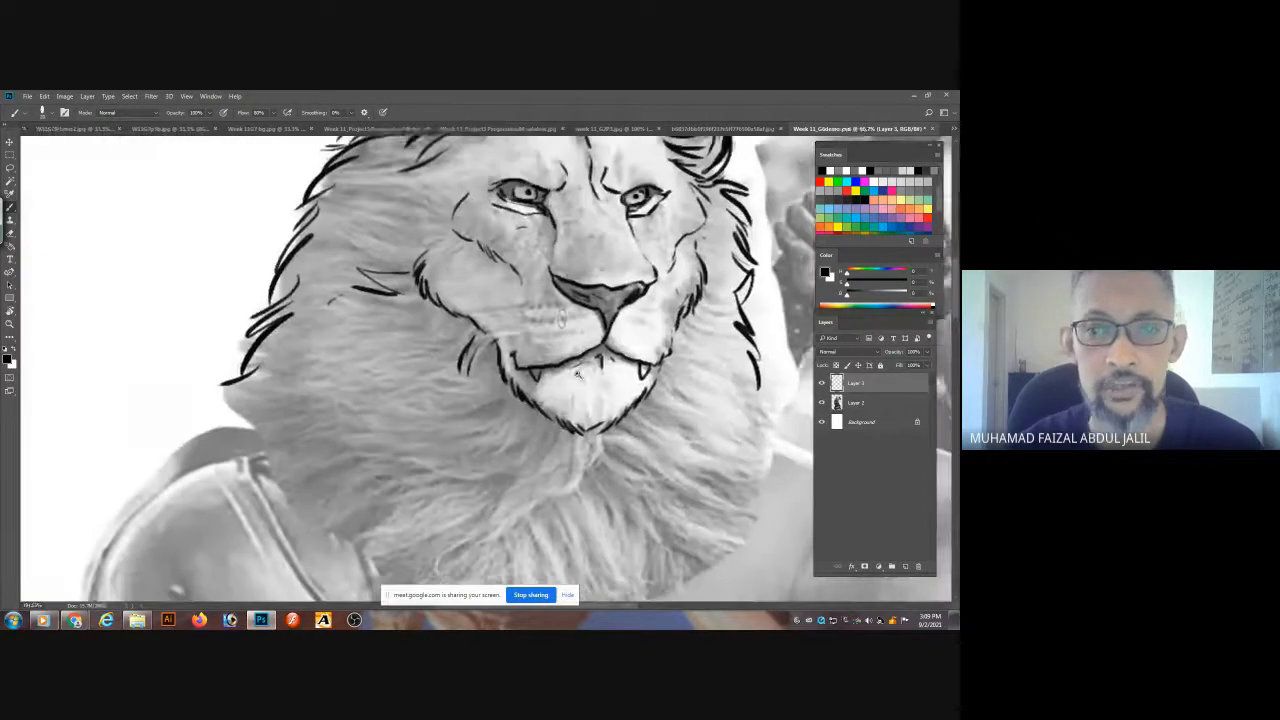
scroll(513, 345, up, 2)
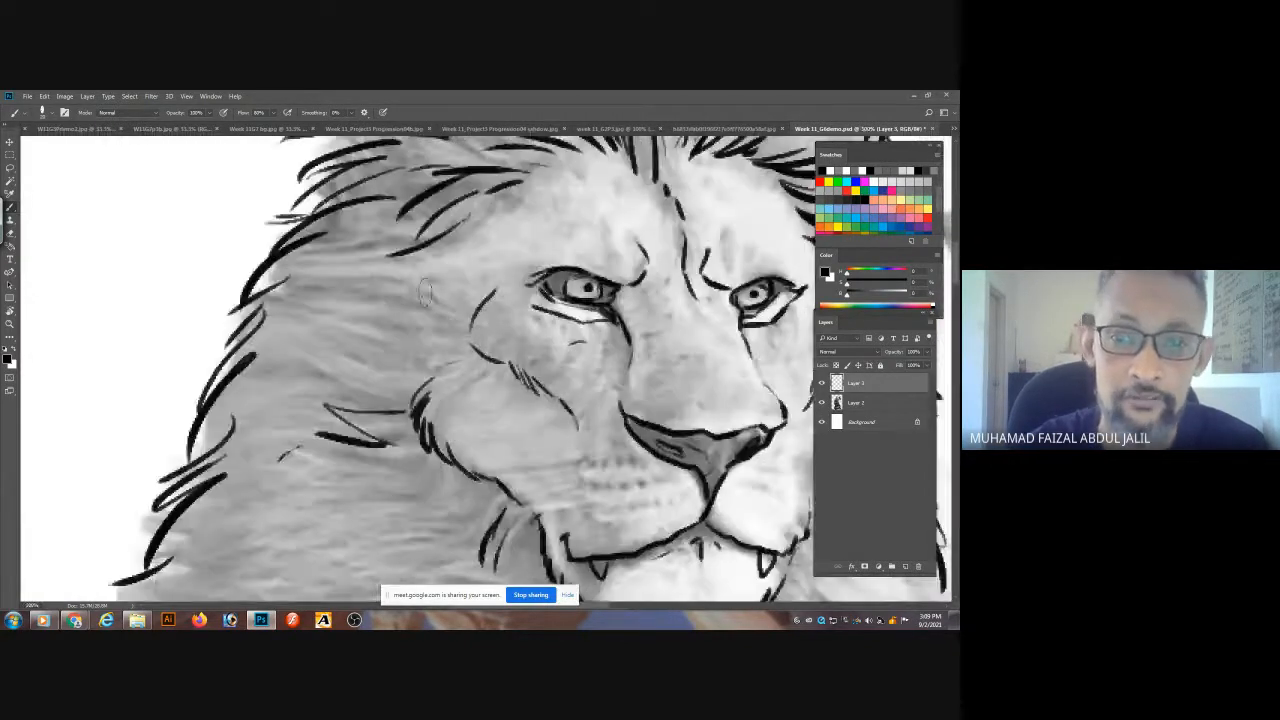
mouse_move(450, 310)
mouse_down()
mouse_move(390, 275)
mouse_move(445, 328)
mouse_move(368, 352)
mouse_move(367, 380)
mouse_up()
drag(429, 364, 384, 403)
drag(403, 463, 405, 255)
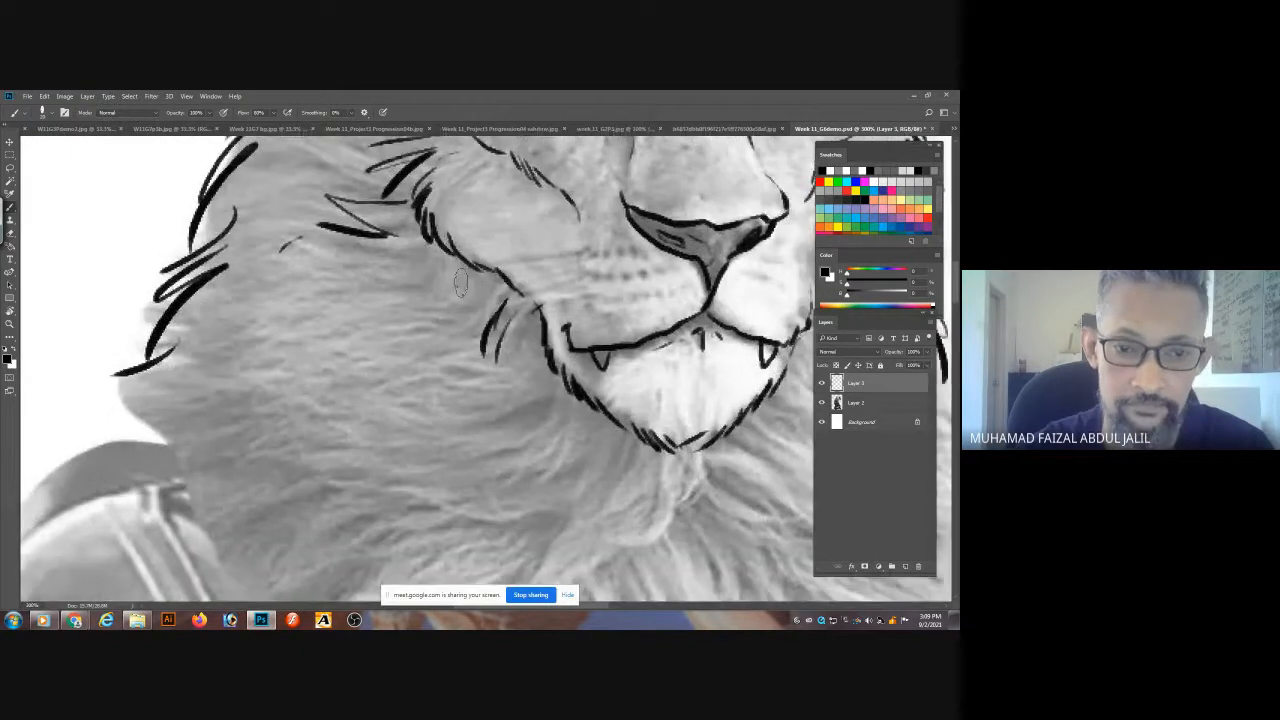
drag(467, 293, 428, 318)
- Ink the wavy beard lock hanging below the chin with long tapered outlines
drag(537, 403, 410, 193)
mouse_move(571, 240)
mouse_down()
mouse_move(535, 308)
mouse_move(436, 373)
mouse_up()
drag(490, 222, 400, 384)
mouse_move(440, 343)
mouse_down()
mouse_move(412, 438)
mouse_move(440, 487)
mouse_up()
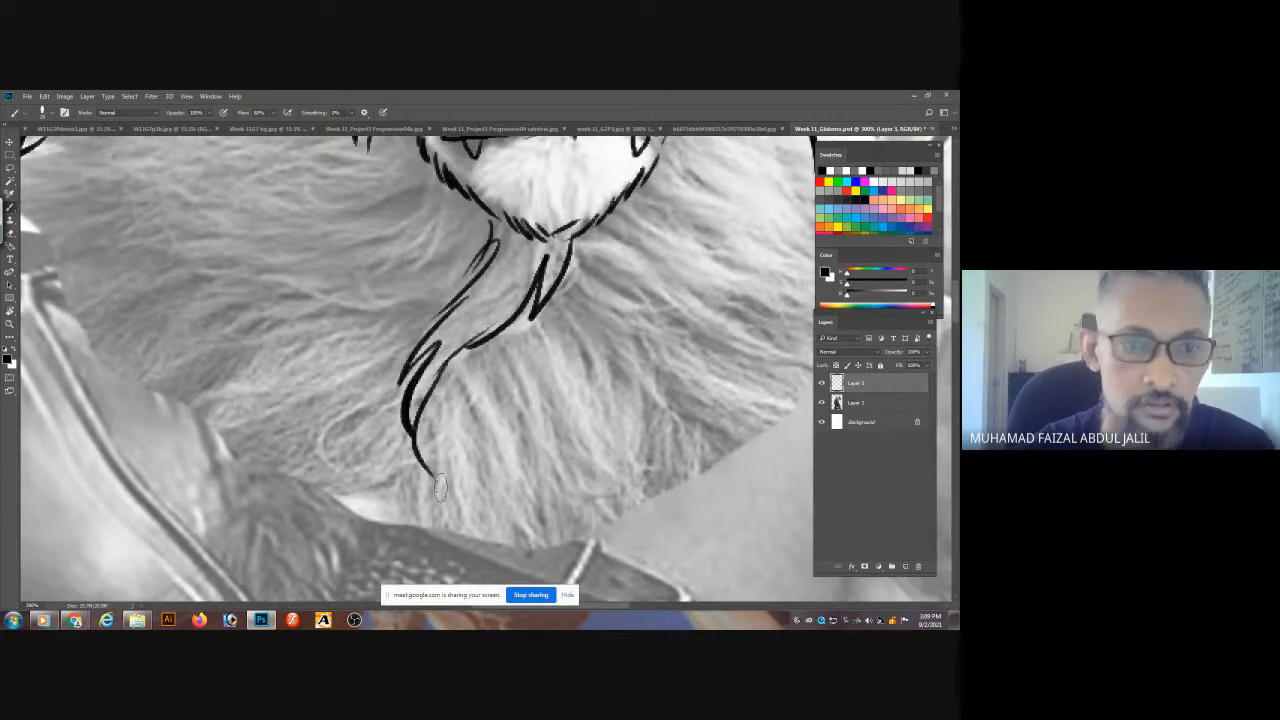
- Ink the mane's lower-left edge with jagged tufts where it overlaps the shoulder armour
drag(364, 308, 559, 395)
drag(260, 226, 164, 264)
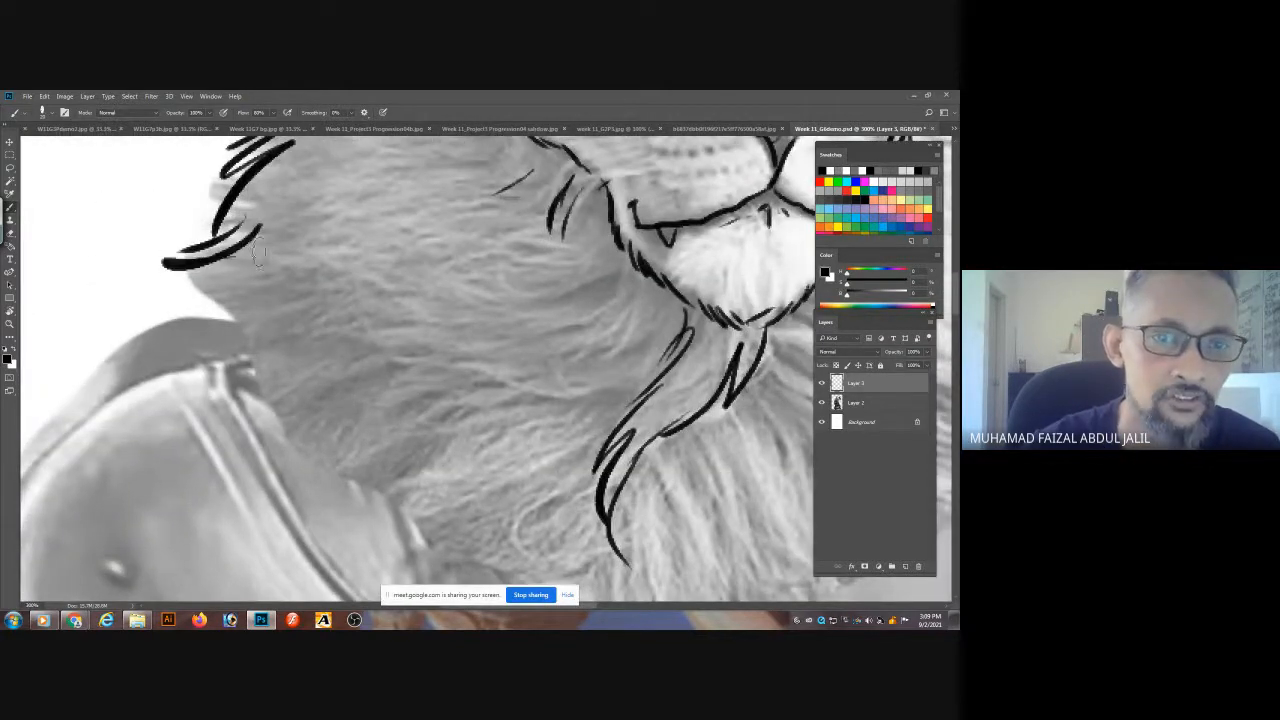
drag(258, 252, 170, 324)
mouse_move(255, 297)
mouse_down()
mouse_move(168, 330)
mouse_move(160, 352)
mouse_up()
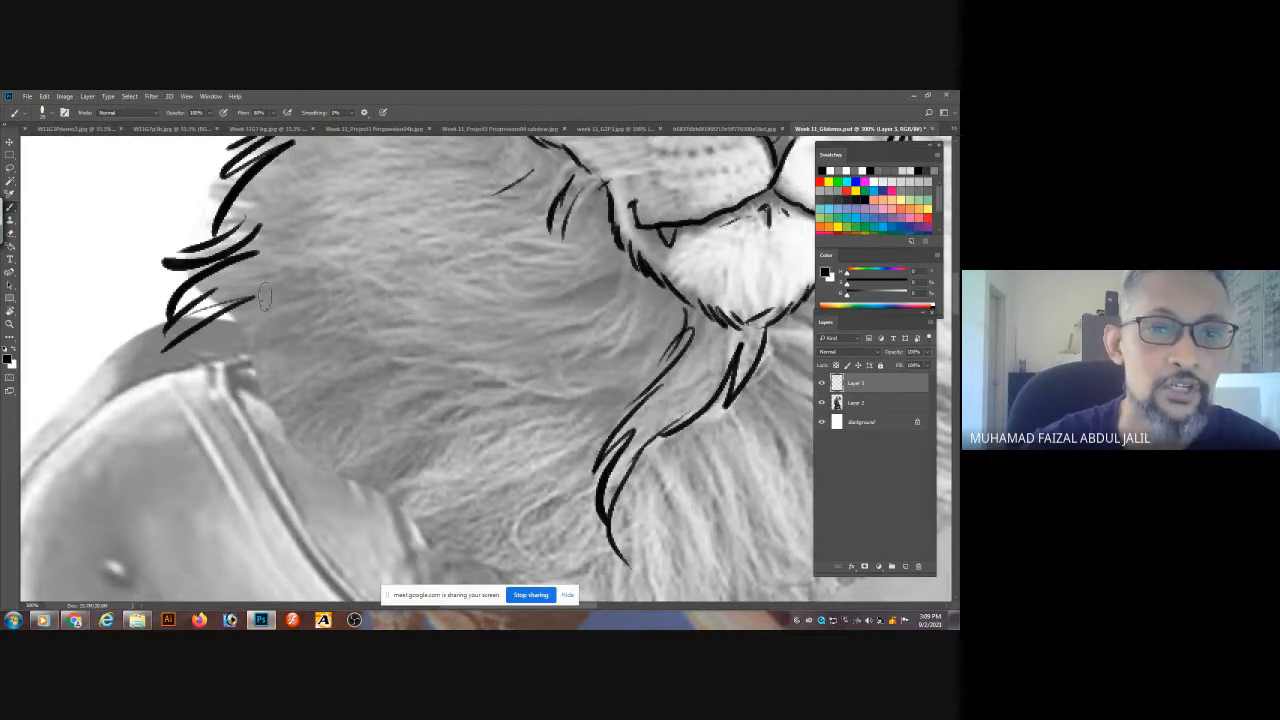
drag(262, 299, 222, 349)
drag(245, 316, 256, 396)
drag(273, 338, 286, 427)
drag(297, 383, 321, 469)
mouse_move(318, 428)
mouse_down()
mouse_move(295, 290)
mouse_move(324, 358)
mouse_up()
- Continue the mane's lower-left outline diagonally towards the chest strap with overlapping hair strokes
drag(312, 306, 325, 358)
drag(318, 316, 407, 393)
mouse_move(376, 345)
mouse_down()
mouse_move(414, 420)
mouse_move(447, 433)
mouse_up()
mouse_move(445, 410)
mouse_down()
mouse_move(463, 442)
mouse_move(540, 468)
mouse_up()
drag(508, 436, 616, 507)
- Ink the mane's lower-right edge over the shoulder and upper chest with thick zigzag tufts
mouse_move(749, 370)
mouse_down()
mouse_move(624, 397)
mouse_move(359, 527)
mouse_up()
mouse_move(599, 254)
mouse_down()
mouse_move(669, 338)
mouse_move(671, 368)
mouse_up()
mouse_move(668, 346)
mouse_down()
mouse_move(657, 192)
mouse_move(660, 241)
mouse_up()
drag(621, 185, 646, 248)
mouse_move(618, 219)
mouse_down()
mouse_move(643, 252)
mouse_move(616, 319)
mouse_up()
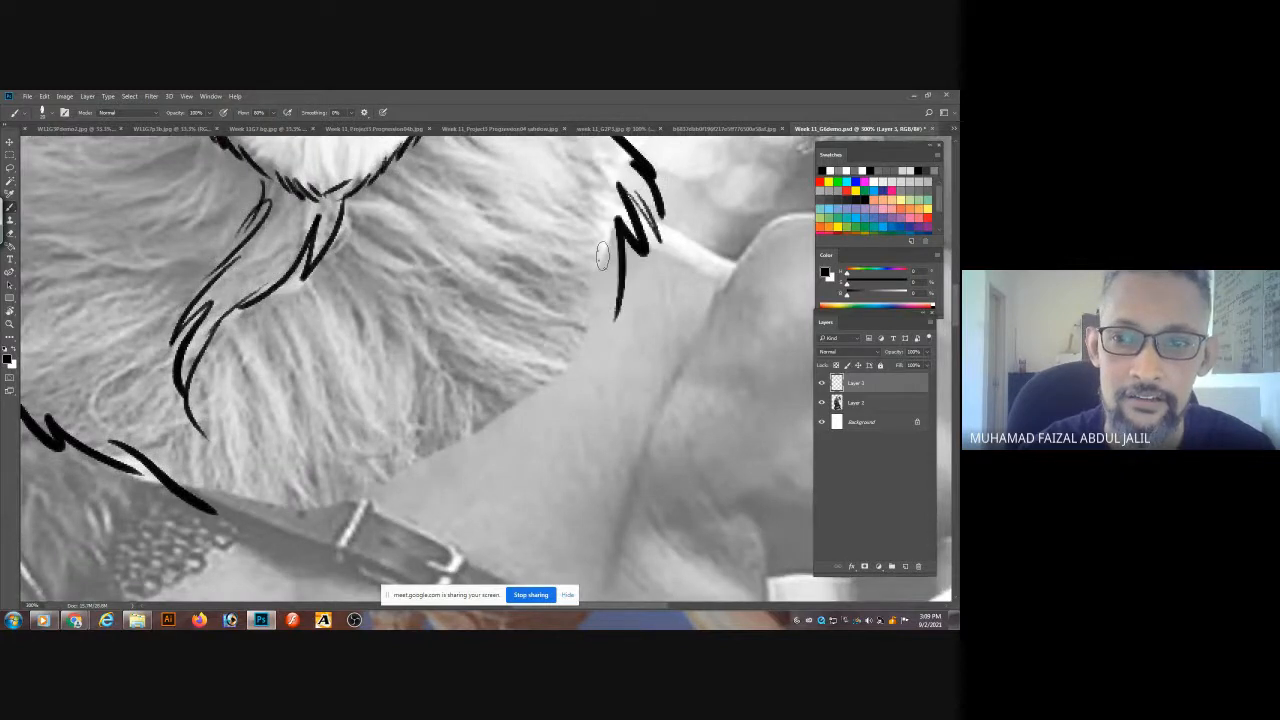
drag(602, 256, 588, 345)
drag(596, 292, 566, 384)
drag(570, 310, 498, 440)
drag(542, 346, 488, 446)
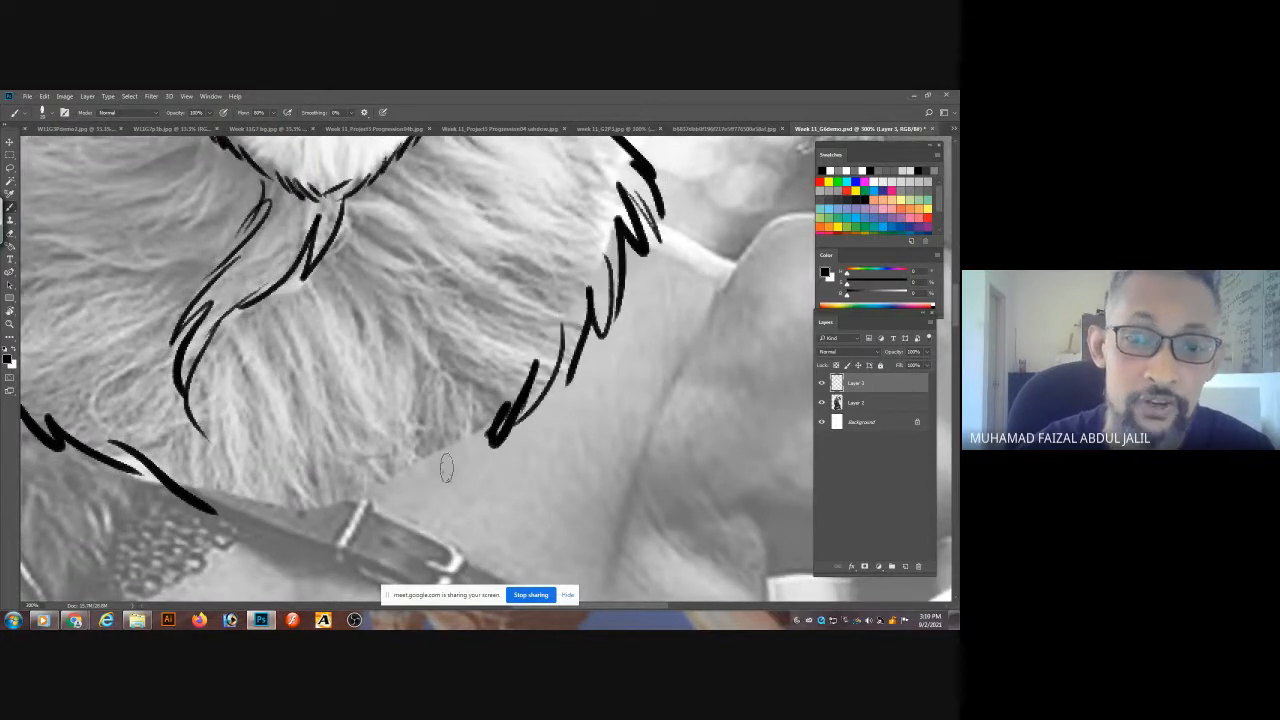
- Join both lower edges of the mane in a pointed tip over the chest strap, with fine inner strands
mouse_move(469, 398)
mouse_down()
mouse_move(414, 486)
mouse_move(366, 494)
mouse_move(296, 538)
mouse_up()
drag(330, 484, 268, 558)
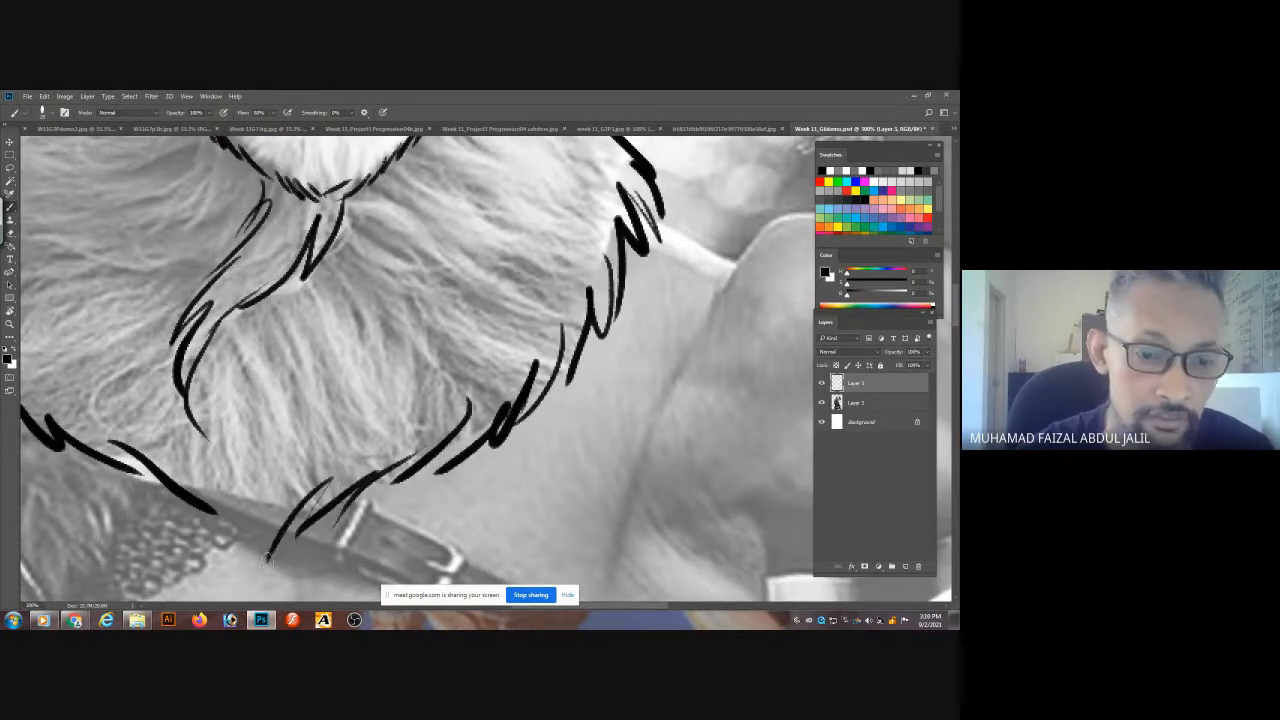
drag(190, 490, 258, 562)
mouse_move(222, 470)
mouse_down()
mouse_move(266, 578)
mouse_move(276, 532)
mouse_up()
drag(300, 420, 274, 522)
drag(328, 374, 318, 434)
drag(316, 432, 298, 482)
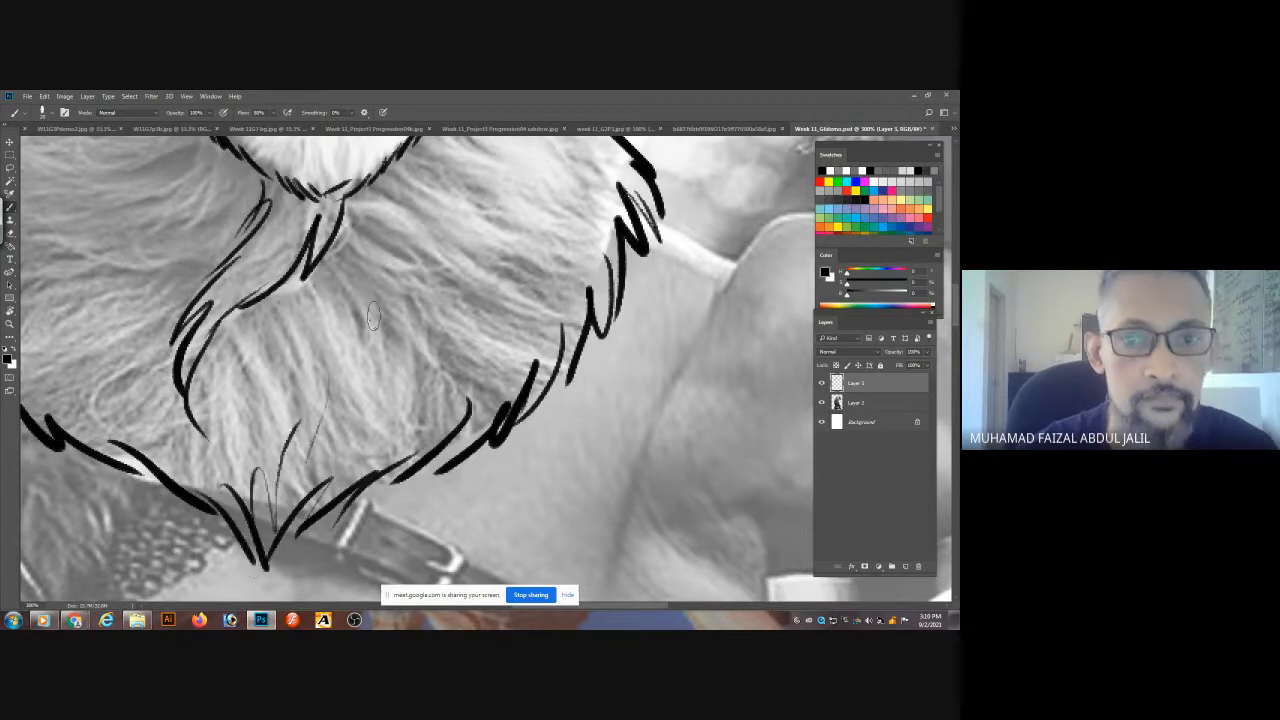
- Draw diagonal inner strands in the lower mane to the right of the beard lock
drag(358, 291, 427, 384)
drag(394, 314, 464, 386)
drag(433, 343, 500, 380)
- Draw long sweeping strands from the jaw and beard lock into the lower-left mane
mouse_move(208, 251)
mouse_down()
mouse_move(450, 263)
mouse_move(234, 309)
mouse_move(232, 329)
mouse_up()
drag(435, 299, 321, 376)
mouse_move(370, 324)
mouse_down()
mouse_move(464, 481)
mouse_move(455, 487)
mouse_up()
drag(544, 324, 476, 396)
drag(546, 310, 442, 402)
drag(498, 332, 352, 410)
drag(428, 316, 280, 402)
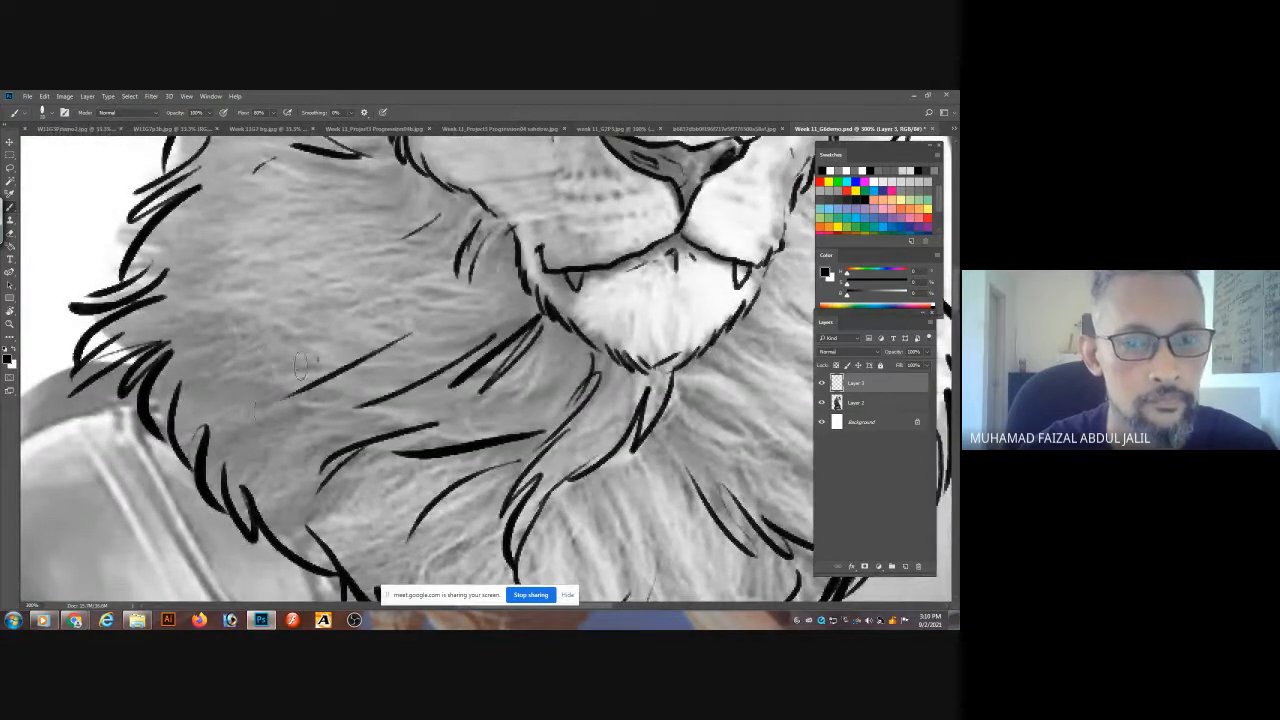
- Fill the left side of the mane beside the muzzle with thin diagonal hair strands
drag(320, 355, 216, 450)
drag(406, 236, 264, 328)
drag(346, 234, 226, 336)
drag(322, 192, 206, 284)
drag(256, 224, 166, 264)
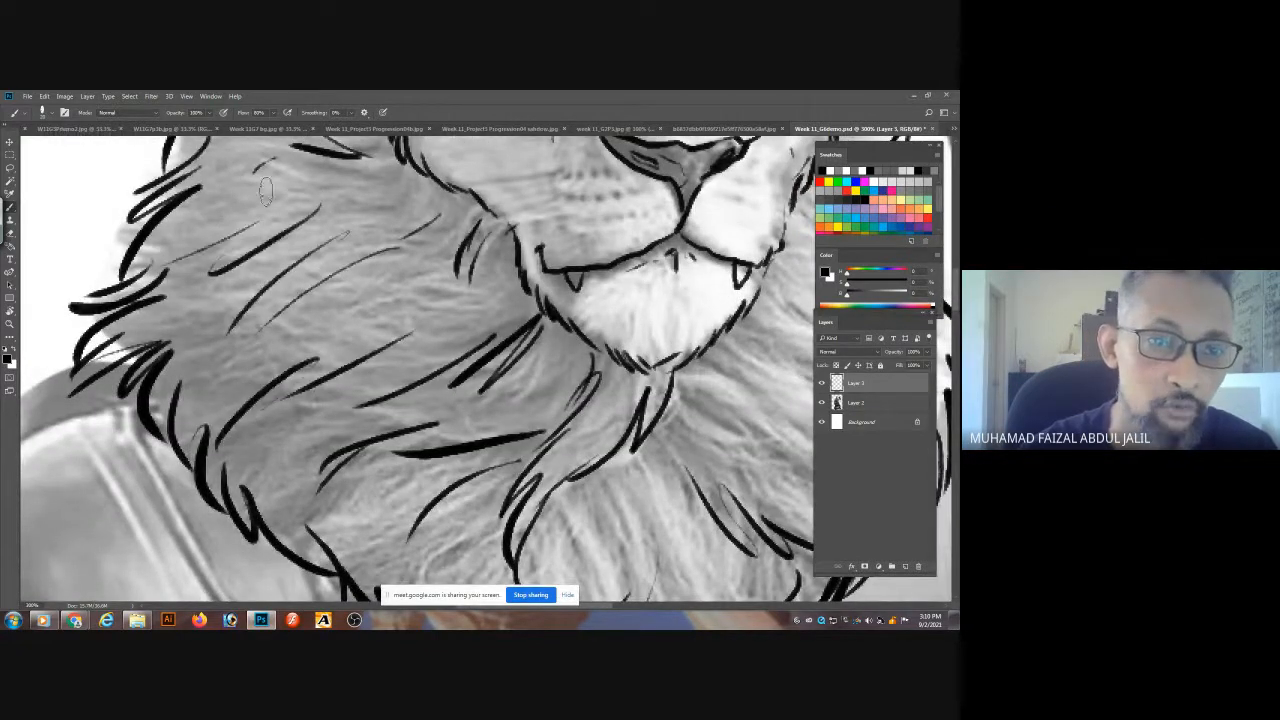
drag(266, 190, 204, 234)
drag(230, 270, 166, 344)
- Fill the mane right of the jaw and cheek with curved inner strands following the fur
mouse_move(757, 405)
mouse_down()
mouse_move(442, 430)
mouse_move(406, 418)
mouse_move(488, 468)
mouse_up()
drag(436, 400, 508, 458)
drag(472, 300, 524, 446)
drag(488, 264, 510, 326)
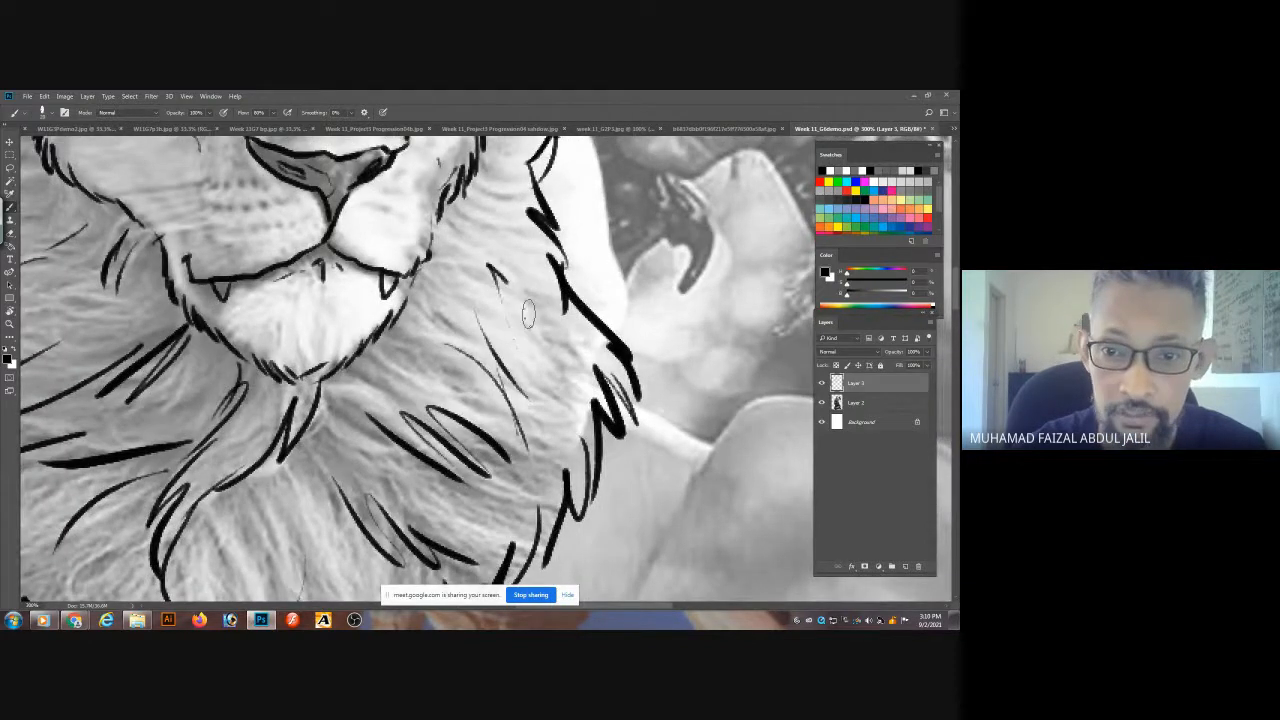
drag(506, 226, 544, 342)
drag(514, 230, 554, 362)
mouse_move(546, 282)
mouse_down()
mouse_move(566, 362)
mouse_move(594, 376)
mouse_up()
mouse_move(488, 191)
mouse_down()
mouse_move(498, 291)
mouse_move(488, 276)
mouse_move(506, 306)
mouse_move(532, 216)
mouse_up()
drag(468, 166, 534, 212)
- Add thin strands to the mane right of the jaw and draw long whiskers on both sides of the muzzle
mouse_move(472, 298)
mouse_down()
mouse_move(442, 352)
mouse_move(469, 384)
mouse_up()
drag(400, 295, 692, 265)
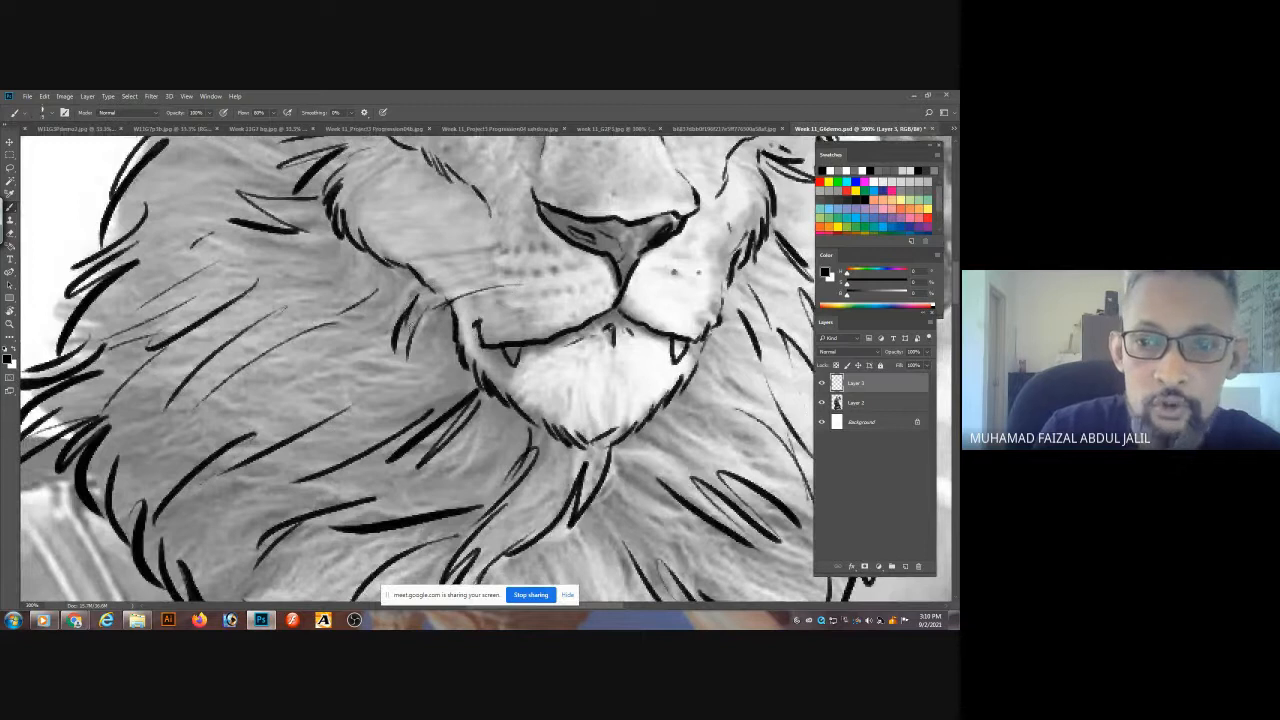
drag(520, 268, 395, 296)
drag(515, 256, 305, 305)
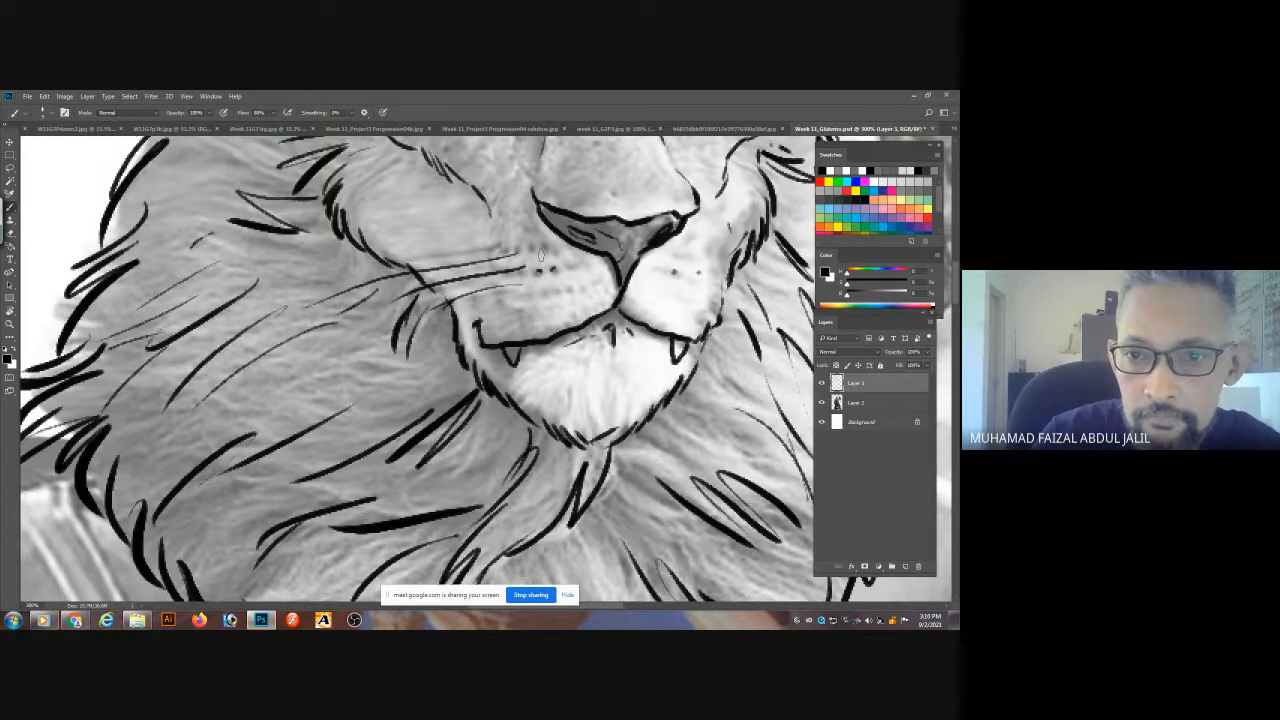
mouse_move(683, 266)
mouse_down()
mouse_move(508, 270)
mouse_move(628, 338)
mouse_up()
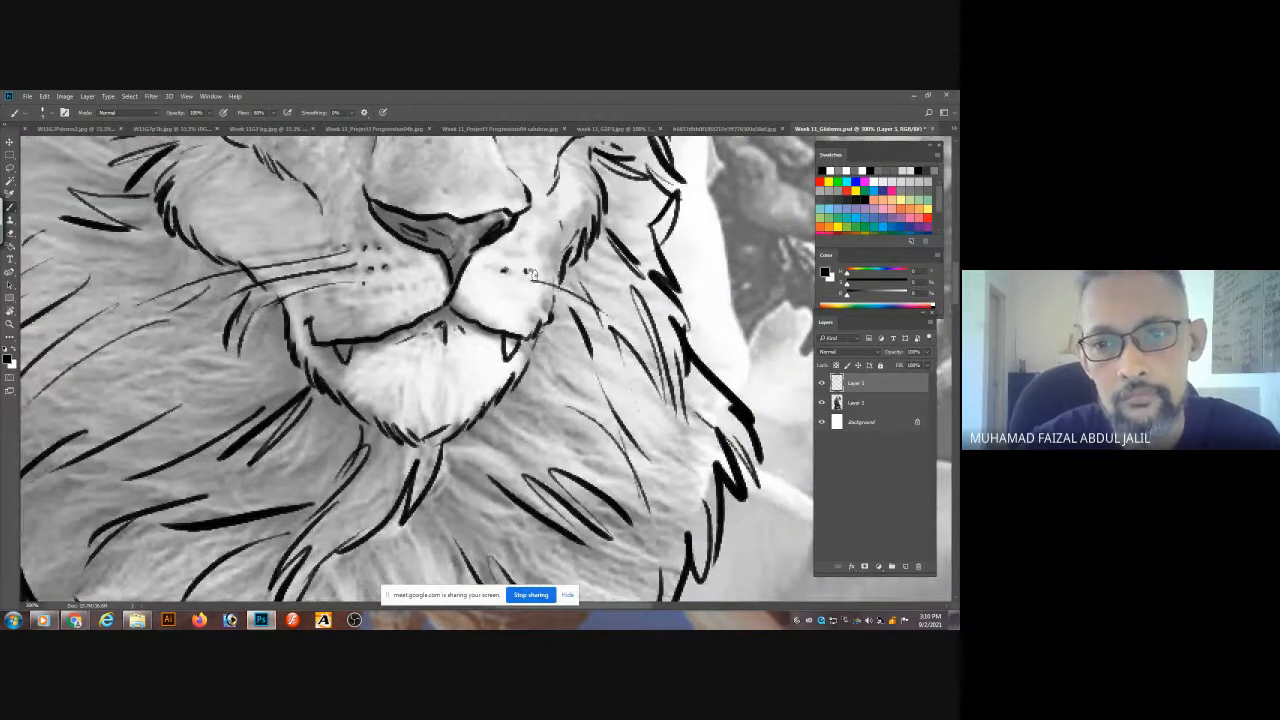
mouse_move(533, 275)
mouse_down()
mouse_move(630, 299)
mouse_move(652, 270)
mouse_up()
drag(547, 234, 649, 237)
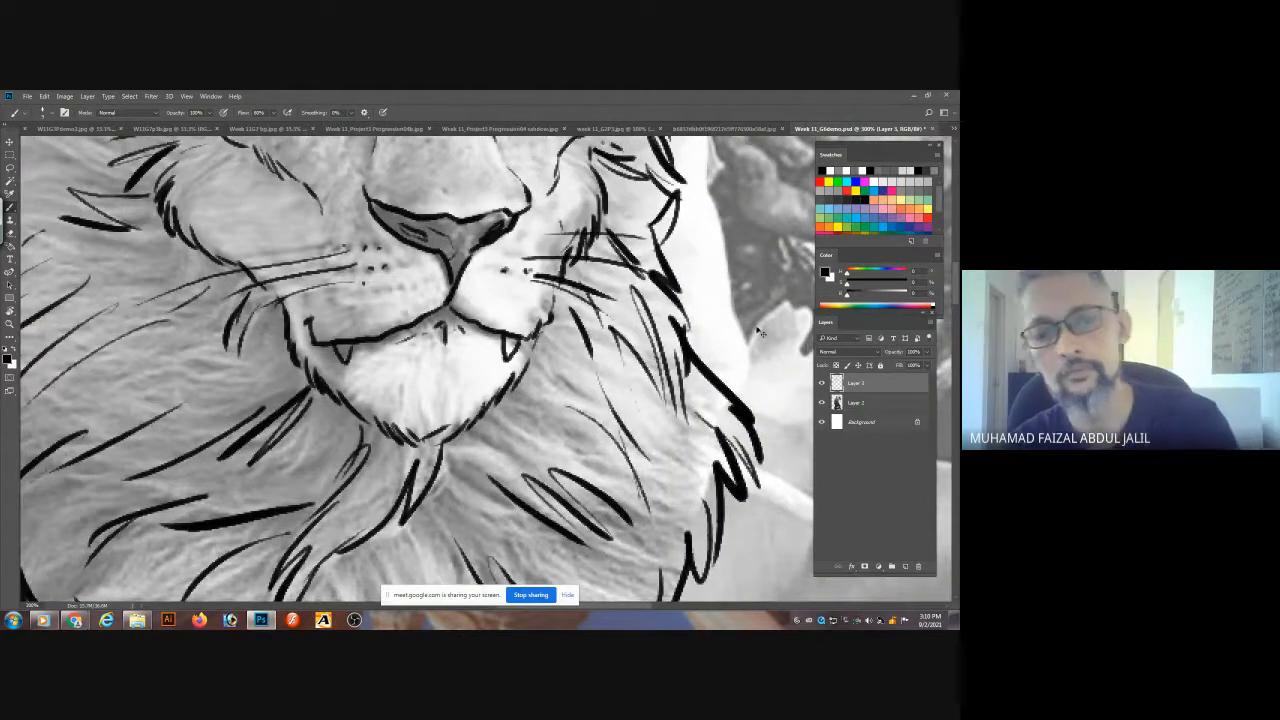
- Ink the raised arm's shoulder from the mane's edge, tracing the neck slope, shoulder top, front edge and the muscle crease
key(ctrl+0)
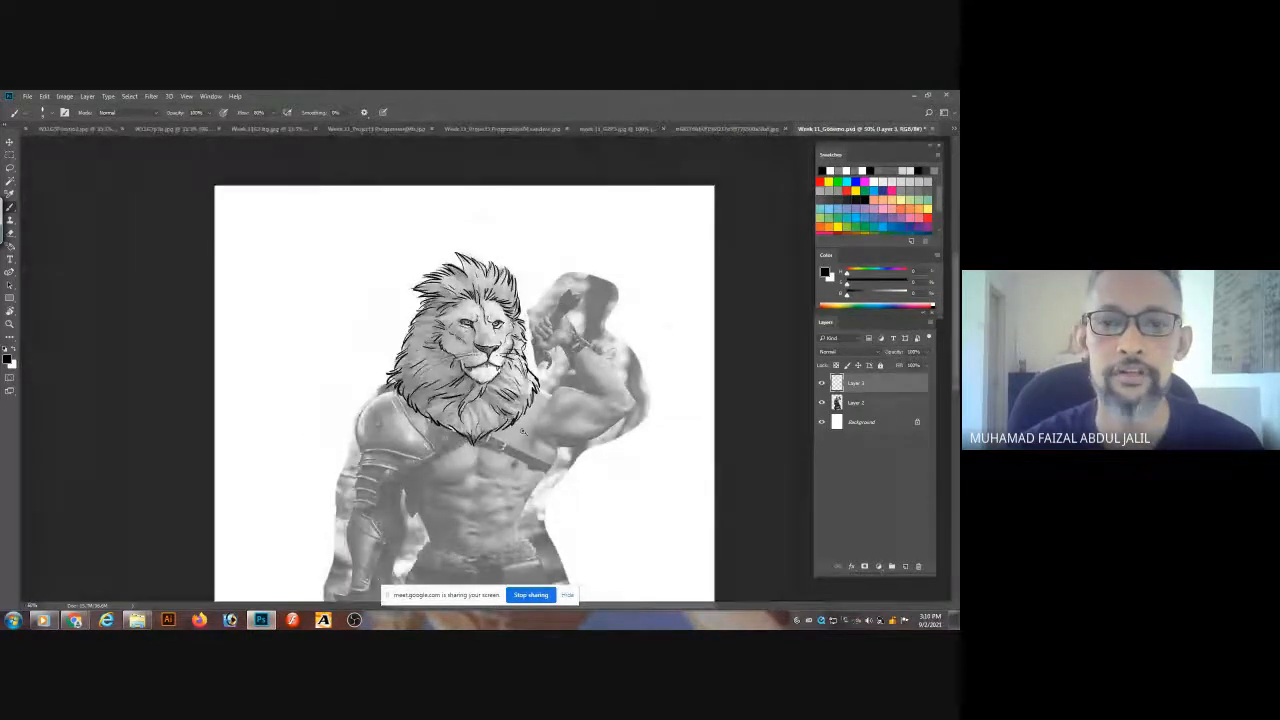
ctrl+click(523, 431)
ctrl+click(560, 426)
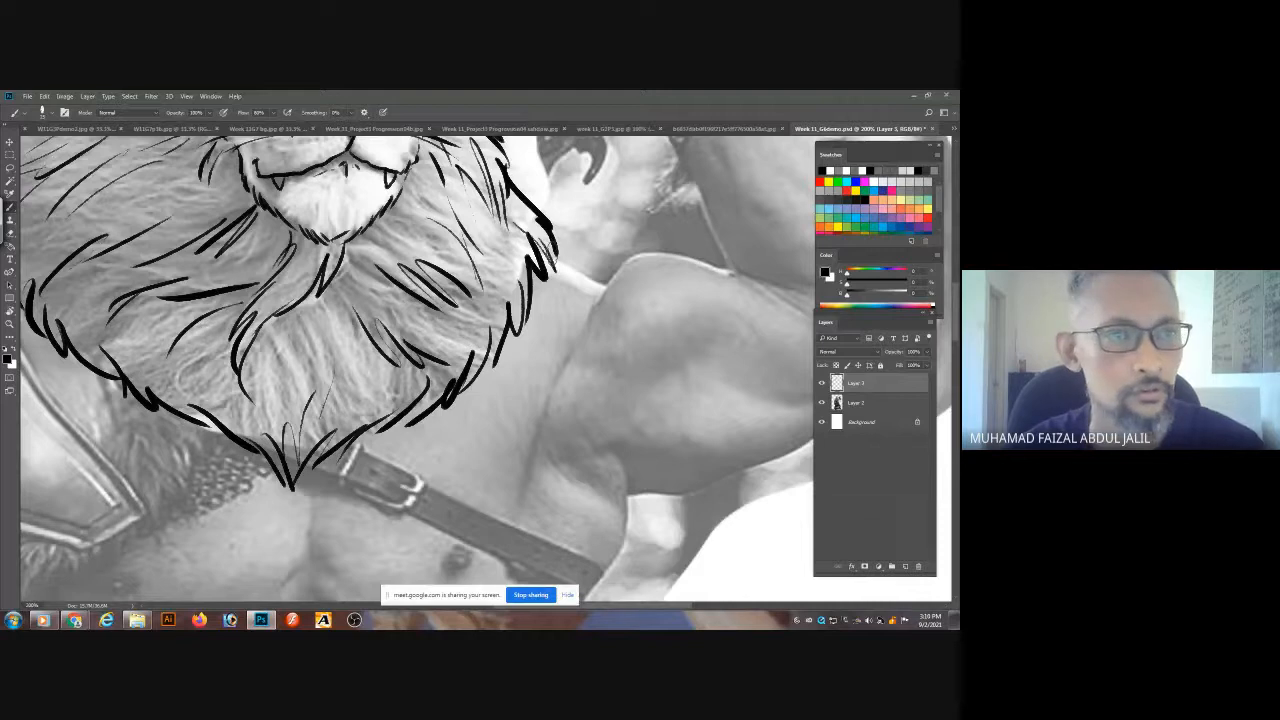
drag(545, 246, 610, 279)
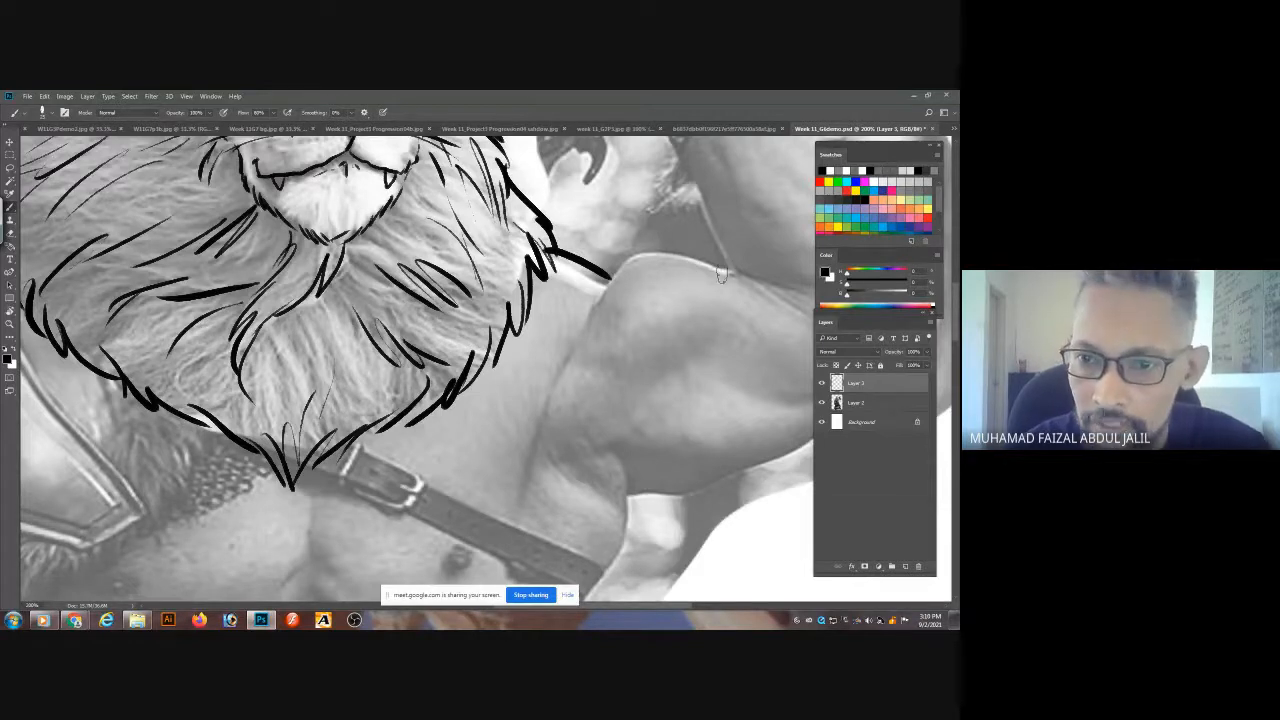
right_click(645, 265)
click(625, 262)
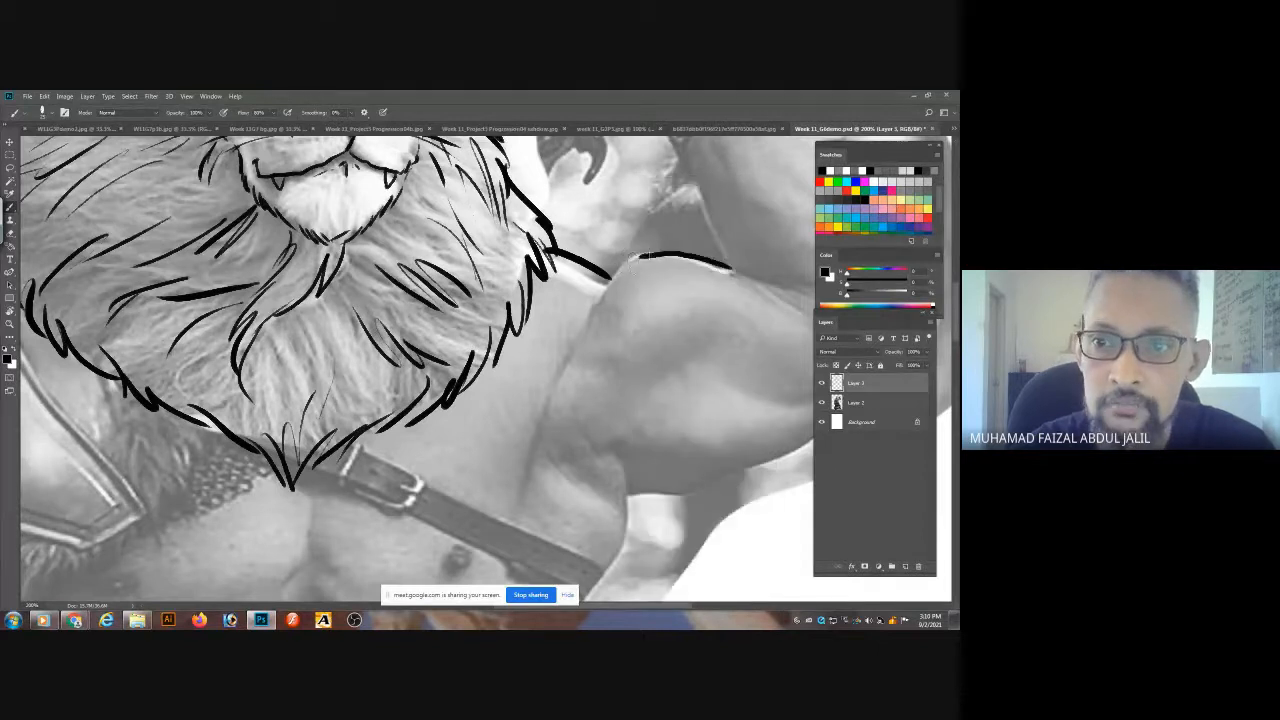
mouse_move(604, 289)
mouse_down()
mouse_move(573, 369)
mouse_move(525, 435)
mouse_up()
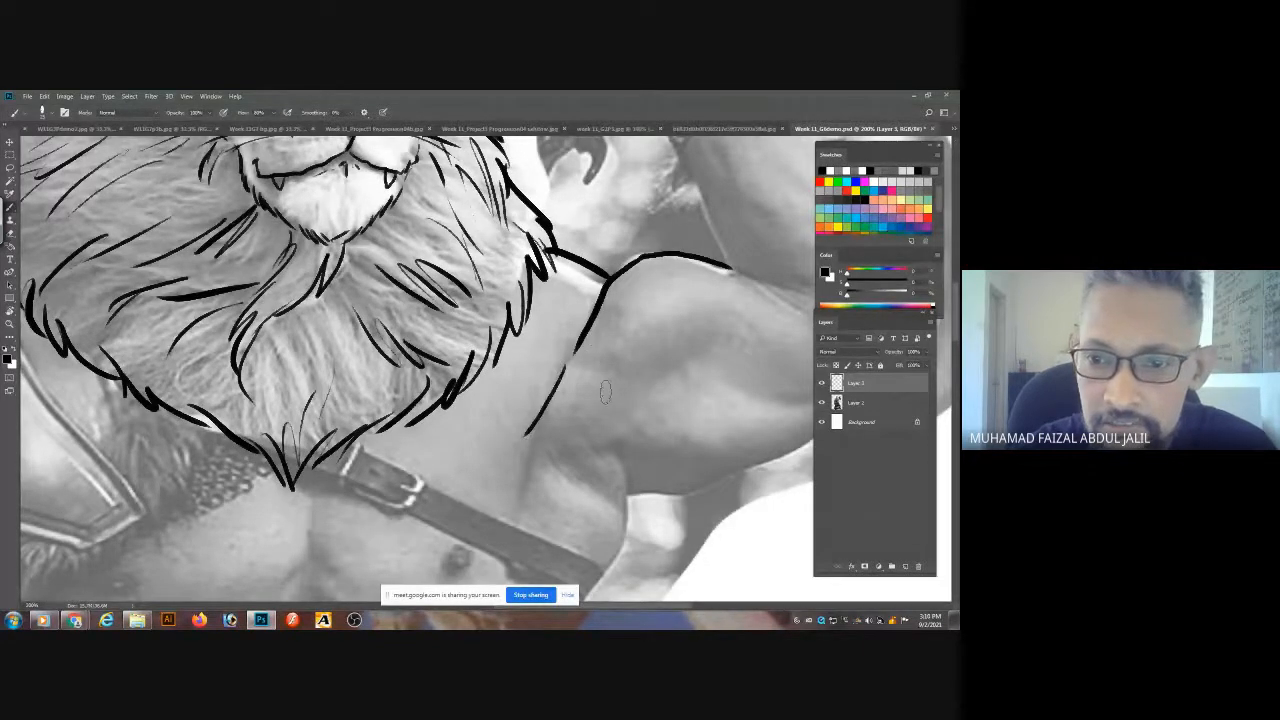
drag(592, 376, 708, 362)
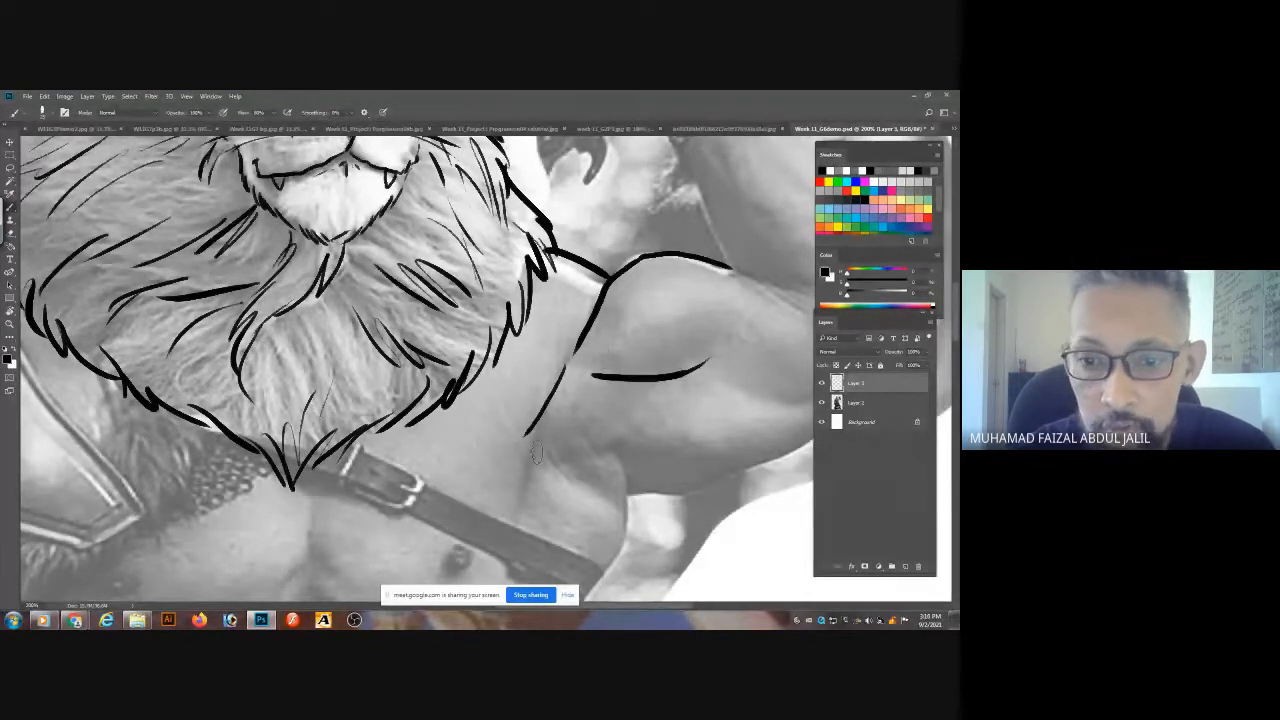
- Ink the chest below the mane: both nipples, the crease beside the armpit, the breastbone line and the lower pectoral contours
drag(574, 426, 602, 272)
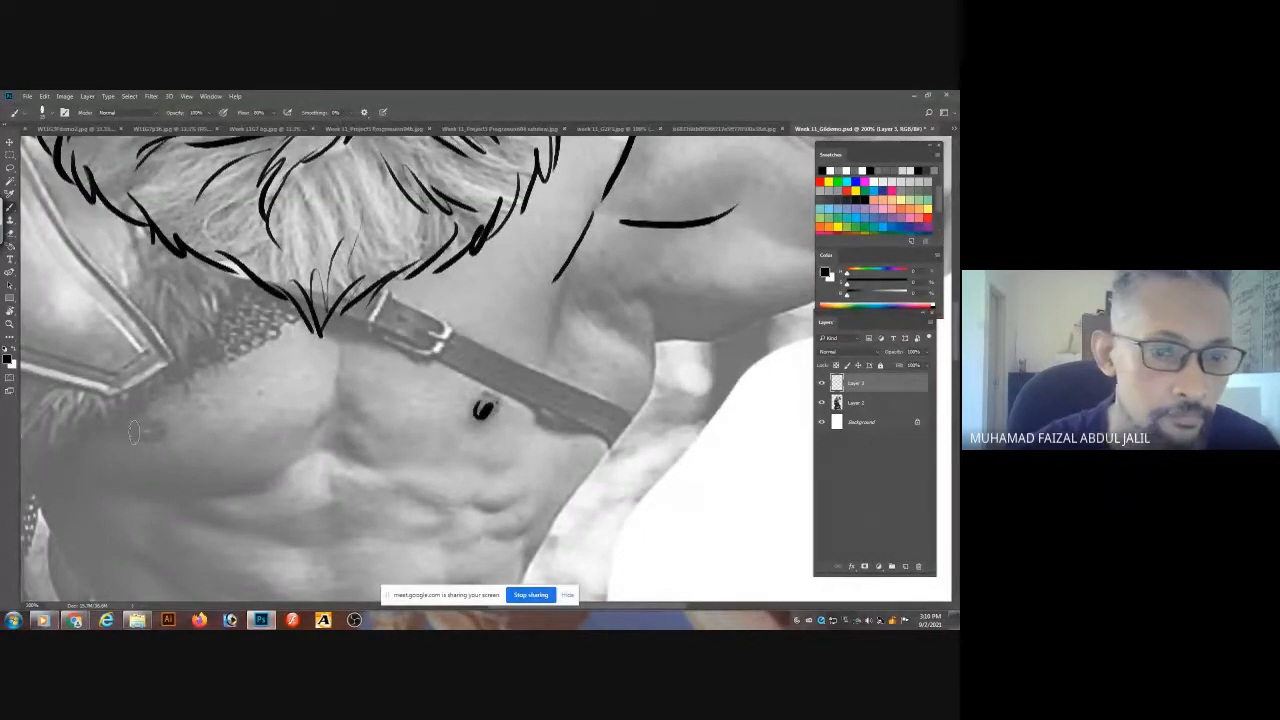
drag(572, 260, 551, 354)
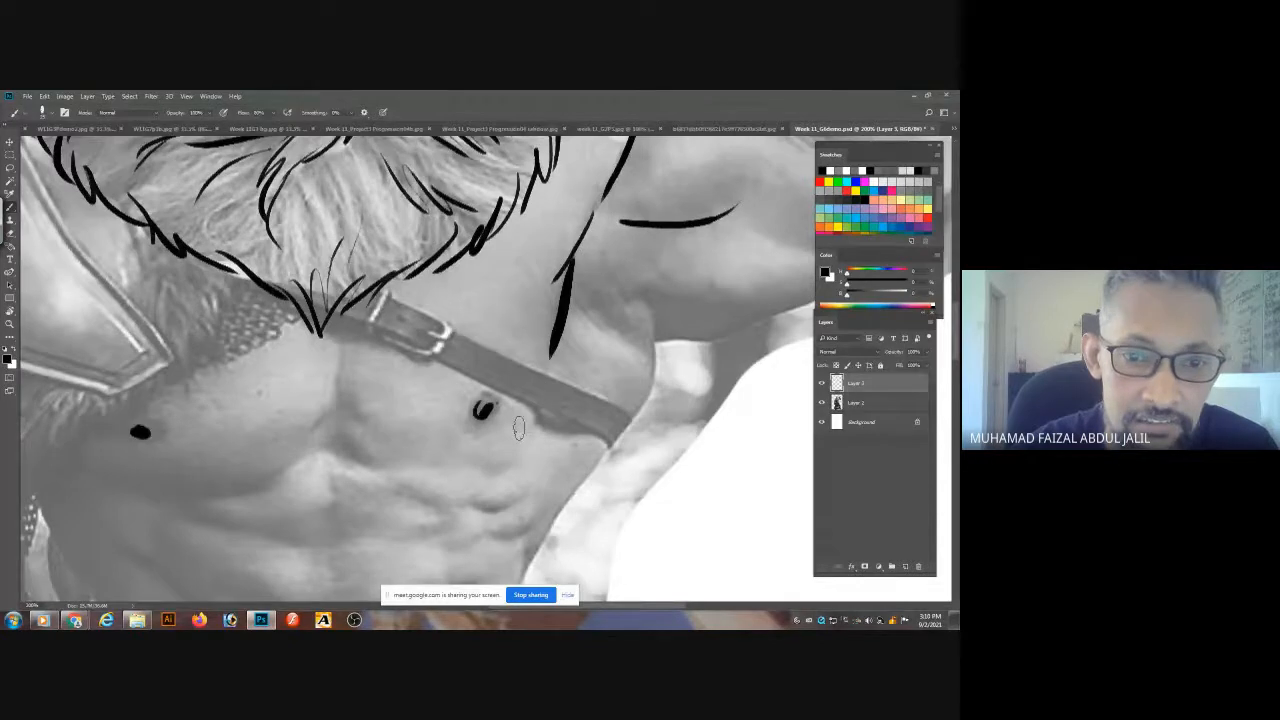
drag(540, 403, 494, 460)
right_click(348, 364)
mouse_move(343, 356)
mouse_down()
mouse_move(341, 420)
mouse_move(354, 422)
mouse_up()
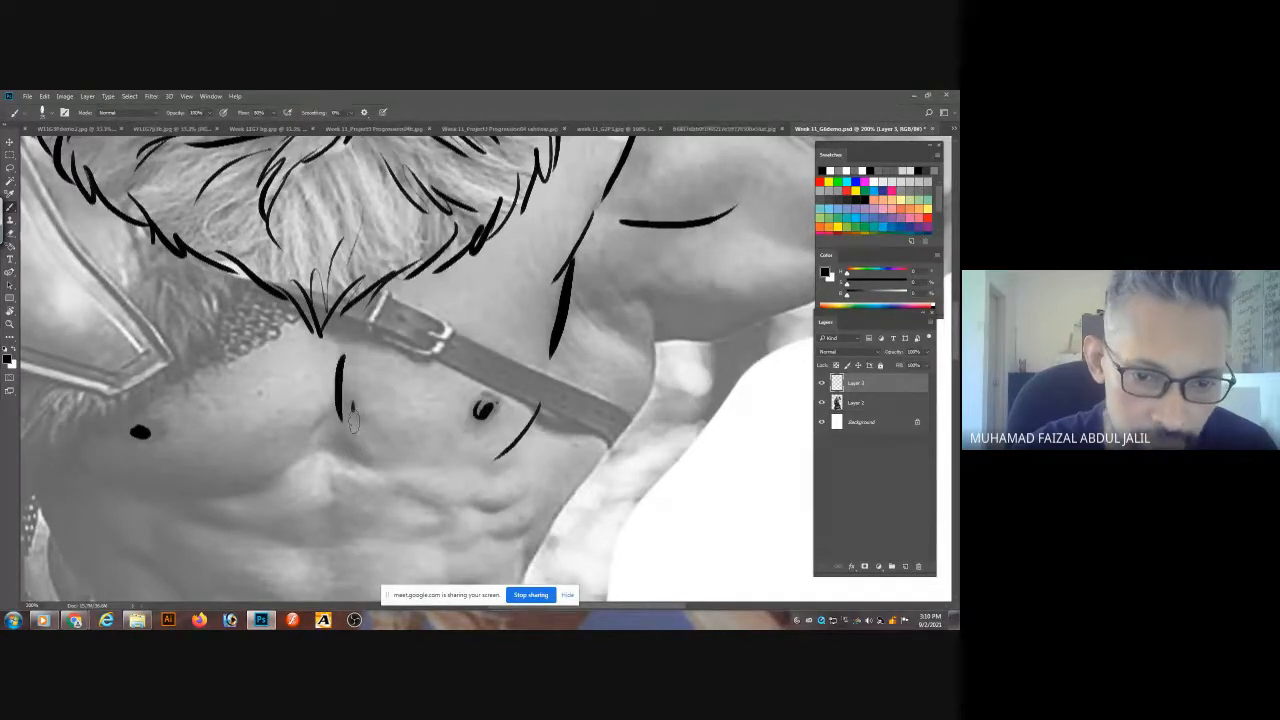
drag(399, 458, 434, 464)
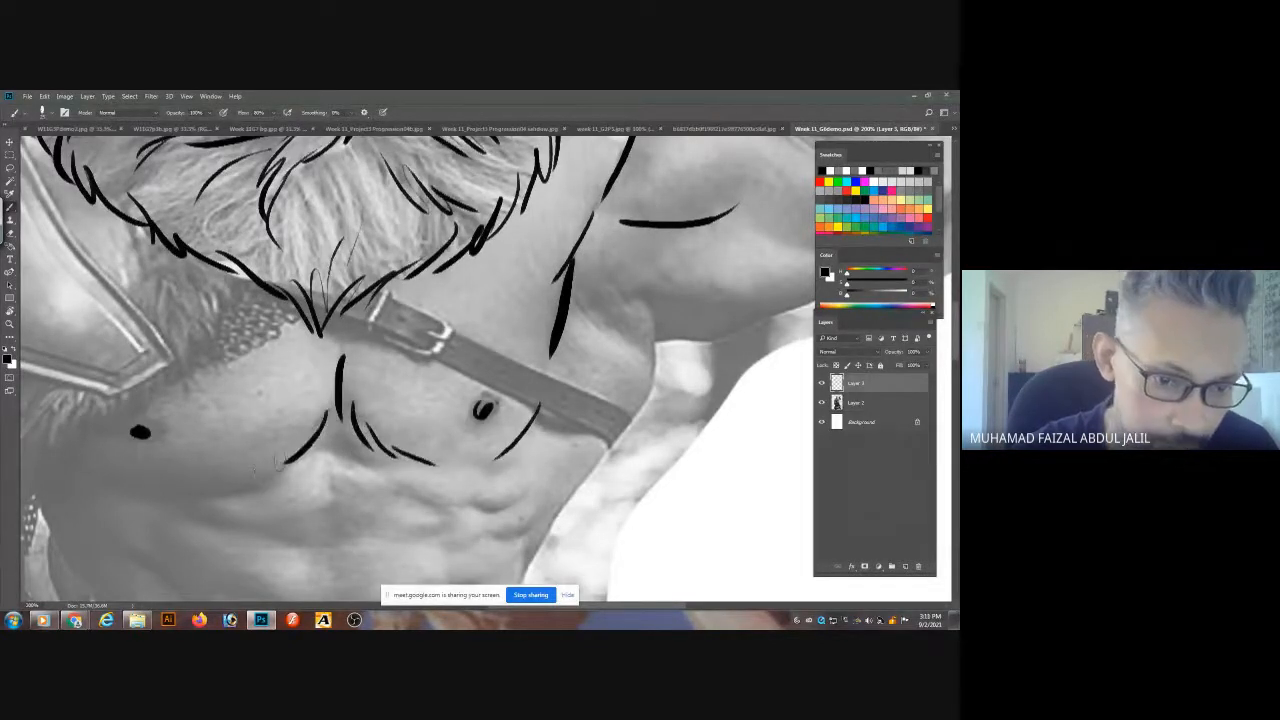
mouse_move(284, 460)
mouse_down()
mouse_move(178, 486)
mouse_move(70, 463)
mouse_up()
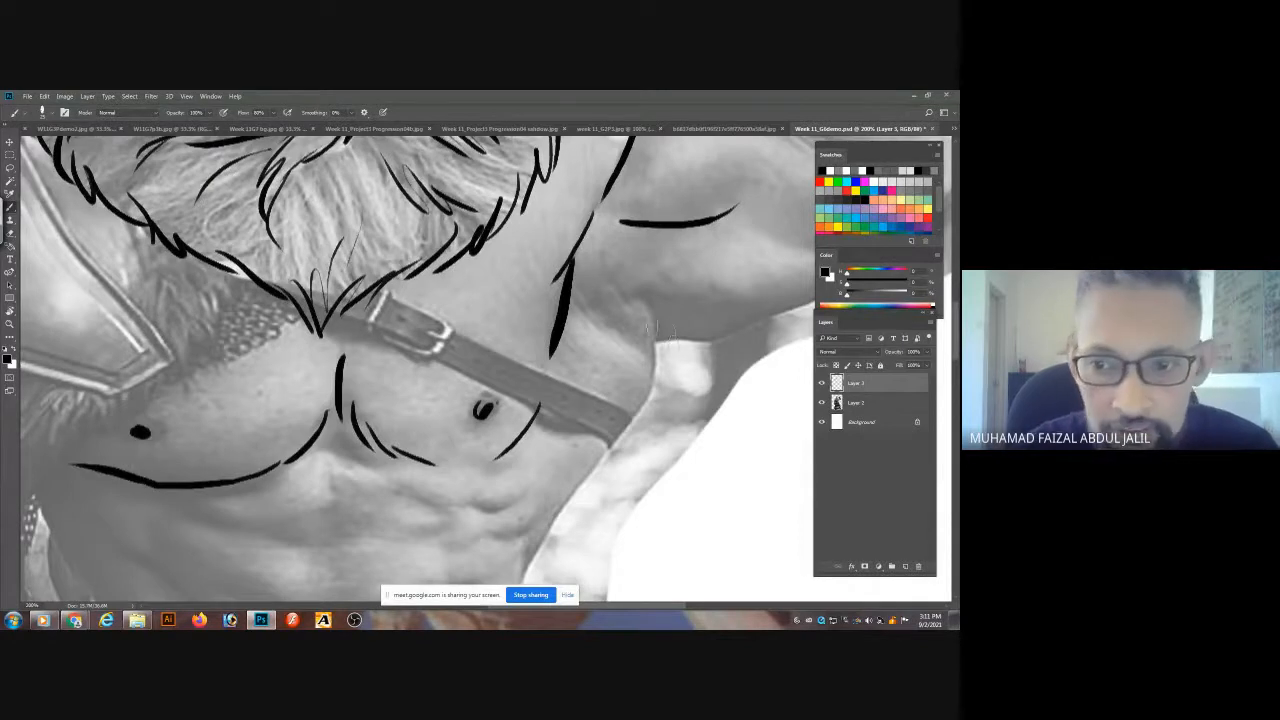
- Outline the torso edge above the strap and the underside of the raised upper arm to the elbow, with short muscle accents
drag(634, 404, 632, 412)
mouse_move(685, 301)
mouse_down()
mouse_move(551, 394)
mouse_move(450, 404)
mouse_up()
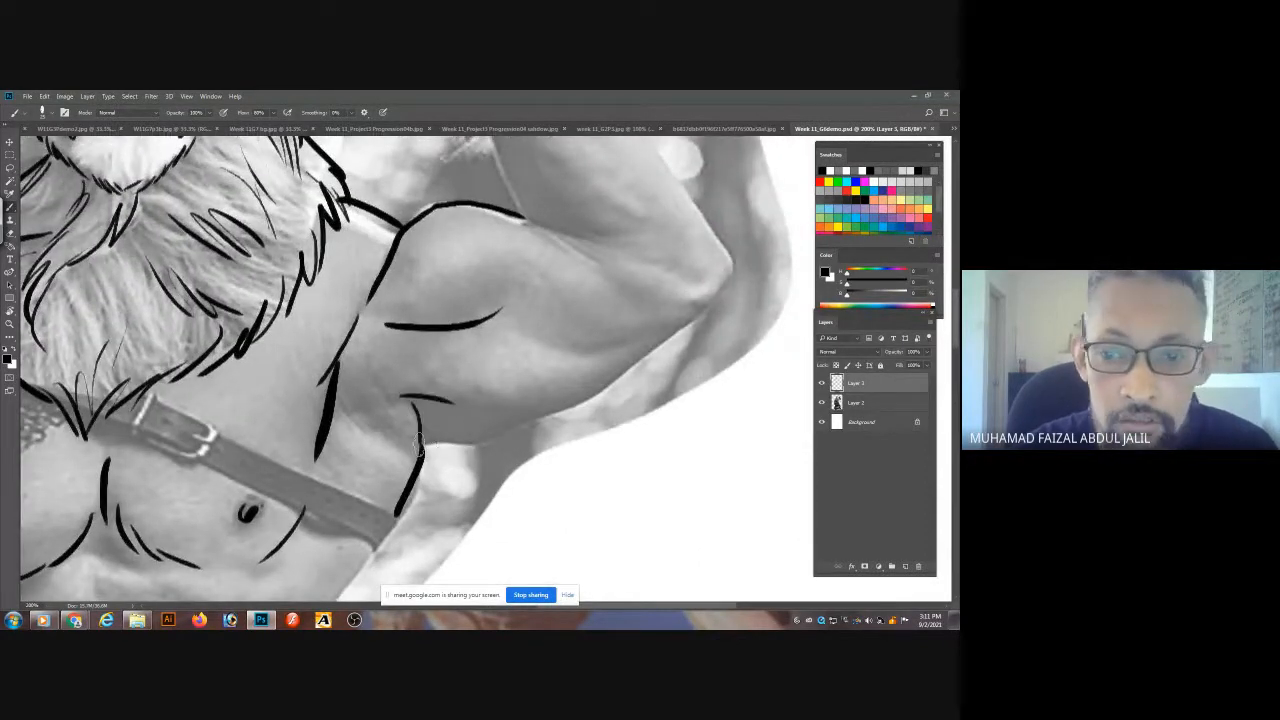
mouse_move(420, 448)
mouse_down()
mouse_move(545, 411)
mouse_move(690, 318)
mouse_up()
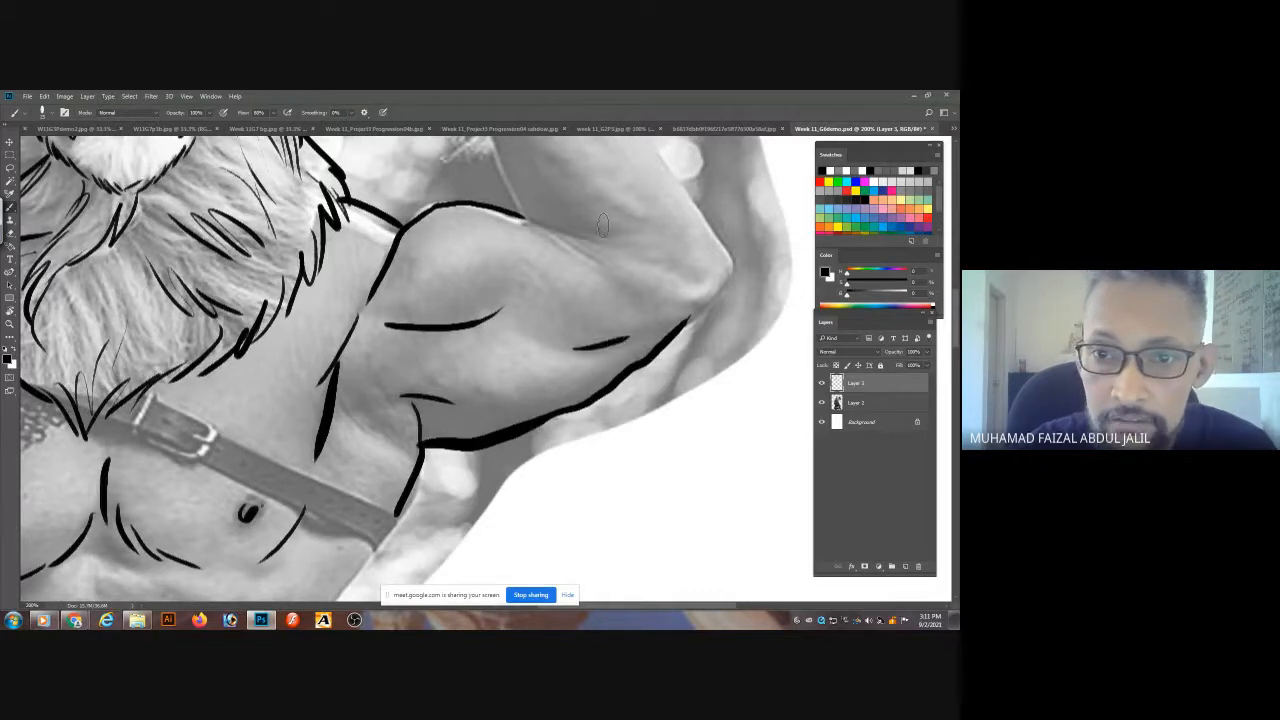
- Ink the raised forearm's inner and outer contours down to the elbow, with two short muscle lines inside it
scroll(572, 233, up, 3)
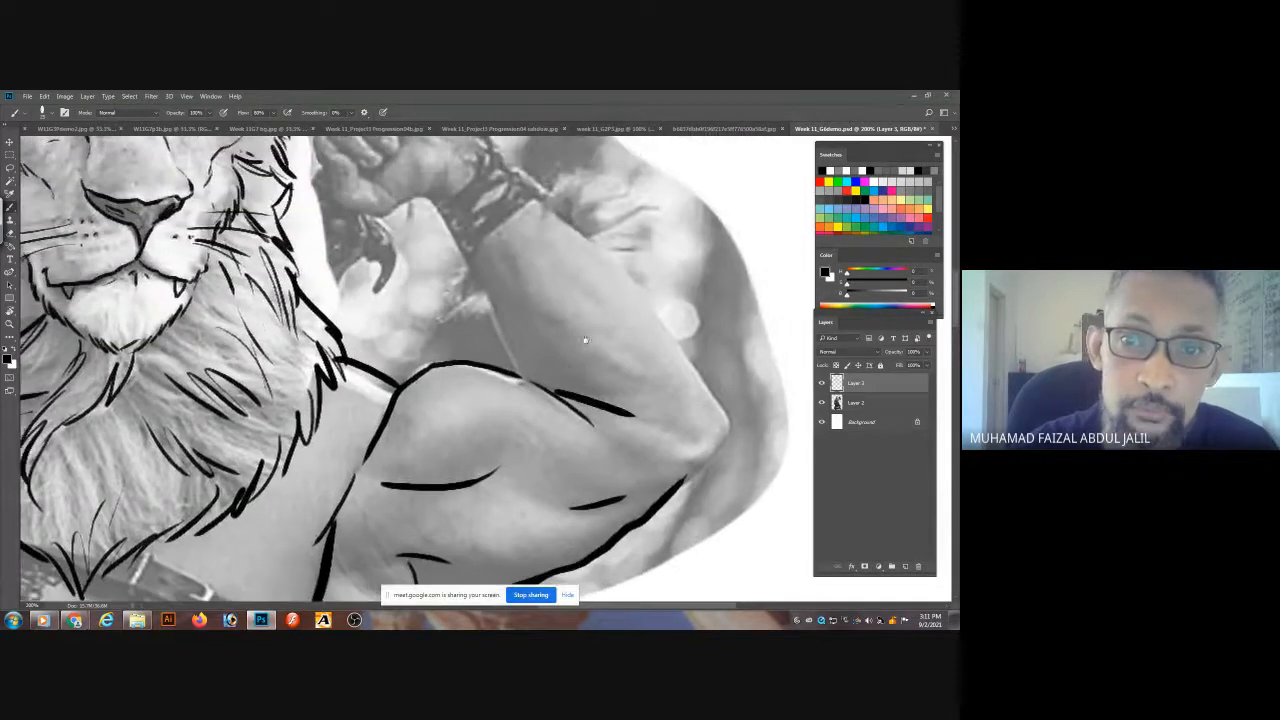
mouse_move(472, 258)
mouse_down()
mouse_move(490, 330)
mouse_move(524, 386)
mouse_up()
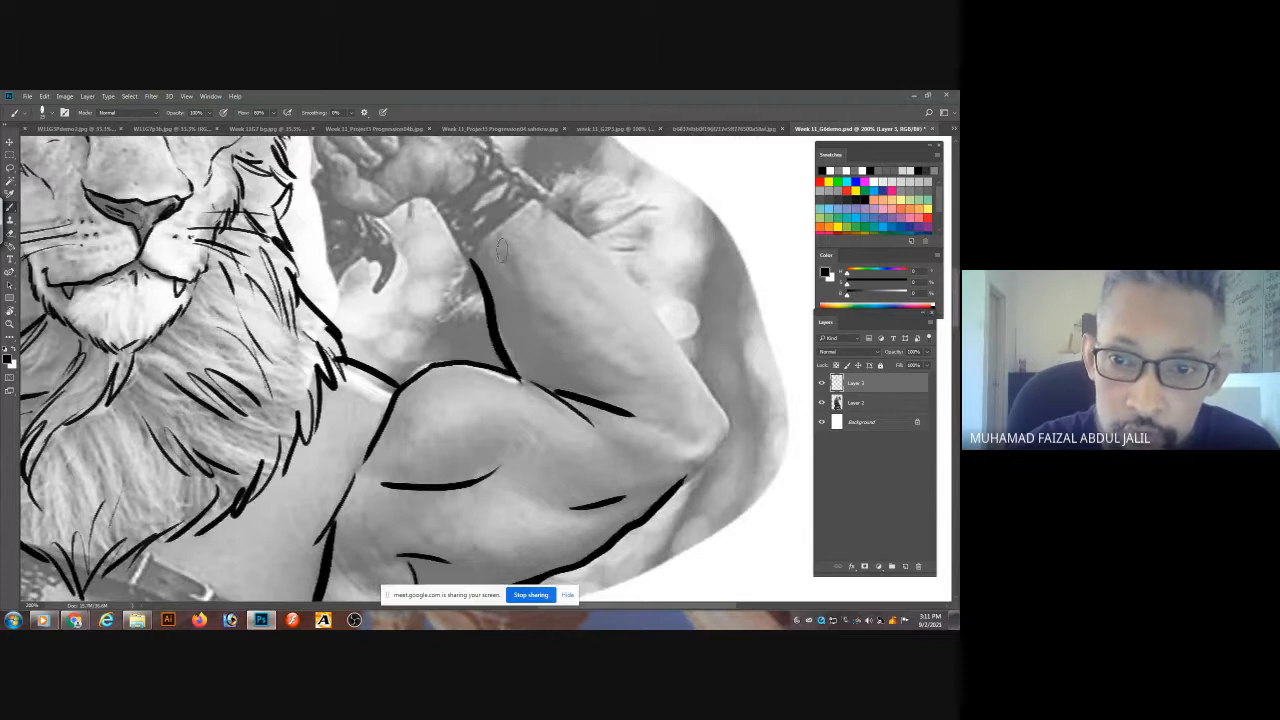
drag(503, 250, 542, 314)
drag(551, 328, 600, 378)
mouse_move(540, 200)
mouse_down()
mouse_move(632, 278)
mouse_move(728, 412)
mouse_move(701, 466)
mouse_up()
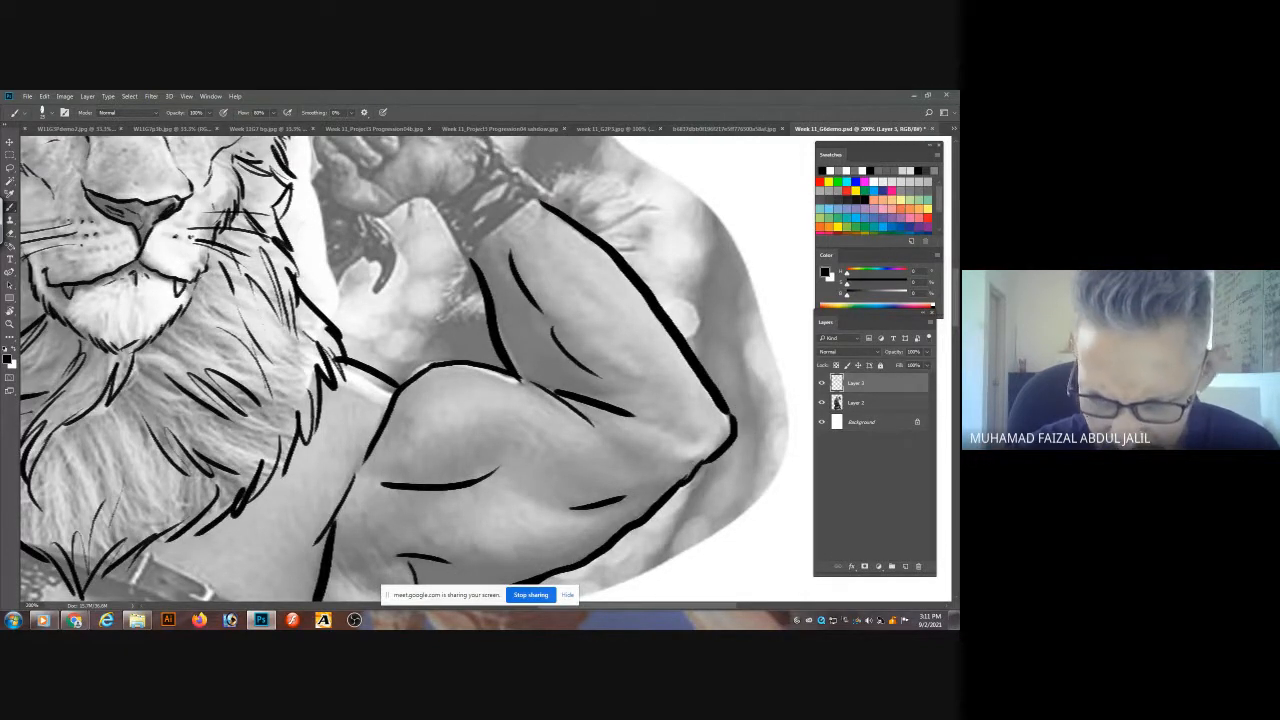
- Add short crease strokes inside the elbow and muscle shading lines on the upper arm near the shoulder
drag(628, 424, 690, 438)
drag(612, 448, 652, 468)
drag(468, 466, 434, 468)
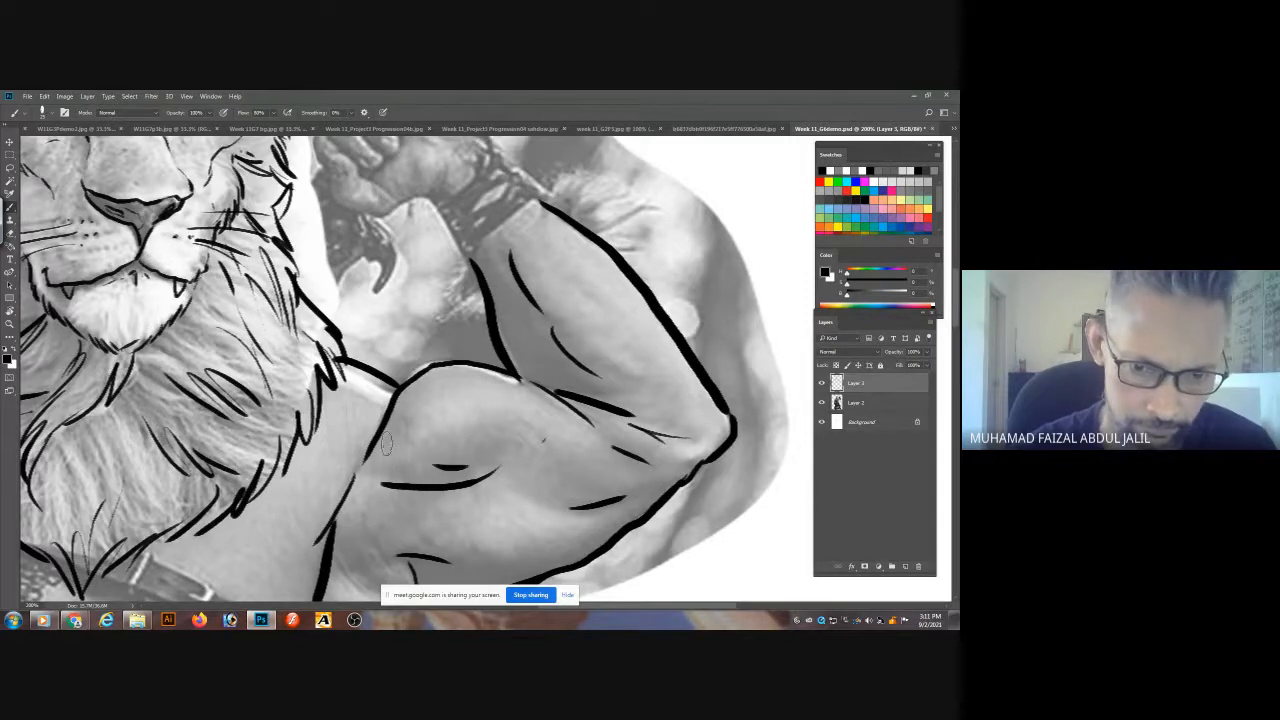
scroll(725, 424, down, 5)
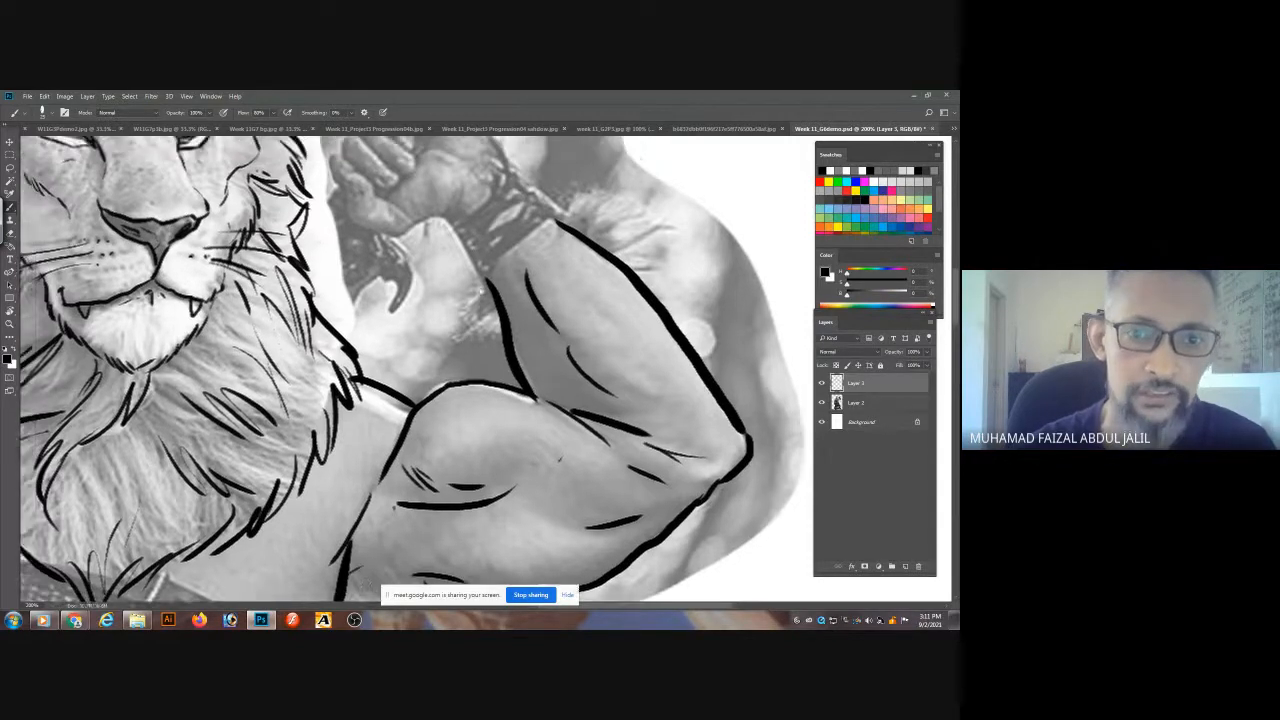
- Hide the photo reference layer to check the line art of the whole figure on its own, and show it again
scroll(725, 424, down, 2)
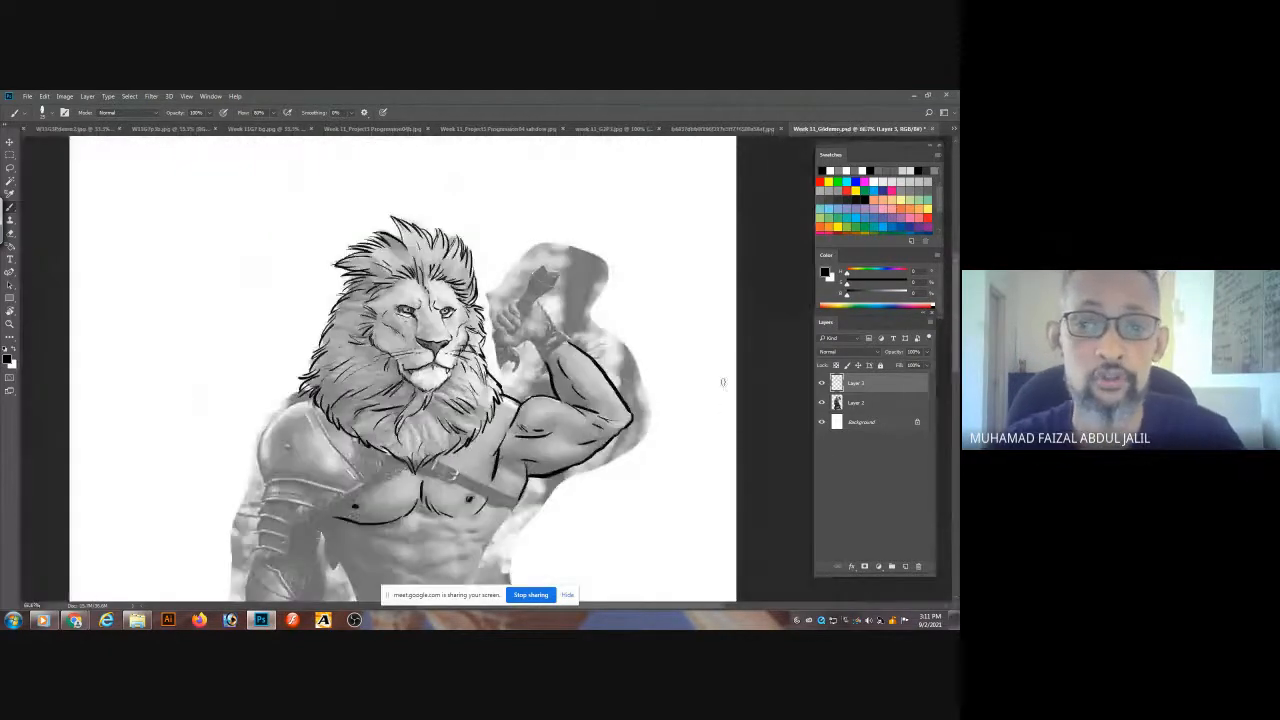
click(821, 402)
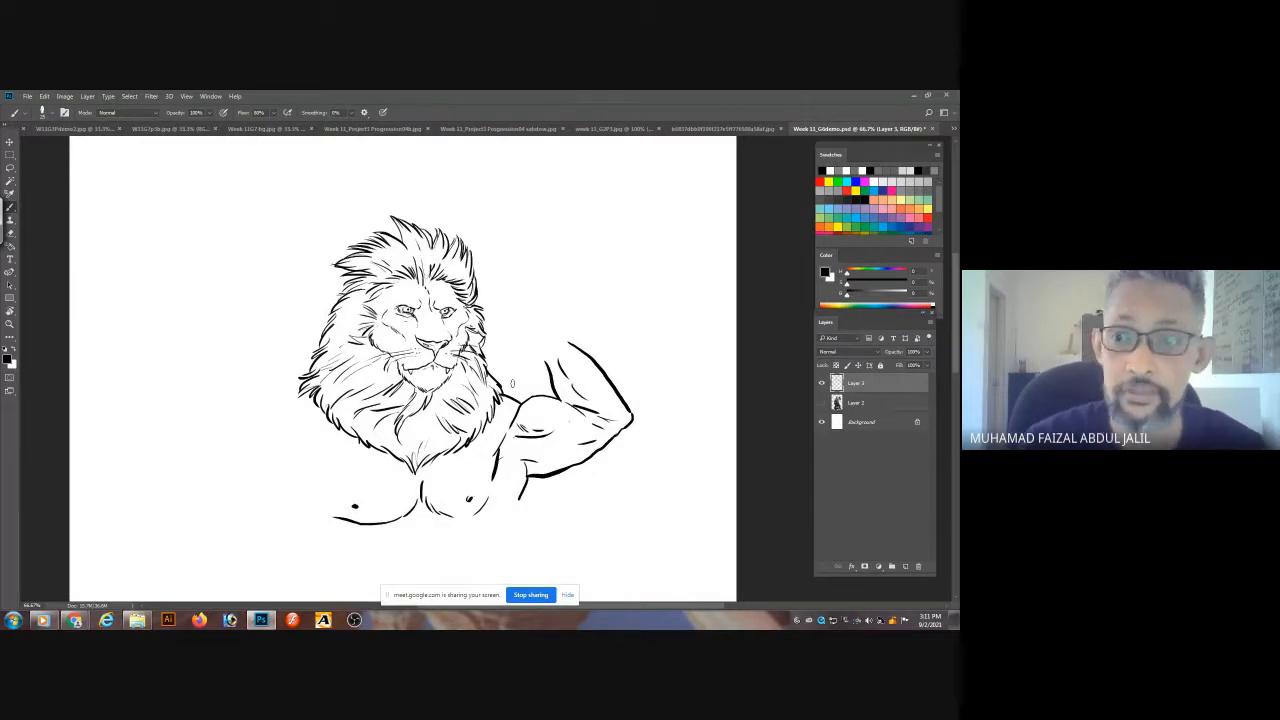
click(821, 402)
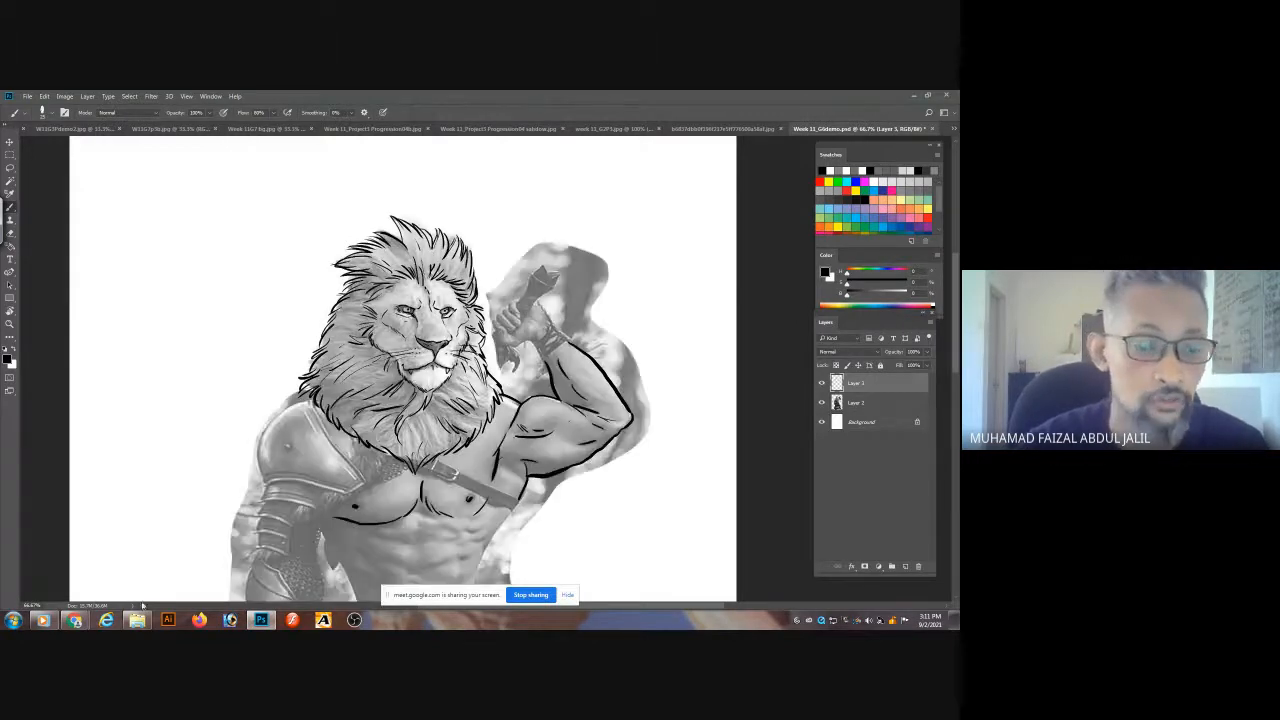
- Switch to the browser to view the lion warrior sketch shared in WhatsApp Web, and return to Photoshop
mouse_move(75, 620)
click(40, 560)
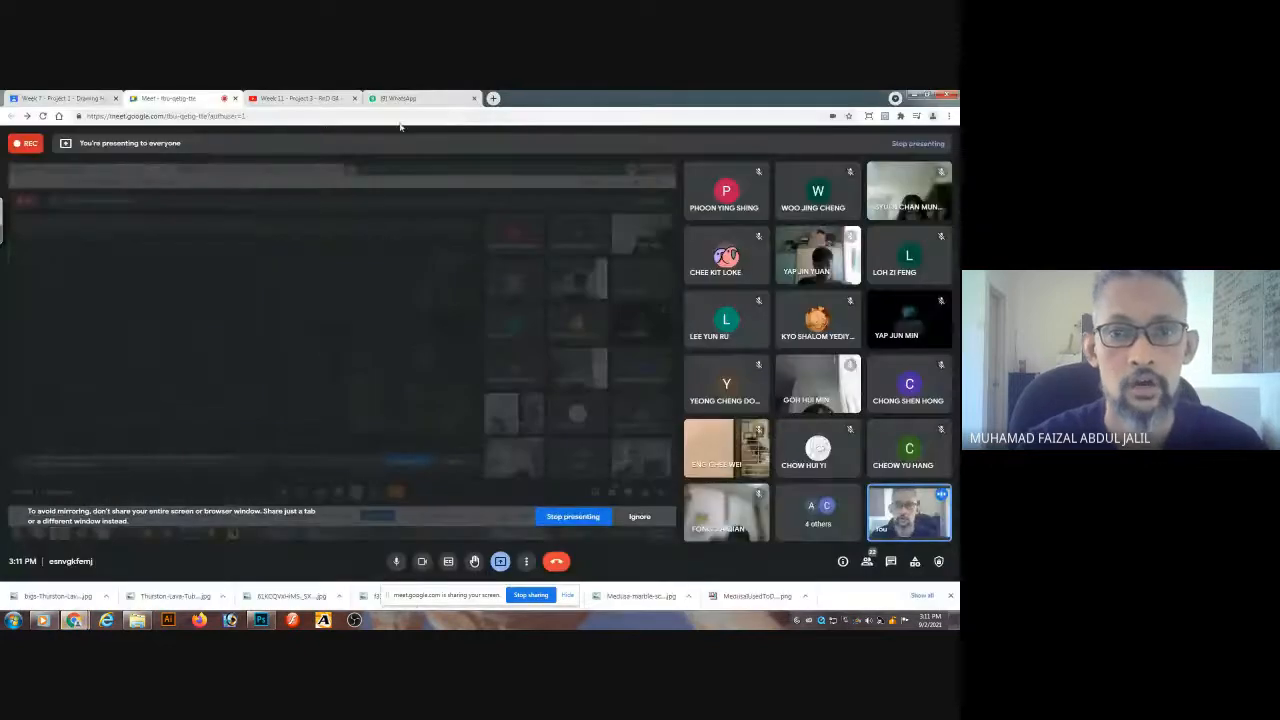
click(405, 98)
click(416, 300)
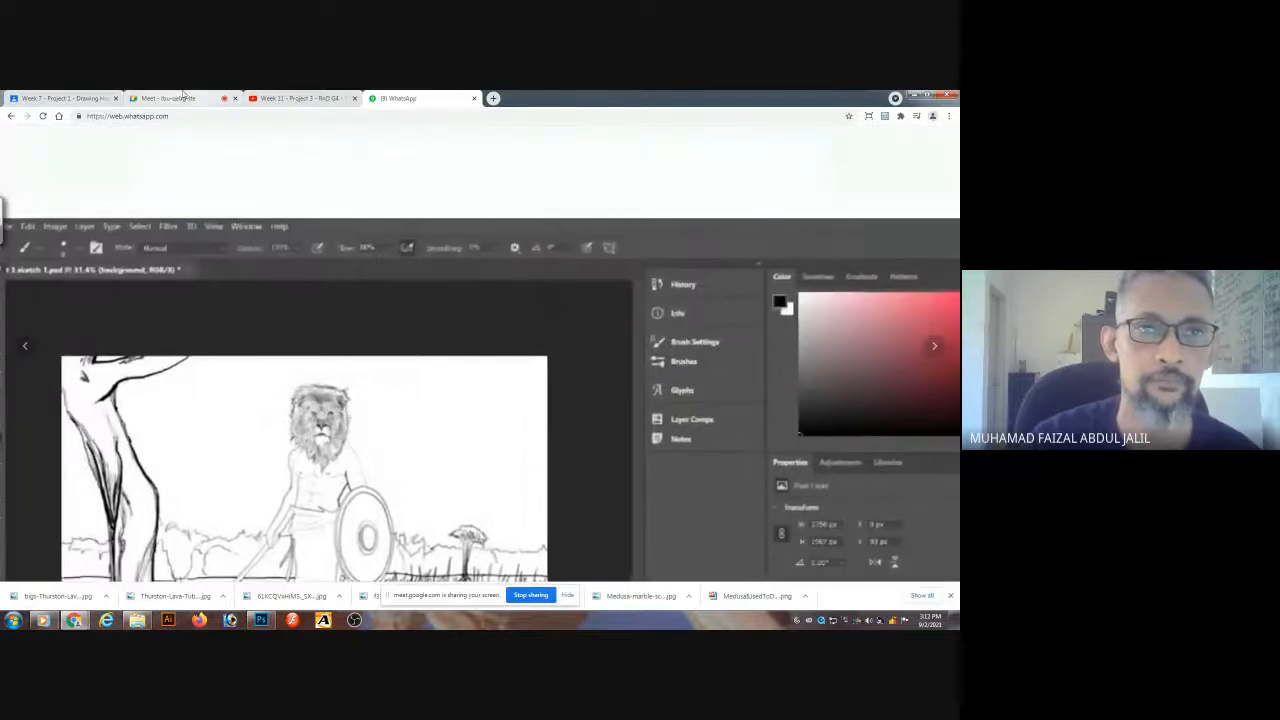
click(185, 98)
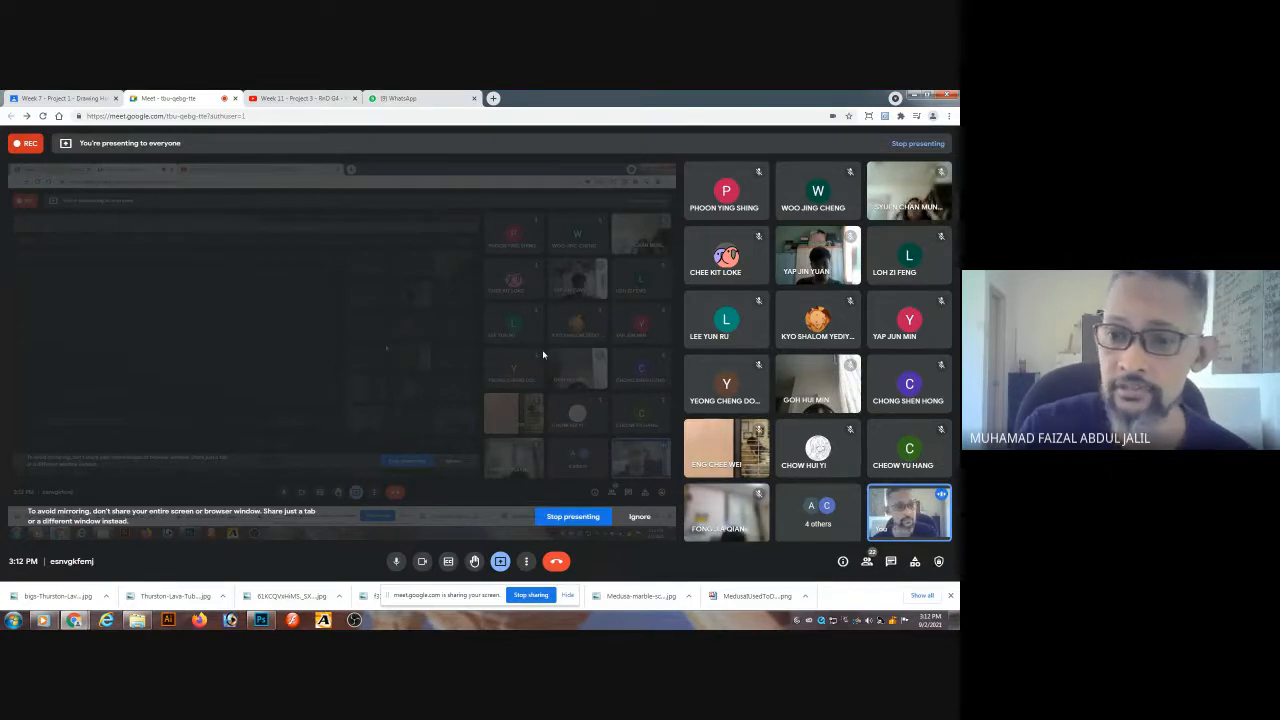
click(260, 620)
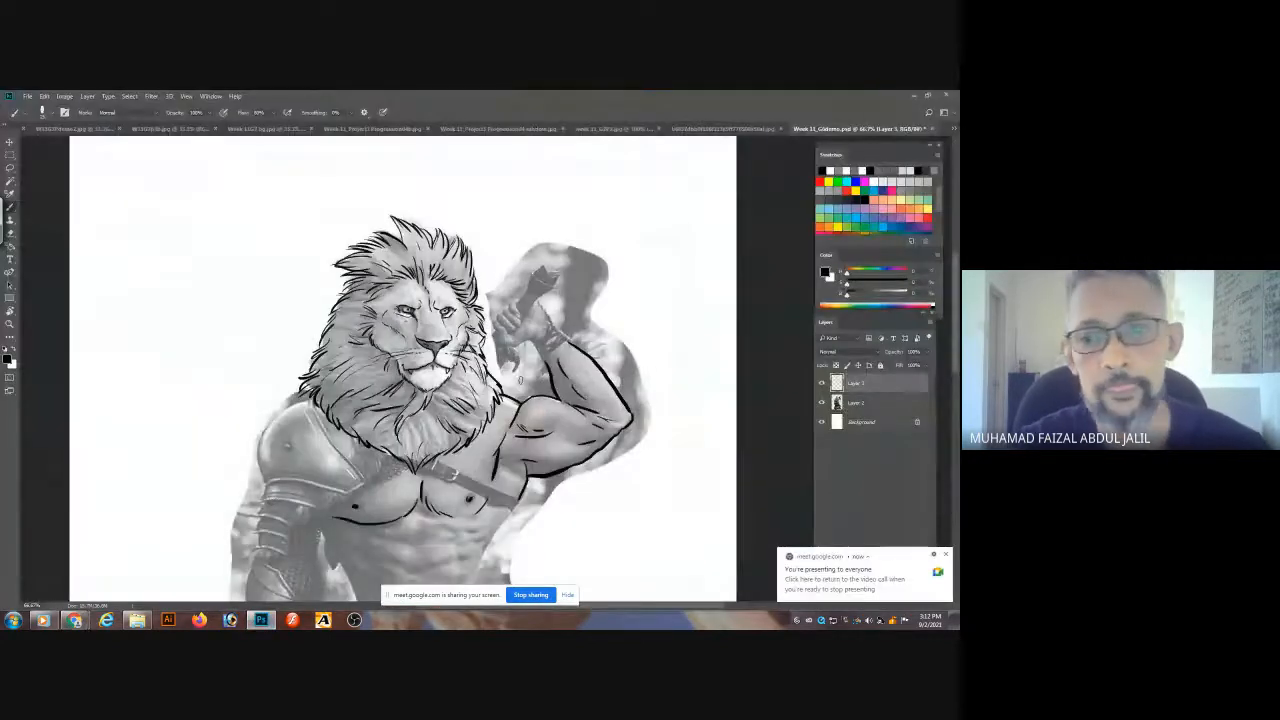
- Ink the wristband's outline on the raised arm, with double lines along its upper and lower edges
scroll(598, 402, up, 2)
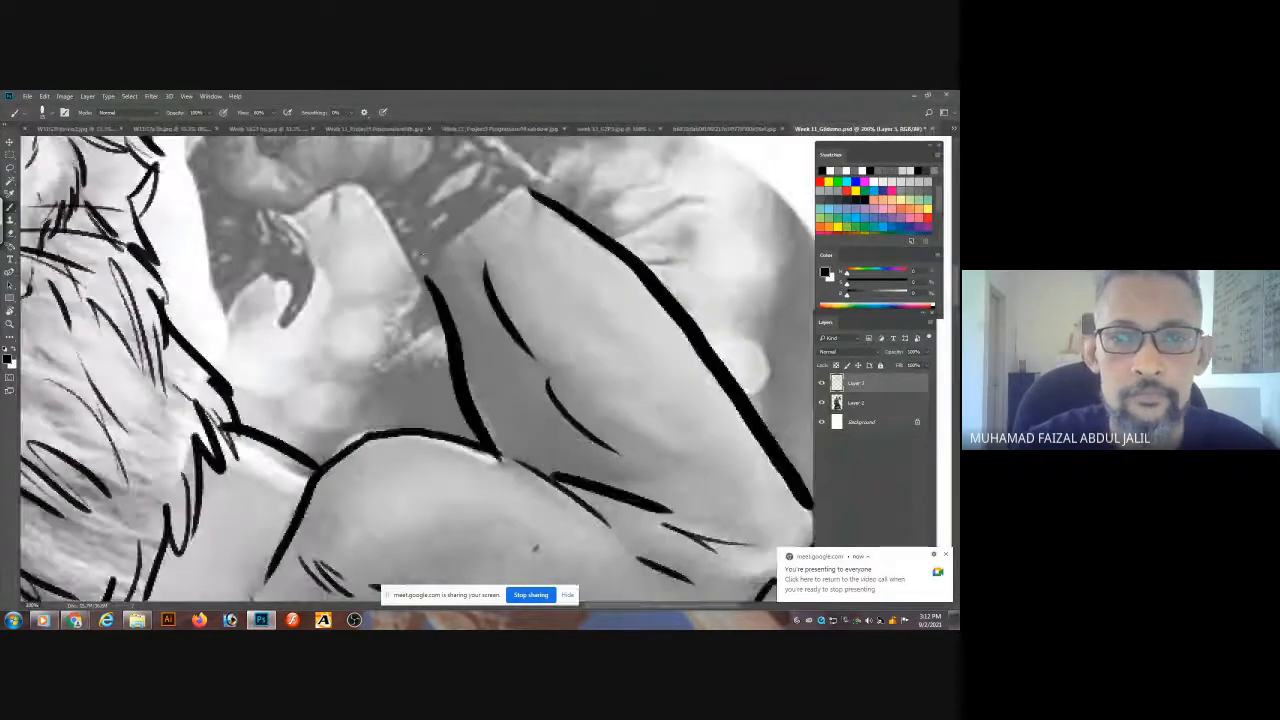
scroll(425, 280, up, 3)
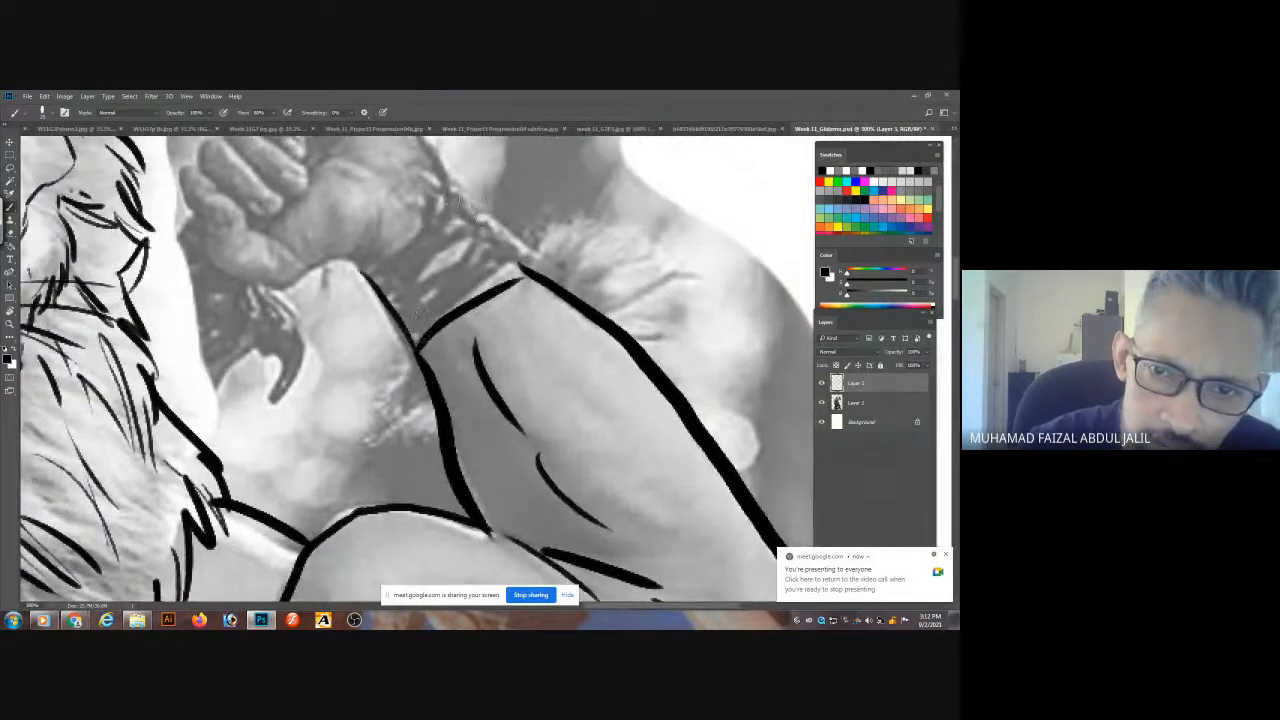
drag(448, 194, 522, 256)
drag(362, 259, 444, 194)
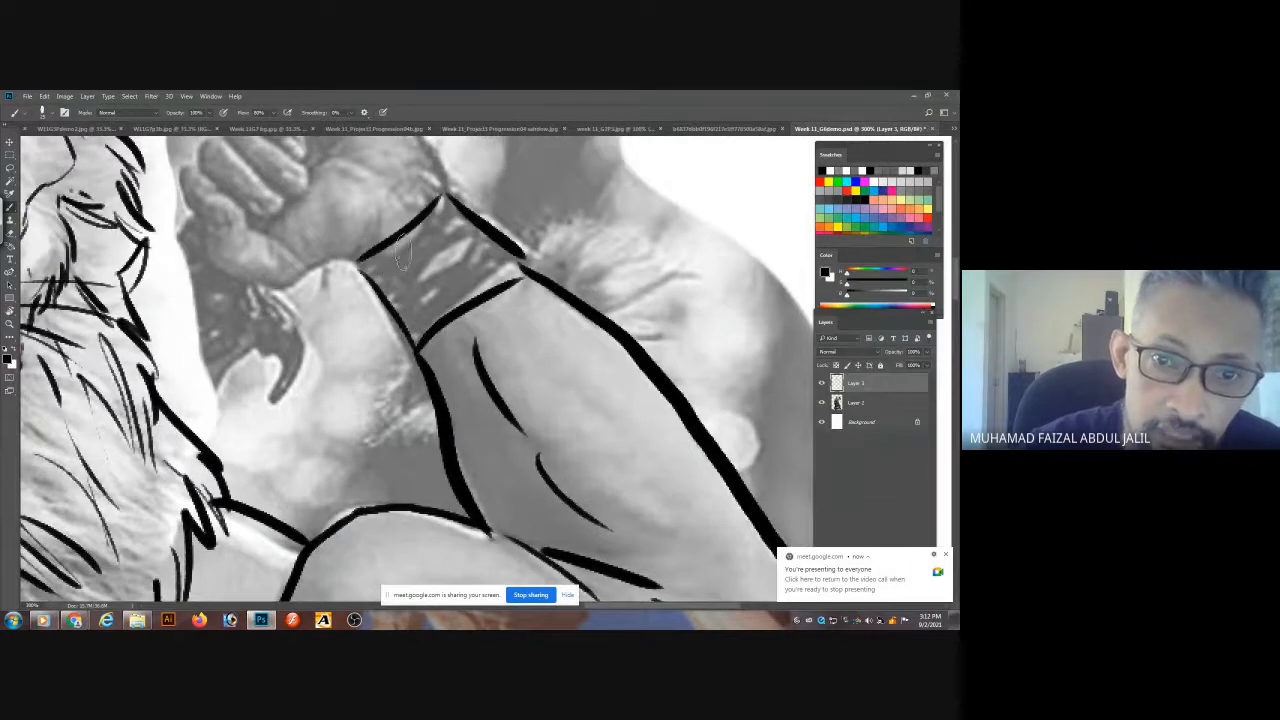
drag(362, 264, 442, 200)
drag(412, 340, 526, 268)
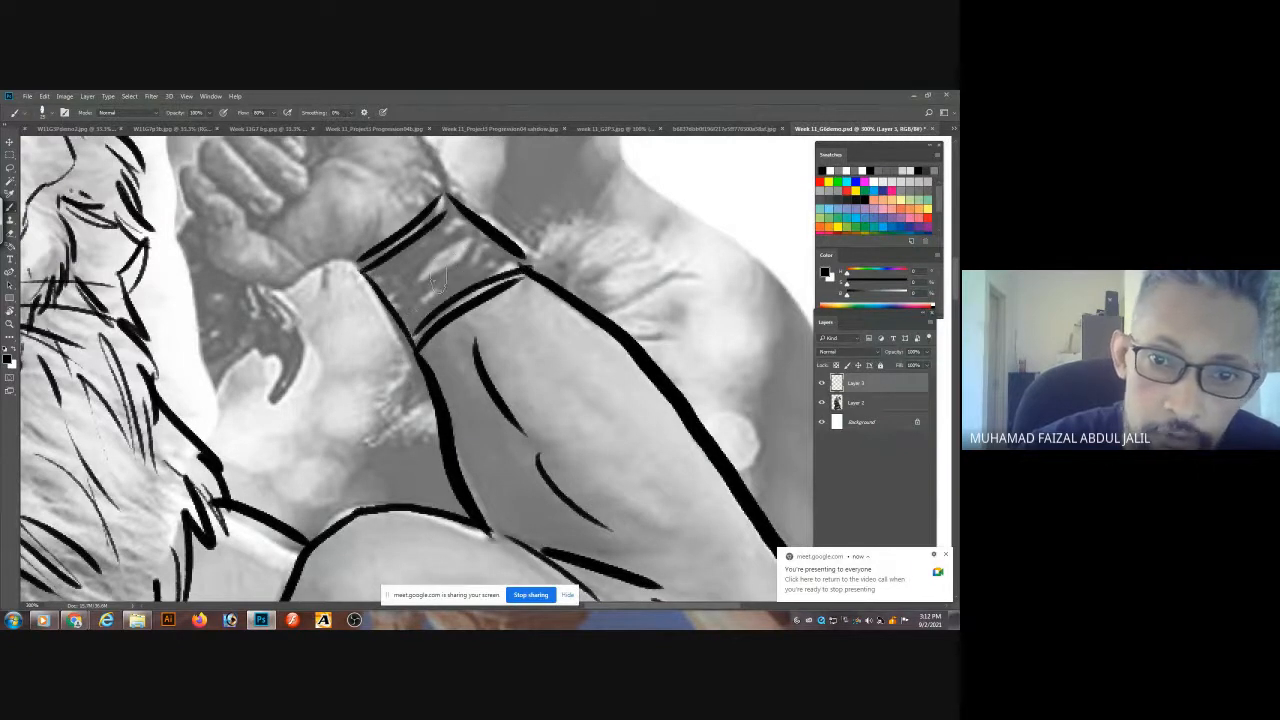
- Draw rounded studs on the wristband's sides and face, with connecting detail lines between them
drag(376, 284, 390, 318)
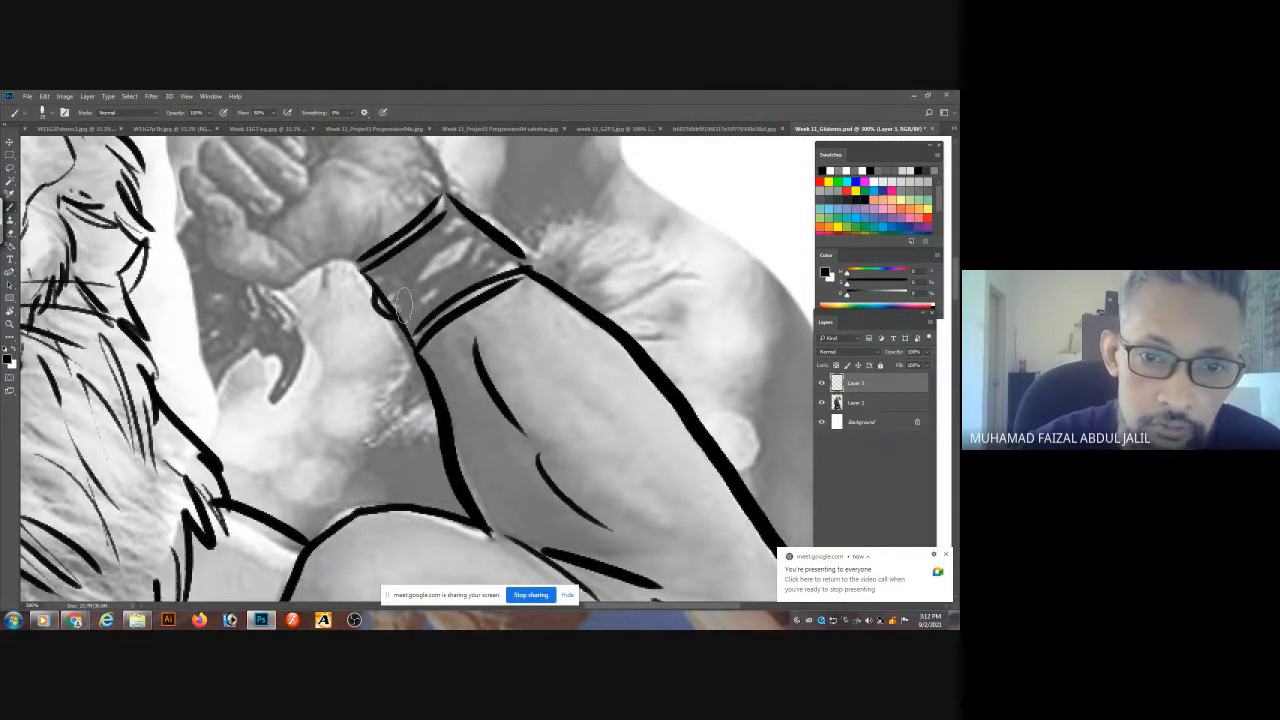
drag(452, 248, 456, 246)
mouse_move(474, 222)
mouse_down()
mouse_move(484, 206)
mouse_move(512, 236)
mouse_up()
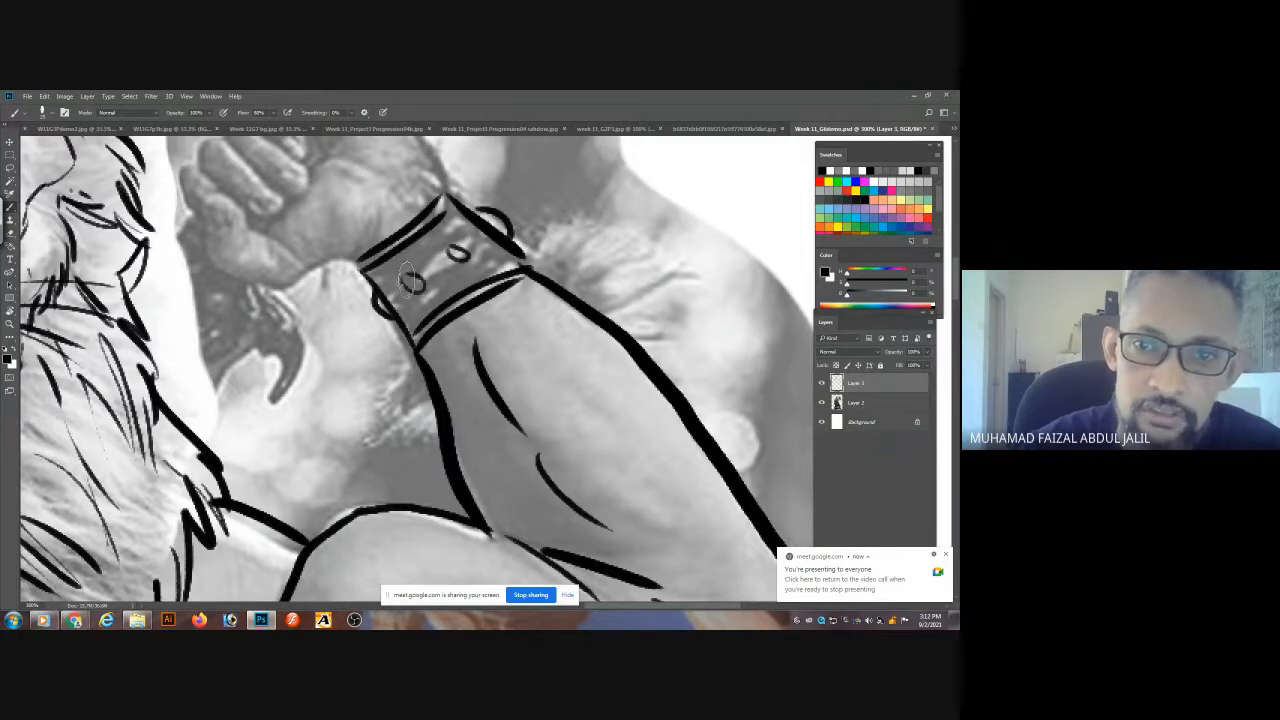
drag(383, 290, 405, 276)
mouse_move(471, 227)
mouse_down()
mouse_move(403, 300)
mouse_move(461, 260)
mouse_up()
- Ink the thumb, the curve at the base of the palm and the fist's lower contour to the wristband
mouse_move(348, 209)
mouse_down()
mouse_move(402, 271)
mouse_move(430, 258)
mouse_move(434, 292)
mouse_up()
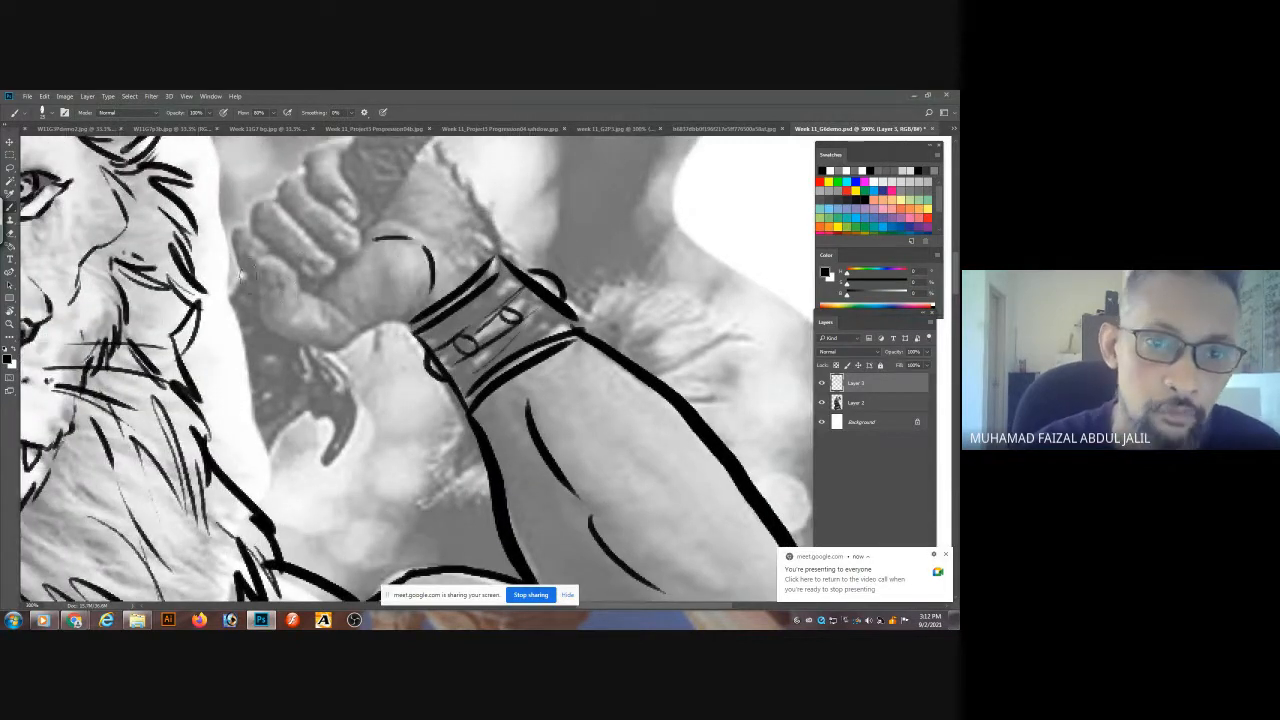
mouse_move(281, 294)
mouse_down()
mouse_move(254, 244)
mouse_move(283, 292)
mouse_move(262, 246)
mouse_move(298, 271)
mouse_move(306, 305)
mouse_move(360, 312)
mouse_up()
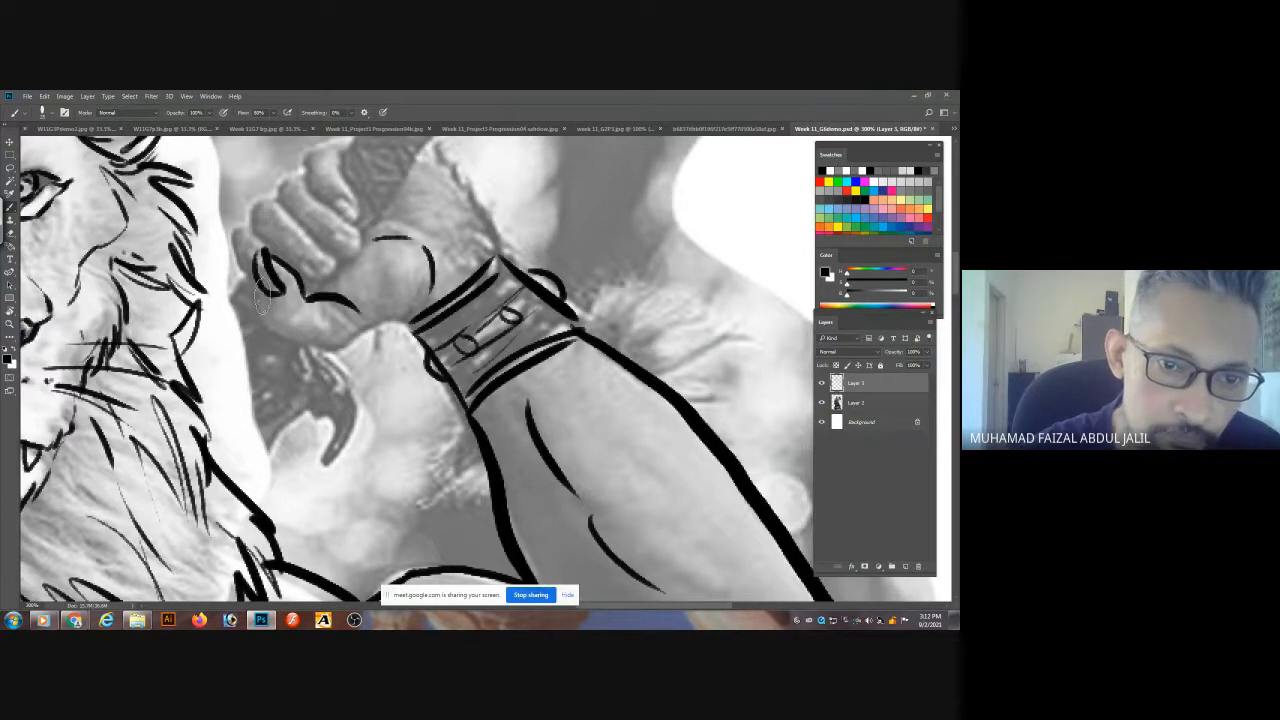
mouse_move(261, 286)
mouse_down()
mouse_move(273, 340)
mouse_move(276, 320)
mouse_move(310, 320)
mouse_move(318, 342)
mouse_move(303, 340)
mouse_move(323, 345)
mouse_move(416, 322)
mouse_up()
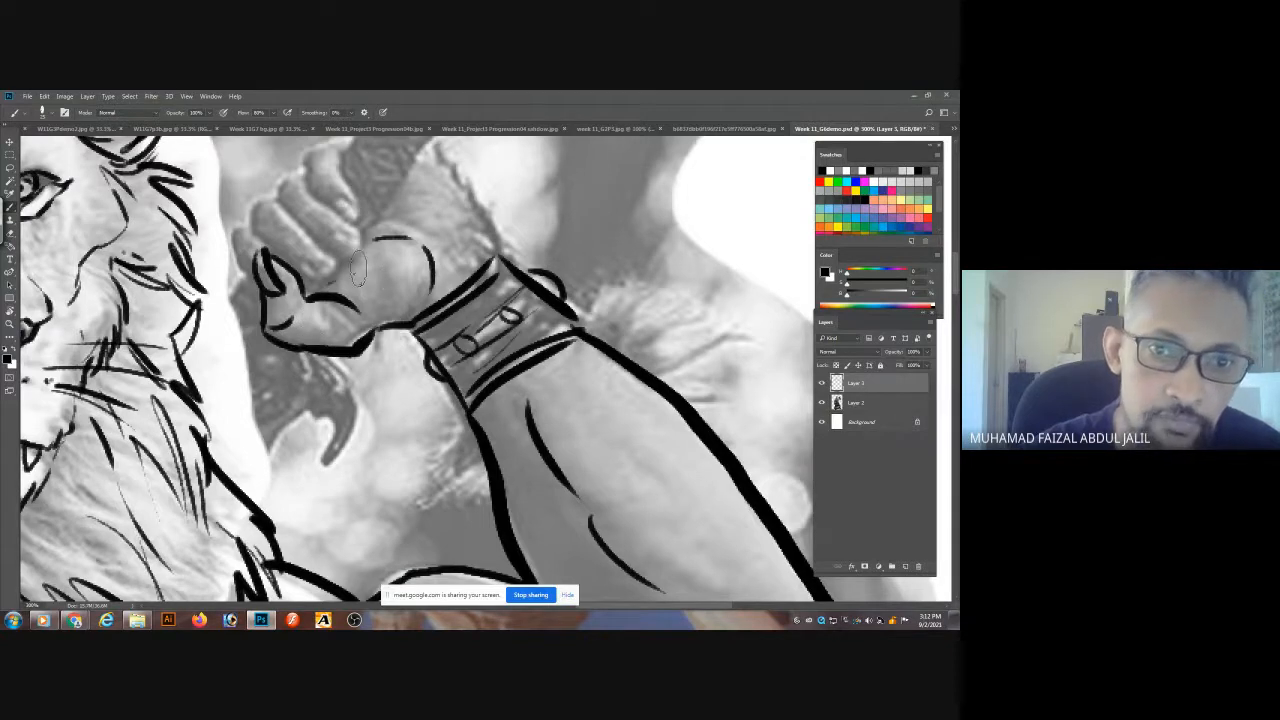
- Outline the curled fingers and fingernails of the fist gripping the weapon
mouse_move(319, 253)
mouse_down()
mouse_move(311, 271)
mouse_move(344, 283)
mouse_move(365, 249)
mouse_up()
mouse_move(279, 201)
mouse_down()
mouse_move(327, 251)
mouse_move(258, 200)
mouse_move(249, 216)
mouse_move(322, 270)
mouse_up()
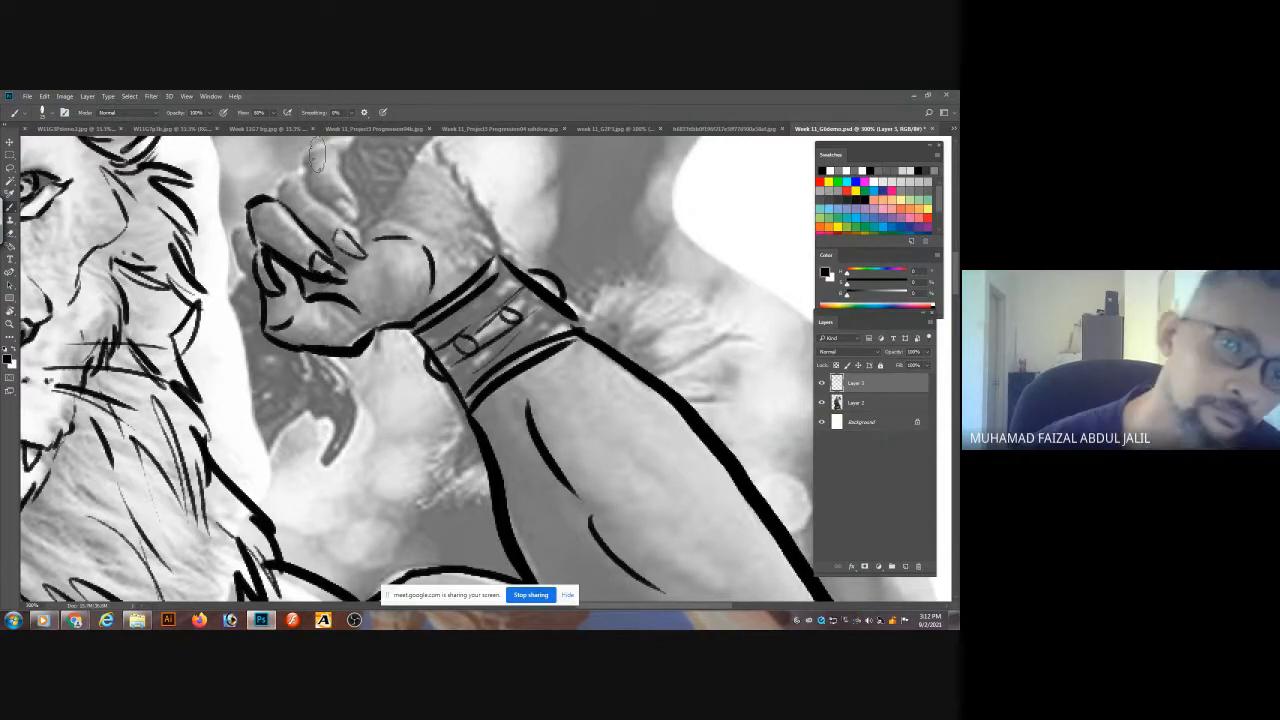
drag(248, 210, 255, 320)
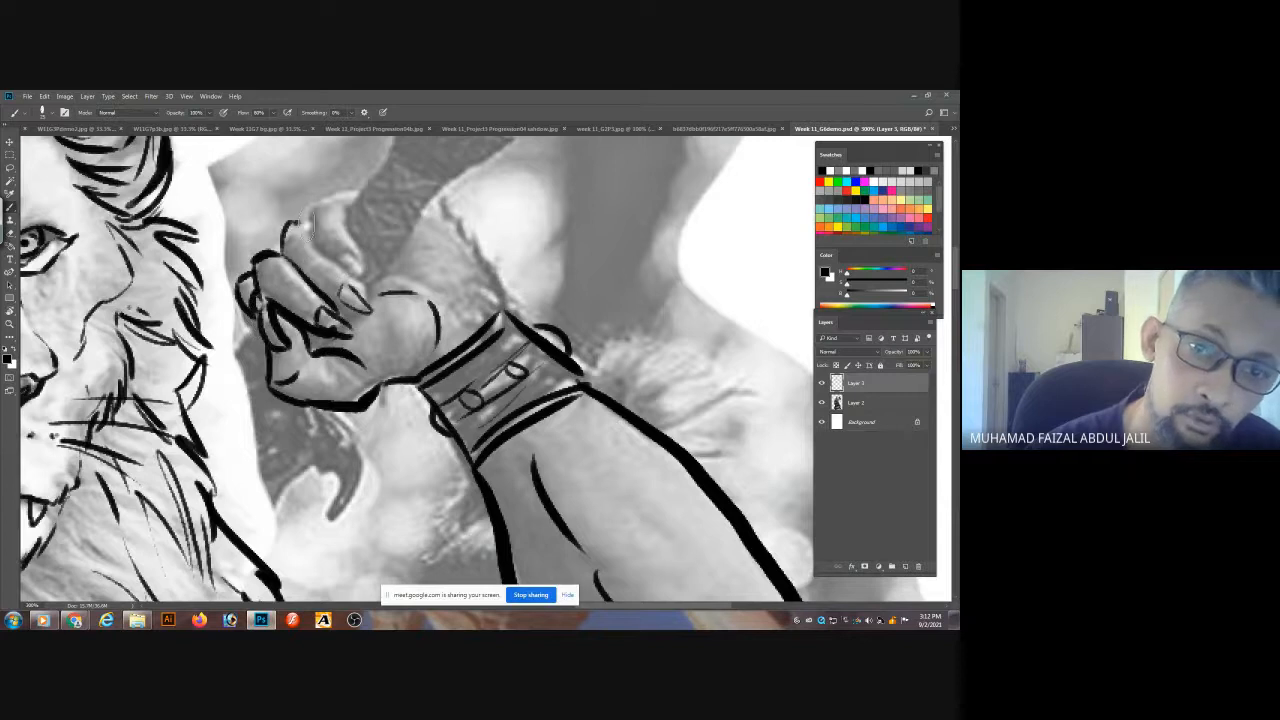
drag(304, 225, 315, 226)
mouse_move(320, 221)
mouse_down()
mouse_move(371, 279)
mouse_move(362, 308)
mouse_up()
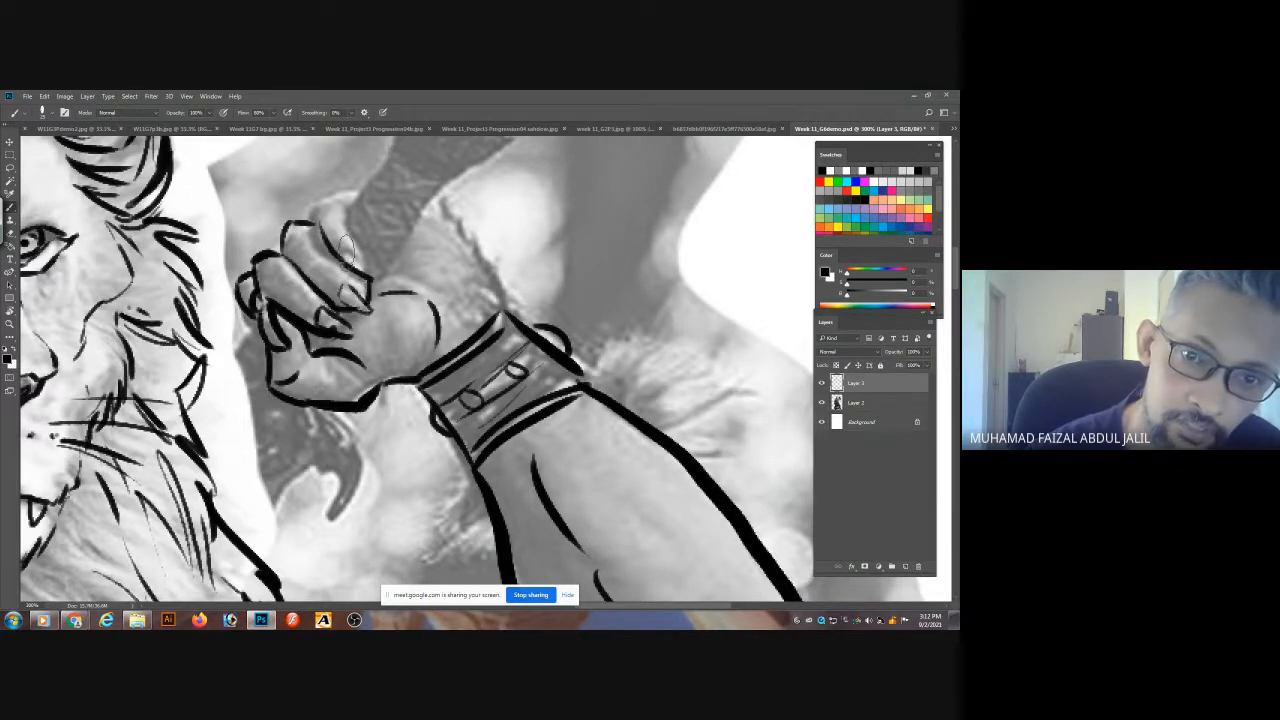
- Ink the weapon handle above the fist, with both edges, the wrap bands across the grip and the flared end
mouse_move(345, 247)
mouse_down()
mouse_move(373, 265)
mouse_move(341, 207)
mouse_move(310, 212)
mouse_move(350, 180)
mouse_move(360, 188)
mouse_move(313, 283)
mouse_move(348, 214)
mouse_up()
drag(328, 350, 399, 255)
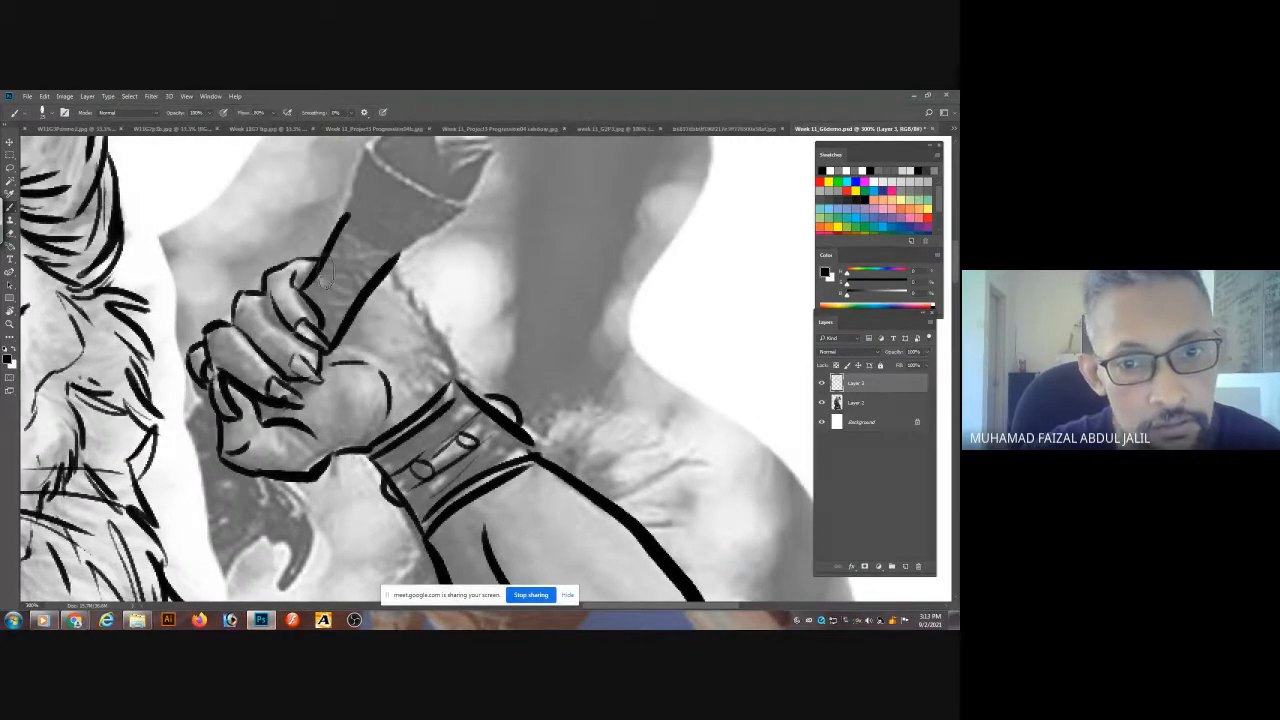
drag(325, 270, 355, 299)
drag(332, 260, 362, 273)
mouse_move(350, 218)
mouse_down()
mouse_move(367, 248)
mouse_move(398, 252)
mouse_up()
mouse_move(388, 226)
mouse_down()
mouse_move(402, 327)
mouse_move(381, 254)
mouse_move(458, 300)
mouse_move(412, 350)
mouse_move(455, 299)
mouse_move(390, 311)
mouse_up()
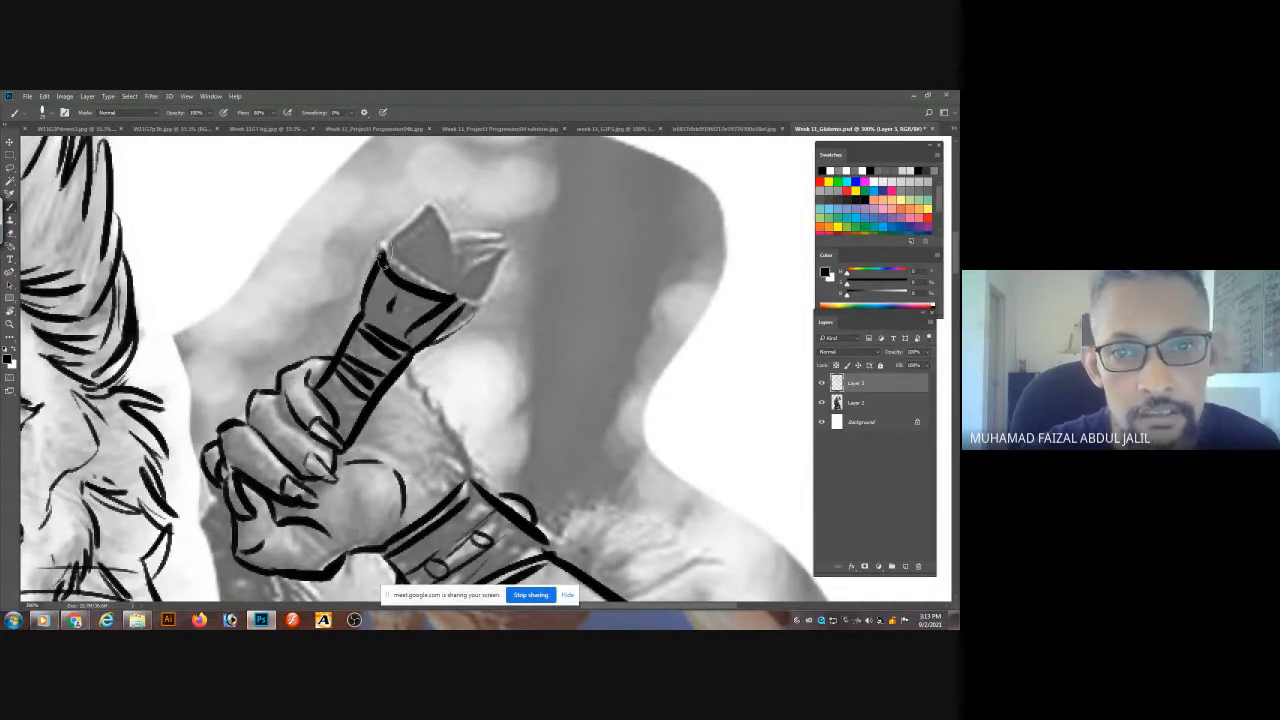
- Draw the pointed tips at the handle's end, replacing a misplaced first curve
drag(382, 246, 446, 212)
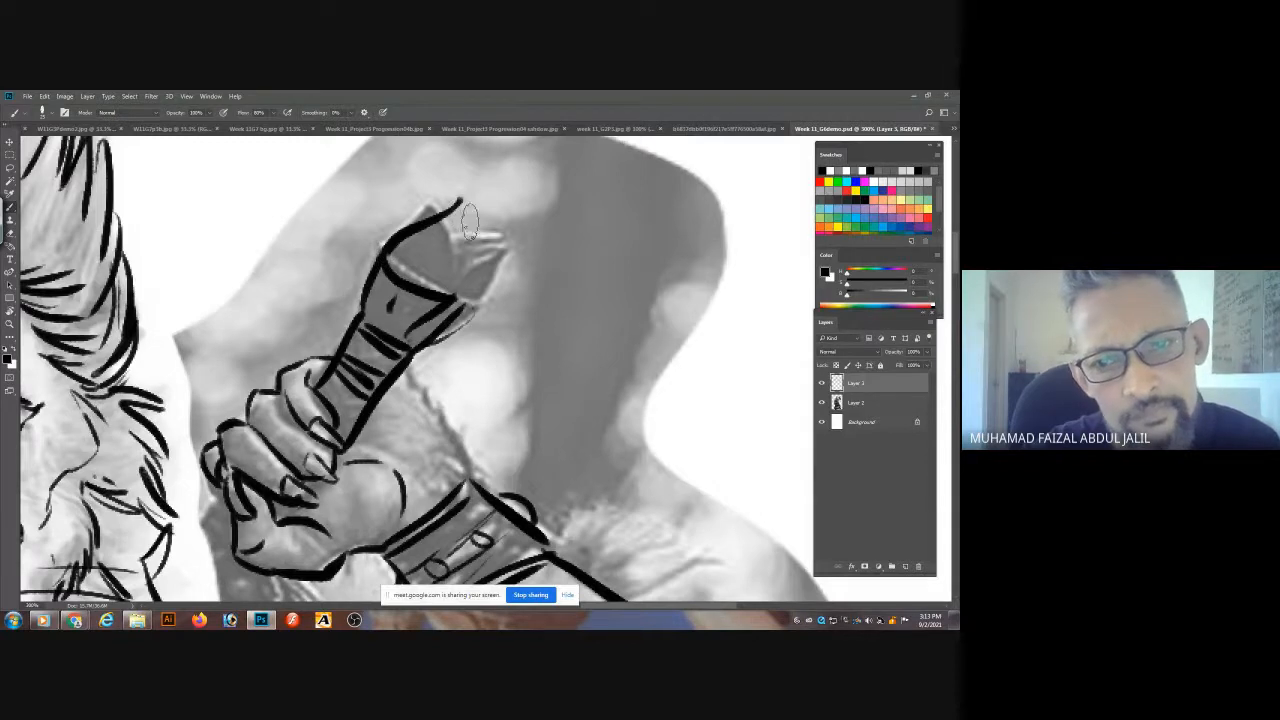
key(ctrl+z)
drag(456, 299, 442, 189)
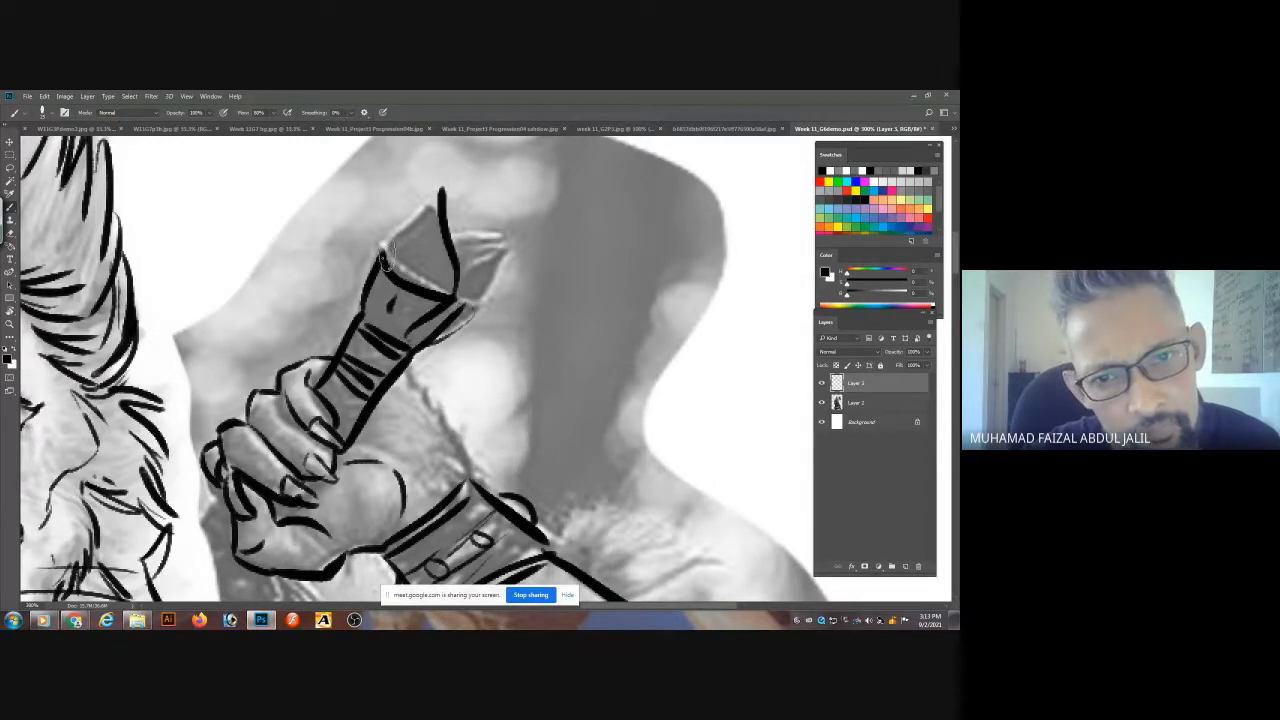
drag(384, 256, 446, 192)
drag(455, 250, 525, 222)
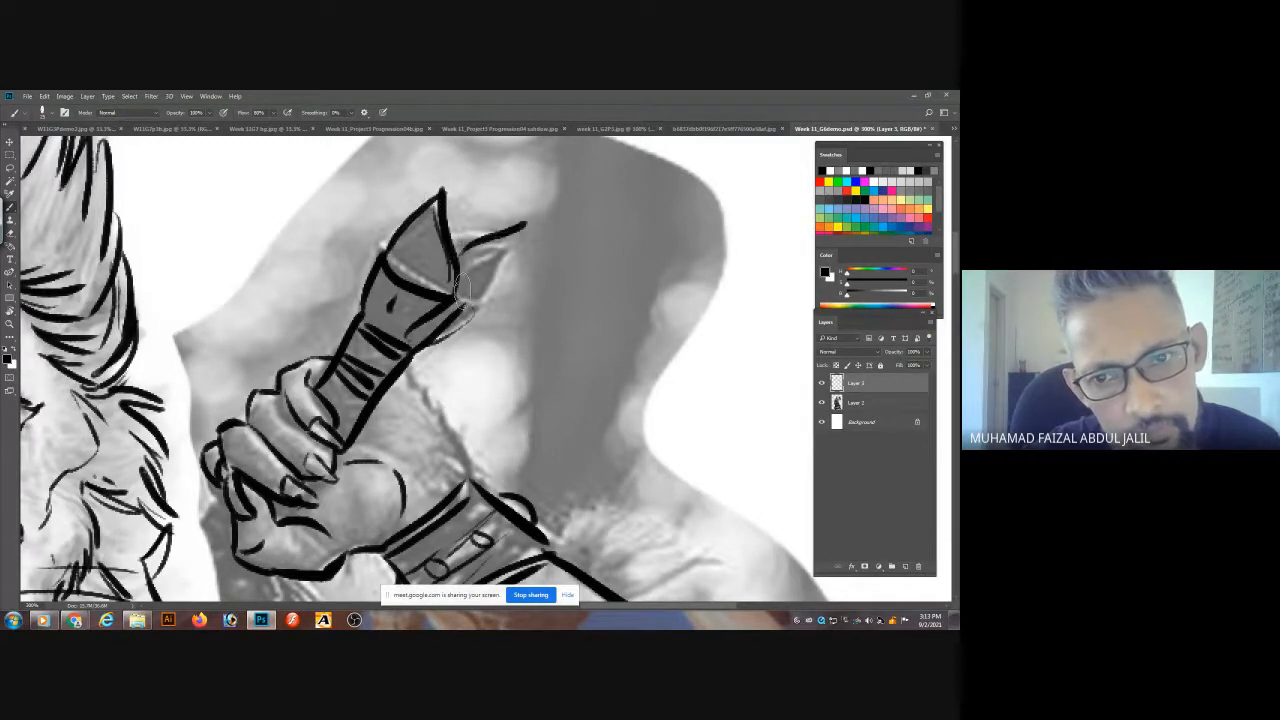
mouse_move(459, 303)
mouse_down()
mouse_move(518, 228)
mouse_move(452, 238)
mouse_up()
- Ink the back of the hand from the weapon handle down to the wristband
drag(287, 560, 412, 365)
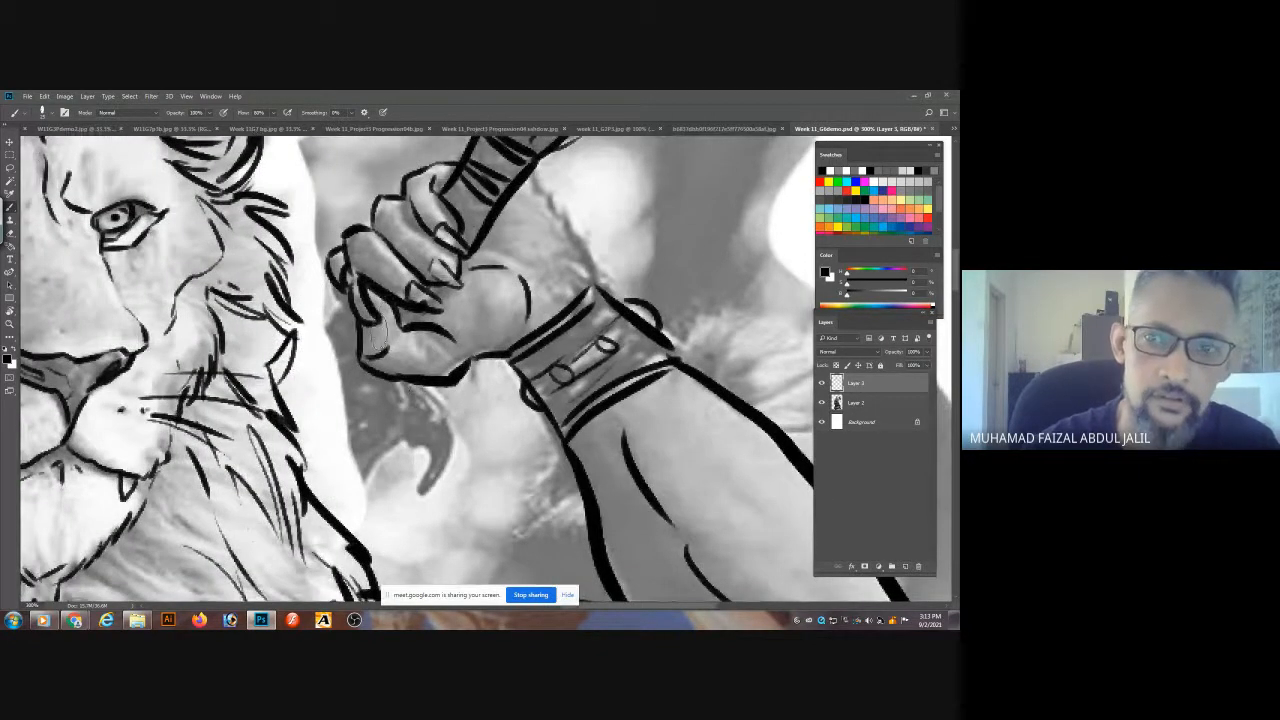
drag(377, 371, 312, 436)
mouse_move(460, 248)
mouse_down()
mouse_move(514, 298)
mouse_move(525, 350)
mouse_up()
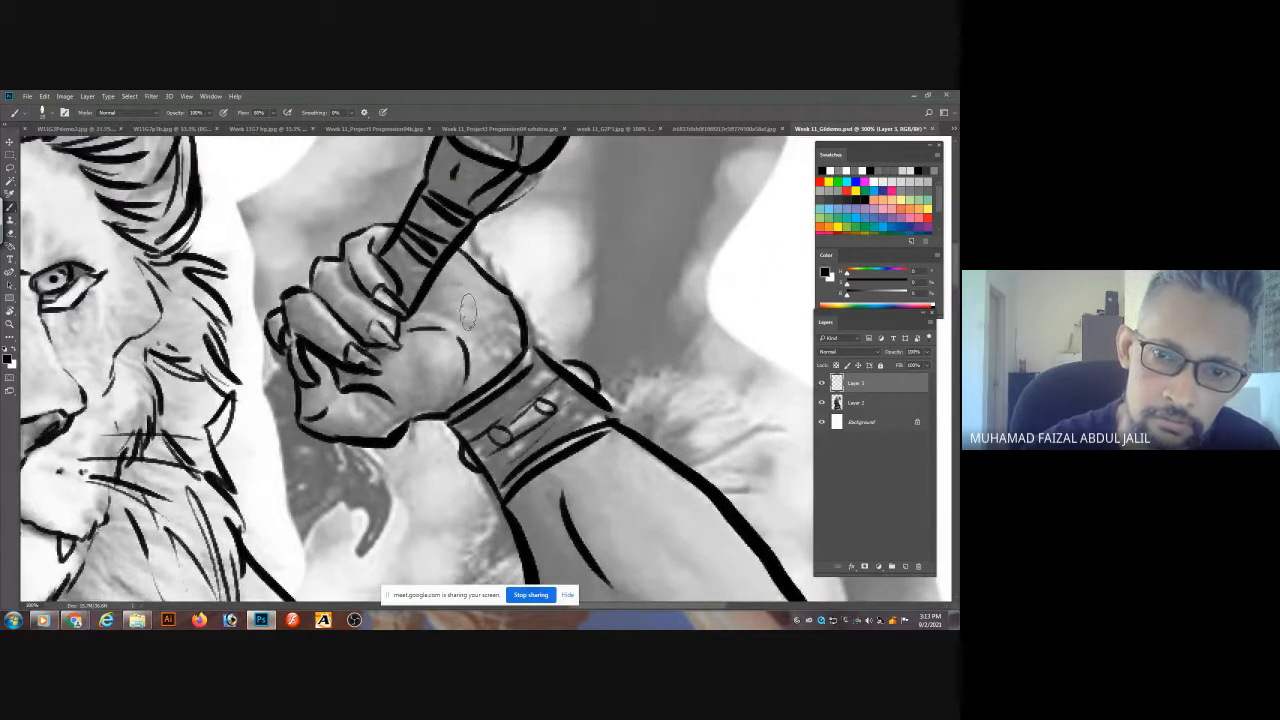
- Add crease marks on the hand and draw the weapon's guard and blade edges between the fist and the mane
mouse_move(445, 281)
mouse_down()
mouse_move(448, 308)
mouse_move(475, 322)
mouse_move(486, 354)
mouse_move(653, 144)
mouse_up()
mouse_move(507, 226)
mouse_down()
mouse_move(597, 300)
mouse_move(558, 304)
mouse_up()
mouse_move(488, 275)
mouse_down()
mouse_move(412, 194)
mouse_move(486, 281)
mouse_up()
mouse_move(528, 320)
mouse_down()
mouse_move(621, 415)
mouse_move(608, 382)
mouse_up()
mouse_move(489, 295)
mouse_down()
mouse_move(486, 270)
mouse_move(440, 337)
mouse_move(497, 305)
mouse_move(512, 388)
mouse_move(446, 452)
mouse_move(440, 248)
mouse_move(398, 304)
mouse_up()
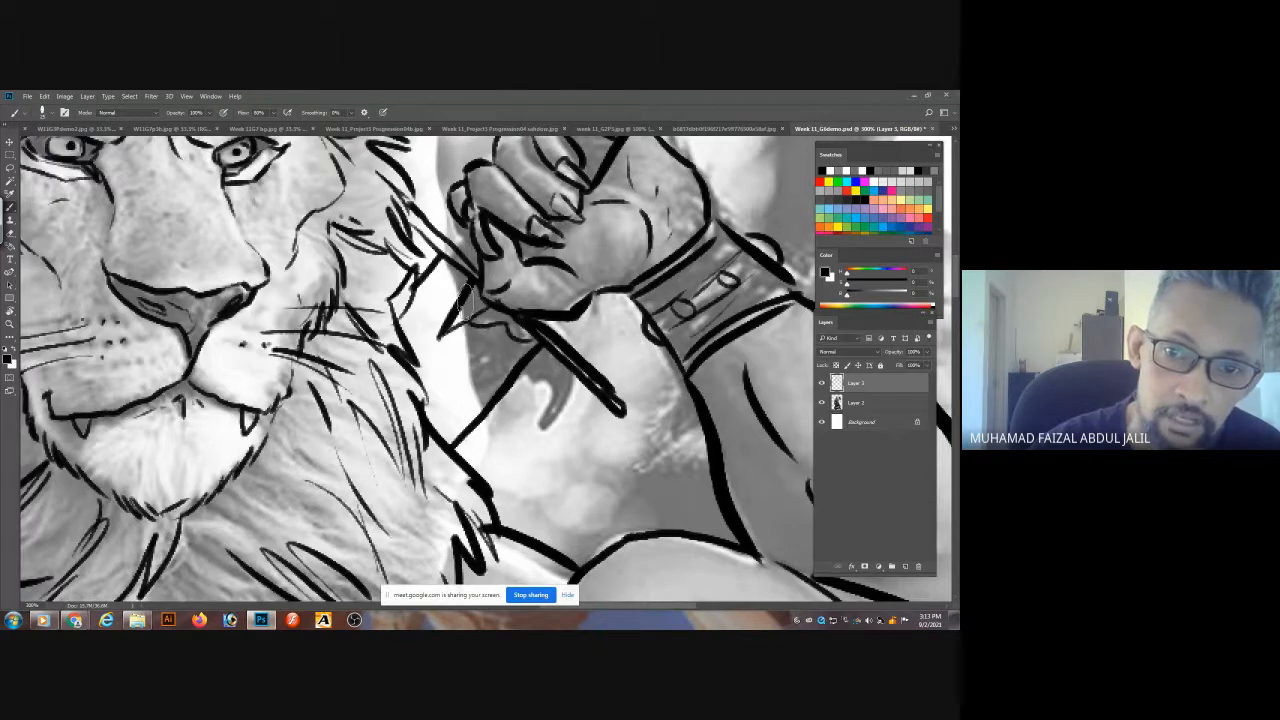
drag(449, 430, 502, 382)
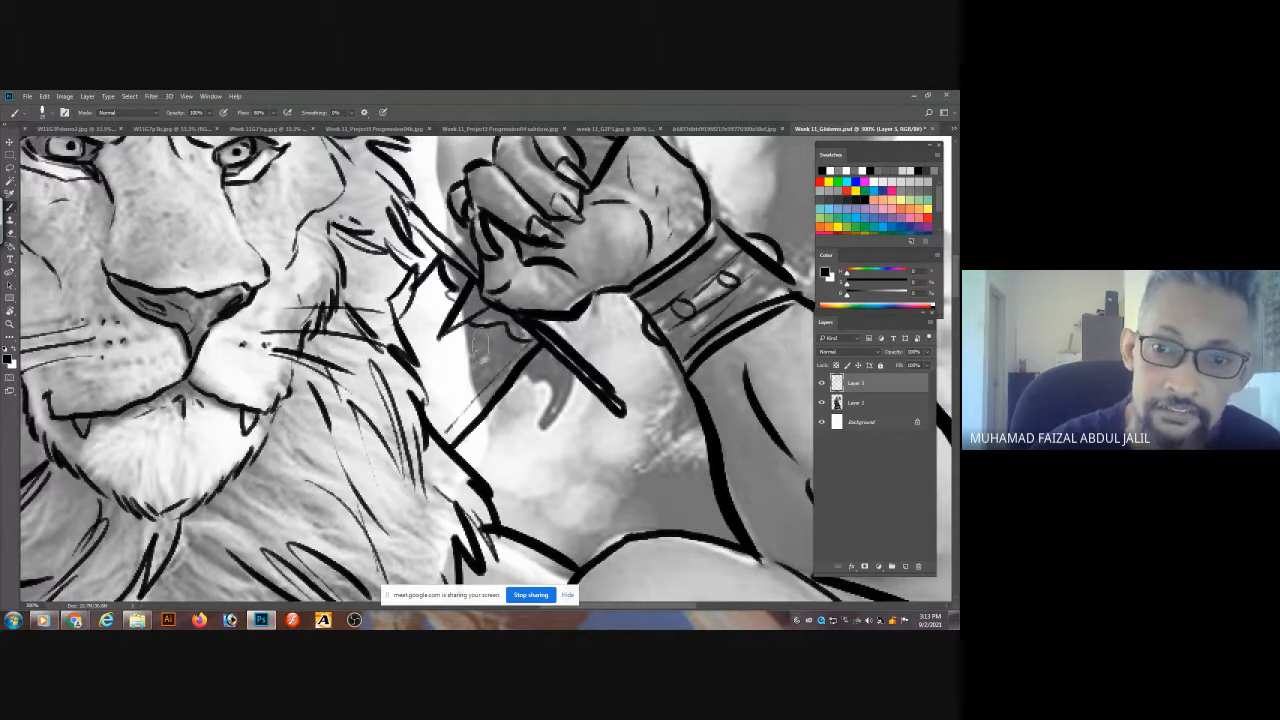
- Ink the short rib strokes beneath the chest and the contours of the upper abdominal muscles, including their midline
drag(630, 418, 498, 330)
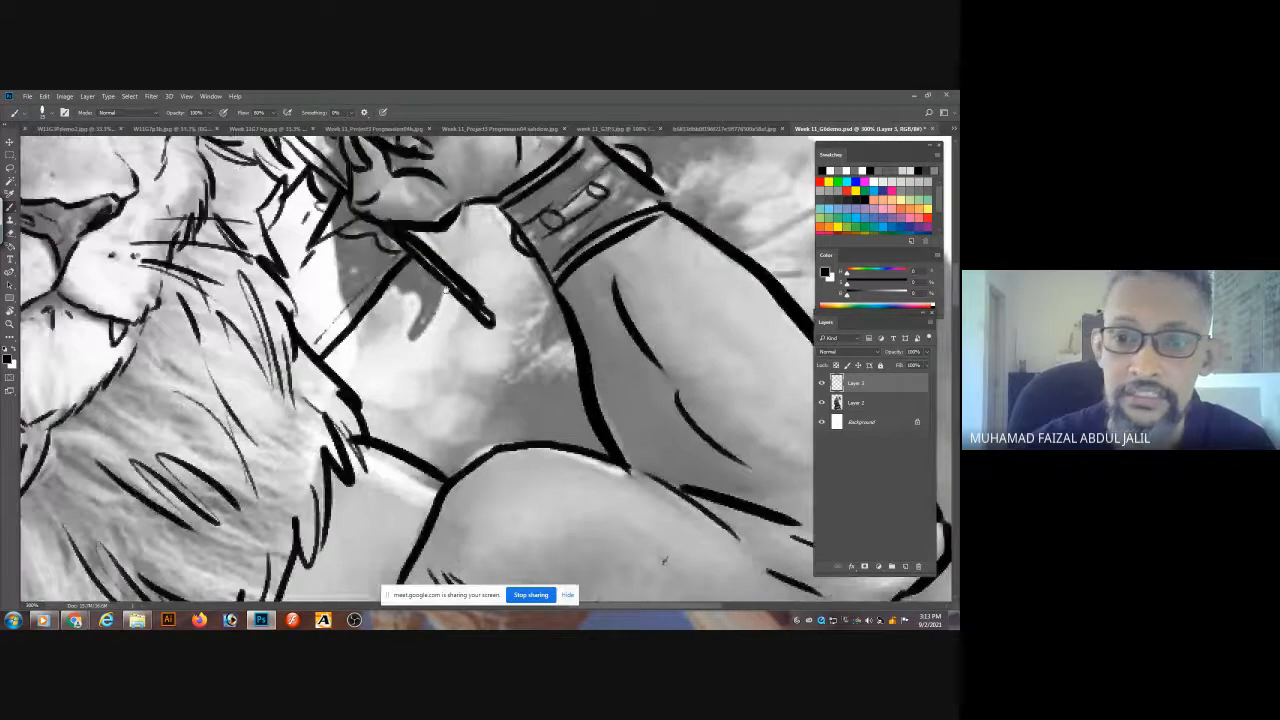
drag(663, 560, 509, 423)
mouse_move(580, 500)
mouse_down()
mouse_move(579, 238)
mouse_move(663, 214)
mouse_move(575, 290)
mouse_move(646, 95)
mouse_up()
drag(622, 195, 445, 457)
mouse_move(455, 308)
mouse_down()
mouse_move(402, 330)
mouse_move(550, 287)
mouse_up()
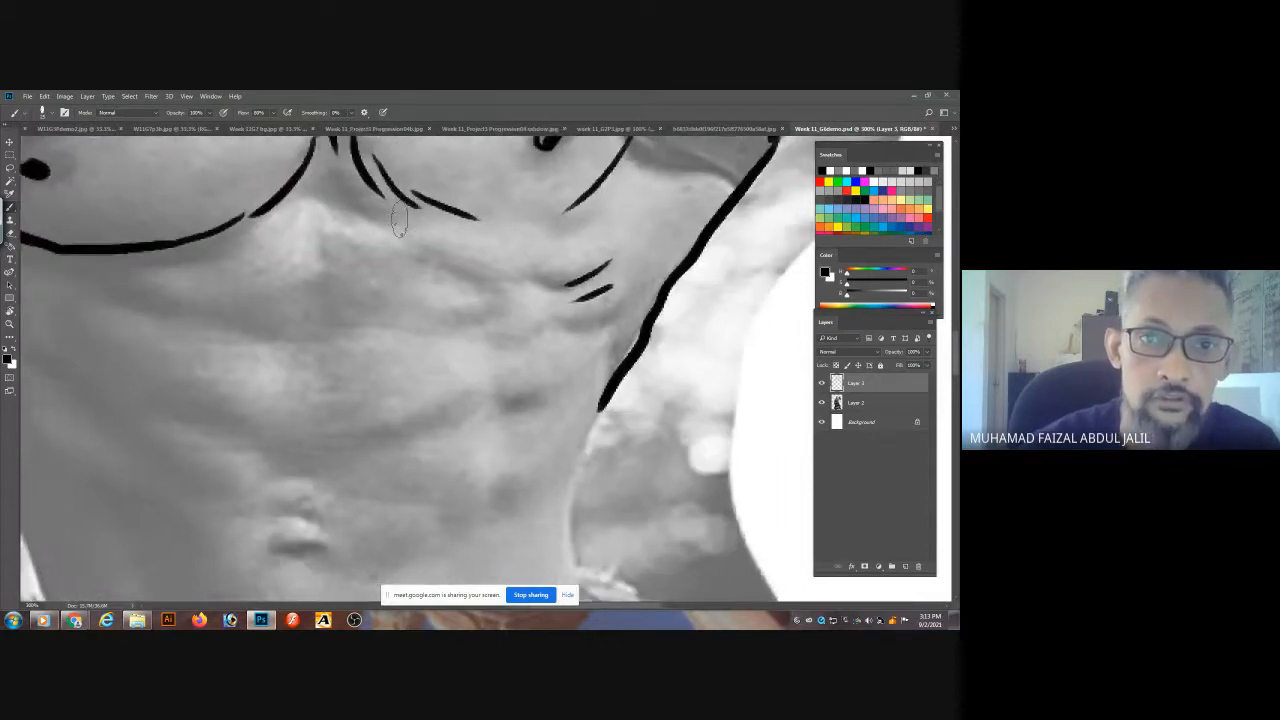
mouse_move(348, 210)
mouse_down()
mouse_move(485, 300)
mouse_move(542, 291)
mouse_up()
drag(243, 234, 205, 243)
drag(322, 232, 300, 325)
mouse_move(262, 322)
mouse_down()
mouse_move(222, 334)
mouse_move(148, 307)
mouse_up()
mouse_move(312, 325)
mouse_down()
mouse_move(420, 336)
mouse_move(508, 172)
mouse_up()
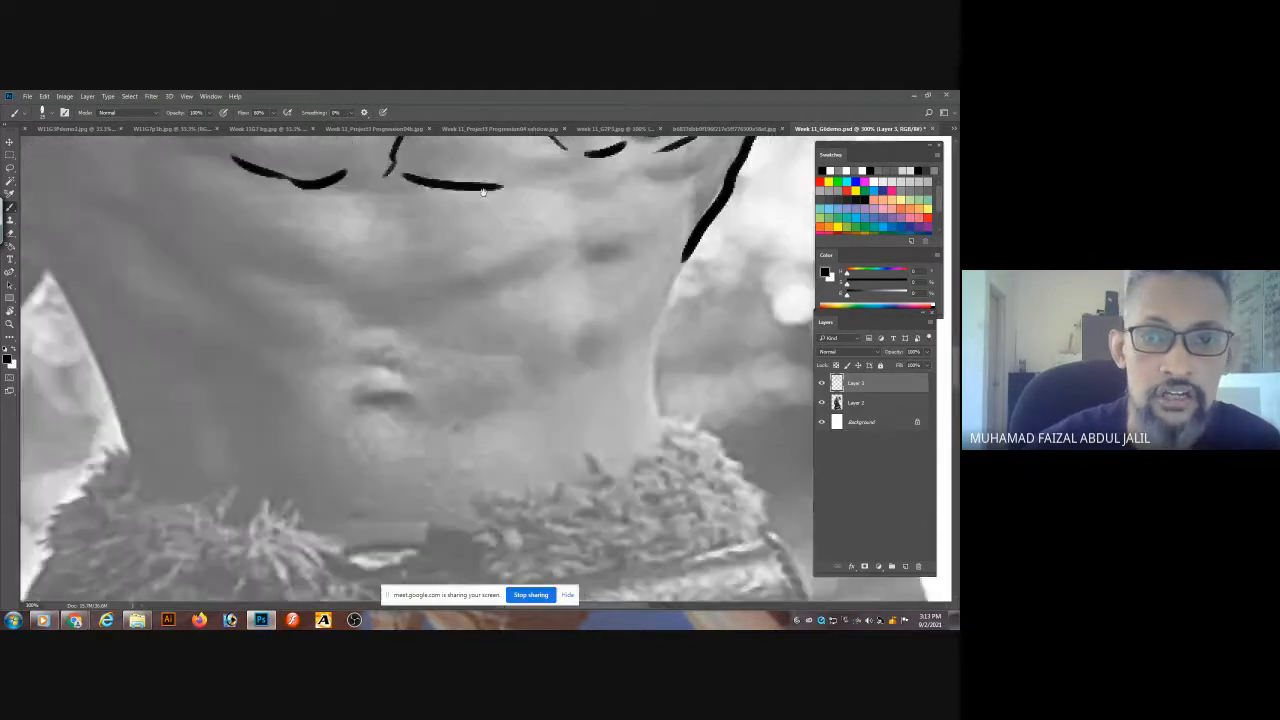
- Draw the midline and curved lower contours of the second abdominal row, and mark the navel with a small curve
mouse_move(383, 202)
mouse_down()
mouse_move(388, 250)
mouse_move(362, 294)
mouse_move(212, 237)
mouse_up()
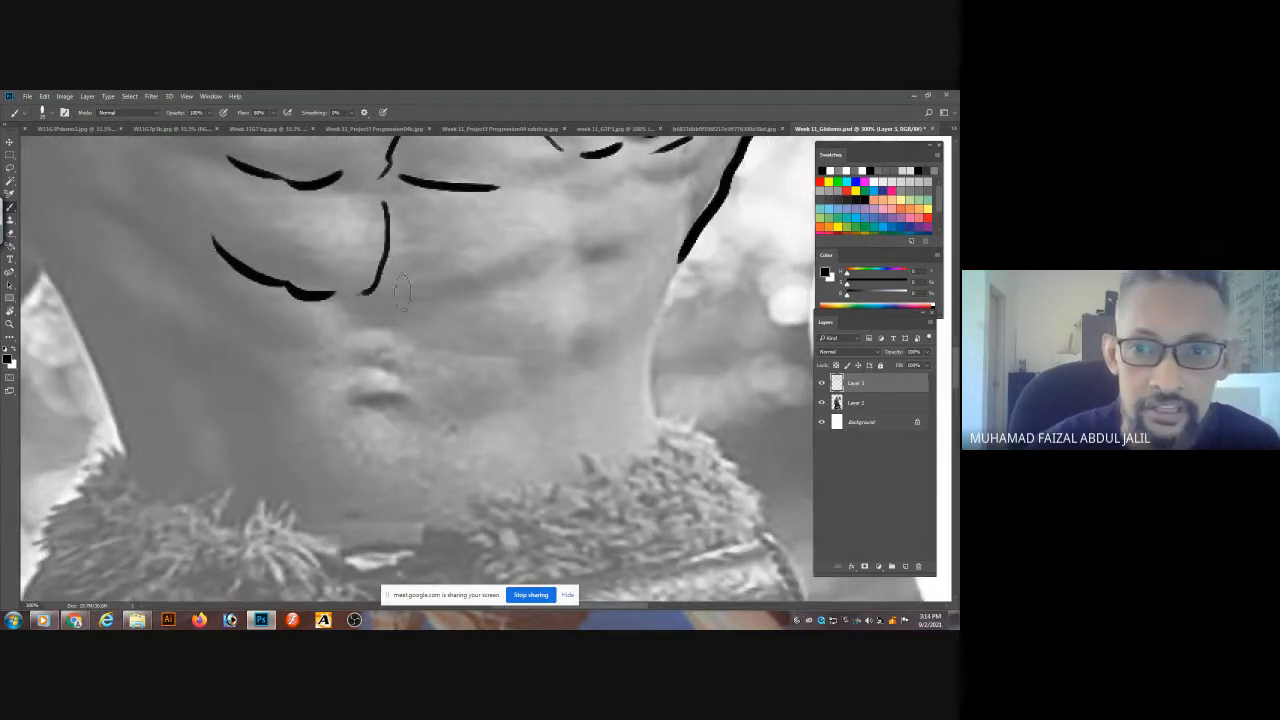
drag(392, 293, 540, 240)
click(540, 202)
drag(386, 378, 386, 392)
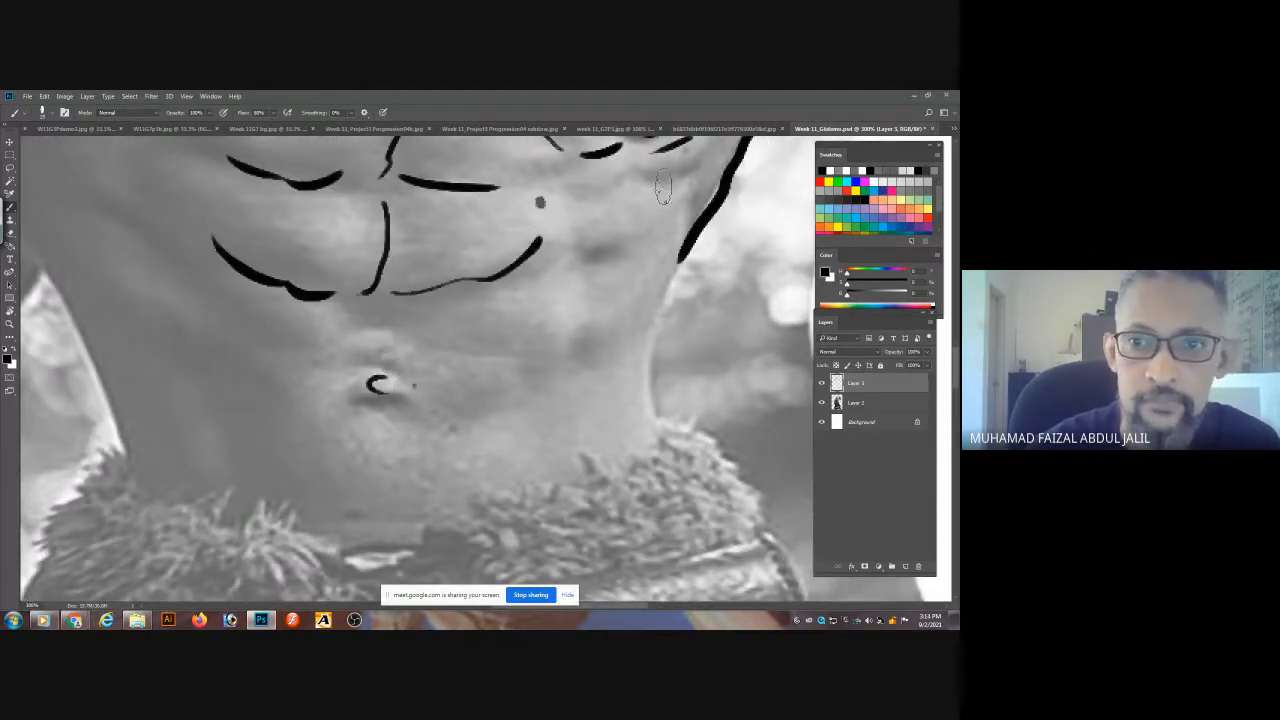
- Add a rib accent on the raised-arm side and long curved oblique lines on both sides of the navel
drag(662, 189, 636, 223)
drag(428, 256, 522, 298)
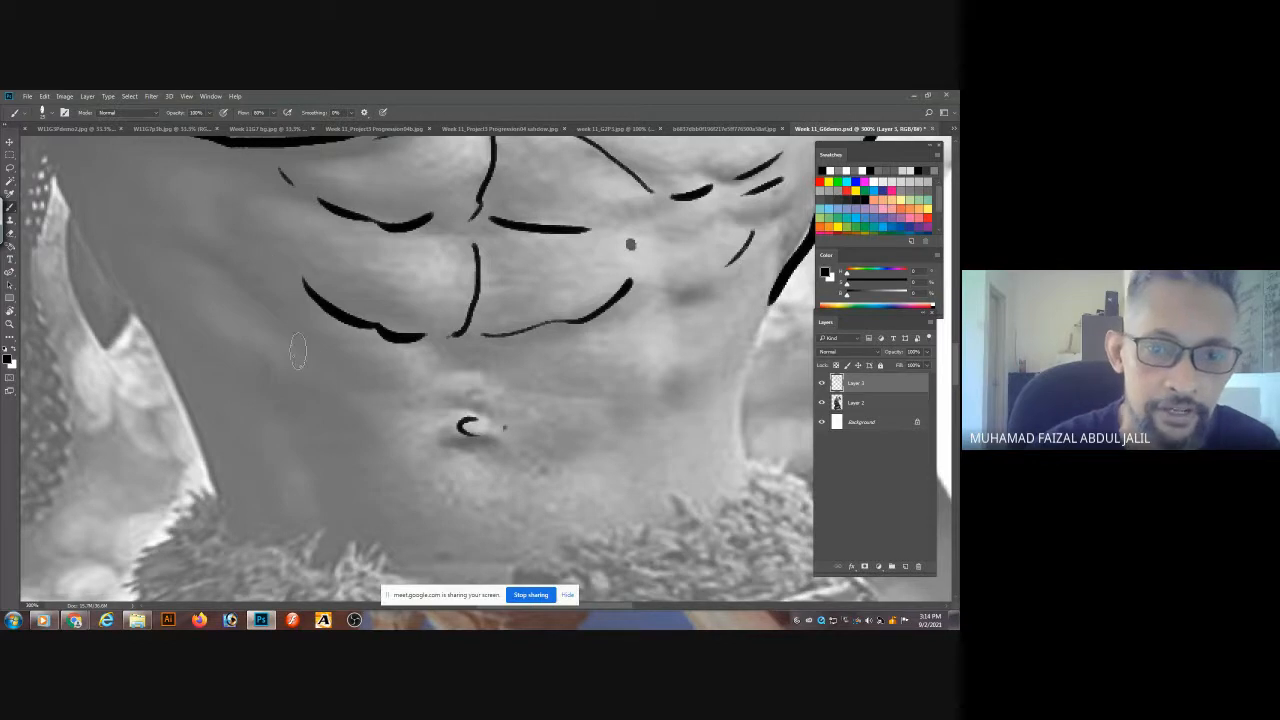
mouse_move(294, 350)
mouse_down()
mouse_move(332, 470)
mouse_move(366, 516)
mouse_up()
drag(678, 338, 612, 502)
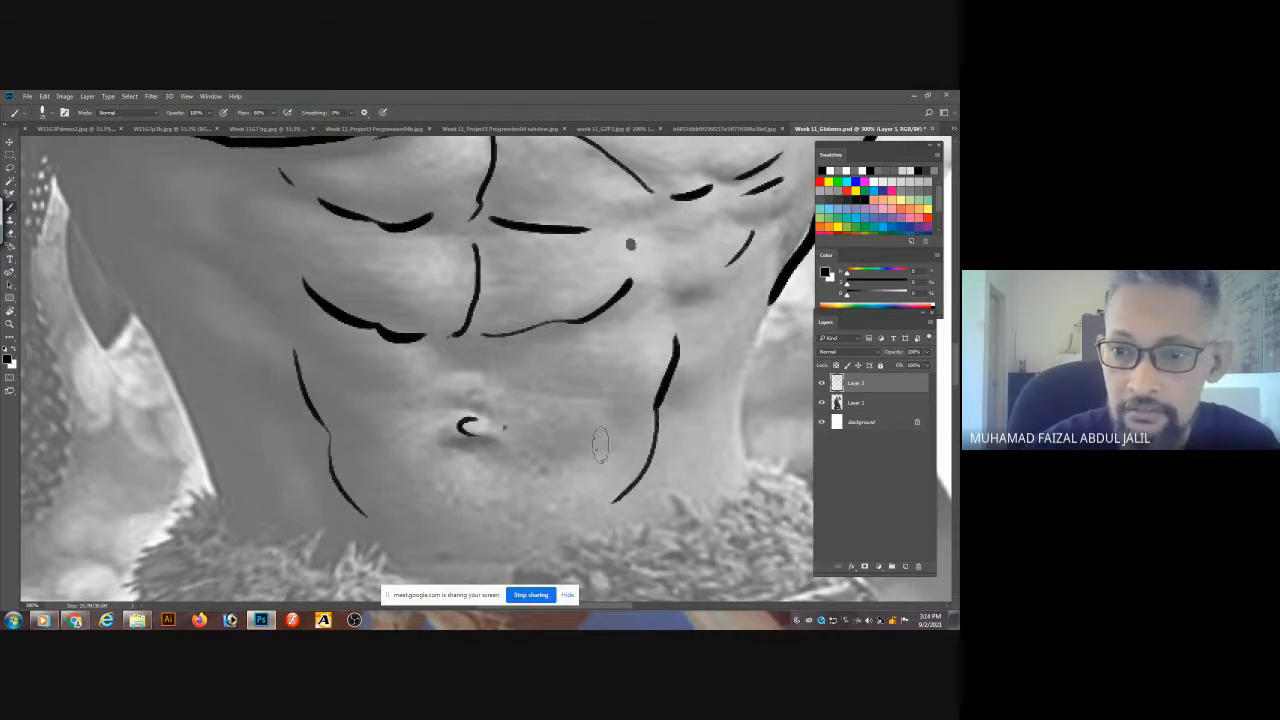
- Ink the waist outline on both sides down to the fur belt, redoing the first attempt on the raised-arm side
drag(711, 281, 694, 294)
mouse_move(771, 298)
mouse_down()
mouse_move(737, 436)
mouse_move(746, 470)
mouse_up()
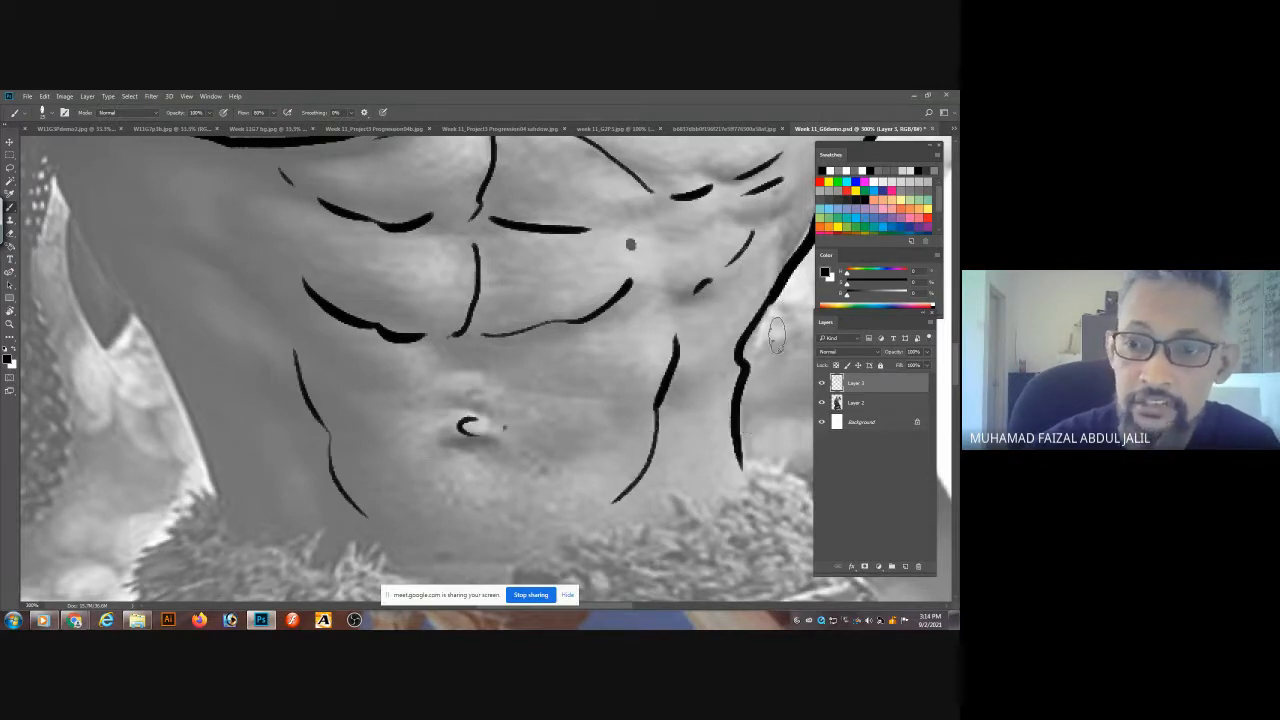
key(ctrl+z)
drag(776, 292, 747, 485)
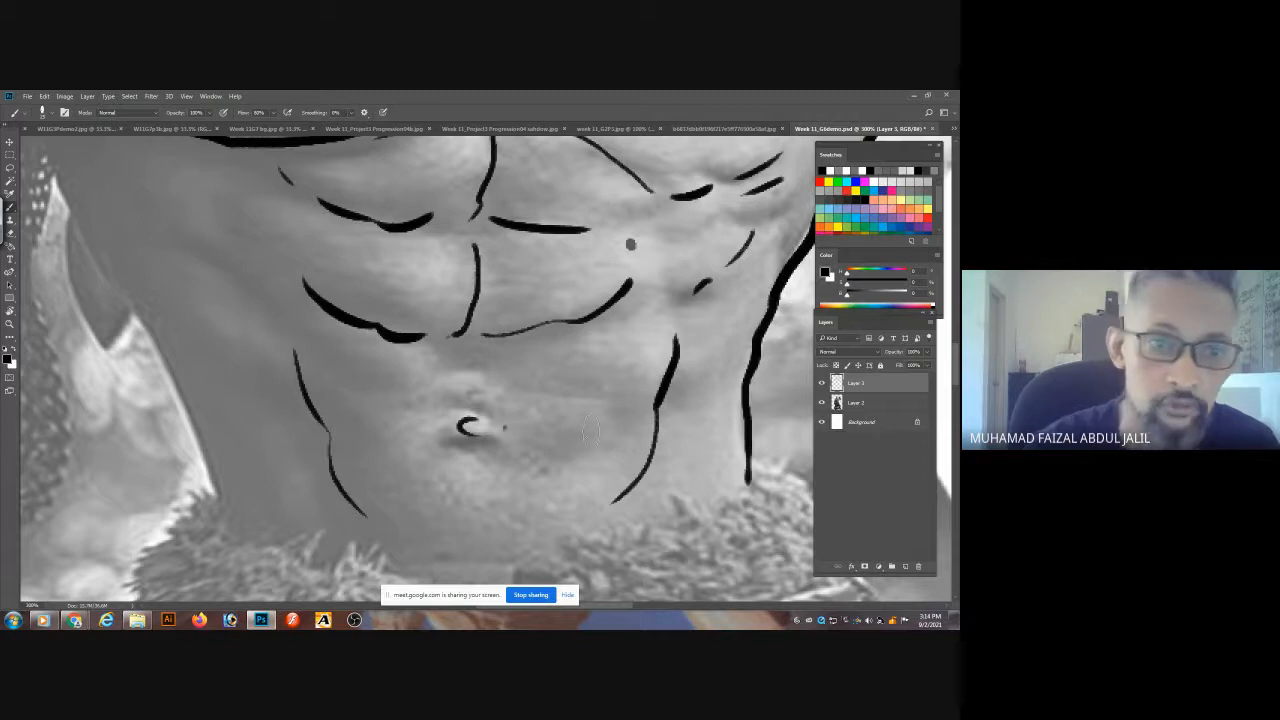
drag(78, 186, 250, 533)
mouse_move(225, 362)
mouse_down()
mouse_move(271, 534)
mouse_move(245, 414)
mouse_move(242, 454)
mouse_move(262, 494)
mouse_up()
- Ink both edges of the diagonal chest strap, dot its punched holes and outline the buckle
mouse_move(129, 290)
mouse_down()
mouse_move(305, 380)
mouse_move(609, 403)
mouse_move(482, 431)
mouse_up()
drag(722, 198, 652, 293)
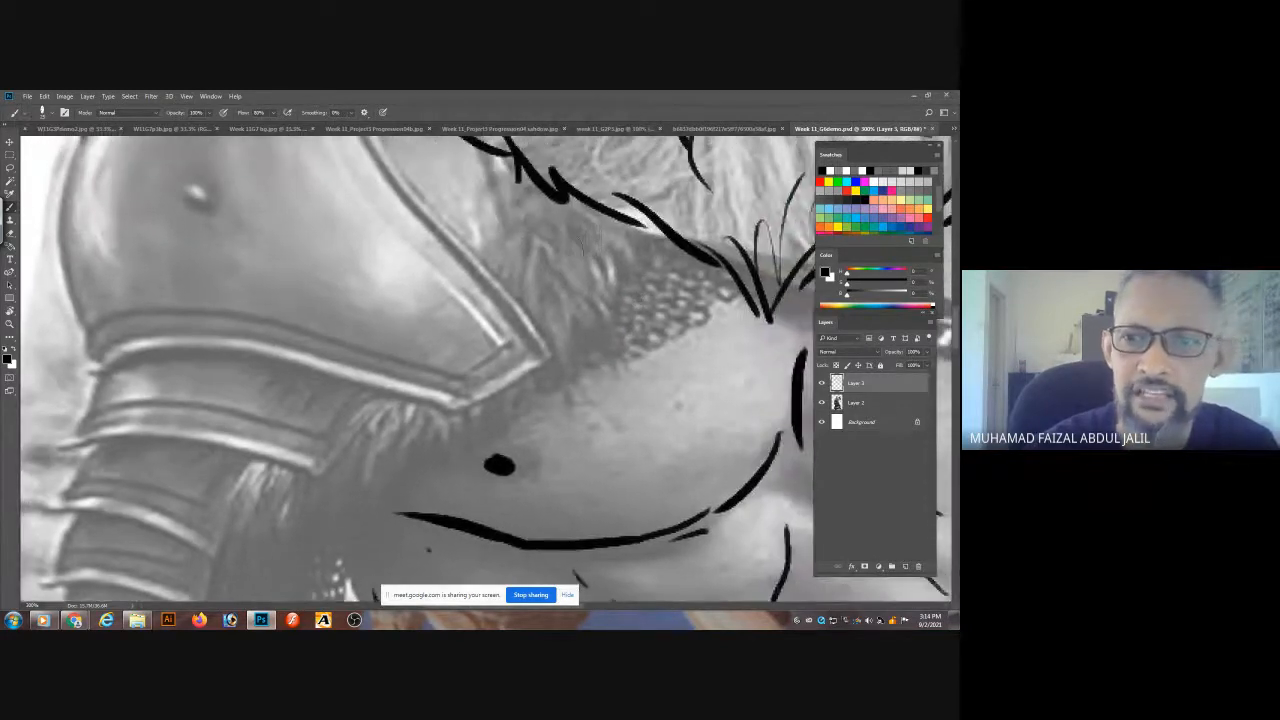
mouse_move(574, 251)
mouse_down()
mouse_move(286, 187)
mouse_move(30, 174)
mouse_up()
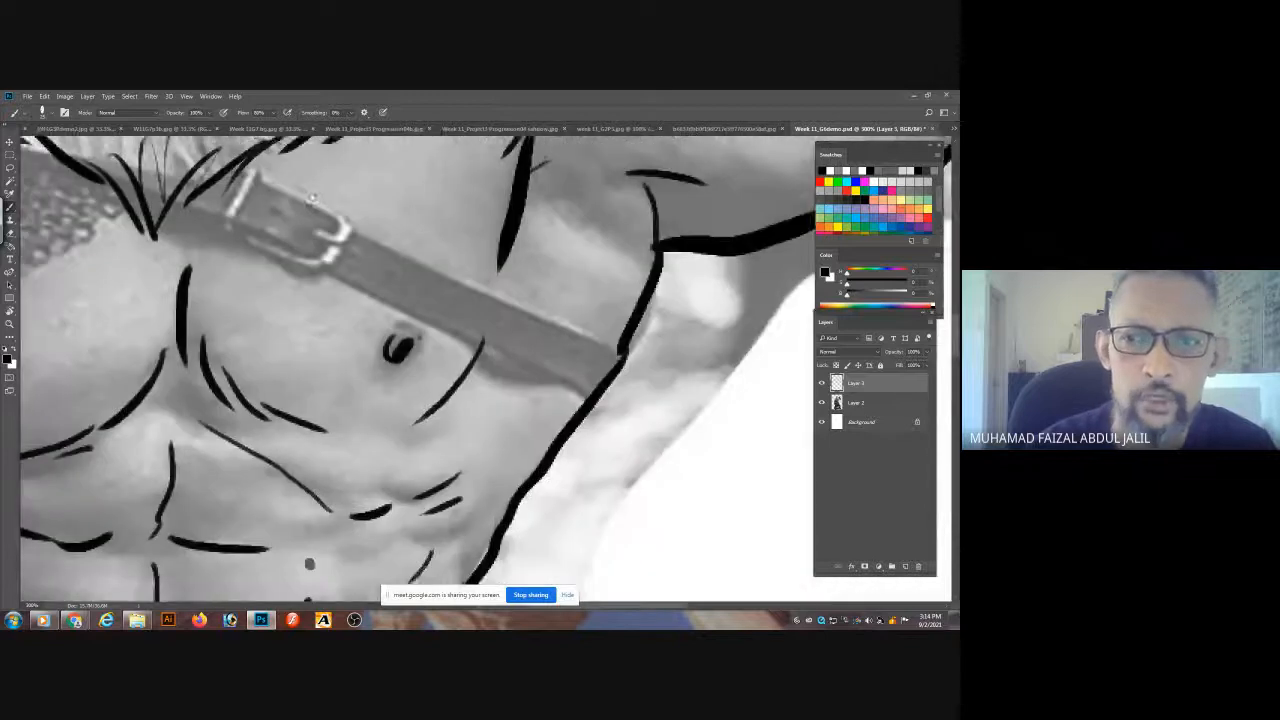
drag(148, 208, 580, 388)
drag(213, 175, 630, 348)
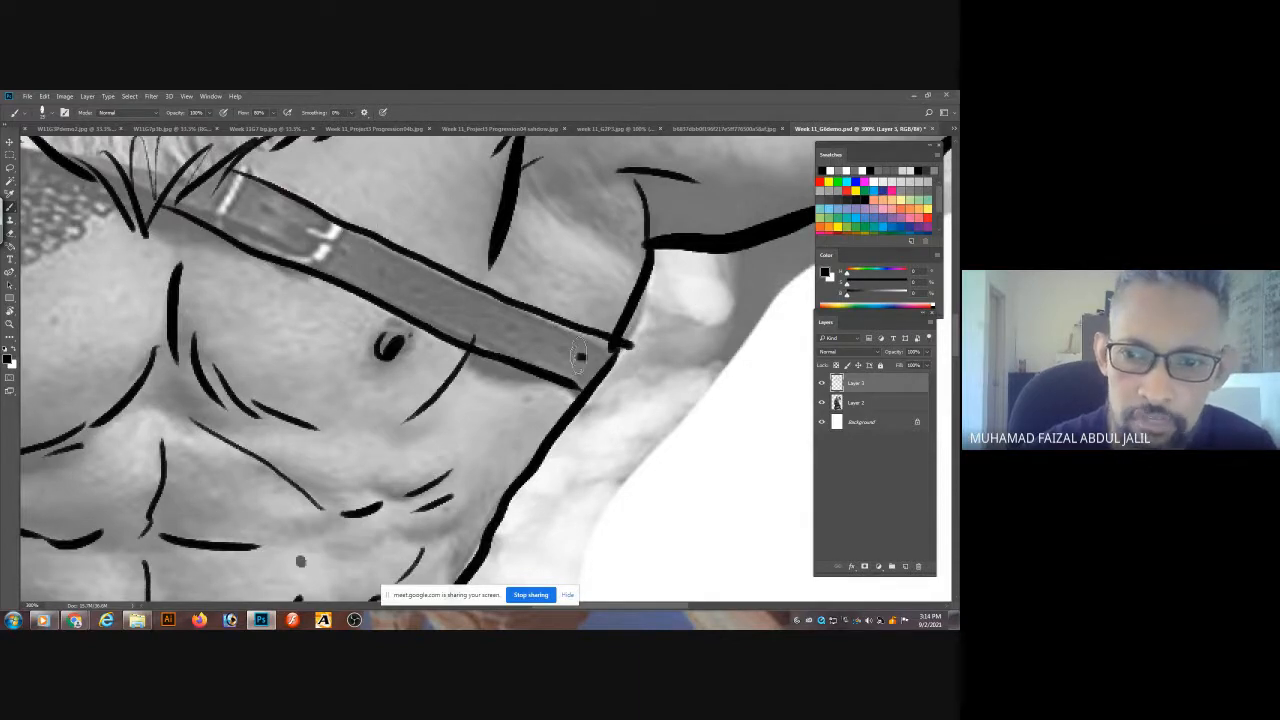
click(504, 328)
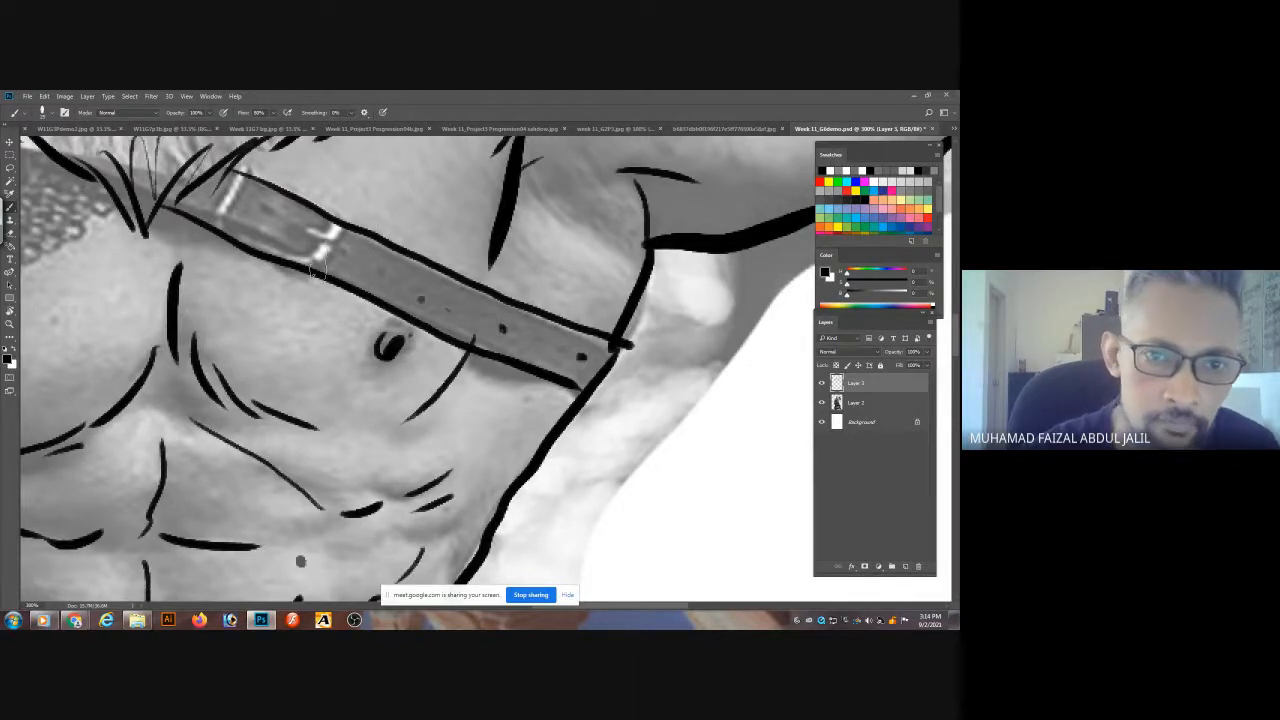
drag(343, 227, 331, 263)
mouse_move(251, 177)
mouse_down()
mouse_move(228, 220)
mouse_move(875, 252)
mouse_up()
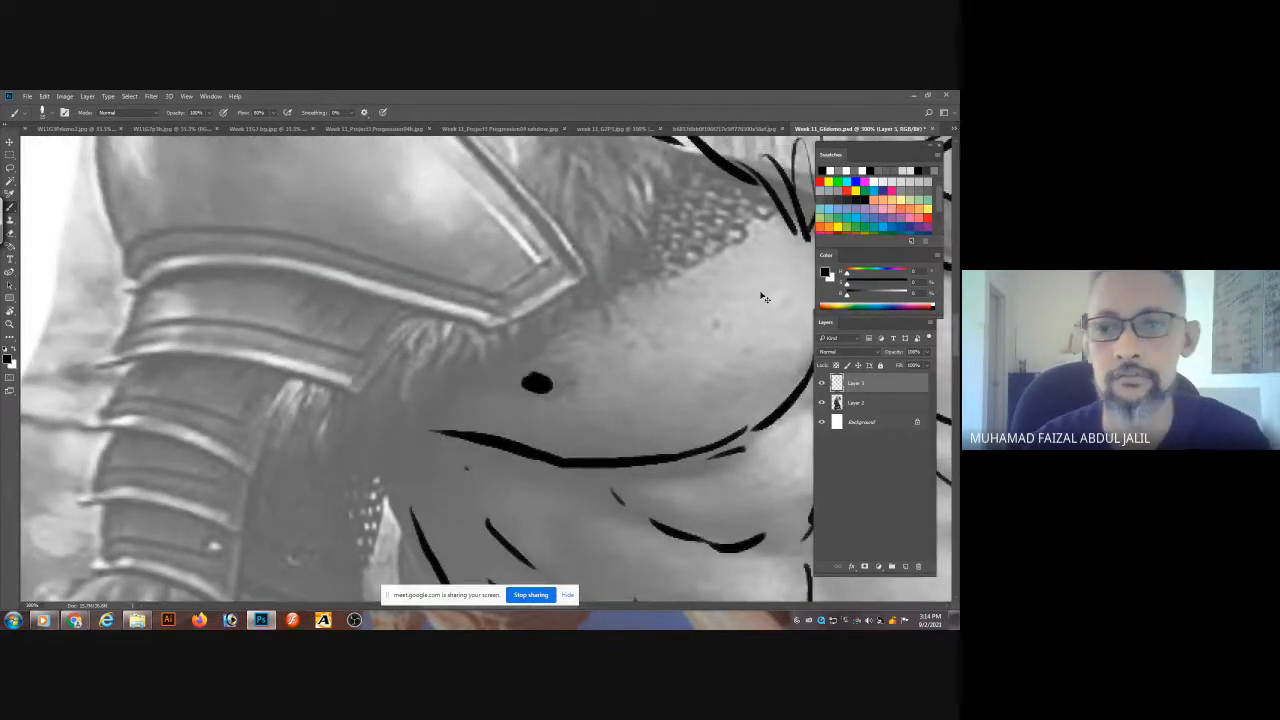
- Check the line art as a whole by hiding the photo layer and showing it again
scroll(780, 320, down, 5)
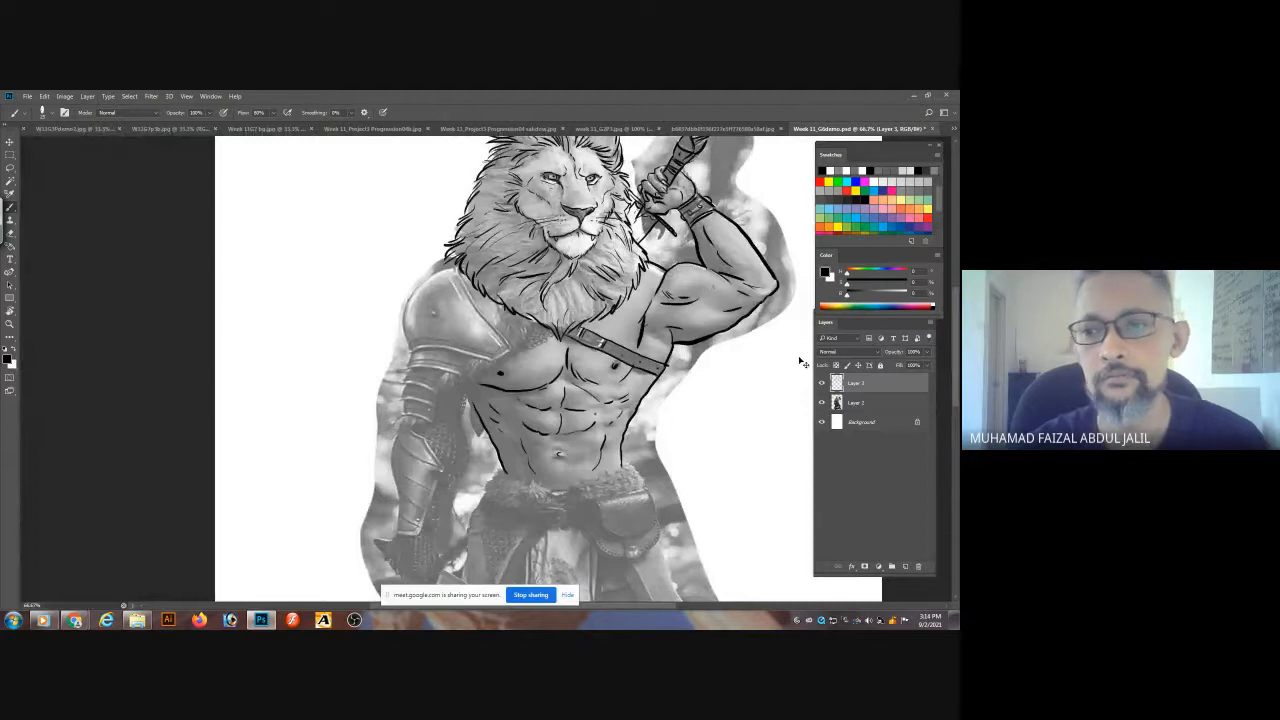
click(822, 402)
click(822, 403)
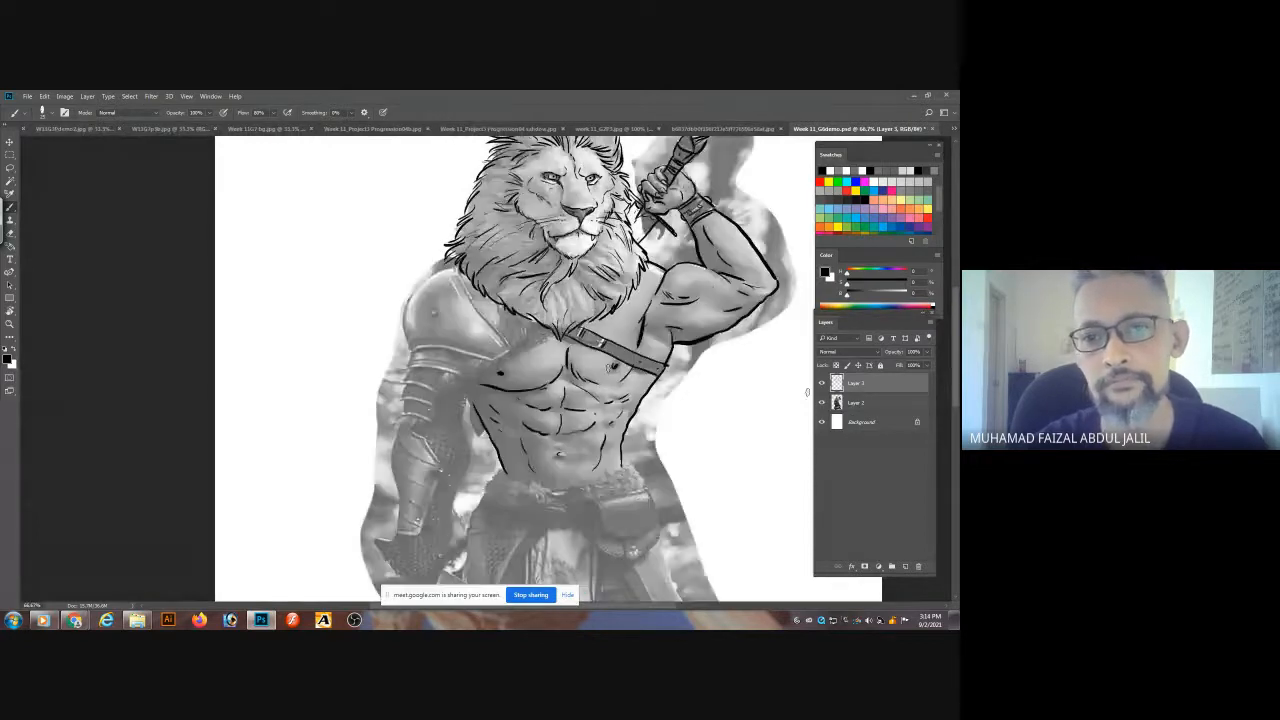
- Ink the shoulder plate's outline, rivets and thin inner rim, plus the short edge between the plate and the mane
scroll(447, 347, up, 5)
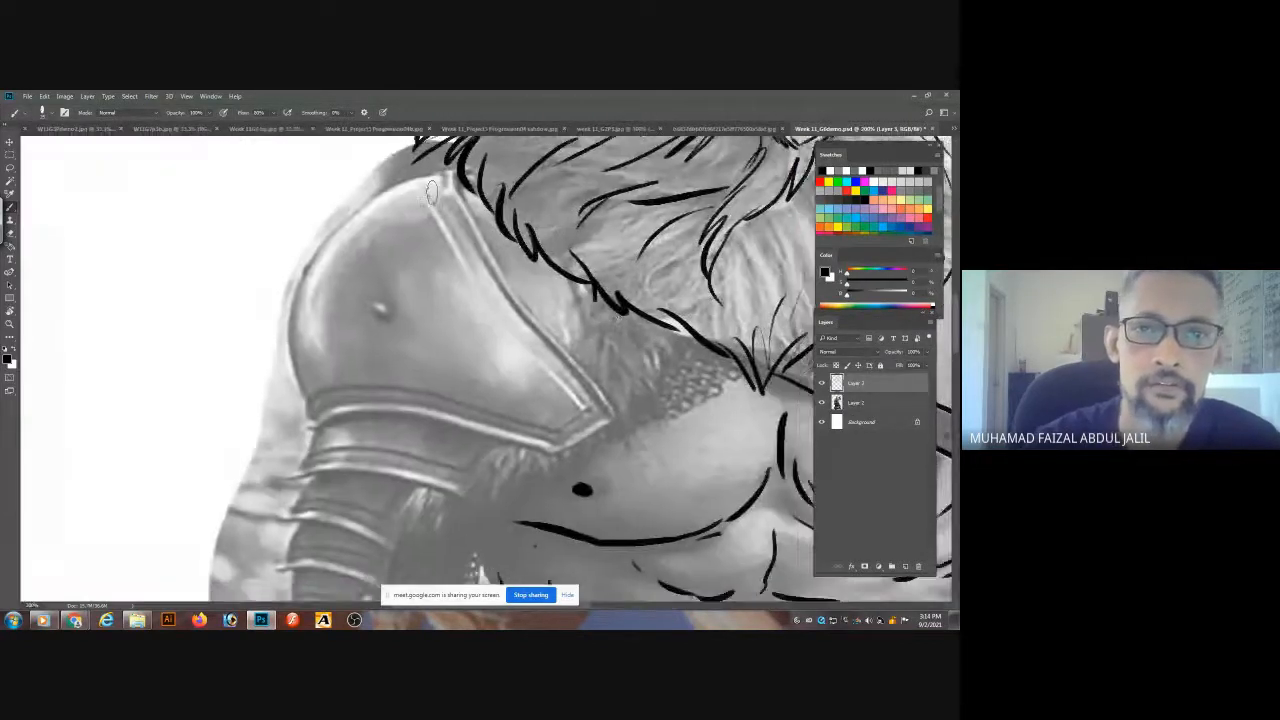
mouse_move(432, 160)
mouse_down()
mouse_move(340, 198)
mouse_move(276, 296)
mouse_move(312, 414)
mouse_move(406, 418)
mouse_move(560, 461)
mouse_move(617, 425)
mouse_move(500, 262)
mouse_move(482, 210)
mouse_up()
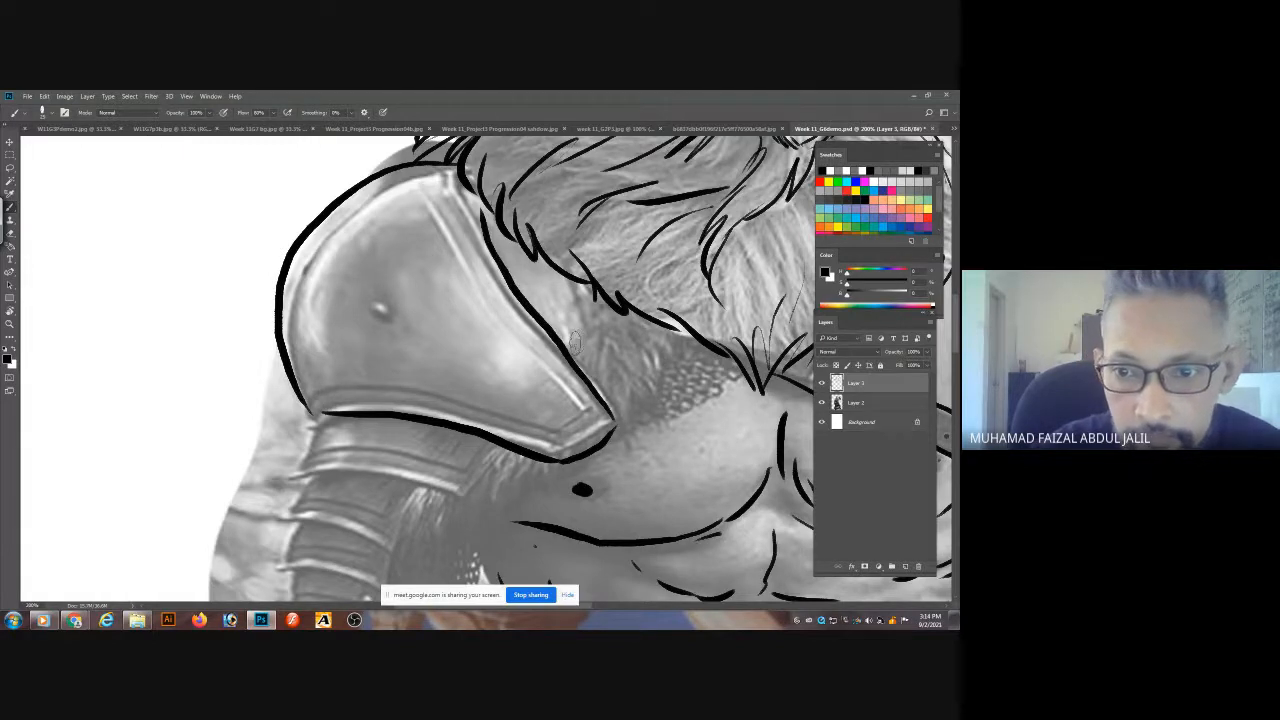
drag(575, 342, 580, 287)
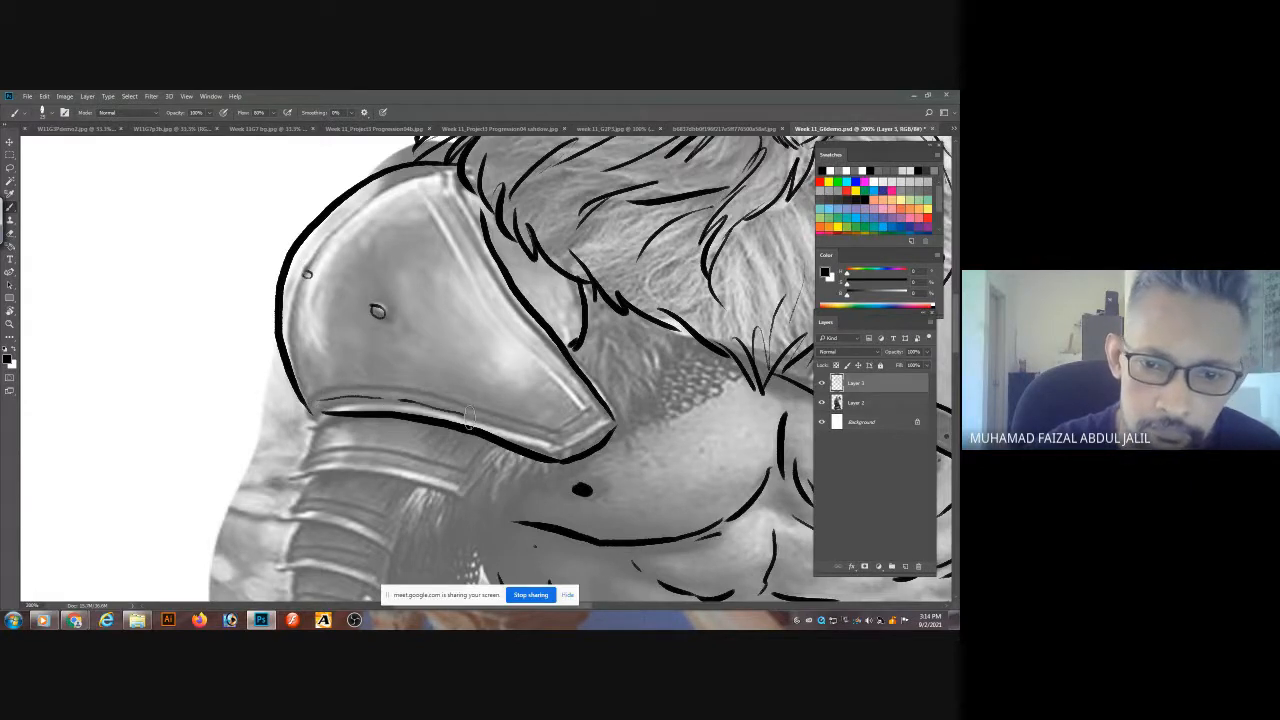
mouse_move(468, 419)
mouse_down()
mouse_move(565, 441)
mouse_move(522, 318)
mouse_move(470, 237)
mouse_up()
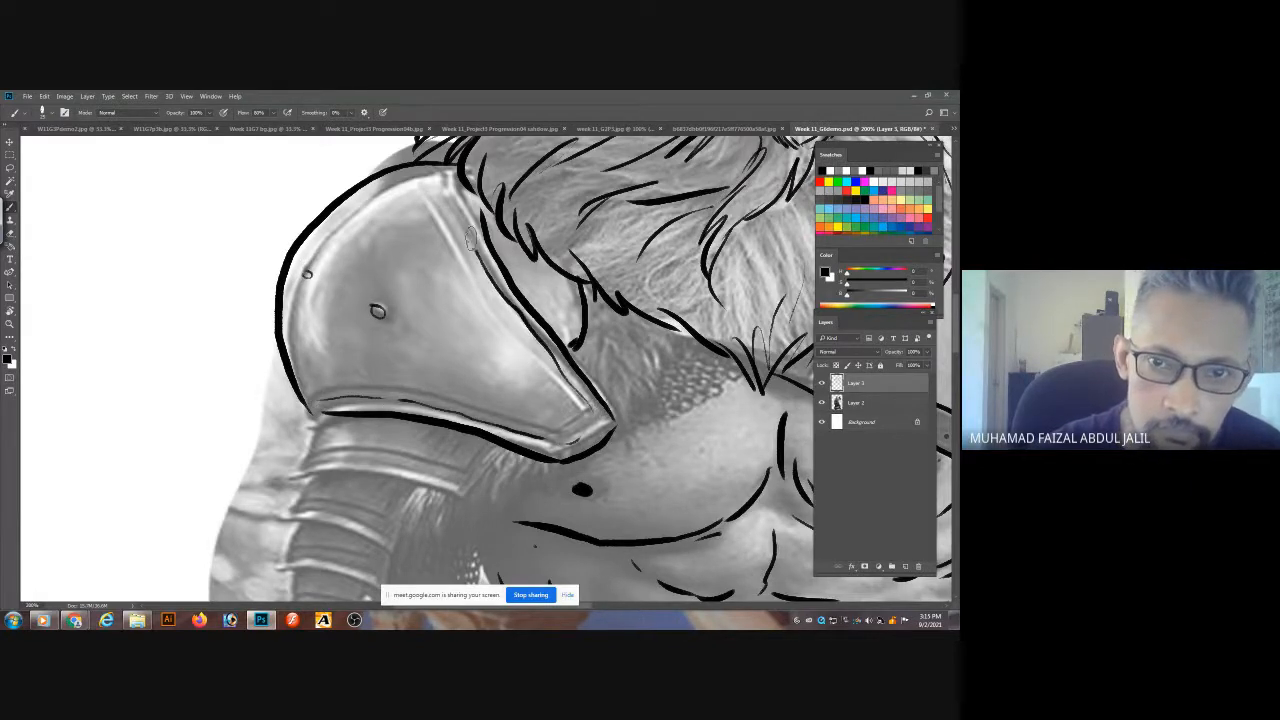
- Ink the first two armor bands below the shoulder plate, with thin rim lines along their lower edges
drag(340, 371, 338, 164)
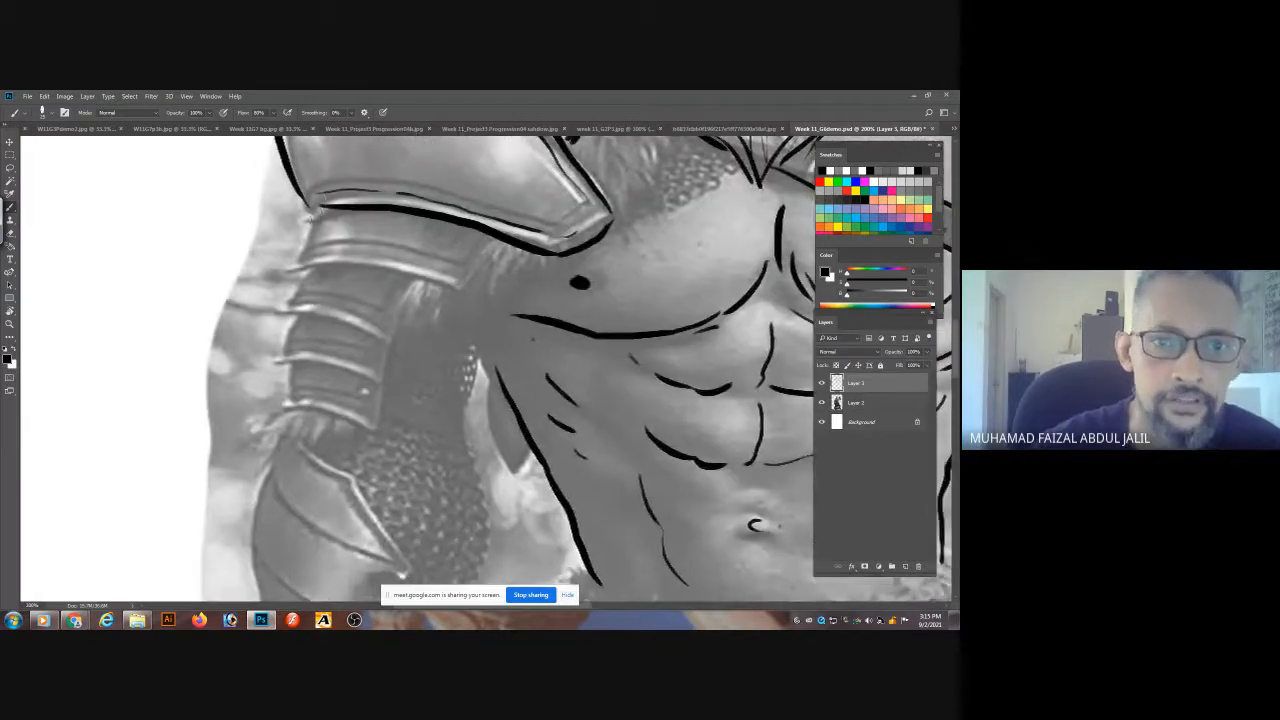
mouse_move(313, 205)
mouse_down()
mouse_move(284, 266)
mouse_move(470, 283)
mouse_up()
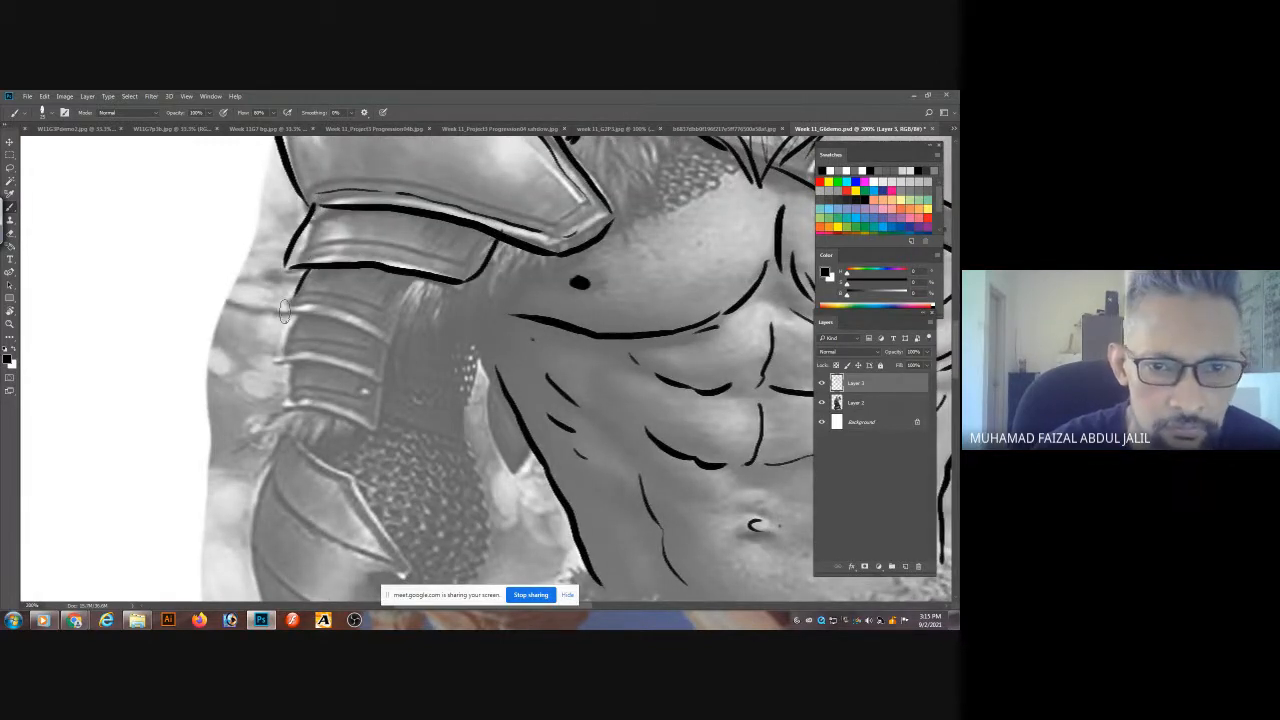
mouse_move(284, 312)
mouse_down()
mouse_move(398, 335)
mouse_move(405, 276)
mouse_up()
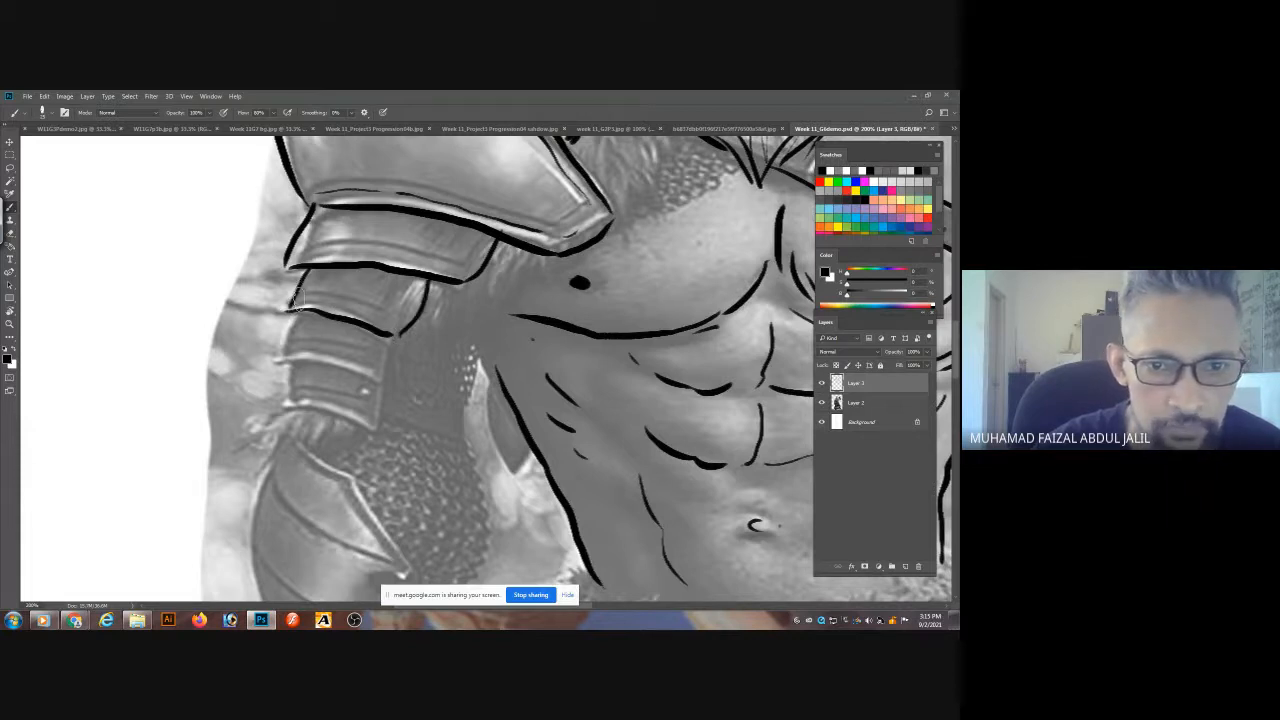
drag(296, 302, 422, 290)
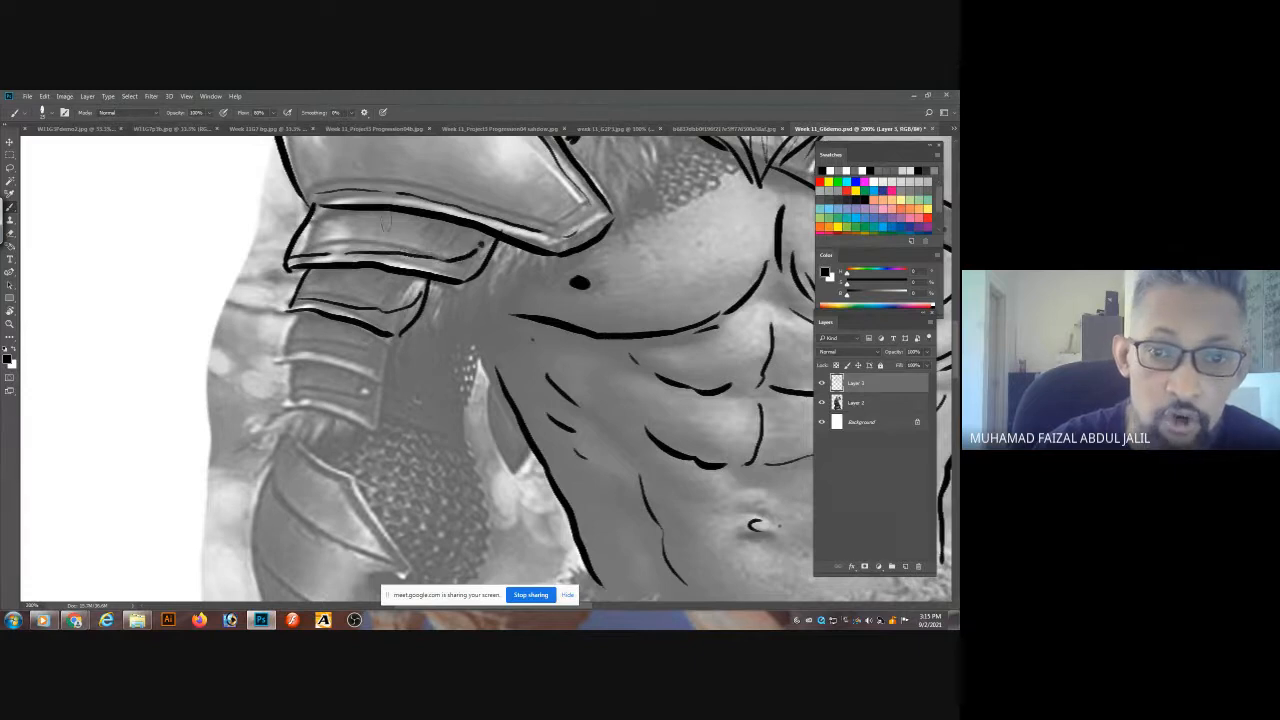
drag(296, 298, 291, 306)
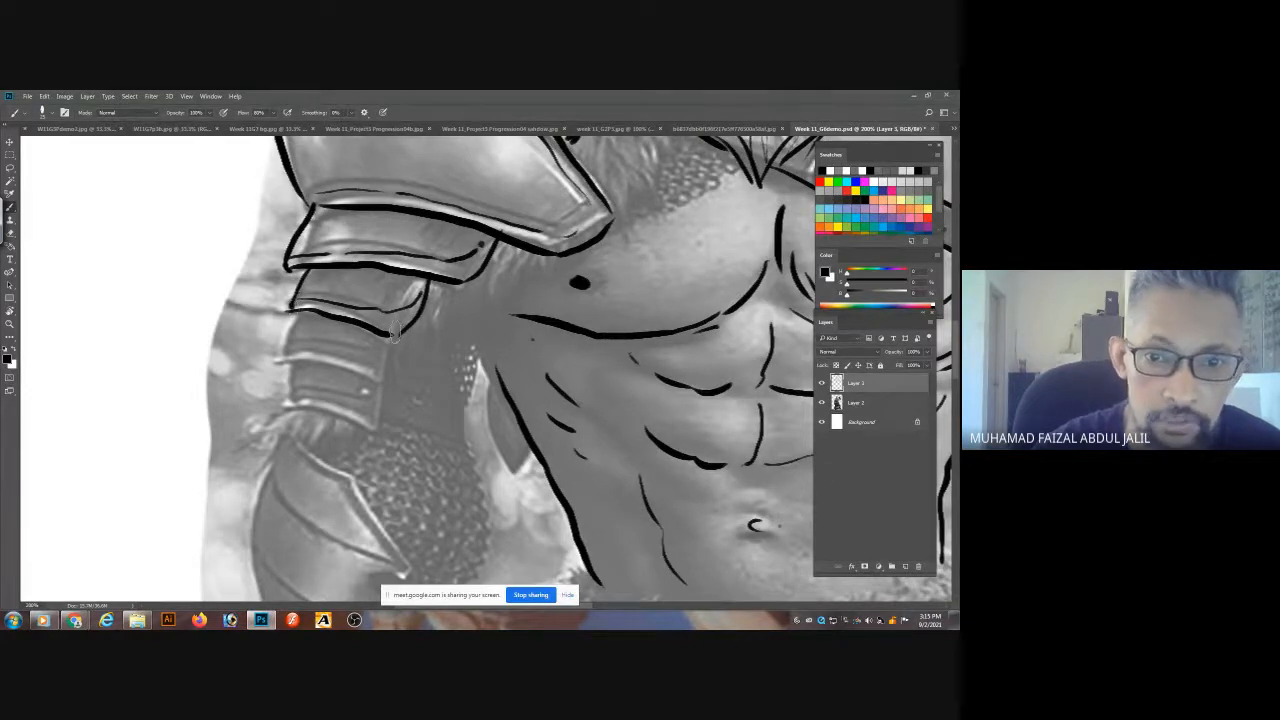
- Ink the third and fourth armor bands of the upper arm with their inner rim lines
drag(393, 333, 297, 215)
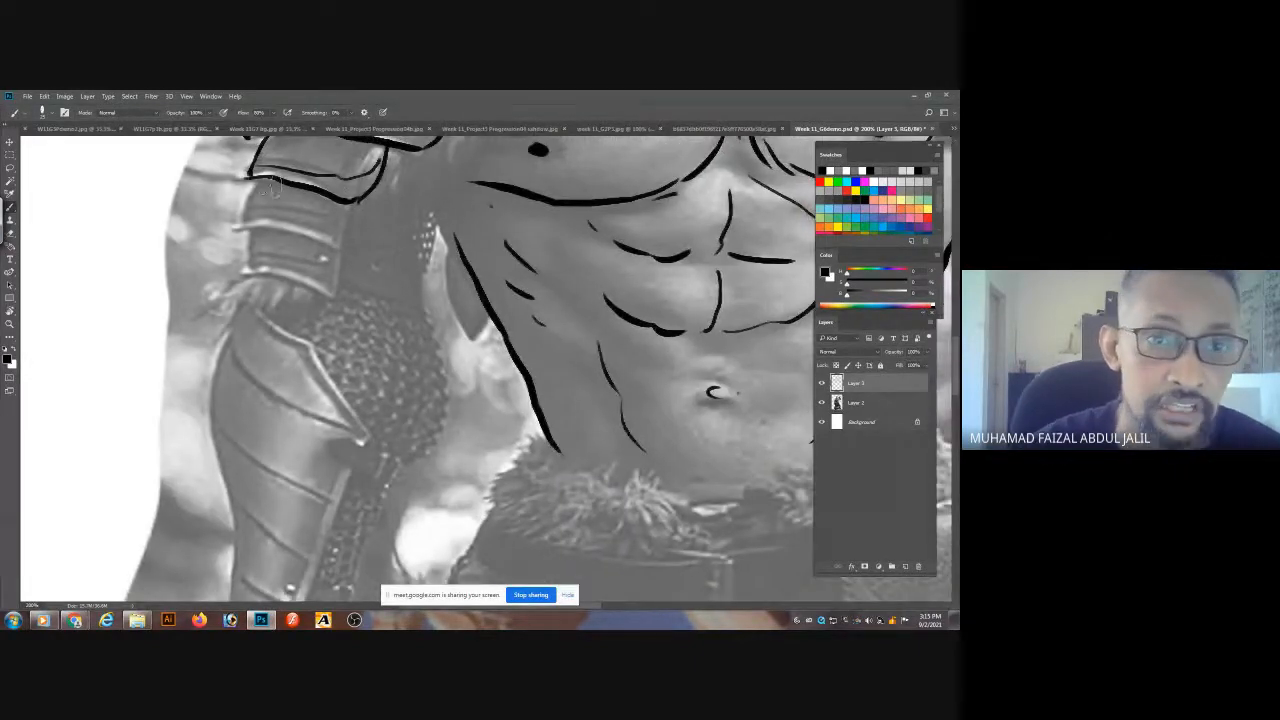
mouse_move(249, 175)
mouse_down()
mouse_move(240, 230)
mouse_move(348, 206)
mouse_up()
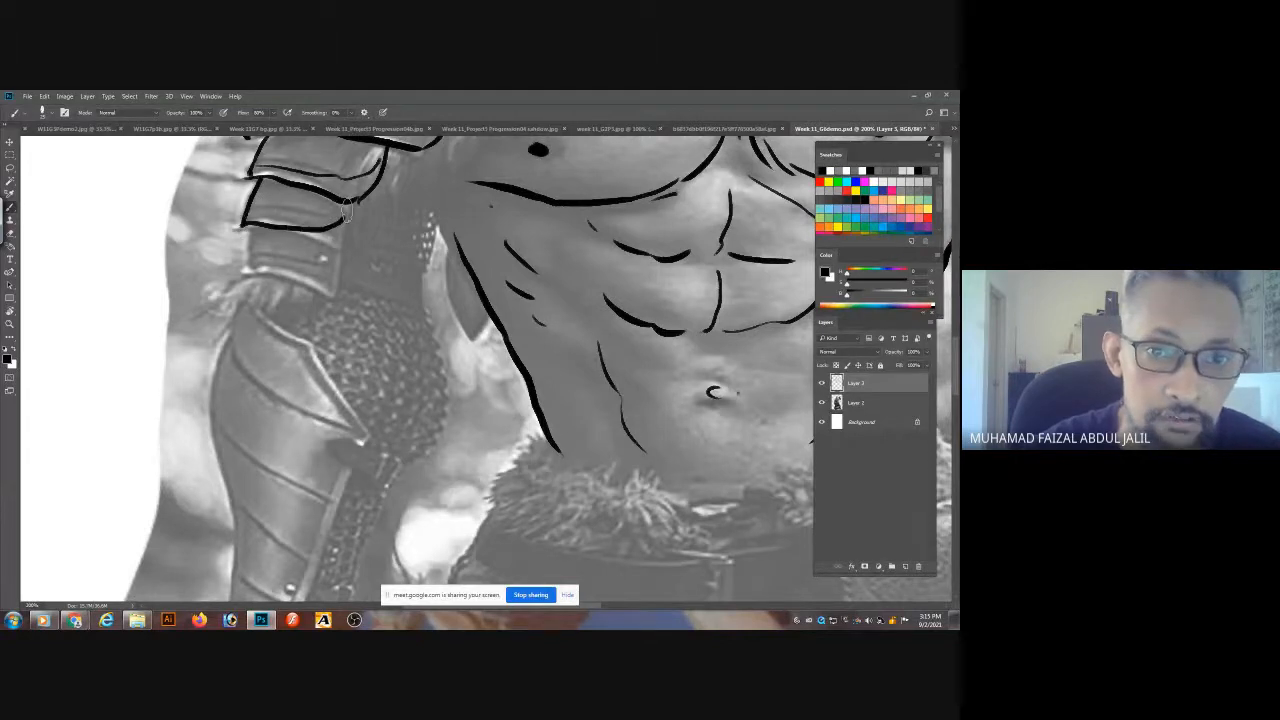
mouse_move(247, 214)
mouse_down()
mouse_move(345, 209)
mouse_move(251, 279)
mouse_move(339, 228)
mouse_move(329, 266)
mouse_move(252, 262)
mouse_up()
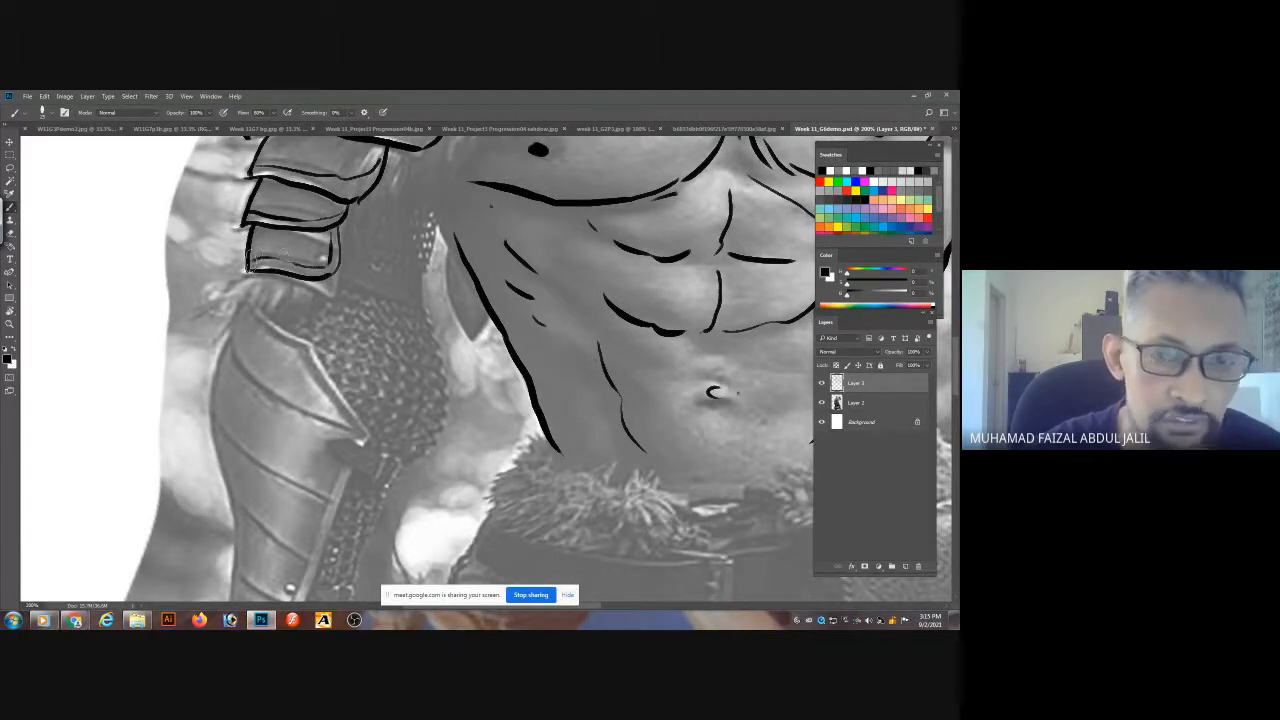
- Ink the sleeve beside the armor bands with its hem and folds, and the chain-mail contour down to the elbow
drag(468, 207, 411, 306)
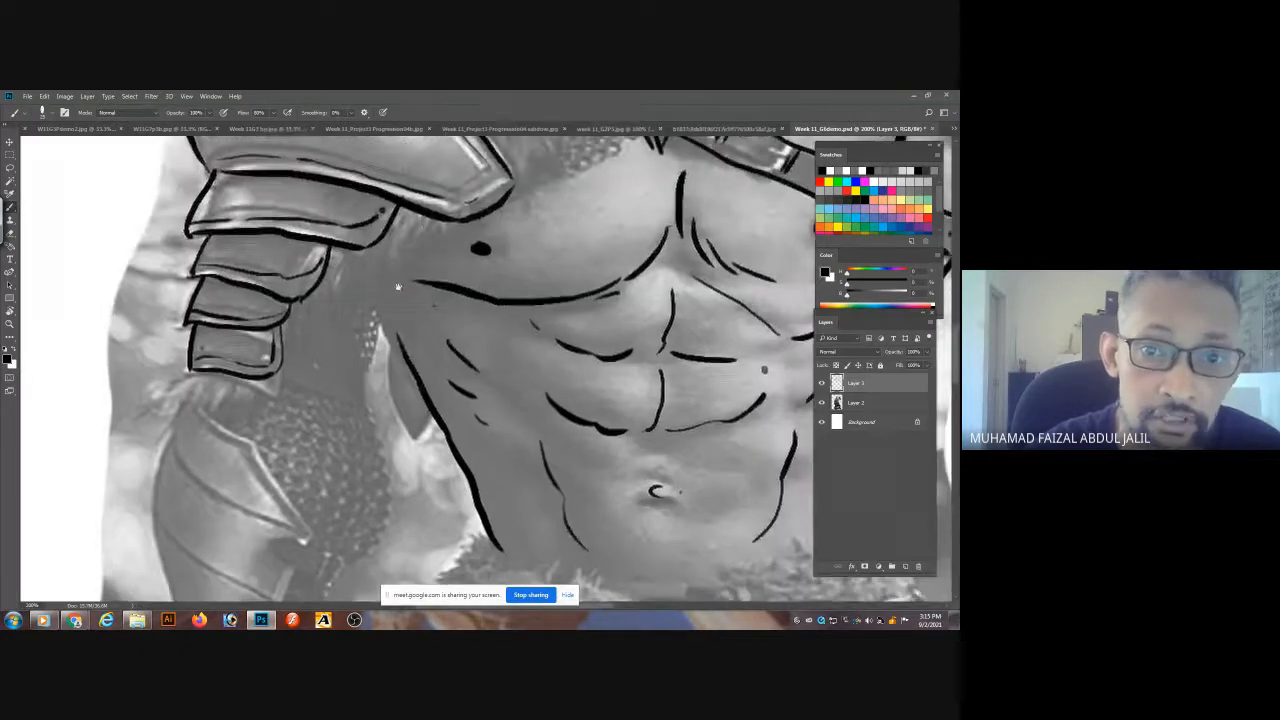
mouse_move(423, 215)
mouse_down()
mouse_move(369, 293)
mouse_move(369, 403)
mouse_up()
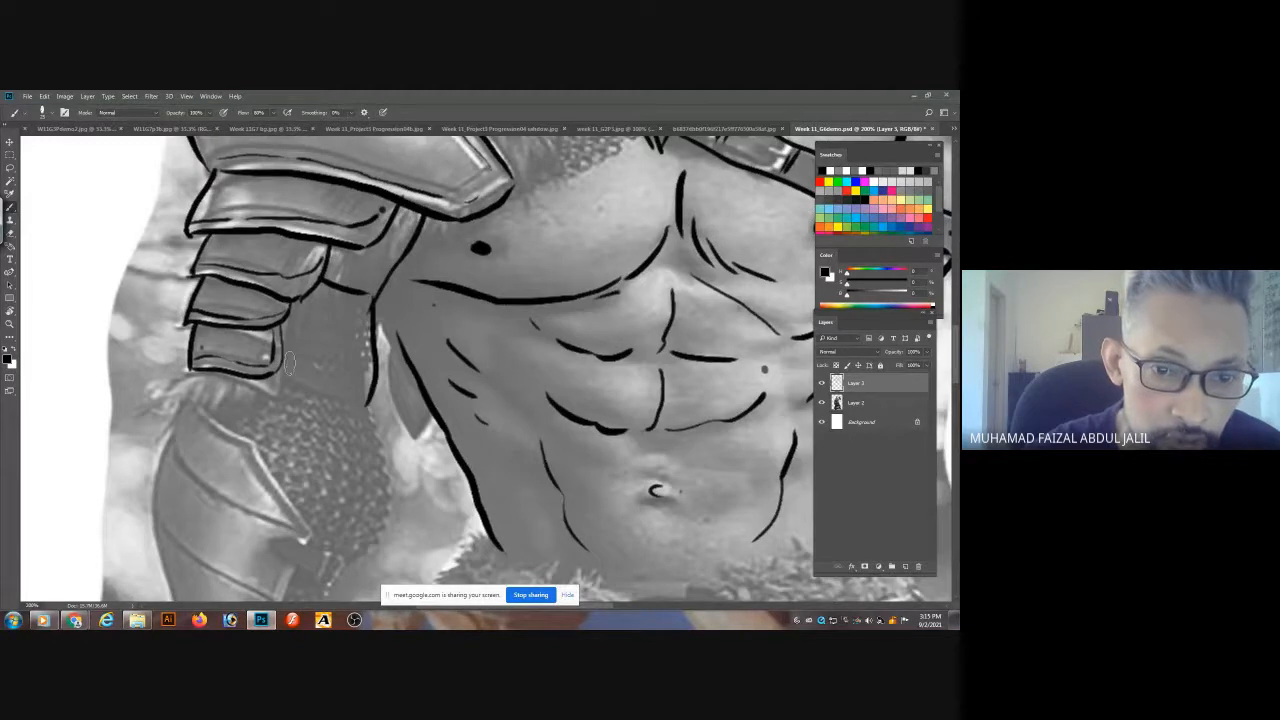
mouse_move(283, 368)
mouse_down()
mouse_move(368, 401)
mouse_move(342, 372)
mouse_up()
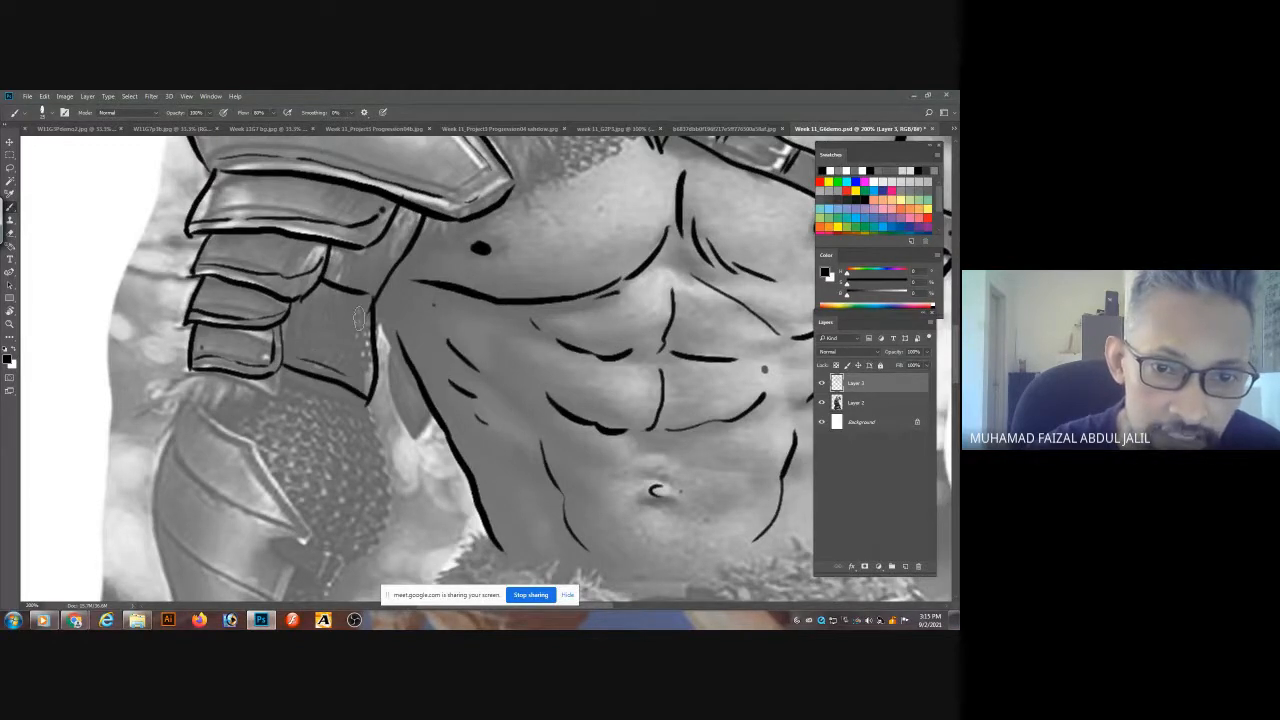
mouse_move(318, 290)
mouse_down()
mouse_move(366, 311)
mouse_move(353, 345)
mouse_up()
drag(339, 259, 376, 262)
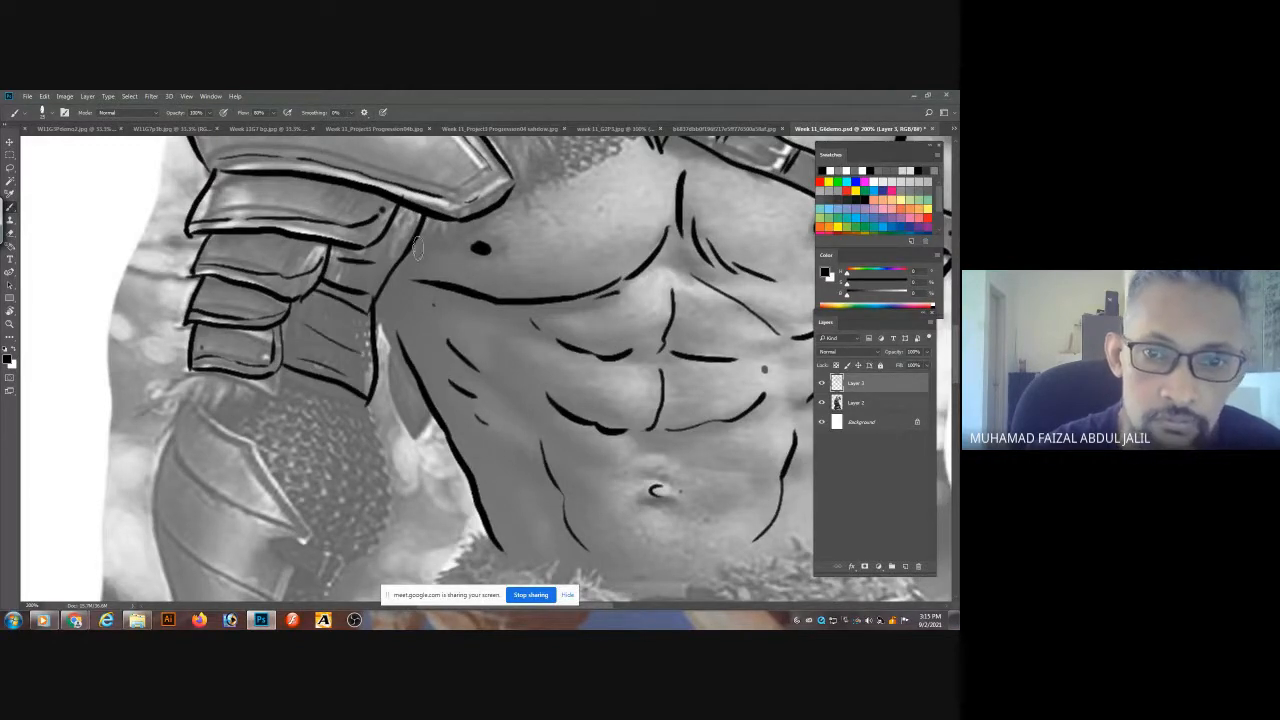
click(418, 249)
drag(393, 321, 412, 173)
mouse_move(392, 260)
mouse_down()
mouse_move(378, 198)
mouse_move(340, 354)
mouse_up()
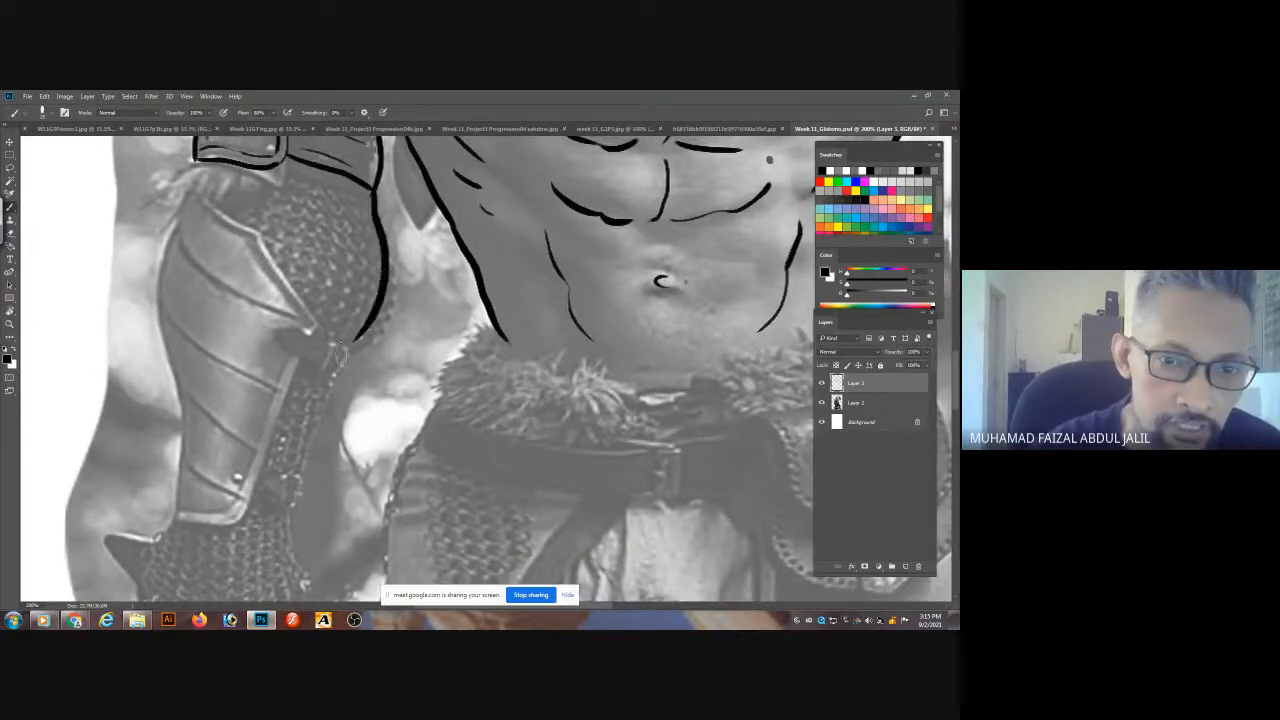
- Ink the forearm guard's outline, its inner rim lines and the four diagonal band lines across it
mouse_move(203, 186)
mouse_down()
mouse_move(266, 238)
mouse_move(160, 290)
mouse_move(178, 518)
mouse_move(220, 522)
mouse_move(307, 322)
mouse_up()
drag(258, 230, 304, 332)
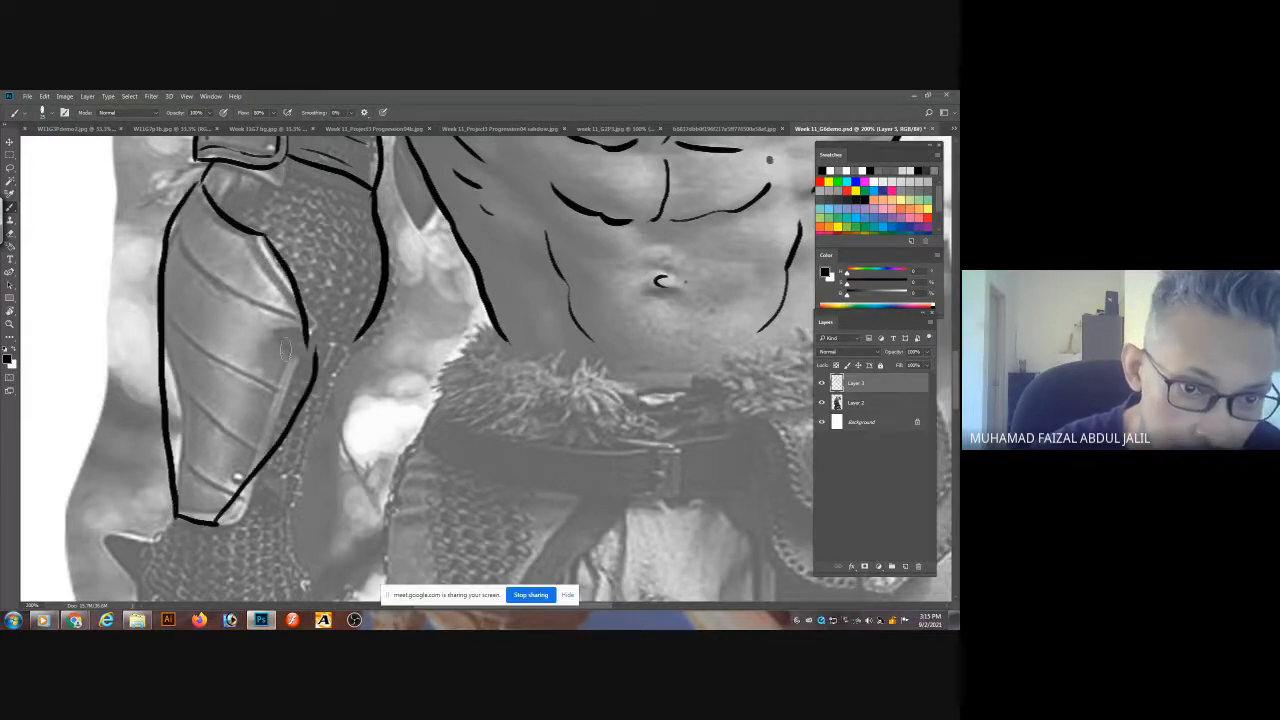
mouse_move(175, 505)
mouse_down()
mouse_move(214, 515)
mouse_move(294, 403)
mouse_move(298, 372)
mouse_move(256, 246)
mouse_move(198, 210)
mouse_move(210, 276)
mouse_move(298, 316)
mouse_up()
mouse_move(168, 314)
mouse_down()
mouse_move(222, 362)
mouse_move(268, 379)
mouse_up()
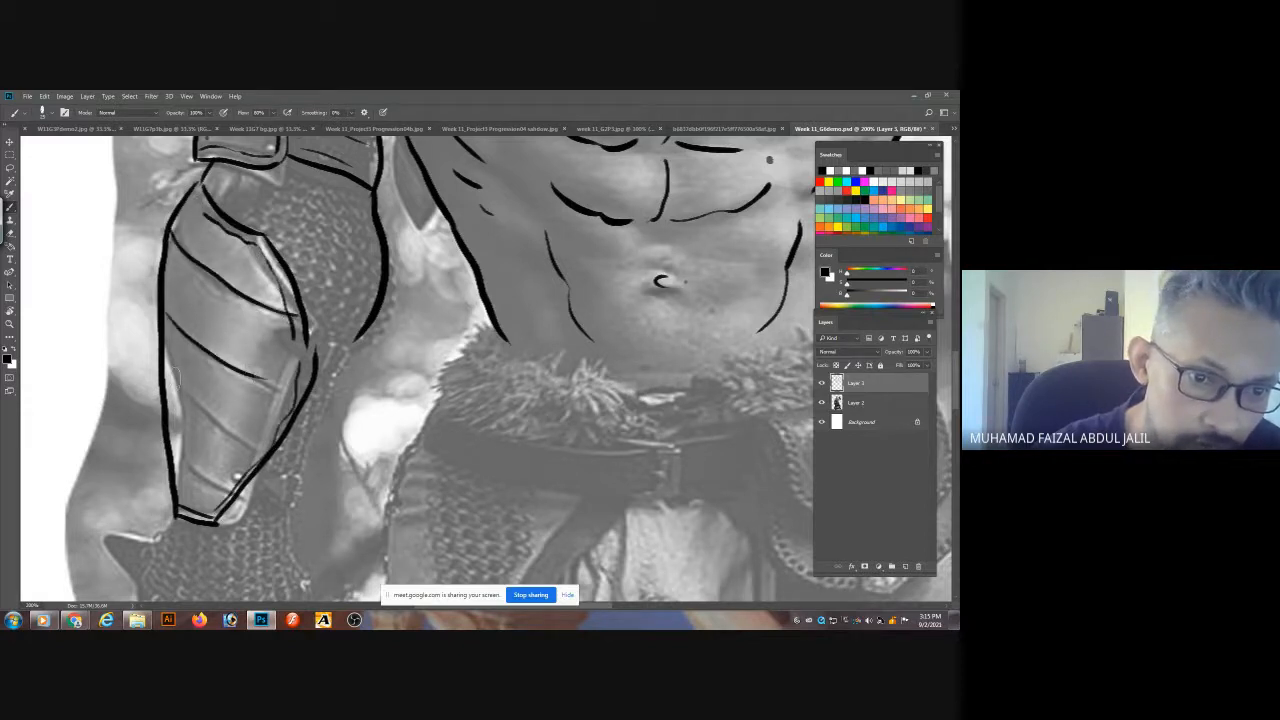
drag(170, 378, 252, 438)
drag(172, 432, 238, 486)
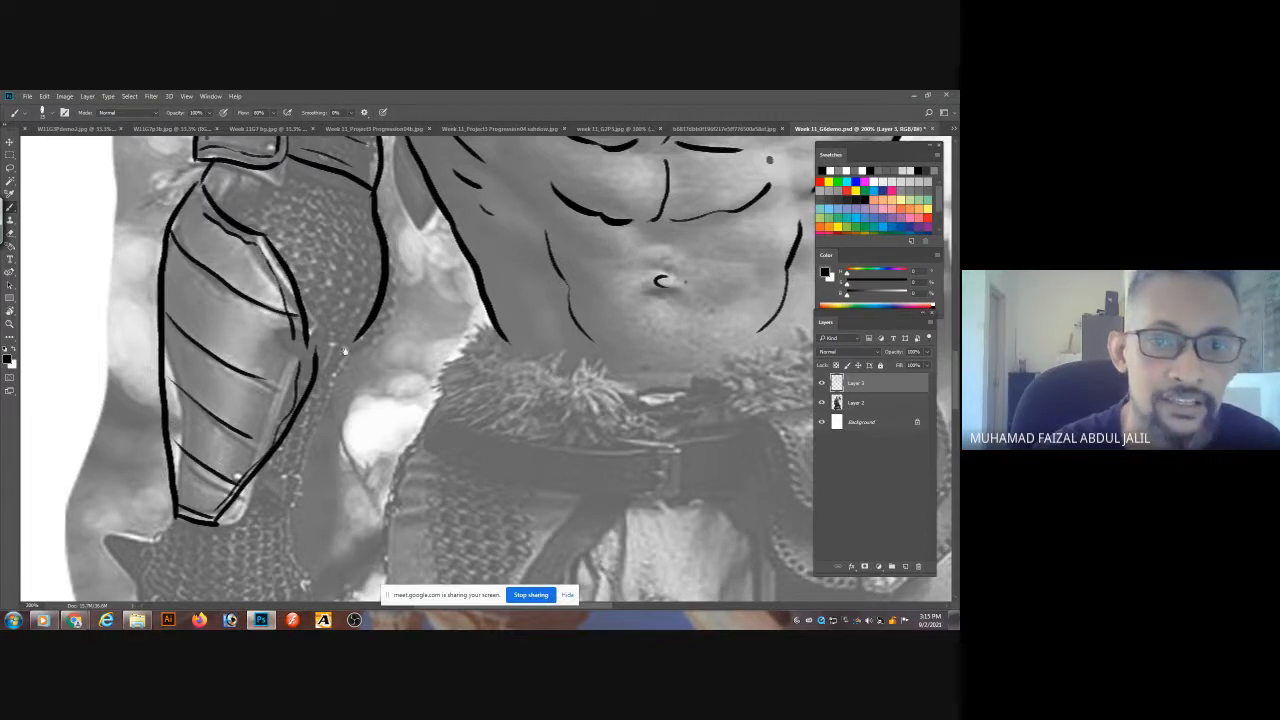
- Ink the chain-mail sleeve's two cross seams at the elbow and its contour running down beside the forearm guard
drag(312, 328, 368, 324)
drag(262, 232, 380, 222)
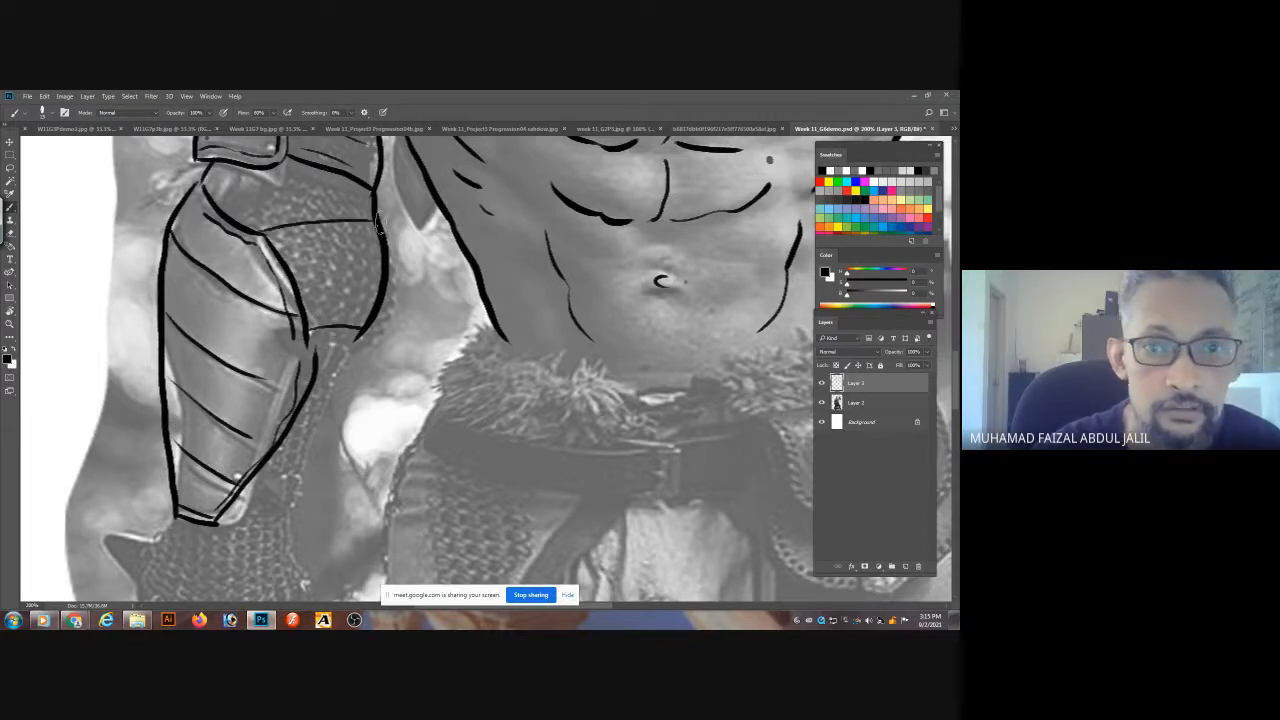
scroll(300, 220, down, 5)
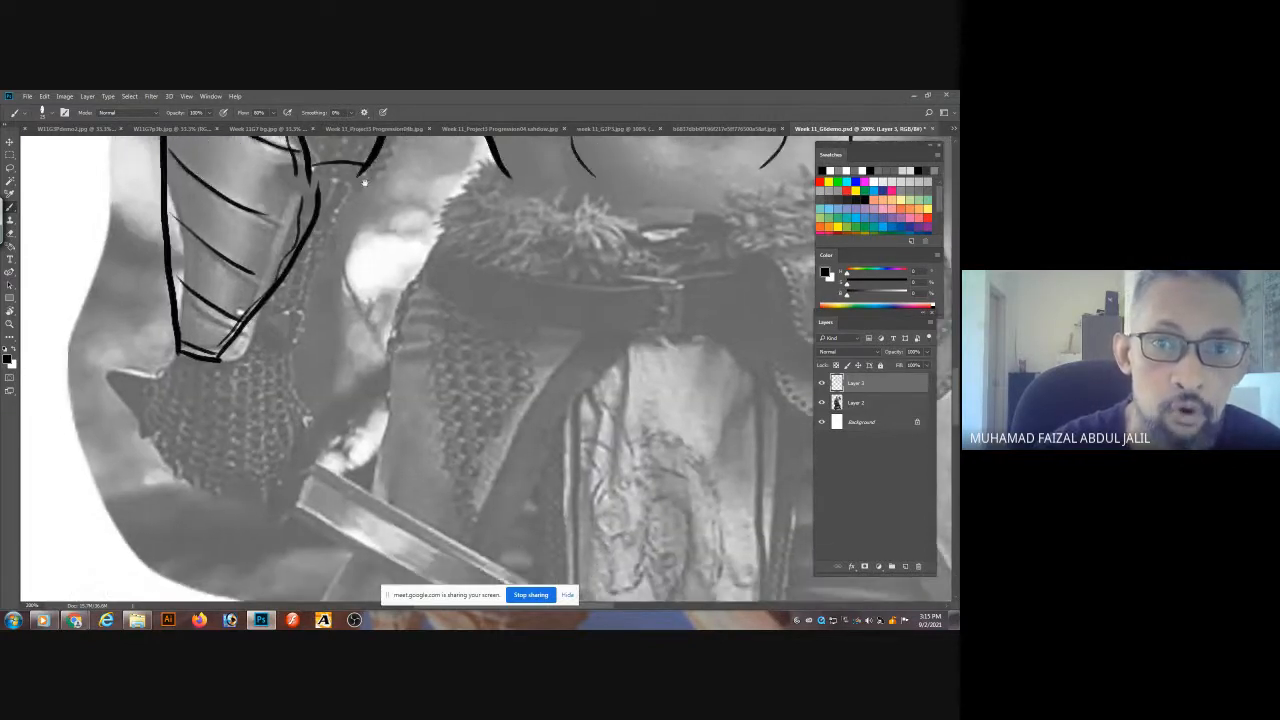
drag(328, 234, 285, 357)
- Ink the lowered hand's outer edge from the wrist with short tapered fur strokes along the knuckles and back of the hand
scroll(286, 357, down, 2)
mouse_move(183, 240)
mouse_down()
mouse_move(154, 335)
mouse_move(185, 368)
mouse_up()
mouse_move(188, 340)
mouse_down()
mouse_move(196, 370)
mouse_move(224, 376)
mouse_up()
mouse_move(289, 262)
mouse_down()
mouse_move(280, 322)
mouse_move(264, 302)
mouse_move(238, 352)
mouse_move(236, 383)
mouse_up()
drag(203, 291, 211, 327)
drag(211, 293, 224, 328)
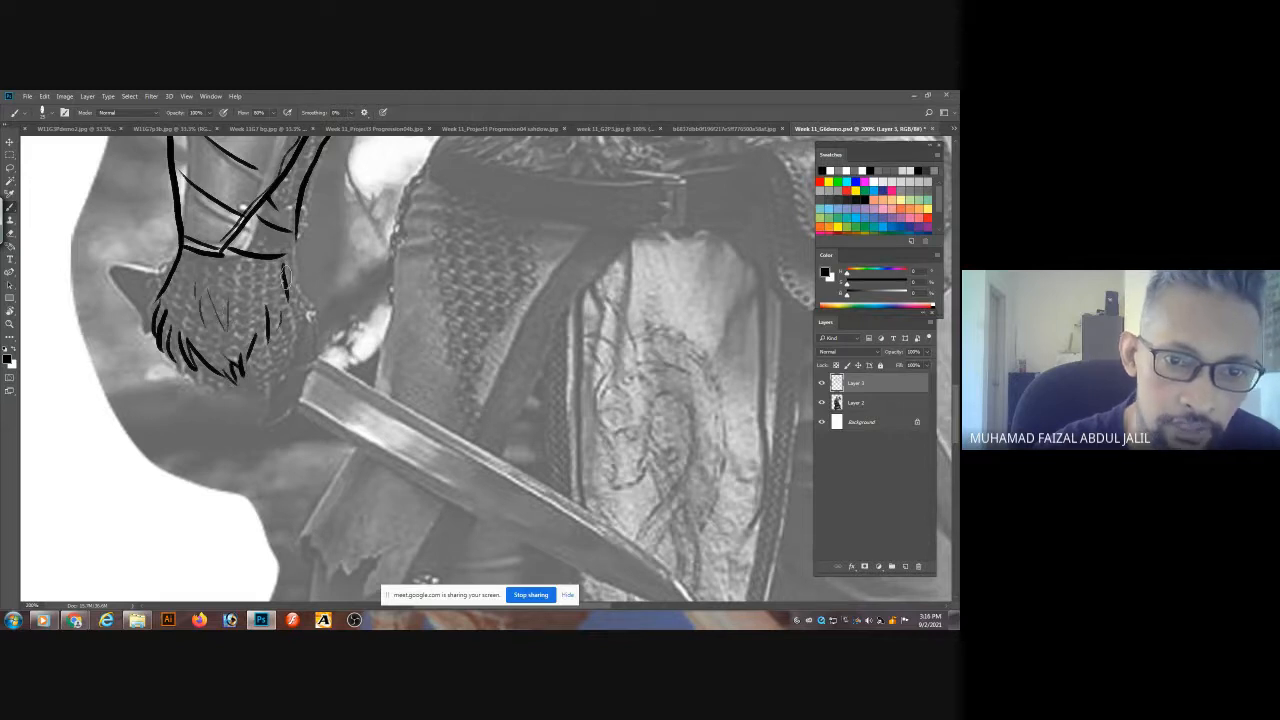
- Ink the thumb side and finger outlines of the lowered hand, closing its lower contour with short fur strokes
mouse_move(286, 252)
mouse_down()
mouse_move(322, 318)
mouse_move(320, 368)
mouse_move(312, 333)
mouse_up()
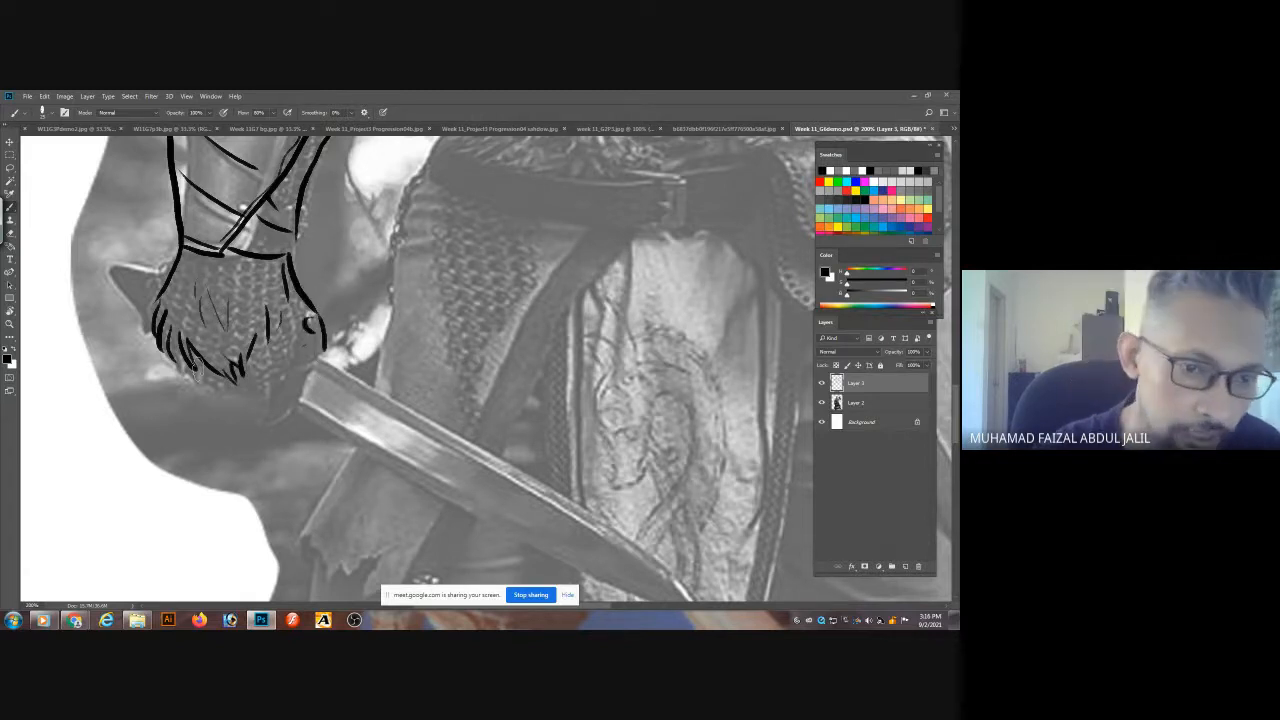
mouse_move(238, 376)
mouse_down()
mouse_move(250, 404)
mouse_move(280, 405)
mouse_move(280, 378)
mouse_move(322, 348)
mouse_up()
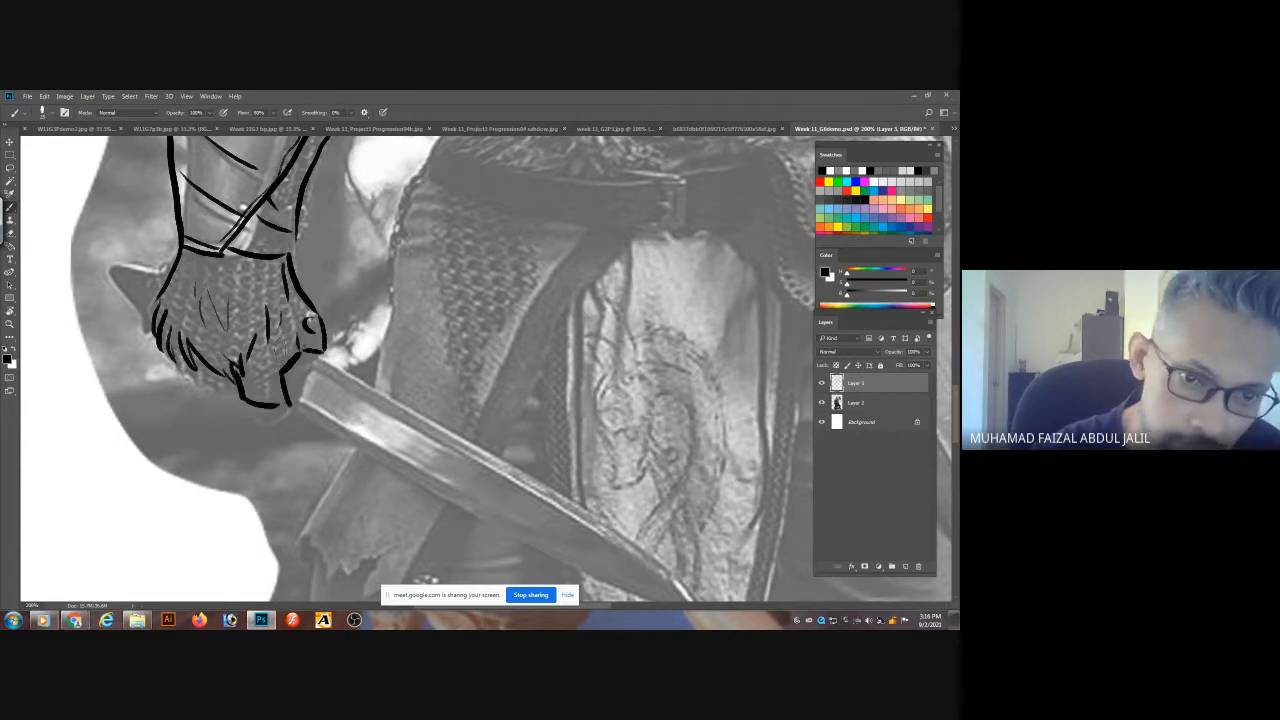
mouse_move(212, 372)
mouse_down()
mouse_move(242, 398)
mouse_move(220, 391)
mouse_up()
drag(188, 366, 204, 387)
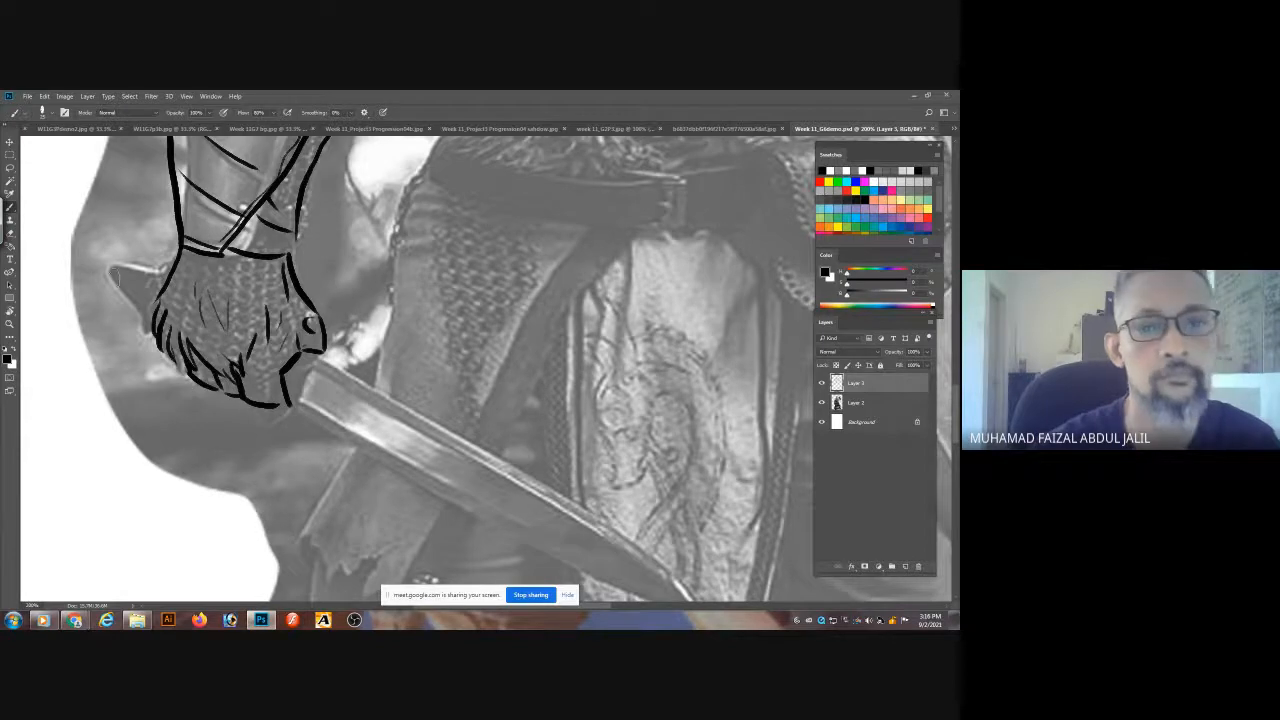
- Ink the lowered sword's crossguard with rounded ends and the handle protruding behind the fist
drag(396, 338, 310, 205)
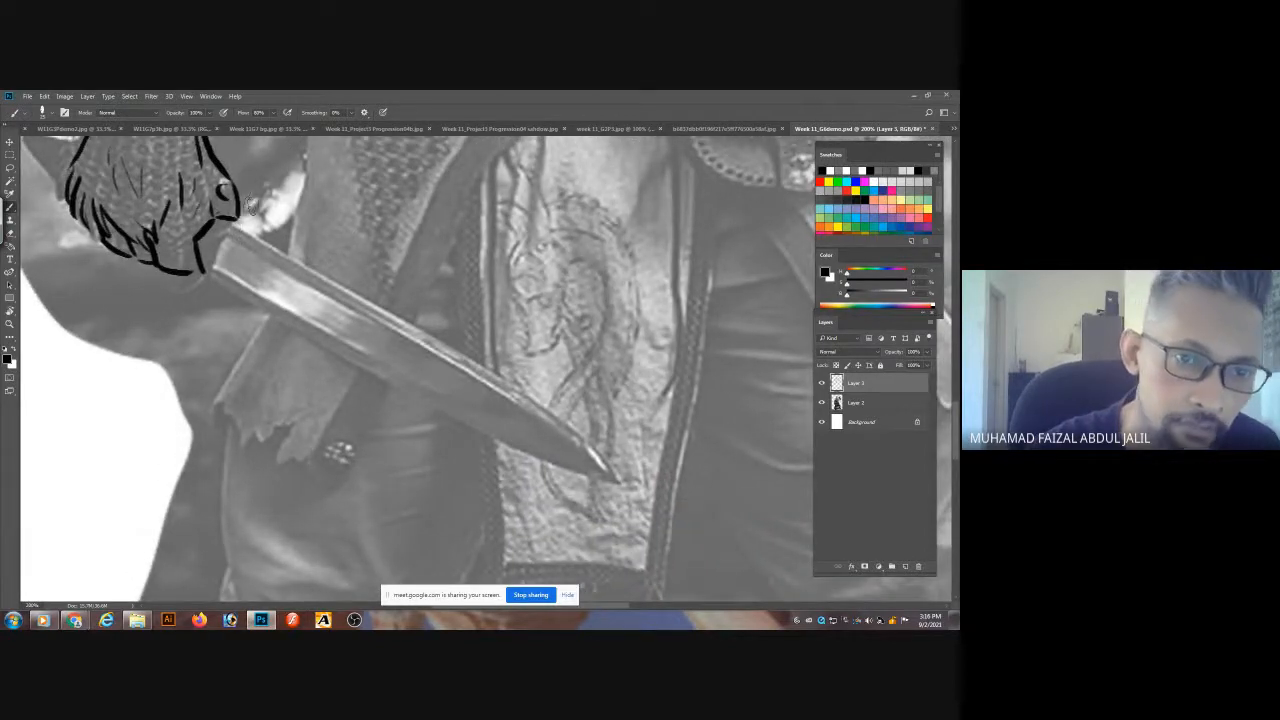
mouse_move(250, 196)
mouse_down()
mouse_move(215, 268)
mouse_move(211, 245)
mouse_move(248, 190)
mouse_move(188, 309)
mouse_move(260, 190)
mouse_move(358, 361)
mouse_up()
drag(238, 268, 175, 245)
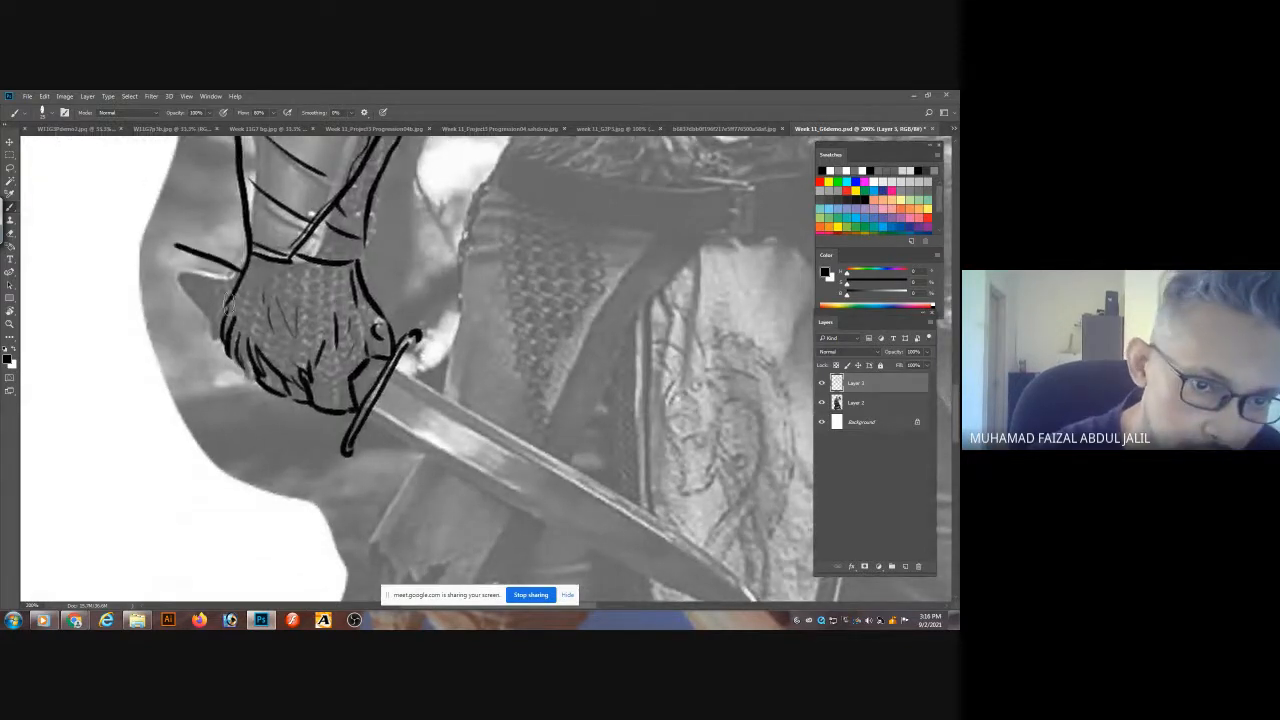
mouse_move(220, 312)
mouse_down()
mouse_move(171, 274)
mouse_move(171, 240)
mouse_move(182, 277)
mouse_move(203, 256)
mouse_move(228, 277)
mouse_move(215, 296)
mouse_move(163, 245)
mouse_move(171, 262)
mouse_move(225, 297)
mouse_up()
- Ink the lowered sword's blade edges down to the point, with the notches near the guard and inner bevel lines
mouse_move(411, 425)
mouse_down()
mouse_move(163, 266)
mouse_move(164, 287)
mouse_move(196, 303)
mouse_move(312, 335)
mouse_up()
mouse_move(148, 208)
mouse_down()
mouse_move(305, 325)
mouse_move(225, 240)
mouse_up()
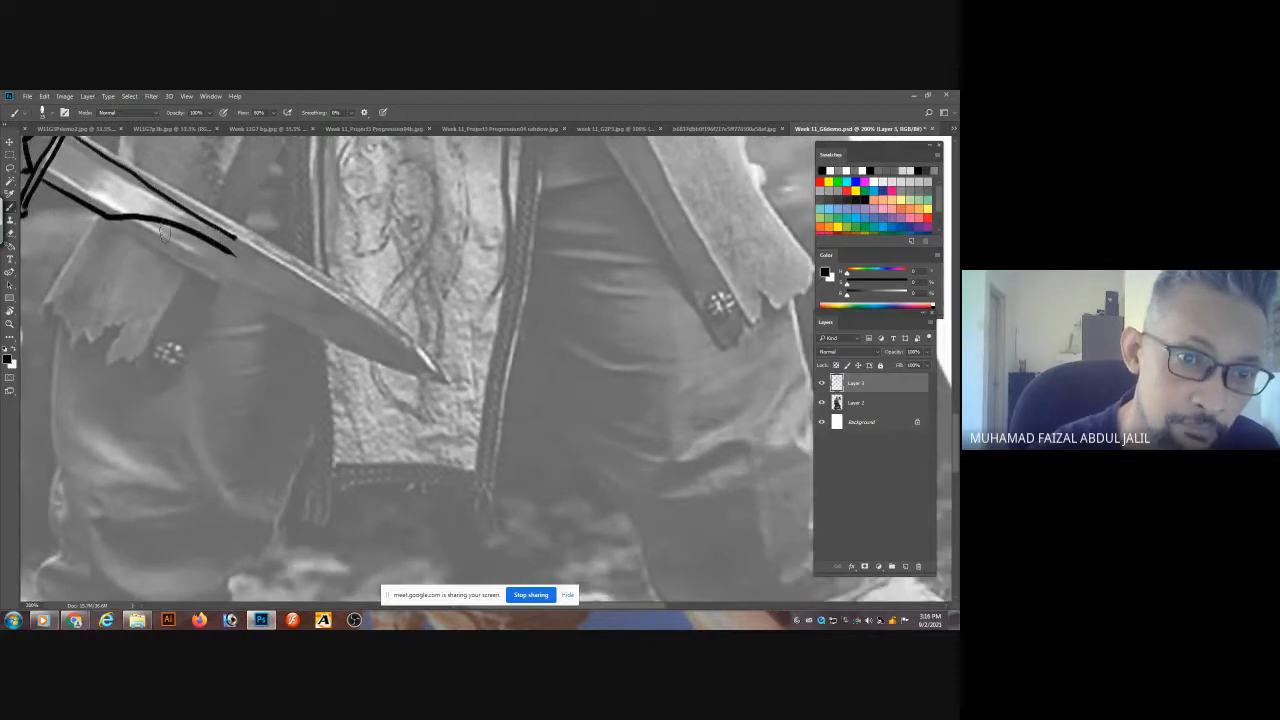
mouse_move(131, 225)
mouse_down()
mouse_move(160, 253)
mouse_move(149, 243)
mouse_move(425, 383)
mouse_up()
mouse_move(160, 192)
mouse_down()
mouse_move(191, 190)
mouse_move(414, 332)
mouse_move(465, 397)
mouse_move(430, 383)
mouse_move(462, 395)
mouse_up()
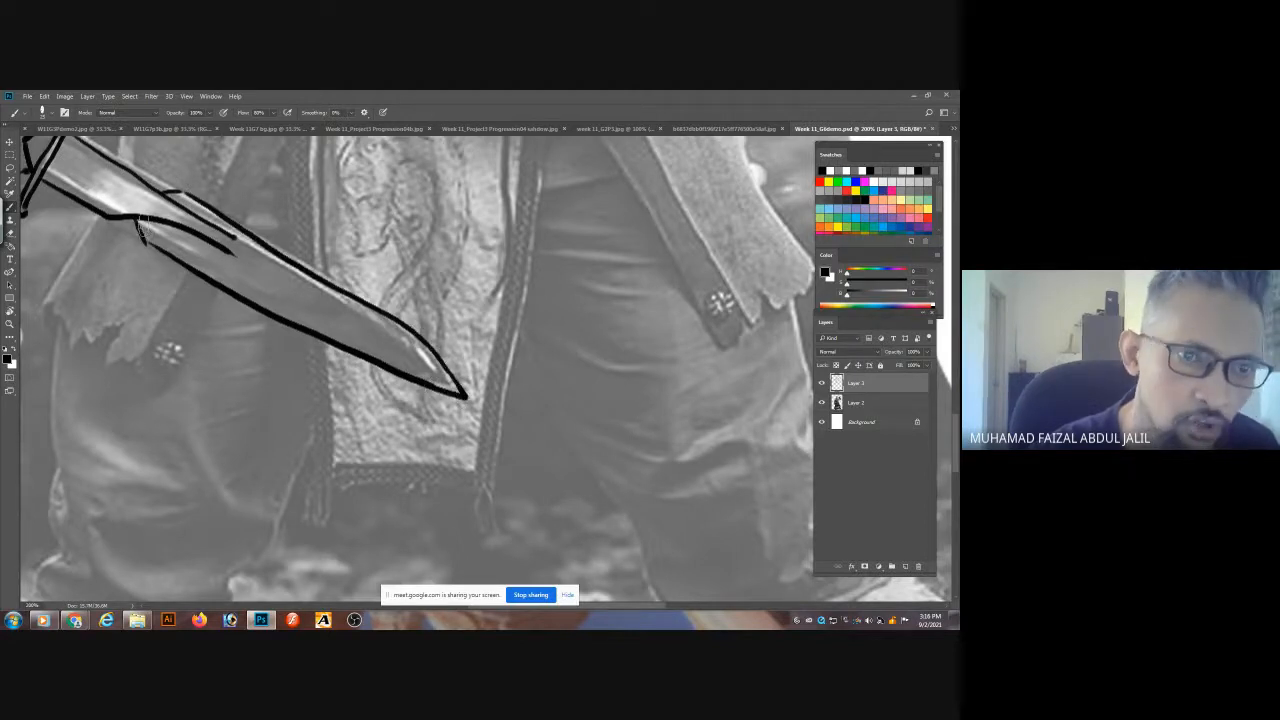
drag(183, 257, 448, 382)
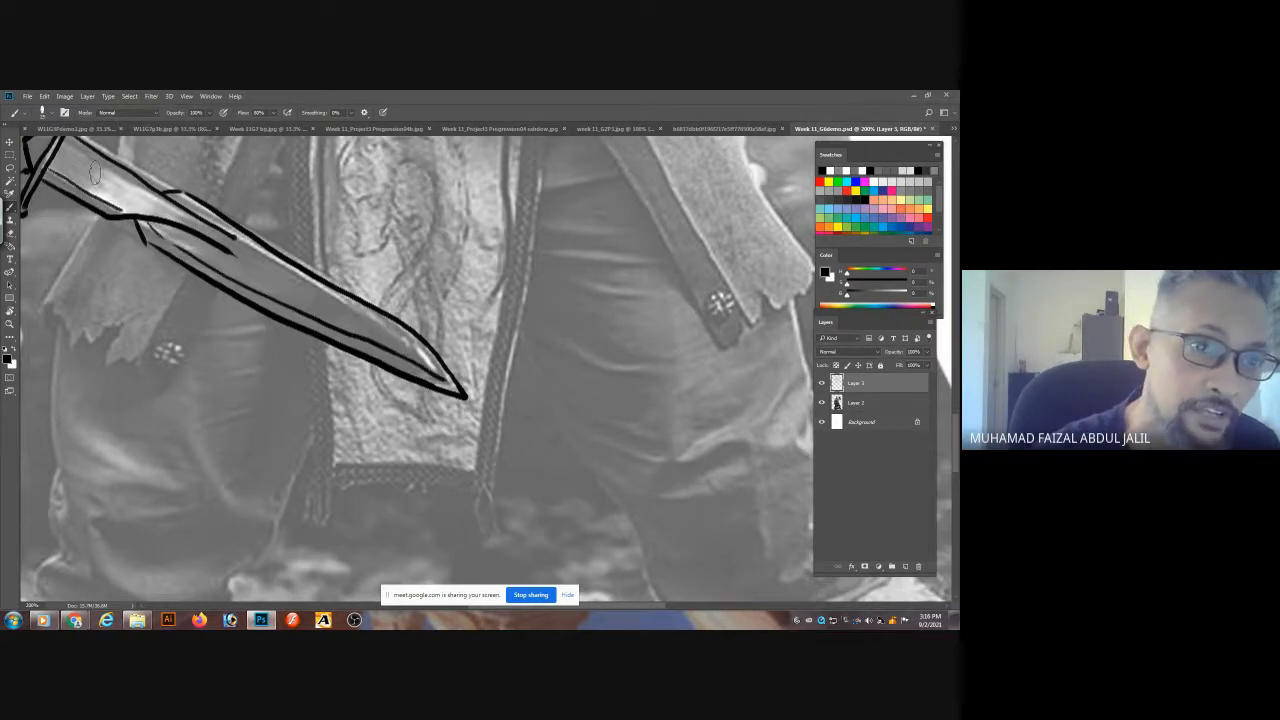
- Ink the curved waistline above the fur belt, joining both side contours of the torso
drag(245, 243, 376, 289)
drag(460, 204, 445, 340)
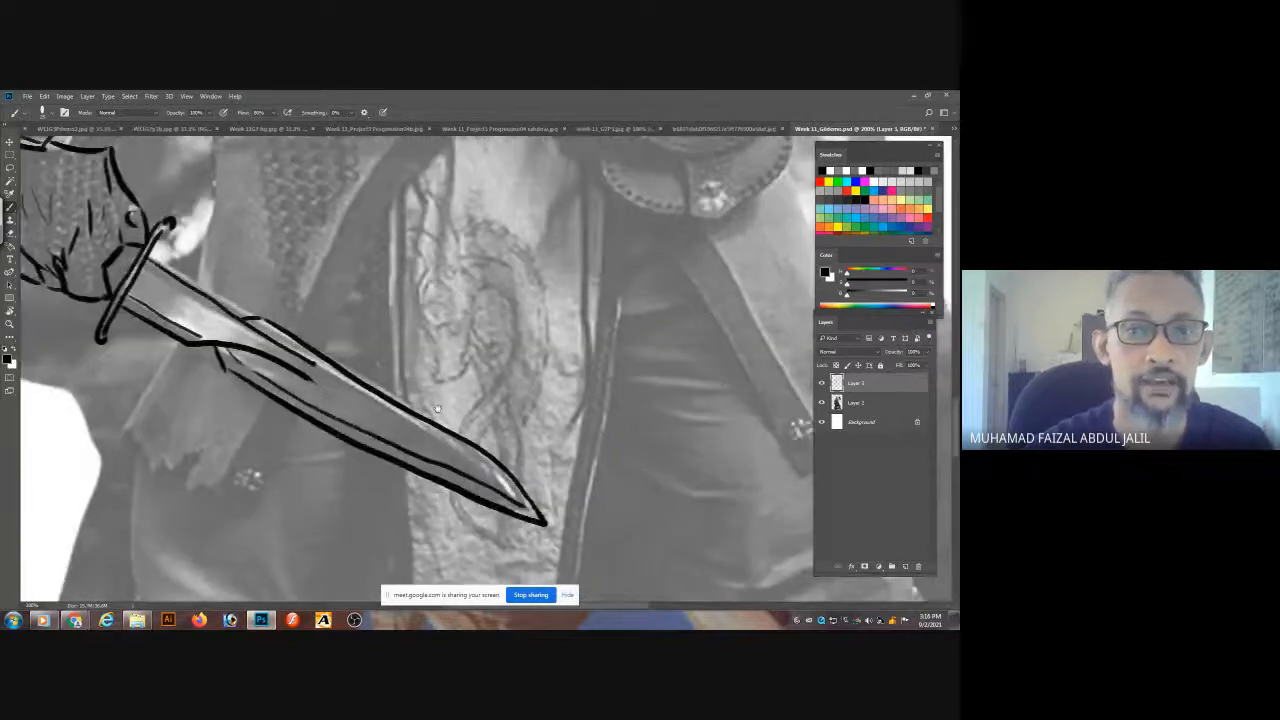
drag(440, 150, 437, 397)
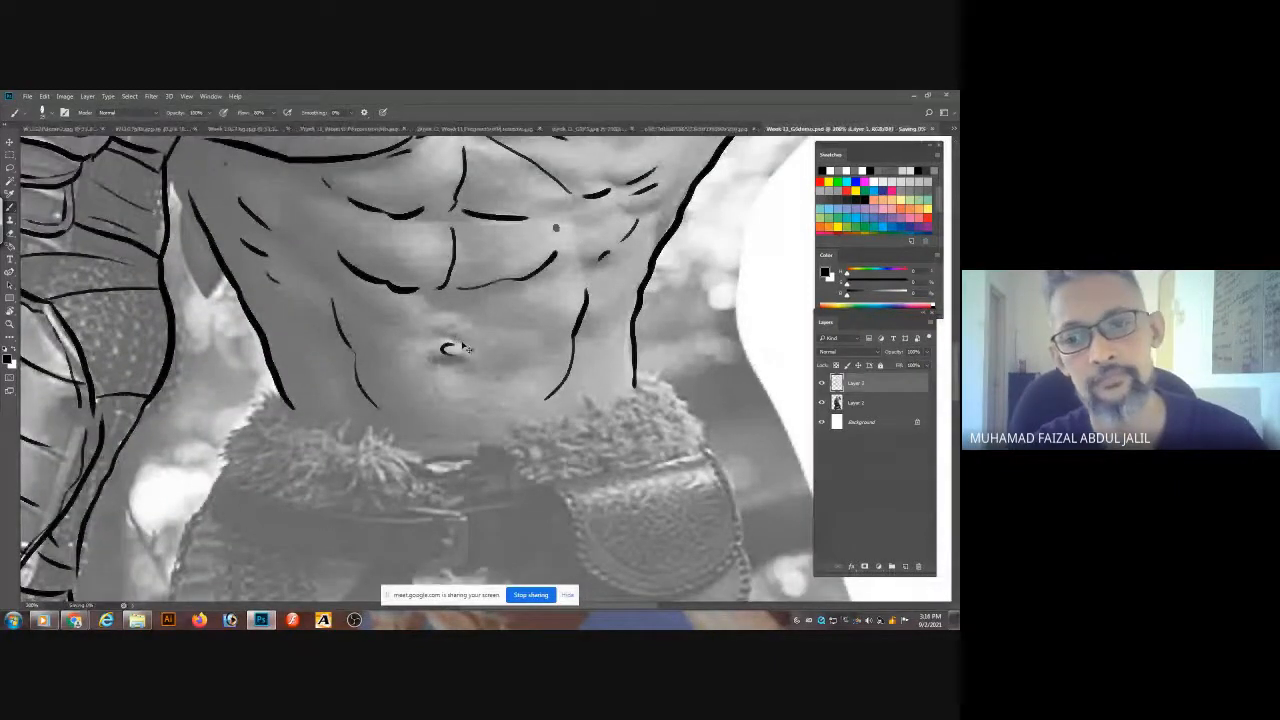
mouse_move(292, 404)
mouse_down()
mouse_move(362, 445)
mouse_move(494, 448)
mouse_move(578, 423)
mouse_move(634, 386)
mouse_up()
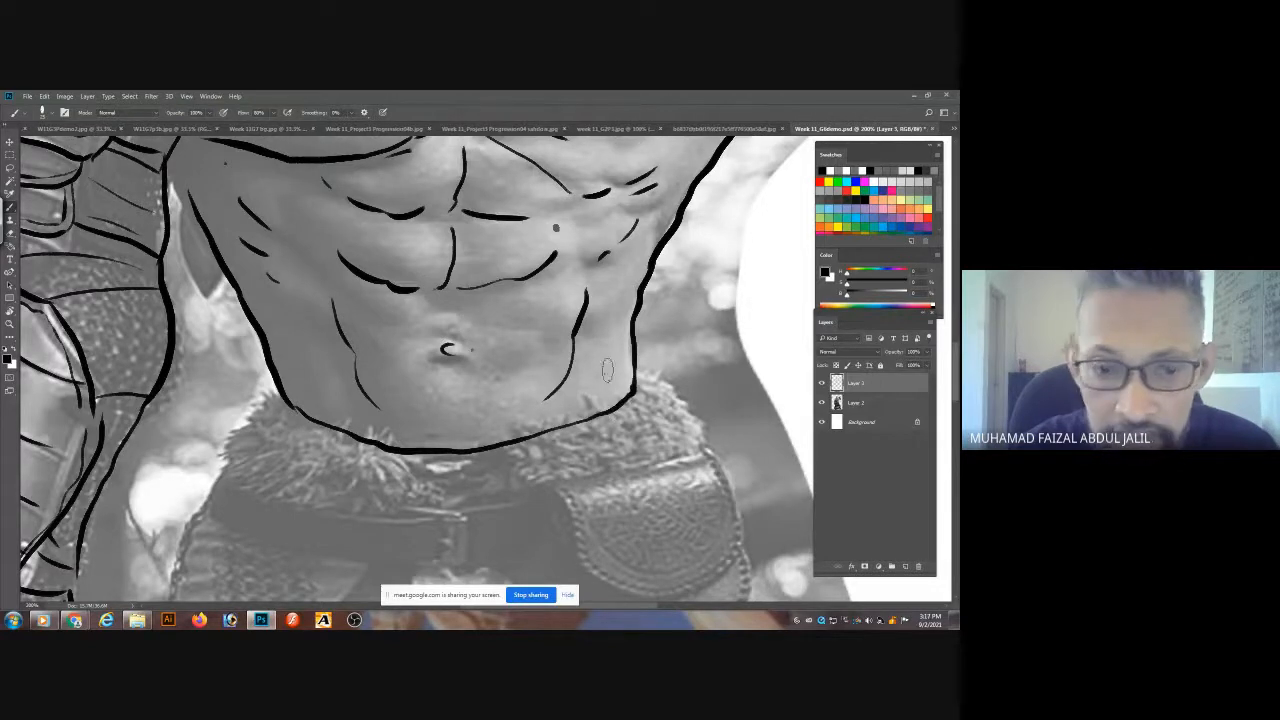
- Examine the fur waistband, belt, pouch, loincloth and legs in the reference photo
drag(504, 472, 493, 307)
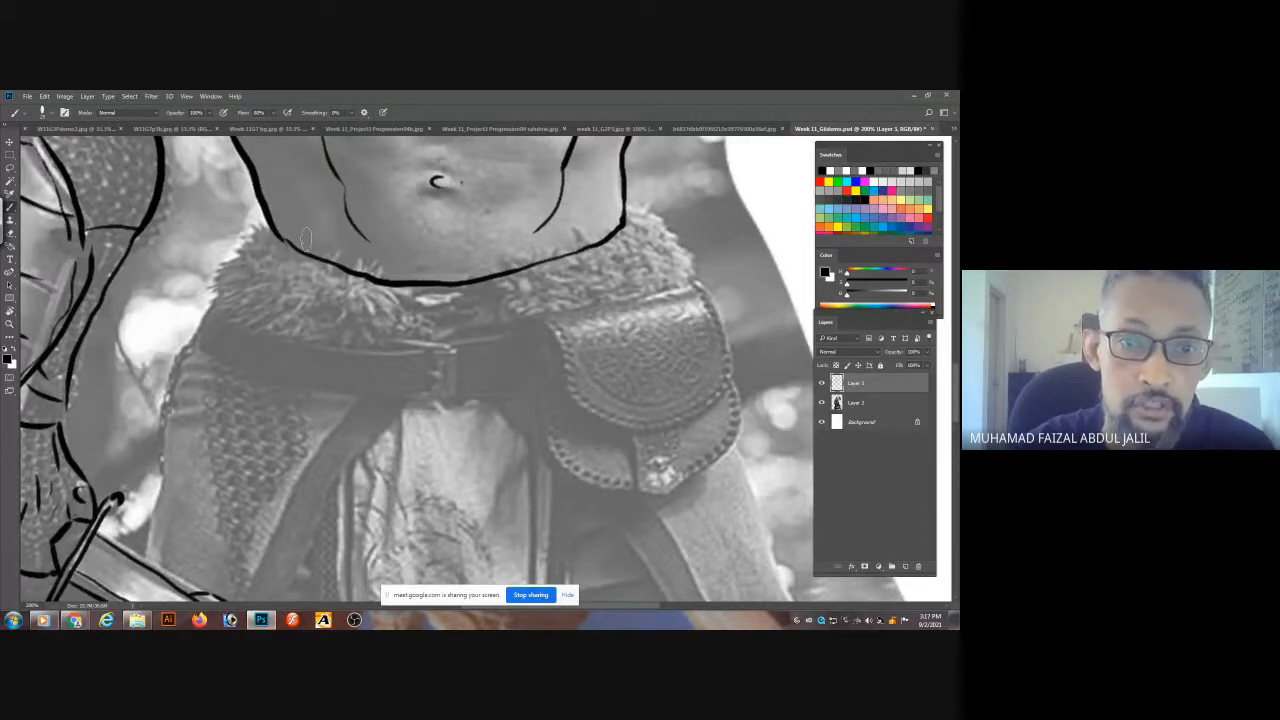
drag(357, 349, 355, 150)
drag(384, 505, 430, 540)
drag(462, 150, 454, 275)
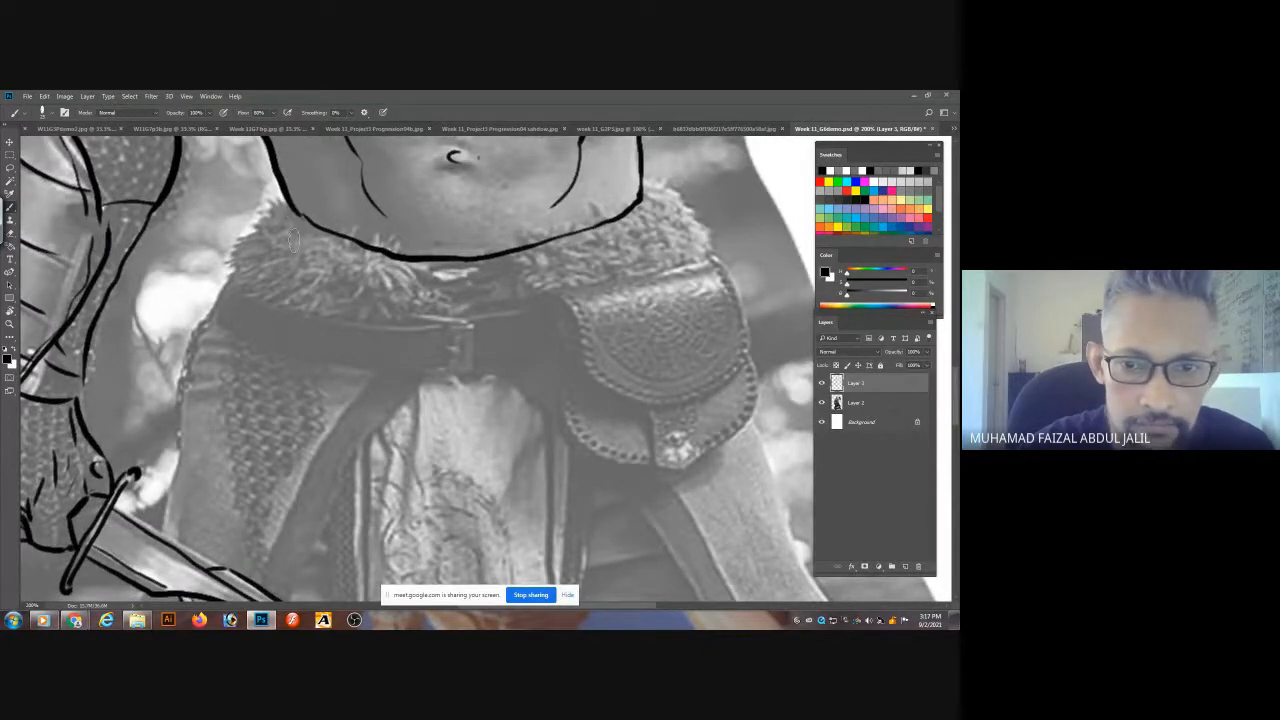
drag(318, 318, 277, 149)
drag(404, 300, 348, 131)
drag(449, 297, 431, 240)
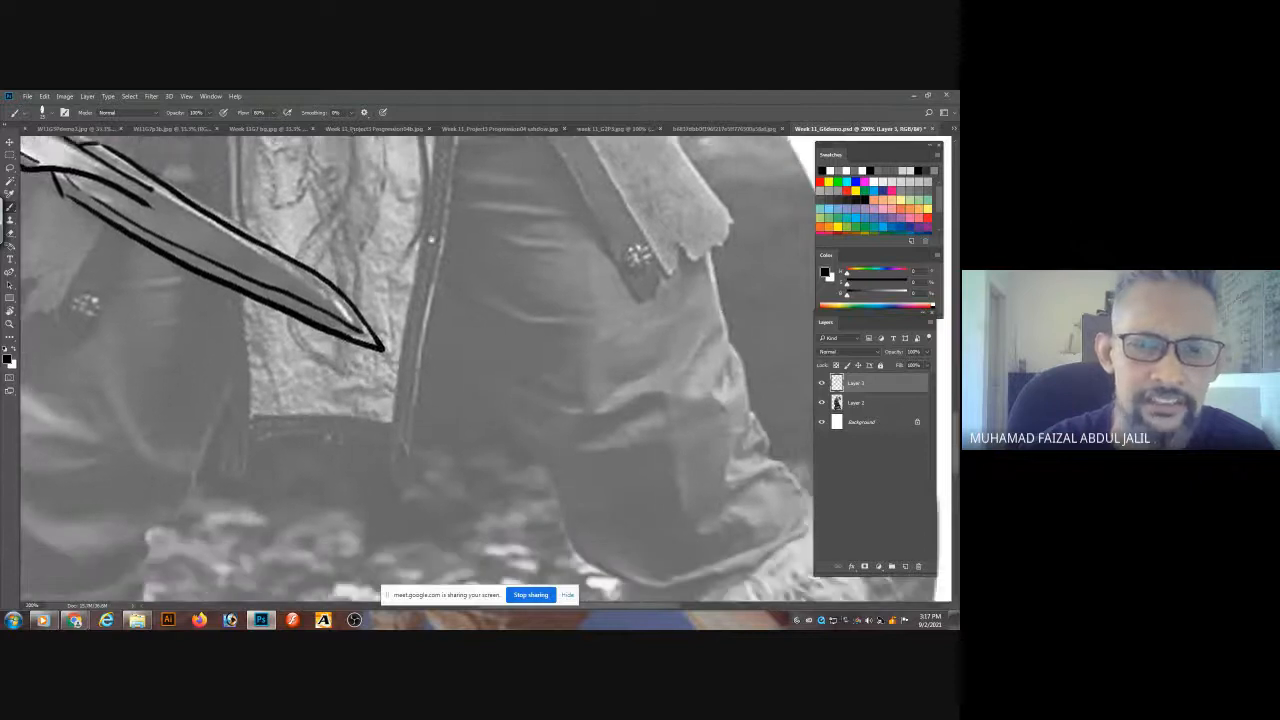
drag(476, 199, 465, 437)
drag(425, 149, 434, 378)
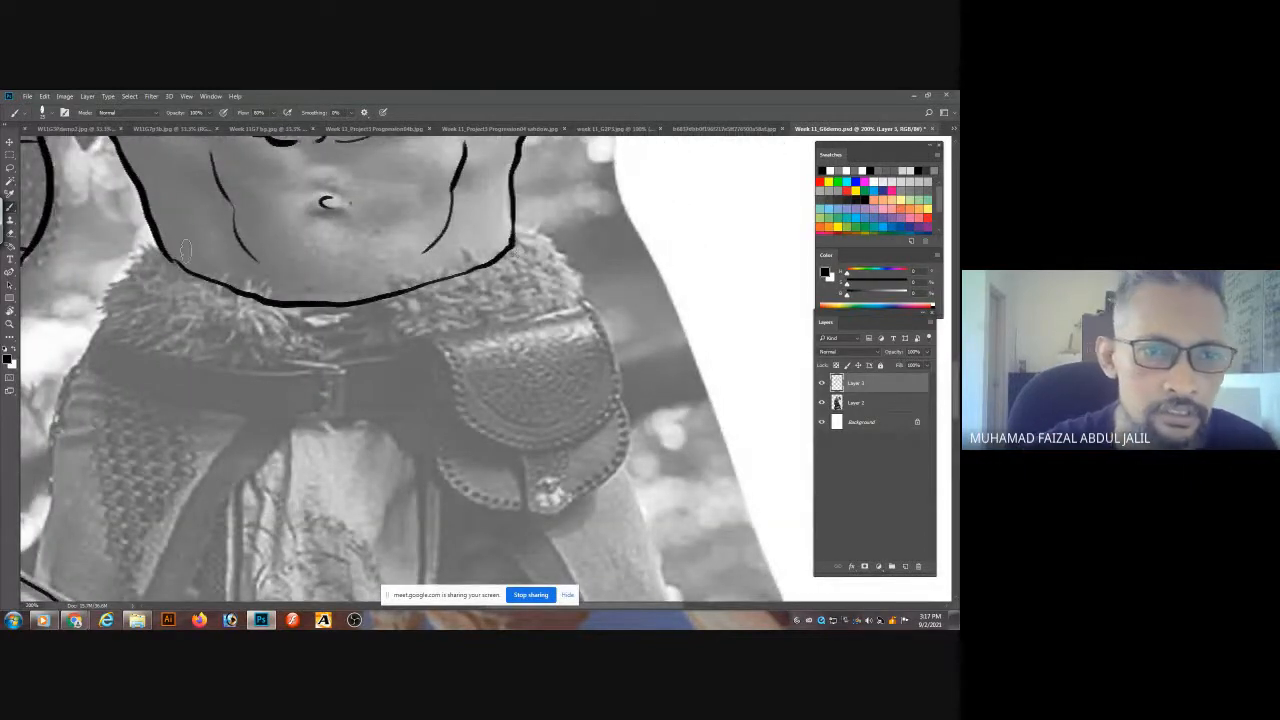
- Thicken the lower end of the abdominal line above the waist, and hide the photo layer to show only the line art
drag(266, 274, 281, 281)
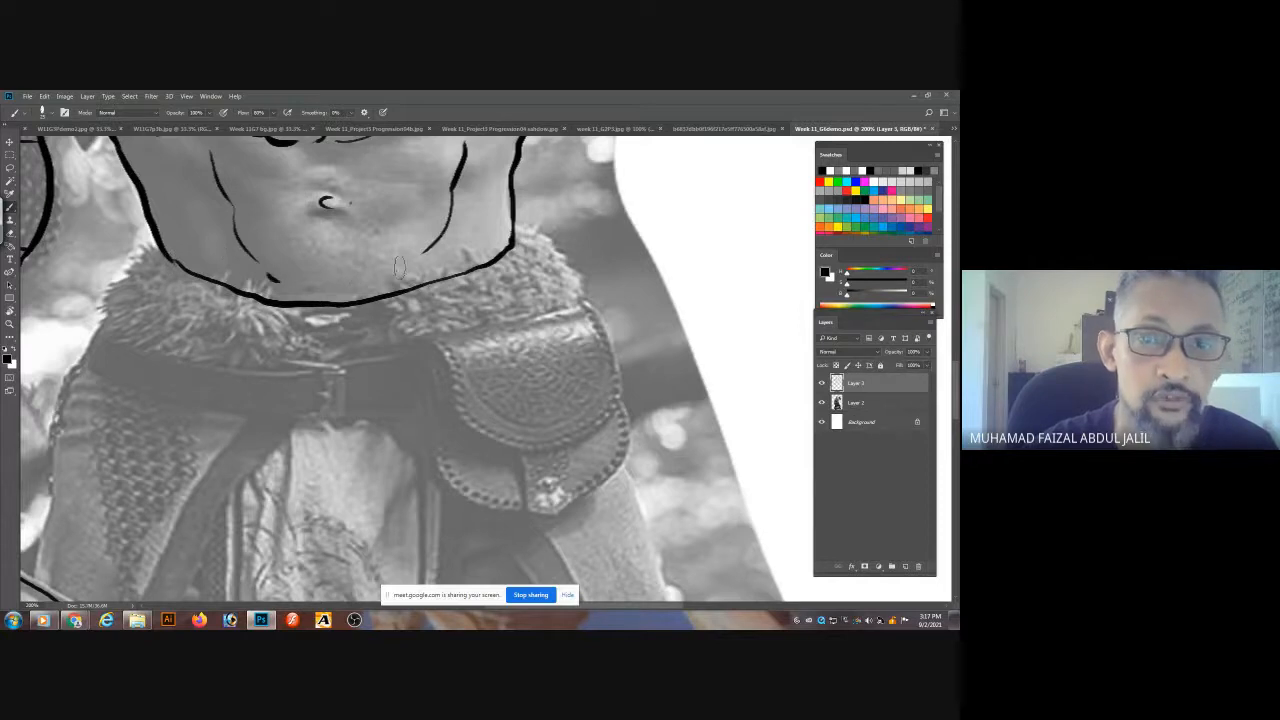
drag(238, 212, 260, 247)
key(ctrl+0)
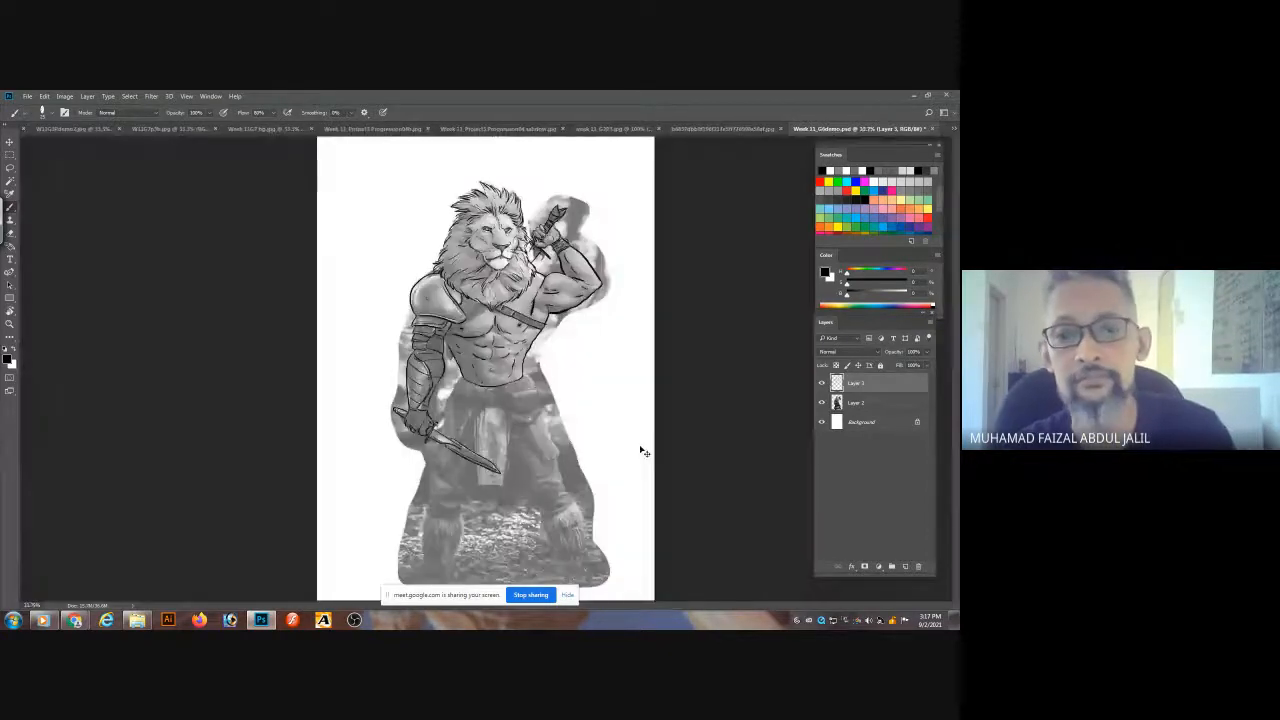
click(822, 402)
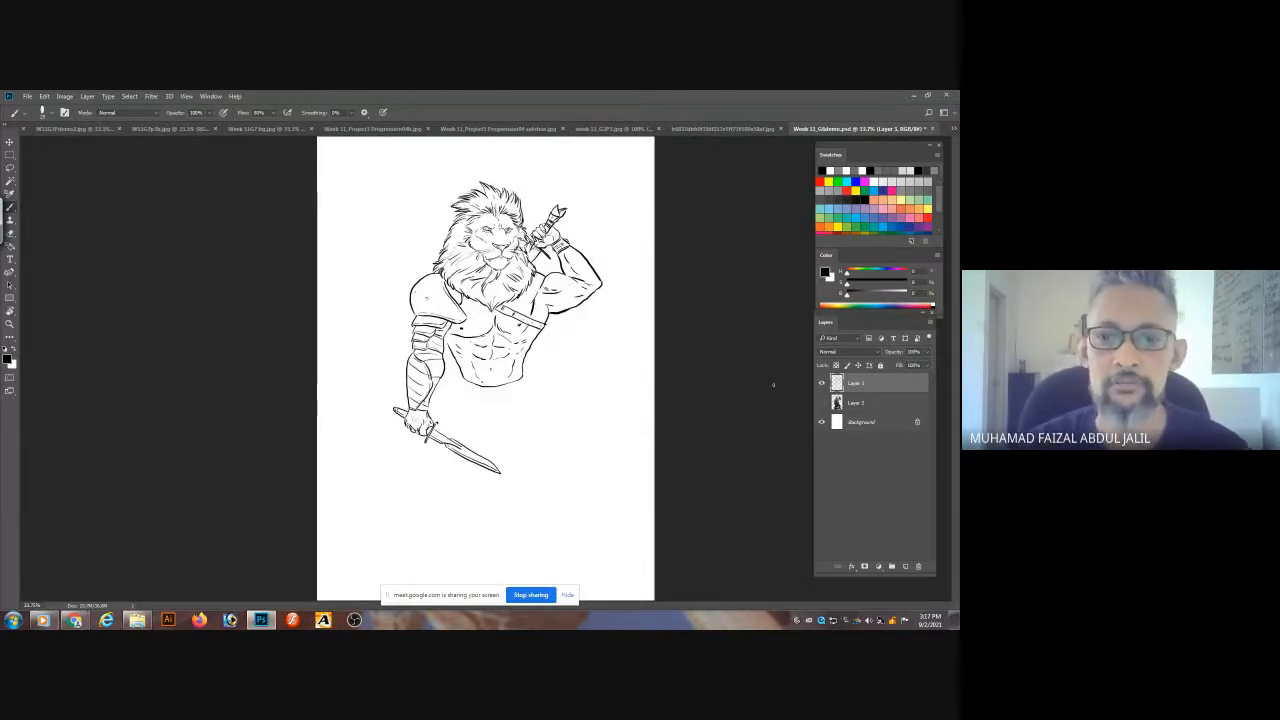
- Add short fur strokes around the wristband and along the forearm edges of the raised arm
scroll(580, 263, up, 6)
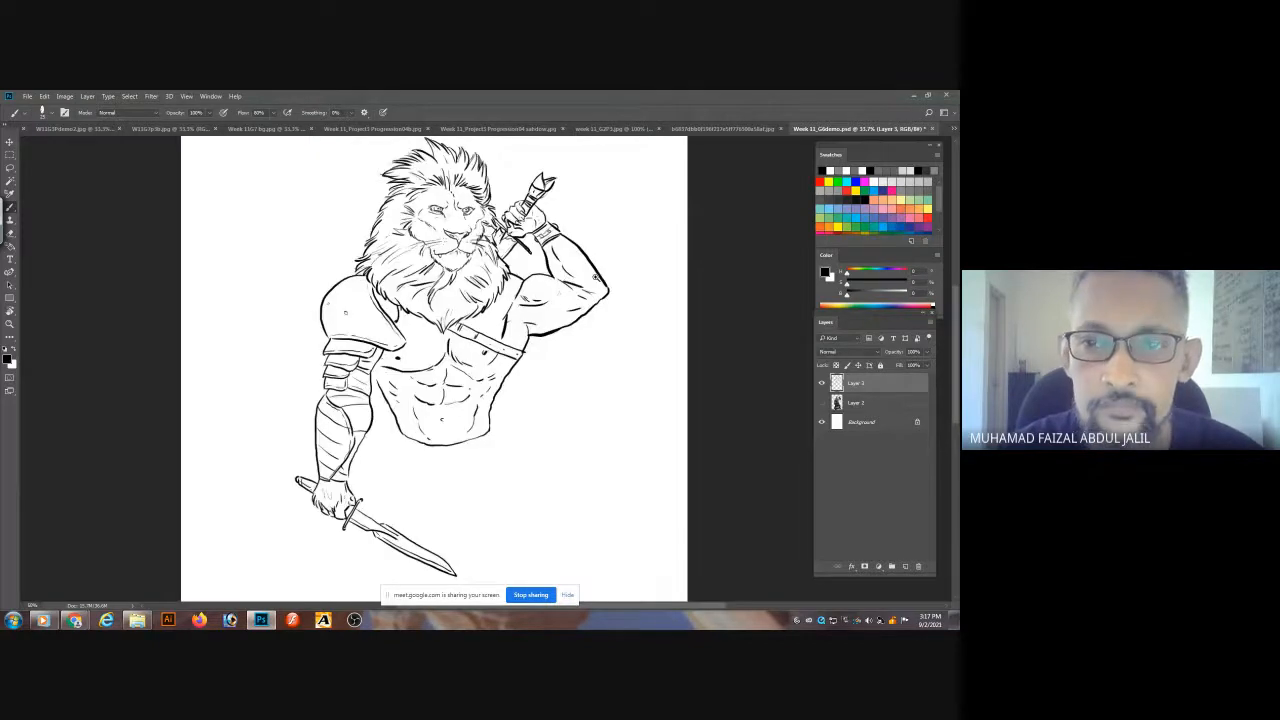
drag(564, 277, 557, 304)
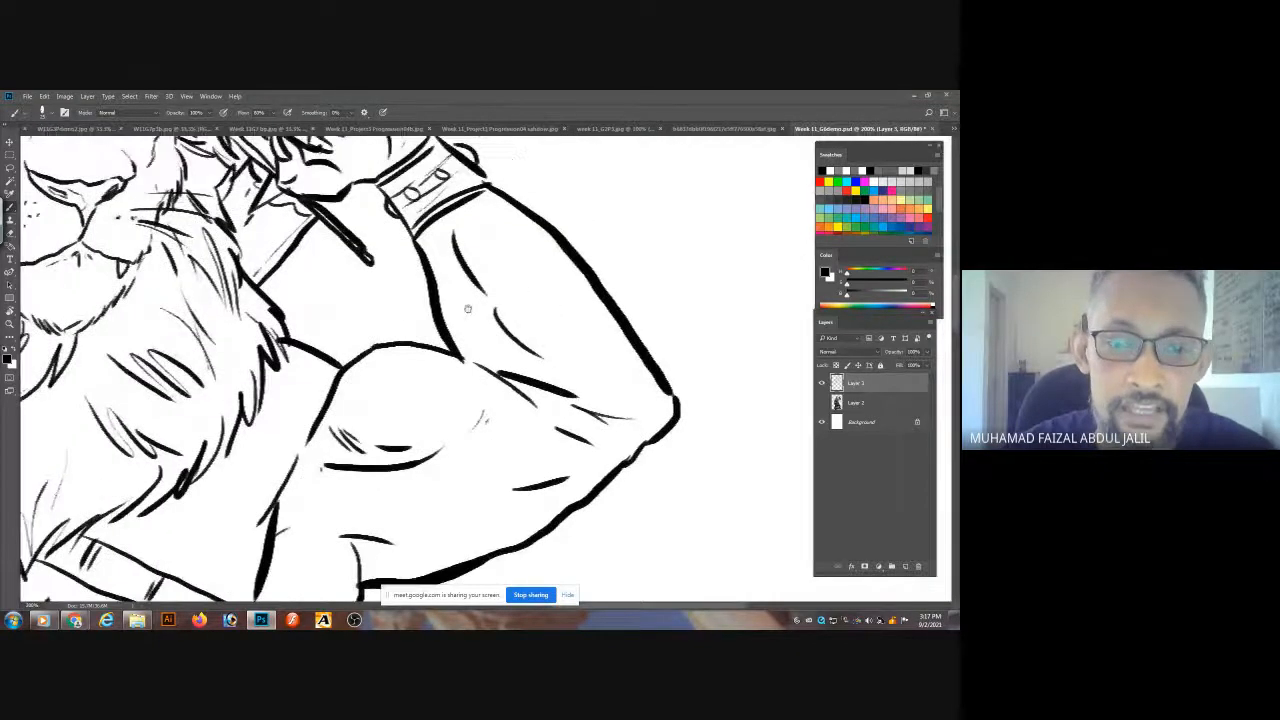
mouse_move(468, 309)
mouse_down()
mouse_move(493, 160)
mouse_move(450, 367)
mouse_up()
drag(478, 236, 537, 276)
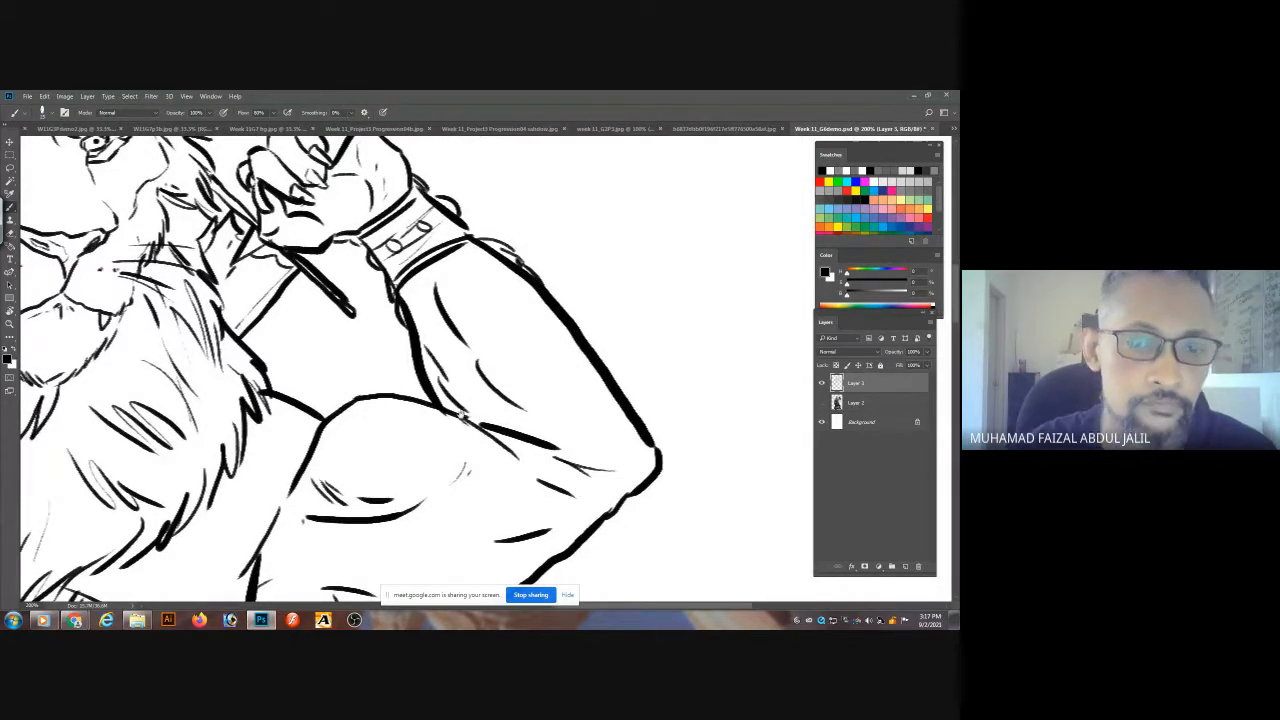
- Add hair strokes below the mane's tip on the chest, and close the gap in the torso contour beside the armored arm
scroll(453, 417, down, 10)
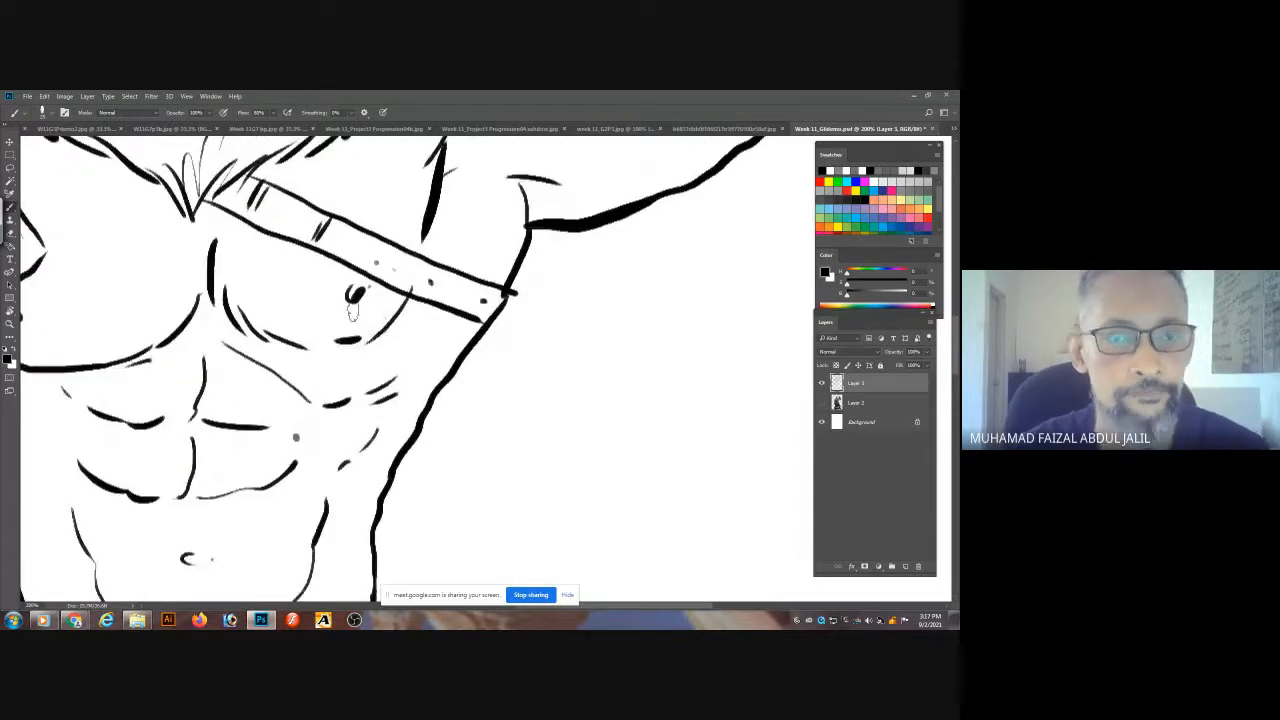
scroll(376, 321, left, 5)
mouse_move(393, 258)
mouse_down()
mouse_move(425, 275)
mouse_move(410, 318)
mouse_up()
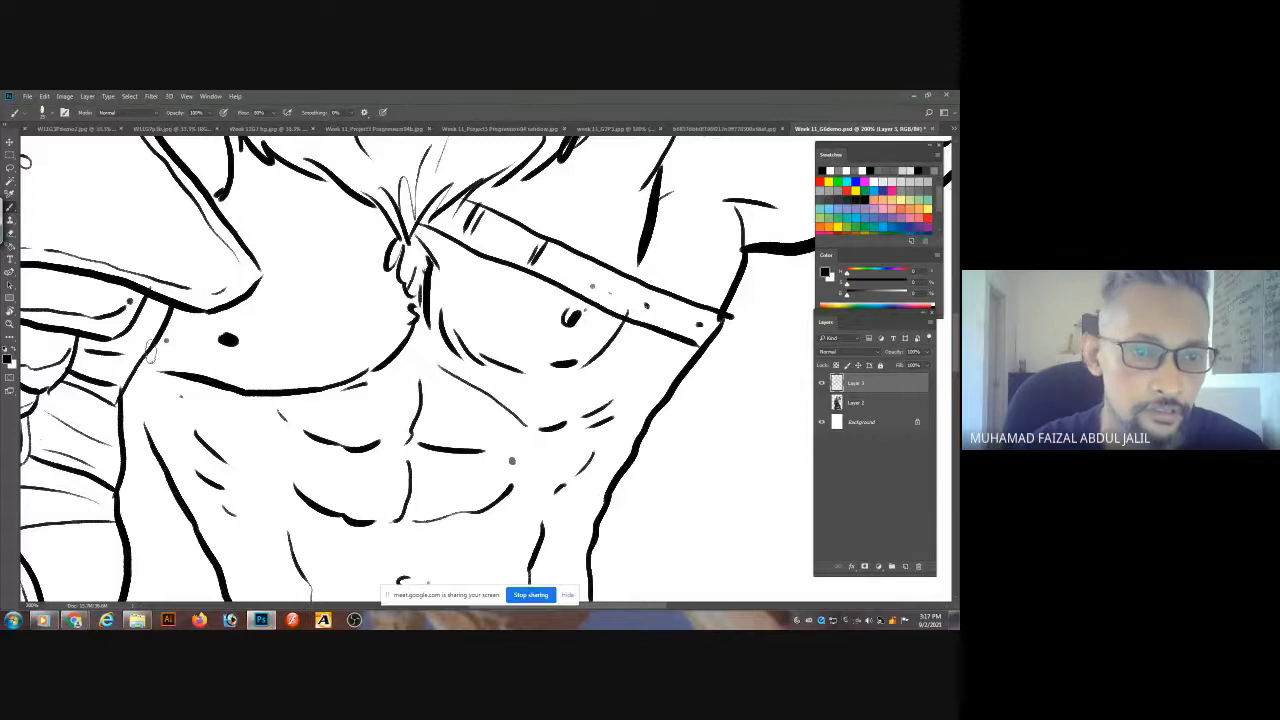
click(153, 358)
drag(149, 430, 125, 402)
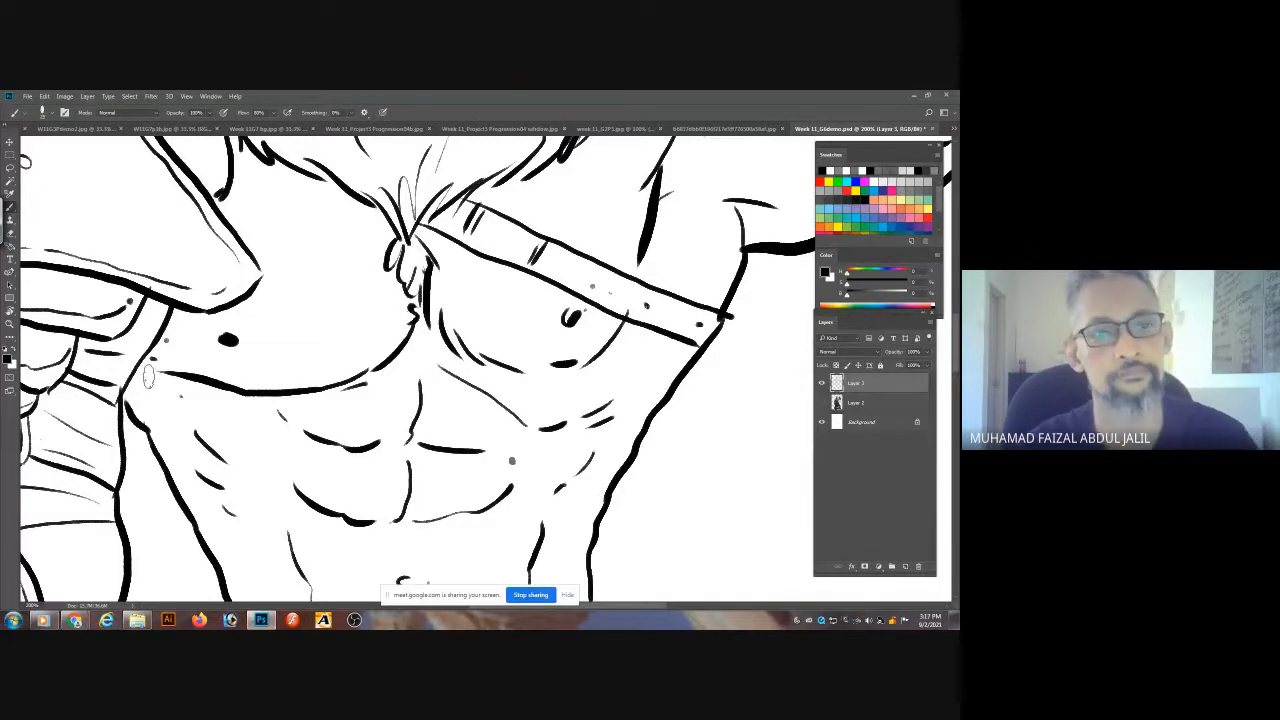
- Show the reference photo layer again beneath the line art
key(ctrl+minus)
key(ctrl+minus)
key(ctrl+0)
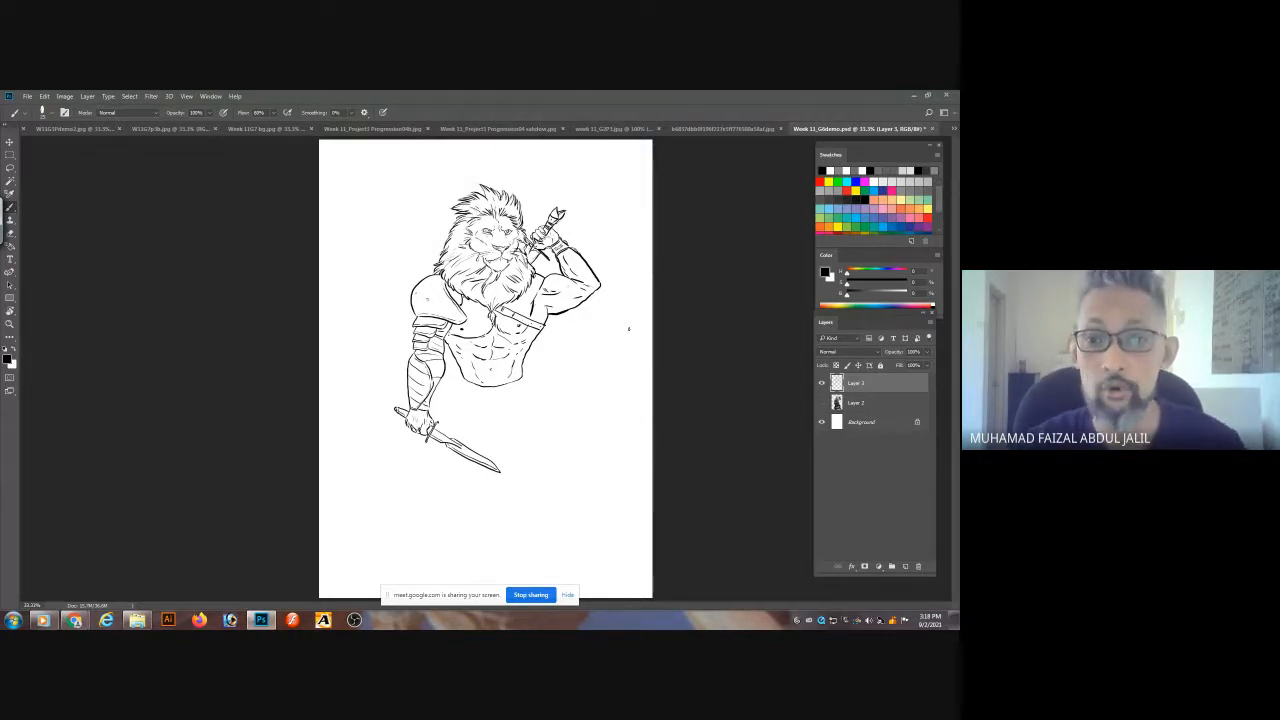
click(821, 402)
ctrl+click(500, 418)
ctrl+click(500, 419)
ctrl+click(500, 419)
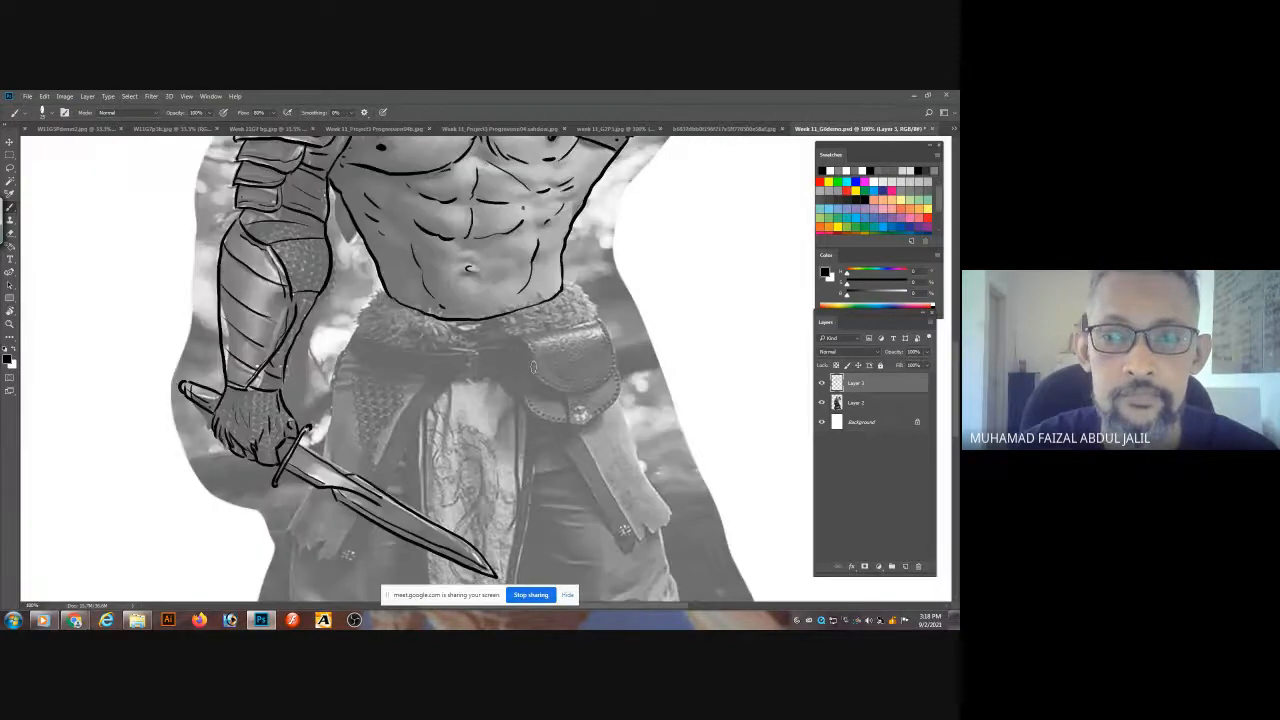
- Draw jagged fur strokes from the waistline down both sides of the hips to outline a fur loincloth
drag(507, 309, 523, 206)
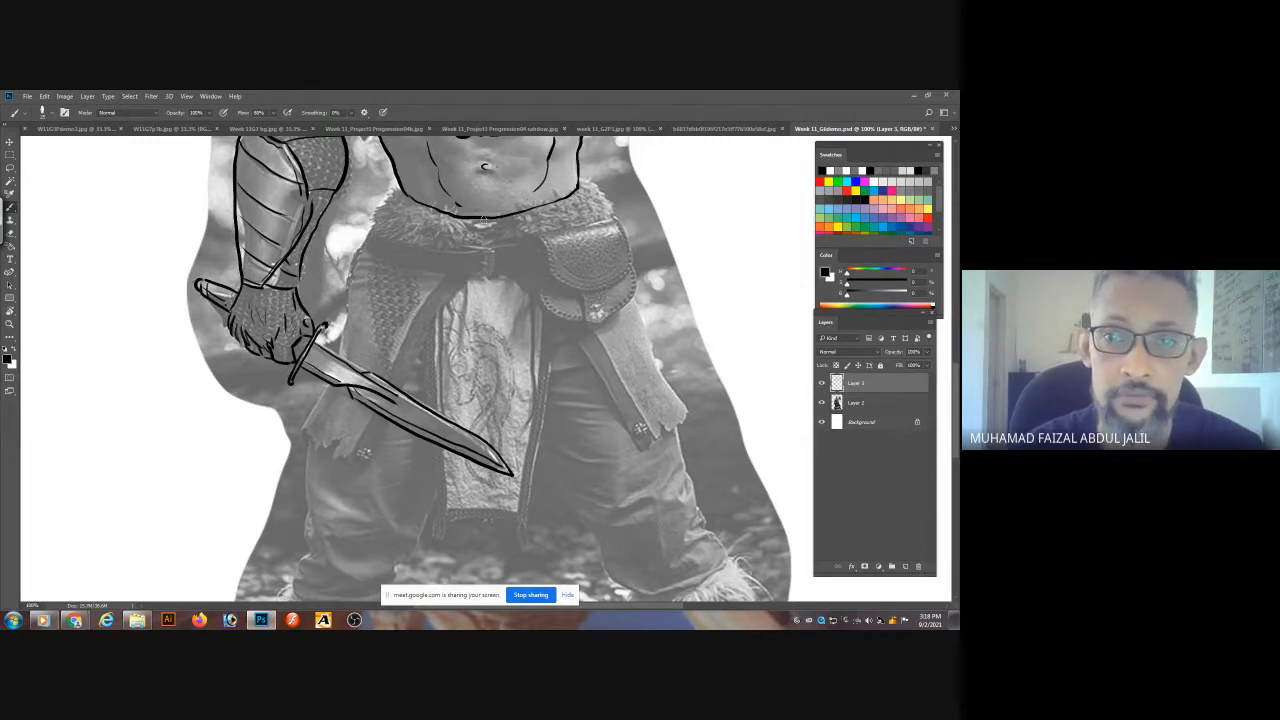
ctrl+click(434, 274)
drag(425, 230, 439, 308)
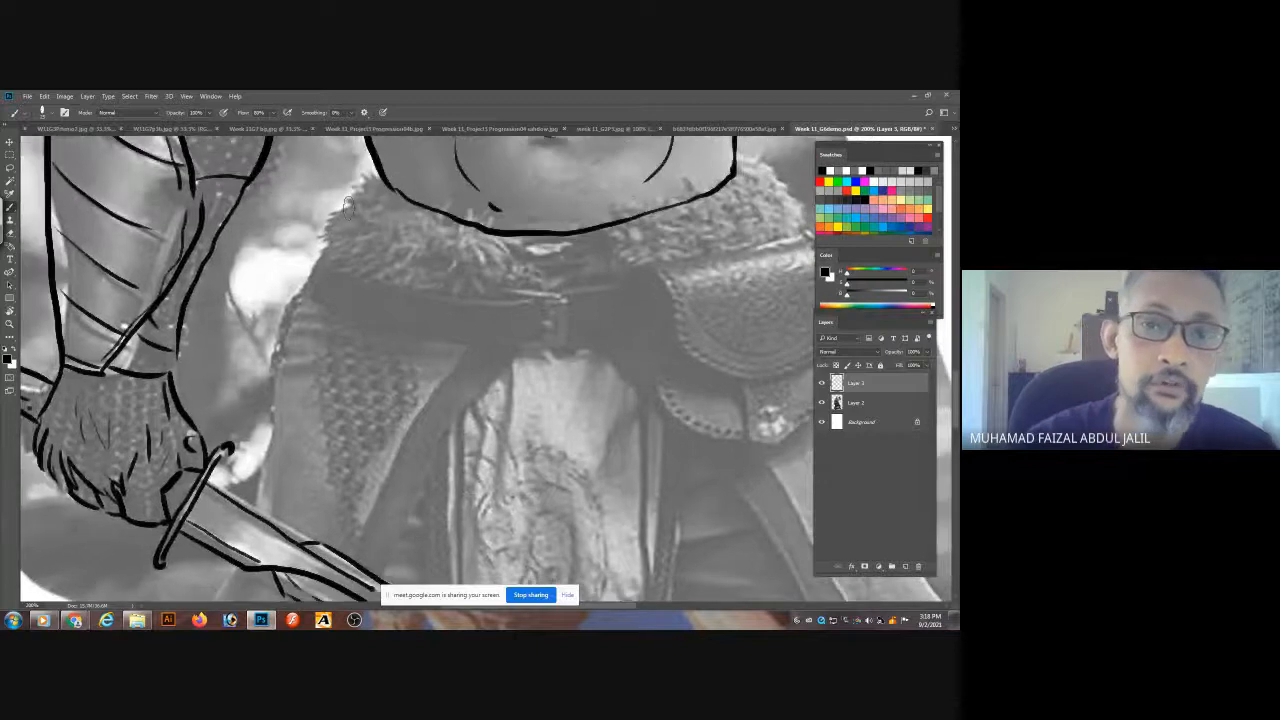
mouse_move(378, 176)
mouse_down()
mouse_move(321, 242)
mouse_move(335, 232)
mouse_move(304, 298)
mouse_move(322, 266)
mouse_move(313, 335)
mouse_move(326, 330)
mouse_move(334, 365)
mouse_move(340, 355)
mouse_move(372, 404)
mouse_up()
drag(744, 222, 545, 238)
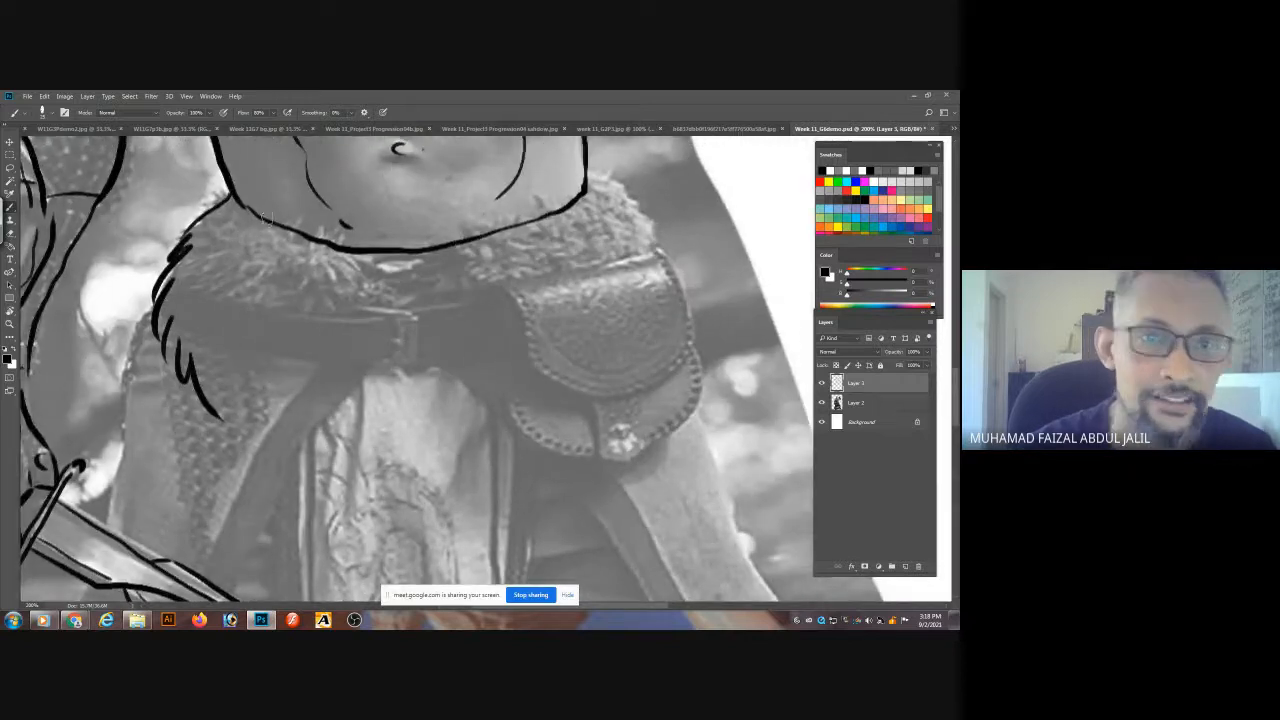
mouse_move(231, 196)
mouse_down()
mouse_move(308, 243)
mouse_move(384, 258)
mouse_move(482, 245)
mouse_move(555, 215)
mouse_move(592, 178)
mouse_move(648, 238)
mouse_move(684, 348)
mouse_move(648, 418)
mouse_move(597, 452)
mouse_up()
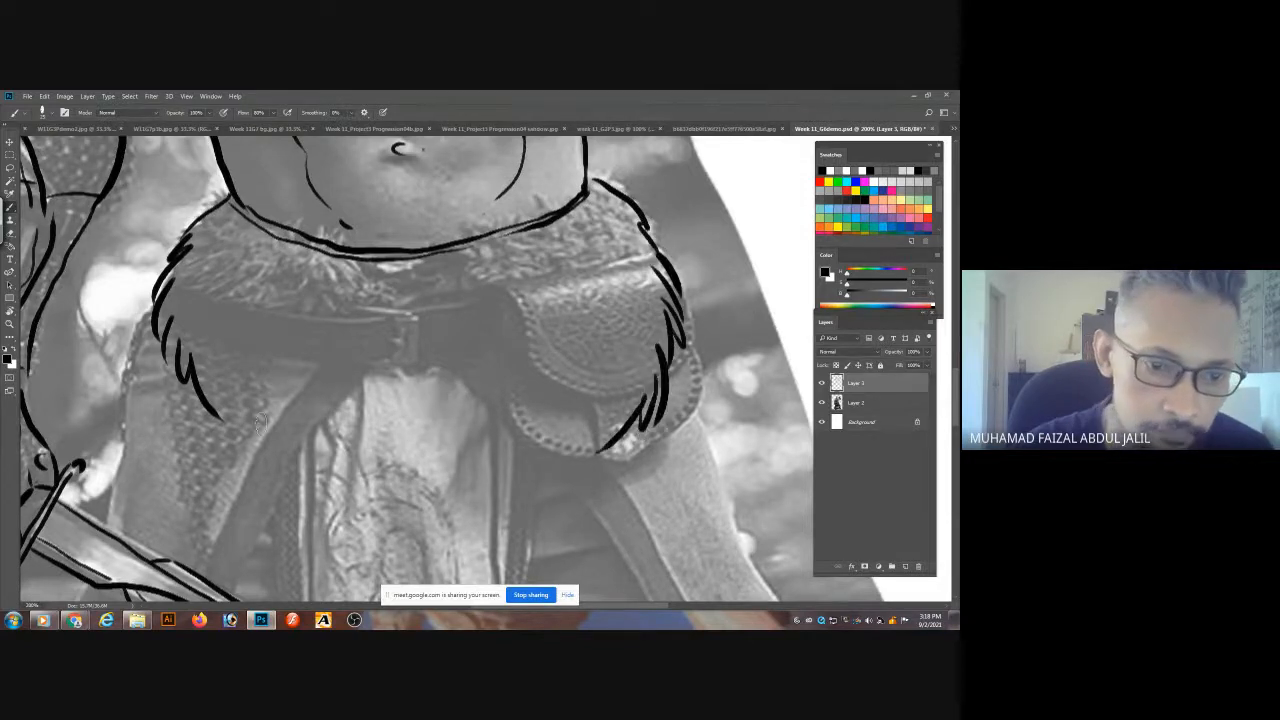
- Join the two sides of the fur loincloth with jagged strokes forming a rounded lower edge across the front cloth panel
mouse_move(220, 400)
mouse_down()
mouse_move(290, 488)
mouse_move(370, 520)
mouse_up()
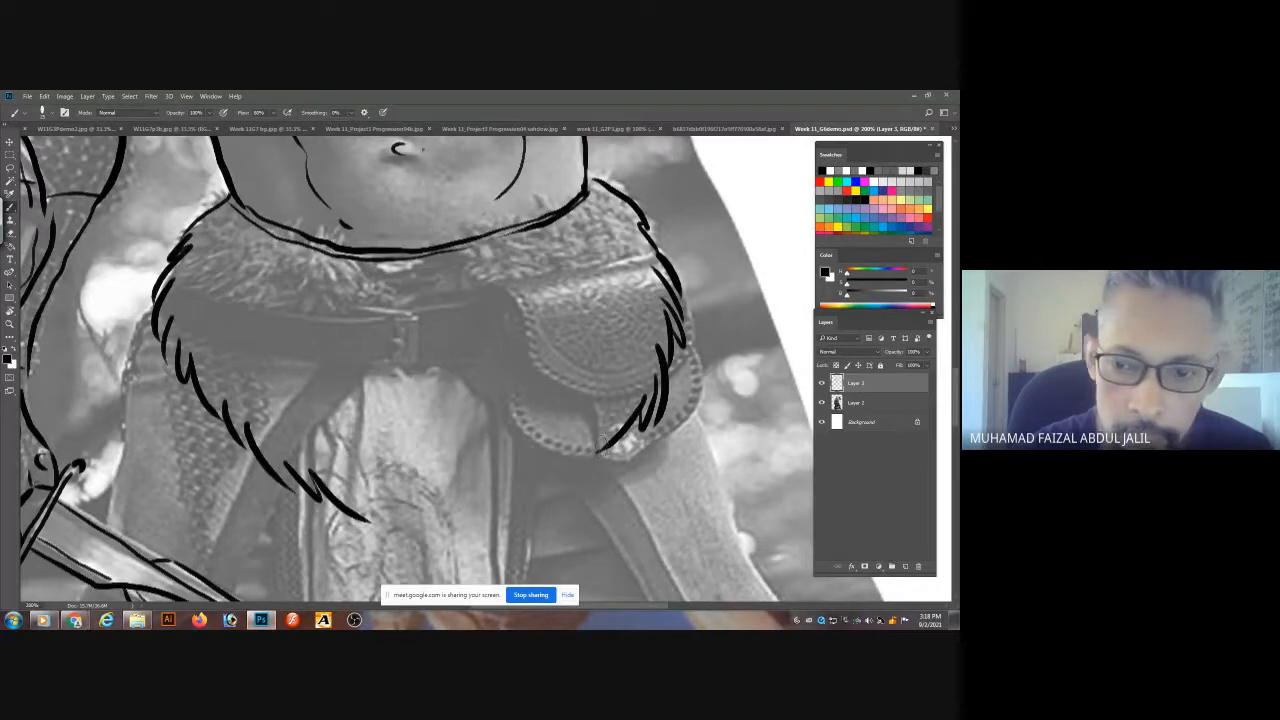
mouse_move(604, 436)
mouse_down()
mouse_move(549, 485)
mouse_move(428, 548)
mouse_up()
mouse_move(355, 490)
mouse_down()
mouse_move(373, 523)
mouse_move(432, 540)
mouse_up()
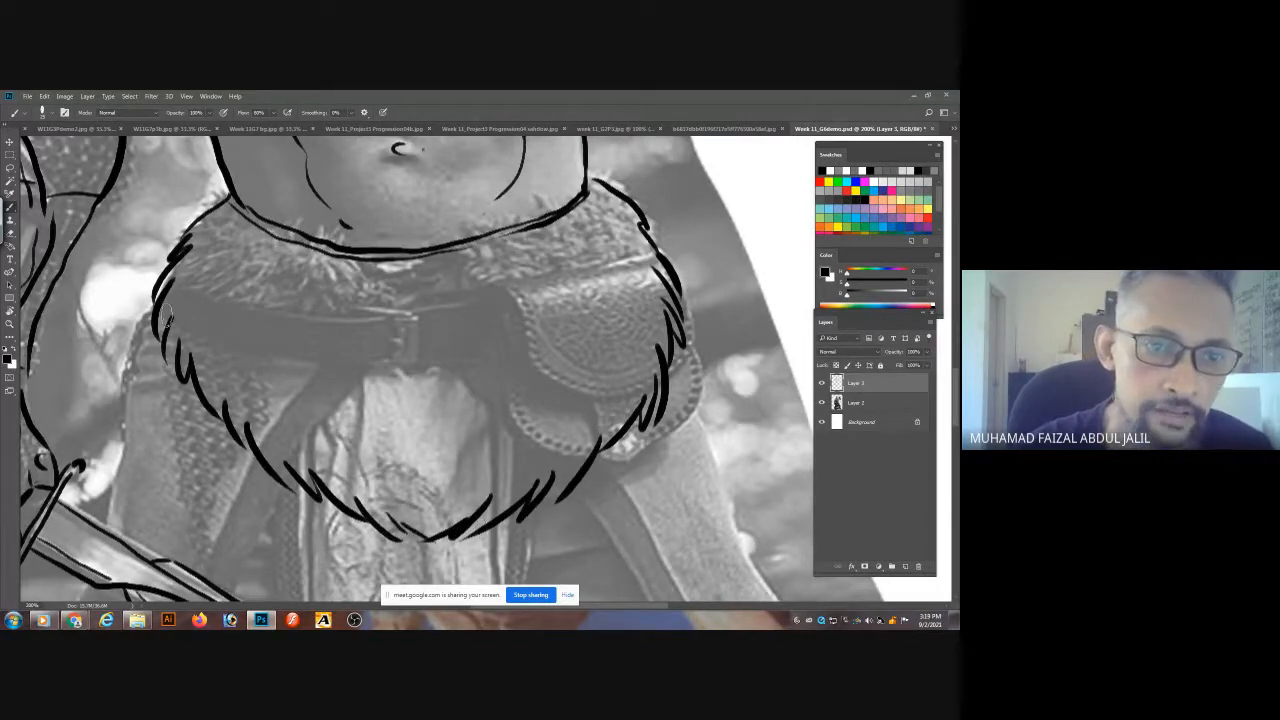
- Thicken the fur on the loincloth edge nearer the sword hand, and add short hair strokes inside both upper sides
drag(168, 330, 192, 370)
drag(205, 255, 212, 312)
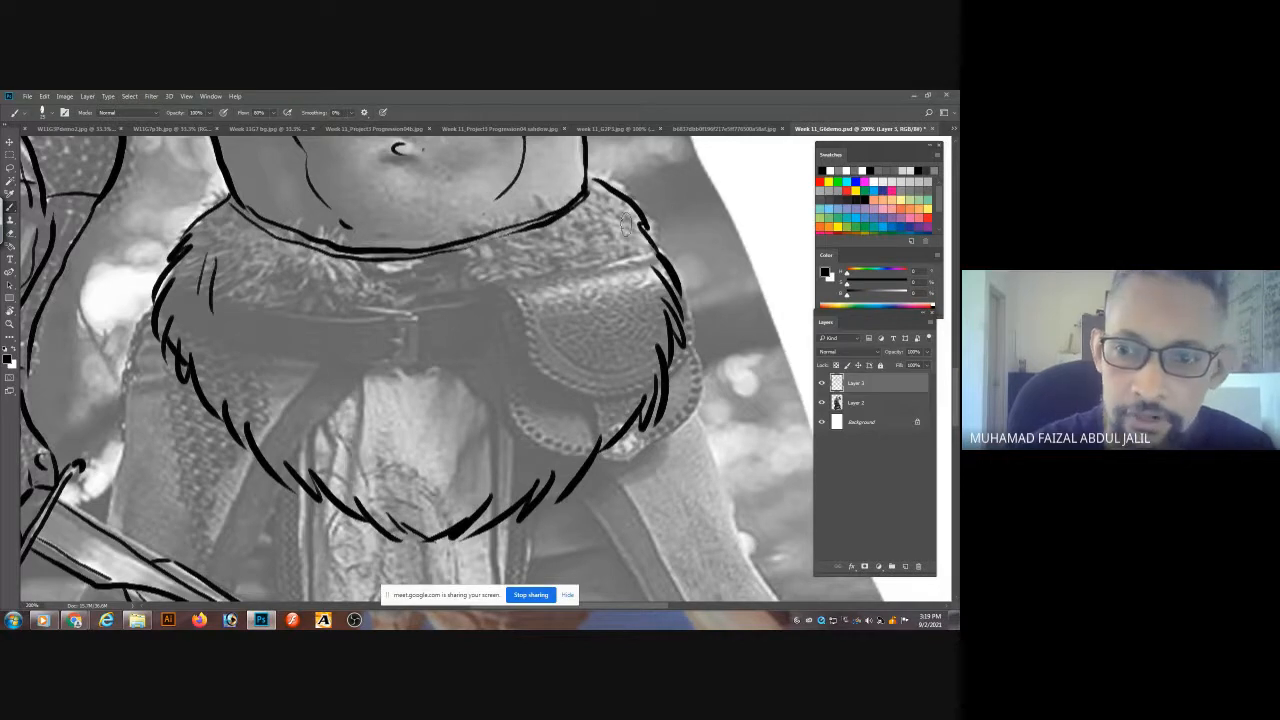
drag(635, 241, 638, 260)
drag(629, 263, 626, 302)
drag(608, 290, 602, 313)
- Scatter short hair strokes across the middle and lower area of the fur loincloth
mouse_move(555, 359)
mouse_down()
mouse_move(574, 154)
mouse_move(543, 280)
mouse_move(540, 405)
mouse_up()
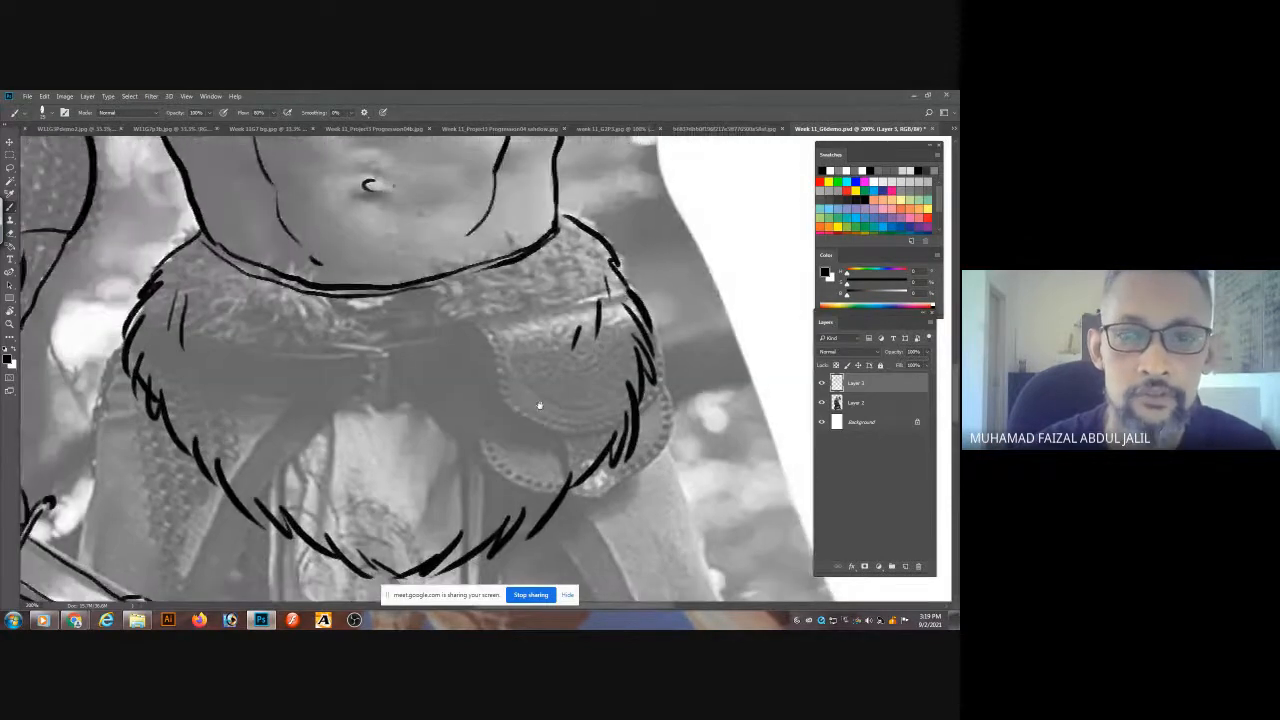
drag(528, 322, 482, 384)
drag(283, 356, 298, 414)
drag(296, 366, 330, 432)
drag(336, 374, 360, 432)
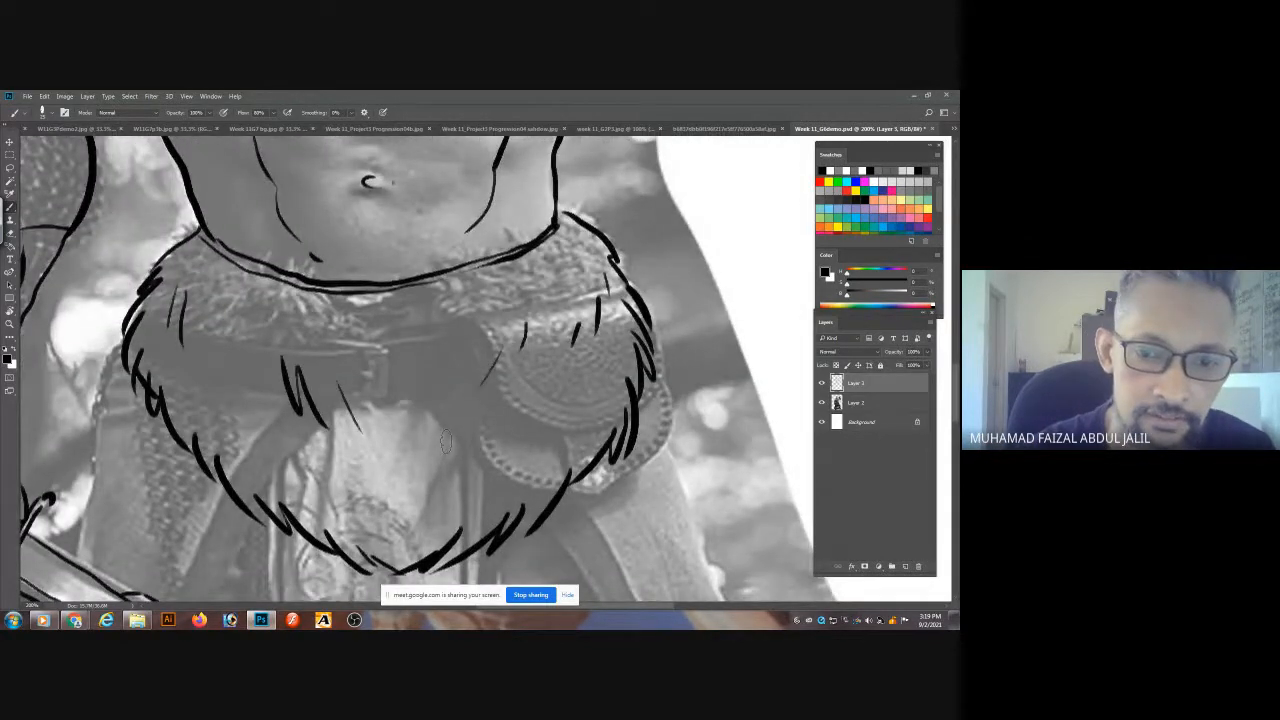
drag(472, 440, 448, 480)
mouse_move(410, 460)
mouse_down()
mouse_move(416, 505)
mouse_move(385, 505)
mouse_up()
drag(218, 350, 238, 425)
drag(306, 455, 335, 492)
mouse_move(340, 476)
mouse_down()
mouse_move(346, 498)
mouse_move(320, 200)
mouse_up()
mouse_move(541, 433)
mouse_down()
mouse_move(499, 207)
mouse_move(477, 172)
mouse_move(535, 443)
mouse_up()
- Examine the untraced legs and clothing below the fur loincloth, and review the whole figure
mouse_move(469, 235)
mouse_down()
mouse_move(421, 287)
mouse_move(374, 211)
mouse_move(356, 142)
mouse_up()
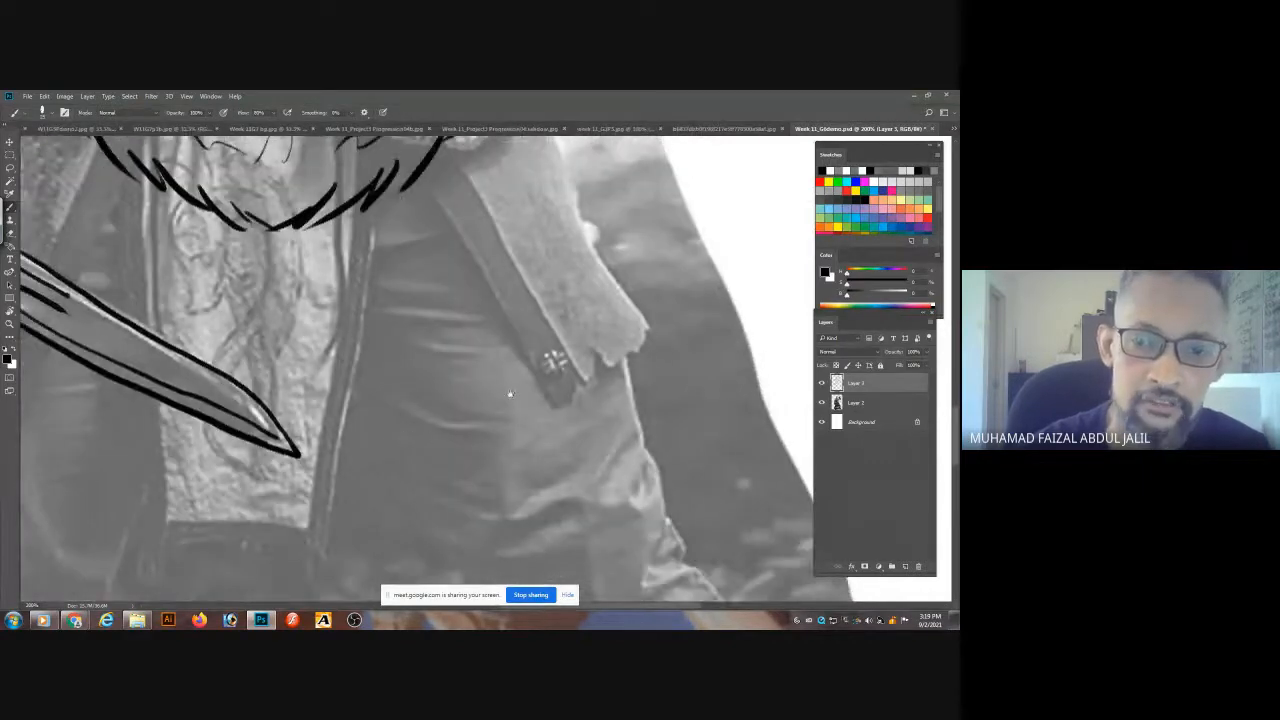
drag(509, 393, 470, 396)
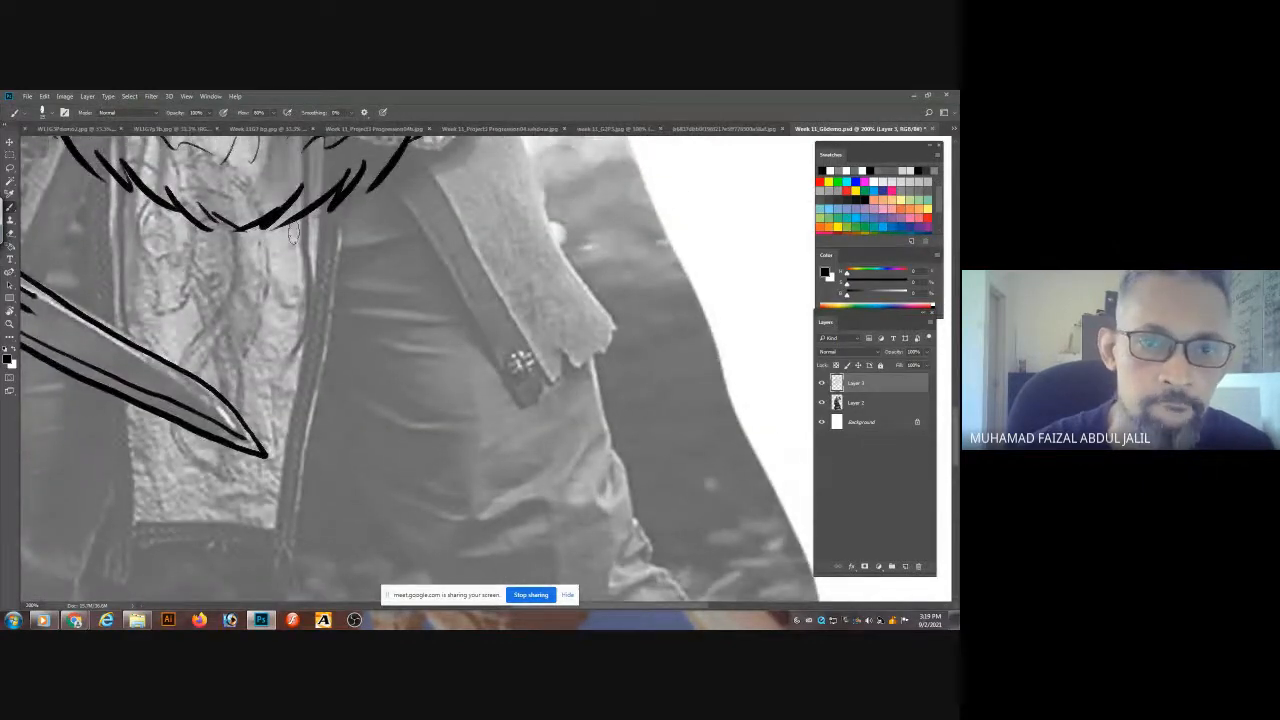
mouse_move(300, 228)
mouse_down()
mouse_move(388, 482)
mouse_move(457, 462)
mouse_up()
mouse_move(457, 266)
mouse_down()
mouse_move(418, 312)
mouse_move(380, 328)
mouse_up()
drag(494, 400, 386, 149)
scroll(463, 403, down, 5)
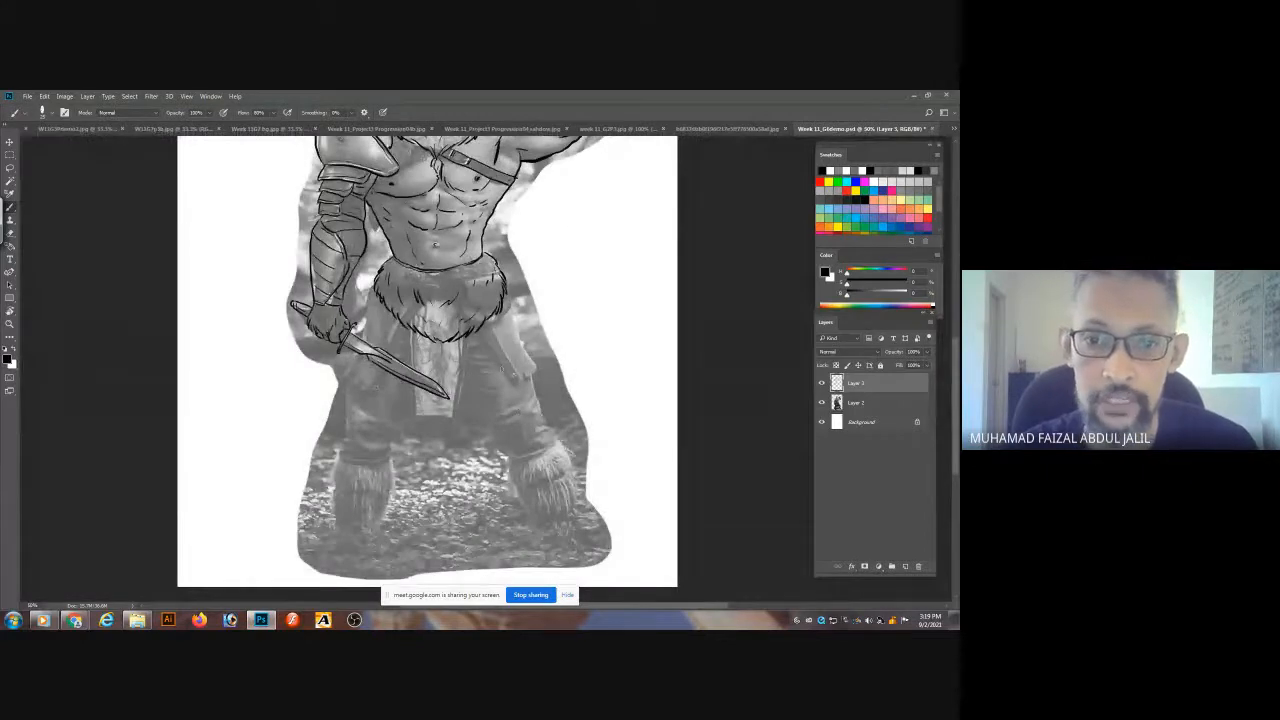
mouse_move(552, 226)
mouse_down()
mouse_move(523, 366)
mouse_move(546, 217)
mouse_up()
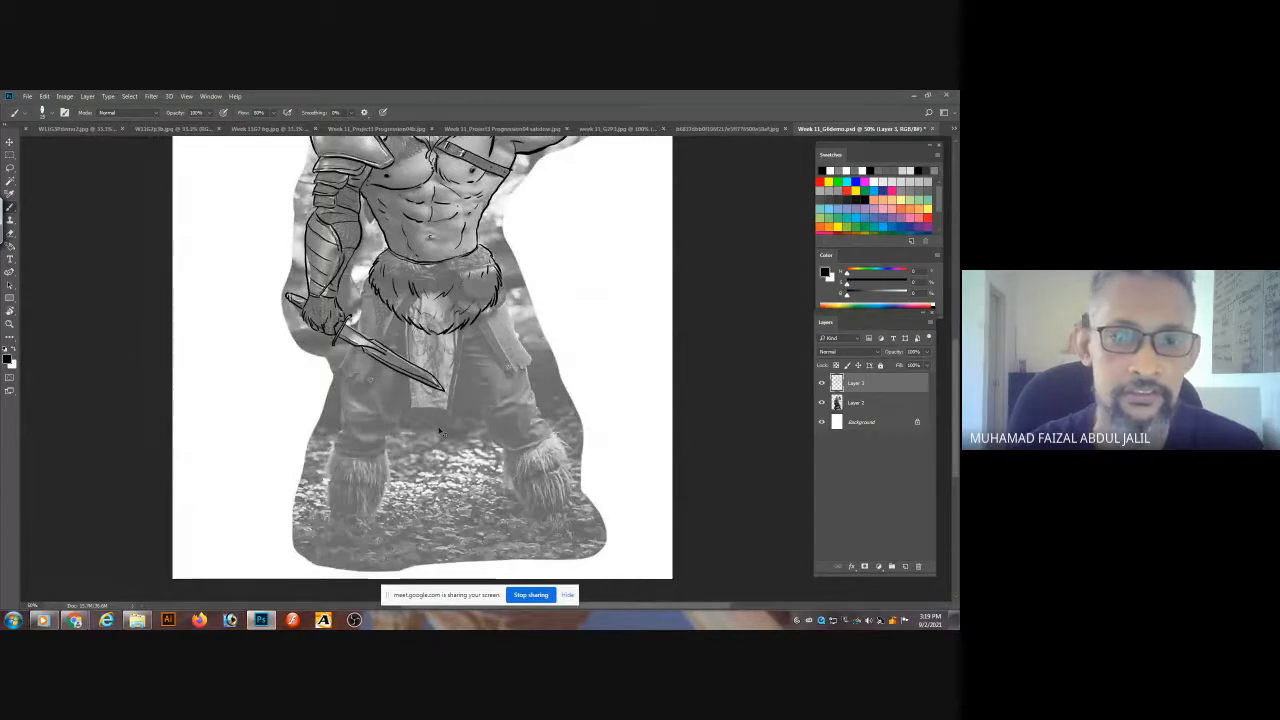
scroll(465, 450, down, 2)
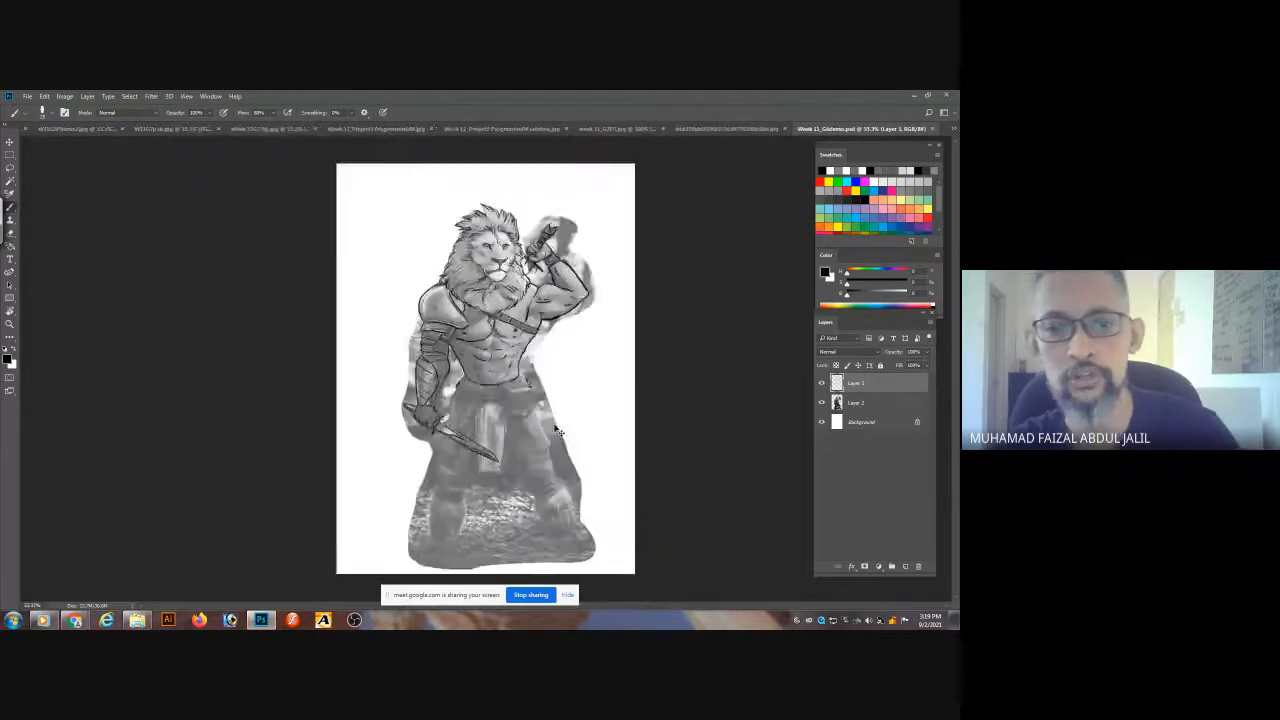
- Switch to Chrome and load the Google home page in a new tab
mouse_move(74, 620)
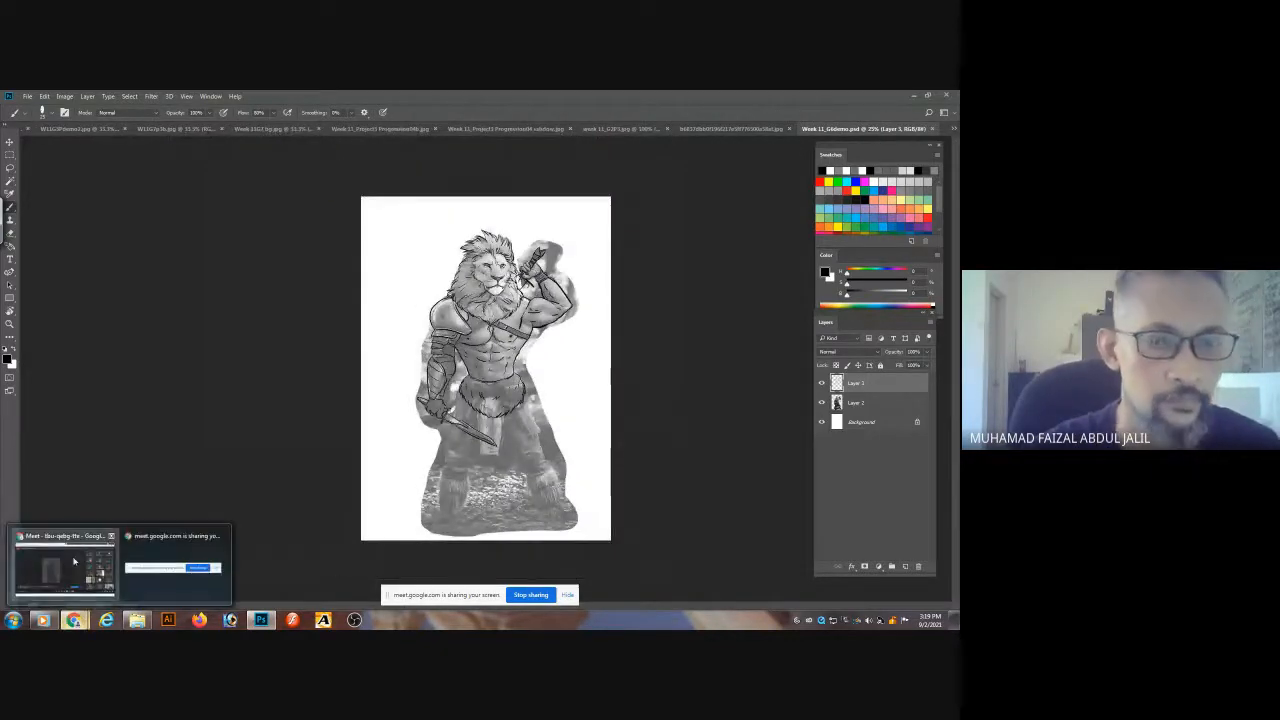
click(63, 563)
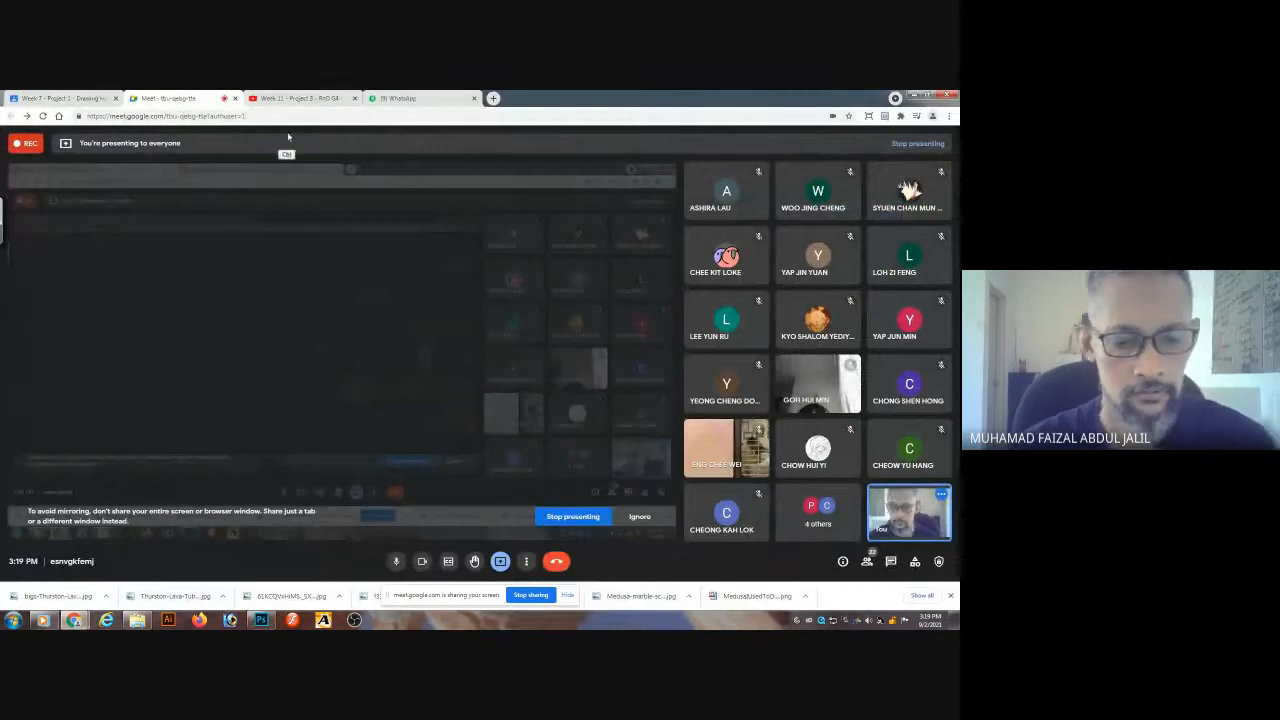
click(493, 98)
drag(436, 99, 958, 108)
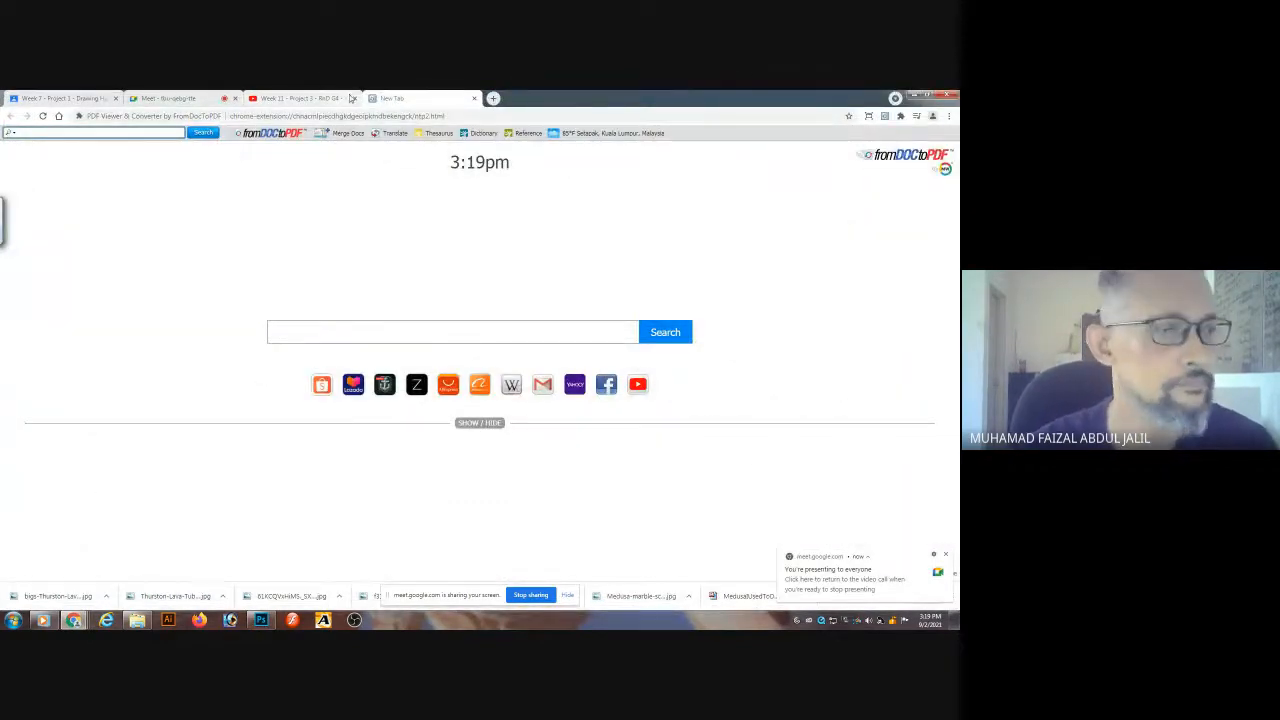
click(408, 114)
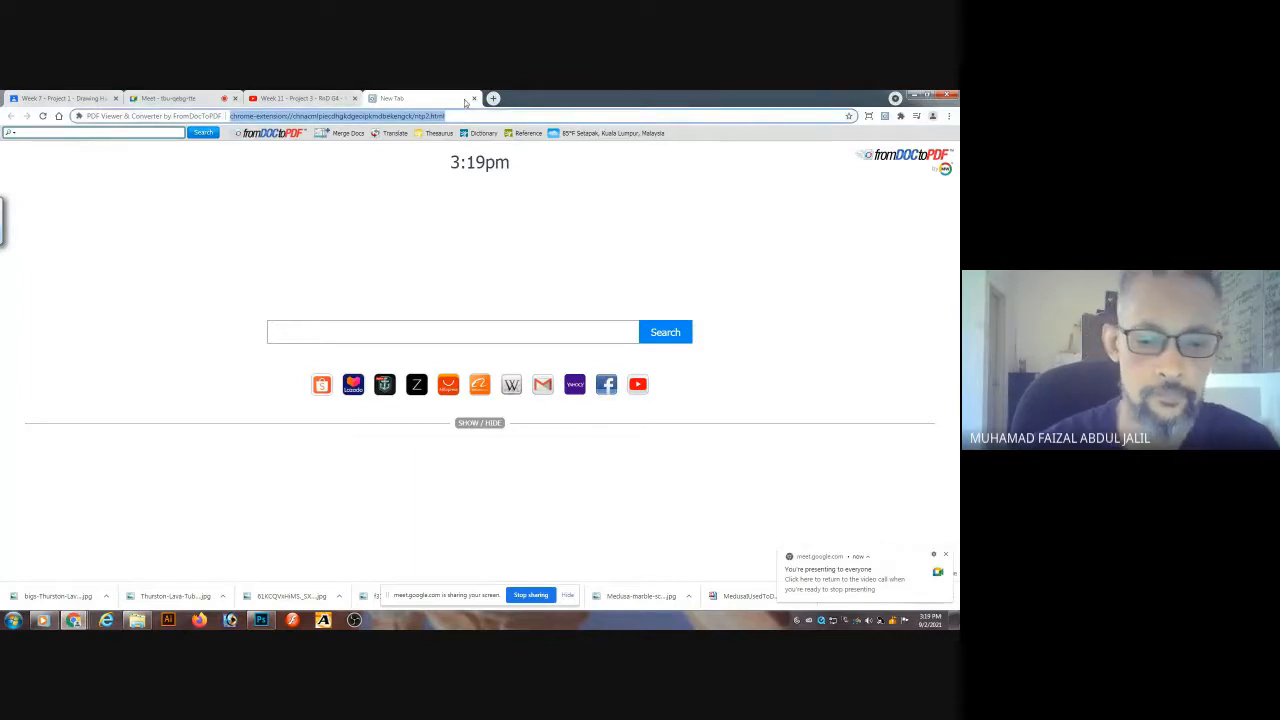
key(BackSpace)
text(www)
key(Return)
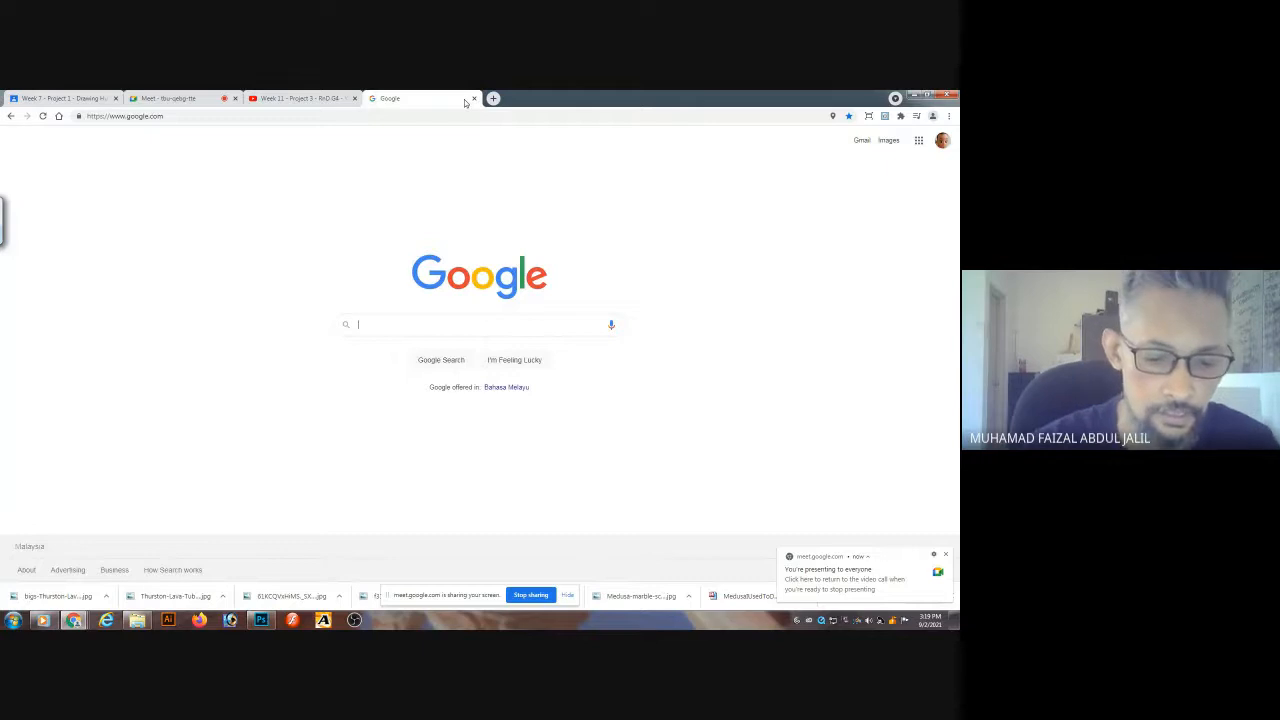
text(bo)
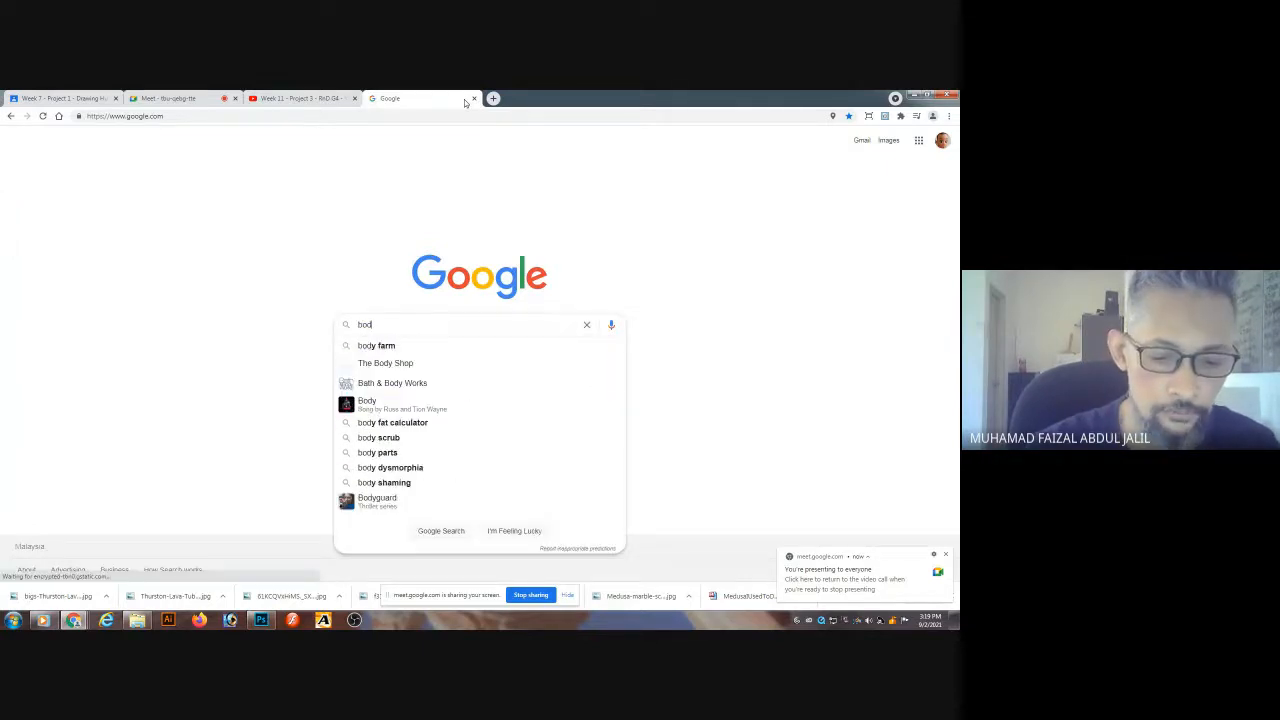
key(BackSpace)
text(muscular)
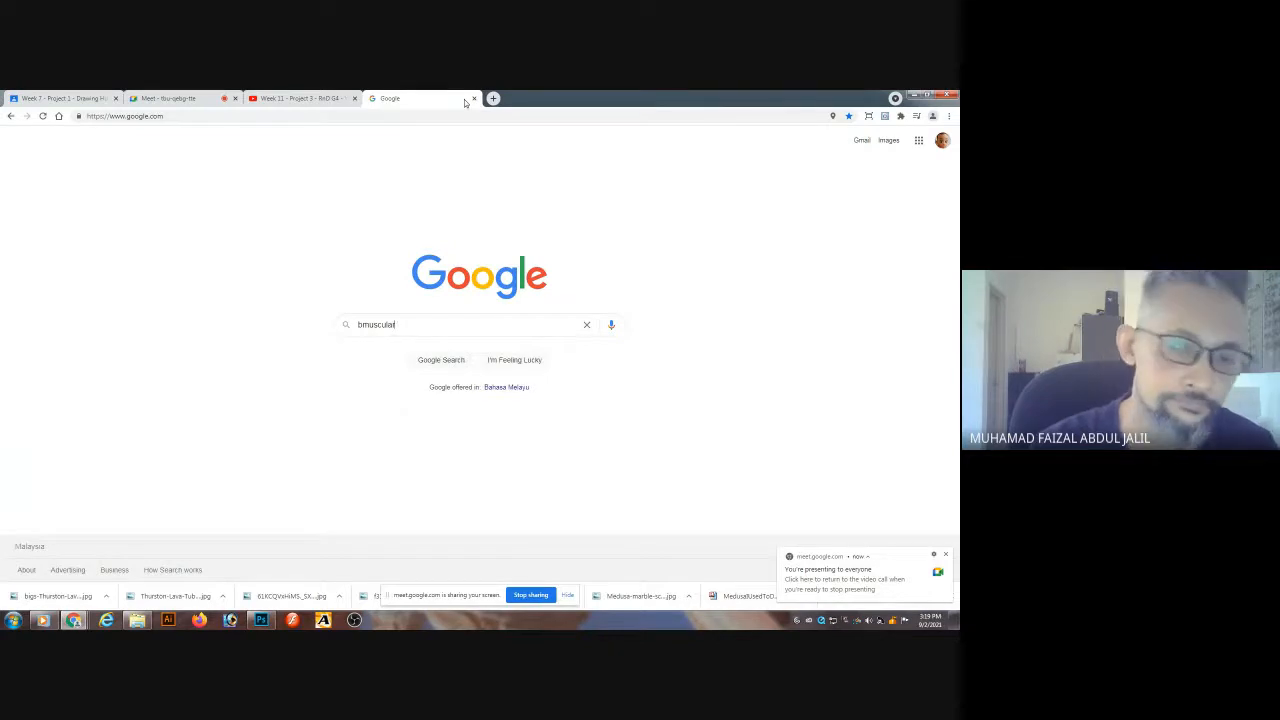
key(BackSpace)
key(BackSpace)
key(BackSpace)
key(BackSpace)
key(BackSpace)
key(BackSpace)
key(BackSpace)
key(BackSpace)
key(BackSpace)
- Search Google Images for "muscular warrior leg"
text(musi)
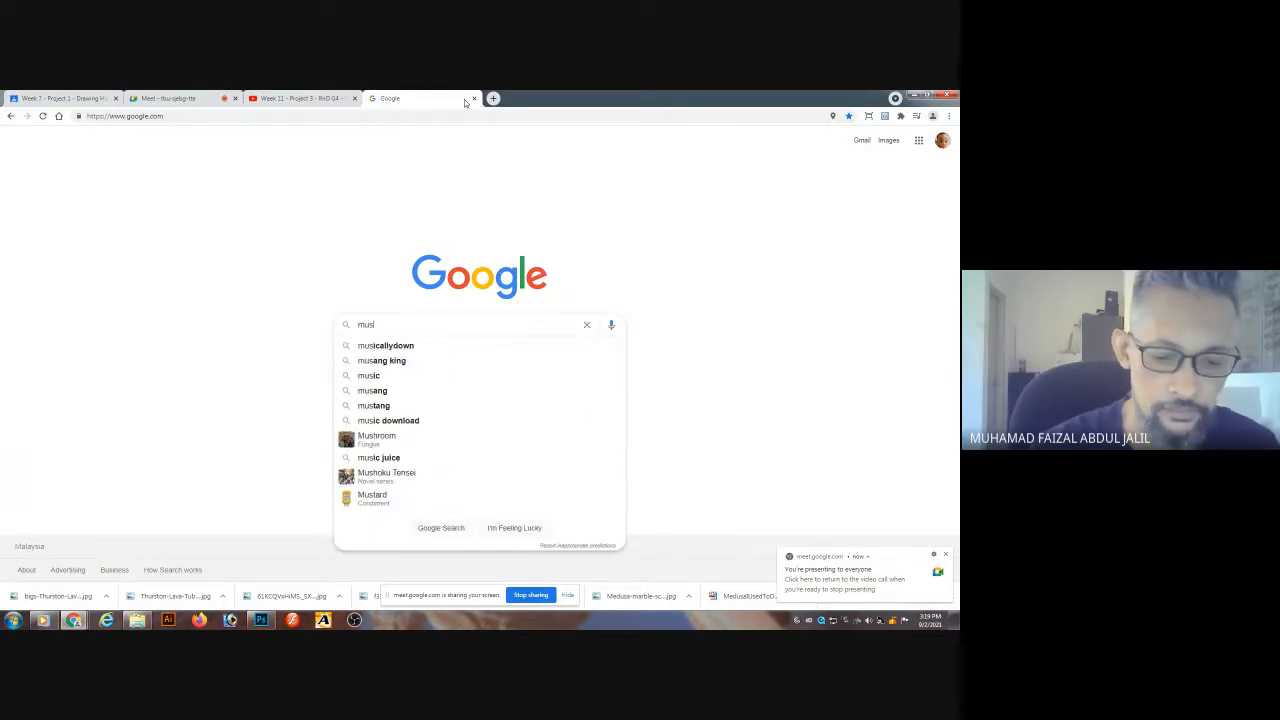
key(BackSpace)
text(cular)
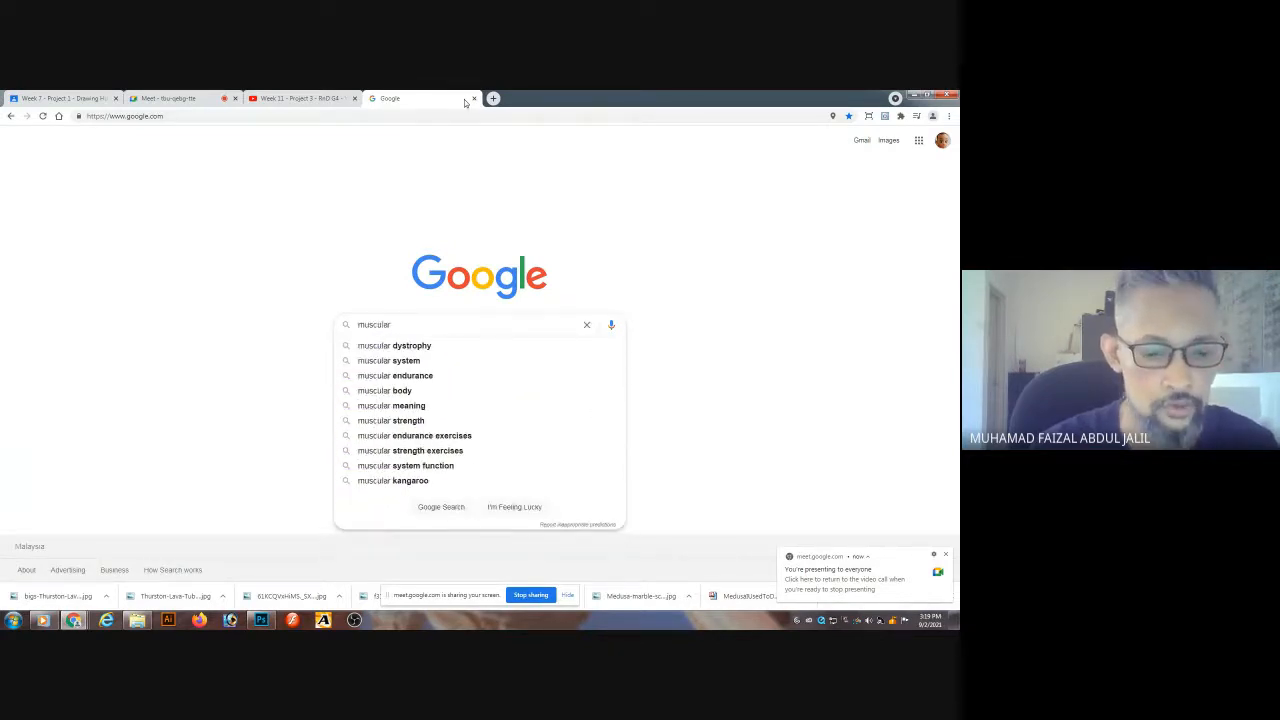
text( warrior l)
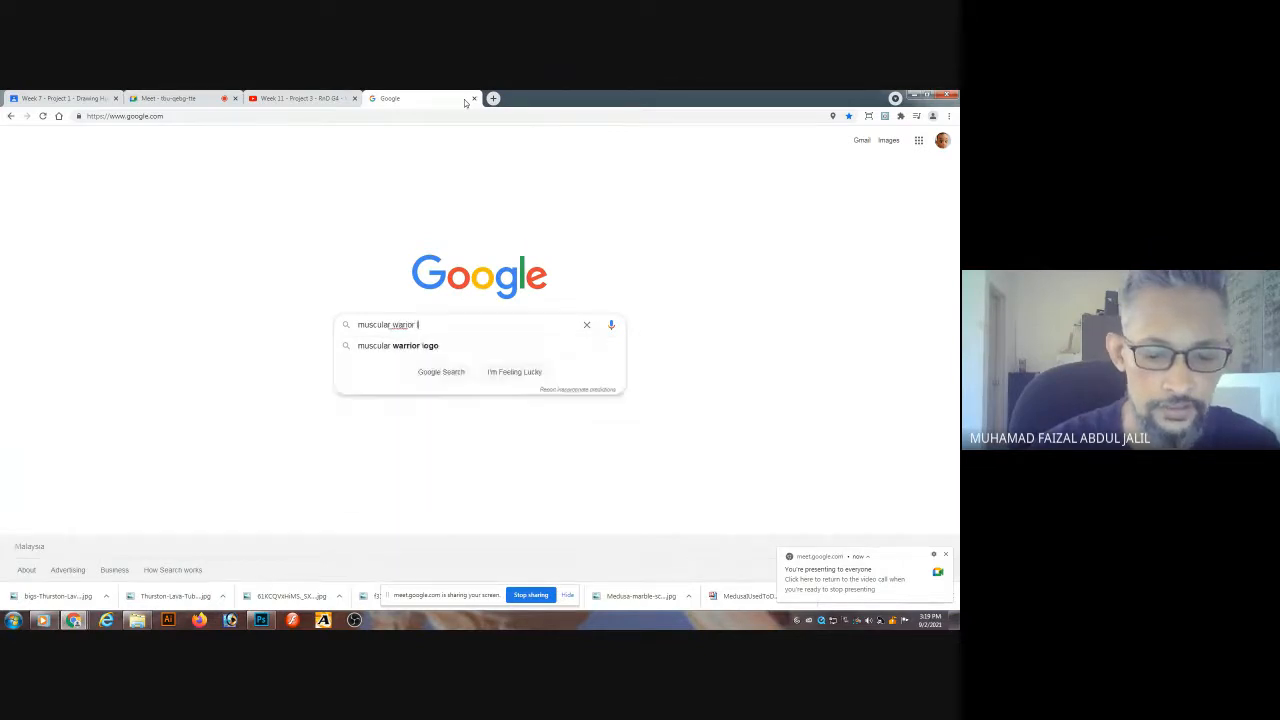
text(eg)
key(Return)
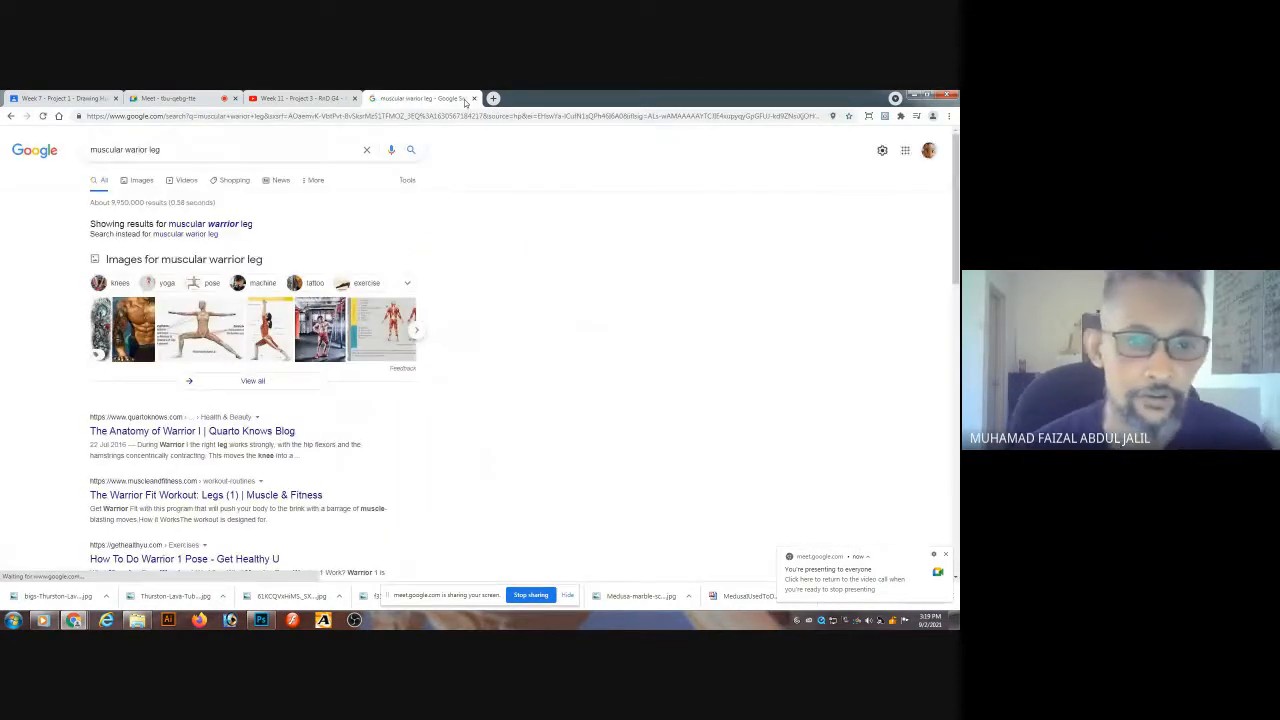
click(137, 181)
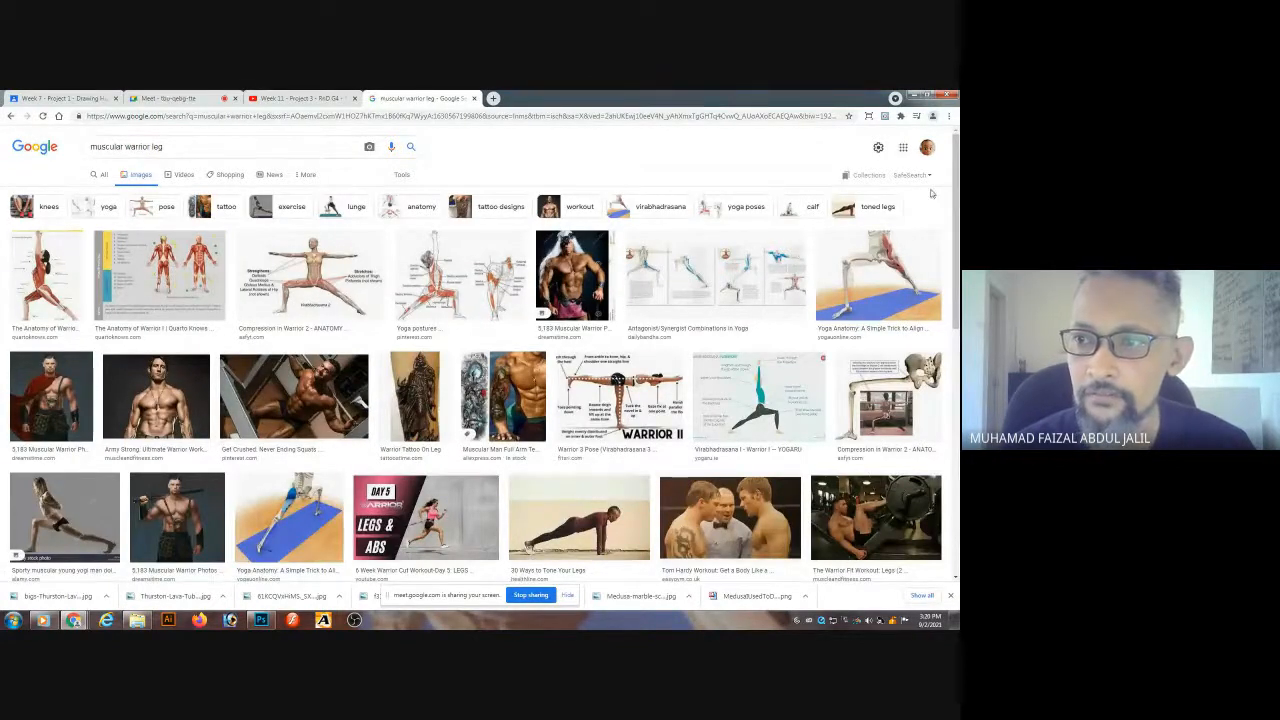
- Browse the image results for a leg reference and open the "Pin on Muscular Legs" photo of a standing bodybuilder
scroll(768, 410, down, 5)
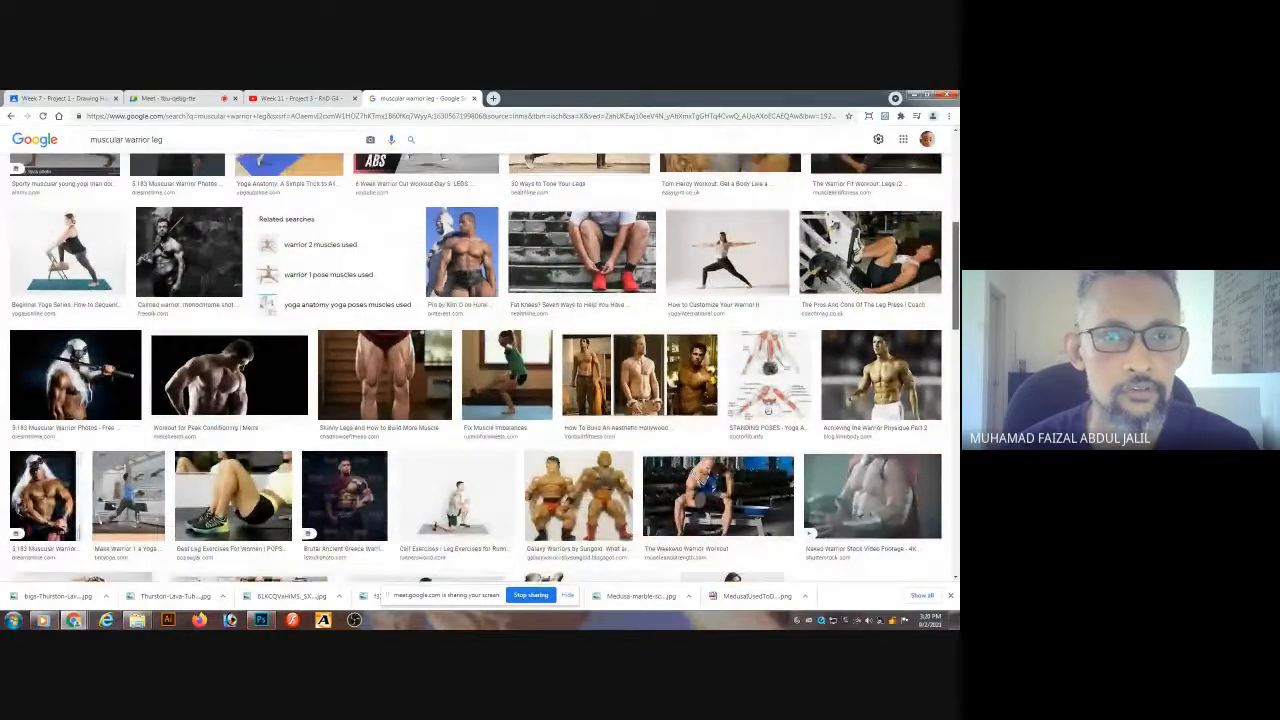
scroll(768, 412, up, 1)
scroll(768, 413, down, 3)
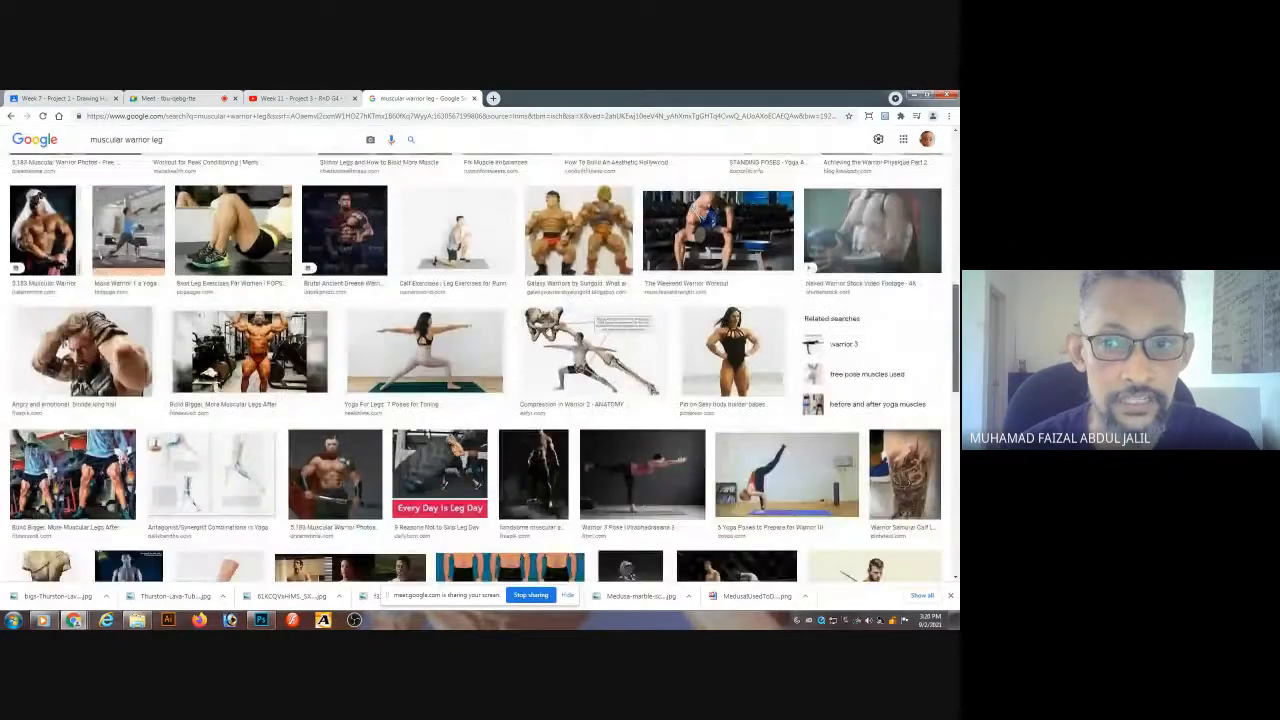
scroll(484, 369, down, 2)
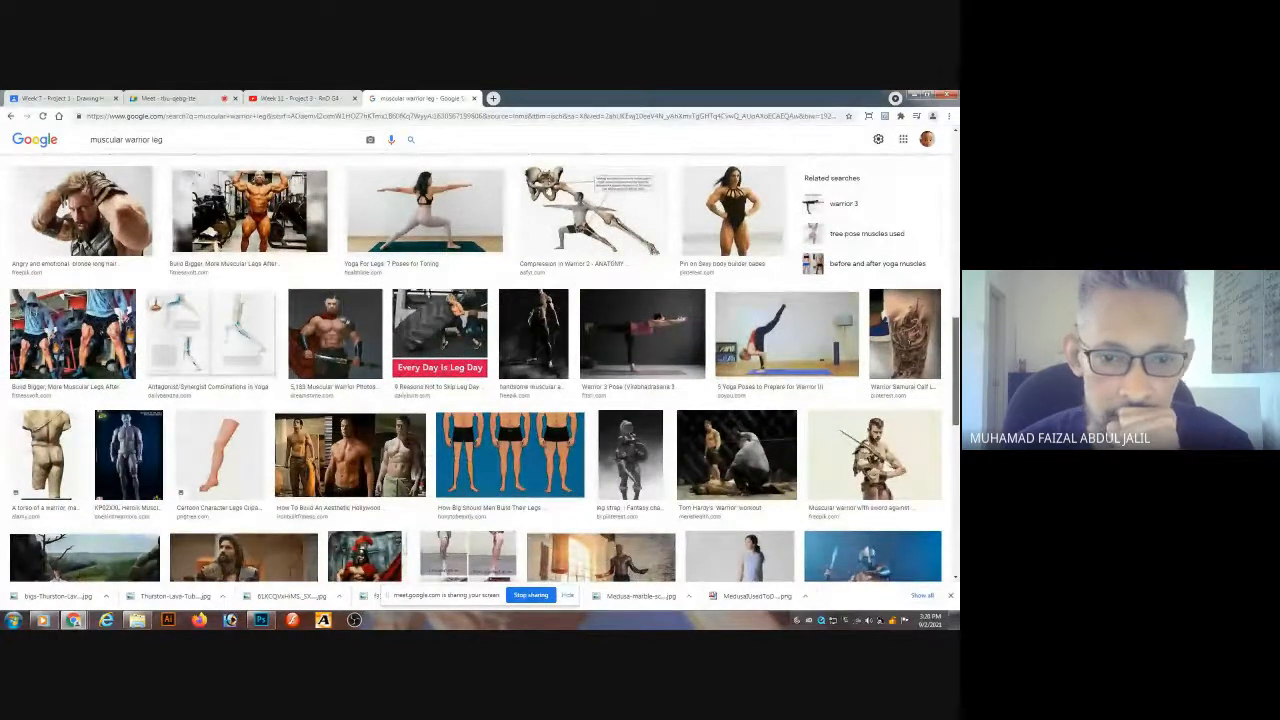
click(249, 210)
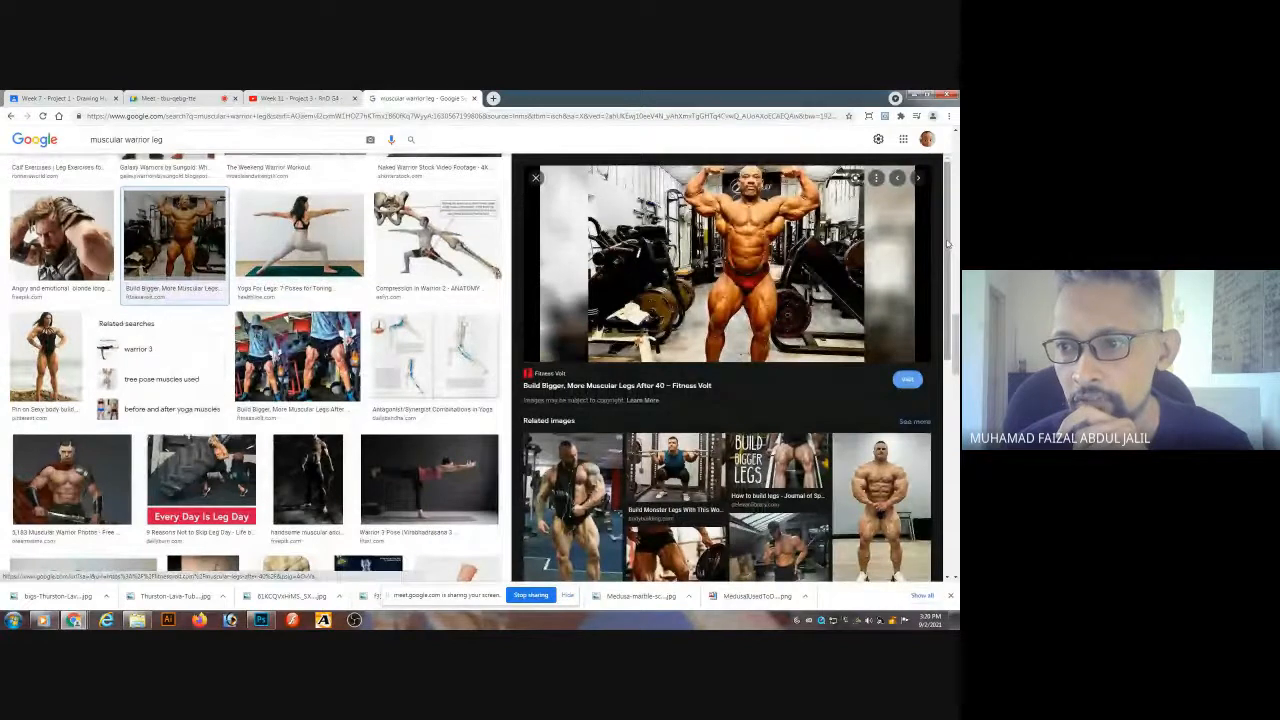
drag(948, 248, 952, 351)
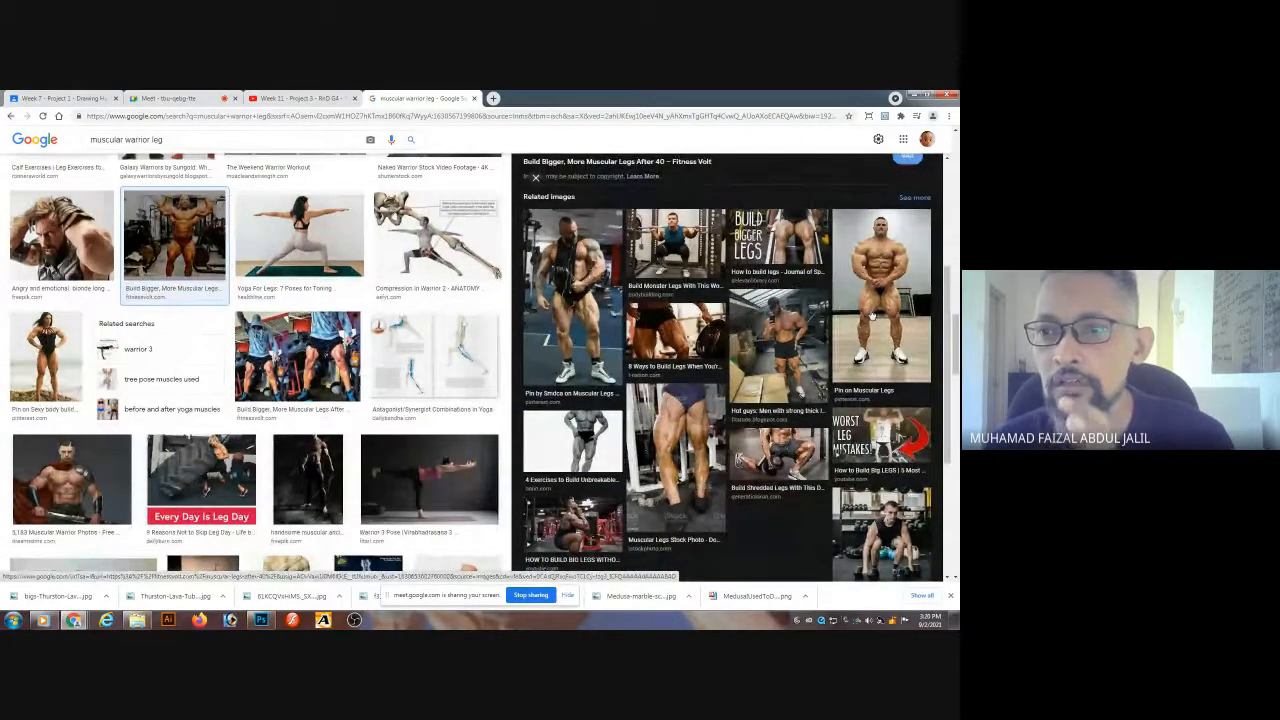
click(872, 316)
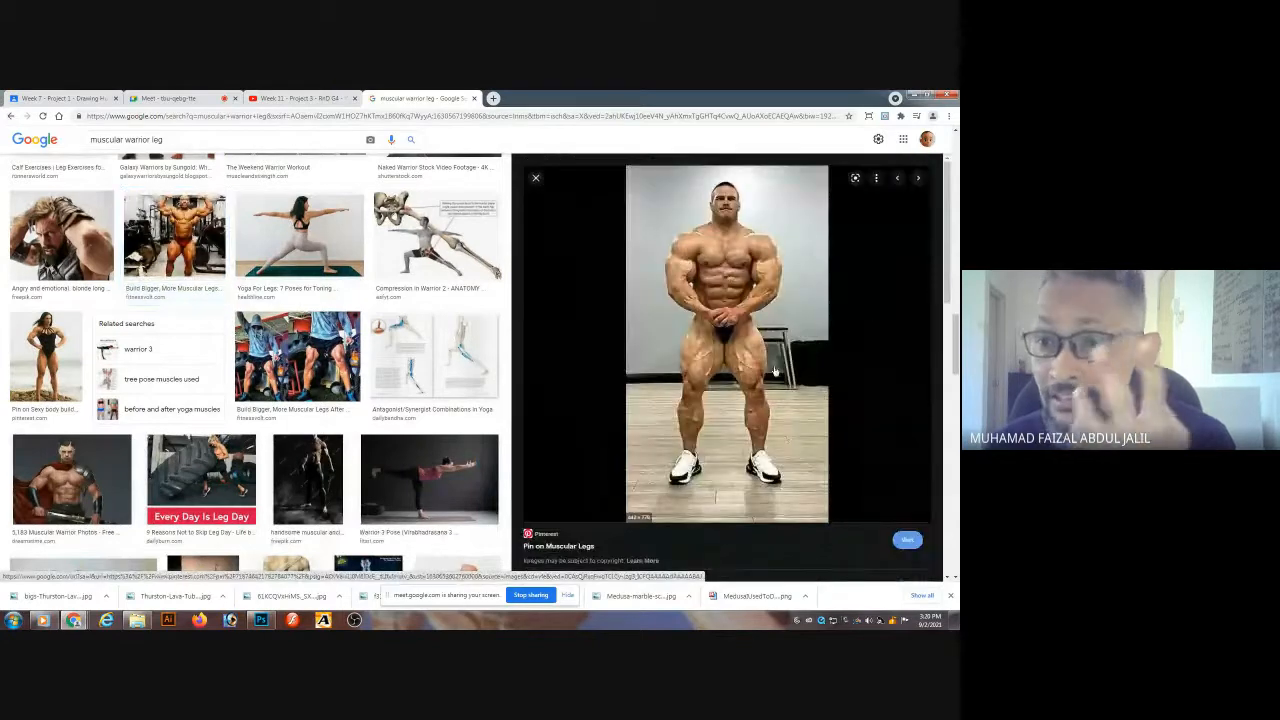
- Save the bodybuilder photo as a JPEG in the ref folder inside Week 11
right_click(708, 375)
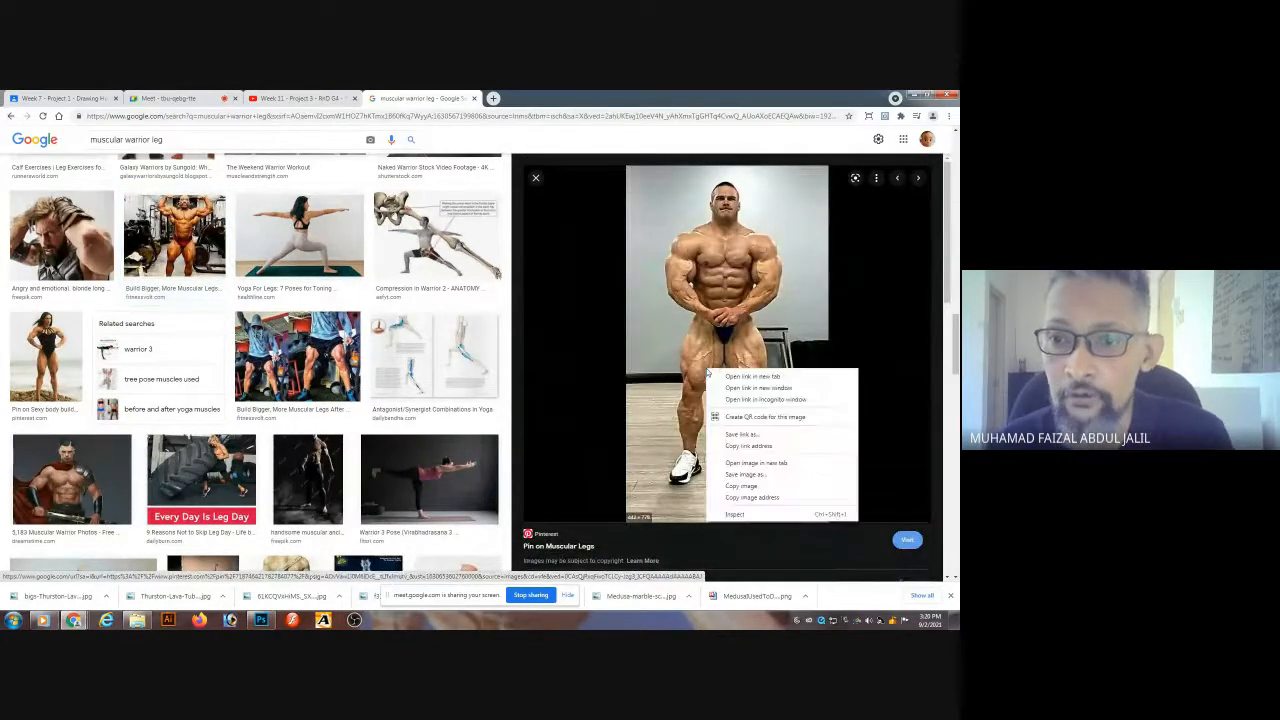
click(761, 472)
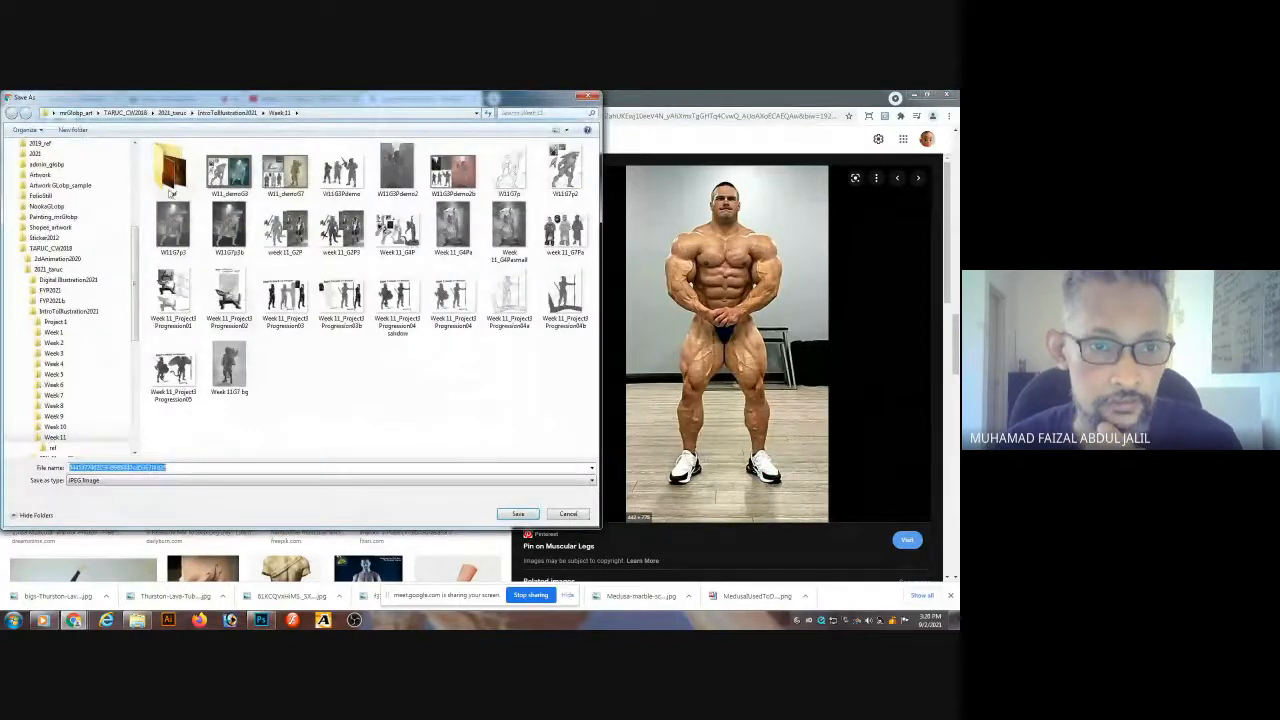
double_click(171, 188)
click(518, 513)
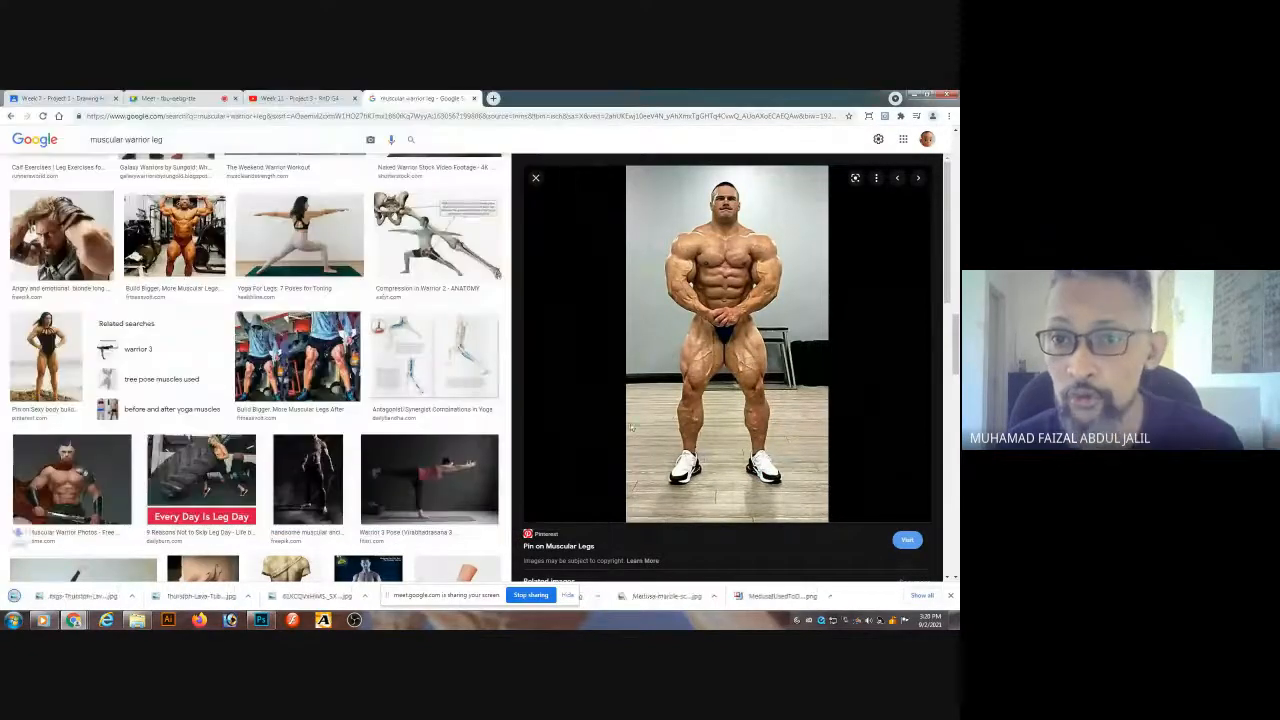
- Close the bodybuilder preview and browse the muscular warrior with sword and ancient gladiator photos and their related images for a leg reference
click(536, 180)
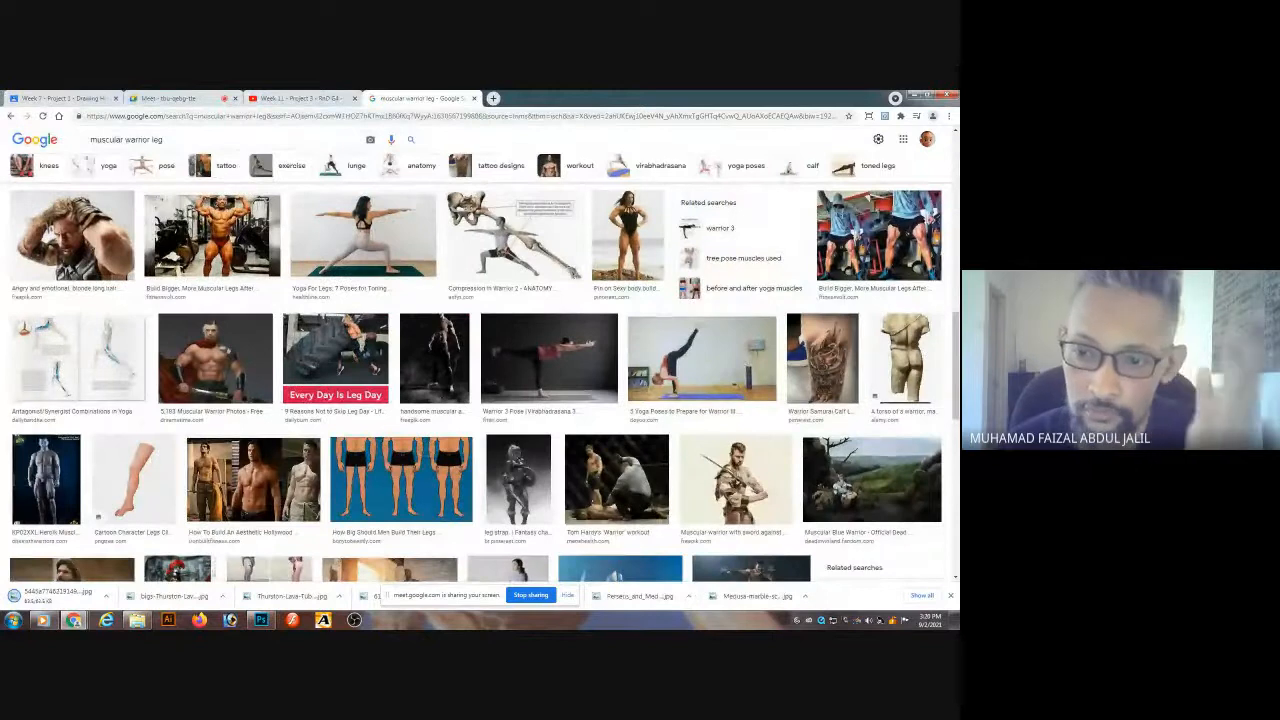
click(735, 480)
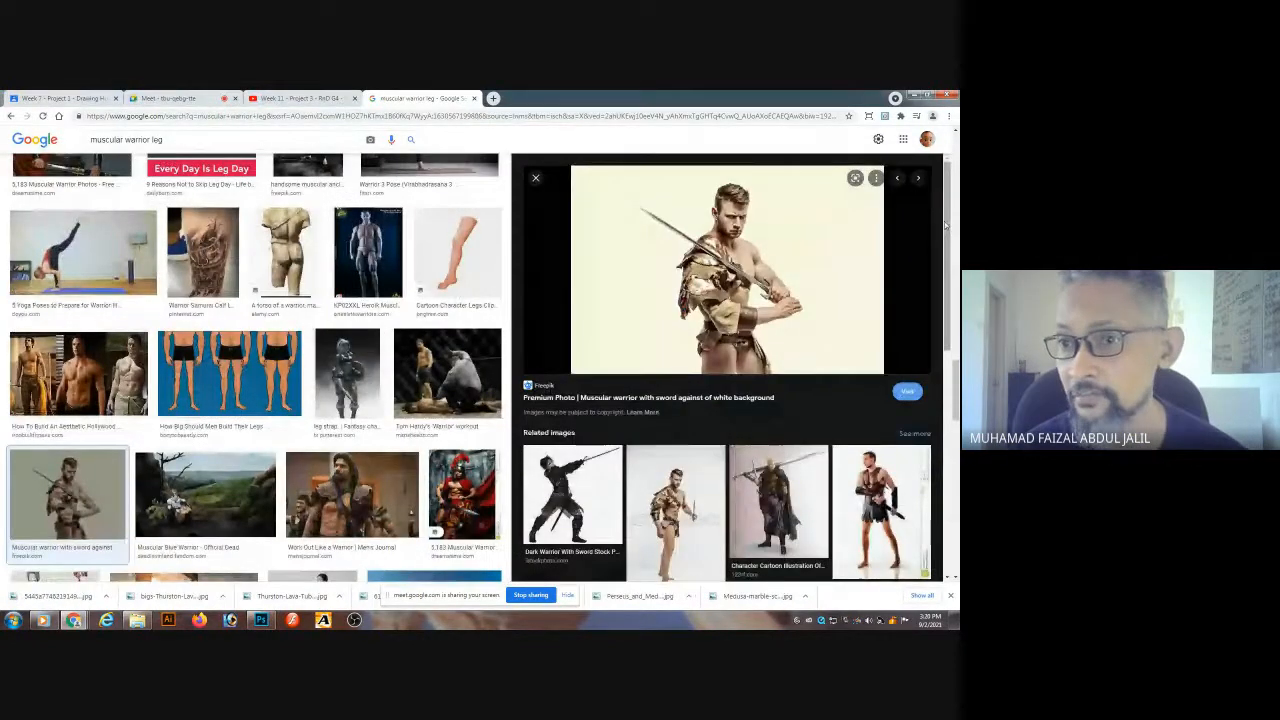
drag(945, 226, 955, 382)
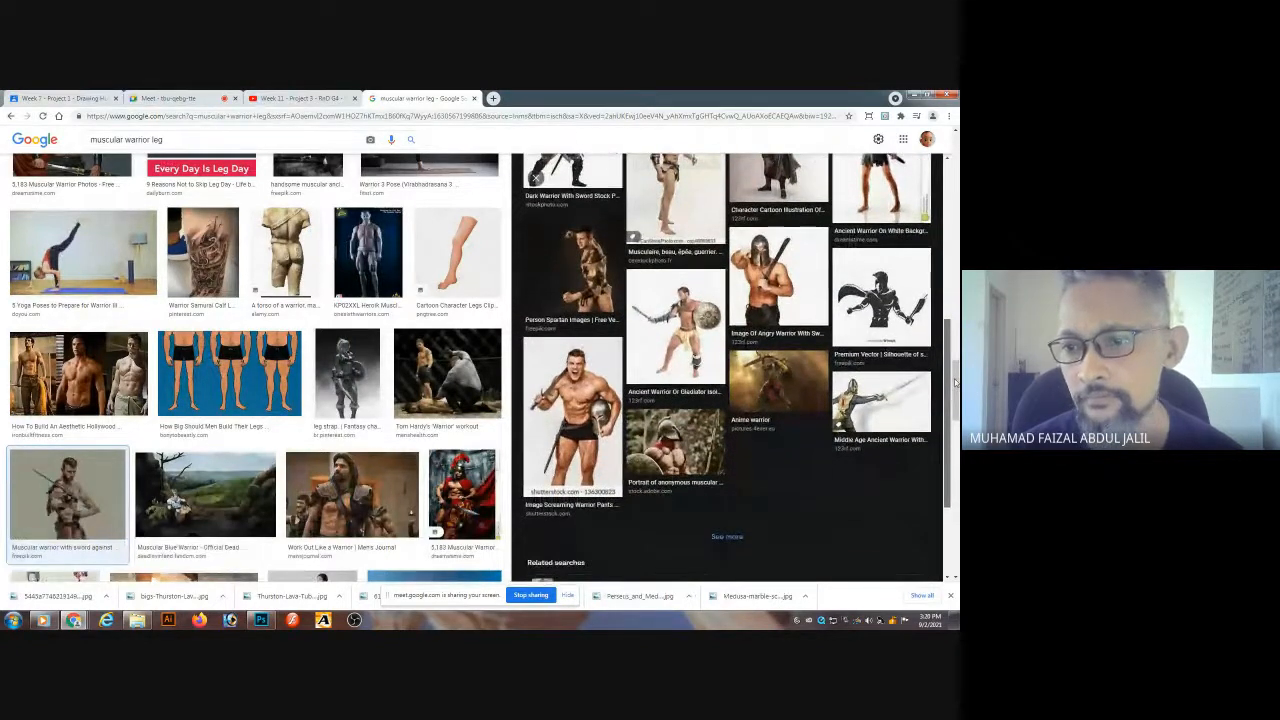
click(687, 335)
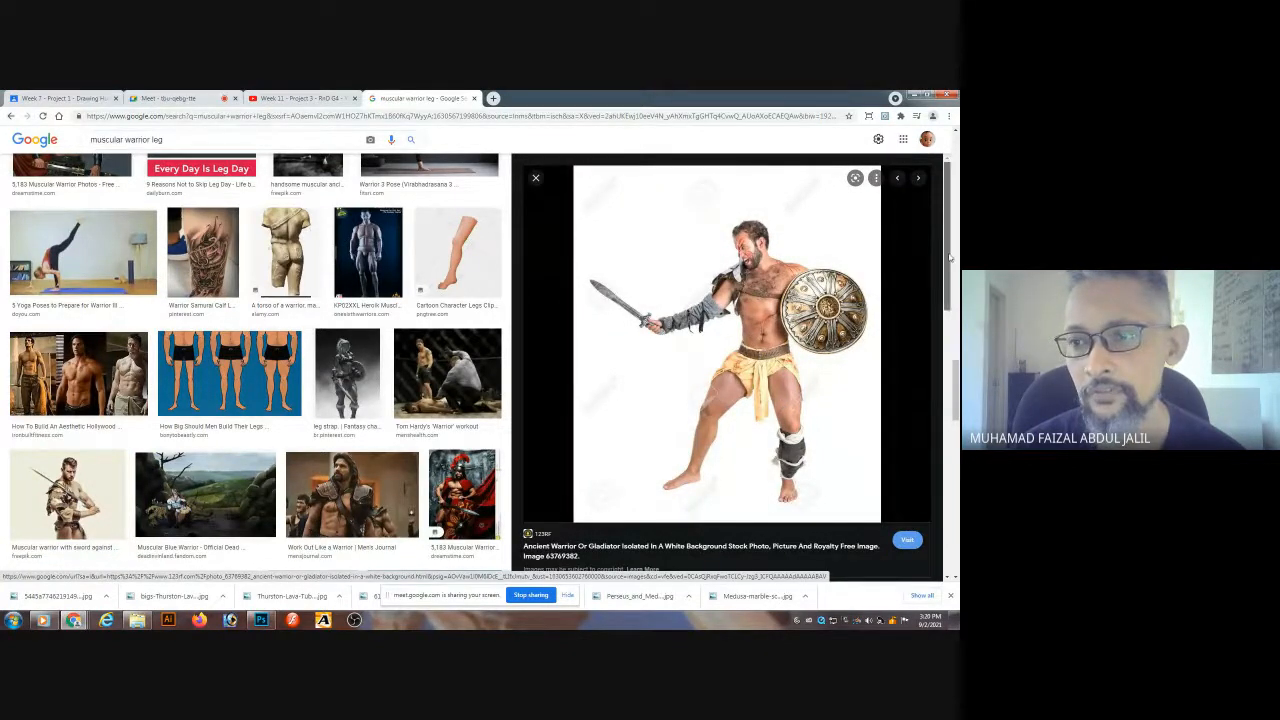
drag(947, 268, 949, 406)
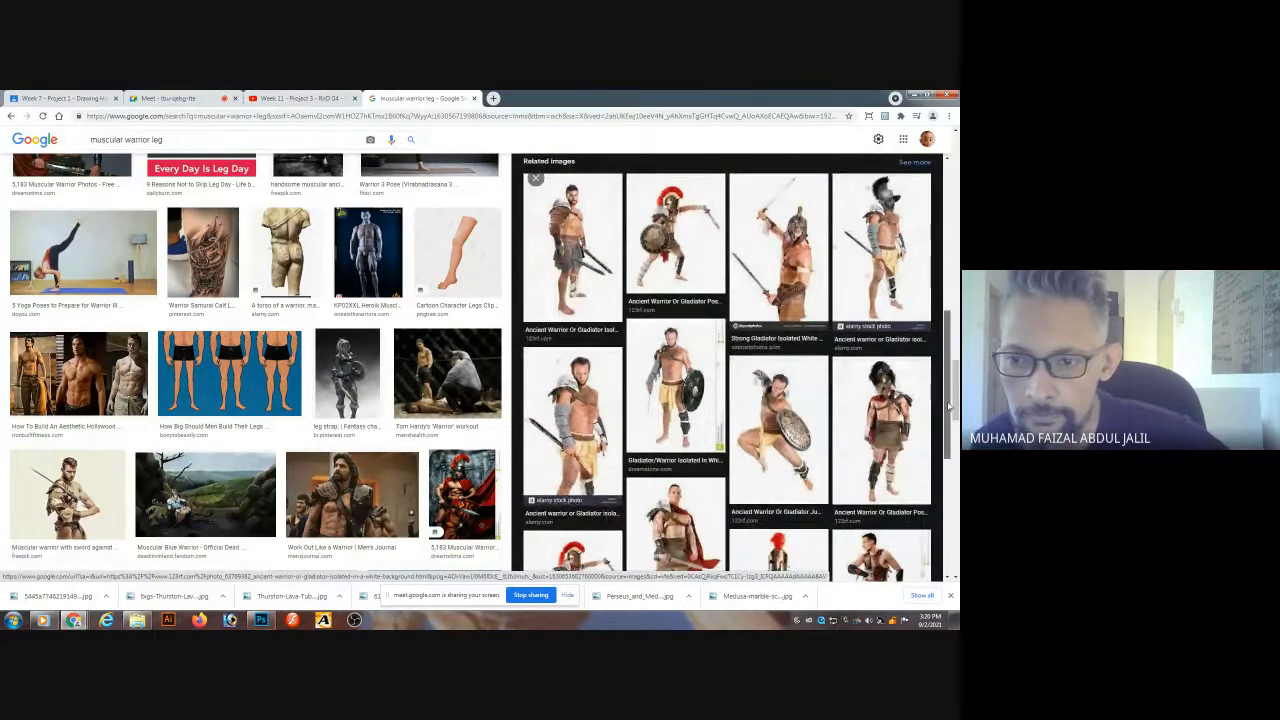
drag(949, 406, 950, 422)
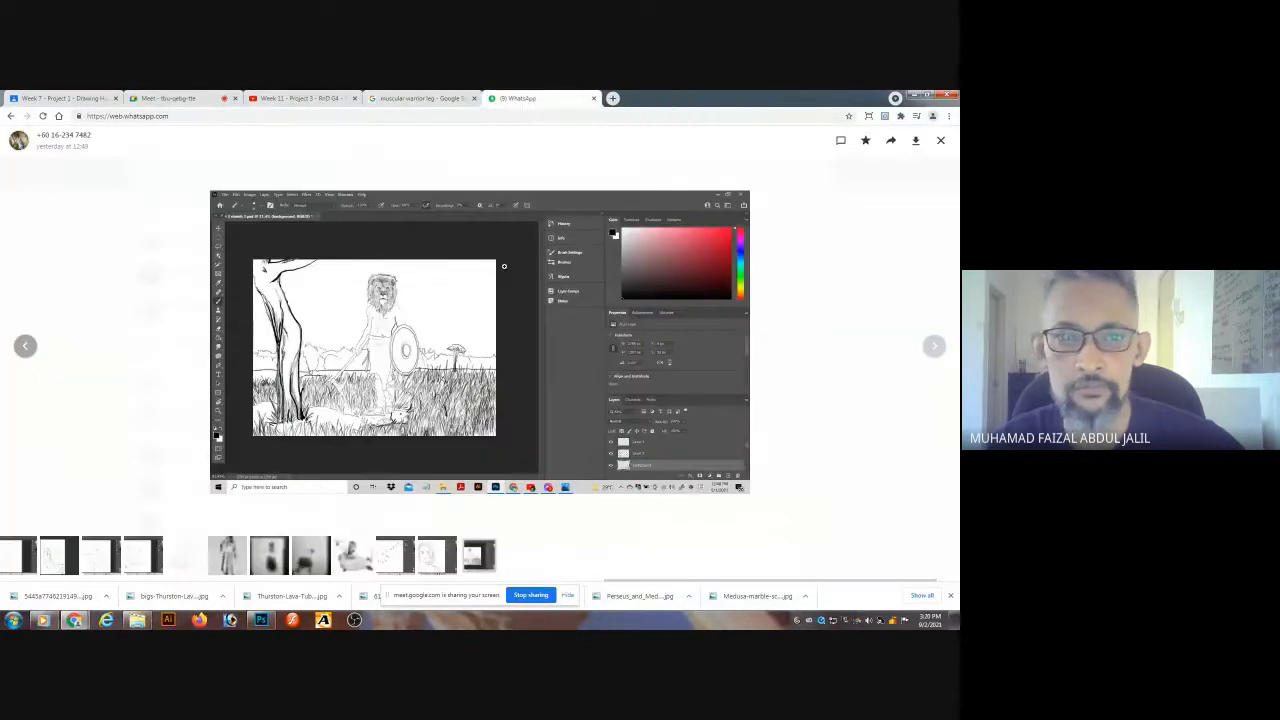
- Zoom into the lion warrior grassland sketch in WhatsApp, and switch to Photoshop to hide the photo layer beneath the line art
click(305, 398)
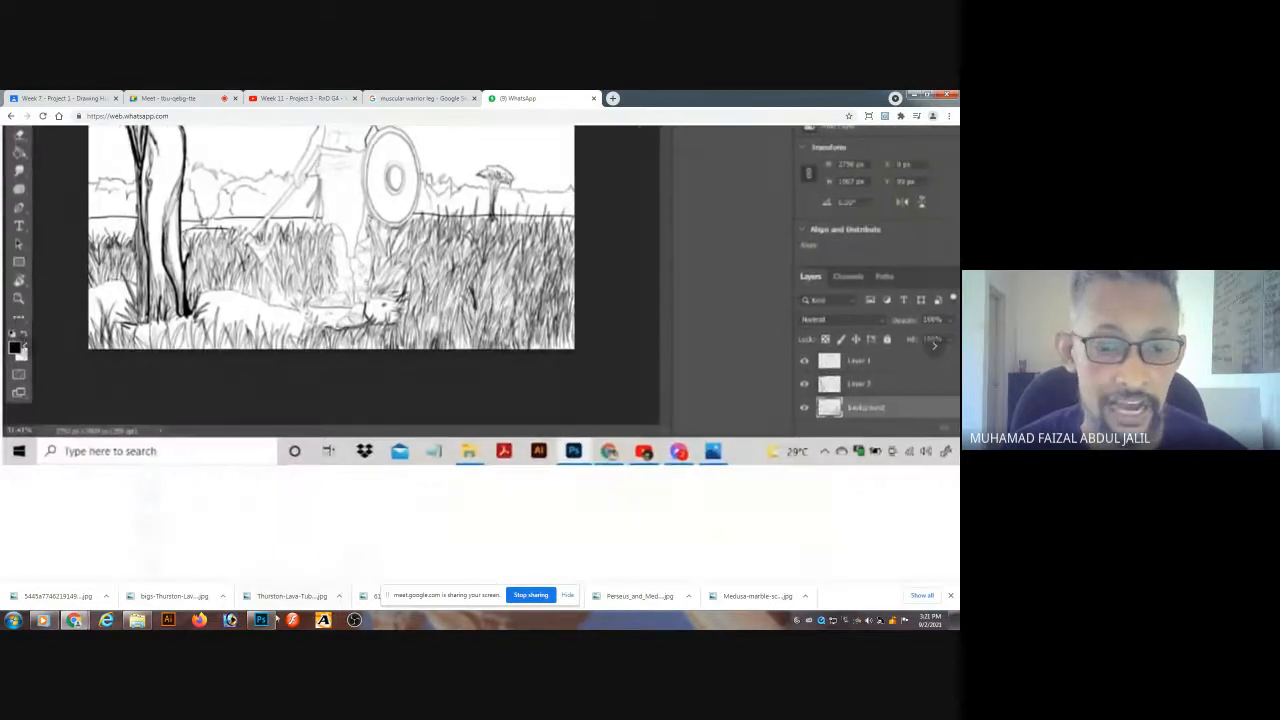
click(265, 620)
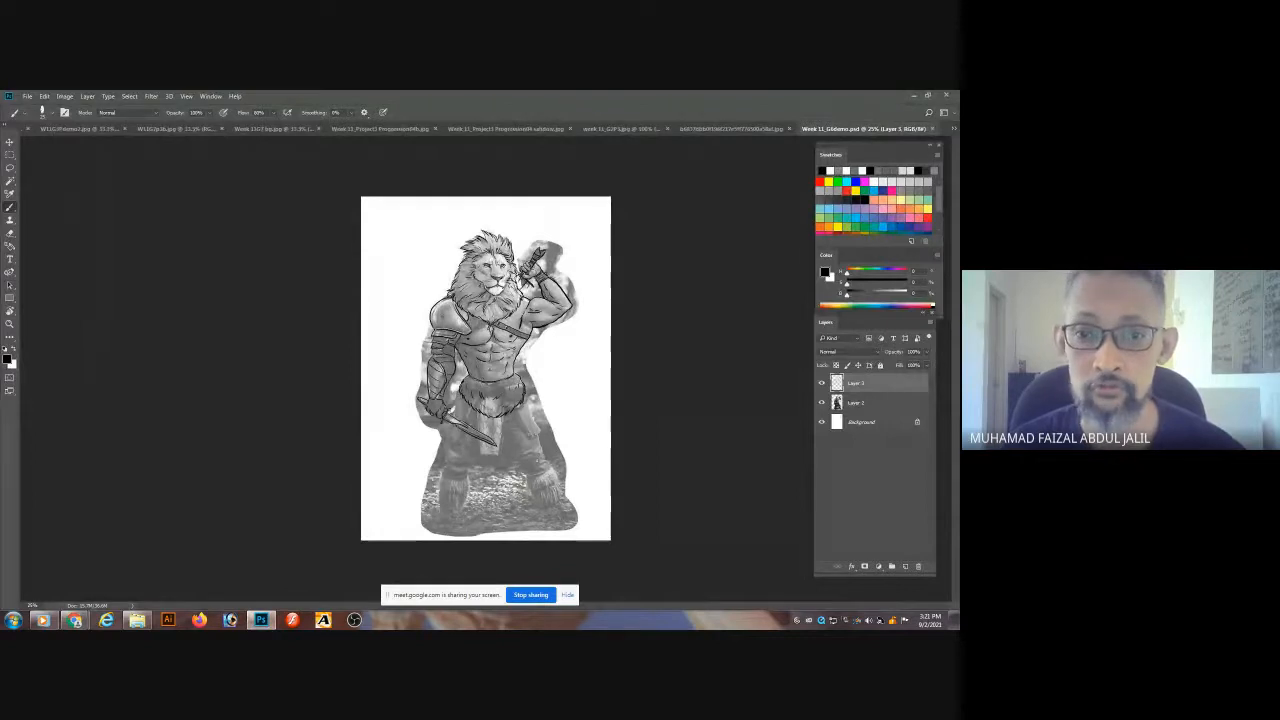
click(265, 625)
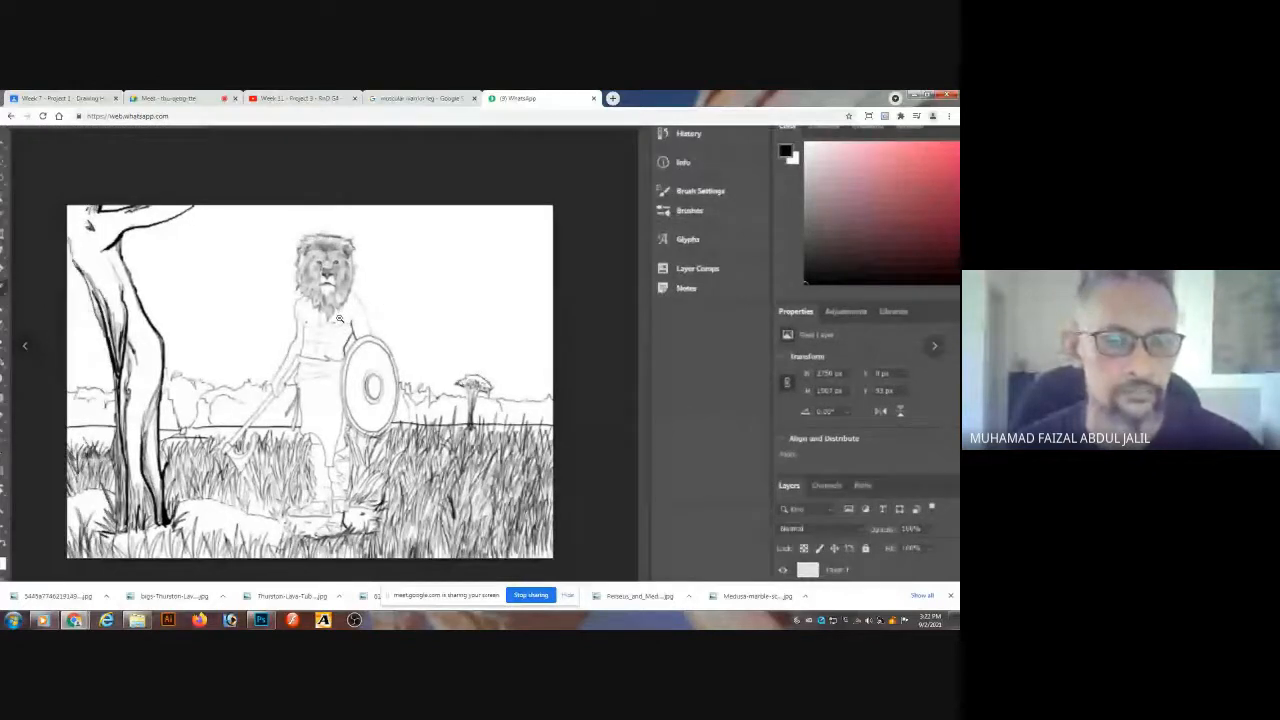
key(alt+Tab)
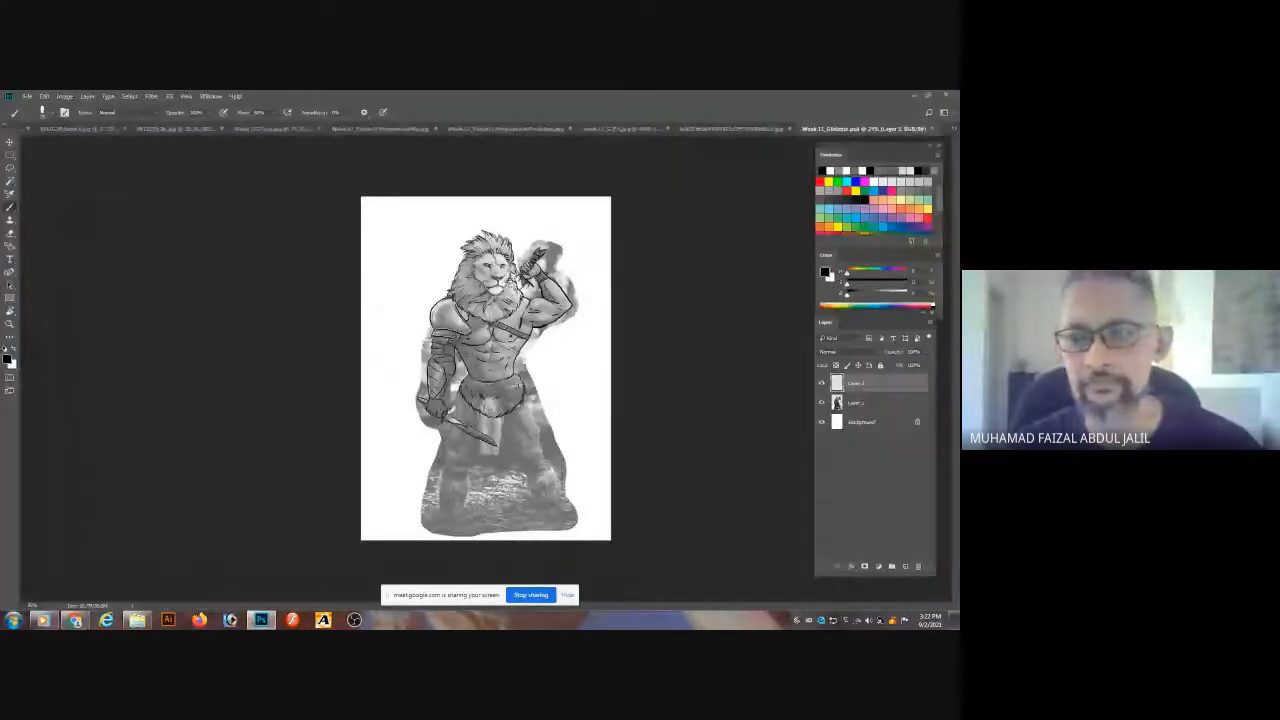
click(823, 403)
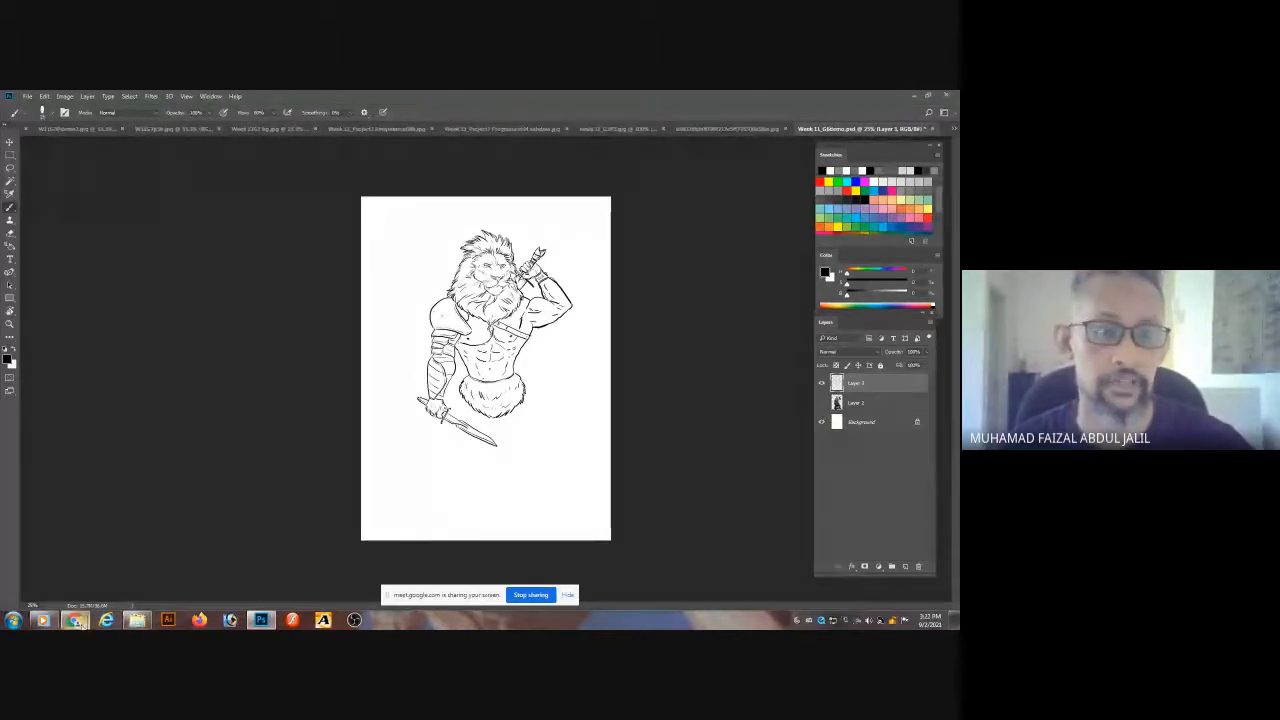
- Switch back to Chrome, examine the WhatsApp lion warrior sketch up close, and close the WhatsApp tab
mouse_move(74, 620)
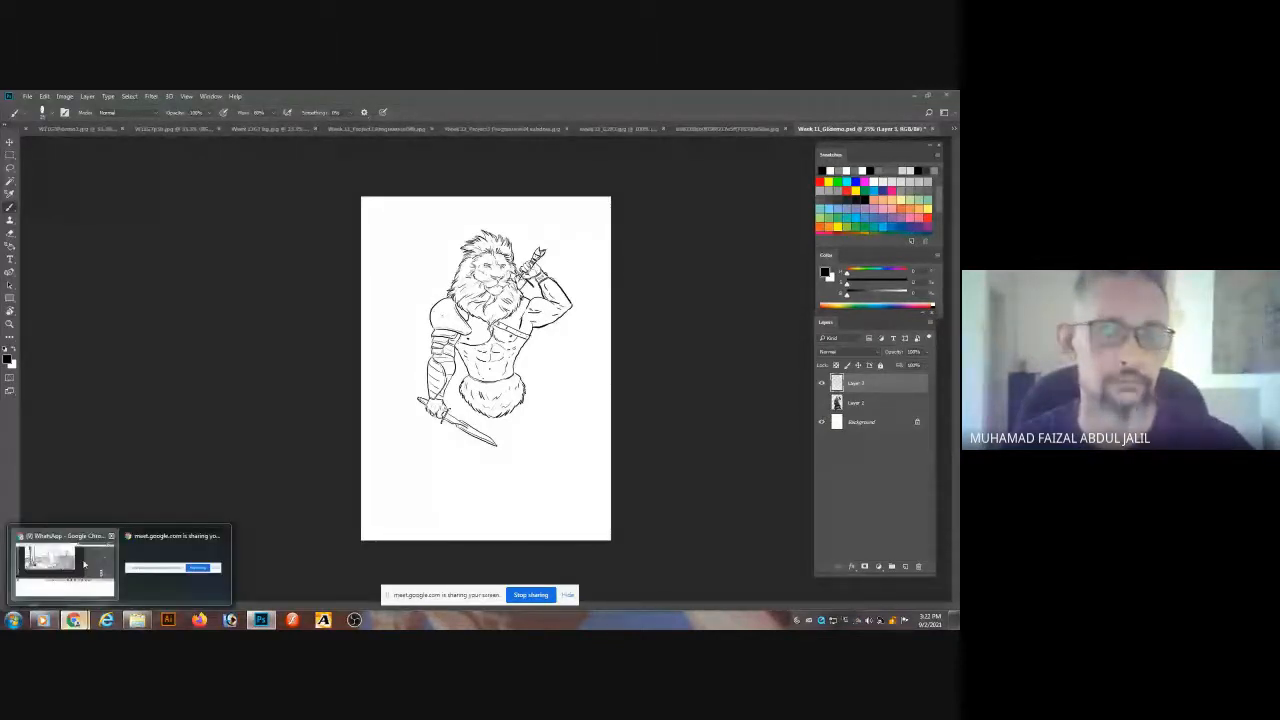
click(85, 565)
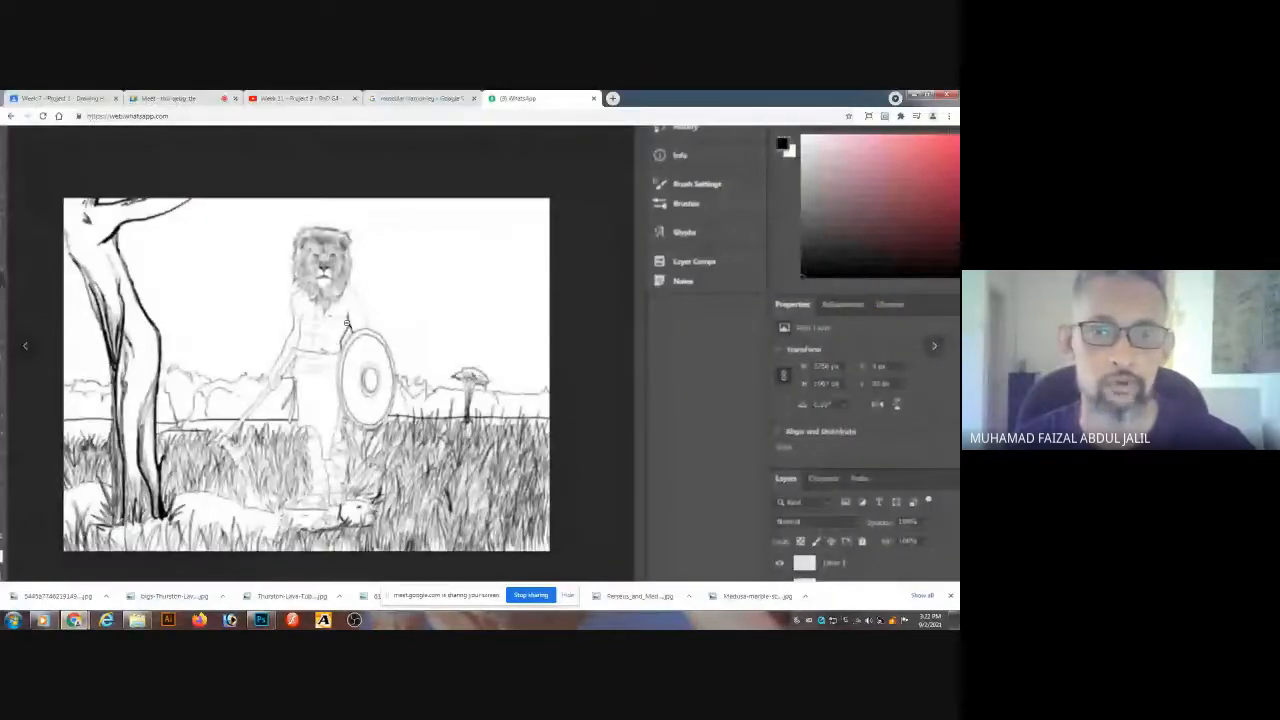
click(388, 316)
click(388, 318)
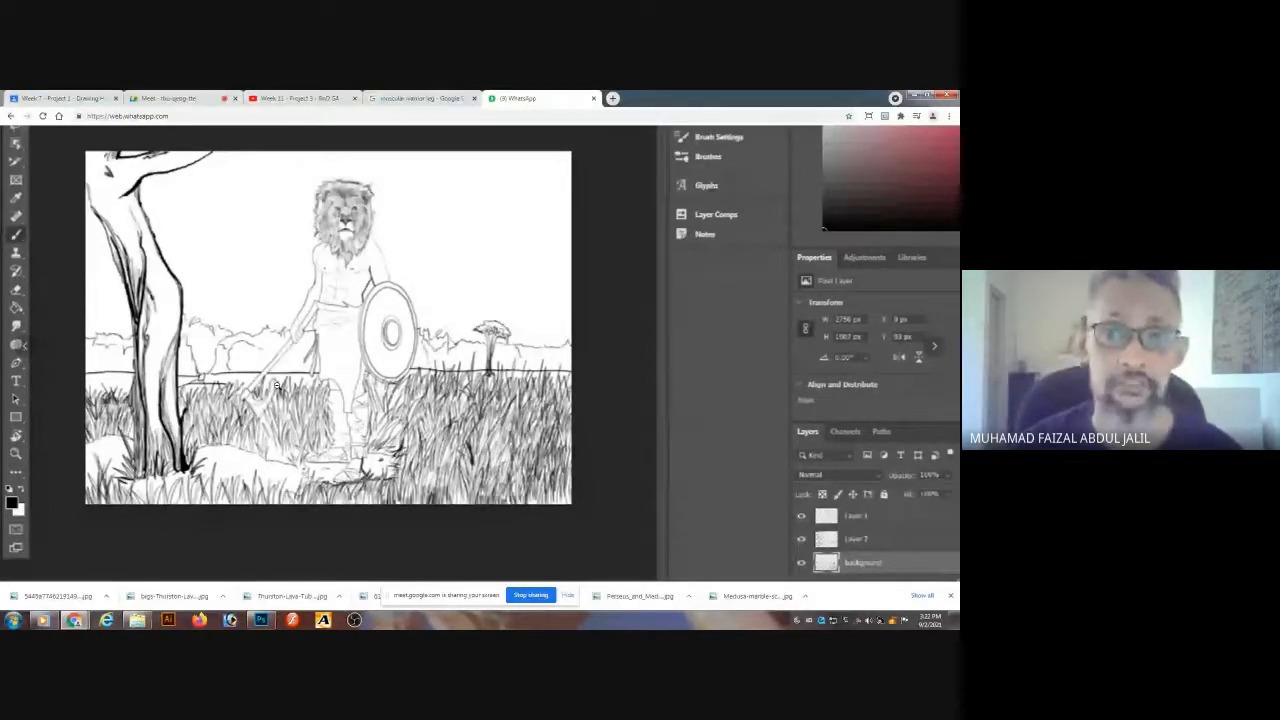
click(319, 341)
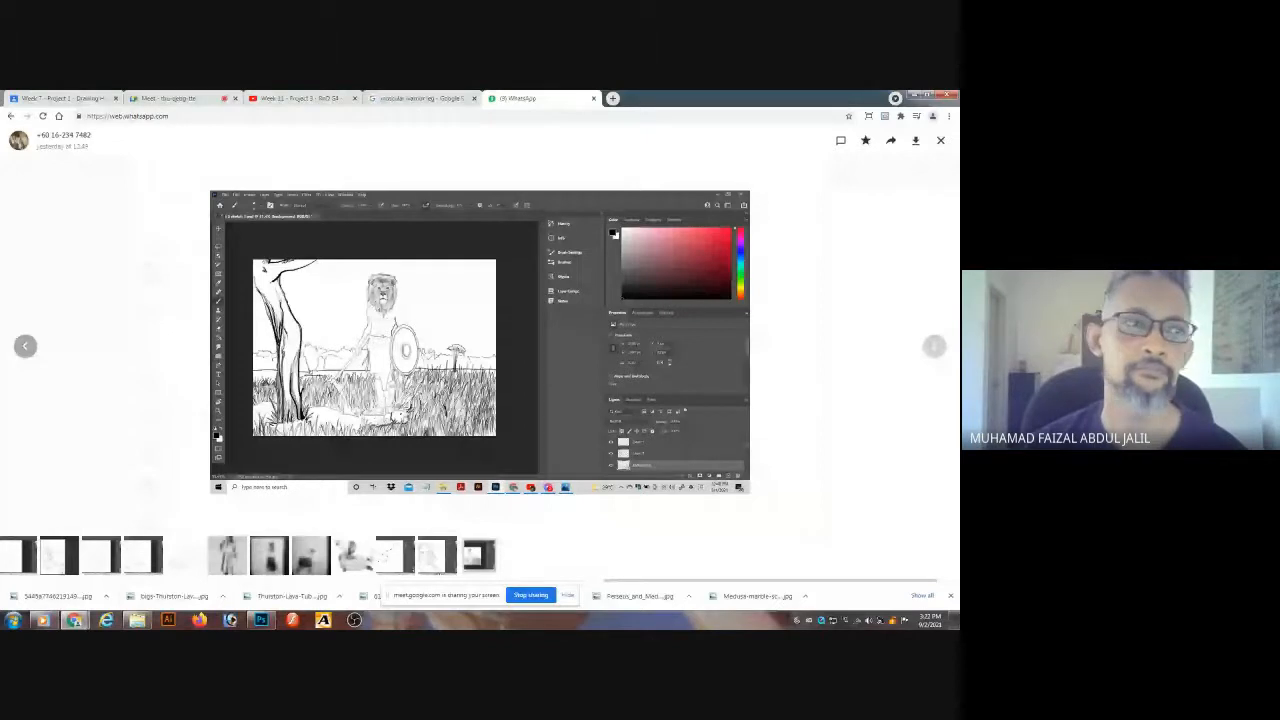
key(ctrl+w)
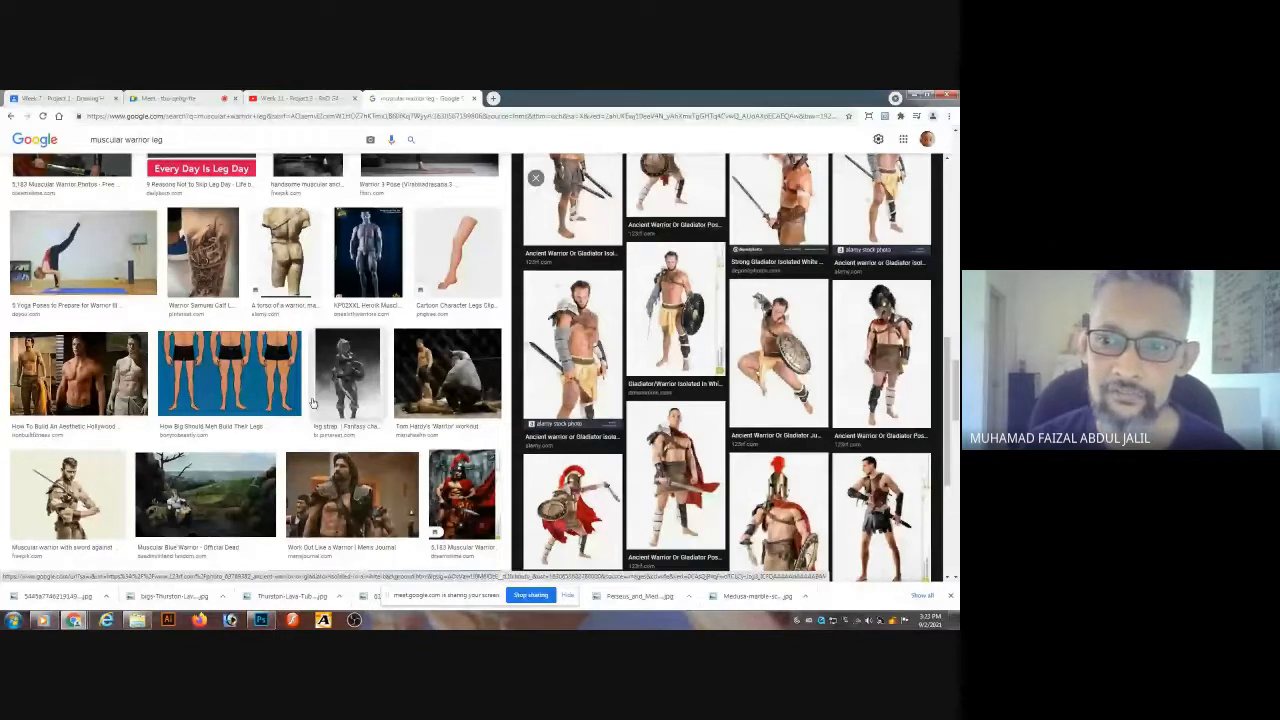
- Open the red-caped ancient gladiator photo and save it as a JPEG in the ref folder inside Week 11
click(674, 494)
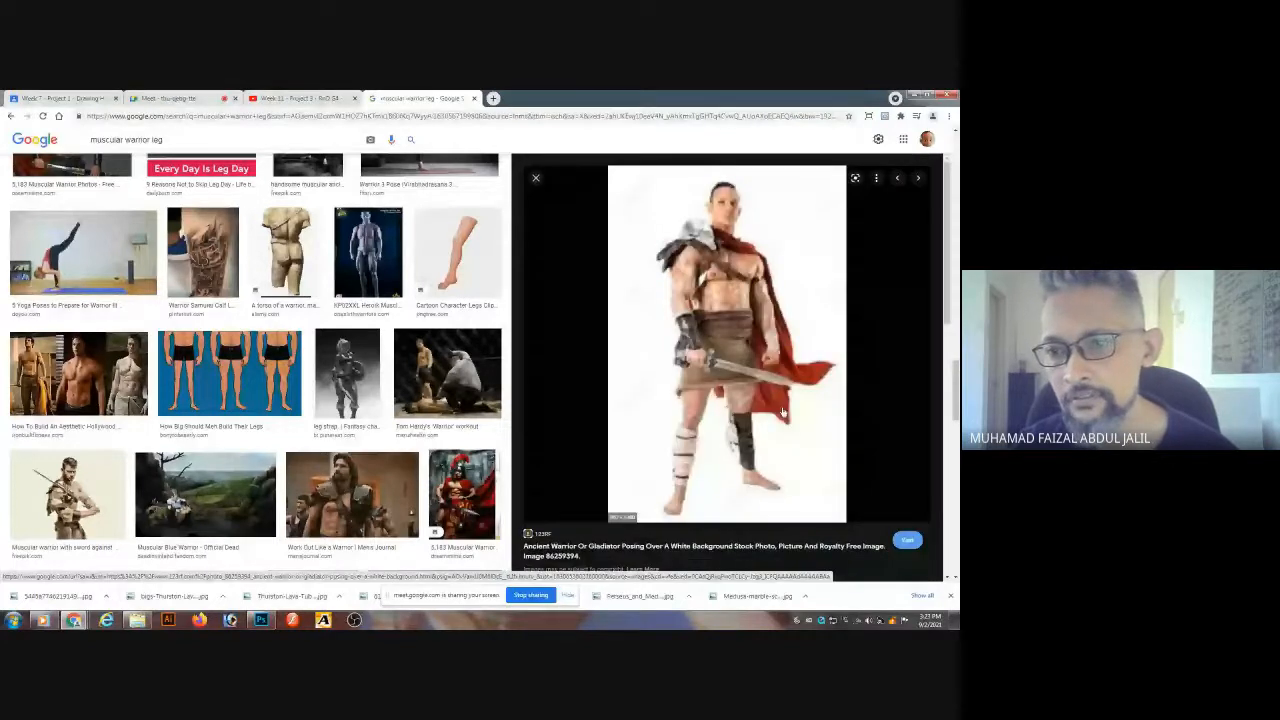
scroll(783, 412, down, 4)
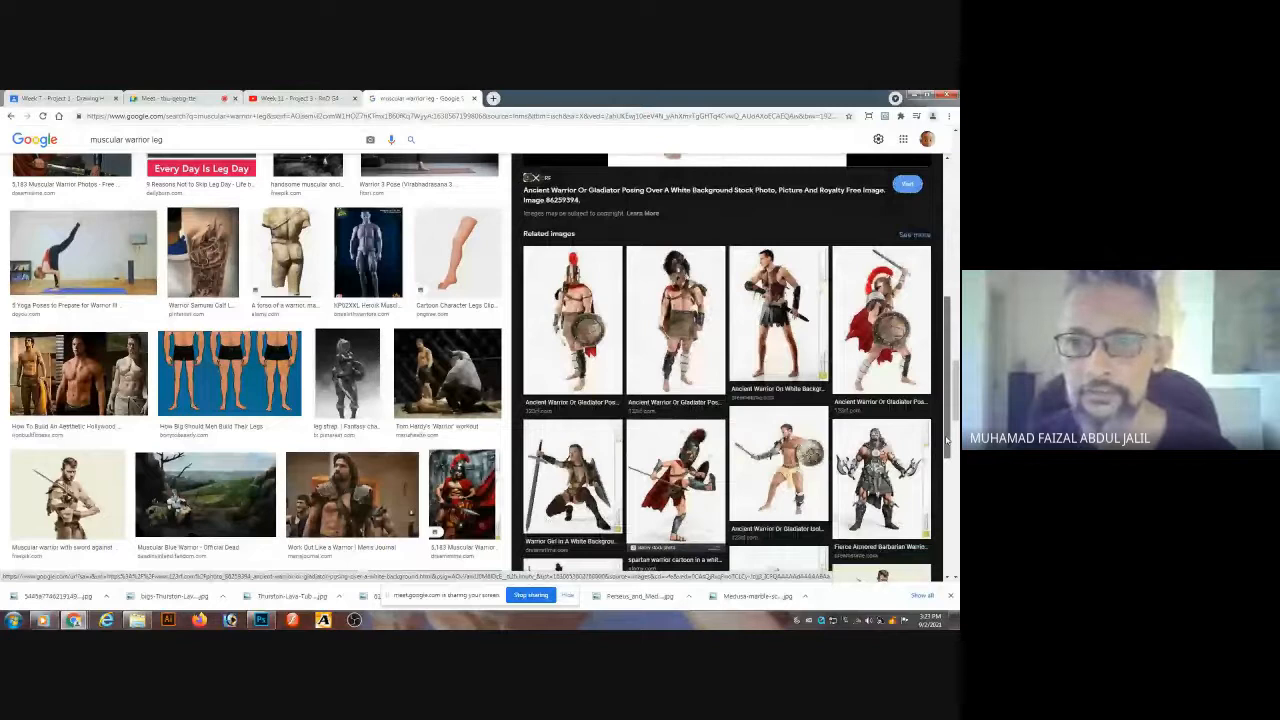
drag(947, 440, 951, 406)
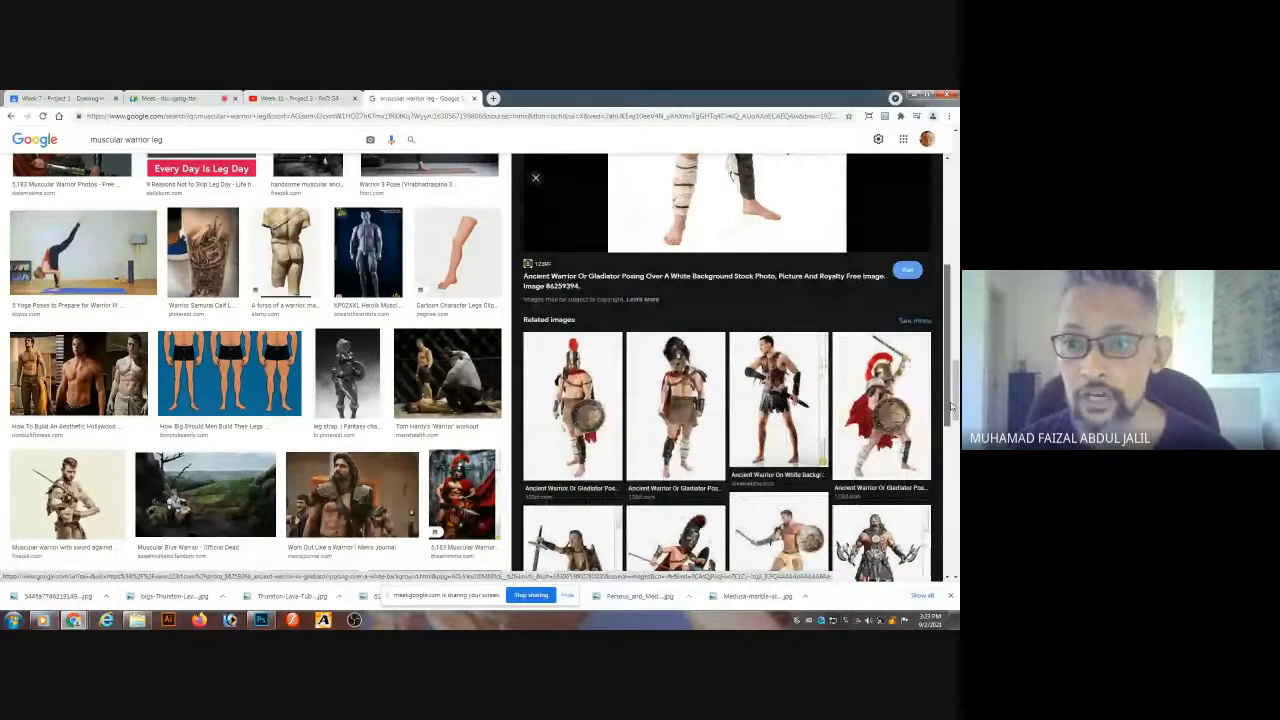
scroll(714, 341, up, 5)
right_click(714, 341)
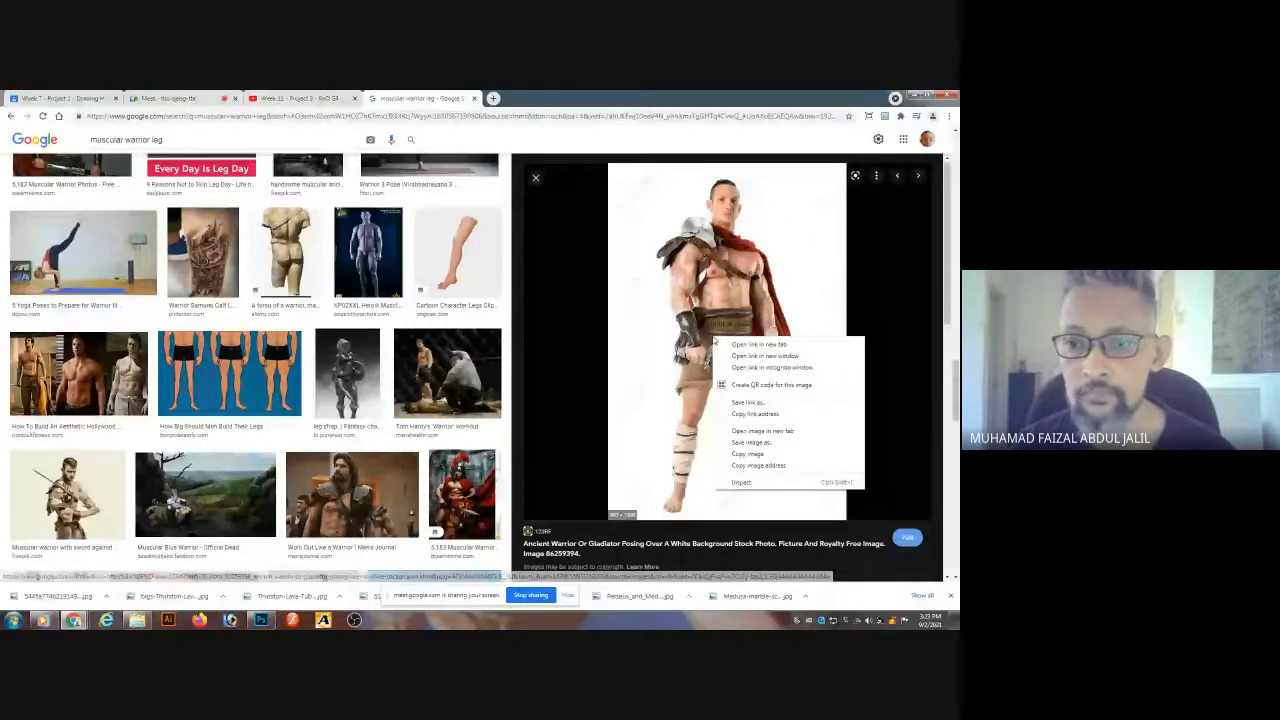
click(752, 442)
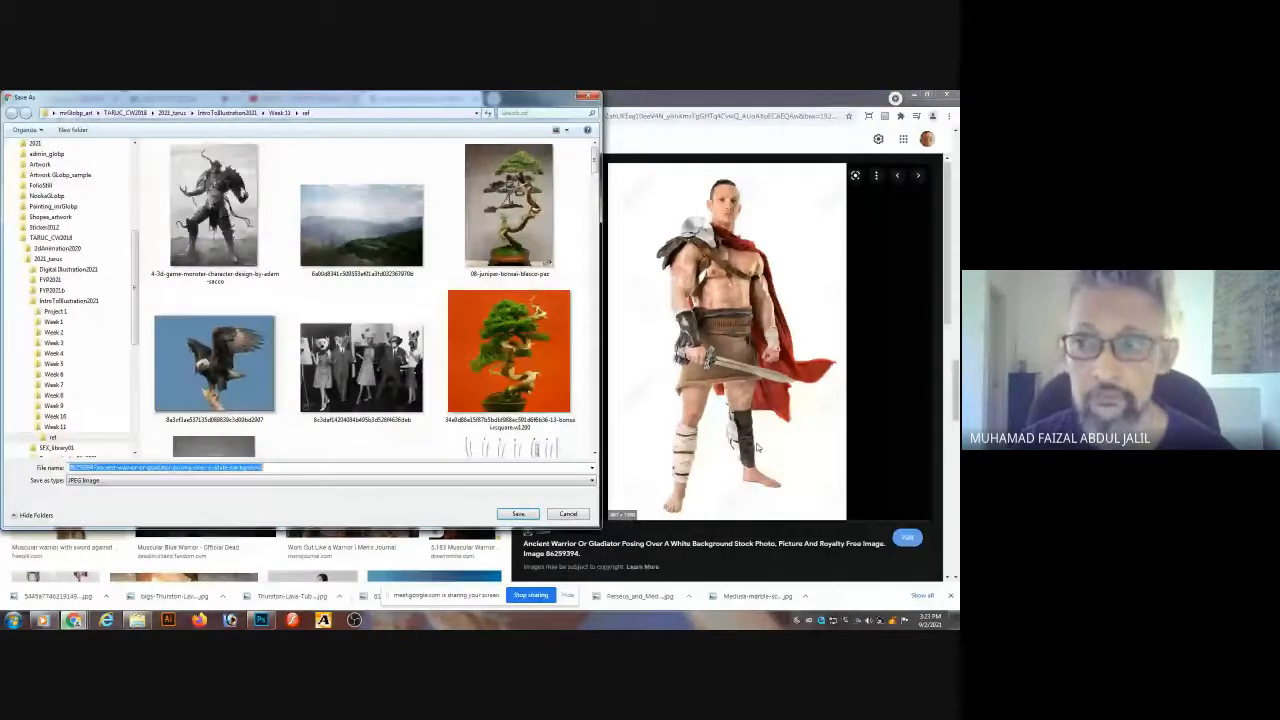
key(Return)
- Browse the related barbarian images and save the running armed female barbarian warrior picture as a JPEG in the ref folder
scroll(757, 447, down, 3)
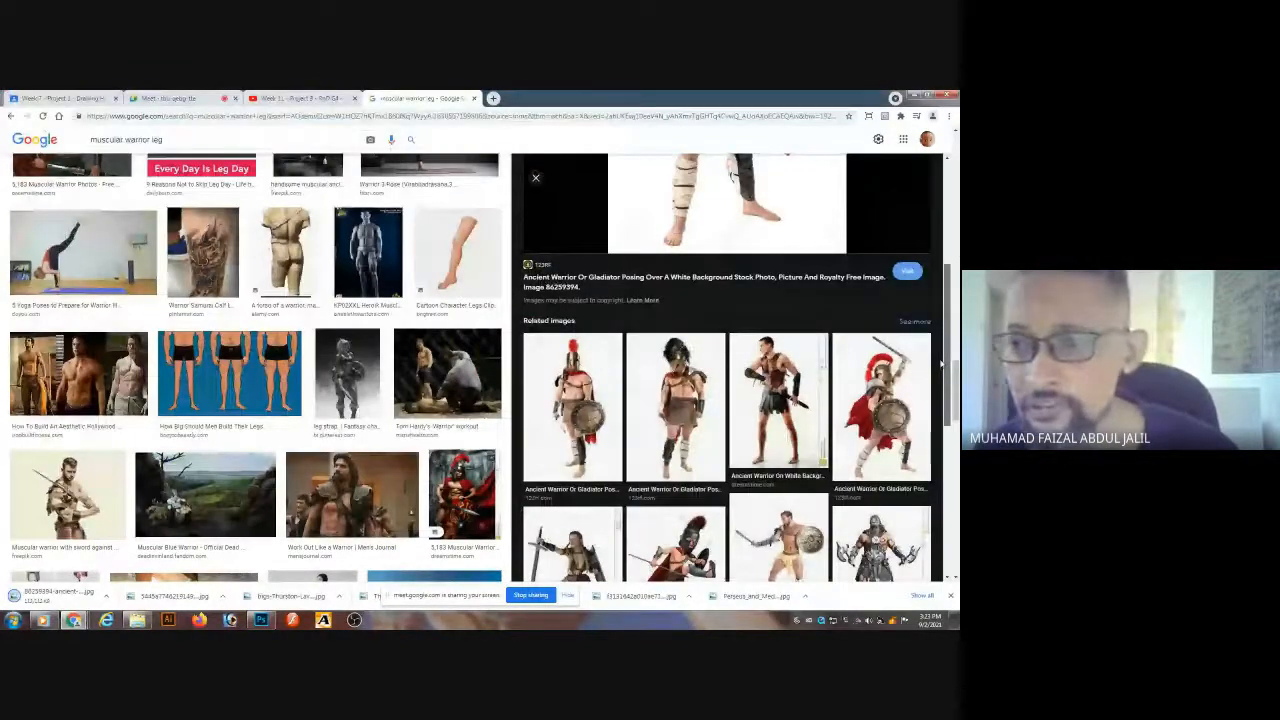
scroll(932, 450, down, 4)
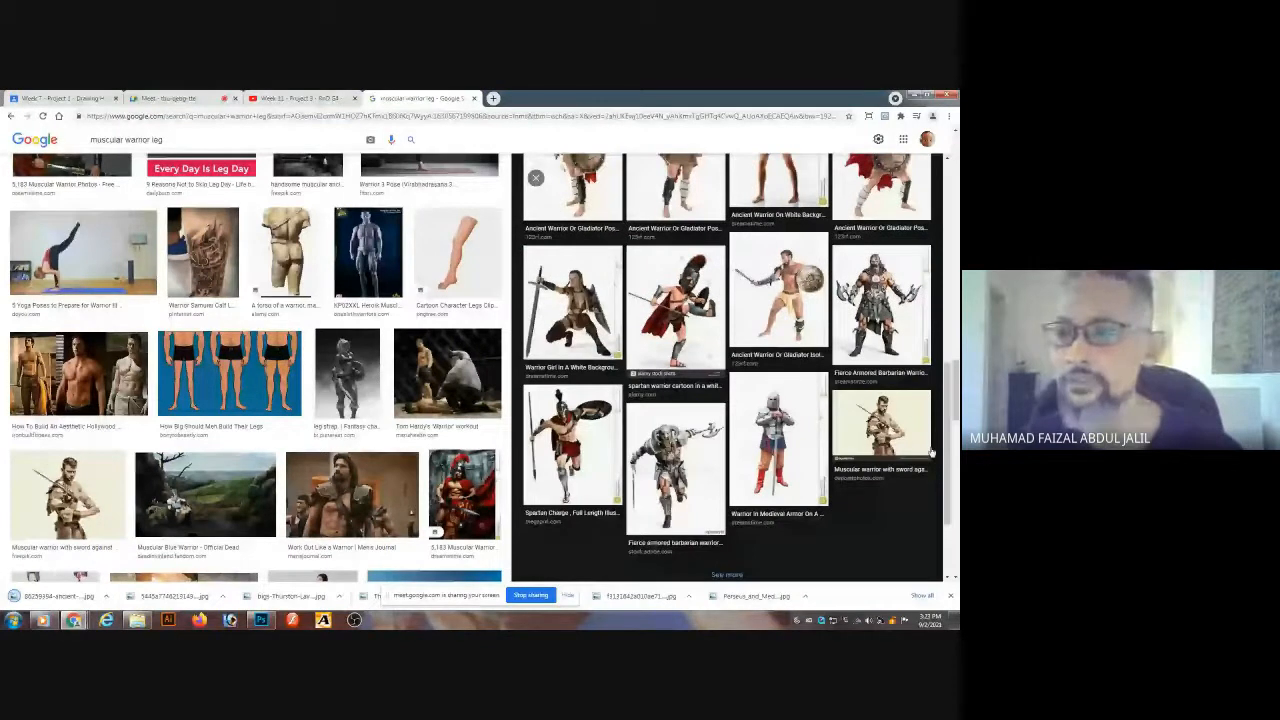
click(880, 305)
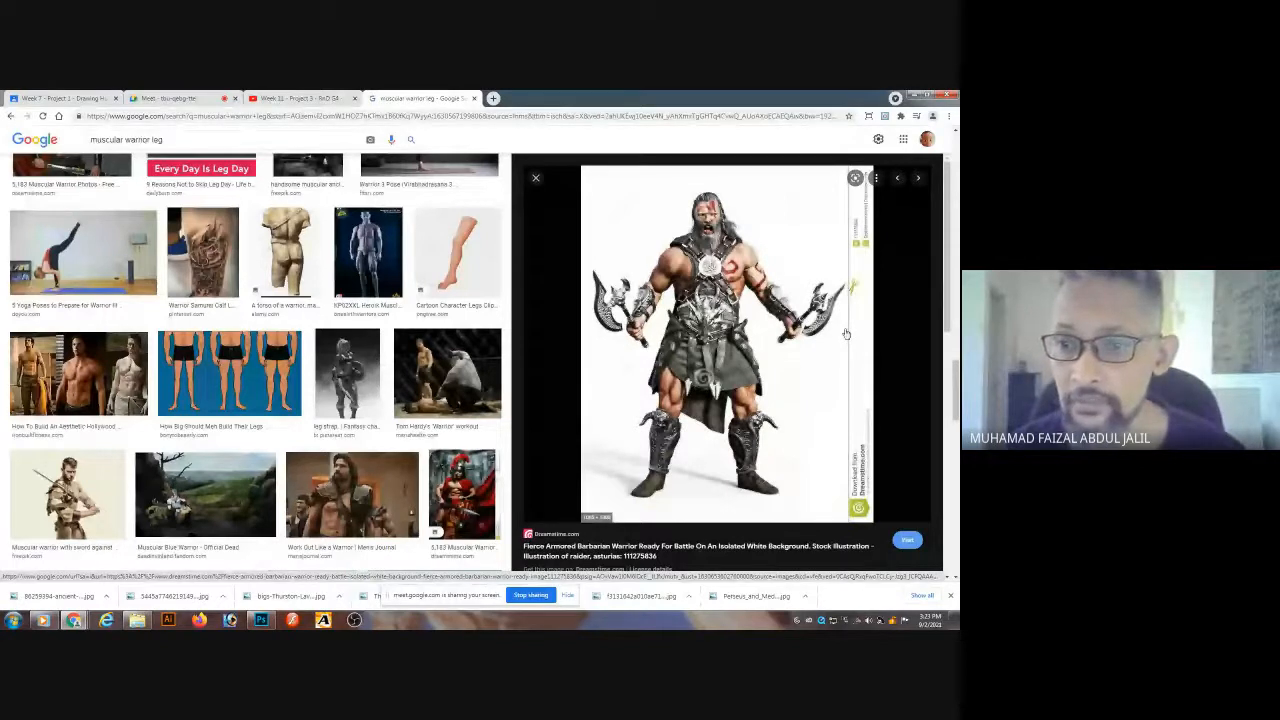
scroll(846, 334, down, 5)
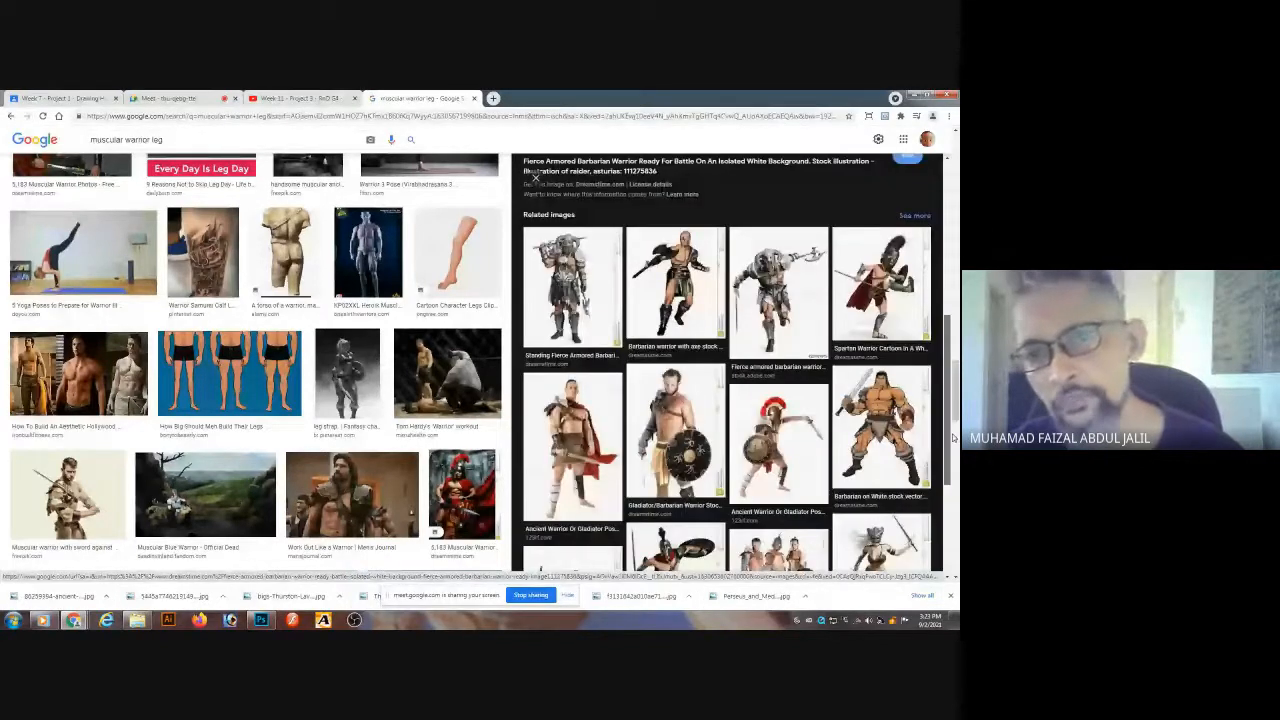
drag(953, 437, 950, 484)
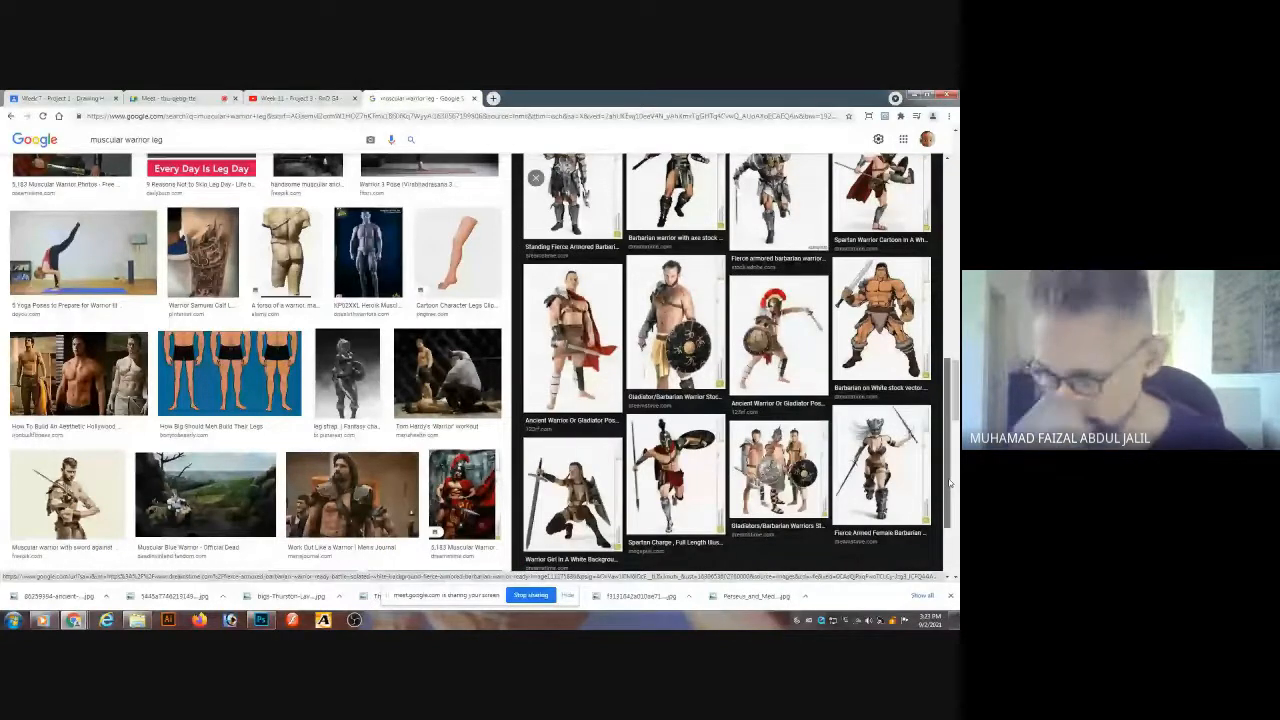
scroll(950, 484, down, 1)
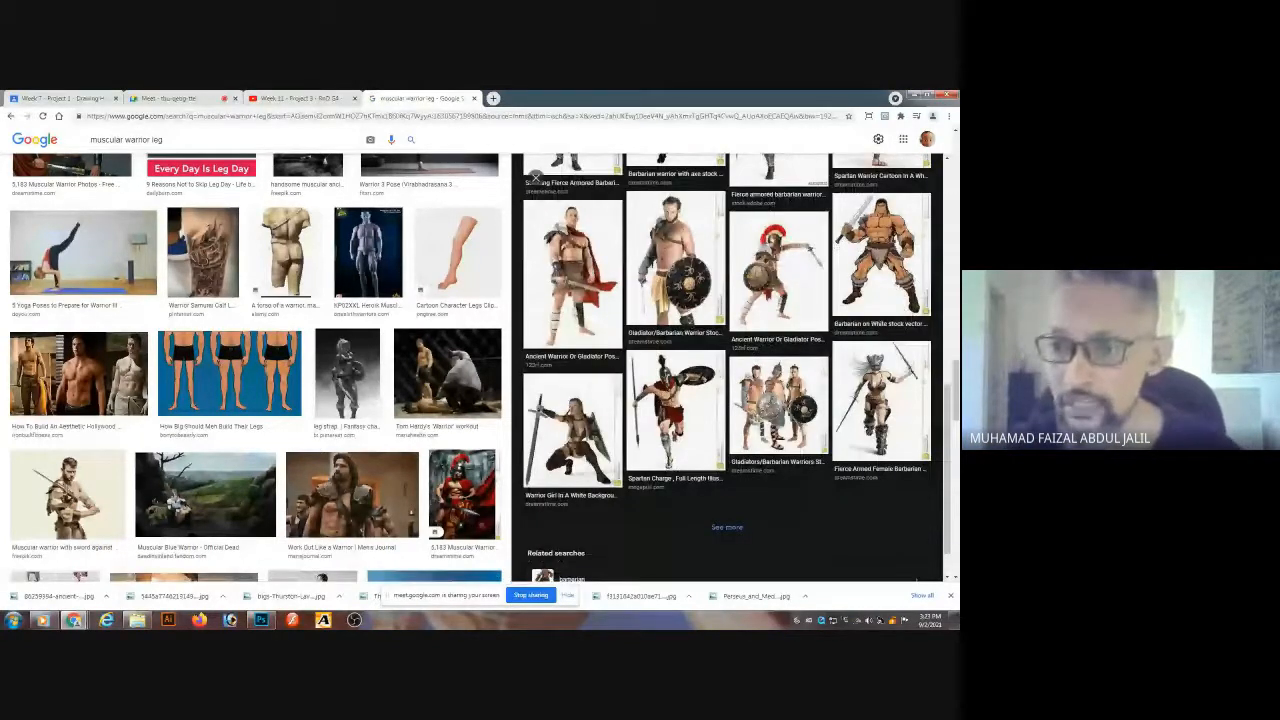
click(880, 400)
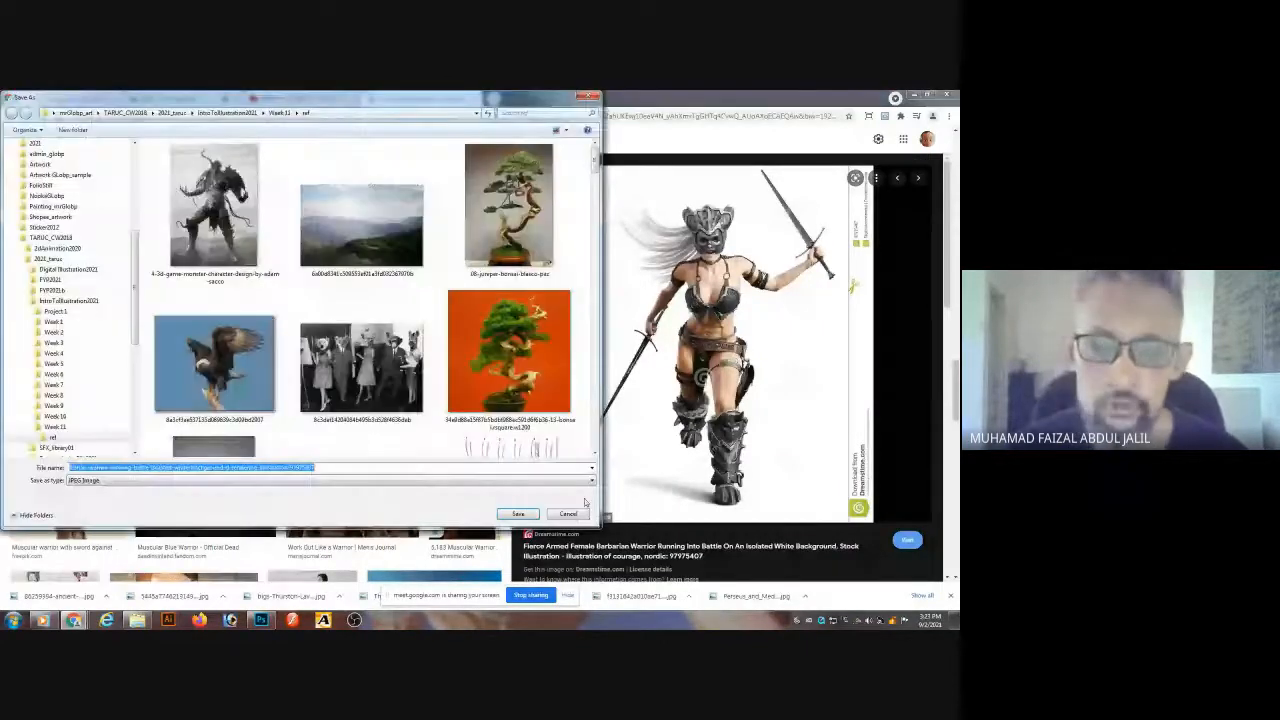
key(Return)
- Open the horned-helmet fantasy female warrior picture from the related images and save it as a JPEG in the ref folder
scroll(933, 421, down, 5)
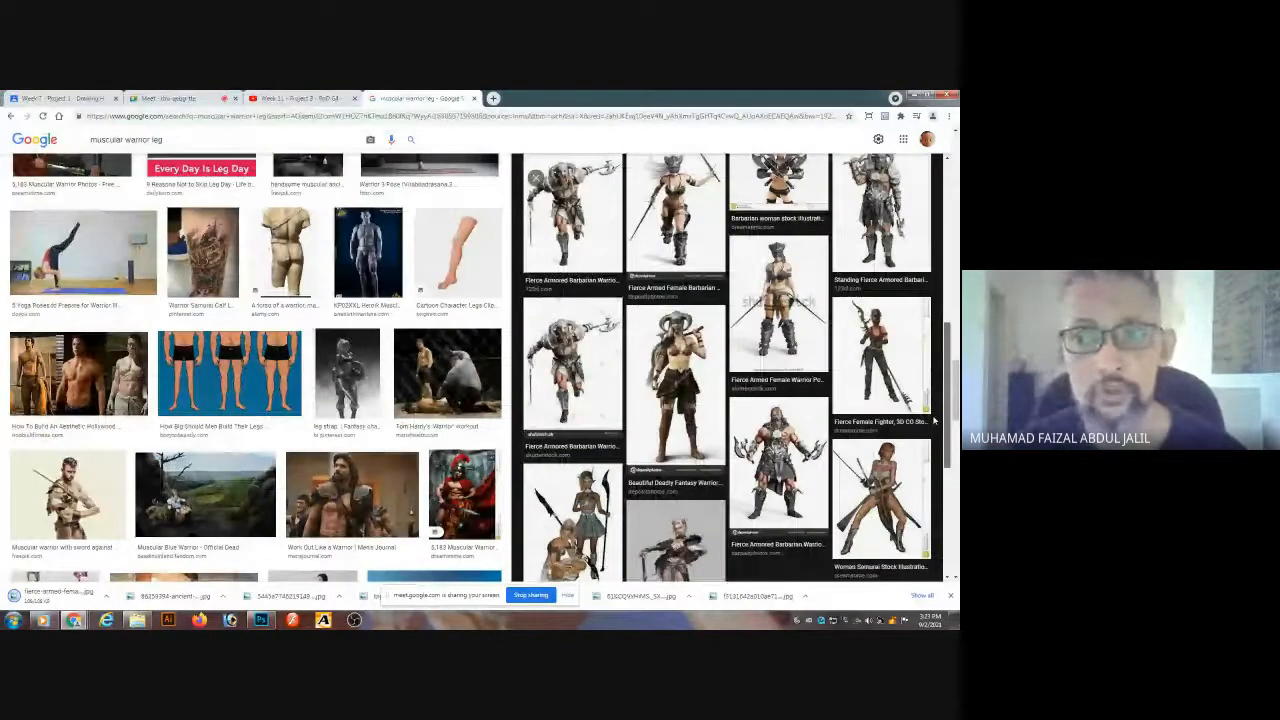
click(658, 358)
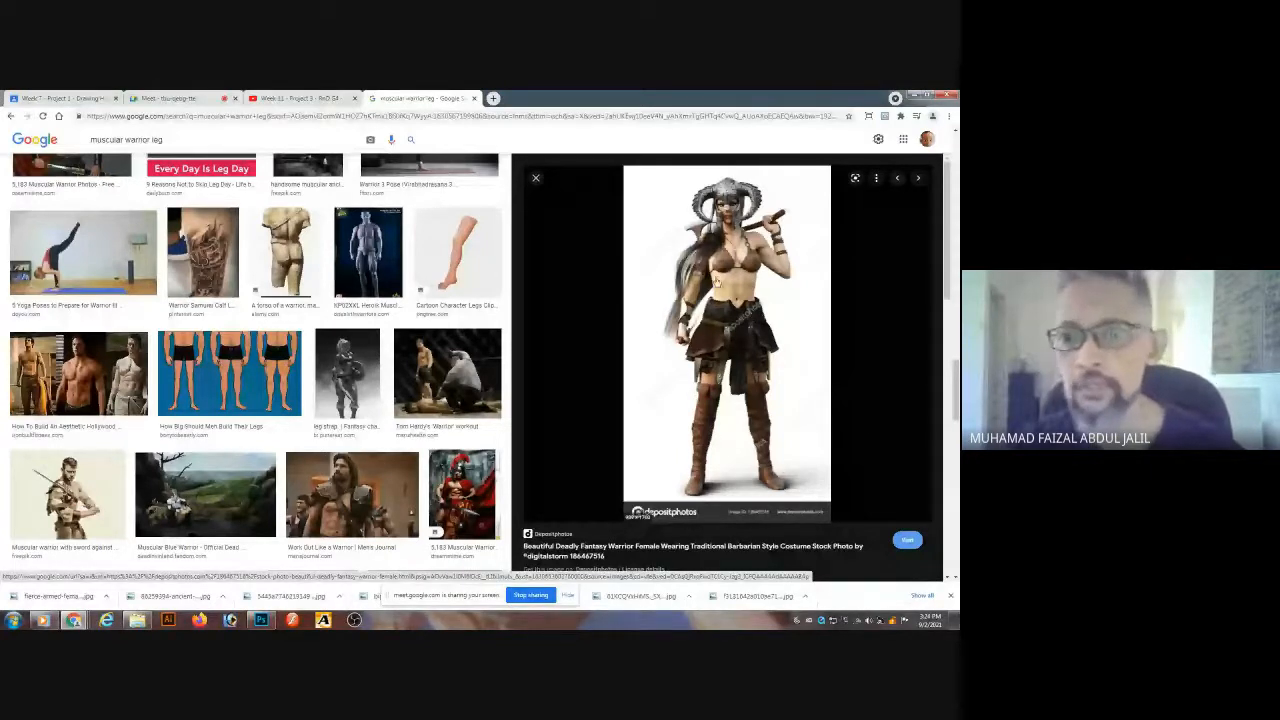
right_click(714, 276)
click(768, 376)
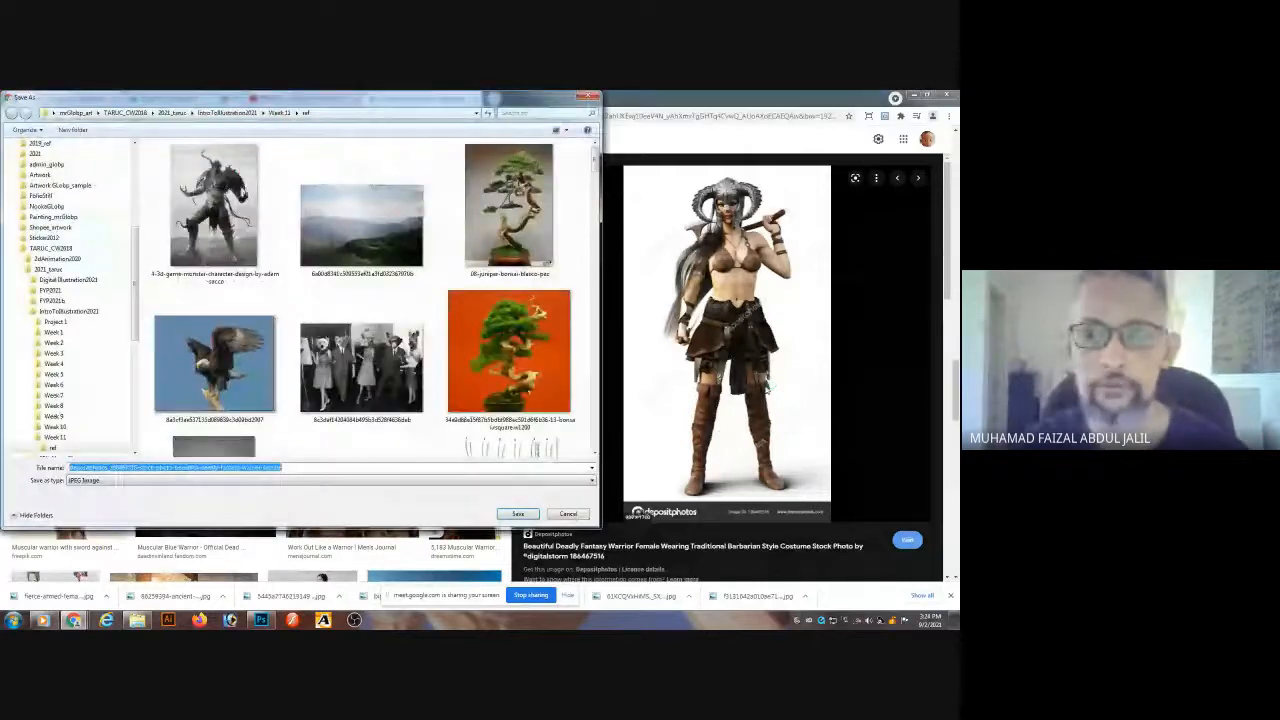
click(524, 514)
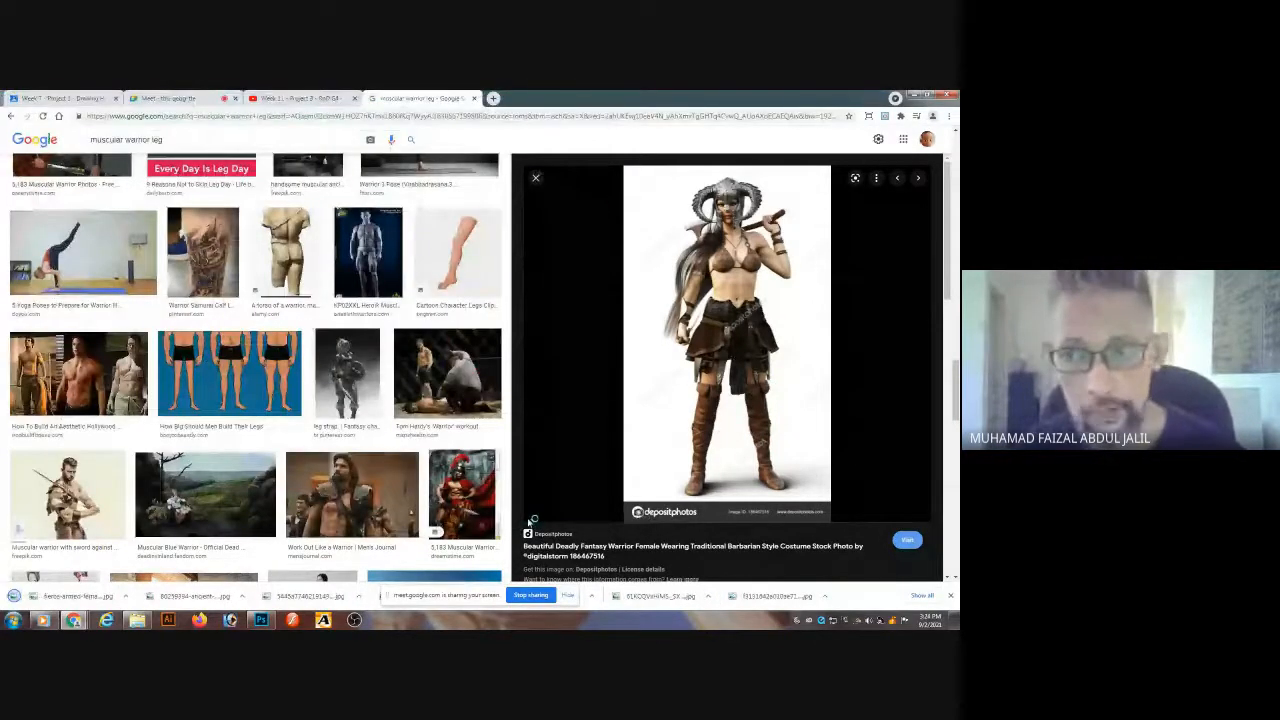
- Open the InCharacter Barbarian Gladiator Adult Costume picture from the related images and save it as a JPEG in the ref folder
scroll(530, 520, down, 5)
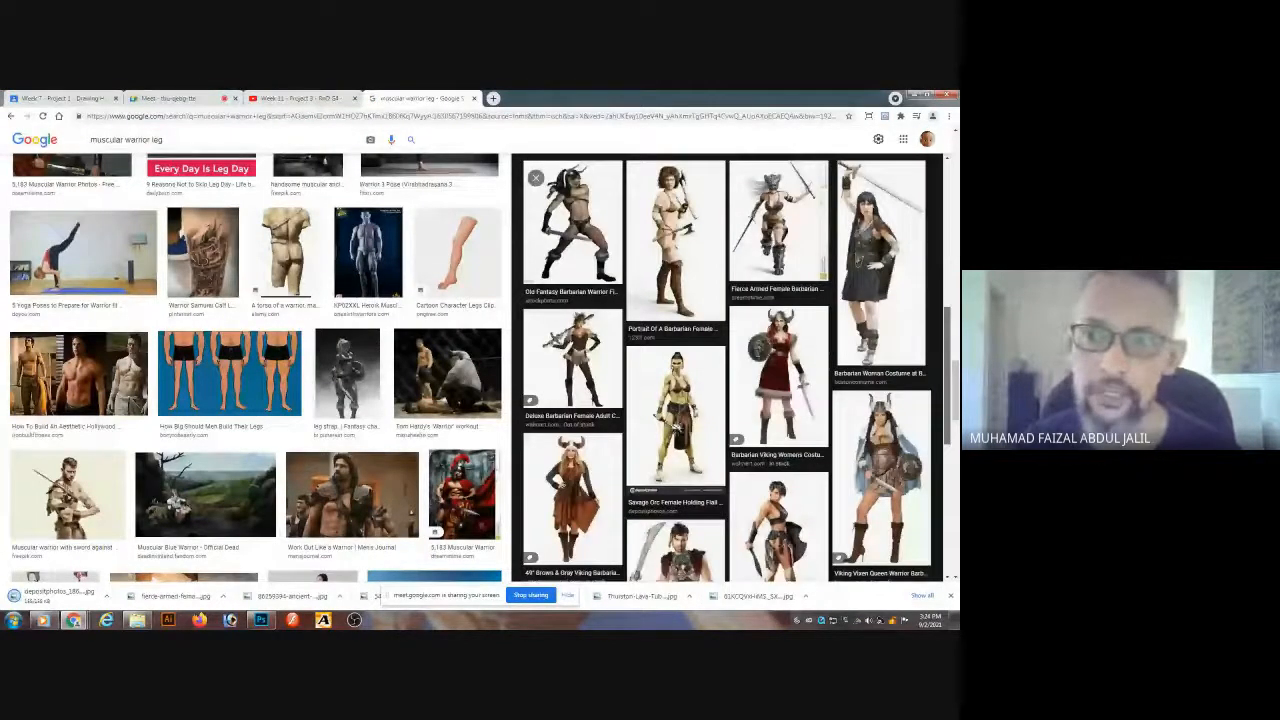
scroll(951, 428, down, 3)
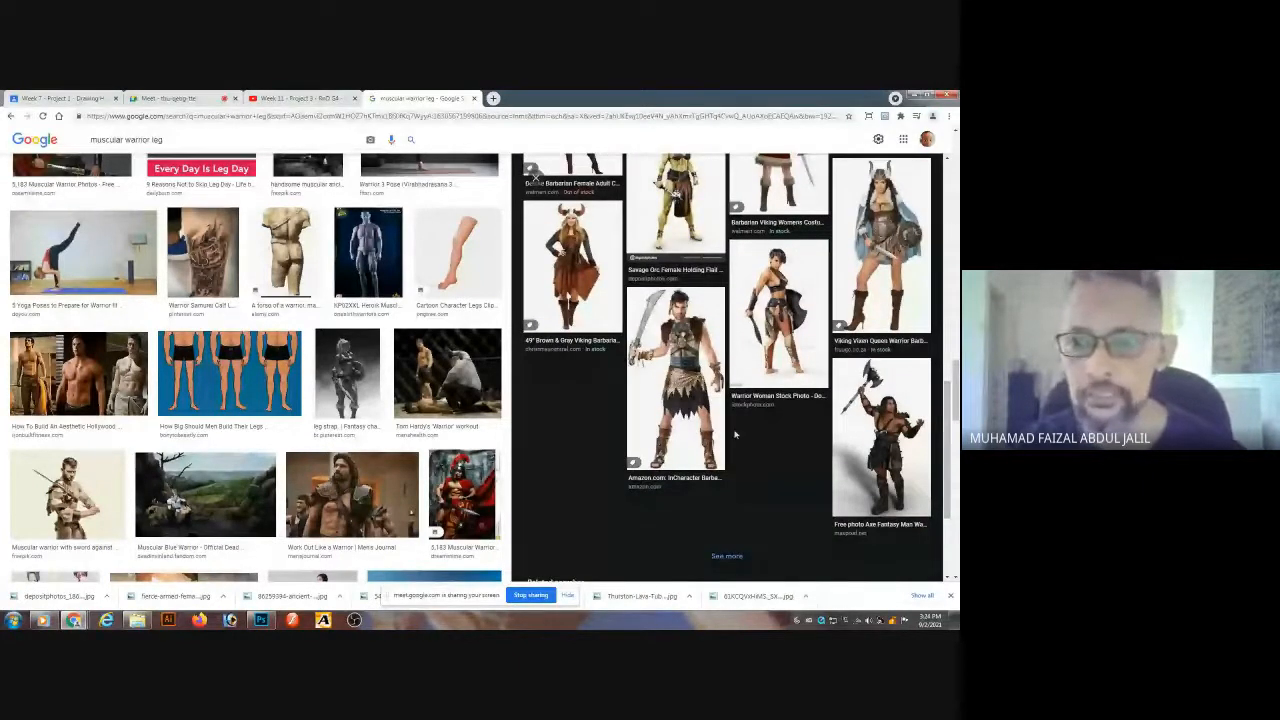
click(684, 410)
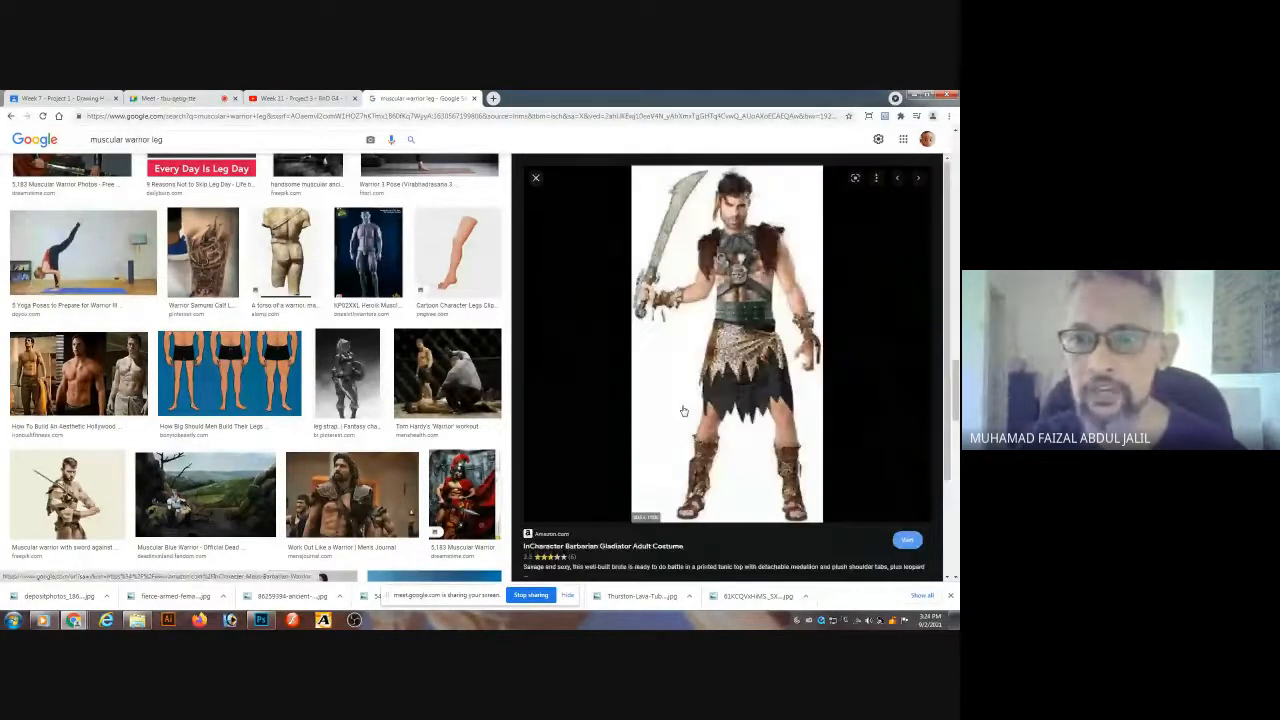
right_click(751, 387)
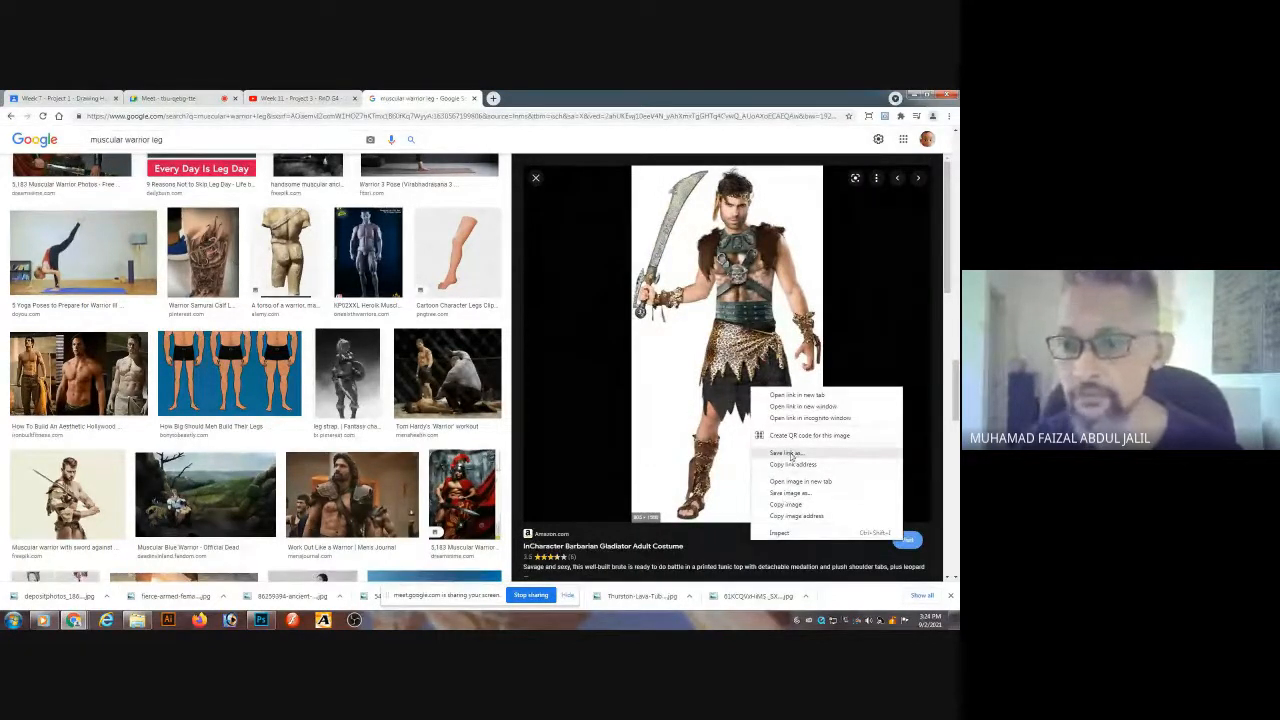
click(787, 494)
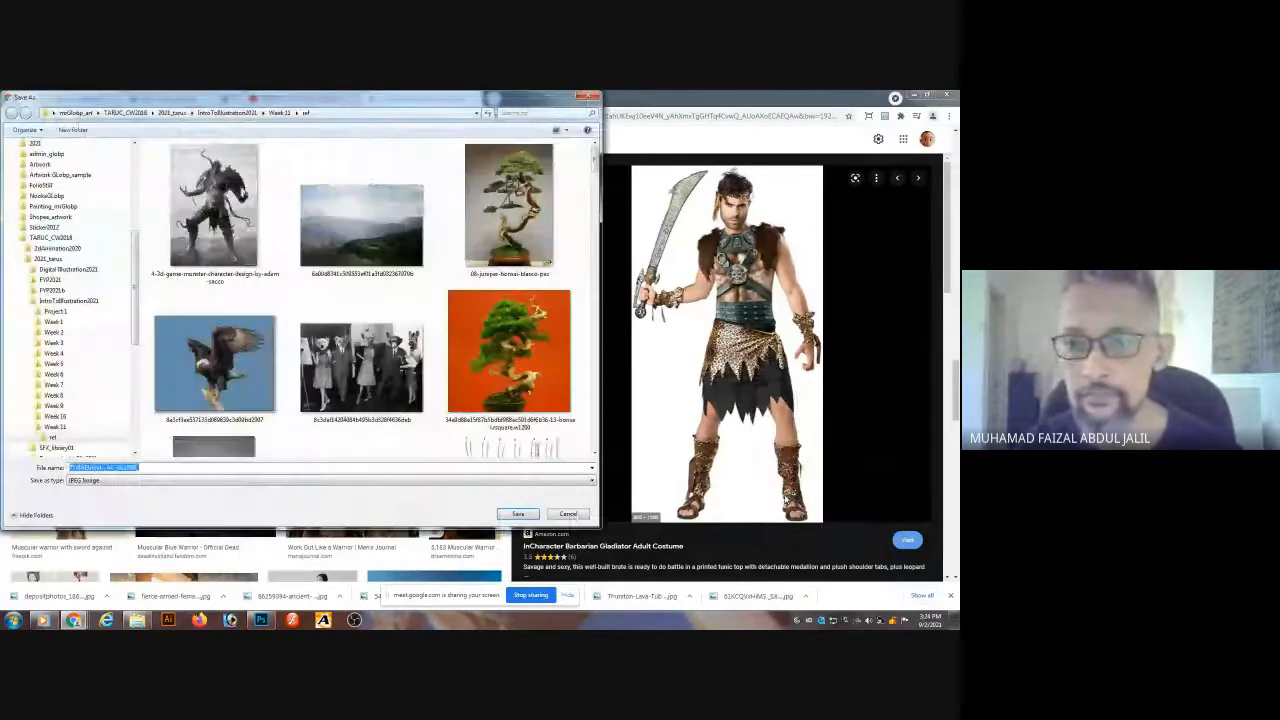
click(532, 513)
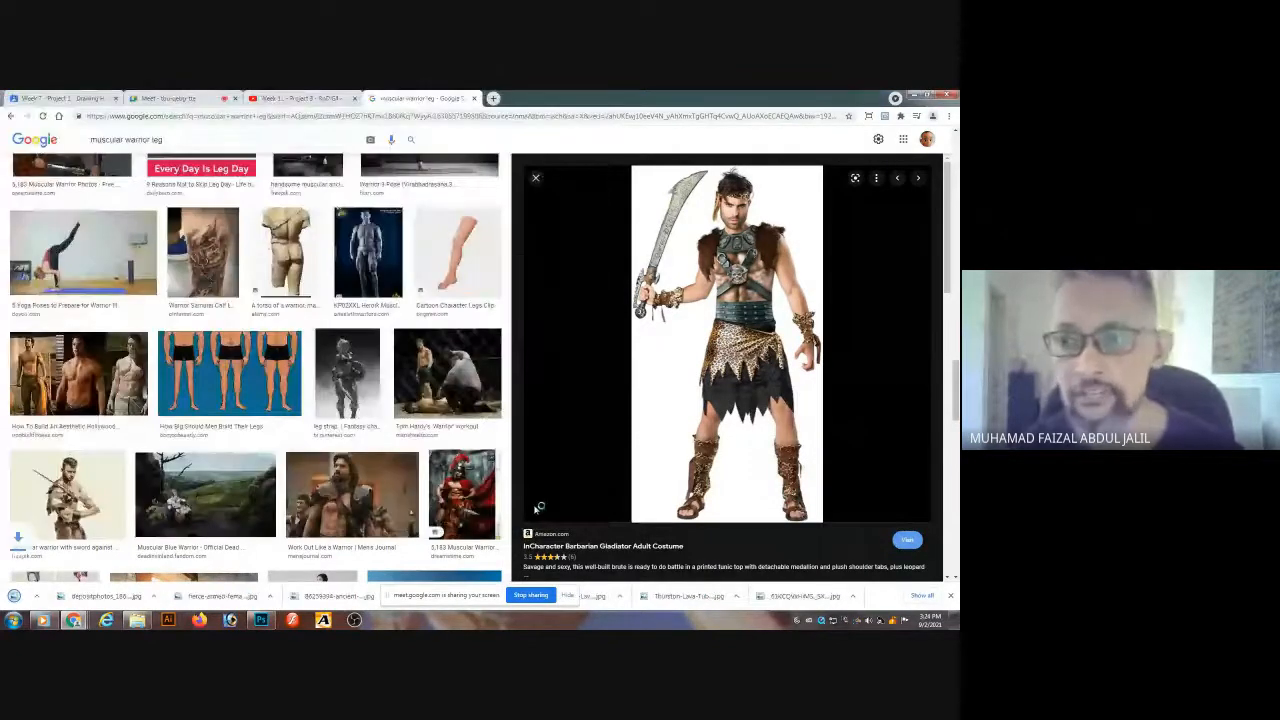
- Look through the related barbarian costume images and read the in-call messages of the Google Meet session
scroll(953, 352, down, 3)
drag(953, 352, 950, 408)
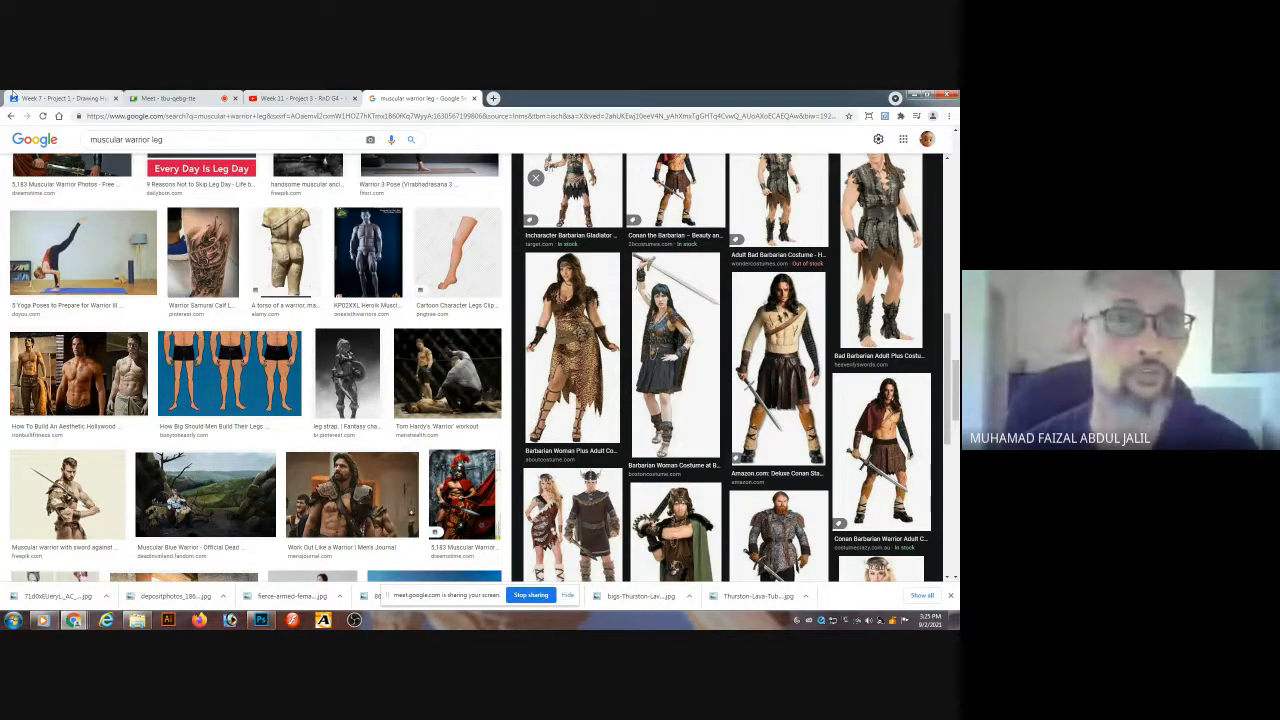
click(165, 98)
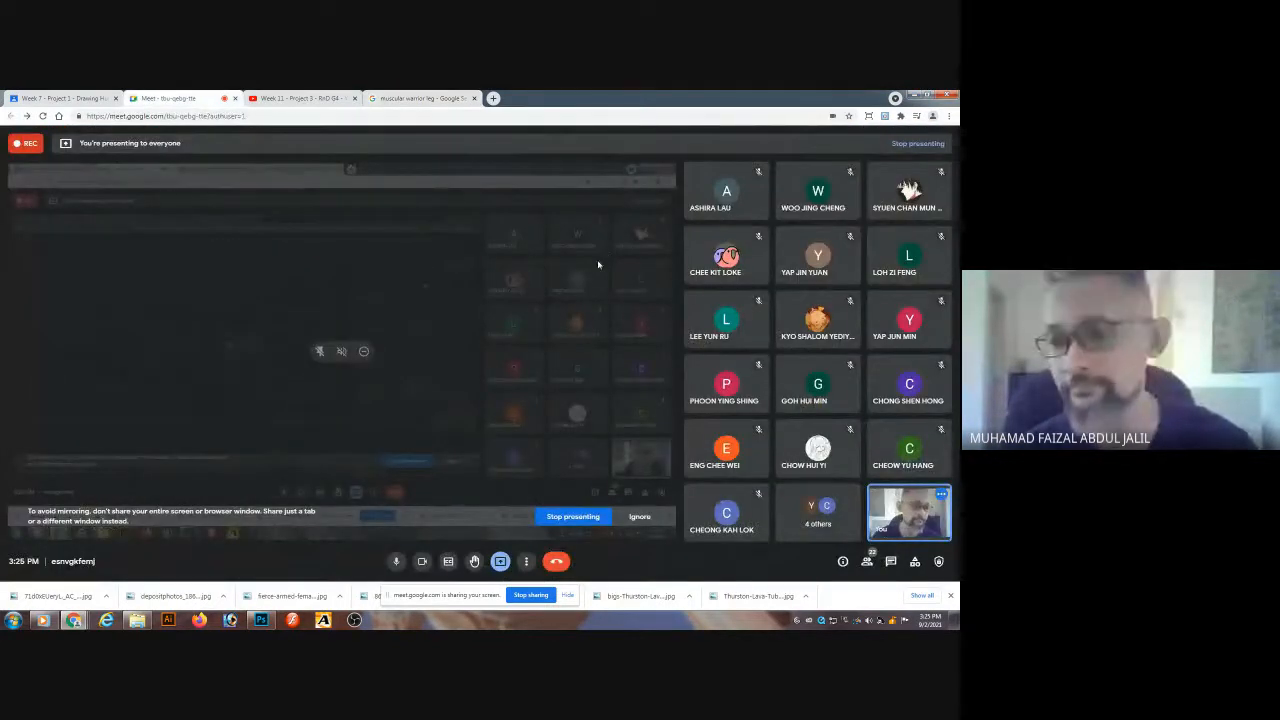
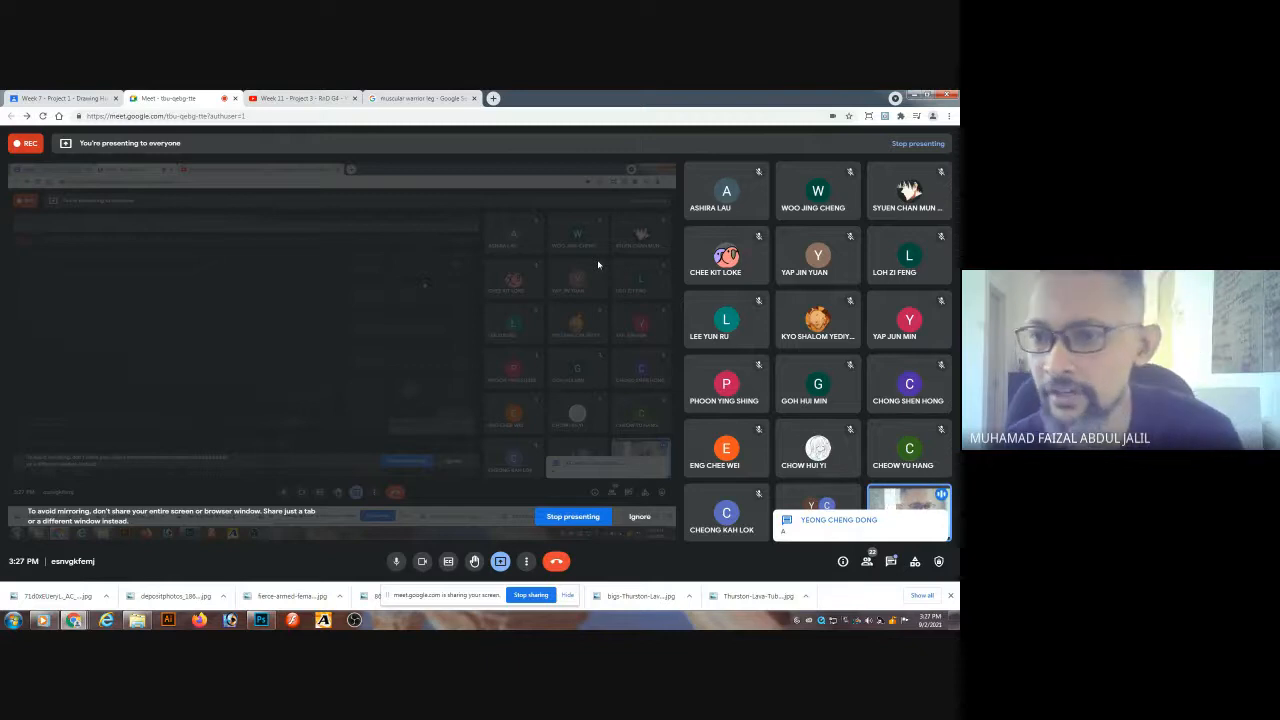
click(891, 562)
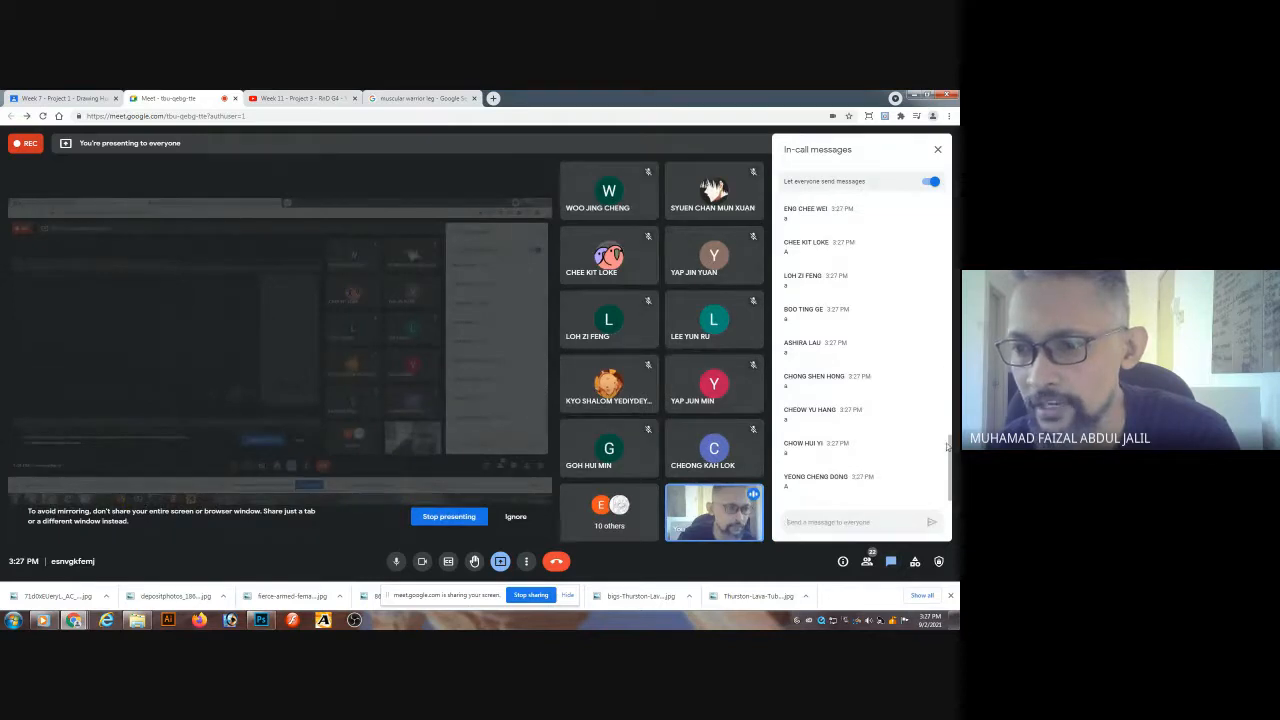
mouse_move(952, 453)
mouse_down()
mouse_move(950, 383)
mouse_move(949, 458)
mouse_up()
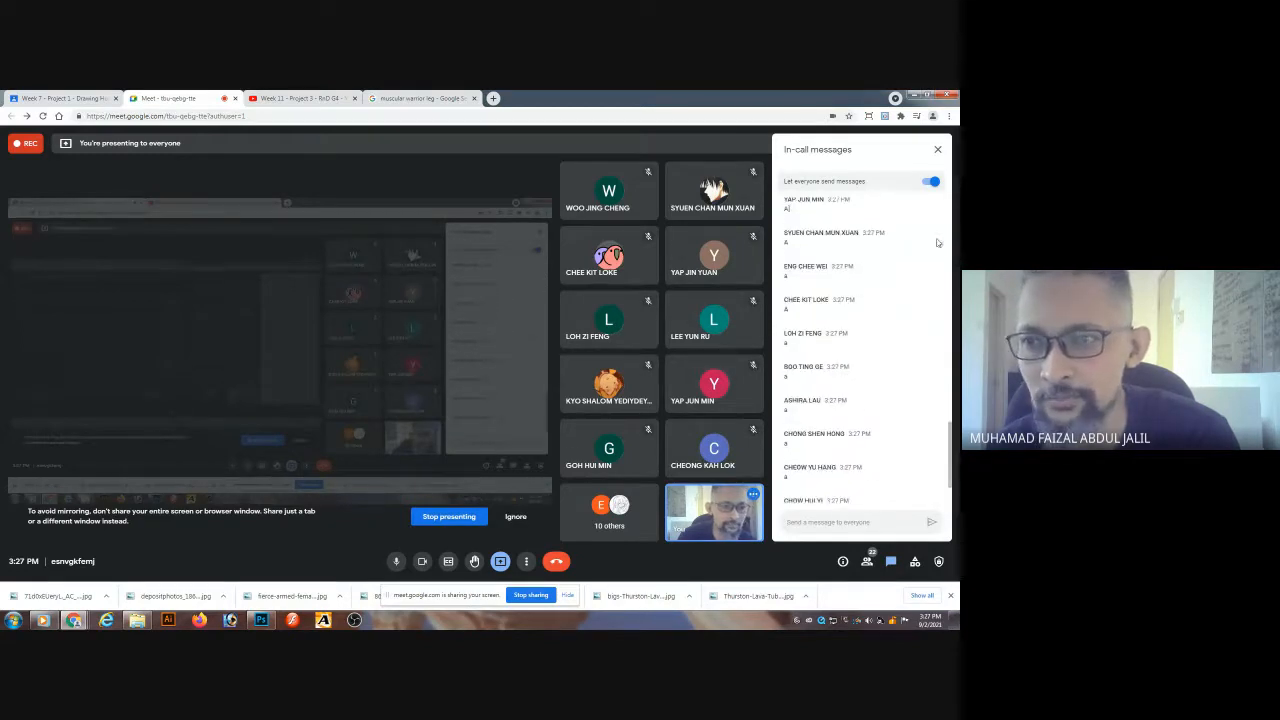
click(937, 150)
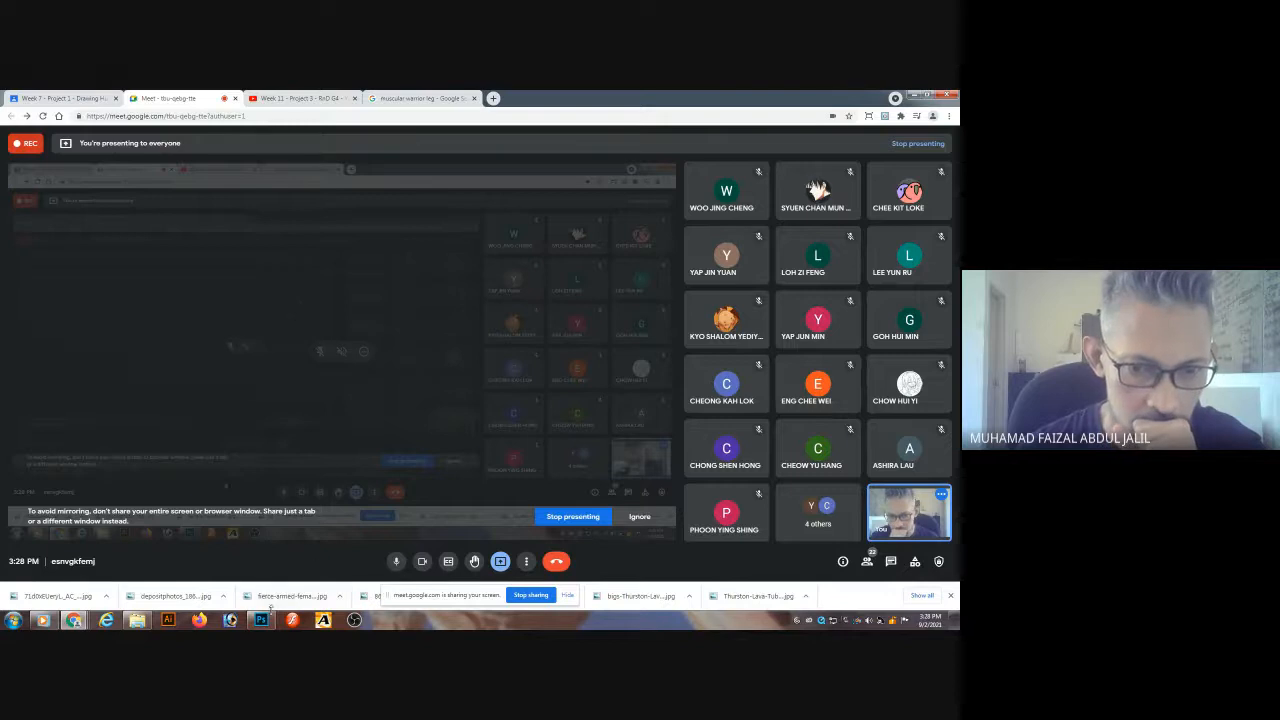
- Switch to Photoshop and bring up the lion warrior line art document
click(261, 620)
click(261, 620)
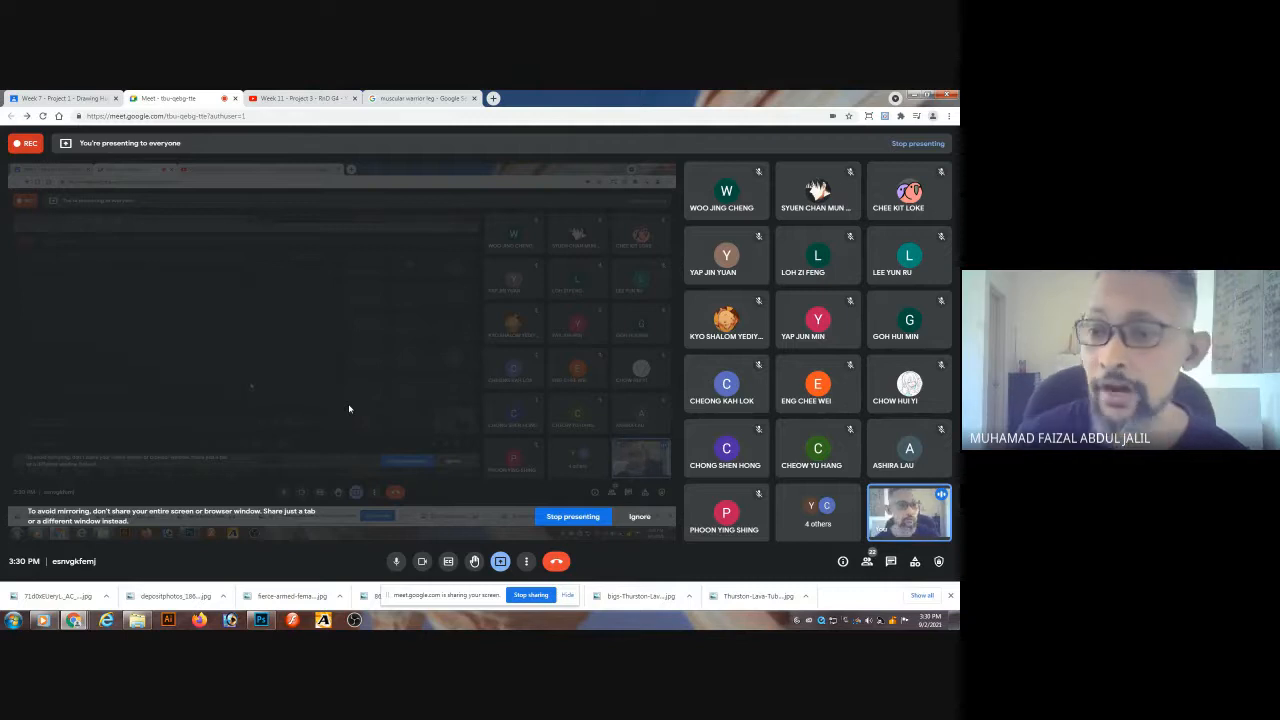
mouse_move(262, 620)
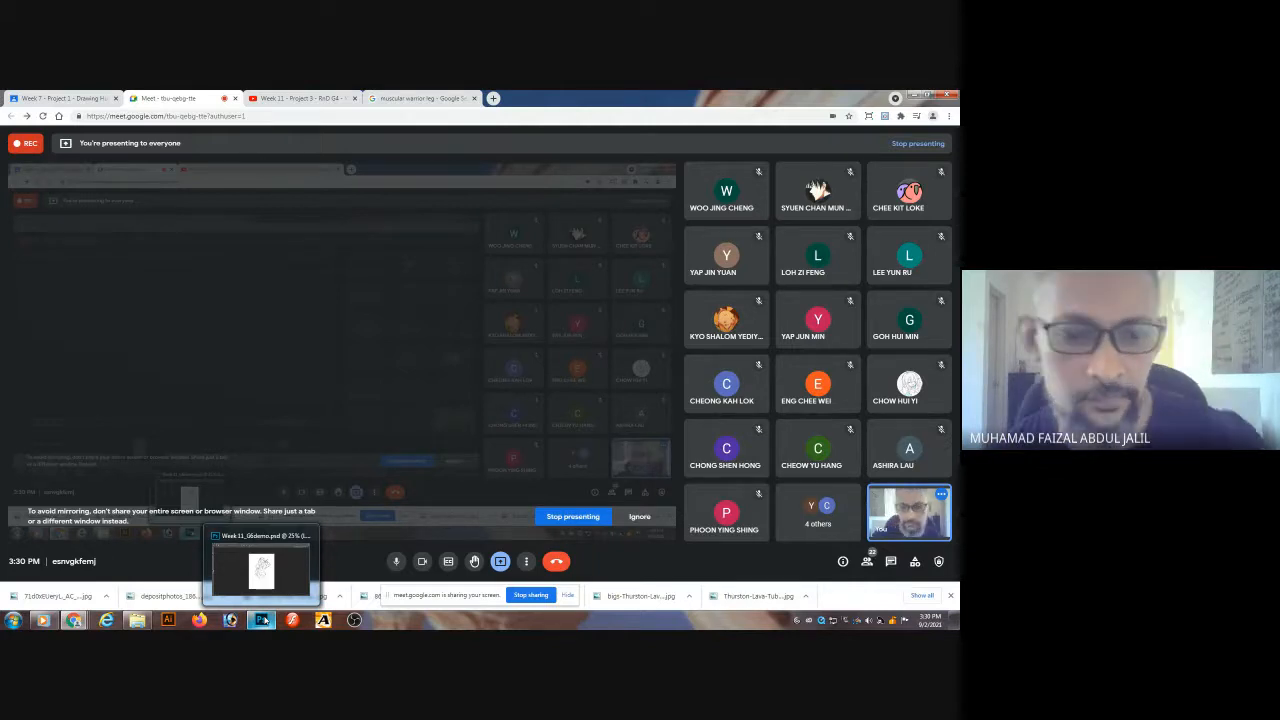
click(265, 620)
click(261, 618)
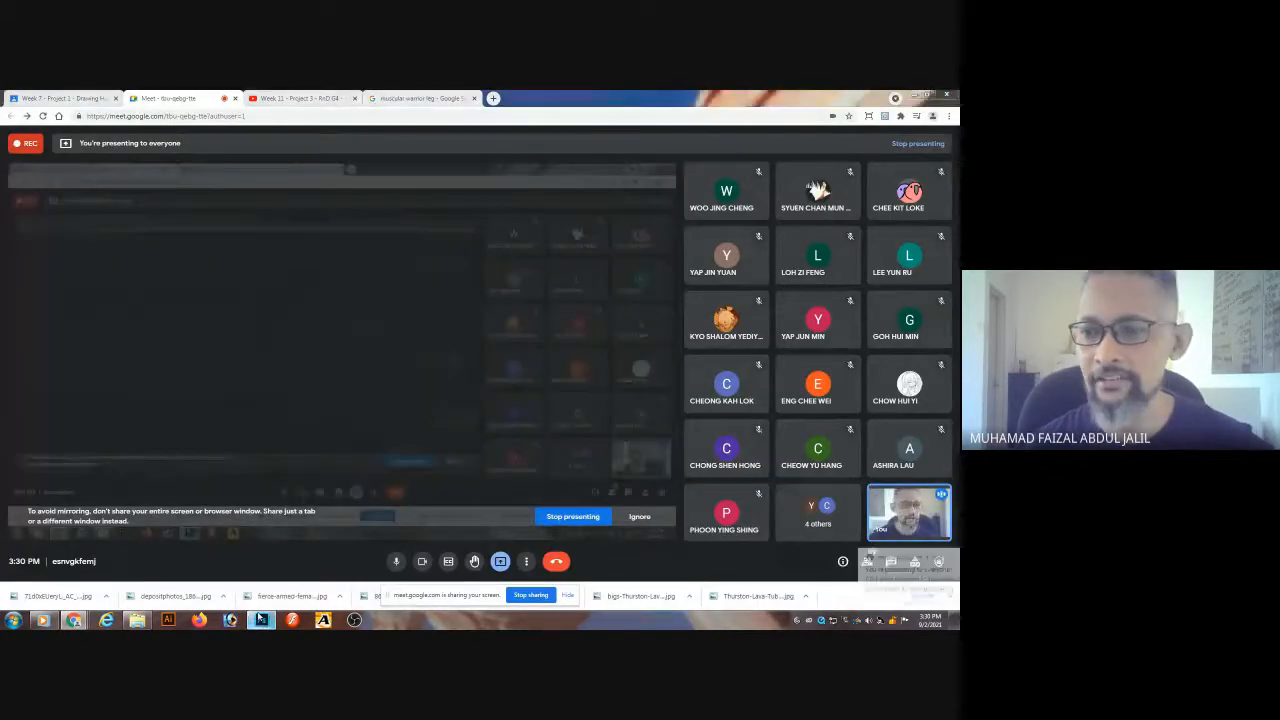
click(261, 619)
click(261, 619)
click(261, 619)
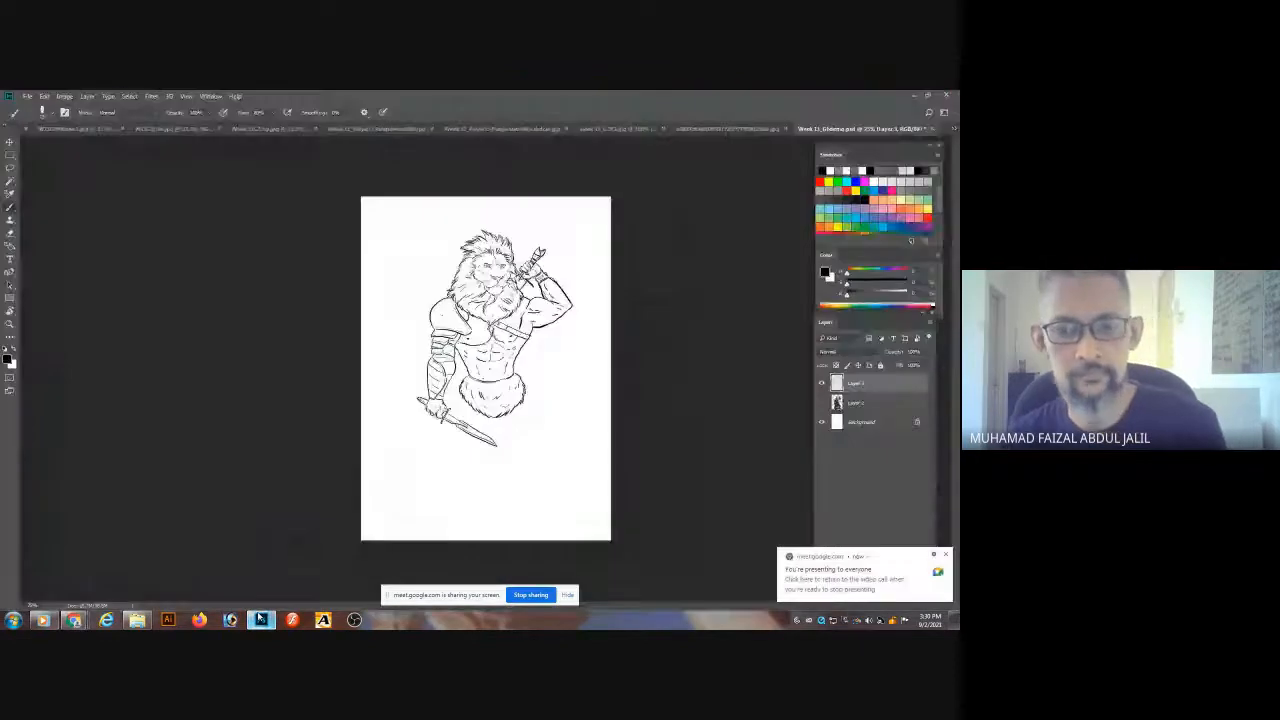
- Open the horned game monster character picture from the Week 11 ref folder, view it and close it again
key(ctrl+o)
double_click(293, 195)
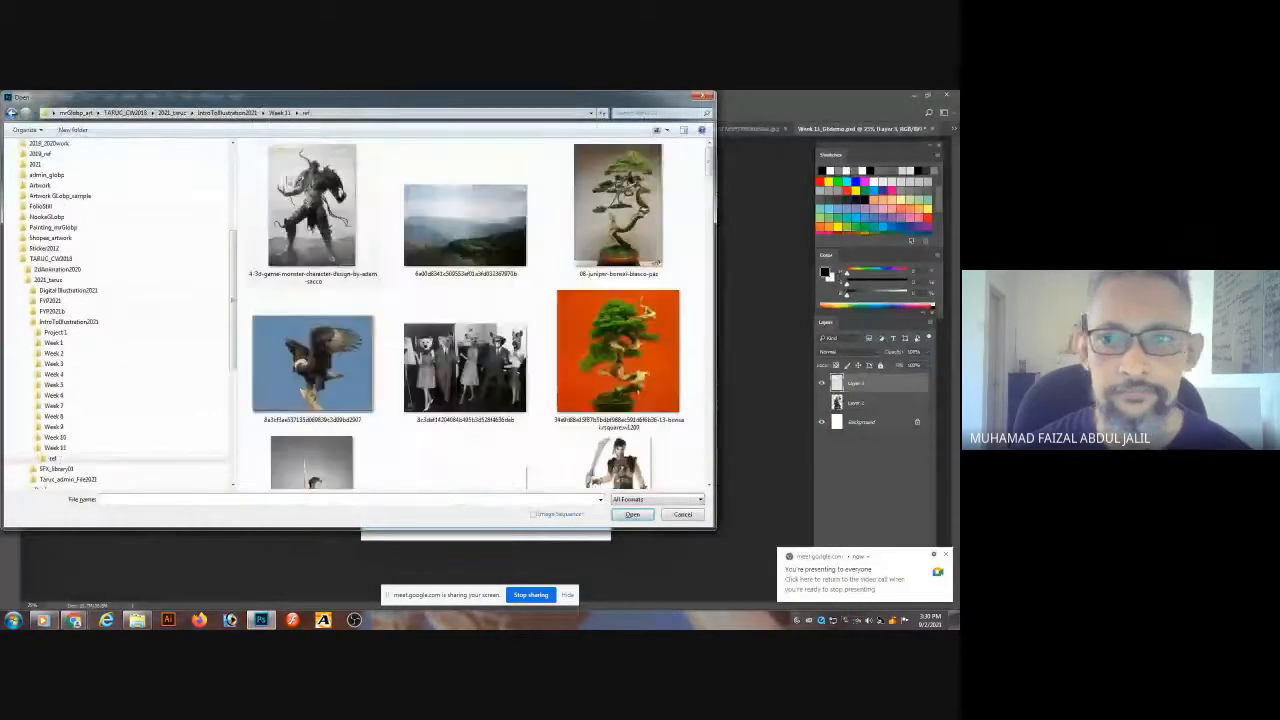
scroll(711, 165, down, 1)
scroll(711, 165, down, 3)
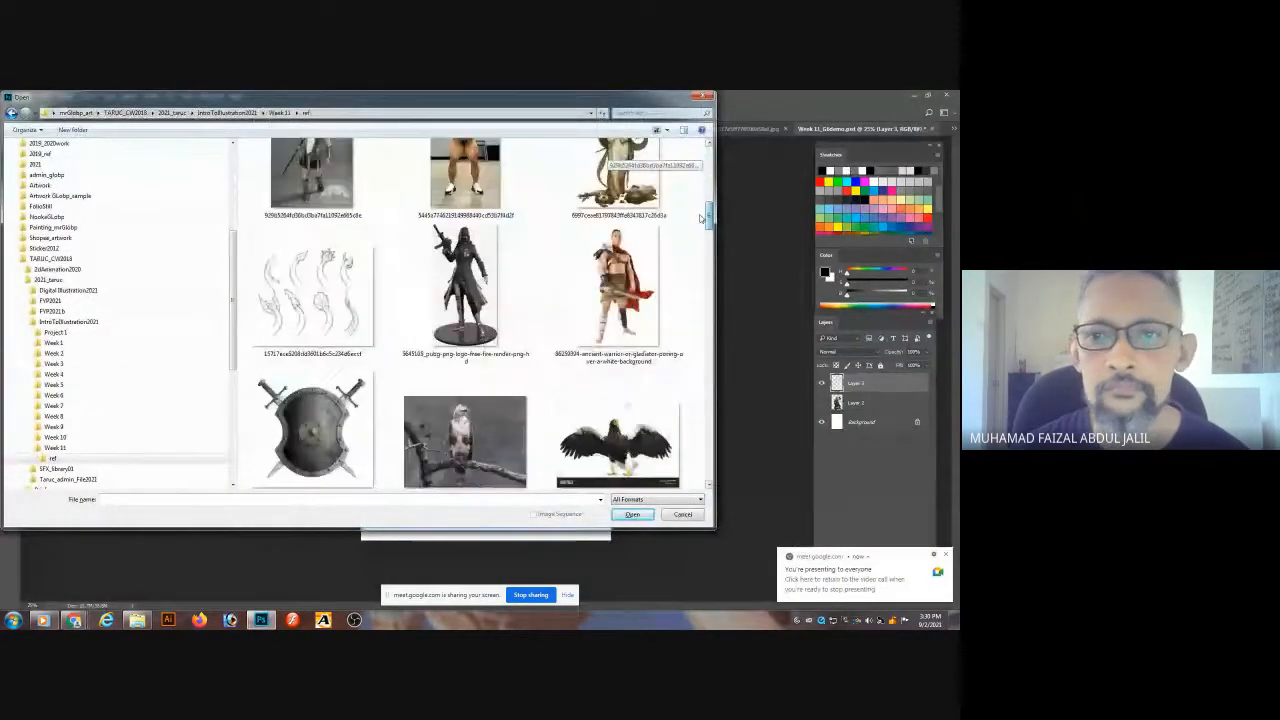
scroll(711, 165, up, 4)
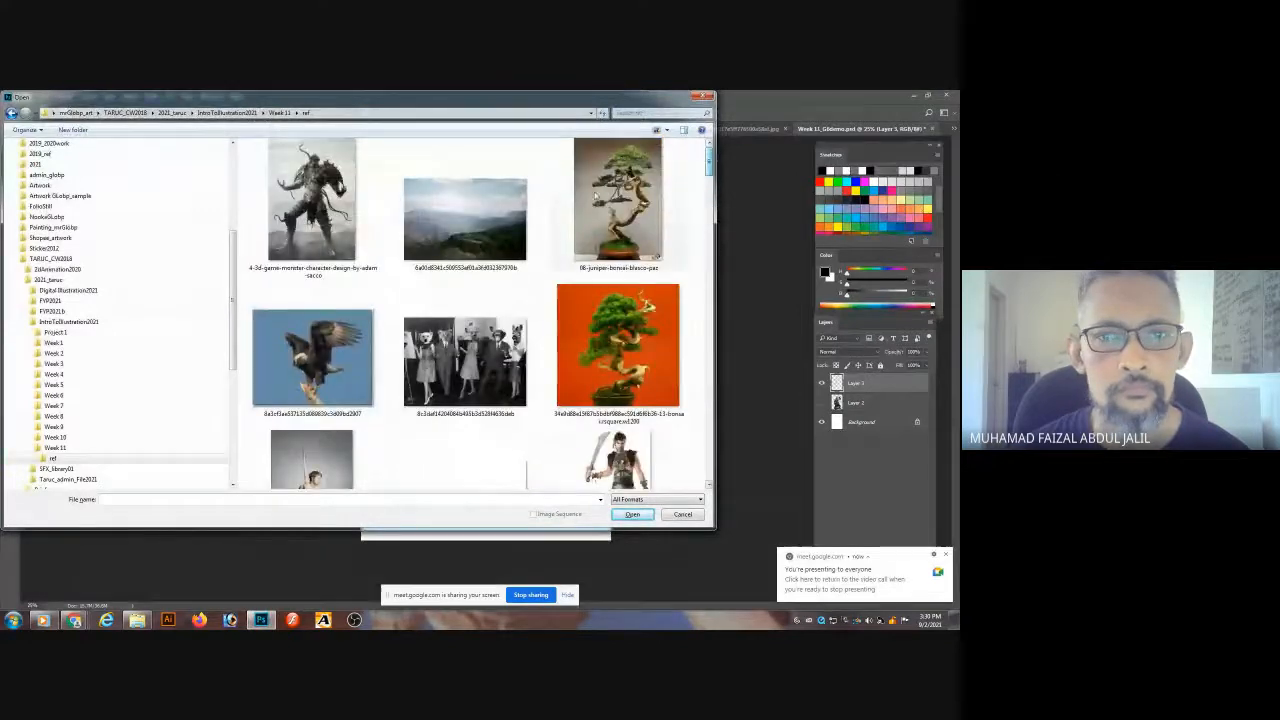
double_click(311, 200)
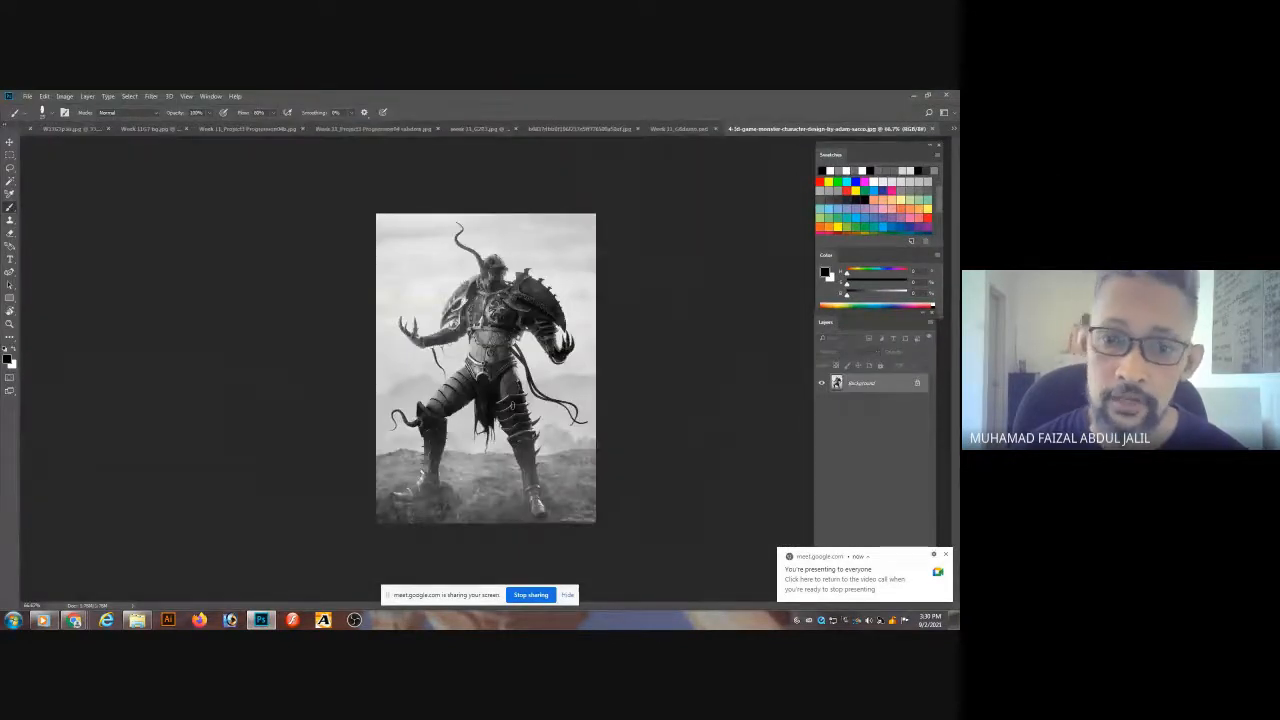
key(ctrl+shift+Tab)
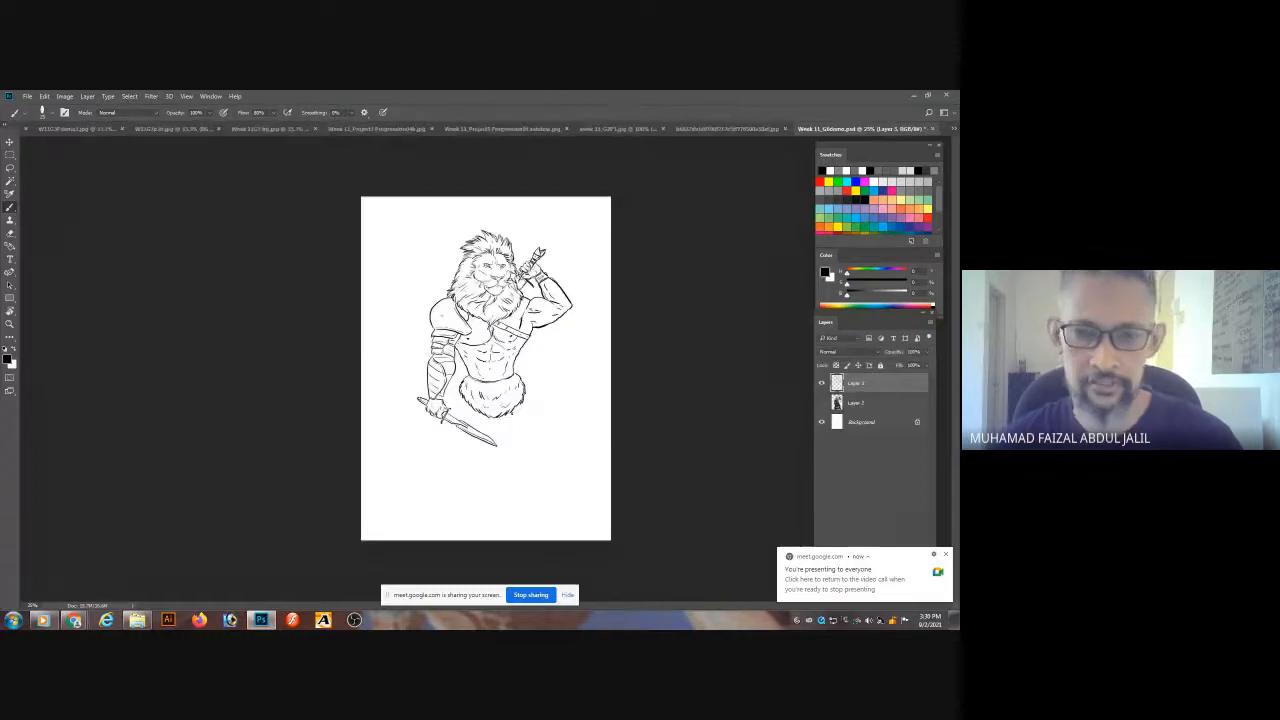
- Open the front-facing bodybuilder photo from the Week 11 ref folder as the leg reference
key(ctrl+o)
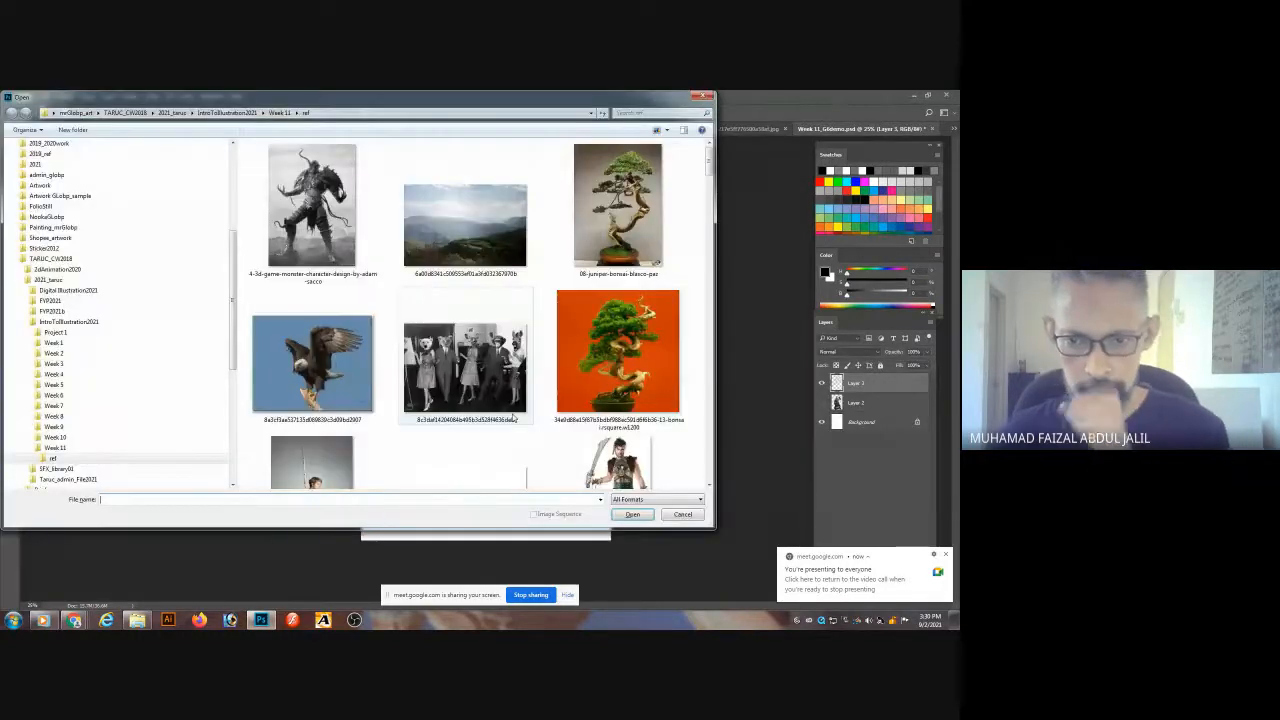
scroll(710, 174, down, 2)
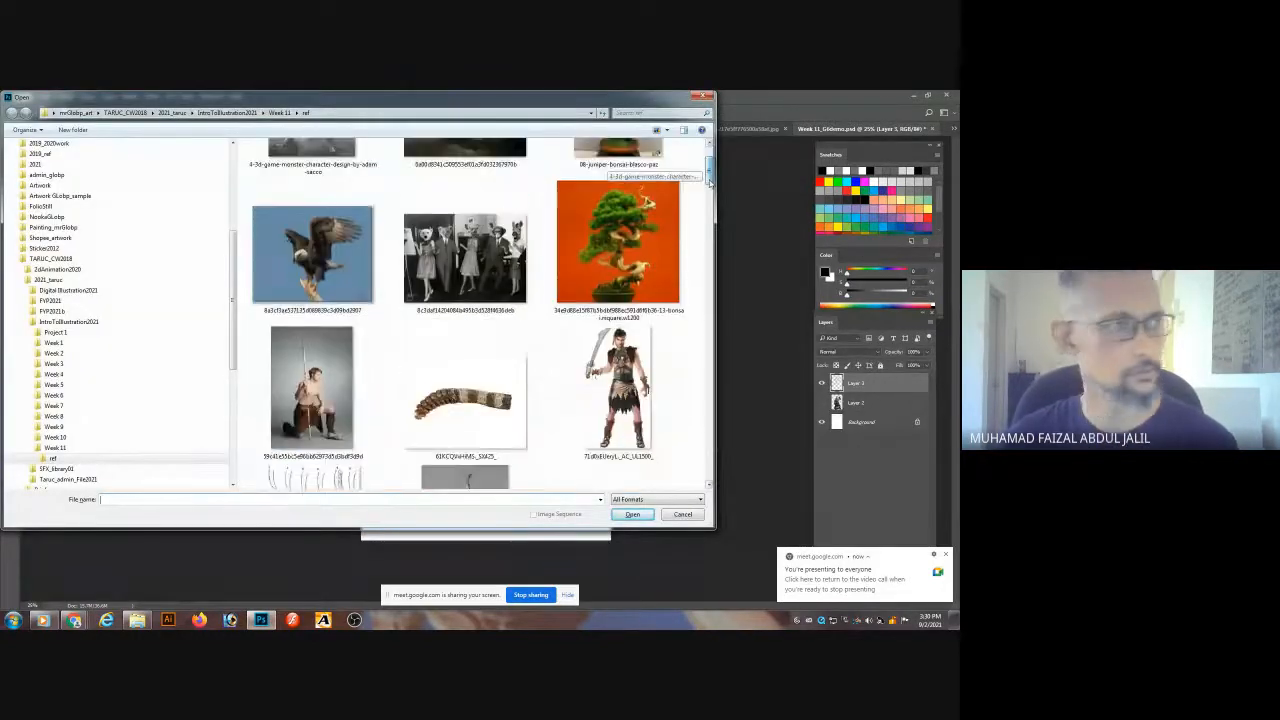
drag(710, 174, 718, 212)
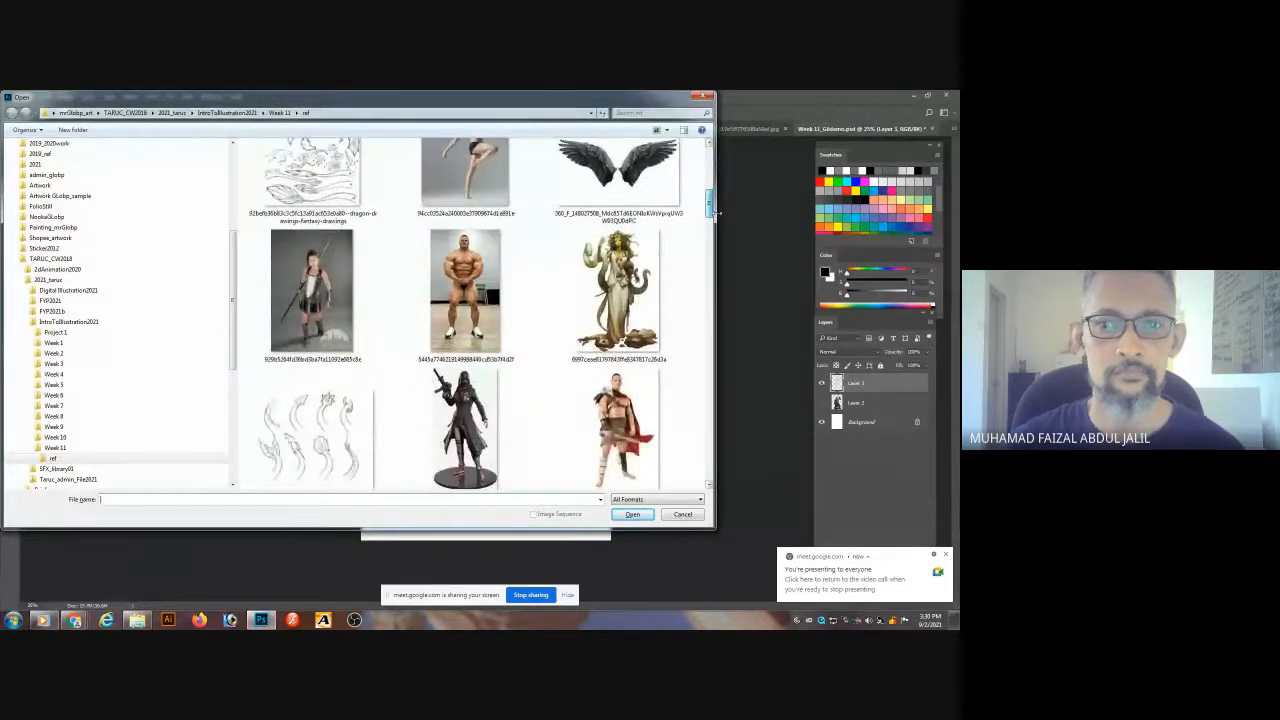
double_click(465, 342)
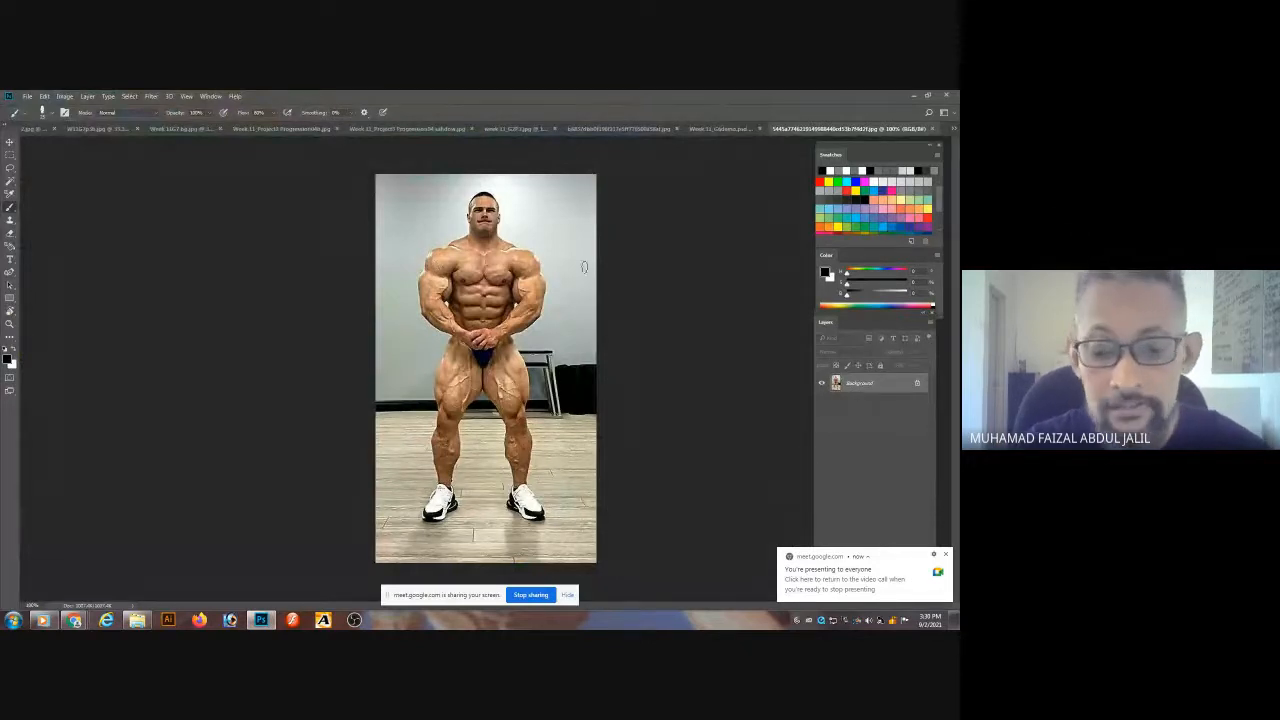
- Lasso the bodybuilder's legs from hips to ankles, copy them and close the photo
key(l)
mouse_move(522, 339)
mouse_down()
mouse_move(443, 348)
mouse_move(427, 481)
mouse_up()
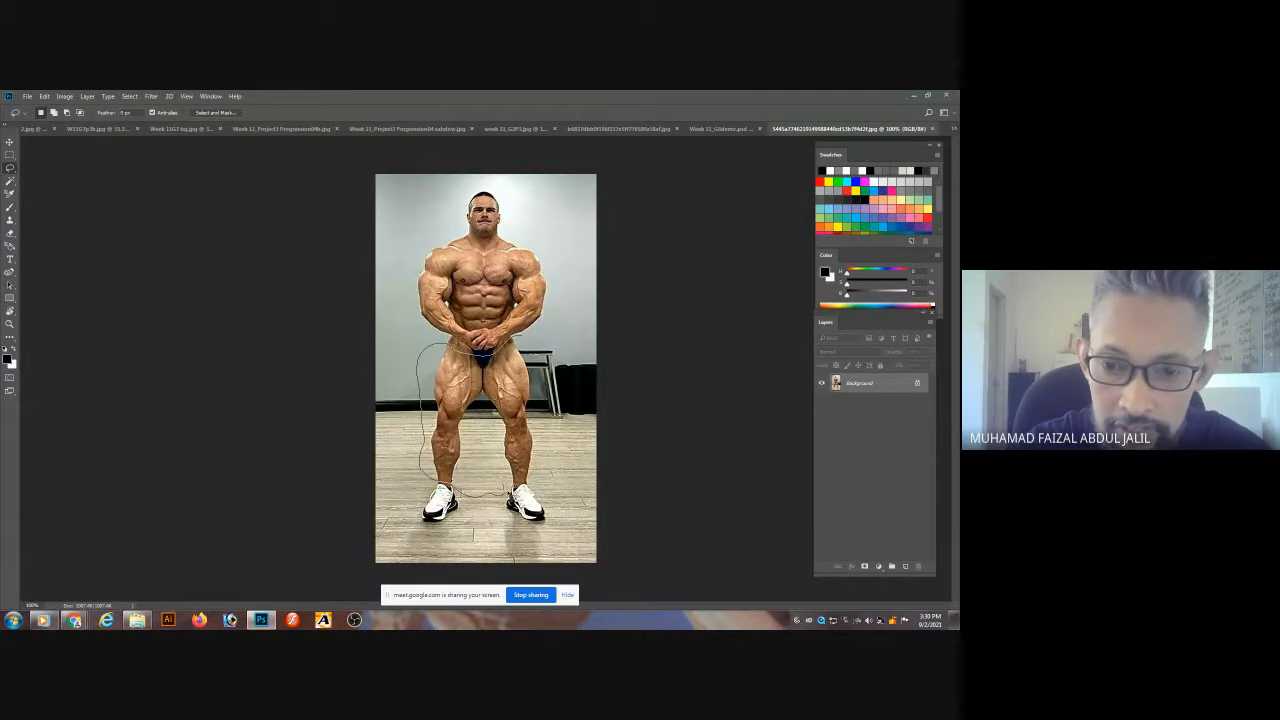
drag(532, 500, 545, 490)
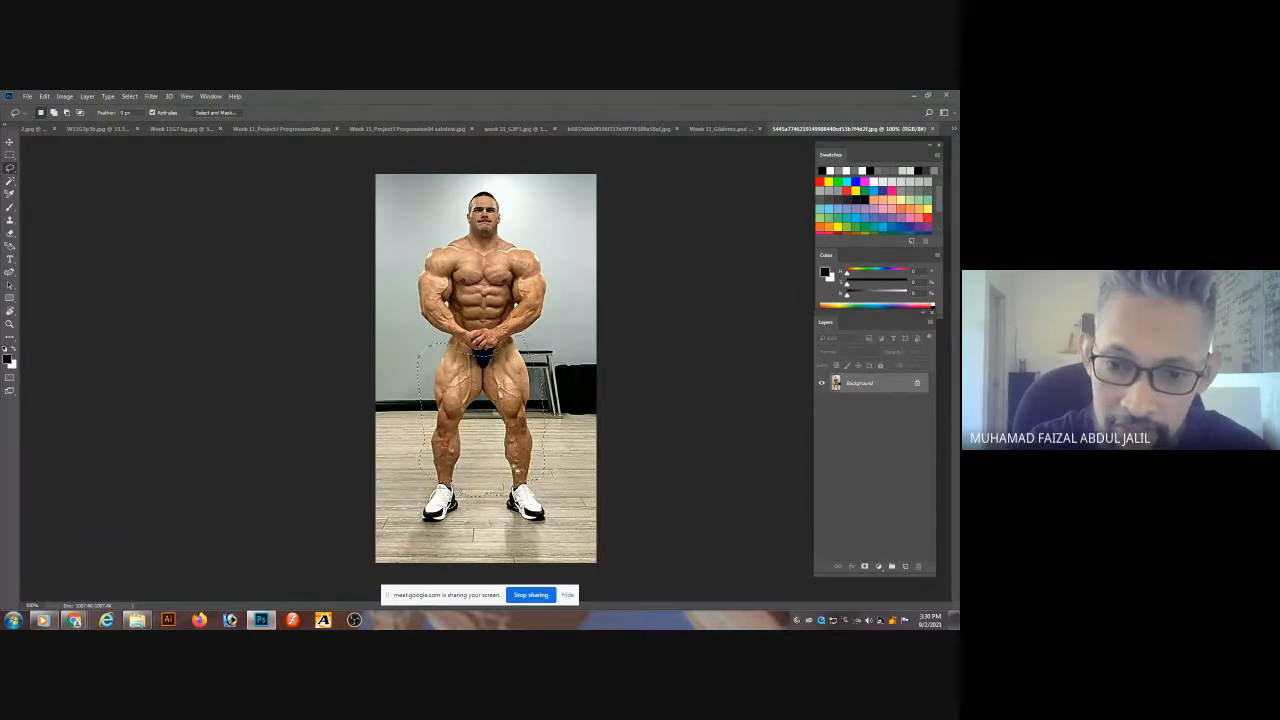
key(ctrl+w)
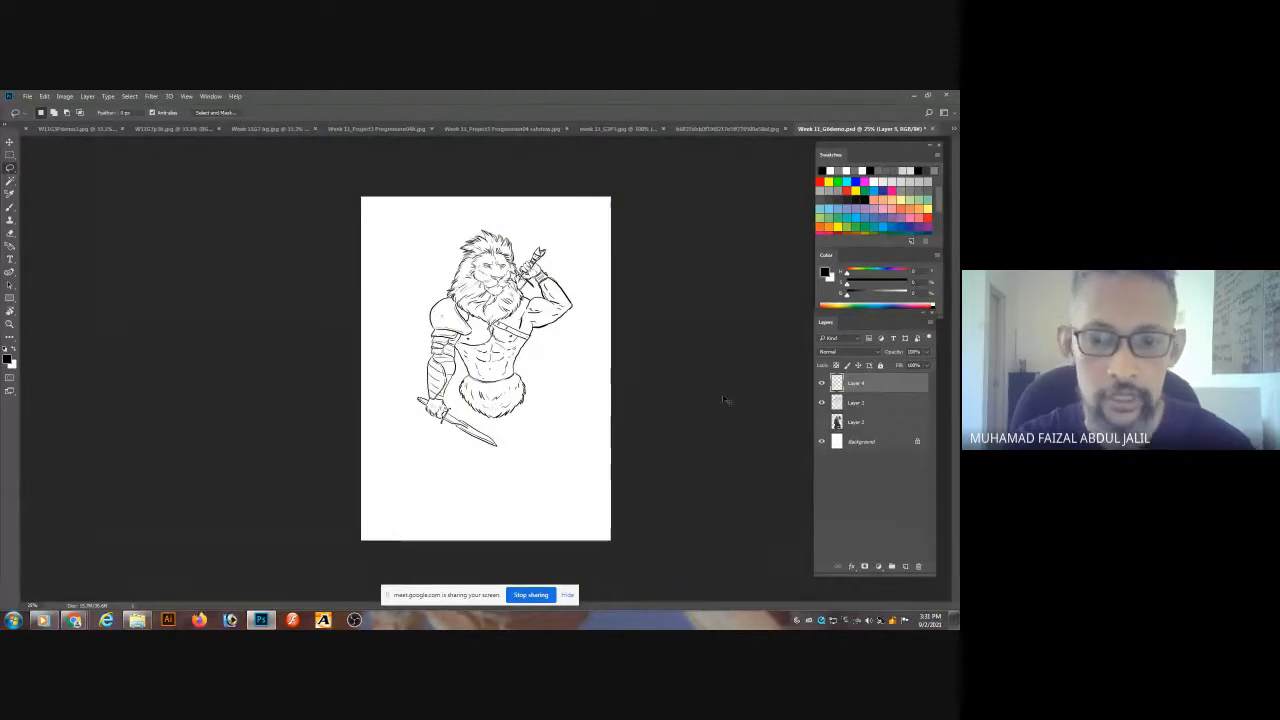
- Paste the legs into the lion warrior document on a new layer and scale them up to fit beneath the fur loincloth
key(ctrl+v)
drag(466, 371, 558, 340)
key(ctrl+t)
mouse_move(540, 377)
mouse_down()
mouse_move(523, 422)
mouse_move(586, 355)
mouse_move(545, 381)
mouse_up()
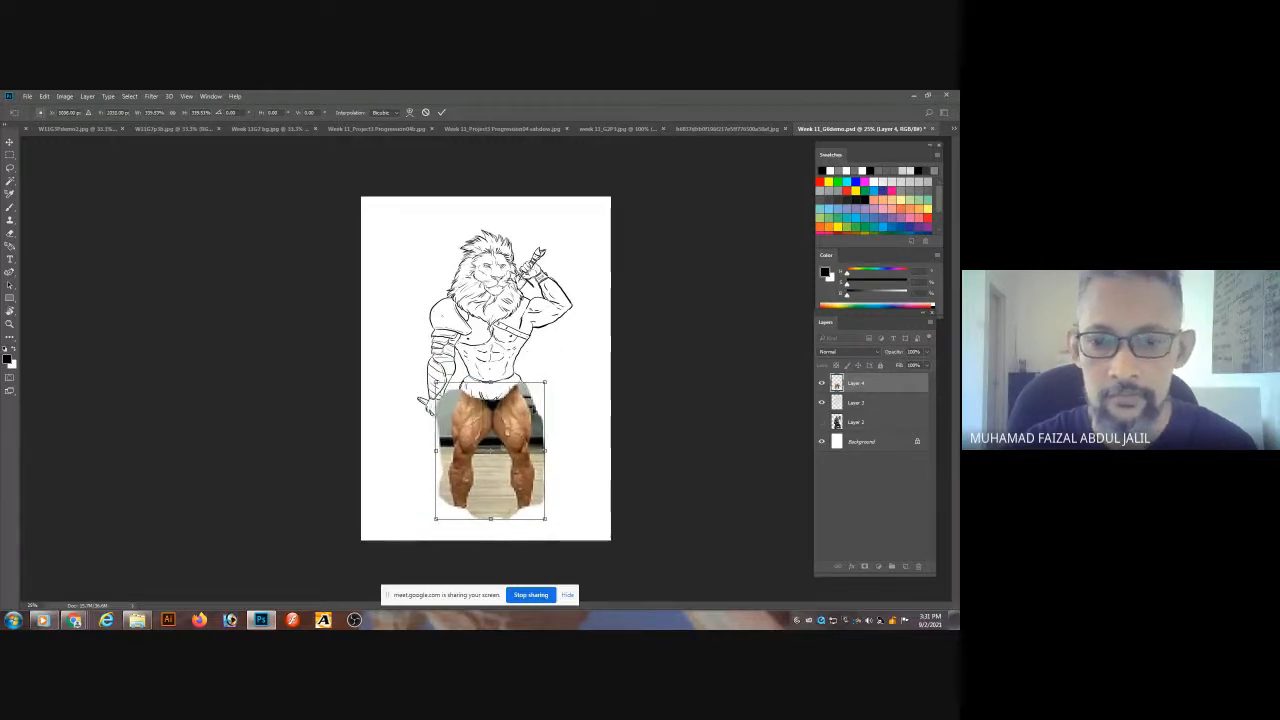
key(Return)
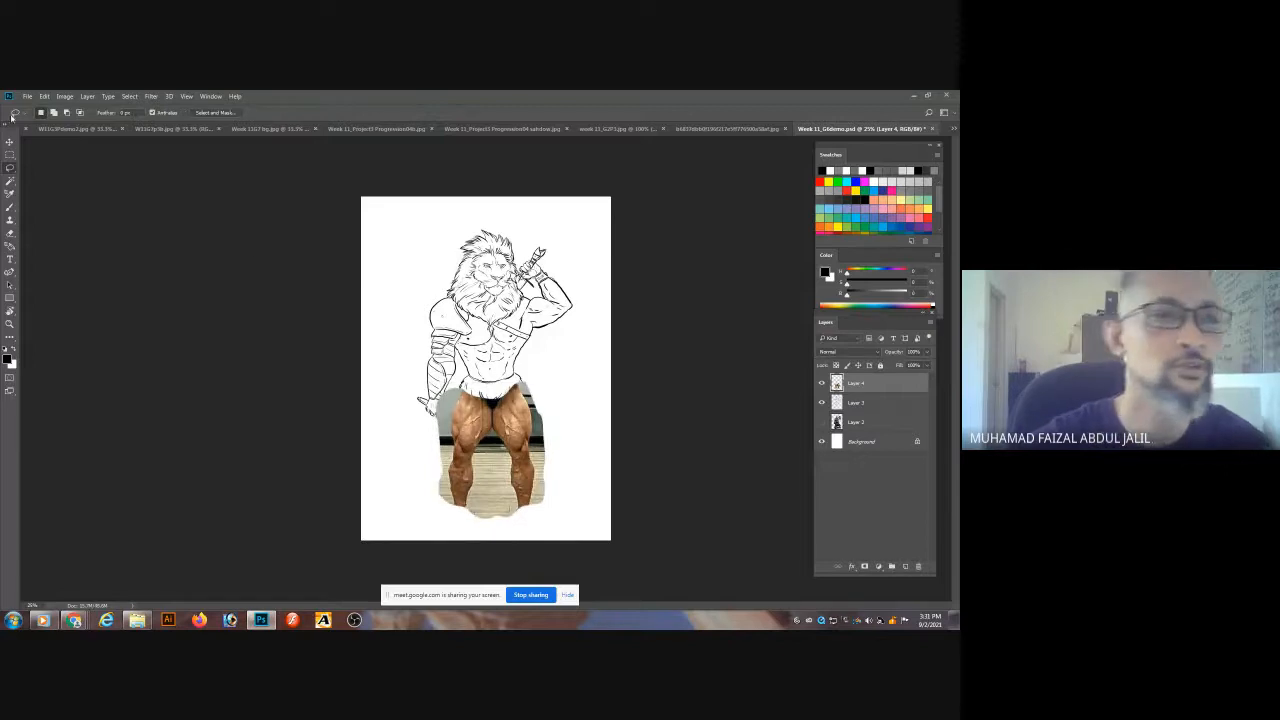
- Turn the pasted legs black and white with a Gradient Map adjustment
click(64, 96)
mouse_move(100, 121)
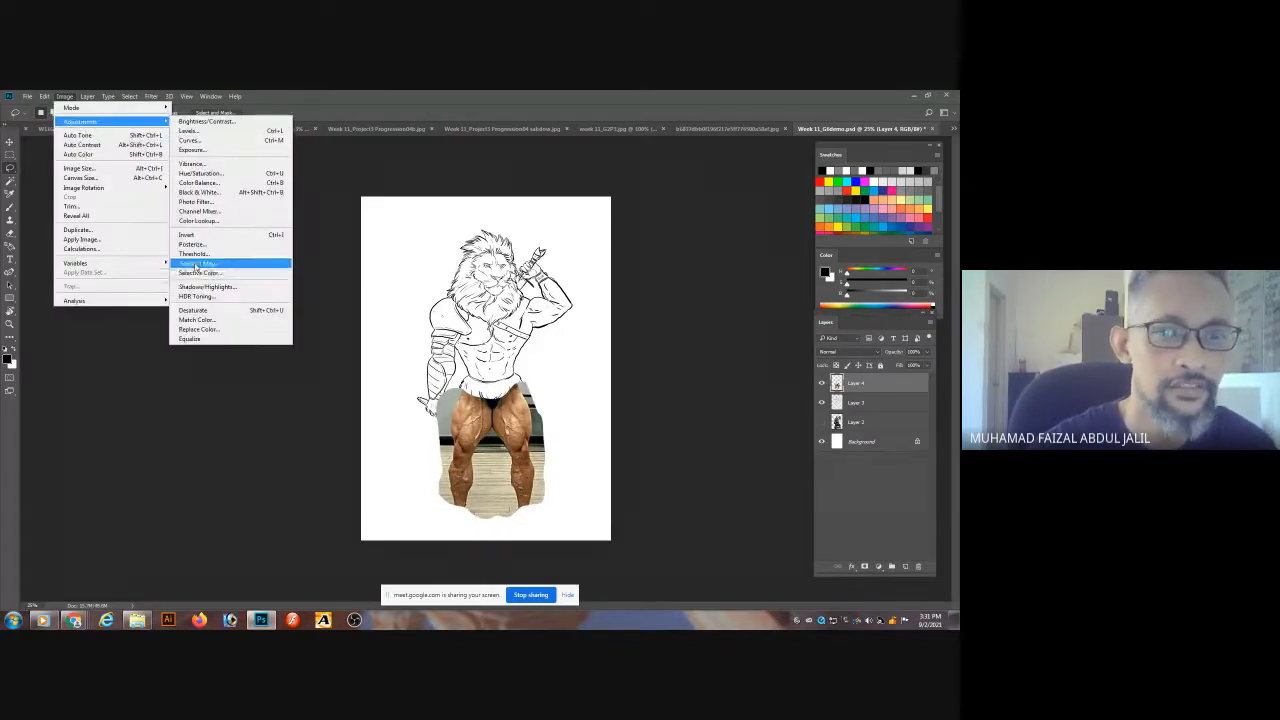
click(210, 262)
key(Return)
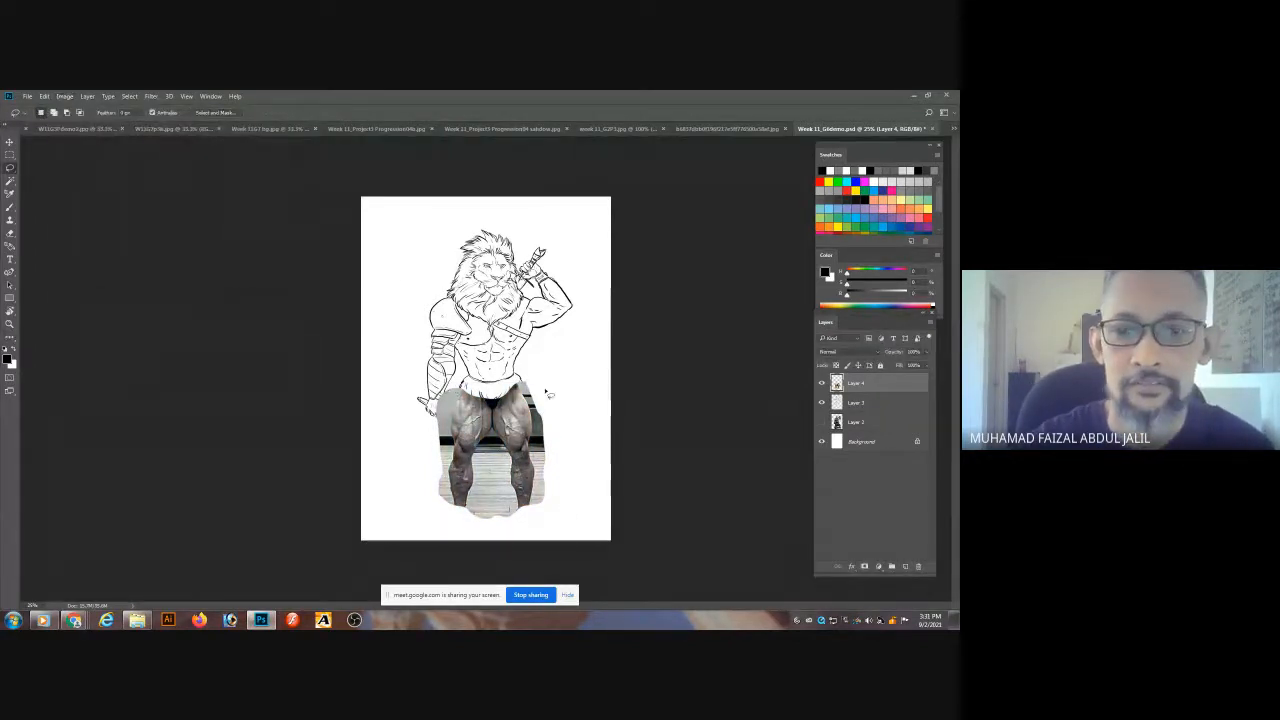
- Move the legs layer below the line art layer and nudge the legs slightly right to align with the loincloth
drag(859, 385, 863, 412)
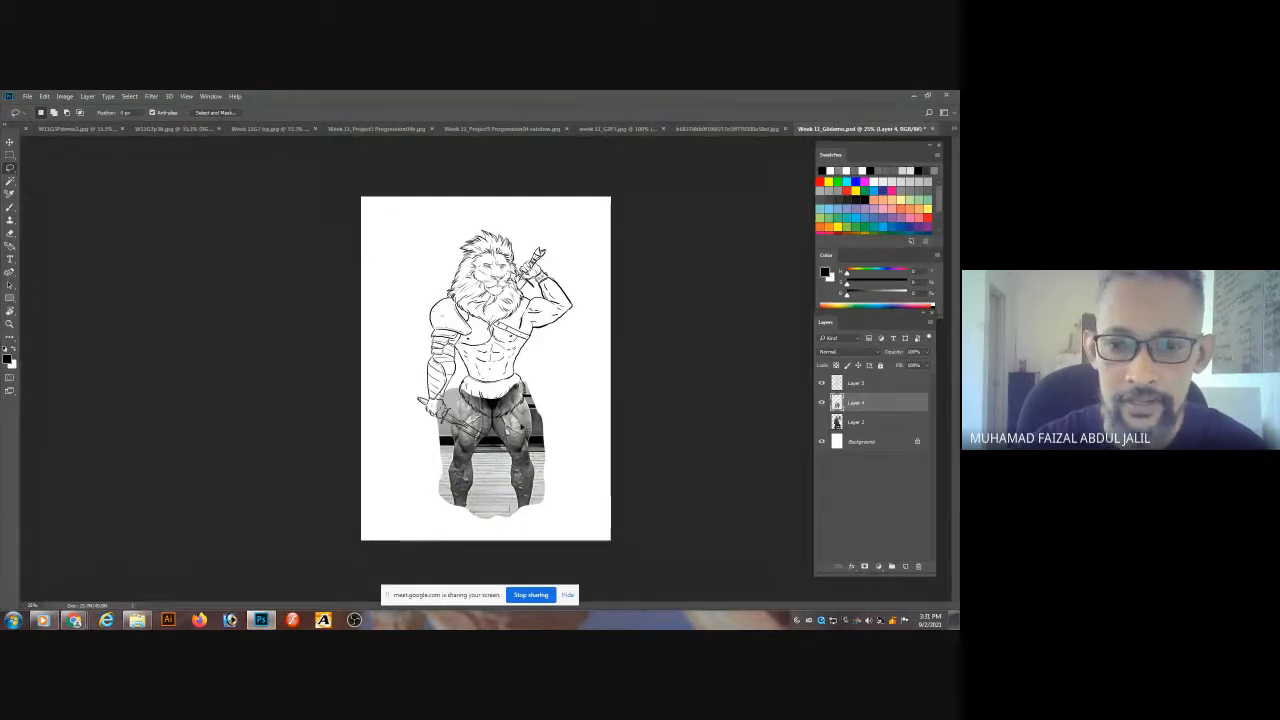
drag(522, 429, 527, 430)
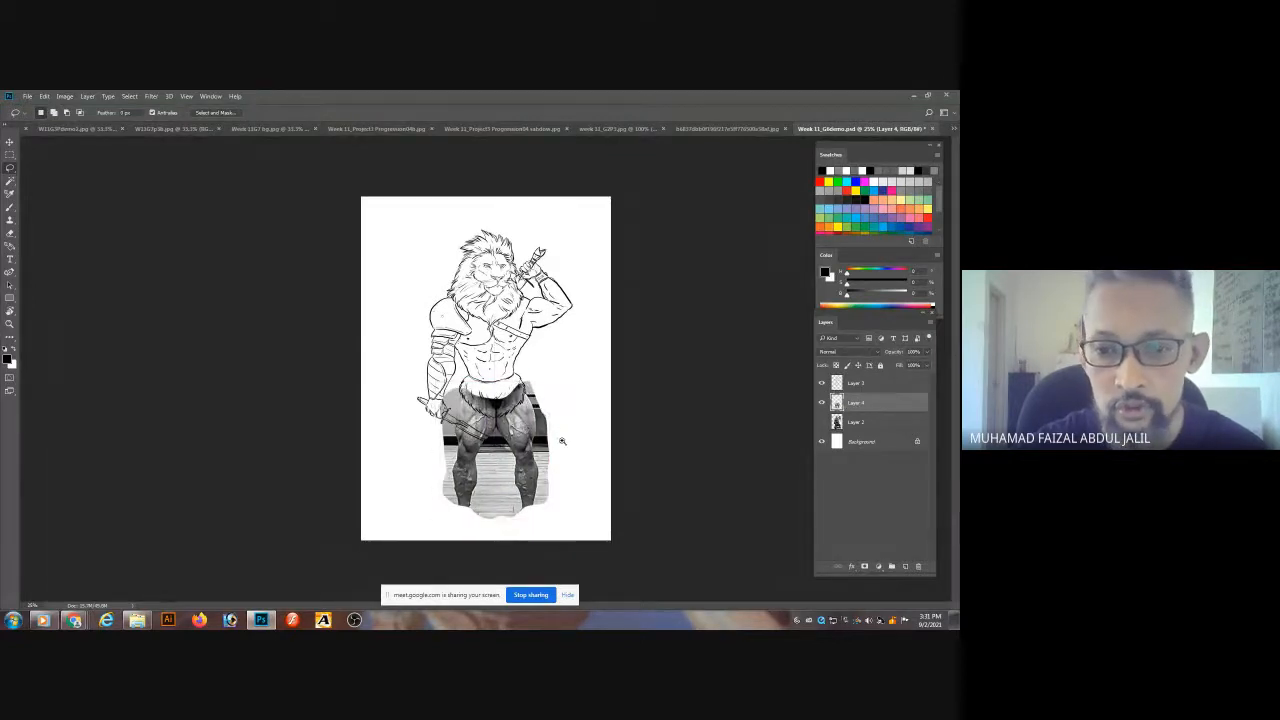
ctrl+click(564, 451)
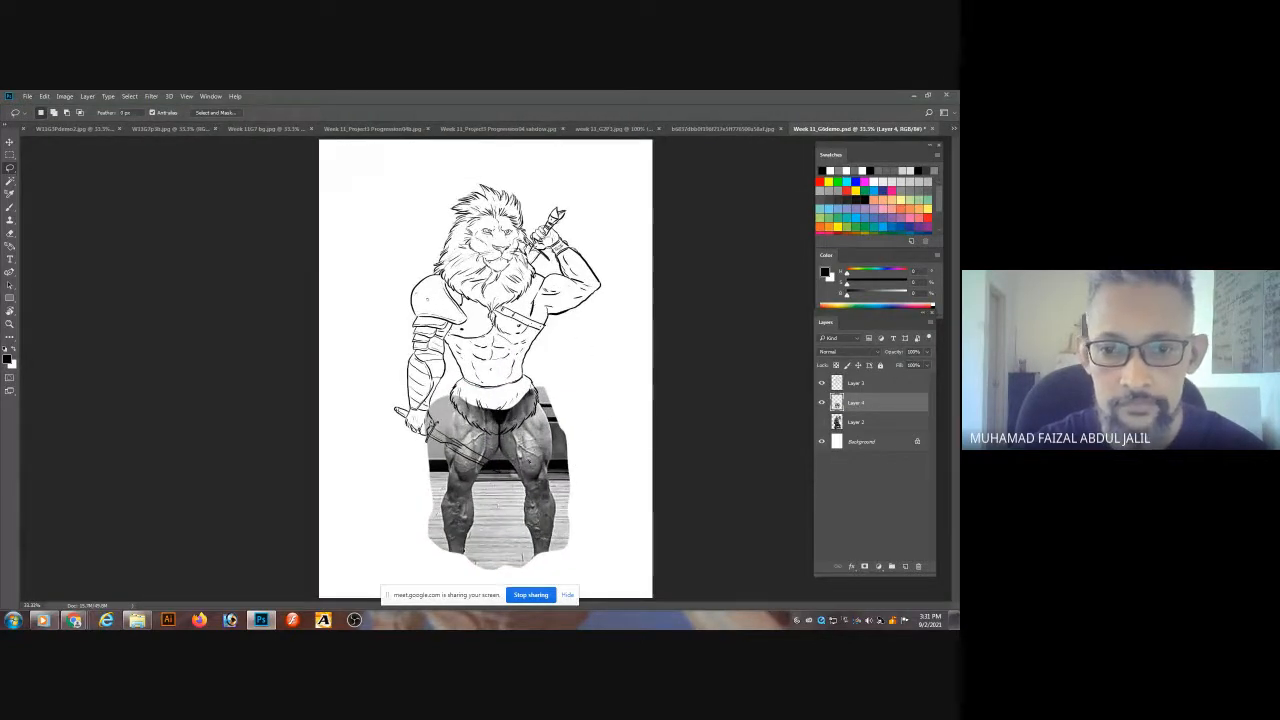
- Reshape the calves and ankles of the pasted legs with the Liquify filter, using a brush size of 400
click(151, 96)
click(171, 176)
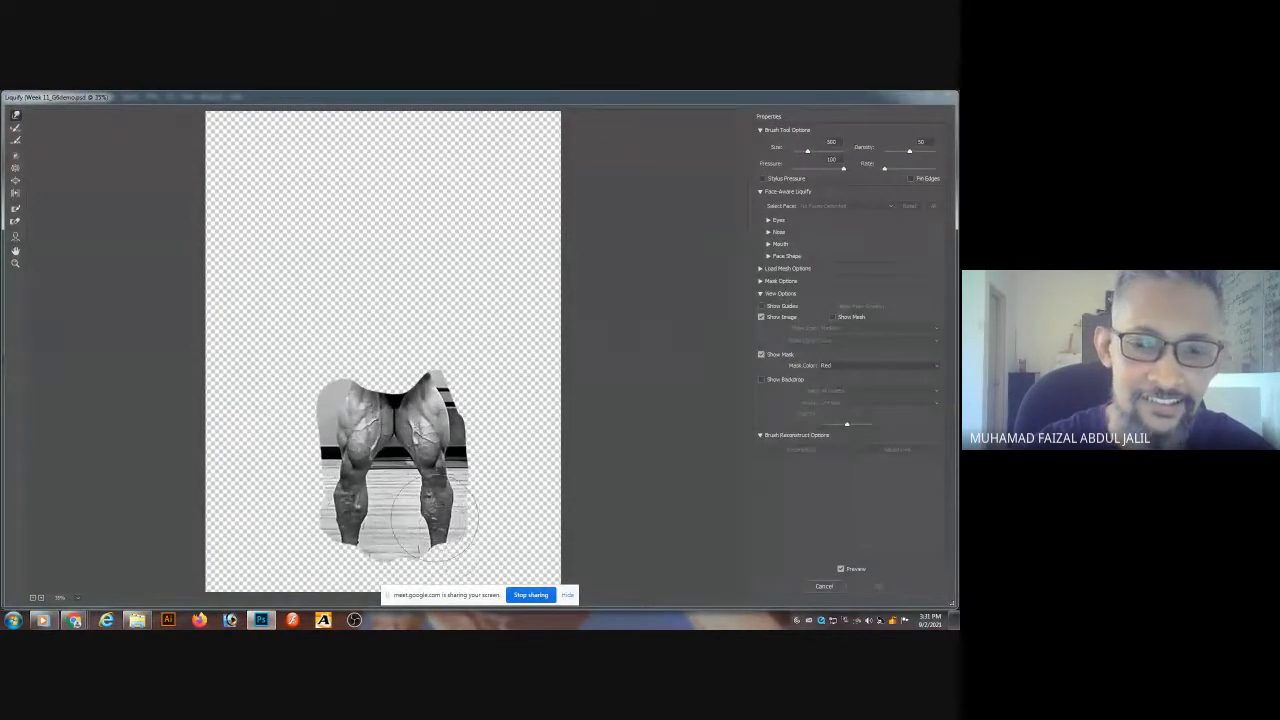
key([)
mouse_move(422, 505)
mouse_down()
mouse_move(377, 506)
mouse_move(444, 551)
mouse_up()
mouse_move(357, 549)
mouse_down()
mouse_move(355, 562)
mouse_move(340, 553)
mouse_up()
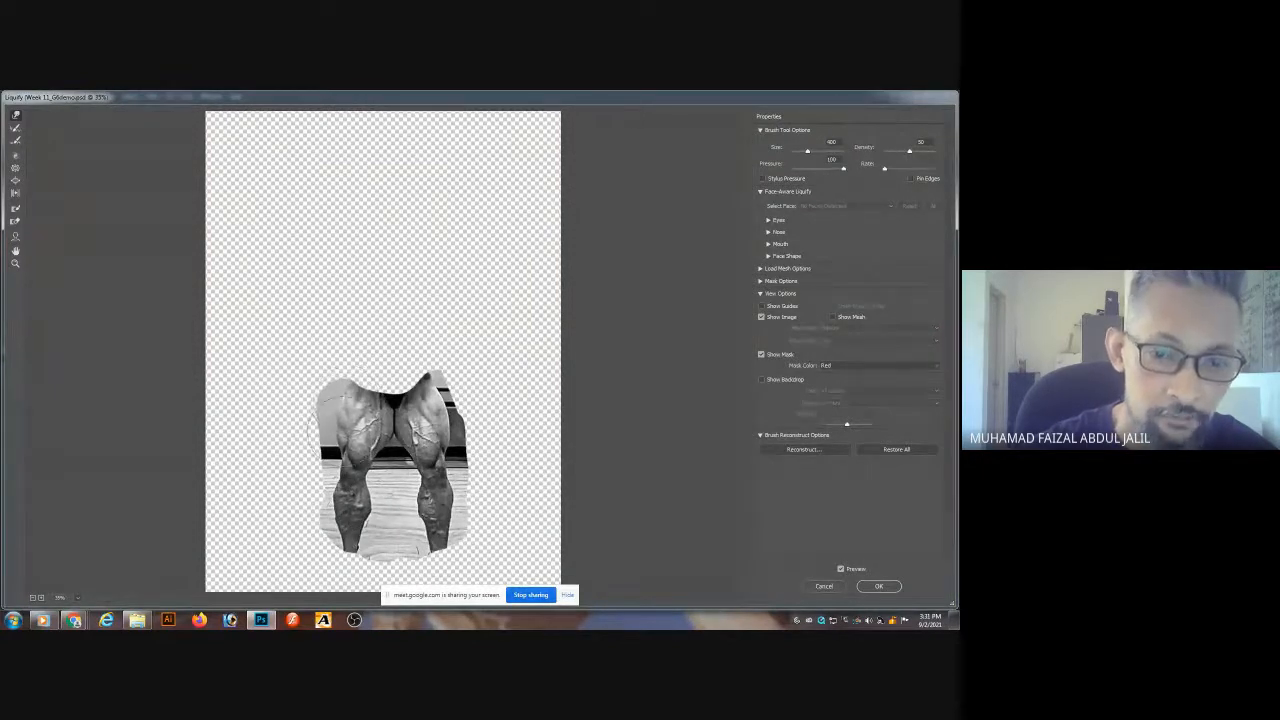
key(])
key([)
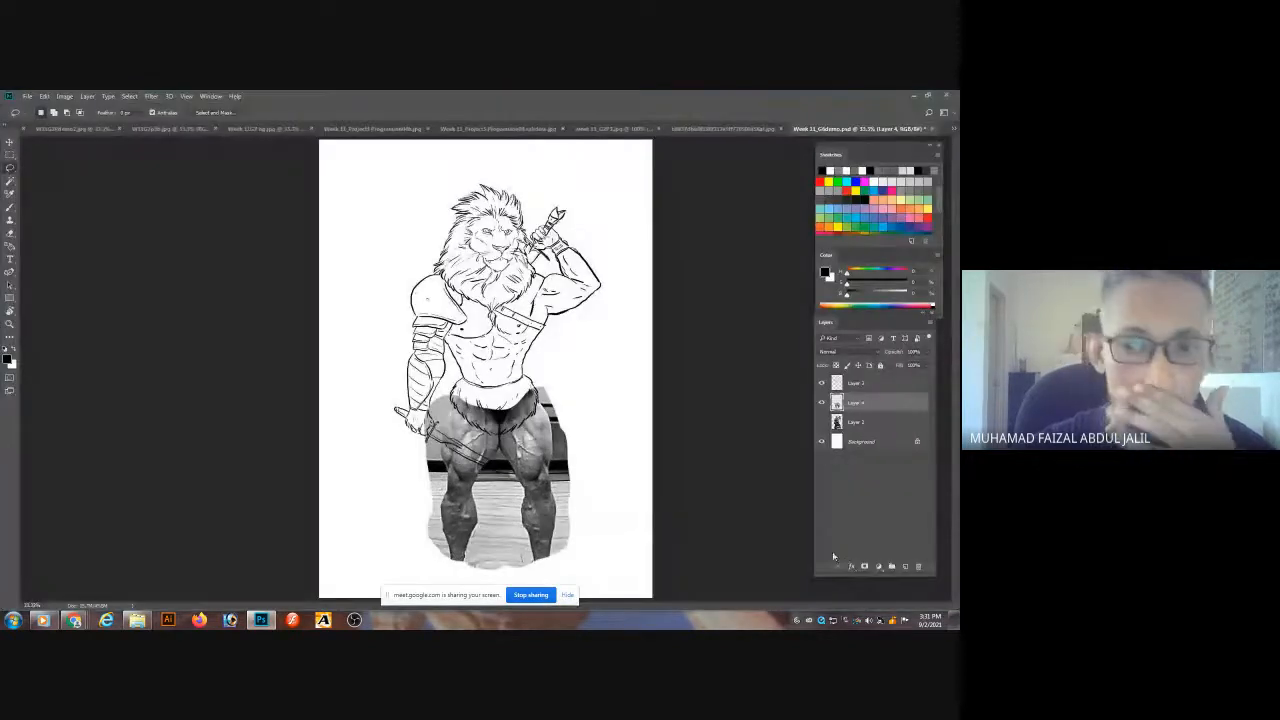
- Lower the legs layer's opacity to about half and make the line art layer active
click(927, 352)
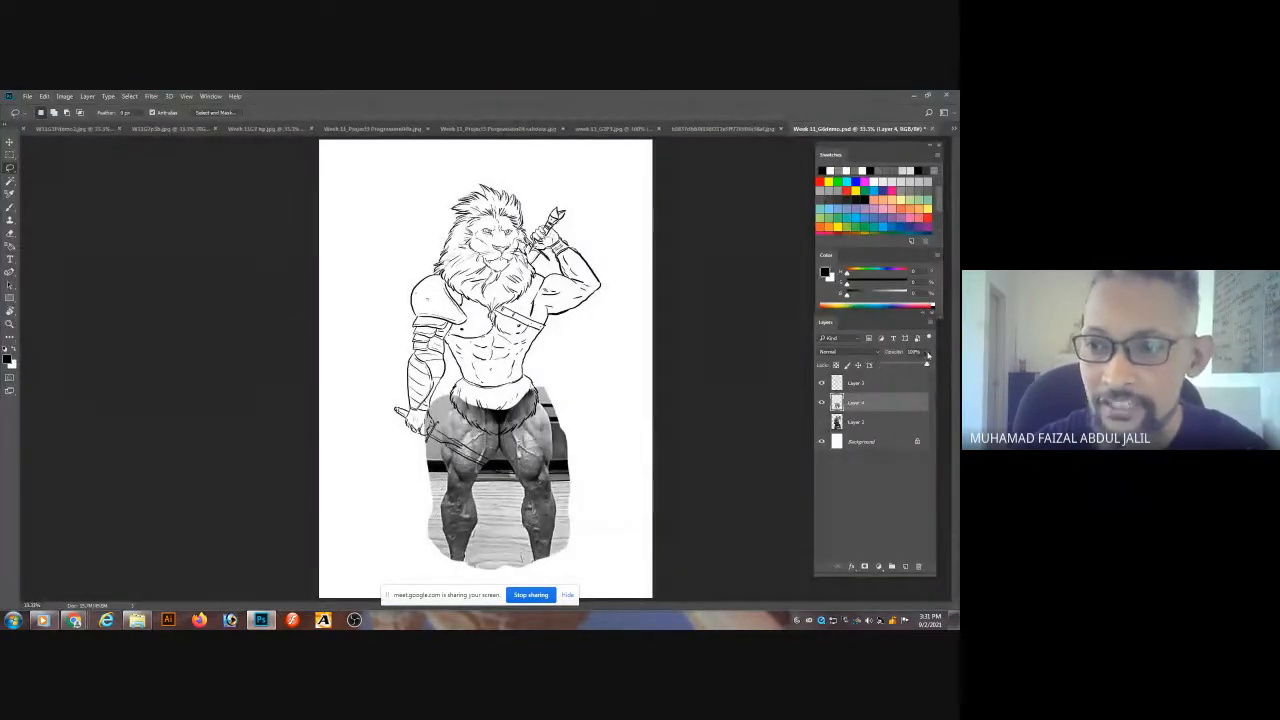
drag(927, 366, 903, 367)
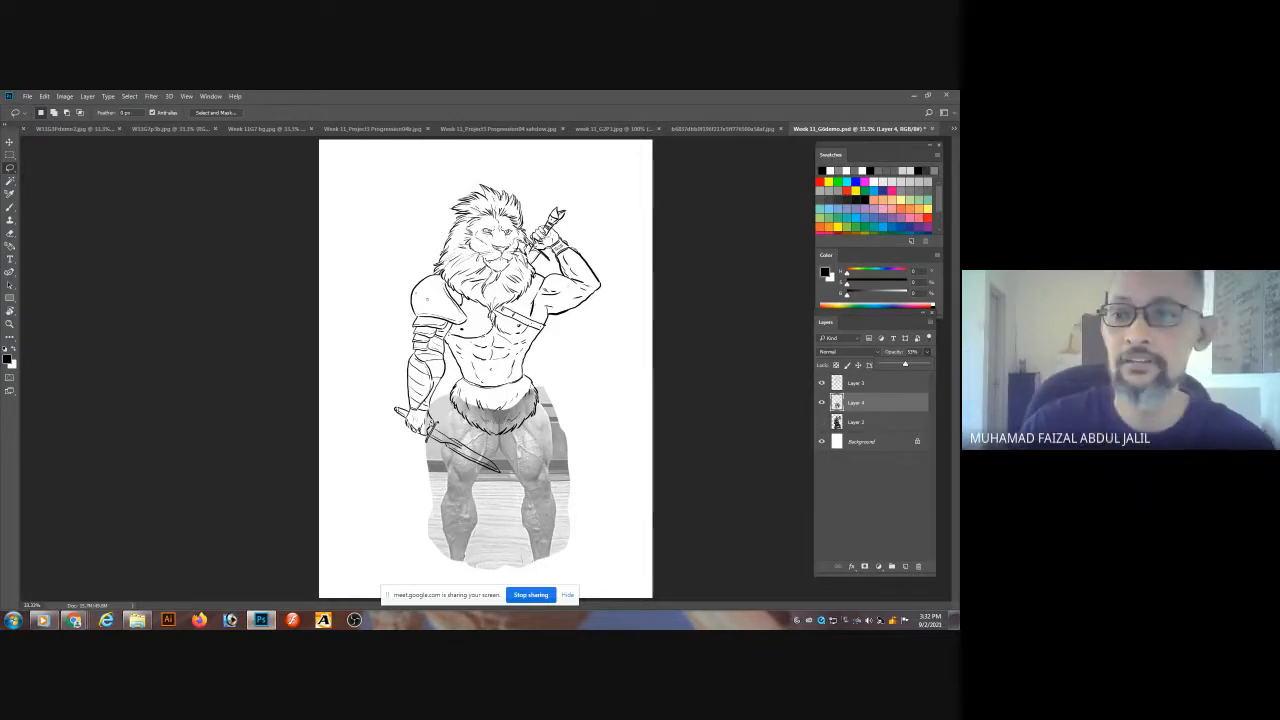
click(851, 383)
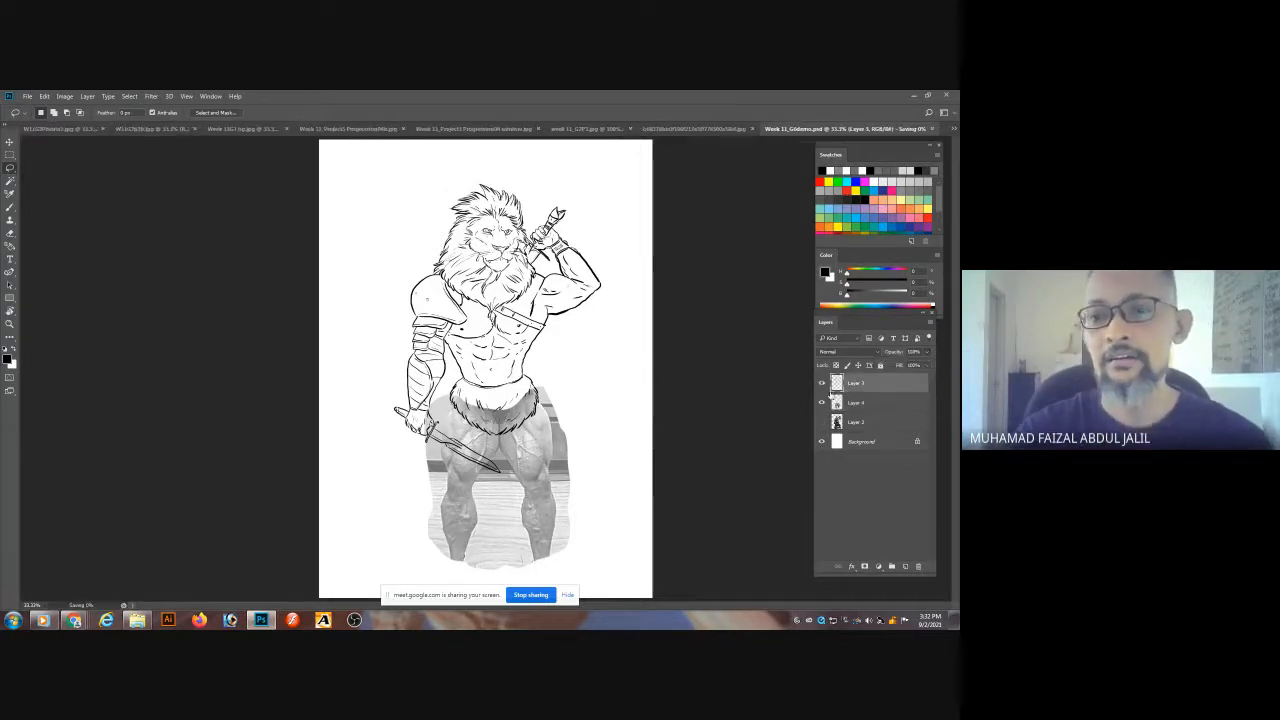
- Brush the inner thigh outline and the thigh muscle lines of the warrior's left leg, tracing the photo below the loincloth
scroll(571, 414, up, 3)
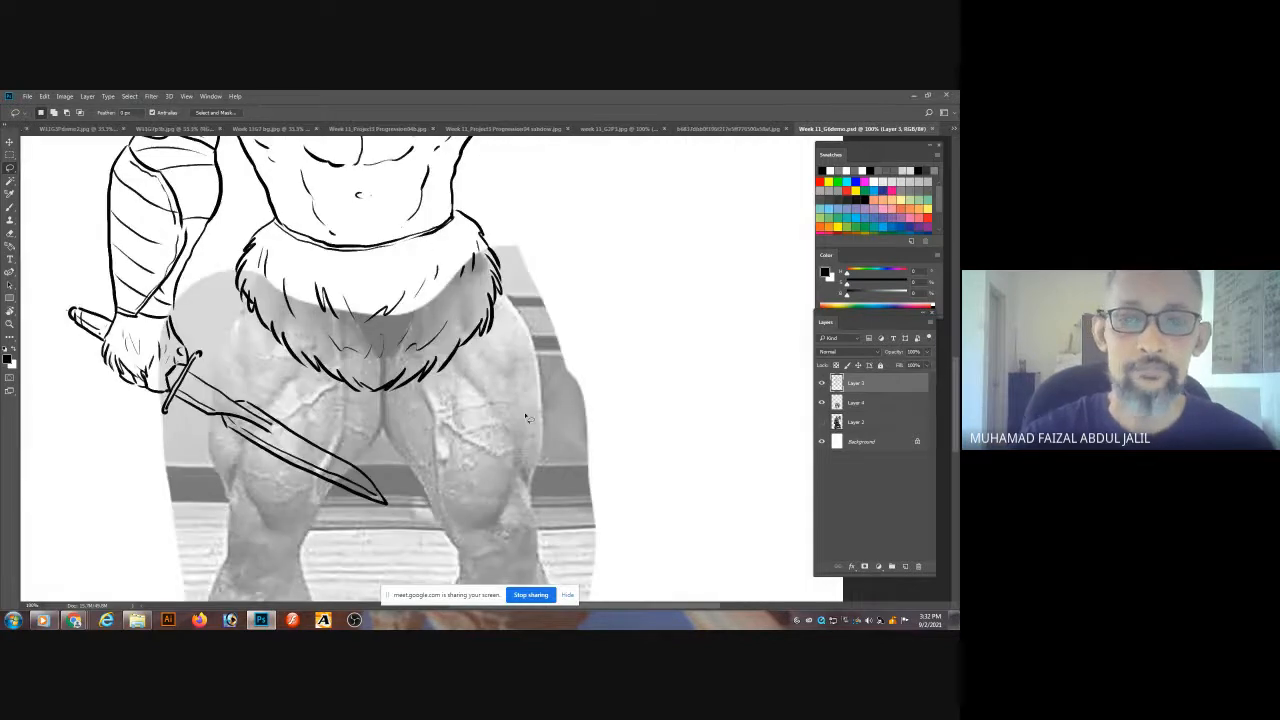
drag(525, 415, 583, 323)
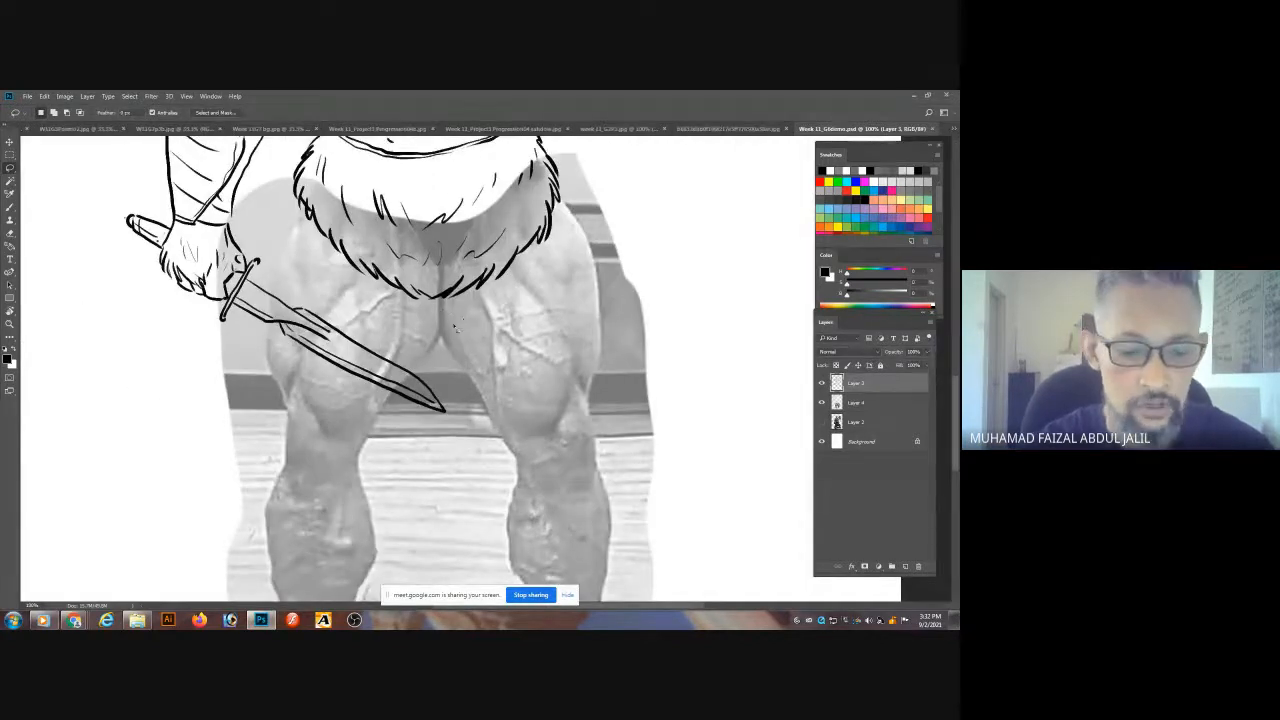
key(b)
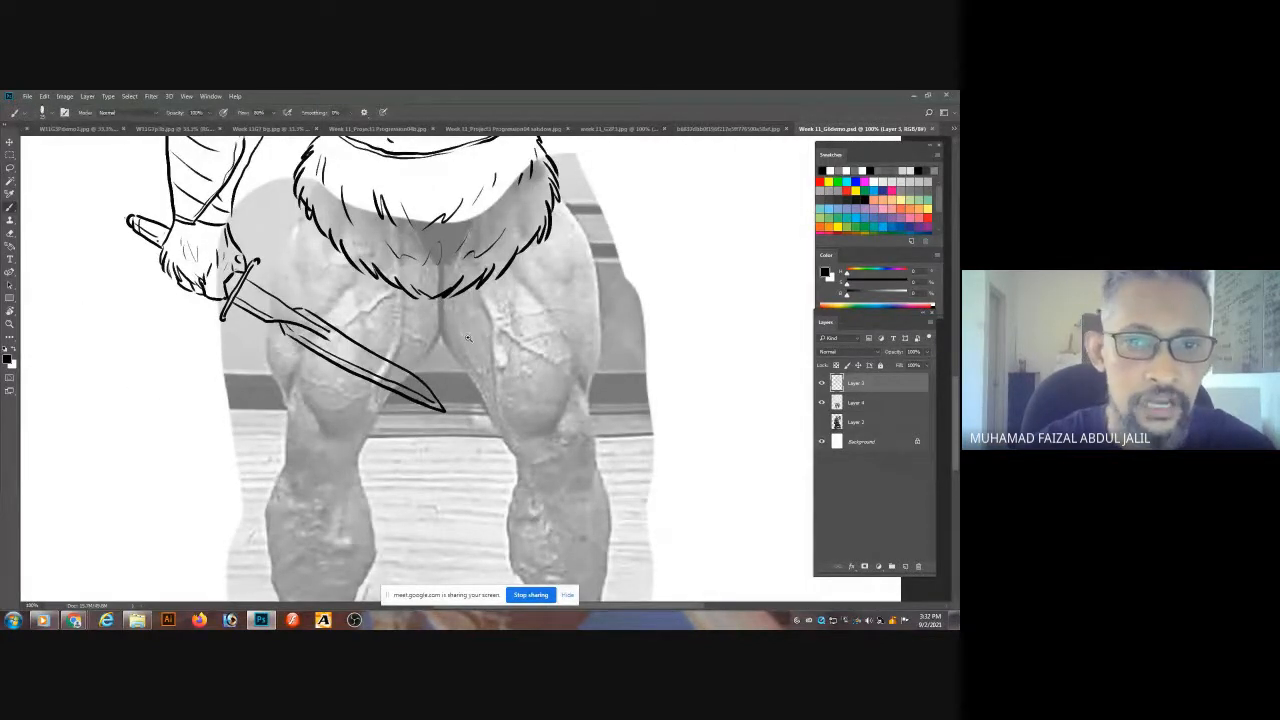
scroll(467, 338, up, 1)
mouse_move(407, 258)
mouse_down()
mouse_move(412, 316)
mouse_move(505, 508)
mouse_move(562, 578)
mouse_up()
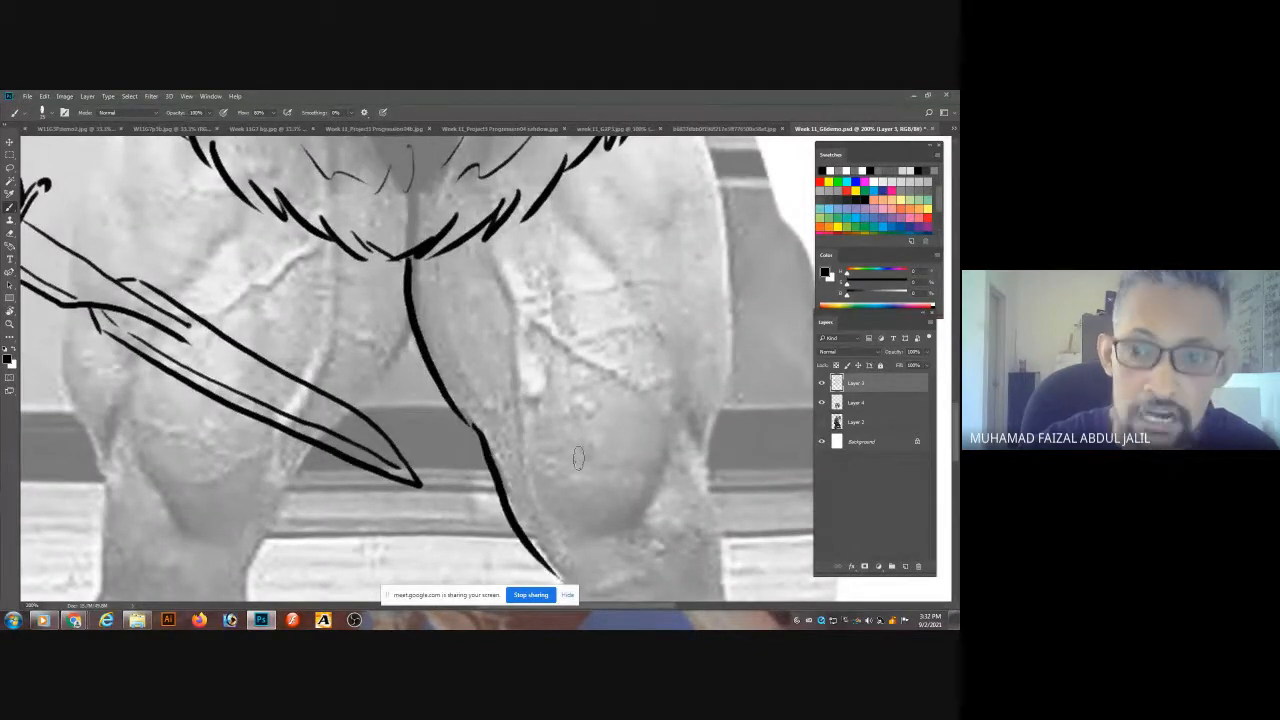
mouse_move(657, 383)
mouse_down()
mouse_move(666, 470)
mouse_move(648, 520)
mouse_move(605, 537)
mouse_move(557, 492)
mouse_up()
drag(572, 217, 630, 325)
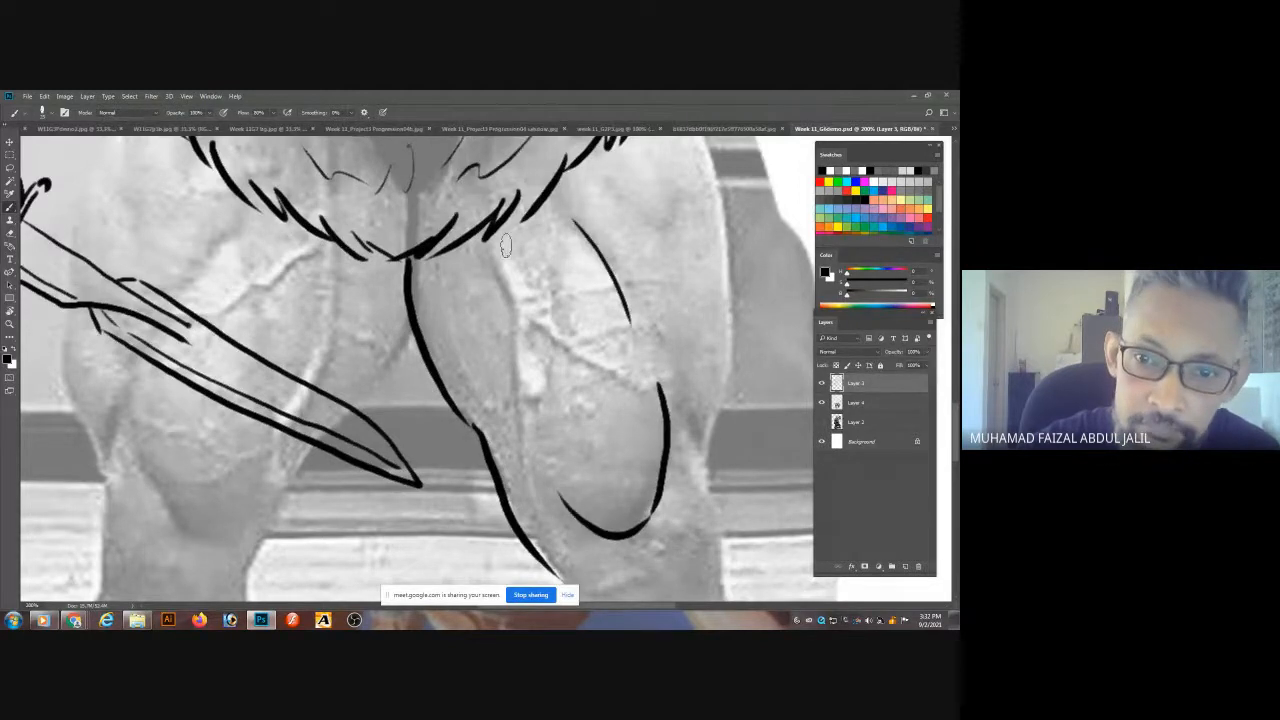
mouse_move(506, 245)
mouse_down()
mouse_move(514, 405)
mouse_move(542, 486)
mouse_up()
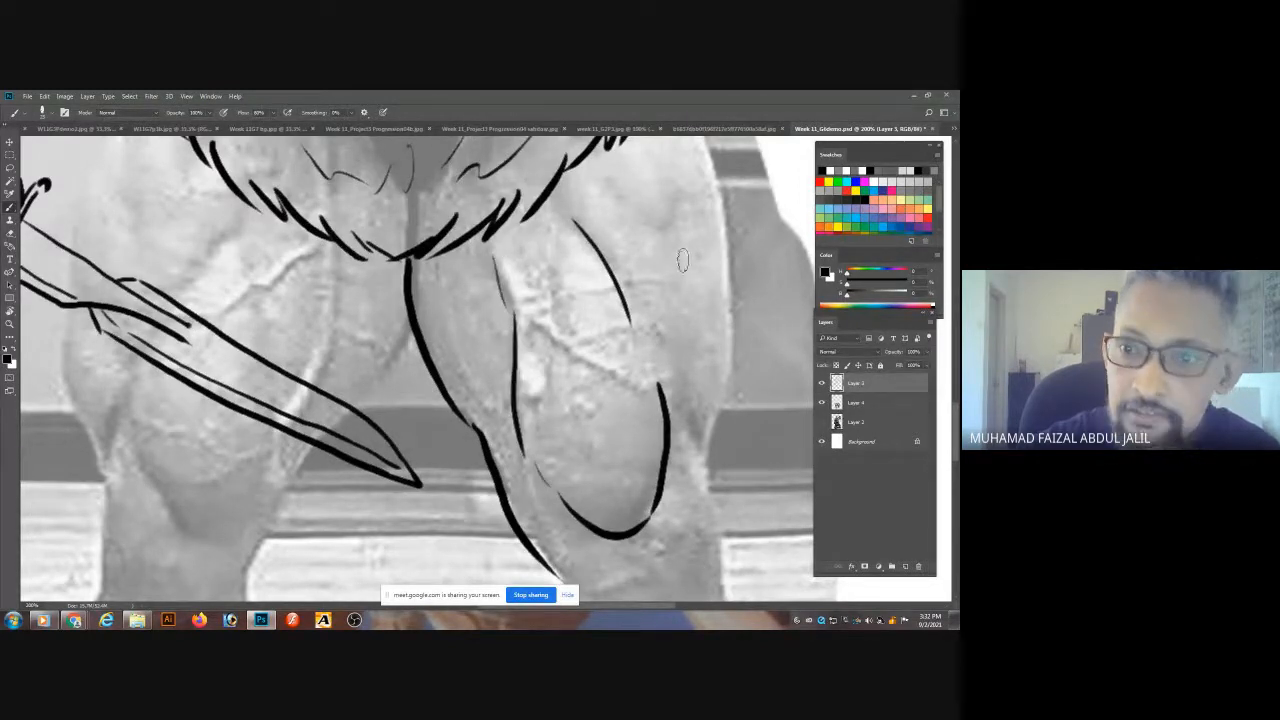
- Draw the outer thigh contour of the warrior's left leg from the fur loincloth past the knee, and add the kneecap lines
scroll(690, 420, up, 3)
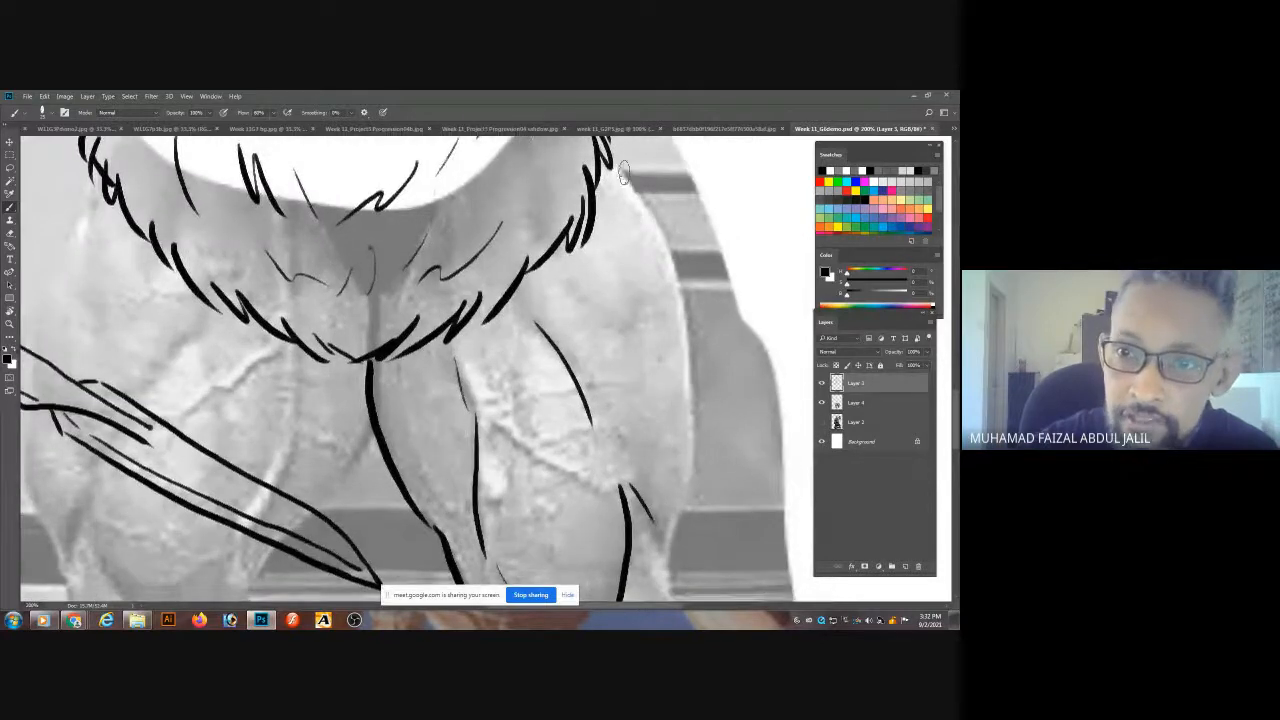
mouse_move(622, 172)
mouse_down()
mouse_move(688, 365)
mouse_move(684, 520)
mouse_move(662, 545)
mouse_up()
scroll(630, 248, down, 5)
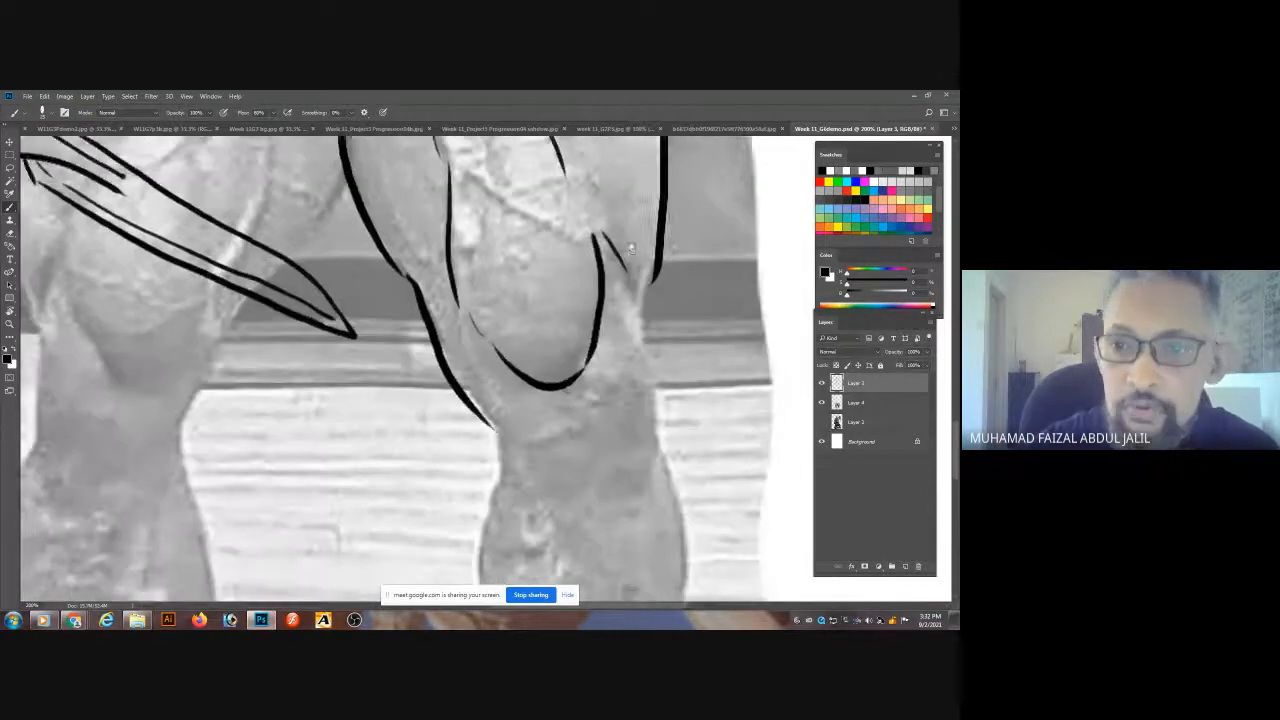
drag(636, 290, 632, 425)
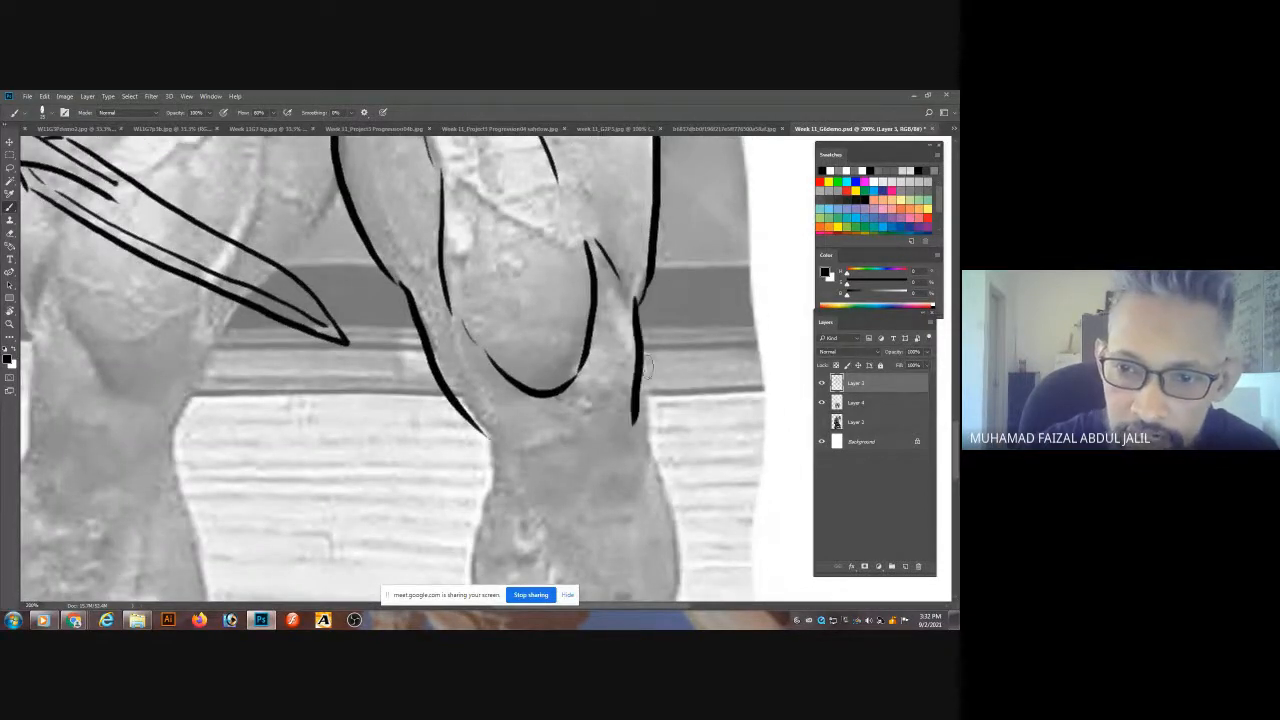
key(ctrl+z)
mouse_move(634, 294)
mouse_down()
mouse_move(648, 383)
mouse_move(632, 452)
mouse_up()
mouse_move(626, 397)
mouse_down()
mouse_move(600, 406)
mouse_move(615, 451)
mouse_move(528, 440)
mouse_up()
- Outline both sides of the left calf down toward the ankle and add a short shin muscle line
mouse_move(537, 430)
mouse_down()
mouse_move(582, 195)
mouse_move(533, 263)
mouse_move(518, 318)
mouse_move(547, 443)
mouse_up()
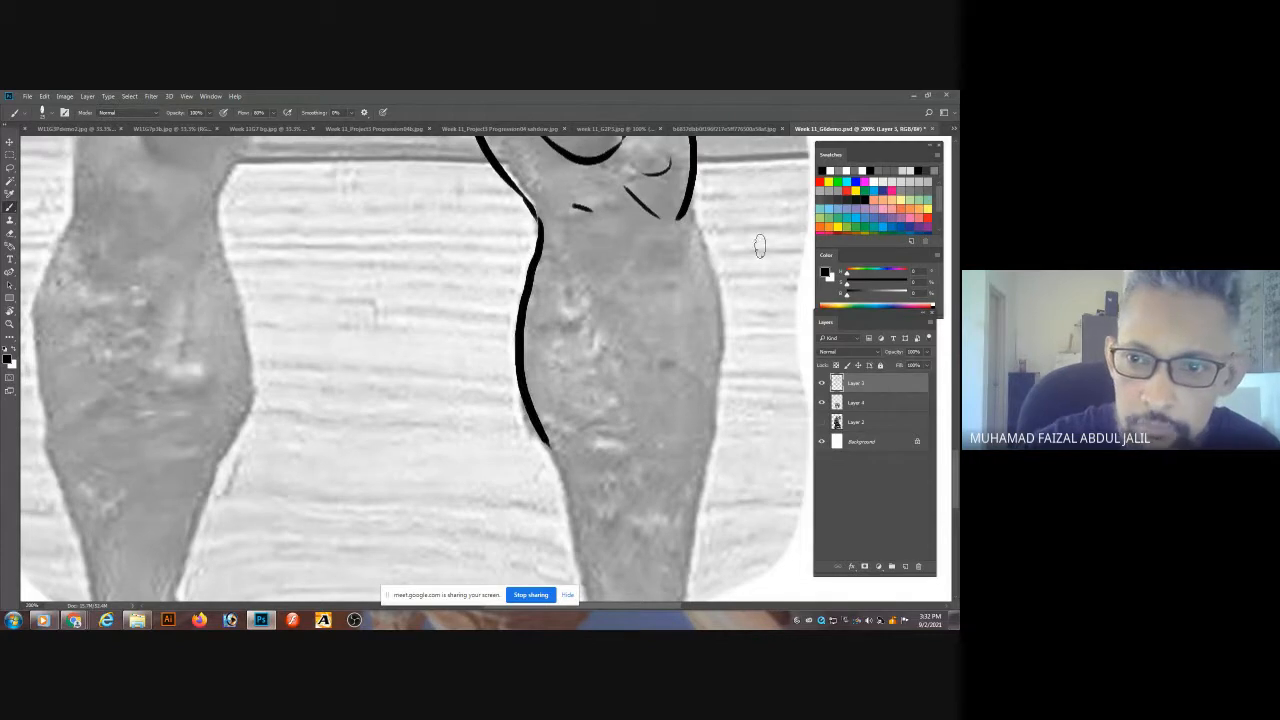
drag(585, 272, 601, 317)
mouse_move(692, 190)
mouse_down()
mouse_move(722, 346)
mouse_move(697, 490)
mouse_up()
mouse_move(590, 430)
mouse_down()
mouse_move(620, 402)
mouse_move(603, 490)
mouse_up()
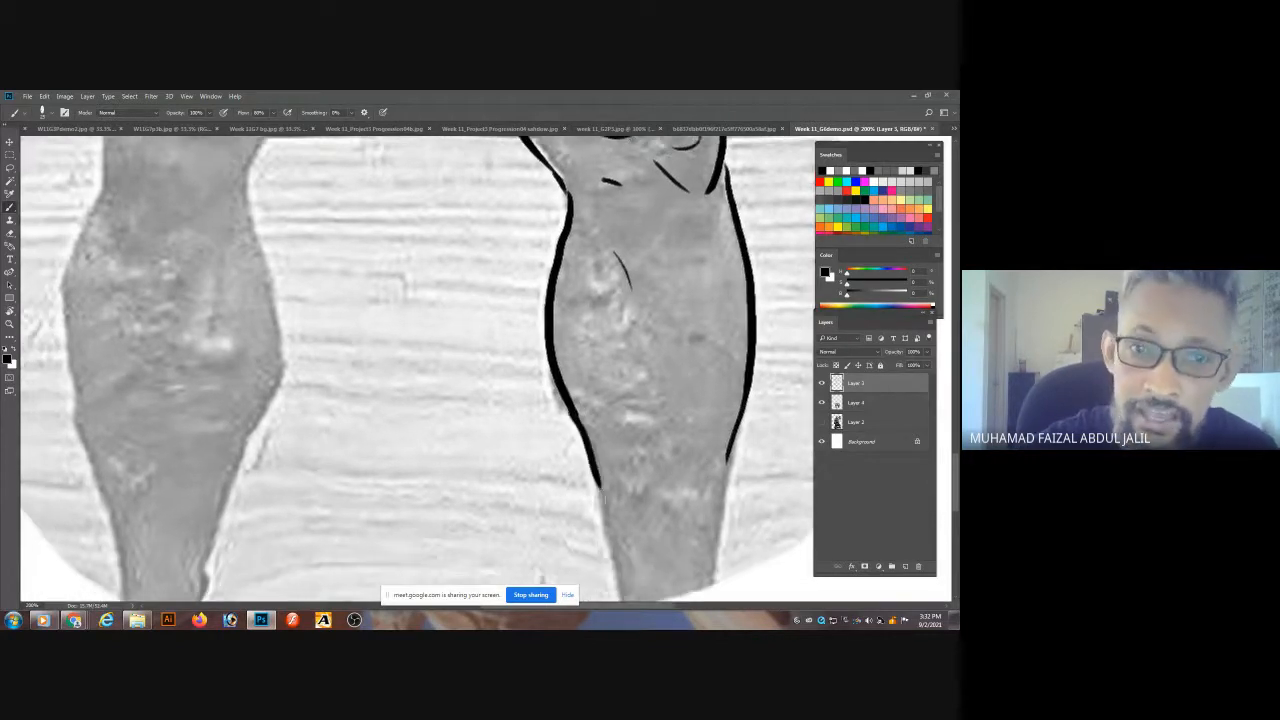
- Draw the right leg's inner thigh above and below the dagger blade, plus muscle curves over the knee and upper thigh
mouse_move(440, 160)
mouse_down()
mouse_move(584, 364)
mouse_move(667, 425)
mouse_move(657, 382)
mouse_up()
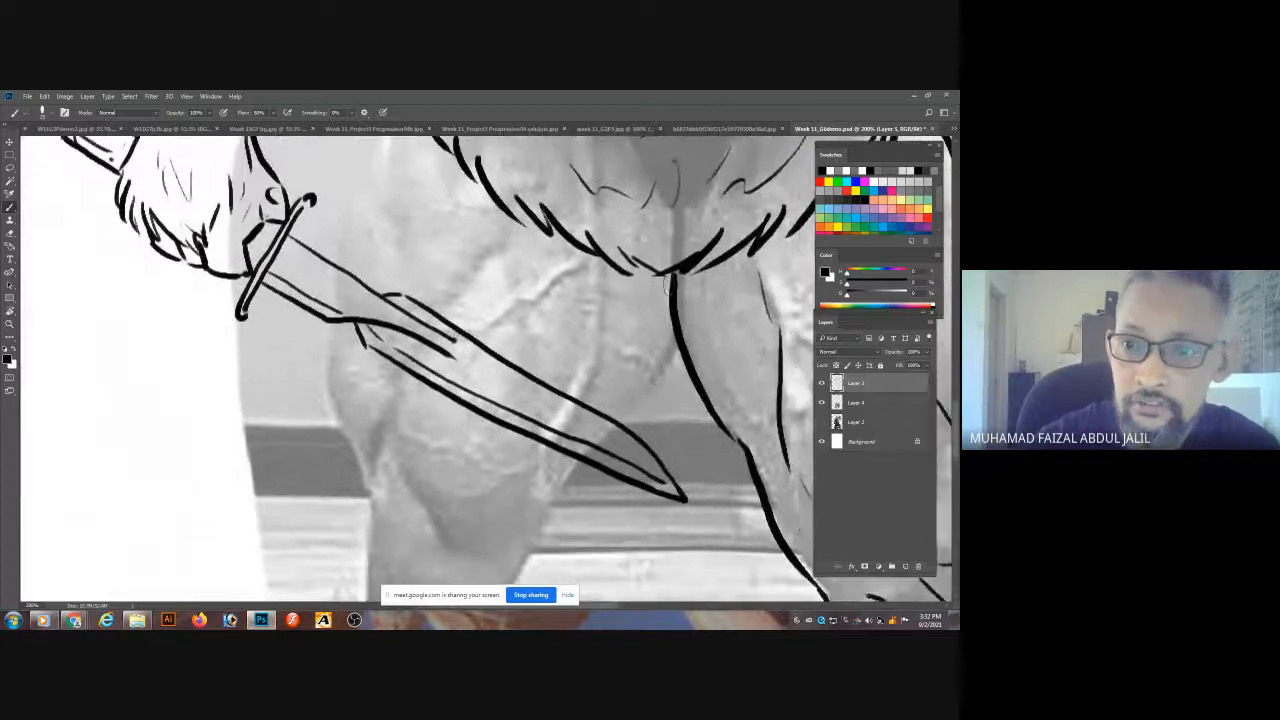
mouse_move(674, 274)
mouse_down()
mouse_move(662, 341)
mouse_move(614, 420)
mouse_up()
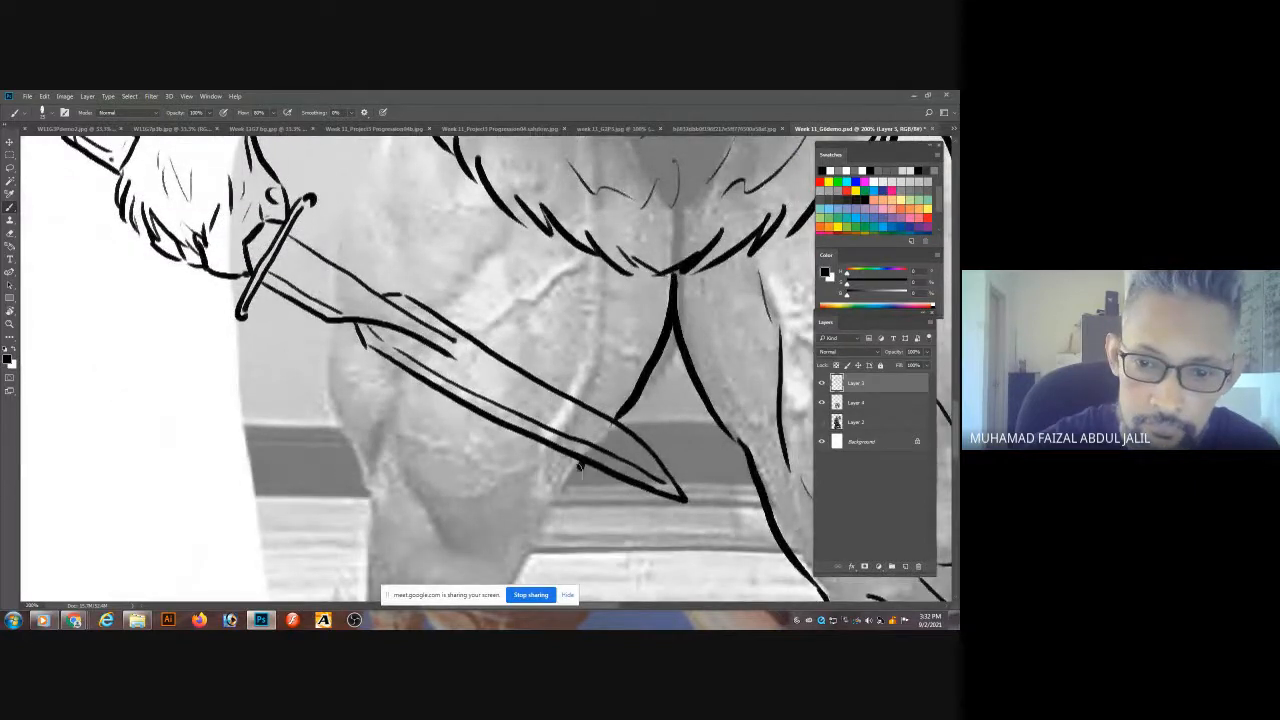
drag(578, 464, 540, 535)
drag(407, 447, 462, 540)
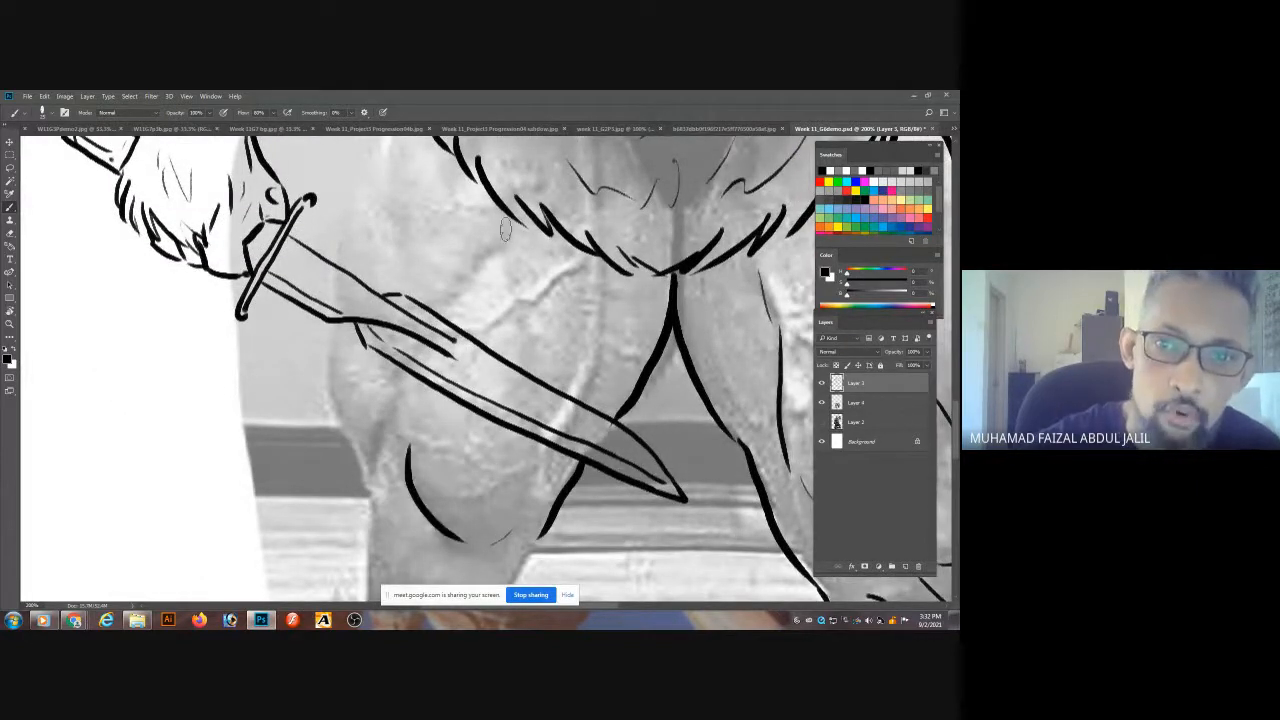
drag(505, 229, 454, 287)
- Draw the right leg's outer thigh contour from the hip to the knee, breaking the line where the dagger crosses it
drag(385, 188, 347, 320)
drag(361, 216, 307, 389)
key(ctrl+z)
mouse_move(365, 210)
mouse_down()
mouse_move(323, 306)
mouse_move(299, 418)
mouse_move(331, 244)
mouse_up()
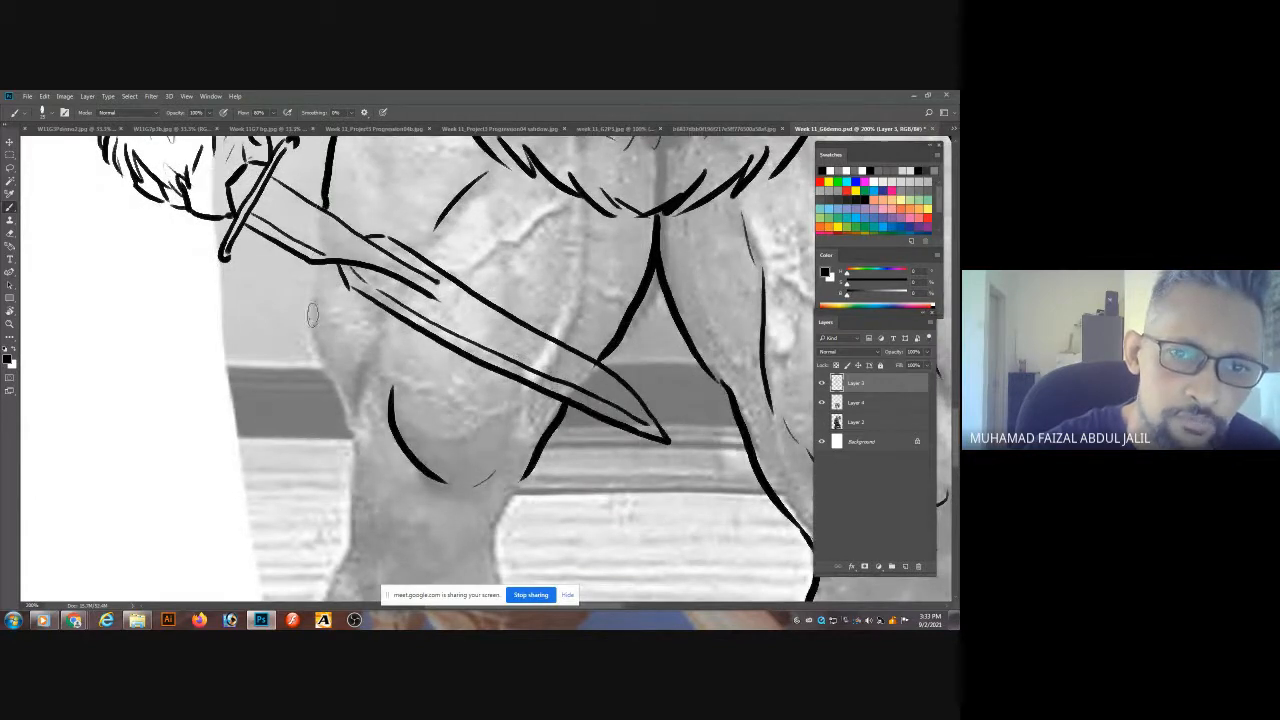
mouse_move(313, 262)
mouse_down()
mouse_move(311, 343)
mouse_move(337, 402)
mouse_up()
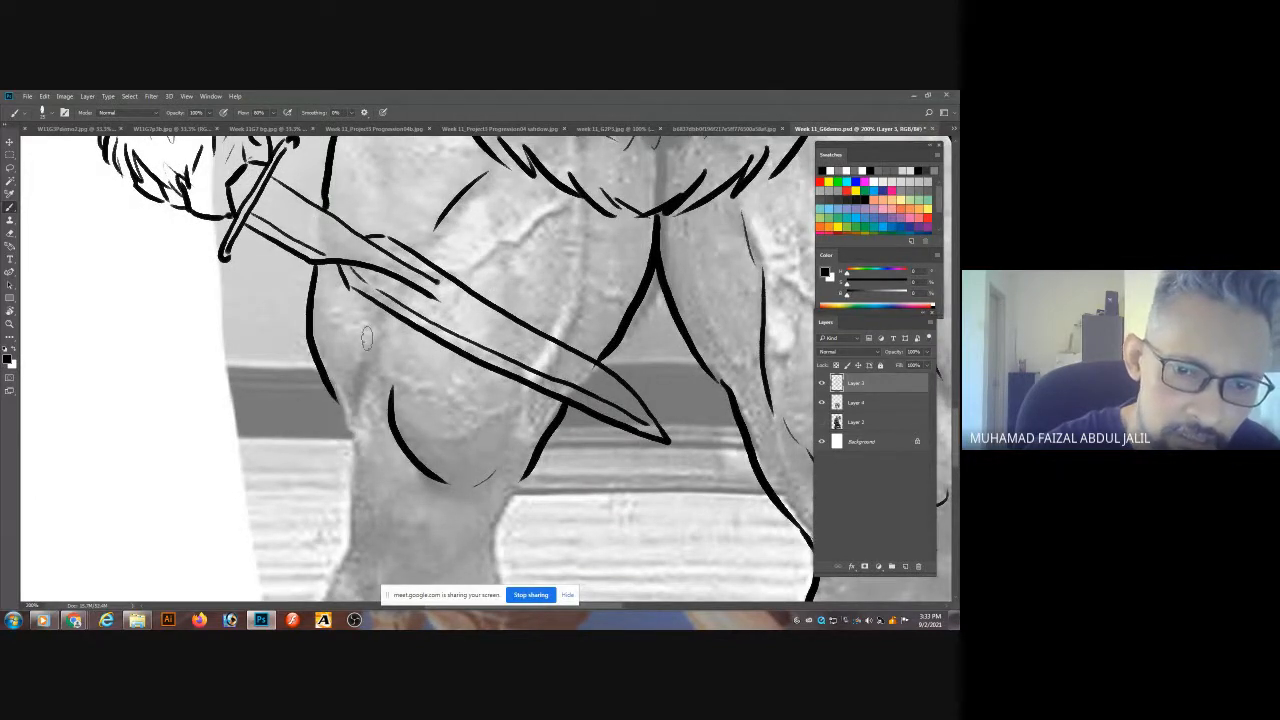
- Add the right knee's outer contour, kneecap marks and short muscle lines around the dagger on the thigh
mouse_move(366, 338)
mouse_down()
mouse_move(341, 408)
mouse_move(385, 531)
mouse_move(430, 515)
mouse_up()
drag(402, 342, 397, 358)
drag(505, 440, 513, 412)
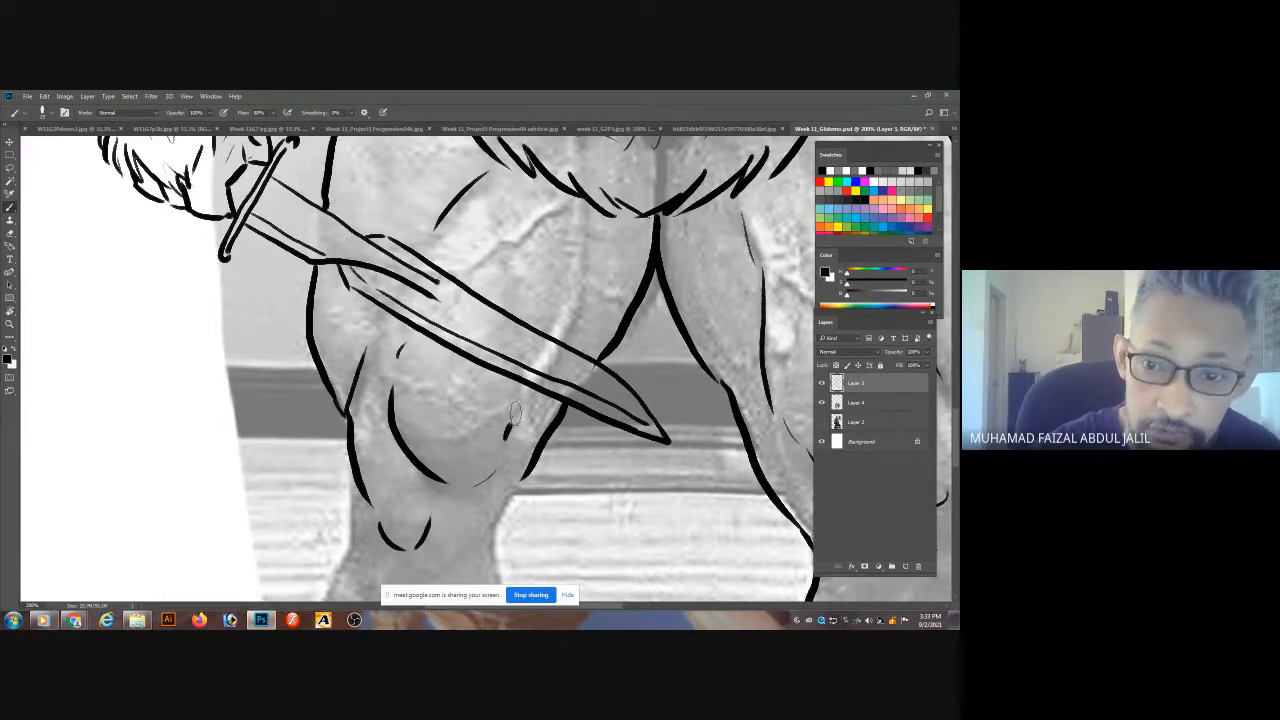
mouse_move(566, 335)
mouse_down()
mouse_move(590, 225)
mouse_move(562, 318)
mouse_up()
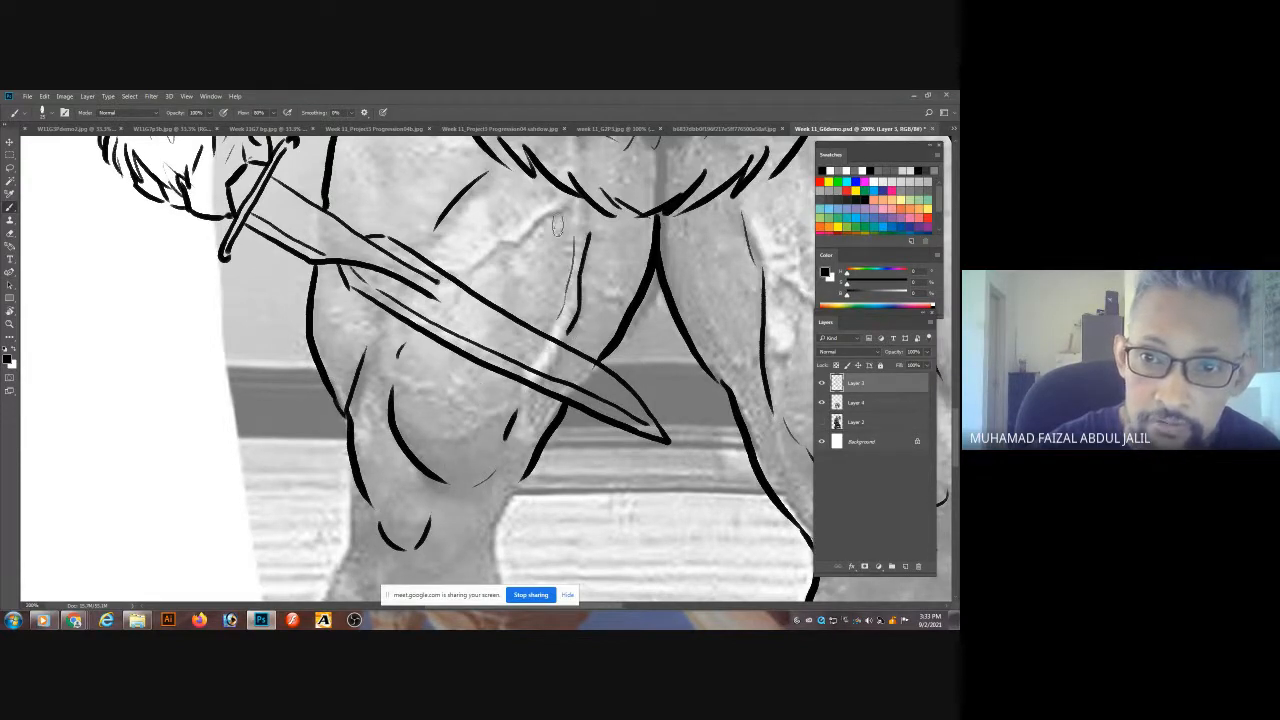
- Outline the inner and outer sides of the right calf from the knee downward, with a small calf muscle line
scroll(475, 283, down, 5)
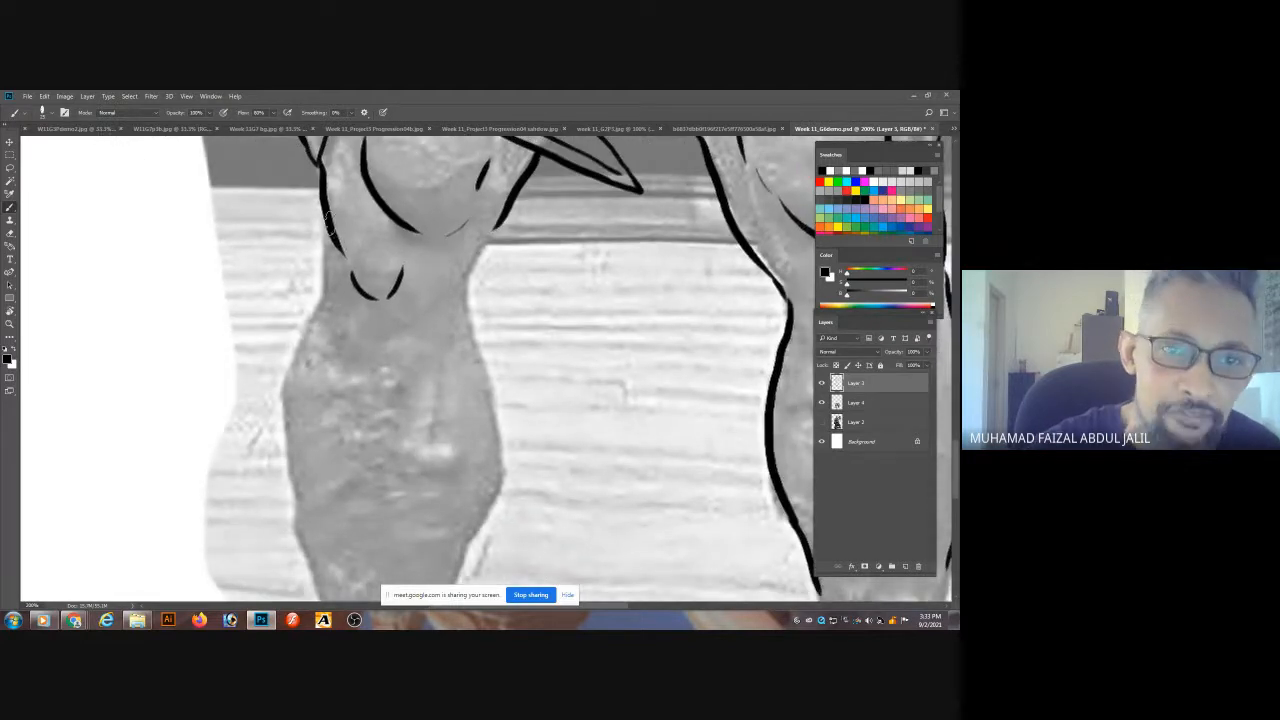
drag(329, 225, 322, 305)
mouse_move(495, 222)
mouse_down()
mouse_move(468, 295)
mouse_move(505, 455)
mouse_move(500, 490)
mouse_move(460, 537)
mouse_up()
drag(437, 505, 446, 530)
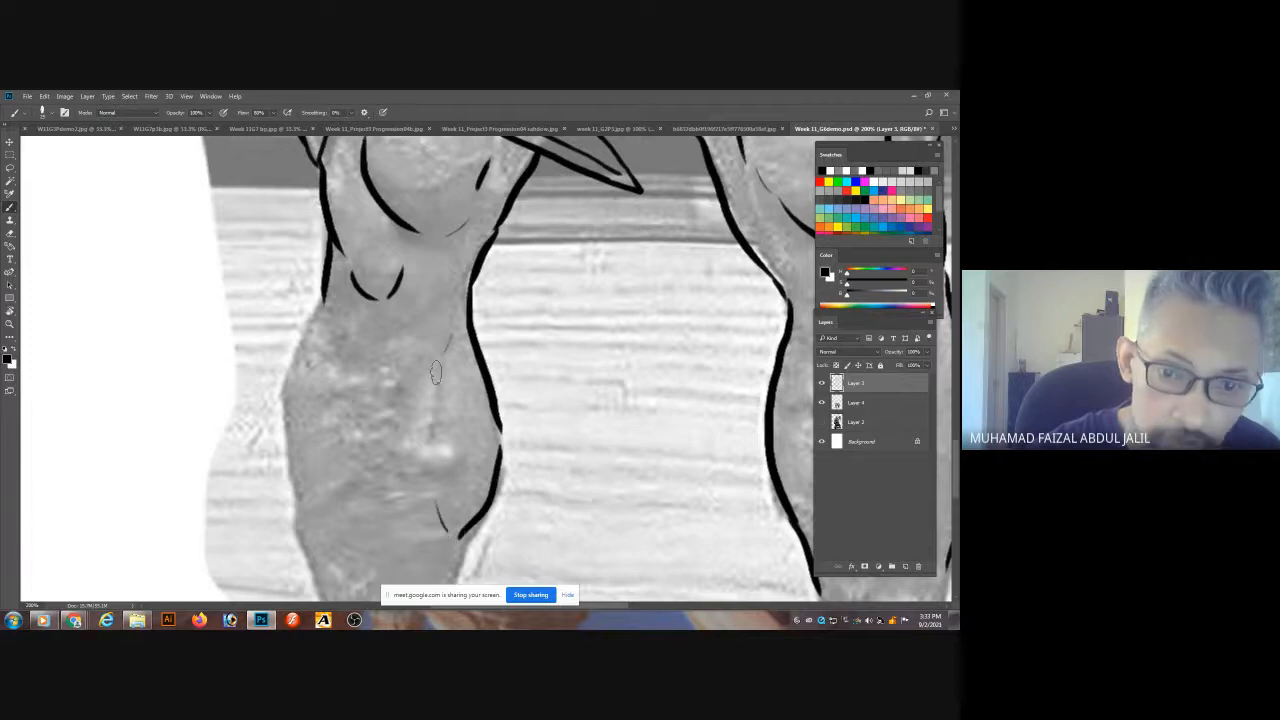
mouse_move(322, 300)
mouse_down()
mouse_move(289, 412)
mouse_move(312, 552)
mouse_up()
- Extend the right lower leg's contours toward the ankle and add muscle marks below the knee and along the shin
scroll(367, 230, down, 3)
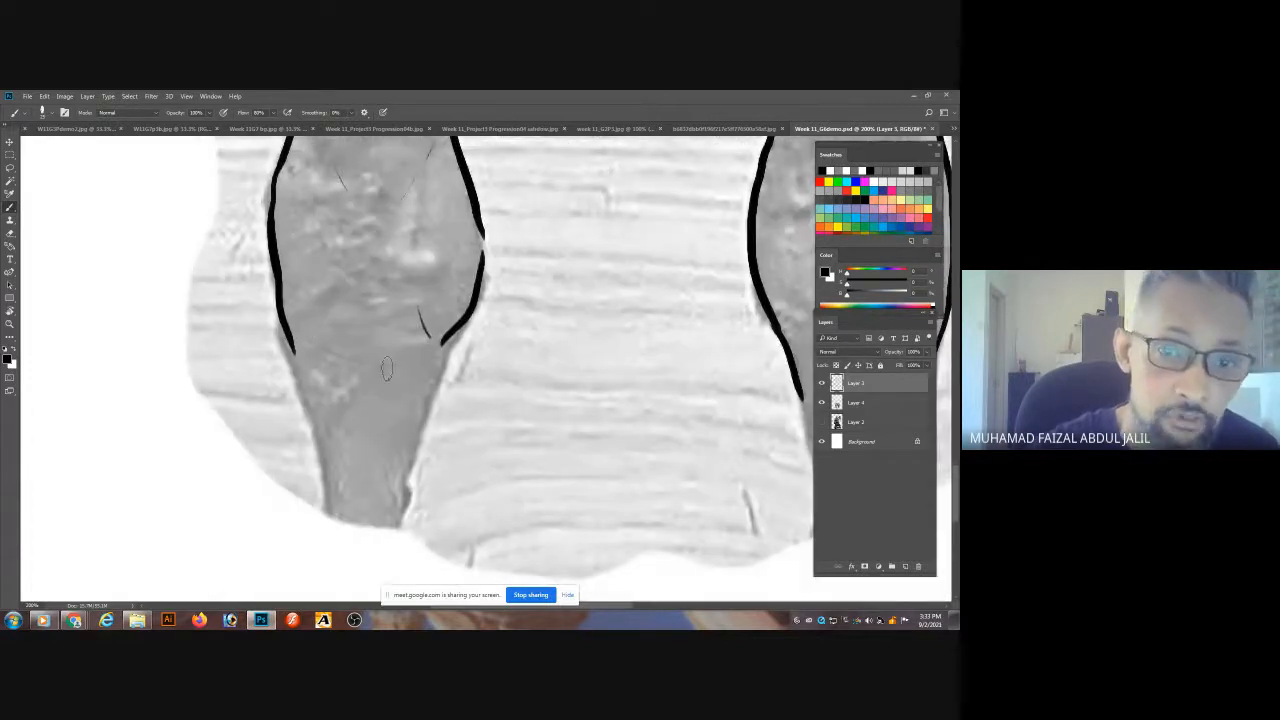
drag(445, 326, 423, 416)
drag(291, 344, 316, 424)
drag(330, 400, 324, 500)
drag(349, 224, 405, 205)
drag(317, 209, 314, 248)
drag(333, 372, 338, 402)
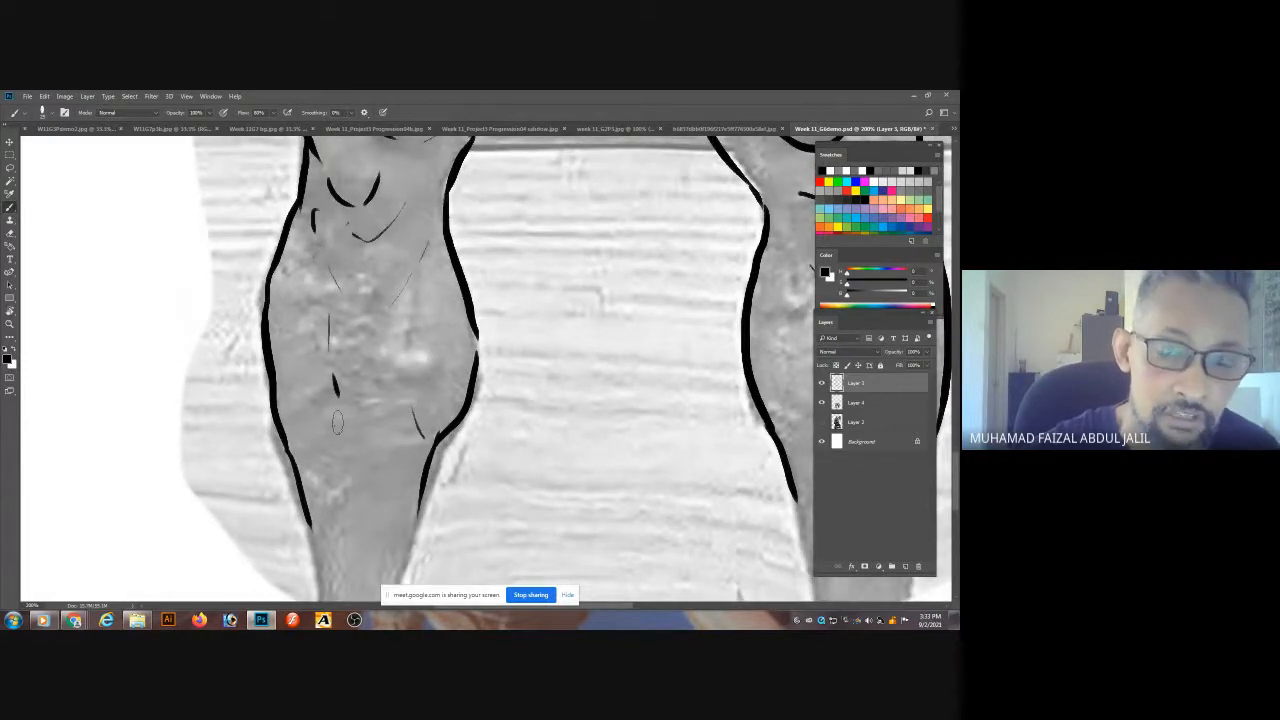
- Hide the legs photo layer and check the whole figure as line art only
key(ctrl+minus)
key(ctrl+minus)
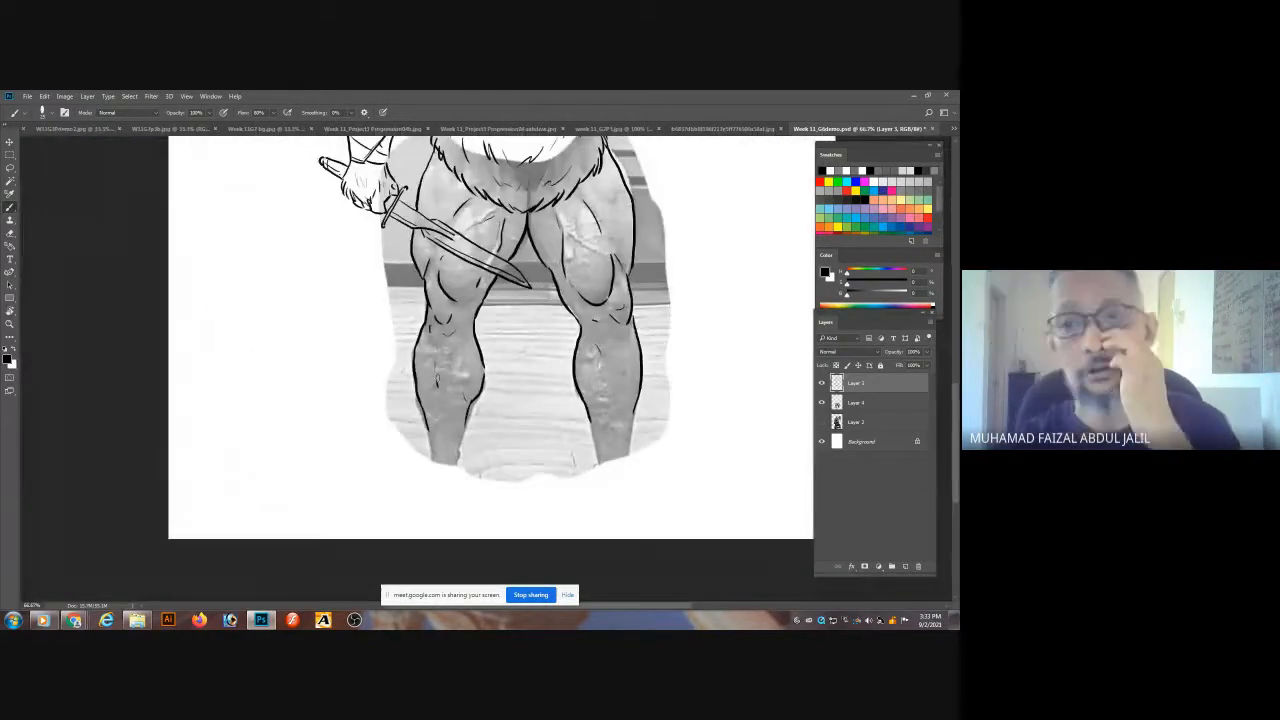
click(822, 402)
key(ctrl+minus)
key(ctrl+minus)
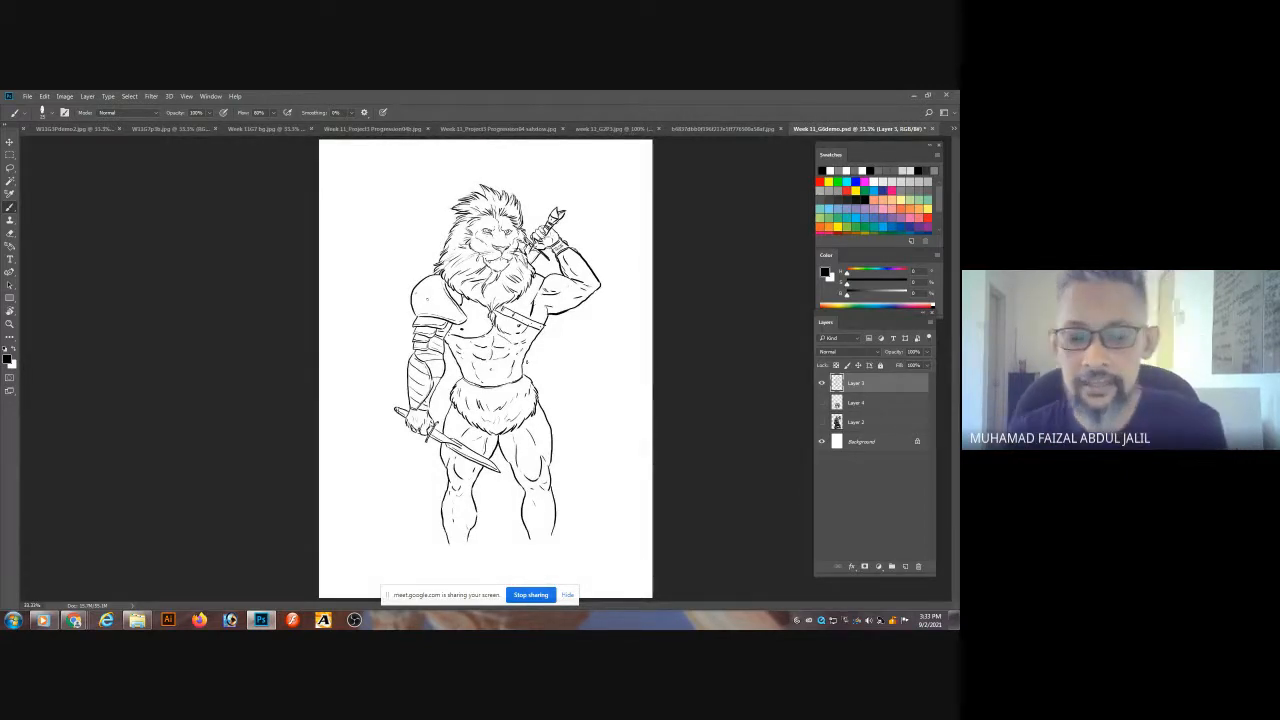
- Open the black-and-white horned monster warrior image from the Week 11 ref folder as a boot reference
key(ctrl+o)
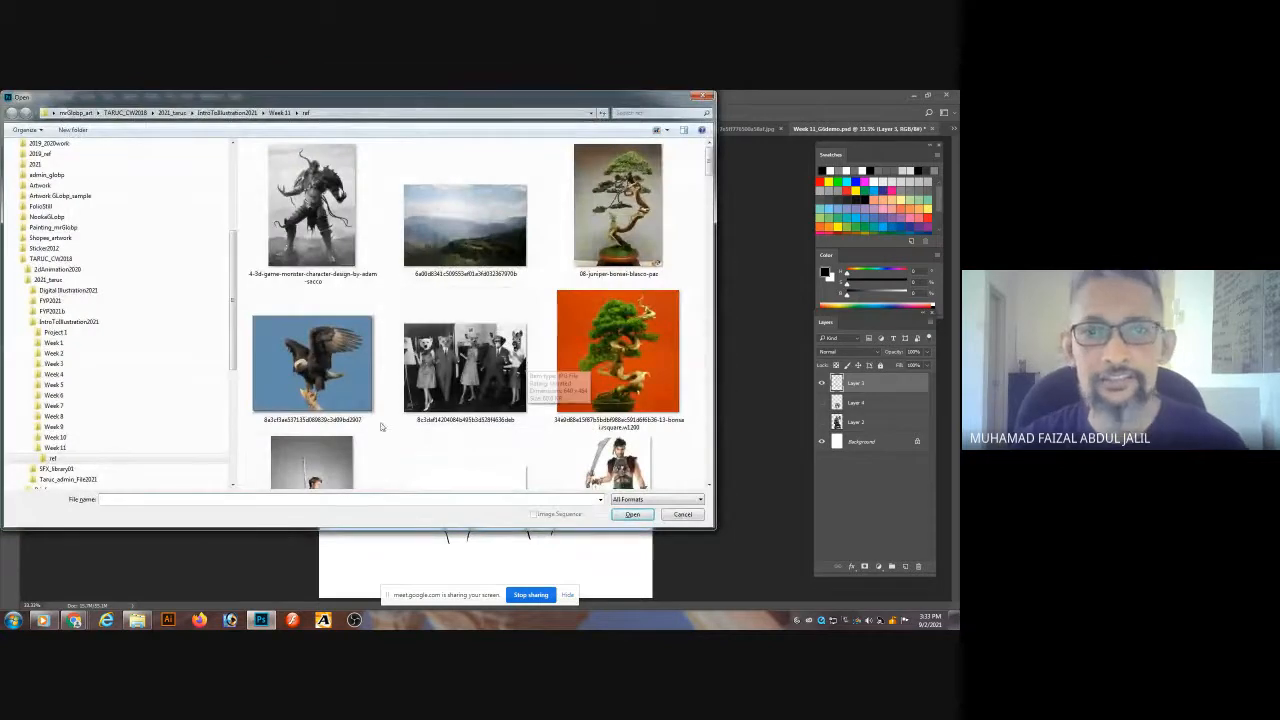
scroll(709, 165, down, 1)
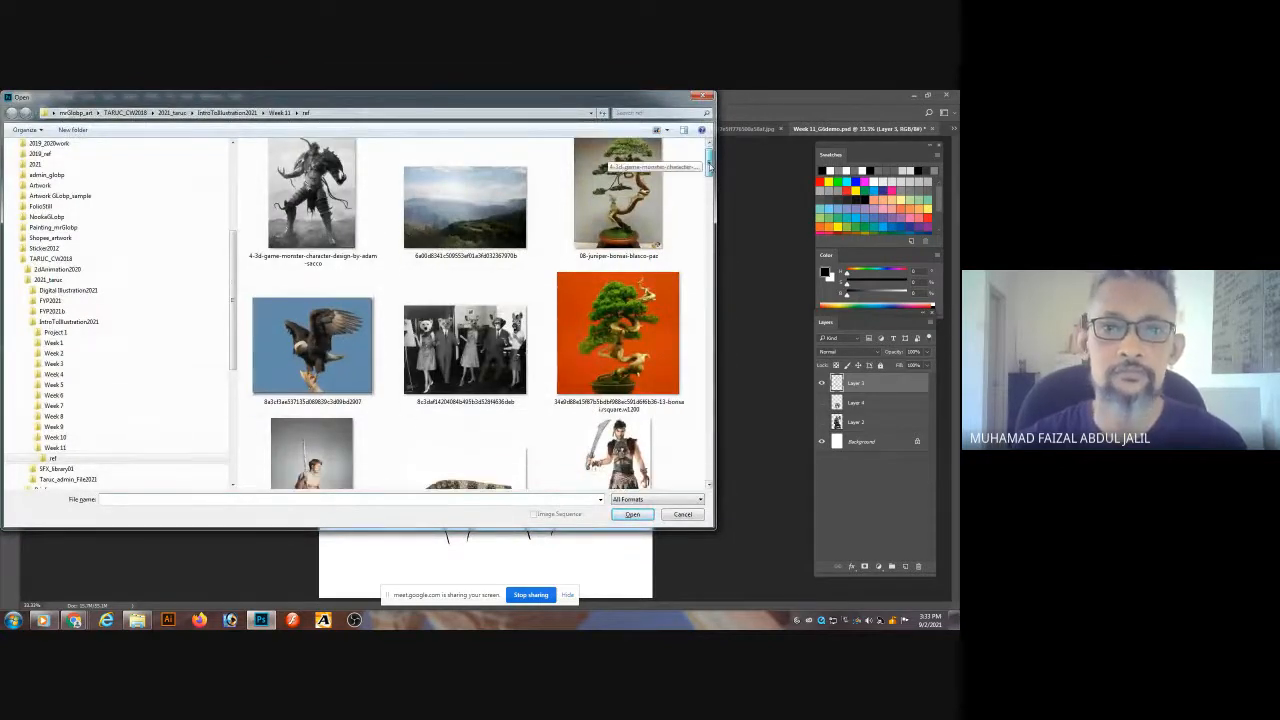
scroll(709, 165, up, 1)
double_click(340, 219)
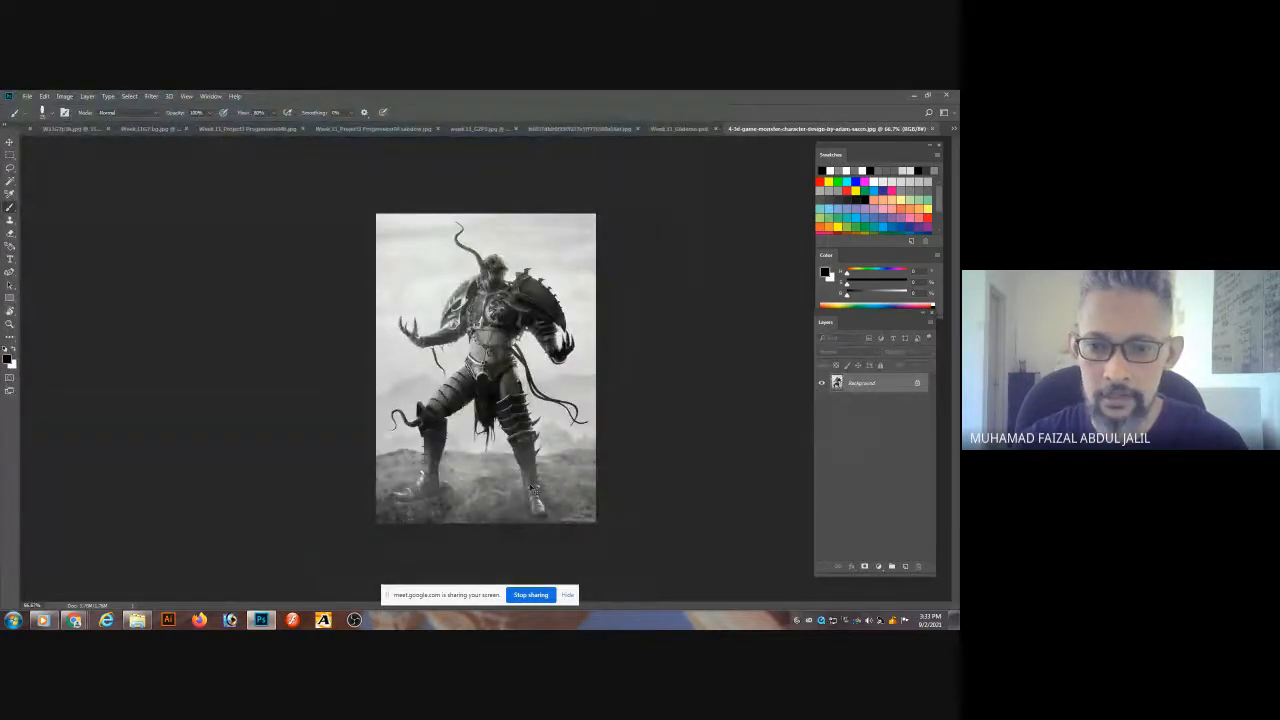
- Lasso the armoured boot and shin of the monster's leg on the image's right side, copy it and close the reference image
scroll(534, 481, up, 2)
scroll(540, 420, down, 1)
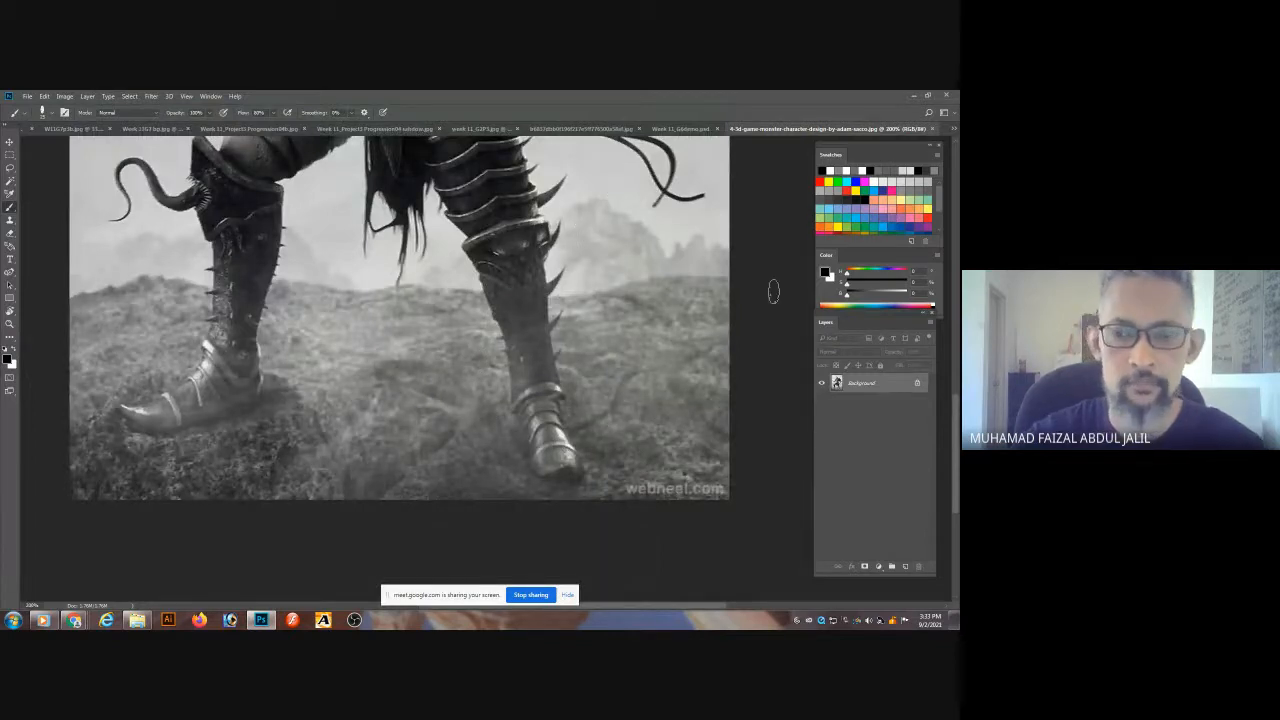
key(l)
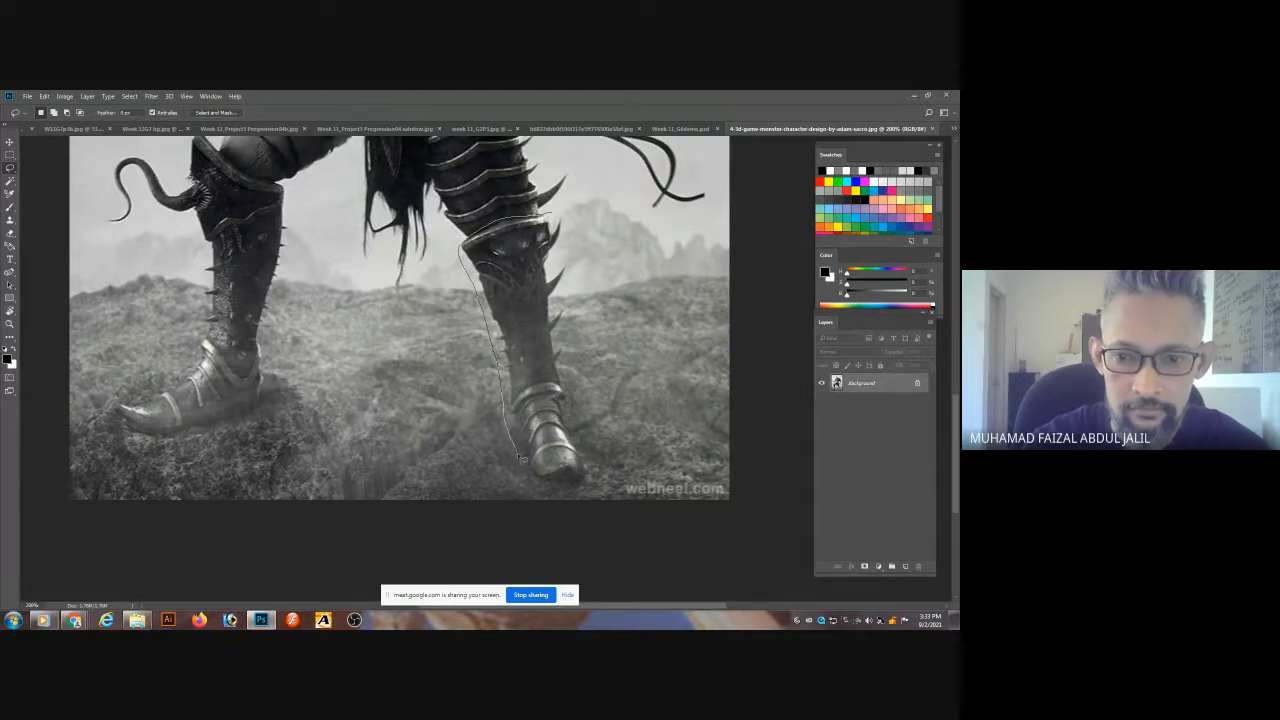
drag(566, 491, 577, 418)
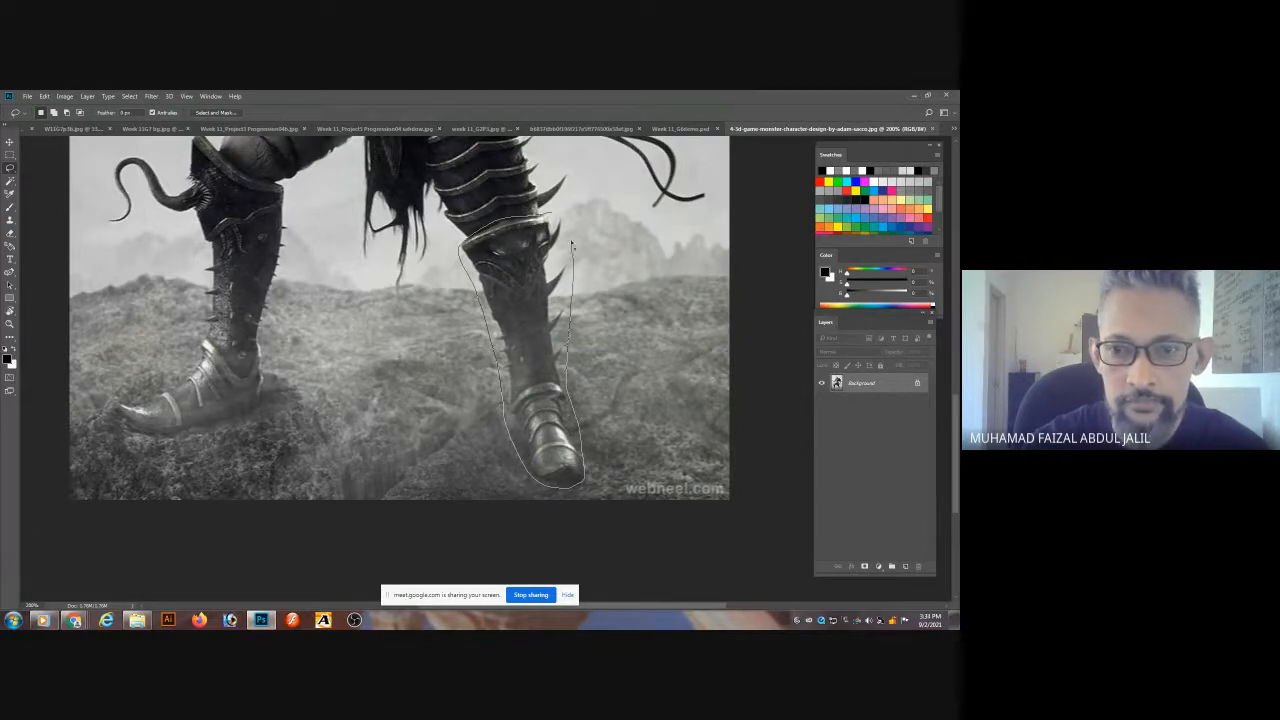
drag(571, 243, 552, 214)
key(ctrl+w)
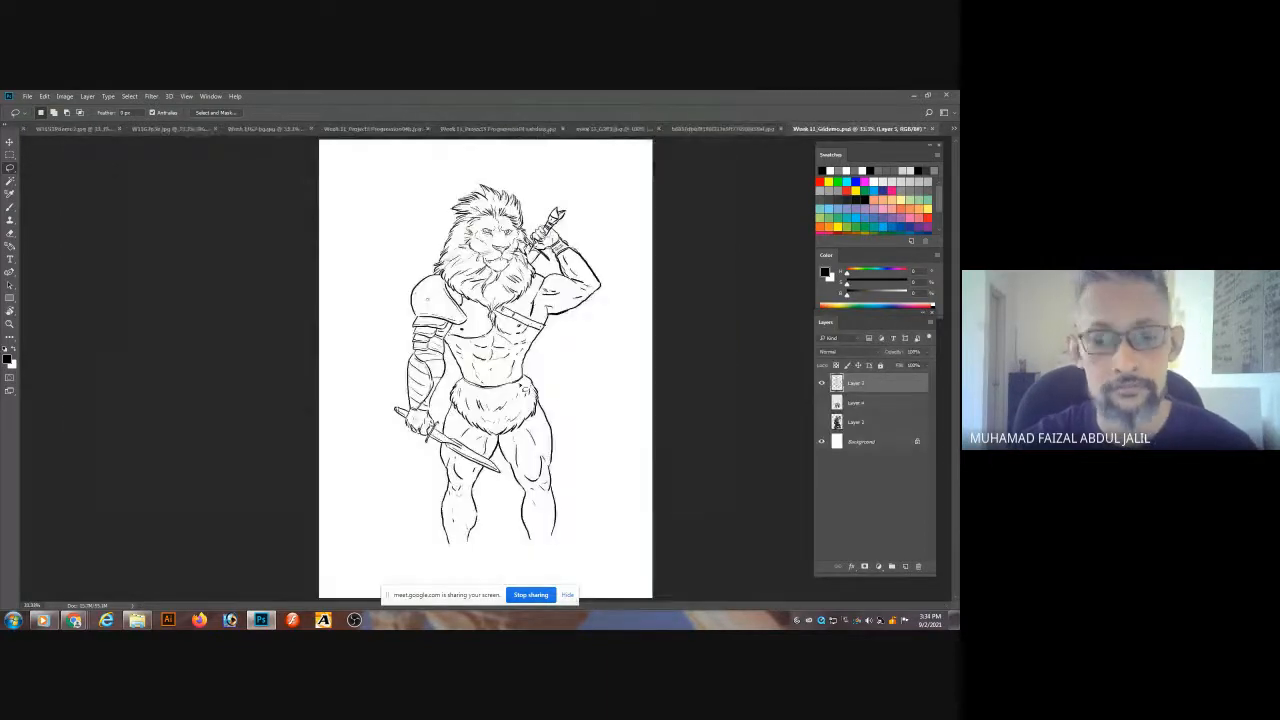
- Paste the boot into the lion warrior document, enlarge and straighten it, and place it beside the right-hand calf
key(ctrl+v)
drag(500, 376, 552, 520)
key(ctrl+t)
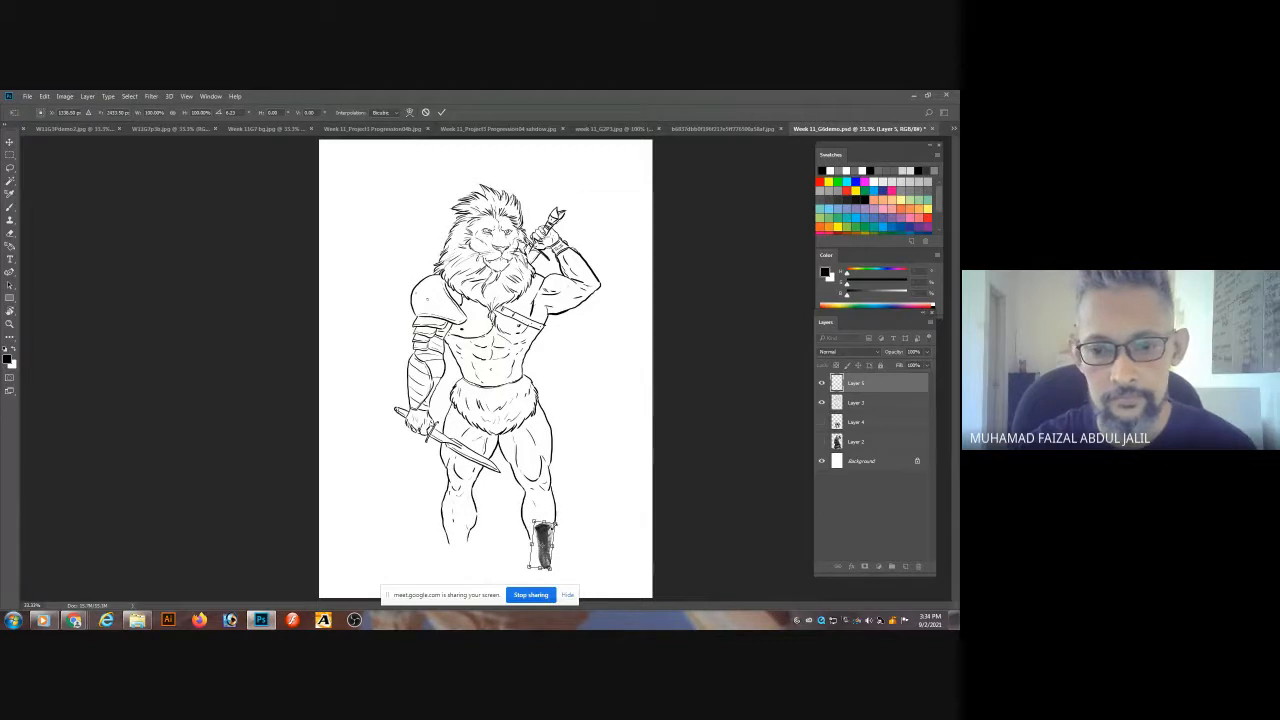
drag(555, 524, 567, 504)
key(ctrl+minus)
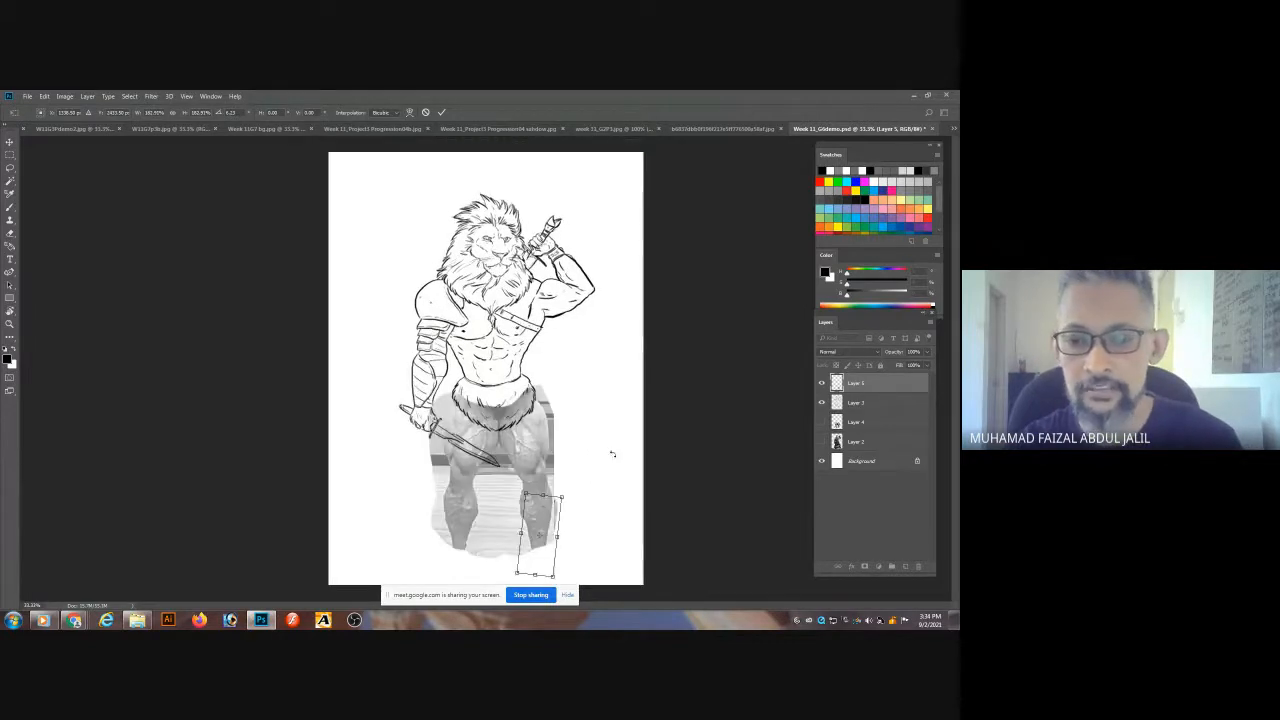
scroll(612, 454, down, 3)
scroll(576, 452, up, 2)
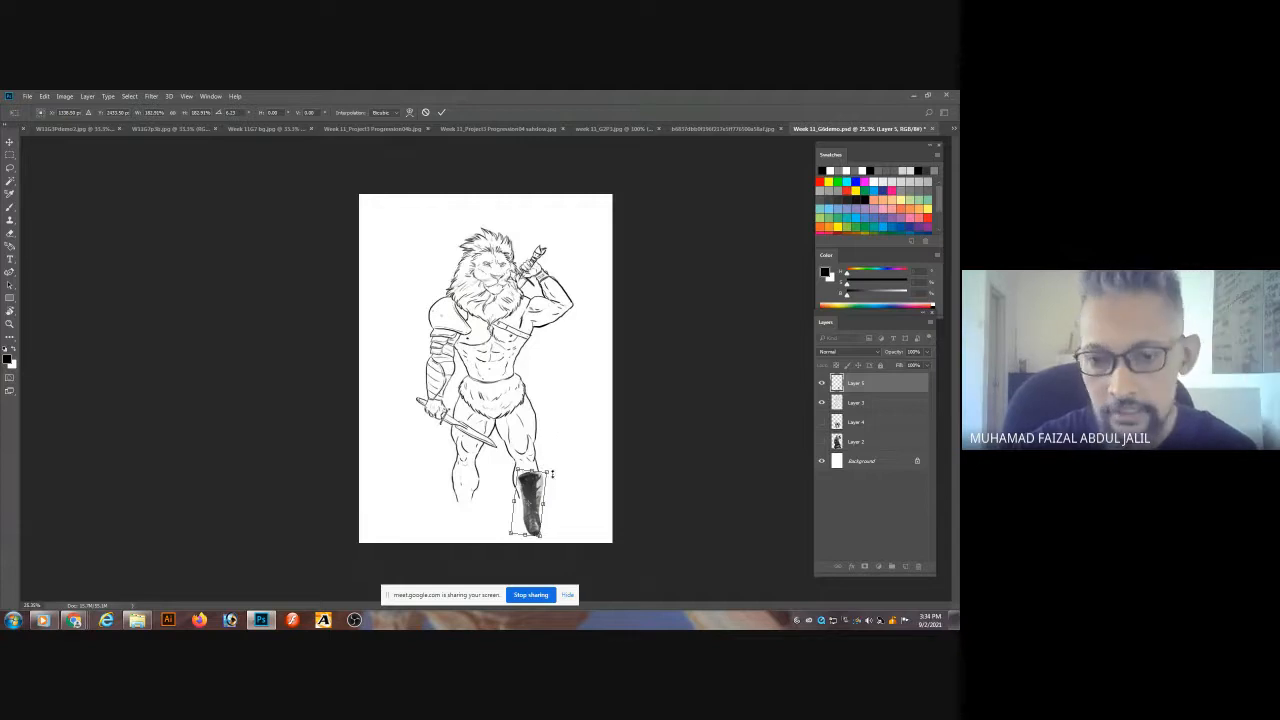
drag(548, 472, 564, 445)
drag(550, 480, 598, 486)
key(Return)
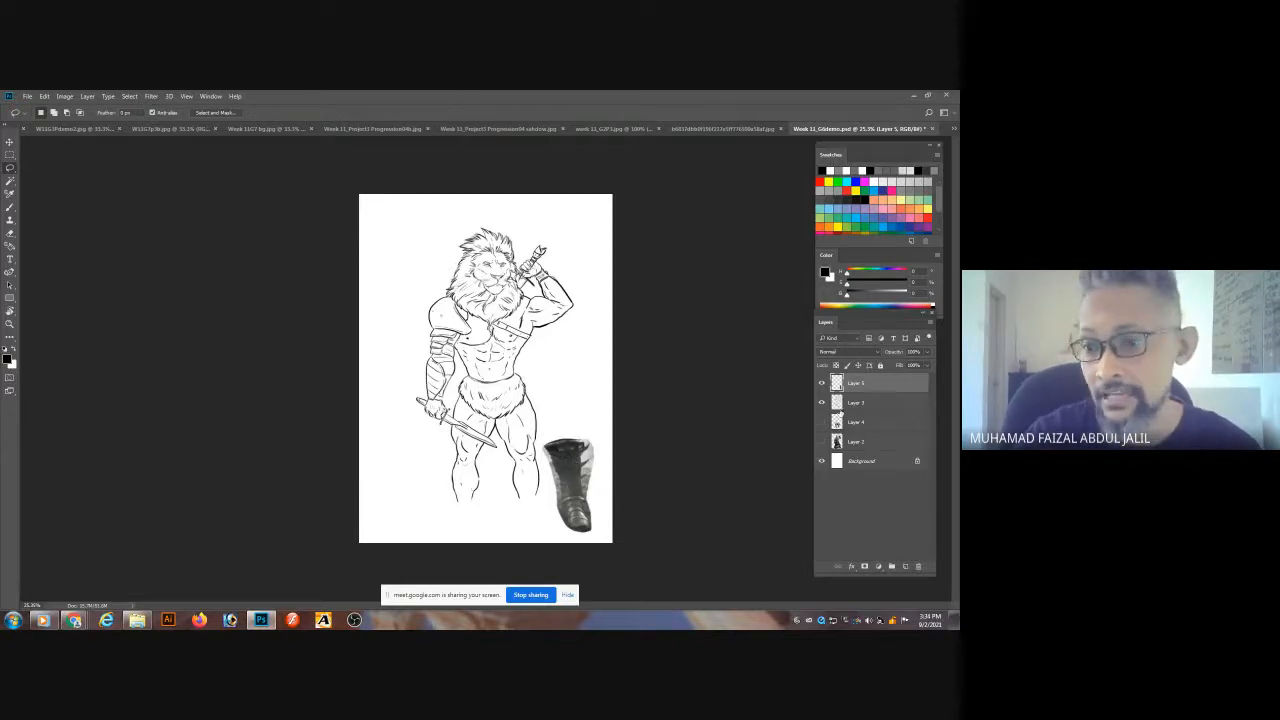
- Place the boot layer beneath the line art layer, and move the artwork and reference layers together upward to make room for the feet
drag(856, 386, 856, 409)
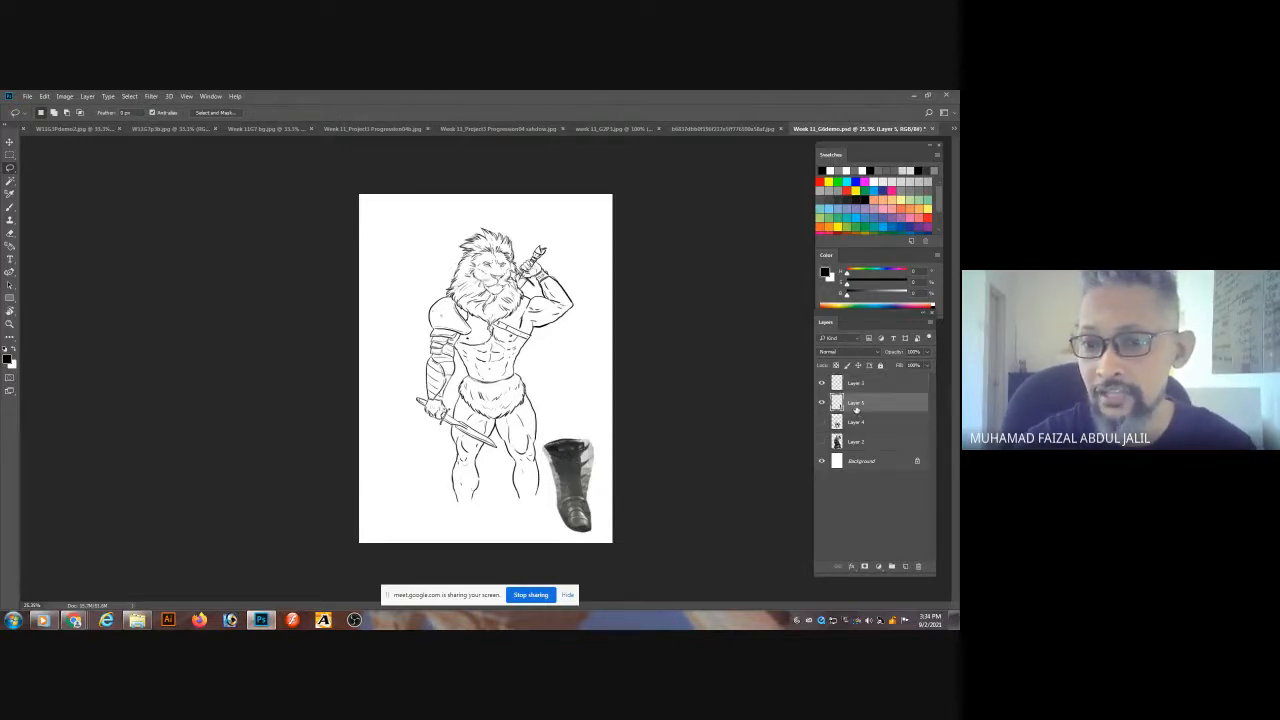
shift+click(849, 386)
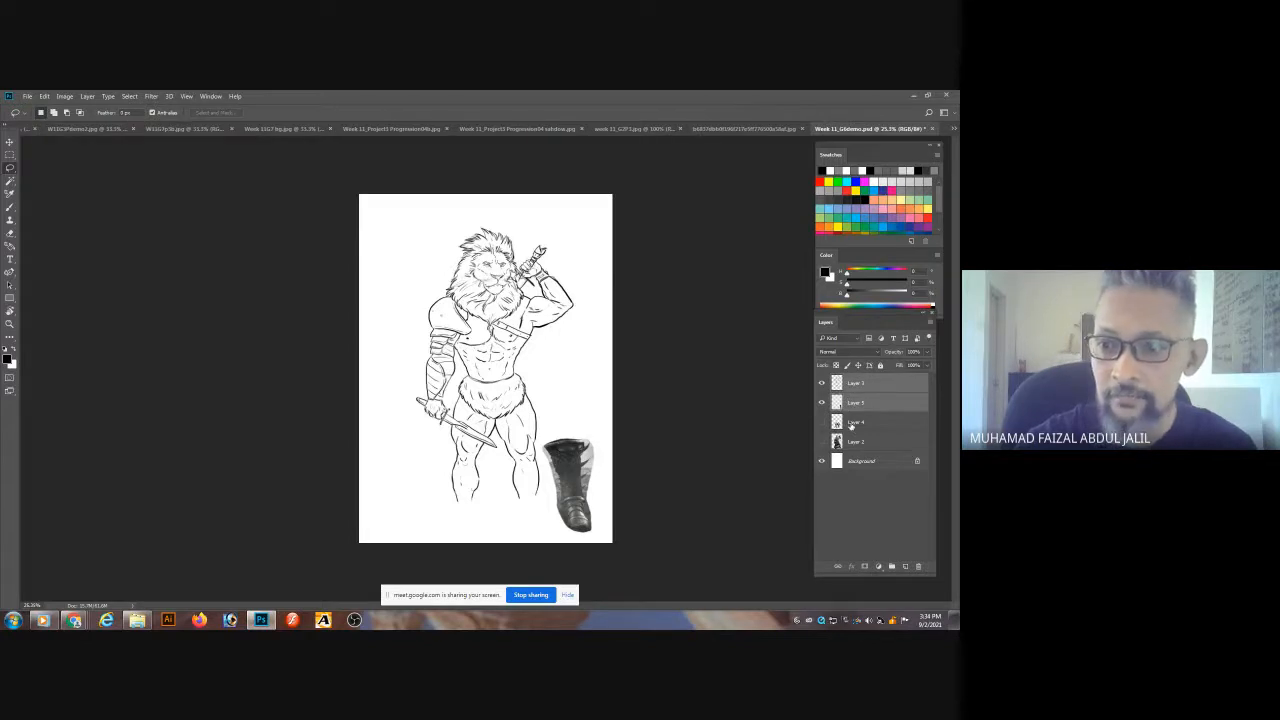
shift+click(851, 424)
shift+click(850, 444)
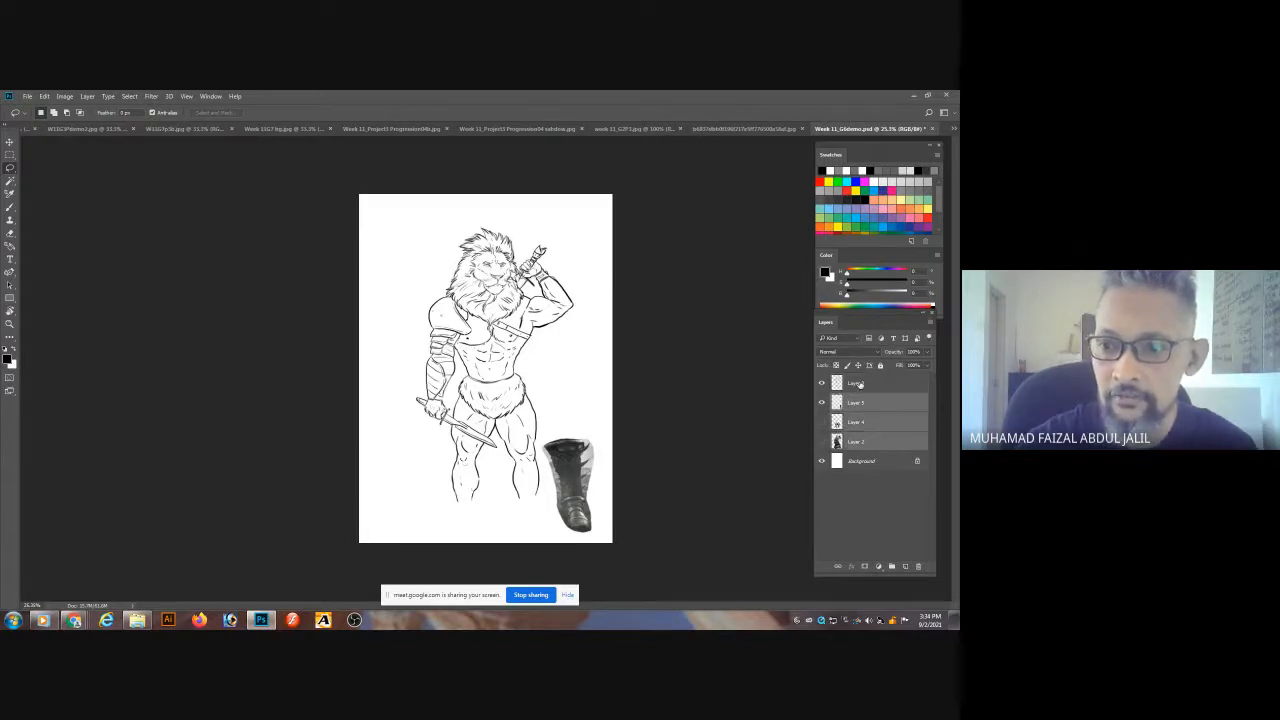
drag(534, 292, 540, 253)
scroll(623, 449, up, 4)
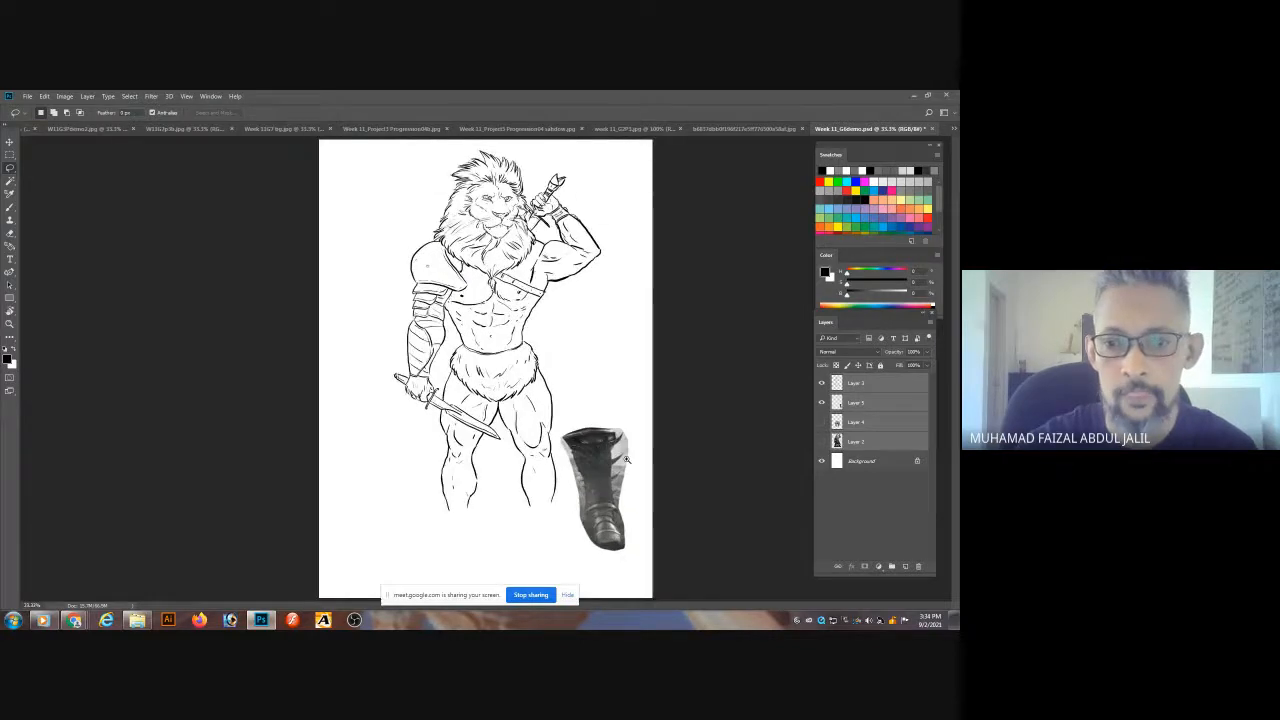
scroll(665, 387, down, 3)
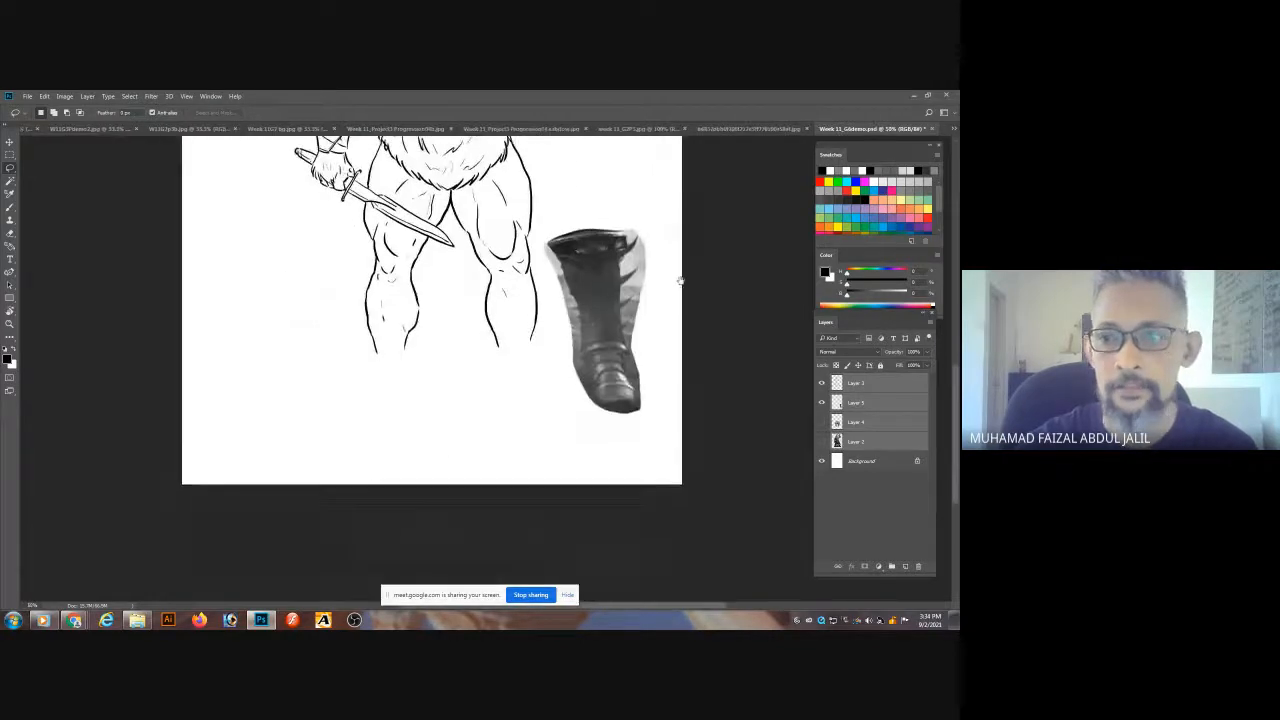
- Move the boot onto the right-hand lower leg and scale it down to fit within the canvas
click(853, 404)
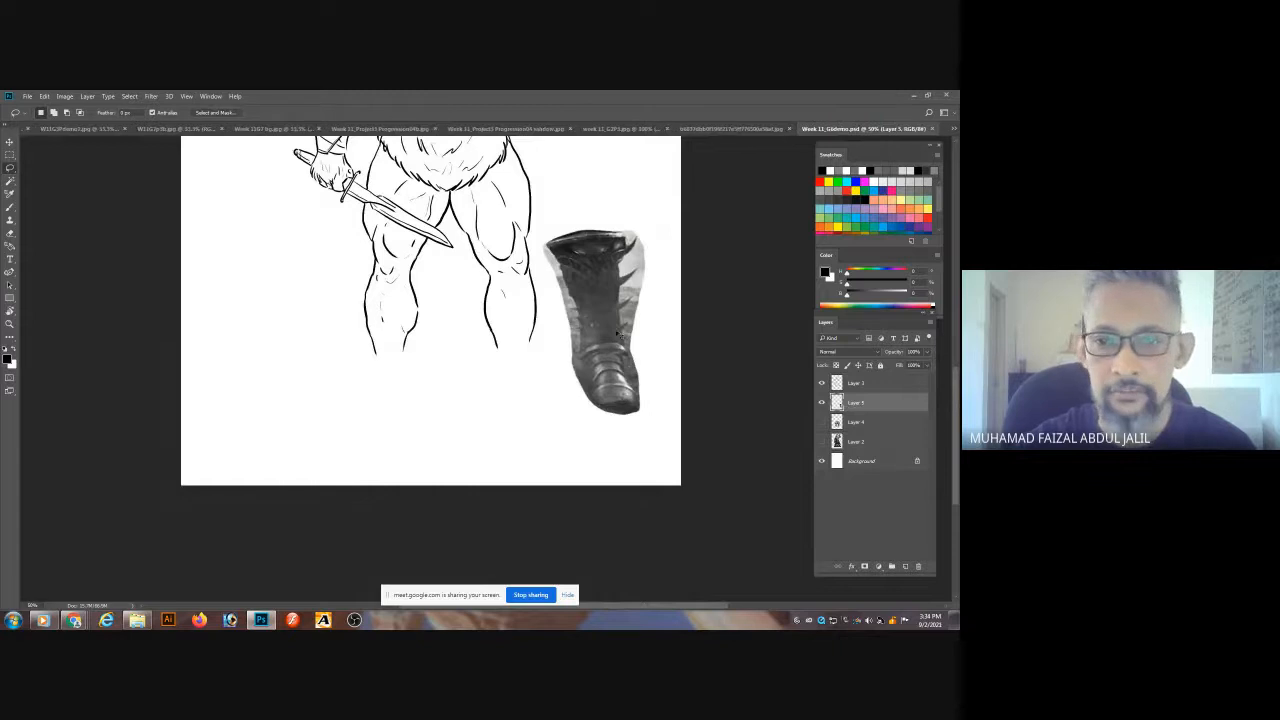
drag(615, 333, 538, 406)
key(ctrl+t)
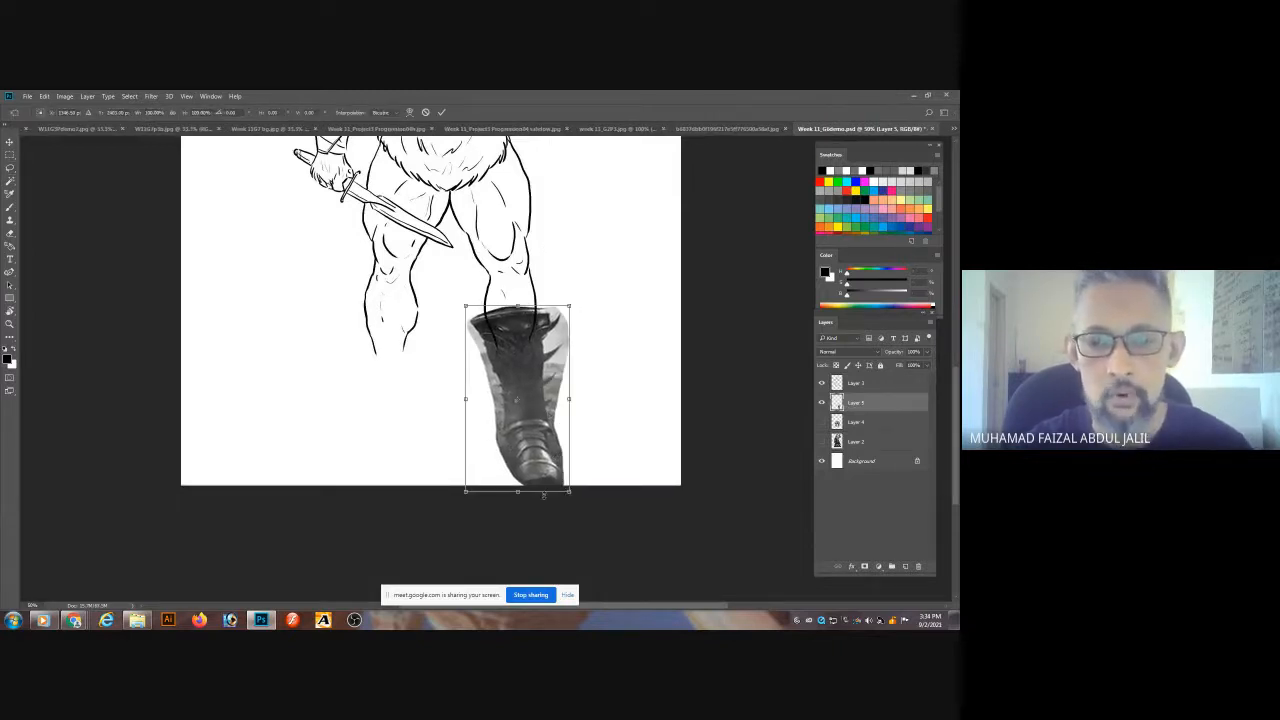
drag(543, 494, 543, 482)
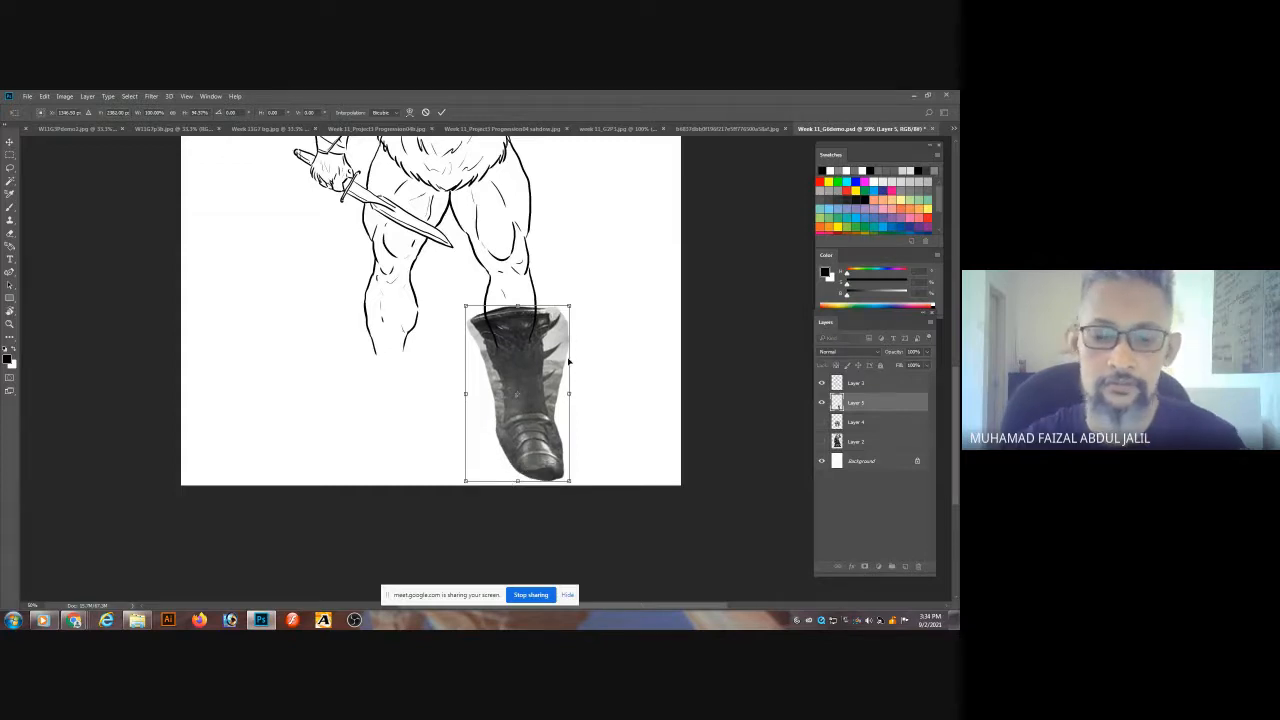
key(ctrl+minus)
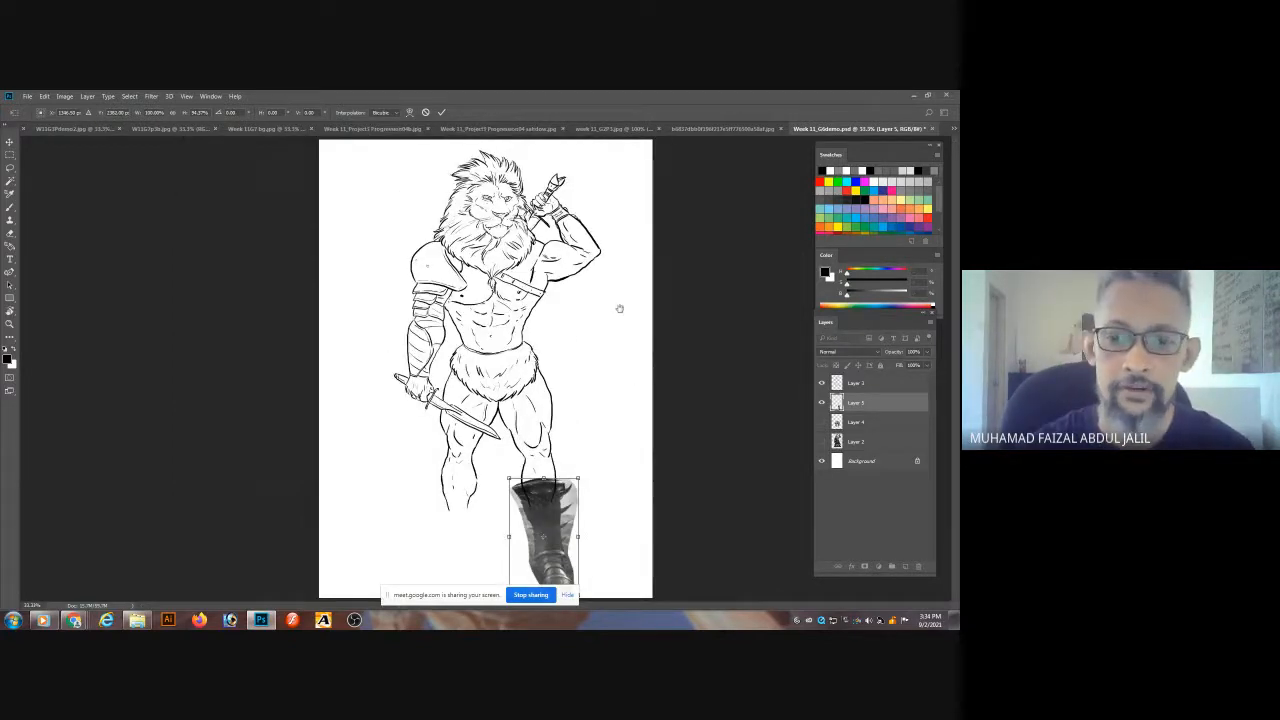
mouse_move(578, 479)
mouse_down()
mouse_move(585, 470)
mouse_move(572, 479)
mouse_up()
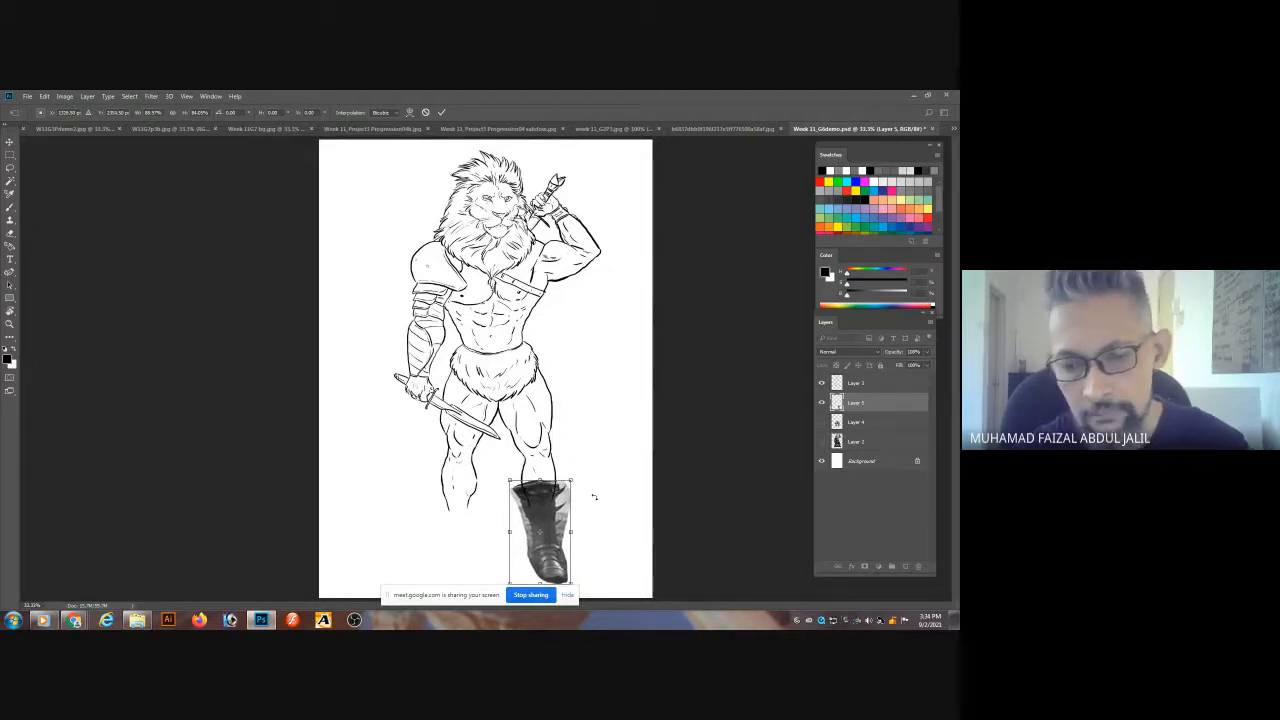
key(Return)
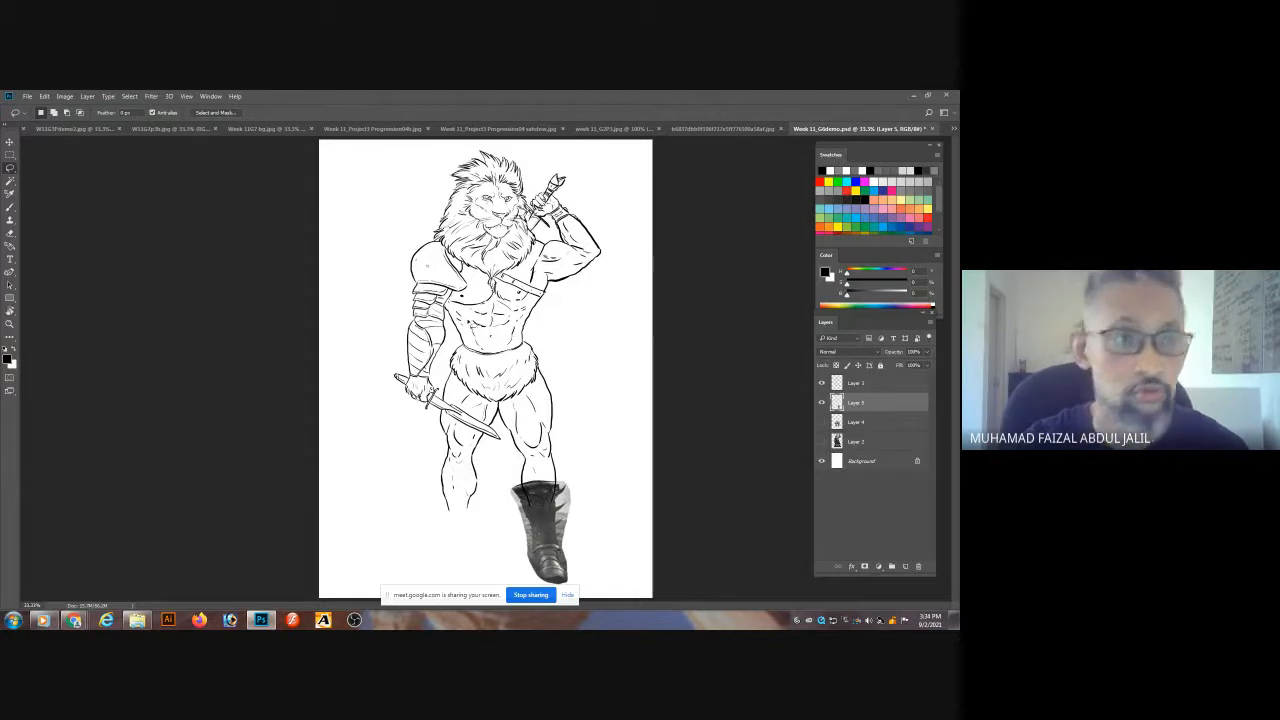
- Apply a black-to-white Gradient Map to the boot layer
click(65, 96)
mouse_move(86, 122)
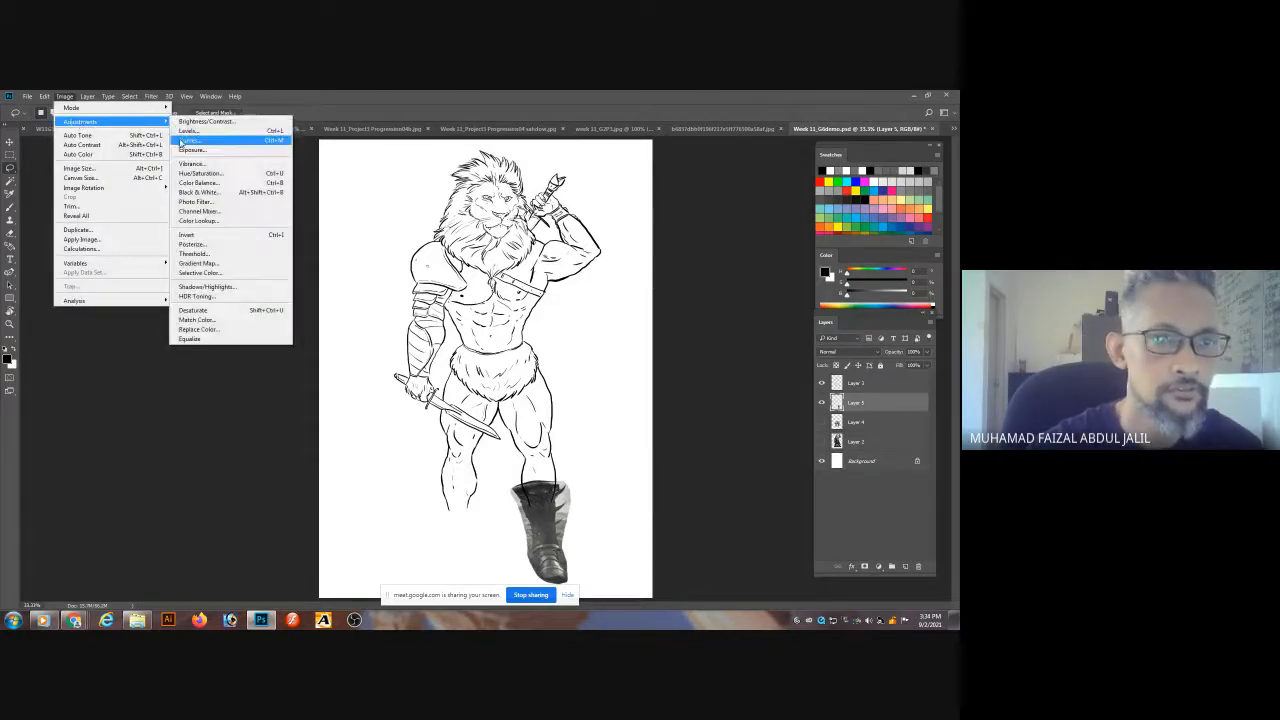
click(203, 264)
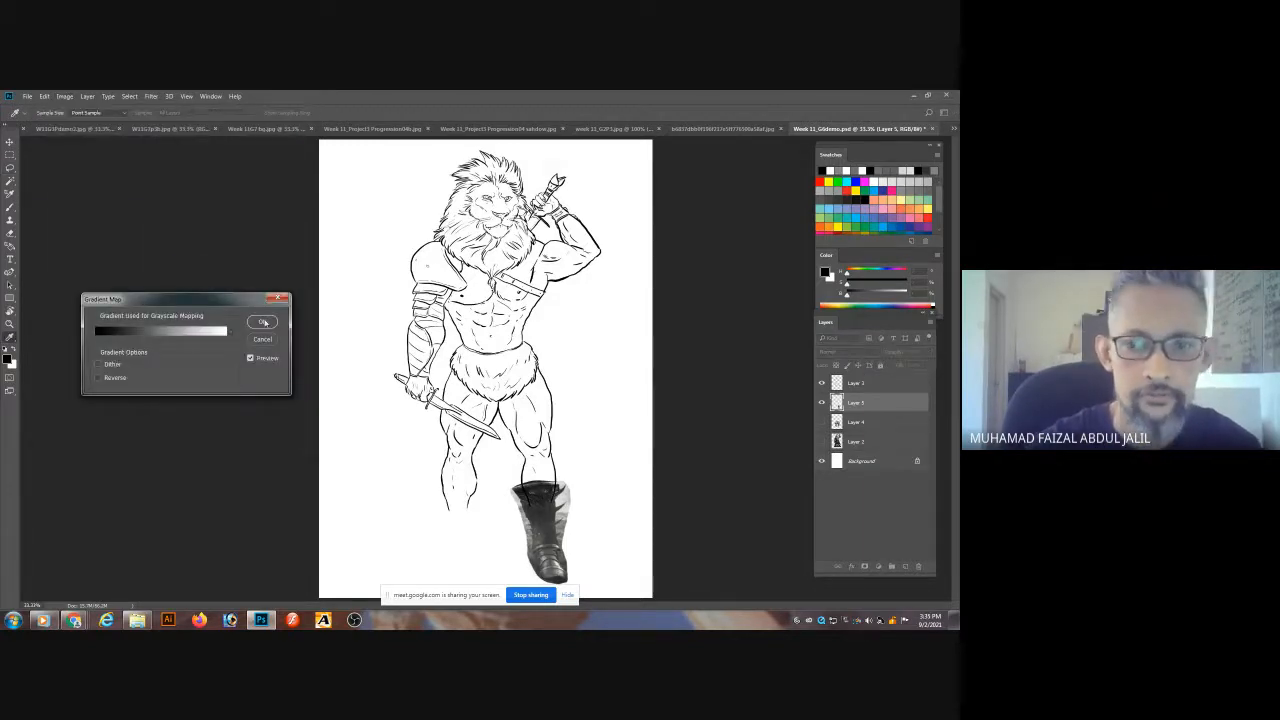
click(262, 321)
- Rotate the boot slightly clockwise and place a duplicate of it on the left-hand lower leg
key(ctrl+t)
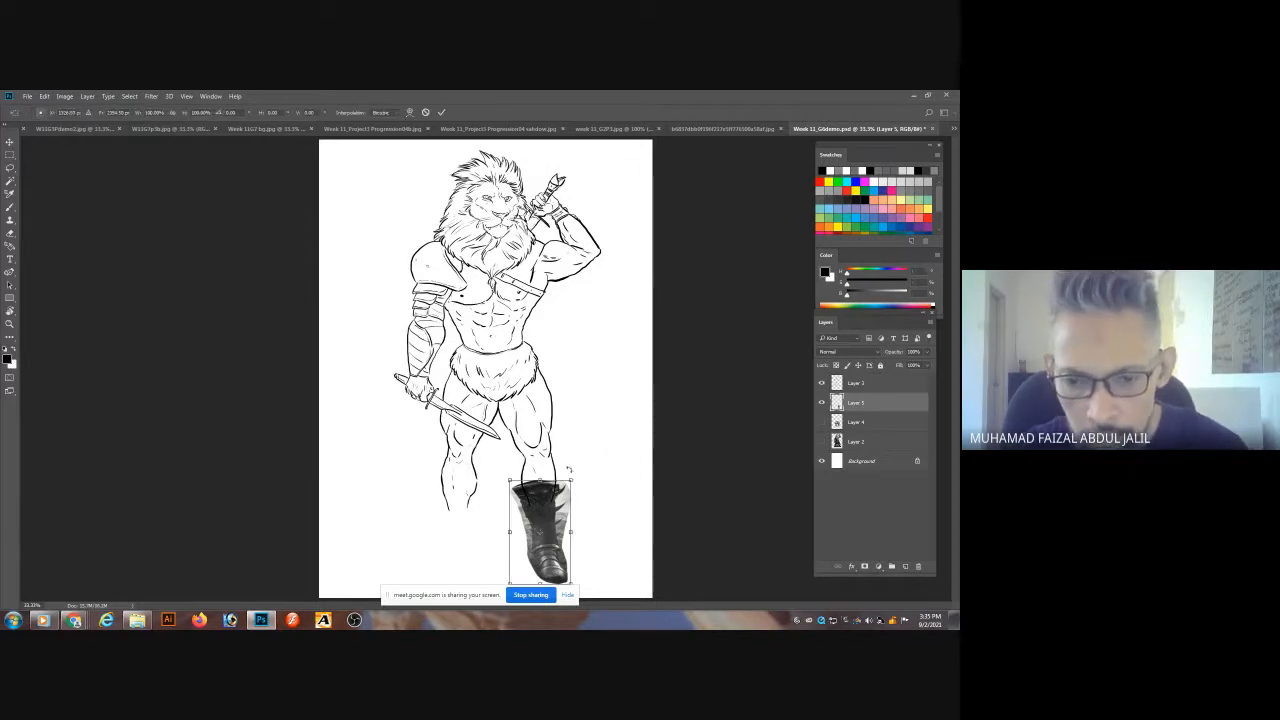
drag(580, 470, 584, 467)
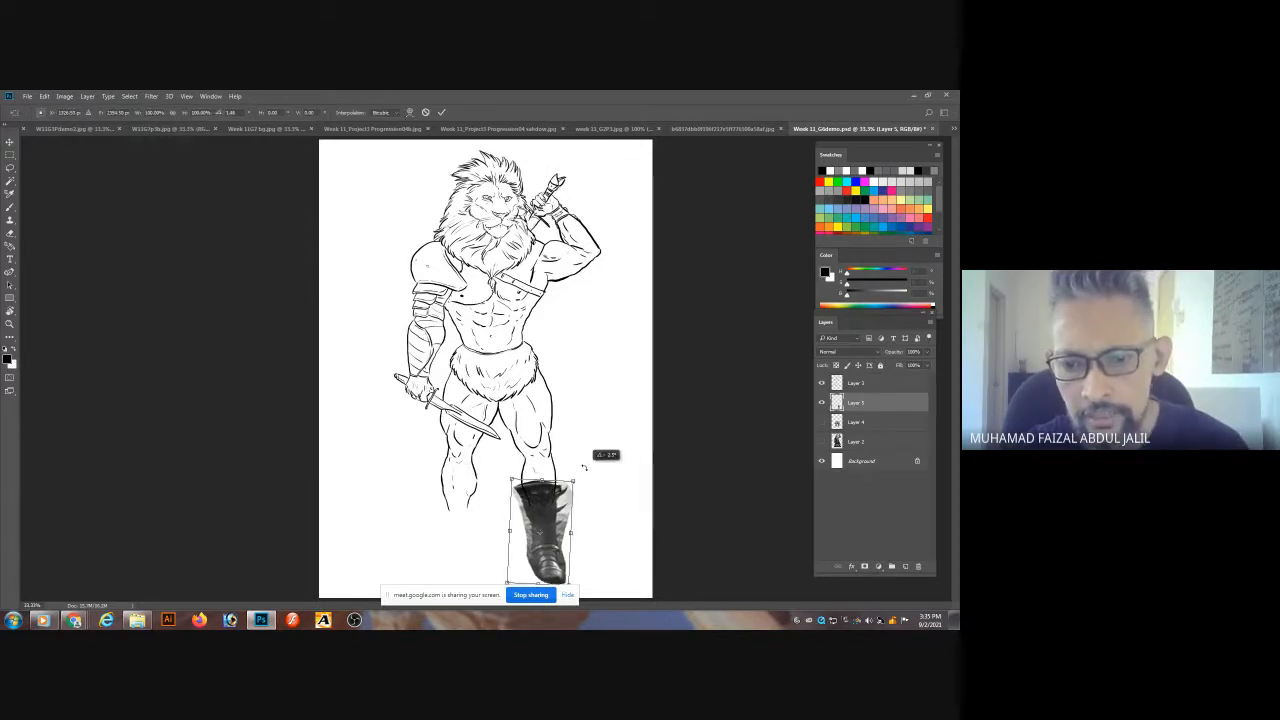
drag(568, 516, 460, 510)
key(Return)
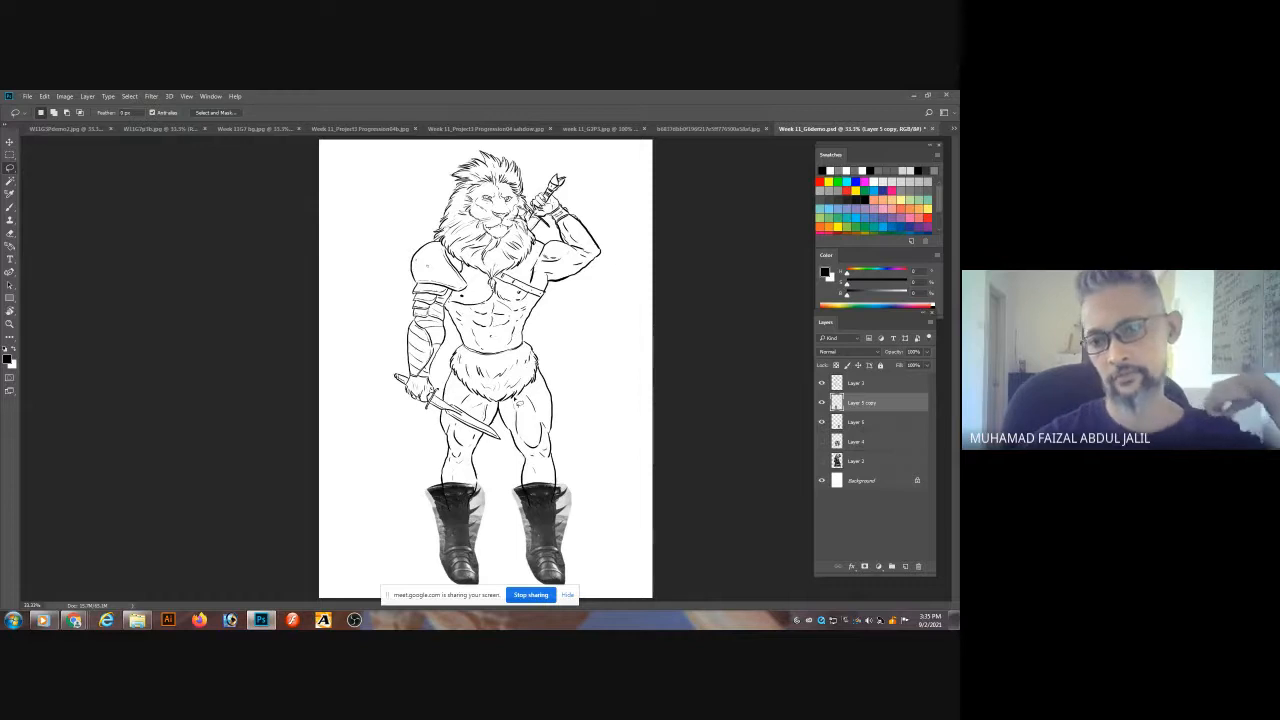
- Flip the duplicated boot horizontally so it mirrors the other one, and check the whole figure without the panels
click(66, 96)
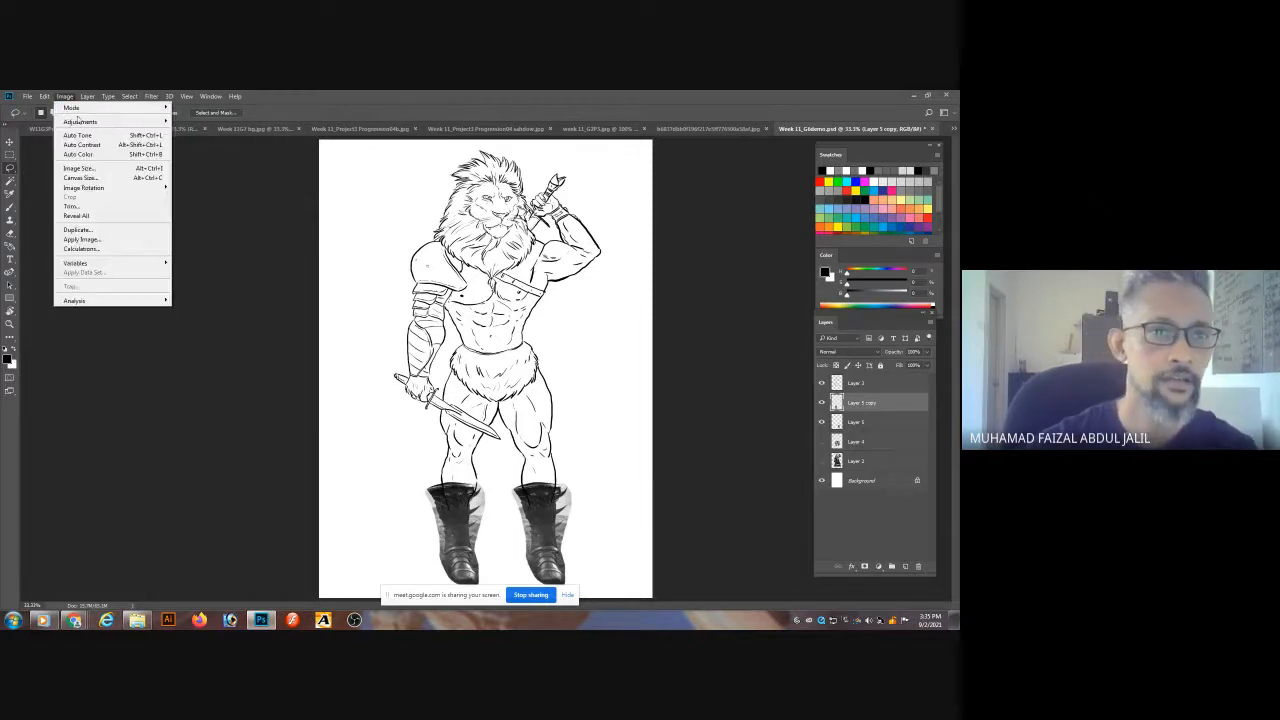
mouse_move(44, 96)
mouse_move(100, 310)
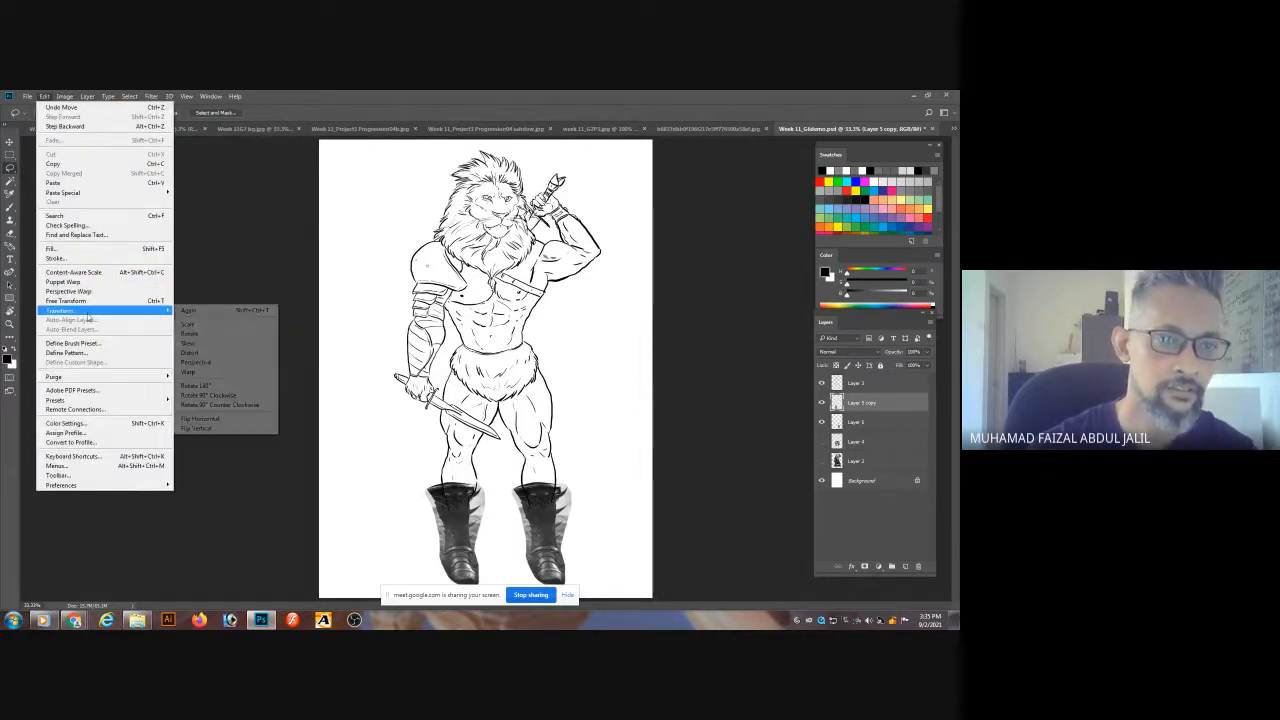
click(200, 419)
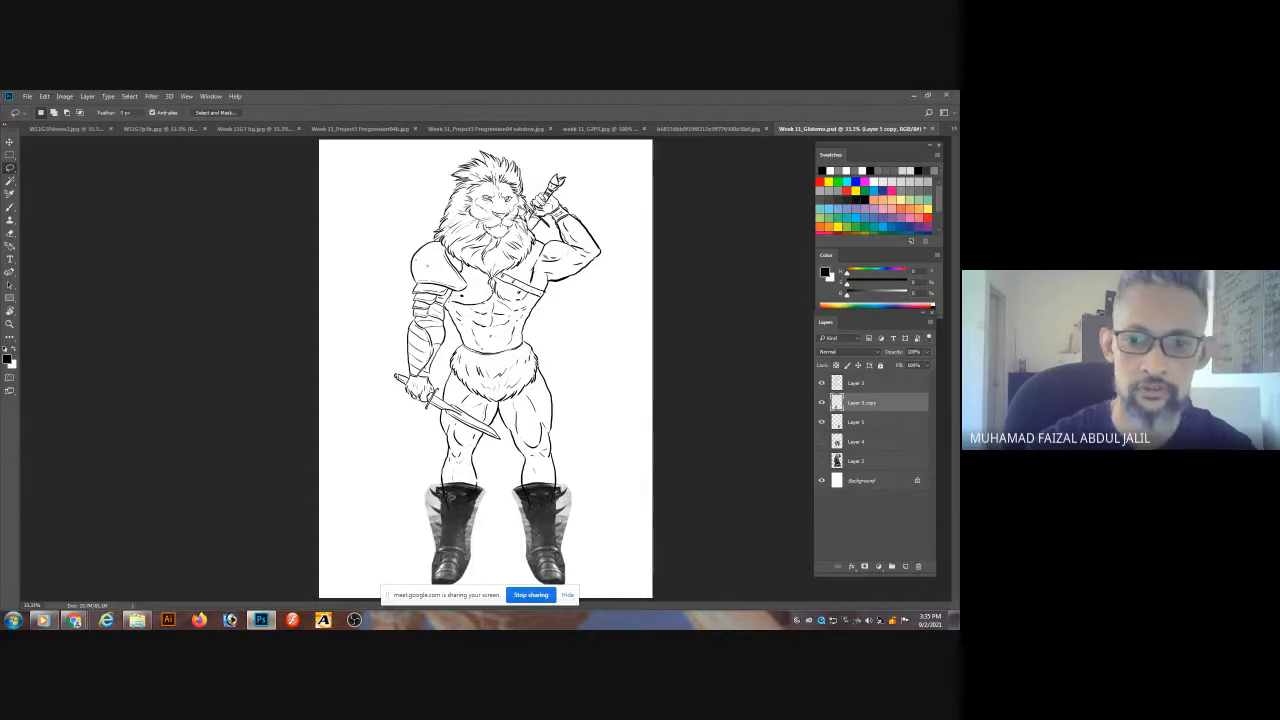
key(Tab)
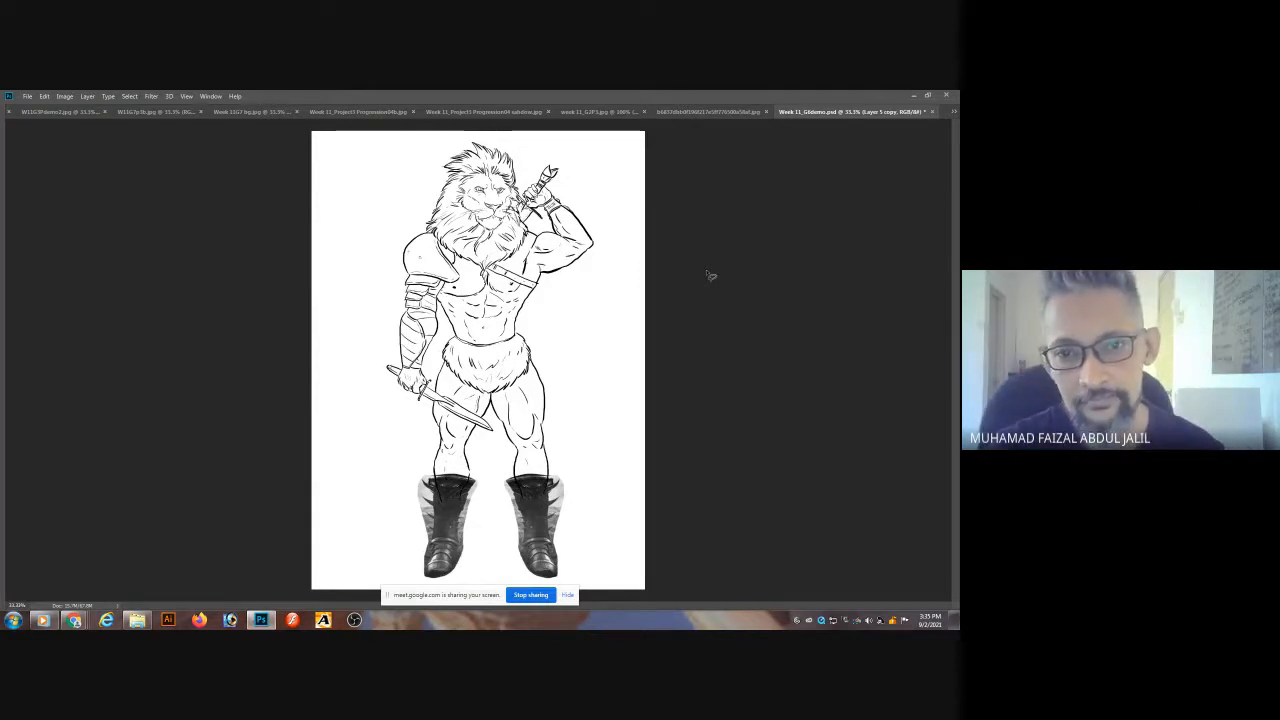
key(Tab)
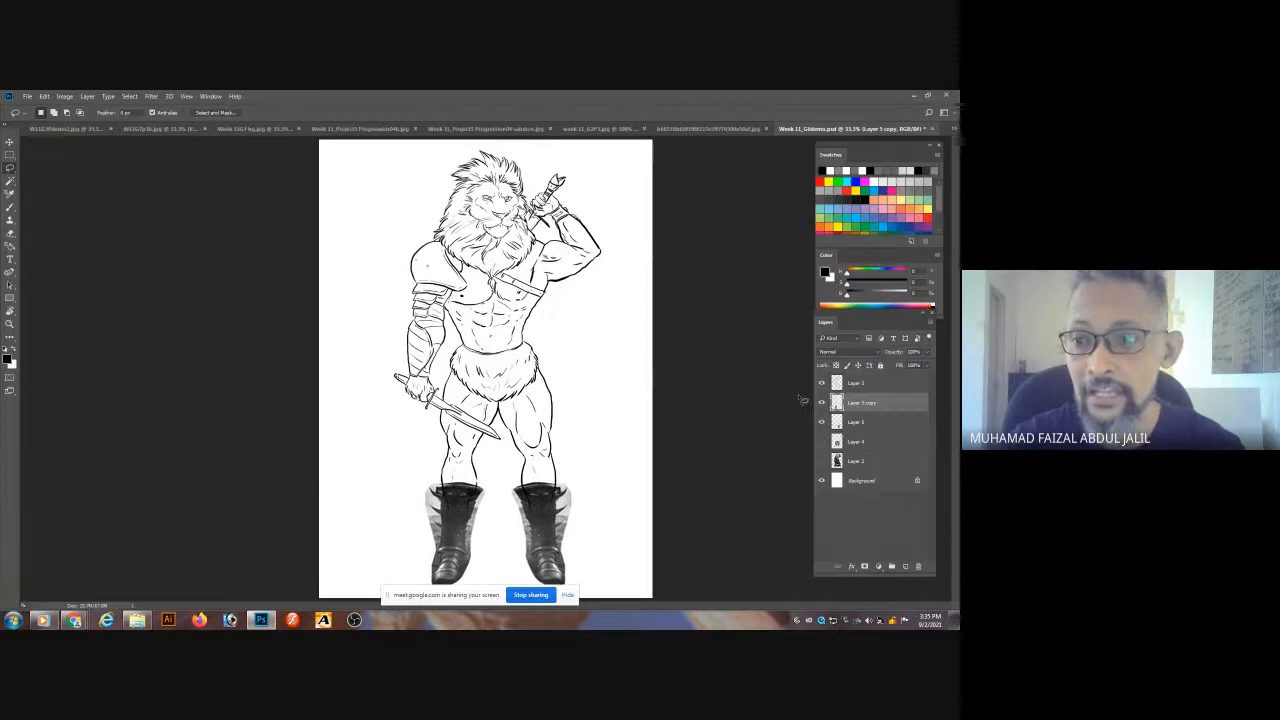
- Merge the two boot layers into one and check the merged layer by toggling its visibility
shift+click(857, 424)
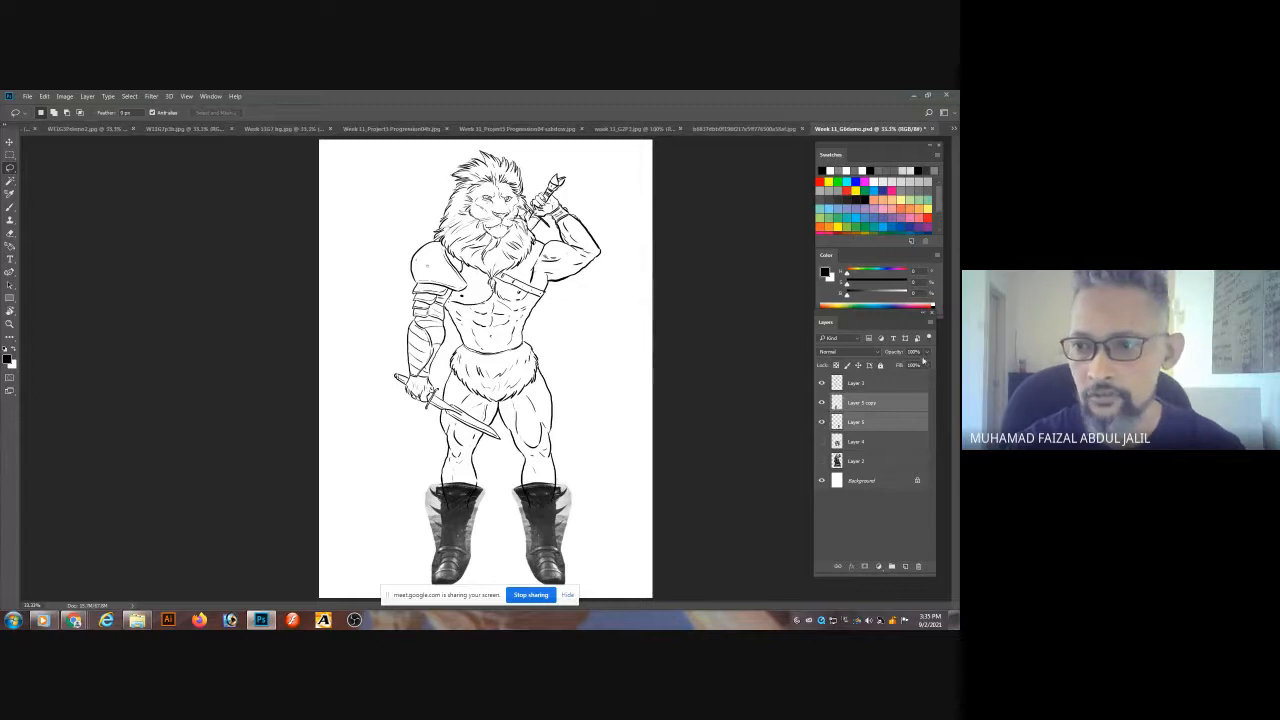
click(929, 324)
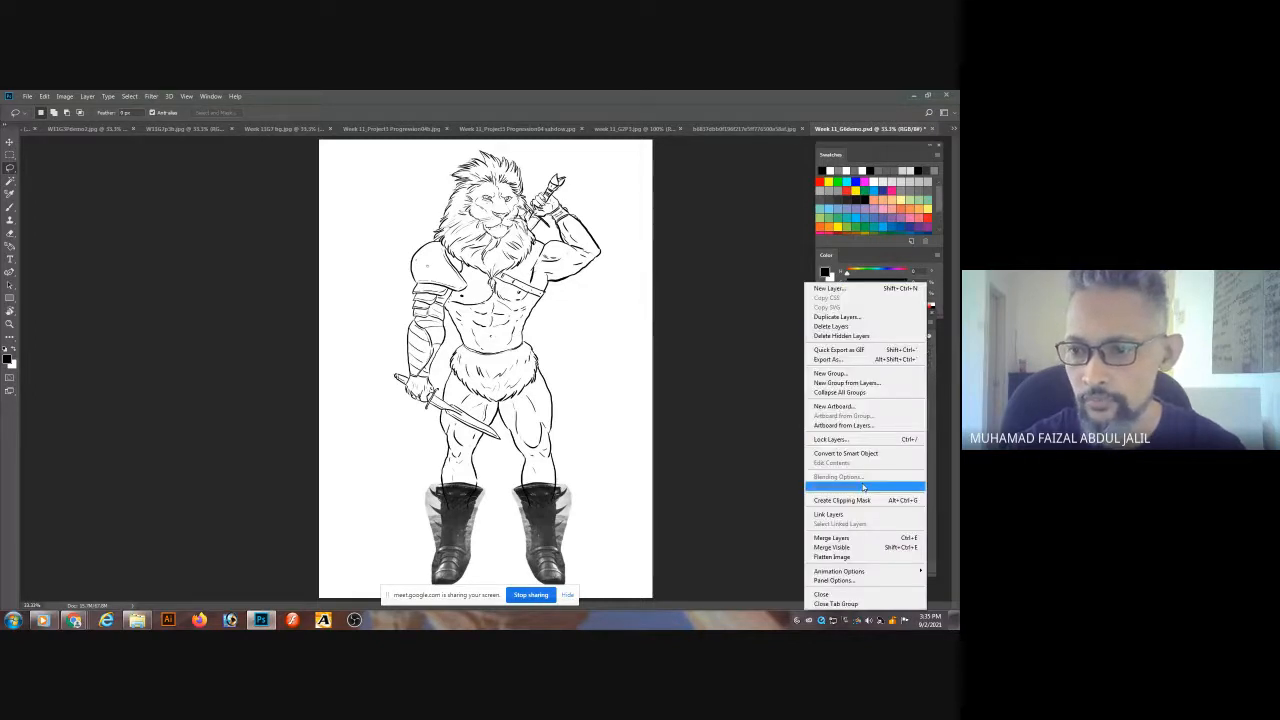
click(855, 538)
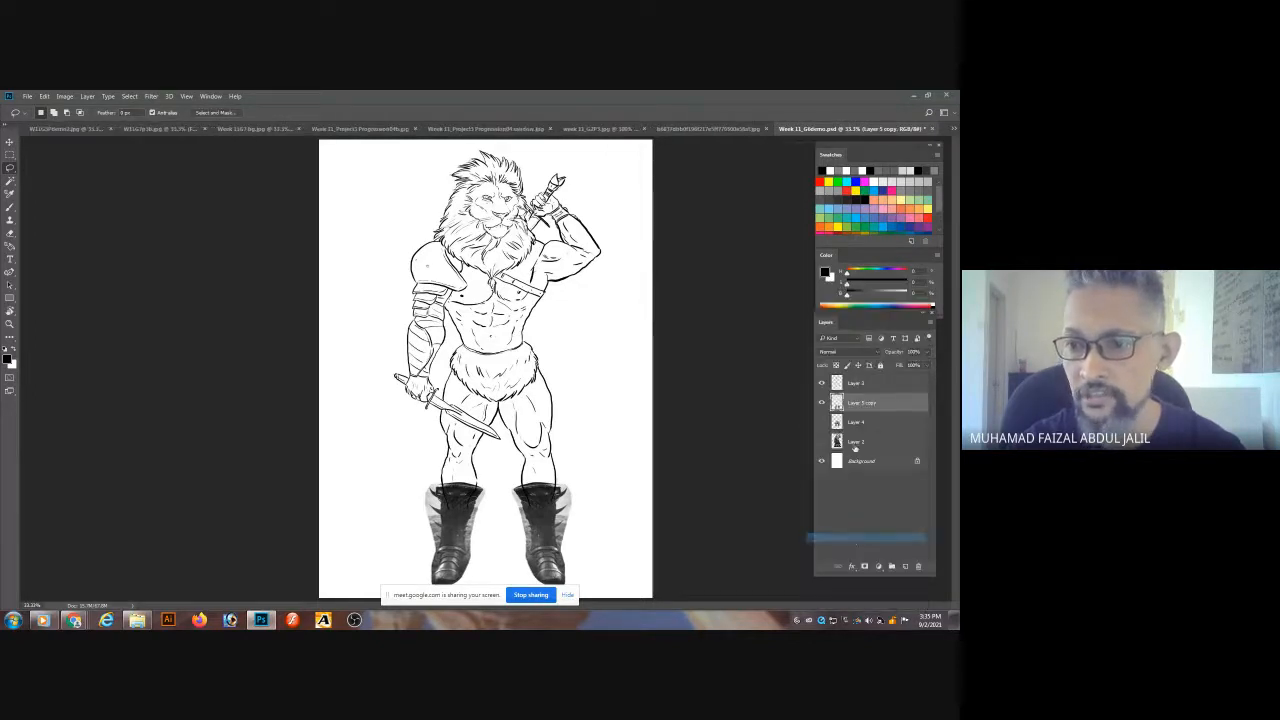
click(822, 402)
click(822, 402)
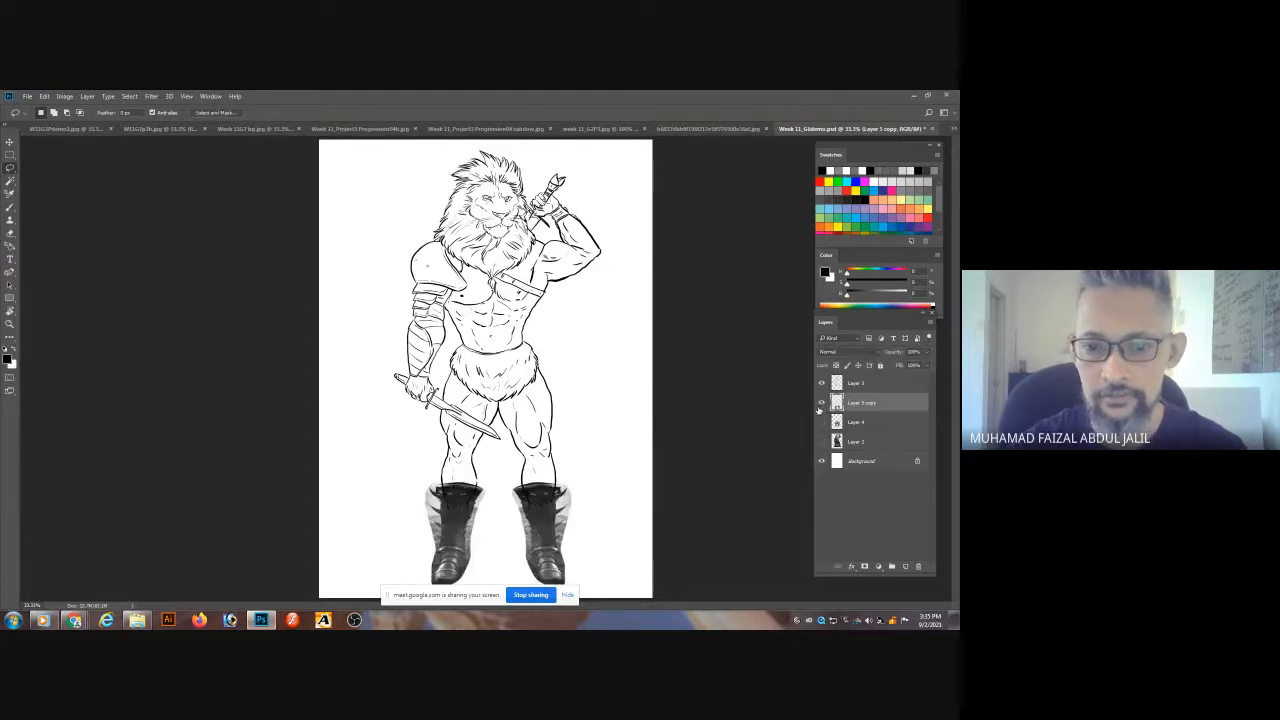
- Open the merged boot layer in the Liquify filter
click(151, 96)
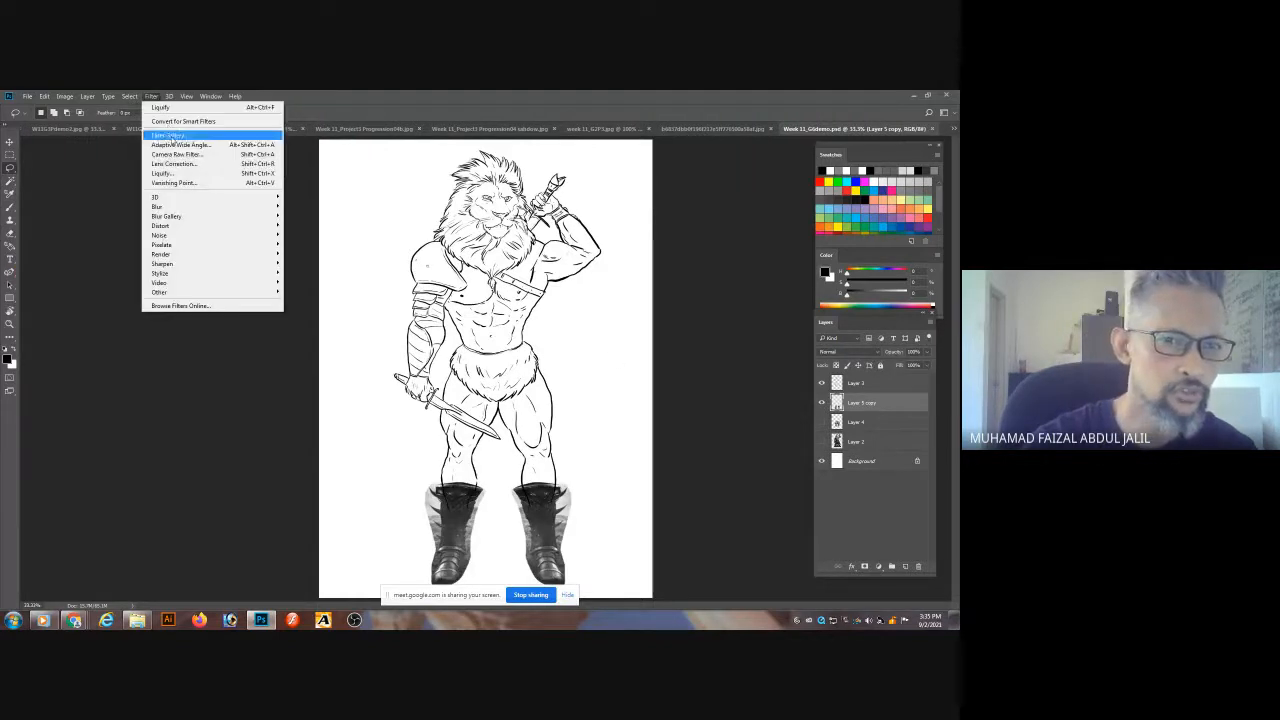
click(176, 174)
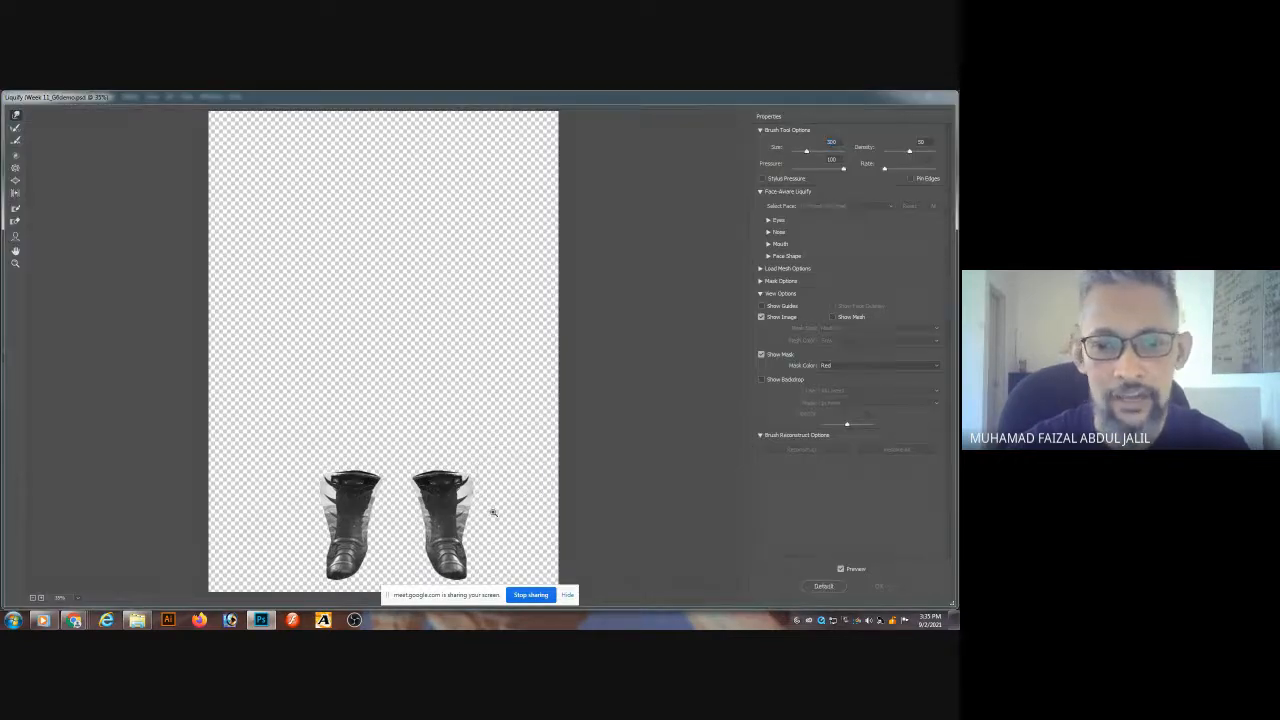
click(493, 512)
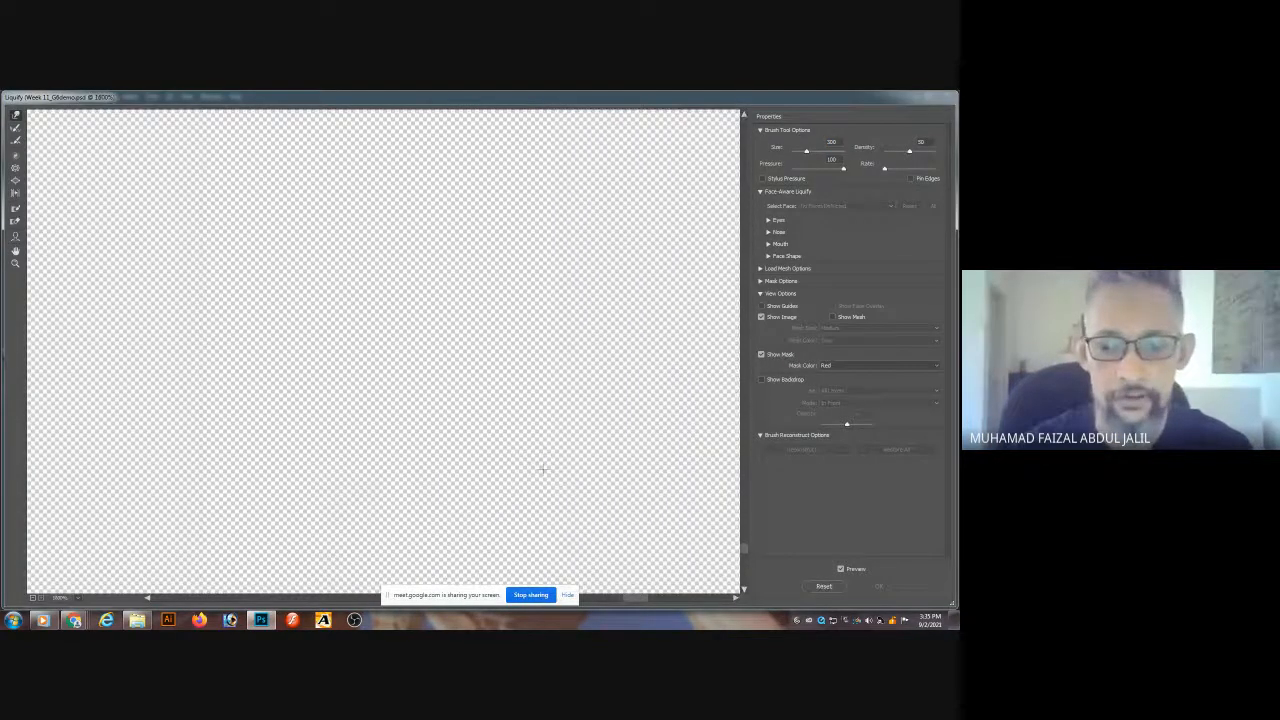
key(ctrl+minus)
key(ctrl+minus)
key(ctrl+minus)
key(ctrl+minus)
key(ctrl+minus)
key(ctrl+minus)
key(ctrl+minus)
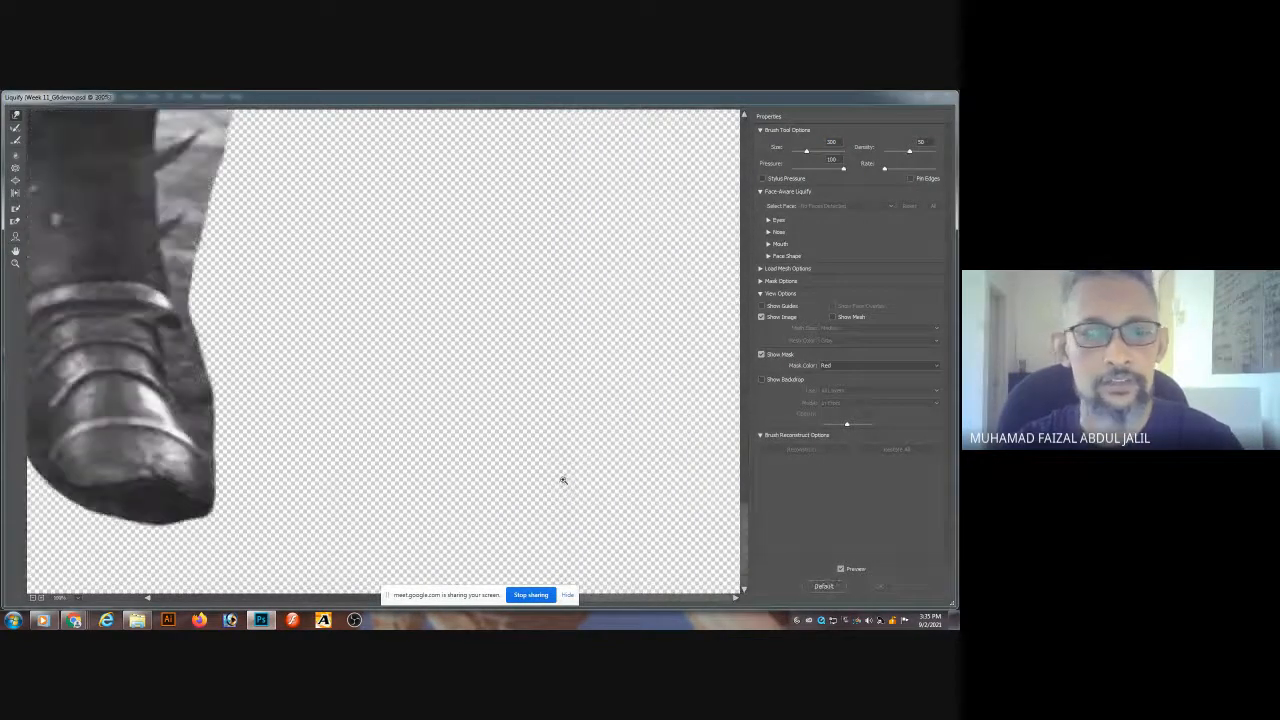
- Warp the toe areas of the boots with the size 300 Liquify brush, widening the left-hand boot's toe outward
drag(418, 328, 677, 226)
mouse_move(387, 486)
mouse_down()
mouse_move(437, 411)
mouse_move(462, 405)
mouse_move(401, 422)
mouse_move(430, 453)
mouse_move(458, 448)
mouse_move(498, 468)
mouse_move(391, 465)
mouse_move(308, 490)
mouse_move(463, 475)
mouse_move(340, 488)
mouse_up()
mouse_move(472, 398)
mouse_down()
mouse_move(616, 398)
mouse_move(271, 398)
mouse_move(314, 414)
mouse_up()
mouse_move(226, 508)
mouse_down()
mouse_move(212, 520)
mouse_move(171, 505)
mouse_up()
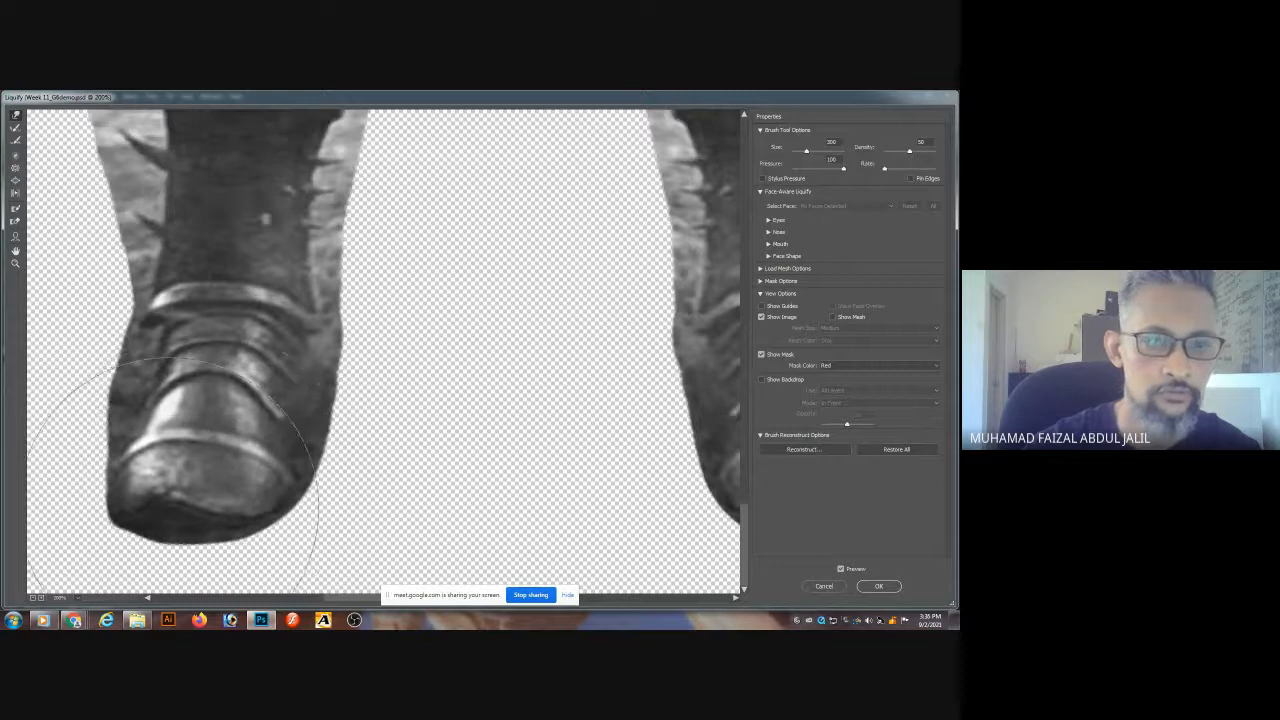
mouse_move(357, 403)
mouse_down()
mouse_move(186, 414)
mouse_move(441, 374)
mouse_up()
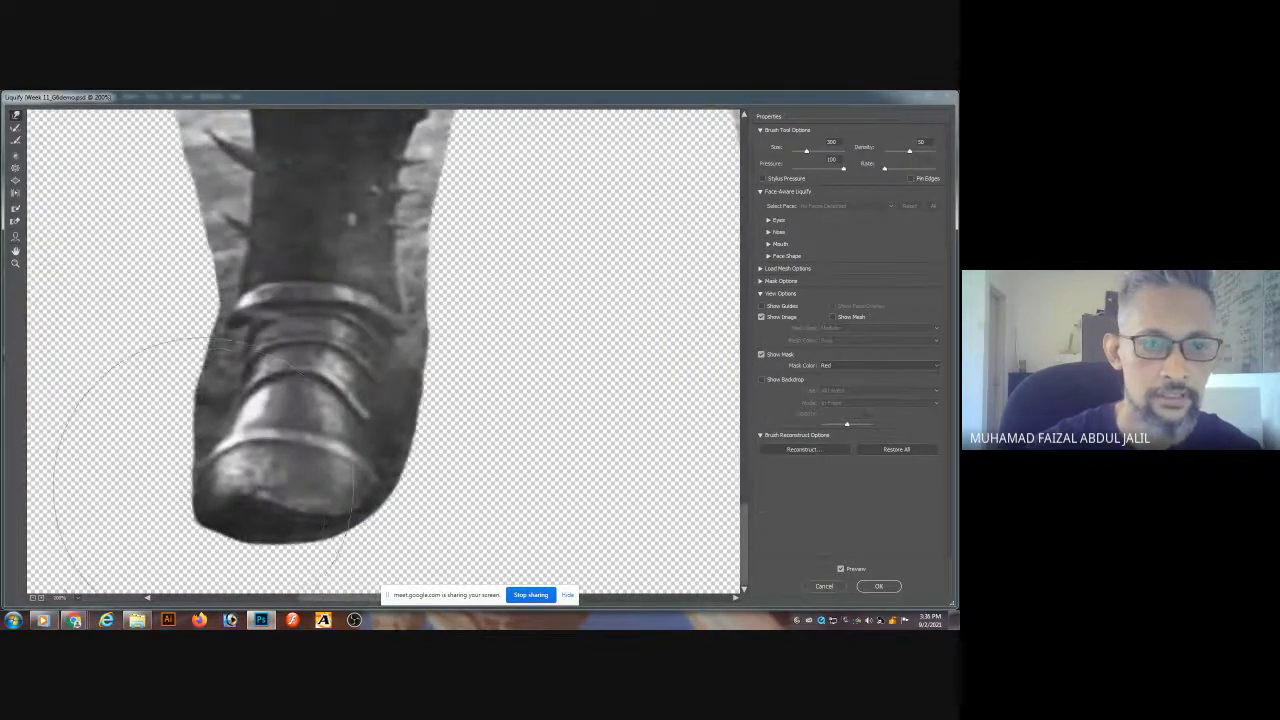
mouse_move(204, 460)
mouse_down()
mouse_move(178, 490)
mouse_move(200, 414)
mouse_up()
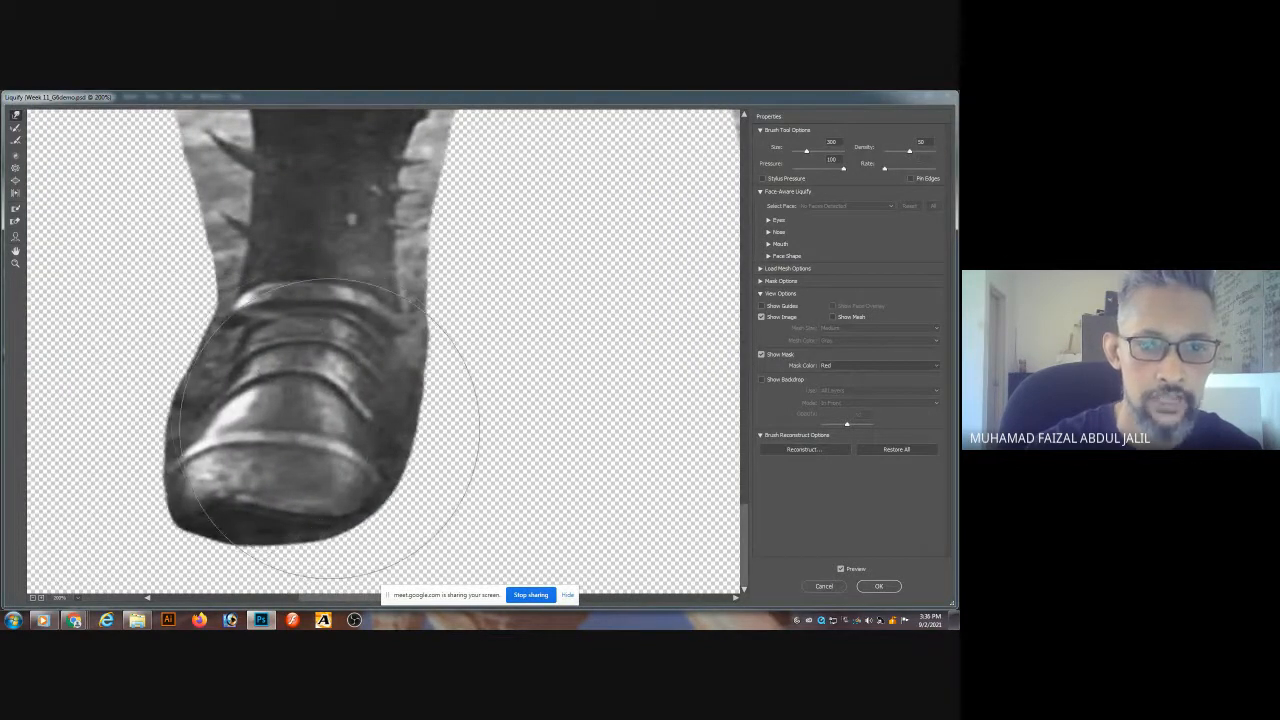
drag(260, 490, 263, 502)
- Push the right-hand boot's upper shaft outward with the Liquify brush and apply the warp to the boot layer
mouse_move(486, 396)
mouse_down()
mouse_move(229, 393)
mouse_move(411, 375)
mouse_move(367, 514)
mouse_up()
drag(388, 398, 377, 497)
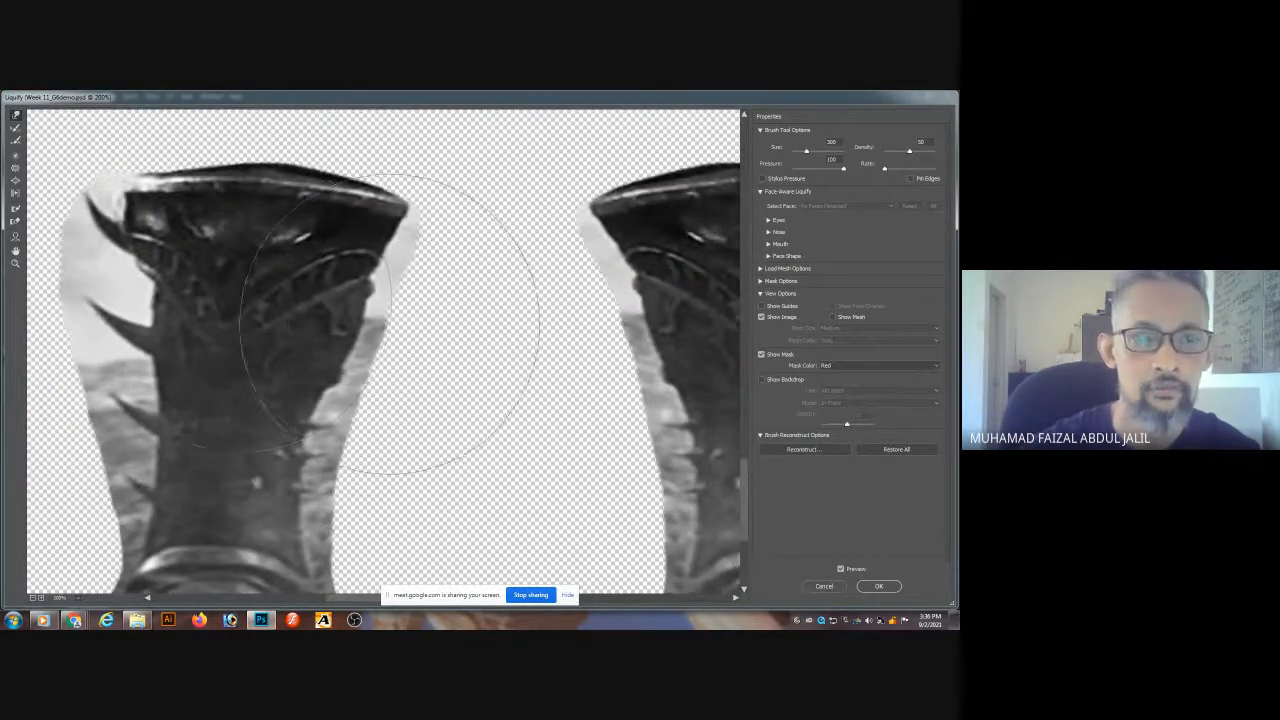
drag(494, 294, 264, 250)
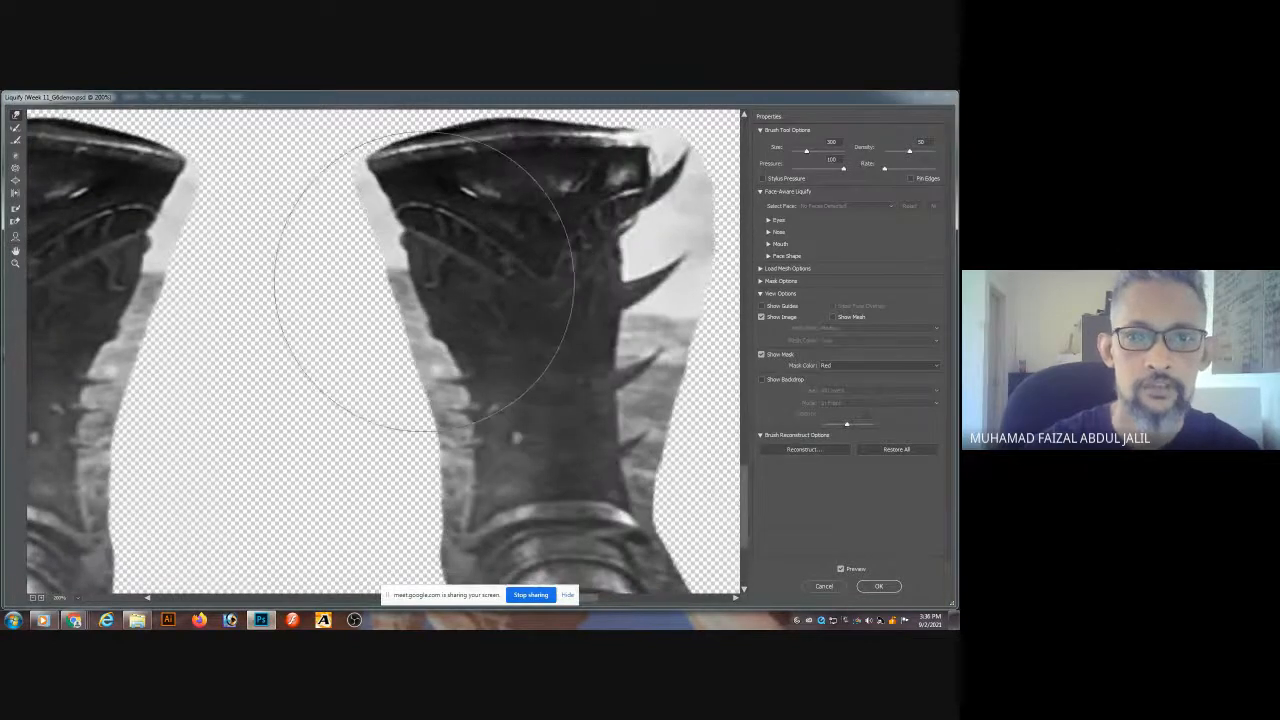
drag(424, 282, 416, 284)
drag(550, 281, 598, 275)
drag(492, 362, 480, 362)
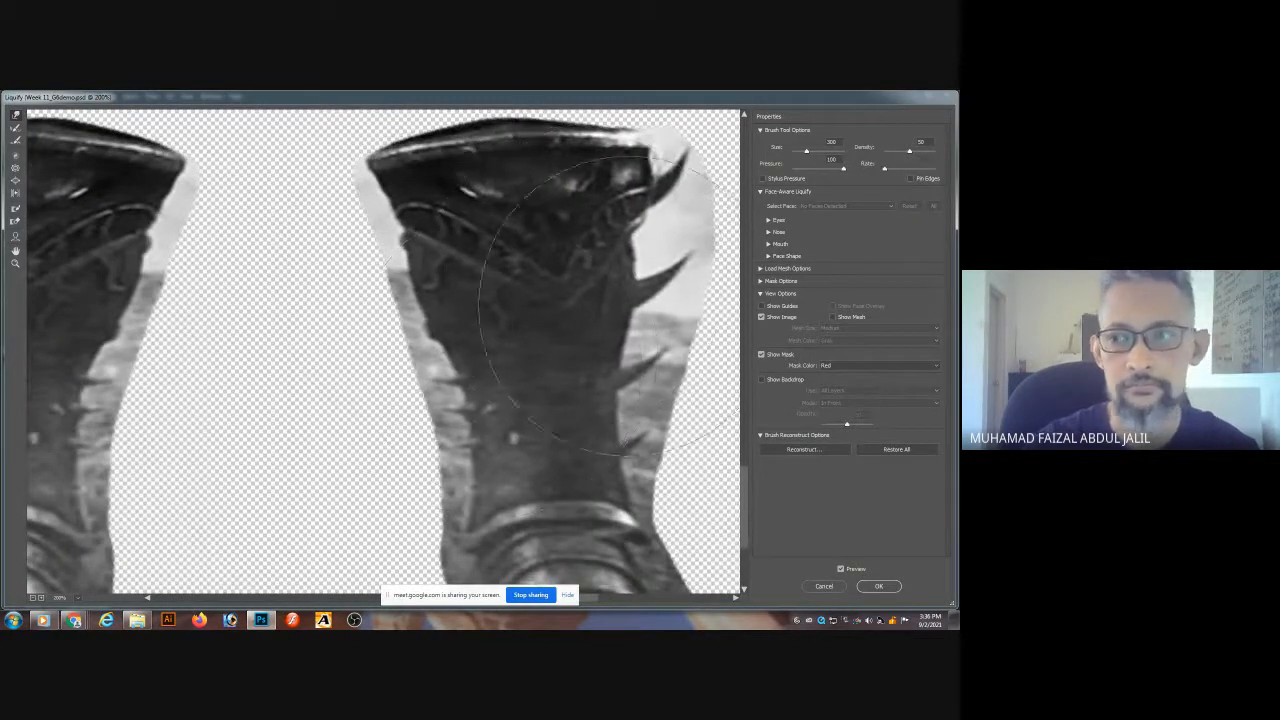
click(878, 586)
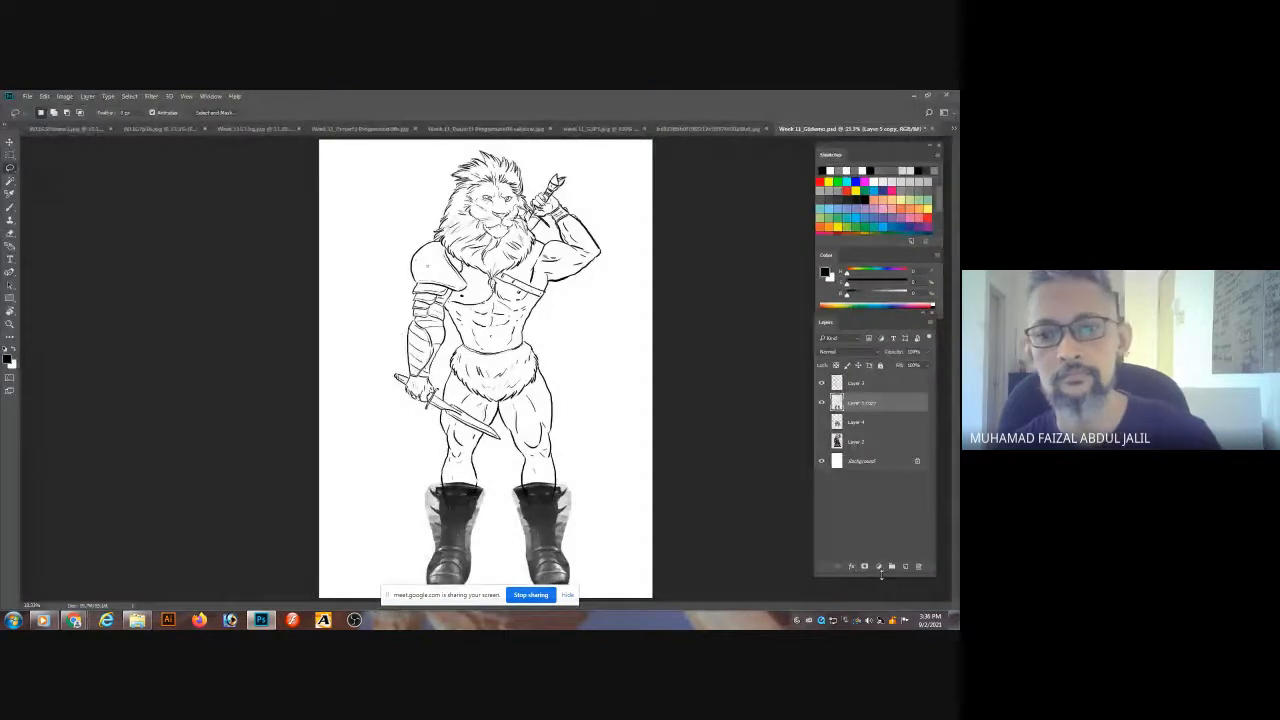
- Move the boots slightly up the legs and lower the boot layer's opacity so it serves as a faint tracing guide
key(ctrl+minus)
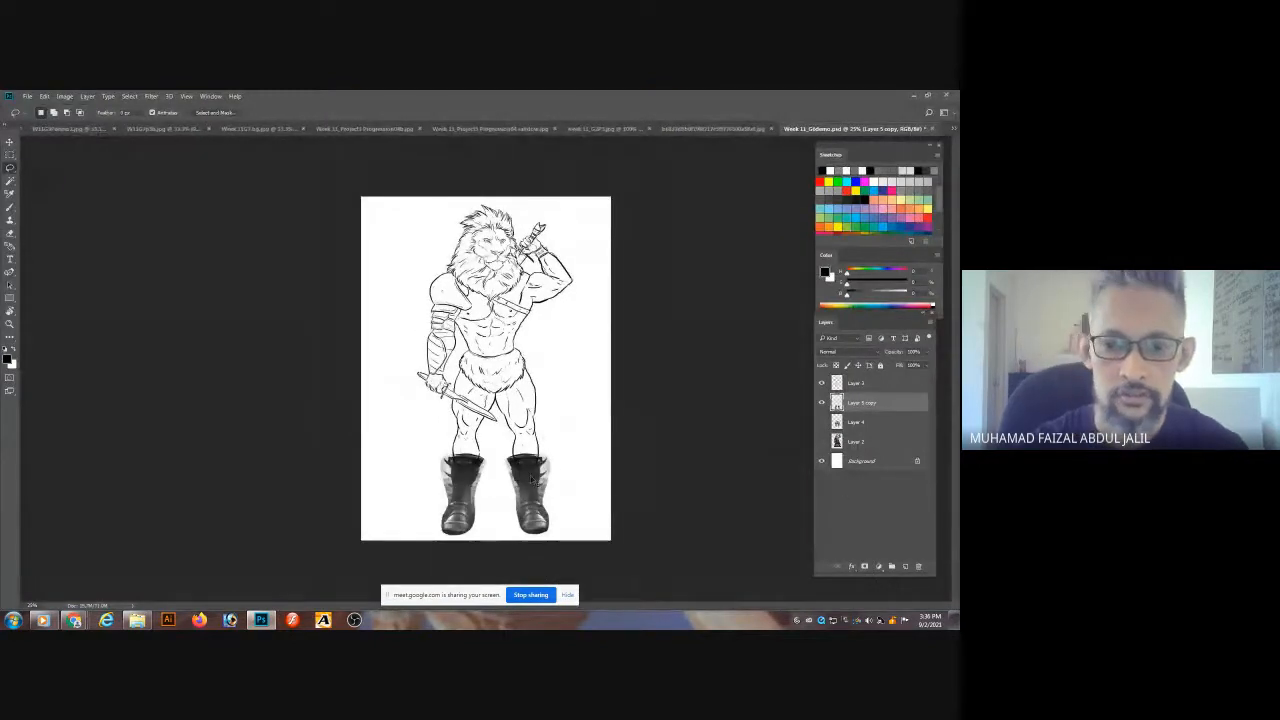
drag(530, 482, 529, 476)
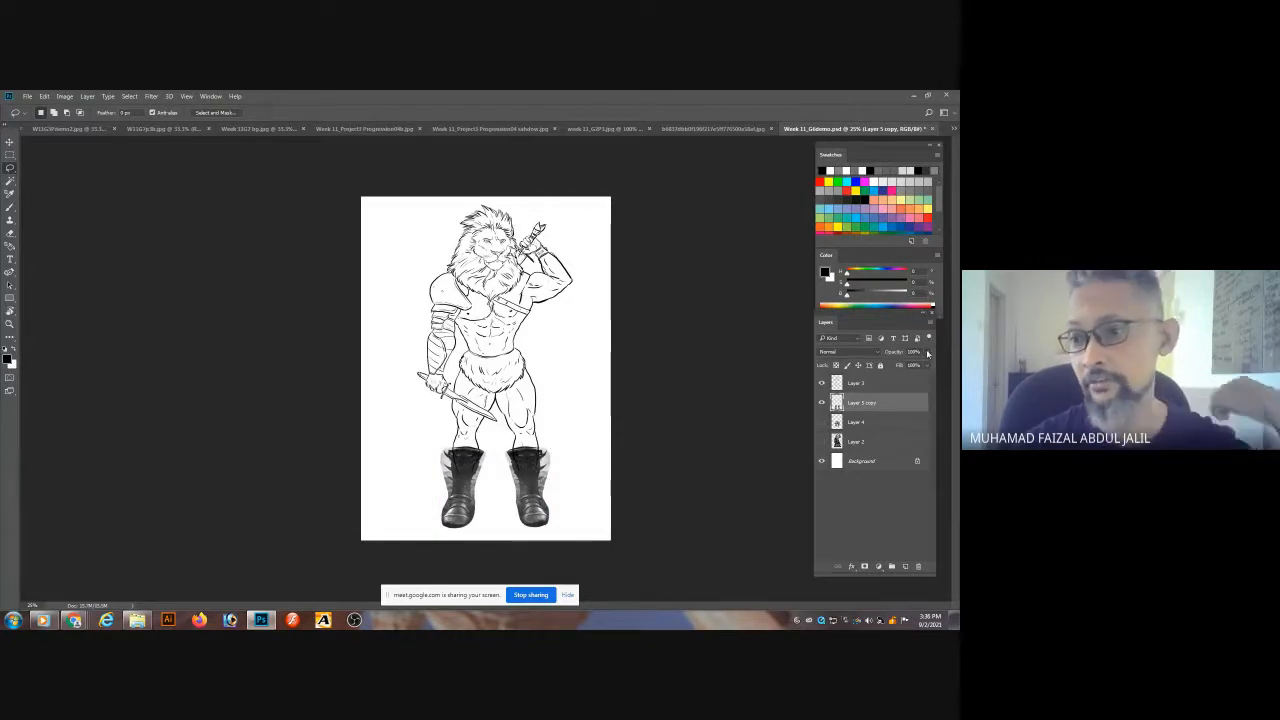
click(927, 353)
drag(925, 363, 907, 367)
- Rename the line-art layer as "drawing" and save the document
click(863, 388)
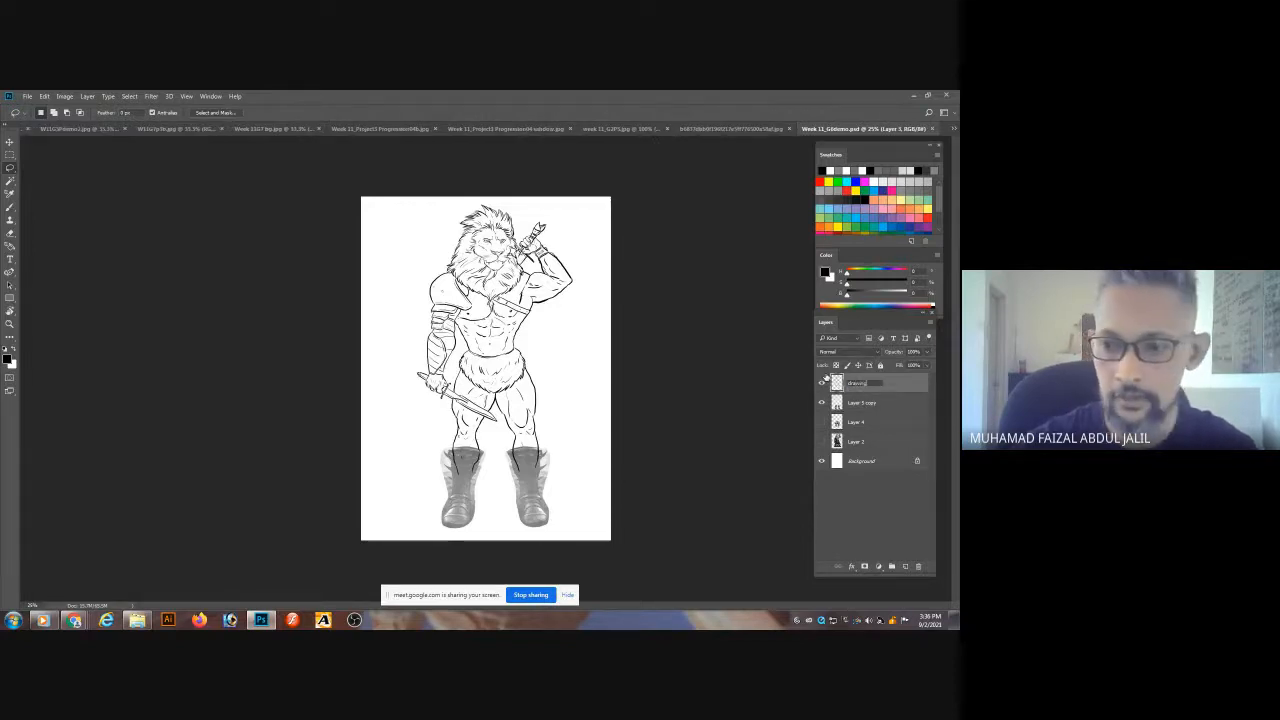
key(Return)
key(ctrl+s)
- Erase the leg lines that overlap the right-hand boot on the drawing layer, using an enlarged eraser
ctrl+click(540, 477)
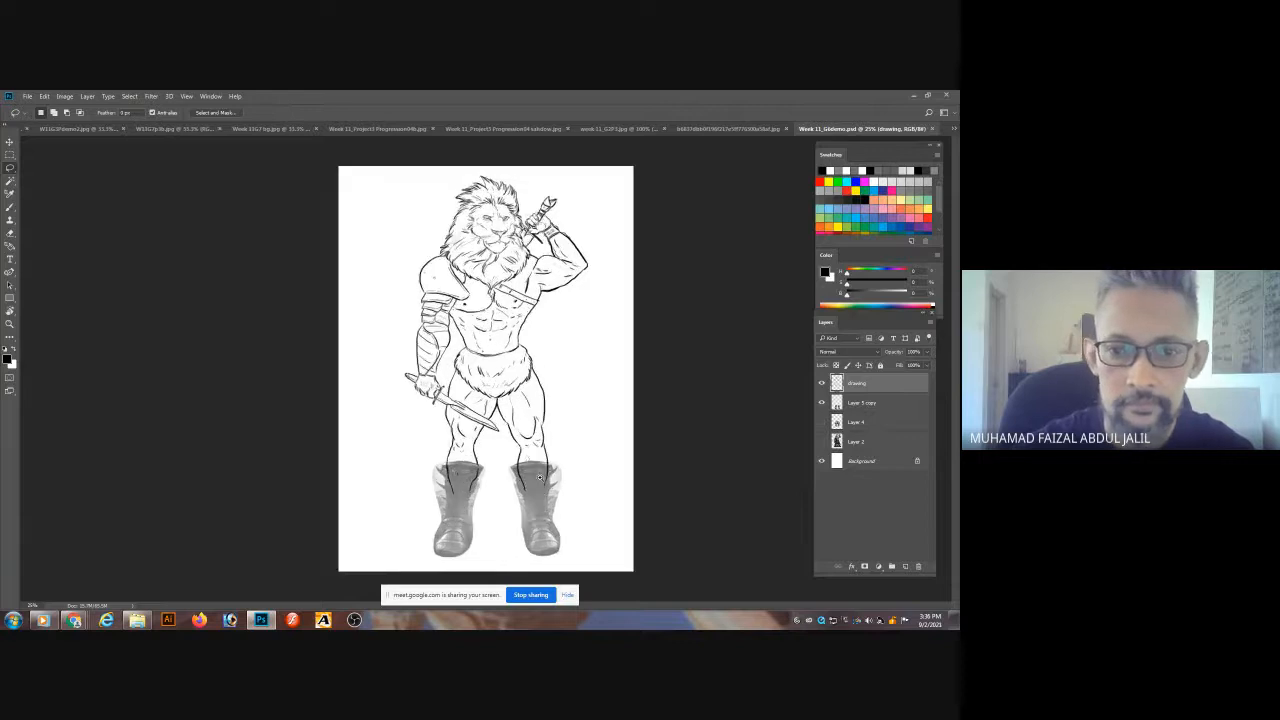
ctrl+click(540, 477)
ctrl+click(548, 479)
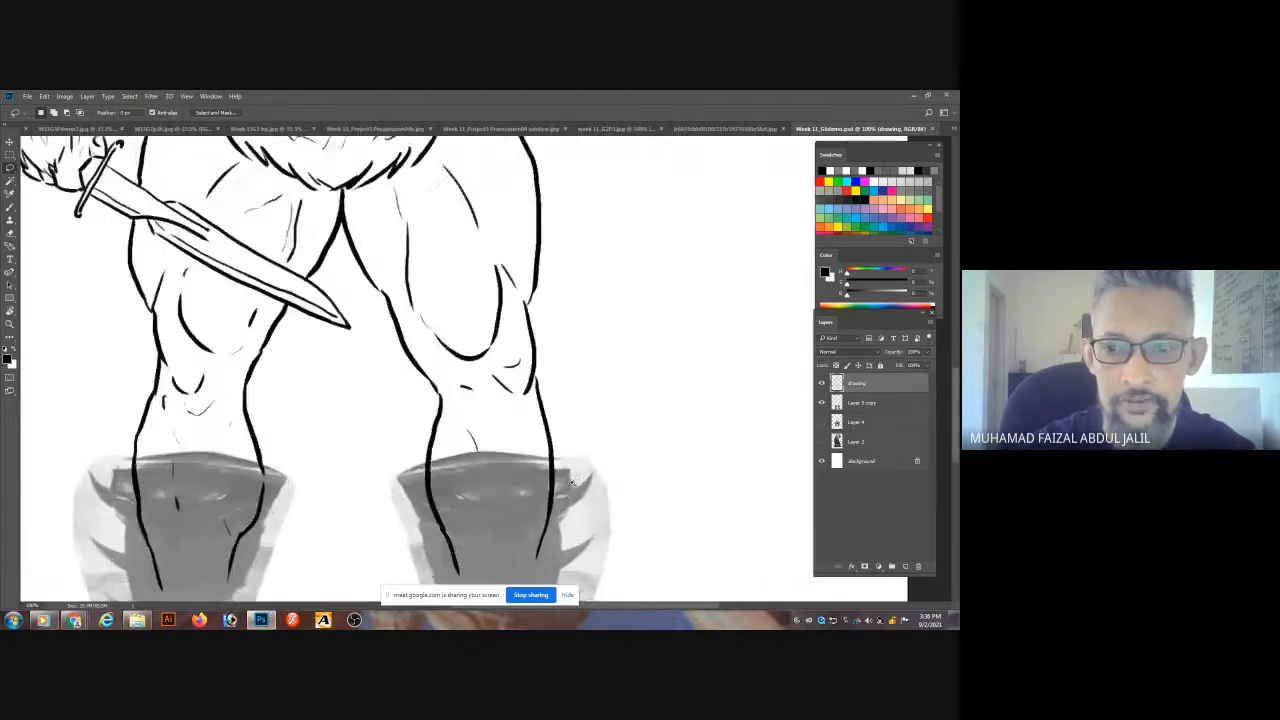
ctrl+click(572, 482)
key(b)
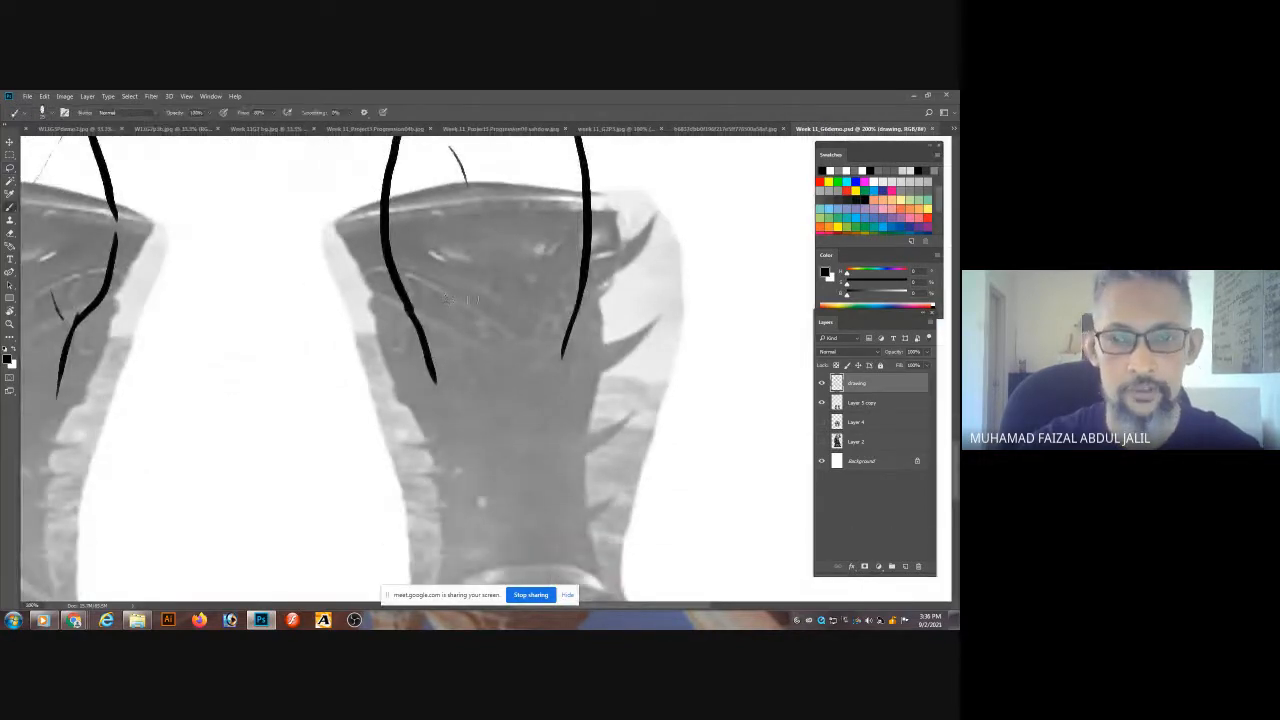
key(e)
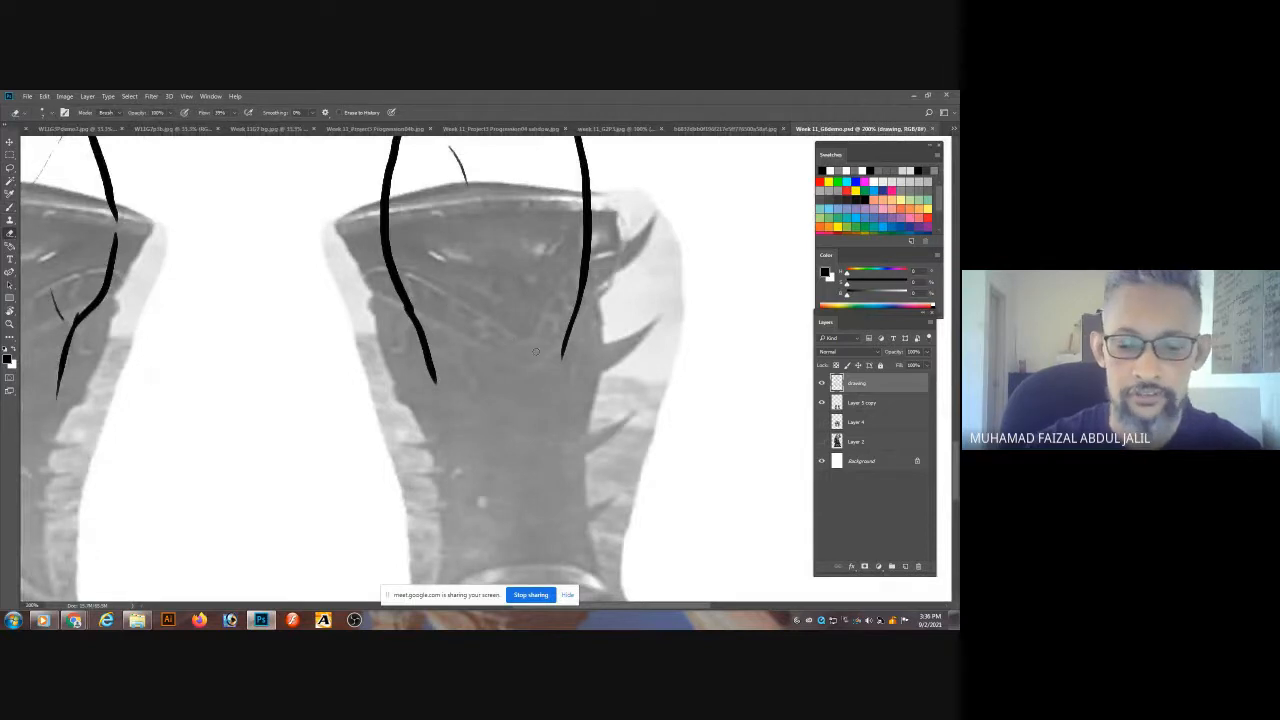
key(])
key(])
key(])
key(])
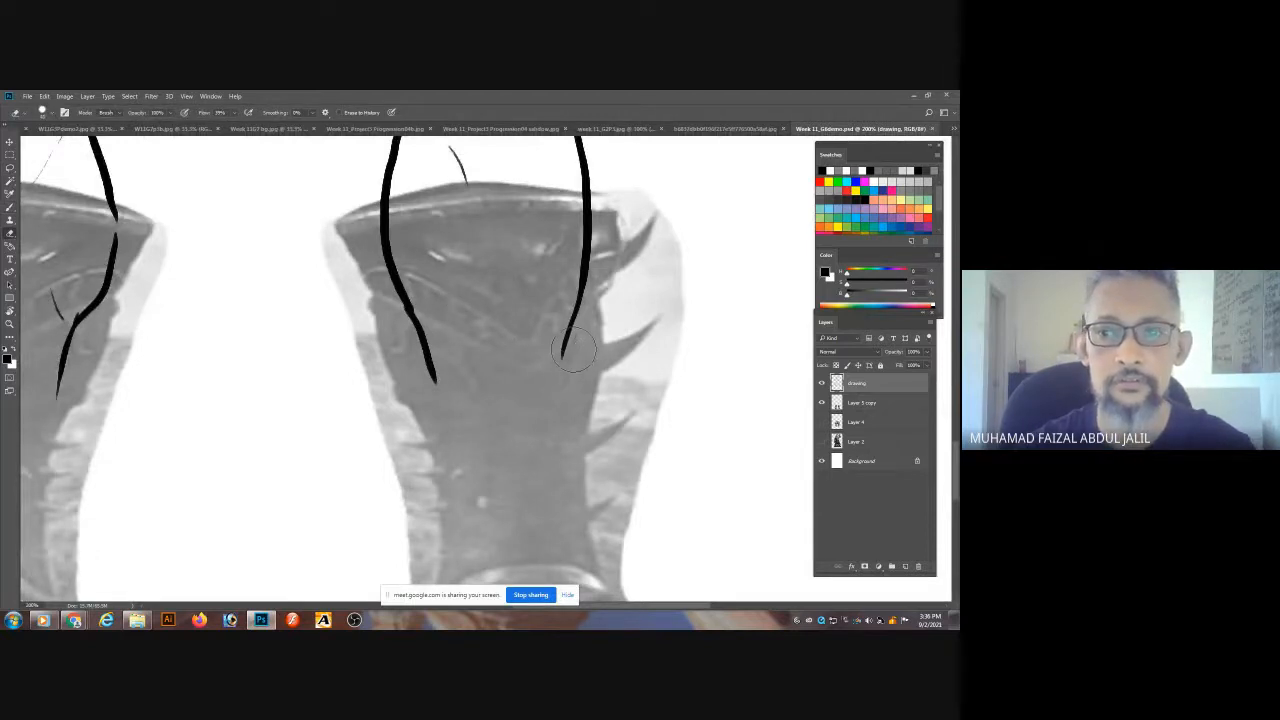
drag(614, 349, 387, 362)
drag(588, 313, 396, 318)
mouse_move(588, 290)
mouse_down()
mouse_move(397, 302)
mouse_move(386, 274)
mouse_up()
mouse_move(588, 249)
mouse_down()
mouse_move(383, 252)
mouse_move(371, 272)
mouse_up()
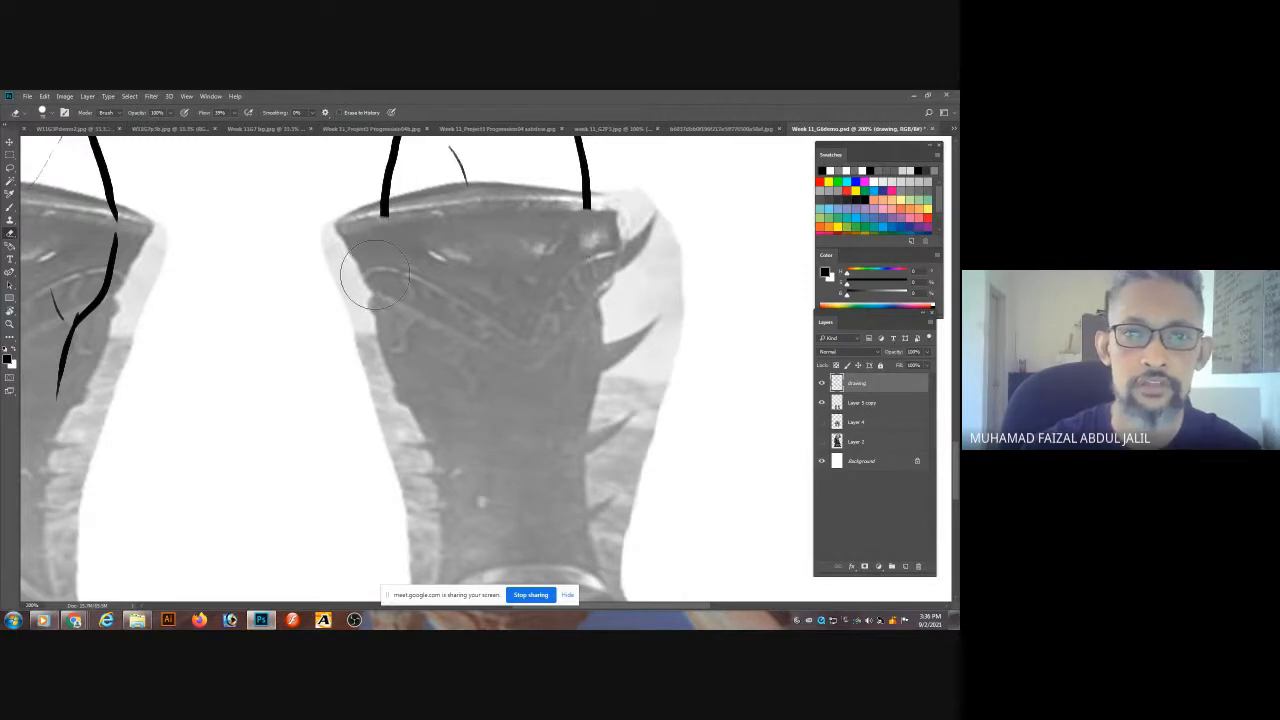
- Erase the leg lines that run into the left-hand boot below its top edge
mouse_move(299, 307)
mouse_down()
mouse_move(671, 266)
mouse_move(655, 257)
mouse_up()
mouse_move(510, 334)
mouse_down()
mouse_move(306, 286)
mouse_move(285, 252)
mouse_up()
mouse_move(431, 260)
mouse_down()
mouse_move(420, 440)
mouse_move(264, 424)
mouse_move(336, 383)
mouse_move(266, 376)
mouse_up()
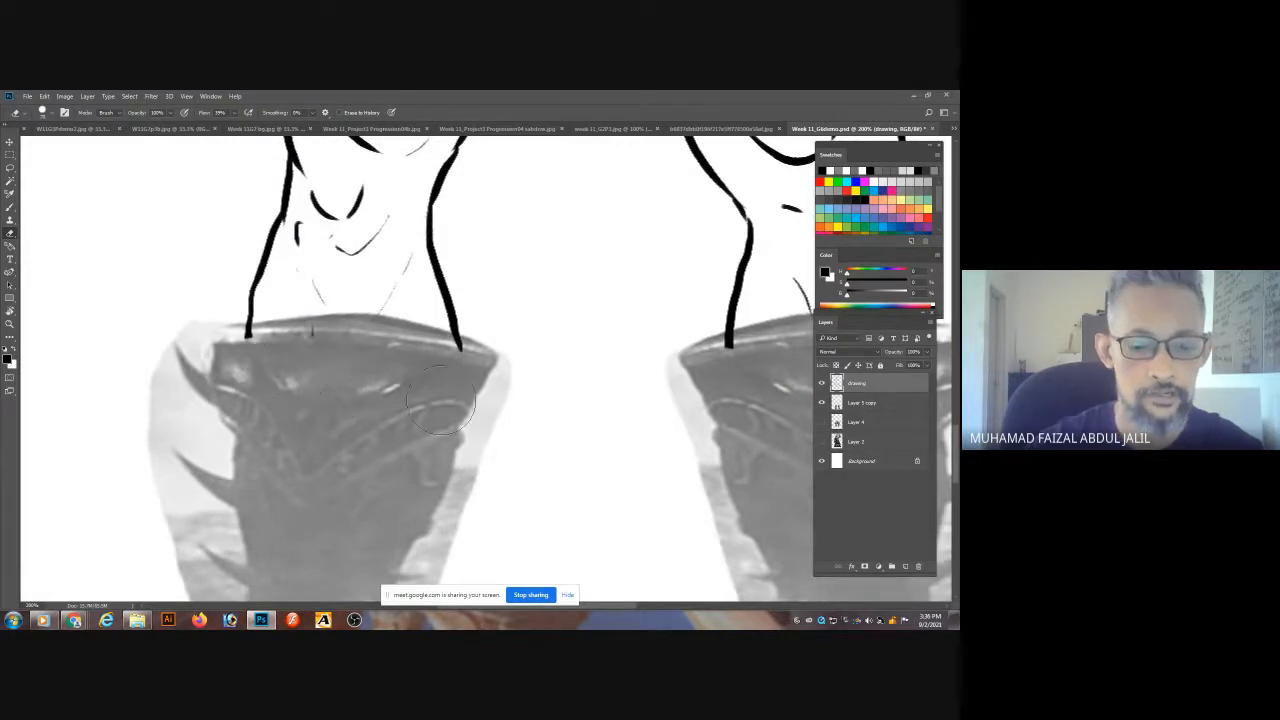
- Trace the left-hand boot's top band and the pointed cuff below it, including the cuff's inner accent lines, with the black brush
key(b)
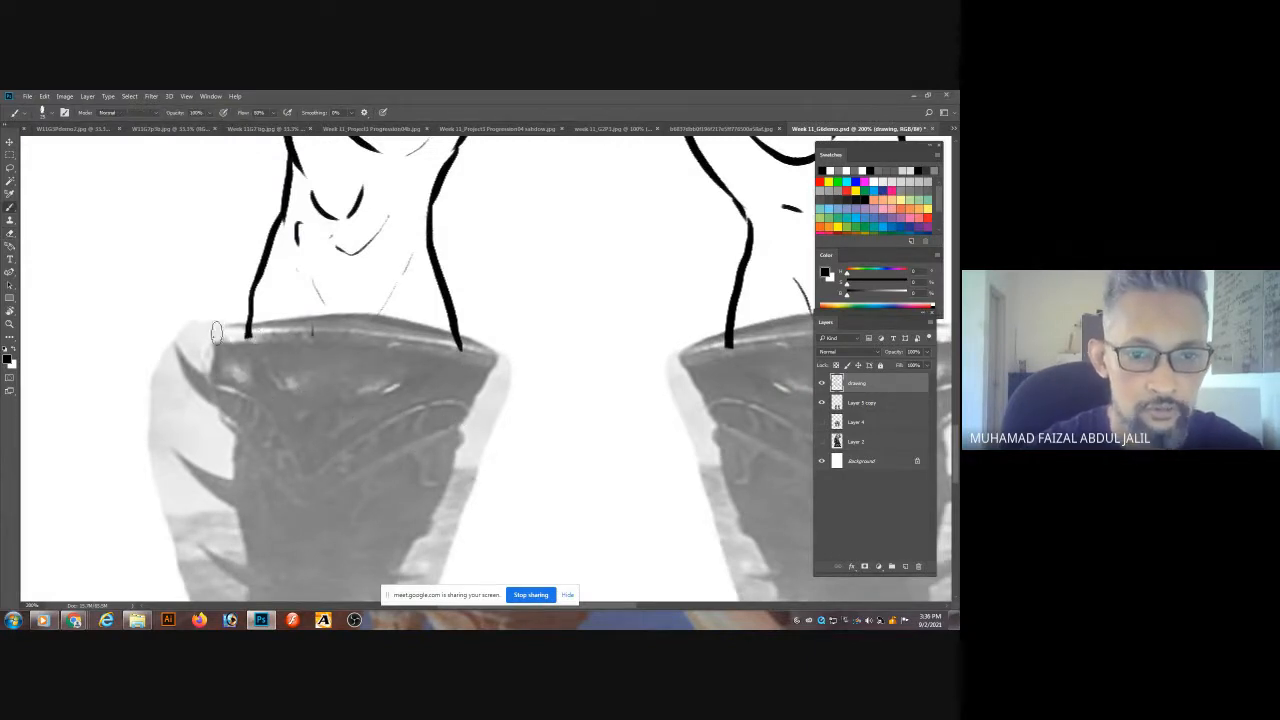
drag(216, 333, 469, 349)
mouse_move(220, 336)
mouse_down()
mouse_move(215, 352)
mouse_move(448, 368)
mouse_move(469, 341)
mouse_move(483, 216)
mouse_up()
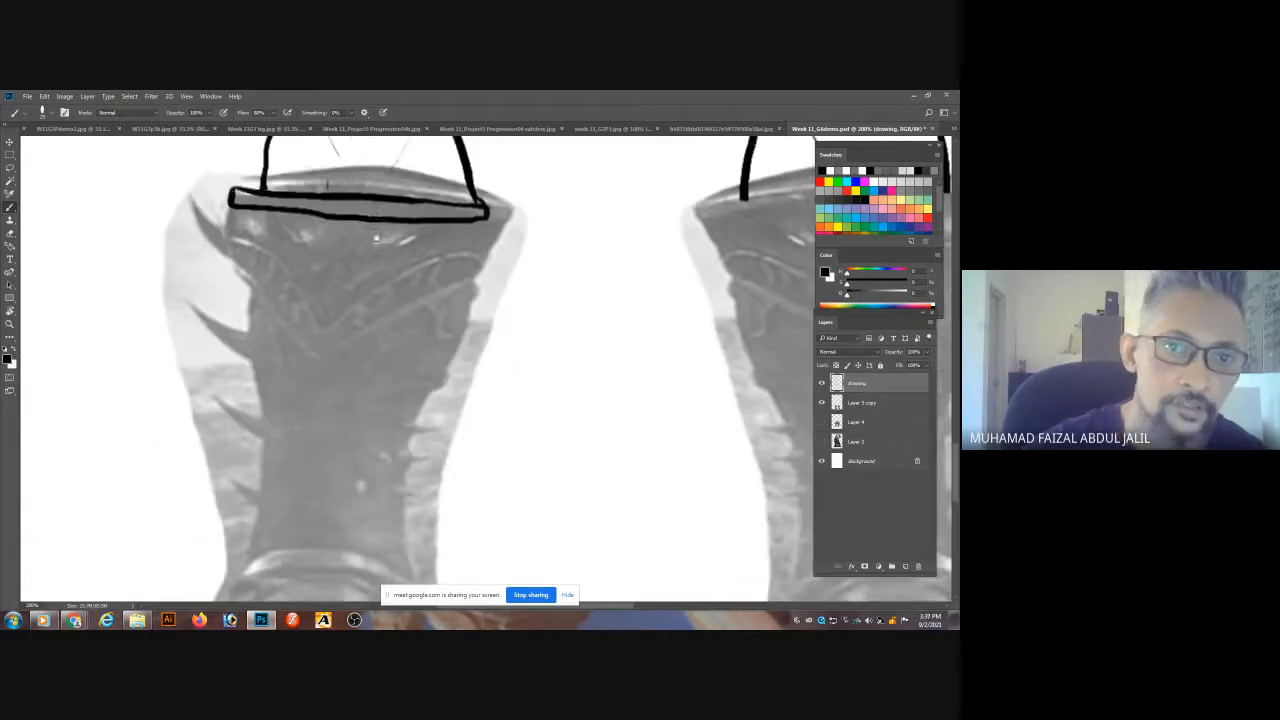
mouse_move(230, 207)
mouse_down()
mouse_move(262, 292)
mouse_move(318, 350)
mouse_up()
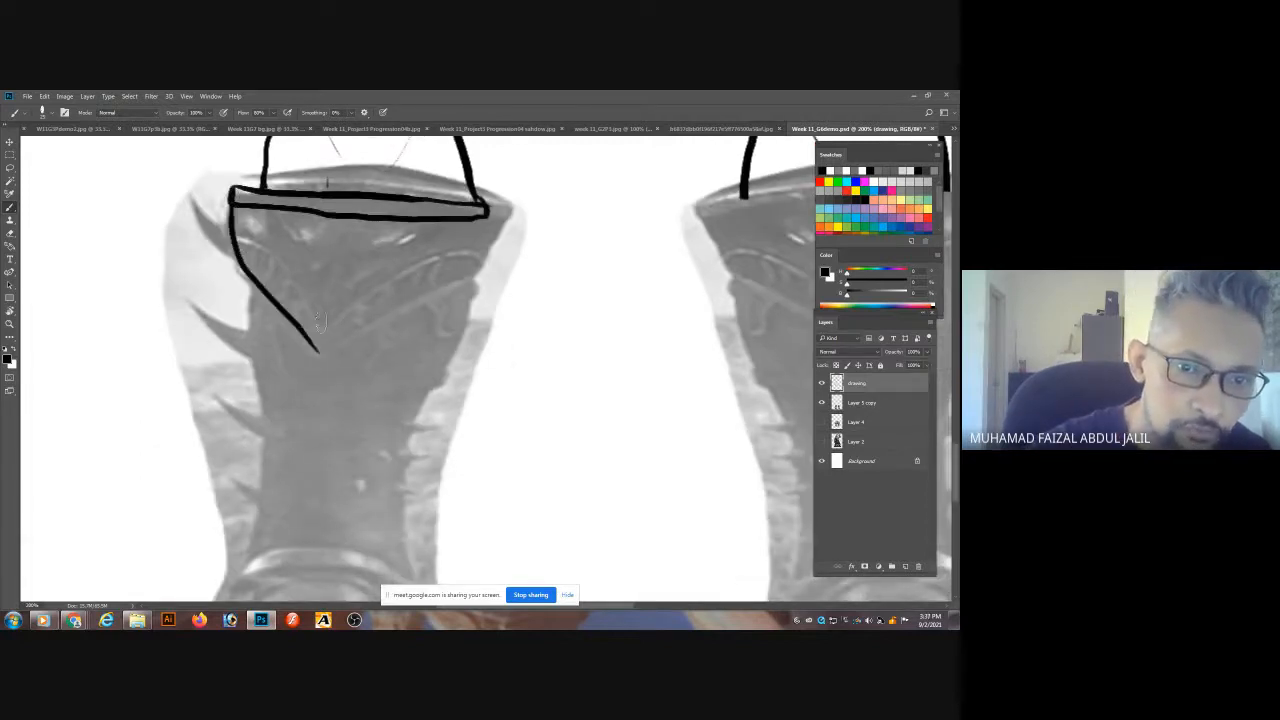
mouse_move(487, 212)
mouse_down()
mouse_move(473, 266)
mouse_move(318, 349)
mouse_up()
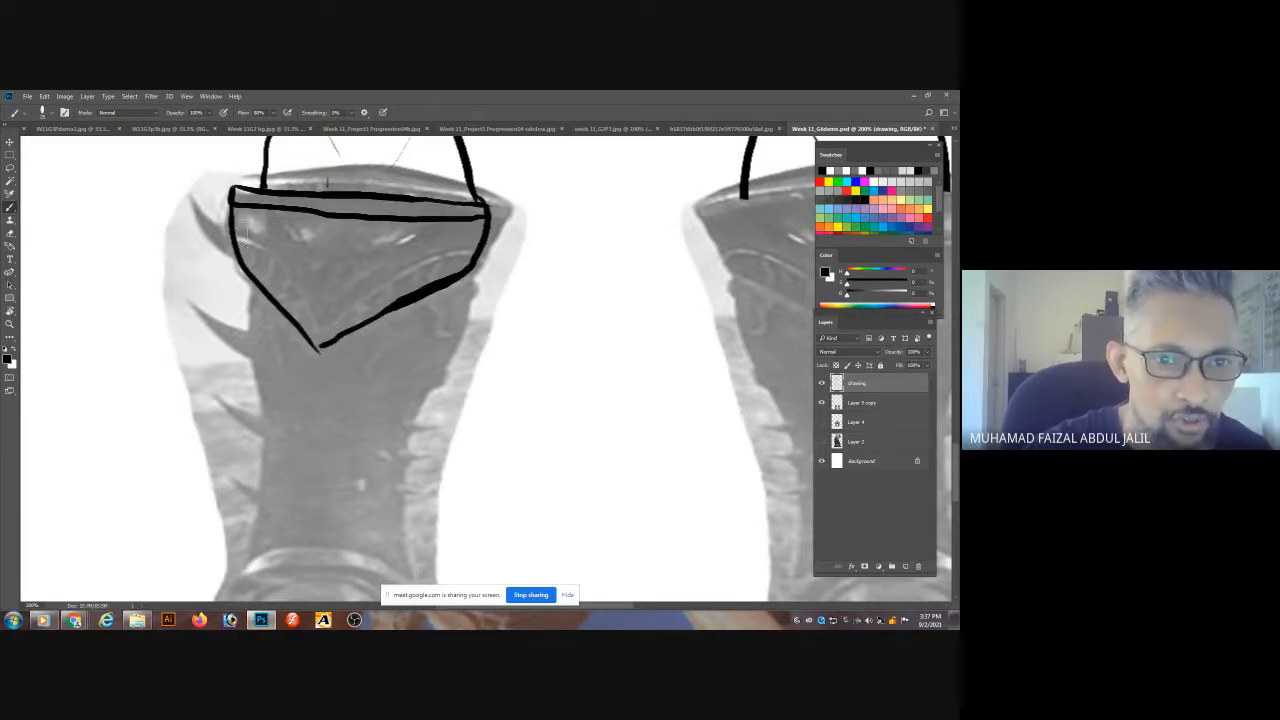
mouse_move(238, 234)
mouse_down()
mouse_move(328, 320)
mouse_move(440, 256)
mouse_up()
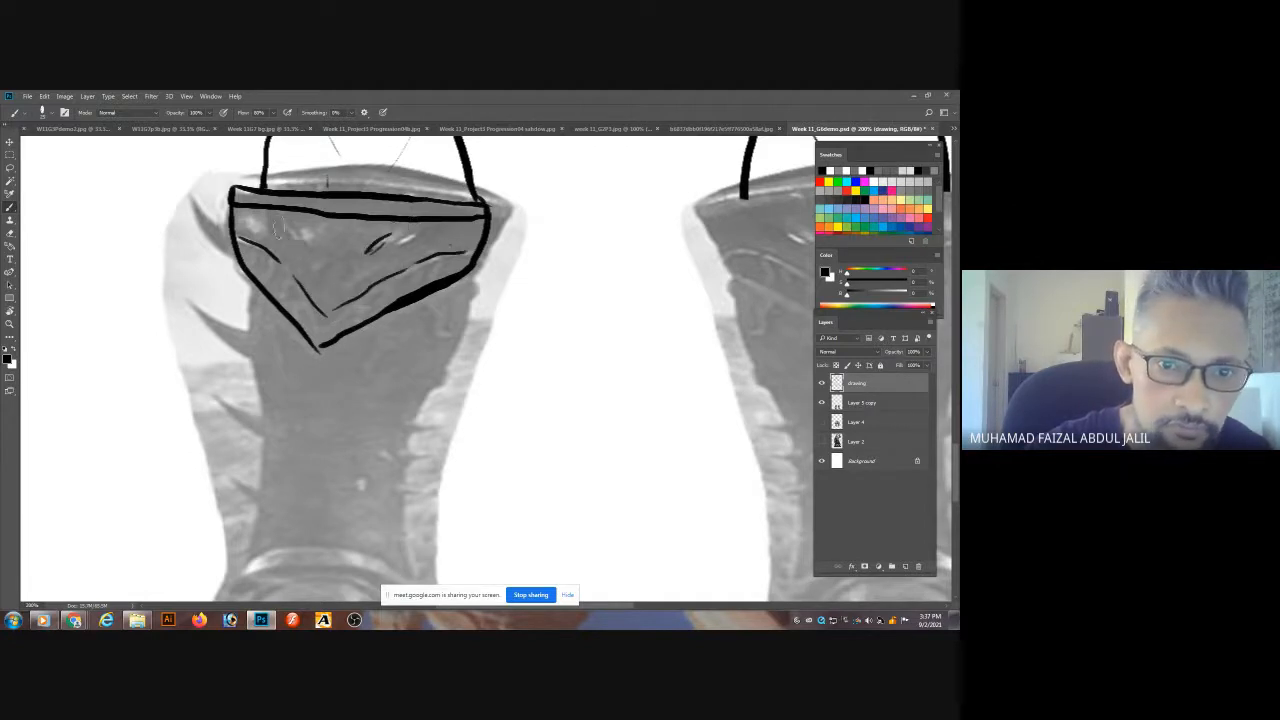
- Draw the top outer spike, both sides of the upper shaft, and the slanted fold lines beneath the left-hand boot's cuff
mouse_move(205, 228)
mouse_down()
mouse_move(245, 285)
mouse_move(258, 410)
mouse_up()
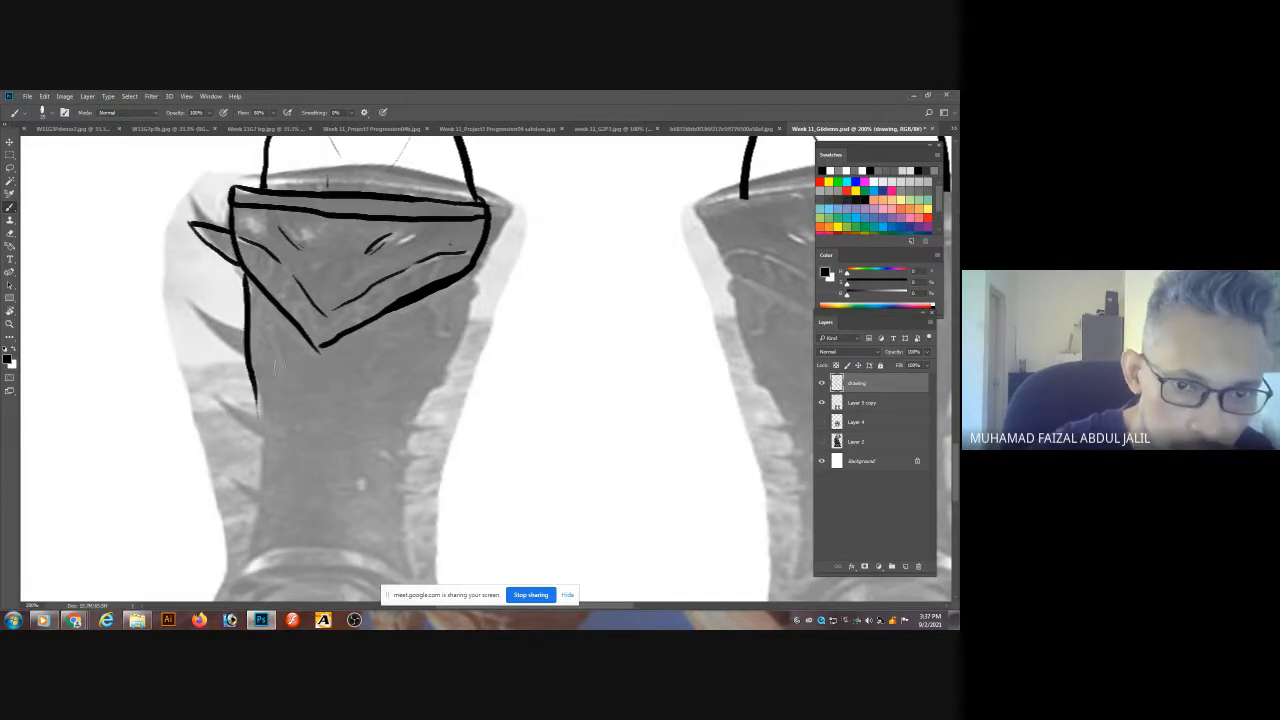
mouse_move(470, 265)
mouse_down()
mouse_move(453, 342)
mouse_move(417, 417)
mouse_up()
drag(415, 418, 476, 284)
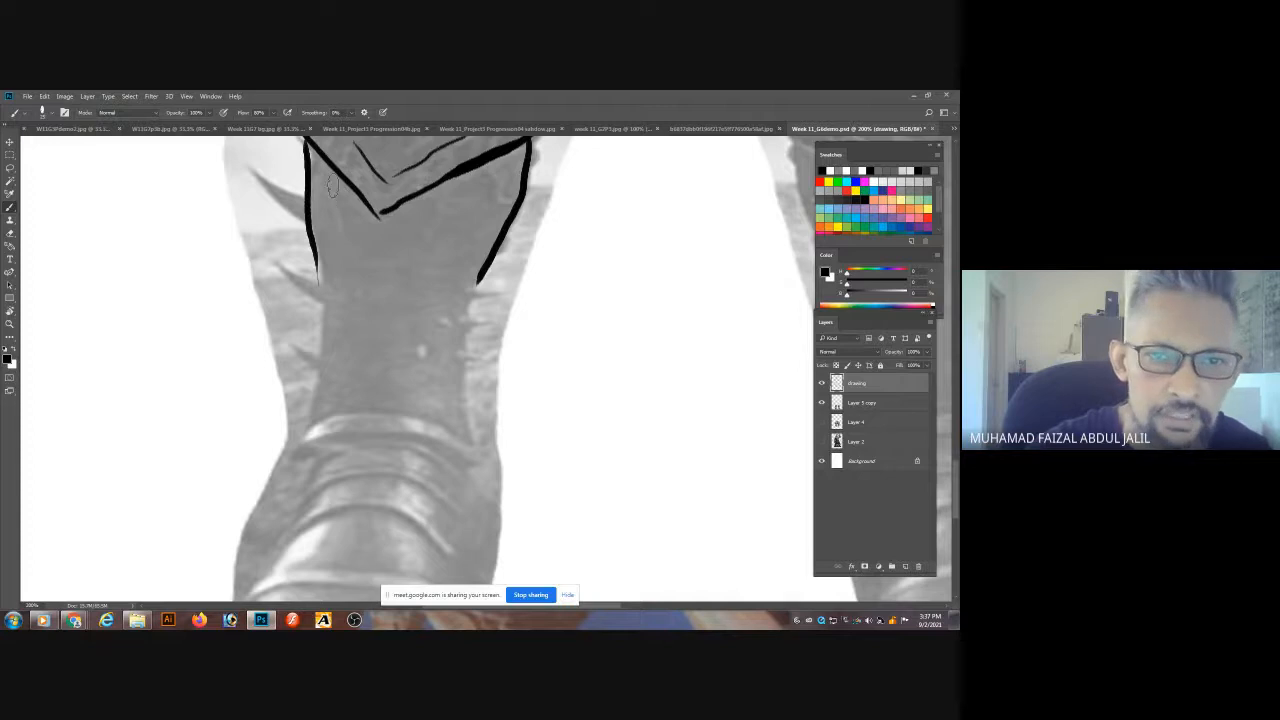
drag(334, 182, 353, 265)
drag(444, 186, 420, 258)
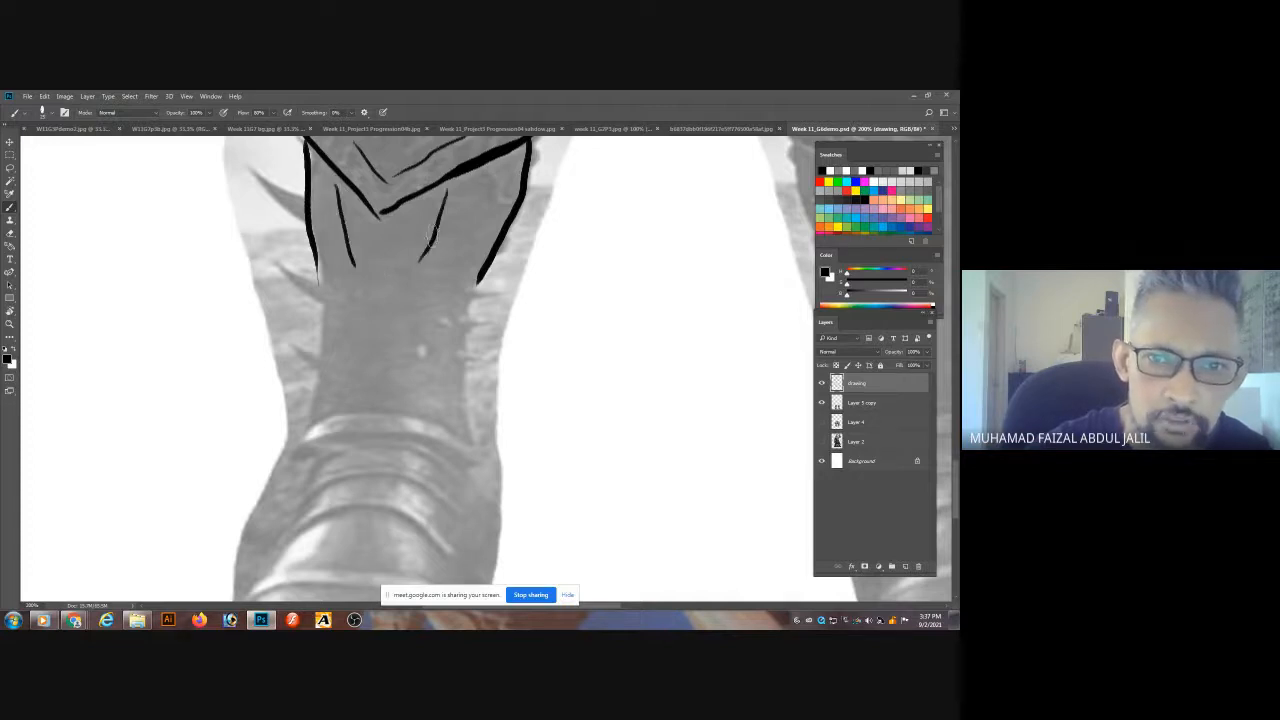
drag(449, 210, 430, 252)
- Trace both sides of the left-hand boot's lower shaft and draw the remaining spikes along its outer and inner edges
drag(318, 270, 310, 420)
drag(290, 344, 316, 360)
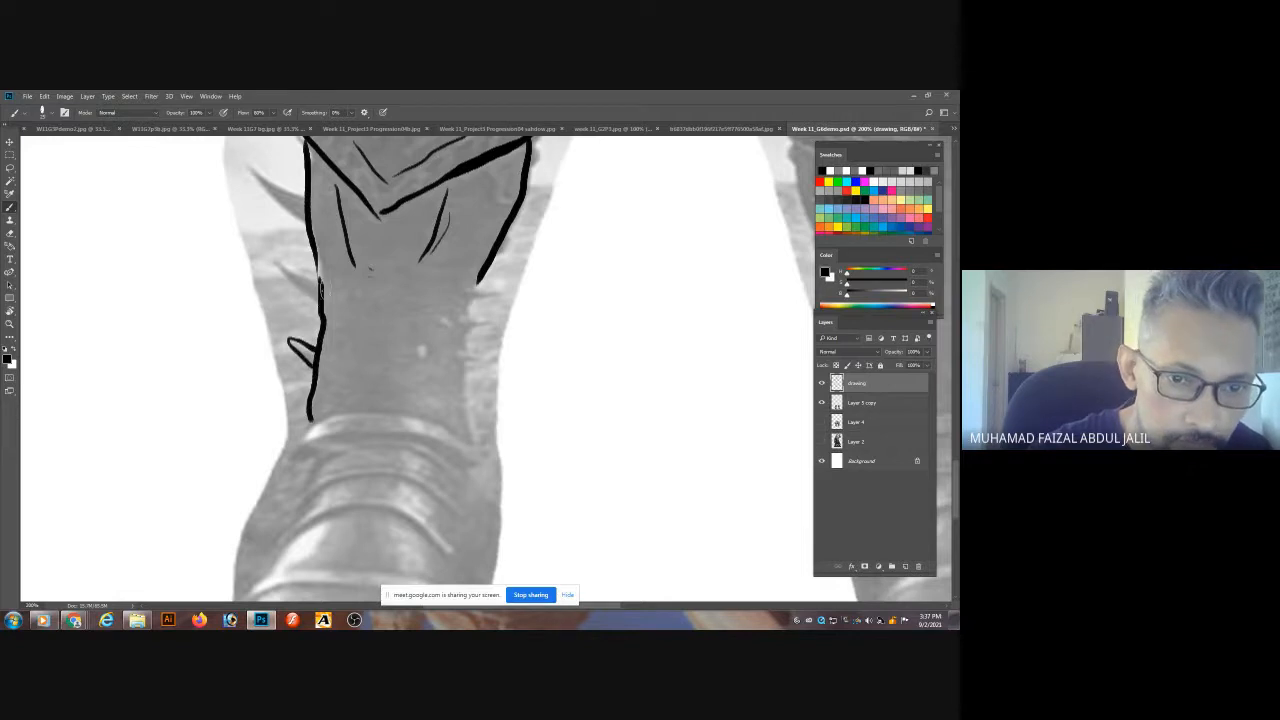
drag(288, 272, 318, 290)
mouse_move(304, 218)
mouse_down()
mouse_move(310, 238)
mouse_move(264, 178)
mouse_move(306, 214)
mouse_up()
mouse_move(478, 281)
mouse_down()
mouse_move(526, 288)
mouse_move(469, 306)
mouse_move(465, 331)
mouse_move(501, 328)
mouse_move(459, 334)
mouse_move(459, 362)
mouse_move(490, 359)
mouse_move(469, 432)
mouse_up()
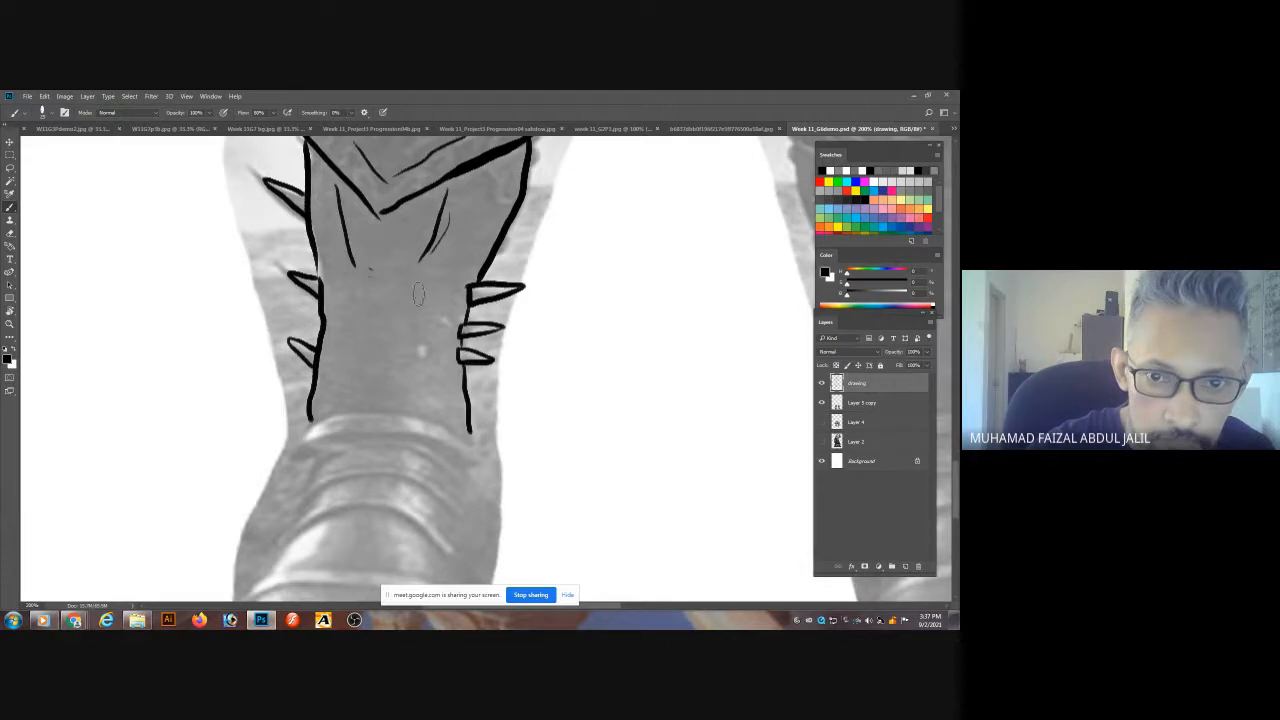
- Draw short creases across the left-hand boot's lower shaft and outline the curved ankle band beneath it
mouse_move(369, 318)
mouse_down()
mouse_move(415, 326)
mouse_move(363, 329)
mouse_move(401, 370)
mouse_up()
mouse_move(305, 425)
mouse_down()
mouse_move(345, 415)
mouse_move(469, 433)
mouse_up()
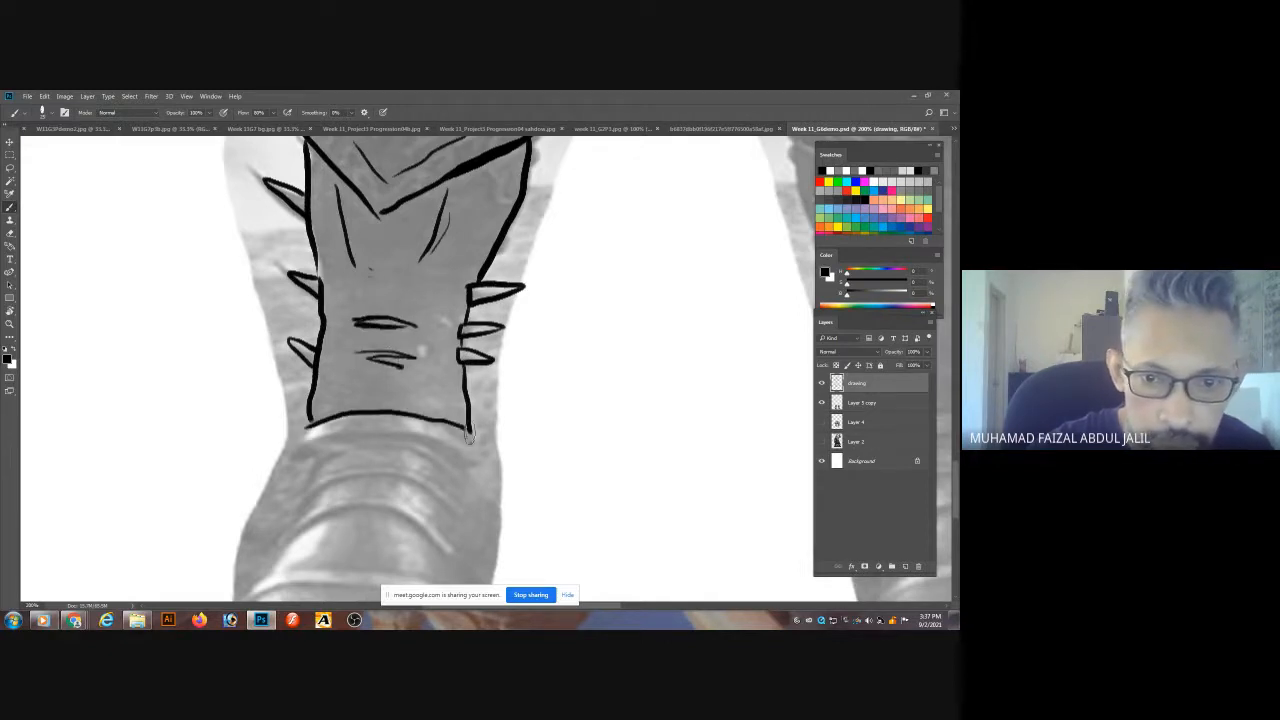
mouse_move(297, 441)
mouse_down()
mouse_move(380, 432)
mouse_move(426, 436)
mouse_up()
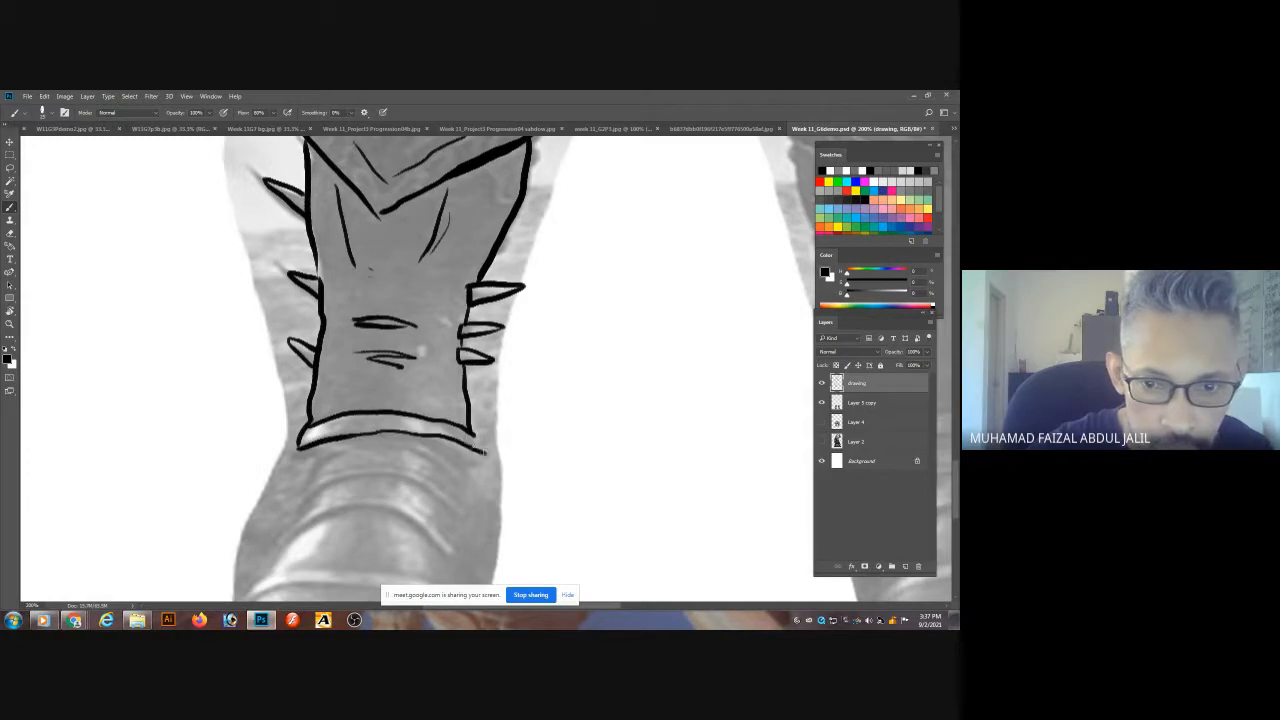
- Outline both sides of the left-hand boot's foot and draw the toe edge and sole line around its front
scroll(477, 440, down, 5)
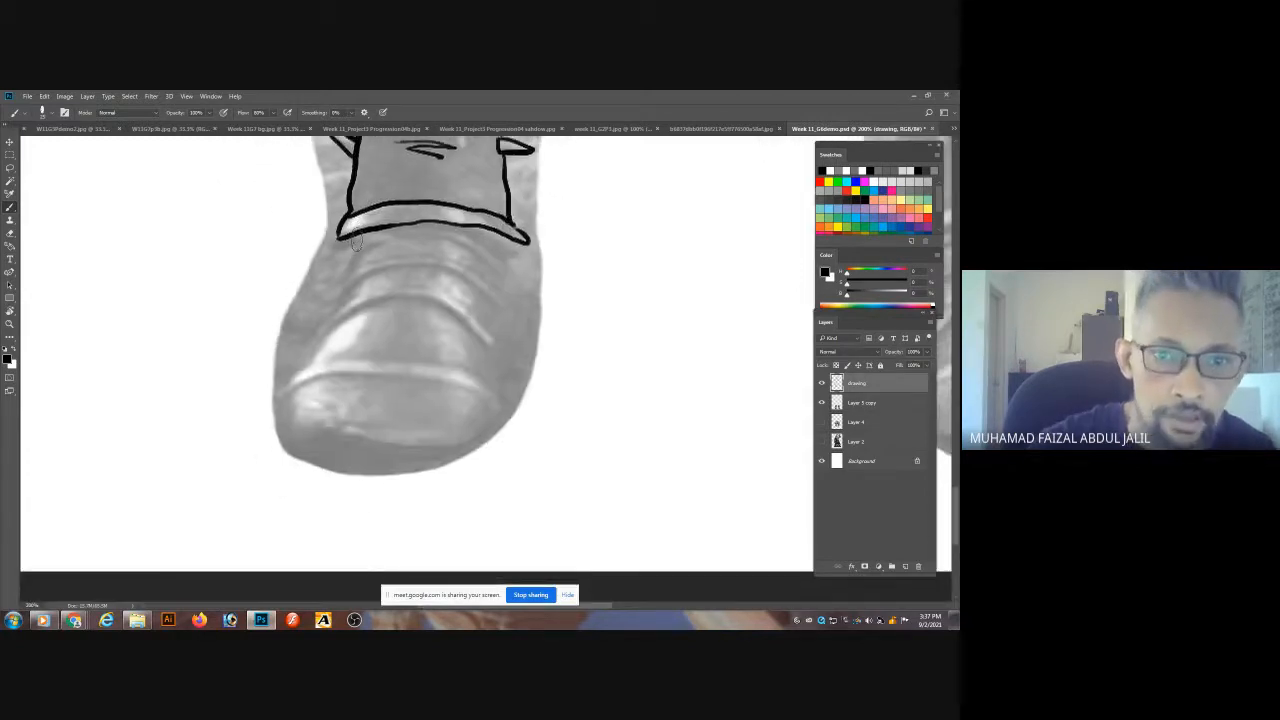
mouse_move(352, 238)
mouse_down()
mouse_move(282, 369)
mouse_move(293, 447)
mouse_move(345, 433)
mouse_move(426, 453)
mouse_move(488, 440)
mouse_move(525, 381)
mouse_move(520, 242)
mouse_up()
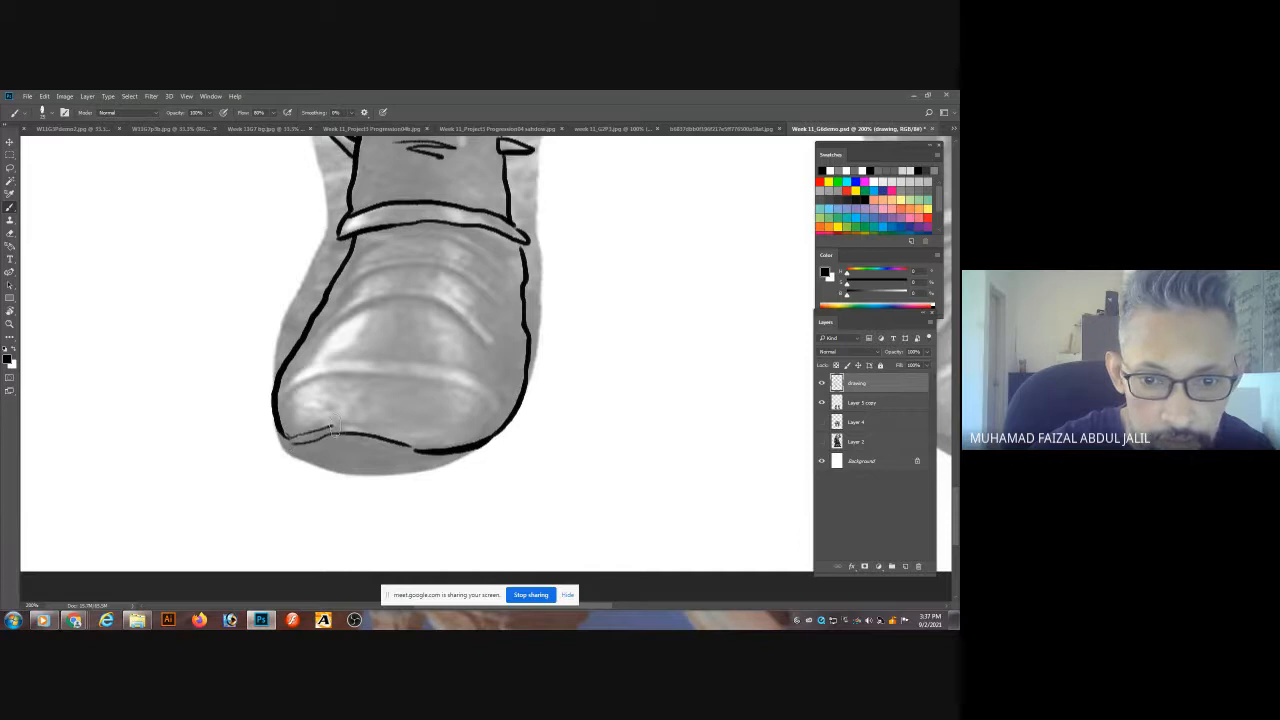
drag(336, 429, 452, 448)
mouse_move(306, 447)
mouse_down()
mouse_move(288, 442)
mouse_move(436, 455)
mouse_up()
- Ink the curved, overlapping bands across the left-hand boot's toe and instep, following the reference folds
mouse_move(284, 395)
mouse_down()
mouse_move(382, 372)
mouse_move(490, 410)
mouse_move(470, 386)
mouse_move(350, 372)
mouse_move(288, 390)
mouse_up()
mouse_move(305, 340)
mouse_down()
mouse_move(418, 296)
mouse_move(519, 354)
mouse_move(412, 296)
mouse_move(338, 316)
mouse_up()
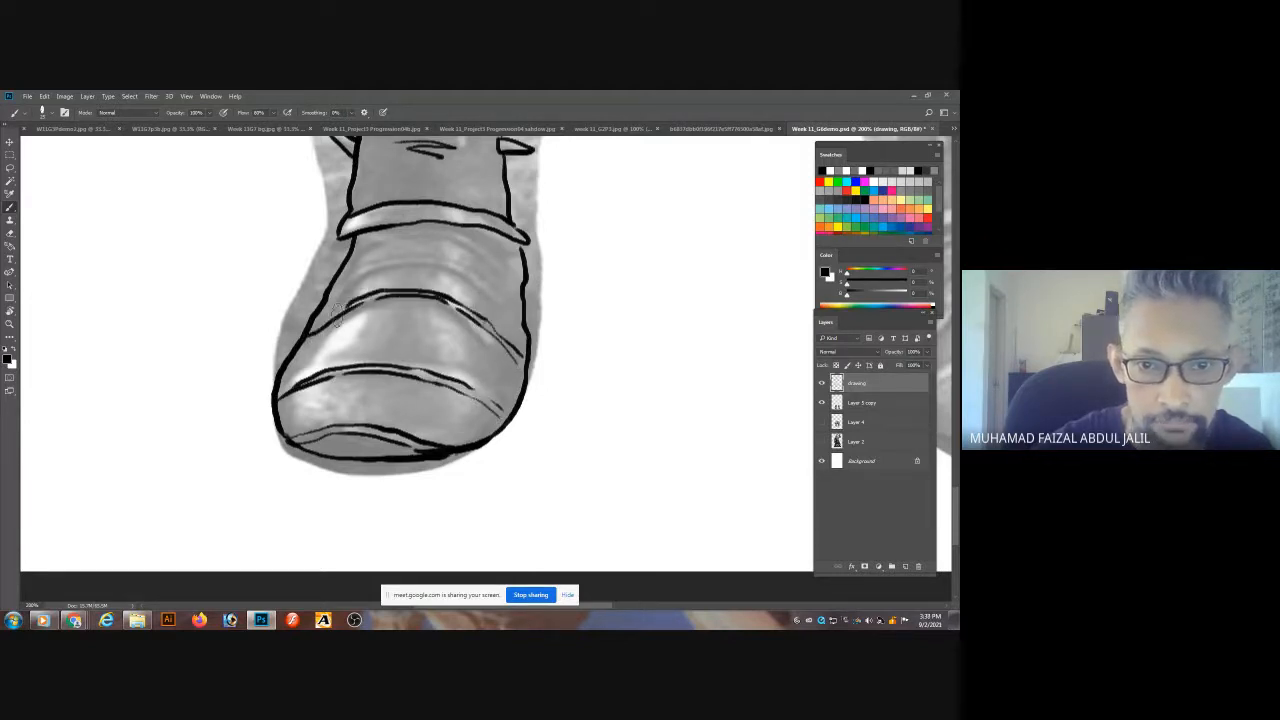
drag(422, 256, 511, 300)
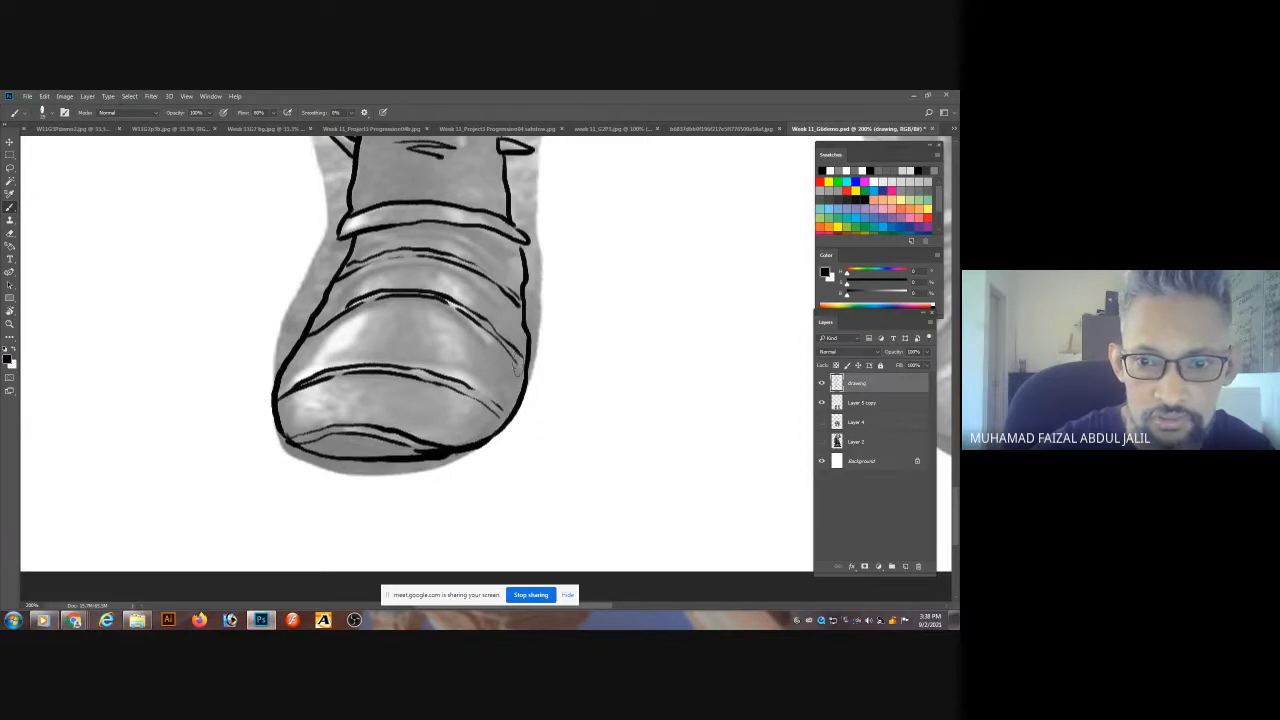
drag(449, 440, 466, 452)
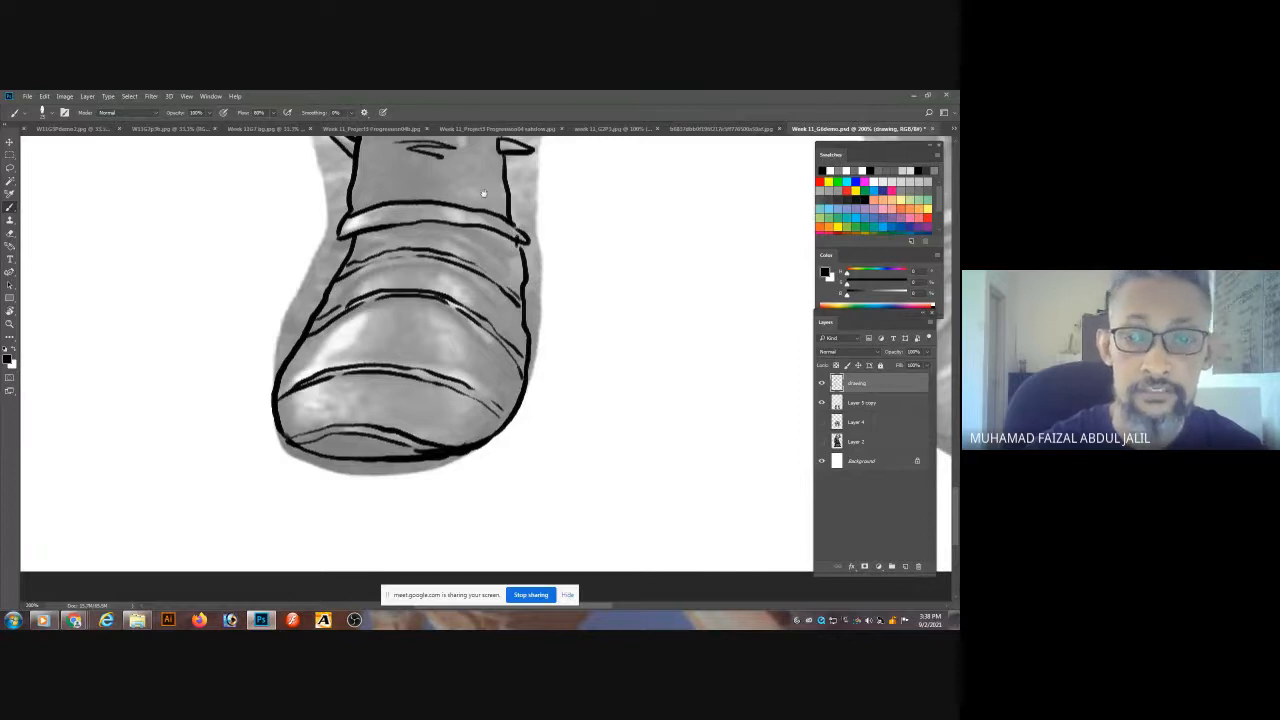
- Draw an arched double crease across the left-hand boot's shaft, just above the short creases
scroll(483, 193, up, 5)
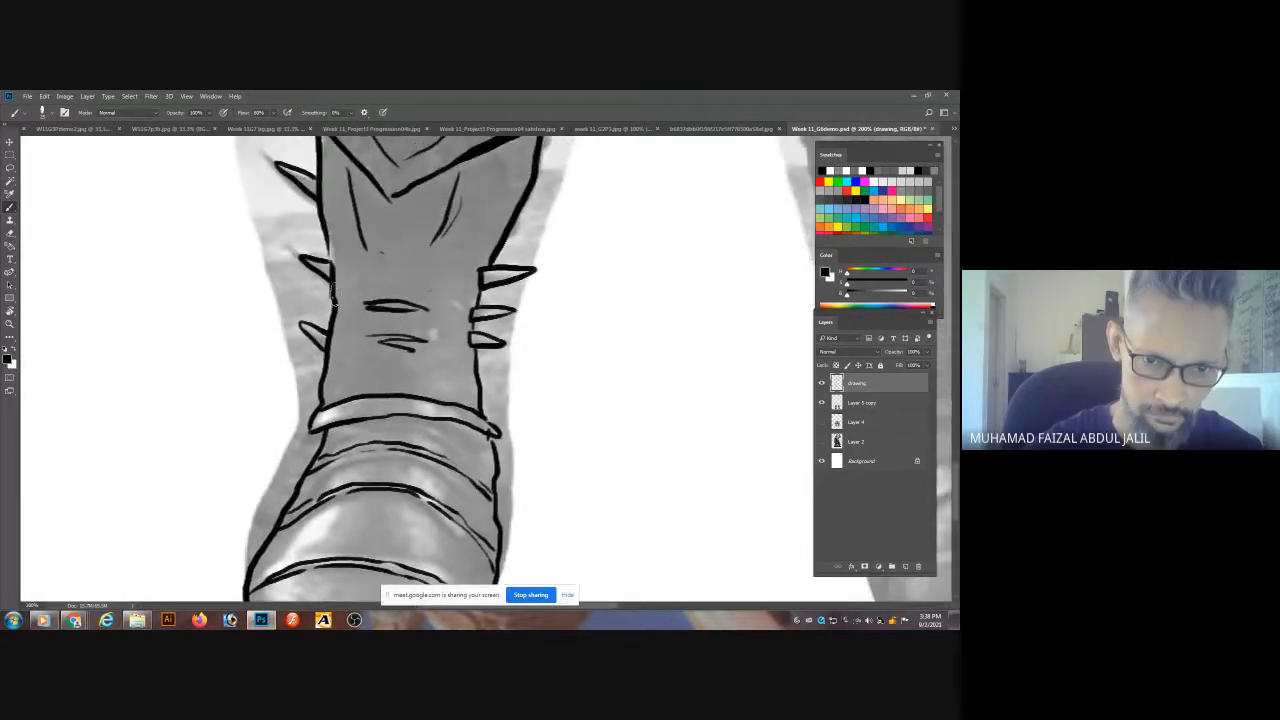
mouse_move(429, 279)
mouse_down()
mouse_move(476, 294)
mouse_move(439, 271)
mouse_move(344, 279)
mouse_up()
scroll(485, 320, down, 4)
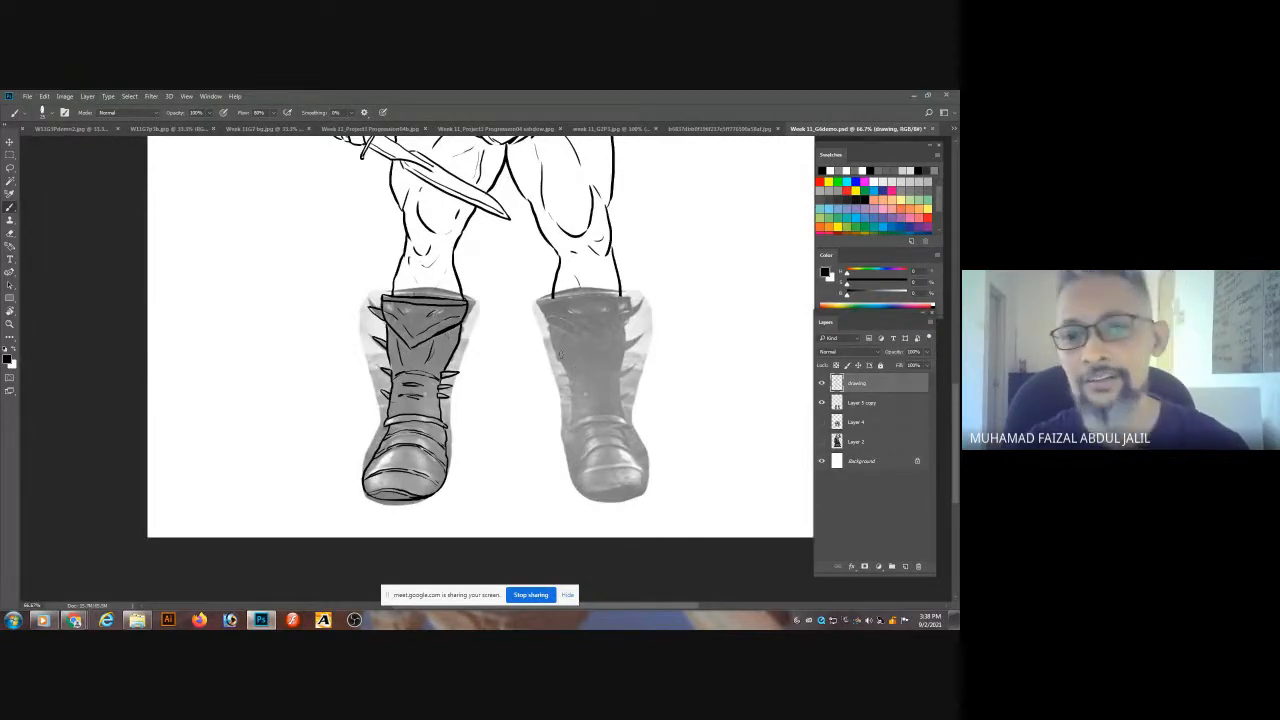
- Add short stitch-like hatch marks along both slanted edges of the left-hand boot's pointed cuff
click(481, 346)
drag(188, 292, 202, 314)
drag(203, 291, 207, 309)
drag(214, 289, 237, 308)
drag(273, 256, 284, 272)
drag(285, 257, 290, 272)
drag(293, 250, 311, 257)
mouse_move(150, 270)
mouse_down()
mouse_move(138, 300)
mouse_move(92, 280)
mouse_up()
drag(76, 226, 82, 250)
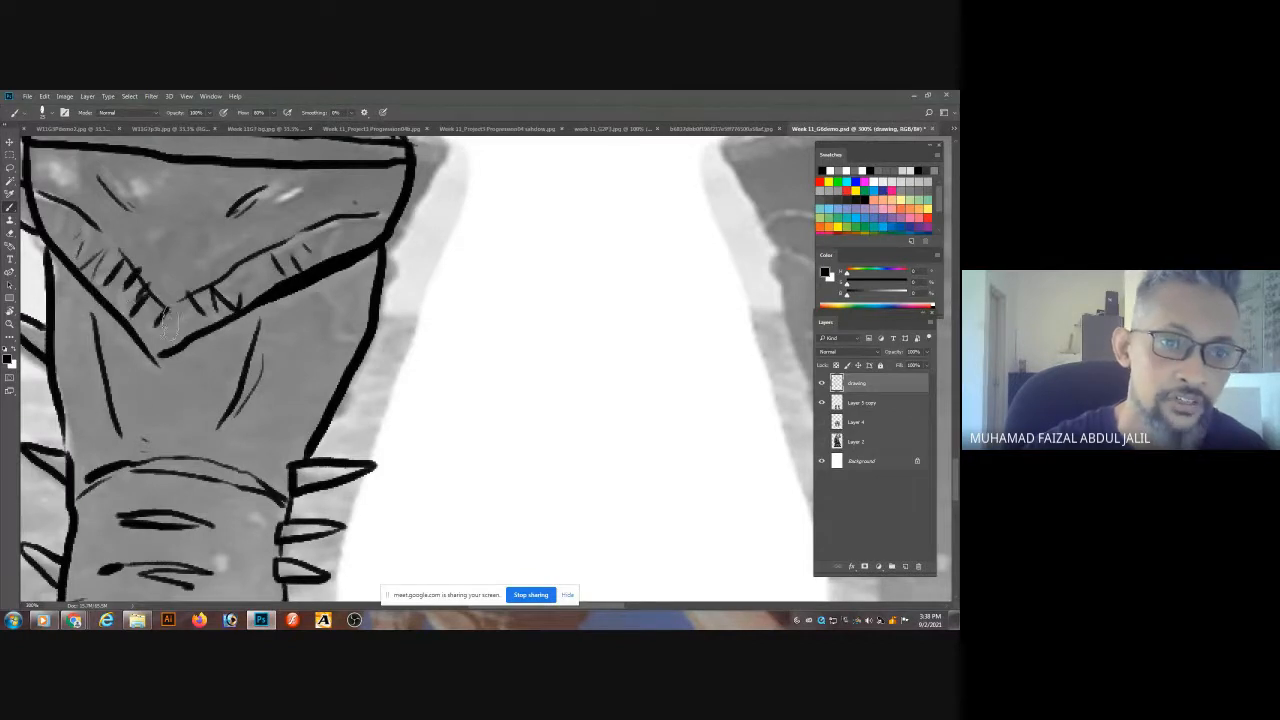
- Lasso the left-hand boot's line art and duplicate it onto a new layer, placed over the right-hand boot reference
scroll(517, 394, down, 3)
scroll(517, 394, down, 2)
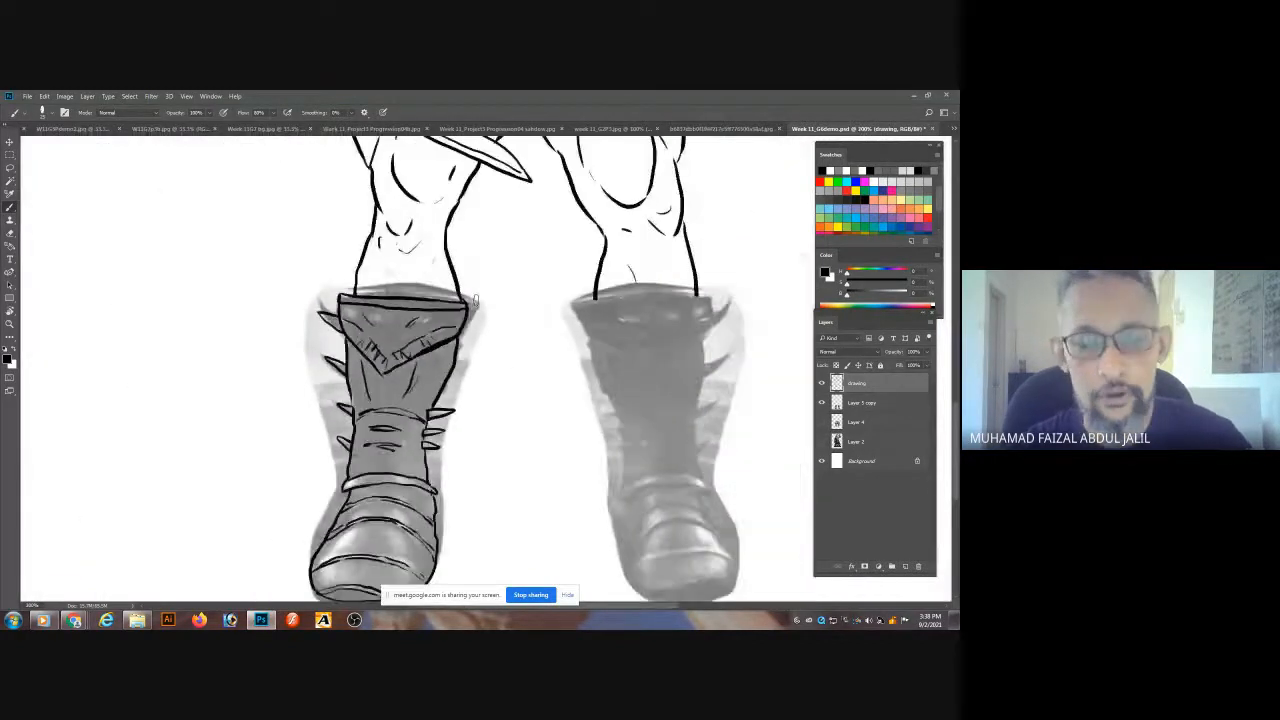
key(l)
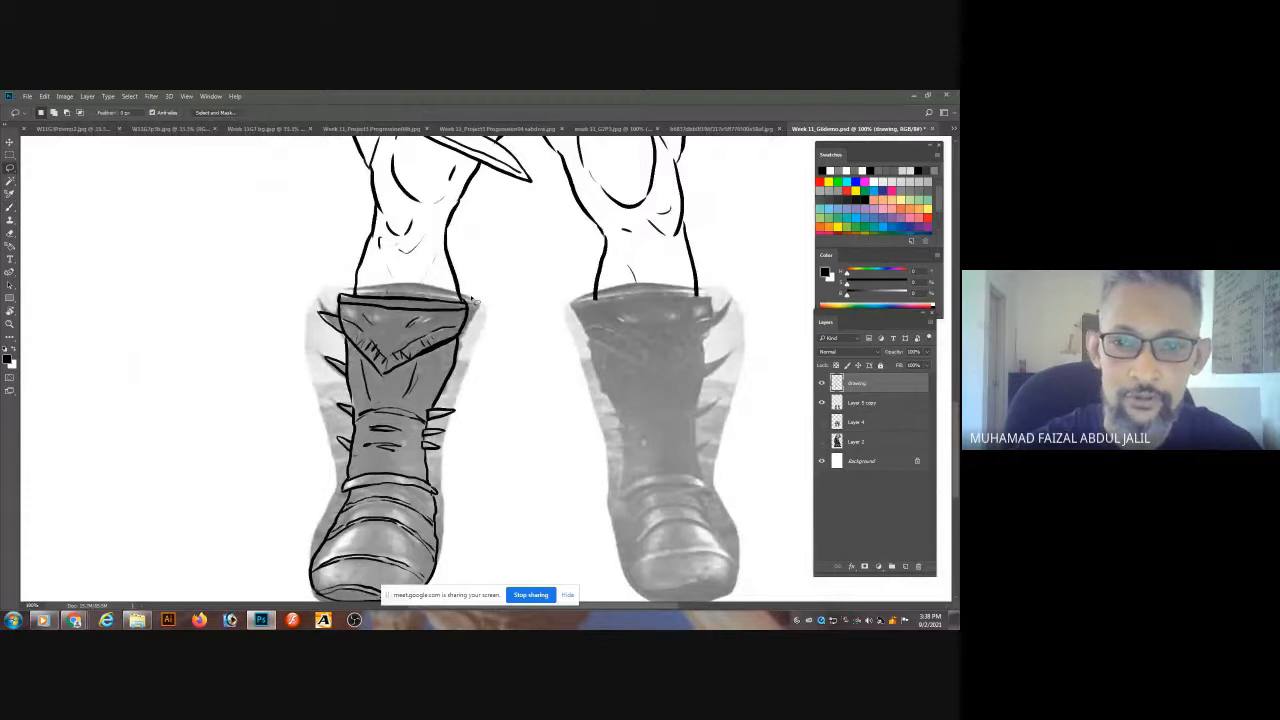
mouse_move(385, 296)
mouse_down()
mouse_move(323, 293)
mouse_move(298, 332)
mouse_move(276, 526)
mouse_move(287, 598)
mouse_move(340, 622)
mouse_up()
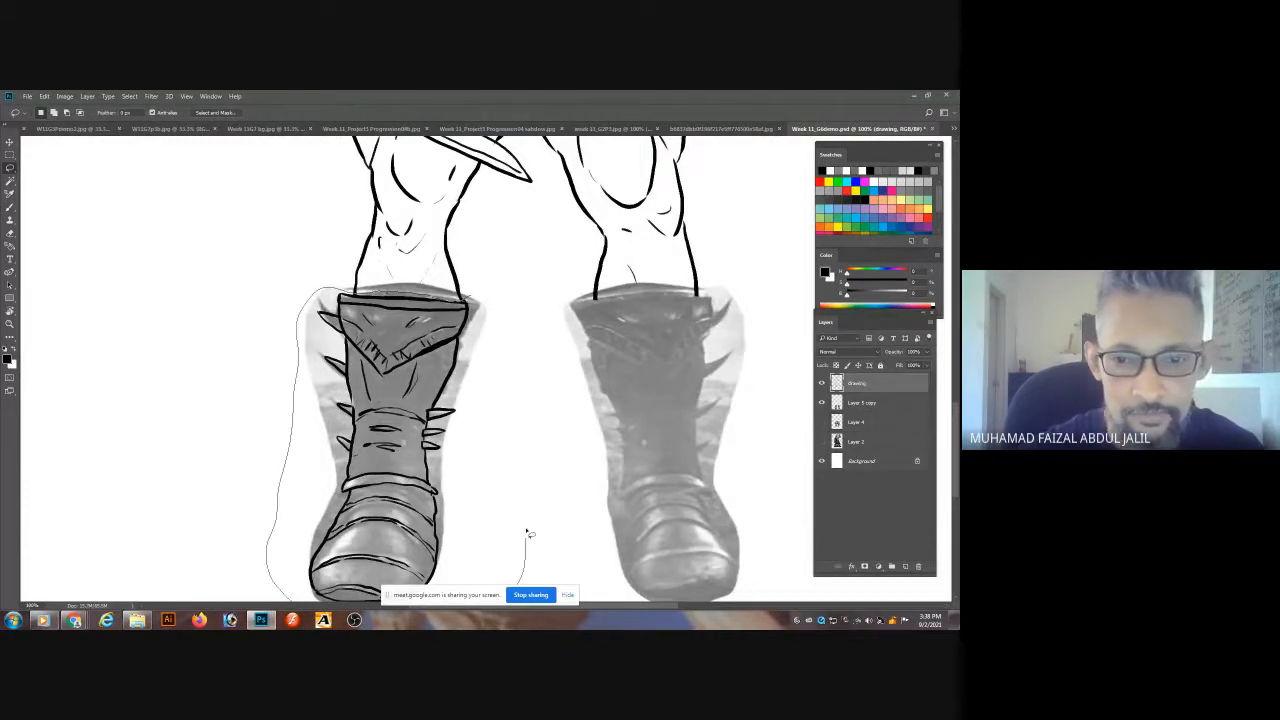
mouse_move(527, 531)
mouse_down()
mouse_move(481, 307)
mouse_move(497, 347)
mouse_move(760, 355)
mouse_up()
key(ctrl+j)
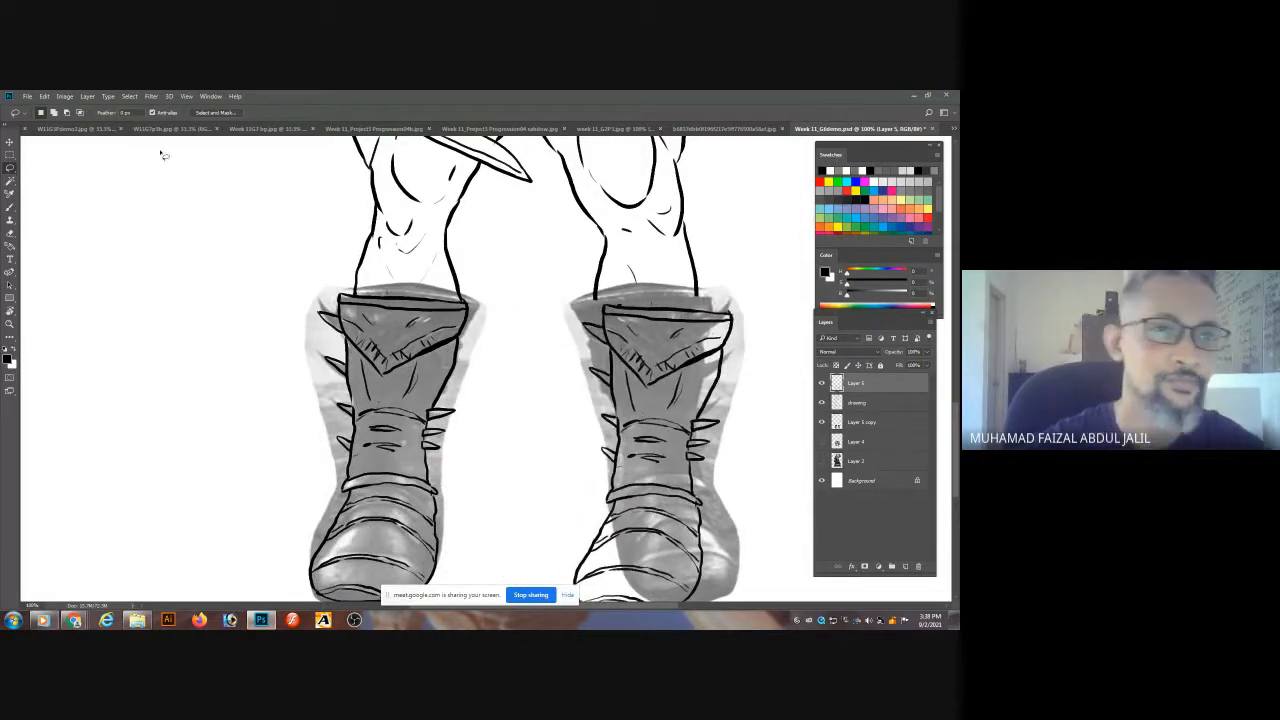
- Flip the duplicated boot line art horizontally and align it with the right-hand leg and boot reference
click(64, 96)
mouse_move(90, 121)
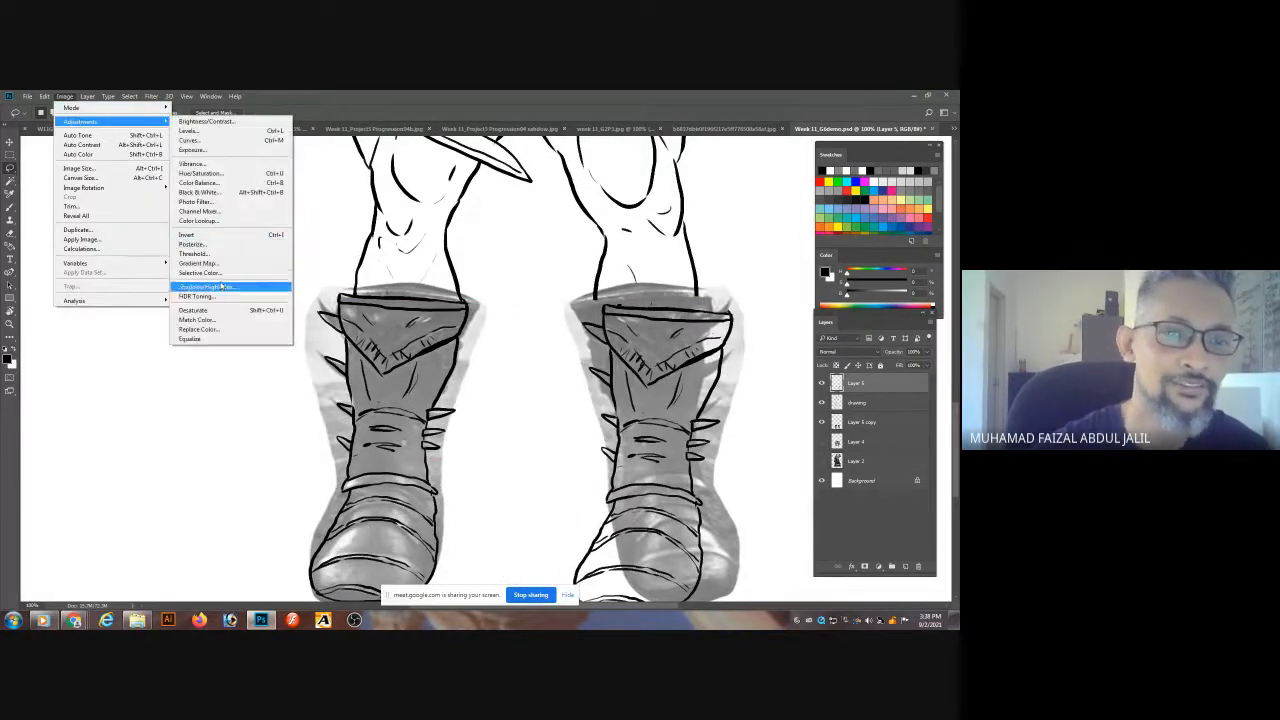
mouse_move(45, 97)
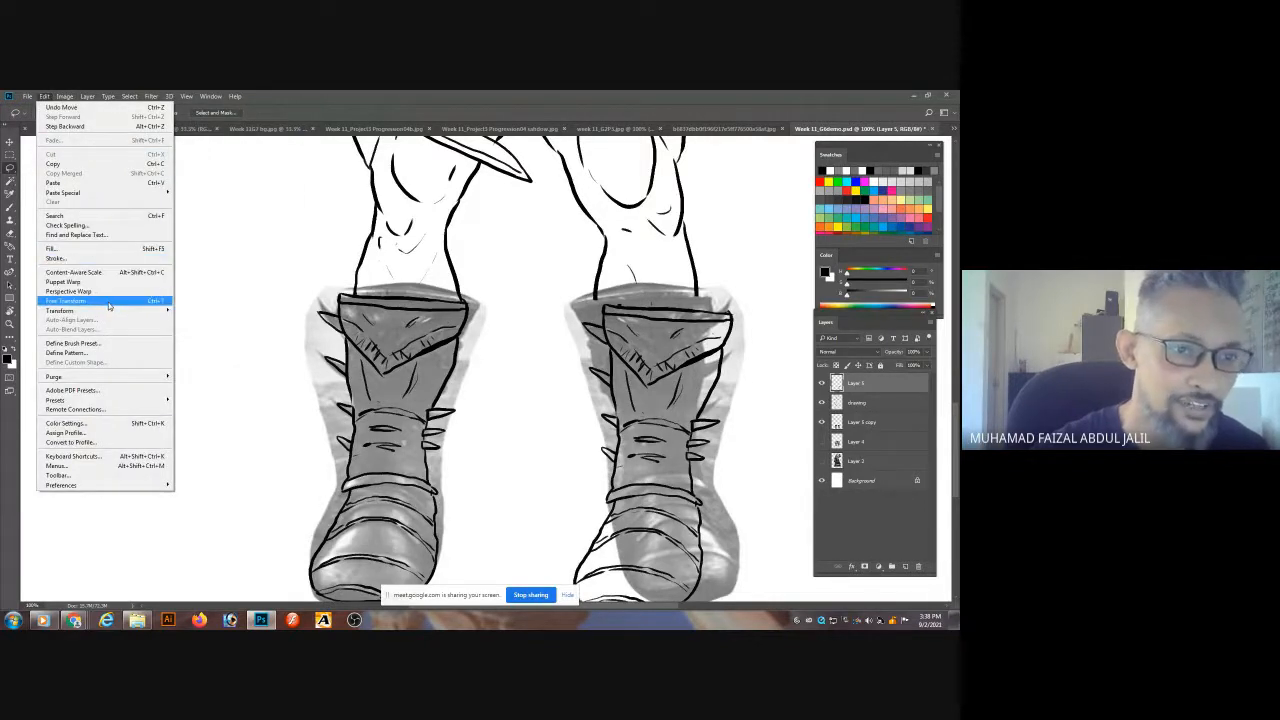
mouse_move(112, 311)
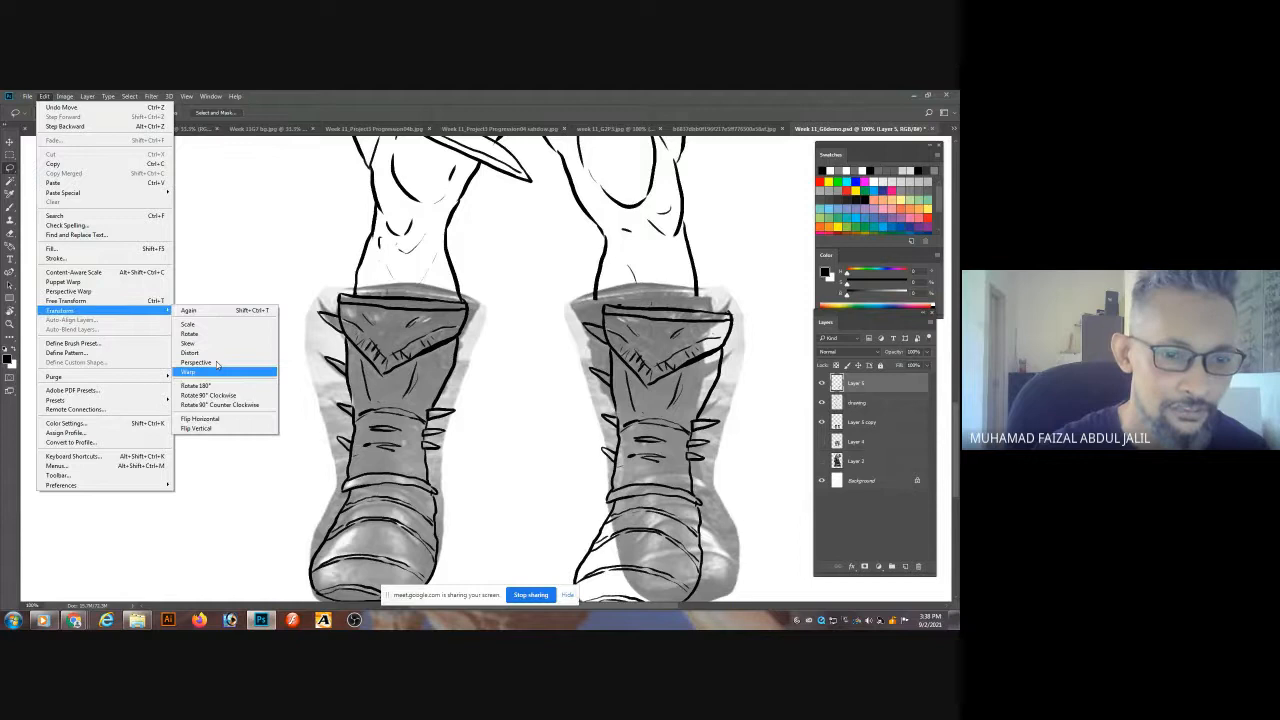
click(216, 420)
drag(714, 355, 720, 338)
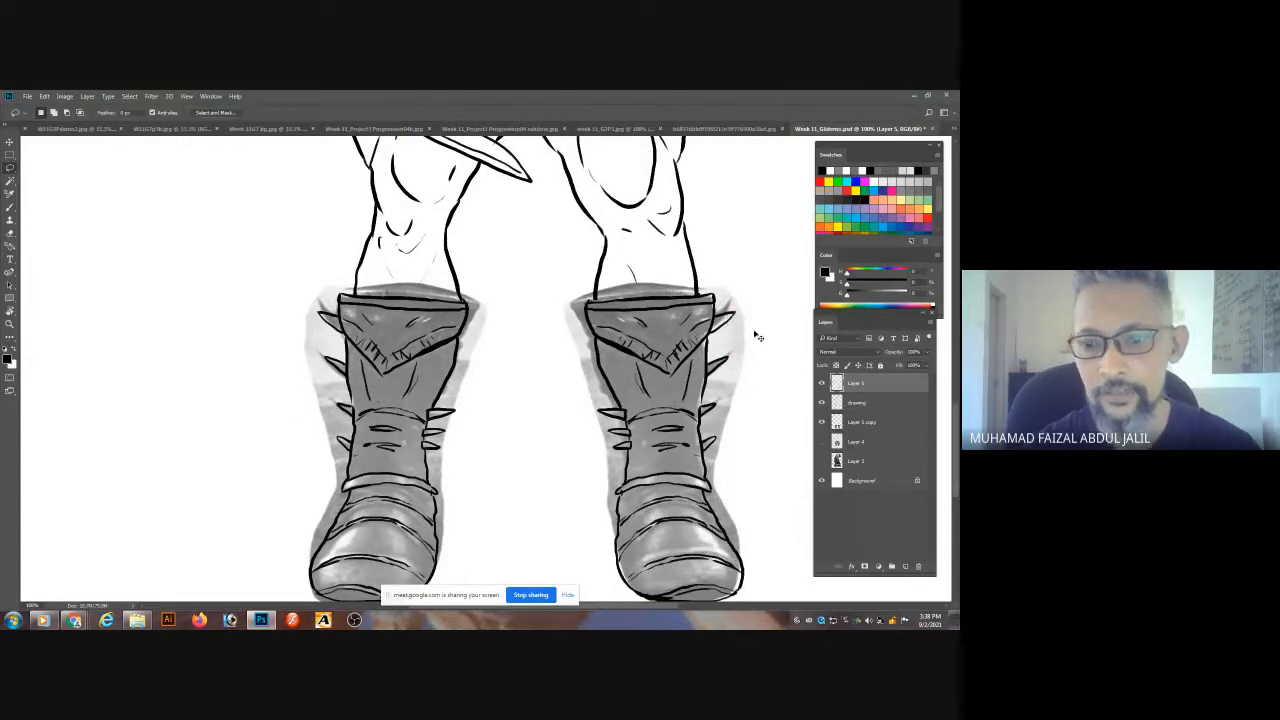
- Merge the top layer with the drawing layer beneath it and hide the boots reference layer
key(ctrl+minus)
key(ctrl+minus)
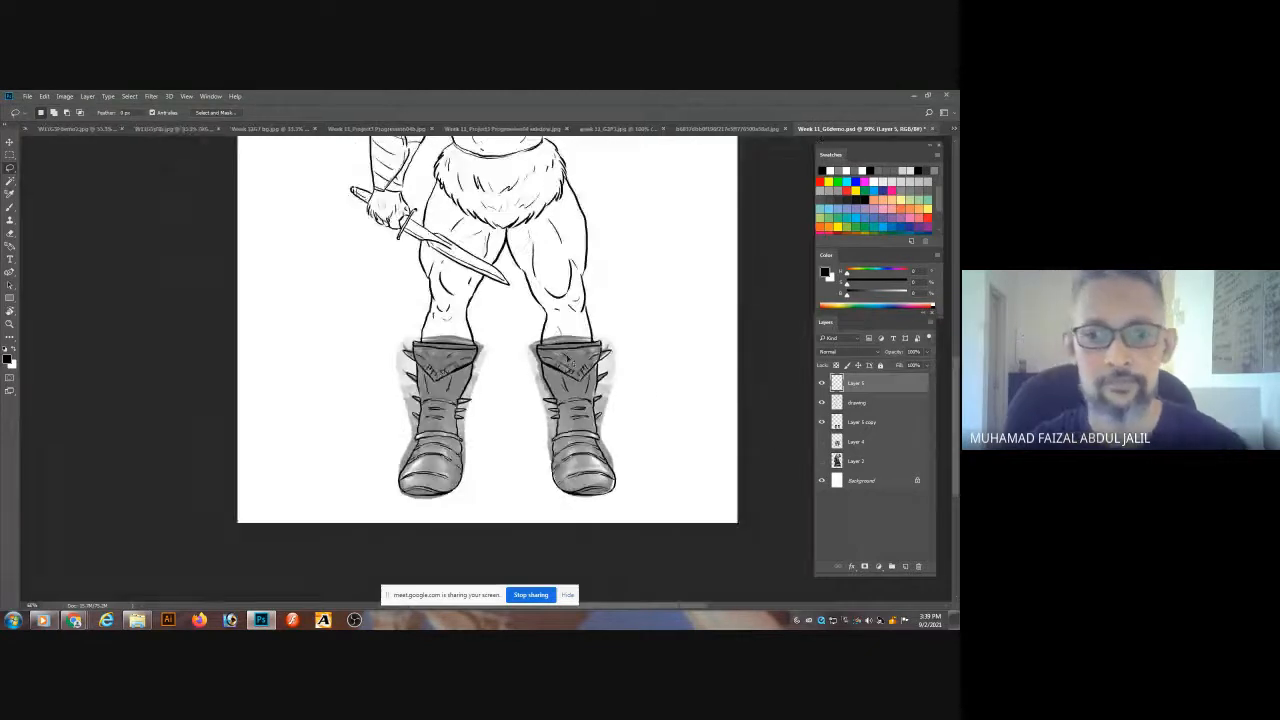
key(ctrl+plus)
key(ctrl+plus)
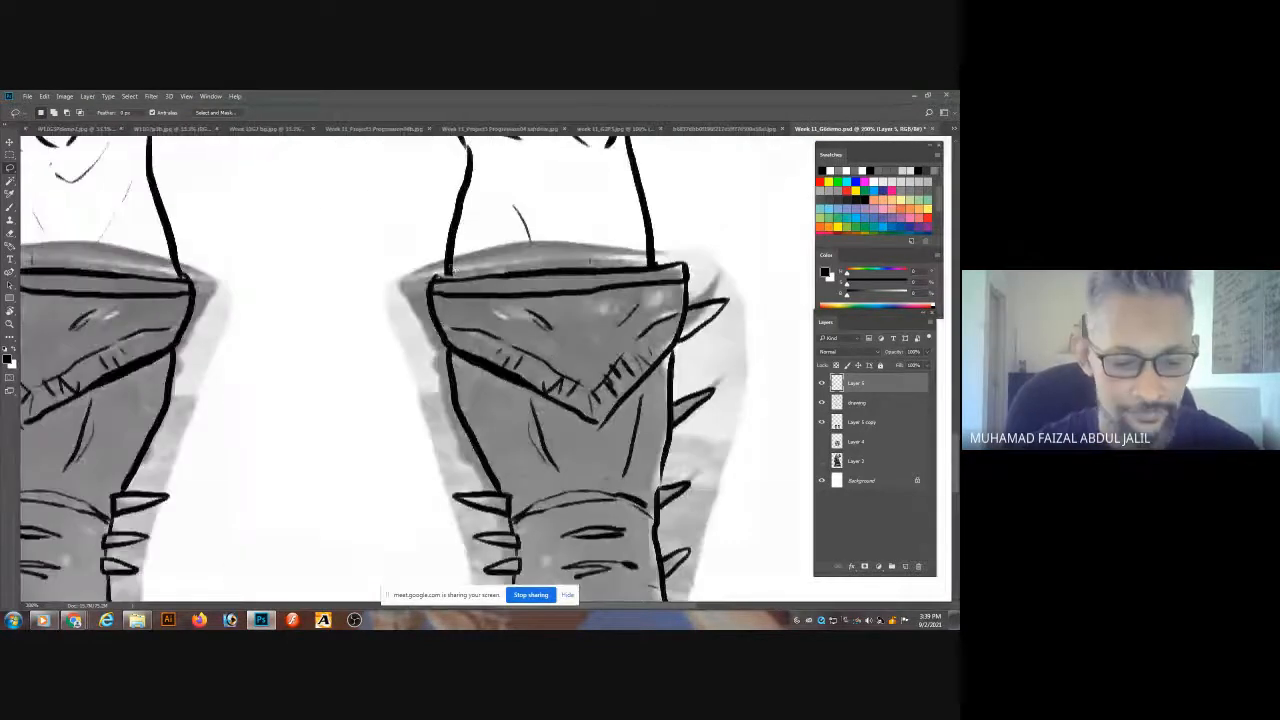
key(b)
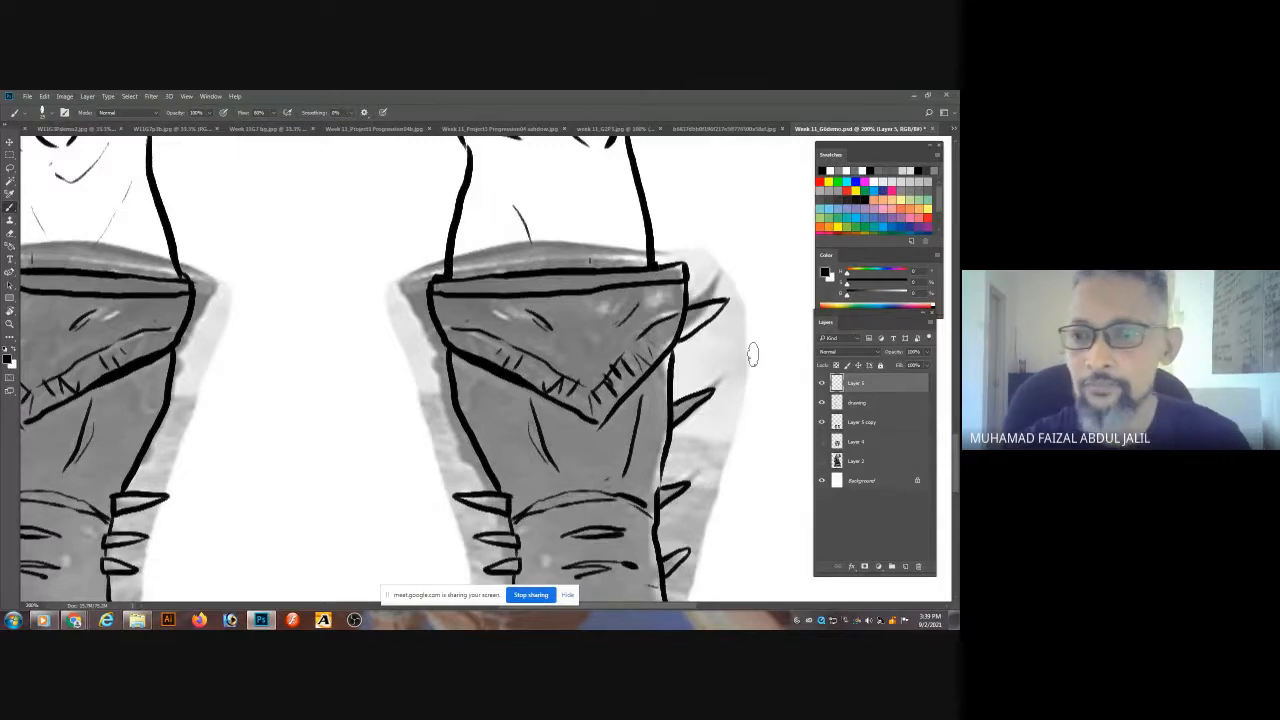
key(ctrl+minus)
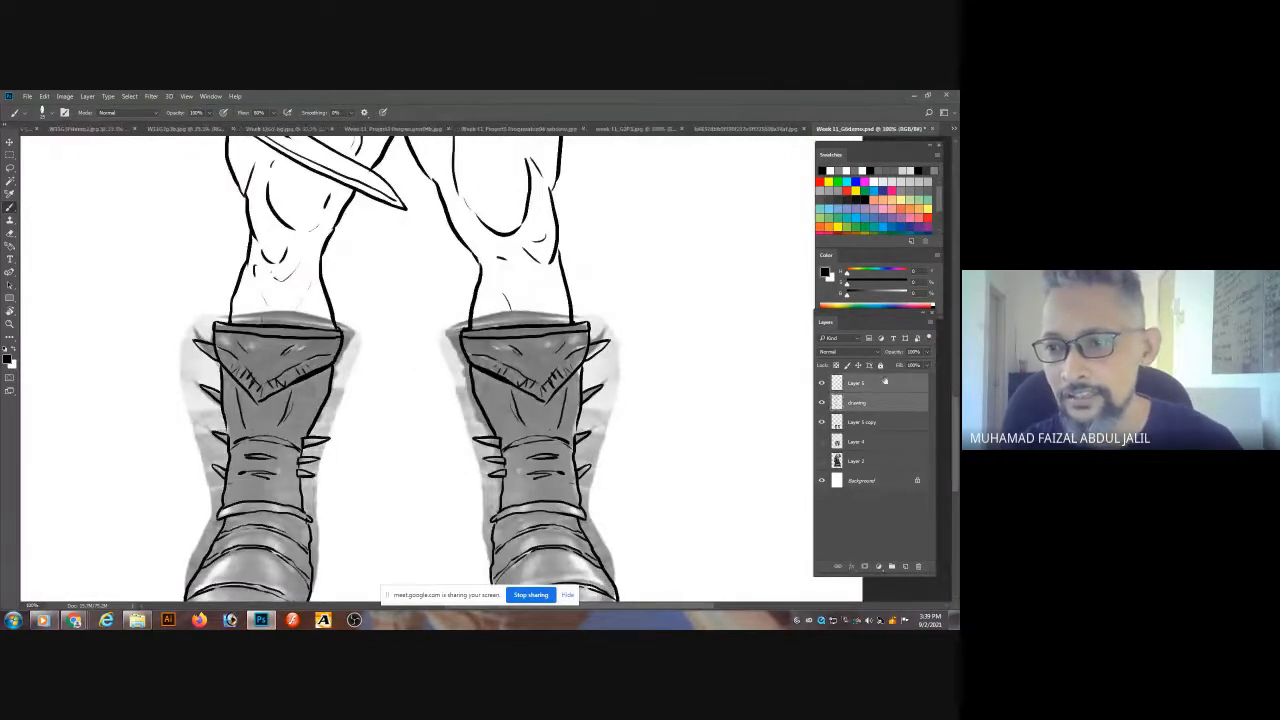
click(931, 322)
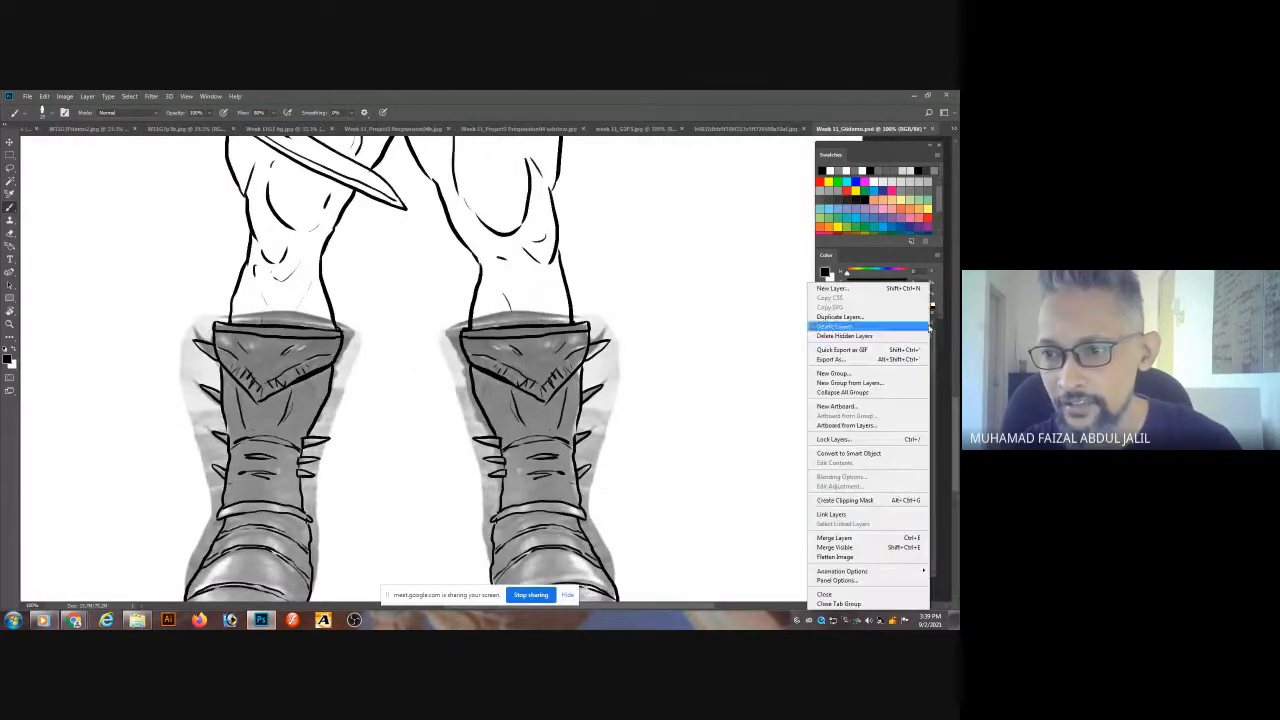
click(860, 539)
click(821, 402)
key(ctrl+minus)
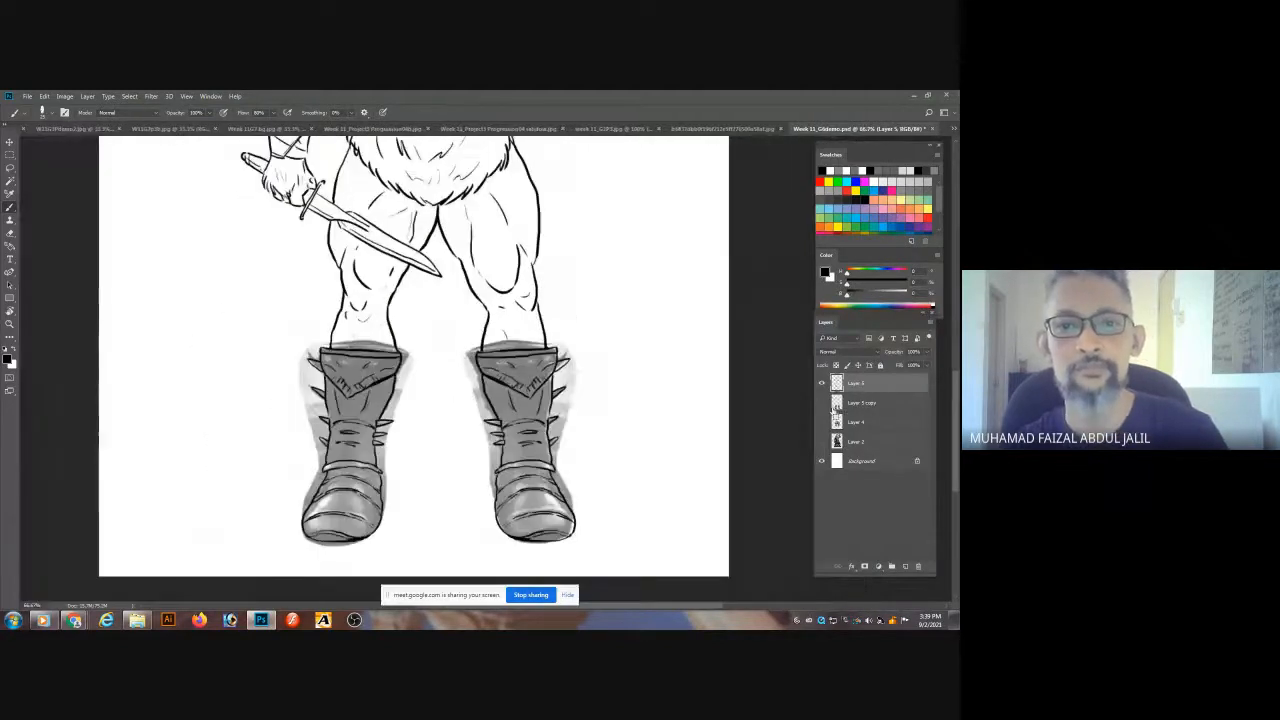
key(ctrl+minus)
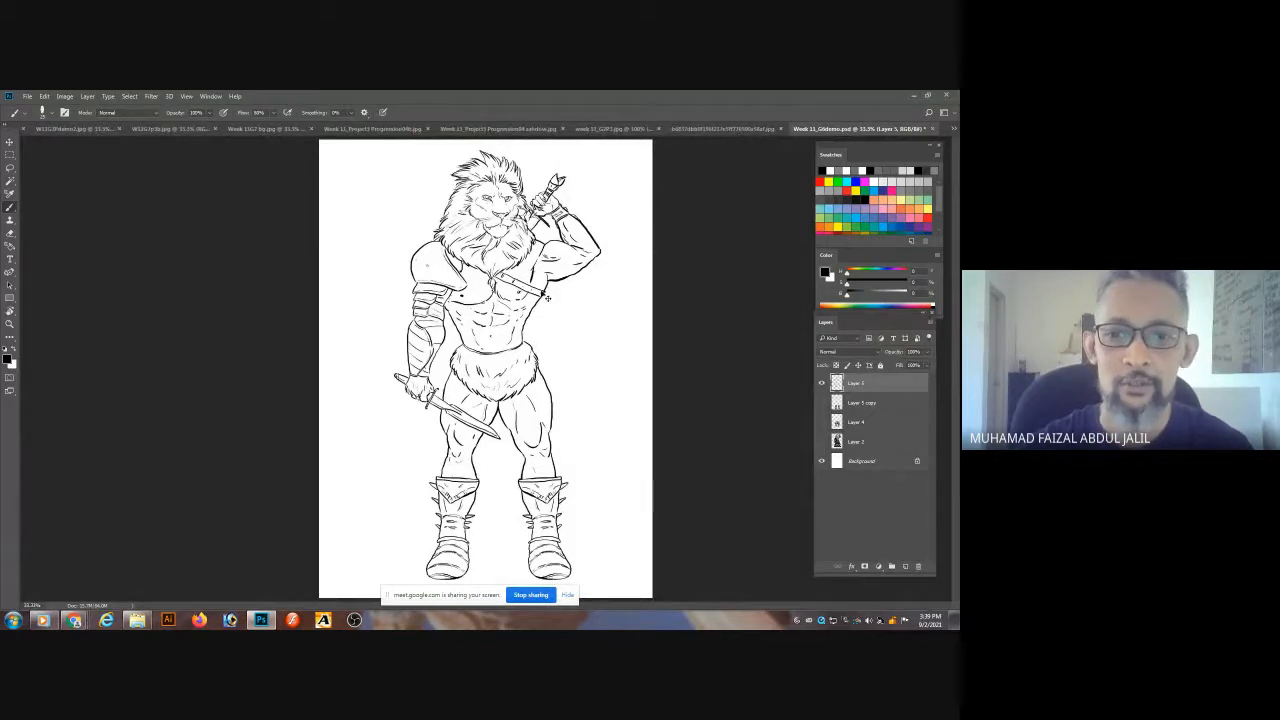
drag(544, 284, 544, 288)
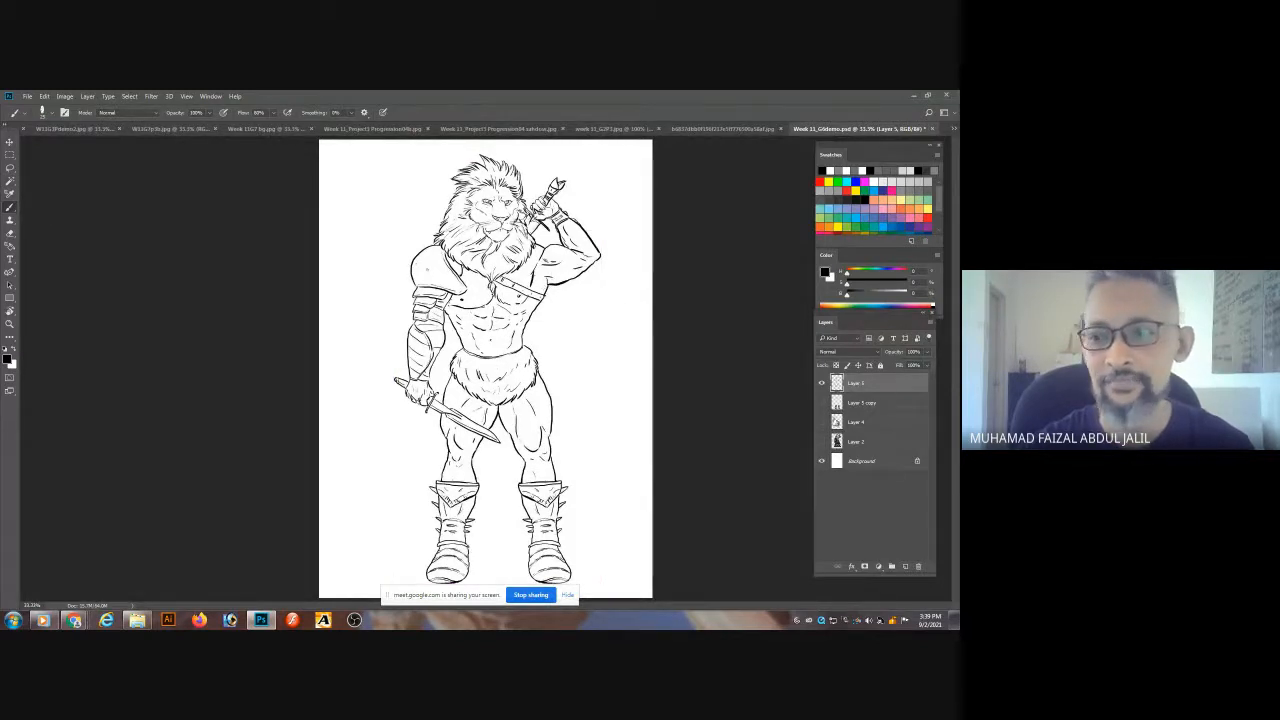
- Show the full-body reference layer, duplicate it with the original hidden, and shrink the copy into the page's upper-left corner
click(822, 442)
click(856, 442)
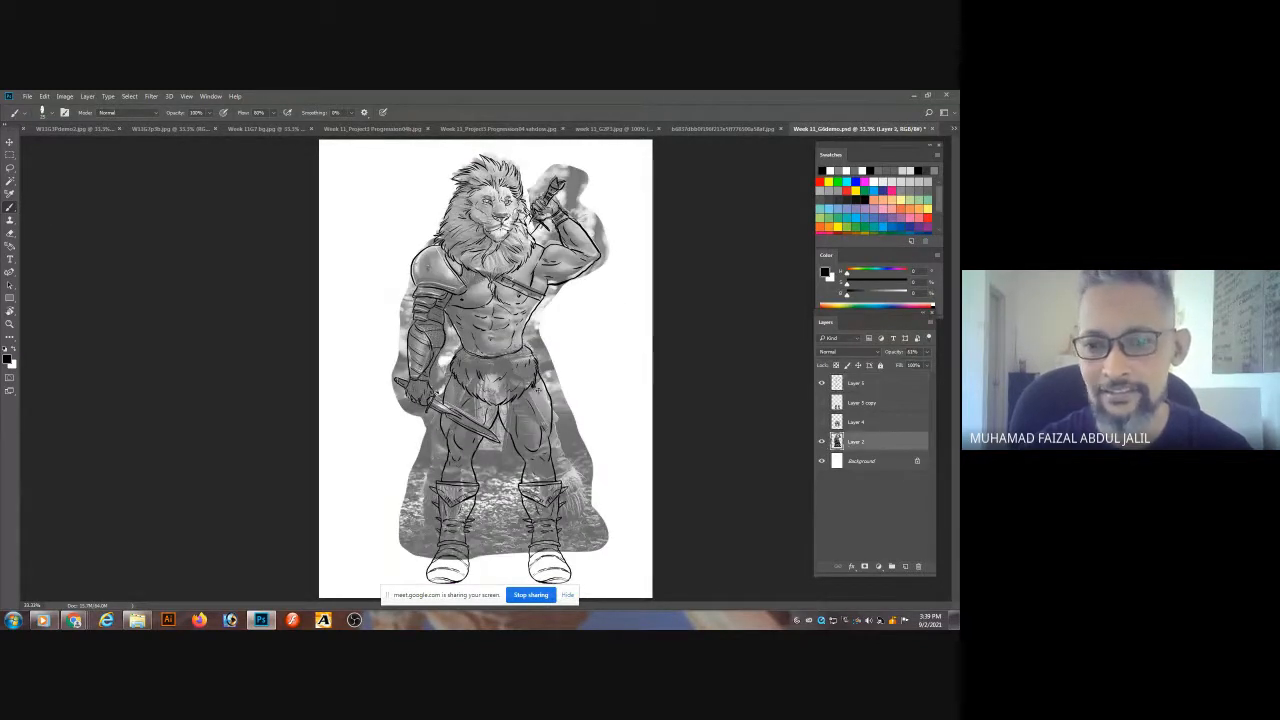
drag(557, 383, 600, 383)
click(822, 461)
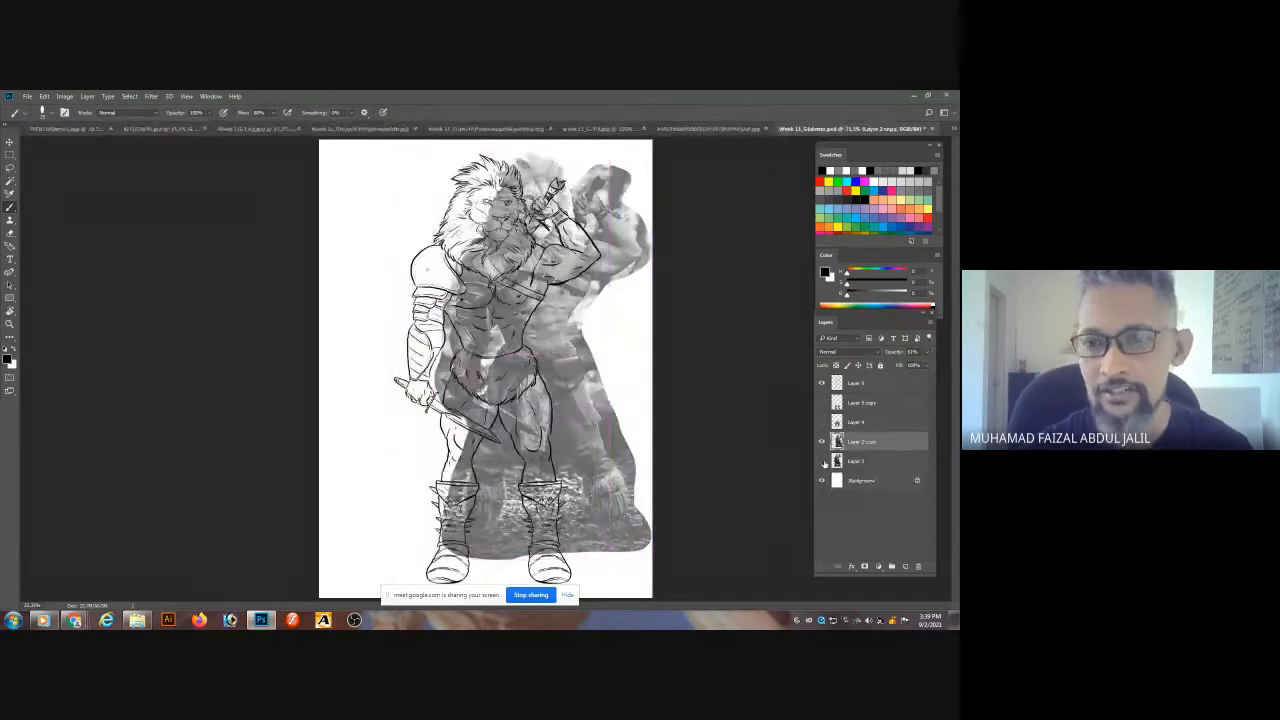
key(ctrl+t)
drag(651, 147, 580, 283)
mouse_move(557, 331)
mouse_down()
mouse_move(375, 188)
mouse_move(376, 202)
mouse_up()
key(Return)
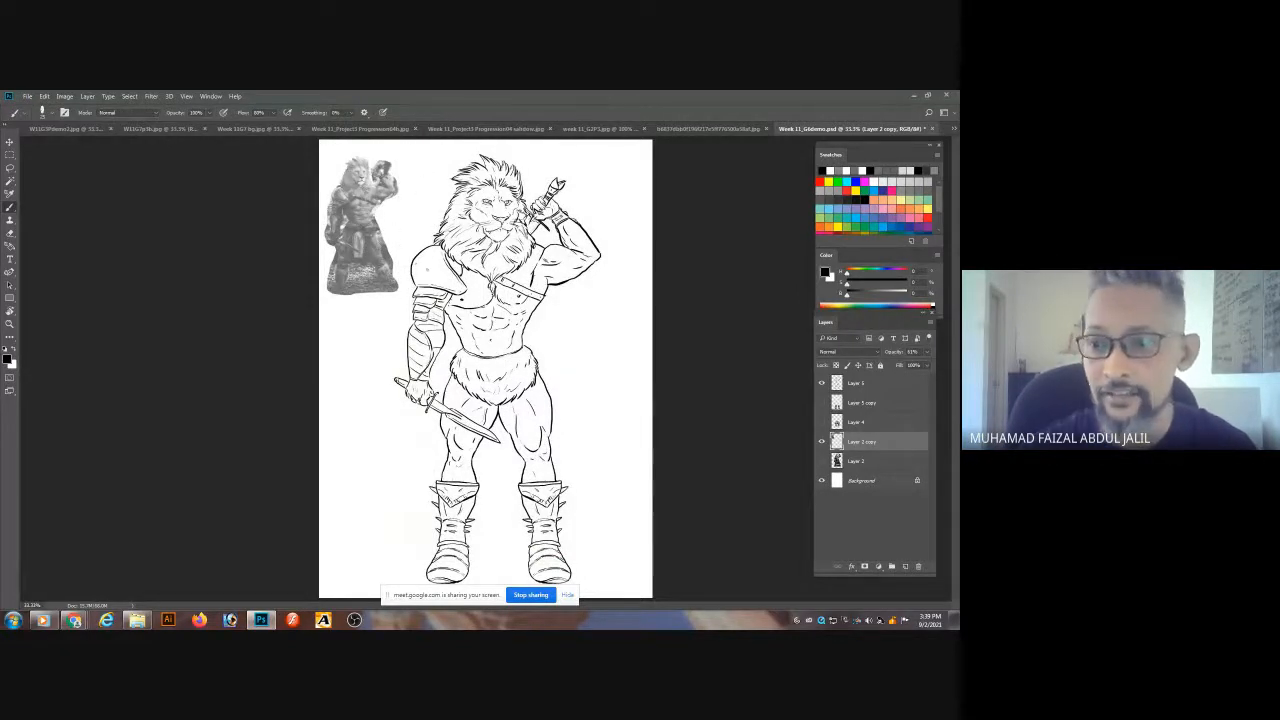
- Show the legs reference, duplicate it with the original hidden, and scale the copy down to fit beneath the full-body thumbnail
drag(815, 423, 818, 422)
click(824, 422)
click(852, 422)
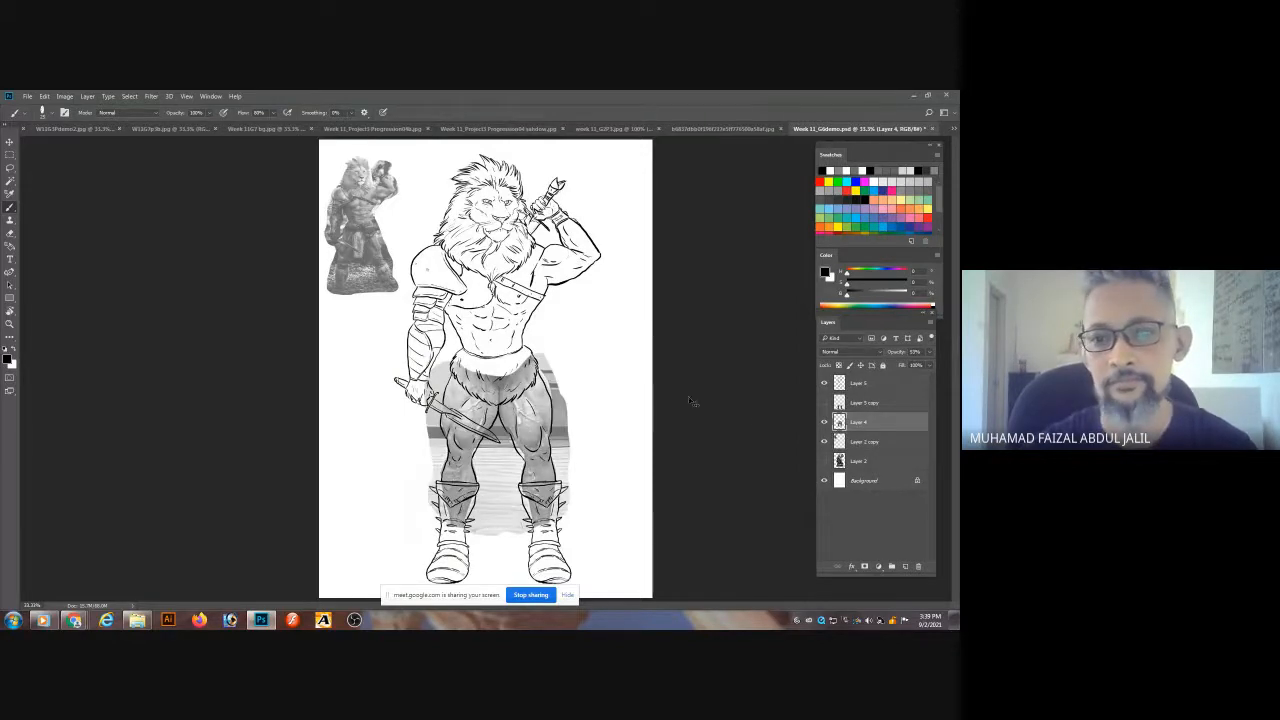
drag(569, 411, 441, 395)
key(ctrl+z)
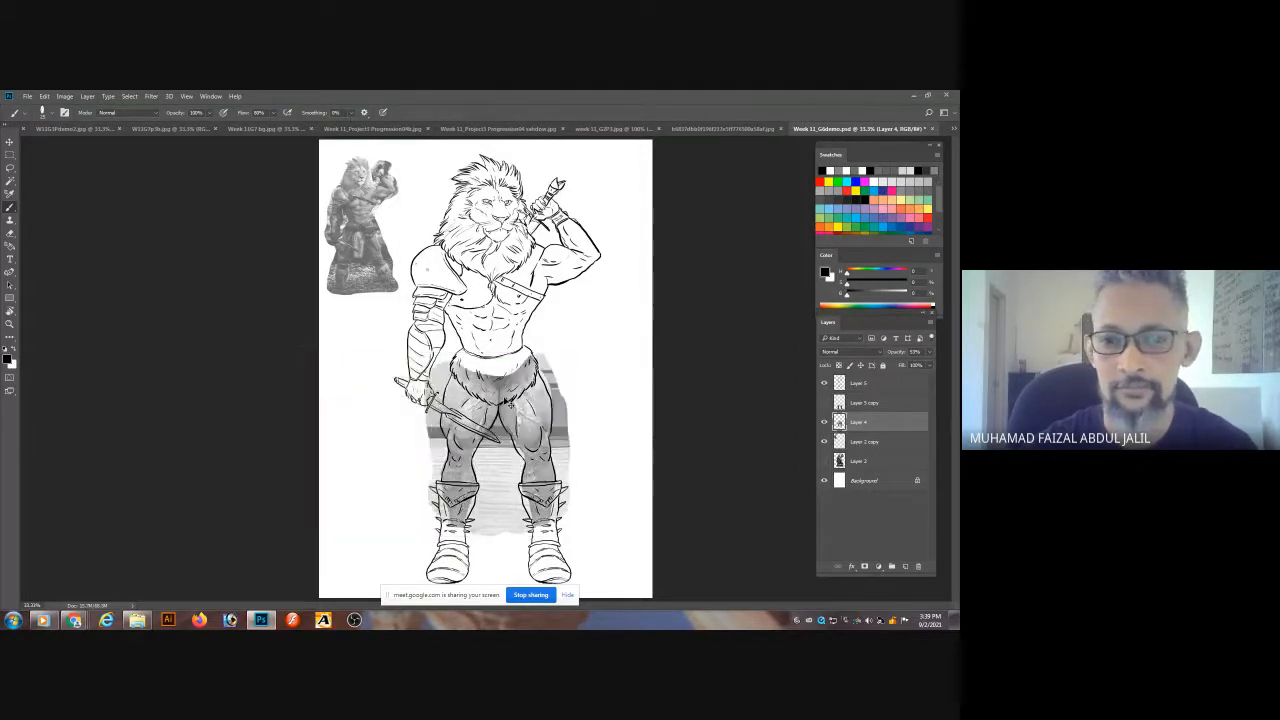
drag(552, 411, 445, 411)
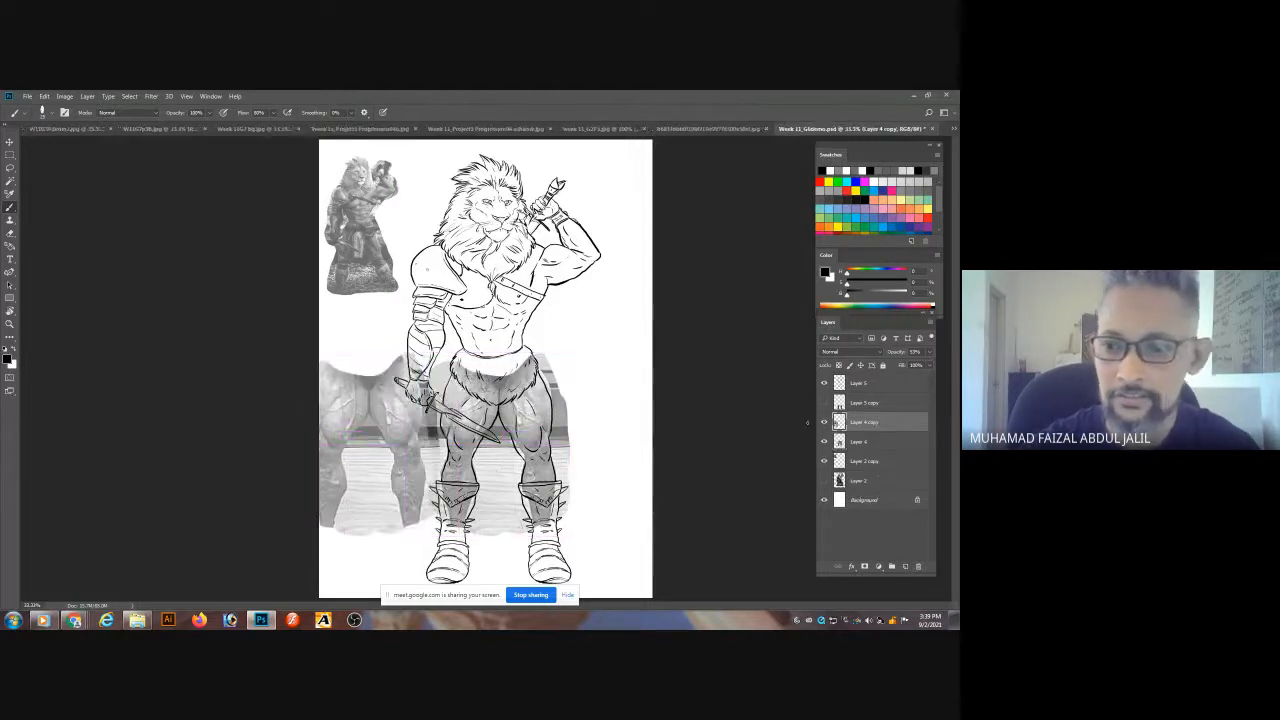
click(824, 441)
key(ctrl+t)
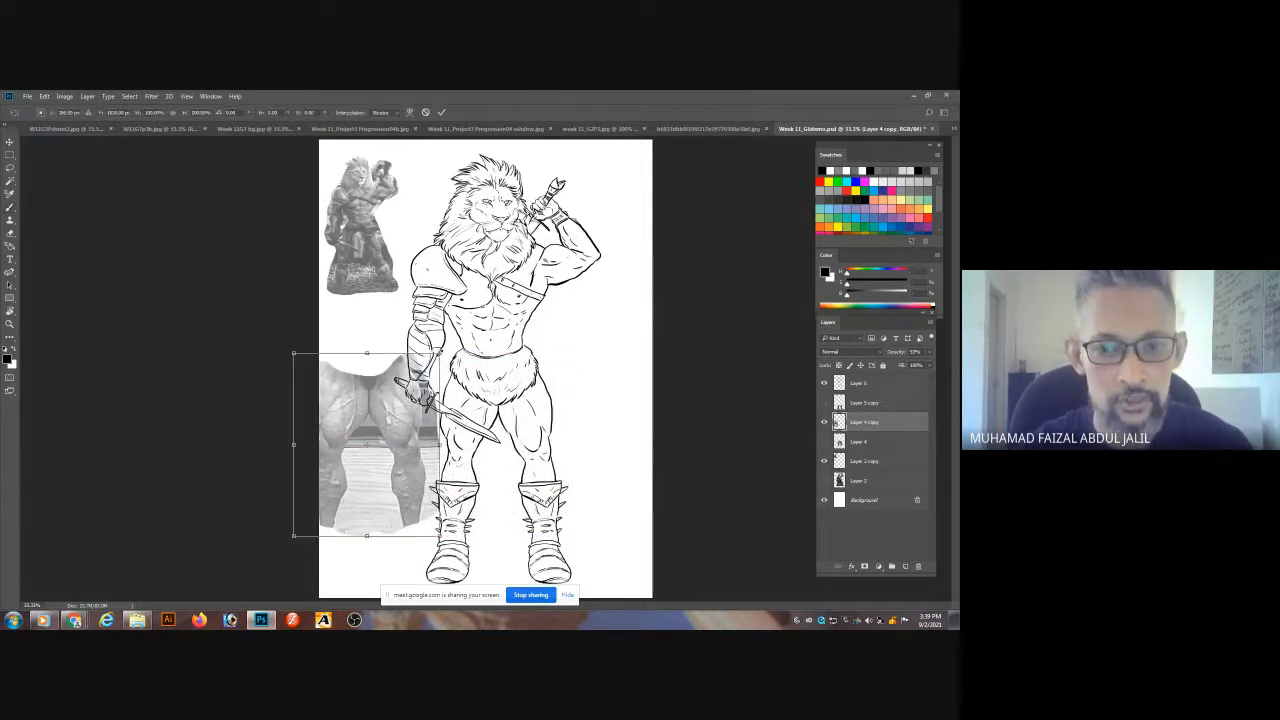
drag(441, 352, 376, 325)
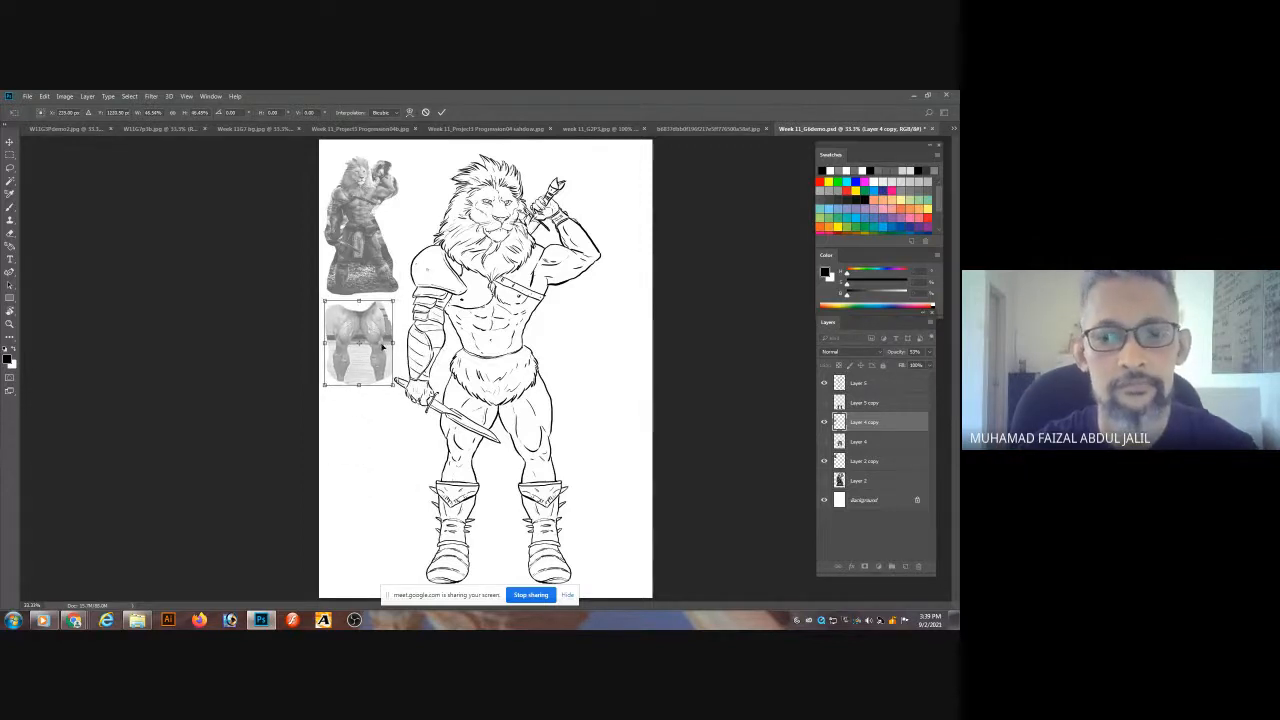
key(Return)
- Place a reduced copy of the boots reference beneath the legs thumbnail, hide the original boots layer, and save the document
click(824, 402)
click(865, 402)
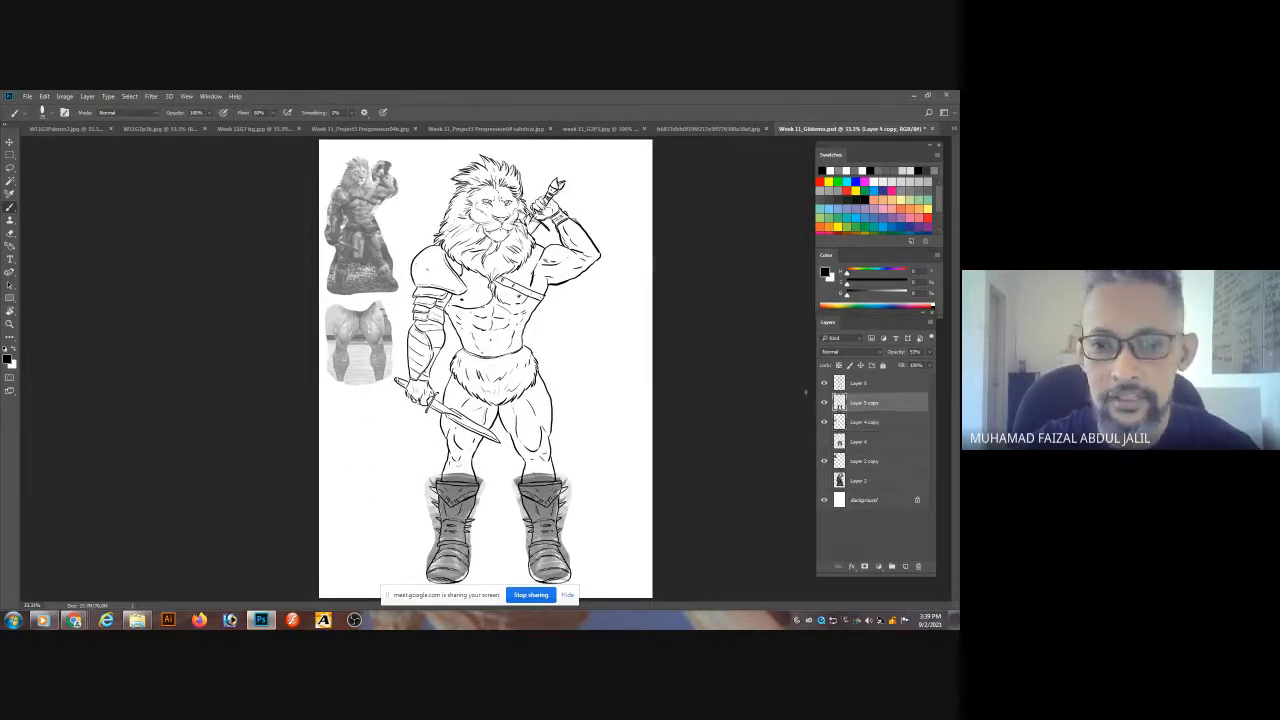
drag(557, 505, 433, 503)
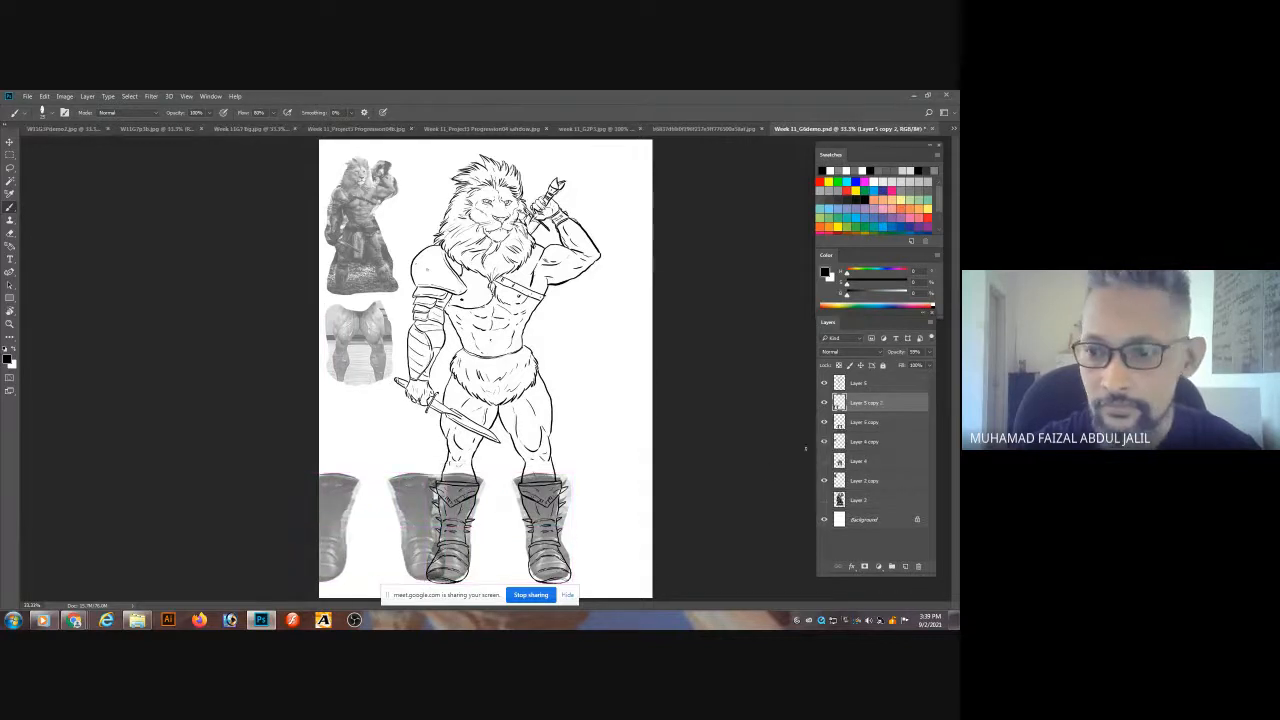
click(824, 422)
key(ctrl+t)
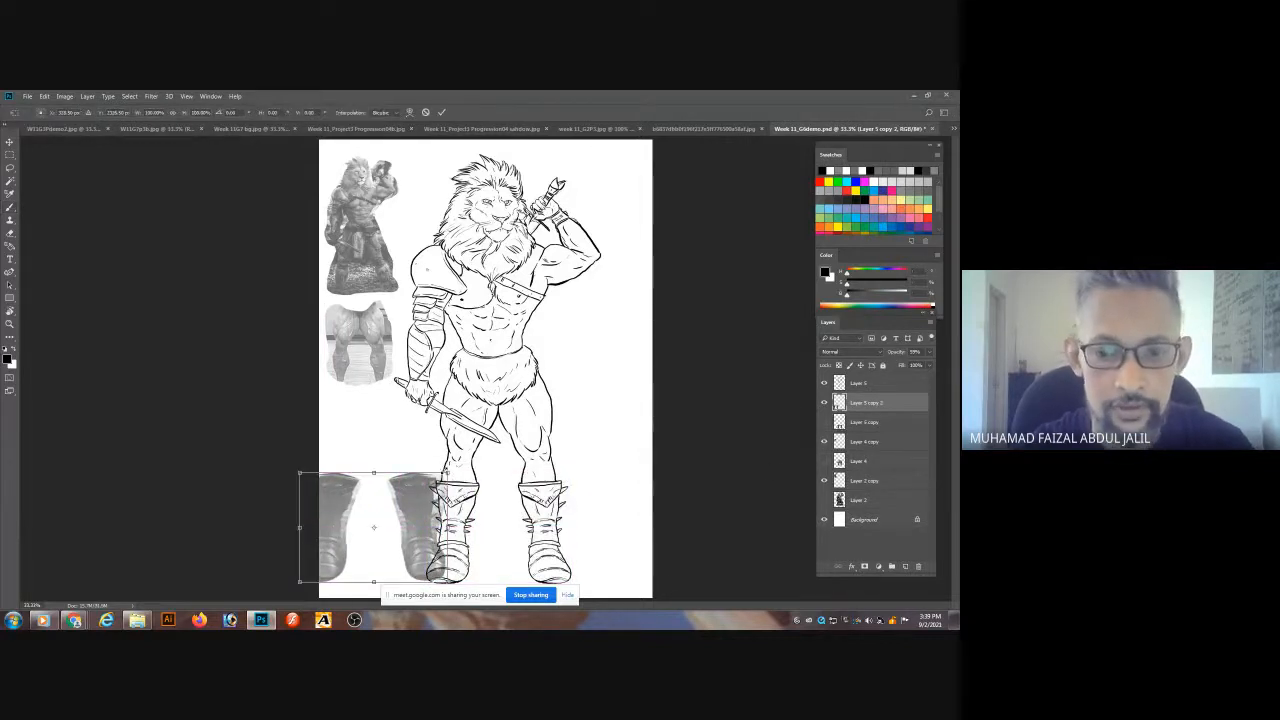
drag(443, 473, 386, 412)
key(b)
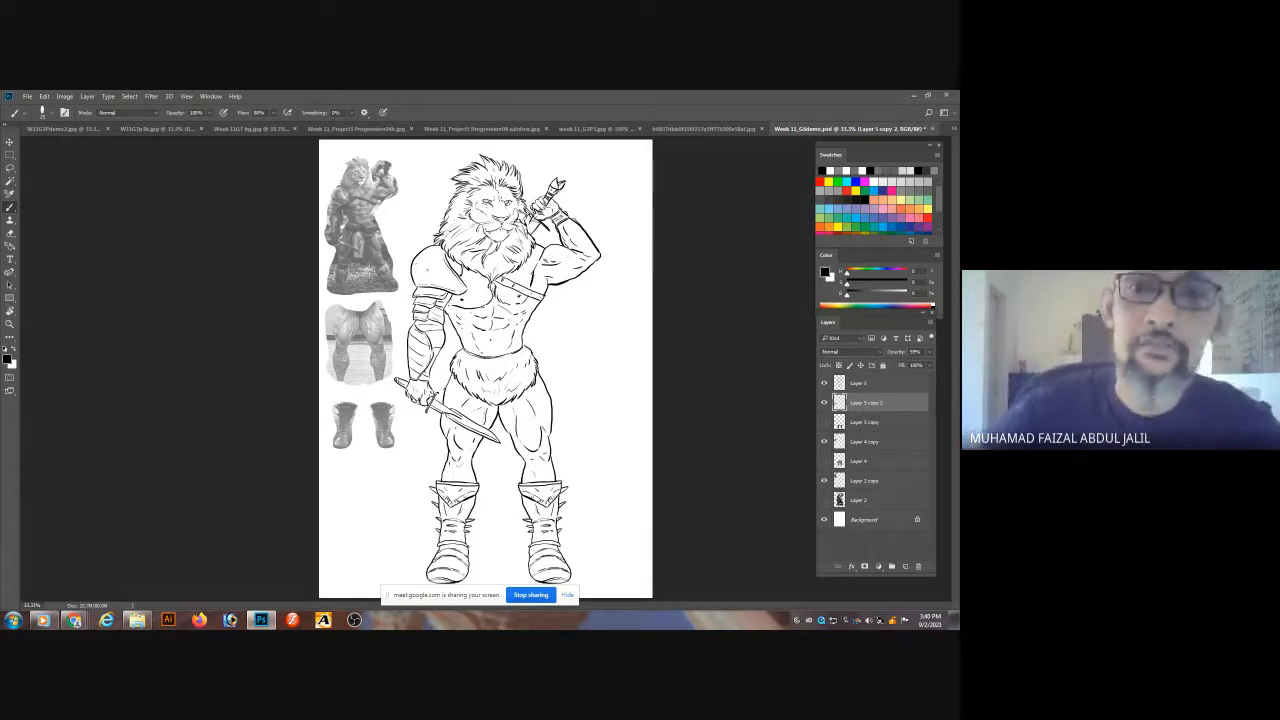
key(ctrl+s)
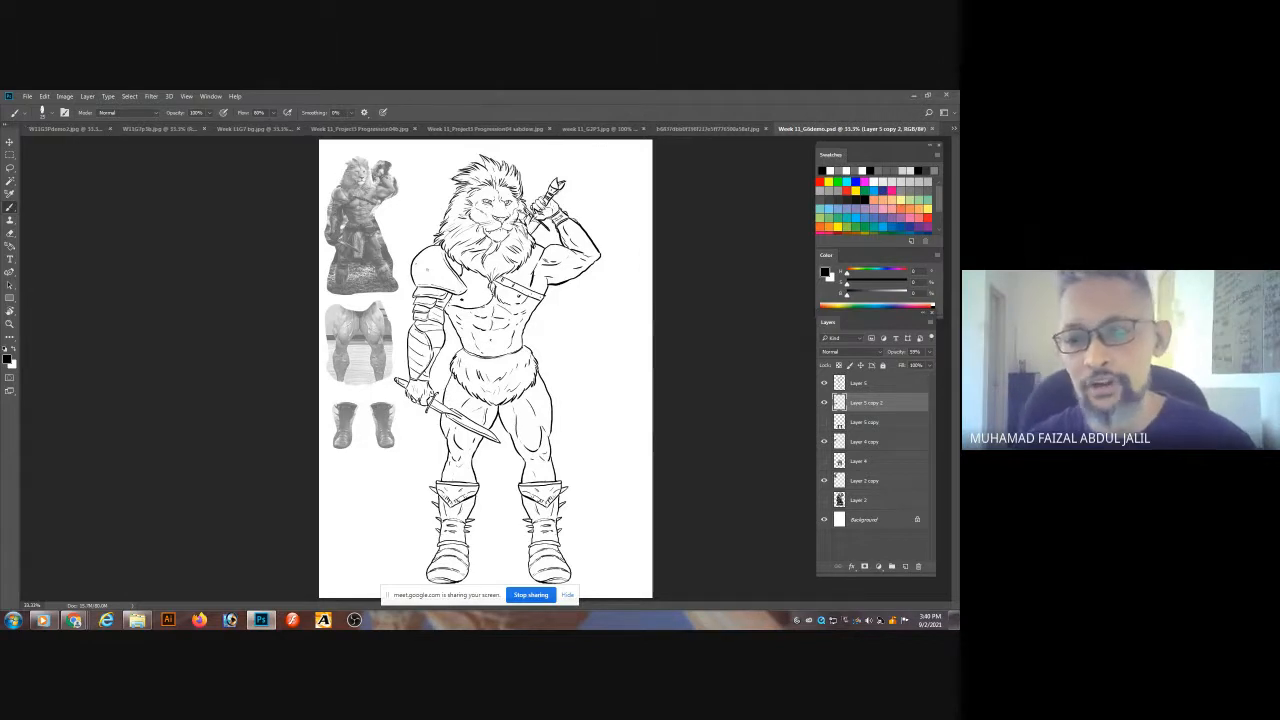
- Examine the finished line drawing beside the three reference thumbnails, from the lion head down to the legs
key(ctrl+minus)
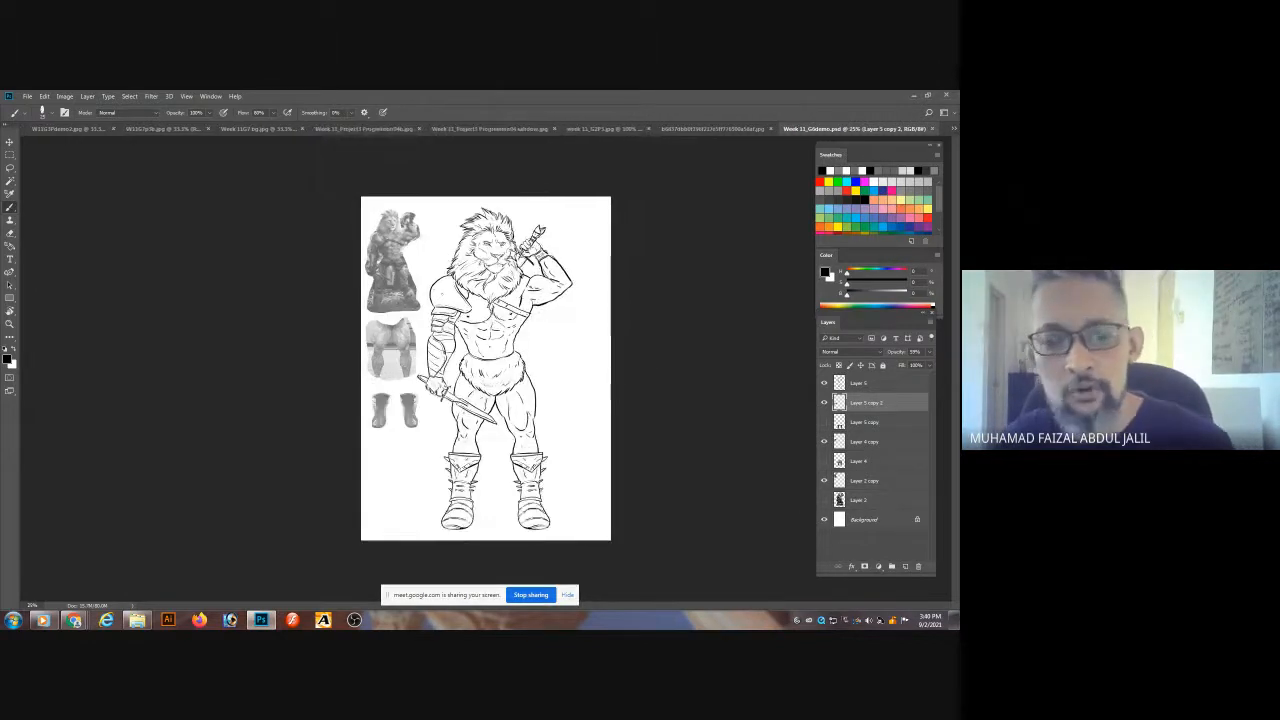
scroll(416, 302, up, 3)
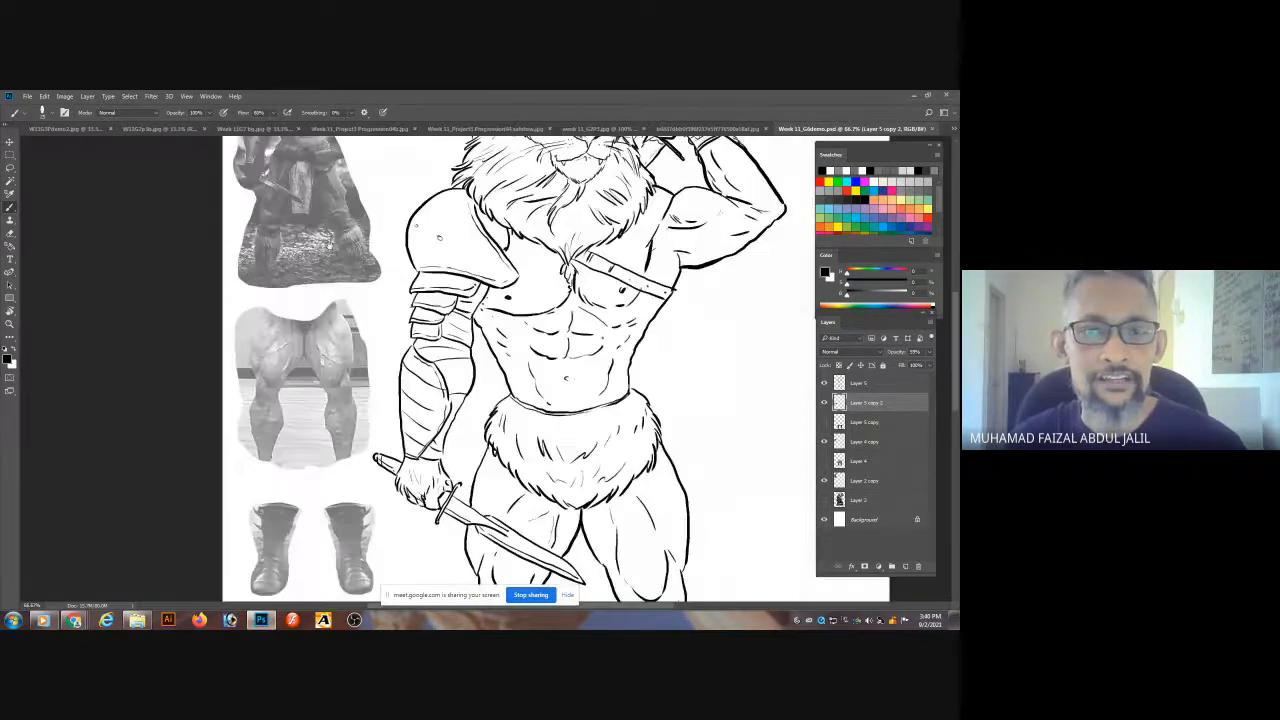
drag(344, 273, 376, 307)
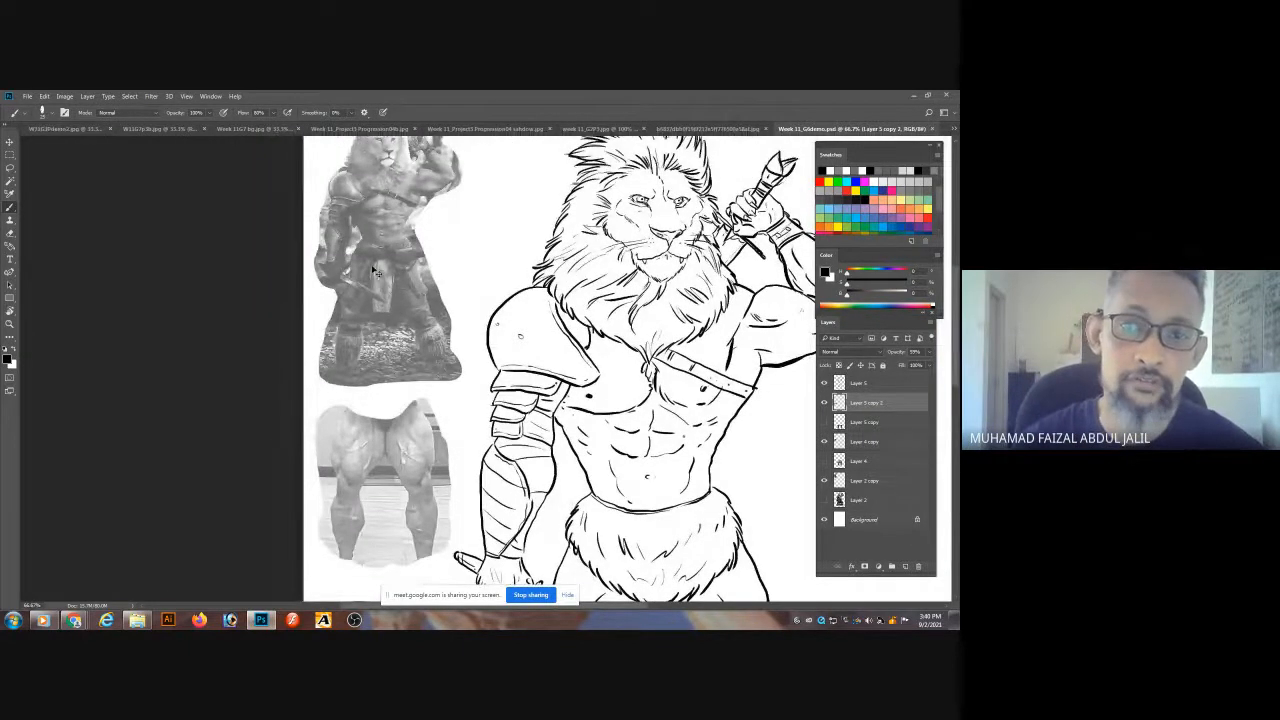
scroll(415, 336, down, 3)
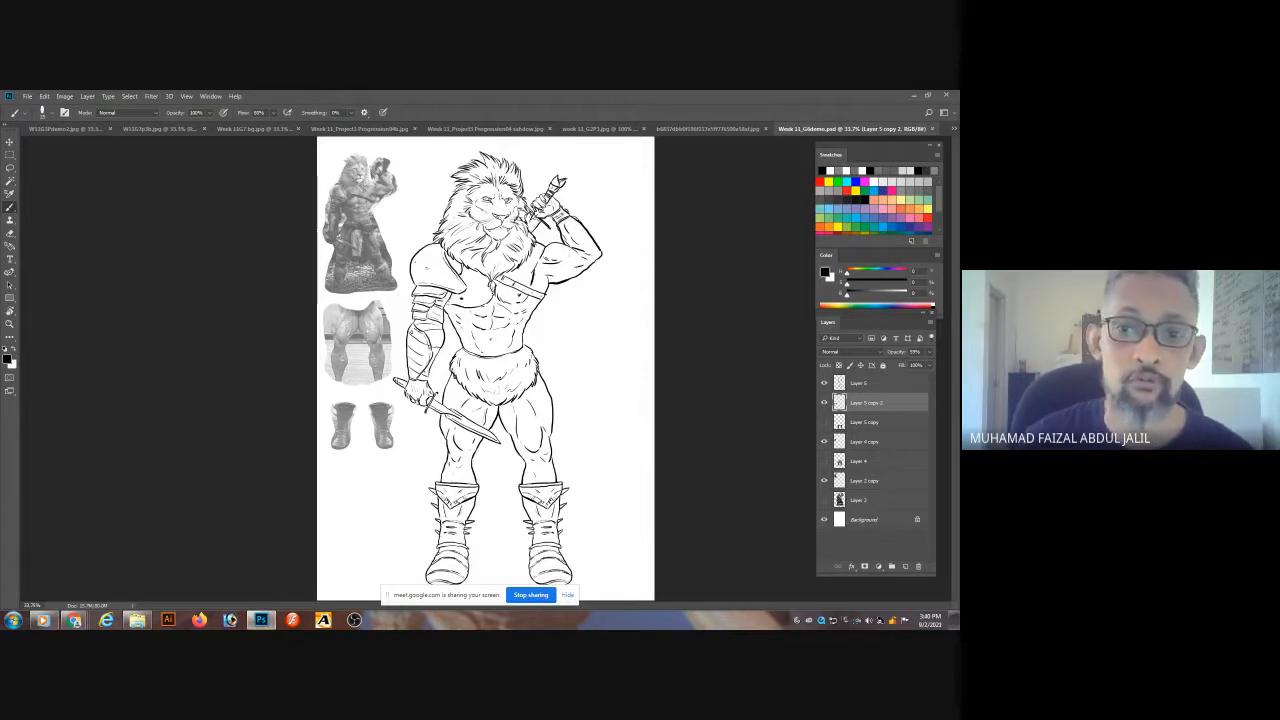
scroll(505, 365, up, 1)
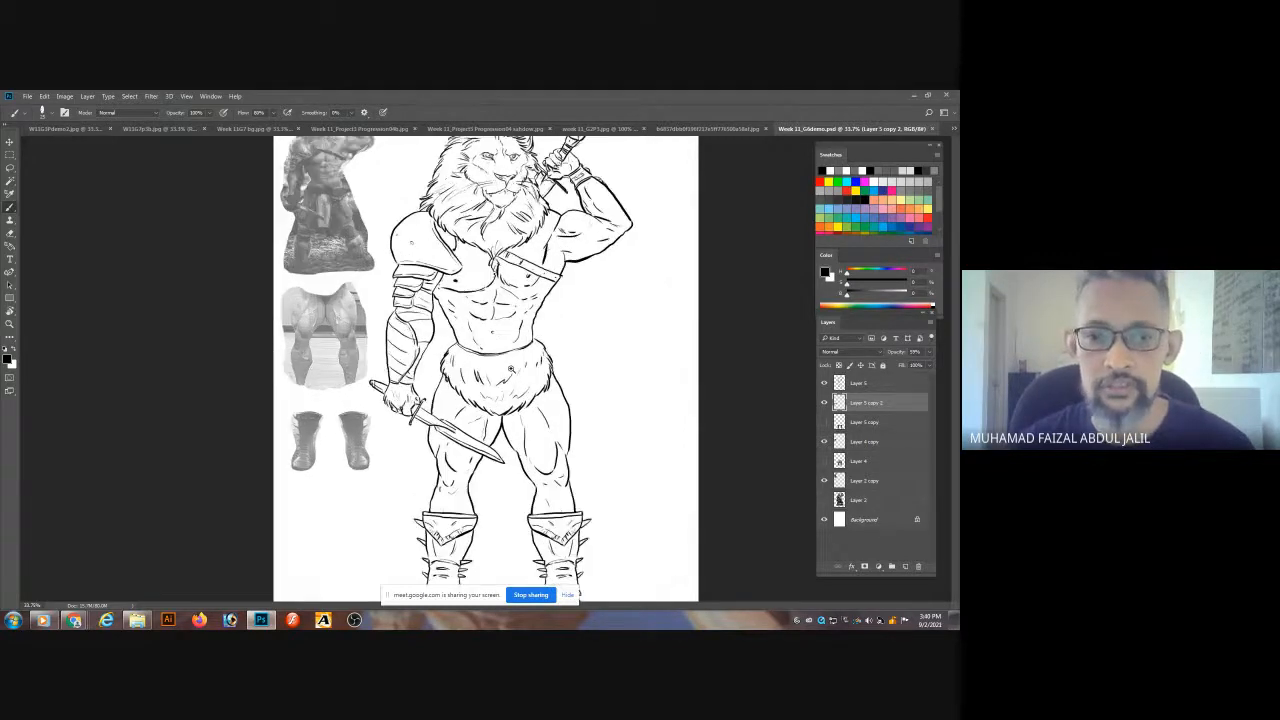
scroll(510, 370, up, 2)
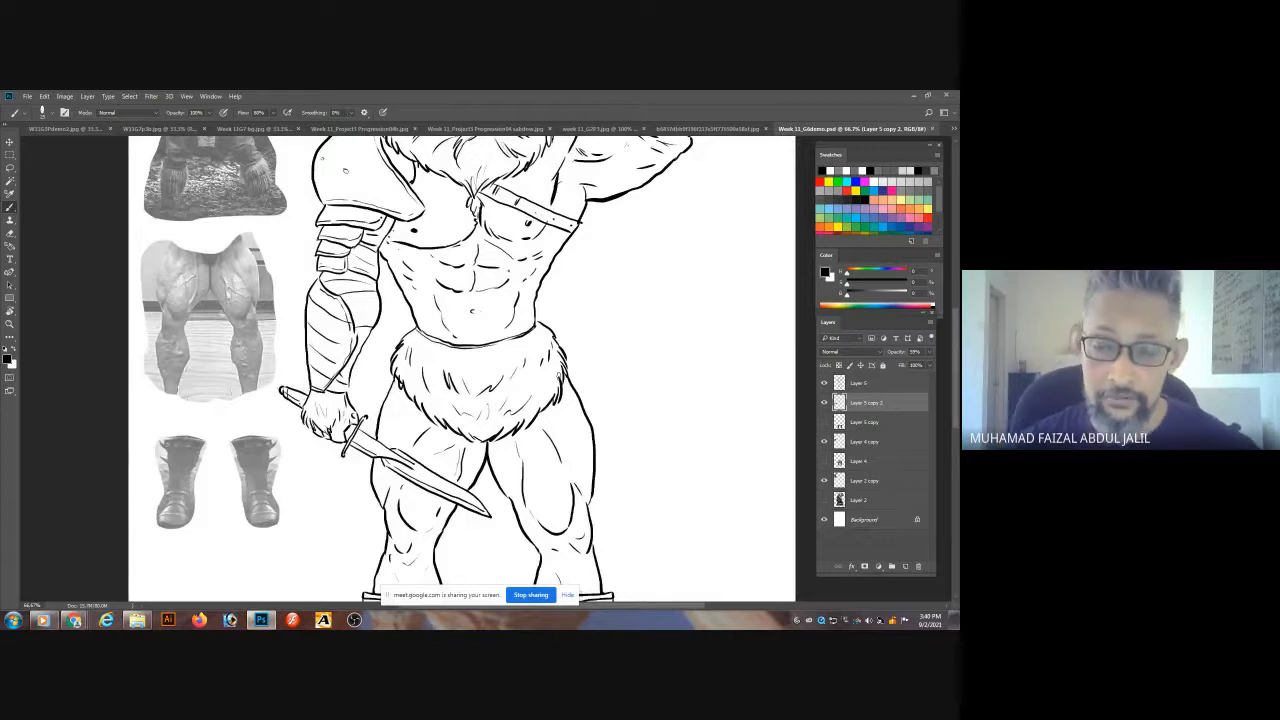
scroll(563, 382, down, 1)
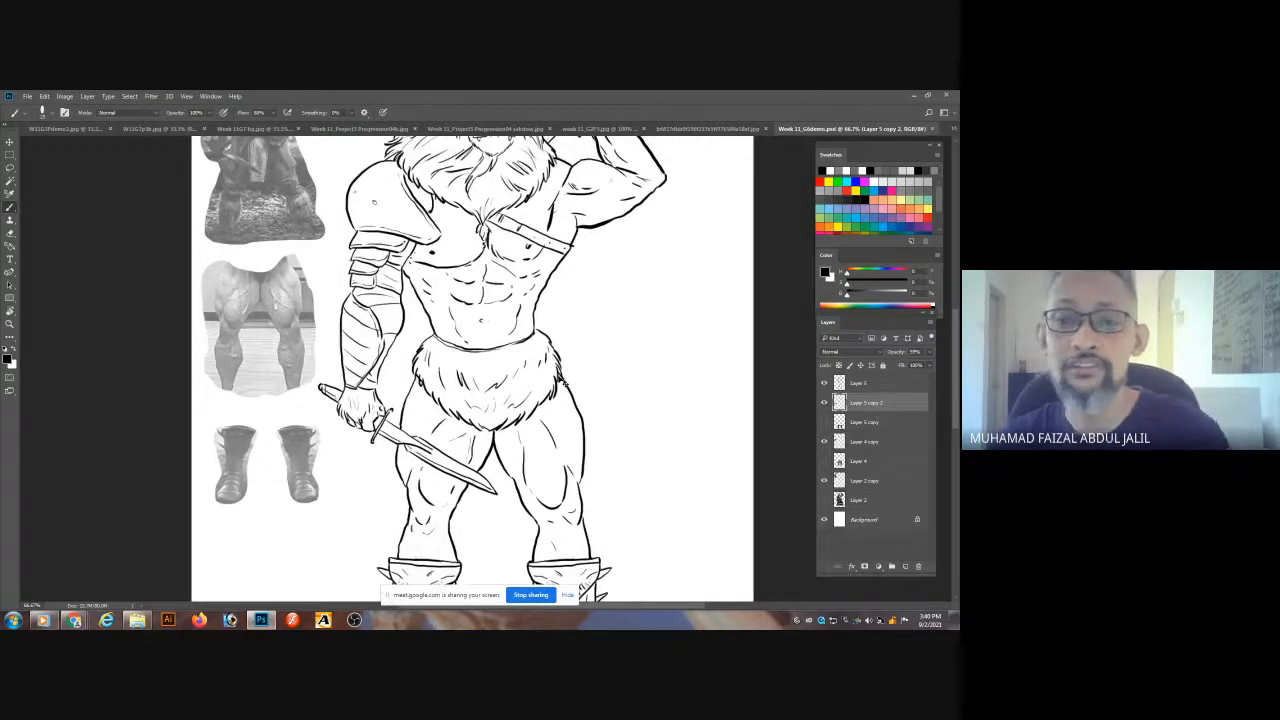
scroll(565, 383, down, 2)
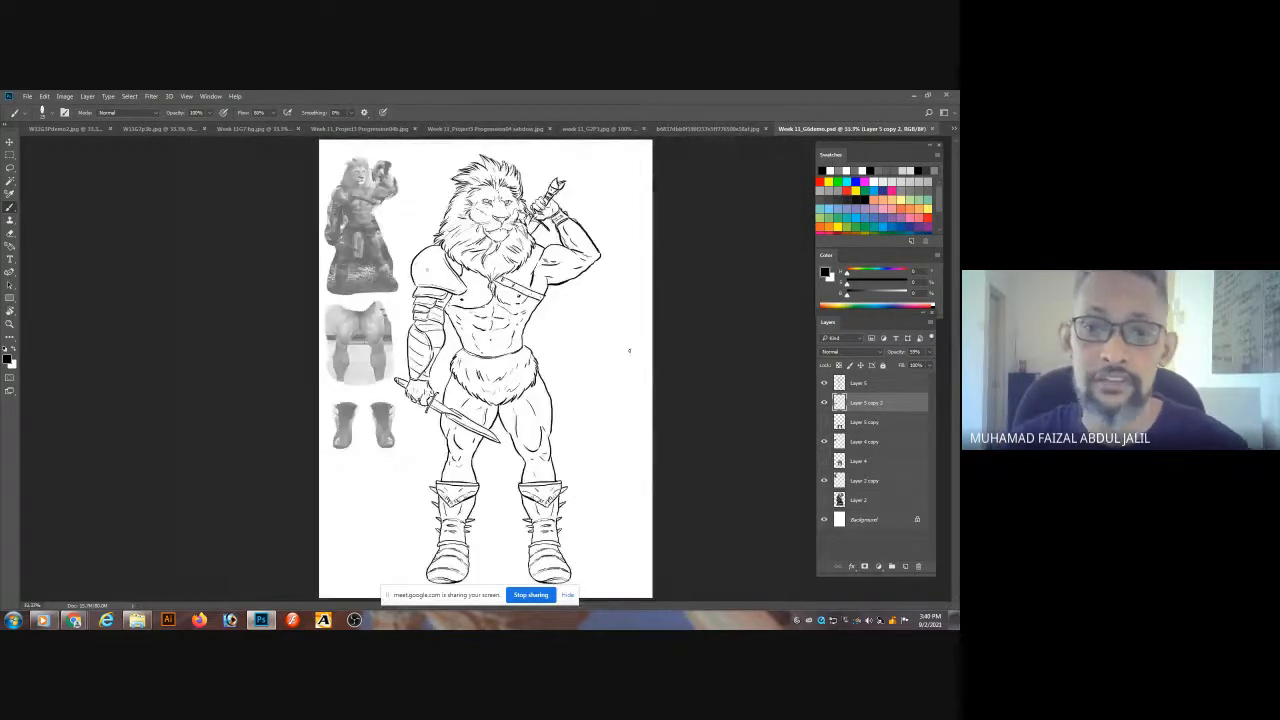
- Rename the merged line-art layer as drawing
click(862, 388)
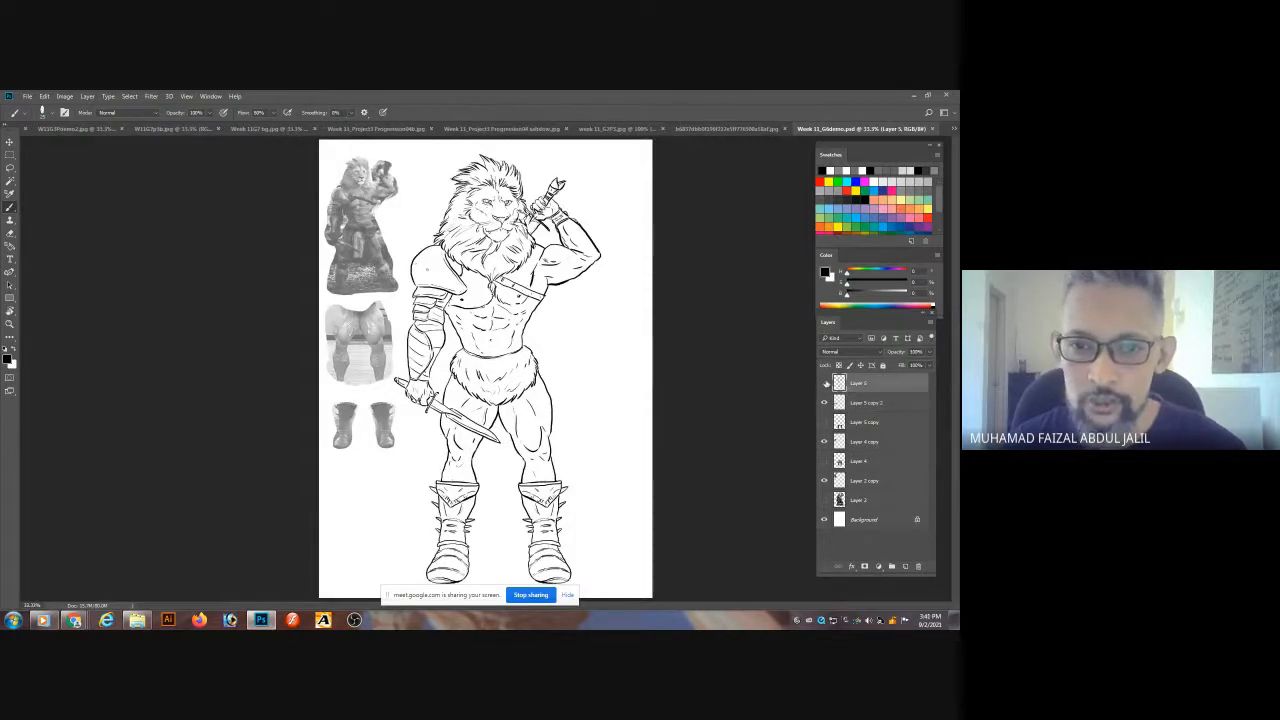
double_click(859, 384)
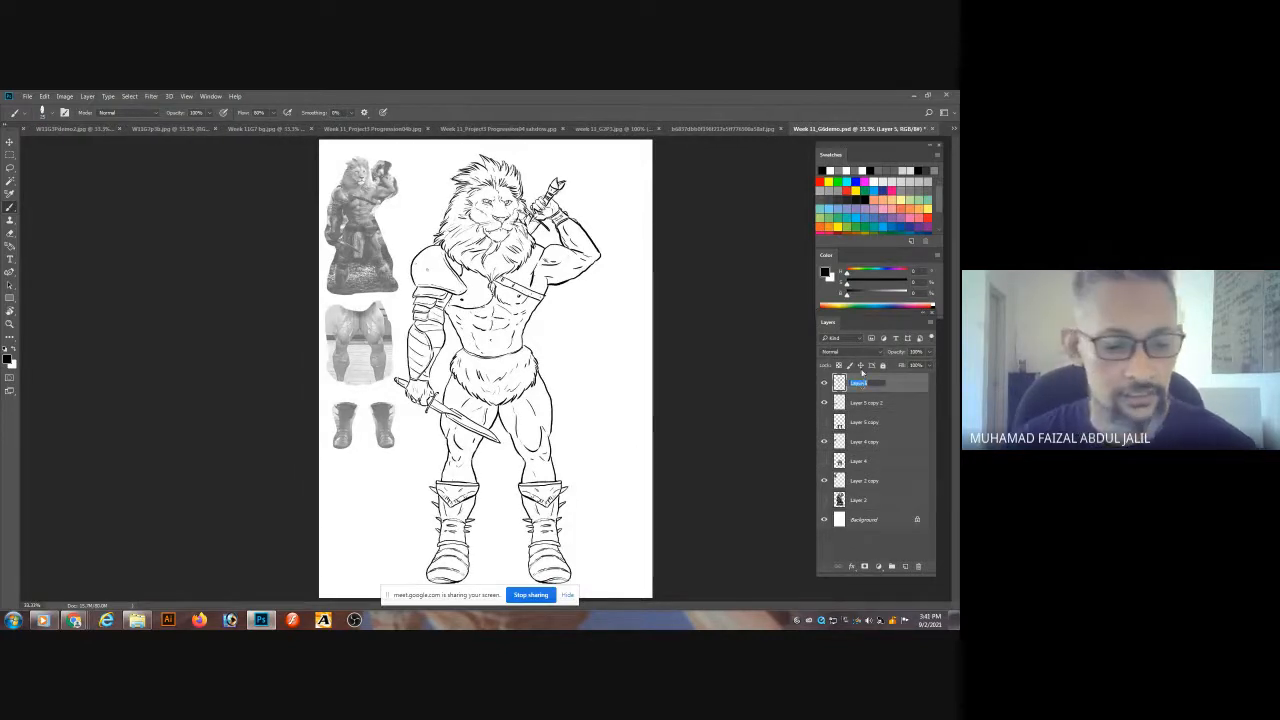
key(Return)
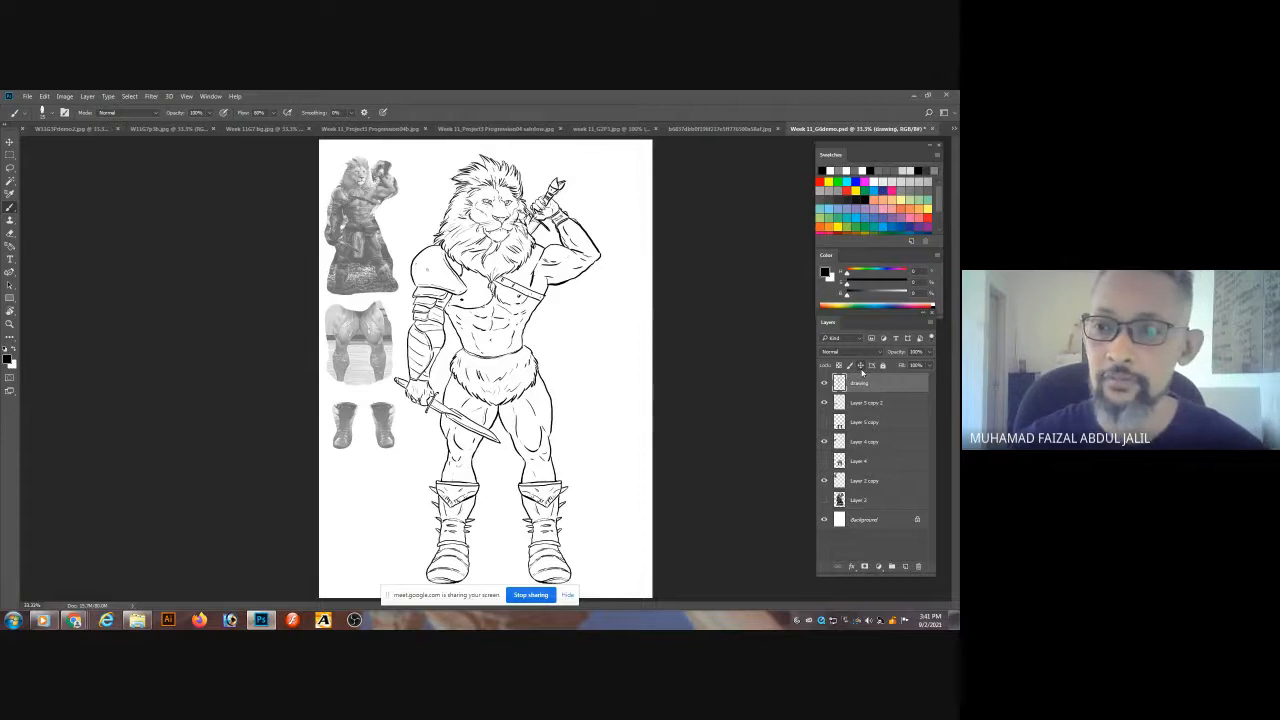
- Try selecting the blank area around the figure with the Magic Wand and clear the selection
key(w)
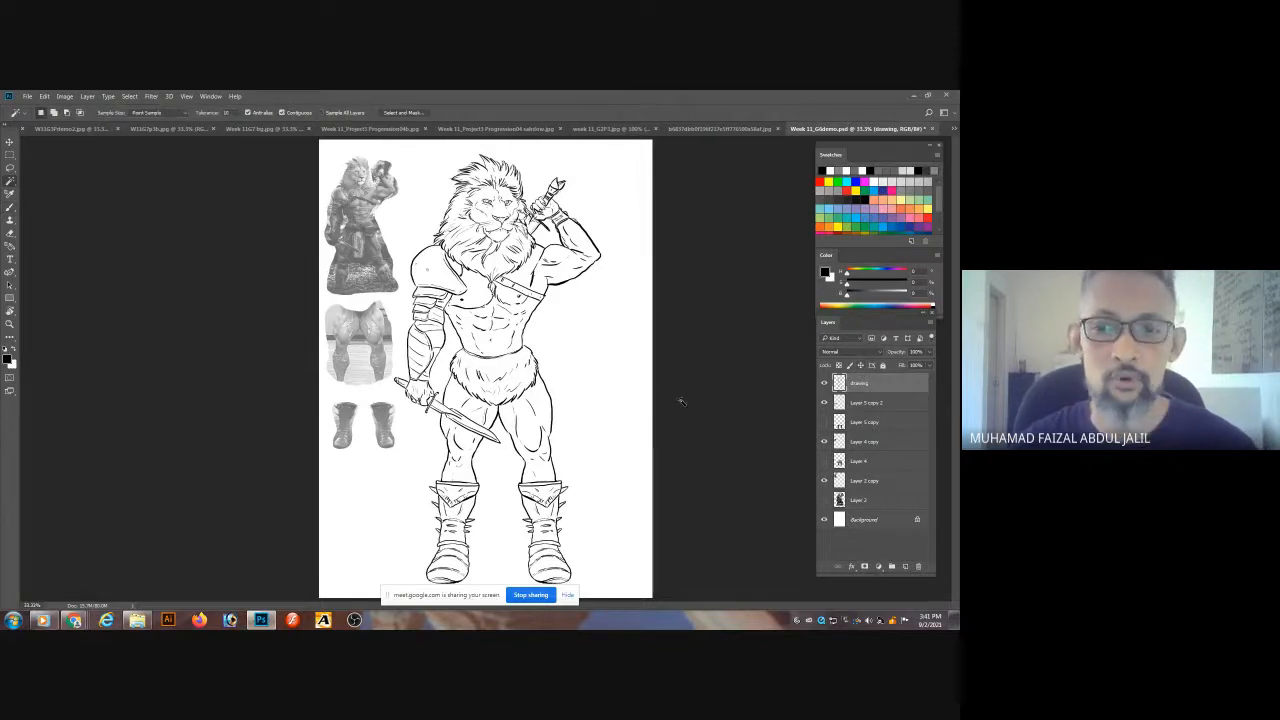
click(591, 388)
key(ctrl+d)
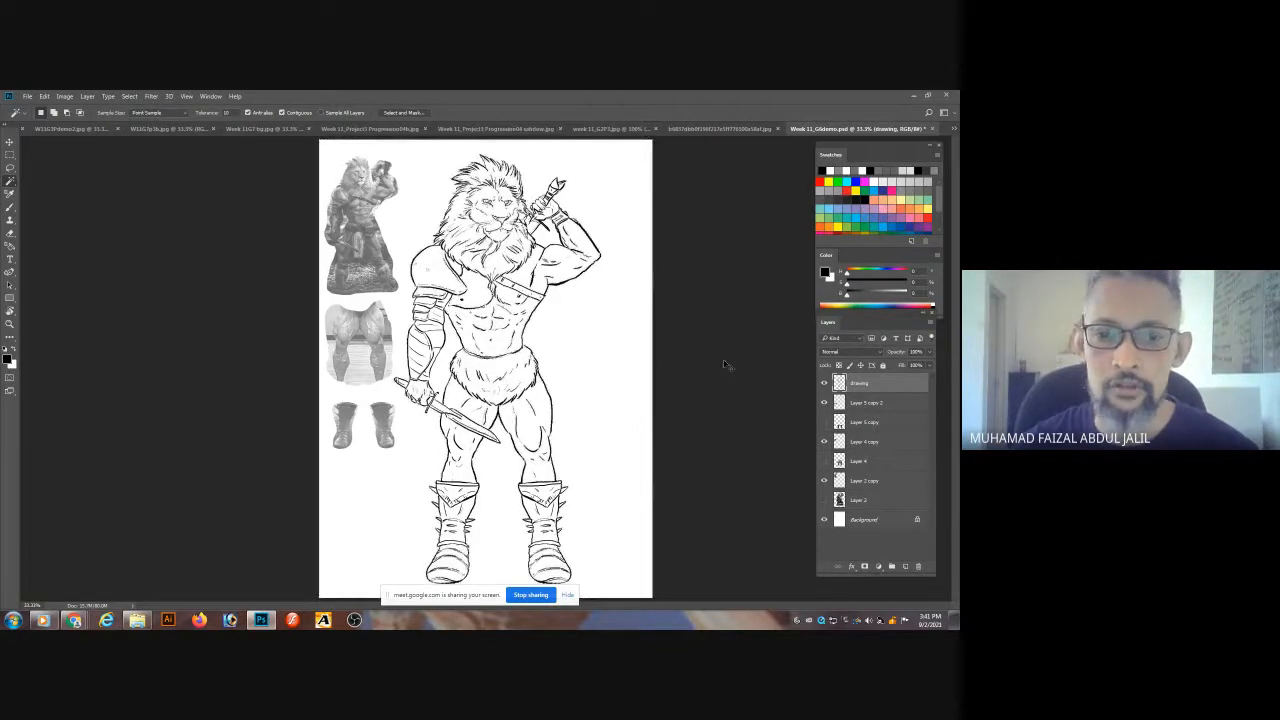
ctrl+click(435, 374)
ctrl+click(435, 374)
ctrl+click(435, 374)
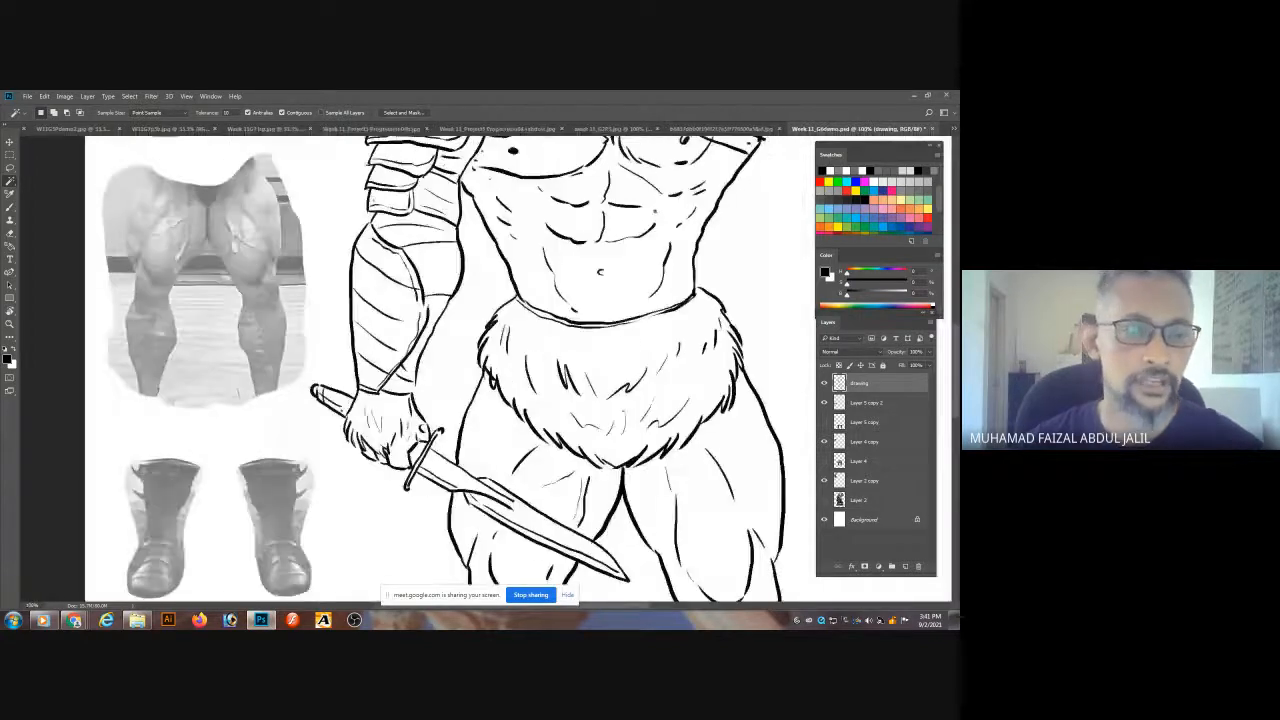
- Close the small outline gaps around the lowered dagger's pommel, the furry hand gripping it and the crossguard with the Brush tool
ctrl+click(450, 387)
key(b)
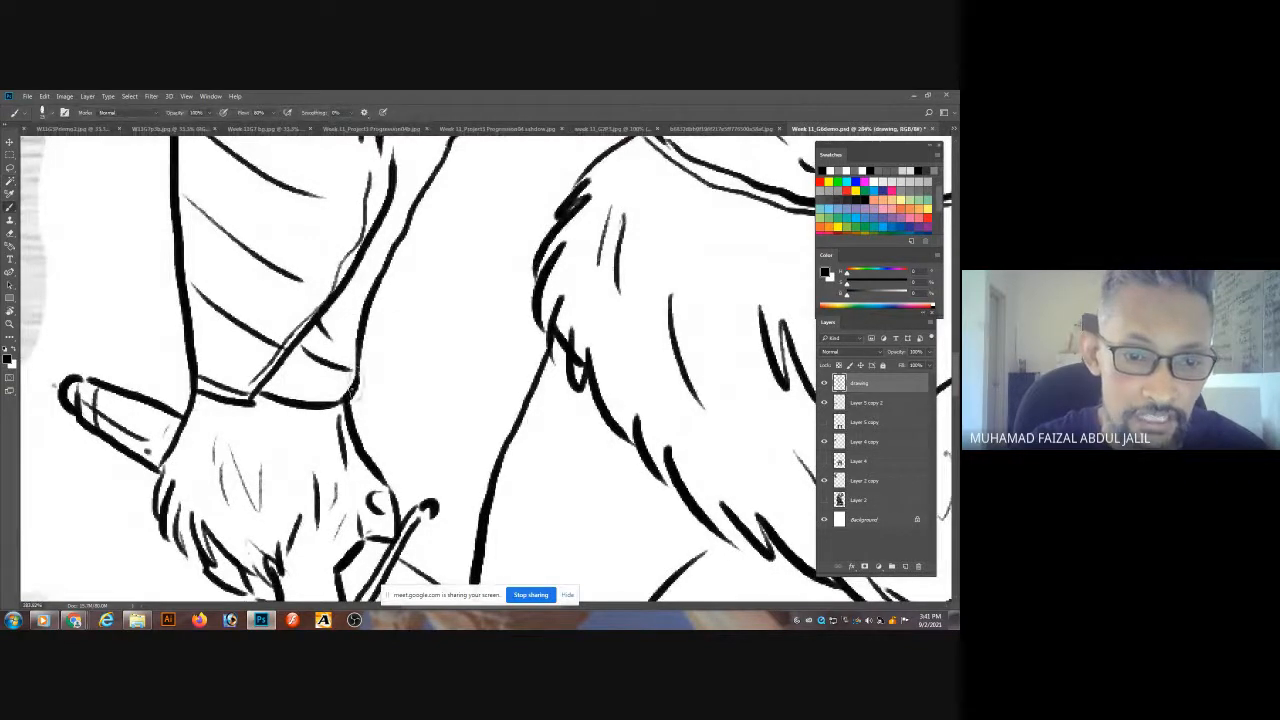
mouse_move(169, 466)
mouse_down()
mouse_move(174, 540)
mouse_move(212, 574)
mouse_up()
drag(92, 381, 76, 380)
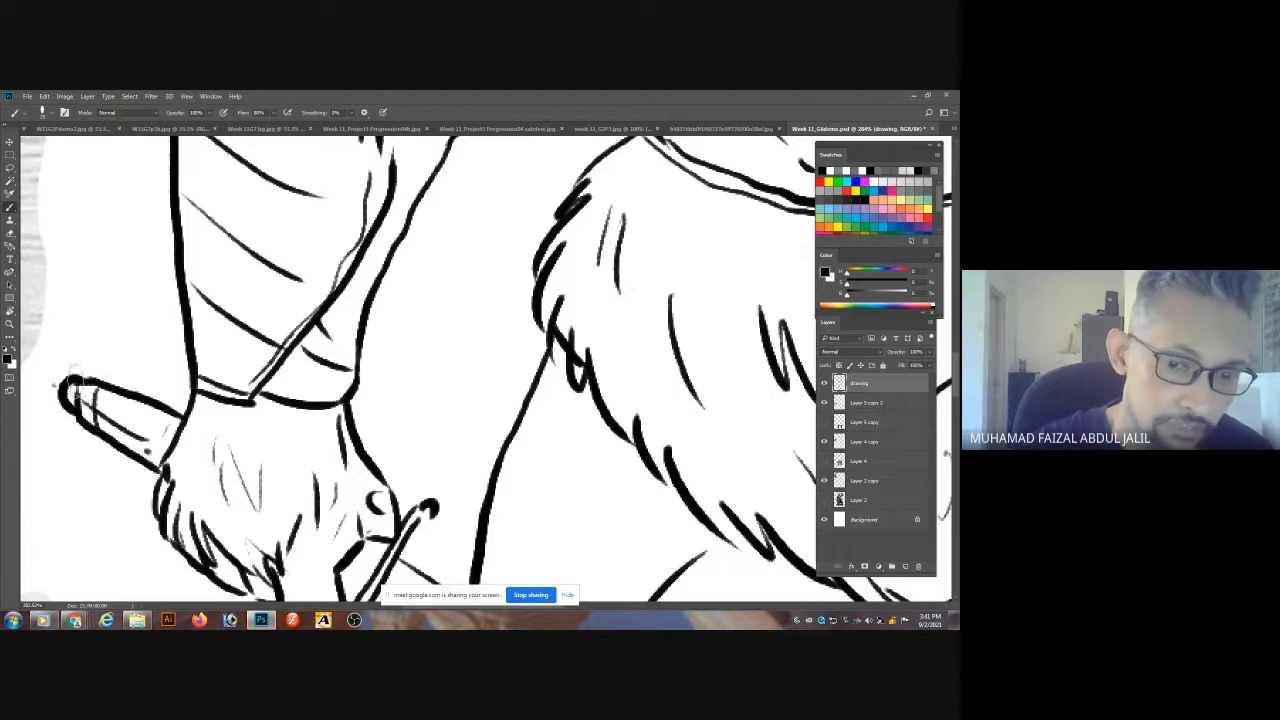
drag(368, 447, 322, 282)
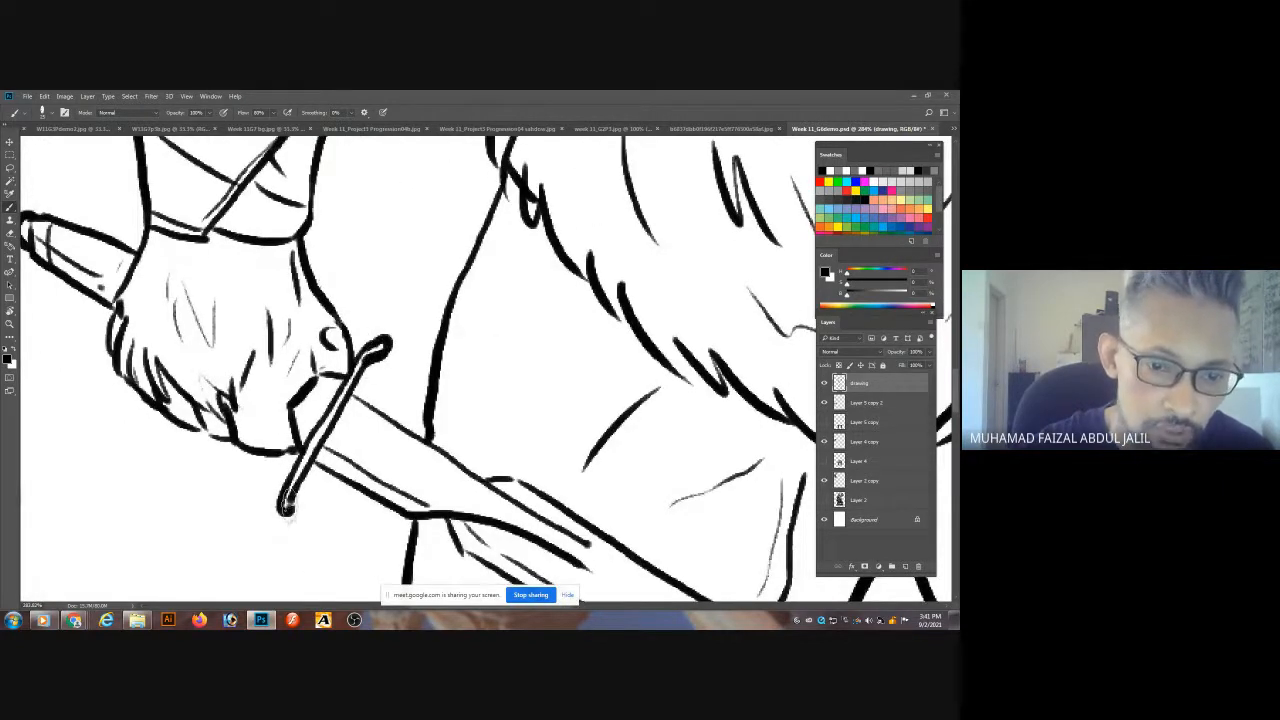
drag(288, 508, 292, 488)
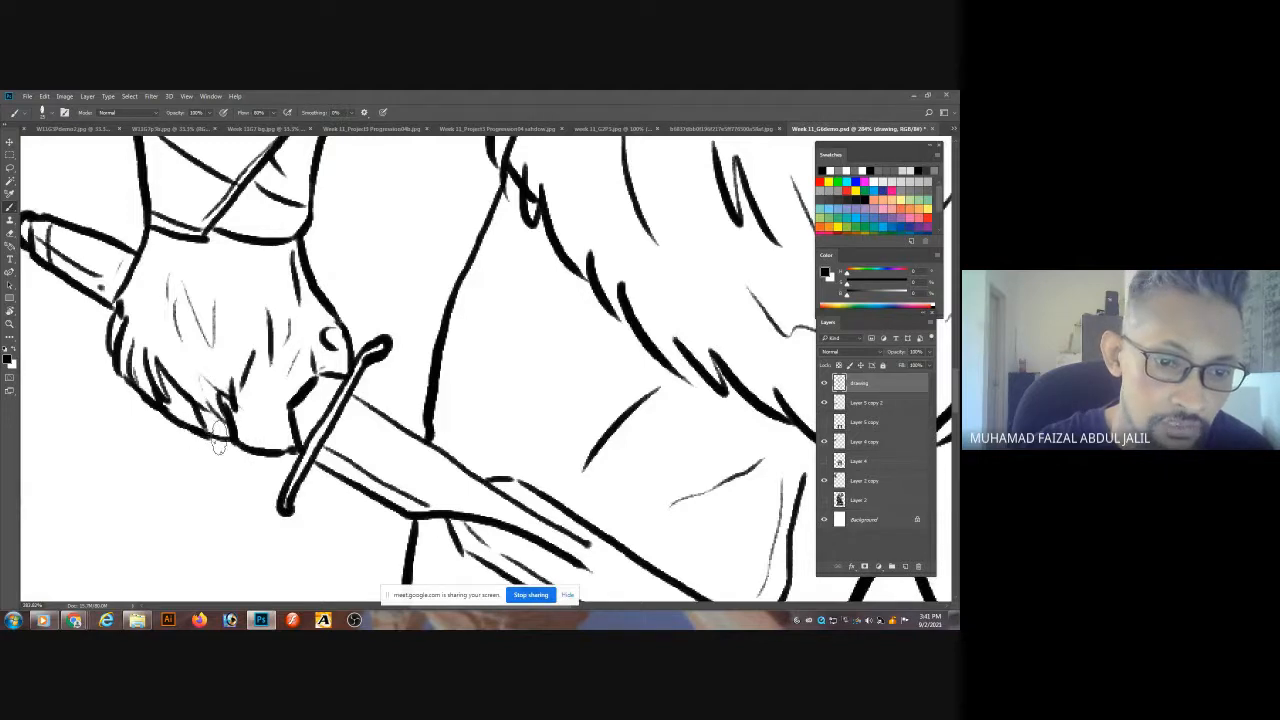
- Close the outline gaps at the side of the fur skirt and at the armpit beside the armoured arm
drag(407, 249, 296, 490)
drag(386, 388, 393, 424)
drag(369, 306, 351, 431)
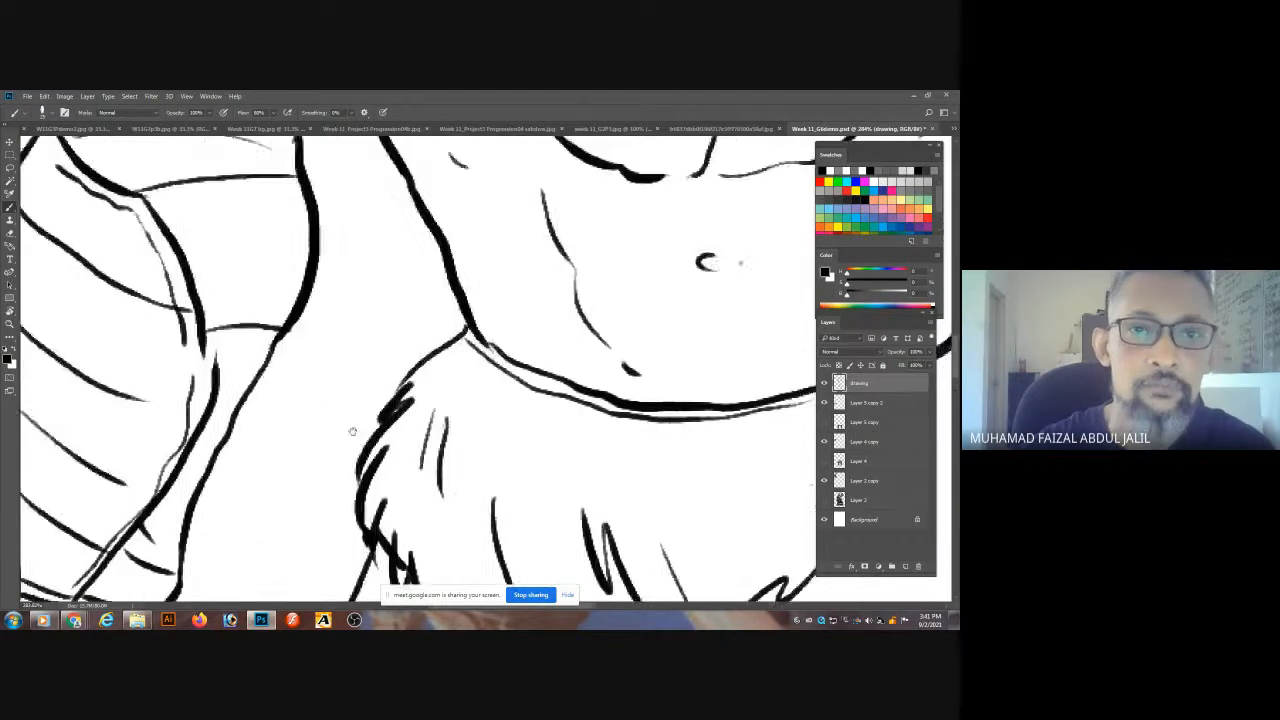
drag(331, 340, 314, 469)
drag(337, 277, 362, 500)
drag(314, 352, 327, 380)
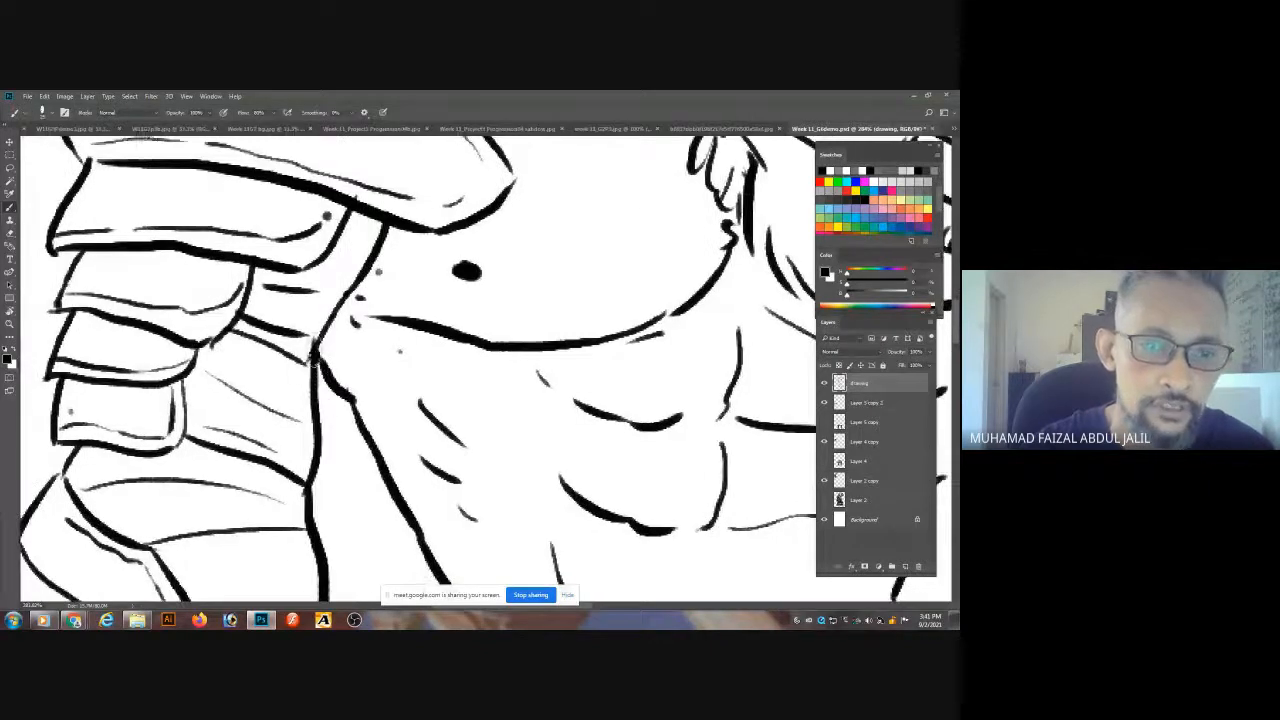
- Close the outline gap where the mane meets the top of the round shoulder guard
mouse_move(326, 308)
mouse_down()
mouse_move(417, 322)
mouse_move(514, 283)
mouse_up()
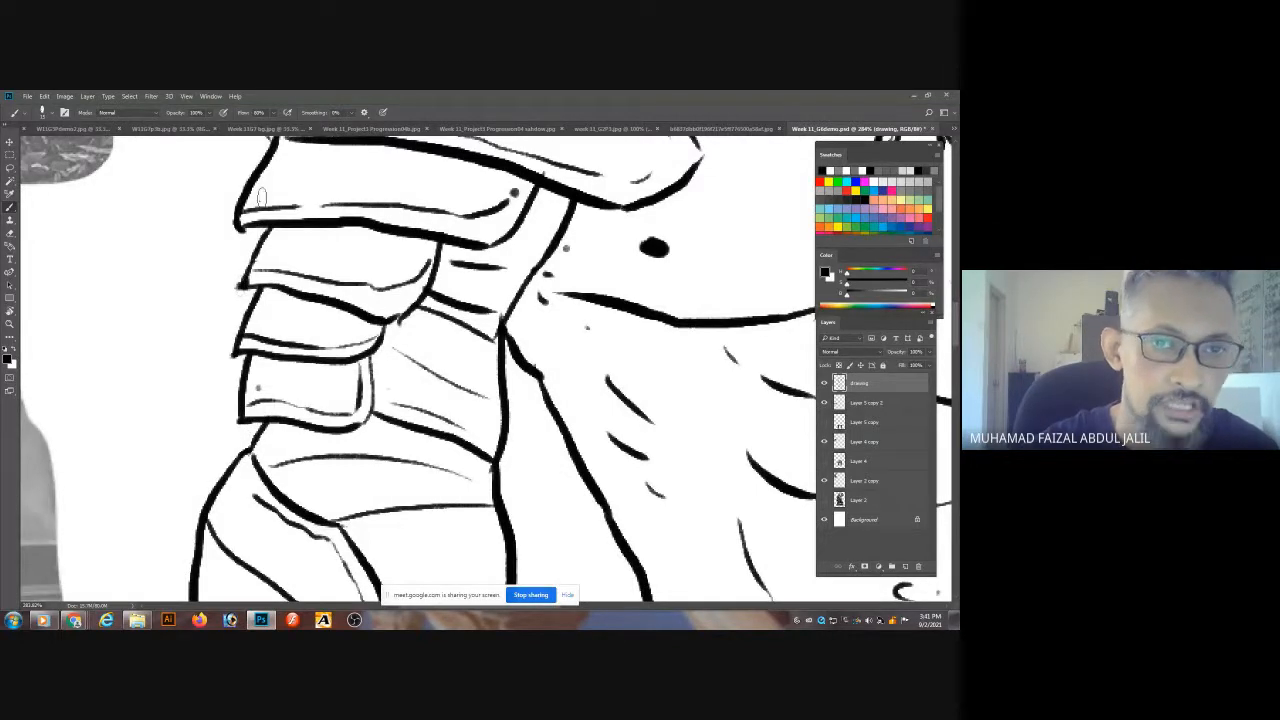
drag(307, 152, 306, 179)
key(ctrl+z)
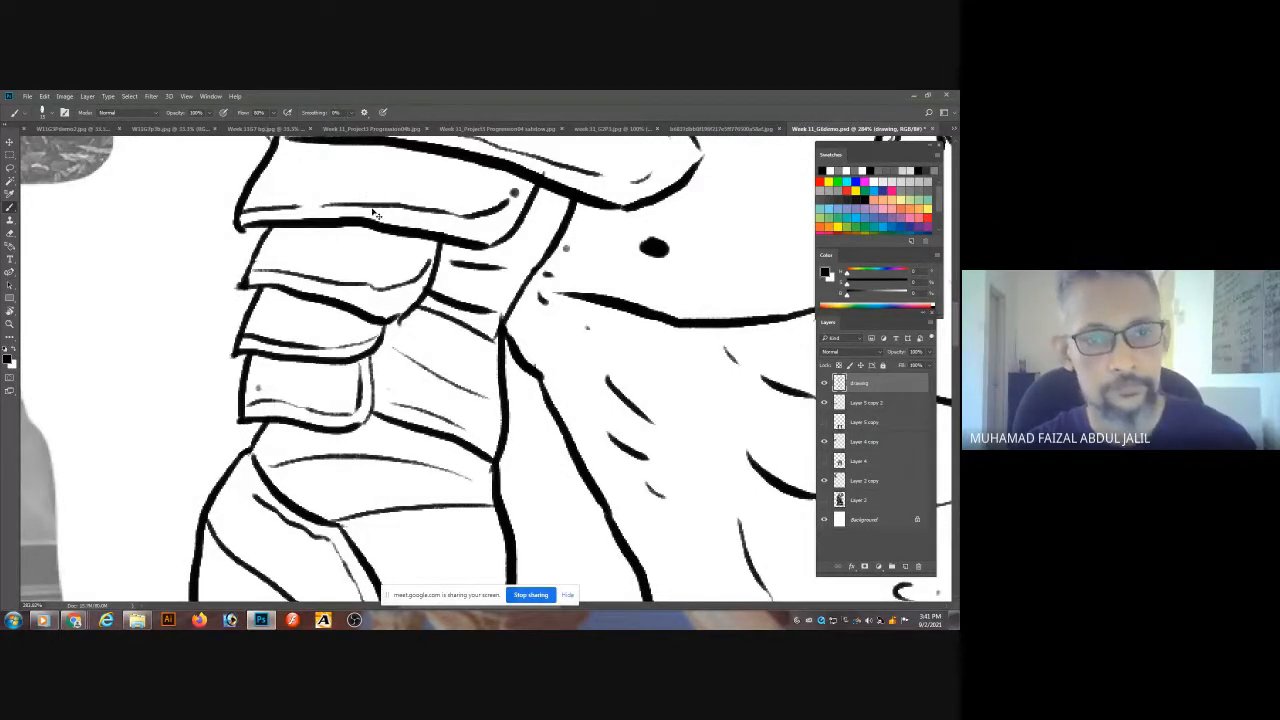
drag(401, 178, 382, 389)
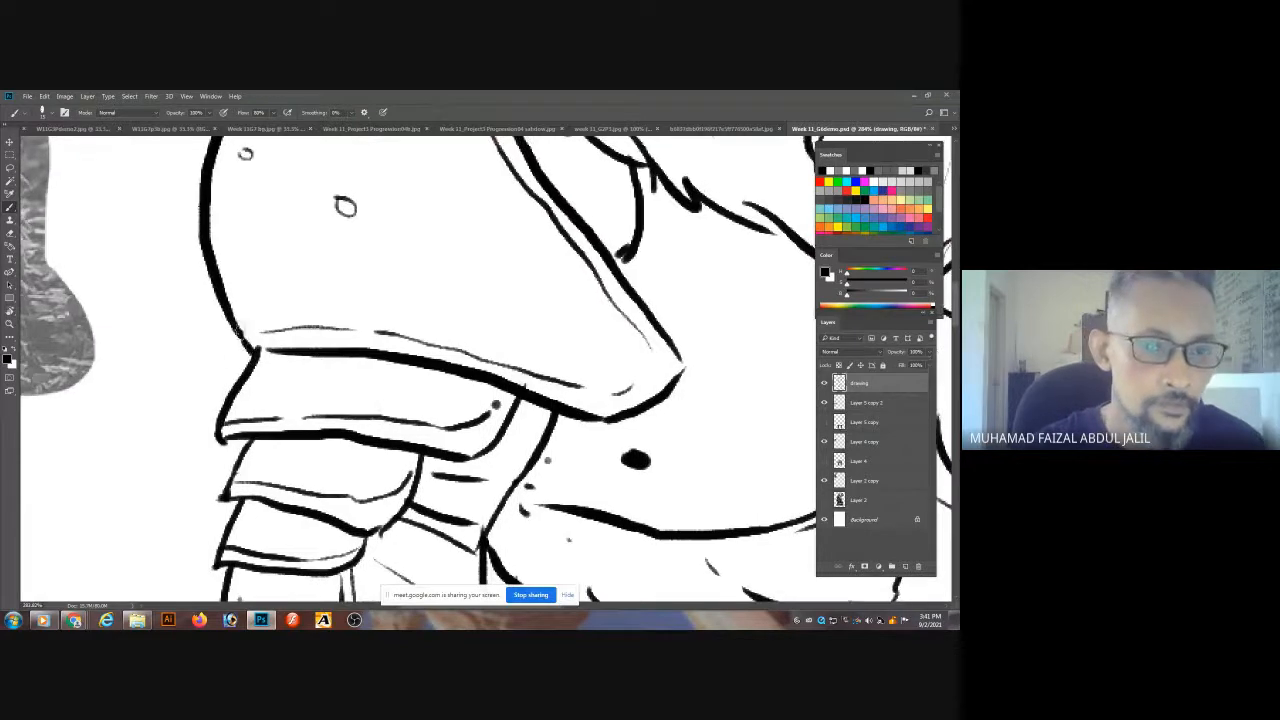
drag(326, 216, 283, 451)
drag(357, 203, 353, 231)
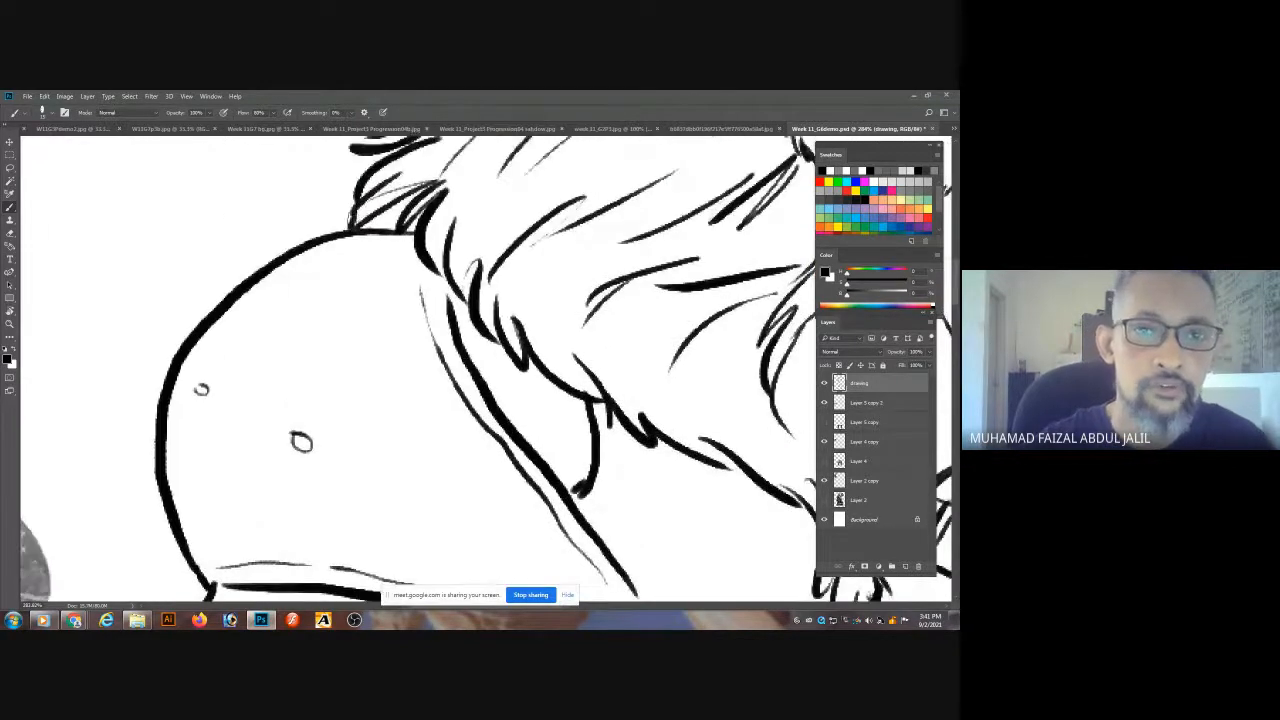
- Join the broken fur tips along the lower mane edge above the shoulder guard
mouse_move(379, 153)
mouse_down()
mouse_move(246, 367)
mouse_move(273, 370)
mouse_up()
drag(327, 246, 328, 268)
drag(379, 196, 359, 257)
drag(281, 388, 275, 406)
drag(358, 256, 320, 316)
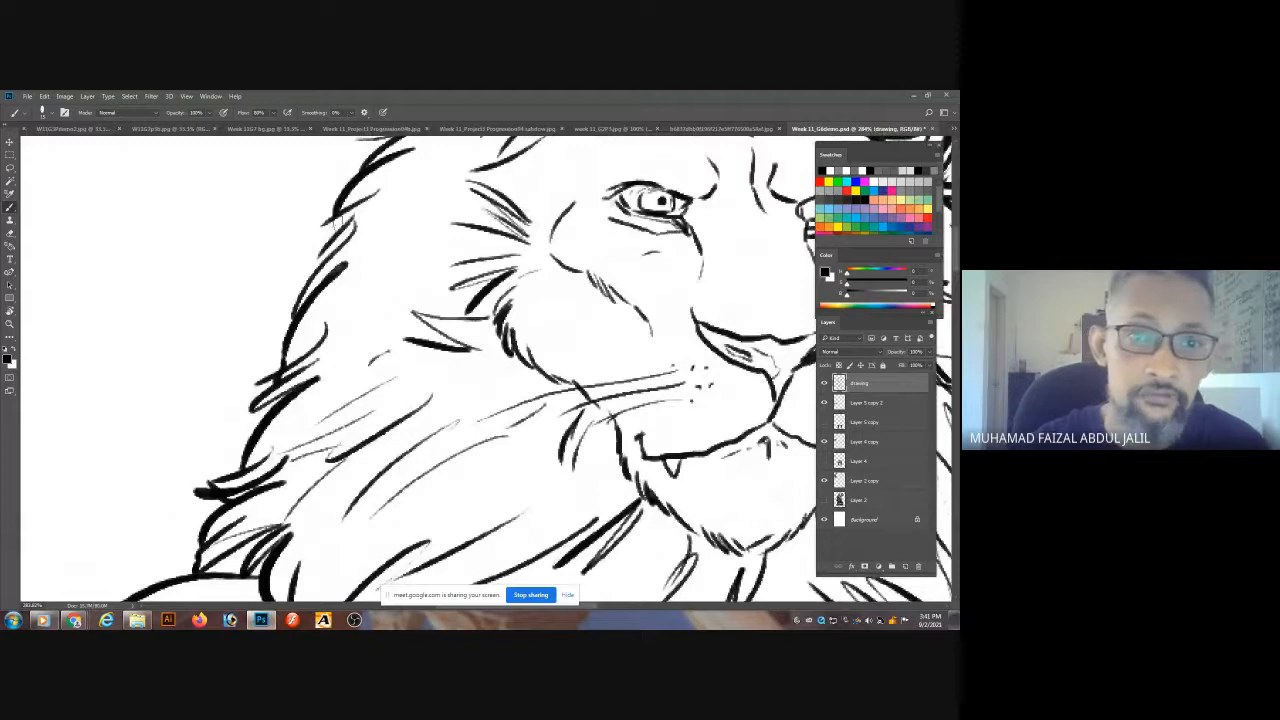
- Bridge the gaps between the fur tufts along the upper mane on the armoured-arm side
mouse_move(326, 224)
mouse_down()
mouse_move(355, 211)
mouse_move(341, 420)
mouse_up()
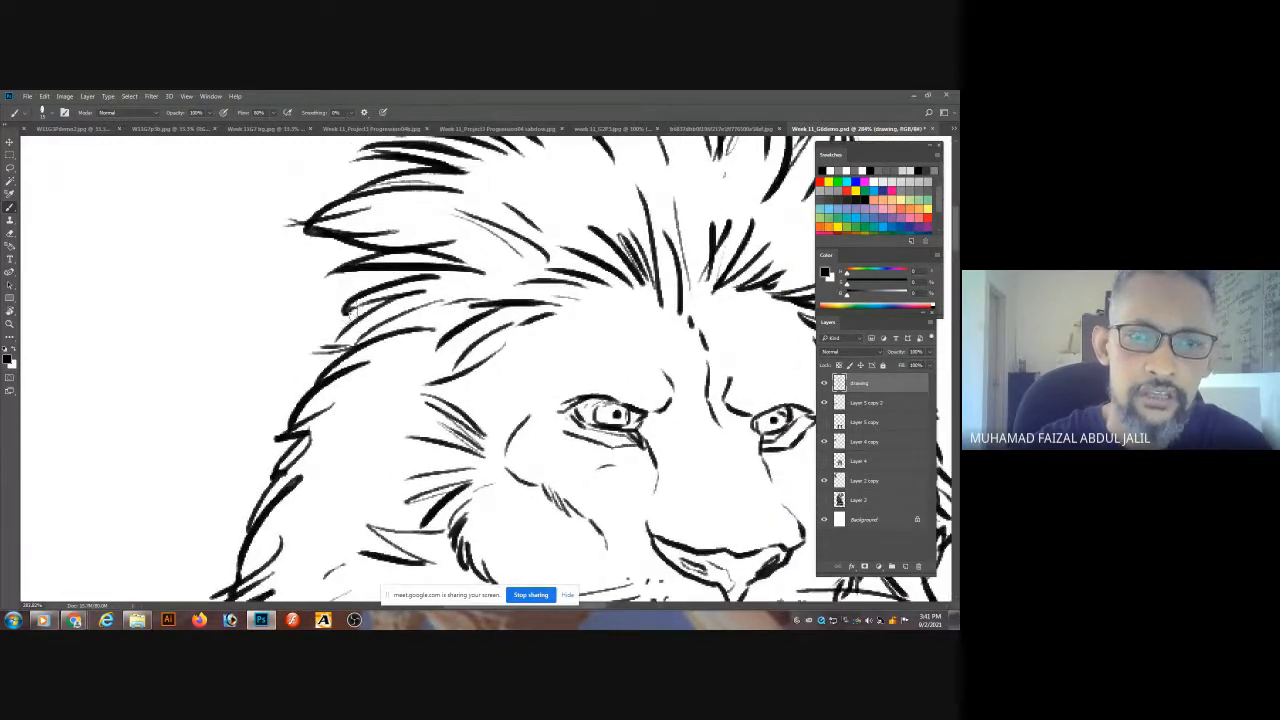
drag(328, 352, 356, 344)
mouse_move(381, 254)
mouse_down()
mouse_move(403, 300)
mouse_move(373, 323)
mouse_move(350, 286)
mouse_up()
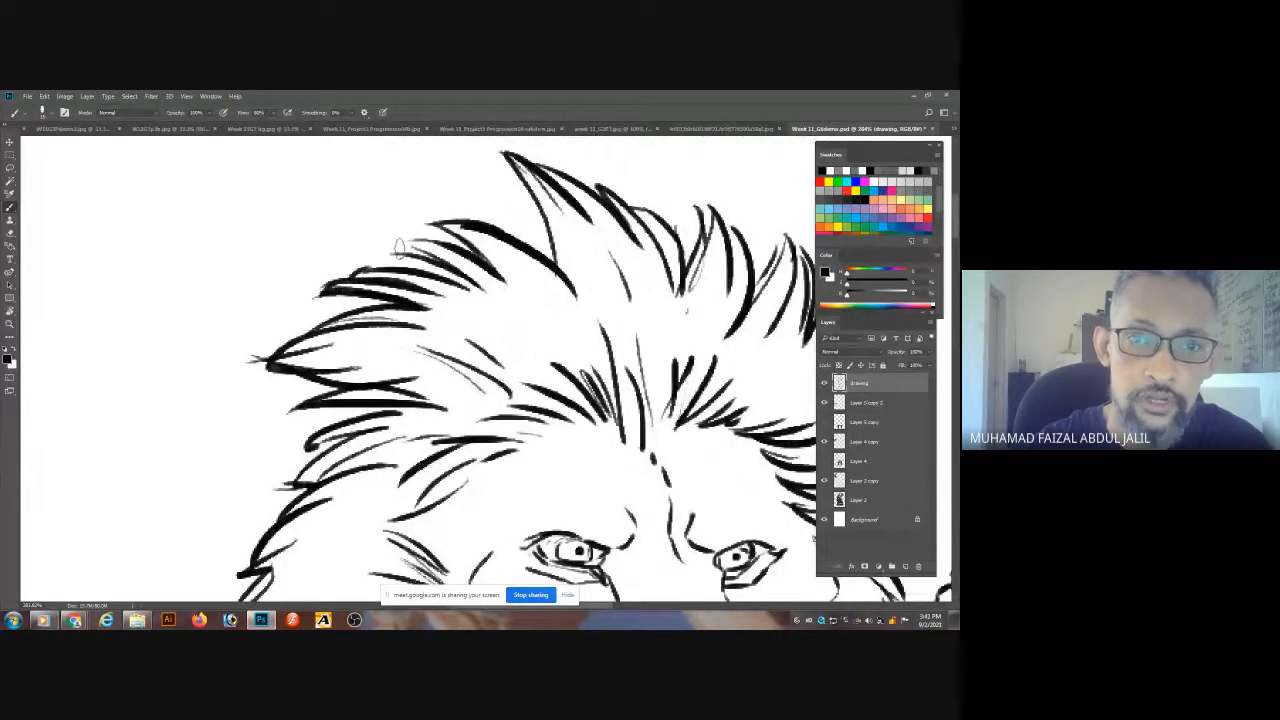
drag(398, 247, 436, 236)
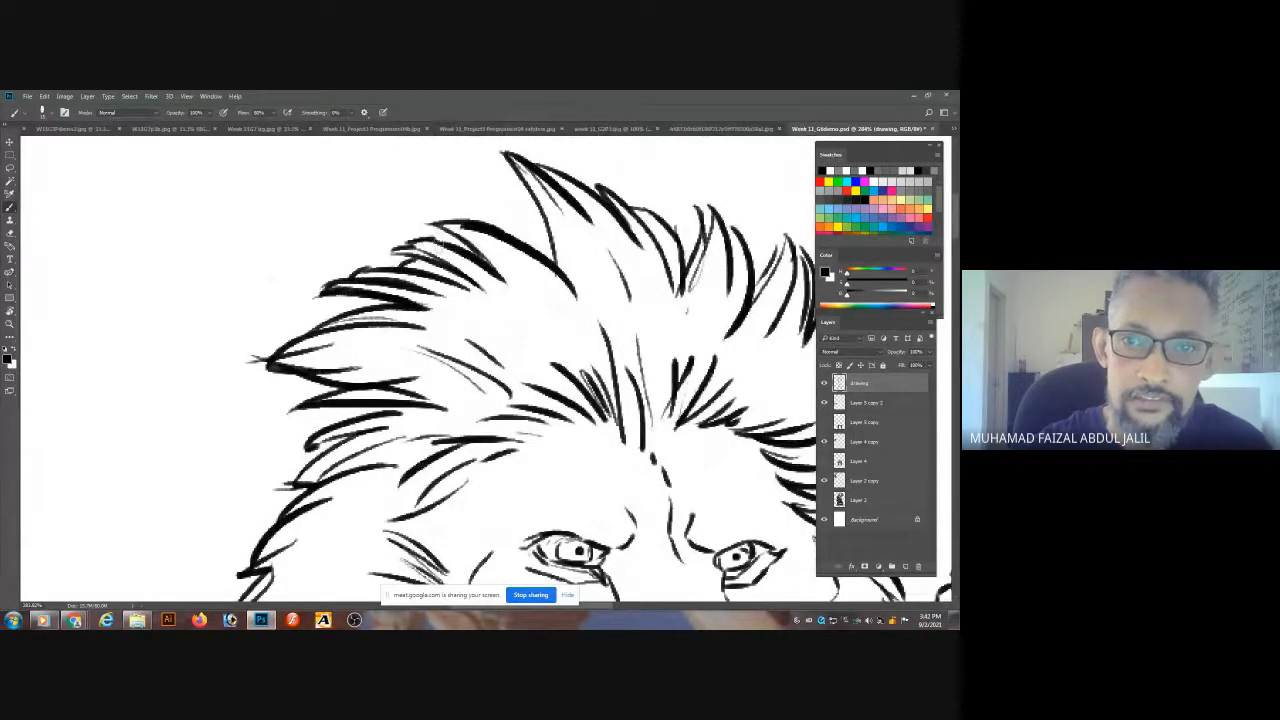
- Connect the open tufts on the crown of the mane and down its side facing the raised hand
drag(582, 237, 367, 219)
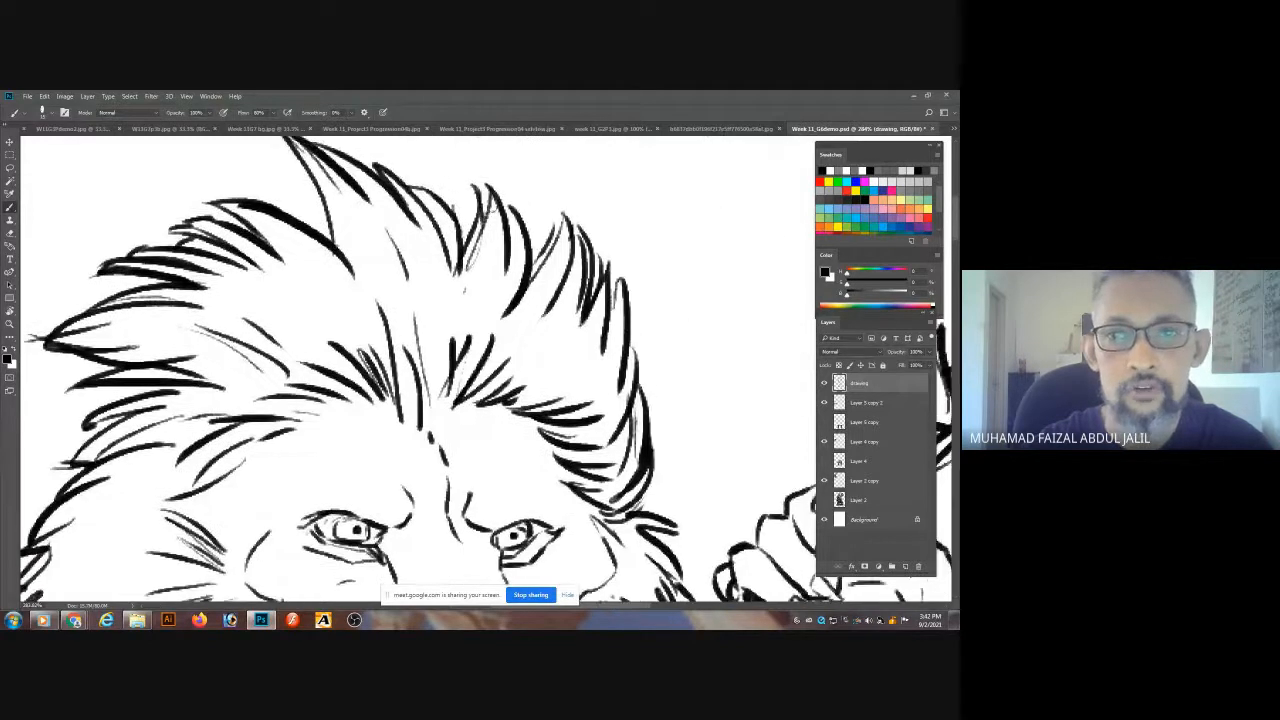
drag(519, 236, 498, 195)
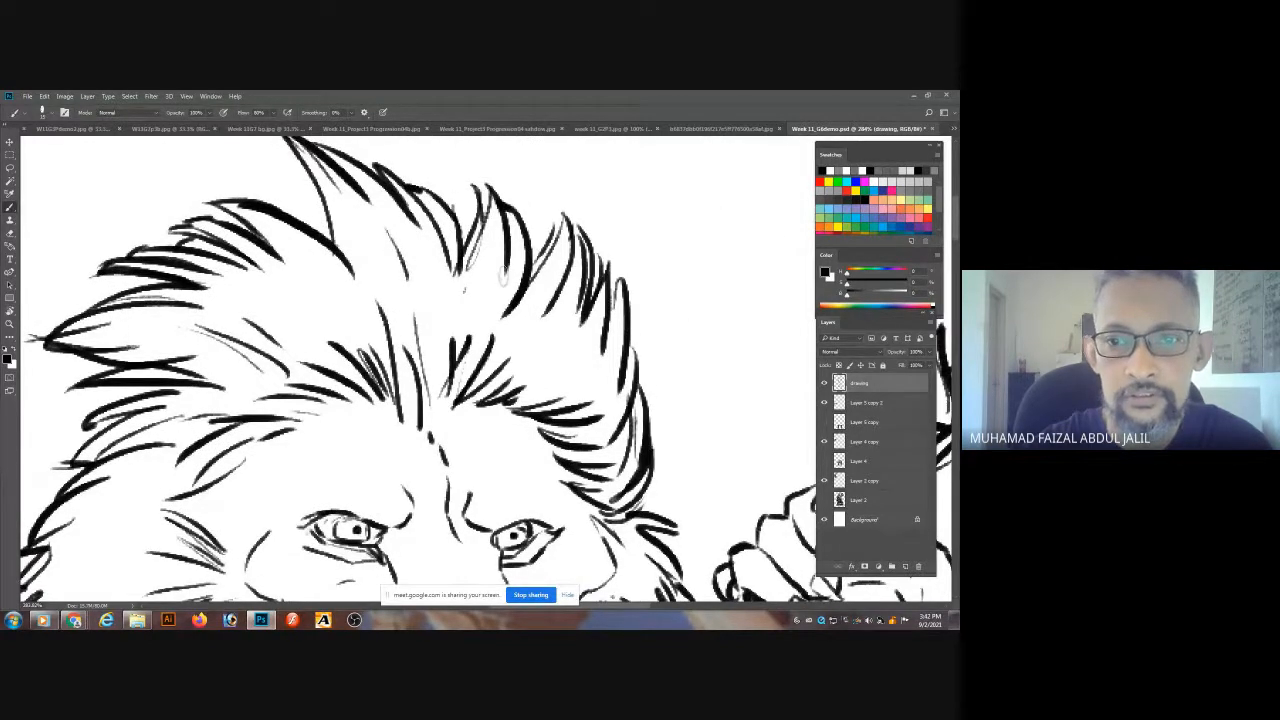
mouse_move(537, 266)
mouse_down()
mouse_move(556, 213)
mouse_move(570, 218)
mouse_up()
drag(619, 276, 608, 334)
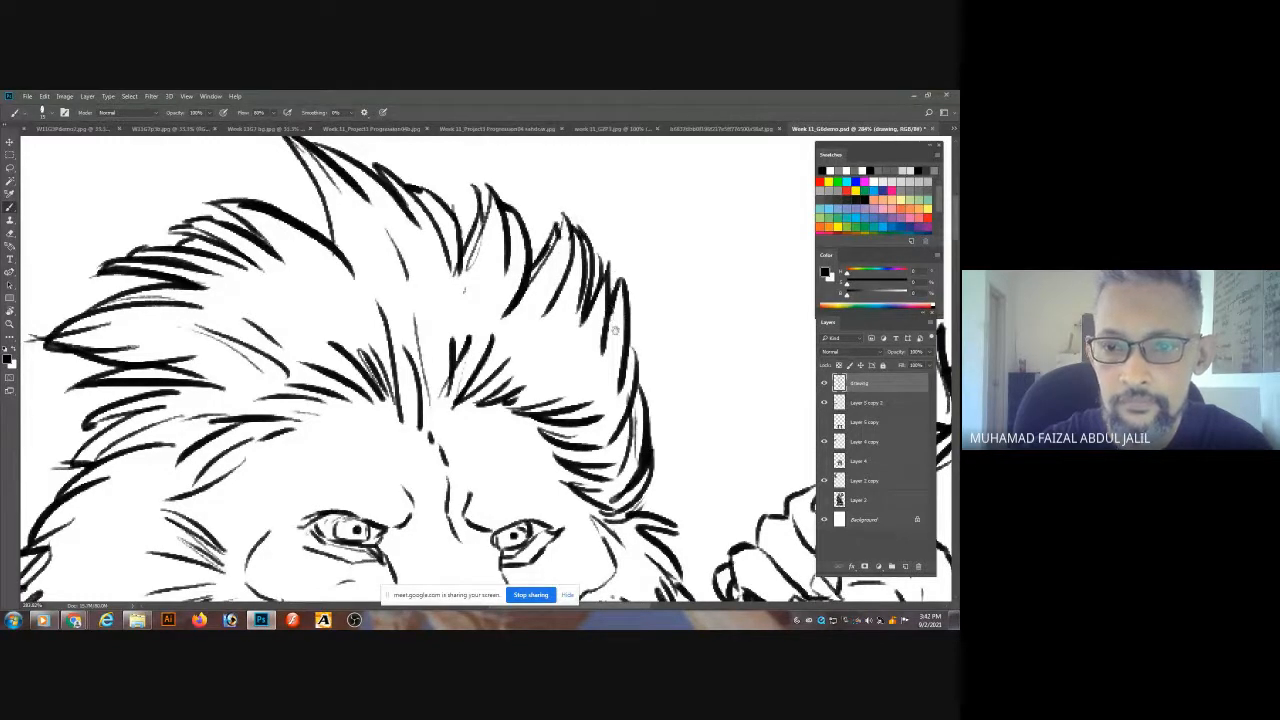
- Close the outline gaps on the raised weapon's forked pommel and on the fingers gripping its handle
mouse_move(641, 501)
mouse_down()
mouse_move(524, 318)
mouse_move(523, 334)
mouse_up()
drag(559, 348, 503, 222)
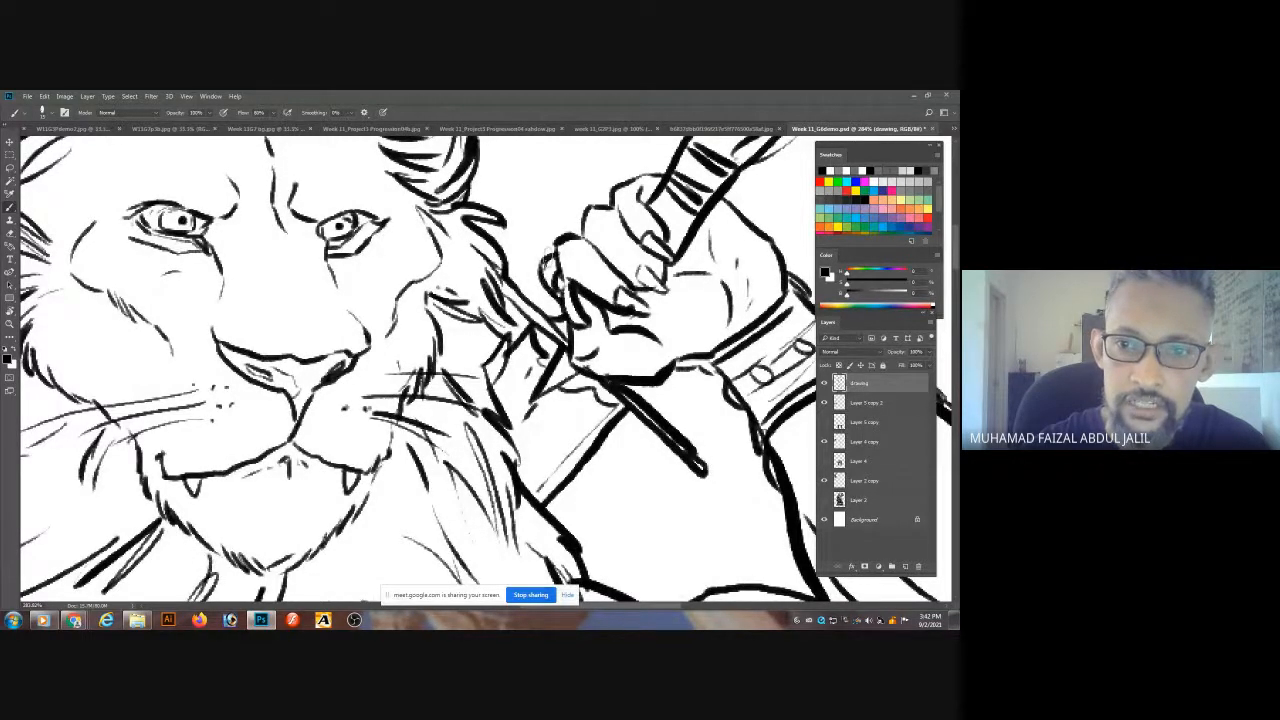
mouse_move(503, 326)
mouse_down()
mouse_move(512, 342)
mouse_move(502, 258)
mouse_up()
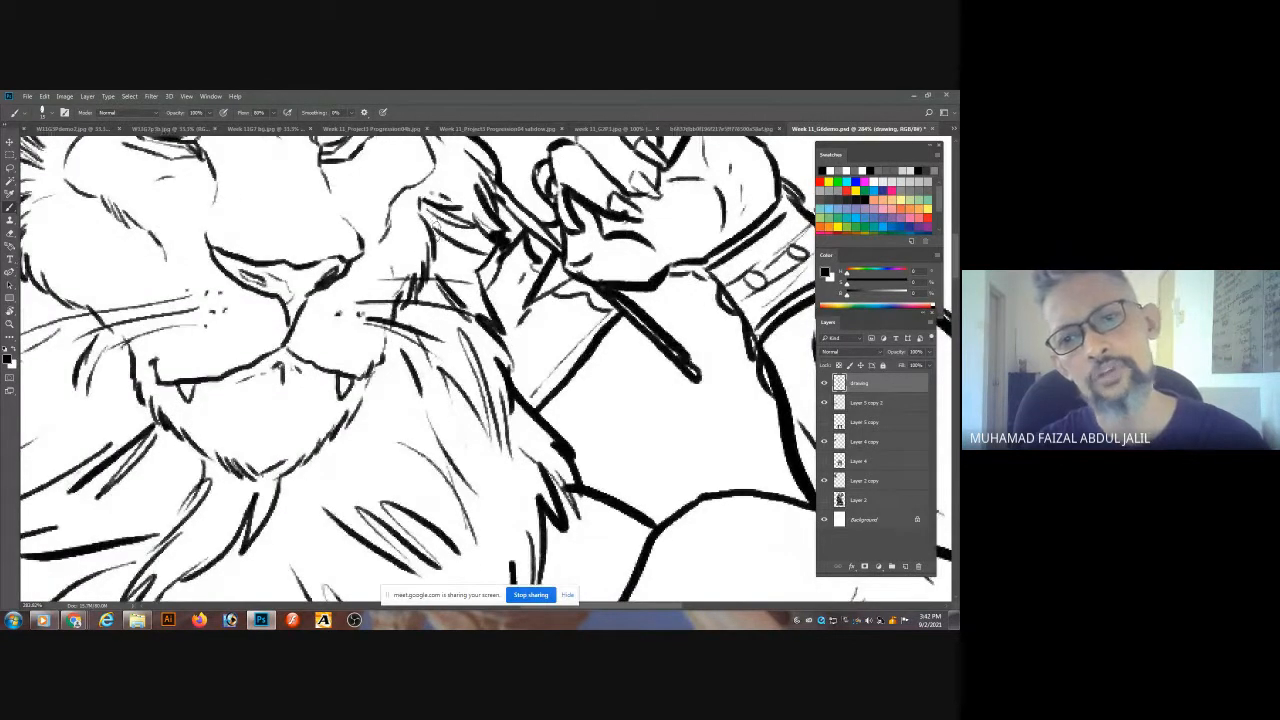
drag(534, 332, 418, 246)
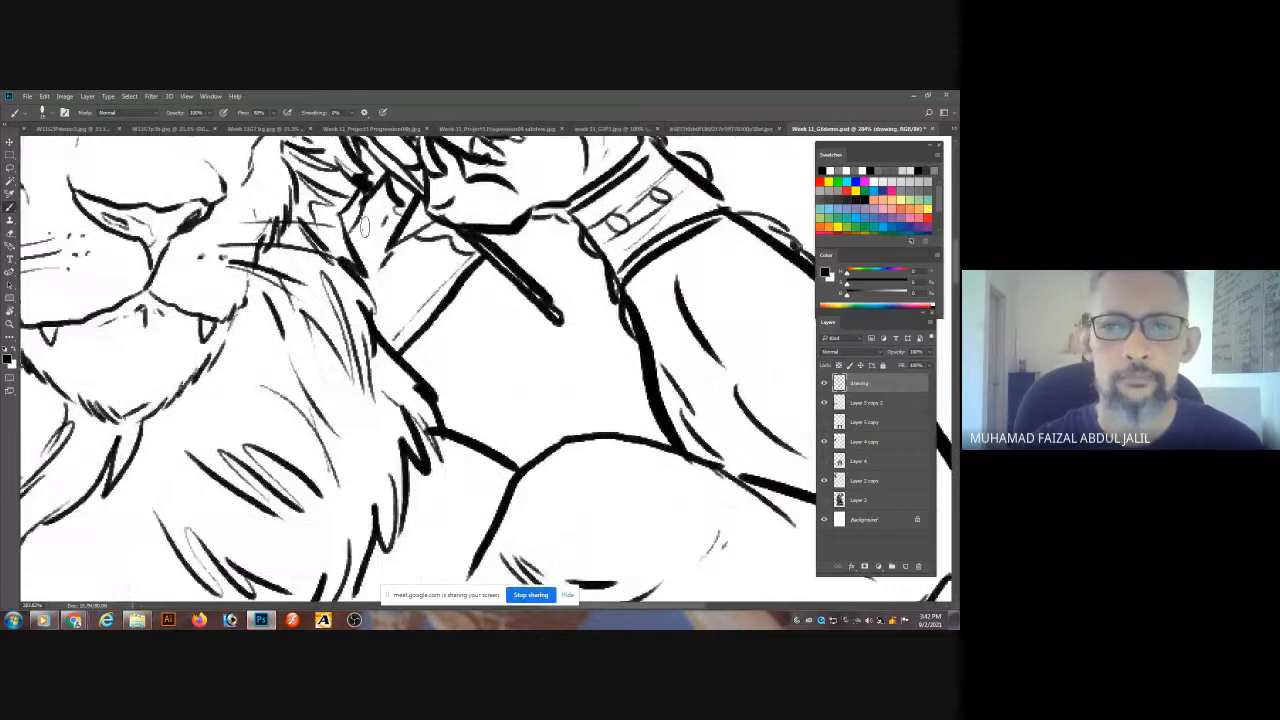
mouse_move(538, 228)
mouse_down()
mouse_move(438, 276)
mouse_move(470, 293)
mouse_up()
mouse_move(466, 187)
mouse_down()
mouse_move(508, 265)
mouse_move(506, 309)
mouse_up()
drag(584, 193, 536, 294)
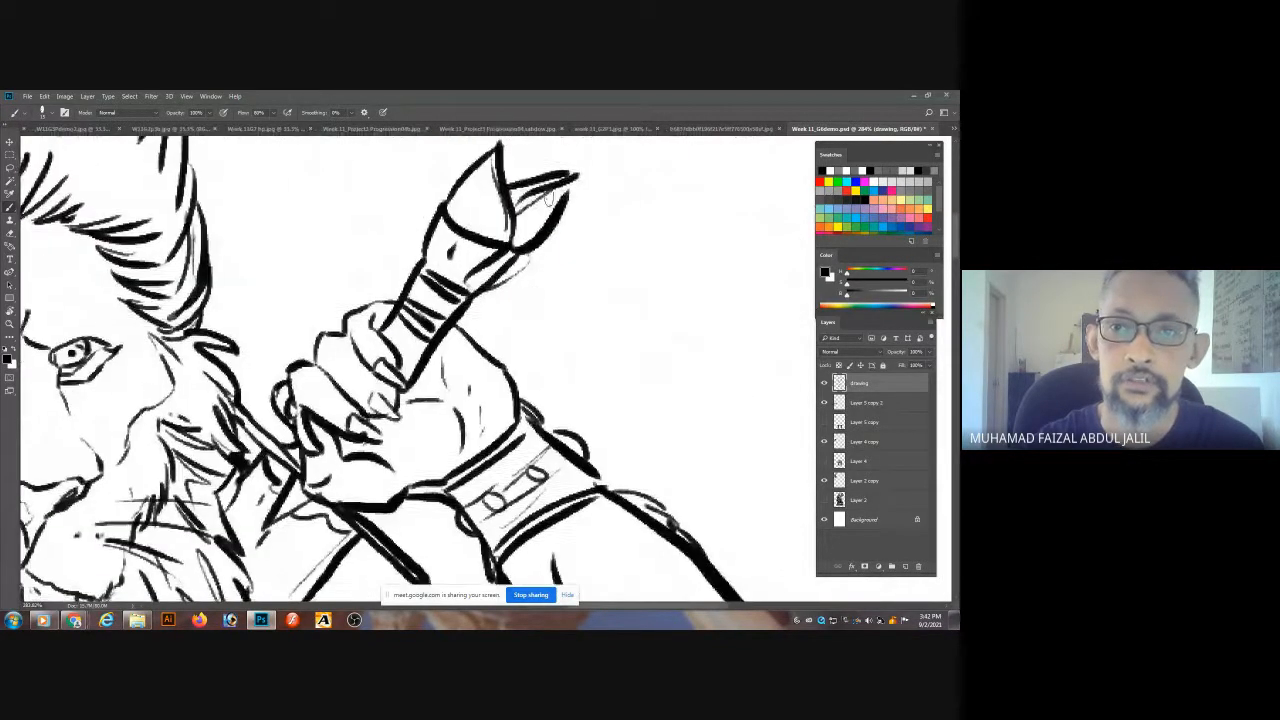
drag(573, 178, 558, 208)
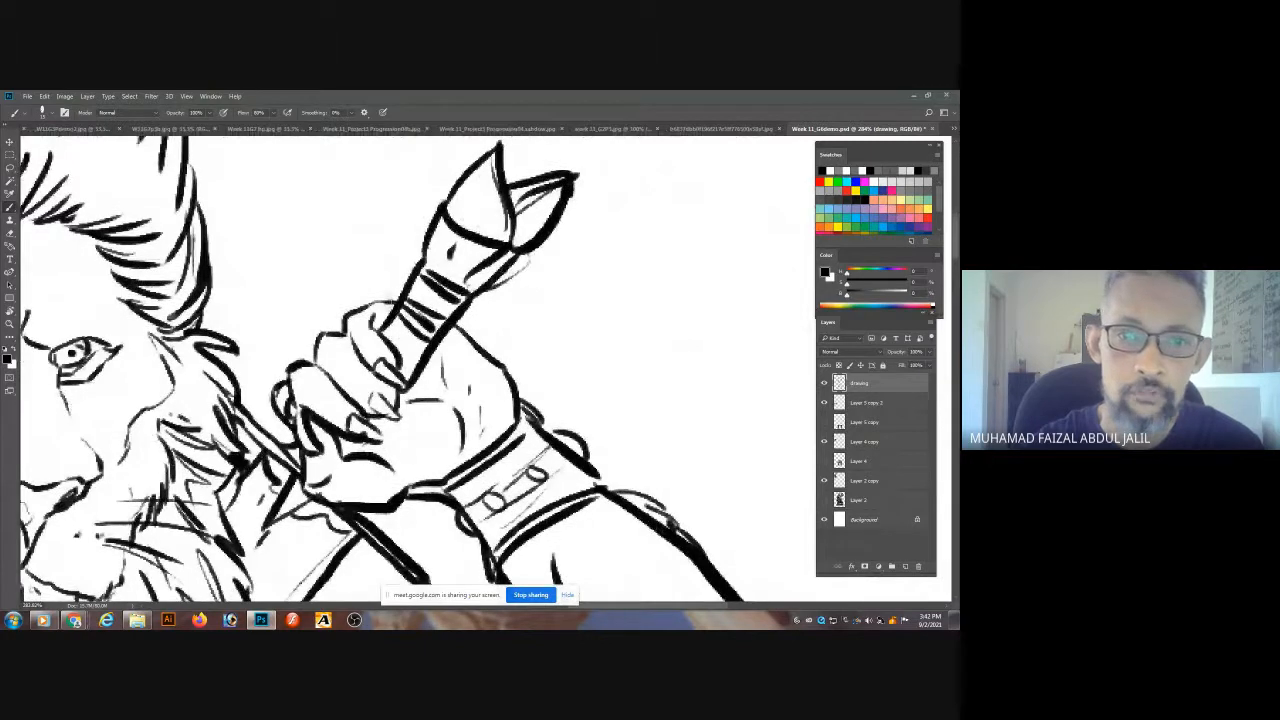
mouse_move(378, 298)
mouse_down()
mouse_move(318, 352)
mouse_move(330, 408)
mouse_move(315, 396)
mouse_move(350, 365)
mouse_up()
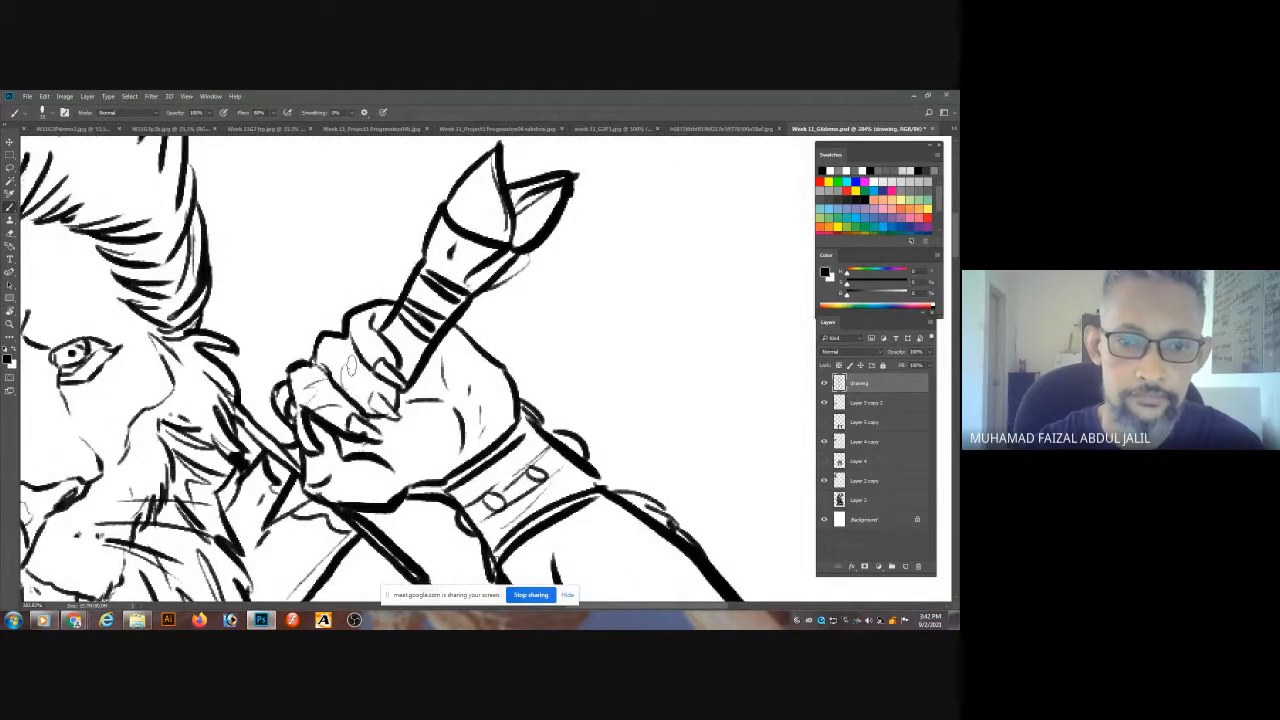
- Close the gaps at the wristband's corners on the raised arm and add a short crease at the elbow
drag(535, 429, 405, 216)
drag(455, 266, 478, 288)
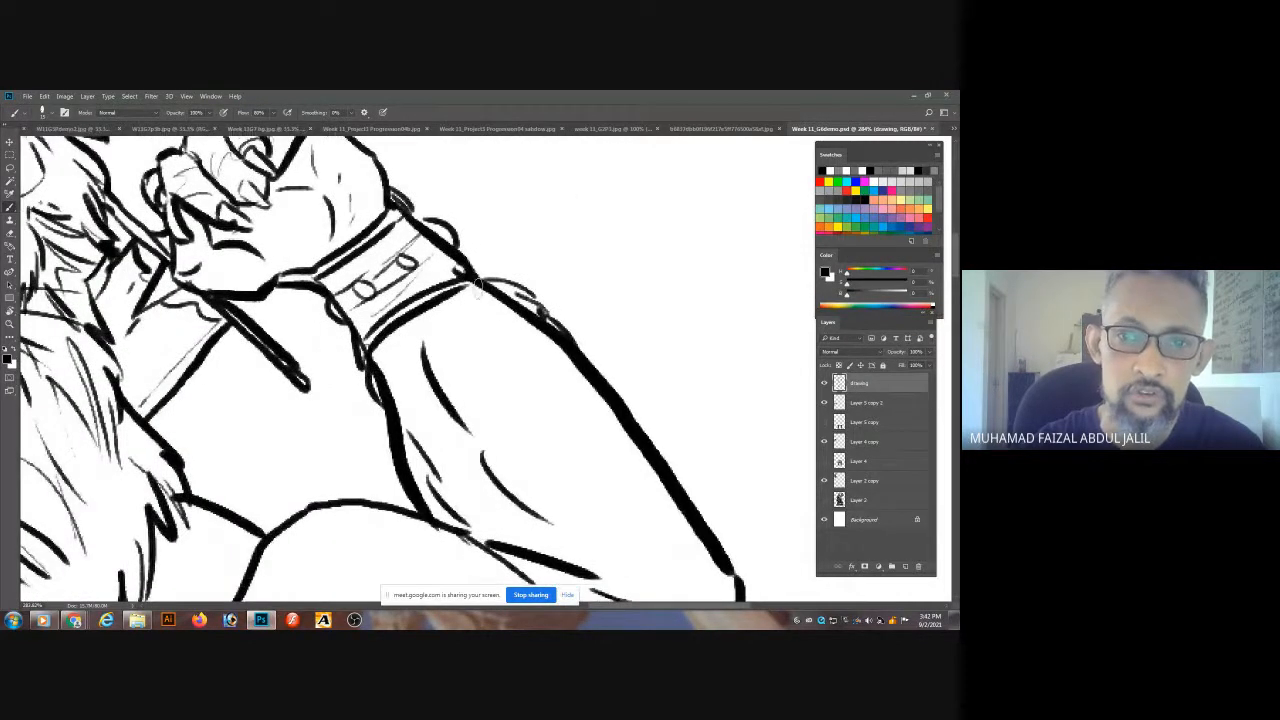
drag(359, 346, 365, 371)
mouse_move(425, 400)
mouse_down()
mouse_move(394, 328)
mouse_move(385, 253)
mouse_up()
mouse_move(507, 570)
mouse_down()
mouse_move(534, 214)
mouse_move(402, 365)
mouse_up()
drag(528, 239, 513, 268)
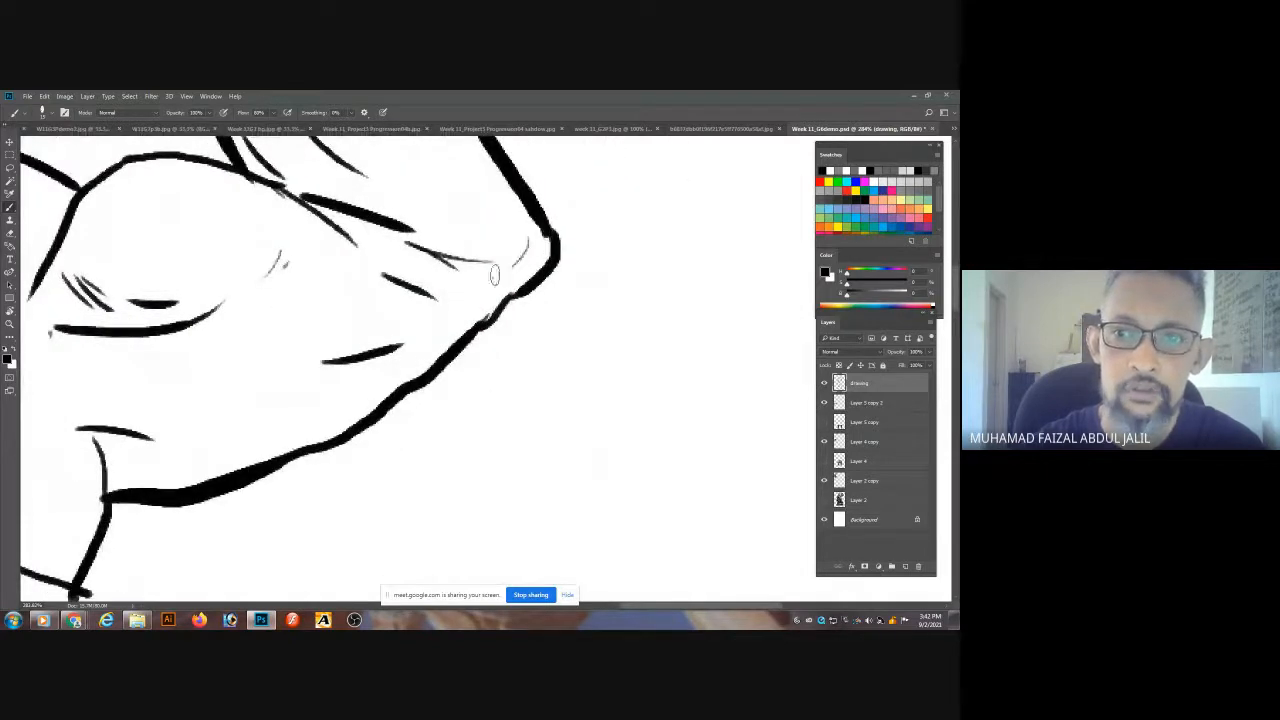
- Draw the missing back contour in the gap between the armoured upper arm and the side of the torso
mouse_move(474, 336)
mouse_down()
mouse_move(566, 191)
mouse_move(740, 98)
mouse_up()
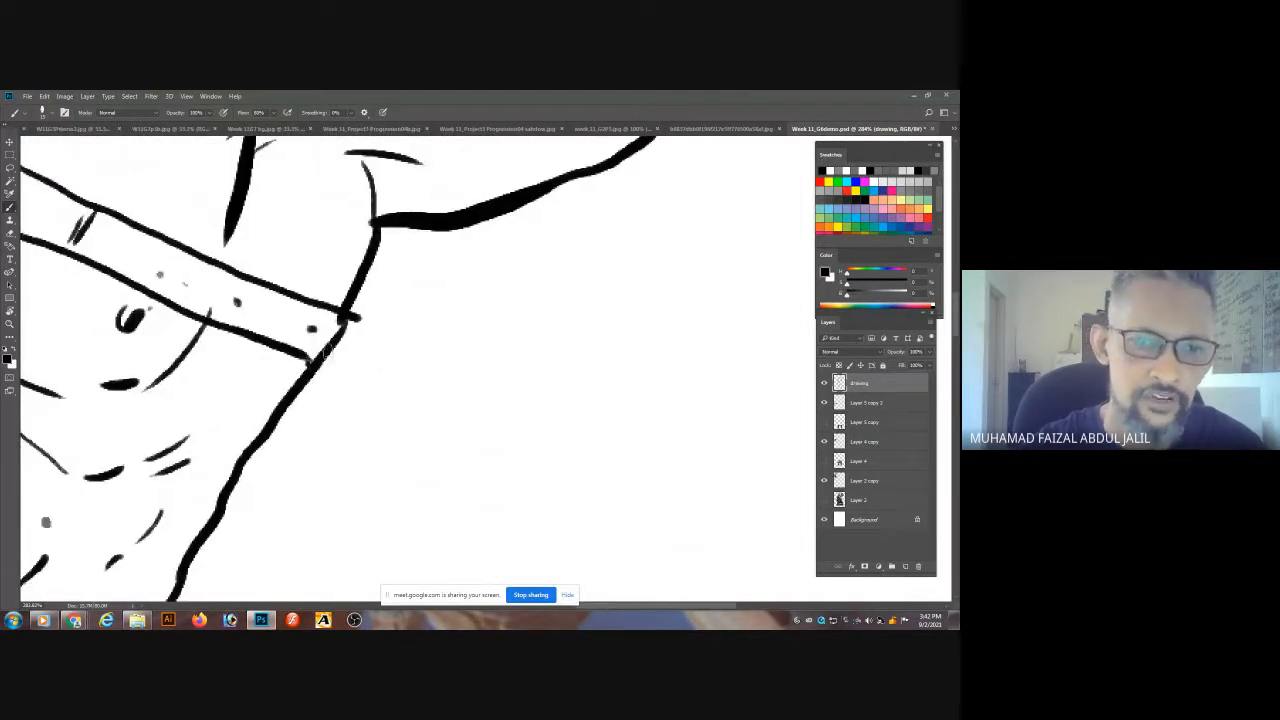
drag(312, 392, 563, 138)
drag(283, 299, 700, 151)
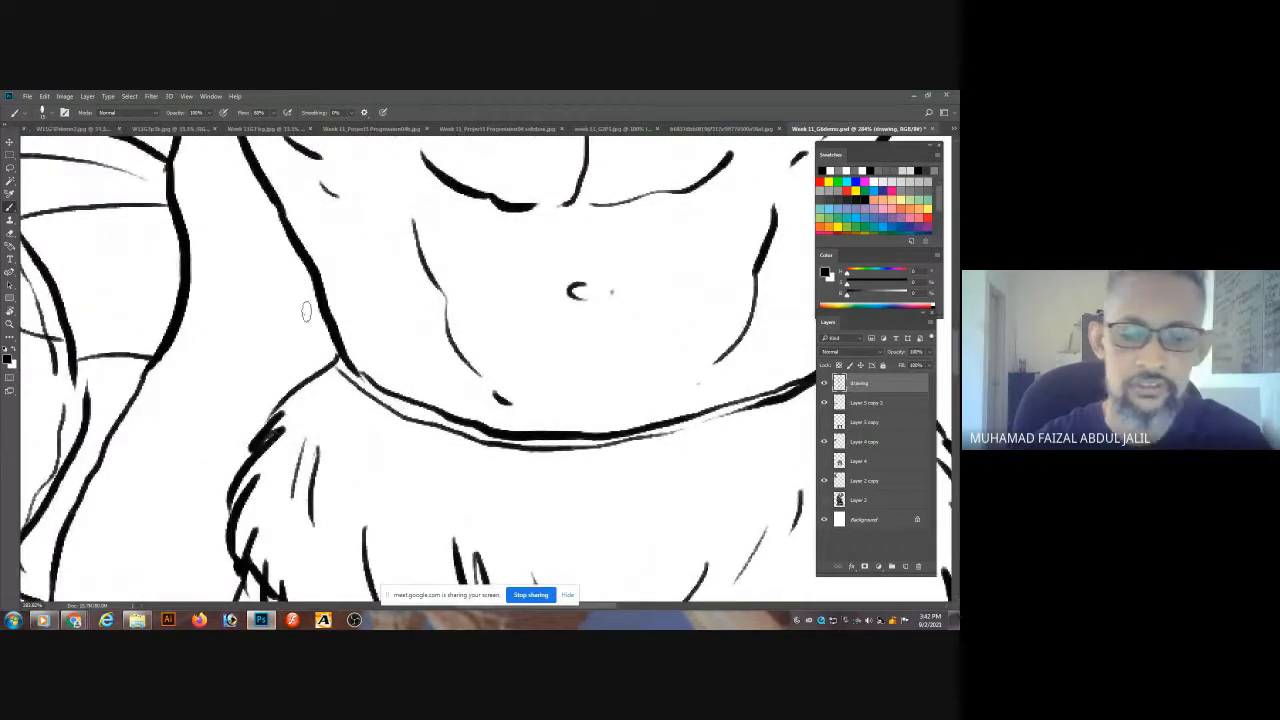
key(ctrl+minus)
key(ctrl+0)
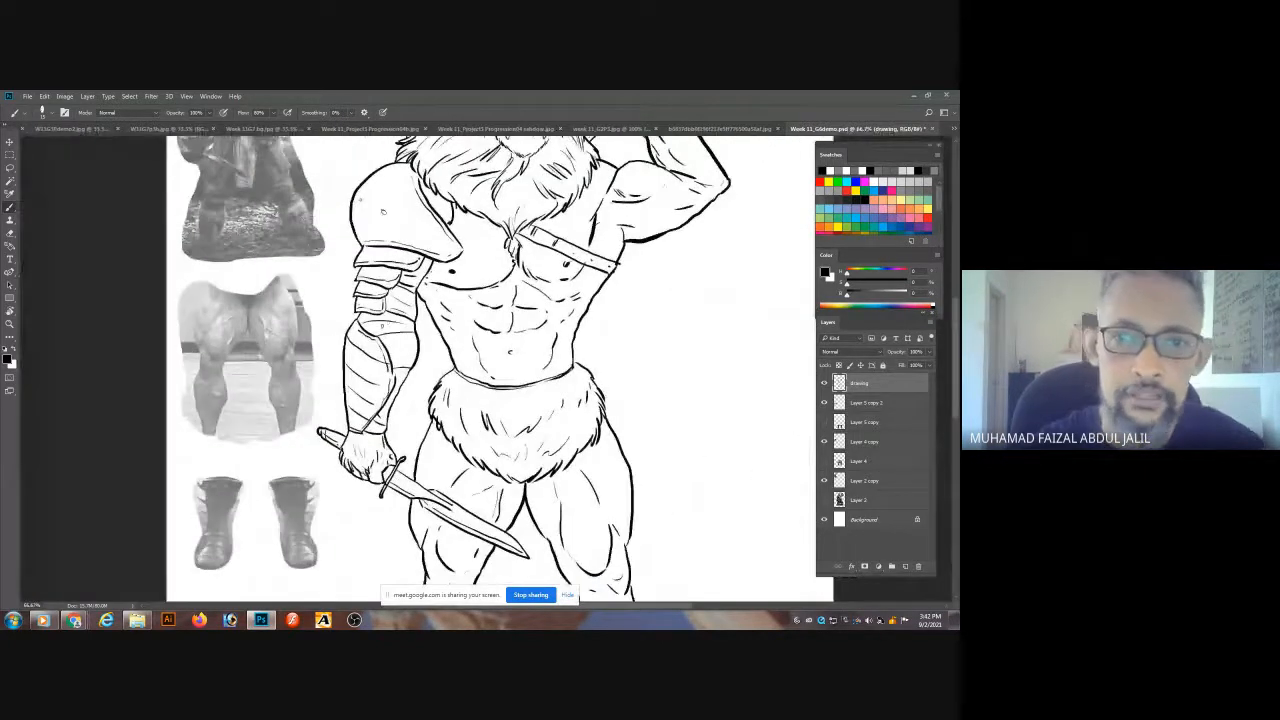
drag(382, 211, 615, 540)
ctrl+click(413, 327)
ctrl+click(413, 327)
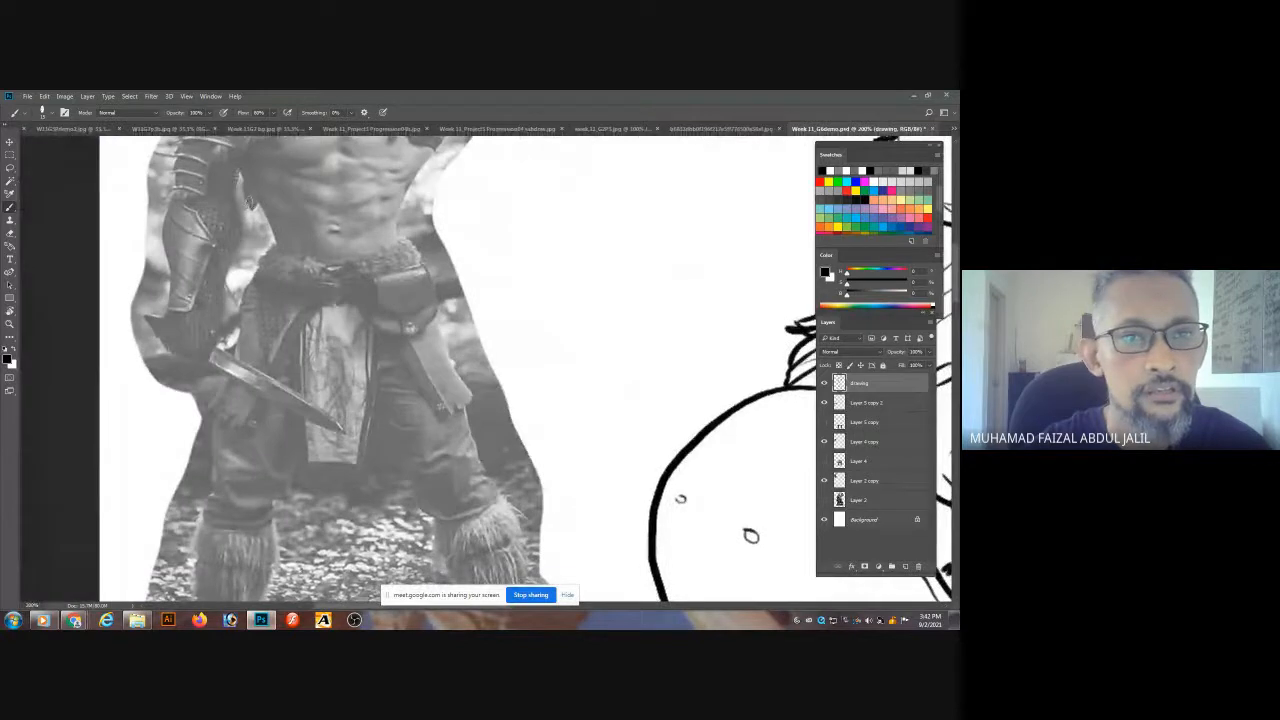
mouse_move(477, 382)
mouse_down()
mouse_move(414, 275)
mouse_move(311, 336)
mouse_up()
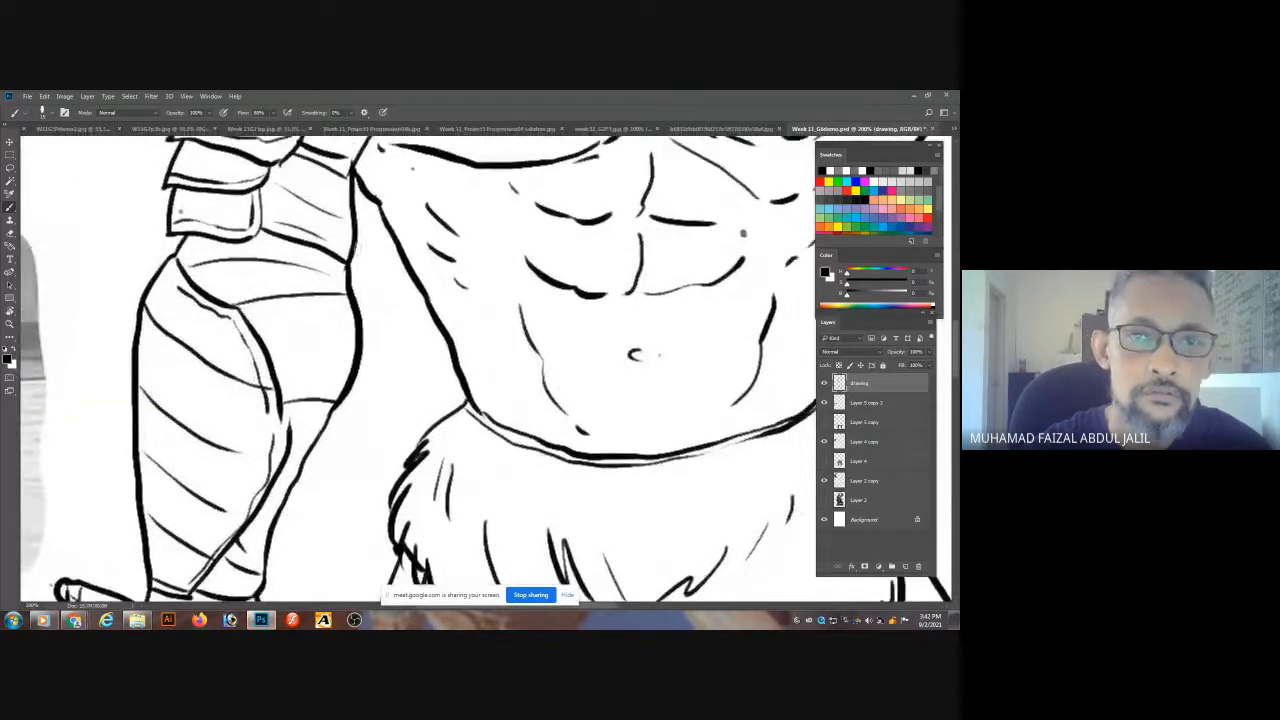
drag(377, 263, 361, 238)
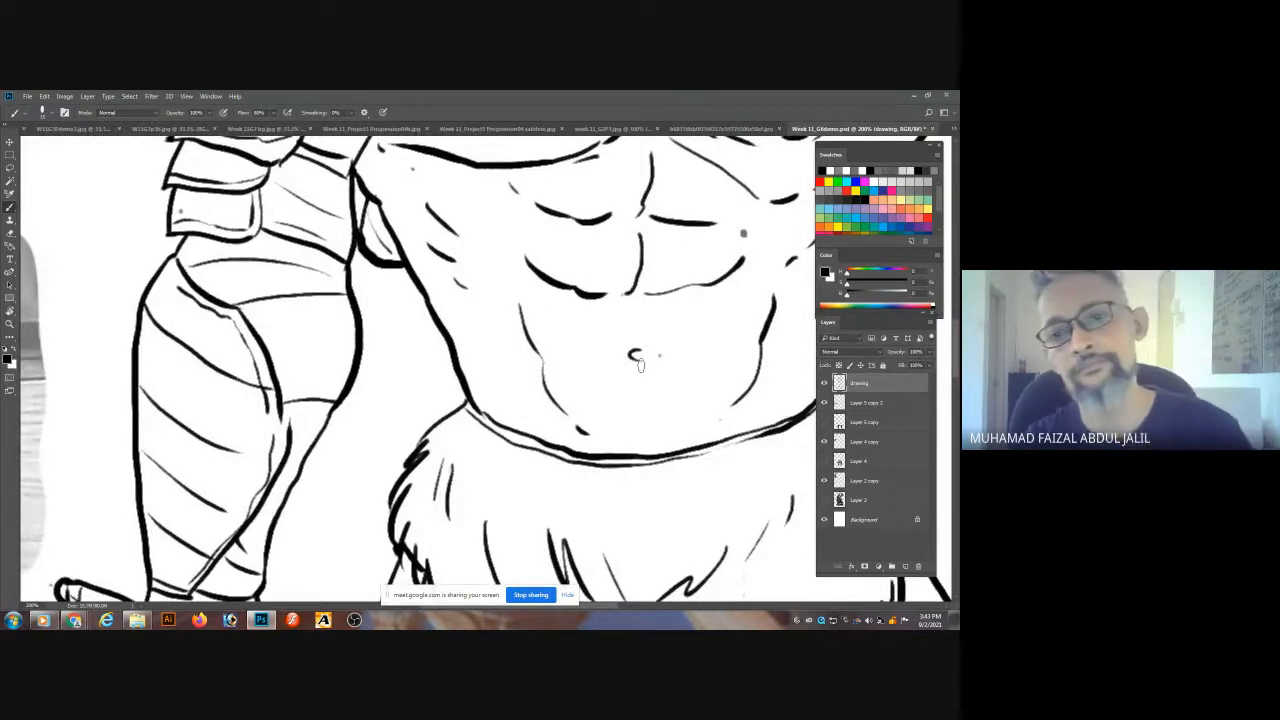
- Join the waistline to the fur skirt at the hip and close the gap in the skirt's outer fur edge
key(ctrl+minus)
drag(629, 459, 533, 278)
scroll(590, 240, up, 3)
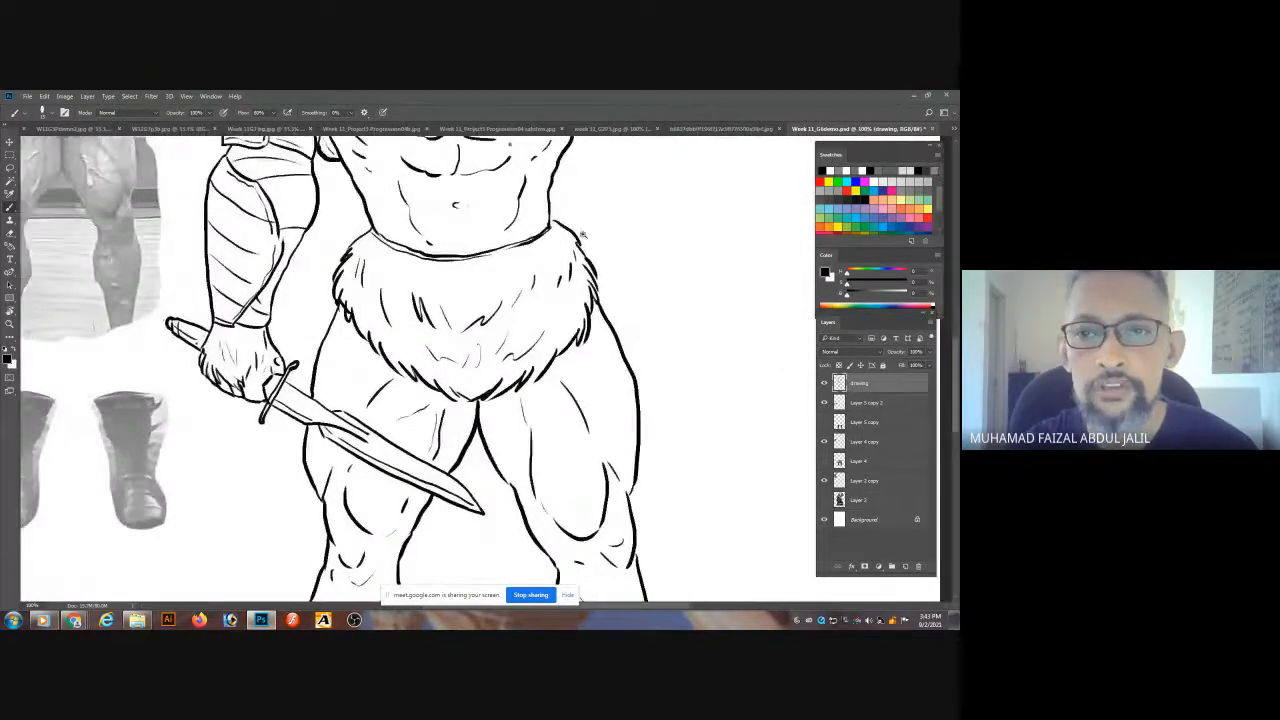
drag(449, 153, 431, 148)
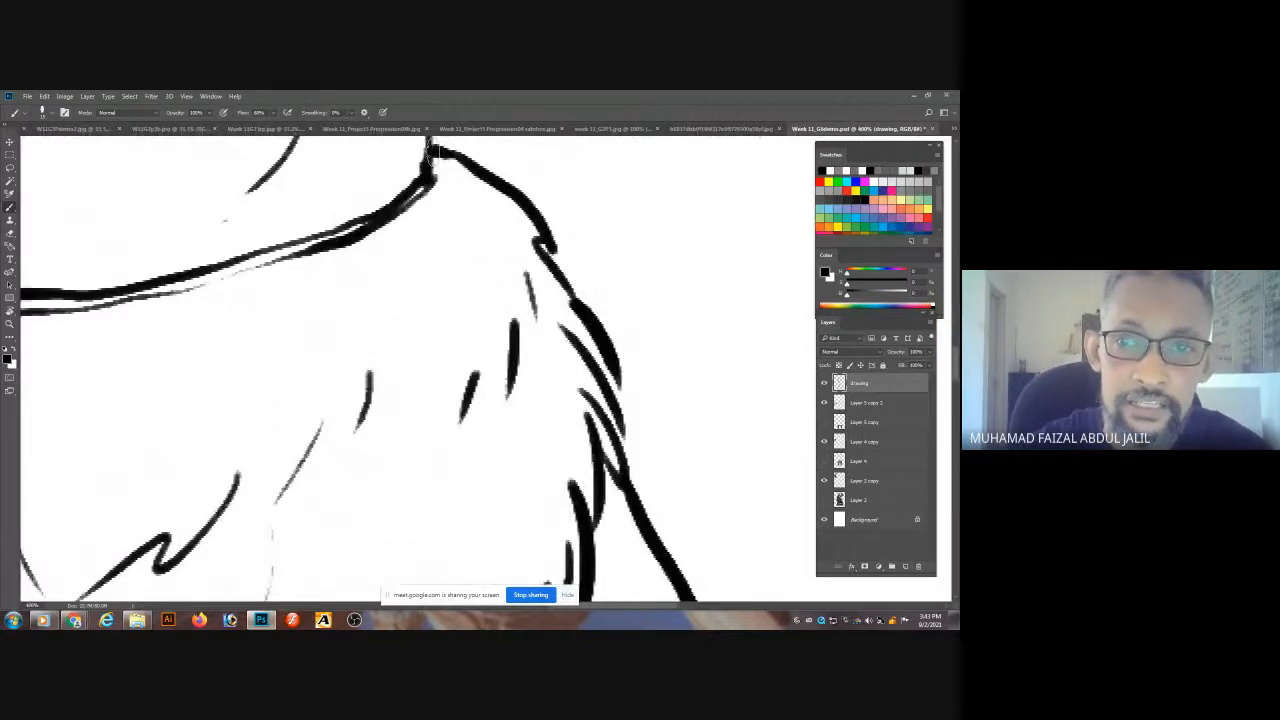
drag(556, 273, 486, 140)
drag(548, 230, 554, 302)
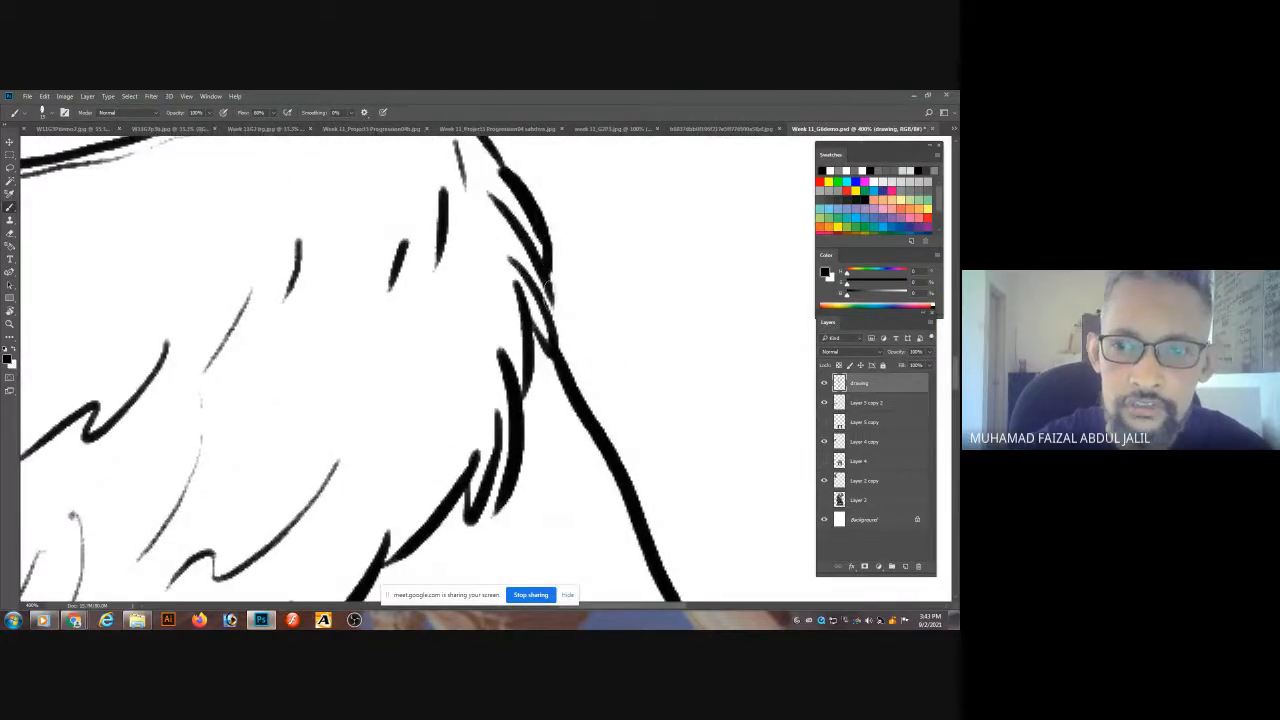
- Join the calf's outer line to the knee contour above the boot cuff on the figure's left leg
drag(575, 488, 525, 145)
drag(589, 590, 564, 340)
mouse_move(602, 508)
mouse_down()
mouse_move(530, 365)
mouse_move(540, 160)
mouse_up()
mouse_move(540, 543)
mouse_down()
mouse_move(563, 334)
mouse_move(531, 380)
mouse_up()
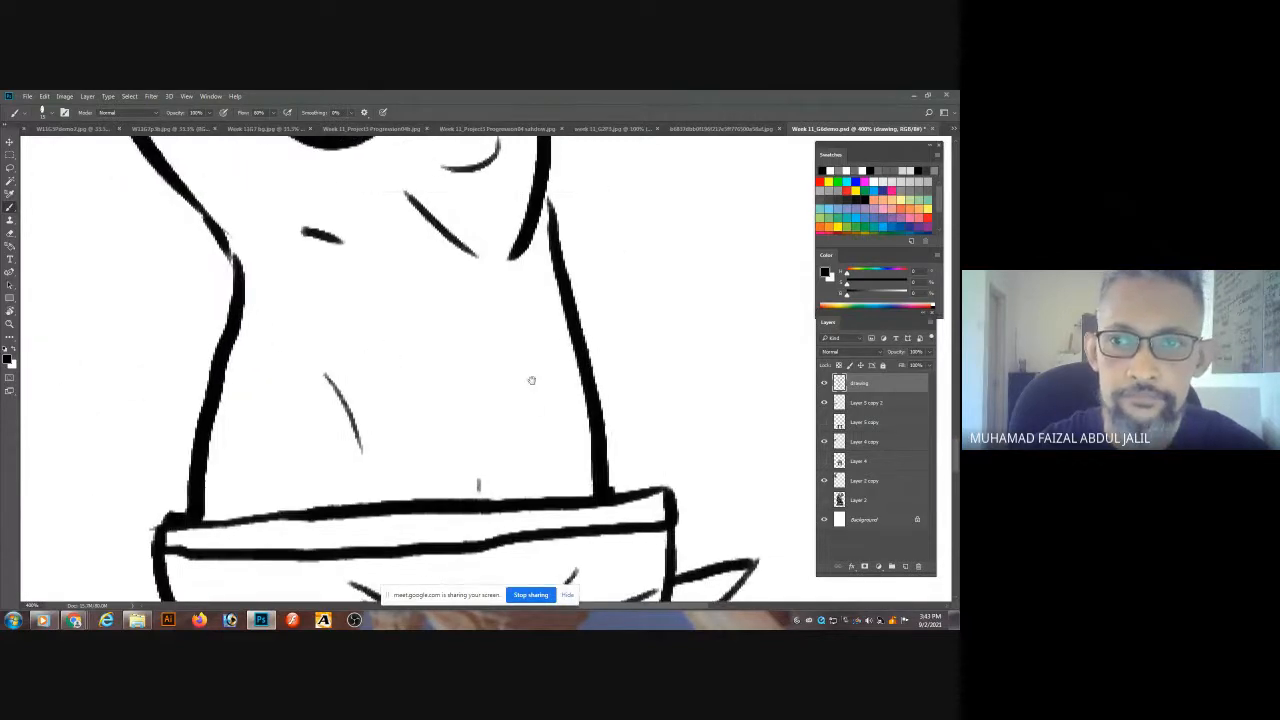
key(ctrl+z)
drag(545, 192, 553, 238)
key(ctrl+z)
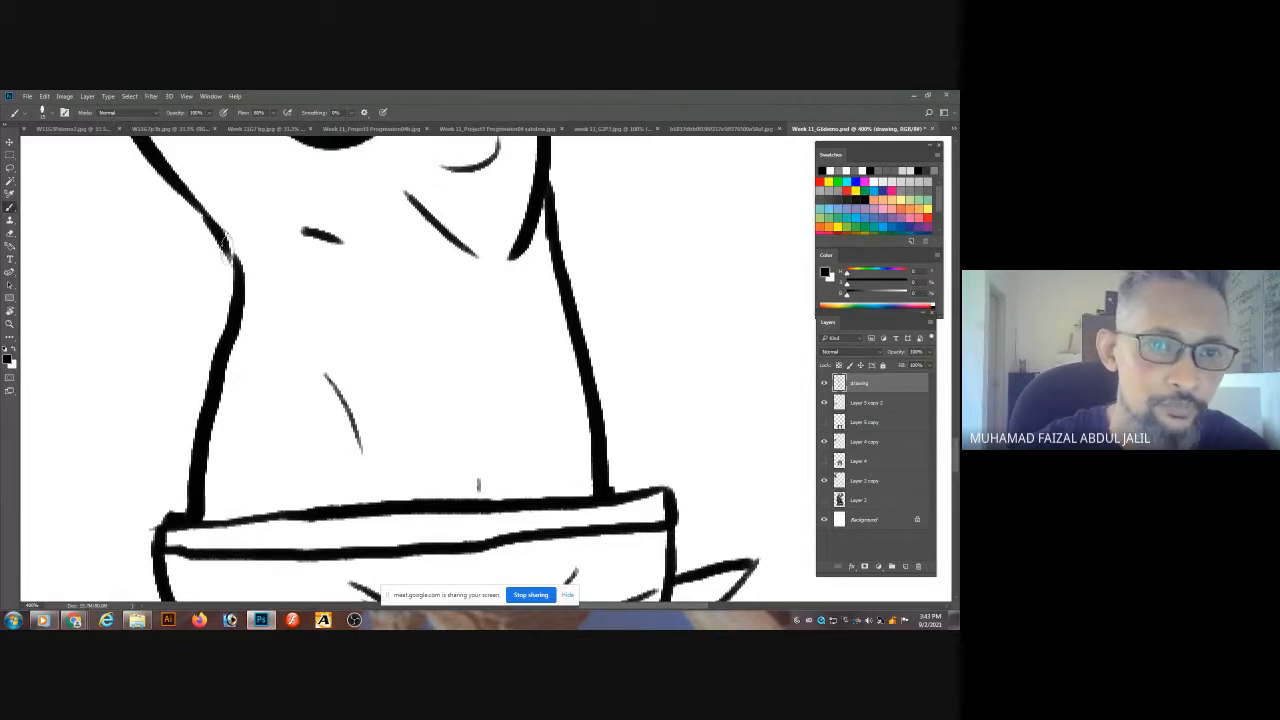
- Close the gap between the ankle strap and the foot outline on the inner side of the figure's left boot
drag(518, 420, 466, 160)
key(ctrl+minus)
key(ctrl+minus)
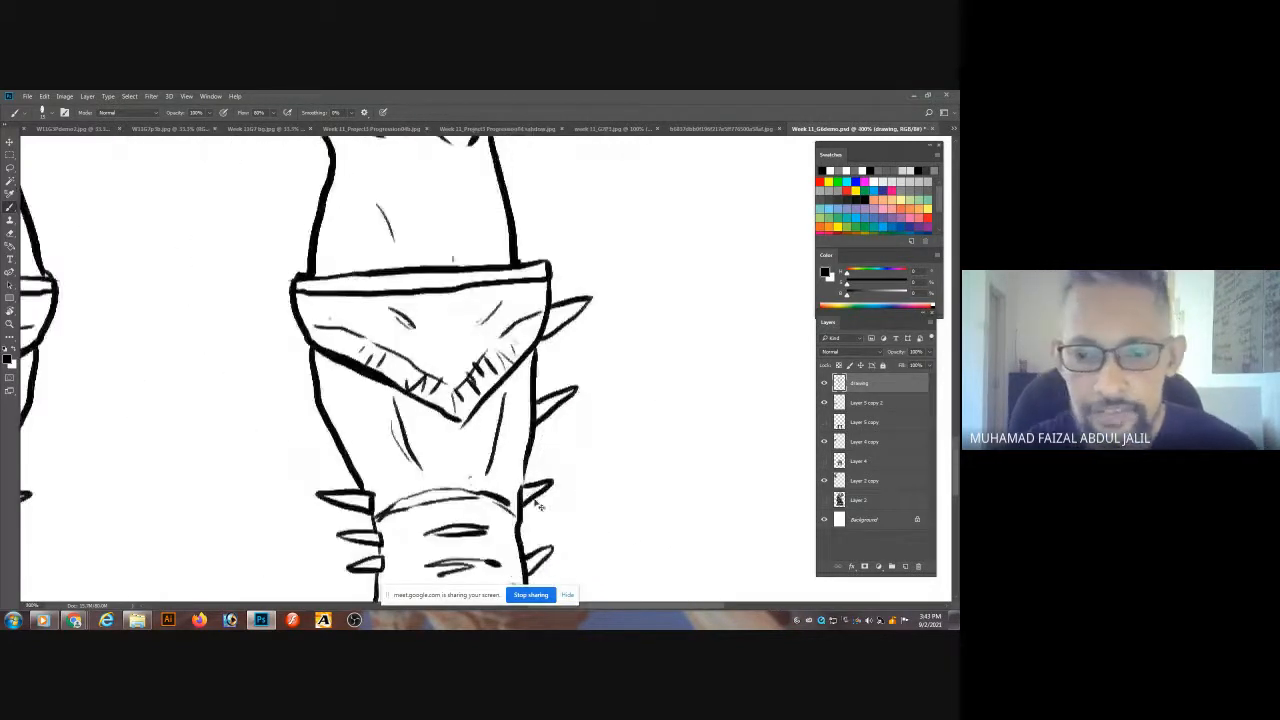
scroll(538, 506, up, 2)
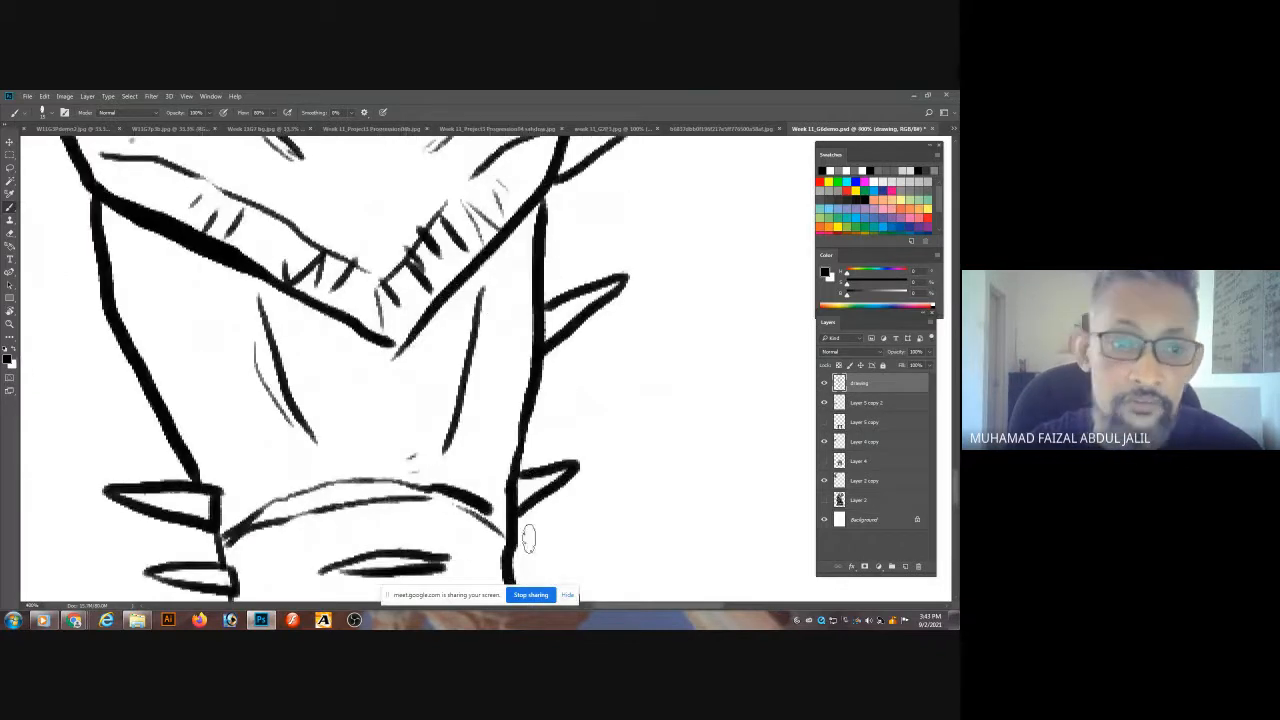
drag(528, 540, 463, 263)
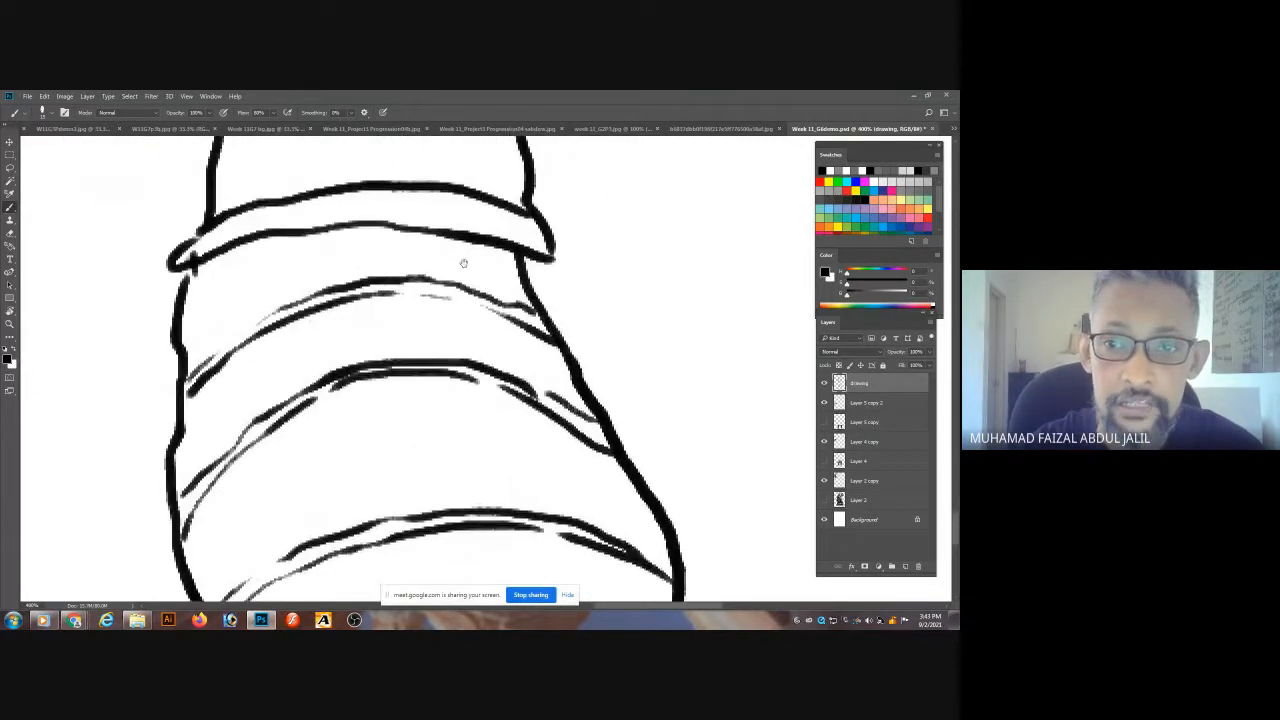
drag(535, 243, 544, 252)
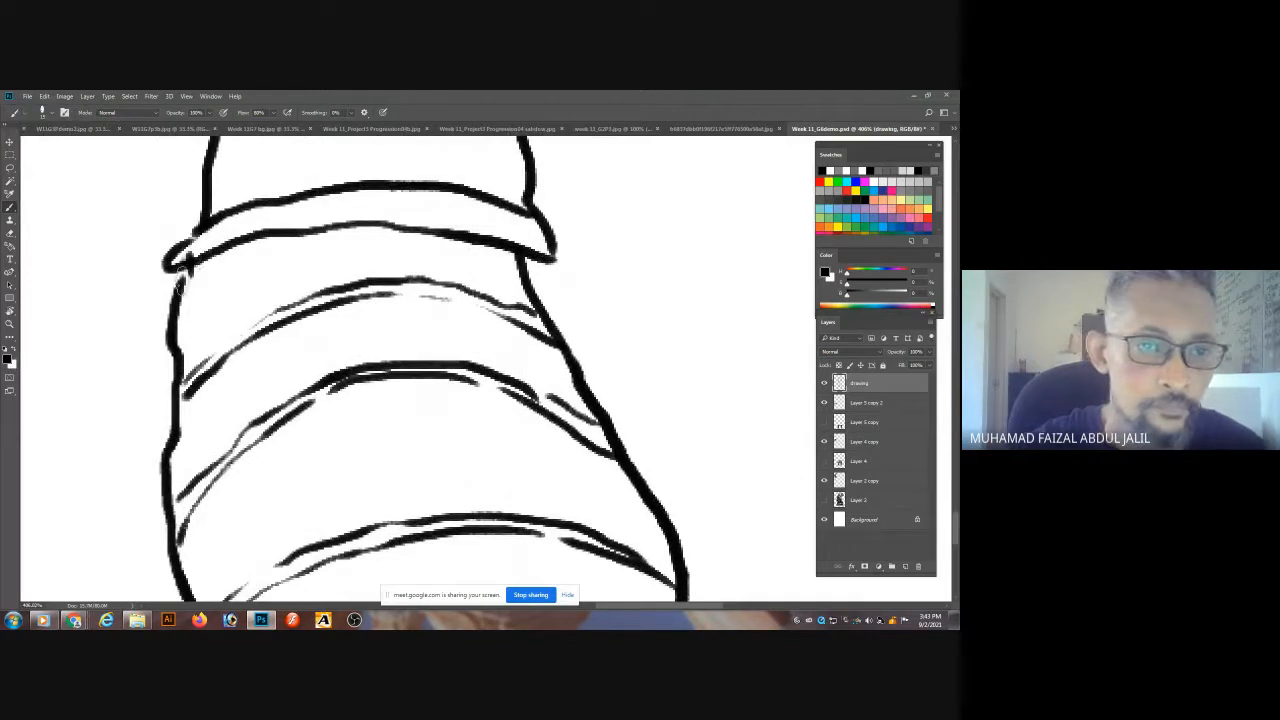
drag(180, 286, 203, 226)
- Close the gaps around the ankle strap's inner end on the figure's right boot
mouse_move(571, 401)
mouse_down()
mouse_move(547, 190)
mouse_move(565, 167)
mouse_up()
drag(480, 388, 750, 600)
mouse_move(250, 430)
mouse_down()
mouse_move(509, 232)
mouse_move(668, 228)
mouse_up()
mouse_move(555, 290)
mouse_down()
mouse_move(563, 494)
mouse_move(591, 609)
mouse_up()
drag(473, 378, 479, 412)
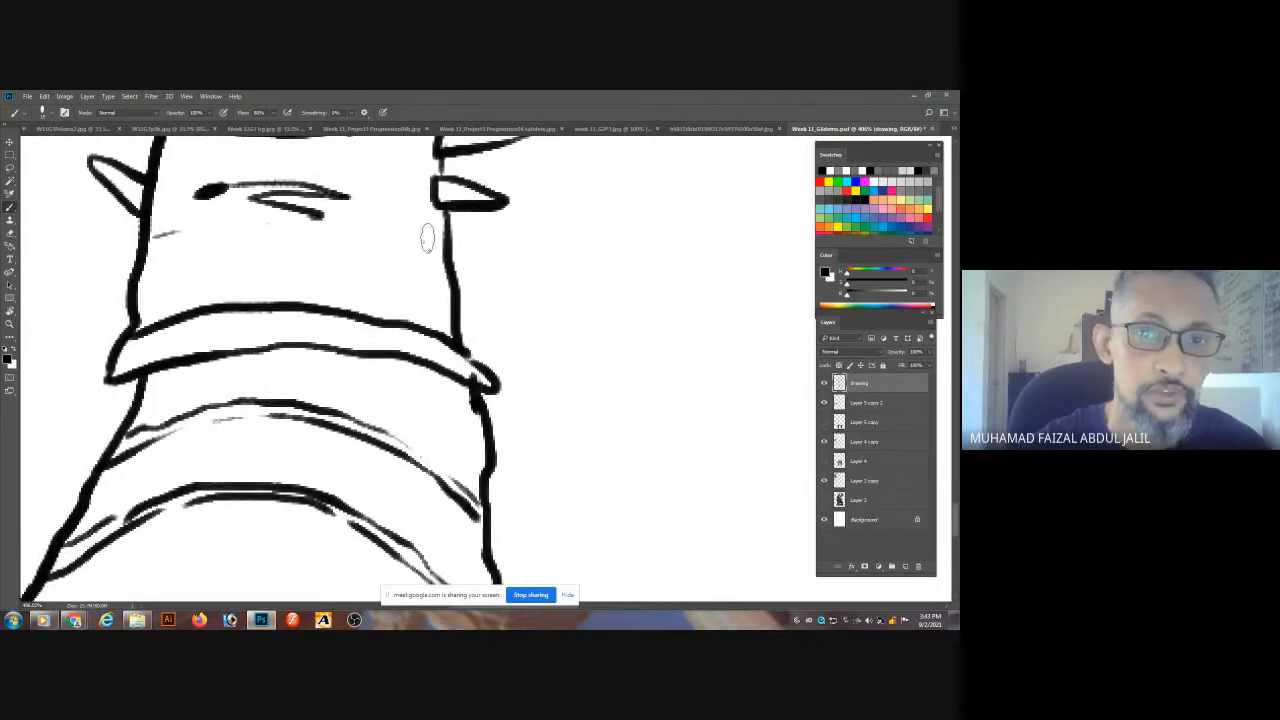
drag(448, 170, 478, 370)
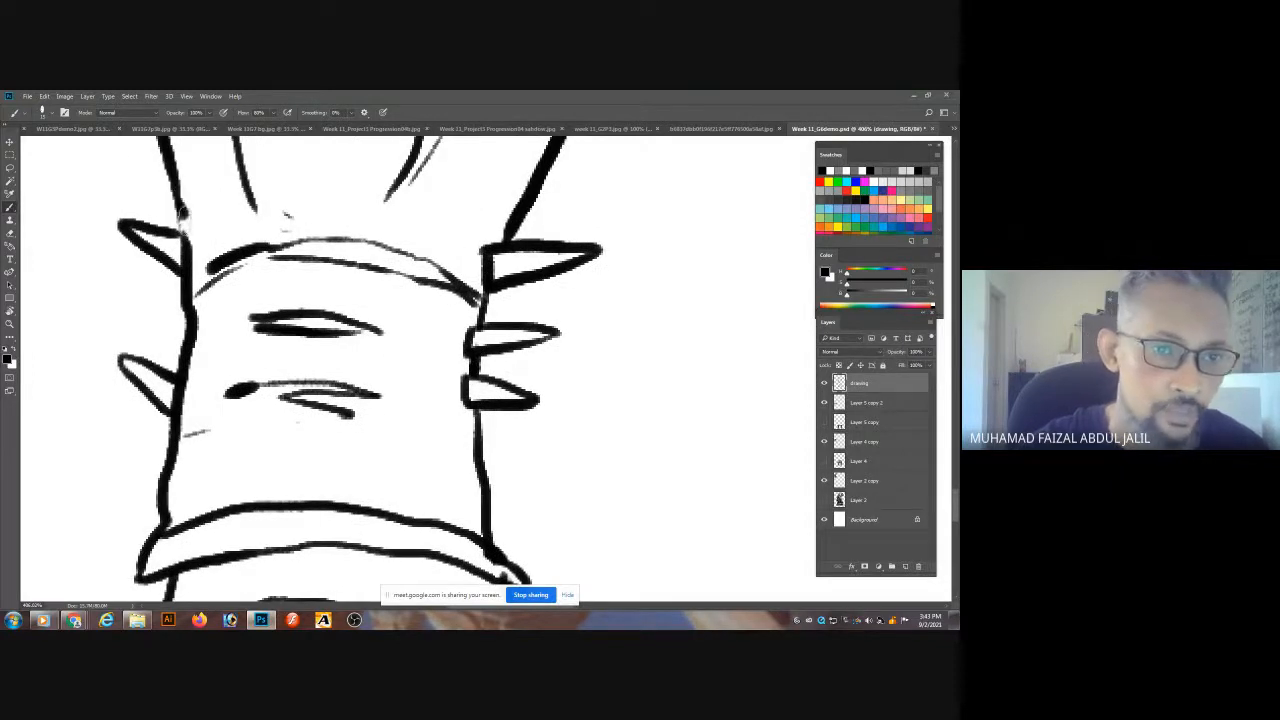
- Test the outline by selecting the area outside the figure with the Magic Wand and then clear the selection
scroll(444, 382, down, 4)
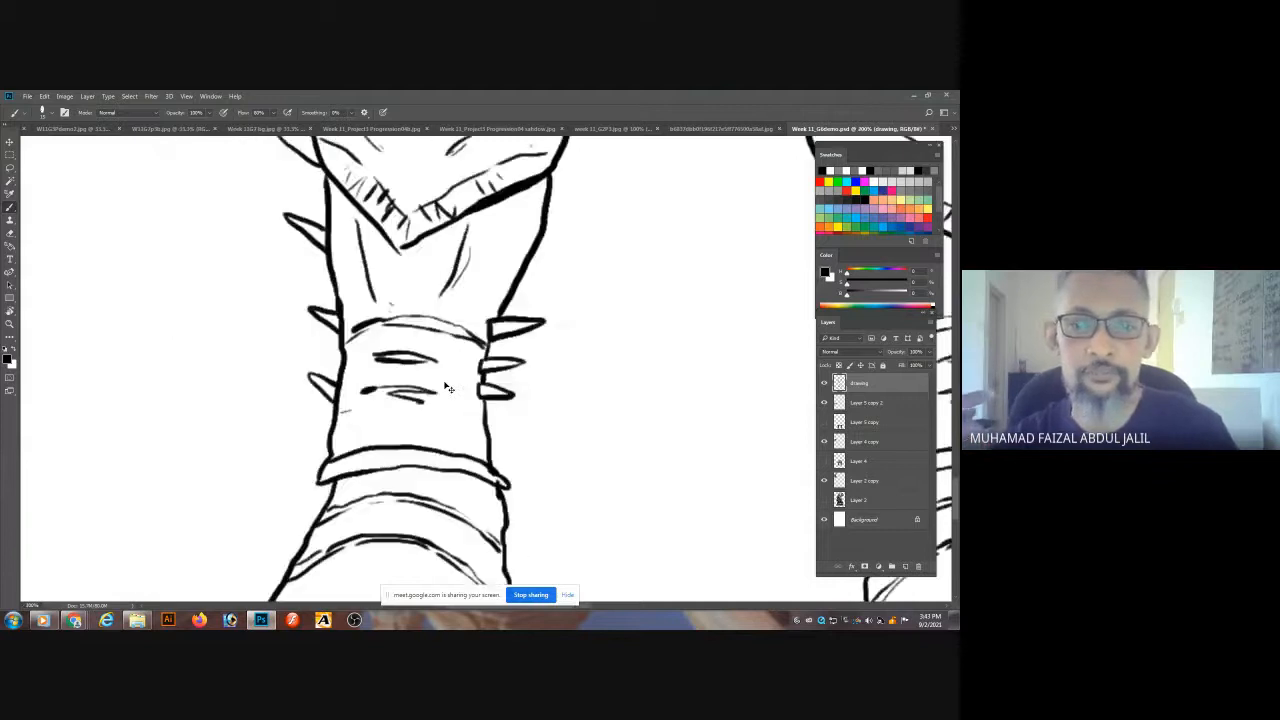
scroll(649, 307, down, 6)
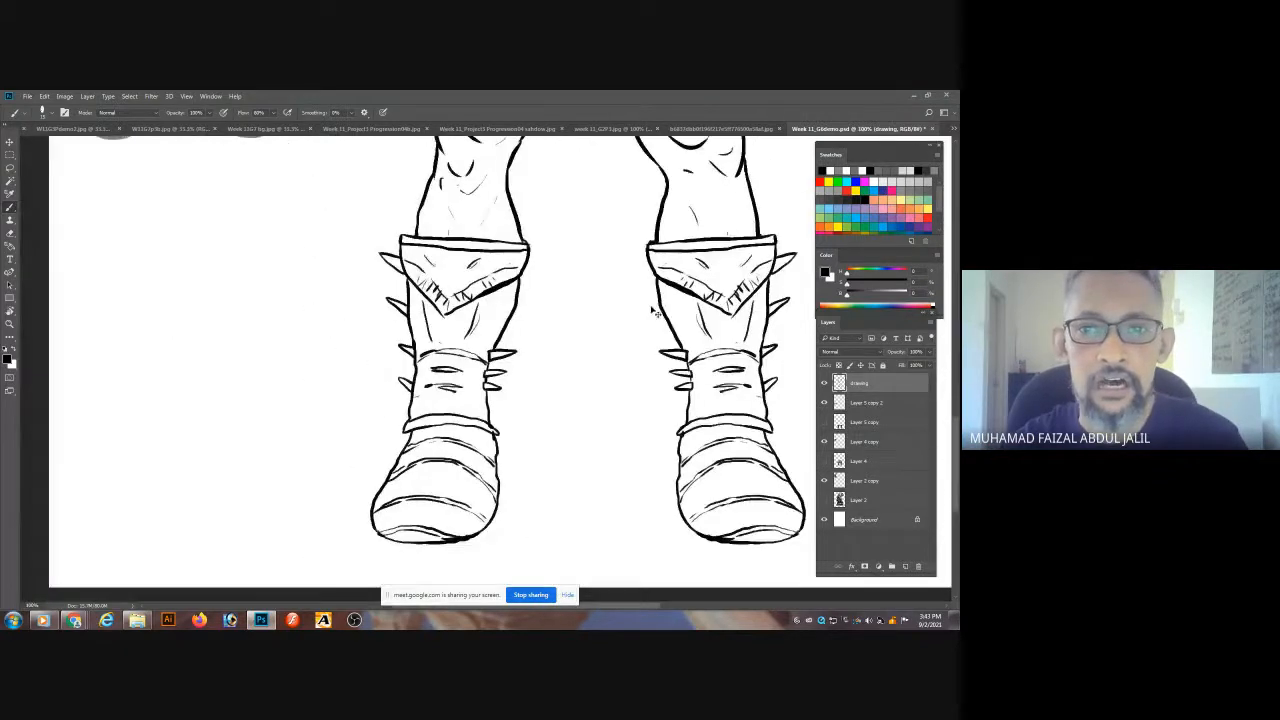
scroll(652, 312, down, 2)
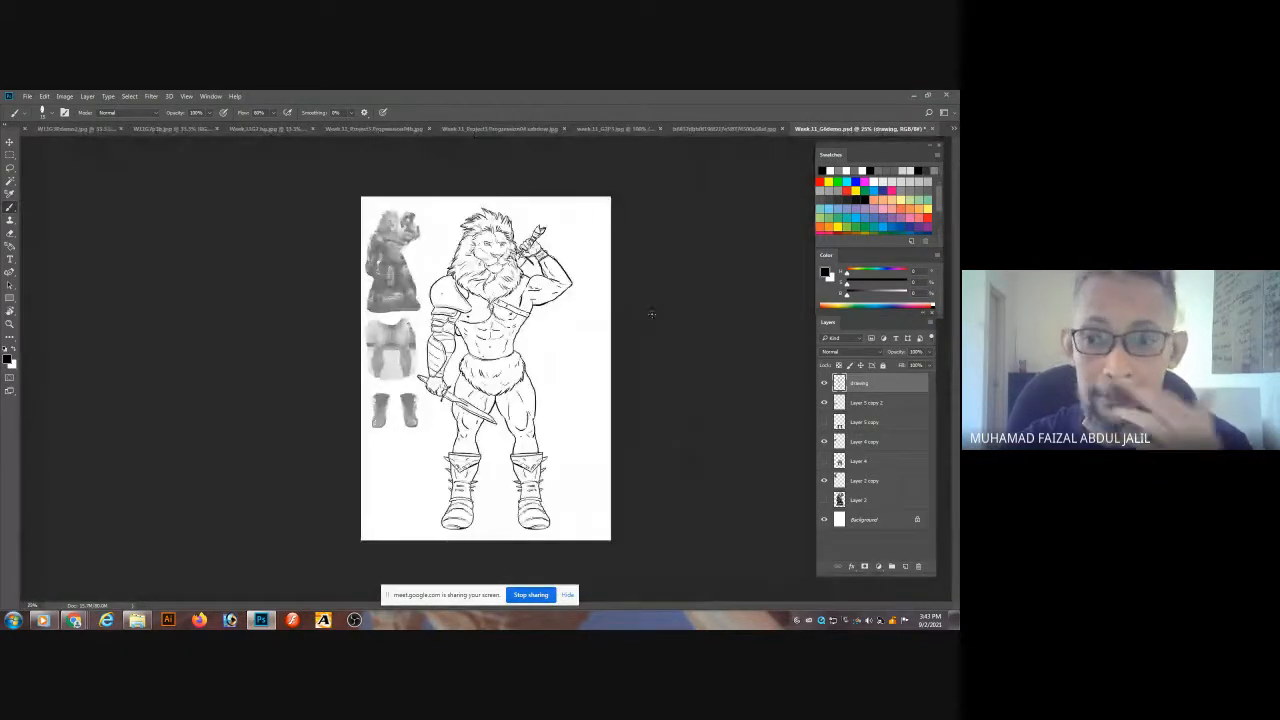
key(w)
click(586, 338)
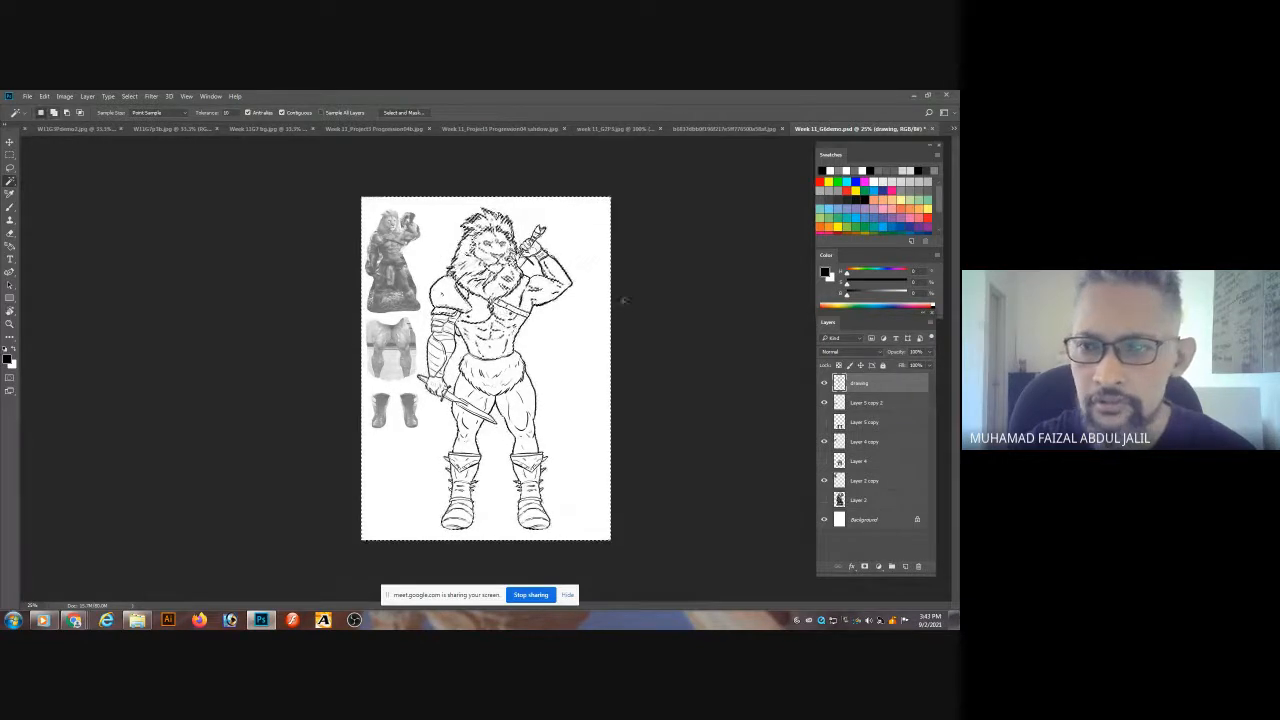
key(ctrl+d)
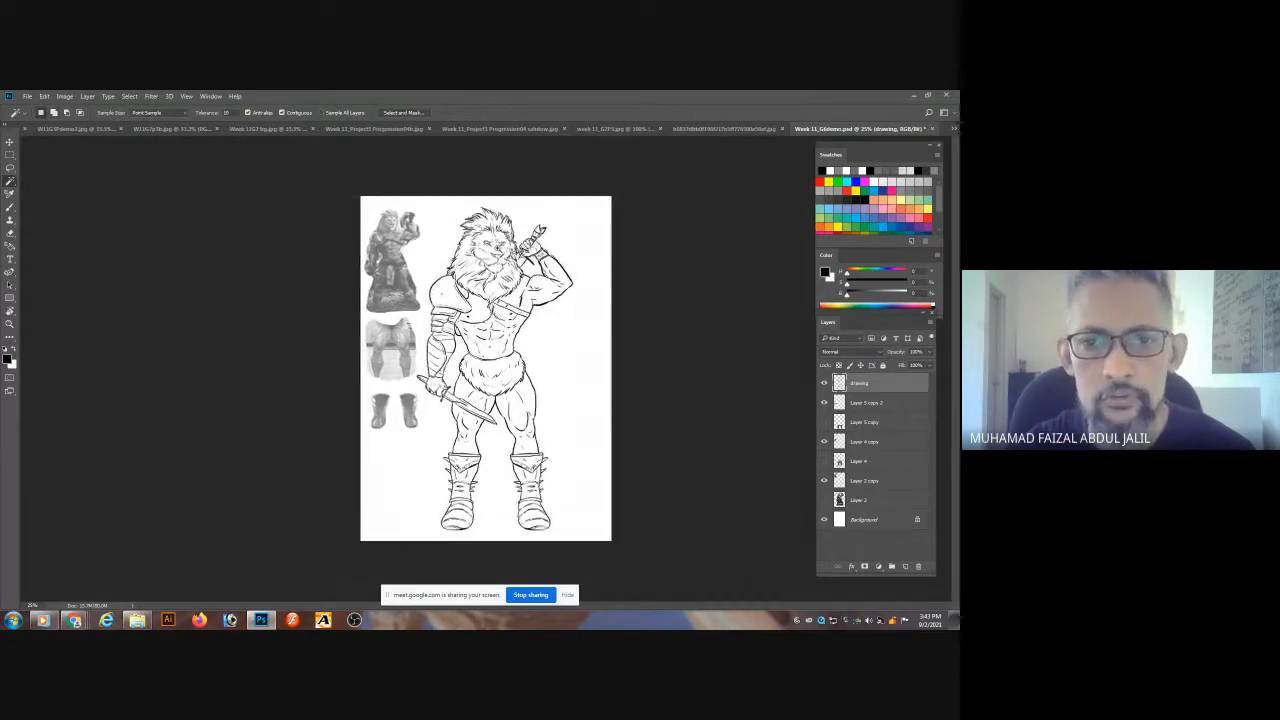
- Close the gaps between the hair tips along the mane's upper outer edge with the Brush and save the document
key(ctrl+plus)
key(ctrl+plus)
key(ctrl+plus)
drag(648, 148, 615, 387)
ctrl+click(550, 290)
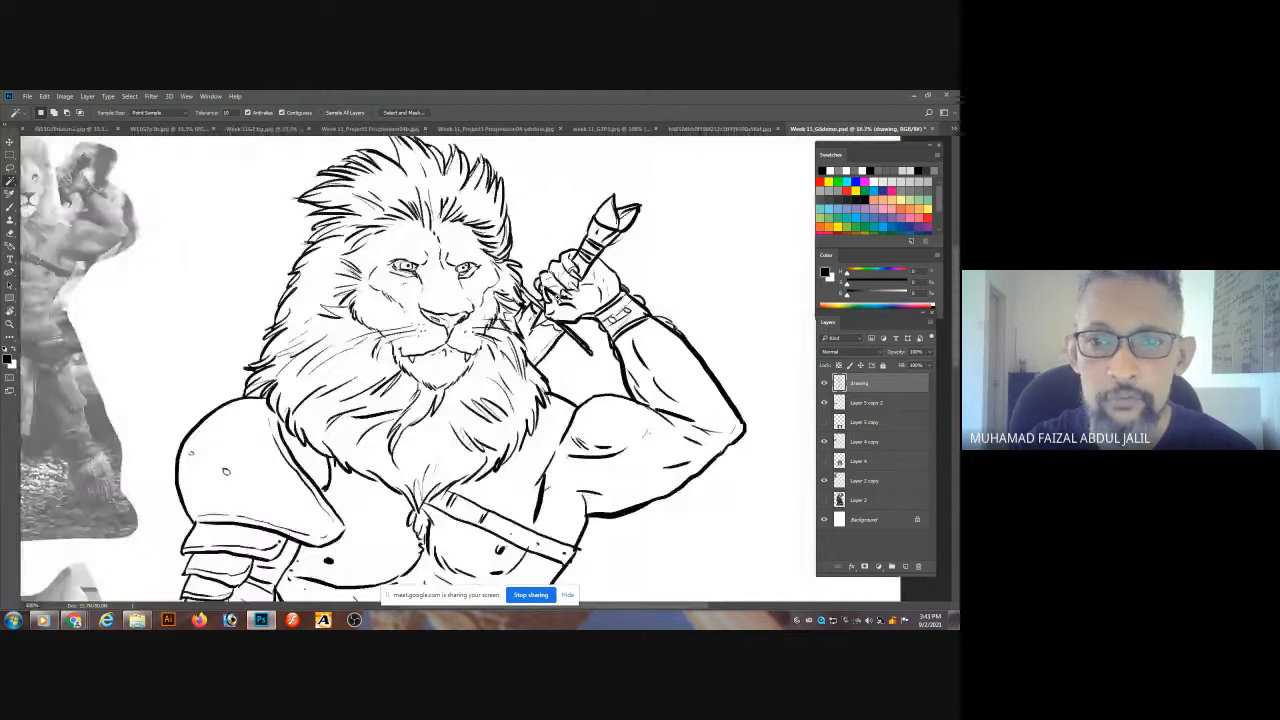
ctrl+click(550, 290)
mouse_move(428, 272)
mouse_down()
mouse_move(663, 248)
mouse_move(647, 180)
mouse_move(509, 178)
mouse_move(492, 327)
mouse_up()
mouse_move(587, 284)
mouse_down()
mouse_move(557, 340)
mouse_move(580, 438)
mouse_move(557, 440)
mouse_move(610, 443)
mouse_move(682, 422)
mouse_up()
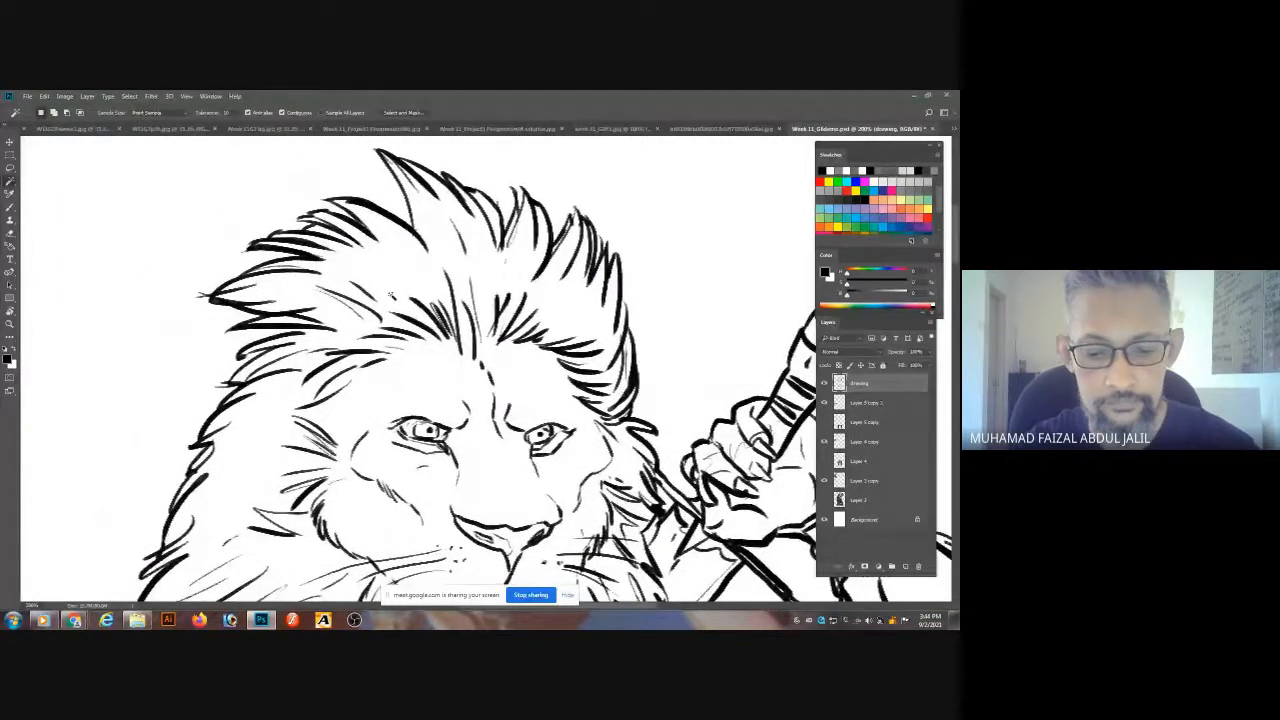
key(b)
scroll(332, 270, up, 2)
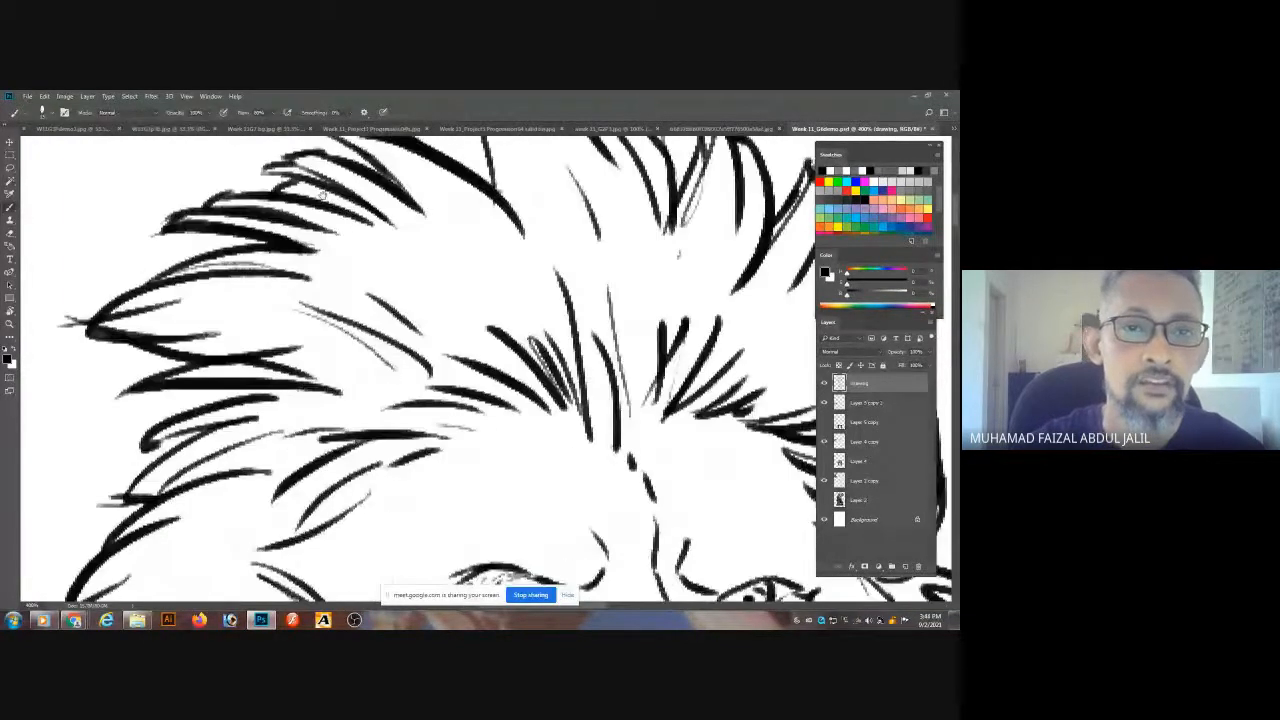
mouse_move(322, 195)
mouse_down()
mouse_move(374, 239)
mouse_move(343, 211)
mouse_up()
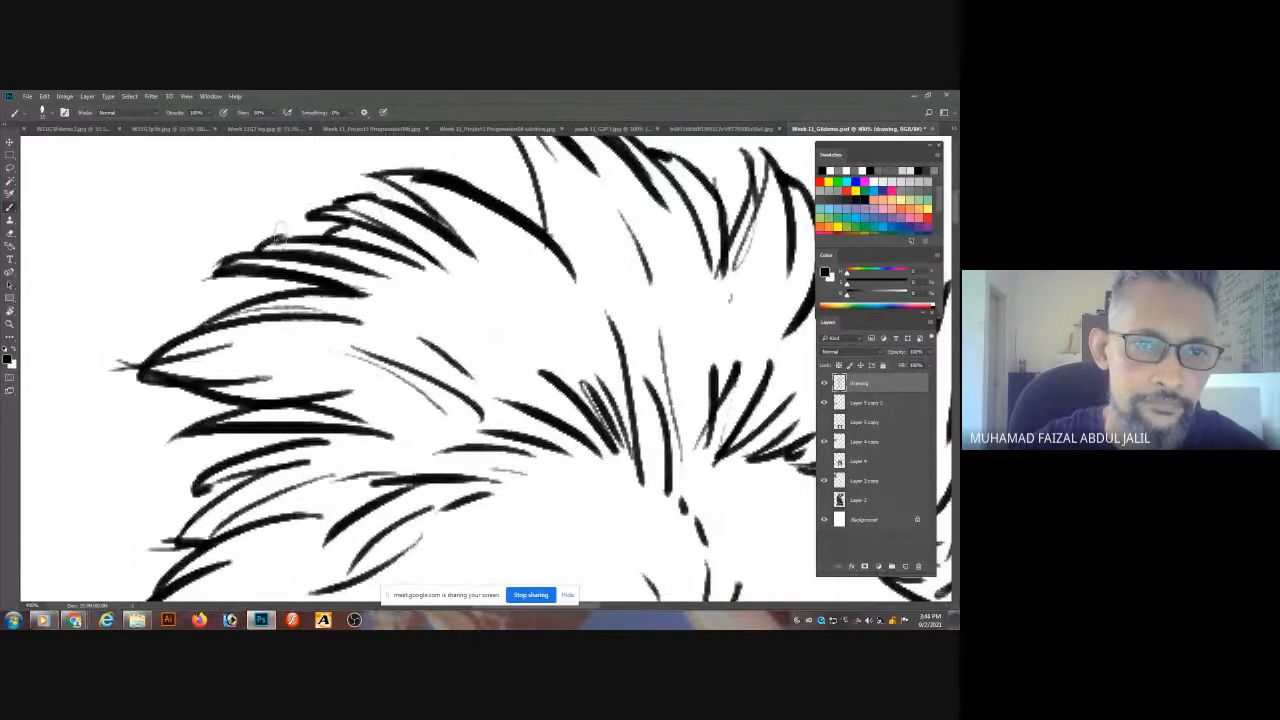
drag(297, 339, 318, 245)
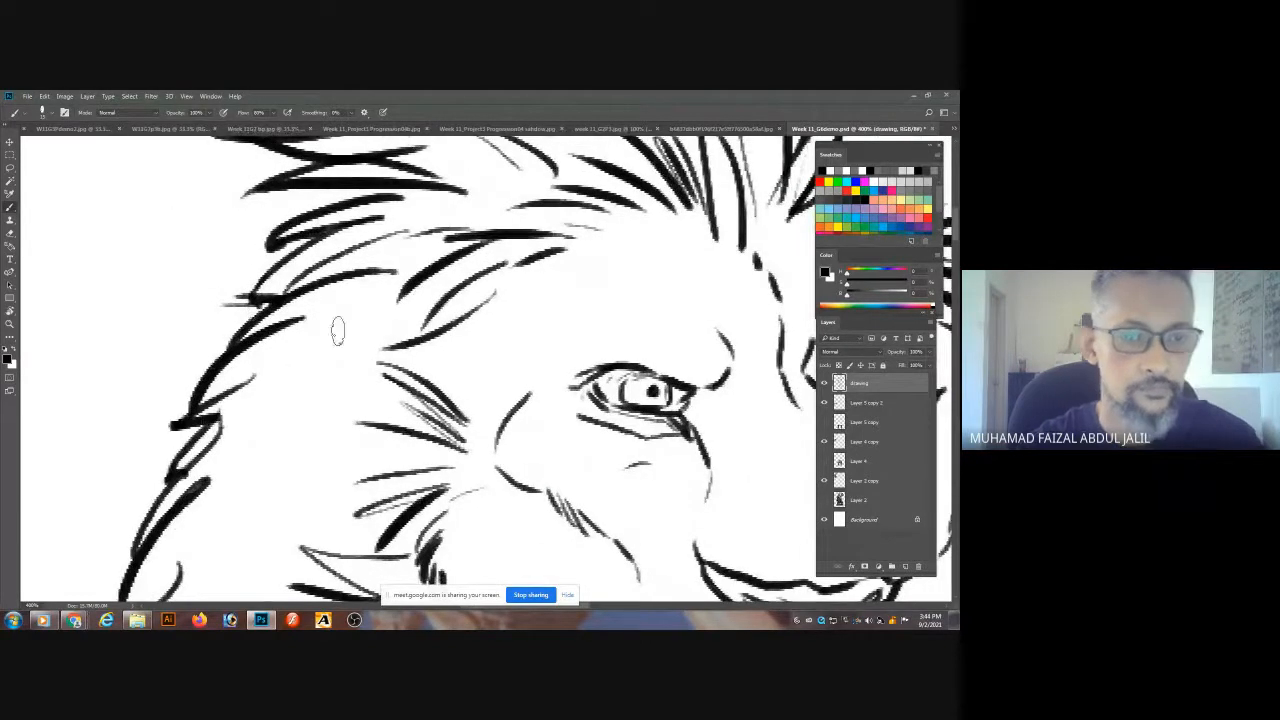
key(ctrl+0)
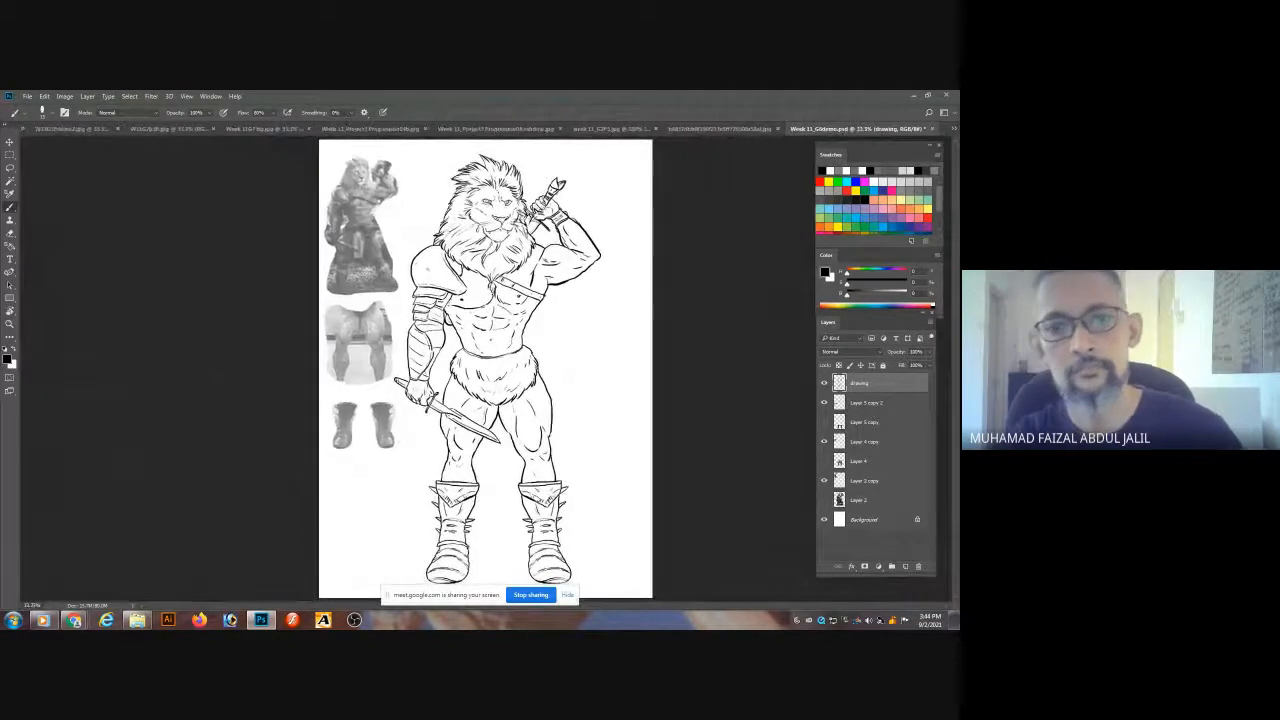
key(ctrl+s)
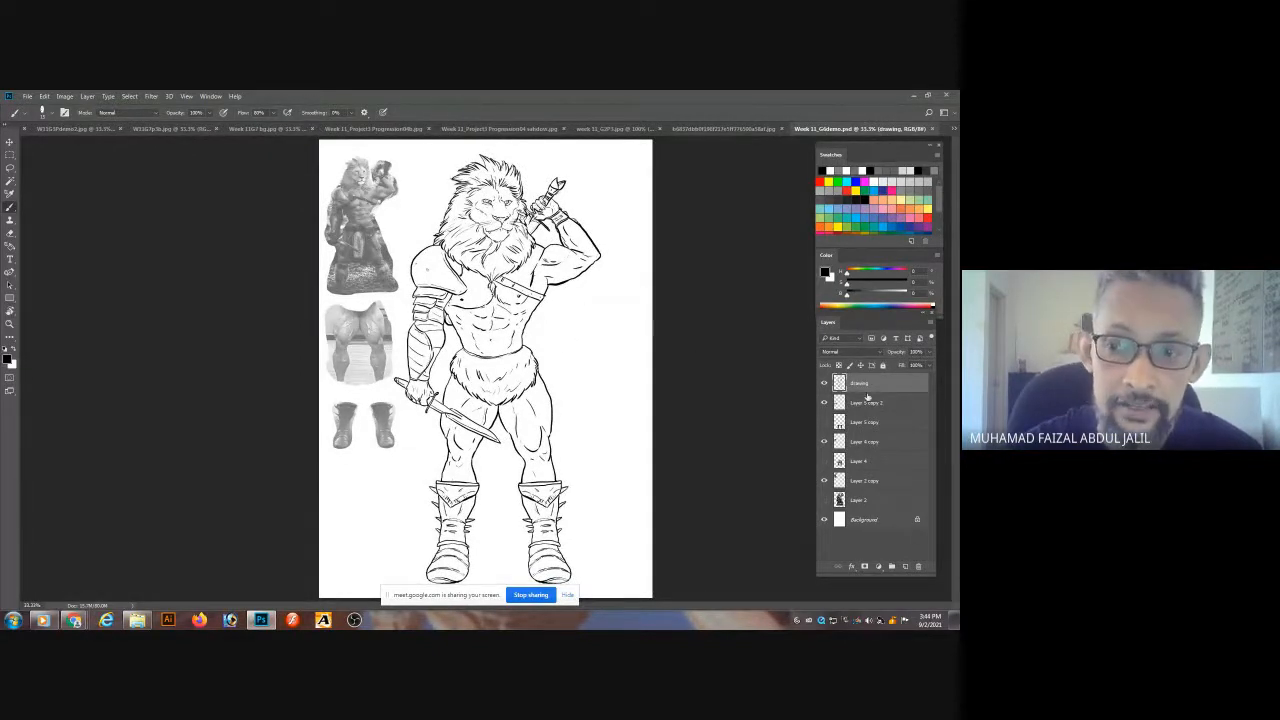
- Select the area outside the figure with the Magic Wand, invert the selection, and set the foreground colour to a mid grey
key(w)
click(600, 357)
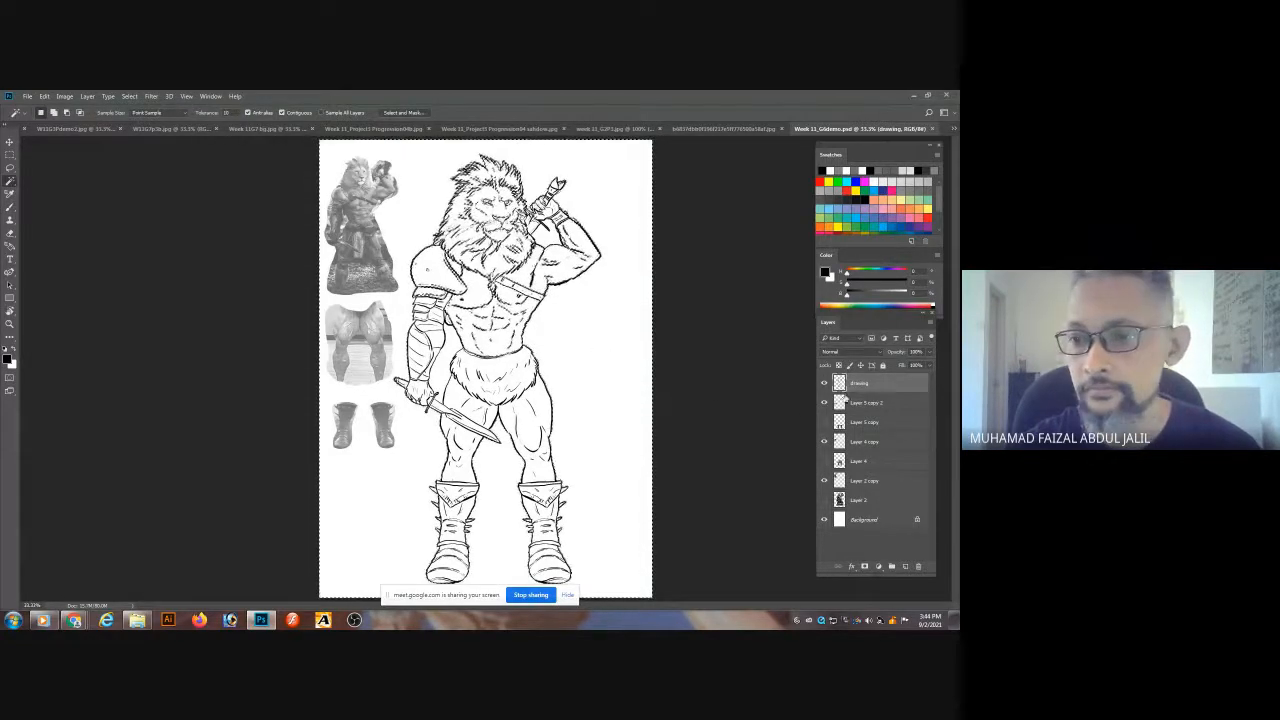
click(627, 367)
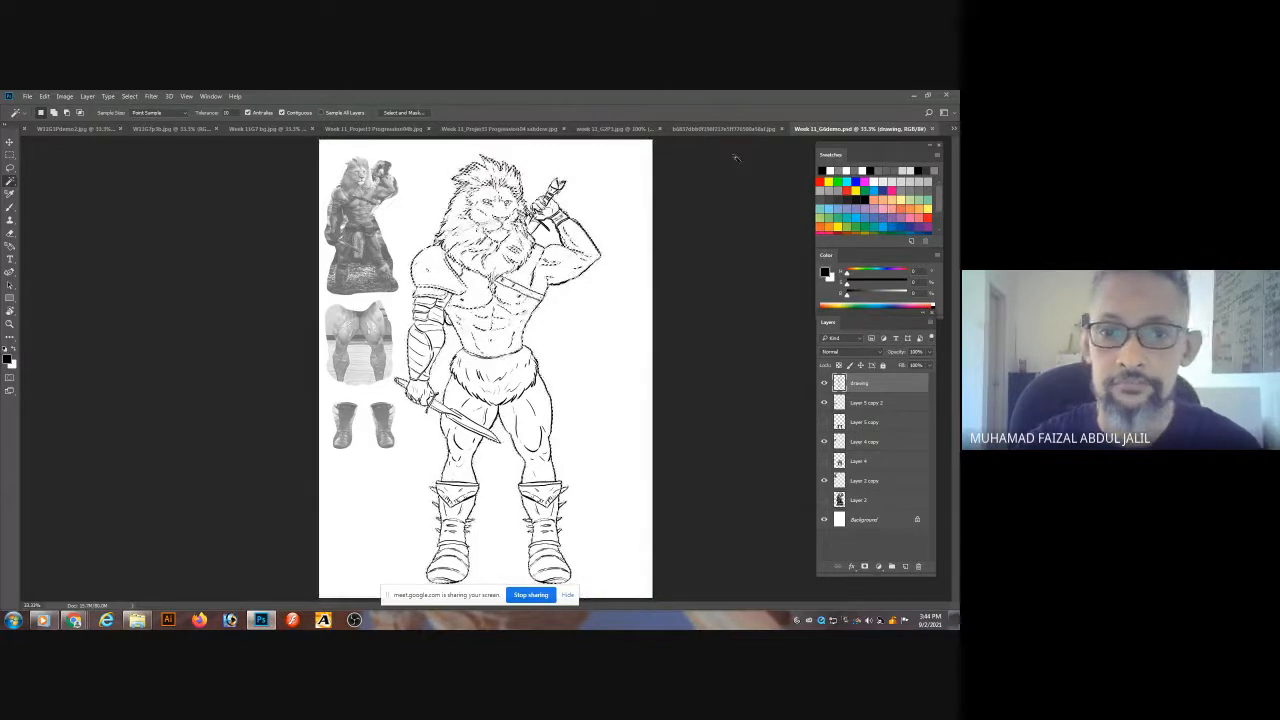
click(869, 296)
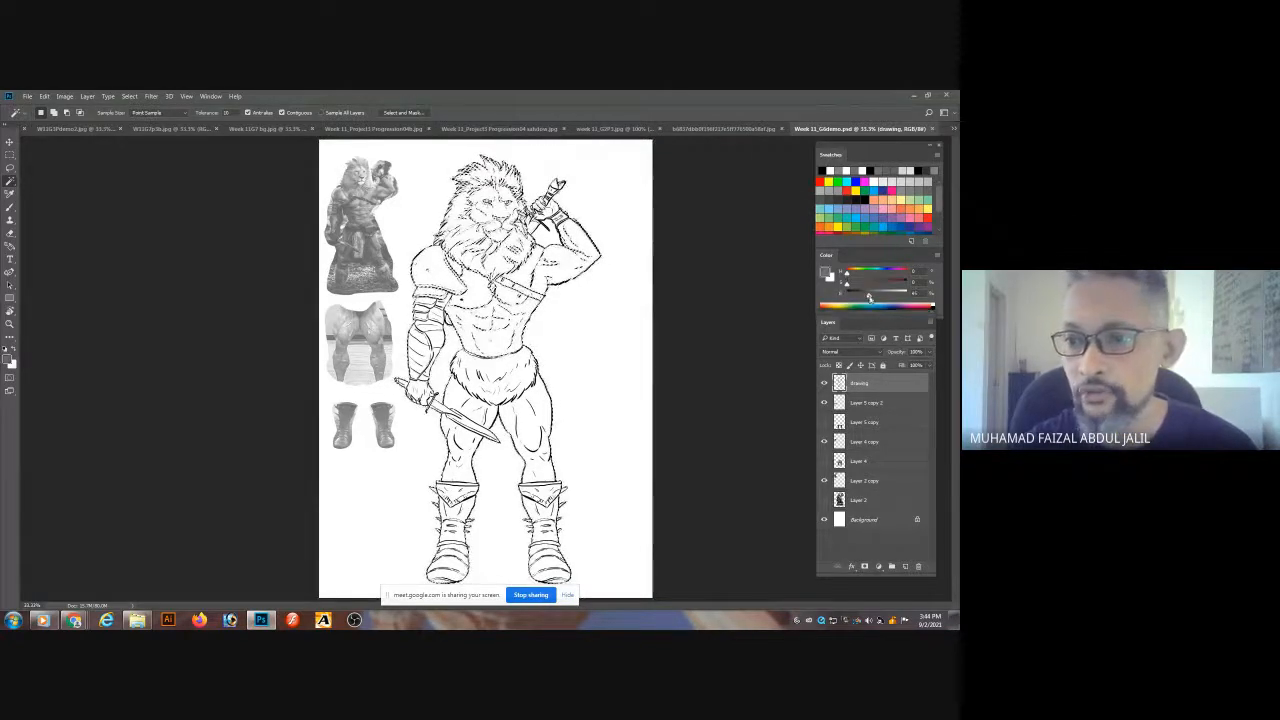
drag(874, 297, 876, 297)
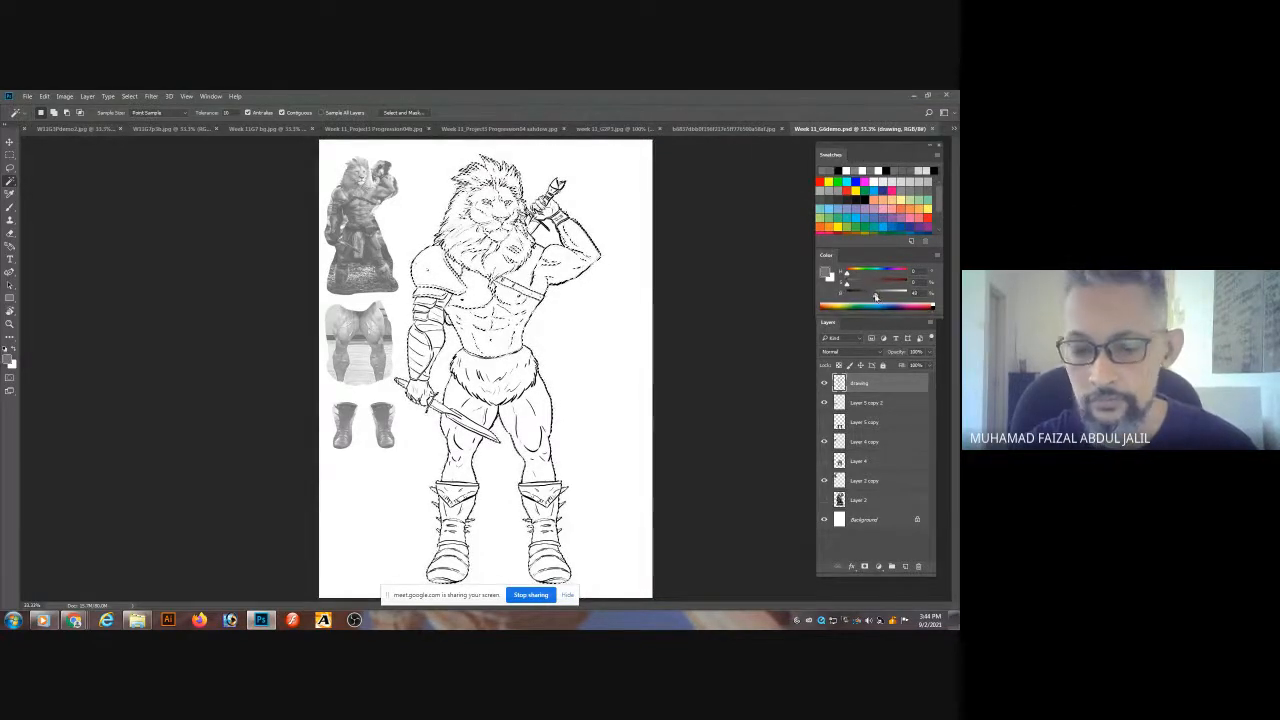
- Try filling the selected figure with grey directly on the drawing layer, and undo the fill
key(alt+BackSpace)
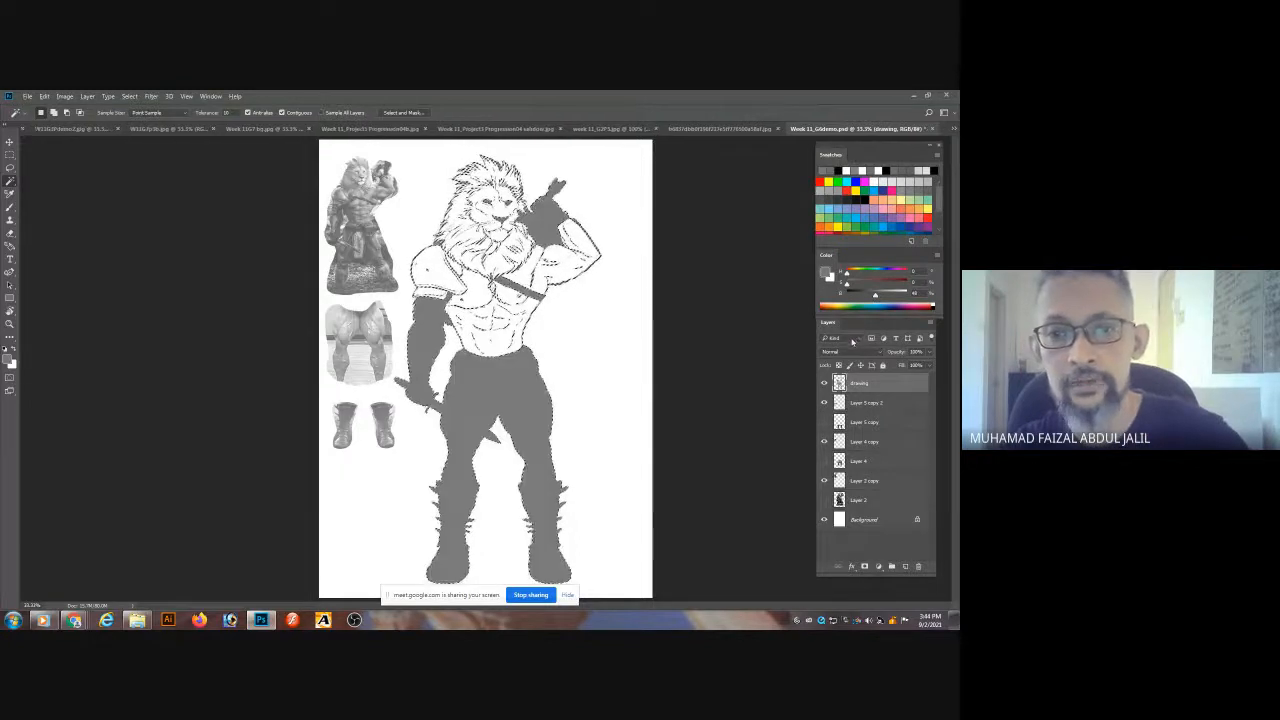
key(ctrl+z)
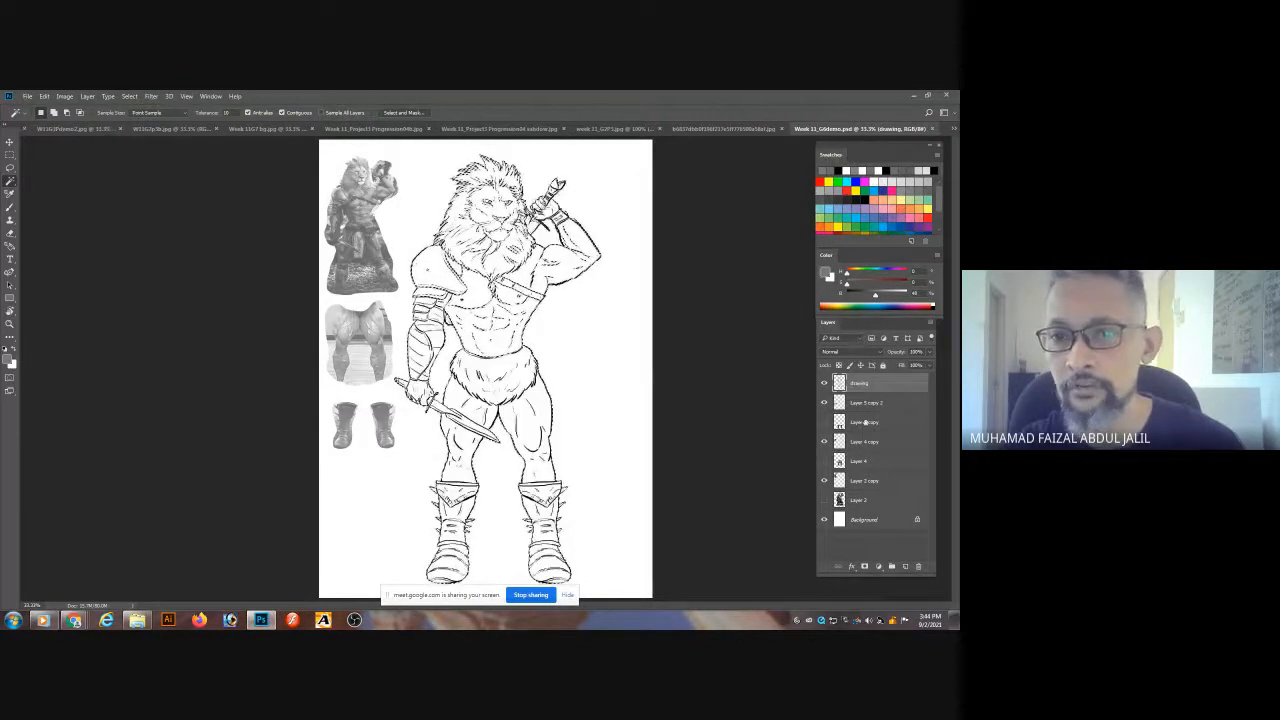
- Add a new layer directly below the drawing layer and fill the reselected figure silhouette on it with the mid grey
click(880, 405)
click(904, 566)
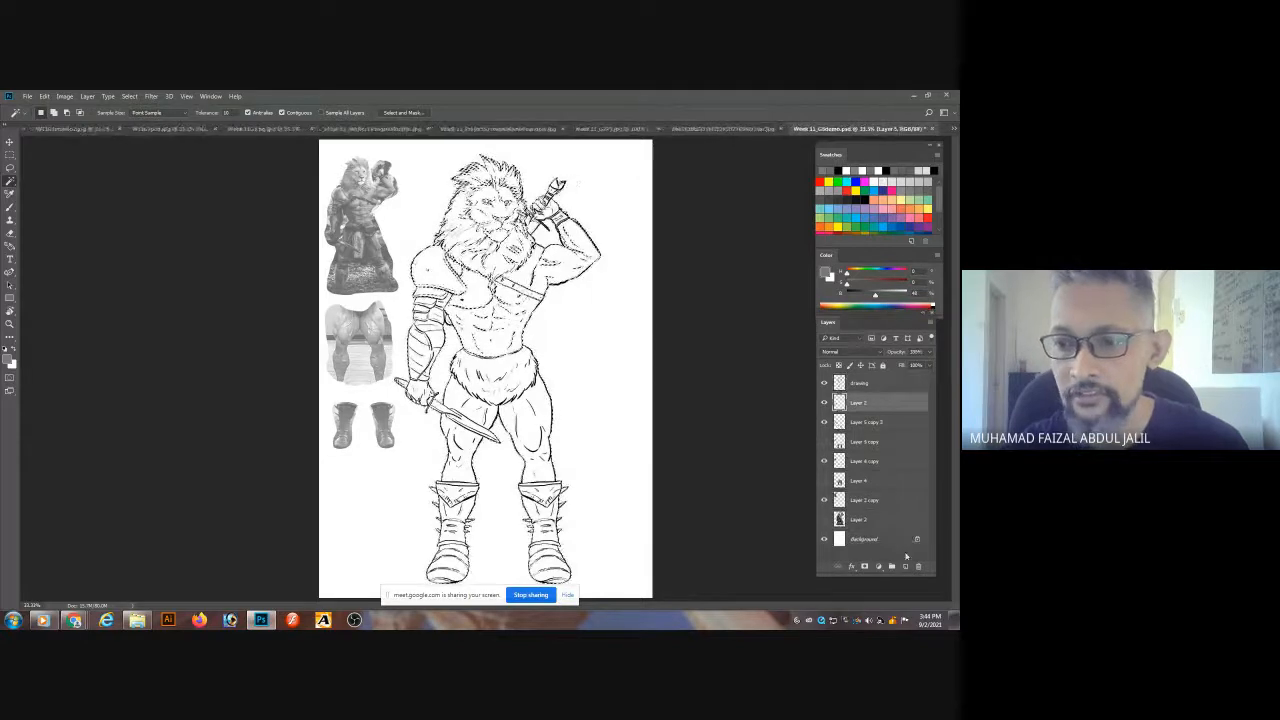
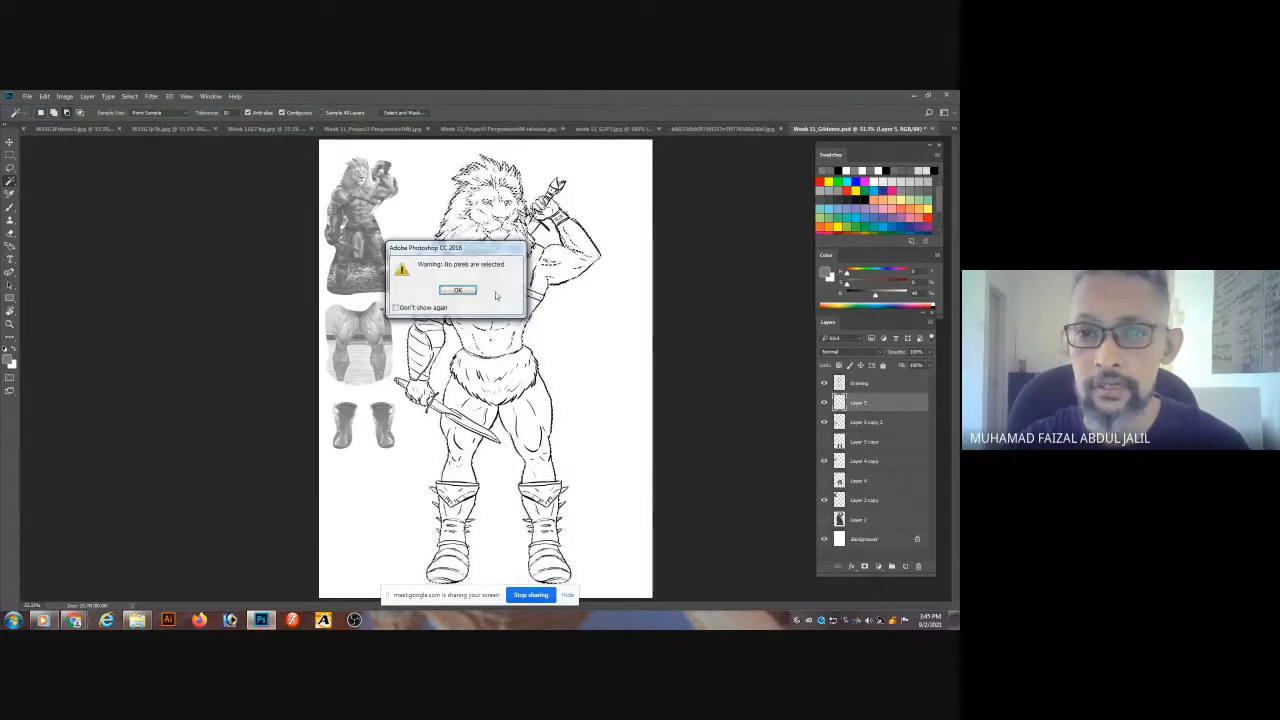
key(ctrl+a)
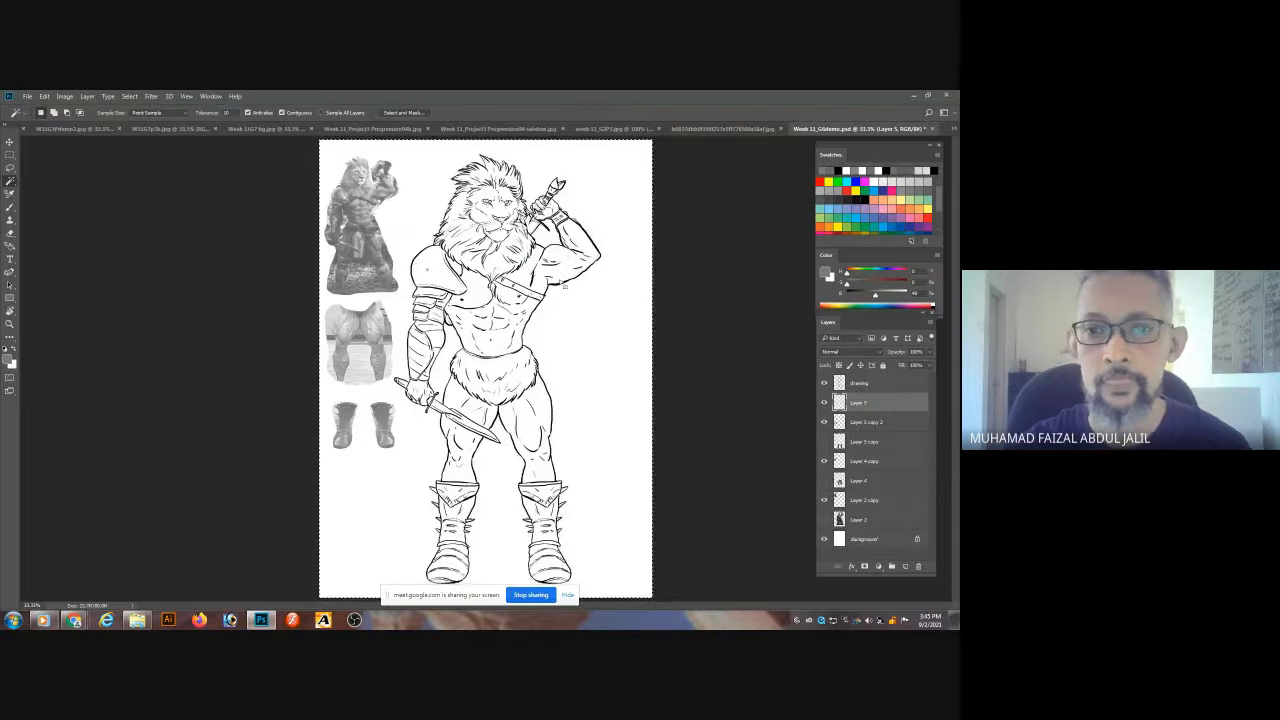
key(alt+bracketright)
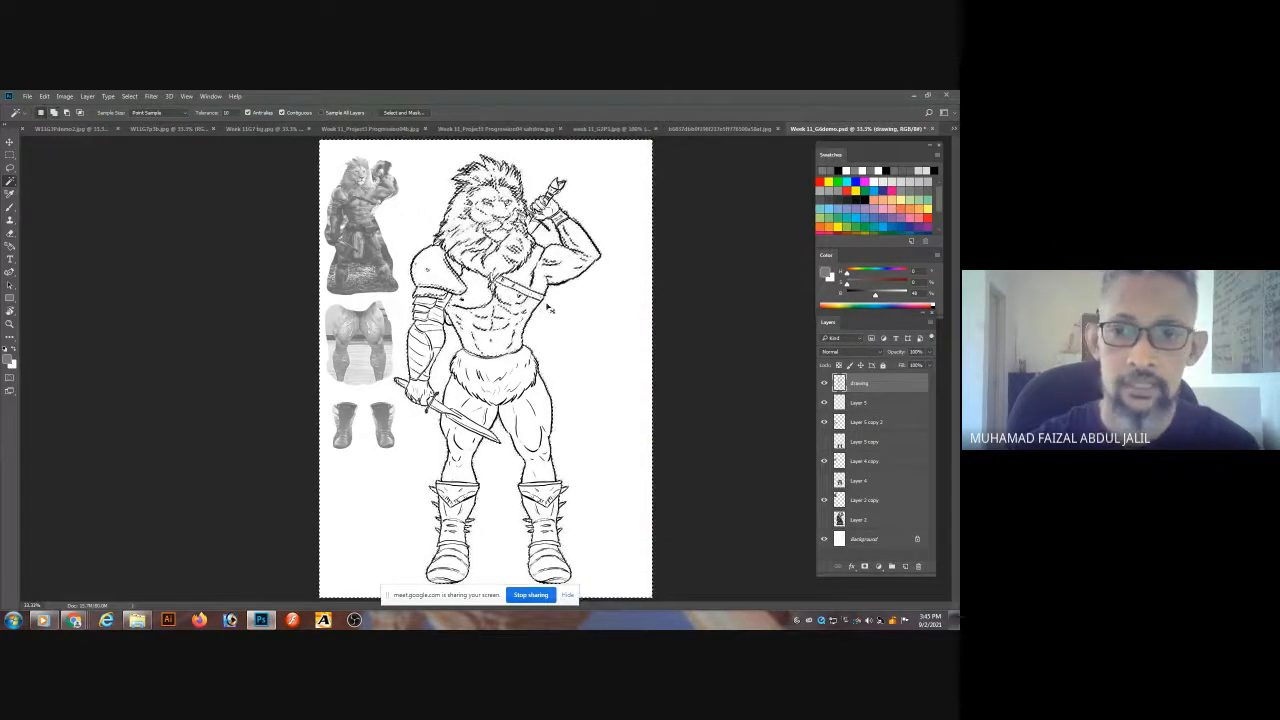
click(860, 404)
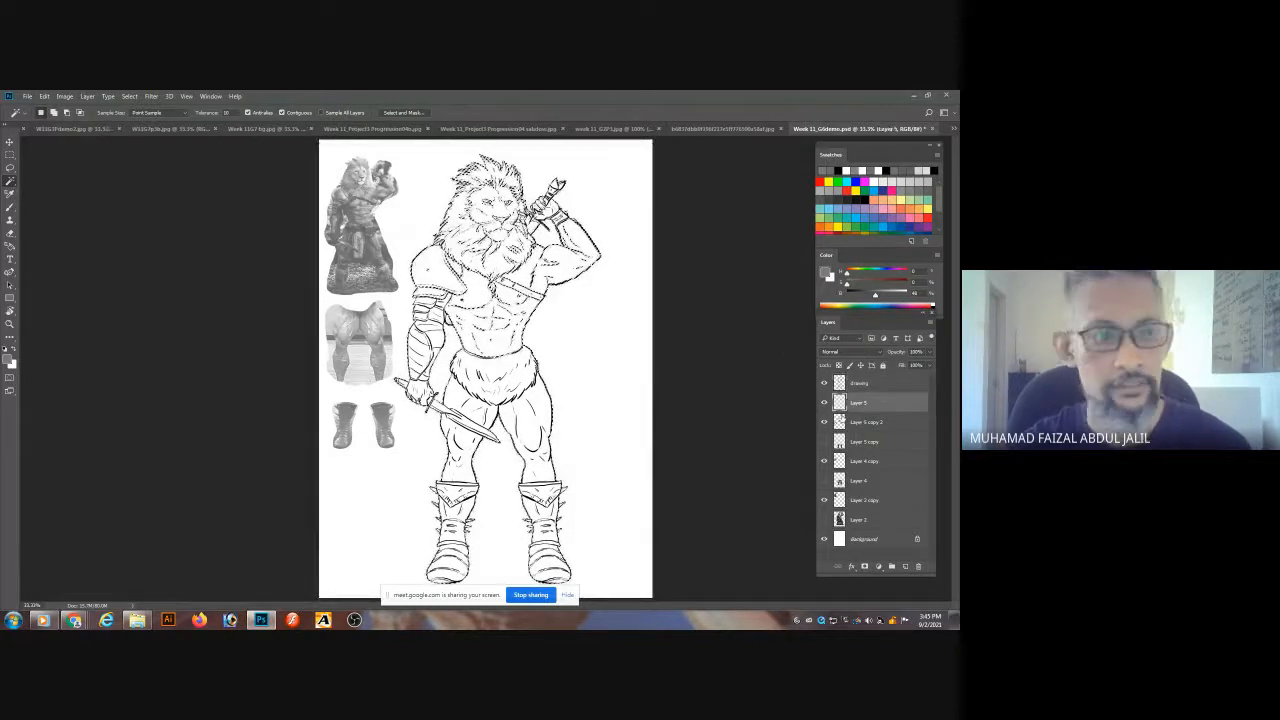
key(alt+BackSpace)
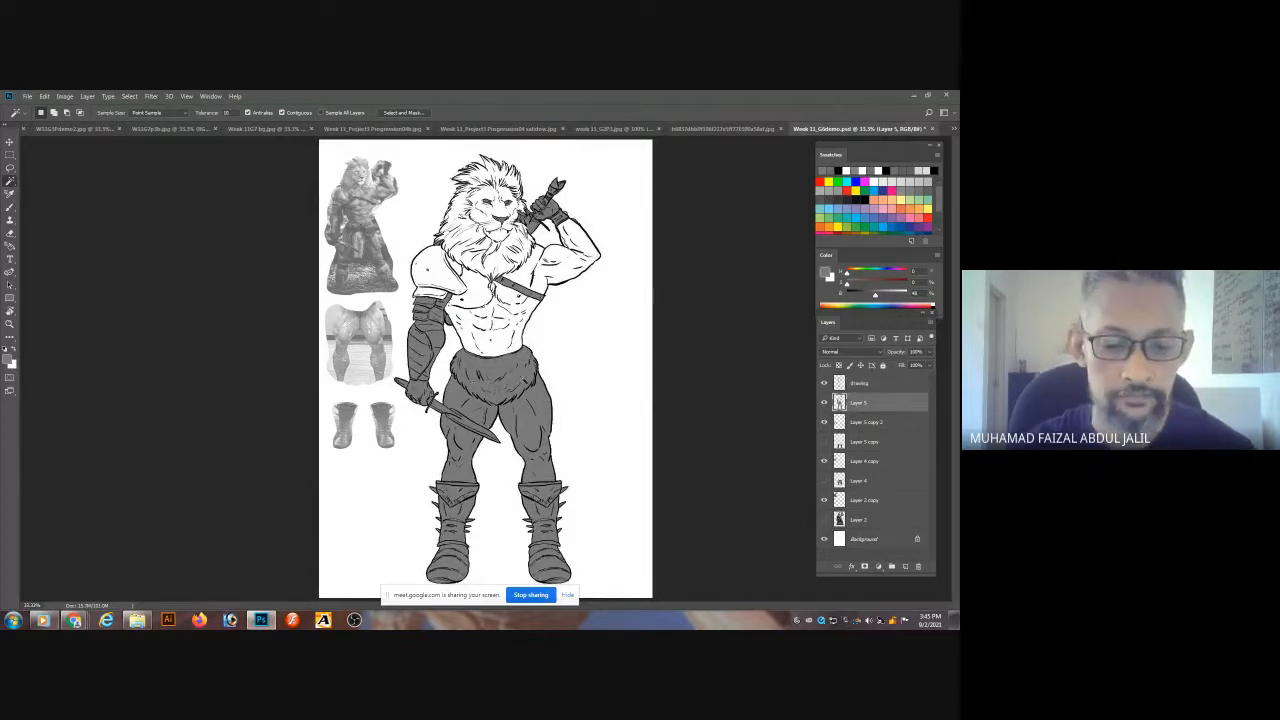
- Hide and show the drawing layer again to inspect the grey fill beneath the line art
key(v)
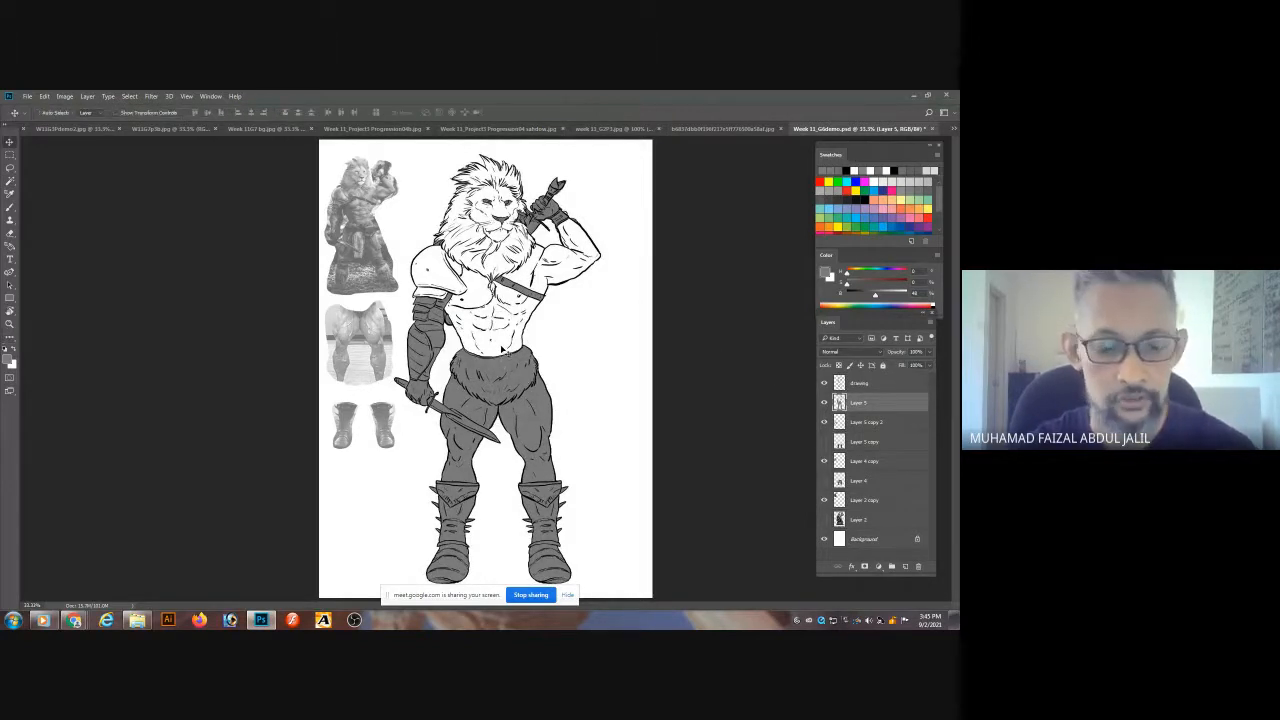
key(b)
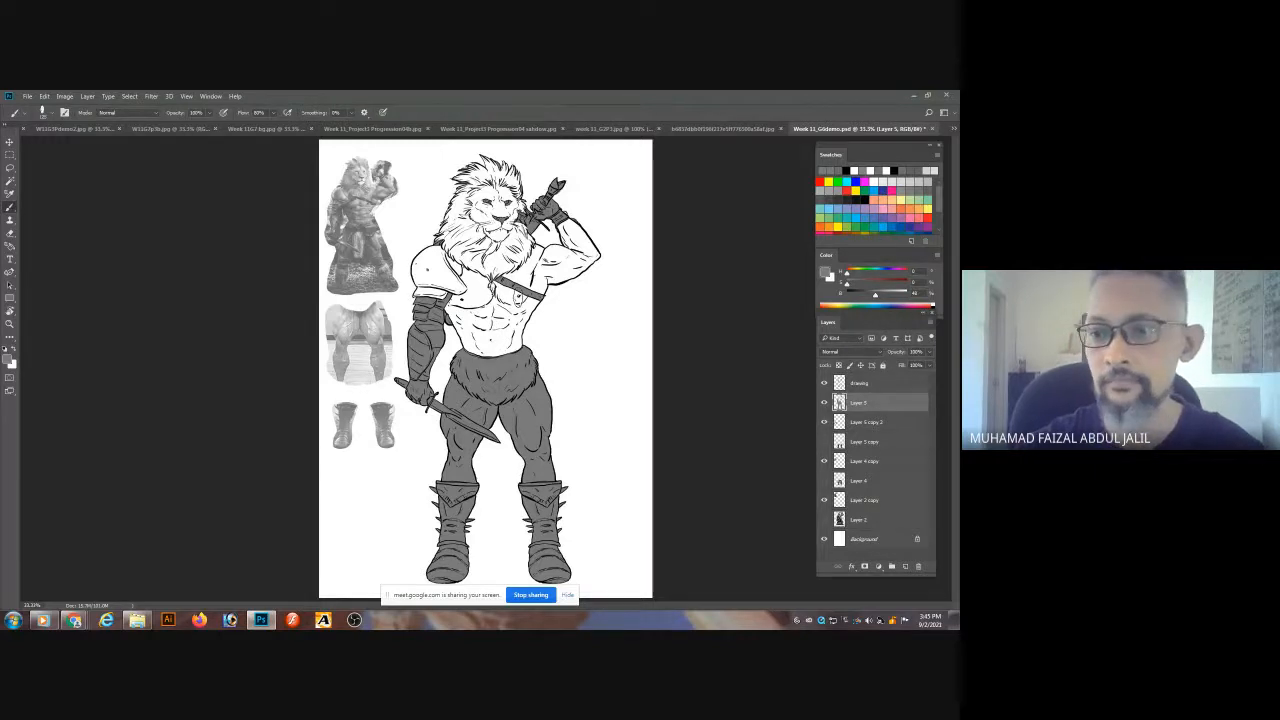
click(824, 383)
click(824, 383)
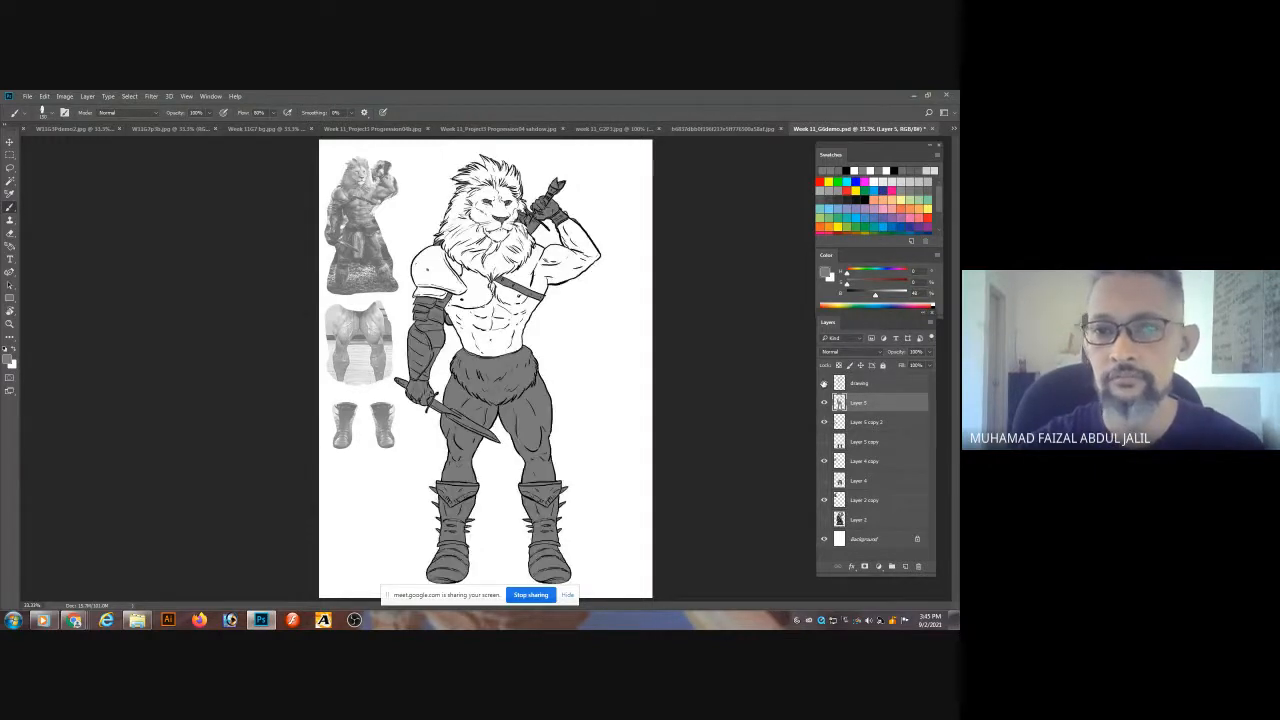
- Brush the mid grey over the unfilled chest, abdomen, shoulder, face and beard on the fill layer
mouse_move(492, 266)
mouse_down()
mouse_move(487, 346)
mouse_move(502, 270)
mouse_move(513, 280)
mouse_up()
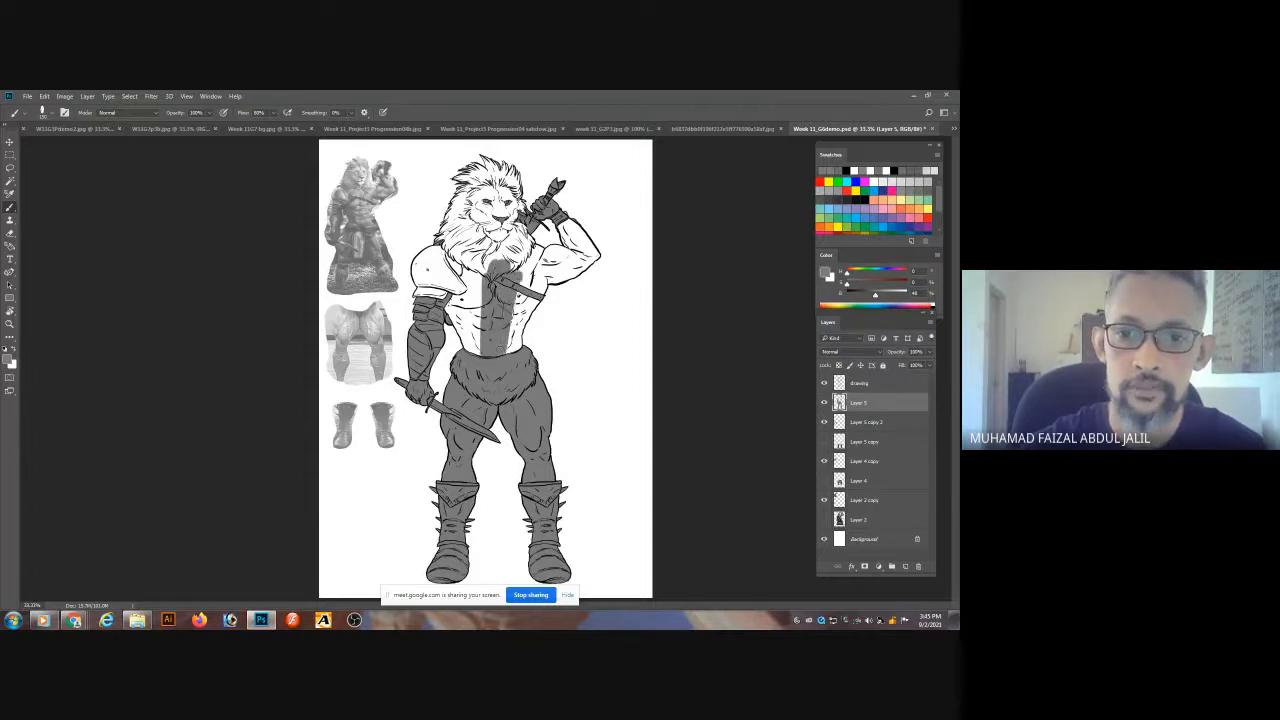
mouse_move(495, 340)
mouse_down()
mouse_move(480, 210)
mouse_move(452, 190)
mouse_move(450, 300)
mouse_move(429, 284)
mouse_up()
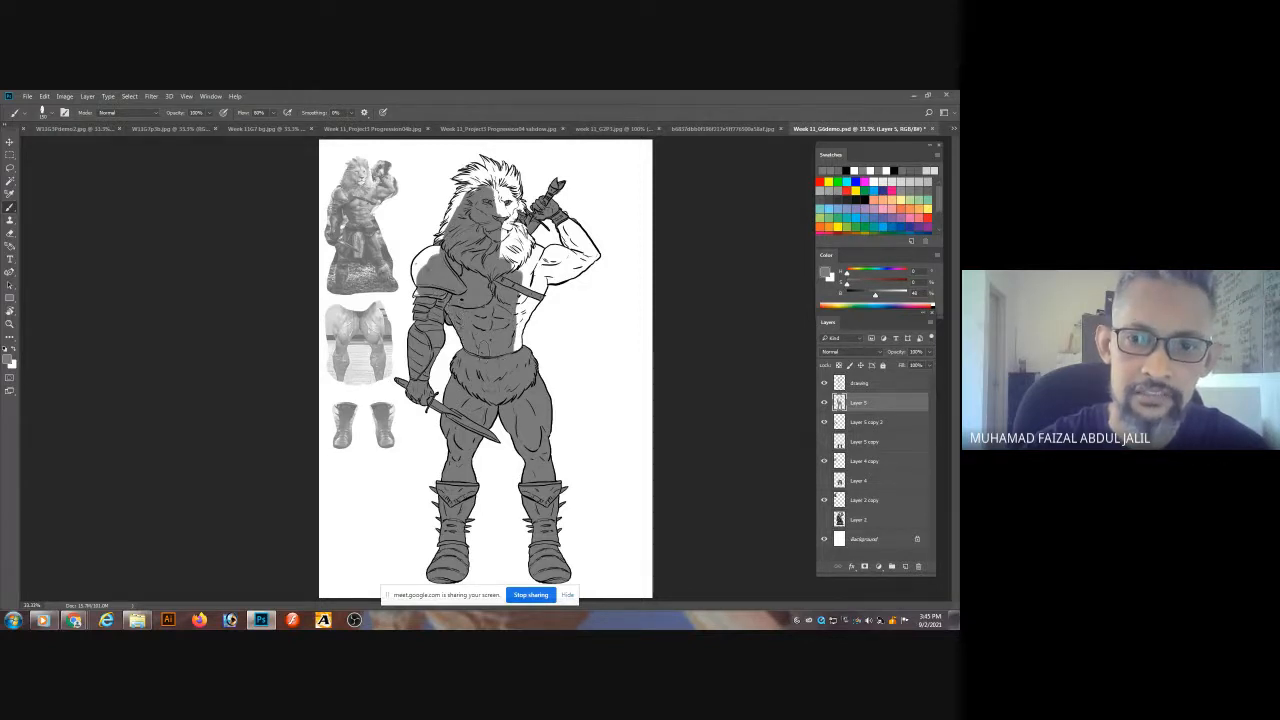
mouse_move(512, 330)
mouse_down()
mouse_move(517, 343)
mouse_move(533, 282)
mouse_up()
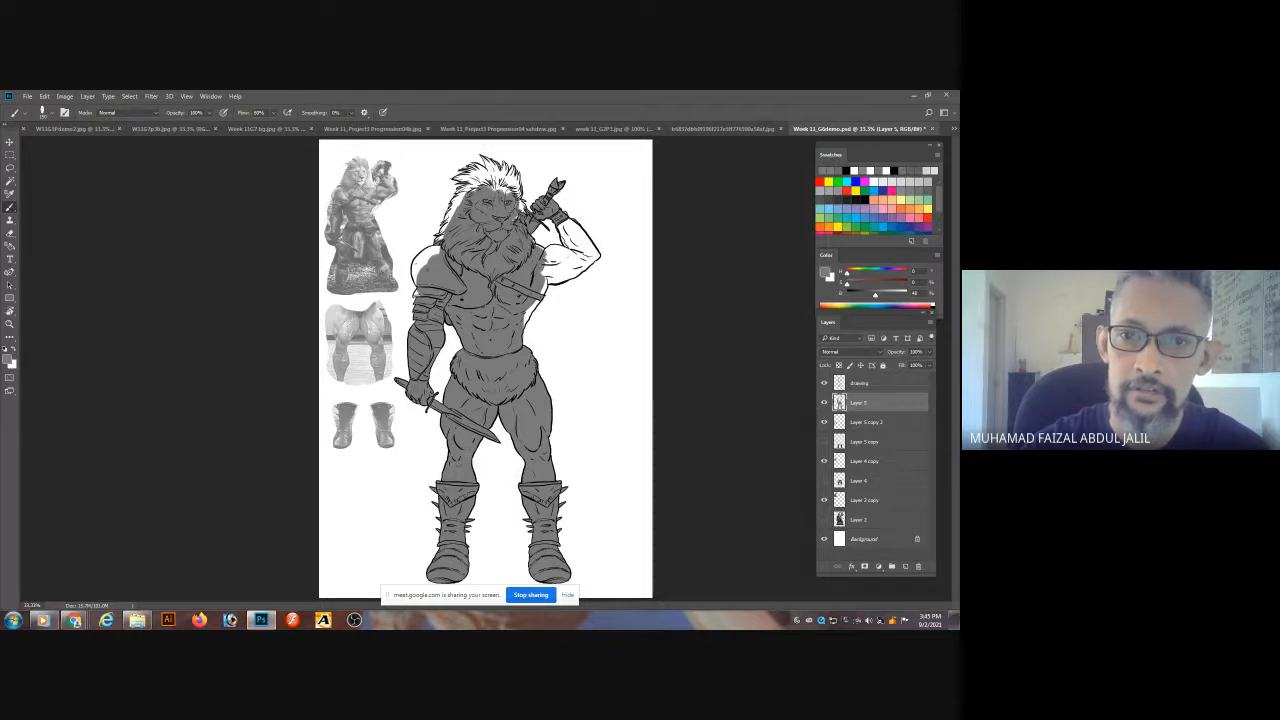
- Paint grey over the unfilled forehead and the side of the mane nearest the raised hand
scroll(484, 232, up, 1)
scroll(512, 229, up, 3)
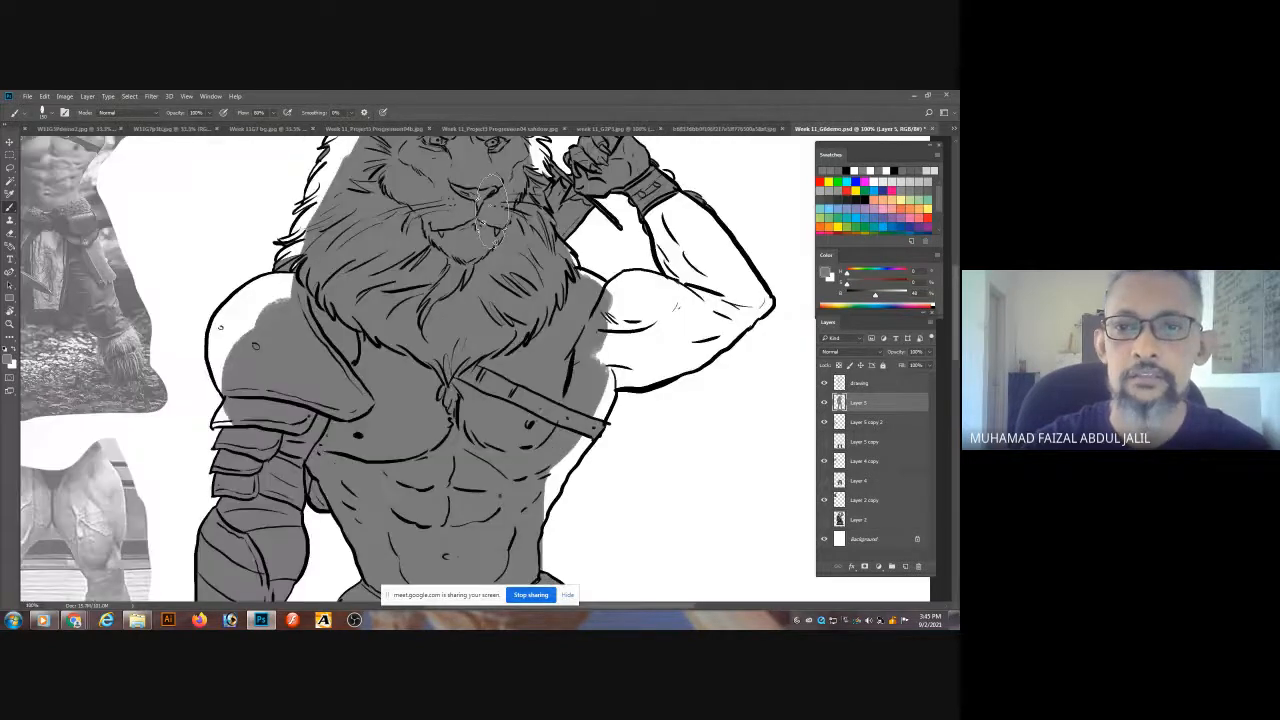
scroll(490, 210, up, 5)
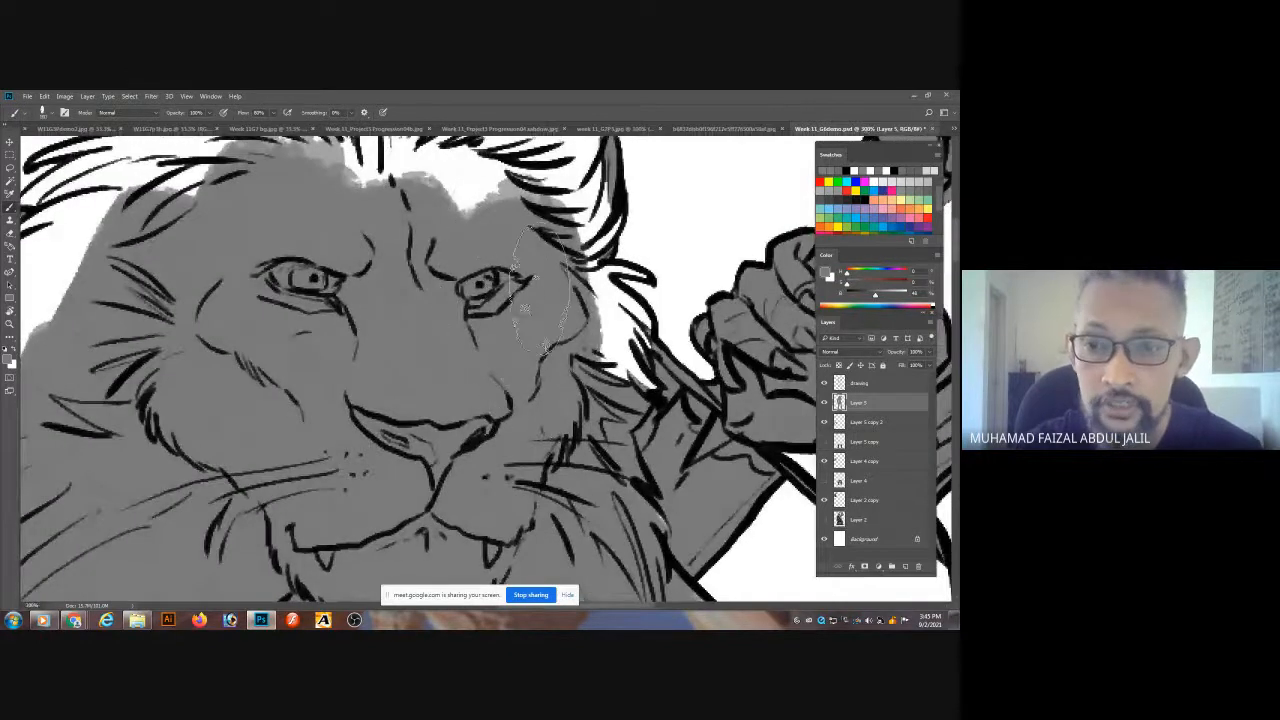
mouse_move(575, 320)
mouse_down()
mouse_move(633, 400)
mouse_move(588, 300)
mouse_move(600, 300)
mouse_move(608, 335)
mouse_move(565, 260)
mouse_move(593, 215)
mouse_move(566, 270)
mouse_move(550, 262)
mouse_move(539, 323)
mouse_up()
mouse_move(512, 270)
mouse_down()
mouse_move(465, 250)
mouse_move(368, 255)
mouse_move(130, 300)
mouse_up()
mouse_move(219, 290)
mouse_down()
mouse_move(353, 231)
mouse_move(551, 180)
mouse_up()
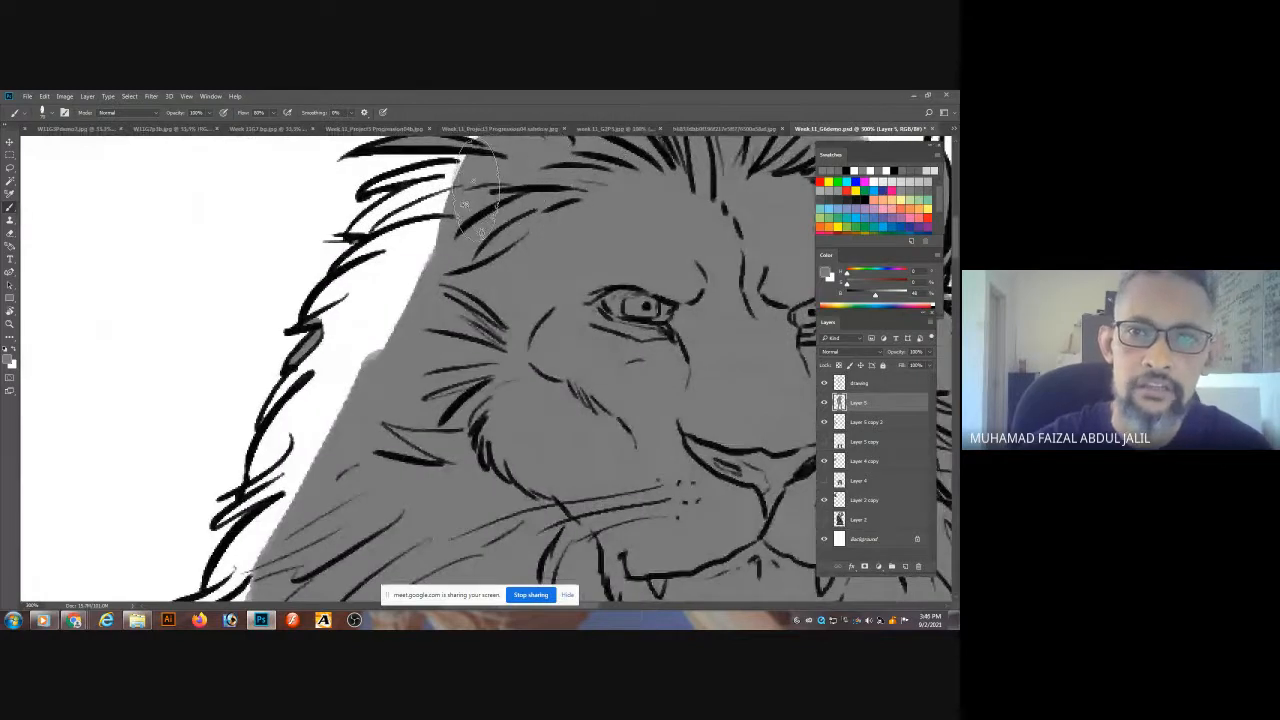
- Fill the mane's left side with grey out to the hair outline, from the temple down towards the shoulder
drag(452, 205, 382, 312)
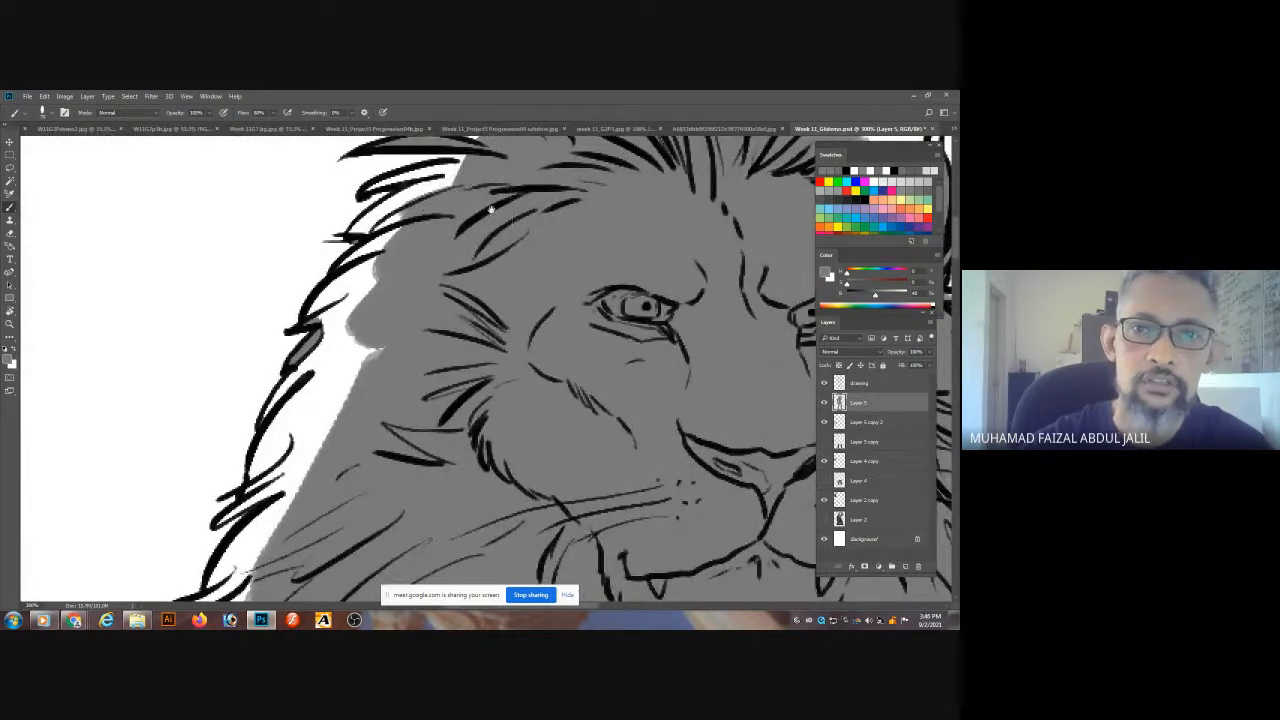
drag(491, 212, 495, 250)
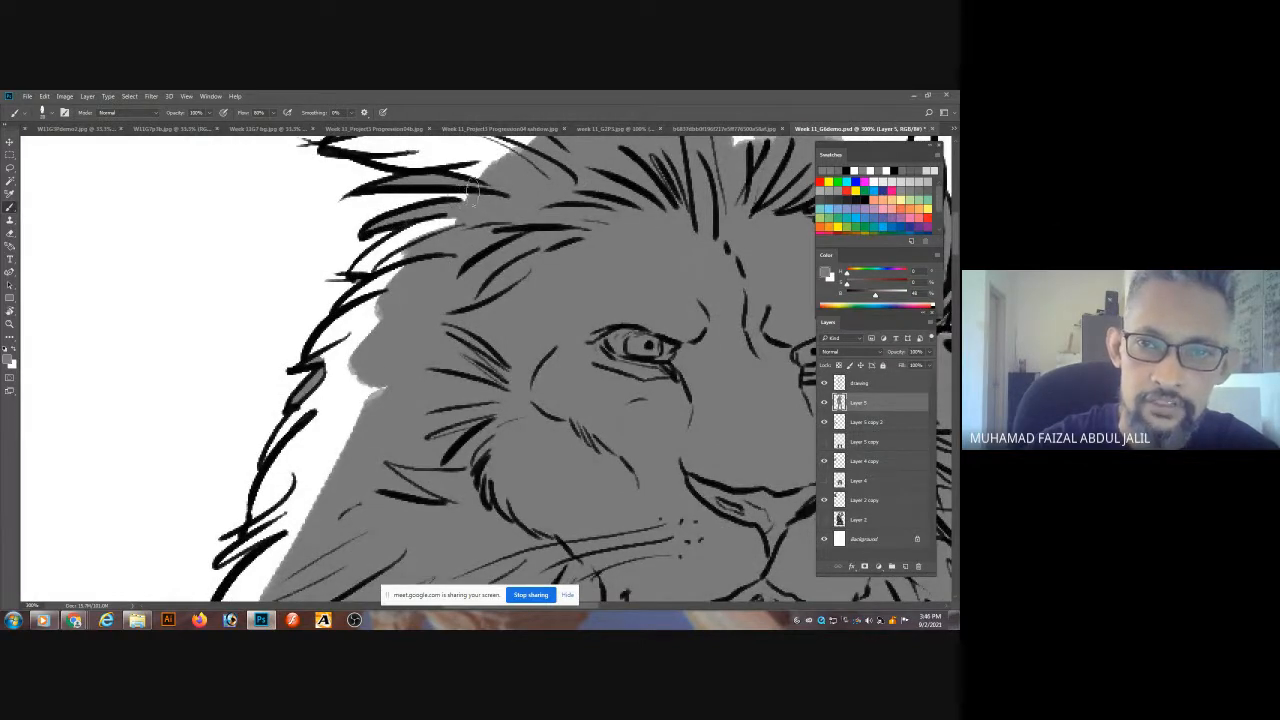
drag(460, 208, 368, 264)
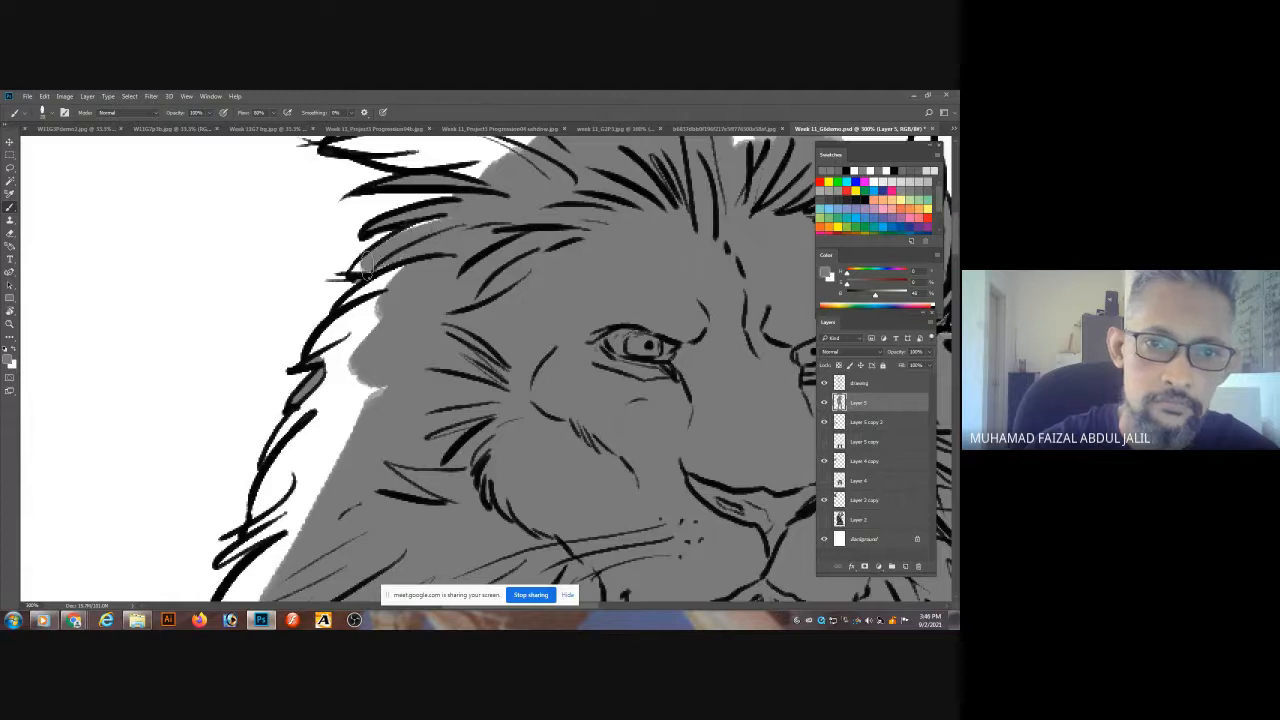
mouse_move(443, 213)
mouse_down()
mouse_move(330, 352)
mouse_move(356, 310)
mouse_move(385, 388)
mouse_move(325, 470)
mouse_move(300, 420)
mouse_move(272, 498)
mouse_up()
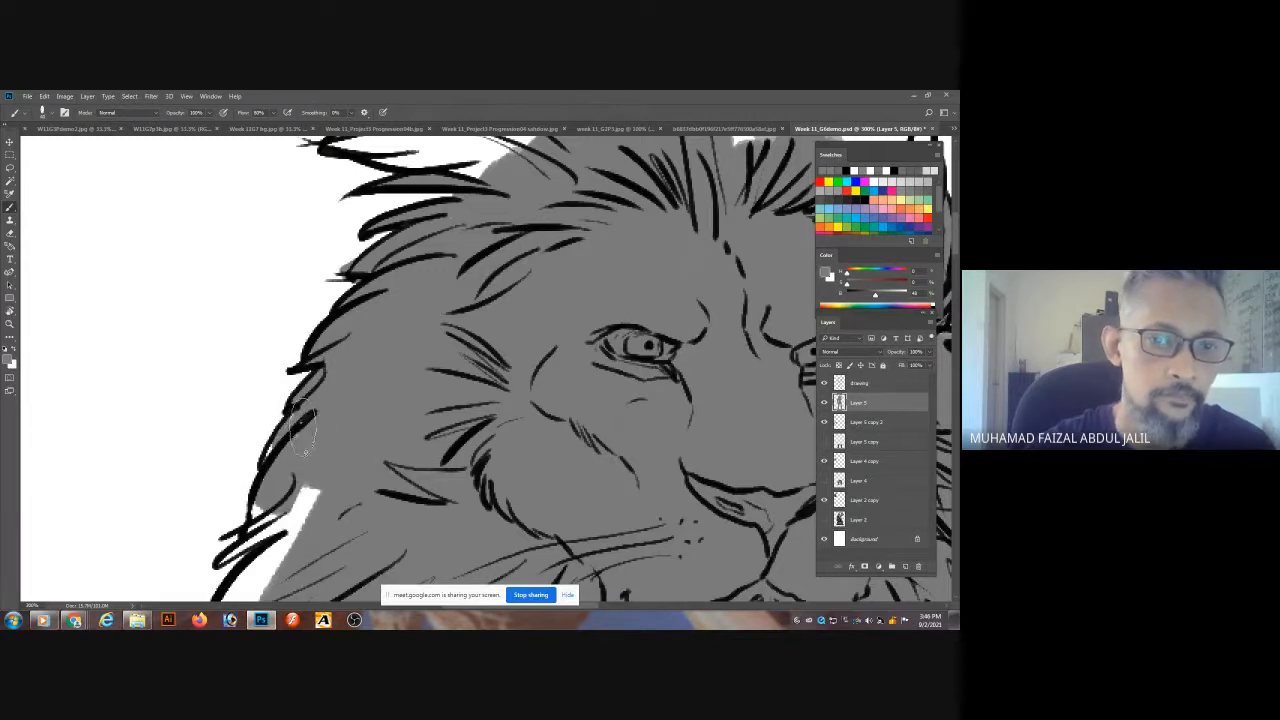
mouse_move(303, 430)
mouse_down()
mouse_move(261, 500)
mouse_move(269, 528)
mouse_move(318, 516)
mouse_move(410, 268)
mouse_move(384, 322)
mouse_move(380, 282)
mouse_move(320, 315)
mouse_move(361, 328)
mouse_move(320, 388)
mouse_move(320, 450)
mouse_move(289, 452)
mouse_move(334, 403)
mouse_move(275, 405)
mouse_up()
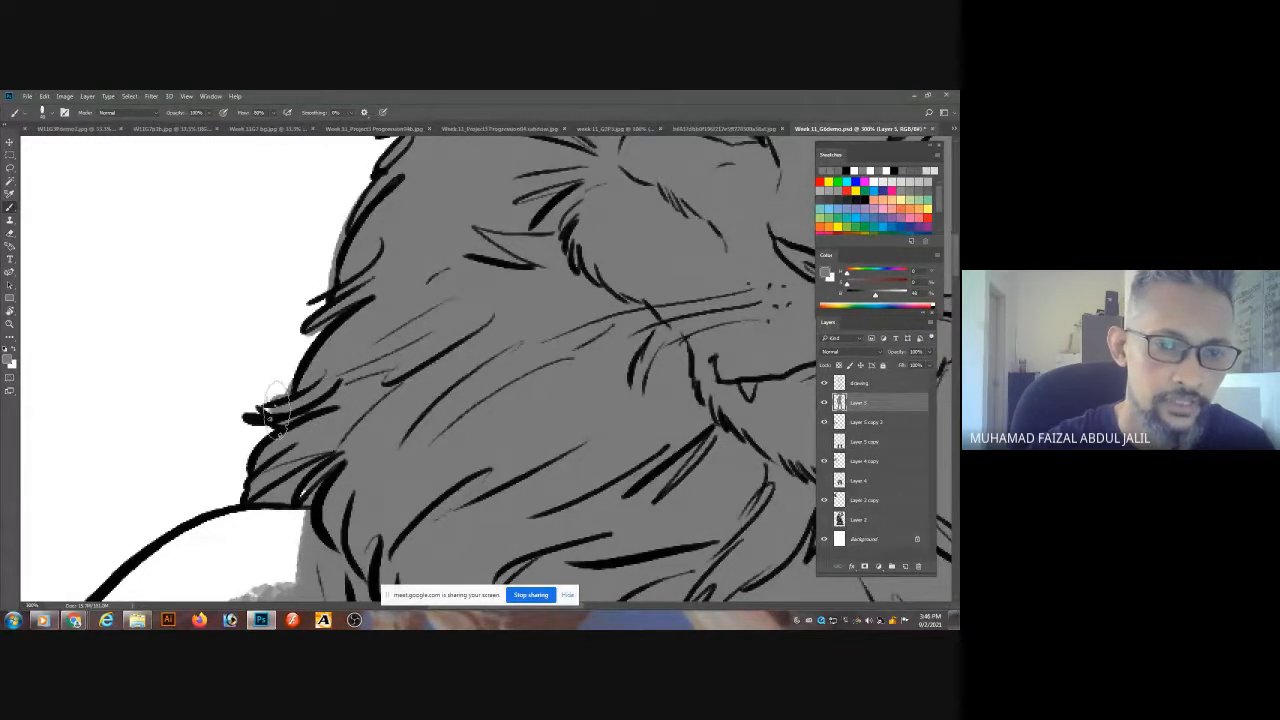
- Paint the remaining white areas of the shoulder guard and its upper arm plate grey up to the outline
drag(387, 424, 537, 136)
mouse_move(444, 250)
mouse_down()
mouse_move(427, 273)
mouse_move(340, 310)
mouse_move(391, 257)
mouse_move(351, 271)
mouse_move(268, 330)
mouse_move(242, 370)
mouse_move(222, 420)
mouse_move(255, 433)
mouse_move(298, 482)
mouse_move(222, 372)
mouse_move(244, 492)
mouse_move(245, 540)
mouse_move(226, 540)
mouse_up()
drag(390, 473, 405, 203)
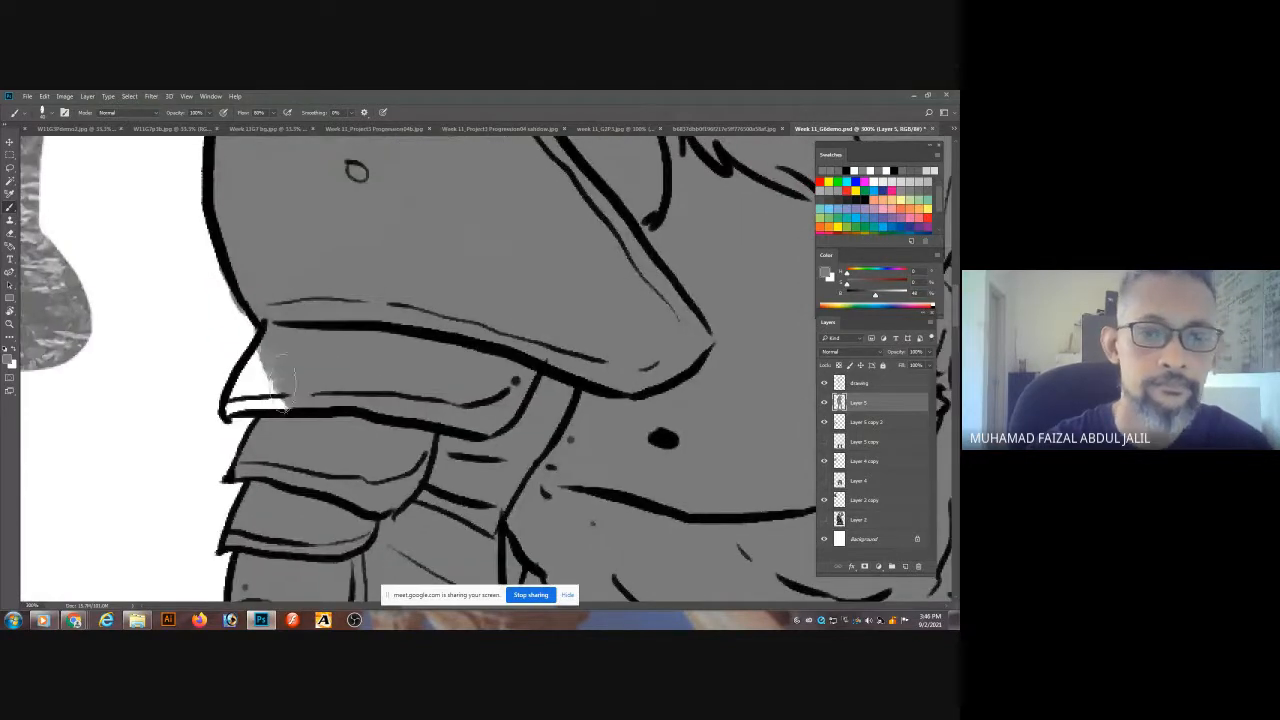
mouse_move(284, 386)
mouse_down()
mouse_move(272, 355)
mouse_move(226, 412)
mouse_move(300, 400)
mouse_up()
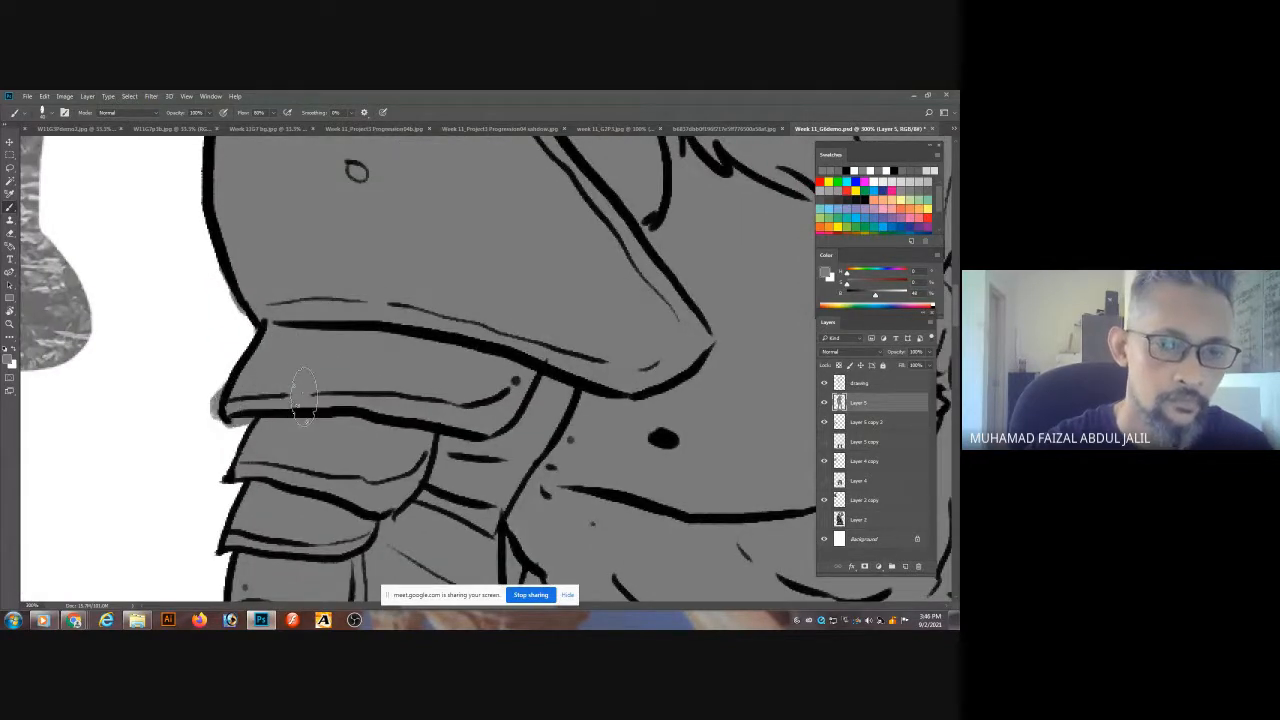
- Fill the crown of the mane with grey, from the right-hand tufts across to the left-hand locks
key(ctrl+0)
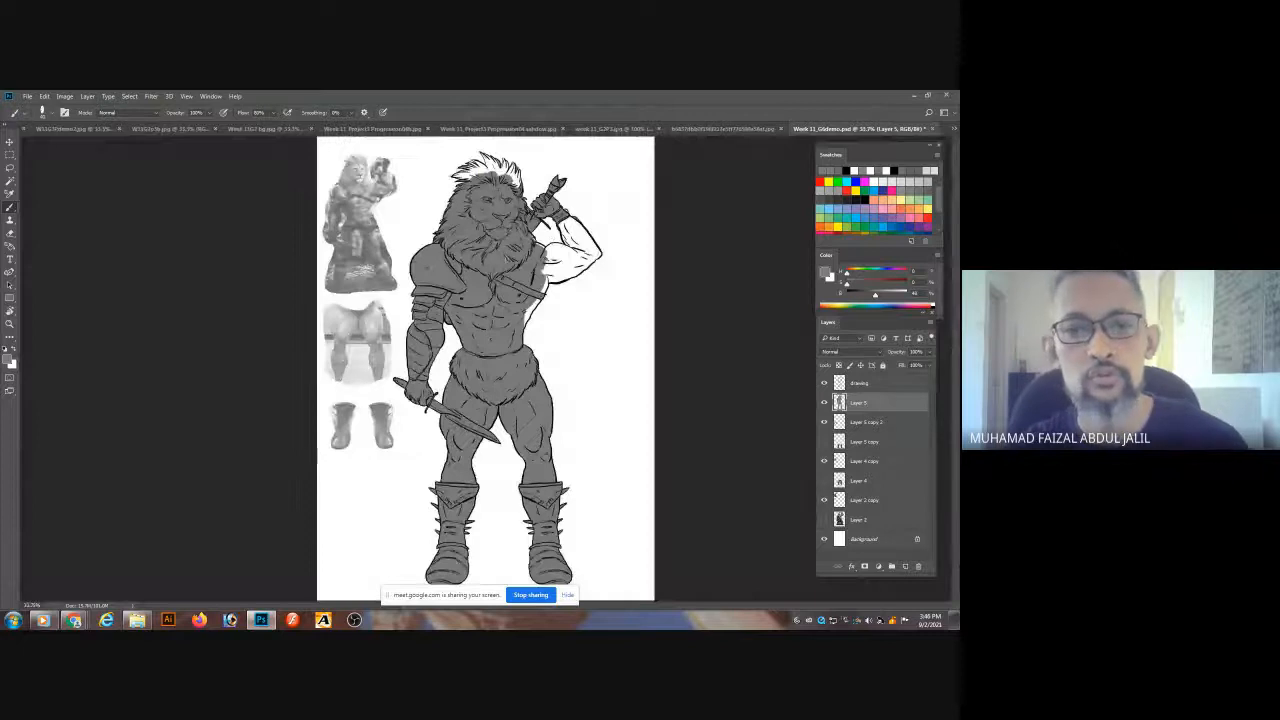
scroll(528, 215, up, 2)
drag(528, 215, 547, 345)
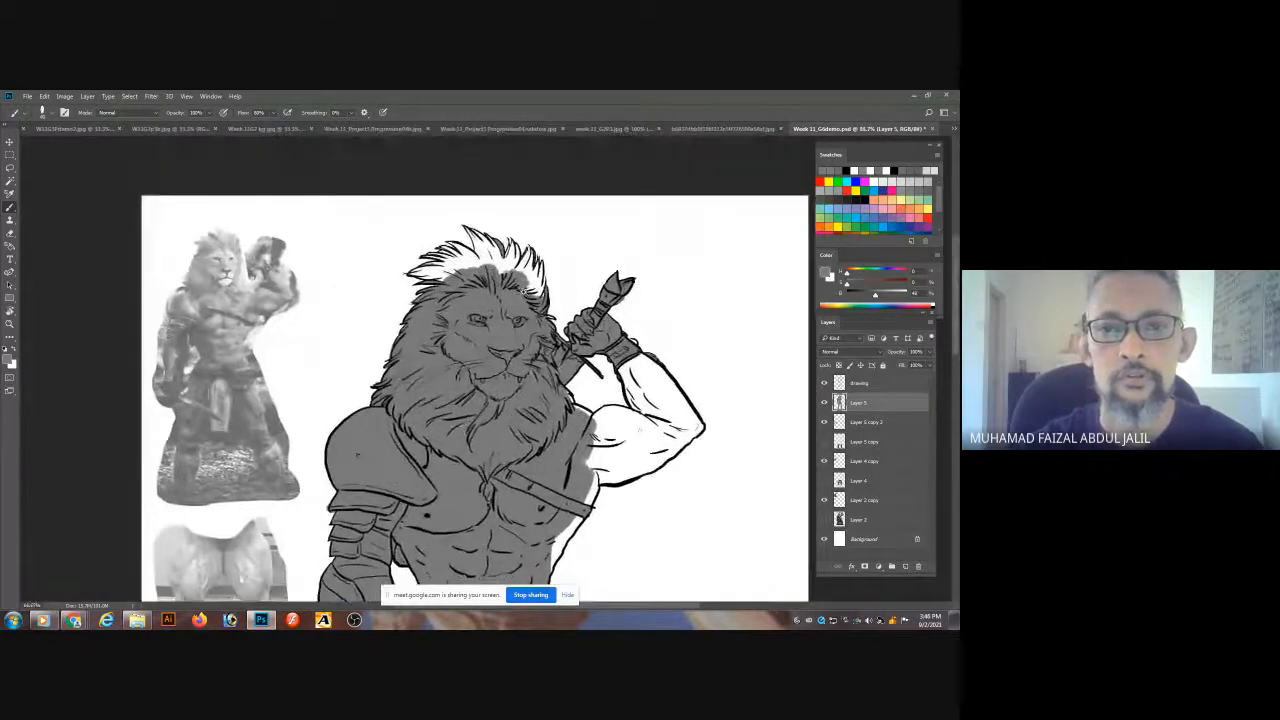
scroll(520, 291, up, 2)
mouse_move(475, 226)
mouse_down()
mouse_move(460, 220)
mouse_move(500, 195)
mouse_move(540, 200)
mouse_move(540, 155)
mouse_move(545, 280)
mouse_move(562, 262)
mouse_move(580, 275)
mouse_move(578, 298)
mouse_up()
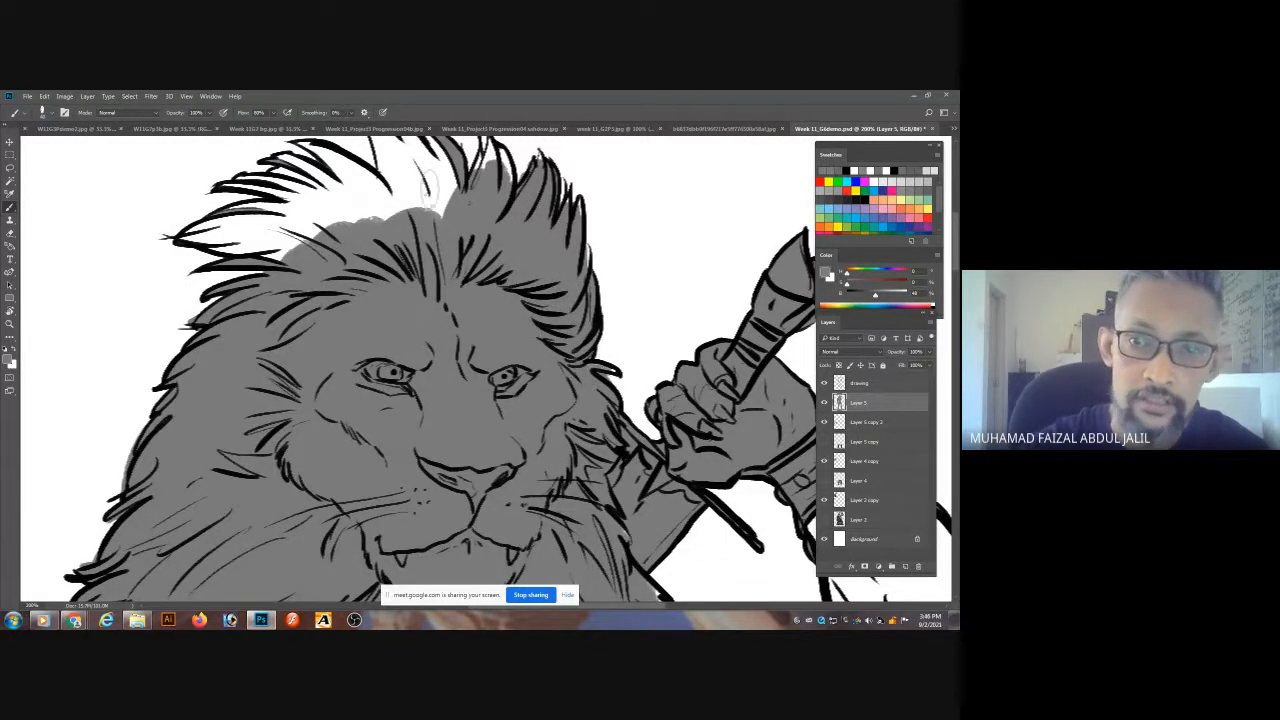
scroll(430, 200, up, 3)
mouse_move(425, 215)
mouse_down()
mouse_move(395, 263)
mouse_move(453, 268)
mouse_move(443, 252)
mouse_move(337, 277)
mouse_move(345, 255)
mouse_move(345, 285)
mouse_move(305, 283)
mouse_move(315, 290)
mouse_move(284, 330)
mouse_move(290, 295)
mouse_move(292, 315)
mouse_move(262, 320)
mouse_move(210, 312)
mouse_up()
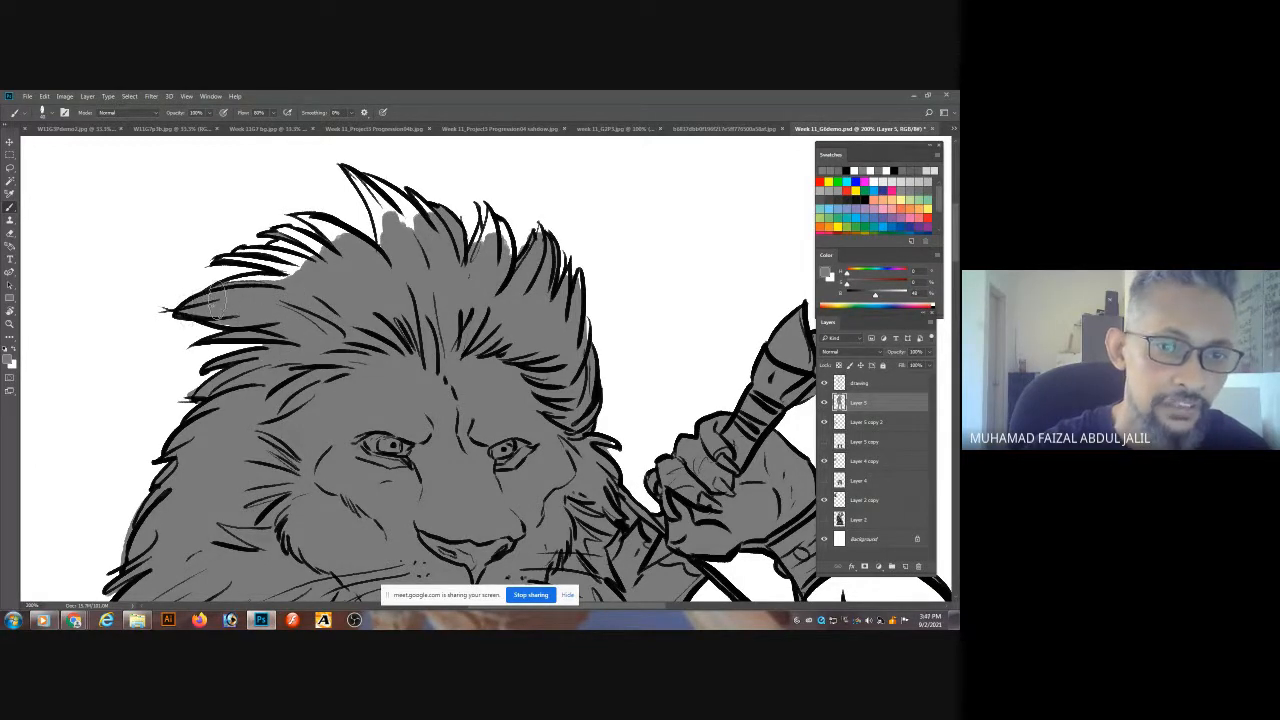
- Fill the remaining white gaps inside the pointed hair tips along the top of the mane
mouse_move(237, 288)
mouse_down()
mouse_move(310, 278)
mouse_move(232, 250)
mouse_up()
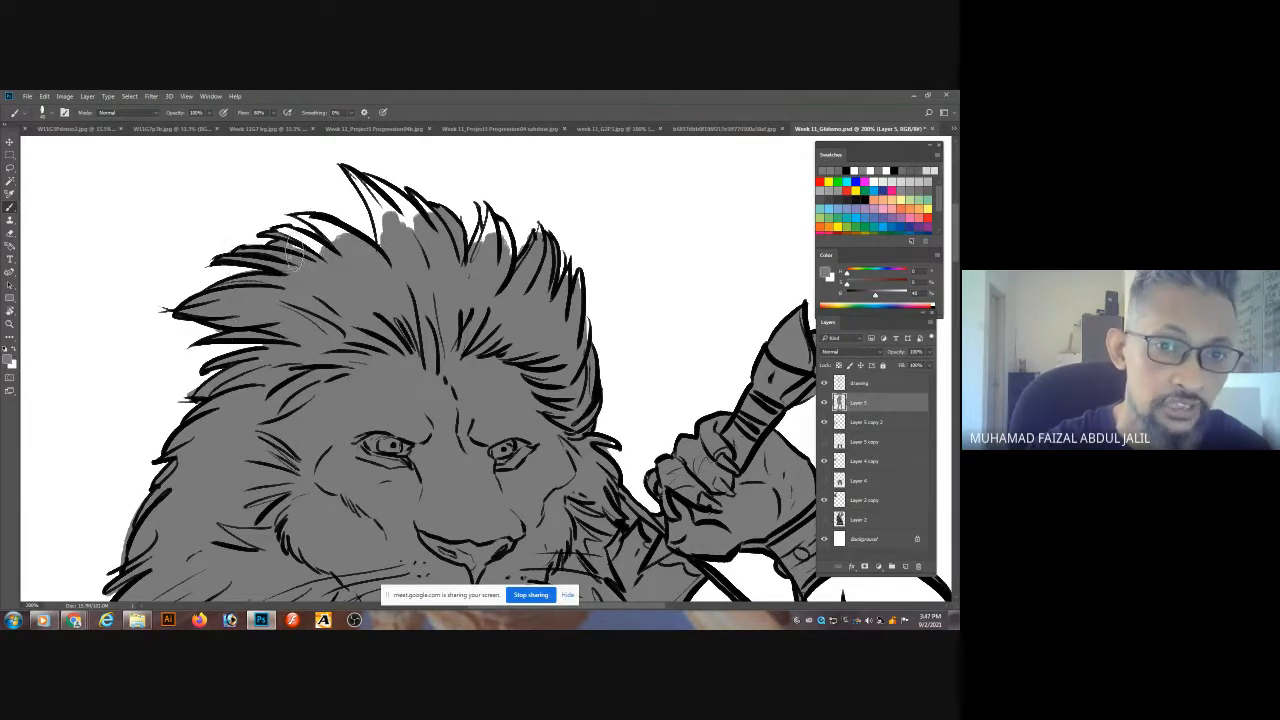
mouse_move(308, 258)
mouse_down()
mouse_move(287, 236)
mouse_move(326, 252)
mouse_up()
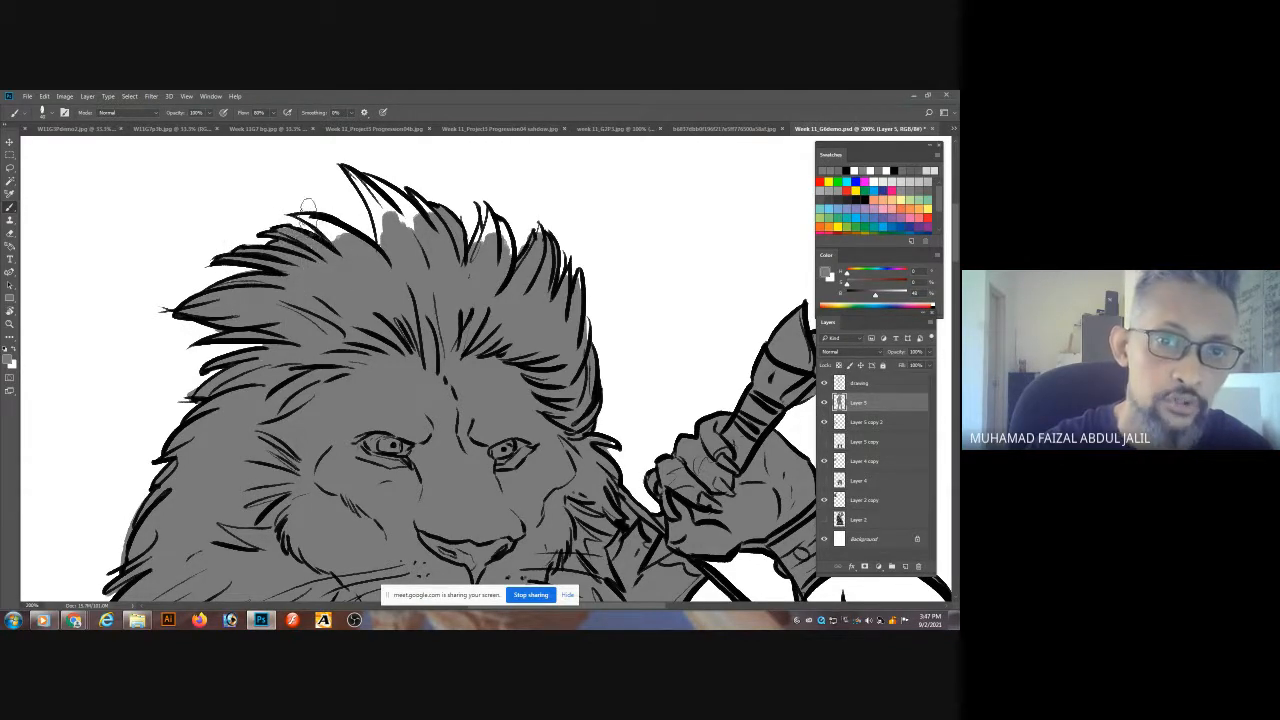
mouse_move(308, 207)
mouse_down()
mouse_move(335, 238)
mouse_move(350, 210)
mouse_up()
mouse_move(367, 165)
mouse_down()
mouse_move(395, 258)
mouse_move(387, 235)
mouse_move(383, 262)
mouse_move(351, 243)
mouse_move(399, 210)
mouse_move(427, 235)
mouse_move(412, 187)
mouse_move(479, 270)
mouse_move(488, 210)
mouse_up()
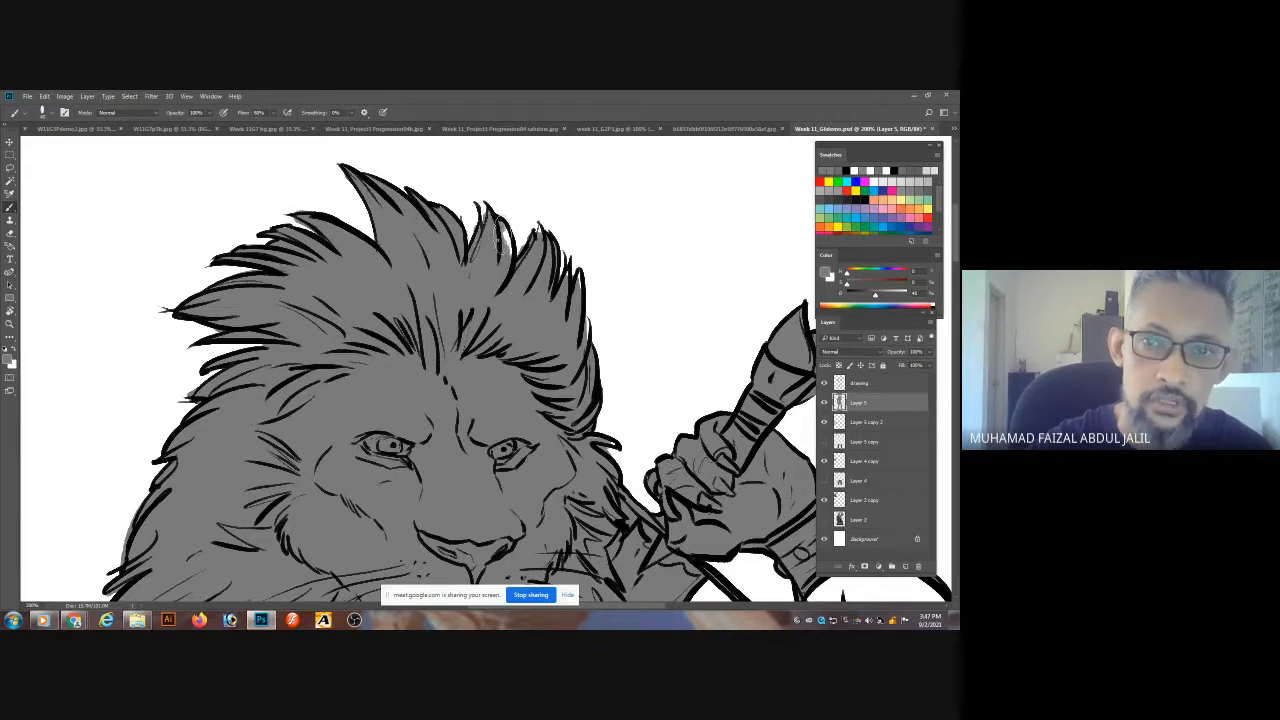
drag(506, 279, 476, 298)
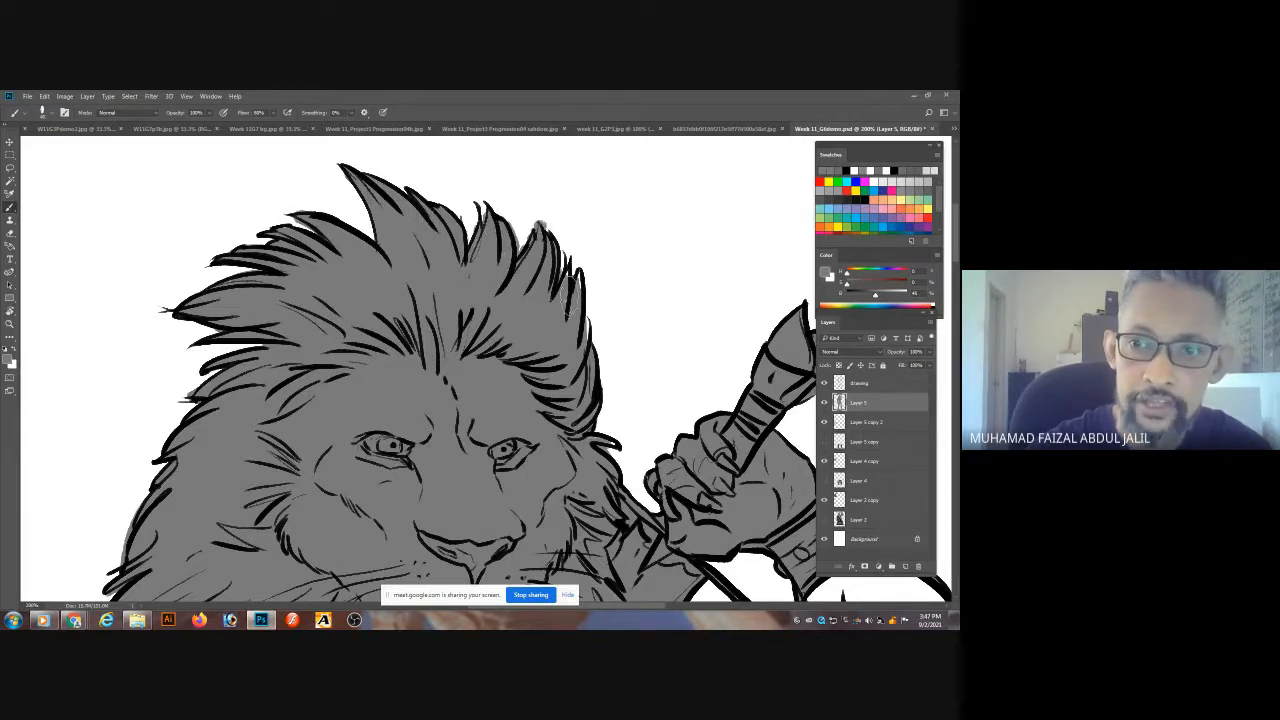
drag(584, 258, 578, 360)
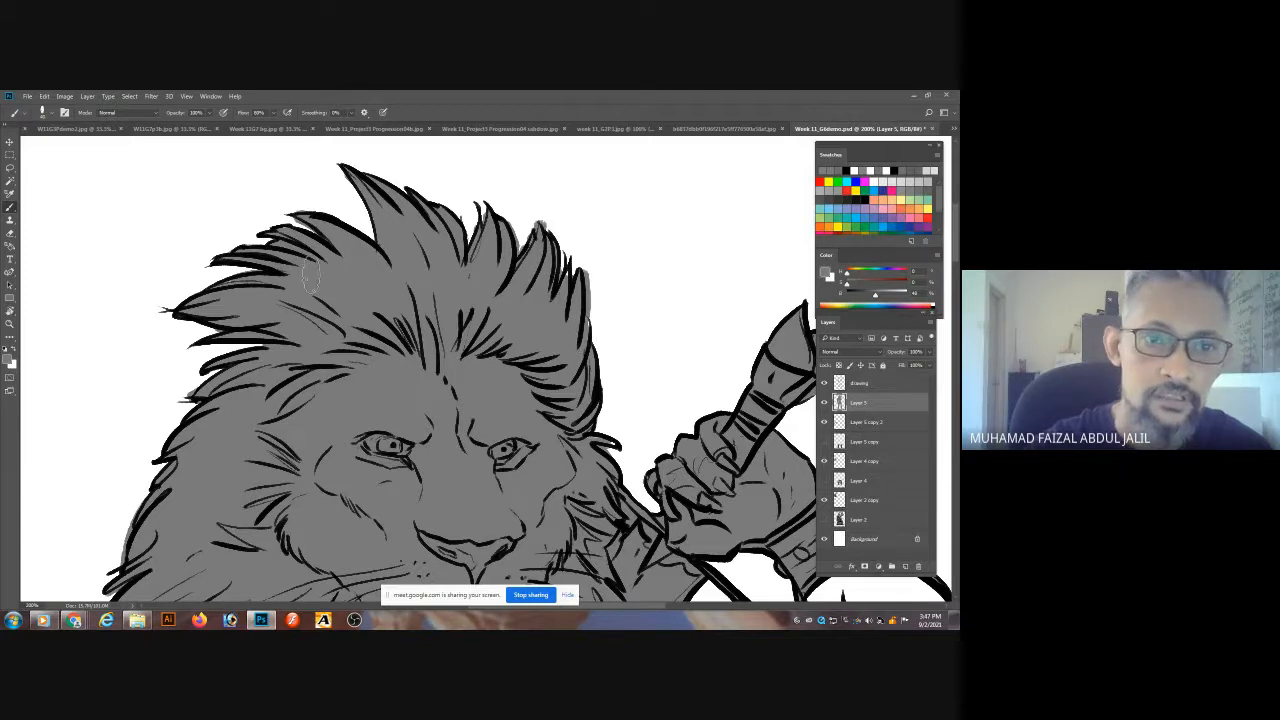
- Paint grey along the torso's right side, from the armpit past the chest strap to the waist outline
drag(432, 325, 150, 140)
drag(557, 294, 555, 231)
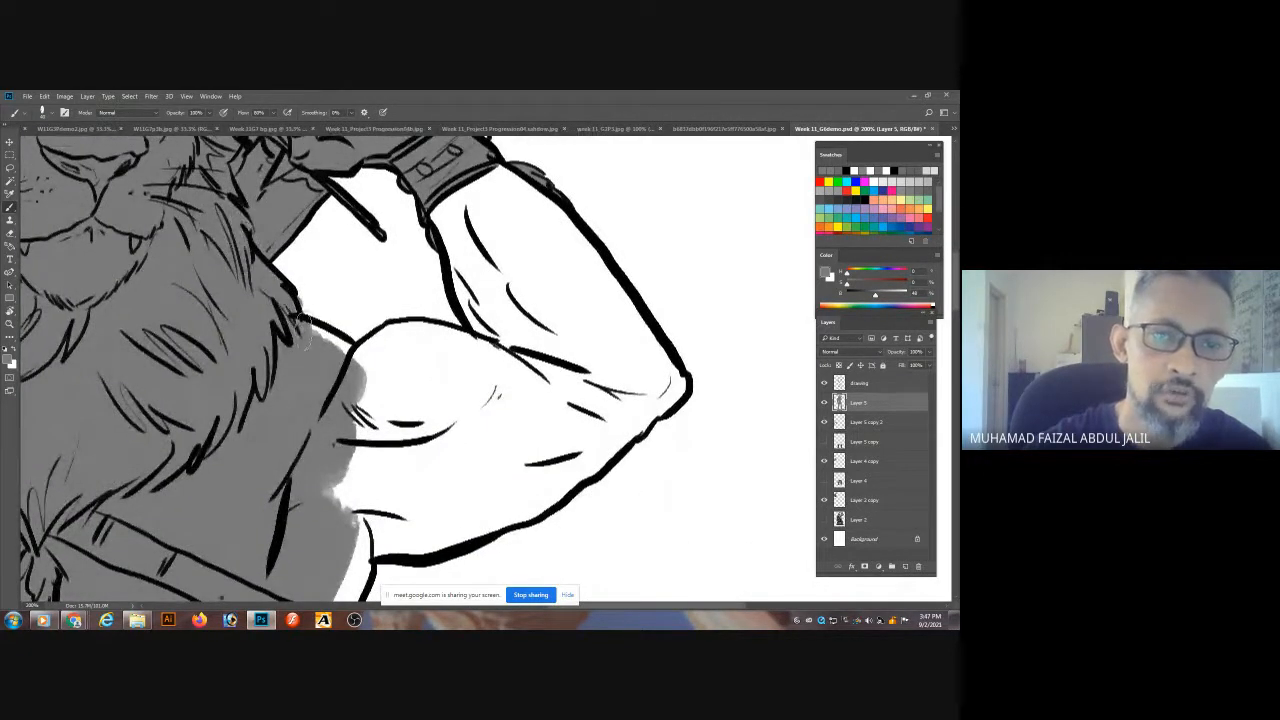
mouse_move(406, 403)
mouse_down()
mouse_move(404, 379)
mouse_move(467, 296)
mouse_move(489, 232)
mouse_up()
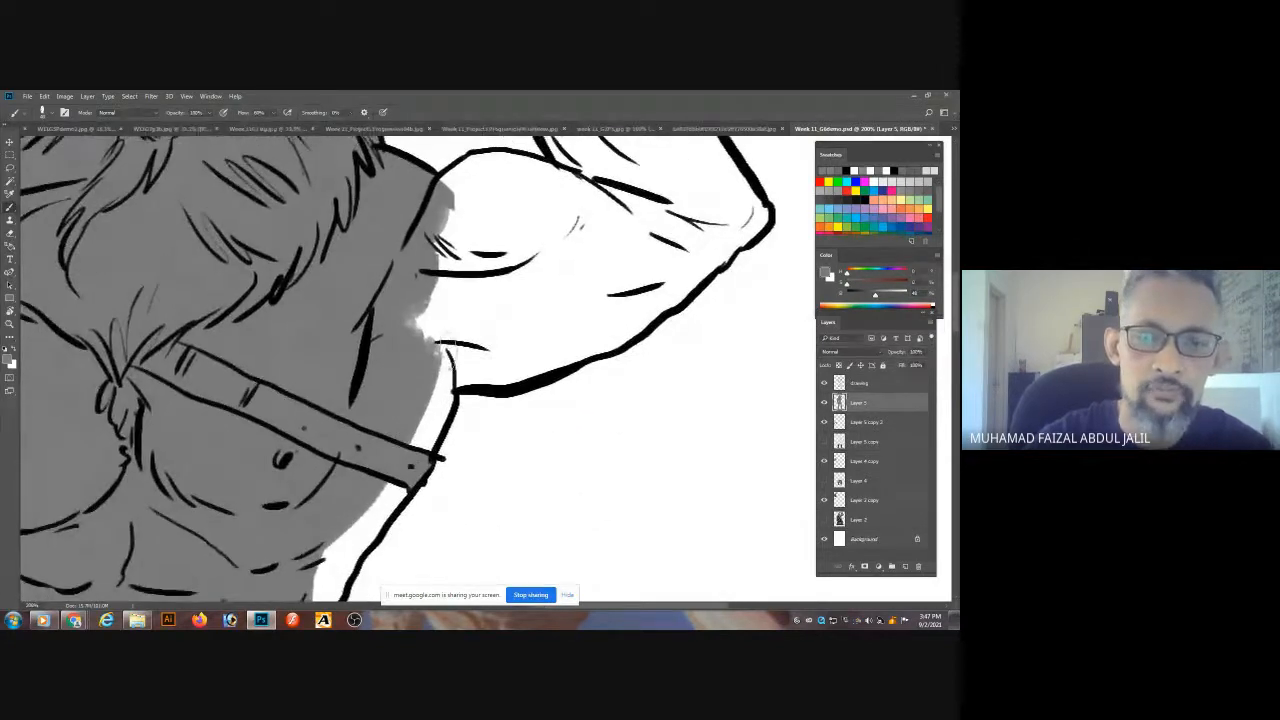
mouse_move(449, 356)
mouse_down()
mouse_move(445, 411)
mouse_move(402, 476)
mouse_move(315, 594)
mouse_up()
drag(377, 502, 412, 317)
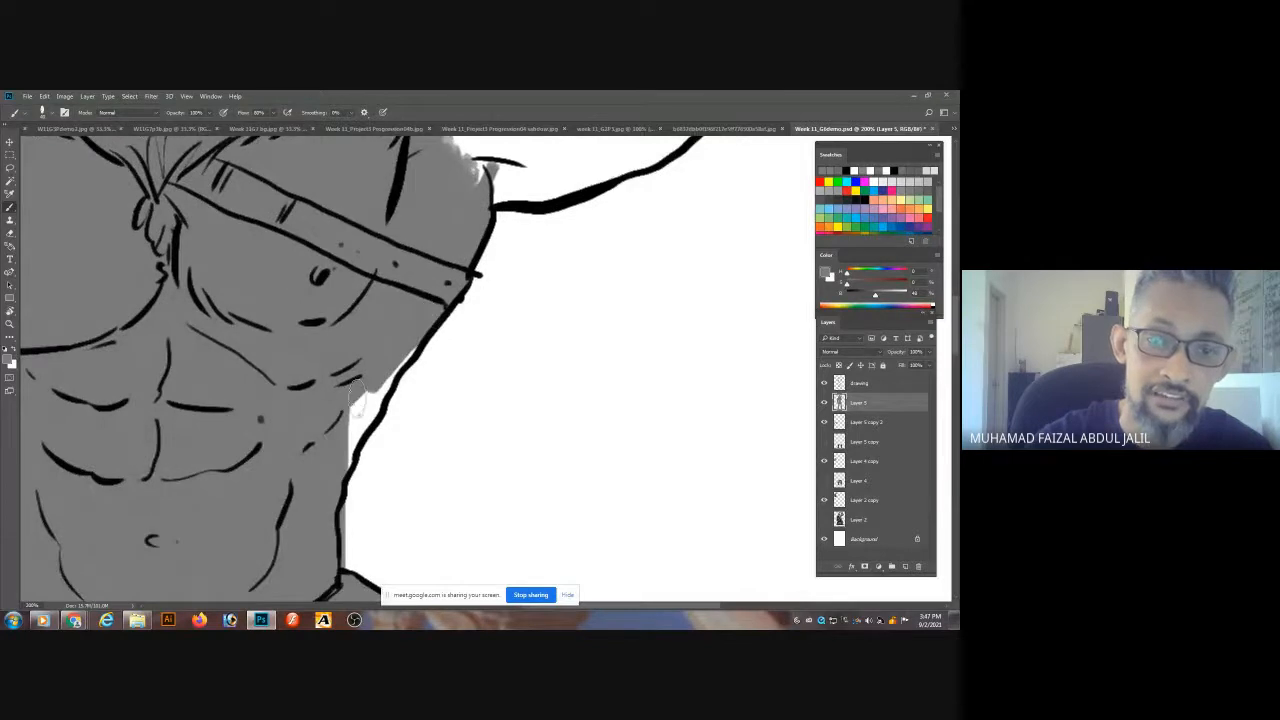
drag(357, 400, 360, 426)
mouse_move(385, 376)
mouse_down()
mouse_move(408, 365)
mouse_move(399, 380)
mouse_up()
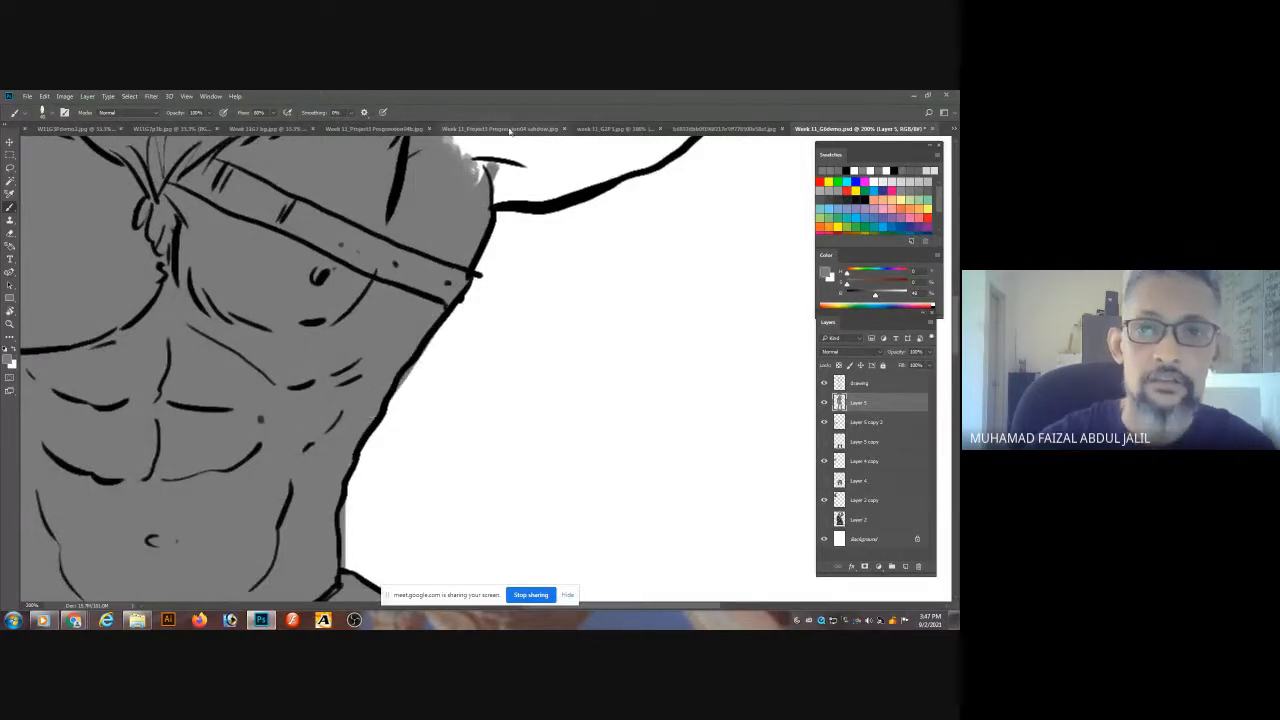
- Fill the raised arm with grey, covering the upper arm, elbow and forearm up to the wristband
drag(476, 184, 440, 371)
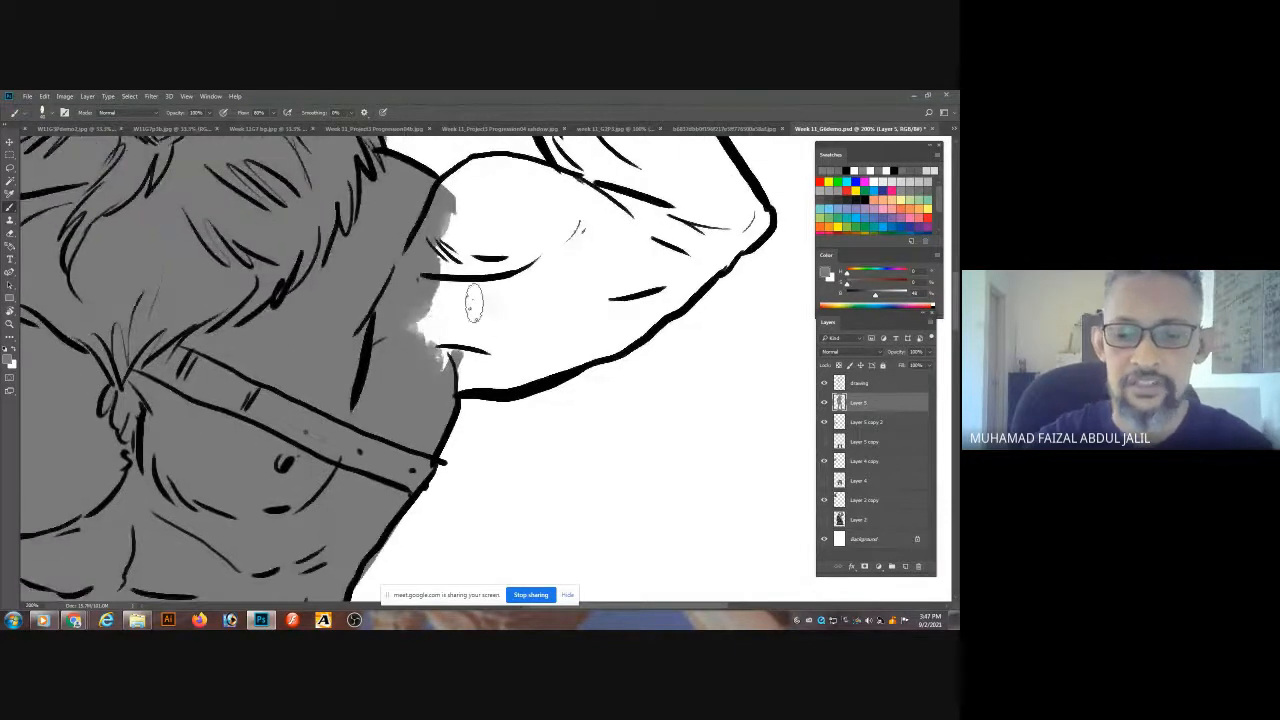
mouse_move(564, 248)
mouse_down()
mouse_move(427, 330)
mouse_move(577, 265)
mouse_move(527, 335)
mouse_move(443, 345)
mouse_move(500, 355)
mouse_move(440, 365)
mouse_move(542, 355)
mouse_move(628, 305)
mouse_move(544, 343)
mouse_move(588, 345)
mouse_move(725, 240)
mouse_move(658, 270)
mouse_move(671, 233)
mouse_move(527, 265)
mouse_move(489, 256)
mouse_move(492, 212)
mouse_move(470, 195)
mouse_move(499, 175)
mouse_move(663, 194)
mouse_move(478, 350)
mouse_up()
mouse_move(343, 200)
mouse_down()
mouse_move(371, 272)
mouse_move(387, 278)
mouse_move(393, 240)
mouse_move(448, 310)
mouse_move(453, 295)
mouse_move(381, 192)
mouse_move(391, 180)
mouse_move(463, 245)
mouse_move(496, 300)
mouse_move(423, 193)
mouse_move(490, 275)
mouse_move(503, 328)
mouse_move(490, 362)
mouse_move(523, 375)
mouse_move(533, 350)
mouse_move(549, 350)
mouse_move(503, 290)
mouse_move(572, 370)
mouse_move(513, 378)
mouse_up()
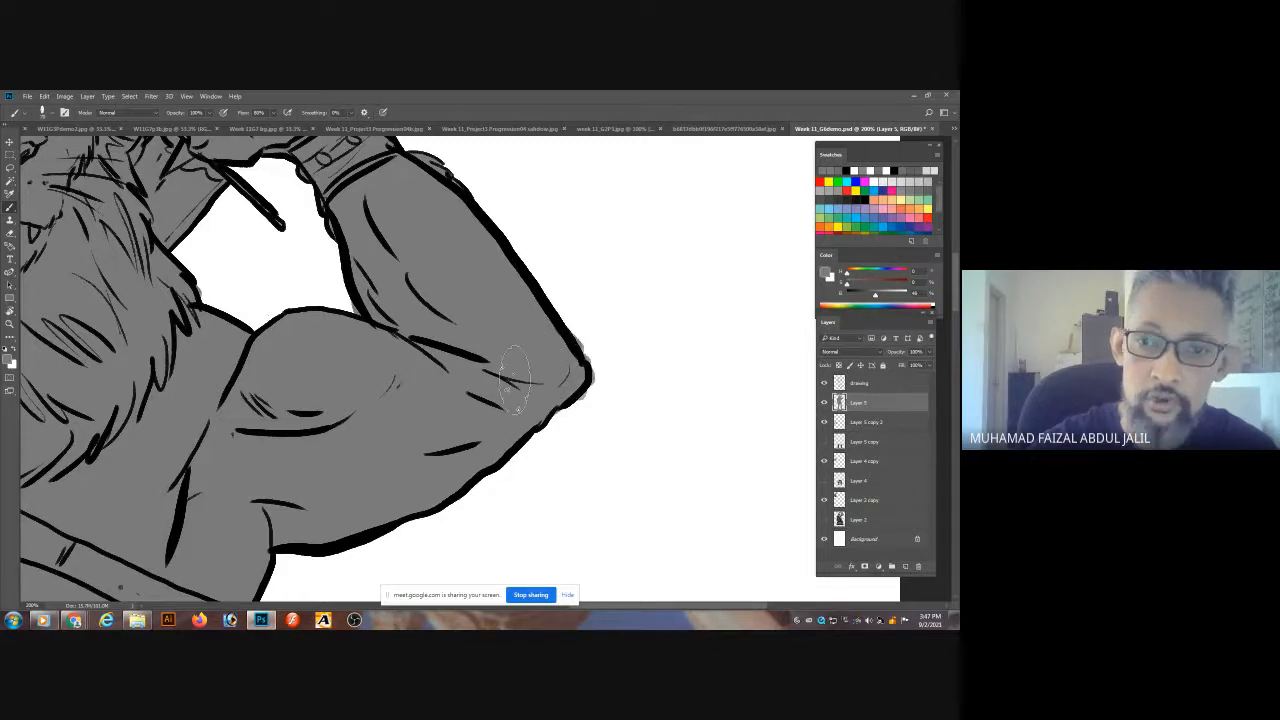
- Erase the grey spilling outside the elbow and waist outlines, and repaint the small gap at the hip
key(e)
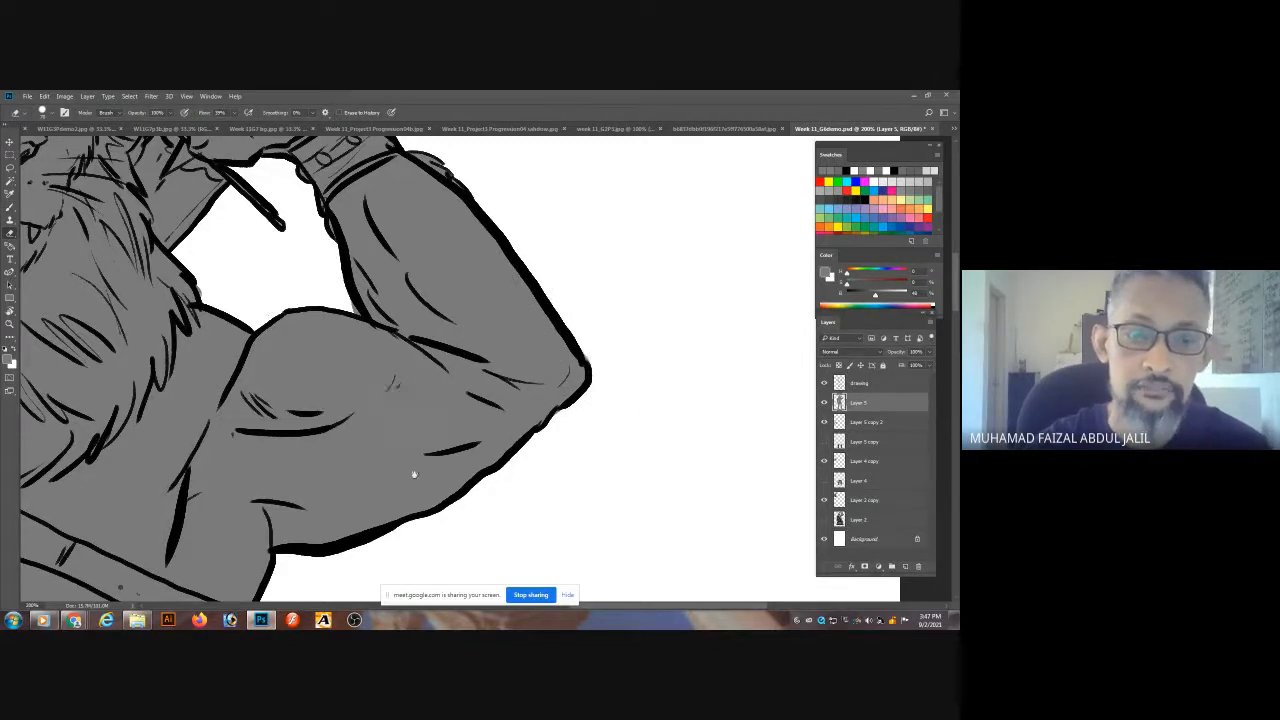
drag(414, 475, 491, 171)
drag(295, 468, 436, 309)
drag(381, 376, 369, 393)
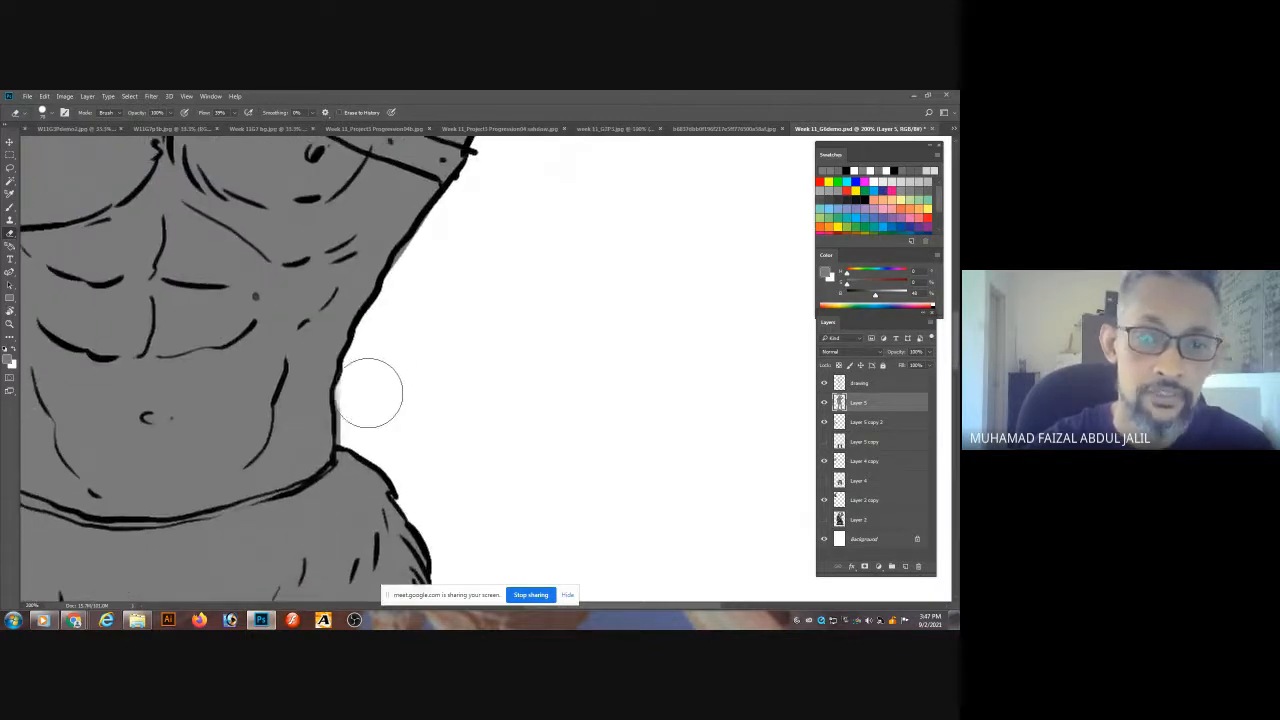
key(b)
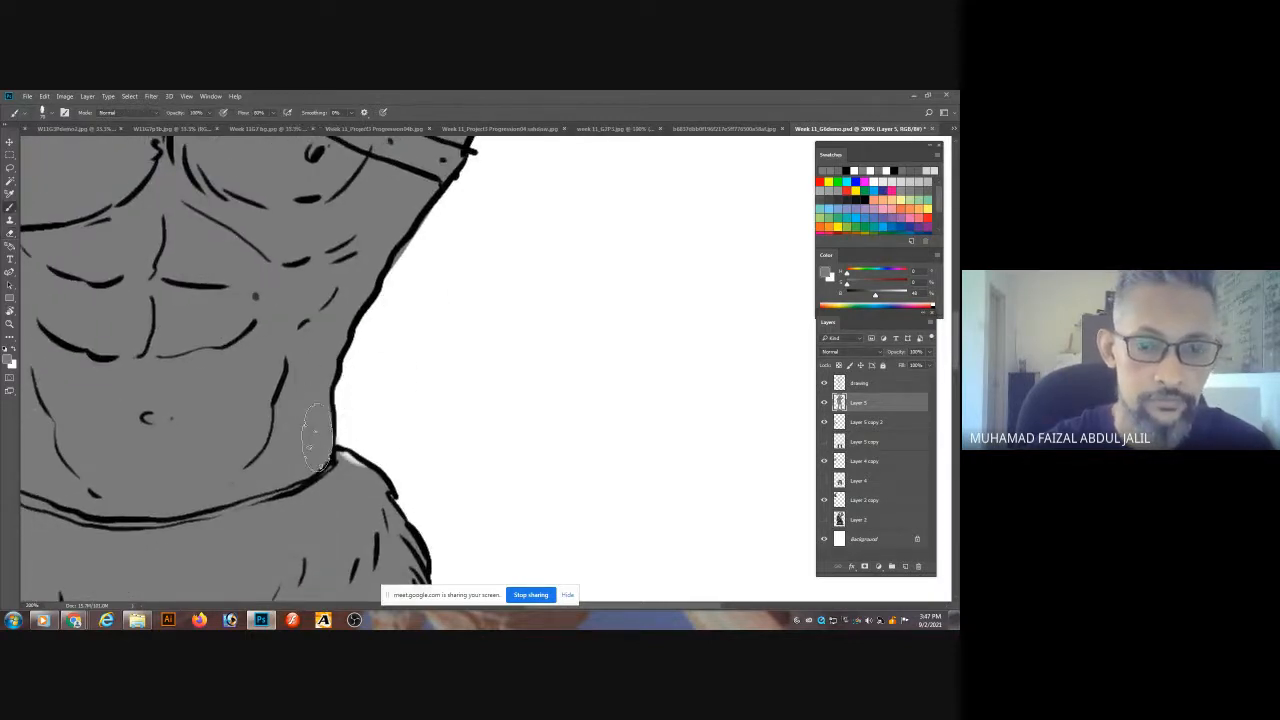
drag(335, 468, 347, 470)
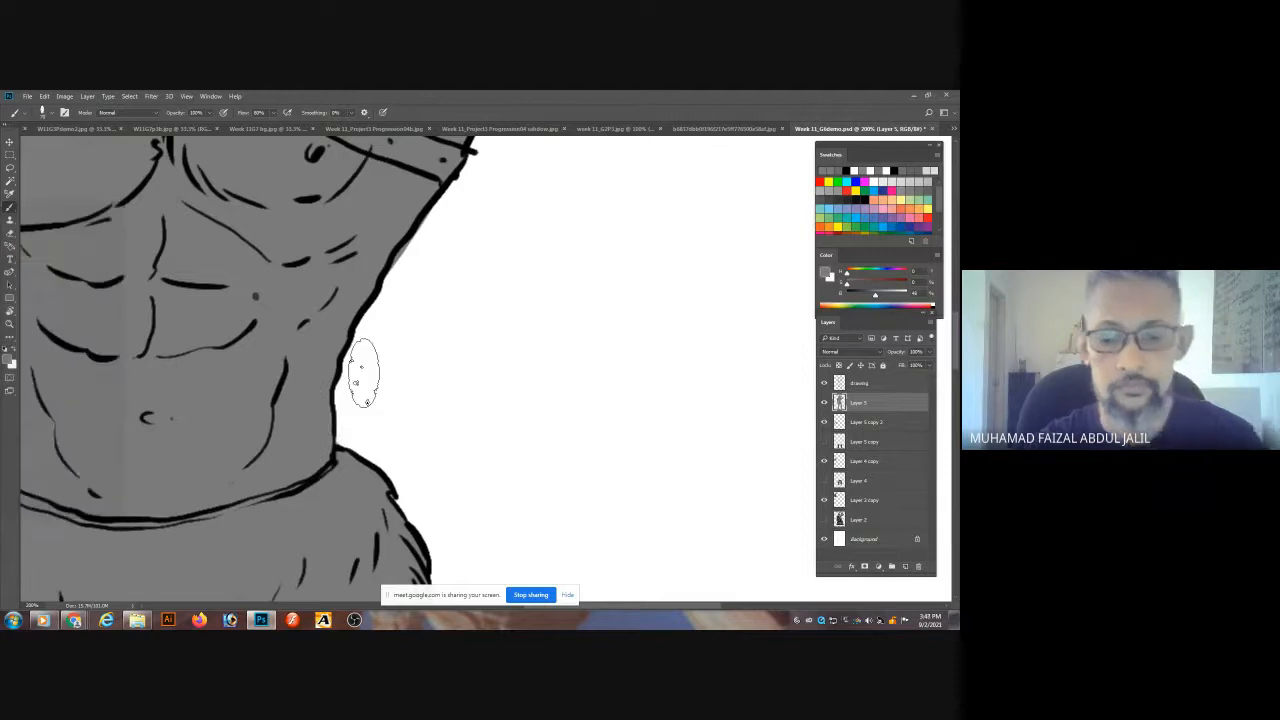
- Hide the drawing layer and inspect the grey silhouette's edges on their own
key(ctrl+0)
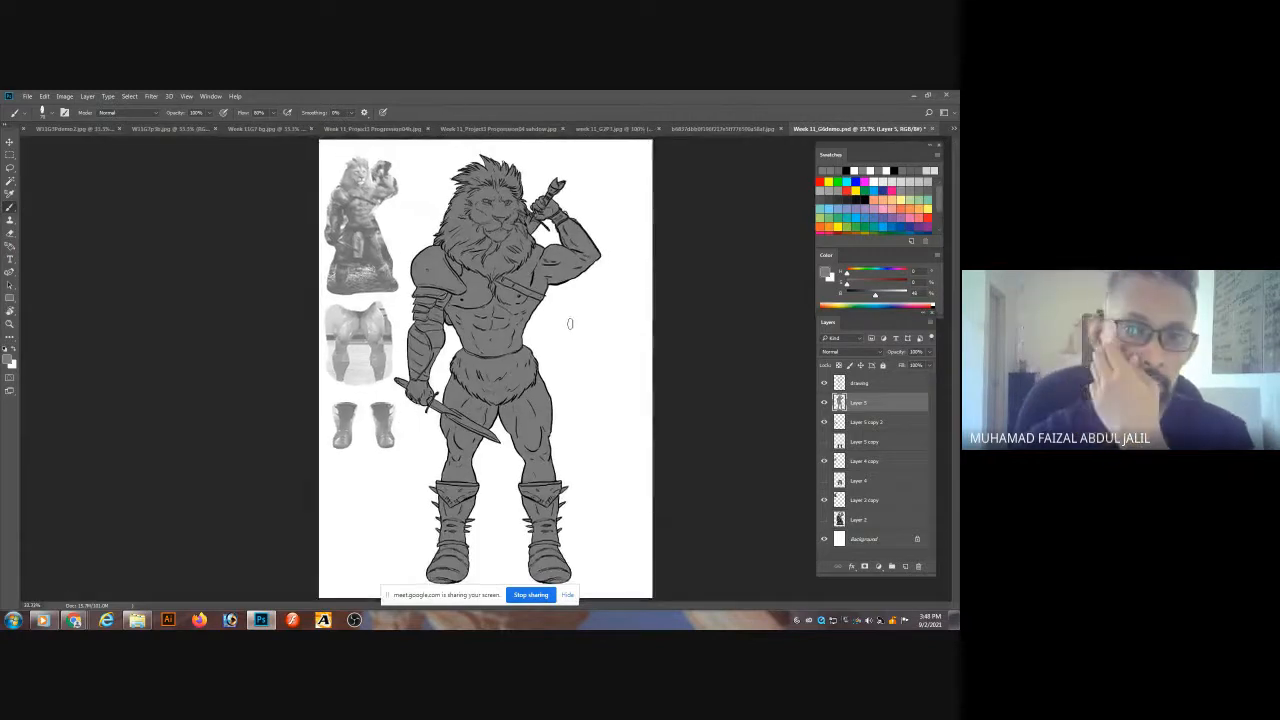
click(824, 383)
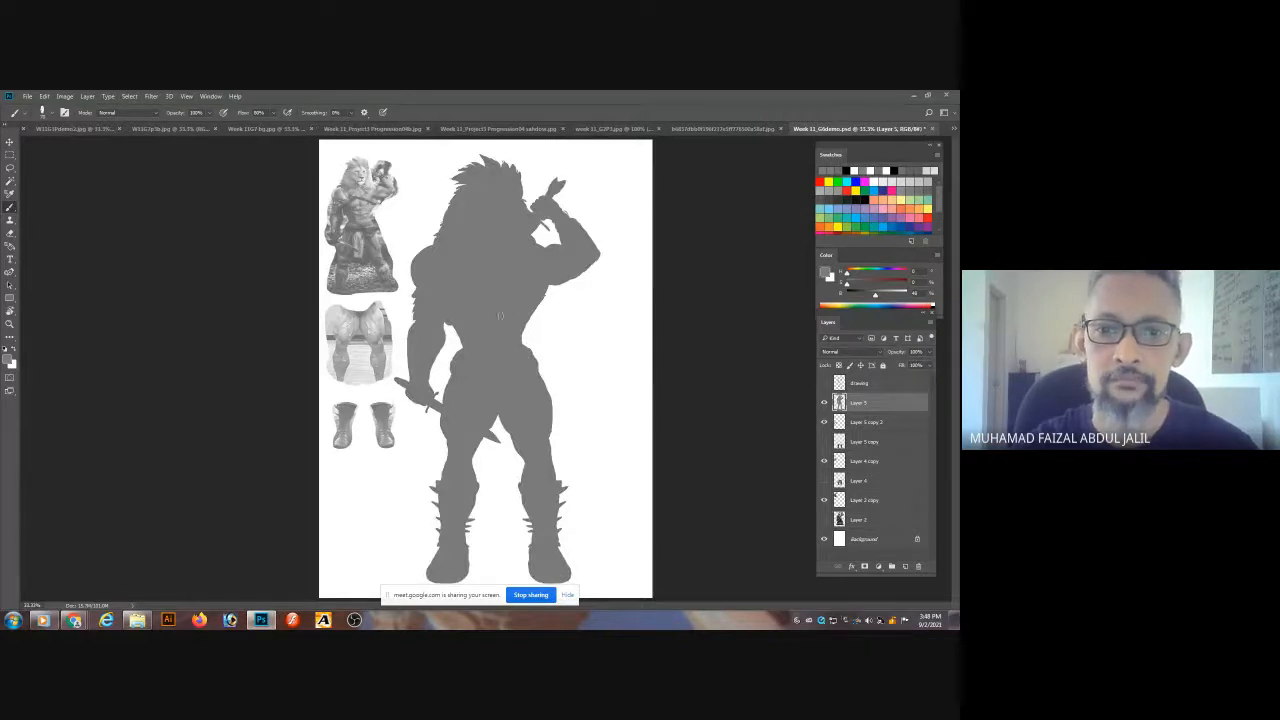
scroll(481, 310, up, 2)
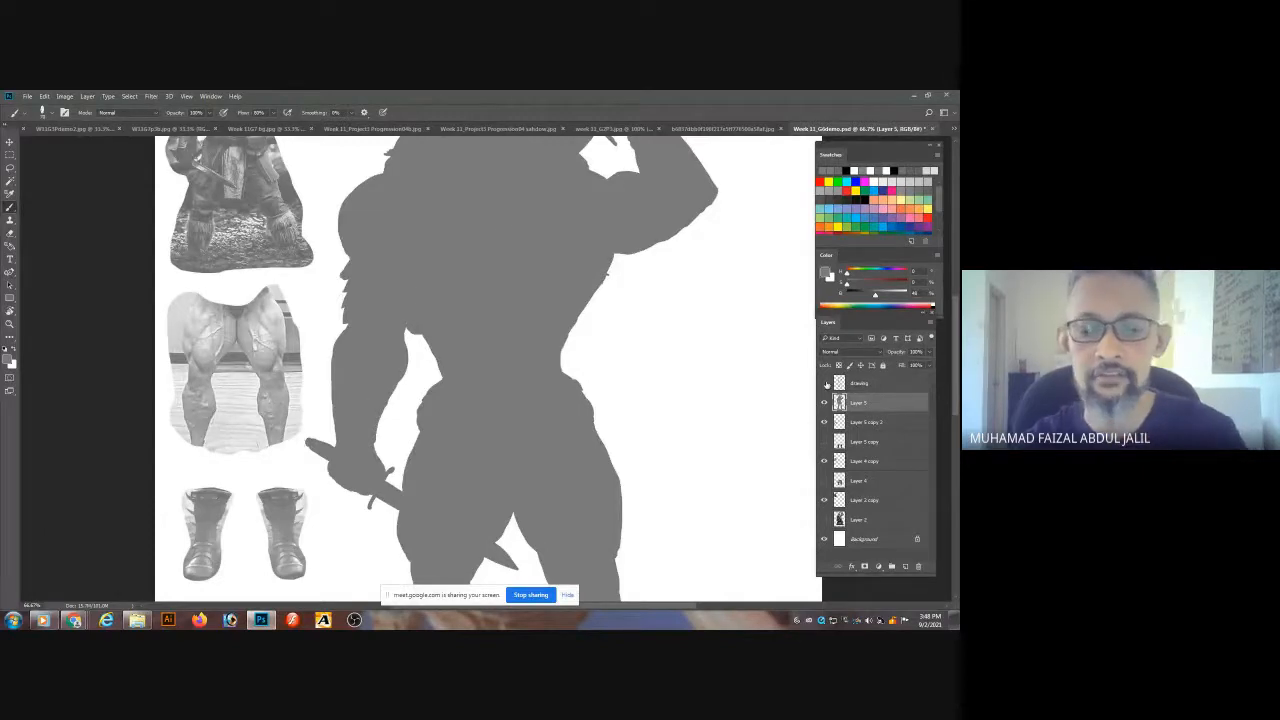
- Show the drawing layer again over the grey silhouette and check the whole figure
key(ctrl+minus)
key(ctrl+minus)
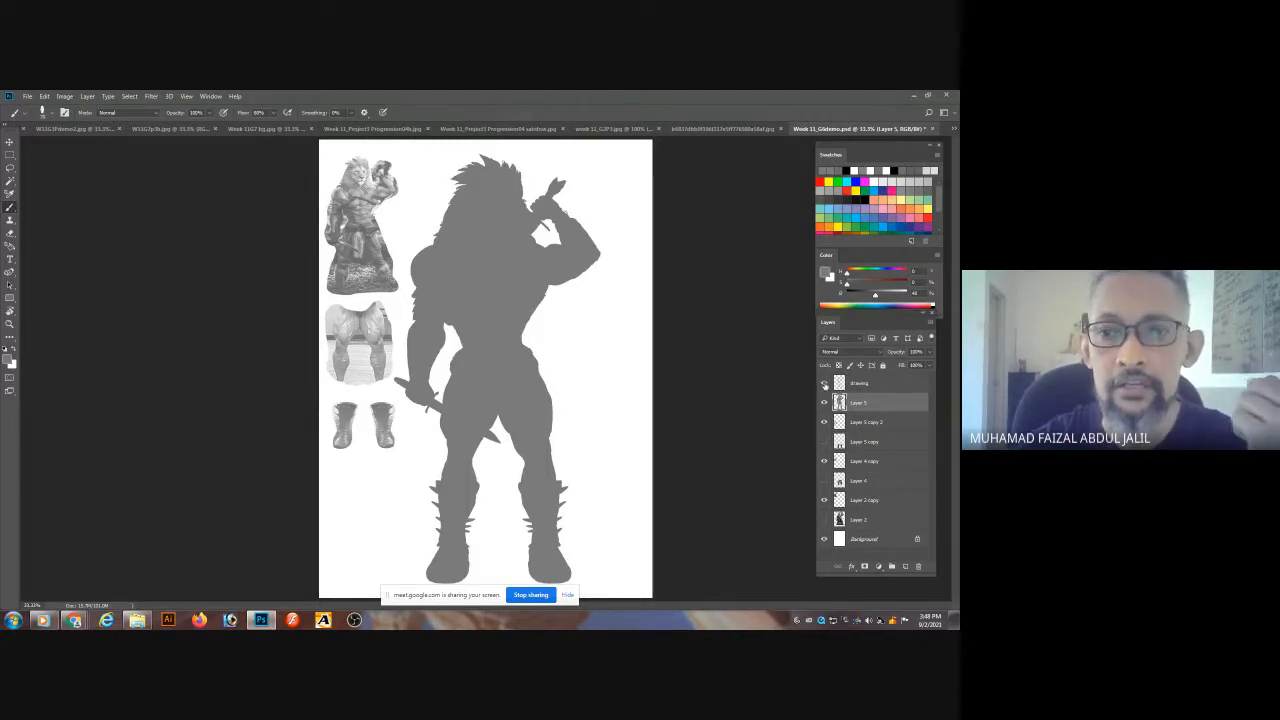
click(824, 383)
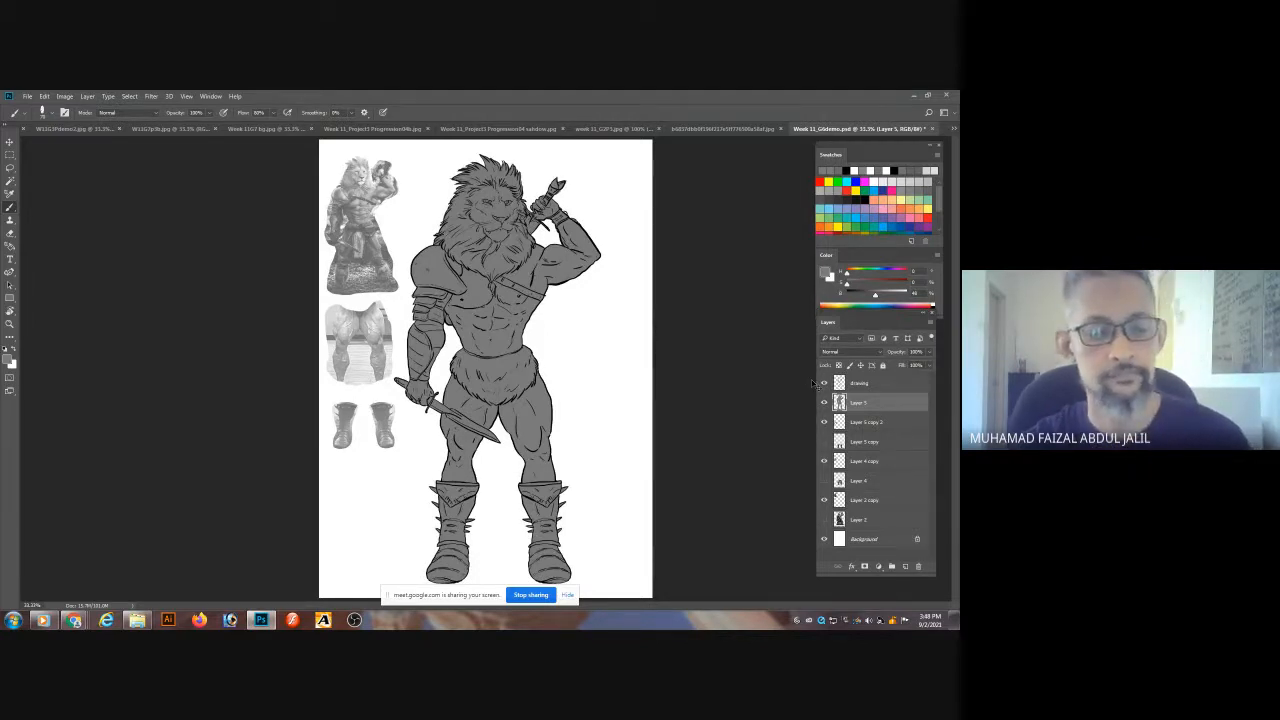
key(ctrl+minus)
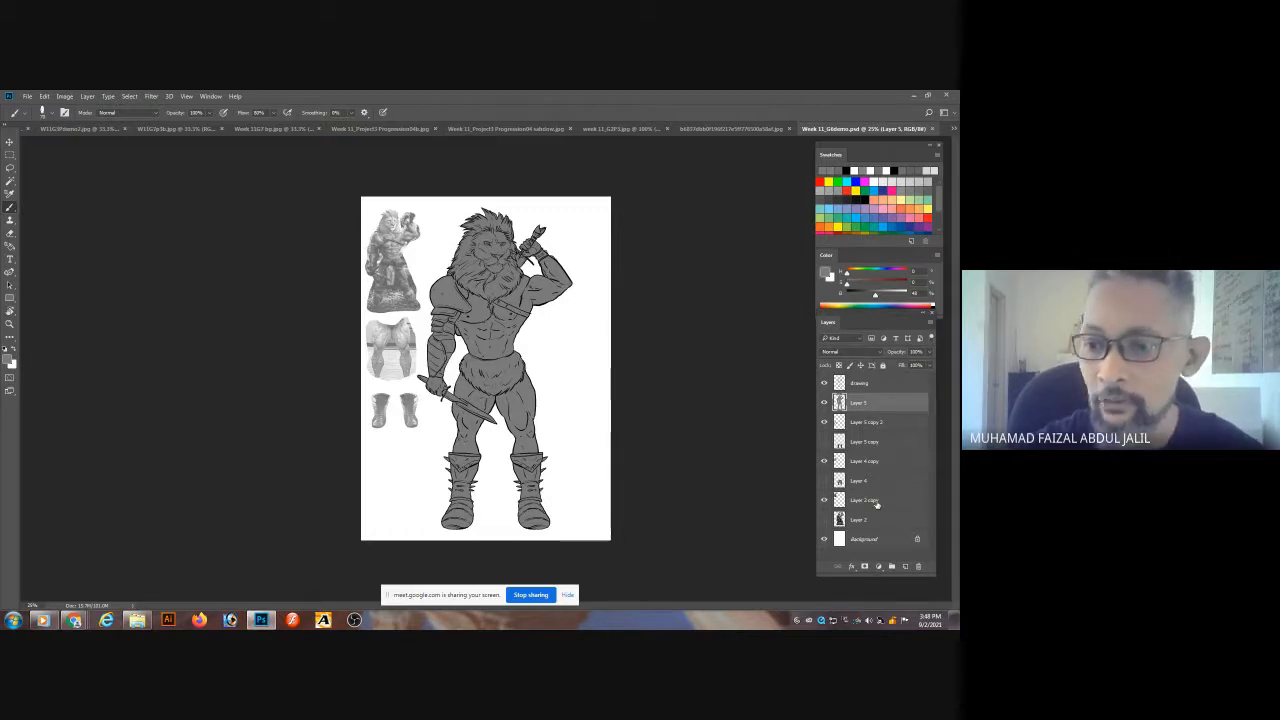
- Add a new layer between the silhouette and the drawing, and choose a soft round pressure brush
click(905, 566)
key(ctrl+plus)
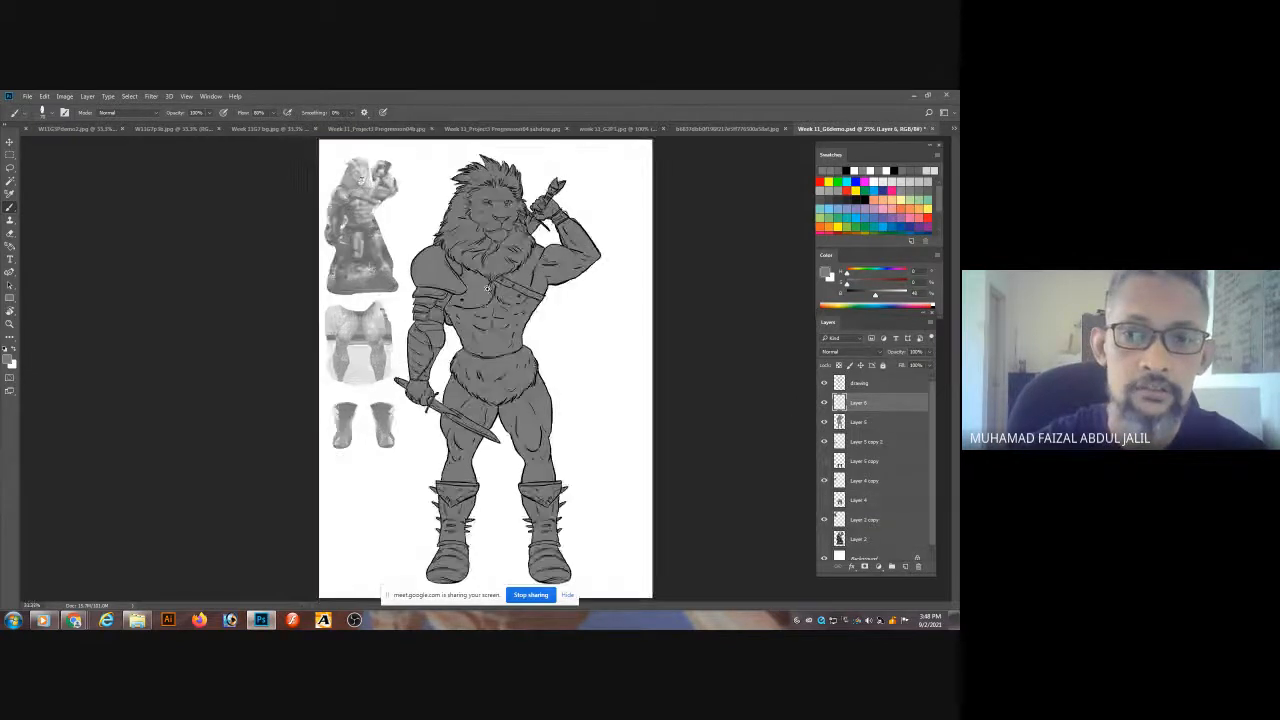
key(ctrl+plus)
key(ctrl+plus)
key(ctrl+plus)
click(43, 112)
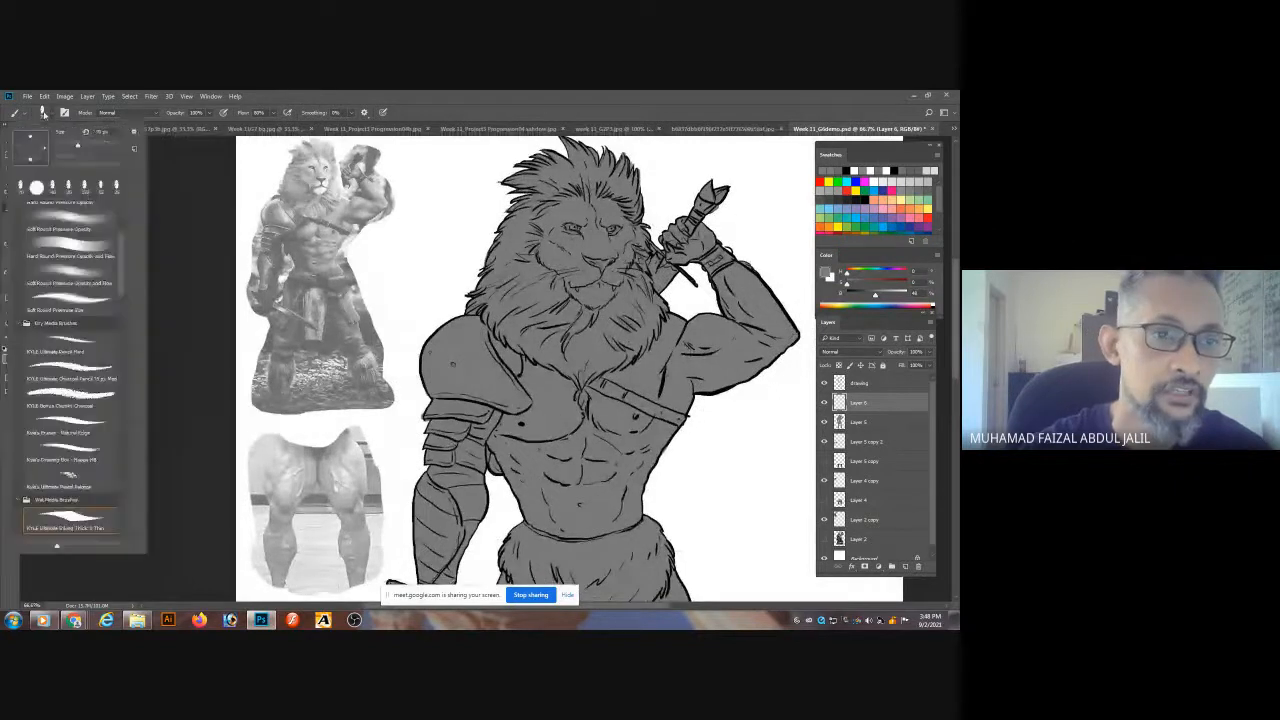
double_click(86, 273)
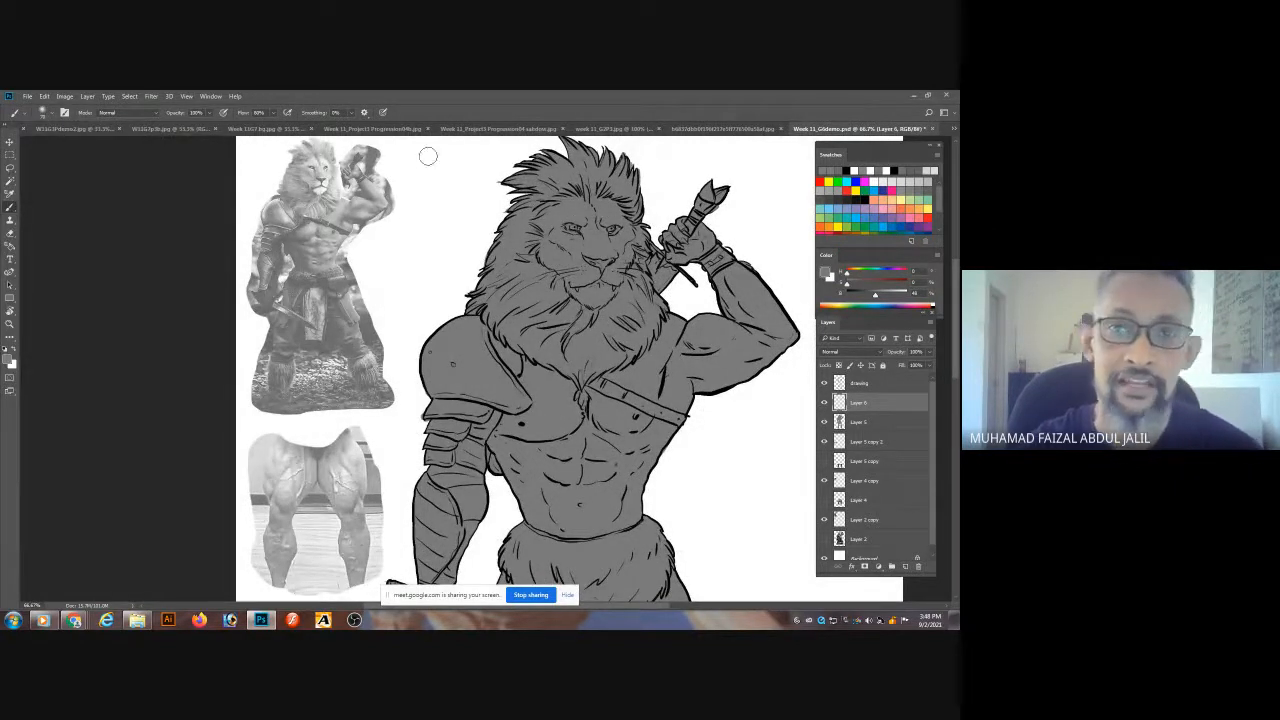
- Examine the grey shading on the bird warrior progression sheet and the fox warrior example
click(533, 130)
key(ctrl+plus)
key(ctrl+plus)
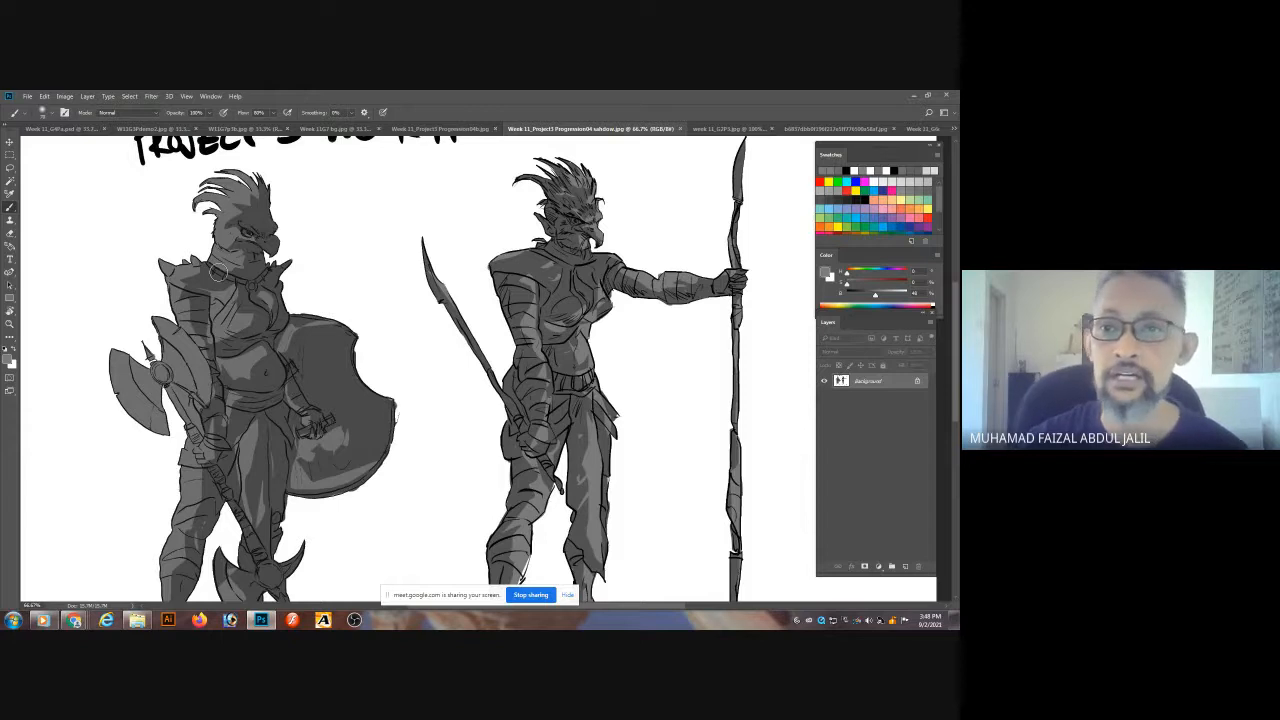
click(730, 129)
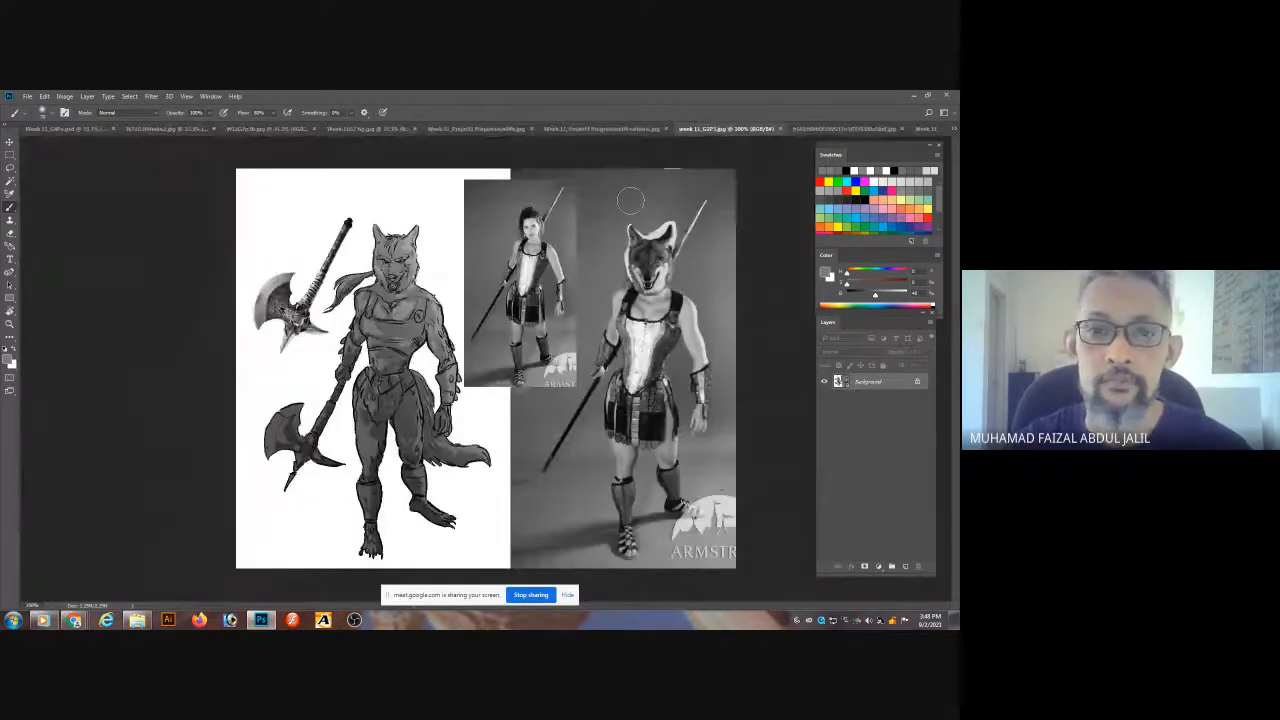
- Close the unneeded JPG reference beside the fox warrior example and return to the lion warrior document
click(828, 130)
key(ctrl+w)
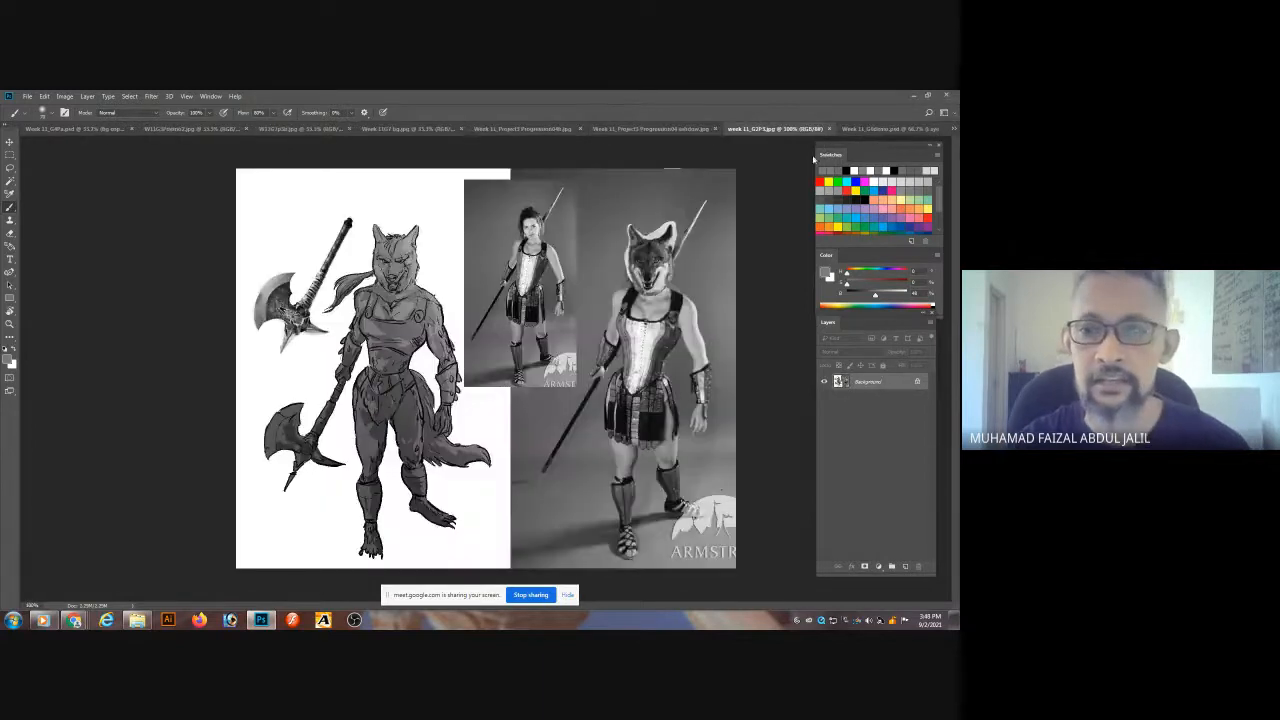
click(887, 129)
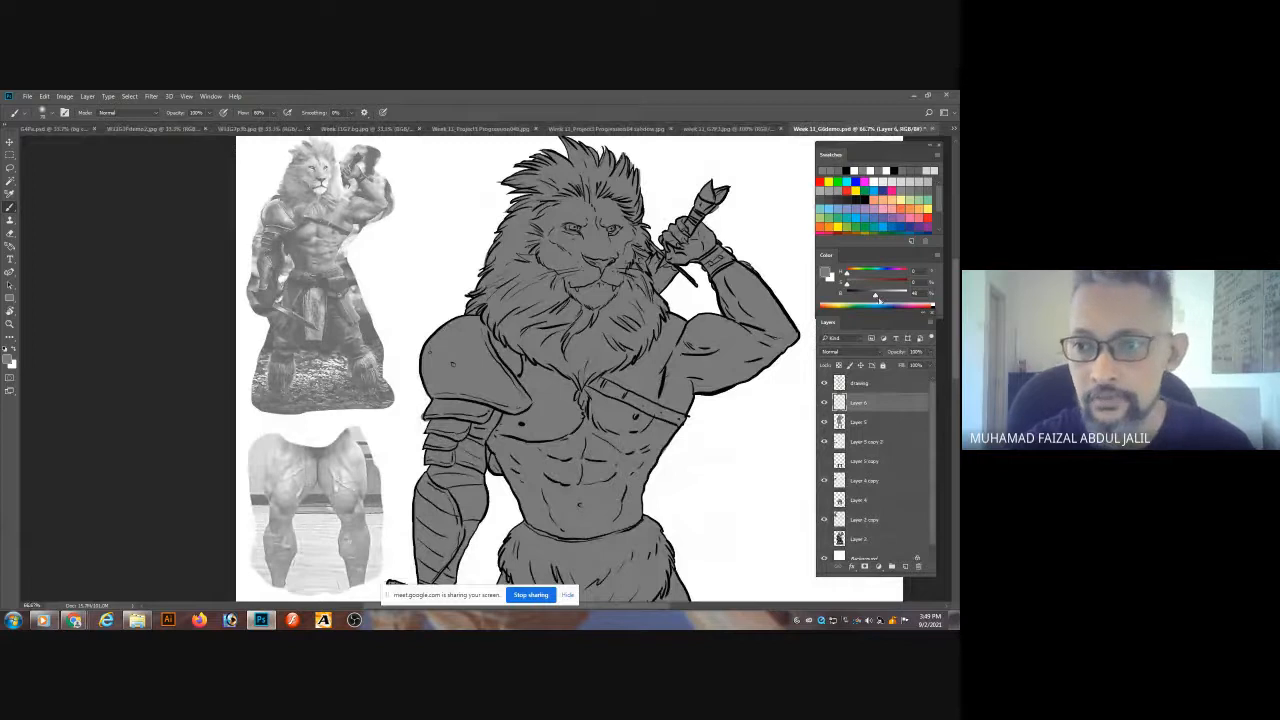
- Try soft shading in a darker grey on the mane, face and shoulder armour, and view it with the silhouette layer hidden
drag(875, 295, 868, 295)
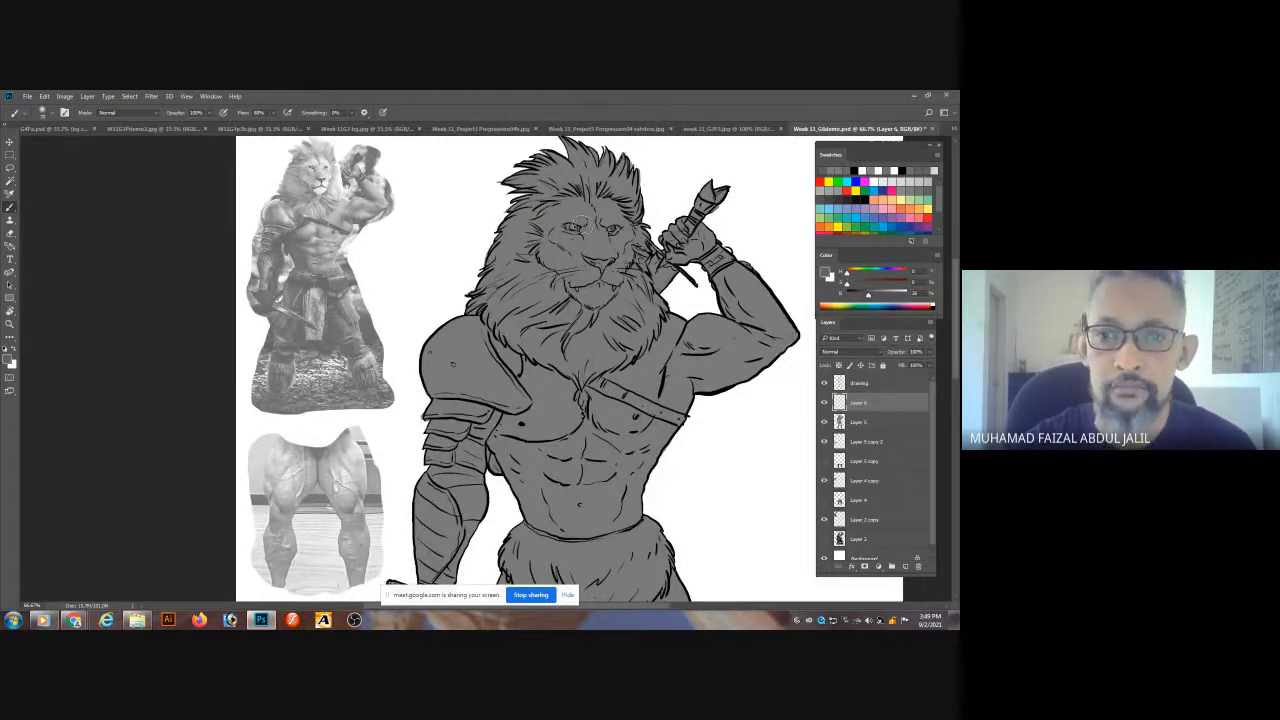
mouse_move(576, 221)
mouse_down()
mouse_move(557, 244)
mouse_move(575, 250)
mouse_move(565, 264)
mouse_move(545, 260)
mouse_move(580, 292)
mouse_move(525, 252)
mouse_move(535, 273)
mouse_move(520, 285)
mouse_move(560, 285)
mouse_move(548, 296)
mouse_move(569, 318)
mouse_move(550, 345)
mouse_move(545, 325)
mouse_move(525, 346)
mouse_move(495, 310)
mouse_move(515, 290)
mouse_move(525, 222)
mouse_move(557, 183)
mouse_move(617, 182)
mouse_move(625, 238)
mouse_move(615, 262)
mouse_move(585, 262)
mouse_move(610, 262)
mouse_move(615, 280)
mouse_move(581, 300)
mouse_move(630, 290)
mouse_move(609, 338)
mouse_move(542, 357)
mouse_move(505, 318)
mouse_move(531, 336)
mouse_move(501, 333)
mouse_move(510, 322)
mouse_move(506, 339)
mouse_move(468, 336)
mouse_move(445, 362)
mouse_move(466, 390)
mouse_move(512, 395)
mouse_up()
key(bracketleft)
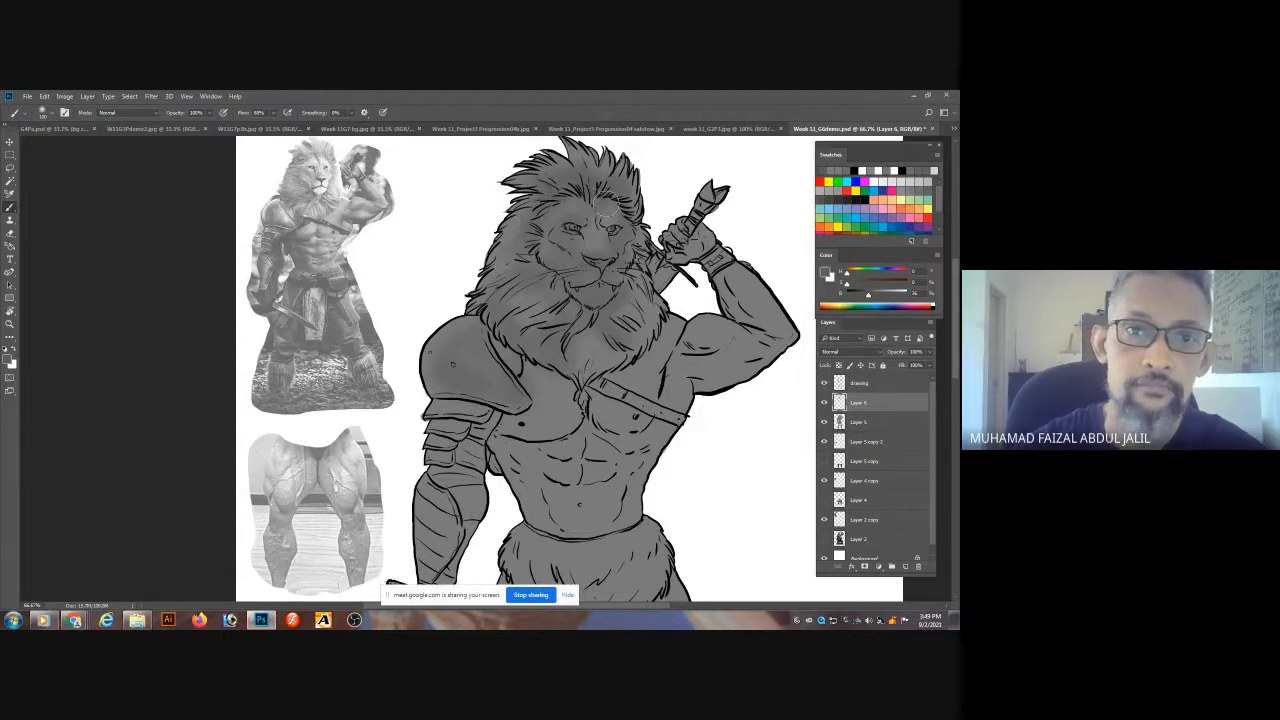
scroll(596, 208, up, 1)
click(824, 421)
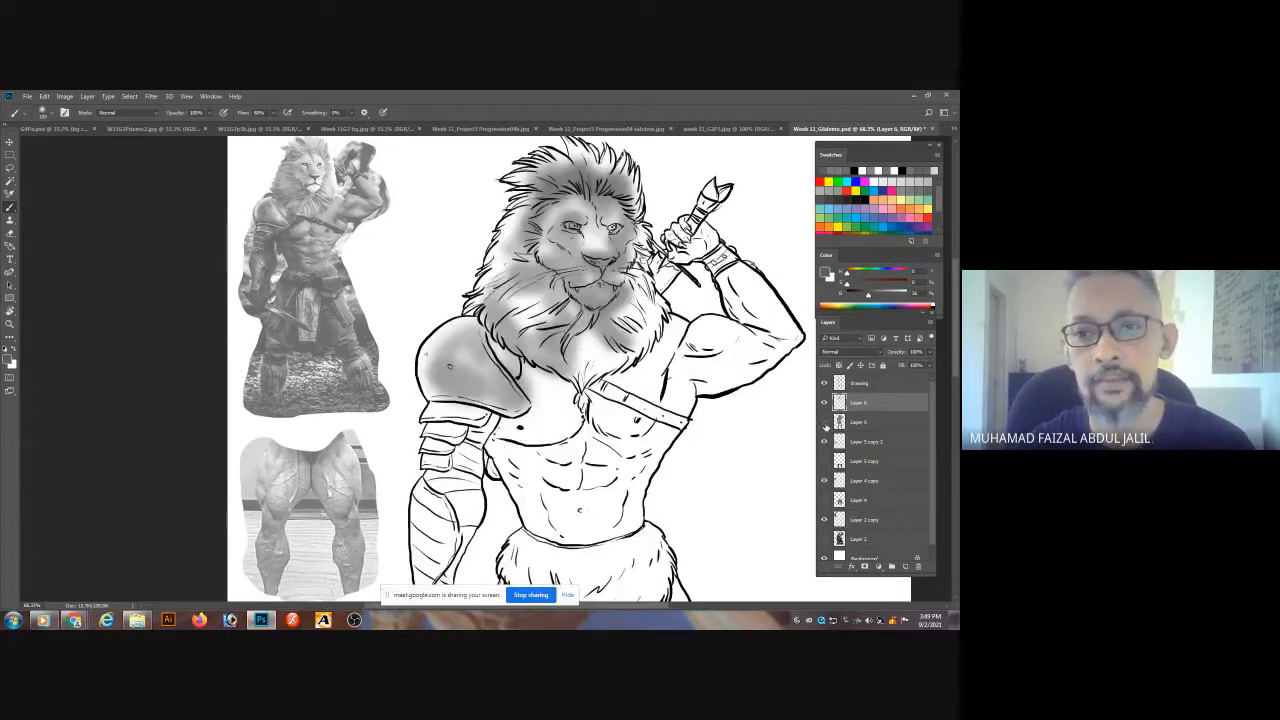
click(826, 421)
- Delete the test shading layer above the silhouette and view the full figure
mouse_move(894, 405)
mouse_down()
mouse_move(880, 488)
mouse_move(918, 566)
mouse_up()
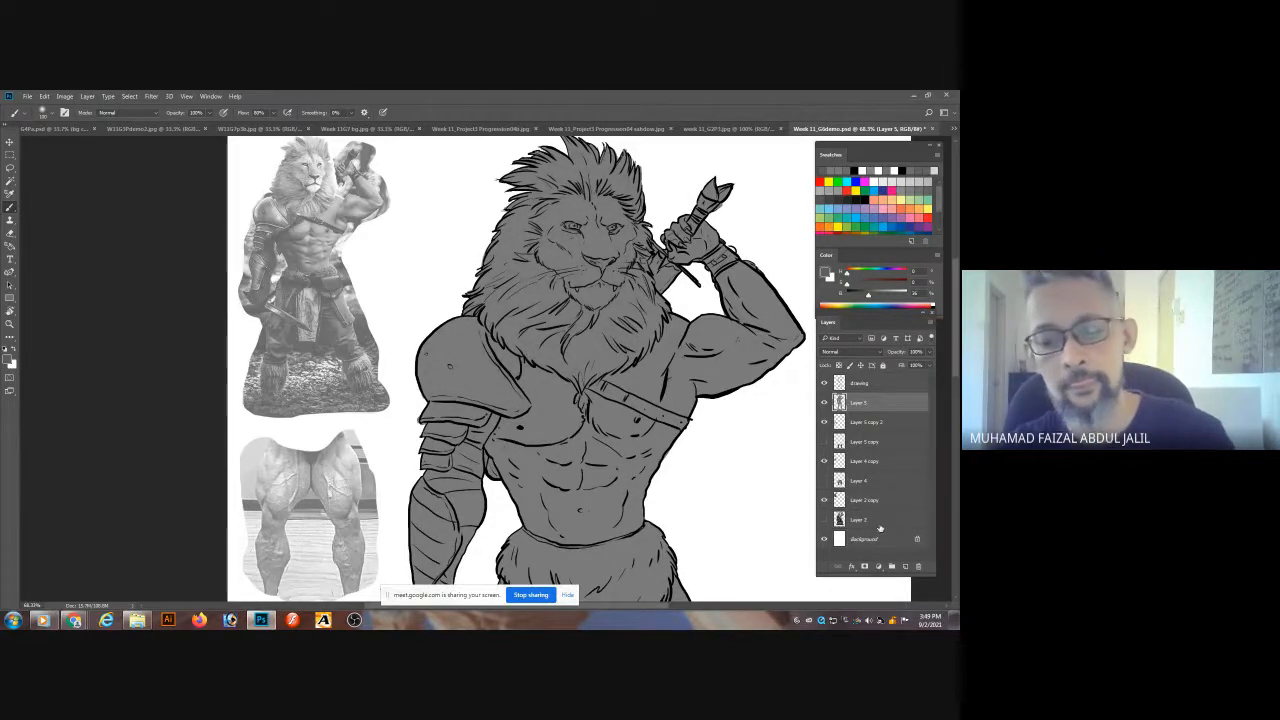
key(ctrl+minus)
key(ctrl+minus)
key(ctrl+minus)
key(ctrl+minus)
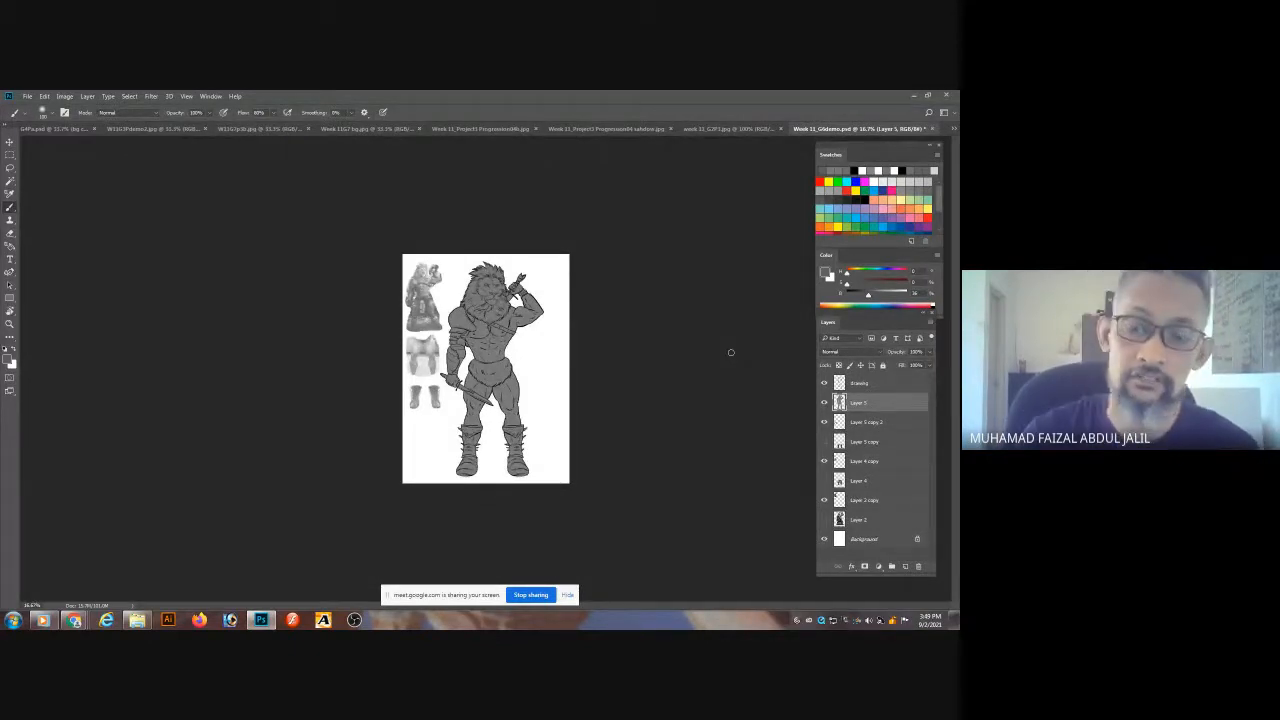
key(ctrl+plus)
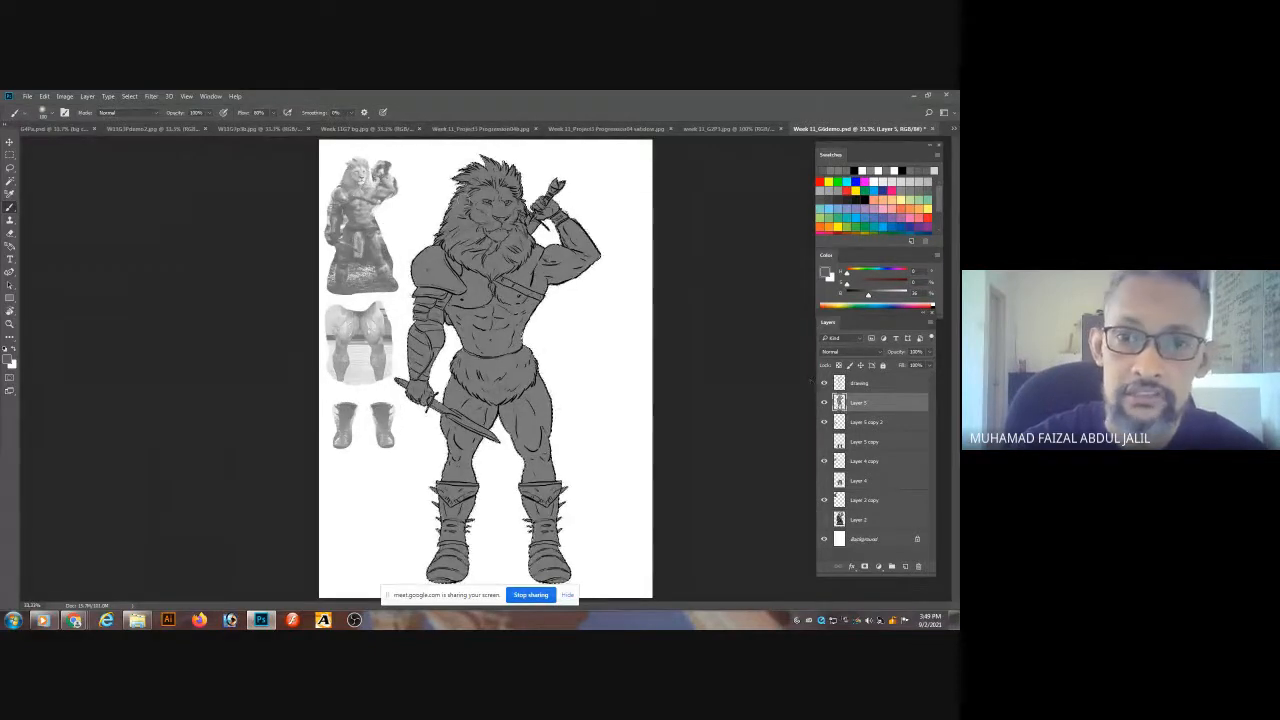
- Load the grey silhouette on Layer 5 as a selection with the Lasso tool active, and inspect its outline without the drawing
key(l)
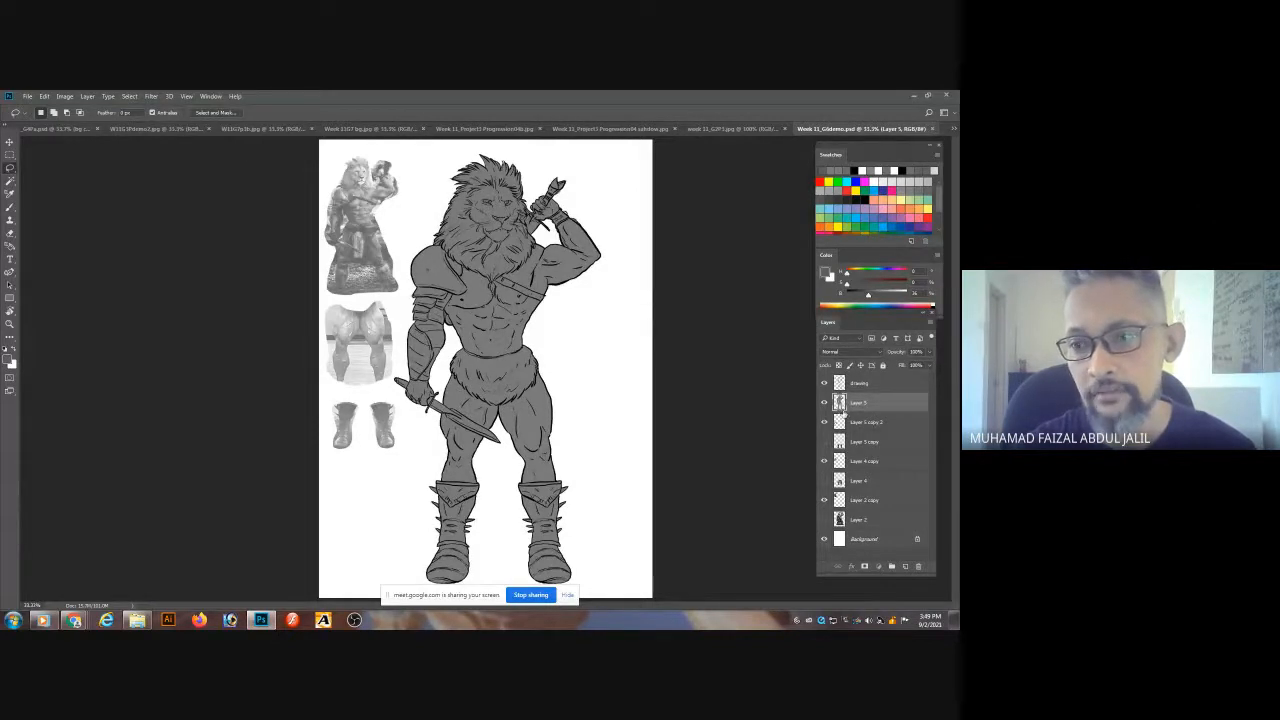
ctrl+click(860, 408)
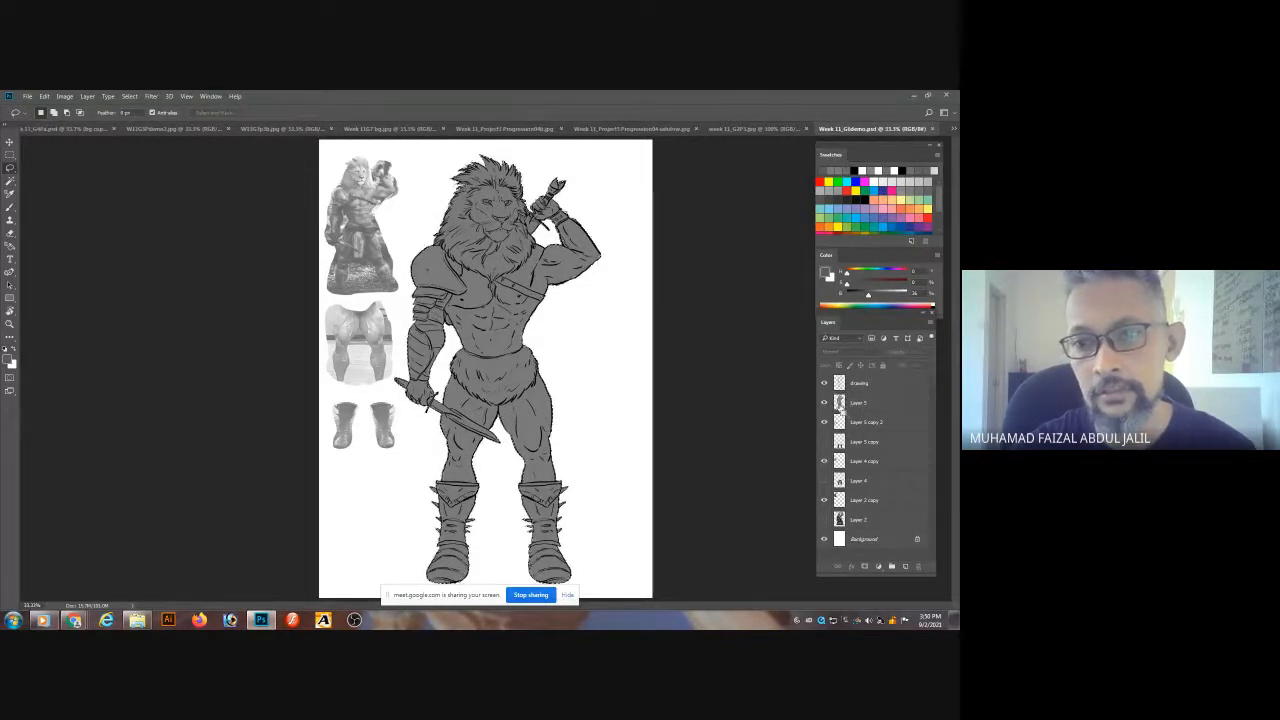
ctrl+click(840, 405)
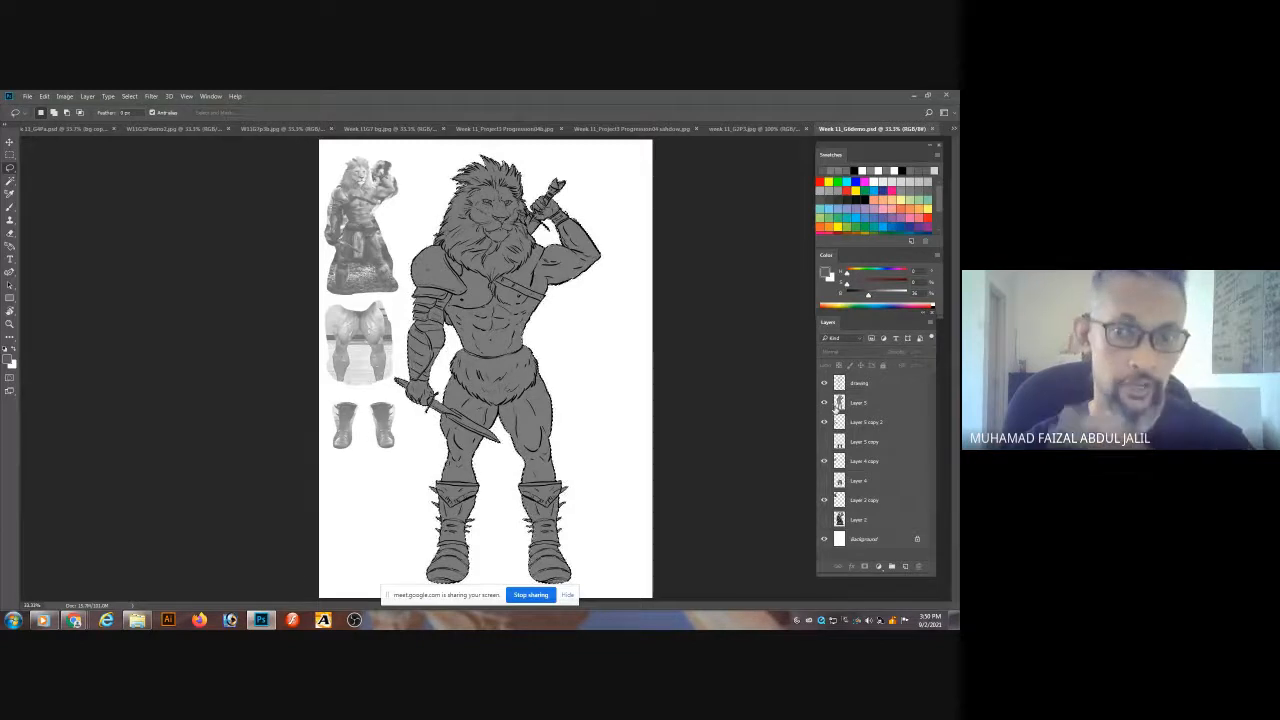
click(824, 383)
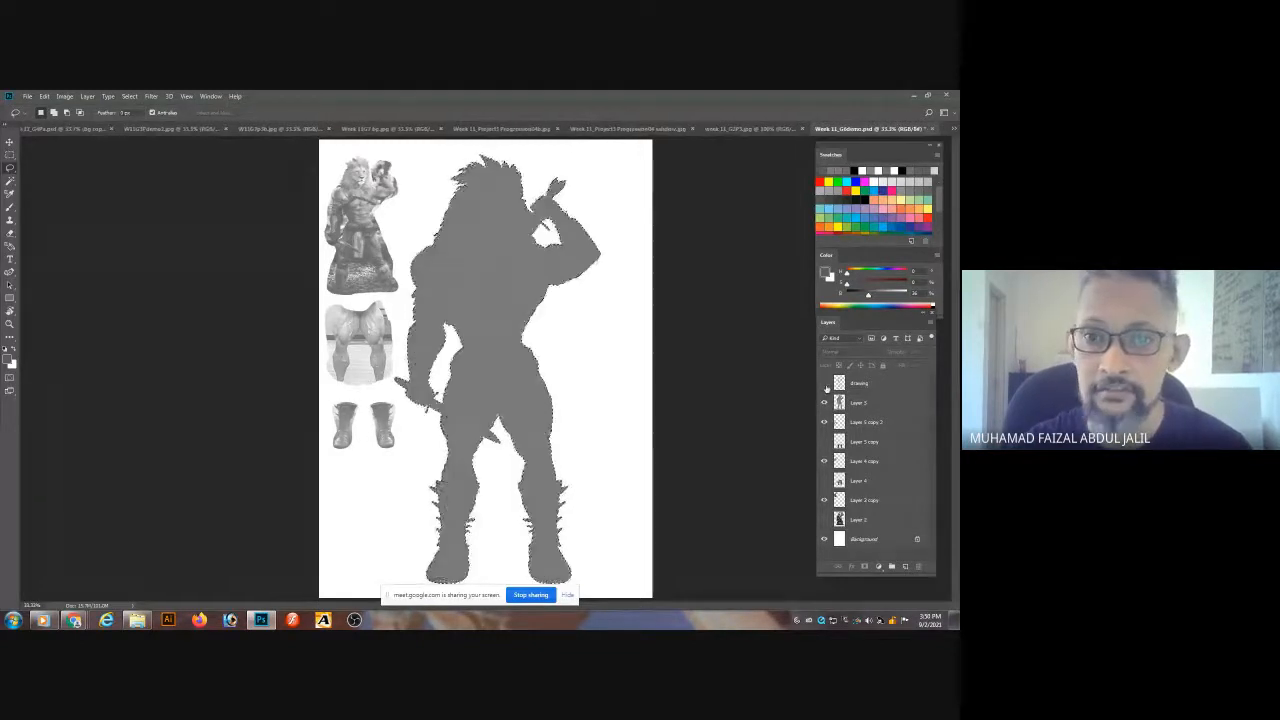
click(824, 384)
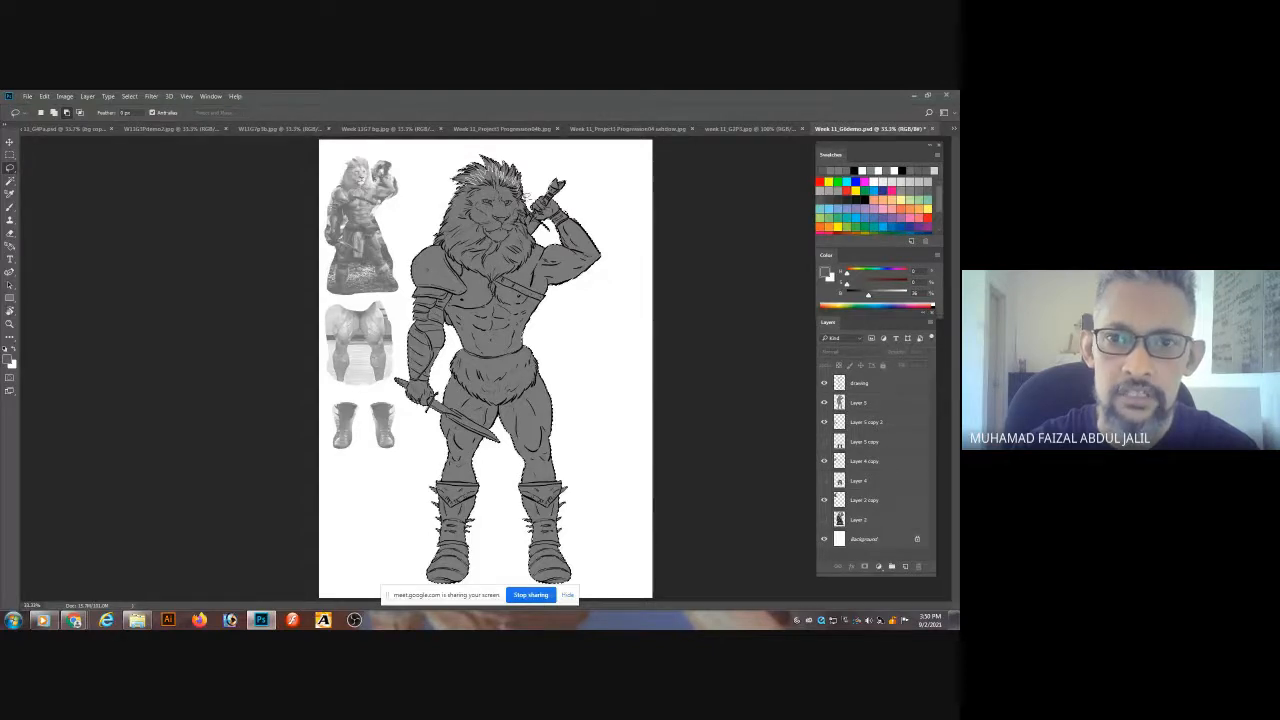
- Subtract freehand lasso shapes from the silhouette selection across the lion's mane and shoulder armour
drag(461, 158, 480, 175)
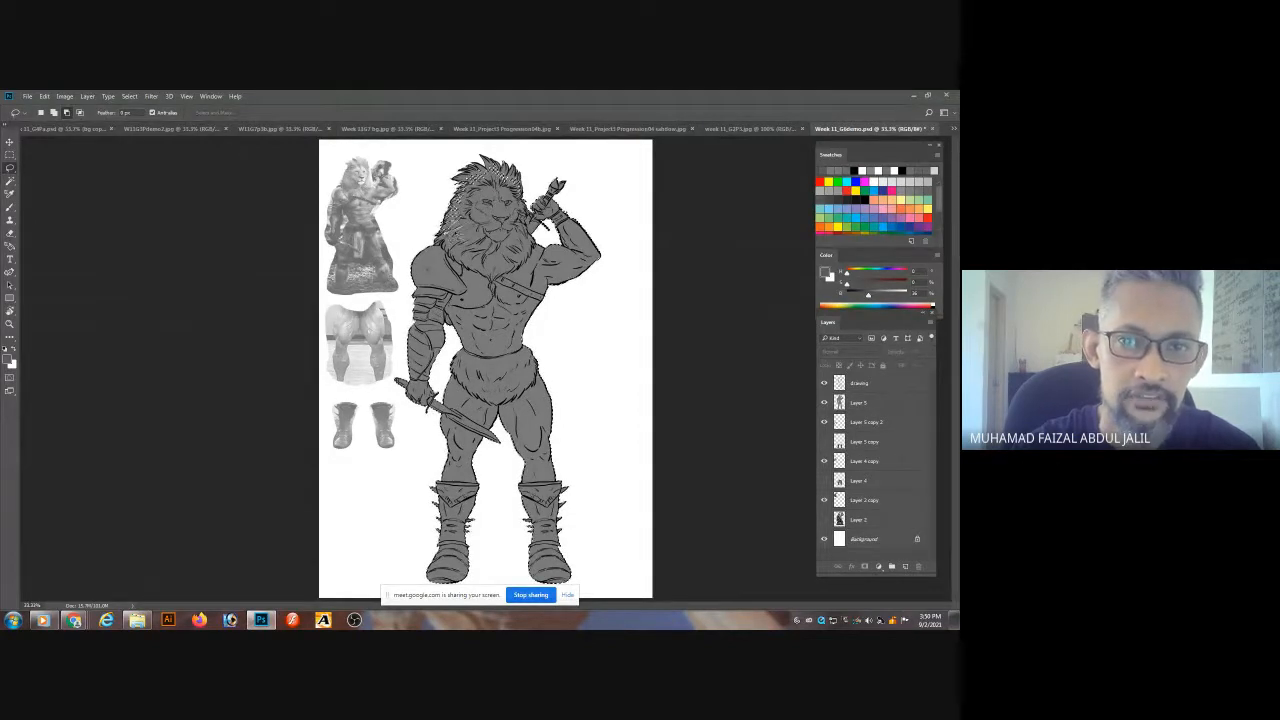
drag(457, 234, 453, 258)
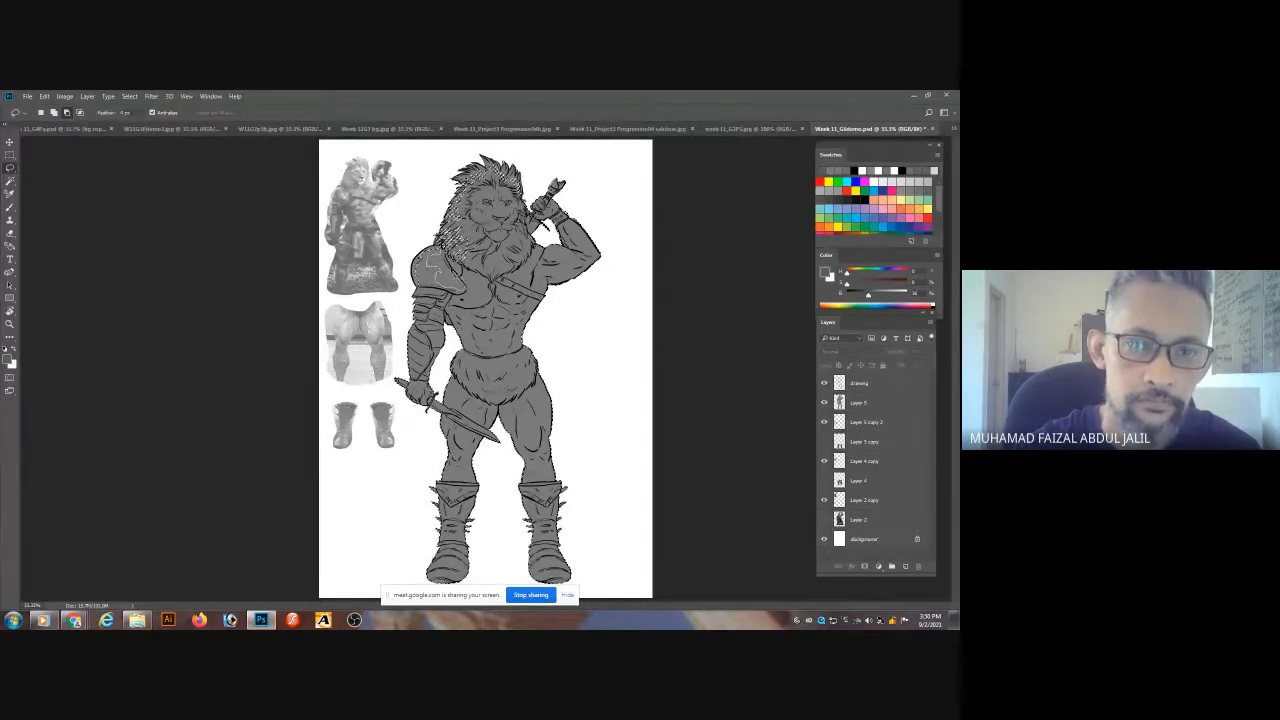
drag(459, 275, 435, 267)
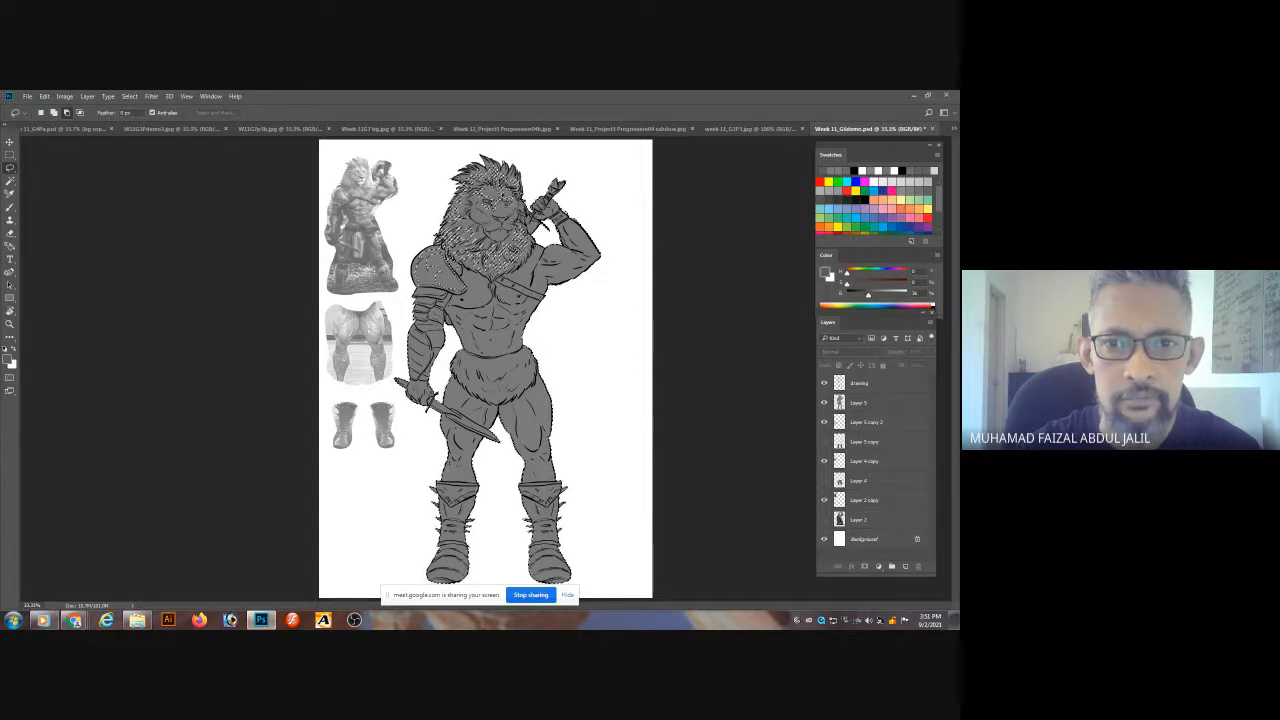
- Switch to the Google image search in Chrome and search for "vector base illustration"
click(73, 620)
click(177, 570)
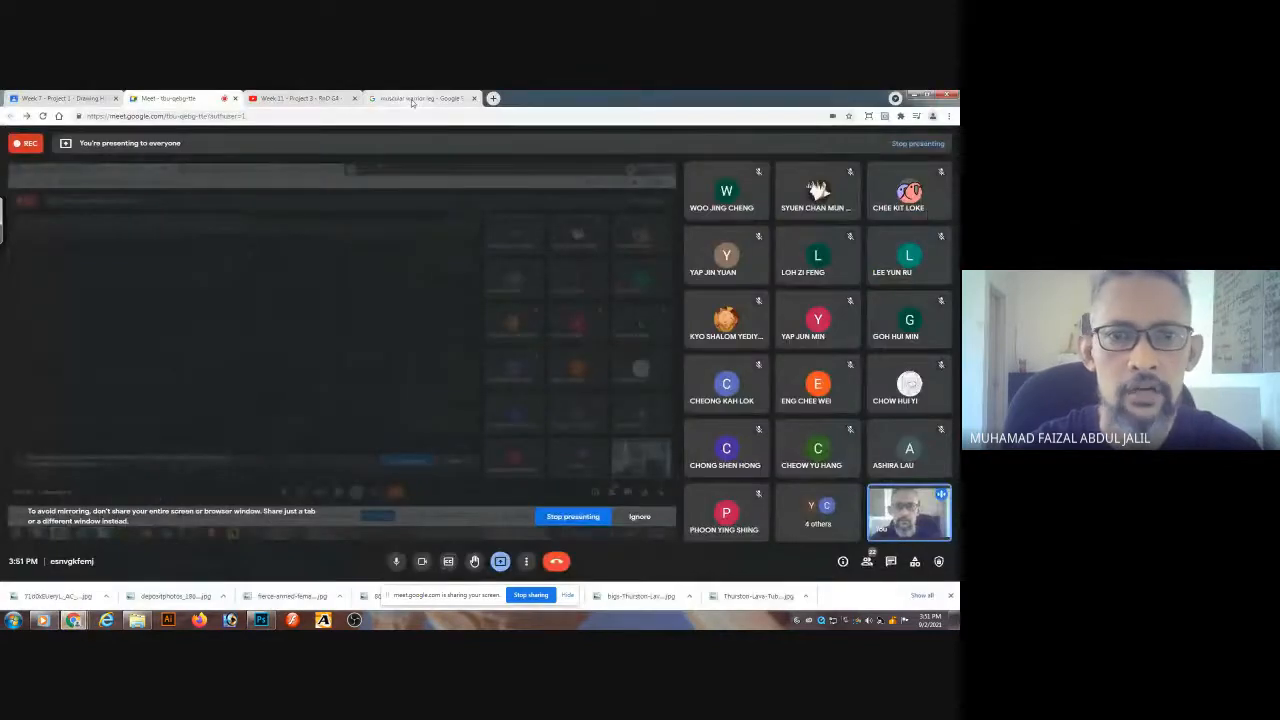
click(412, 99)
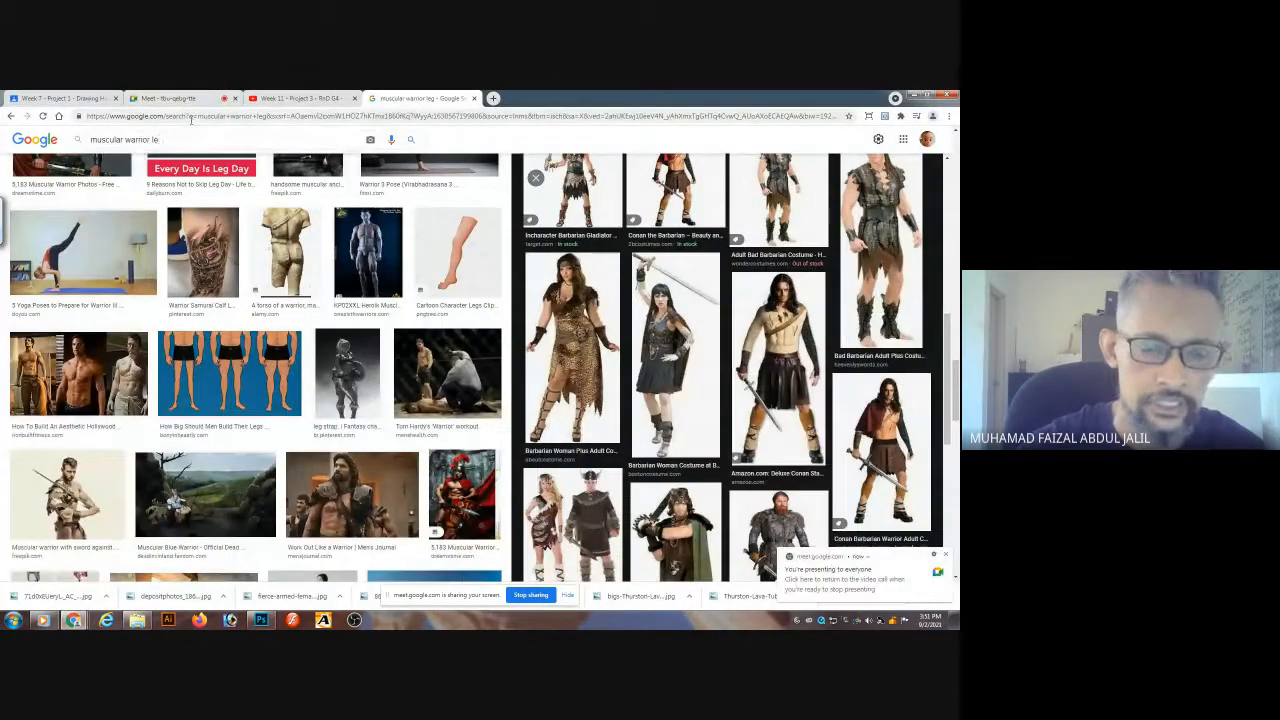
key(BackSpace)
key(BackSpace)
key(BackSpace)
key(BackSpace)
key(BackSpace)
key(BackSpace)
key(BackSpace)
key(BackSpace)
key(BackSpace)
key(BackSpace)
key(BackSpace)
key(BackSpace)
key(BackSpace)
key(BackSpace)
key(BackSpace)
key(BackSpace)
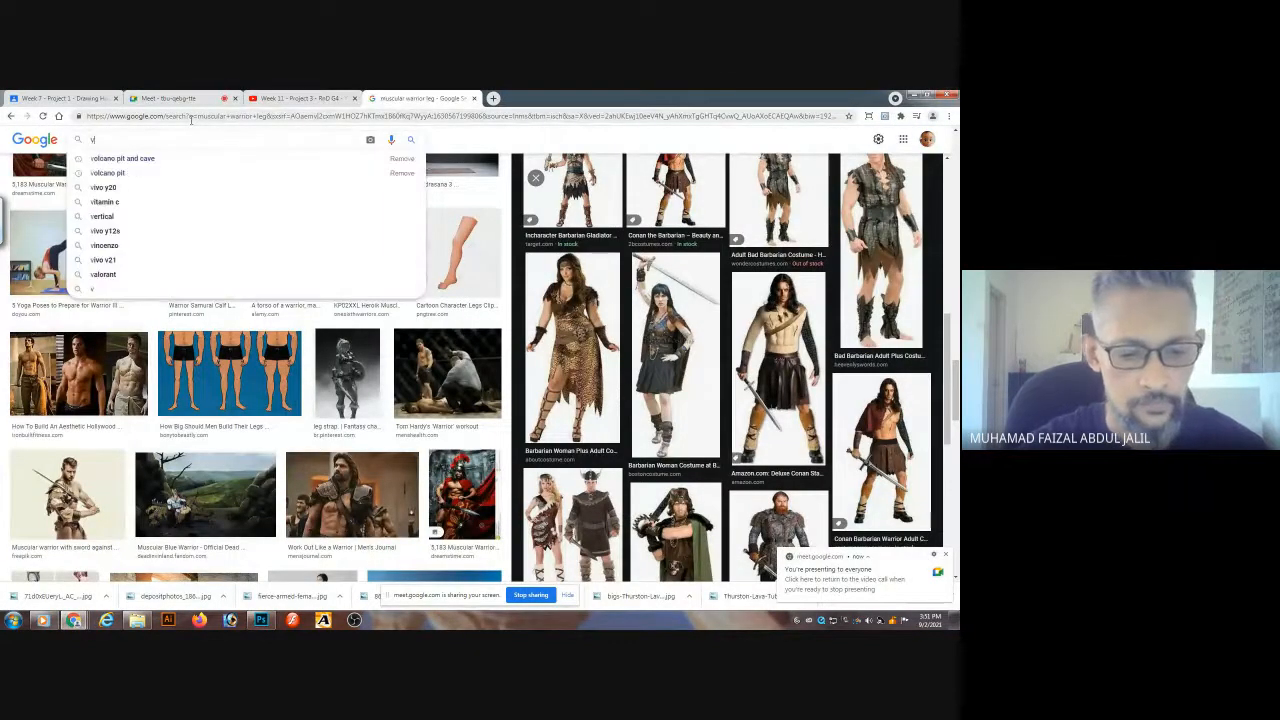
text(vector b)
text(ase le)
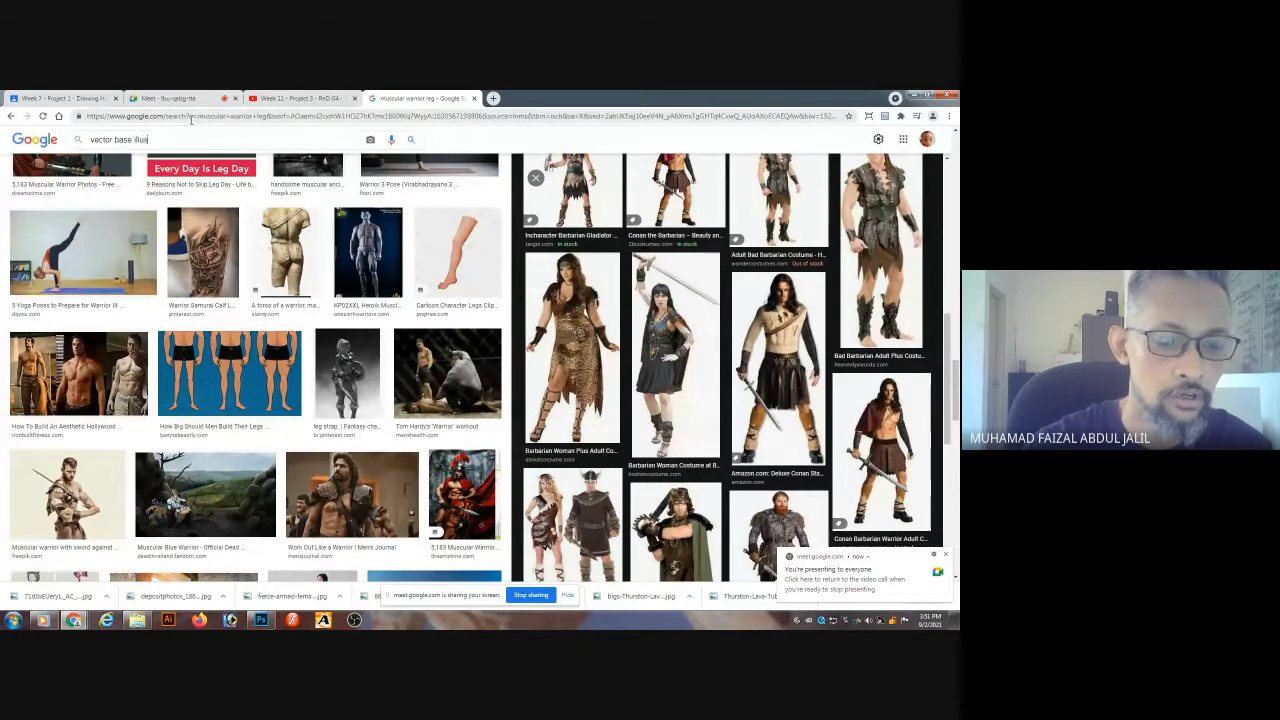
text(stration)
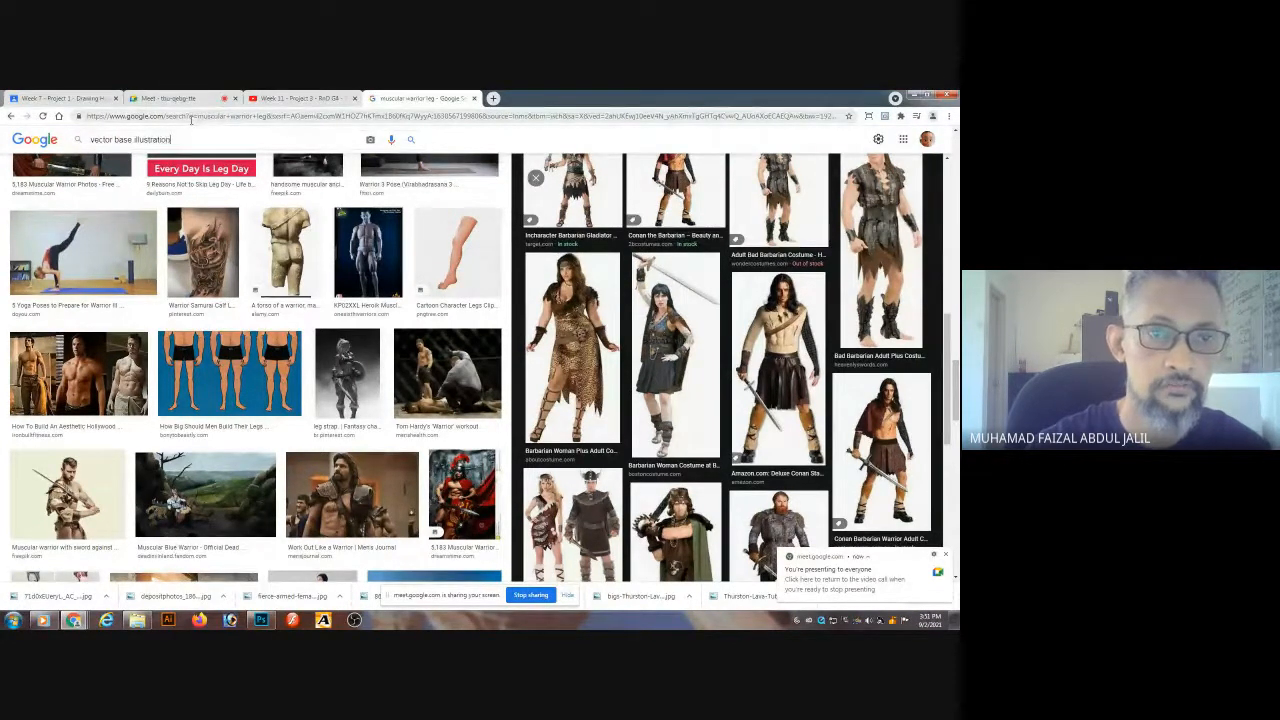
key(Return)
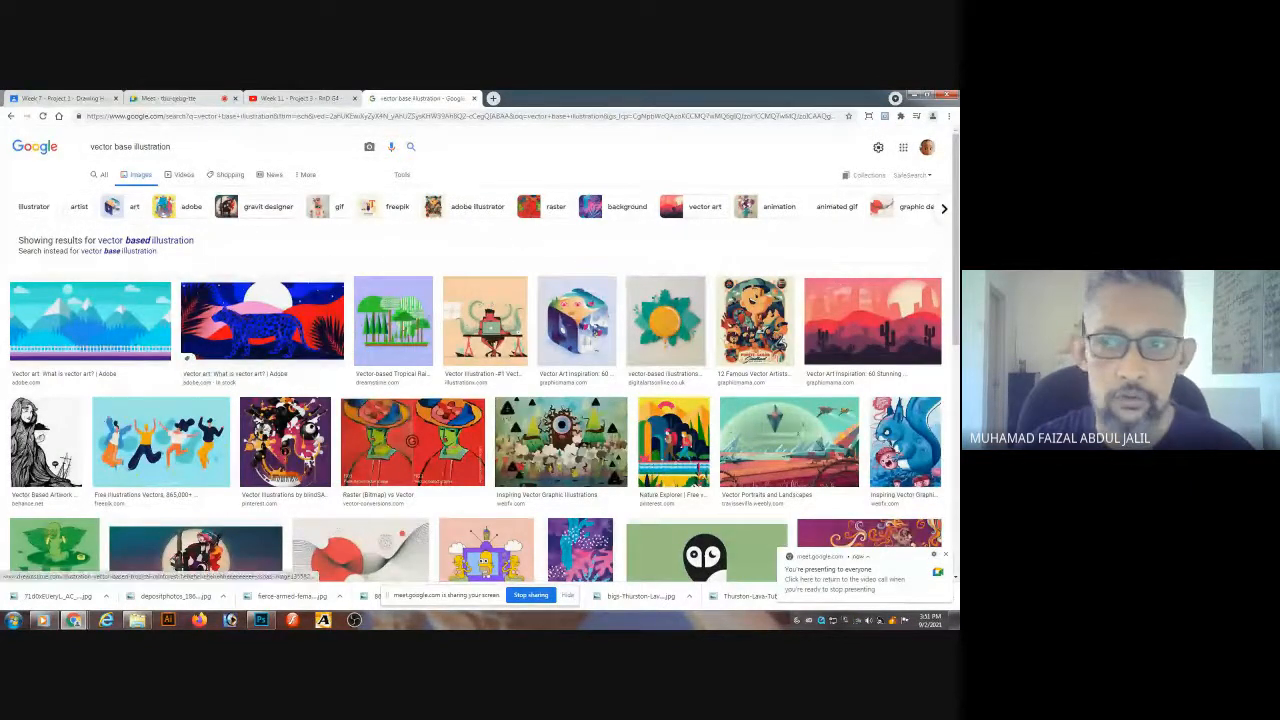
- Browse the vector illustration results and change the image search to "vector base potraits"
scroll(663, 272, down, 6)
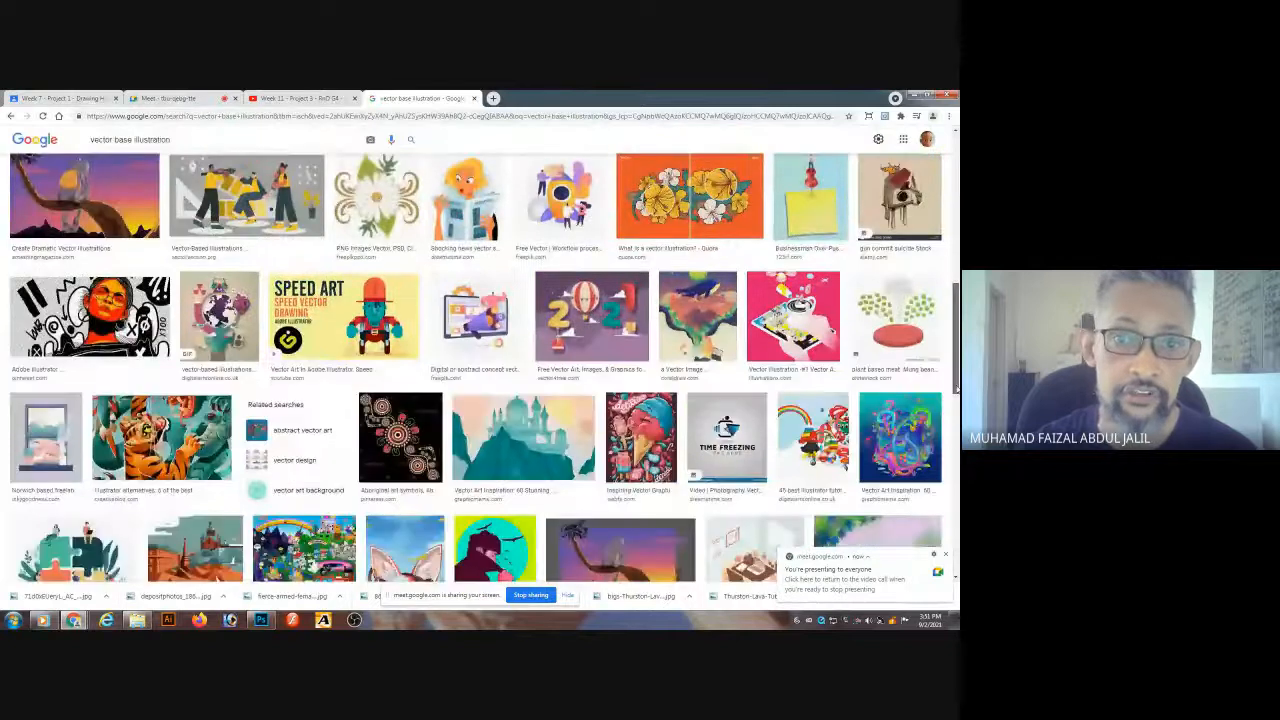
drag(957, 390, 955, 236)
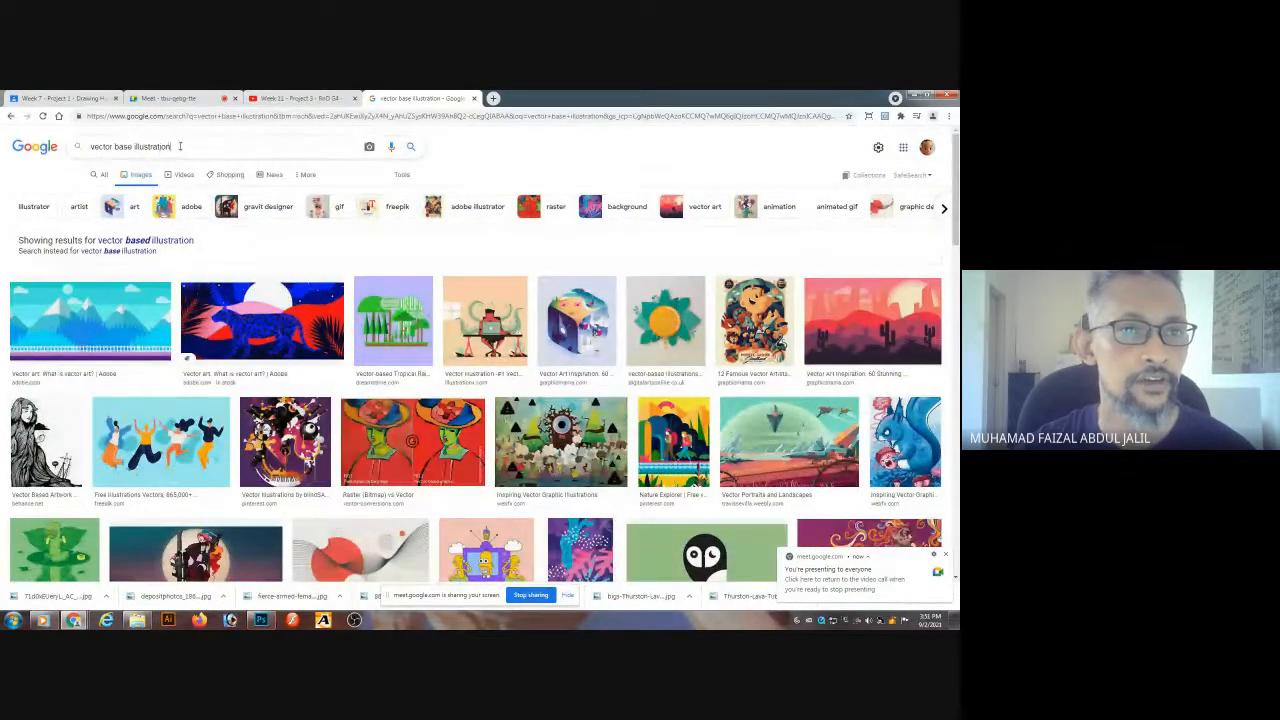
drag(180, 146, 133, 147)
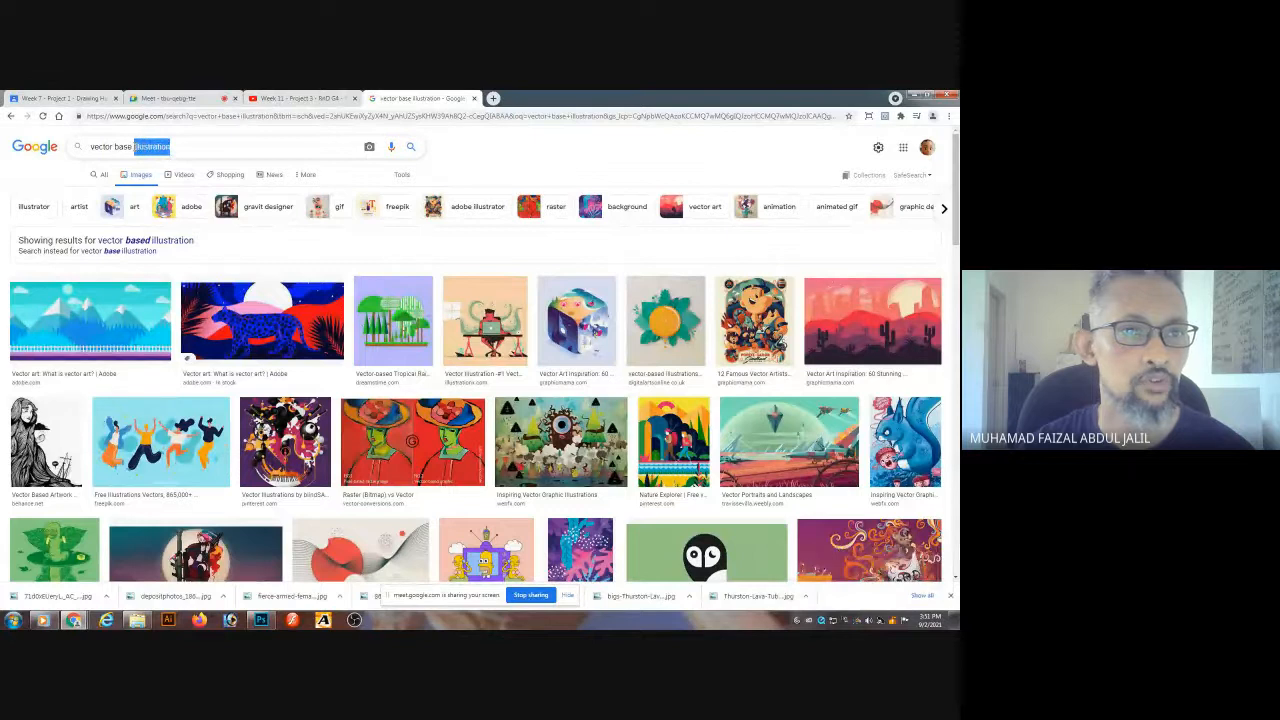
text(base pot)
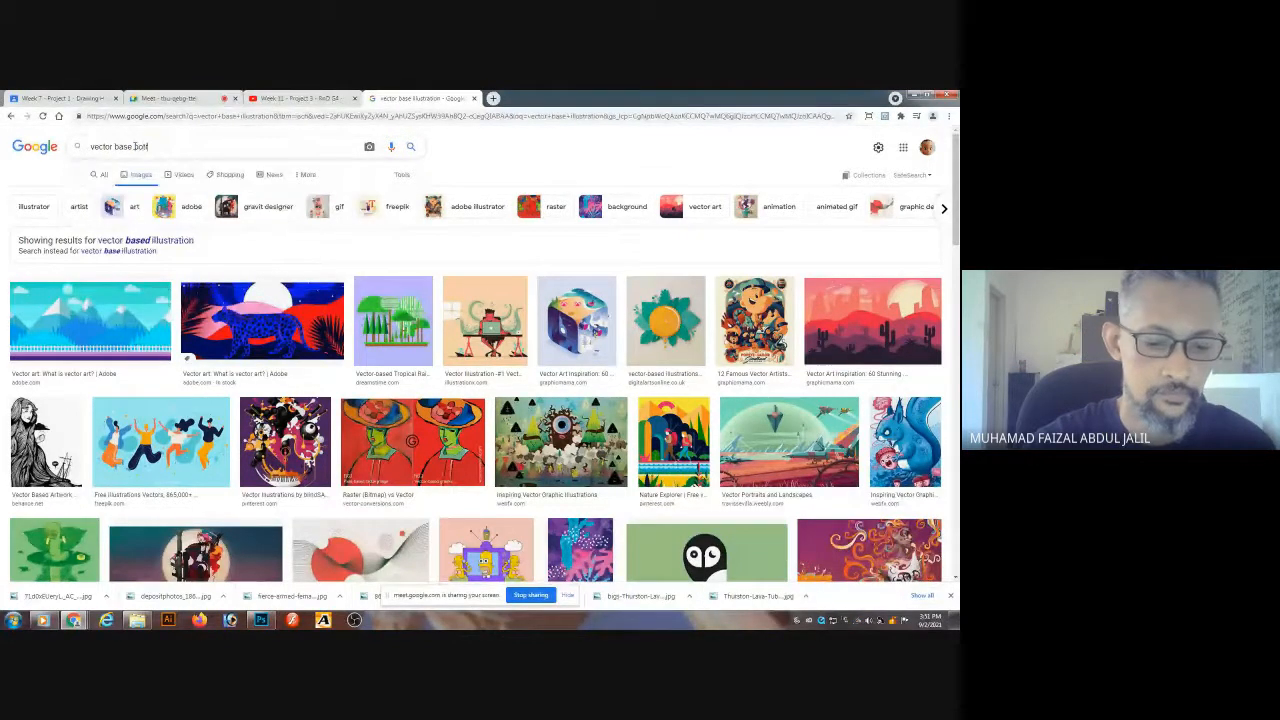
text(raits)
key(Return)
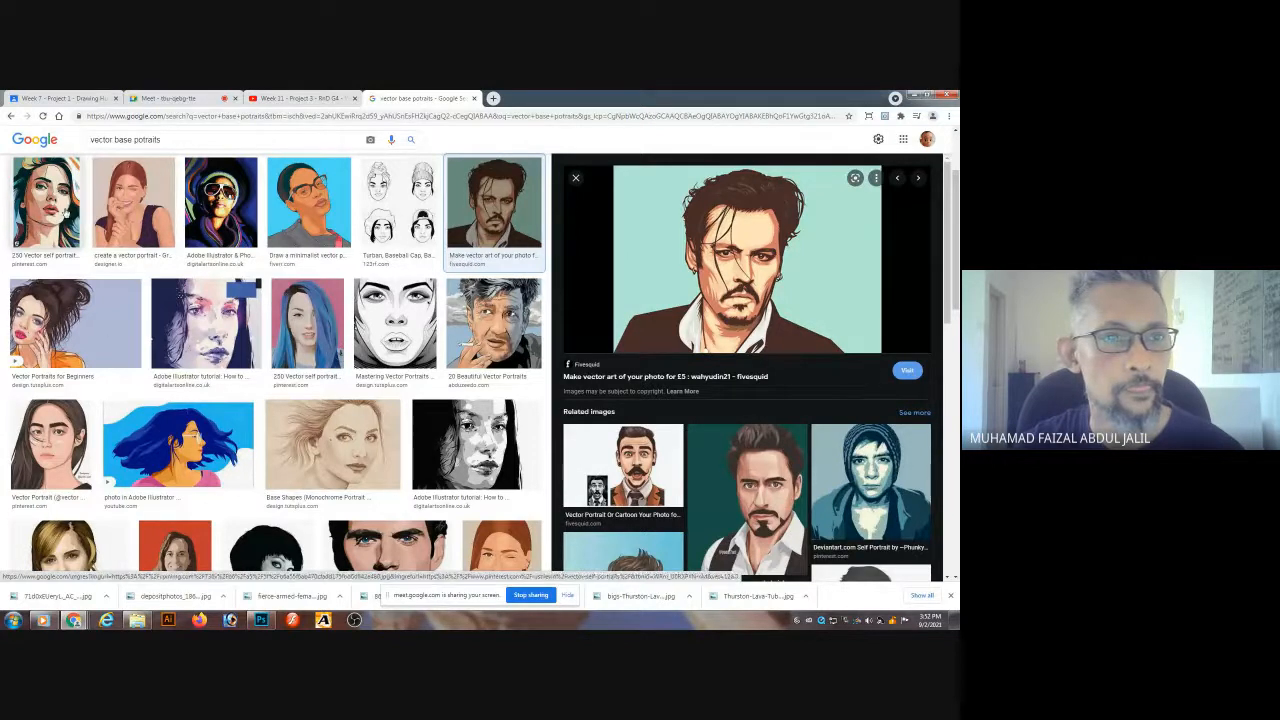
- Preview the colourful swirling-hair portrait and the long-haired woman's vector portrait in the image results to study their shading shapes
click(42, 215)
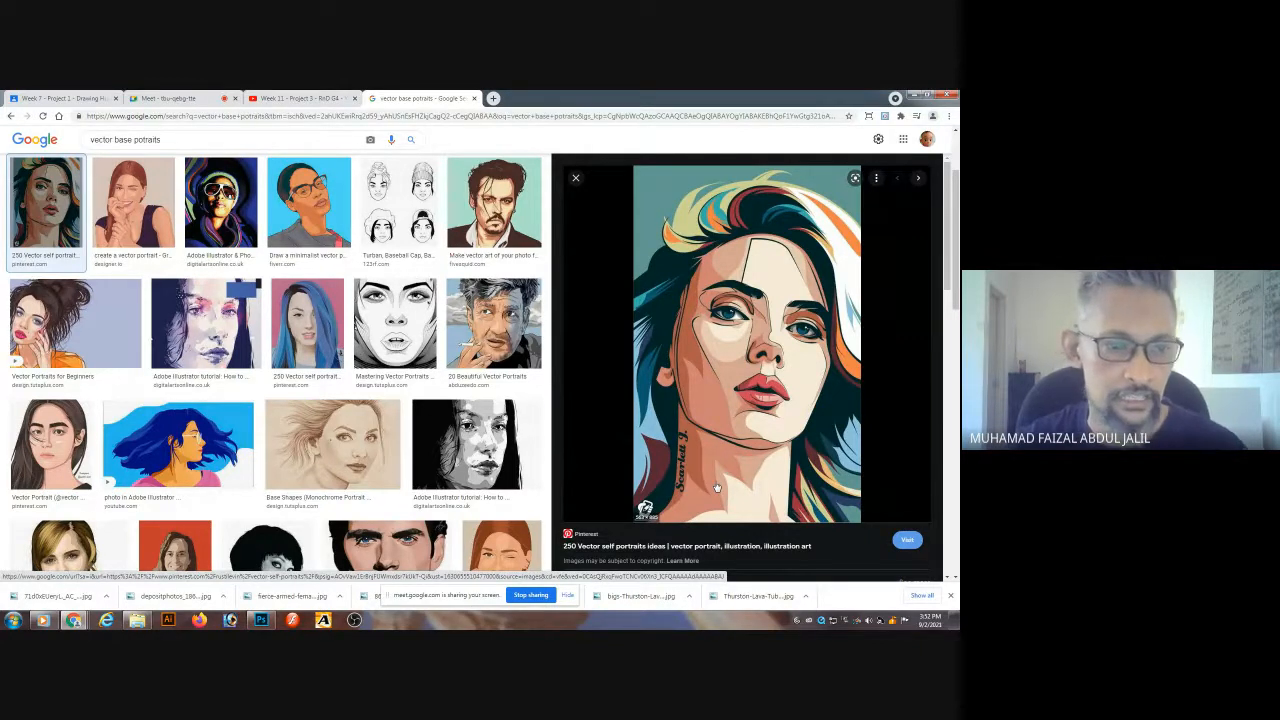
click(66, 449)
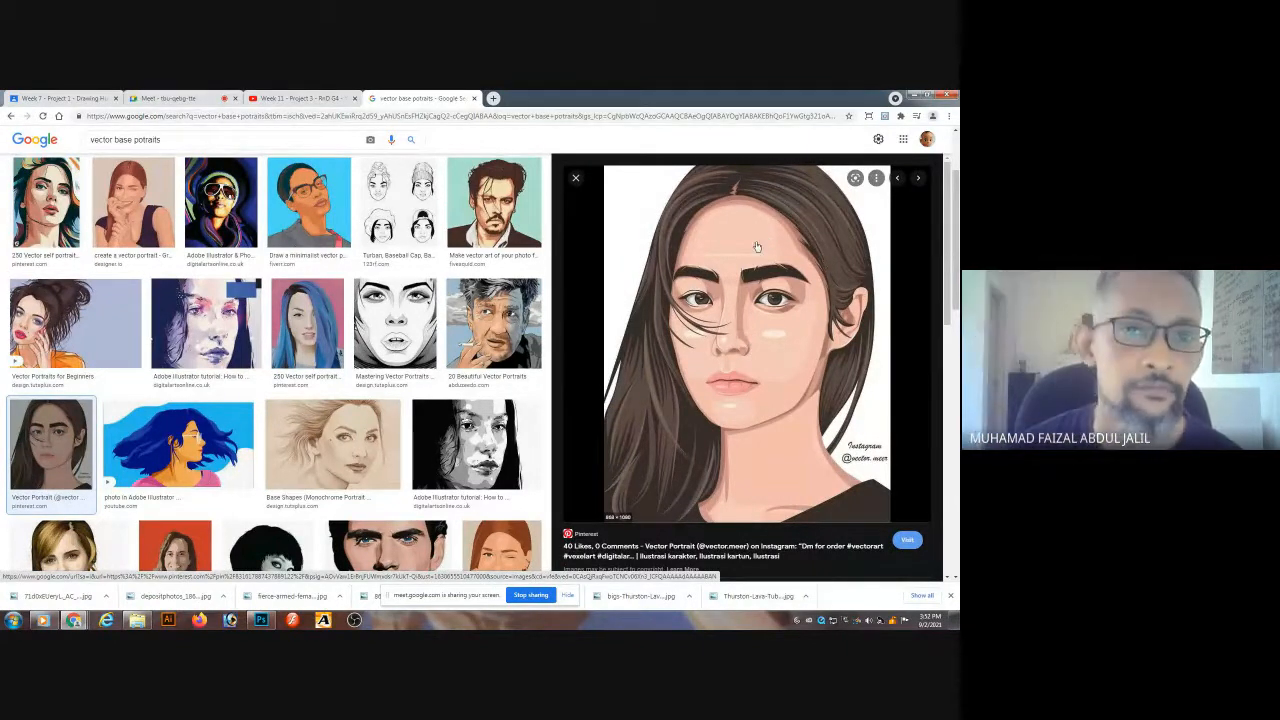
click(167, 99)
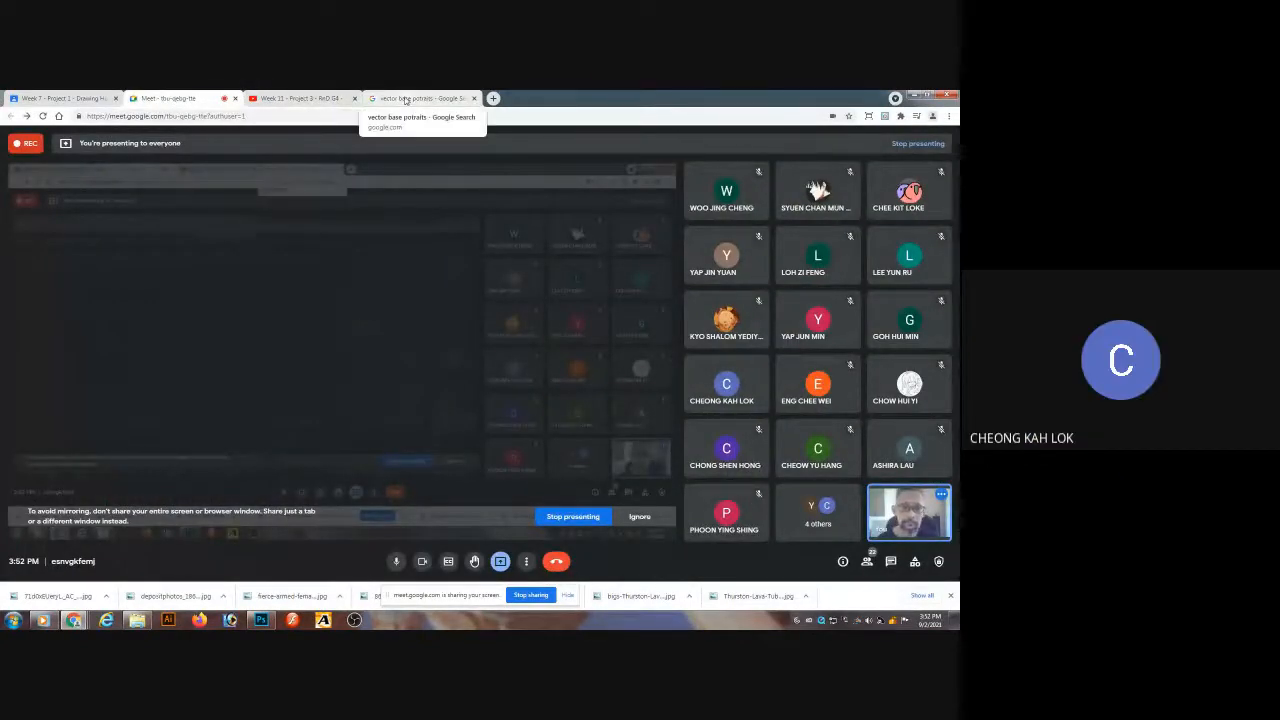
click(299, 97)
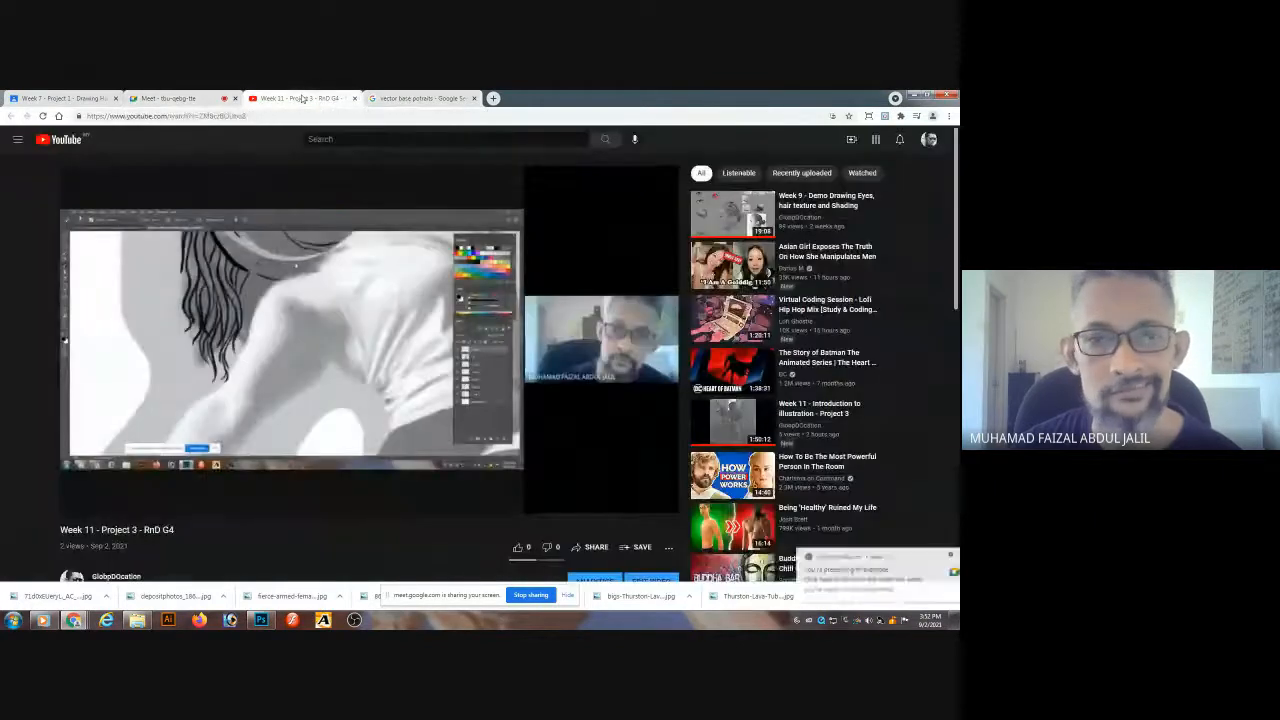
click(192, 99)
click(408, 99)
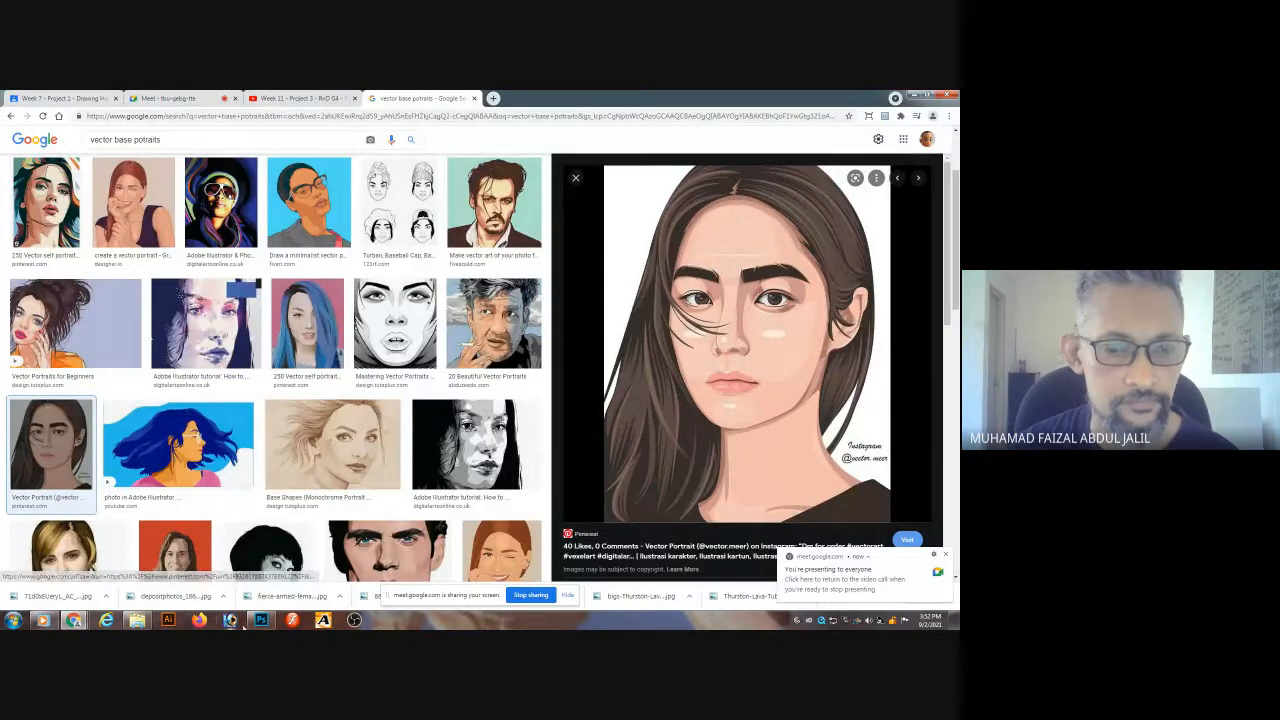
- Switch to Photoshop and subtract freehand lasso shapes from the silhouette selection across the lion's face, raised arm, chest and abdomen
key(alt+Tab)
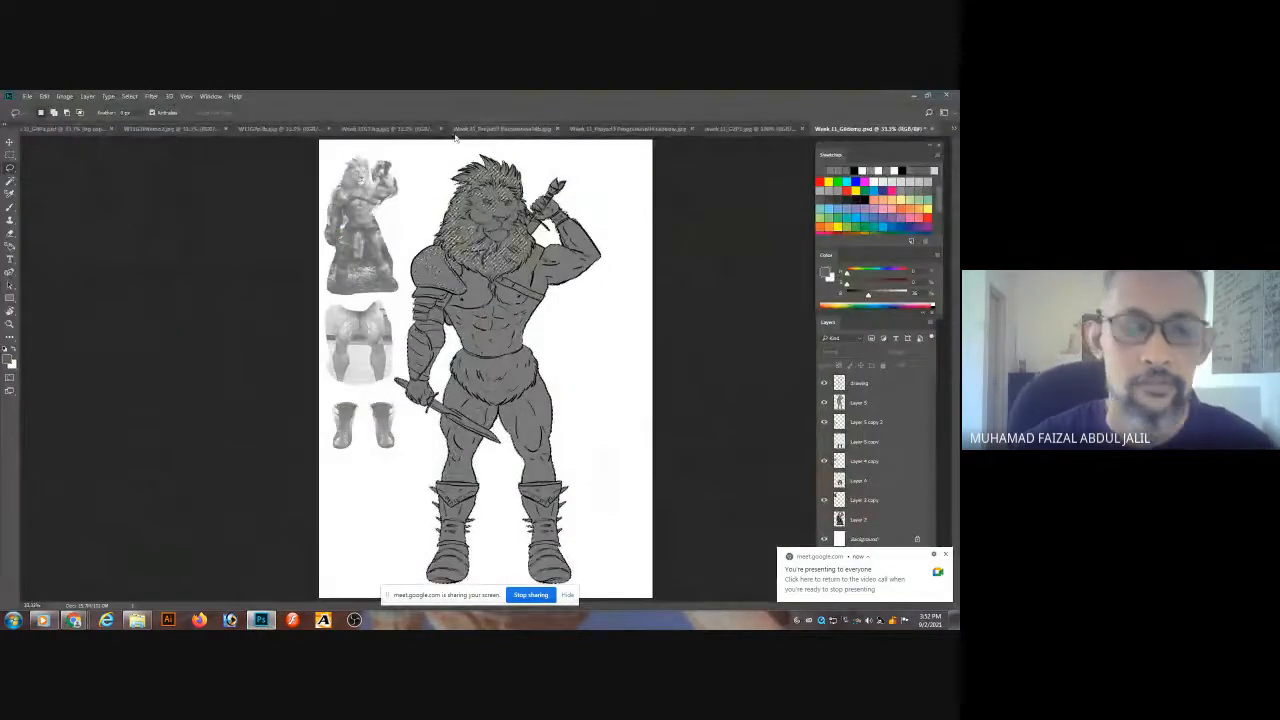
scroll(508, 234, up, 2)
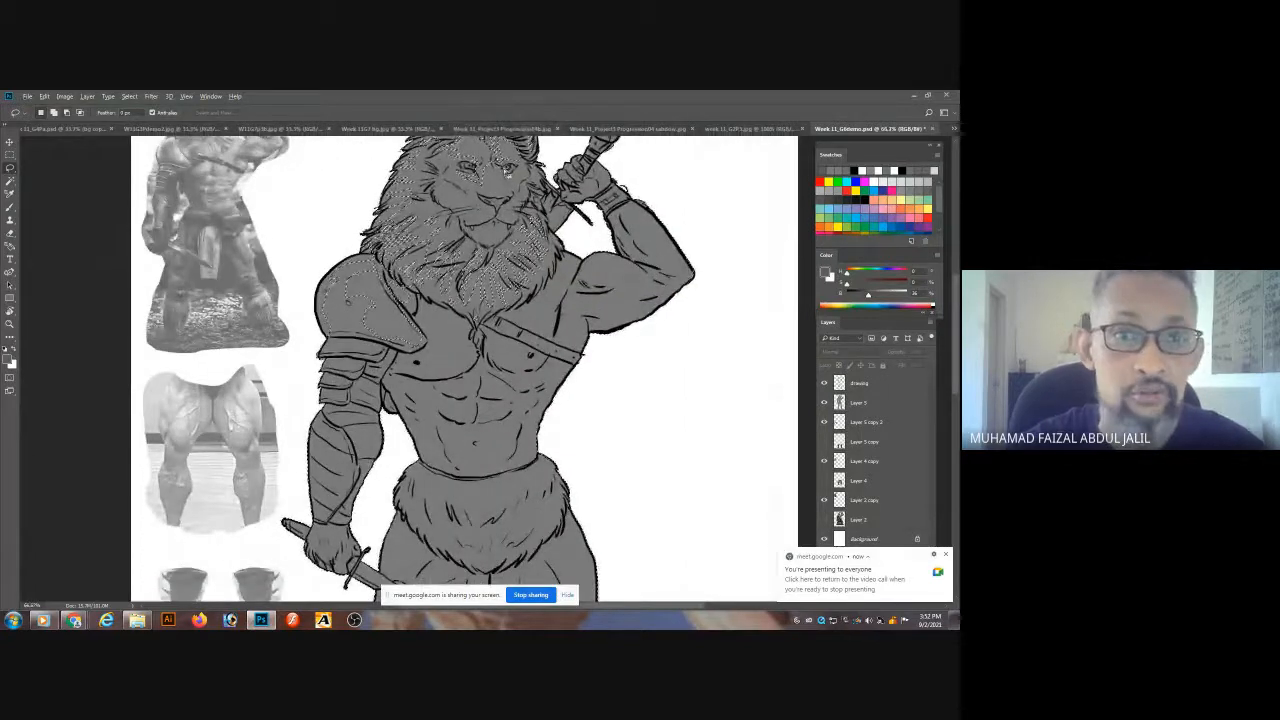
drag(518, 180, 548, 247)
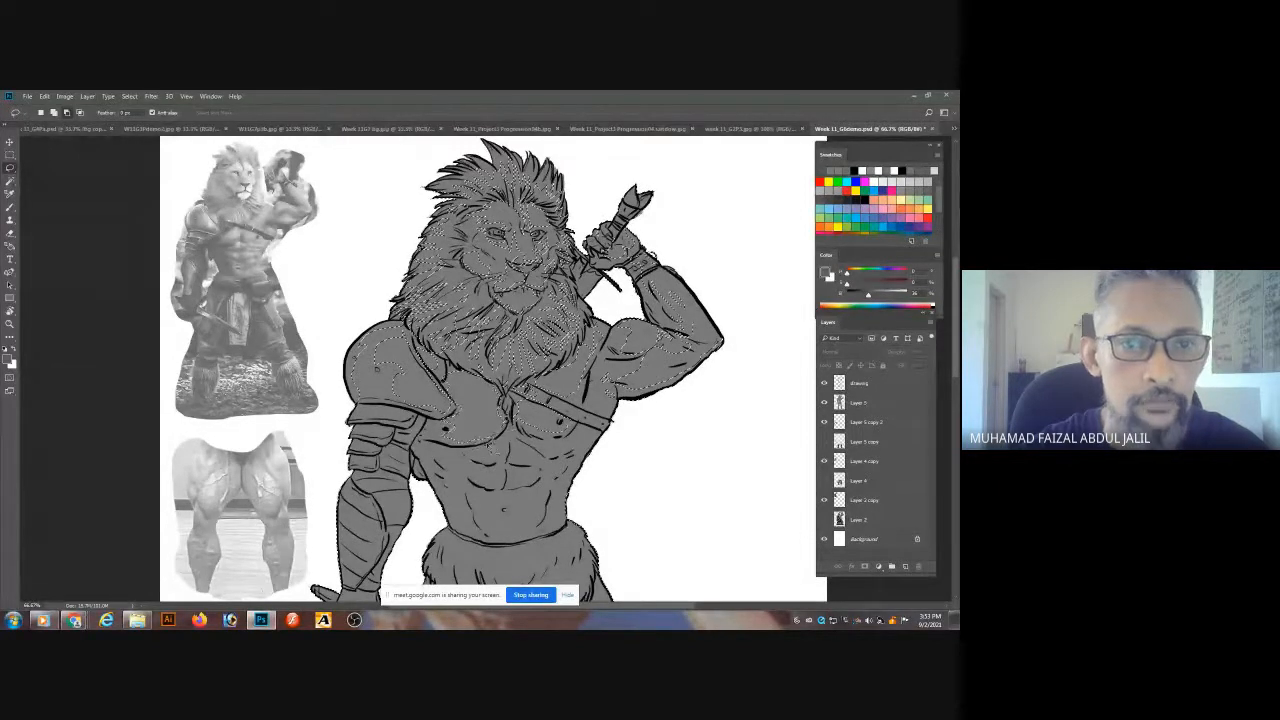
drag(532, 423, 523, 371)
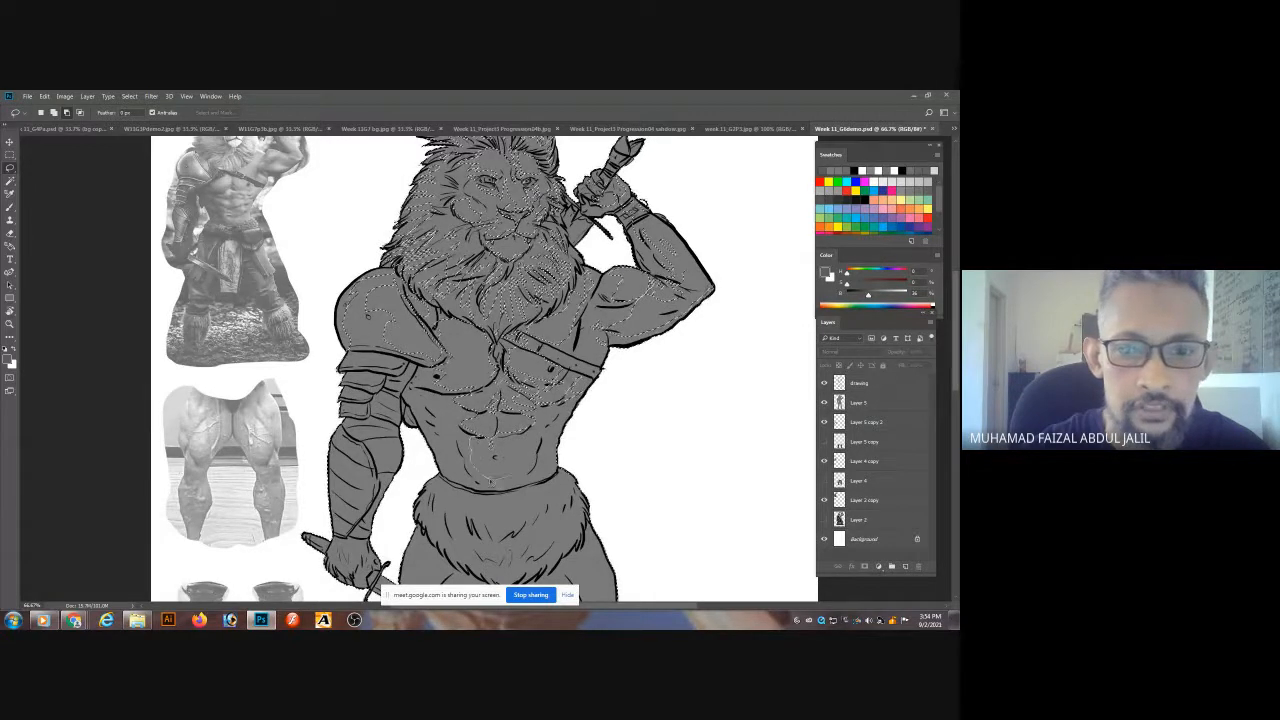
mouse_move(491, 483)
mouse_down()
mouse_move(535, 431)
mouse_move(552, 458)
mouse_move(541, 470)
mouse_move(498, 488)
mouse_move(530, 480)
mouse_move(548, 424)
mouse_up()
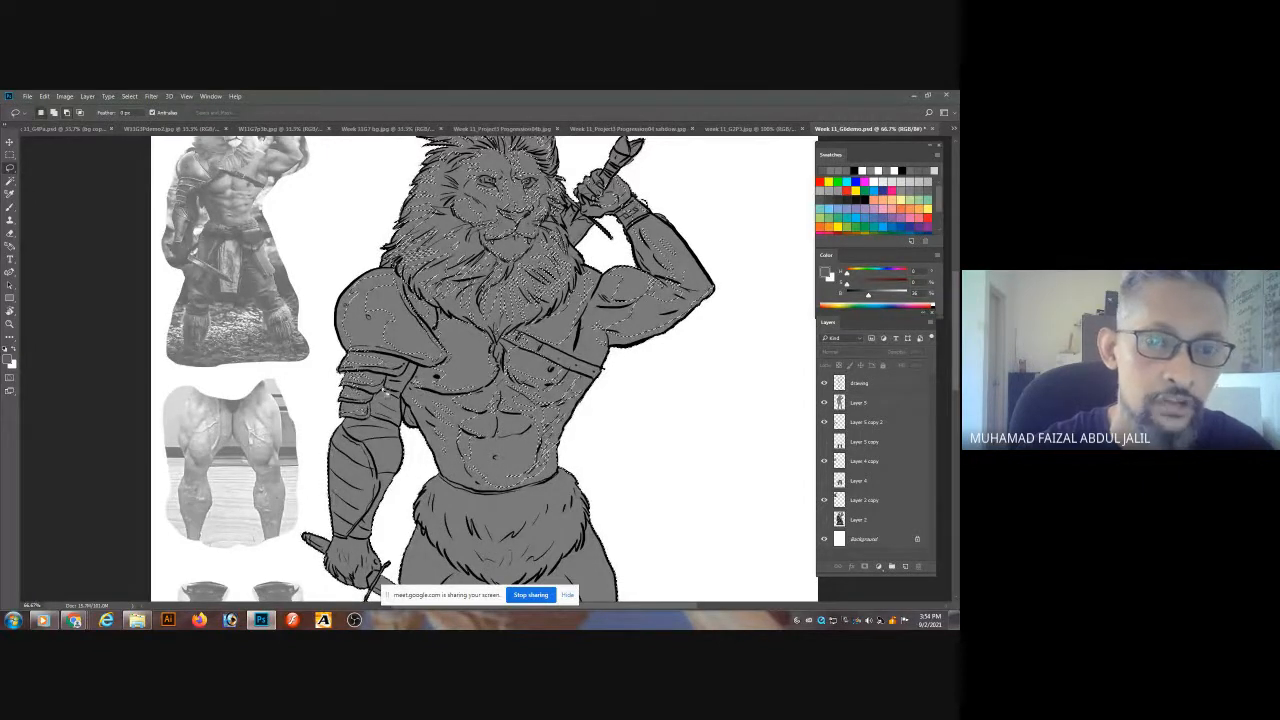
- Subtract freehand lasso shapes from the selection across the lowered arm's armour, the forearm and the fur loincloth
drag(362, 386, 356, 344)
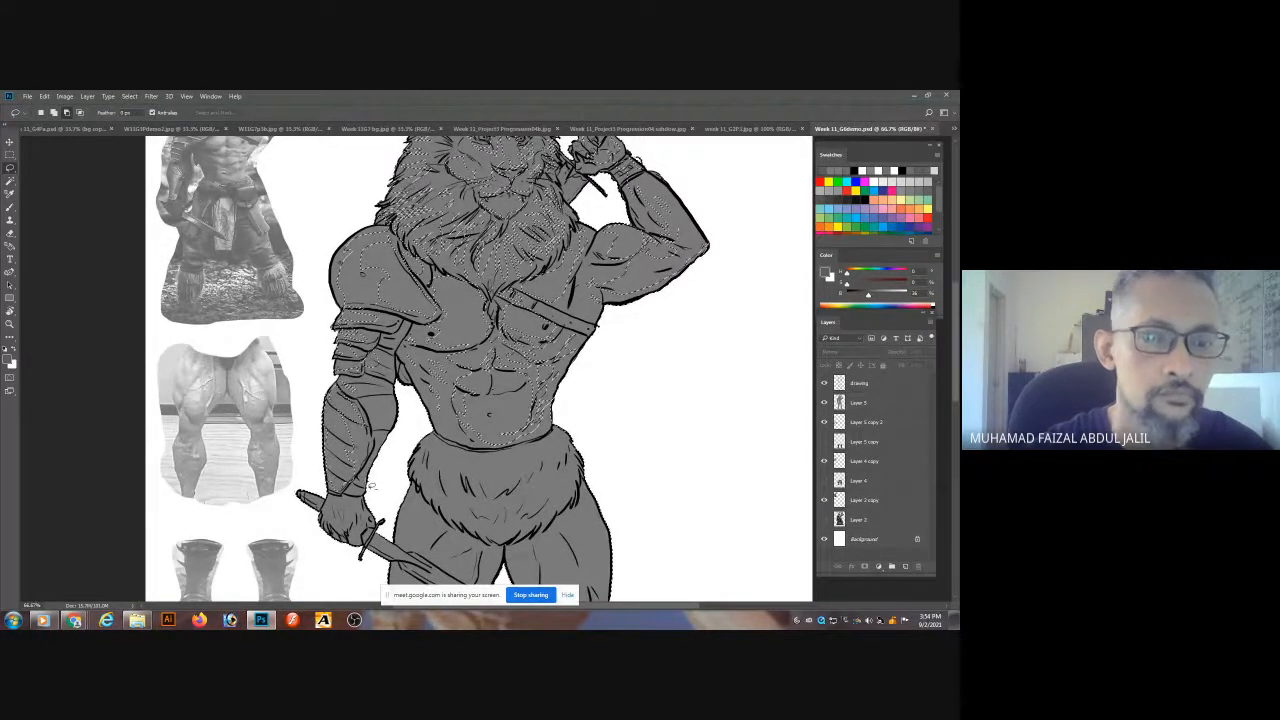
drag(442, 464, 425, 436)
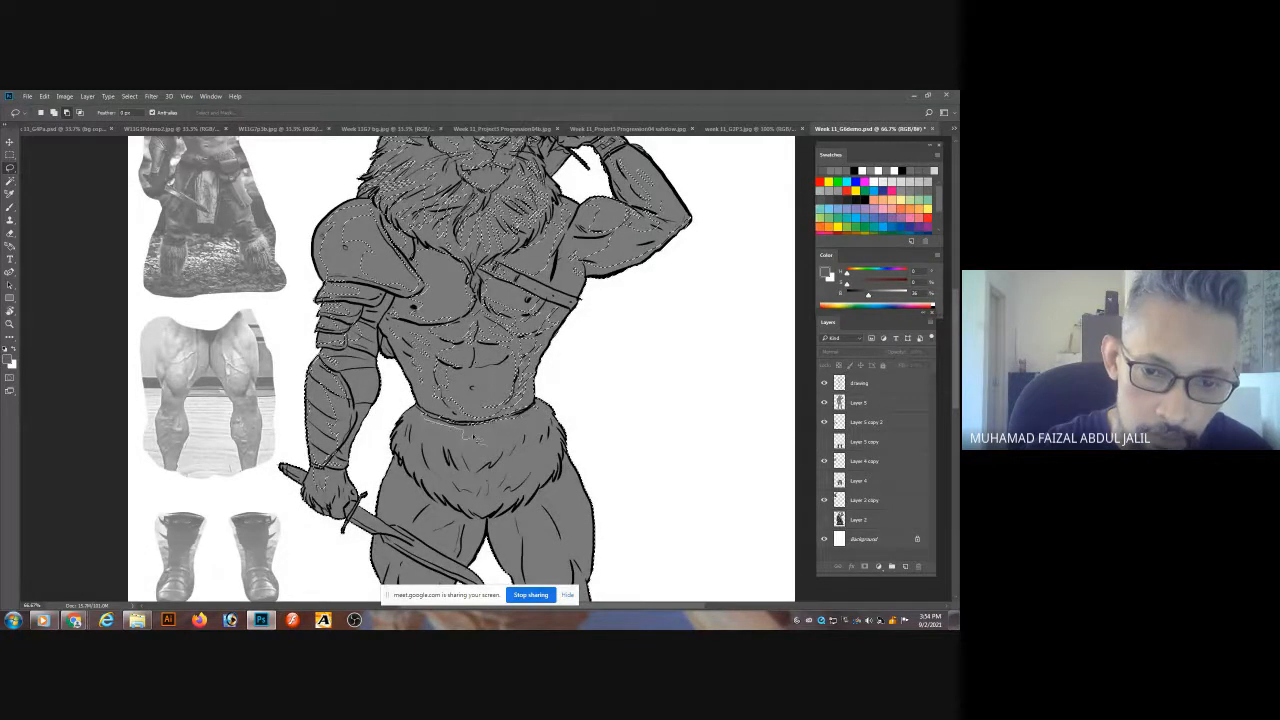
mouse_move(463, 433)
mouse_down()
mouse_move(536, 459)
mouse_move(500, 492)
mouse_move(440, 478)
mouse_move(494, 508)
mouse_move(530, 494)
mouse_move(567, 432)
mouse_move(597, 449)
mouse_up()
- Subtract freehand lasso shapes from the selection on both thighs and around the knees, leaving the shadow areas selected
scroll(569, 371, down, 4)
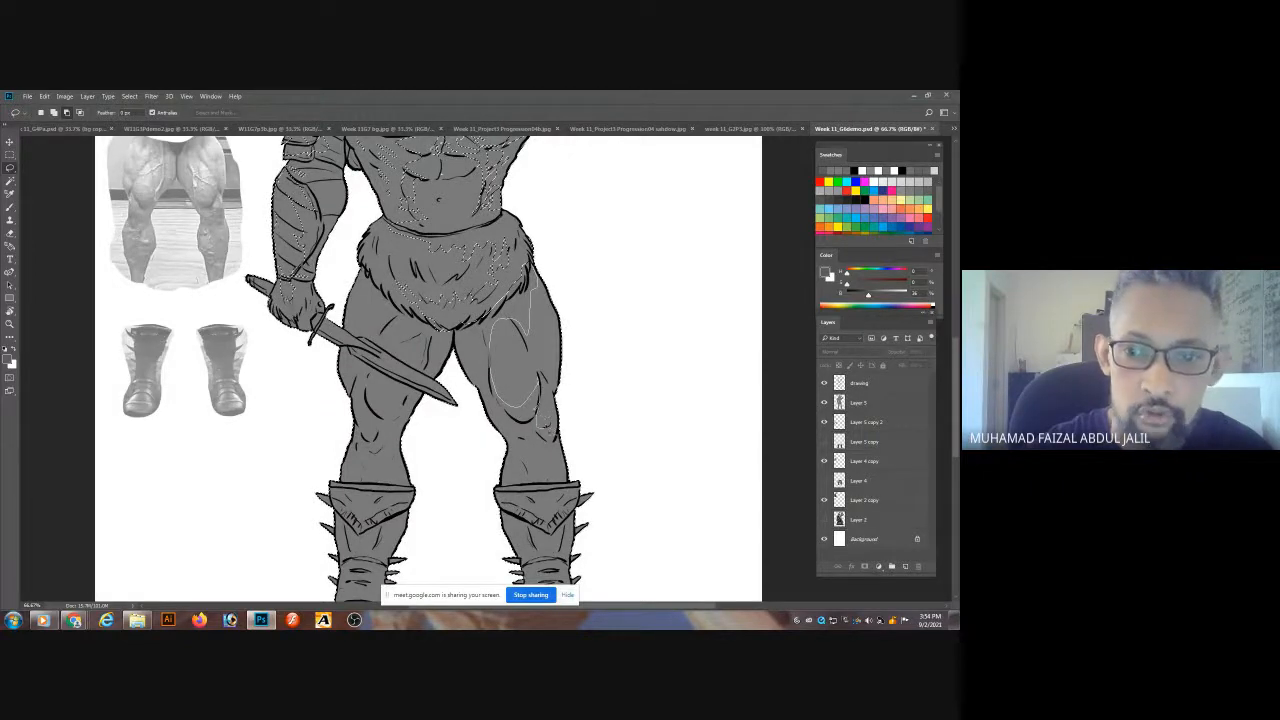
mouse_move(558, 397)
mouse_down()
mouse_move(566, 335)
mouse_move(540, 287)
mouse_up()
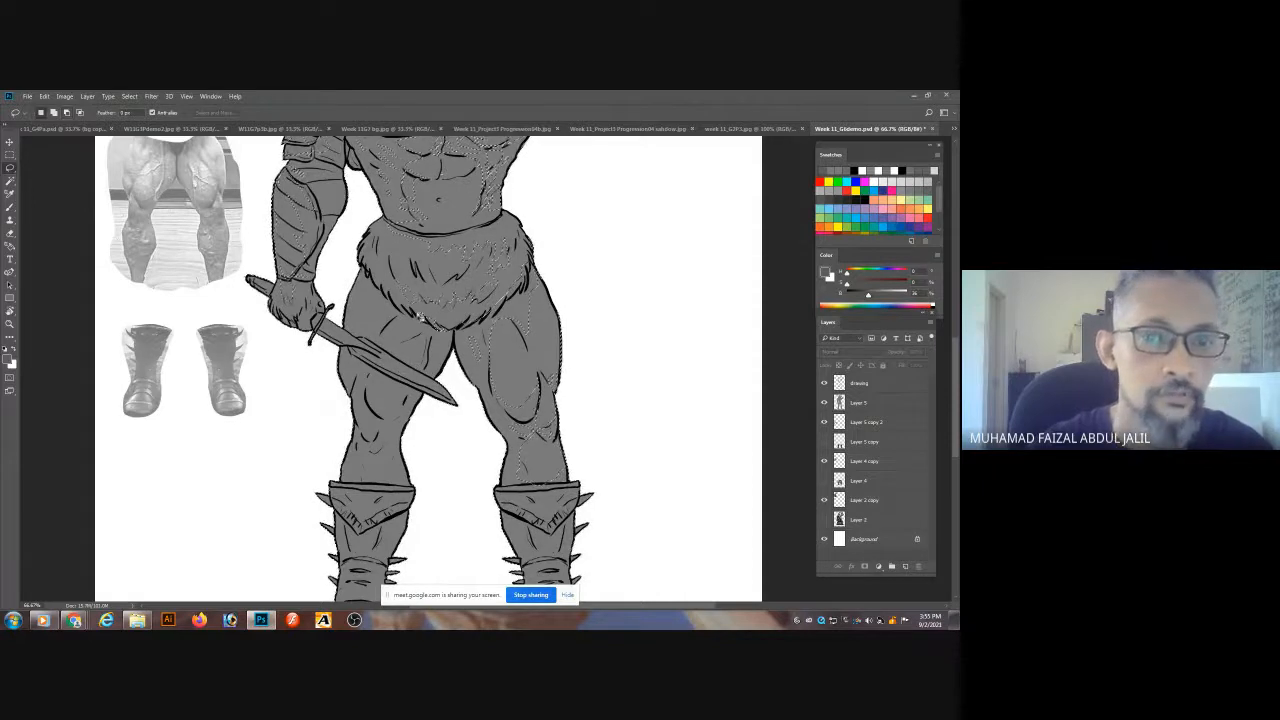
drag(440, 277, 397, 327)
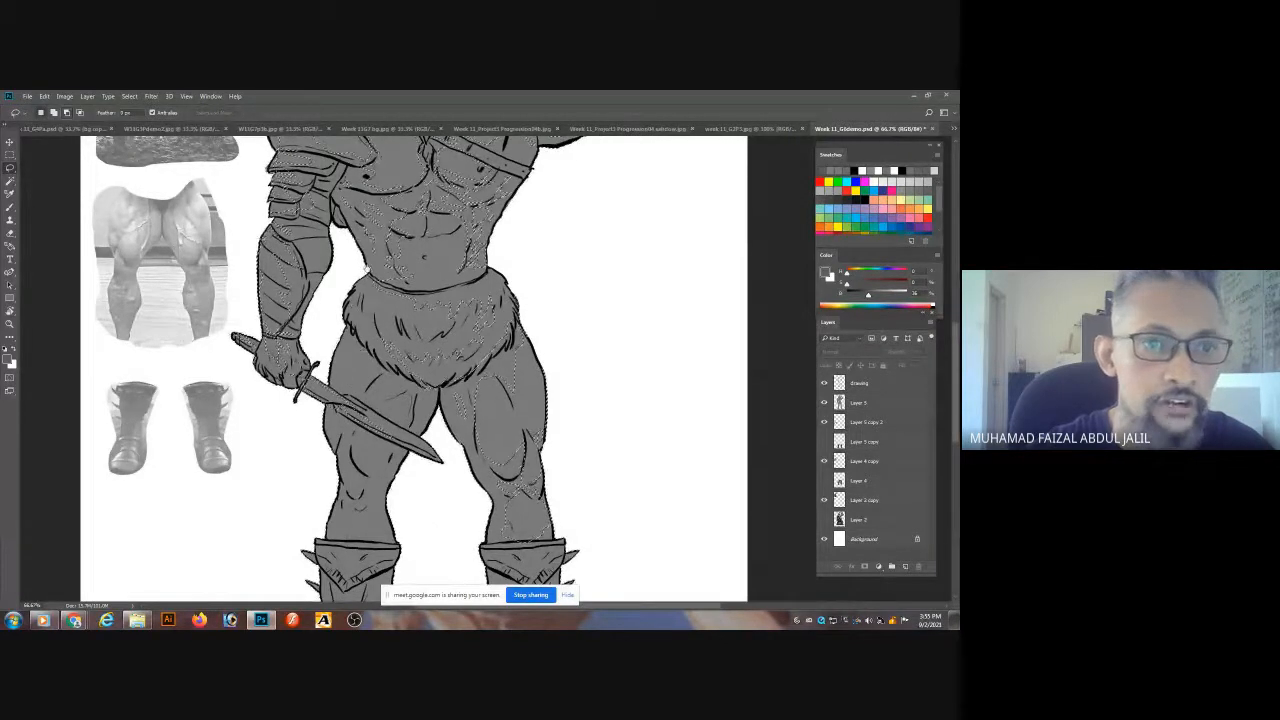
drag(359, 351, 371, 360)
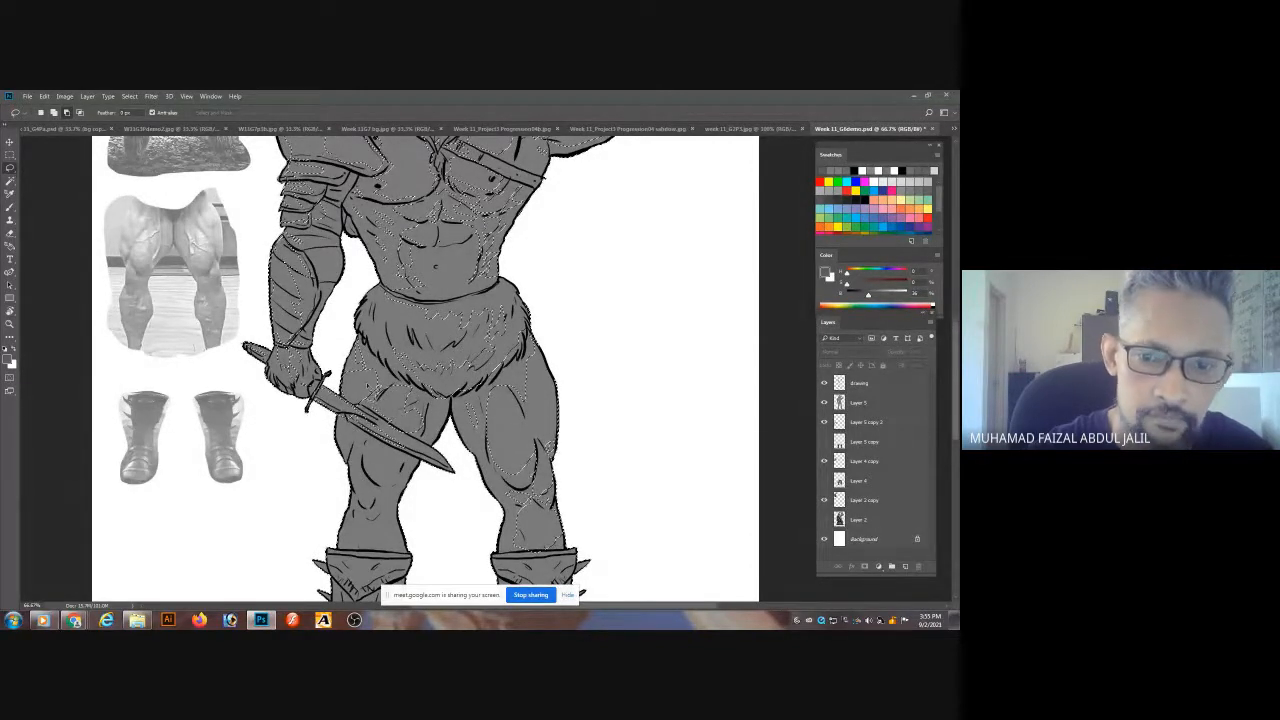
drag(443, 430, 435, 357)
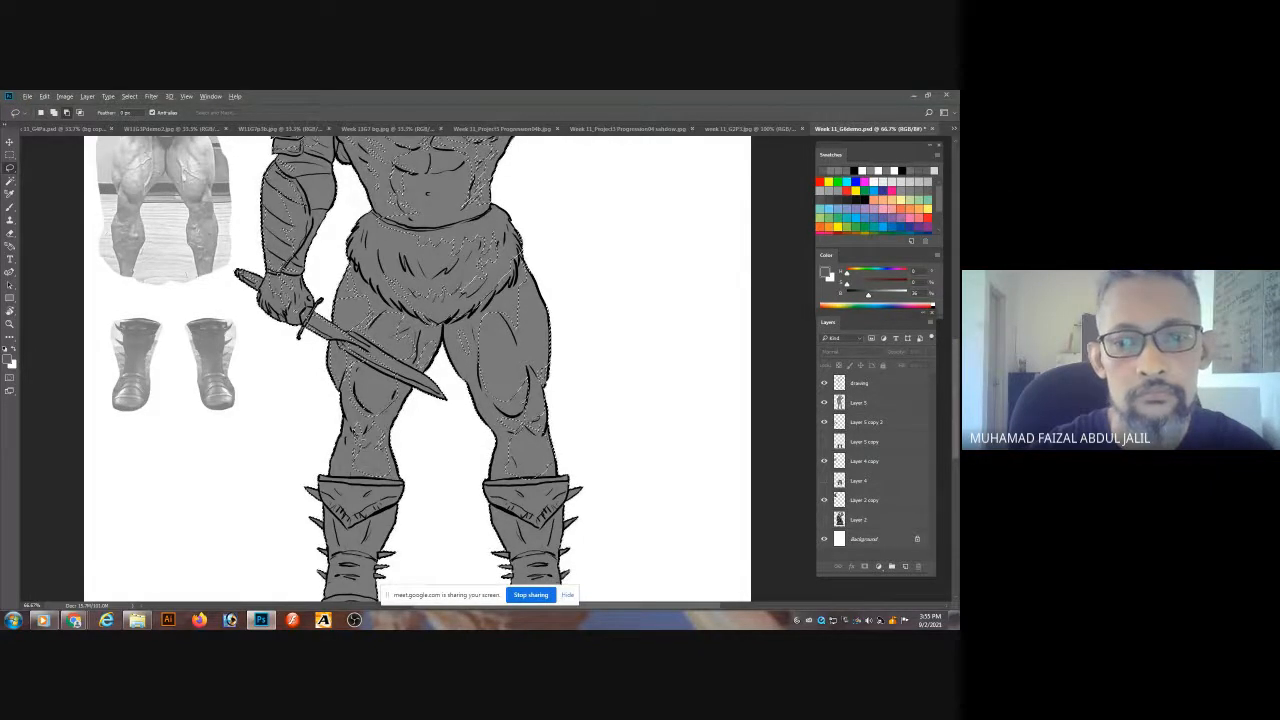
- Subtract freehand lasso shapes from the selection across both spiked boots and their cuffs
drag(424, 421, 421, 240)
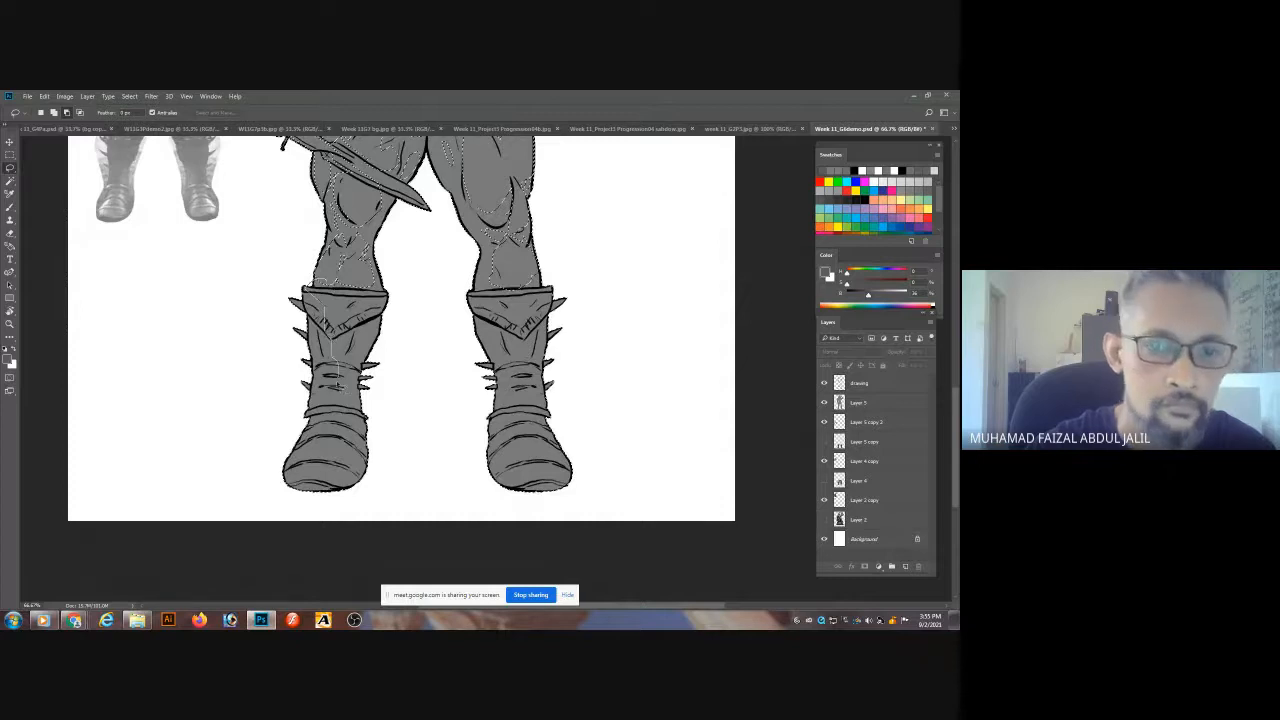
mouse_move(345, 442)
mouse_down()
mouse_move(318, 482)
mouse_move(283, 487)
mouse_move(308, 294)
mouse_up()
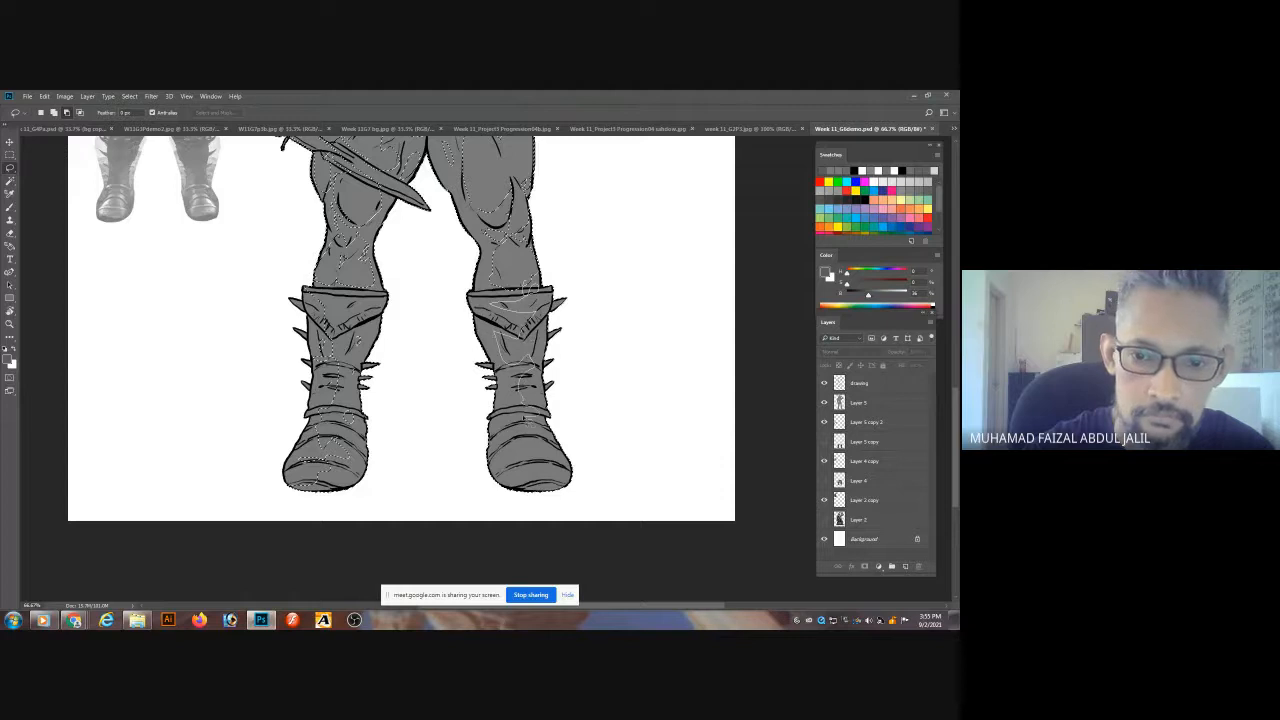
mouse_move(552, 485)
mouse_down()
mouse_move(573, 441)
mouse_move(567, 420)
mouse_up()
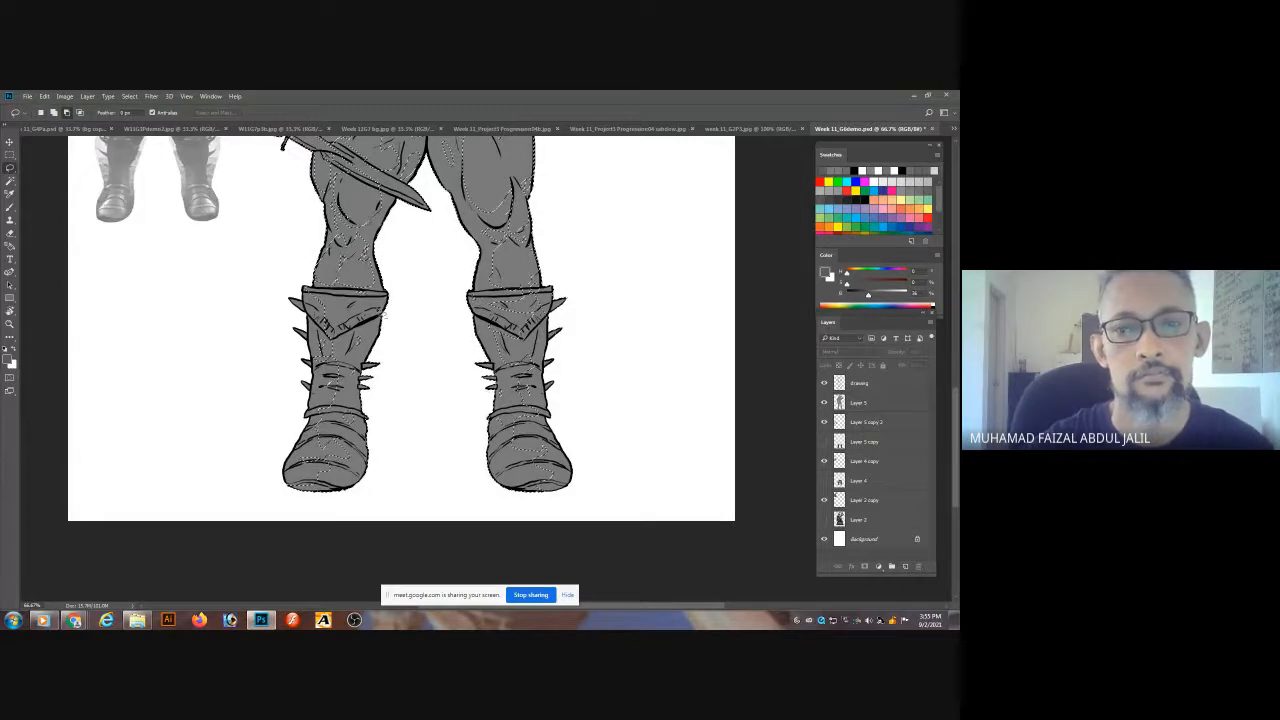
key(ctrl+minus)
key(ctrl+minus)
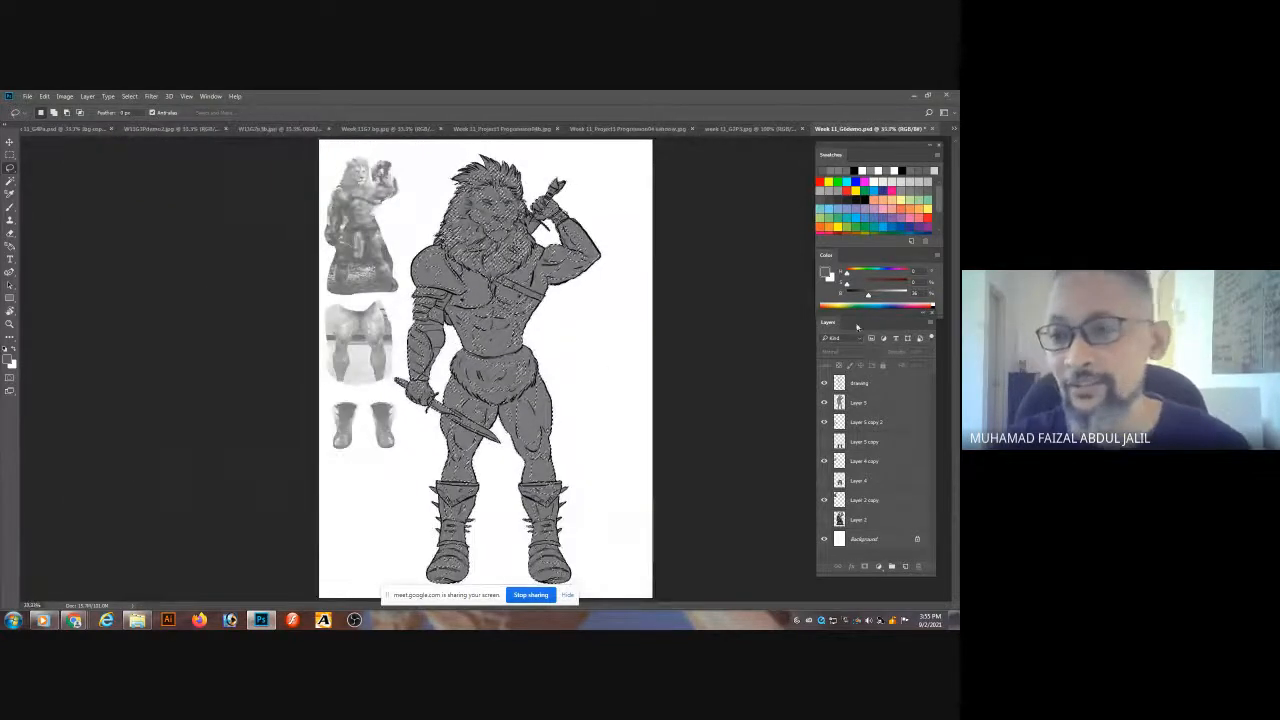
- Select Layer 5 with the drawing hidden, and toggle the silhouette's visibility to examine the shadow selection on its own
click(836, 402)
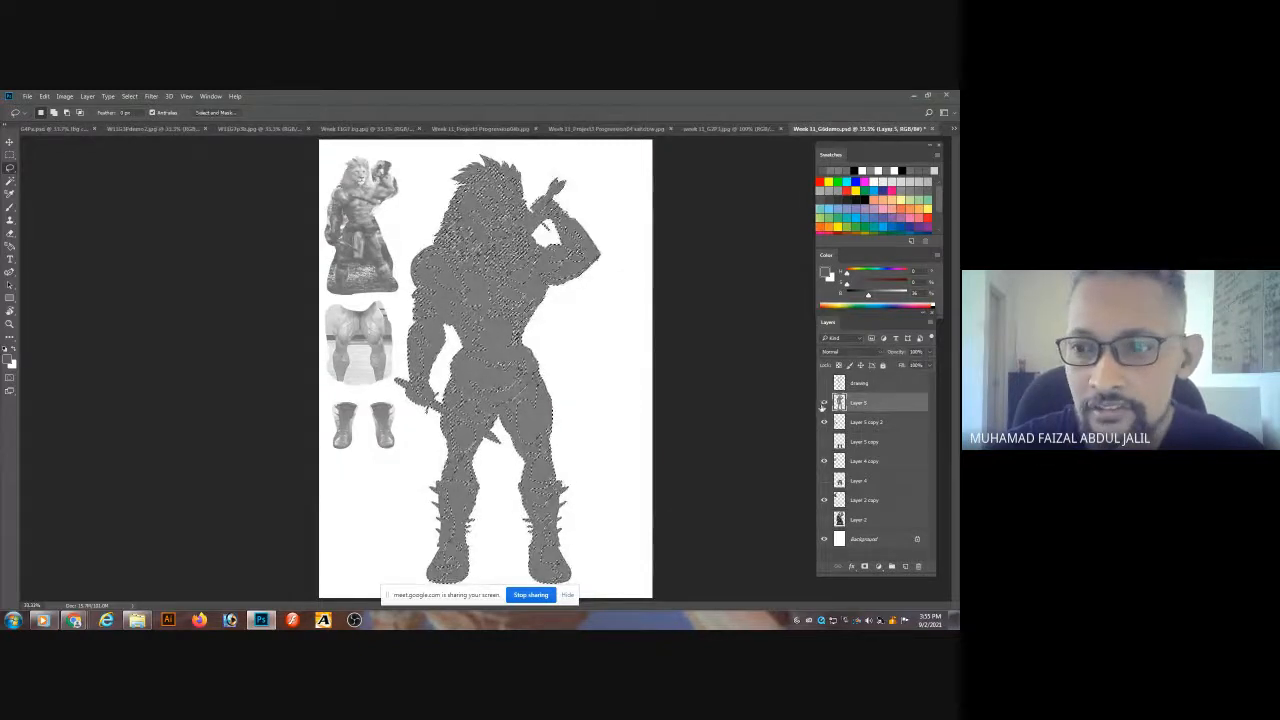
click(825, 402)
click(826, 402)
click(826, 402)
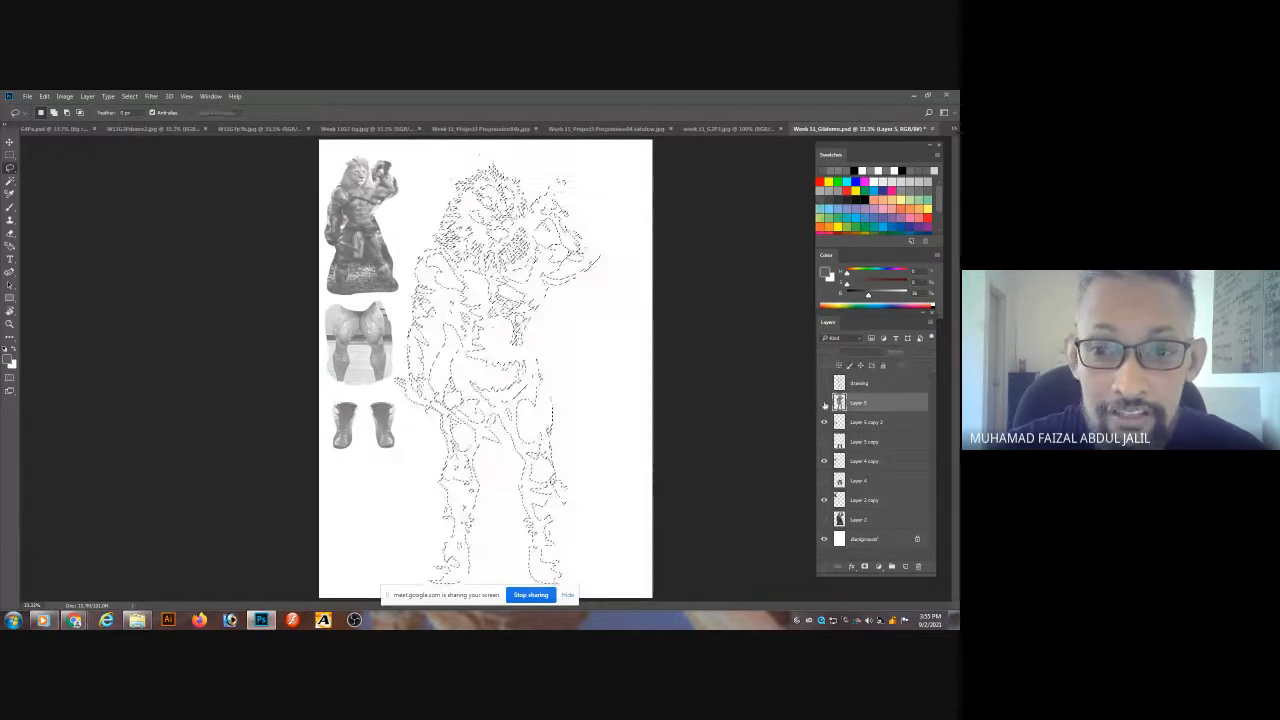
click(826, 402)
click(826, 402)
click(826, 402)
click(826, 402)
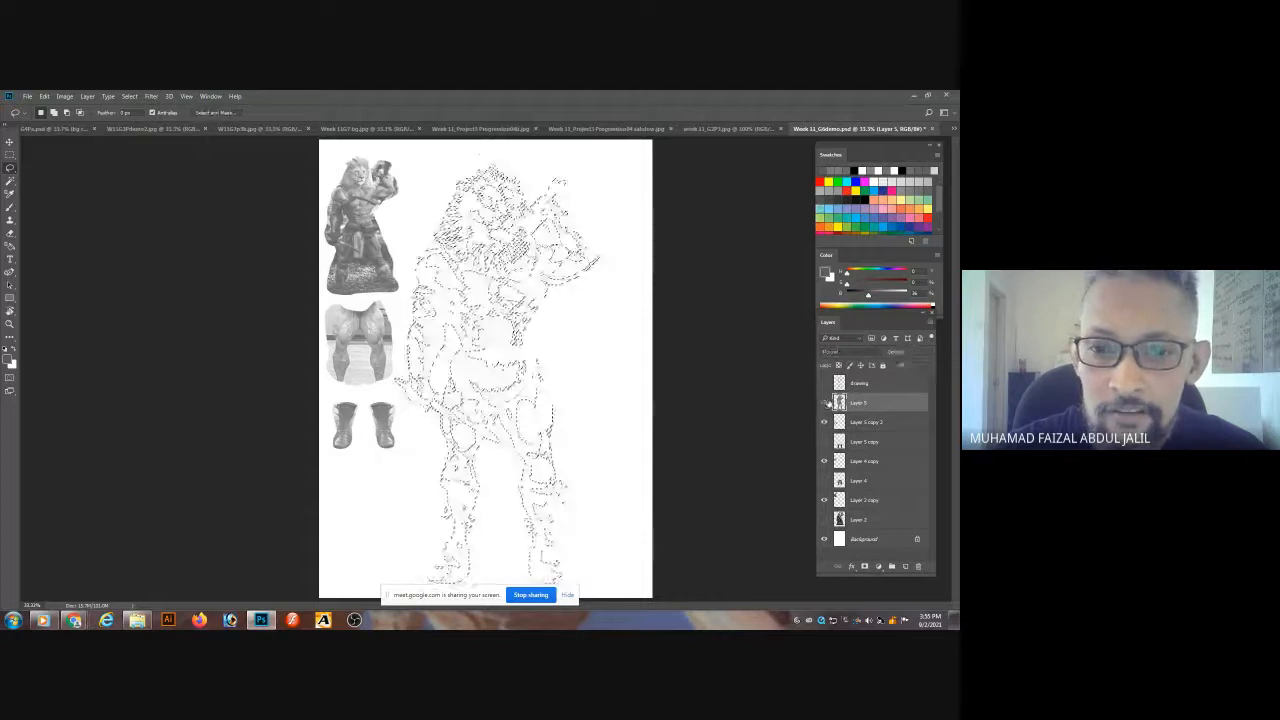
click(826, 402)
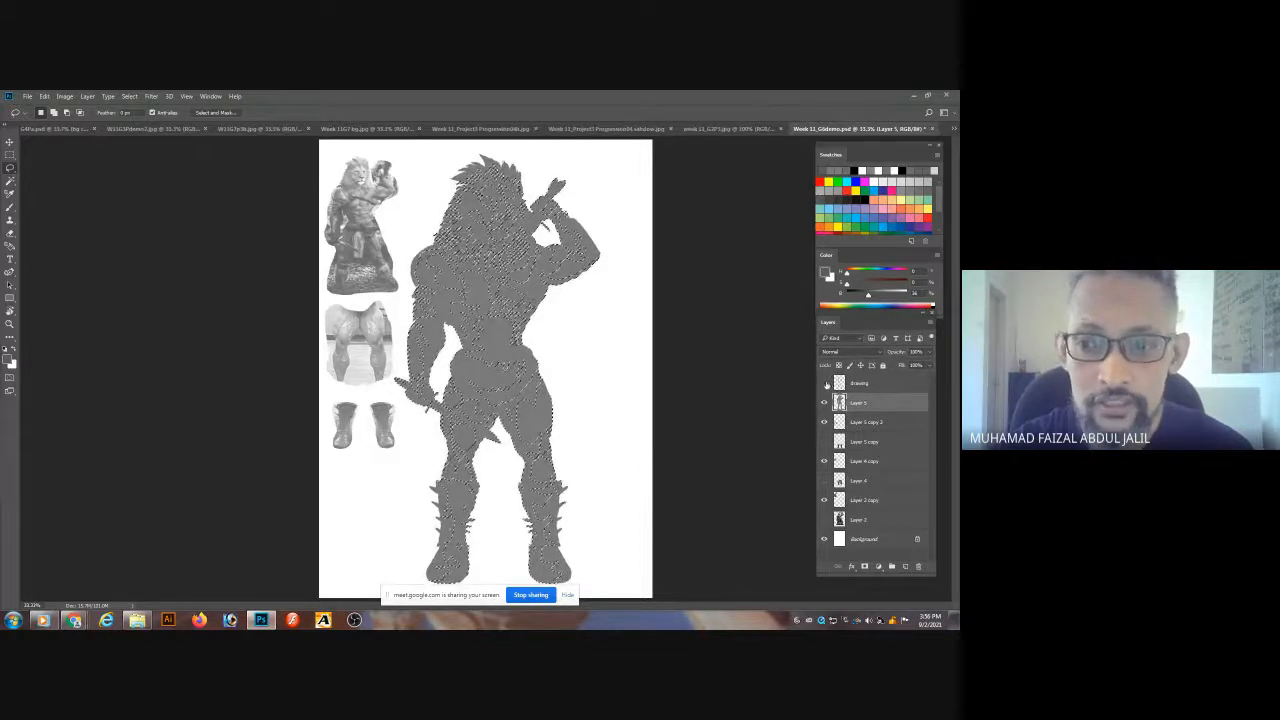
- Copy the selected shadow shapes from Layer 5 to a new layer, check them without the silhouette, and show the drawing again
click(825, 383)
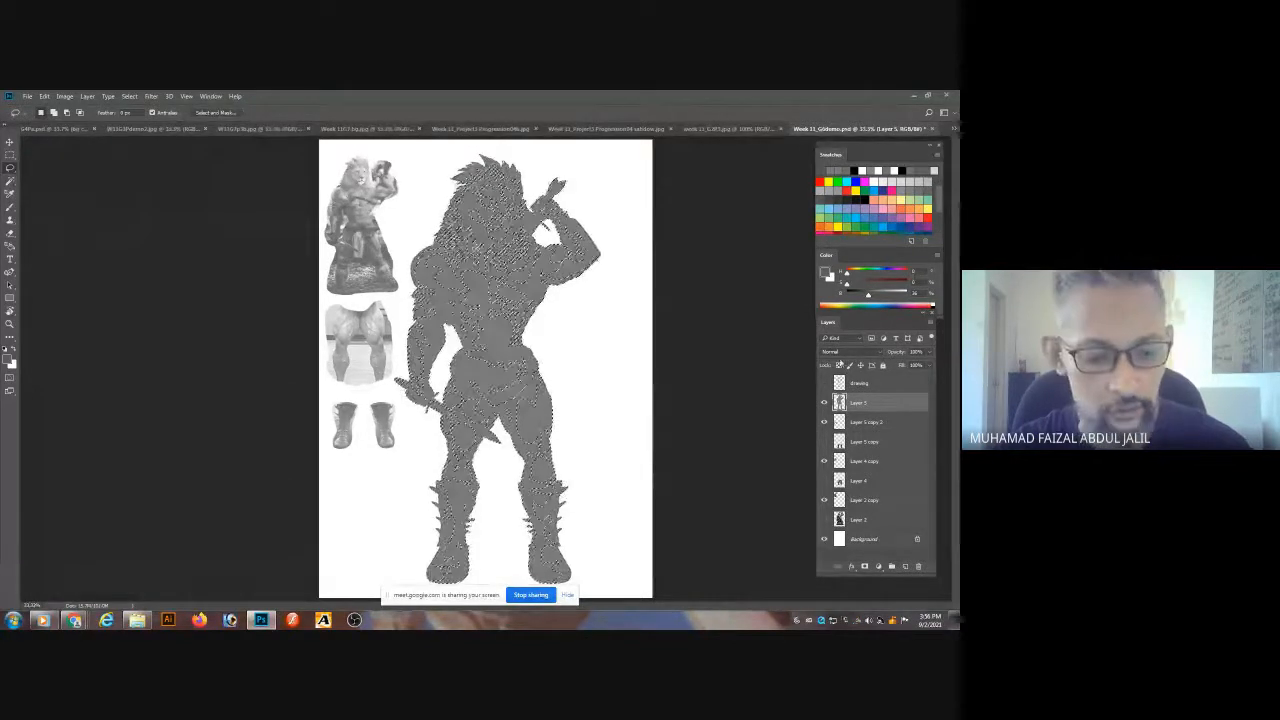
click(824, 383)
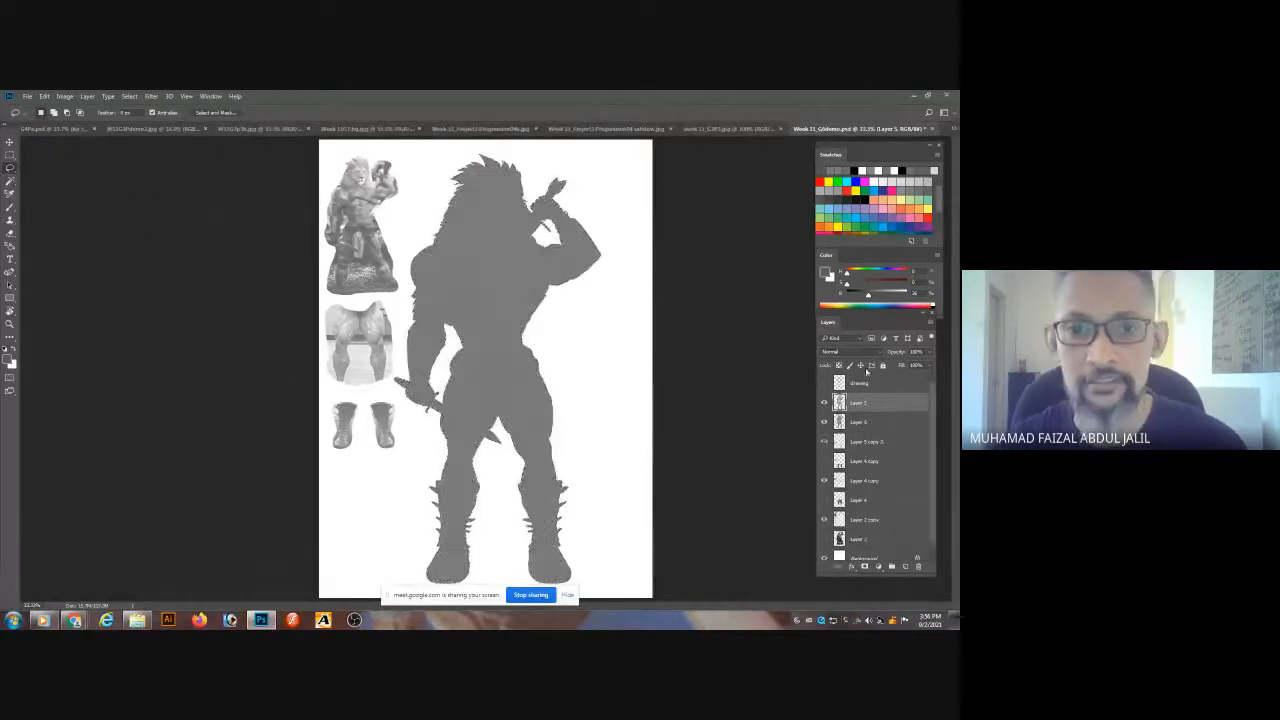
click(822, 423)
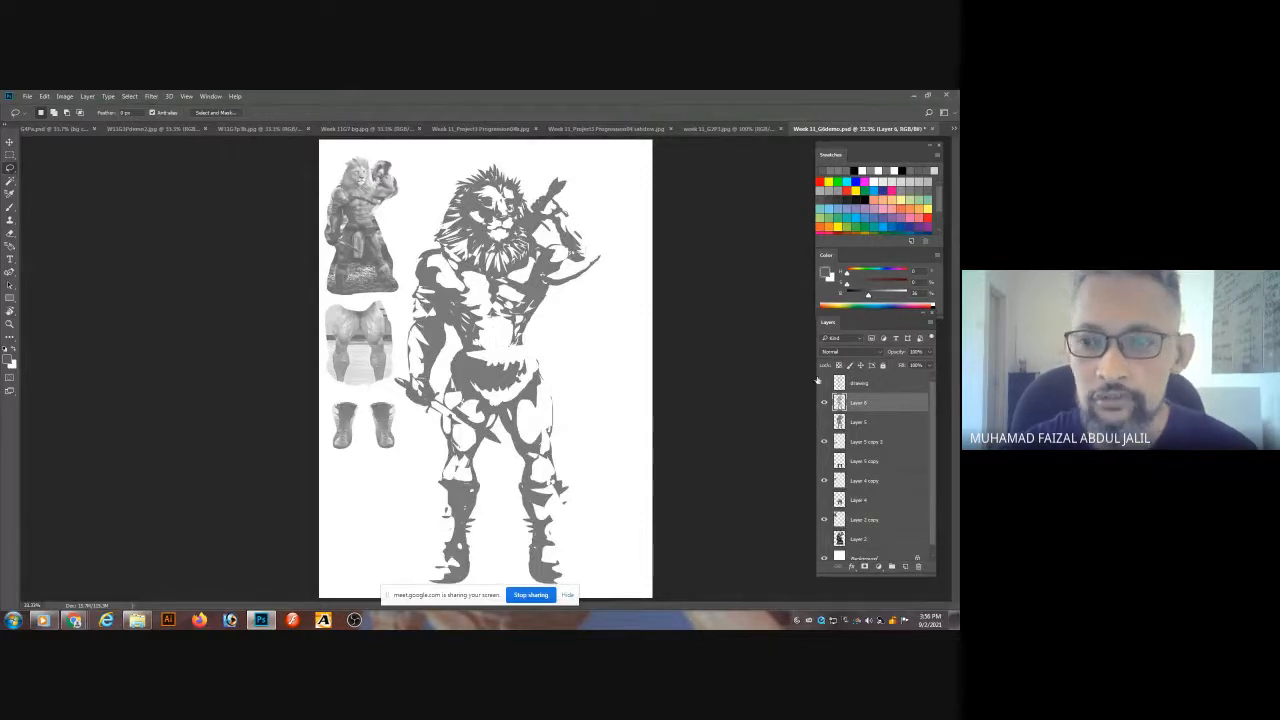
click(824, 423)
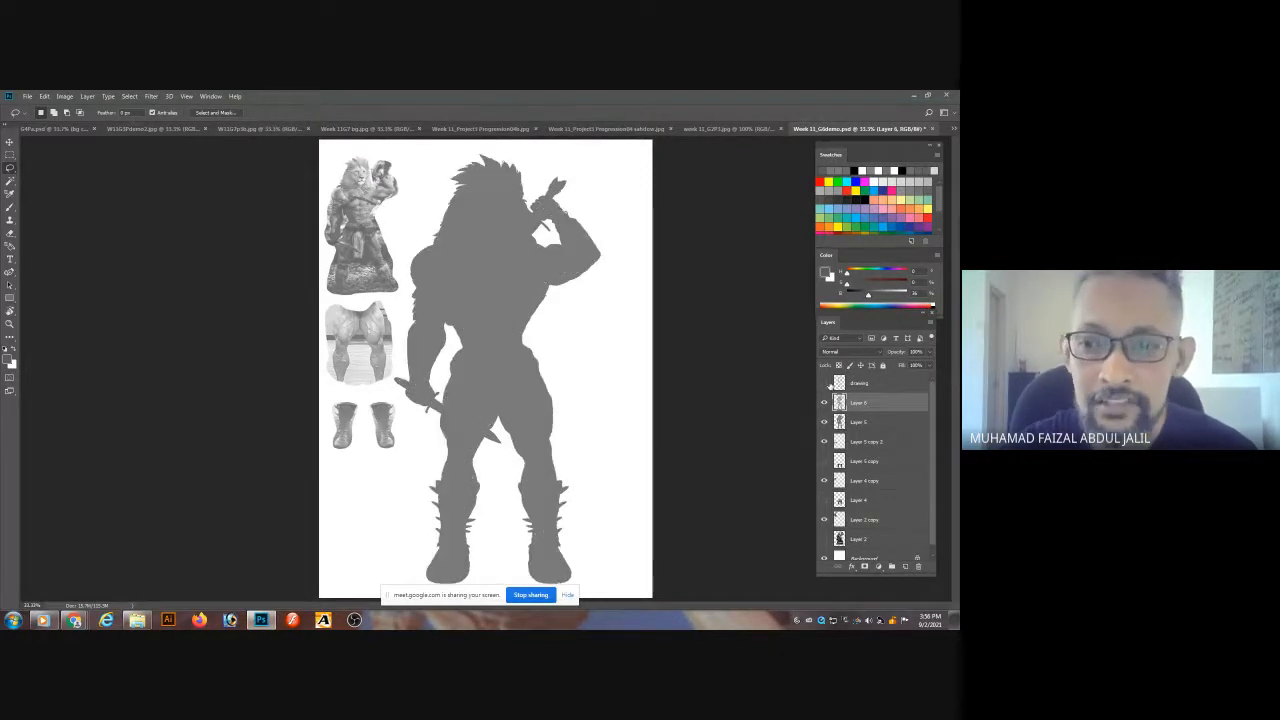
click(824, 383)
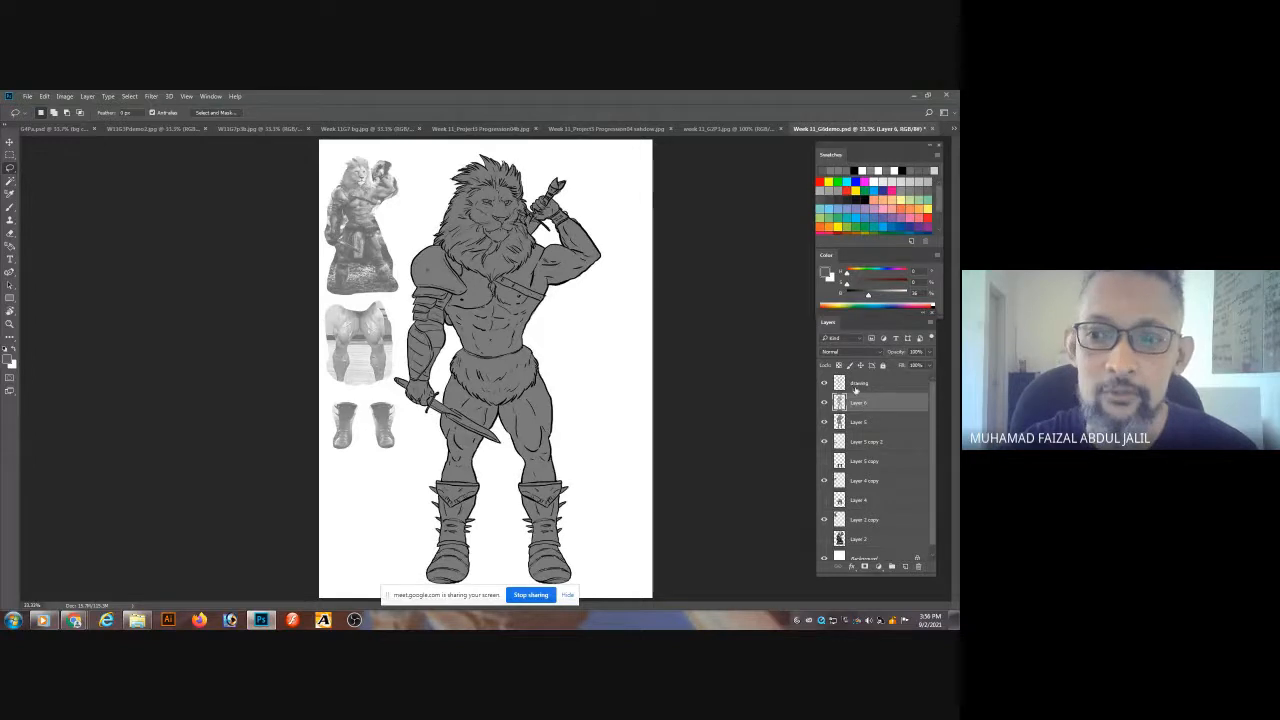
- Try the Darken blend mode on the shadow layer, and set it to Multiply
click(858, 354)
click(860, 367)
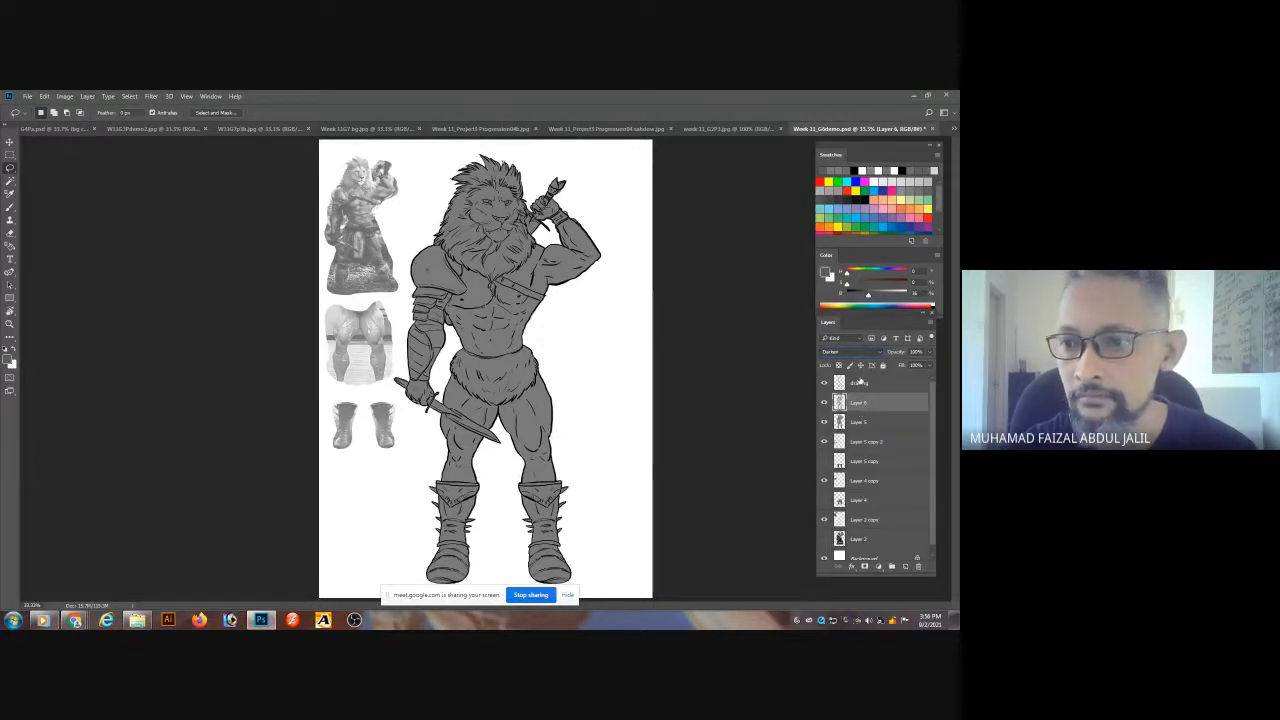
click(863, 353)
click(863, 354)
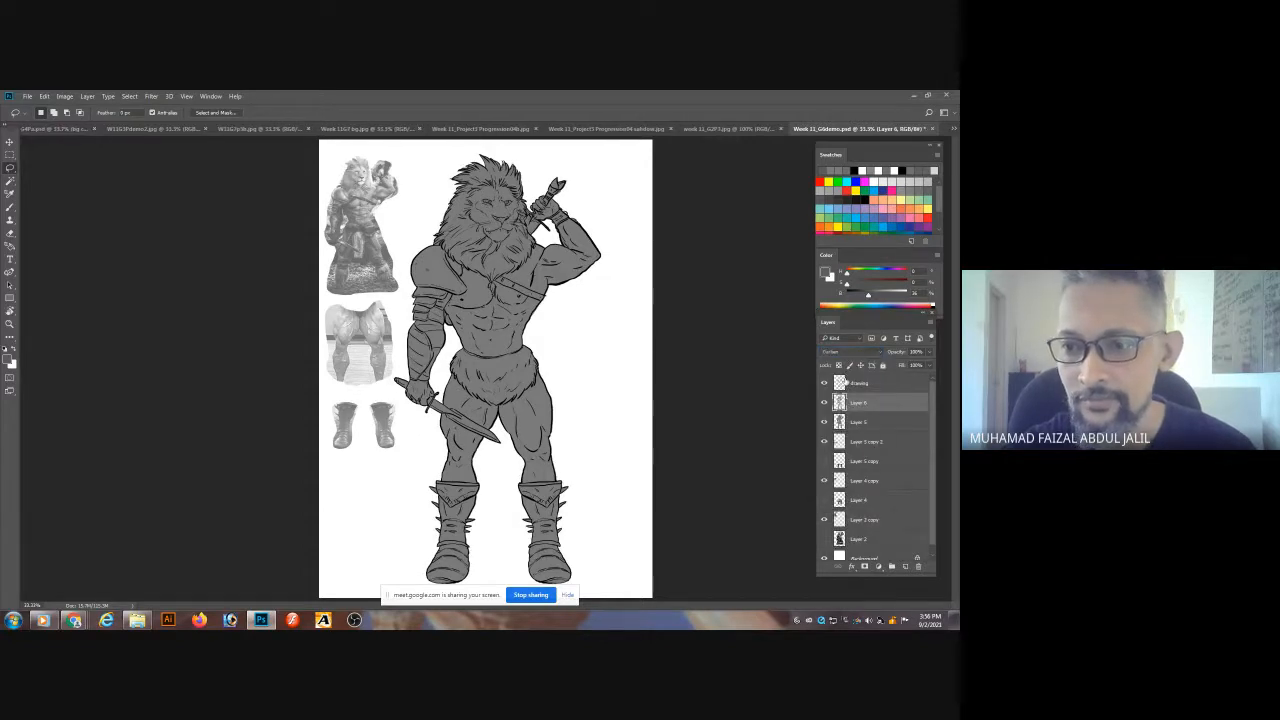
click(852, 354)
click(850, 388)
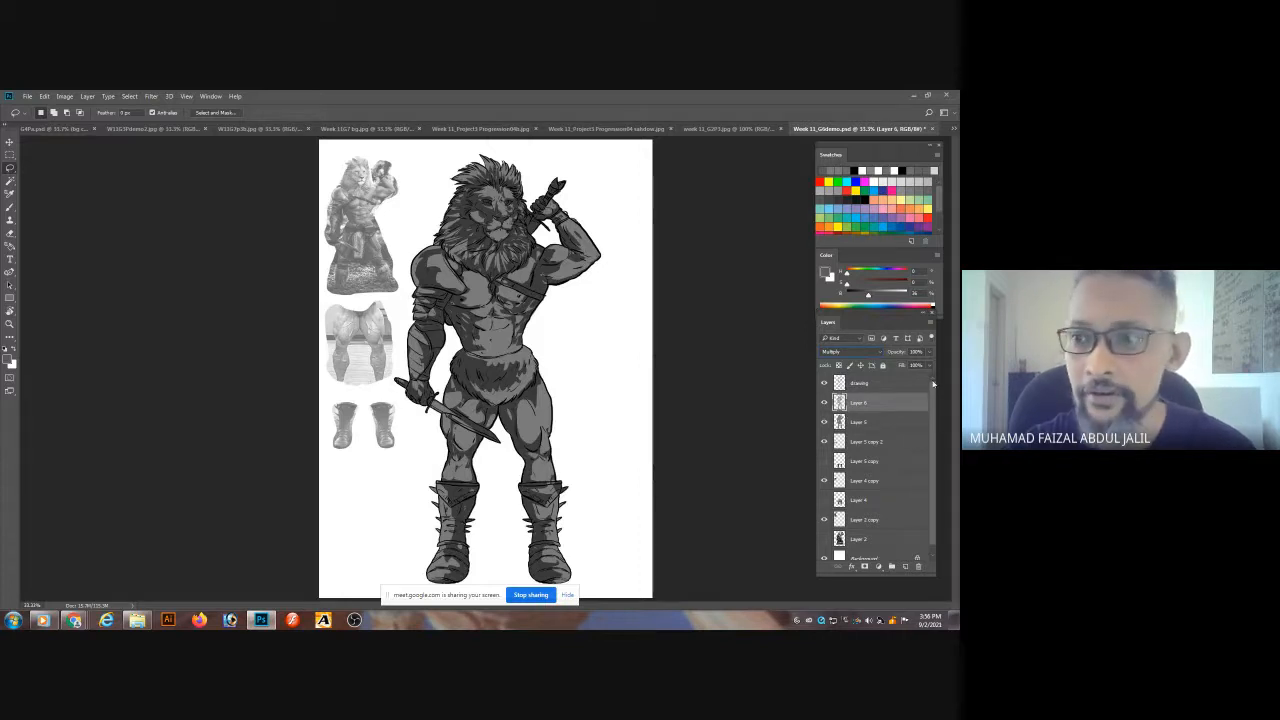
- Lower the shadow layer's opacity to about 60% and save the document
click(928, 352)
drag(921, 366, 912, 366)
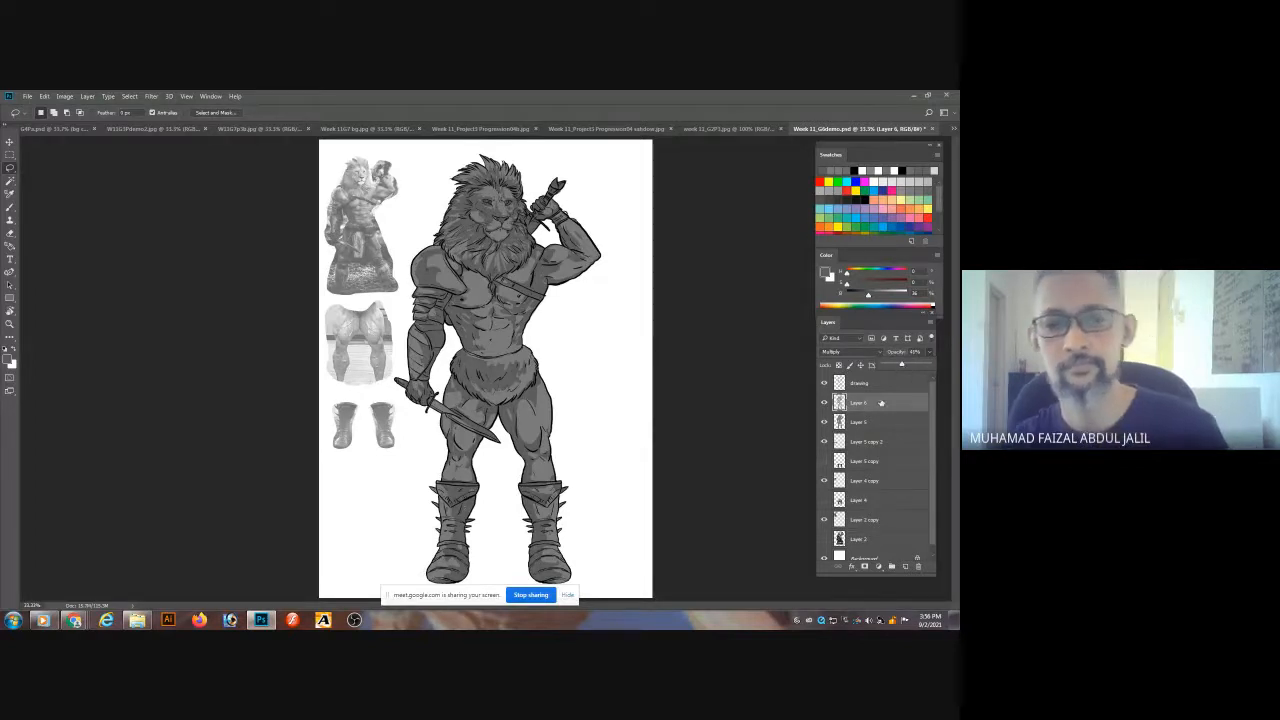
key(ctrl+minus)
key(ctrl+s)
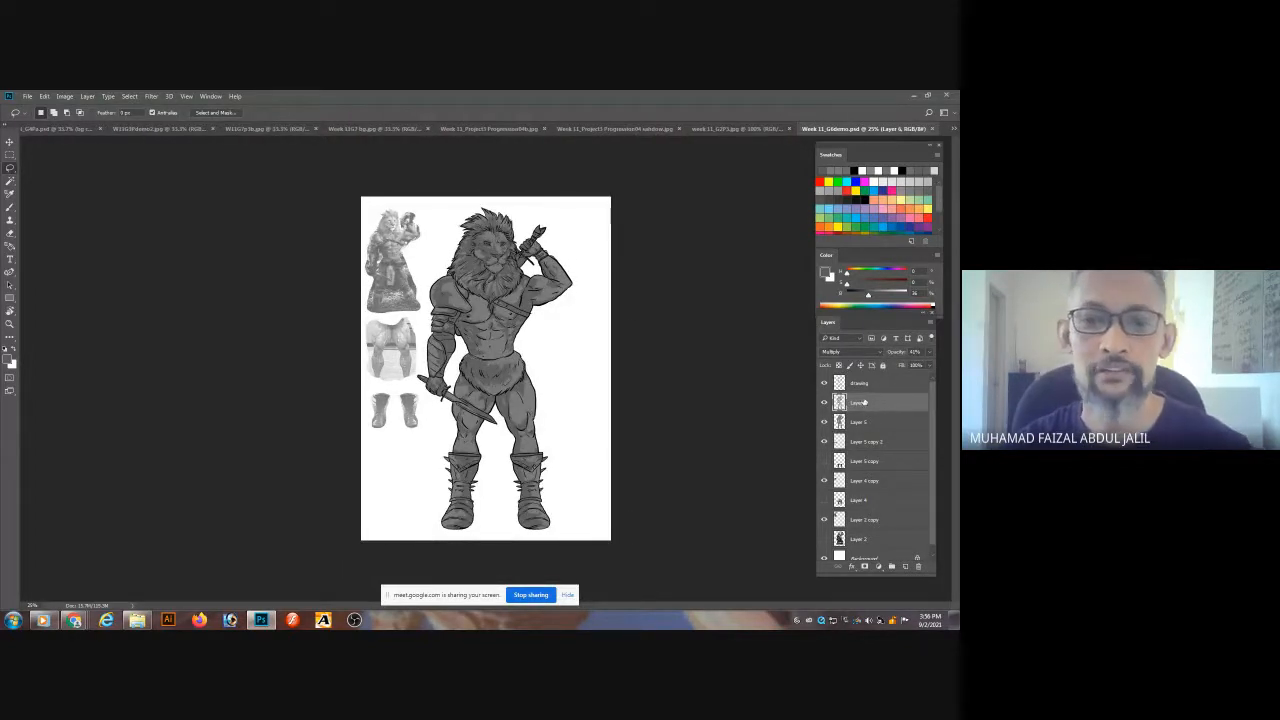
- Examine the shaded lion warrior up close and as a whole with the interface panels hidden
key(Tab)
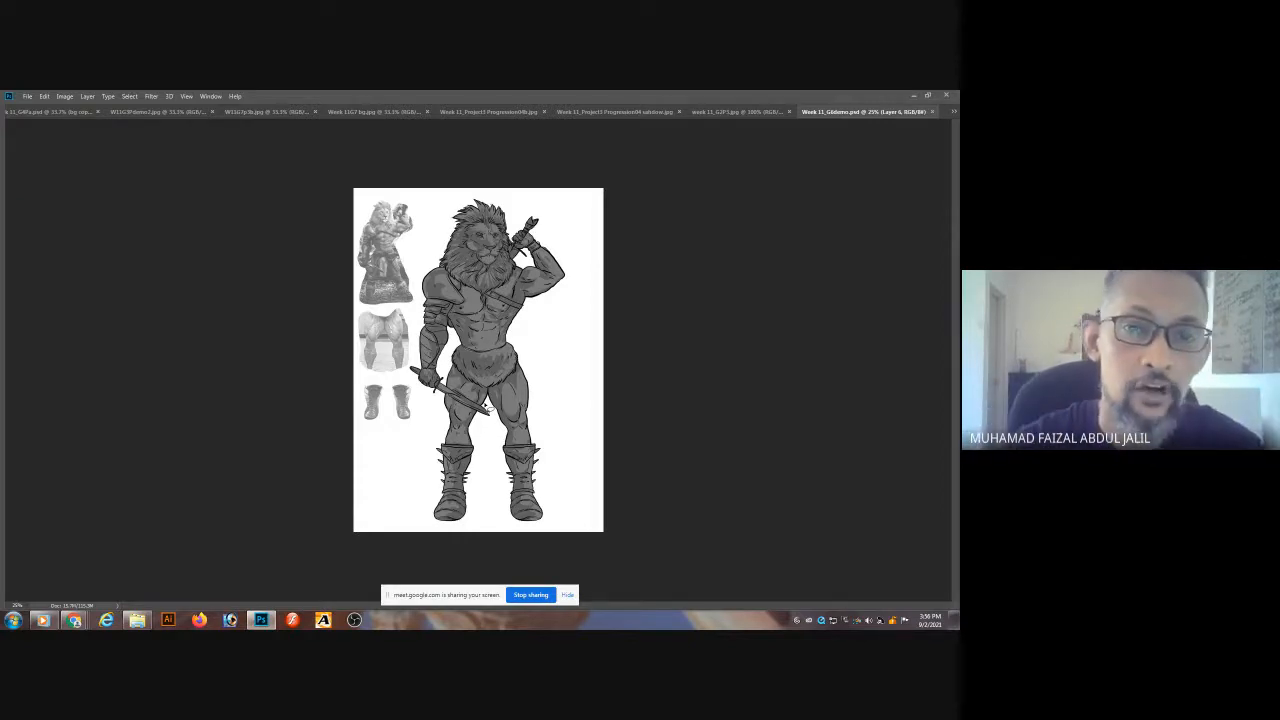
scroll(381, 248, up, 2)
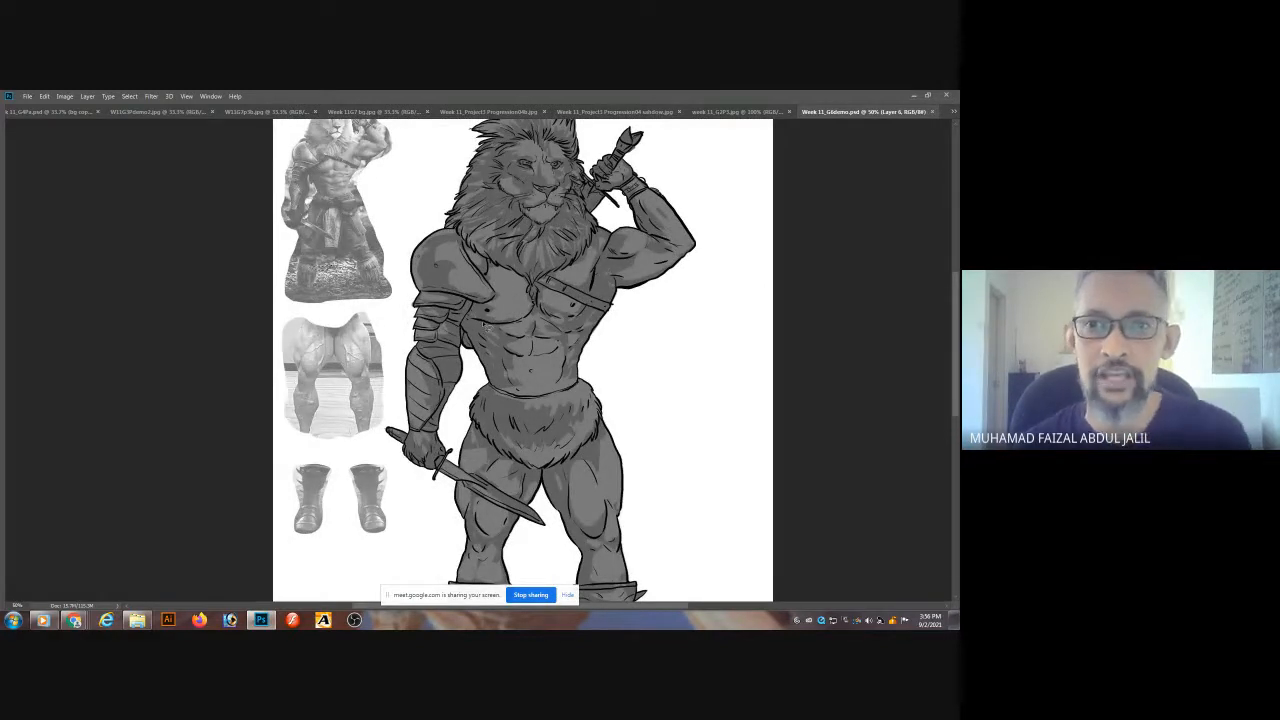
scroll(483, 325, down, 1)
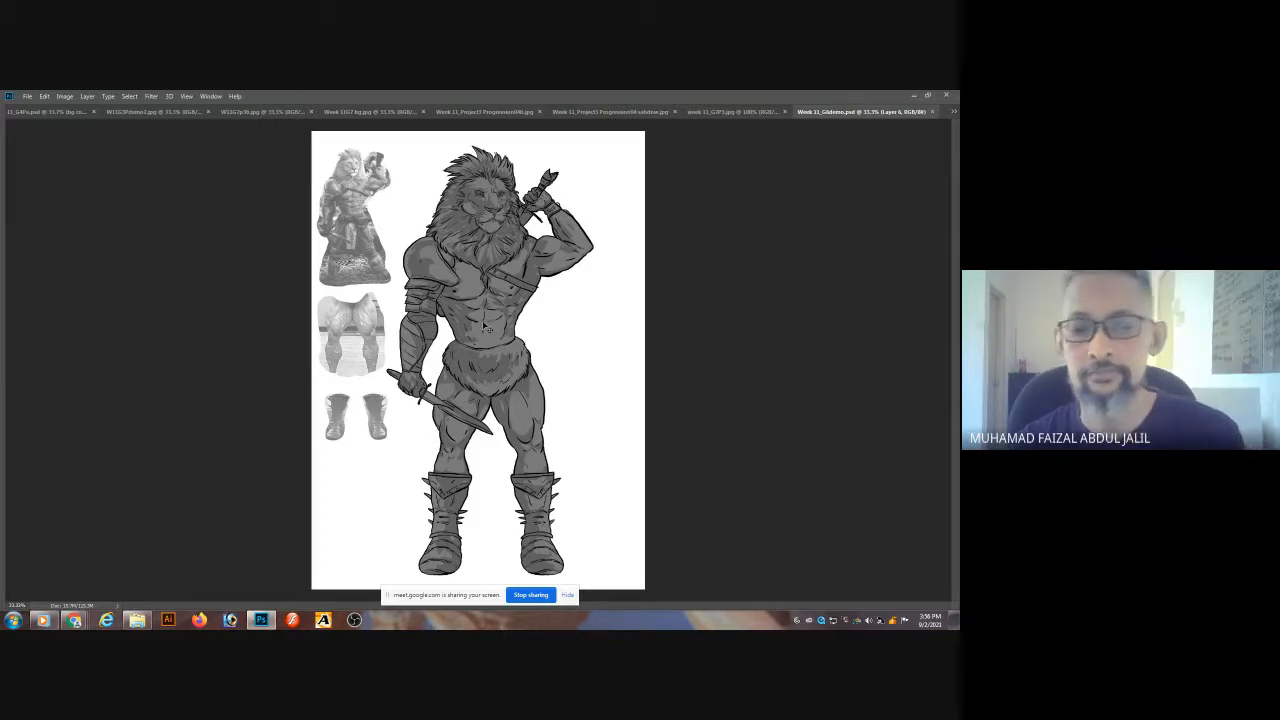
scroll(487, 328, down, 1)
key(Tab)
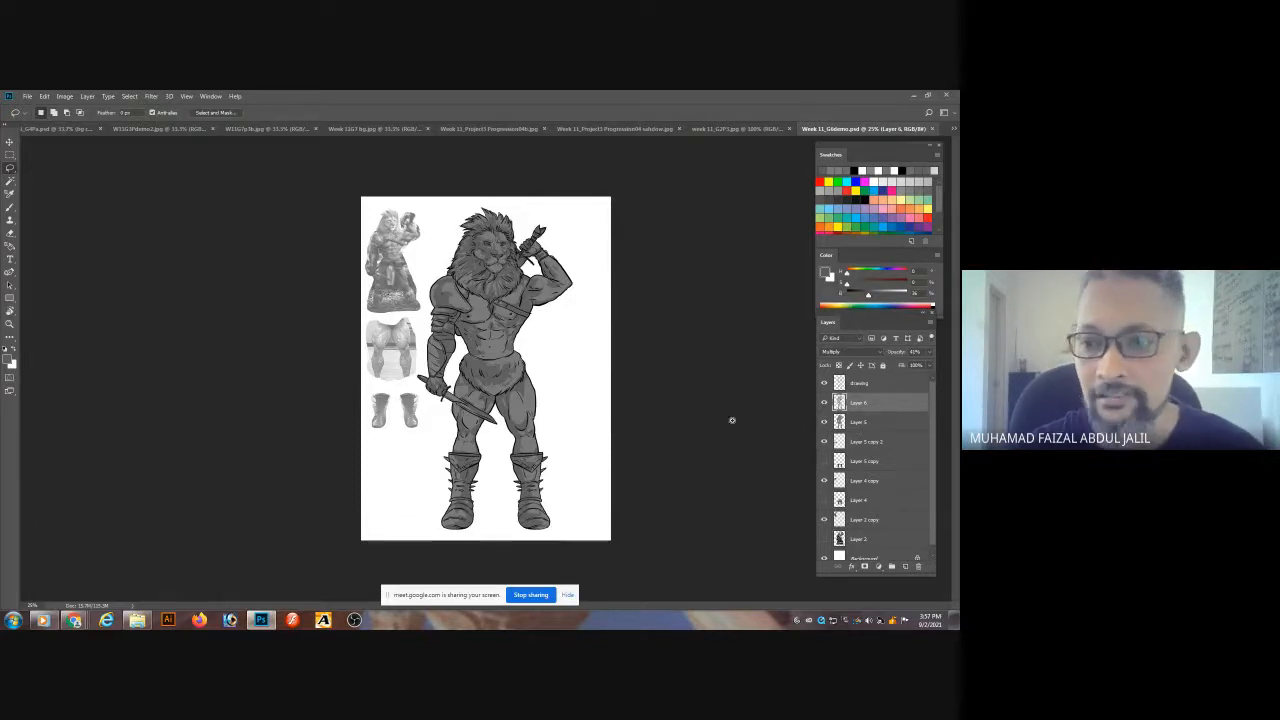
- Lasso-select highlight shapes on both thighs and along the outer edge of the lowered forearm
click(541, 418)
click(541, 418)
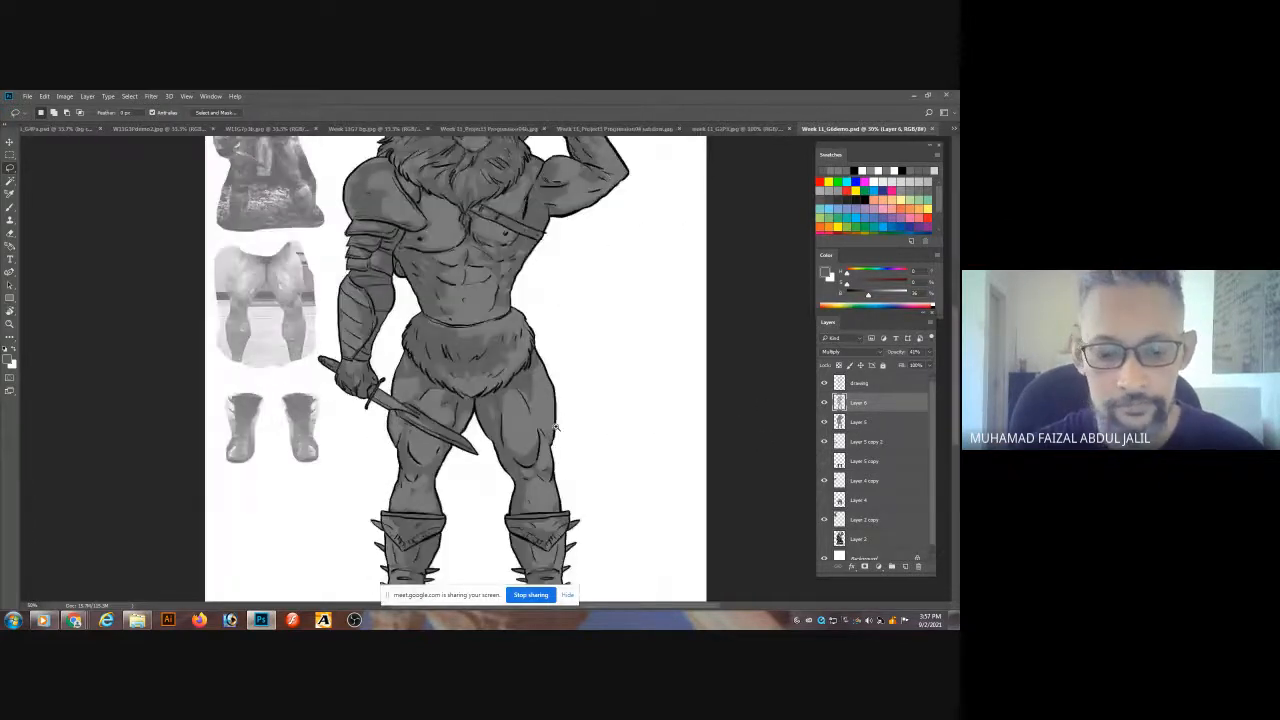
click(543, 418)
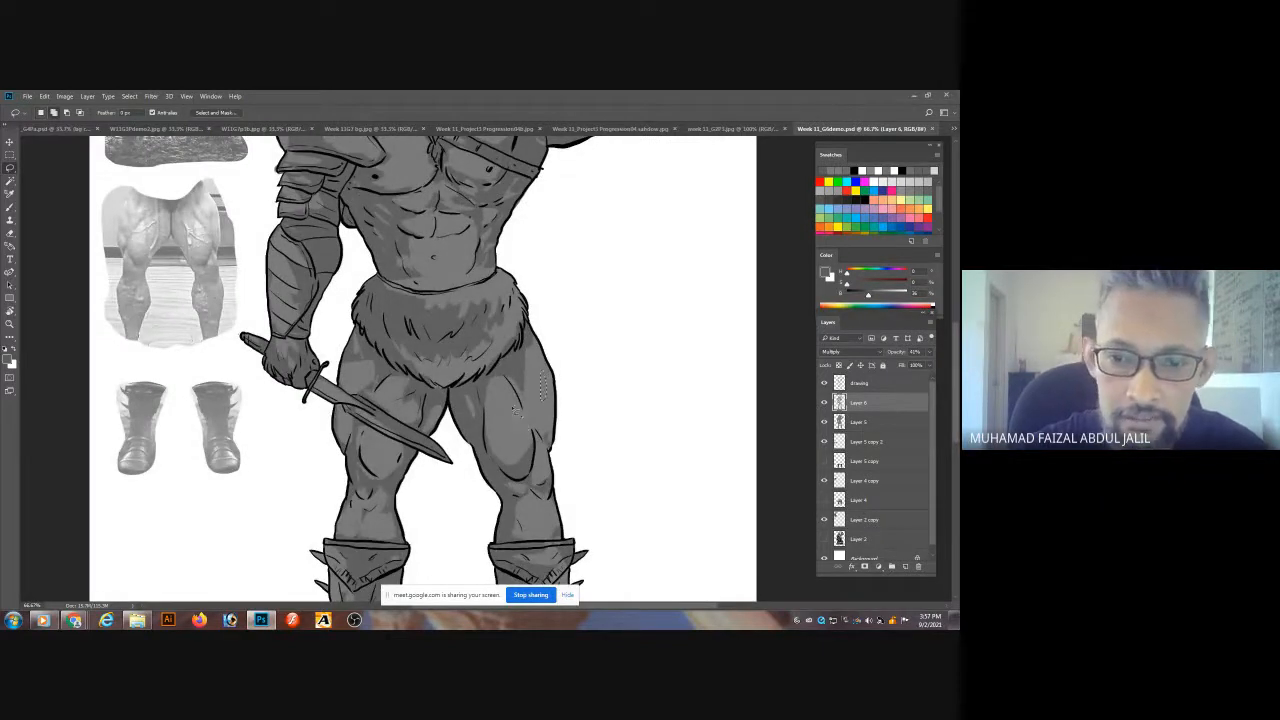
drag(517, 426, 518, 422)
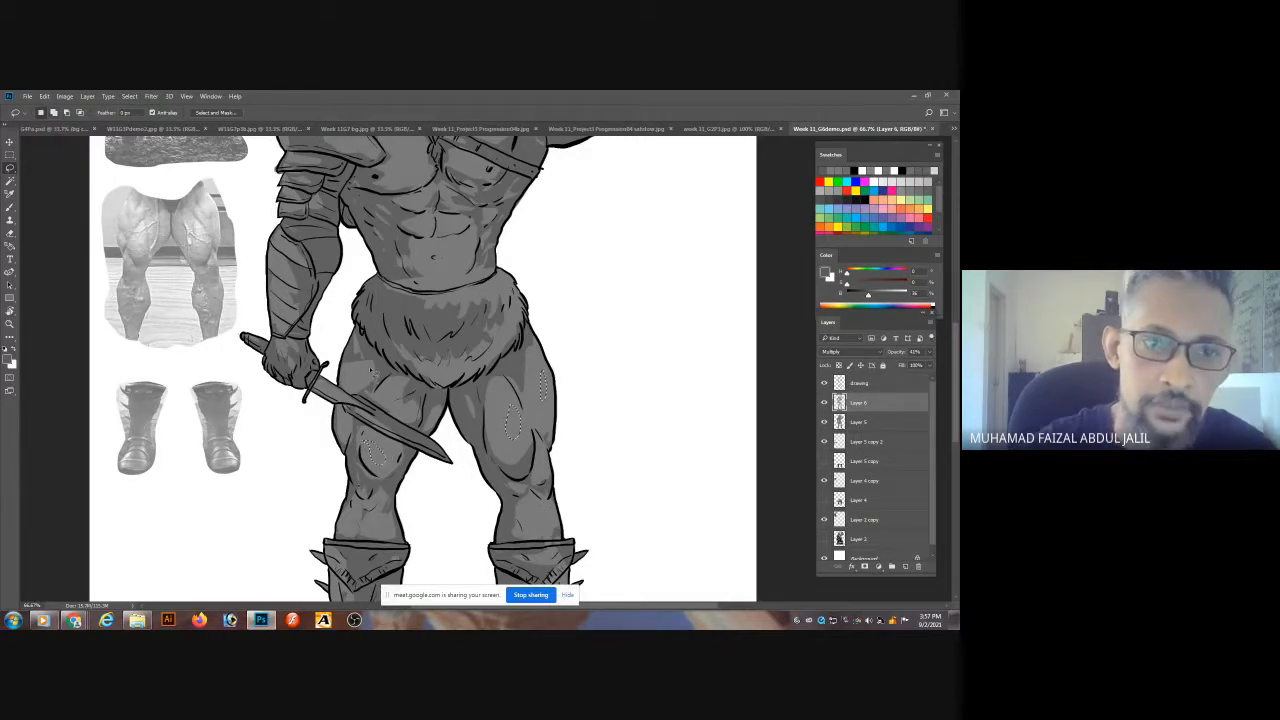
right_click(278, 246)
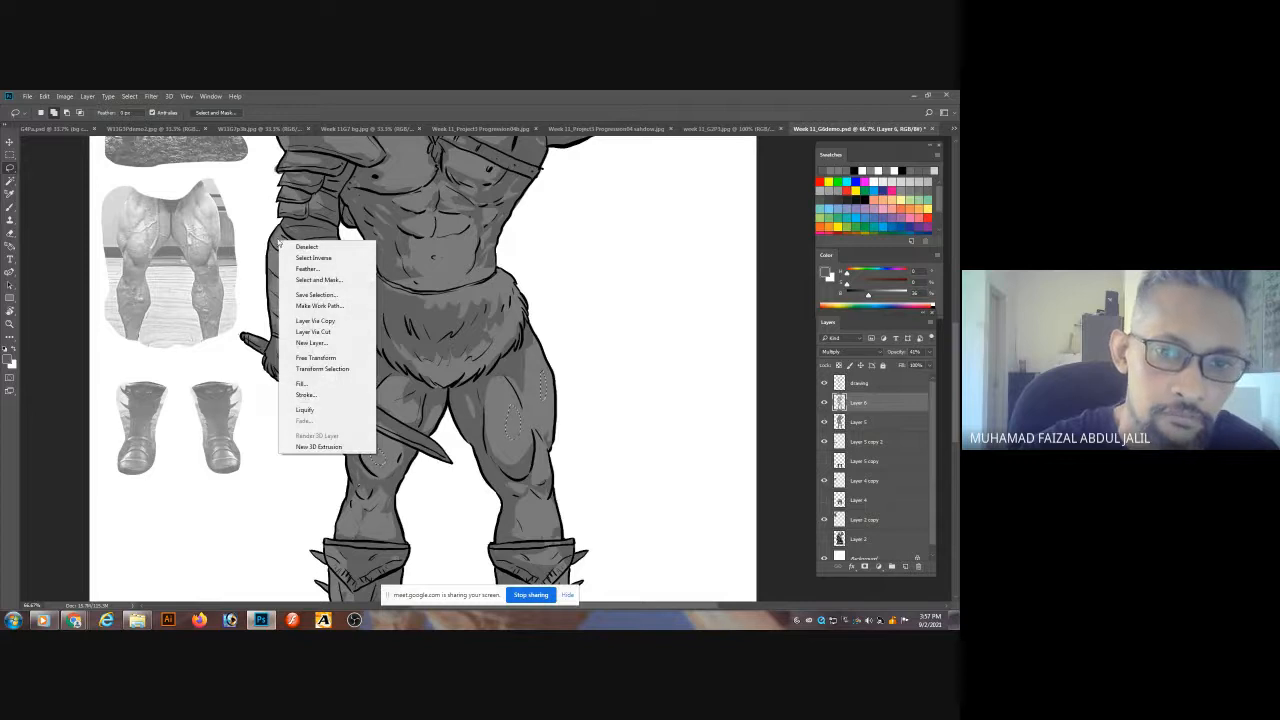
key(Escape)
mouse_move(289, 286)
mouse_down()
mouse_move(283, 316)
mouse_move(280, 241)
mouse_move(275, 261)
mouse_up()
drag(280, 318, 279, 297)
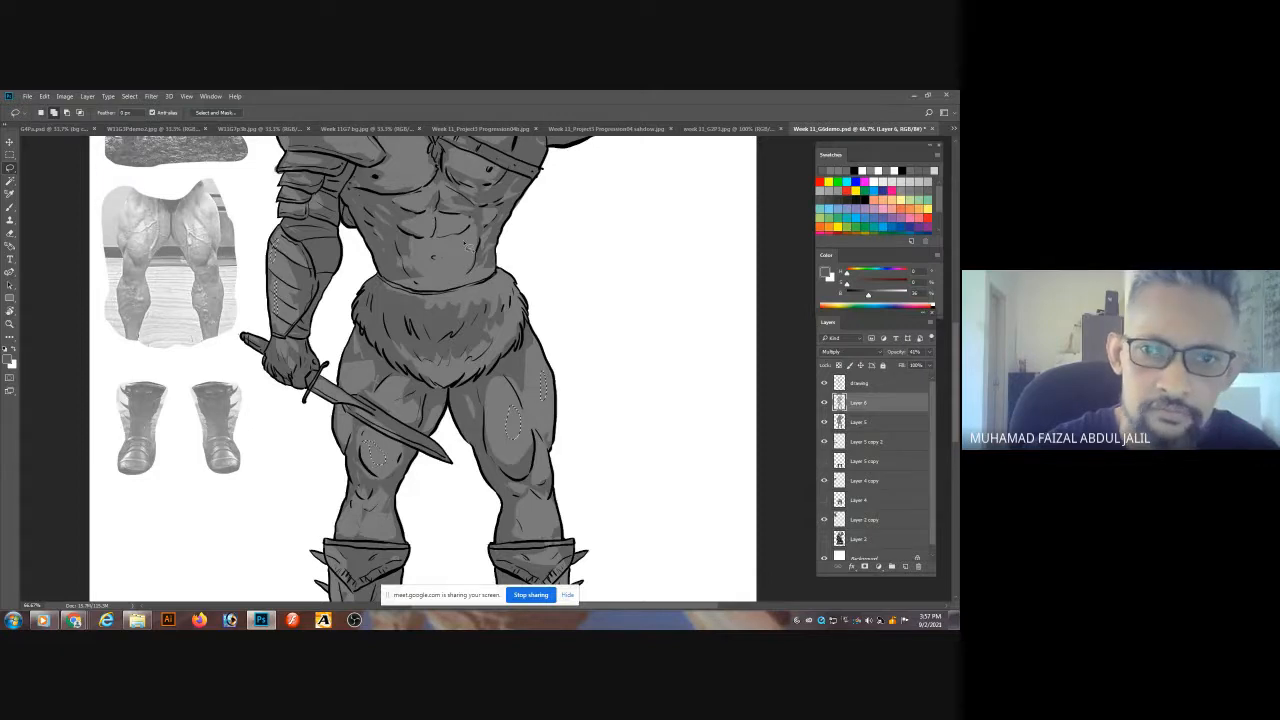
- Add lasso-selected highlight shapes on the abdomen, chest, raised arm, shoulder armor and arm bands to the selection
mouse_move(467, 244)
mouse_down()
mouse_move(448, 232)
mouse_move(454, 199)
mouse_move(489, 169)
mouse_move(471, 154)
mouse_move(484, 260)
mouse_move(487, 249)
mouse_up()
drag(402, 260, 413, 263)
mouse_move(566, 198)
mouse_down()
mouse_move(579, 239)
mouse_move(590, 228)
mouse_up()
drag(613, 176, 592, 146)
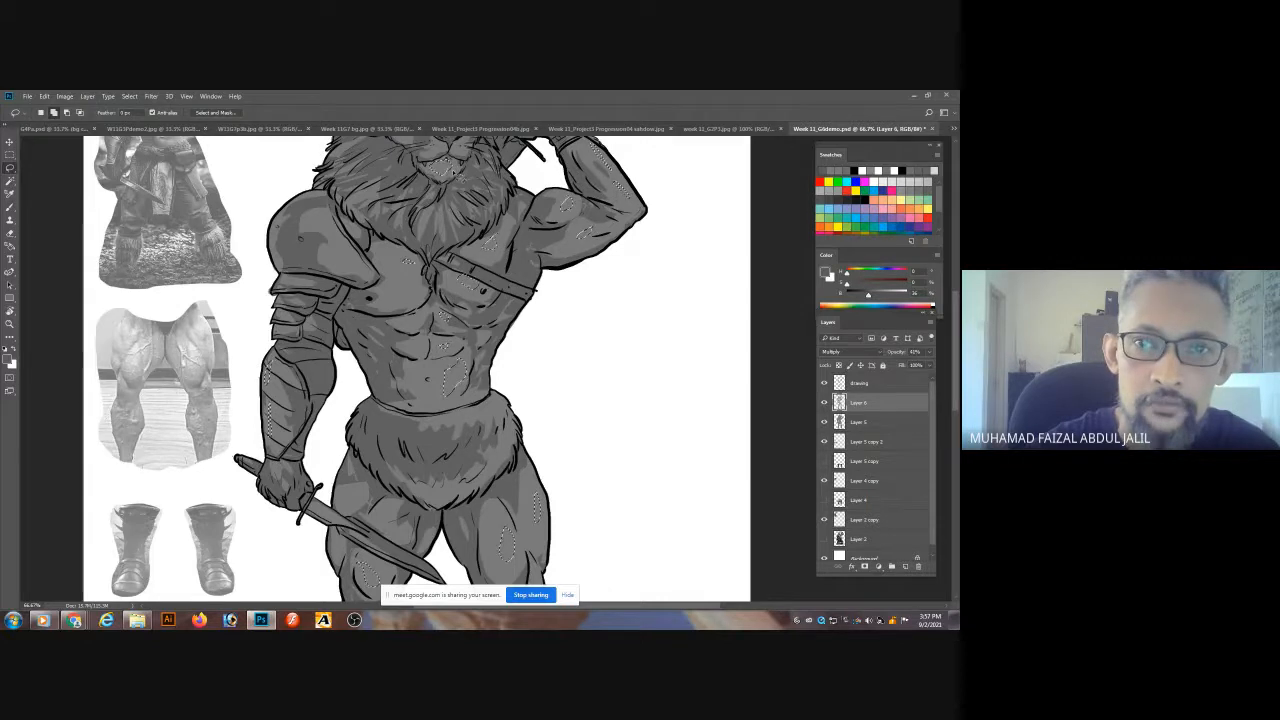
mouse_move(322, 219)
mouse_down()
mouse_move(277, 226)
mouse_move(291, 210)
mouse_move(277, 256)
mouse_move(274, 230)
mouse_up()
mouse_move(277, 292)
mouse_down()
mouse_move(290, 298)
mouse_move(280, 333)
mouse_up()
- Add highlight shapes on the lion's mane and face to the lasso selection
mouse_move(472, 150)
mouse_down()
mouse_move(400, 302)
mouse_move(383, 277)
mouse_move(387, 231)
mouse_move(391, 242)
mouse_up()
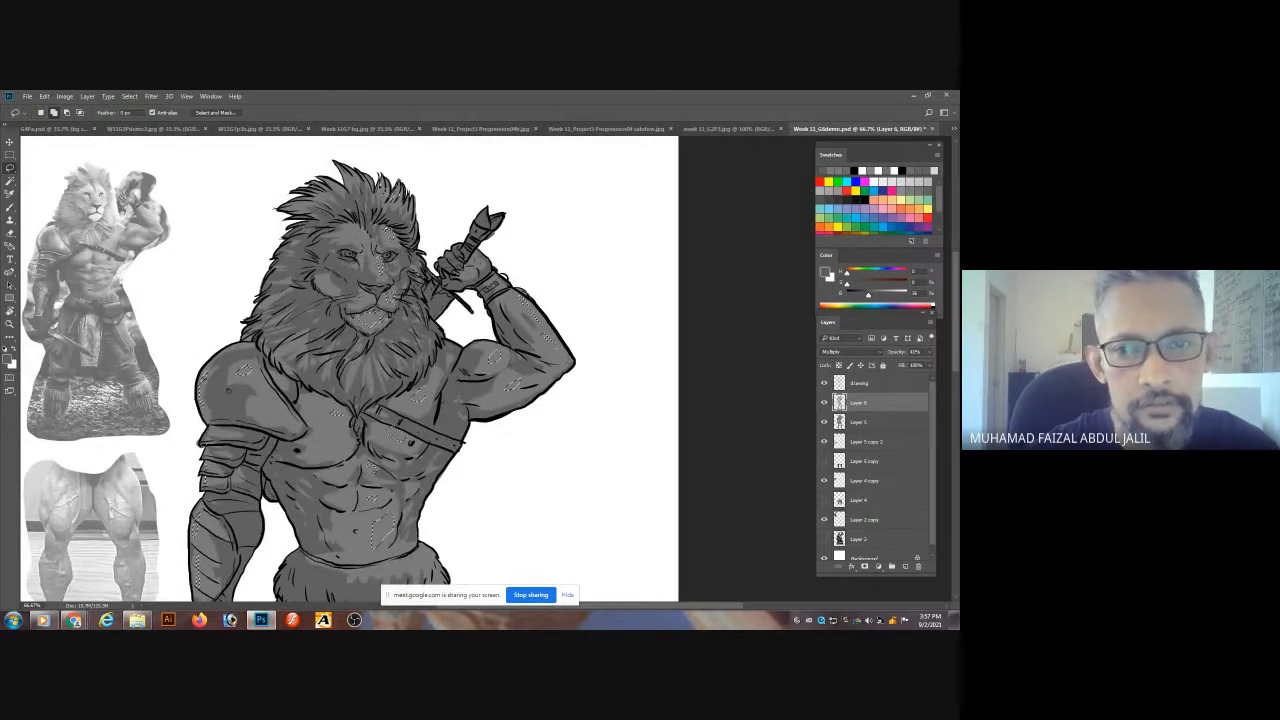
mouse_move(358, 179)
mouse_down()
mouse_move(365, 188)
mouse_move(334, 197)
mouse_up()
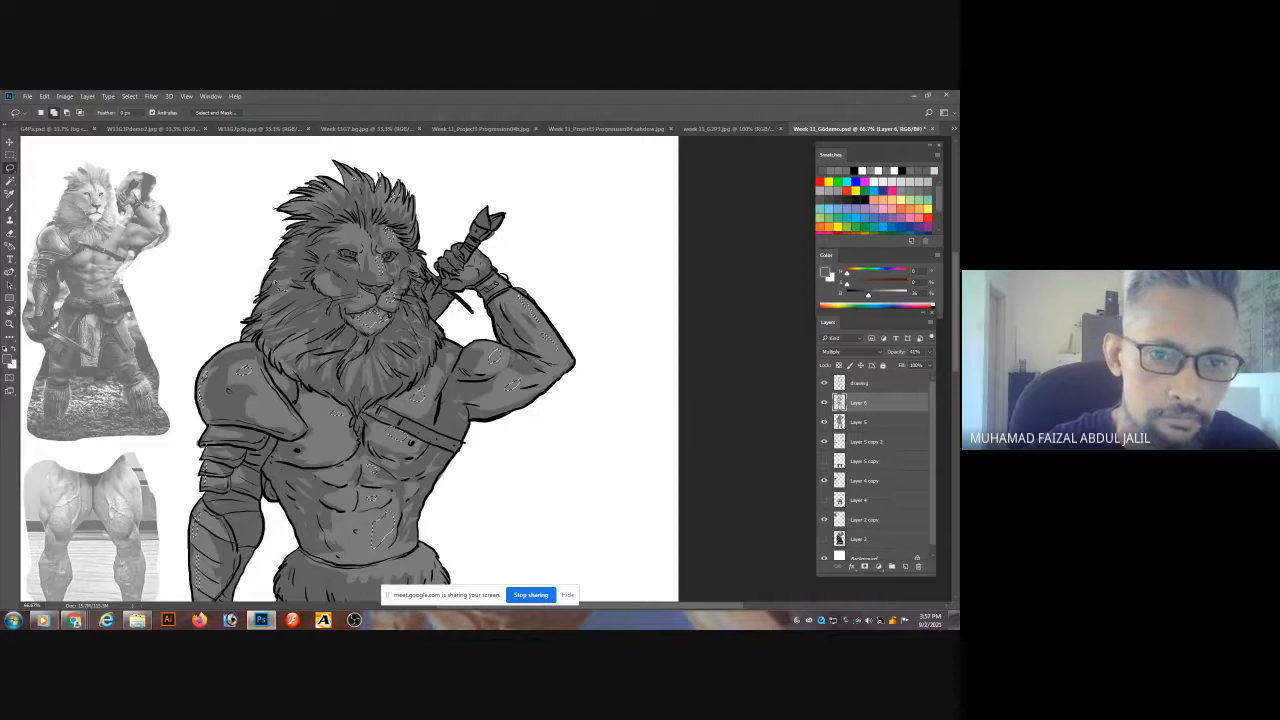
drag(279, 296, 270, 304)
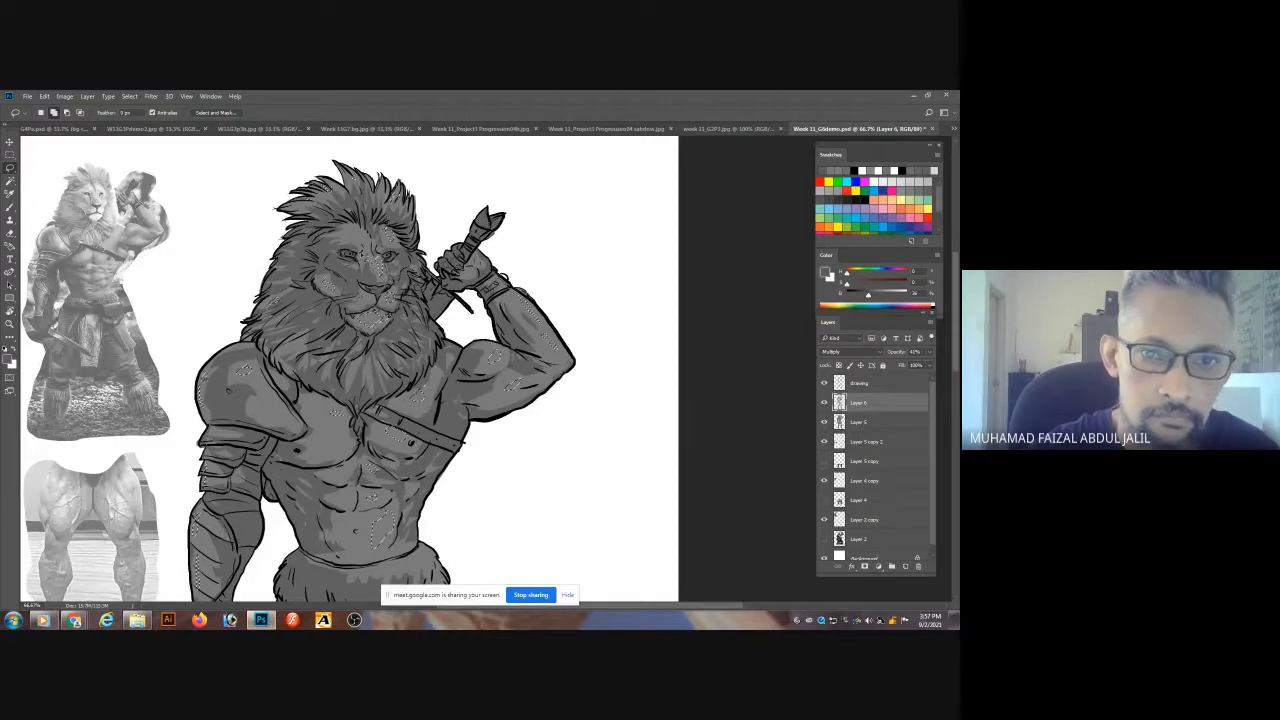
mouse_move(357, 242)
mouse_down()
mouse_move(359, 260)
mouse_move(347, 240)
mouse_up()
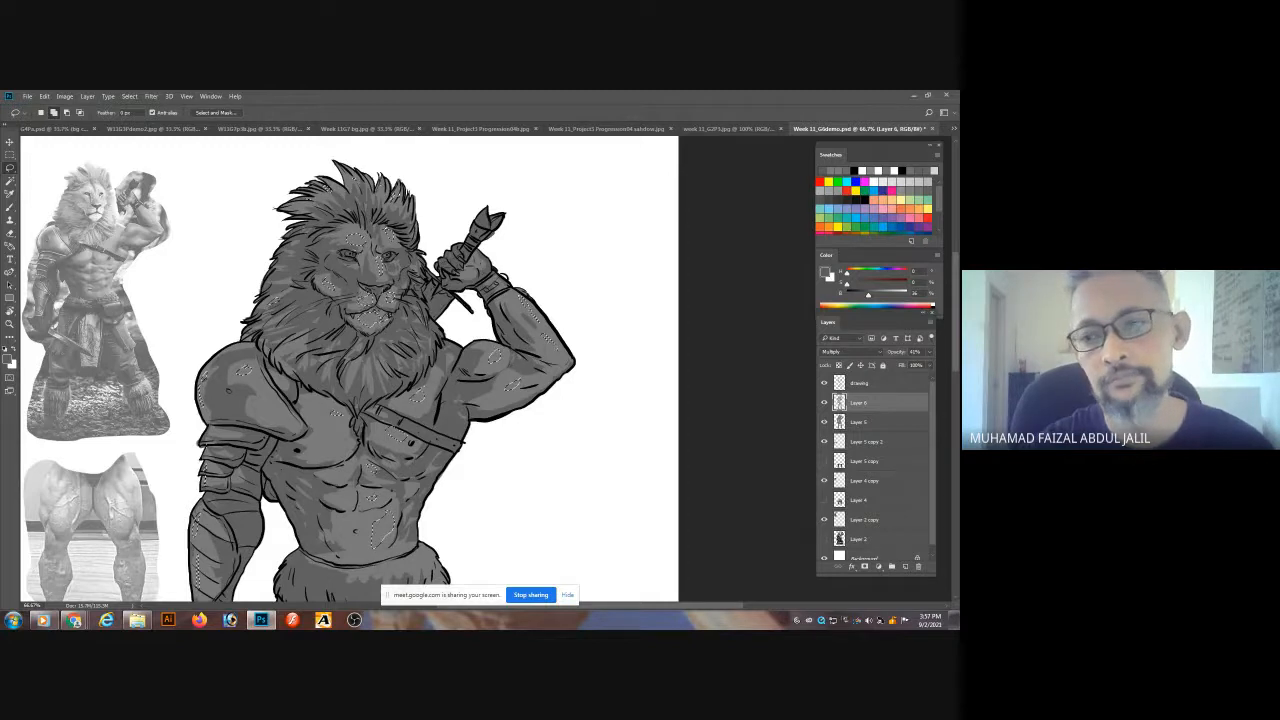
- Fill the selected highlight shapes with a lighter grey on a new layer above the shadow layer and clear the selection
click(905, 566)
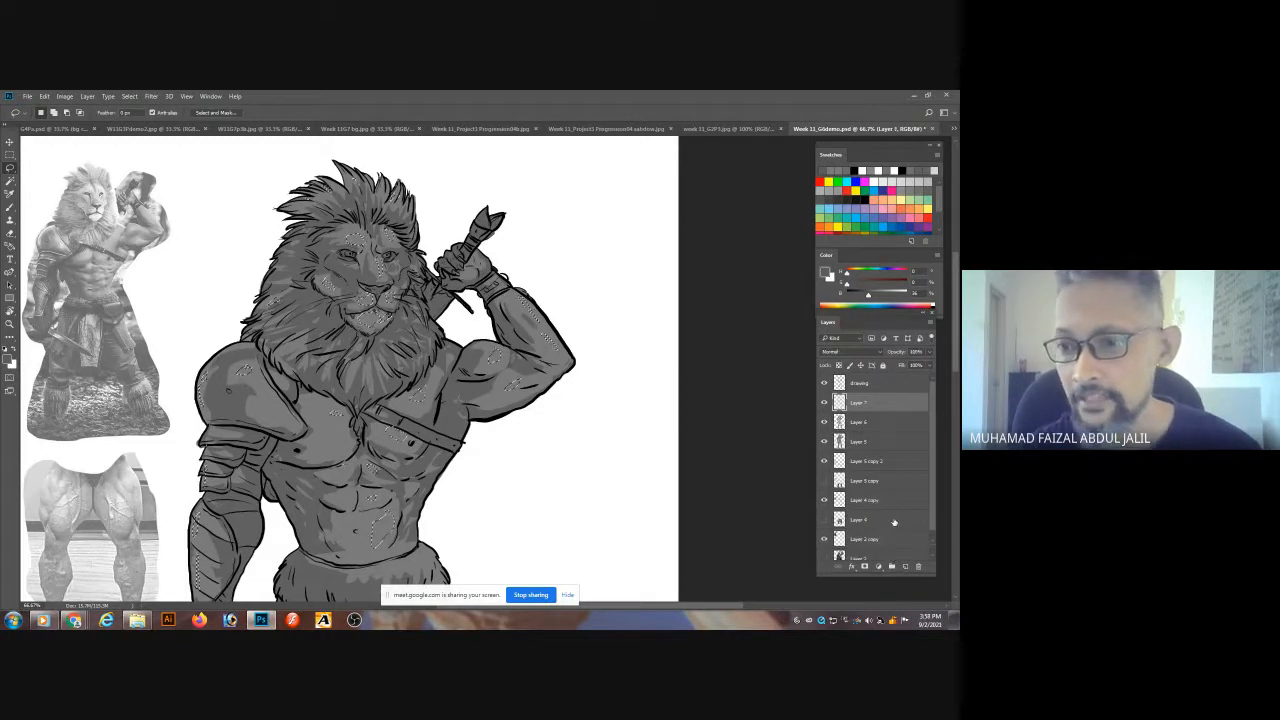
click(878, 297)
drag(881, 296, 883, 296)
key(alt+BackSpace)
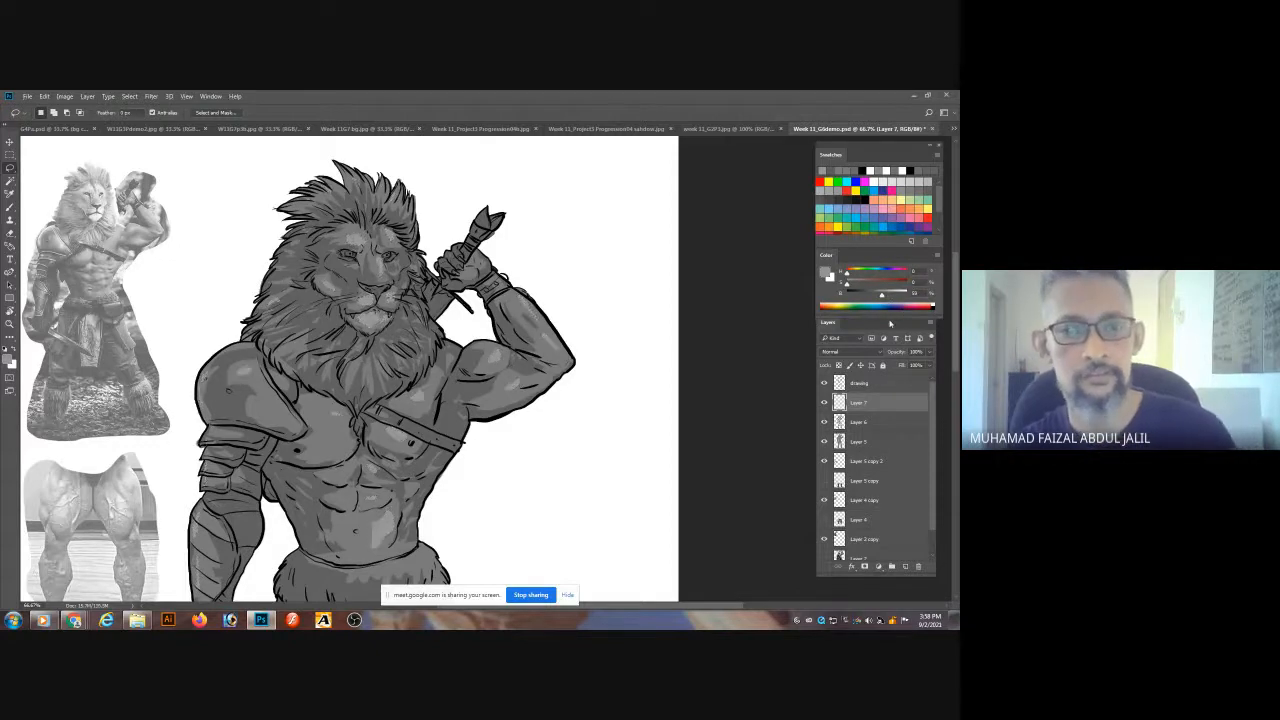
key(ctrl+minus)
key(ctrl+minus)
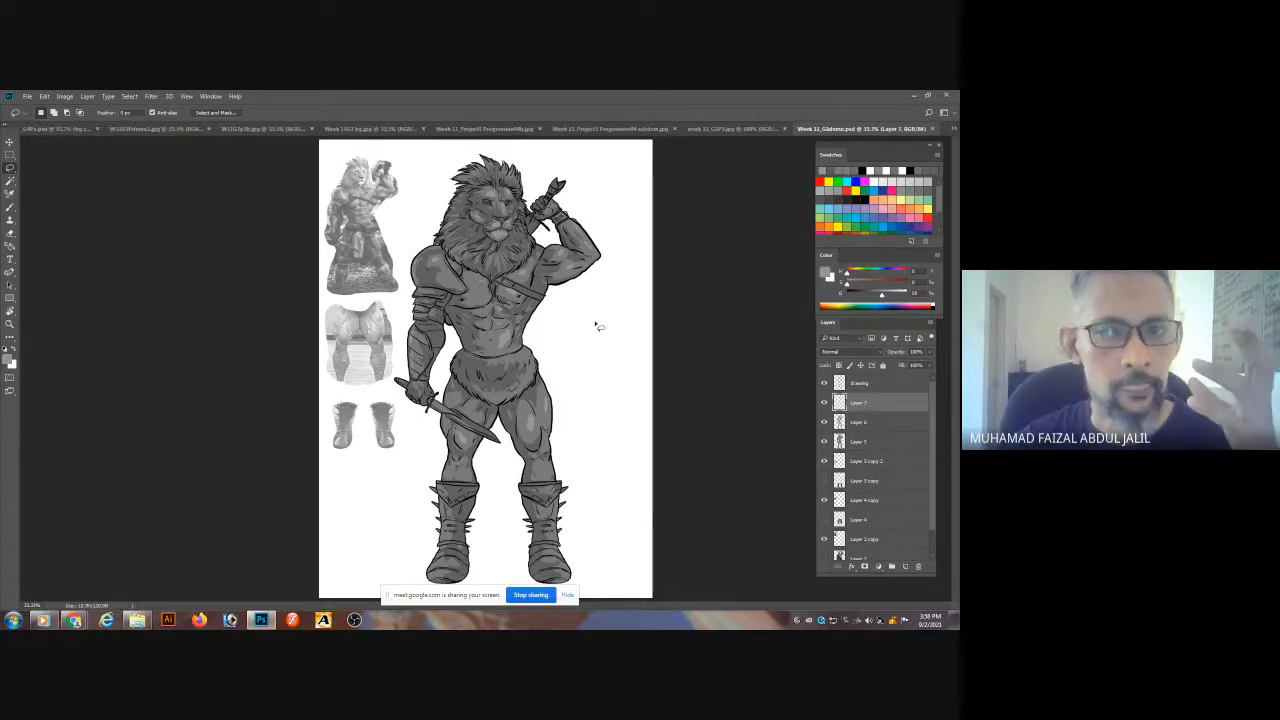
- Duplicate the lion warrior reference photo from Layer 2 copy beside the figure's torso and set the duplicate's opacity to 100%
key(v)
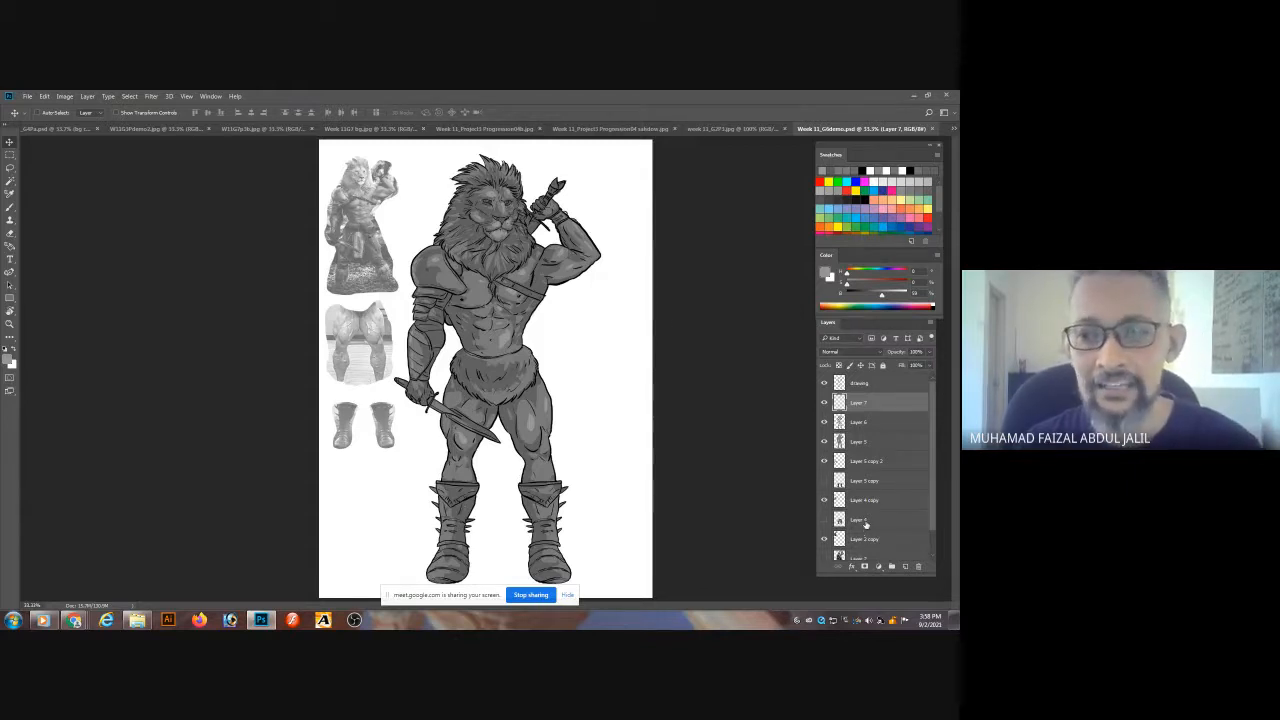
drag(931, 489, 939, 542)
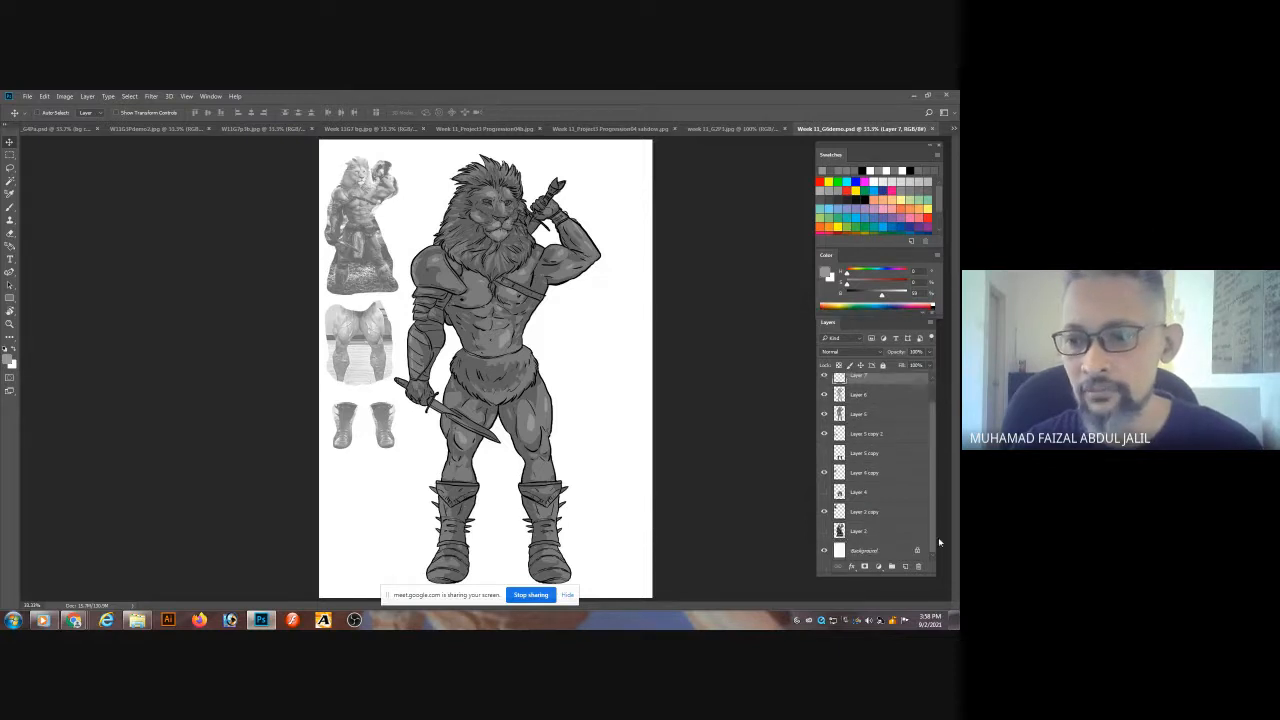
click(882, 513)
click(825, 512)
click(825, 512)
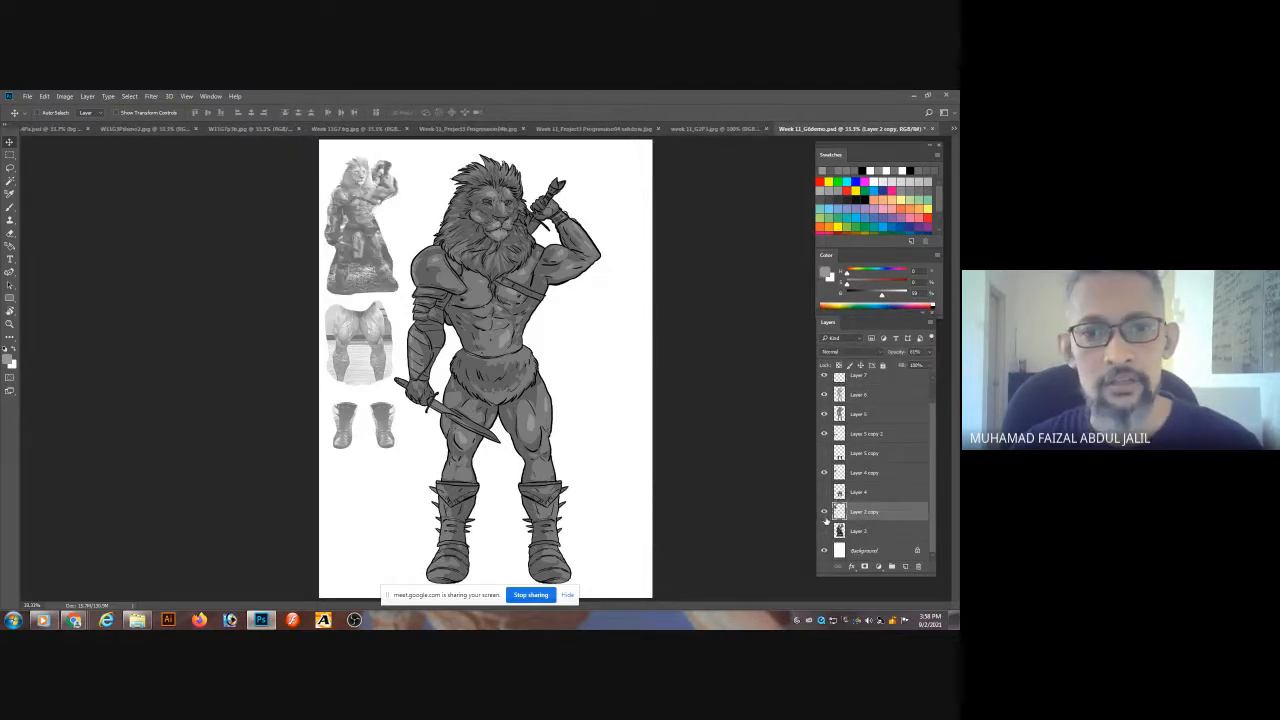
drag(377, 227, 598, 345)
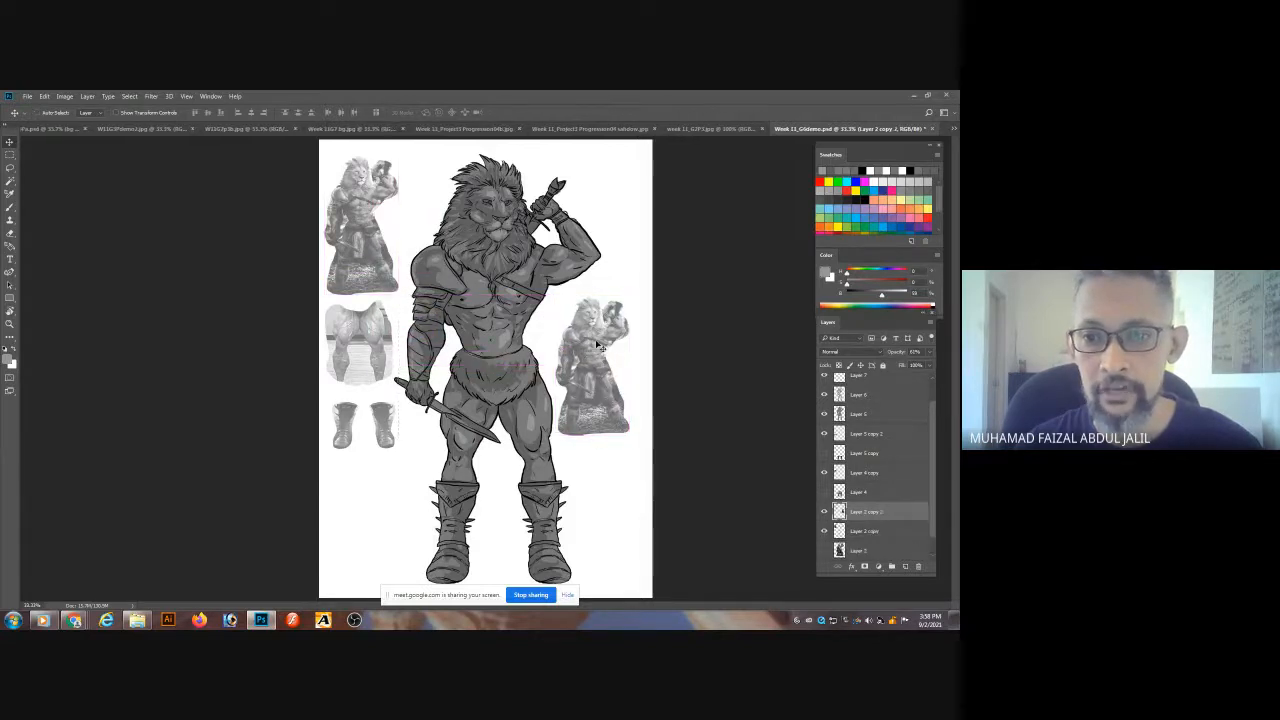
click(929, 352)
drag(921, 366, 940, 366)
- Posterize the duplicated reference photo to 4 levels
scroll(602, 349, up, 2)
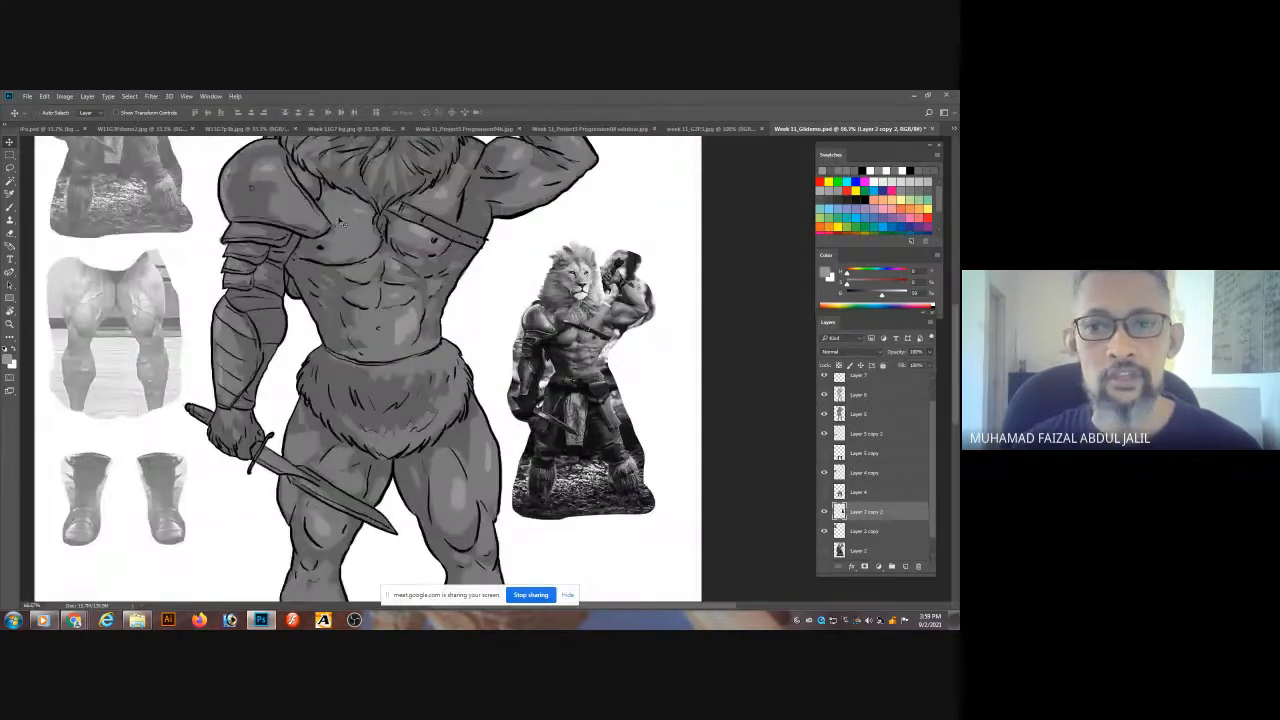
click(64, 96)
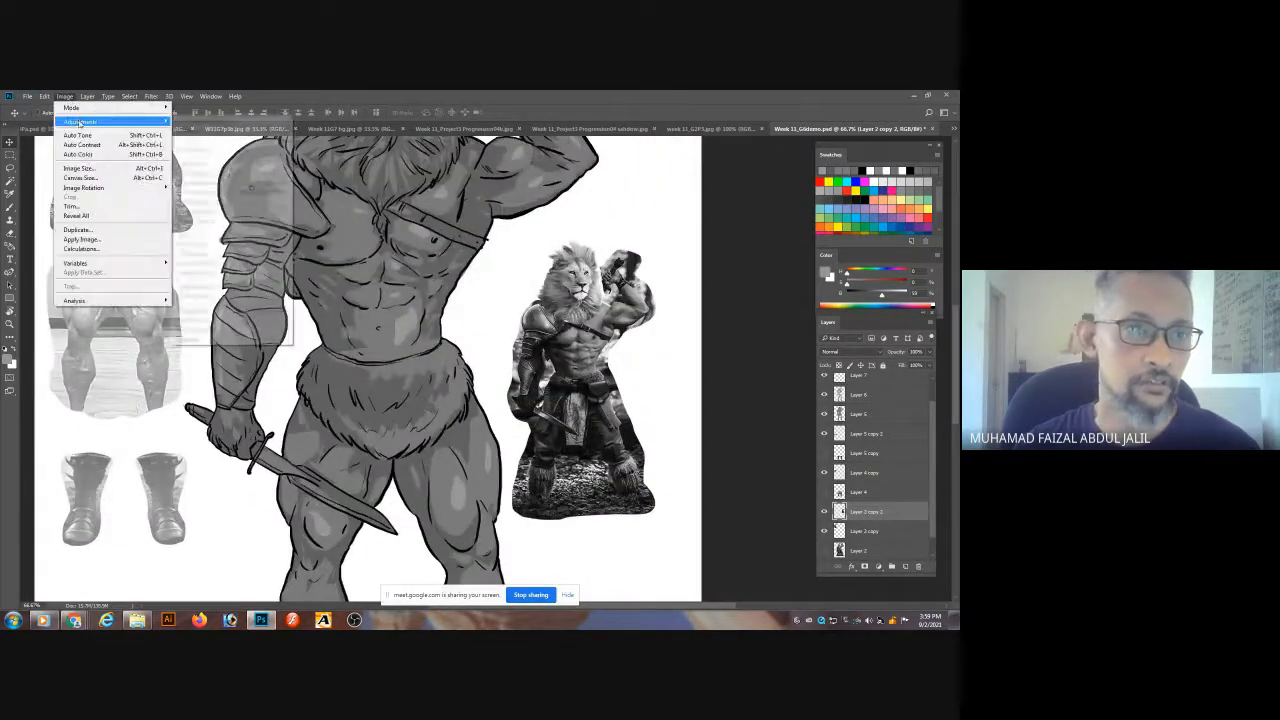
mouse_move(80, 121)
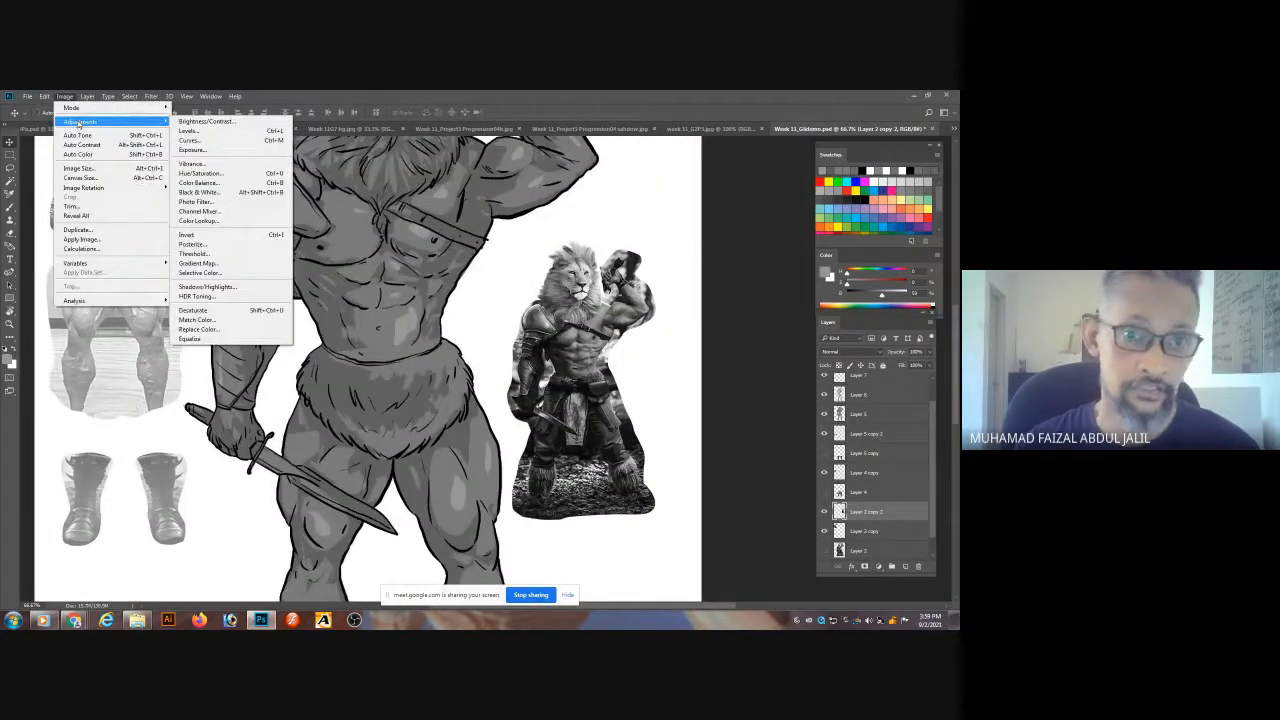
click(220, 246)
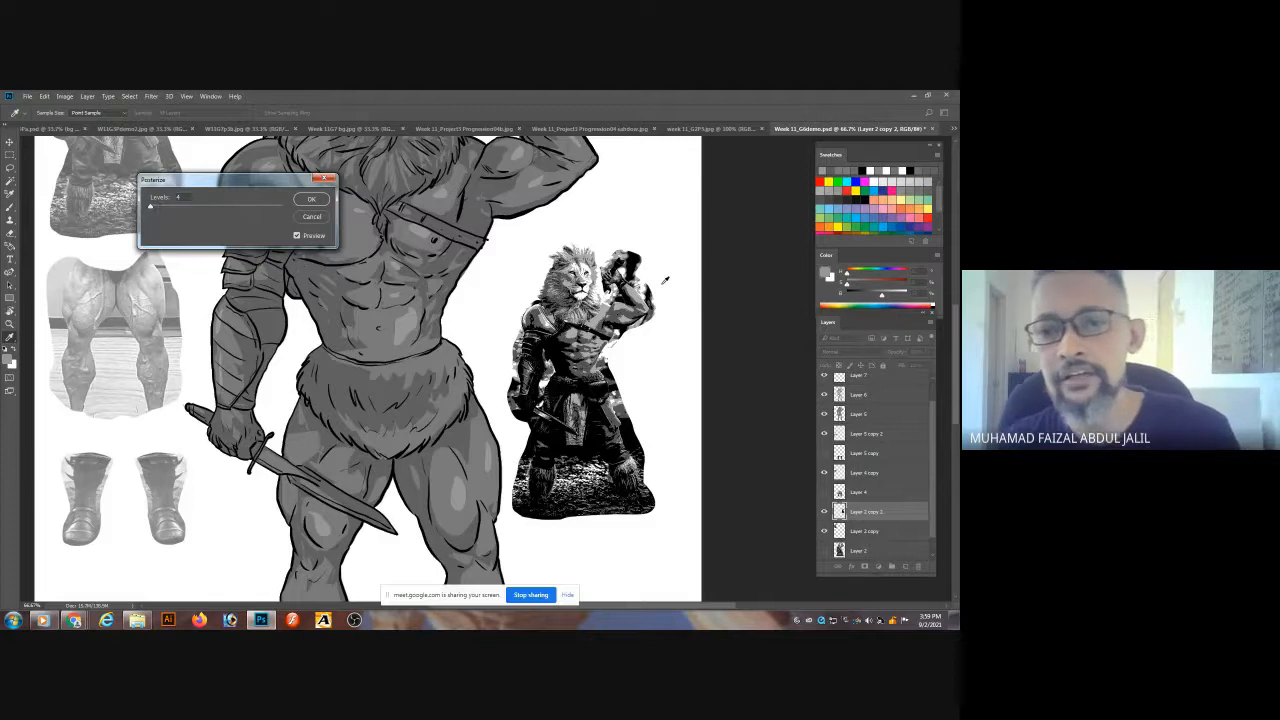
key(ctrl+plus)
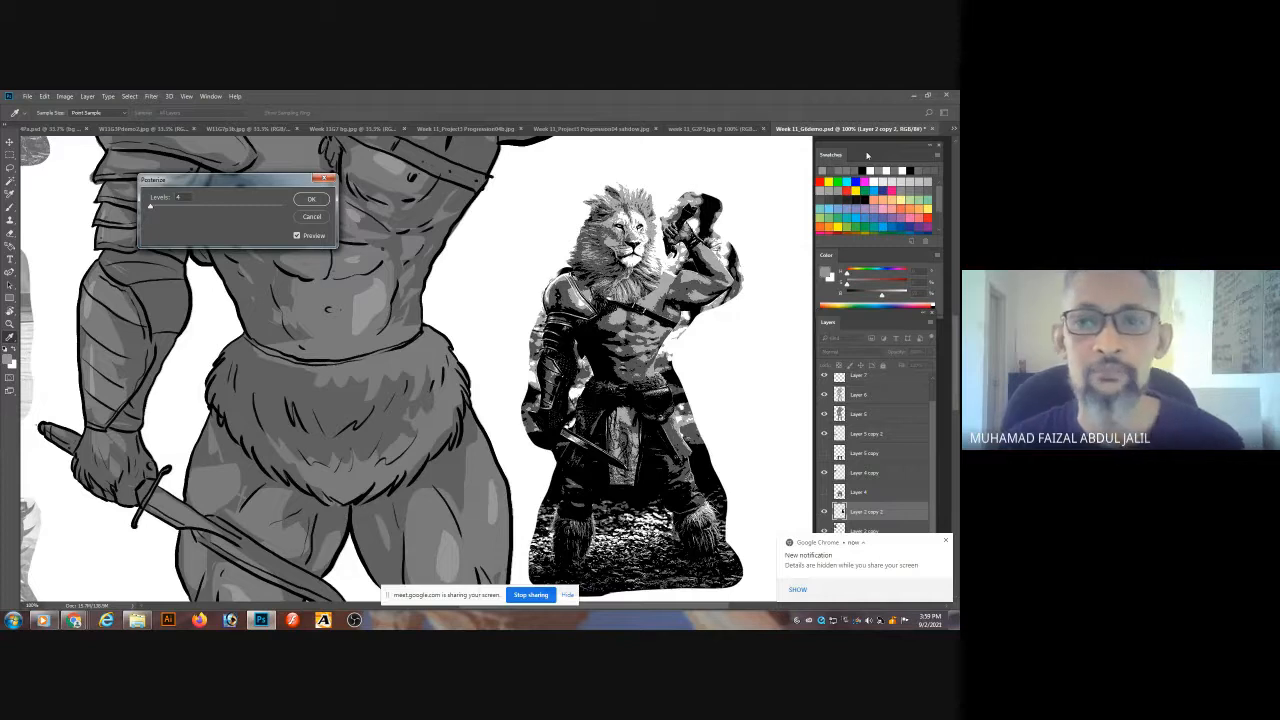
click(312, 201)
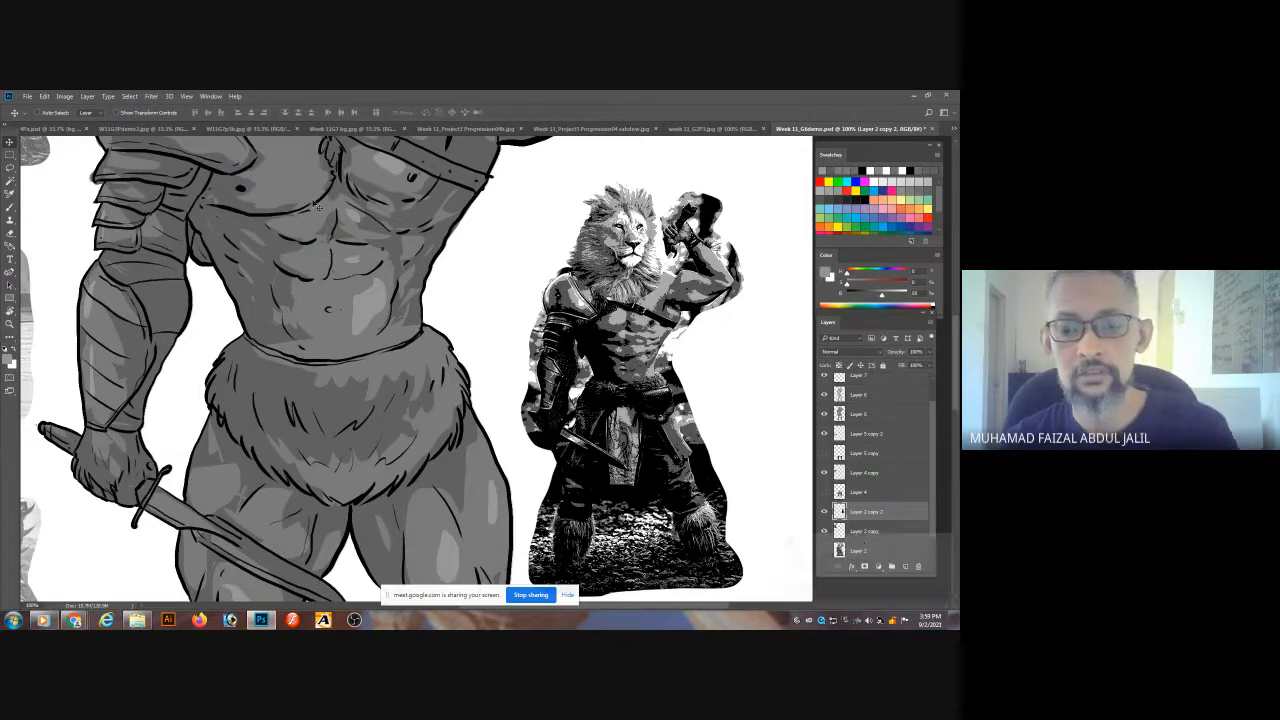
- Move the posterized reference photo below the boots reference and save the document
key(ctrl+minus)
key(ctrl+minus)
key(ctrl+minus)
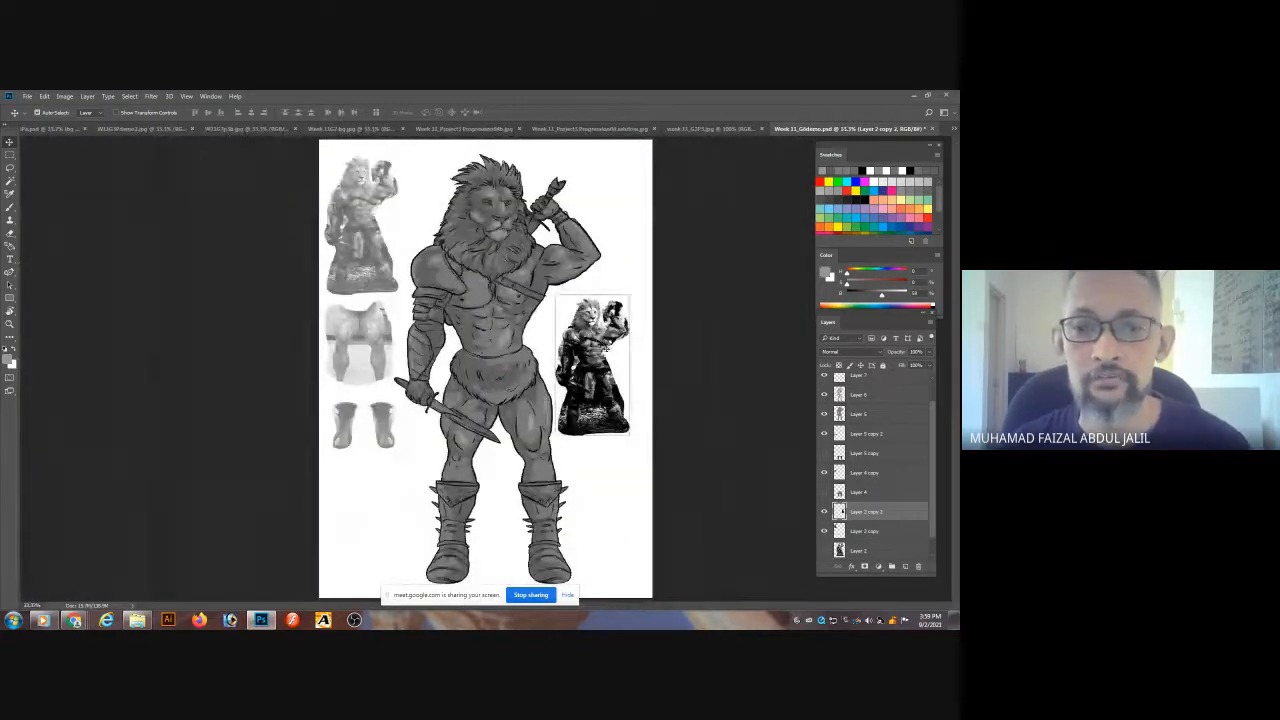
drag(621, 330, 385, 471)
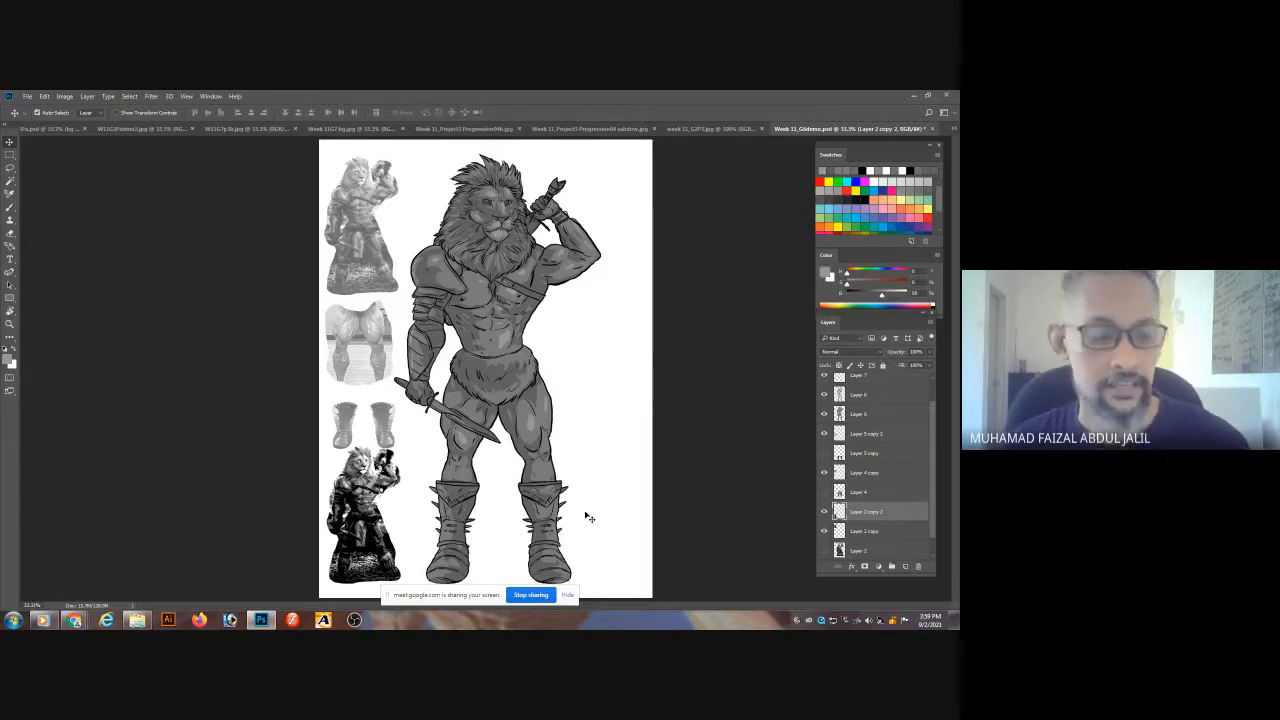
key(ctrl+s)
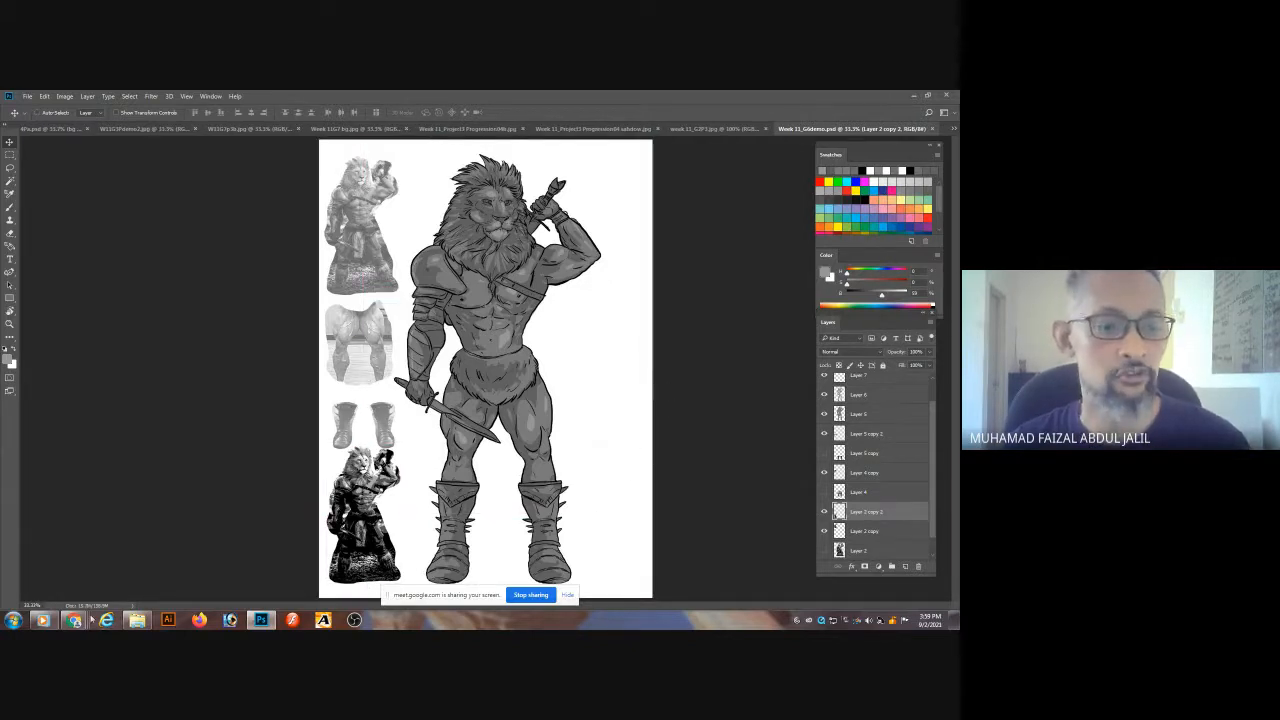
- Switch to the Chrome window with Google Images and search for "manga and anime"
mouse_move(78, 620)
click(63, 563)
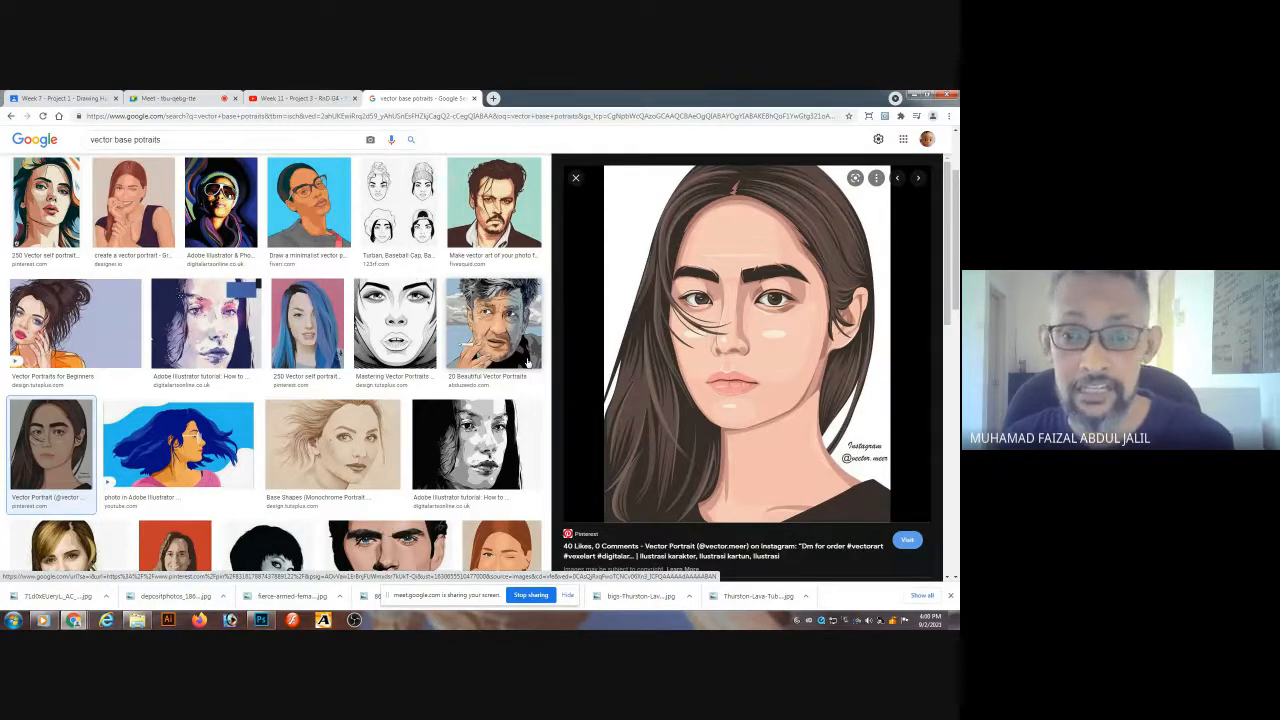
drag(165, 140, 33, 145)
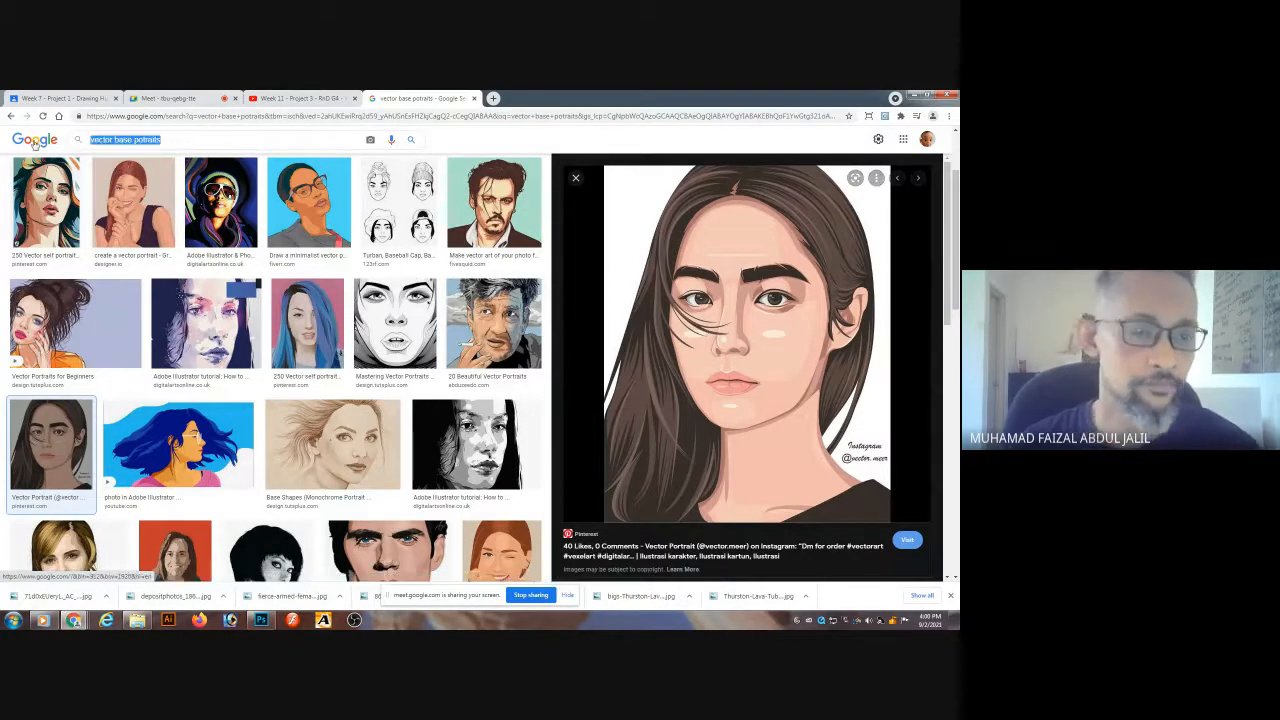
text(manga)
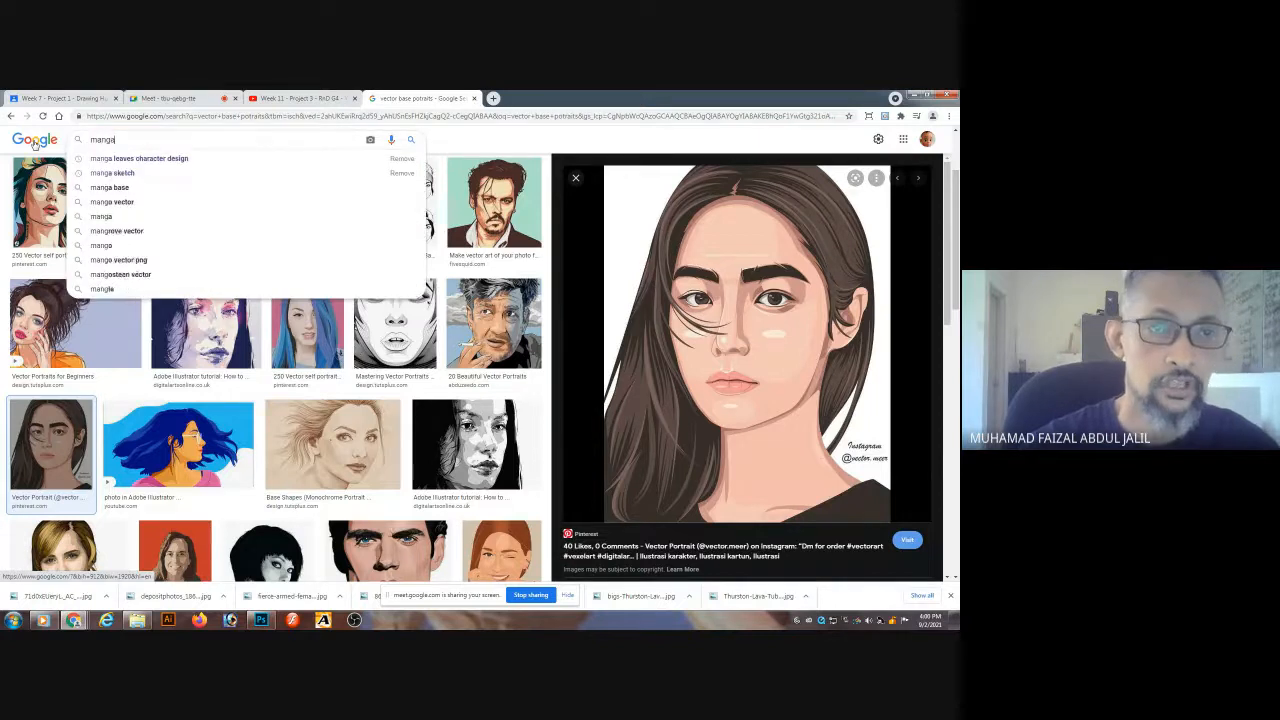
text( and)
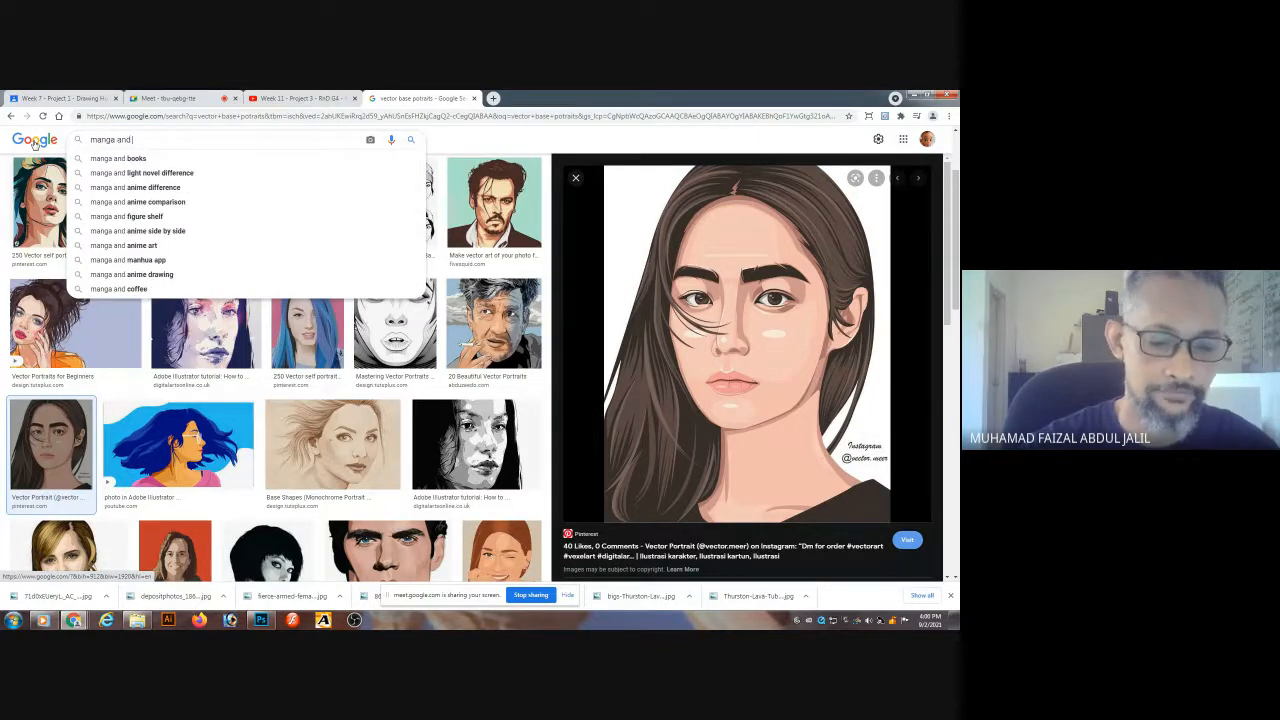
text( anime)
key(Return)
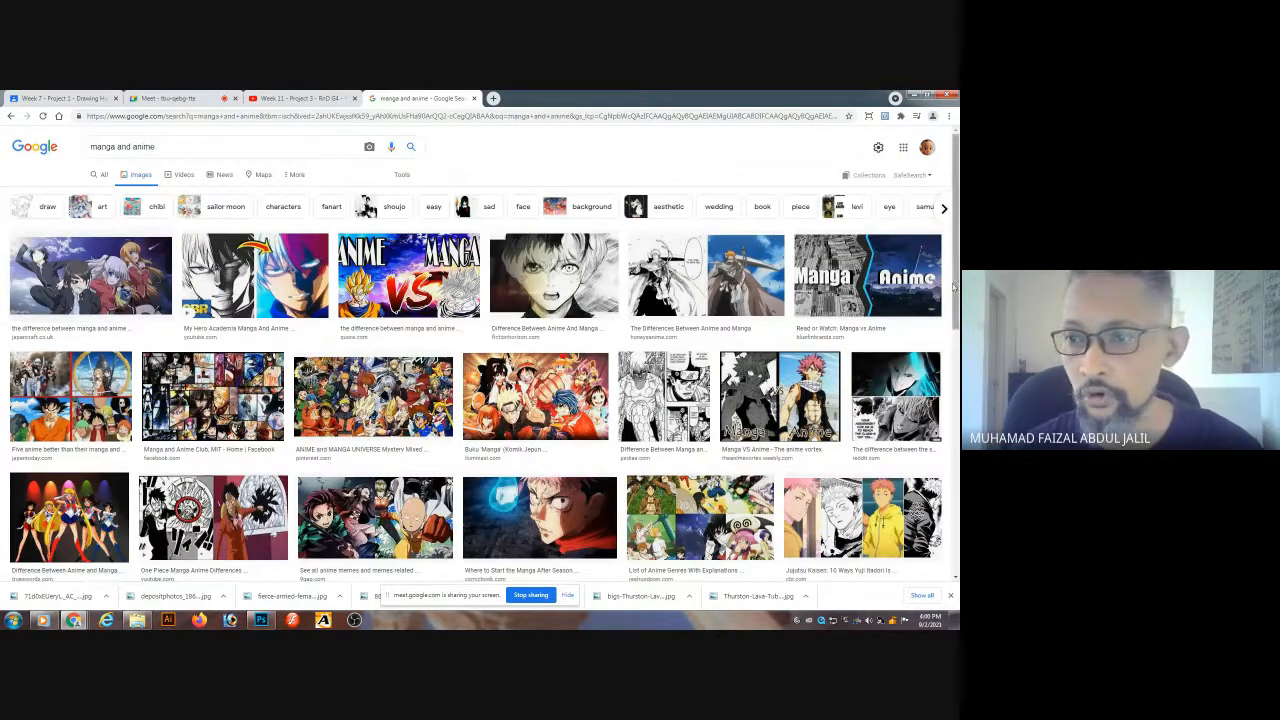
- Browse the manga and anime image results and preview the Black Clover image to examine its shading shapes
scroll(958, 398, down, 10)
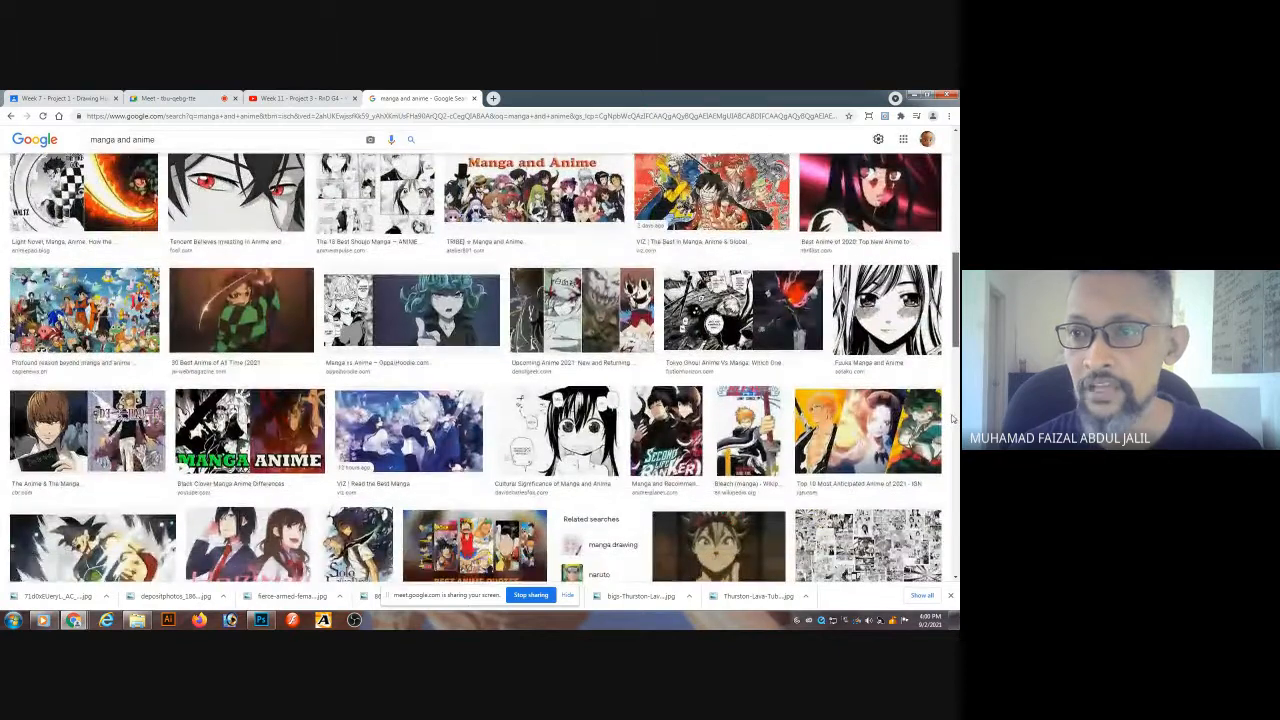
scroll(958, 398, down, 2)
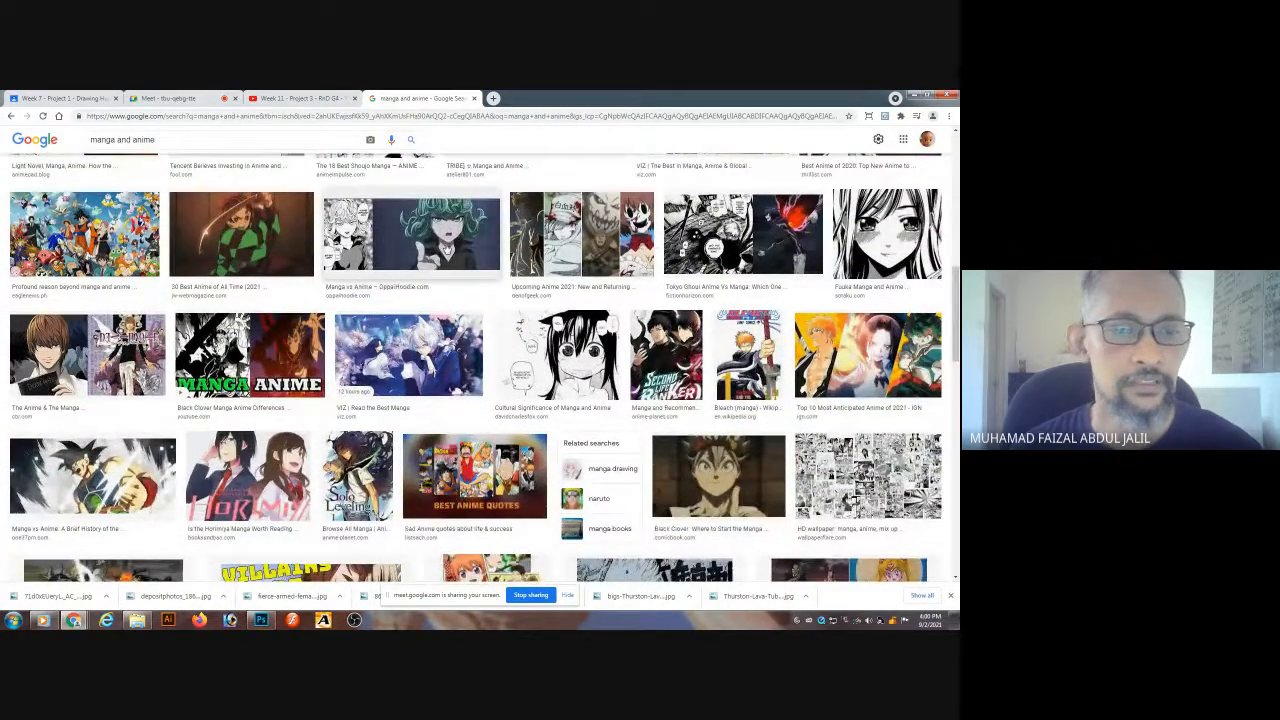
click(712, 466)
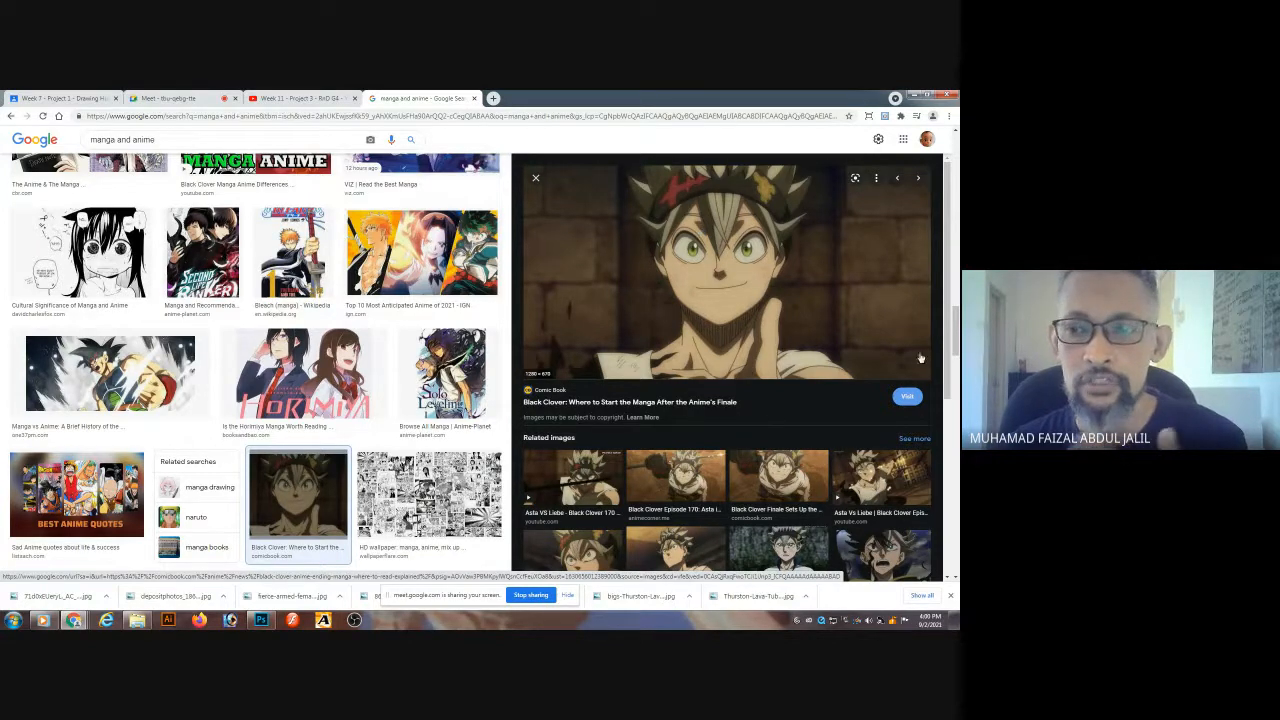
click(537, 180)
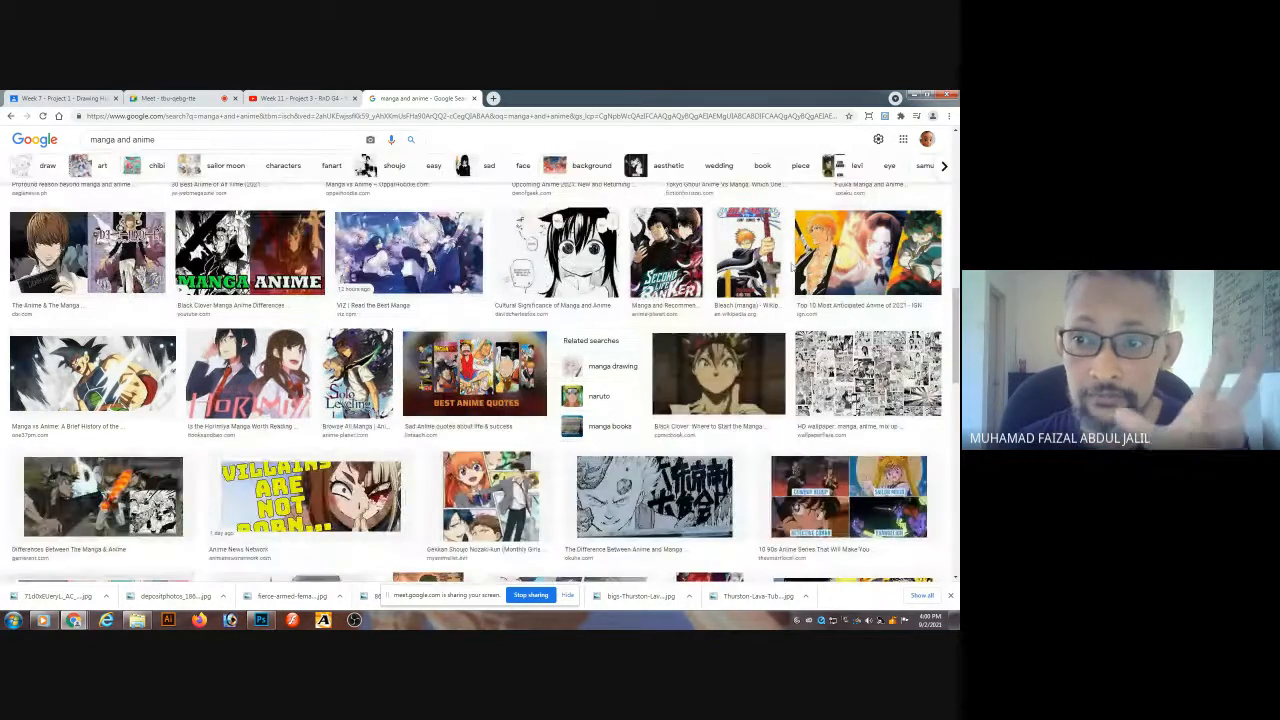
- Examine the shading in further anime results, previewing the two characters on red and the pink-haired girl
scroll(940, 343, down, 4)
scroll(940, 343, down, 10)
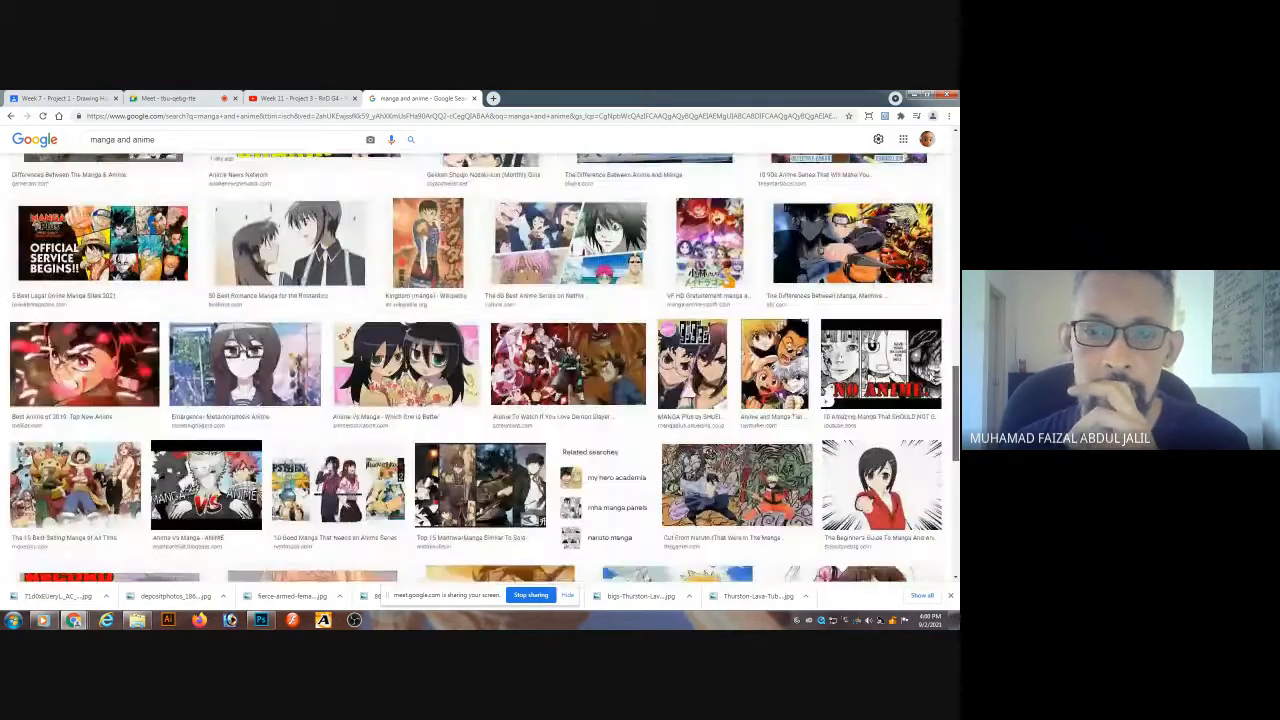
scroll(940, 343, down, 4)
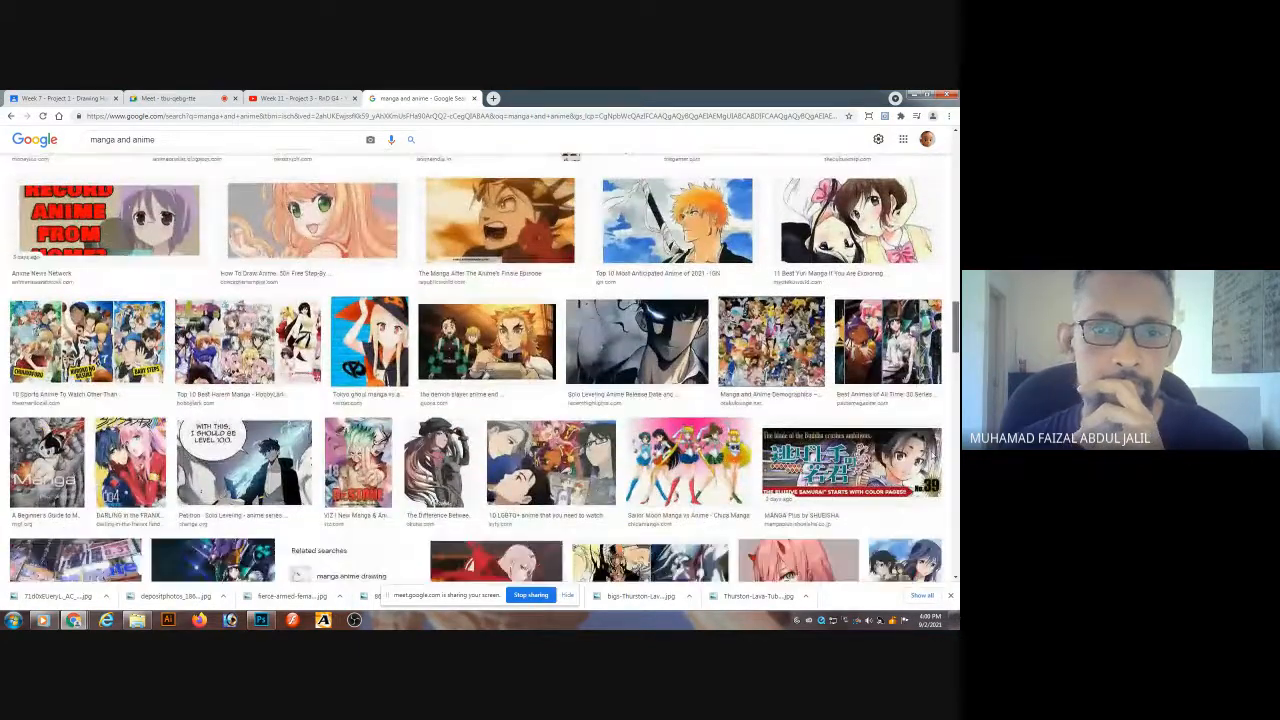
scroll(947, 486, down, 5)
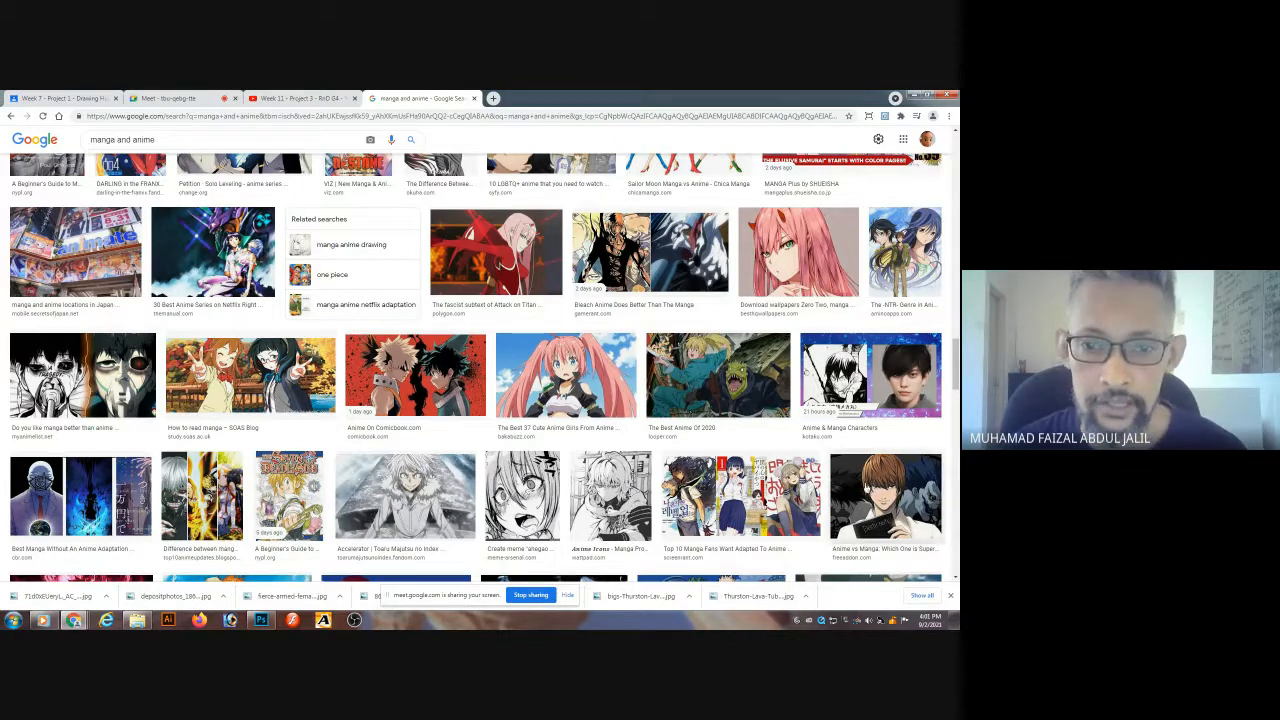
click(414, 384)
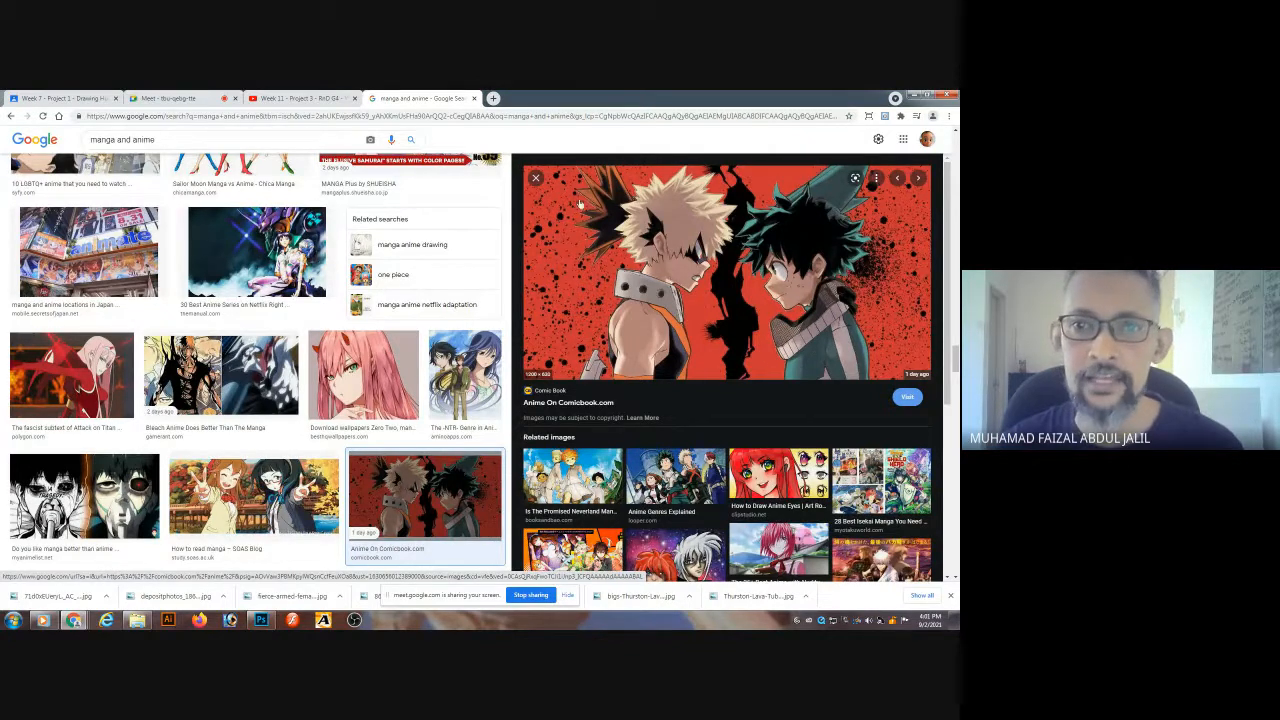
click(535, 177)
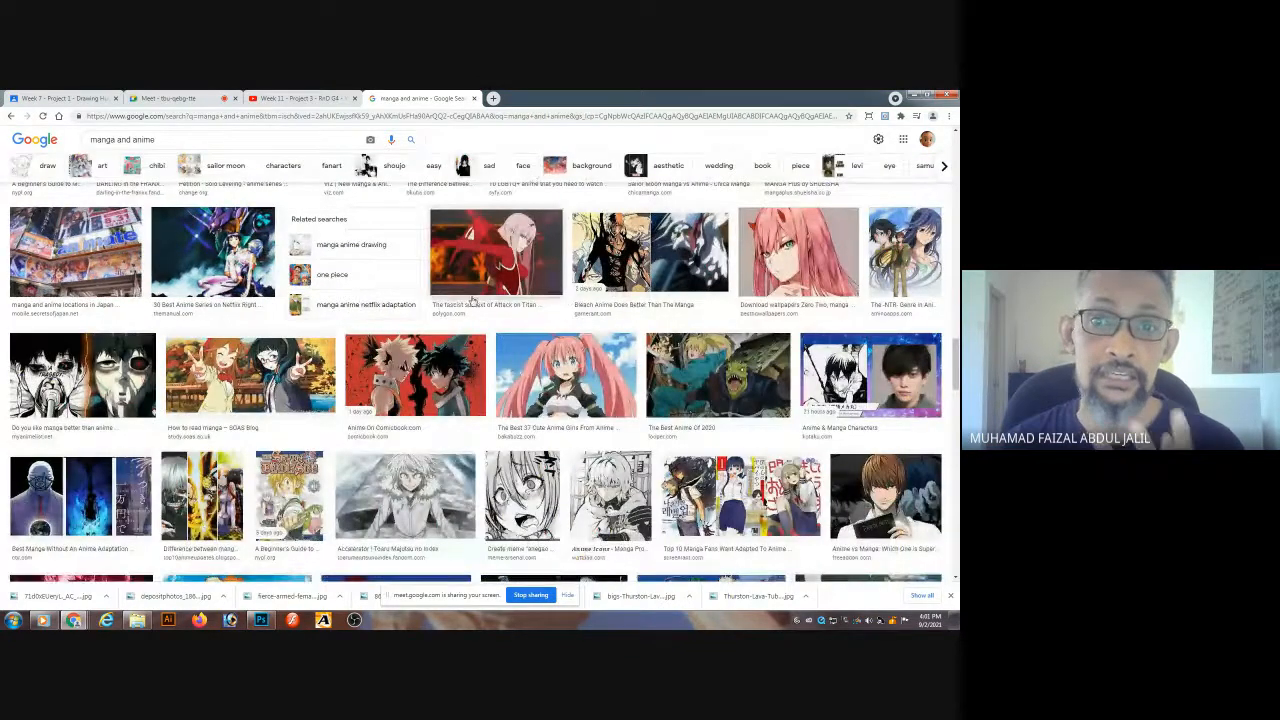
click(576, 405)
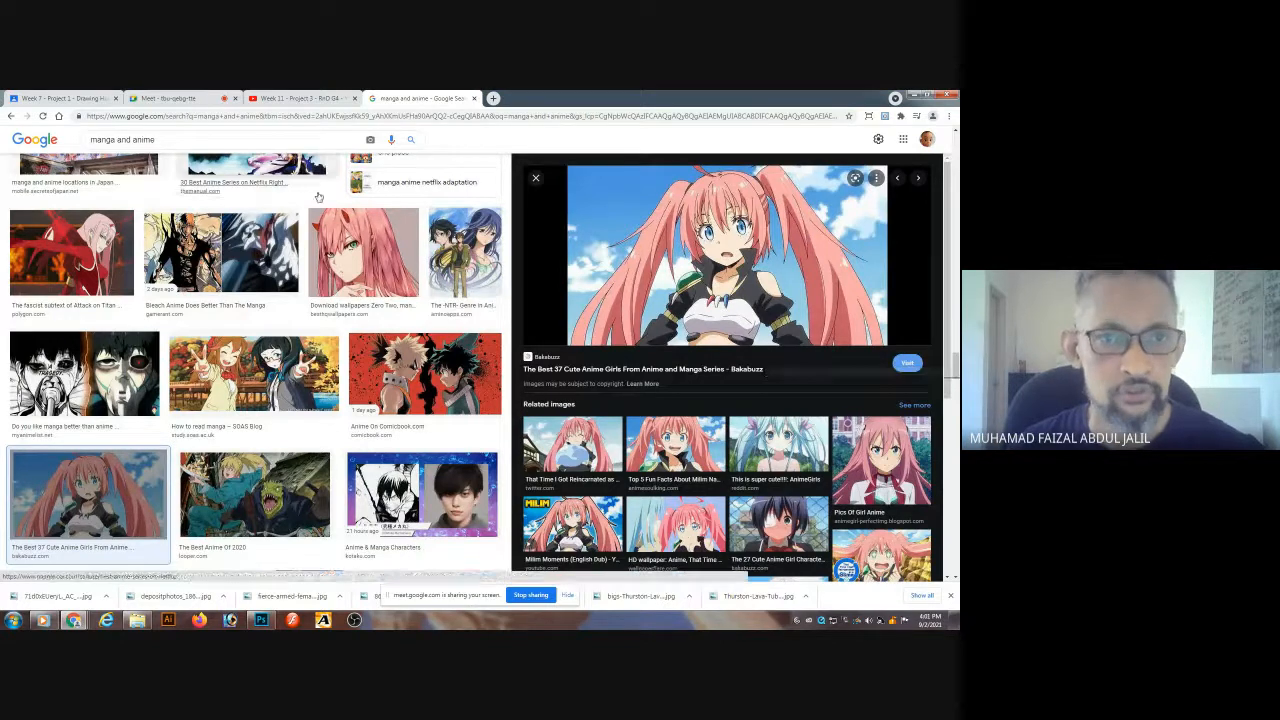
- Check the video call, switch back to Photoshop and compare the figure with the Layer 6 shadows hidden and shown
click(188, 99)
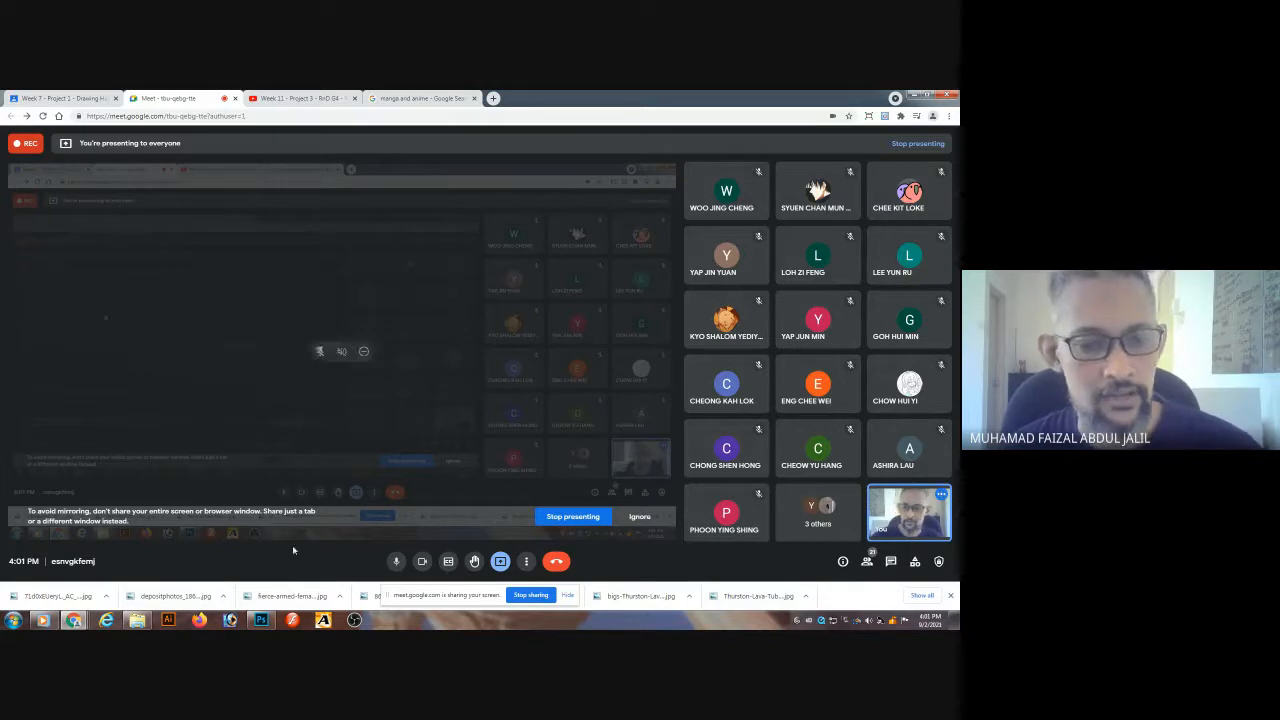
key(alt+Tab)
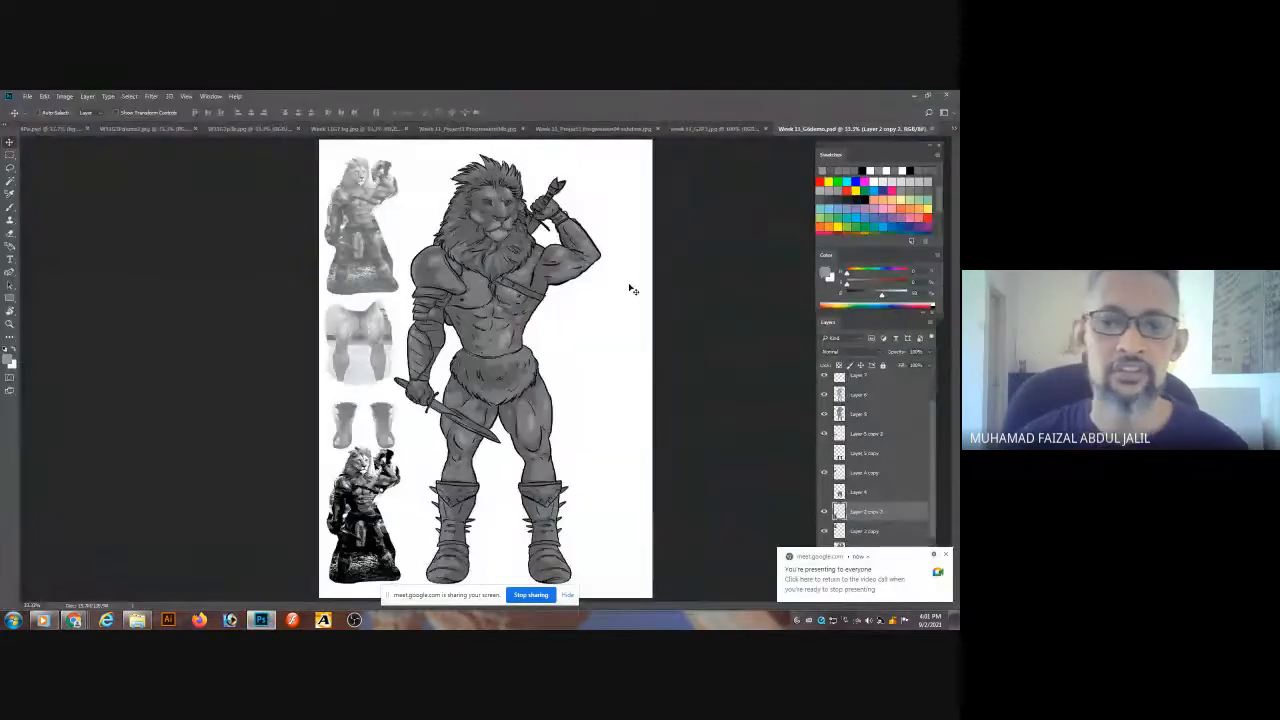
key(ctrl+minus)
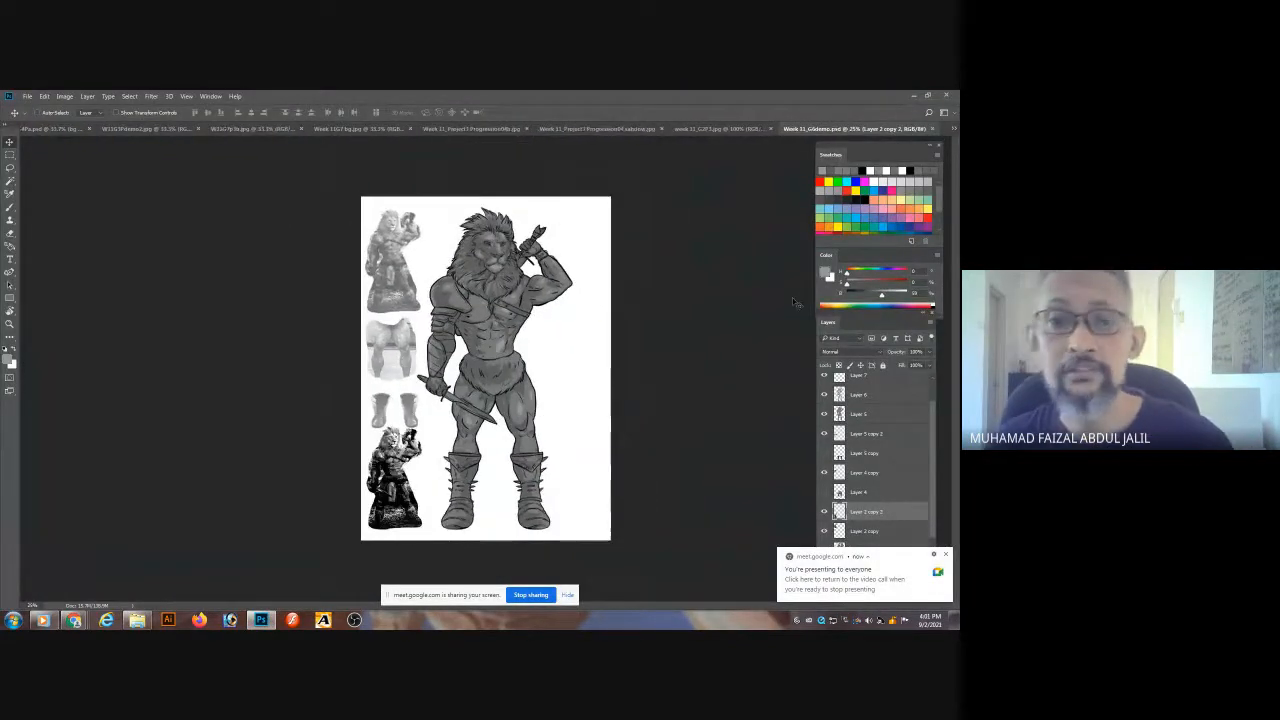
click(858, 395)
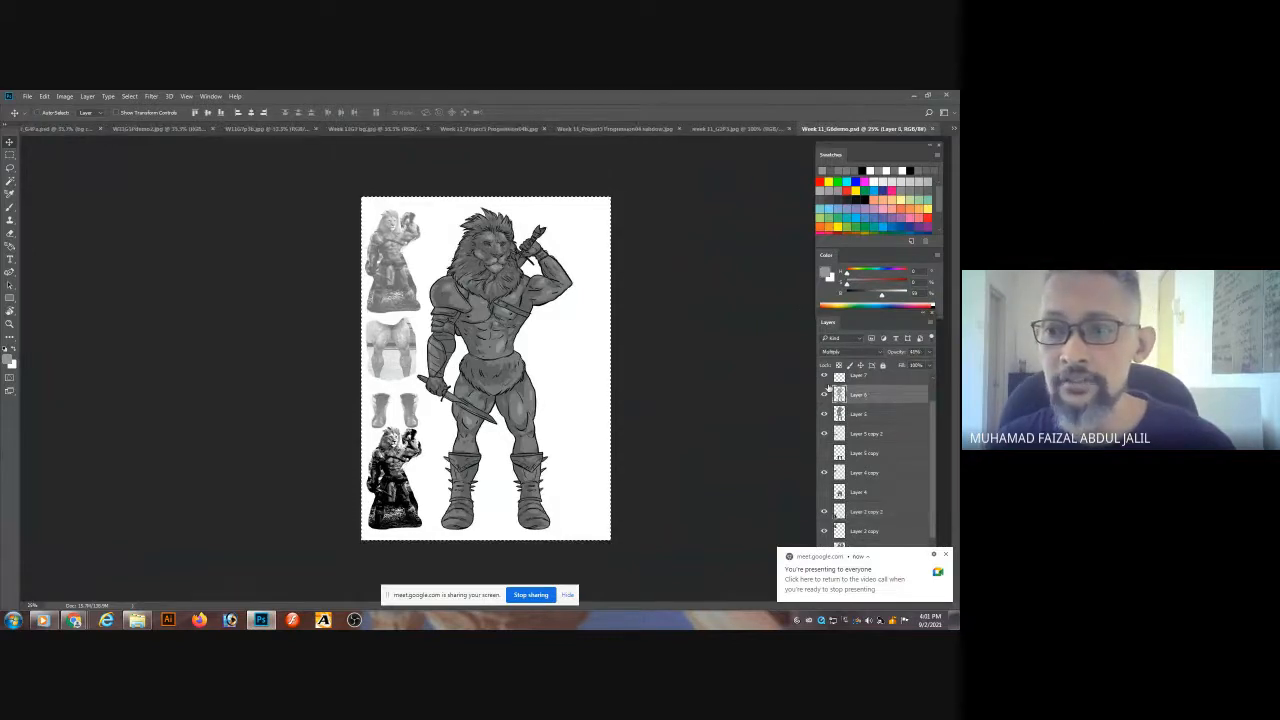
click(825, 396)
click(825, 396)
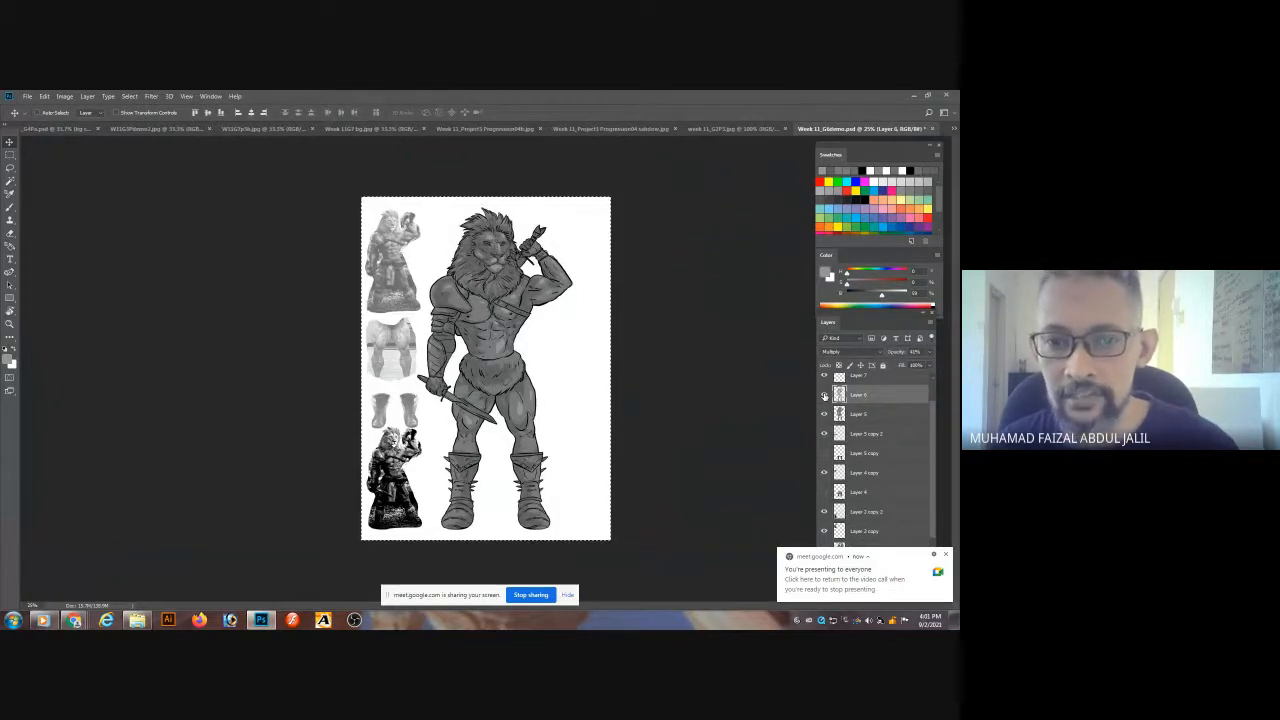
ctrl+click(522, 347)
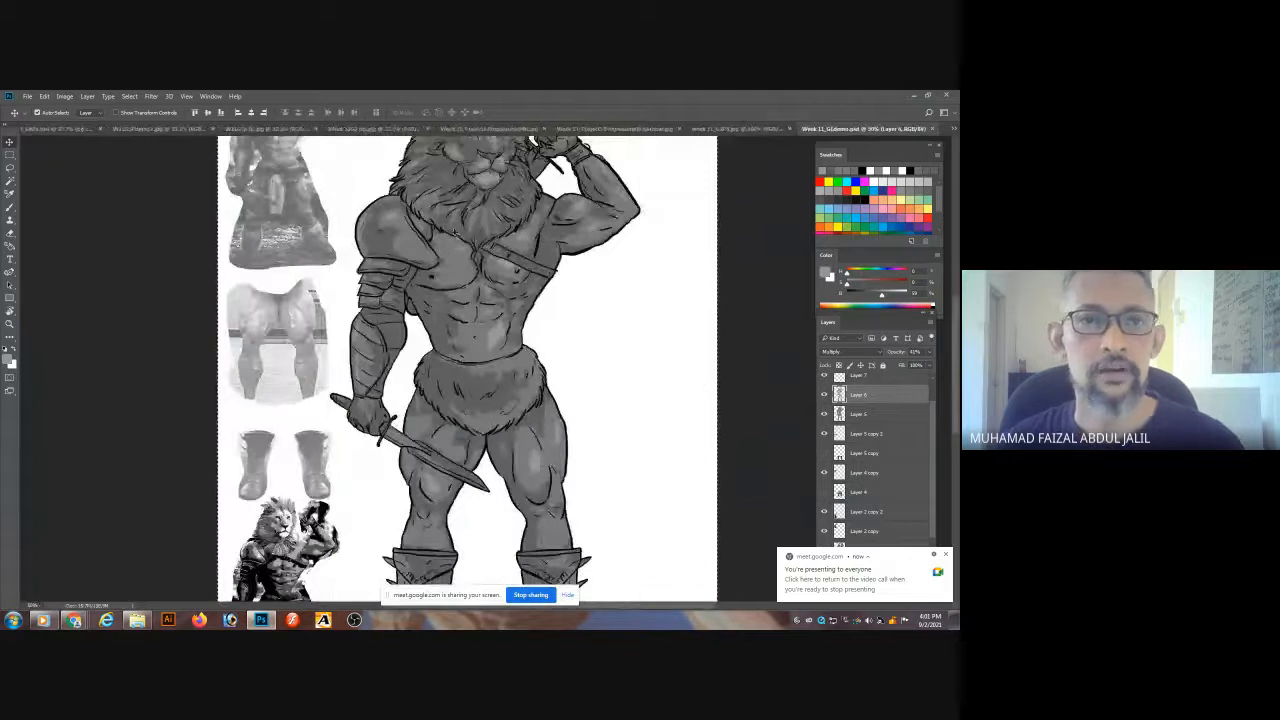
- Soften the shadow shapes on Layer 6 with a Gaussian Blur, slightly adjusting the radius
click(152, 96)
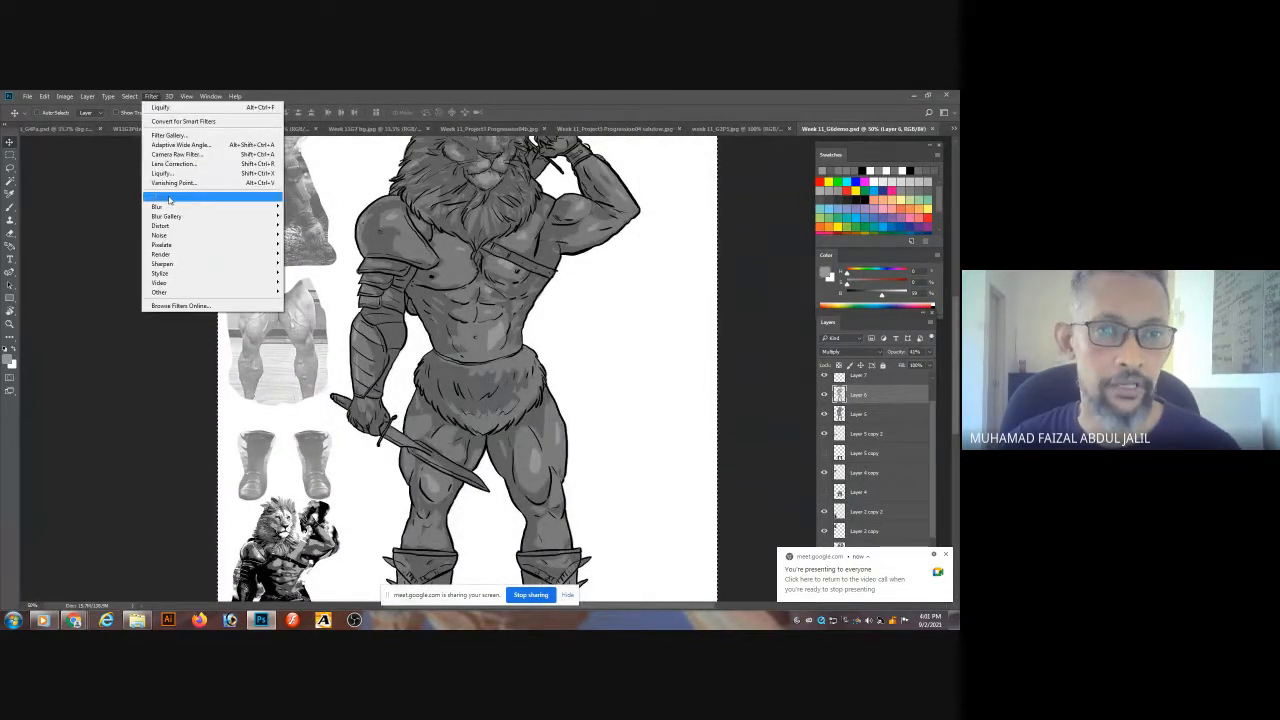
mouse_move(160, 206)
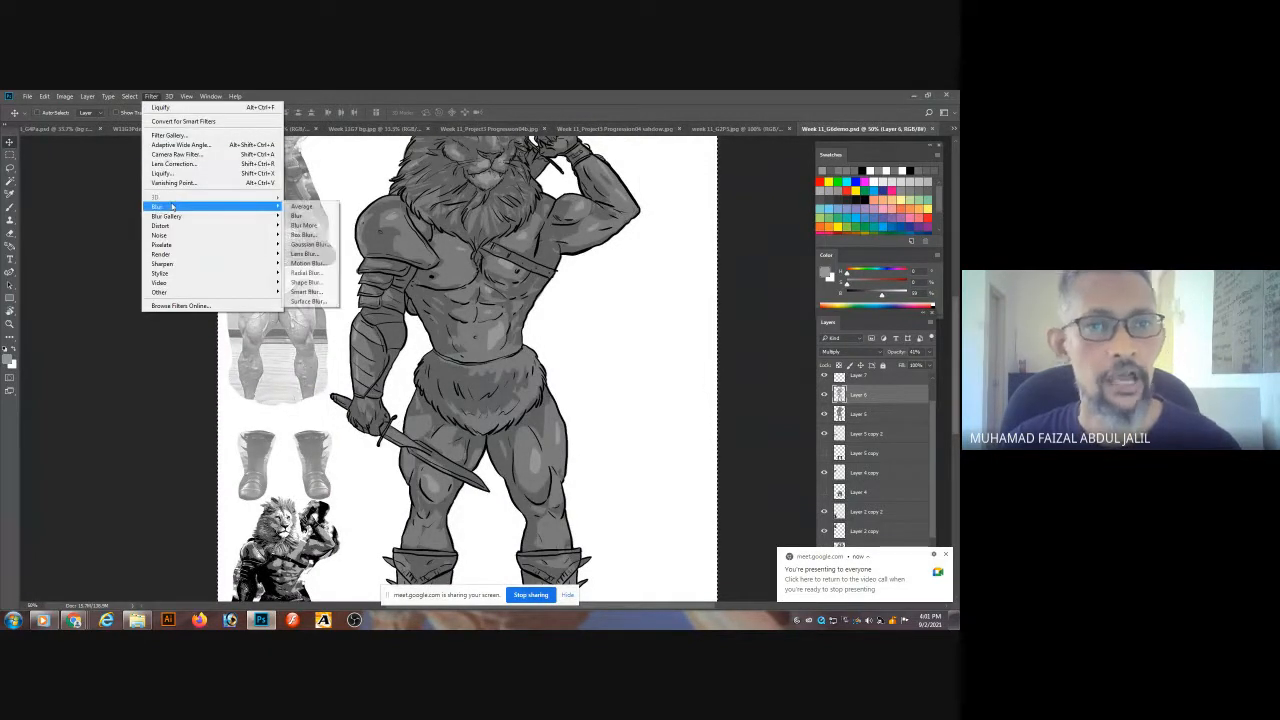
click(305, 244)
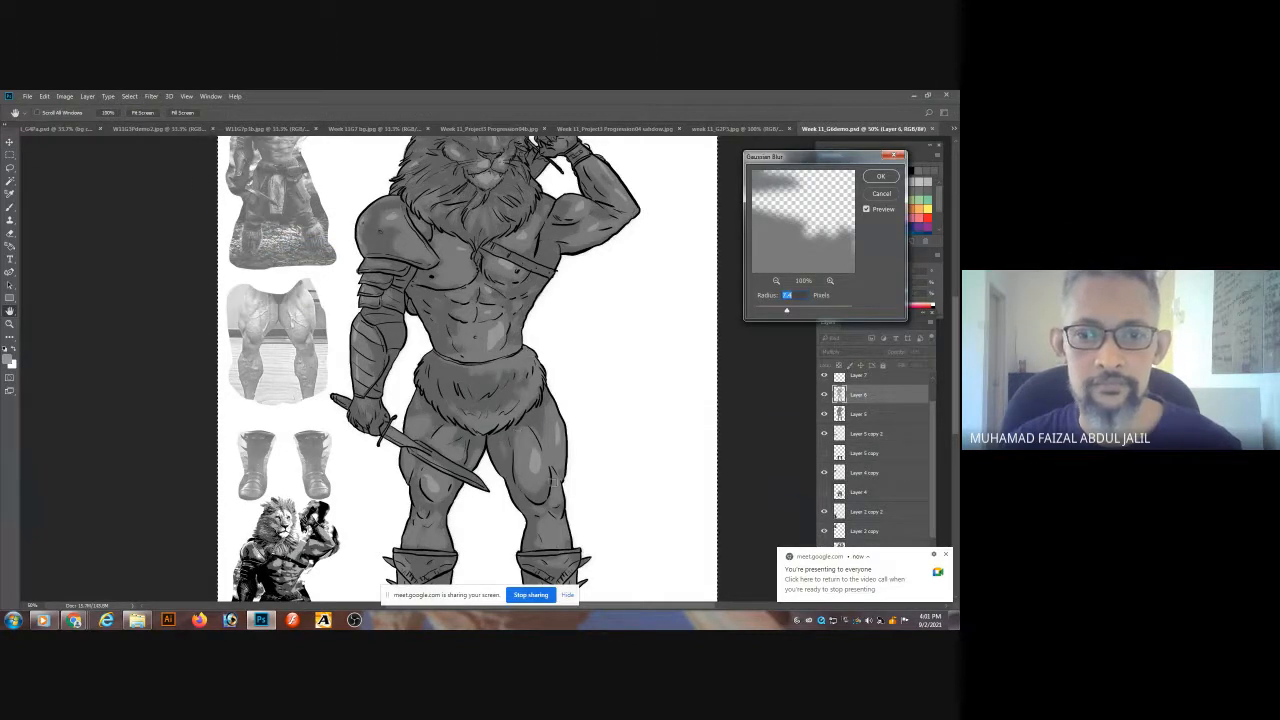
key(ctrl+minus)
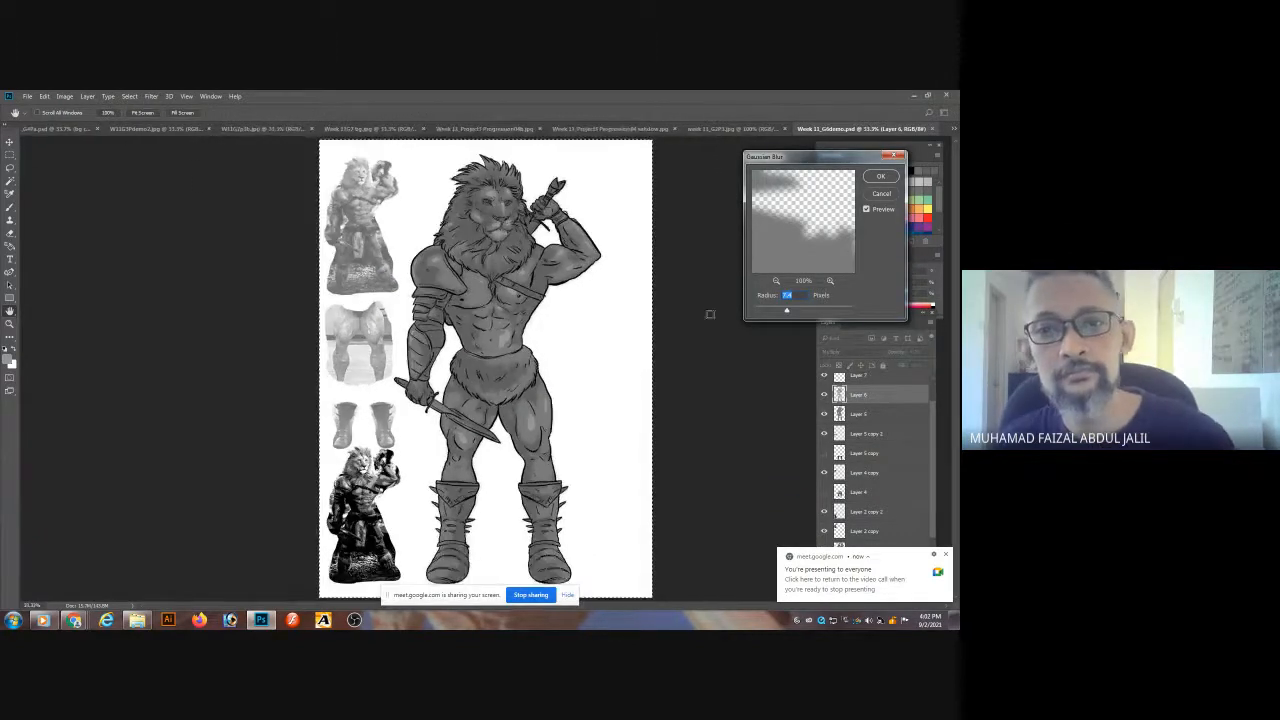
drag(786, 311, 787, 312)
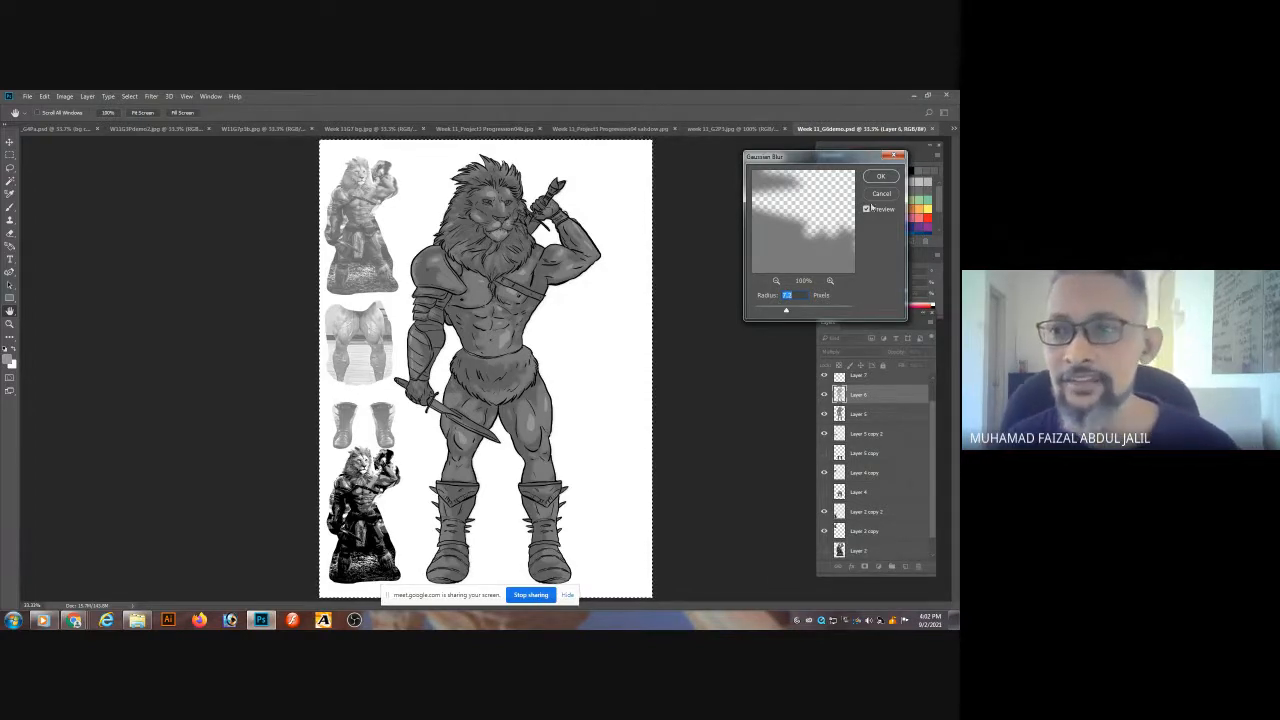
click(880, 176)
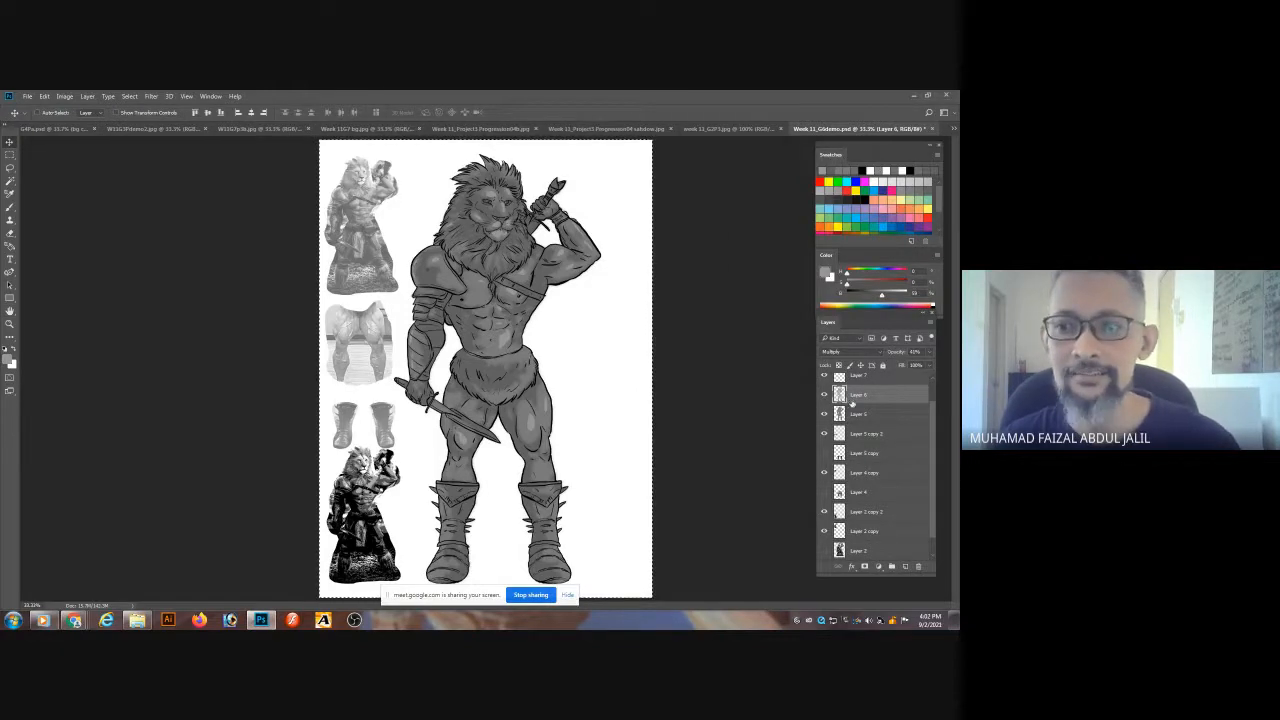
- Apply the same Gaussian Blur to the highlights on Layer 7 and clear the canvas selection
click(895, 384)
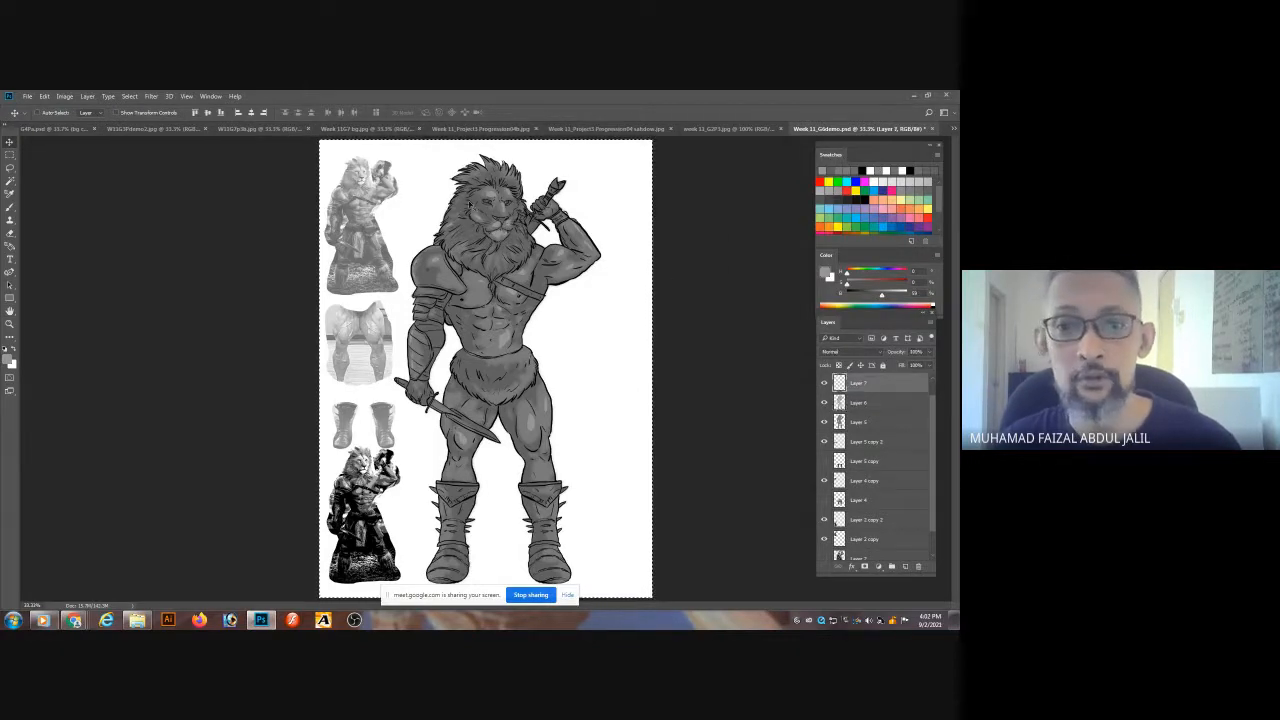
click(153, 97)
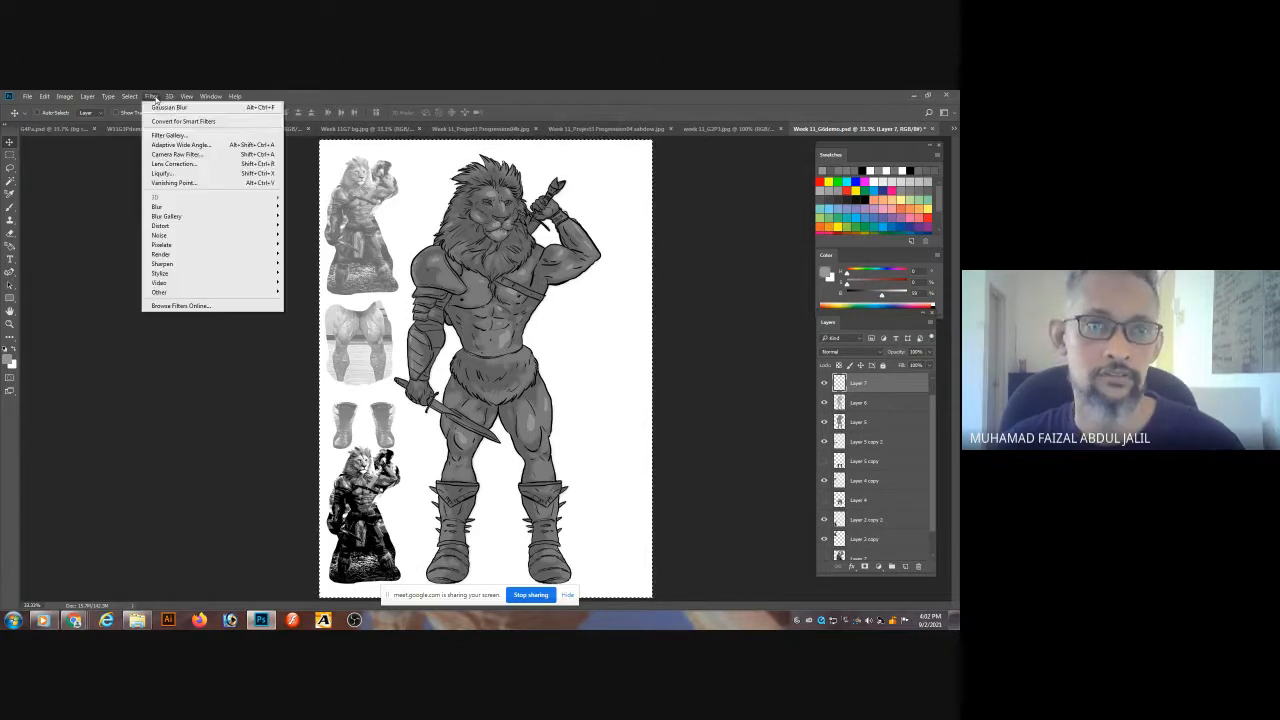
click(173, 108)
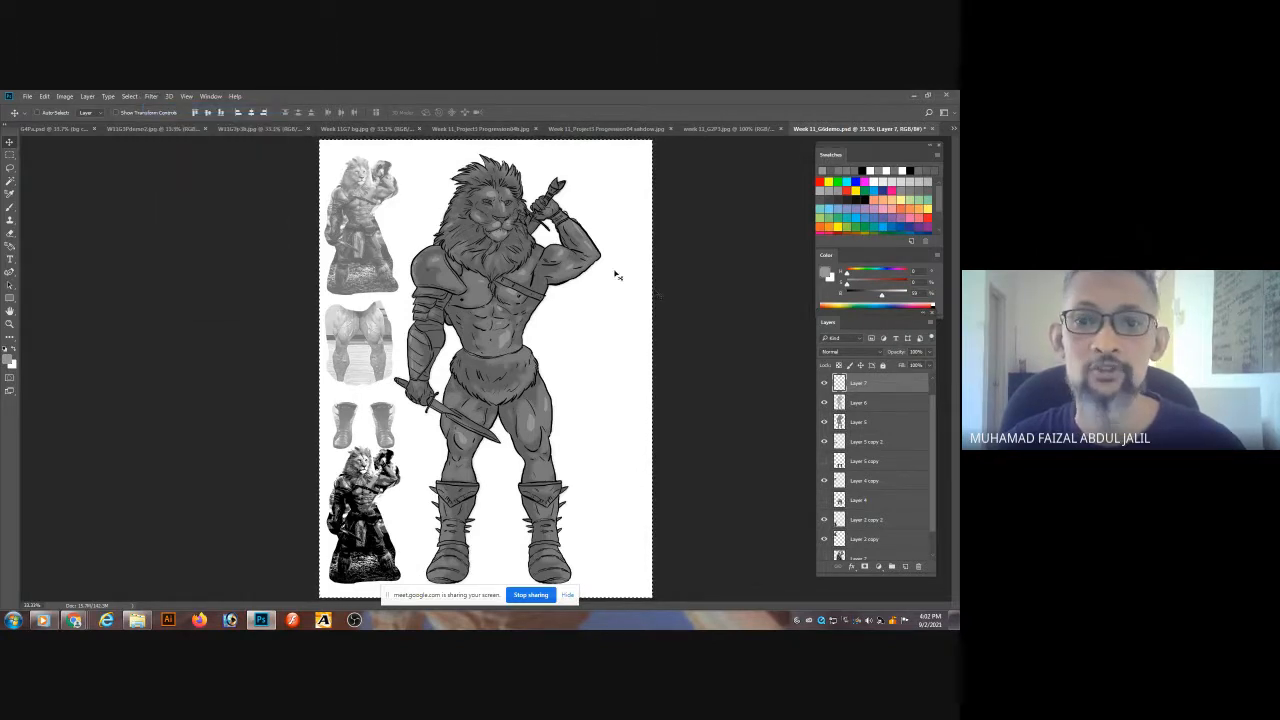
key(ctrl+minus)
key(ctrl+minus)
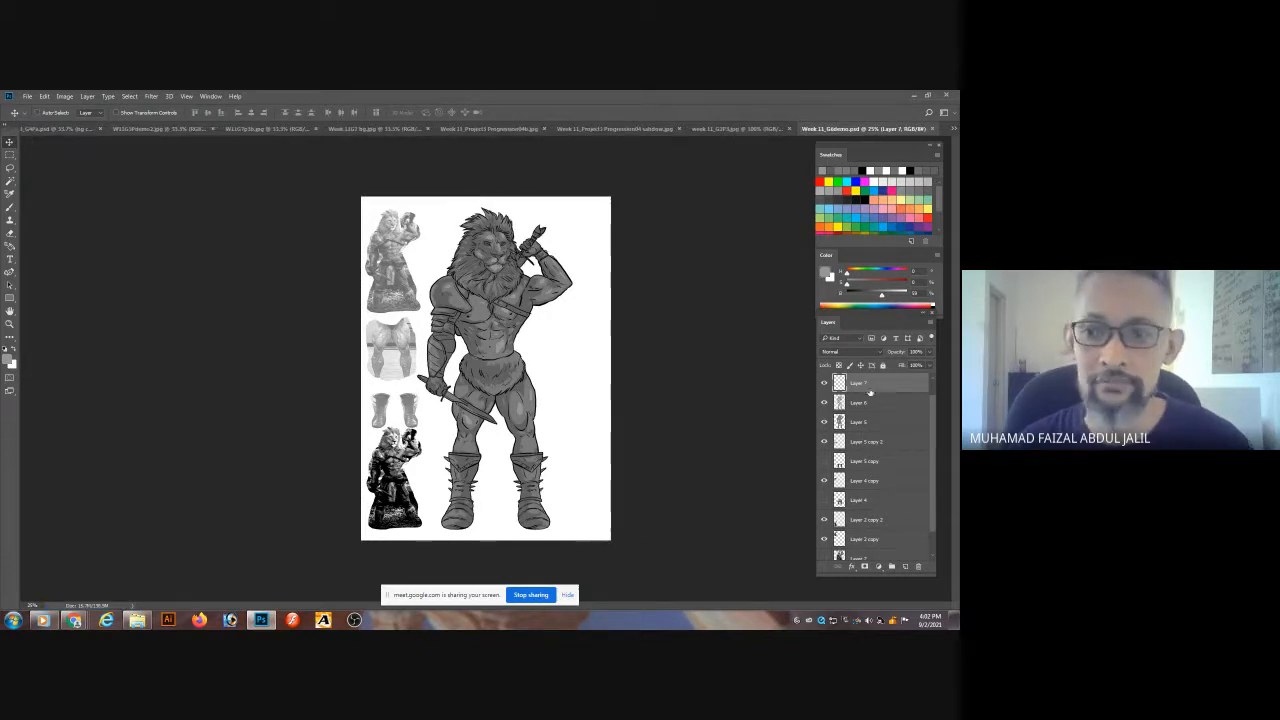
- Select the layers from drawing down to Layer 5, and create a portrait document from the recent 11 x 8 in, 250 ppi preset
scroll(903, 410, up, 1)
click(906, 383)
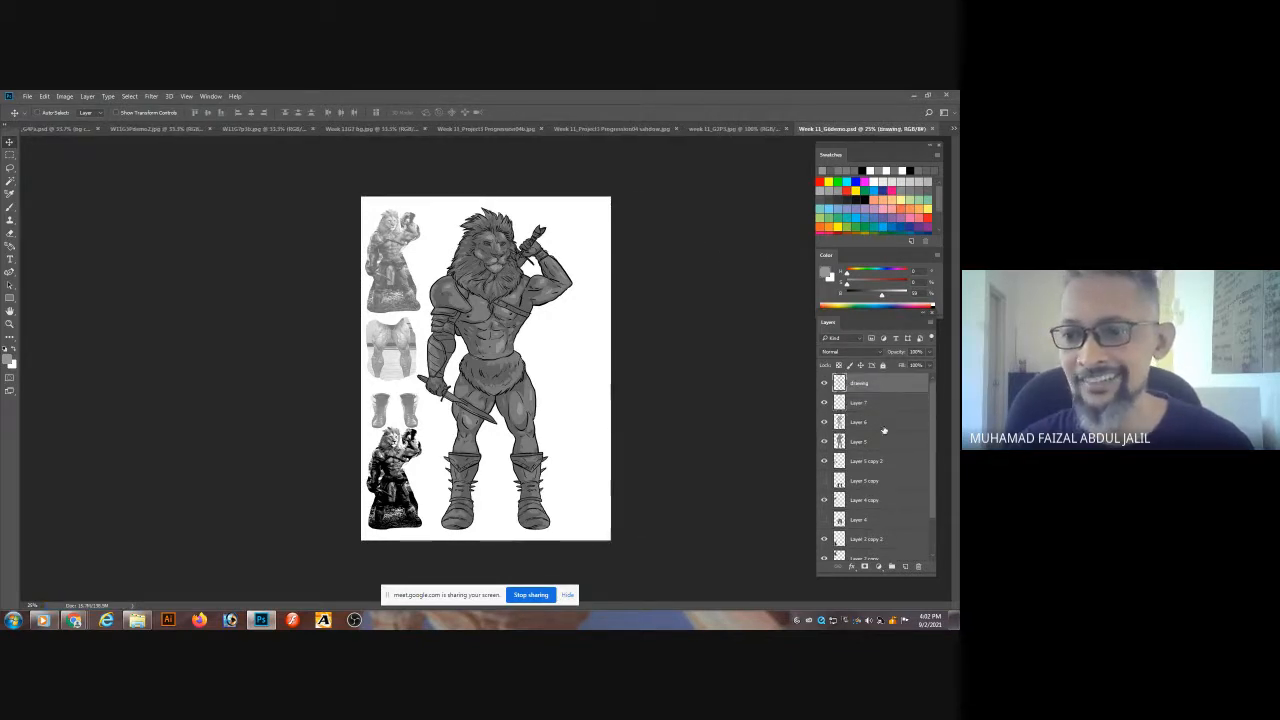
shift+click(887, 442)
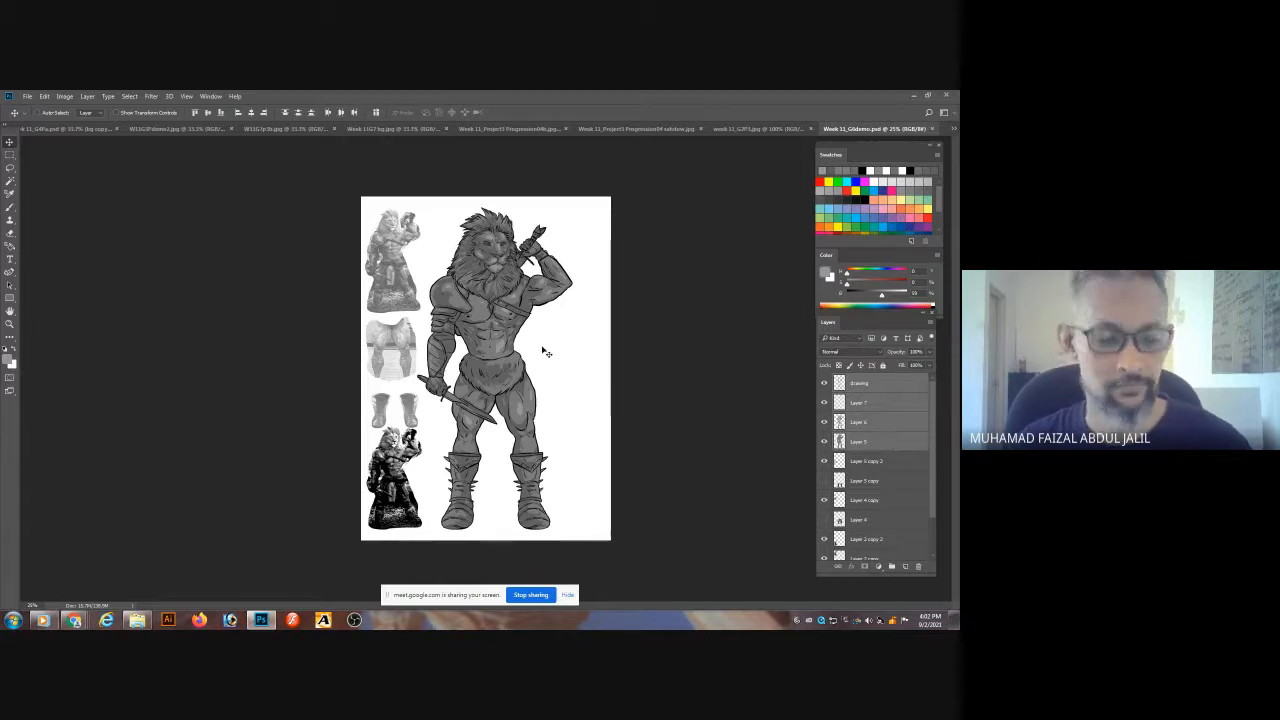
key(ctrl+n)
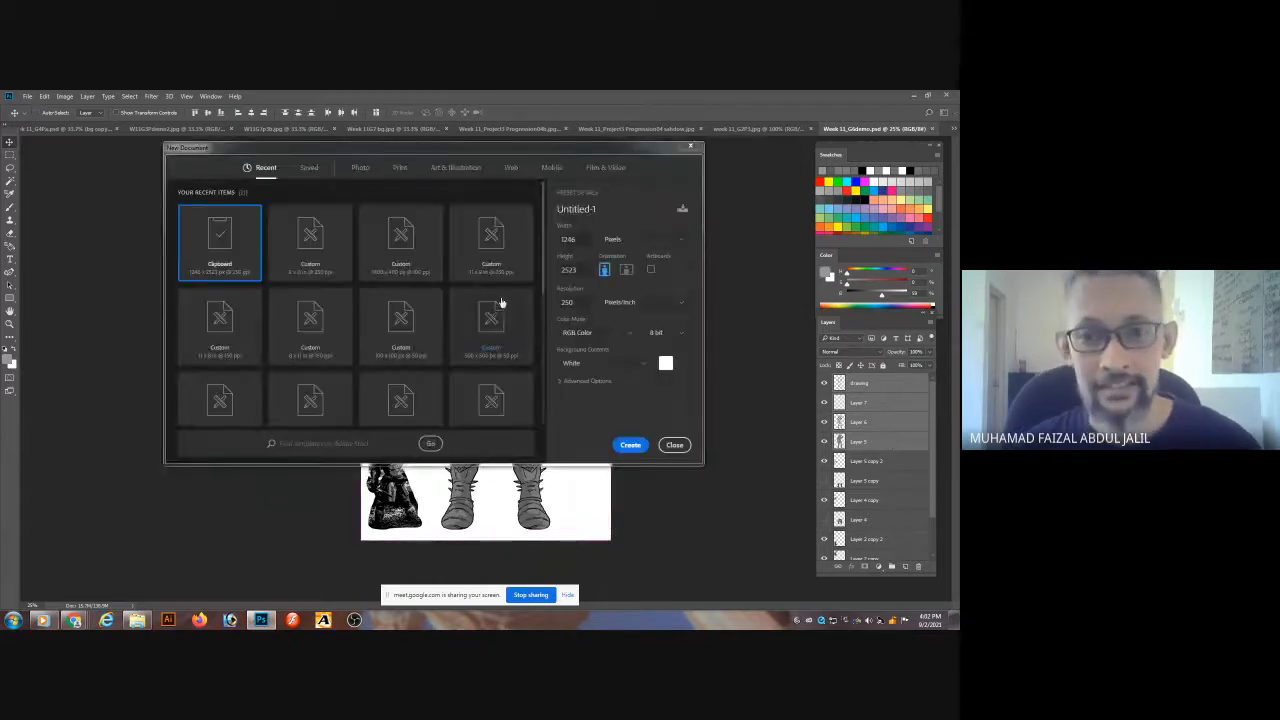
click(389, 268)
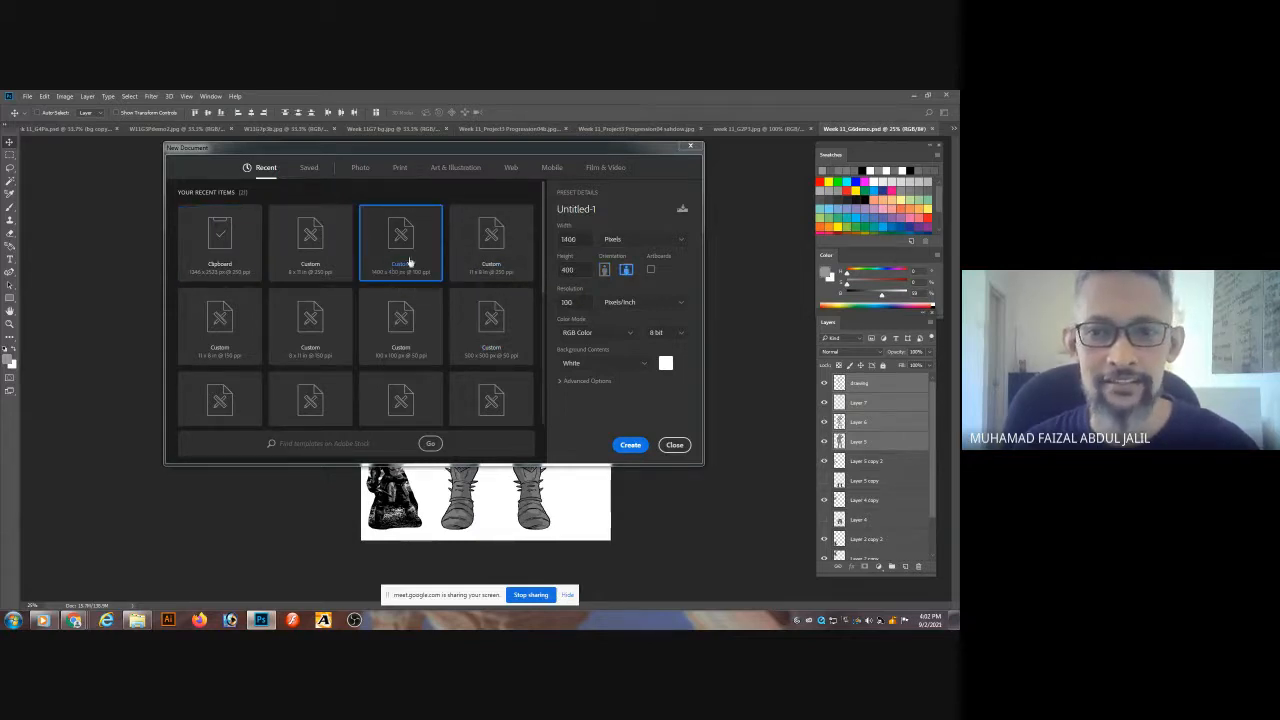
click(490, 262)
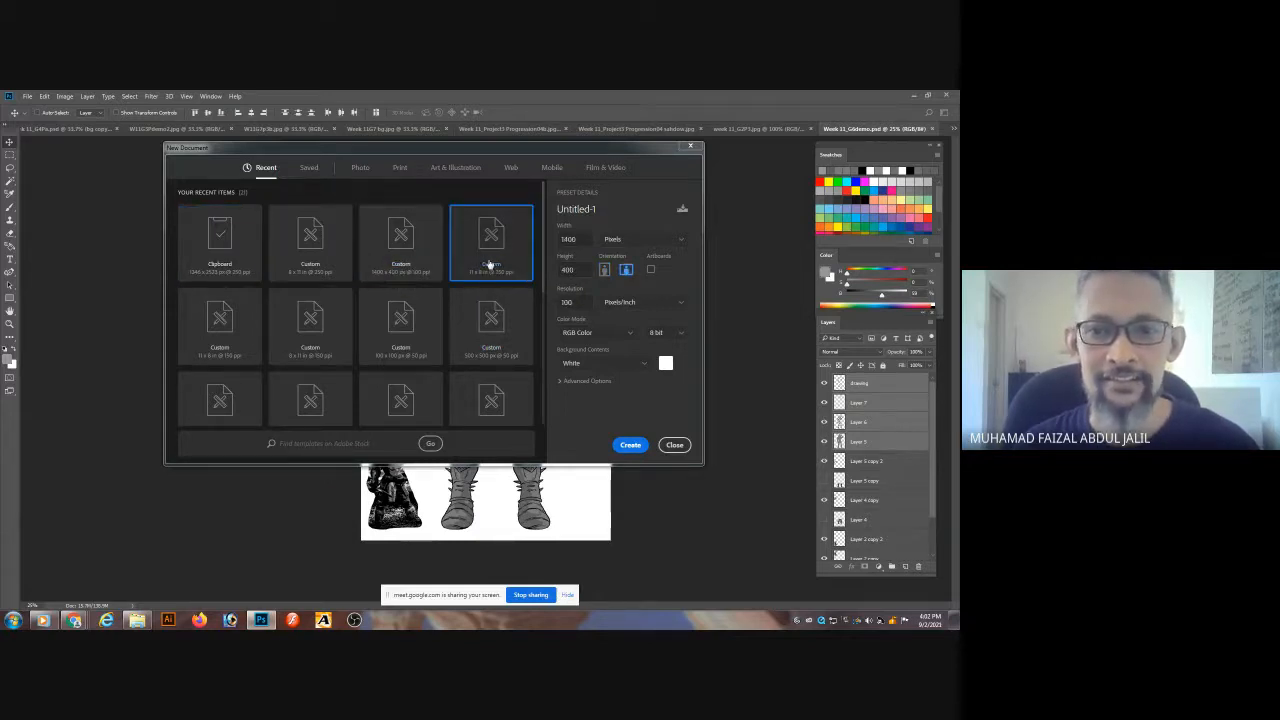
click(604, 270)
click(630, 445)
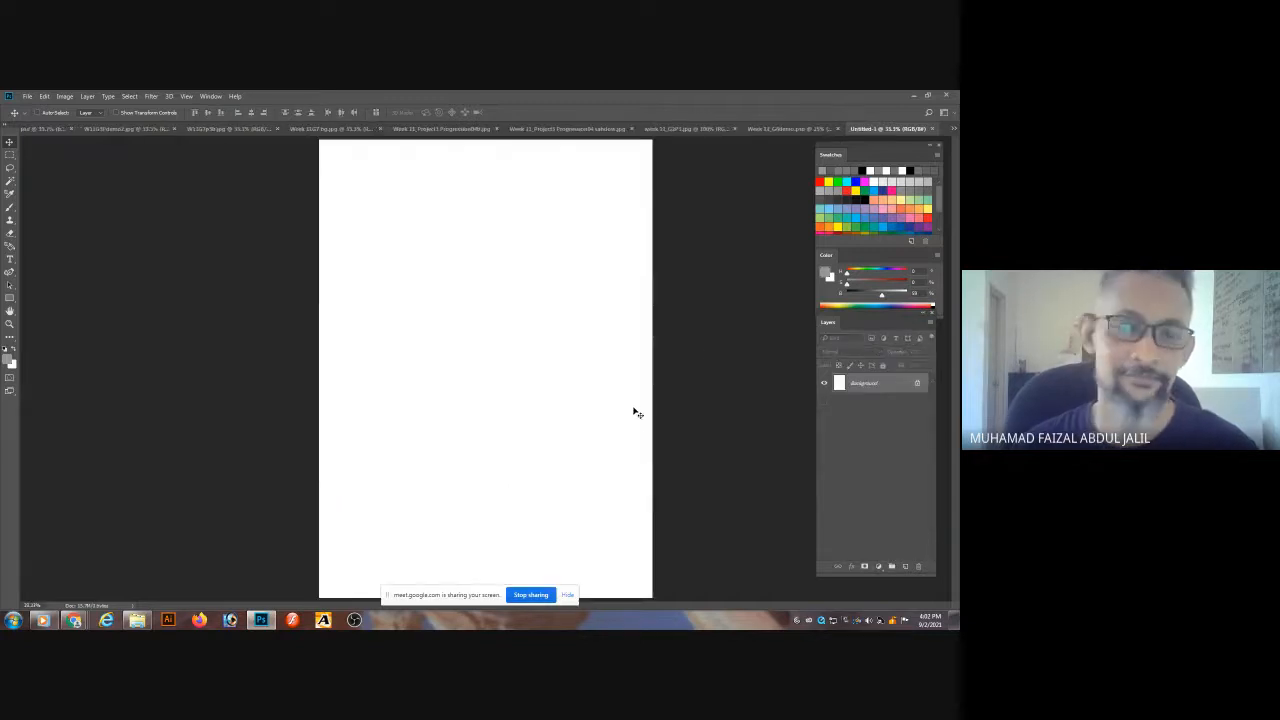
- Close the open Week 11 Project3 Progression04b and Week 11G7 bg image documents
click(410, 130)
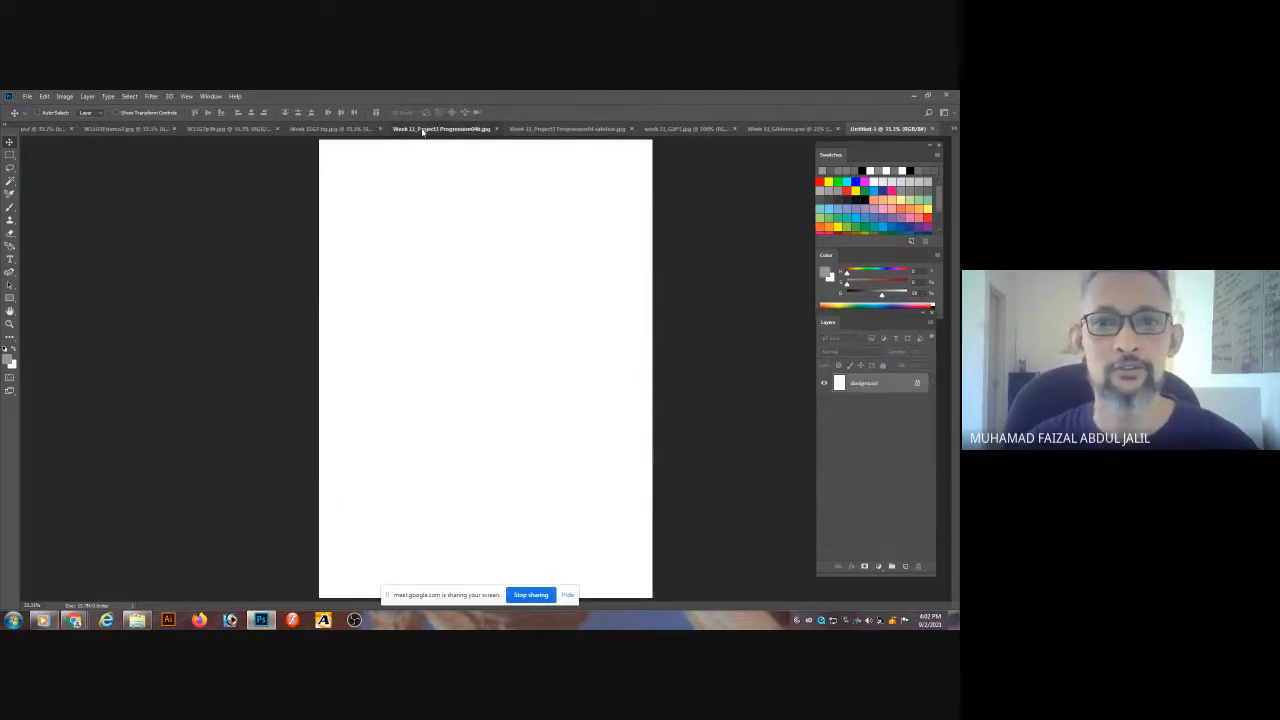
click(556, 130)
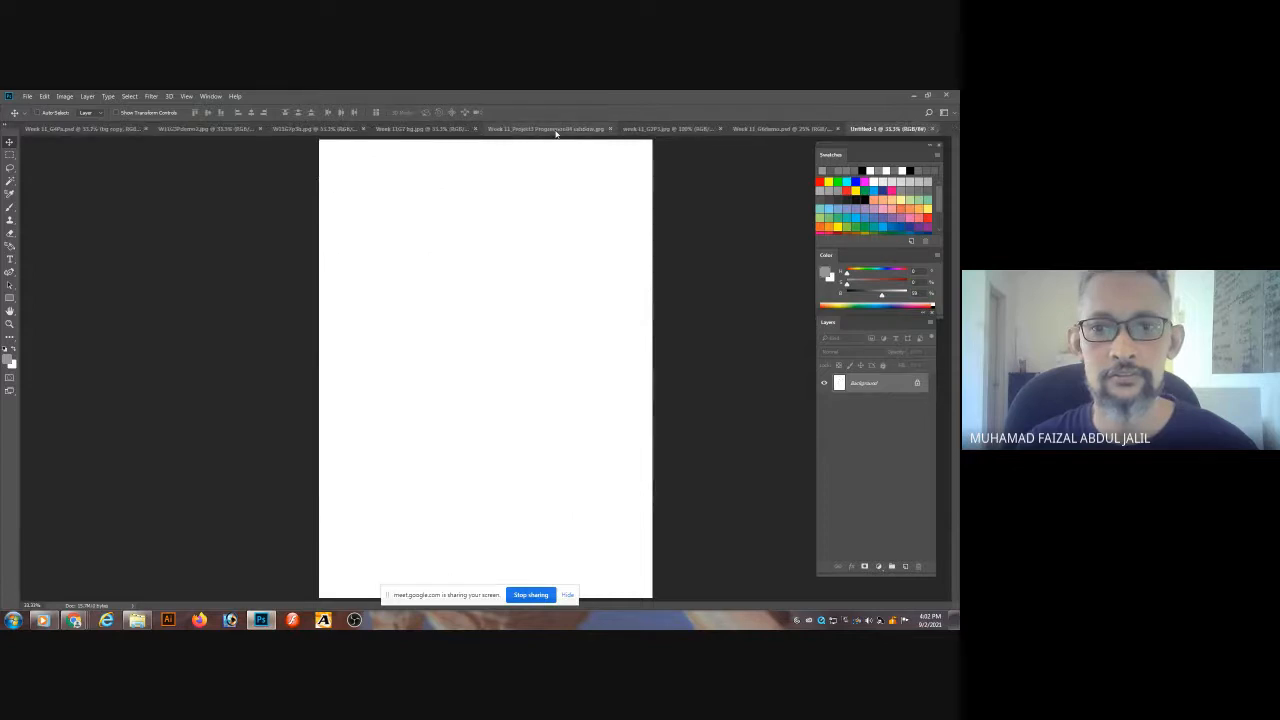
click(451, 129)
click(477, 129)
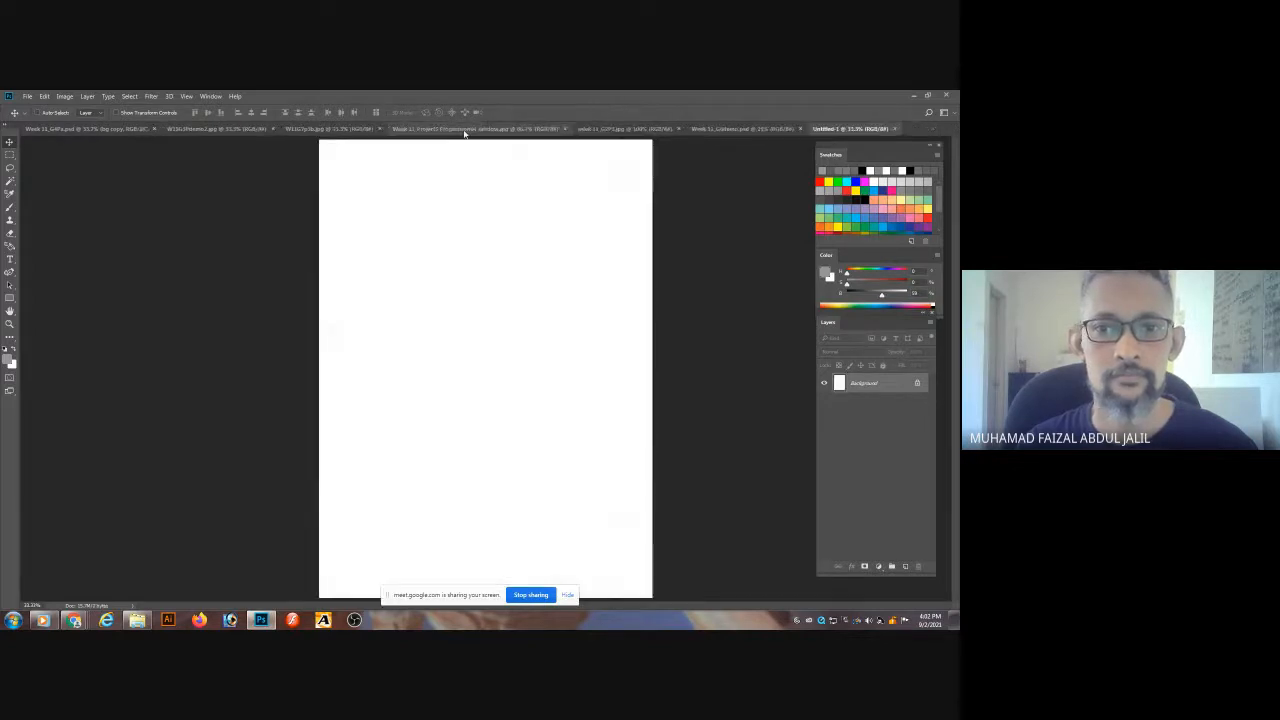
- Close the three open documents that precede the Week 11 Project3 Progression04 image, without closing the new portrait document
click(330, 130)
click(378, 130)
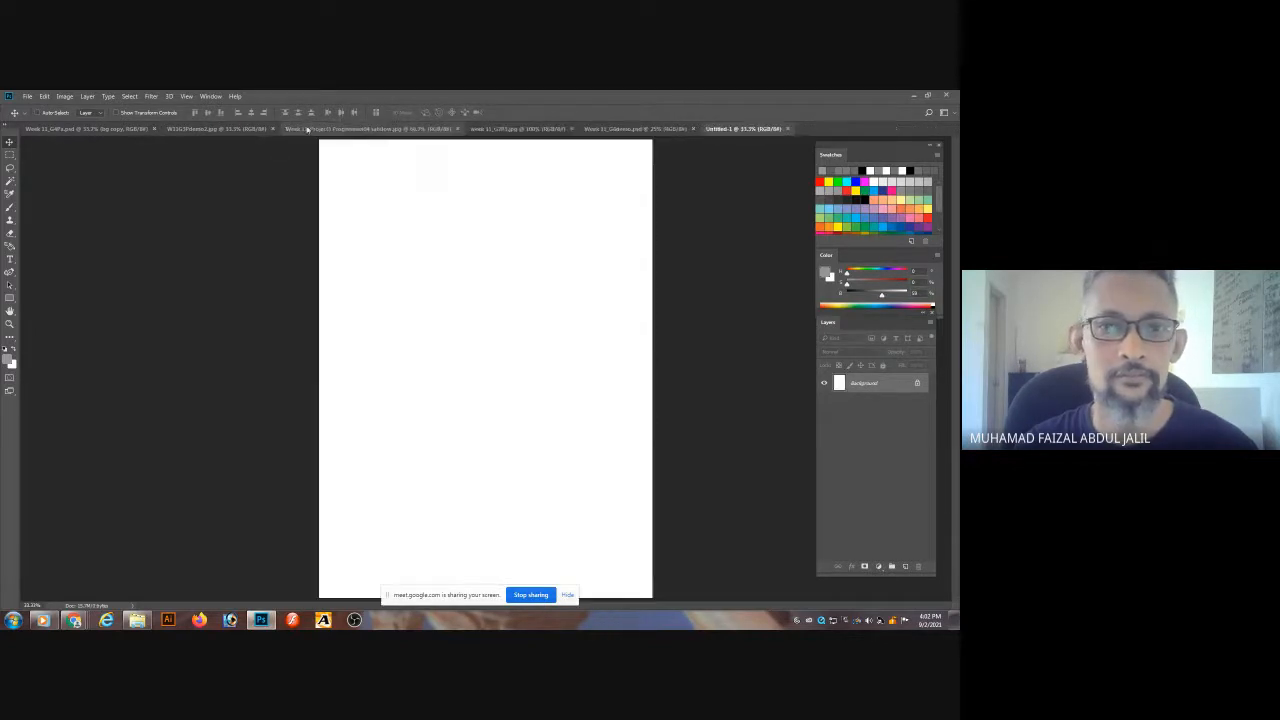
click(263, 130)
click(274, 130)
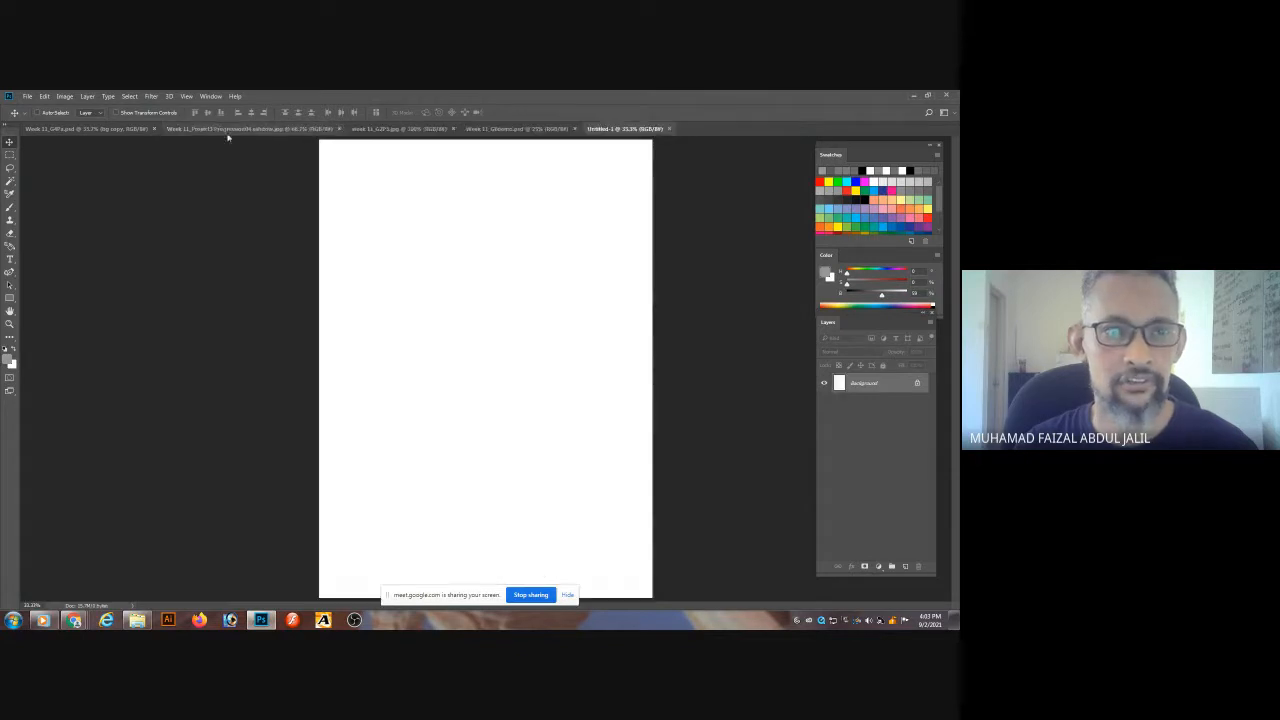
click(130, 129)
click(155, 130)
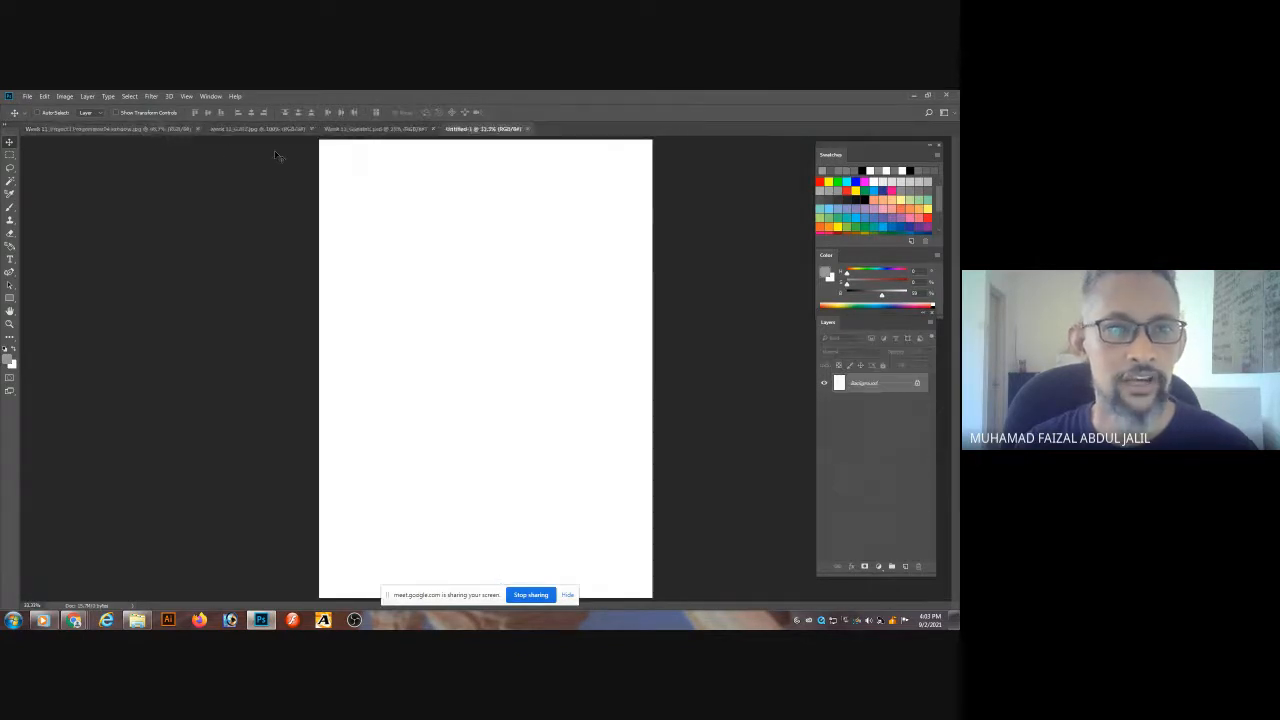
- Copy the selected lion warrior layers from Week 11_G6demo.psd into the new portrait document and centre the figure on the page
click(375, 129)
mouse_move(516, 300)
mouse_down()
mouse_move(500, 255)
mouse_move(500, 150)
mouse_move(484, 134)
mouse_move(500, 317)
mouse_up()
drag(511, 258, 506, 318)
key(ctrl+minus)
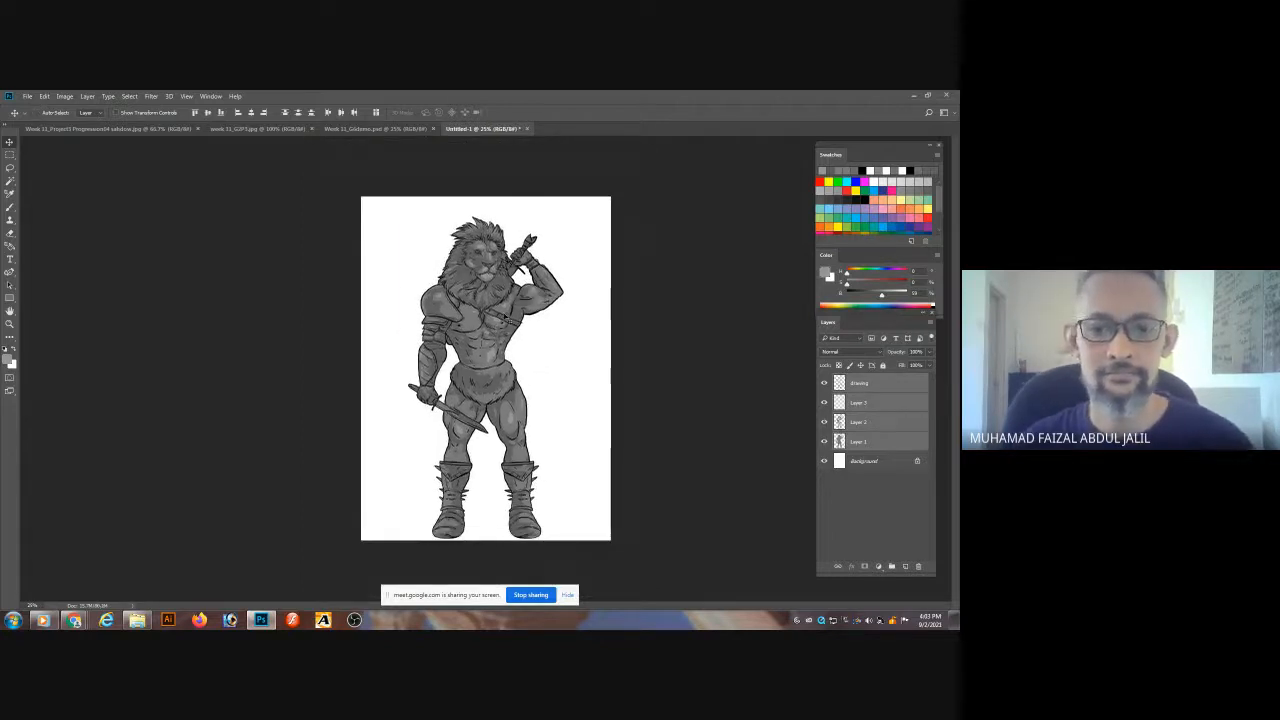
- Scale the lion warrior down slightly to leave more margin, nudge it lower on the page, and select the Background layer
key(ctrl+t)
drag(563, 214, 556, 238)
key(Return)
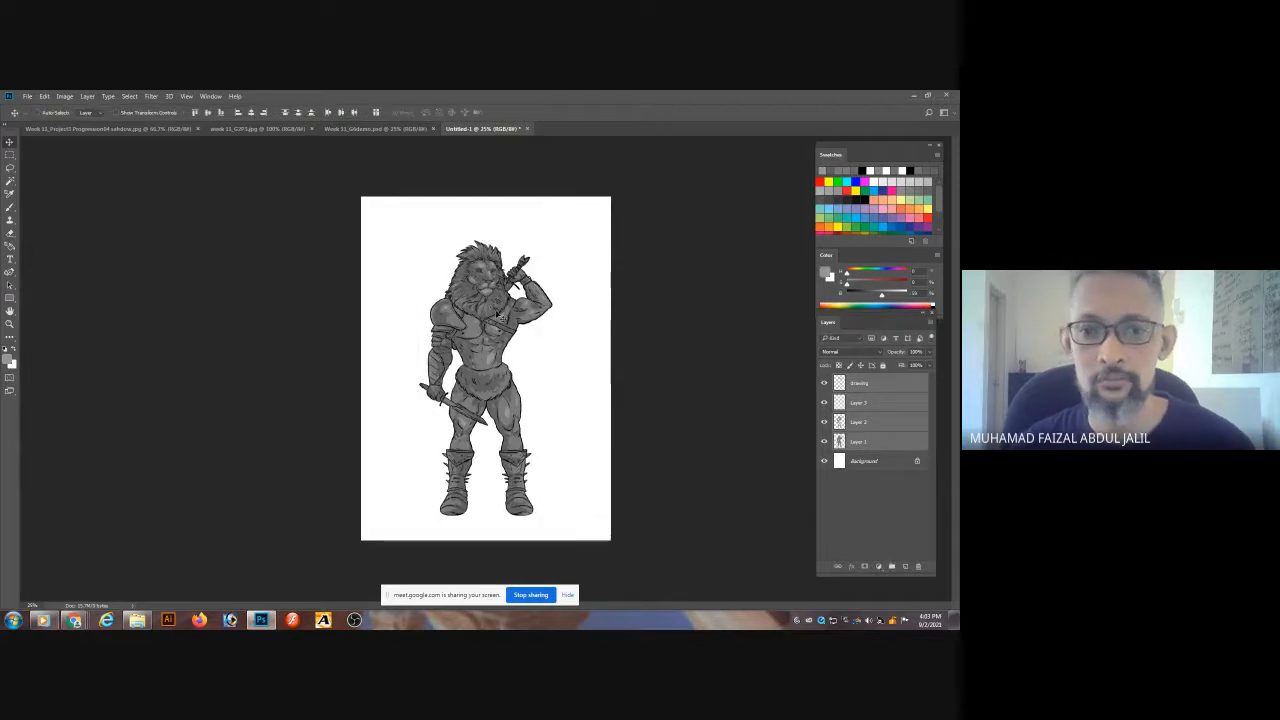
drag(514, 293, 514, 299)
click(882, 462)
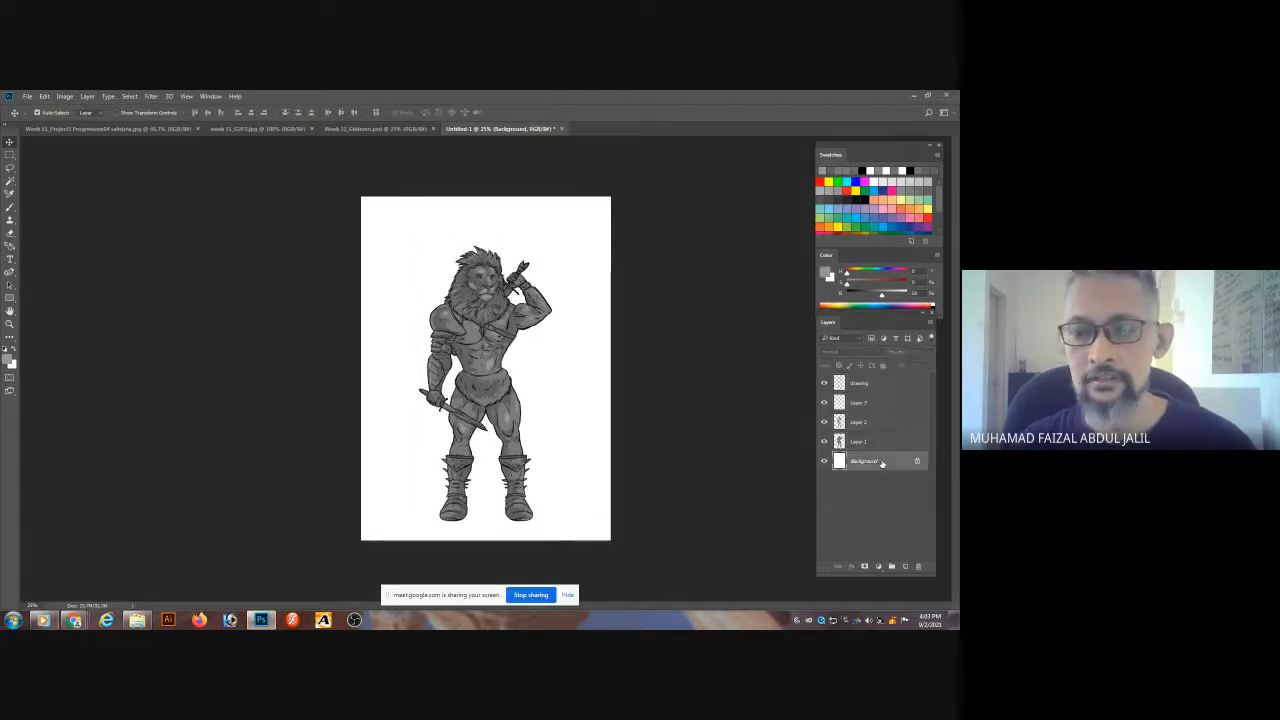
key(ctrl+s)
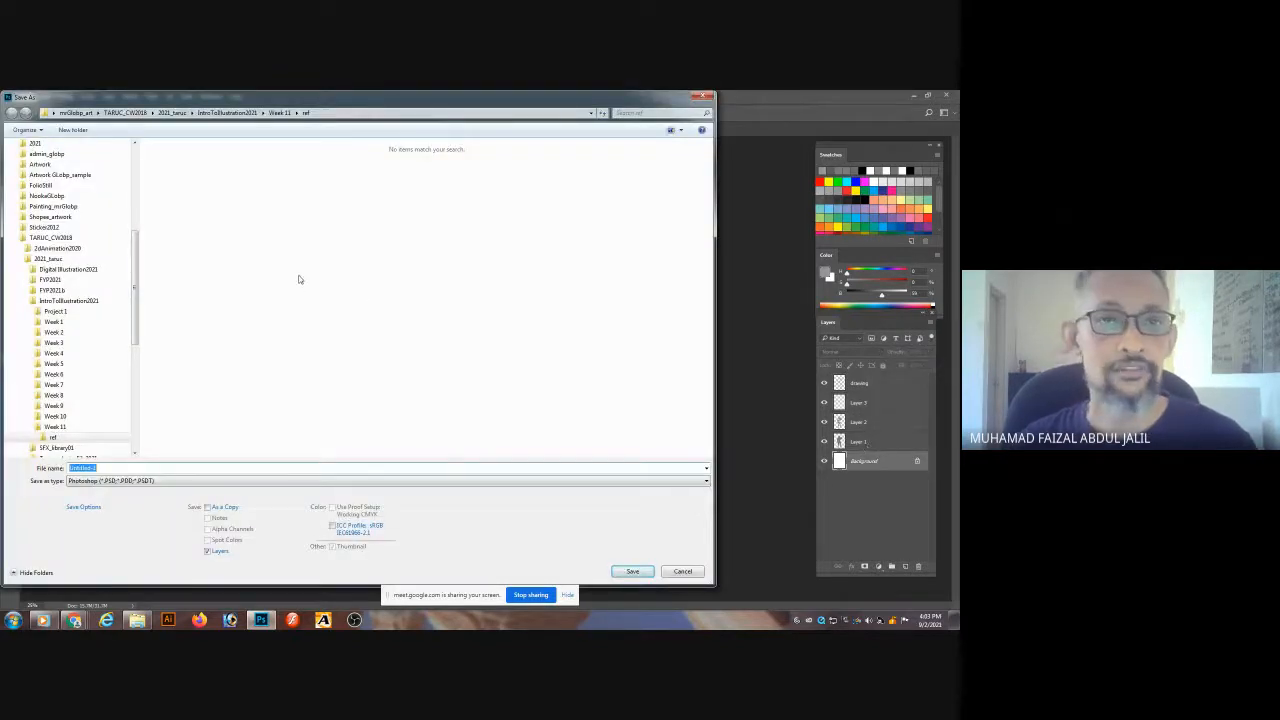
click(280, 112)
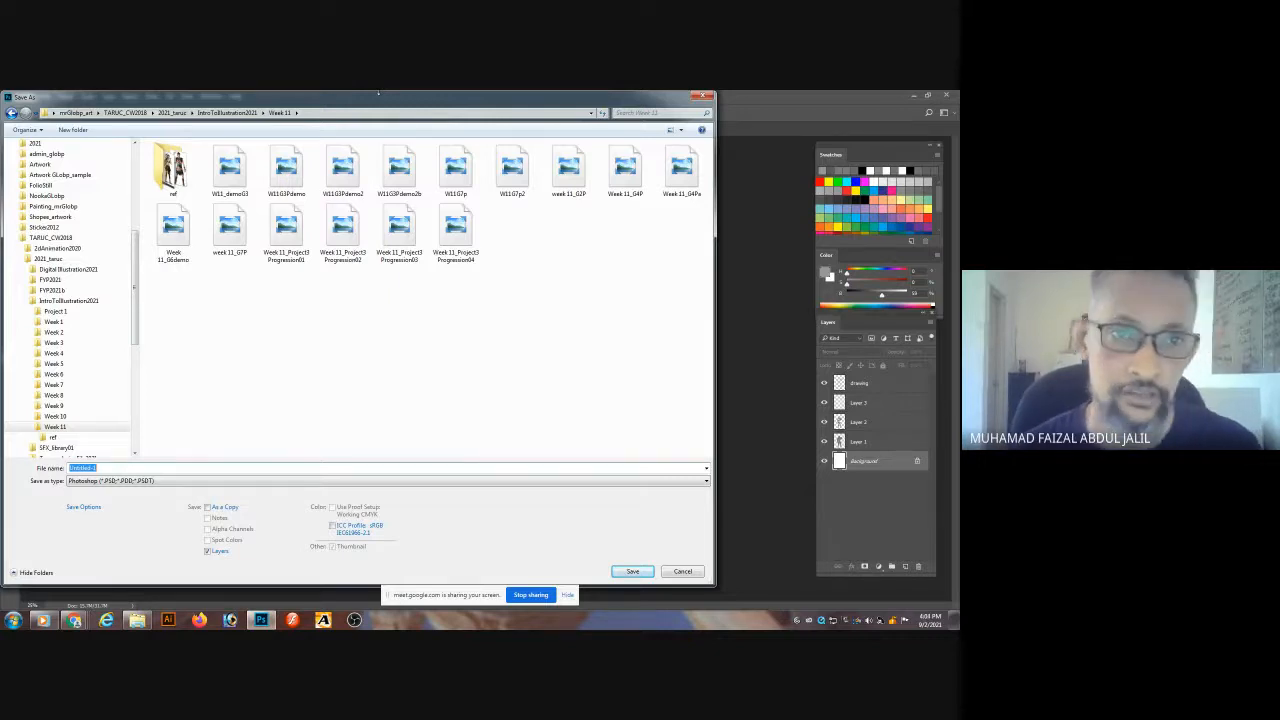
double_click(186, 184)
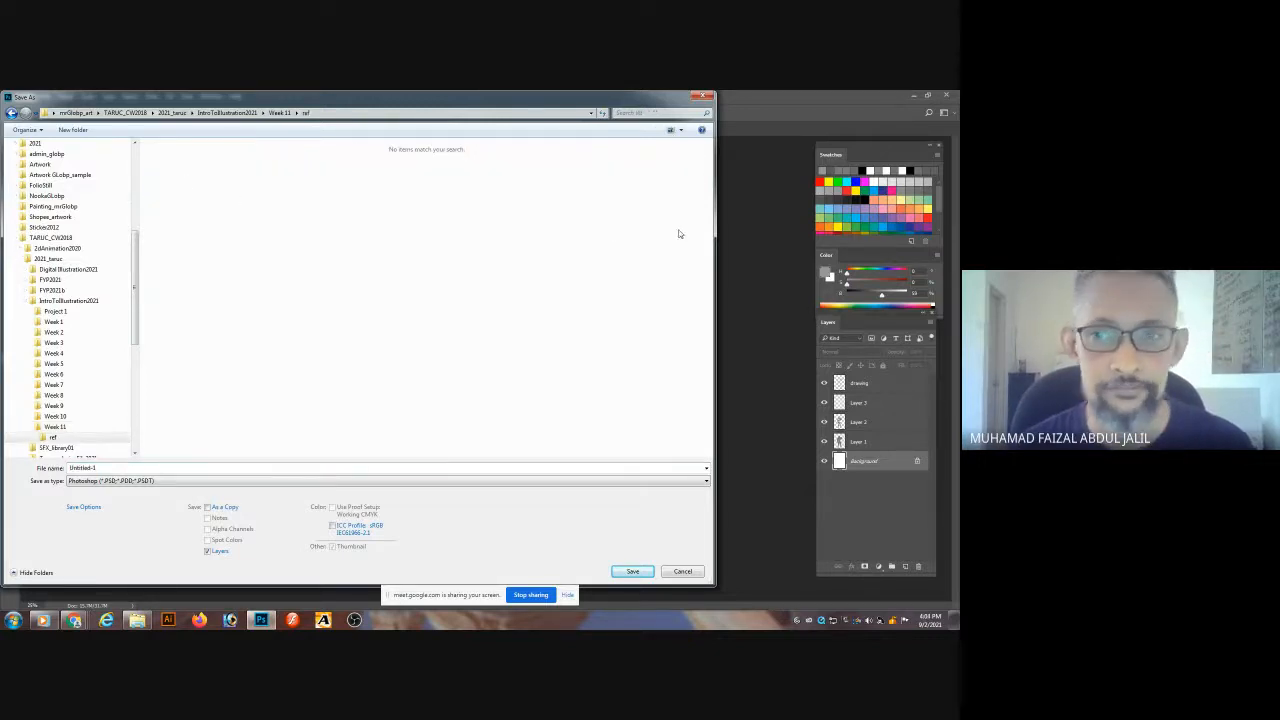
click(669, 571)
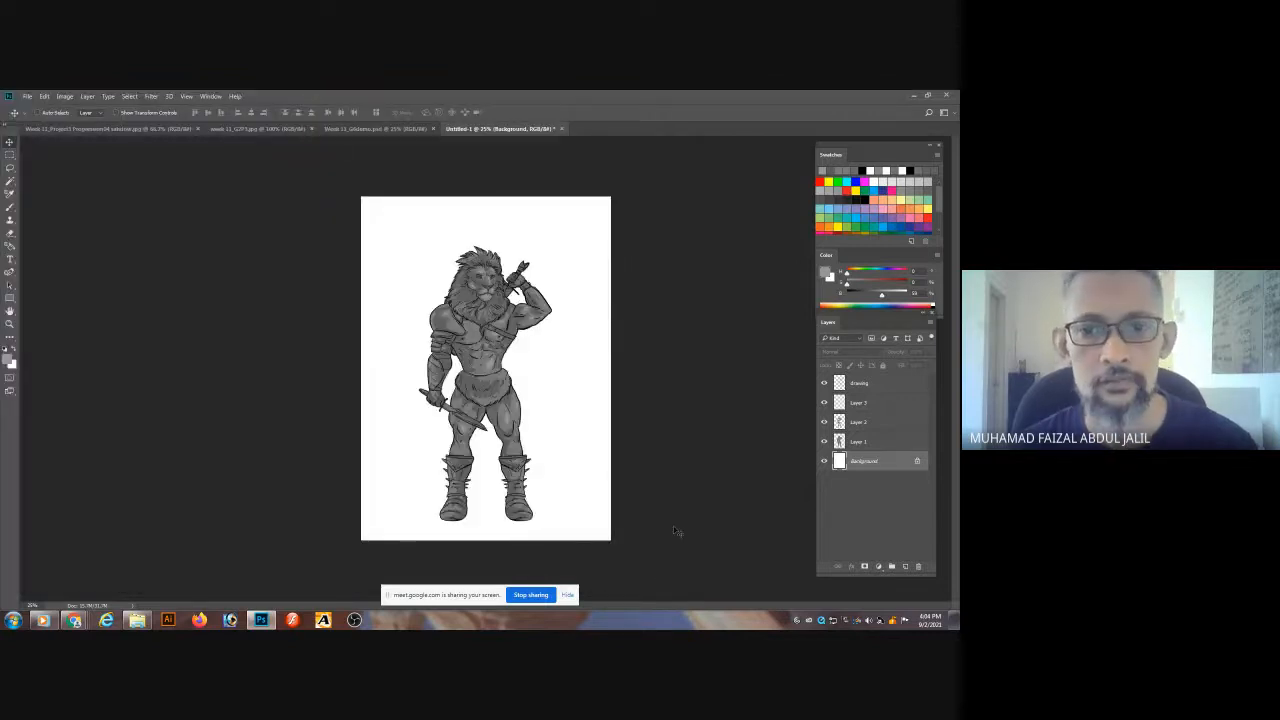
- Save the portrait document as a Photoshop file named Week 11_G6demobg in the Week 11 folder
key(ctrl+shift+s)
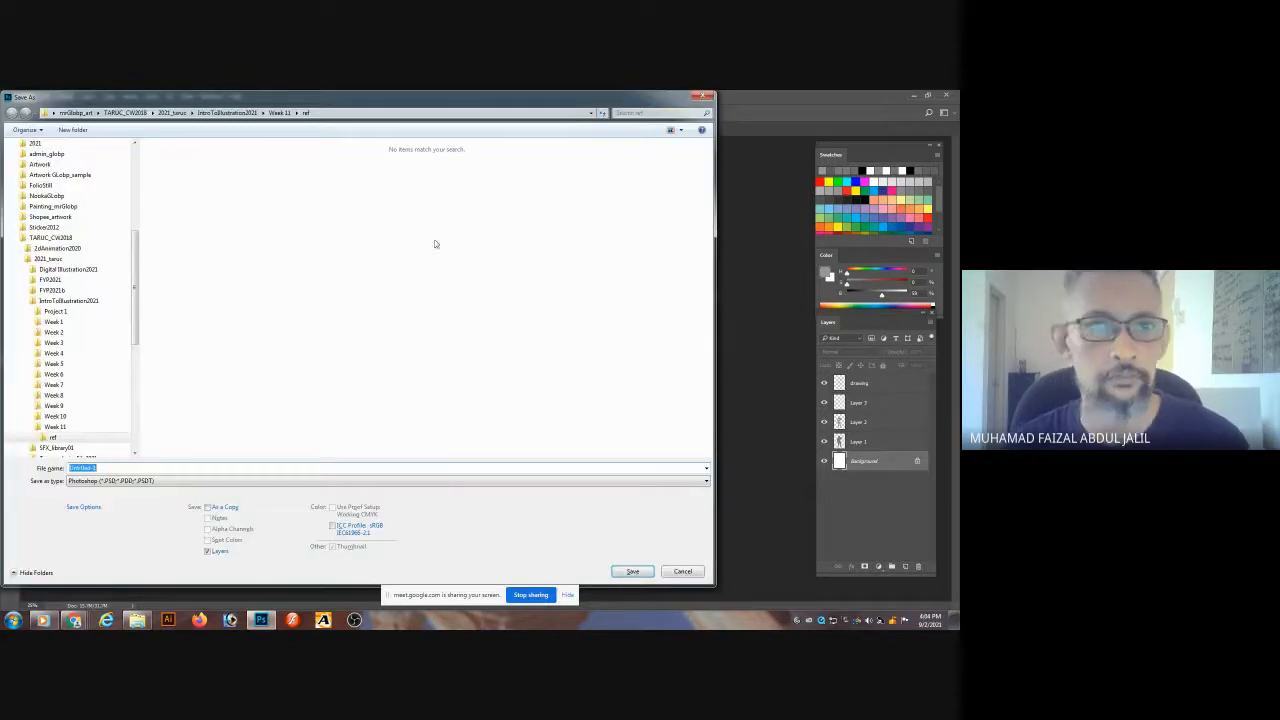
click(279, 112)
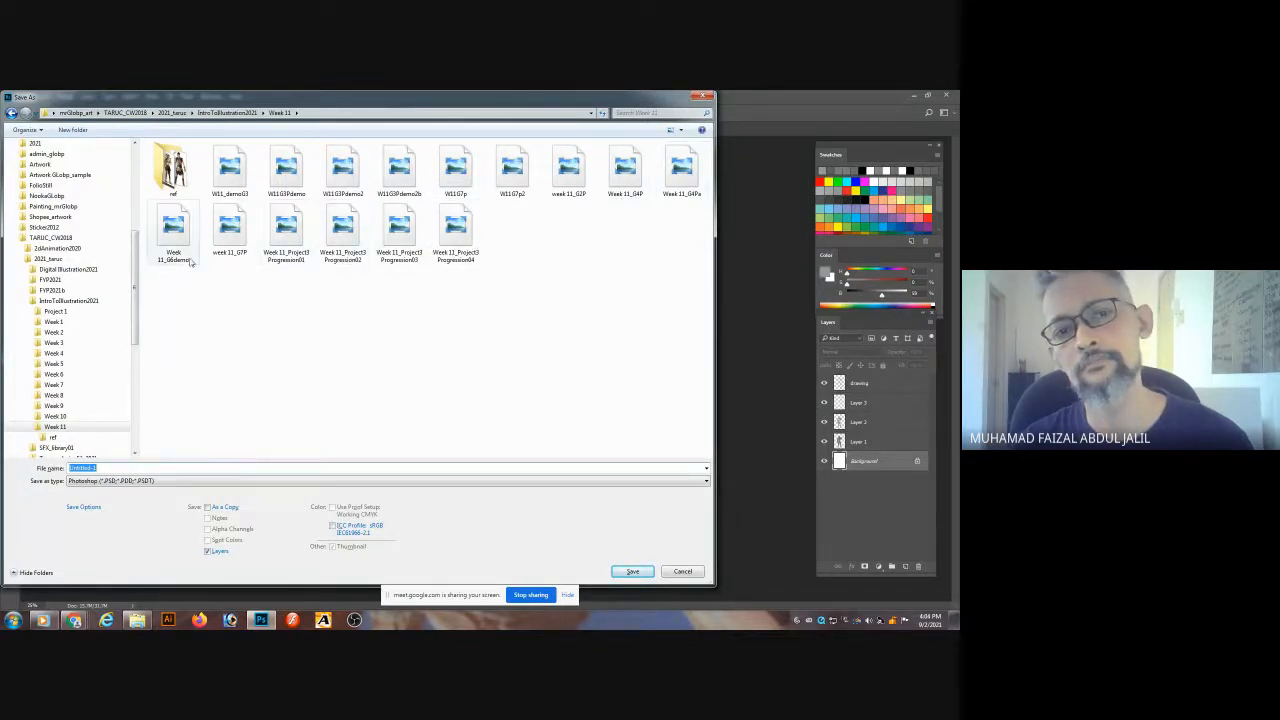
click(414, 175)
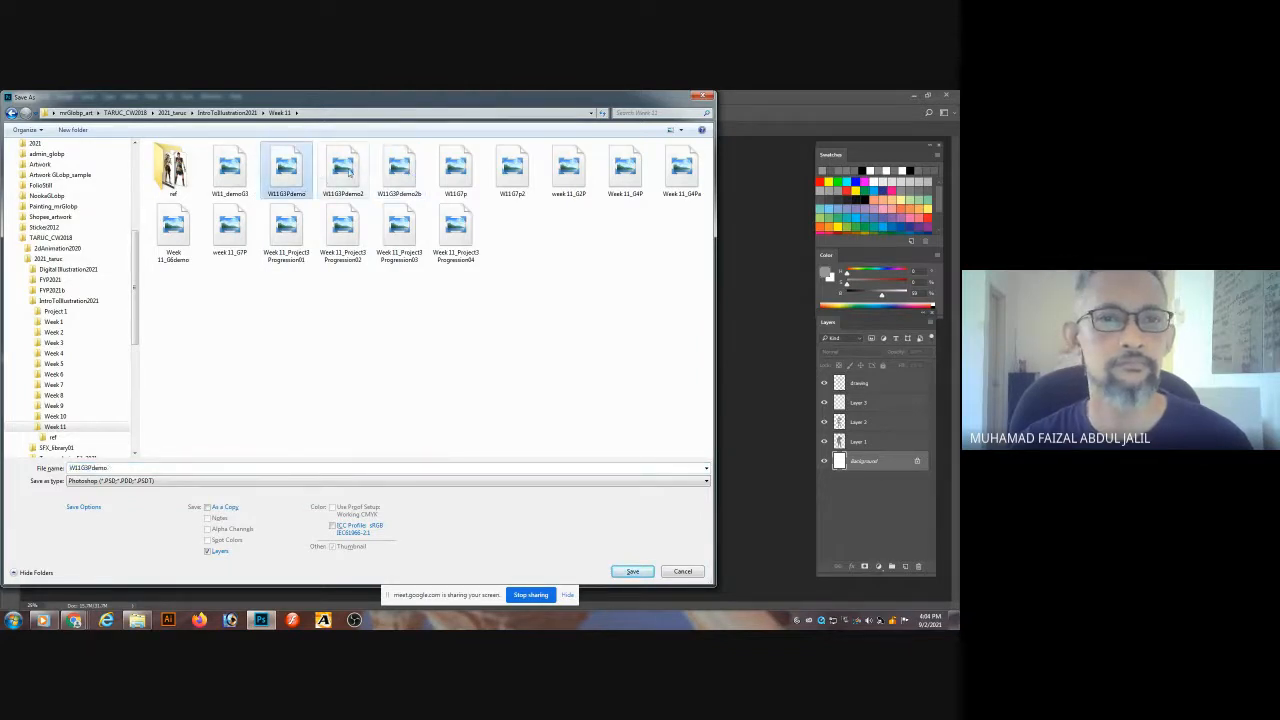
click(343, 228)
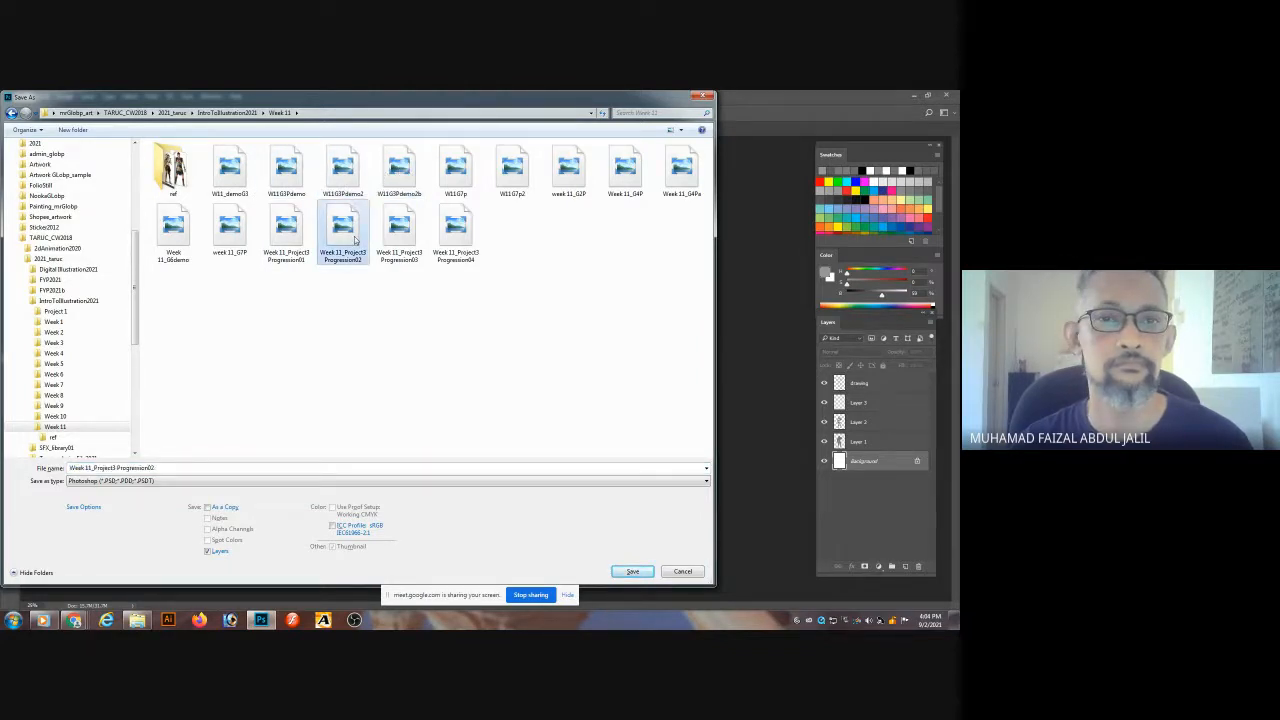
click(241, 253)
click(173, 232)
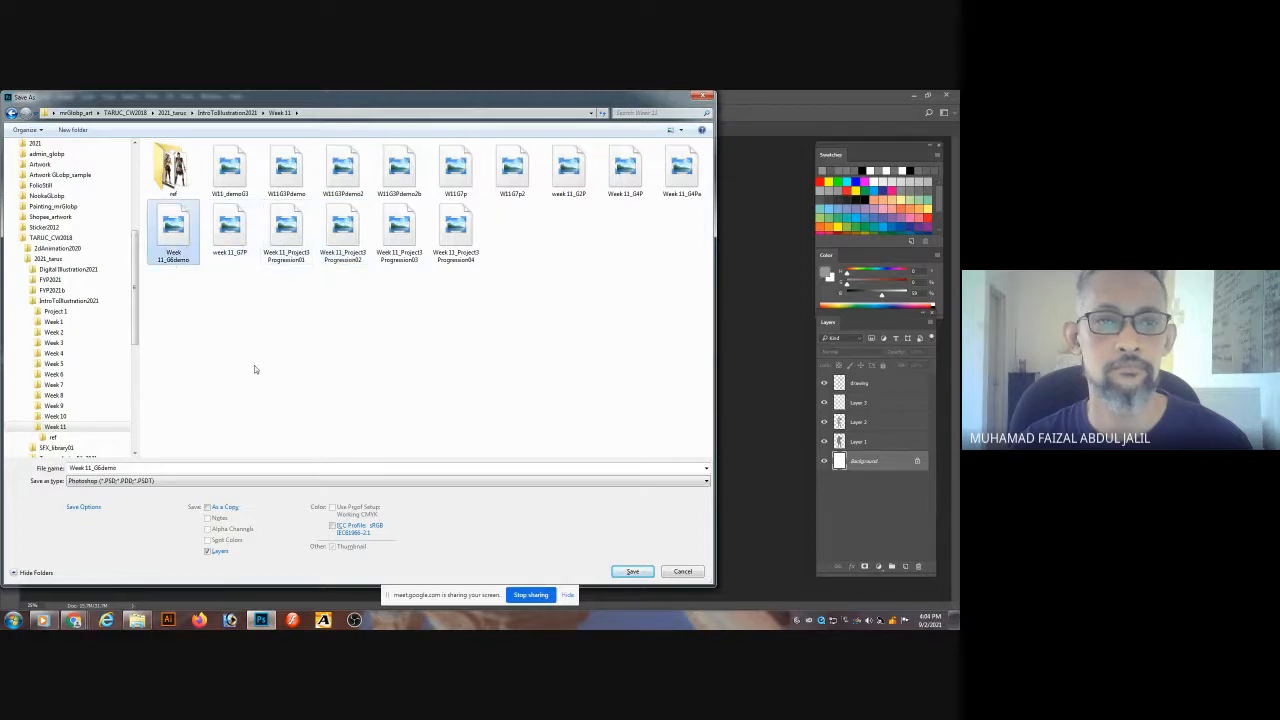
click(133, 468)
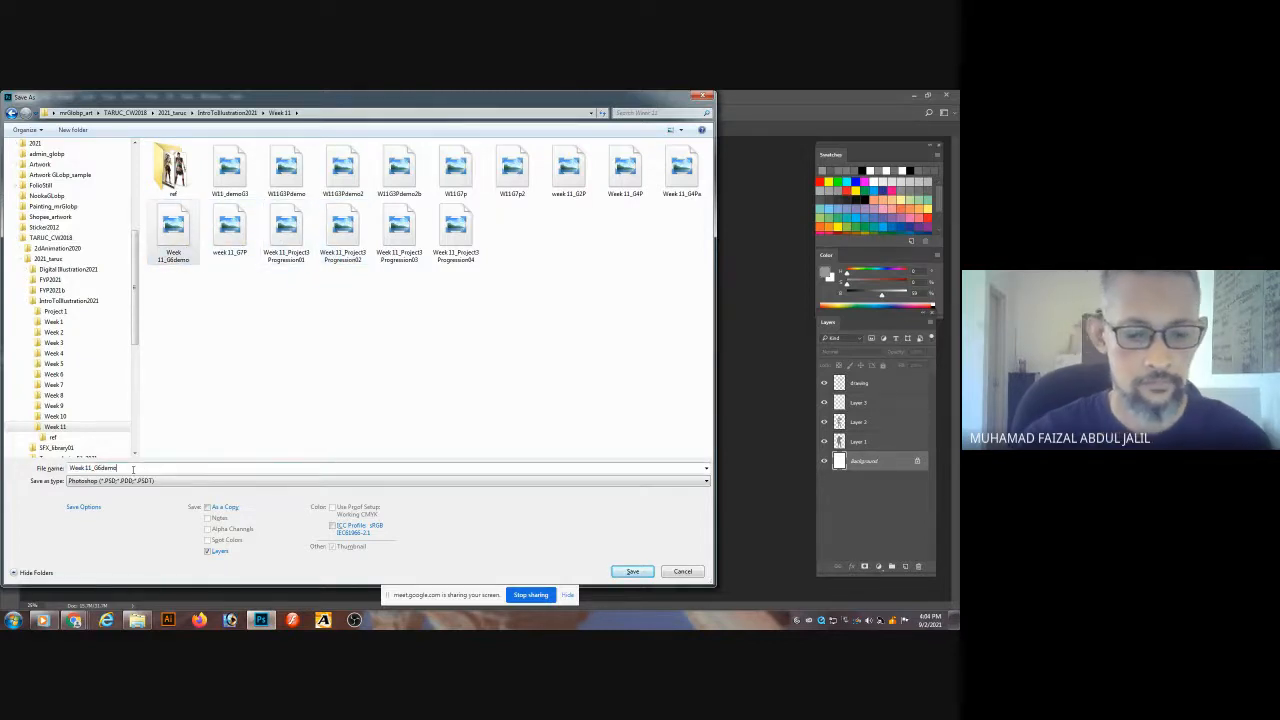
text(bg)
key(Return)
key(Return)
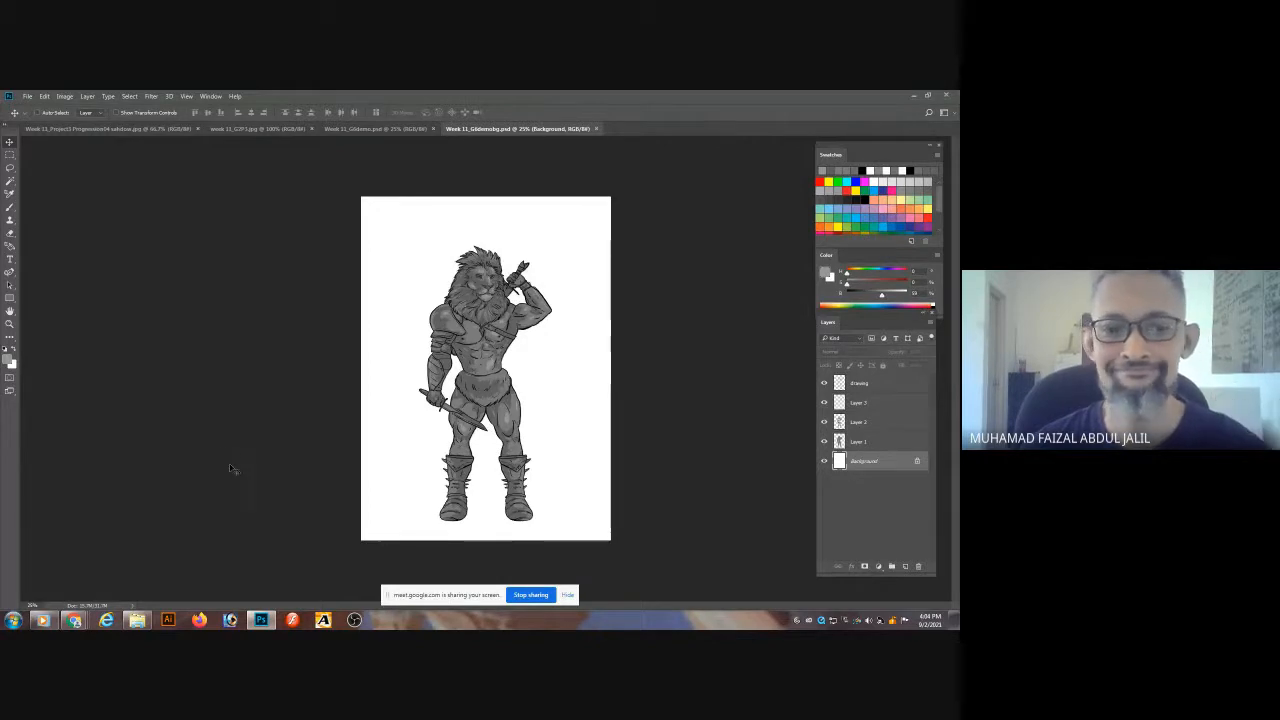
- Switch to Chrome, search Google Images for "grand canyon", and browse the results for a background reference
mouse_move(80, 620)
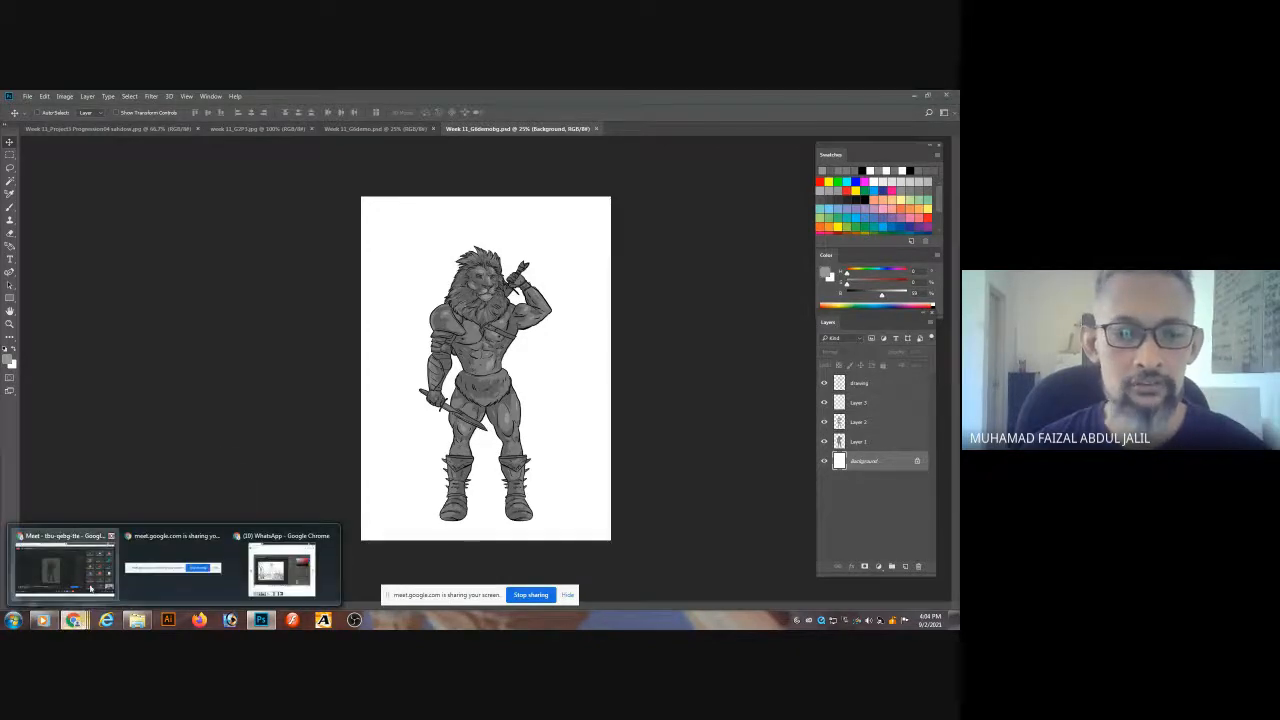
click(90, 588)
click(420, 98)
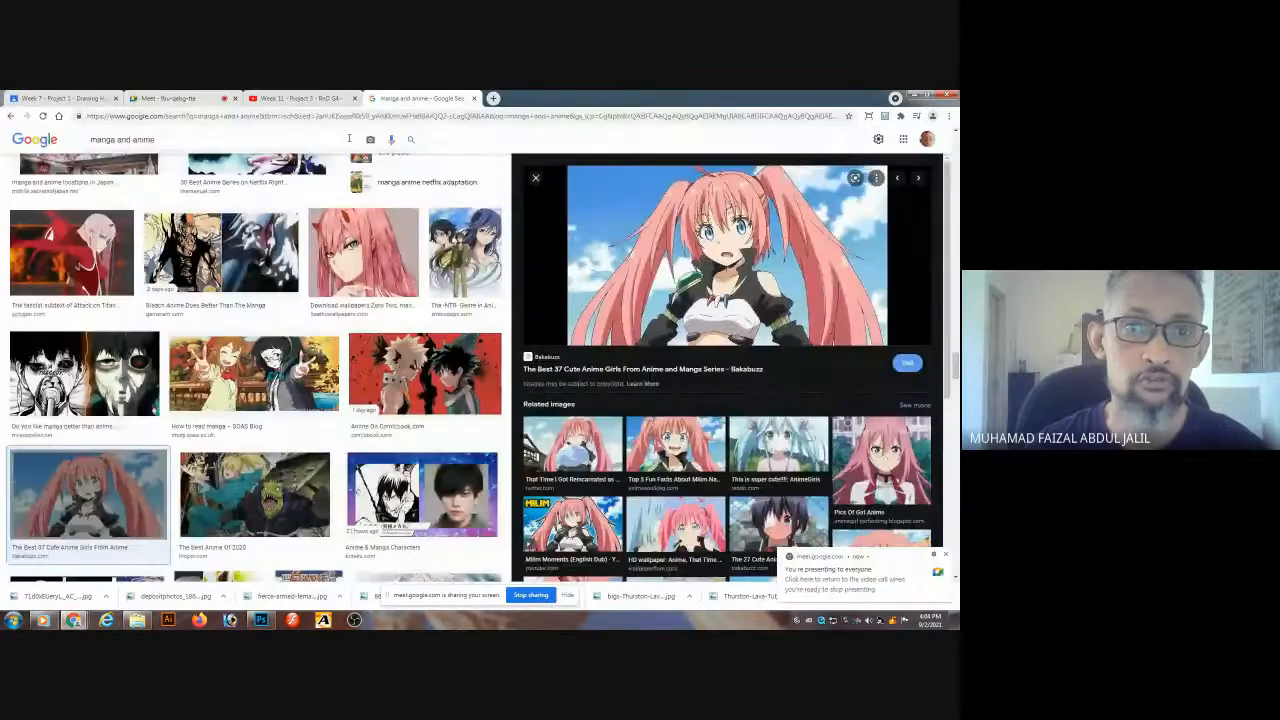
click(295, 141)
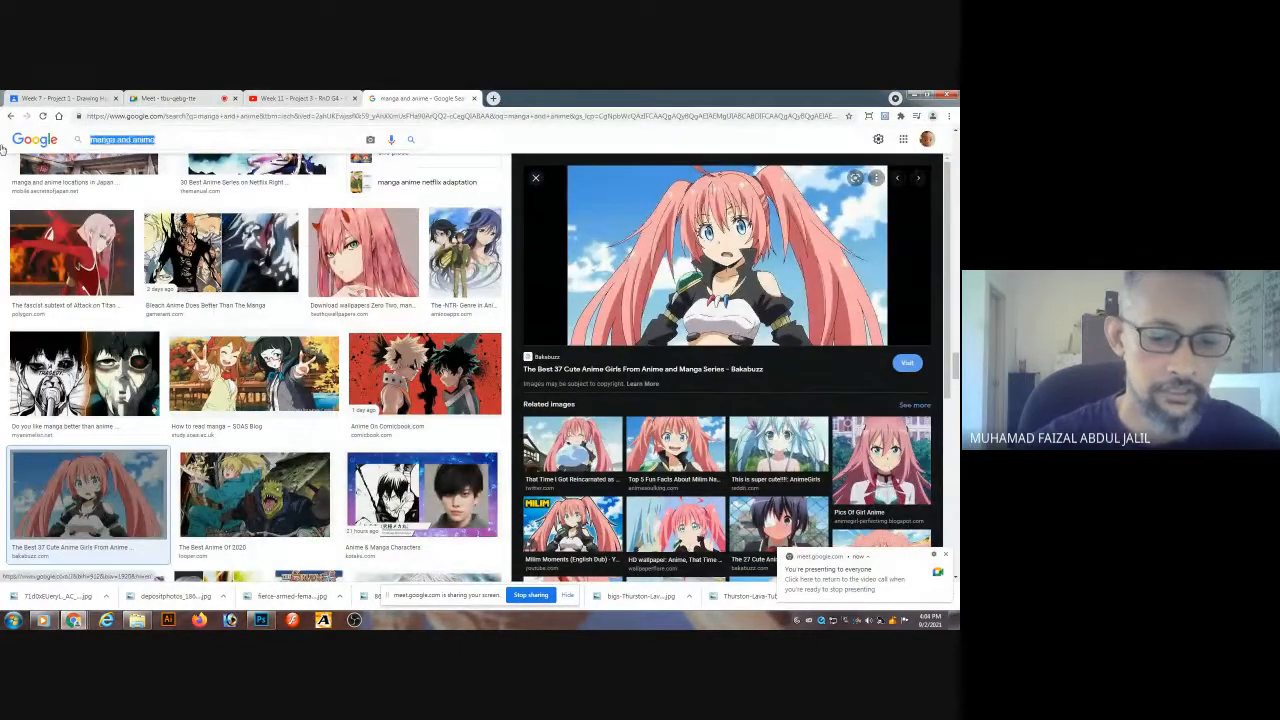
text(grand can)
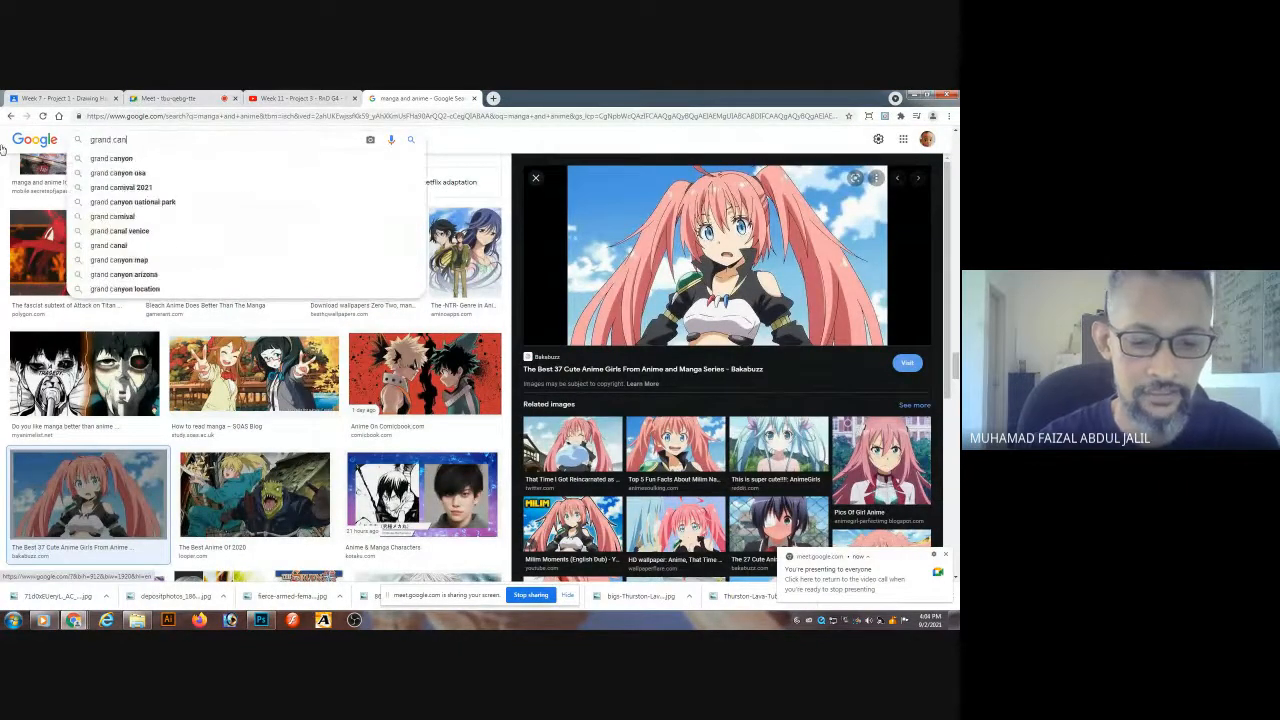
text(yon)
key(Return)
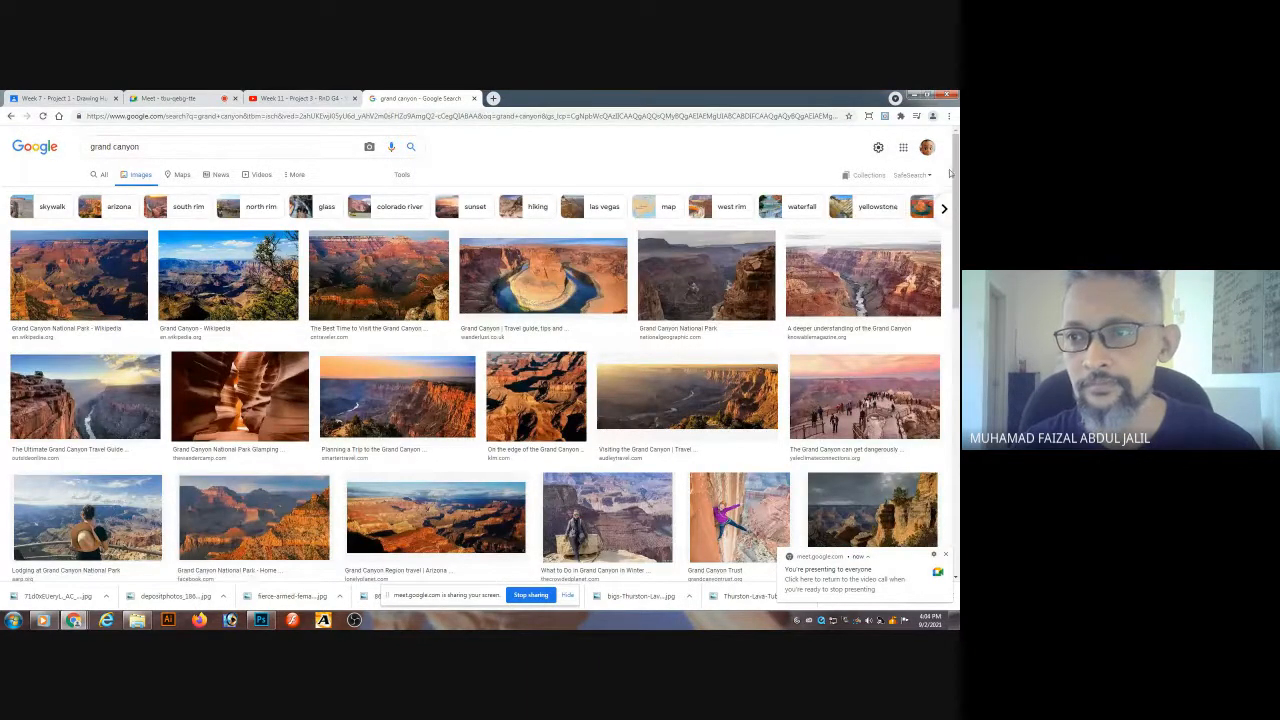
drag(955, 172, 957, 343)
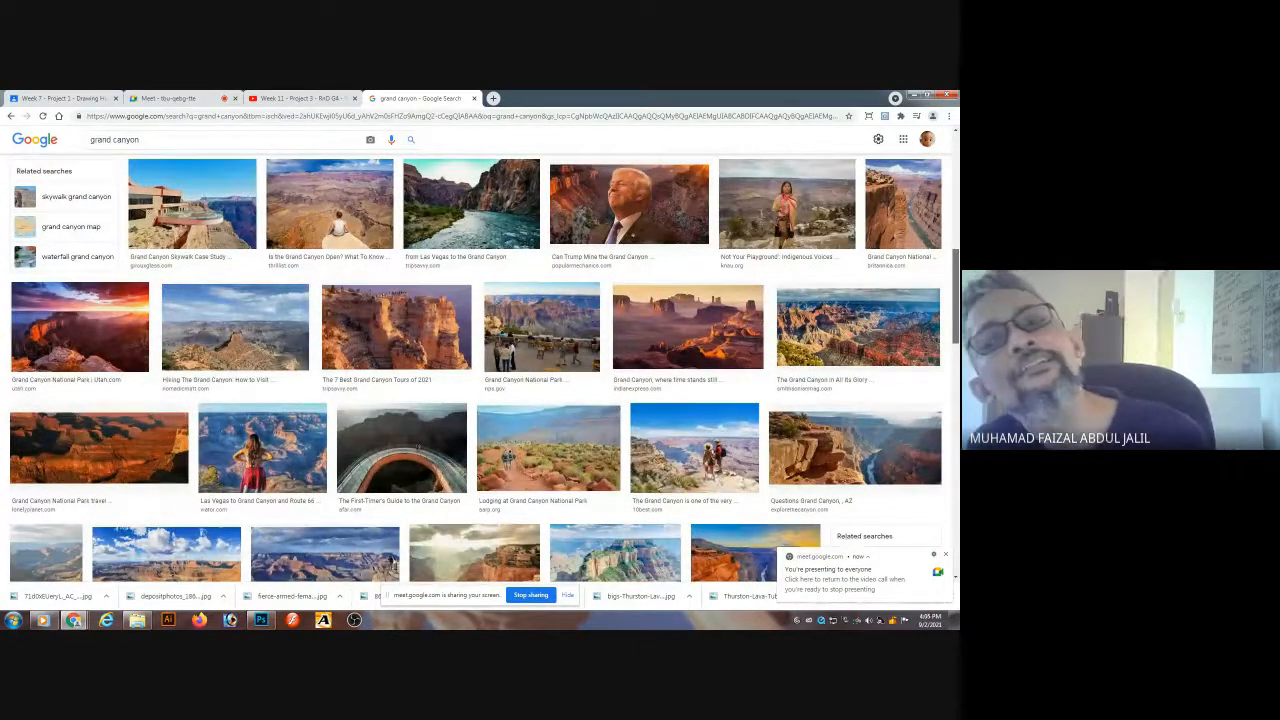
drag(956, 296, 956, 526)
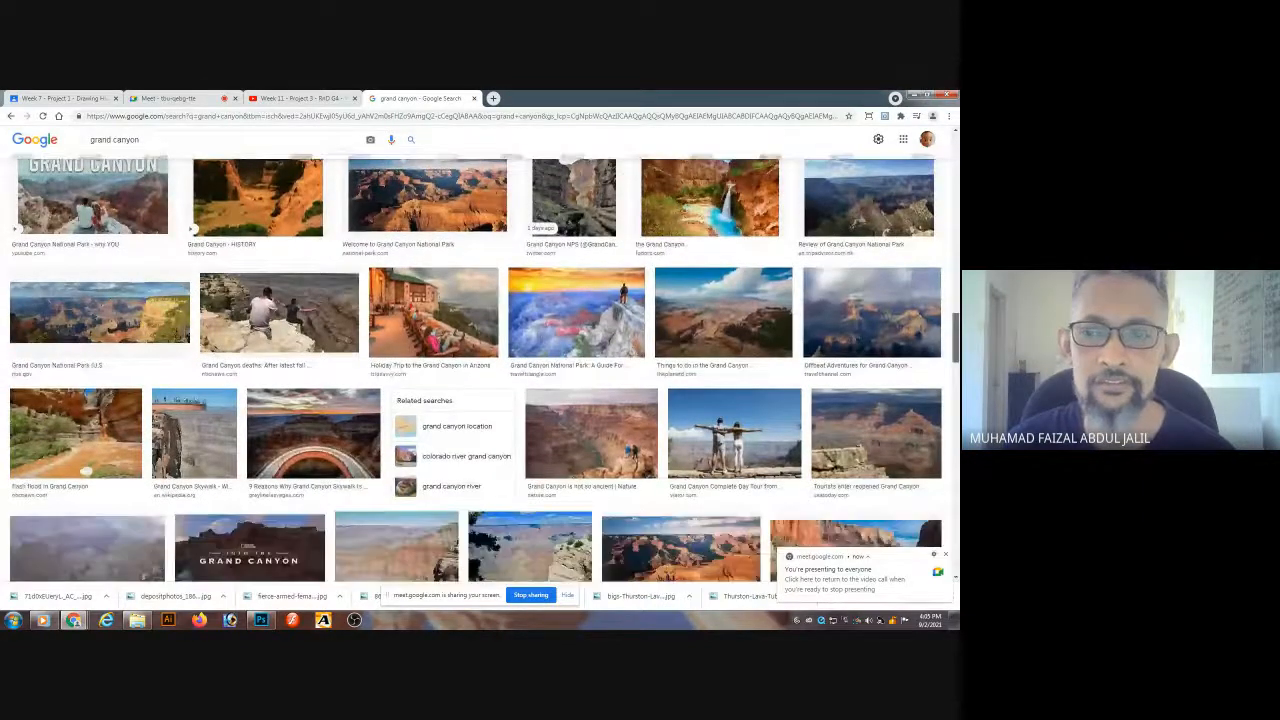
drag(956, 338, 956, 158)
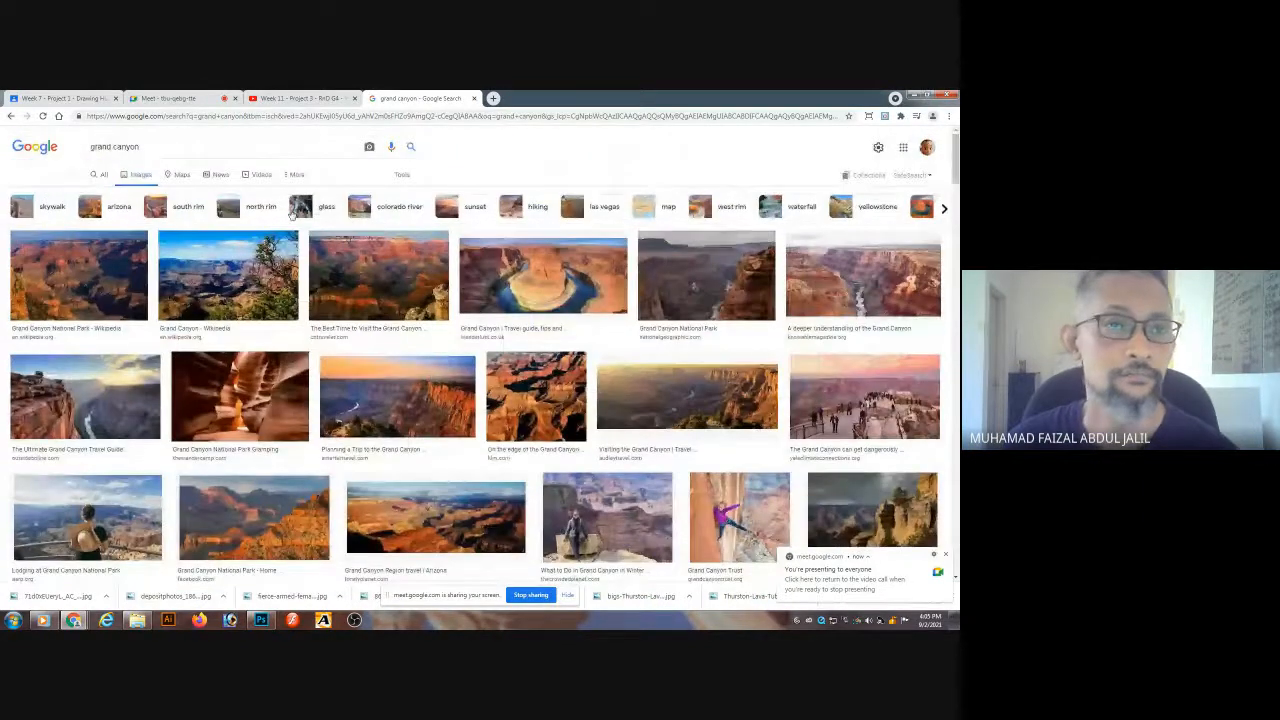
- Refine the image search to "grand canyon desert" and preview the Grand Canyon America Desert rock arch photo
text(des)
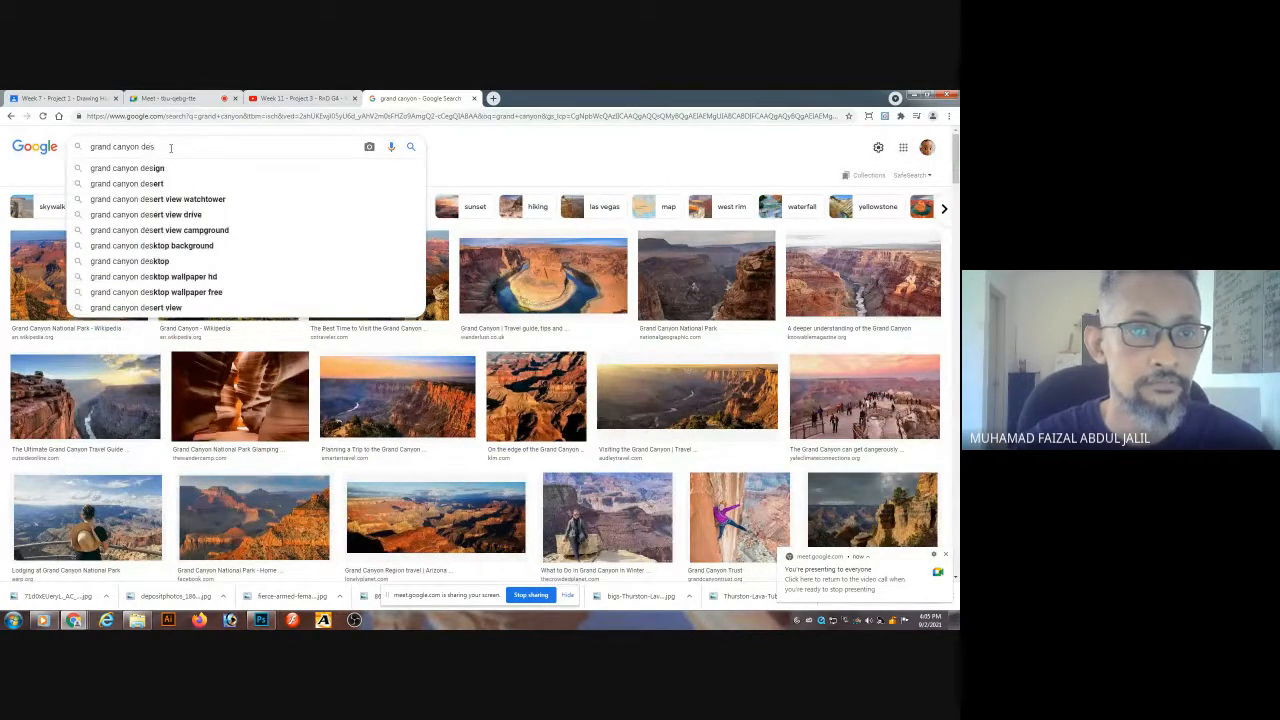
click(171, 186)
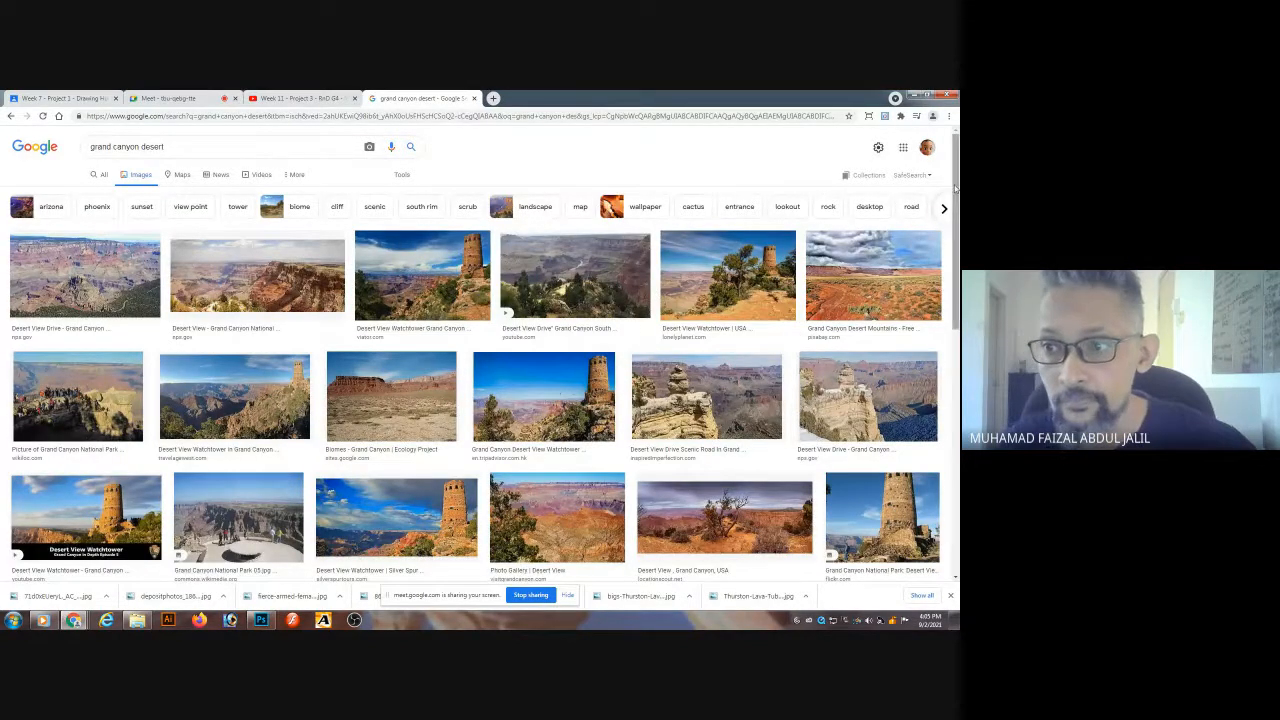
drag(955, 188, 930, 559)
click(746, 293)
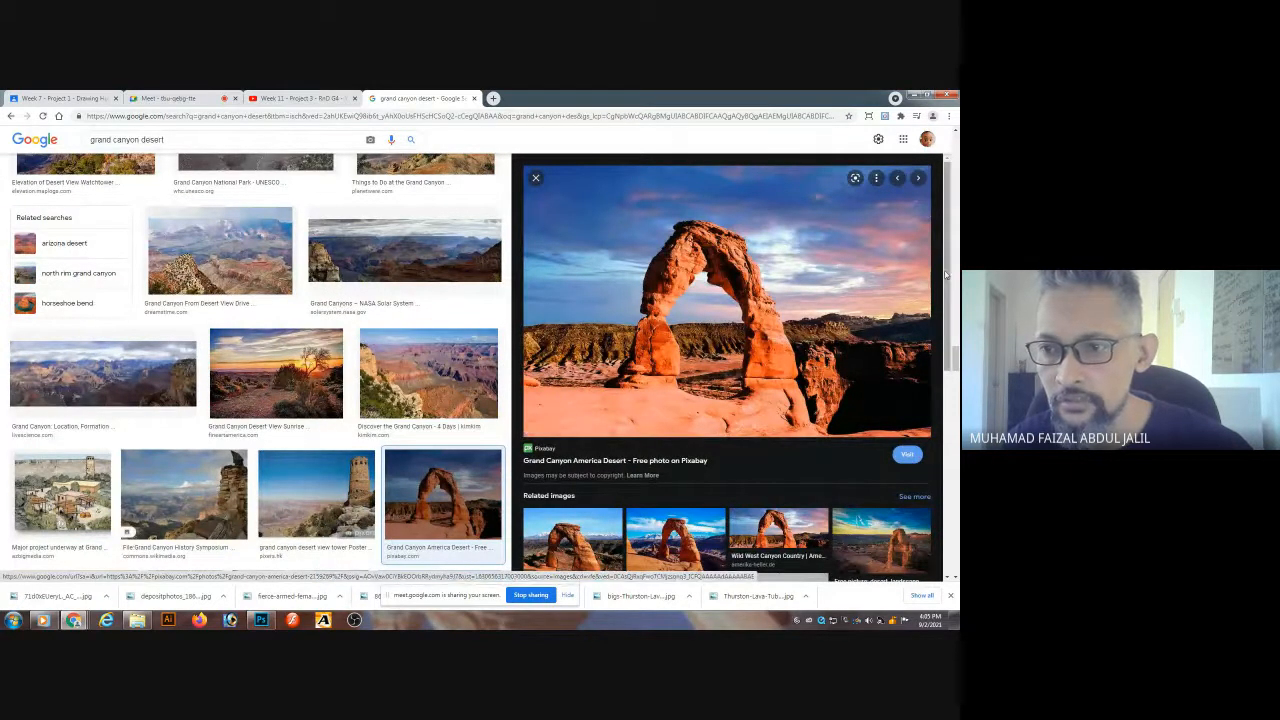
- Compare the related arch photos and save the Pixabay Grand Canyon arch image as a JPEG in the Week 11 ref folder
scroll(935, 350, down, 3)
scroll(945, 390, down, 1)
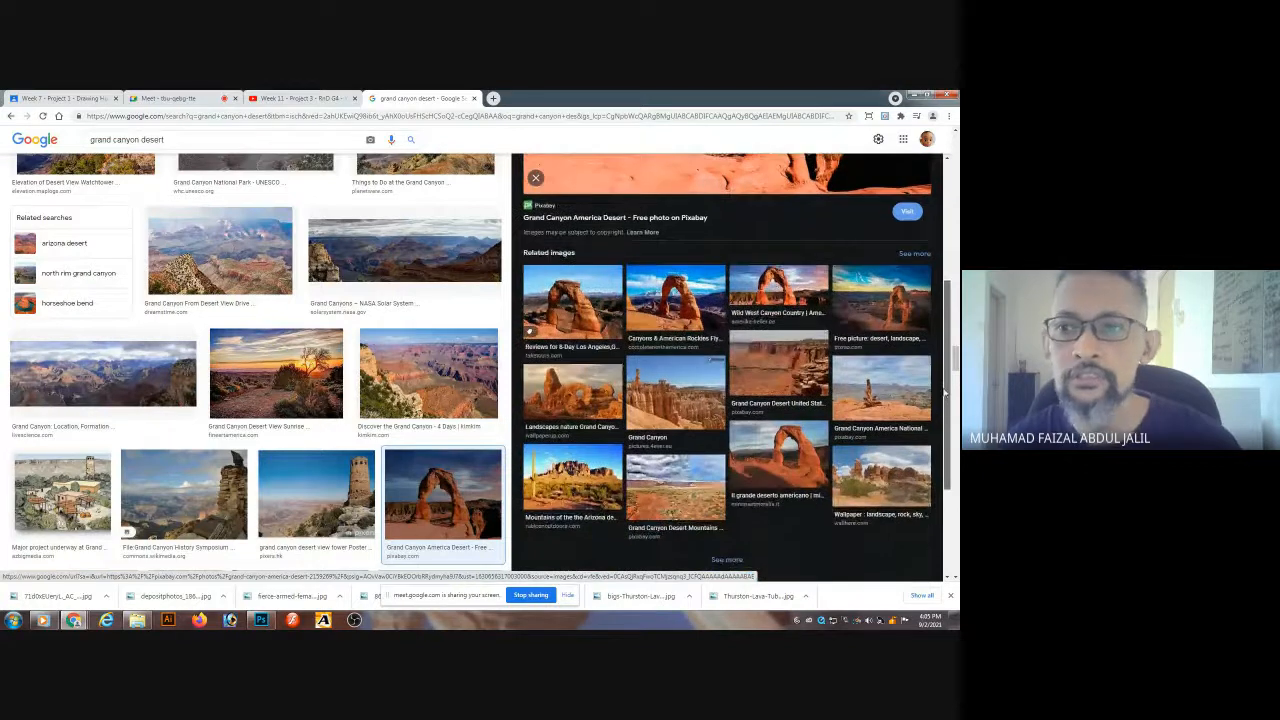
drag(947, 398, 948, 400)
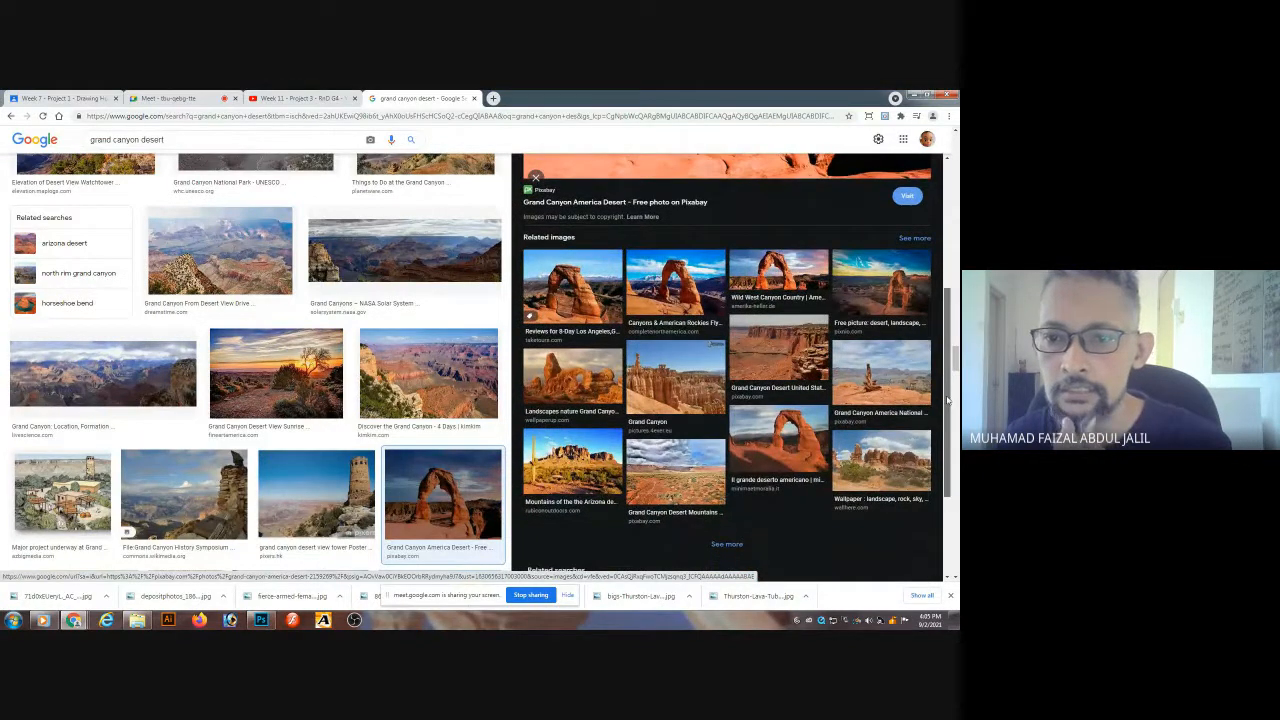
click(806, 454)
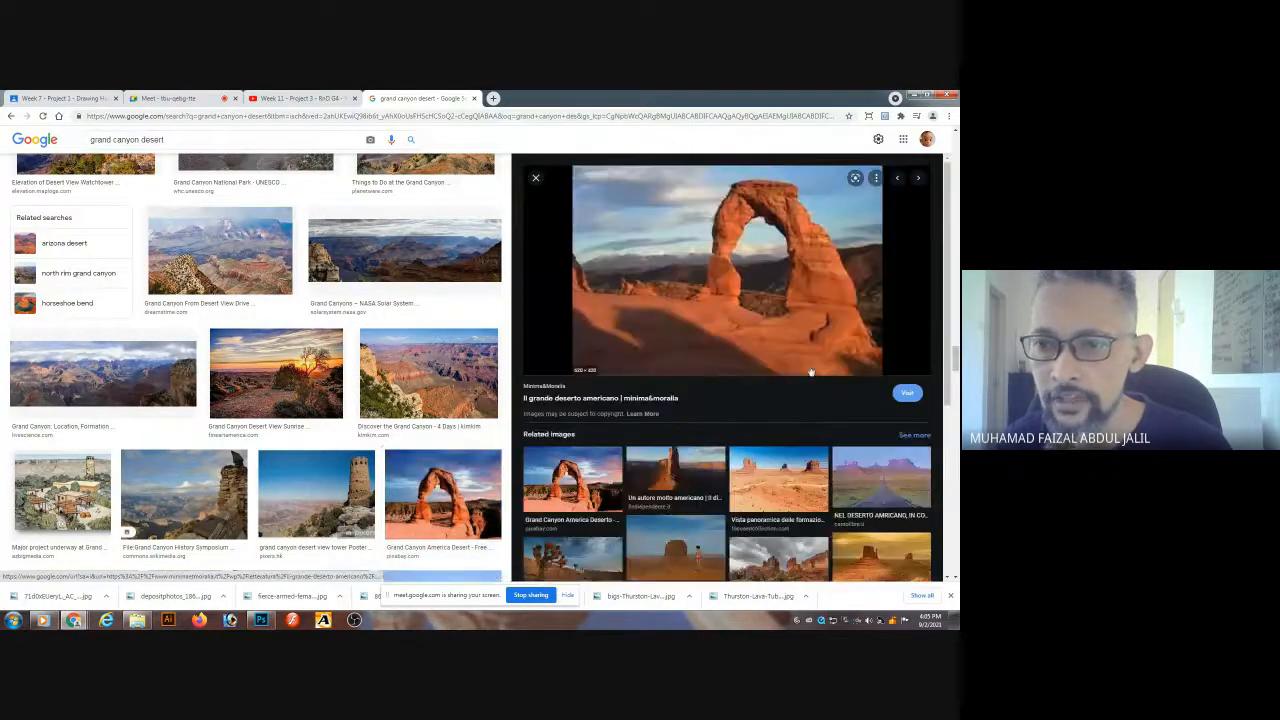
click(555, 477)
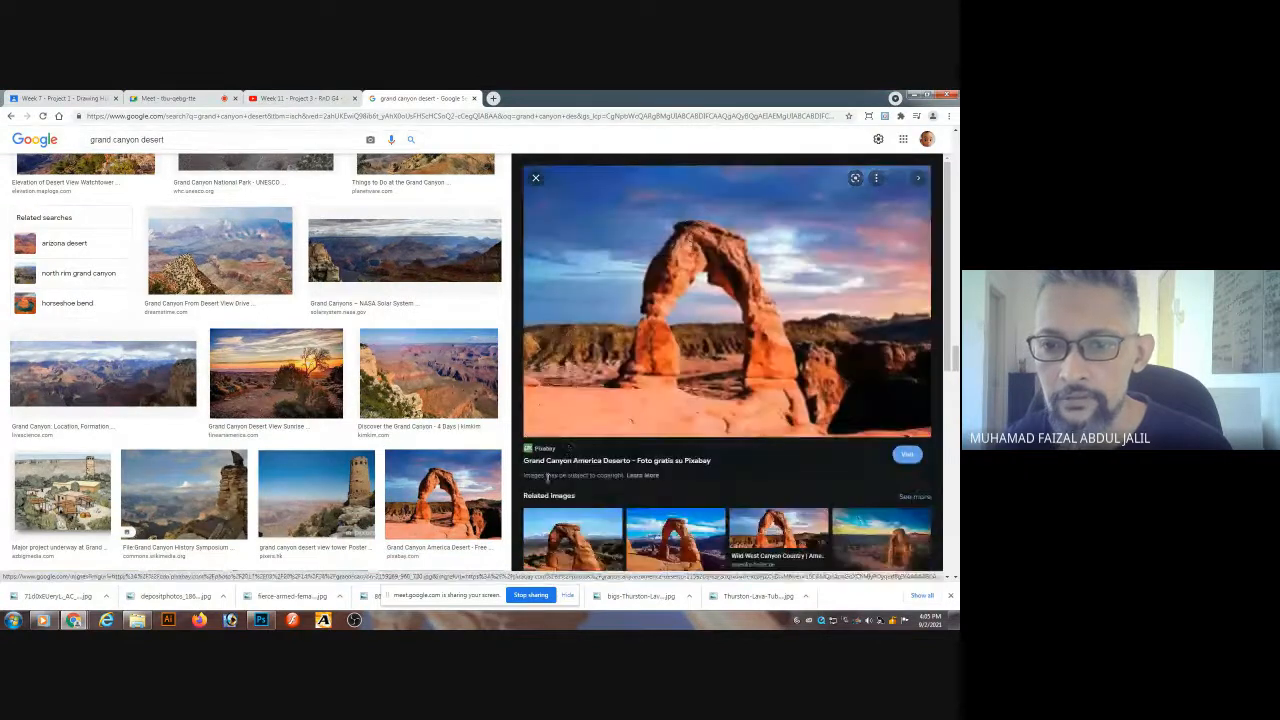
right_click(739, 318)
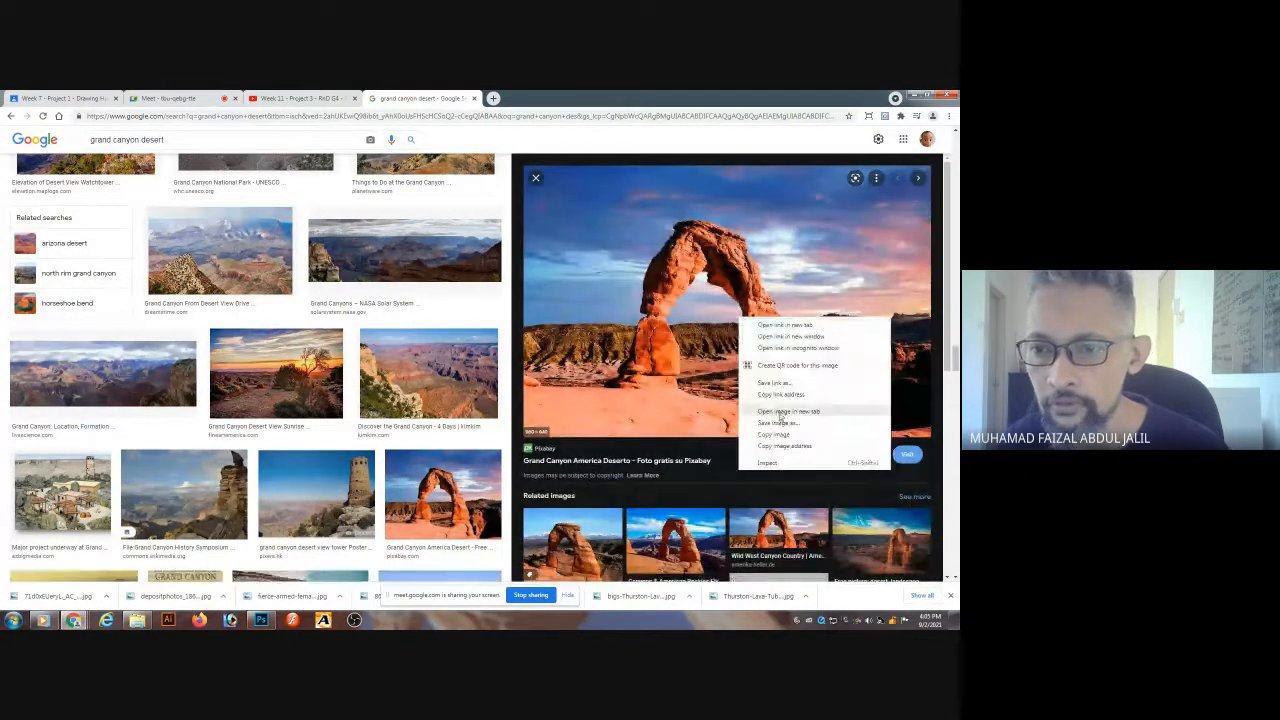
click(781, 423)
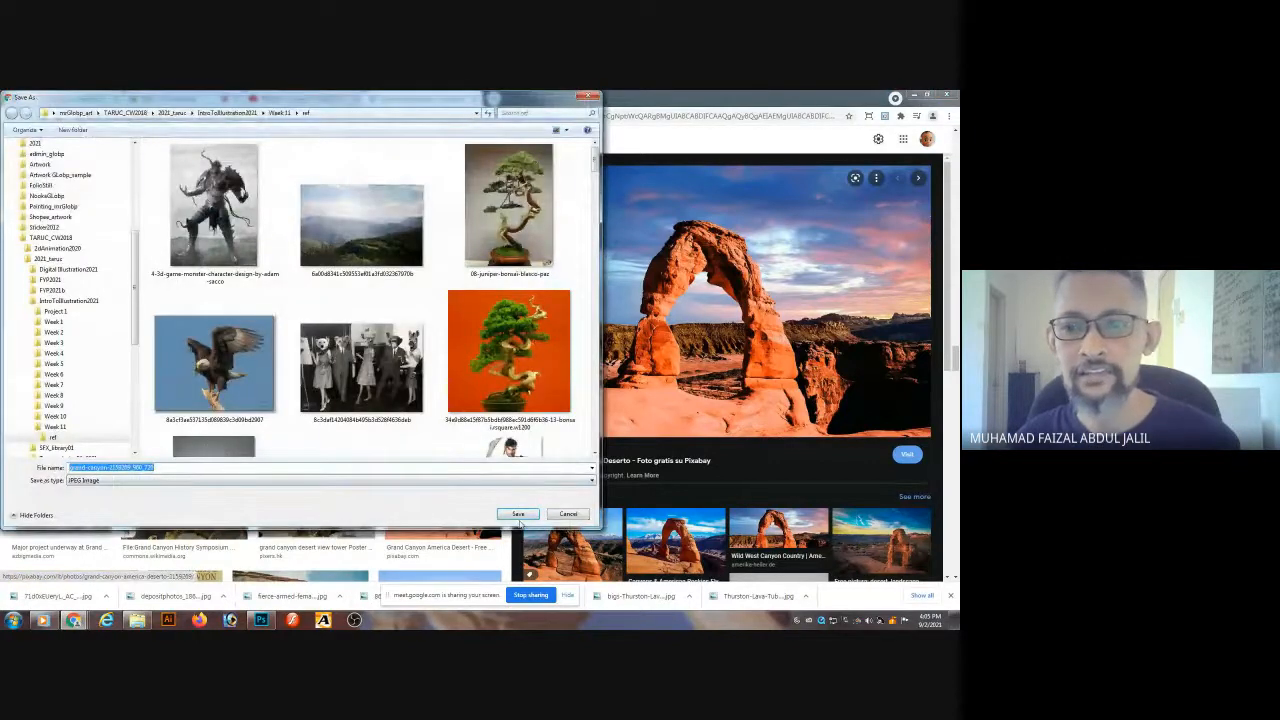
click(518, 514)
- Preview the related Landscapes nature Grand Canyon wallpaper from WallpaperUP
drag(943, 287, 947, 396)
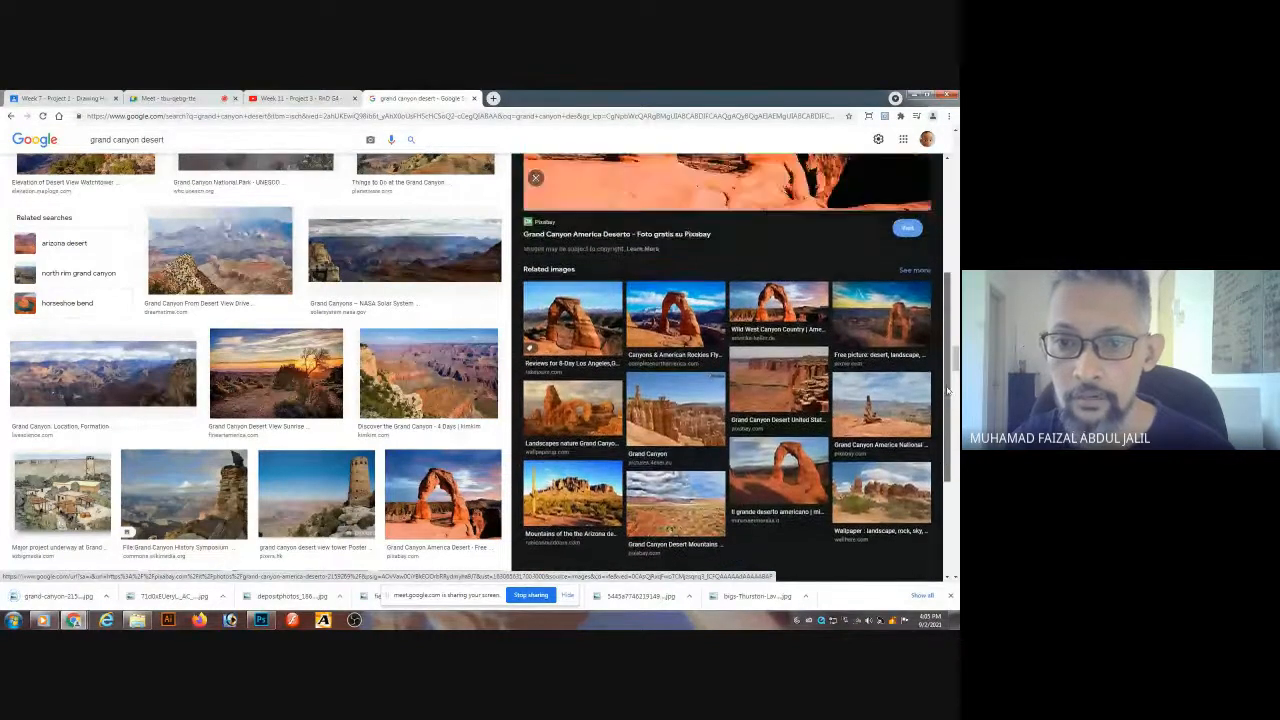
click(610, 387)
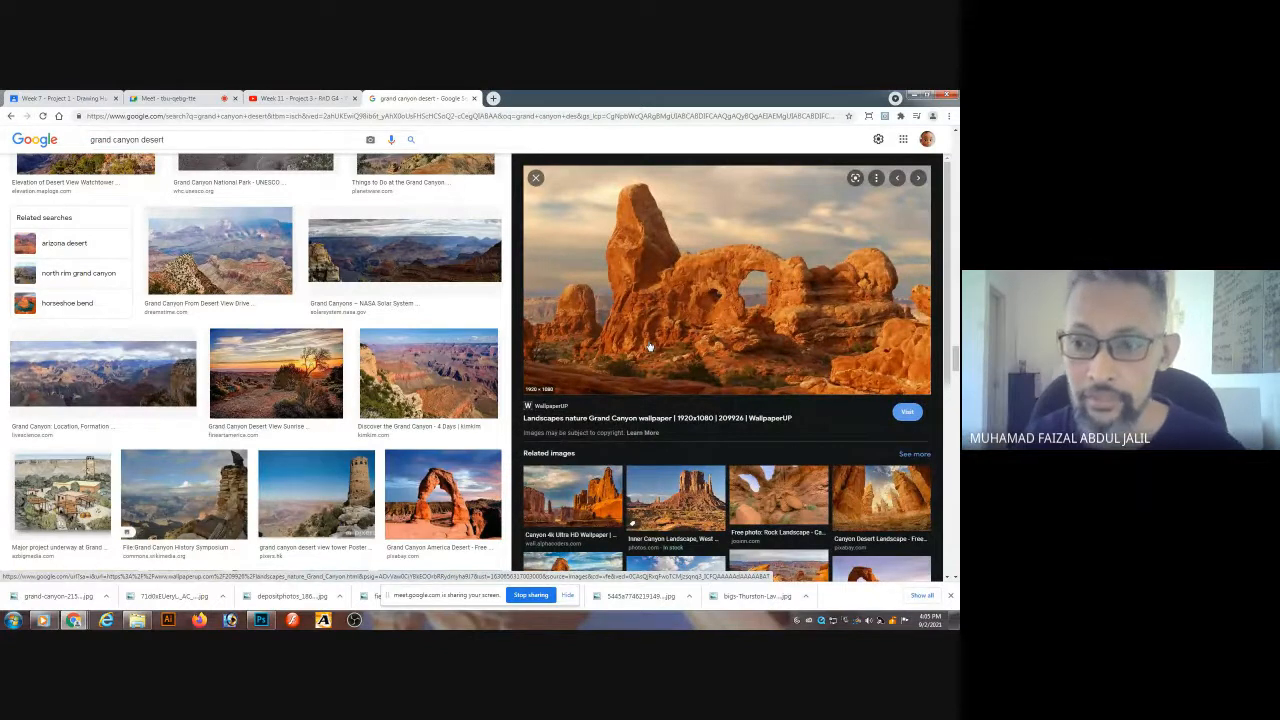
- Save the related image of the orange rock arch under a purple sky to the Week 11 ref folder as JPEG
drag(946, 243, 935, 285)
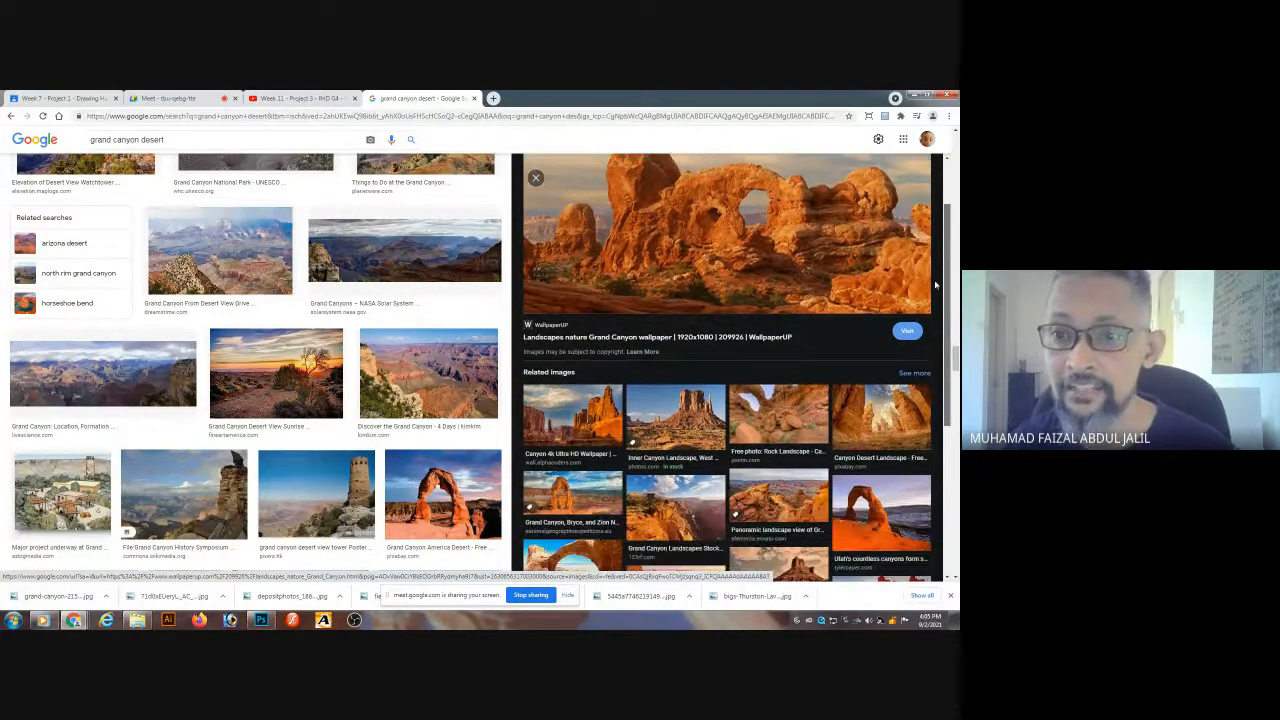
scroll(910, 340, down, 1)
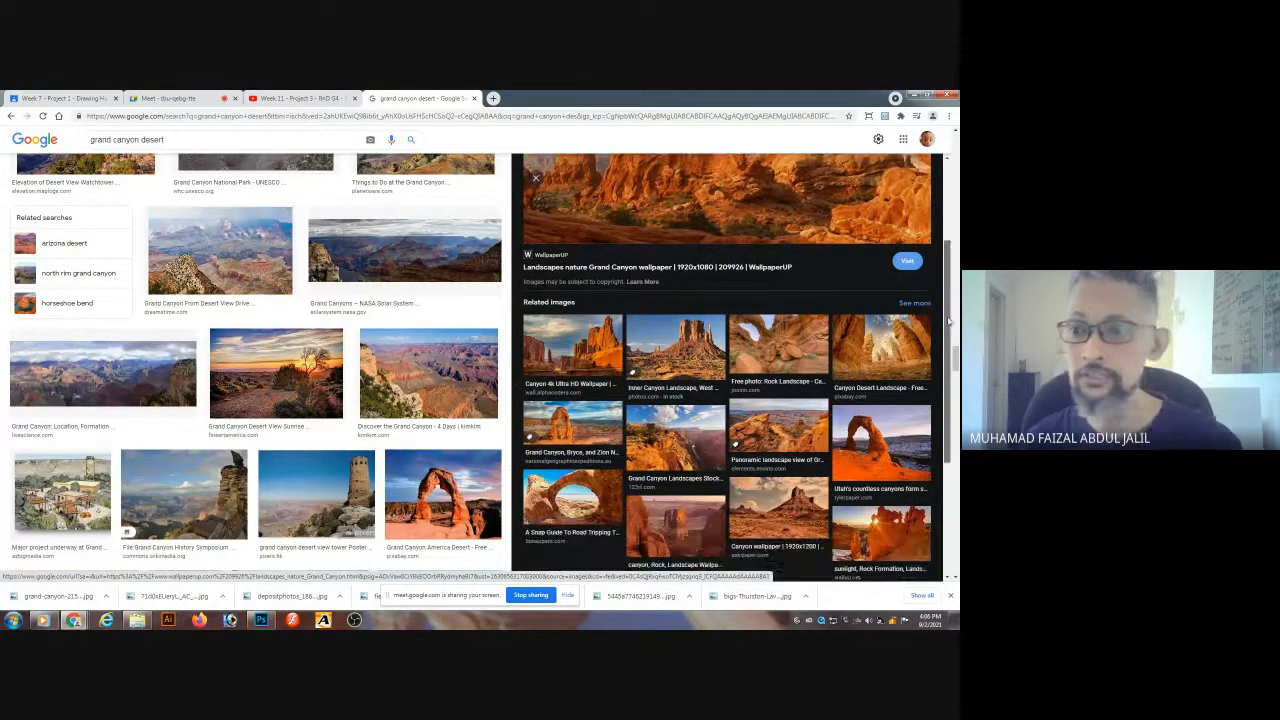
click(880, 424)
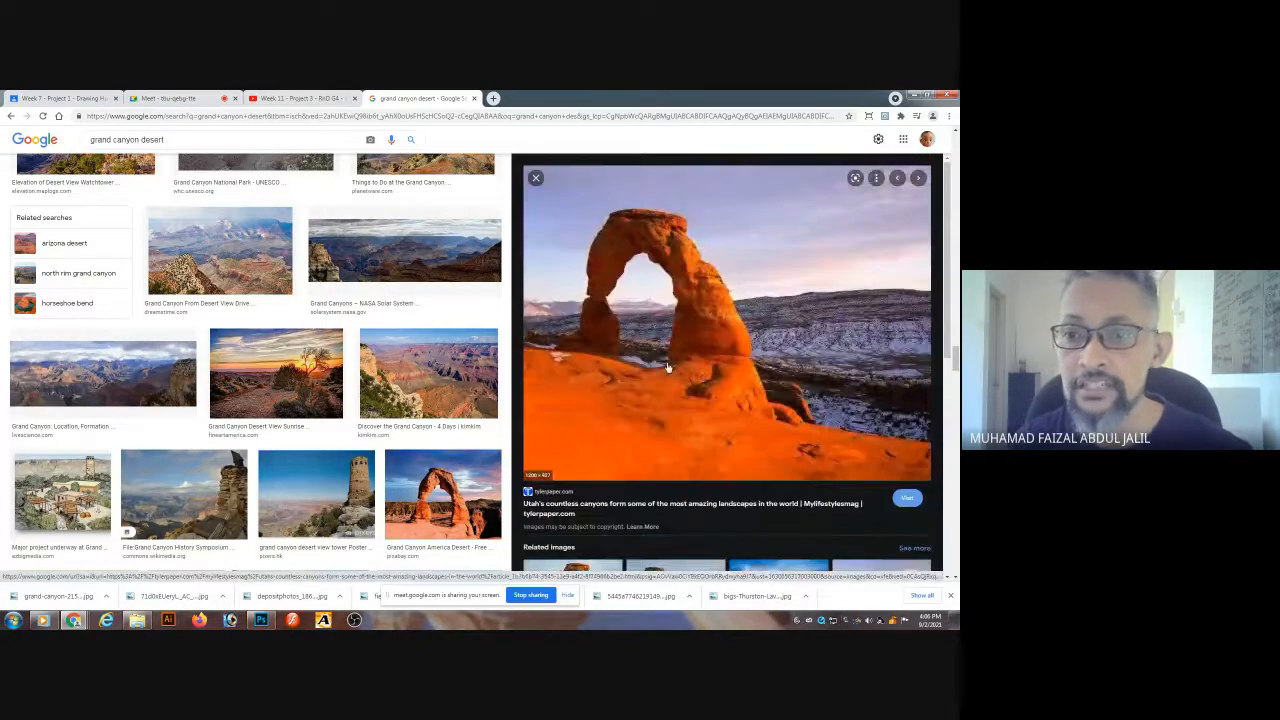
right_click(654, 370)
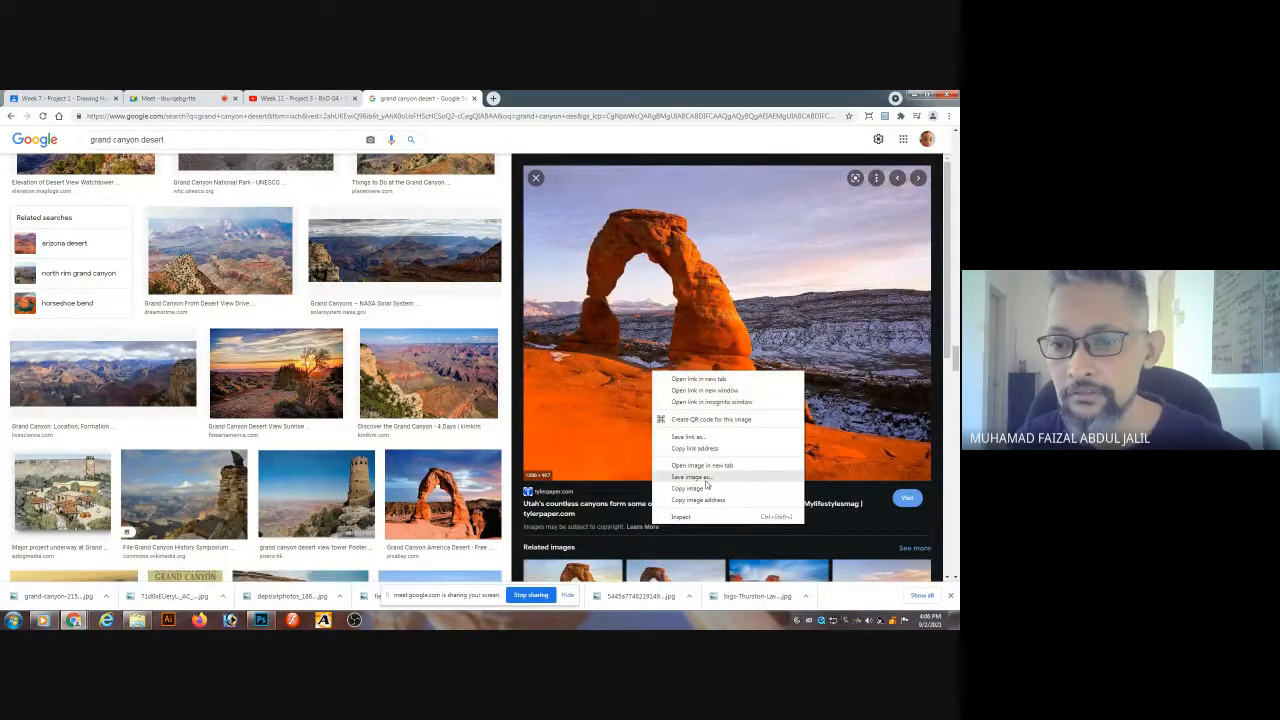
click(703, 477)
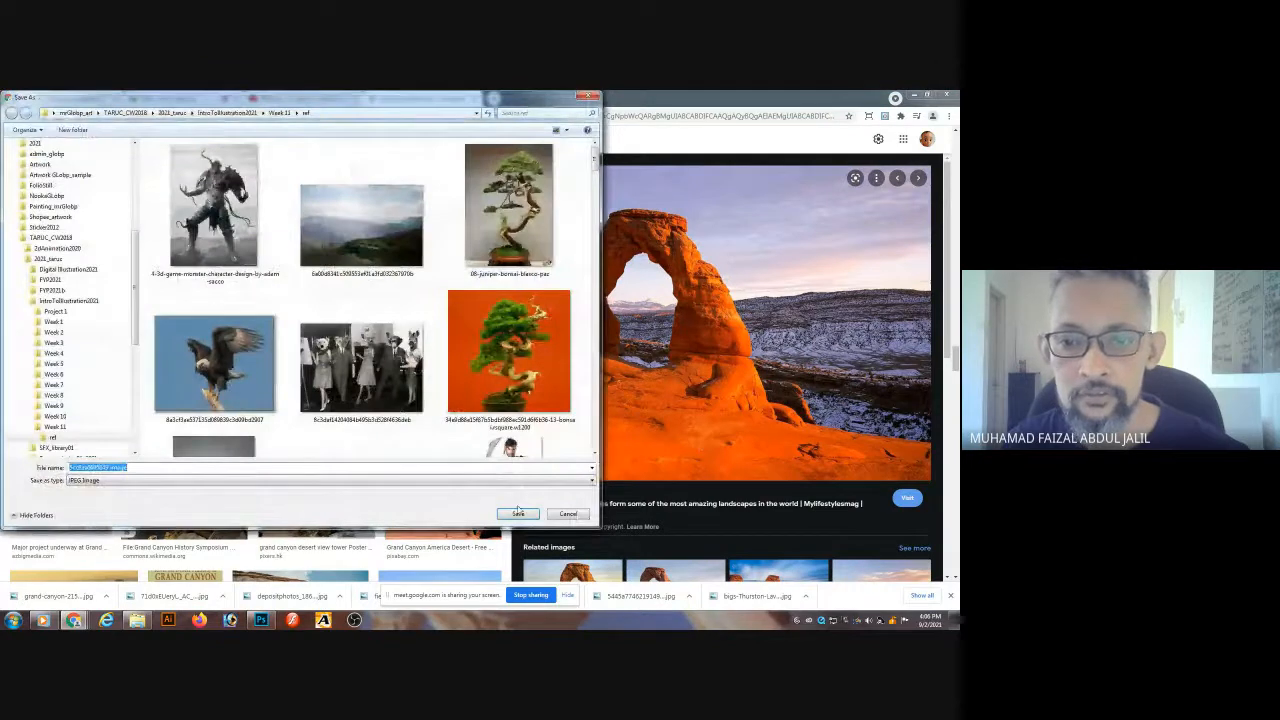
click(518, 513)
- Examine the related rock arch photos, including the snowy winter views, as possible background references
scroll(900, 400, down, 5)
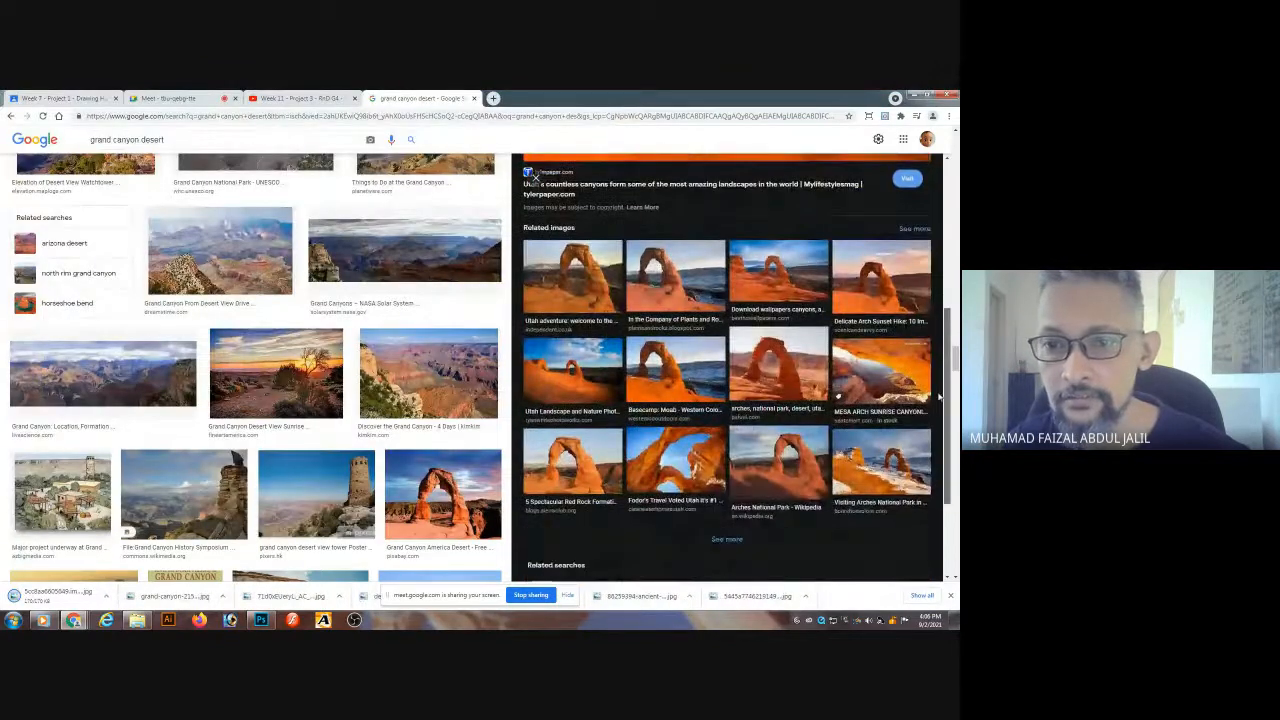
scroll(938, 398, down, 2)
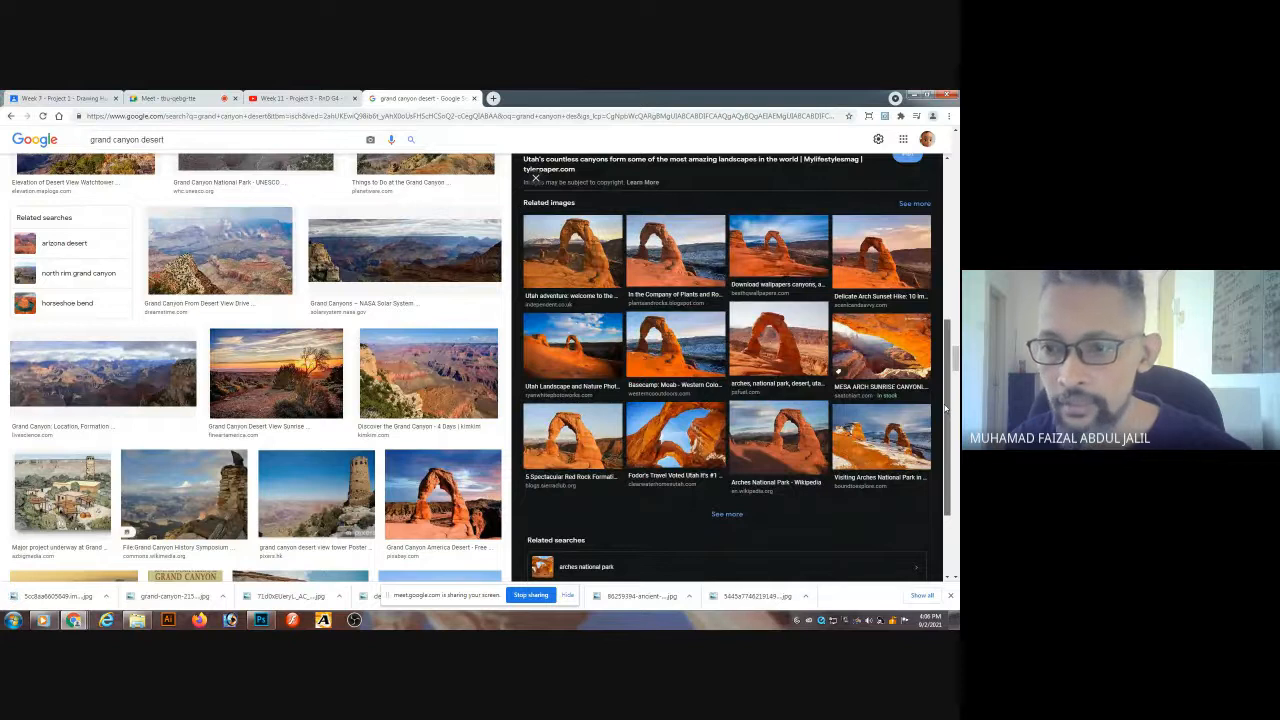
click(865, 447)
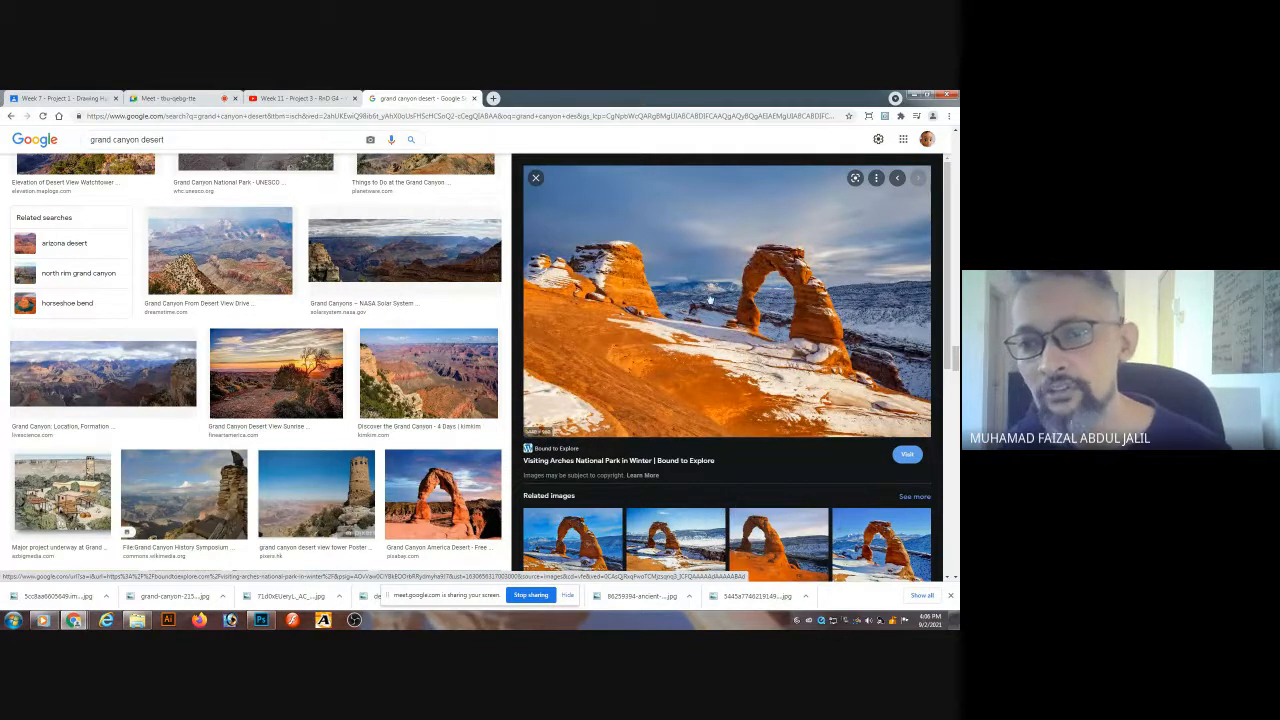
drag(945, 252, 952, 453)
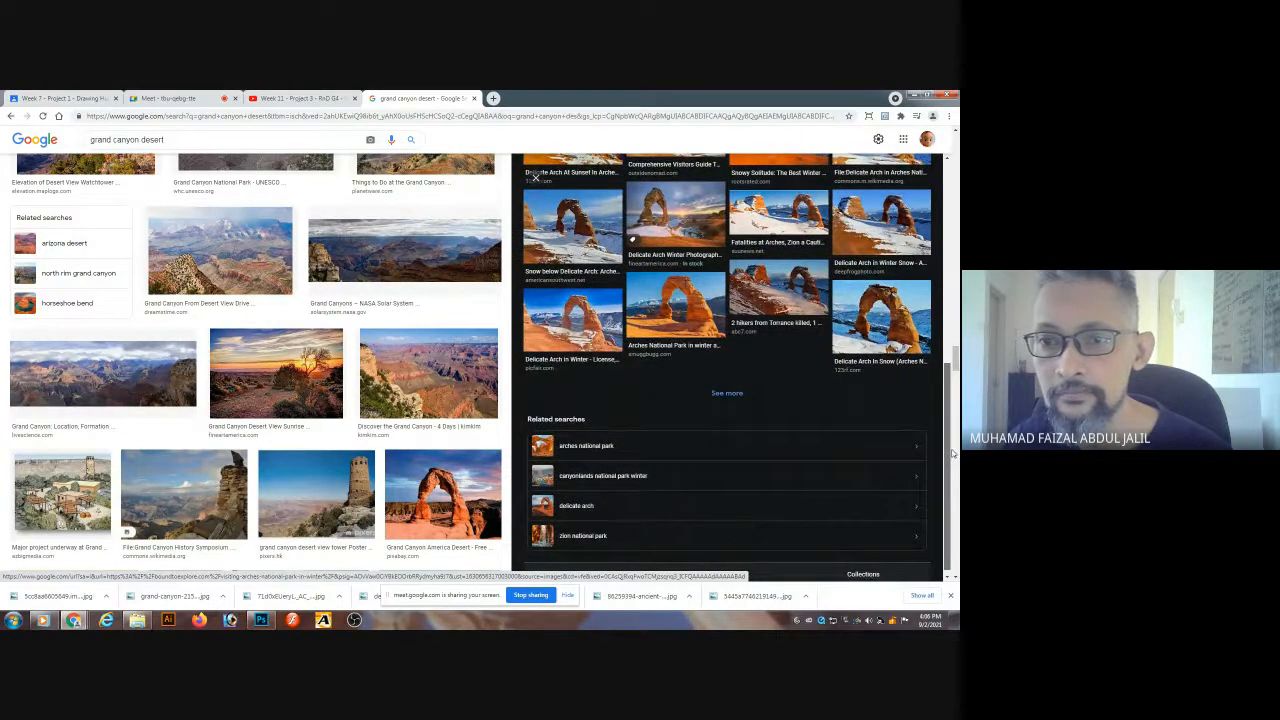
click(779, 218)
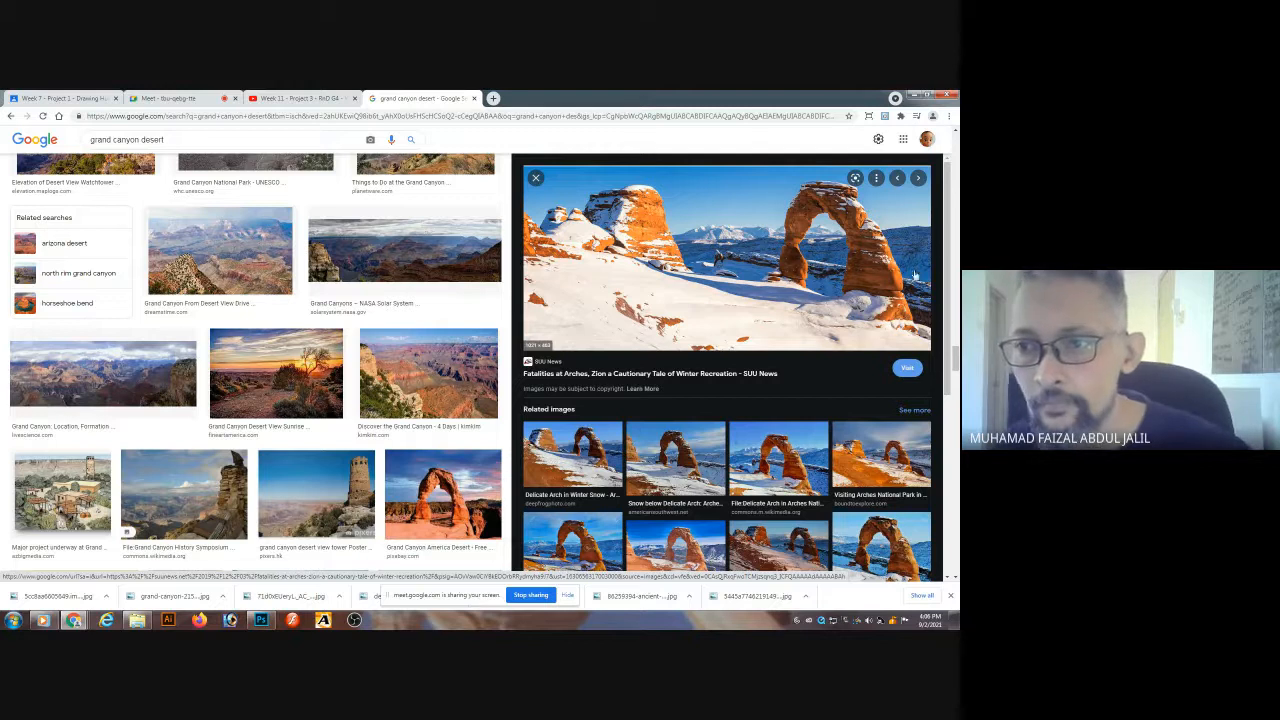
scroll(916, 290, down, 3)
scroll(931, 367, up, 1)
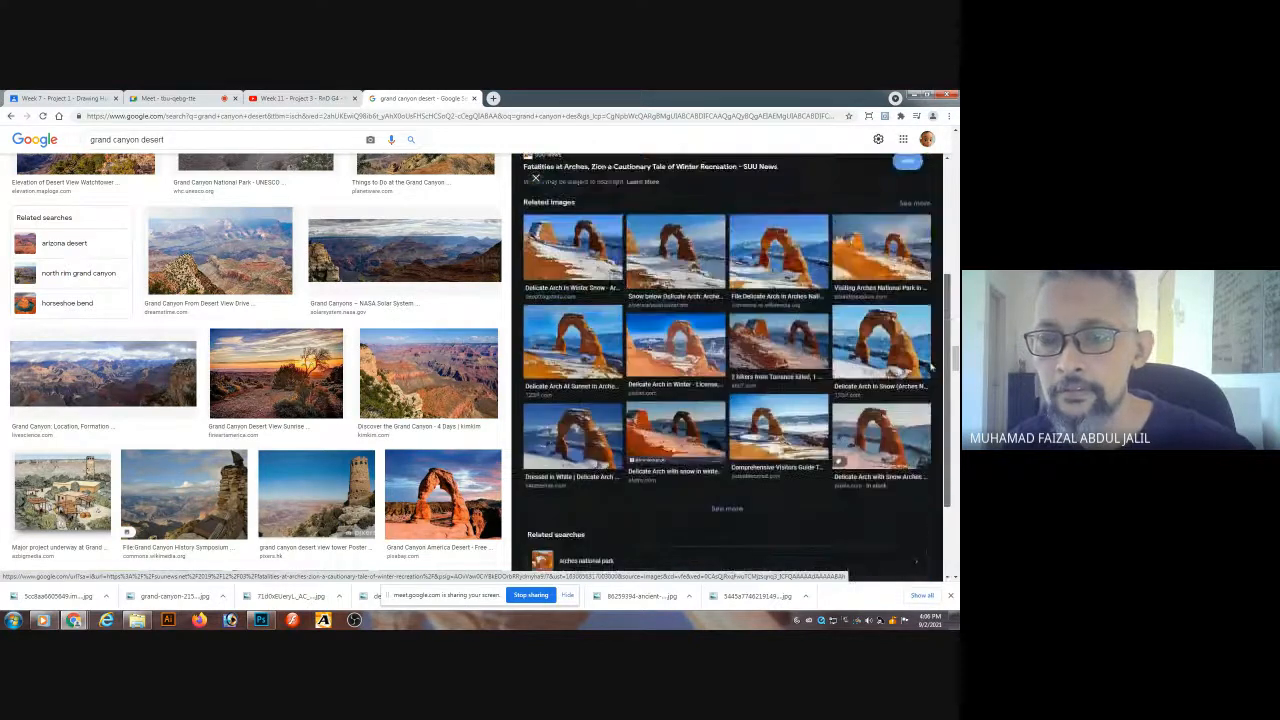
scroll(931, 367, up, 2)
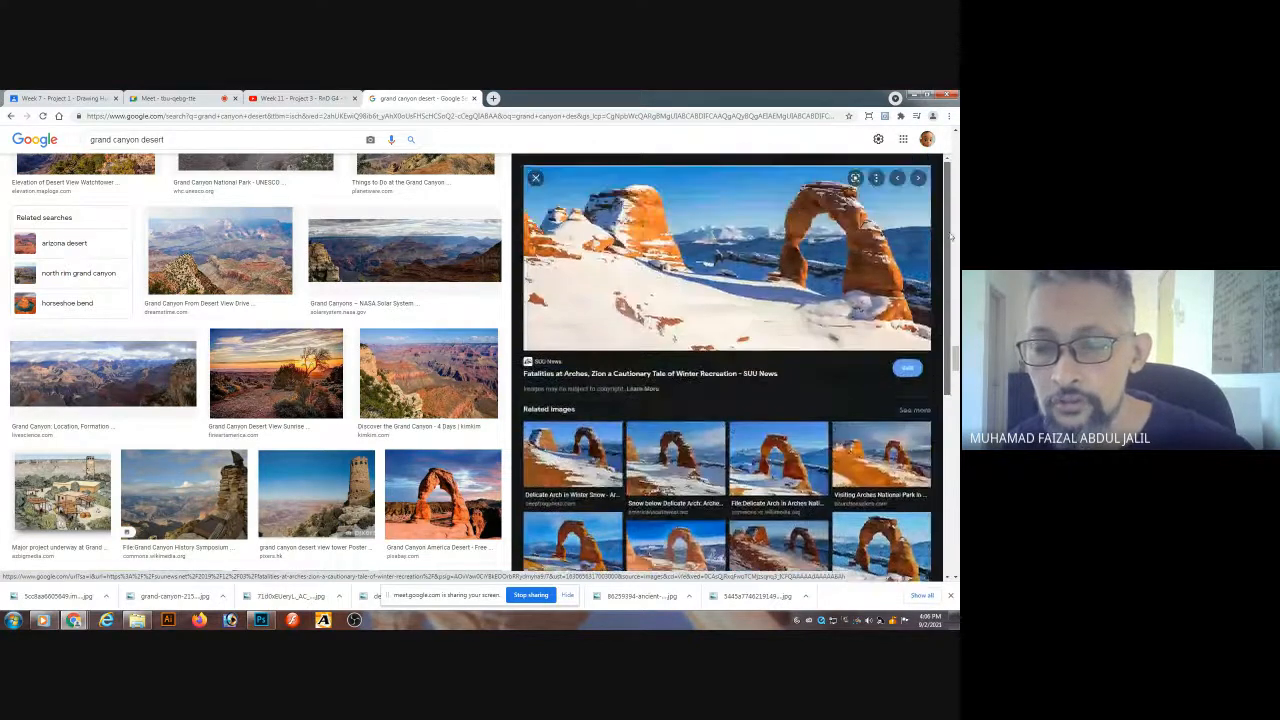
- Close the image preview and search for images of "africa desert"
click(537, 178)
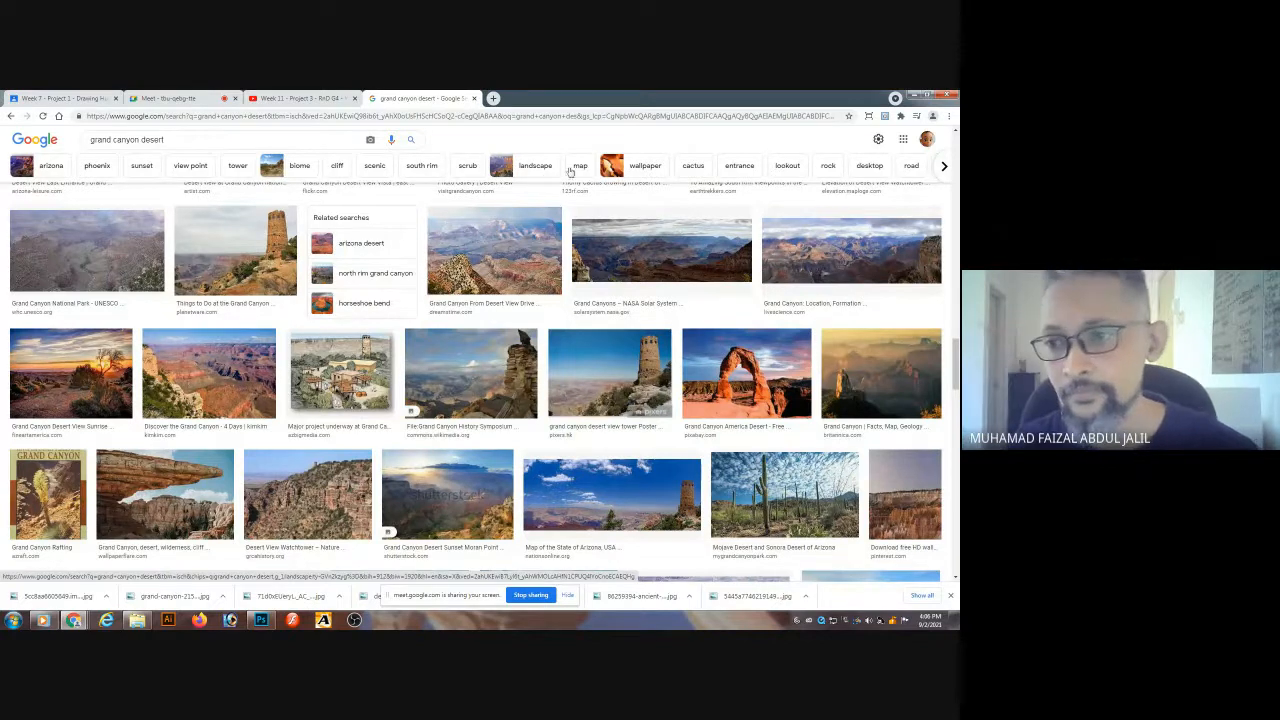
drag(955, 365, 954, 156)
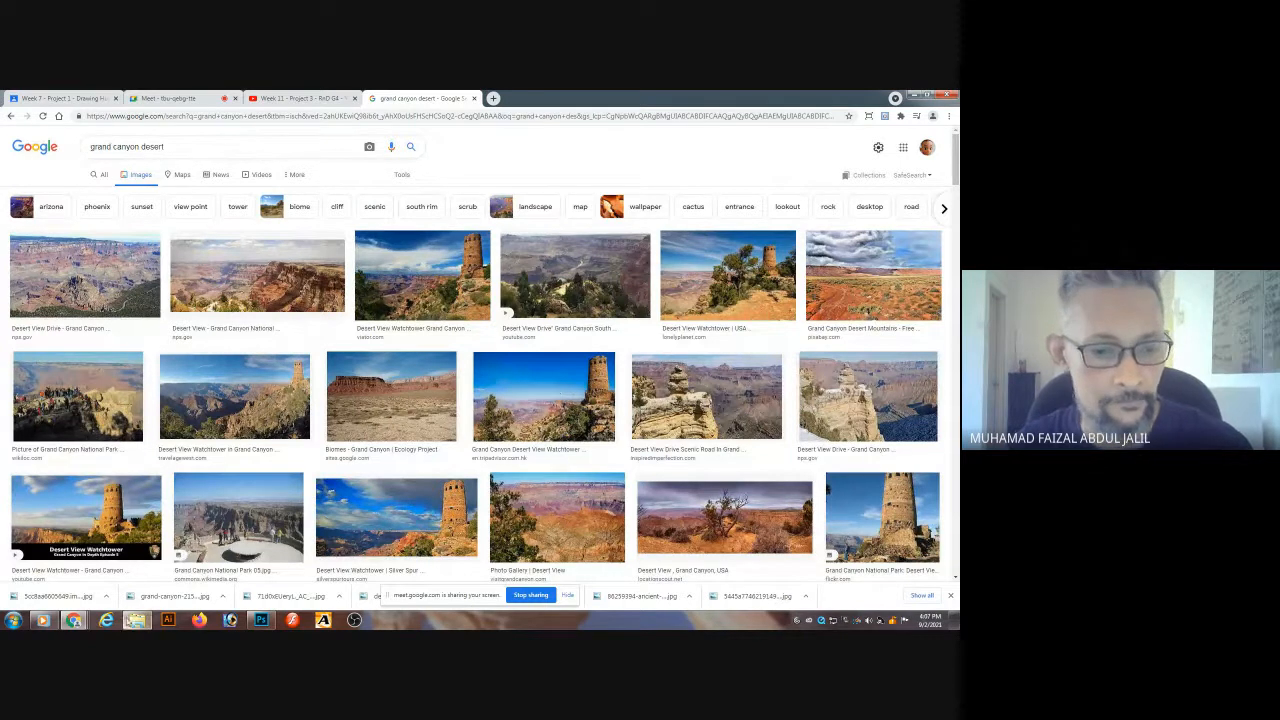
drag(170, 147, 50, 148)
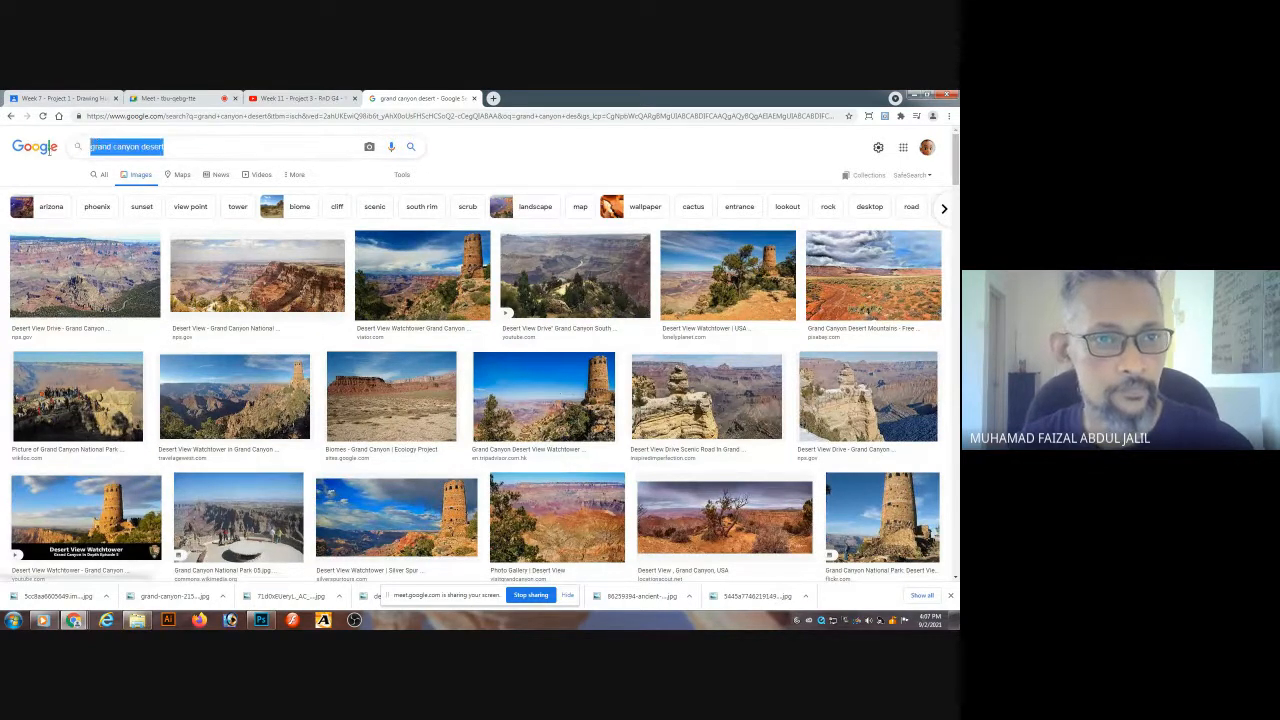
text(africa)
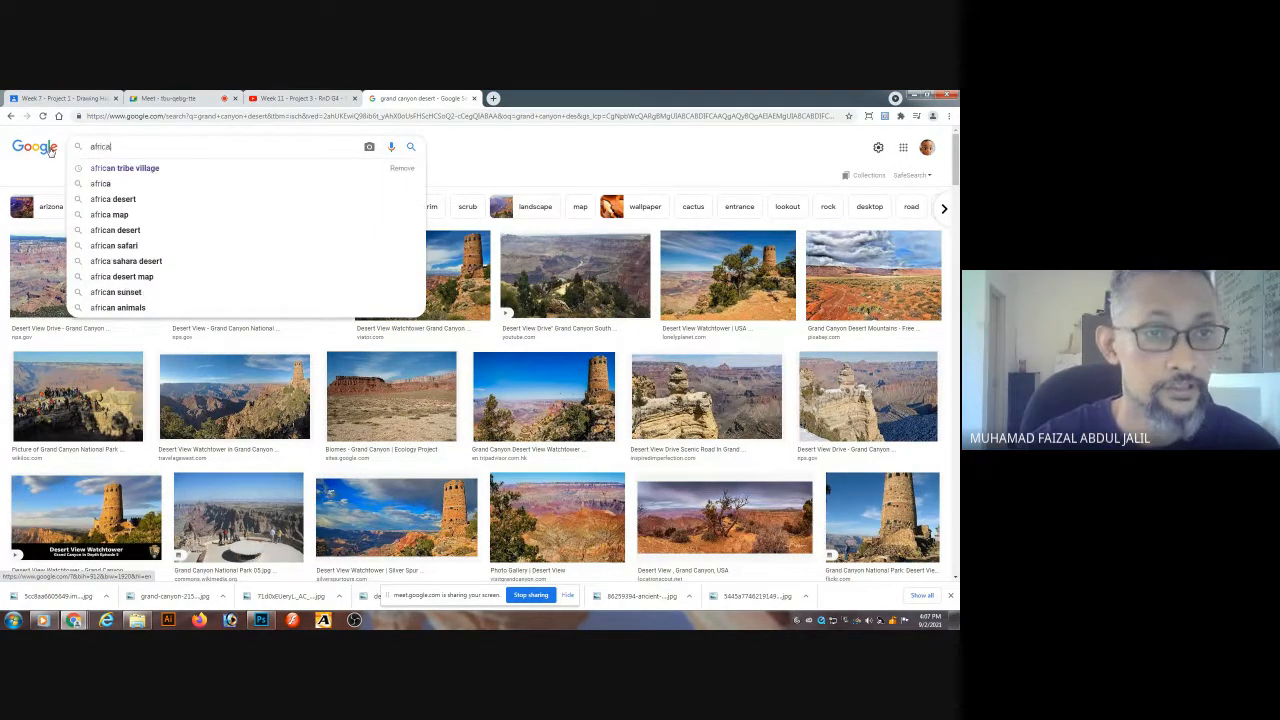
text( d)
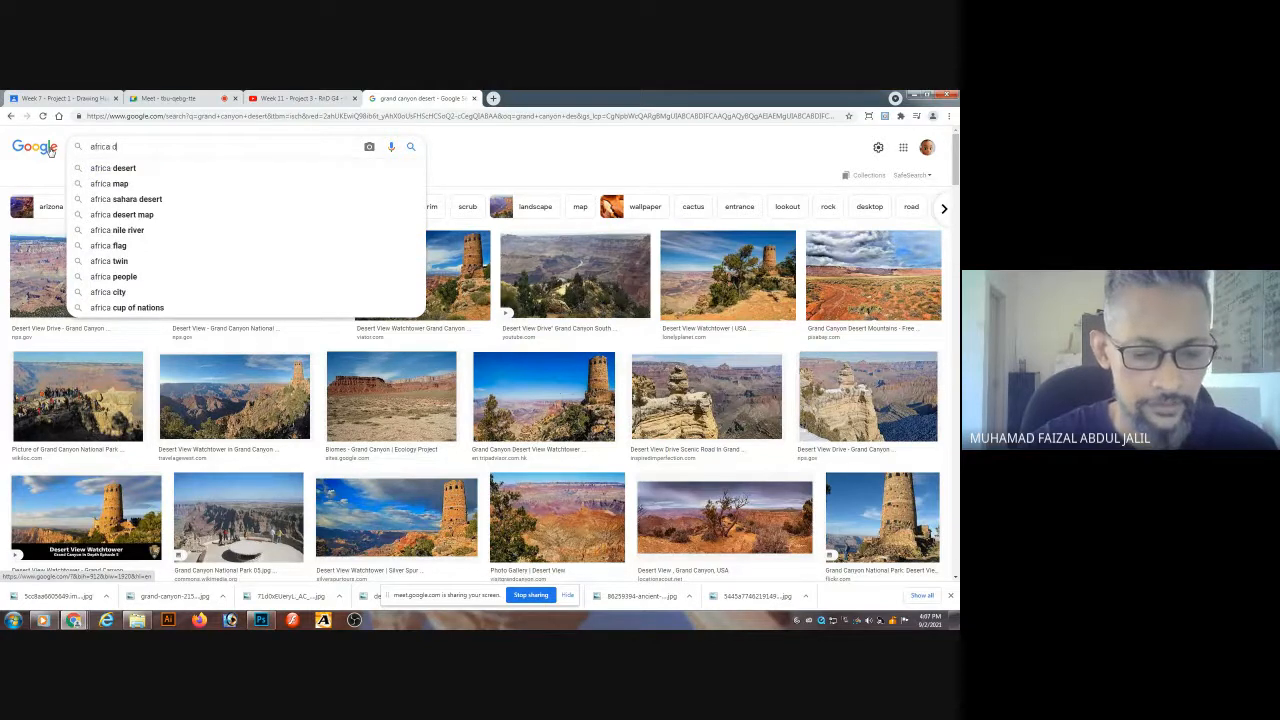
text(ese)
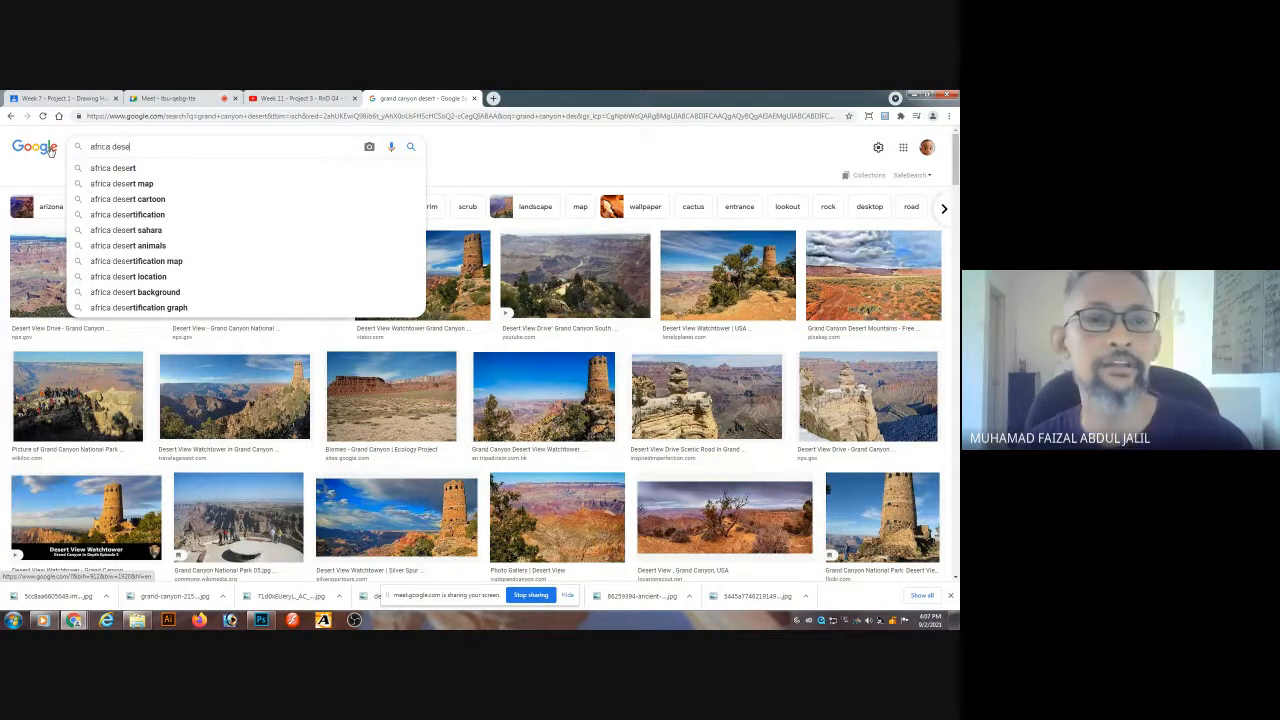
click(138, 177)
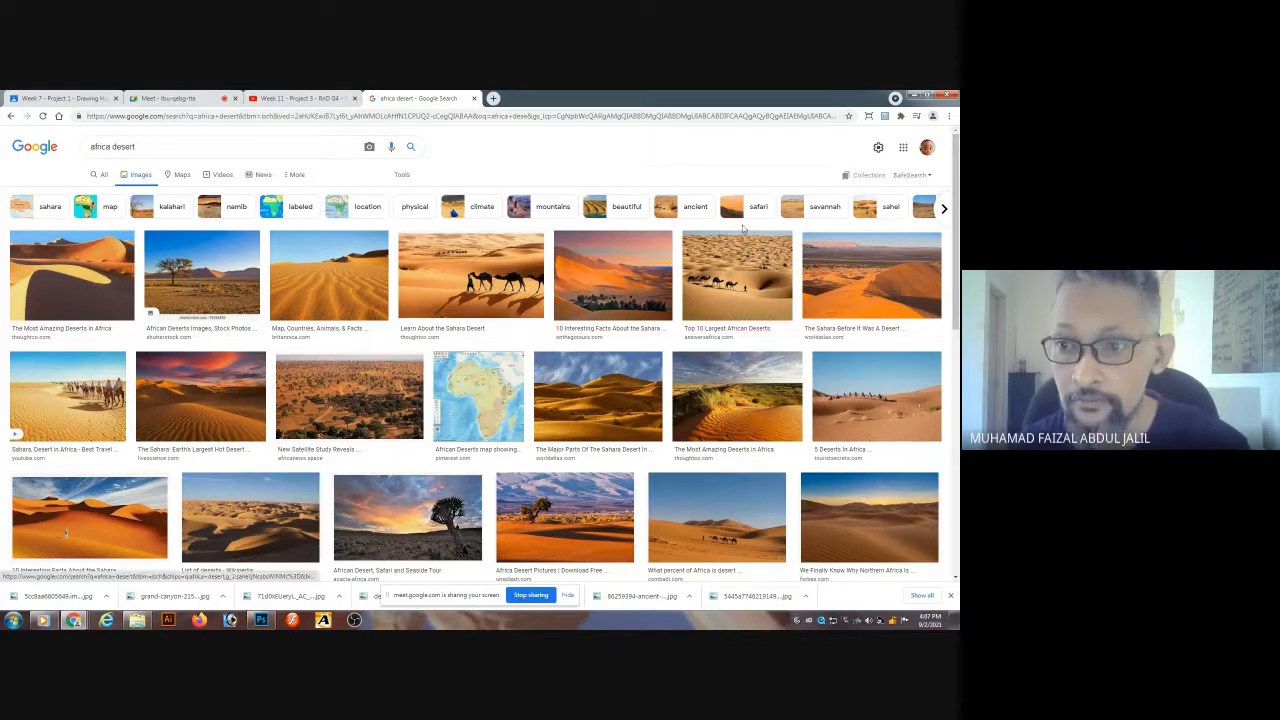
- Find the "The Most Amazing Deserts in Africa" image with dead trees and save it to the ref folder
scroll(480, 390, down, 1)
scroll(480, 360, down, 3)
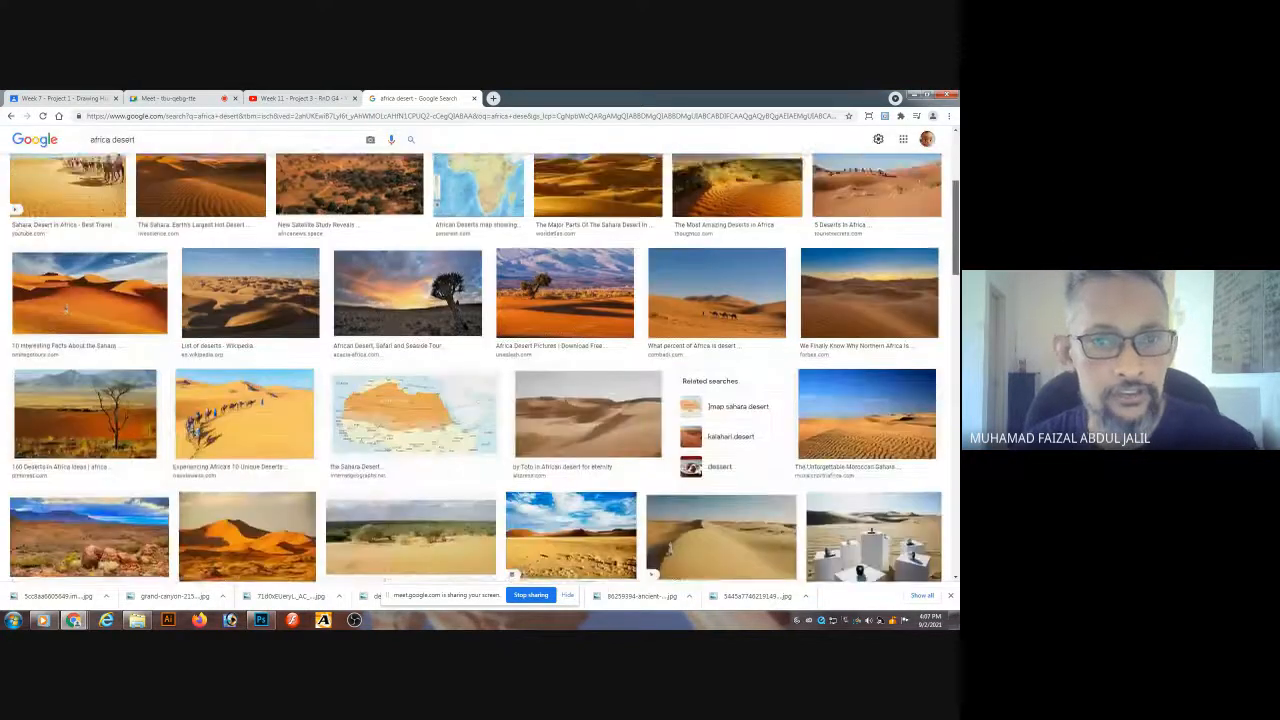
scroll(476, 368, down, 1)
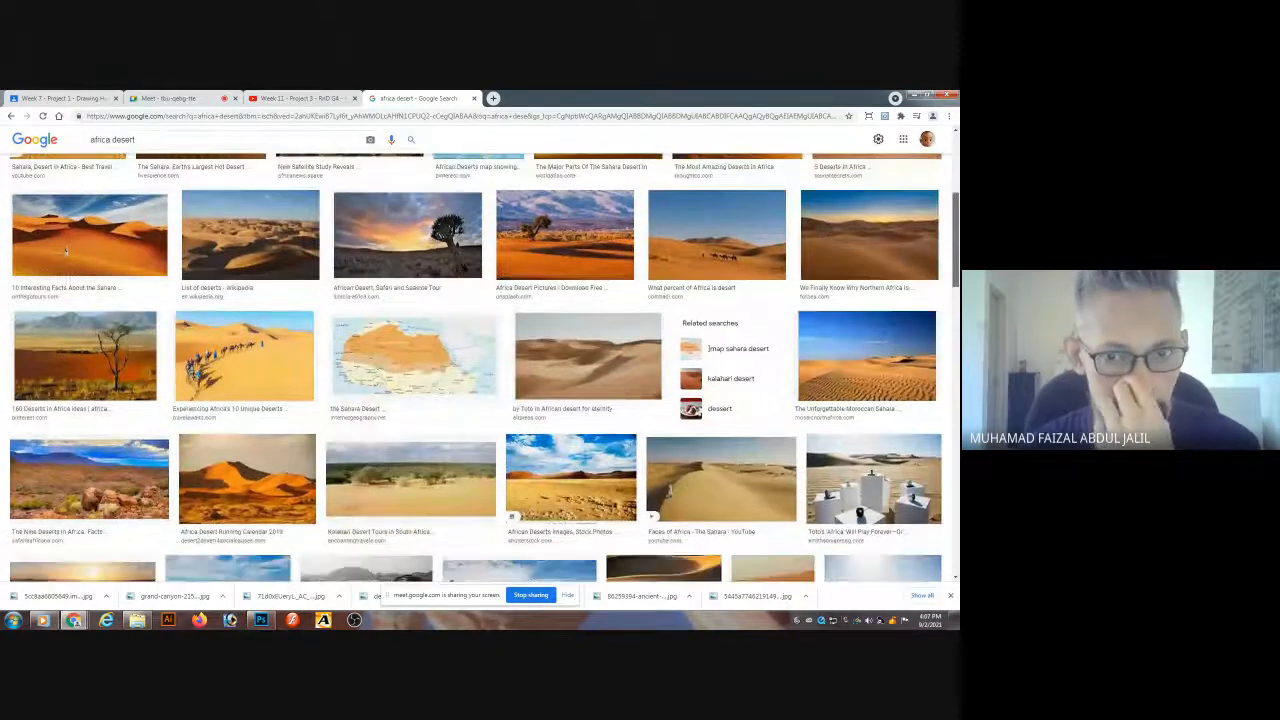
scroll(476, 368, down, 2)
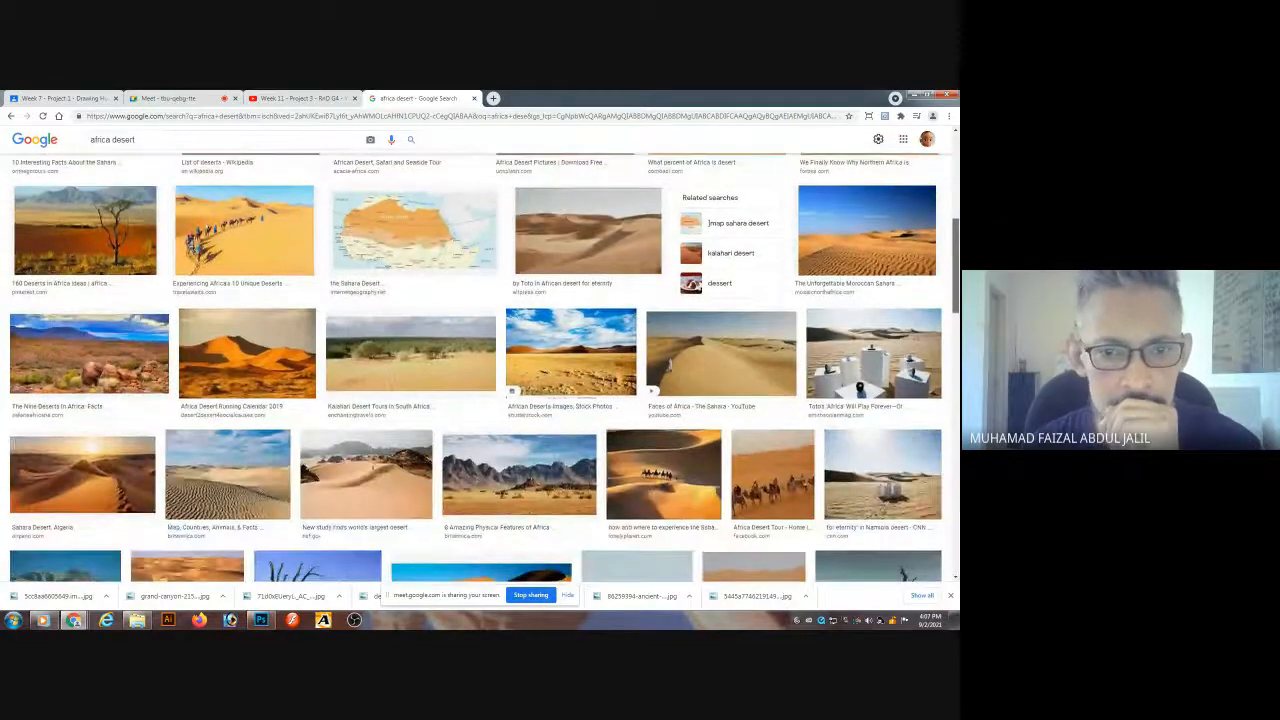
scroll(463, 218, down, 2)
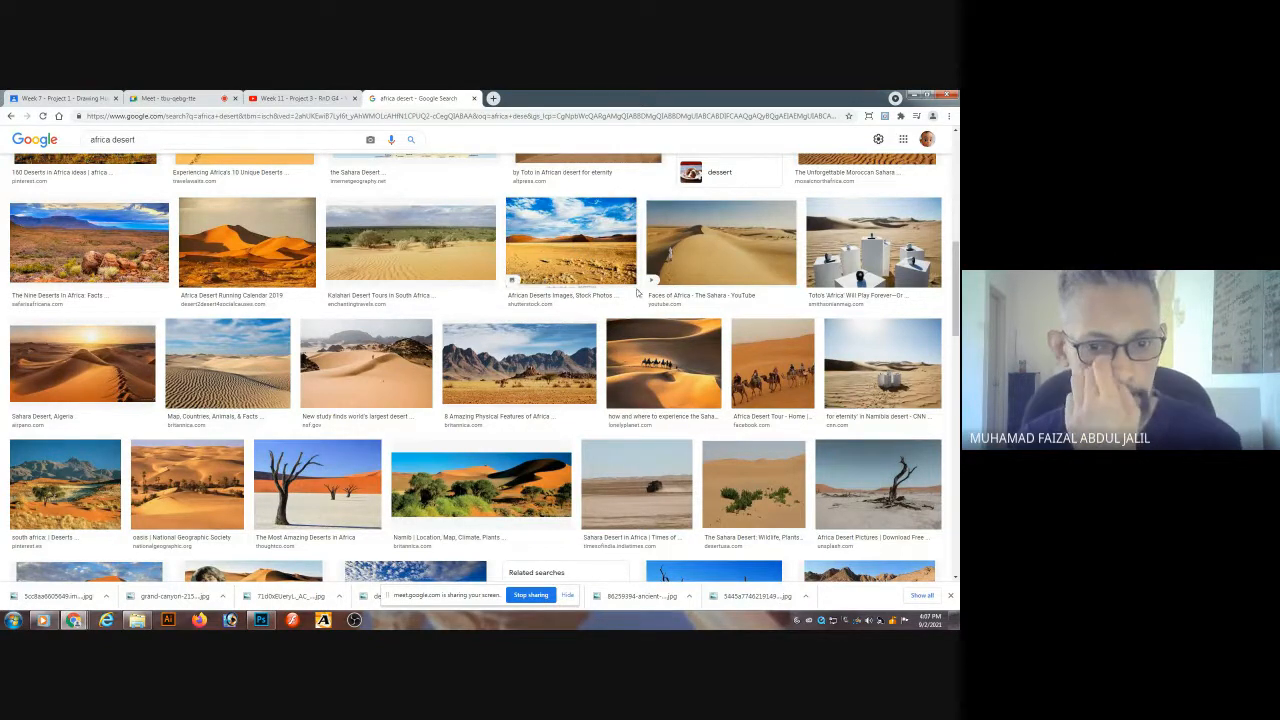
click(313, 497)
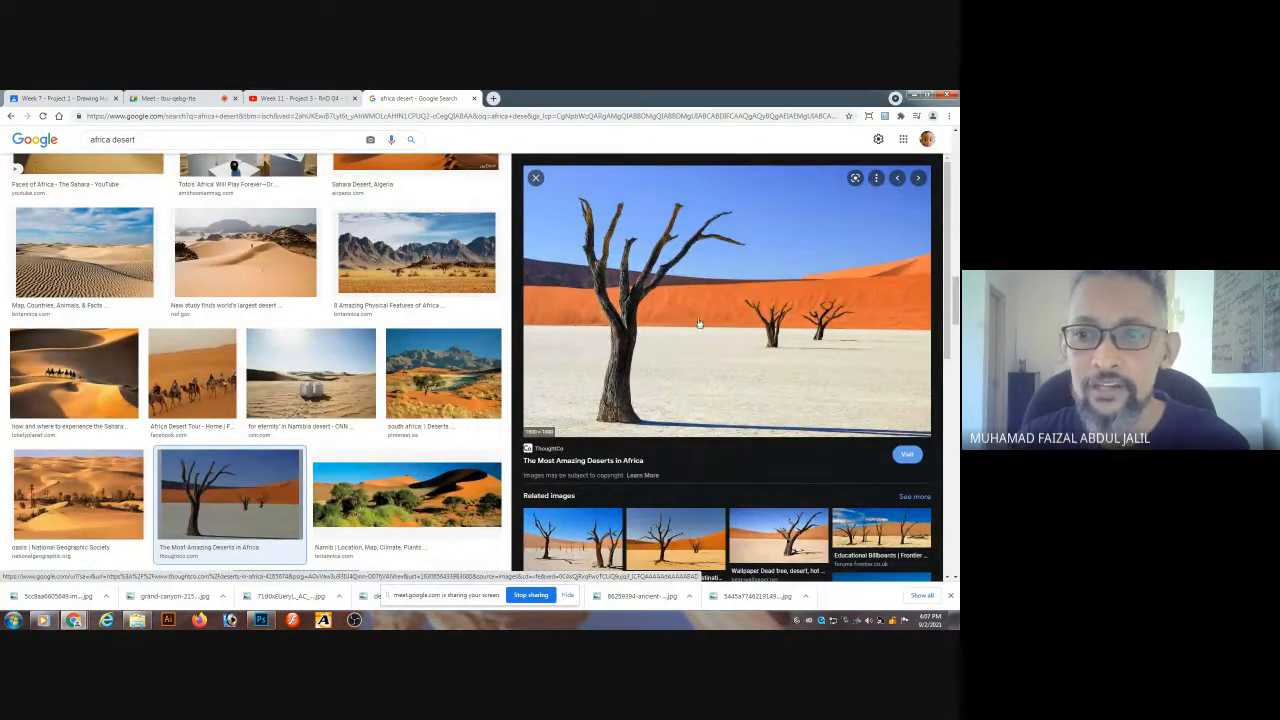
right_click(732, 338)
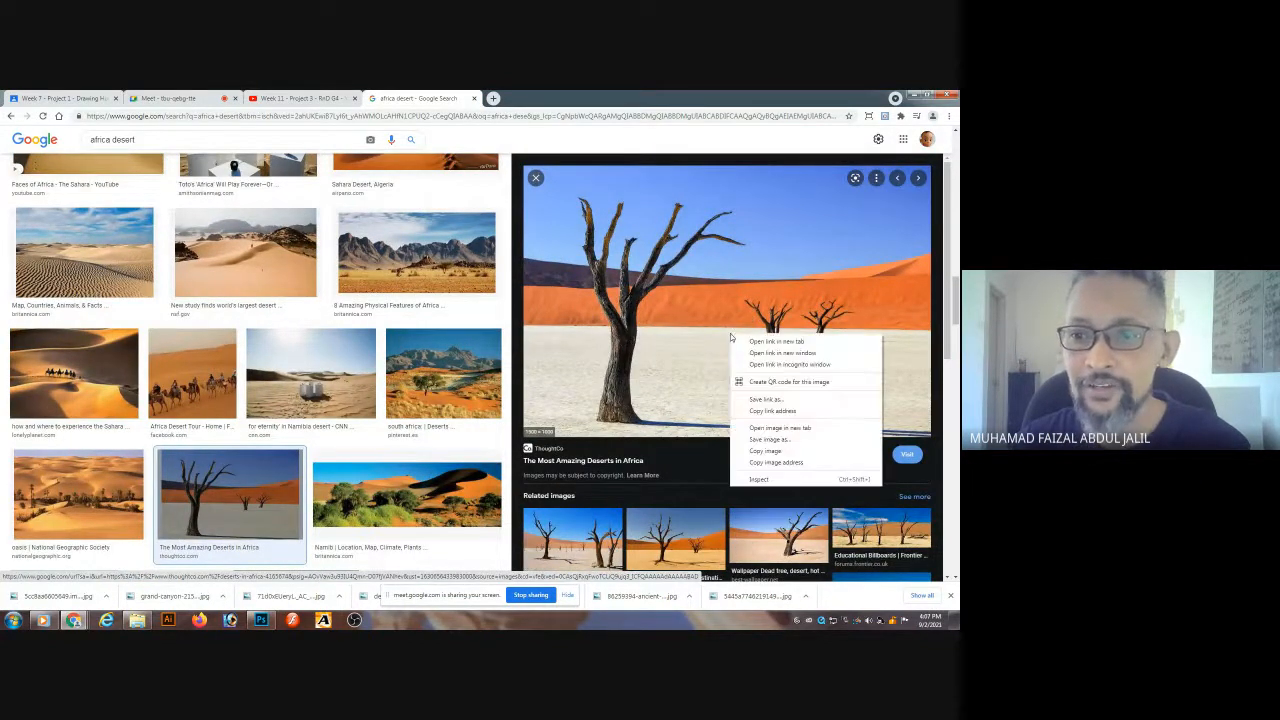
click(770, 439)
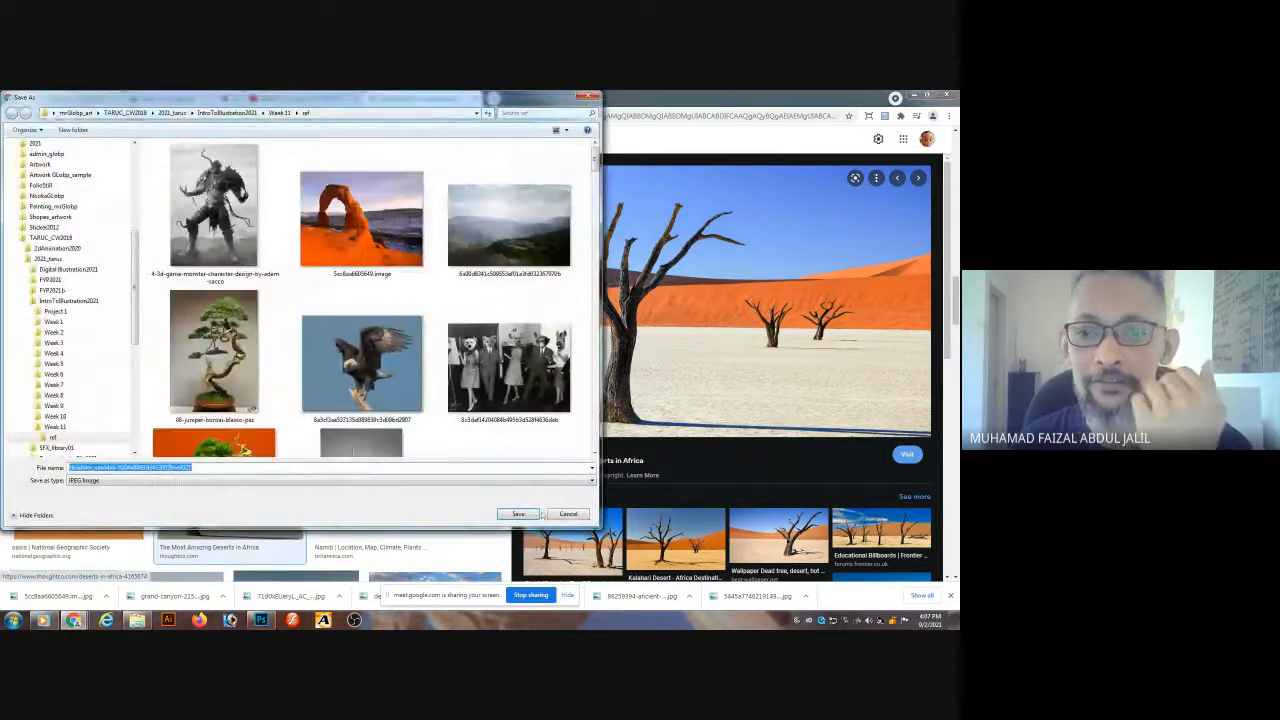
click(536, 514)
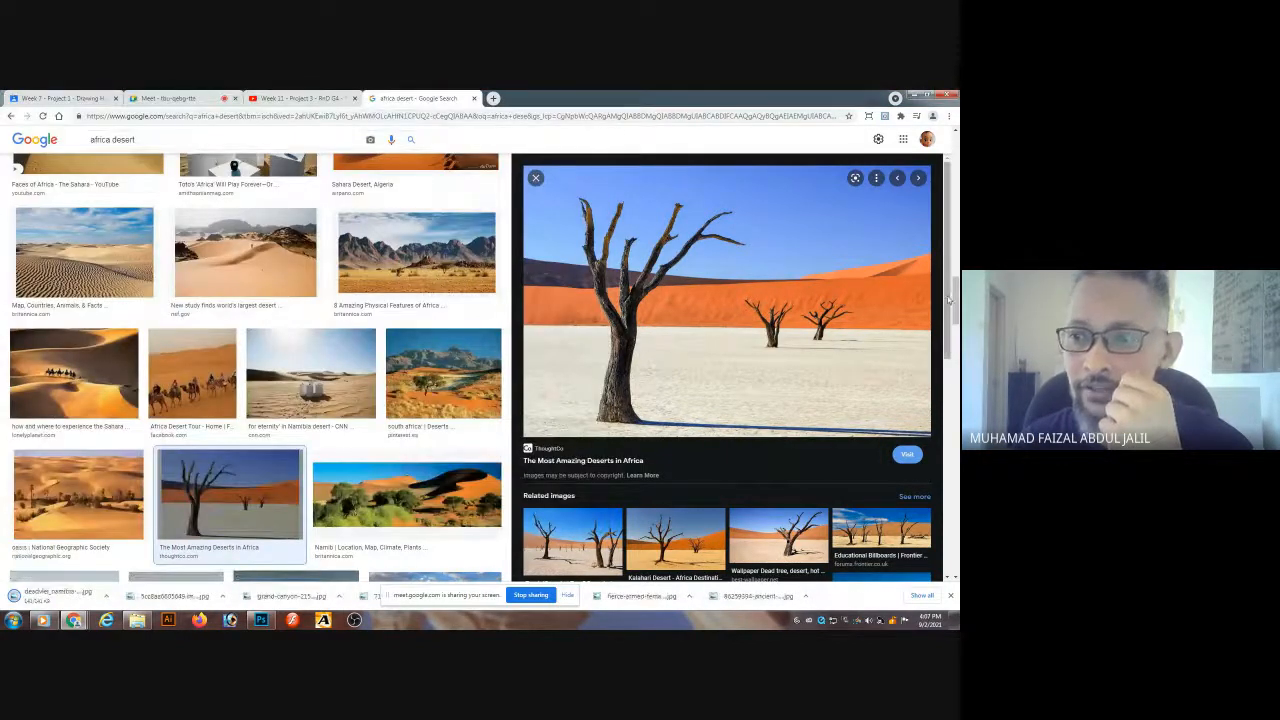
- Save the related "Wallpaper Dead tree, desert, hot" image to the ref folder as JPEG
scroll(950, 298, down, 3)
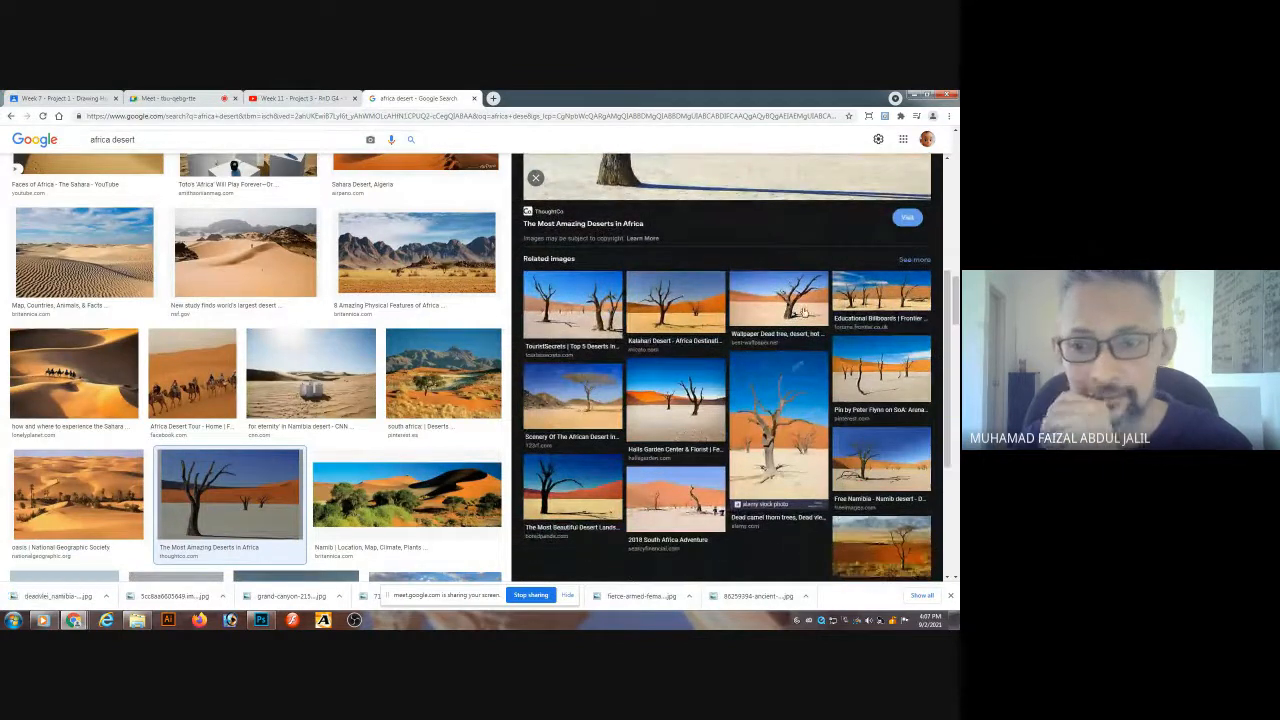
click(774, 309)
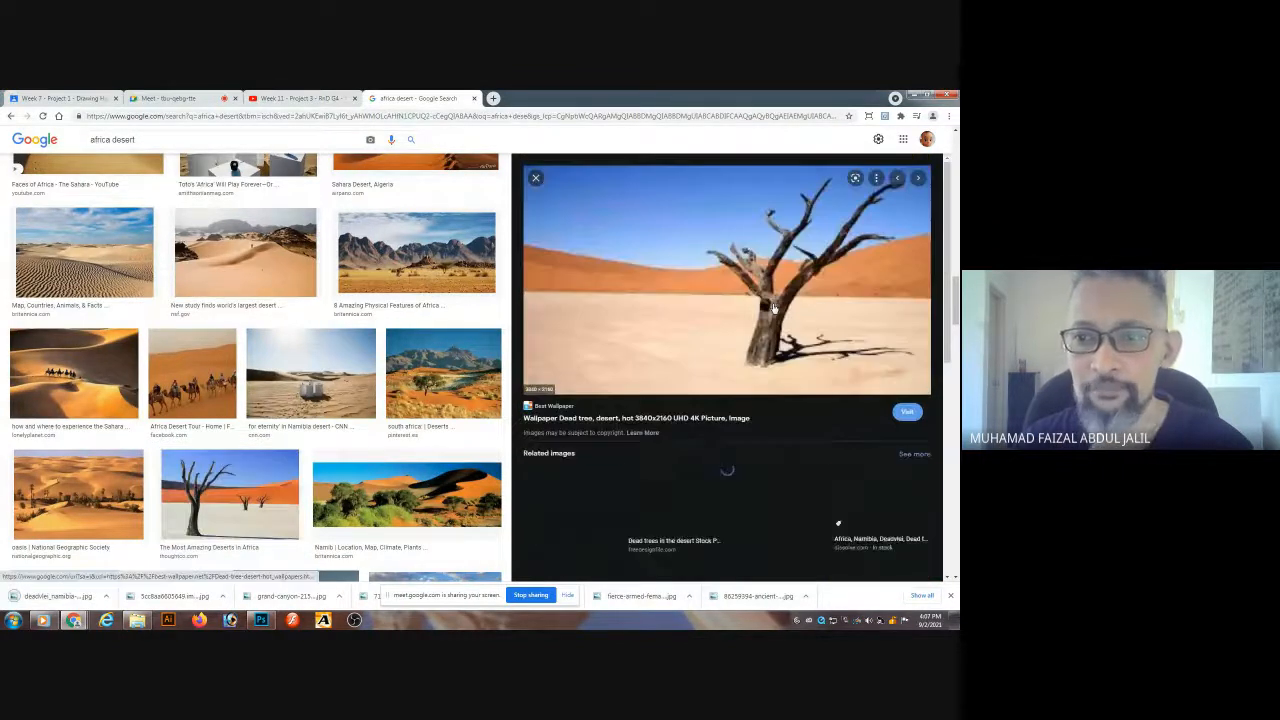
right_click(707, 273)
click(741, 373)
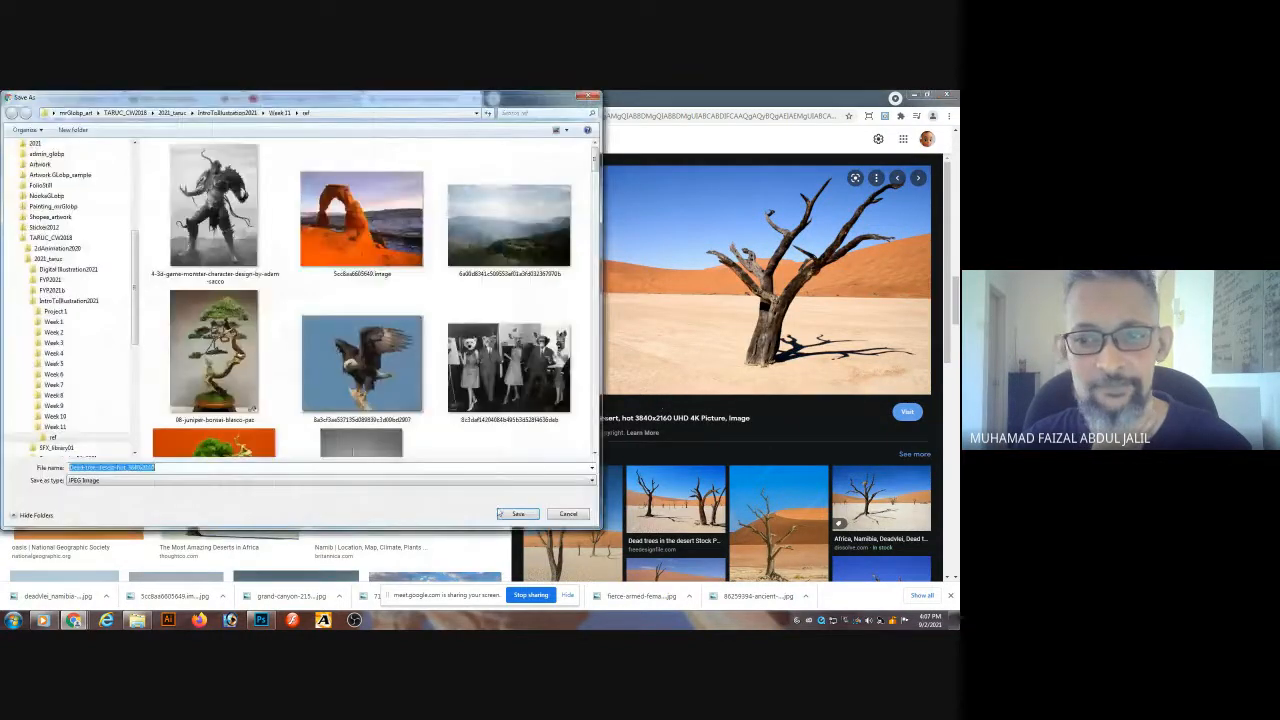
click(510, 513)
- Switch to Photoshop, open the saved rock arch image and place it in the lion warrior document directly above the Background layer
click(261, 620)
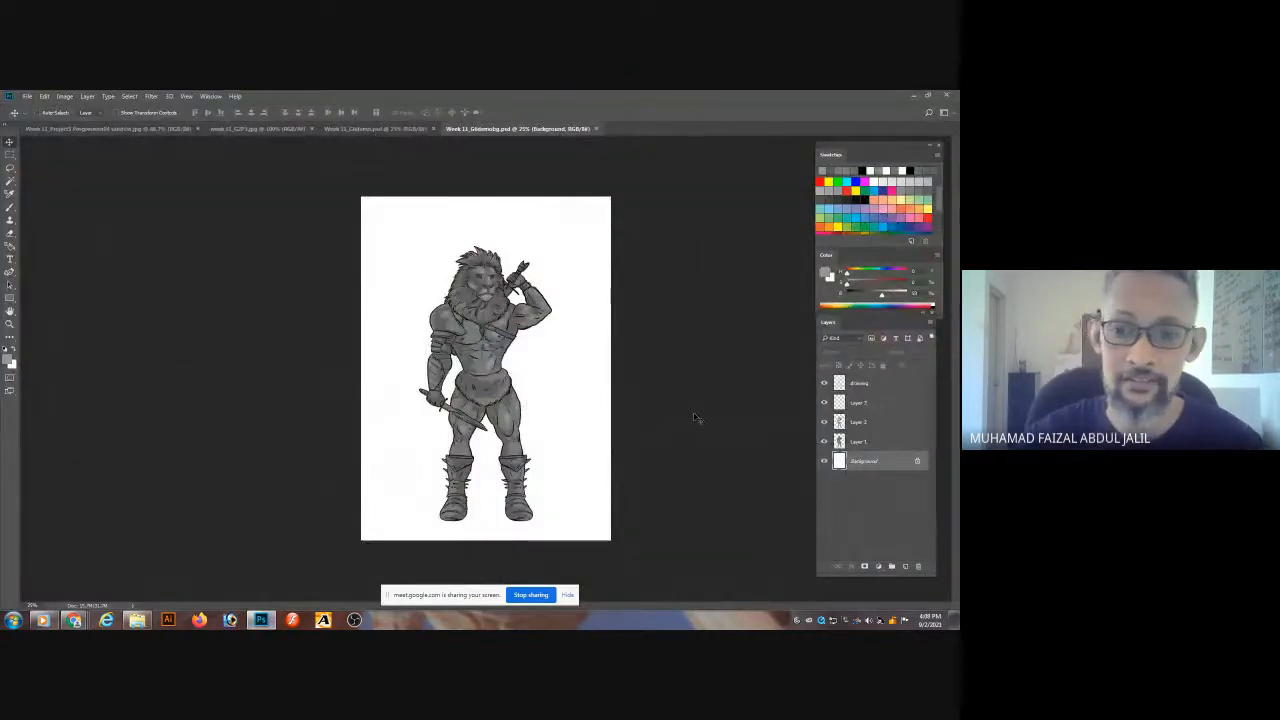
key(ctrl+o)
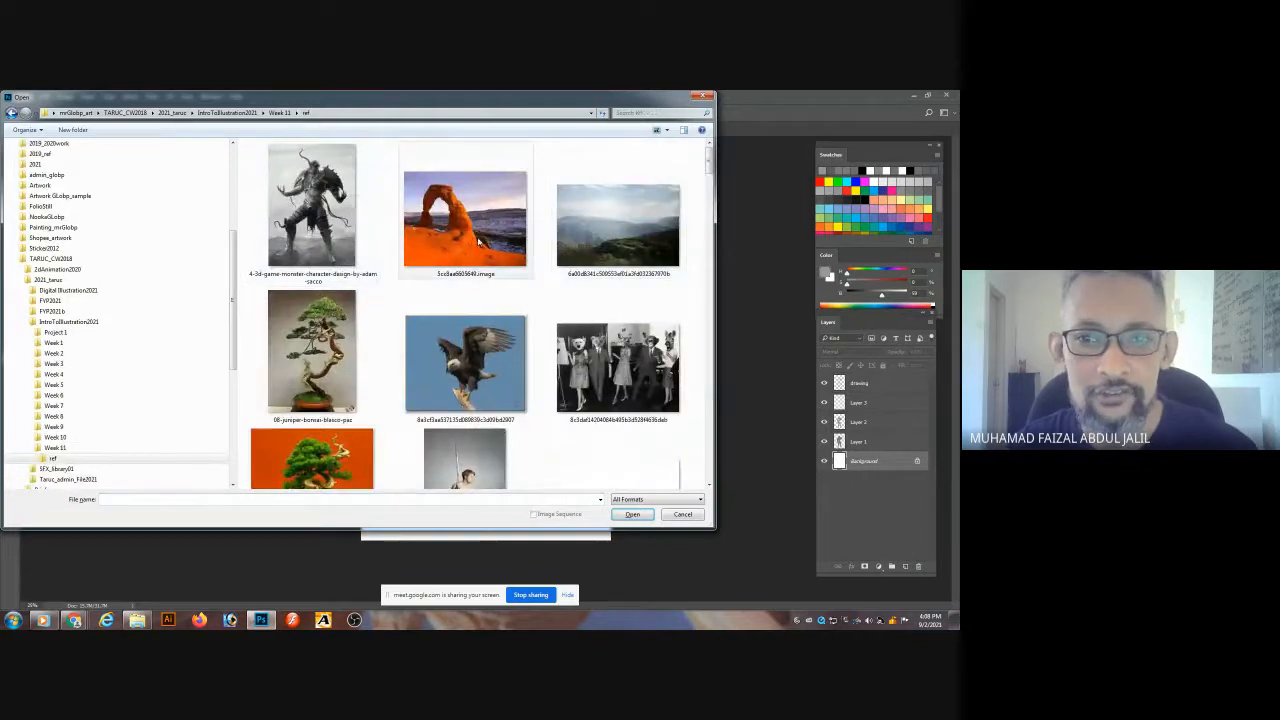
double_click(465, 220)
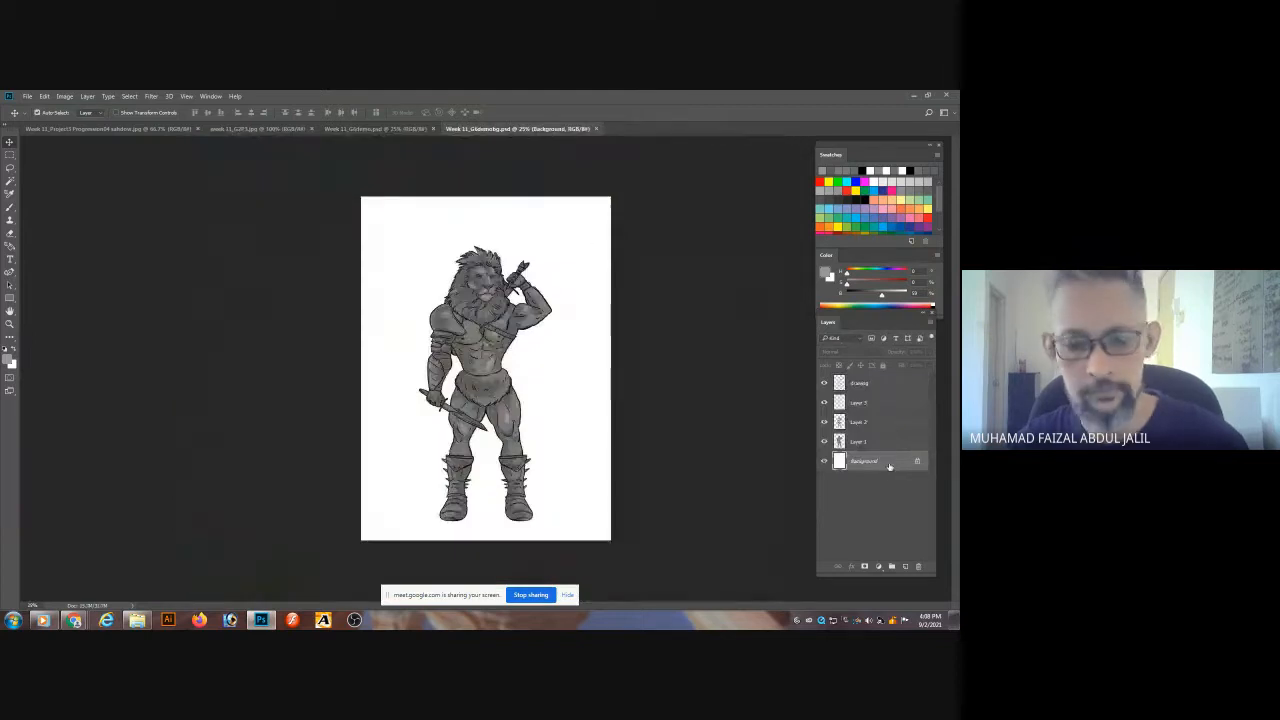
drag(892, 426, 889, 466)
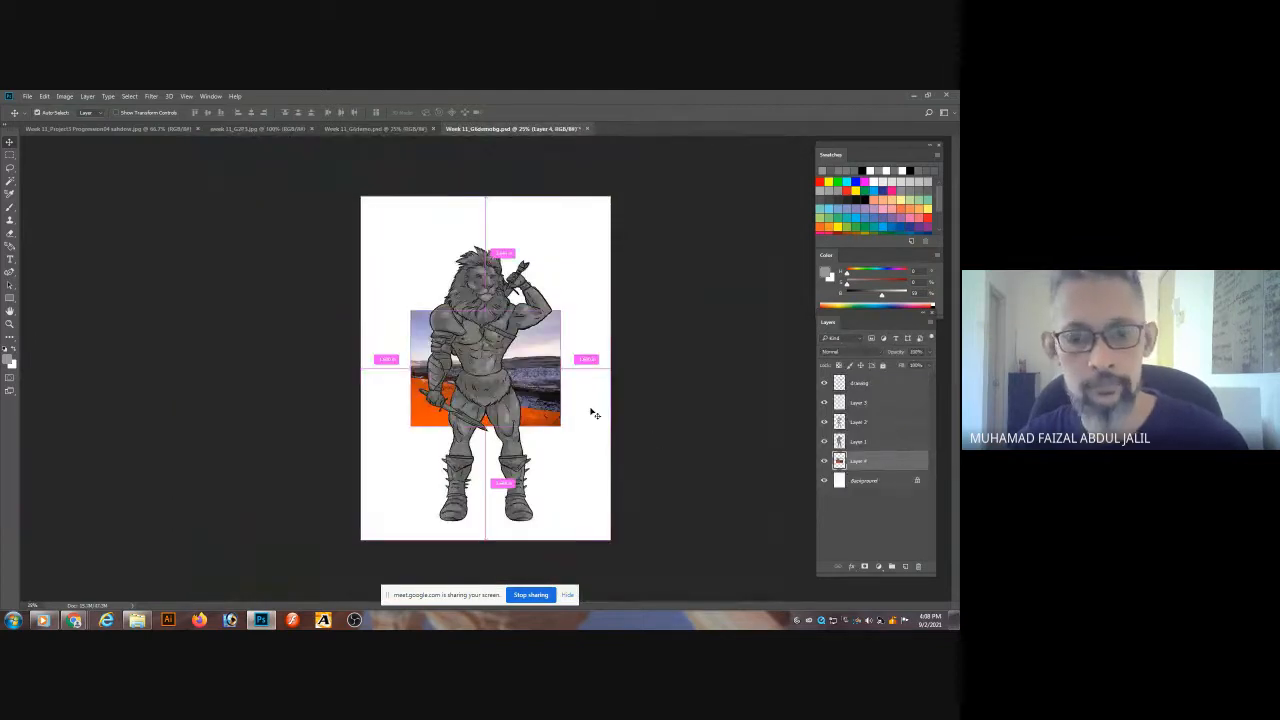
- Scale the rock arch photo up to about 335% so it fills the canvas, and position the arch behind the lion warrior
key(ctrl+t)
drag(563, 312, 732, 132)
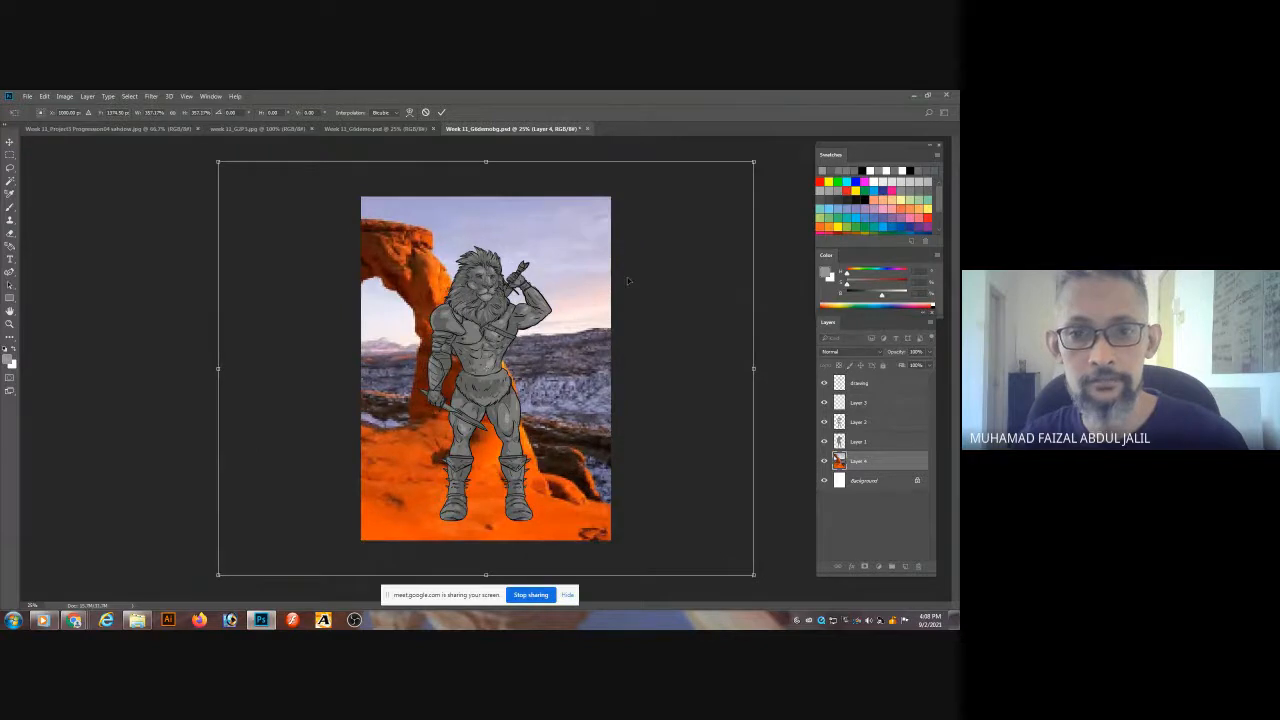
drag(627, 277, 729, 279)
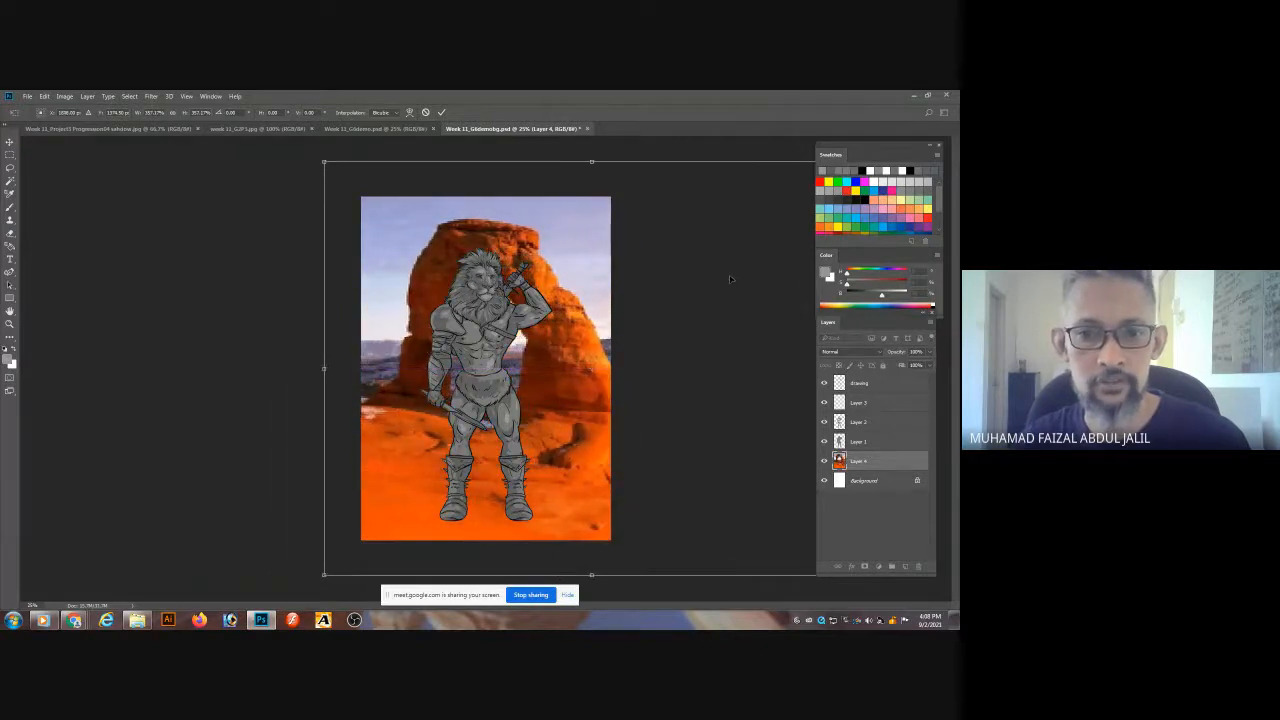
drag(420, 489, 420, 458)
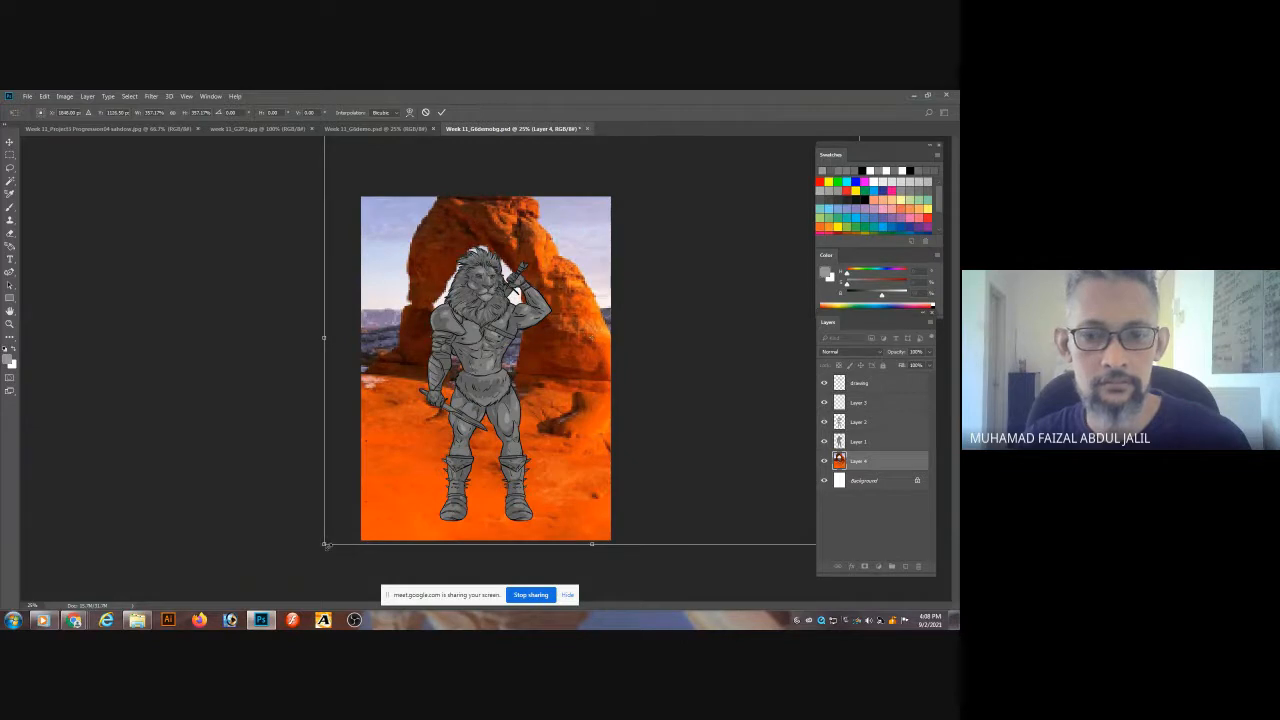
drag(325, 545, 350, 523)
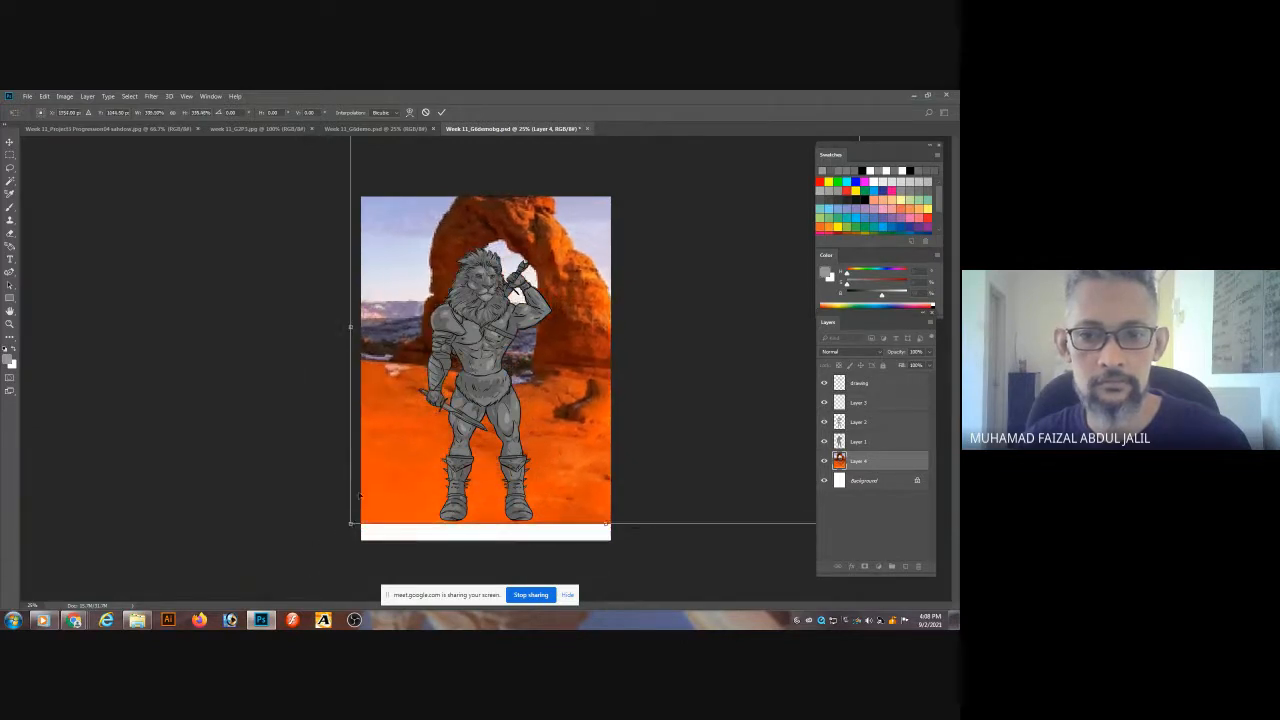
drag(372, 463, 371, 498)
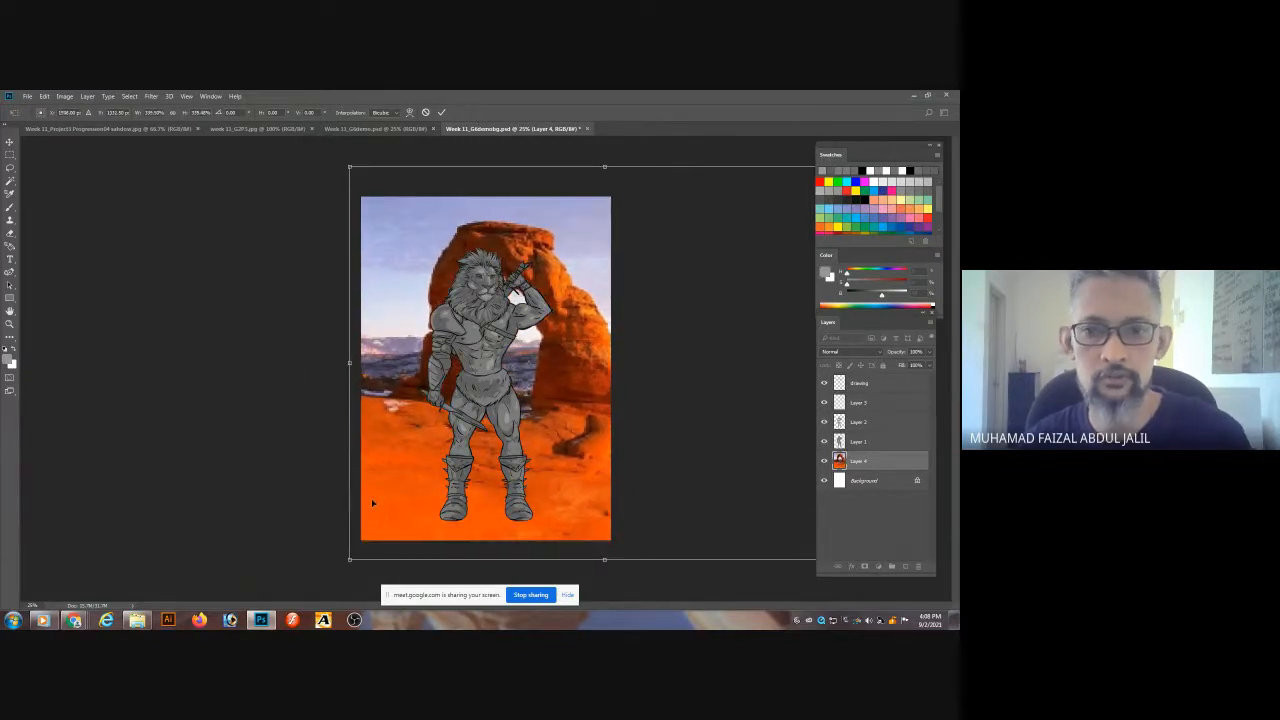
key(Return)
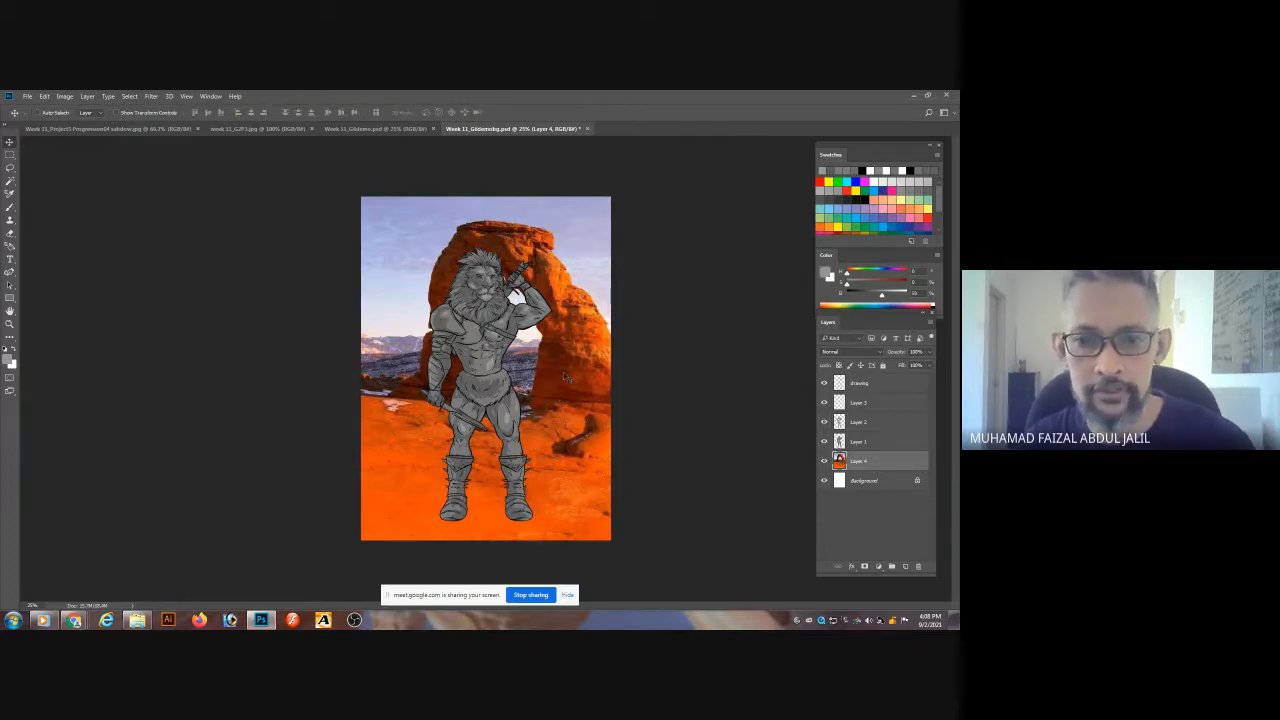
drag(574, 350, 578, 349)
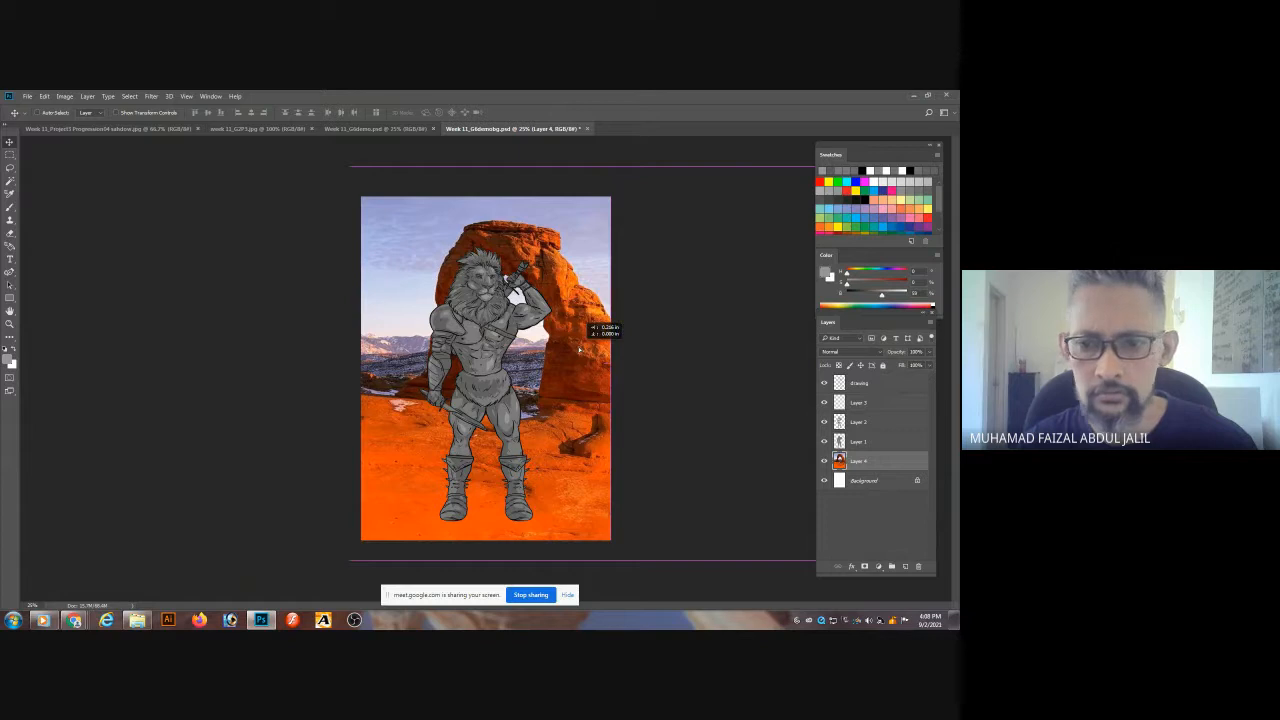
- Raise the rock arch slightly, and move the lion warrior's four layers left and slightly down in front of it
click(857, 422)
click(857, 441)
shift+click(855, 384)
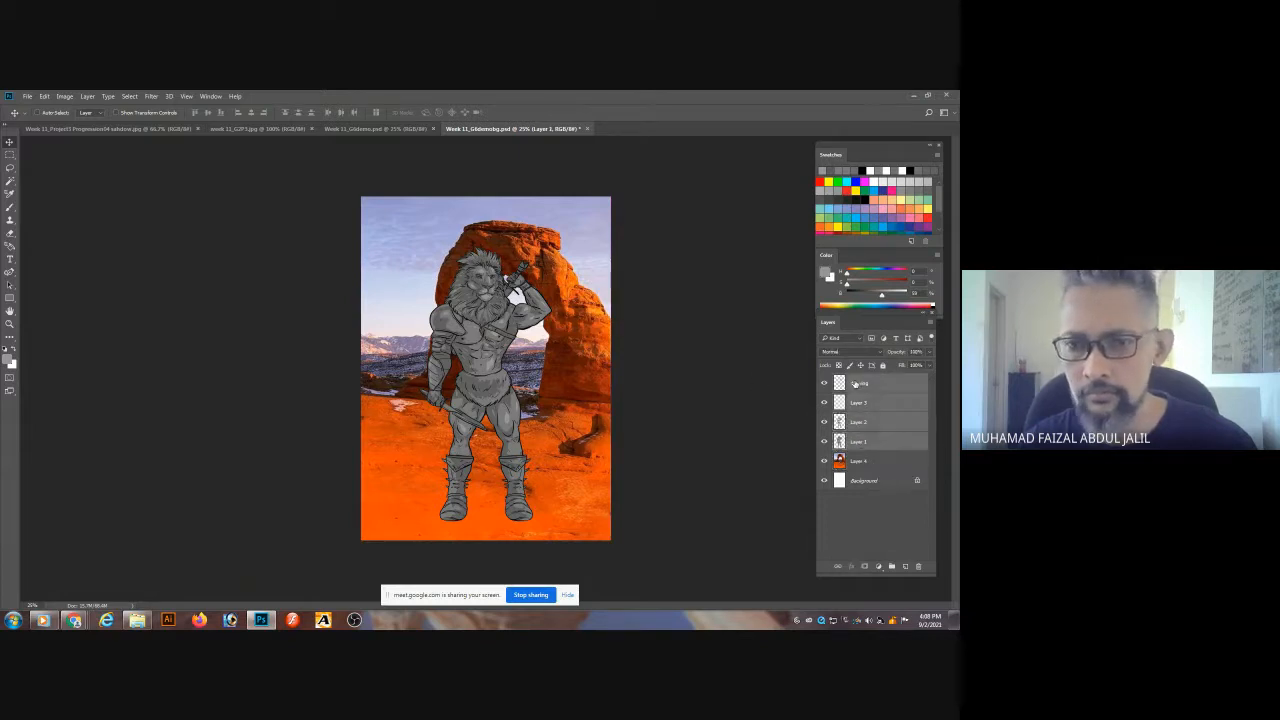
drag(519, 300, 597, 292)
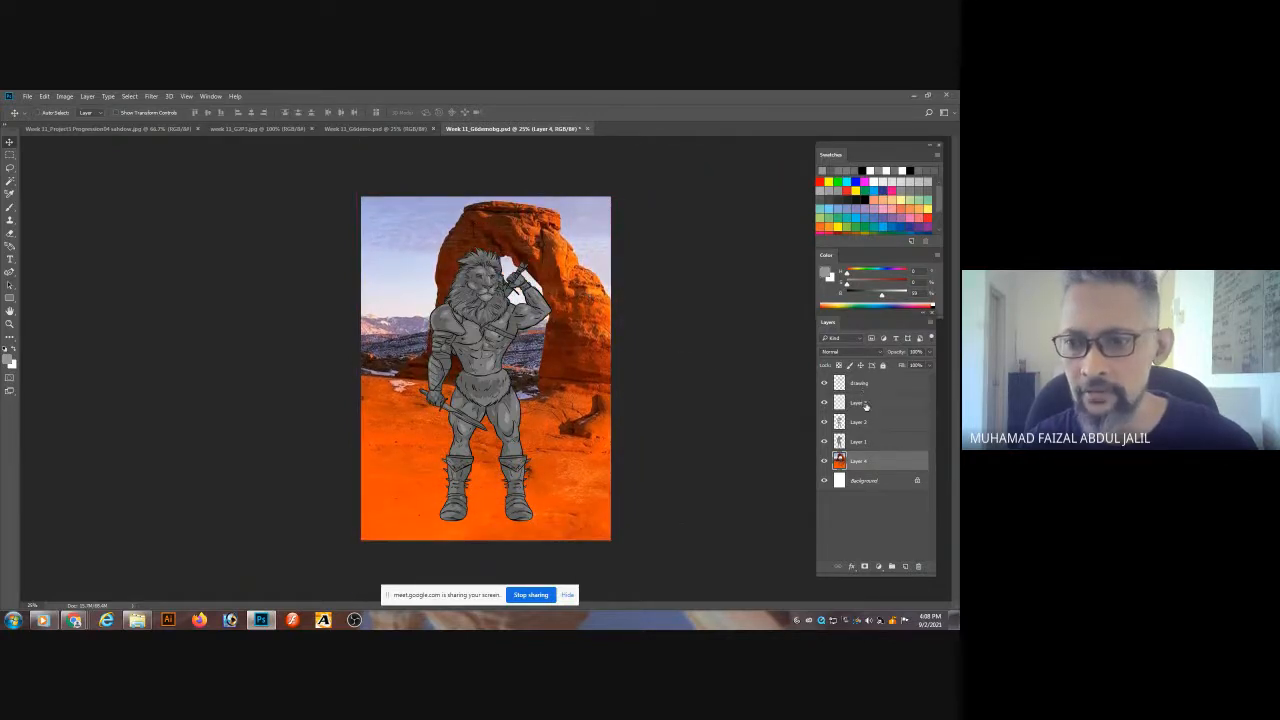
click(866, 387)
shift+click(872, 441)
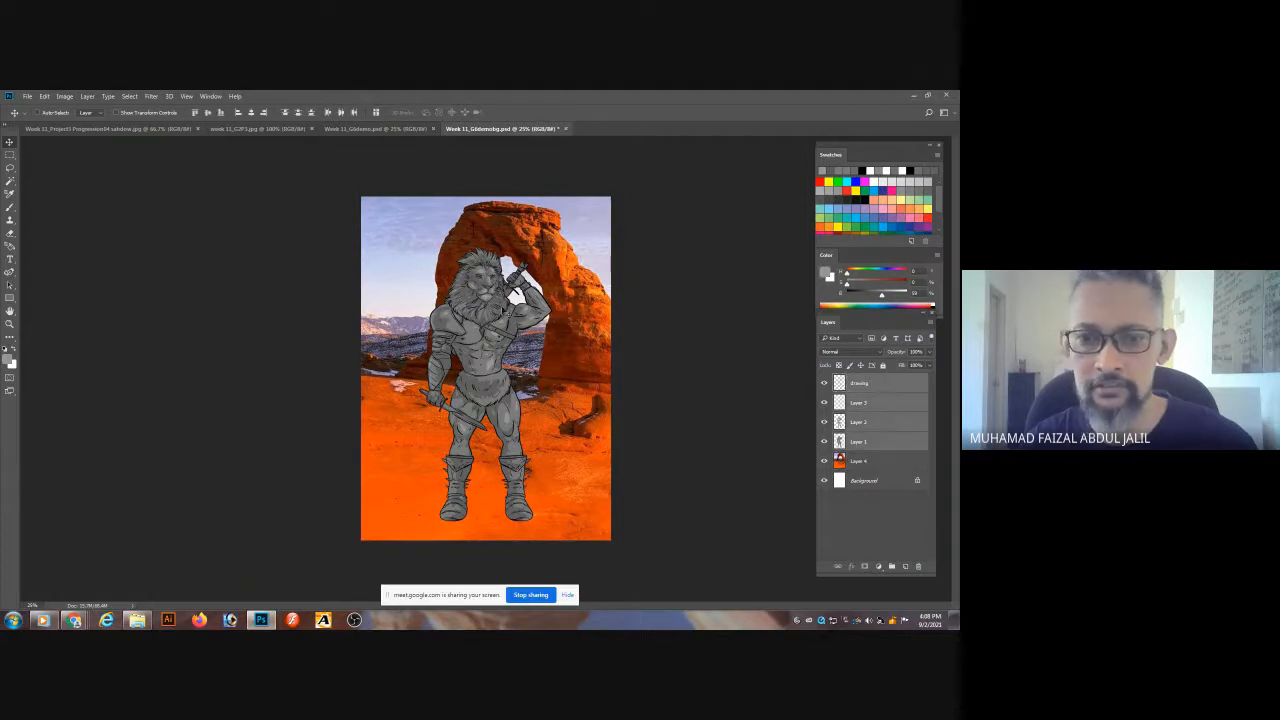
mouse_move(512, 290)
mouse_down()
mouse_move(480, 296)
mouse_move(490, 300)
mouse_up()
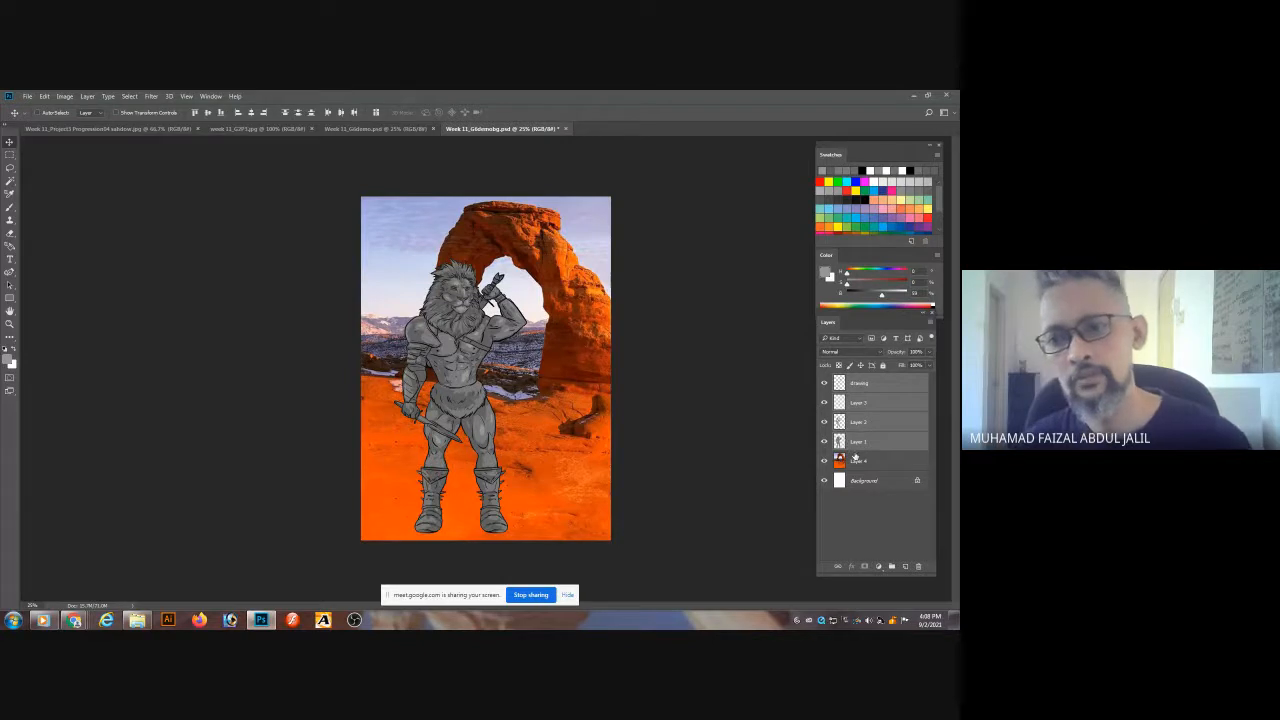
- Apply a Gradient Map with the Black, White preset to the rock arch layer and save the document
click(855, 458)
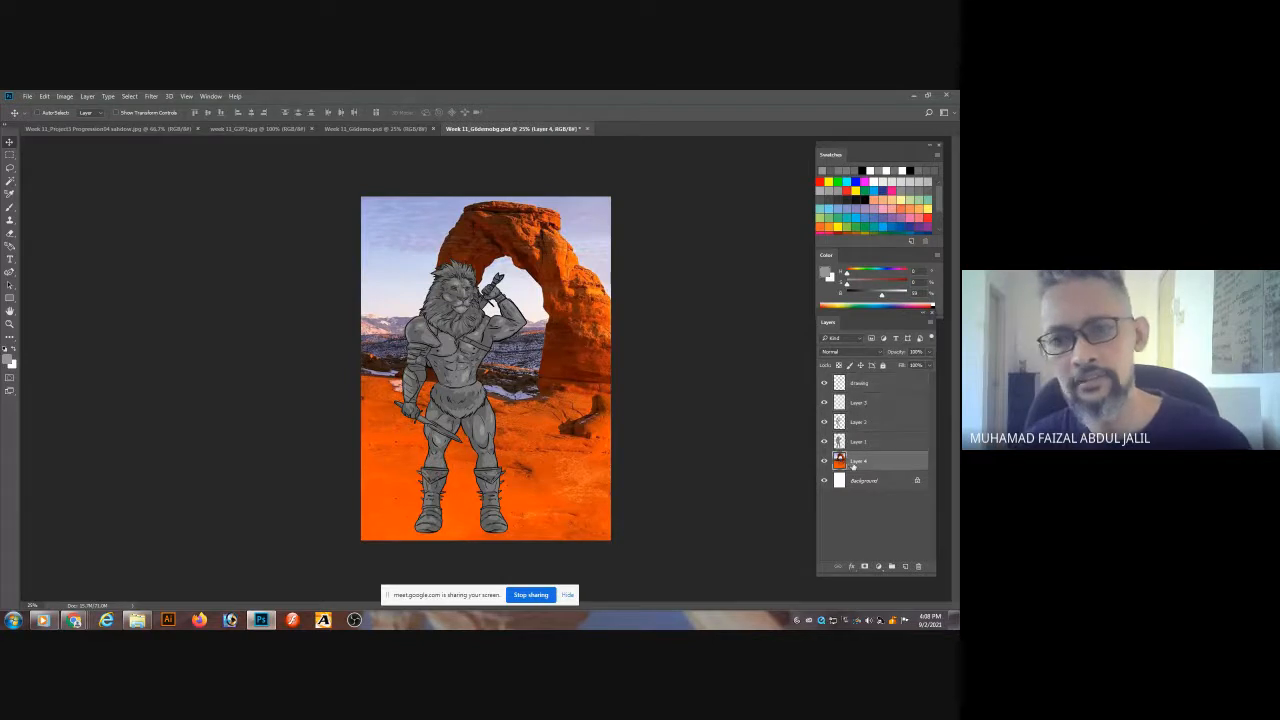
click(62, 96)
mouse_move(85, 121)
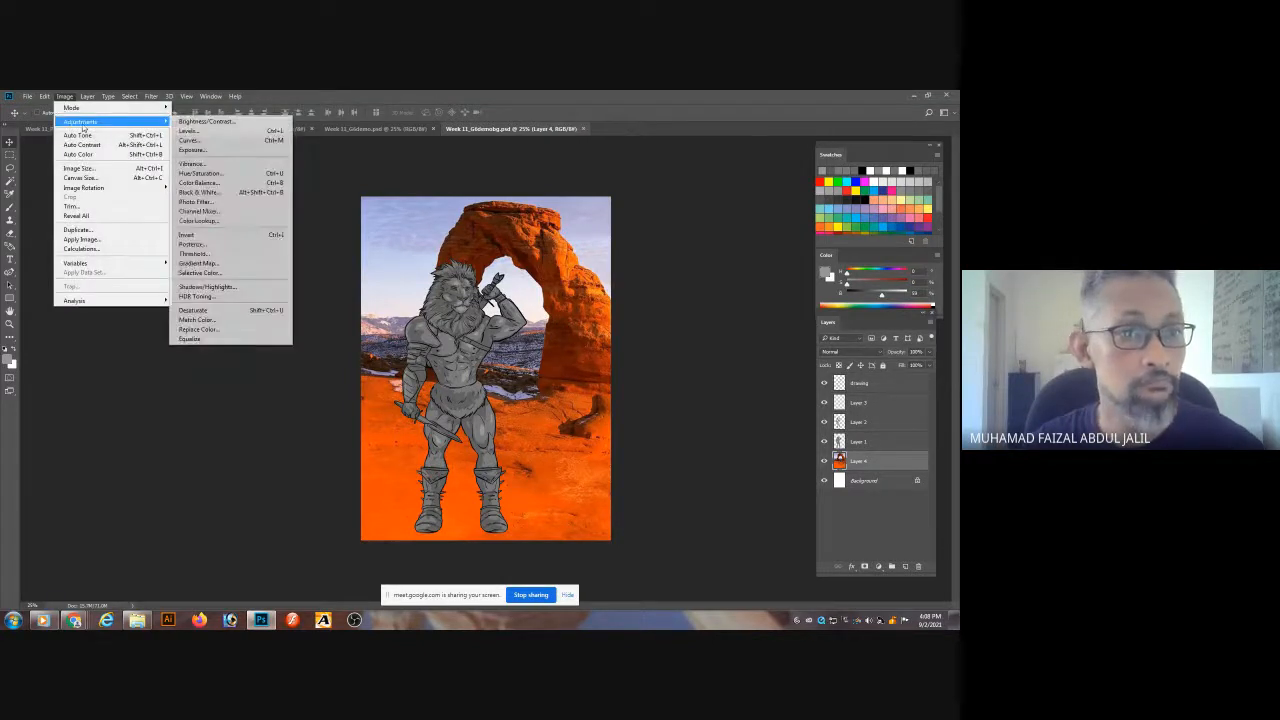
click(217, 263)
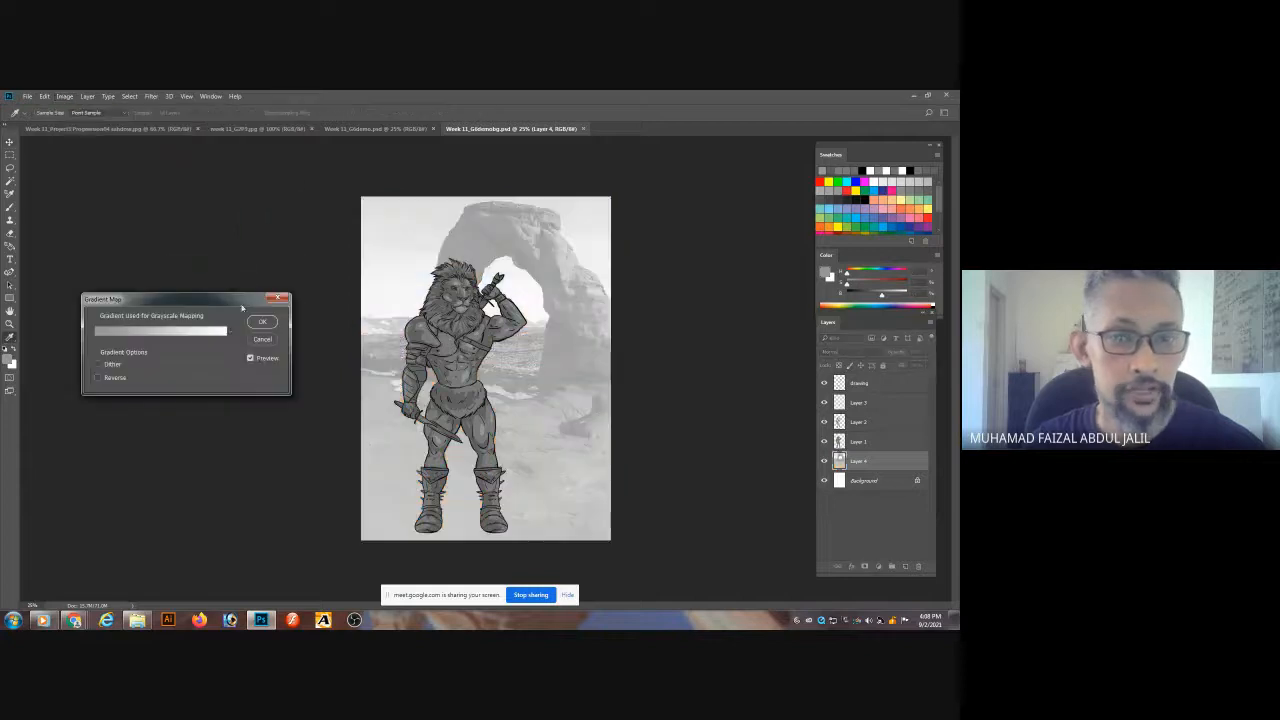
click(208, 330)
click(192, 205)
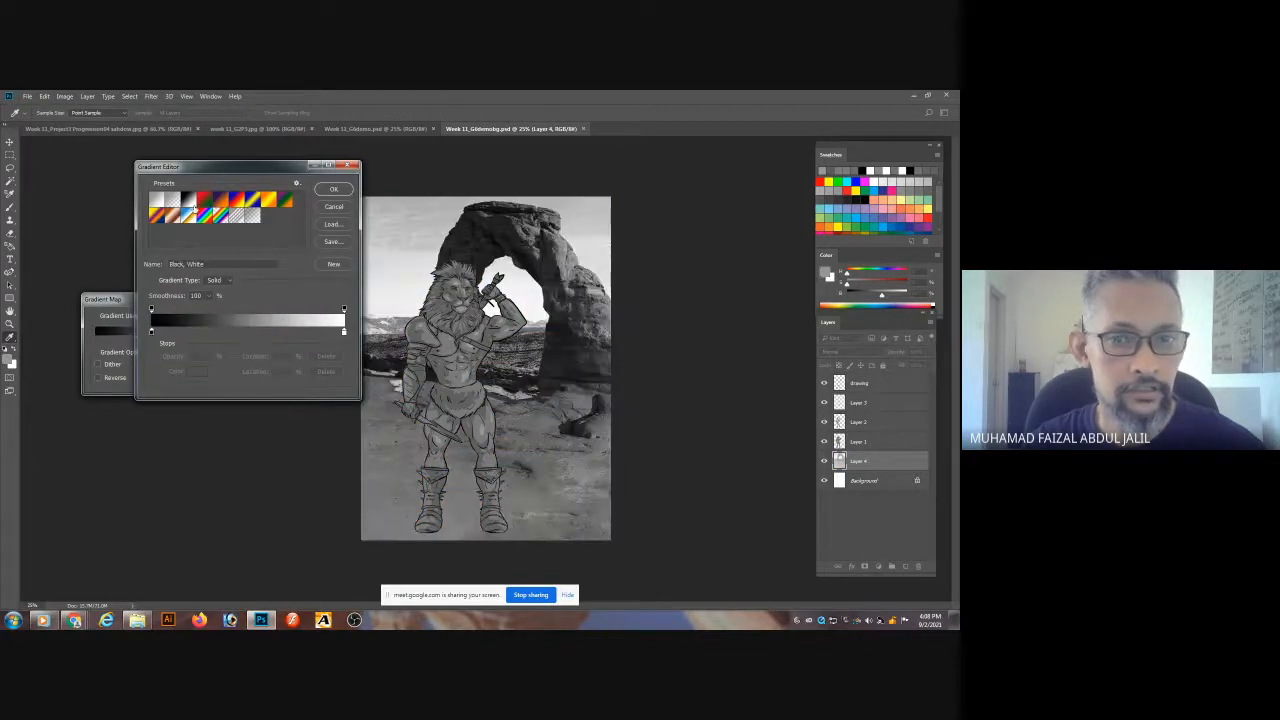
click(333, 188)
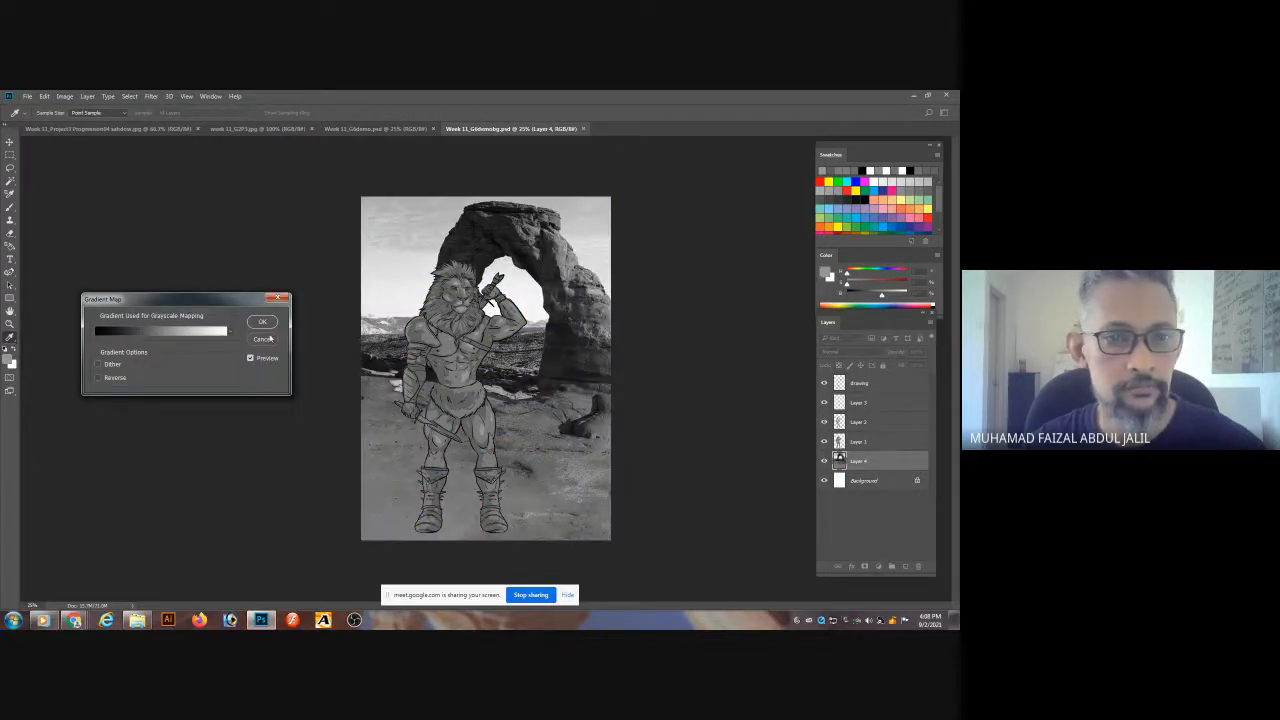
click(262, 321)
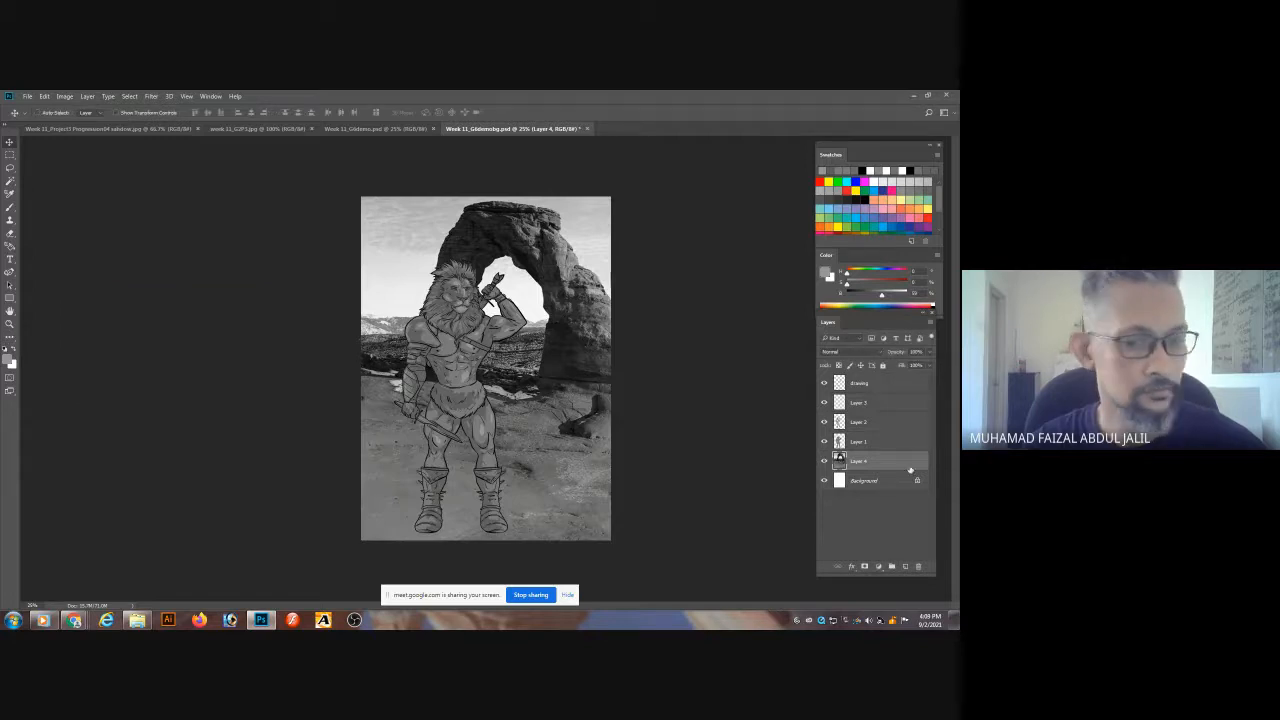
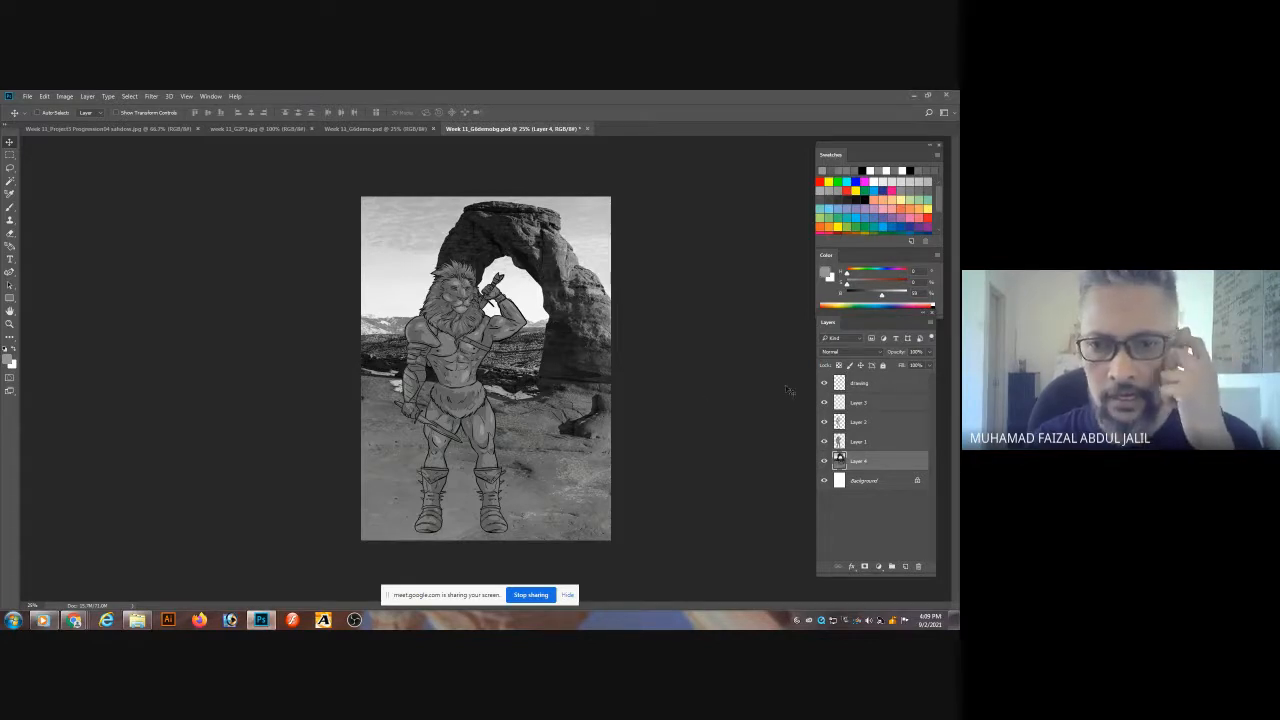
key(ctrl+s)
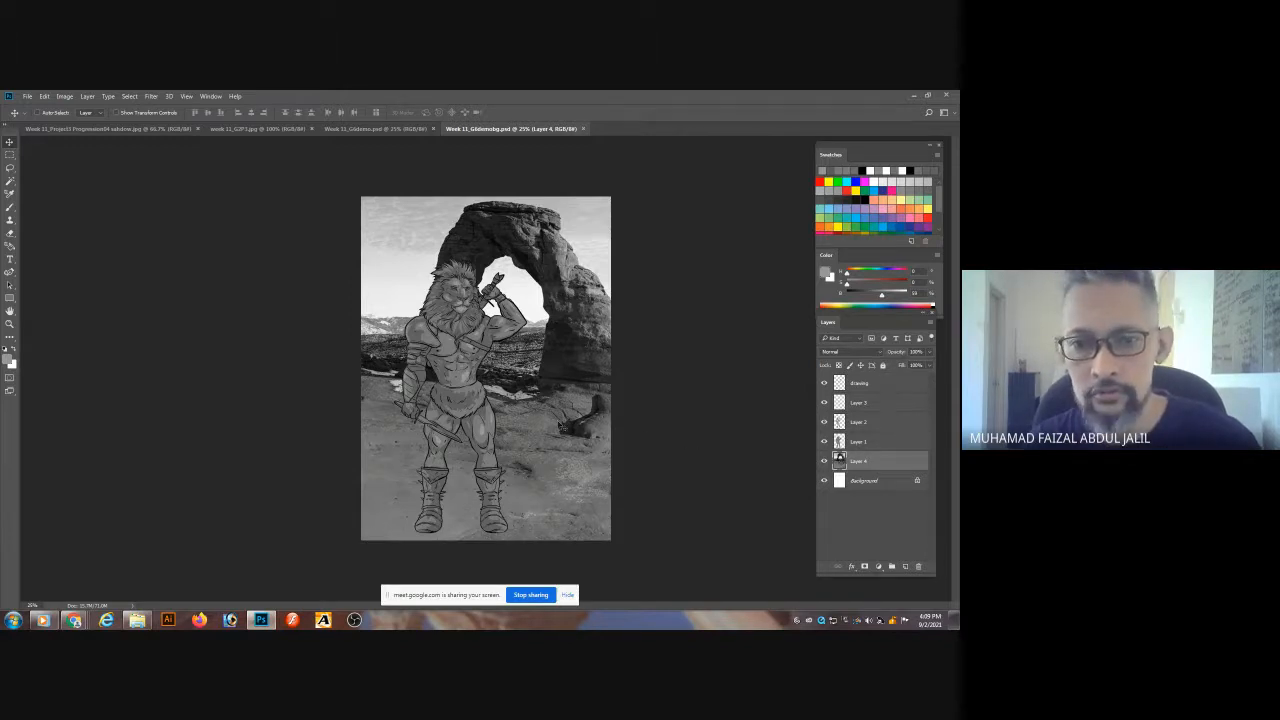
- Nudge the rock arch layer slightly down and posterize it to 5 levels
mouse_move(567, 425)
mouse_down()
mouse_move(567, 414)
mouse_move(567, 432)
mouse_up()
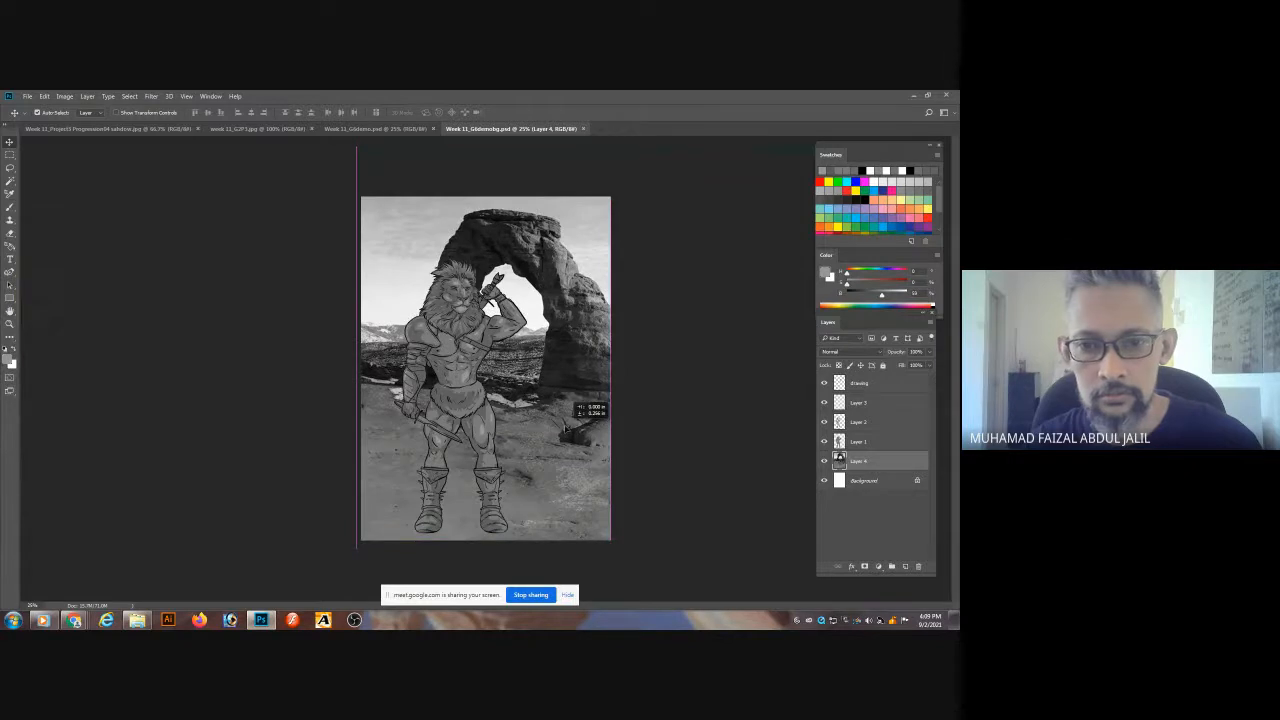
drag(567, 432, 567, 433)
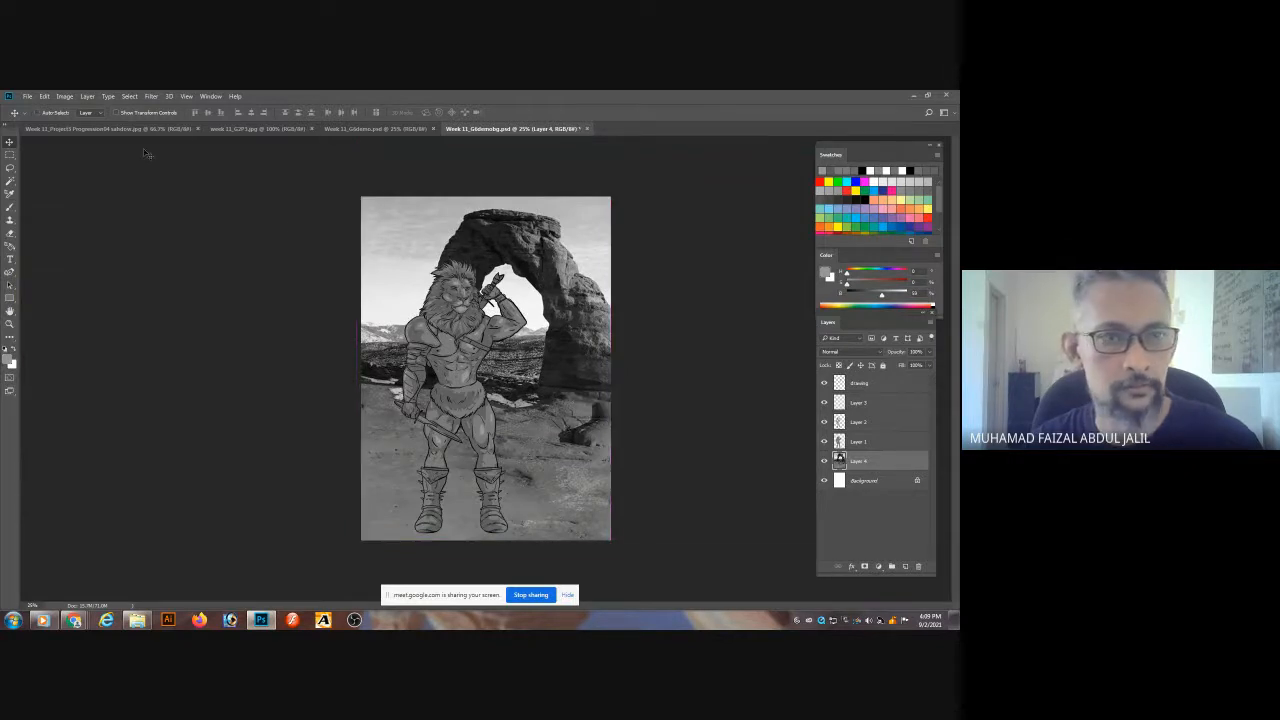
click(64, 96)
click(64, 96)
click(64, 96)
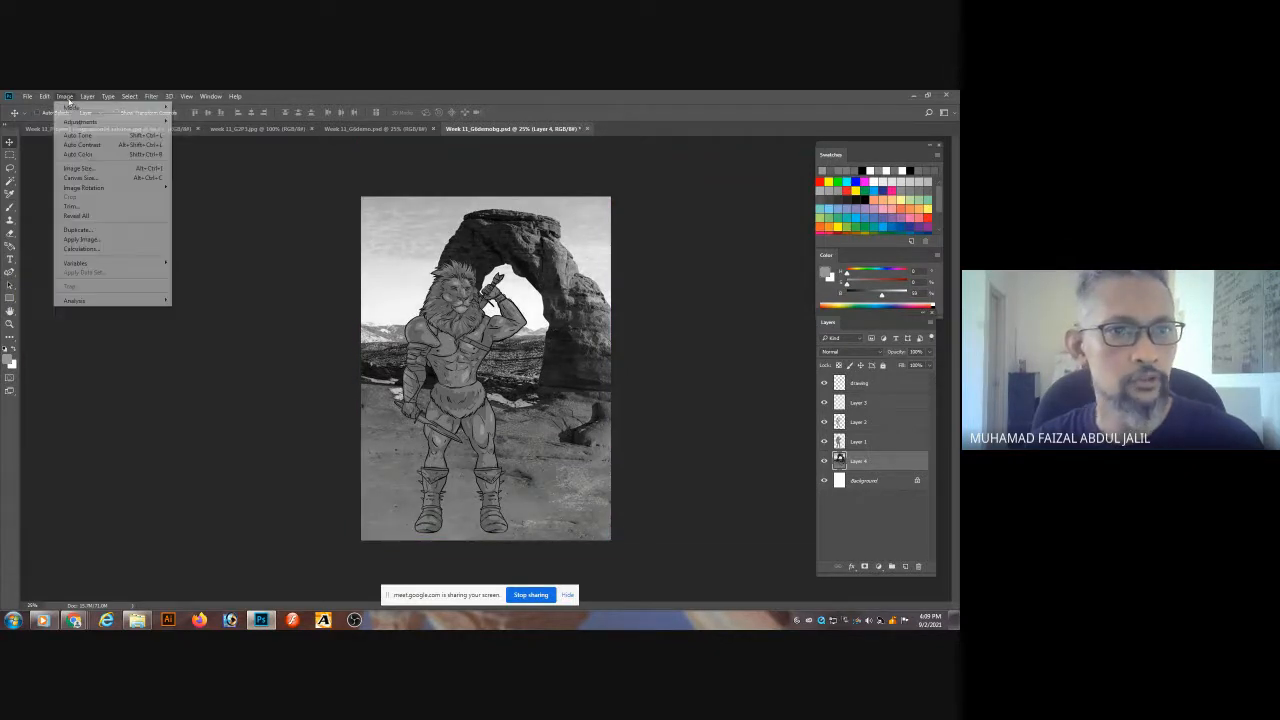
mouse_move(95, 121)
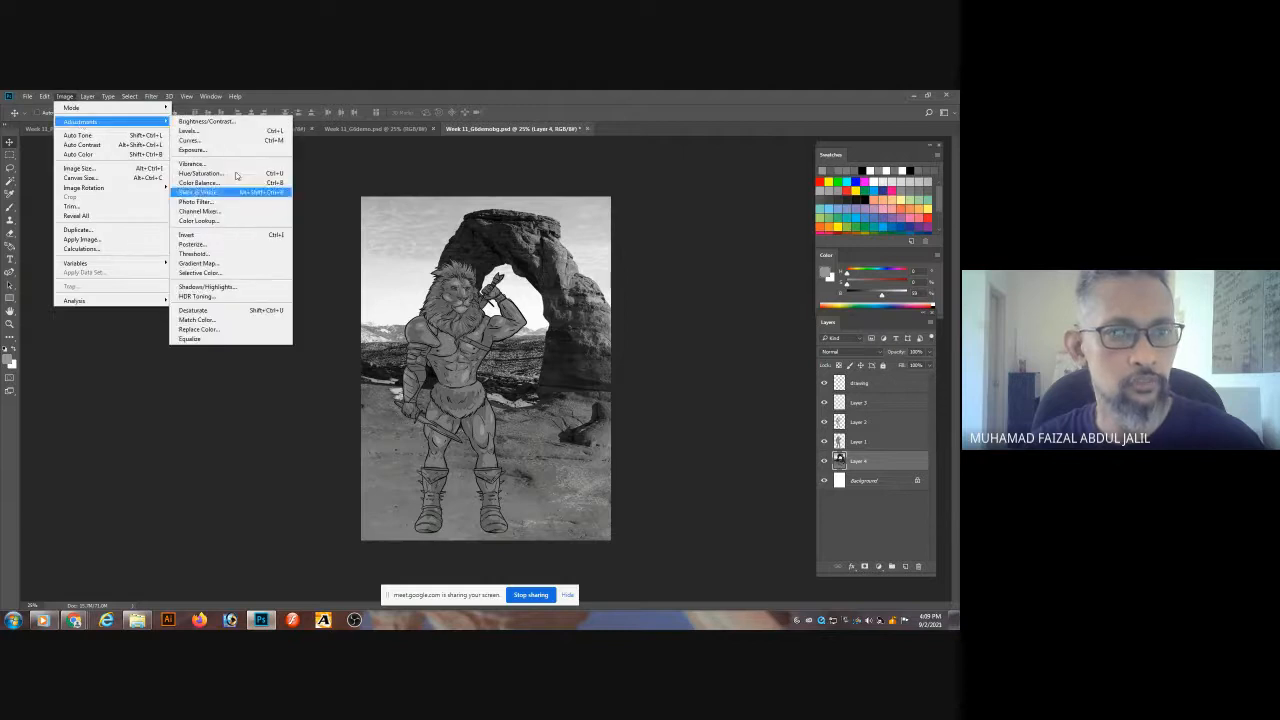
click(234, 248)
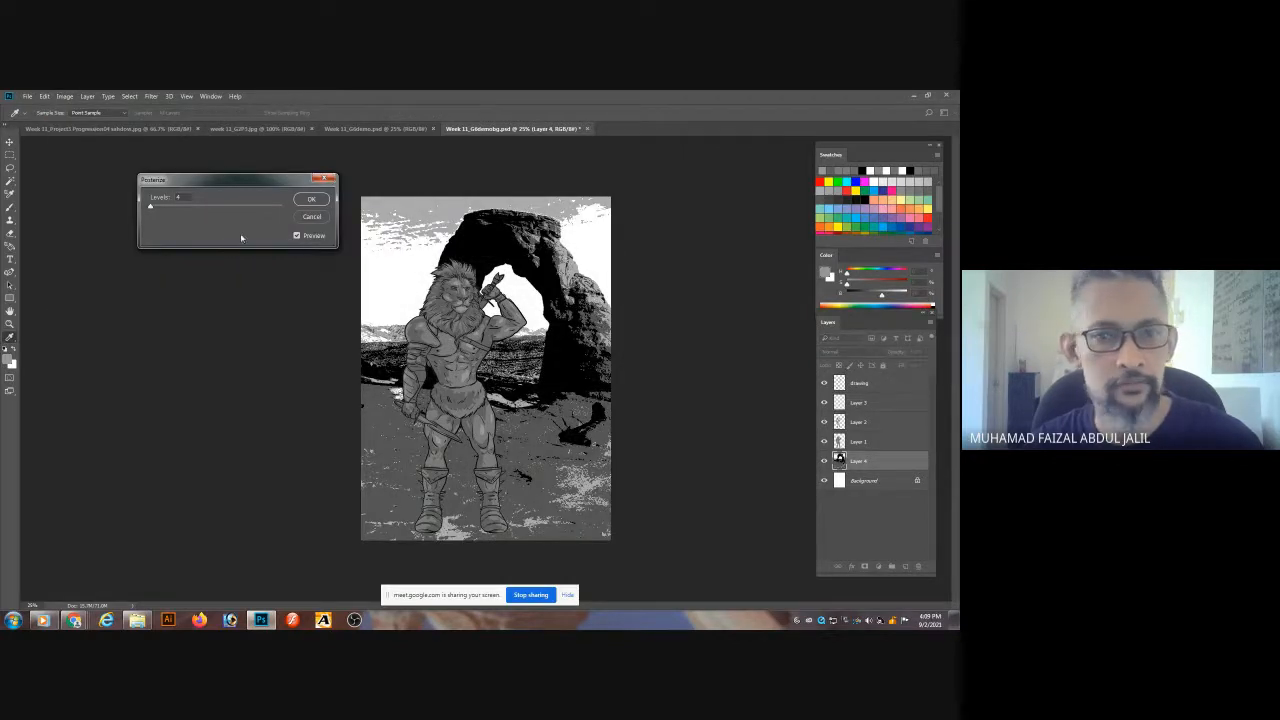
click(149, 208)
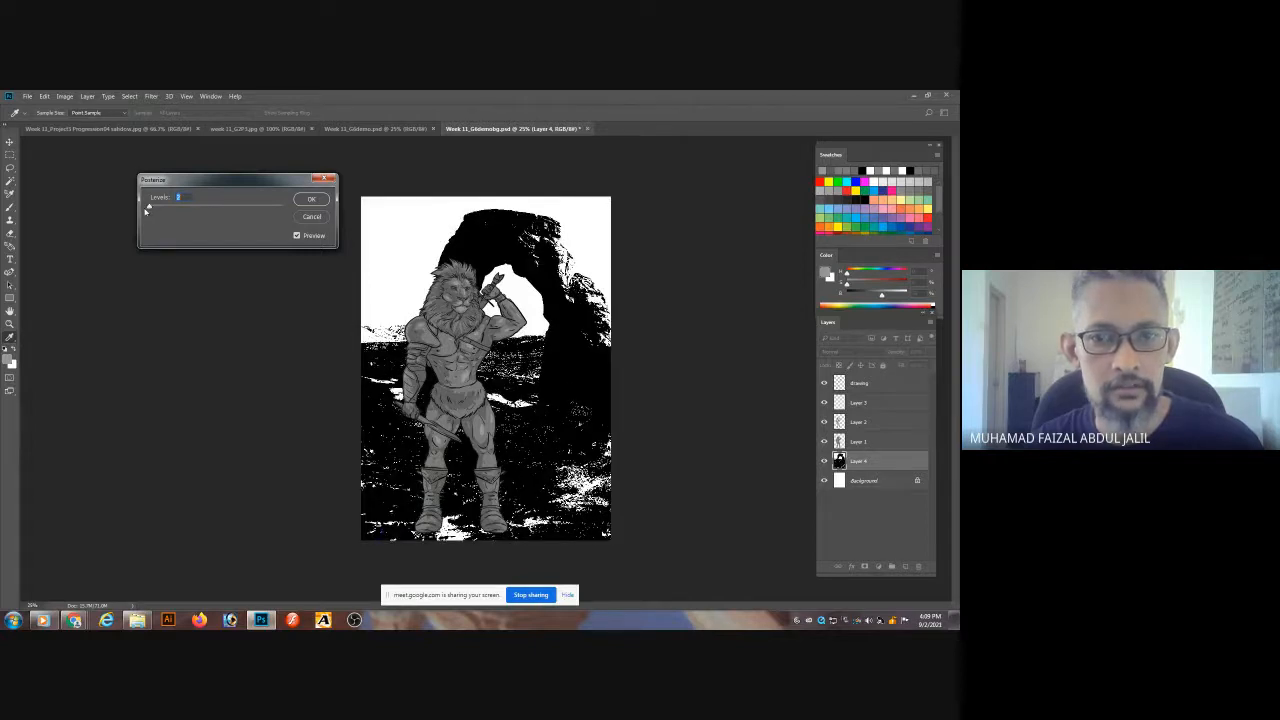
drag(145, 210, 152, 213)
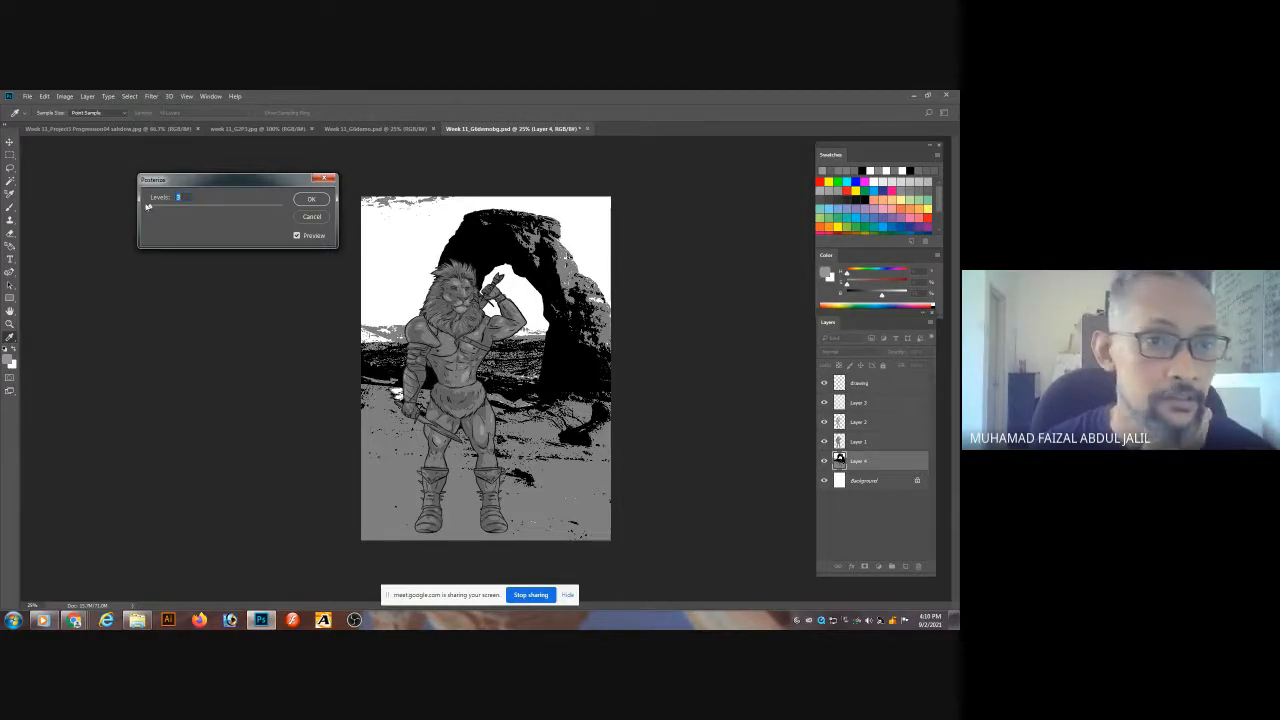
drag(151, 208, 149, 208)
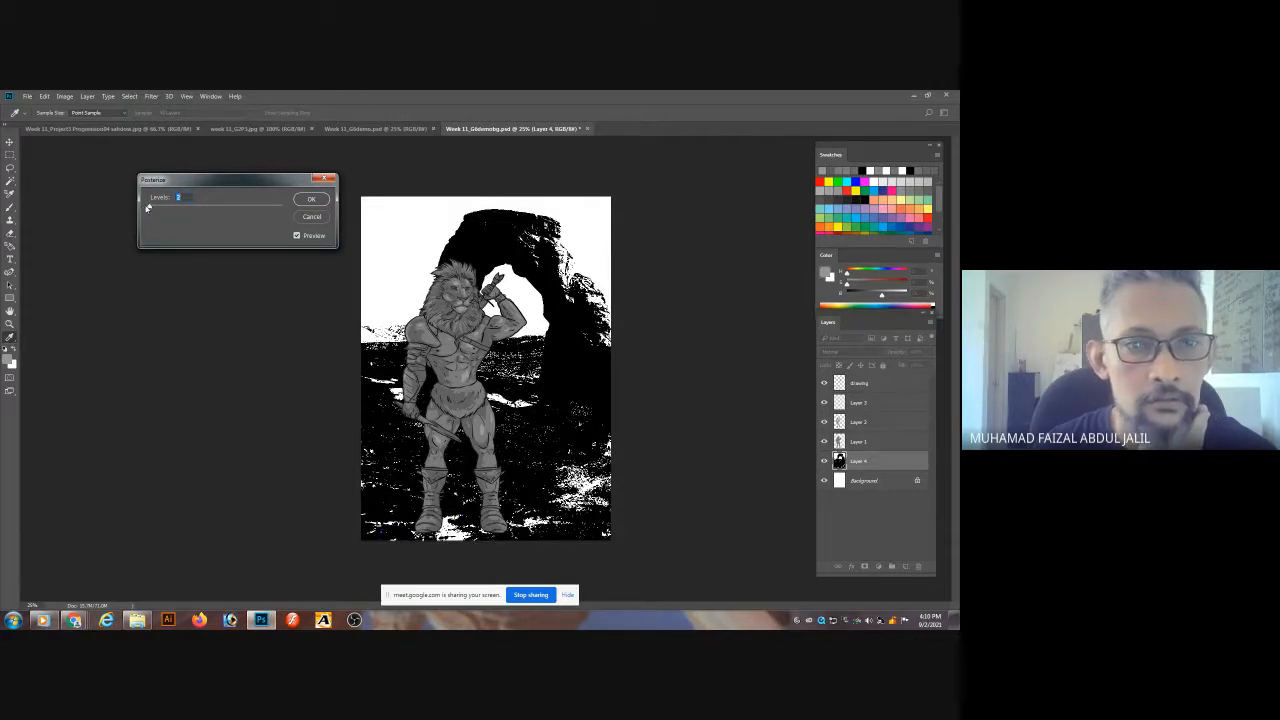
drag(149, 208, 152, 208)
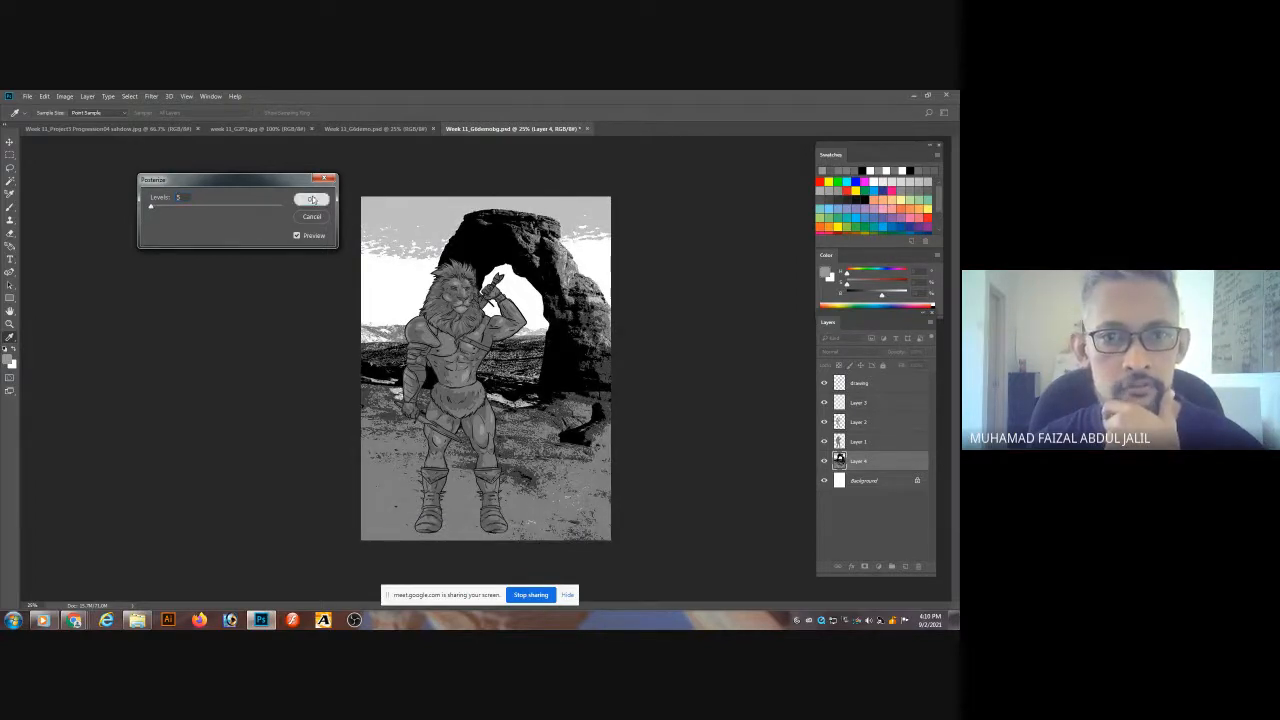
click(312, 200)
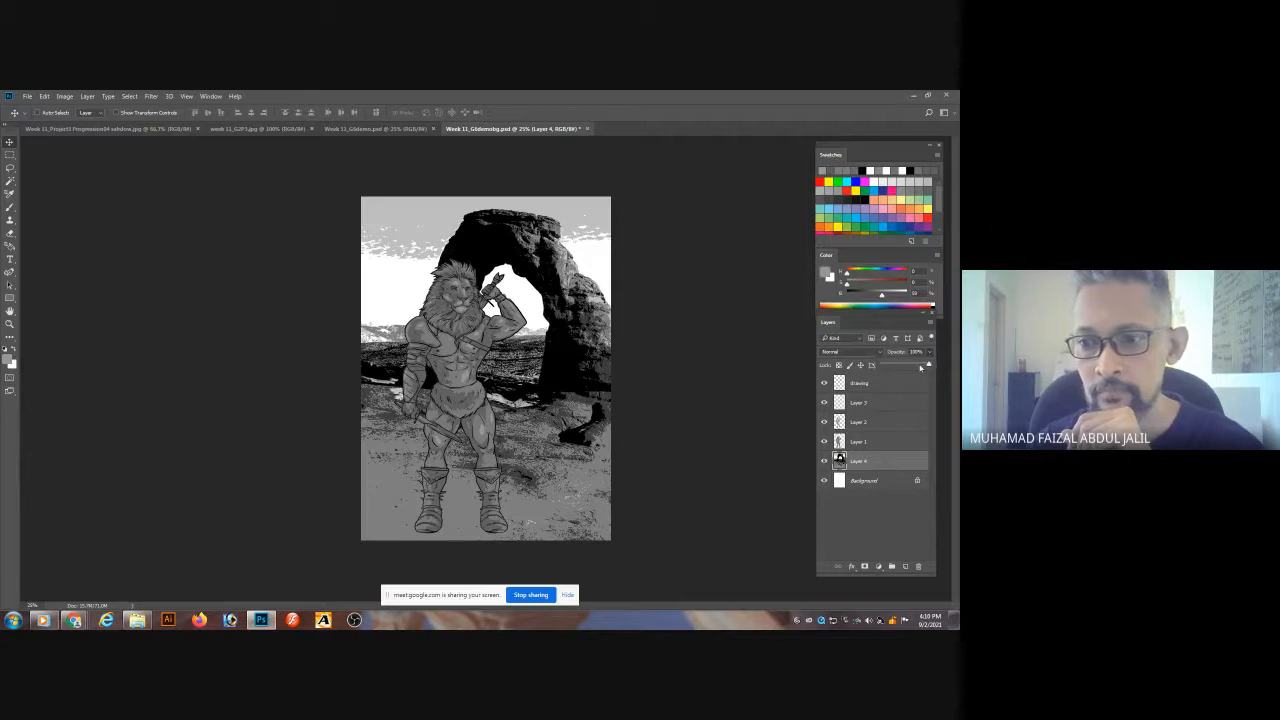
- Lower the rock arch layer's opacity to 67% and save the document
drag(921, 367, 914, 367)
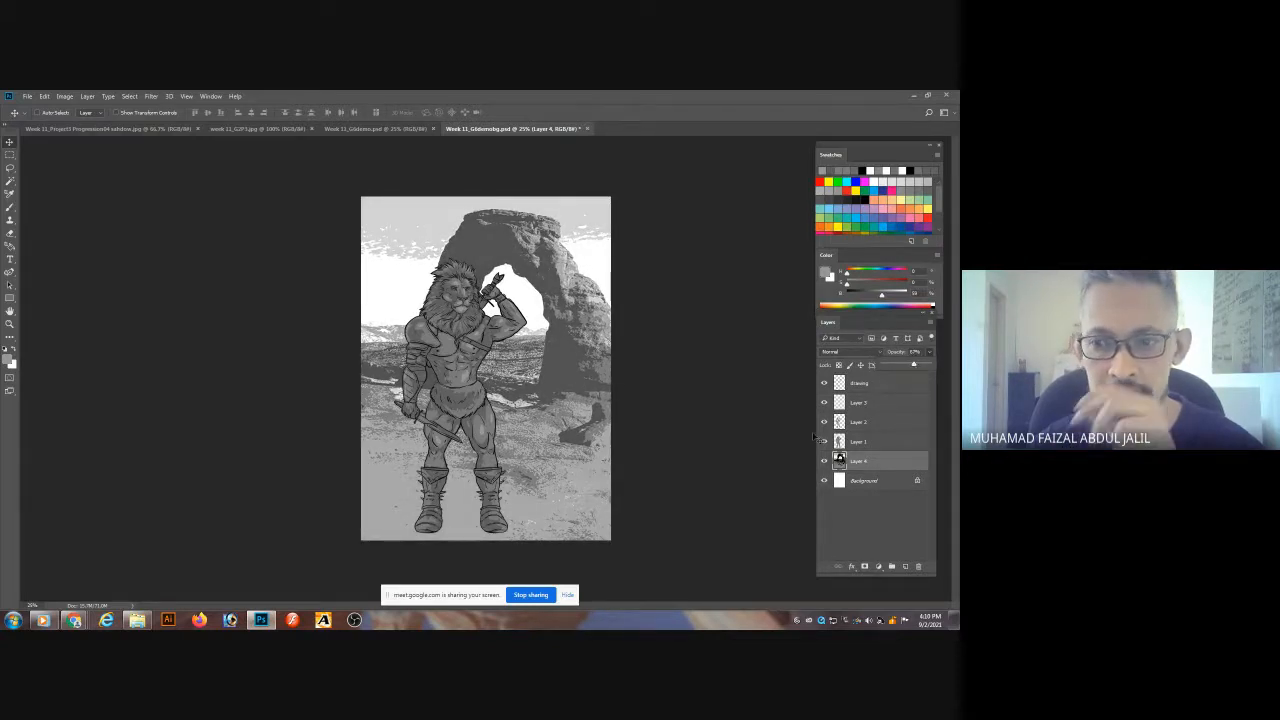
click(882, 461)
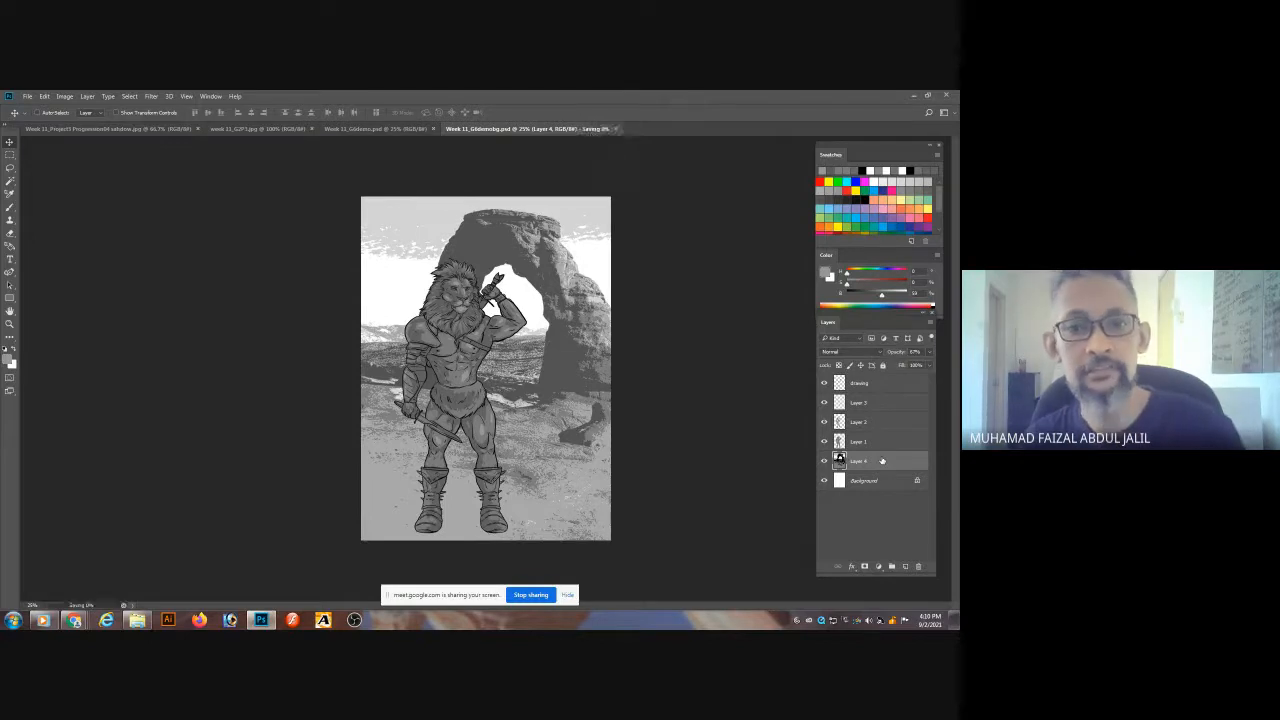
- Open the Dead-tree-desert-hot_3840x2160 image from the ref folder, copy the whole picture and close it
key(ctrl+o)
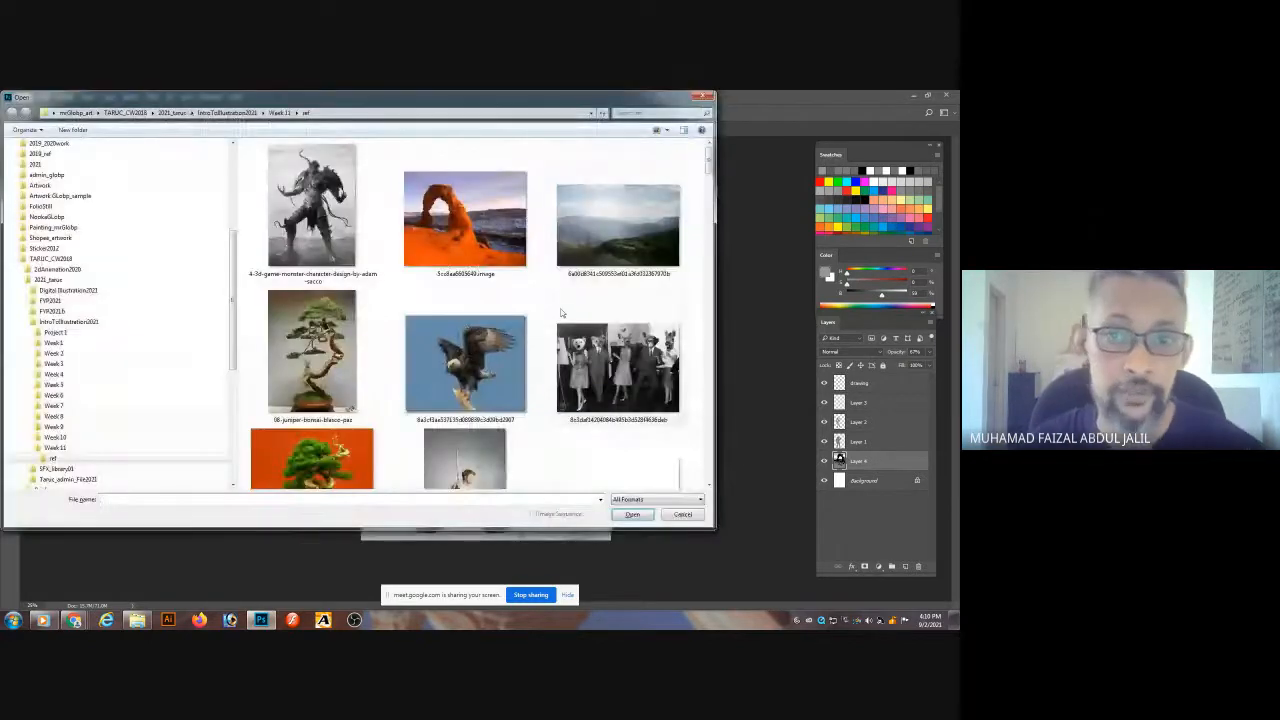
drag(709, 168, 705, 335)
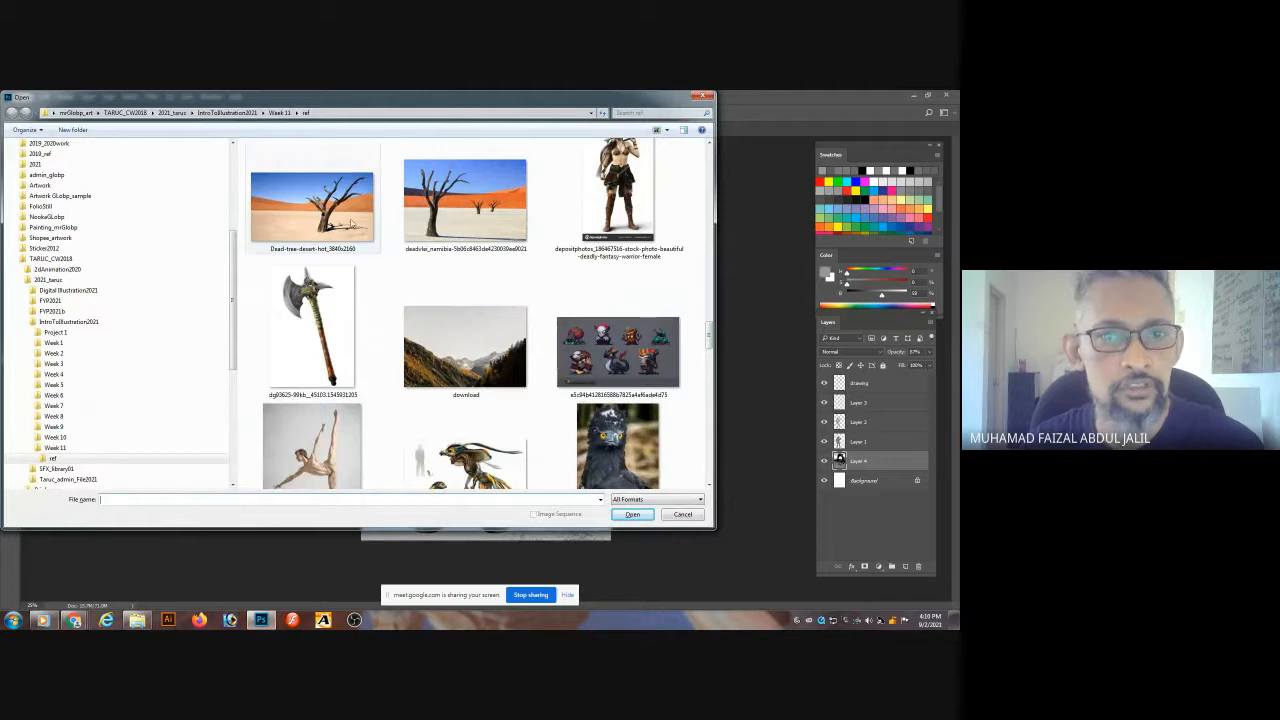
key(Escape)
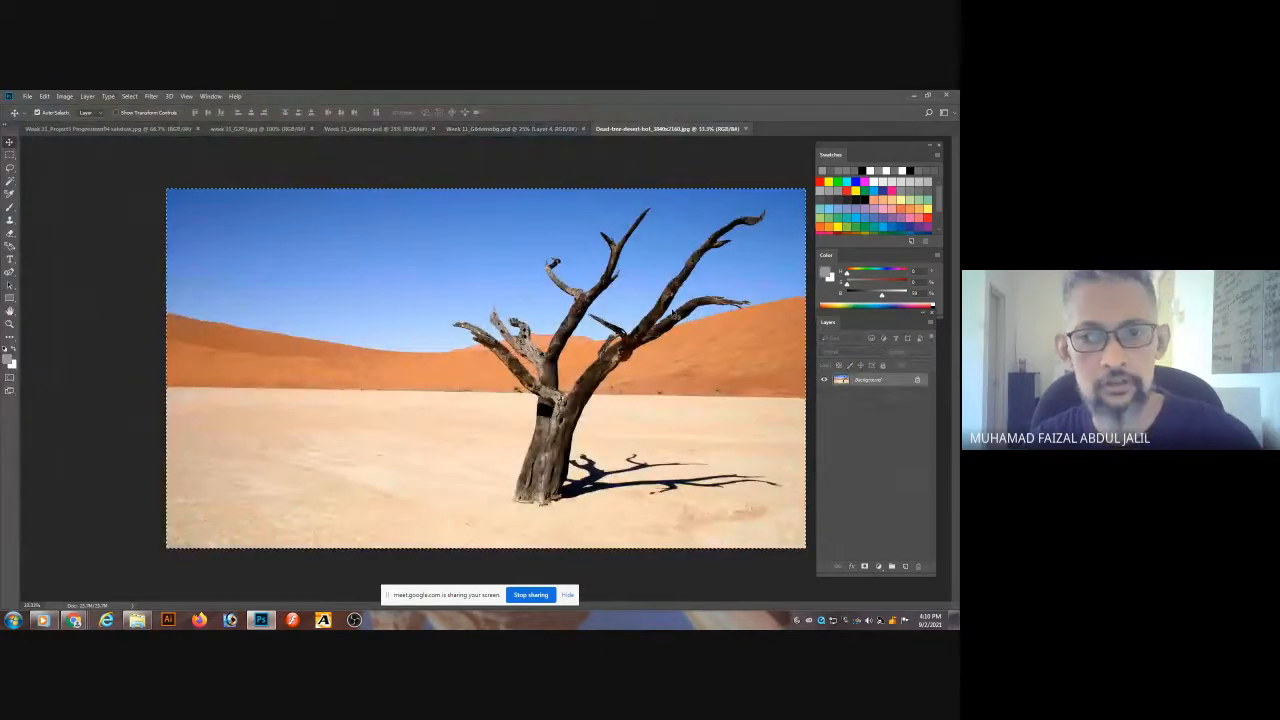
key(ctrl+w)
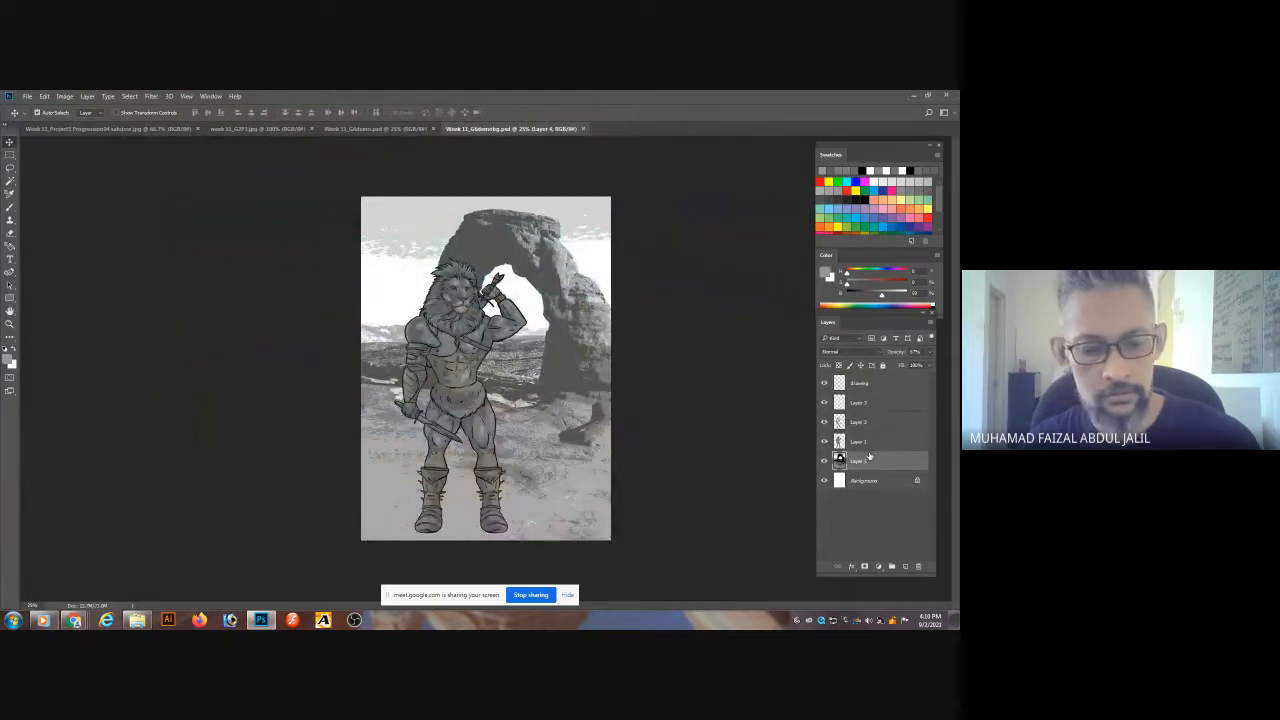
- Paste the copied dead tree picture above the rock arch layer, centre it on the canvas and flip it horizontally
key(ctrl+v)
drag(551, 311, 490, 288)
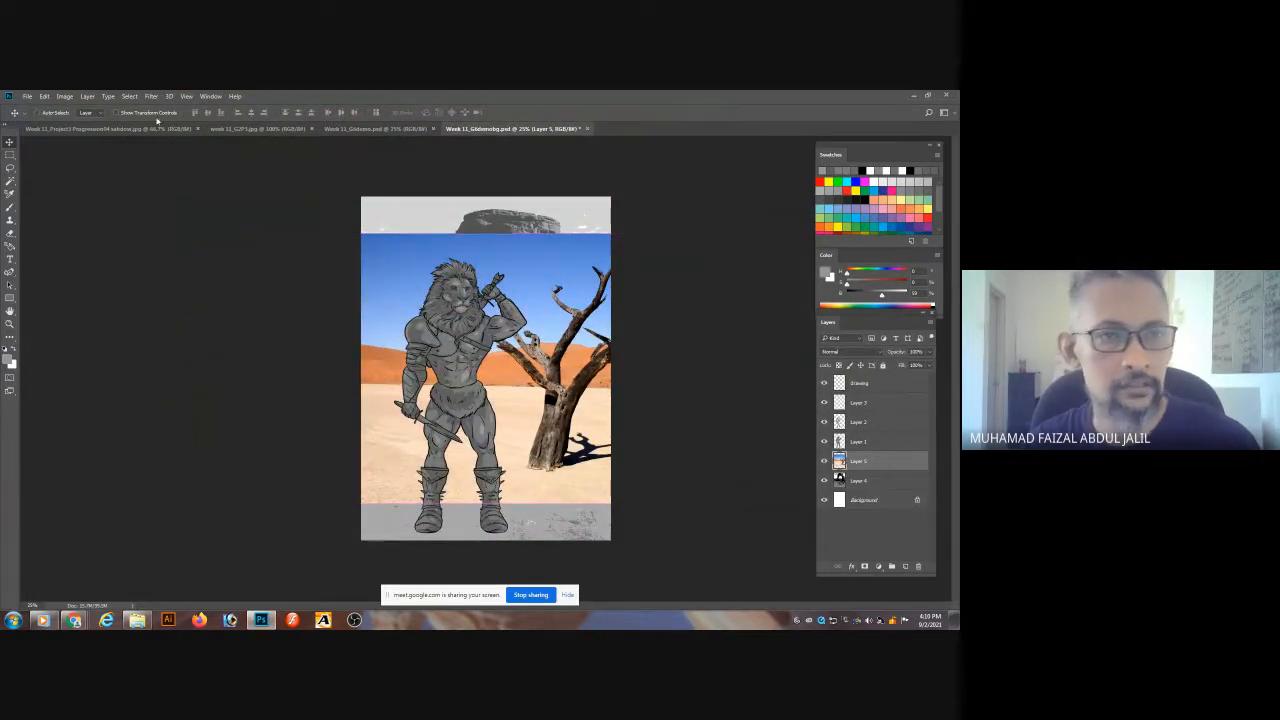
click(70, 96)
mouse_move(45, 96)
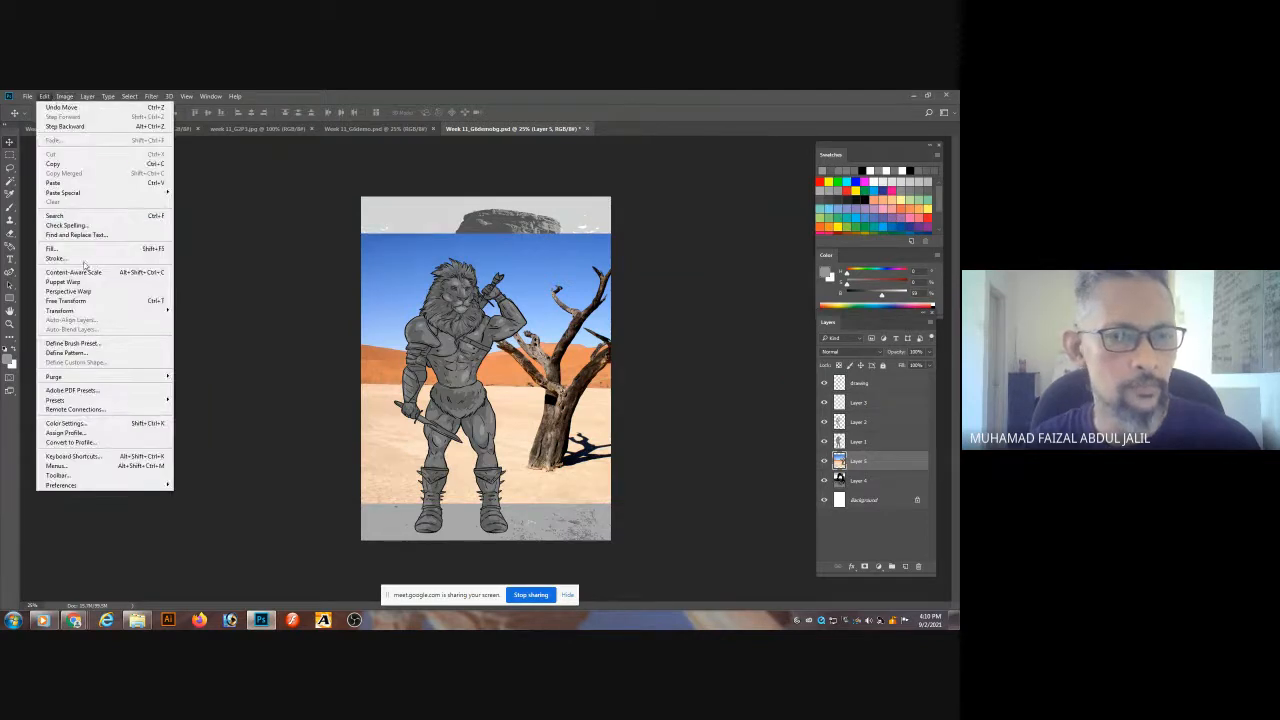
mouse_move(92, 312)
click(200, 421)
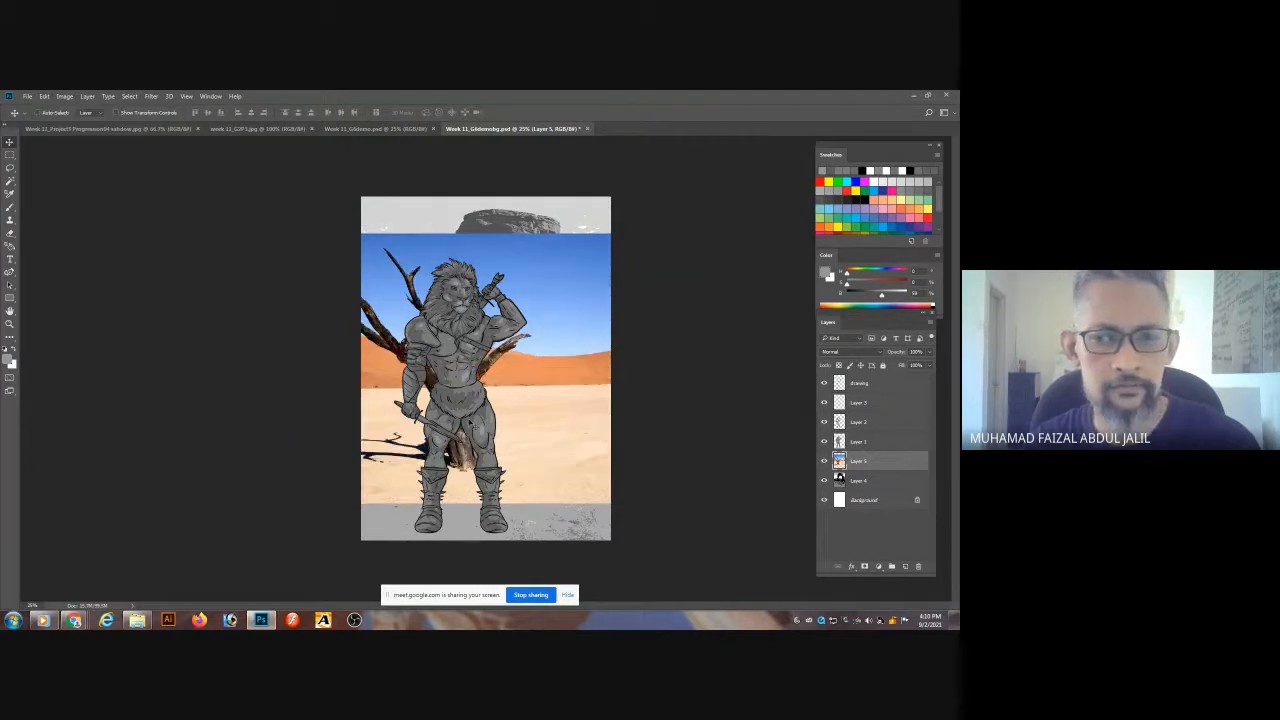
- Scale the dead tree layer proportionally to about 143% and position it so the whole trunk stands behind the lion warrior, covering the canvas
drag(558, 385, 537, 430)
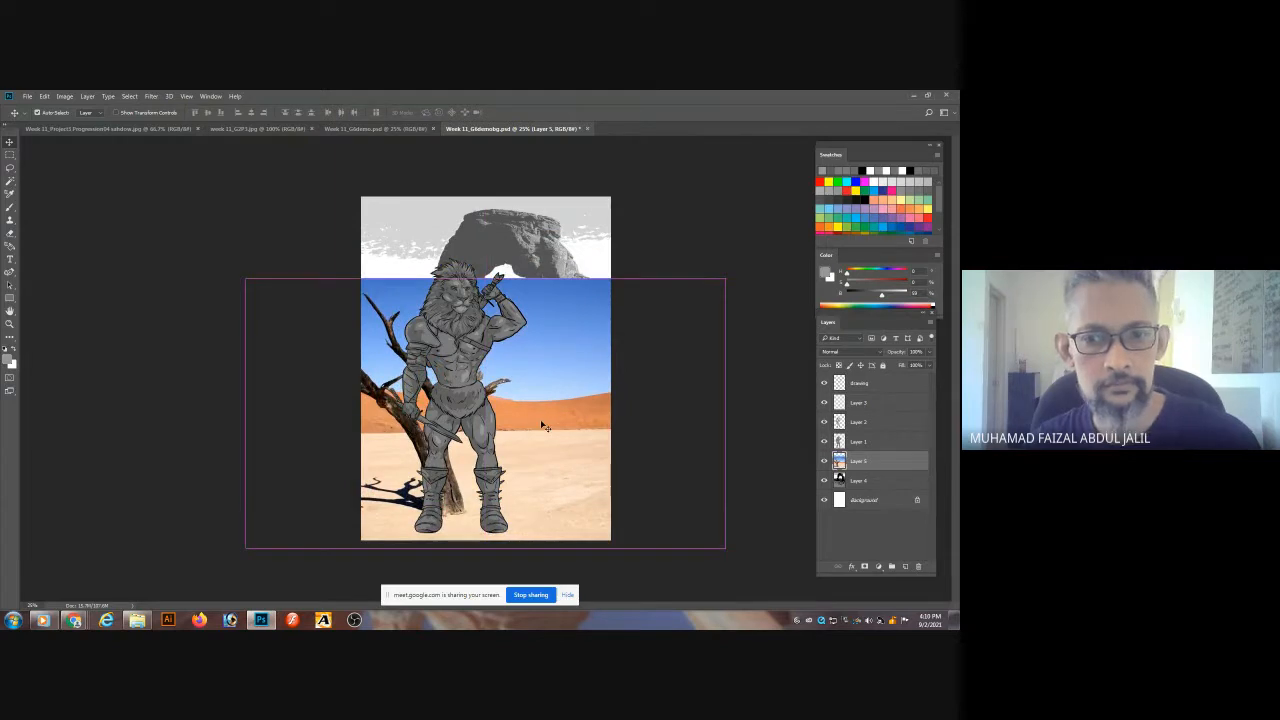
key(ctrl+t)
drag(722, 278, 751, 238)
key(ctrl+z)
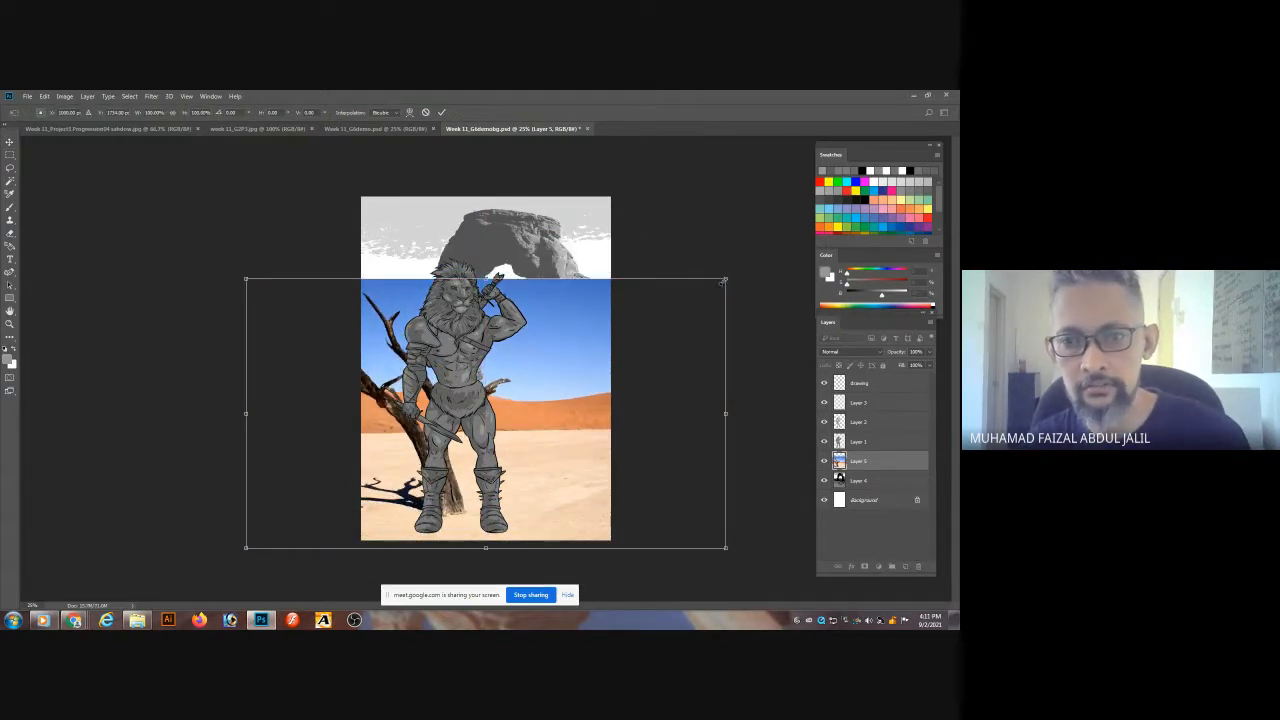
drag(722, 282, 825, 223)
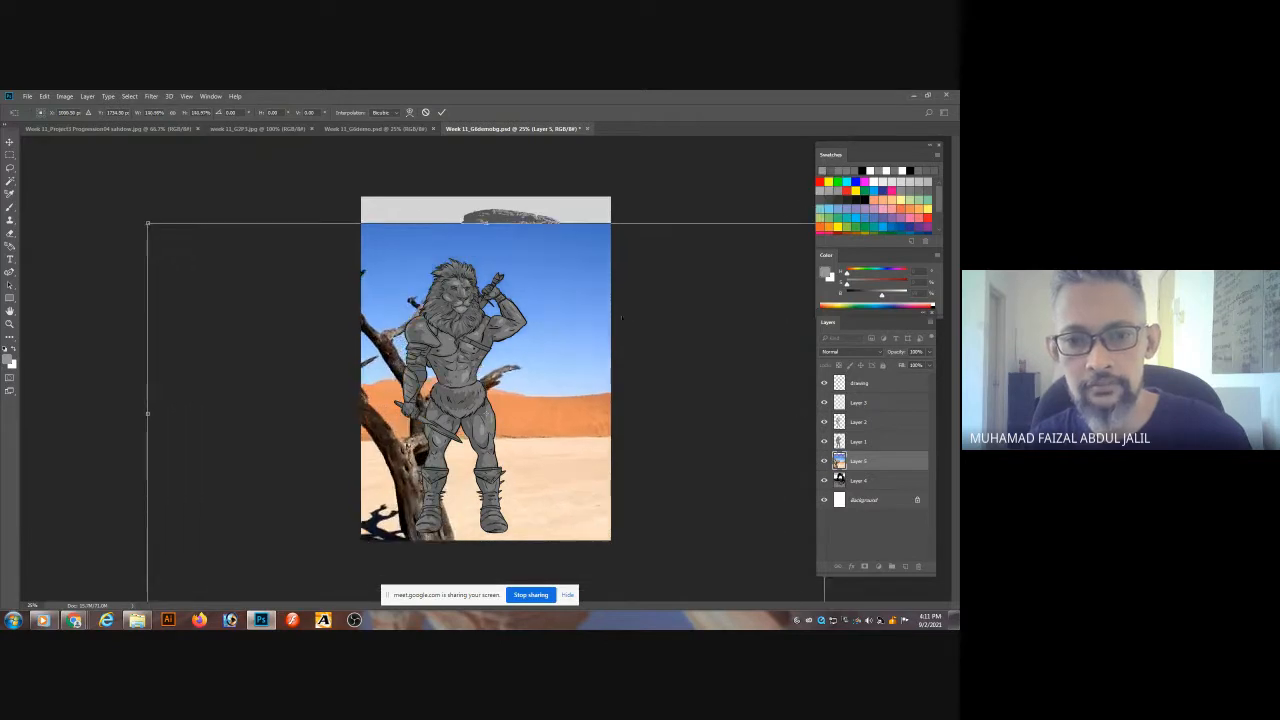
drag(622, 318, 560, 292)
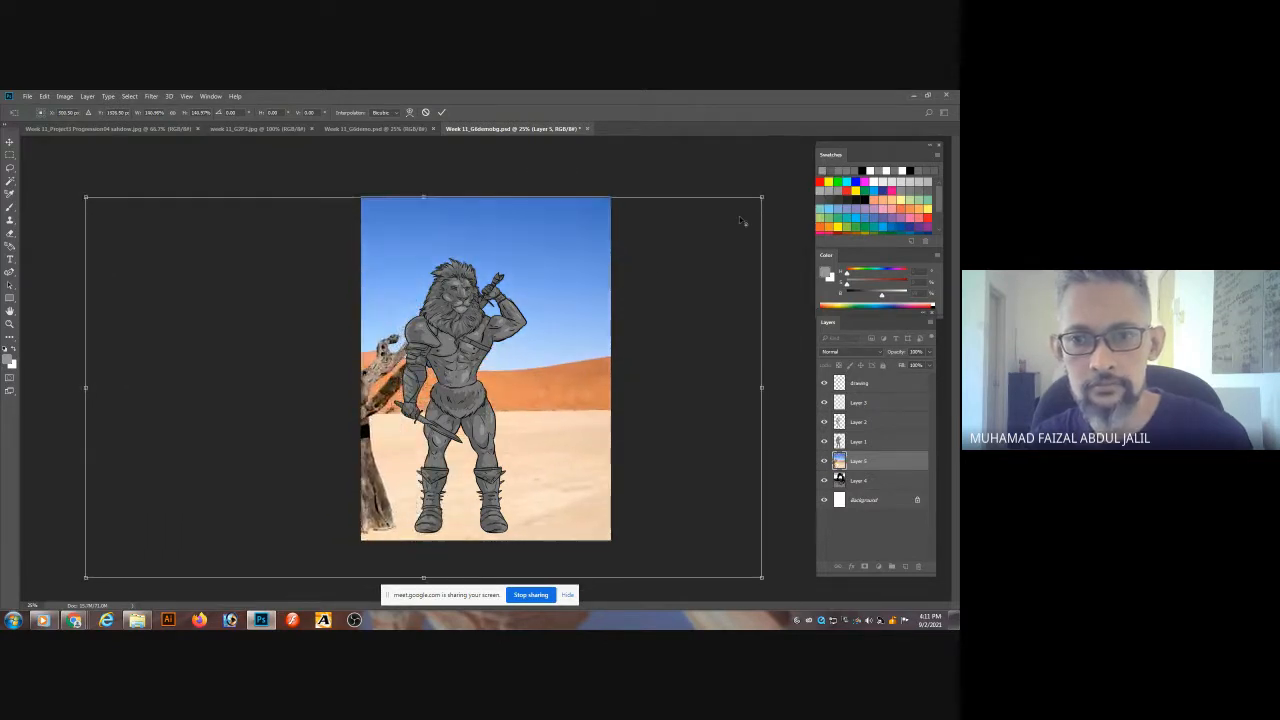
drag(762, 197, 767, 195)
drag(599, 295, 759, 264)
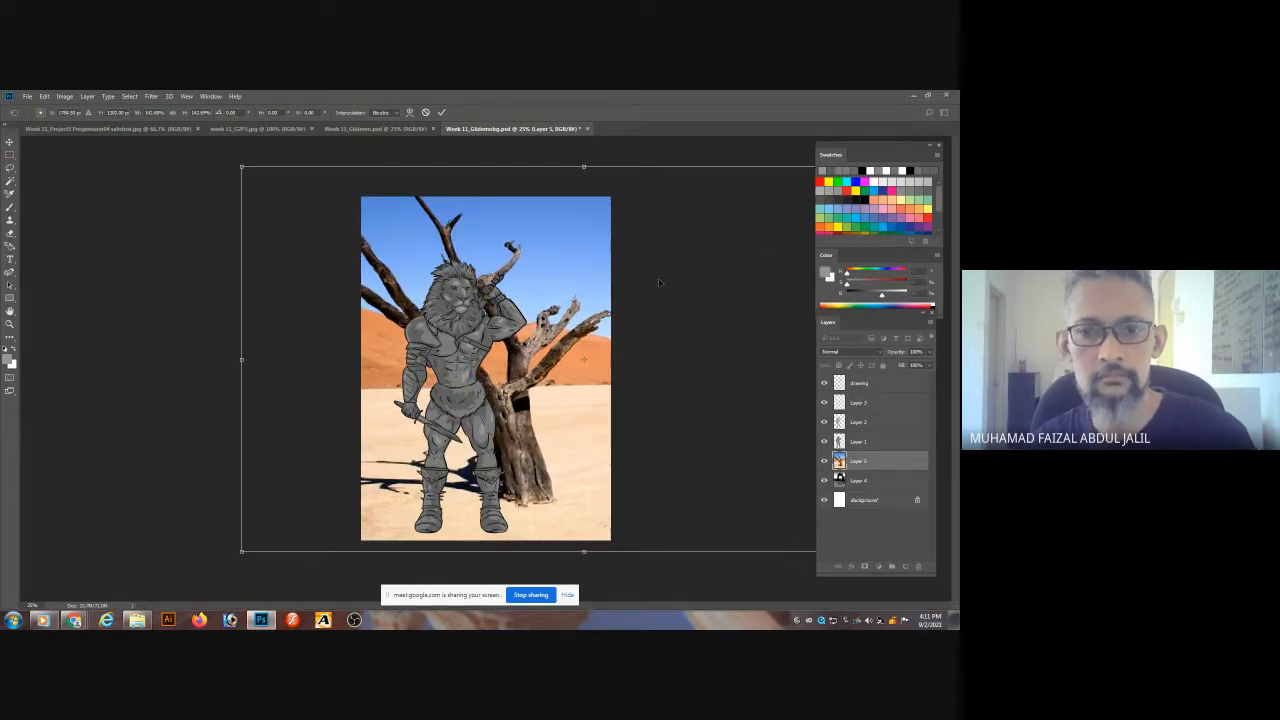
key(Return)
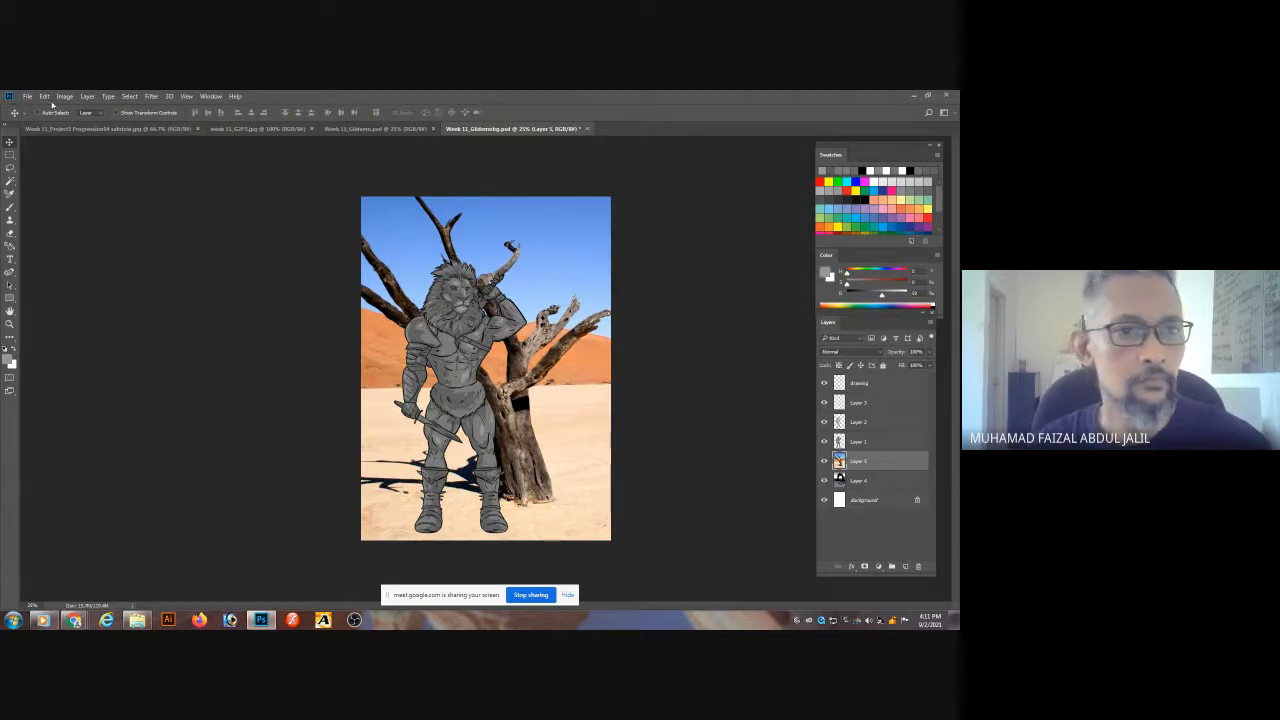
- Apply a Gradient Map with the Black, White preset to the dead tree layer and save the document
click(44, 96)
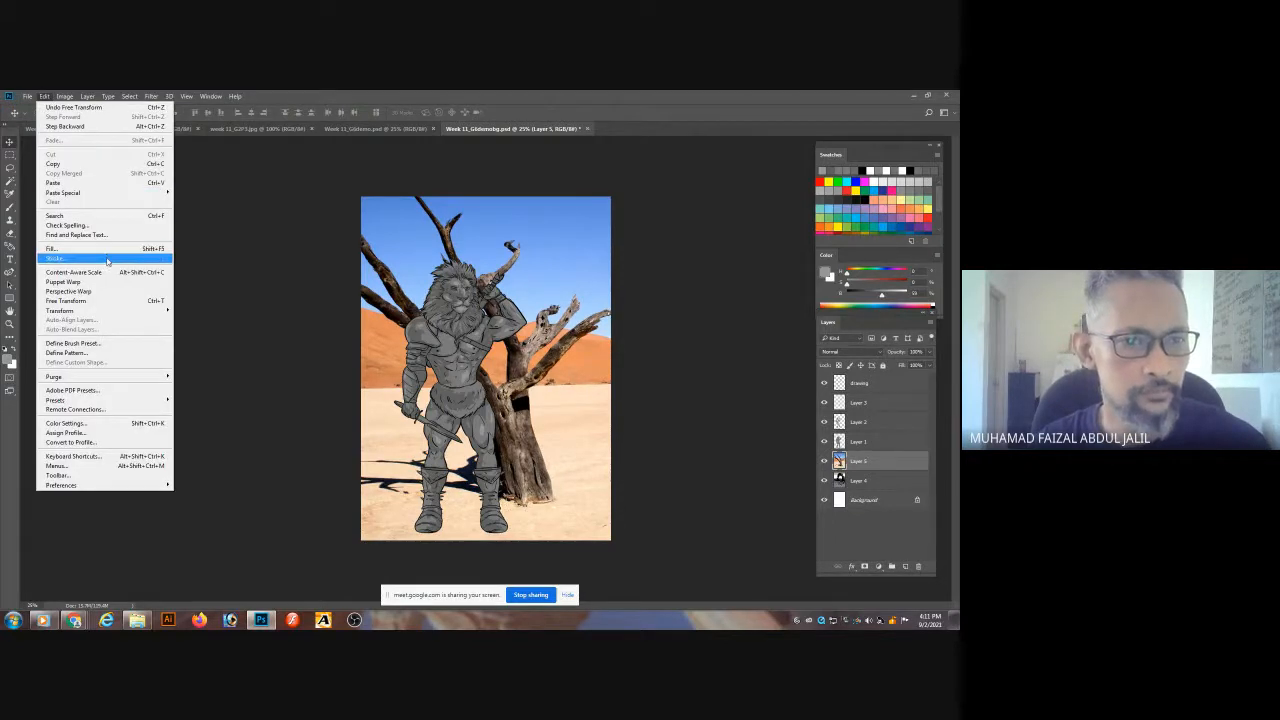
mouse_move(64, 96)
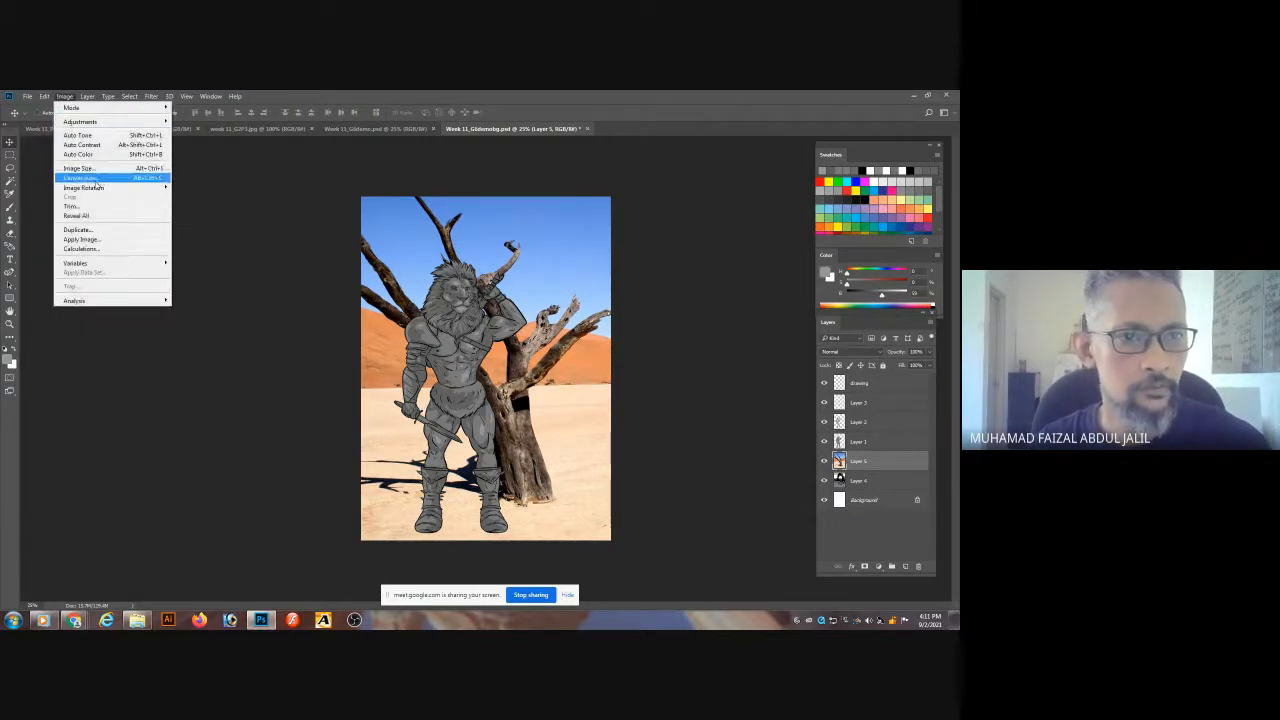
mouse_move(114, 121)
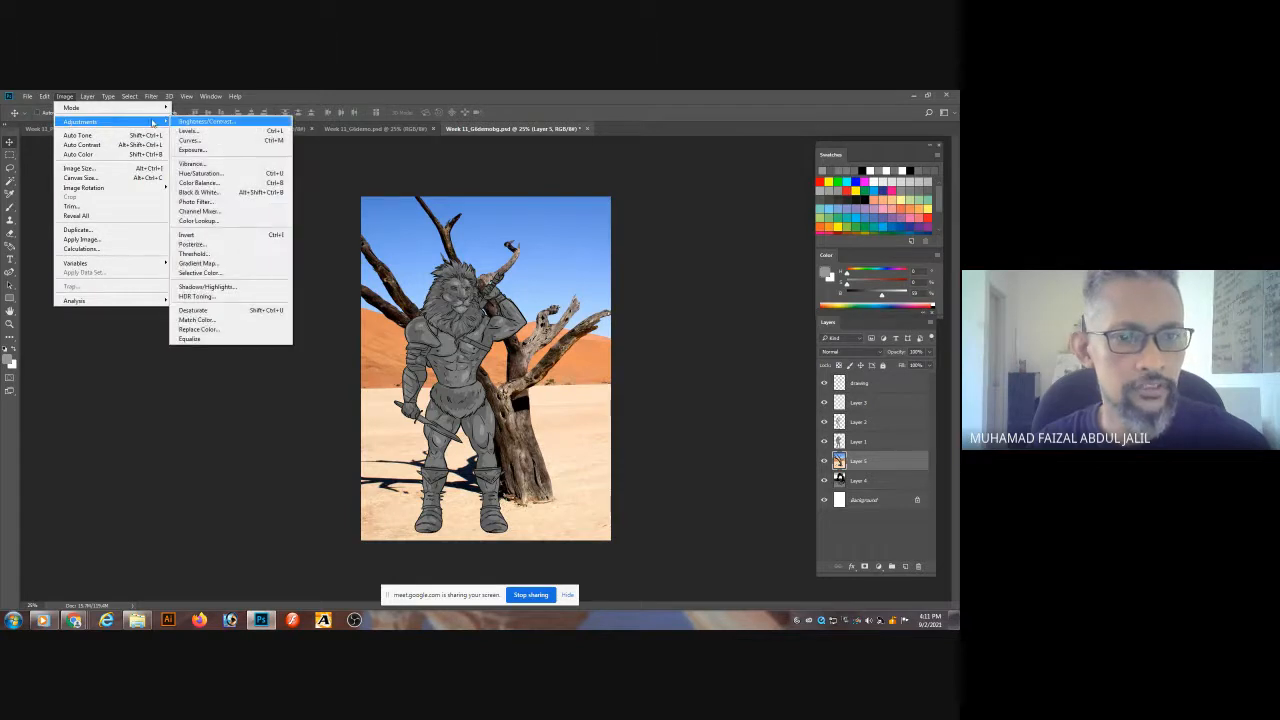
click(220, 264)
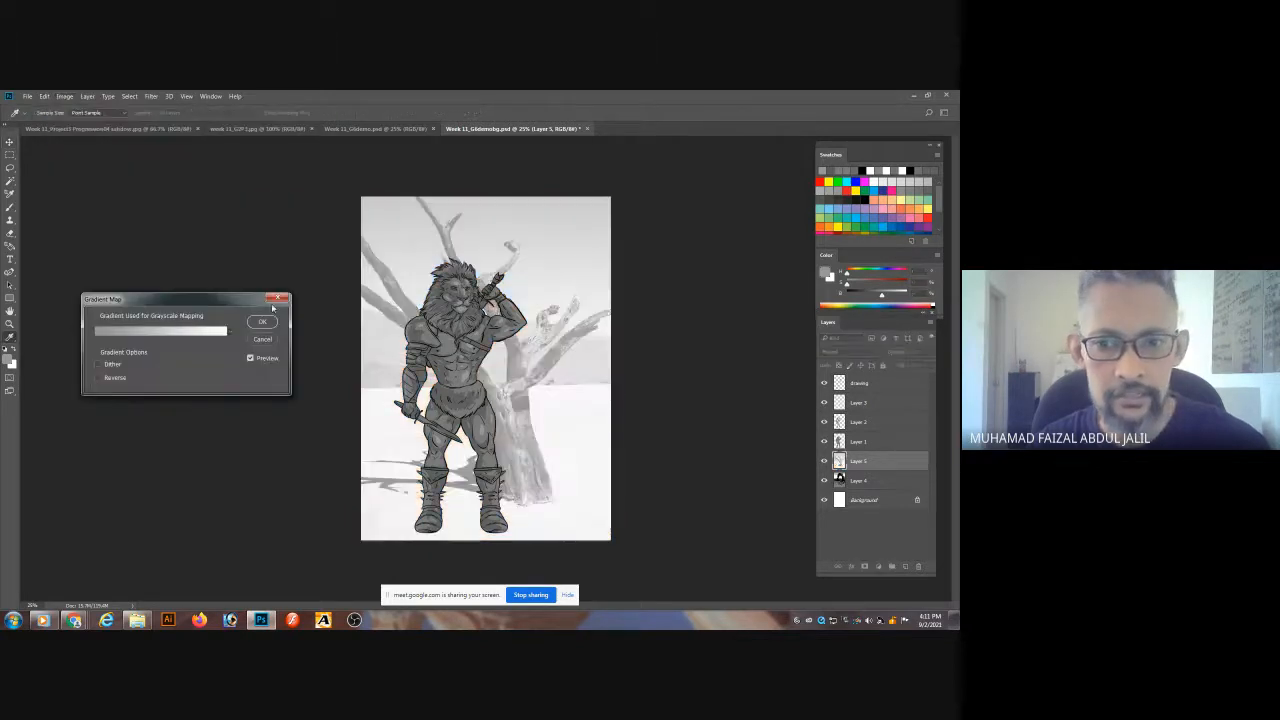
click(157, 331)
click(187, 200)
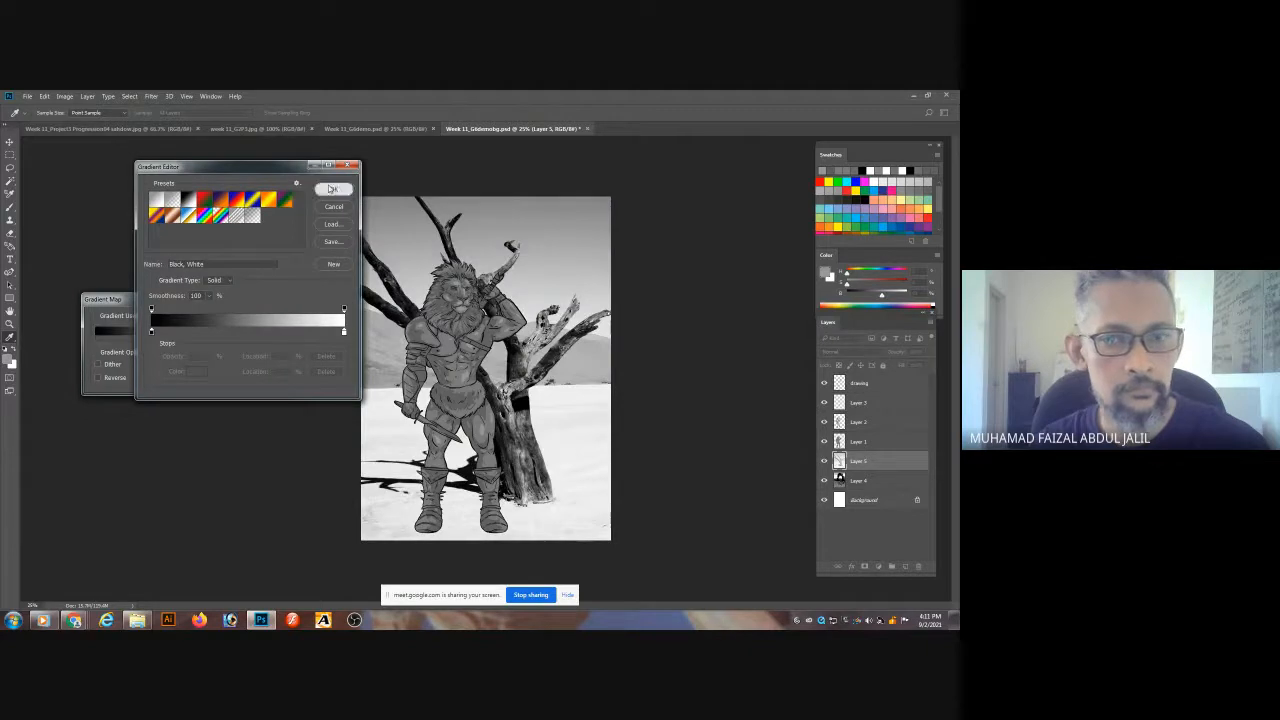
click(333, 189)
click(263, 321)
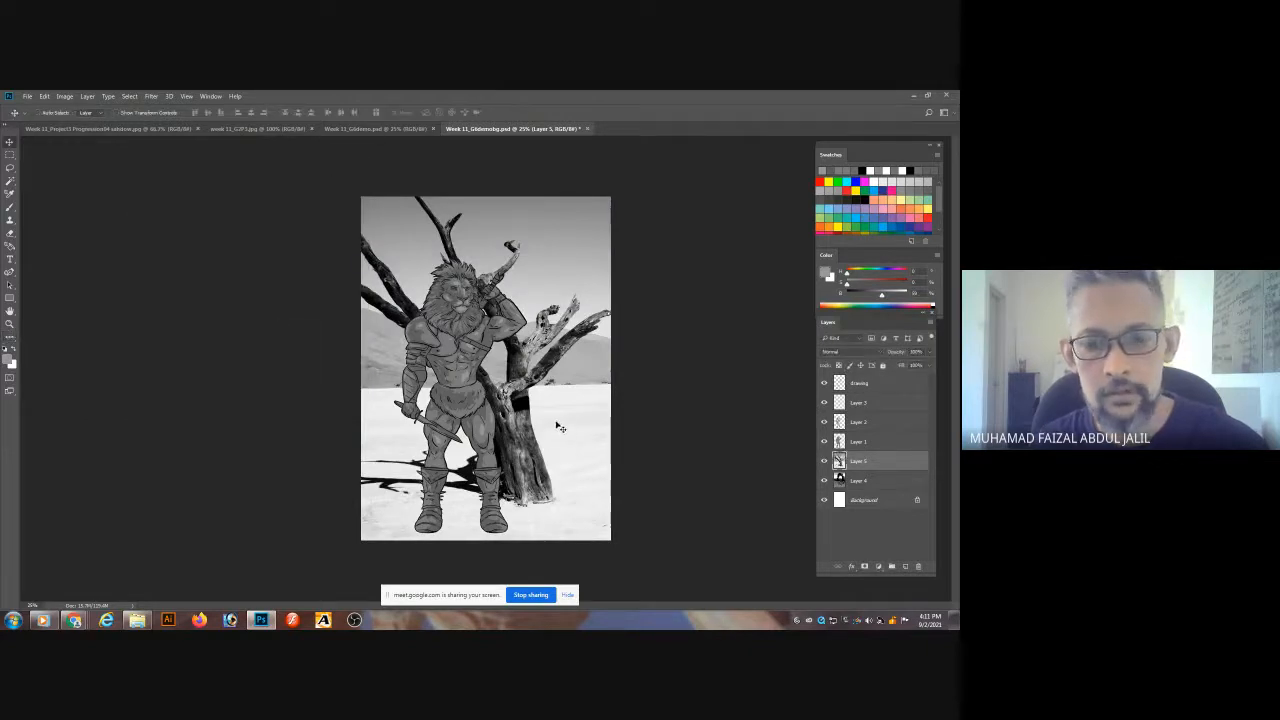
key(ctrl+s)
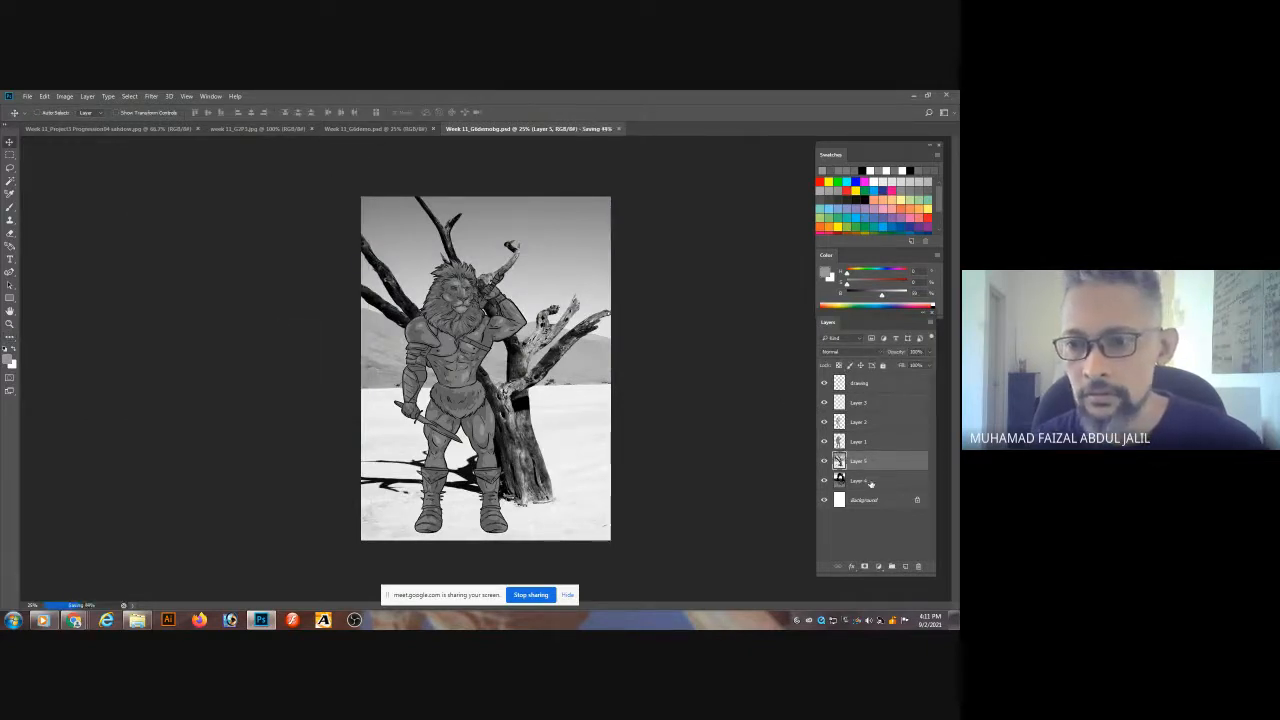
- Hide the rock arch layer beneath the dead tree
click(824, 481)
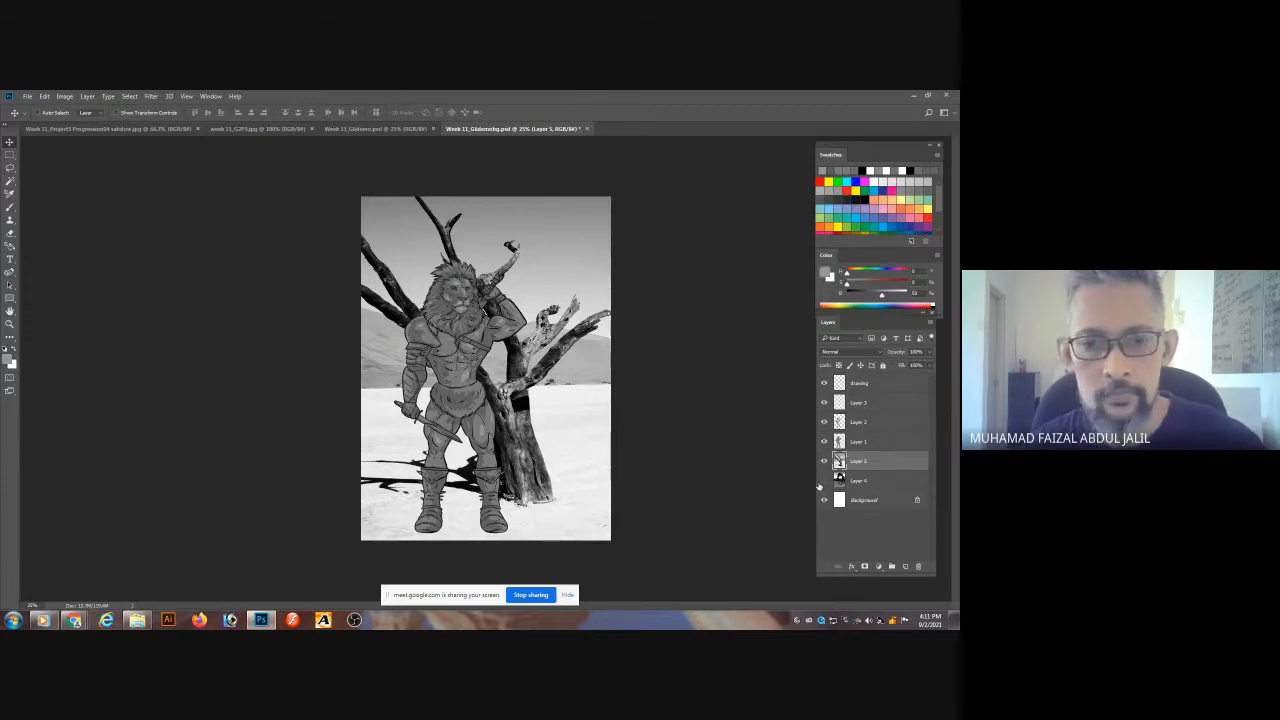
click(826, 482)
click(826, 482)
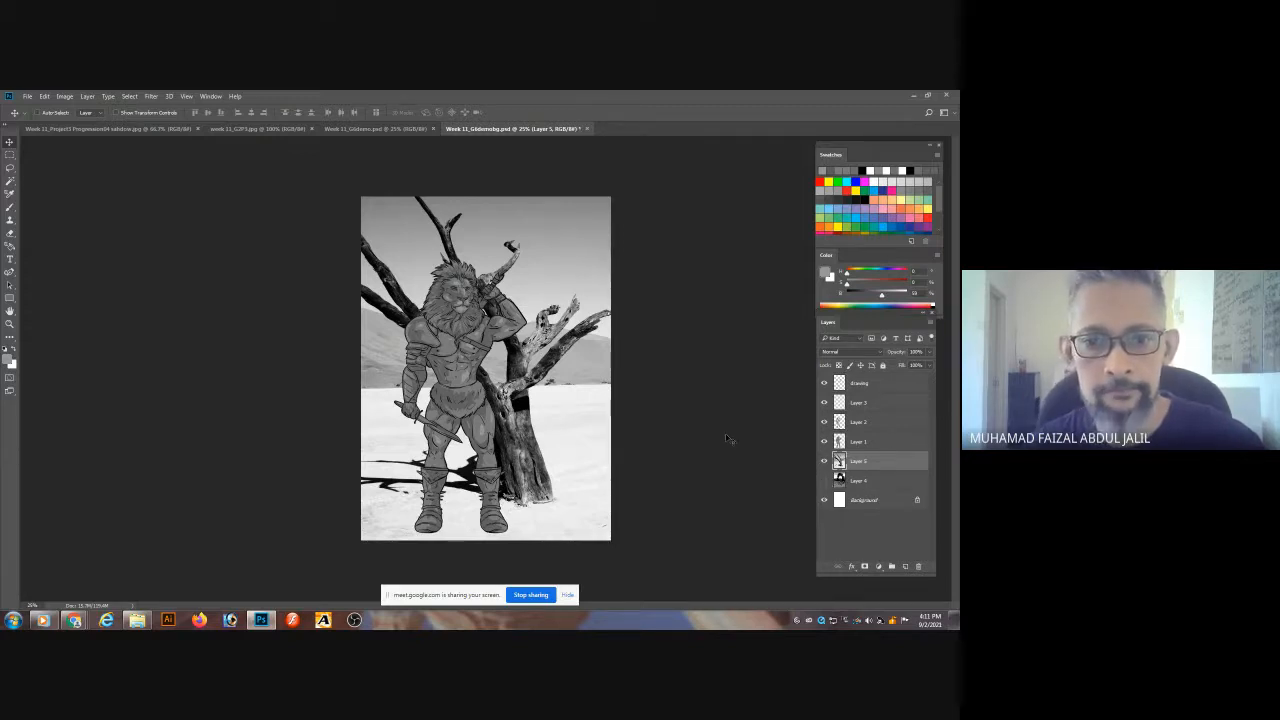
click(64, 96)
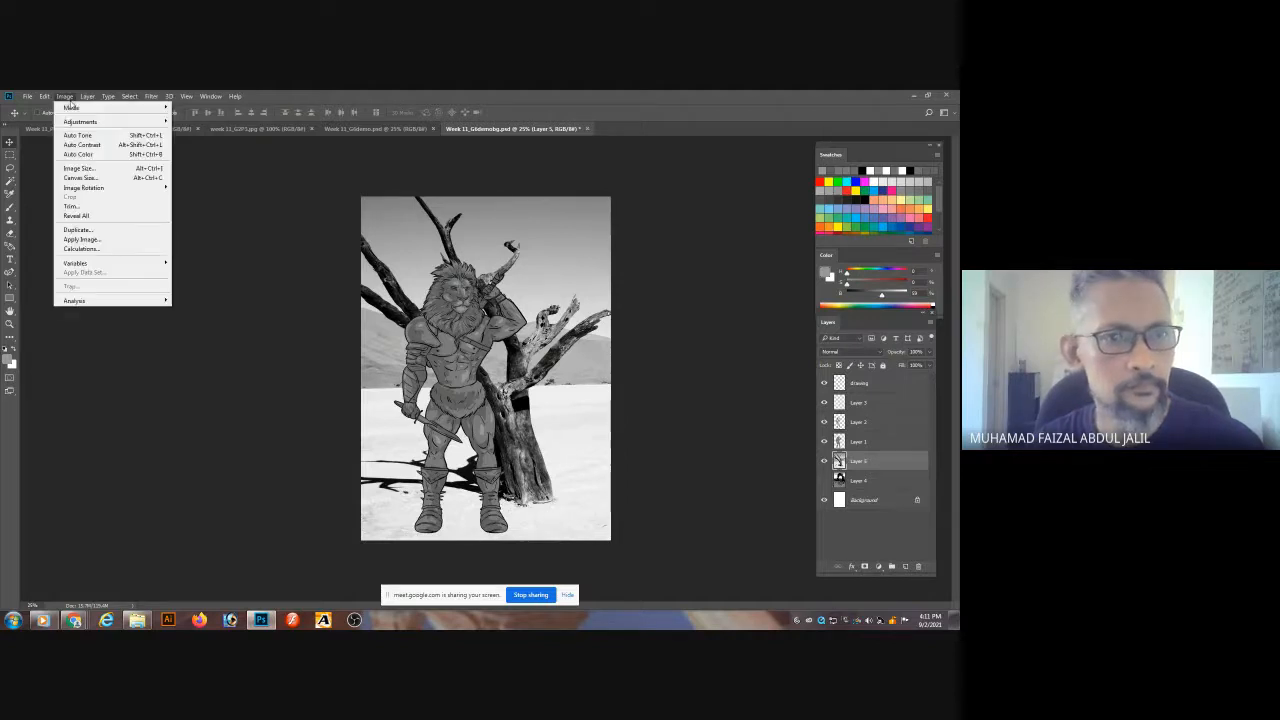
mouse_move(82, 121)
click(200, 246)
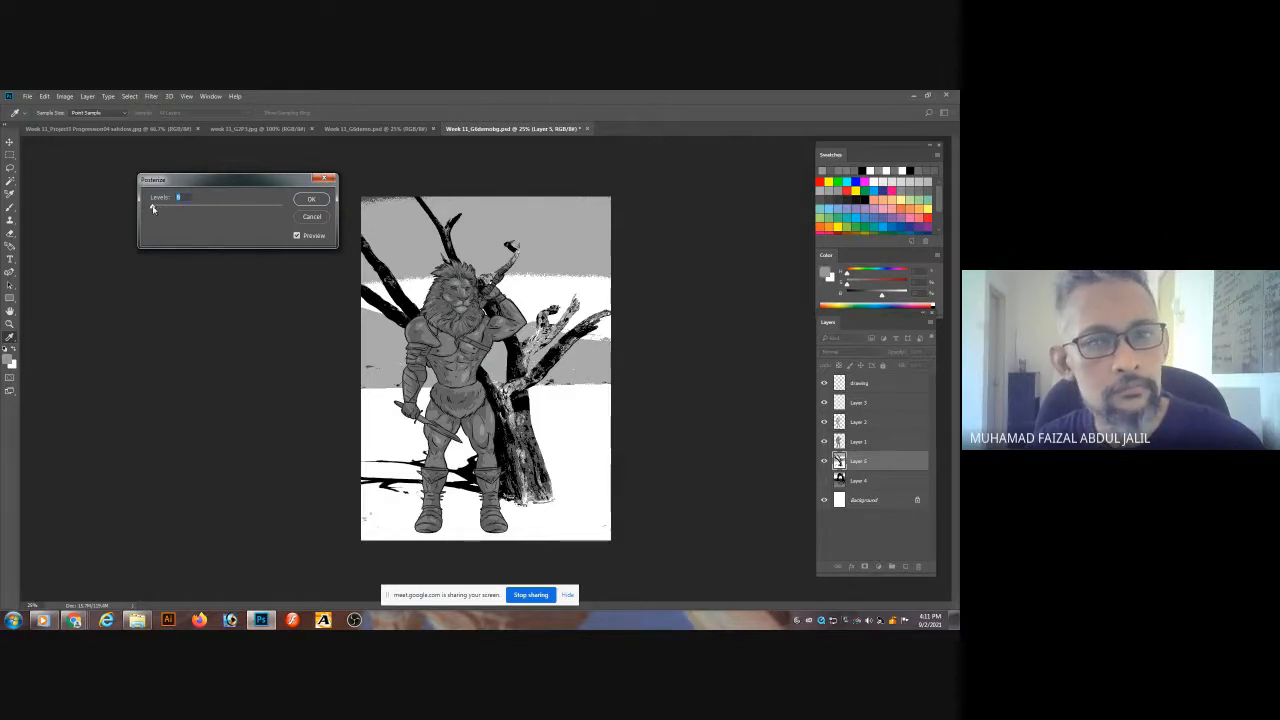
drag(152, 208, 152, 209)
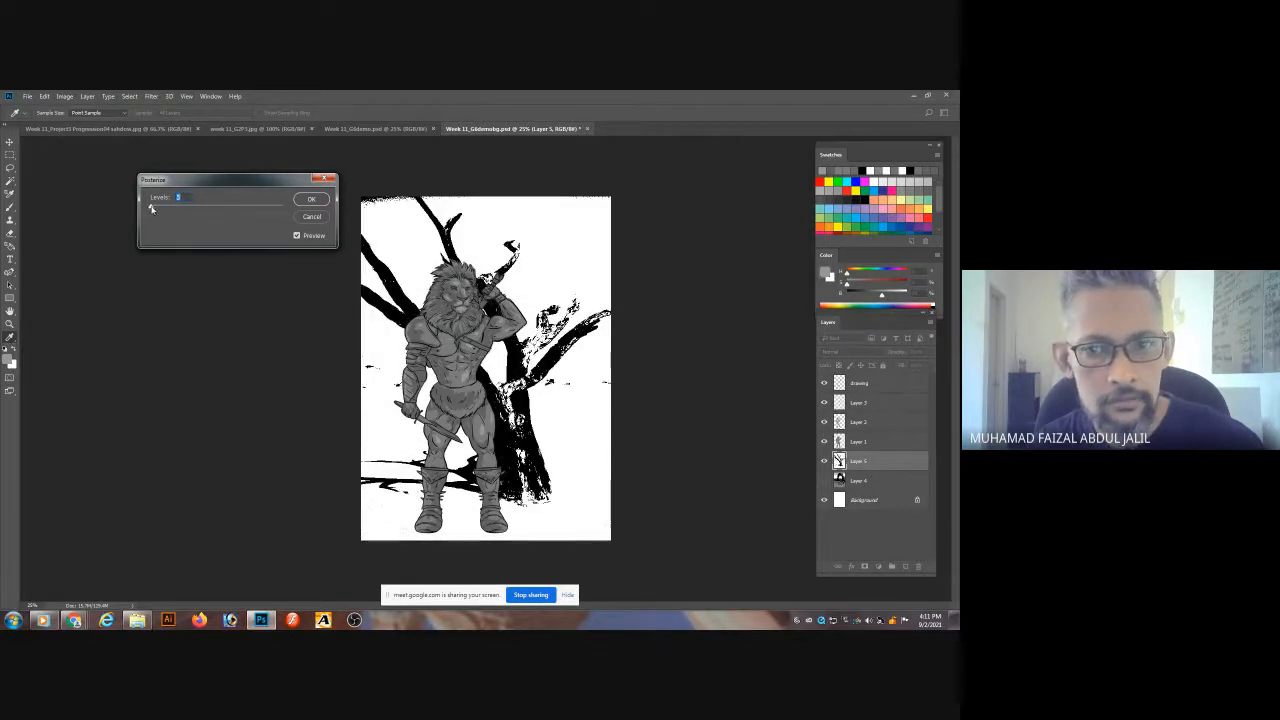
drag(152, 208, 153, 209)
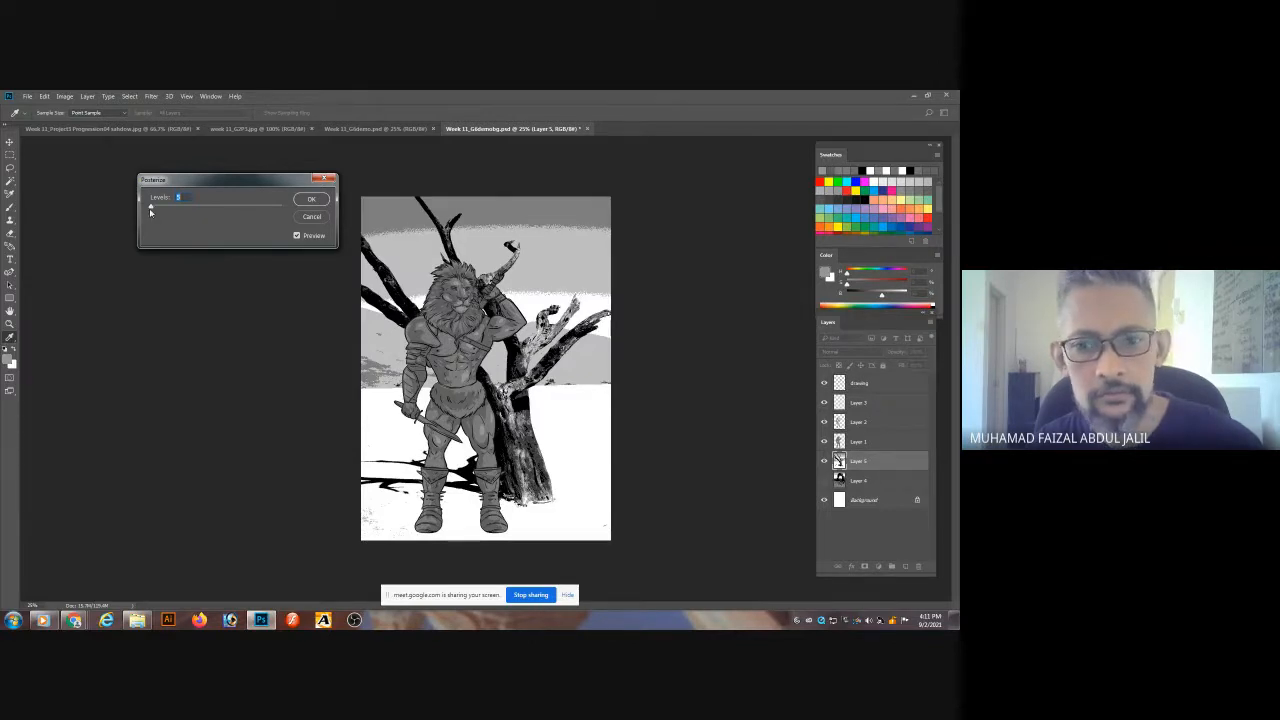
click(305, 216)
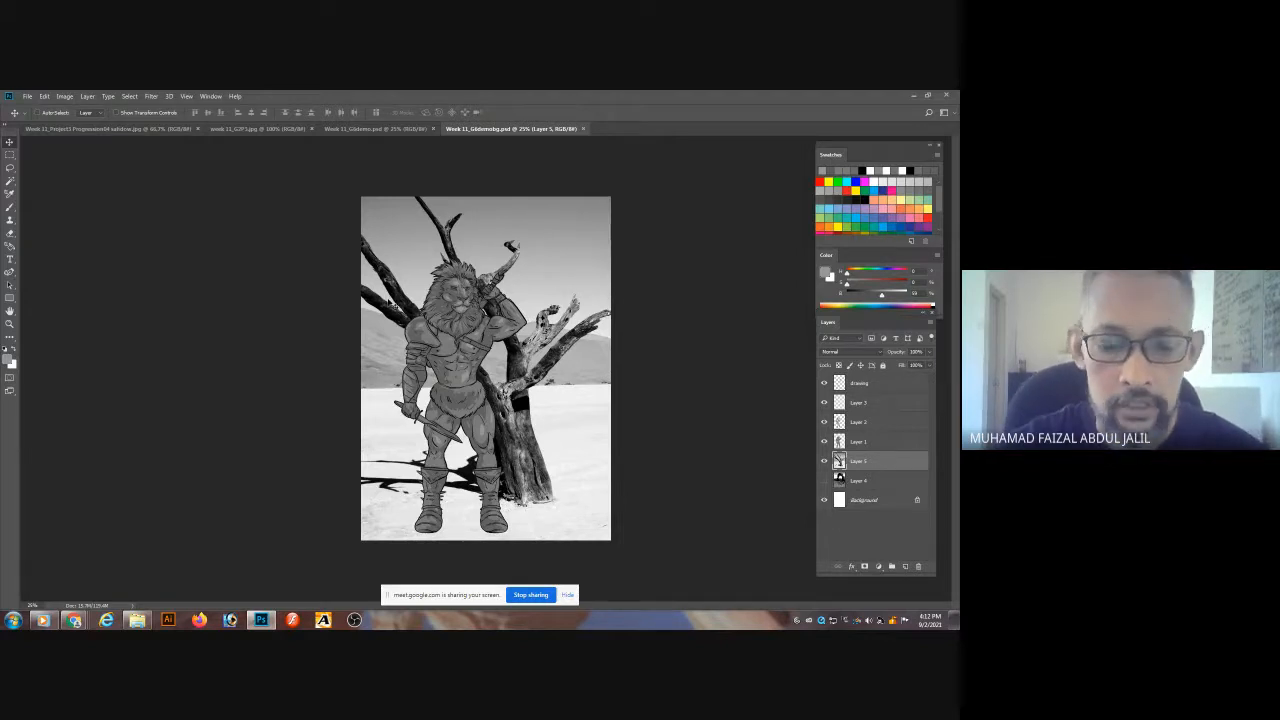
- Hide the drawing layer and all the lion warrior layers above the dead tree layer
key(l)
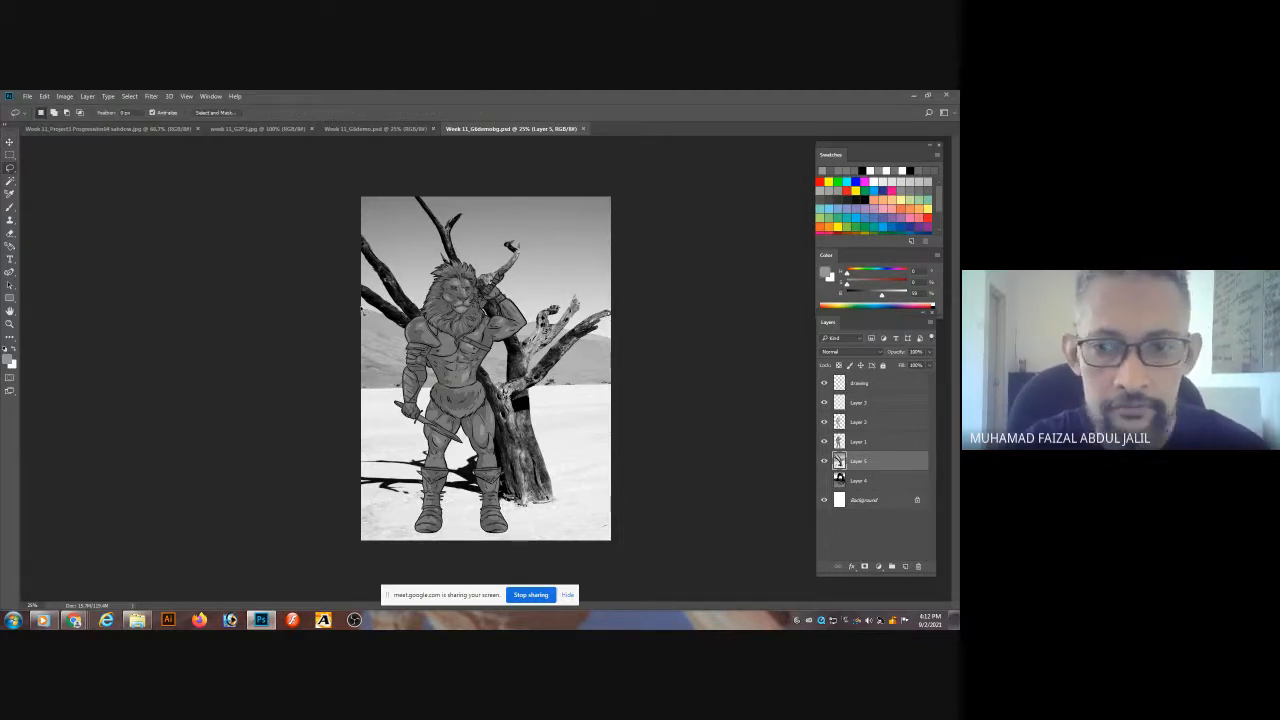
drag(823, 441, 815, 378)
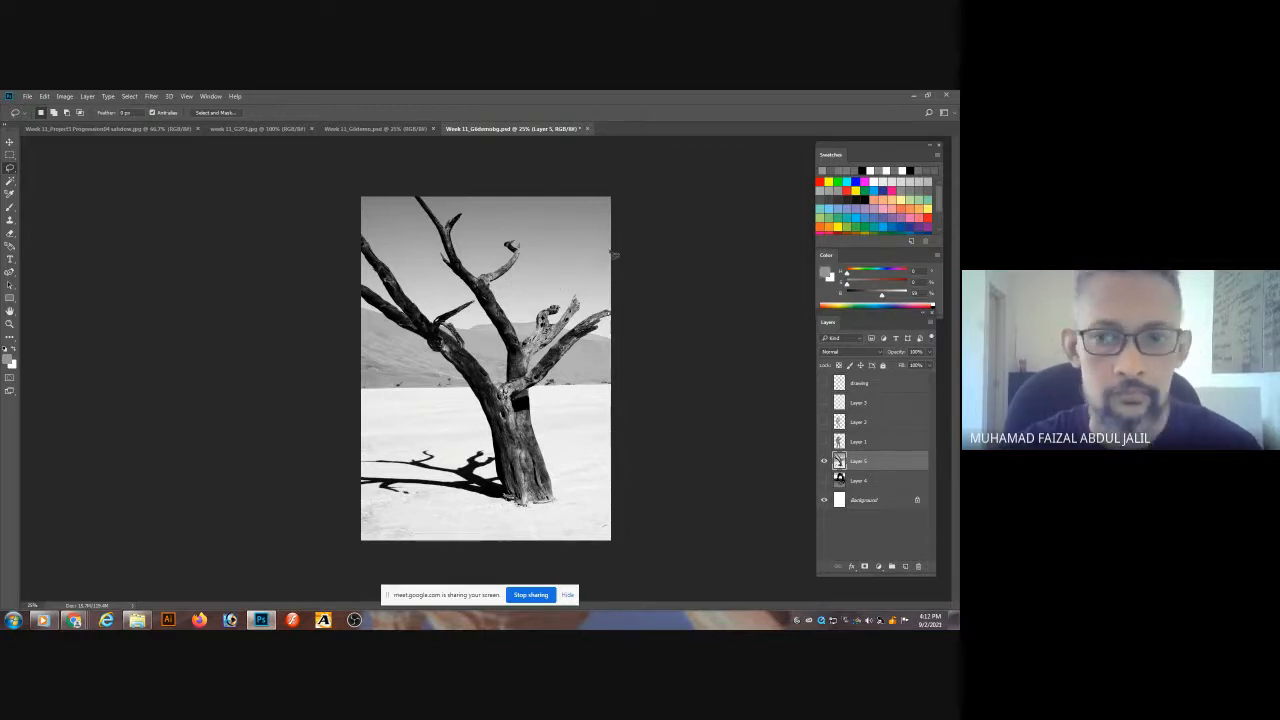
- Try to select the sky around the dead tree with the Magic Wand tool
key(w)
click(574, 232)
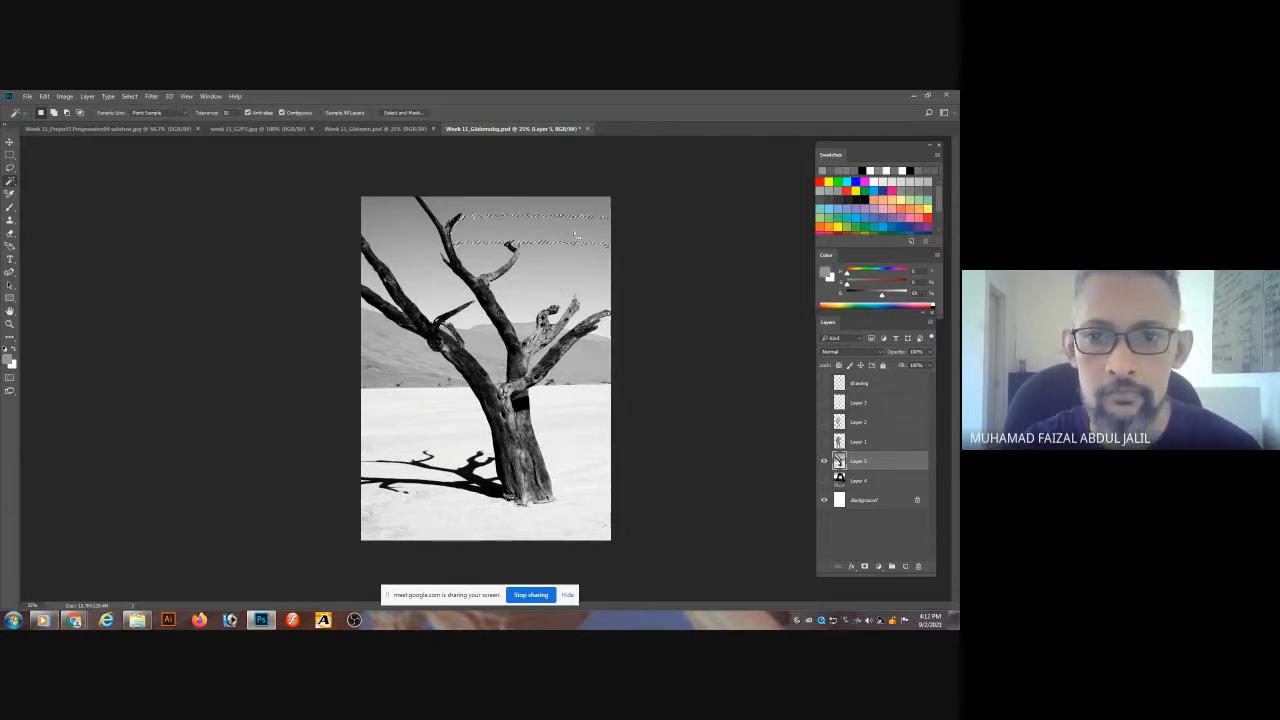
right_click(10, 182)
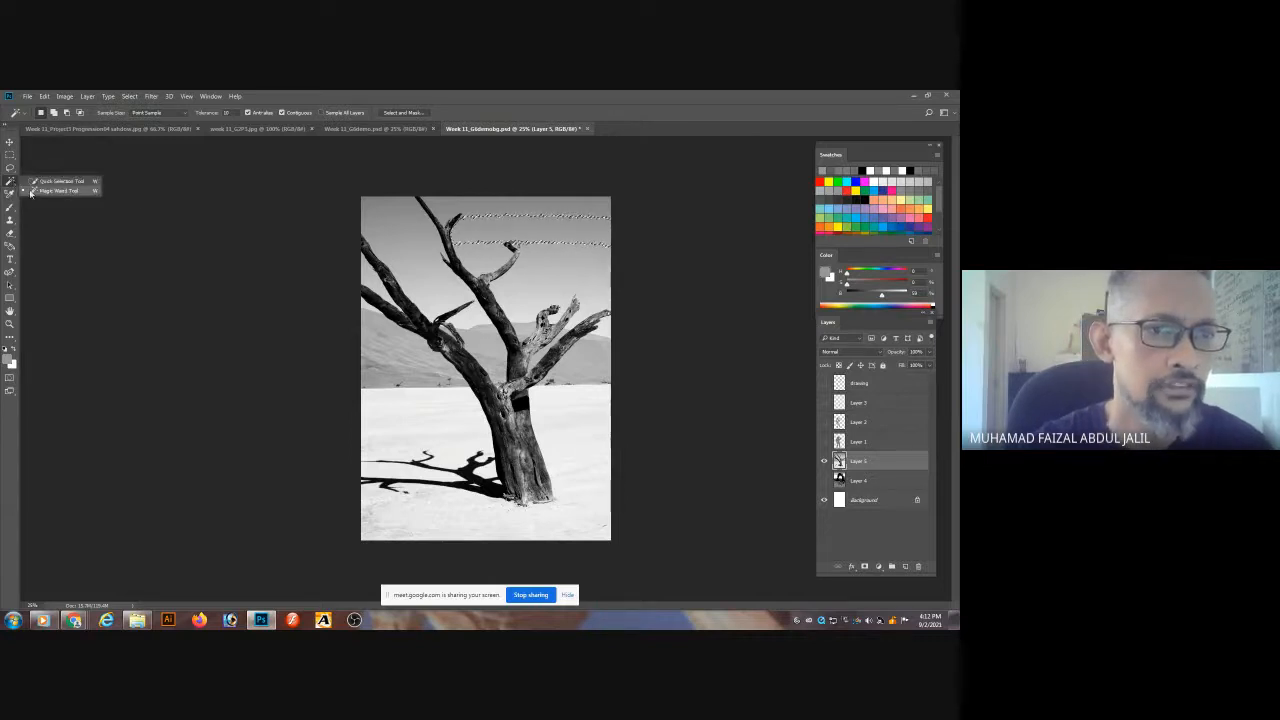
click(31, 192)
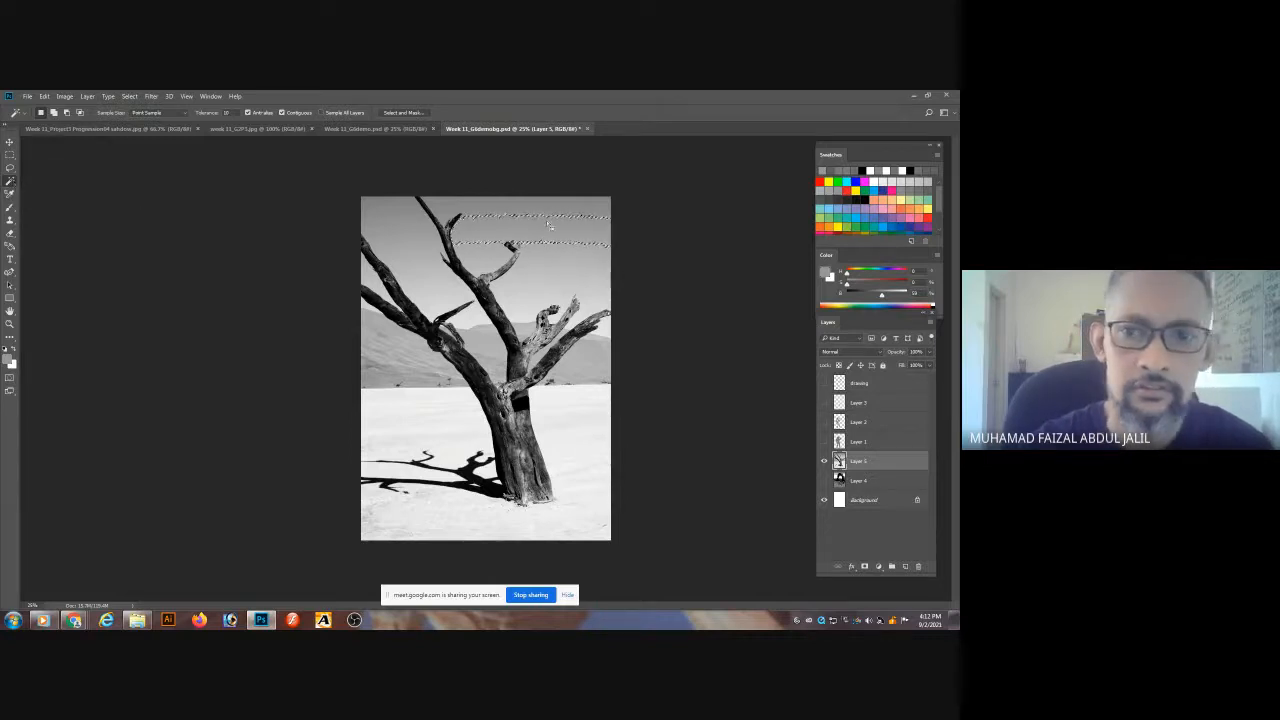
click(540, 274)
- Select all the sky between the dead tree's branches with the Quick Selection tool, delete it from the layer and deselect
right_click(10, 182)
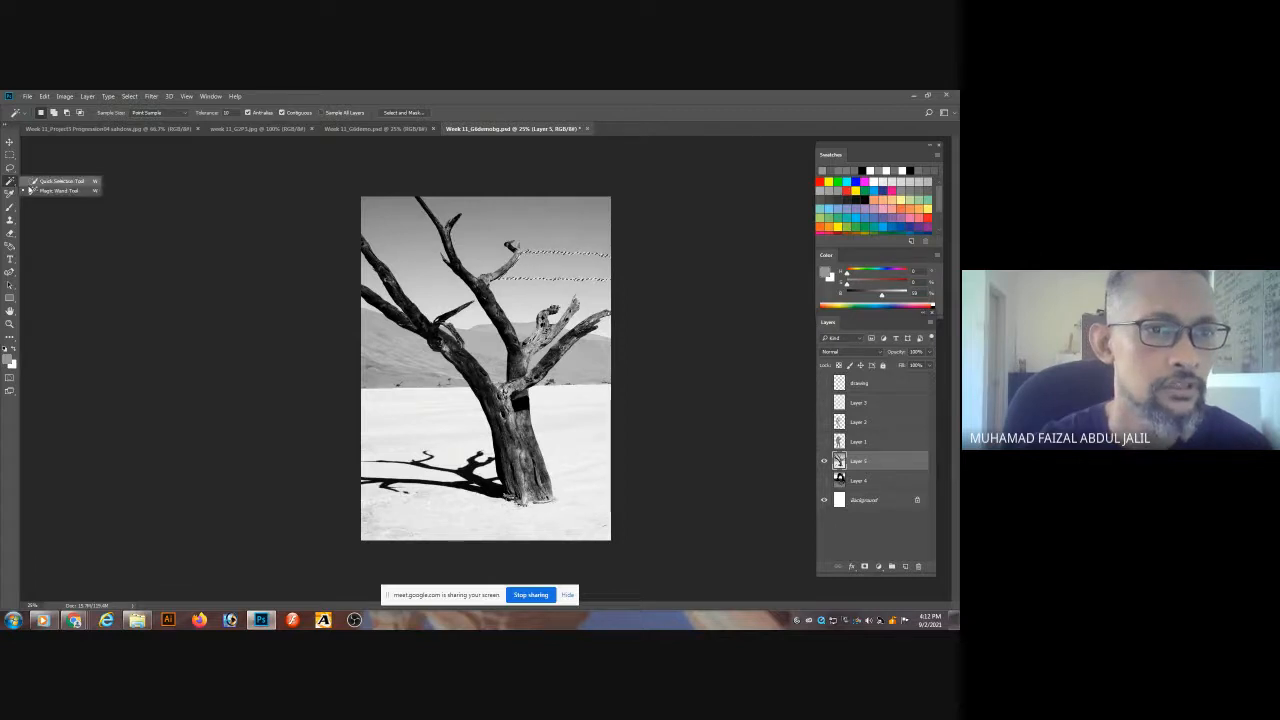
click(40, 181)
click(487, 222)
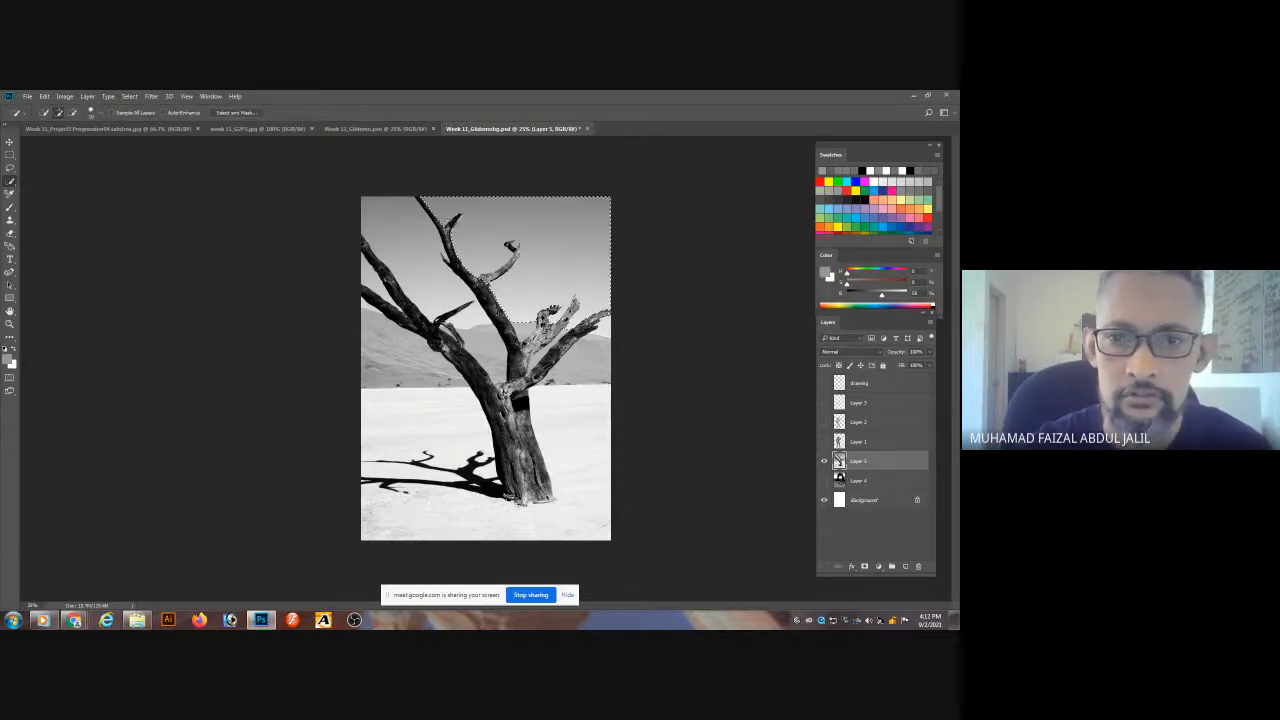
click(412, 258)
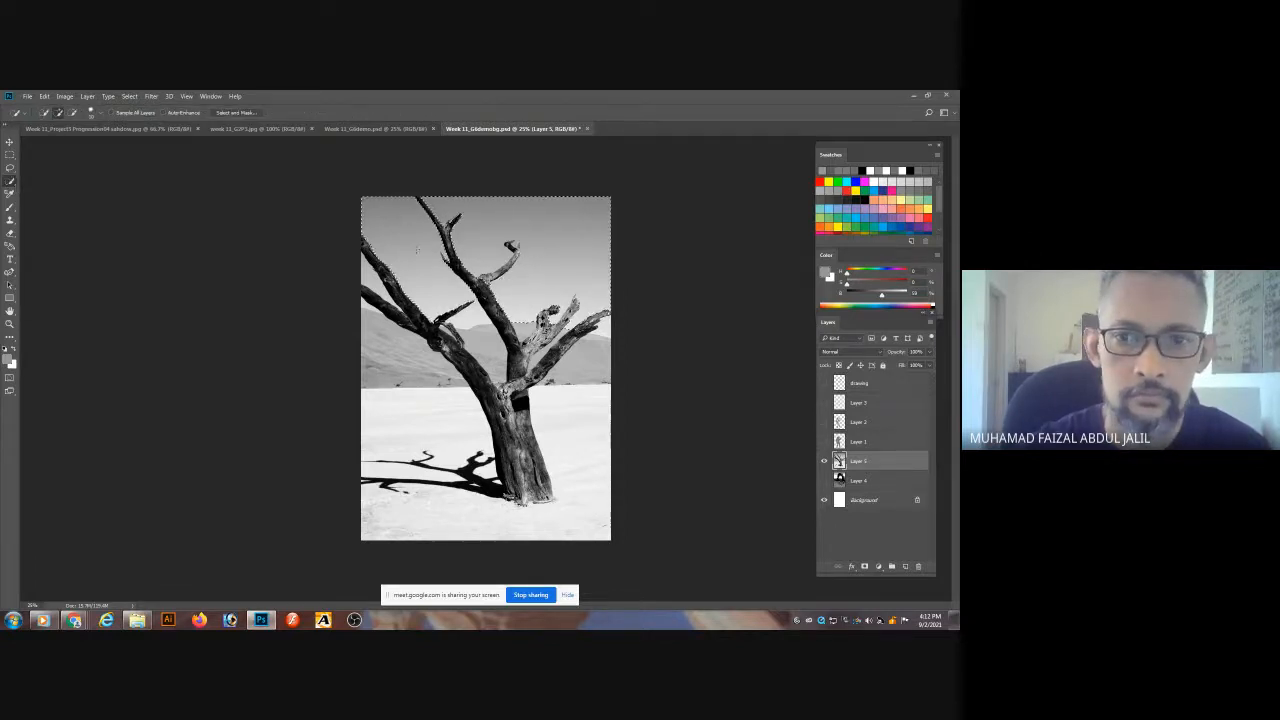
click(468, 318)
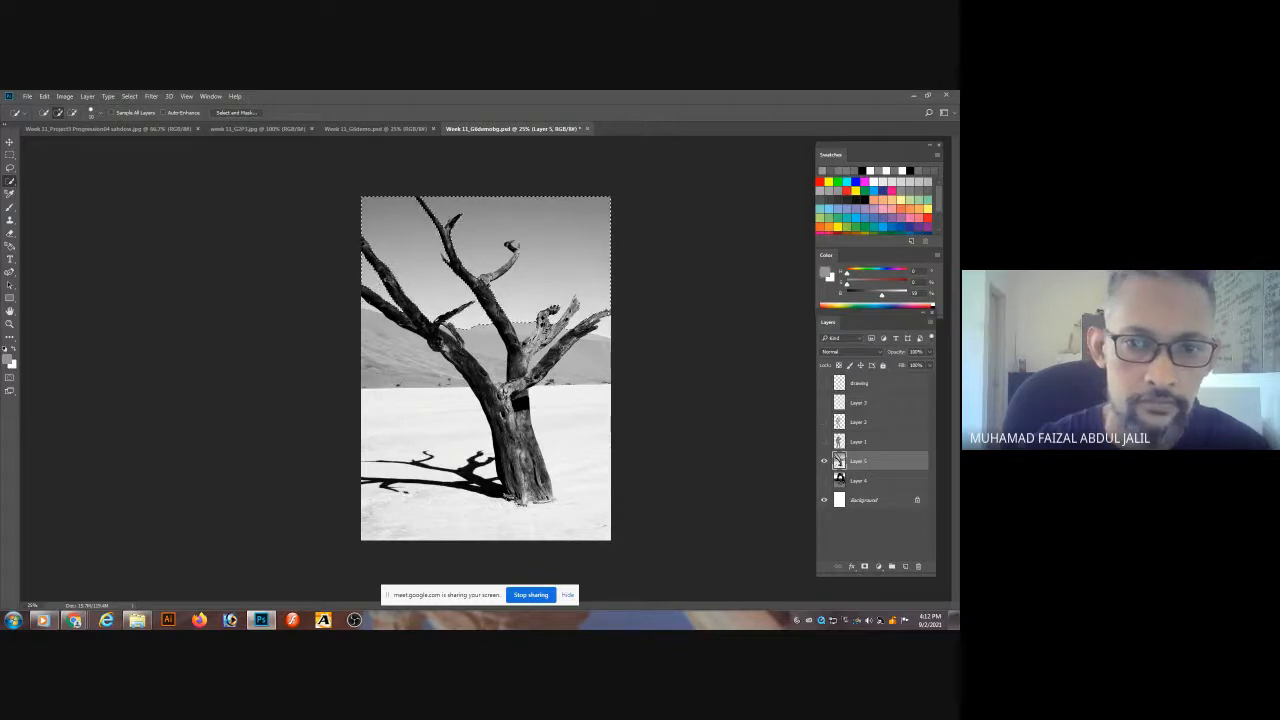
click(606, 331)
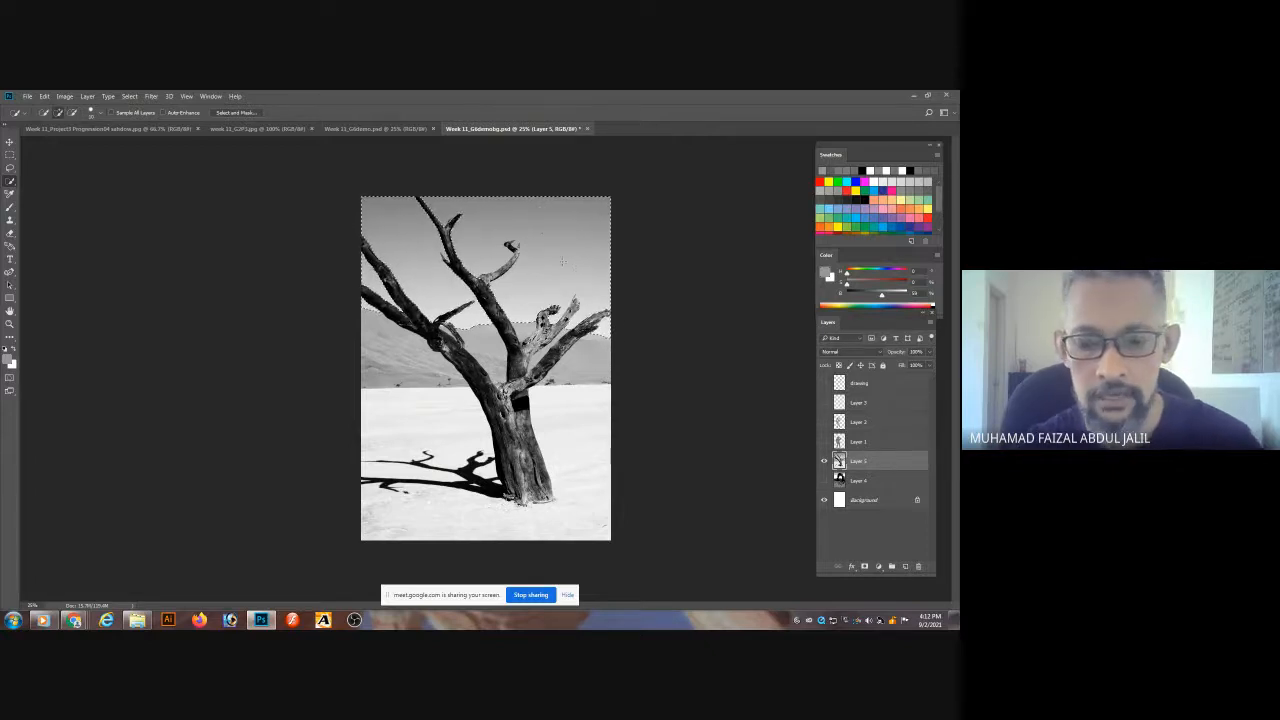
key(Delete)
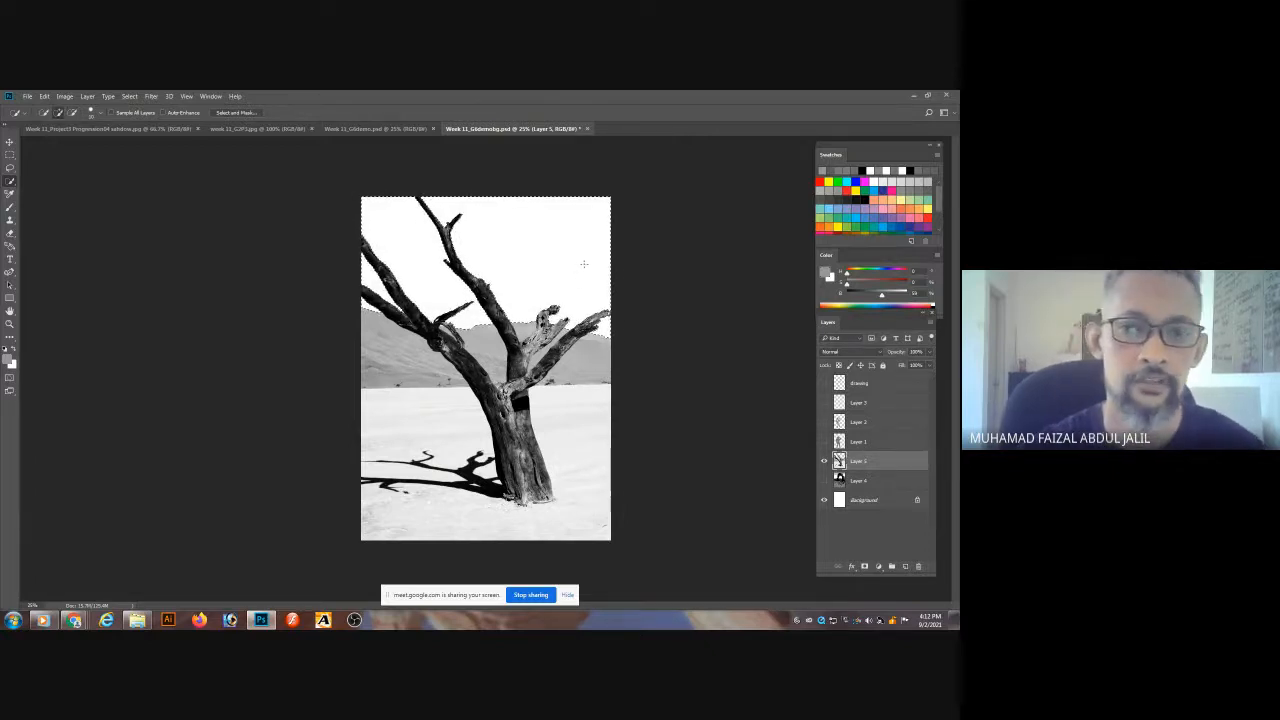
key(ctrl+d)
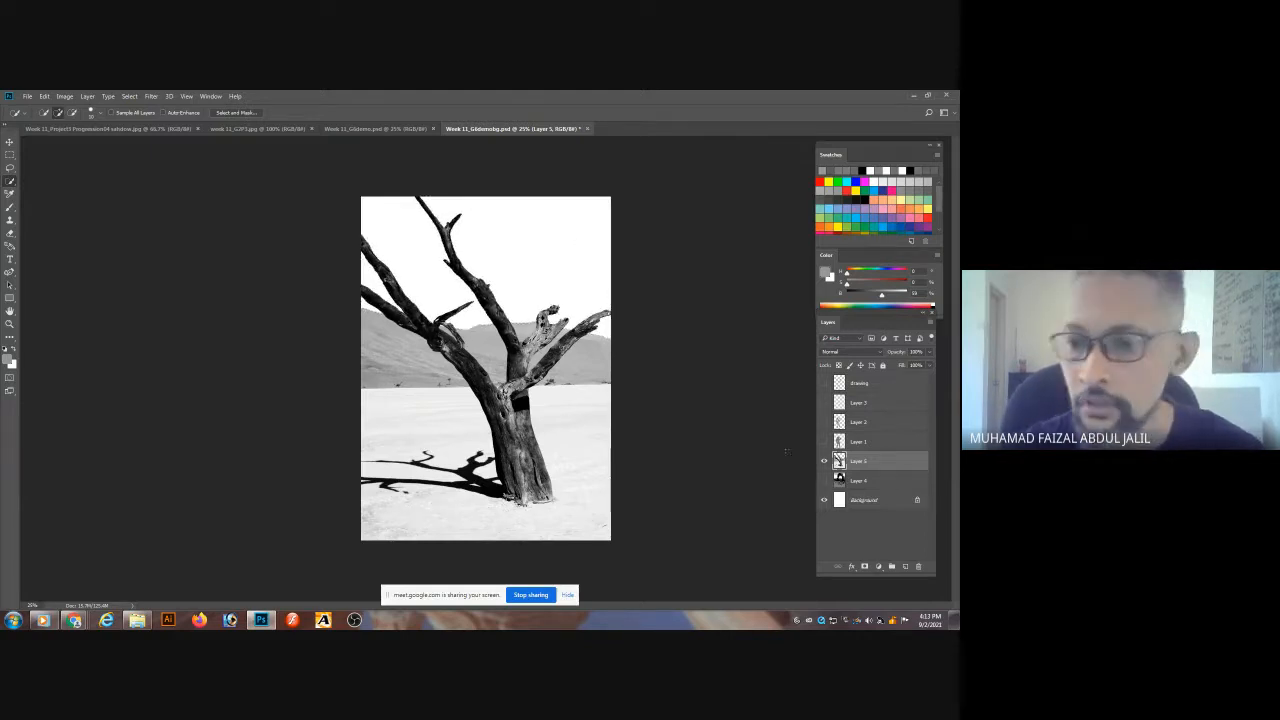
- Duplicate the dead tree layer and posterize the copy to 7 levels
drag(905, 471, 905, 566)
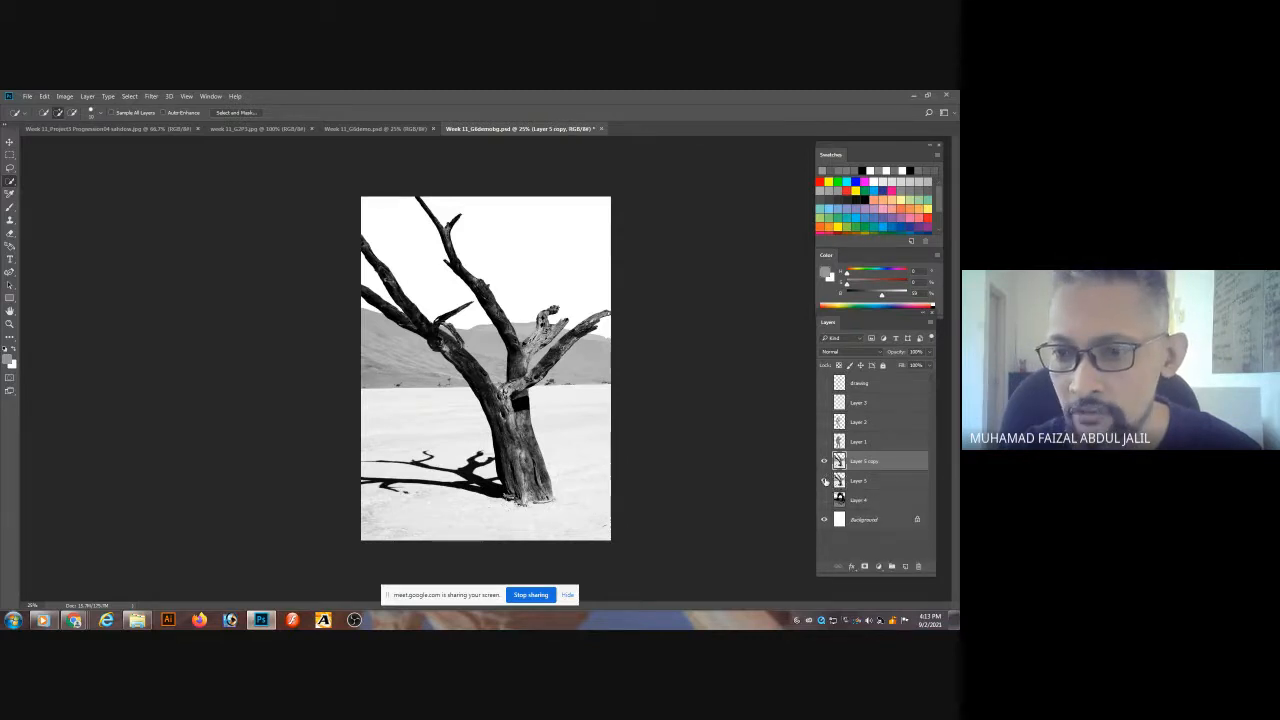
click(64, 96)
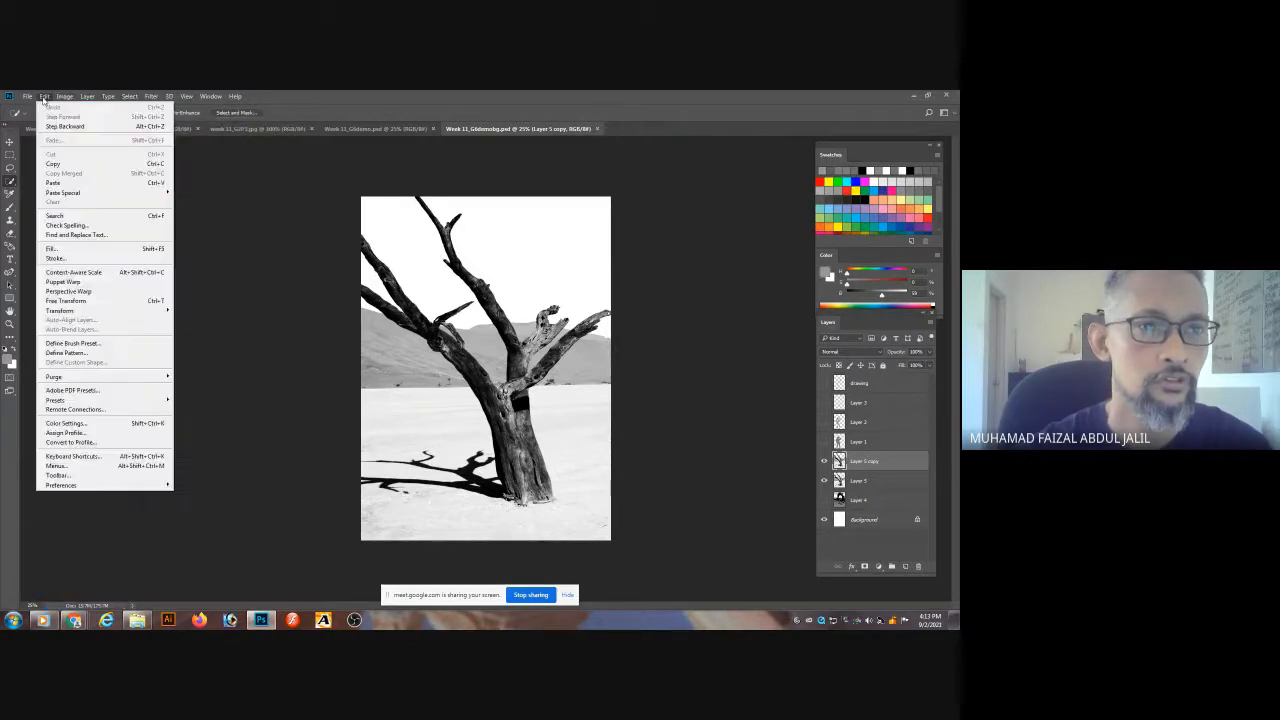
mouse_move(110, 121)
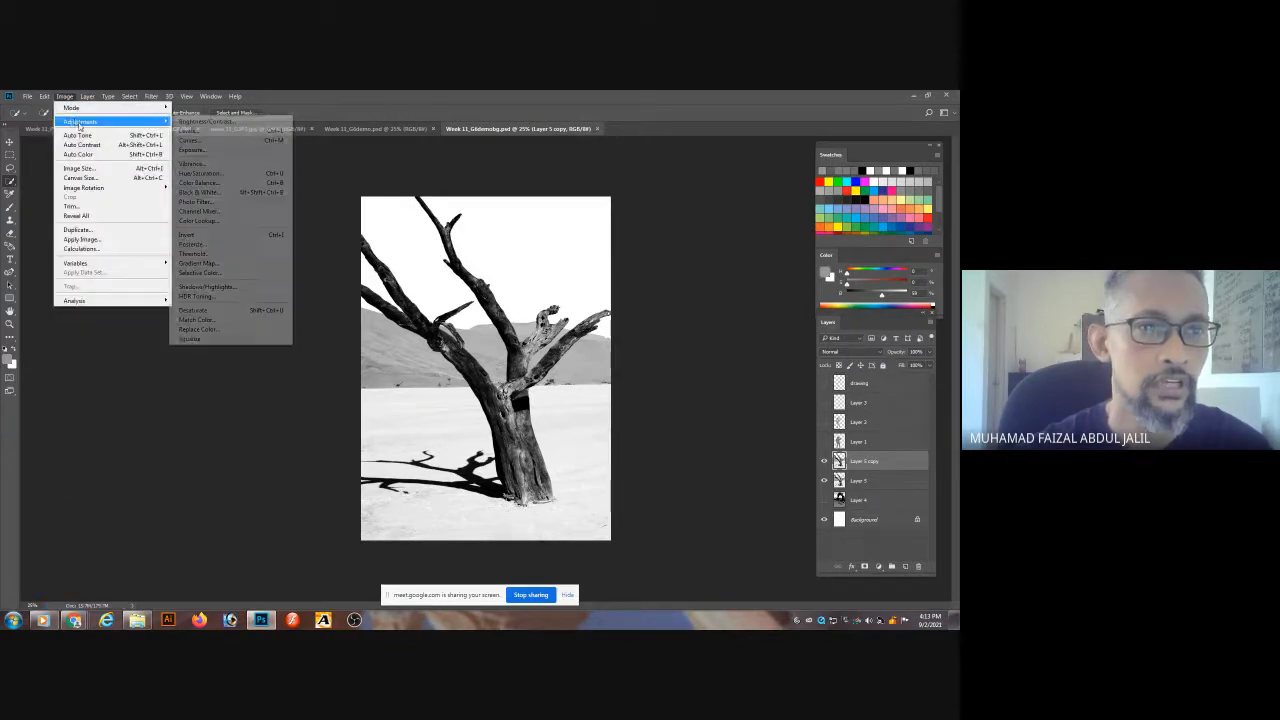
click(201, 246)
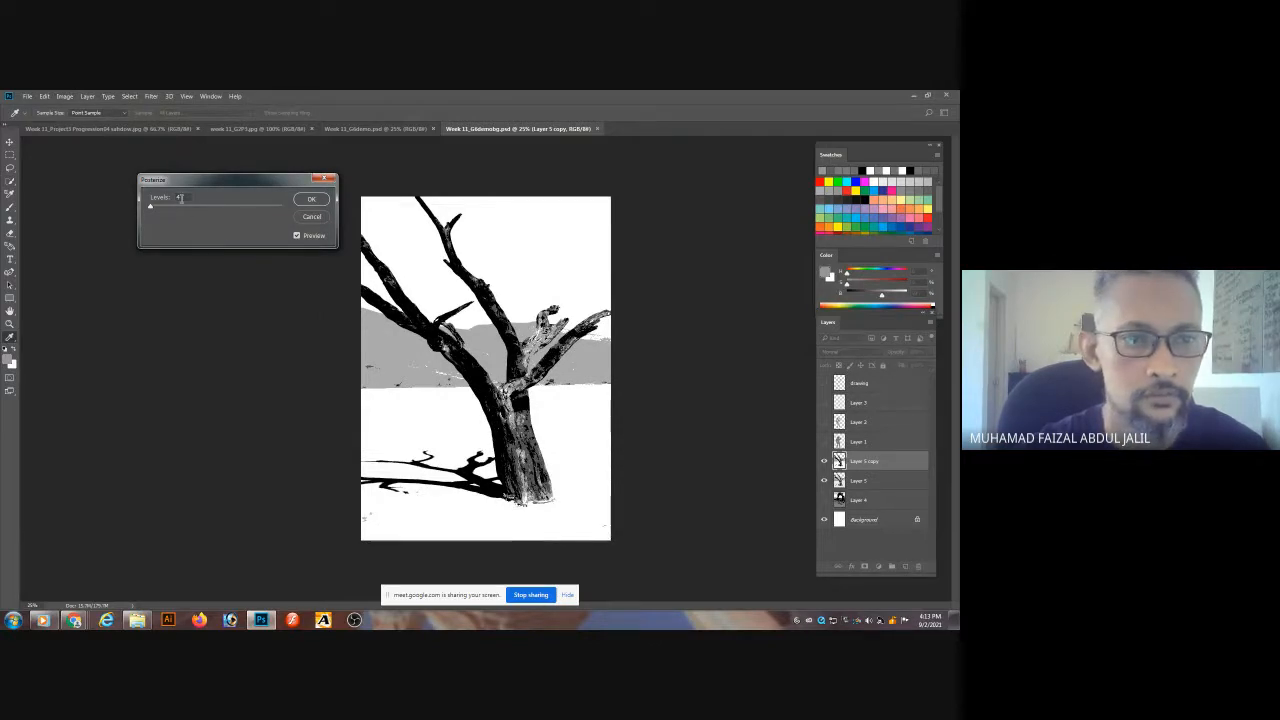
drag(182, 198, 167, 195)
text(5)
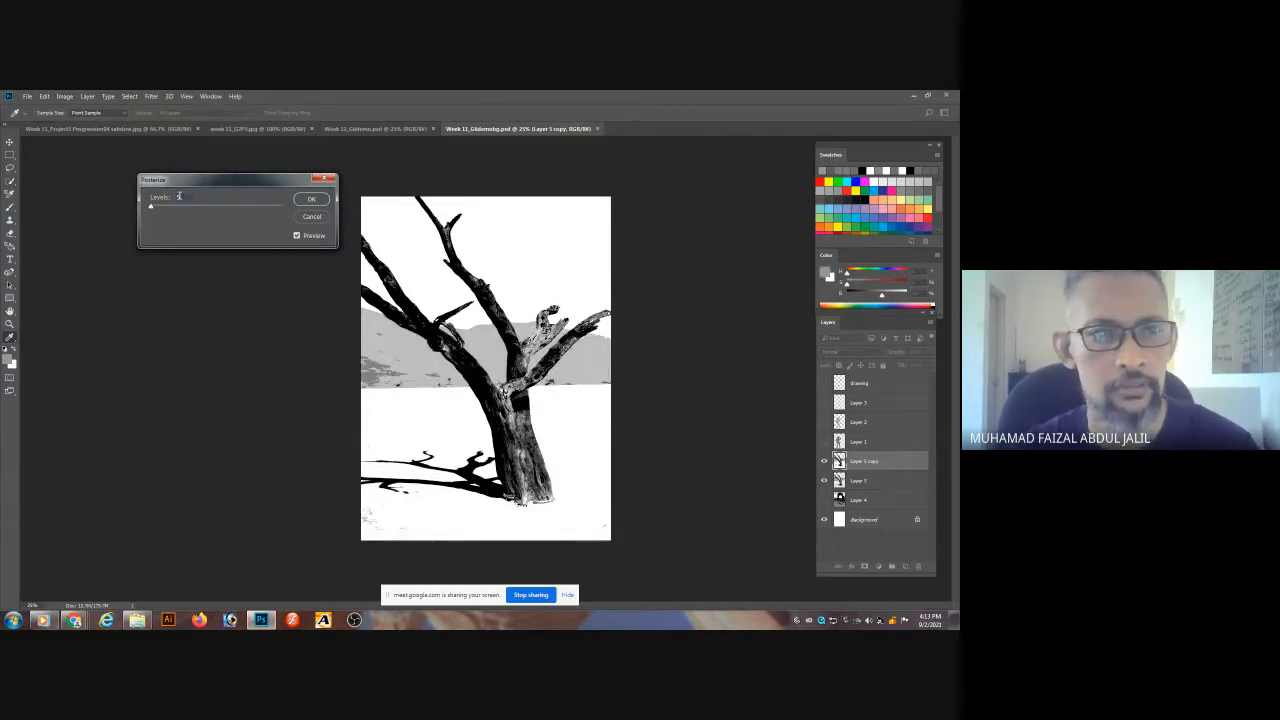
drag(152, 207, 153, 209)
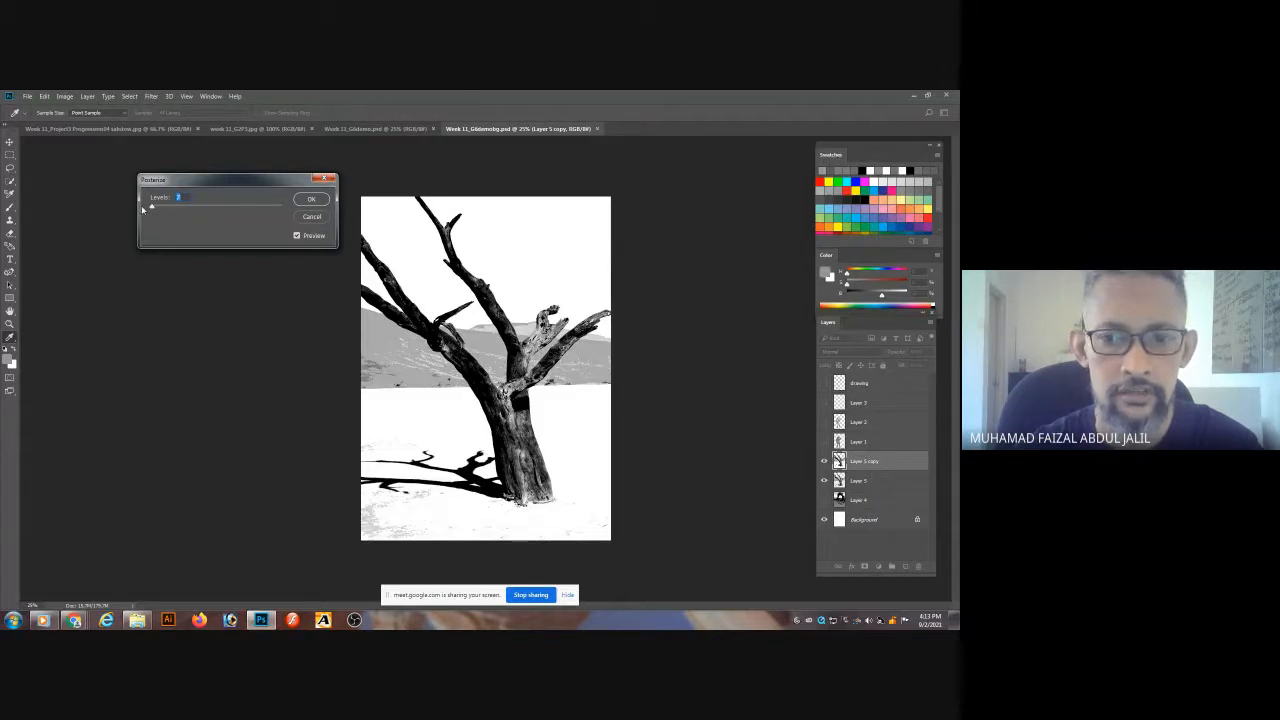
drag(151, 208, 152, 208)
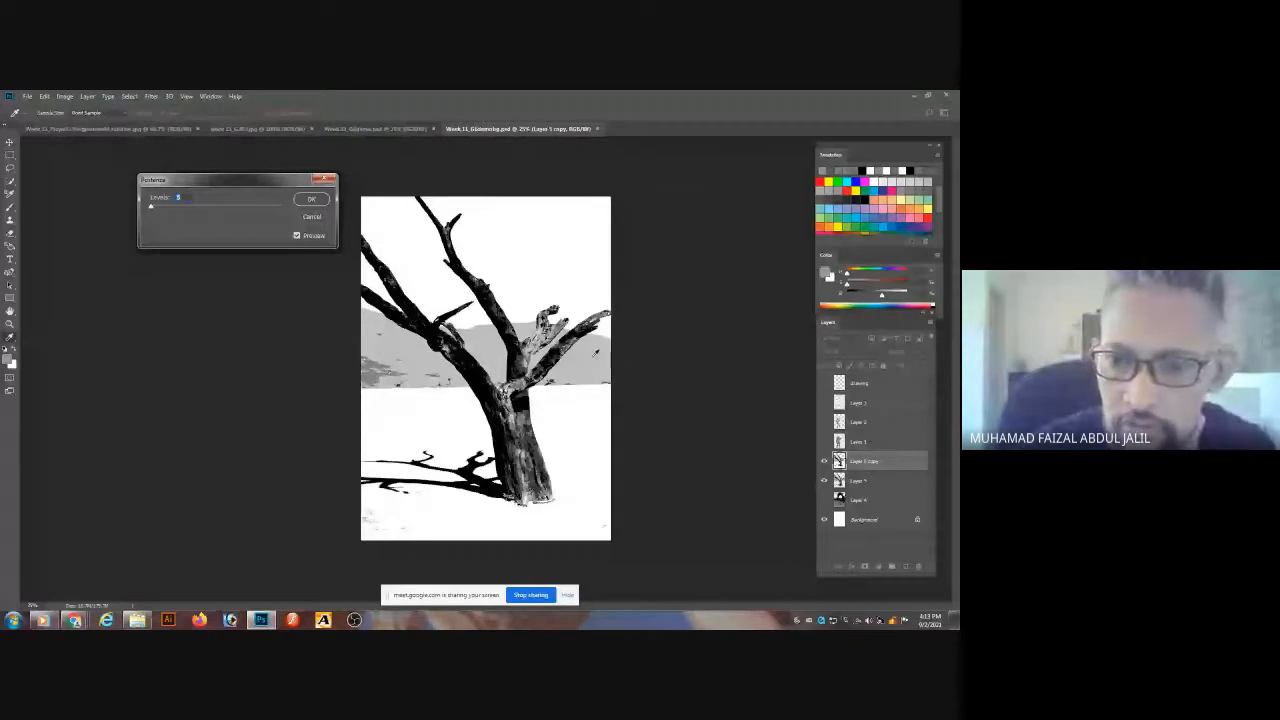
click(515, 362)
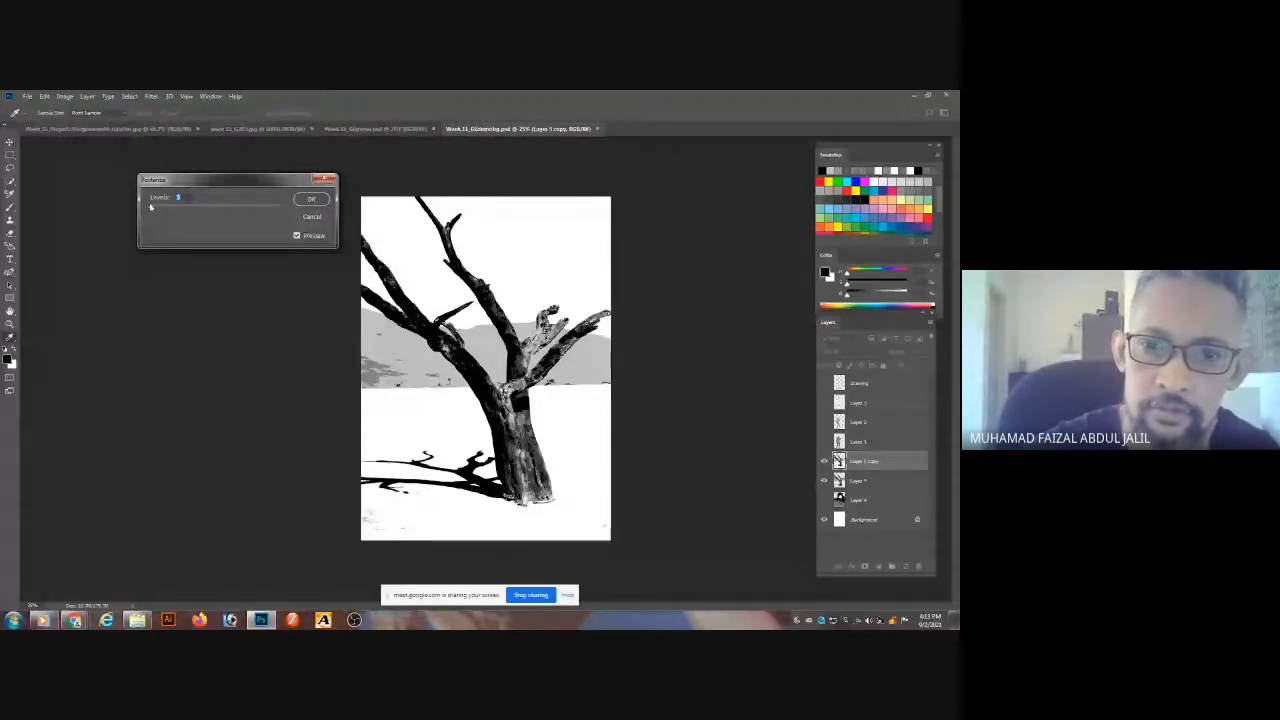
drag(150, 206, 150, 208)
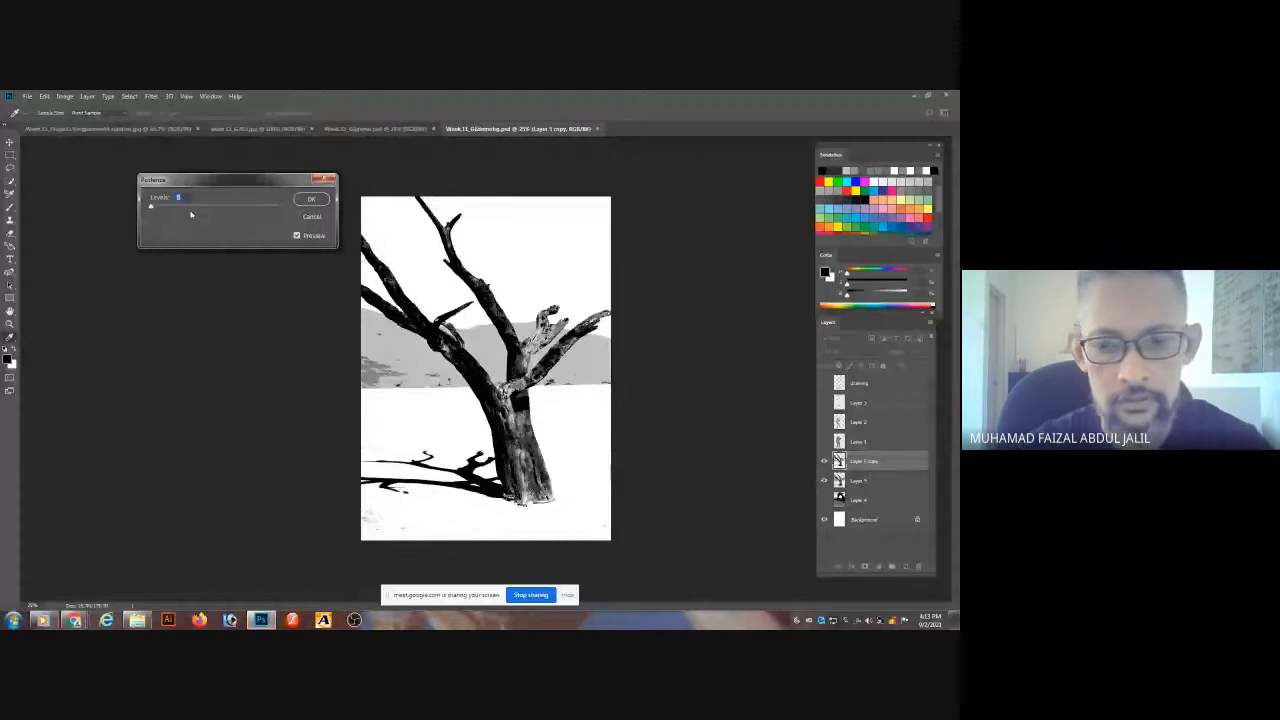
text(6)
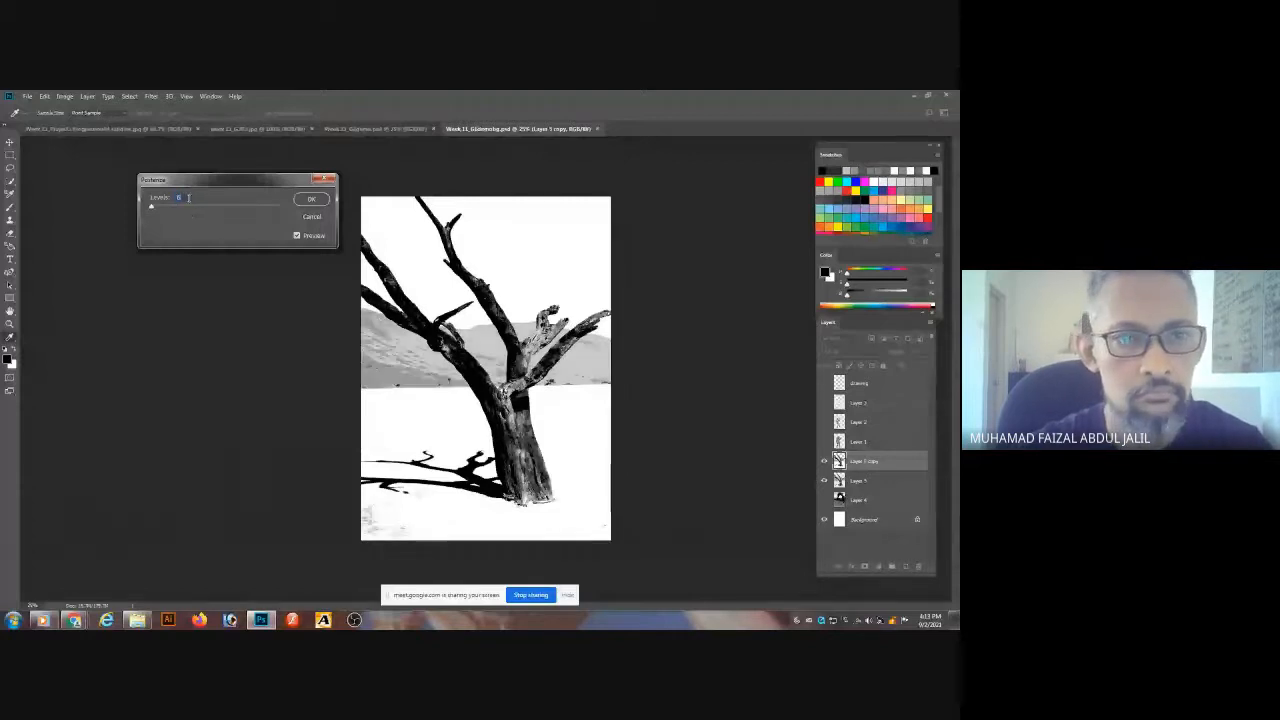
text(7)
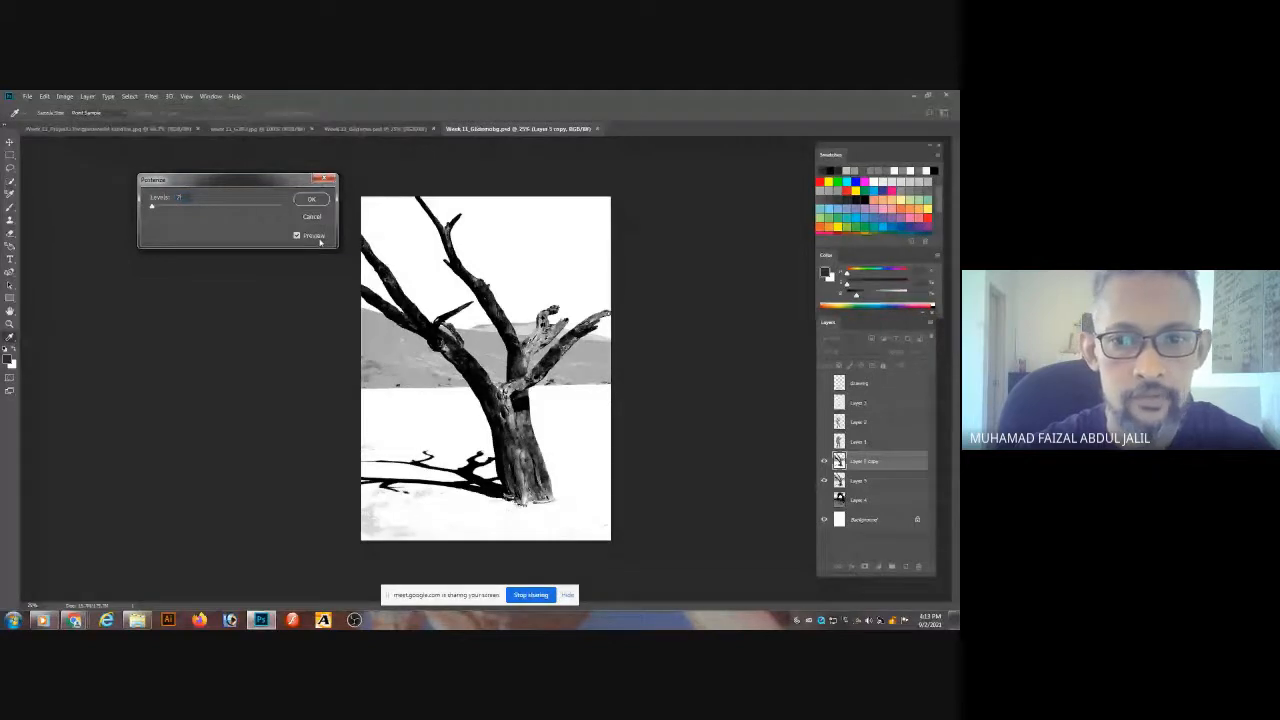
key(Return)
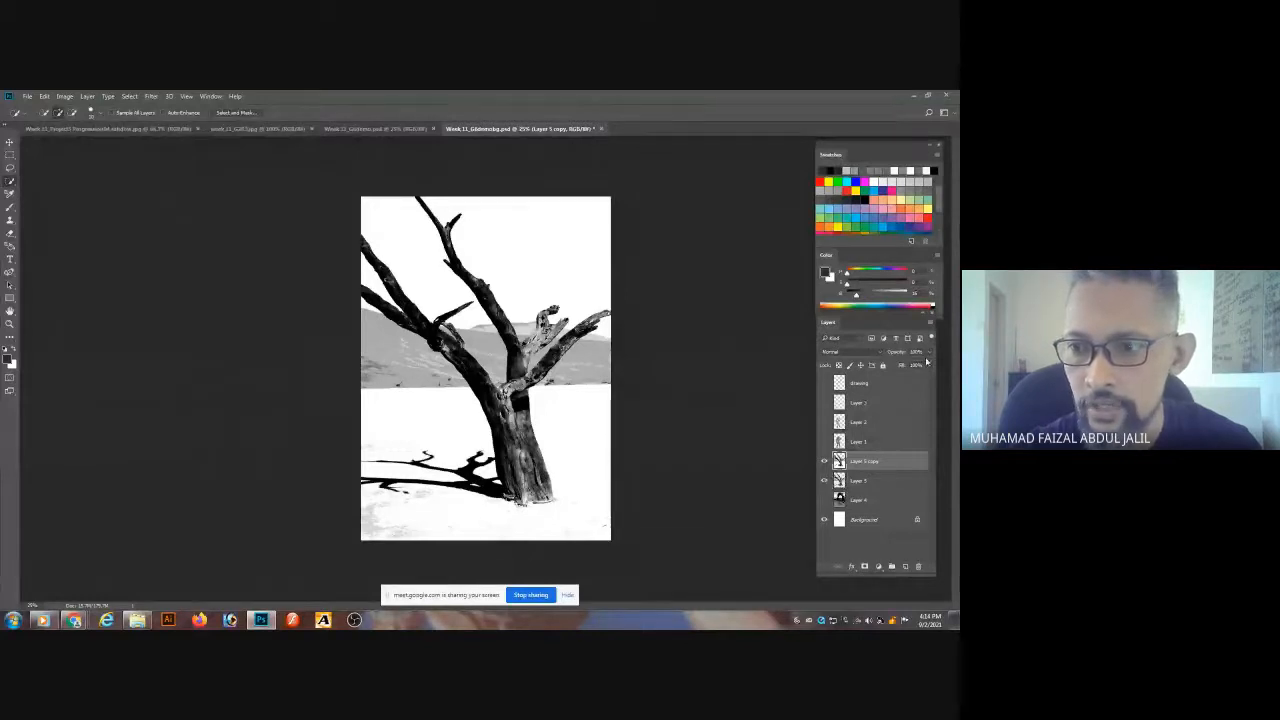
- Try the posterized tree copy at about 57% opacity over the original tree, and restore its opacity to 100%
click(927, 363)
drag(915, 368, 903, 367)
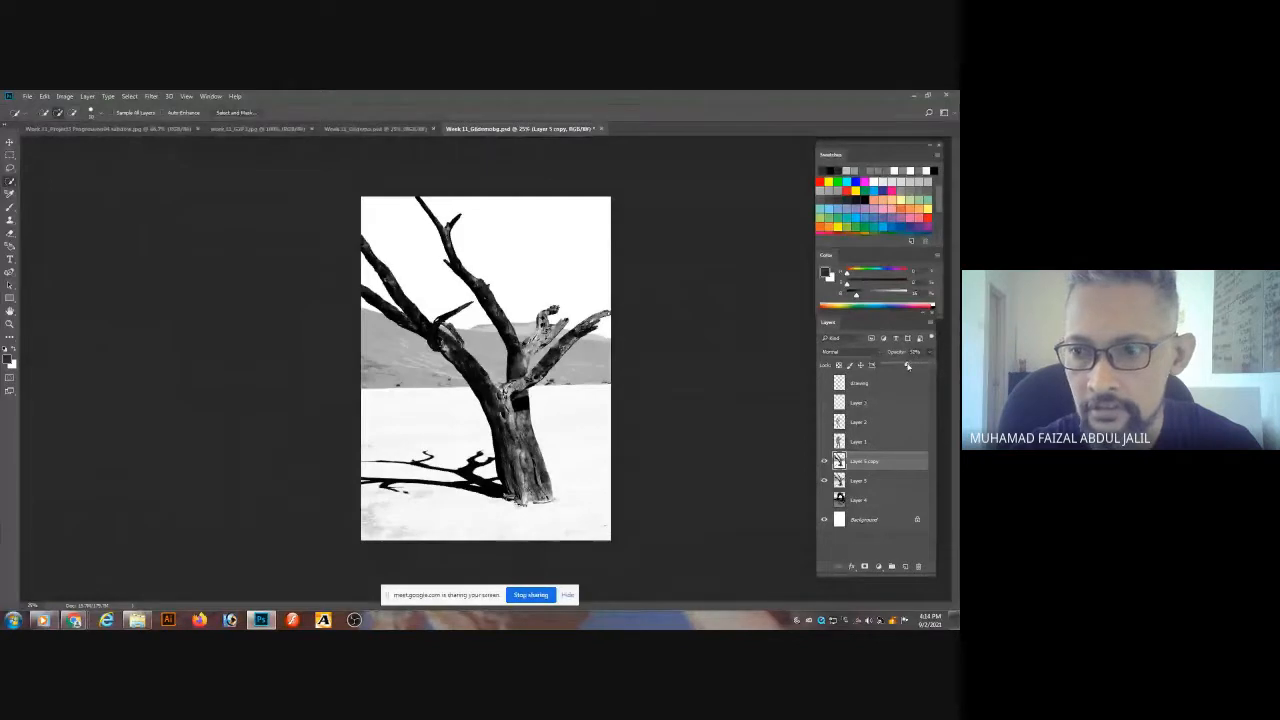
click(824, 481)
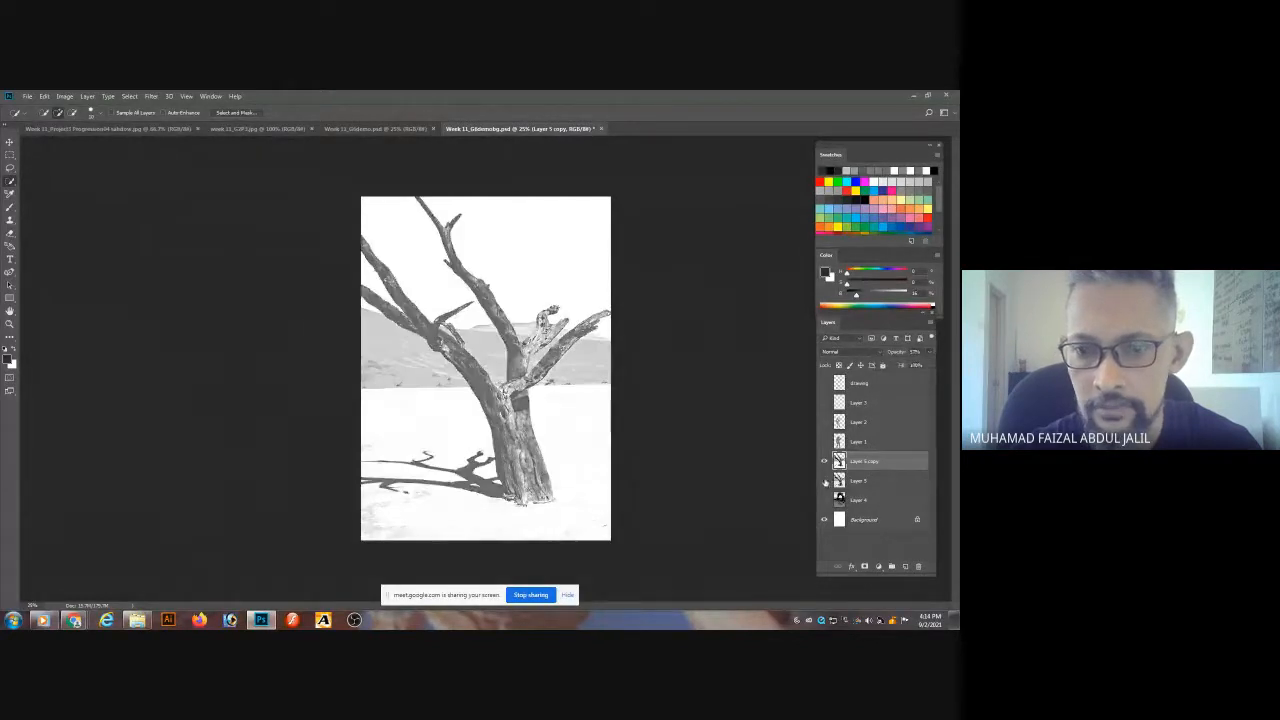
click(824, 481)
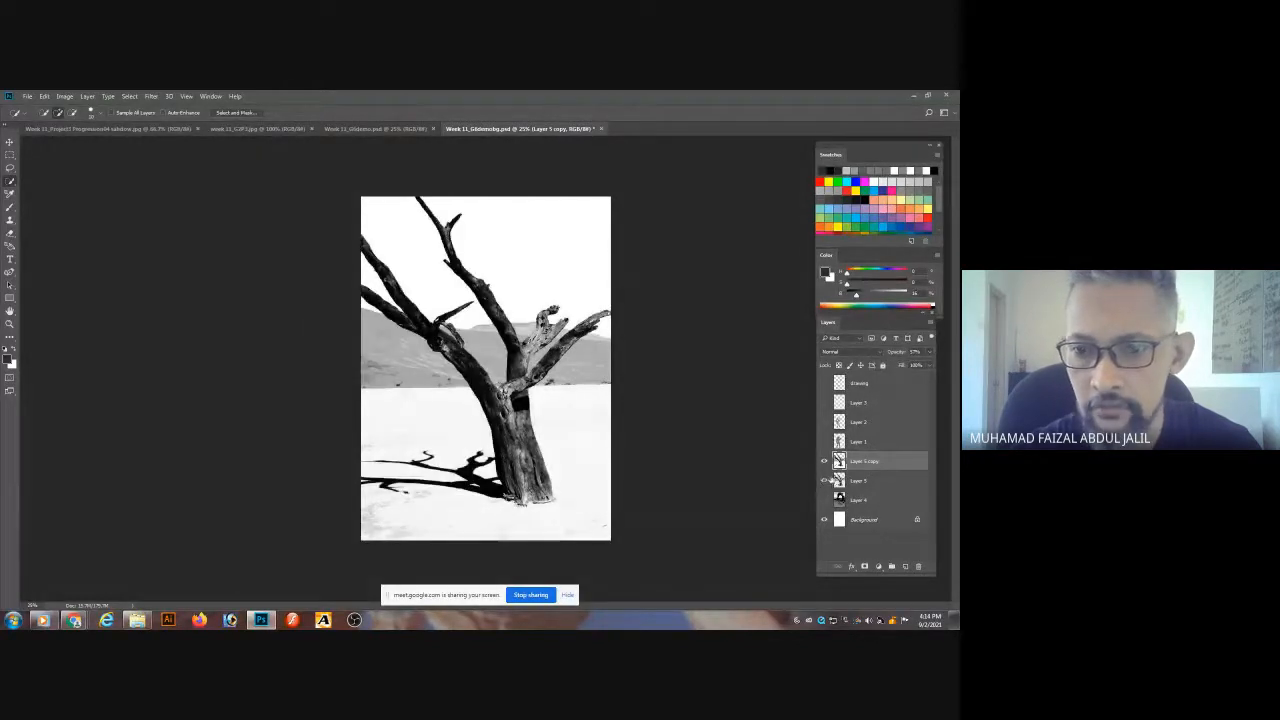
click(857, 482)
click(851, 463)
click(931, 354)
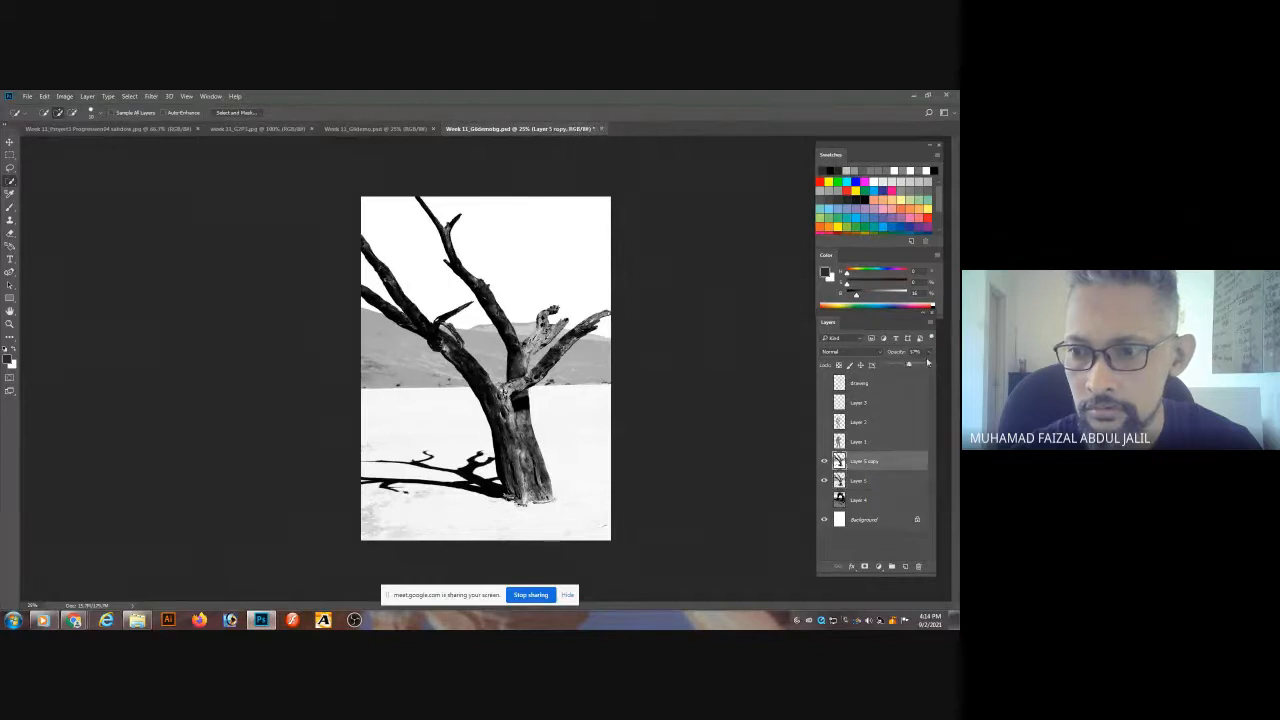
drag(928, 366, 918, 367)
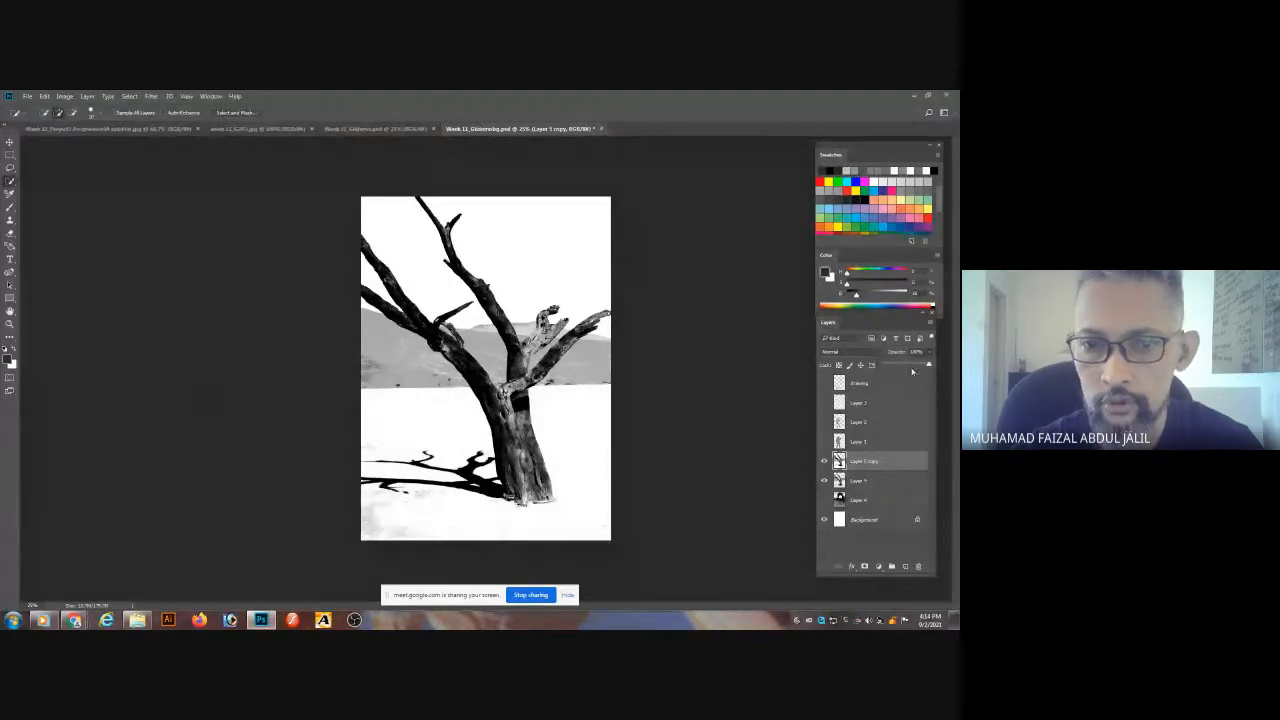
- Apply a Gradient Map to the tree copy, moving the dark stop about a quarter inward and the white stop slightly inward
click(68, 97)
mouse_move(110, 121)
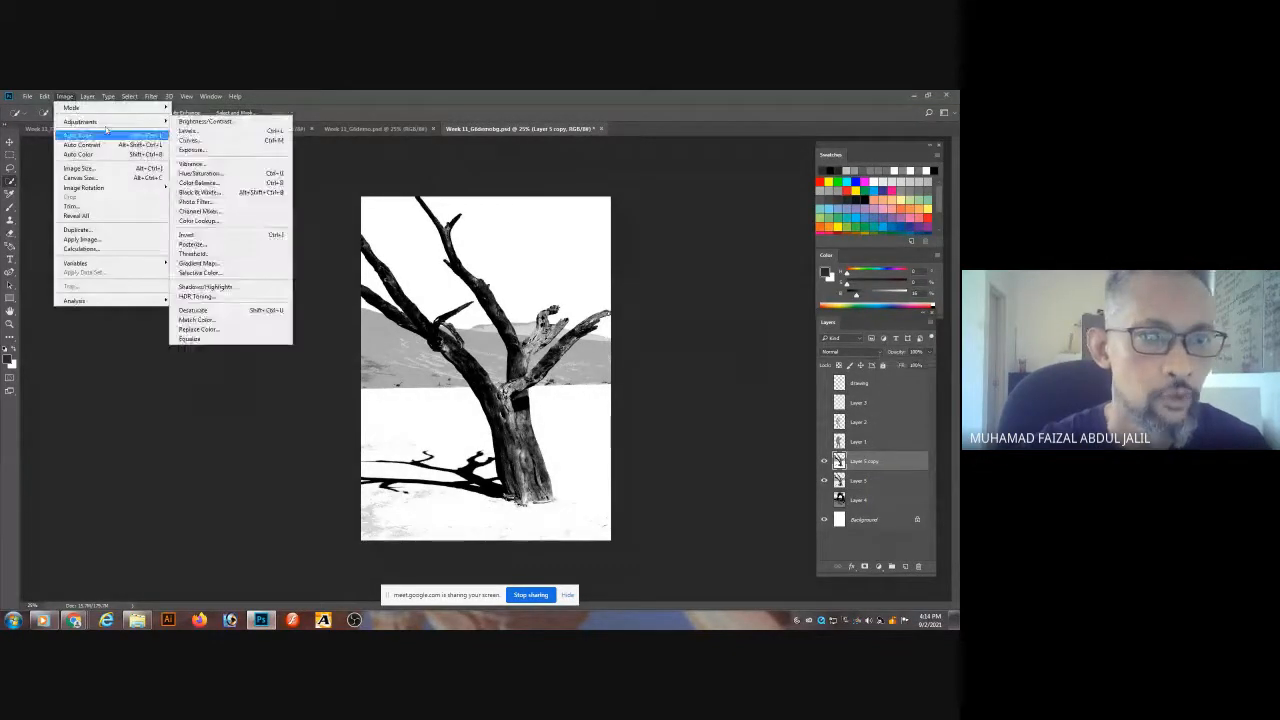
click(205, 264)
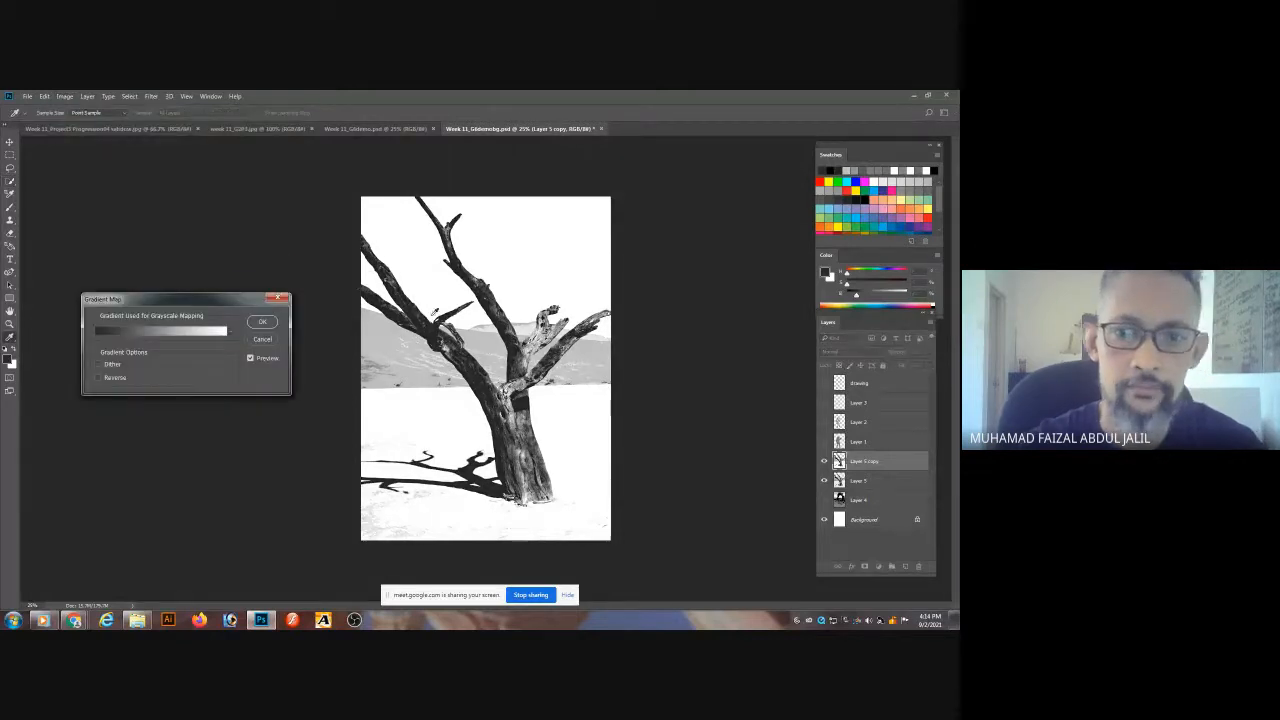
click(144, 336)
drag(152, 333, 204, 332)
drag(344, 333, 328, 333)
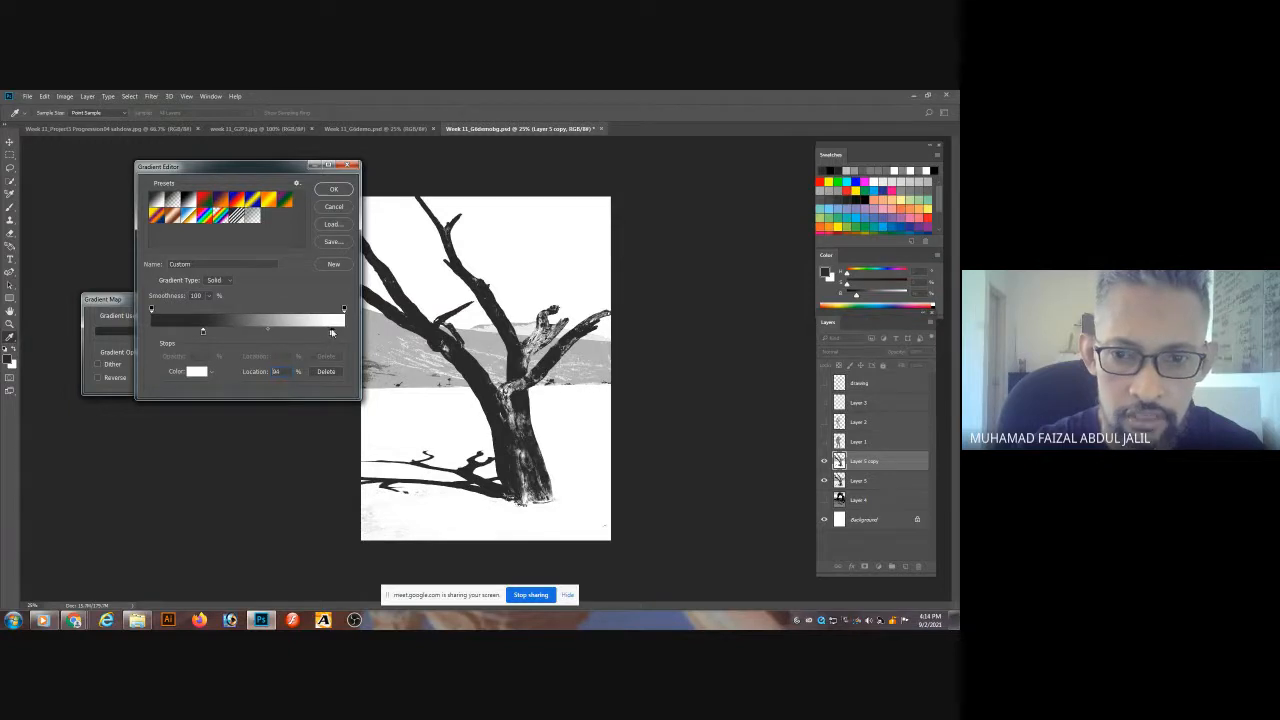
click(333, 189)
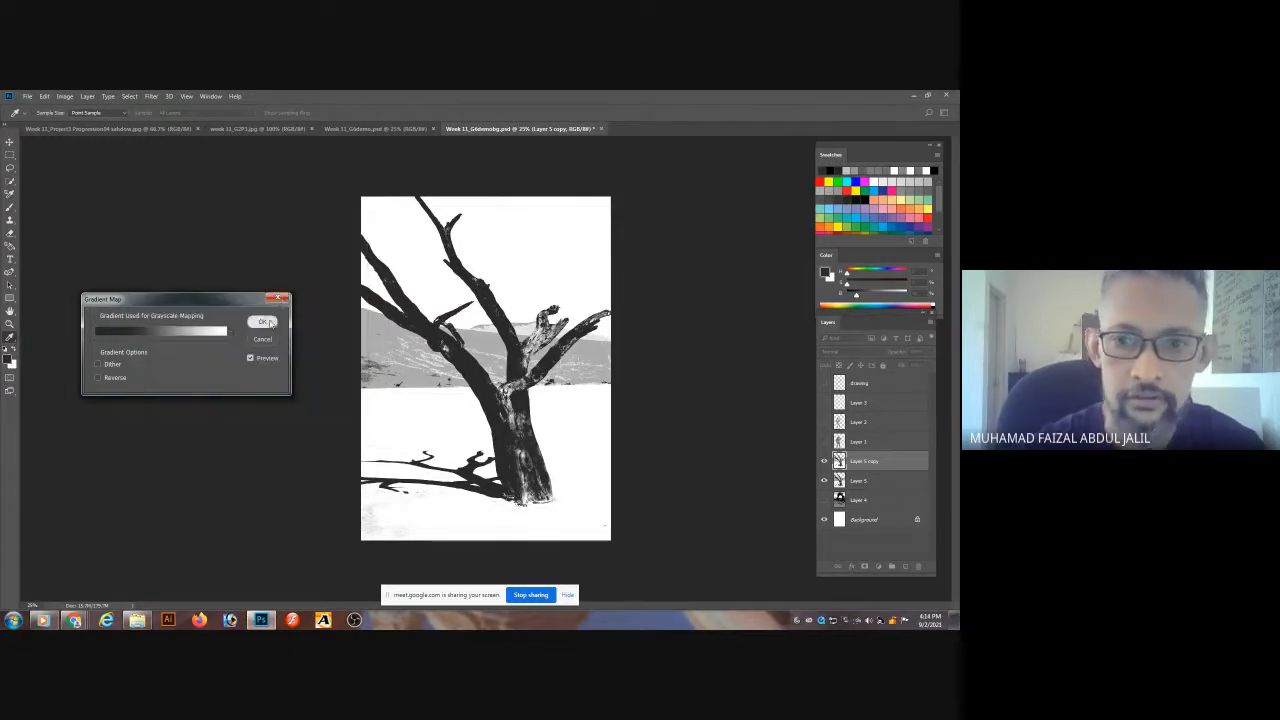
click(262, 321)
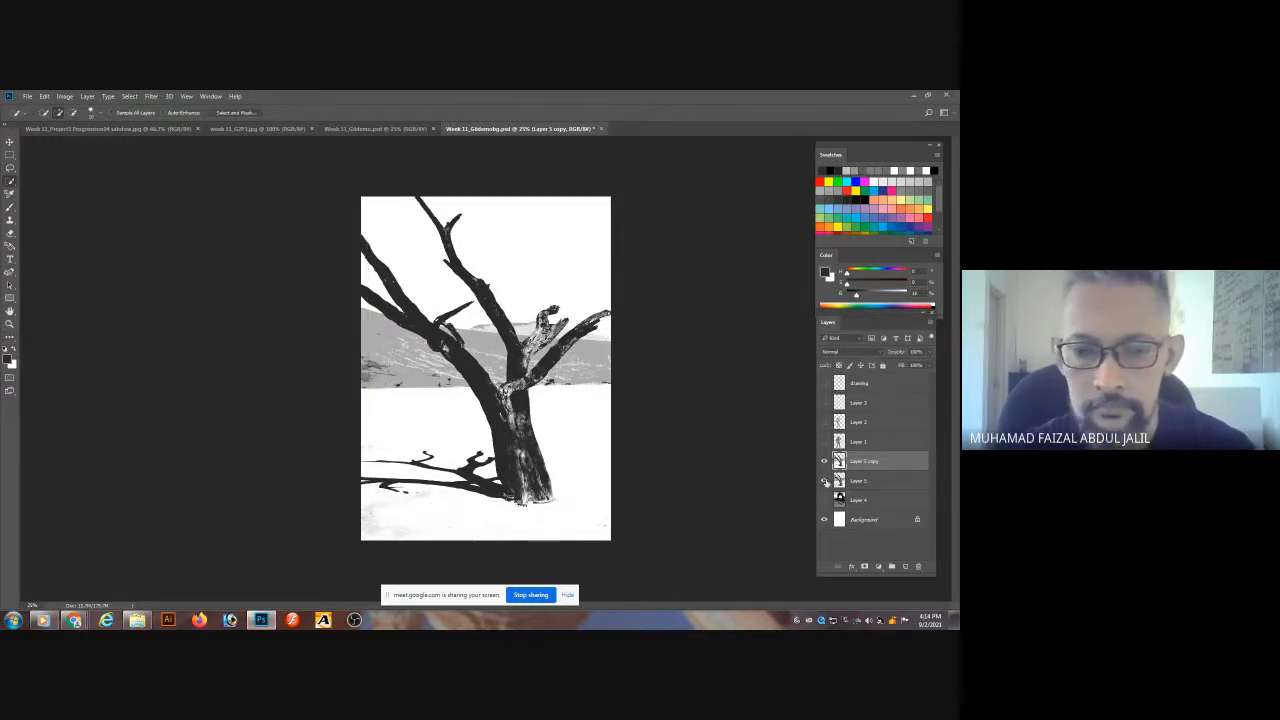
- Show the drawing and lion warrior layers, set the tree copy's opacity to 100% and save the document
click(930, 353)
drag(930, 365, 913, 368)
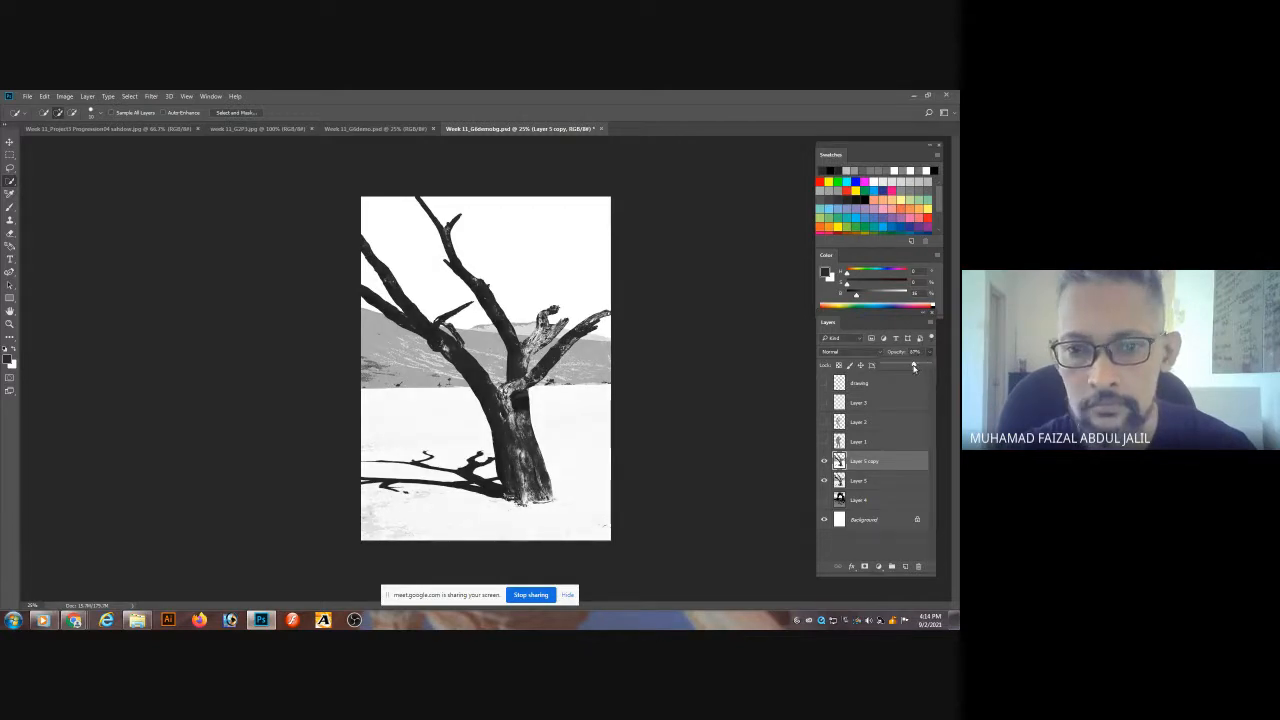
drag(824, 441, 826, 383)
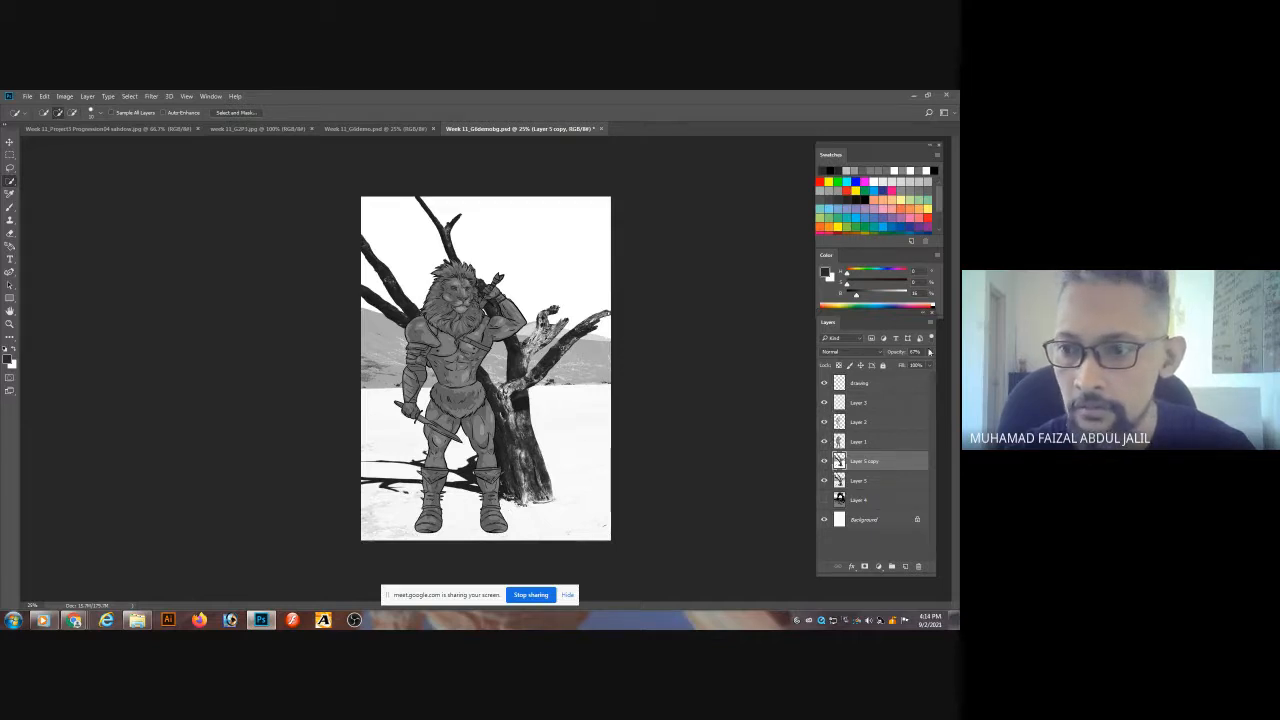
drag(929, 352, 945, 367)
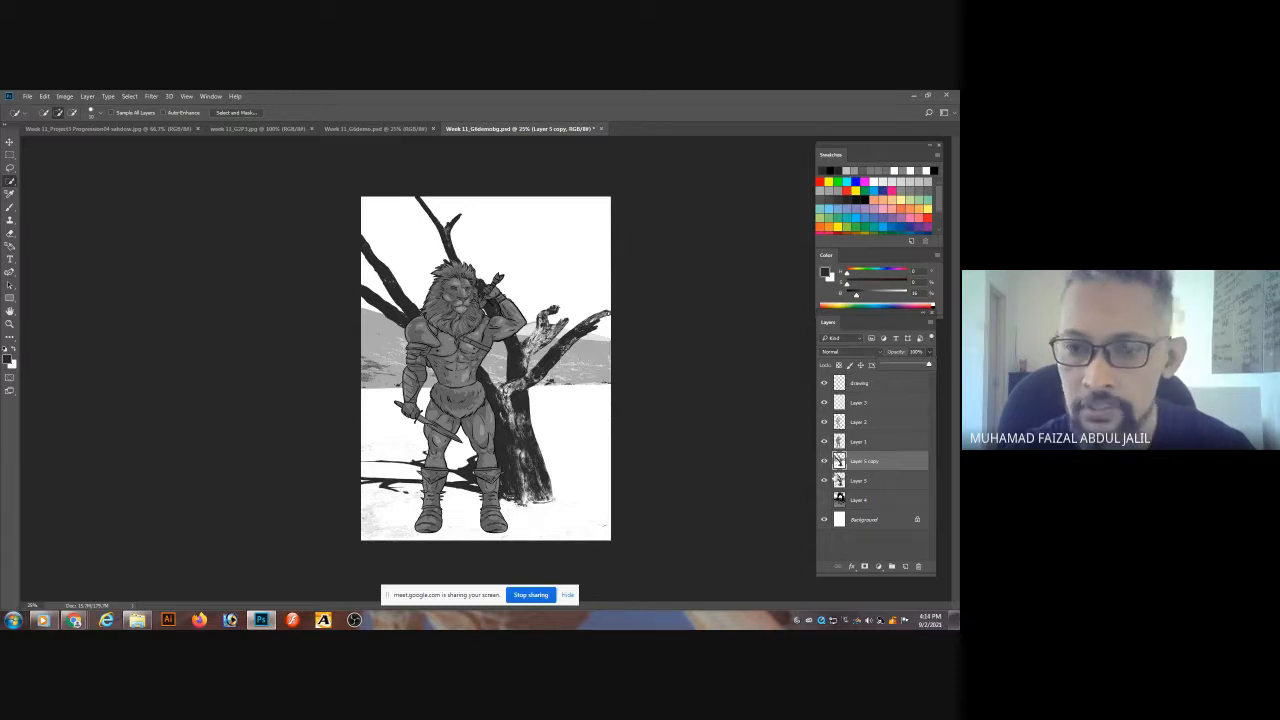
key(ctrl+s)
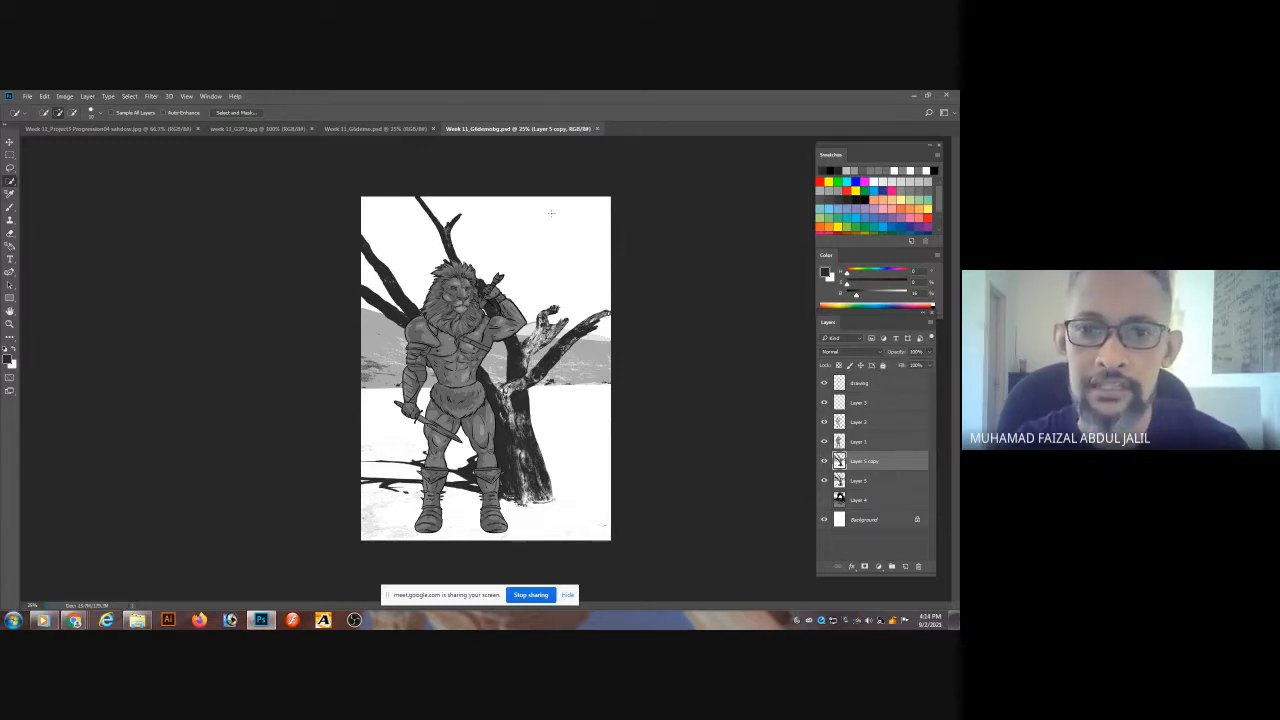
- Open the clouds image from the Week 11 ref folder, copy the whole picture and close it
key(ctrl+o)
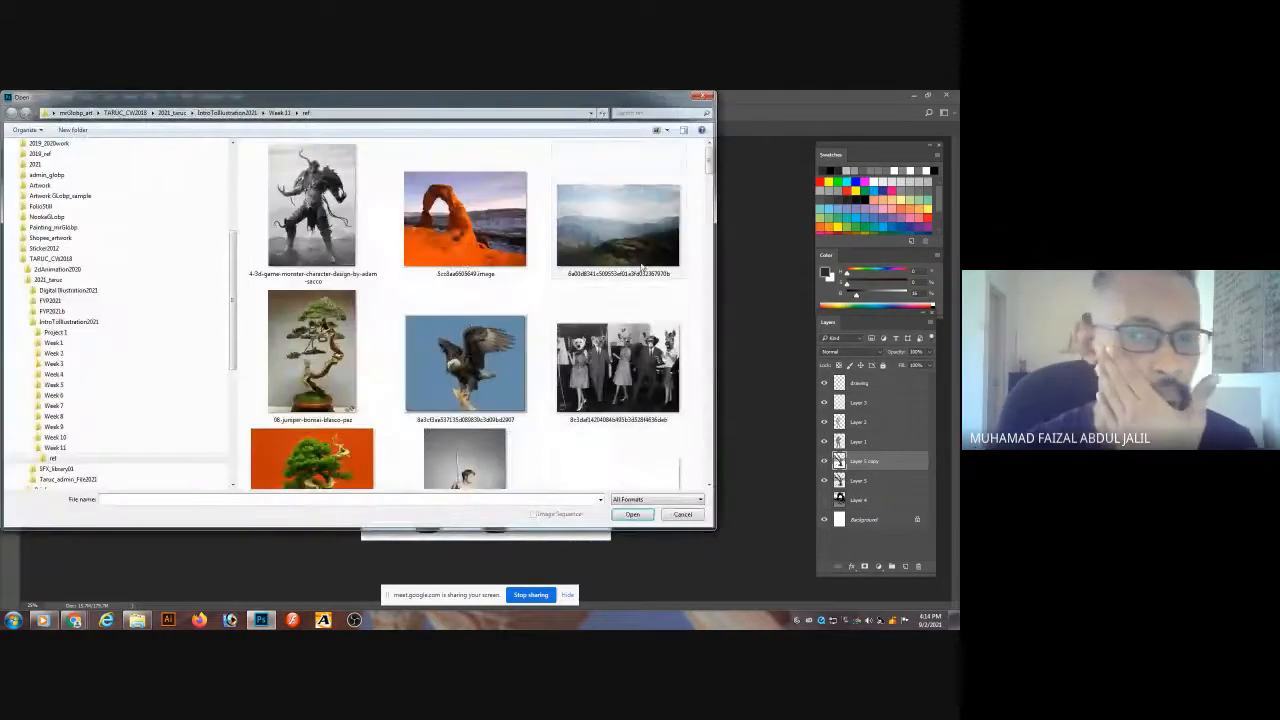
scroll(705, 265, down, 10)
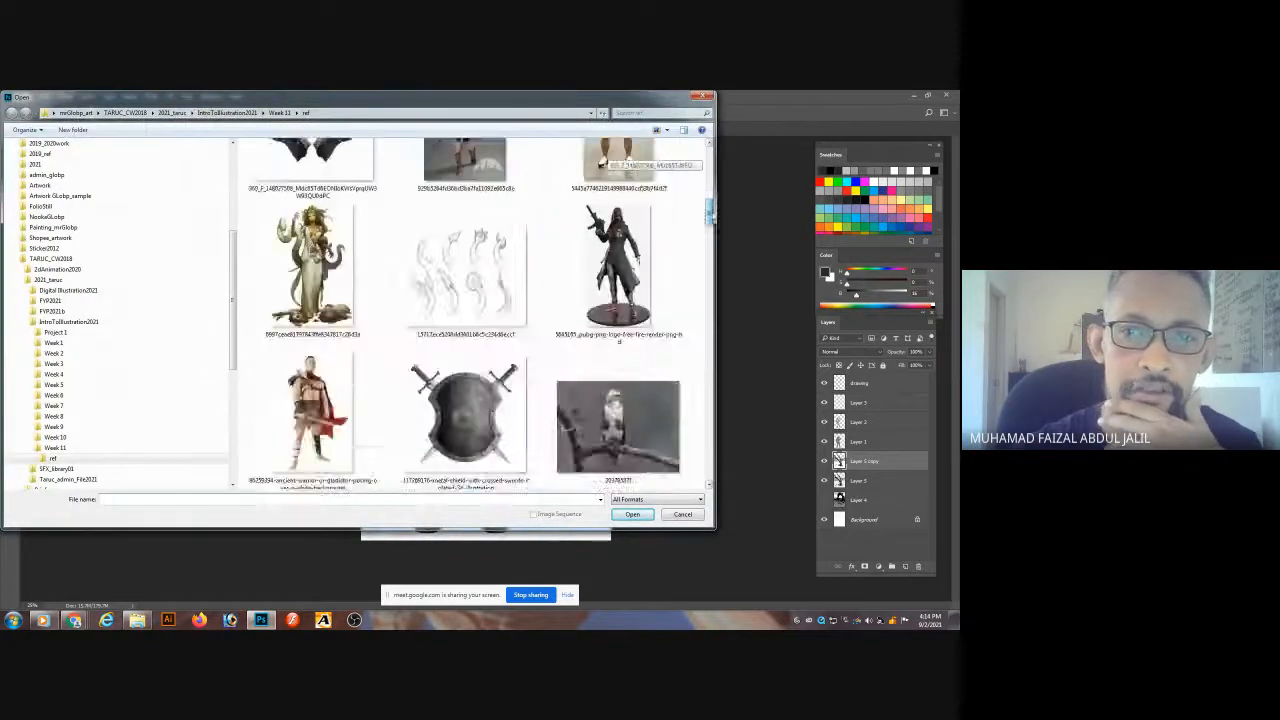
scroll(700, 280, up, 5)
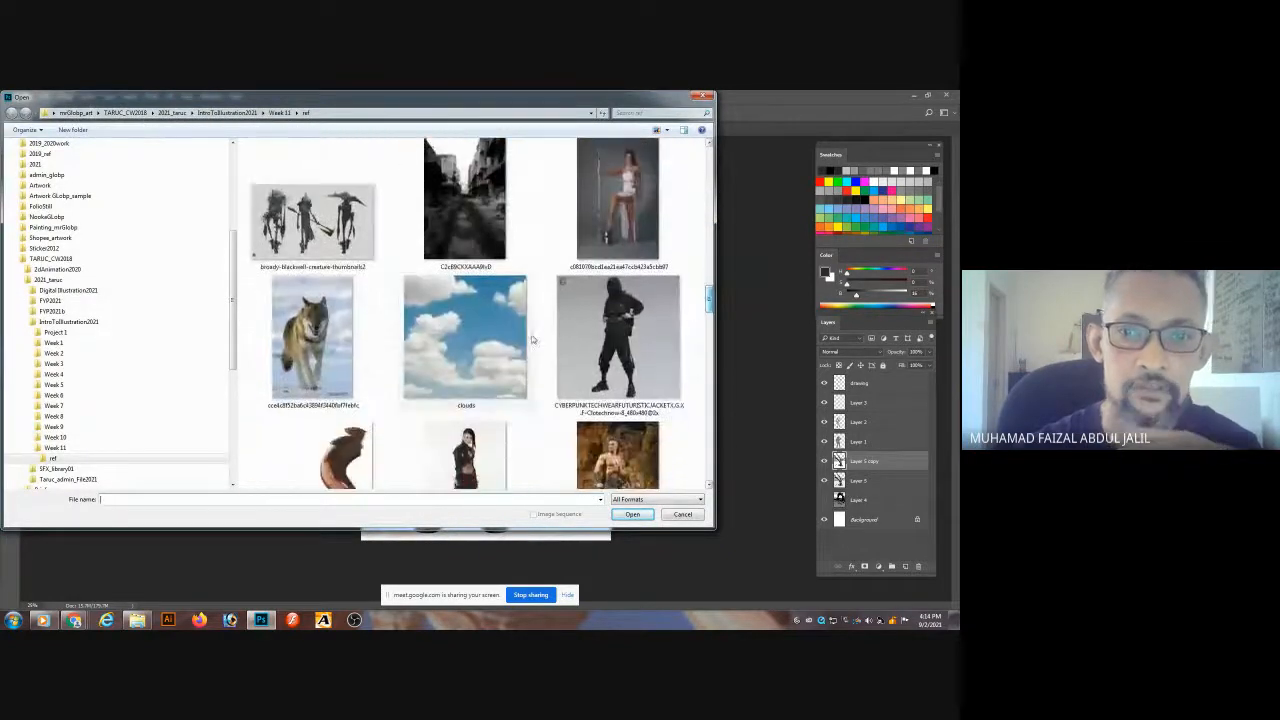
click(475, 347)
double_click(475, 347)
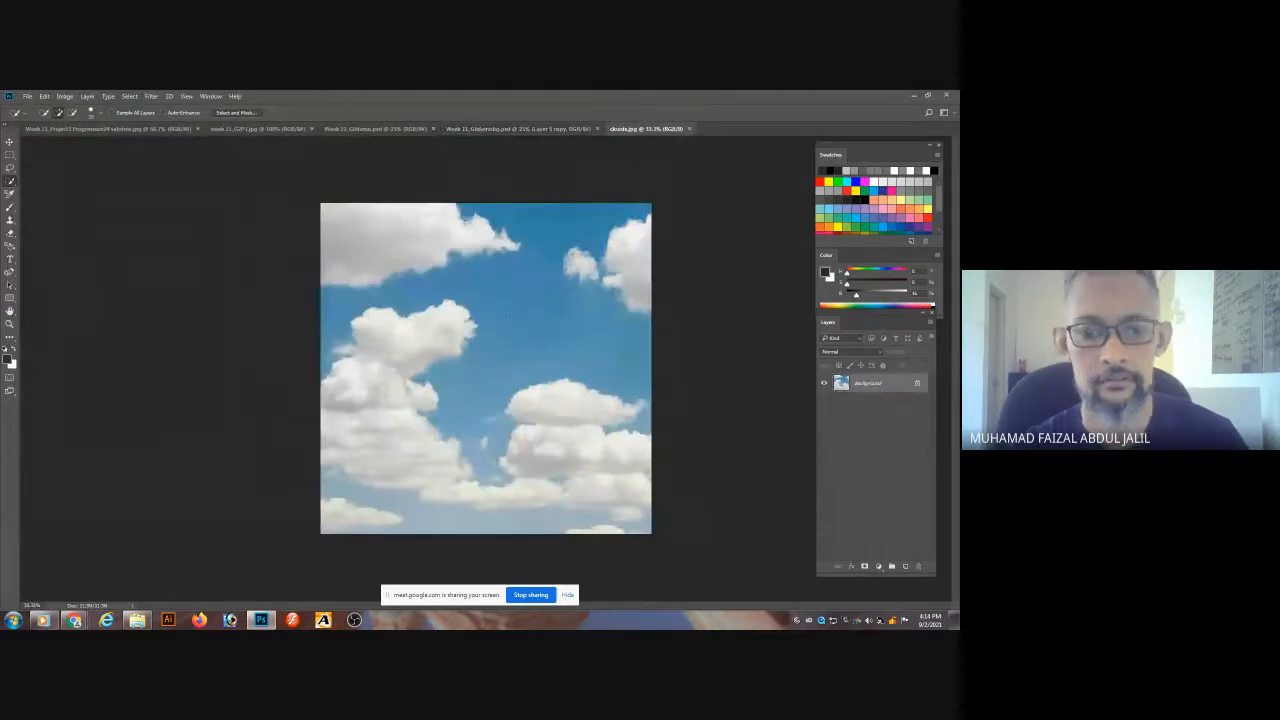
key(ctrl+w)
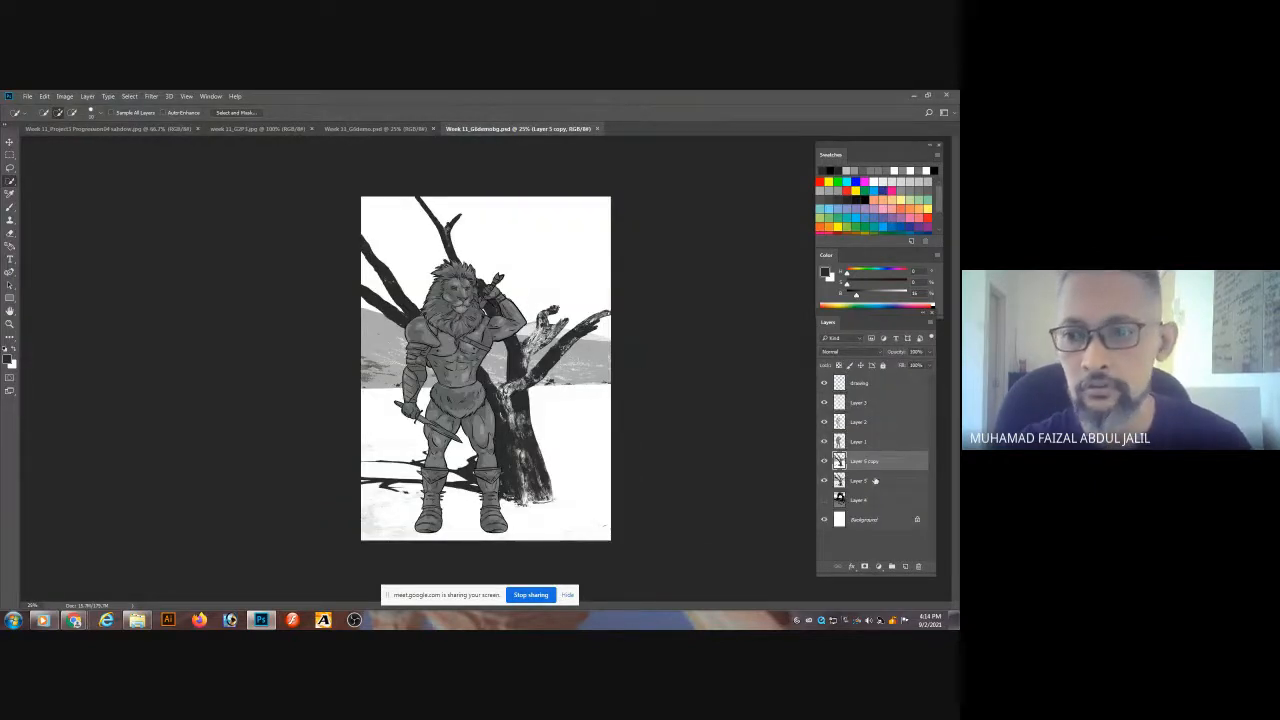
- Paste the copied clouds as a new layer directly above the Background layer
click(878, 482)
click(880, 500)
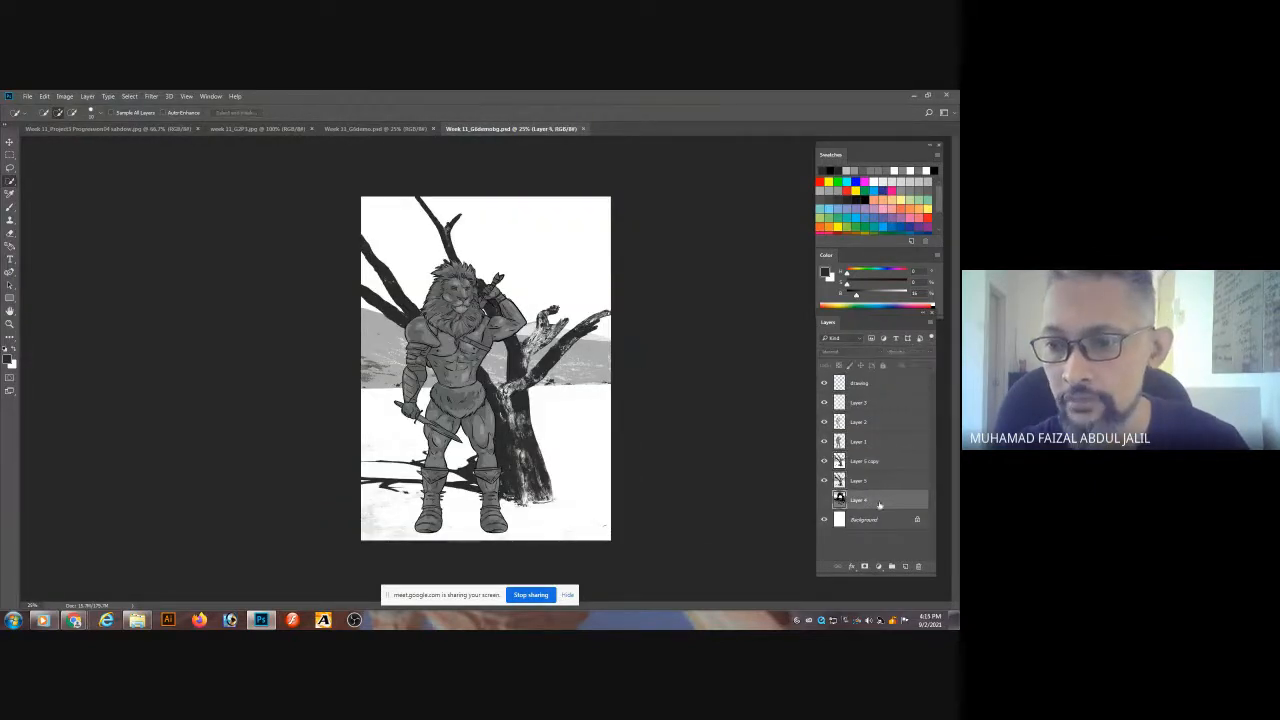
click(877, 520)
key(ctrl+v)
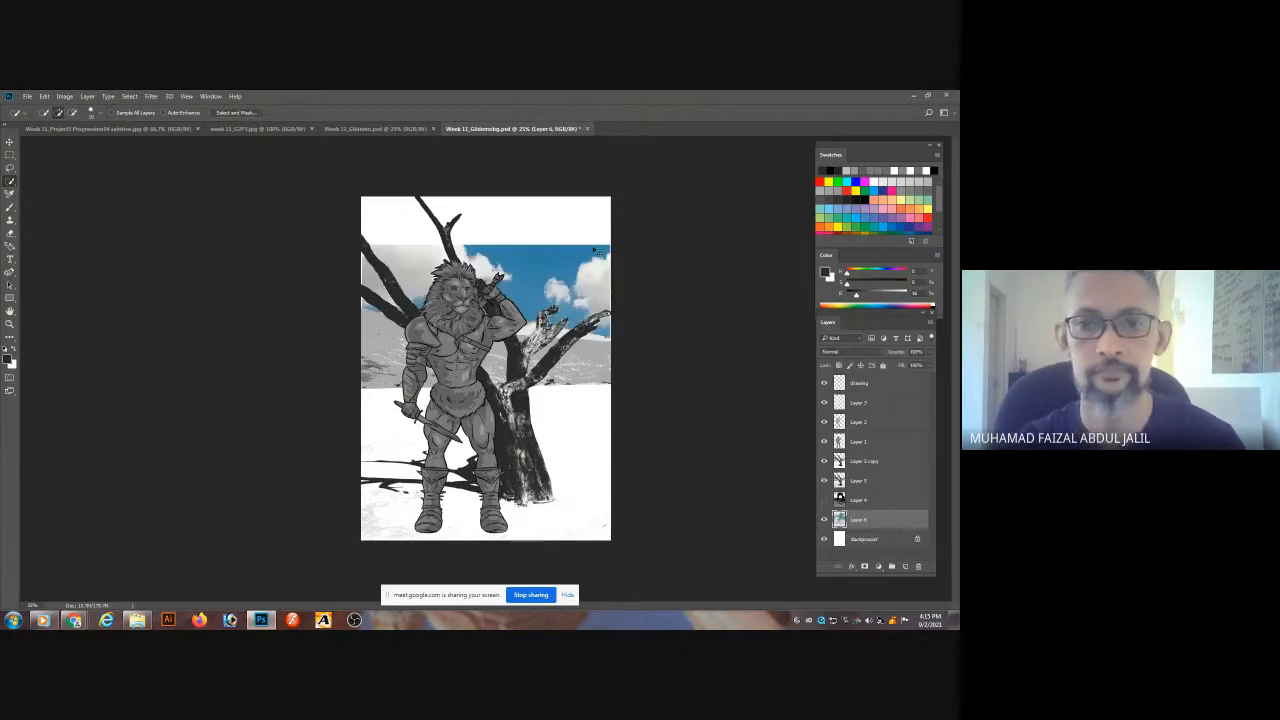
- Move the clouds up to cover the sky above the canvas top and compress their height from the lower edge with Free Transform
drag(588, 277, 621, 163)
key(ctrl+t)
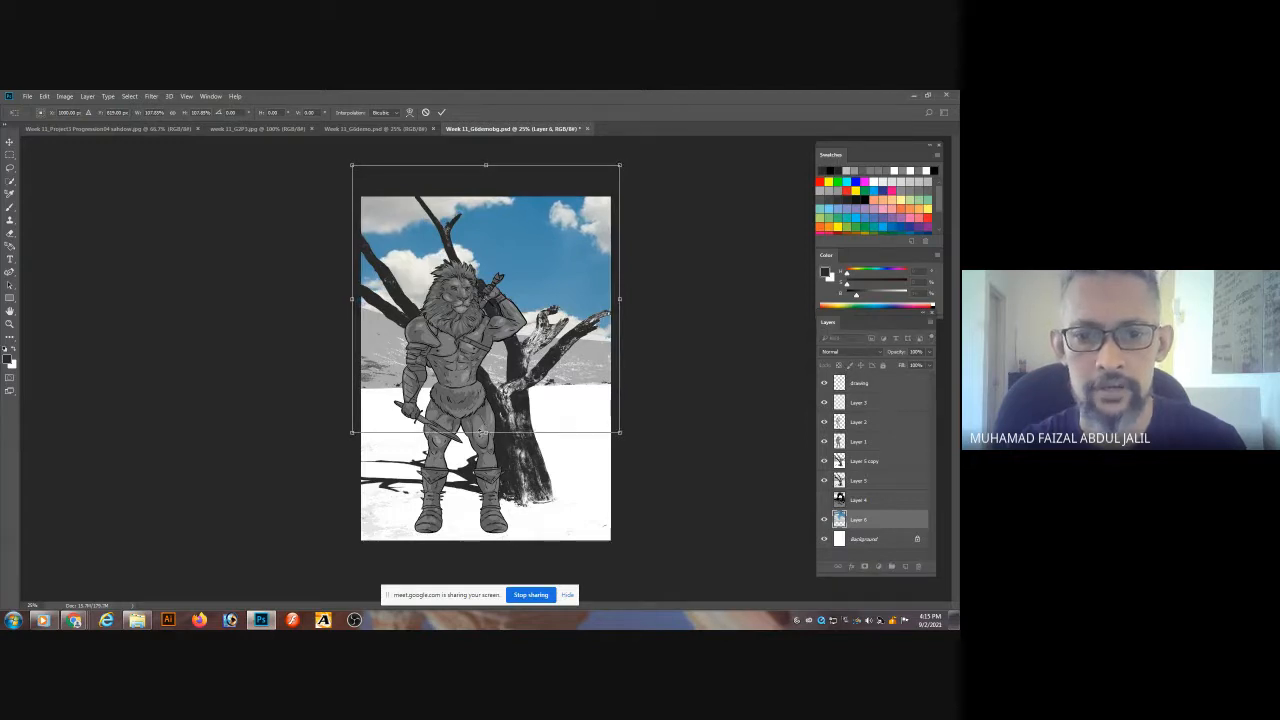
drag(484, 432, 484, 399)
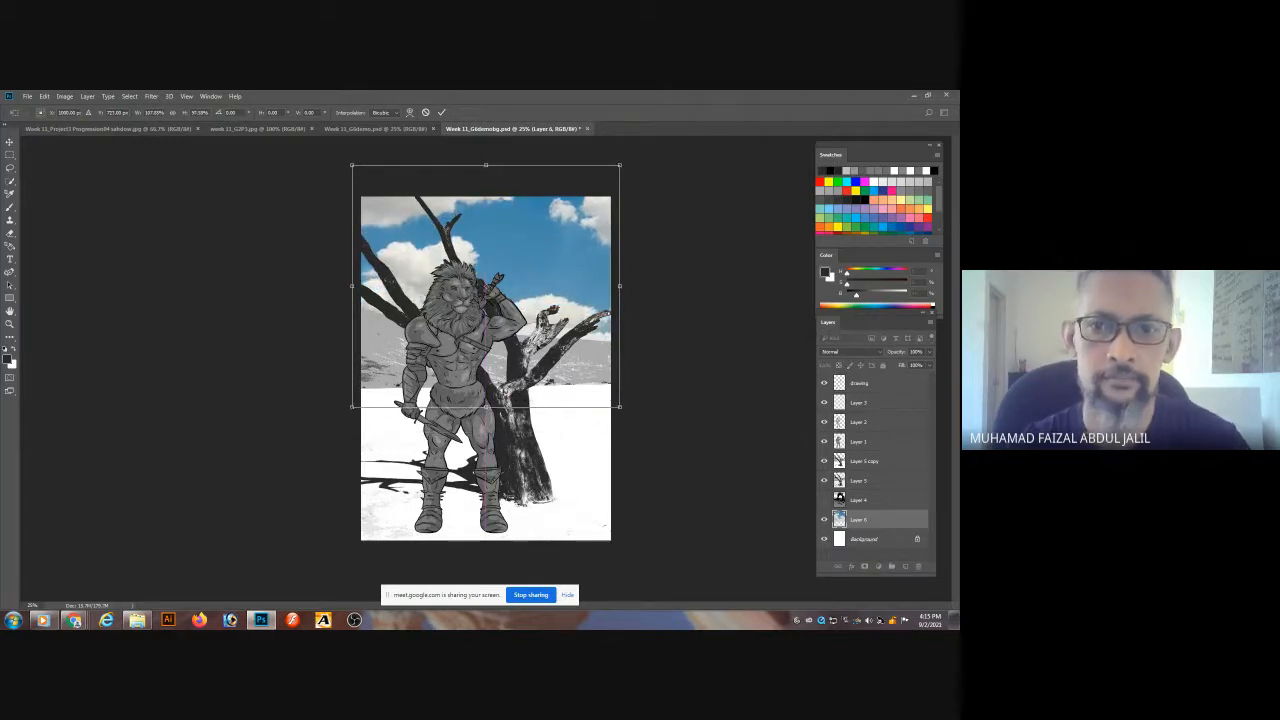
key(Return)
key(w)
- Apply a Gradient Map with the default dark-to-white gradient to the clouds layer and save the document
mouse_move(82, 121)
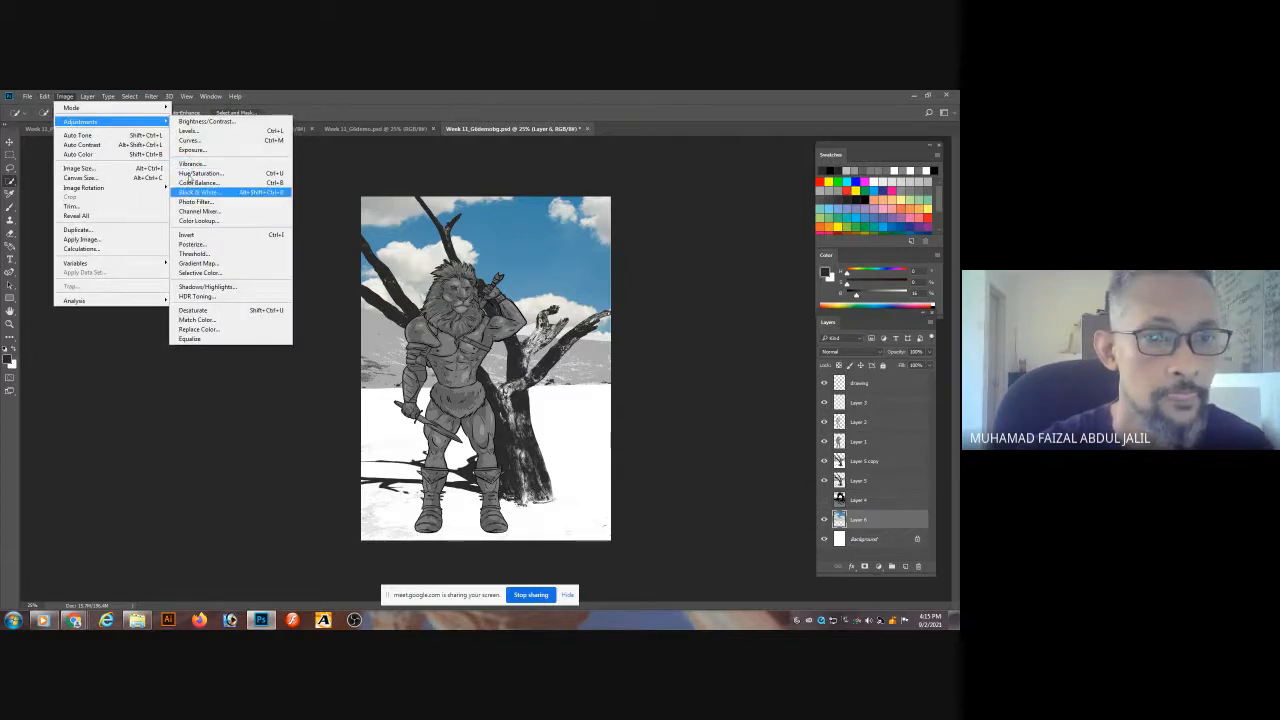
click(198, 263)
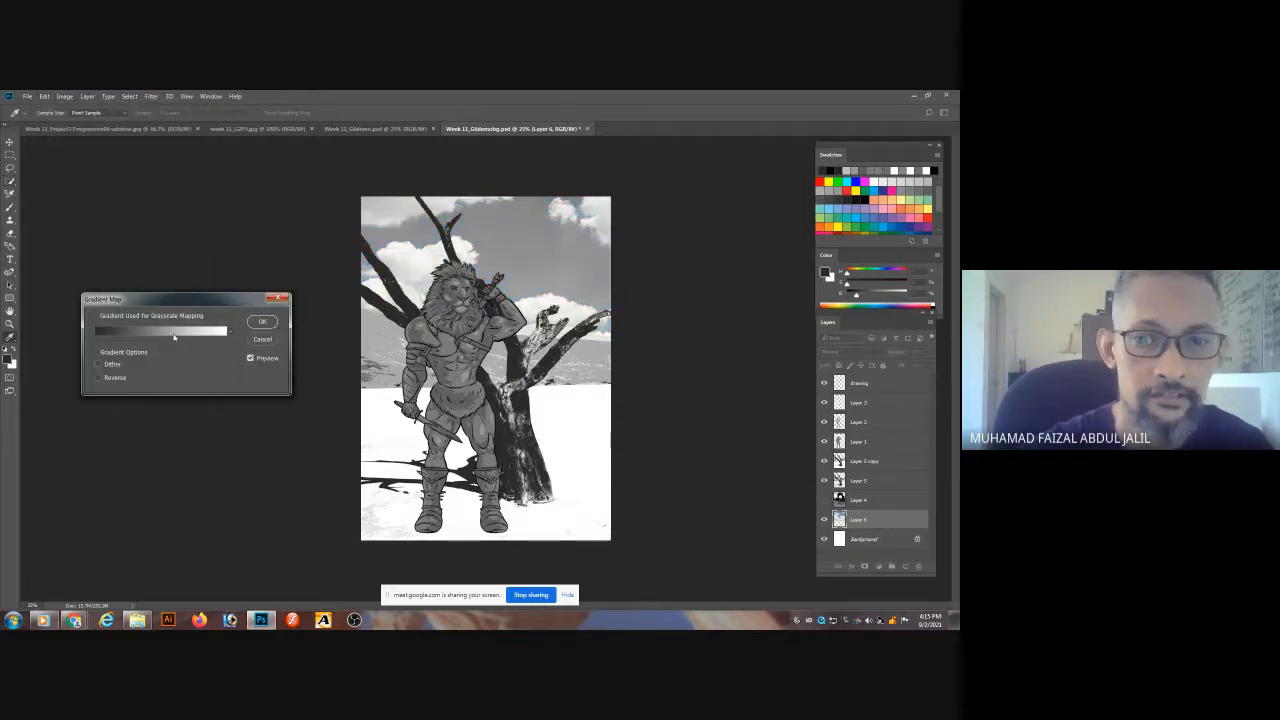
click(261, 320)
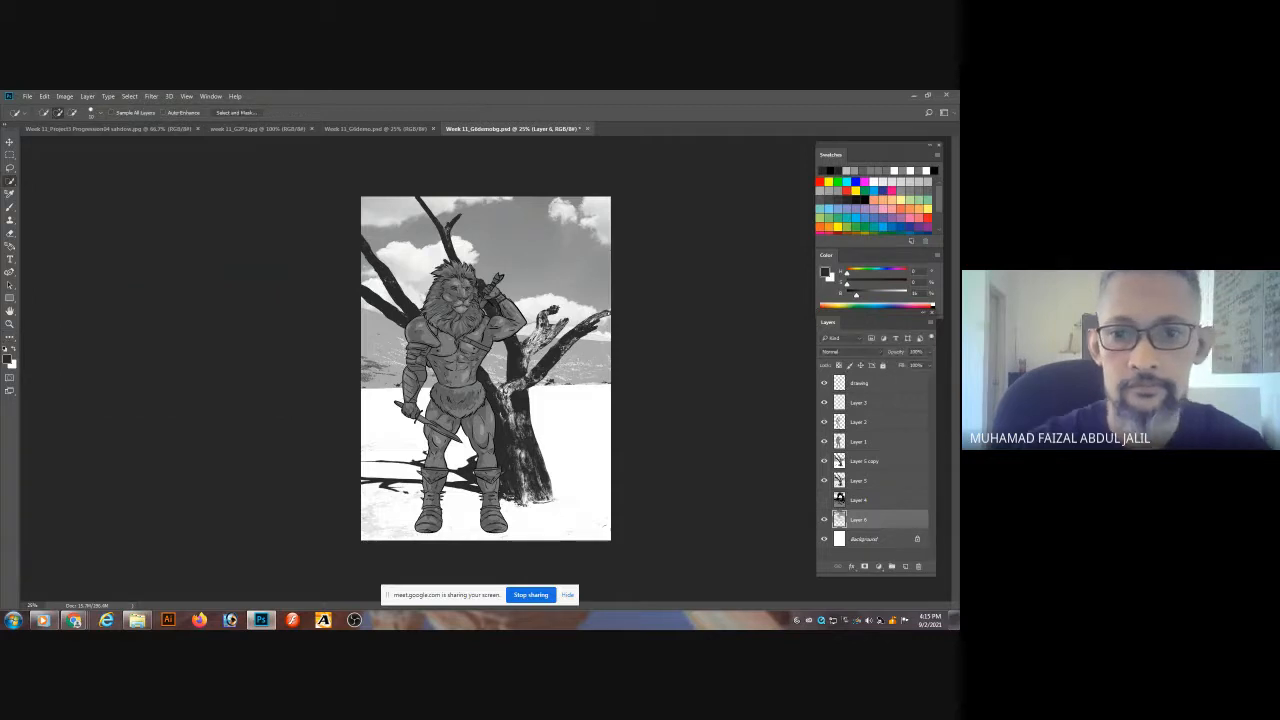
key(ctrl+s)
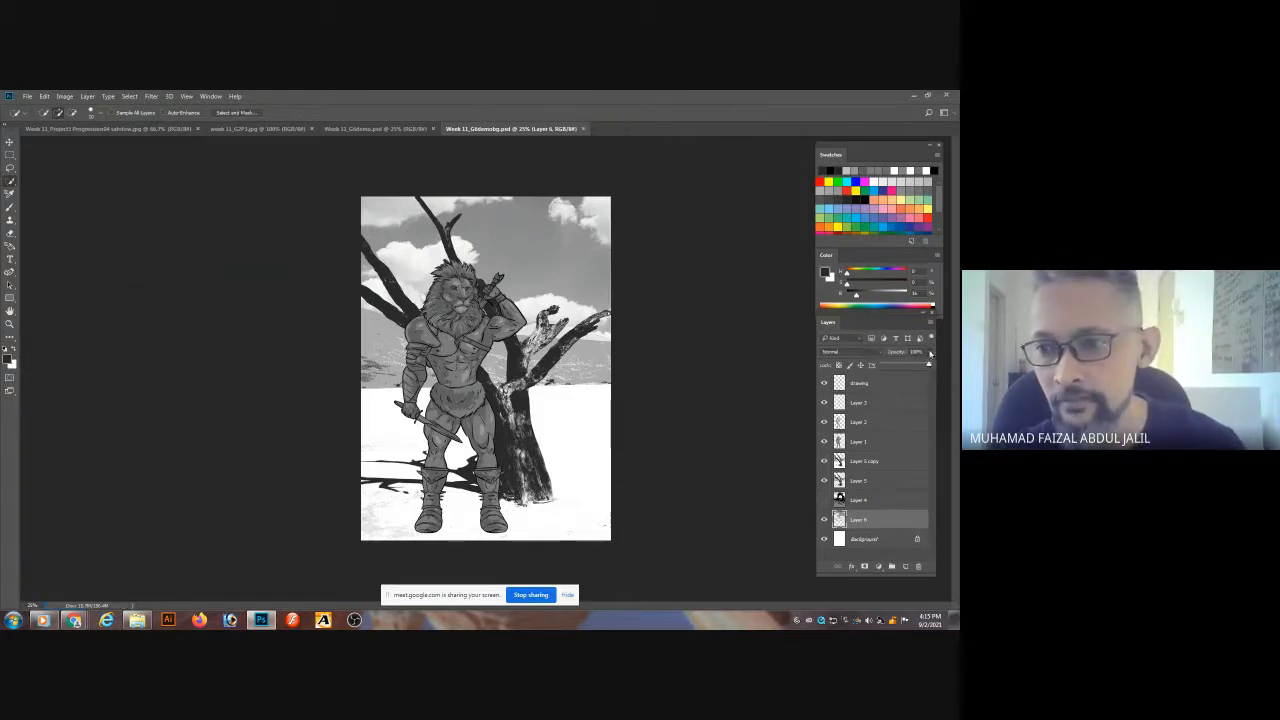
- Lower the clouds layer's opacity to about 60% and save the document
drag(924, 366, 909, 365)
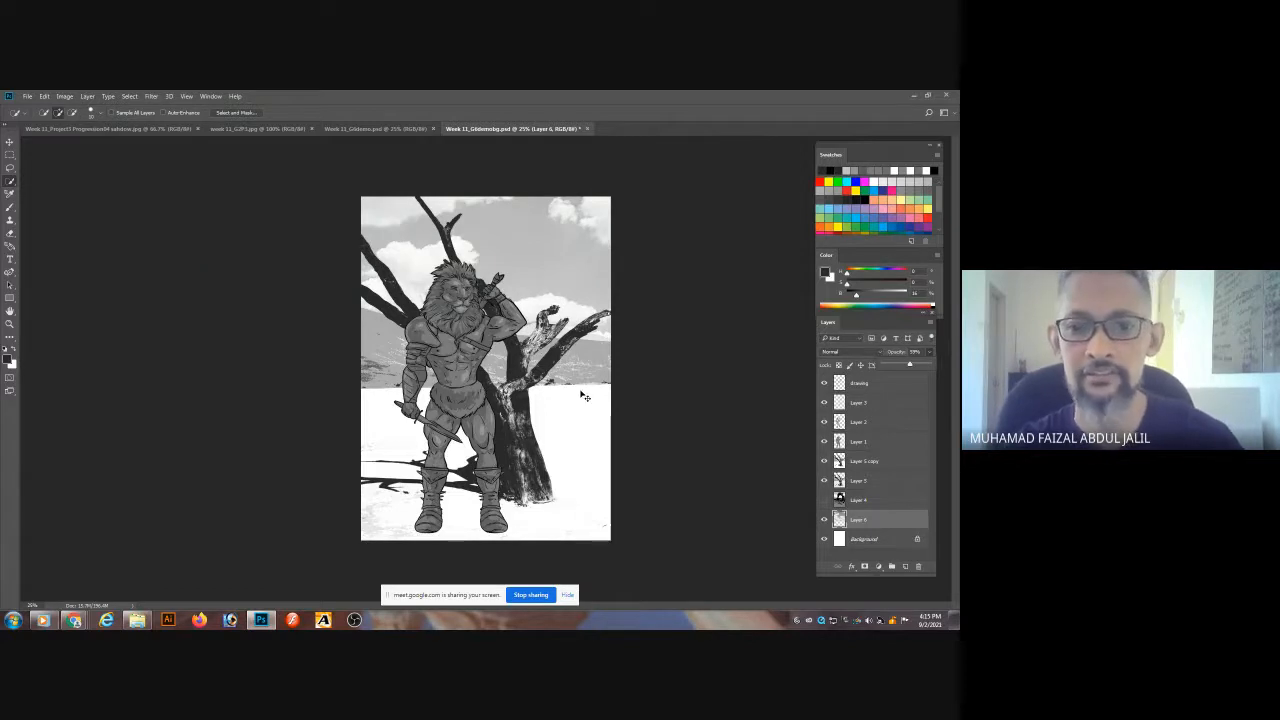
key(ctrl+s)
- Toggle the visibility of the tree layer and its copy to compare their effect on the background
click(860, 461)
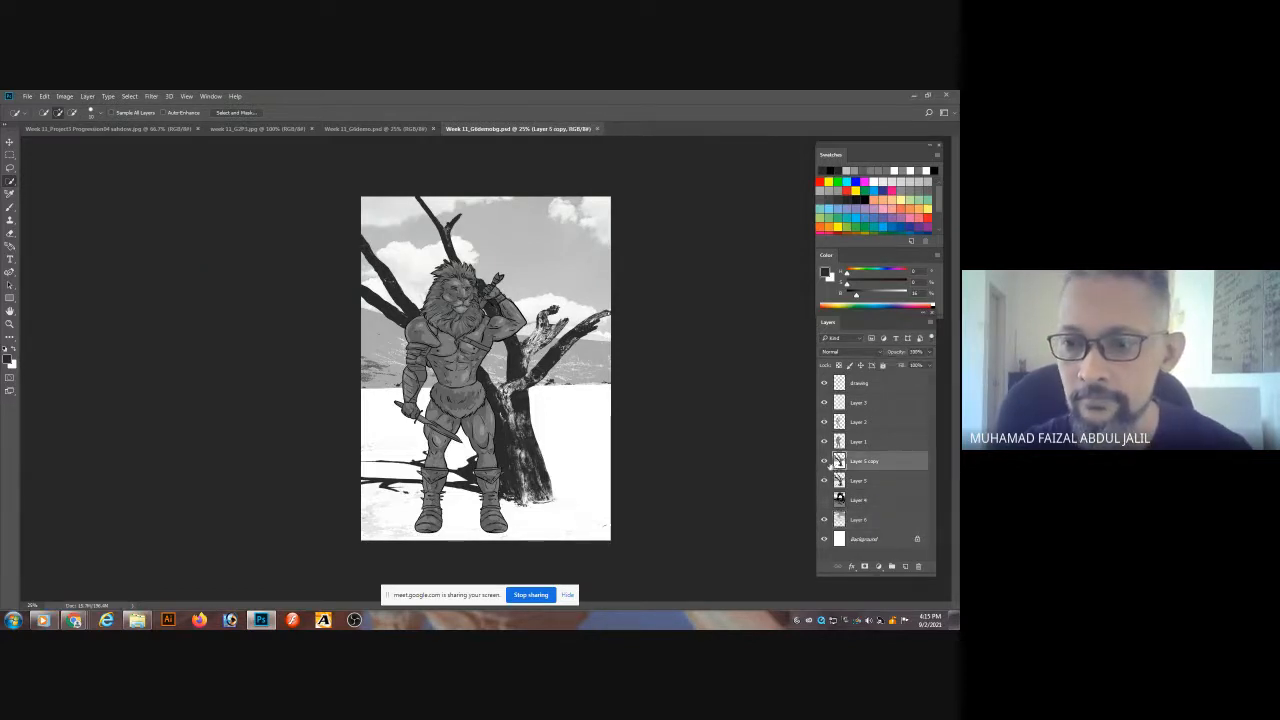
click(823, 461)
click(823, 461)
click(823, 461)
click(823, 461)
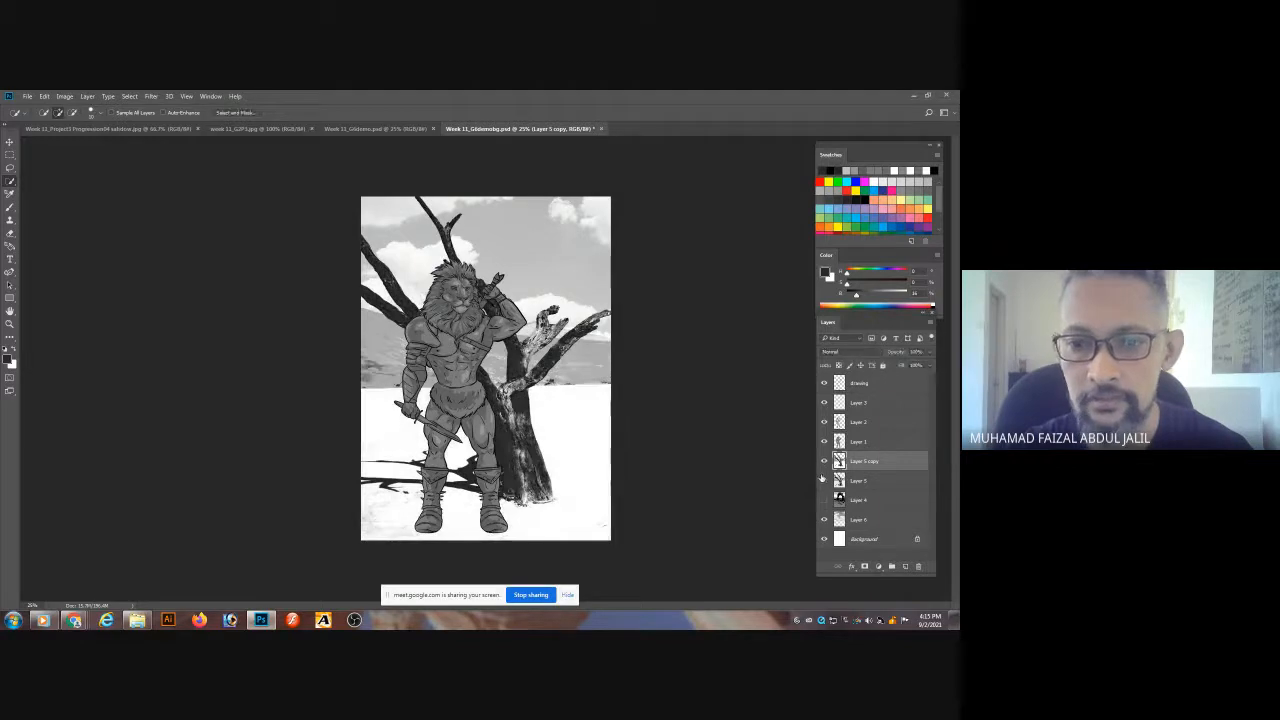
click(823, 461)
click(823, 461)
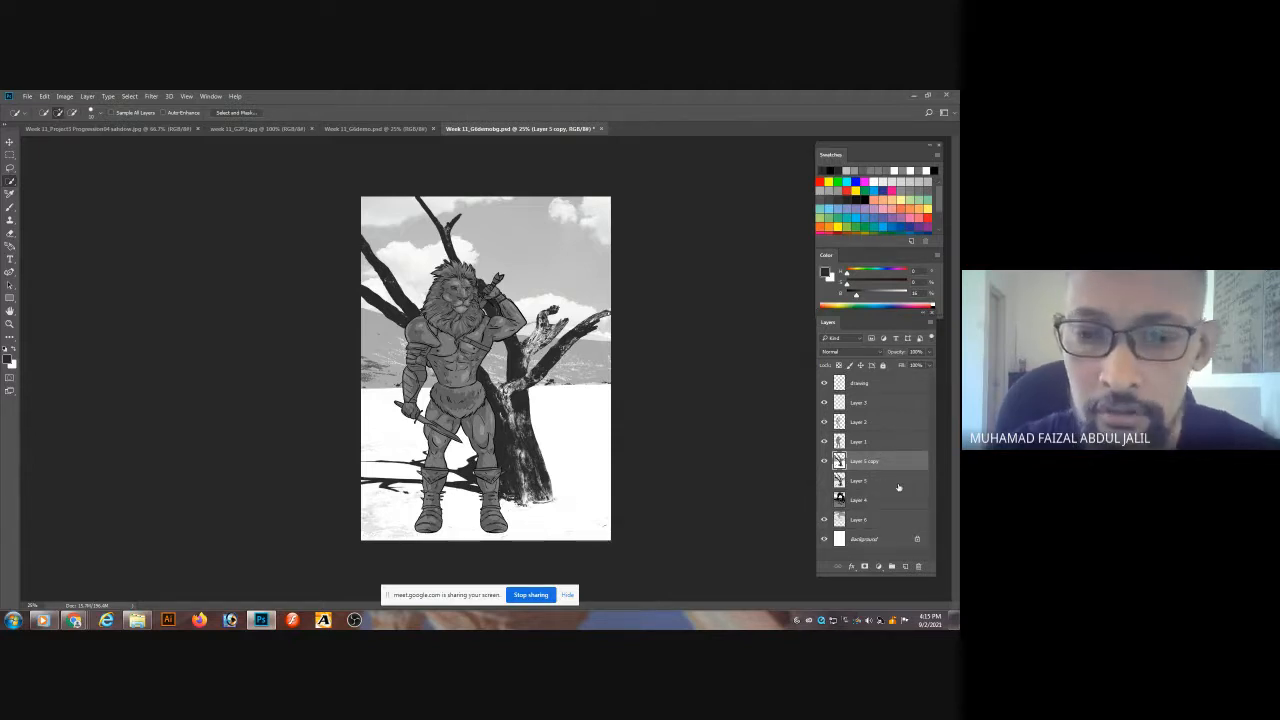
click(823, 461)
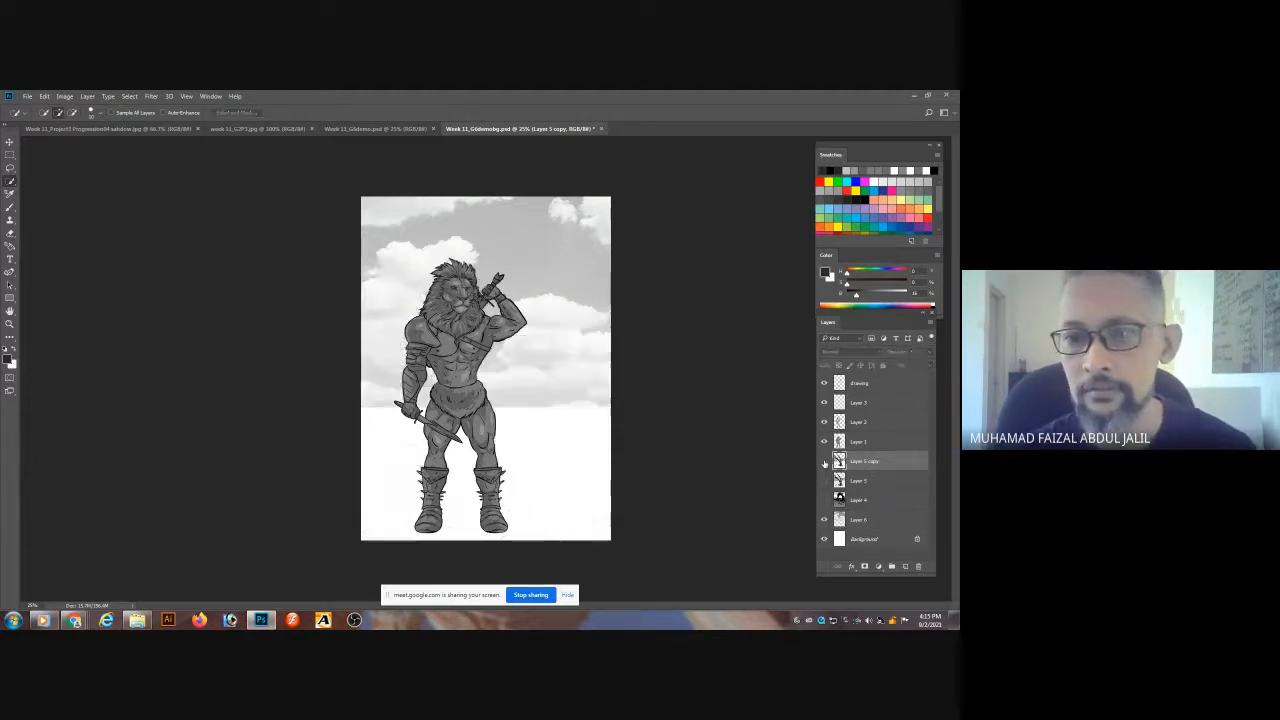
click(823, 461)
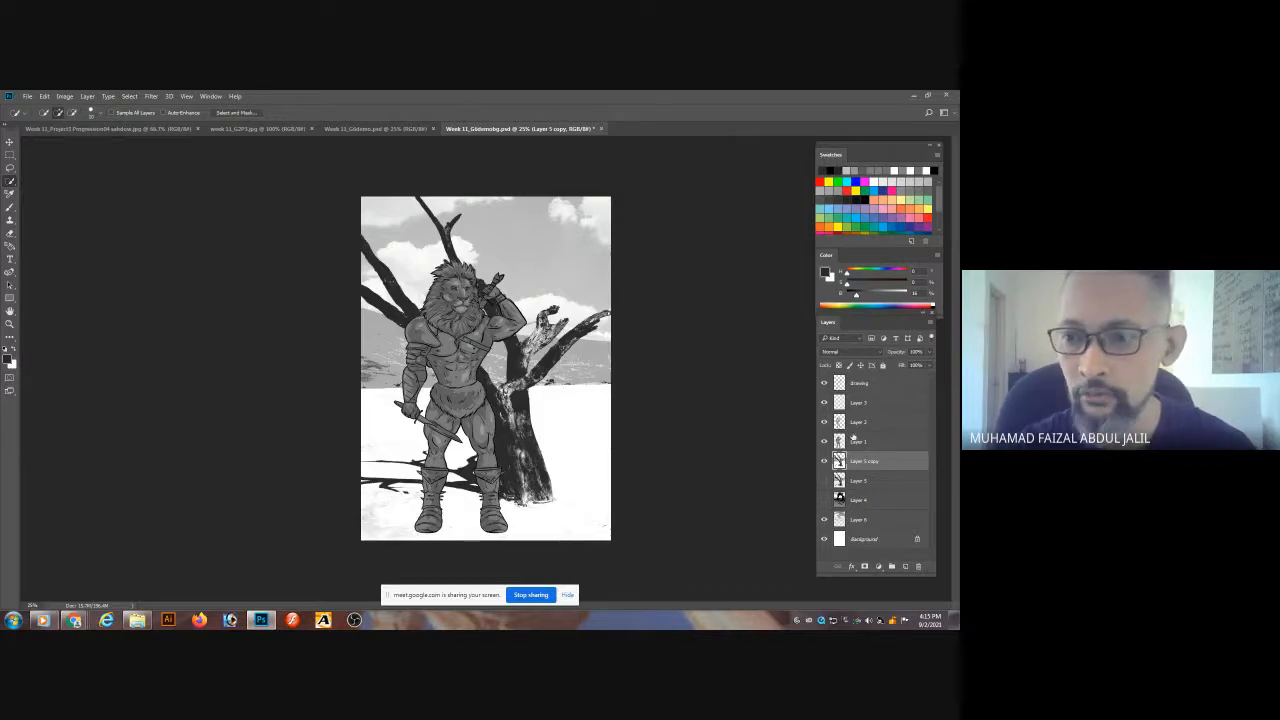
- Hide the gradient-mapped Layer 5 copy and show the original tree on Layer 5 instead
click(855, 441)
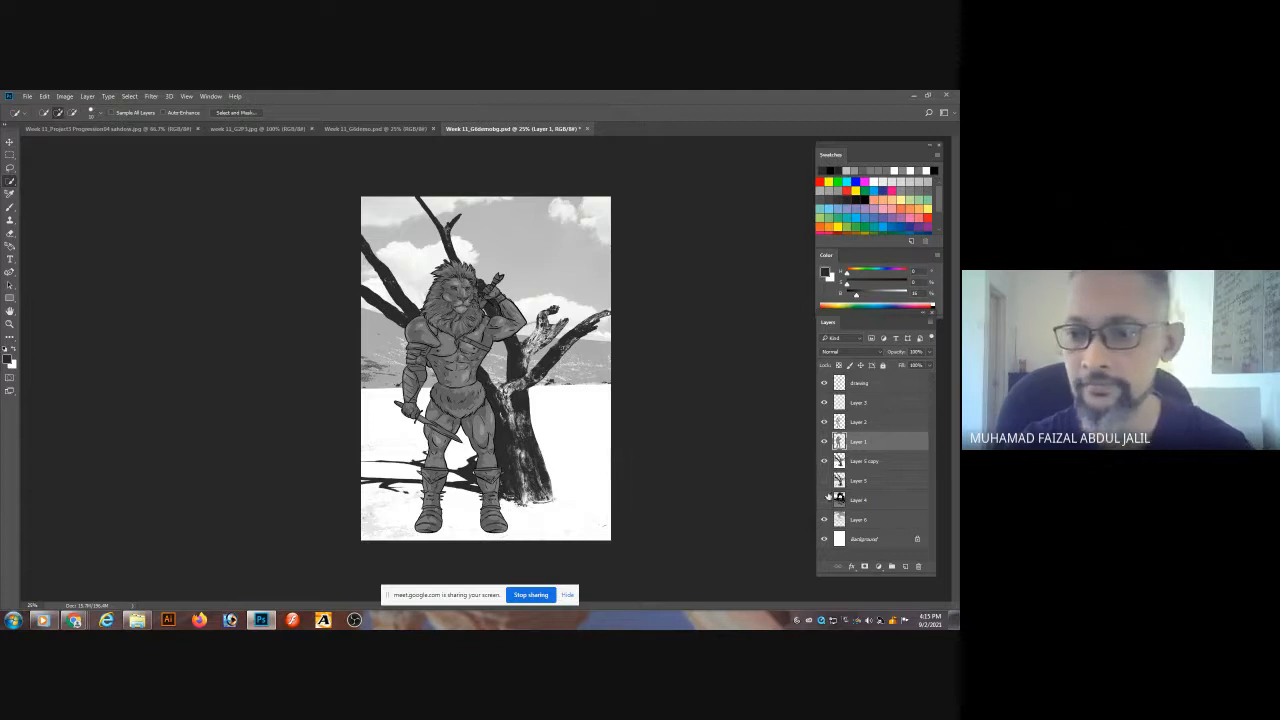
click(823, 462)
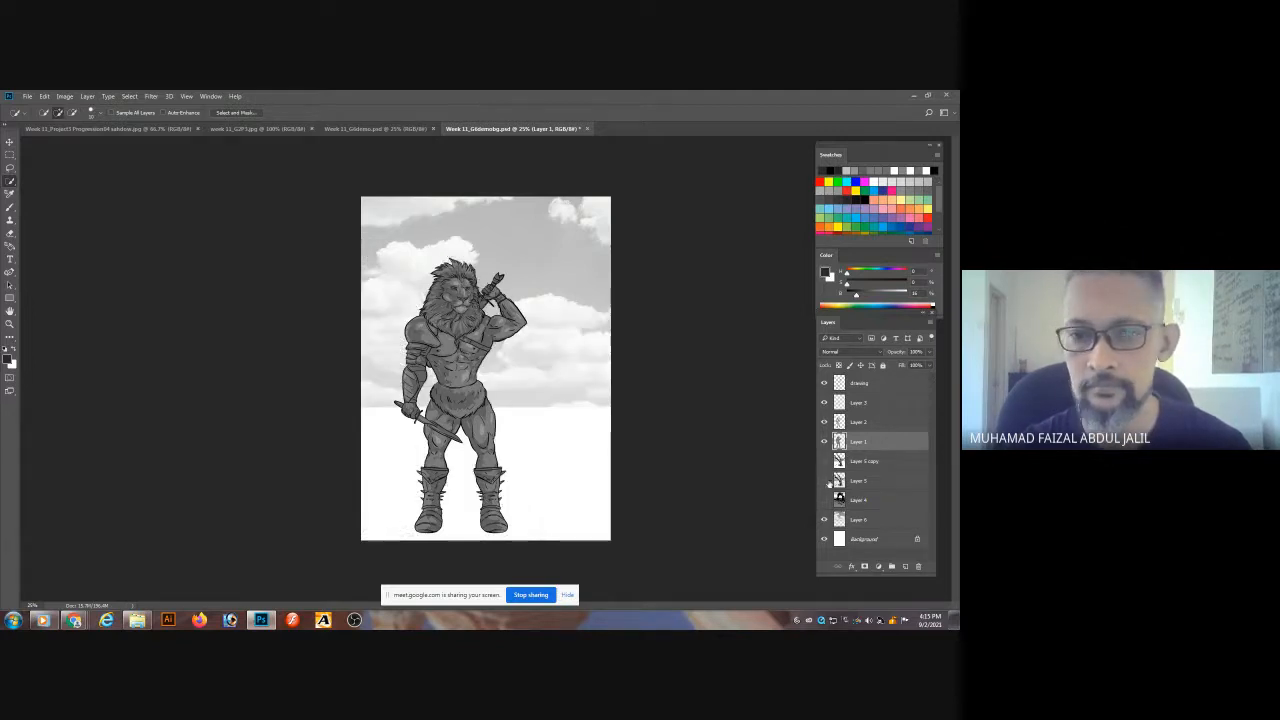
click(825, 481)
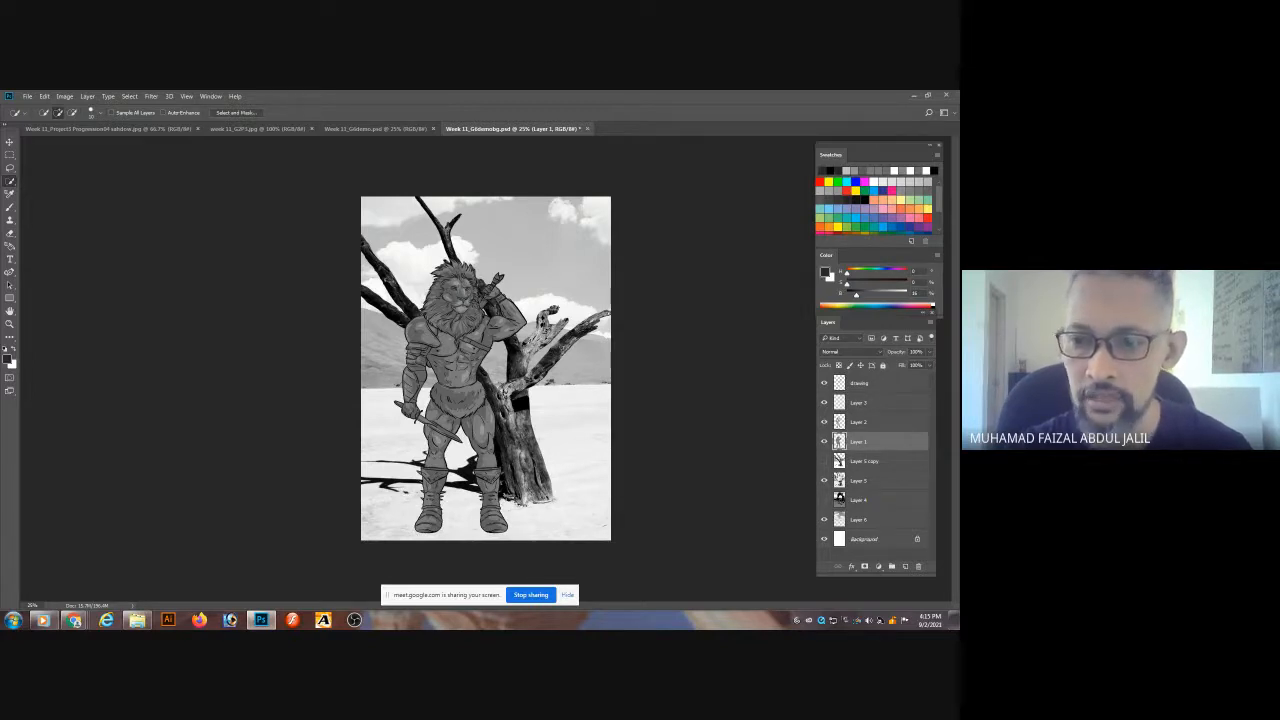
- Lower the opacity of the Layer 5 tree to about 65% and save the document
click(859, 482)
click(929, 352)
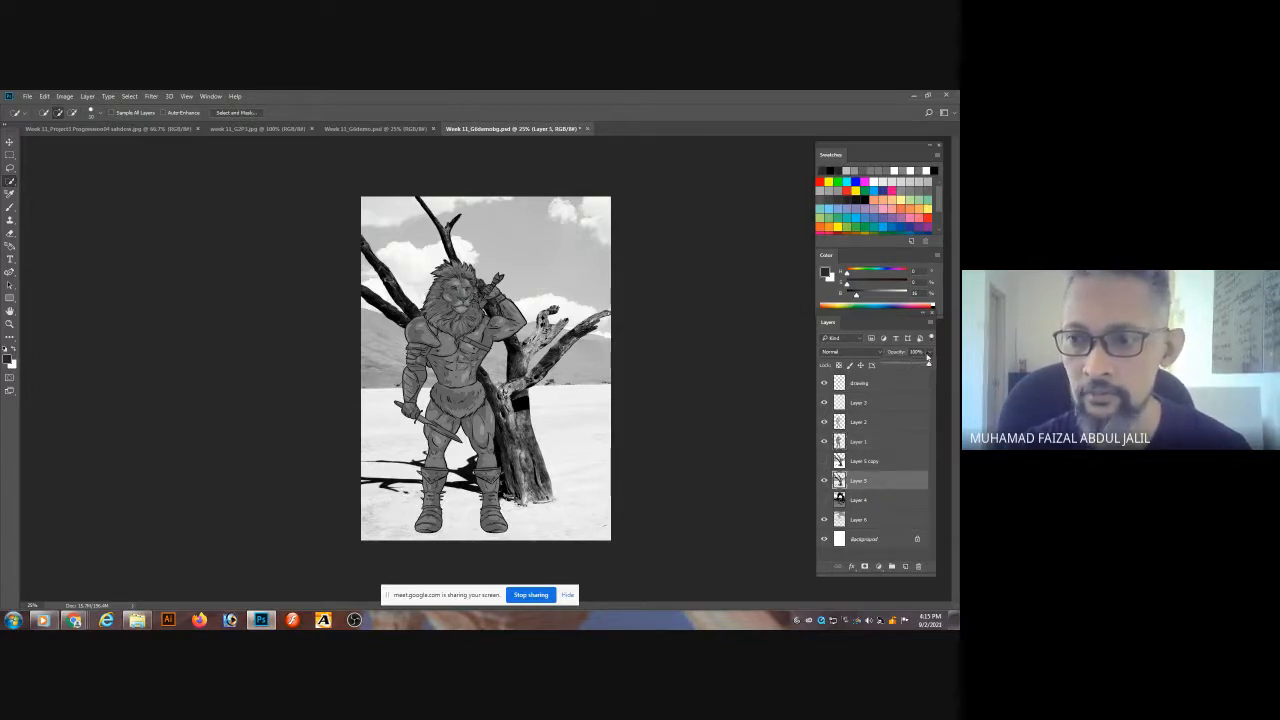
drag(930, 367, 913, 366)
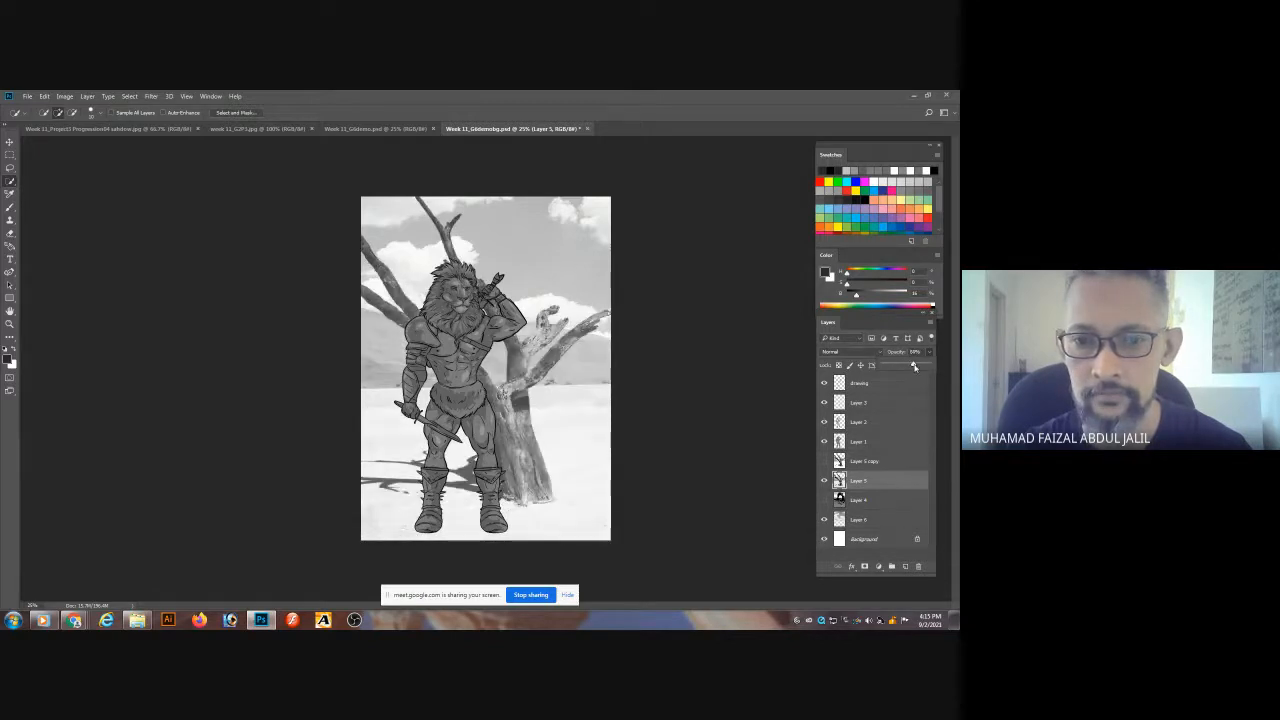
key(ctrl+s)
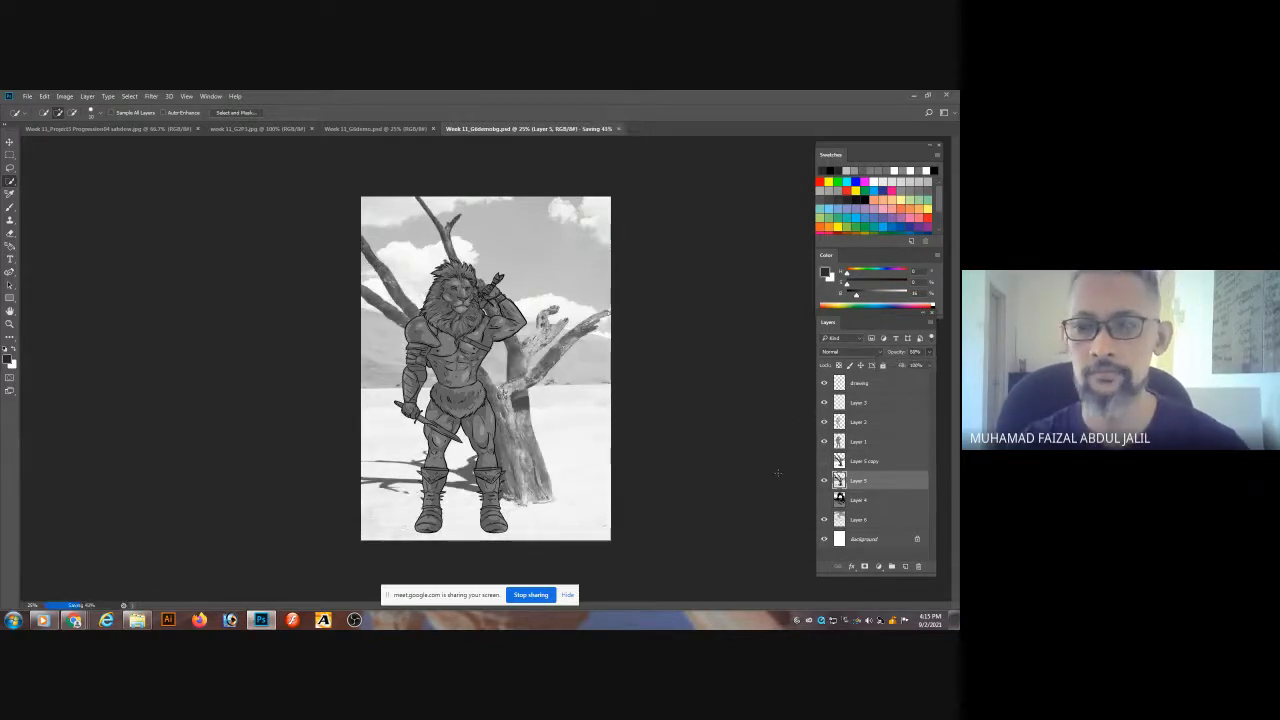
- Duplicate the warrior's grey silhouette beneath Layer 1, offset slightly left of the figure, and set the copy's blend mode to Multiply
click(858, 441)
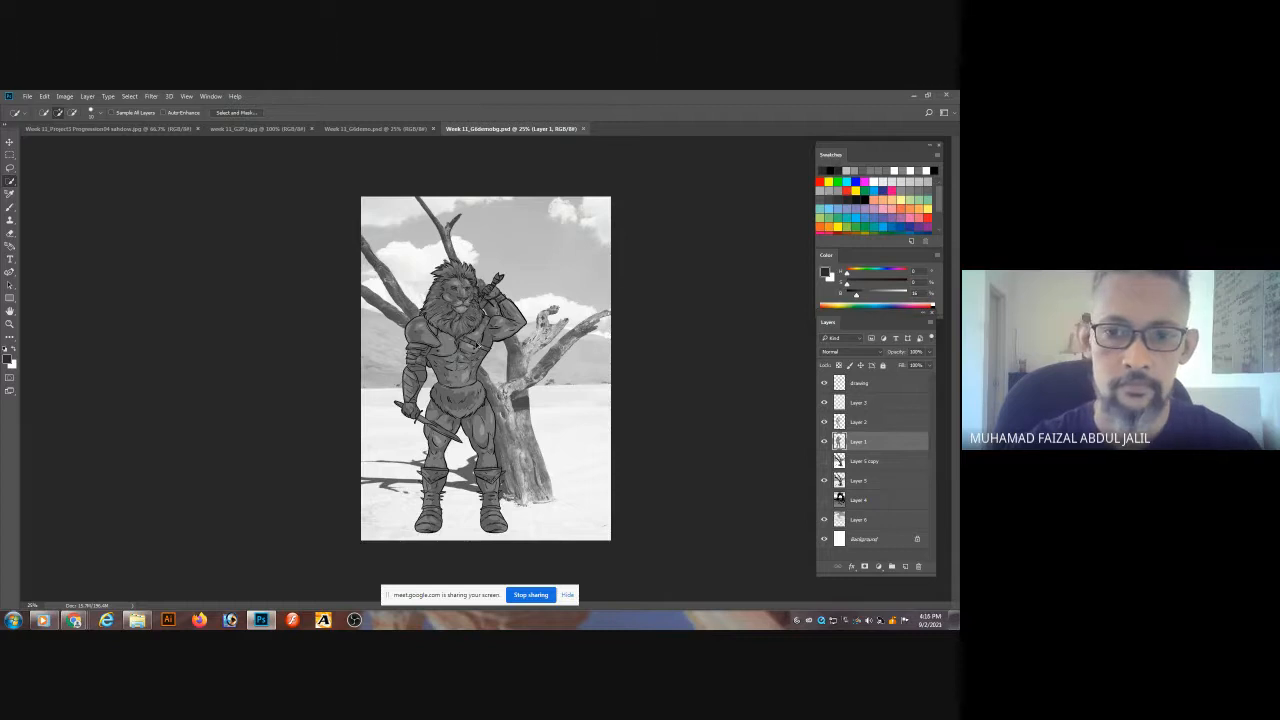
drag(466, 347, 531, 347)
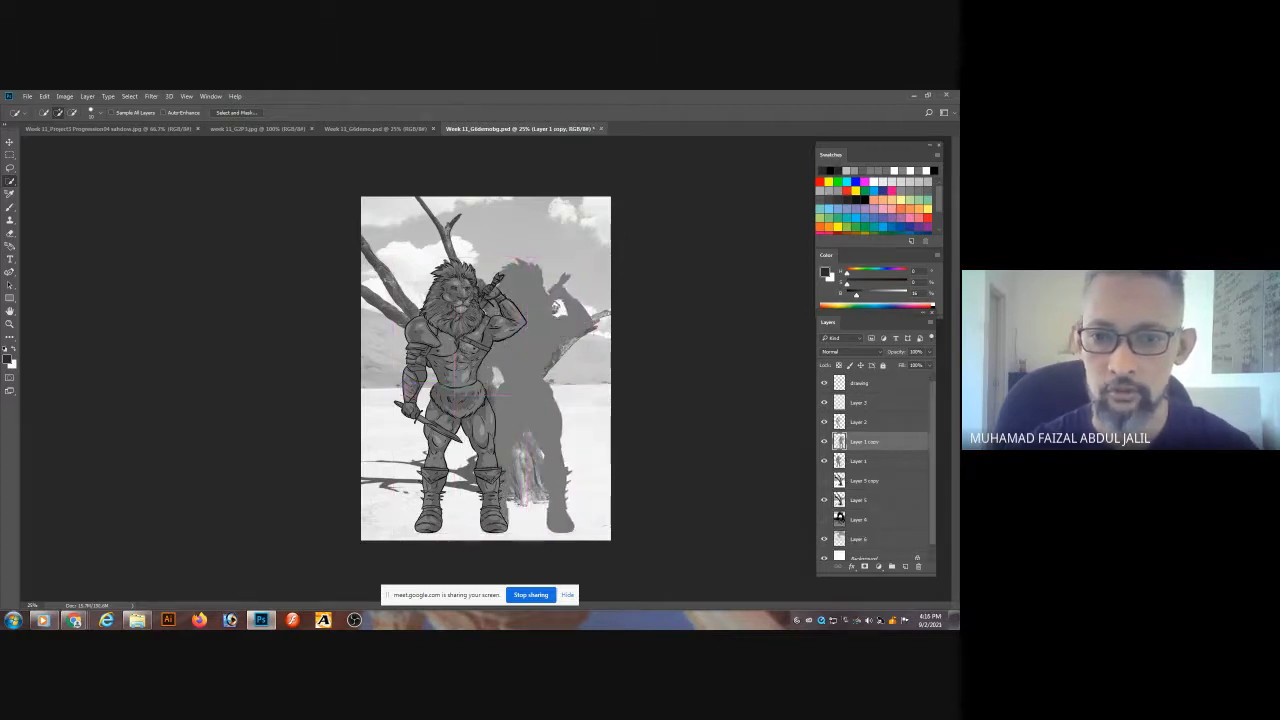
drag(877, 446, 877, 471)
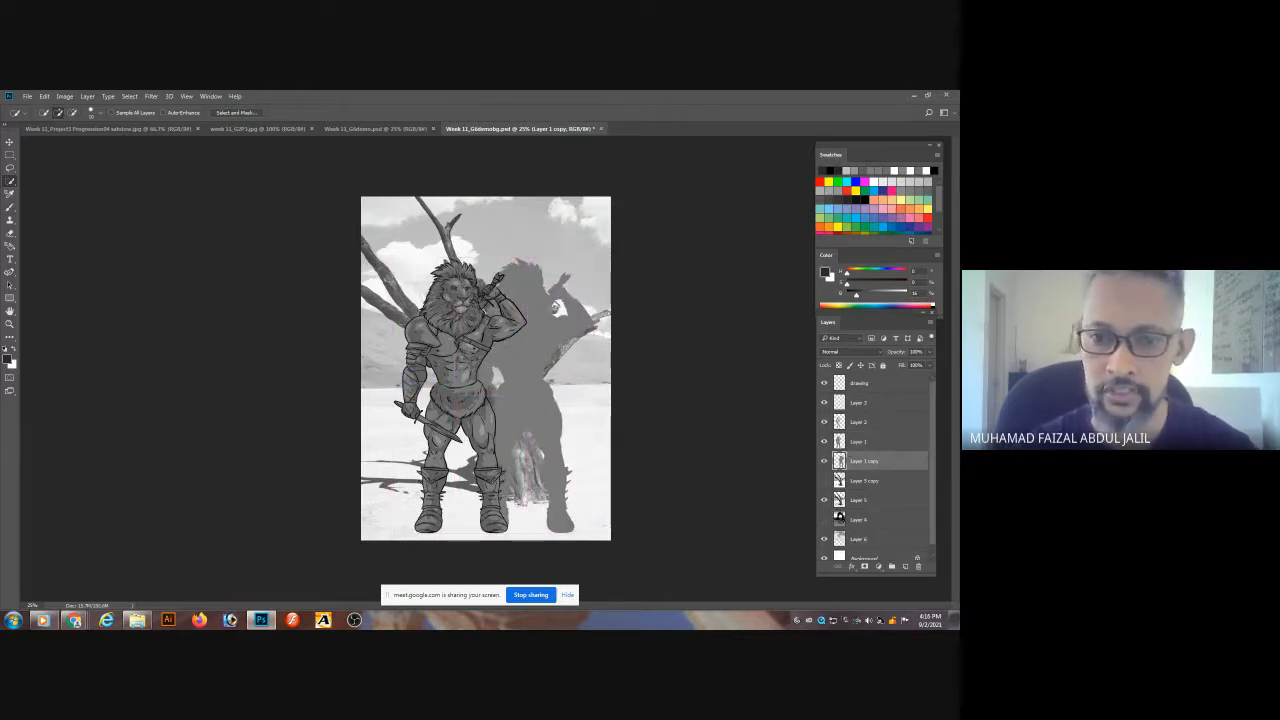
drag(560, 332, 467, 341)
click(850, 352)
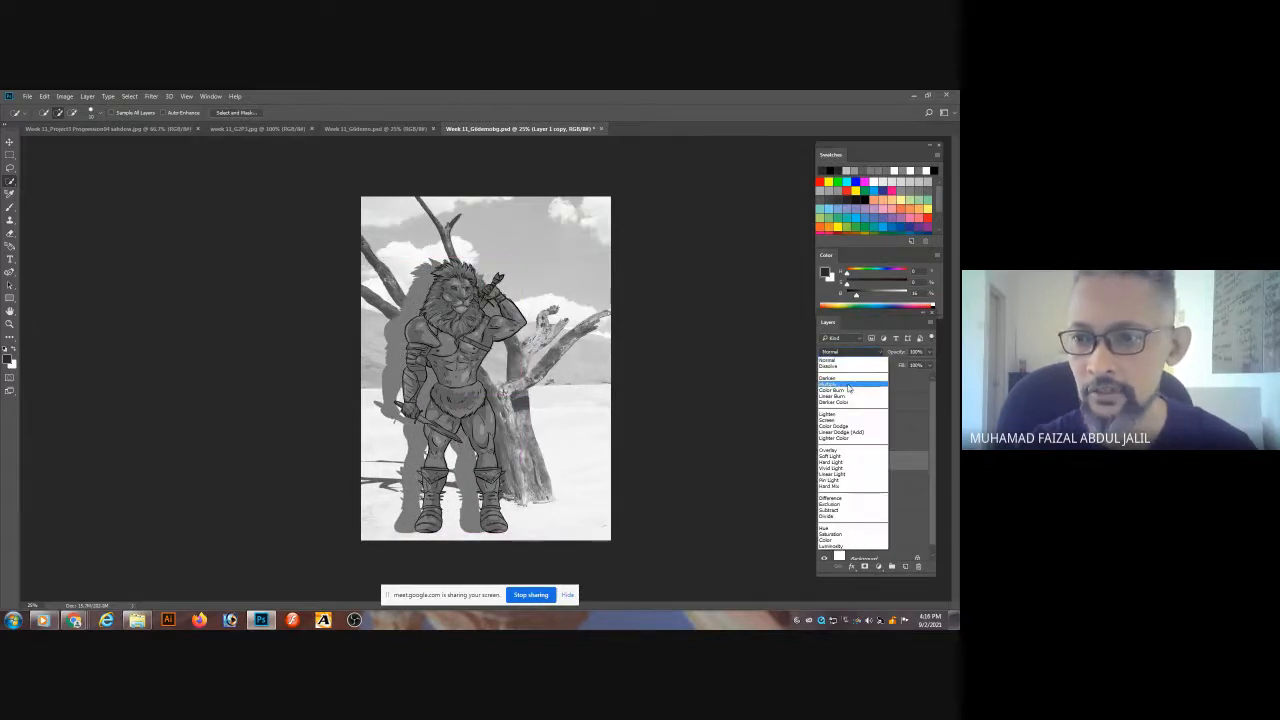
click(849, 385)
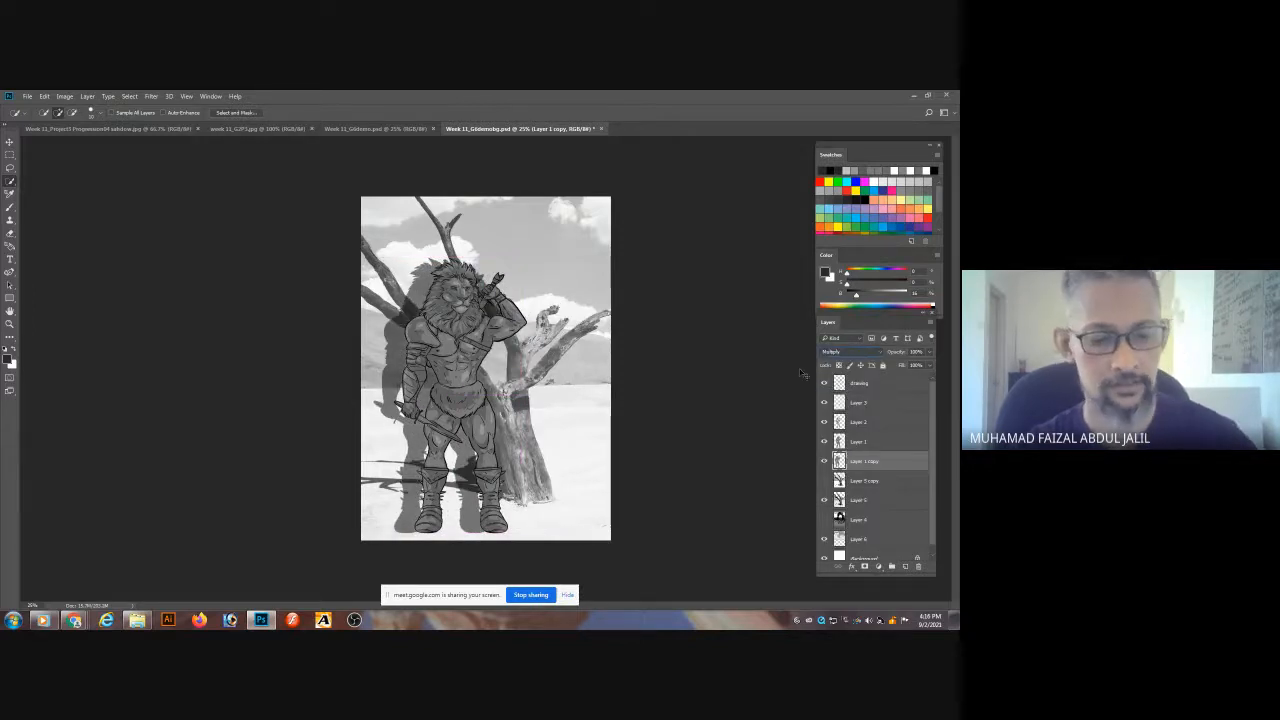
- Squash the silhouette copy to about 14% height at the warrior's feet and narrow its upper edge with a Perspective transform
key(ctrl+t)
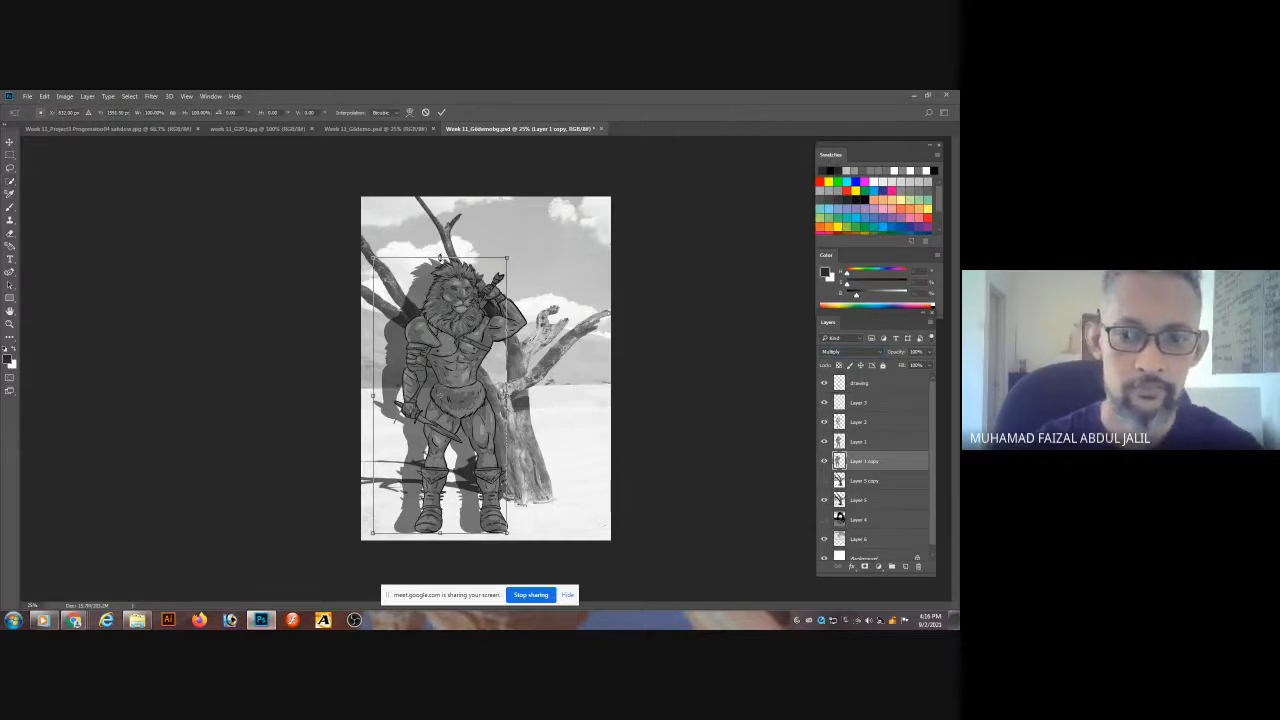
drag(440, 252, 472, 511)
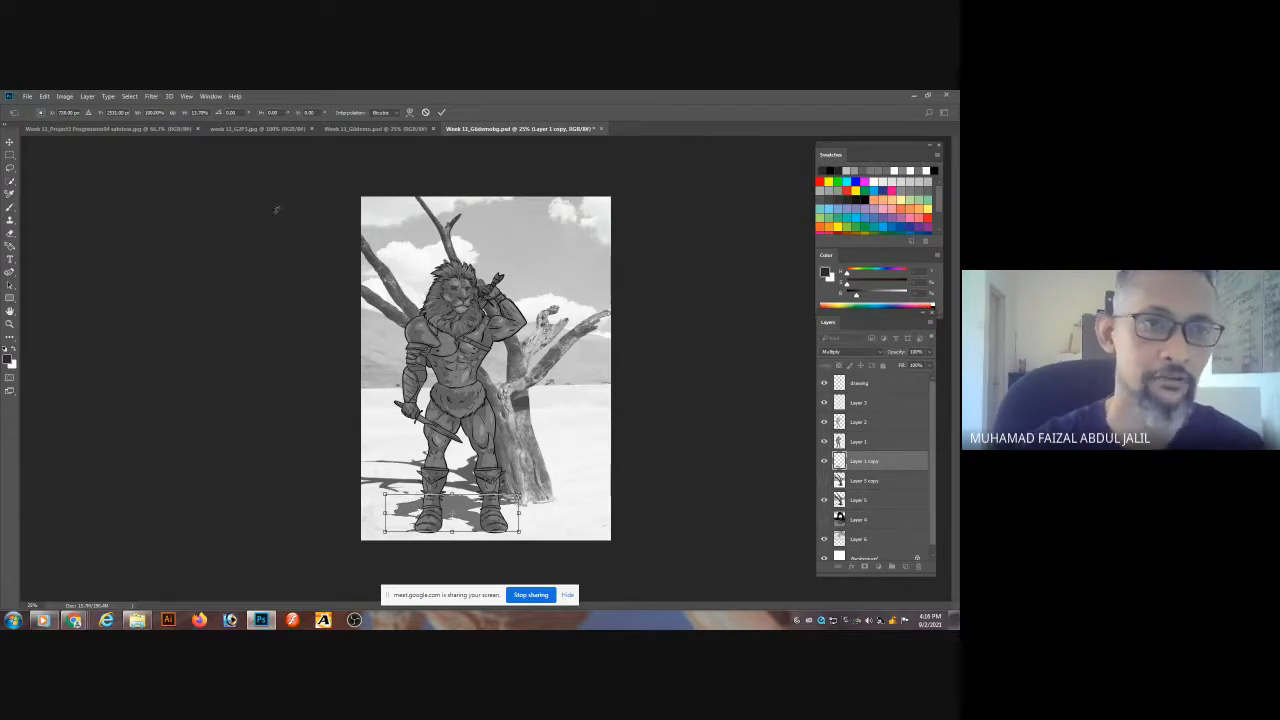
click(44, 96)
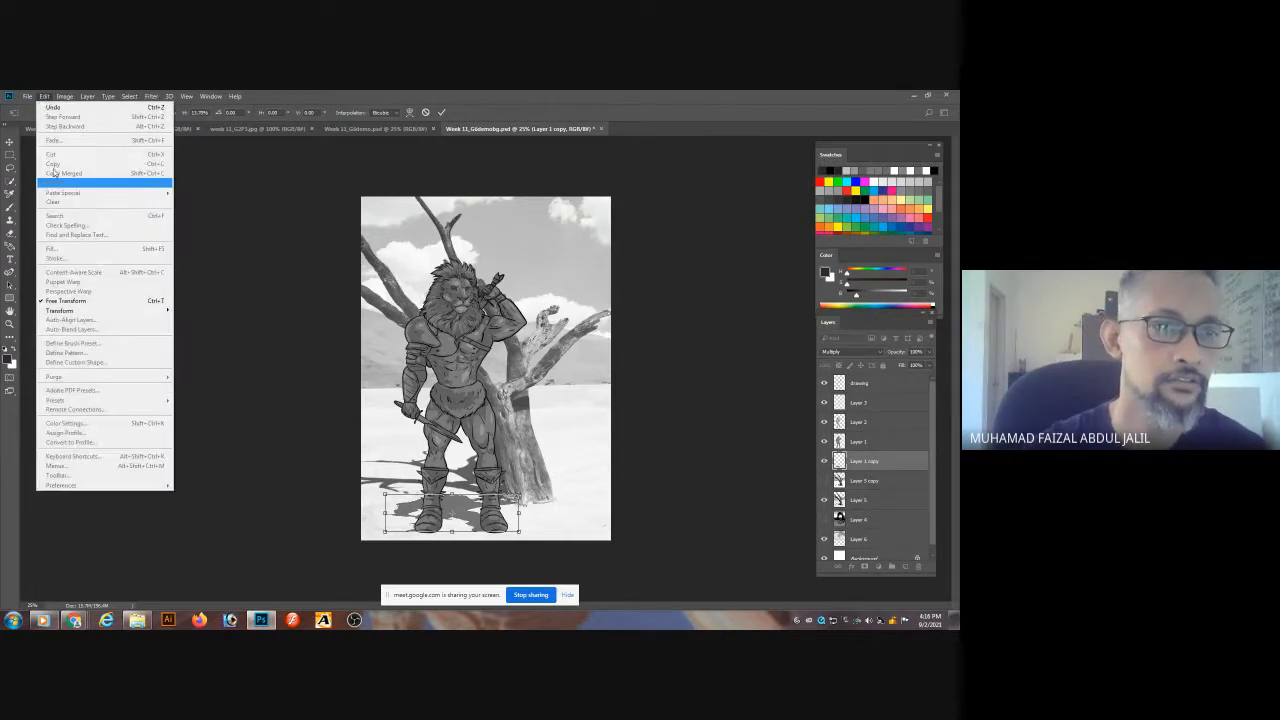
mouse_move(75, 312)
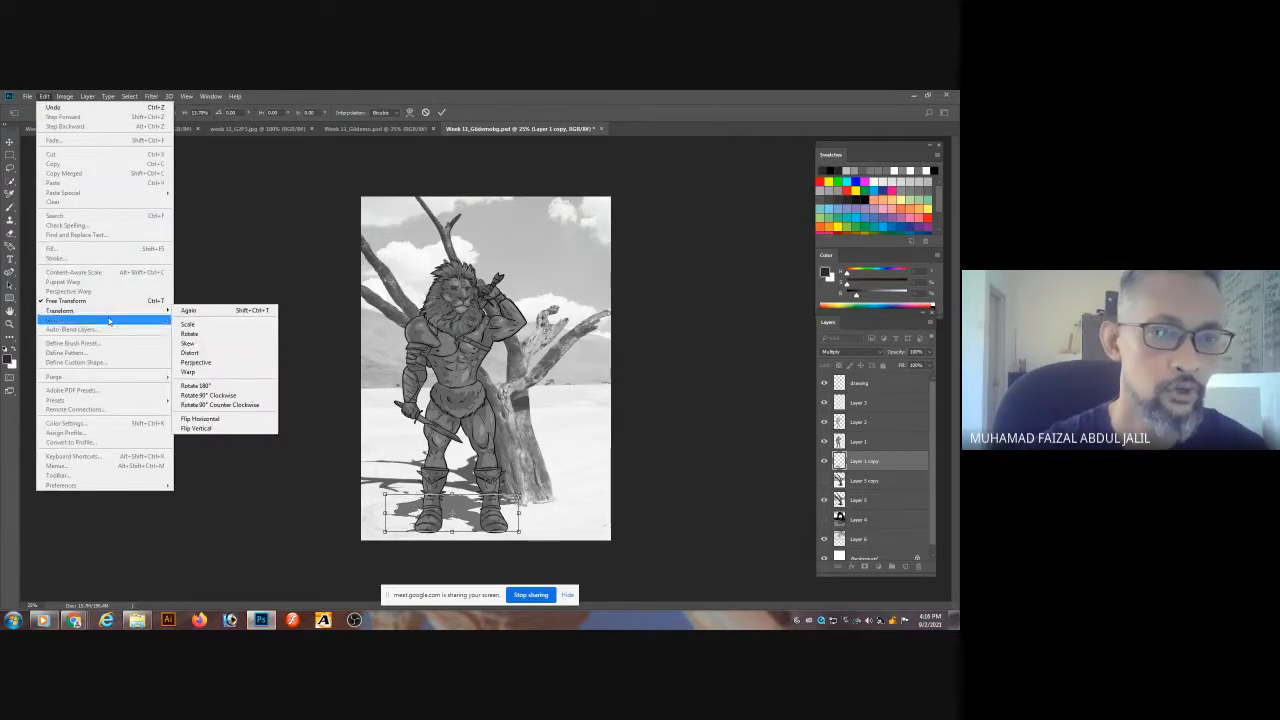
click(190, 372)
drag(386, 495, 366, 495)
drag(540, 497, 505, 478)
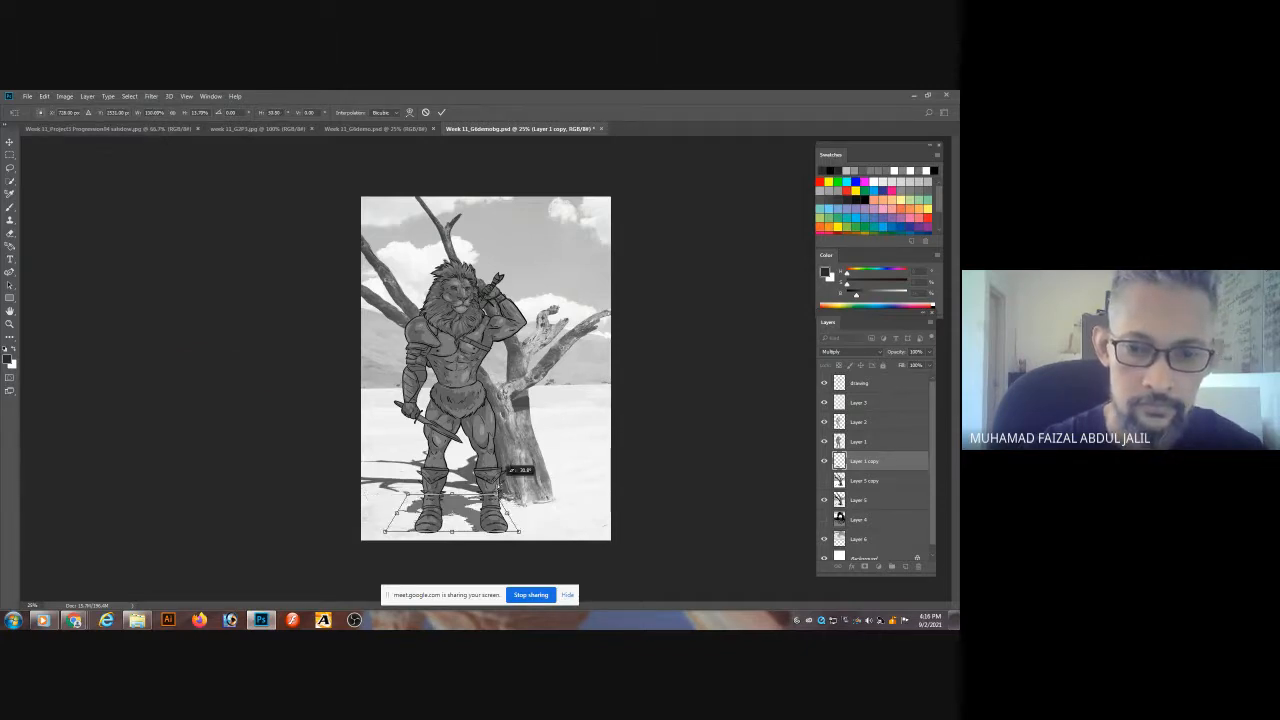
- Distort the squashed silhouette so it slants left across the sand as a cast shadow from the warrior's feet, and apply the transform
click(44, 96)
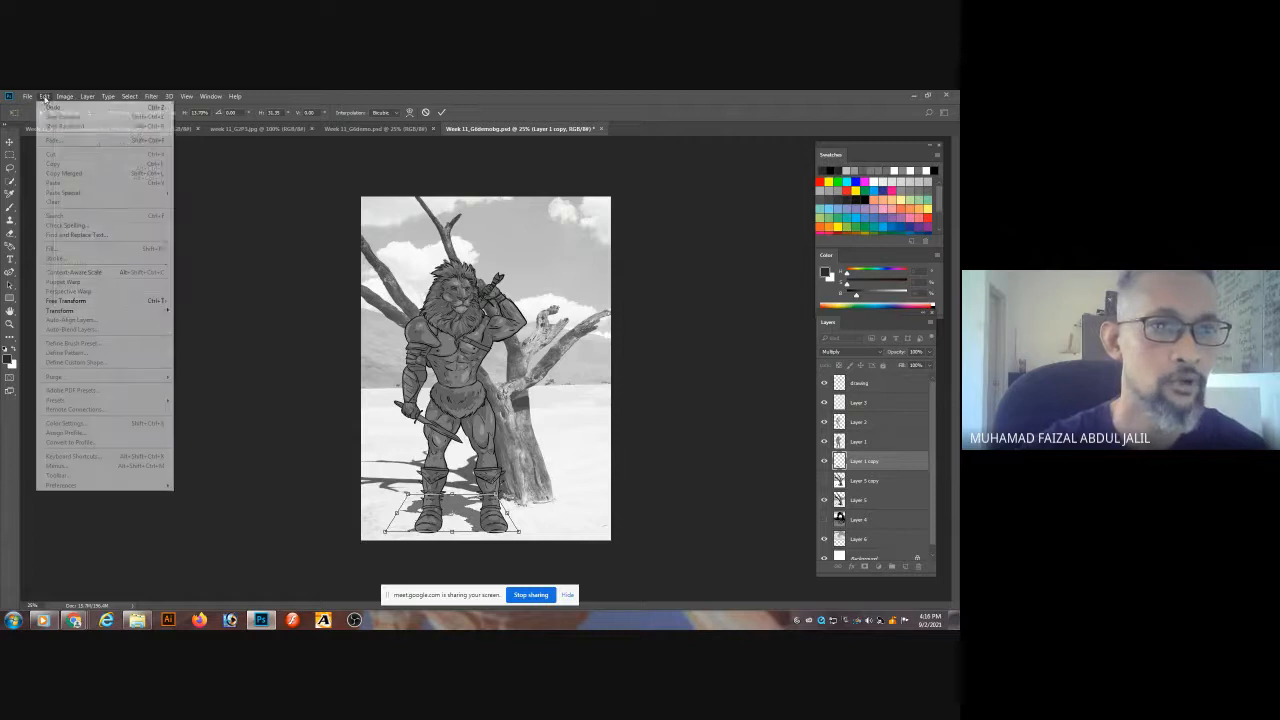
mouse_move(76, 313)
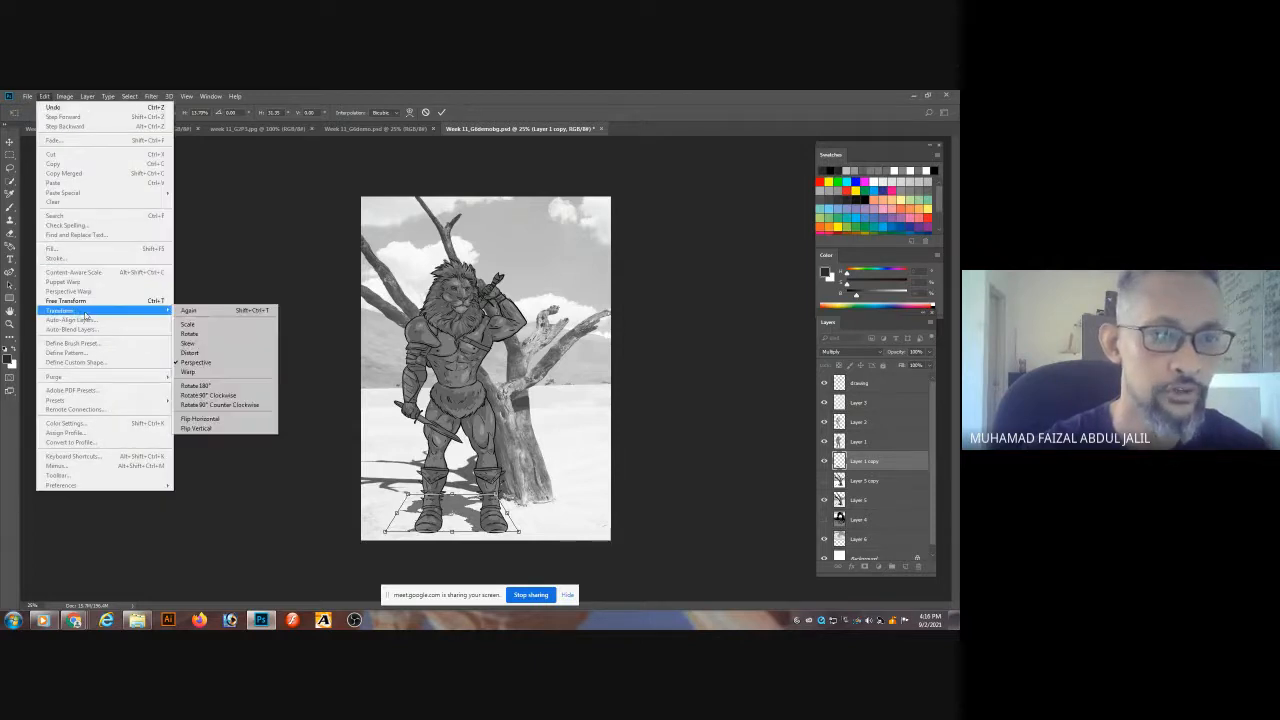
click(204, 357)
drag(398, 494, 338, 484)
drag(497, 494, 426, 482)
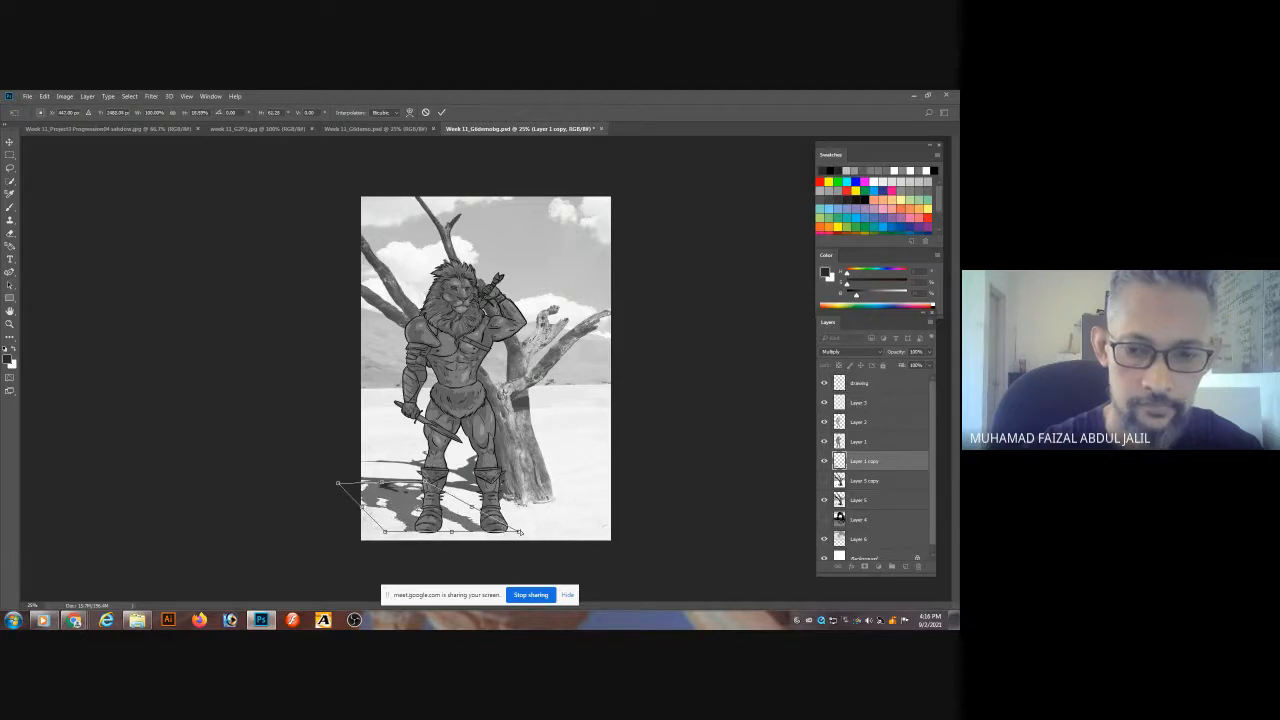
drag(520, 532, 537, 532)
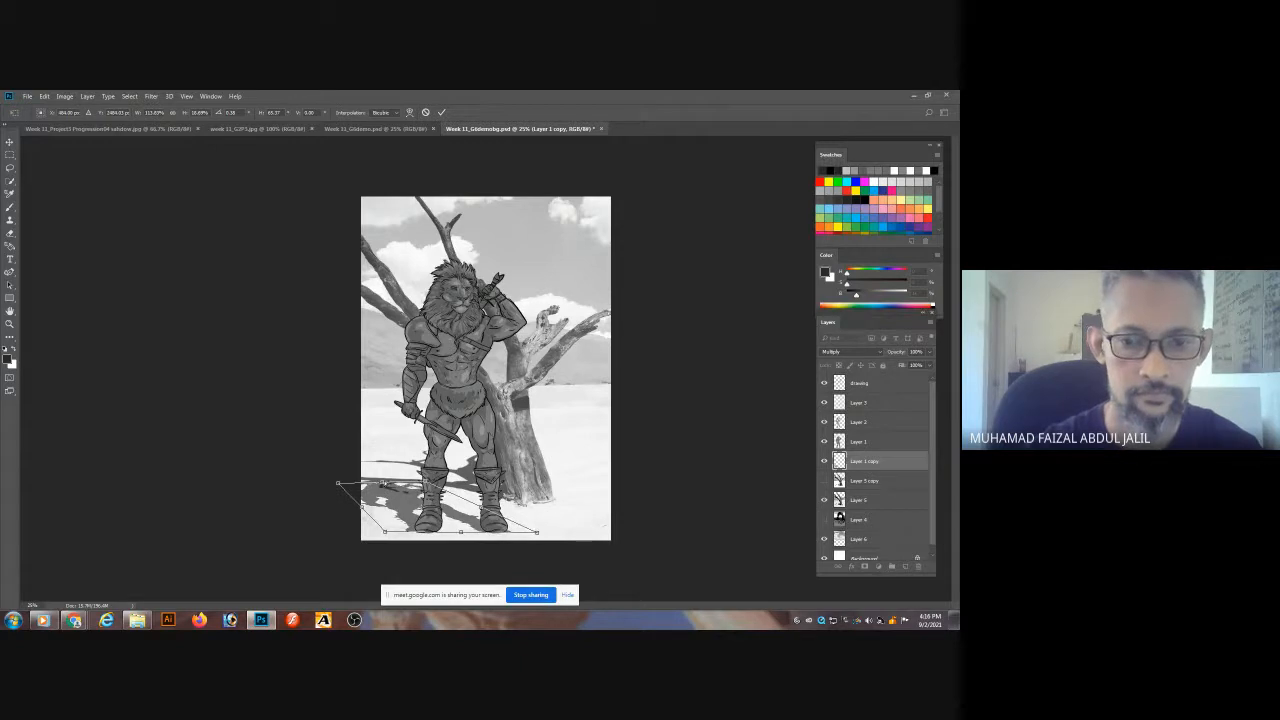
mouse_move(338, 483)
mouse_down()
mouse_move(317, 489)
mouse_move(358, 490)
mouse_up()
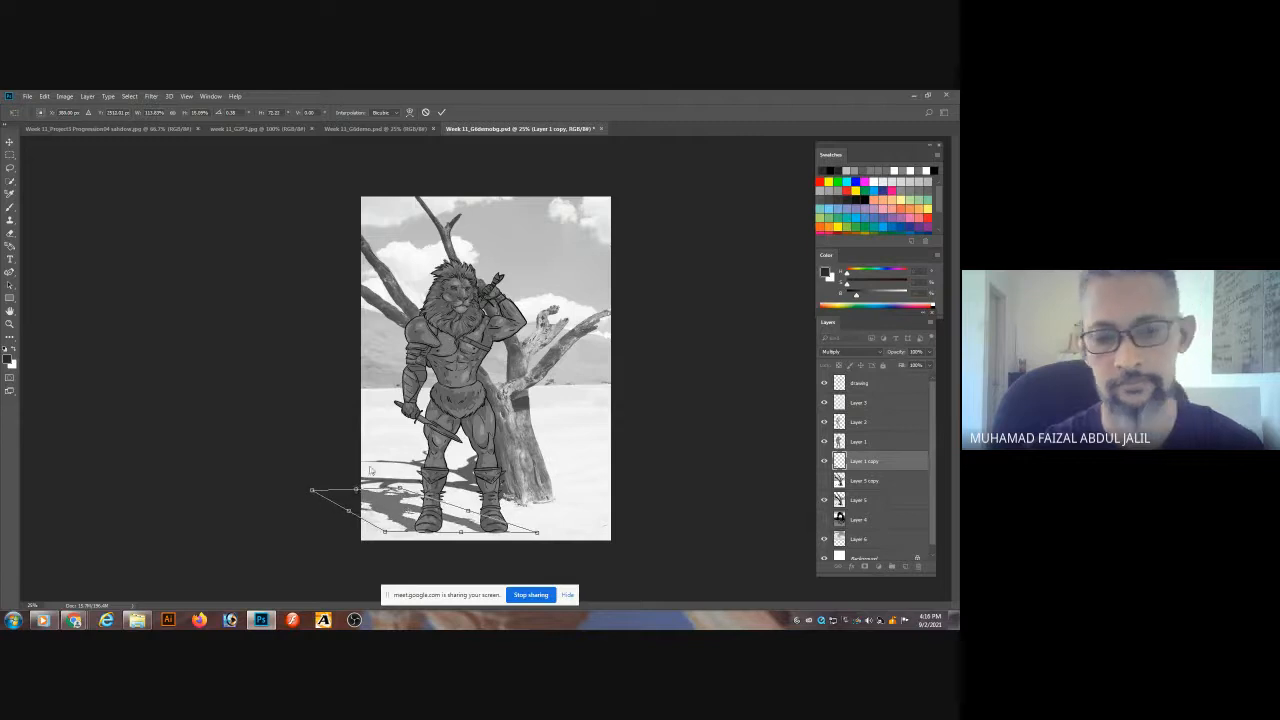
key(Return)
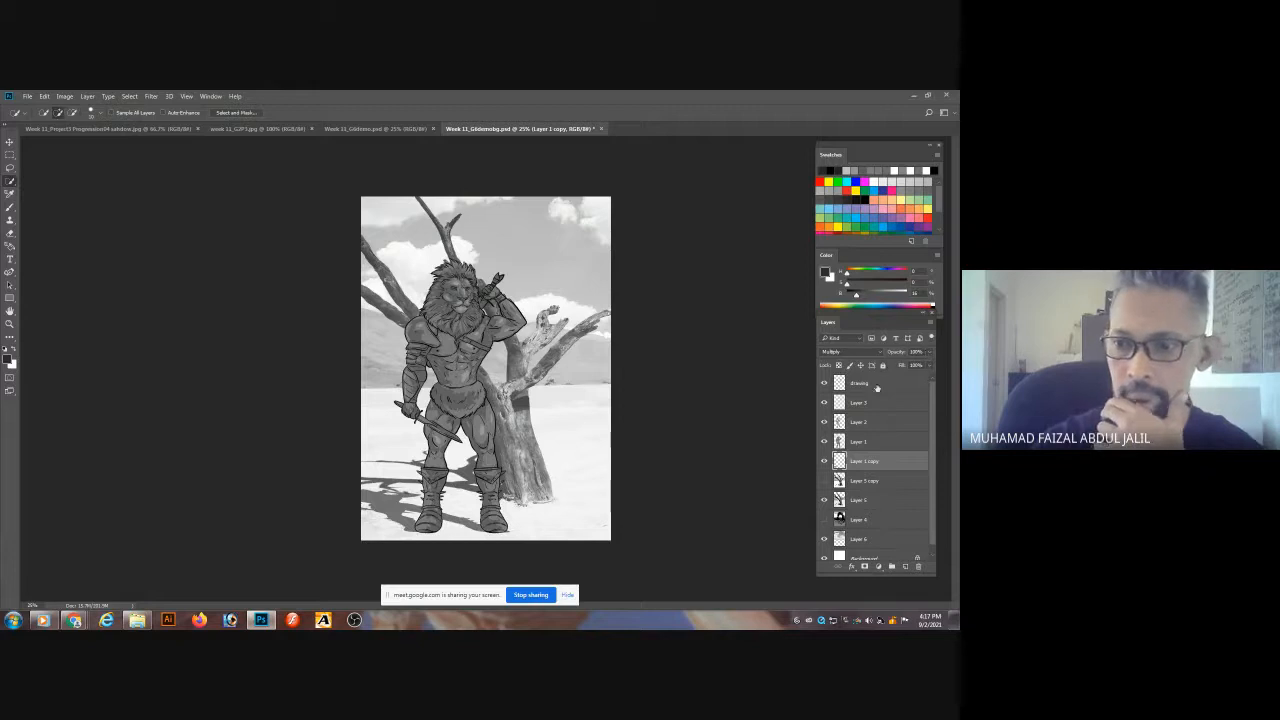
key(ctrl+minus)
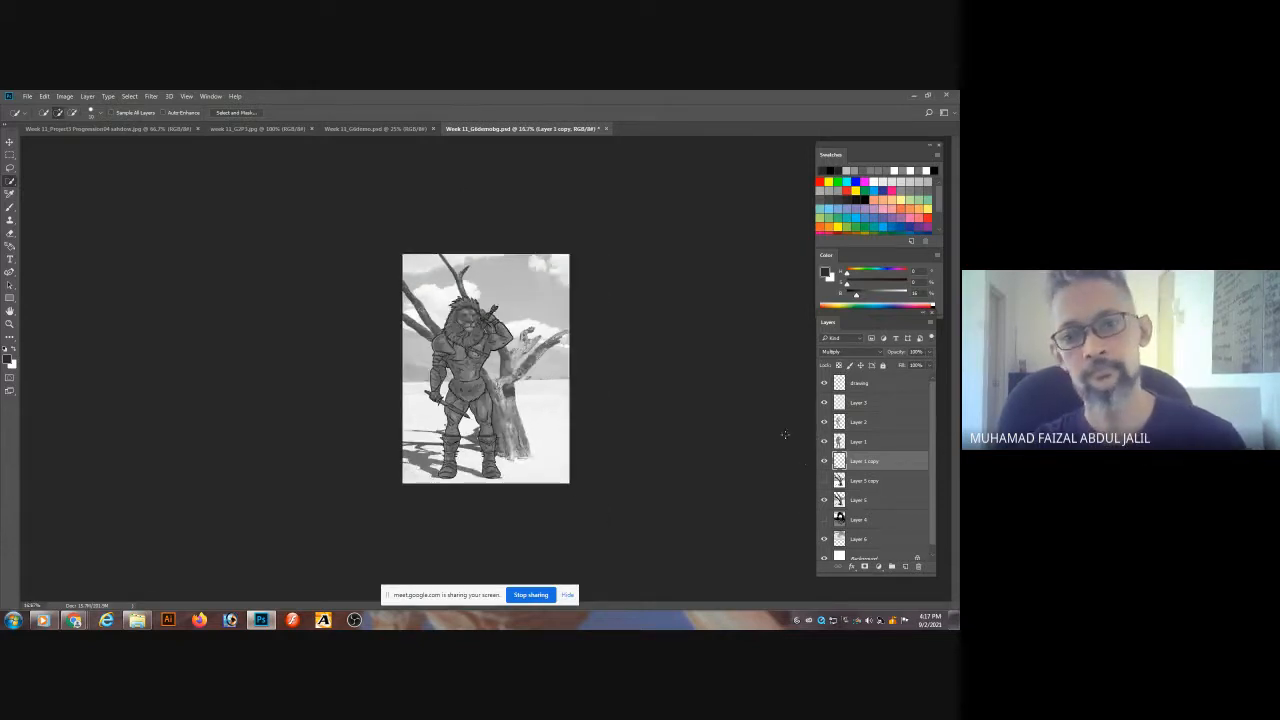
- Hide the Layer 5 tree and Layer 6 clouds, show the Layer 4 rock arch behind the warrior, and save the document
key(Tab)
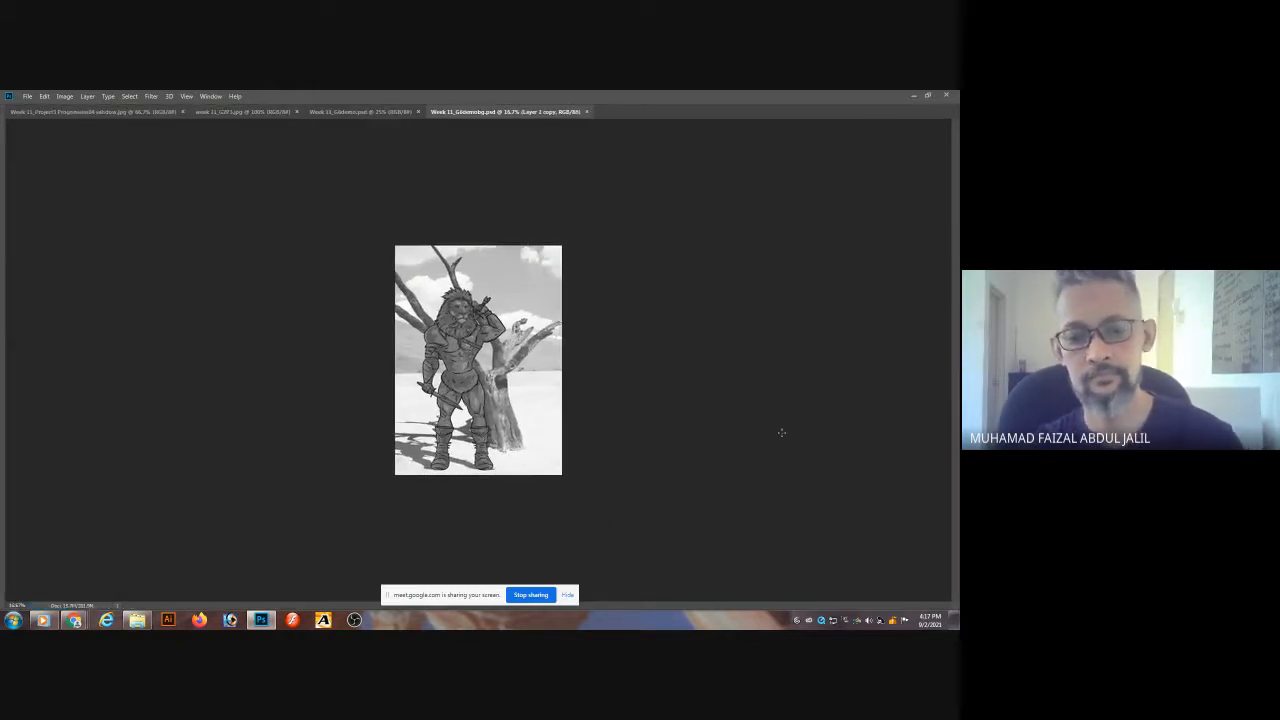
key(ctrl+plus)
key(Tab)
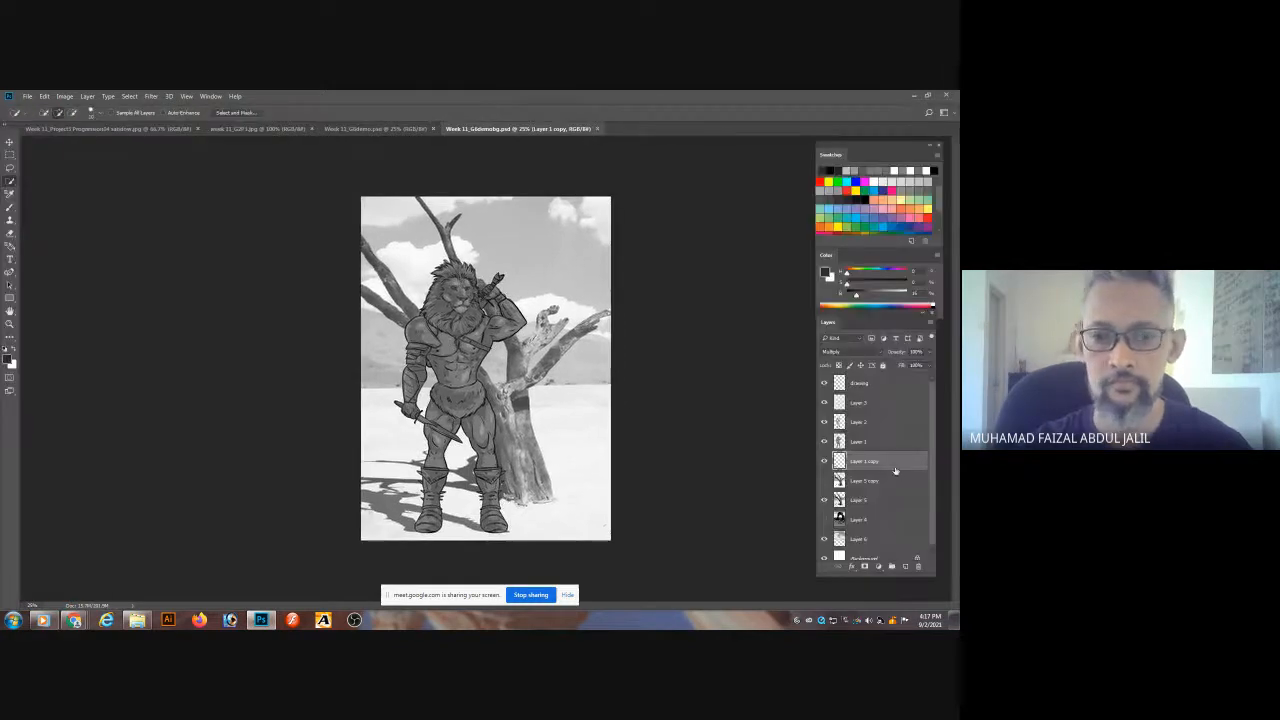
key(Tab)
key(Tab)
click(823, 500)
click(824, 462)
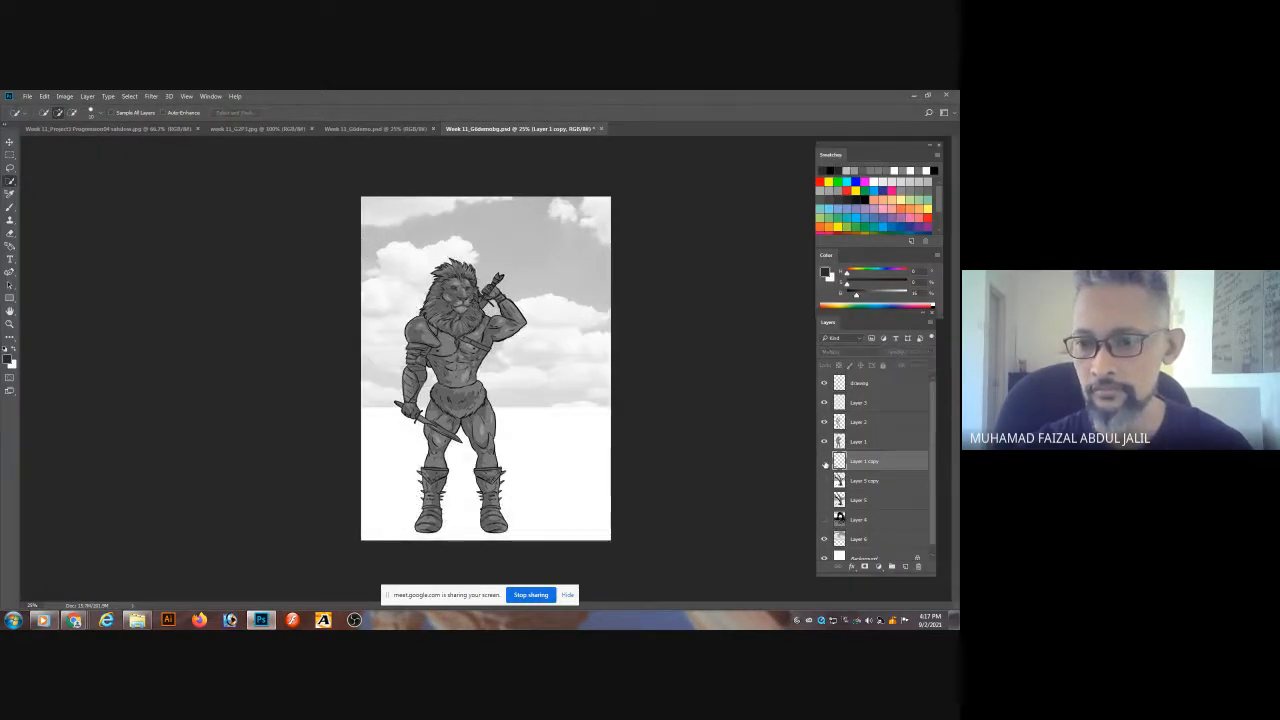
click(825, 462)
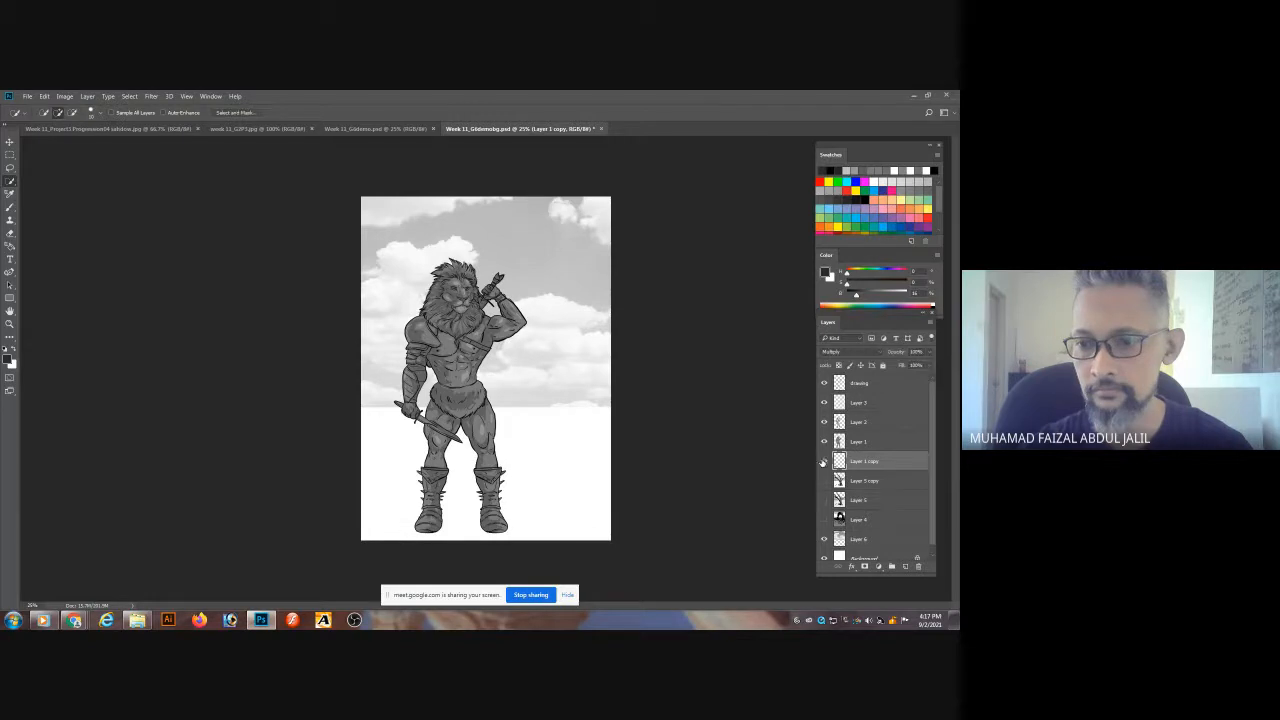
click(824, 519)
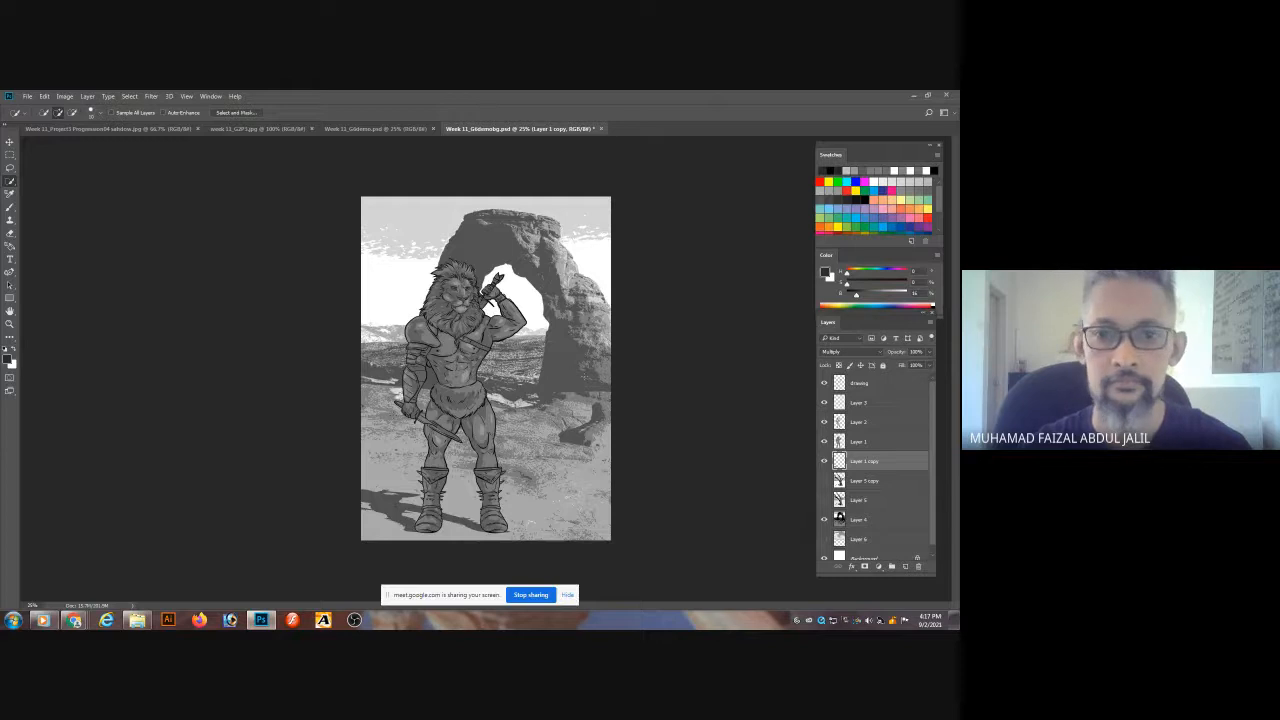
key(ctrl+s)
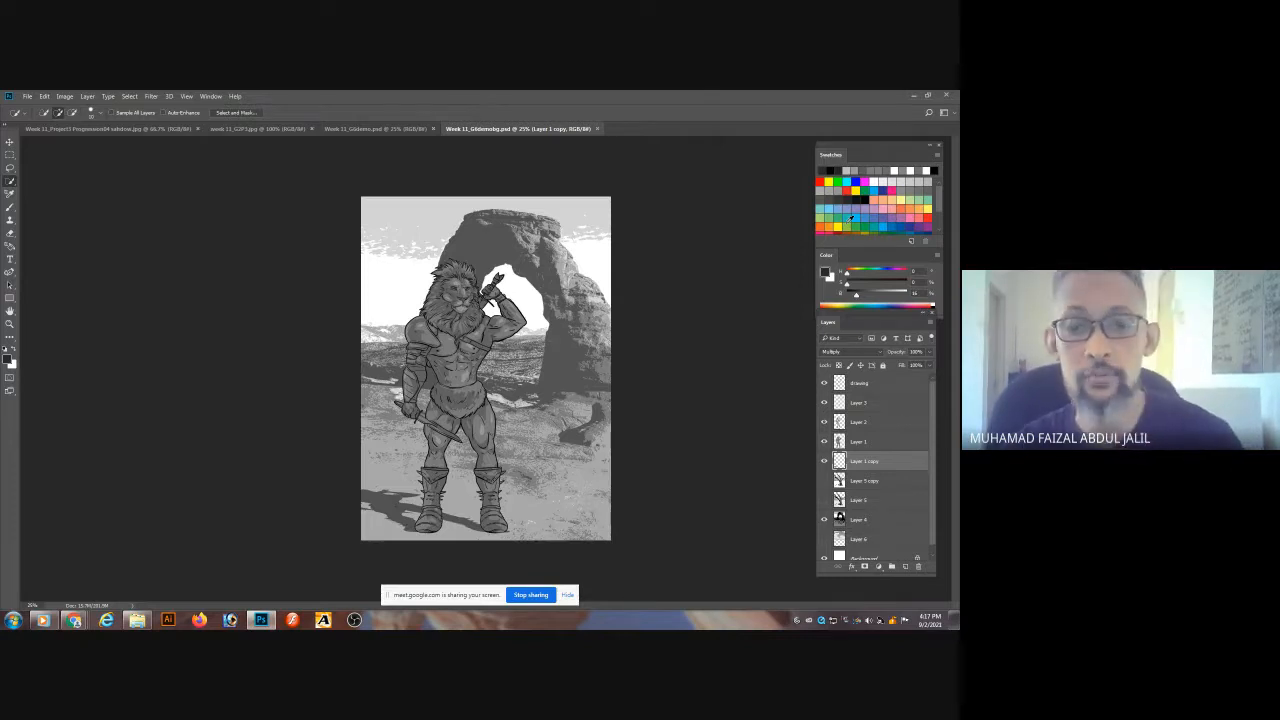
- Load the Layer 1 warrior silhouette as a selection and add a new layer directly above Layer 1
click(863, 446)
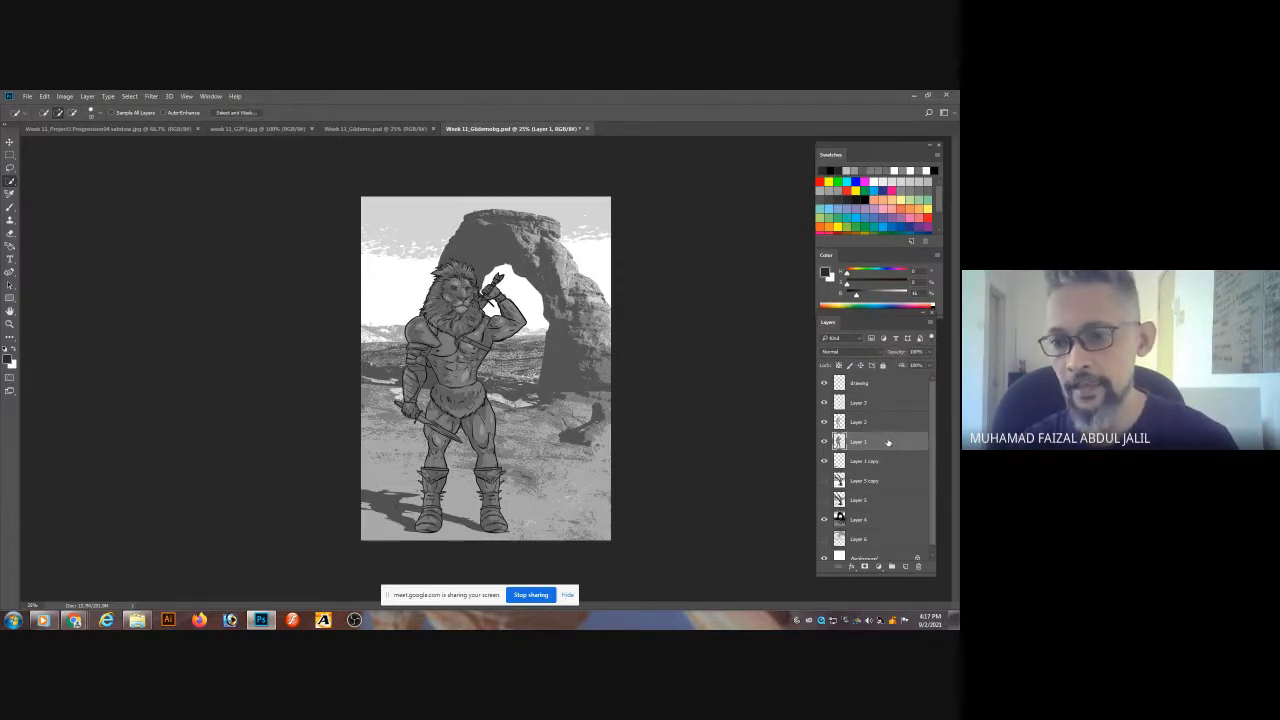
ctrl+click(866, 446)
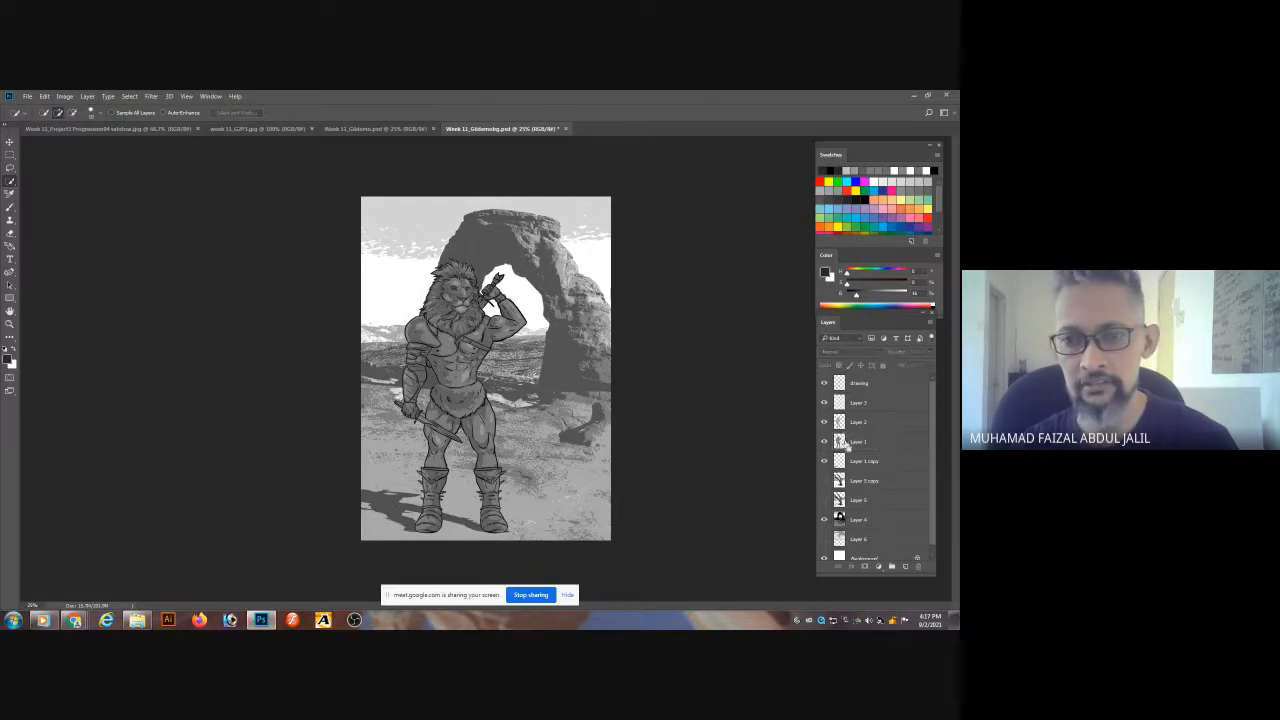
click(906, 567)
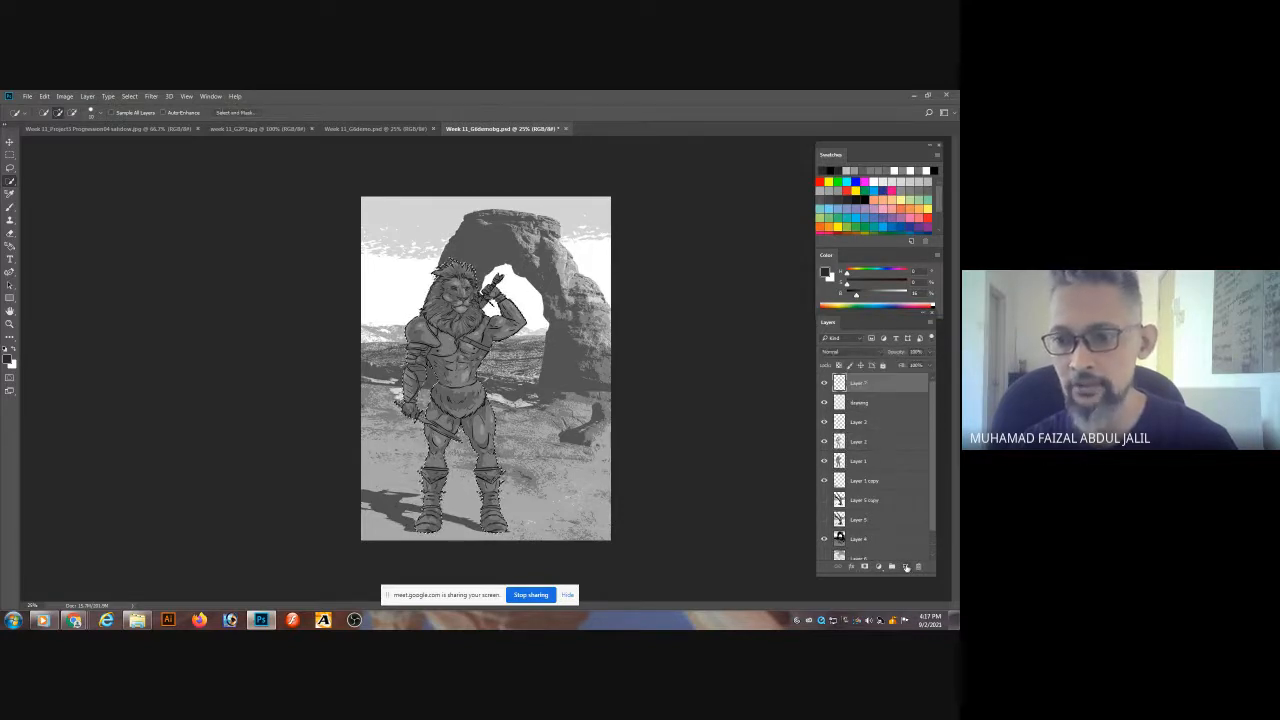
key(ctrl+s)
drag(886, 419, 884, 447)
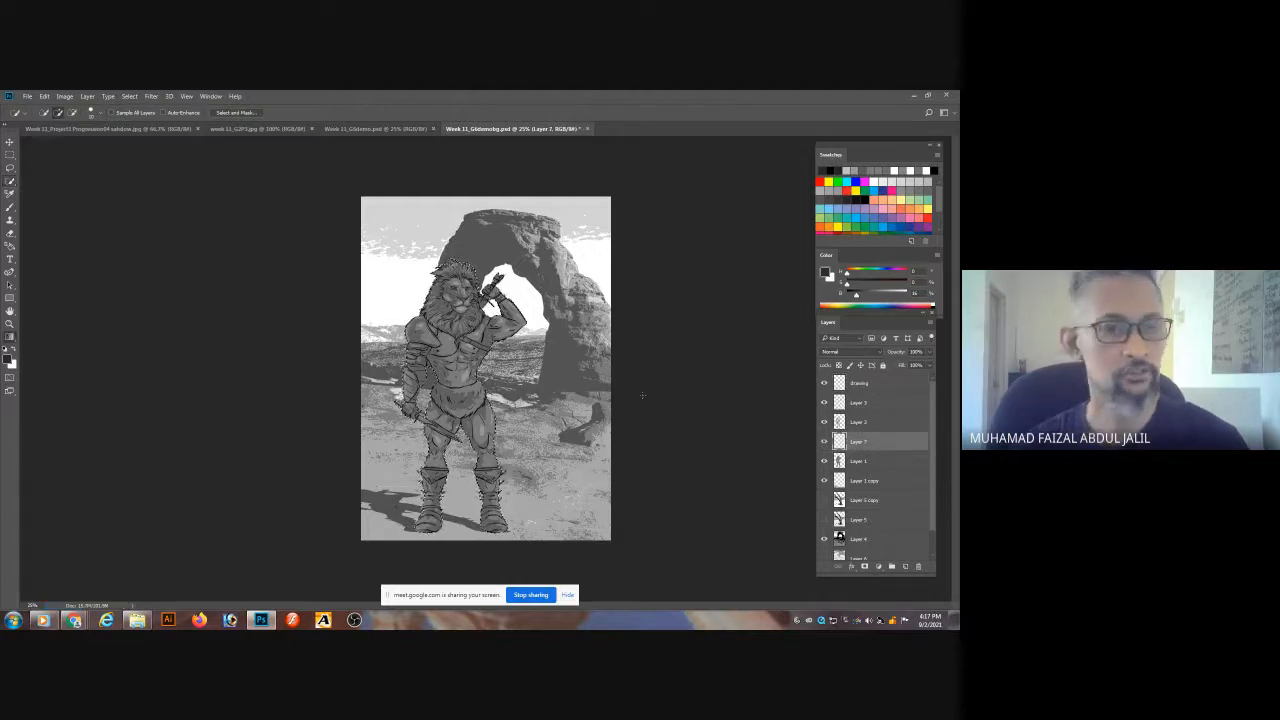
- Fill the warrior selection on the new layer with a linear Foreground to Background gradient, black at the feet fading to white at the head
key(g)
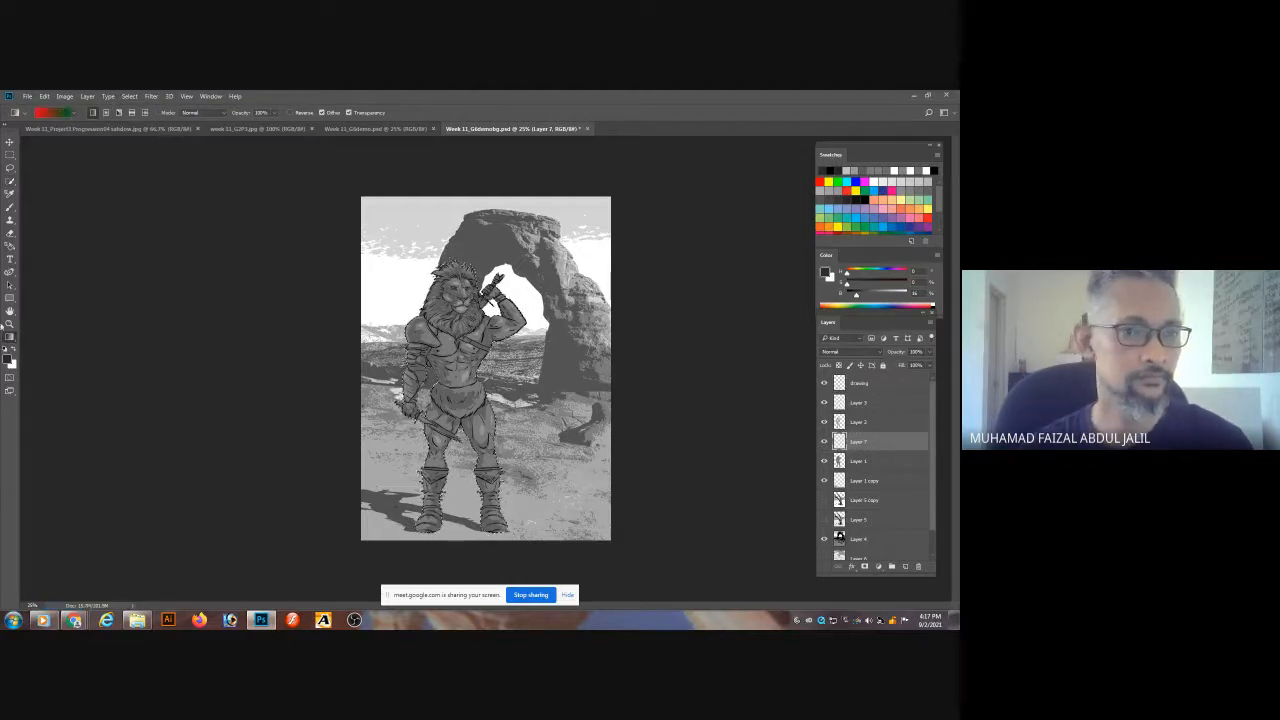
click(6, 348)
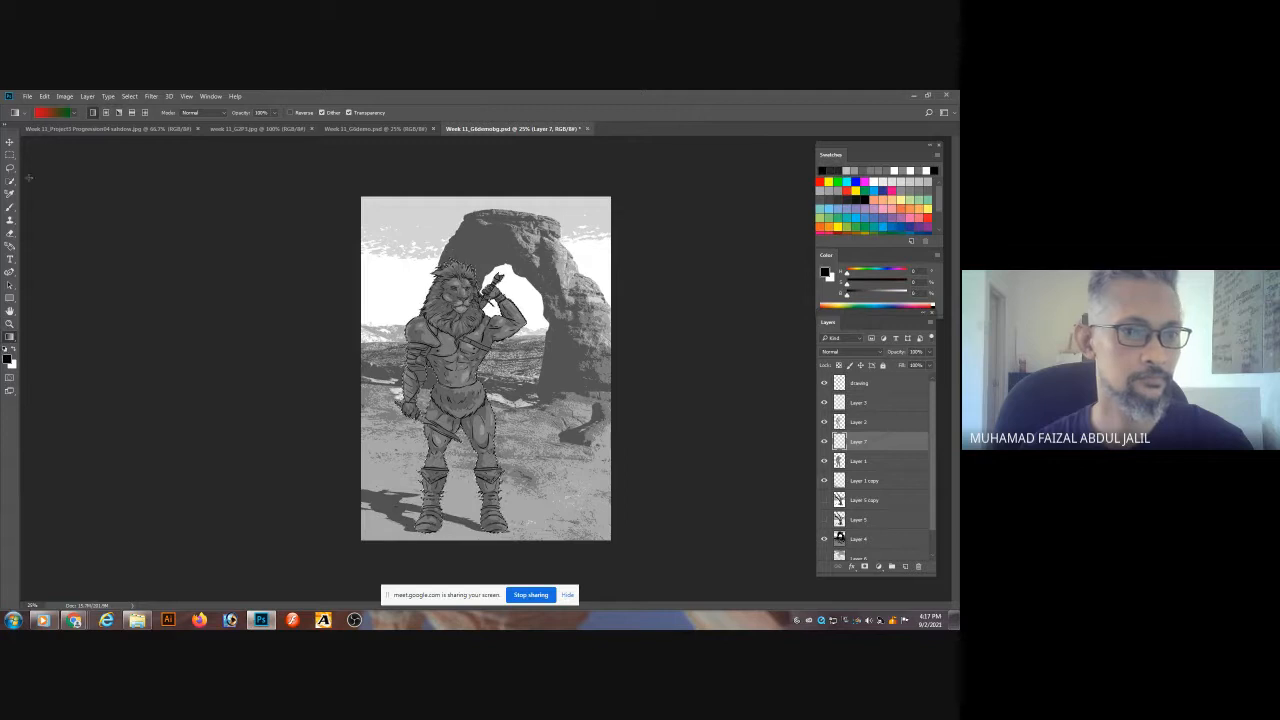
click(55, 113)
click(182, 201)
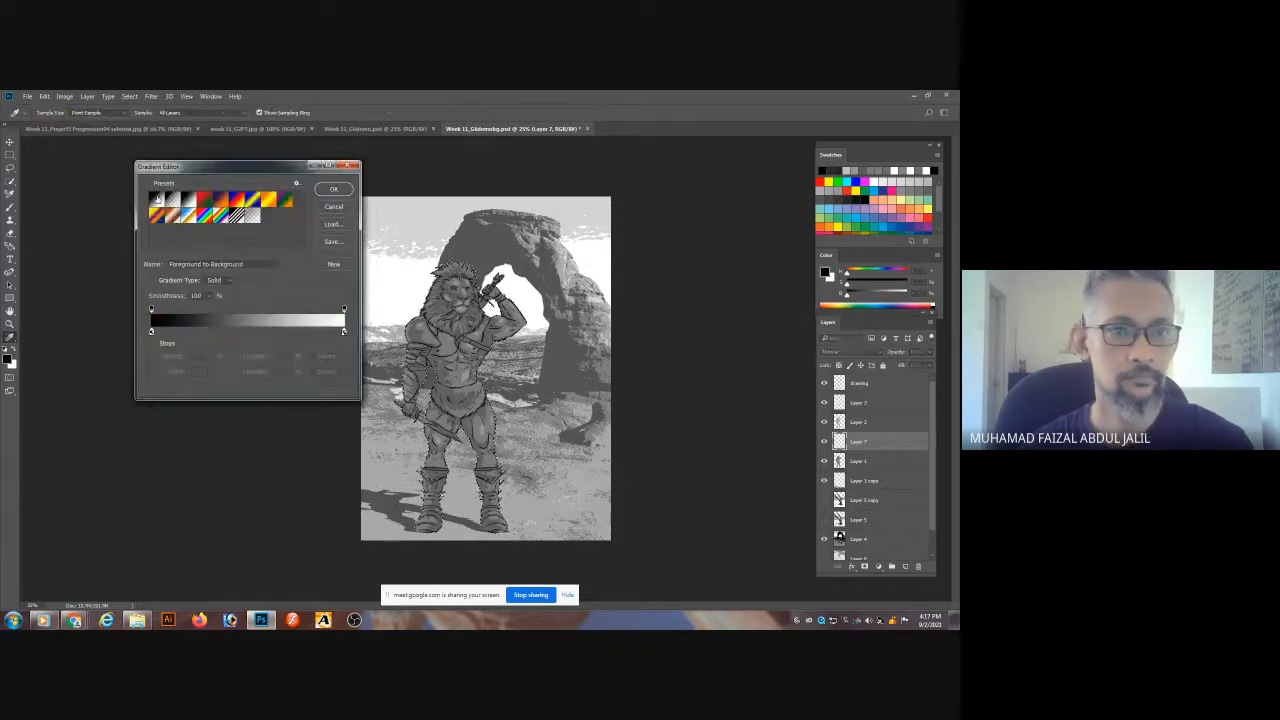
click(333, 189)
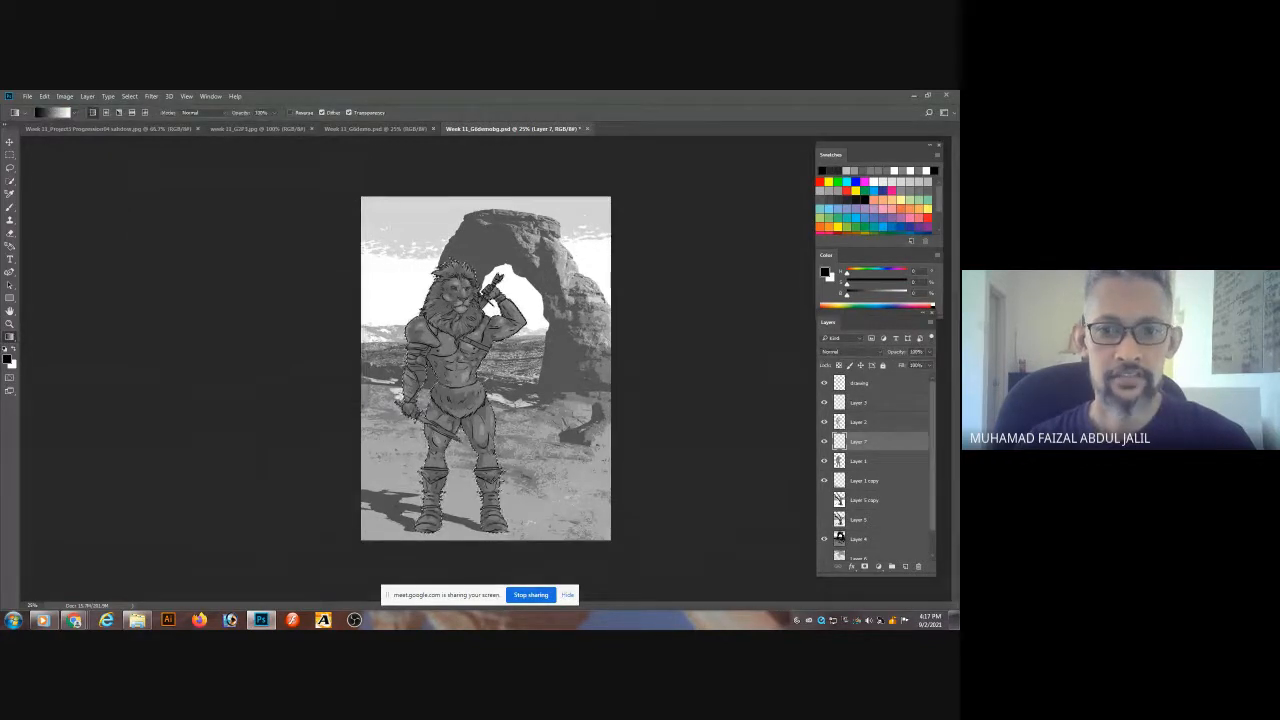
drag(497, 275, 497, 275)
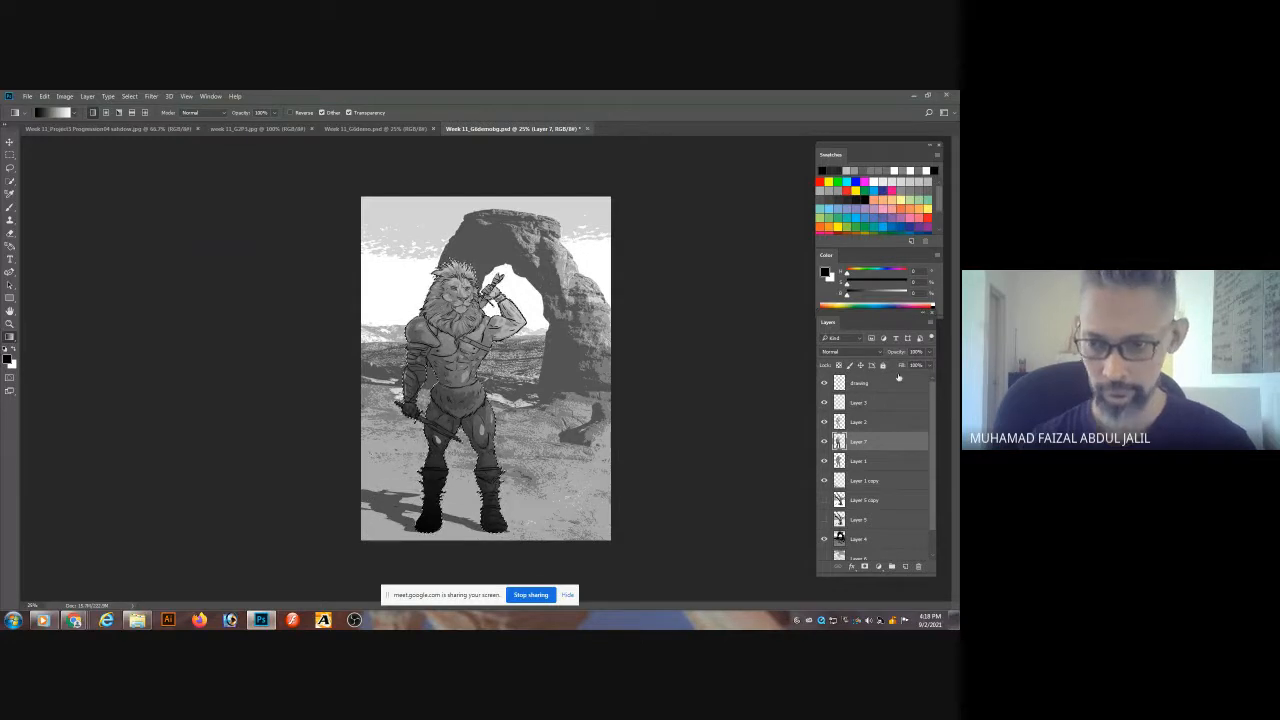
- Lower the gradient layer's opacity to about 53% and toggle its visibility to compare the warrior with and without it
click(928, 353)
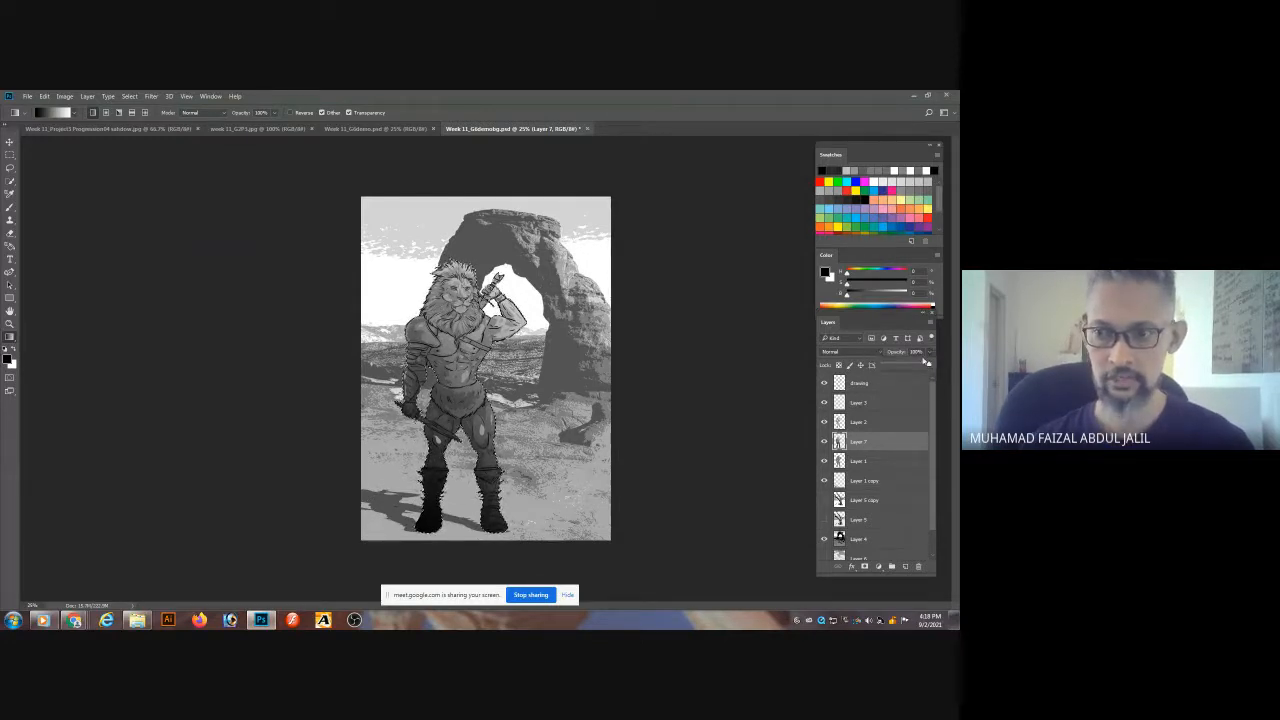
drag(908, 366, 904, 368)
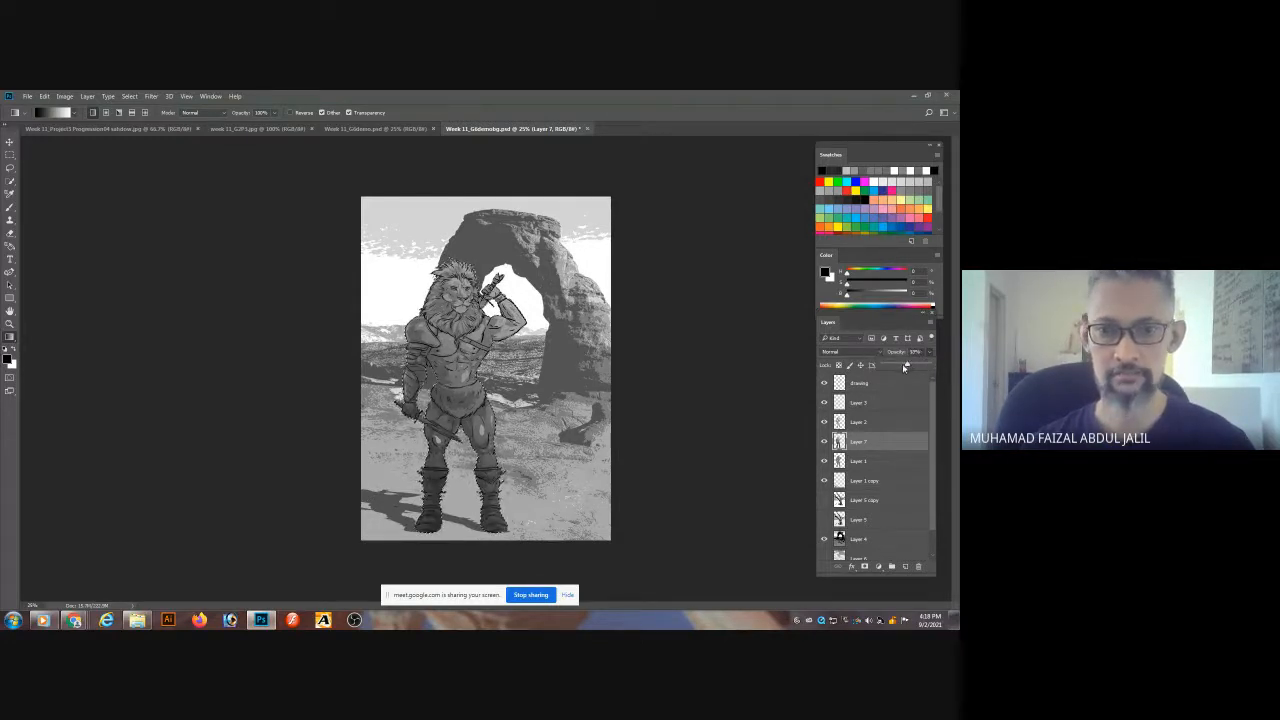
click(823, 441)
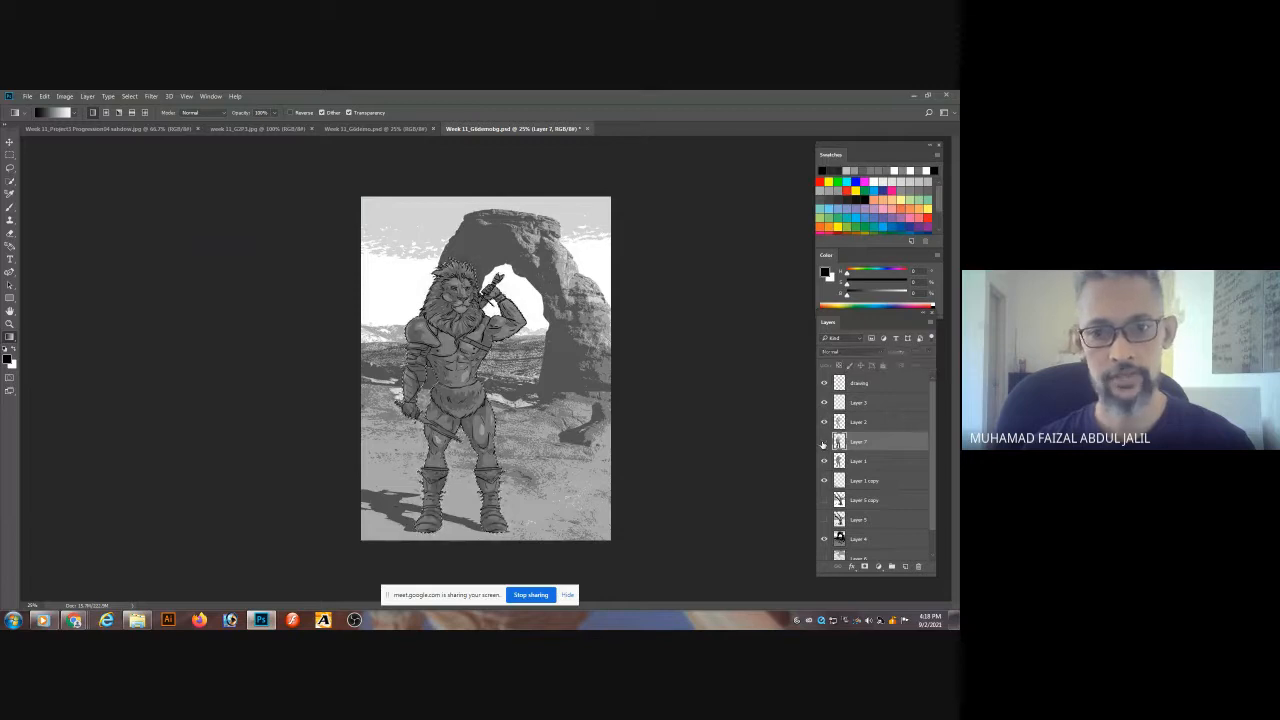
click(823, 441)
click(823, 441)
click(823, 441)
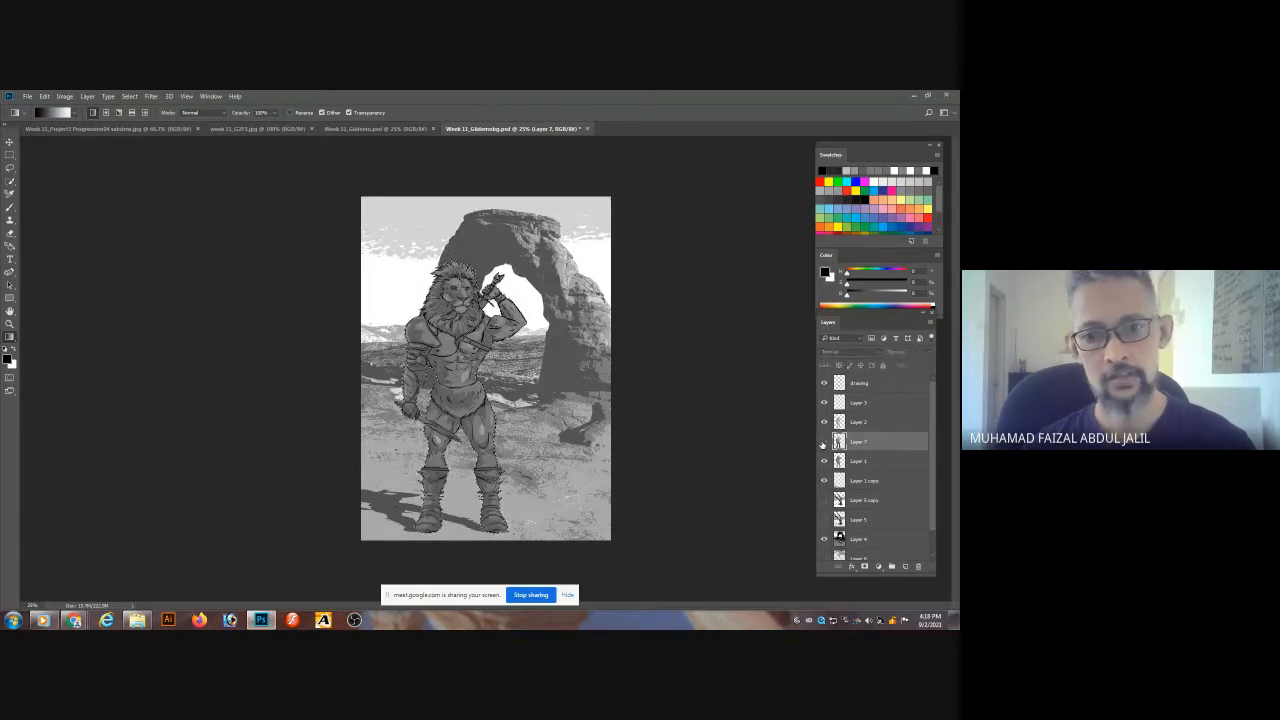
click(823, 441)
click(823, 441)
click(823, 441)
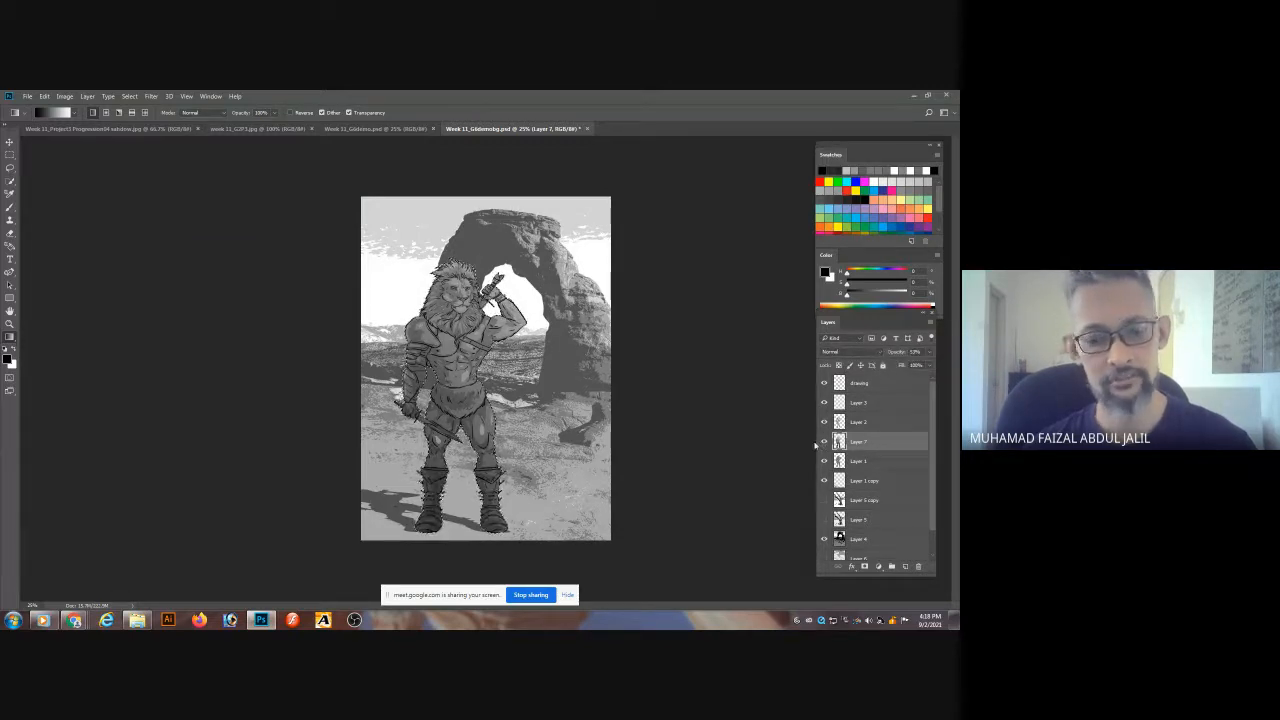
- Save a JPEG version named Week 11_G6demobg in the Week 11 folder at quality 12 (Maximum) with the Progressive format option
key(Tab)
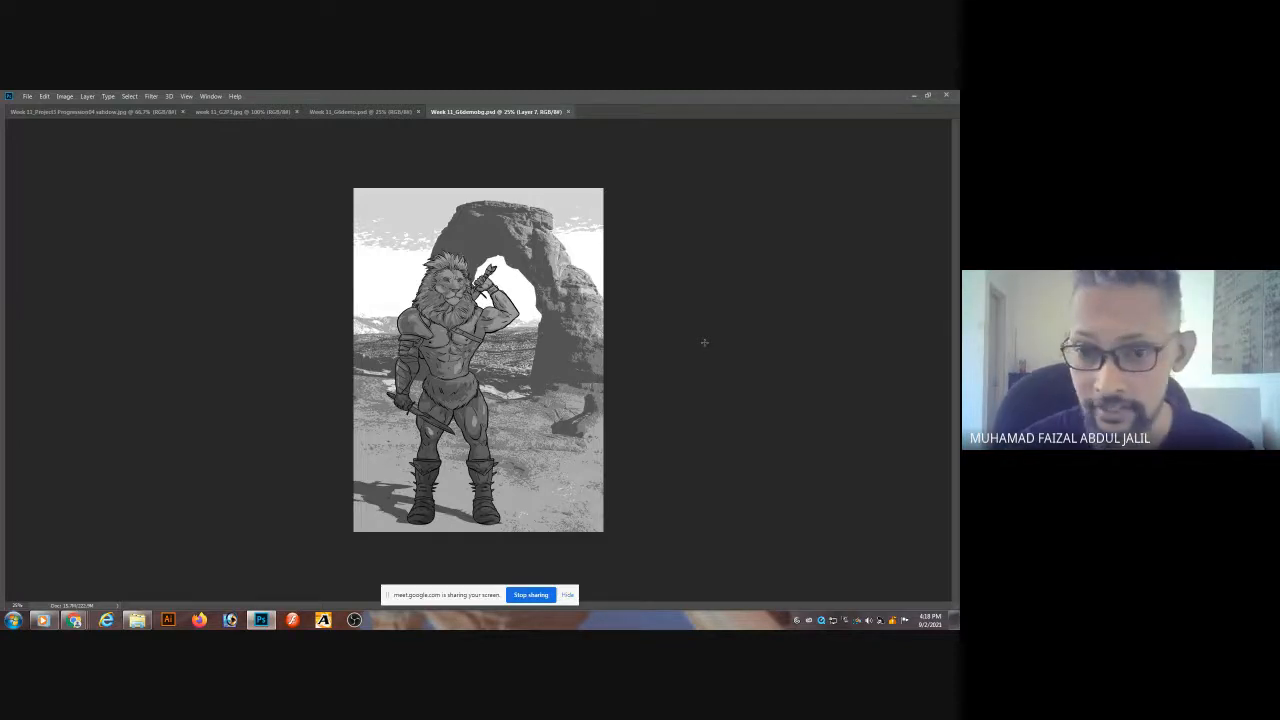
key(Tab)
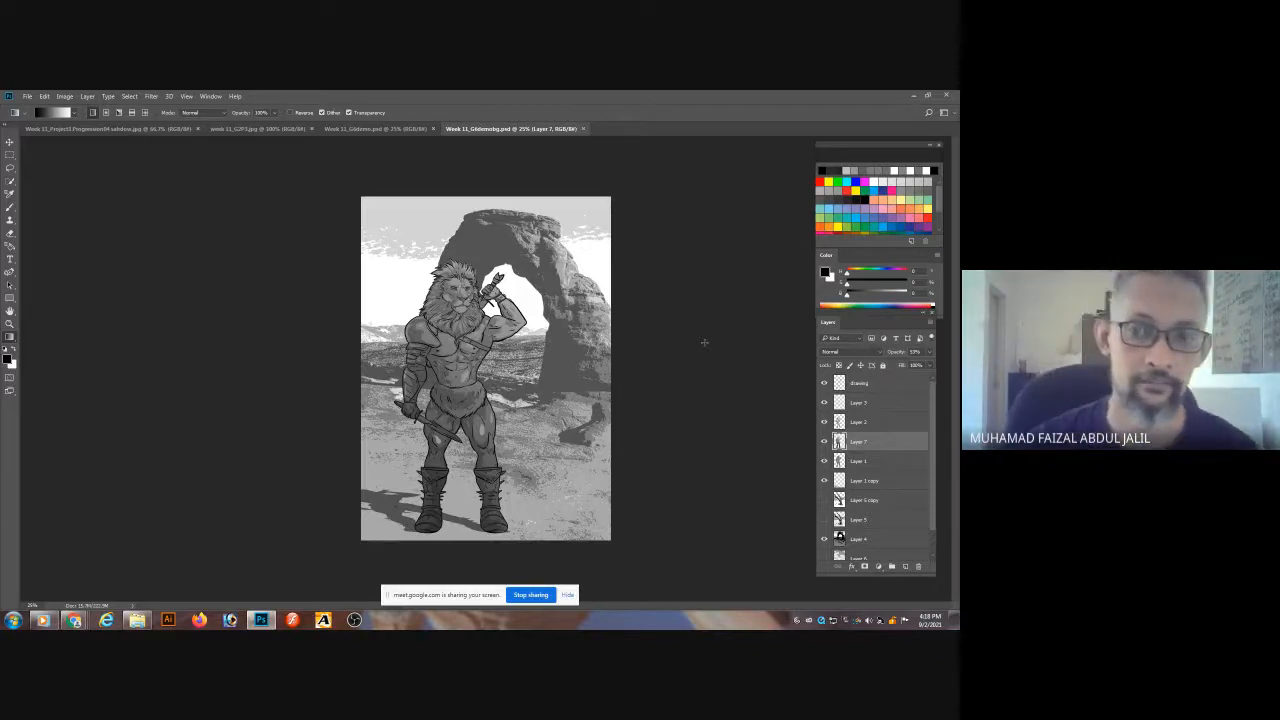
key(Tab)
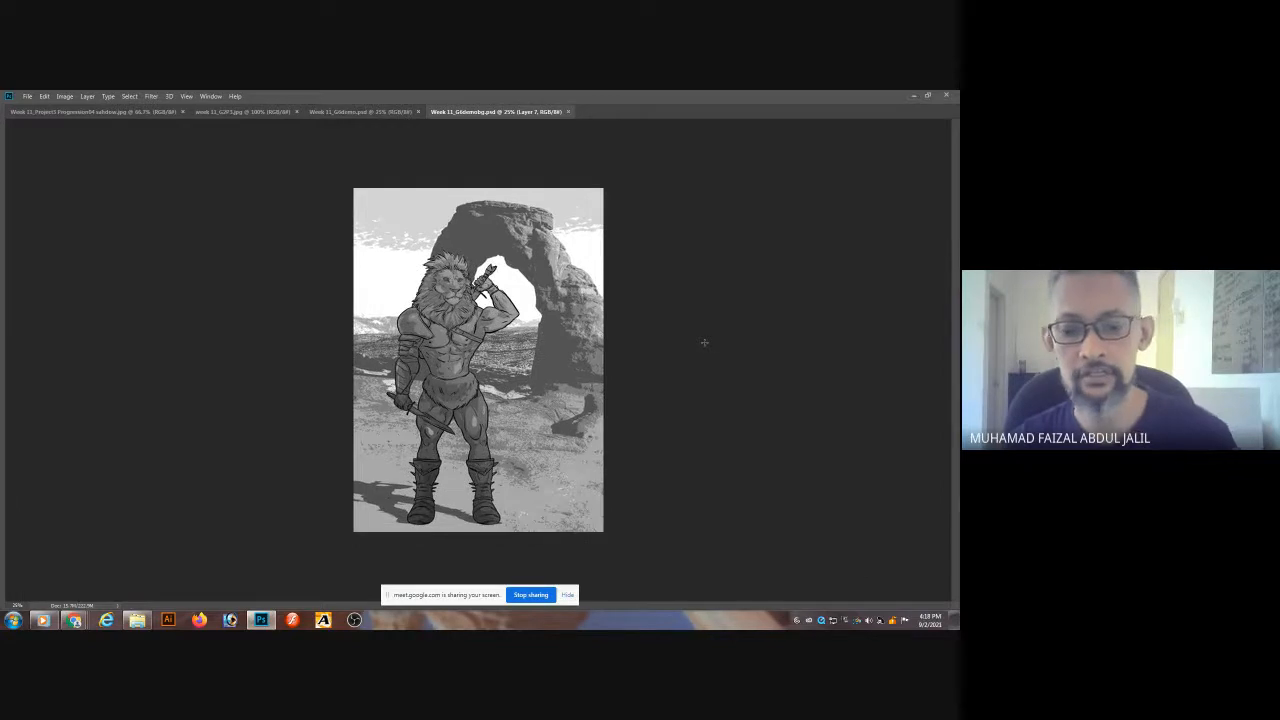
key(ctrl+plus)
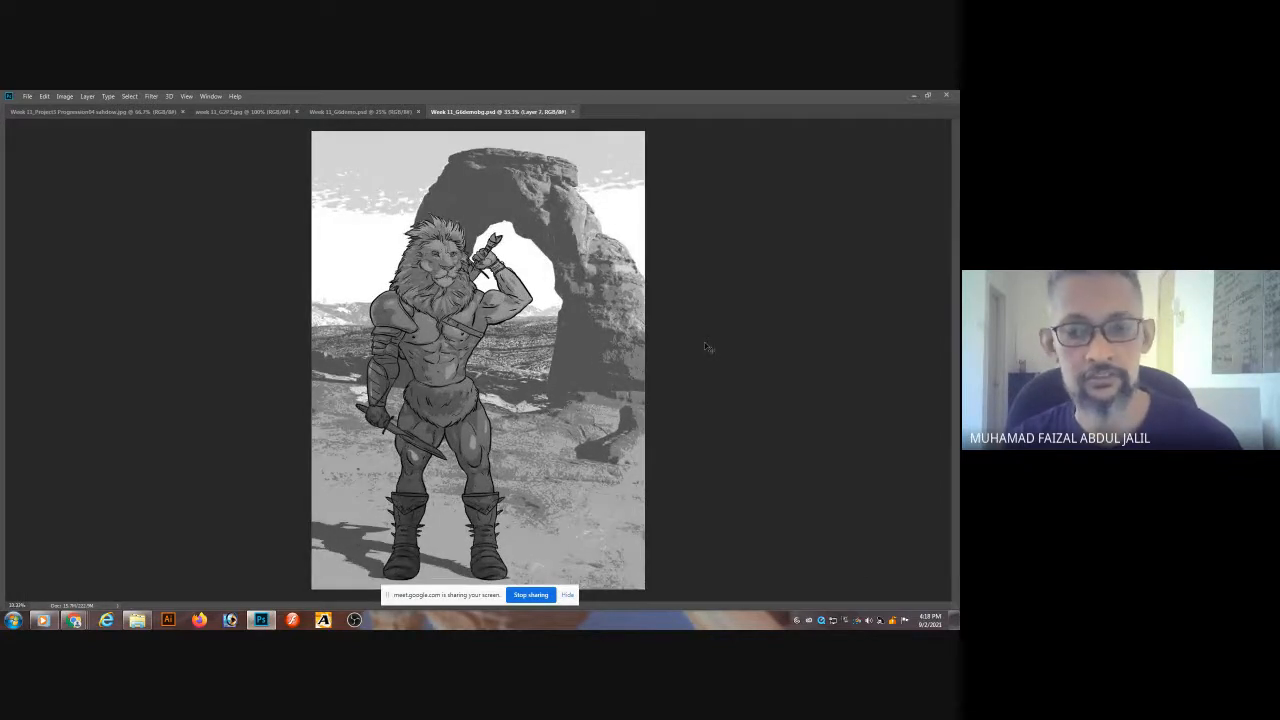
key(ctrl+shift+s)
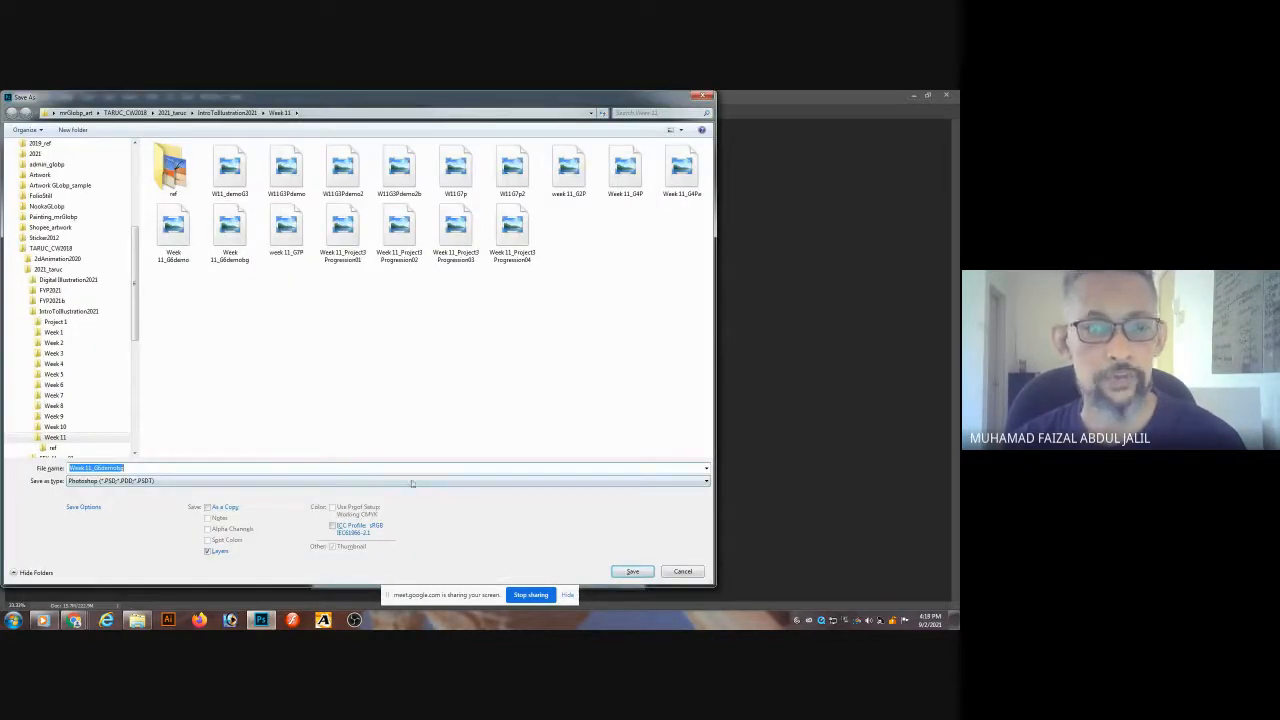
click(412, 484)
click(128, 382)
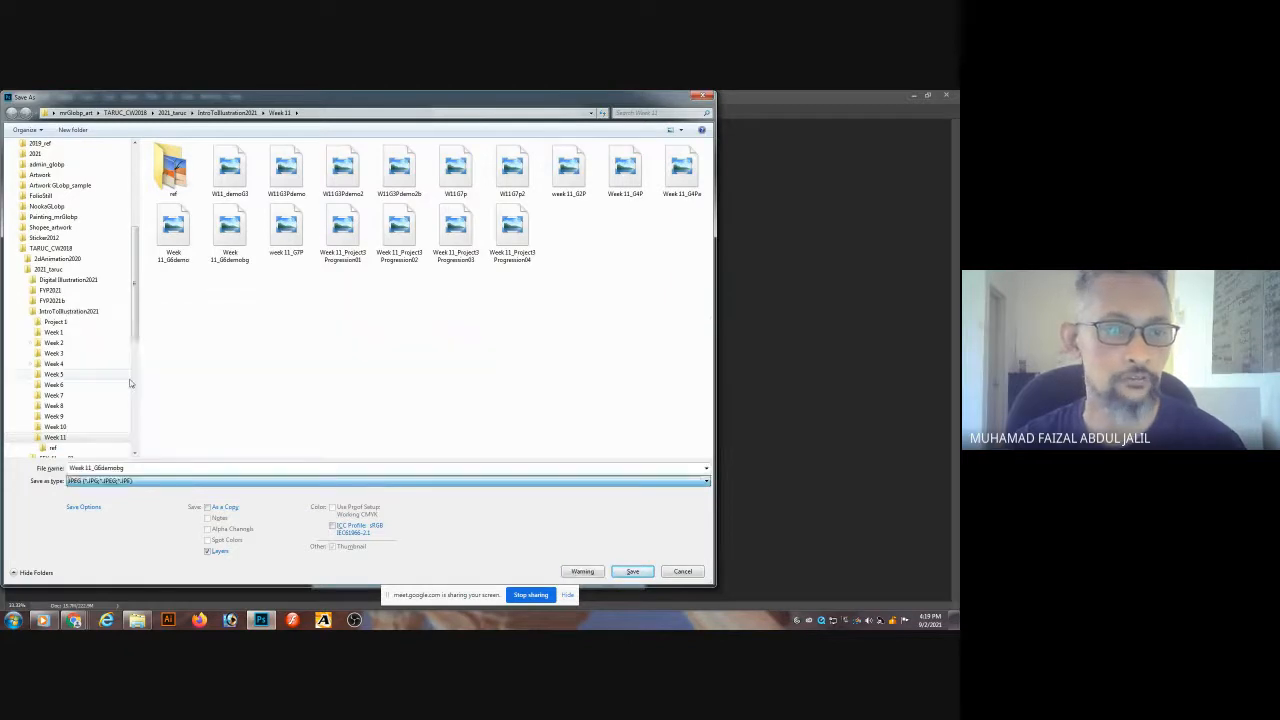
click(631, 574)
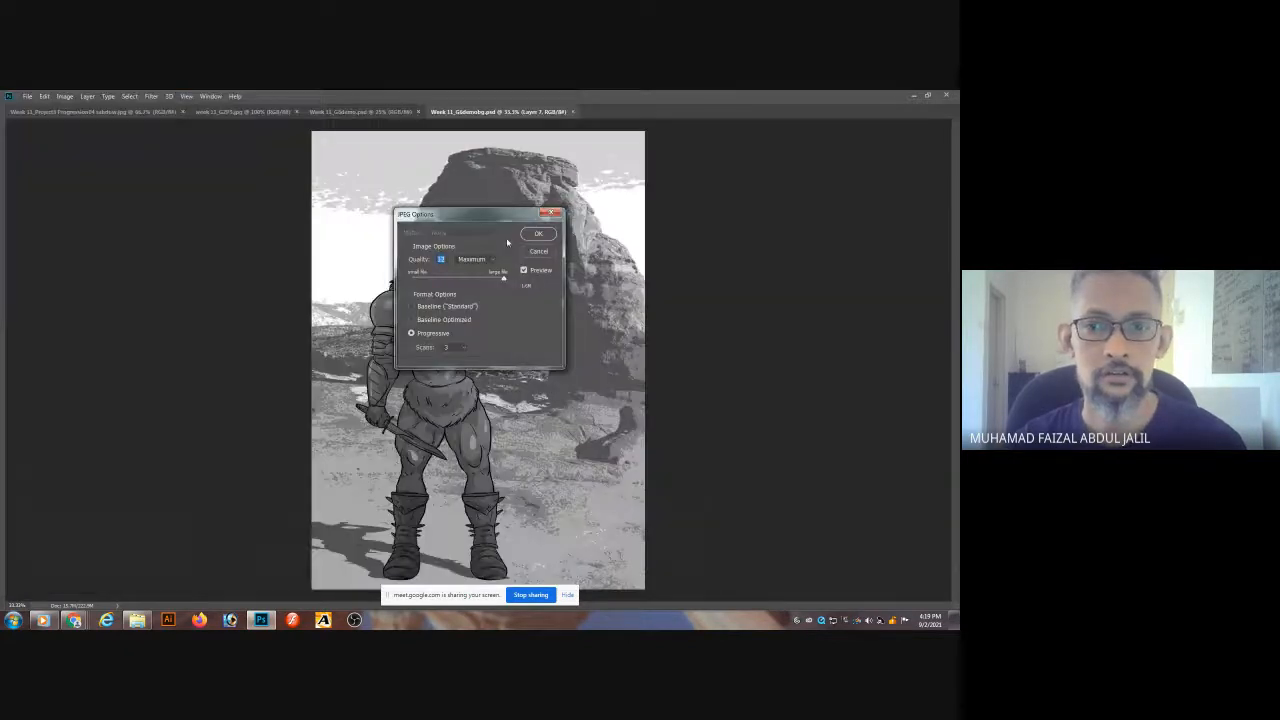
click(538, 233)
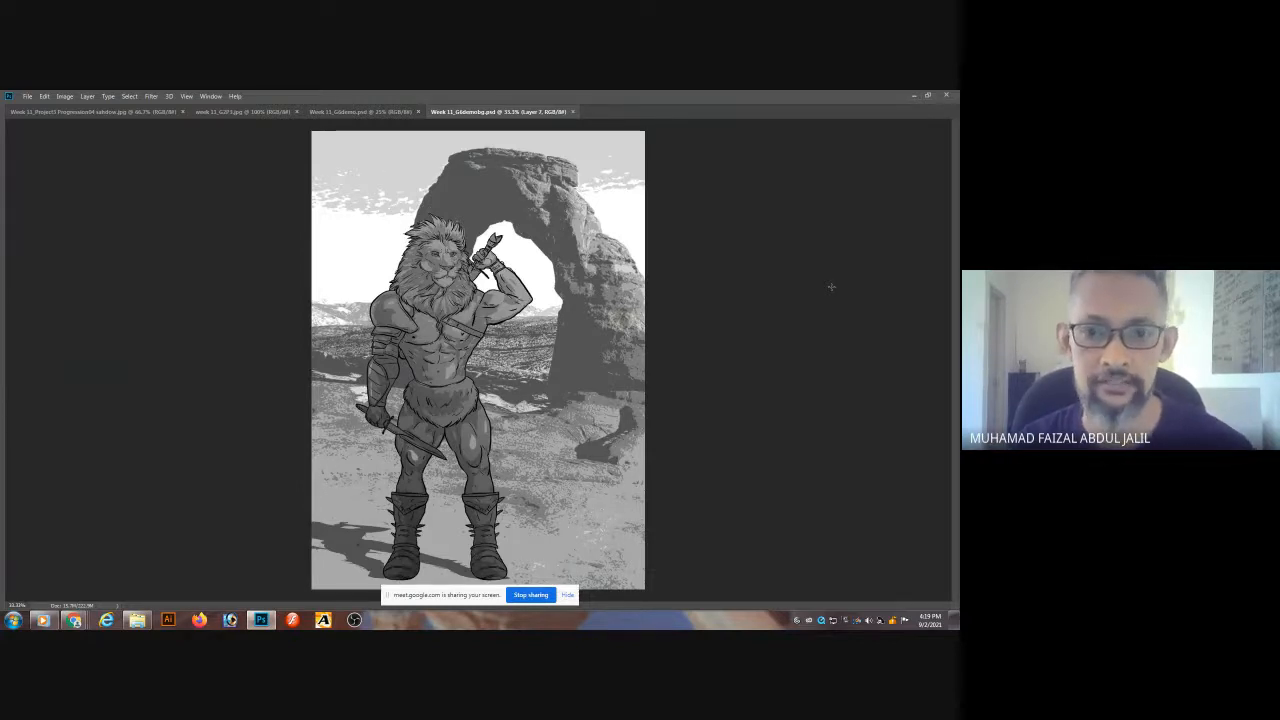
- Show the Layer 5 and Layer 5 copy trees, replace the Layer 4 arch with the Layer 6 clouds, and save the document
key(Tab)
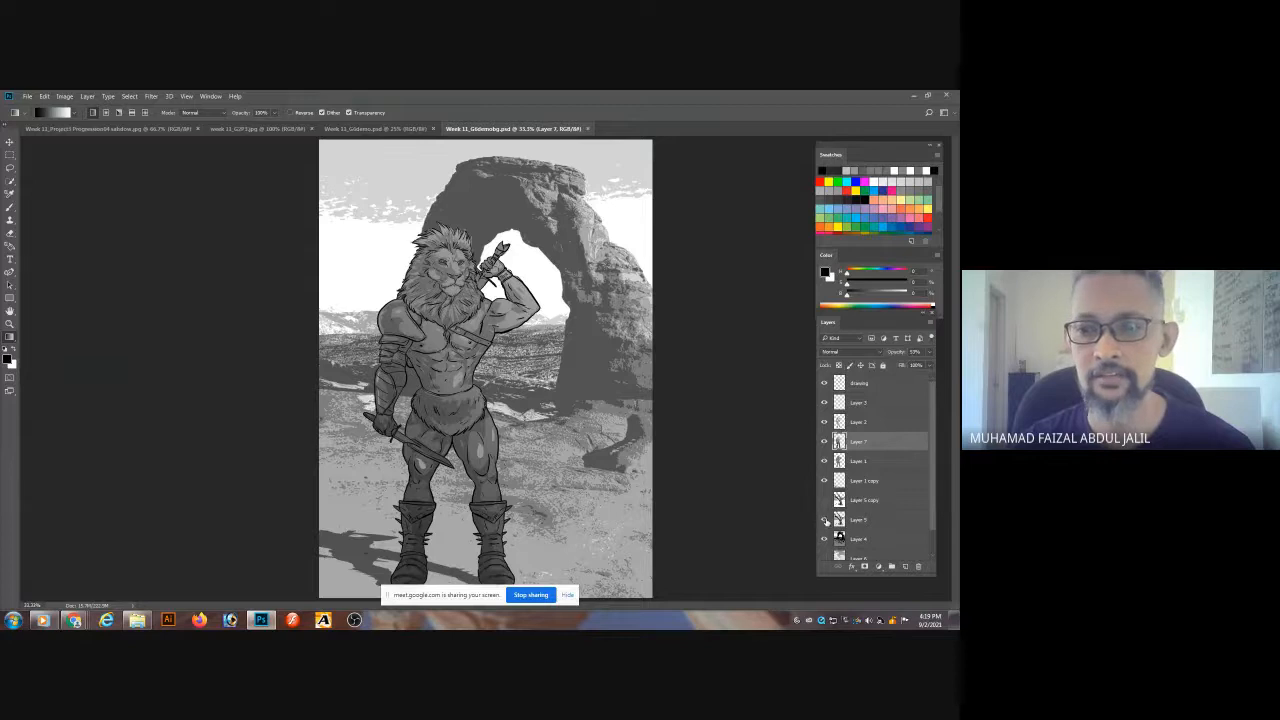
click(825, 520)
click(825, 506)
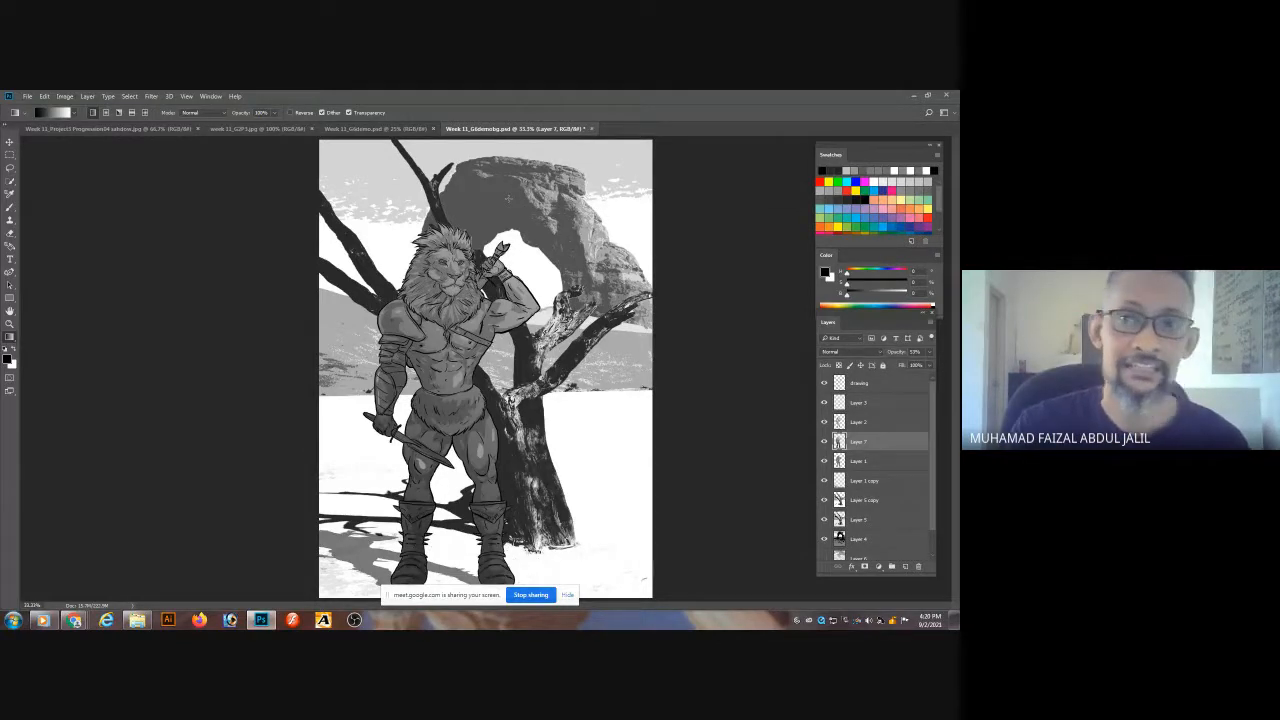
click(824, 539)
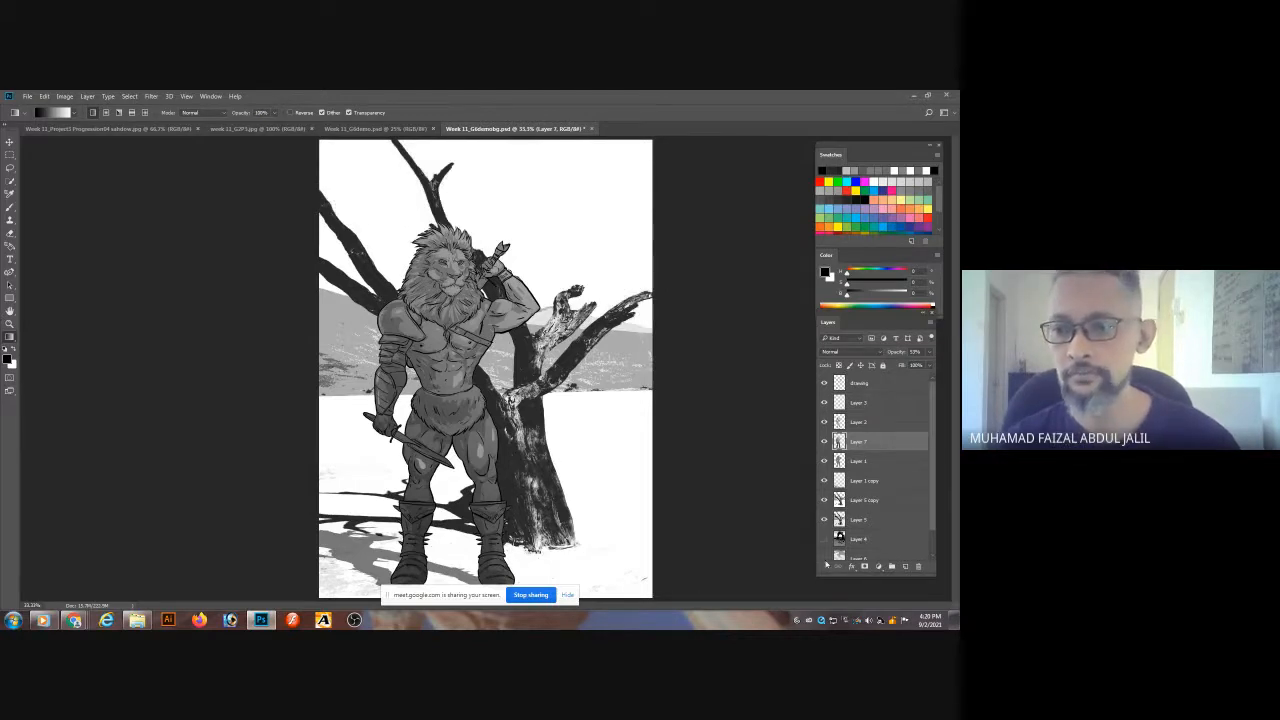
click(824, 558)
key(ctrl+s)
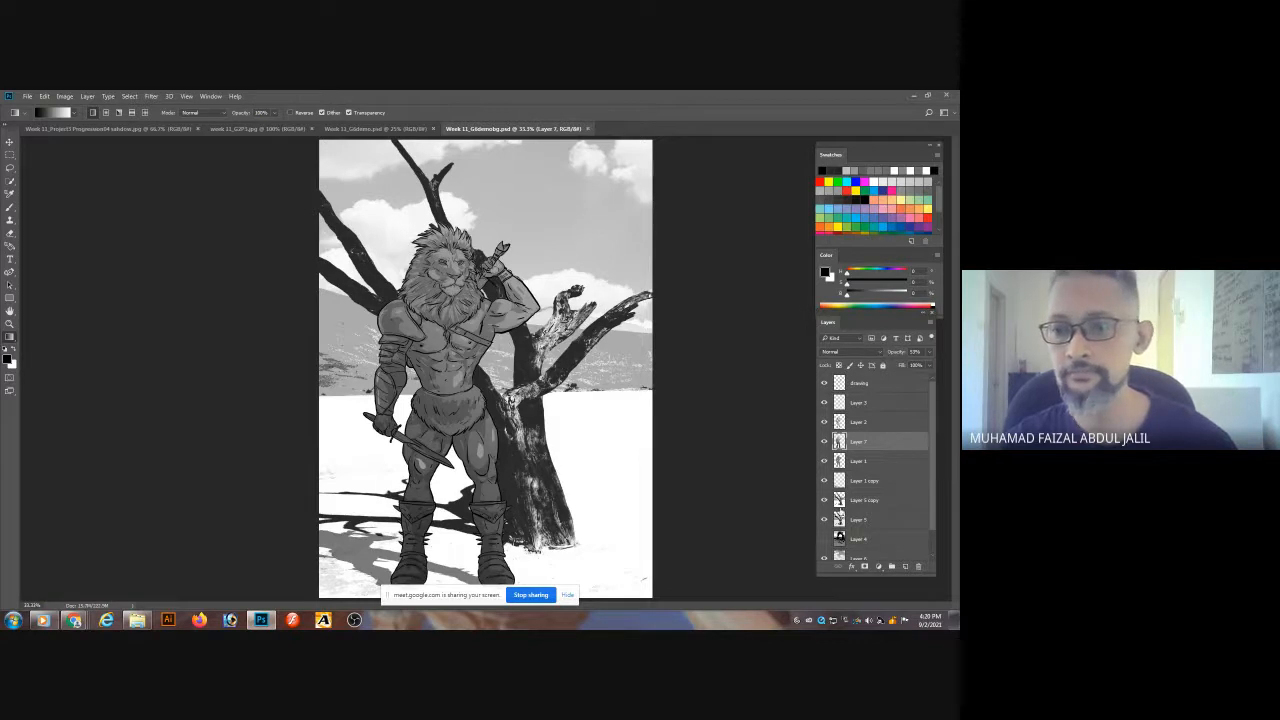
- Hide the Layer 5 tree and lower the Layer 5 copy tree's opacity to about 72%
click(824, 520)
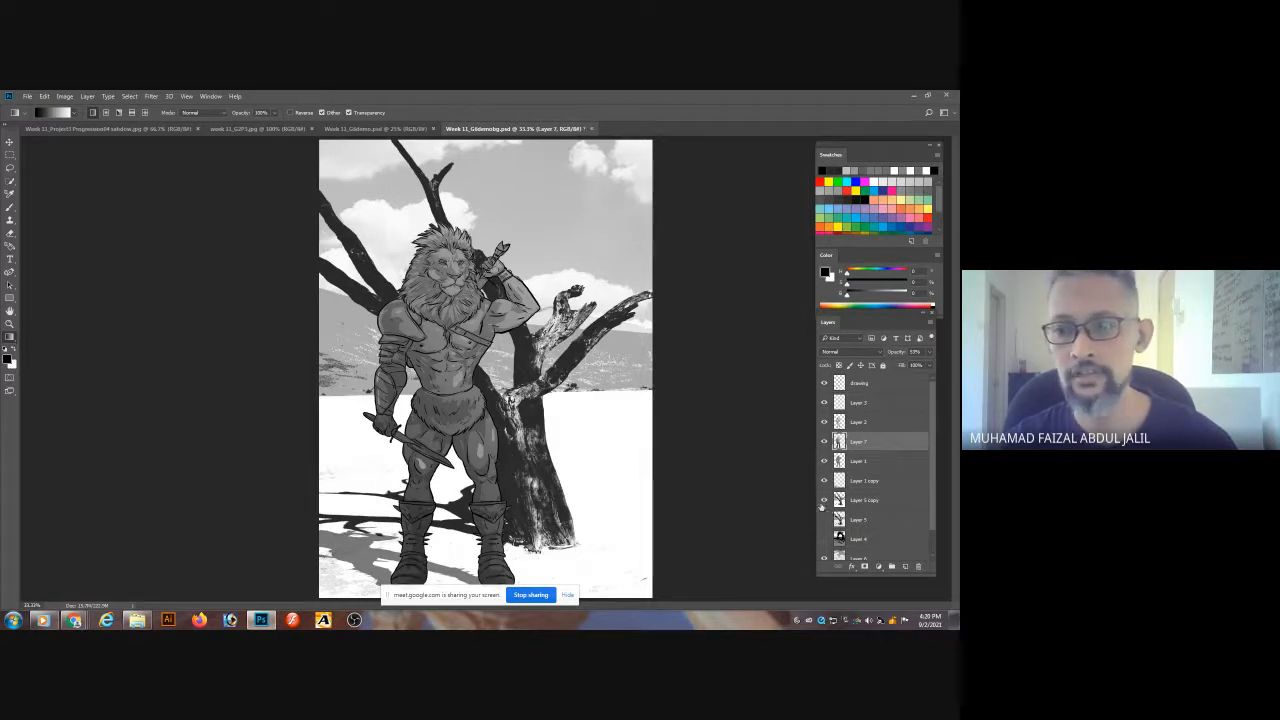
click(824, 500)
click(823, 501)
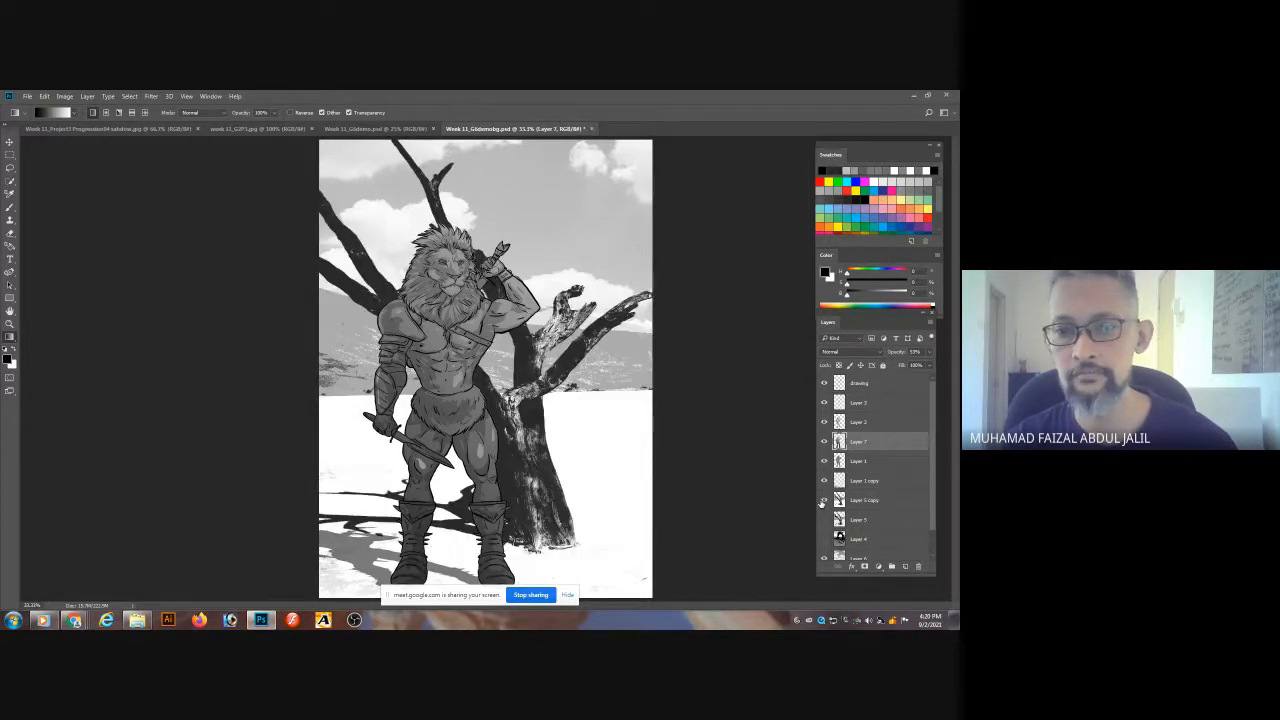
click(878, 500)
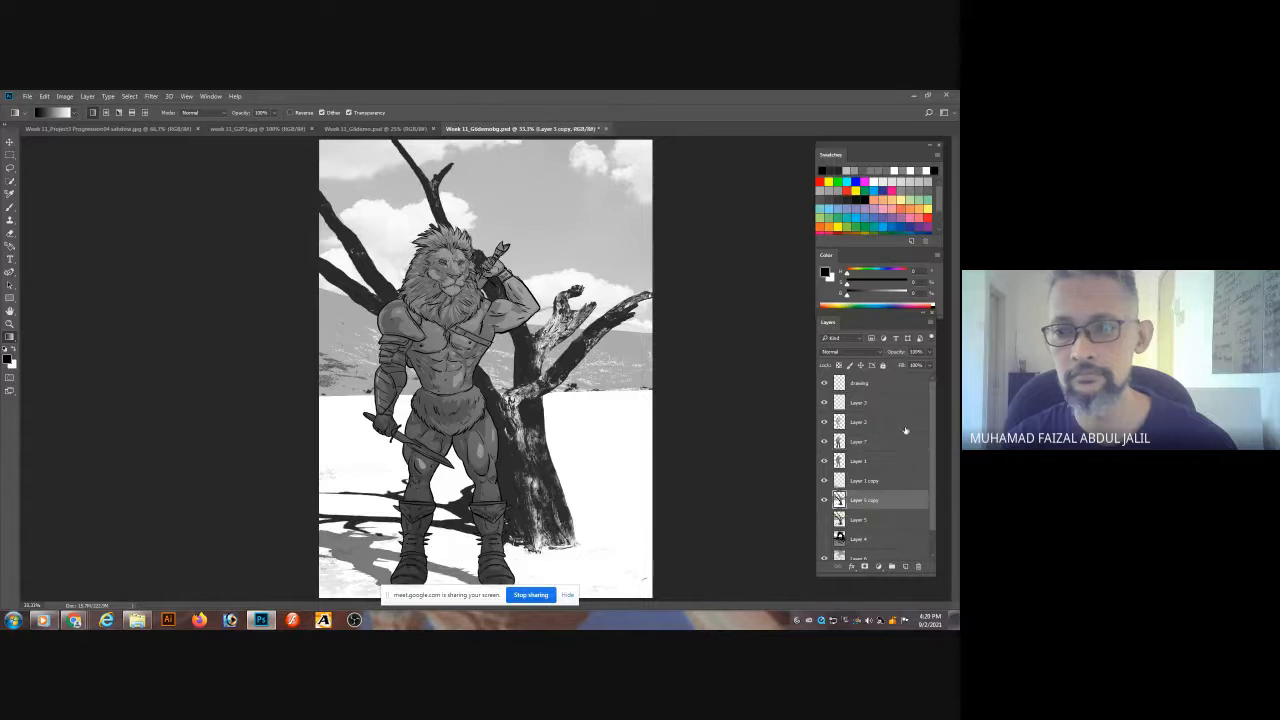
click(931, 352)
drag(930, 366, 920, 366)
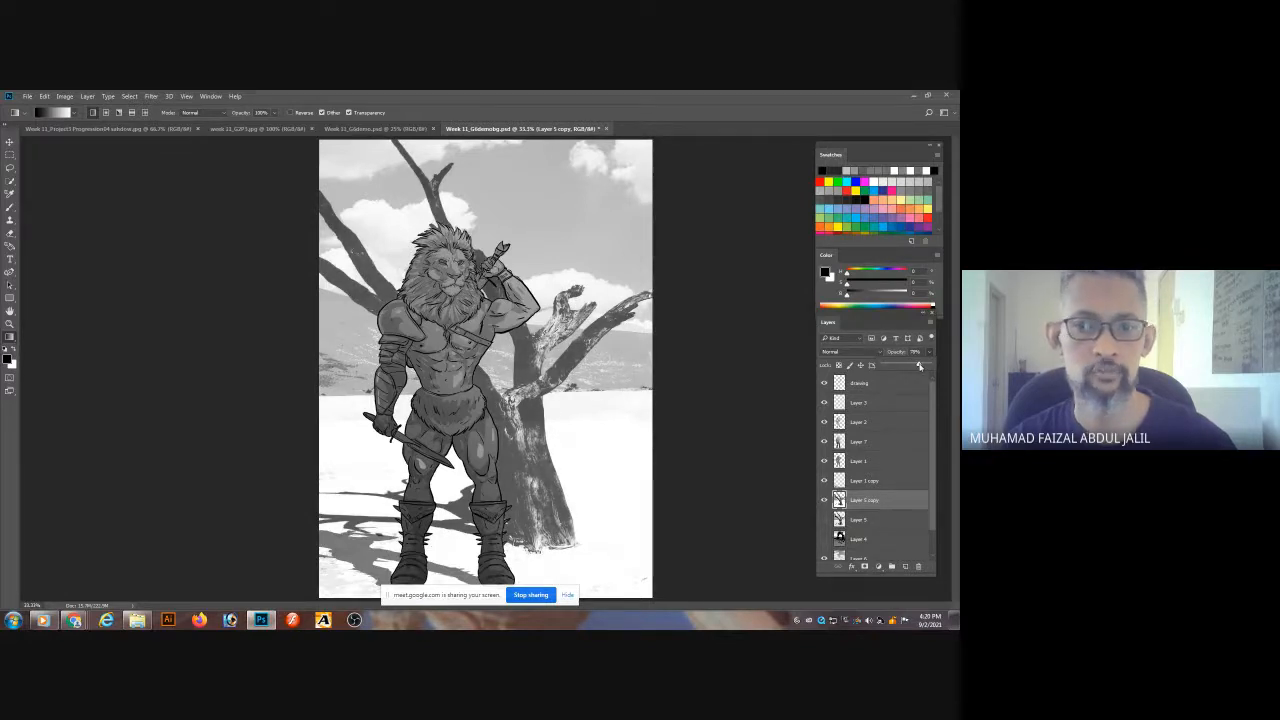
drag(920, 366, 916, 370)
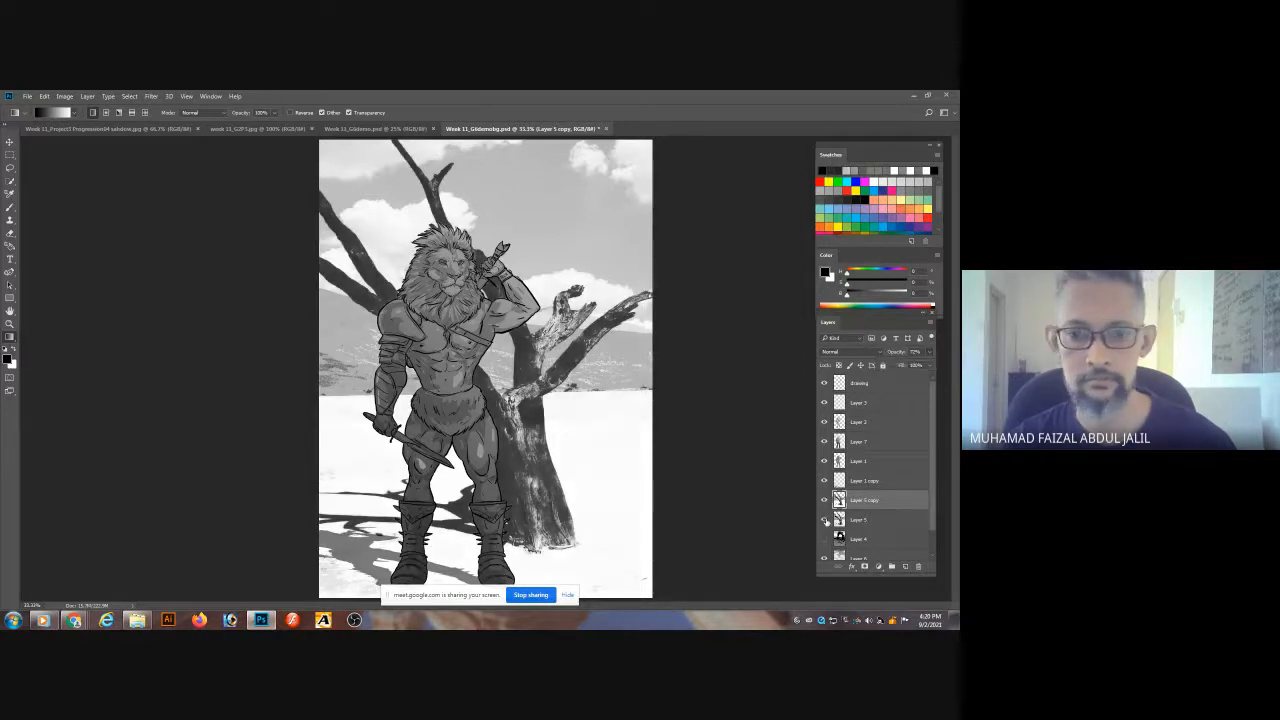
- Show the Layer 5 tree again and lower its opacity to about 22%
click(825, 520)
click(825, 520)
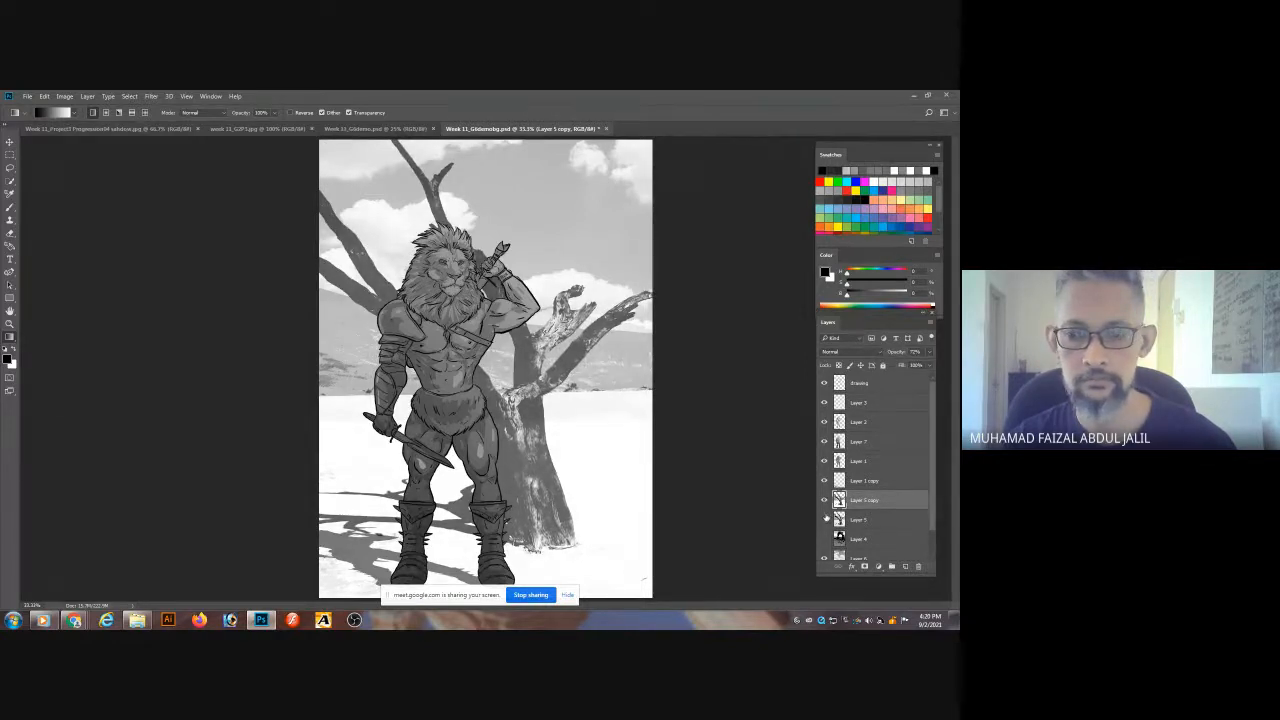
click(825, 522)
click(861, 525)
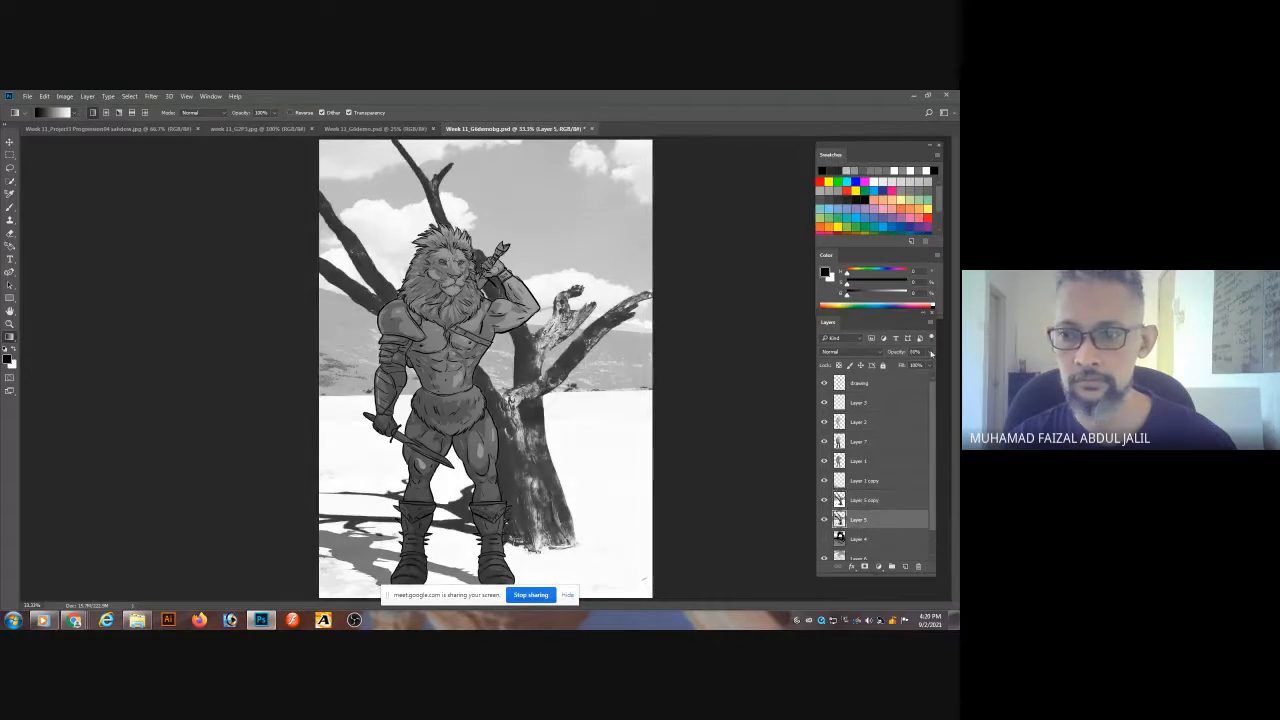
click(929, 352)
drag(905, 366, 892, 366)
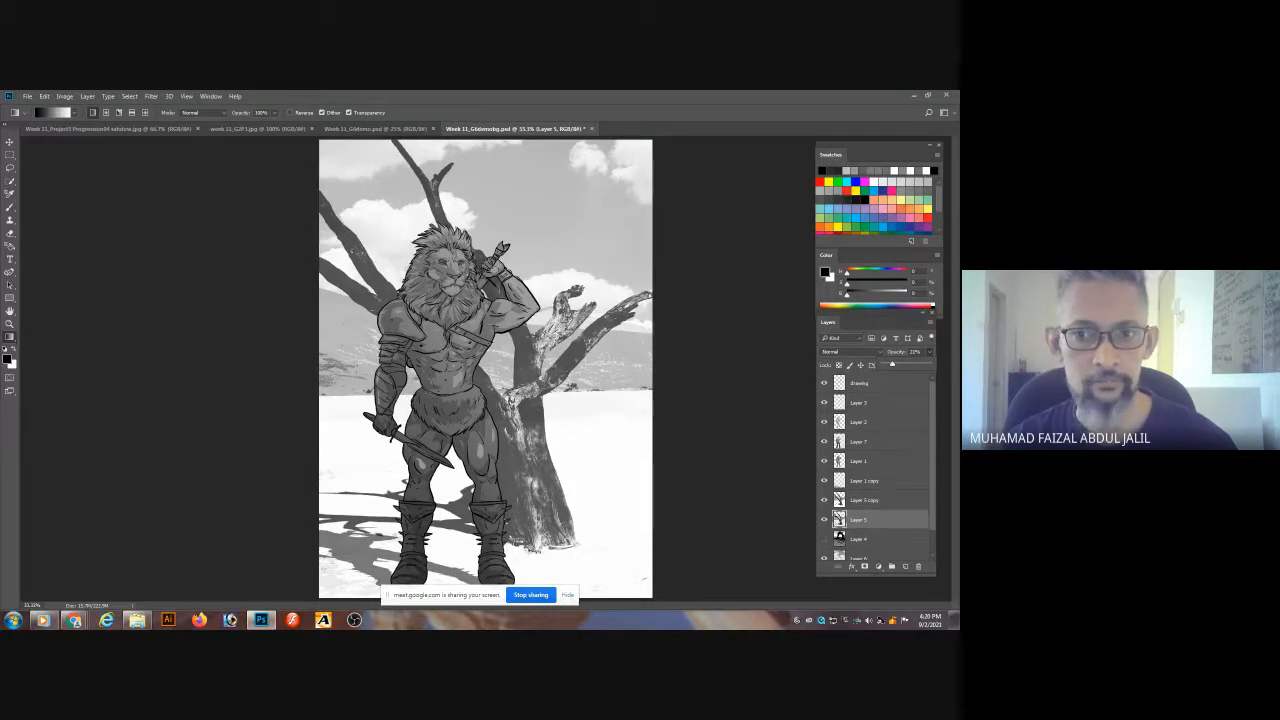
- Toggle the Layer 6 clouds off and on to compare the sky, and clear the tree selection
ctrl+click(840, 501)
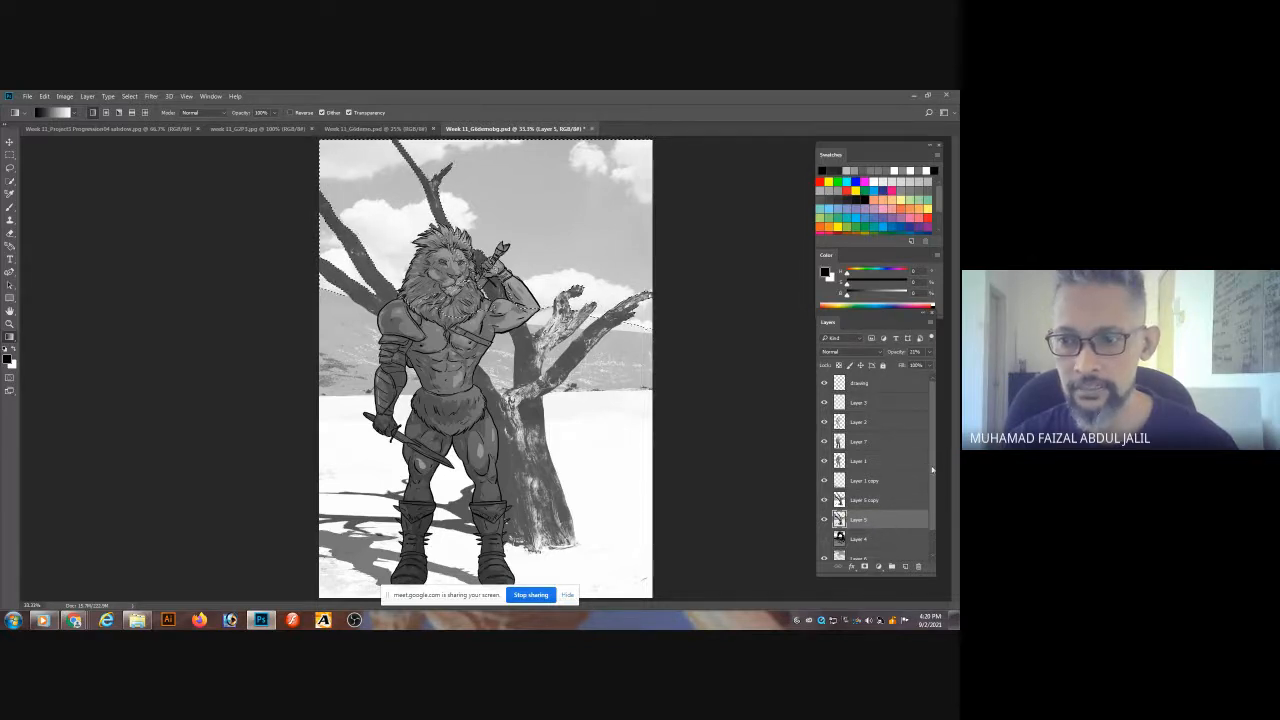
scroll(928, 466, down, 1)
click(850, 531)
click(824, 531)
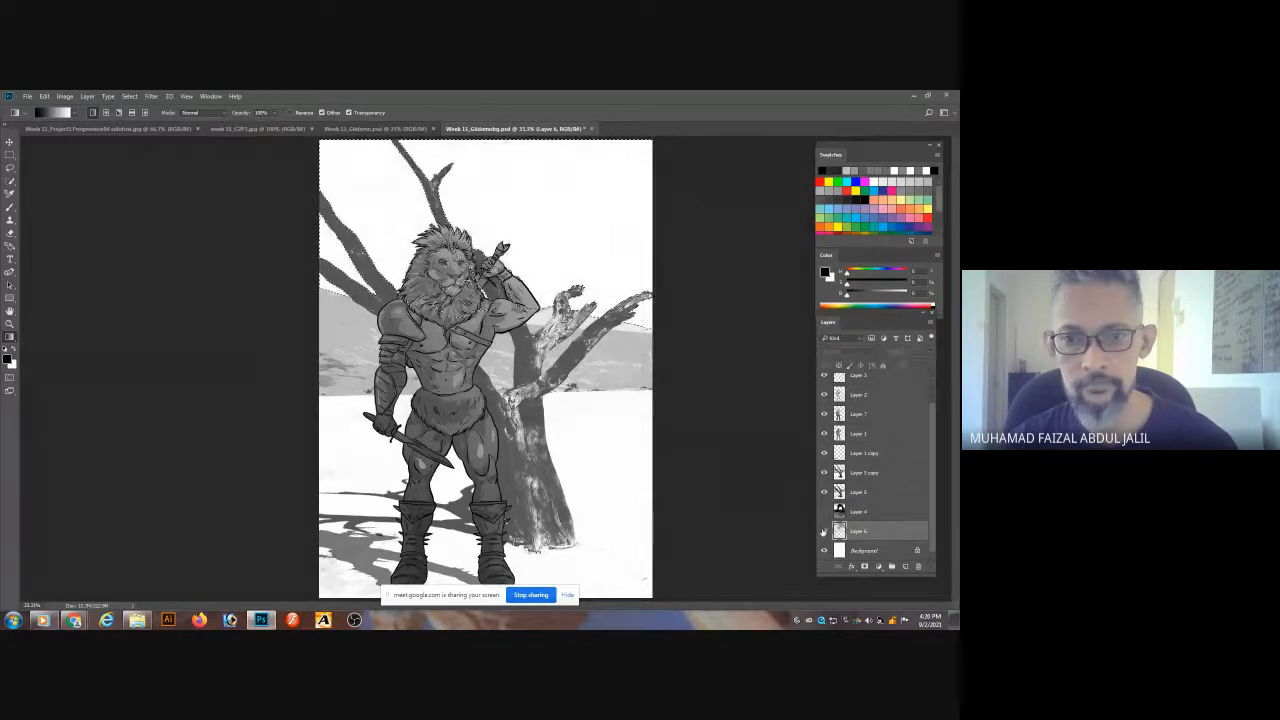
click(824, 531)
click(824, 531)
click(824, 531)
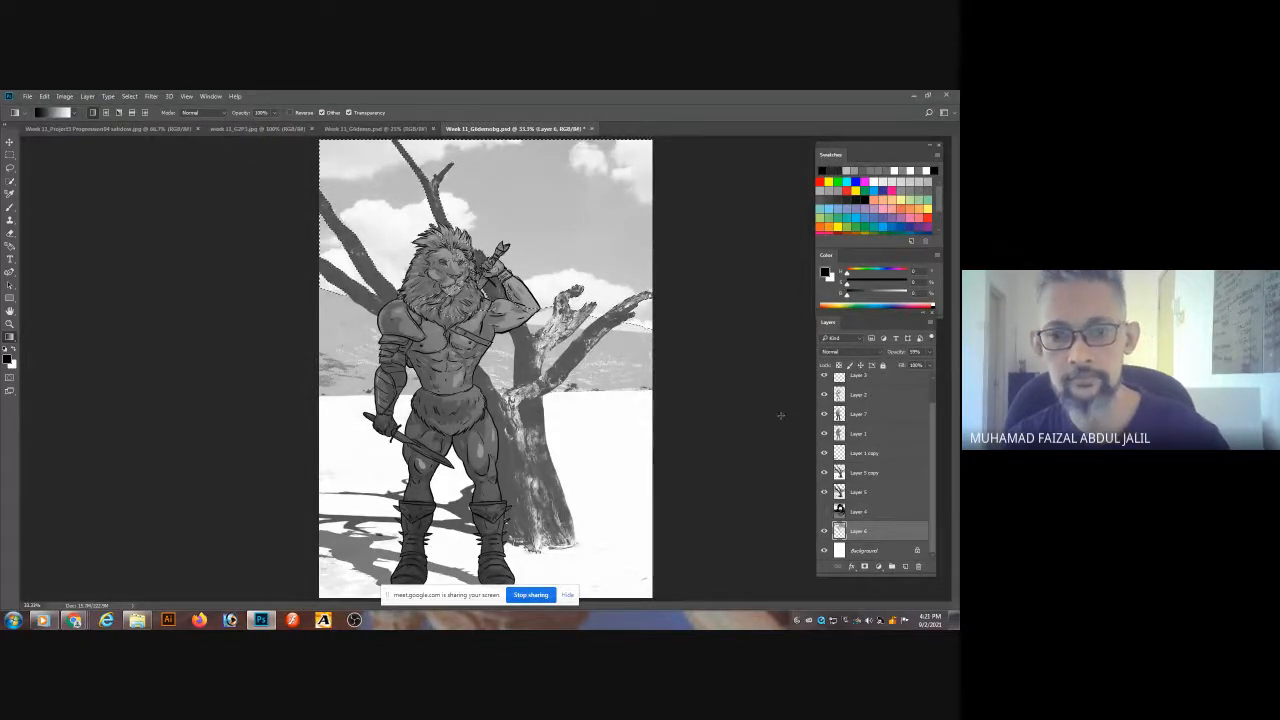
key(ctrl+d)
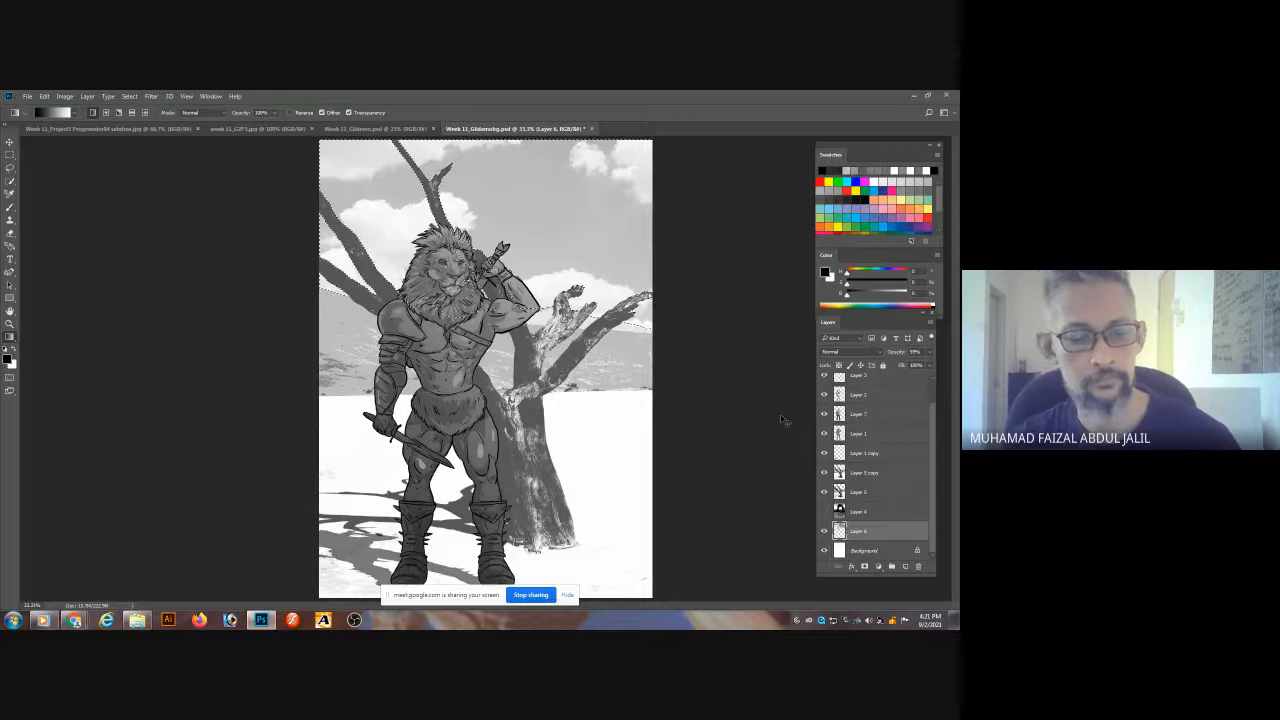
- Save the document and save a JPEG version in the Week 11 folder at quality 12 (Maximum) with the Progressive format option
key(ctrl+s)
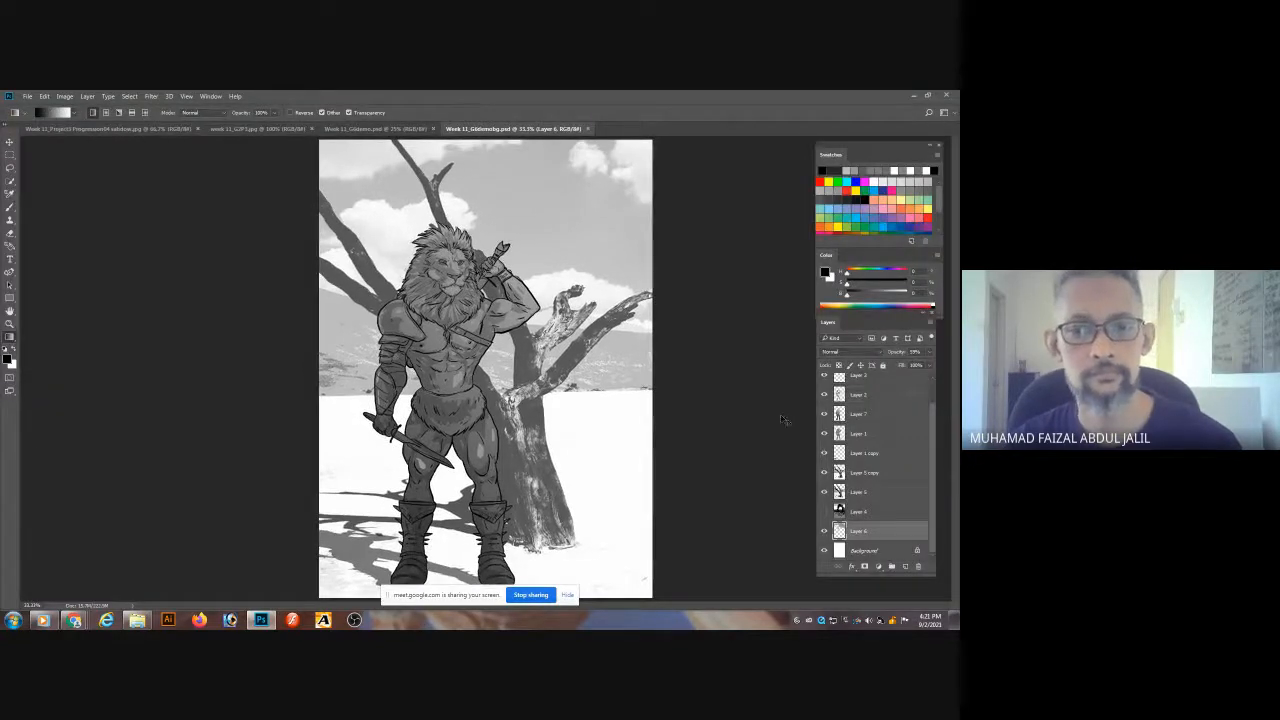
key(ctrl+shift+s)
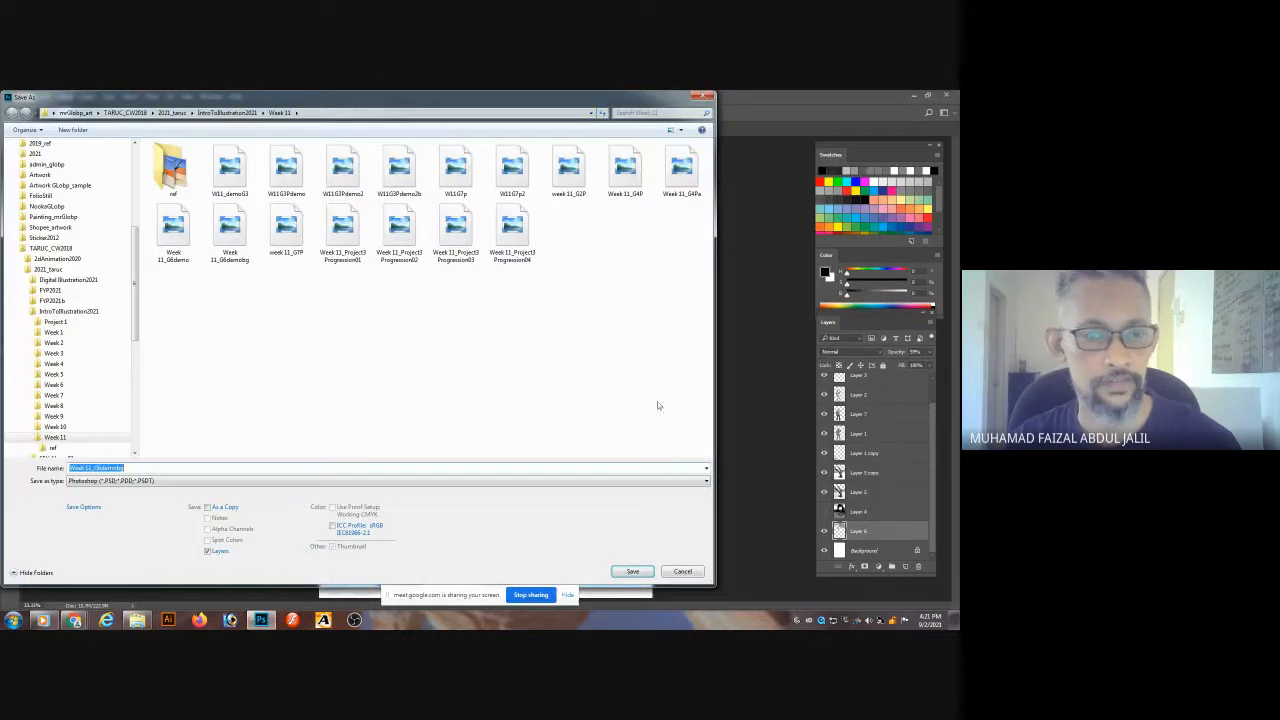
click(129, 468)
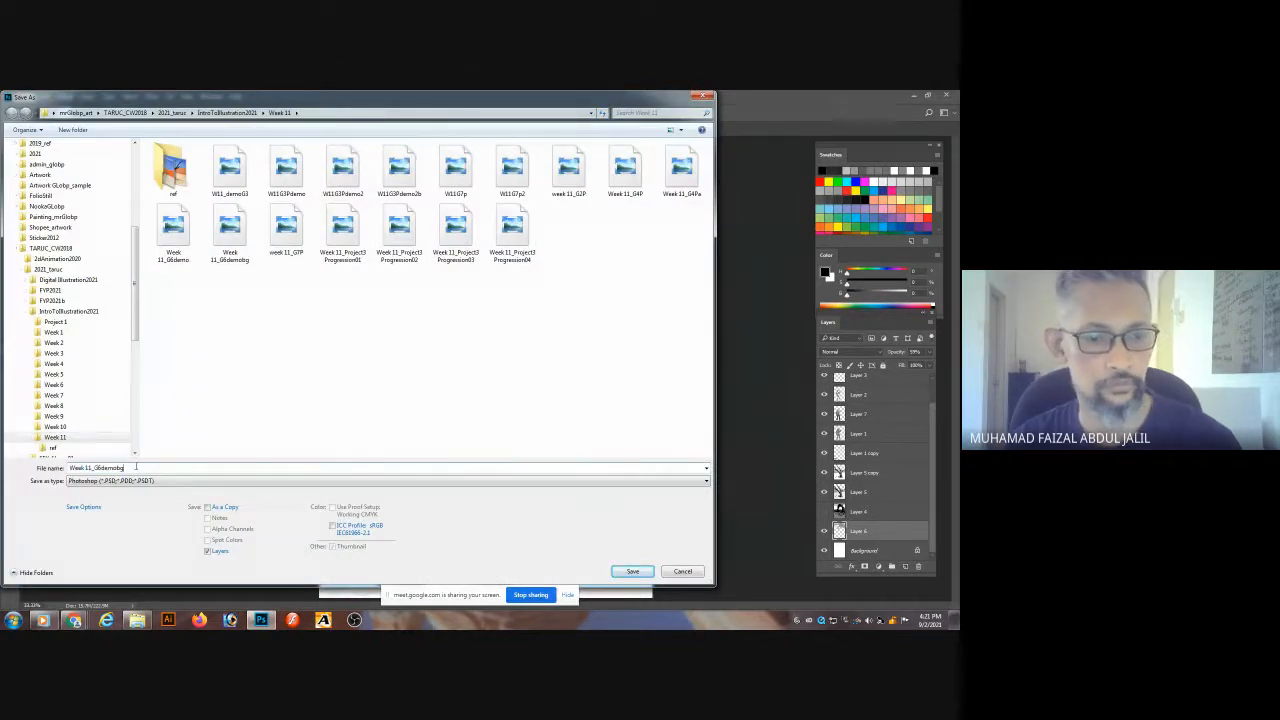
click(430, 481)
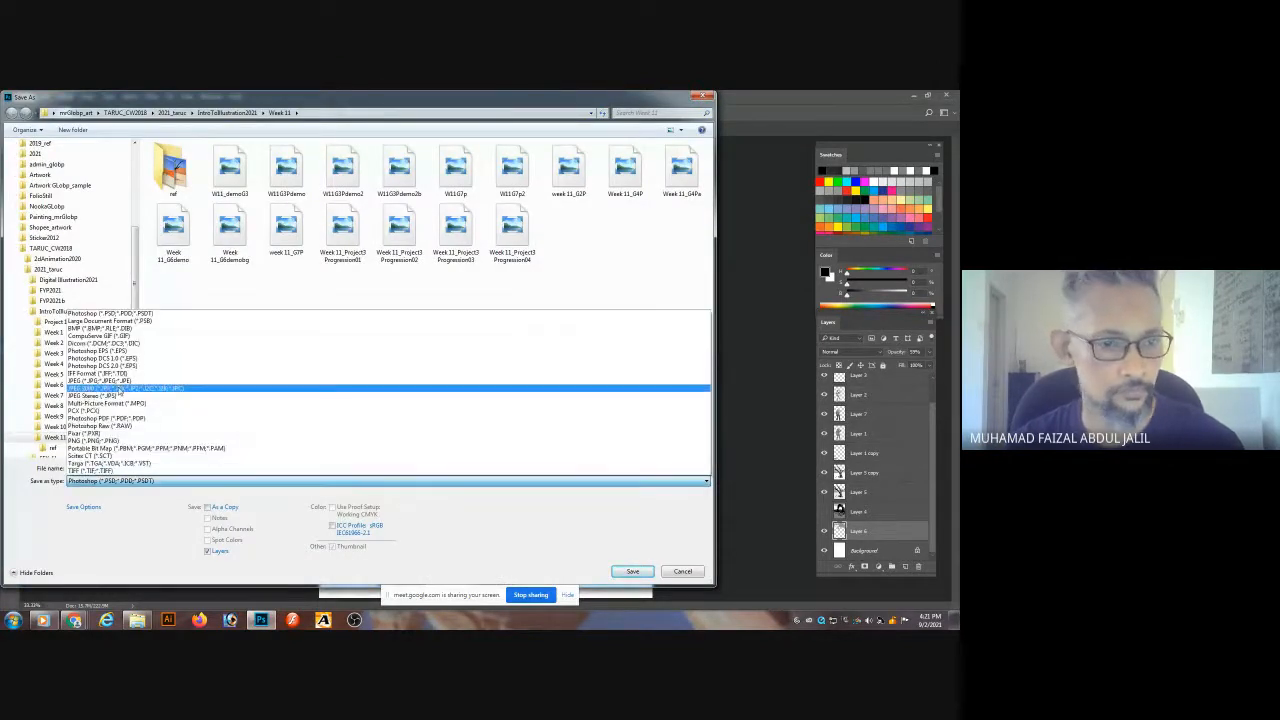
click(120, 389)
click(625, 571)
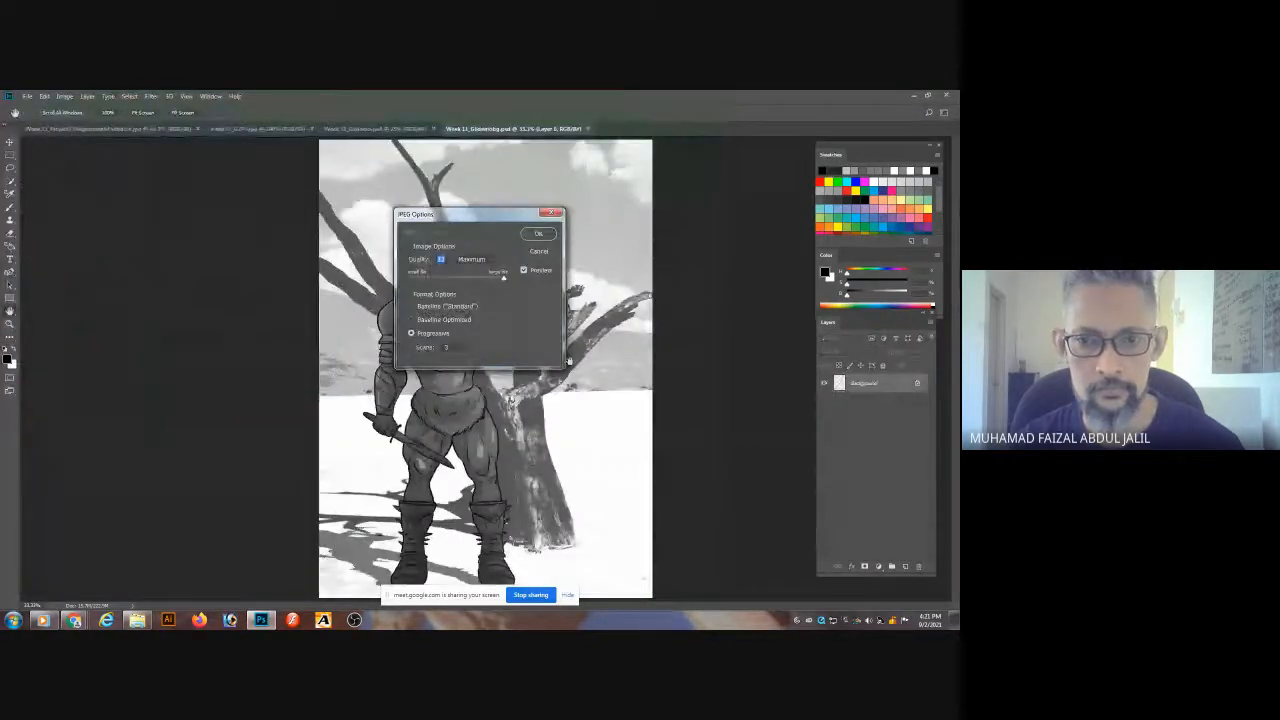
click(538, 233)
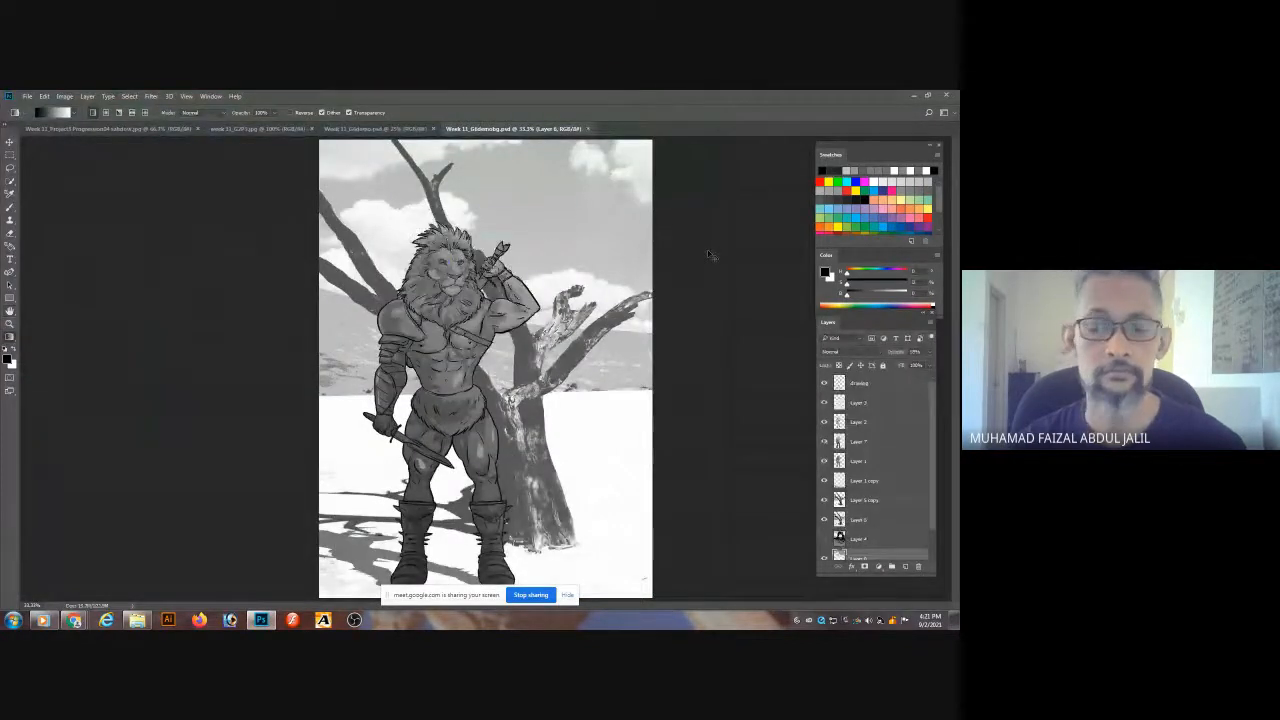
- View the finished illustration in full-screen mode with all panels hidden
key(Tab)
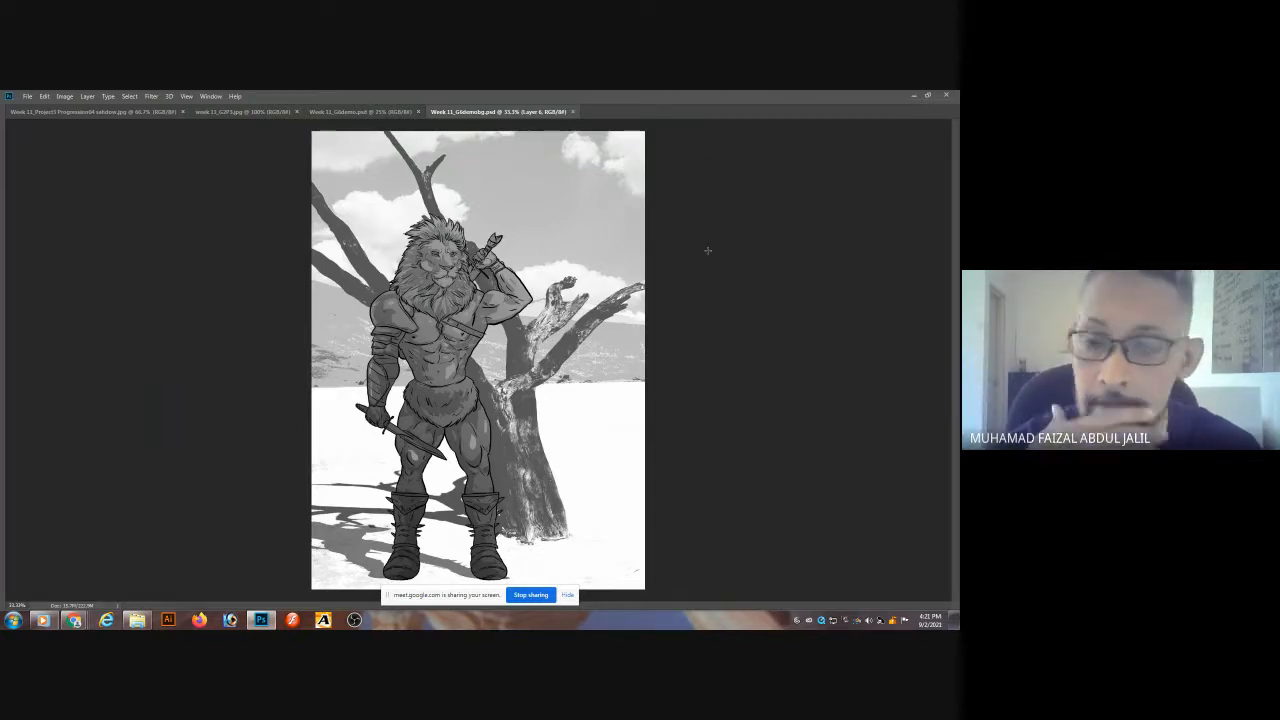
key(Tab)
key(Tab)
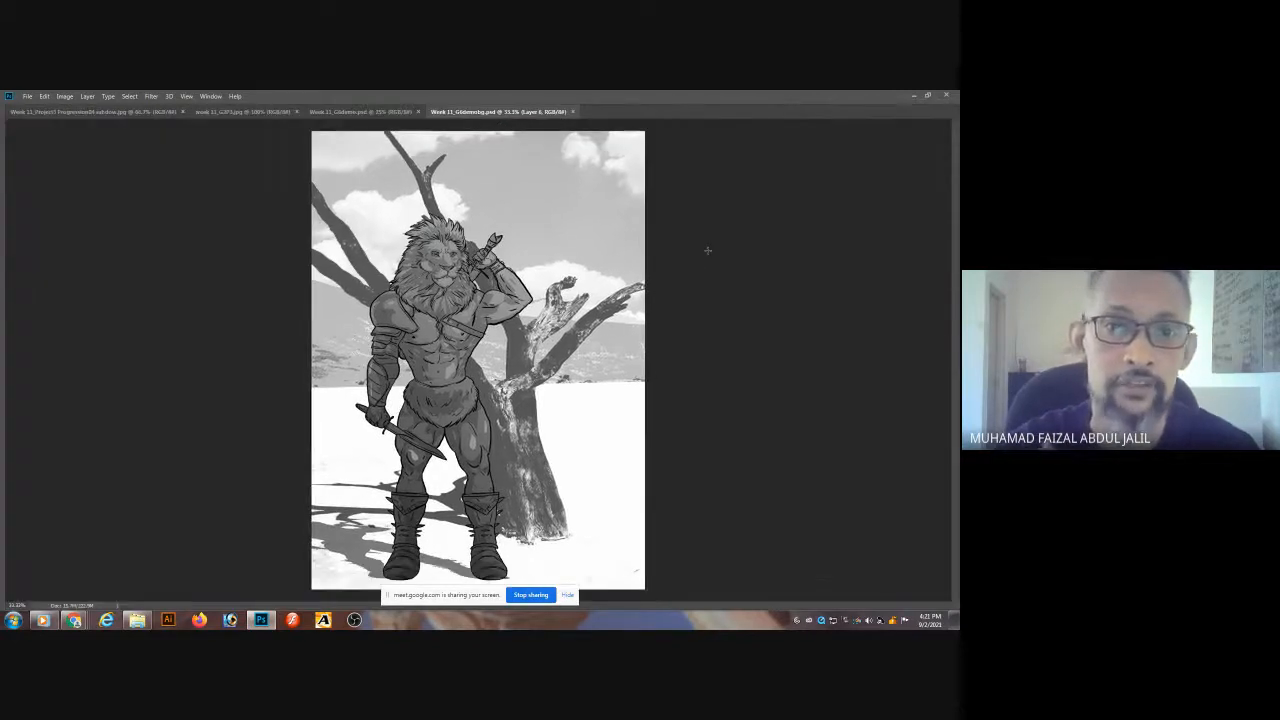
key(f)
key(f)
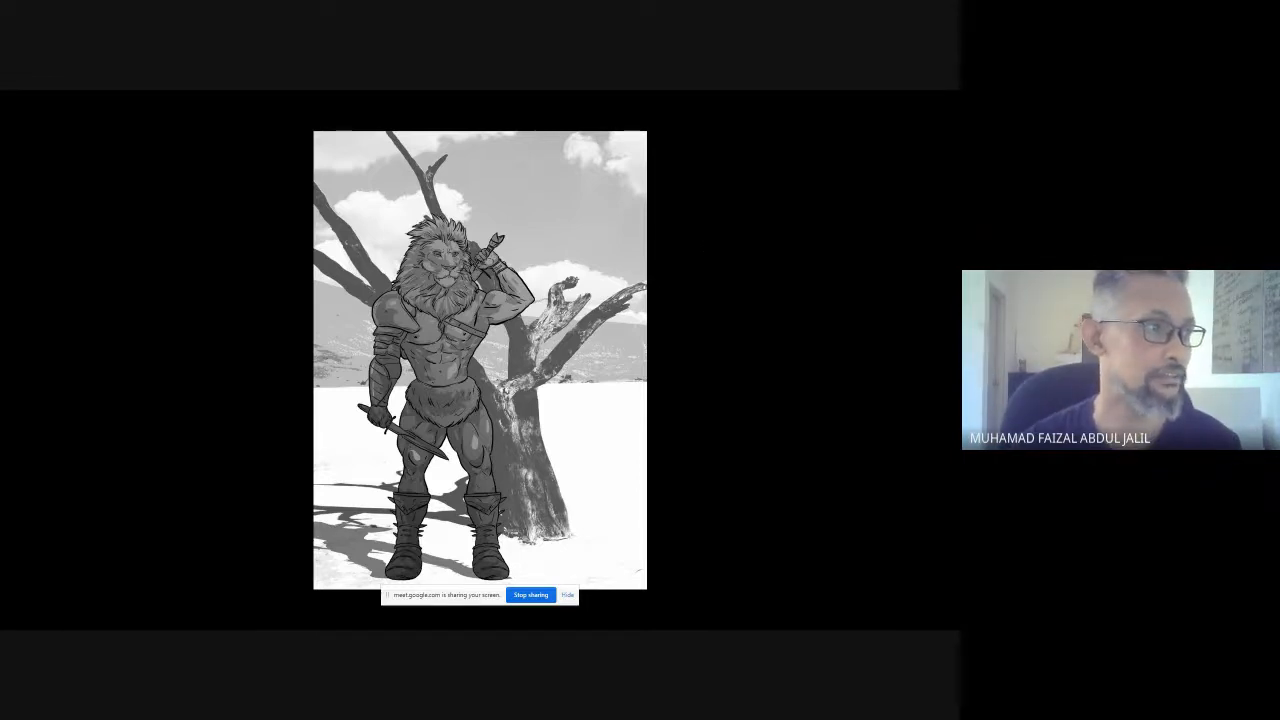
- Bring the WhatsApp window with the student's savanna sketch beside the artwork for comparison, move it away again and leave full-screen mode
key(alt+Tab)
drag(958, 96, 620, 108)
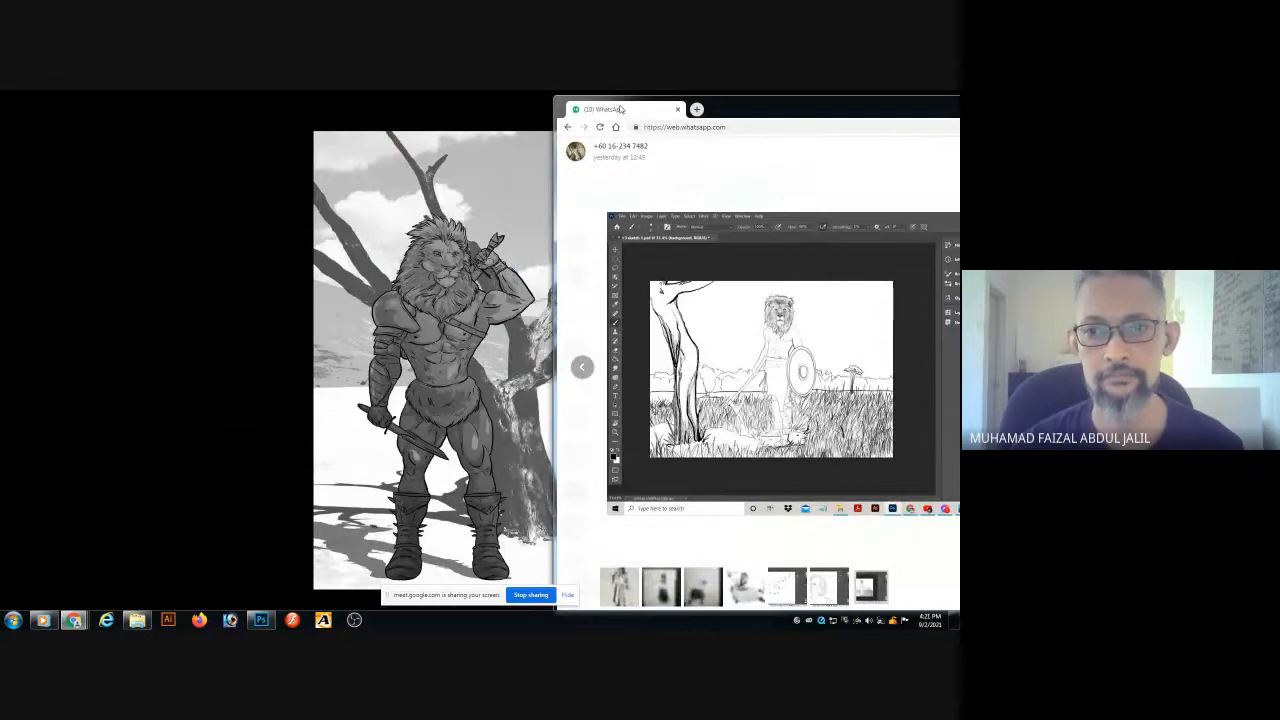
drag(620, 108, 628, 102)
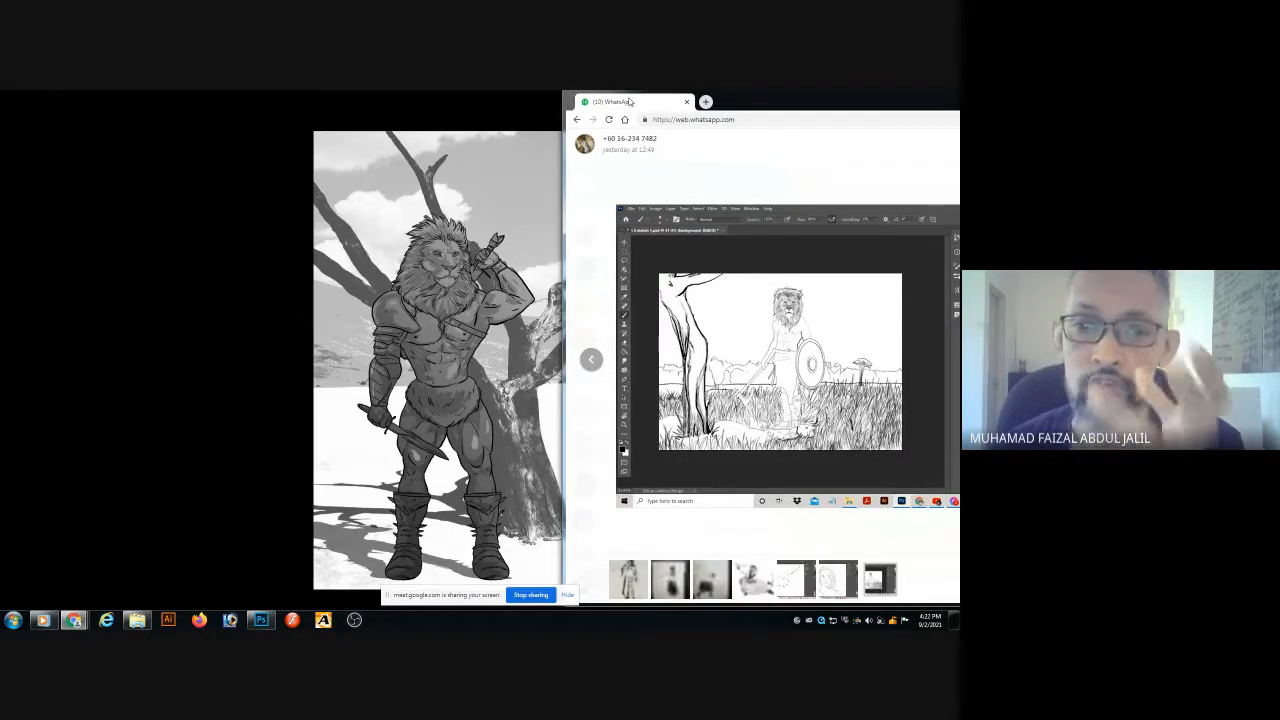
mouse_move(630, 101)
mouse_down()
mouse_move(623, 110)
mouse_move(630, 94)
mouse_up()
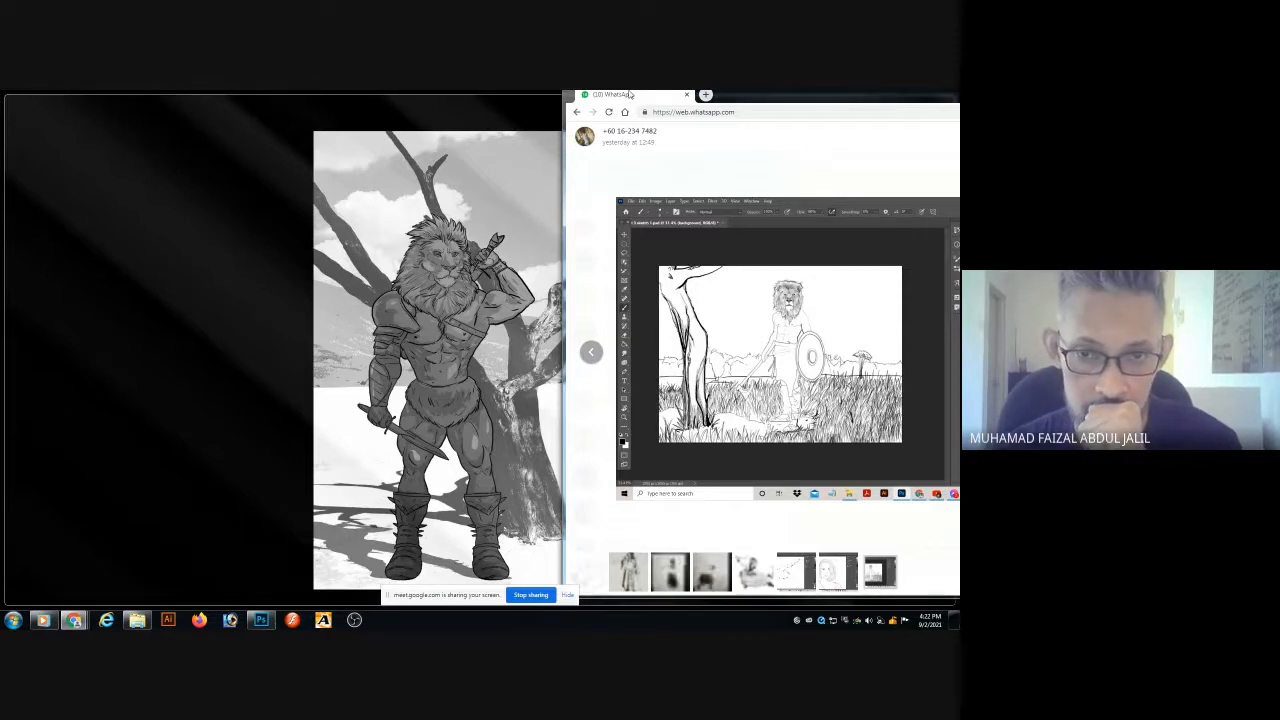
drag(630, 94, 632, 109)
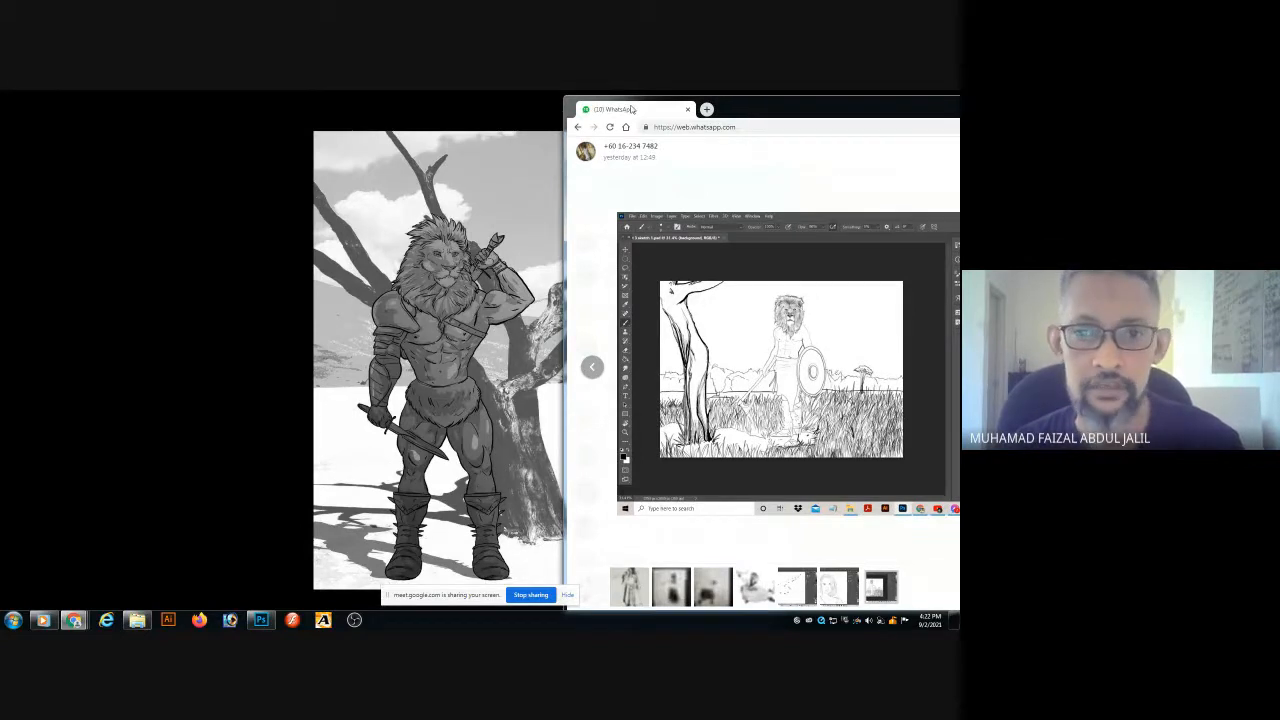
drag(631, 109, 632, 110)
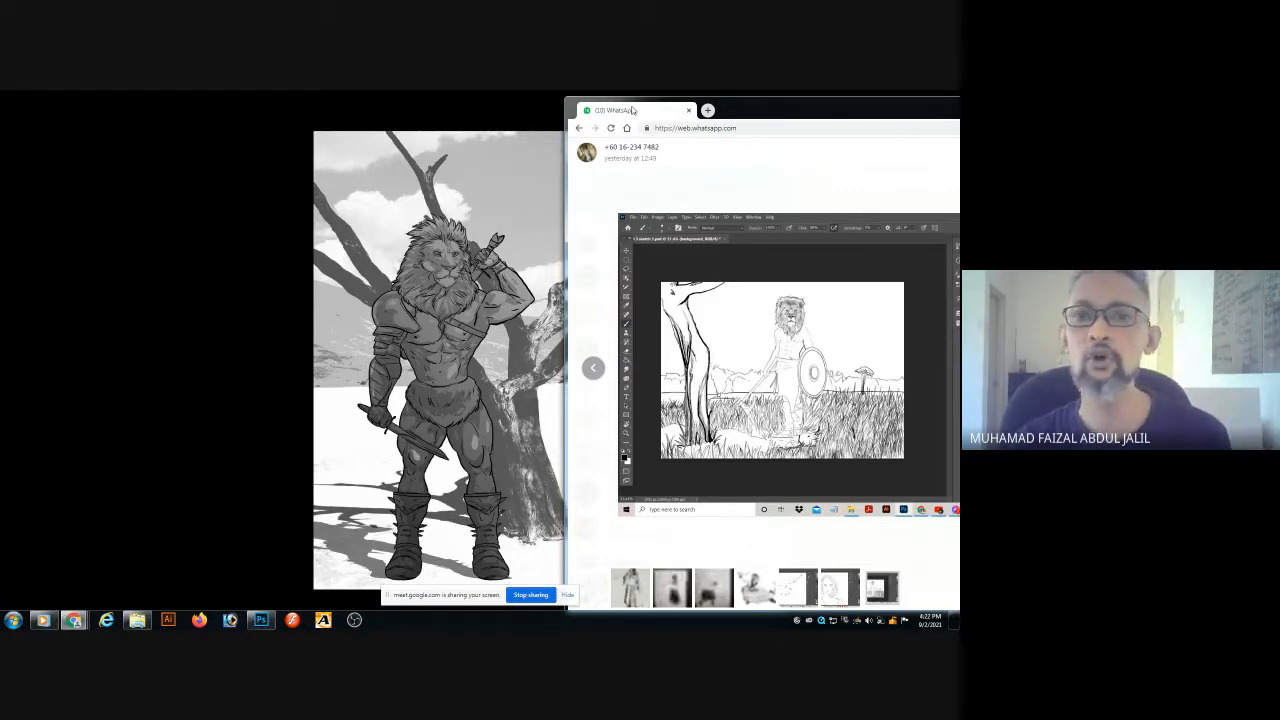
drag(632, 110, 959, 110)
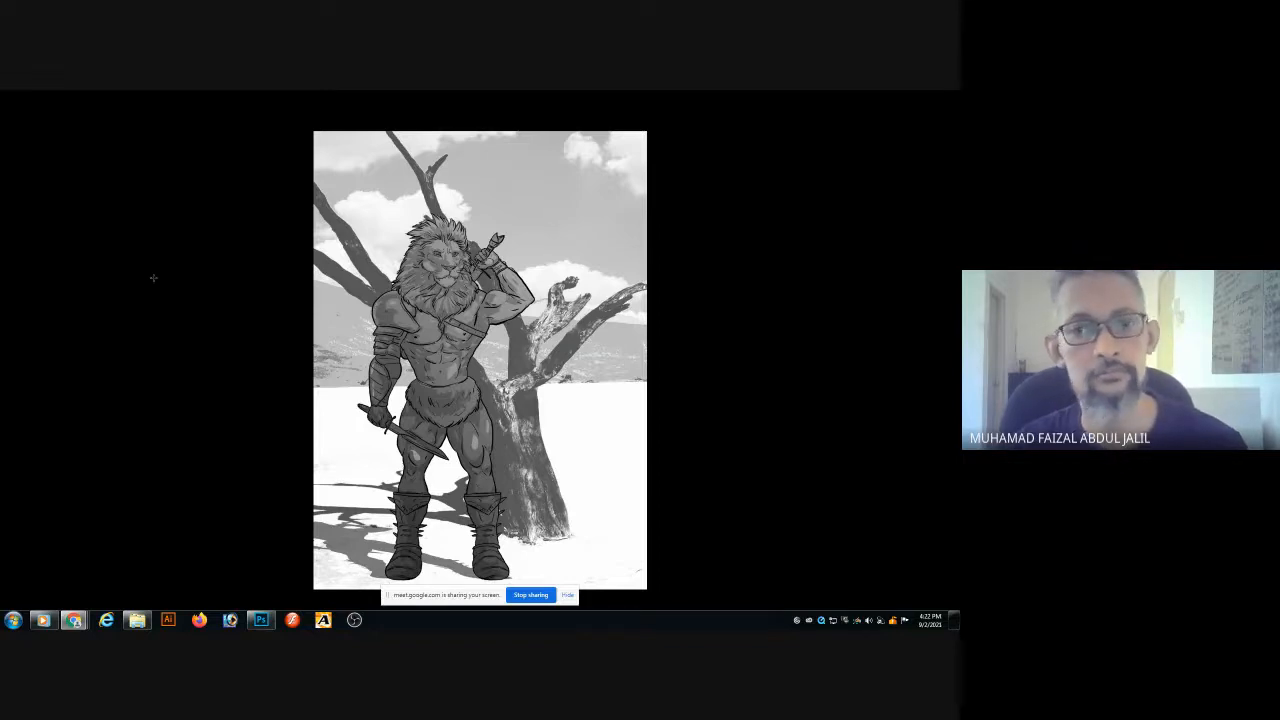
key(f)
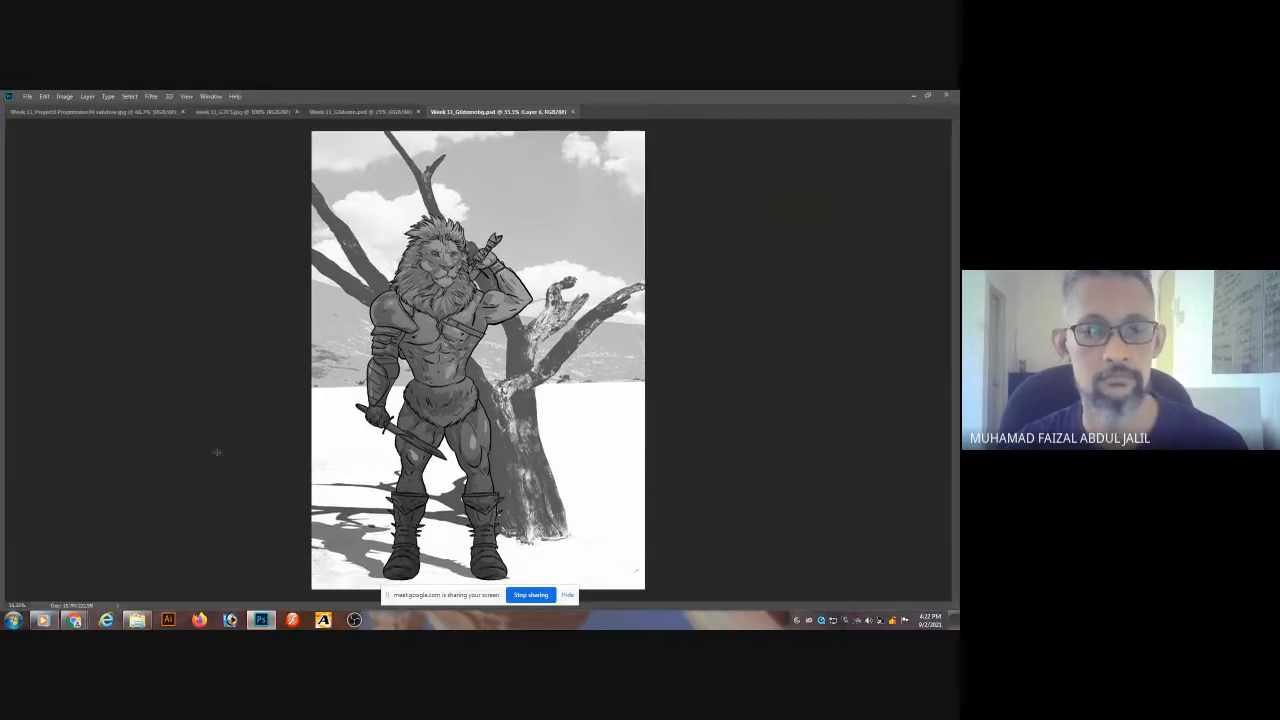
- Switch to Google Classroom in Chrome and open the stream of the Introduction to Illustration class
mouse_move(74, 620)
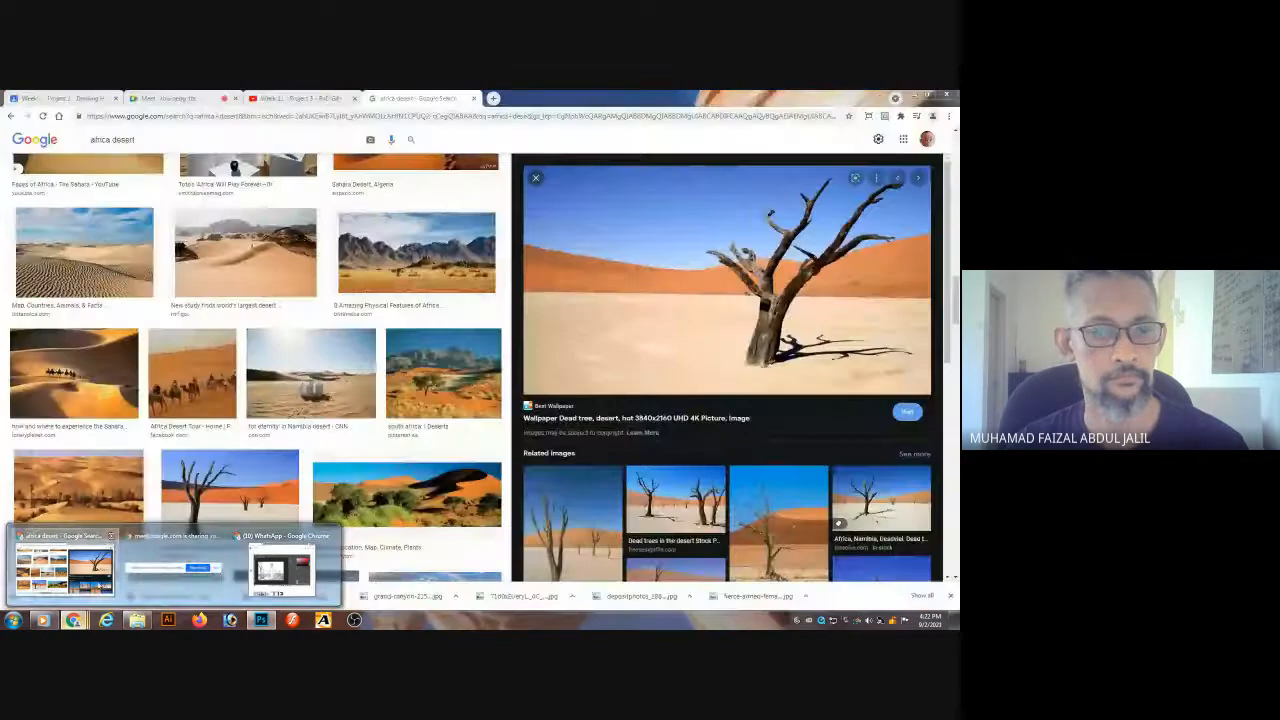
click(64, 568)
click(167, 99)
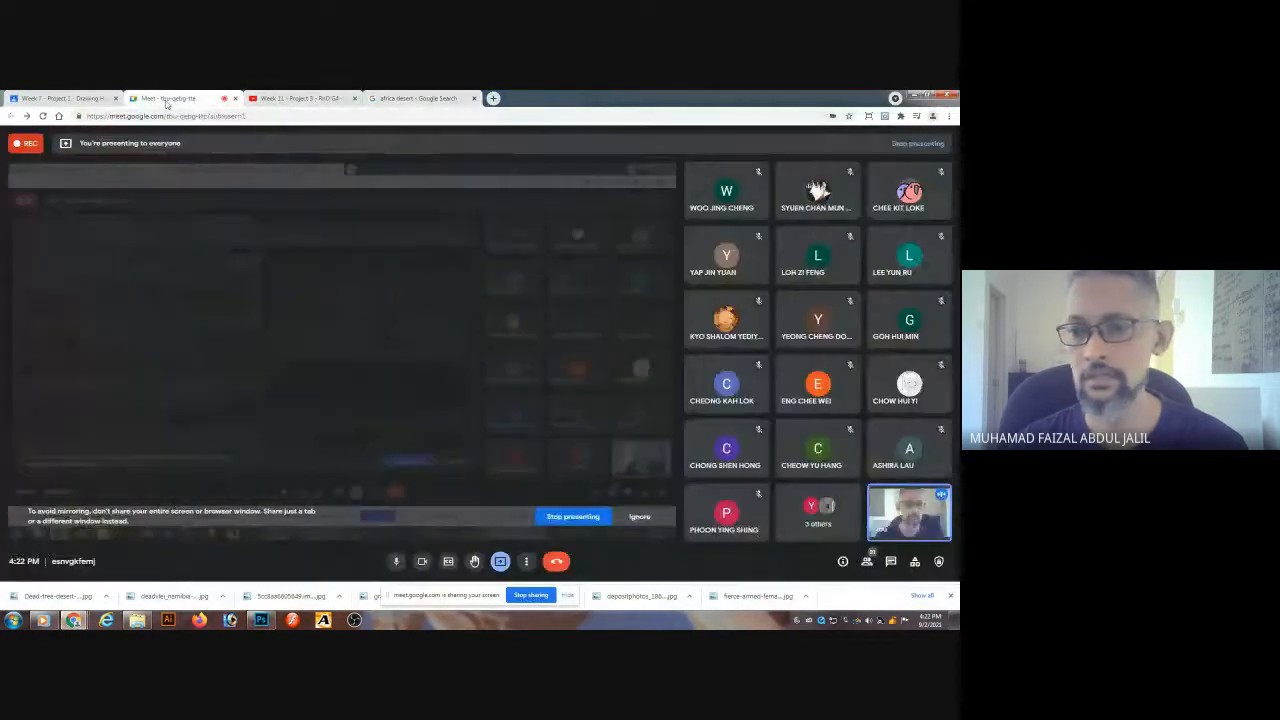
click(62, 100)
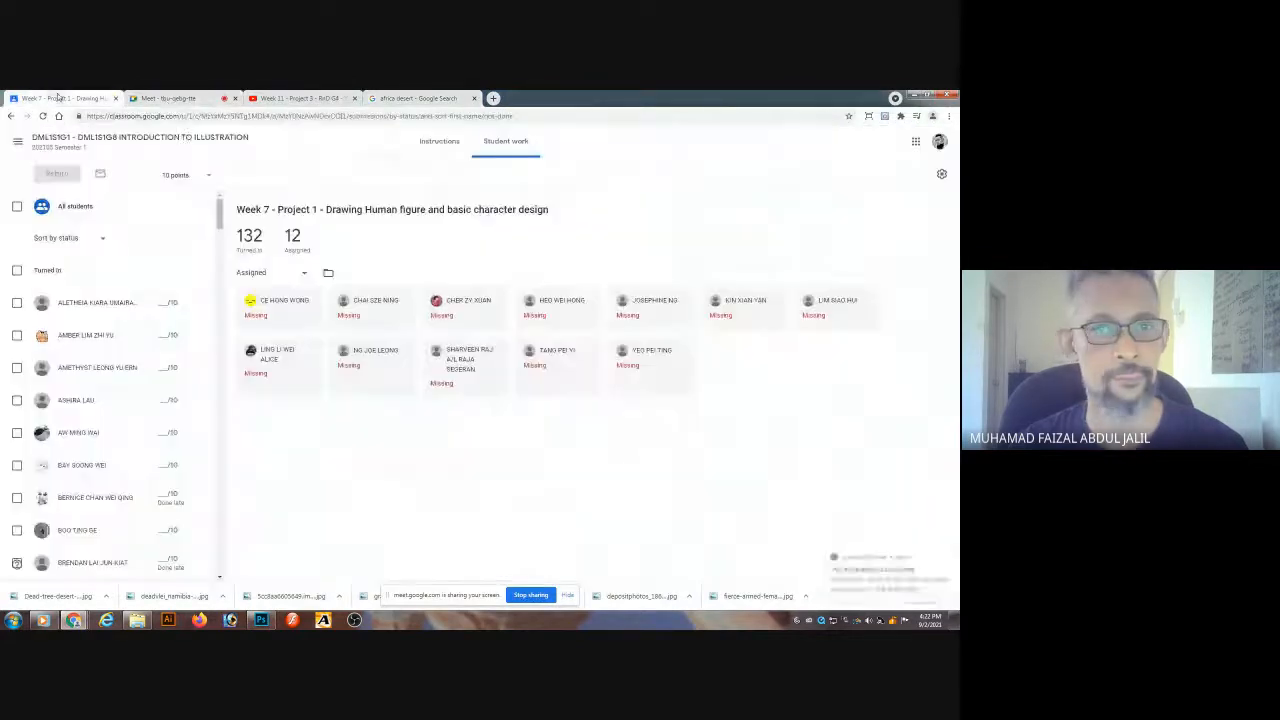
click(212, 138)
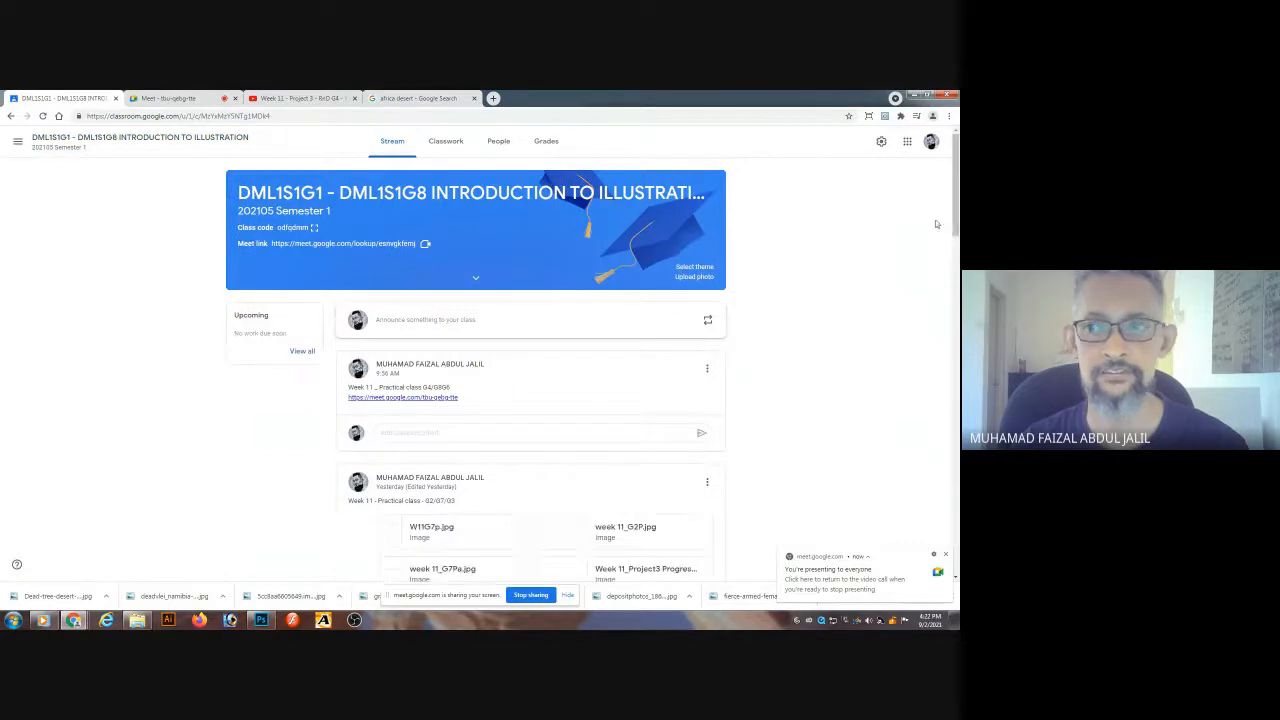
- Open the newest Week 11 practical class announcement for editing and start attaching files from the computer
scroll(955, 215, down, 2)
scroll(955, 215, down, 2)
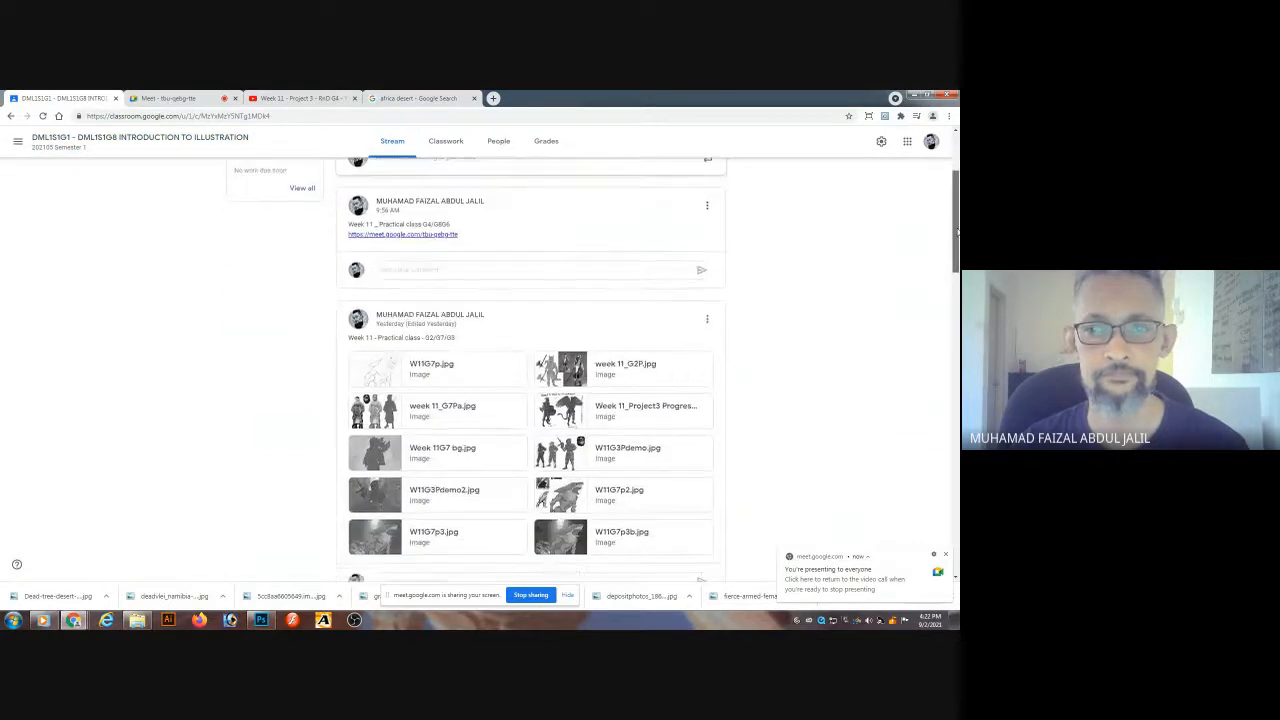
scroll(713, 360, up, 3)
click(707, 355)
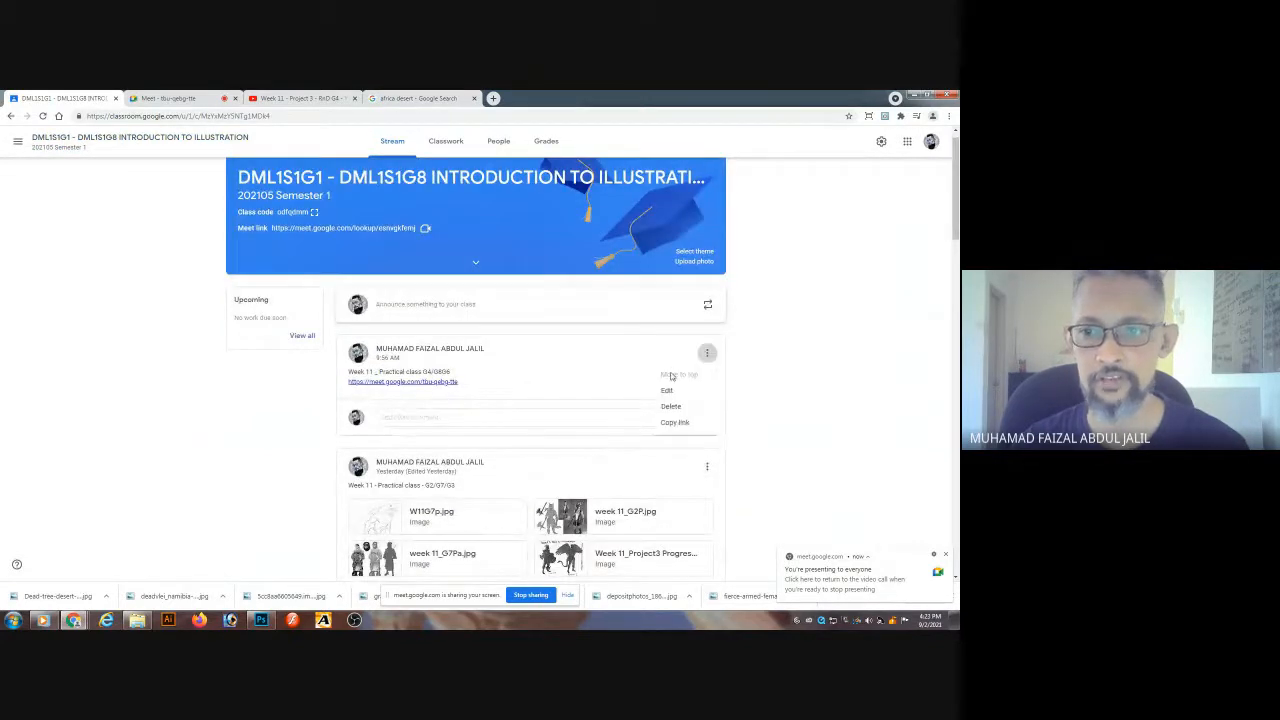
click(672, 390)
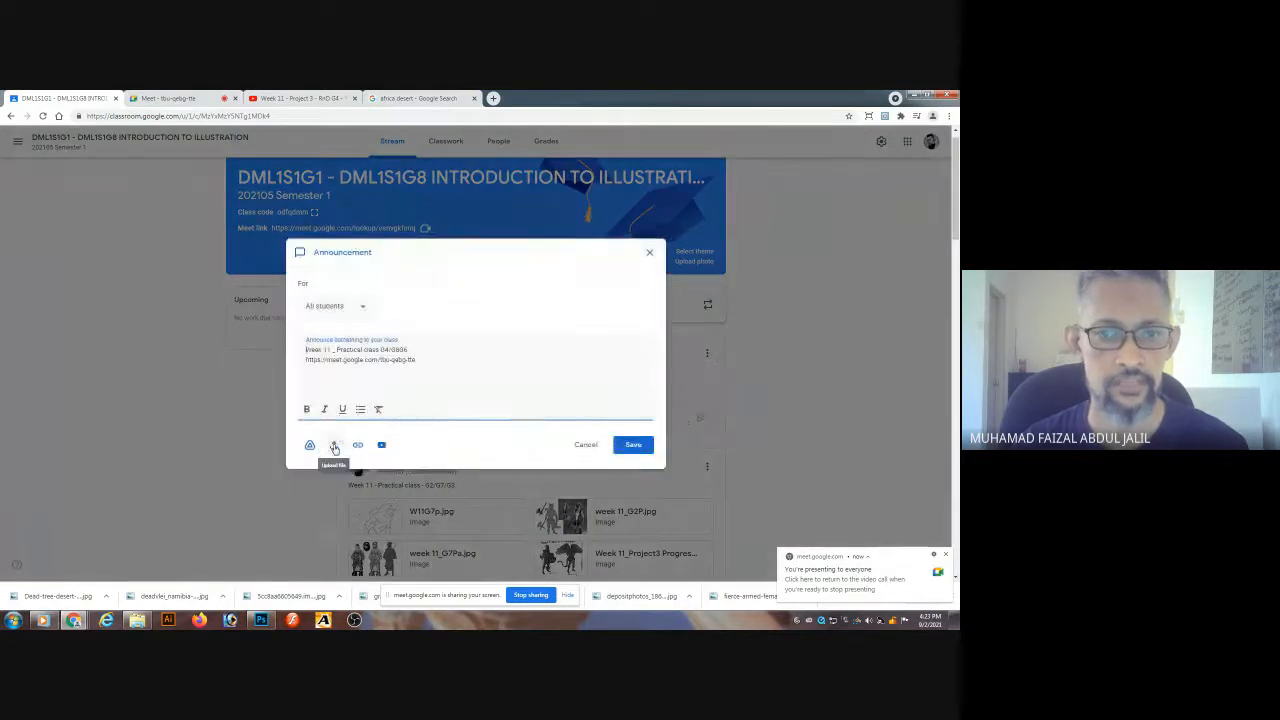
click(333, 445)
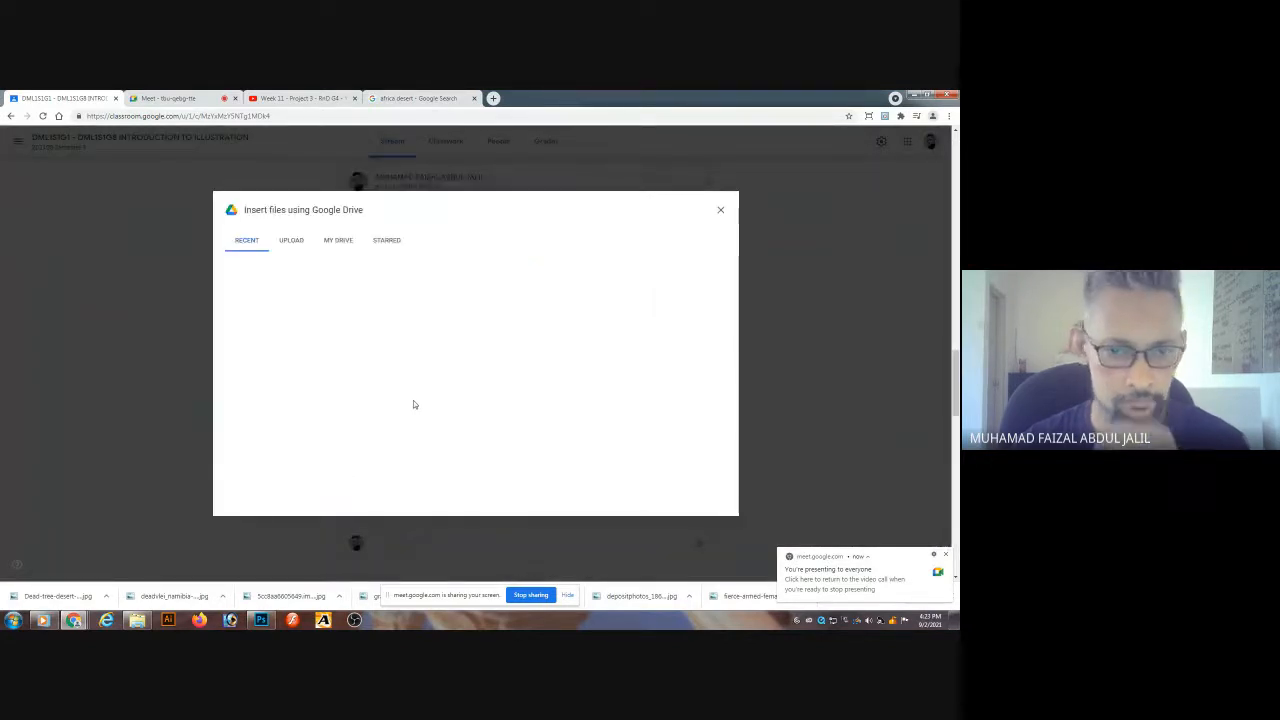
click(477, 417)
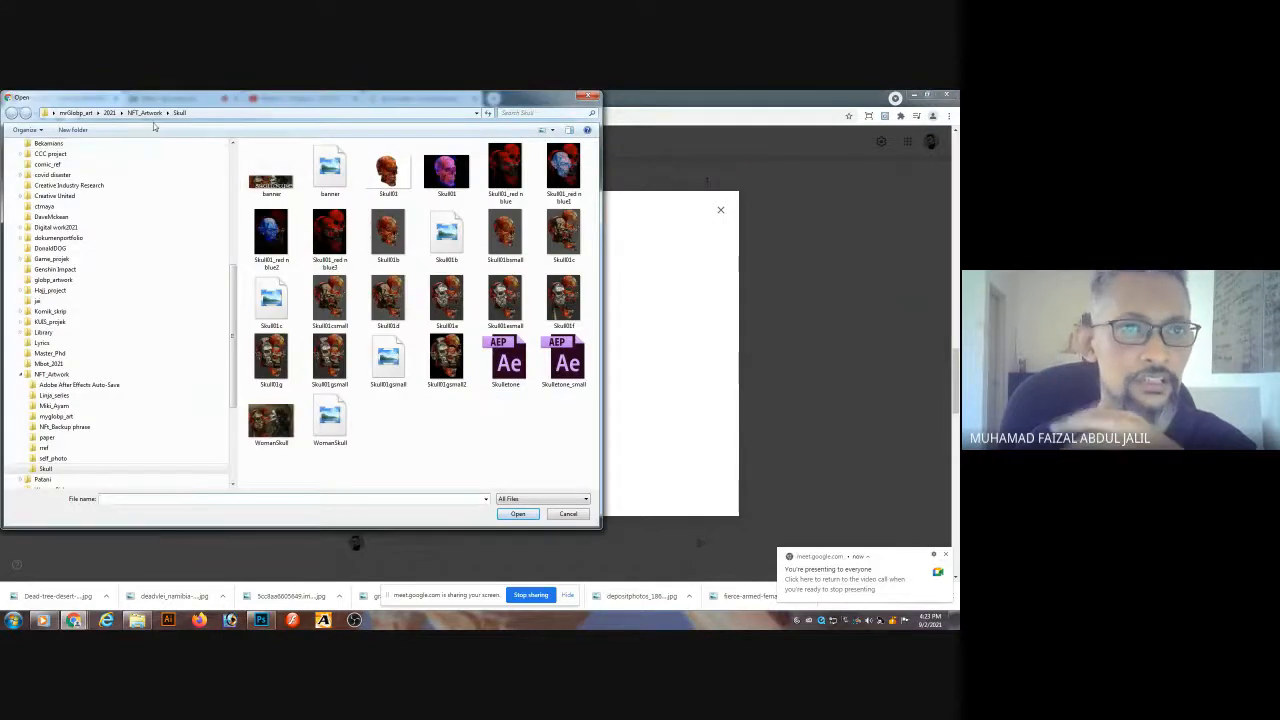
- Browse to the Week 11 folder inside TARUC_CW2018, 2021_taruc, IntroToIllustration2021
click(86, 114)
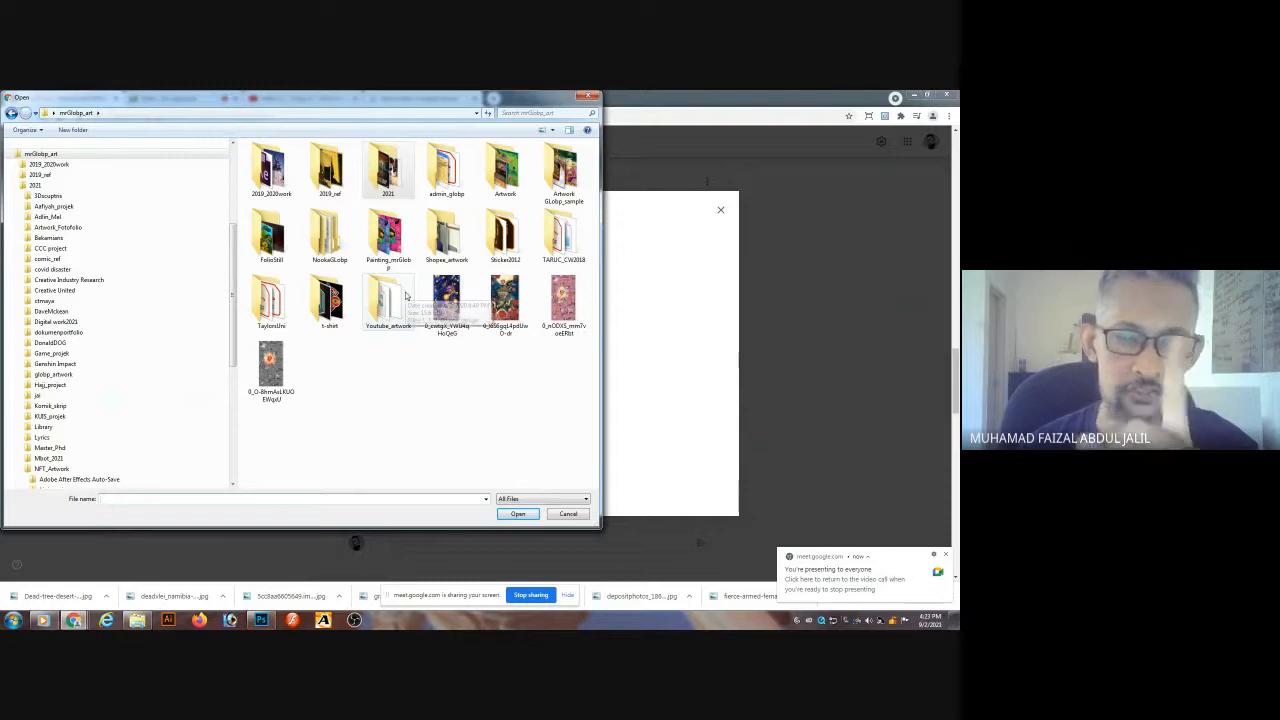
double_click(563, 237)
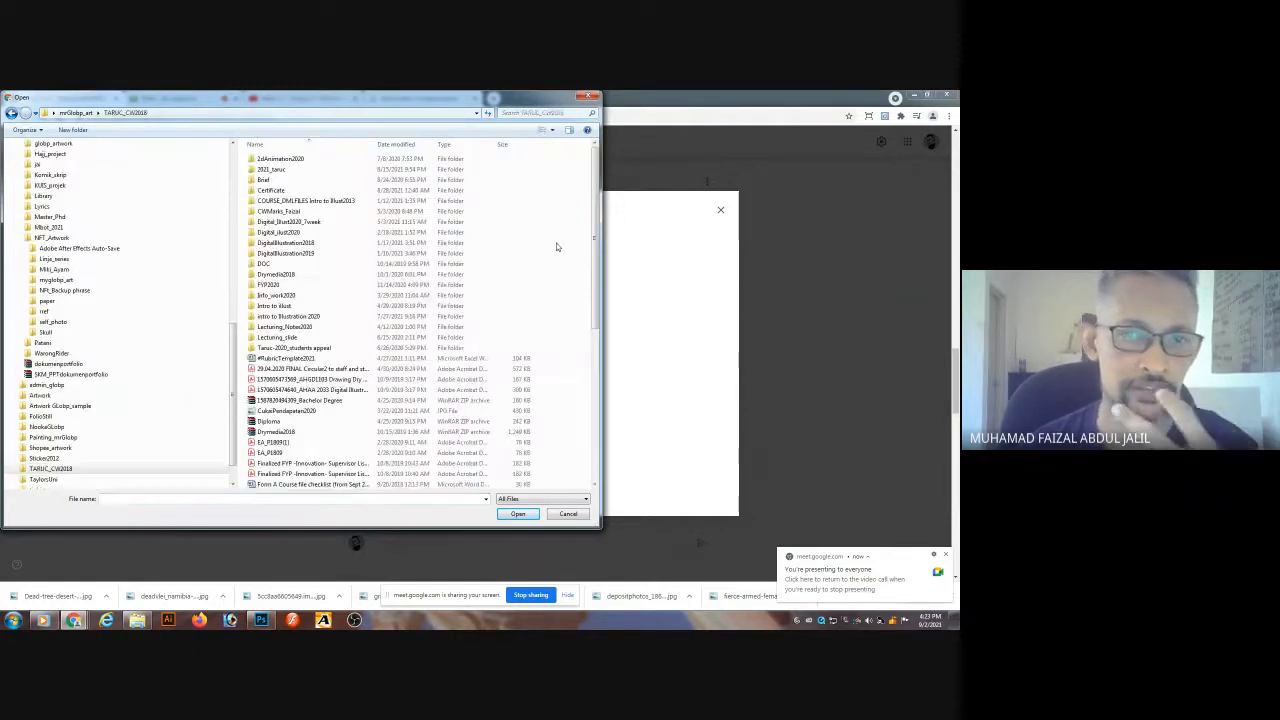
double_click(274, 170)
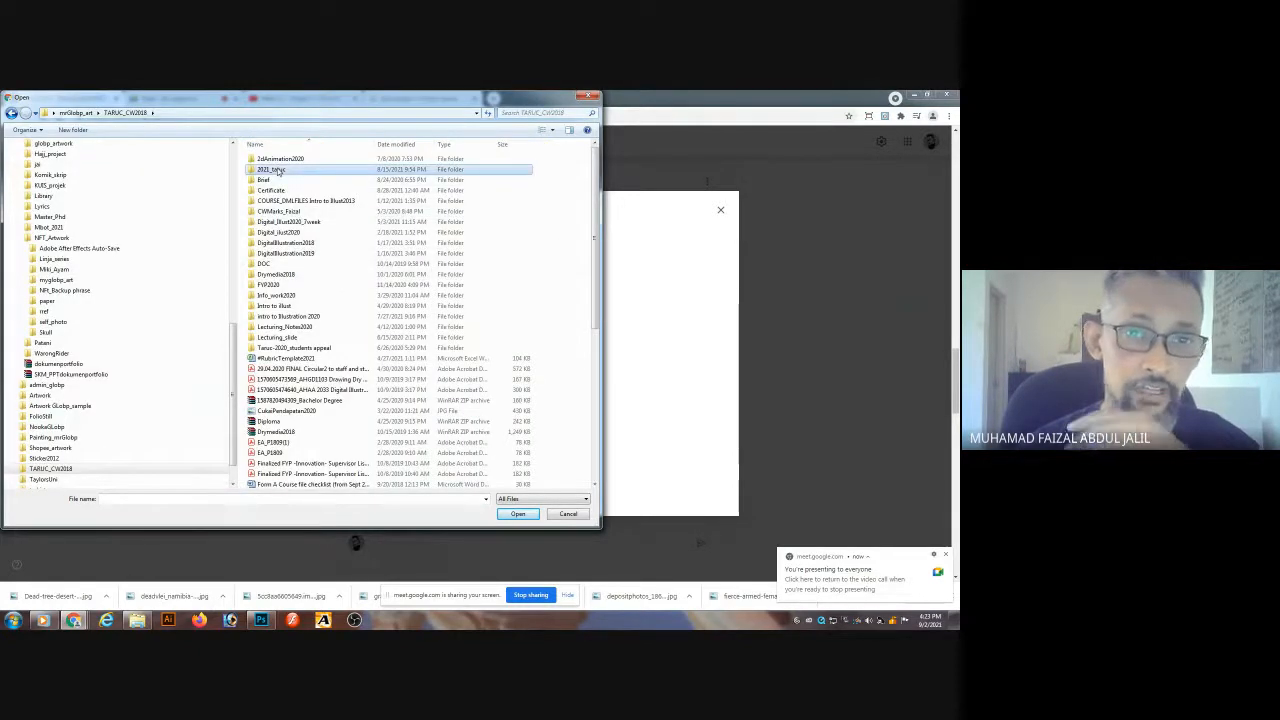
double_click(276, 177)
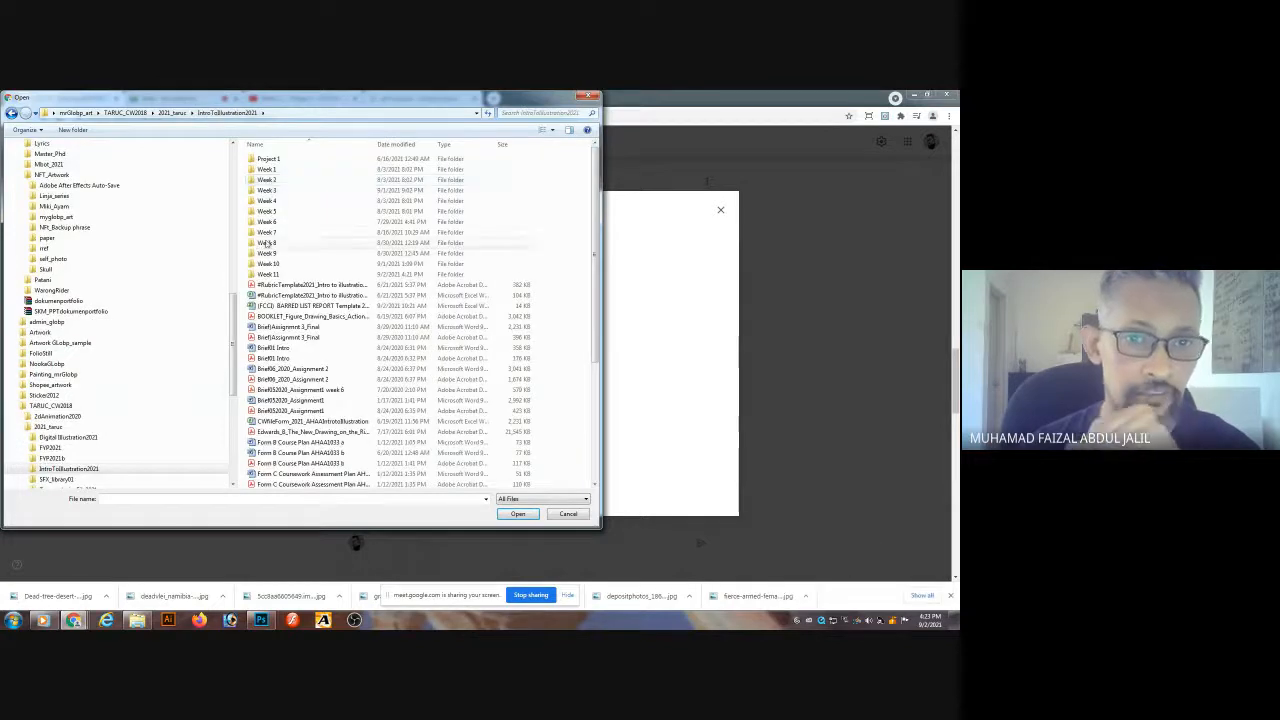
double_click(266, 274)
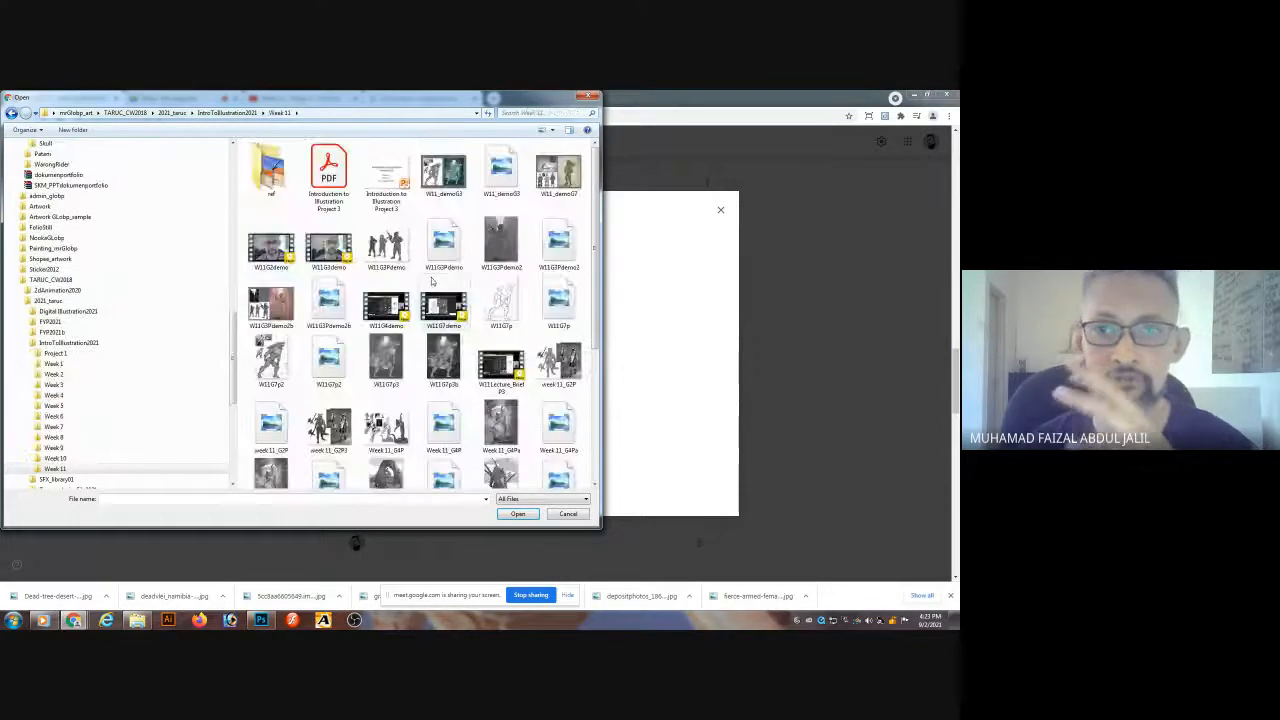
- Select the images Week 11_G4P, Week 11_G4Pa, Week 11_G6demobg and Week 11_G6demobg2 and upload them to the announcement
scroll(593, 312, down, 3)
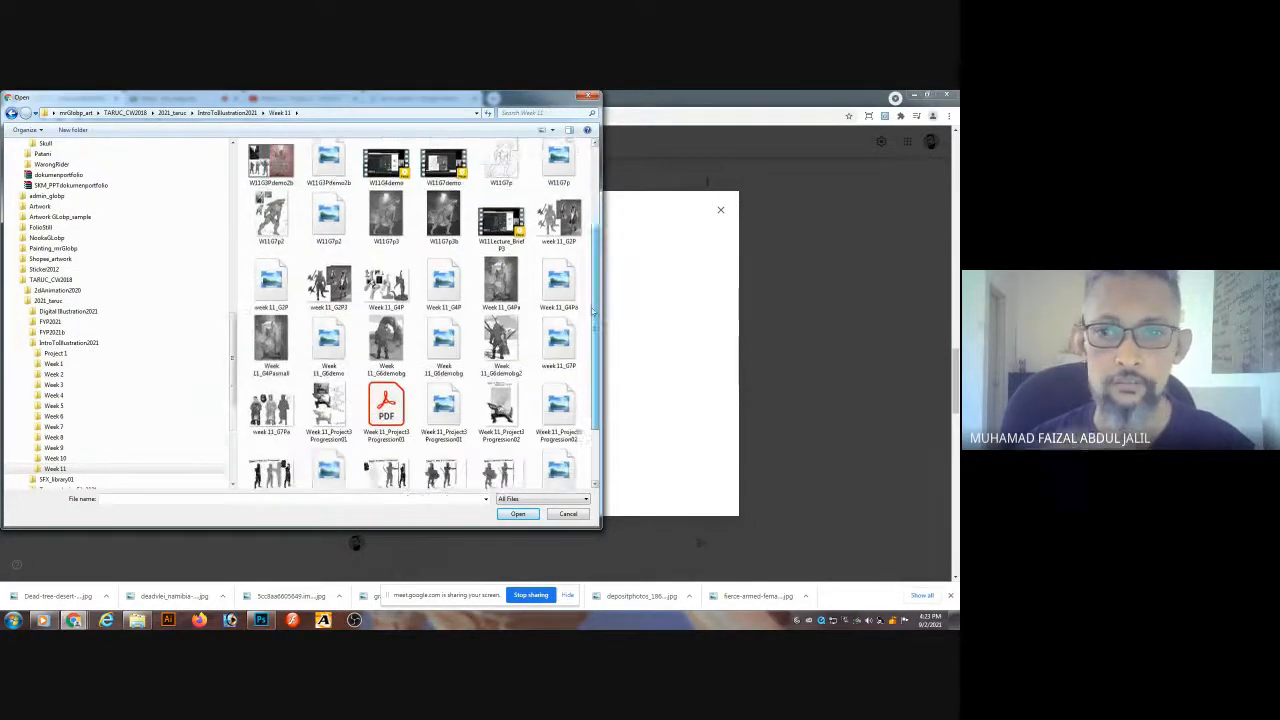
scroll(593, 312, down, 3)
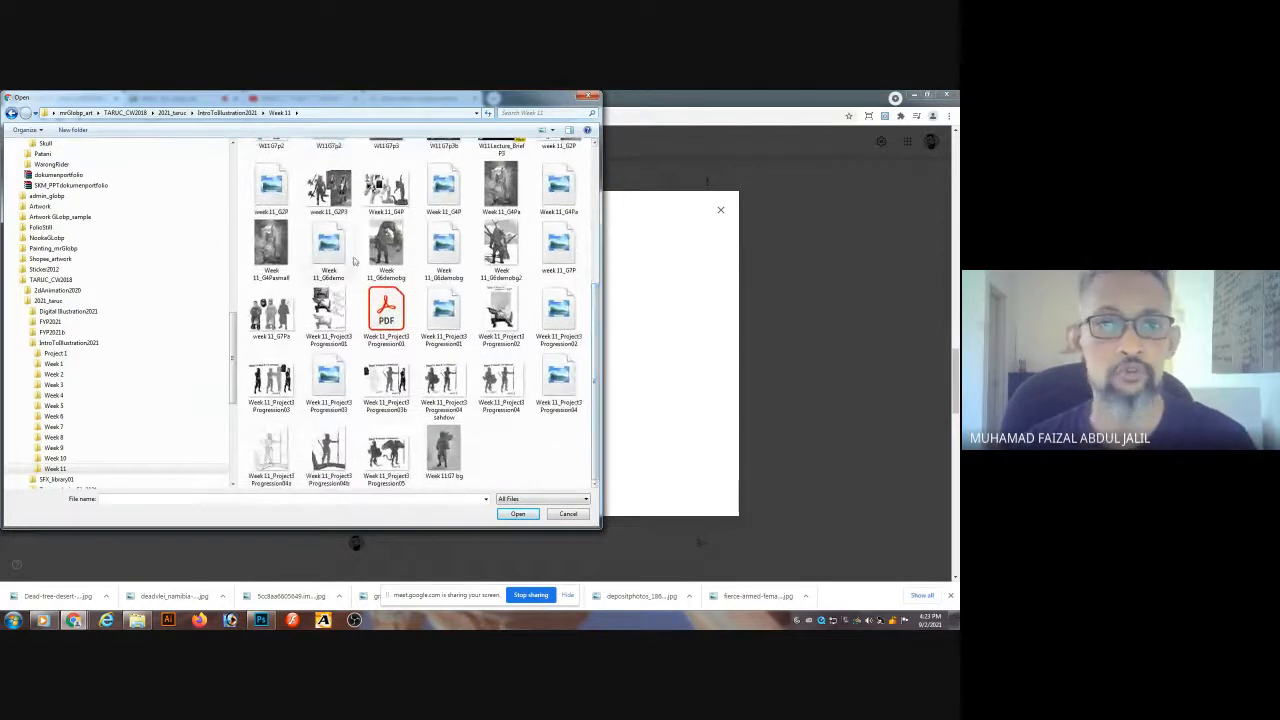
click(366, 262)
ctrl+click(286, 262)
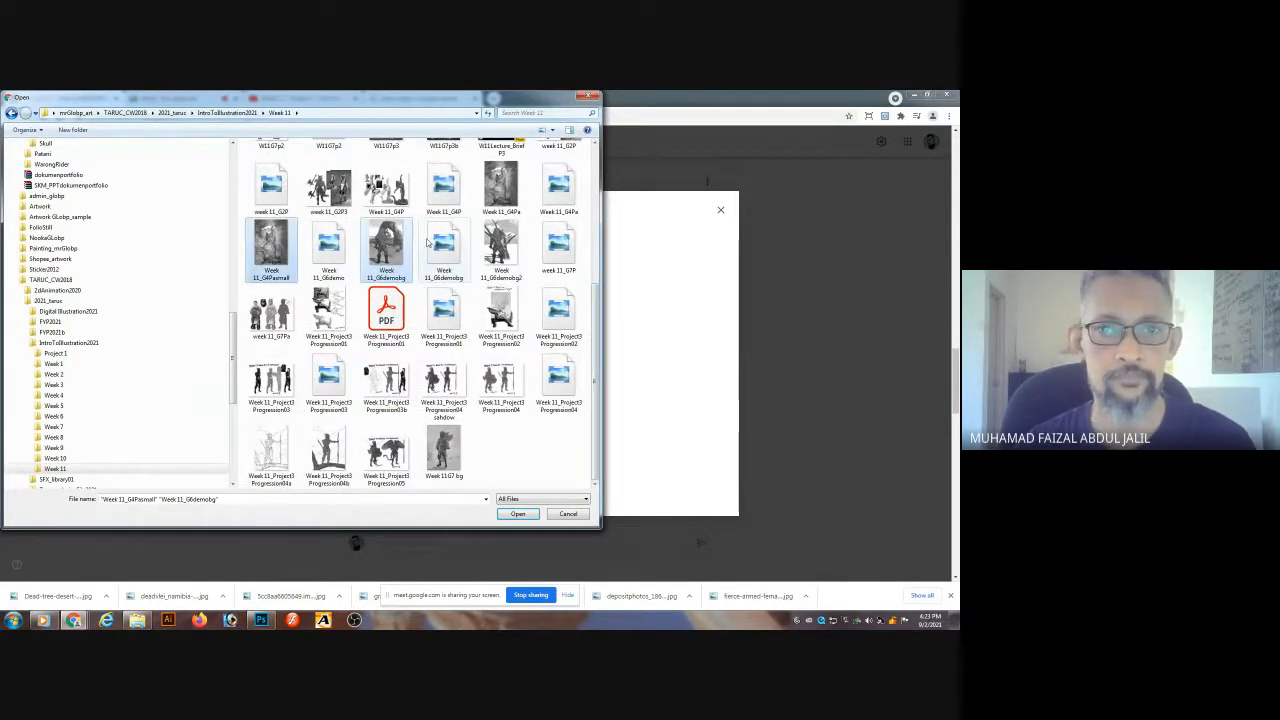
ctrl+click(500, 248)
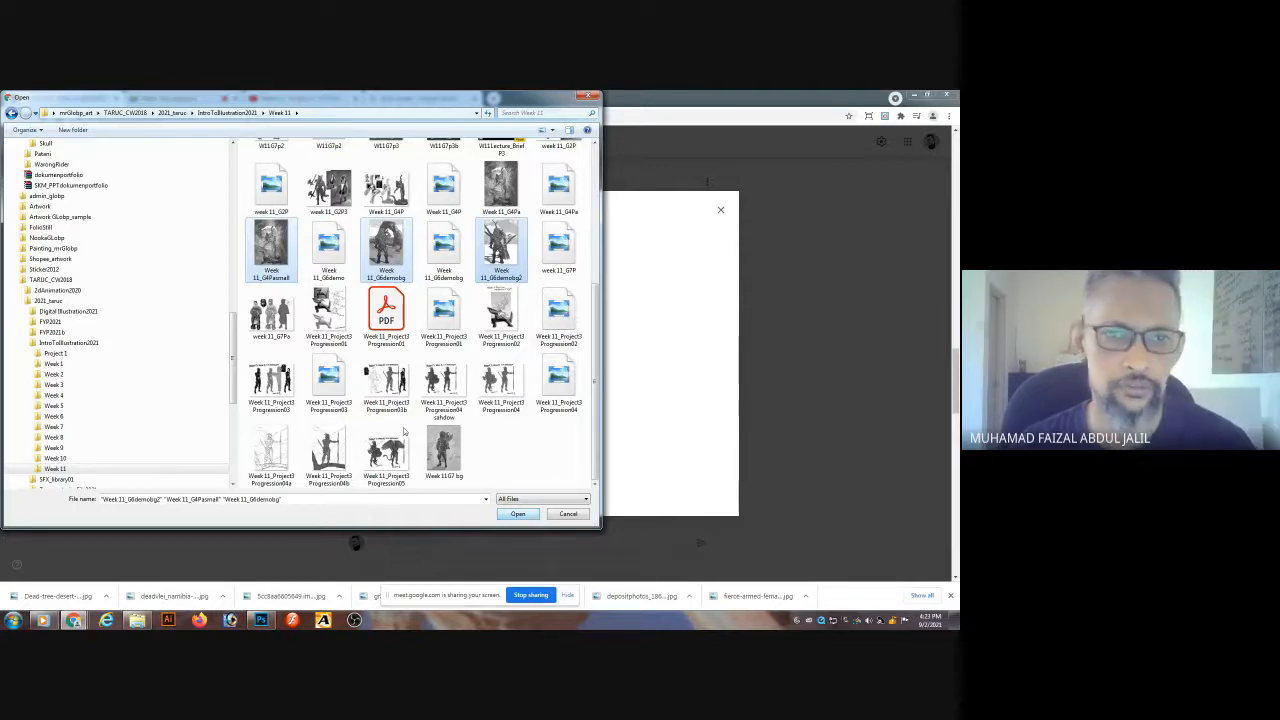
ctrl+click(271, 245)
ctrl+click(500, 185)
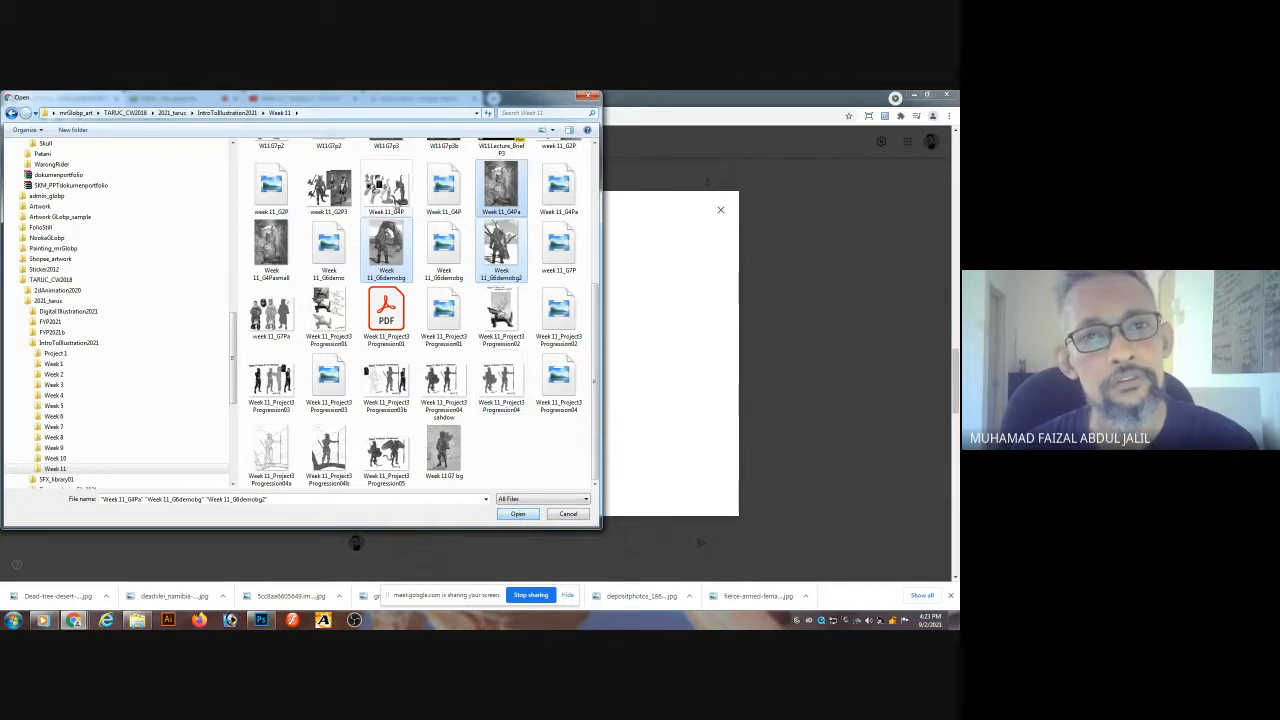
ctrl+click(382, 188)
click(520, 513)
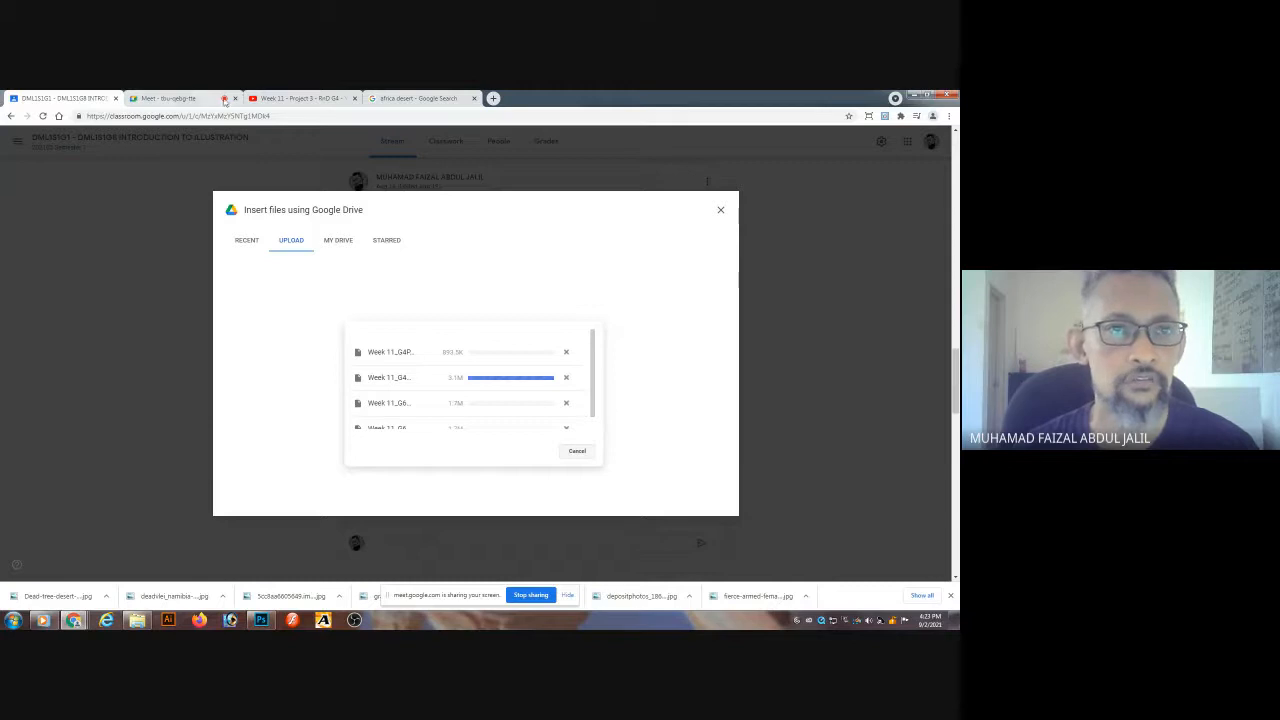
- Switch to Photoshop, bring up the Week 11_G6demo.psd document and show the hidden panels
click(260, 620)
click(340, 111)
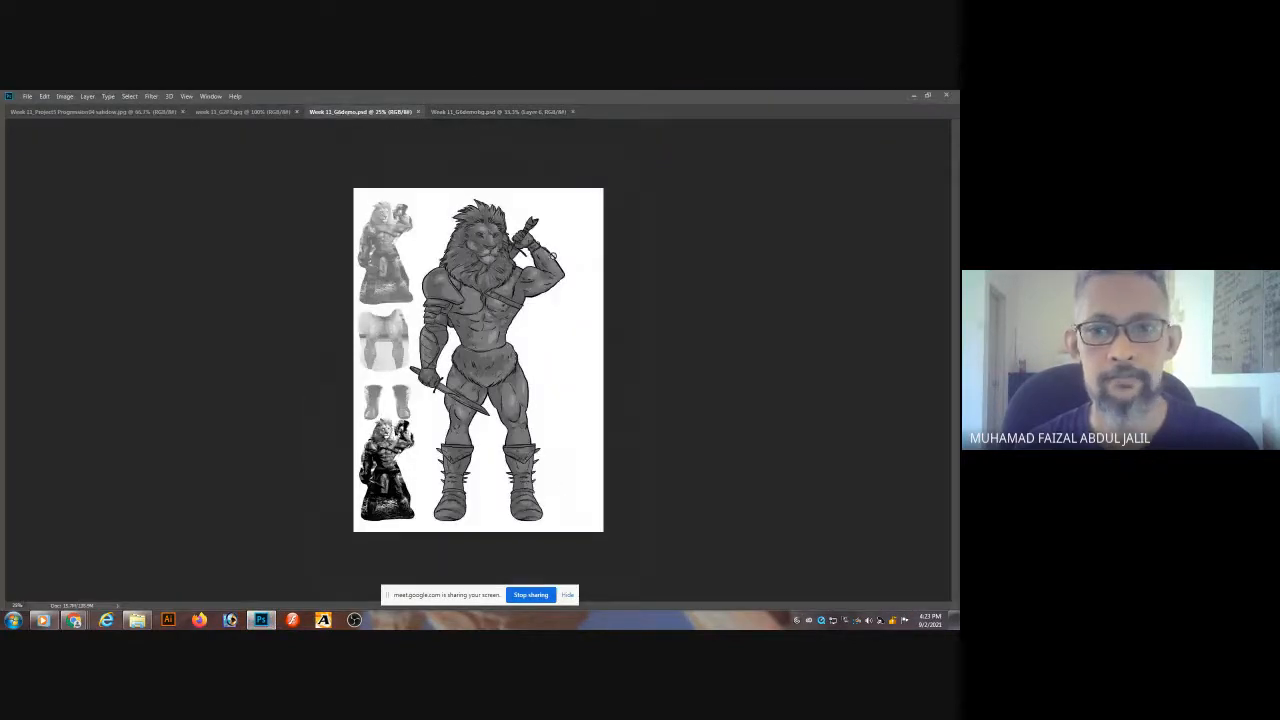
key(Tab)
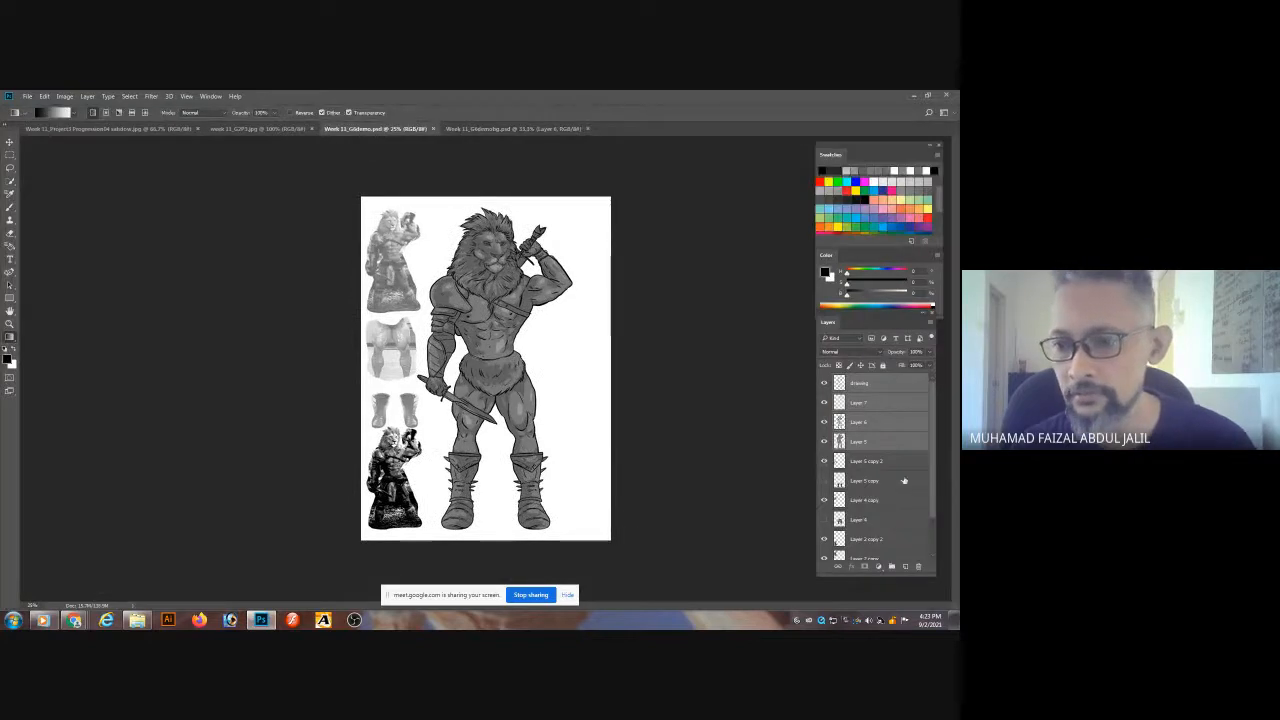
- Try to place a copy of the hidden Layer 2 statue reference beside the lion warrior, and delete the copy
drag(934, 480, 934, 540)
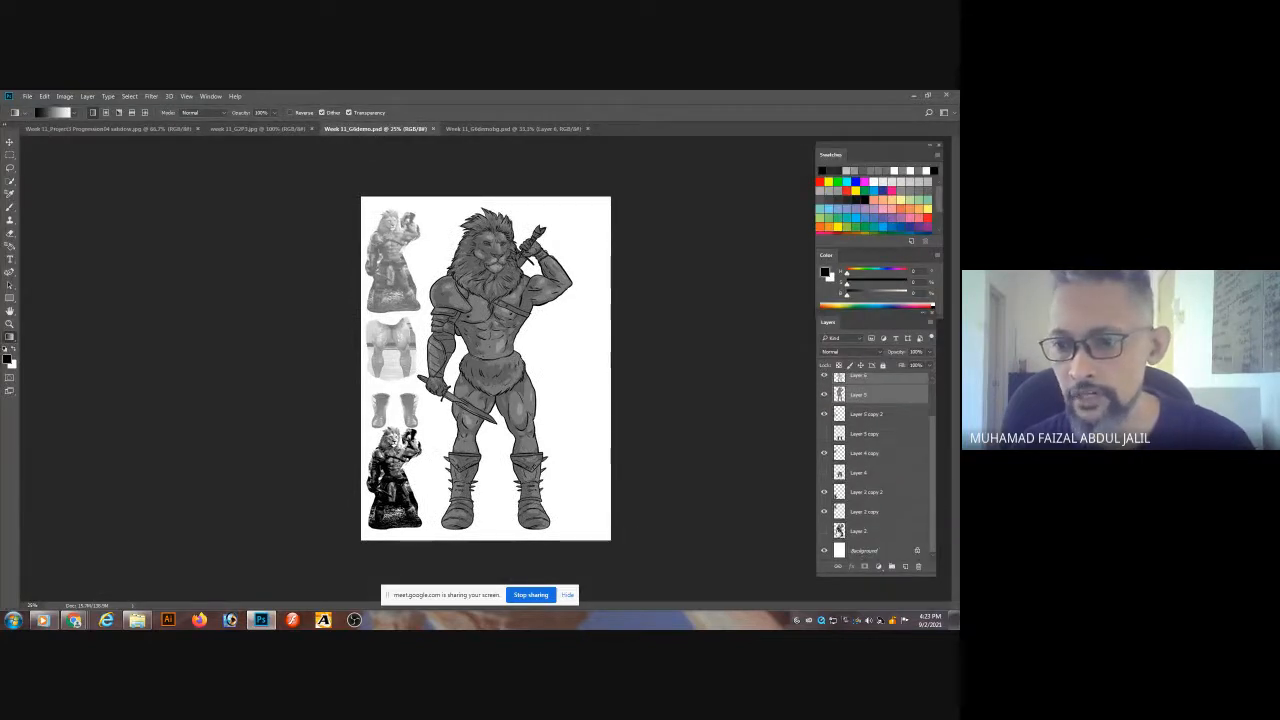
click(824, 531)
click(887, 535)
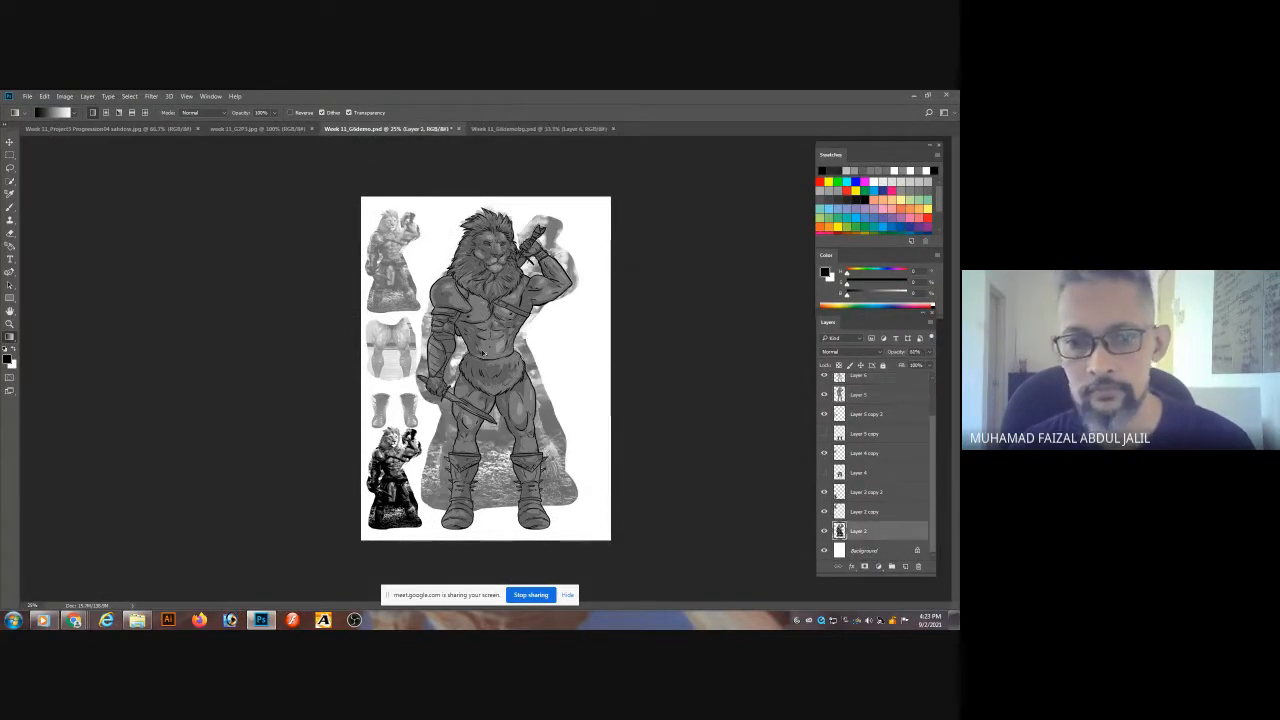
drag(506, 352, 557, 354)
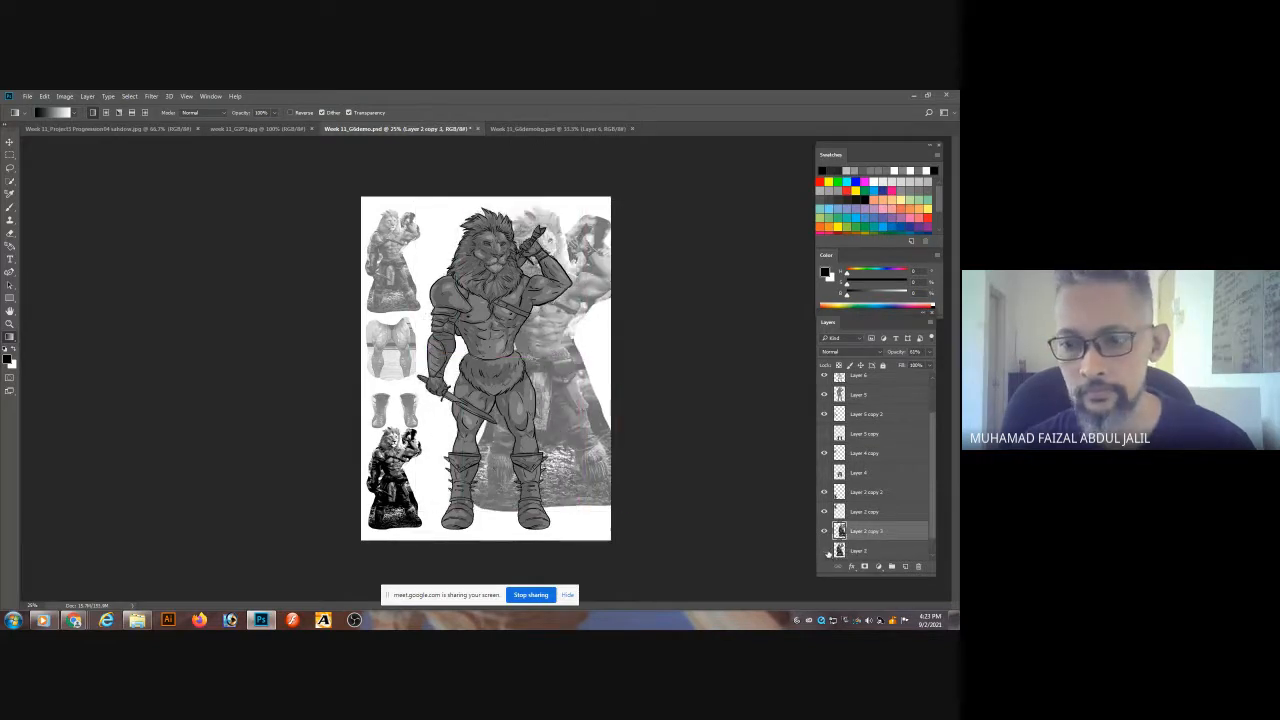
key(ctrl+t)
drag(622, 201, 606, 280)
key(ctrl+z)
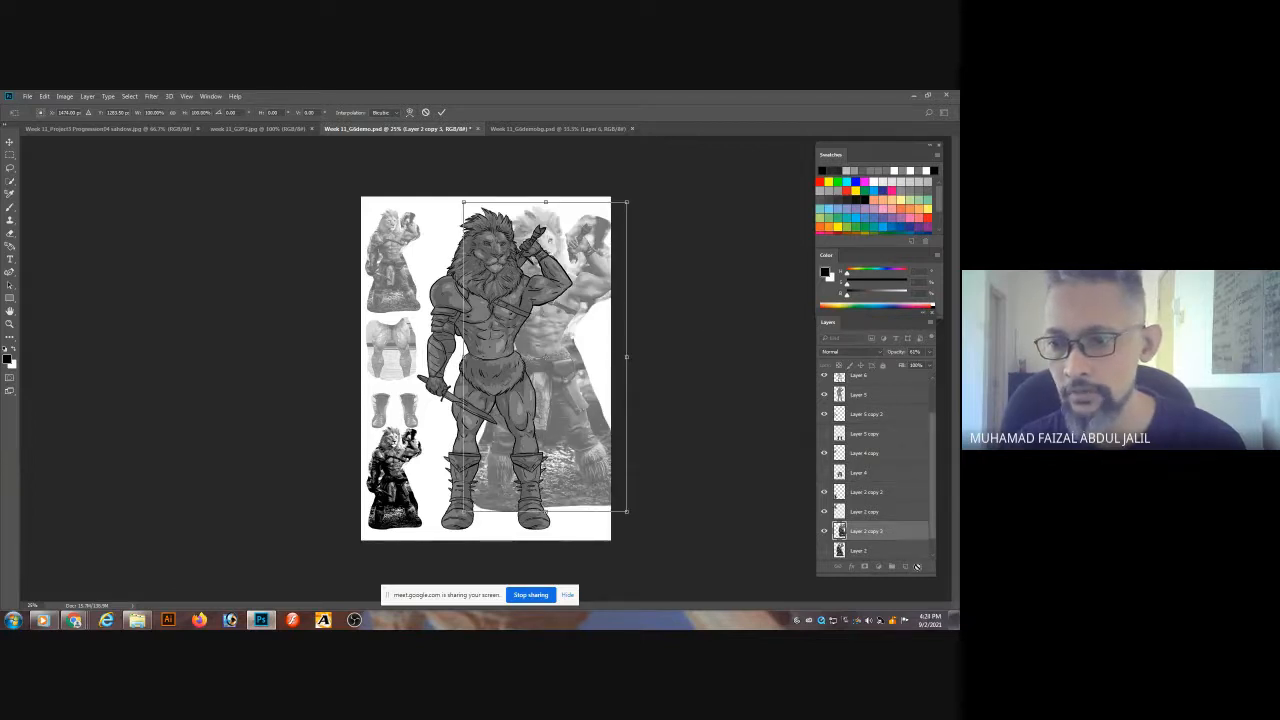
key(Escape)
drag(911, 532, 919, 567)
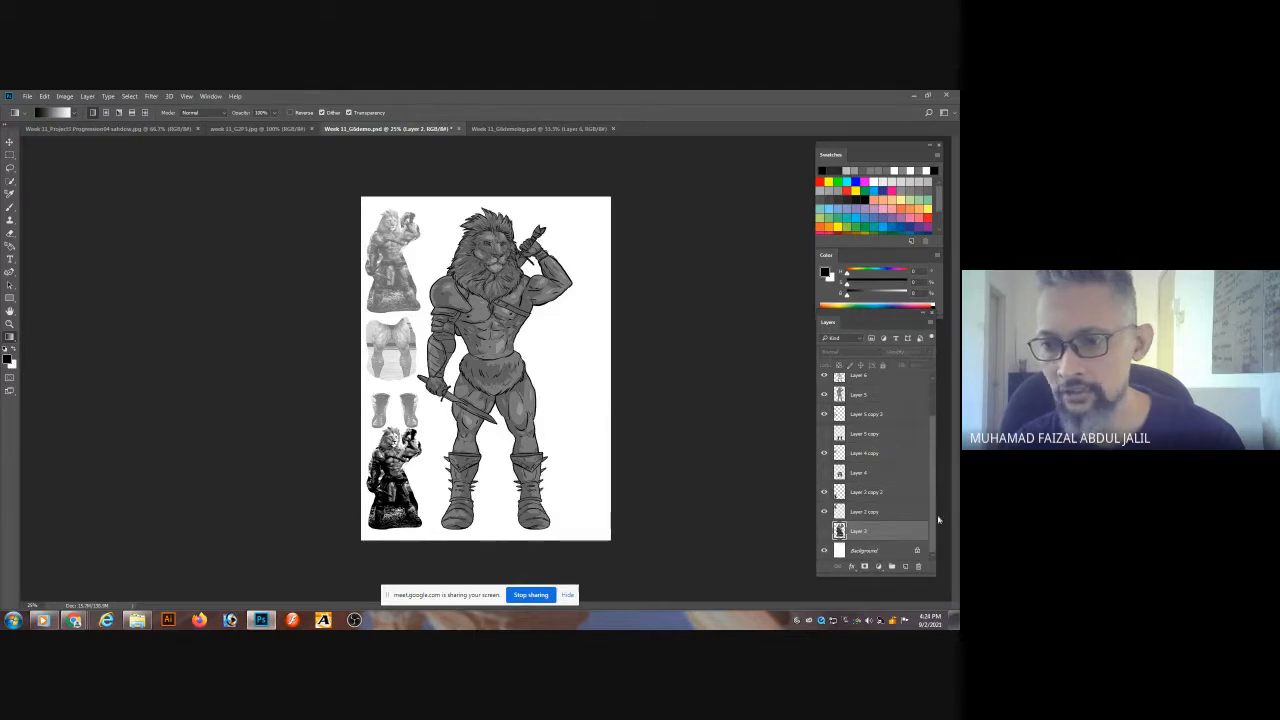
key(ctrl+o)
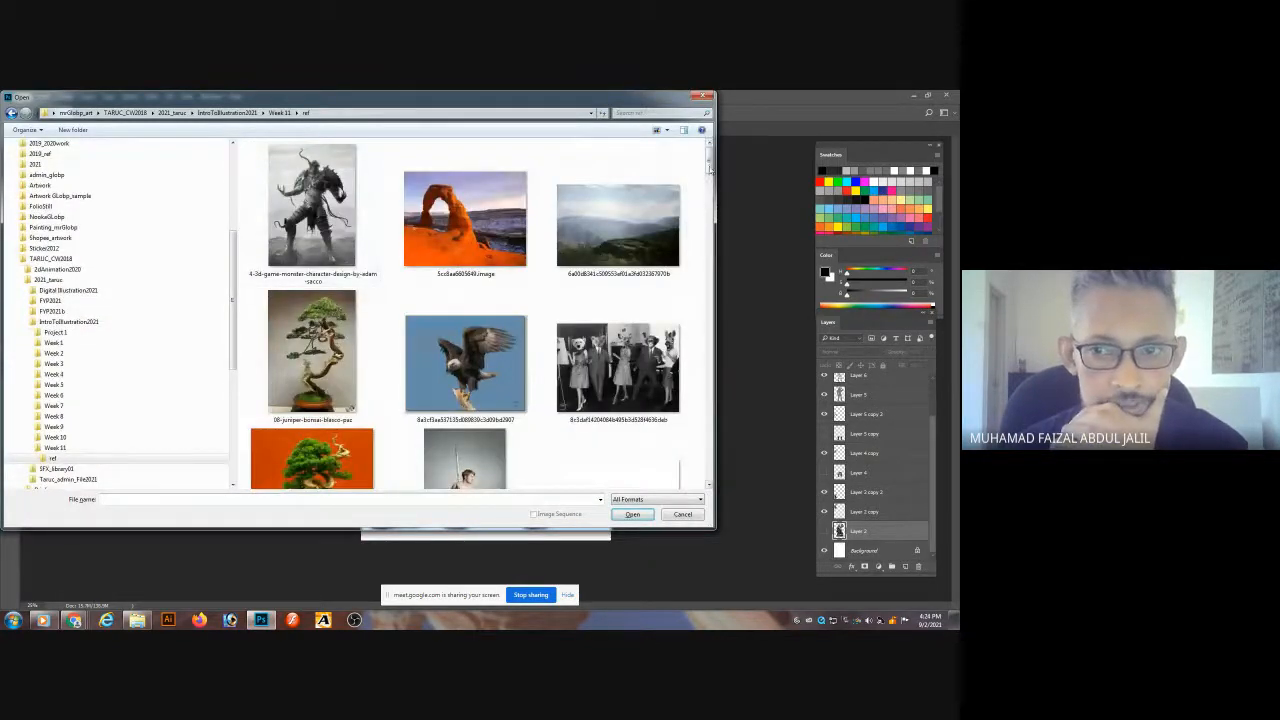
drag(710, 168, 710, 316)
click(683, 514)
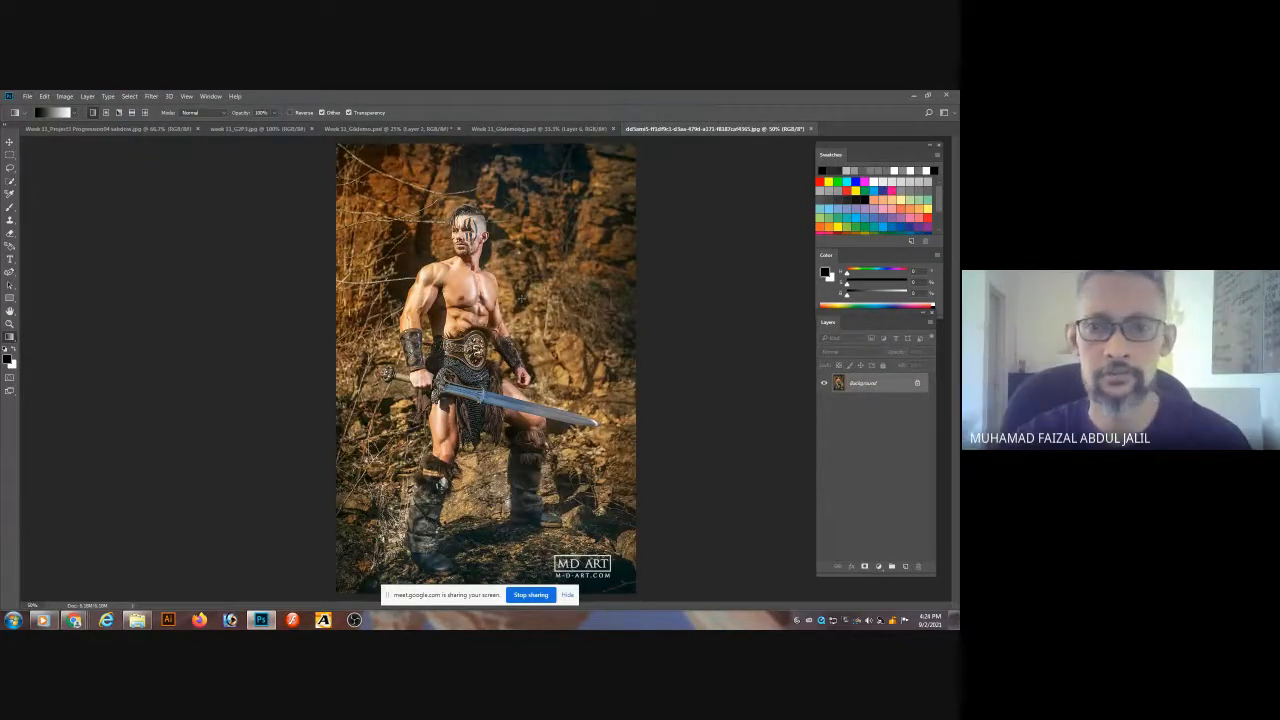
key(ctrl+w)
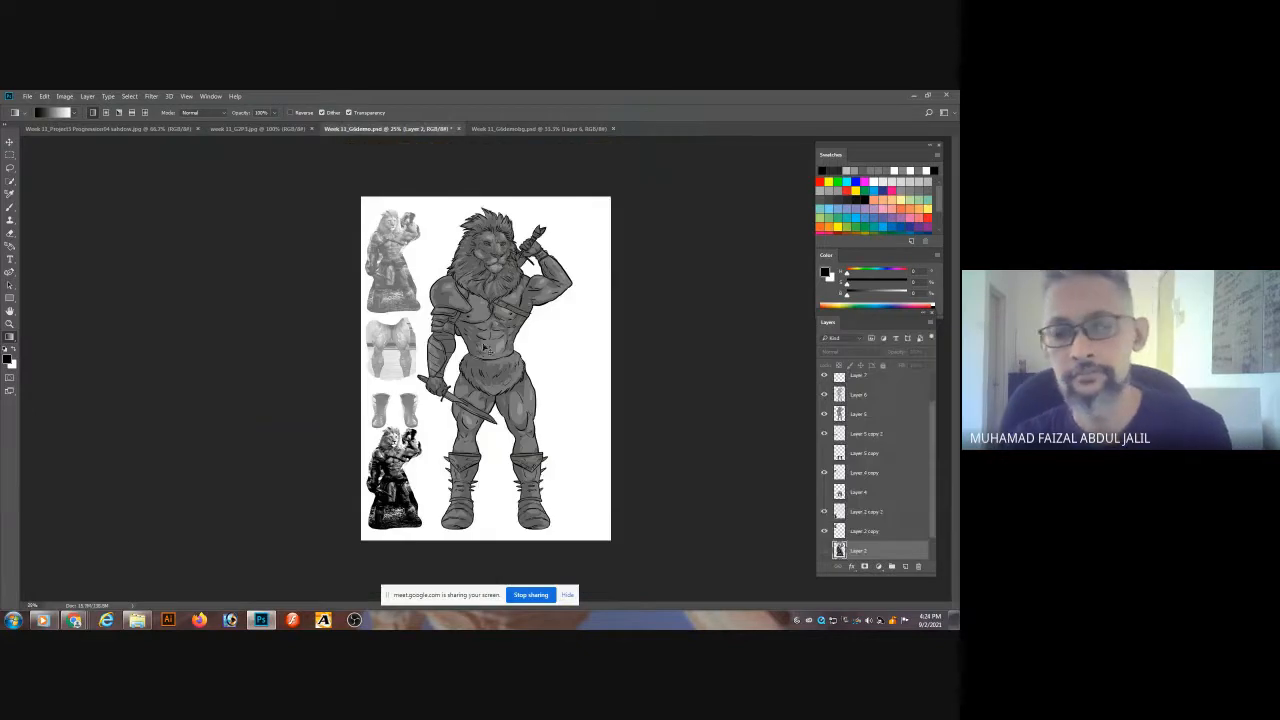
- Open the photo of the bare-chested forest warrior from the ref folder and paste it into Week 11_G6demo.psd as a new layer
key(ctrl+o)
drag(709, 172, 681, 310)
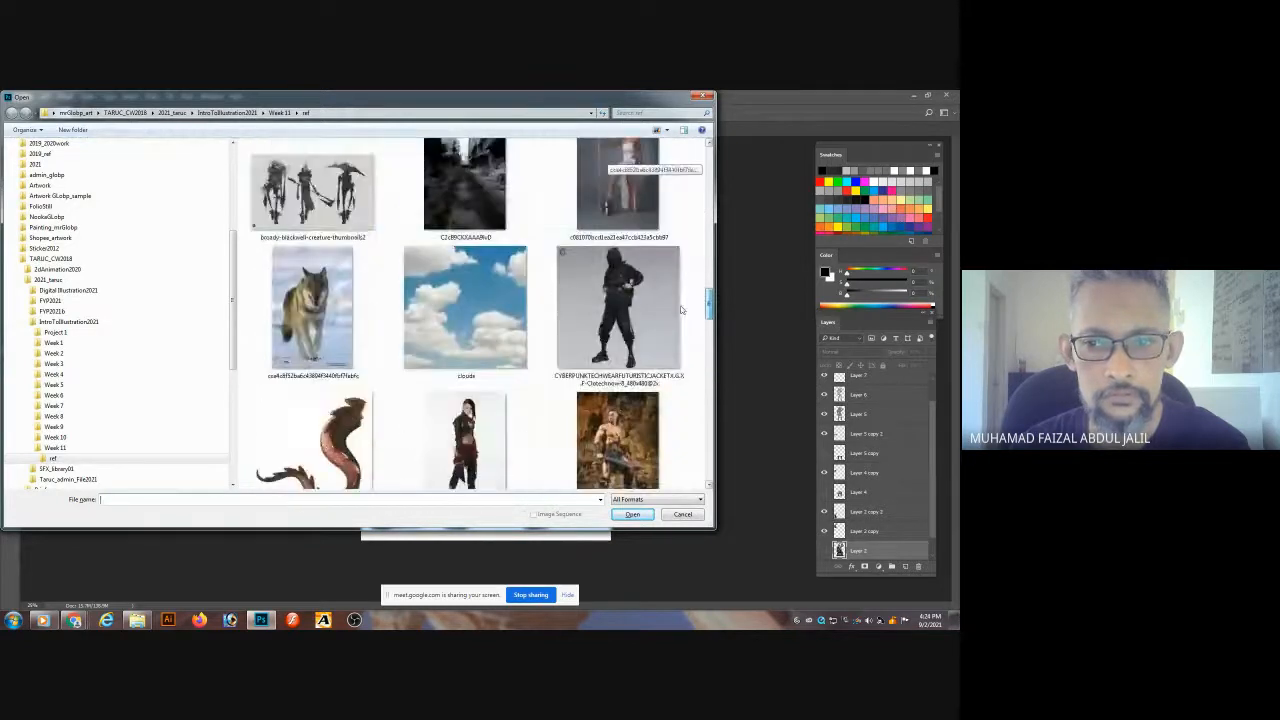
scroll(455, 360, up, 10)
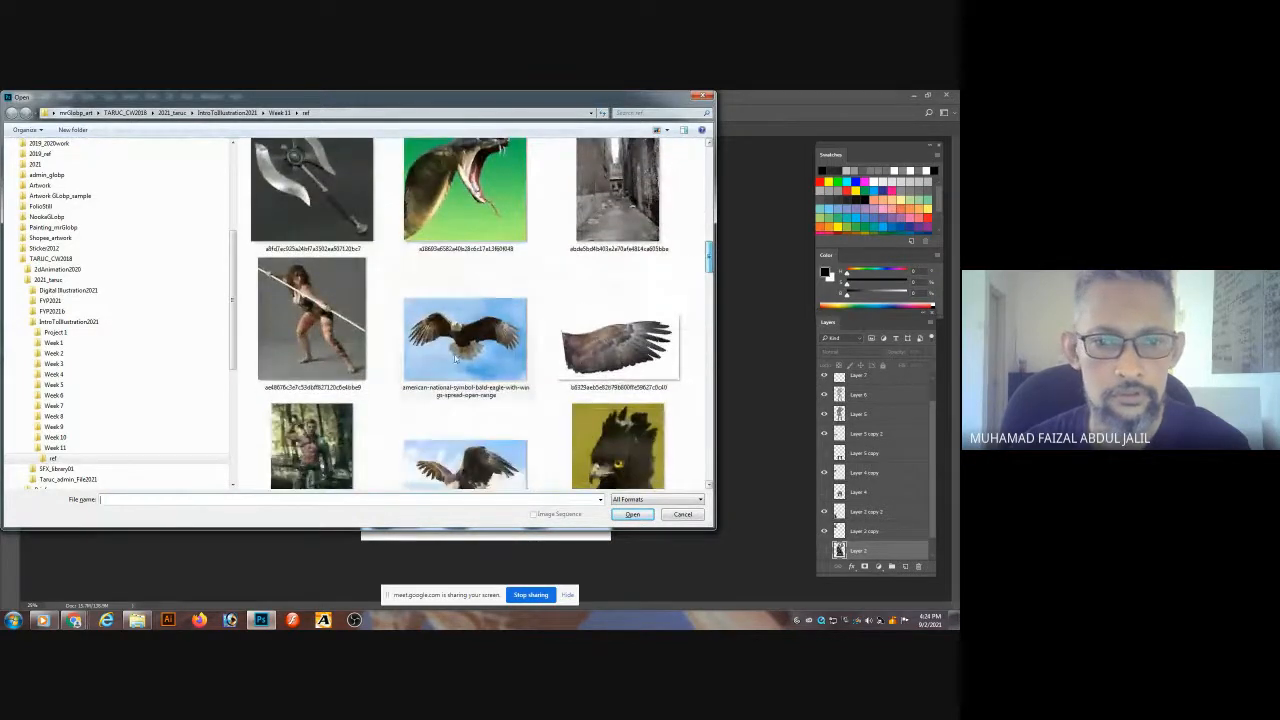
double_click(311, 445)
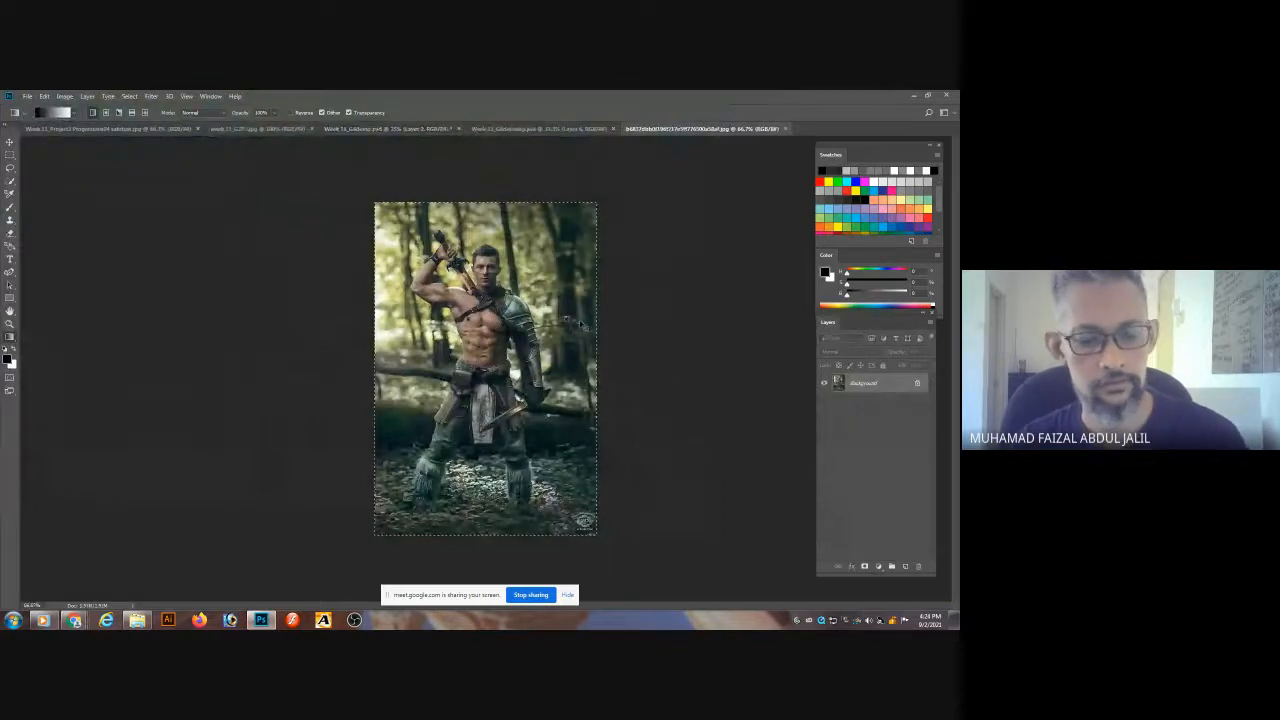
key(ctrl+w)
key(ctrl+v)
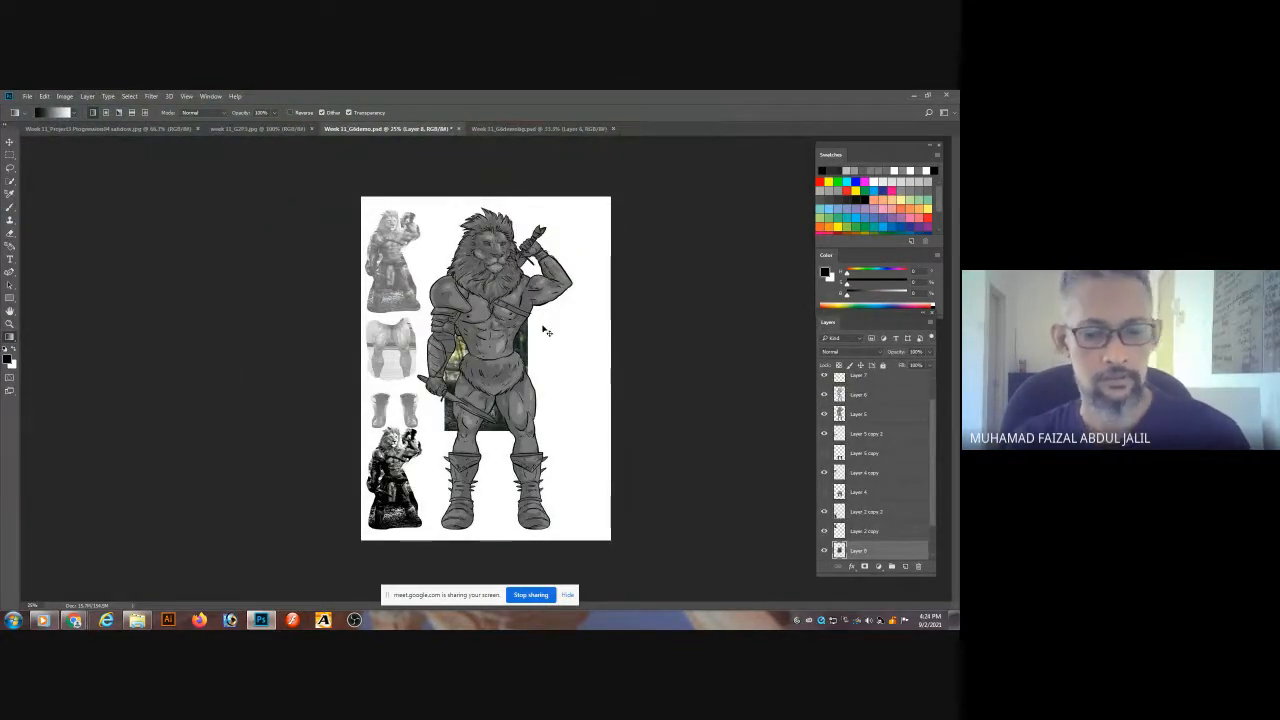
- Scale down the pasted forest warrior photo and place it beside the lion warrior at the page's right edge
key(ctrl+t)
drag(528, 307, 604, 328)
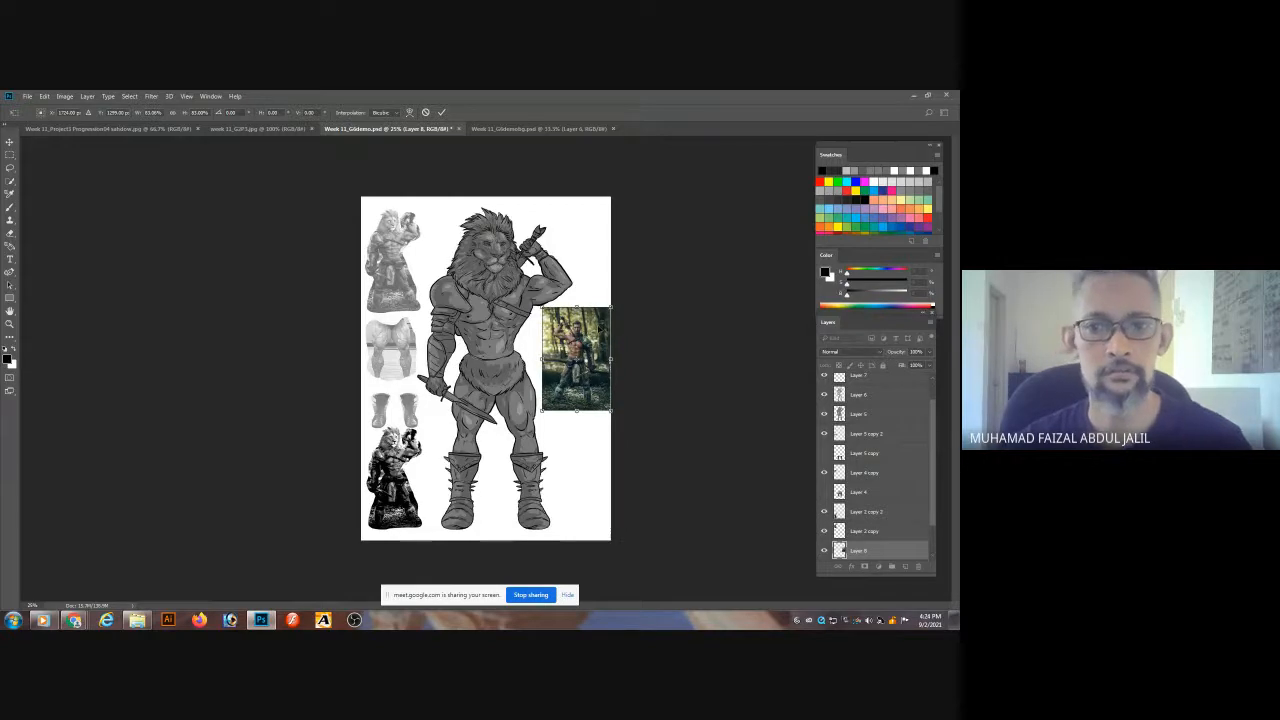
key(Return)
- Apply a black-to-white Gradient Map to the forest warrior photo to turn it greyscale
click(65, 96)
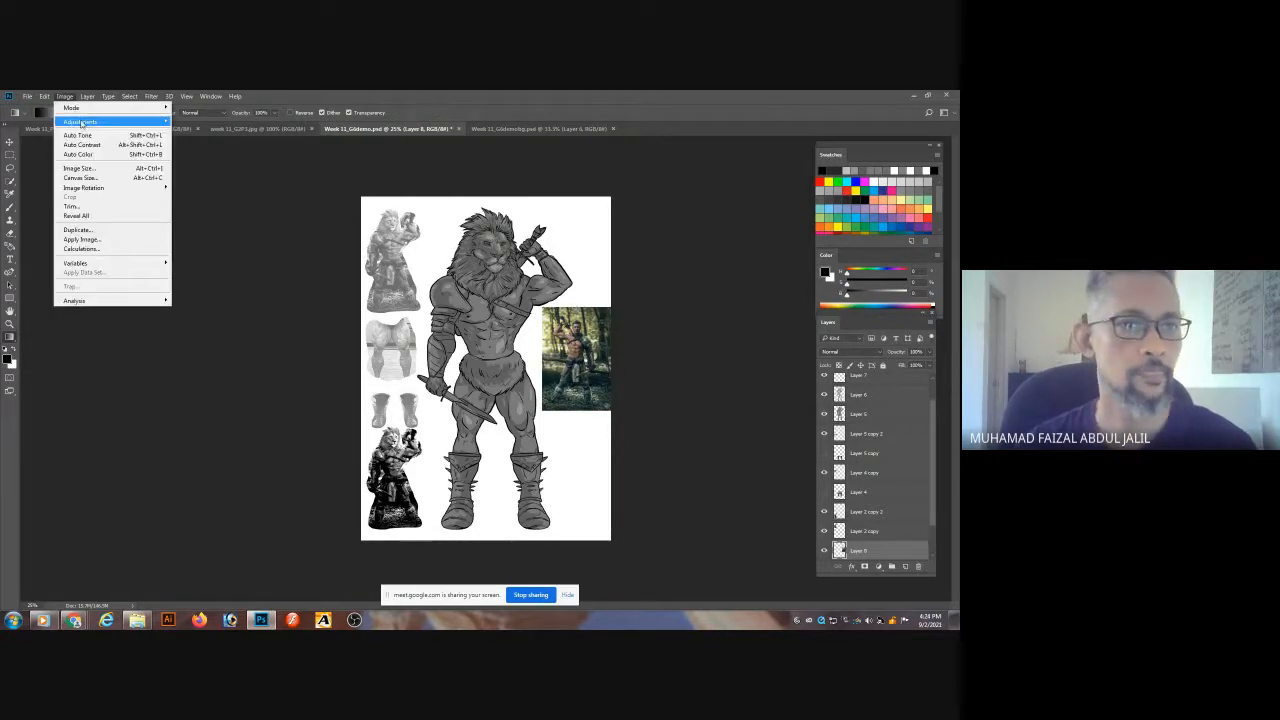
mouse_move(85, 121)
click(206, 263)
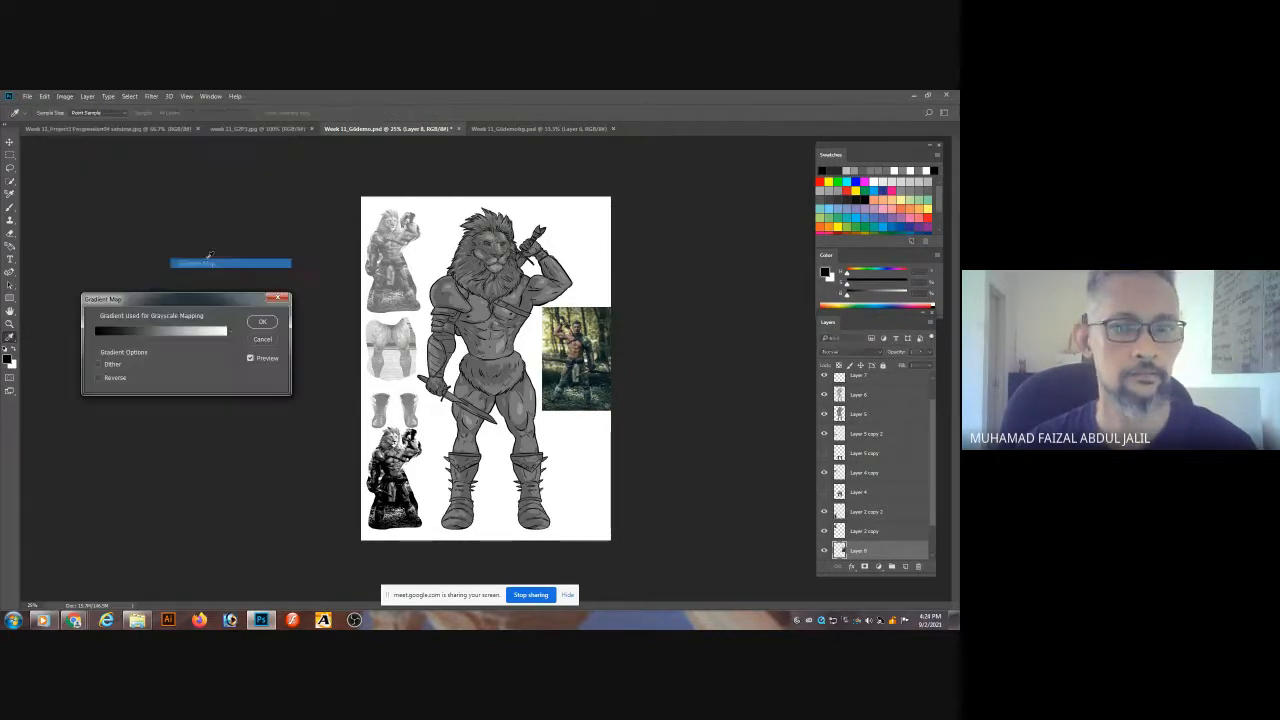
click(270, 322)
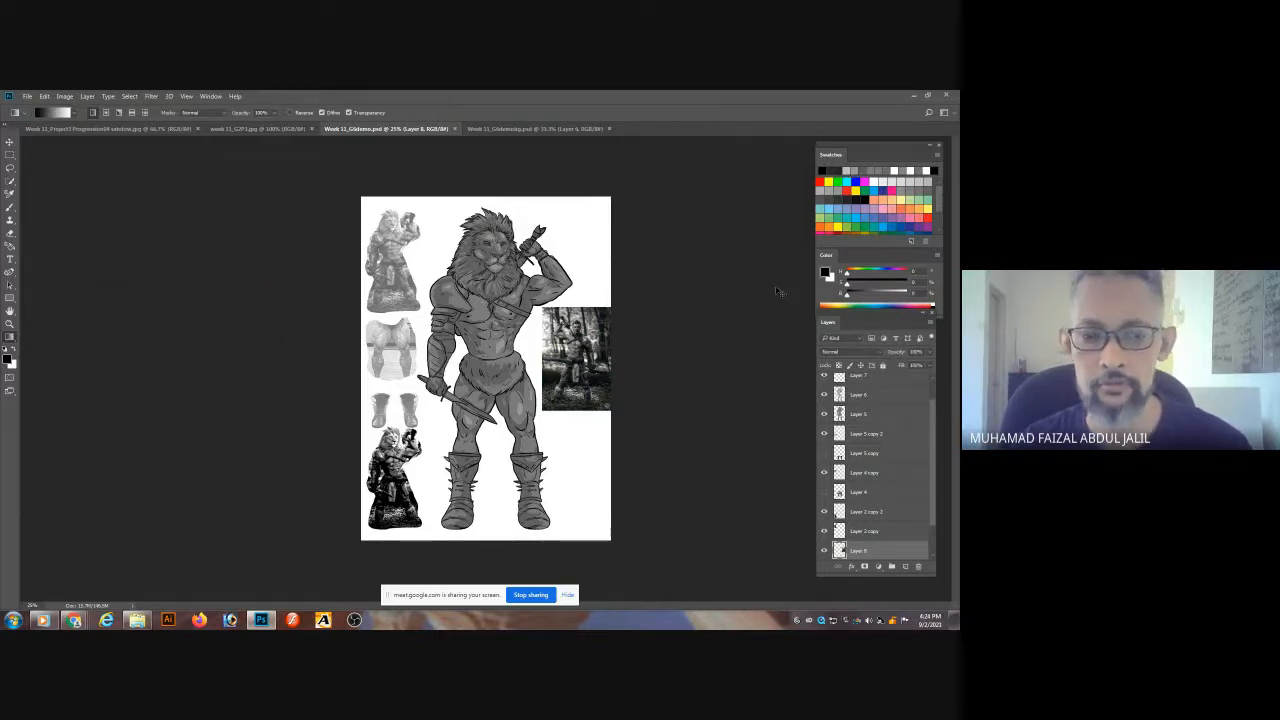
- Export the lion demo as the JPEG Week 11_G6demo at Maximum quality into the Week 11 folder and close its document
key(ctrl+shift+s)
click(420, 481)
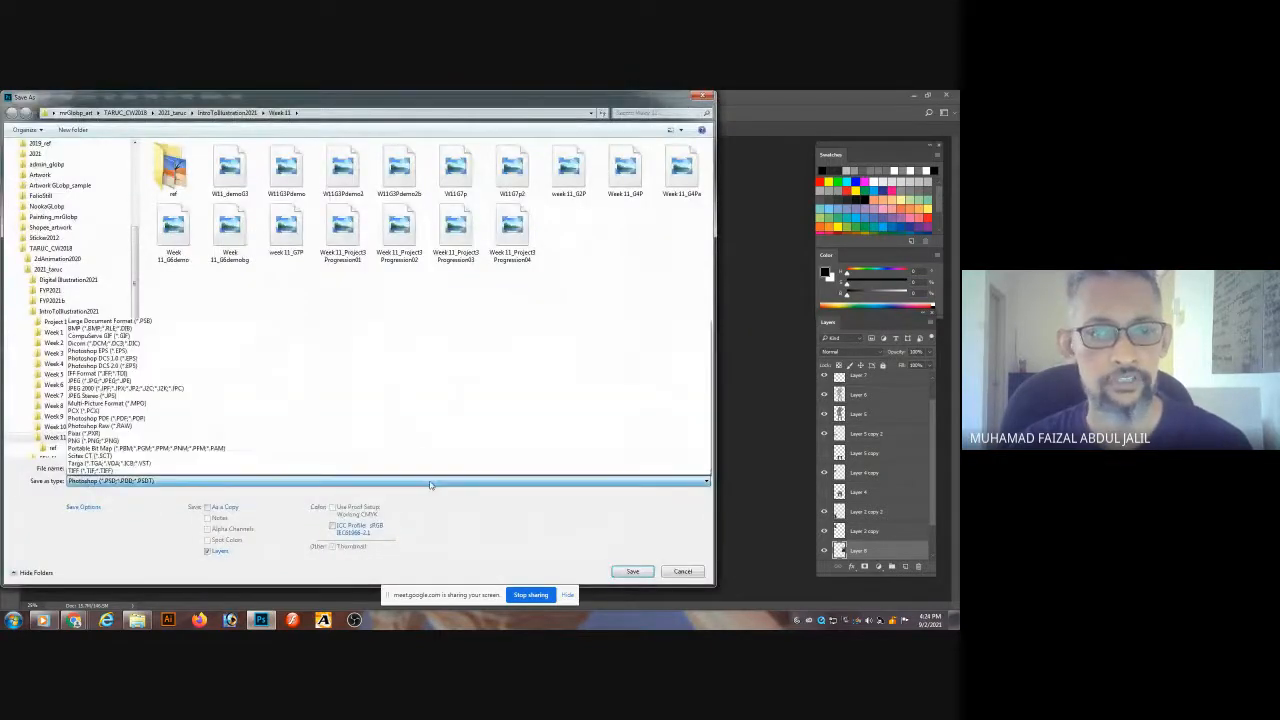
click(180, 384)
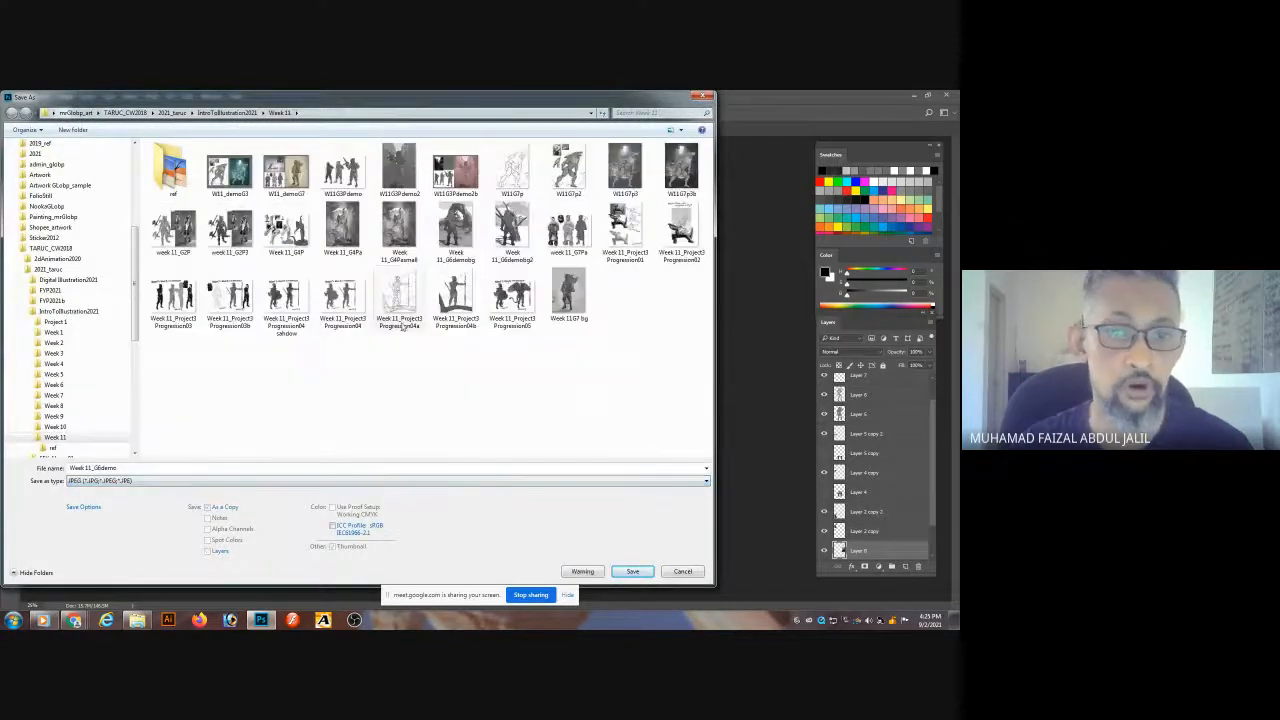
click(633, 572)
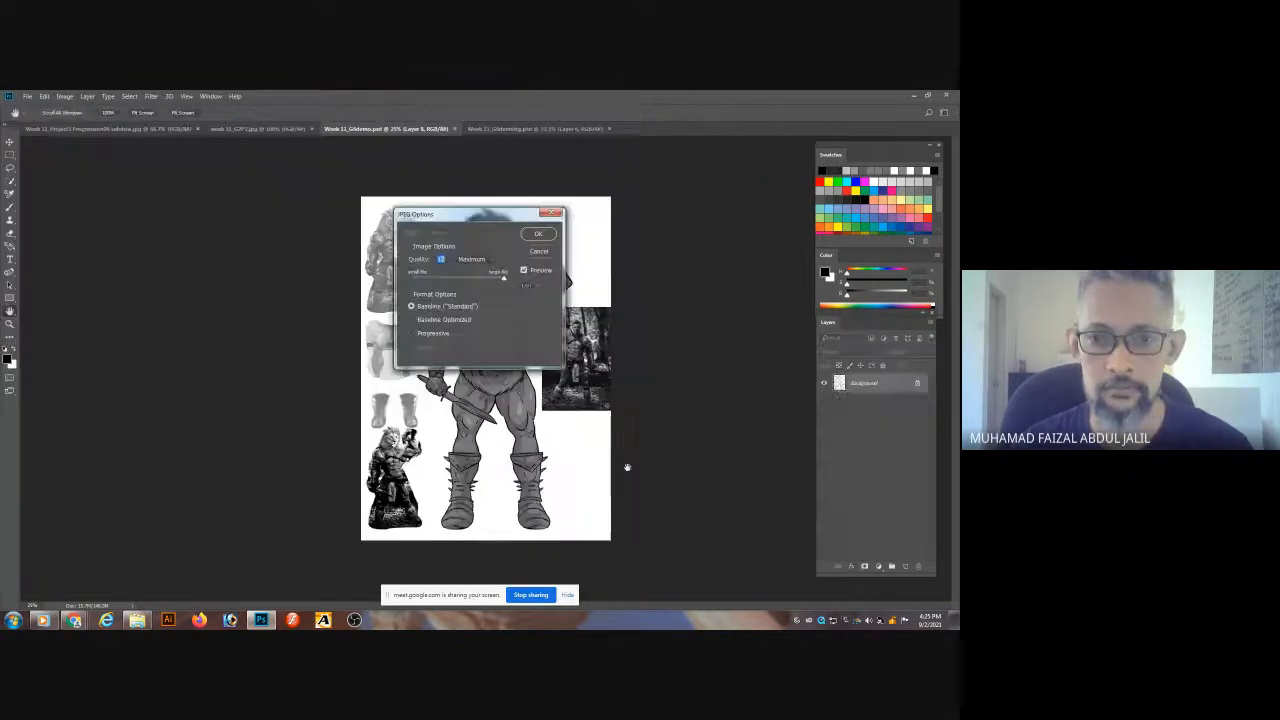
click(562, 212)
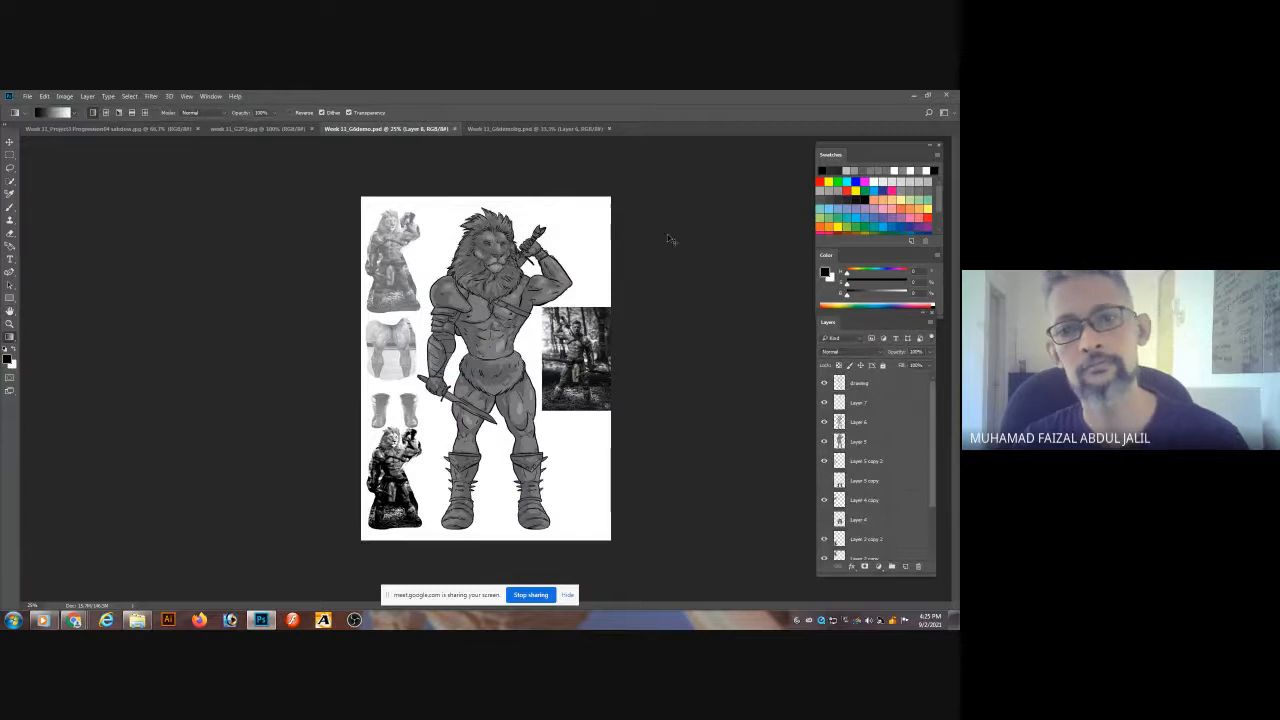
key(ctrl+w)
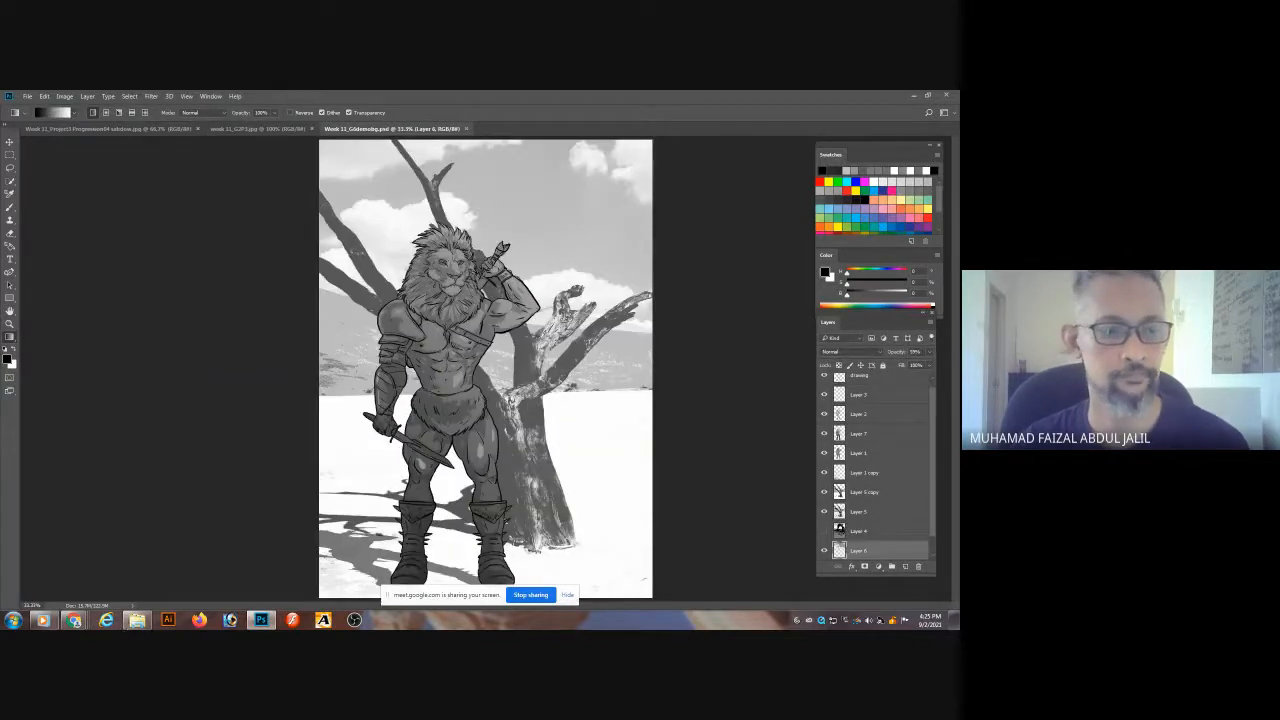
- Attach Week 11_G6demo.jpg to the Week 11 practical class announcement in Google Classroom and save the post
mouse_move(74, 620)
click(174, 565)
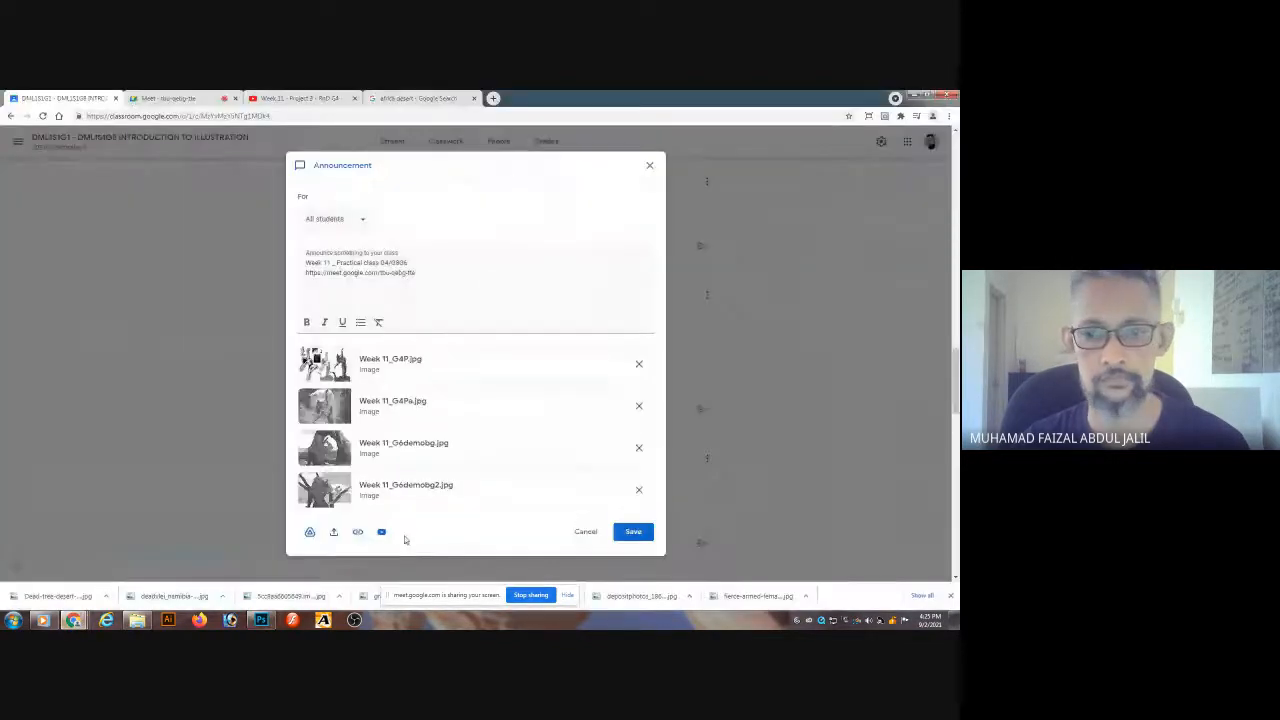
click(333, 531)
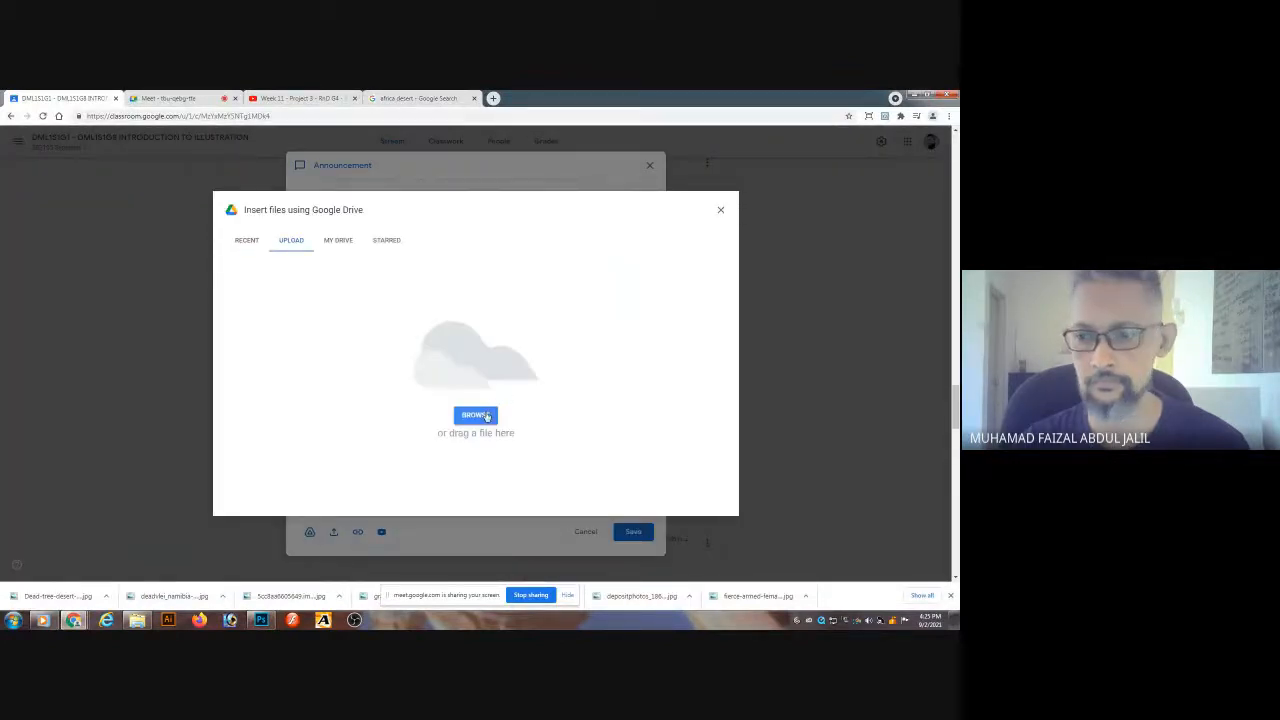
click(486, 416)
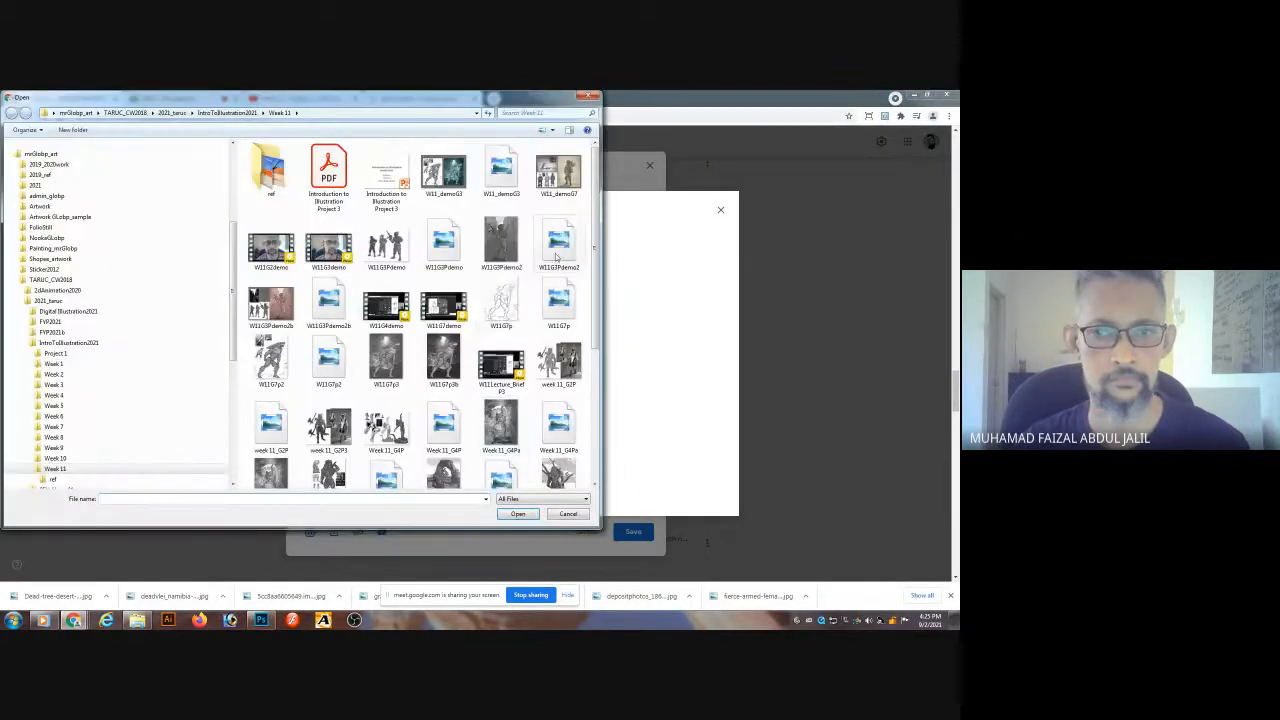
scroll(595, 230, down, 2)
scroll(590, 300, down, 1)
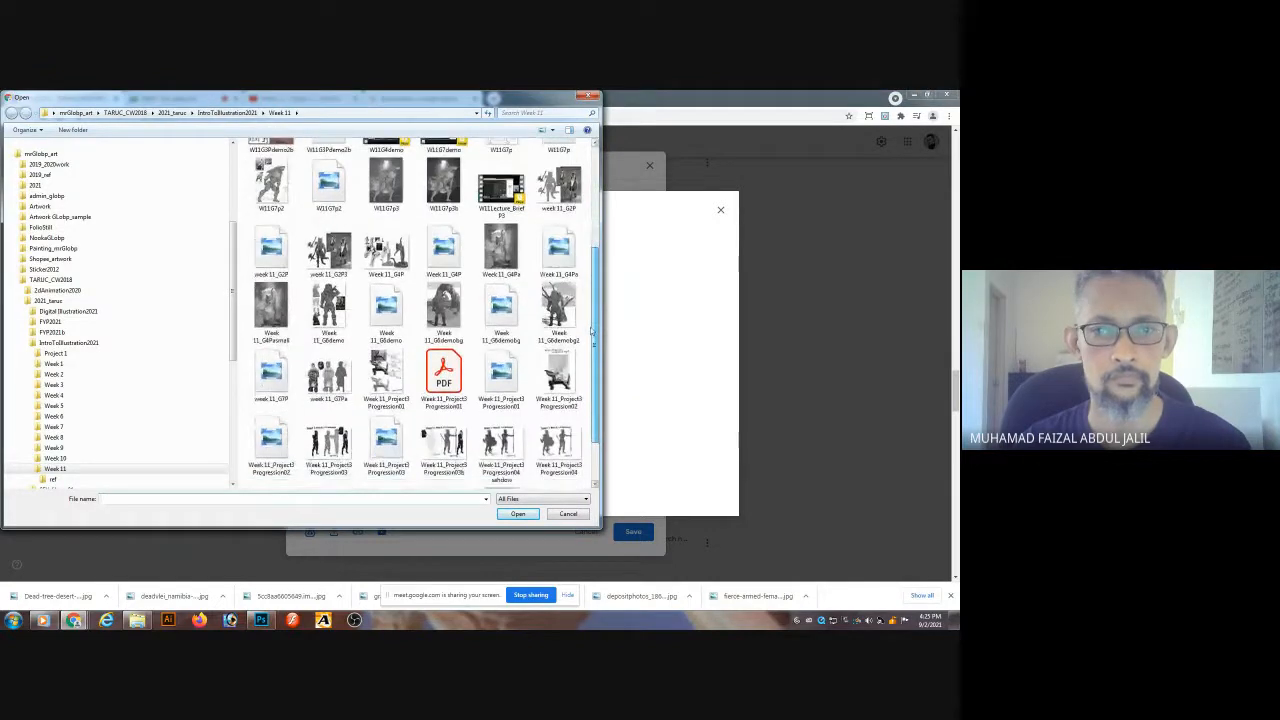
double_click(345, 338)
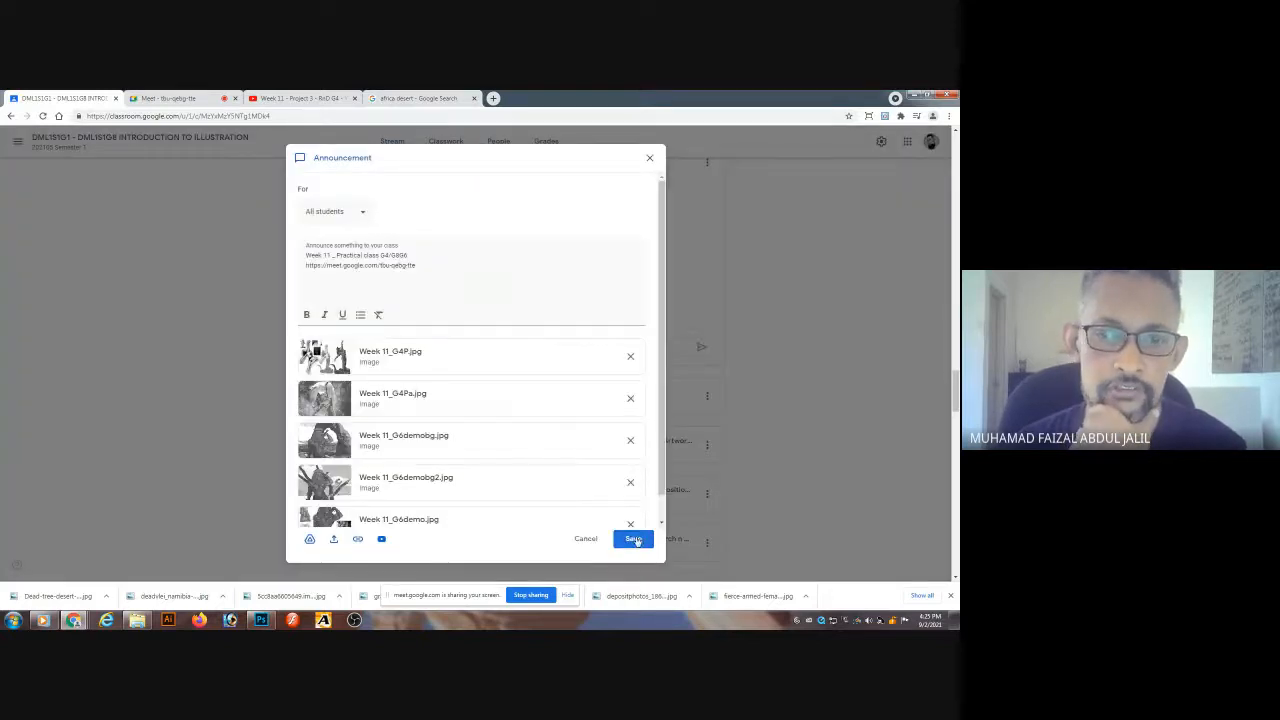
click(635, 540)
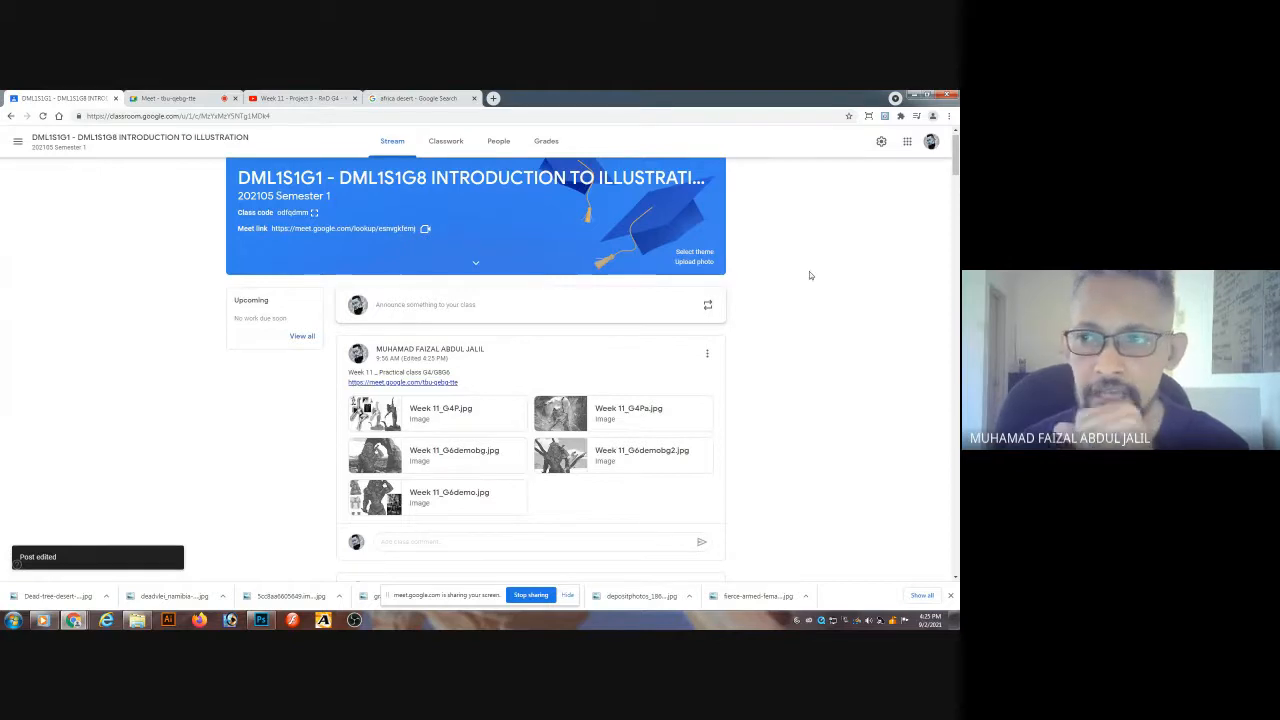
drag(956, 158, 956, 170)
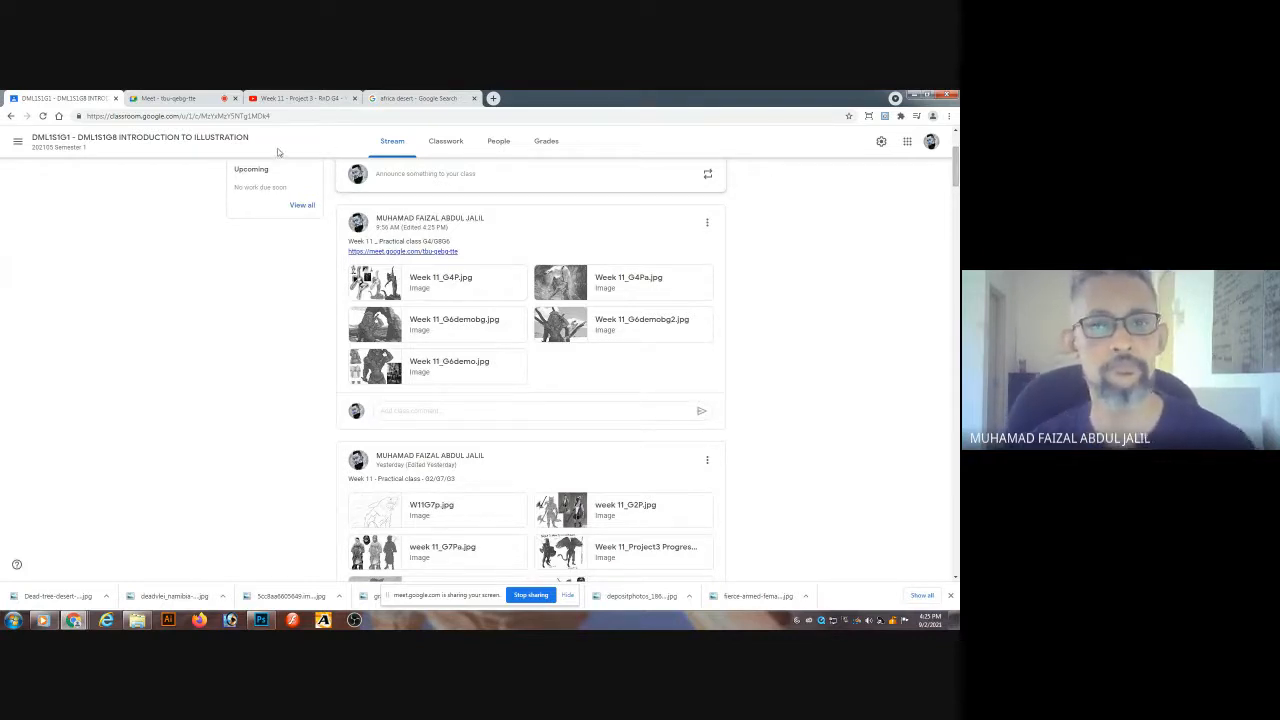
- Close the africa desert search page and open the GlobpDOcation channel from the YouTube video Week 11 - Project 3 - RnD G4
click(195, 100)
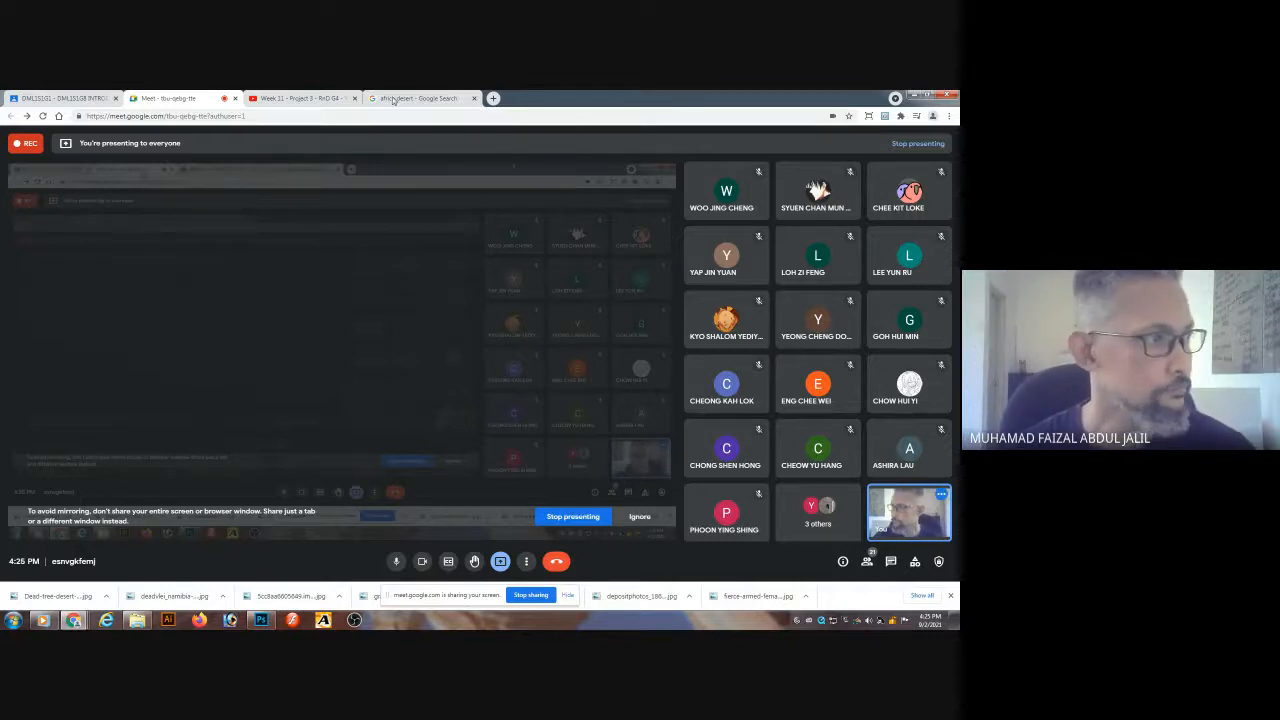
click(312, 97)
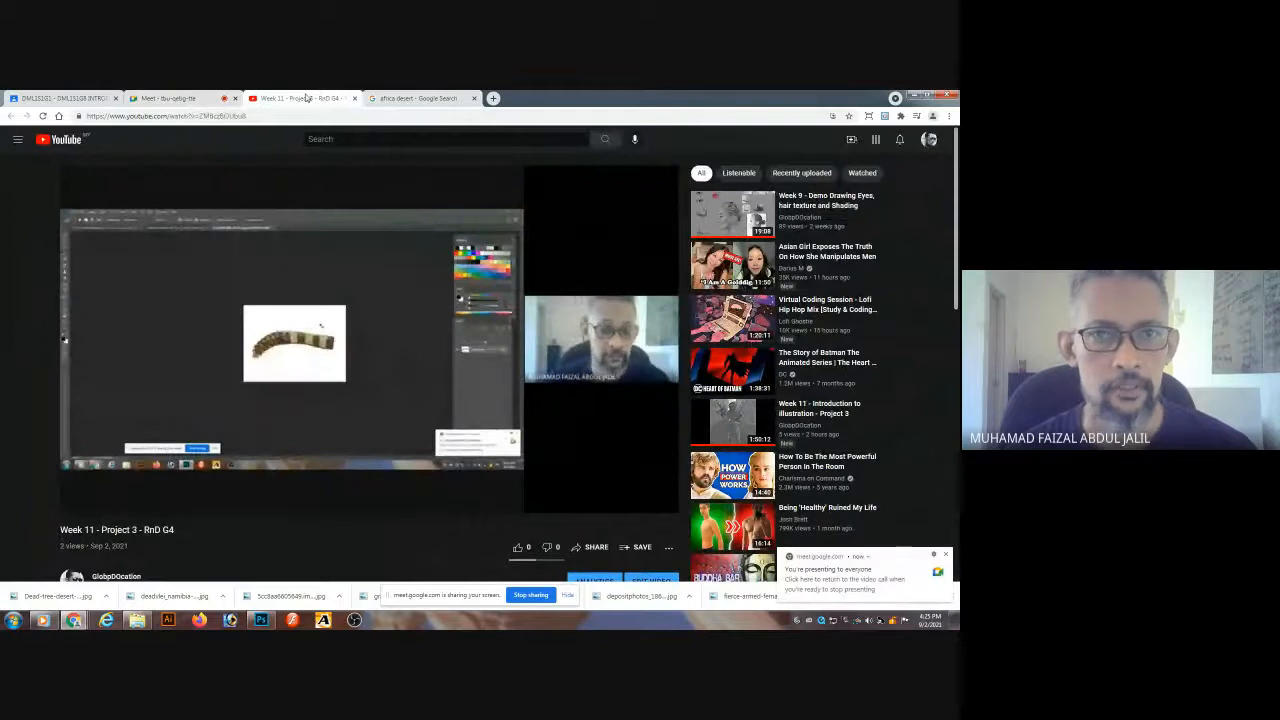
drag(418, 99, 957, 103)
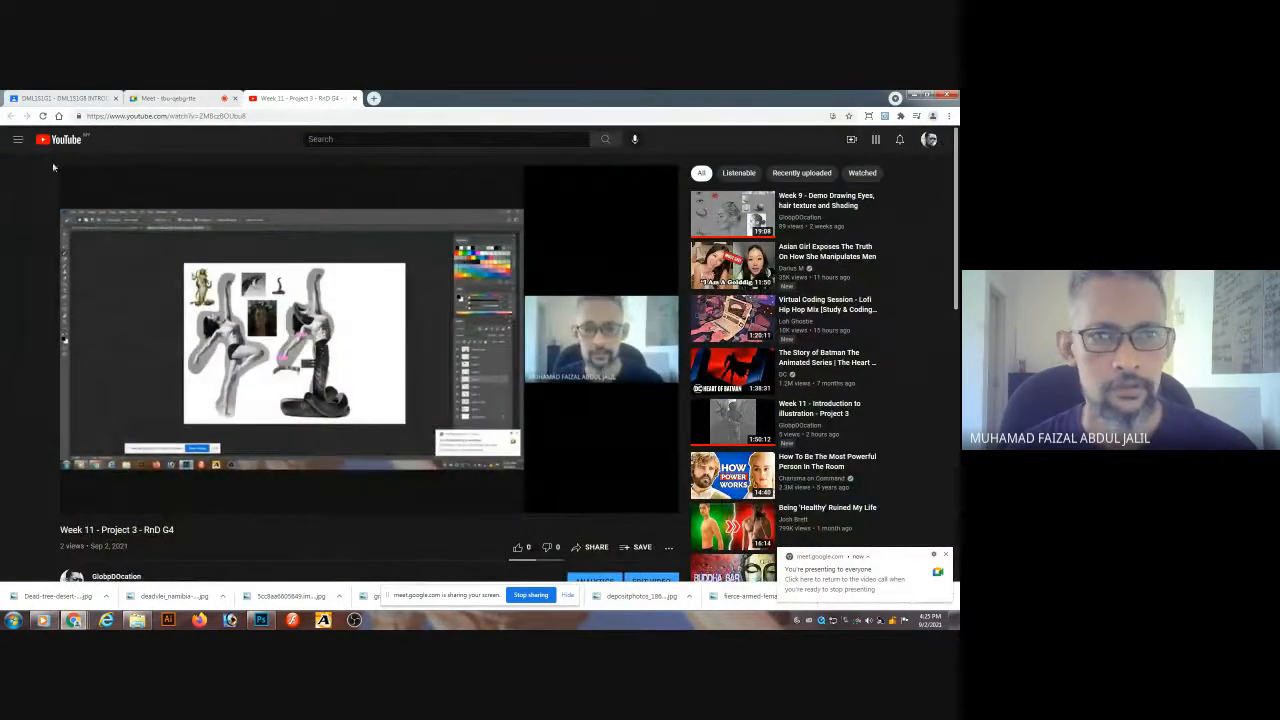
click(120, 577)
- Check the Google Meet call and the Classroom stream, and return to the call
click(200, 97)
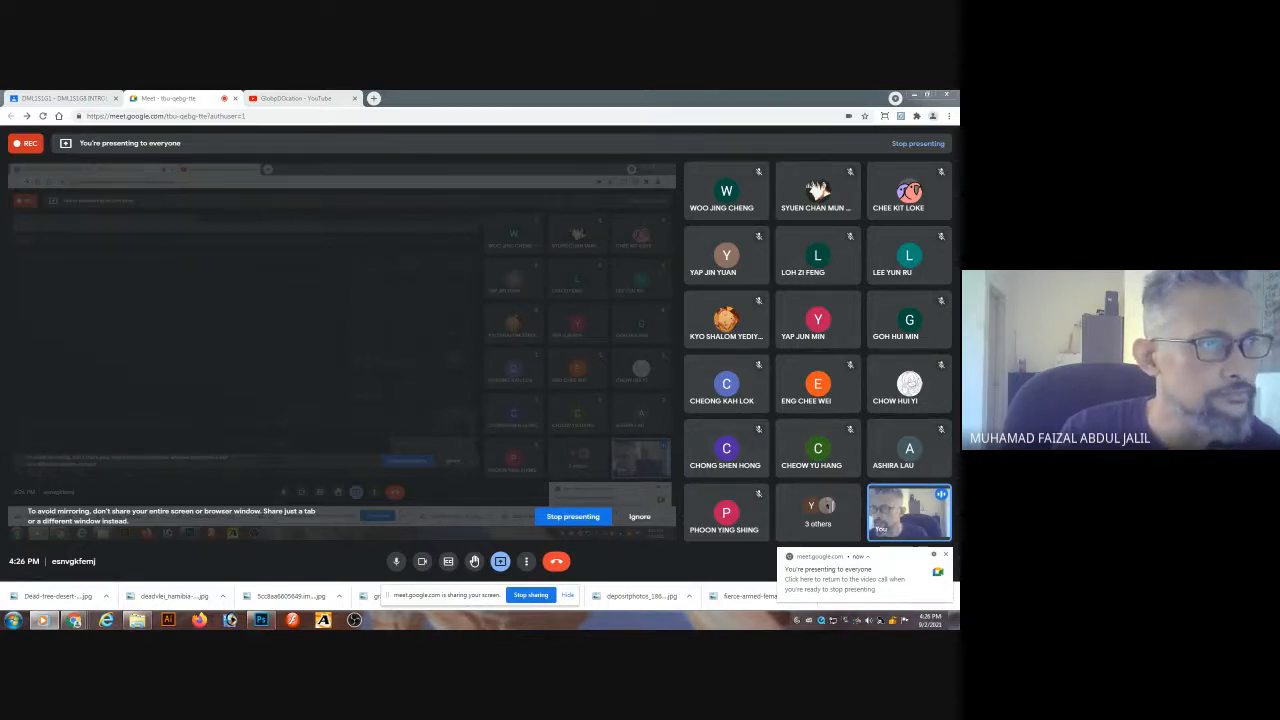
click(70, 100)
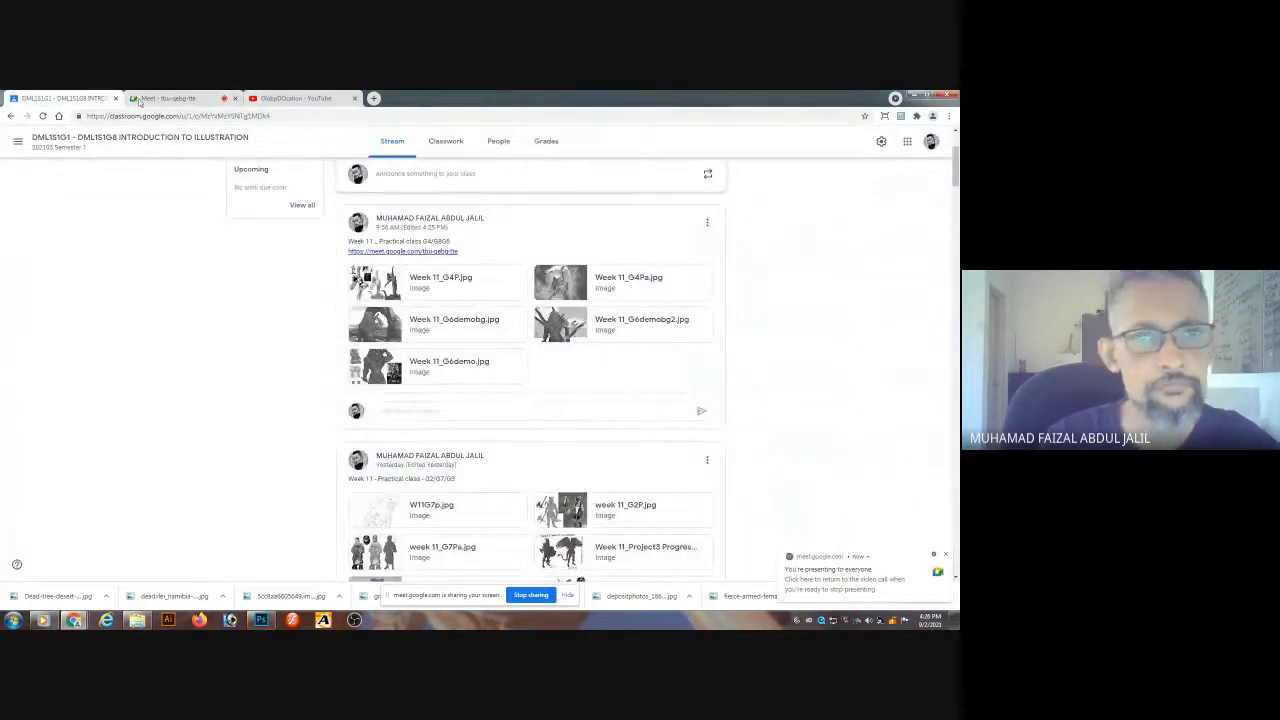
click(218, 98)
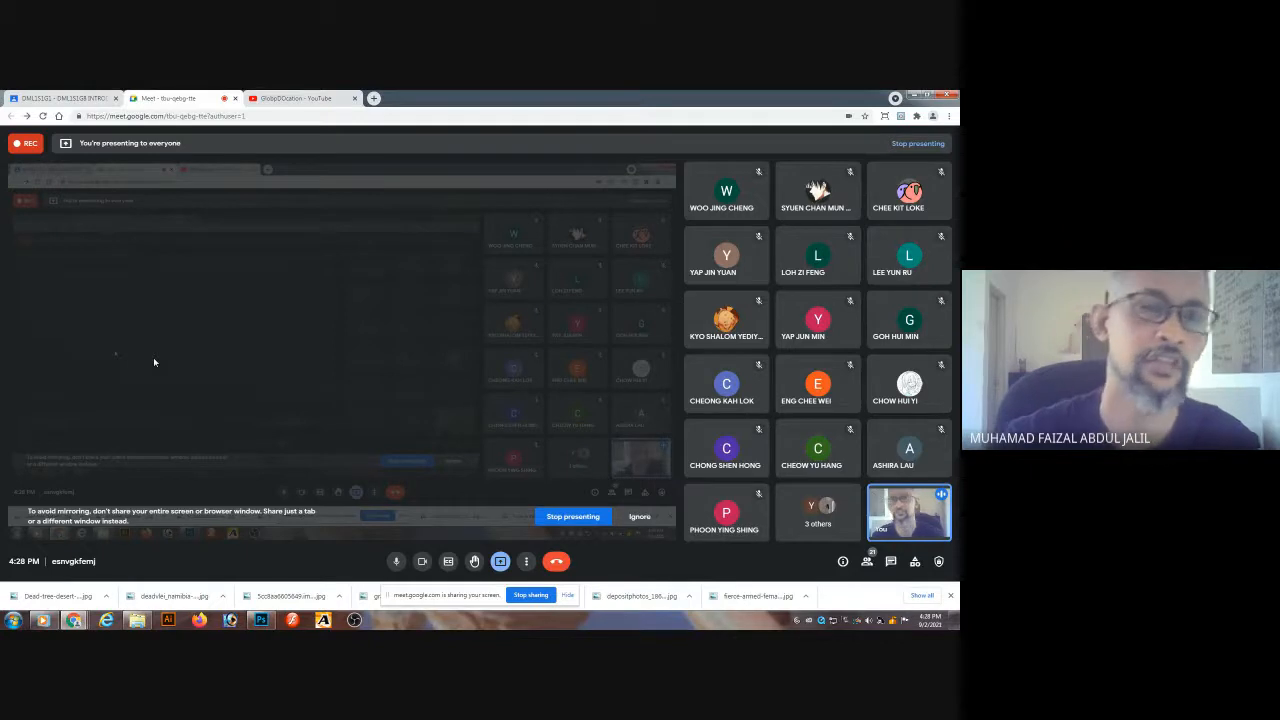
- Switch to Photoshop and hide Layer 7, Layer 2 and Layer 3 of the lion warrior in Week 11_G6demobg.psd
click(261, 620)
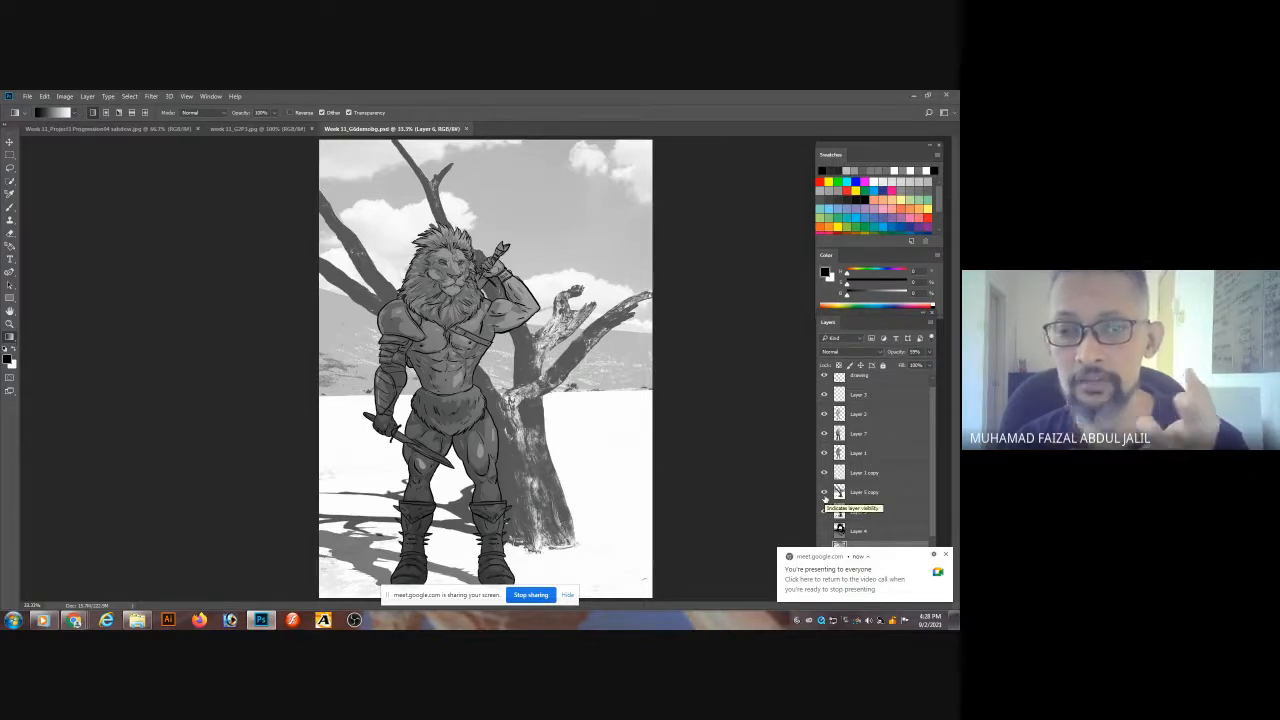
click(824, 430)
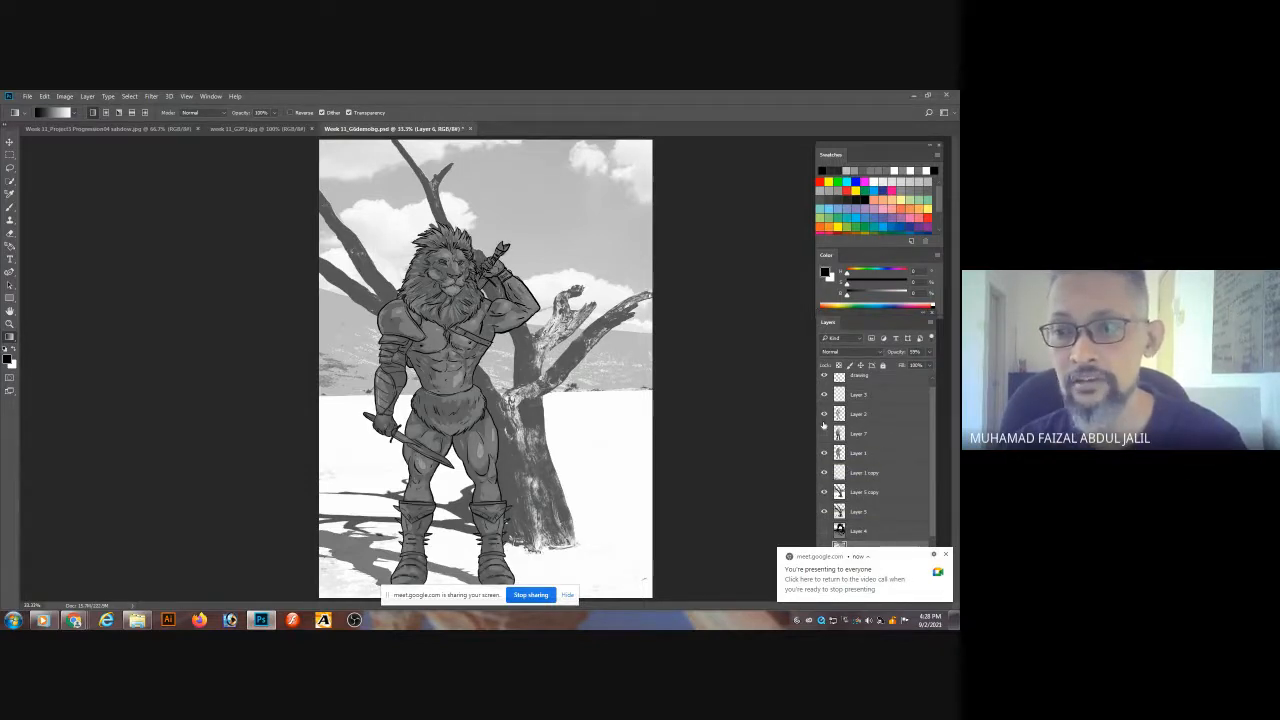
click(824, 413)
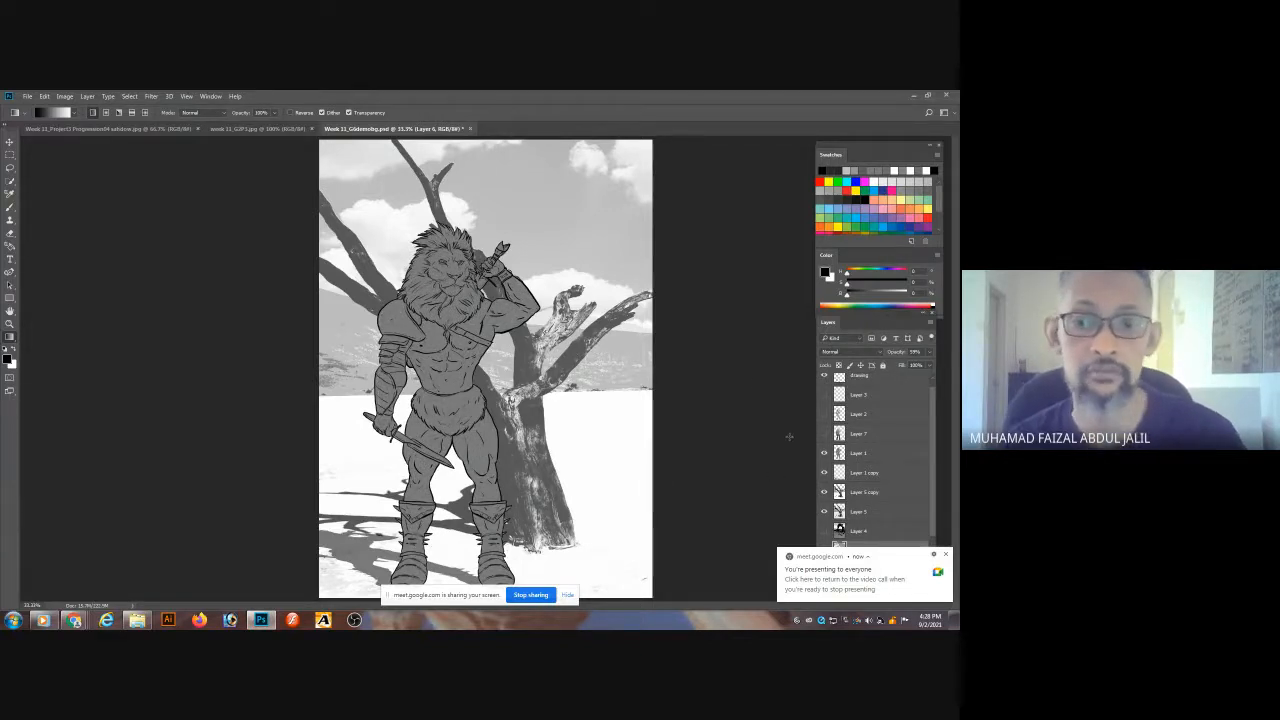
key(Tab)
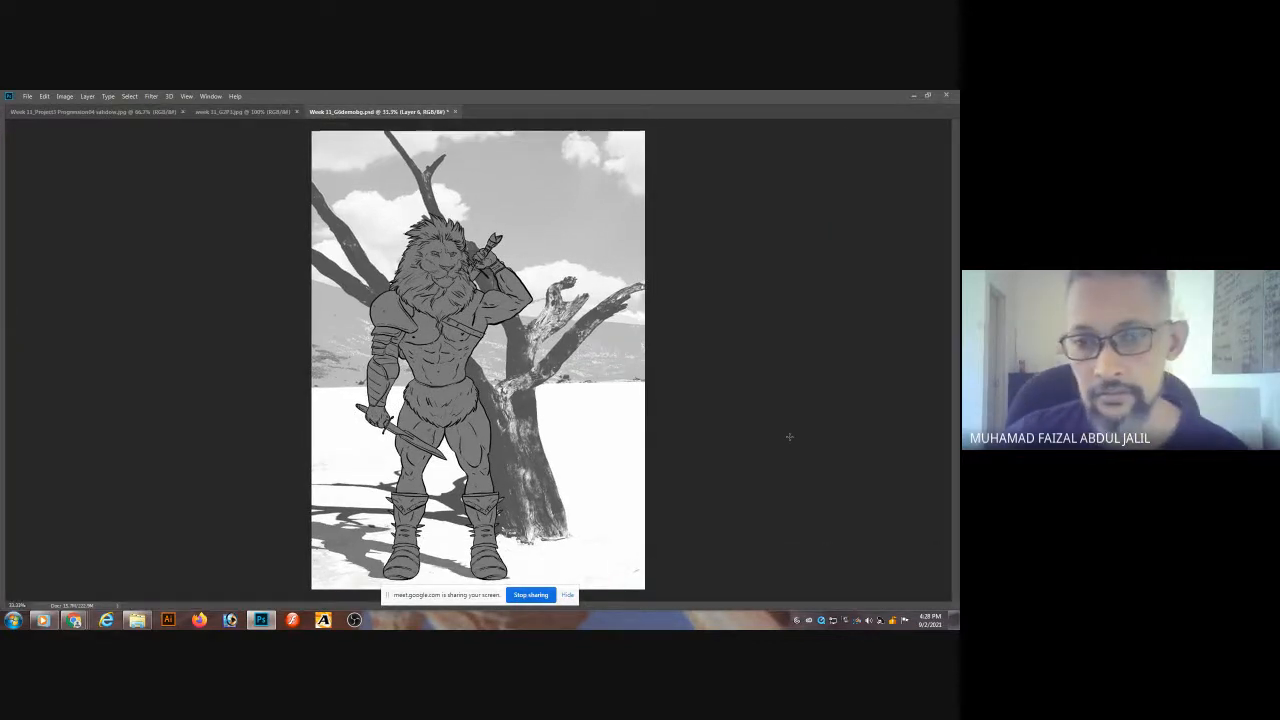
key(Tab)
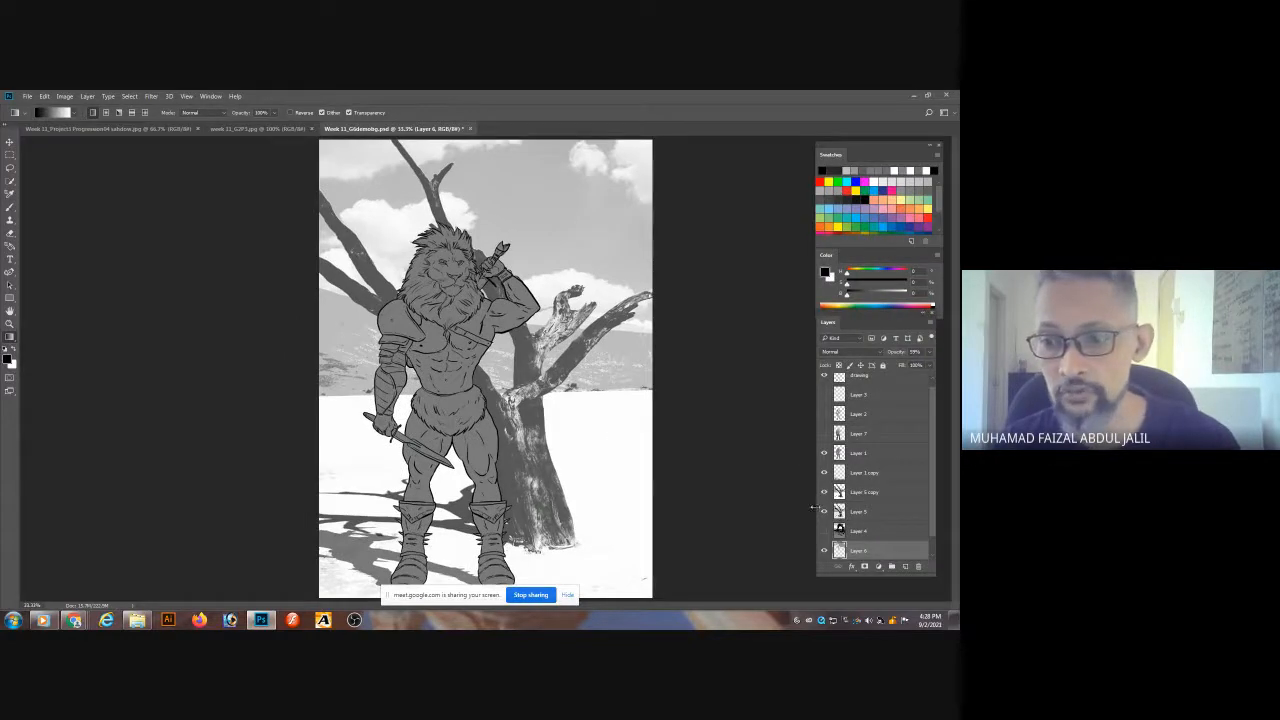
- Hide Layer 5 and apply a Threshold adjustment at level 104 to the dead tree on Layer 5 copy
click(824, 512)
click(860, 491)
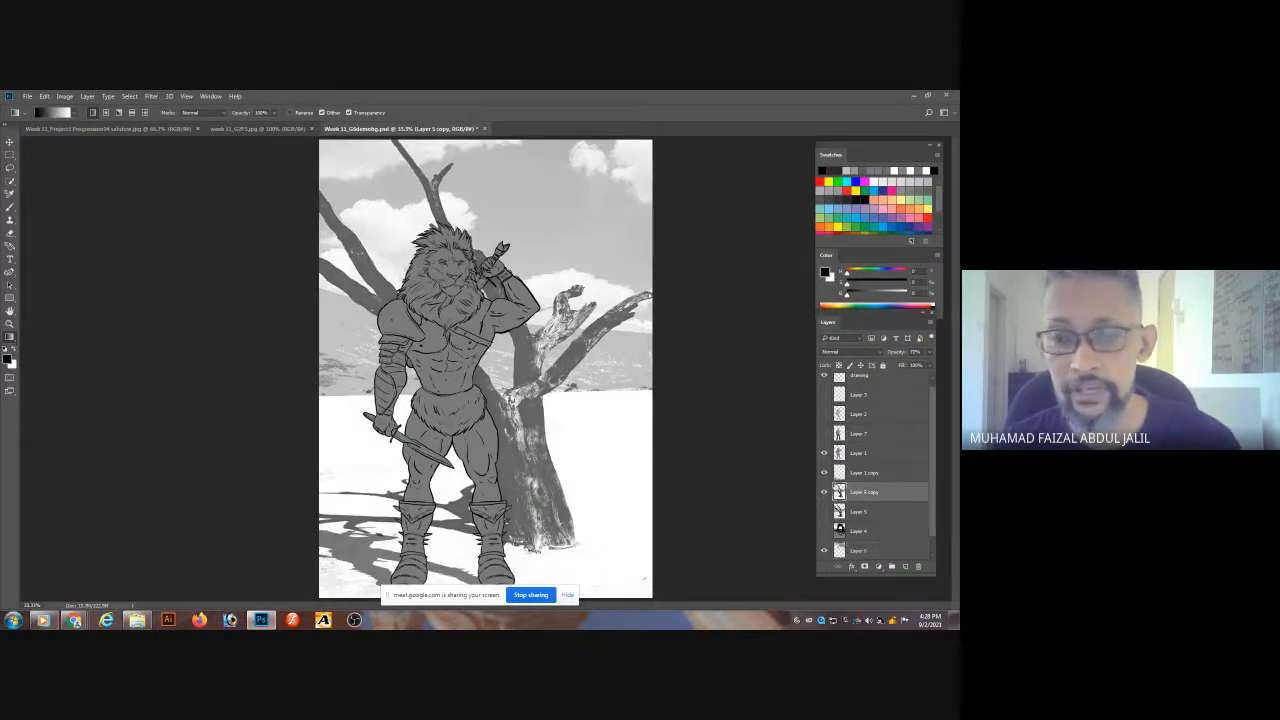
click(64, 96)
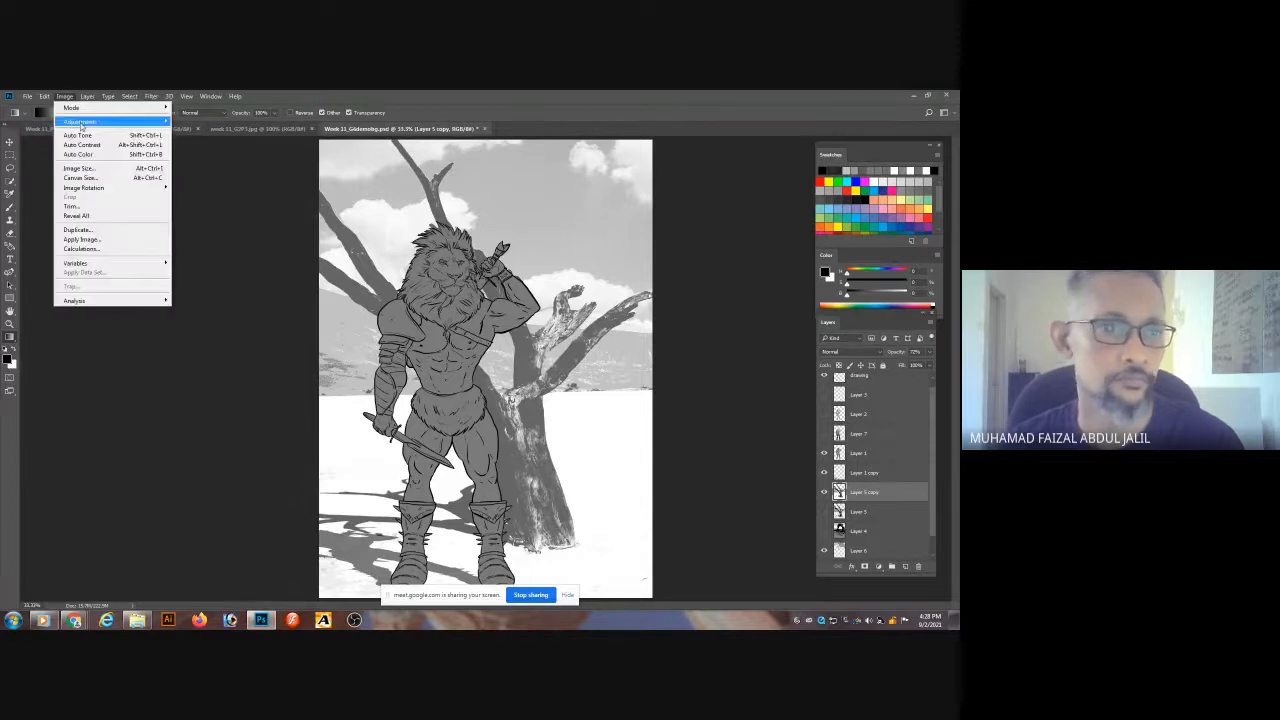
mouse_move(120, 121)
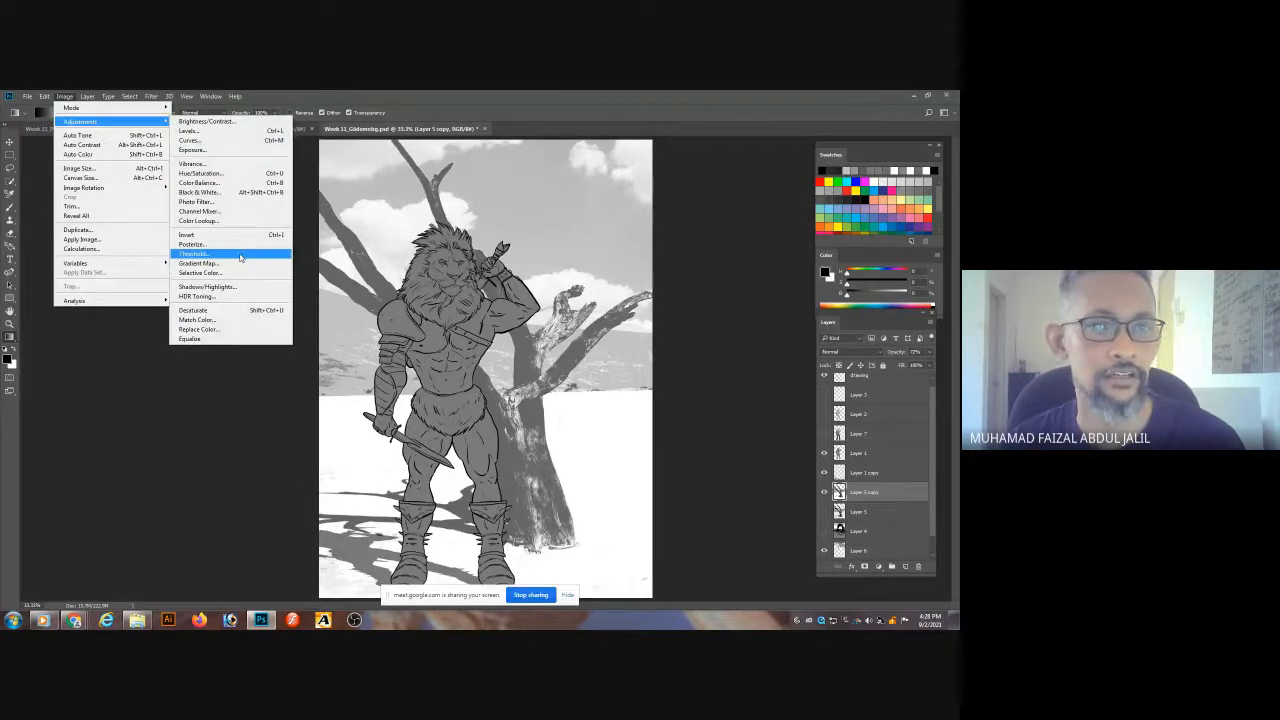
click(239, 255)
drag(660, 217, 650, 225)
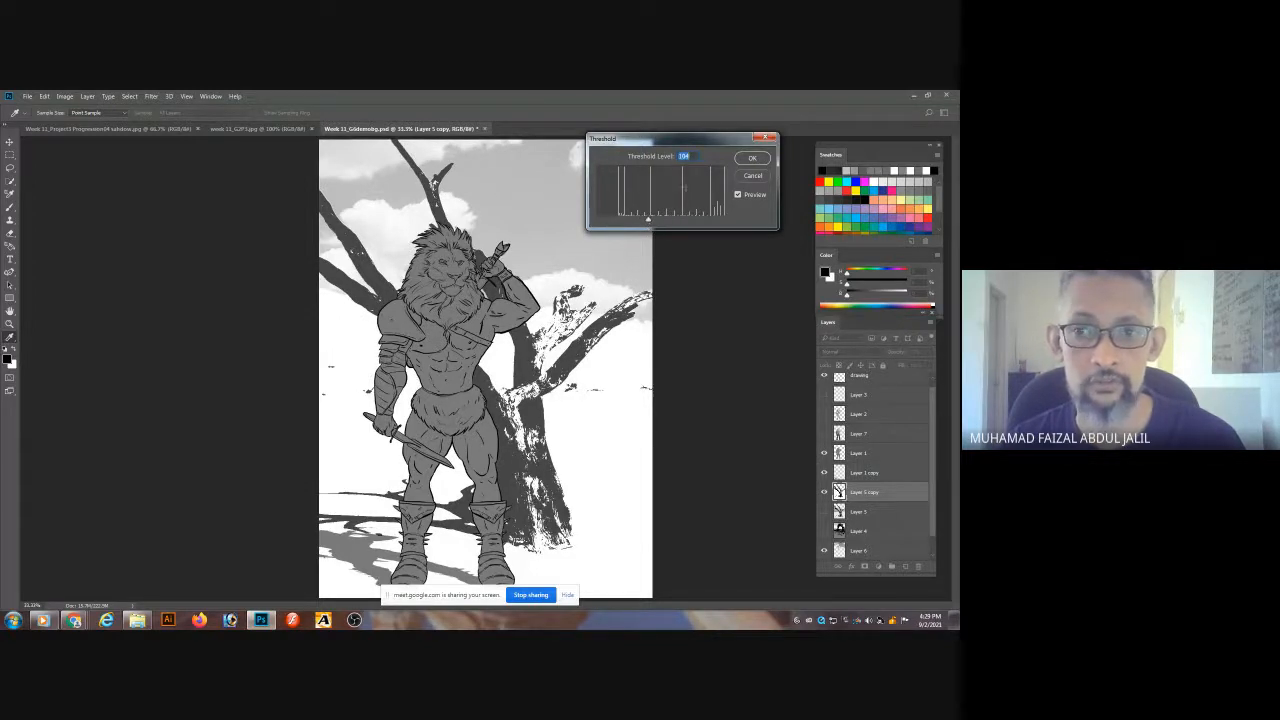
click(758, 160)
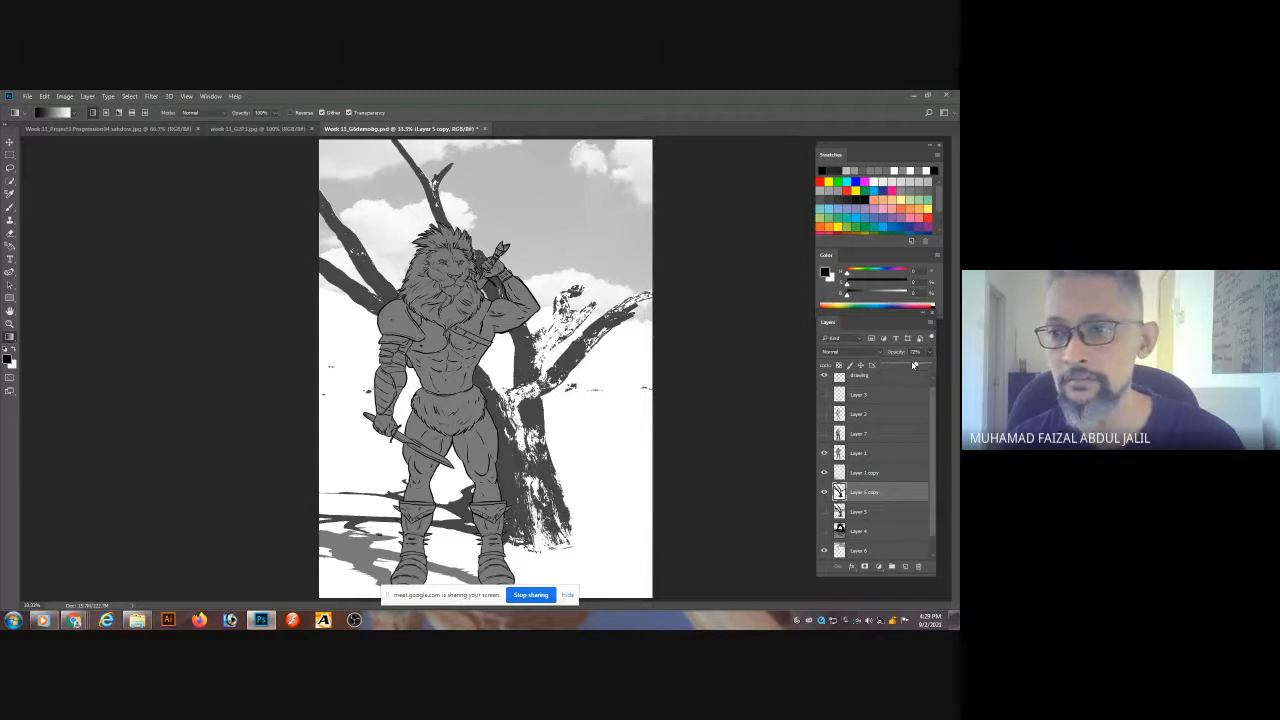
- Lower Layer 5 copy's opacity to 49%, show Layer 5 again and reduce its opacity to 7%
drag(897, 367, 906, 366)
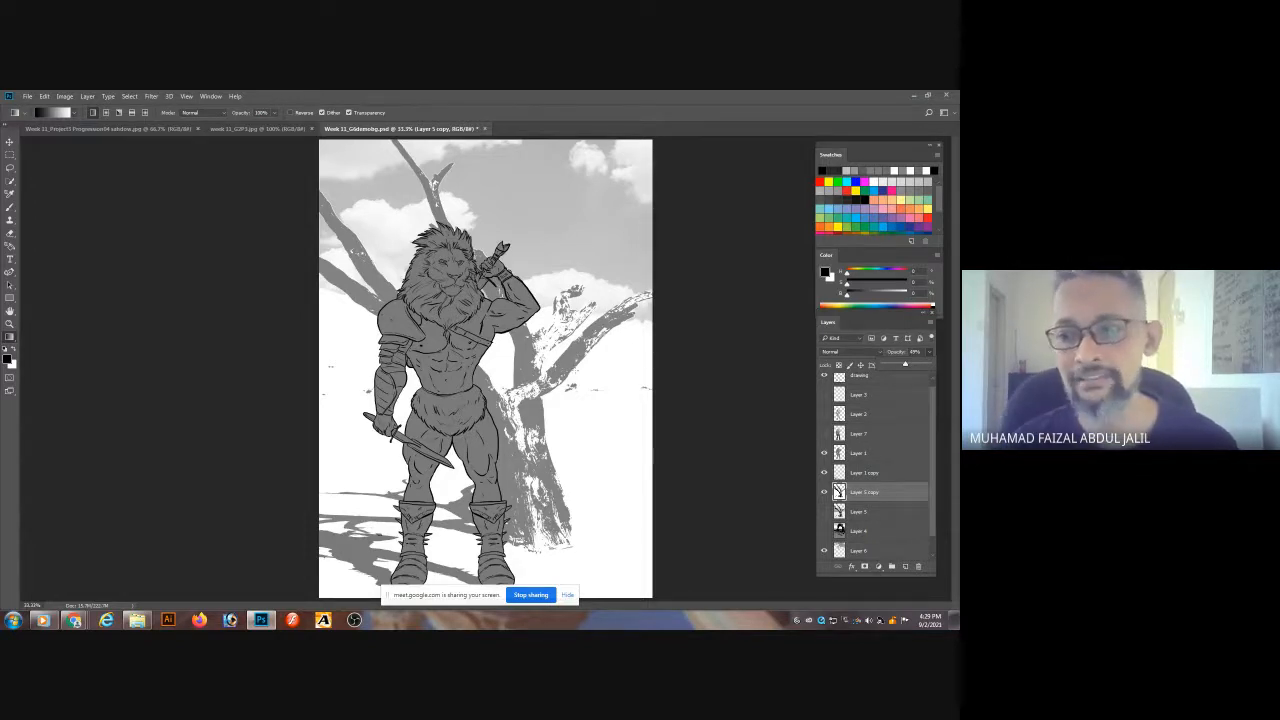
click(825, 532)
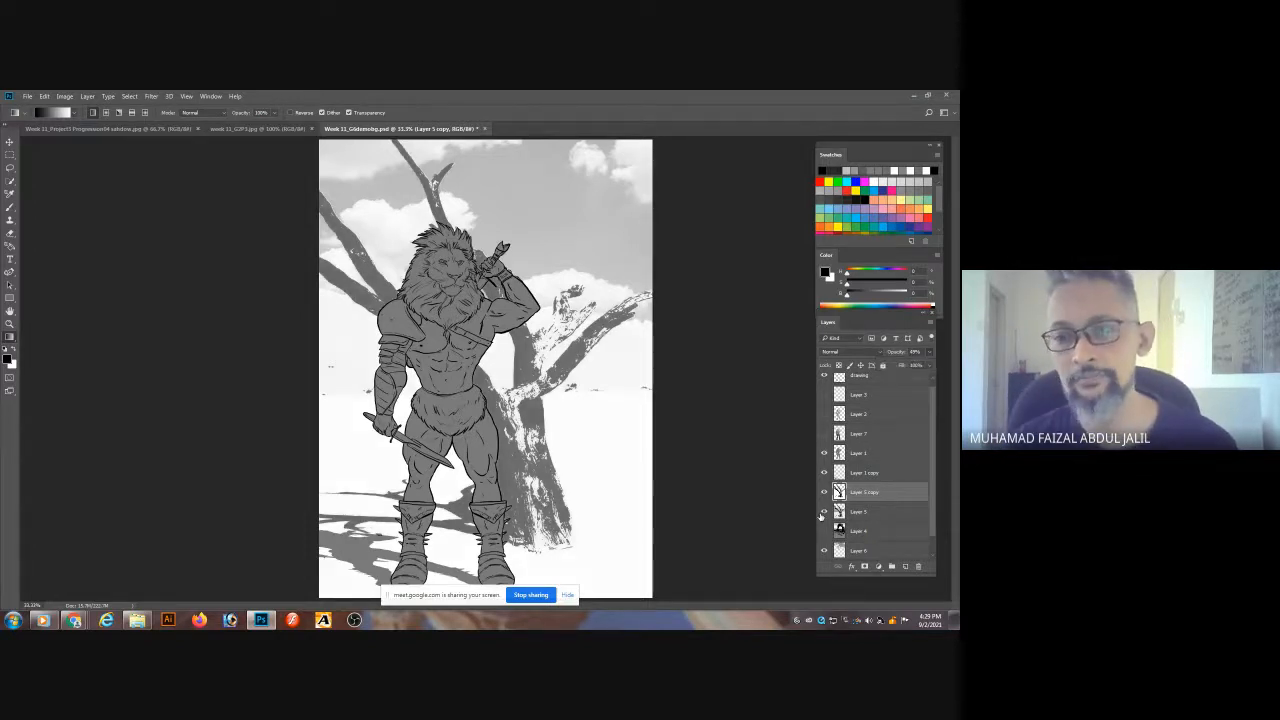
click(880, 512)
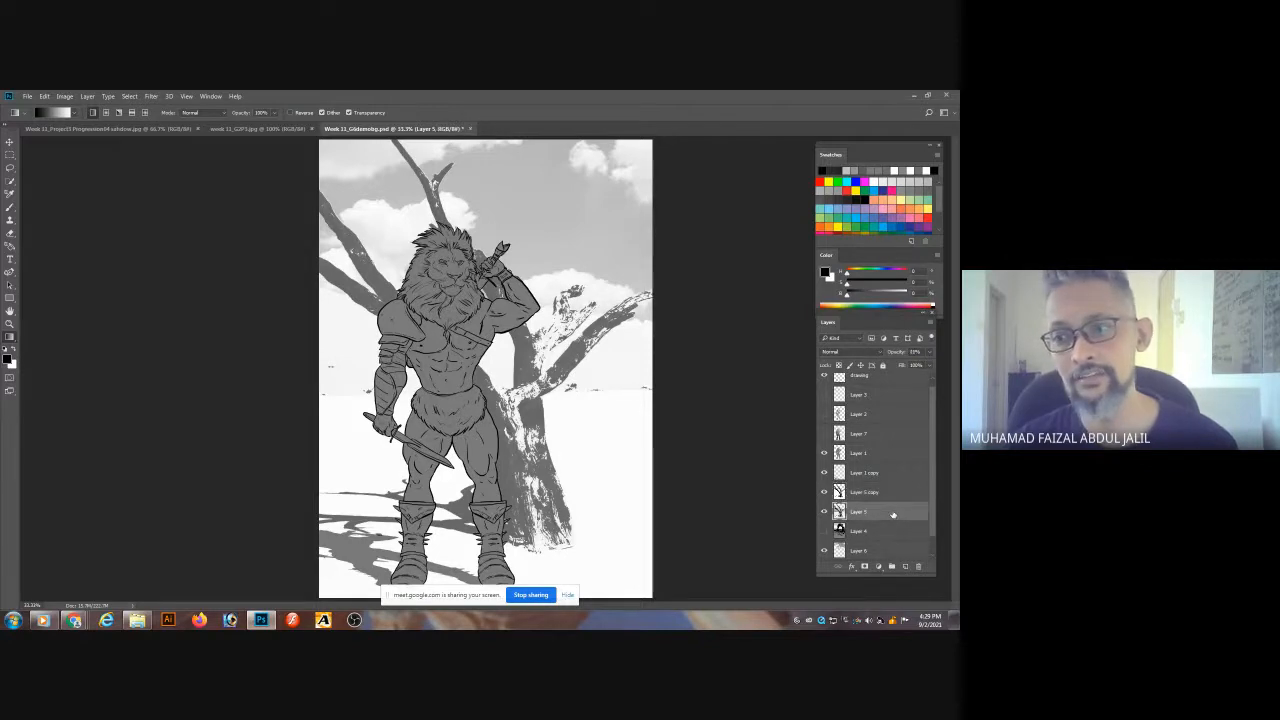
click(927, 355)
drag(924, 366, 886, 369)
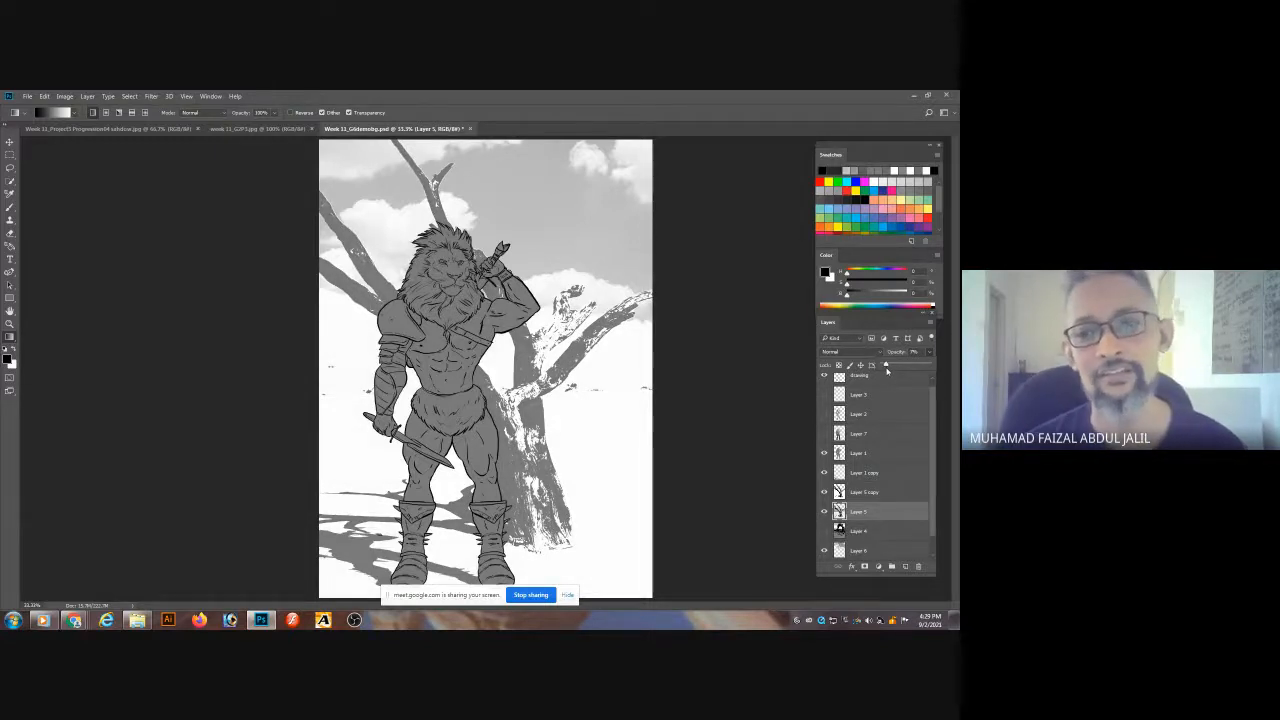
key(Return)
- Undo the opacity changes and the Threshold adjustment on the two dead tree layers
key(ctrl+z)
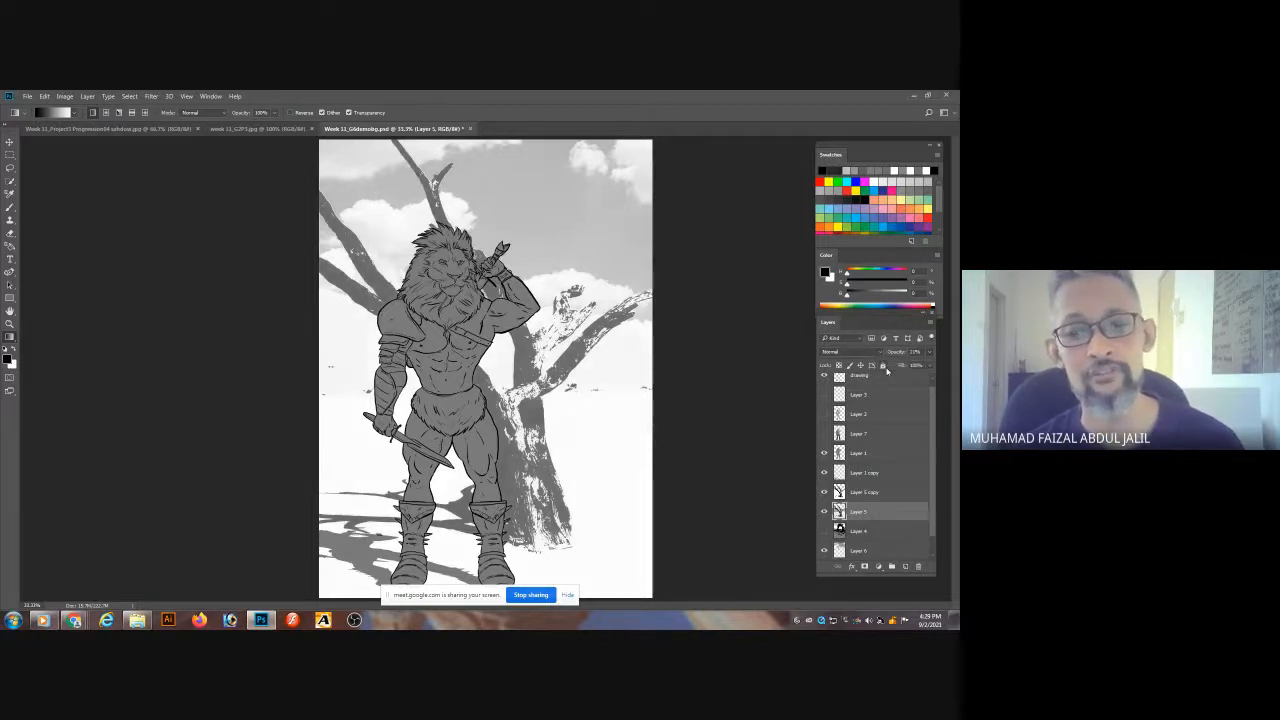
key(ctrl+z)
key(ctrl+z)
key(ctrl+alt+z)
key(ctrl+alt+z)
key(ctrl+alt+z)
key(ctrl+alt+z)
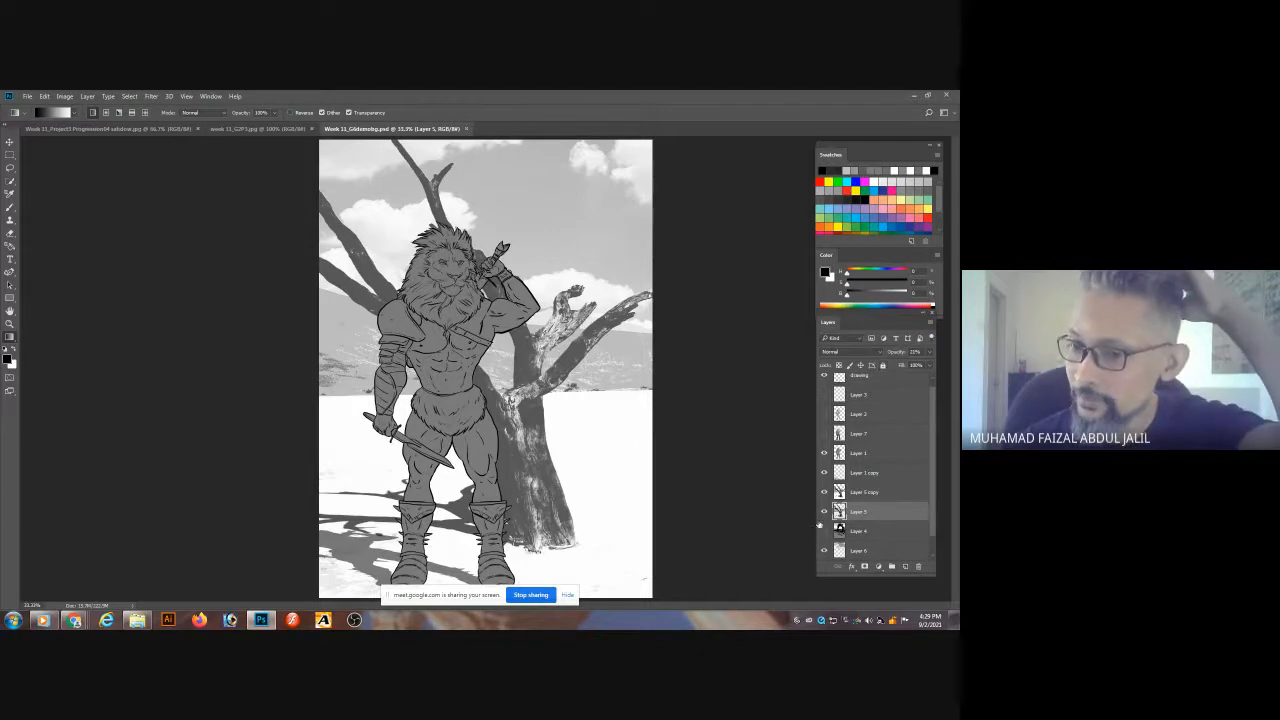
- Hide Layer 5, Layer 5 copy, Layer 1 copy and Layer 6, and show the rock arch background on Layer 4
click(824, 511)
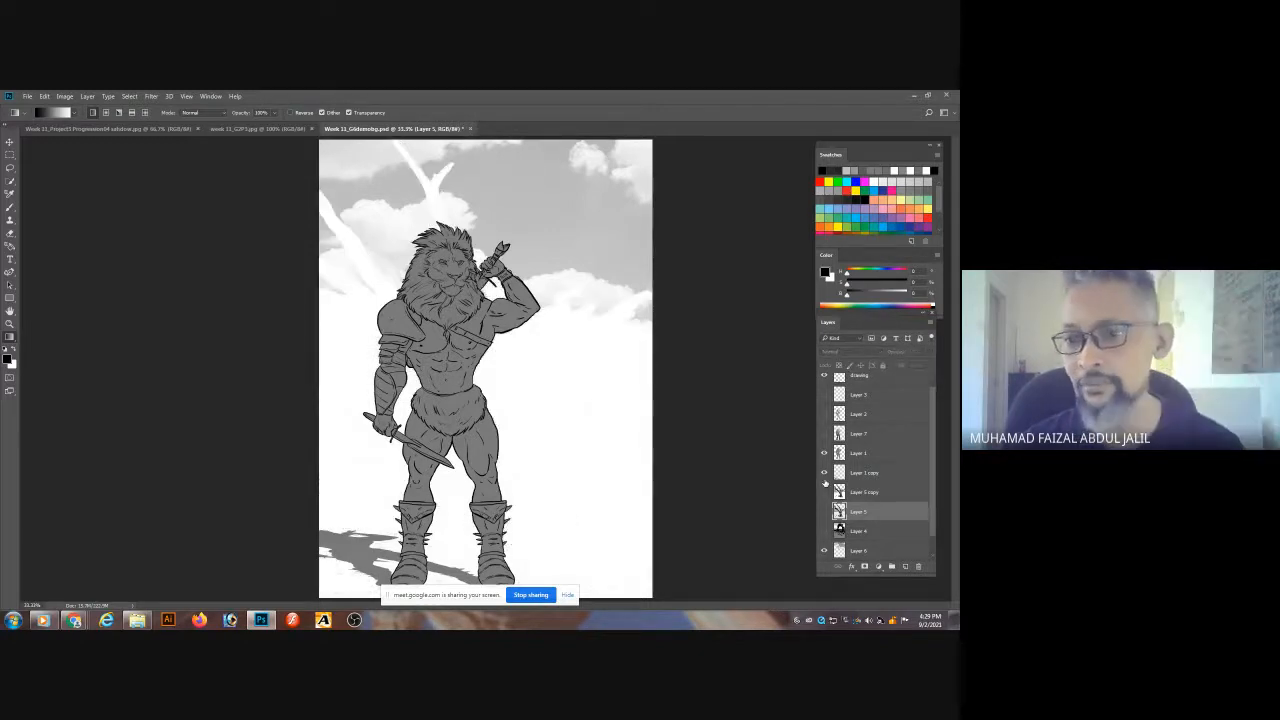
click(824, 477)
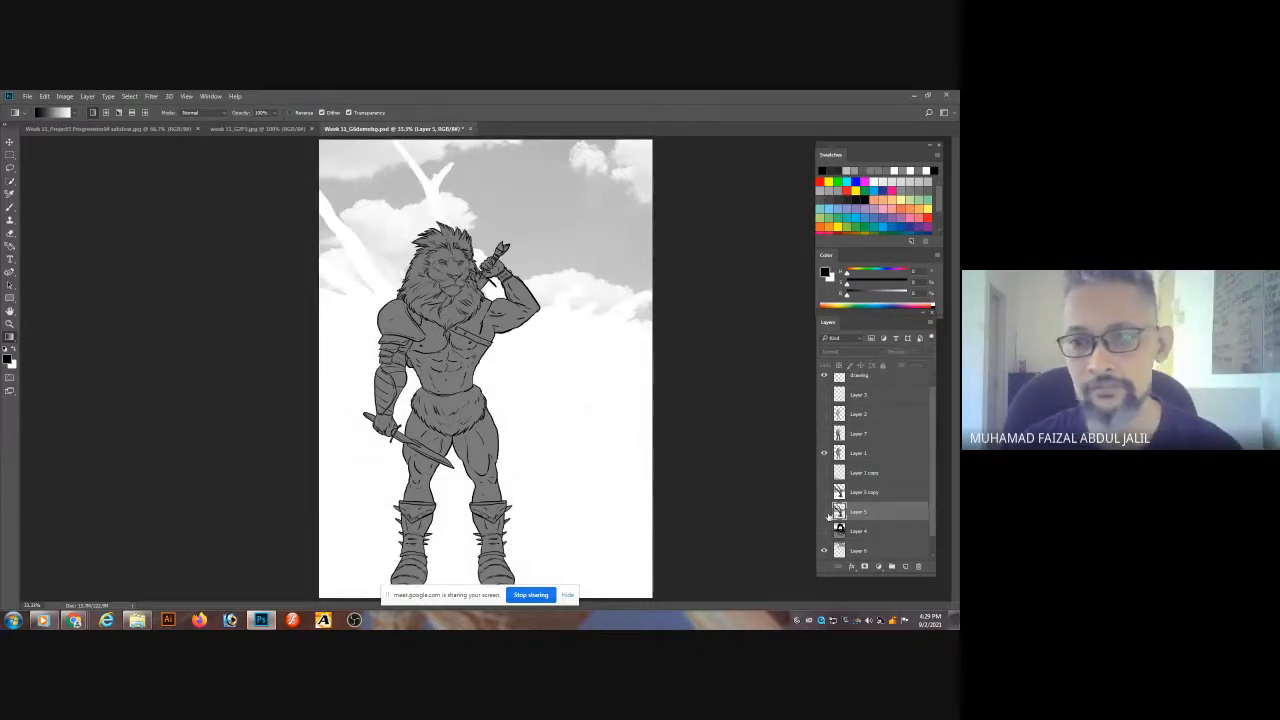
click(824, 531)
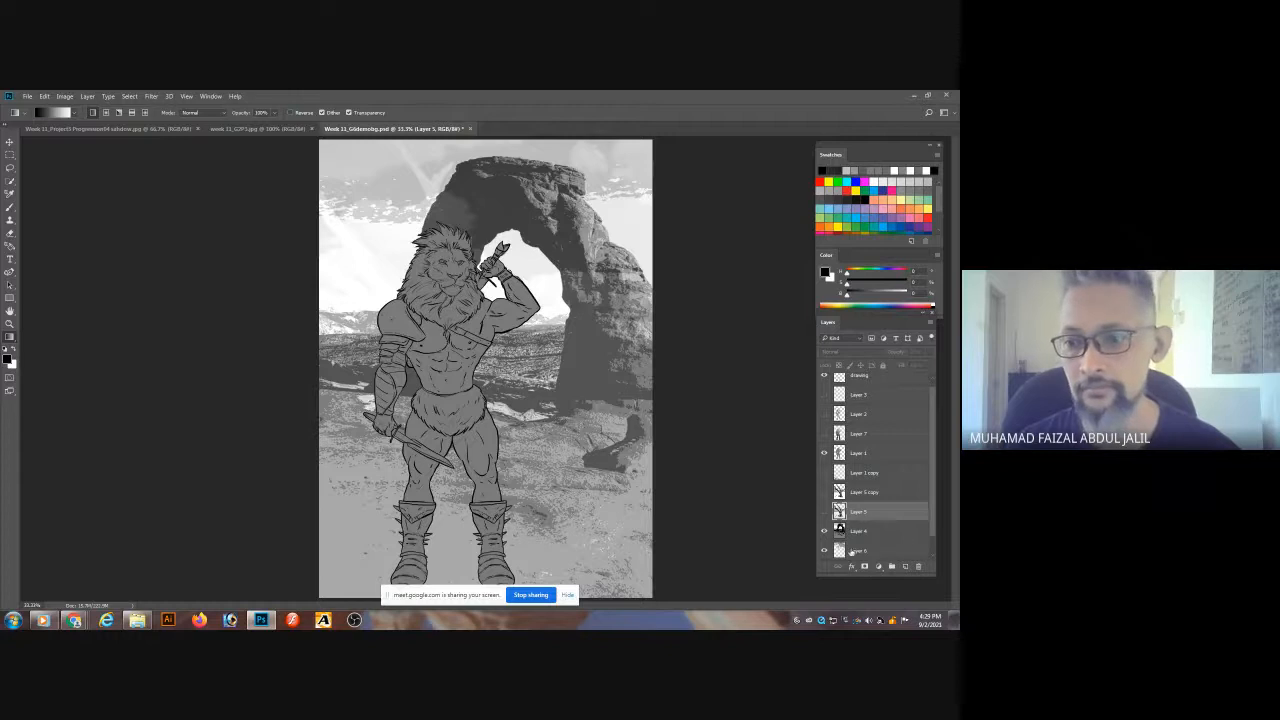
click(824, 550)
click(824, 550)
click(824, 550)
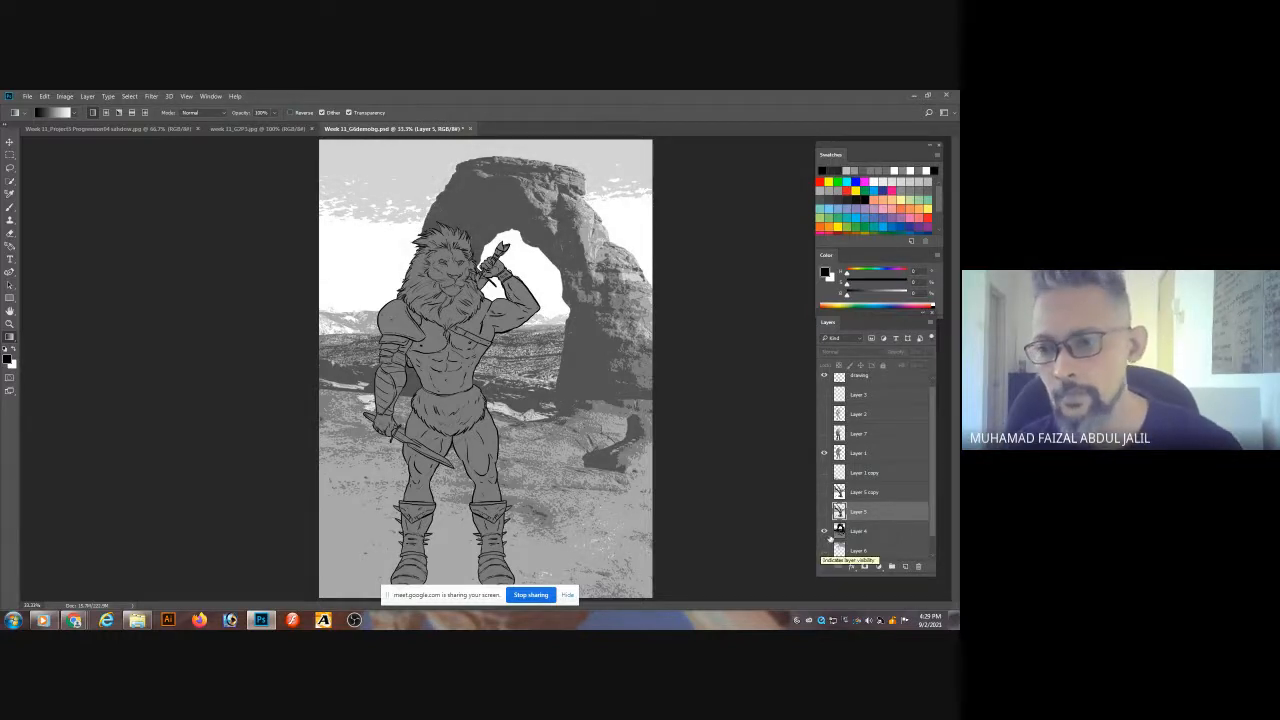
- Show Layer 7, Layer 2, Layer 3 and Layer 1 copy to restore the lion's shading and shadow, and save the document
drag(824, 436, 823, 398)
click(826, 474)
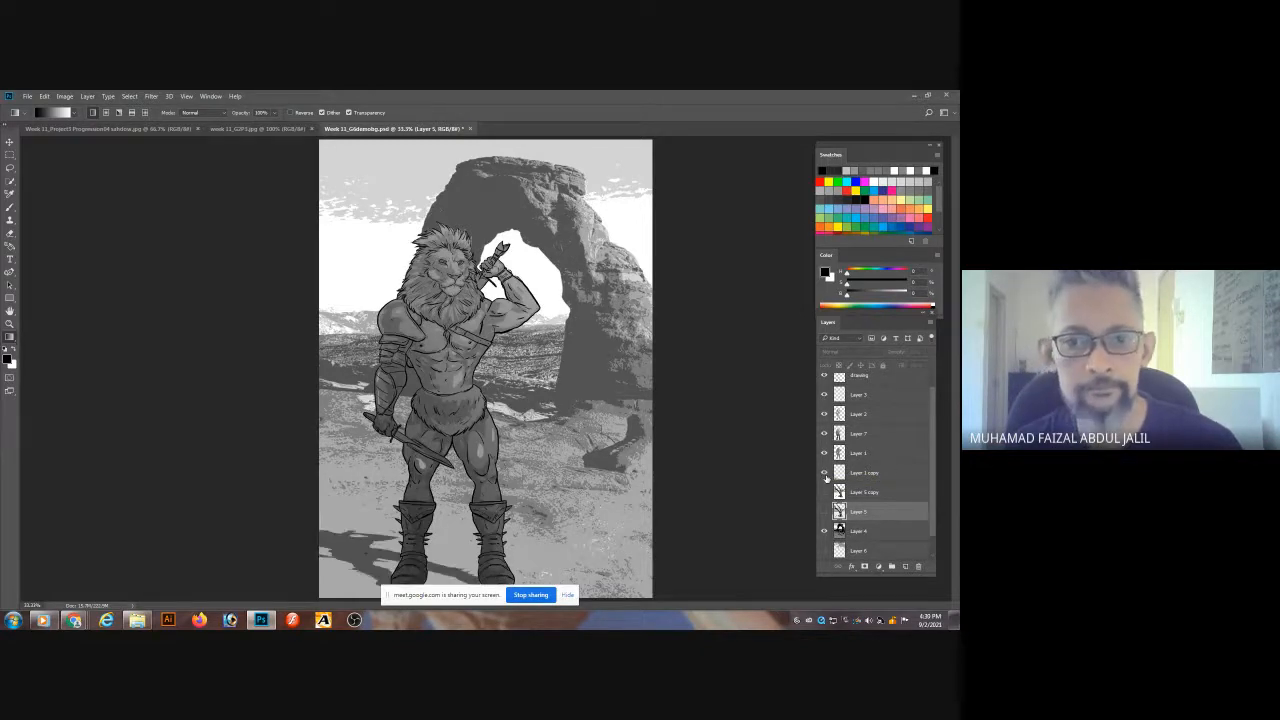
key(ctrl+s)
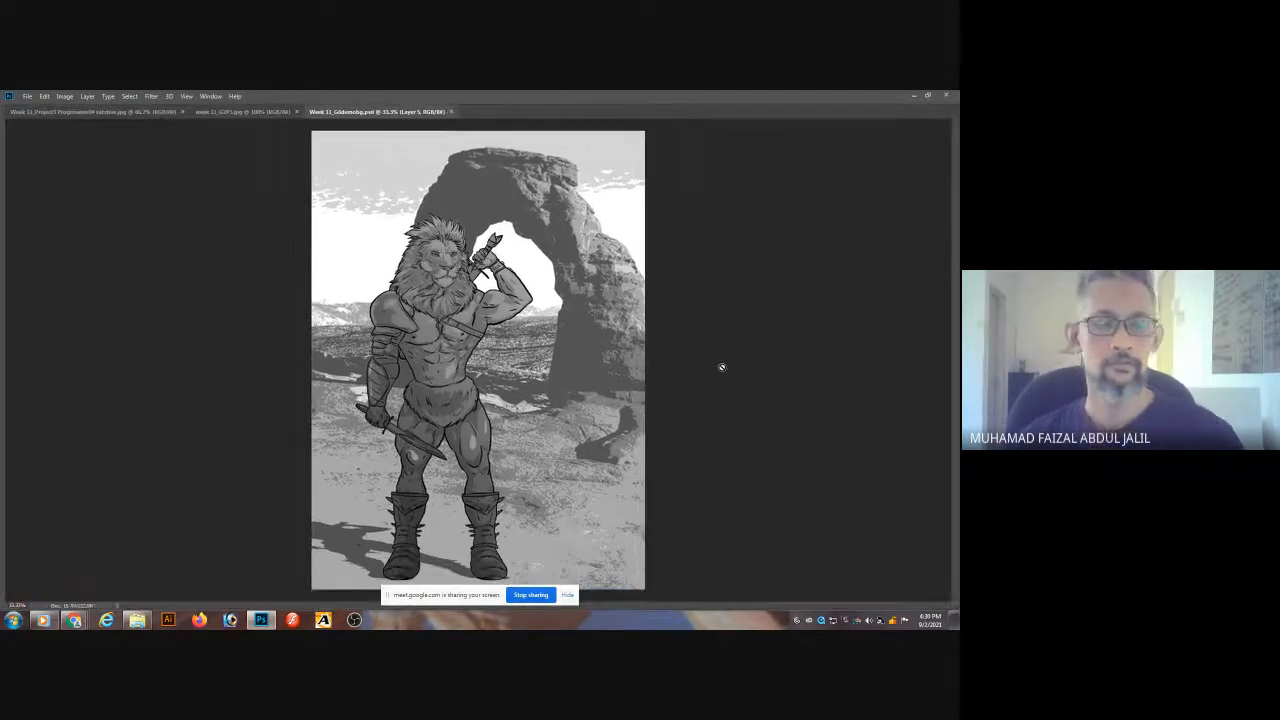
- Preview the lion composition in full screen without the interface, and return to the full screen view with the menu bar
key(f)
key(f)
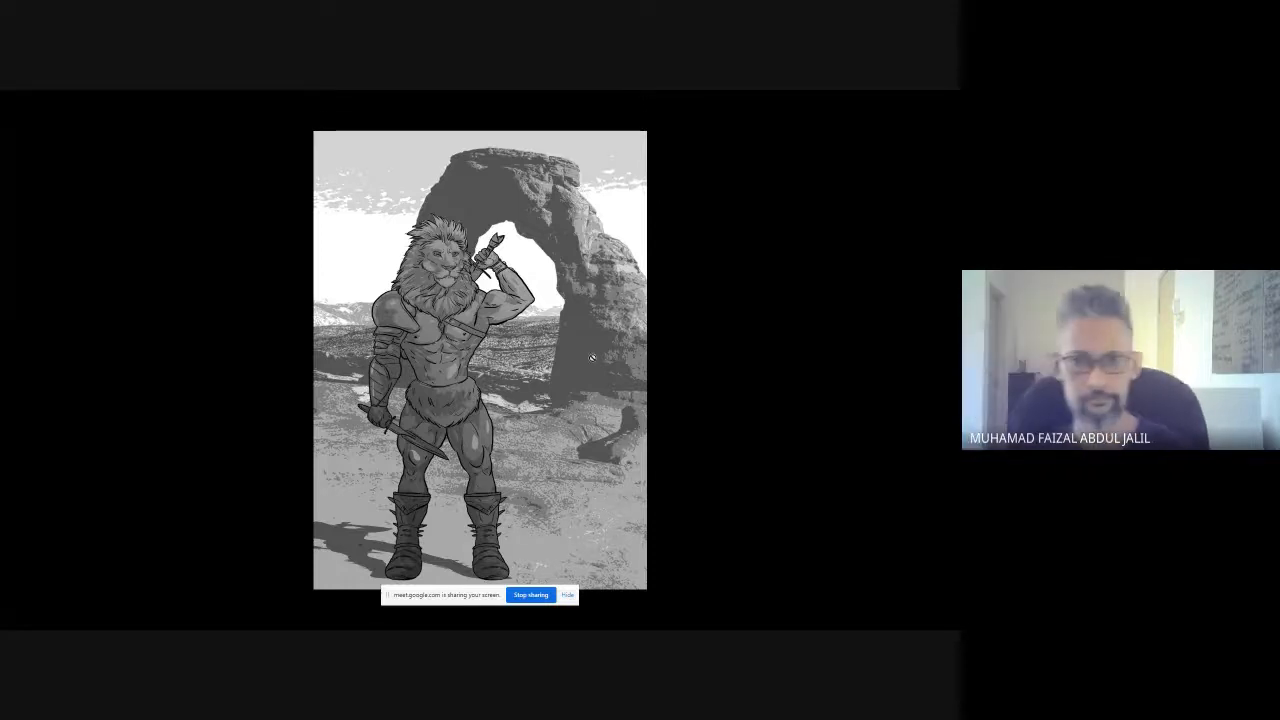
key(f)
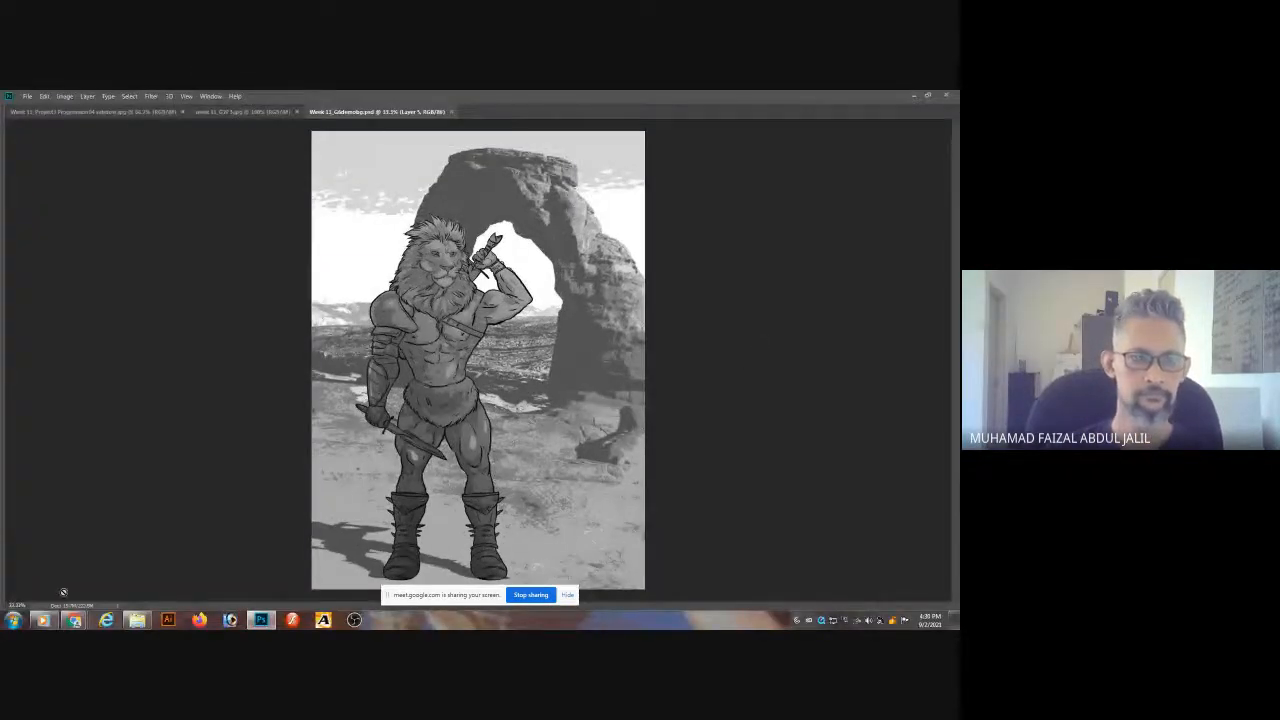
- Switch to the Google Meet call in Chrome, read the students' in-call messages and close the chat
mouse_move(75, 620)
click(74, 572)
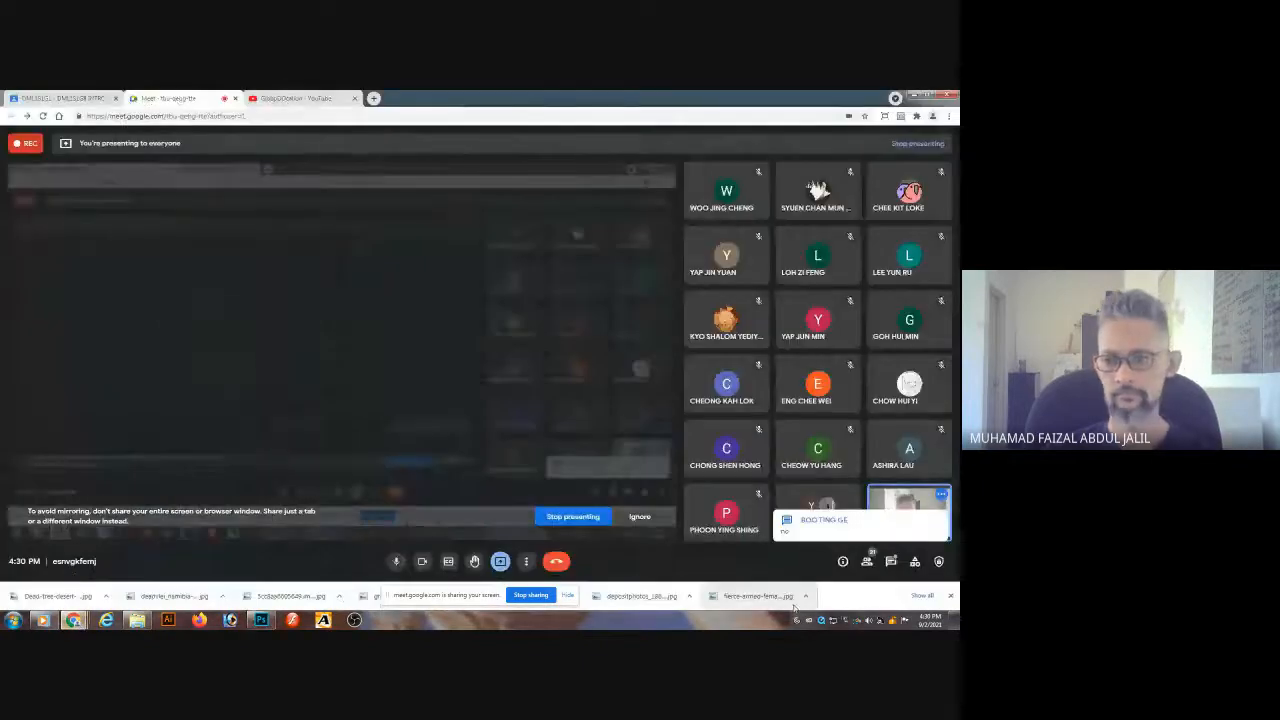
click(891, 562)
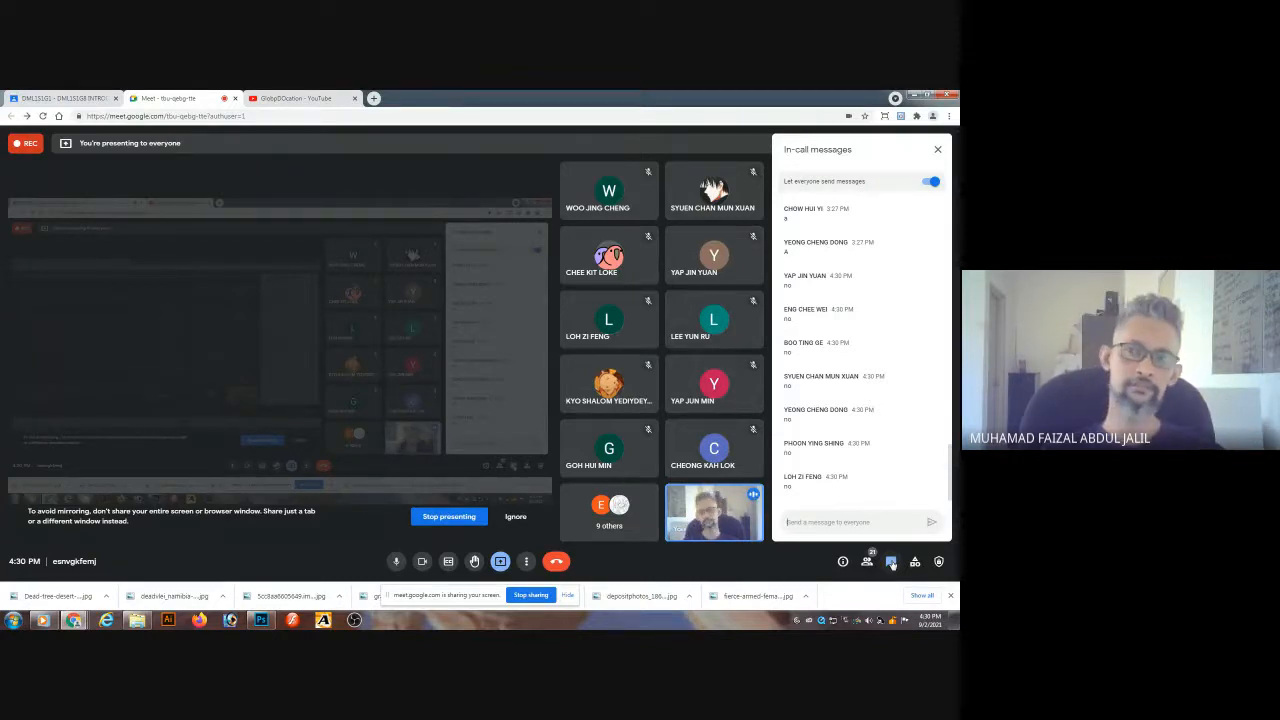
click(938, 149)
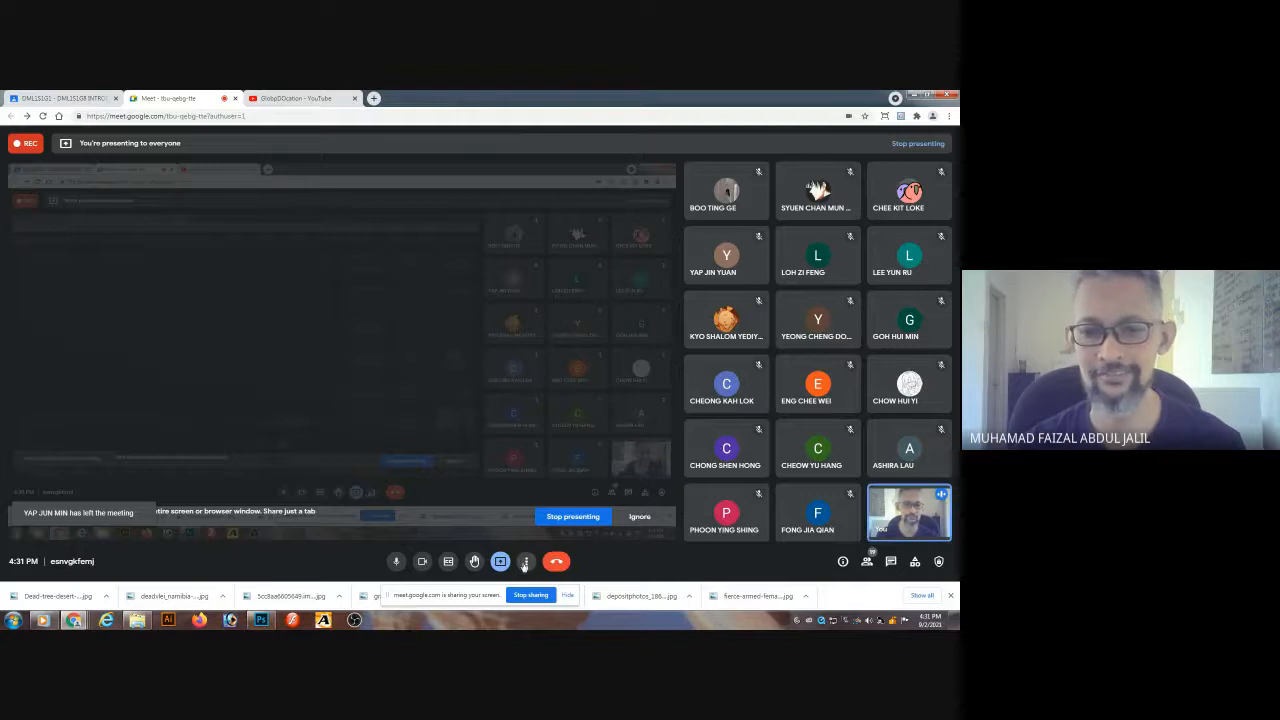
- Open the recording controls of the video call
click(525, 561)
click(556, 340)
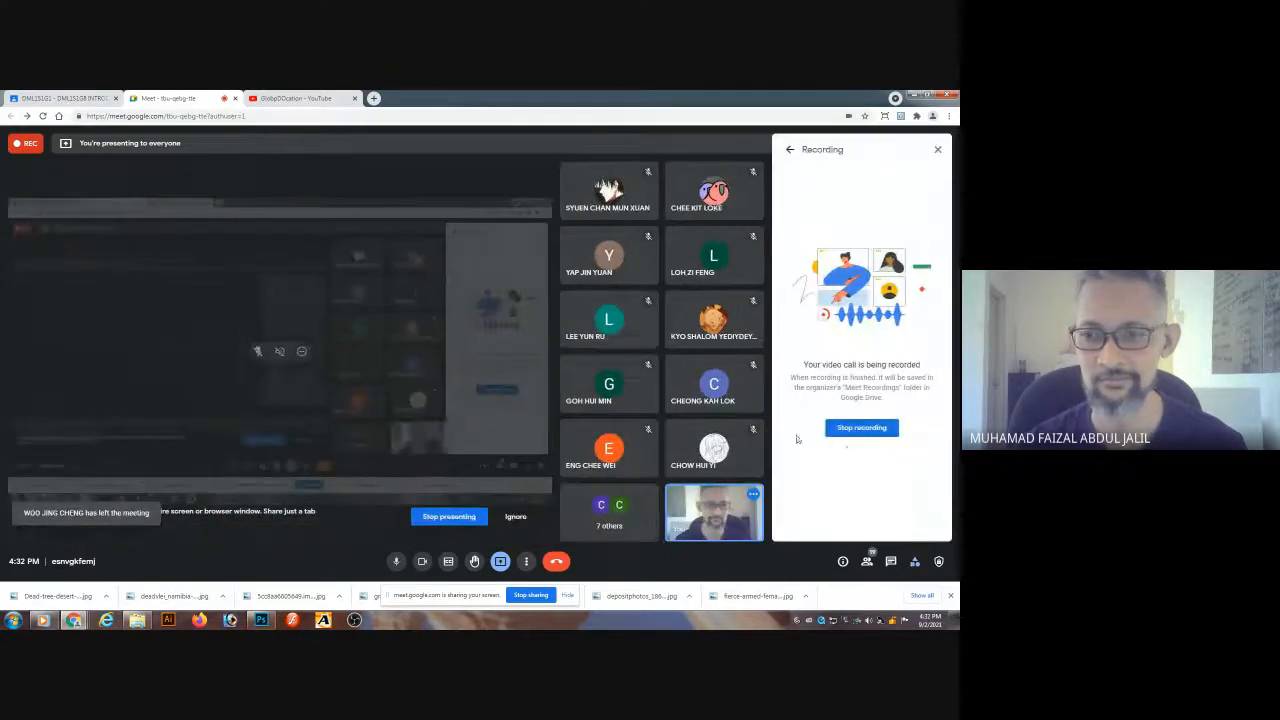